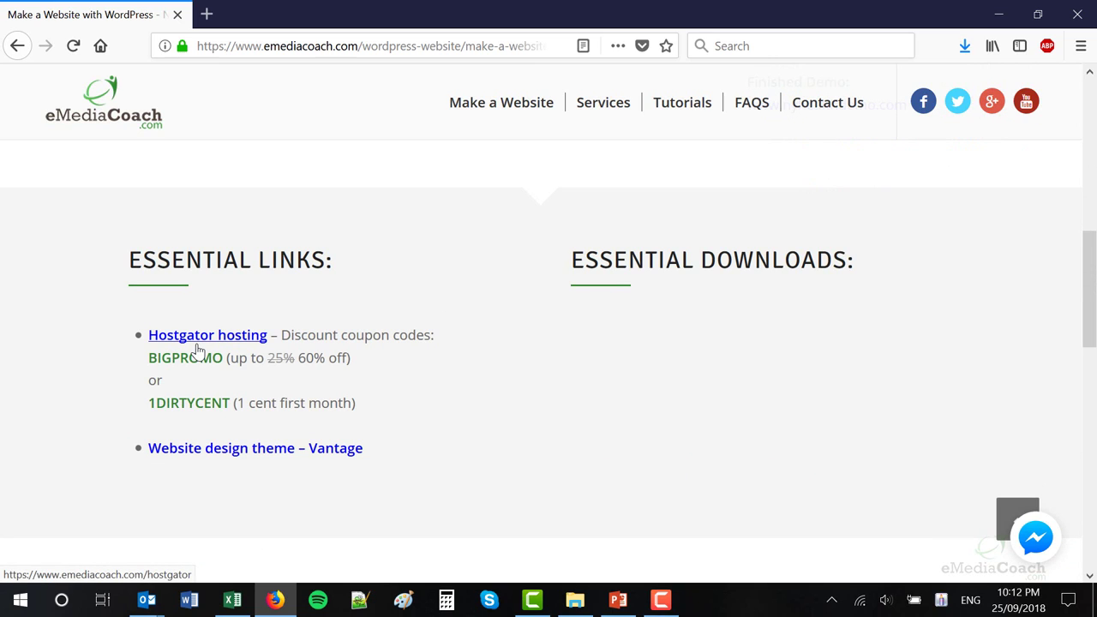
- Open the 'Hostgator hosting' link from eMediaCoach's Essential Links in a new tab
click(197, 347)
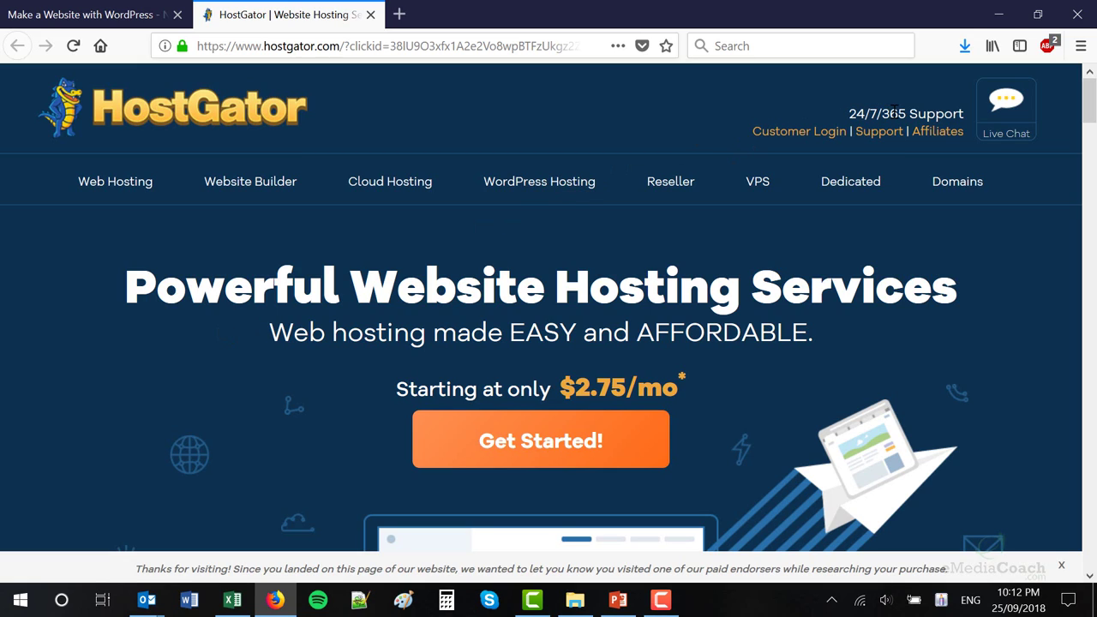
scroll(866, 148, down, 8)
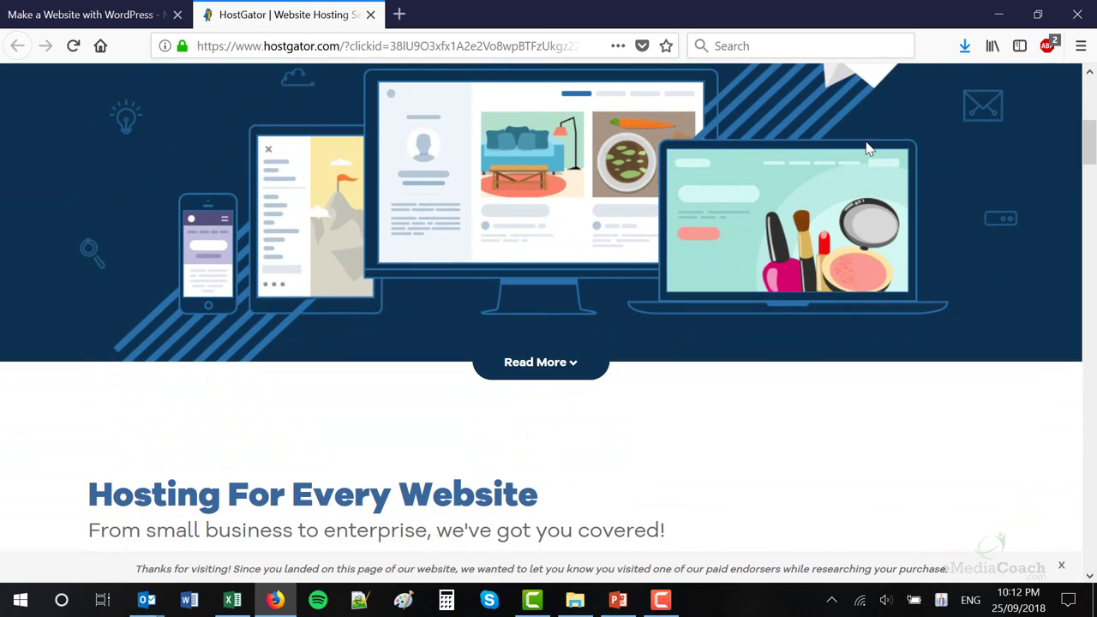
scroll(866, 148, down, 6)
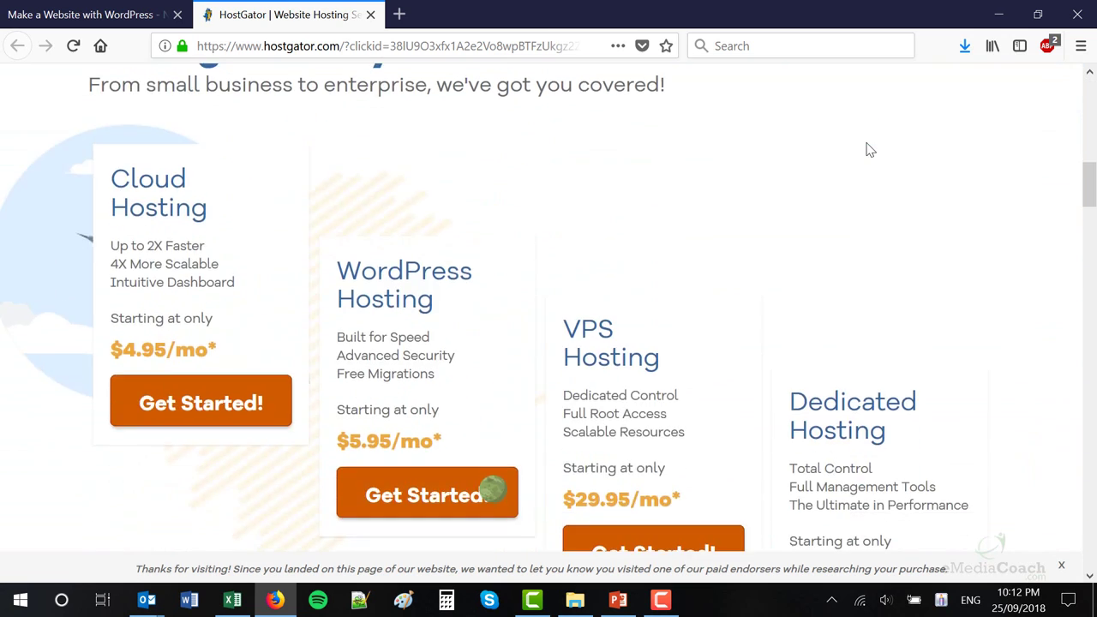
scroll(866, 150, down, 8)
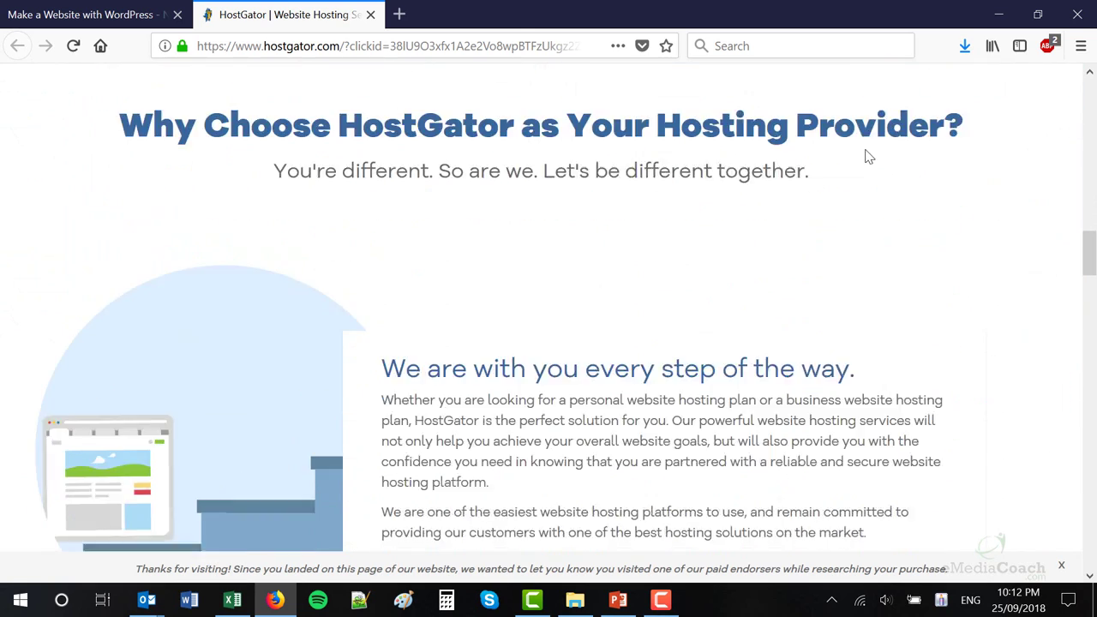
scroll(862, 154, down, 10)
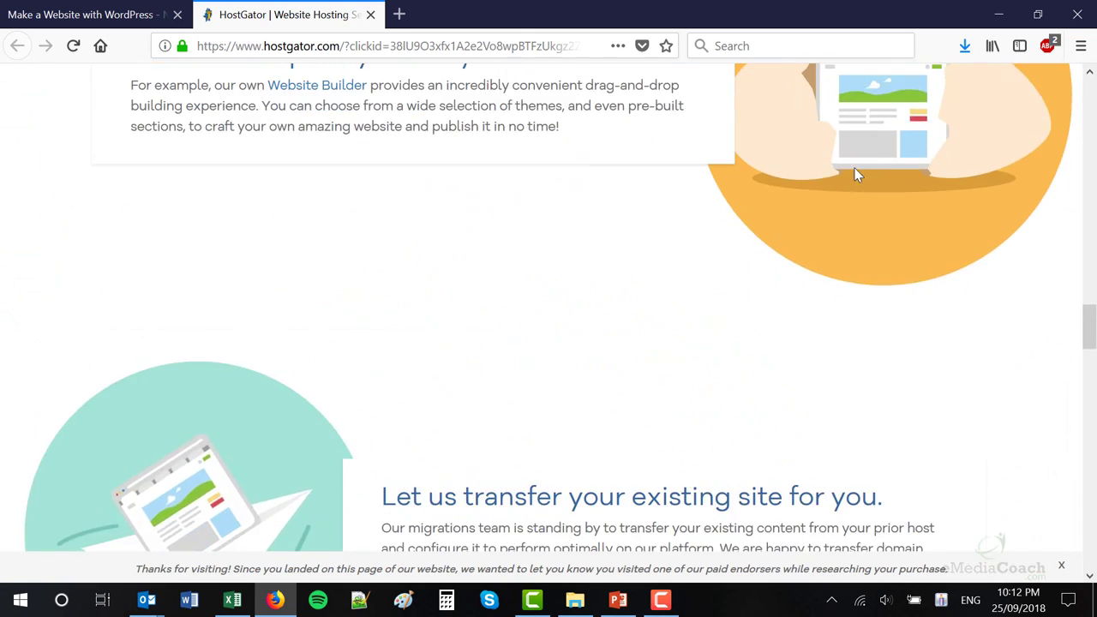
scroll(852, 172, down, 5)
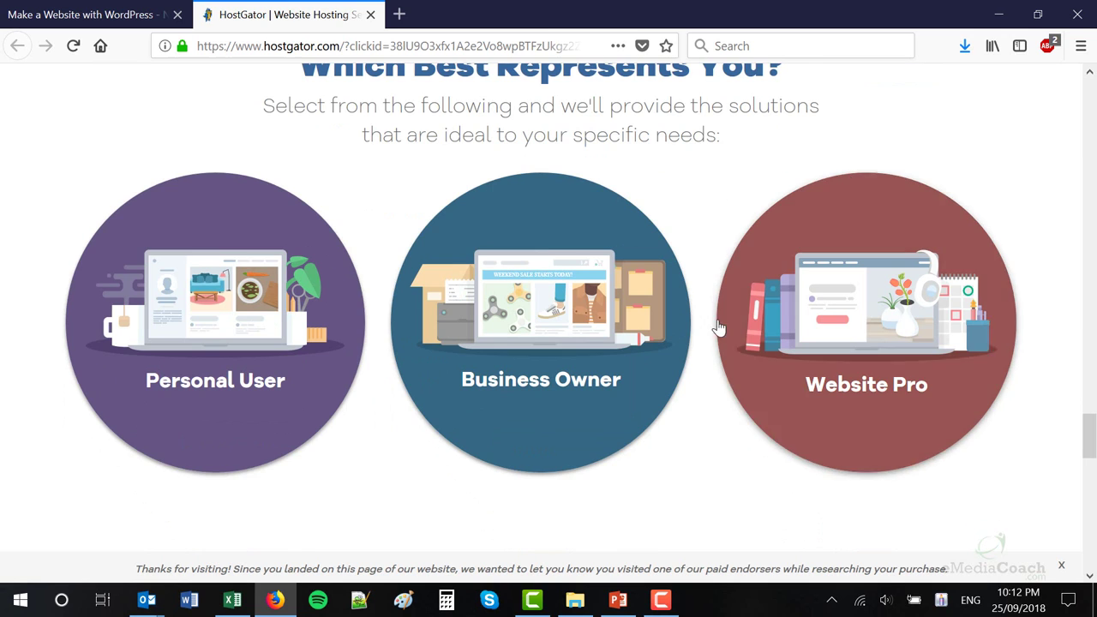
scroll(717, 330, down, 1)
scroll(289, 311, up, 5)
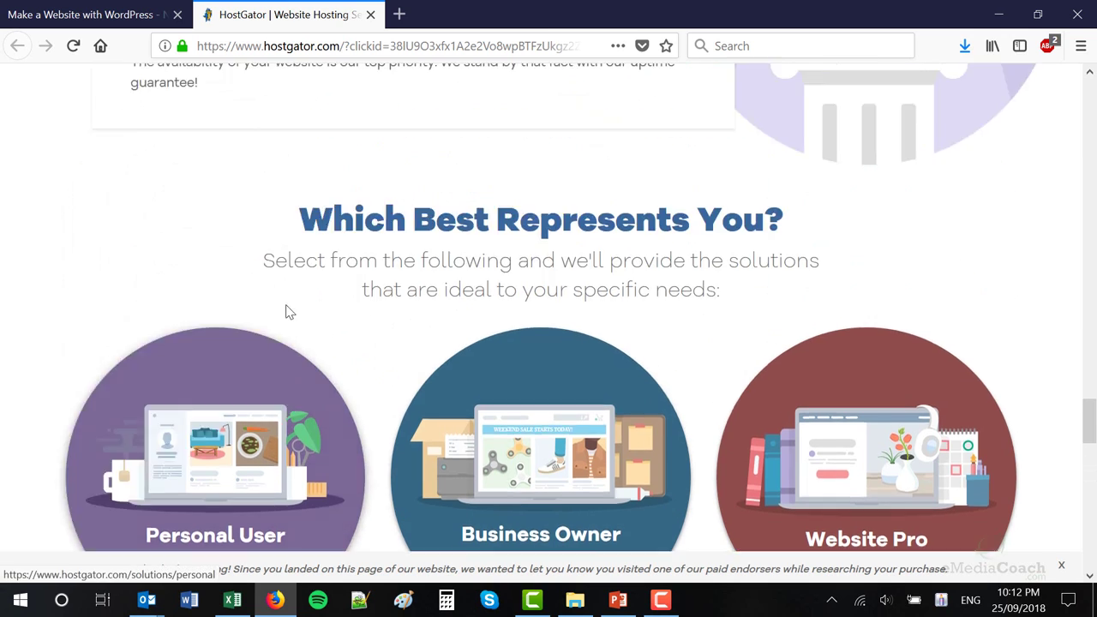
scroll(305, 308, up, 3)
scroll(319, 317, up, 5)
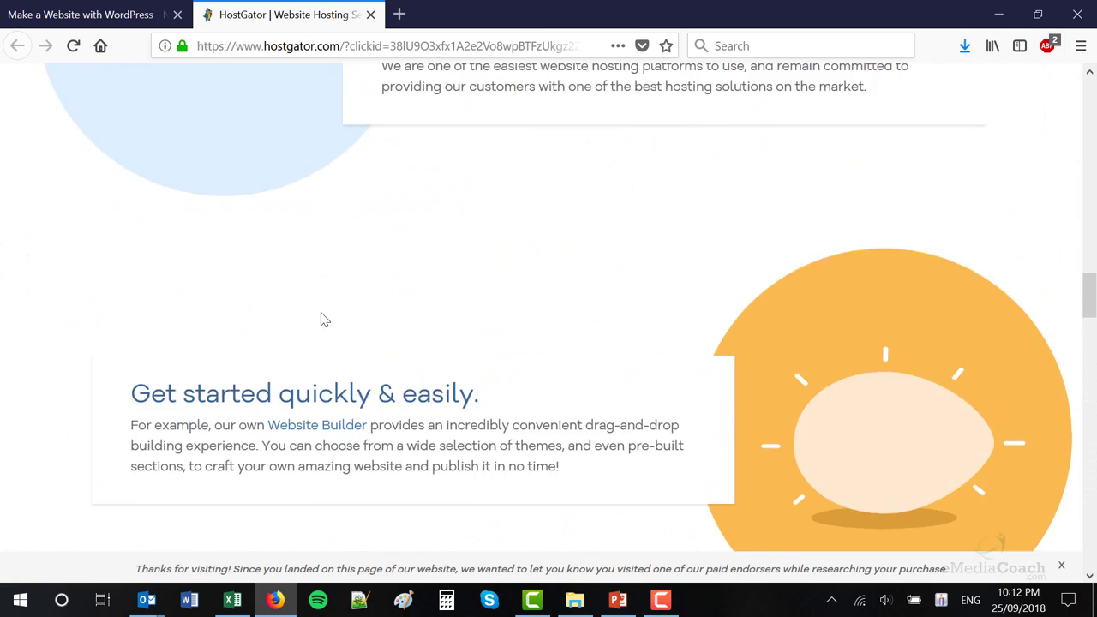
scroll(341, 319, up, 10)
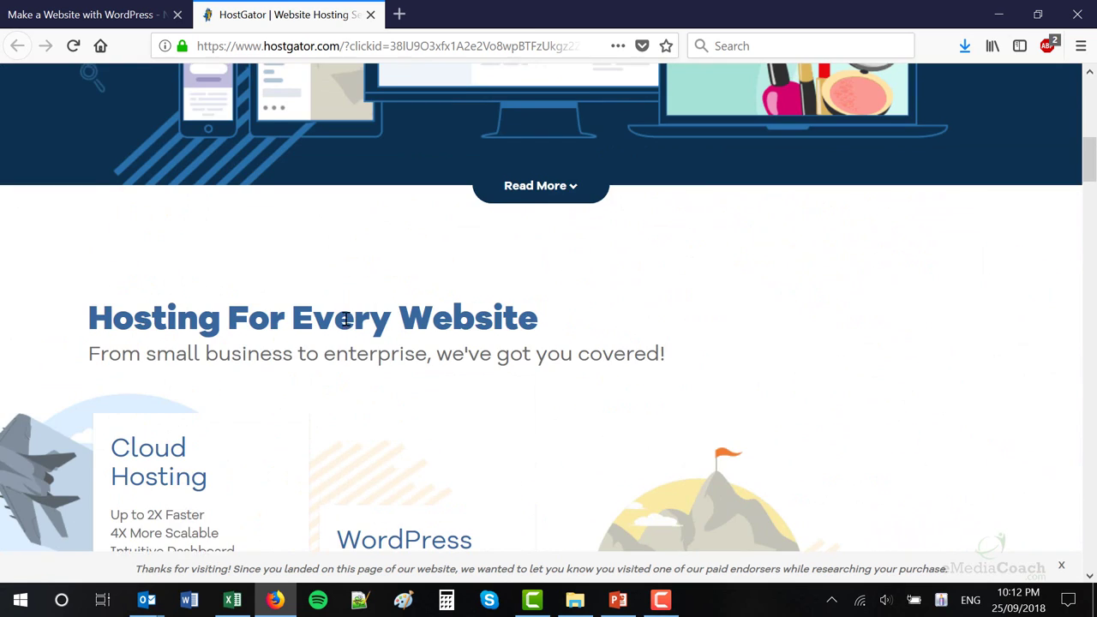
scroll(345, 324, up, 6)
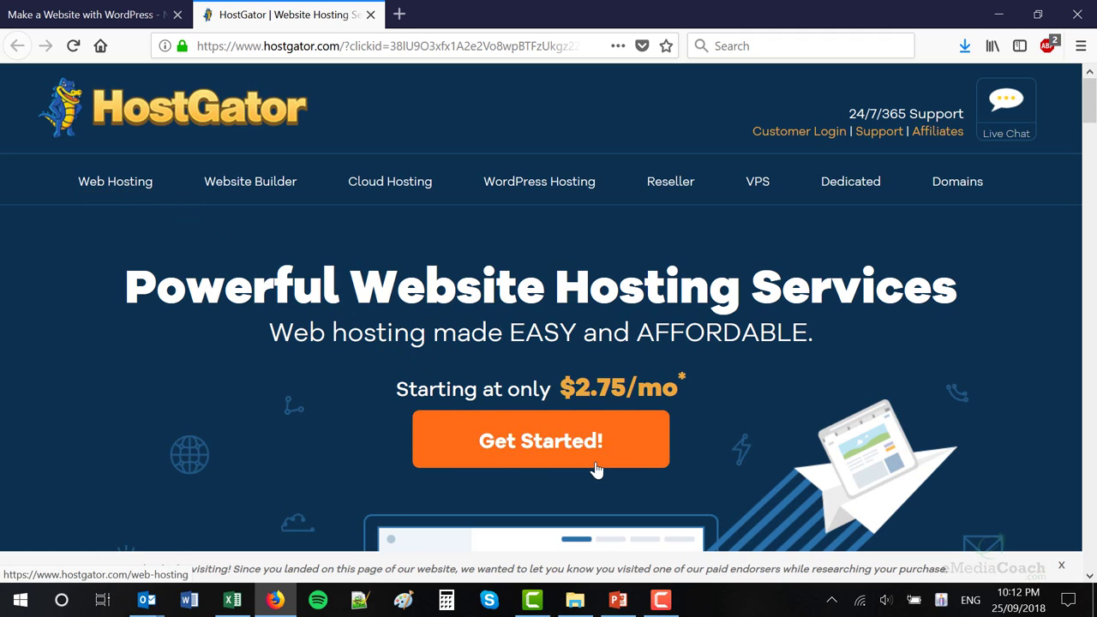
- Return from the eMediaCoach links page to the HostGator home page tab
click(275, 599)
click(275, 599)
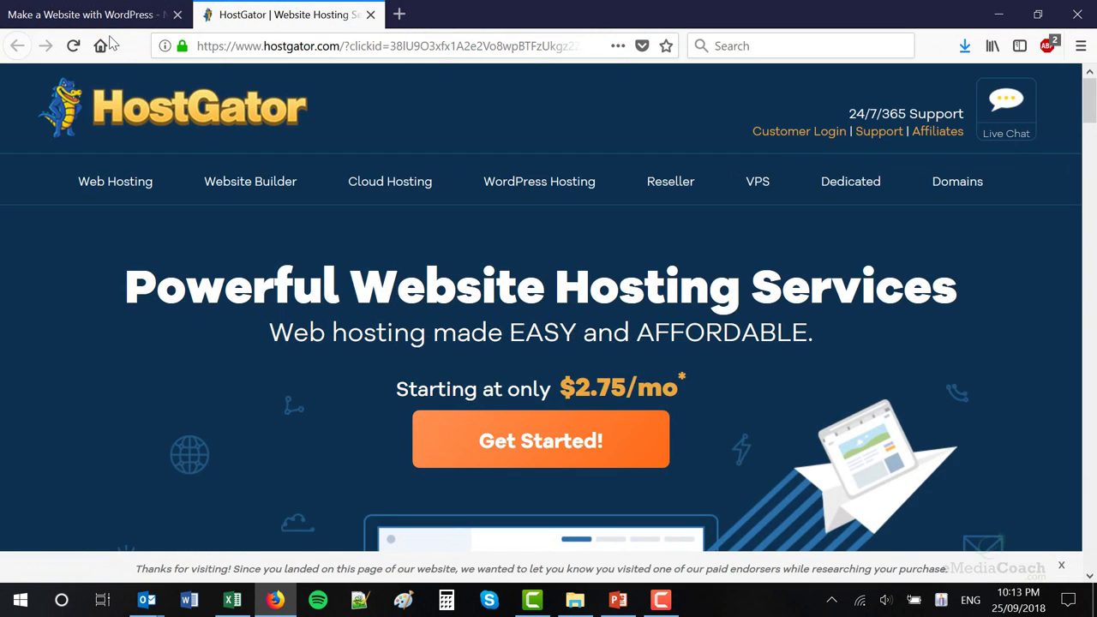
click(105, 14)
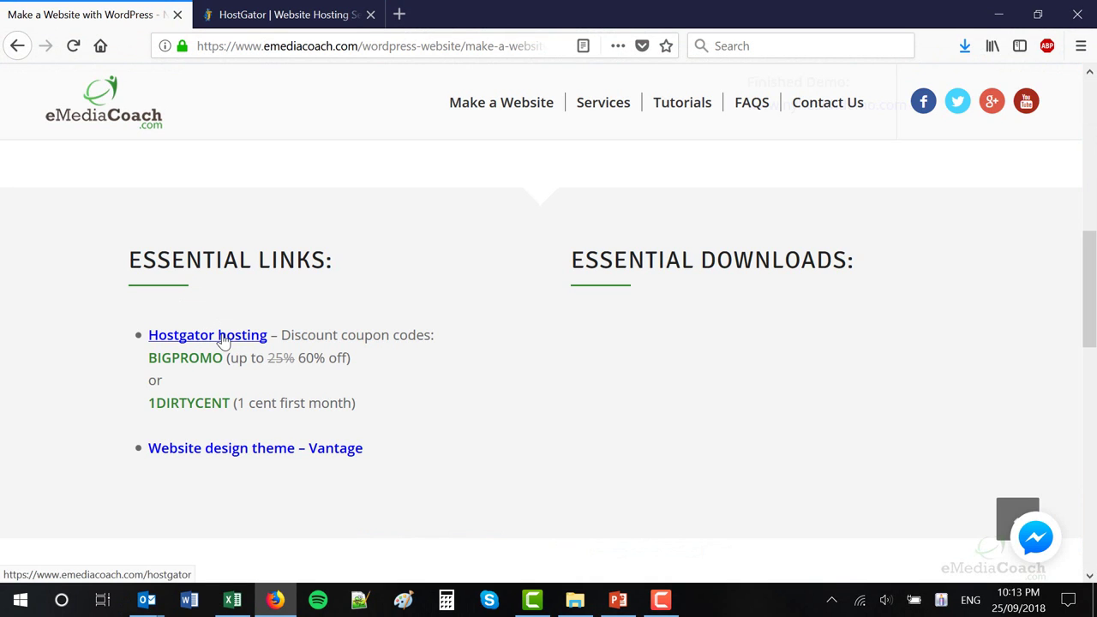
click(325, 21)
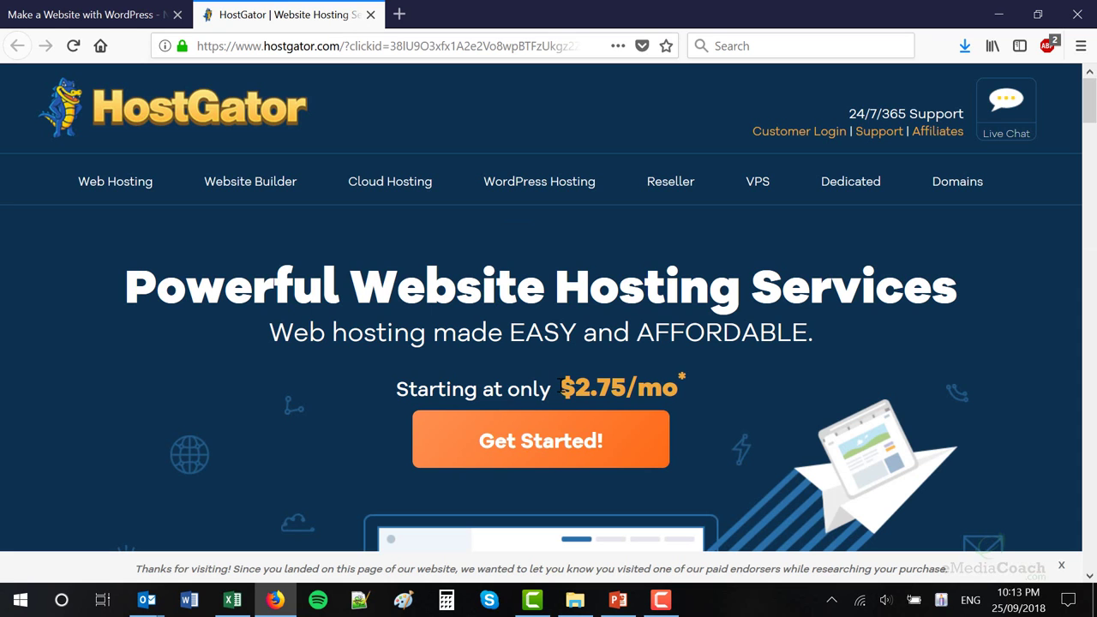
- Open the Shared Web Hosting plans and choose Buy Now! on the Hatchling plan
click(543, 467)
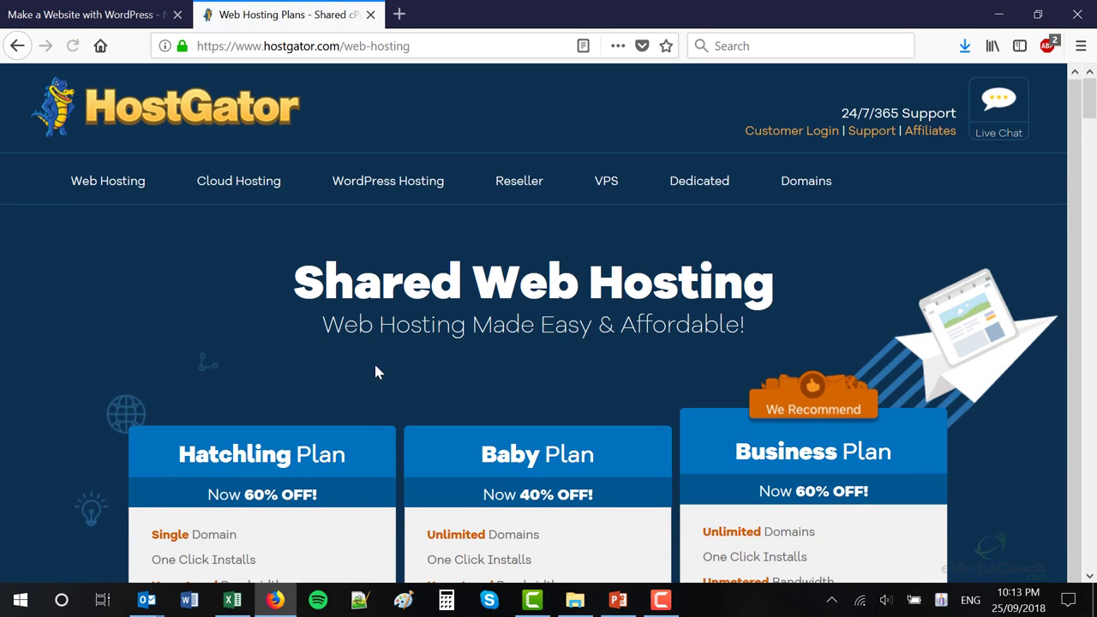
scroll(369, 364, down, 1)
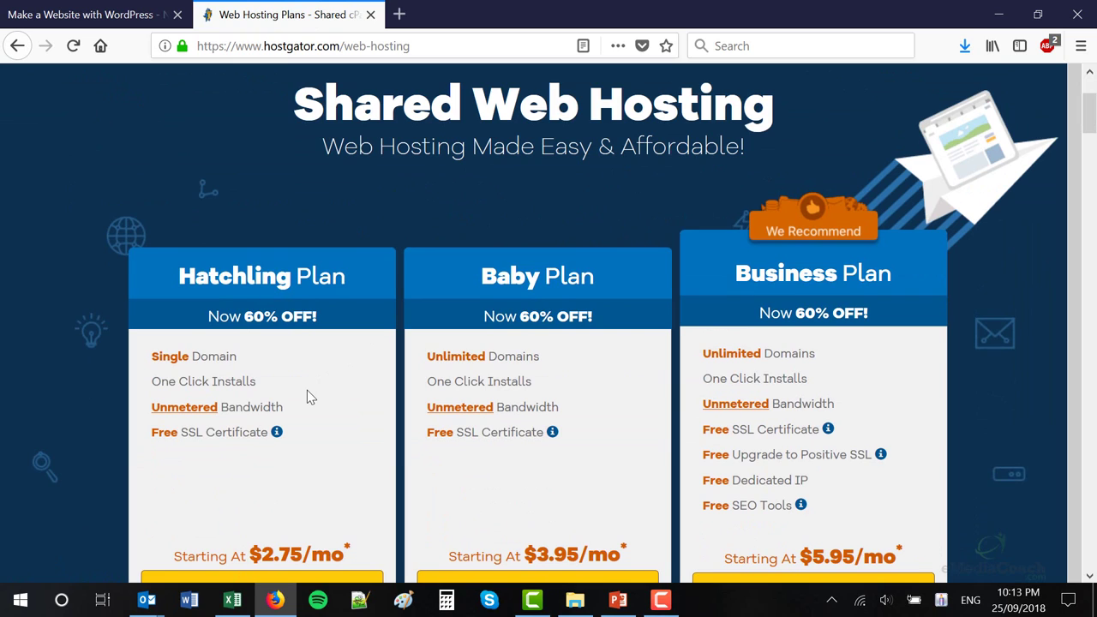
scroll(307, 390, down, 1)
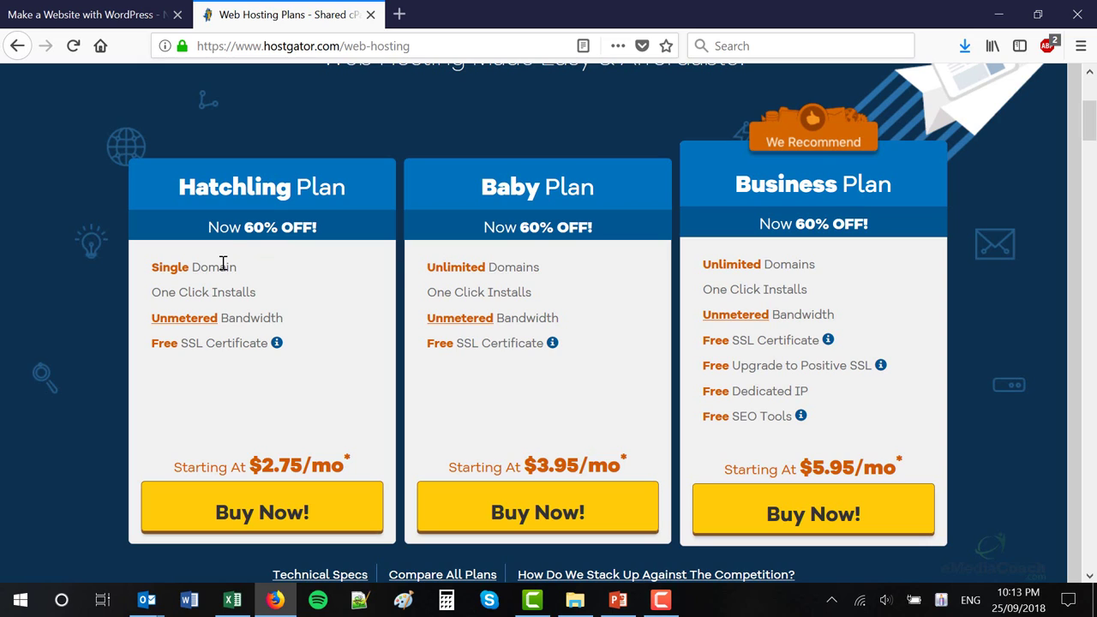
click(239, 501)
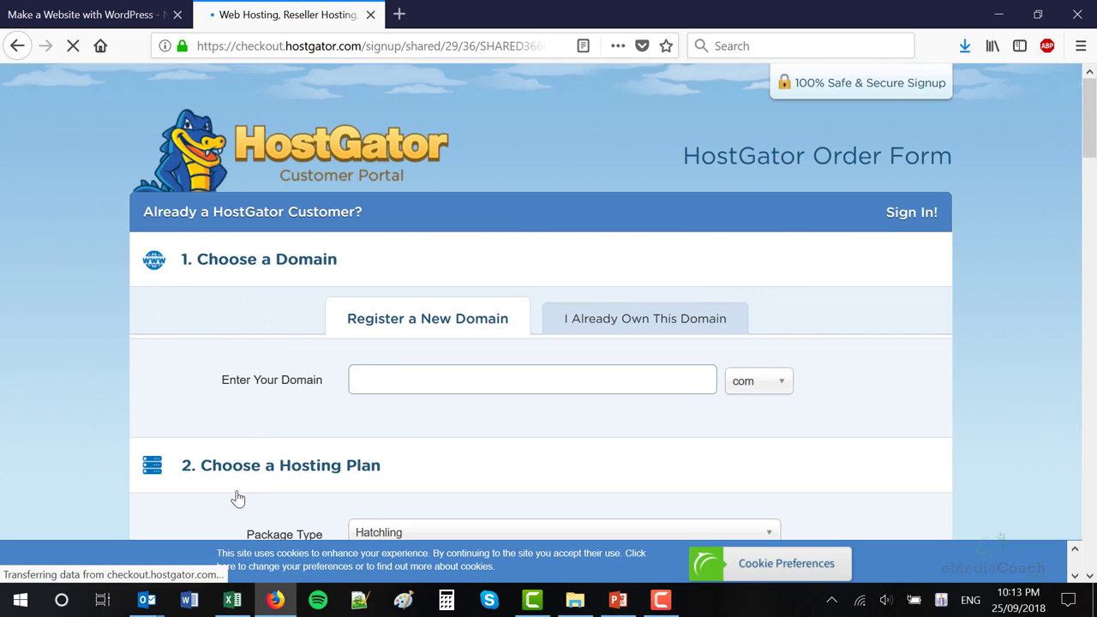
- Enter nyhealthdemo.com as the domain under the already-owned domain option
click(422, 377)
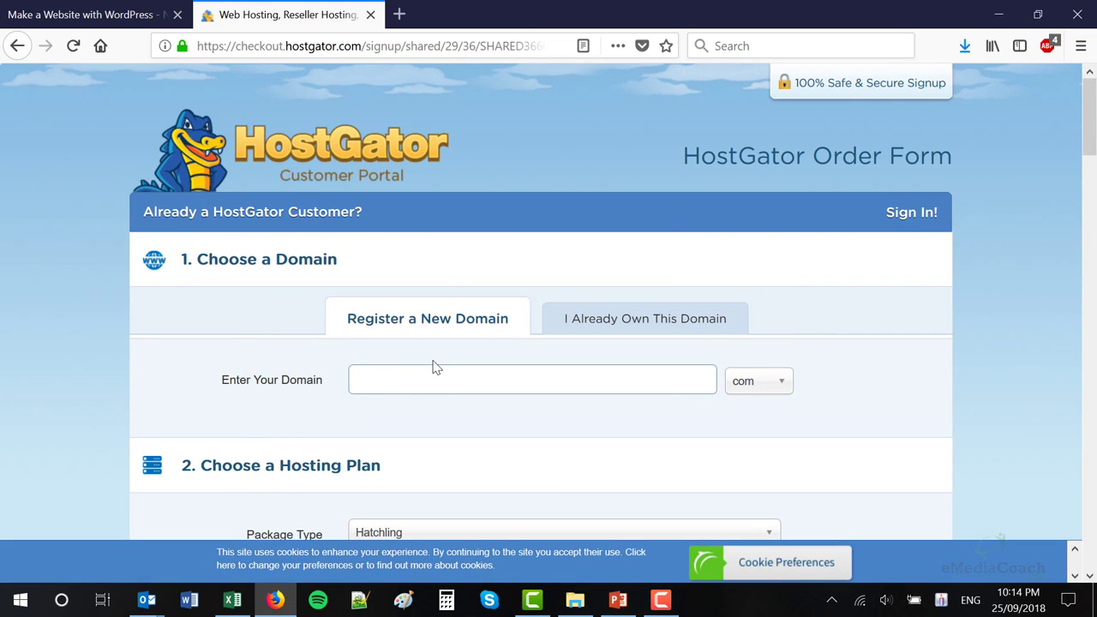
click(586, 334)
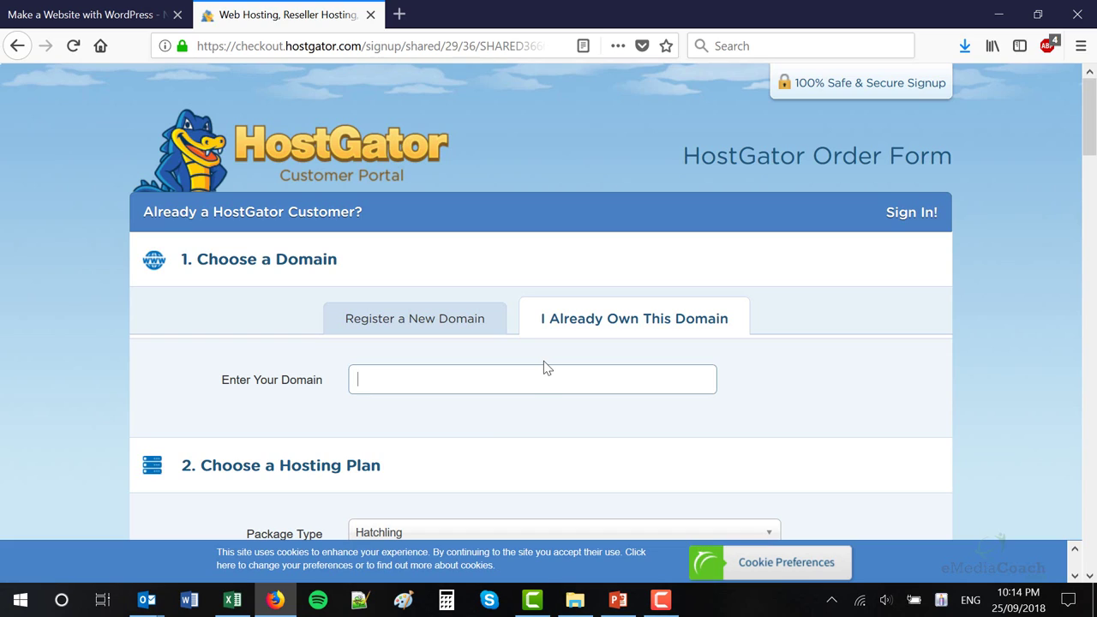
click(452, 330)
click(578, 322)
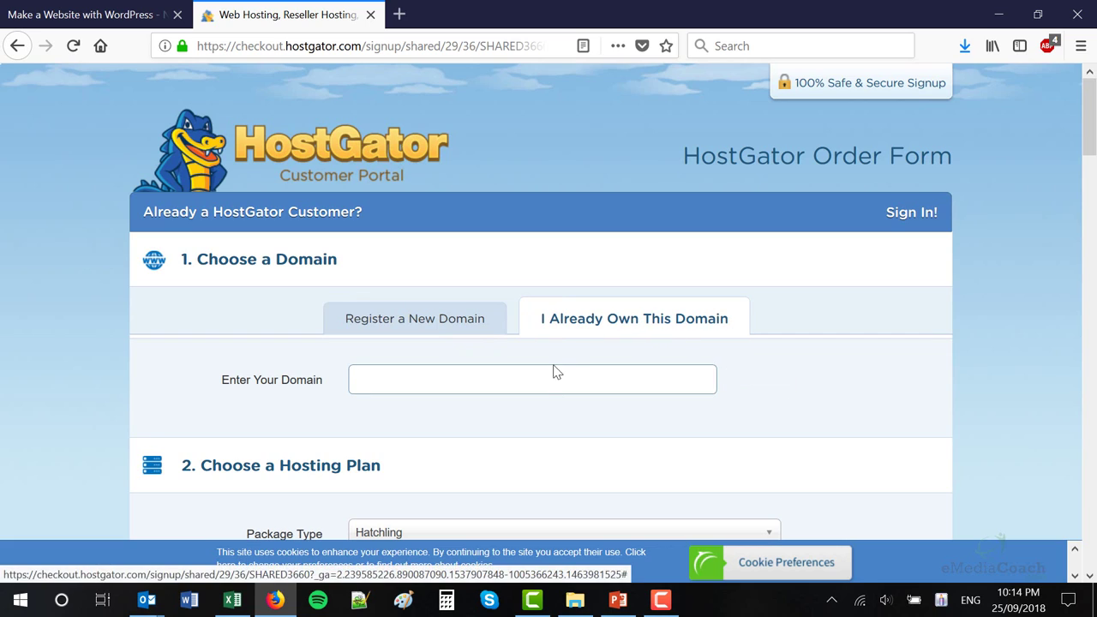
click(538, 386)
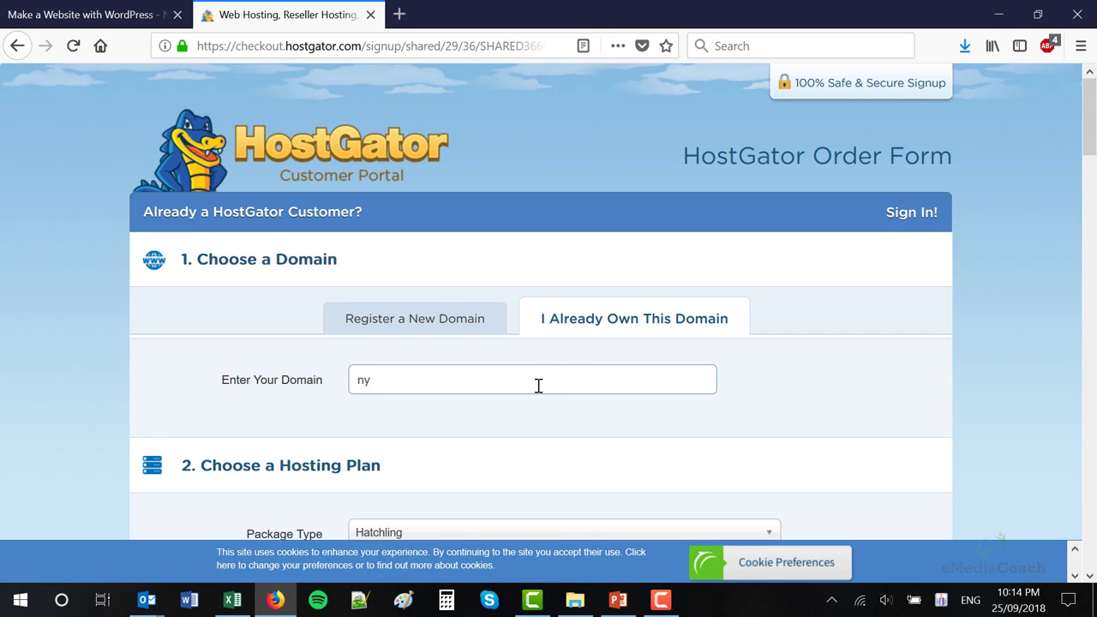
text(nyhealthdemo.com)
- Switch to Register a New Domain and check jimshealthclub with the .com extension
click(455, 341)
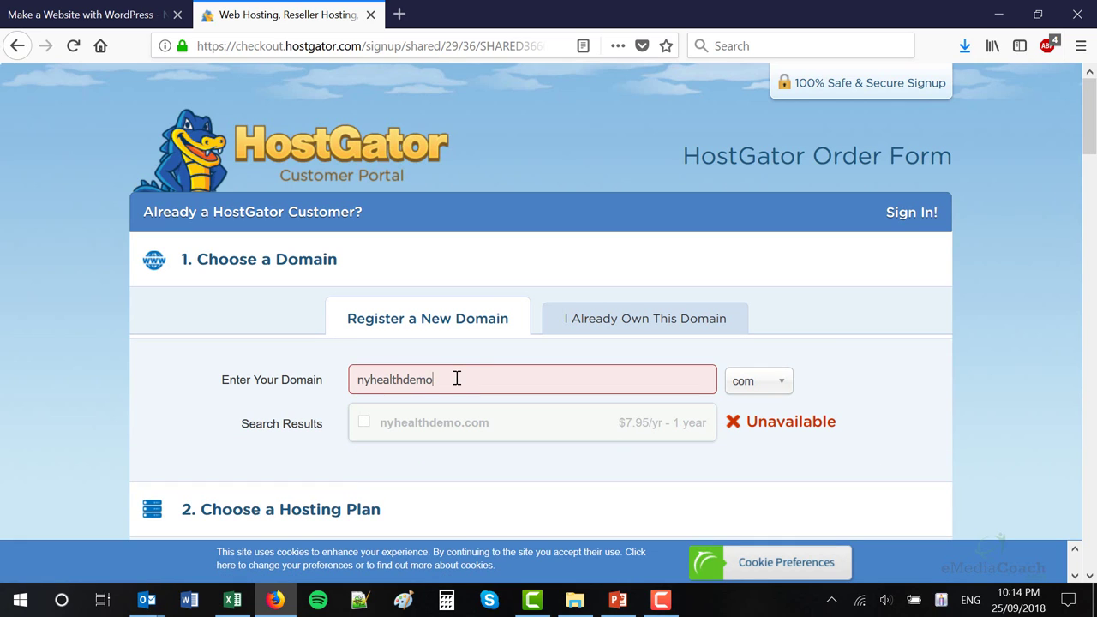
double_click(374, 372)
key(BackSpace)
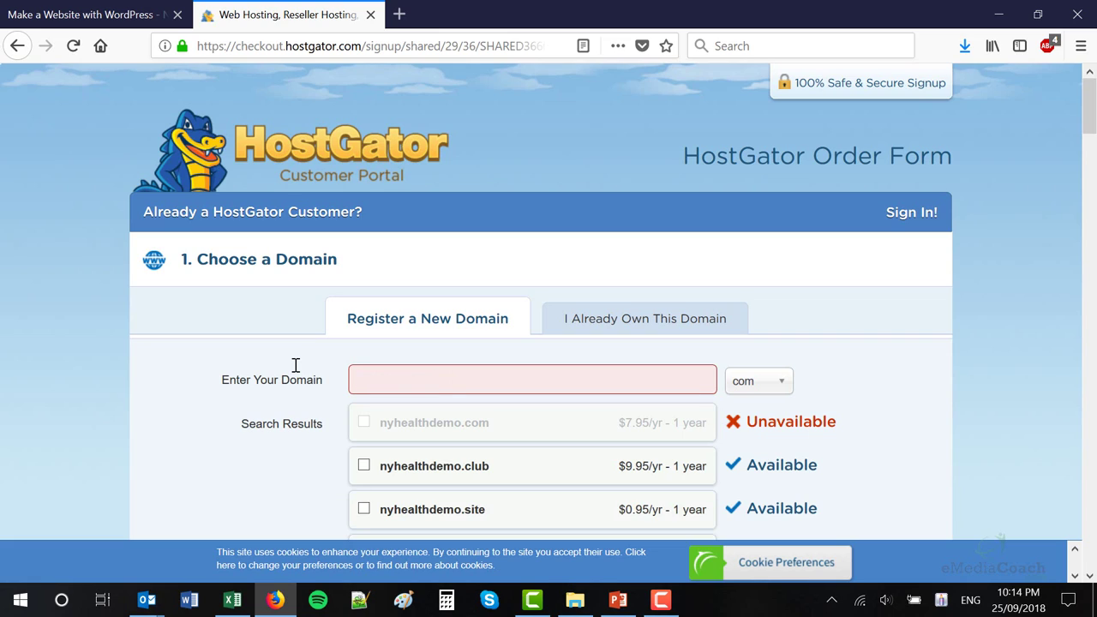
text(jimshealthclub)
key(Tab)
key(alt+Down)
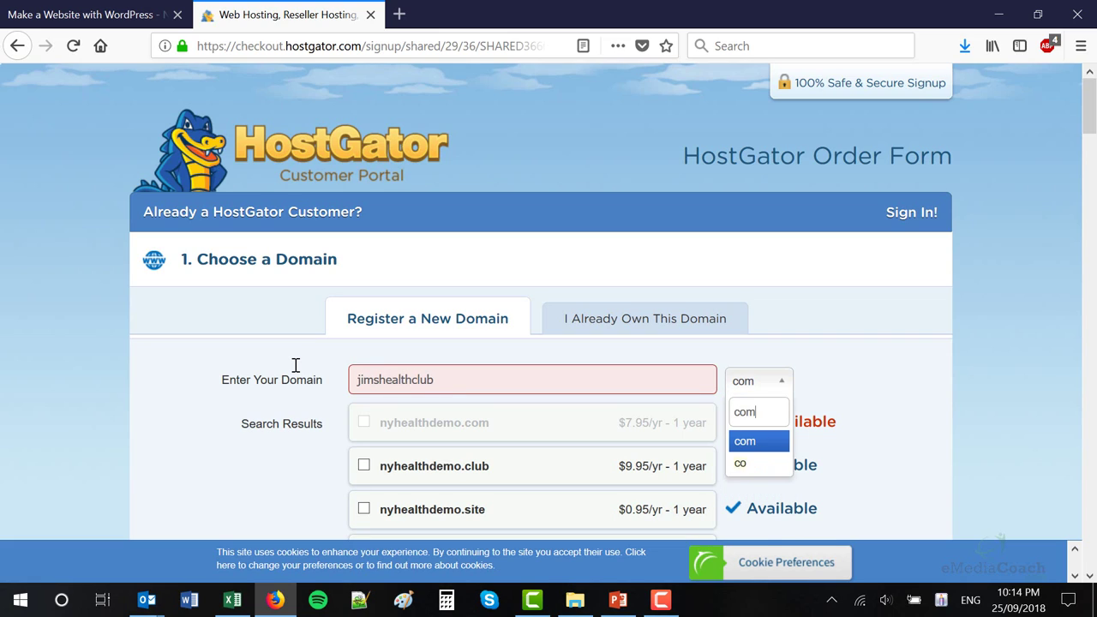
click(748, 444)
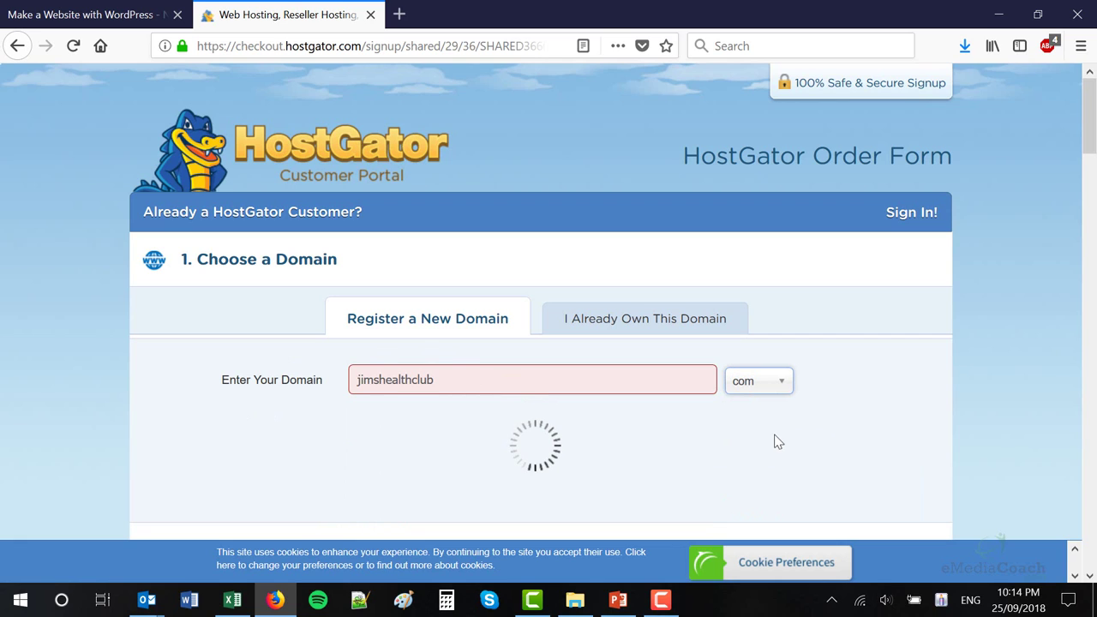
- Change the new domain to healthclub with .com and check its availability
scroll(698, 422, down, 2)
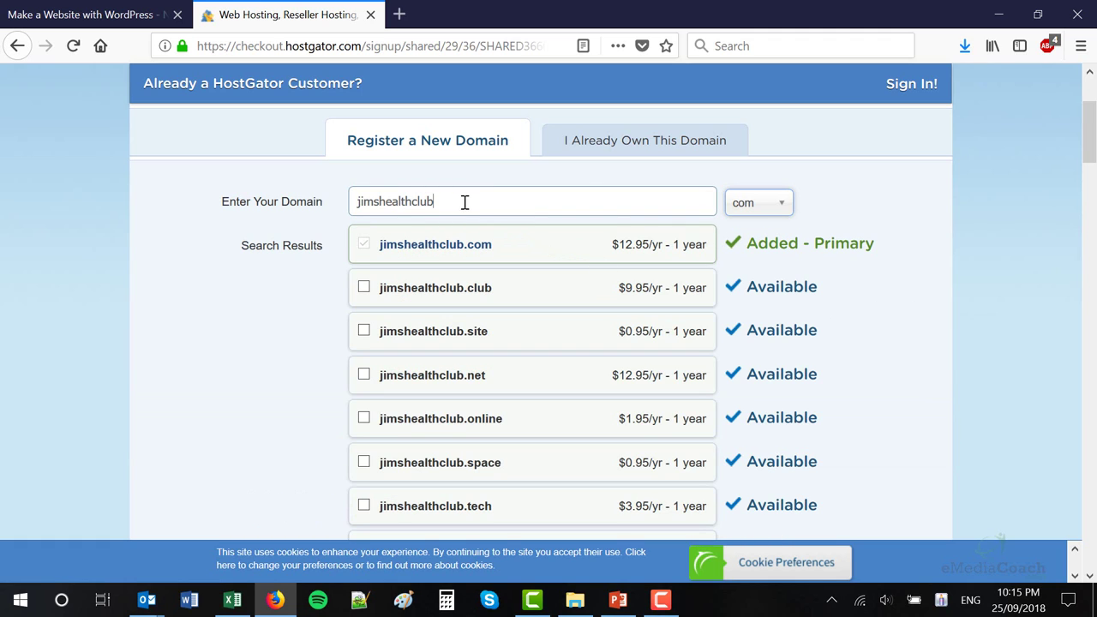
click(518, 204)
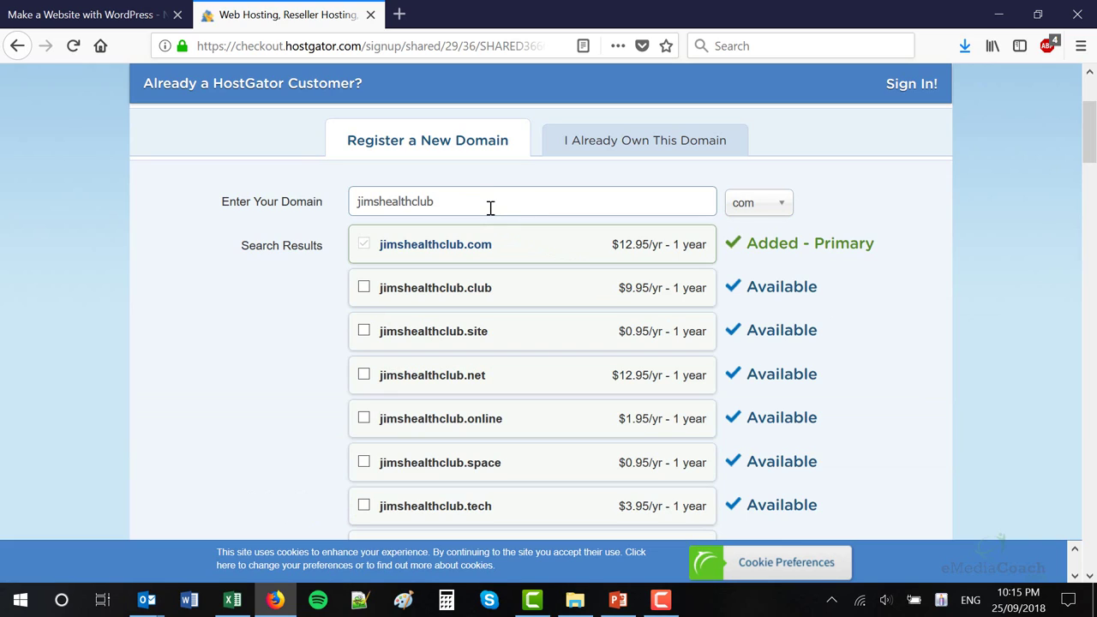
key(BackSpace)
key(BackSpace)
key(BackSpace)
key(BackSpace)
key(BackSpace)
key(BackSpace)
key(BackSpace)
key(BackSpace)
key(BackSpace)
key(BackSpace)
key(BackSpace)
text(healthclub)
key(Tab)
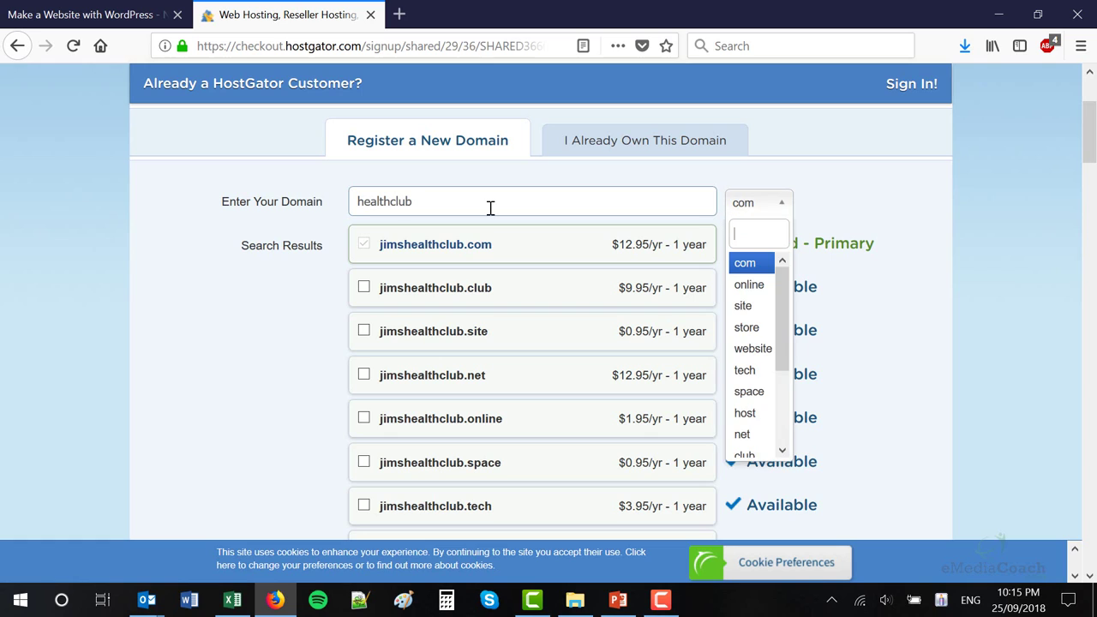
text(com)
key(Return)
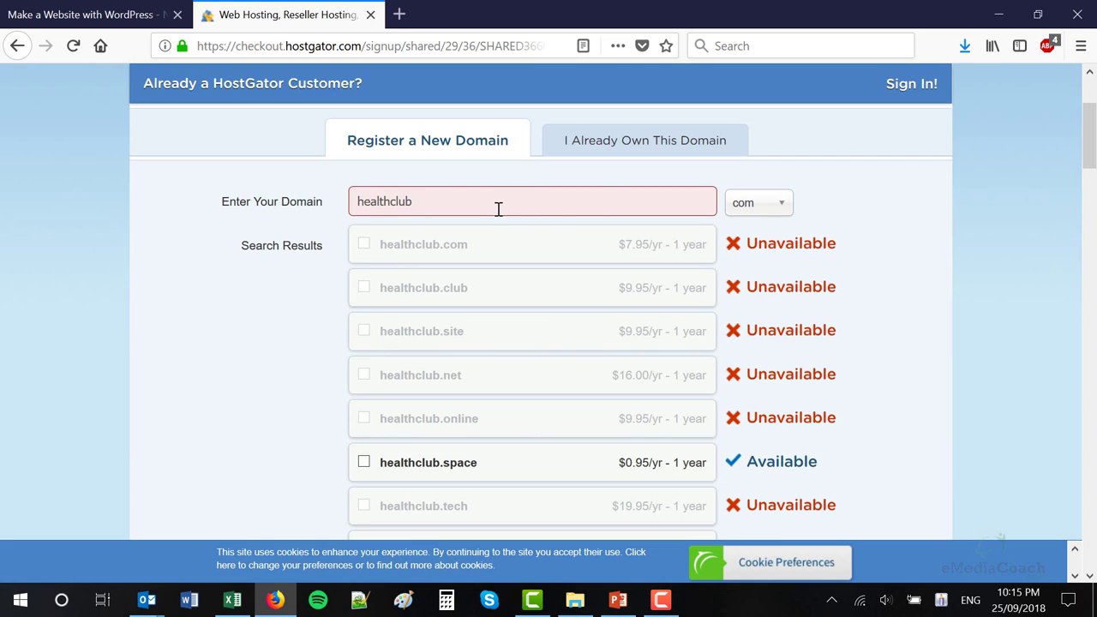
- Switch to I Already Own This Domain and add nyhealthdemo.com as the primary domain
drag(497, 209, 326, 191)
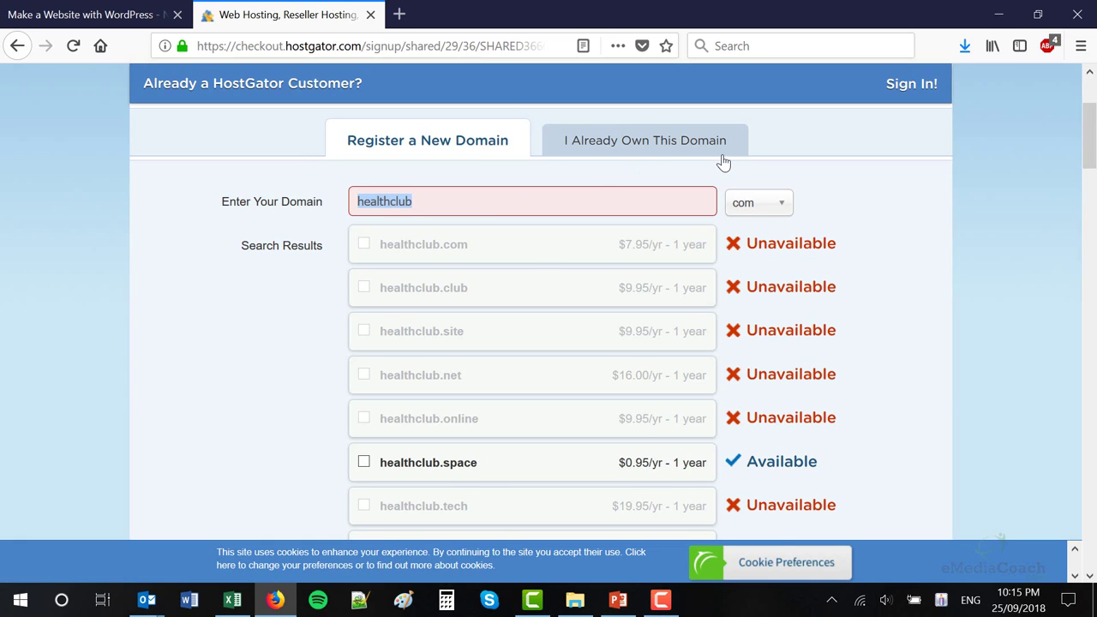
click(676, 154)
drag(530, 203, 277, 186)
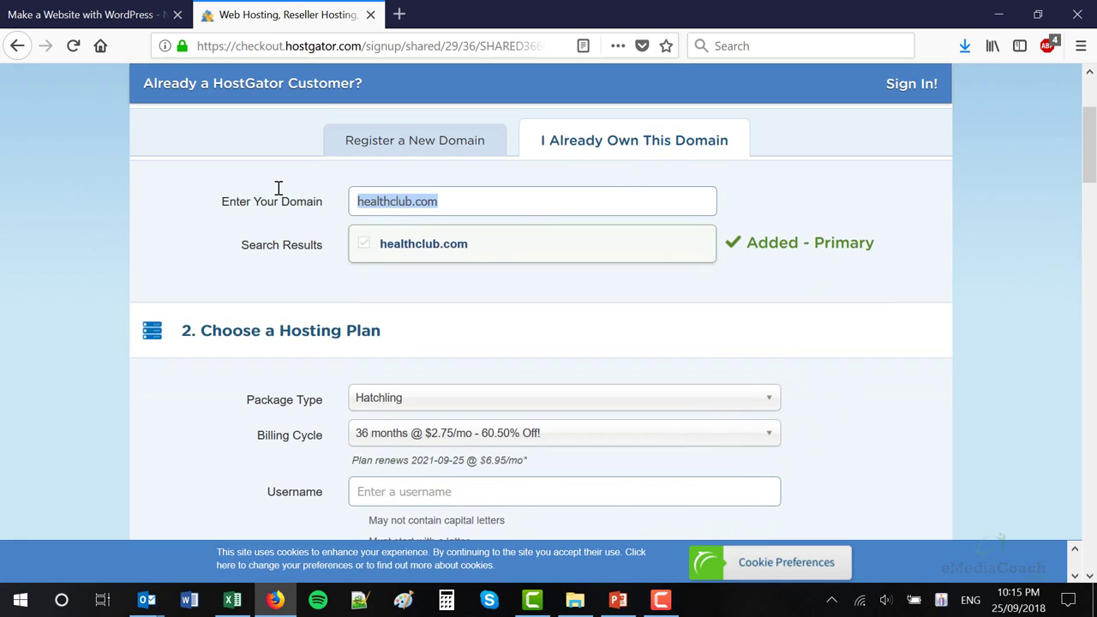
text(ny)
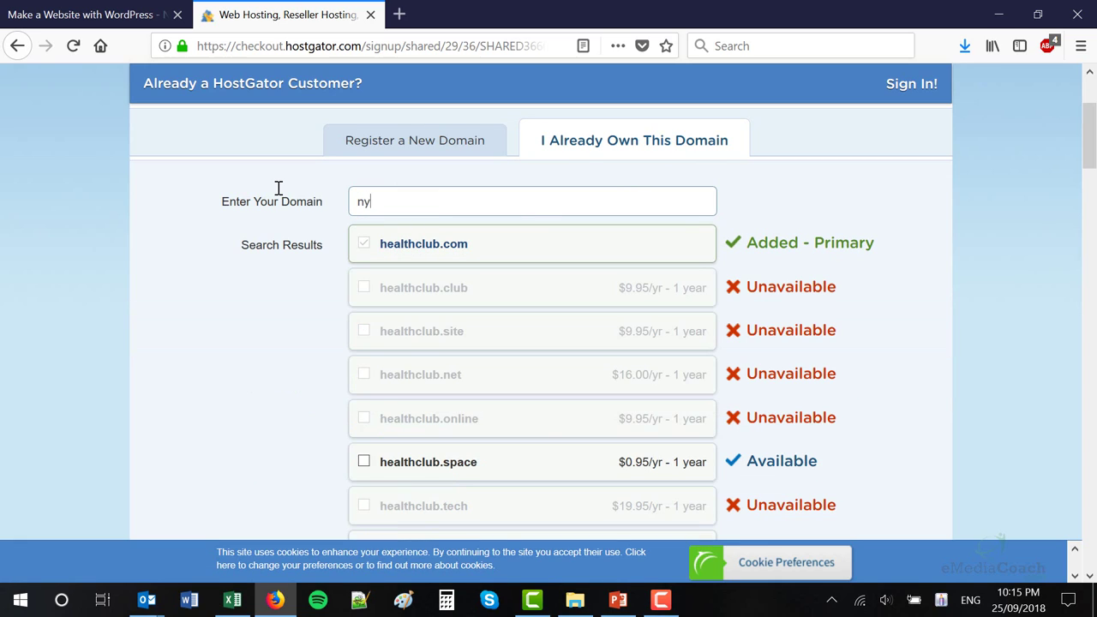
text(healthdemo.com)
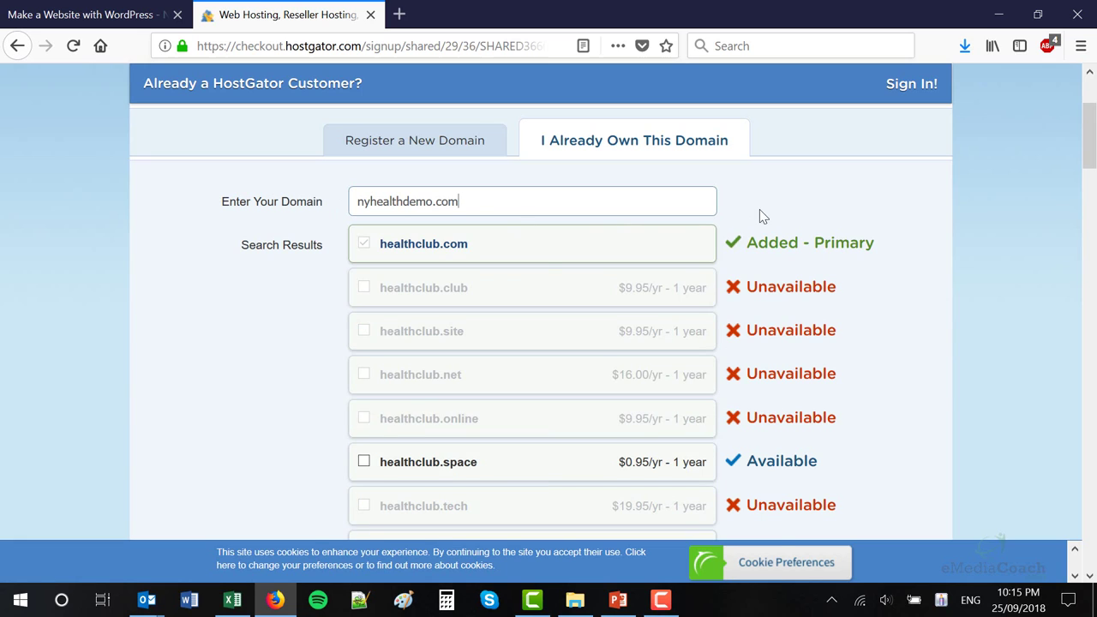
click(759, 215)
scroll(759, 215, down, 3)
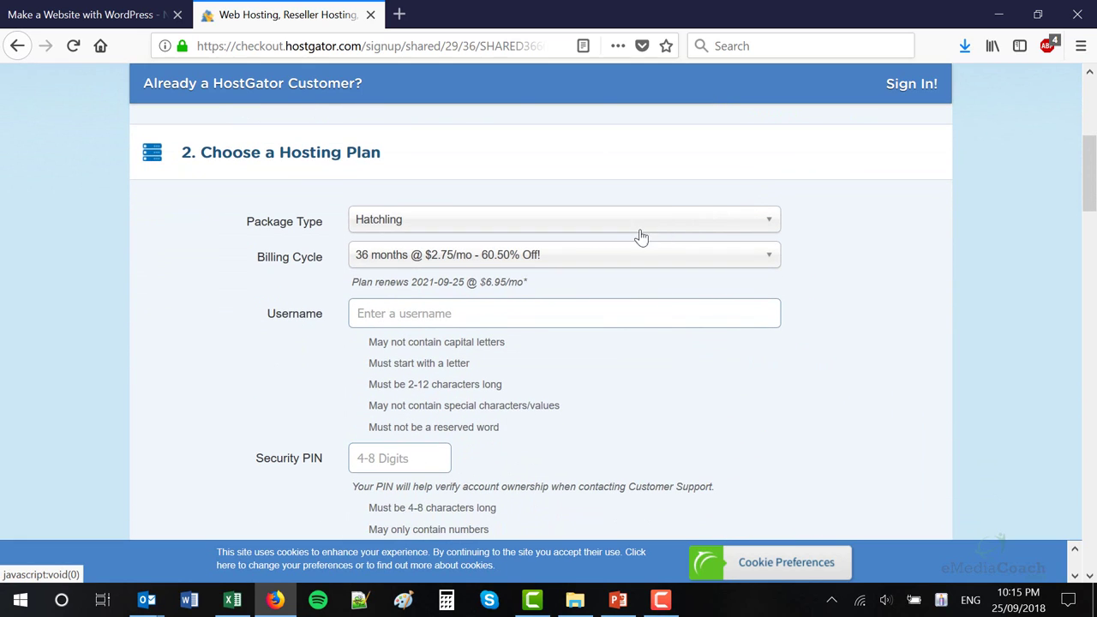
- Review the Billing Cycle options, keeping the 36-month cycle
click(591, 257)
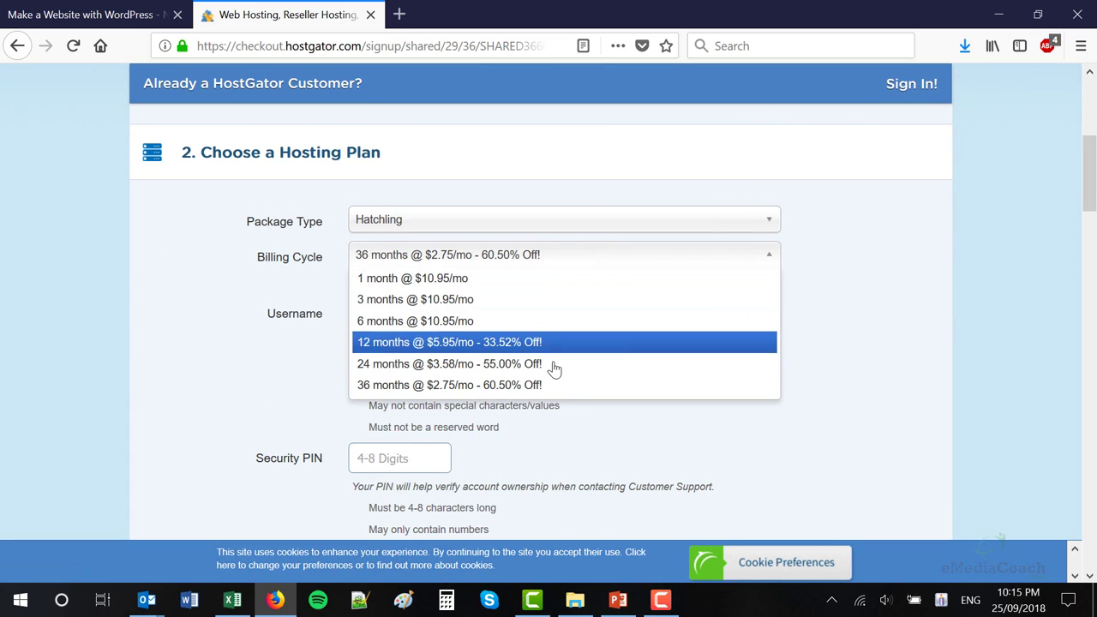
scroll(552, 296, up, 5)
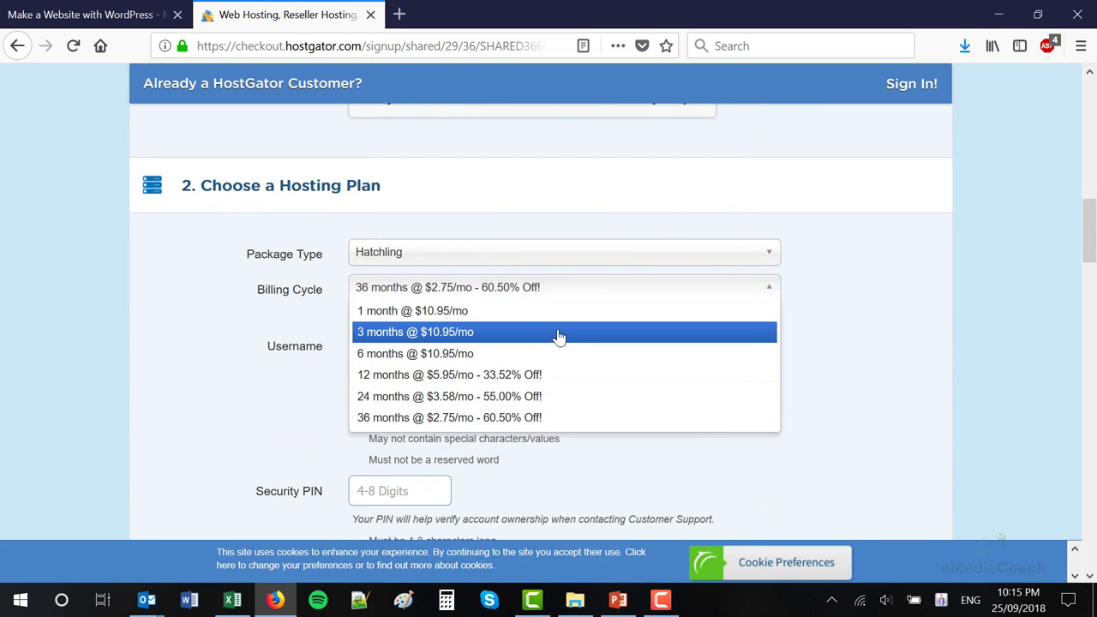
click(846, 363)
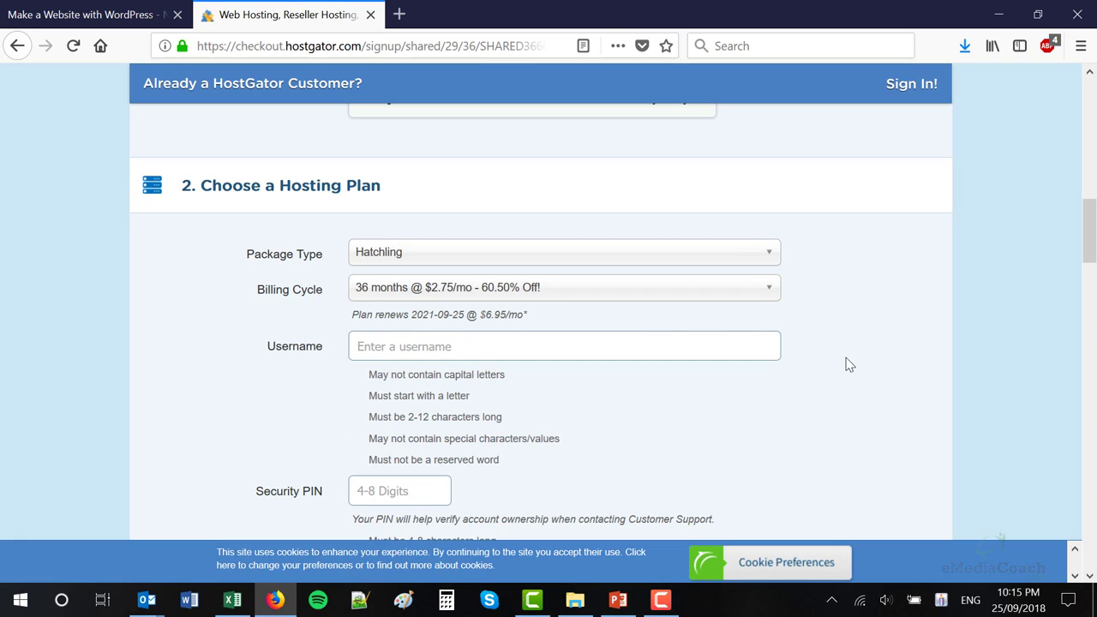
click(590, 298)
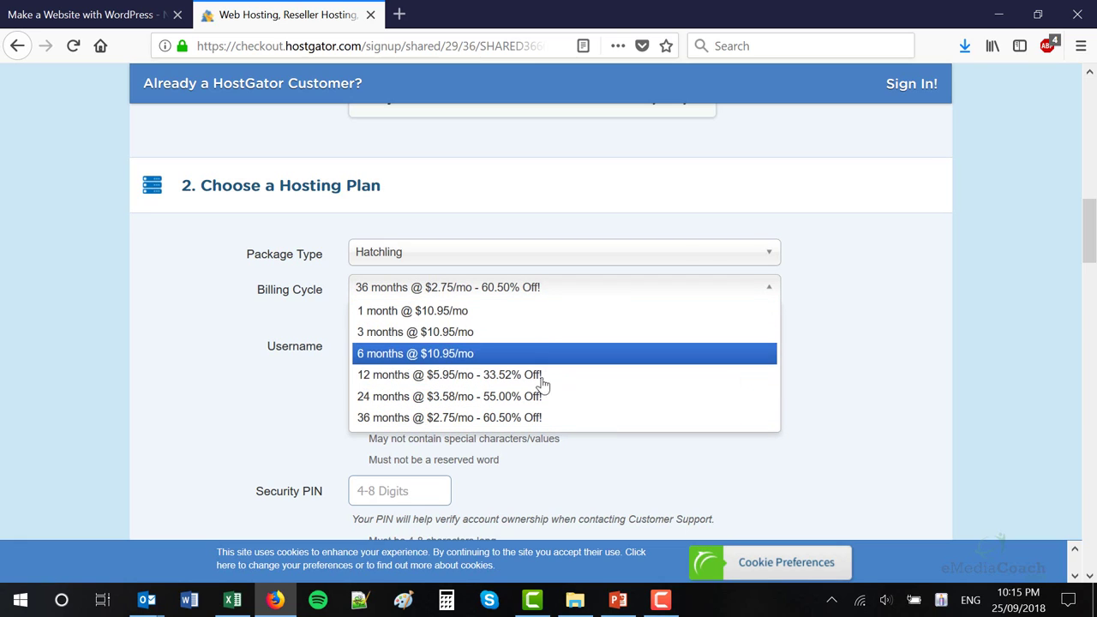
click(882, 349)
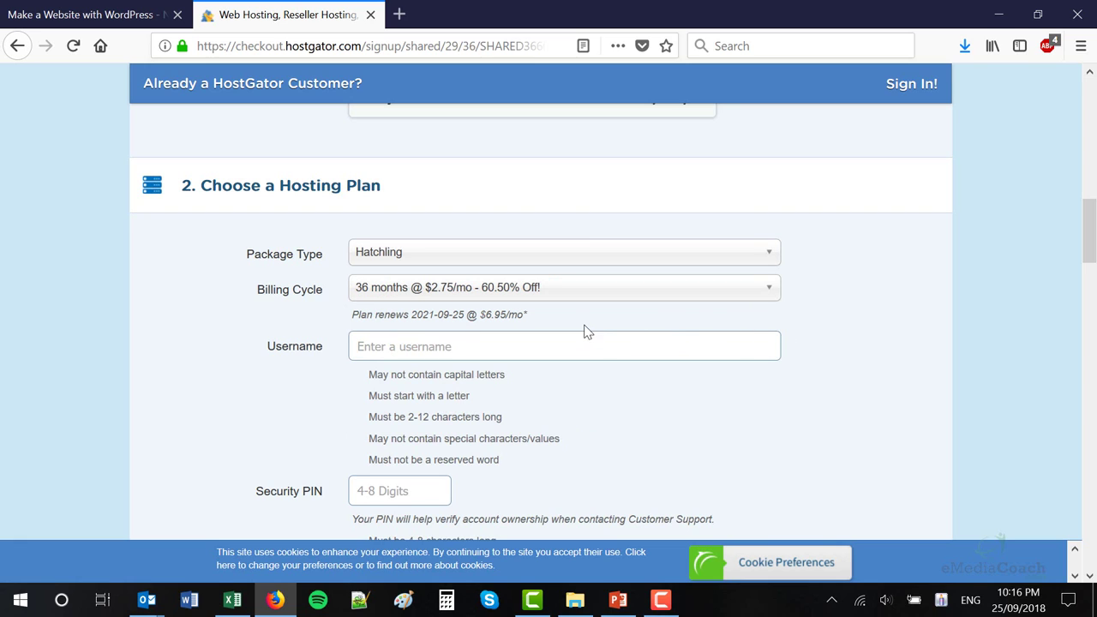
- Replace coupon SHARED3660 with bigpromo and validate it
scroll(586, 326, down, 3)
scroll(586, 332, down, 15)
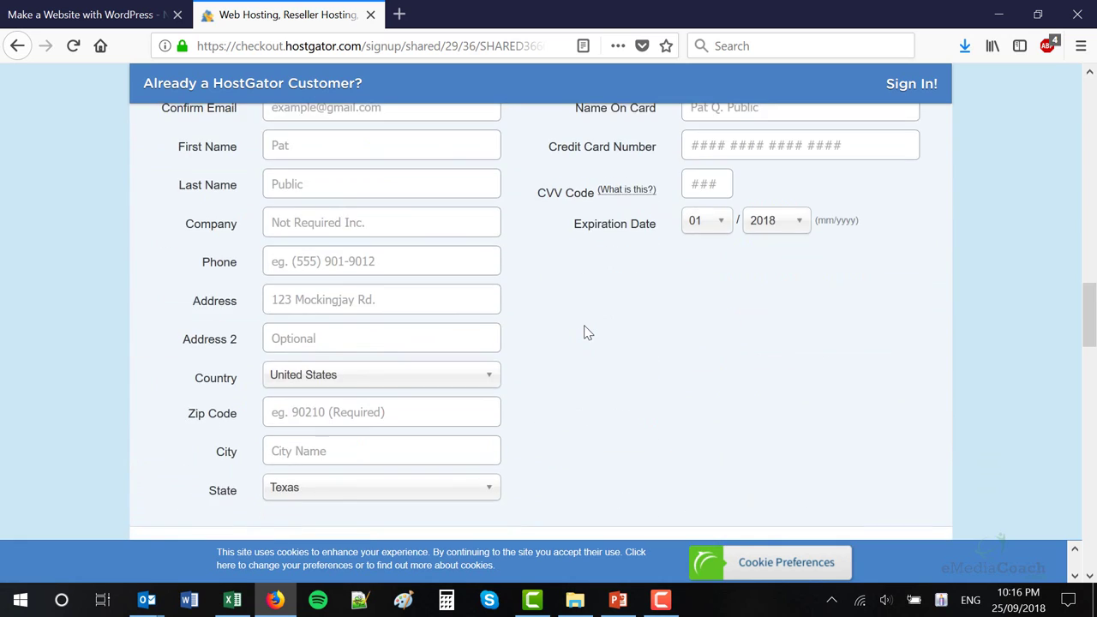
scroll(586, 332, down, 4)
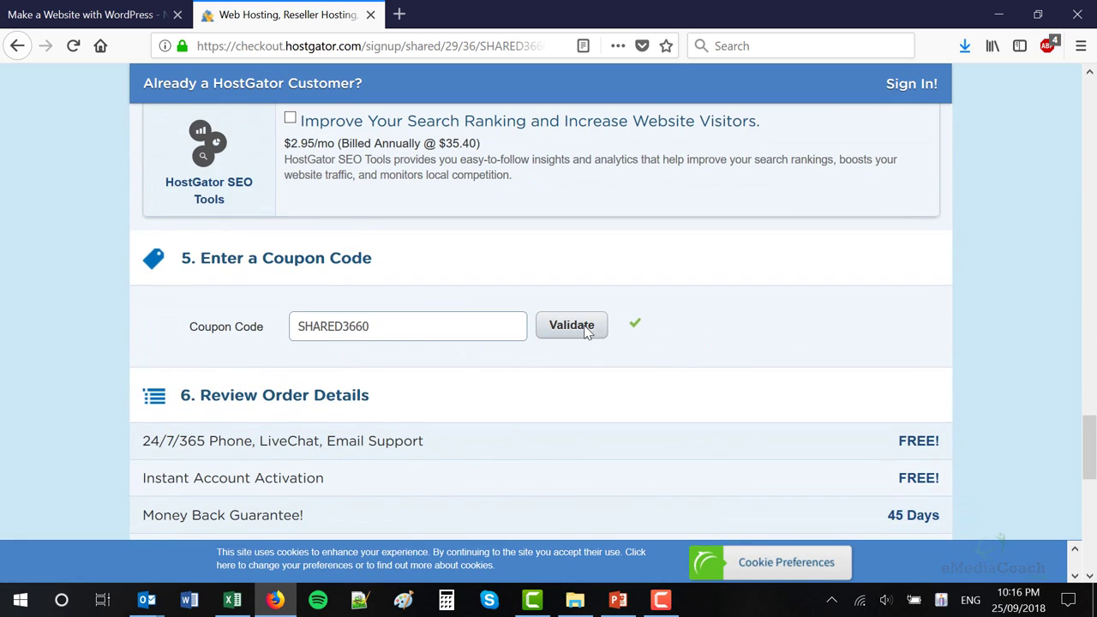
drag(467, 326, 173, 323)
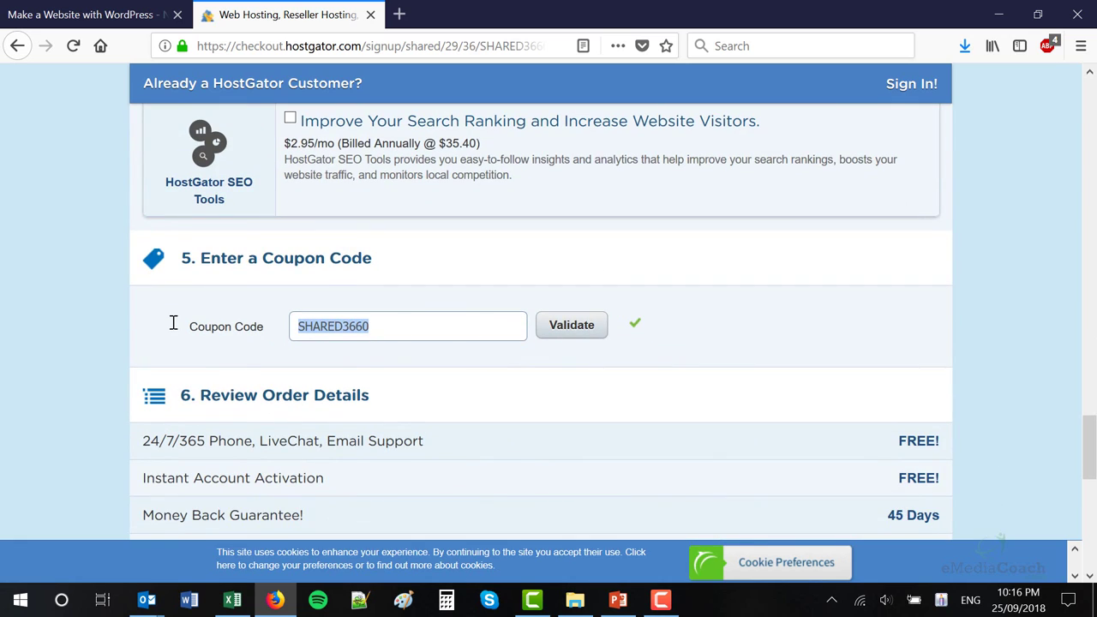
key(Delete)
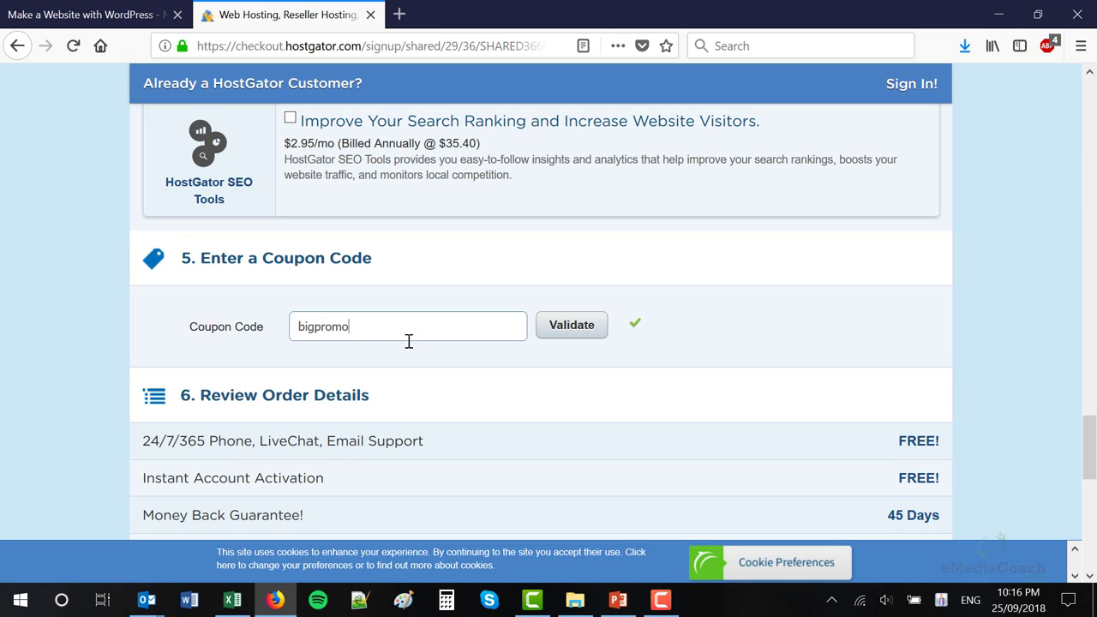
click(584, 337)
- Recheck billing prices after the coupon, keeping 36 months at $2.78/mo, and select the coupon code
scroll(666, 383, up, 10)
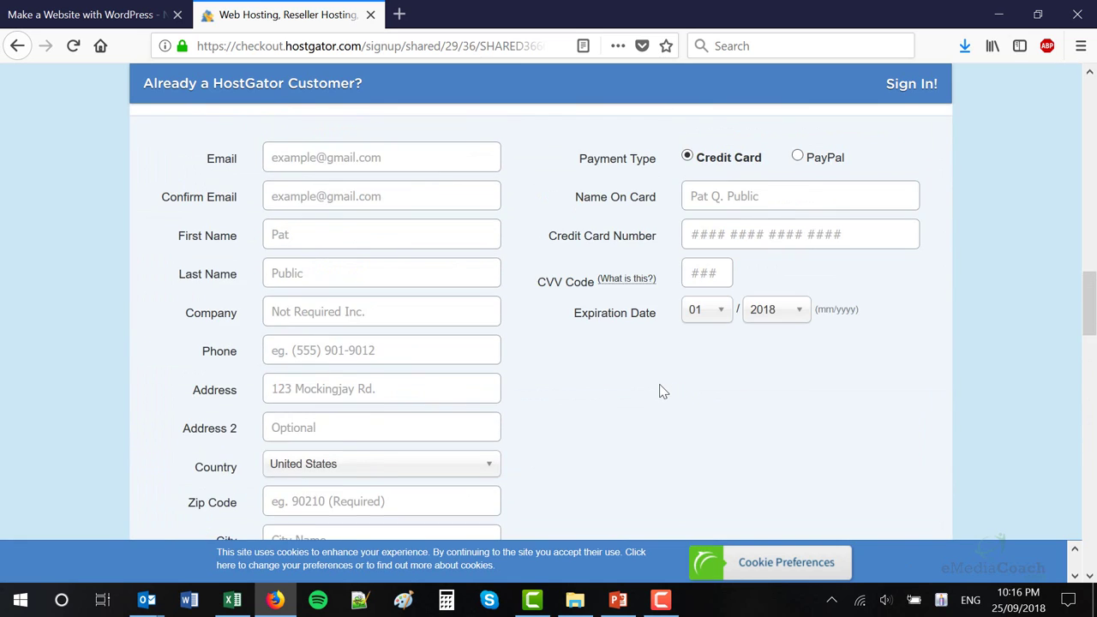
scroll(663, 391, up, 5)
click(543, 204)
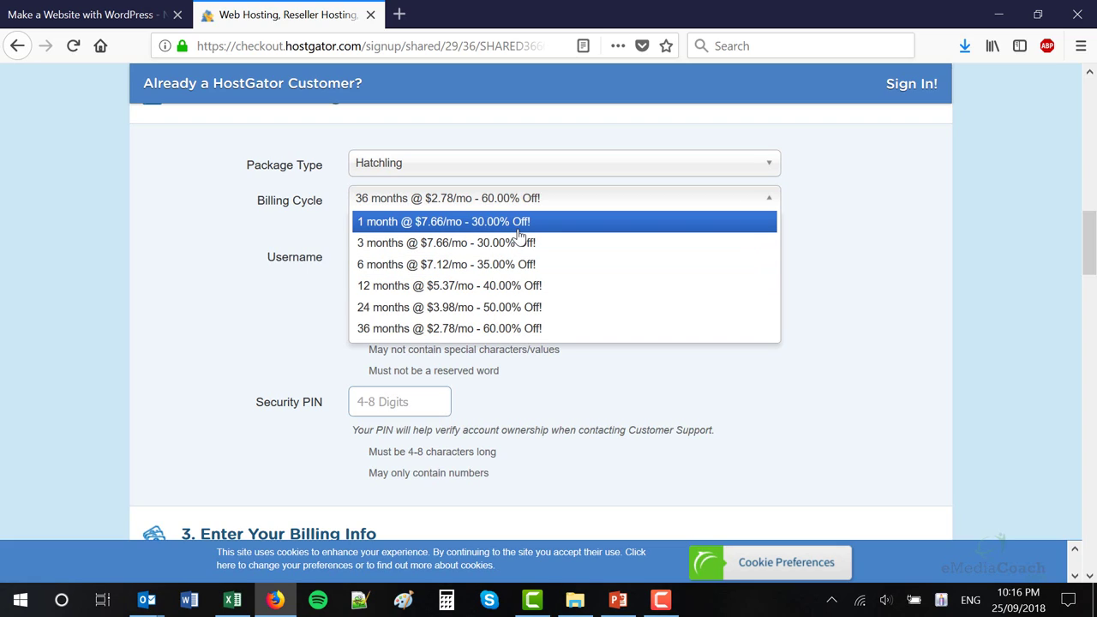
click(884, 336)
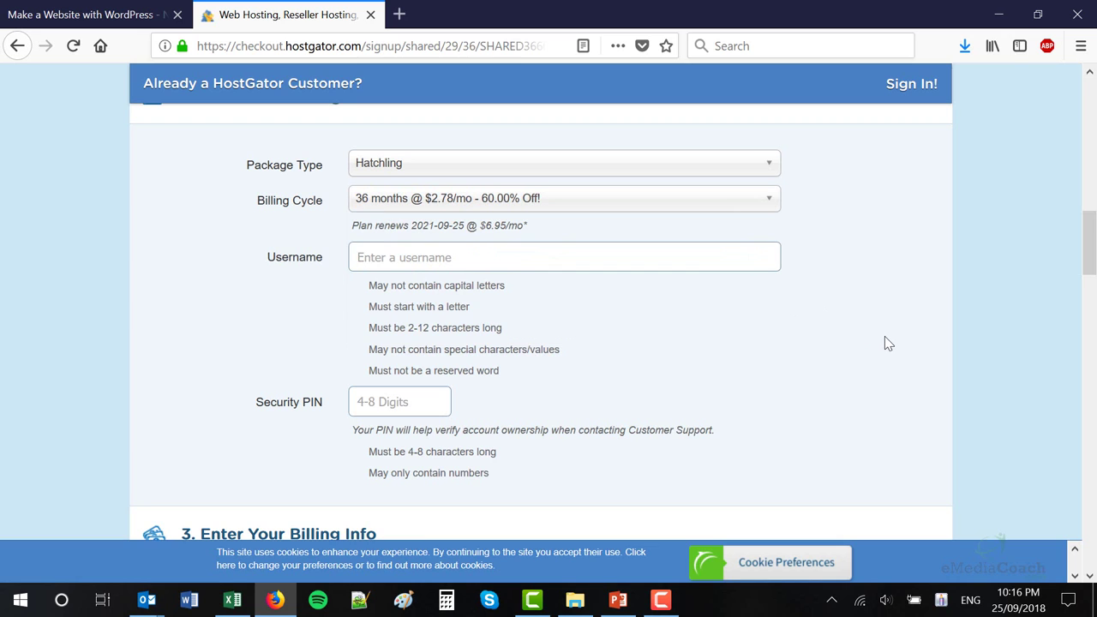
scroll(884, 336, down, 6)
scroll(888, 342, down, 9)
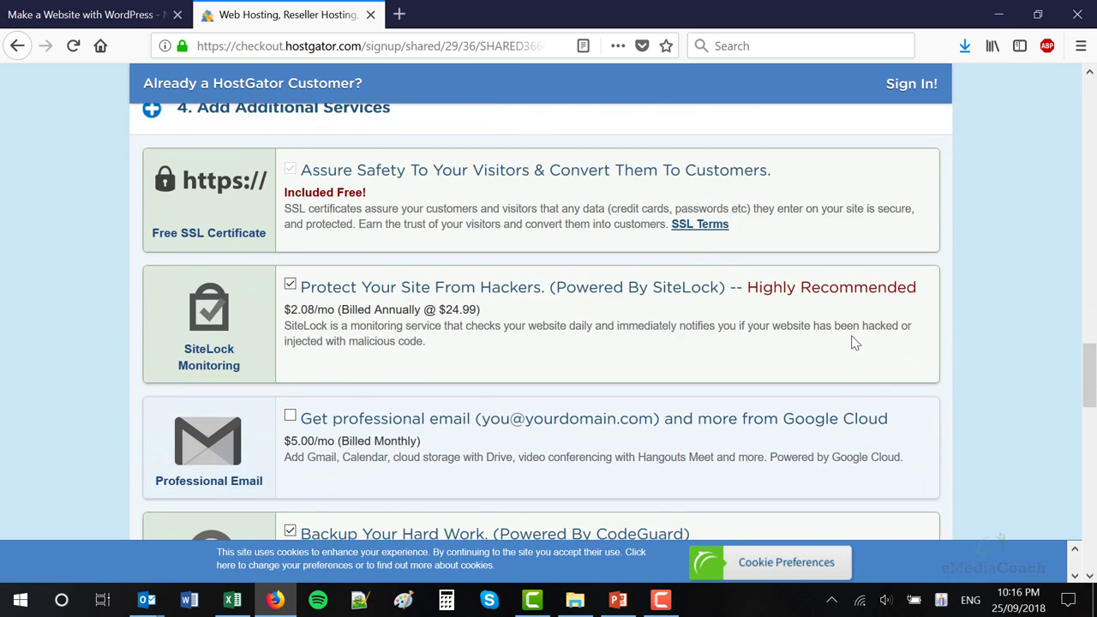
drag(375, 419, 240, 406)
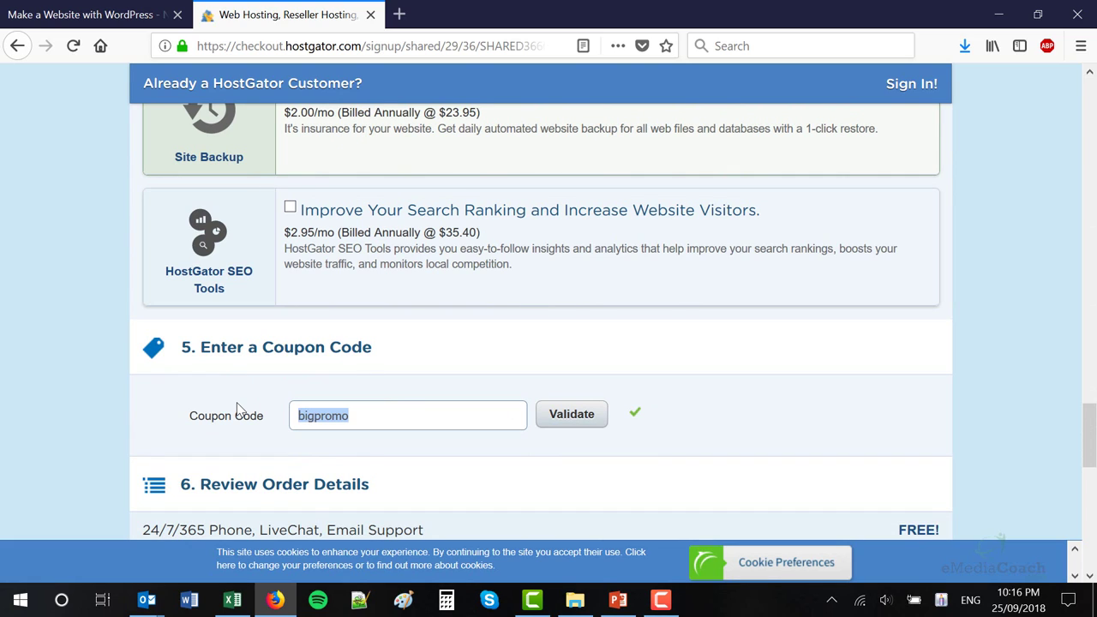
text(1dirtycent)
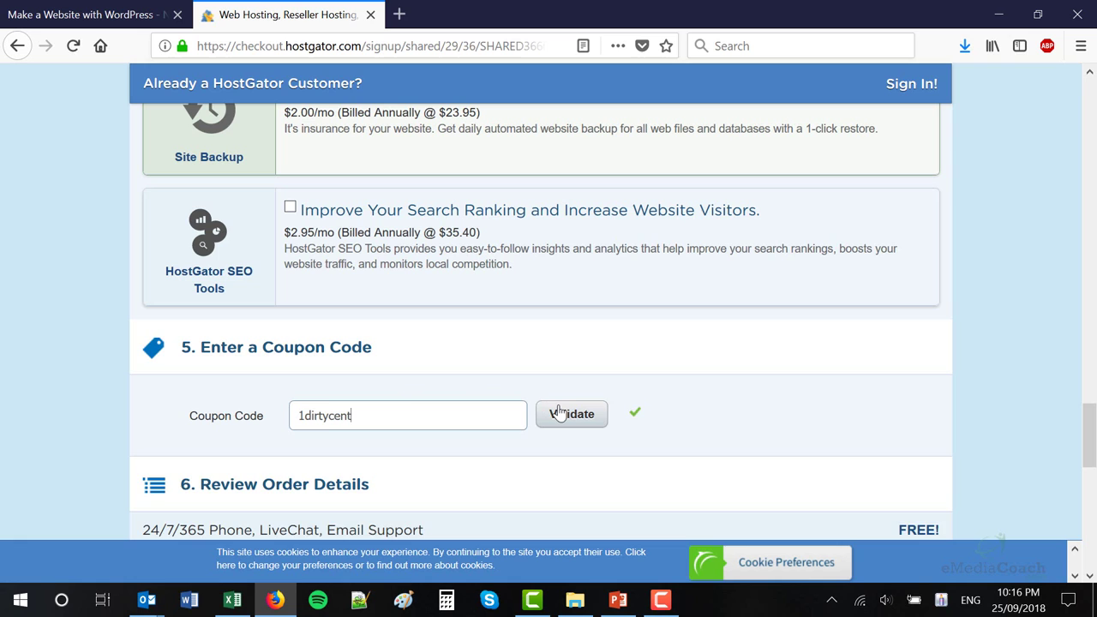
click(559, 413)
scroll(558, 414, up, 20)
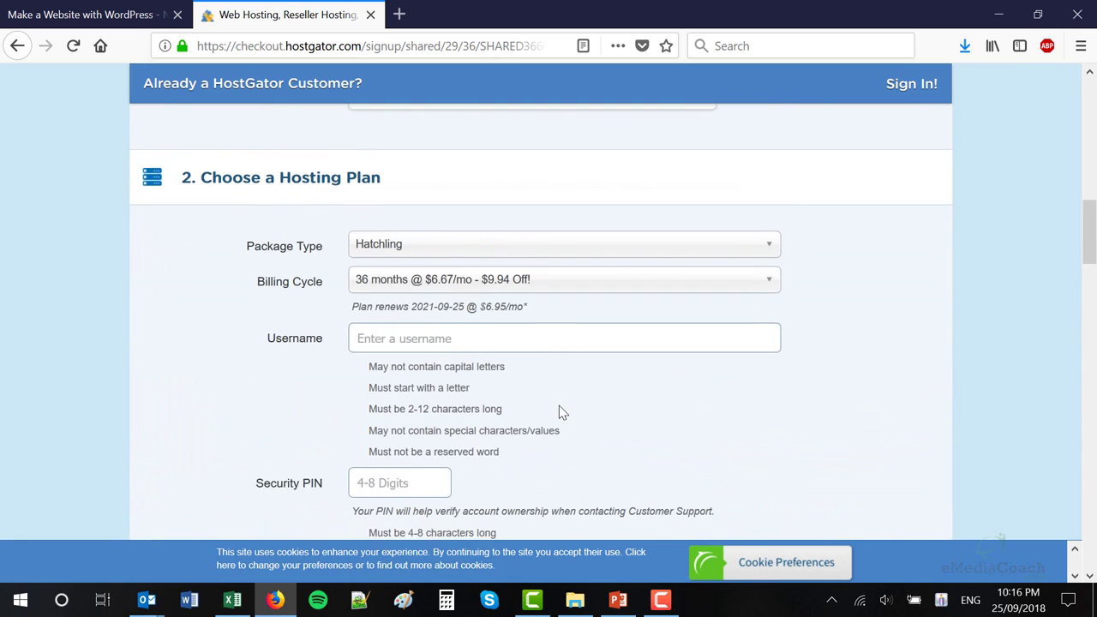
click(548, 292)
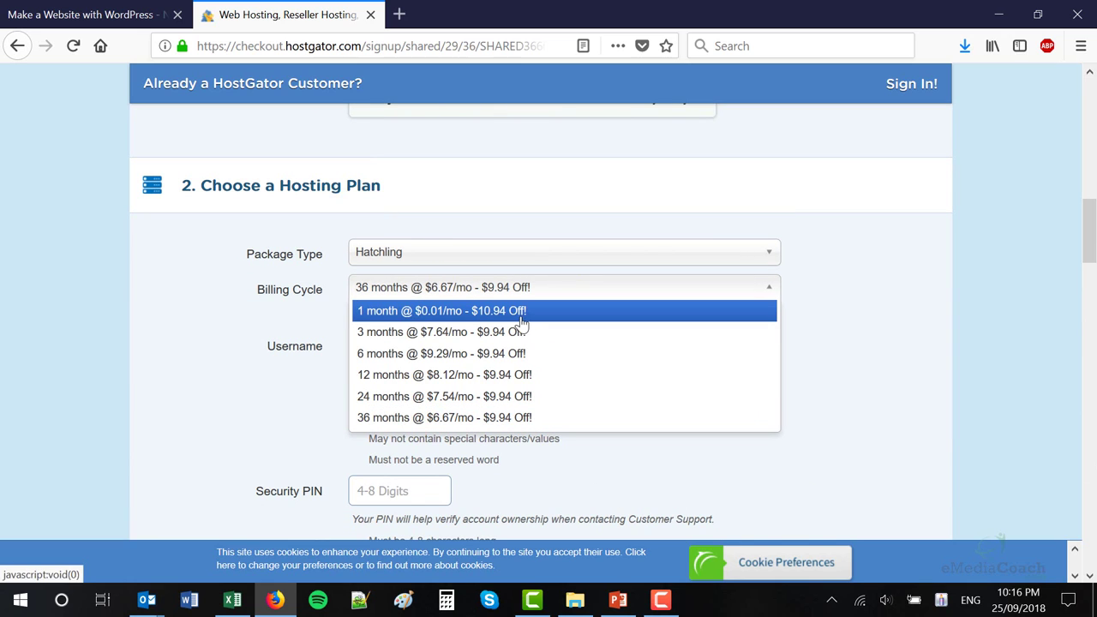
click(857, 366)
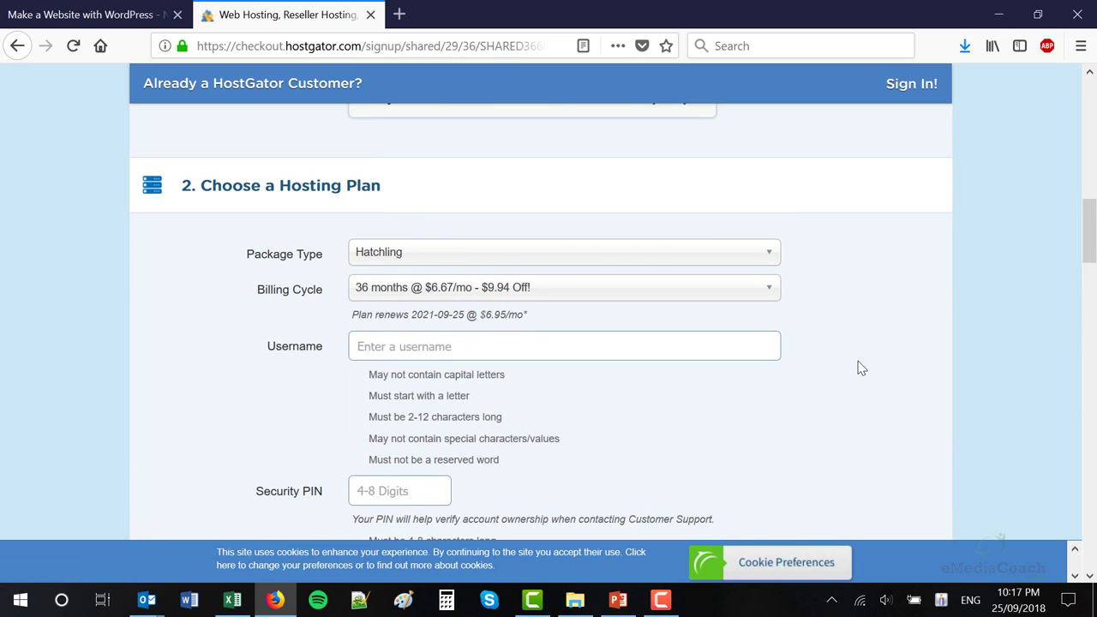
scroll(852, 372, down, 5)
scroll(853, 372, down, 12)
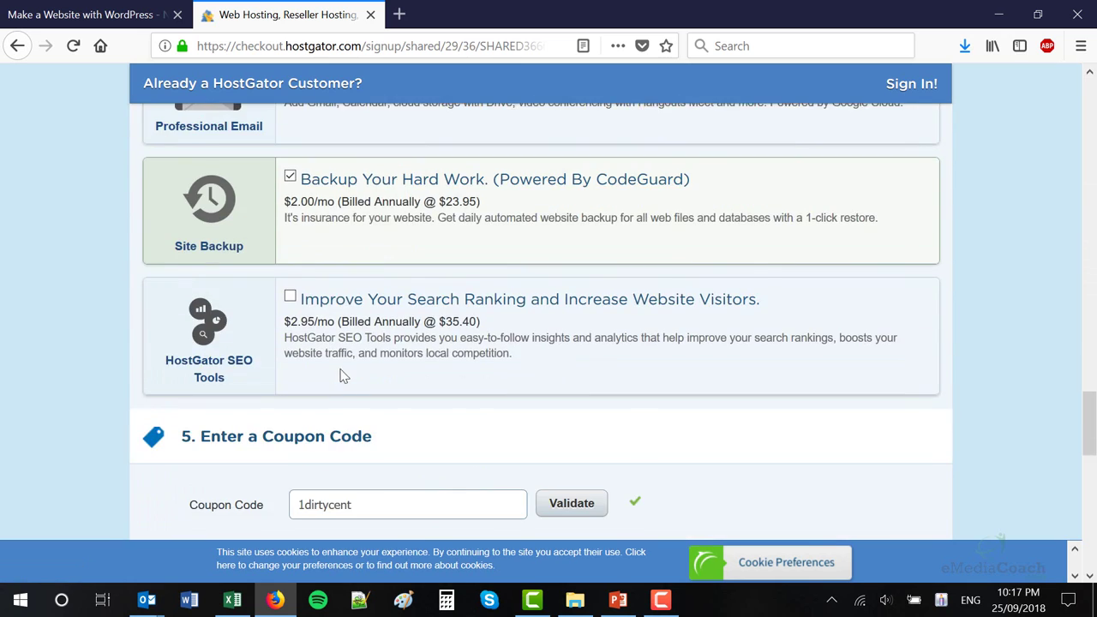
scroll(358, 454, down, 3)
drag(403, 328, 204, 300)
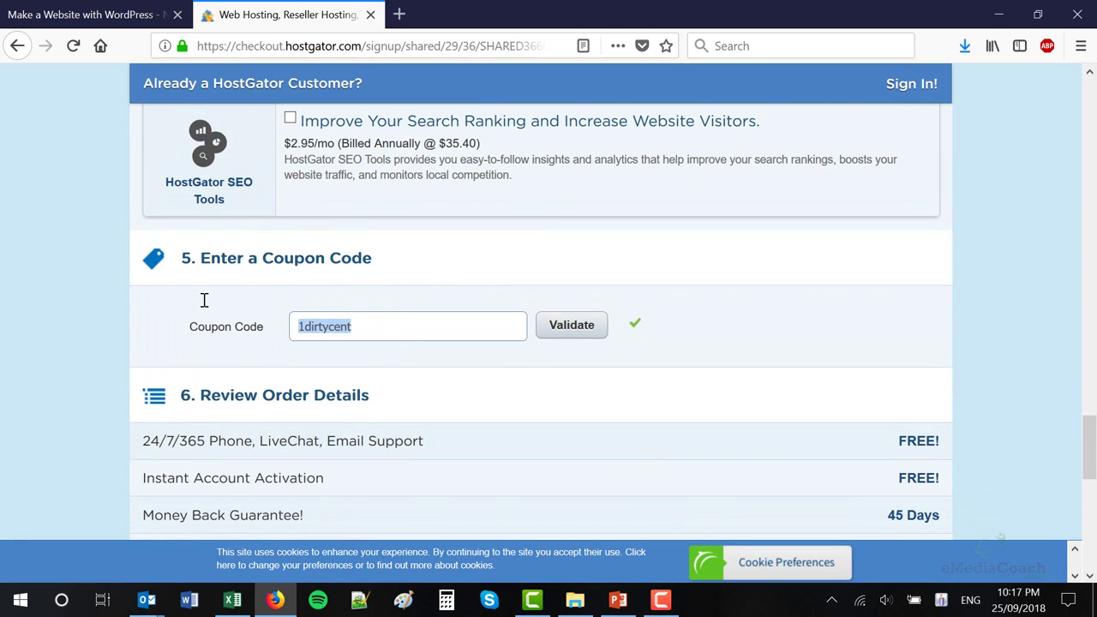
text(bigpromo)
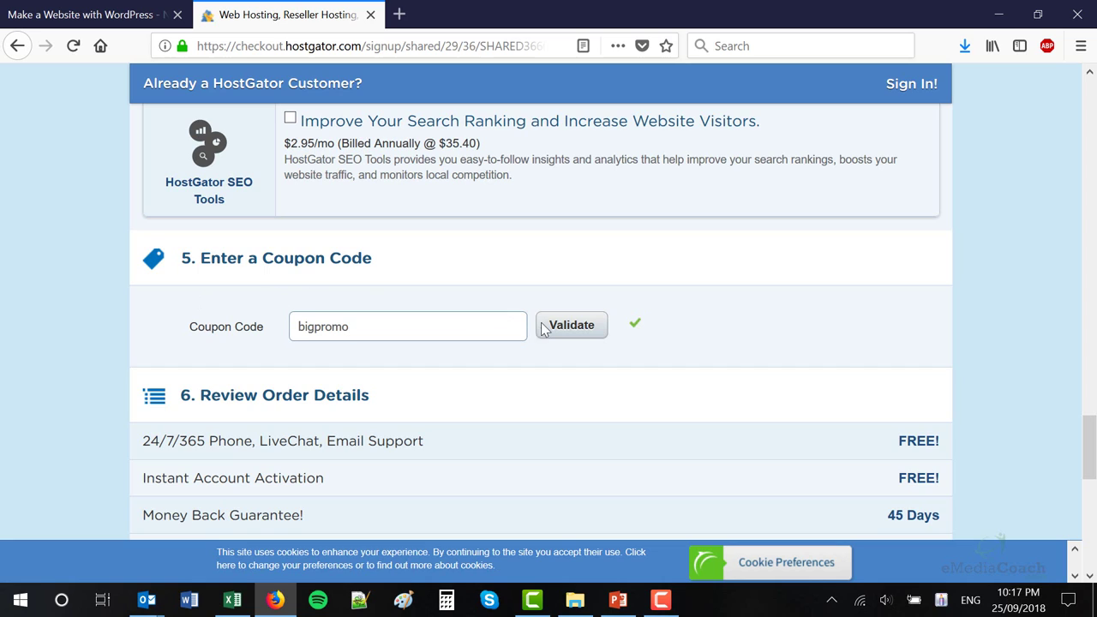
click(579, 333)
scroll(634, 334, down, 15)
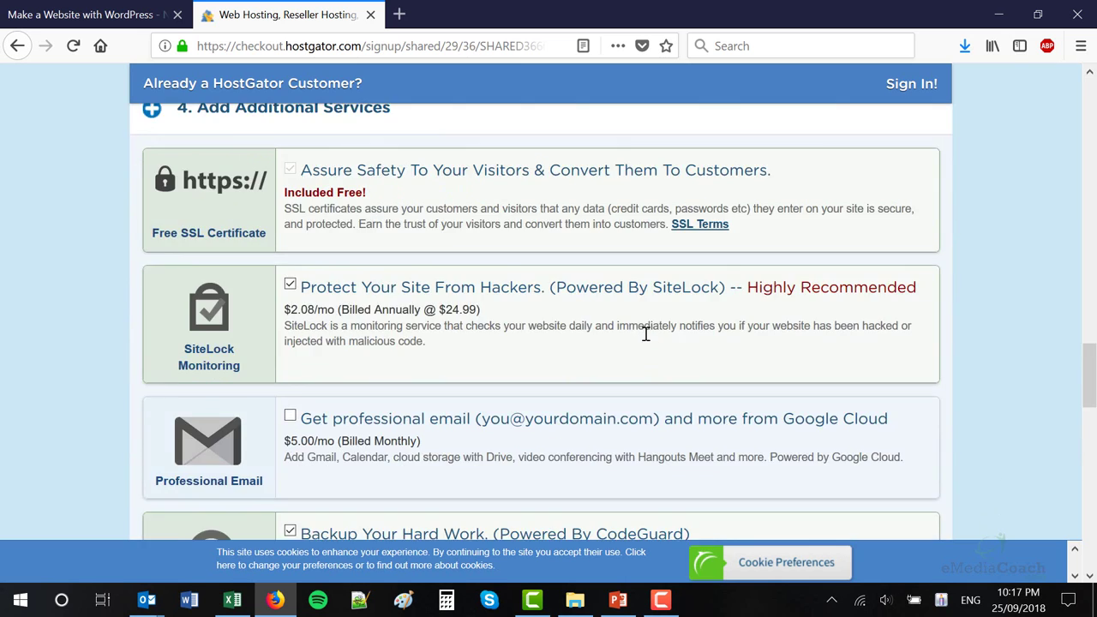
scroll(599, 330, up, 8)
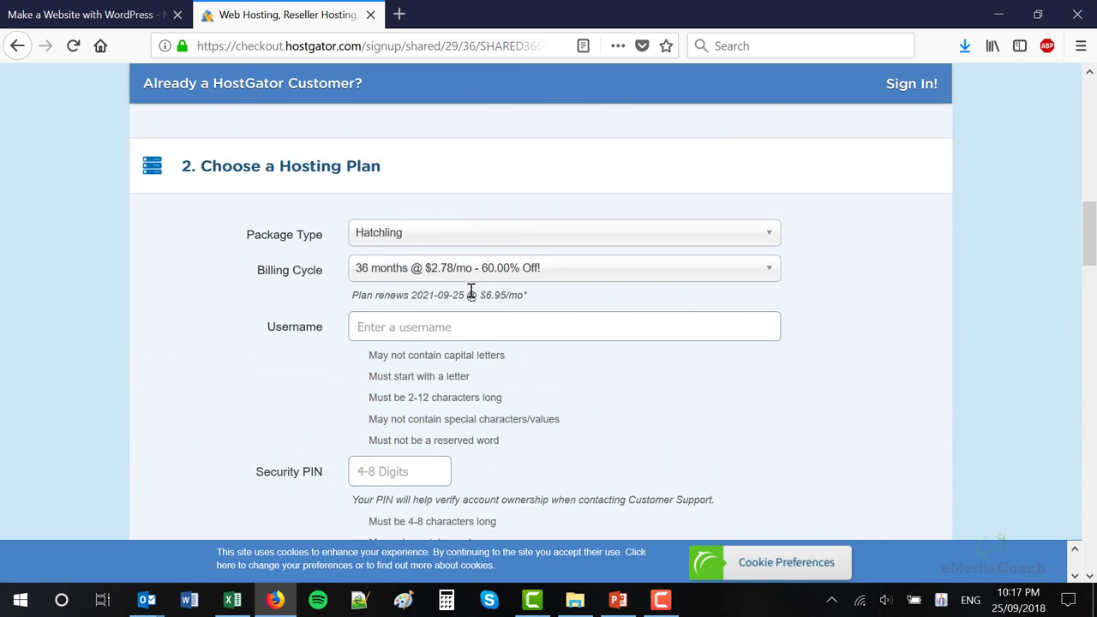
- Switch the Hatchling billing cycle to 6 months at $7.12/mo
click(456, 293)
click(442, 356)
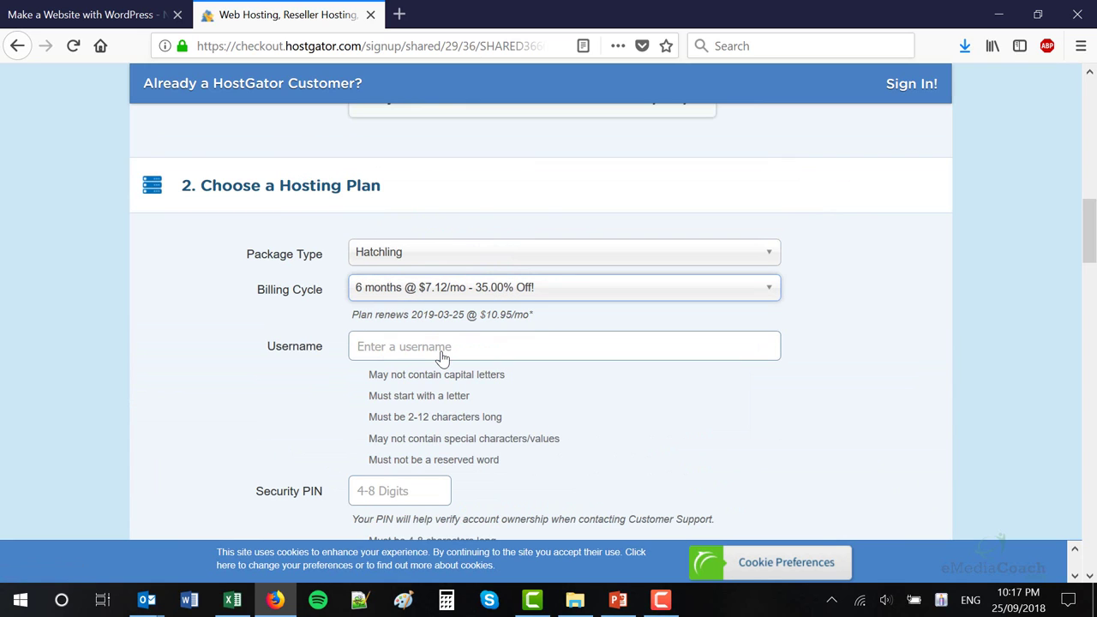
scroll(442, 358, down, 3)
- Enter the hosting account username and a four-character security PIN
click(437, 172)
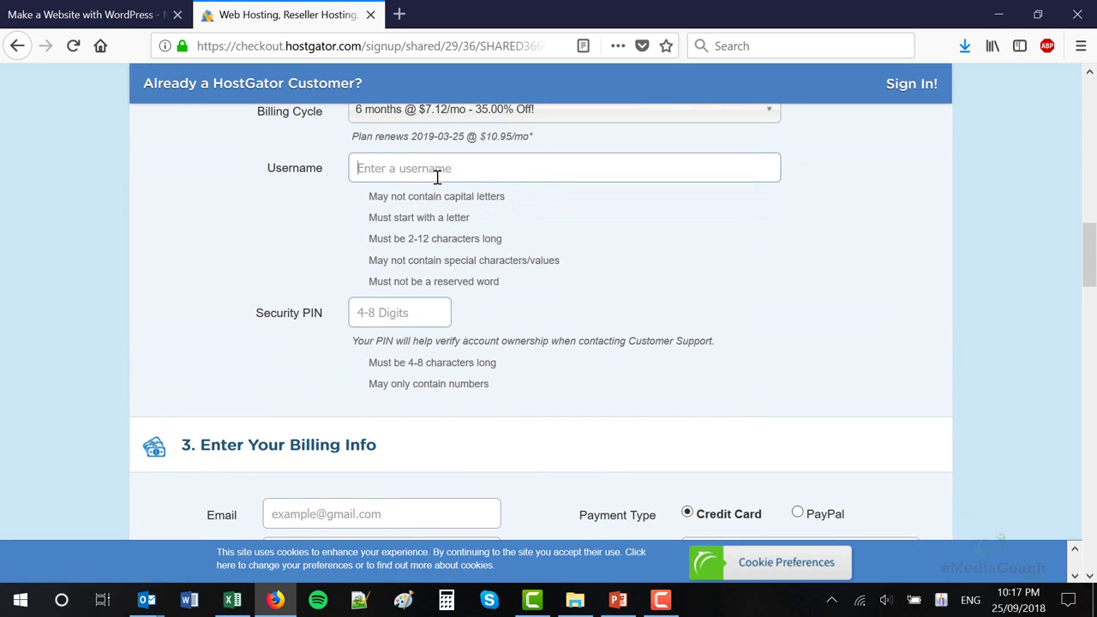
text(emediac0)
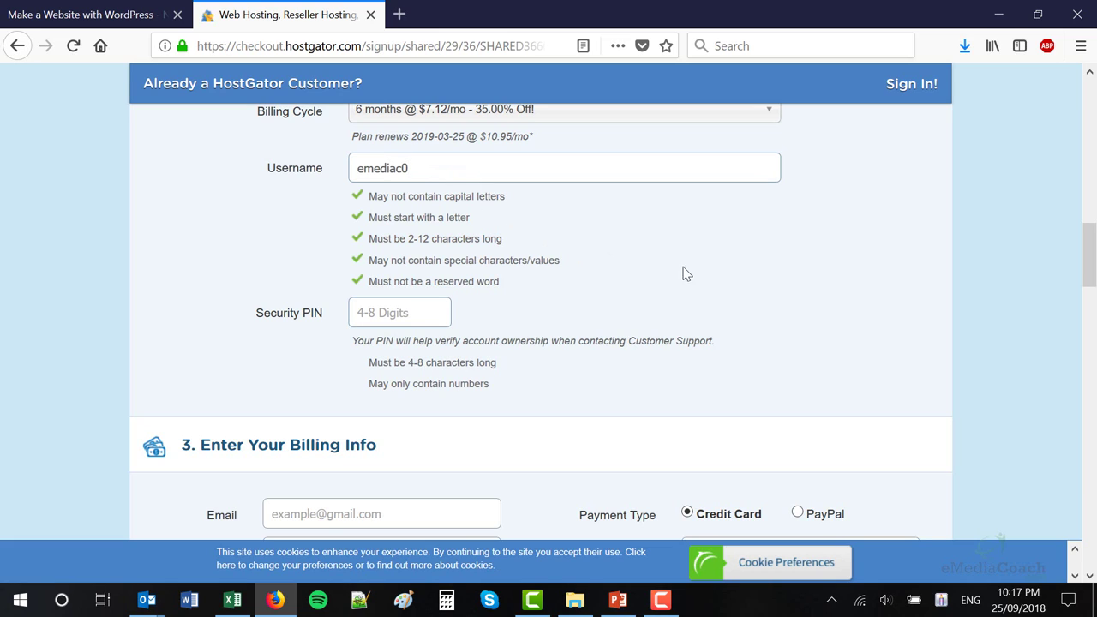
click(405, 313)
text(****)
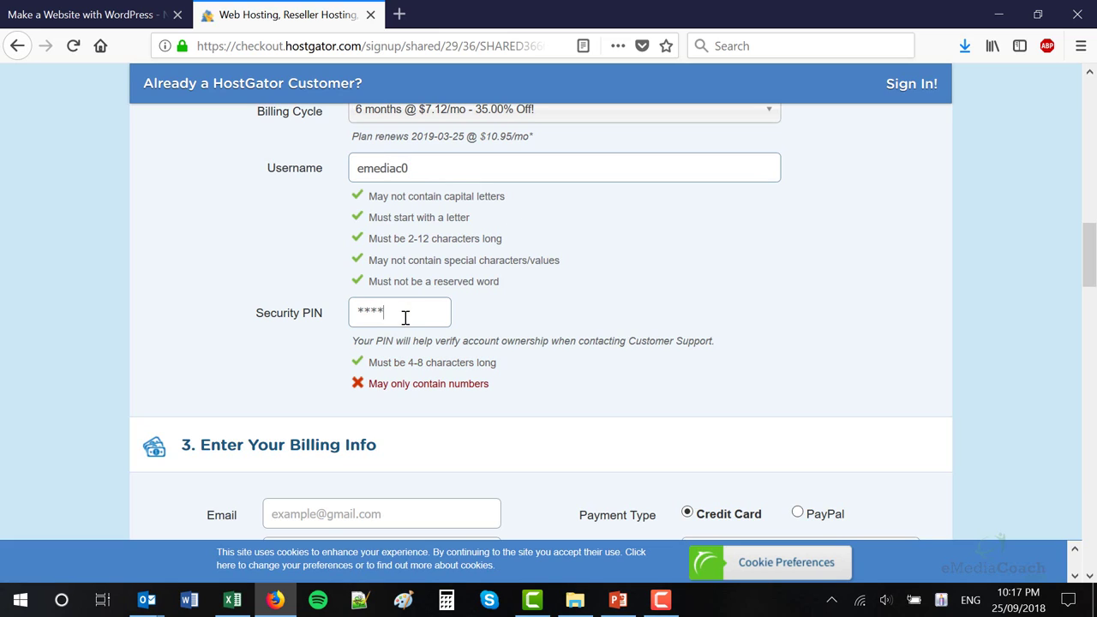
scroll(521, 321, down, 3)
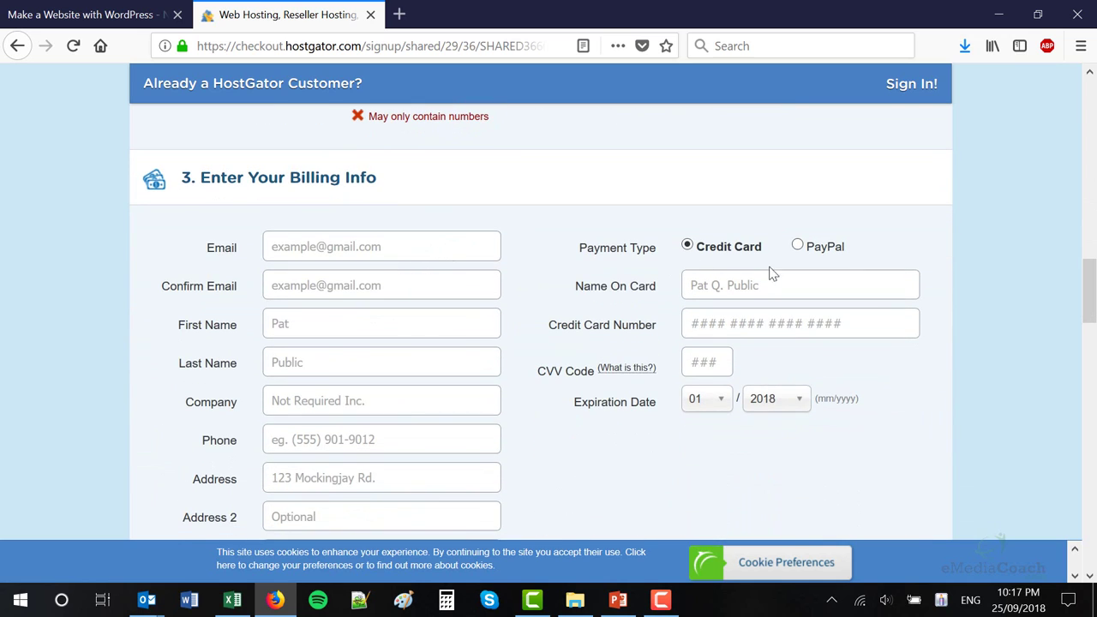
scroll(1087, 307, down, 1)
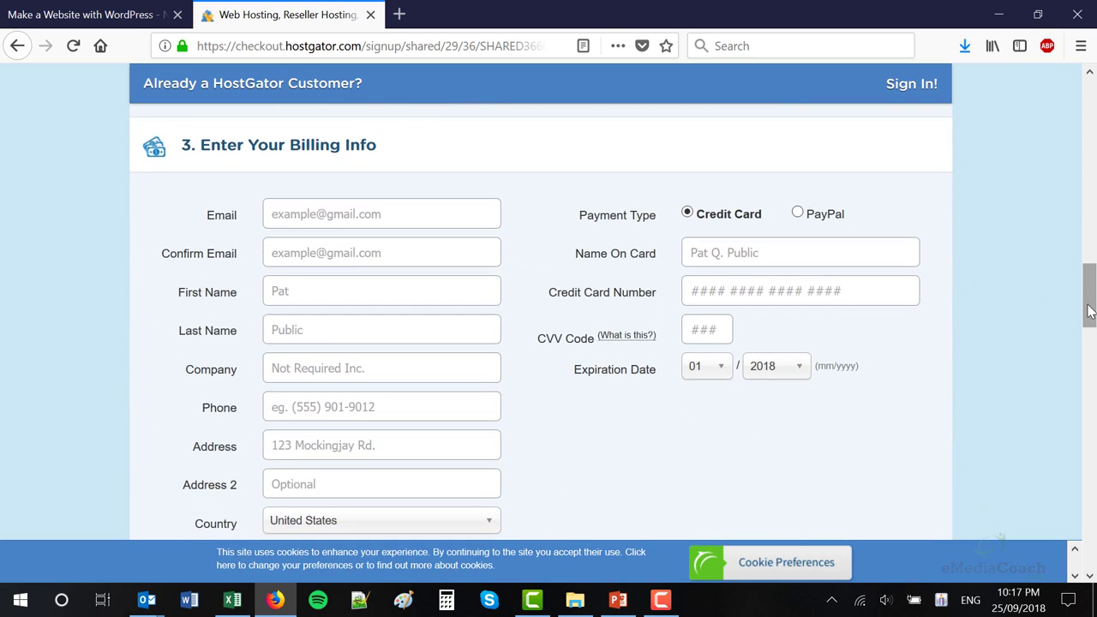
- Fill in the contact e-mail address and its confirmation
click(397, 214)
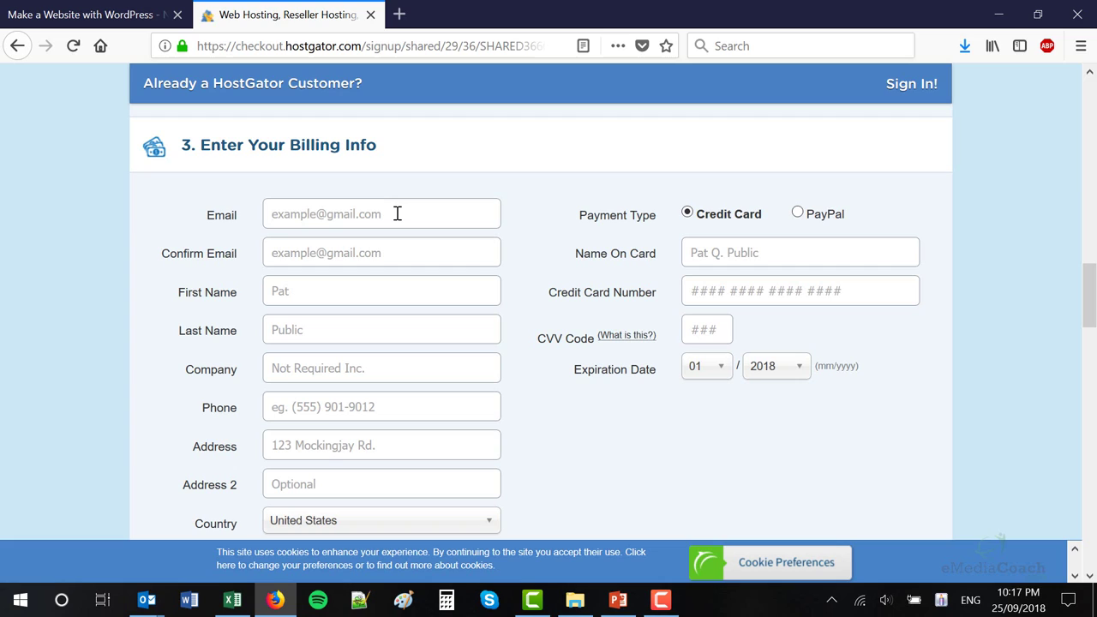
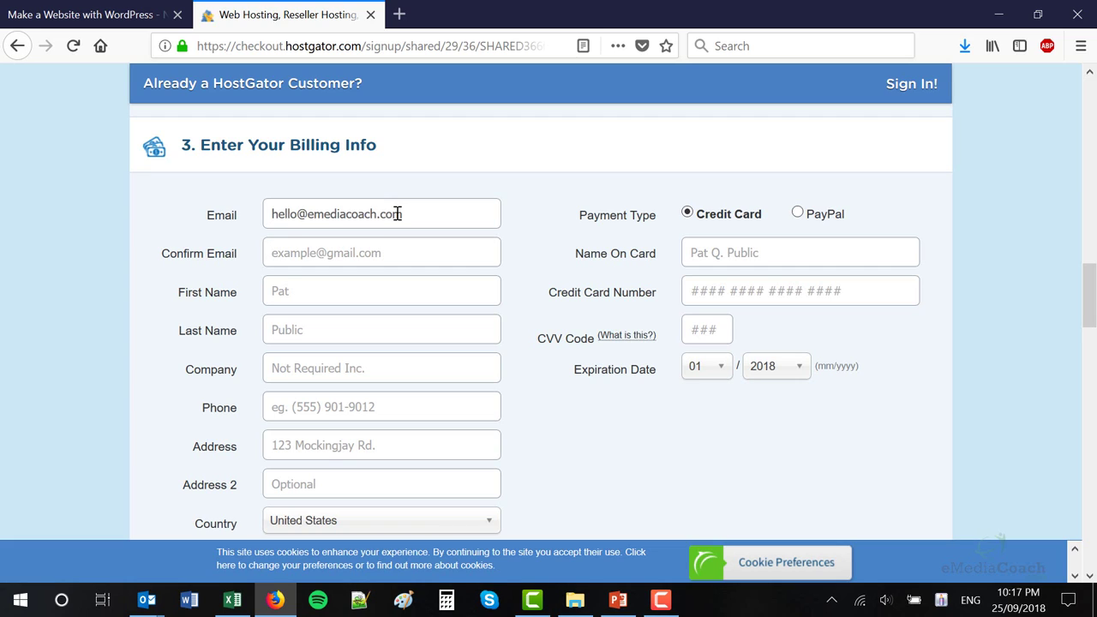
key(Tab)
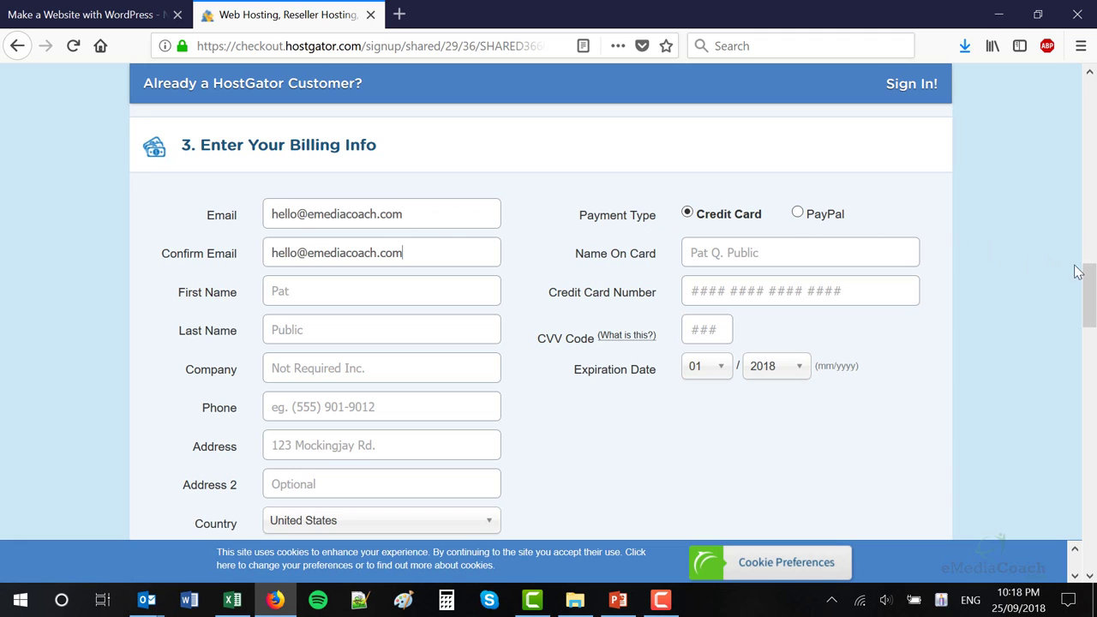
drag(1084, 291, 1046, 295)
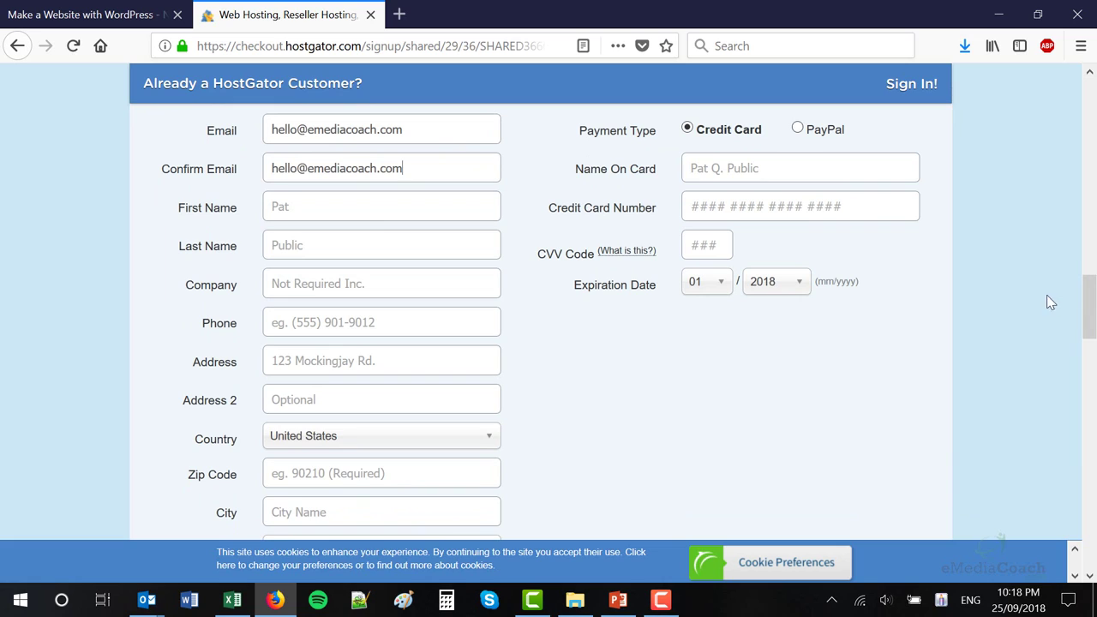
- Fill in first and last name, phone number, street address, zip code and city
click(407, 214)
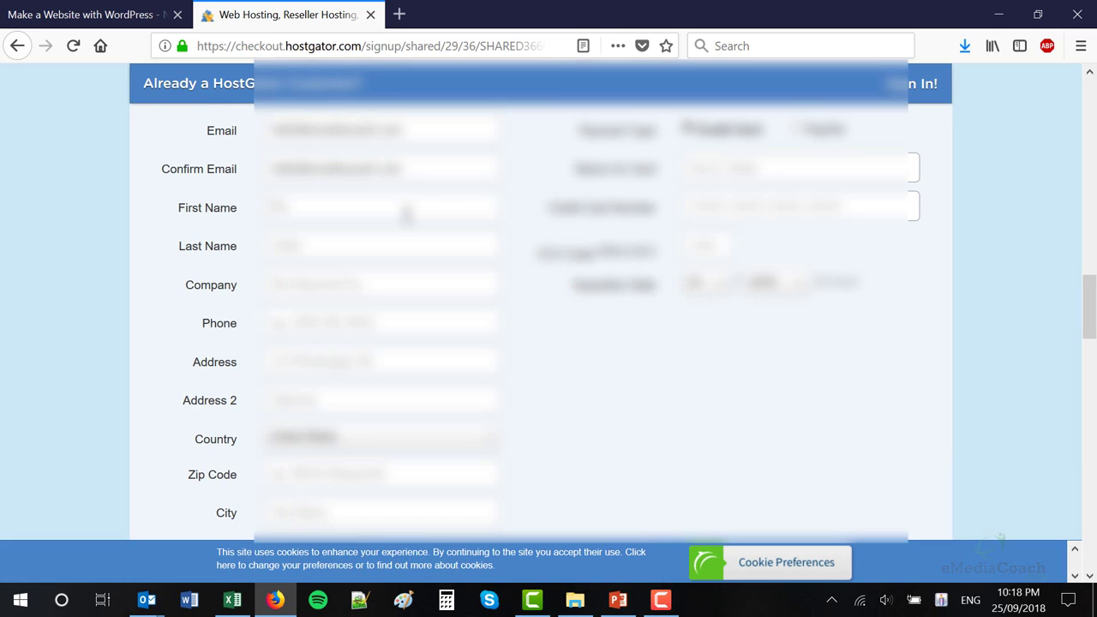
text(John Smith)
key(Tab)
text(Smith)
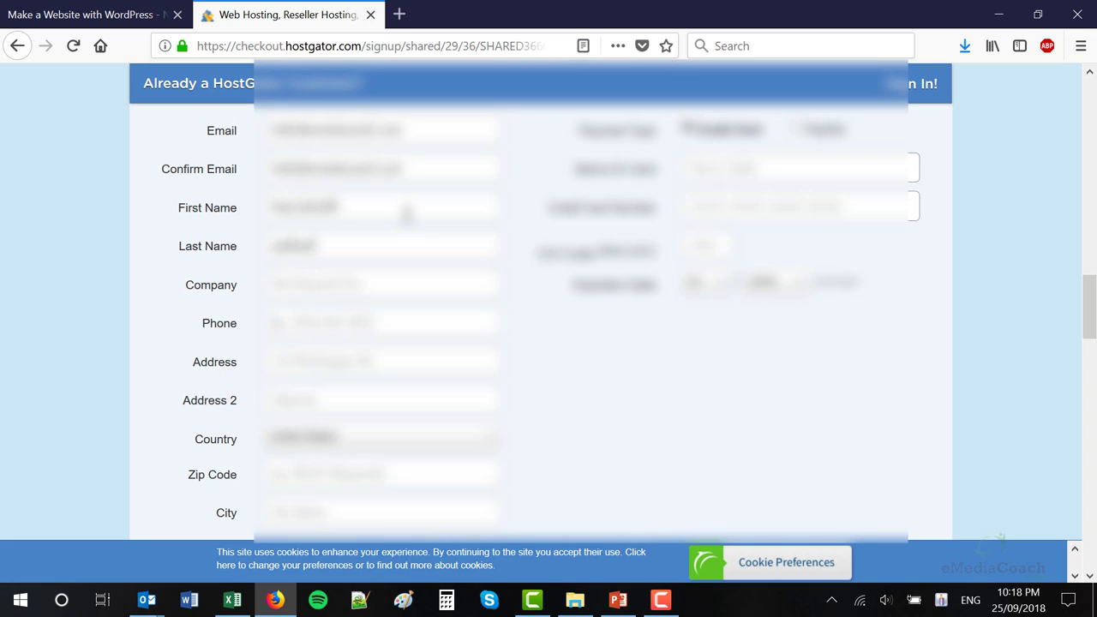
key(Tab)
key(Tab)
text(555-012)
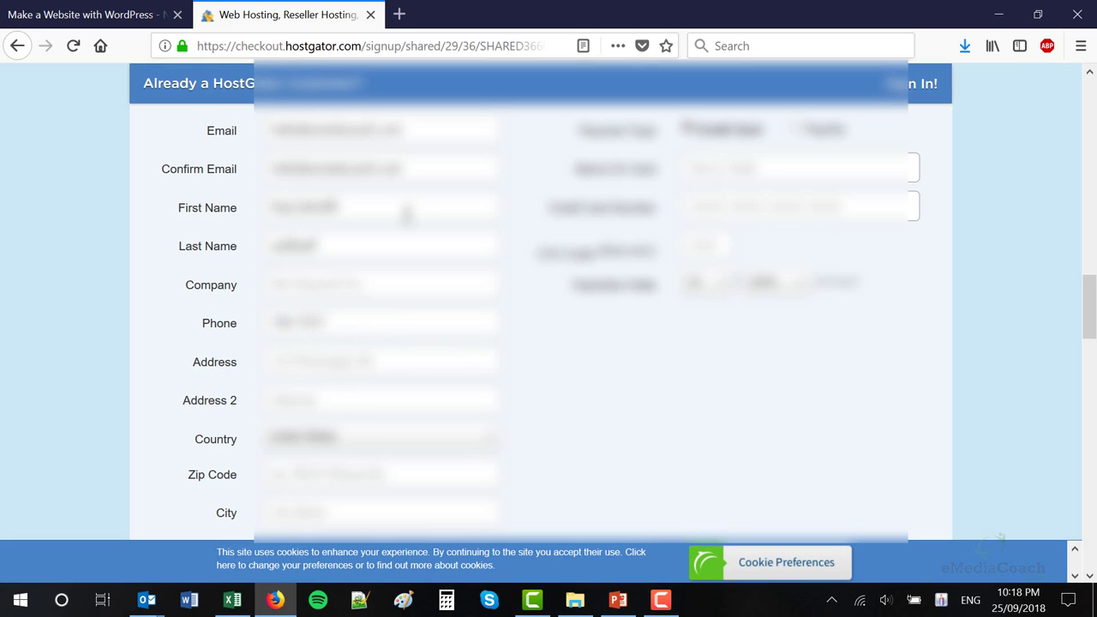
key(Tab)
text(123)
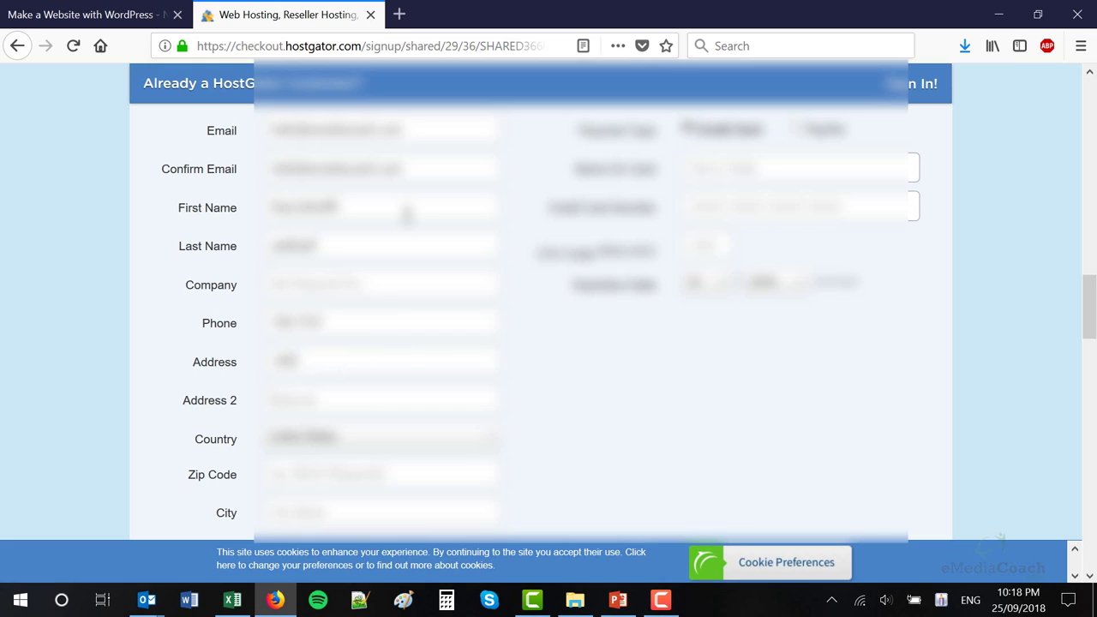
click(370, 467)
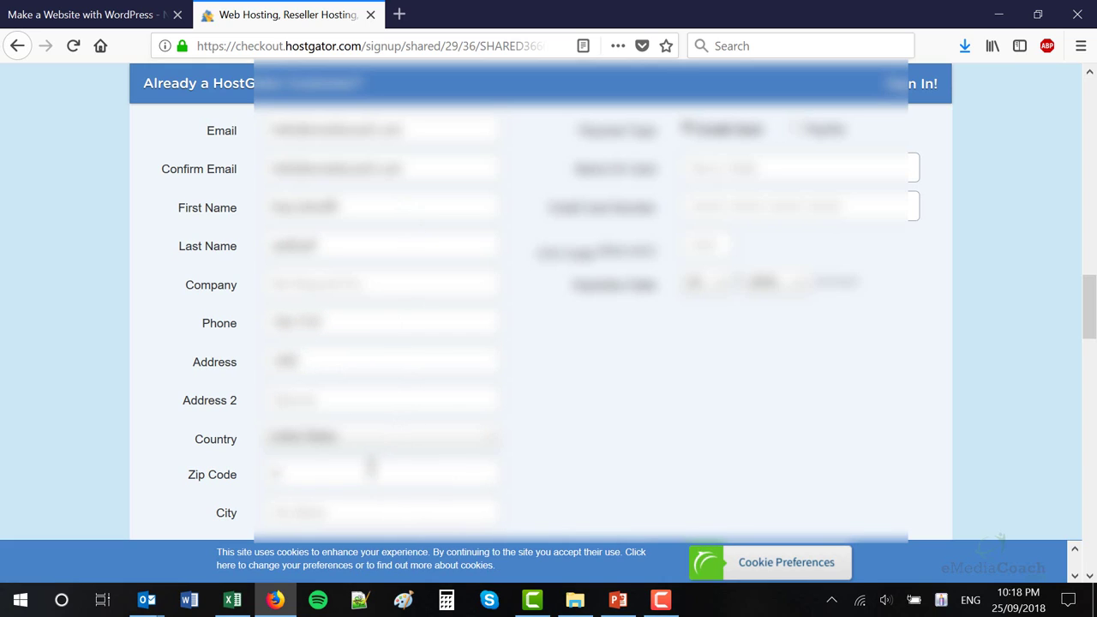
text(10001)
click(350, 509)
text(N)
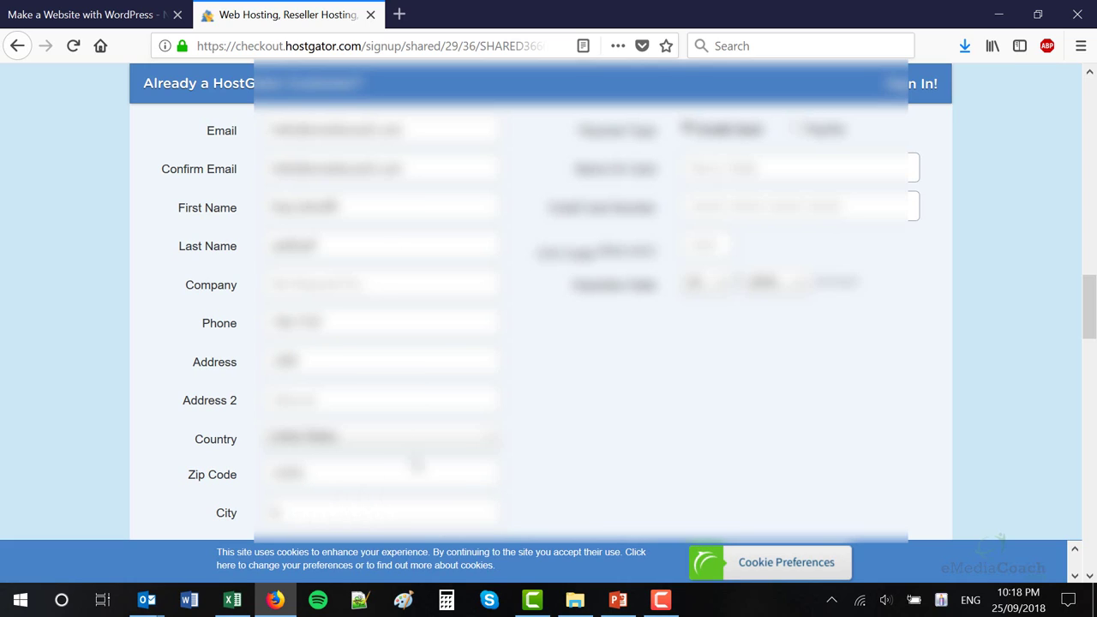
- Enter the cardholder's name and card number, and choose the card's expiration year
click(773, 168)
text(John Smith)
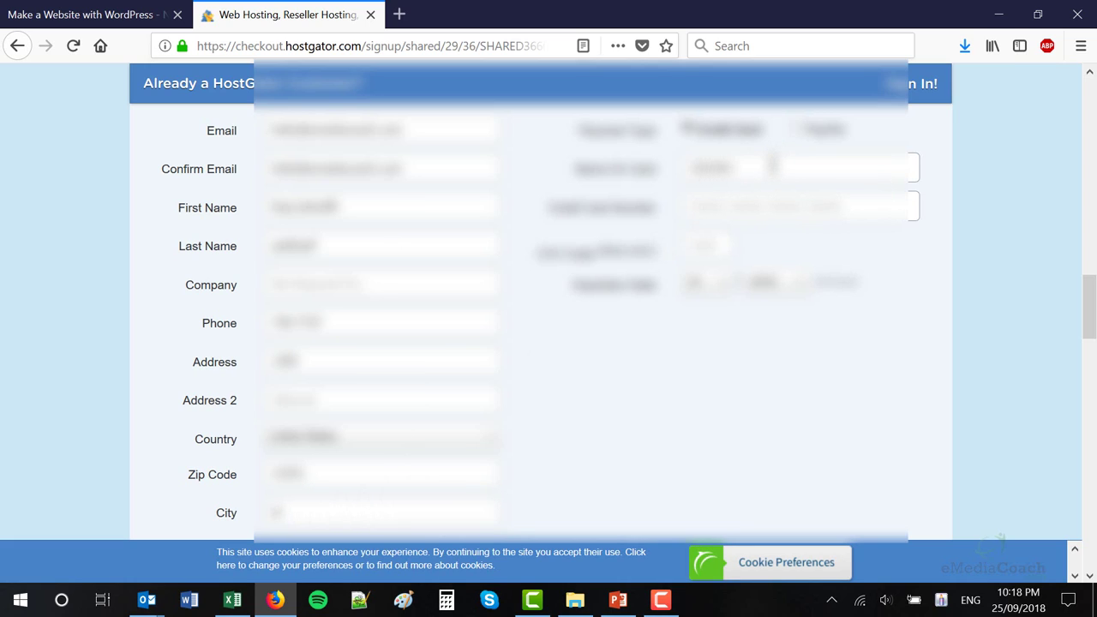
text( Smith)
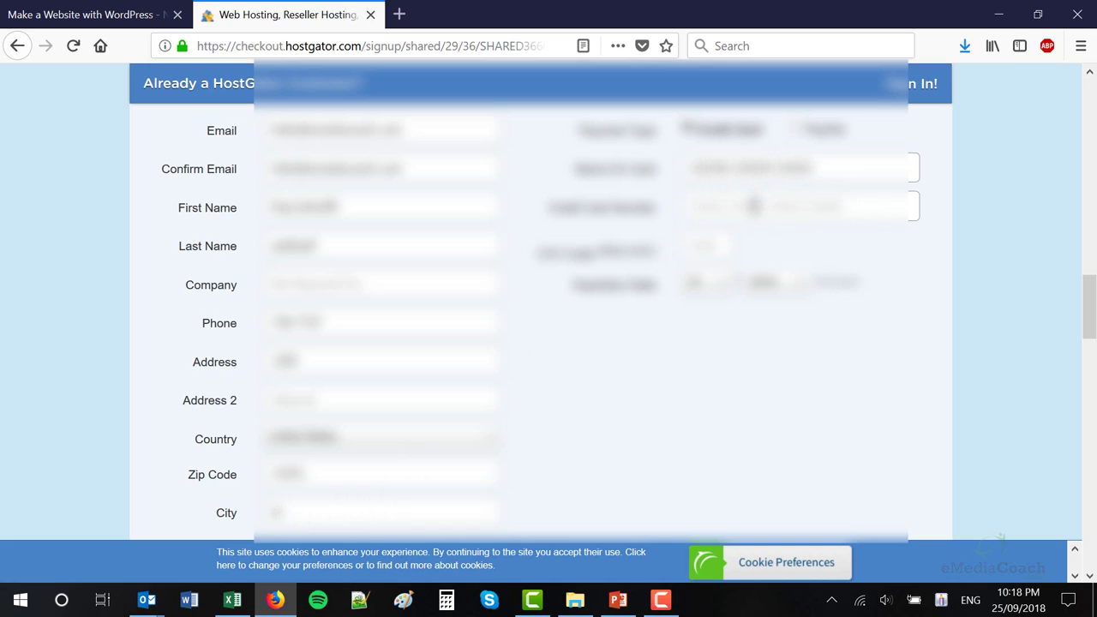
click(723, 198)
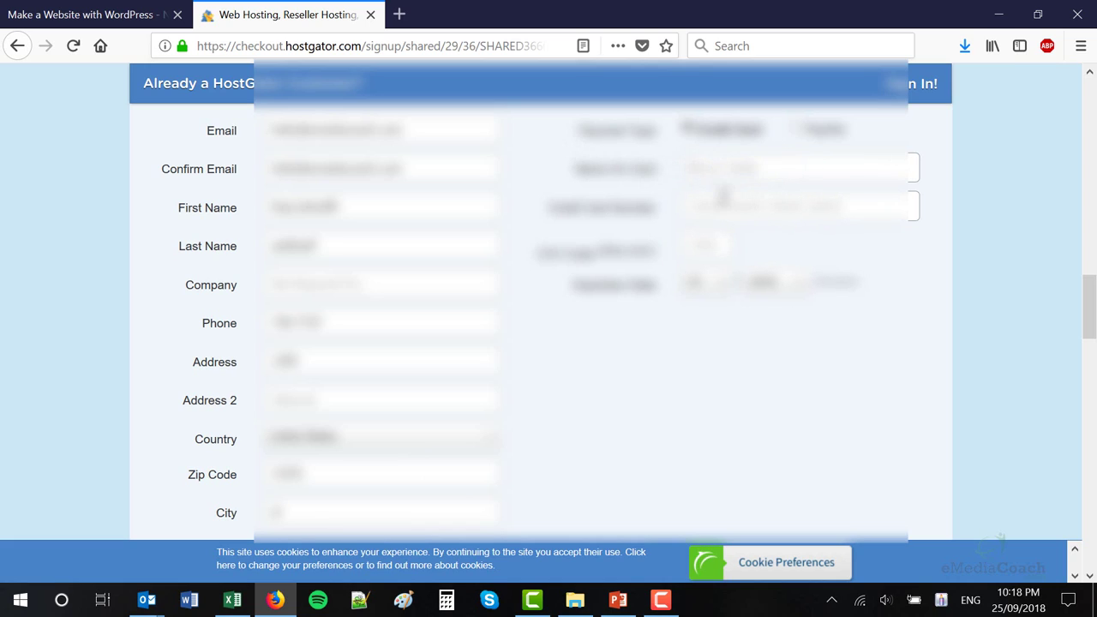
text(4111 1111 1111)
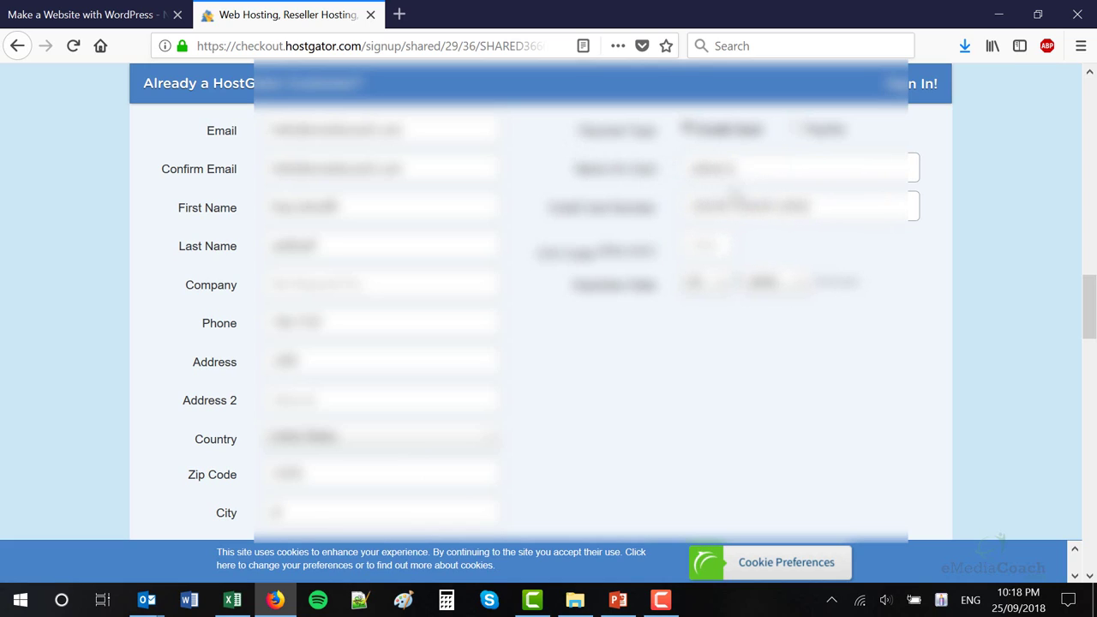
click(774, 282)
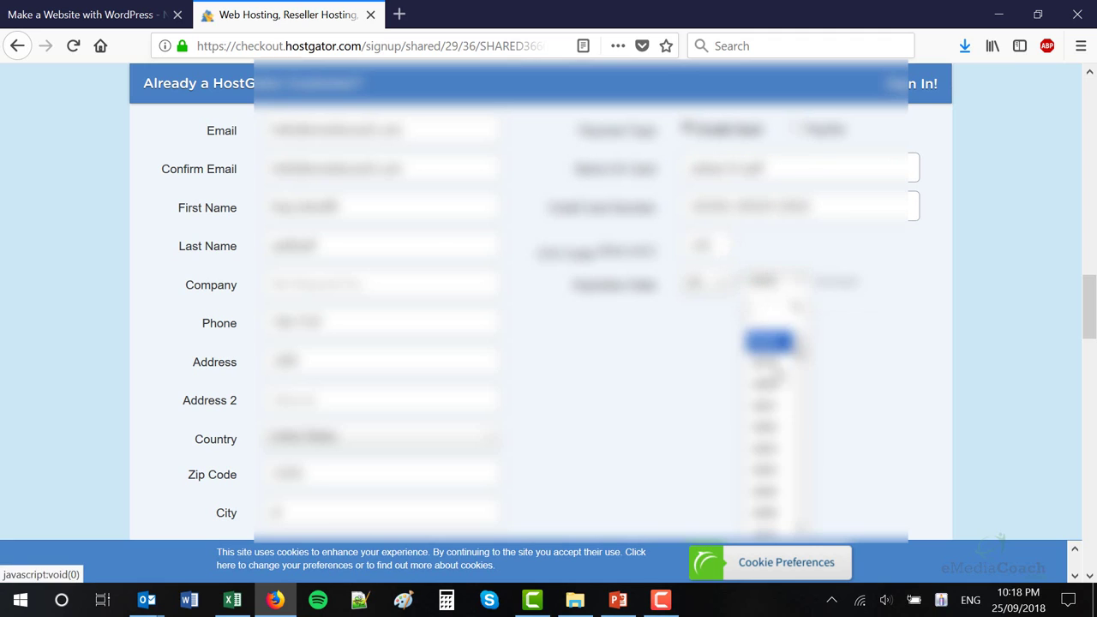
click(784, 425)
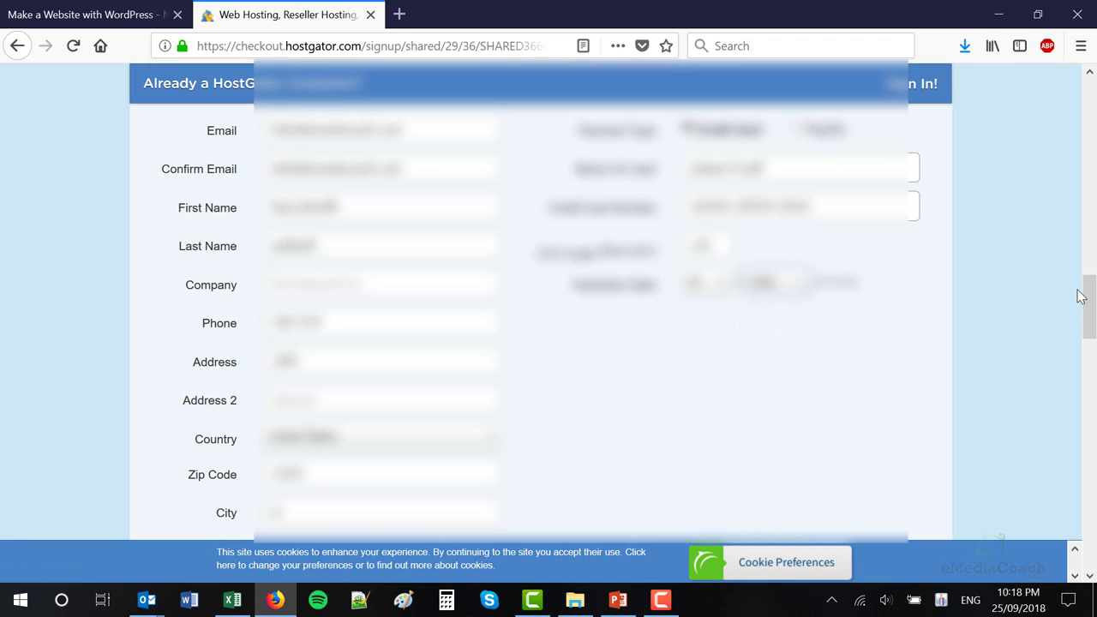
scroll(1090, 302, down, 1)
- Untick the SiteLock monitoring and CodeGuard Site Backup add-ons under Additional Services
drag(1089, 301, 1090, 364)
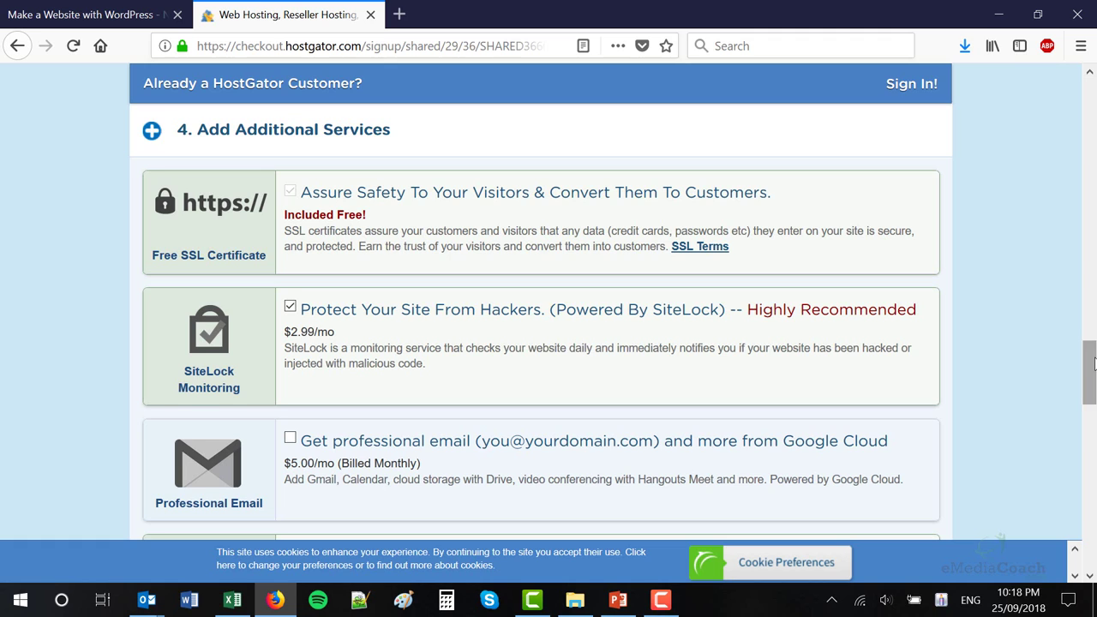
drag(1090, 364, 1091, 379)
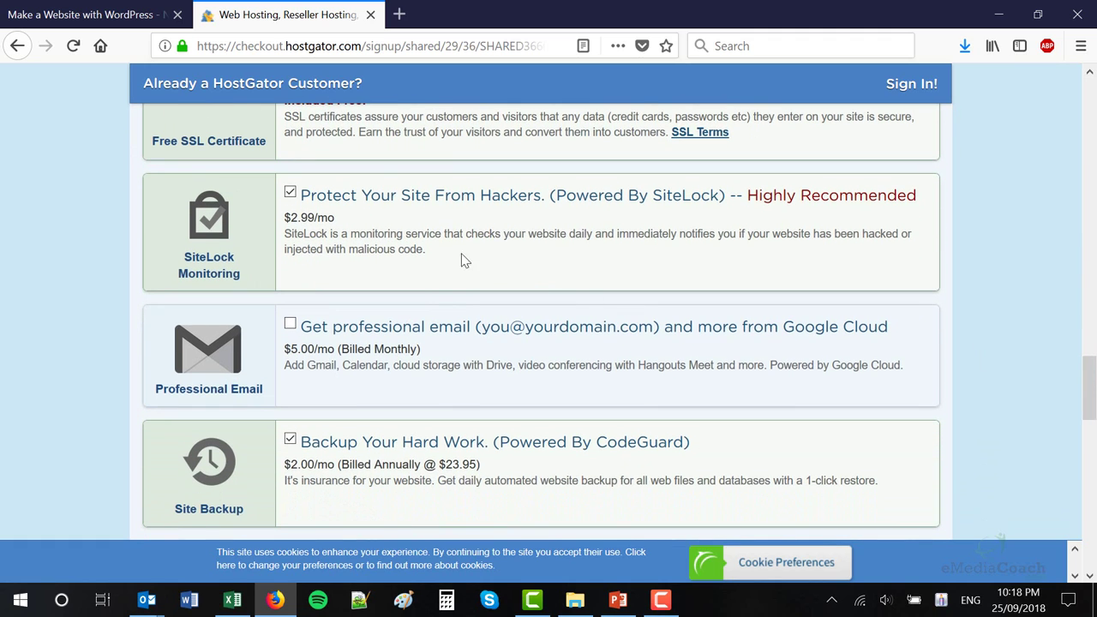
click(292, 195)
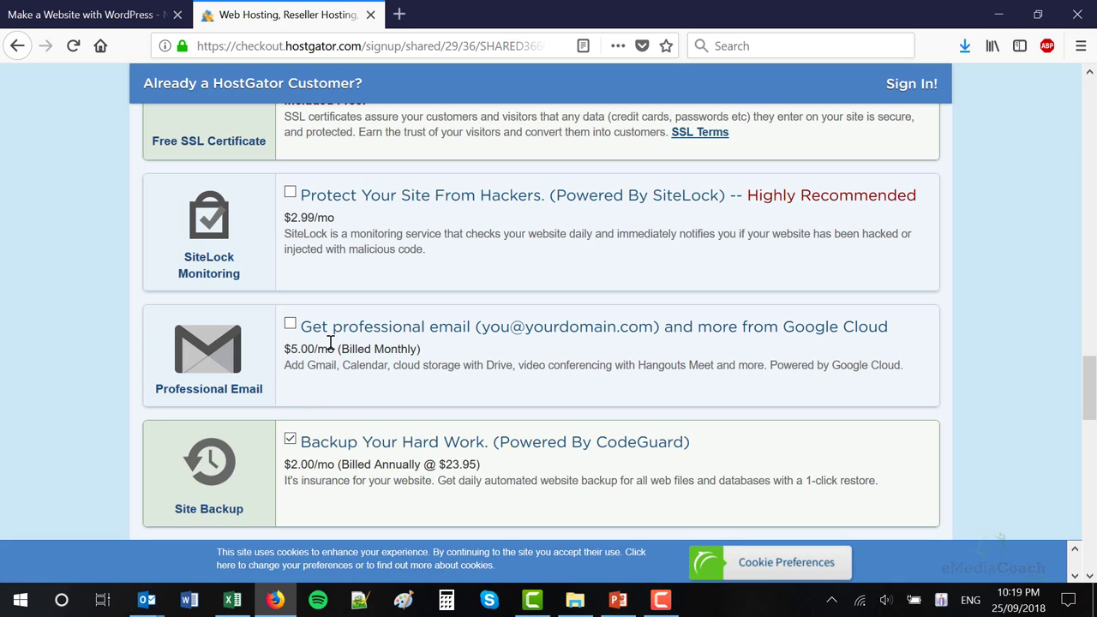
click(290, 440)
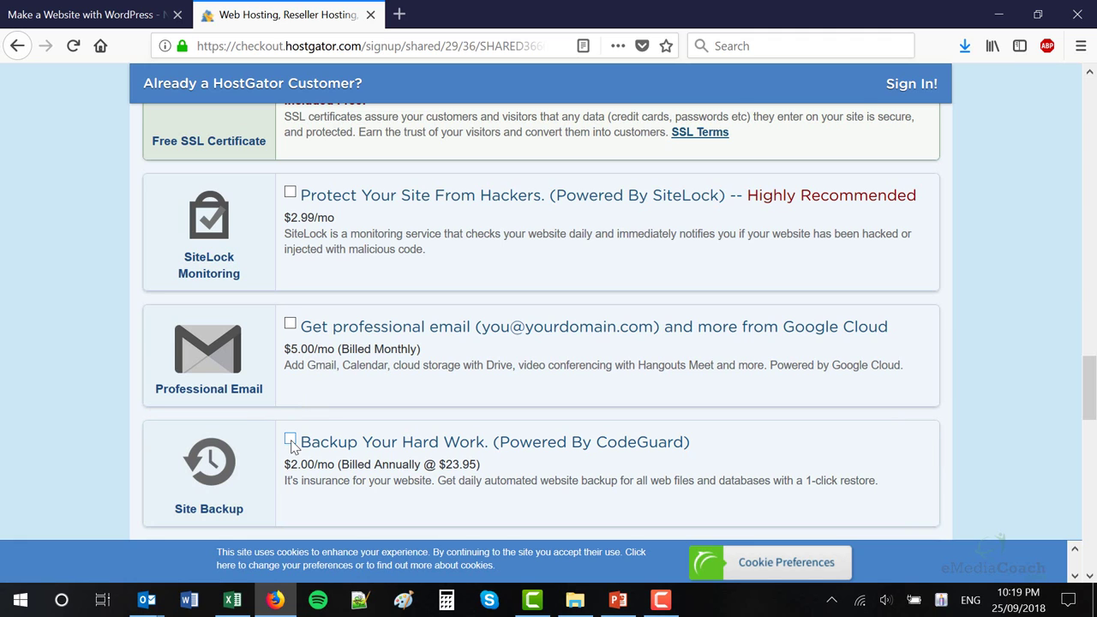
scroll(291, 443, down, 5)
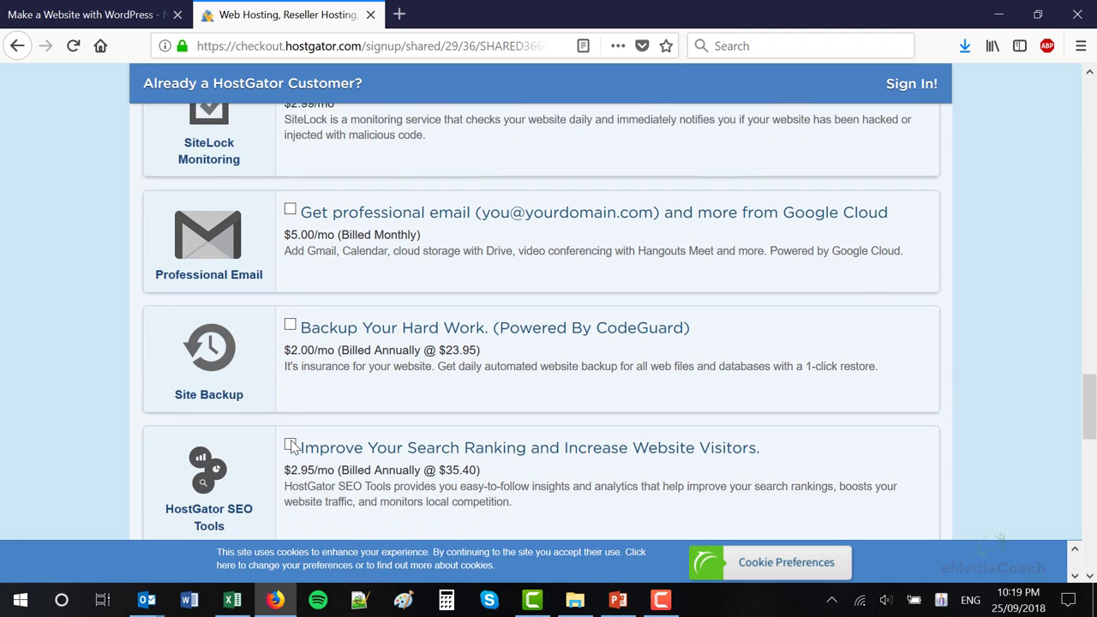
scroll(291, 445, down, 1)
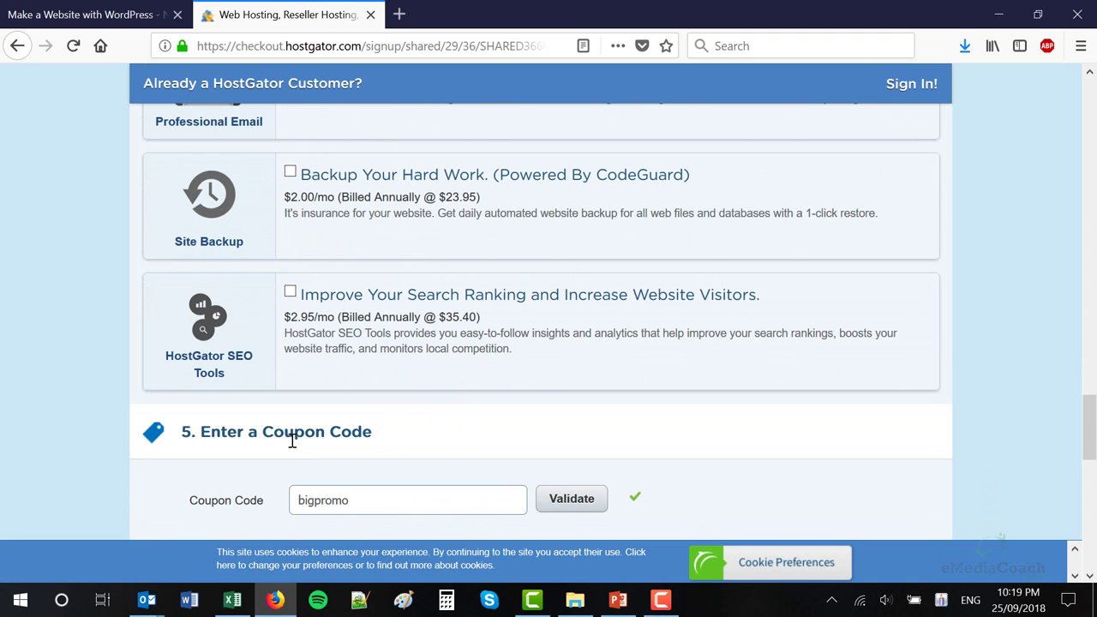
scroll(291, 443, down, 5)
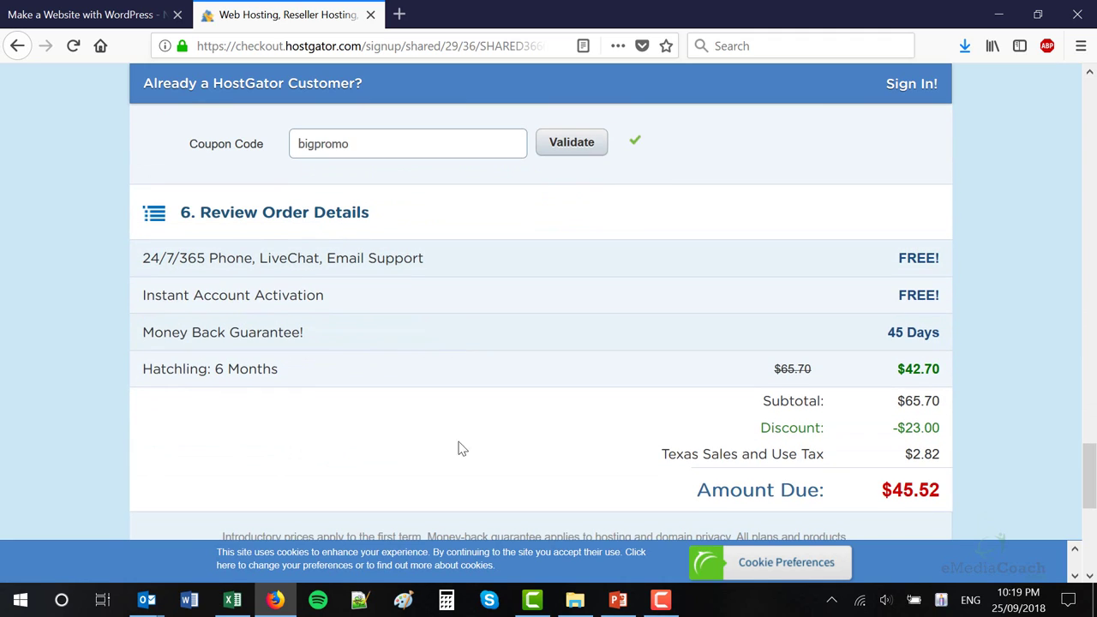
- Tick the Terms of Service agreement checkbox on the order form
drag(1090, 477, 1092, 491)
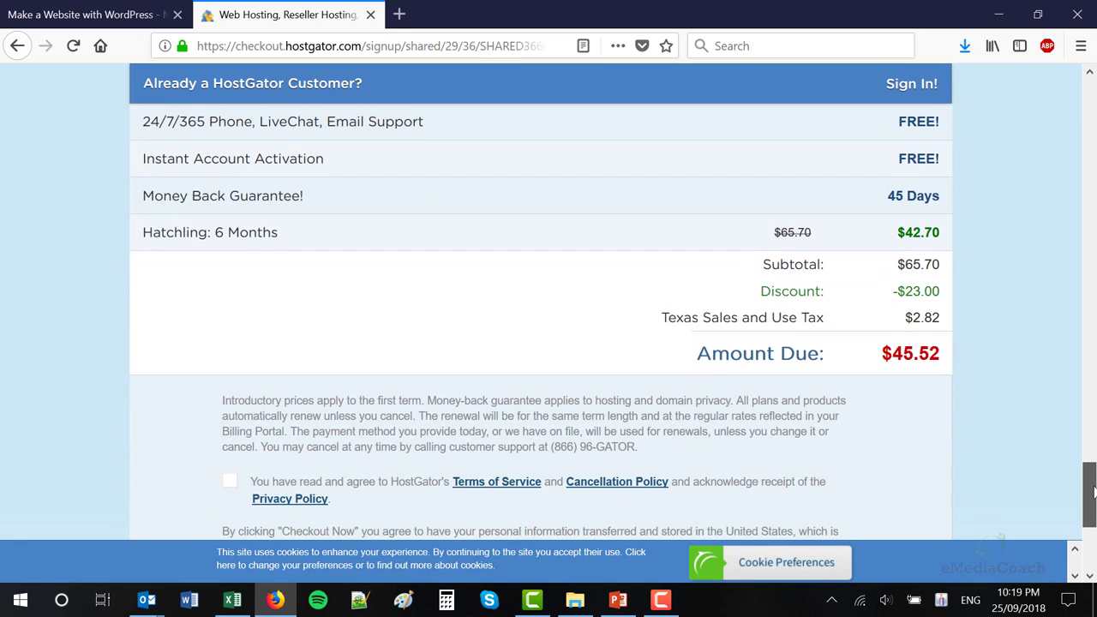
click(230, 481)
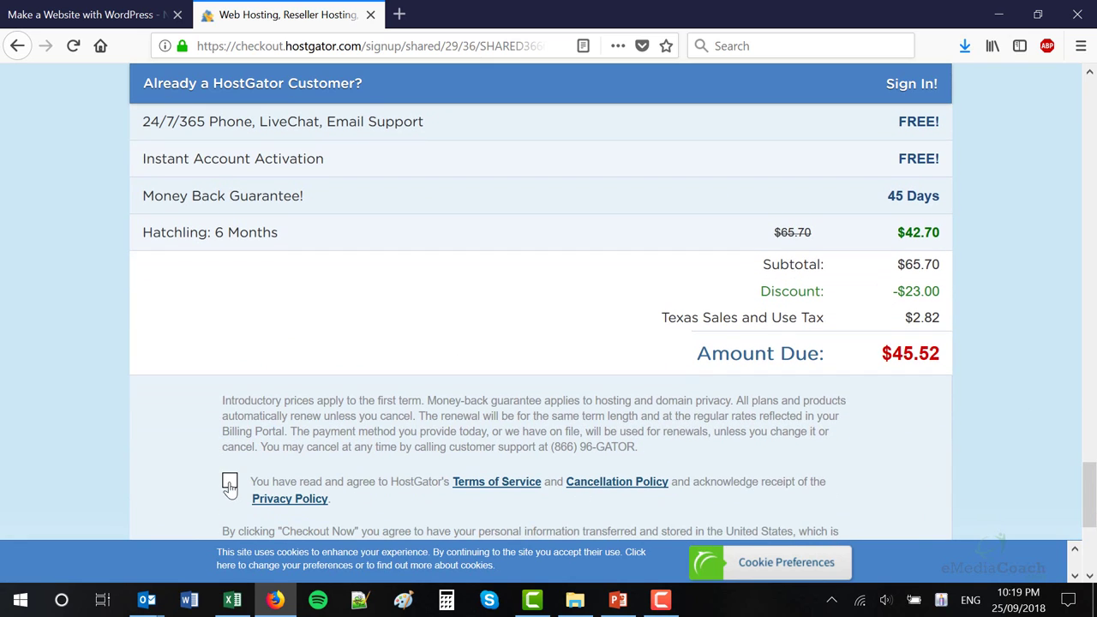
drag(1089, 498, 1090, 515)
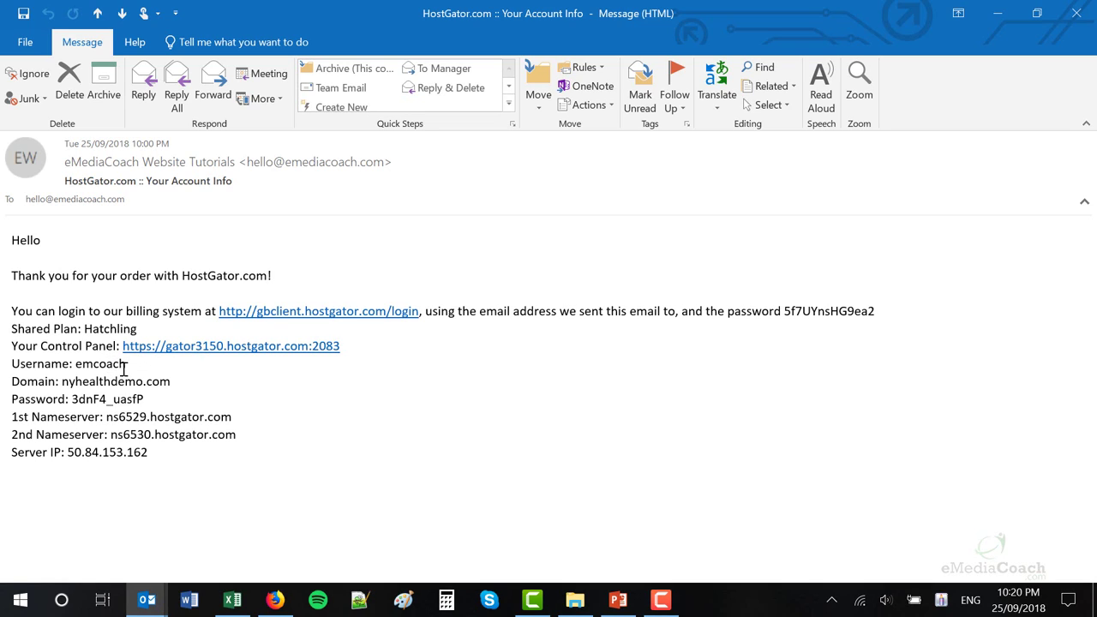
- Review the login details and domain in the account email, then open the Your Control Panel link
double_click(108, 400)
click(105, 403)
drag(179, 387, 94, 388)
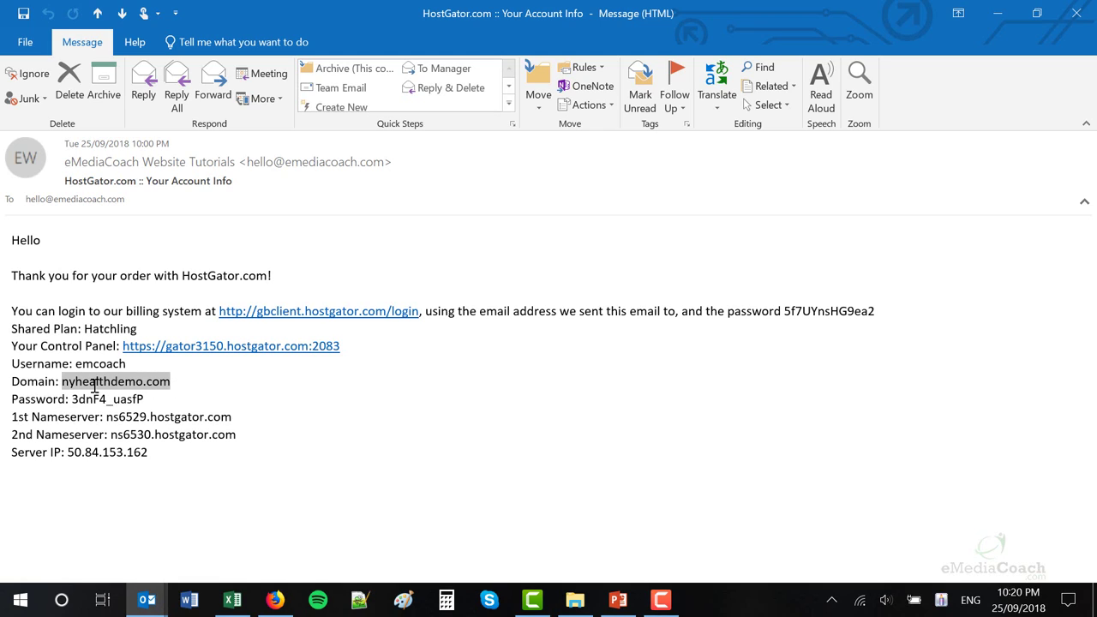
click(206, 380)
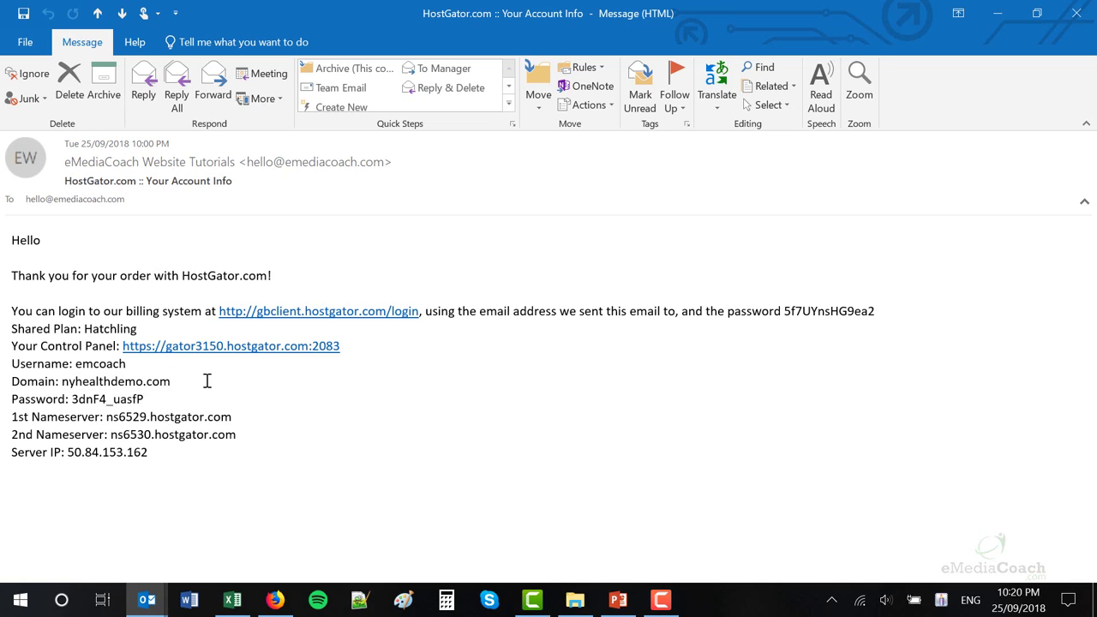
drag(186, 393, 102, 349)
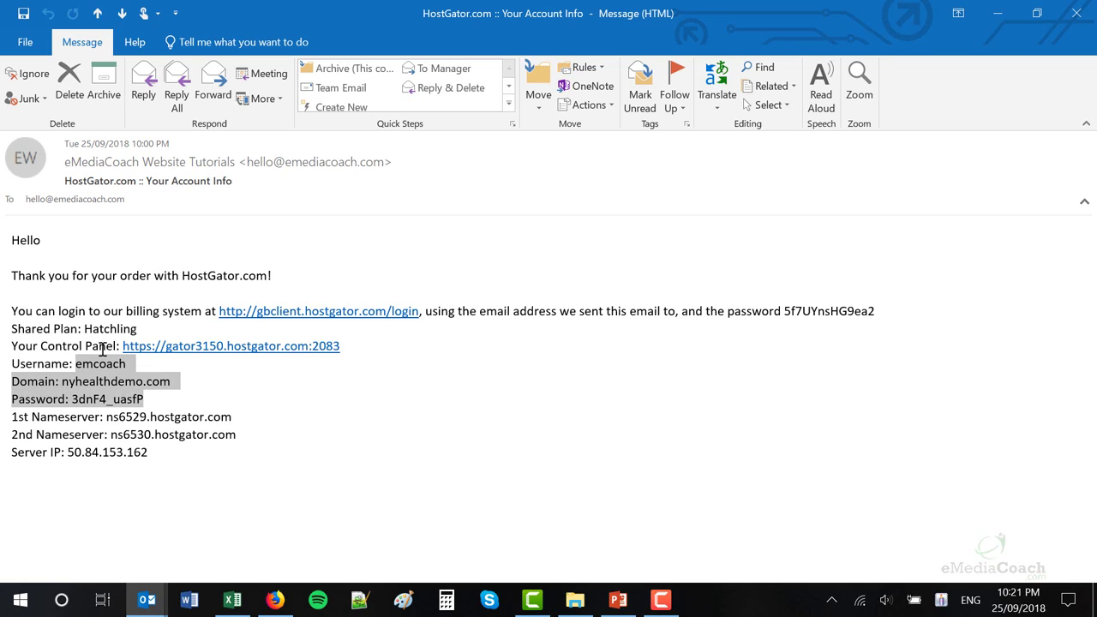
click(112, 369)
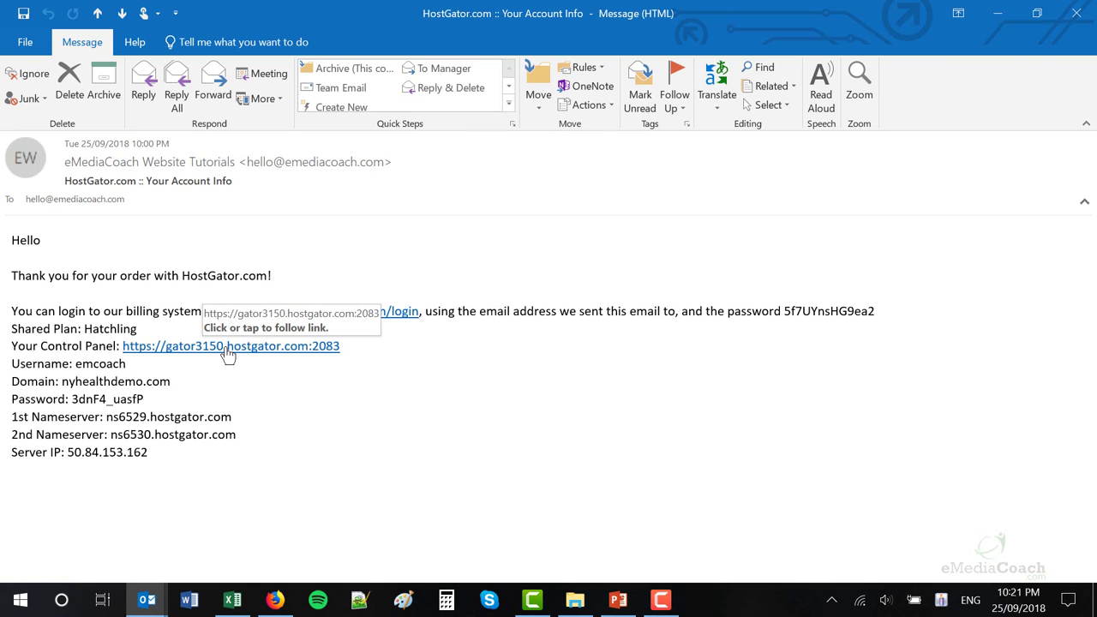
click(227, 351)
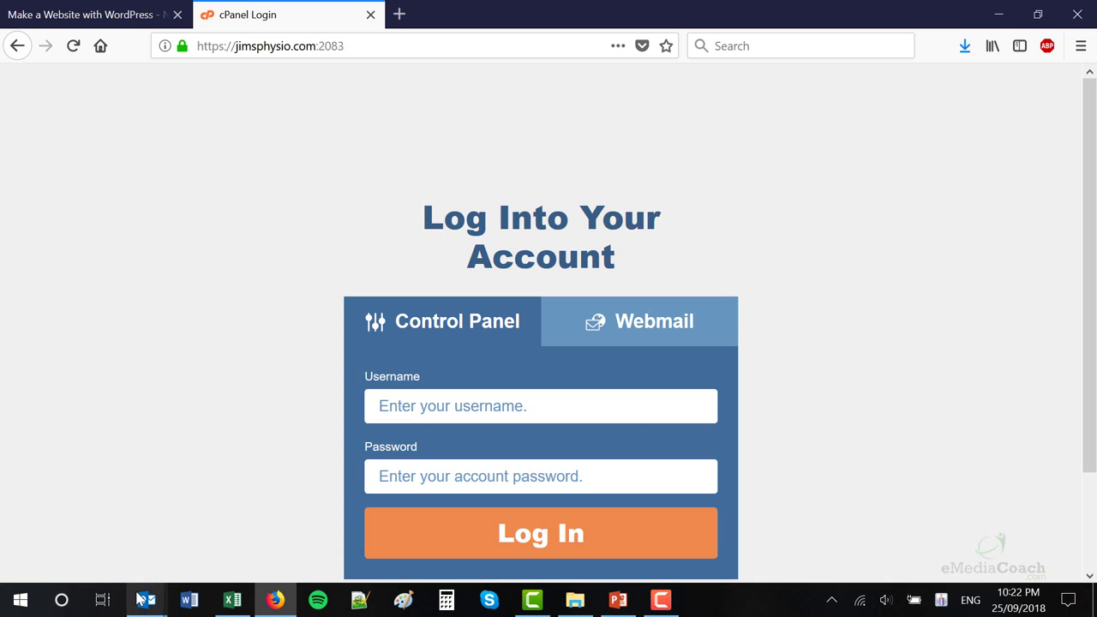
- Copy the username from the account-info email into the cPanel login username field
mouse_move(146, 600)
click(222, 547)
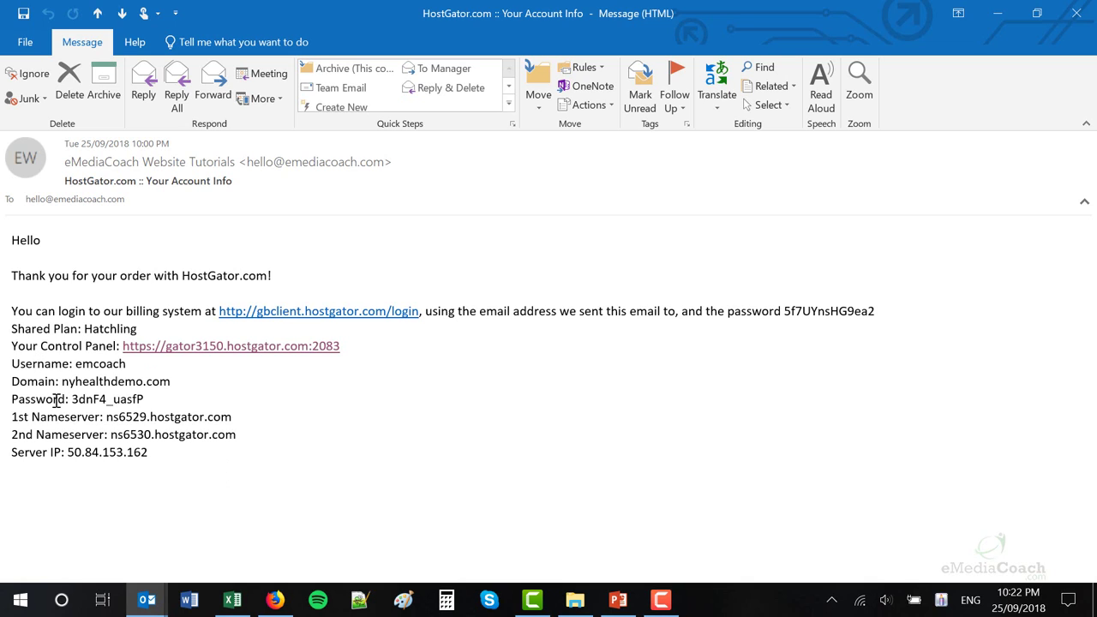
click(274, 598)
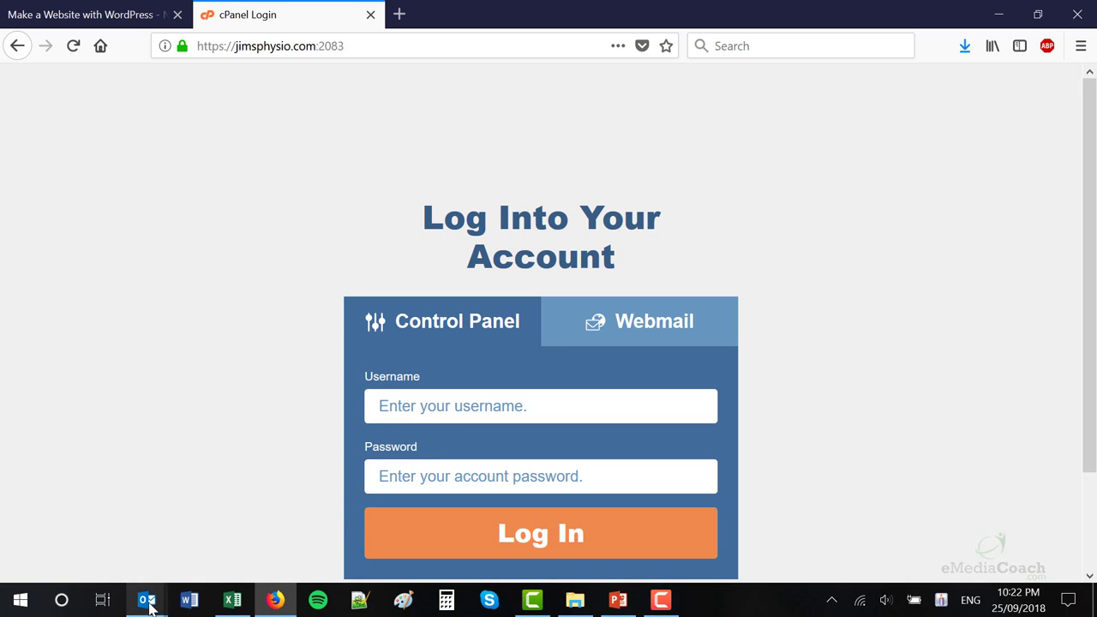
mouse_move(146, 600)
click(232, 553)
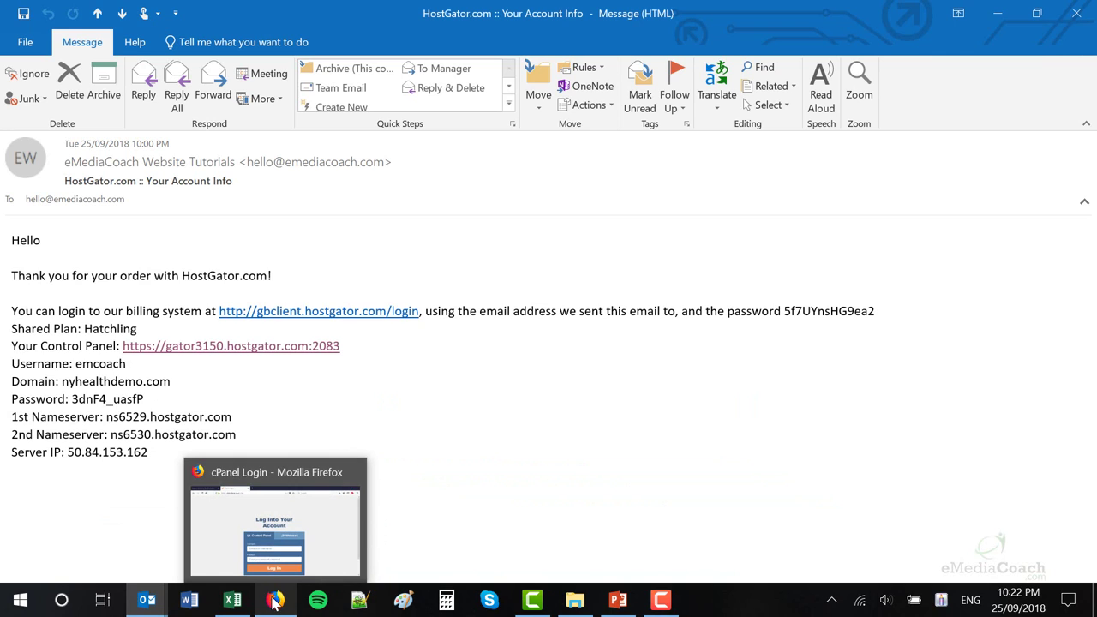
double_click(106, 367)
key(super+c)
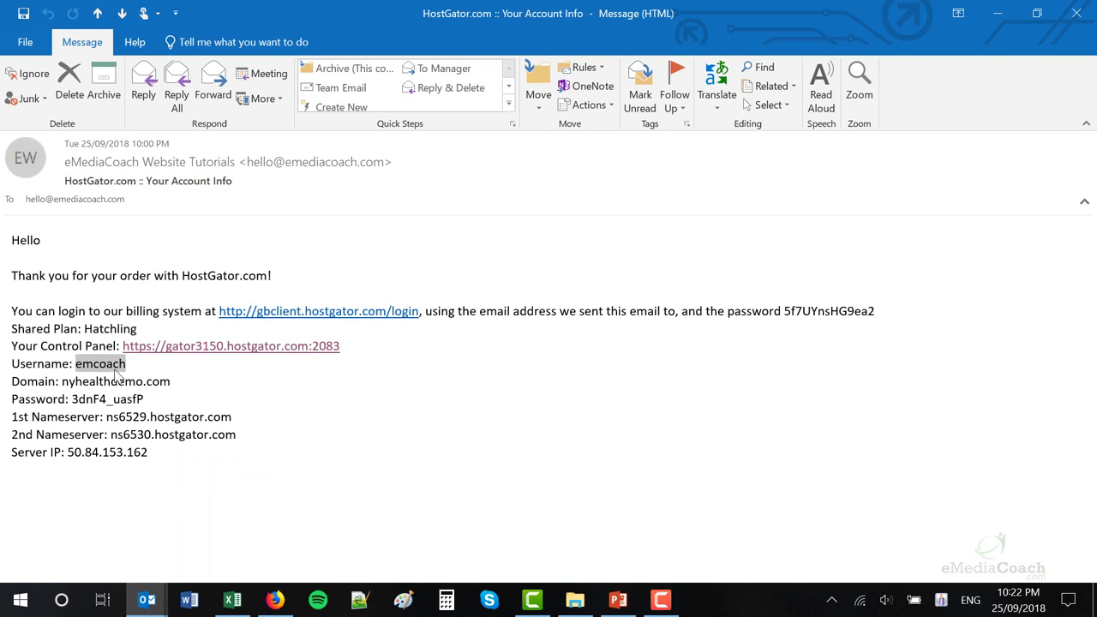
click(274, 604)
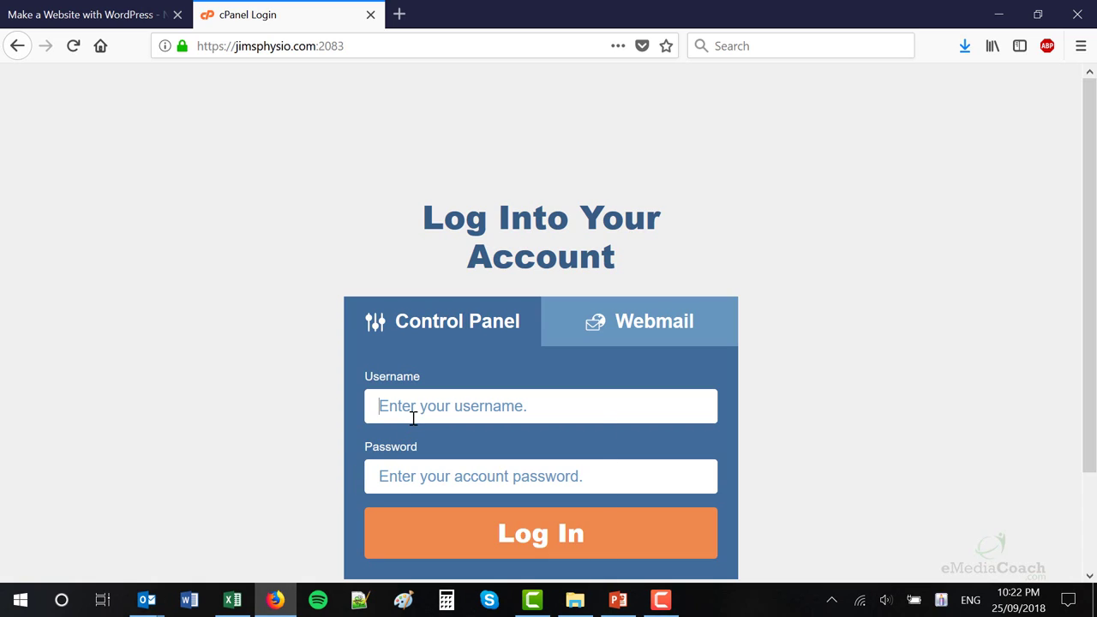
right_click(413, 417)
click(451, 486)
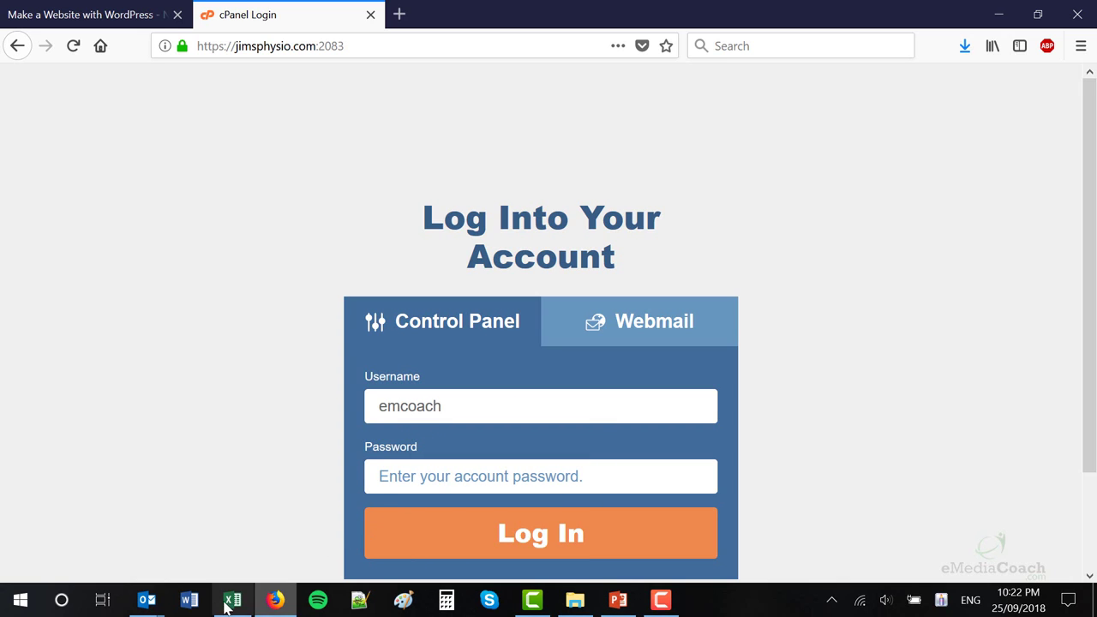
- Copy the emailed account password into the password field and log in to cPanel
mouse_move(147, 601)
click(253, 553)
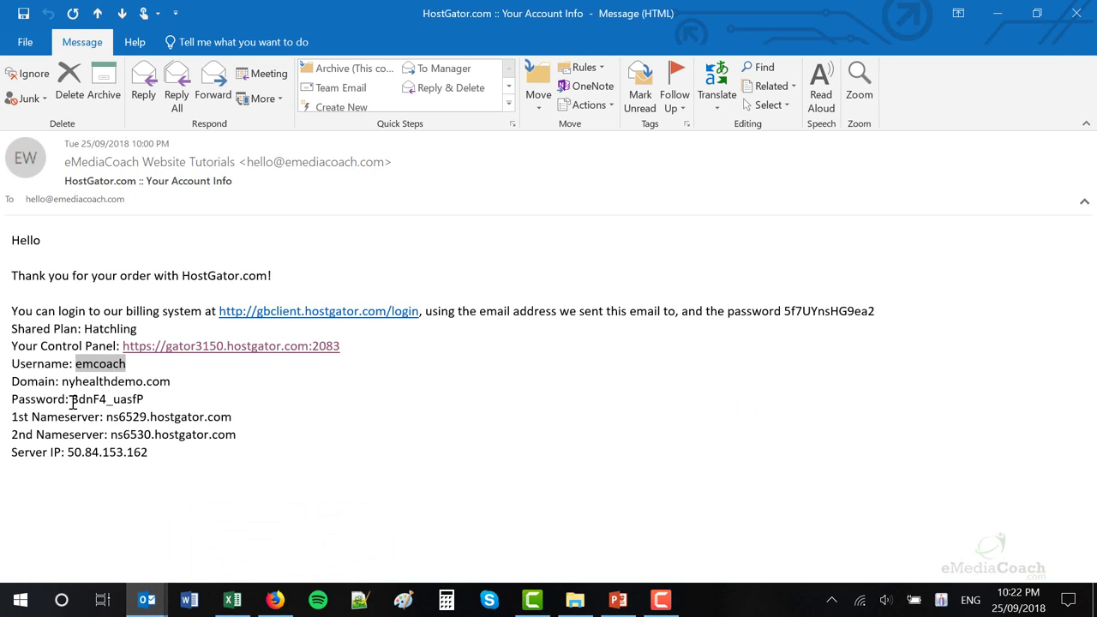
drag(72, 400, 125, 407)
right_click(124, 407)
click(163, 410)
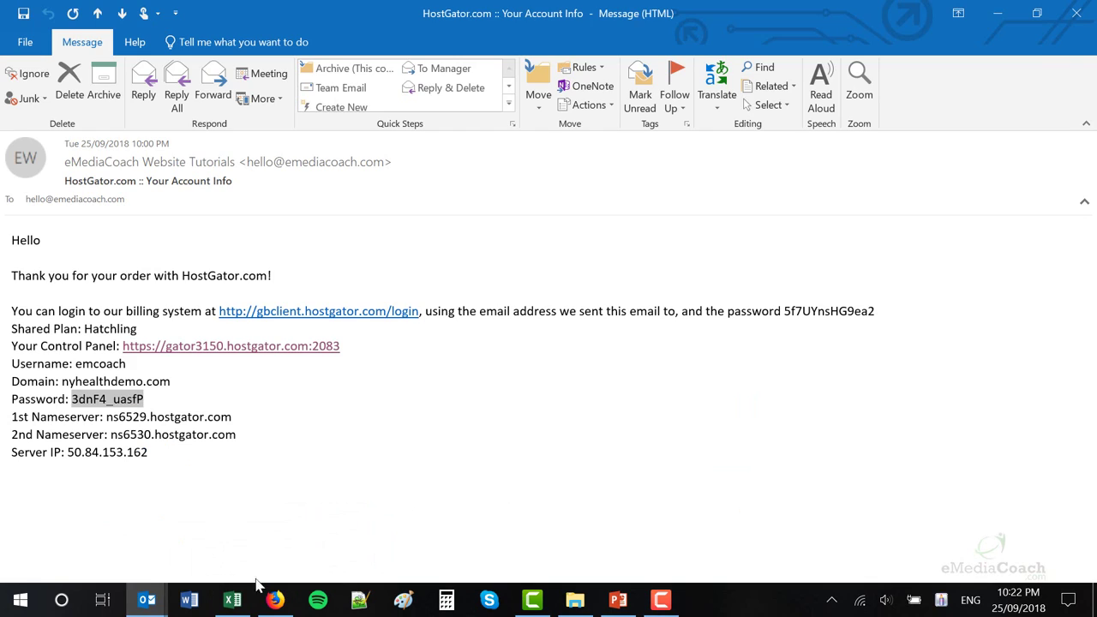
click(274, 600)
click(411, 471)
right_click(411, 471)
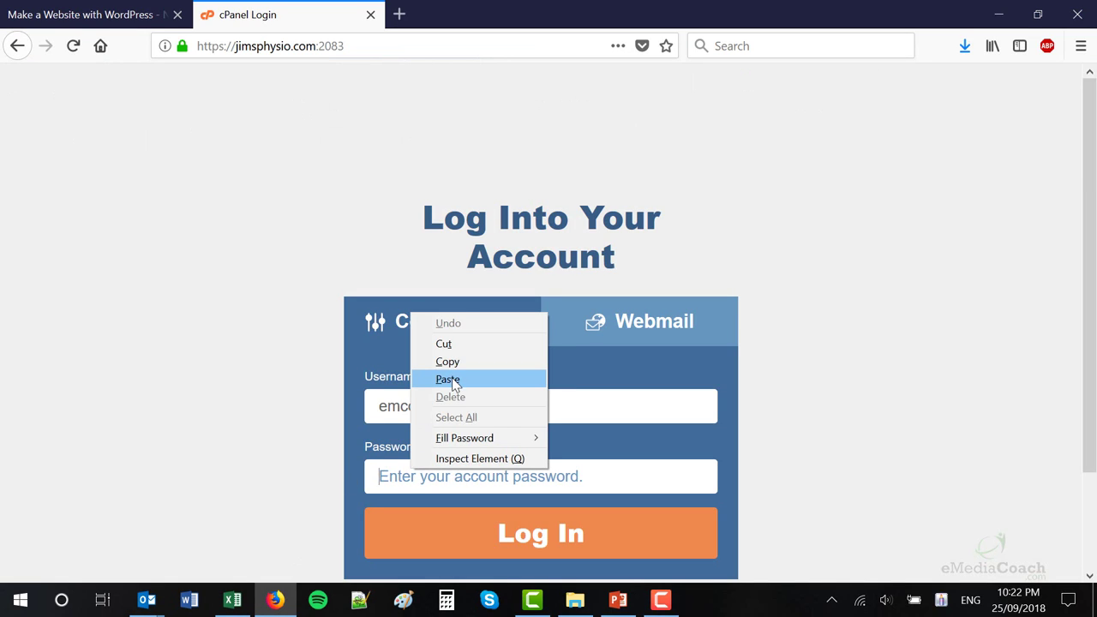
click(452, 381)
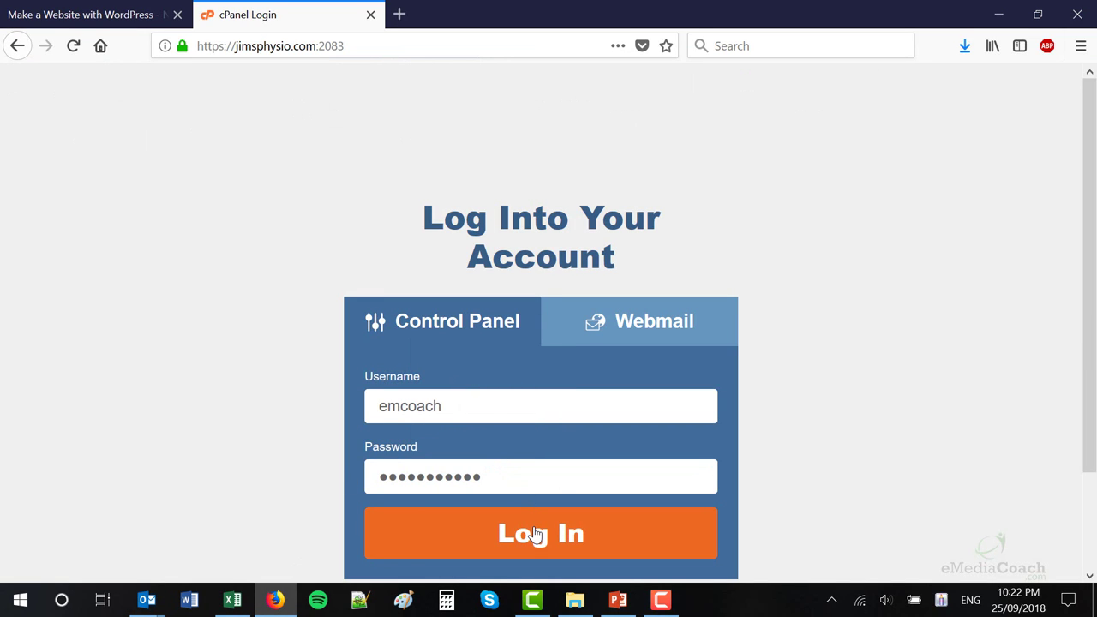
click(533, 534)
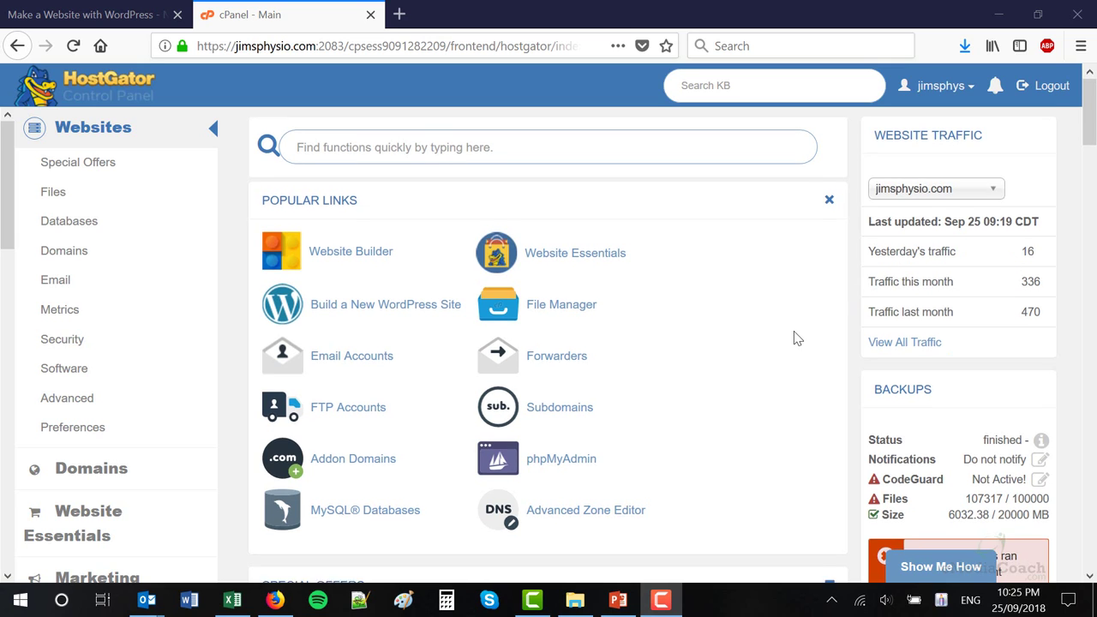
- Scroll down to the Software section and launch QuickInstall's Site Builders & CMS page
scroll(795, 336, down, 3)
scroll(795, 338, down, 8)
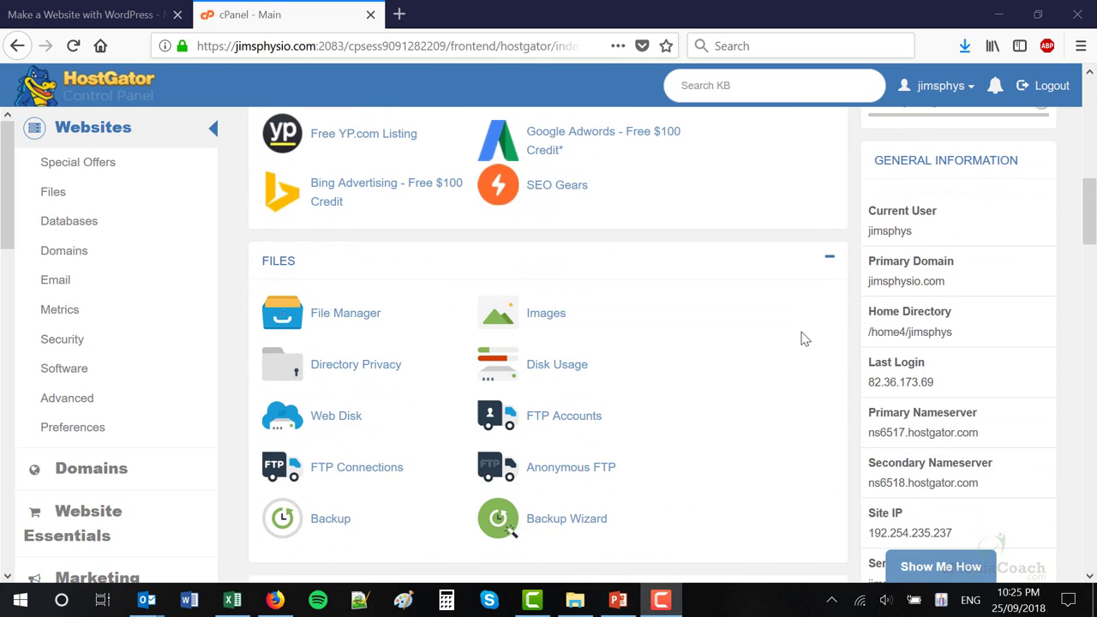
scroll(804, 338, down, 10)
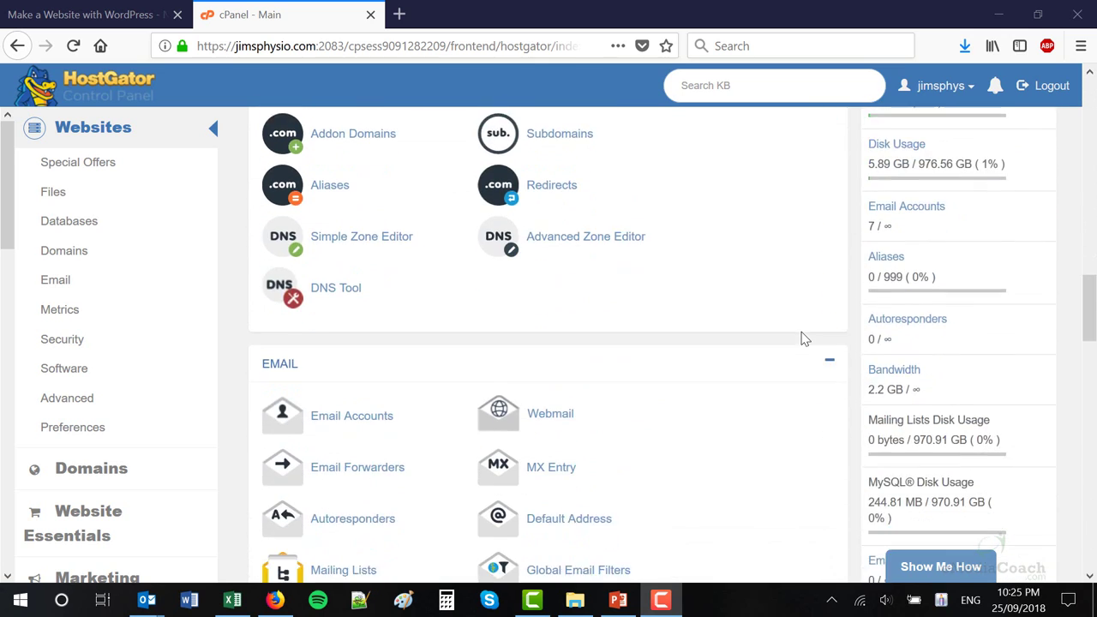
scroll(803, 338, down, 13)
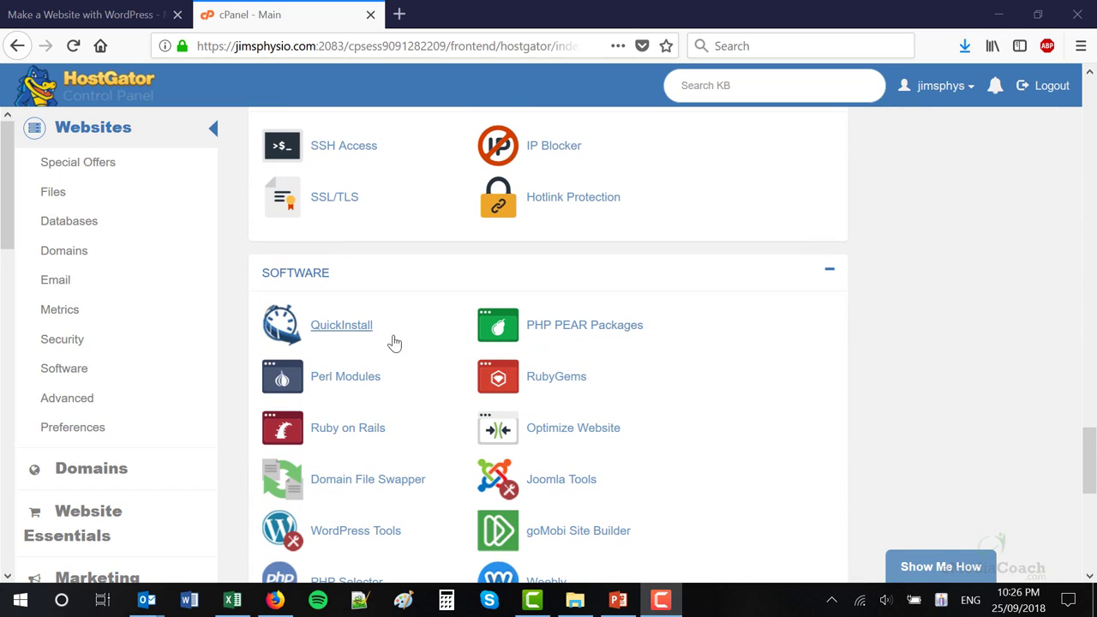
click(348, 338)
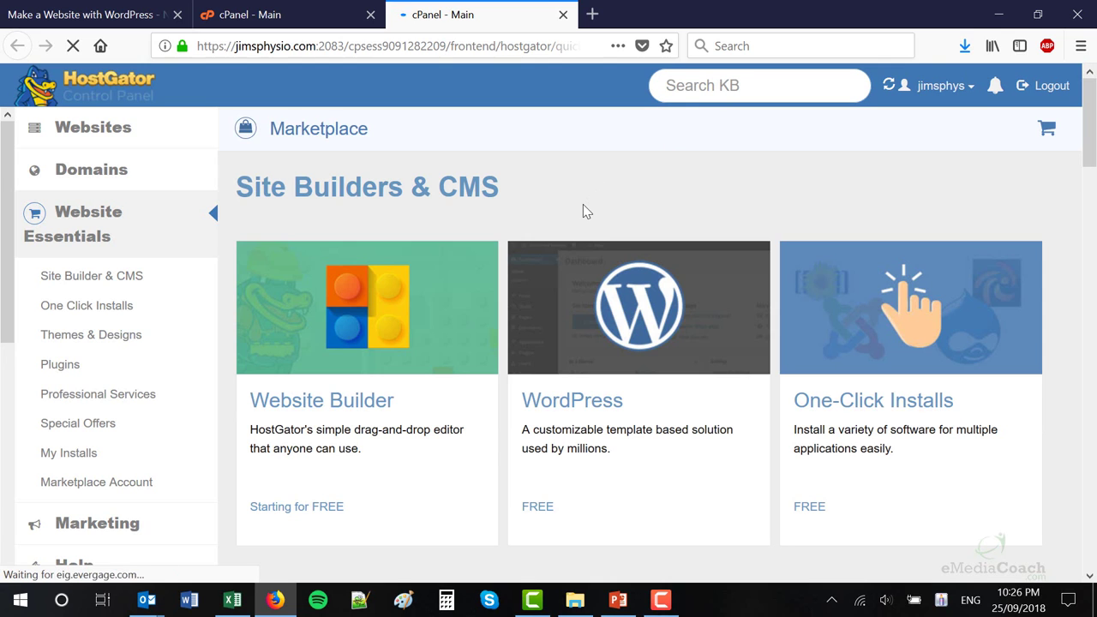
- Start the WordPress installation, briefly checking the HostGator website in a separate tab
click(614, 333)
scroll(611, 333, down, 3)
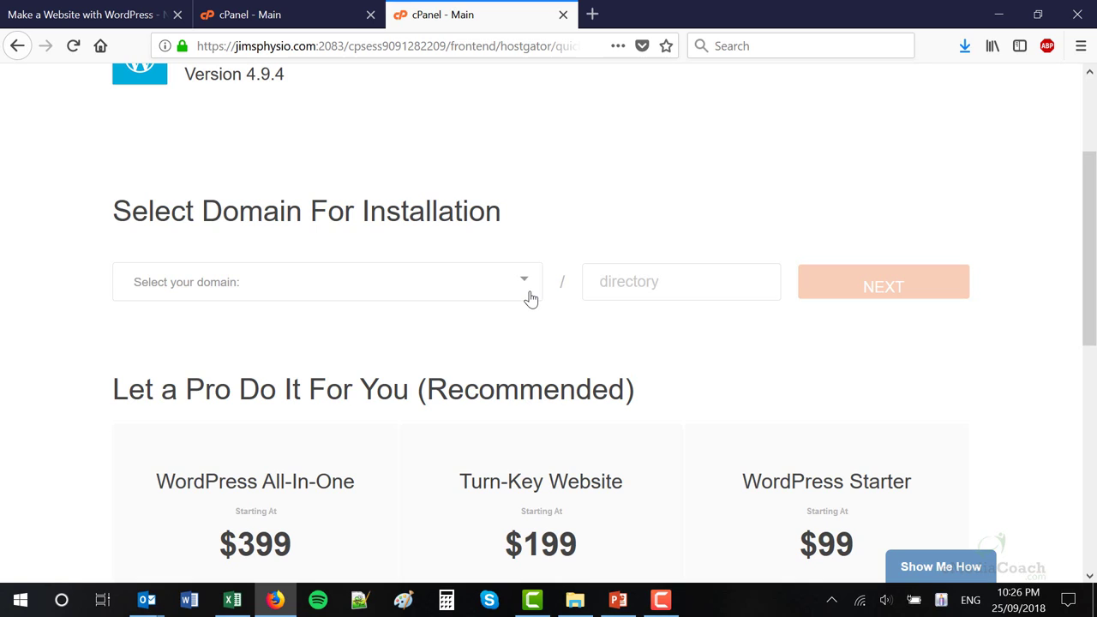
click(592, 14)
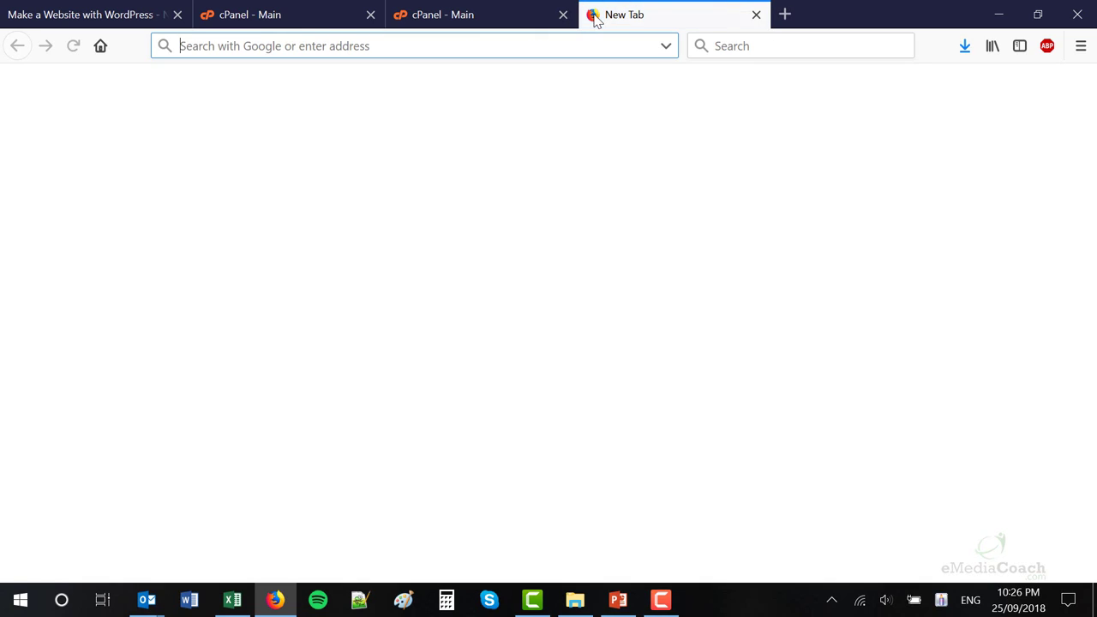
text(hostgator)
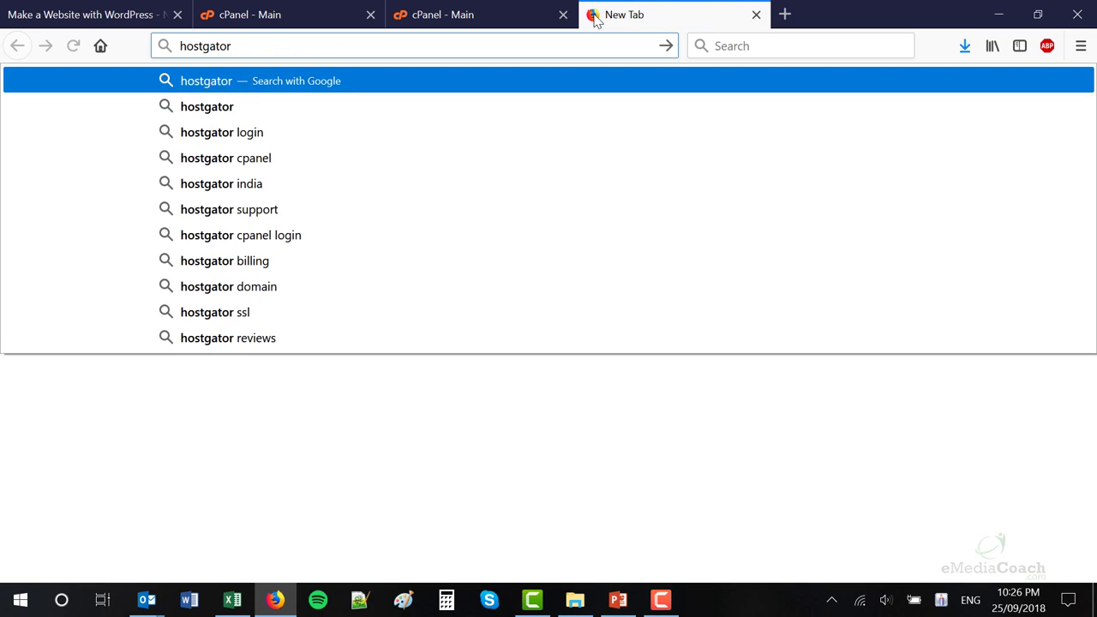
key(ctrl+Return)
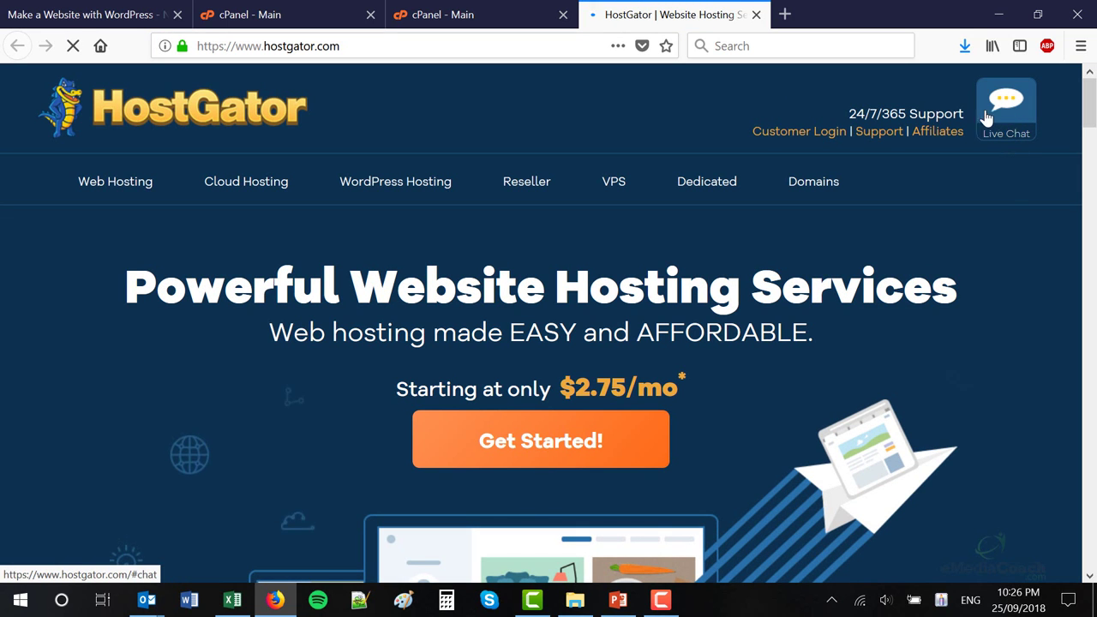
click(755, 15)
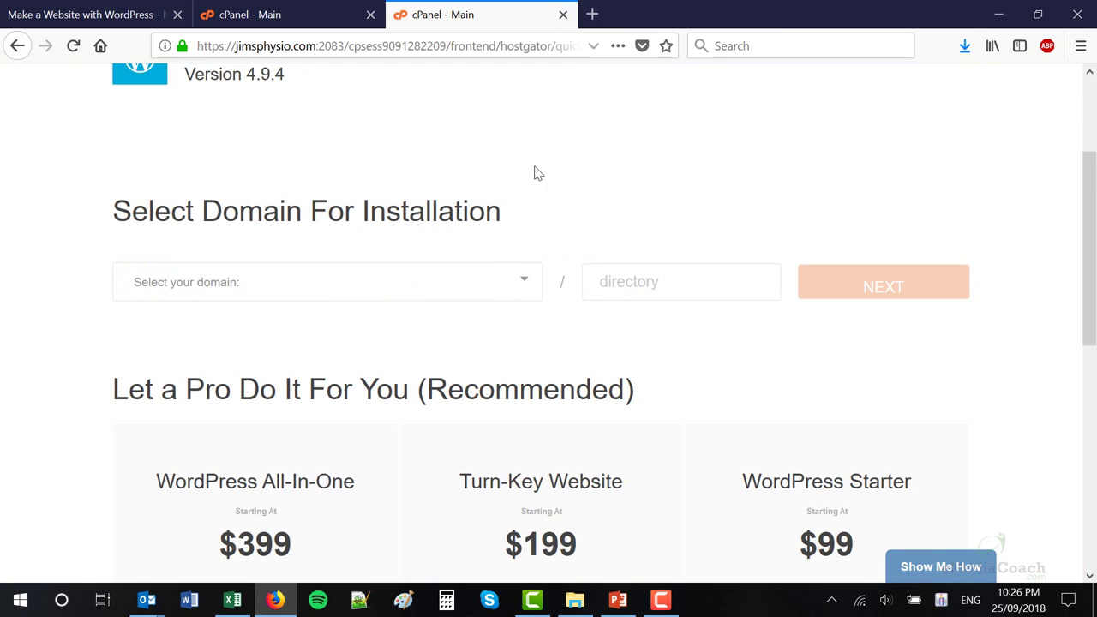
- Choose nyhealthdemo.com as the install domain, leaving the directory field blank
click(522, 282)
click(243, 310)
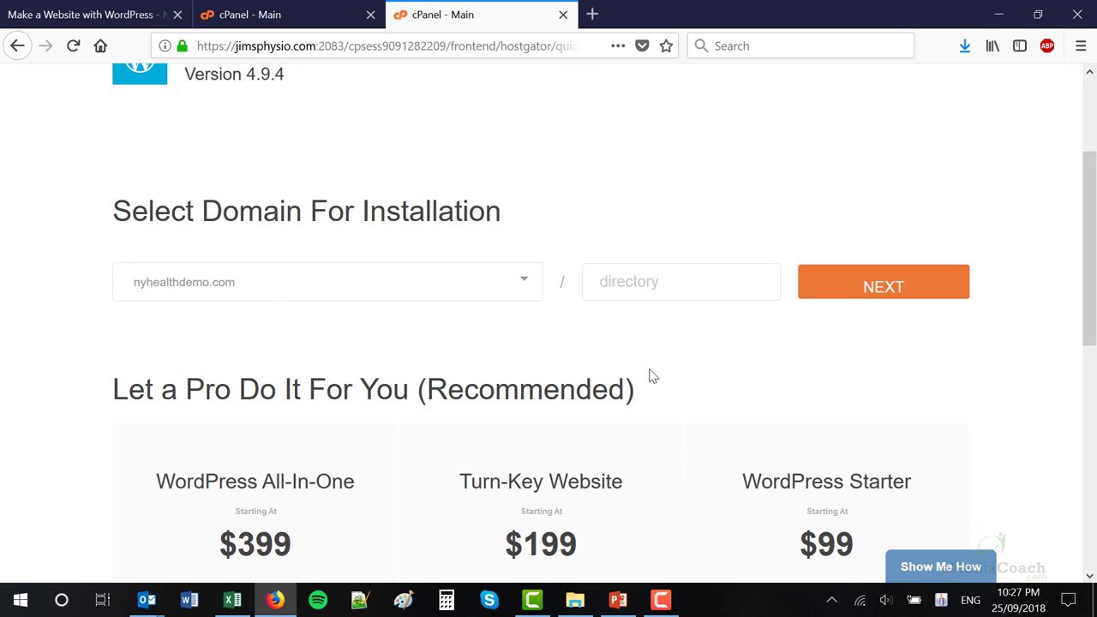
scroll(563, 377, down, 2)
scroll(360, 360, down, 1)
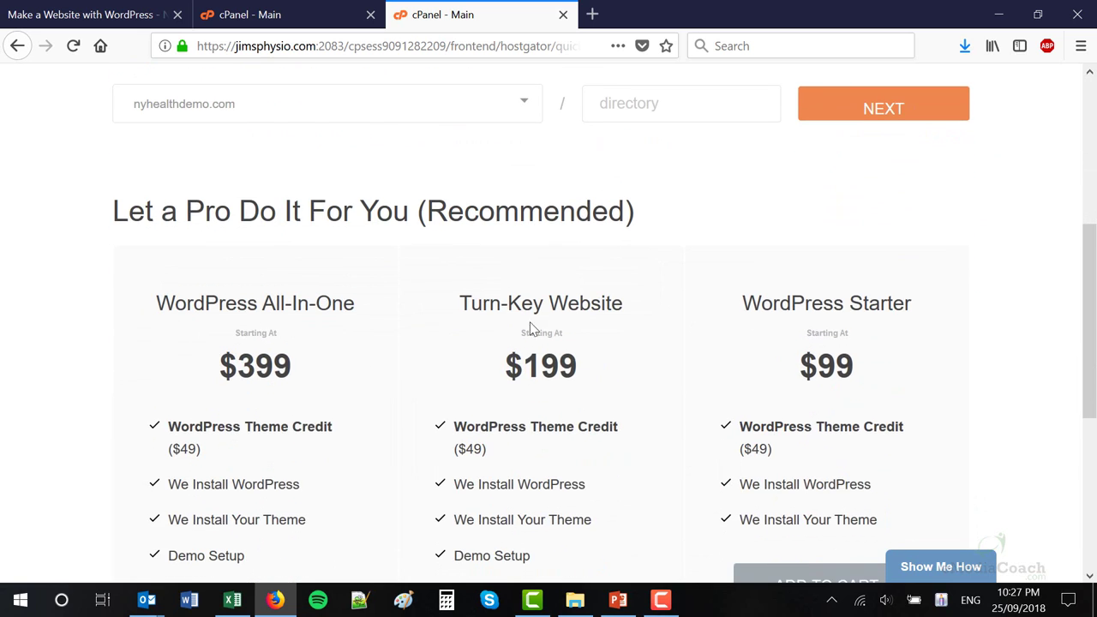
scroll(867, 333, down, 1)
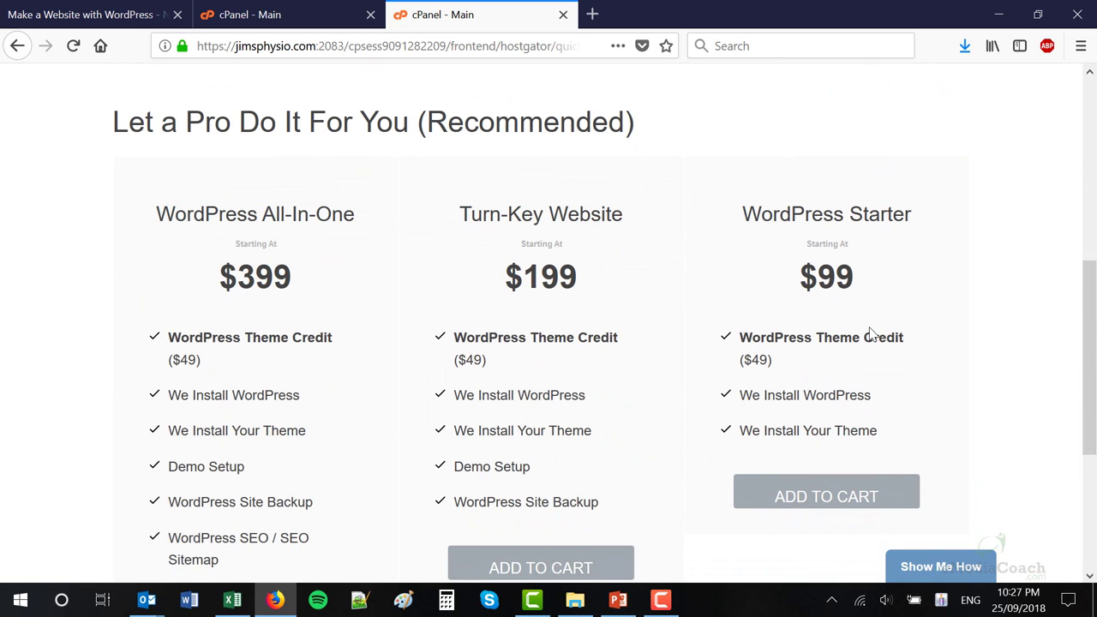
scroll(870, 332, down, 2)
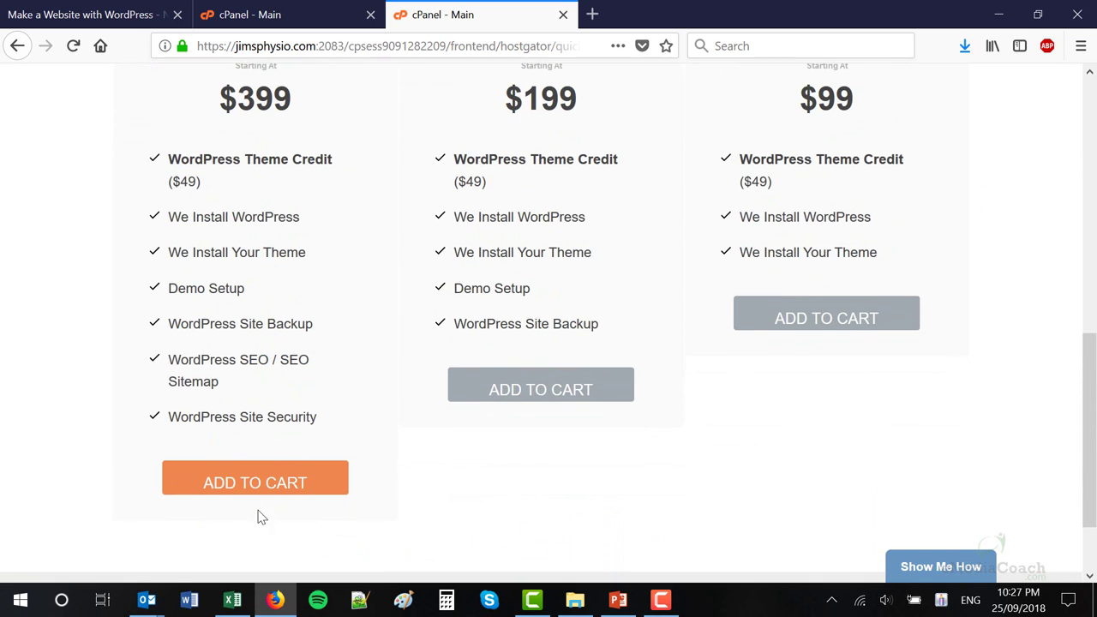
scroll(600, 321, up, 4)
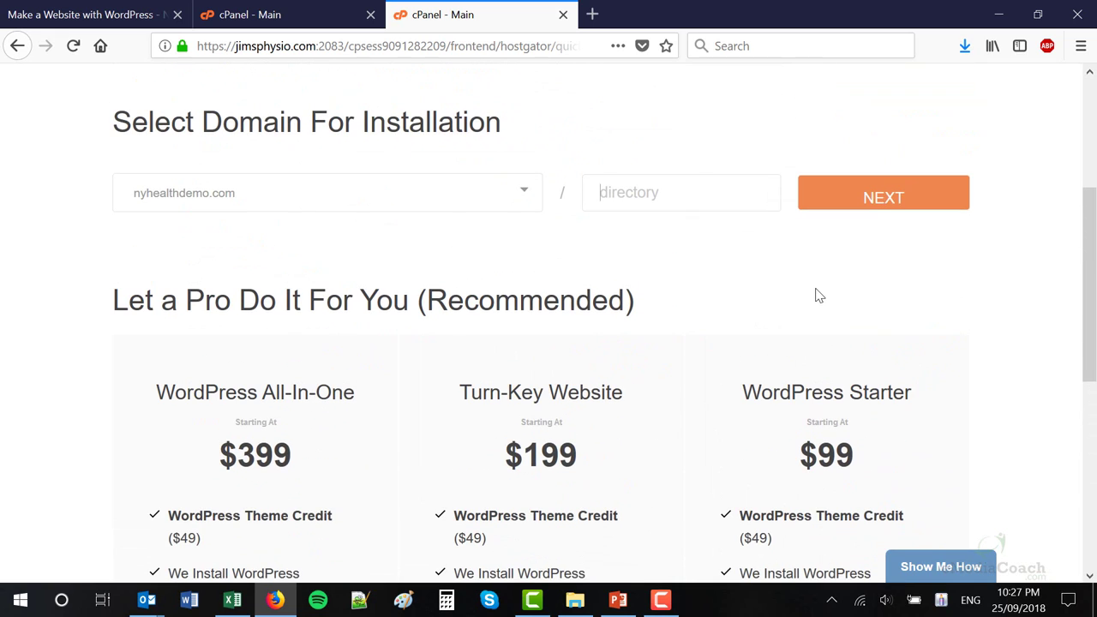
- Continue to install settings, enter blog title 'NY Health Clinic' and fill in the admin user and name
click(892, 197)
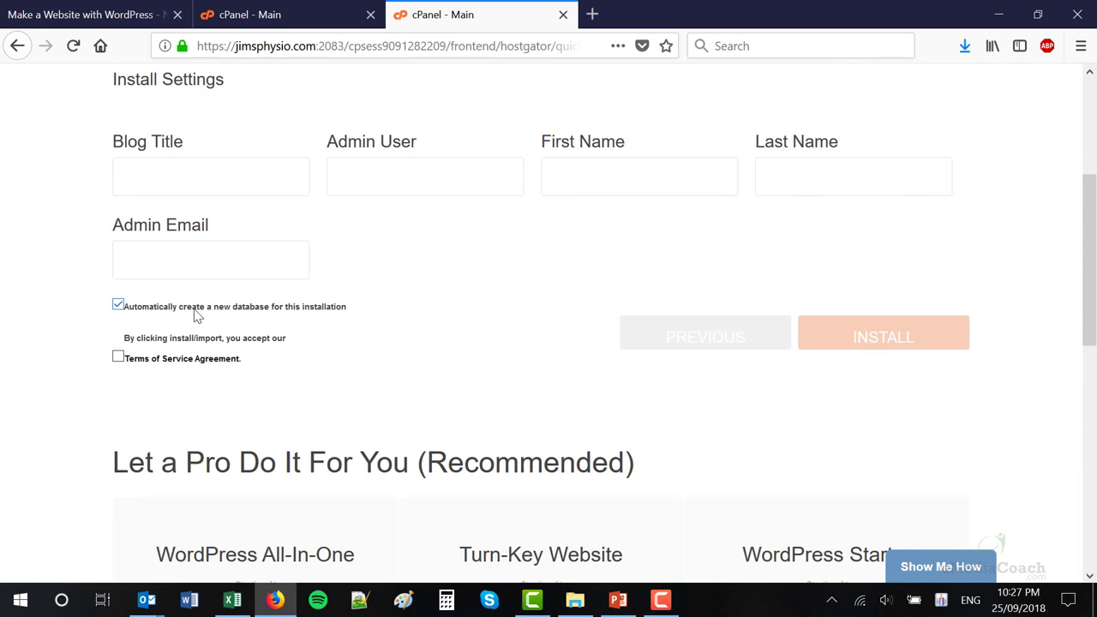
scroll(186, 272, up, 2)
scroll(185, 274, down, 2)
click(197, 185)
text(NY Health Clinic)
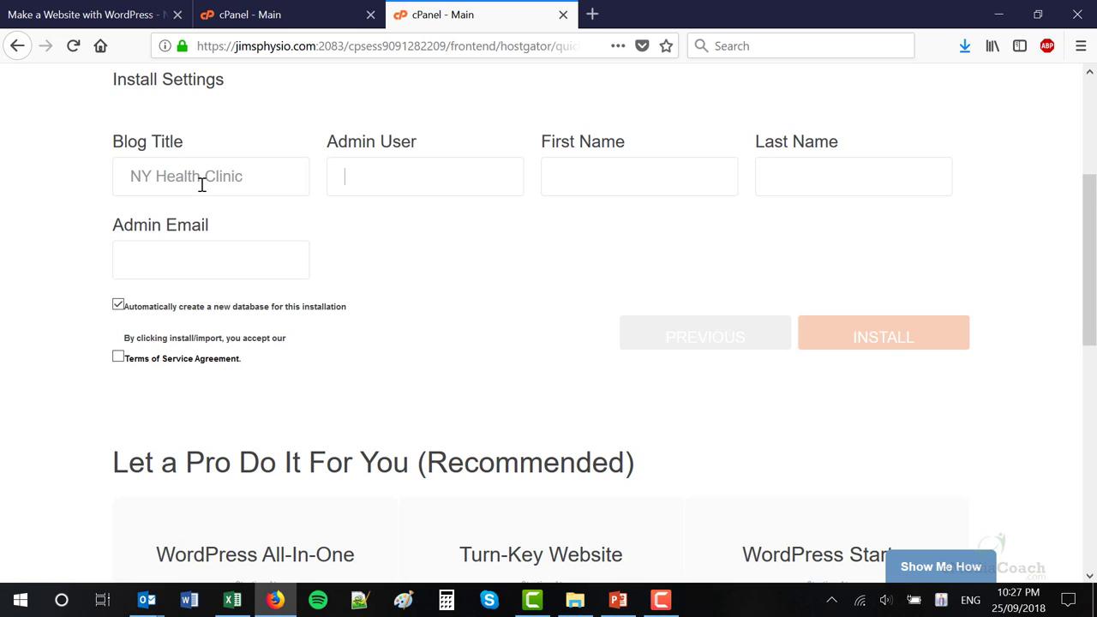
text(tom)
text(Tom)
text(A)
- Enter the admin e-mail from the suggested address and accept the terms of service
click(183, 249)
text(hello)
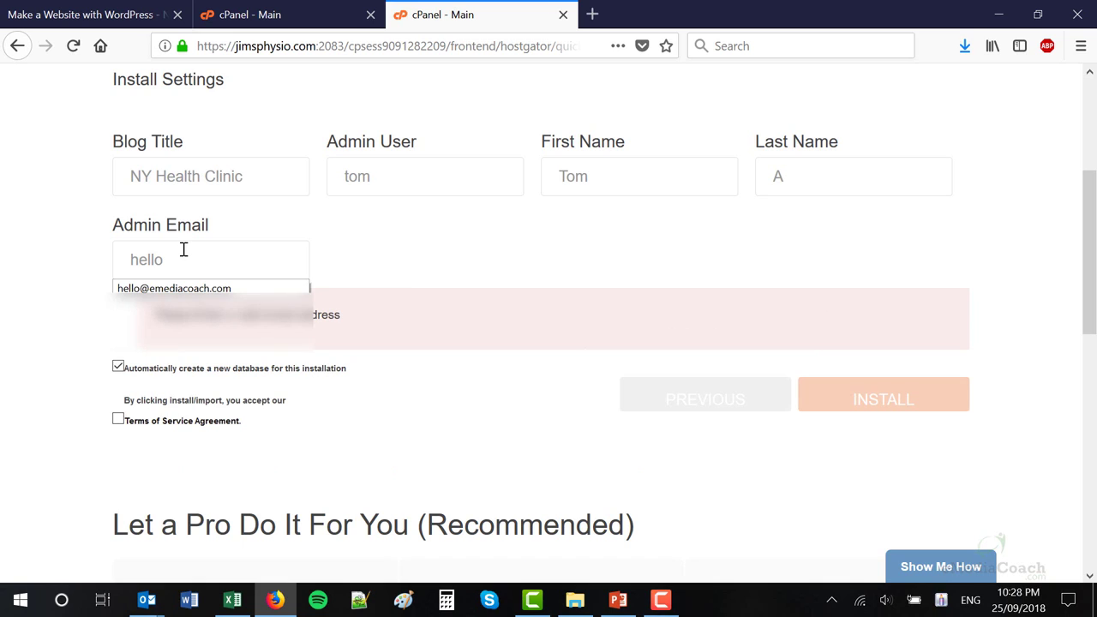
key(Down)
key(Return)
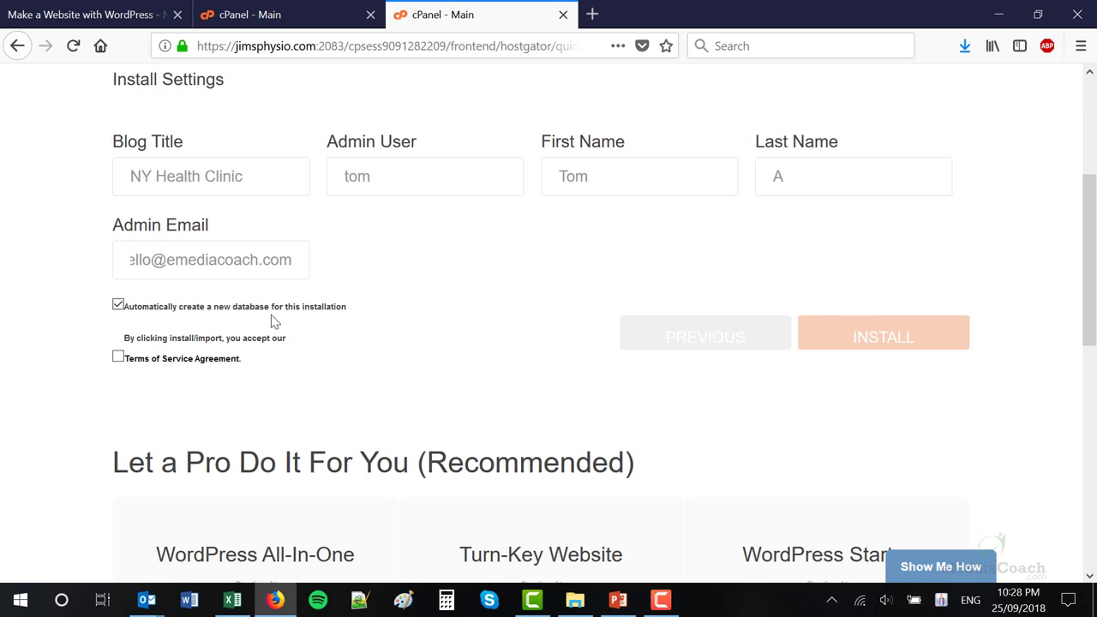
click(117, 356)
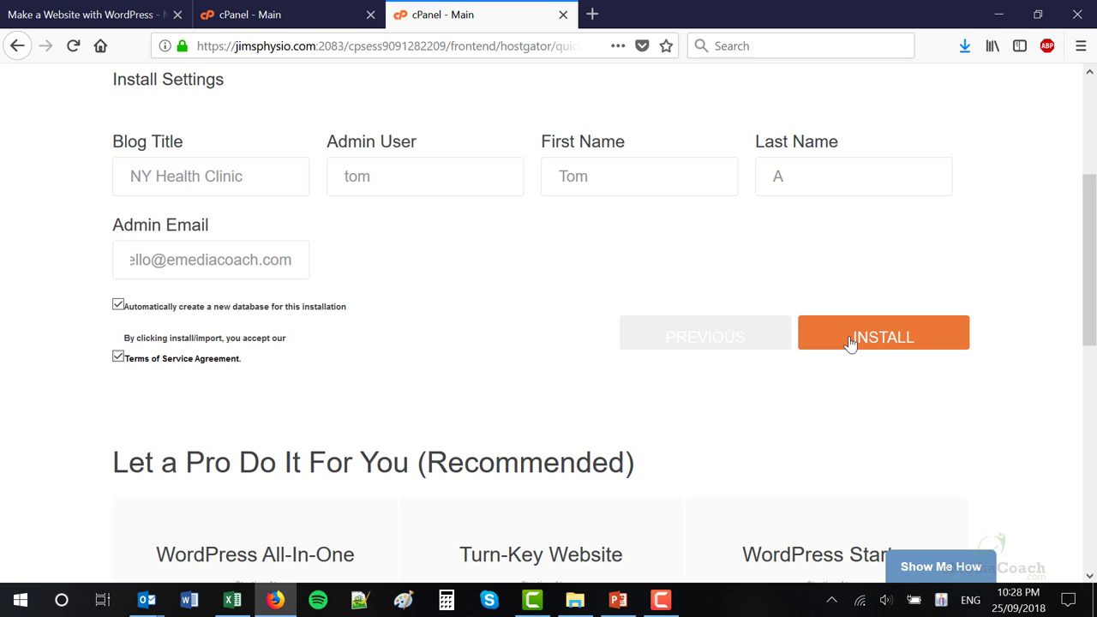
- Install WordPress on nyhealthdemo.com and copy the three Installation Details lines
click(850, 341)
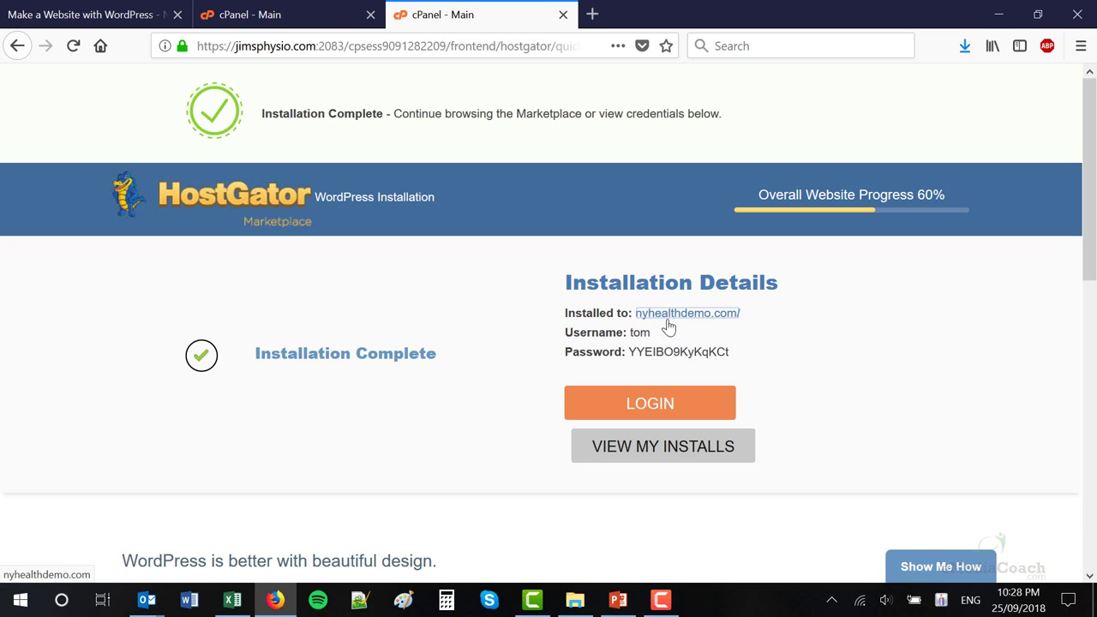
double_click(640, 333)
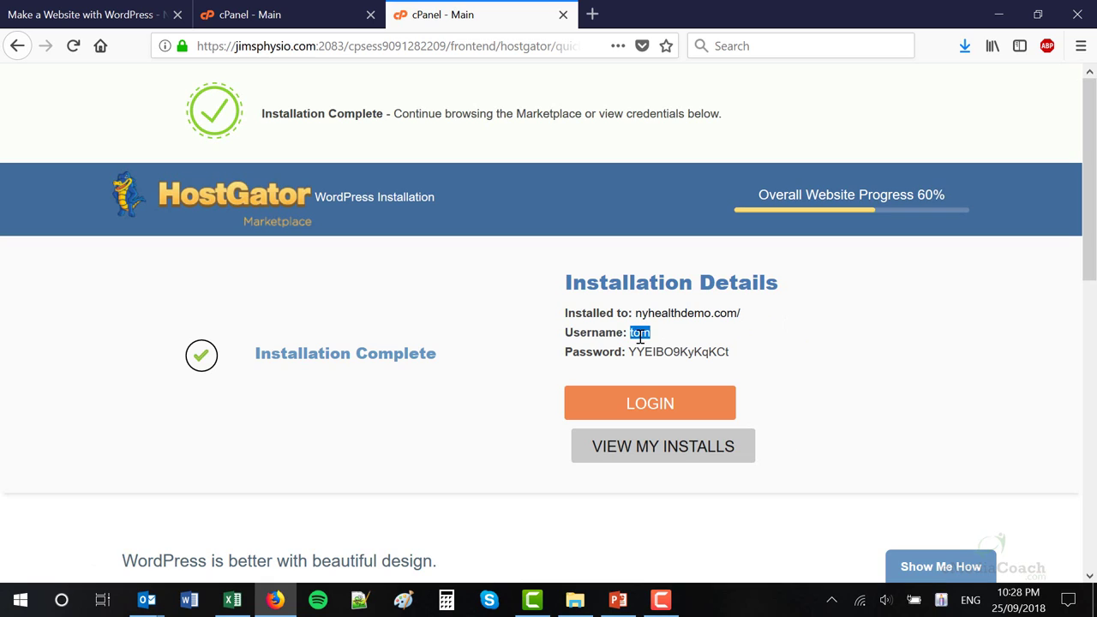
double_click(646, 352)
click(744, 338)
drag(725, 351, 581, 314)
right_click(580, 314)
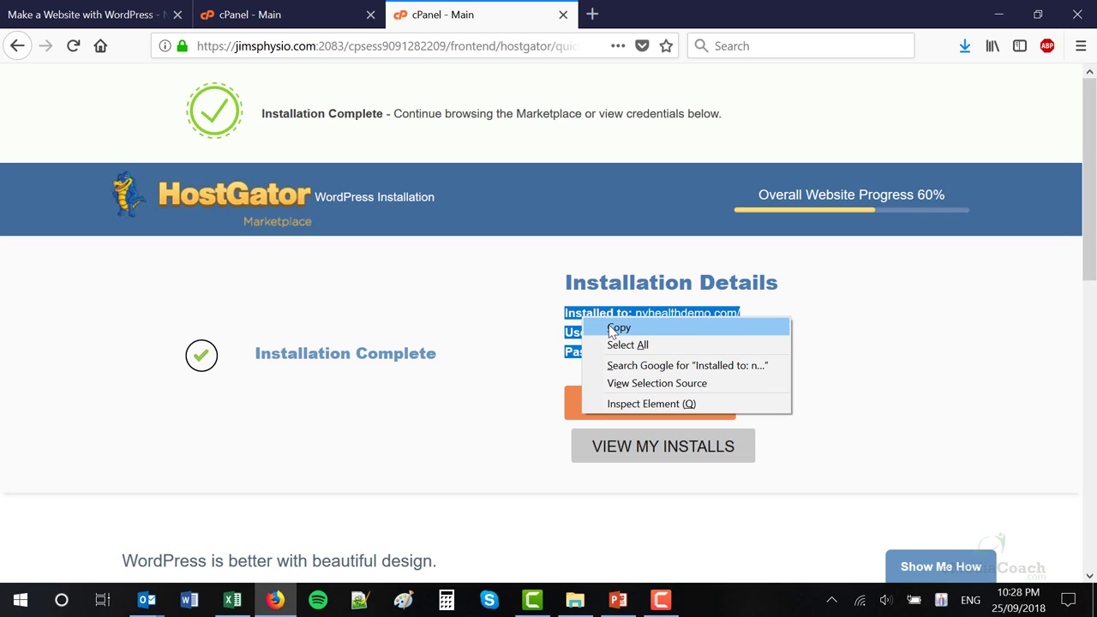
click(610, 325)
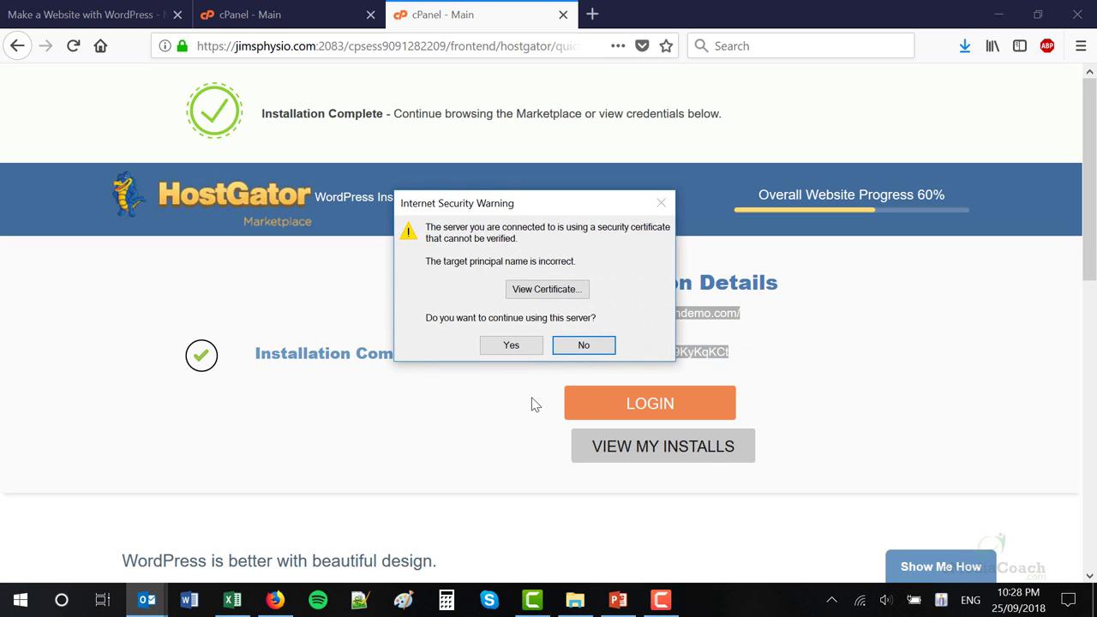
click(583, 343)
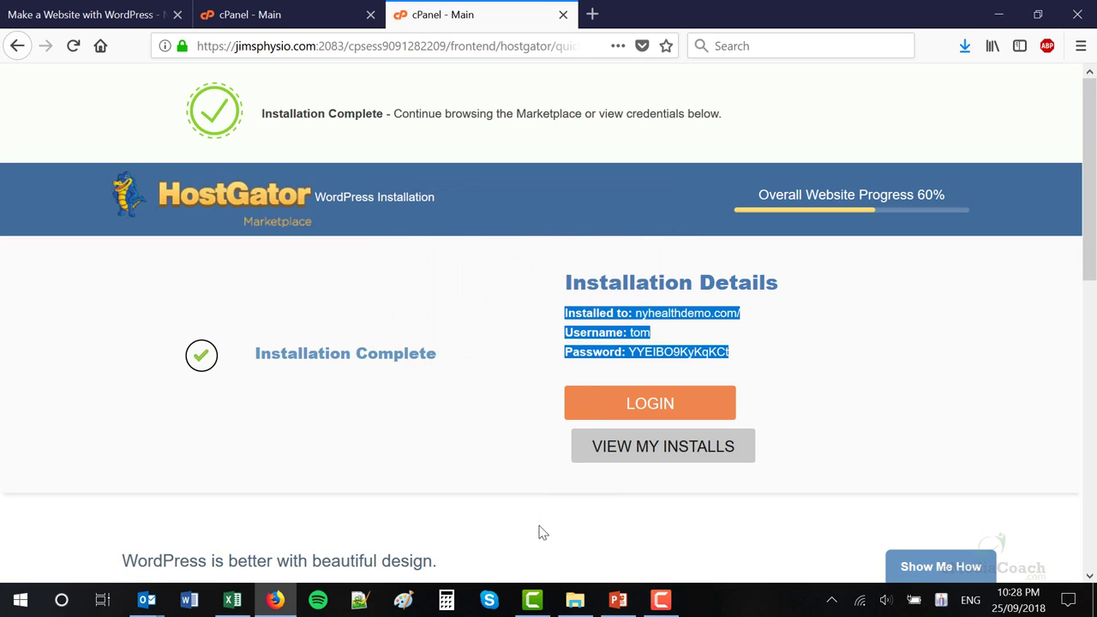
- Paste the install address, username and password into Notepad++ 'new 1', one per line
right_click(629, 348)
click(644, 363)
click(360, 602)
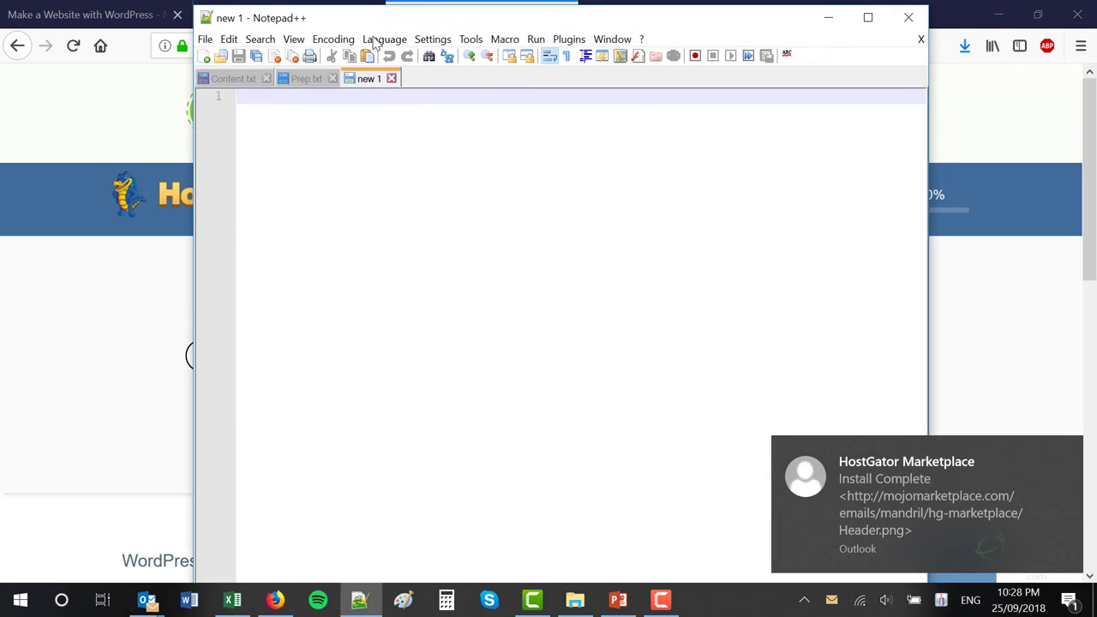
key(ctrl+v)
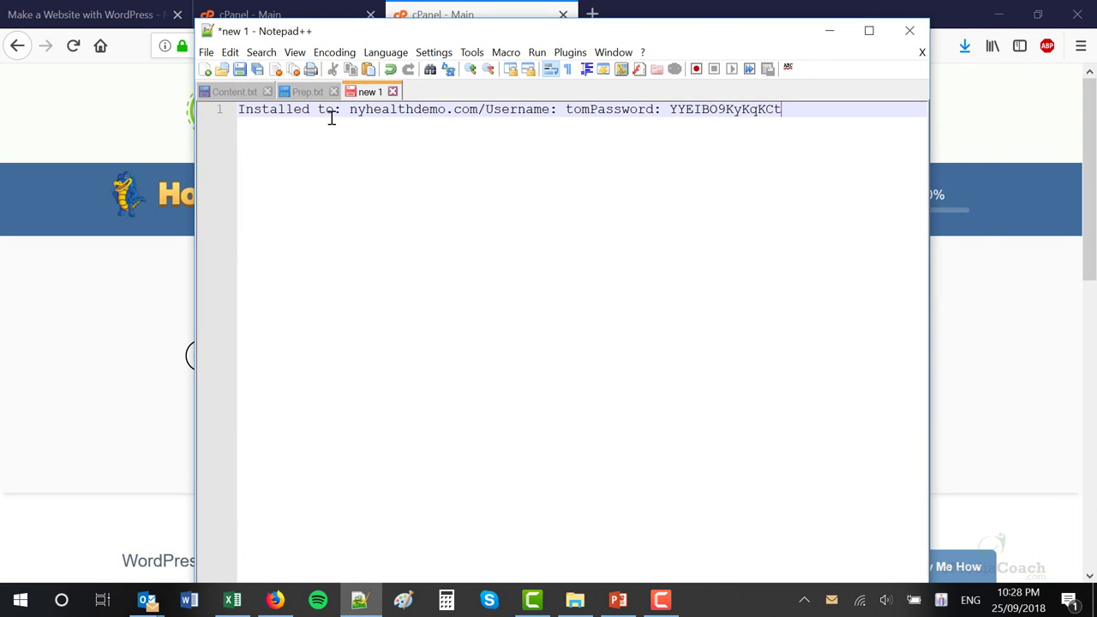
click(489, 111)
key(Return)
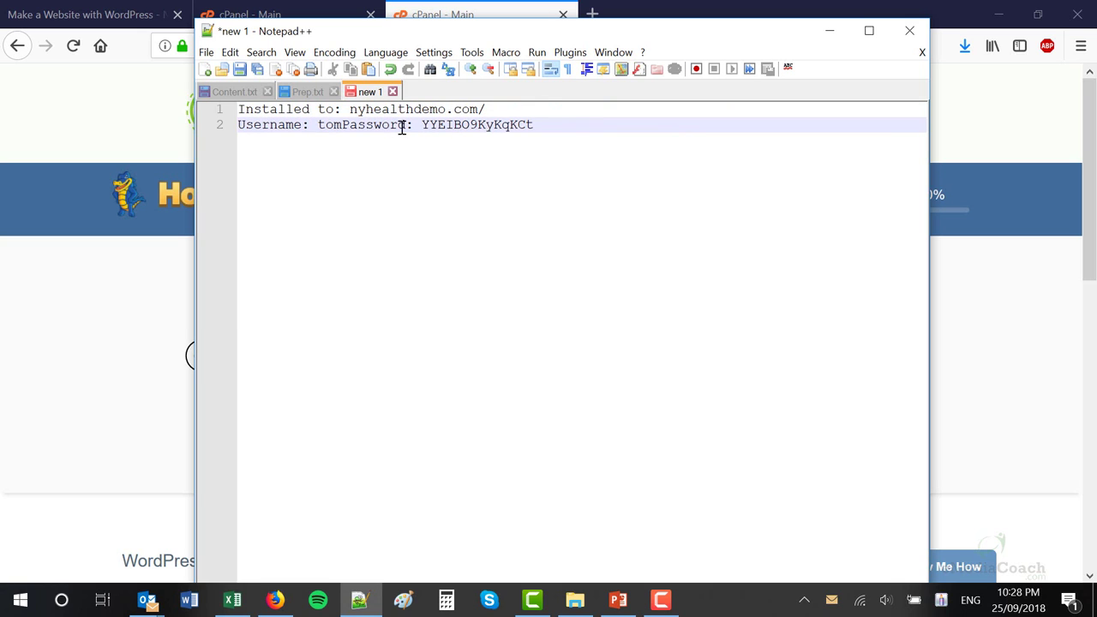
click(345, 126)
key(Return)
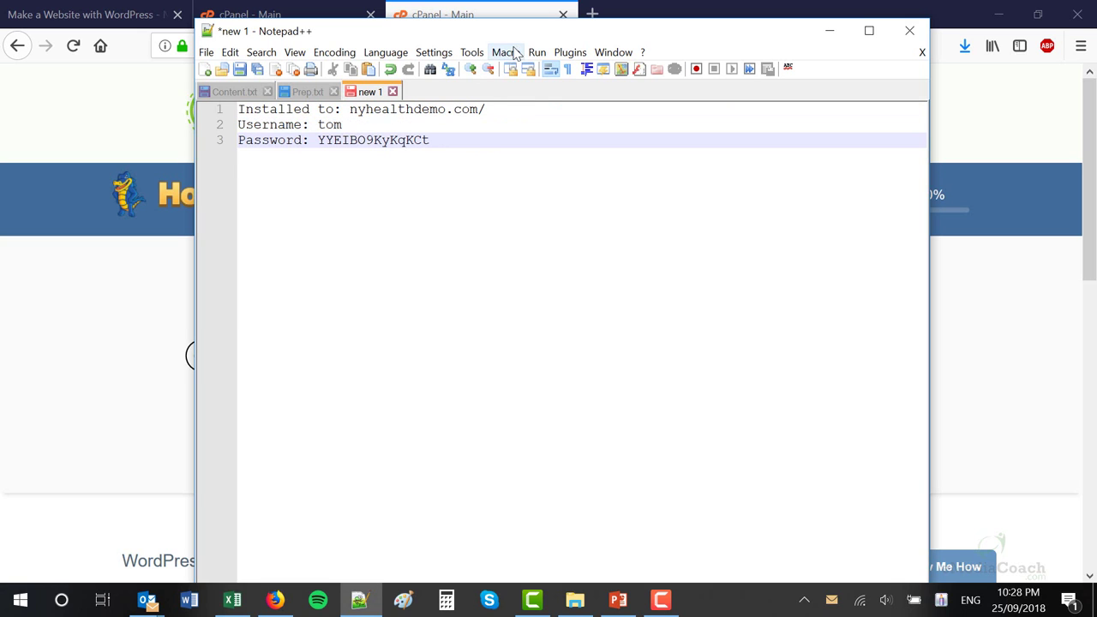
key(super+Down)
click(807, 310)
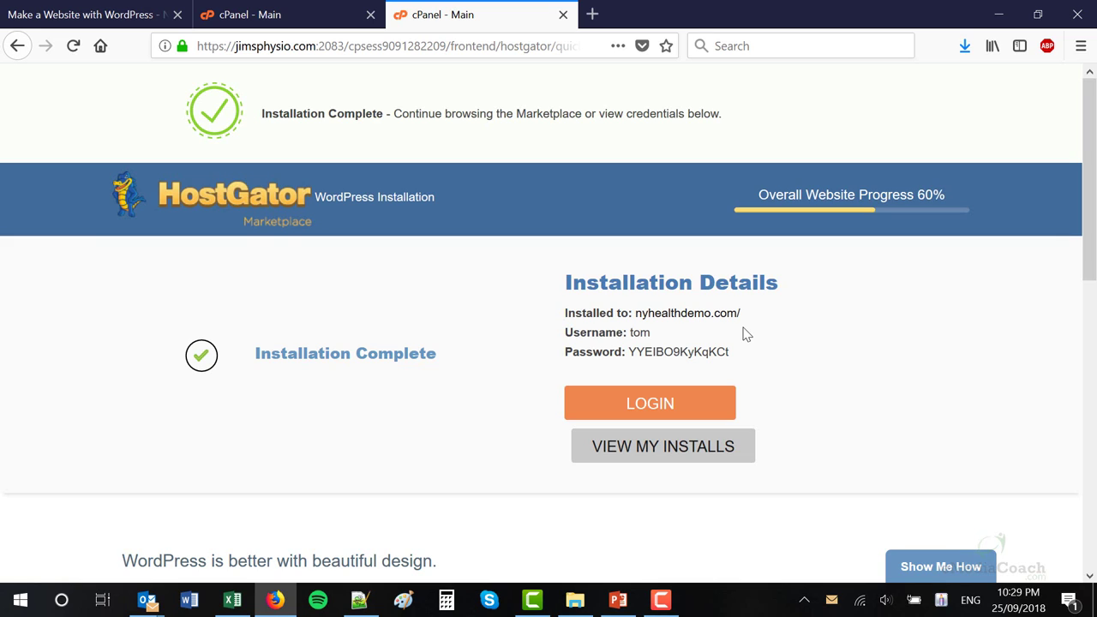
- Open the LOGIN link in a new tab and select its nyhealthdemo.com/wp-admin address
right_click(677, 414)
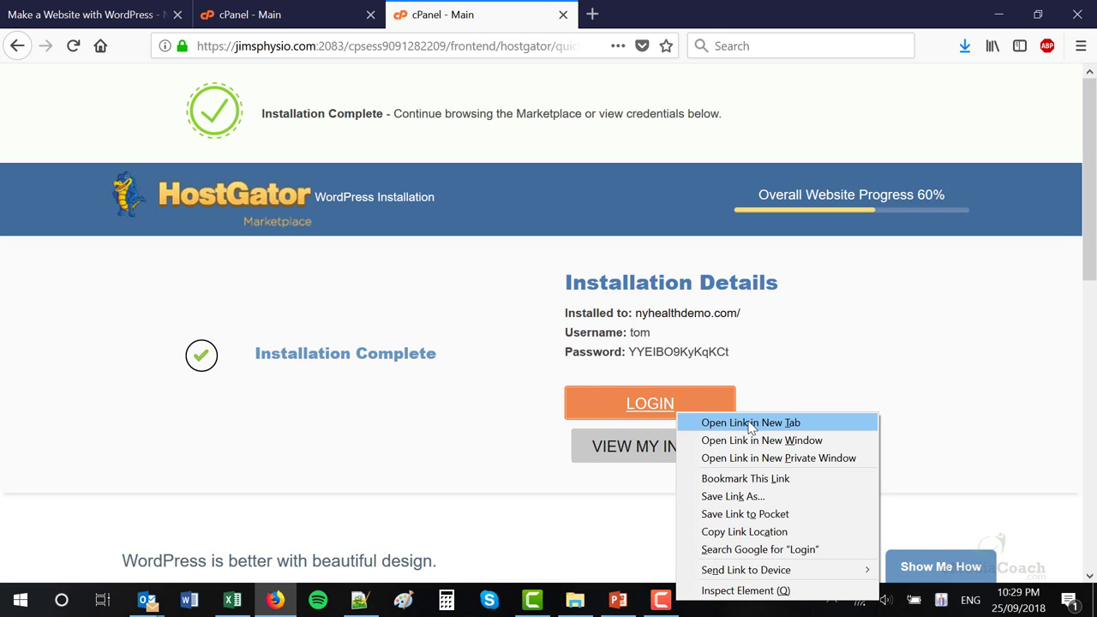
click(804, 425)
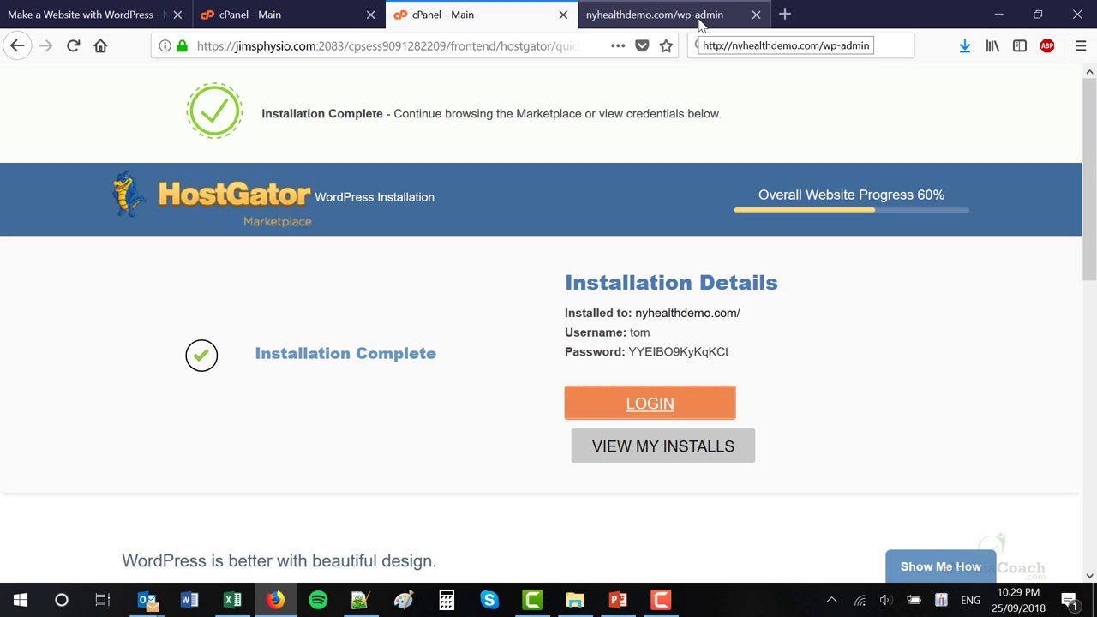
click(705, 24)
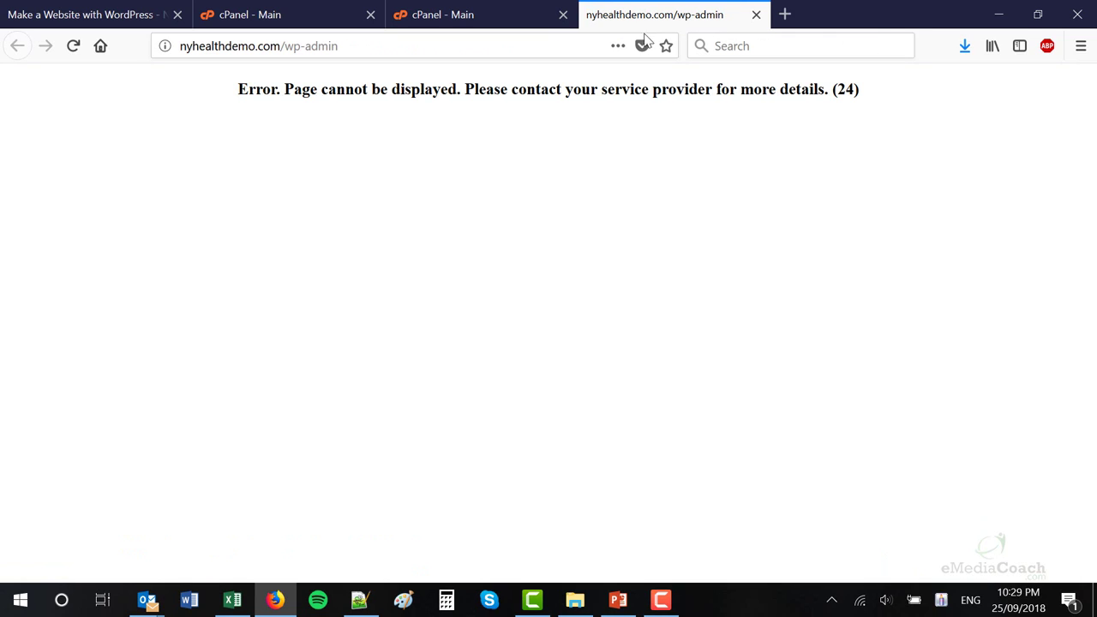
click(540, 49)
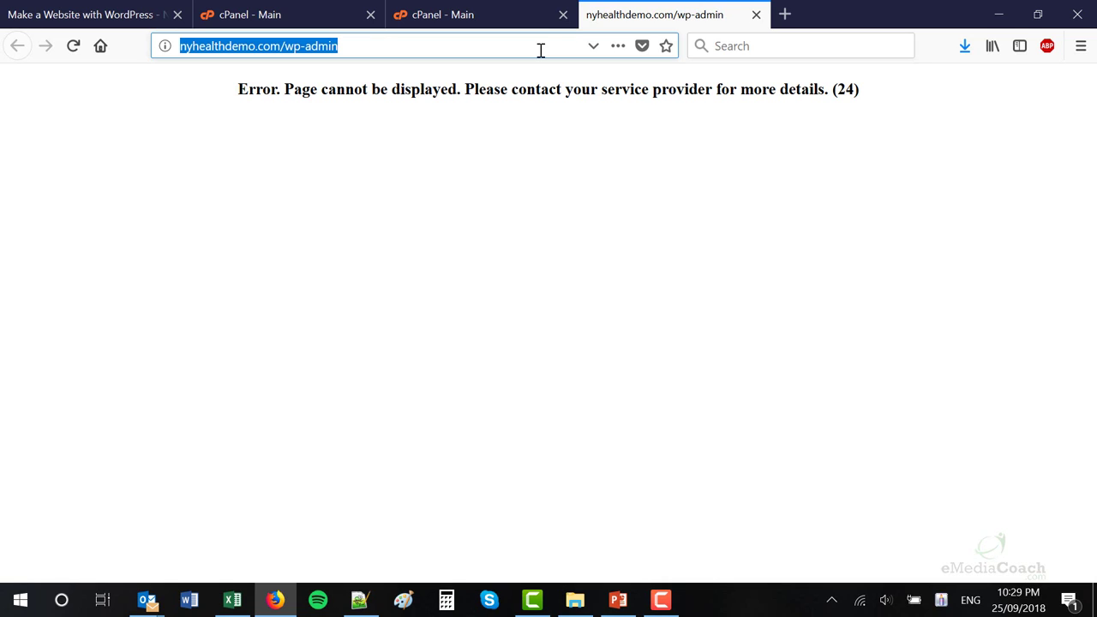
click(460, 51)
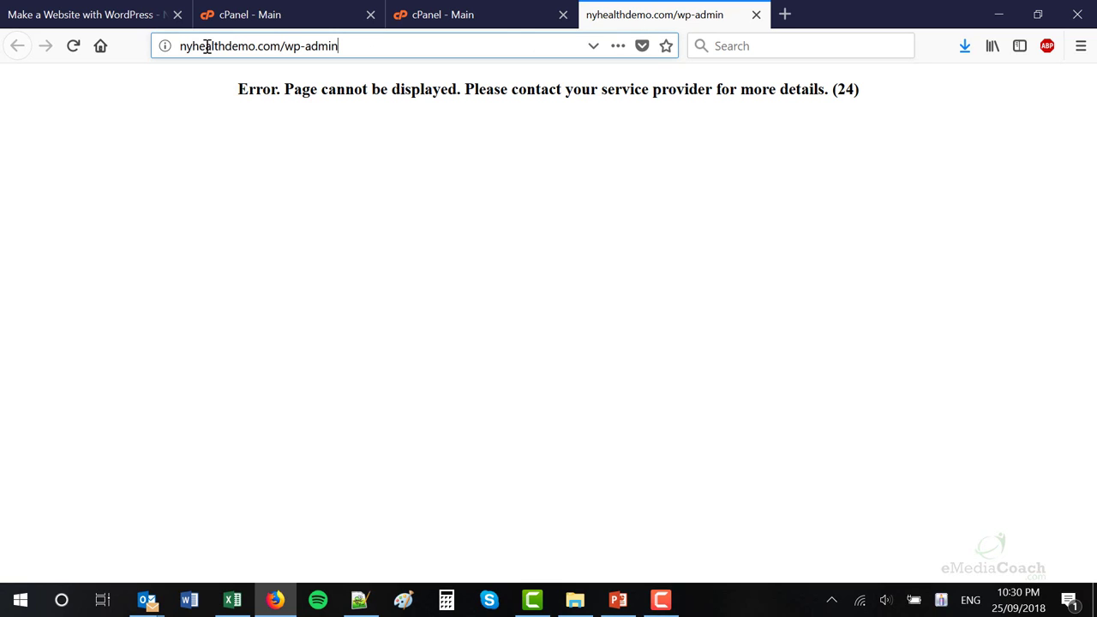
- Visit the HostGator website in a new tab, then return to the nyhealthdemo.com/wp-admin tab
click(785, 15)
text(ho)
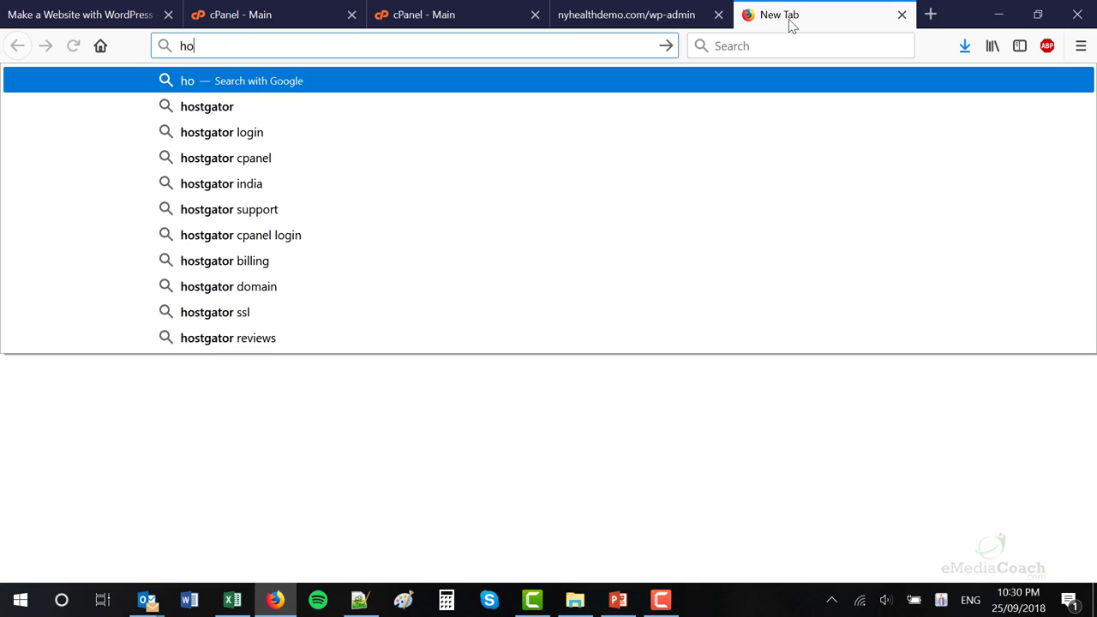
text(stgator)
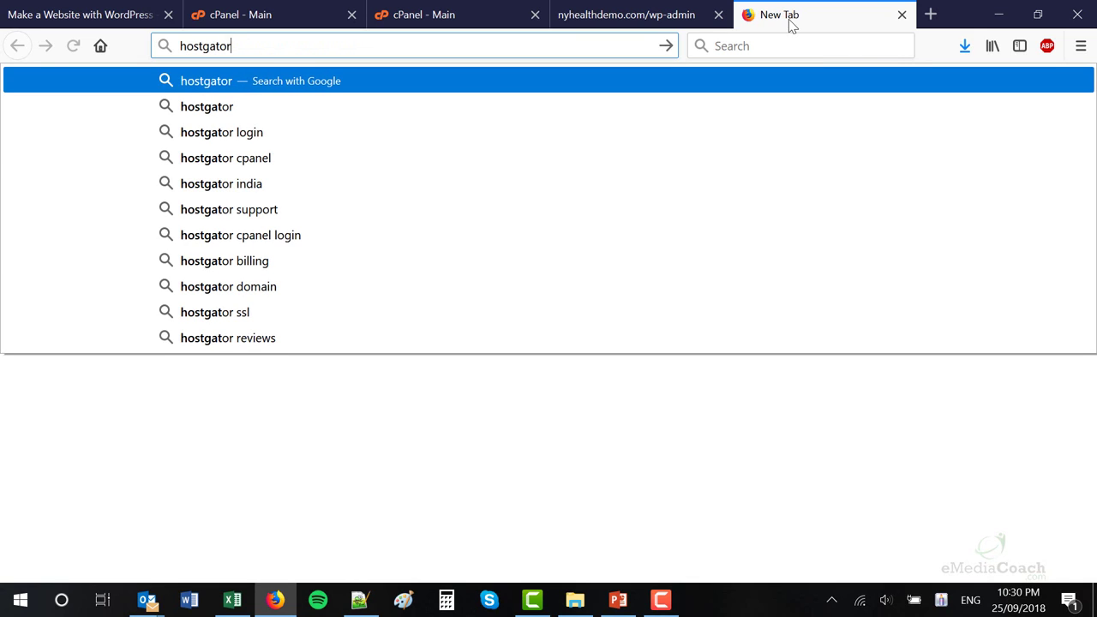
key(ctrl+Return)
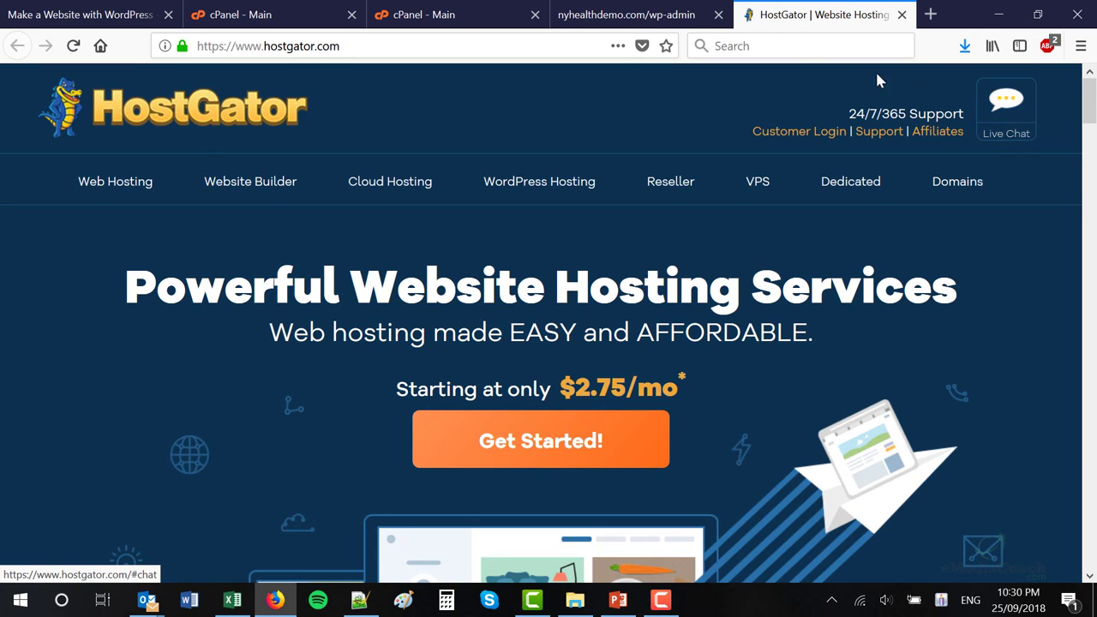
click(644, 20)
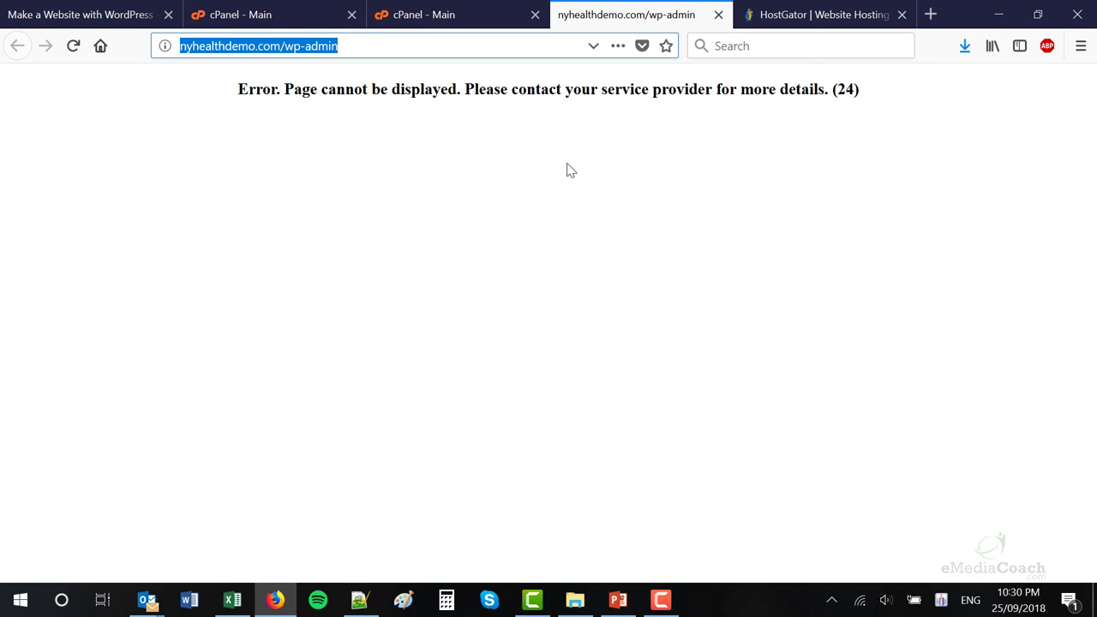
click(106, 21)
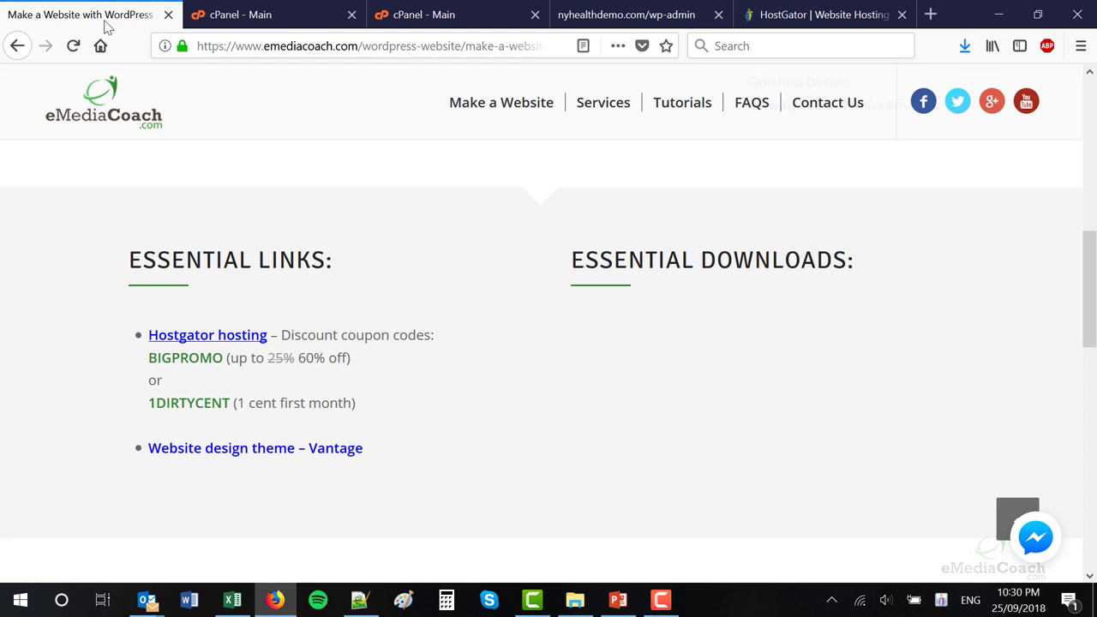
click(766, 17)
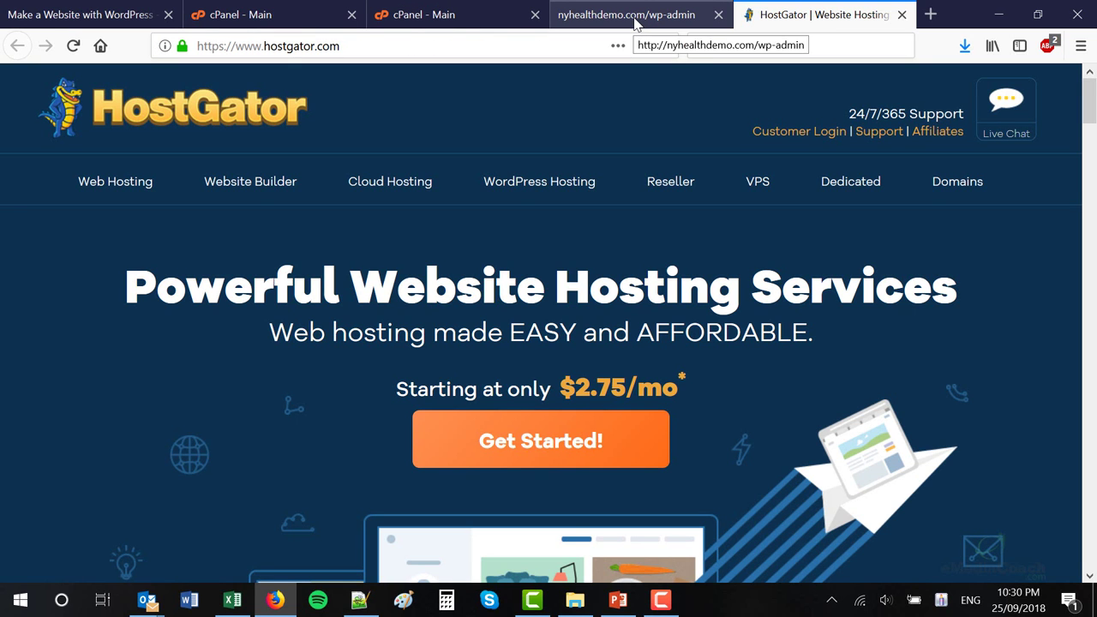
click(636, 23)
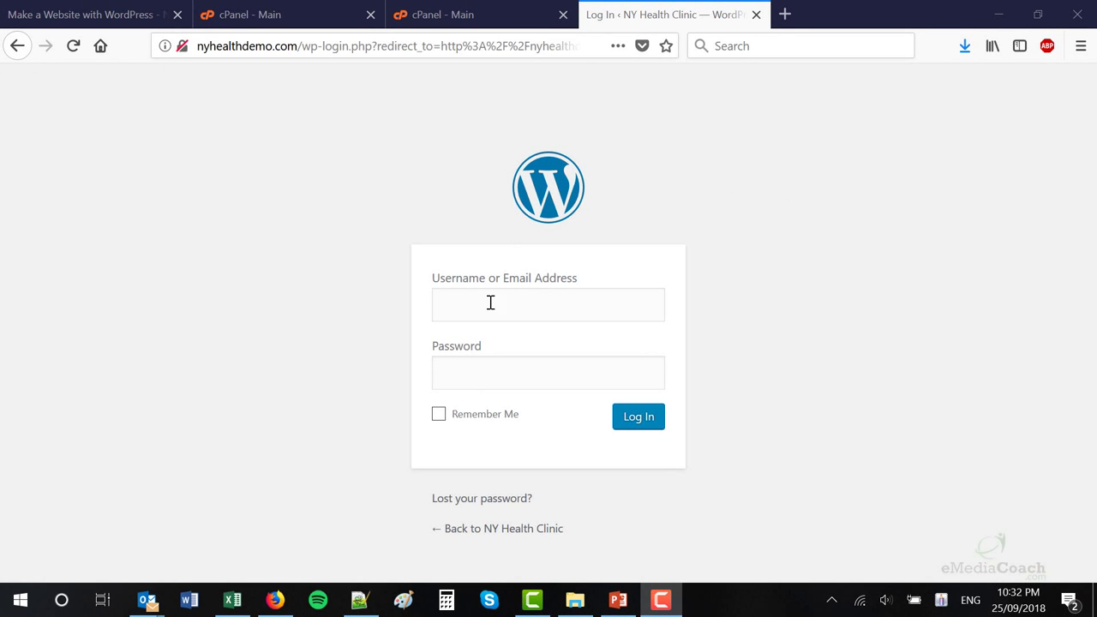
- Change the address tail to wp-admin, reload past the warning, and return to cPanel's credentials
click(486, 306)
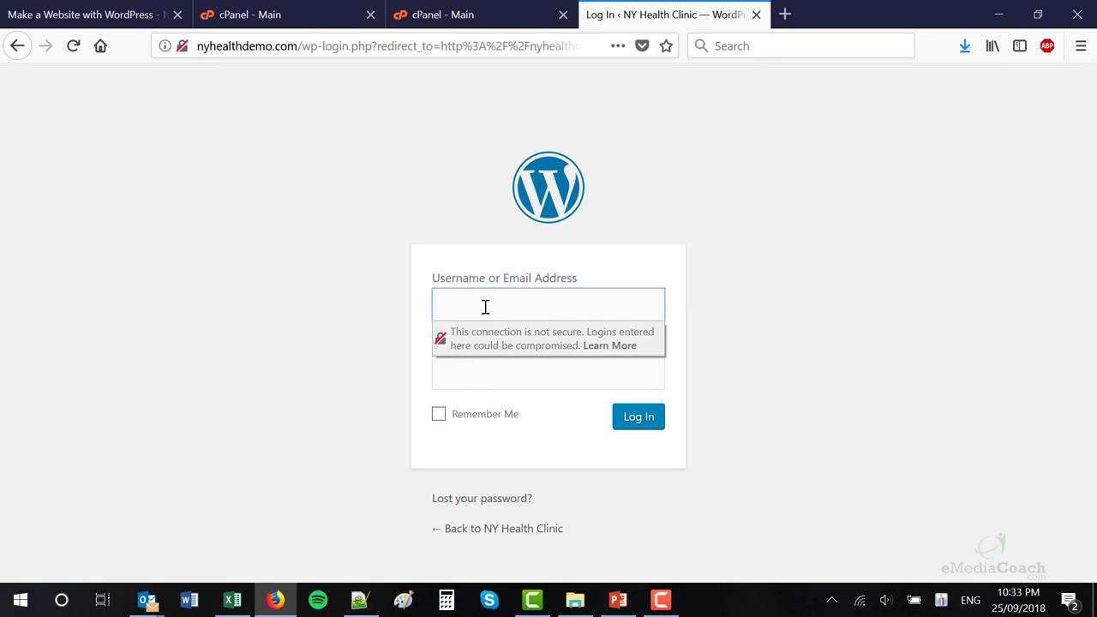
drag(306, 46, 675, 47)
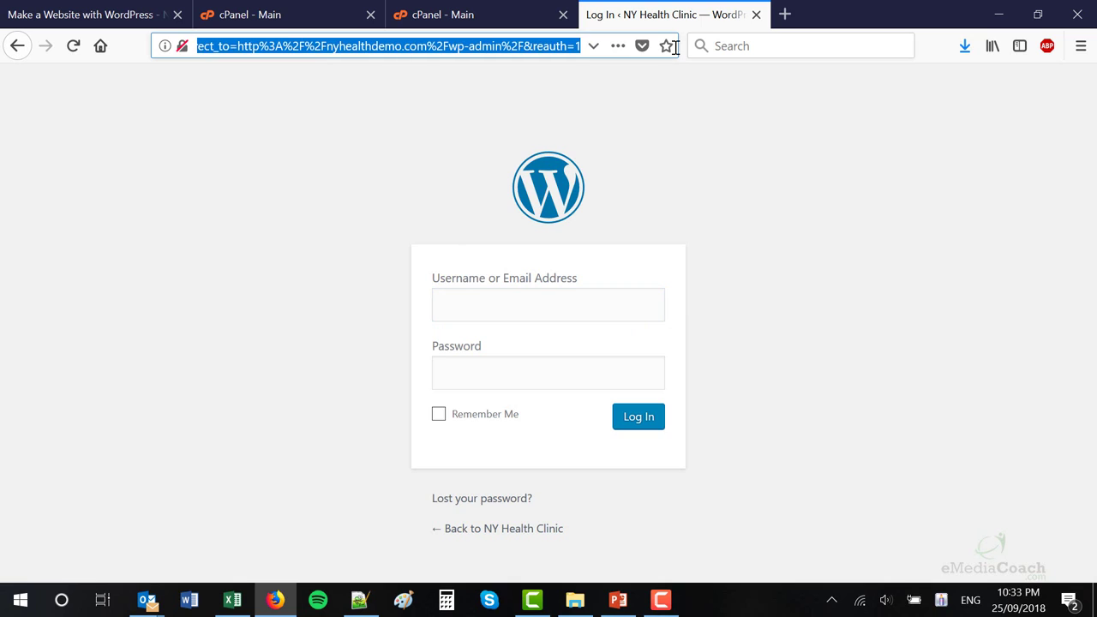
key(BackSpace)
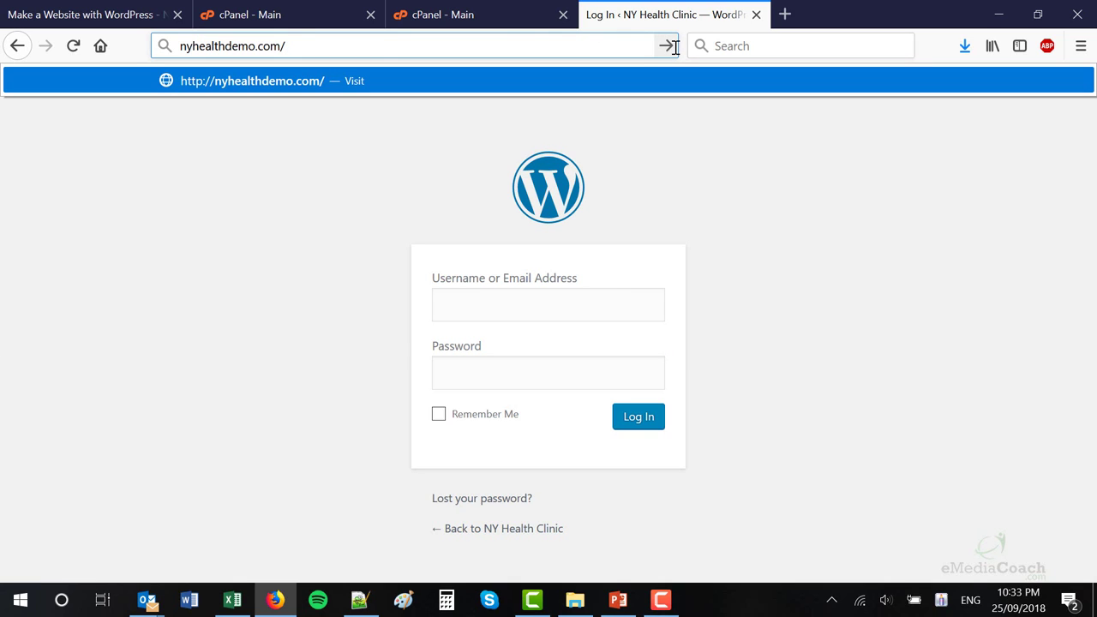
text(wp-admin)
click(675, 47)
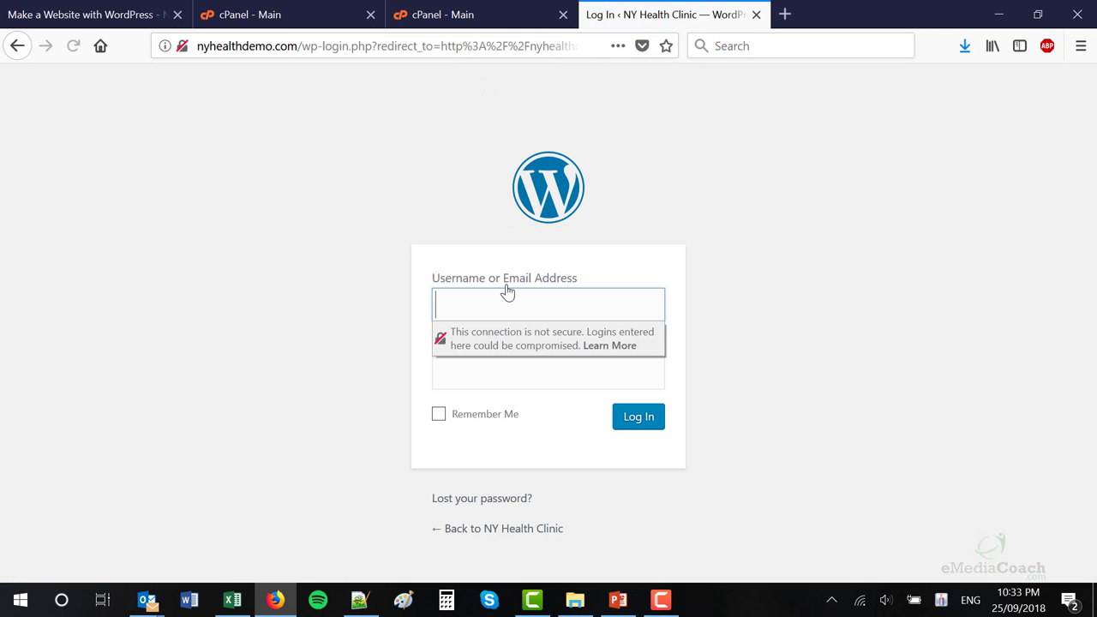
click(728, 373)
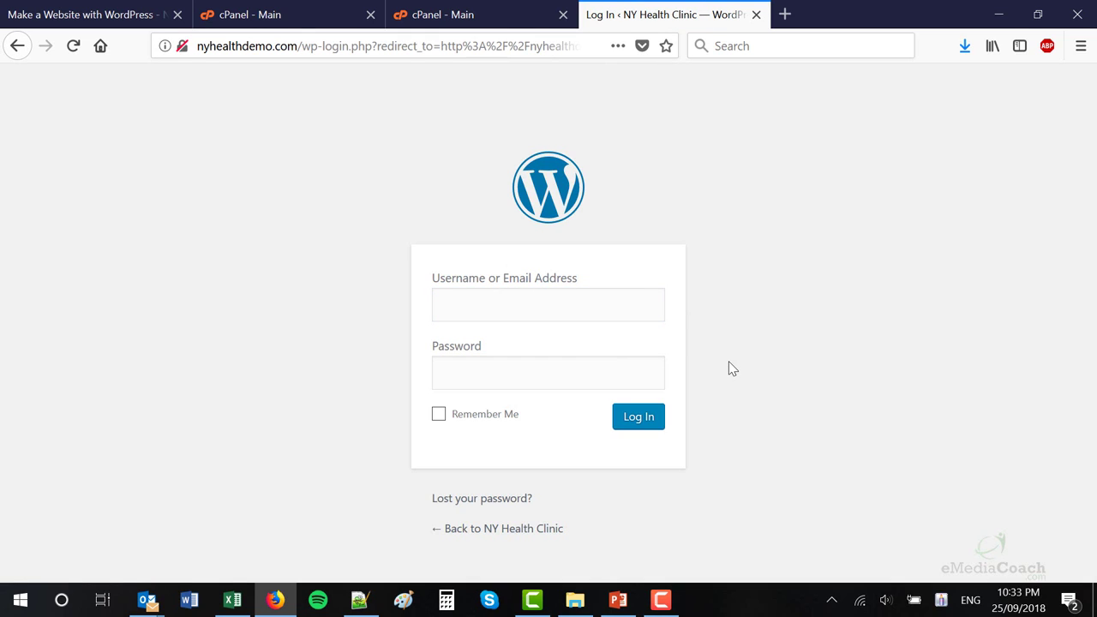
click(483, 19)
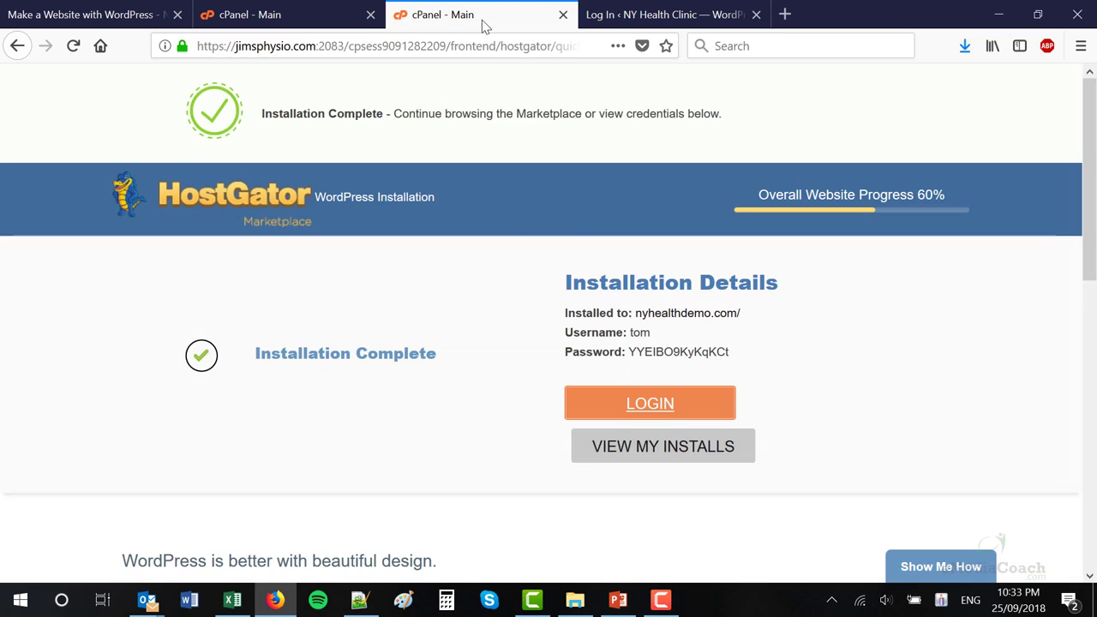
- Paste the installer's username into the WordPress login form
double_click(640, 332)
key(ctrl+c)
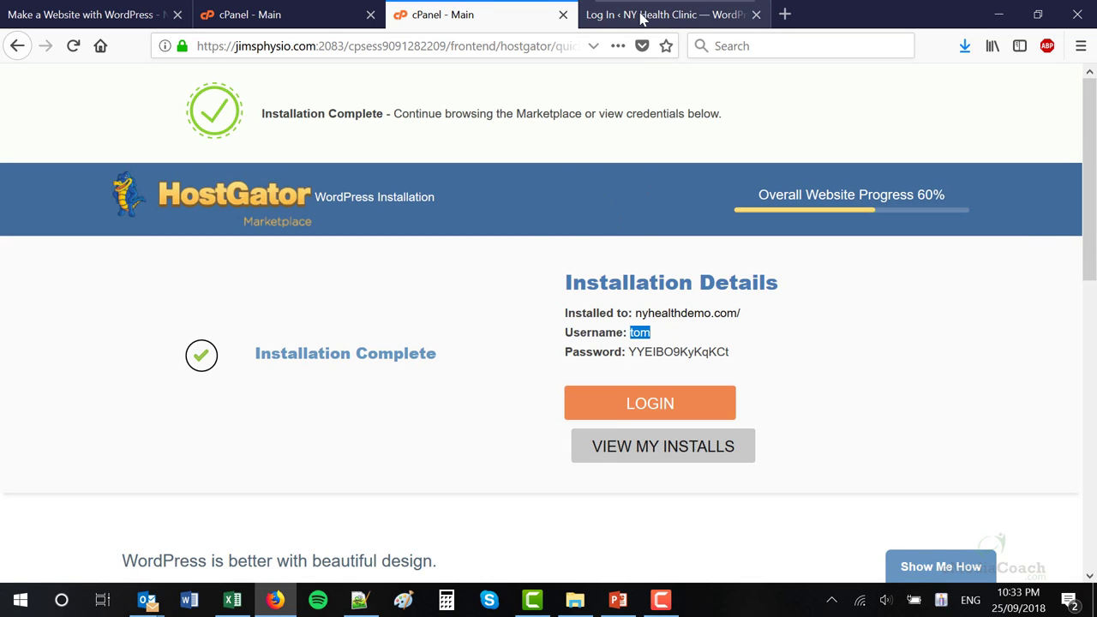
click(642, 17)
key(ctrl+v)
- Paste the generated password, log in to WordPress, and decline saving the login
click(463, 16)
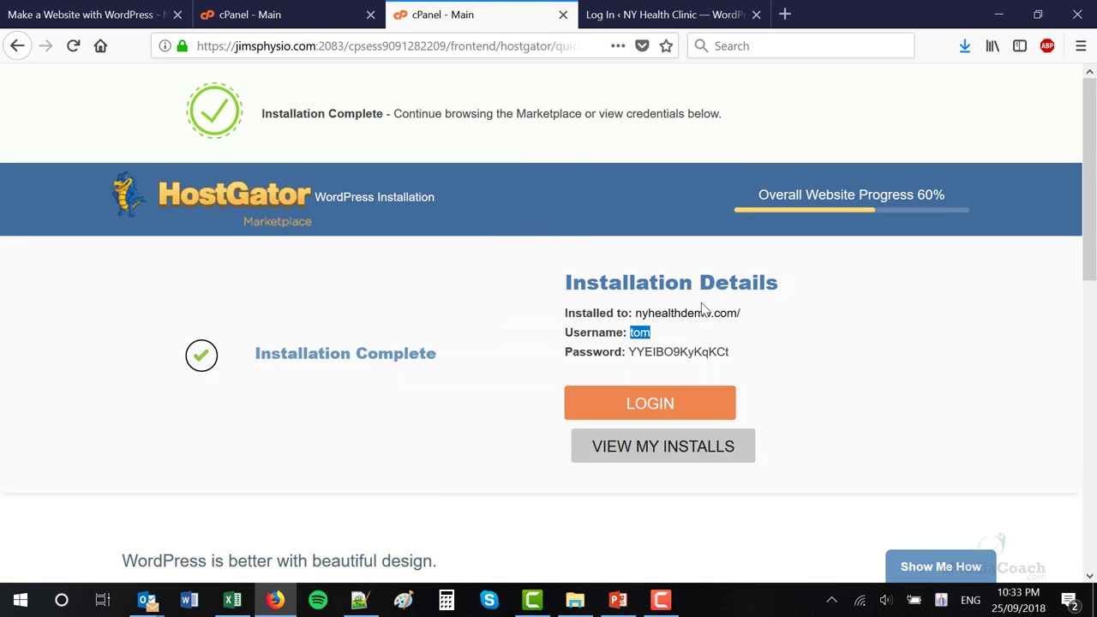
double_click(678, 352)
right_click(677, 353)
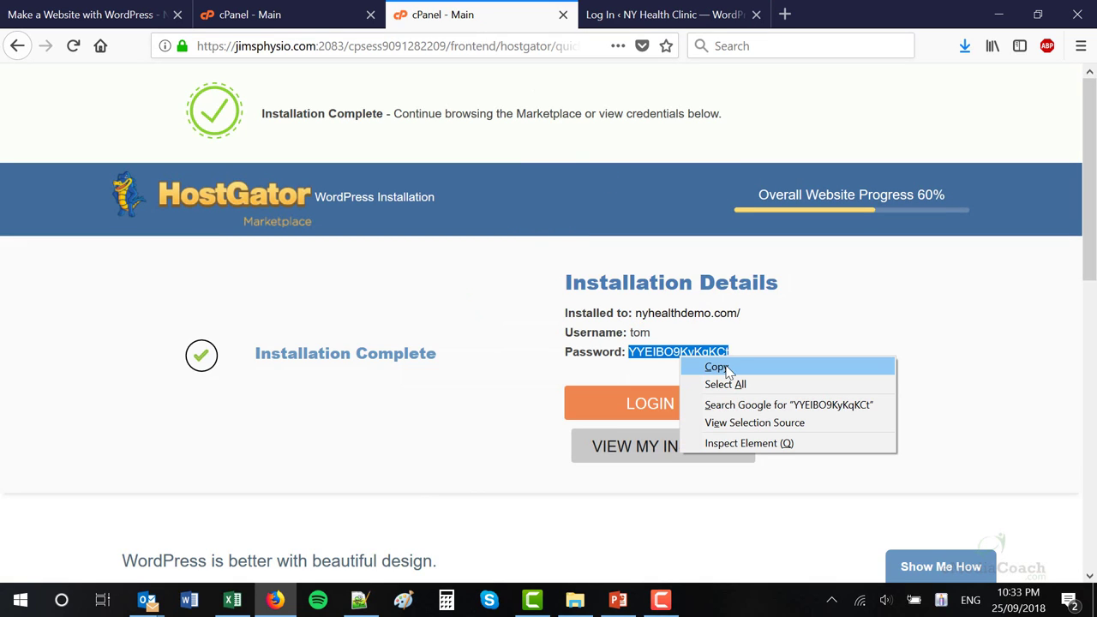
click(731, 366)
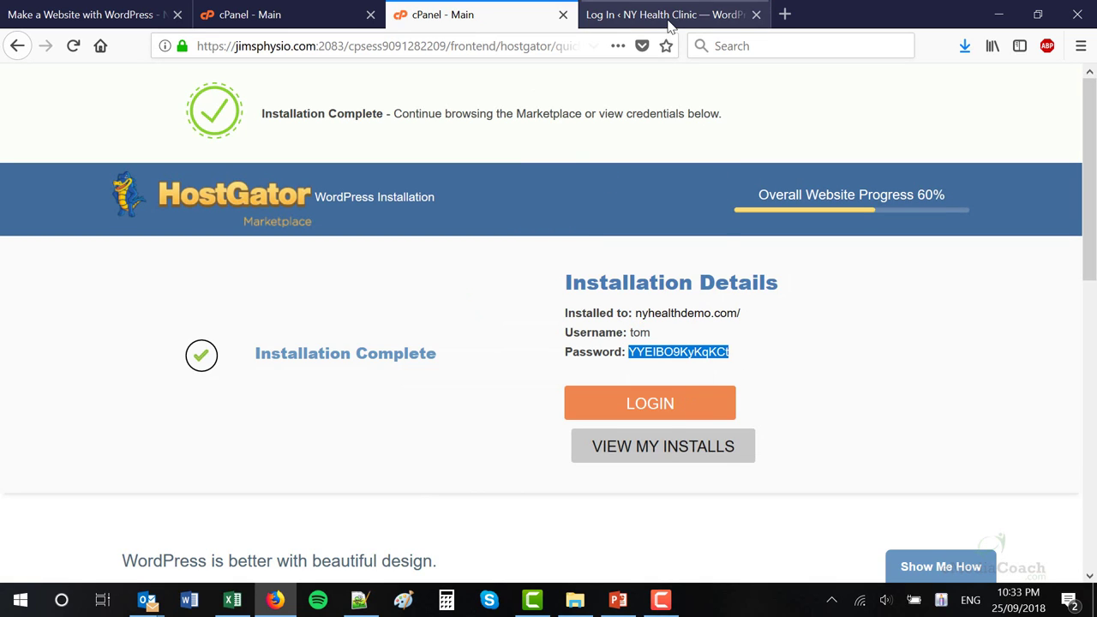
click(667, 19)
right_click(509, 369)
click(575, 439)
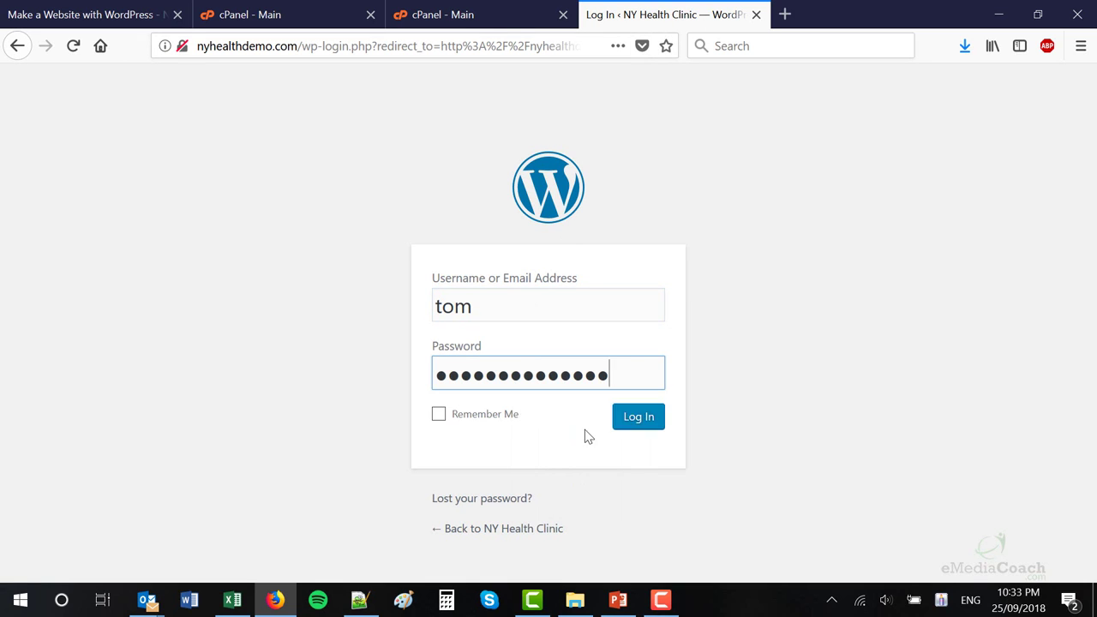
click(649, 419)
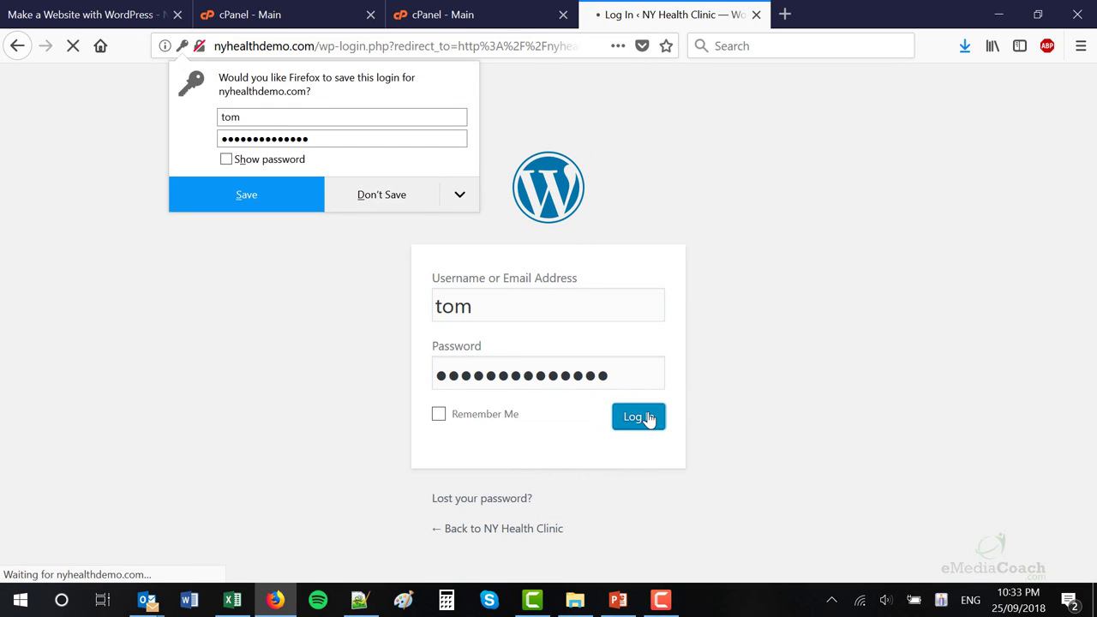
click(410, 197)
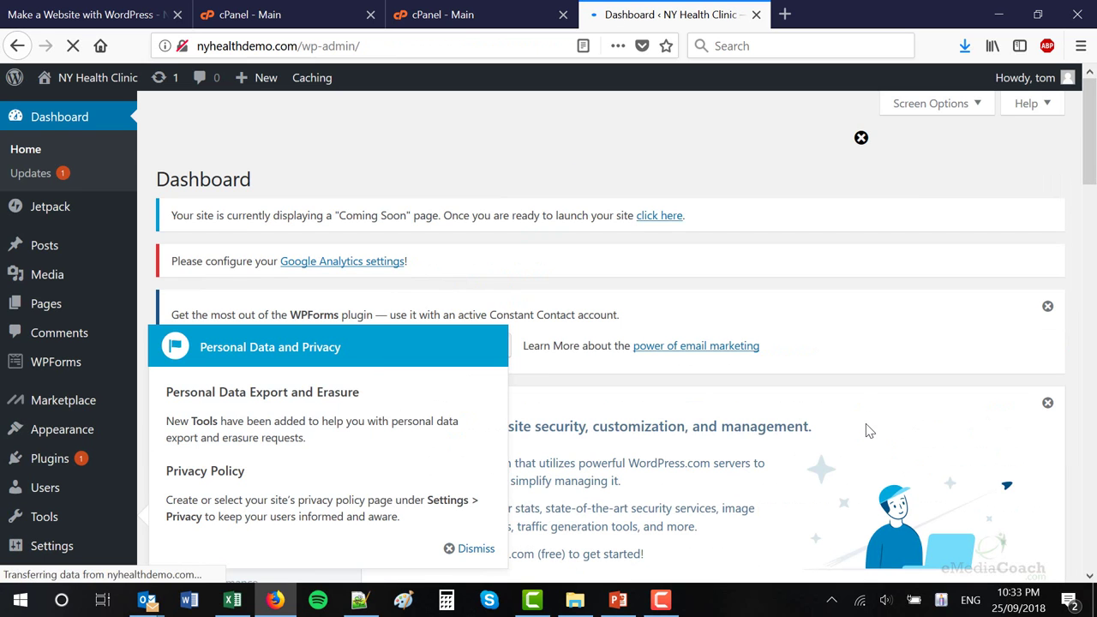
- Dismiss the Personal Data popup, append 'wp-admin' to the site address line in the notes, and return to the browser
click(473, 548)
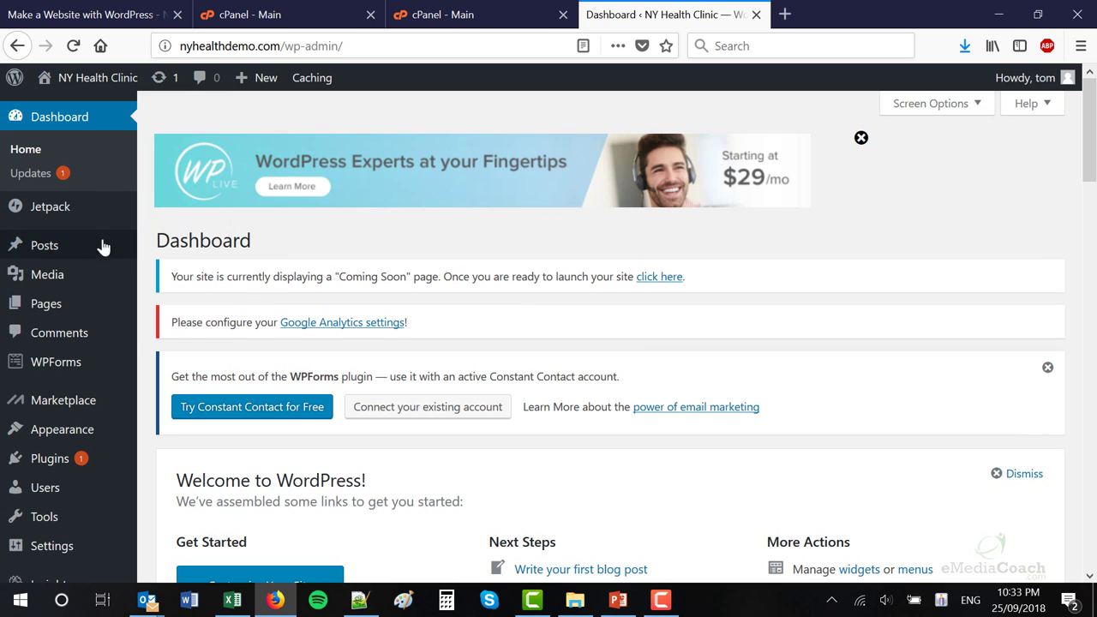
mouse_move(85, 283)
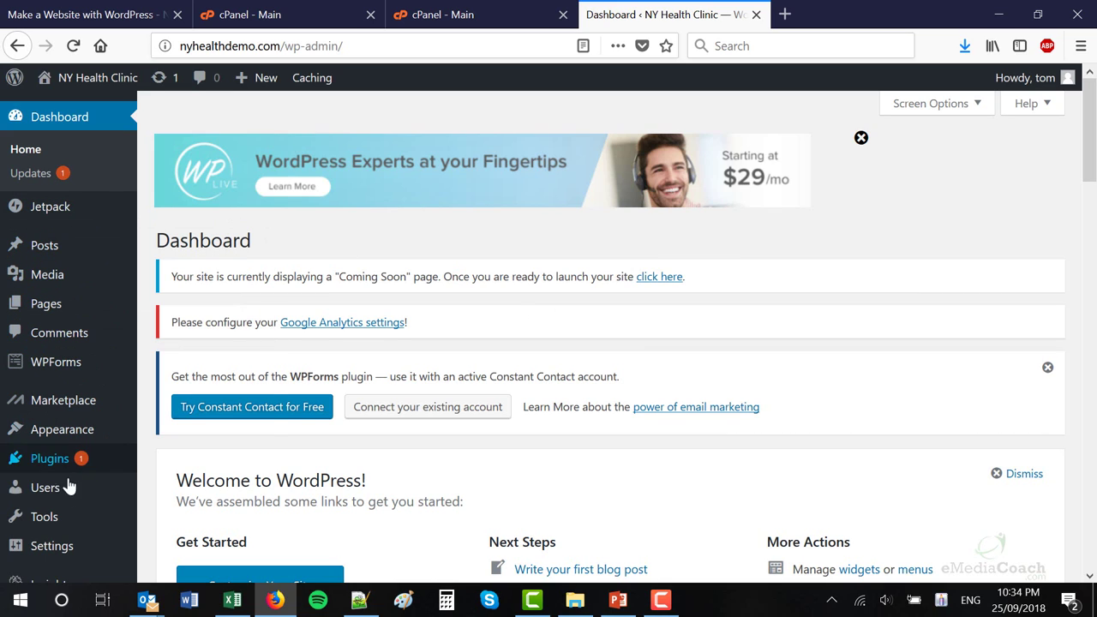
mouse_move(65, 556)
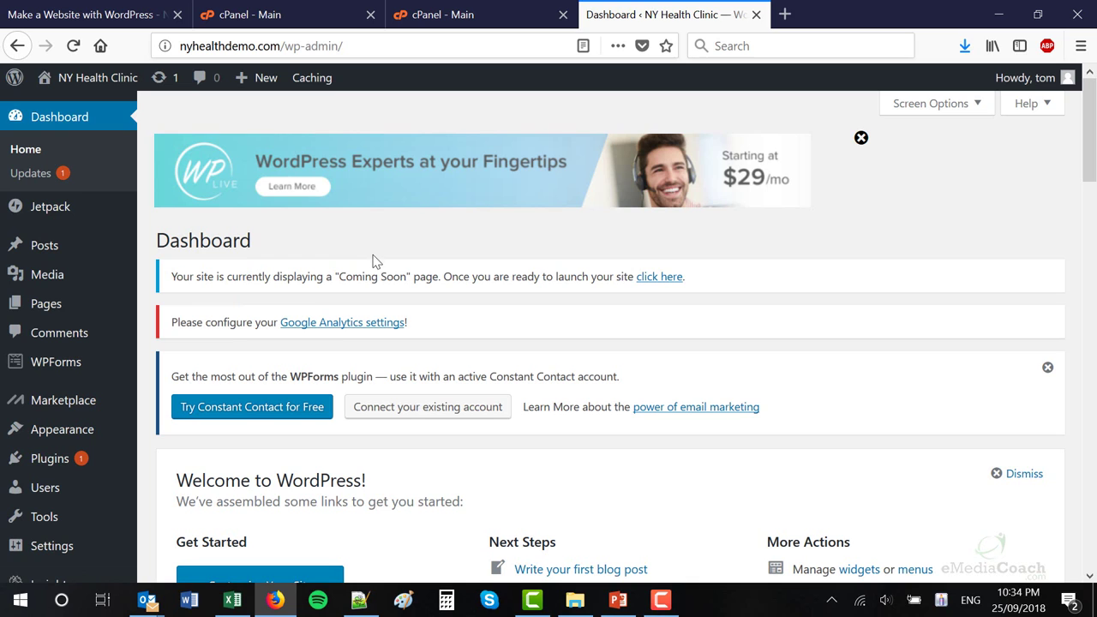
click(360, 600)
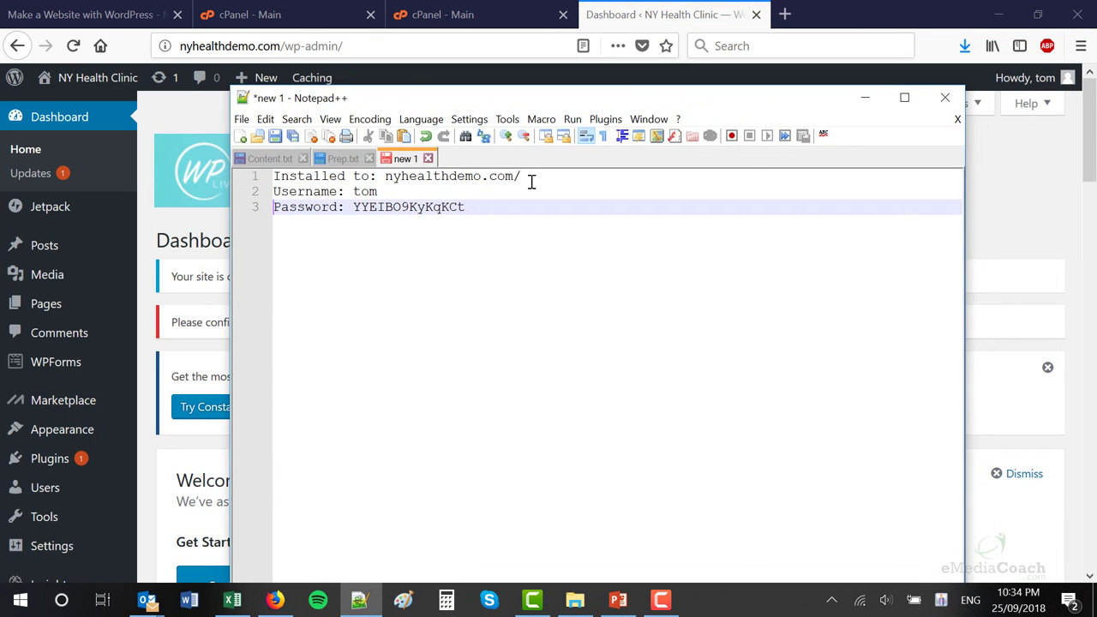
click(531, 181)
text(wp-admin)
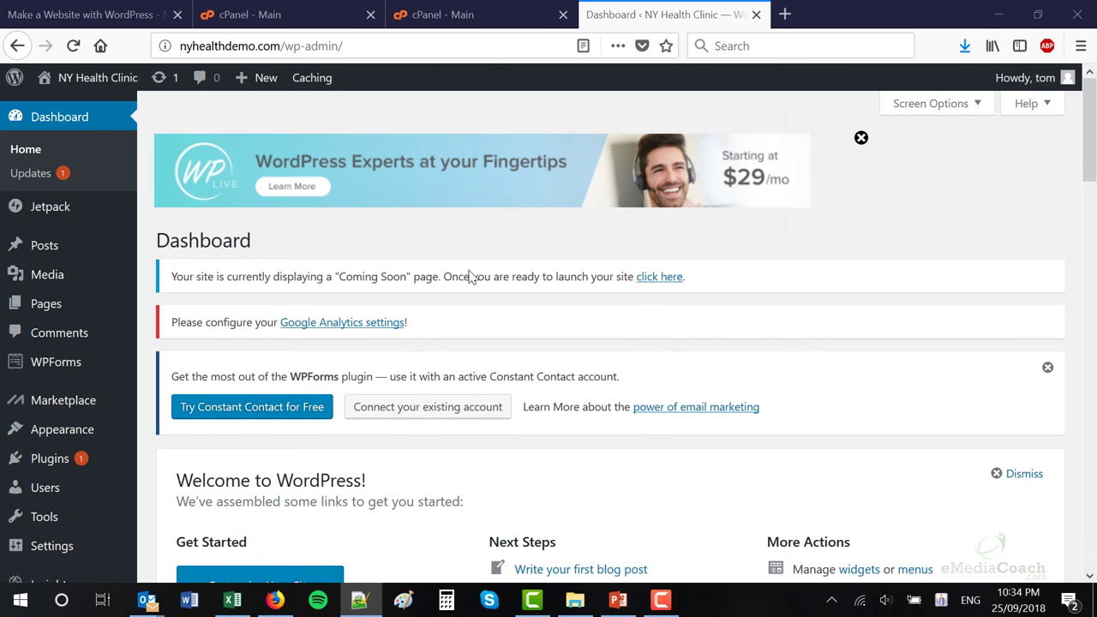
key(alt+Tab)
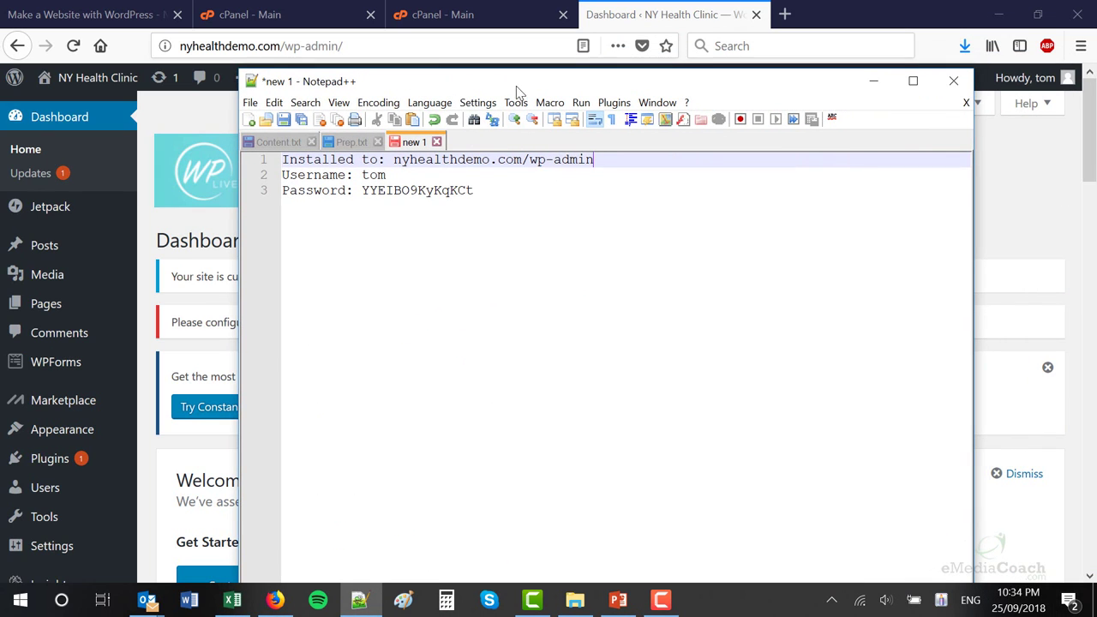
key(alt+Tab)
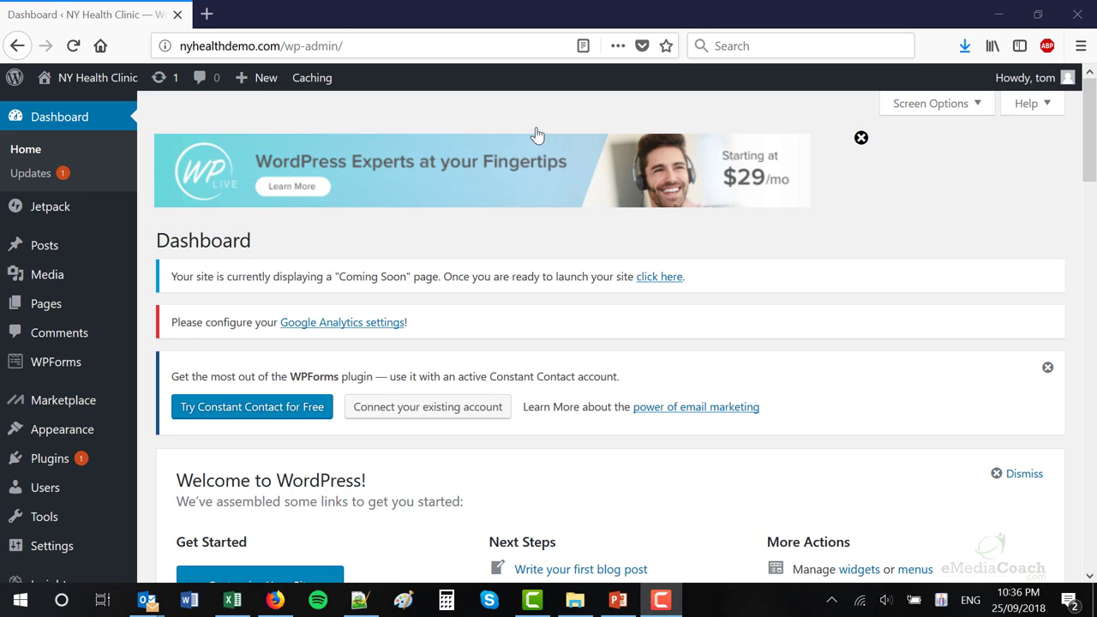
mouse_move(109, 92)
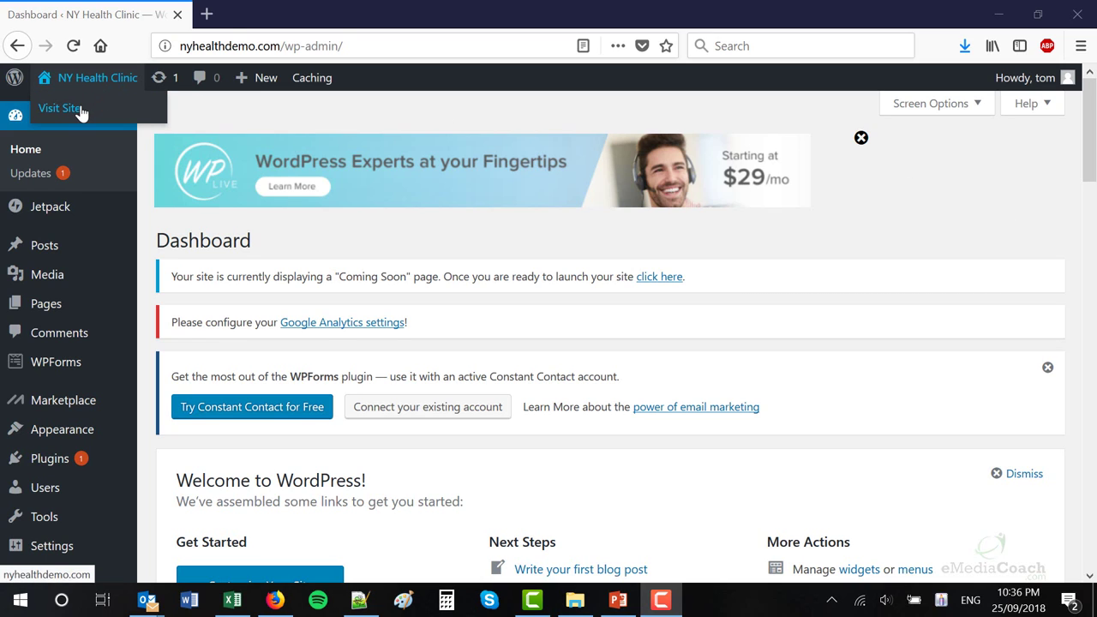
middle_click(77, 109)
click(250, 17)
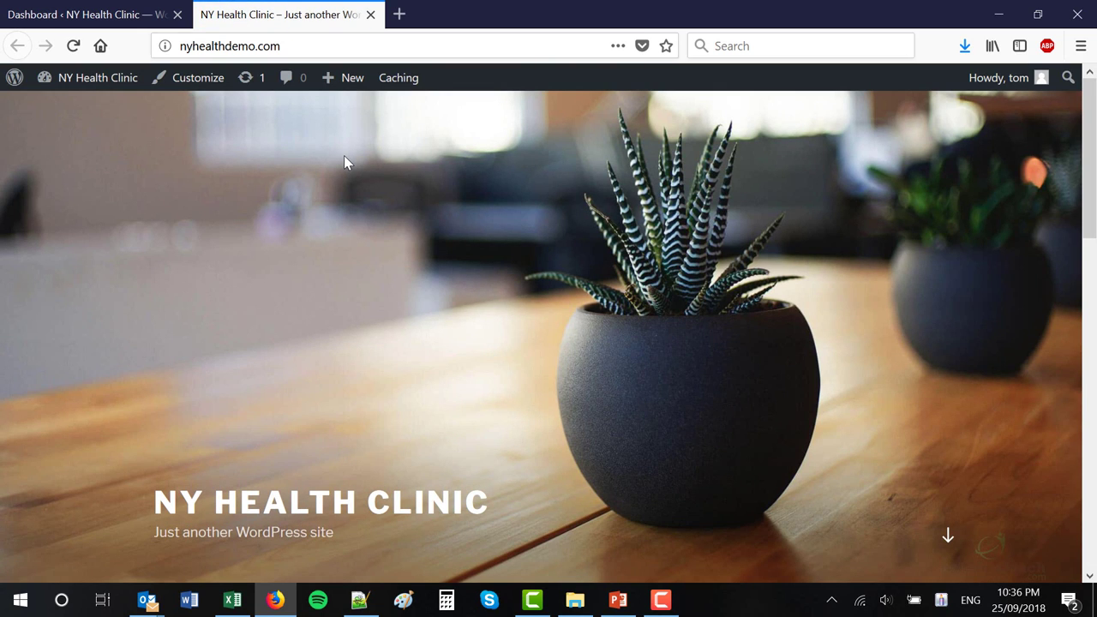
scroll(365, 176, down, 15)
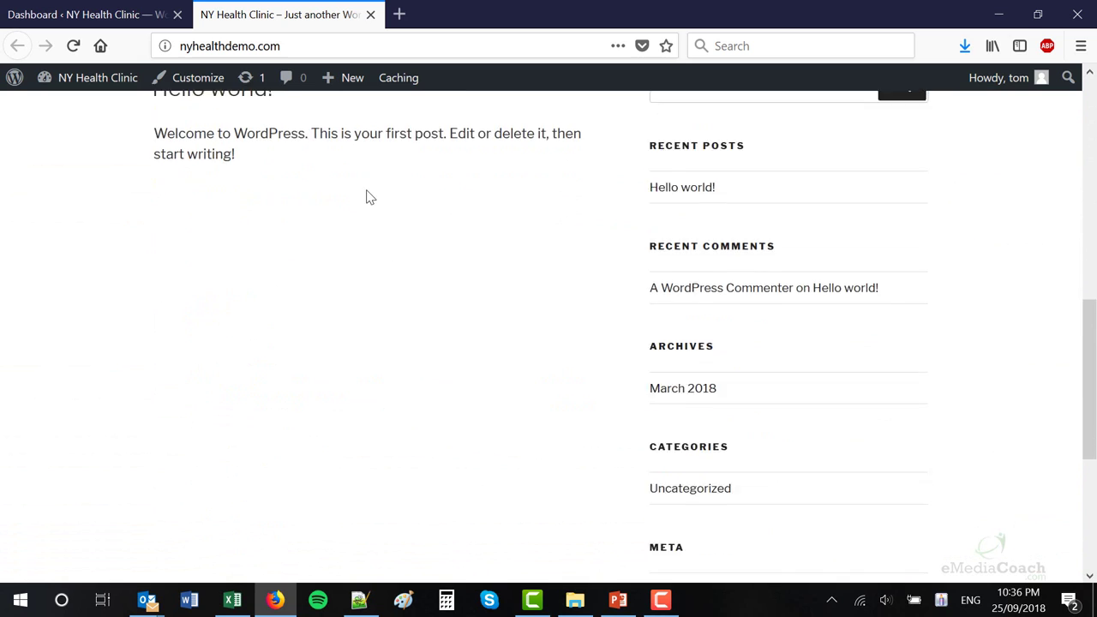
scroll(420, 325, up, 15)
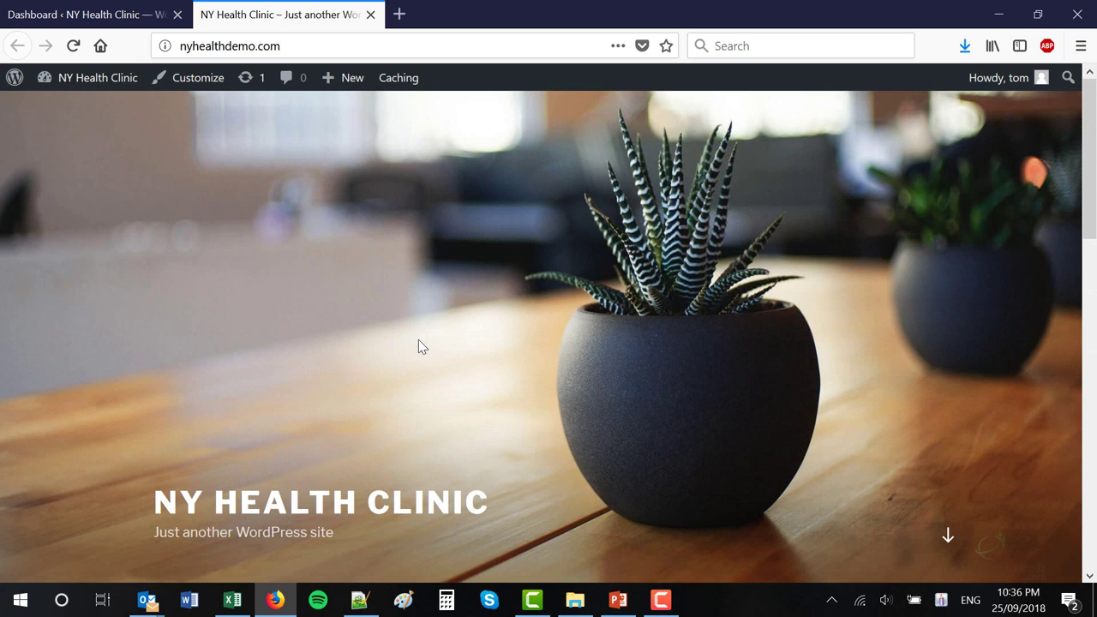
scroll(418, 340, down, 15)
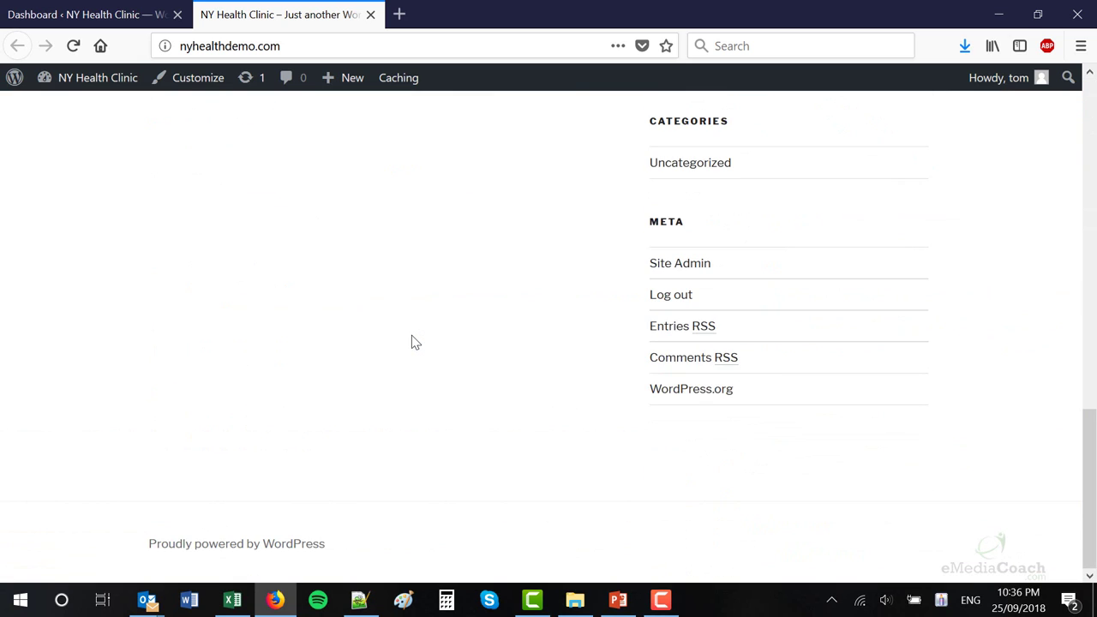
scroll(412, 339, up, 15)
scroll(414, 337, down, 8)
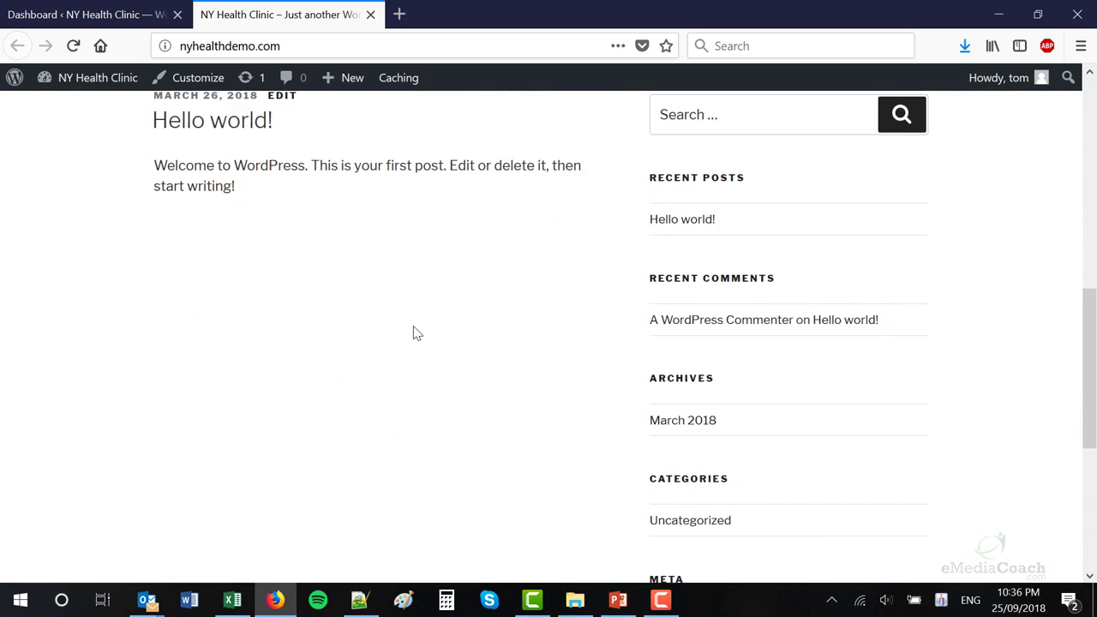
scroll(417, 333, up, 2)
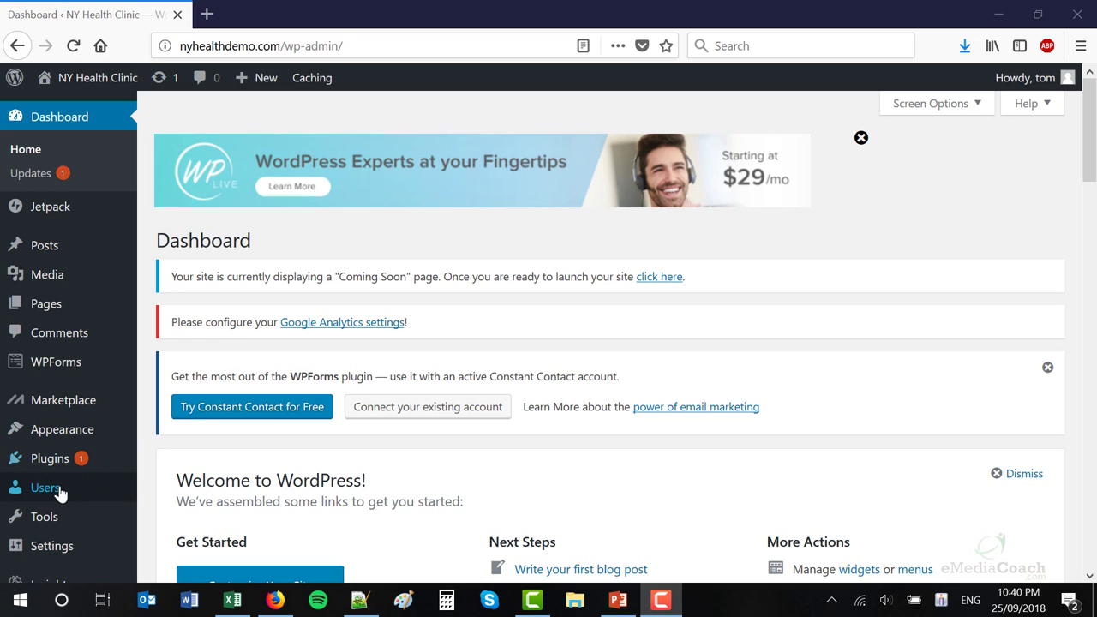
- Open Users > All Users and edit the administrator's profile
mouse_move(51, 494)
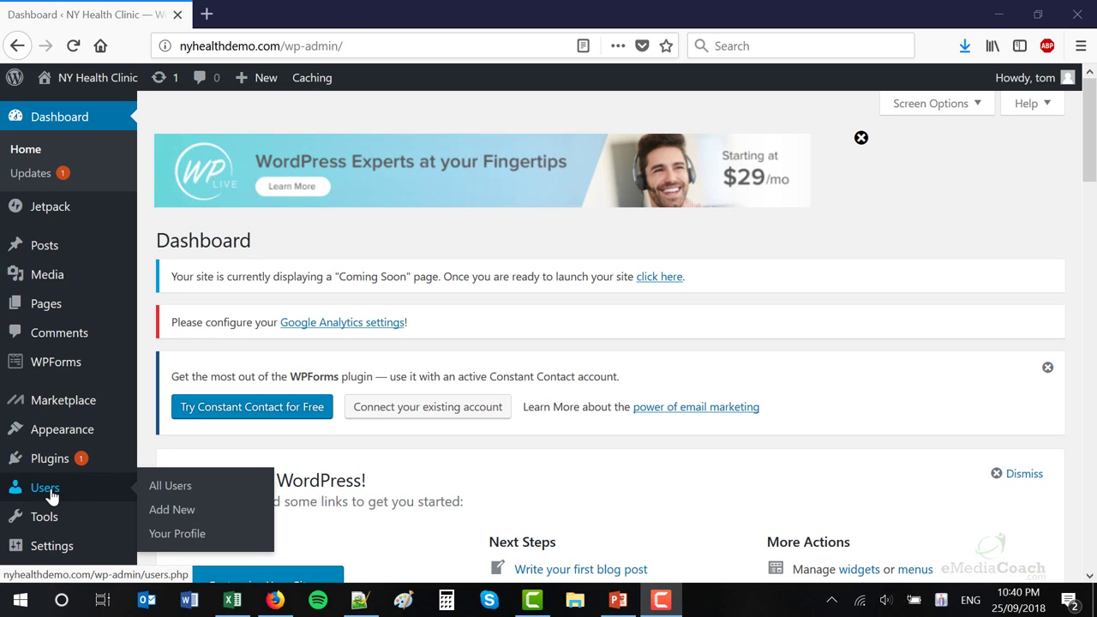
click(215, 493)
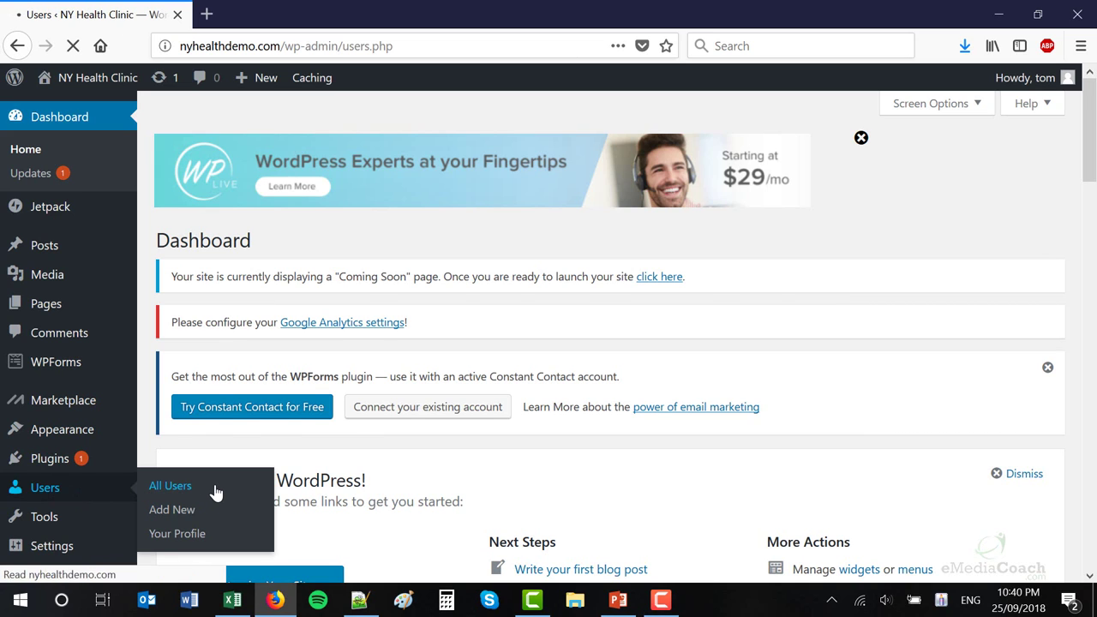
scroll(229, 487, down, 2)
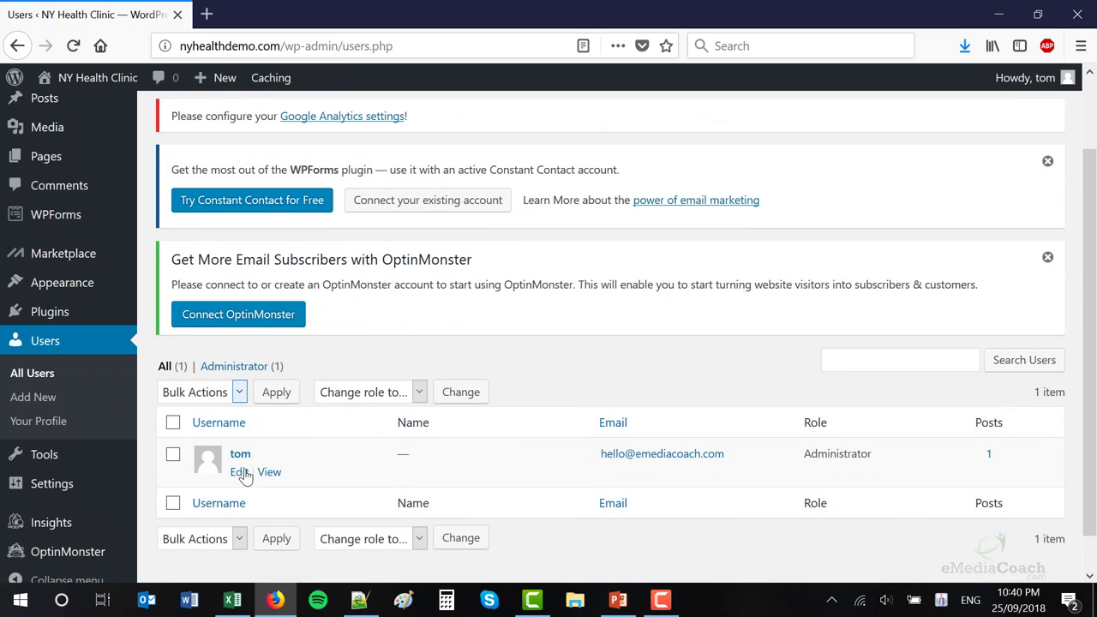
click(247, 454)
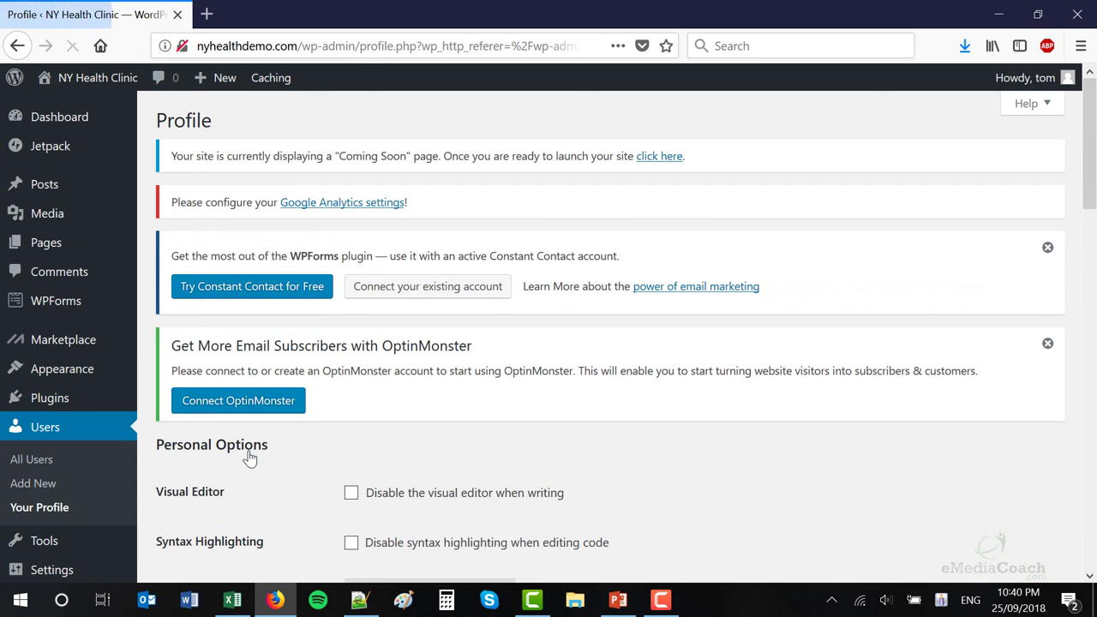
- Set a new weak password, confirm weak-password use, update the profile, and decline browser saving
scroll(488, 409, down, 5)
scroll(489, 410, down, 8)
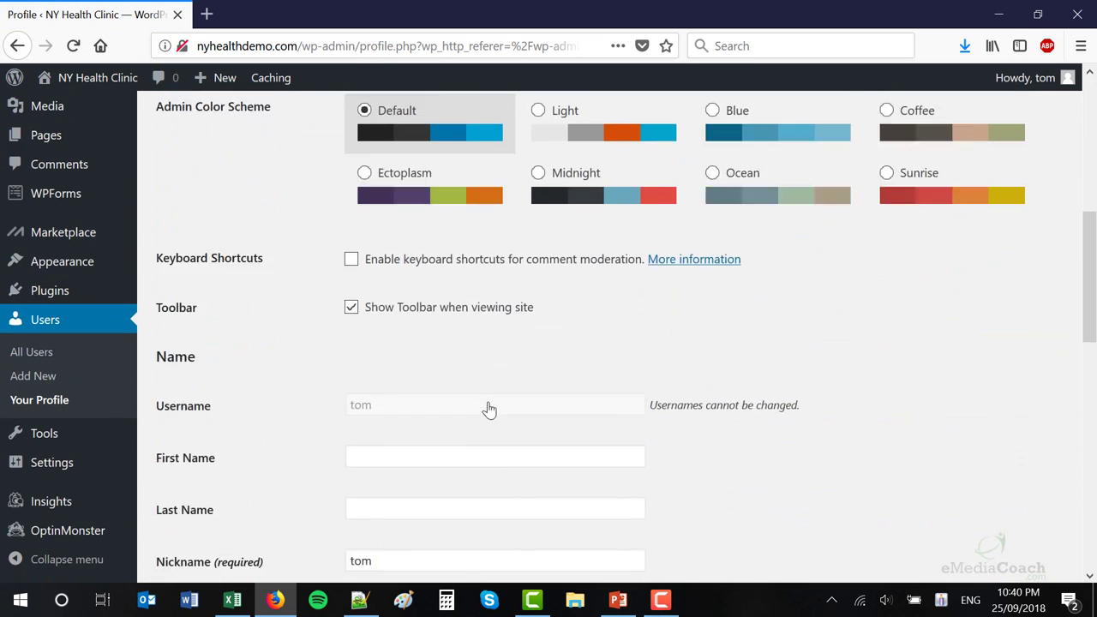
scroll(488, 409, down, 4)
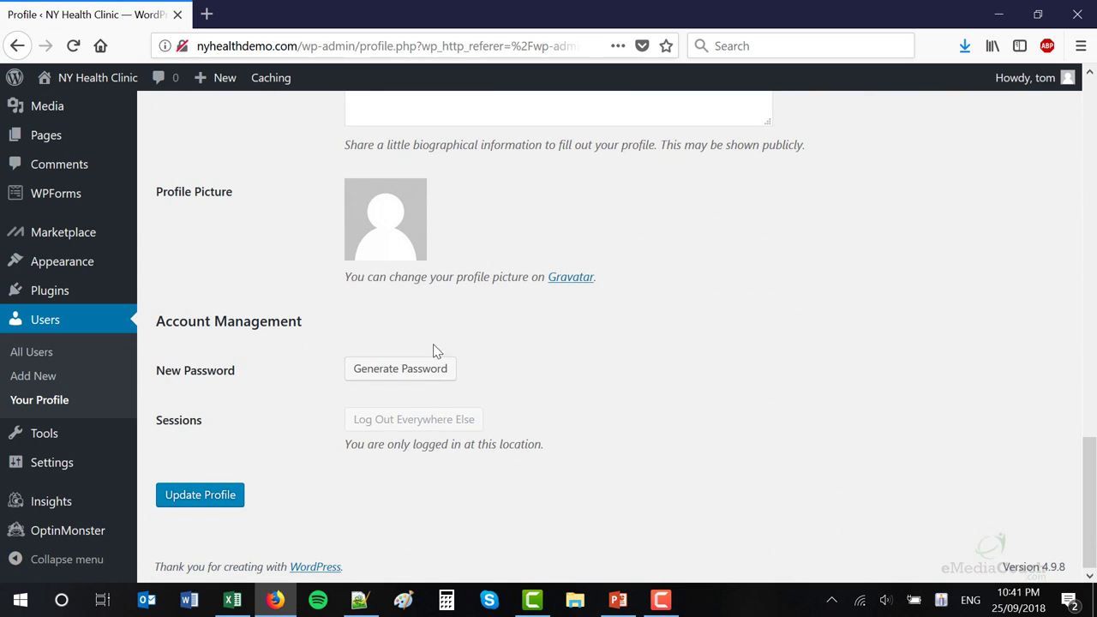
click(400, 369)
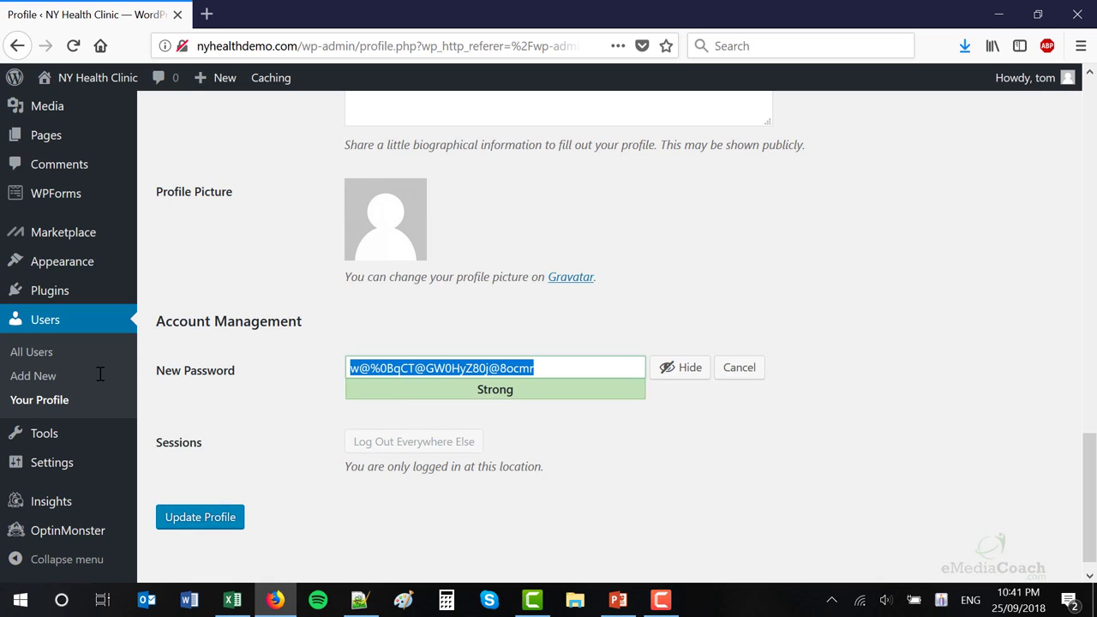
text(Mypass)
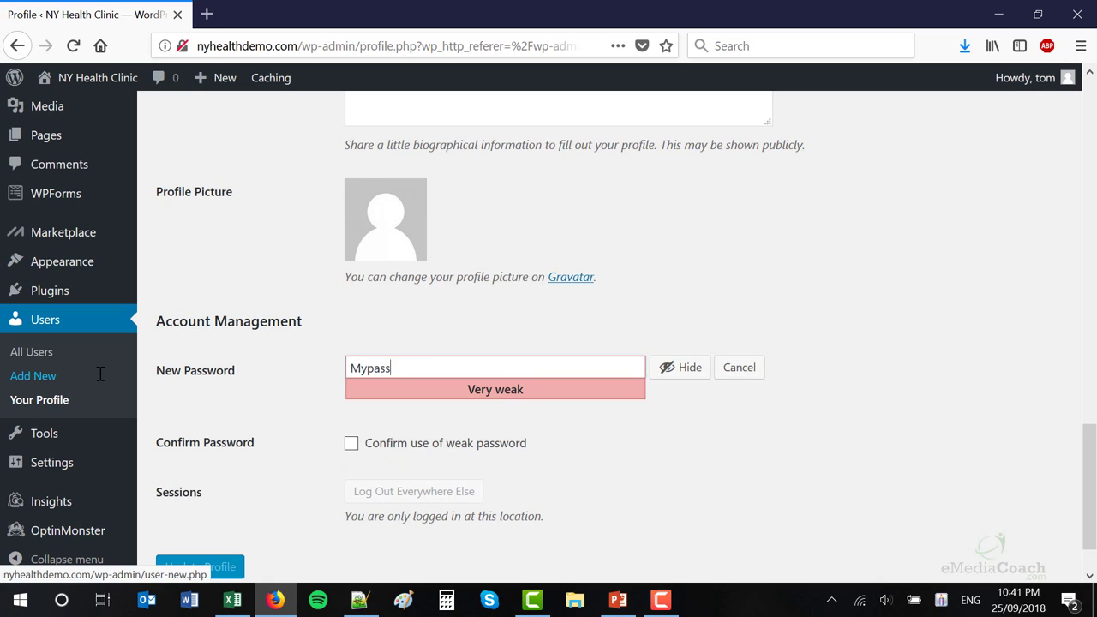
text(word)
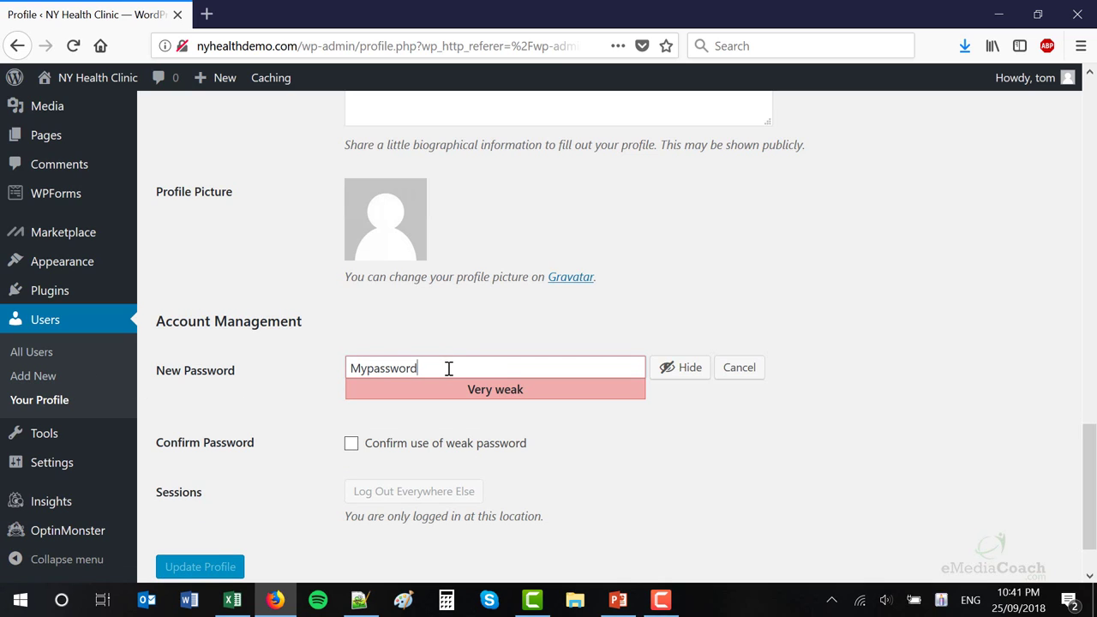
click(351, 444)
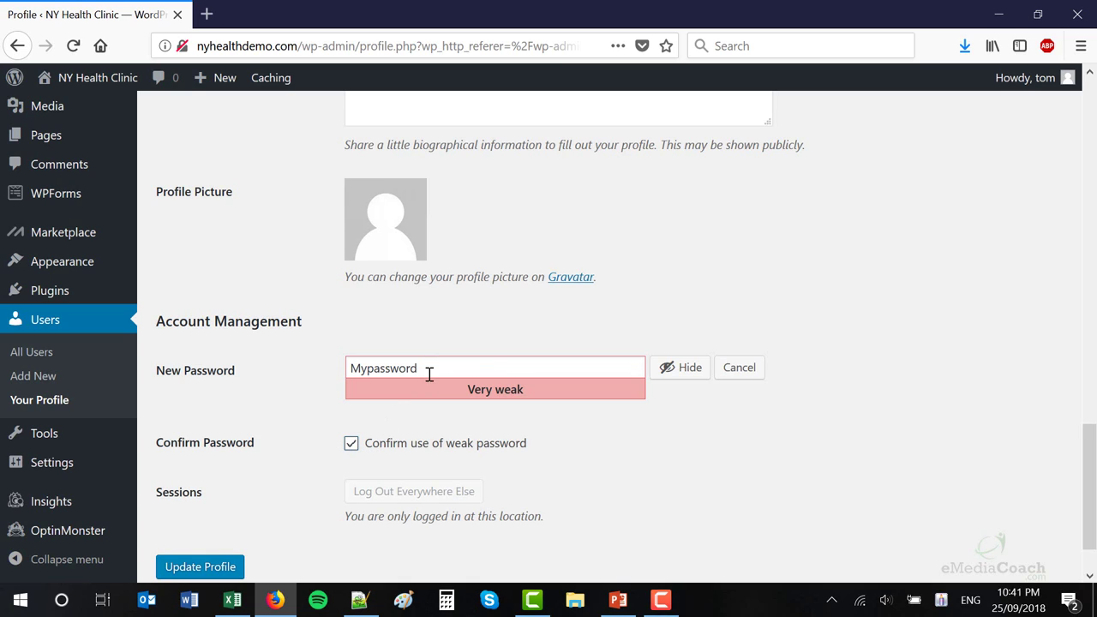
click(212, 570)
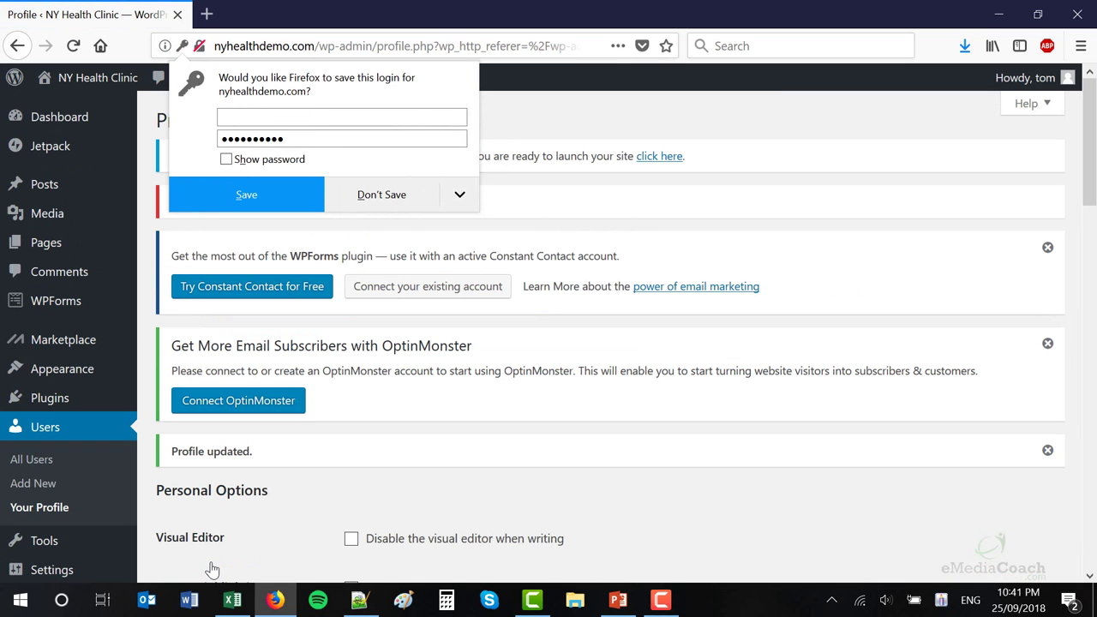
click(399, 205)
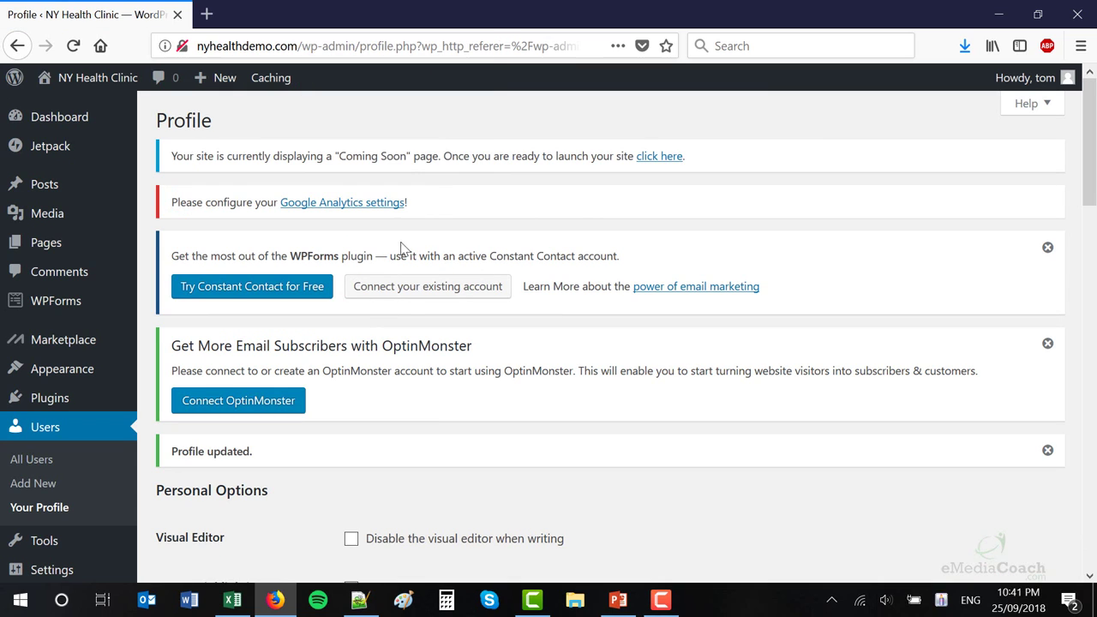
- Replace the old password in the Notepad++ notes with the new one and minimize the window
click(361, 600)
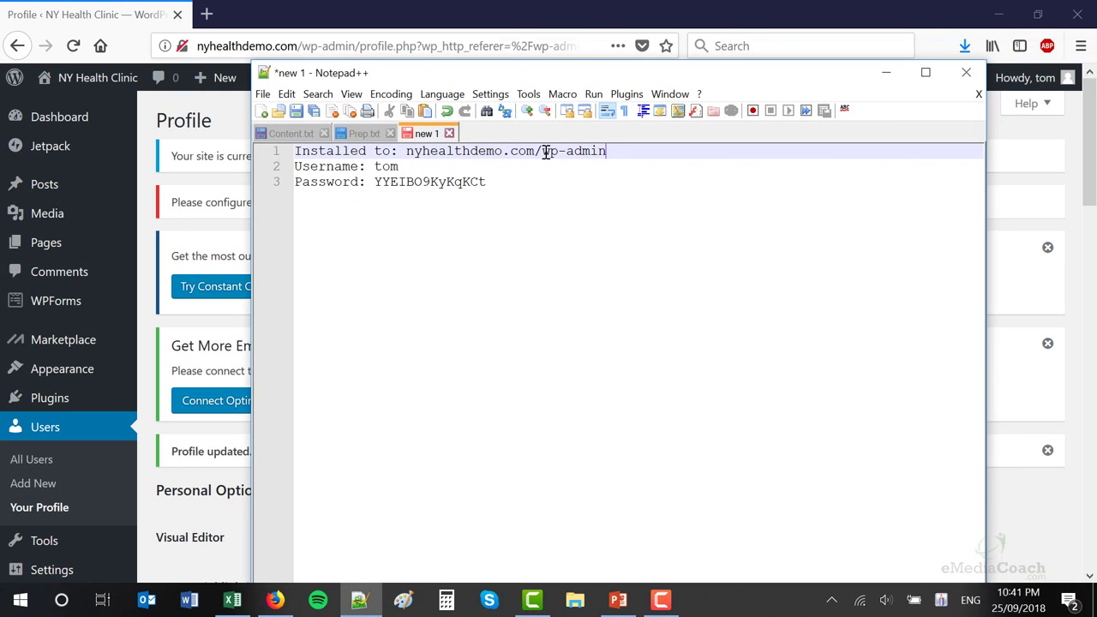
drag(514, 180, 376, 188)
text(mypassword)
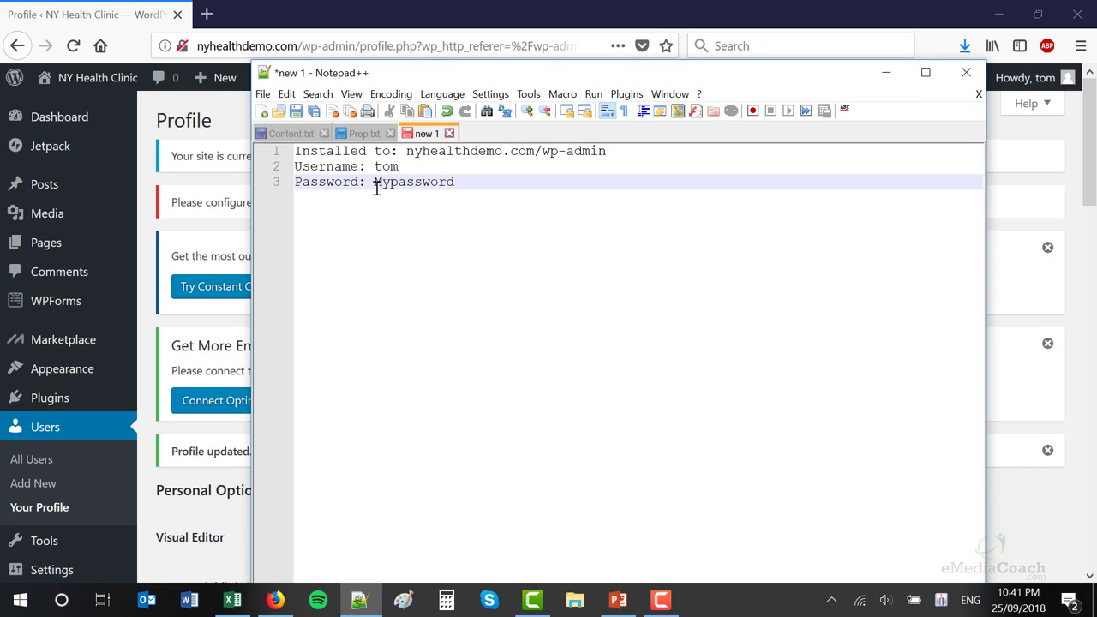
key(super+Down)
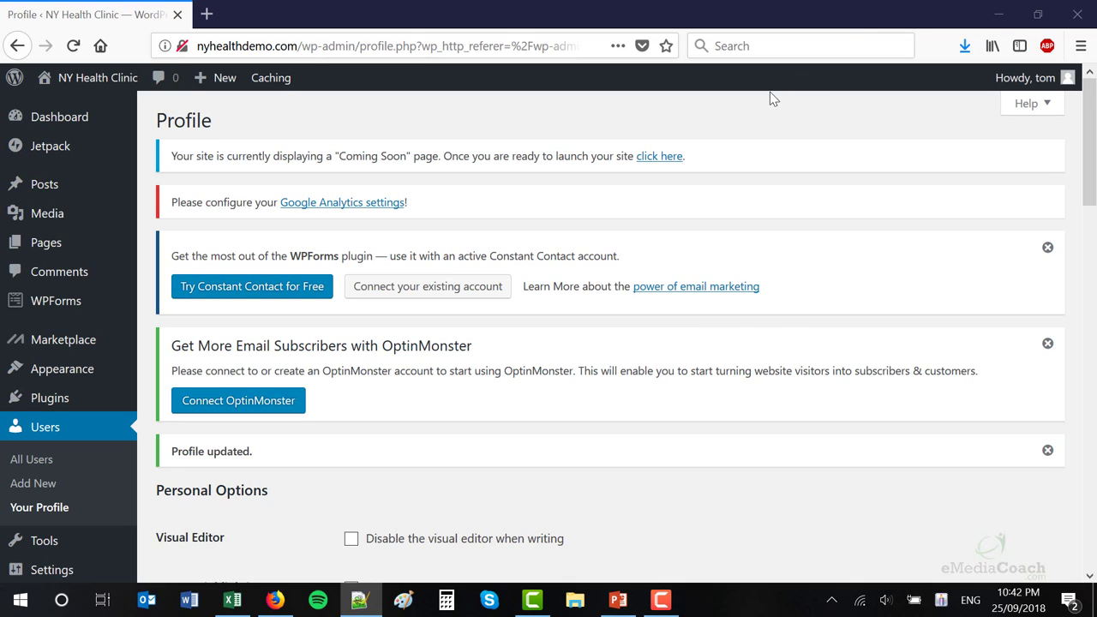
- Scroll through the Profile page, then go to Dashboard > Home
scroll(549, 377, down, 10)
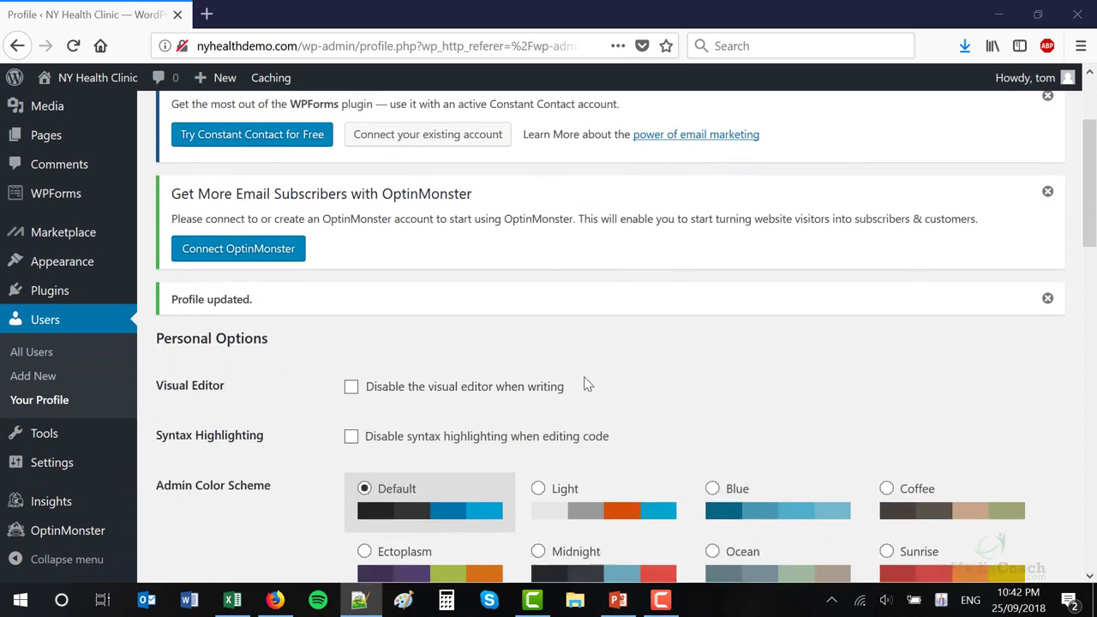
scroll(593, 380, down, 6)
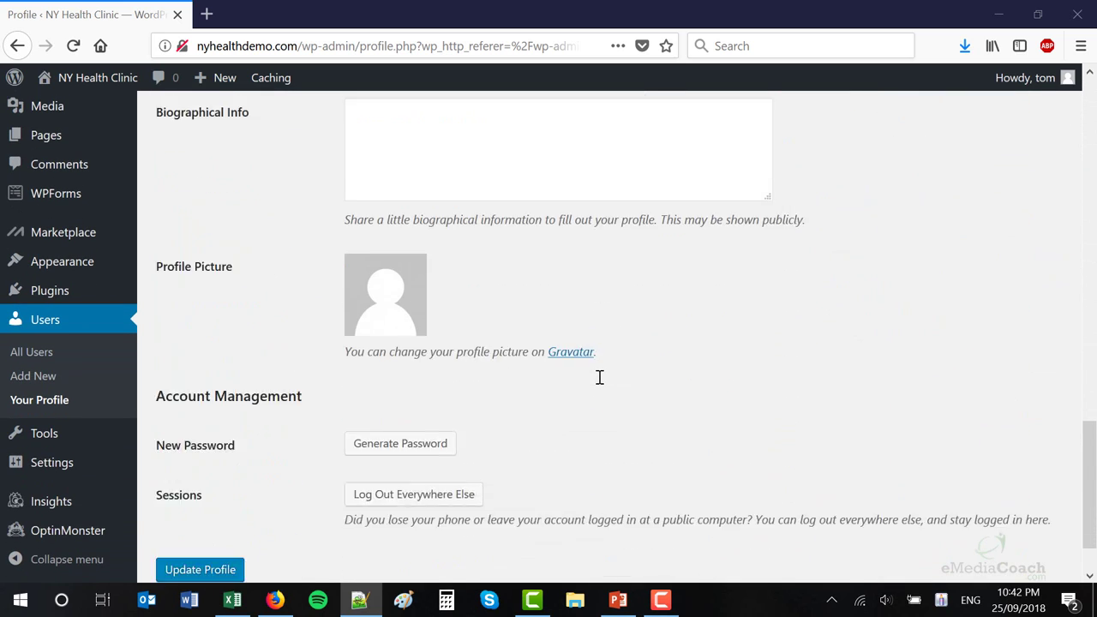
scroll(597, 384, up, 8)
scroll(595, 377, up, 8)
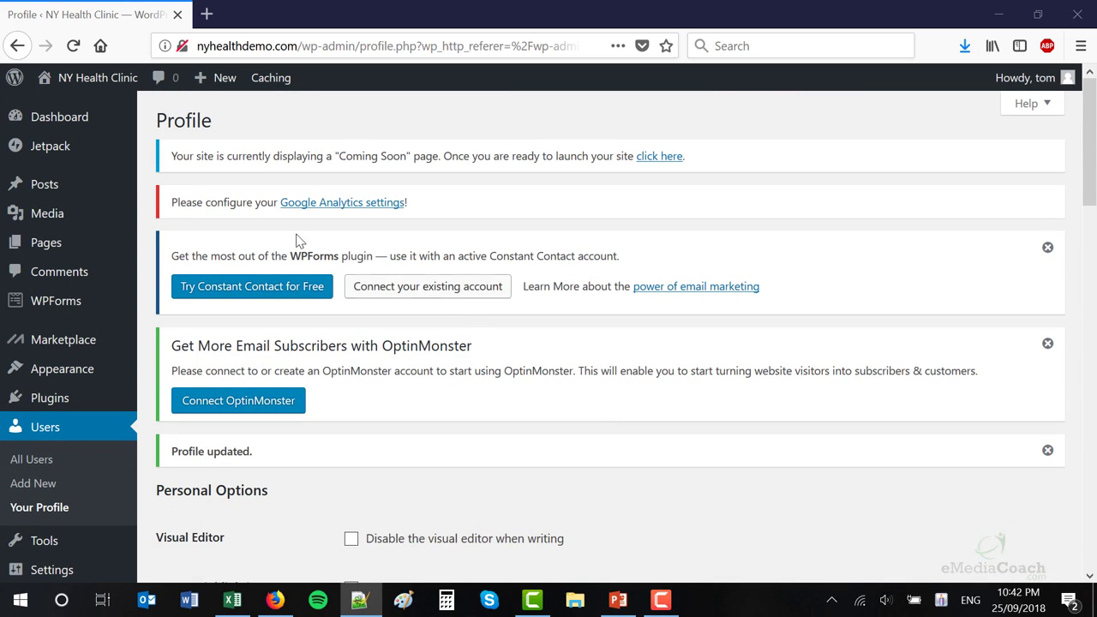
click(164, 119)
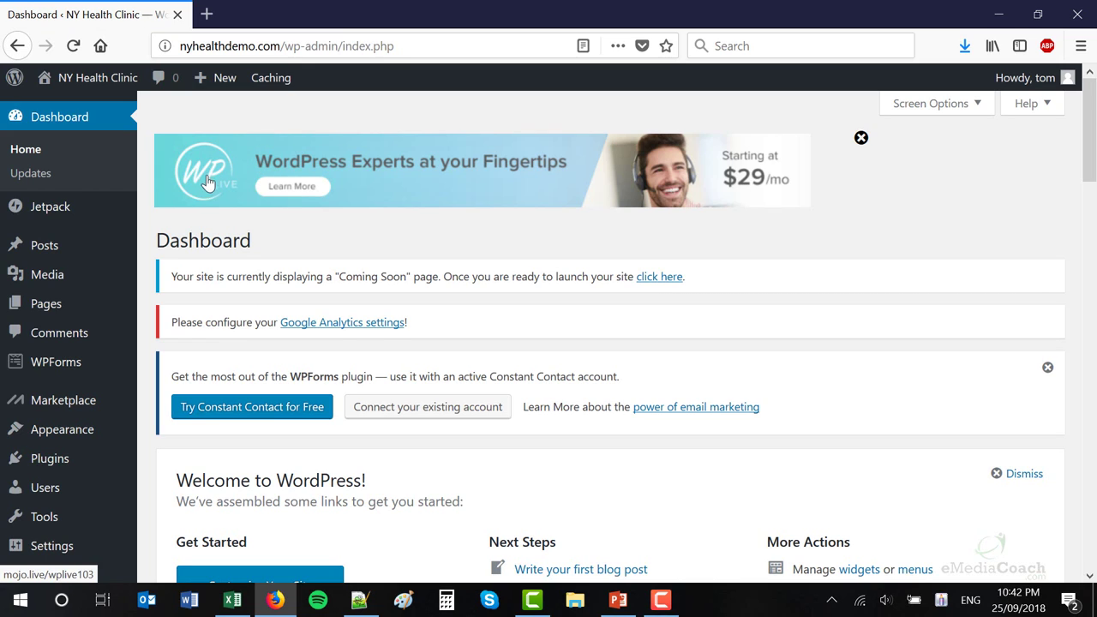
mouse_move(83, 465)
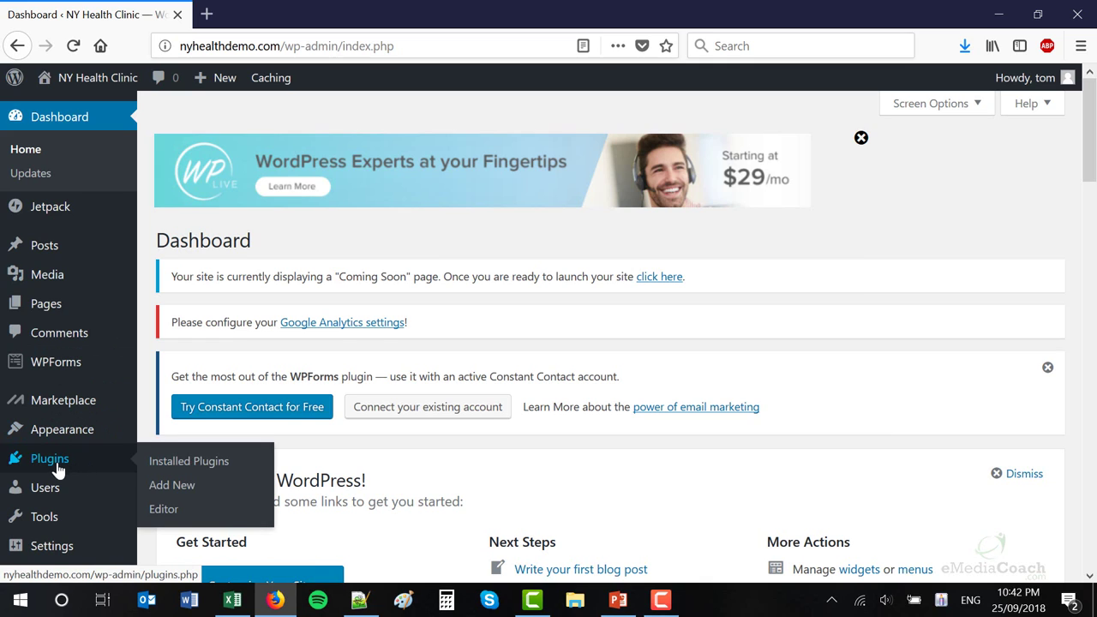
- Open Plugins > Installed Plugins and review the seven plugins, with only Hello Dolly inactive
click(180, 466)
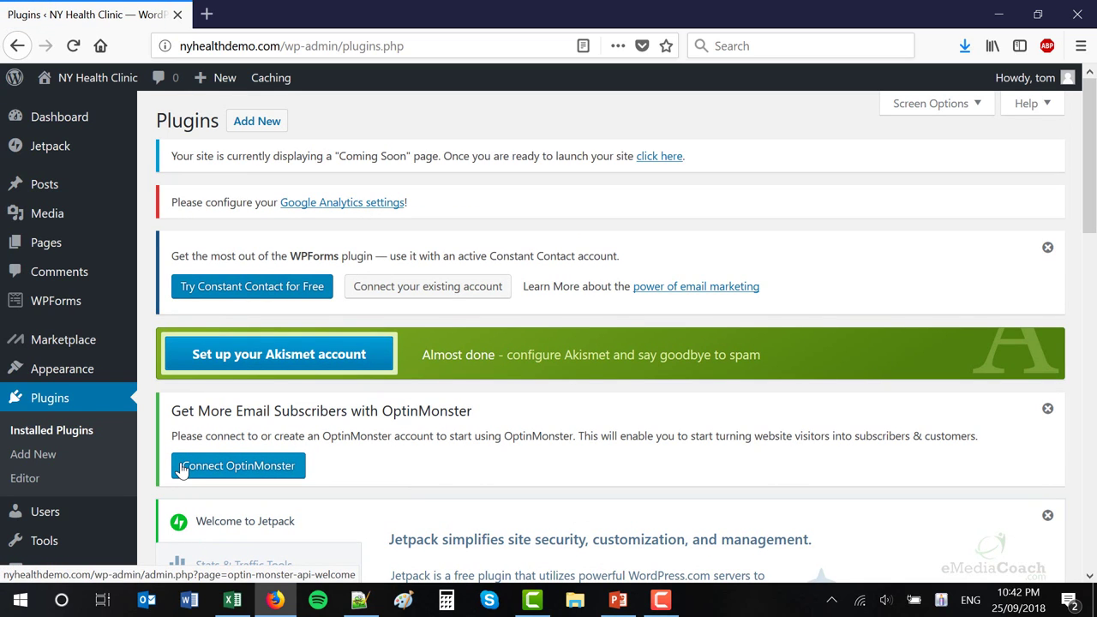
scroll(448, 348, down, 10)
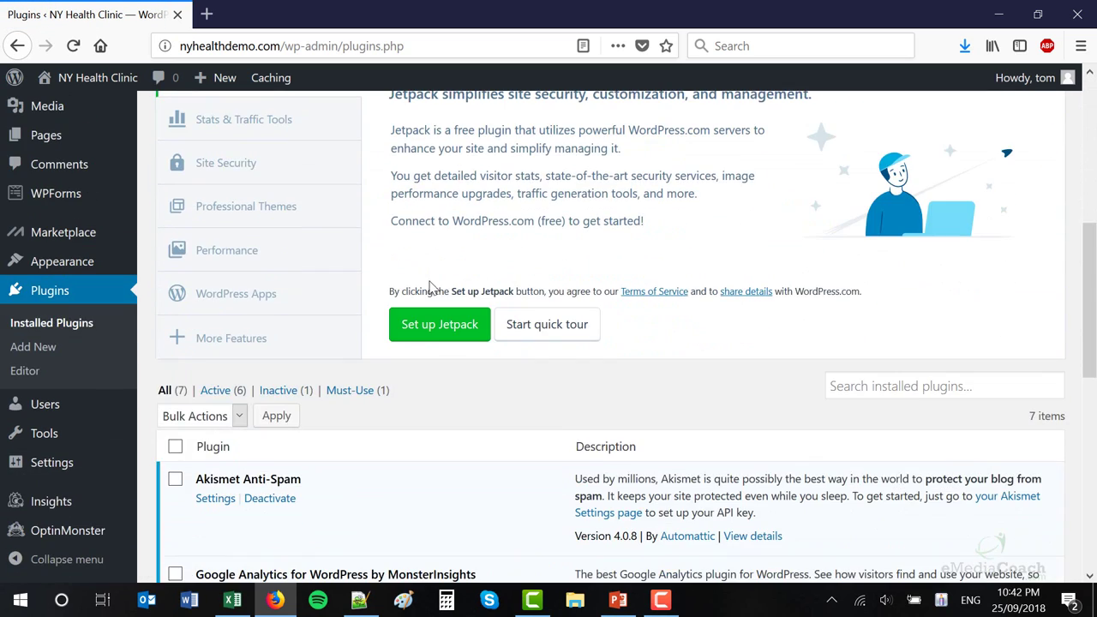
scroll(373, 294, down, 3)
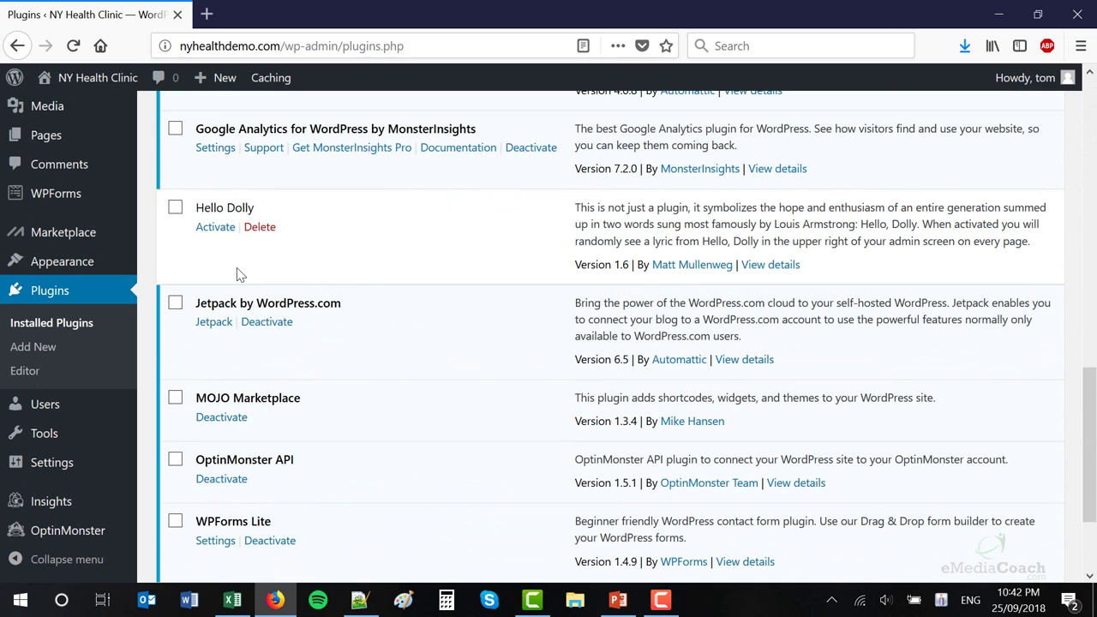
scroll(238, 275, up, 2)
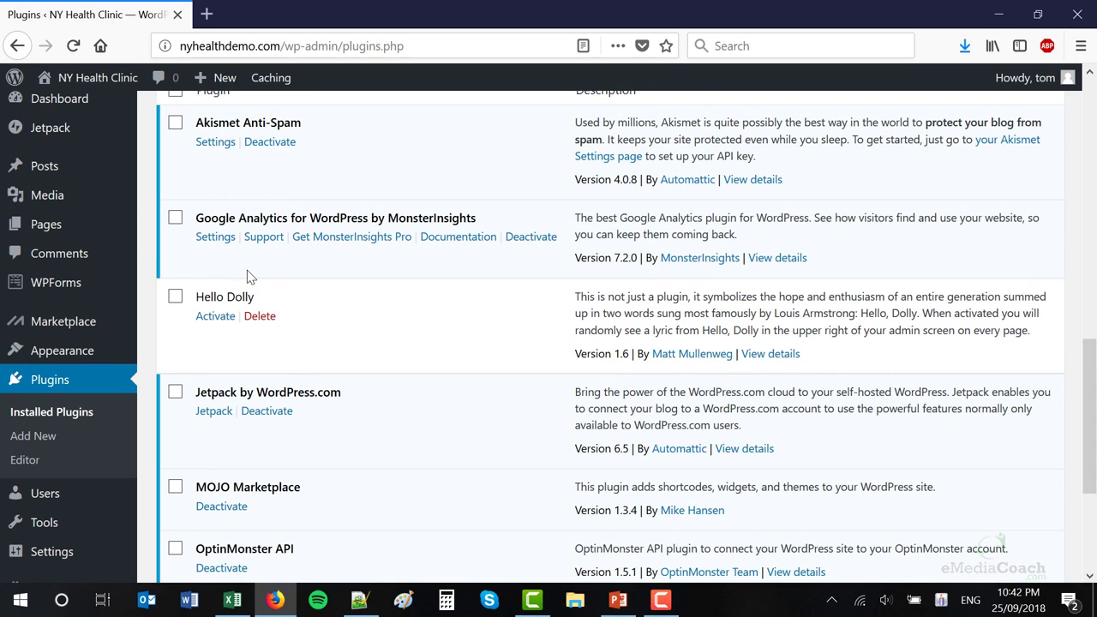
scroll(248, 274, down, 2)
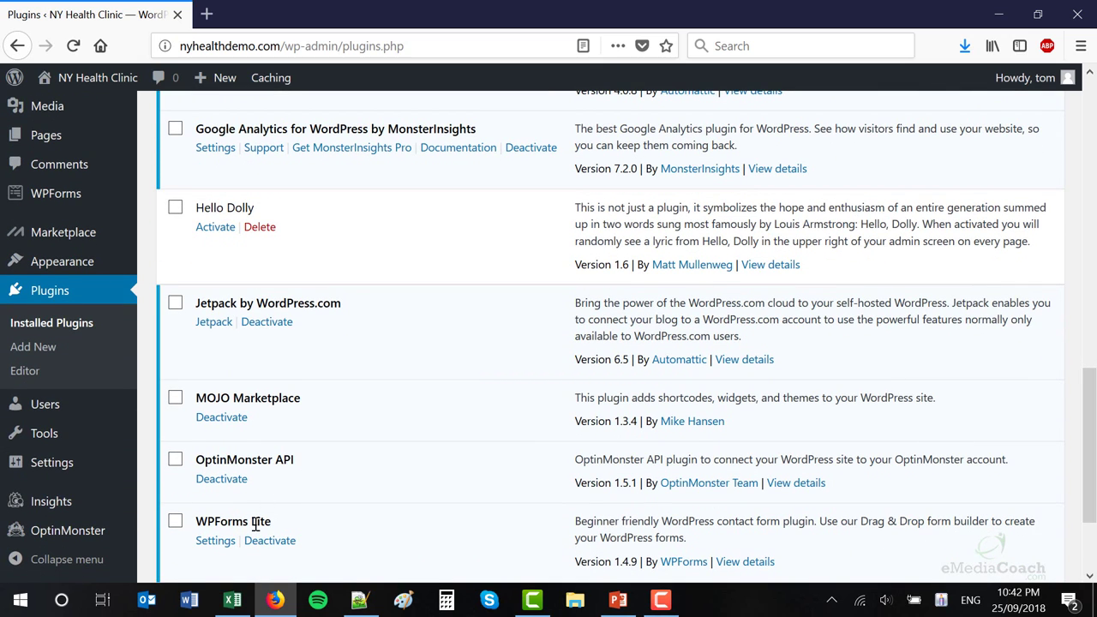
scroll(255, 524, down, 3)
scroll(248, 527, up, 2)
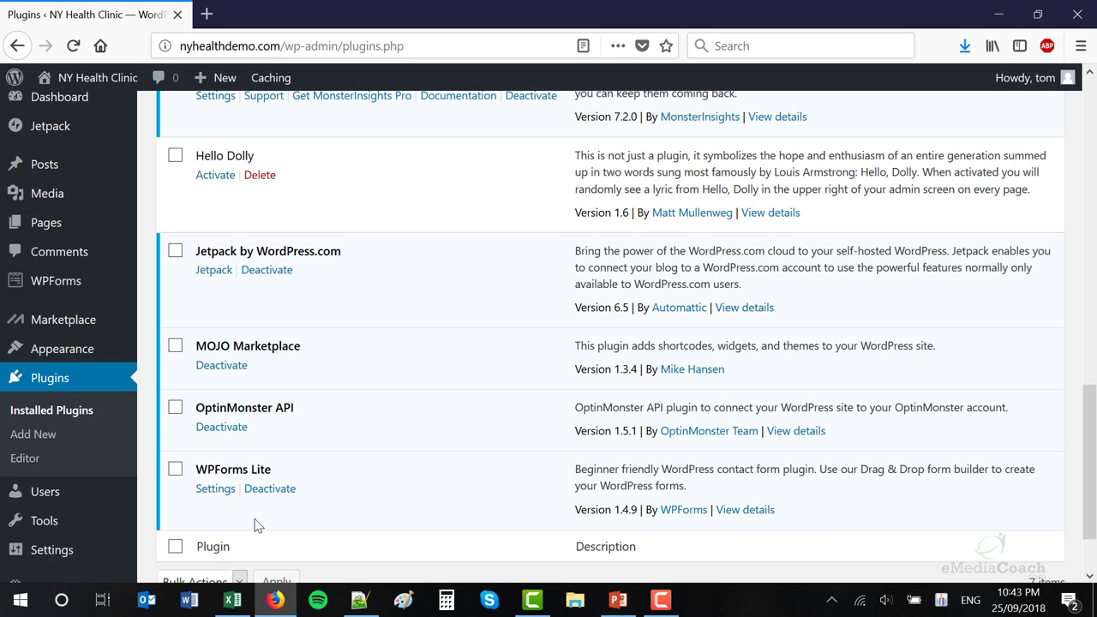
scroll(257, 518, up, 5)
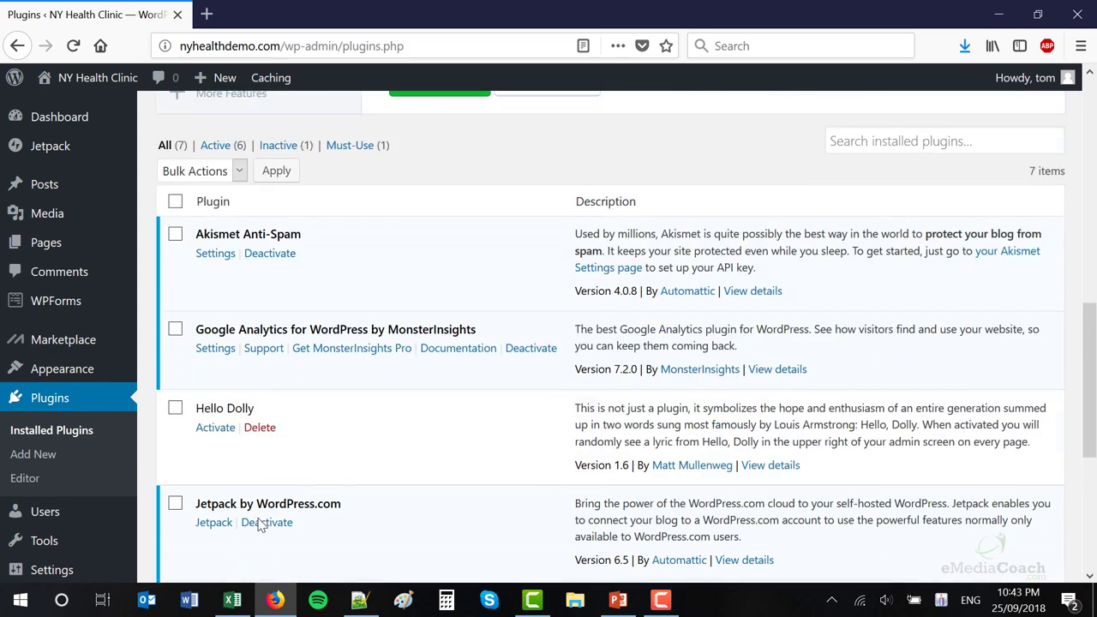
scroll(276, 470, down, 1)
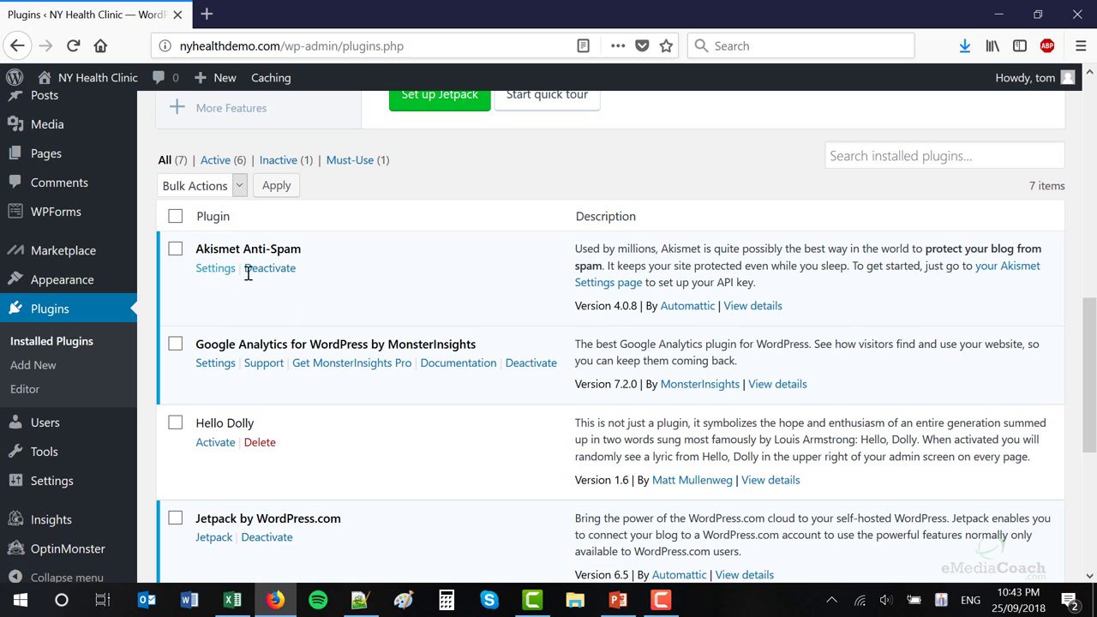
scroll(223, 352, down, 2)
scroll(289, 386, down, 3)
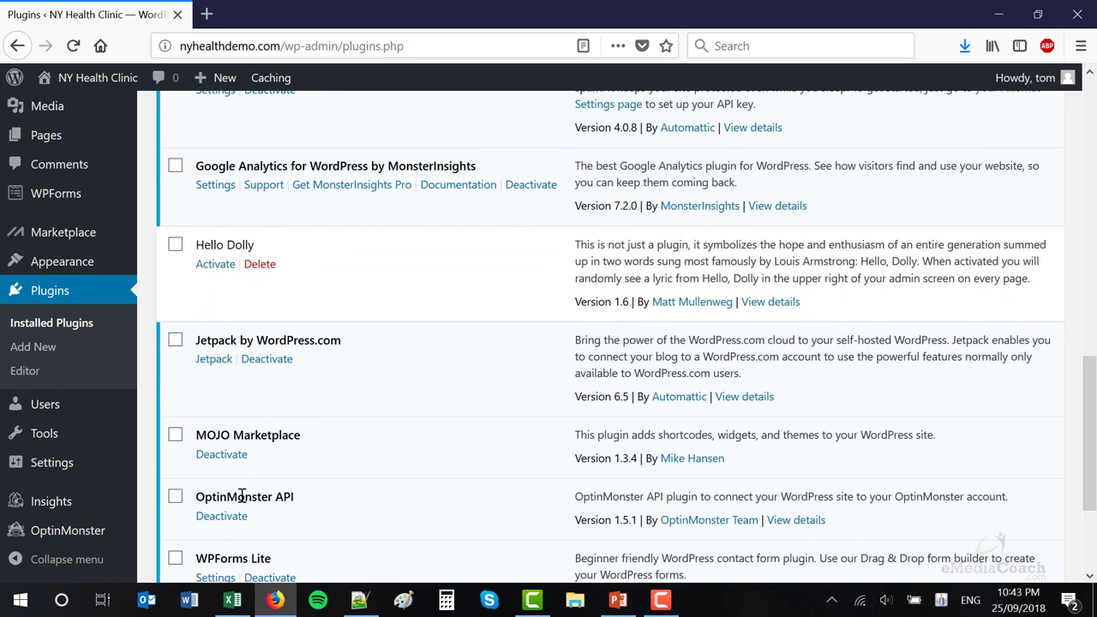
scroll(237, 489, up, 5)
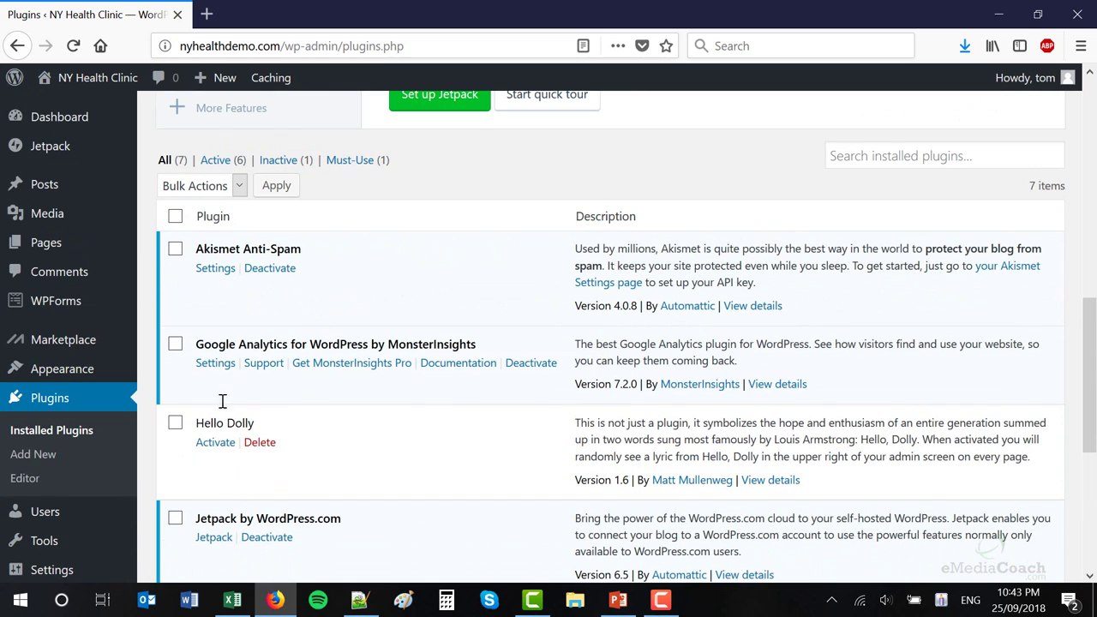
- Select all seven plugins and deactivate them with the Deactivate bulk action
click(174, 216)
click(202, 186)
click(203, 245)
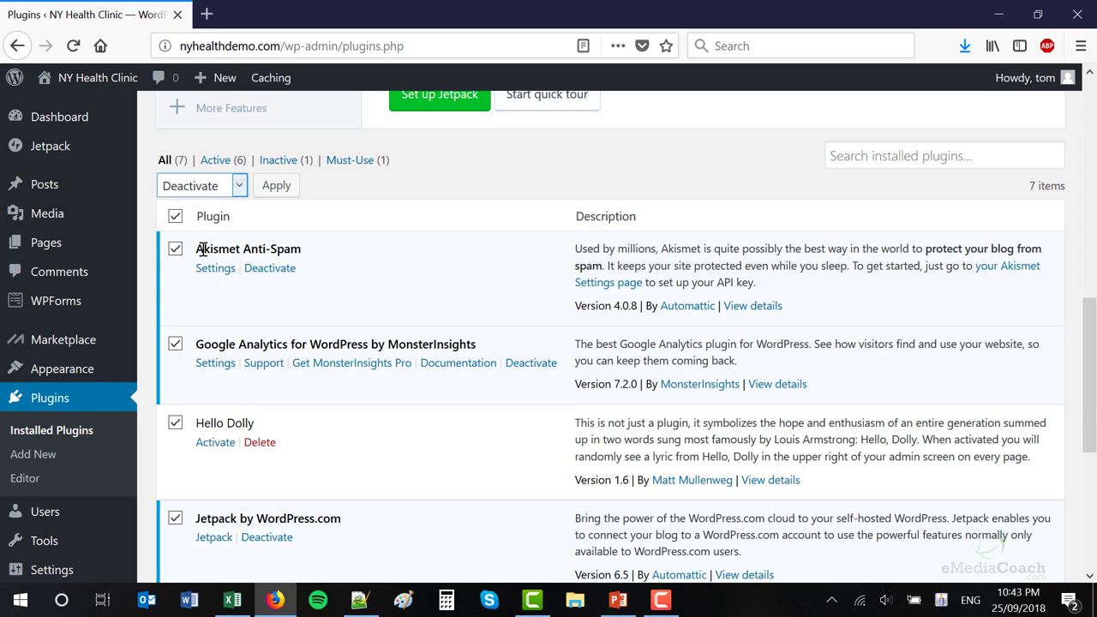
click(274, 187)
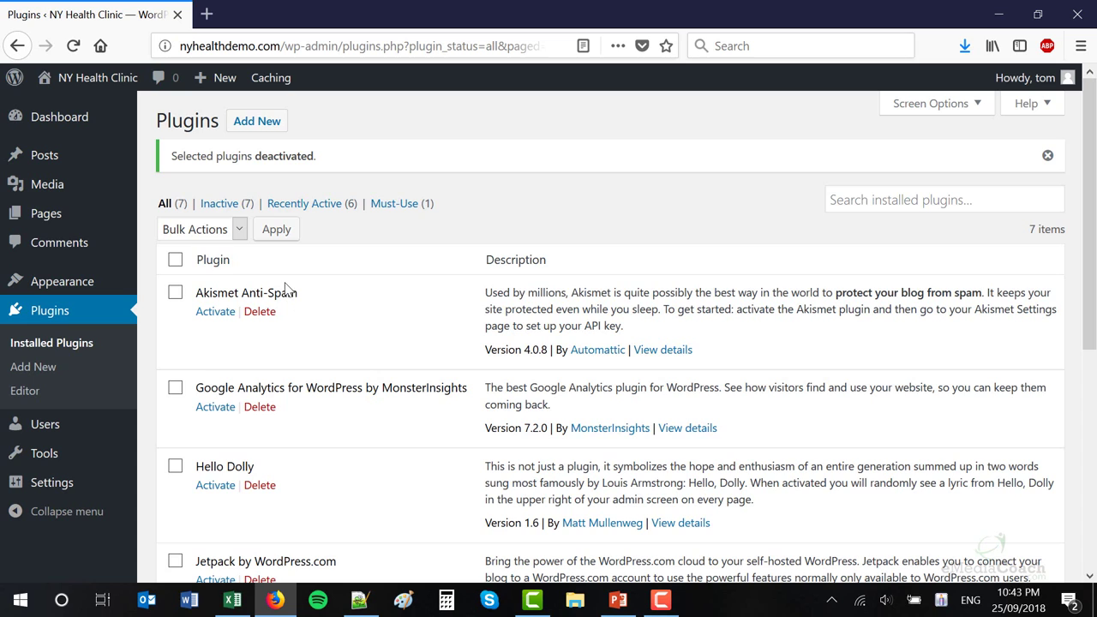
scroll(285, 291, down, 1)
scroll(214, 276, up, 1)
- Select all plugins again and delete them with the Delete bulk action, confirming OK
click(175, 259)
click(203, 229)
click(191, 327)
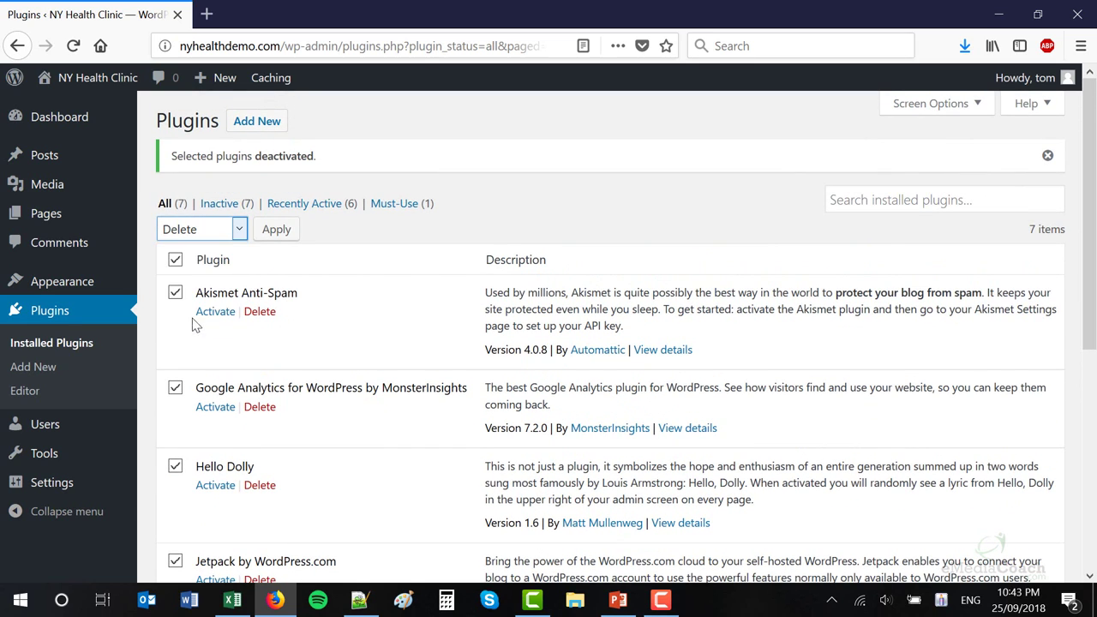
click(265, 229)
click(592, 293)
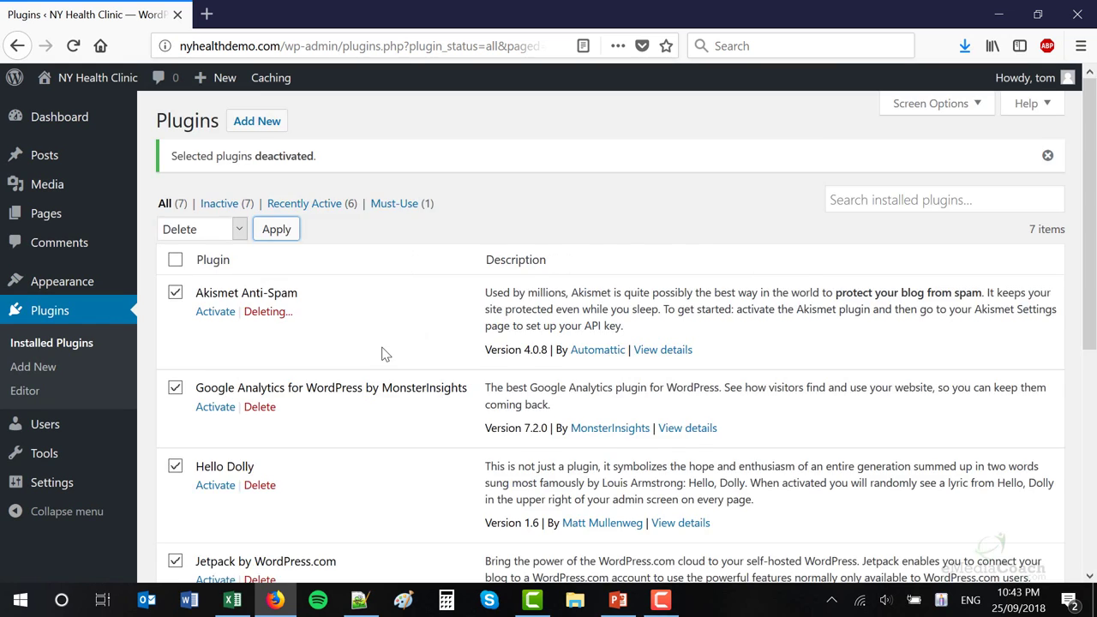
scroll(383, 354, down, 5)
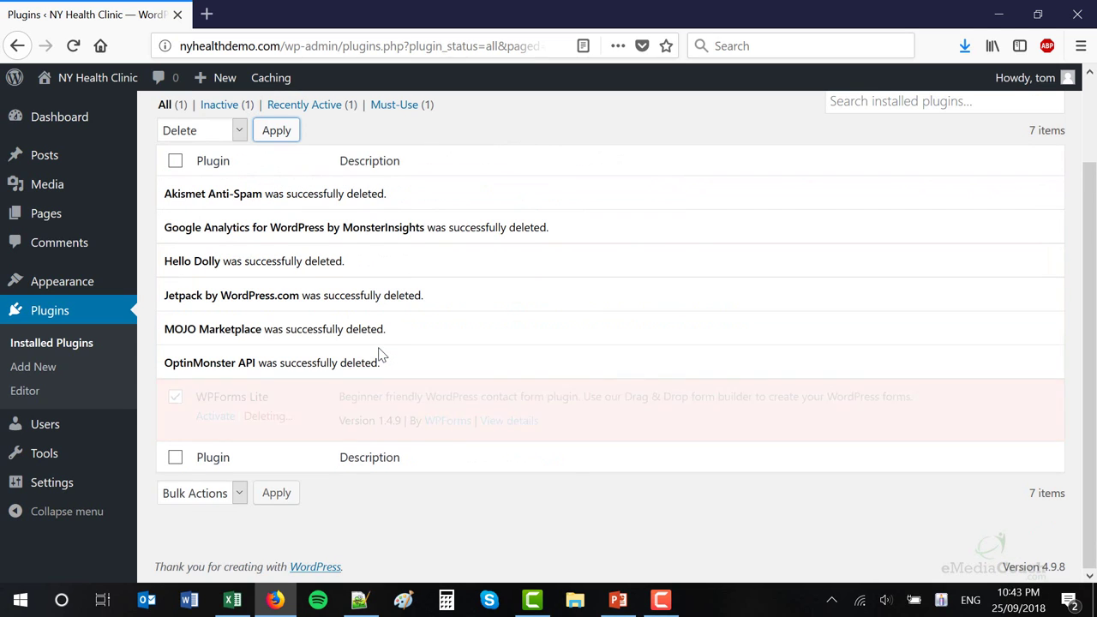
scroll(383, 364, up, 2)
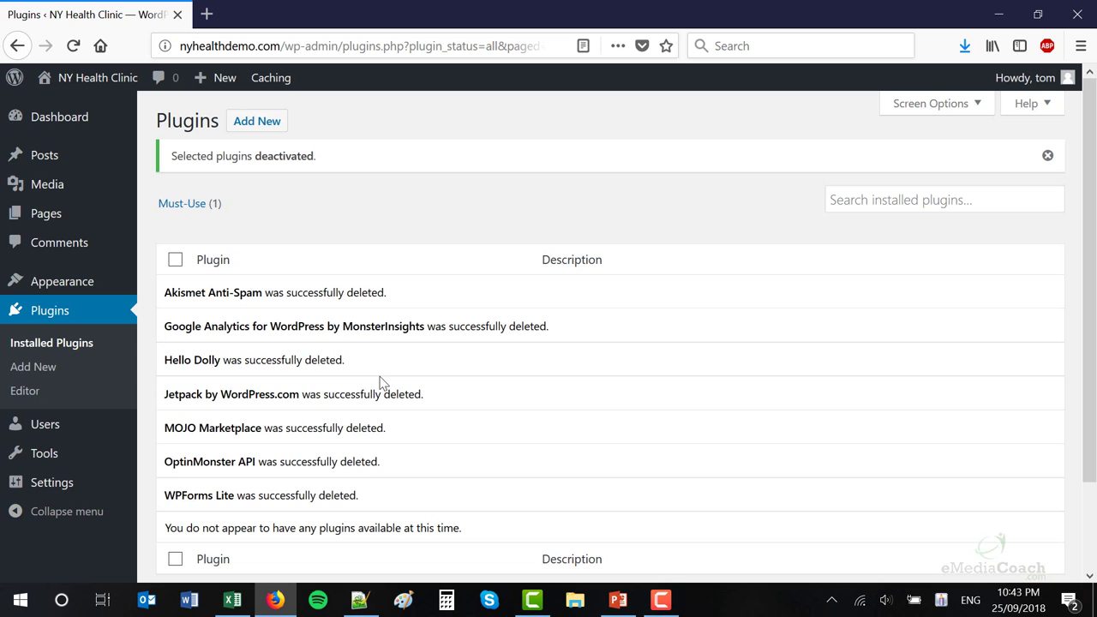
- Open Pages > All Pages and view the live site in a new tab
mouse_move(86, 213)
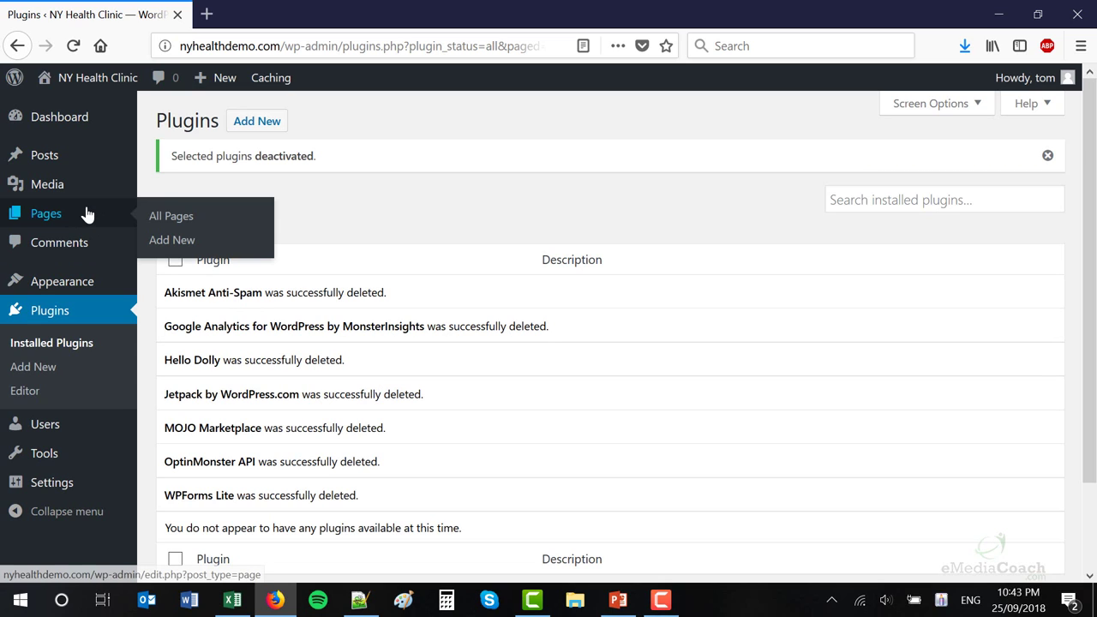
click(189, 224)
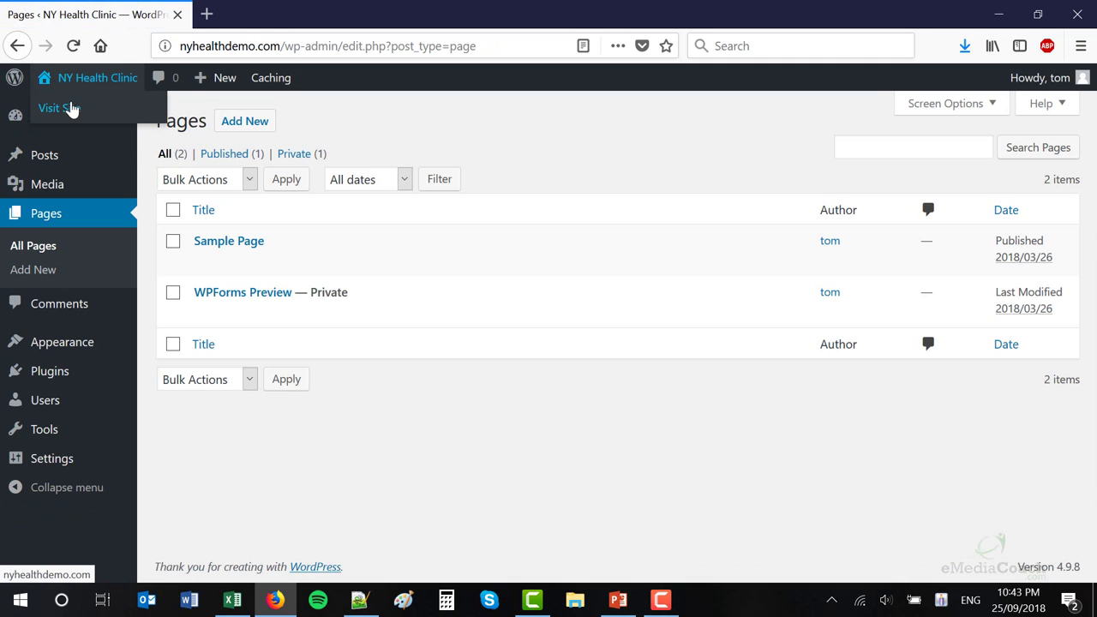
middle_click(68, 108)
click(277, 15)
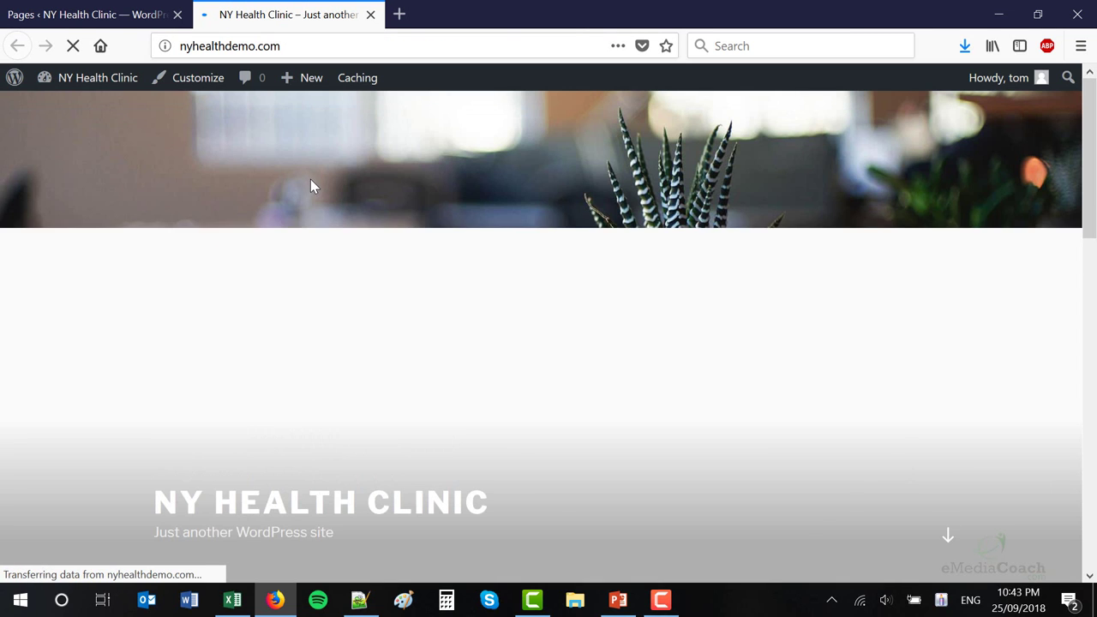
scroll(353, 324, down, 6)
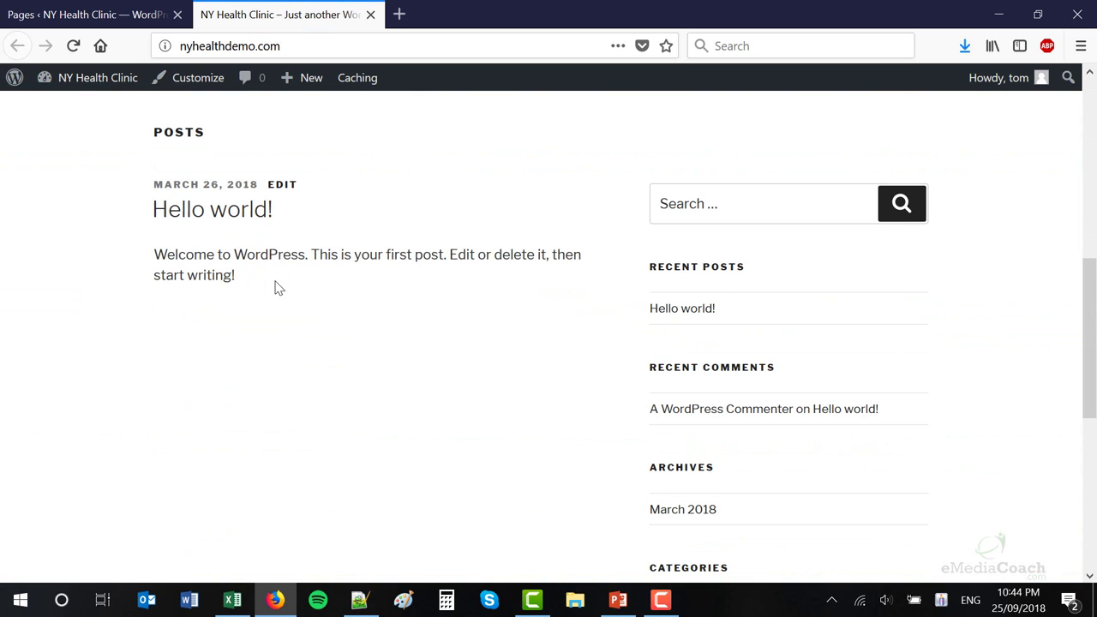
click(107, 21)
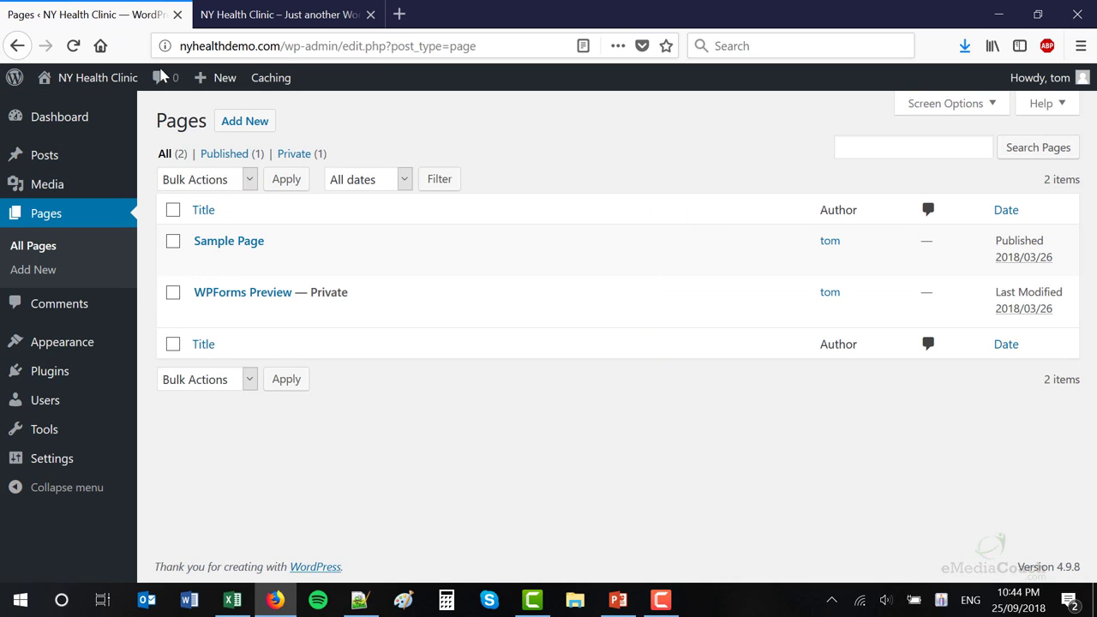
- Move Sample Page and WPForms Preview to the trash
click(172, 241)
click(172, 293)
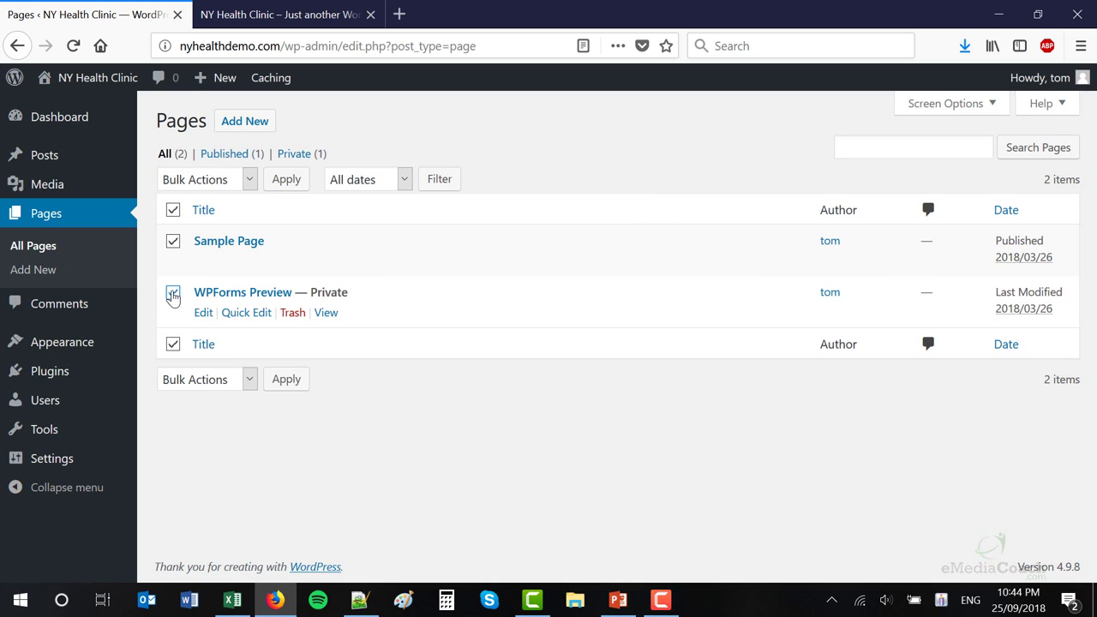
click(237, 181)
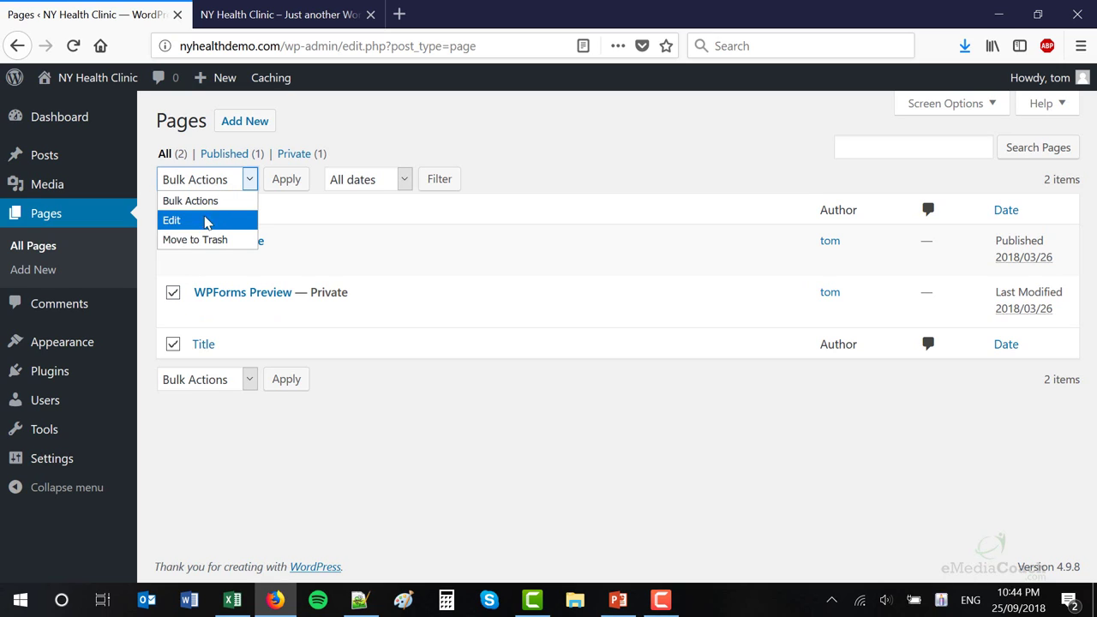
click(200, 240)
click(283, 181)
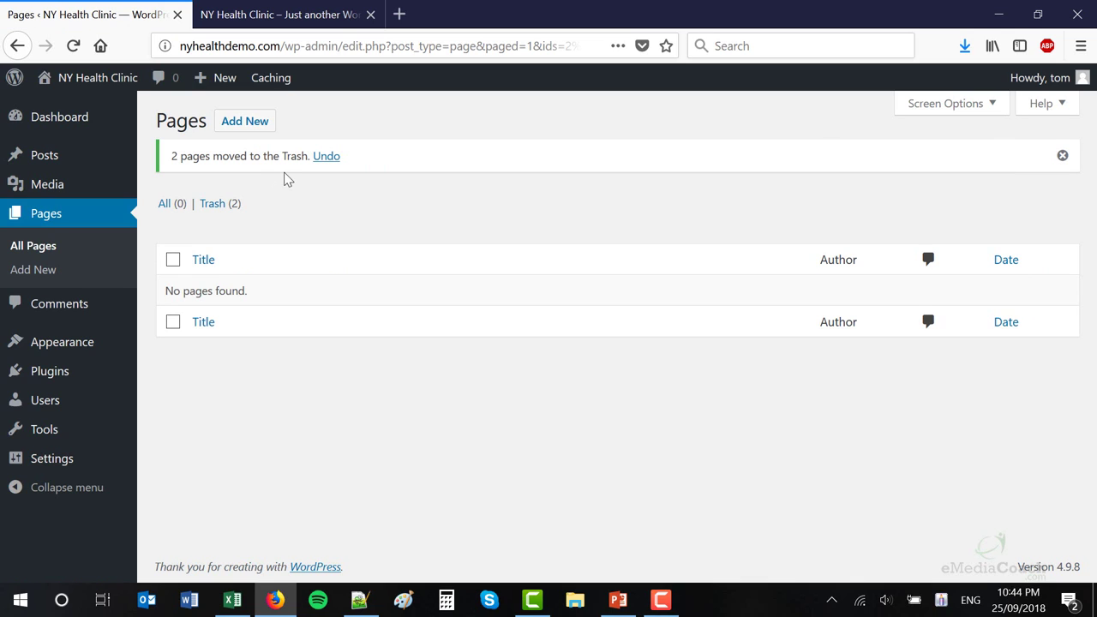
- Permanently delete both pages from the Trash view
click(222, 205)
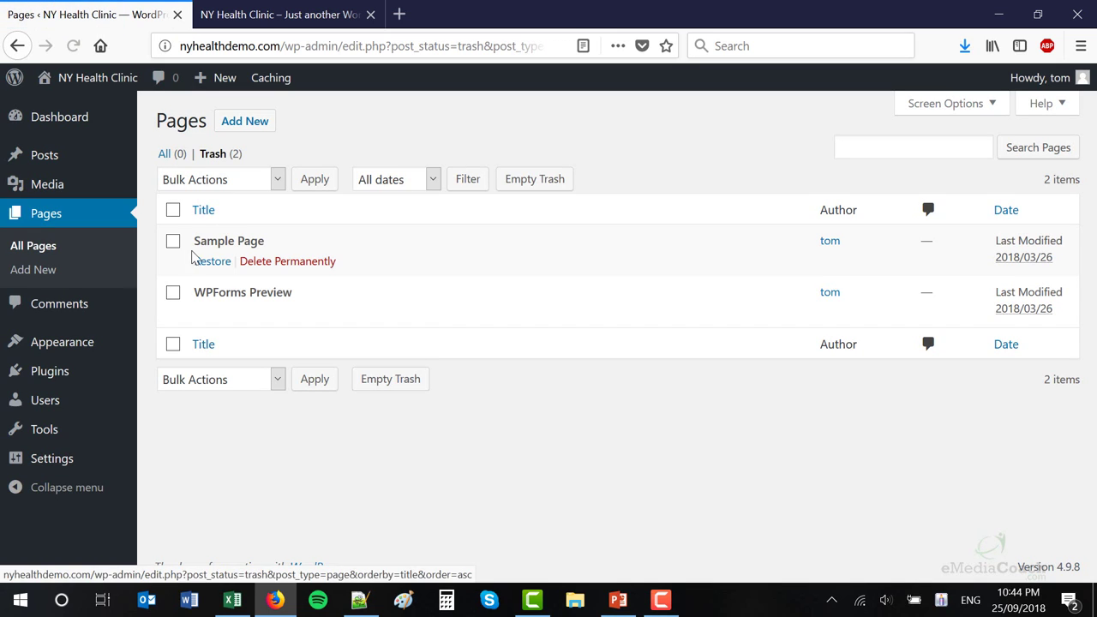
click(173, 241)
click(173, 292)
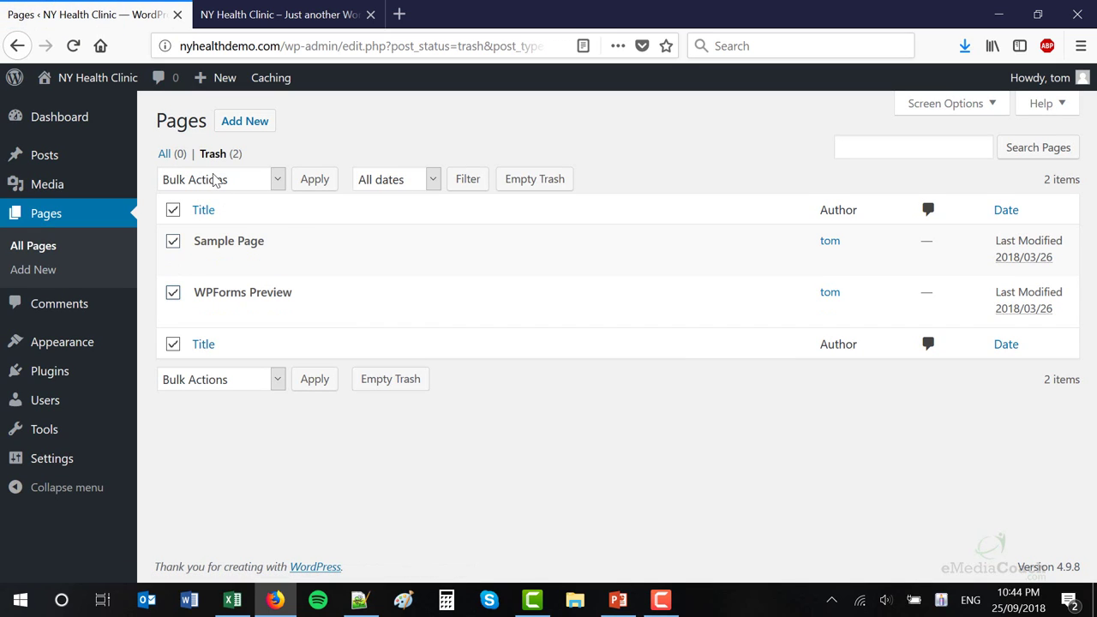
click(216, 179)
click(202, 240)
click(312, 179)
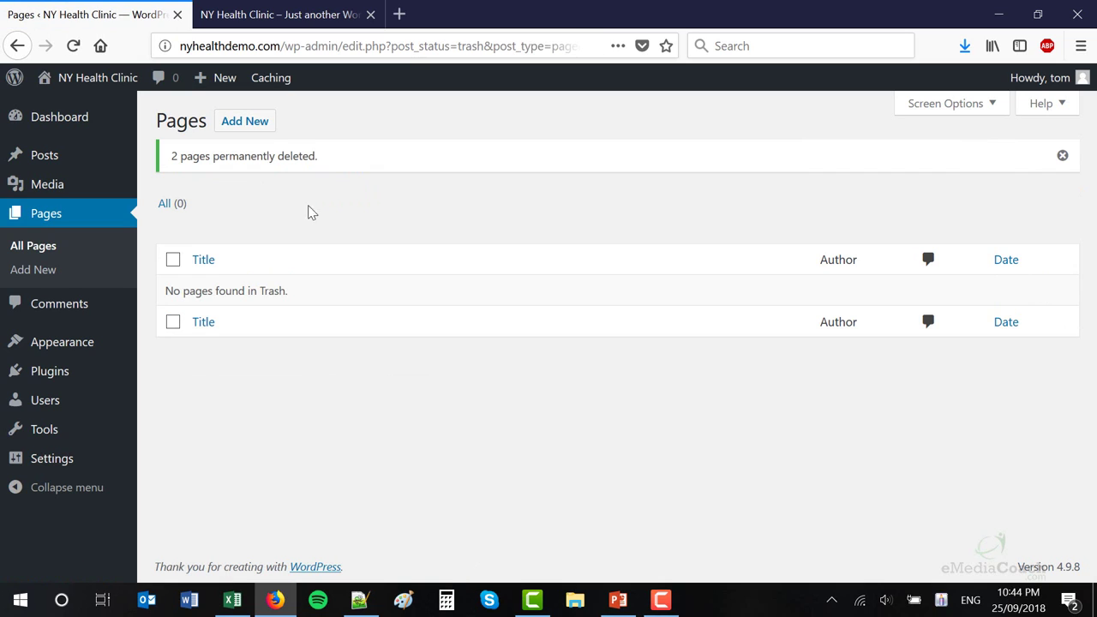
- Trash the Hello world! post from All Posts, then delete it permanently from the Trash
mouse_move(98, 167)
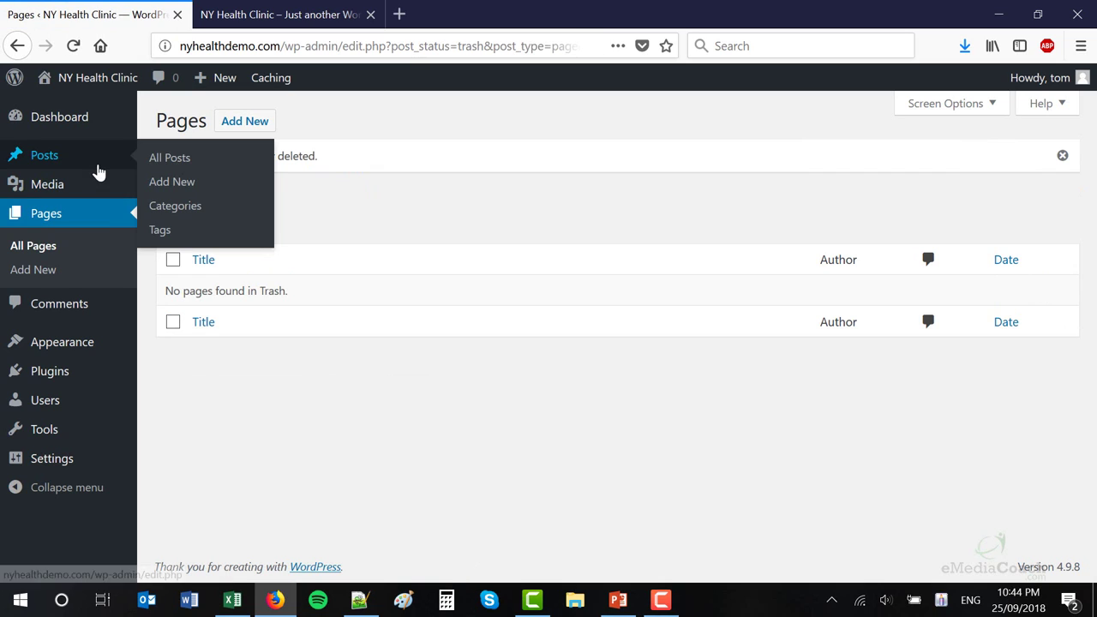
click(187, 169)
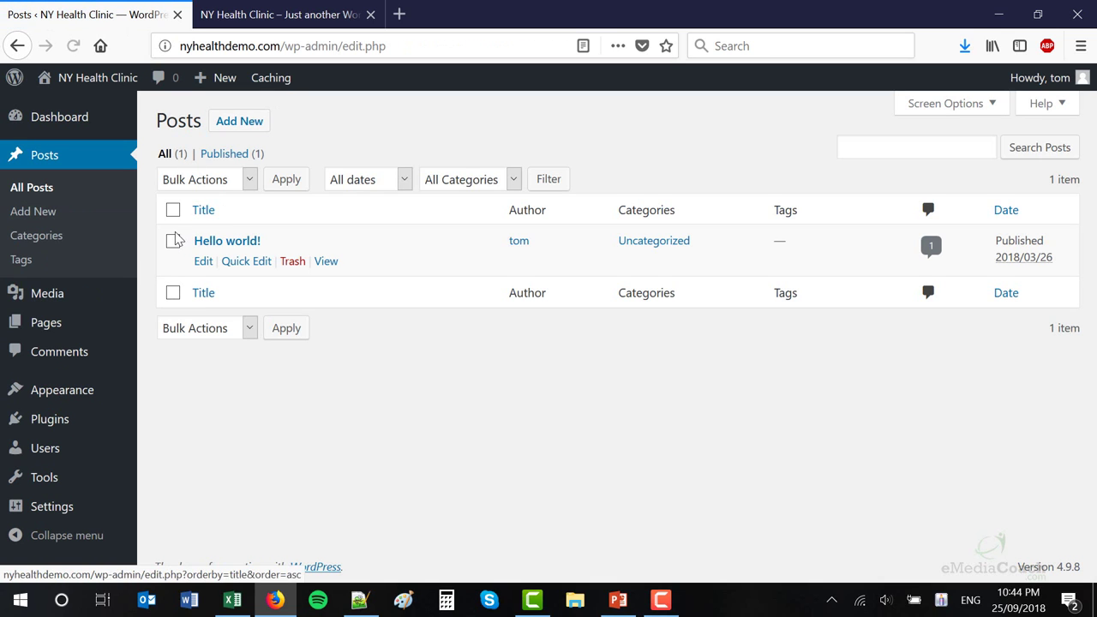
click(293, 262)
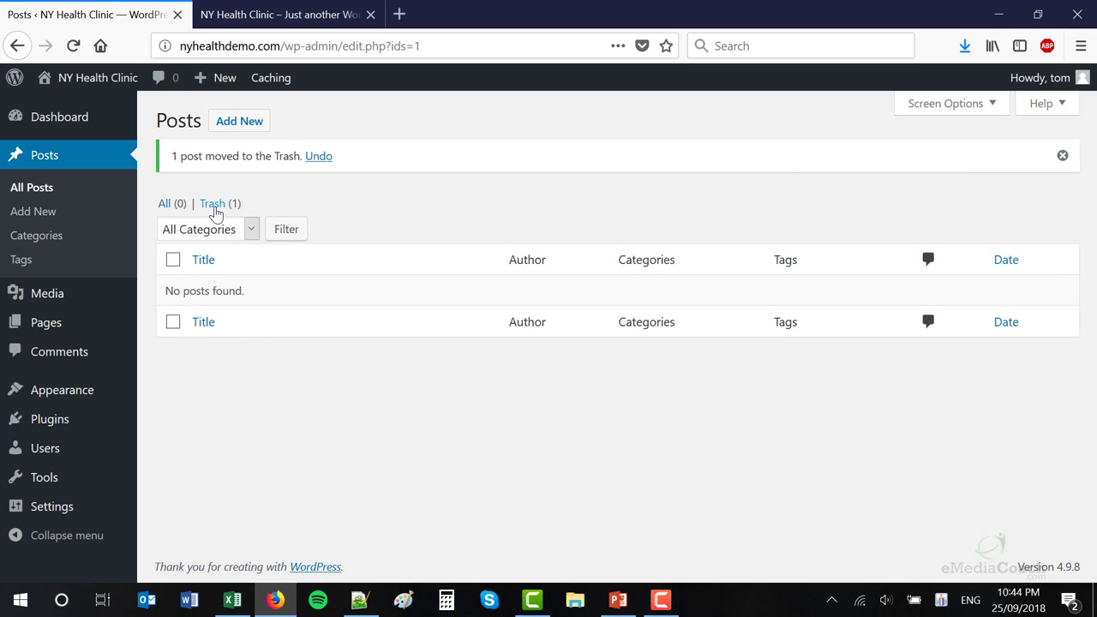
click(214, 206)
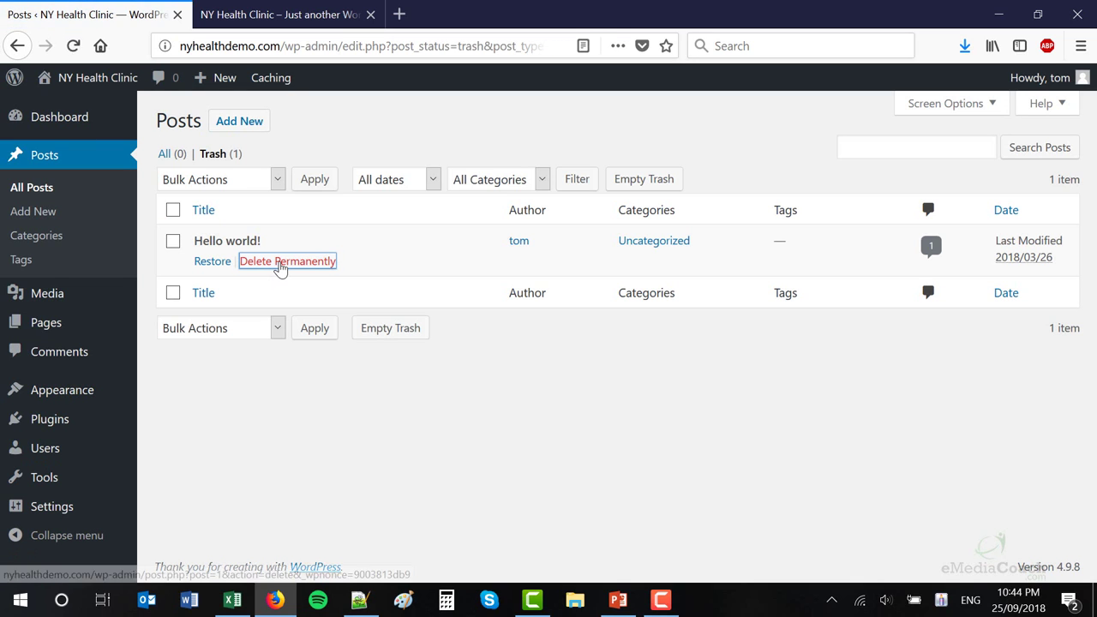
click(280, 268)
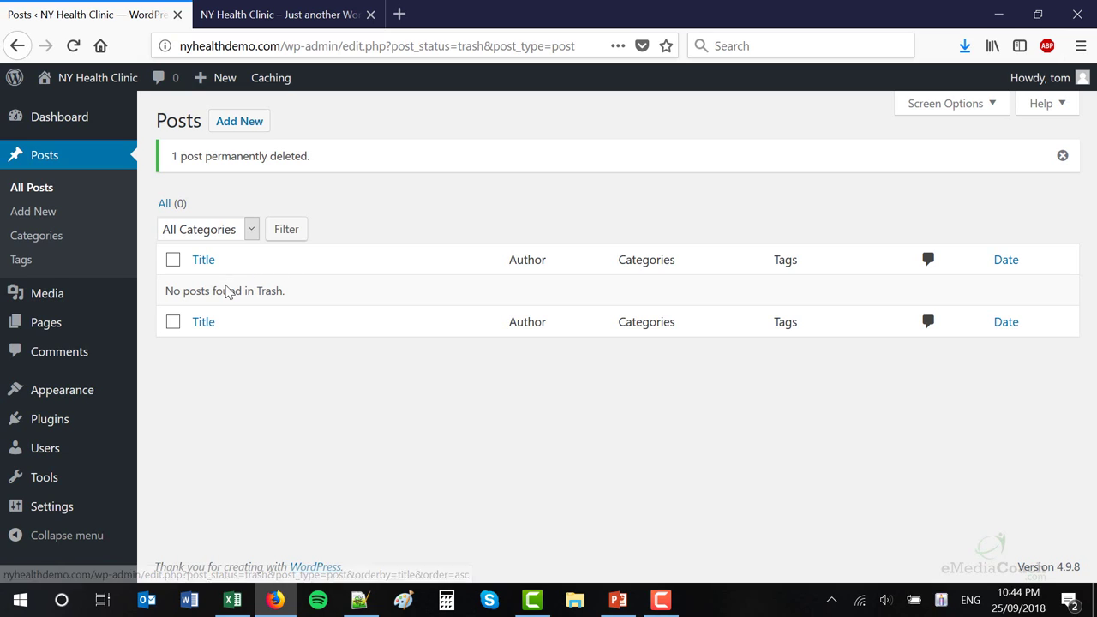
mouse_move(77, 512)
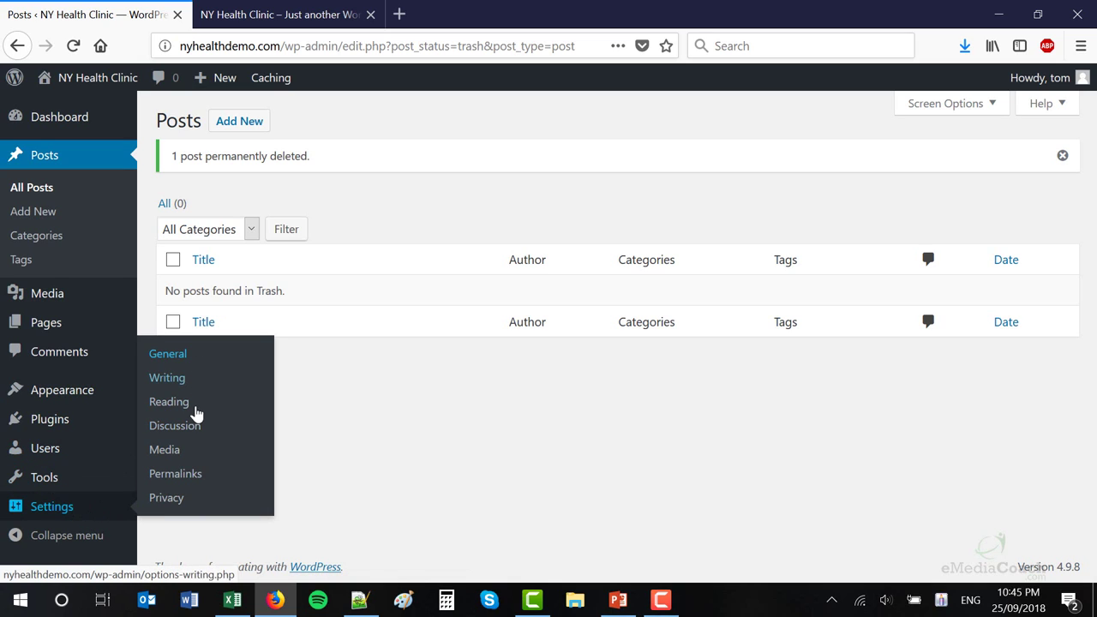
- Open the Permalink Settings and inspect the current custom structure value
click(187, 480)
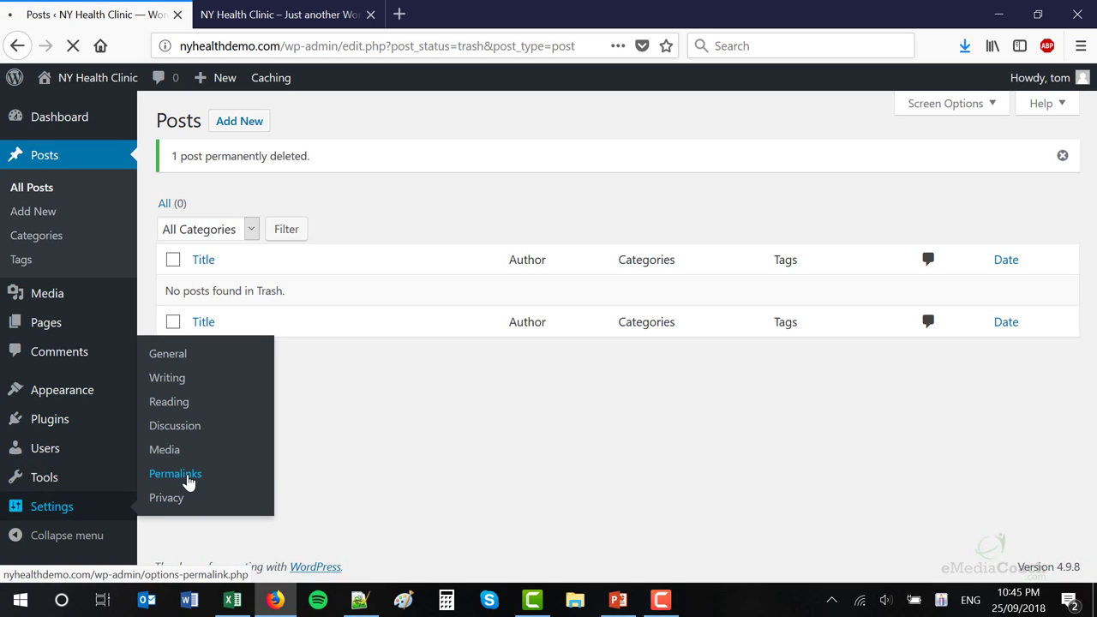
scroll(653, 367, down, 2)
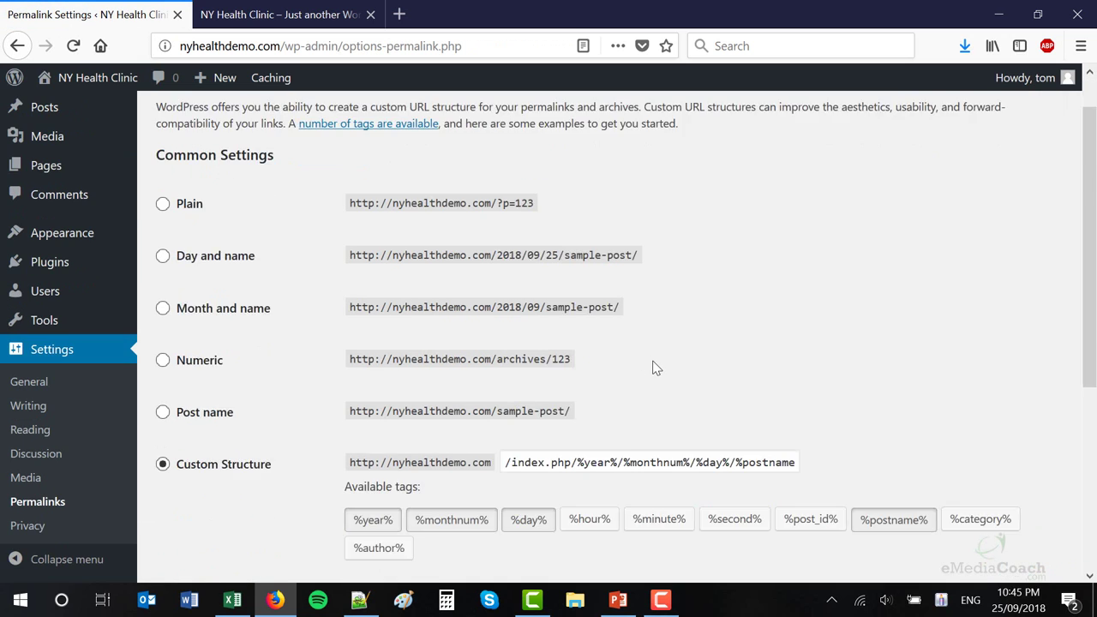
scroll(653, 367, down, 3)
scroll(648, 367, up, 2)
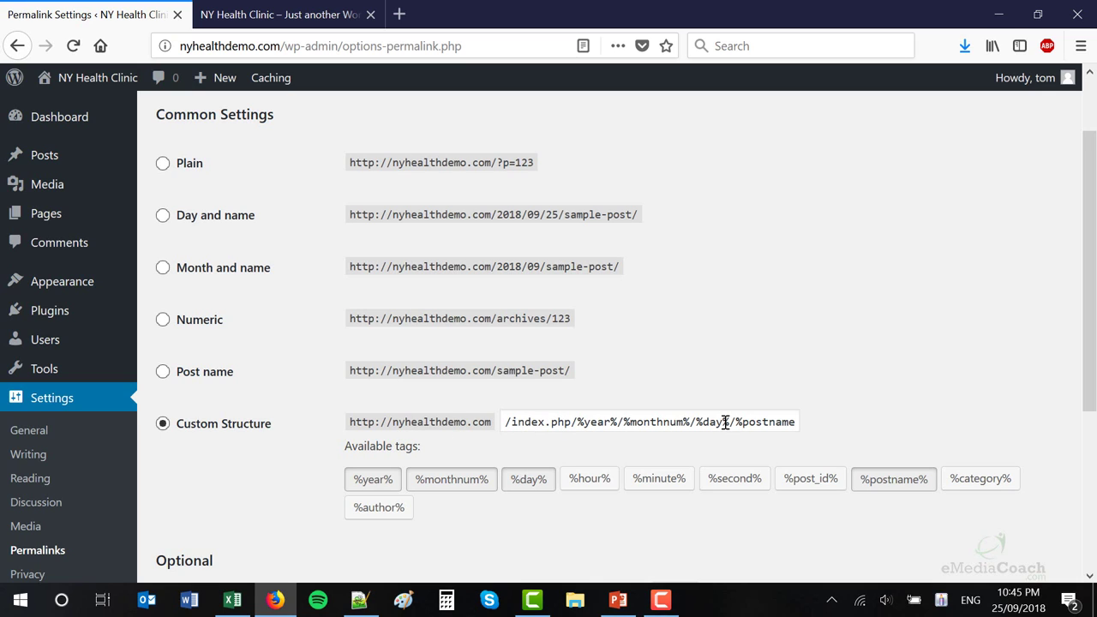
drag(511, 421, 820, 421)
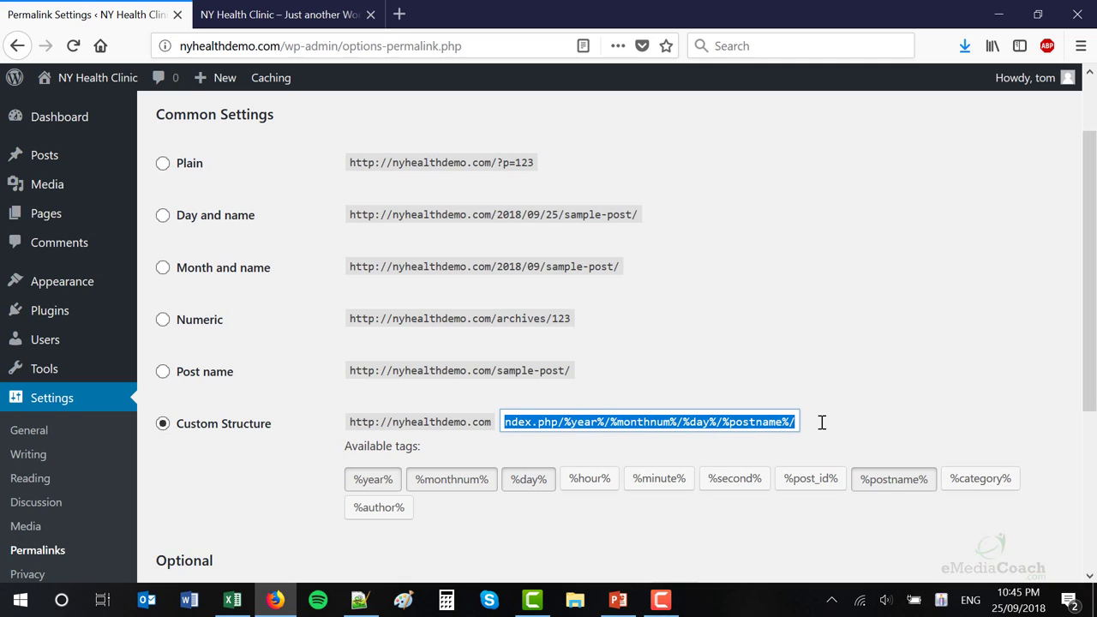
click(634, 416)
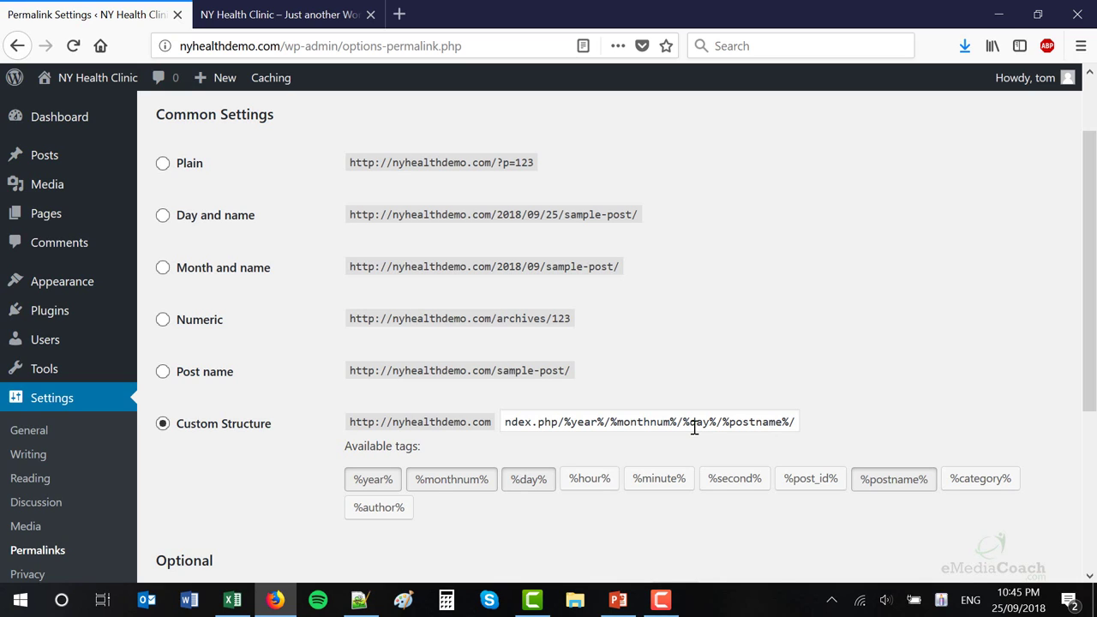
- Choose Custom Structure and clear its existing value
click(230, 431)
key(Tab)
click(212, 434)
click(572, 425)
key(ctrl+a)
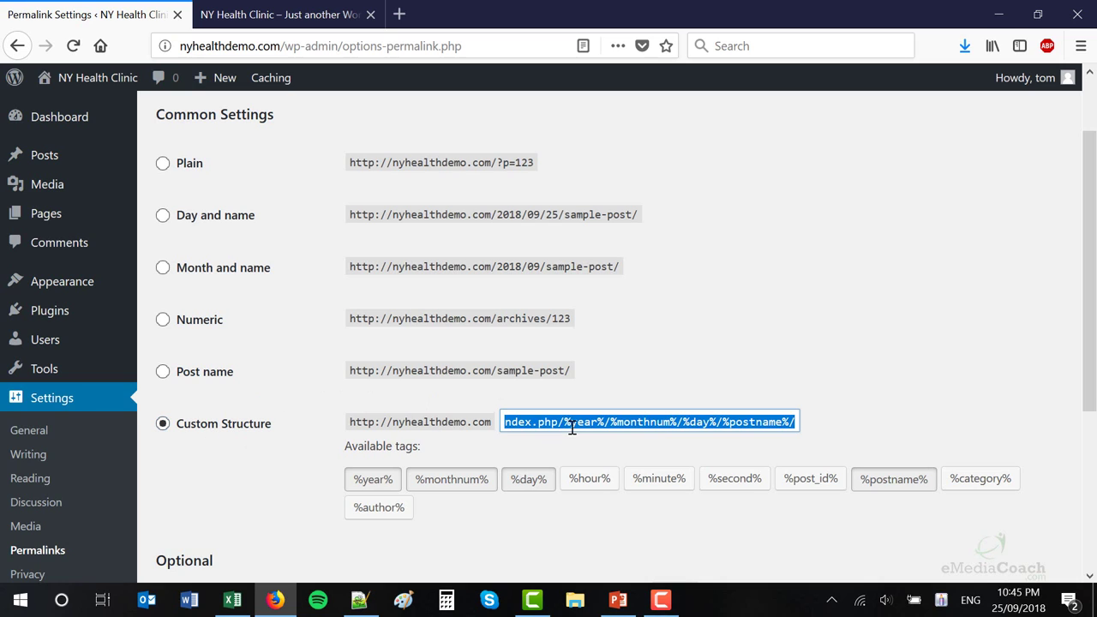
key(BackSpace)
click(574, 427)
click(577, 423)
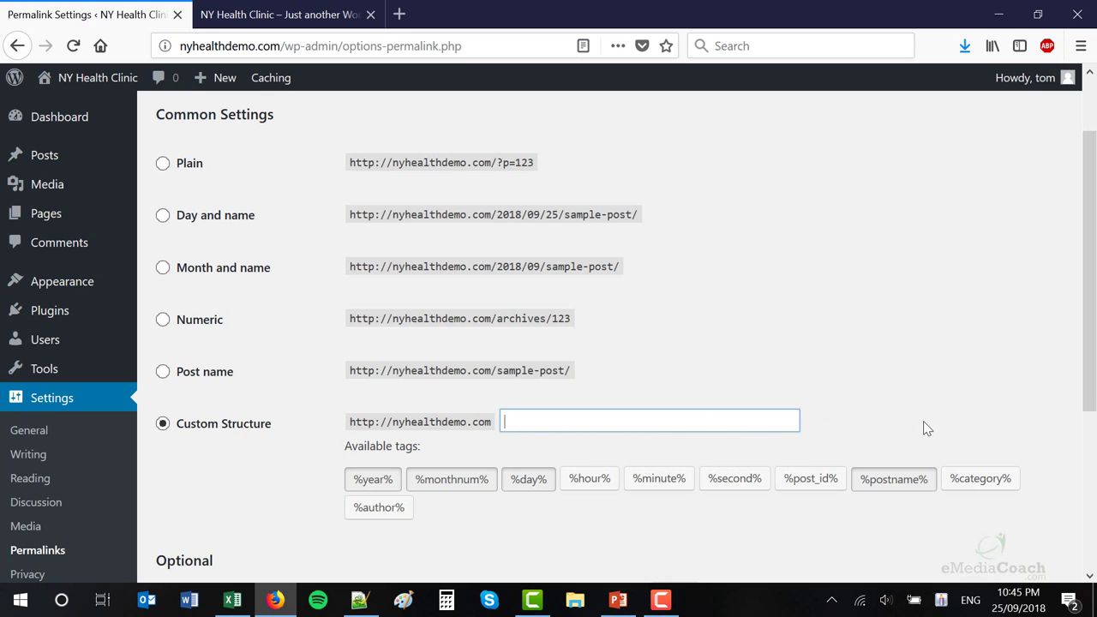
- Build /%category%/%postname%/ from the tag buttons and save the permalinks
click(983, 482)
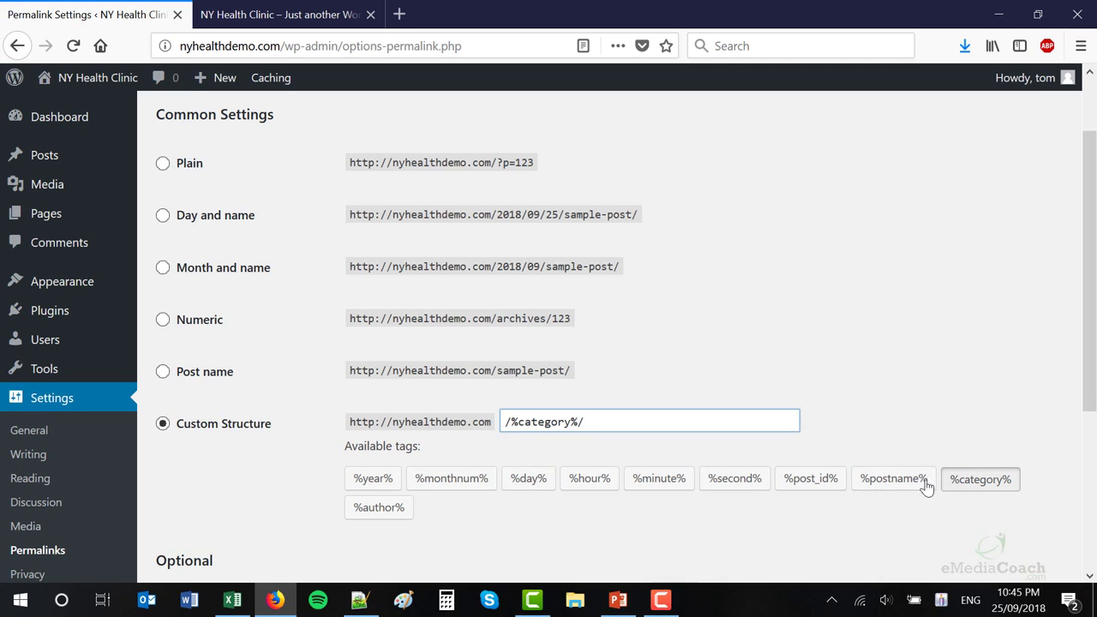
click(886, 485)
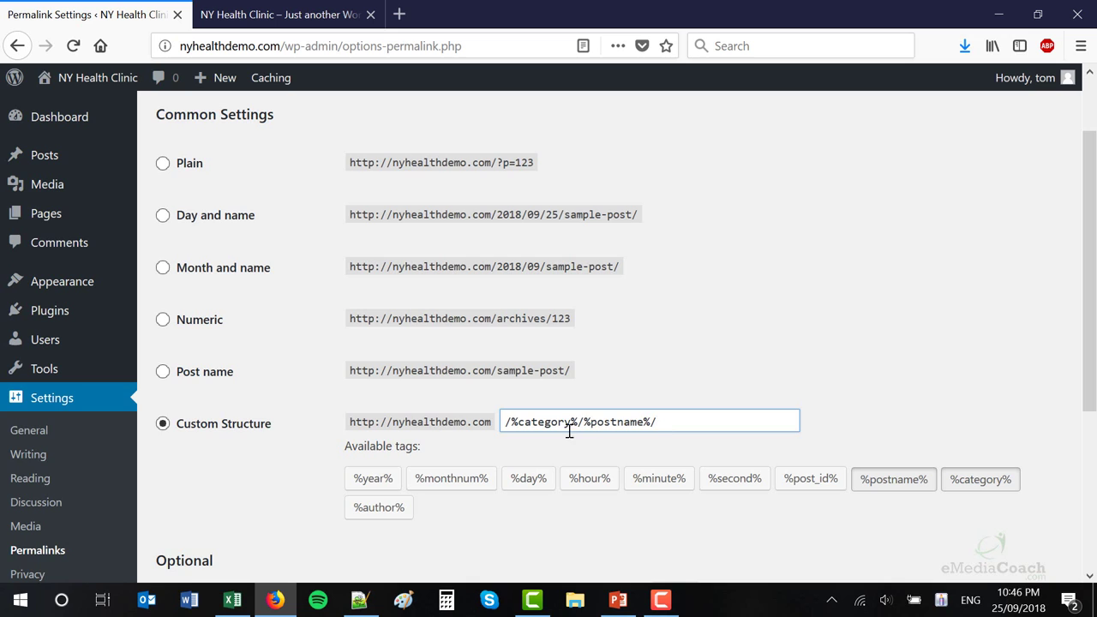
scroll(521, 421, down, 5)
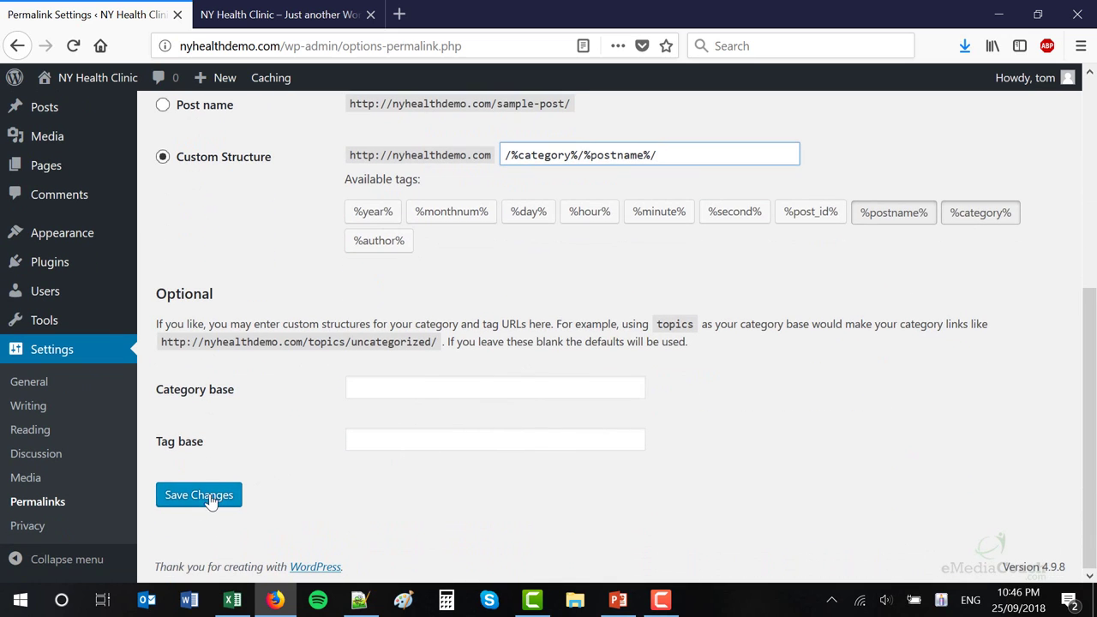
click(206, 501)
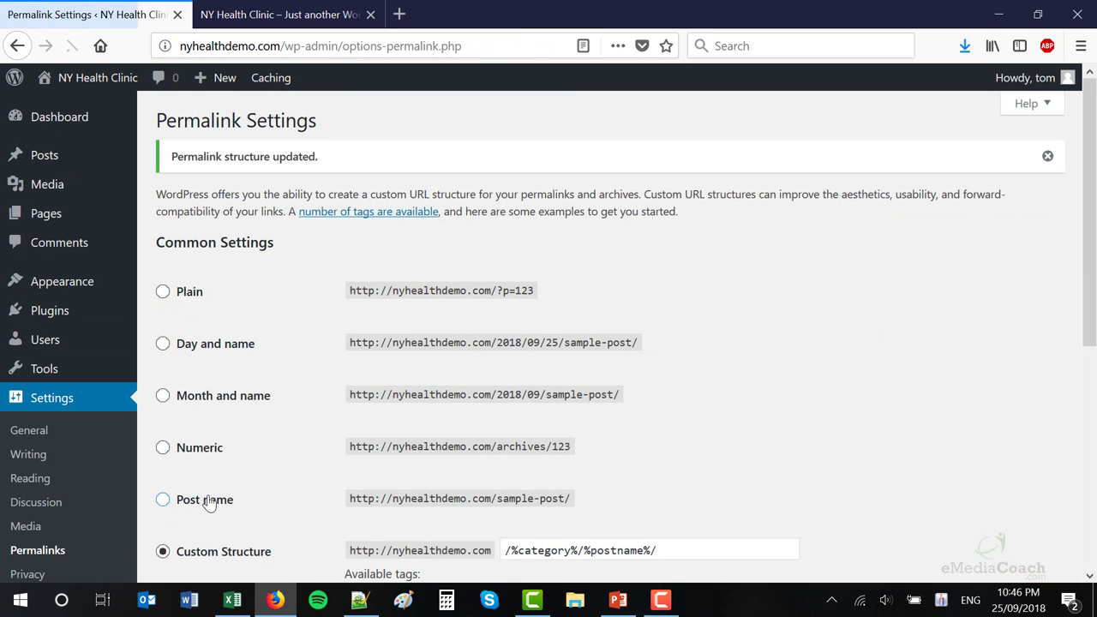
click(30, 430)
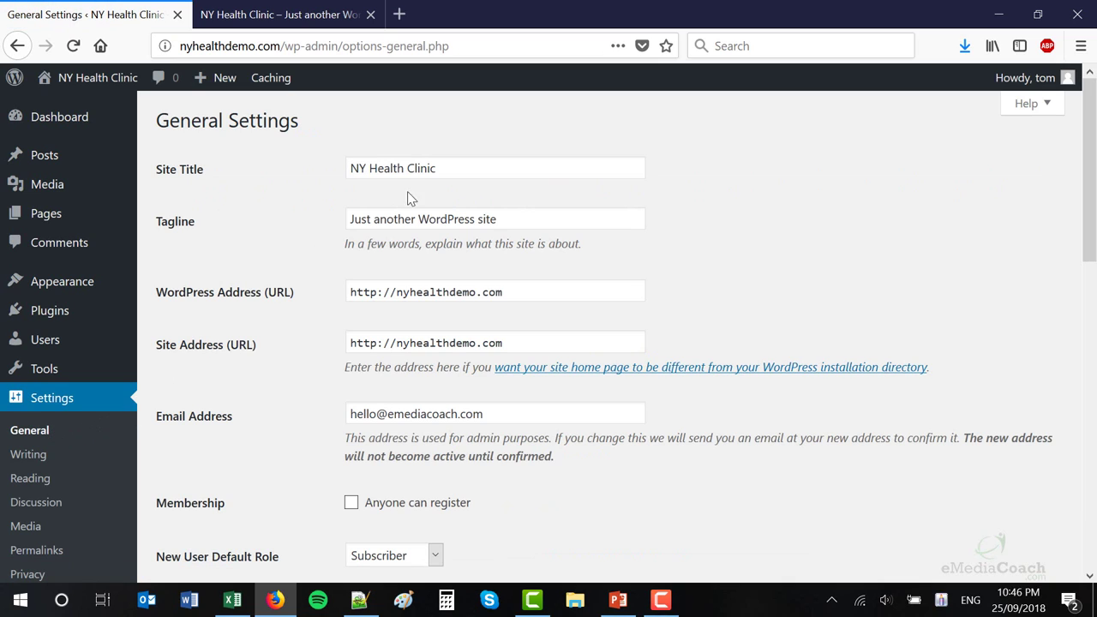
click(463, 173)
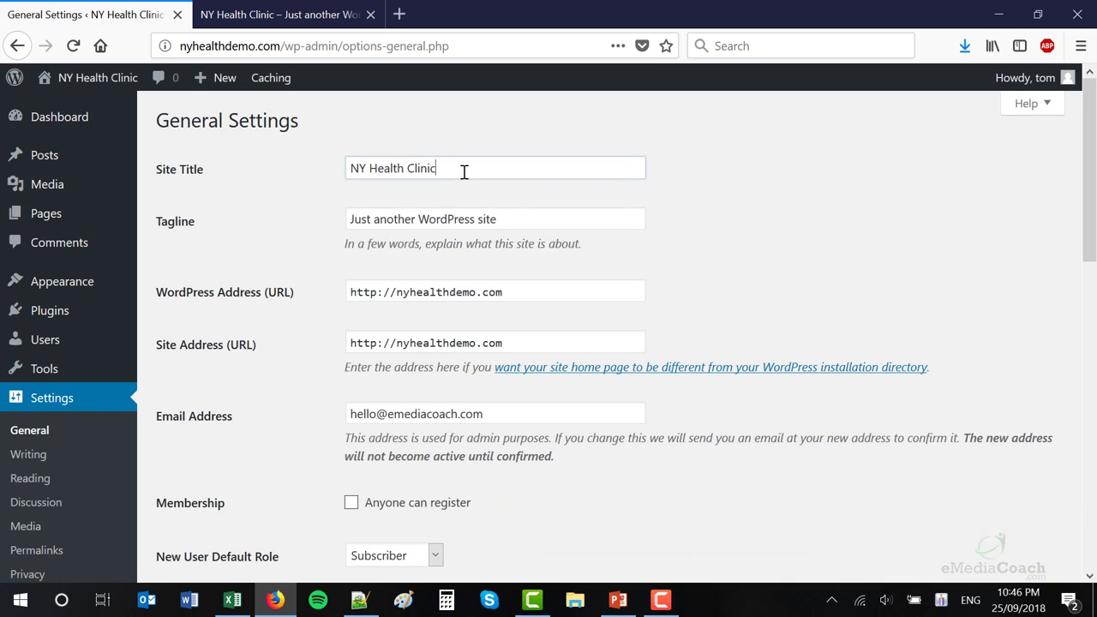
click(473, 218)
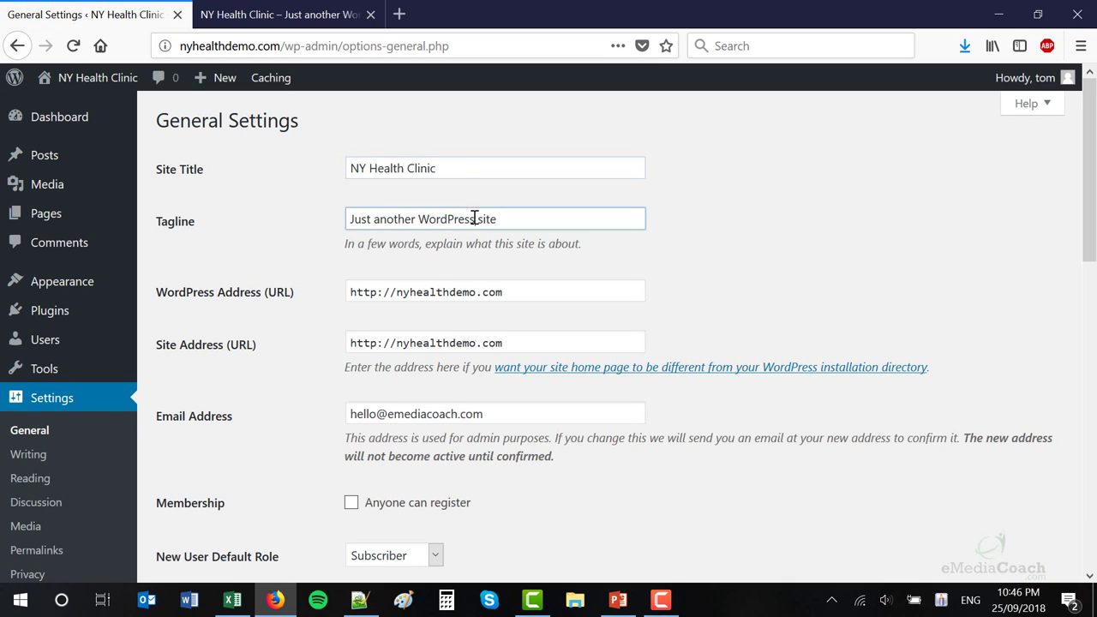
click(399, 295)
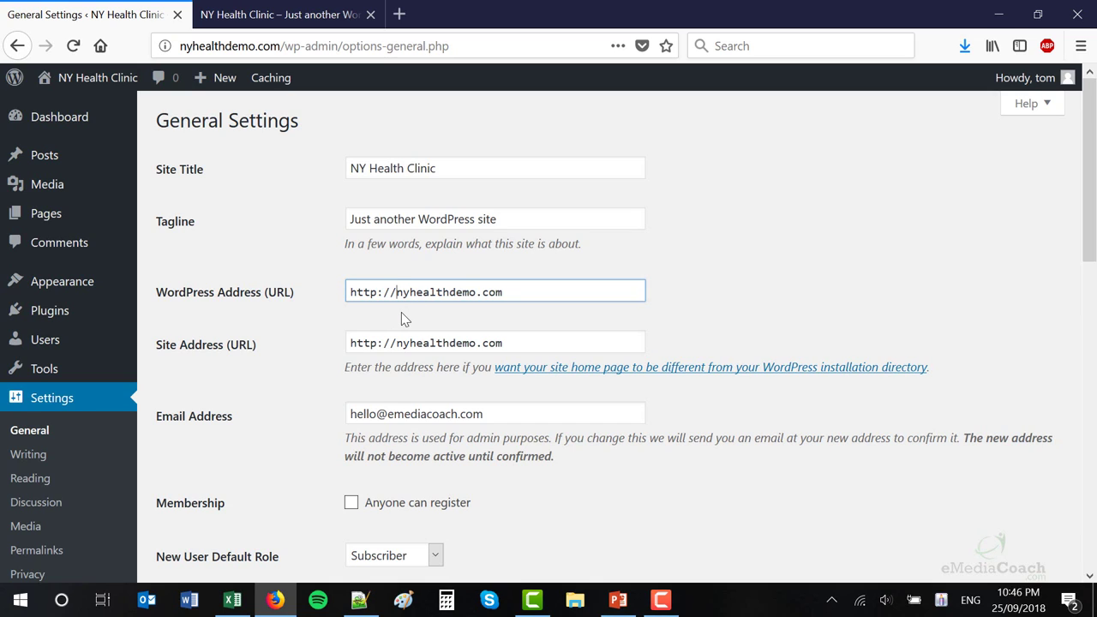
text(www)
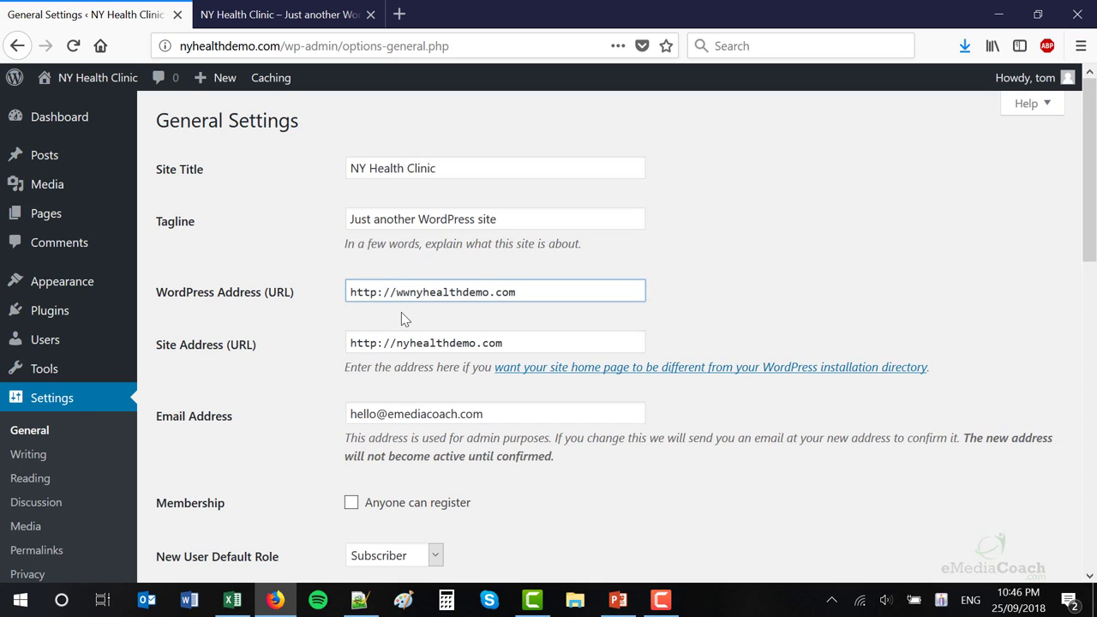
text(.)
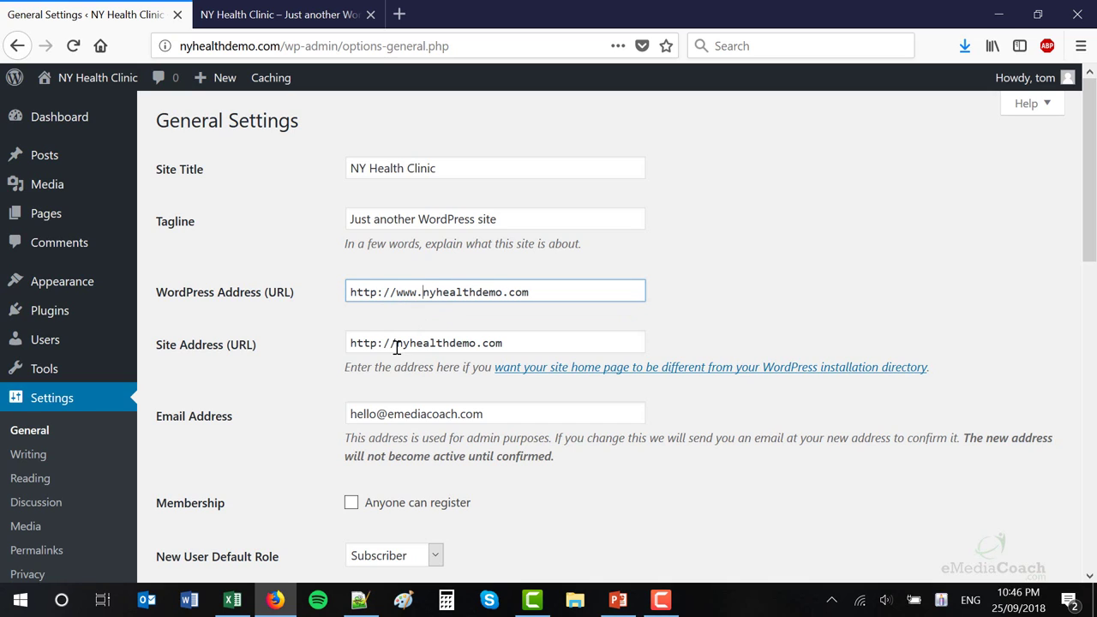
click(397, 346)
text(www)
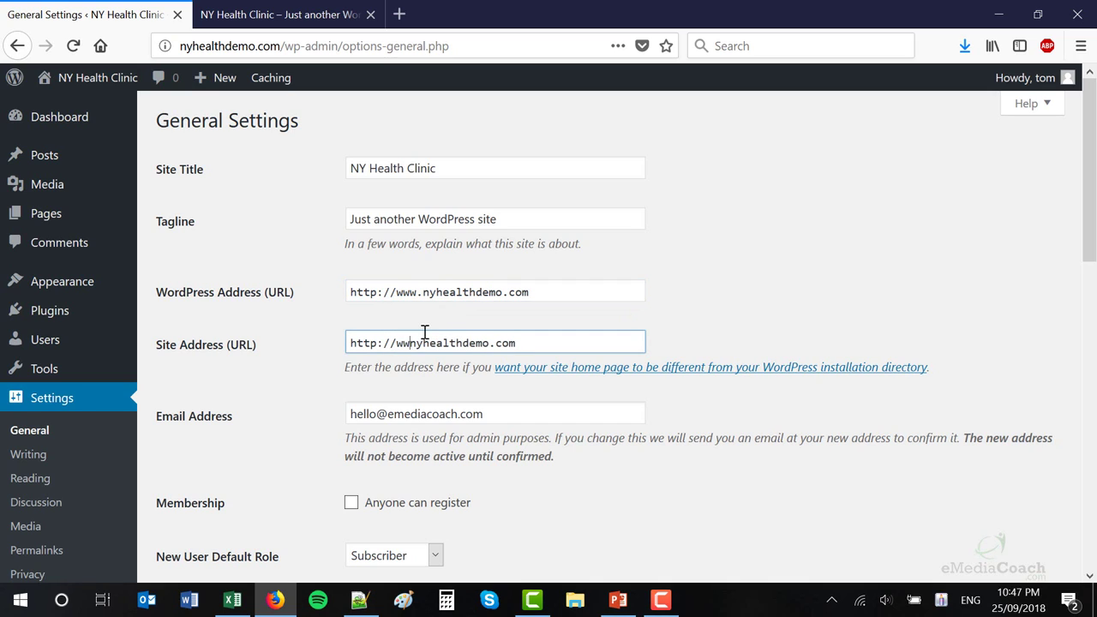
text(.)
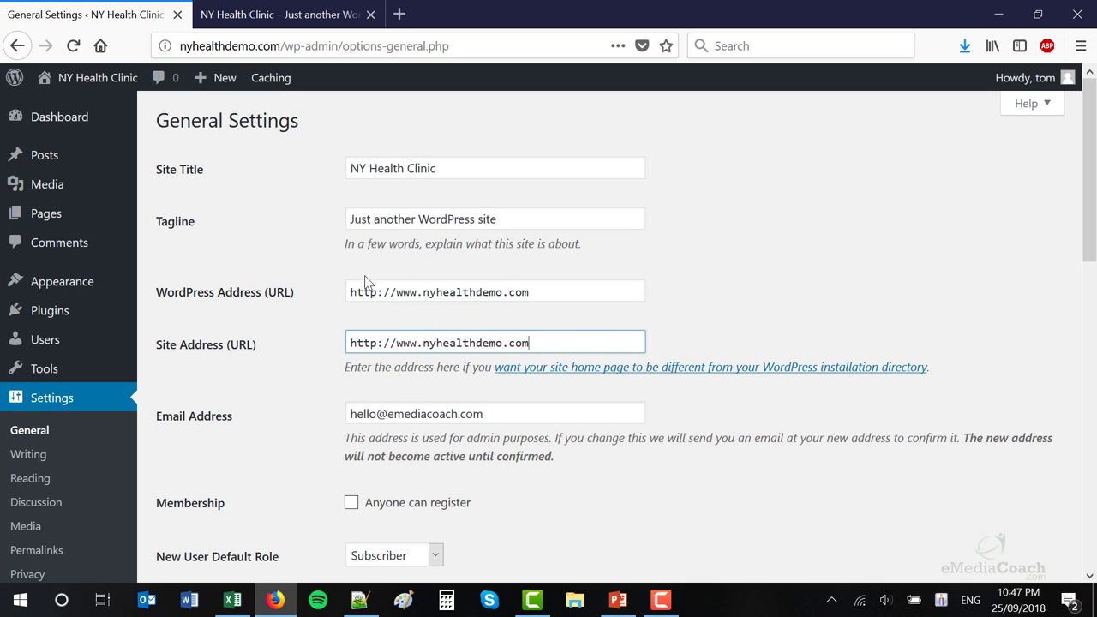
key(End)
scroll(468, 350, down, 10)
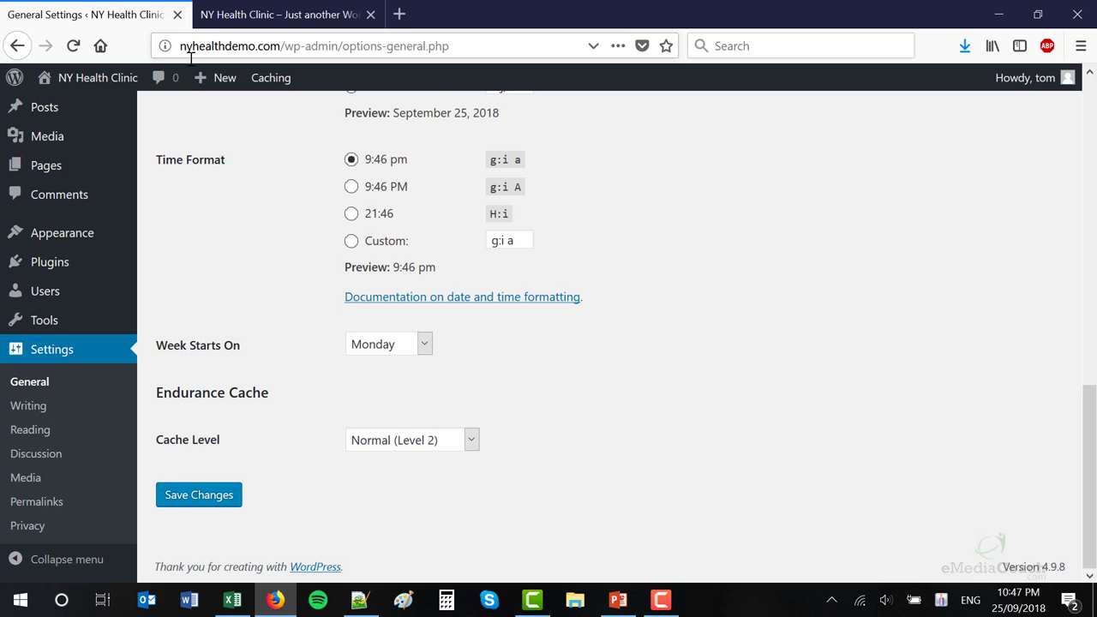
click(194, 499)
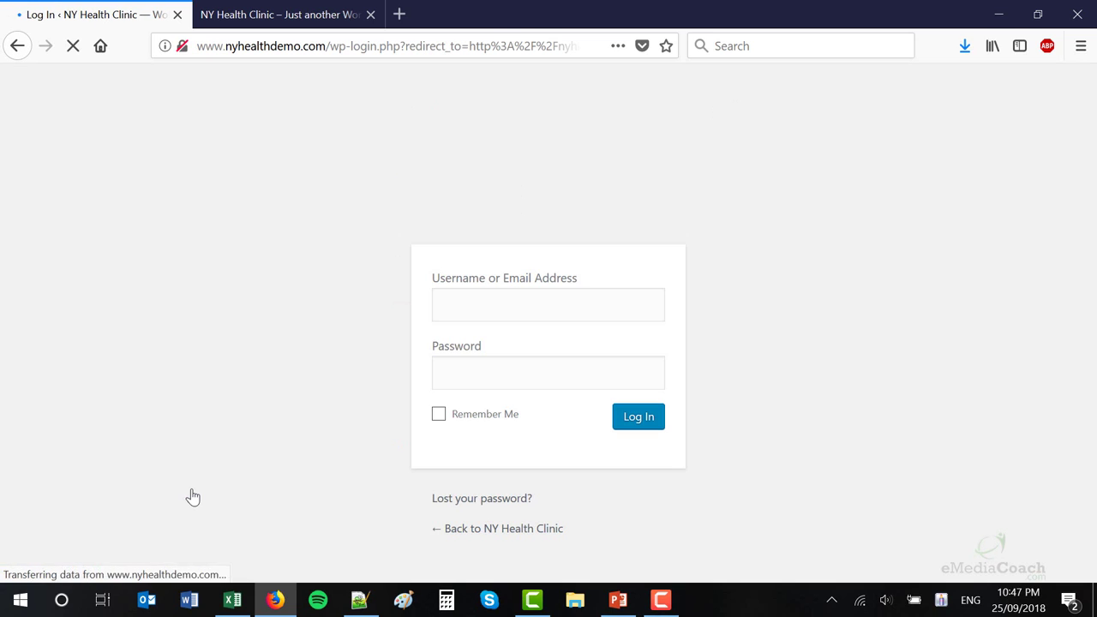
- Log back into WordPress with the admin username and password, declining Firefox's offer to save the login
click(555, 300)
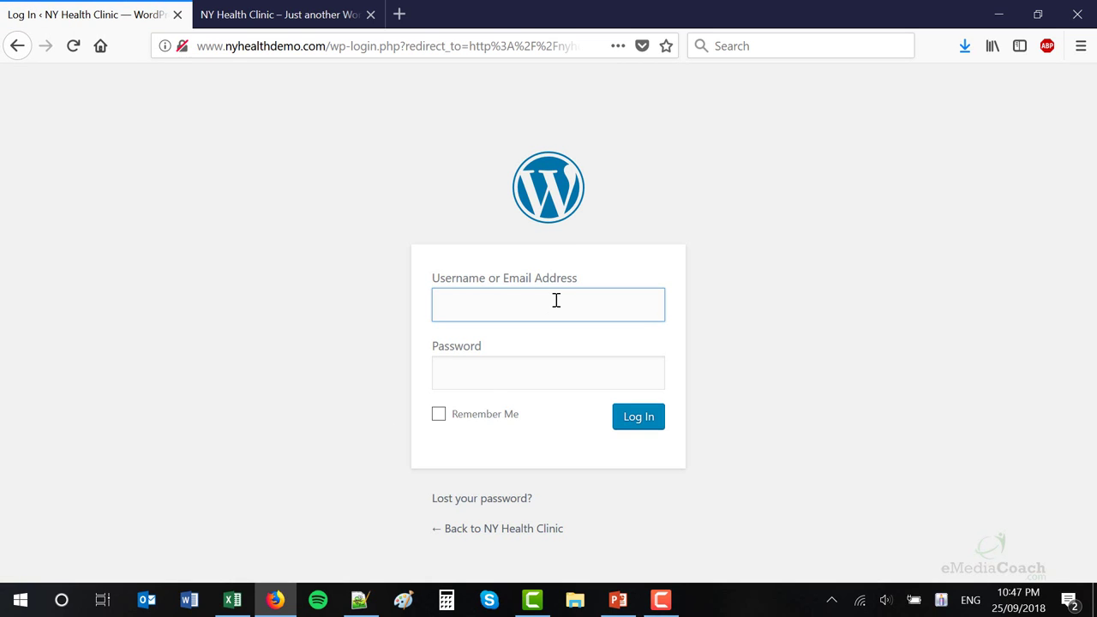
text(Tom)
key(Tab)
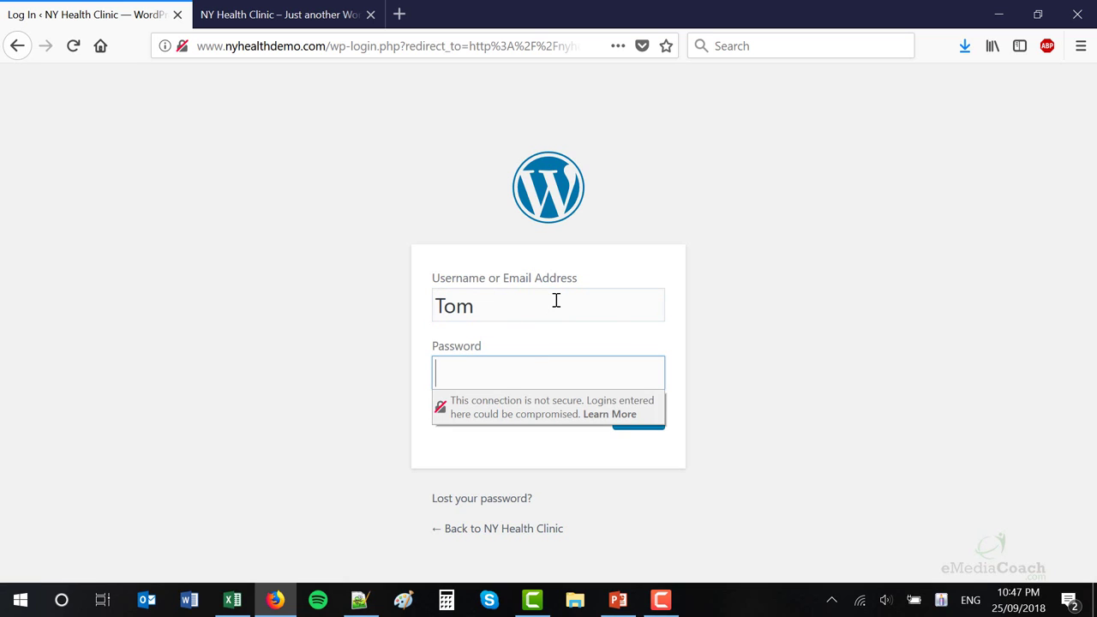
text(•••••••)
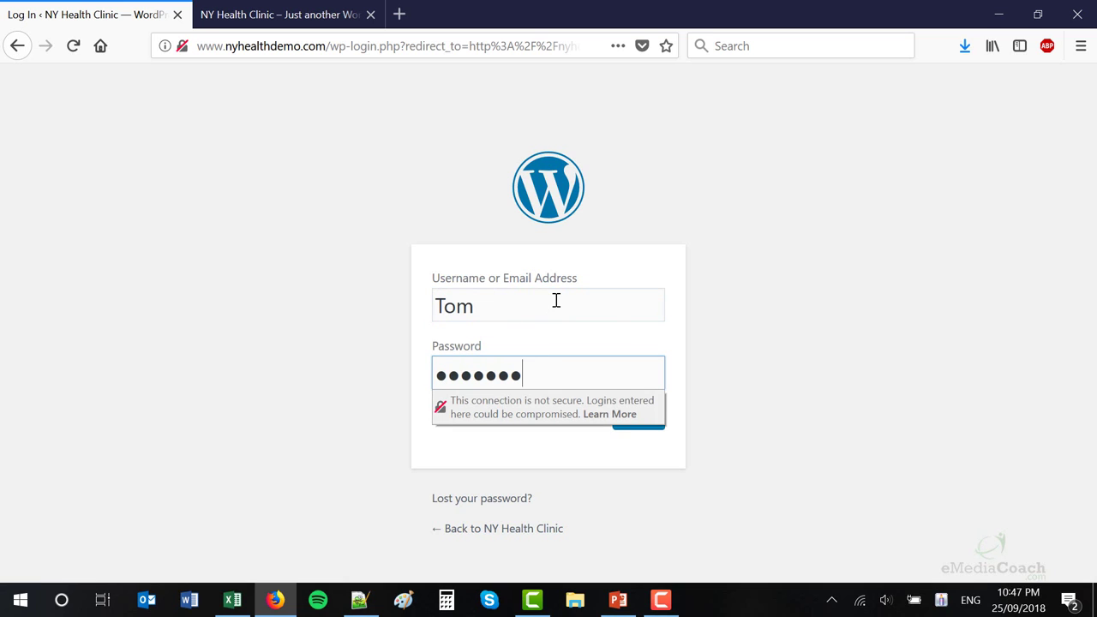
text(•••)
key(Return)
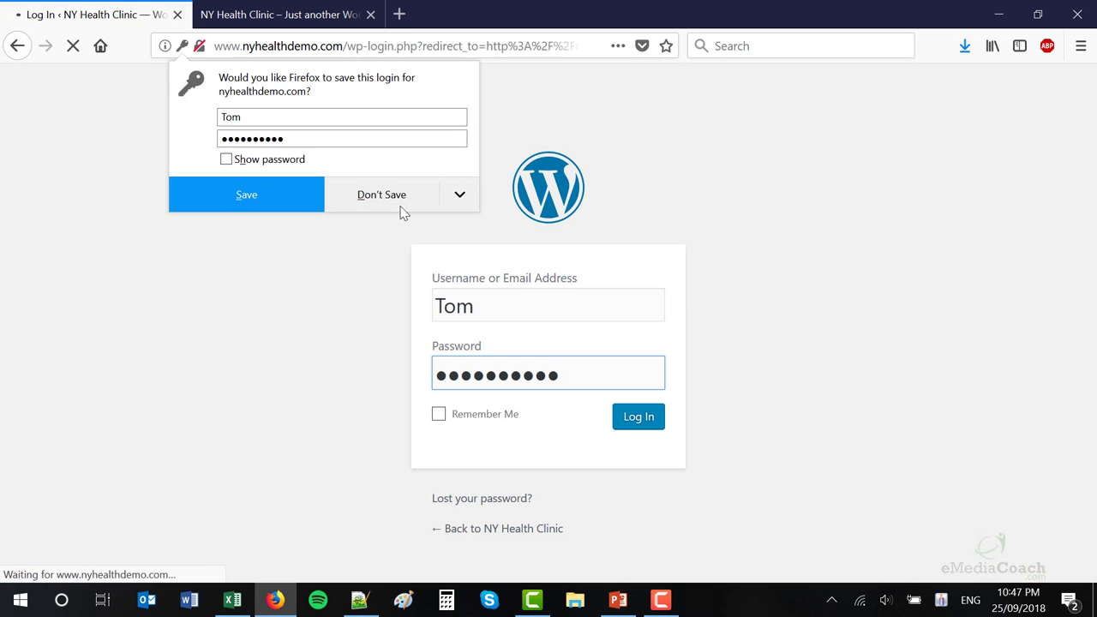
click(400, 206)
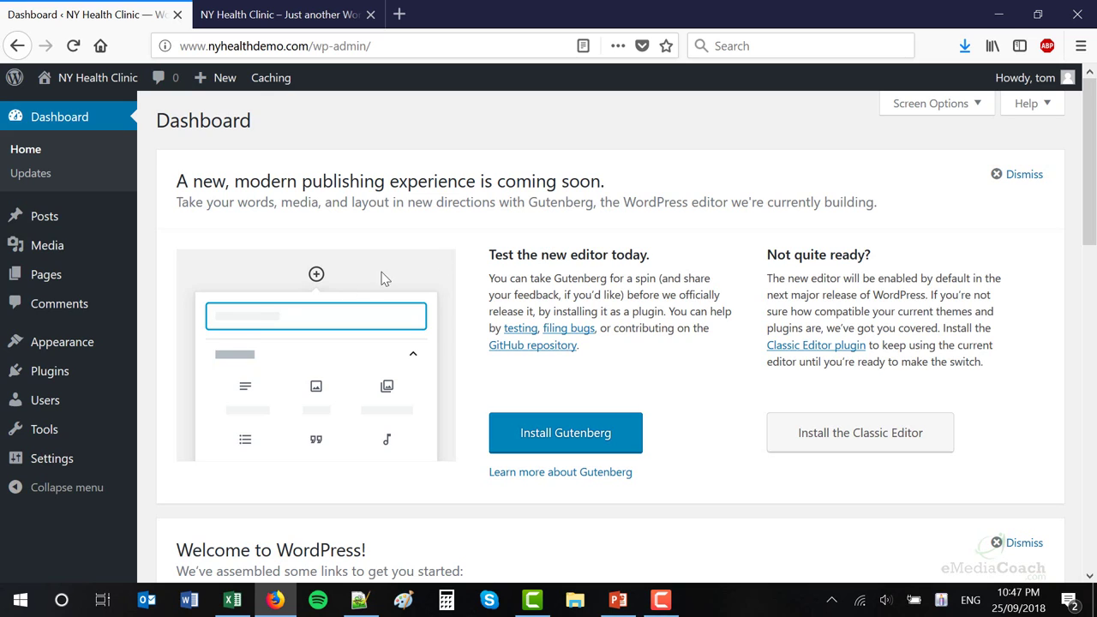
mouse_move(82, 460)
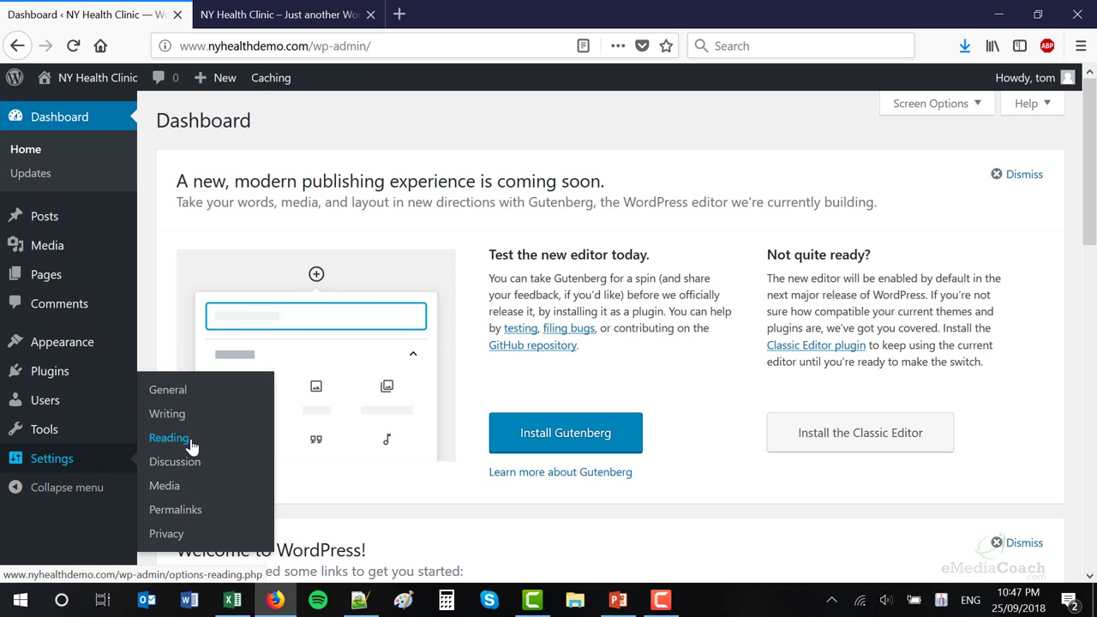
- Save the Reading settings with 'Discourage search engines from indexing this site' left unchecked
click(185, 538)
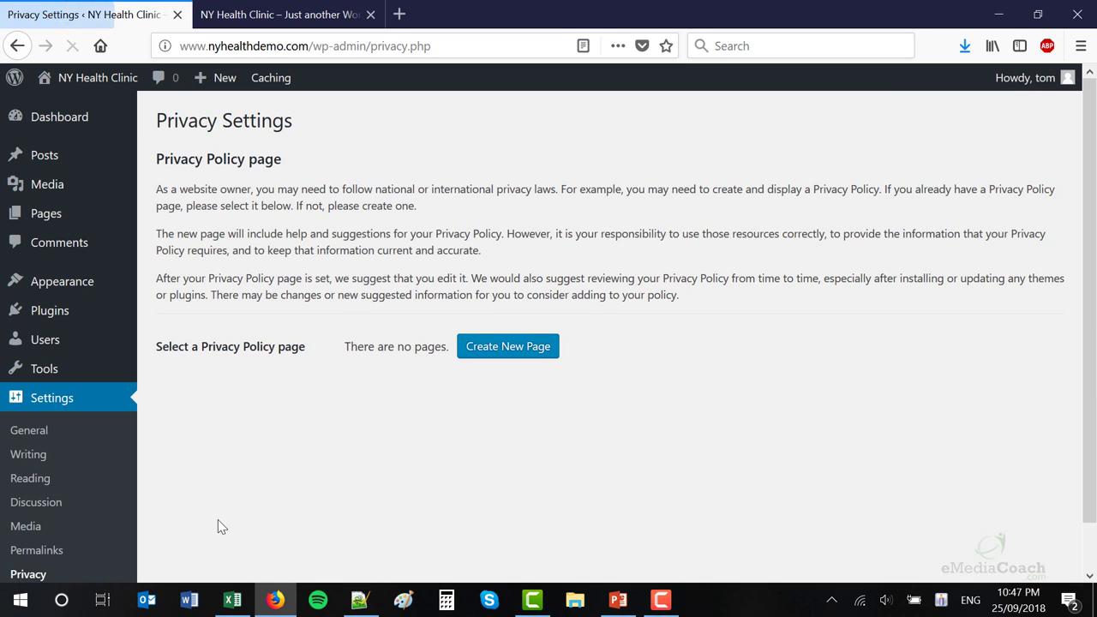
scroll(365, 385, down, 2)
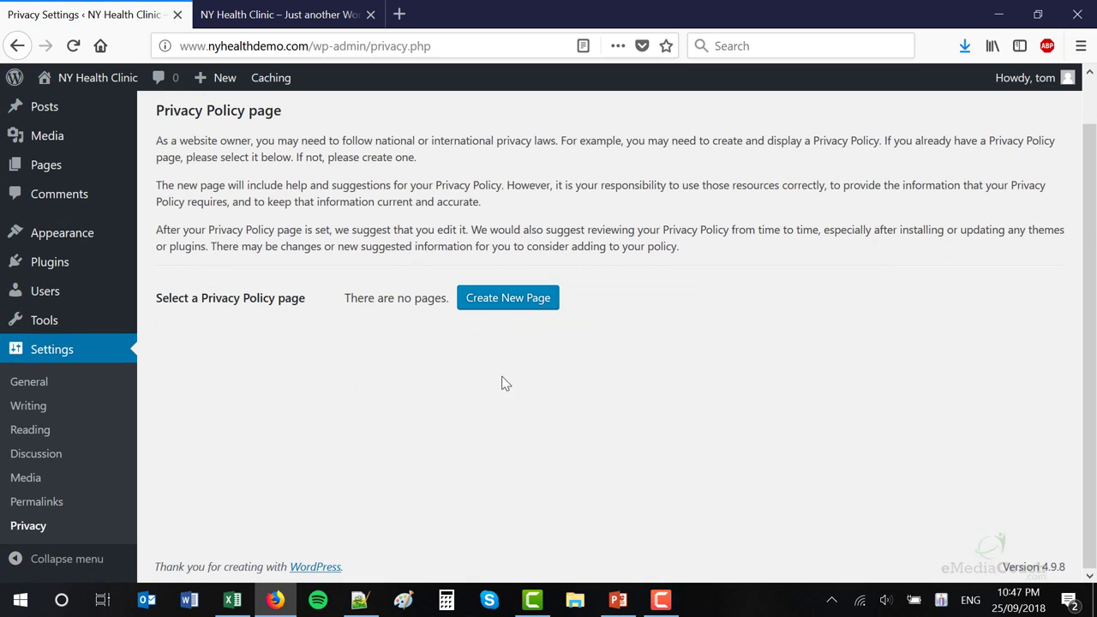
click(50, 434)
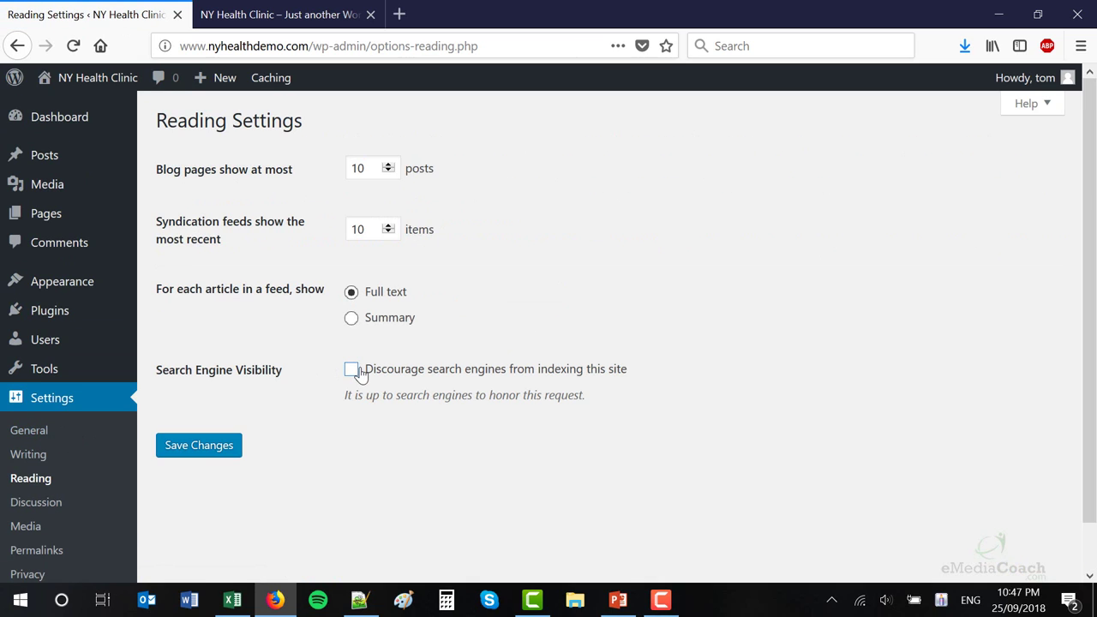
drag(657, 369, 289, 378)
click(508, 379)
click(351, 371)
click(350, 370)
click(353, 378)
click(217, 456)
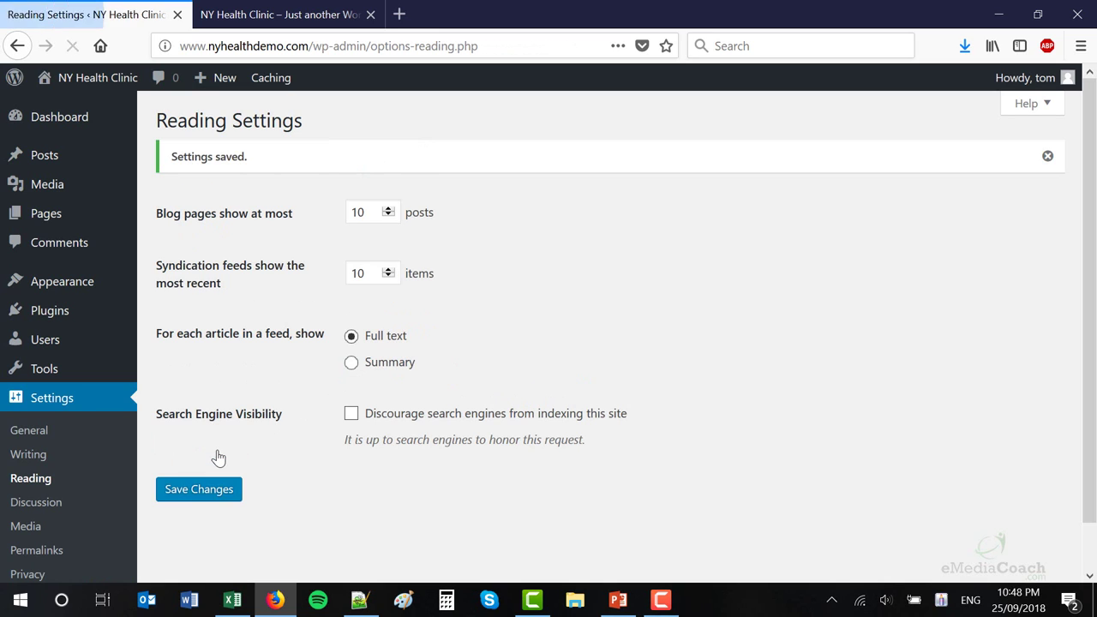
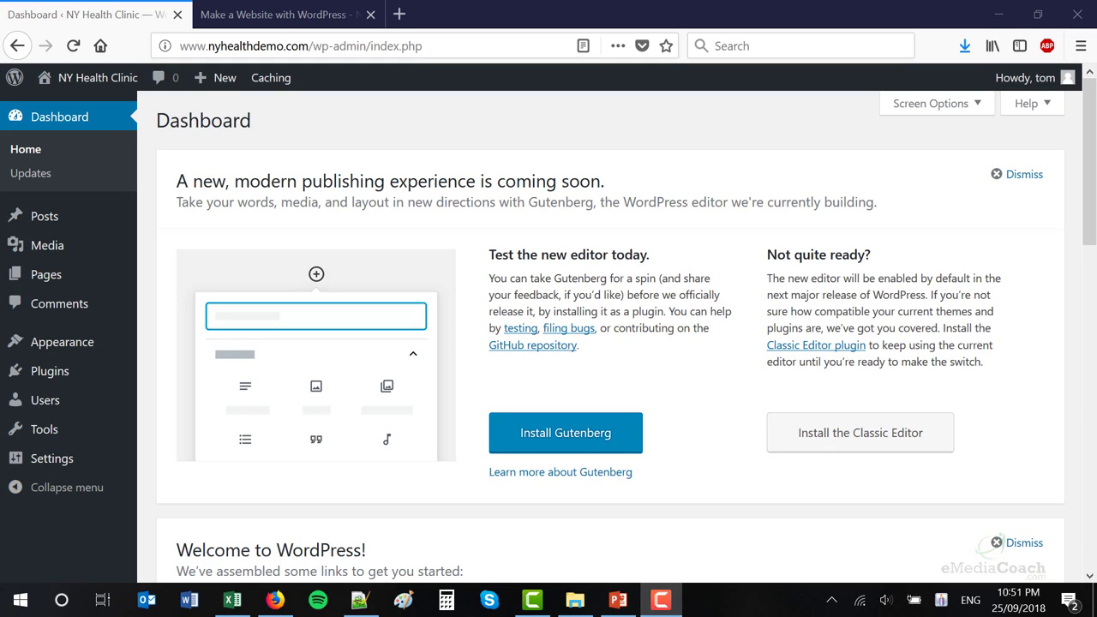
- Download vantage.1.7.11.zip from the eMediaCoach page to the Desktop, replacing the existing copy
click(302, 28)
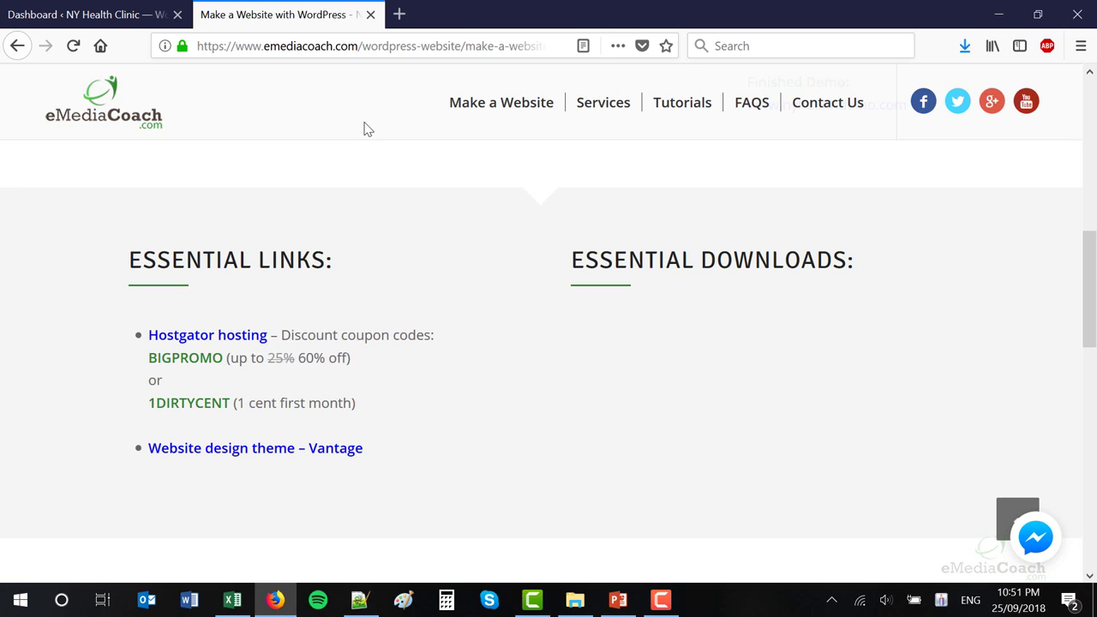
scroll(379, 228, up, 3)
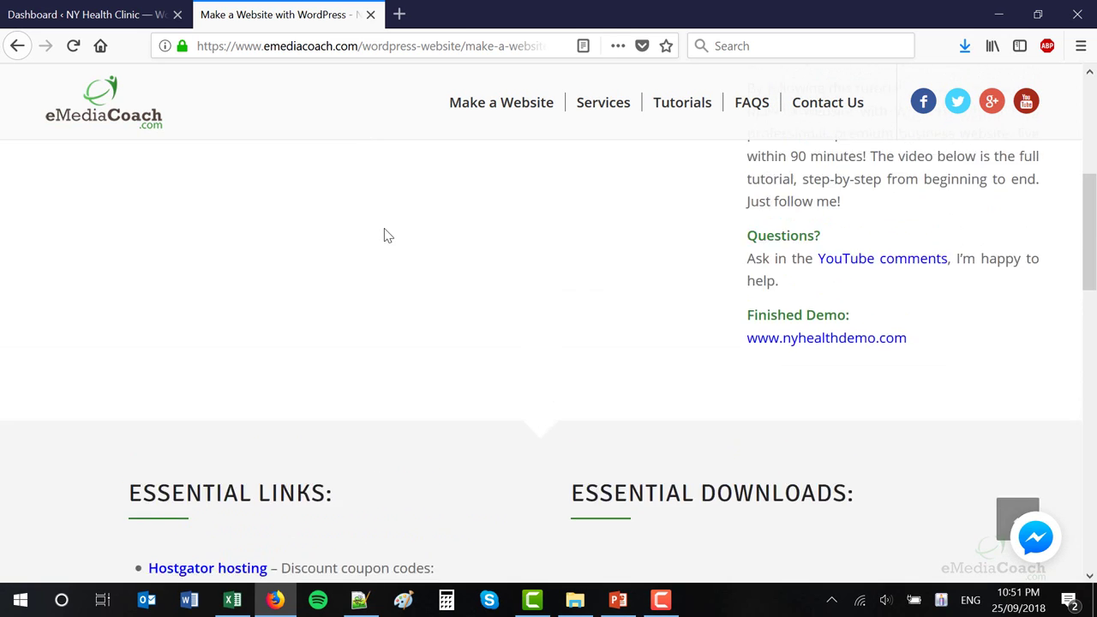
scroll(389, 240, down, 2)
scroll(382, 317, down, 2)
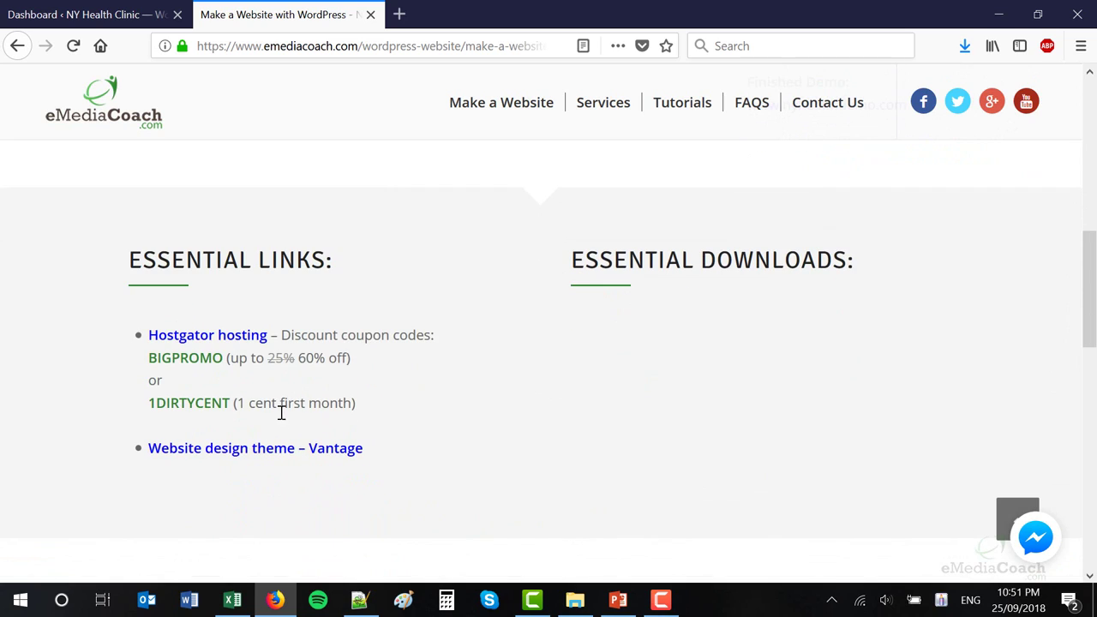
click(269, 458)
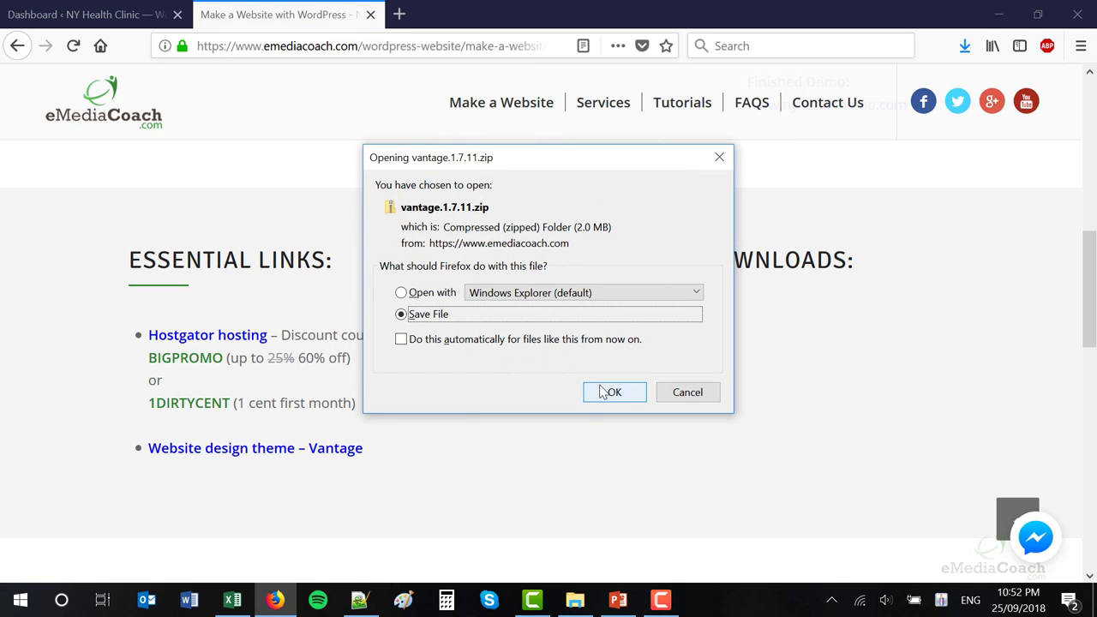
click(610, 391)
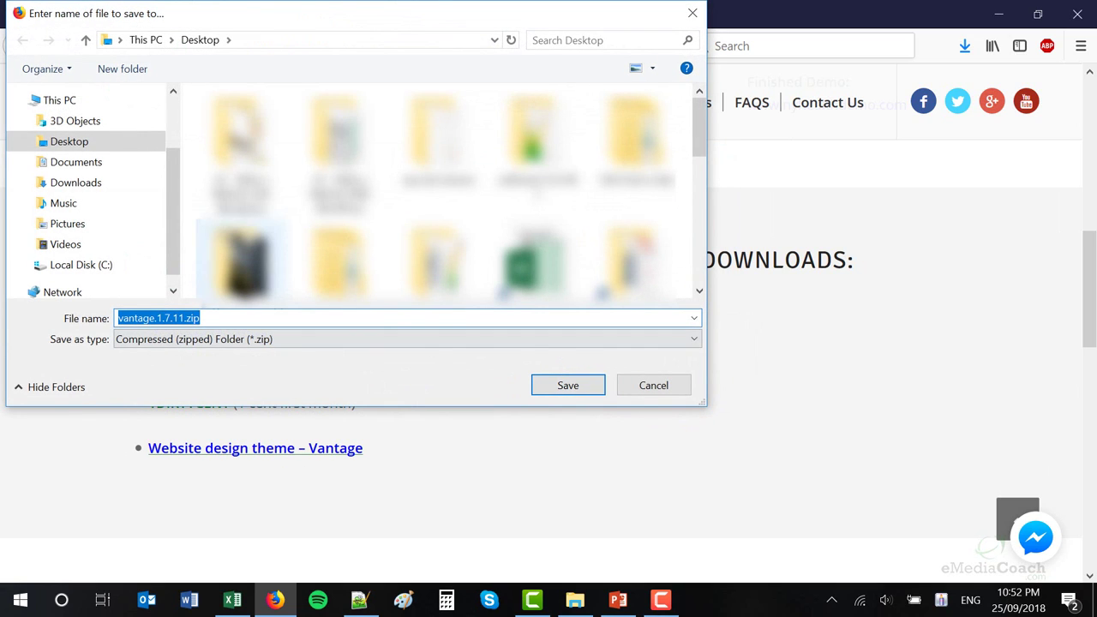
click(87, 146)
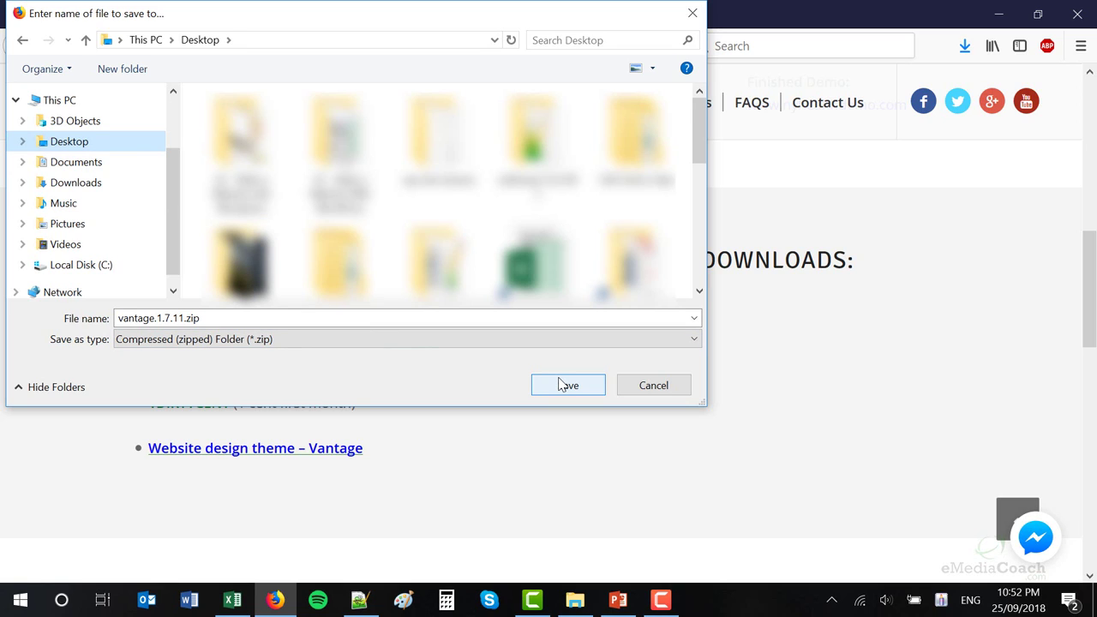
click(563, 384)
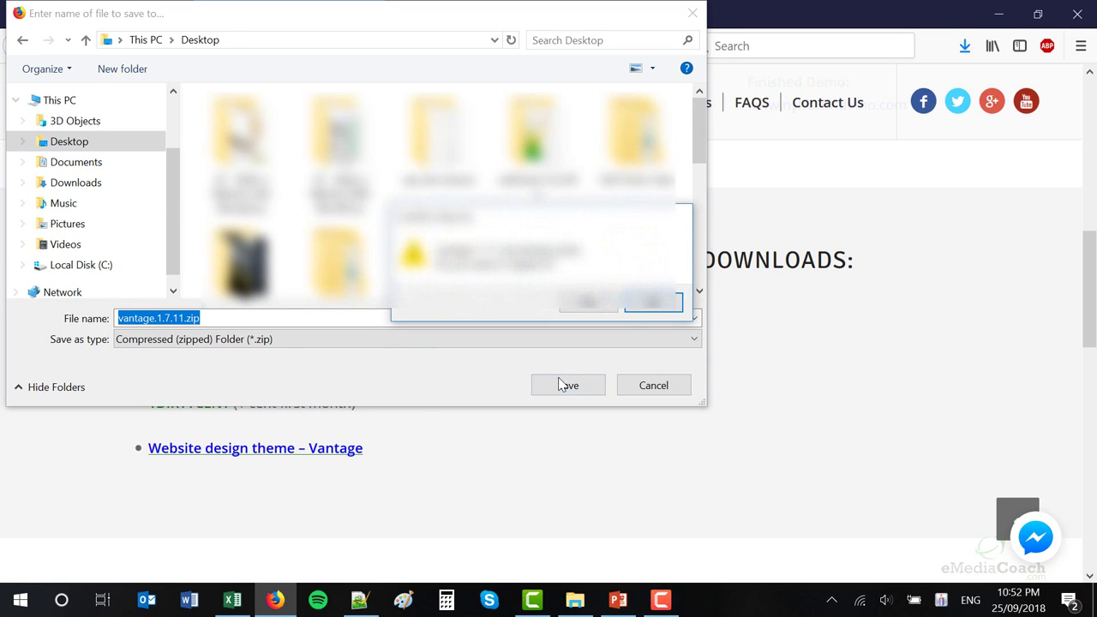
click(589, 302)
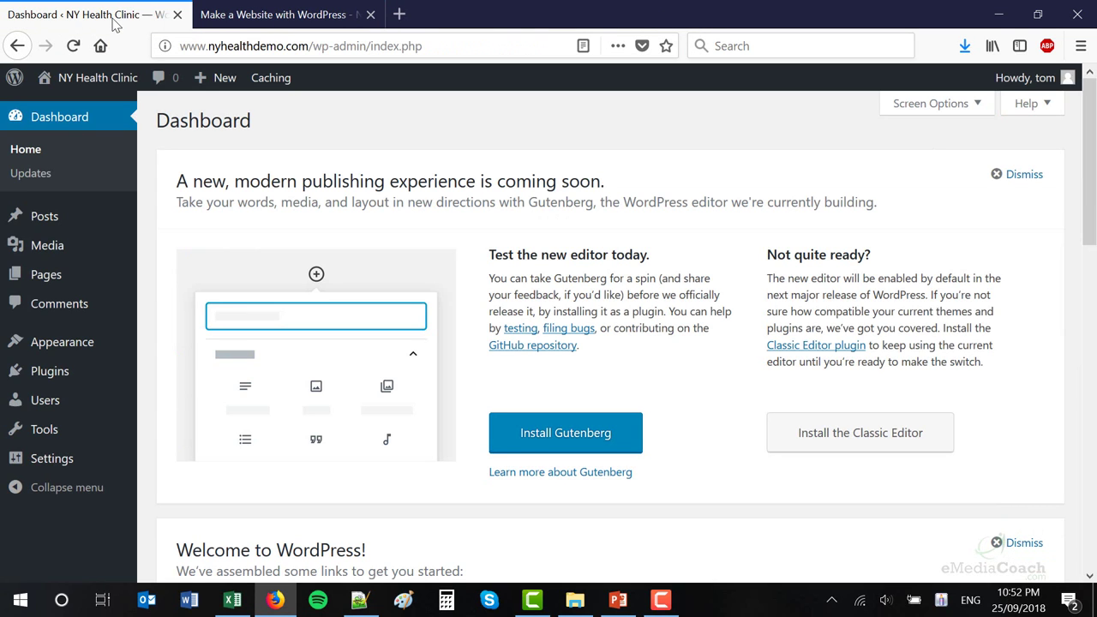
- Upload vantage.1.7.11.zip through Appearance > Themes > Add New and install it
mouse_move(80, 342)
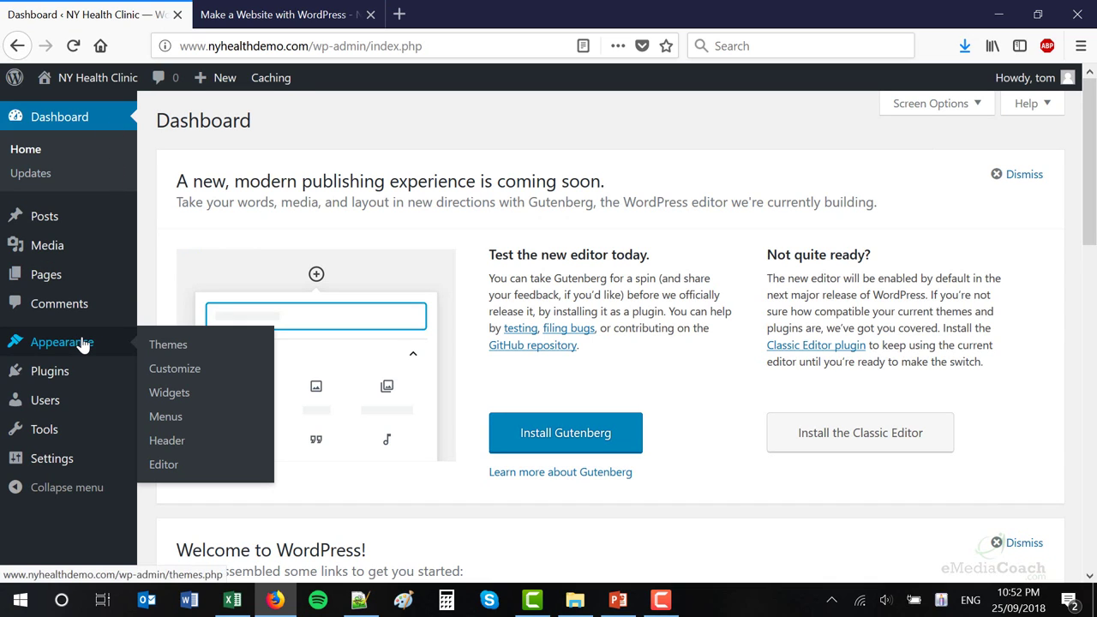
click(193, 345)
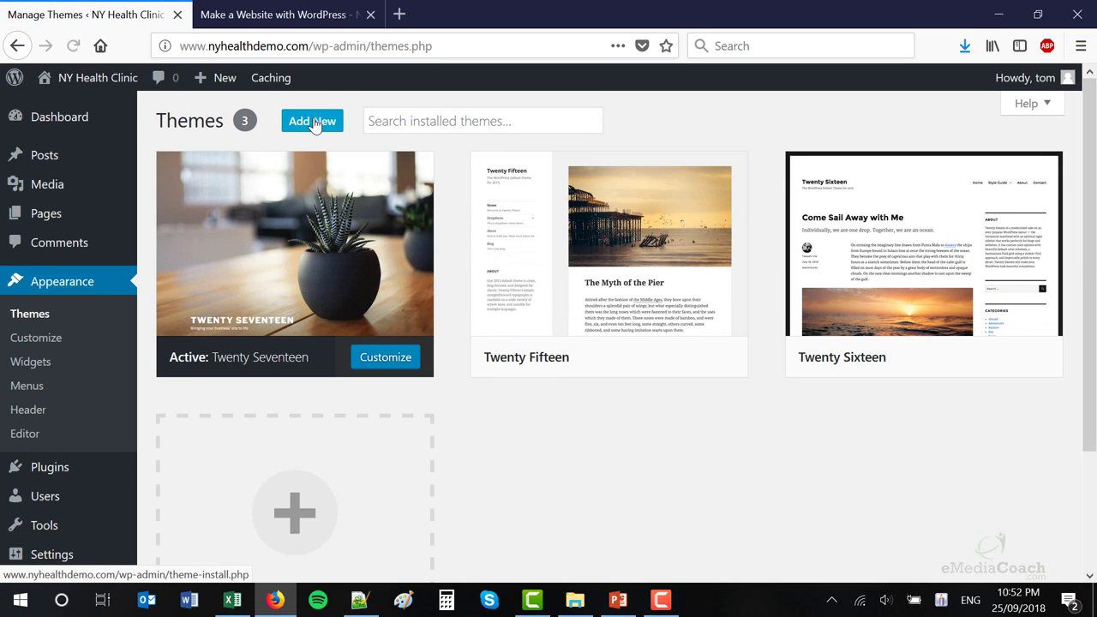
click(314, 122)
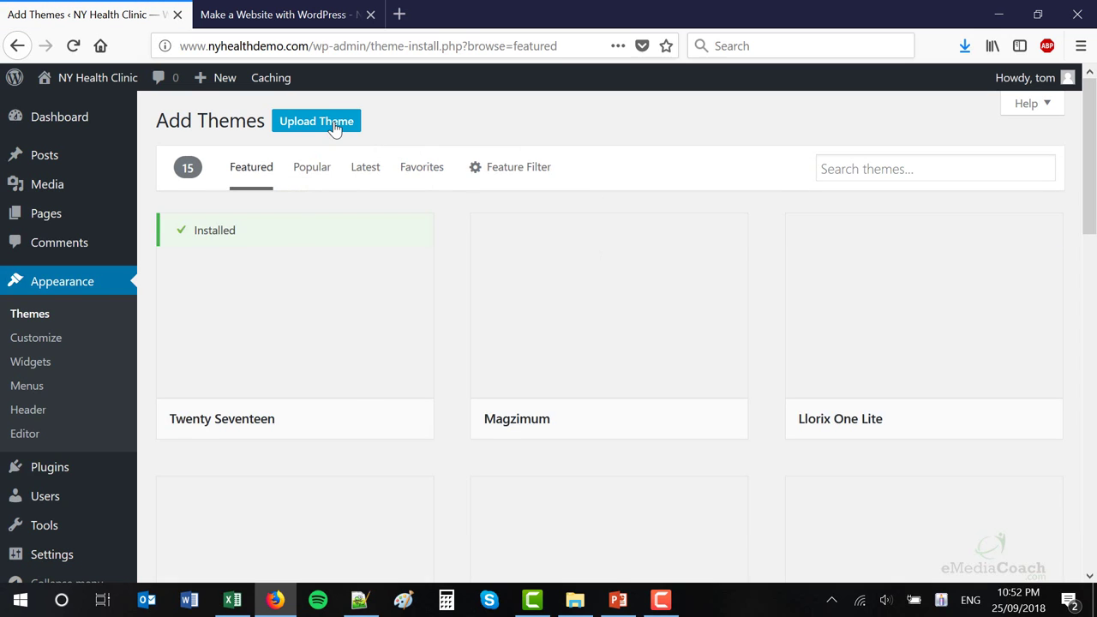
click(334, 125)
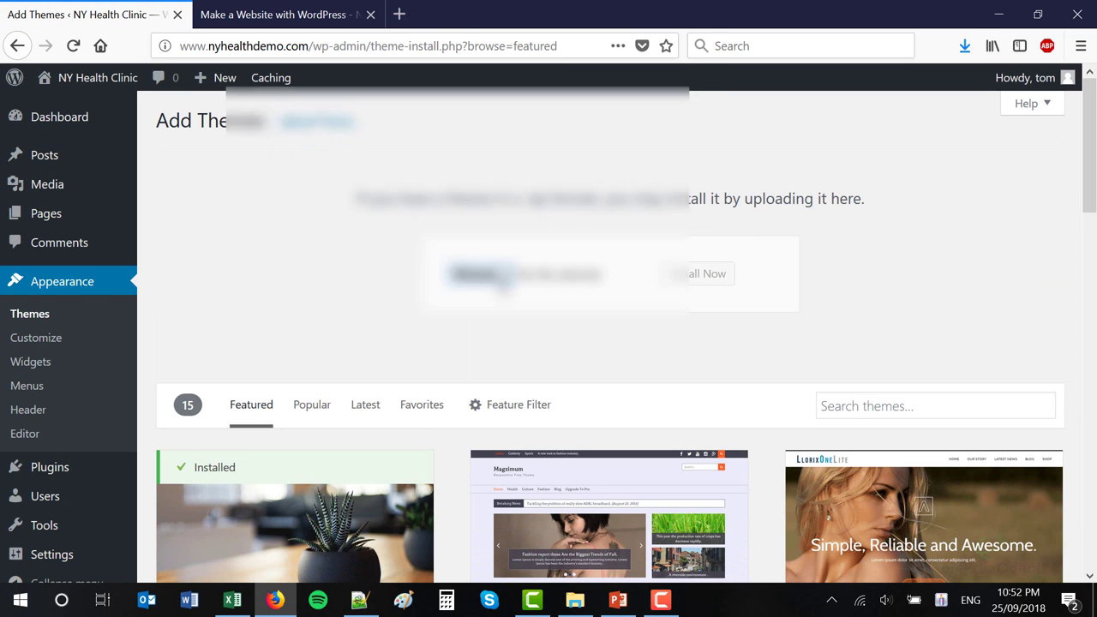
click(478, 274)
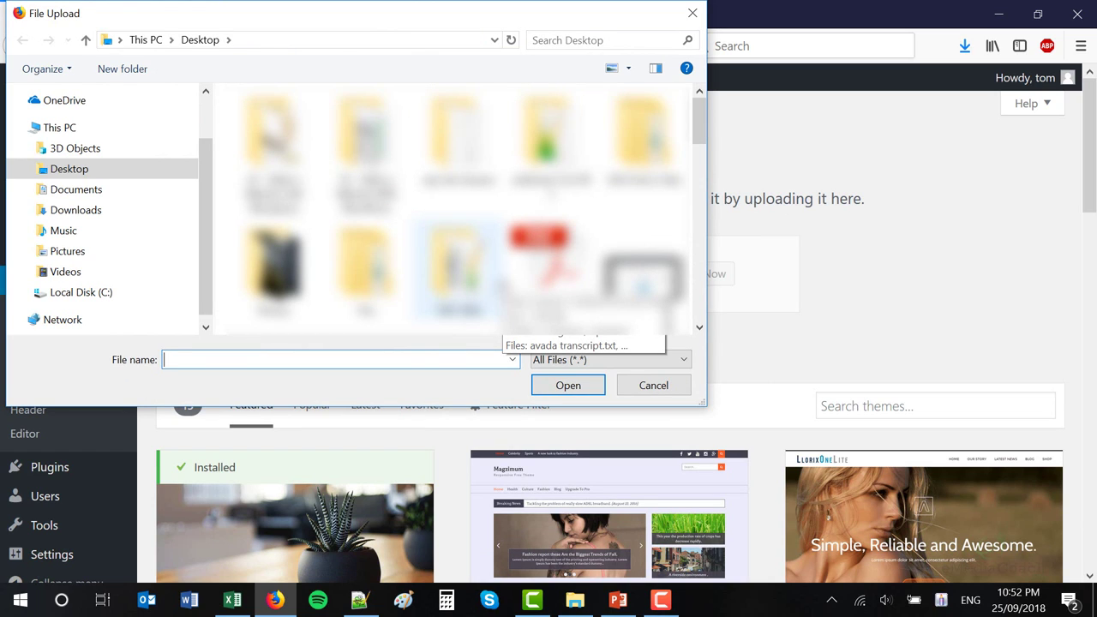
scroll(484, 285, down, 5)
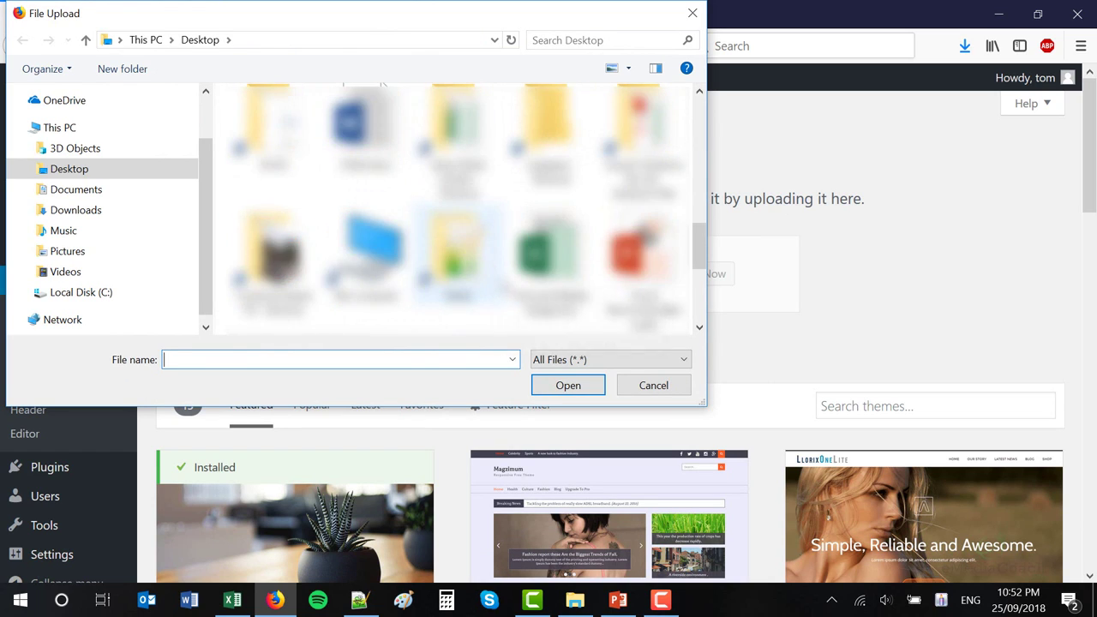
double_click(283, 279)
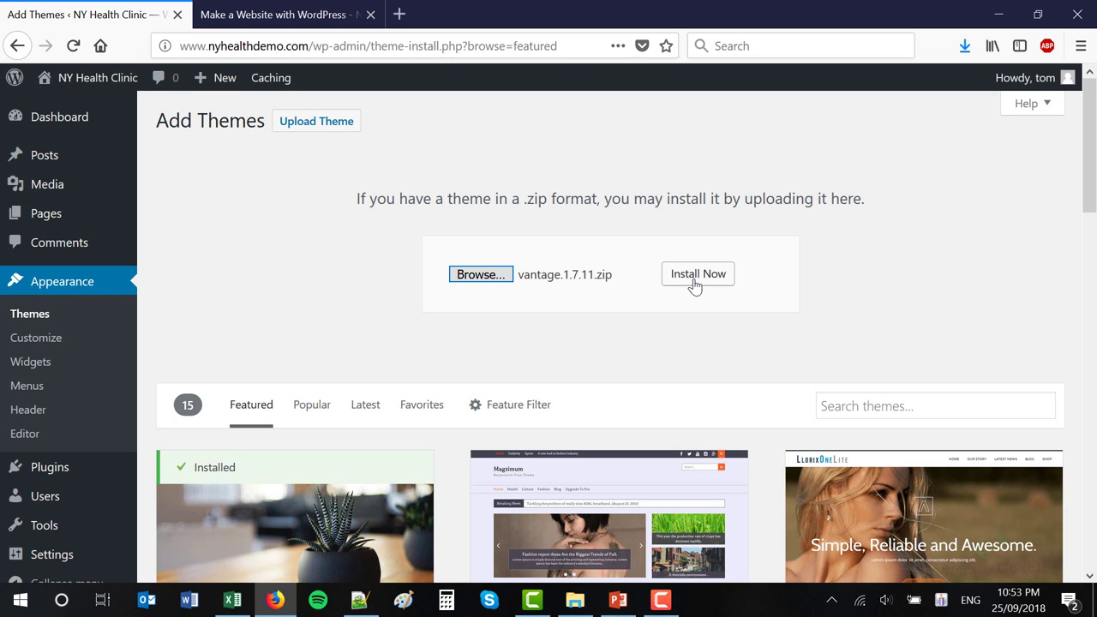
click(689, 286)
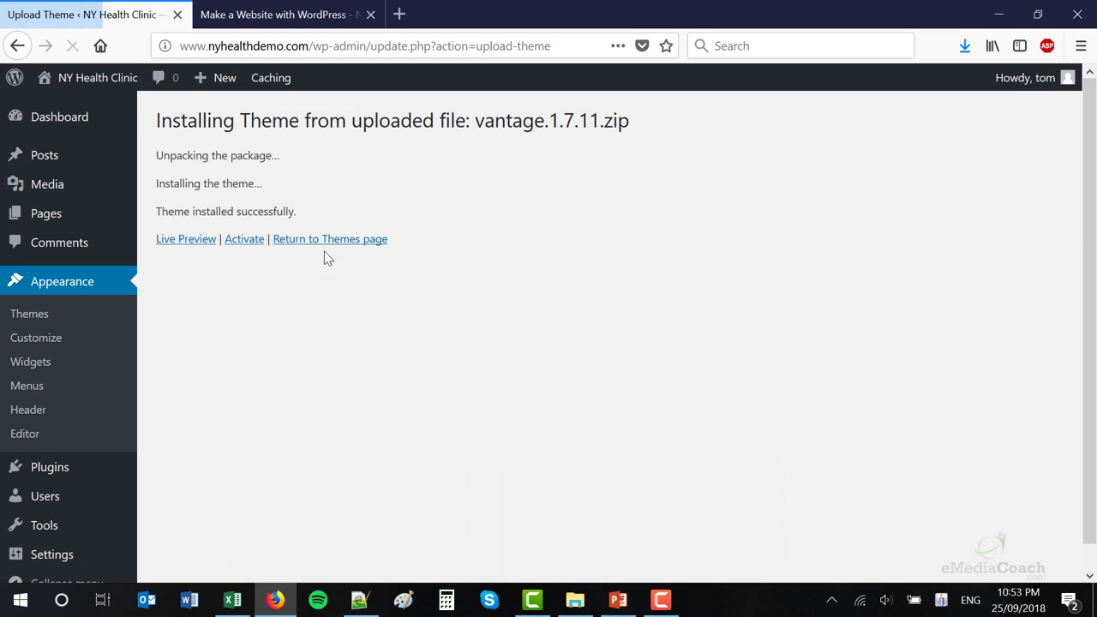
- Activate Vantage and view the NY Health Clinic homepage in a new tab
click(254, 242)
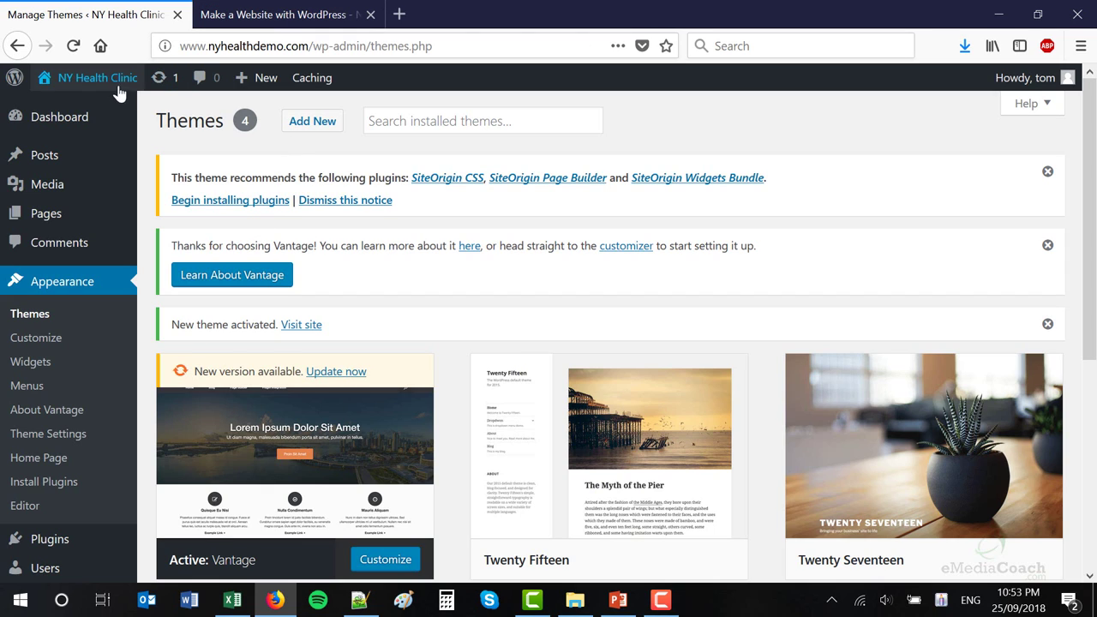
right_click(111, 108)
click(125, 115)
click(249, 17)
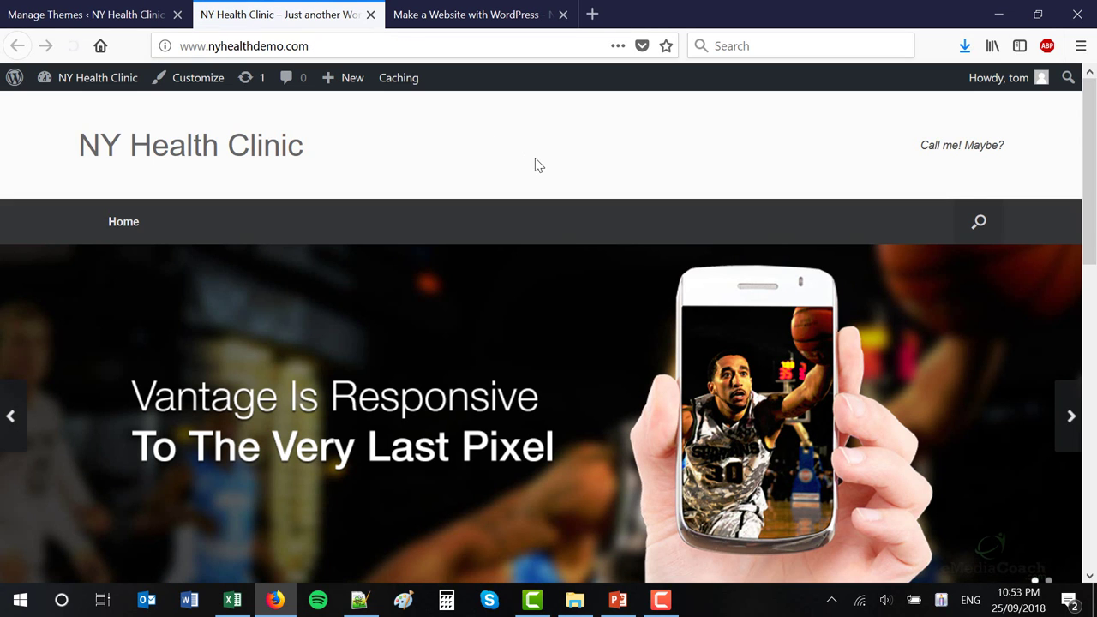
scroll(538, 164, down, 15)
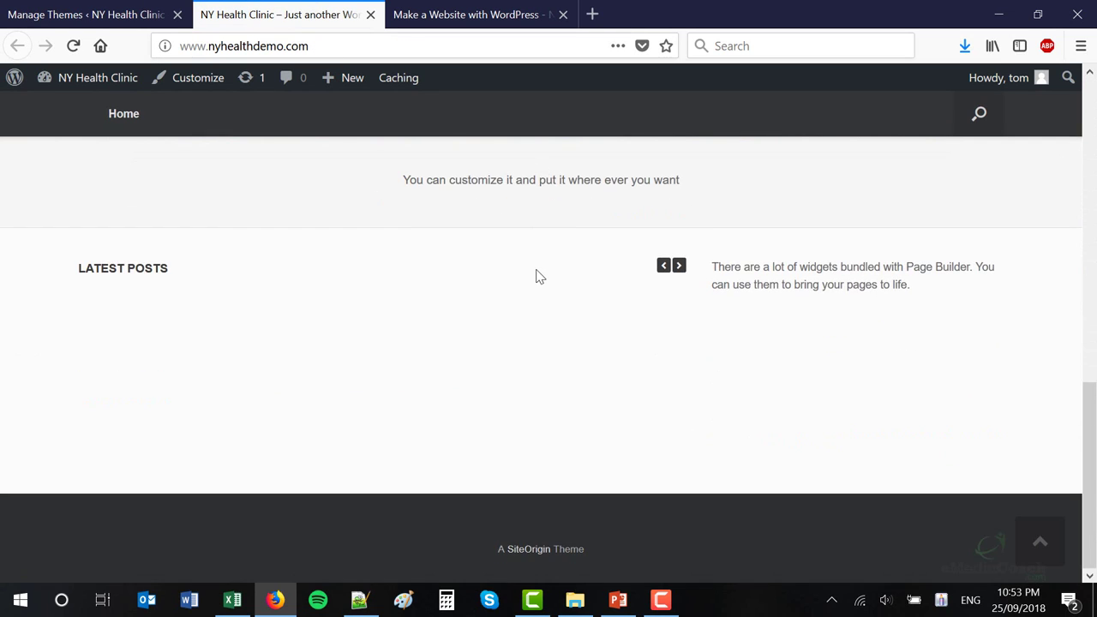
scroll(538, 276, up, 15)
scroll(531, 277, down, 3)
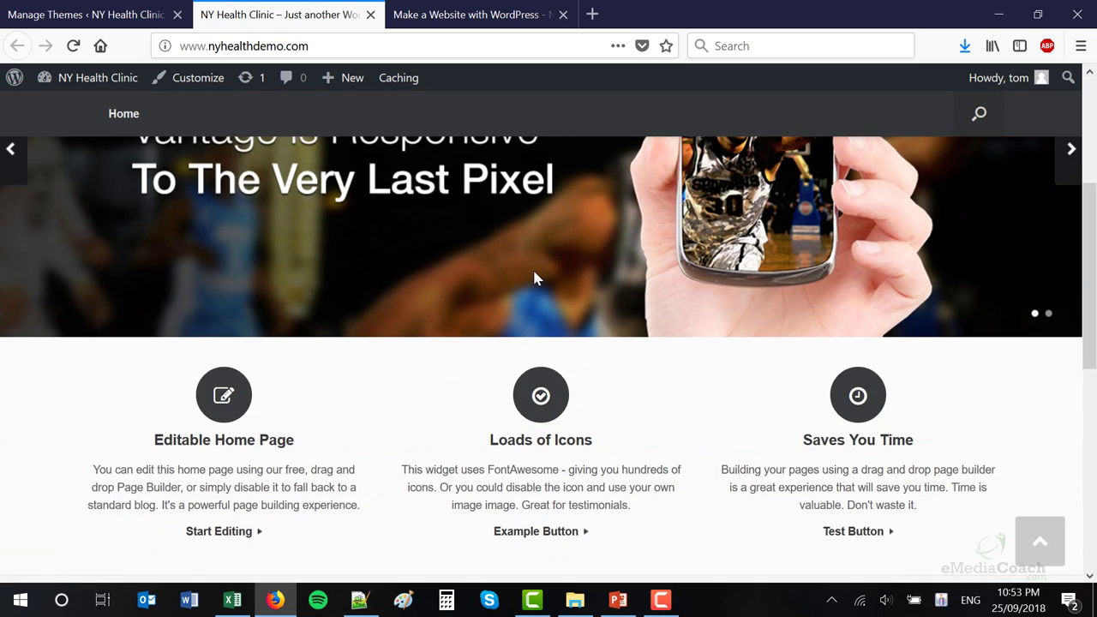
scroll(534, 277, down, 8)
scroll(536, 275, up, 11)
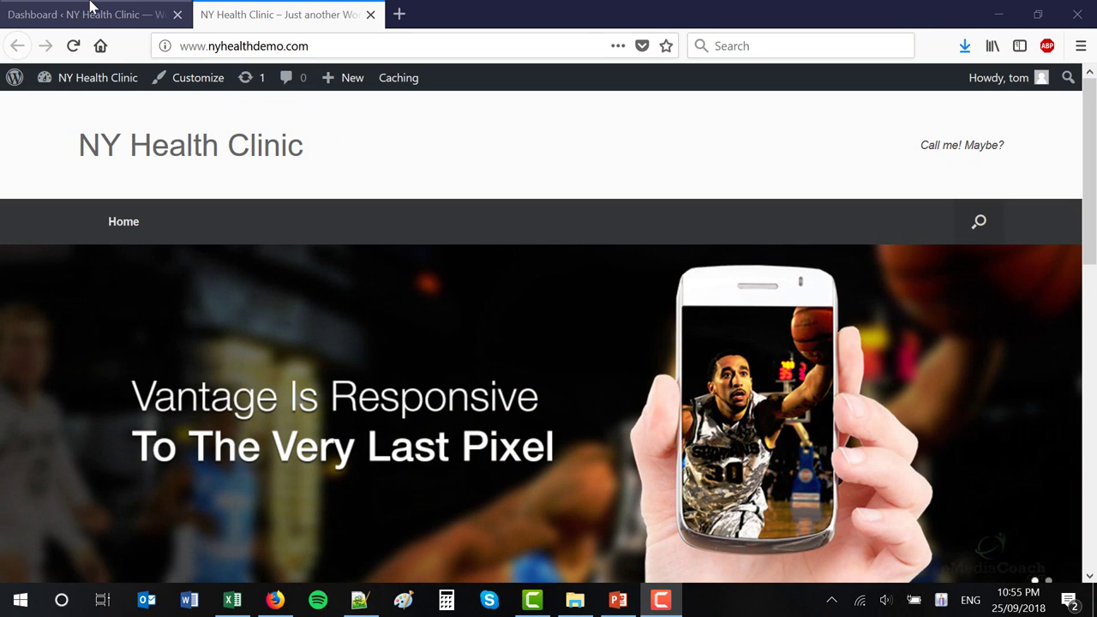
- From the dashboard, open Appearance > Customize and go to Theme Settings > Logo
click(86, 13)
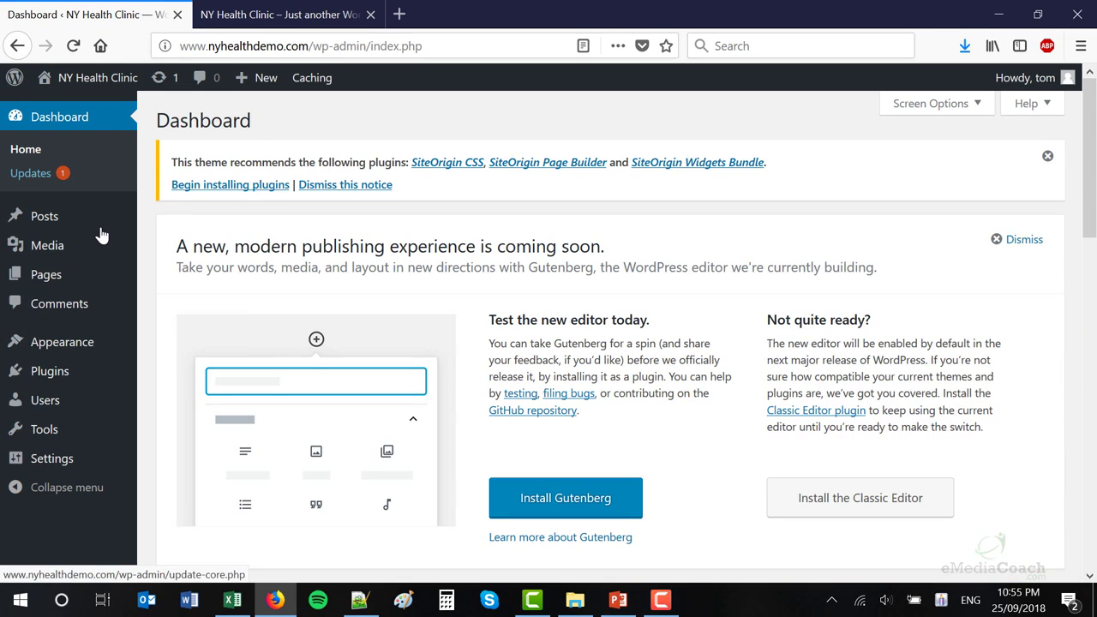
mouse_move(95, 342)
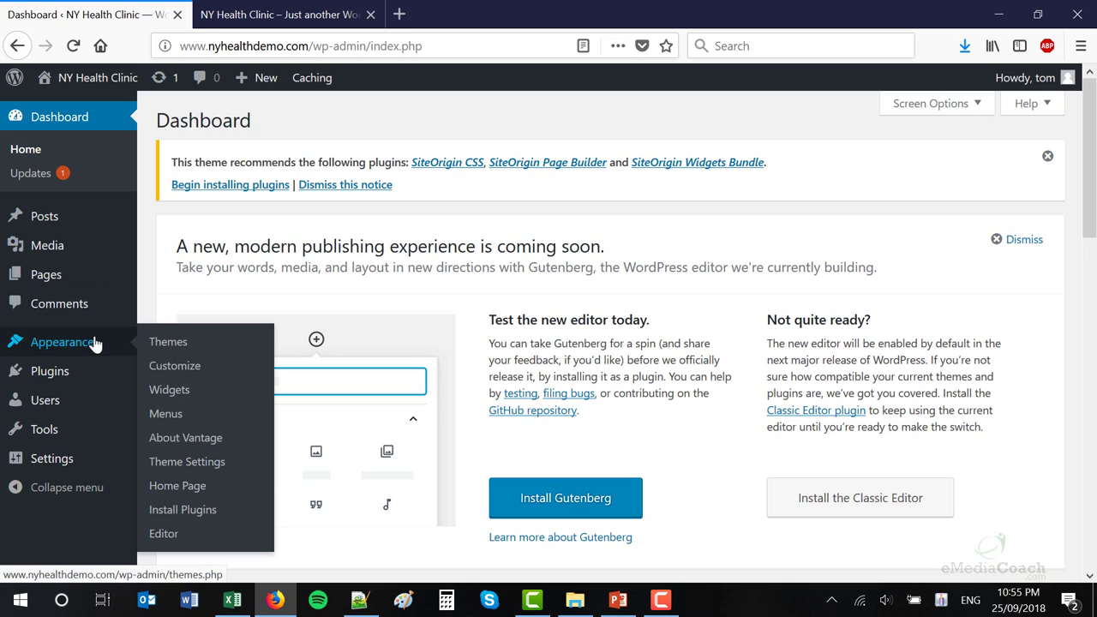
click(188, 370)
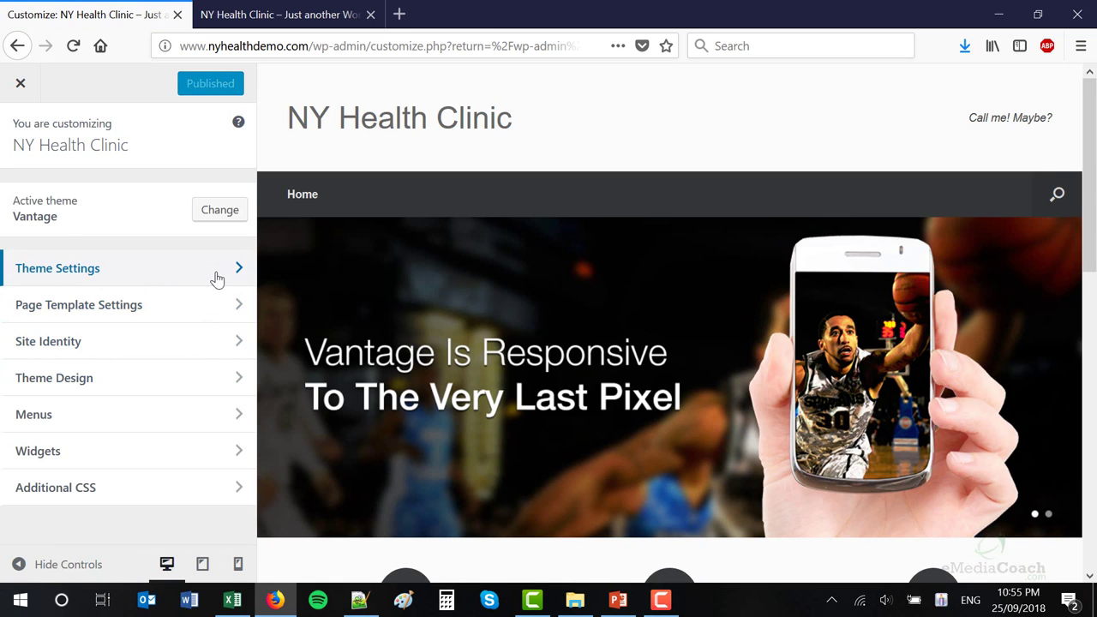
click(217, 276)
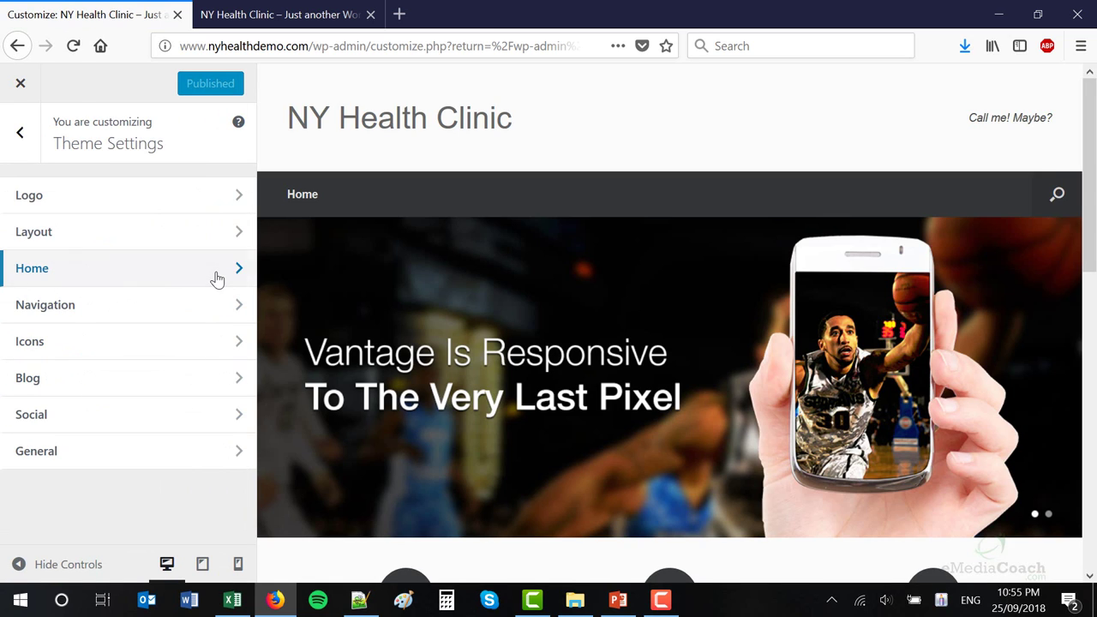
click(201, 201)
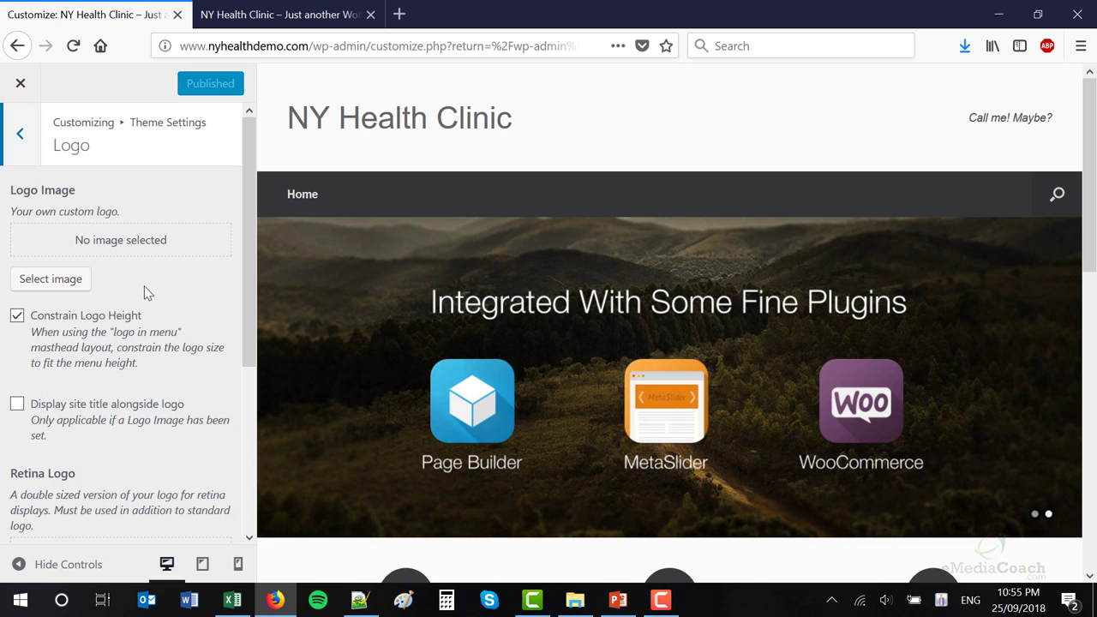
- Open Fiverr in a new tab and search for 'logo design'
click(399, 15)
text(fiverr)
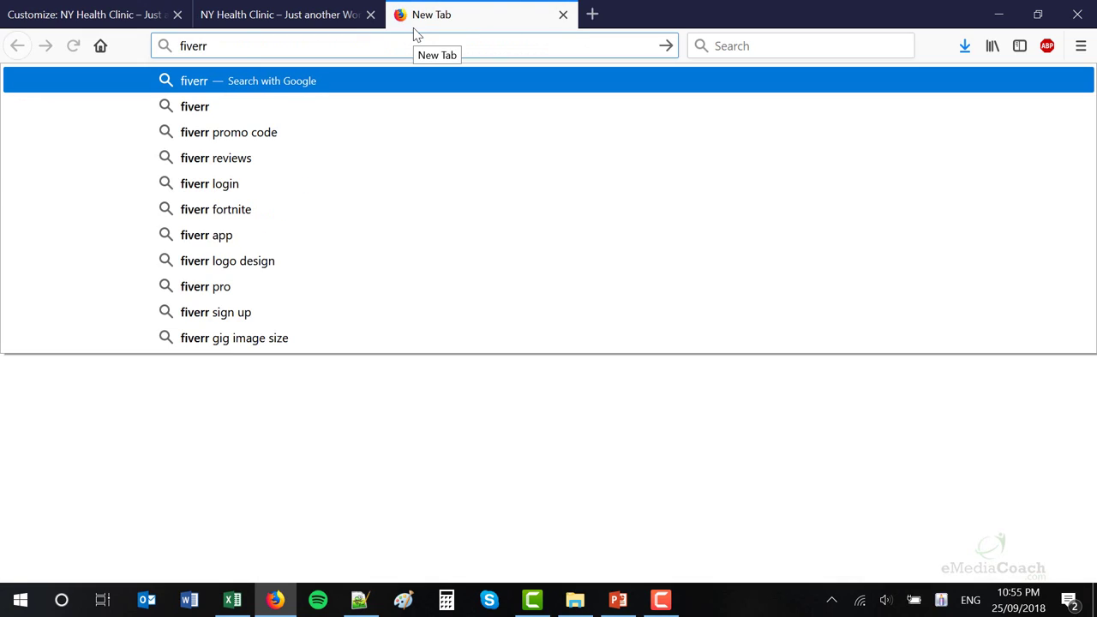
key(ctrl+Return)
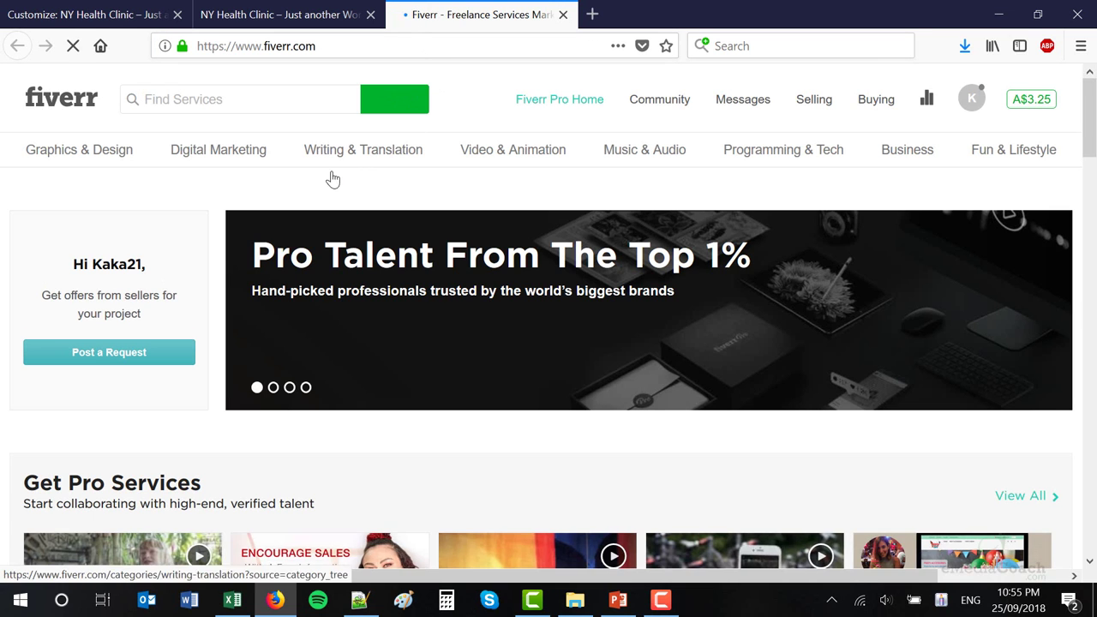
click(237, 99)
text(logo desi)
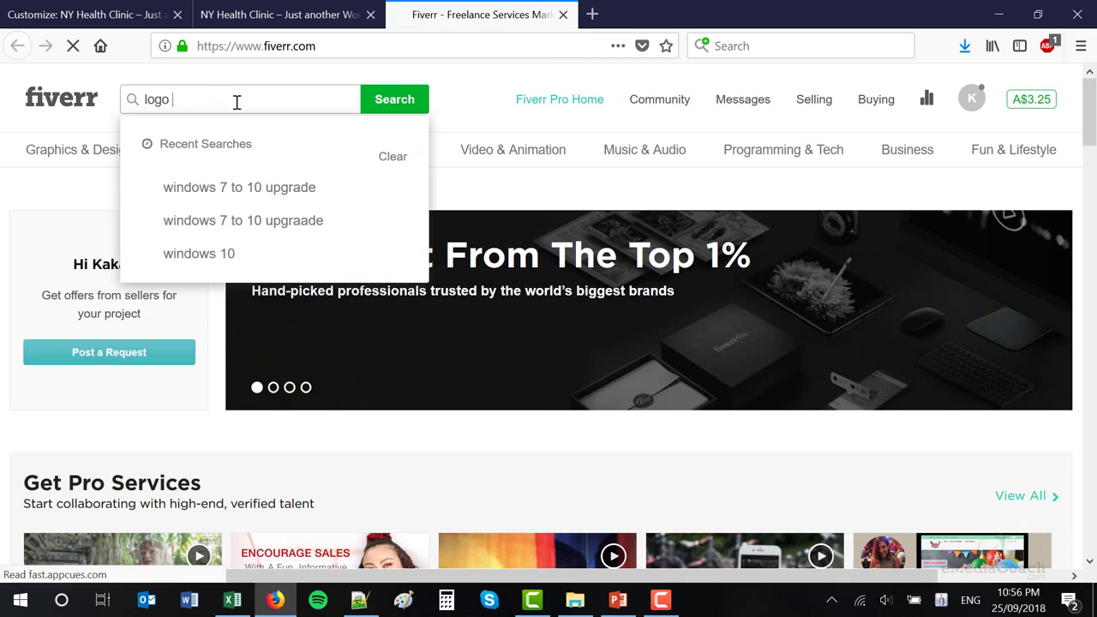
text(gn)
key(Return)
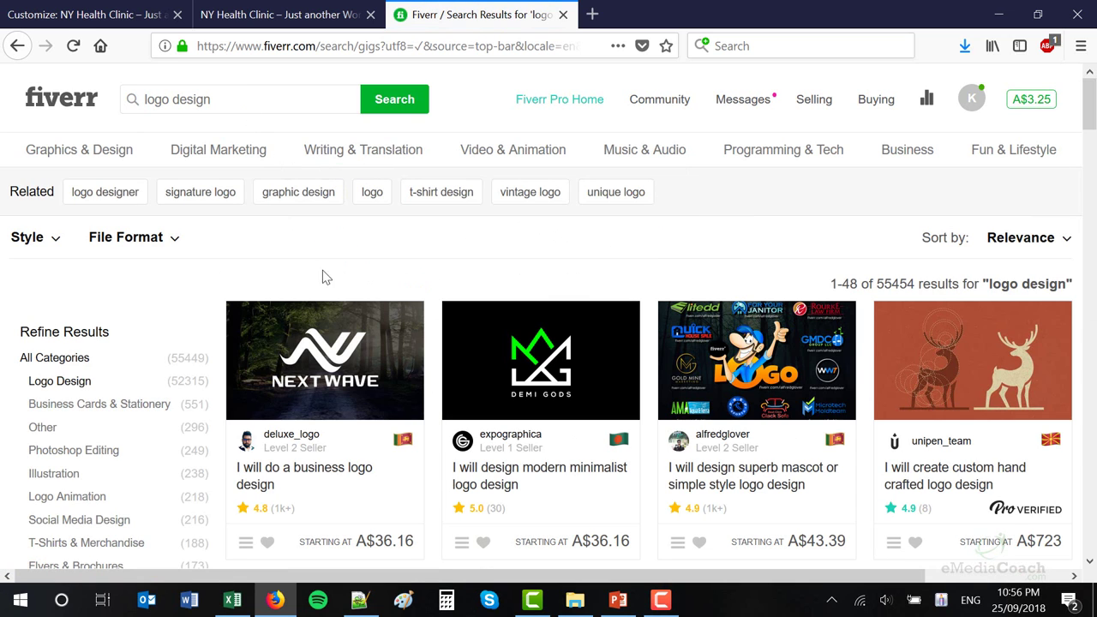
- Browse the logo design results and flip through sample logos on two gig cards
scroll(407, 272, down, 3)
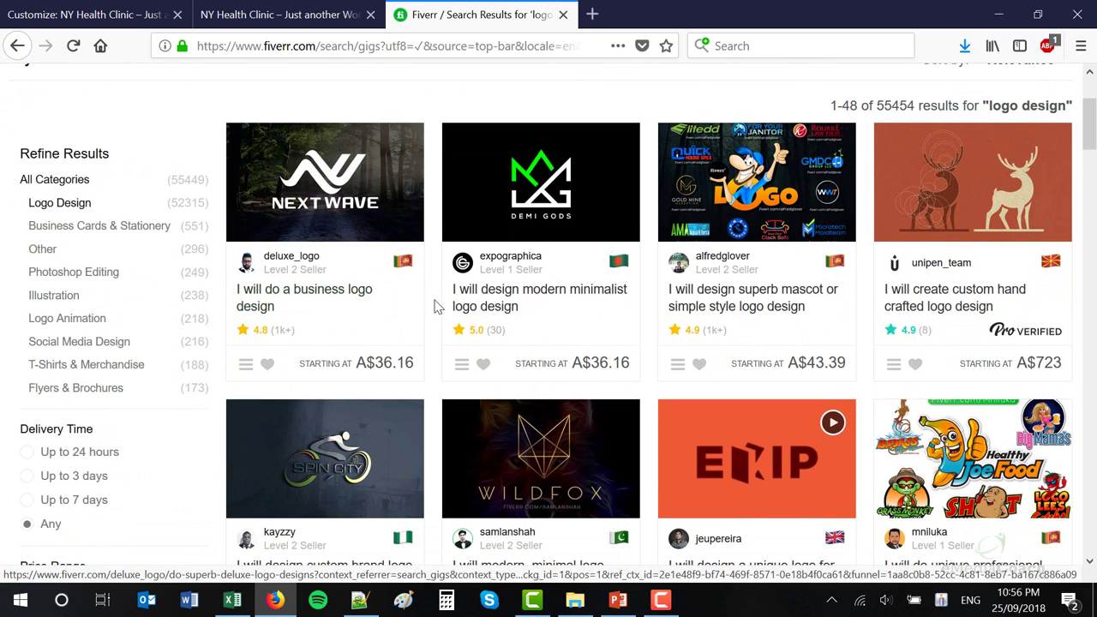
scroll(435, 307, down, 2)
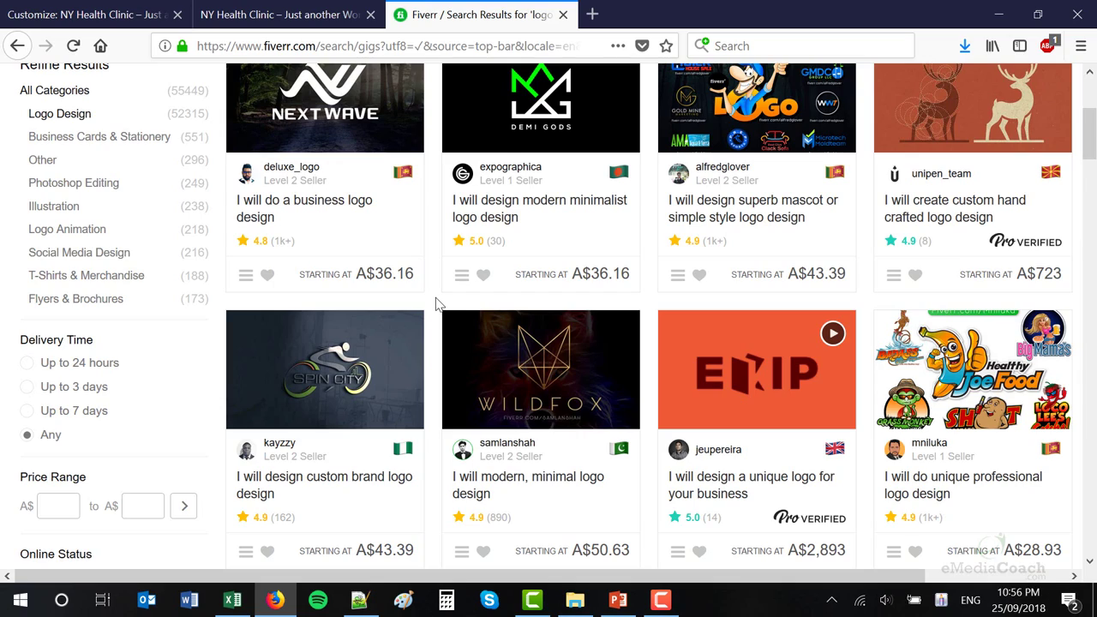
scroll(437, 302, down, 15)
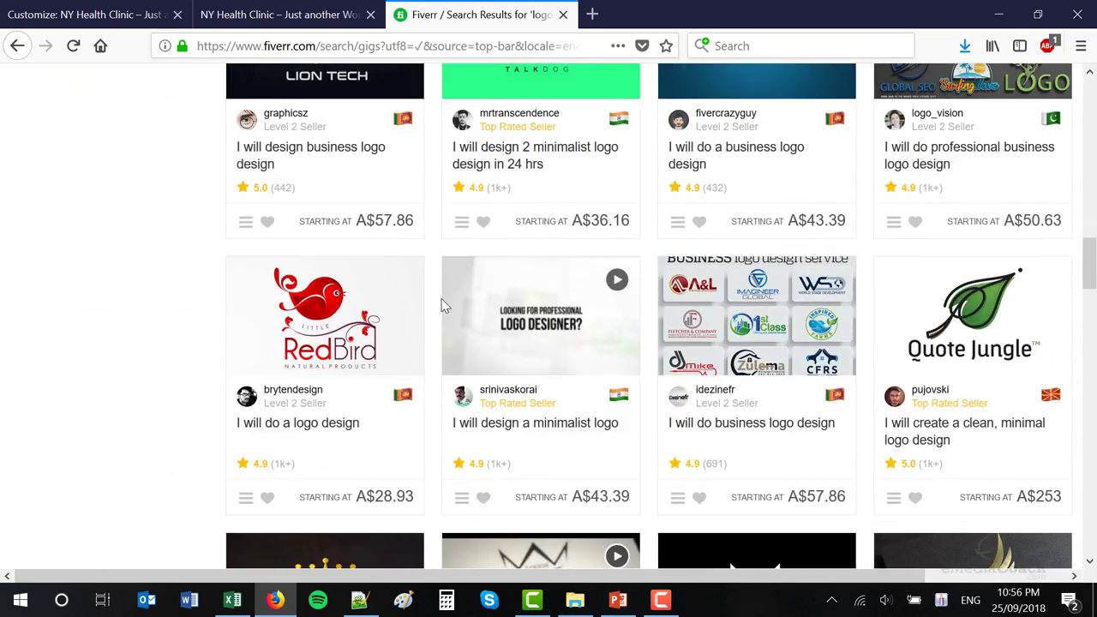
scroll(443, 306, down, 5)
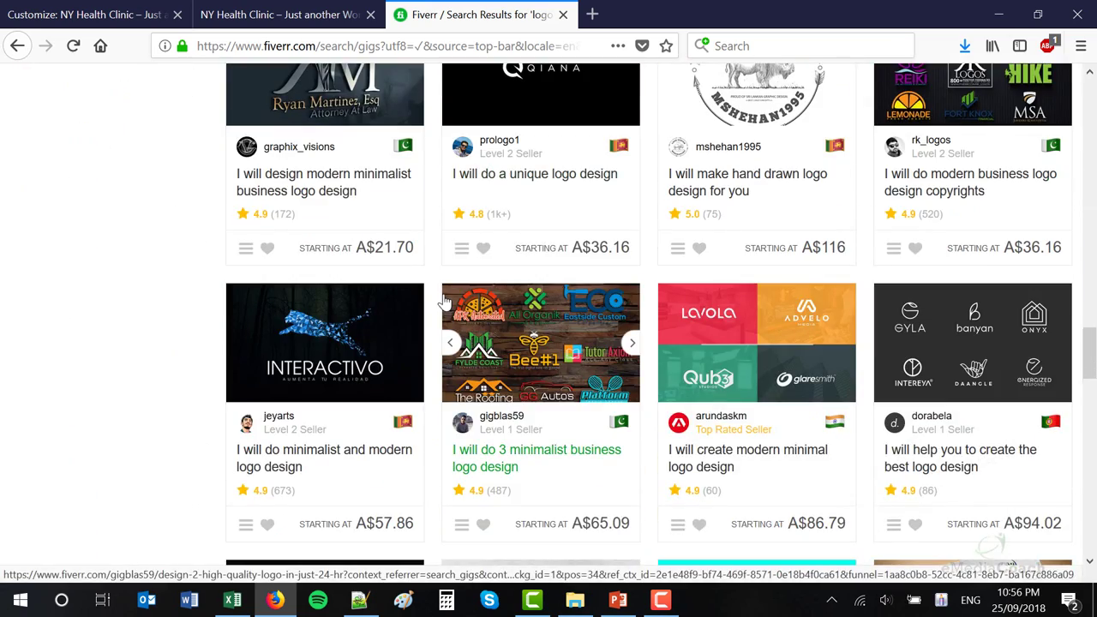
scroll(445, 300, down, 12)
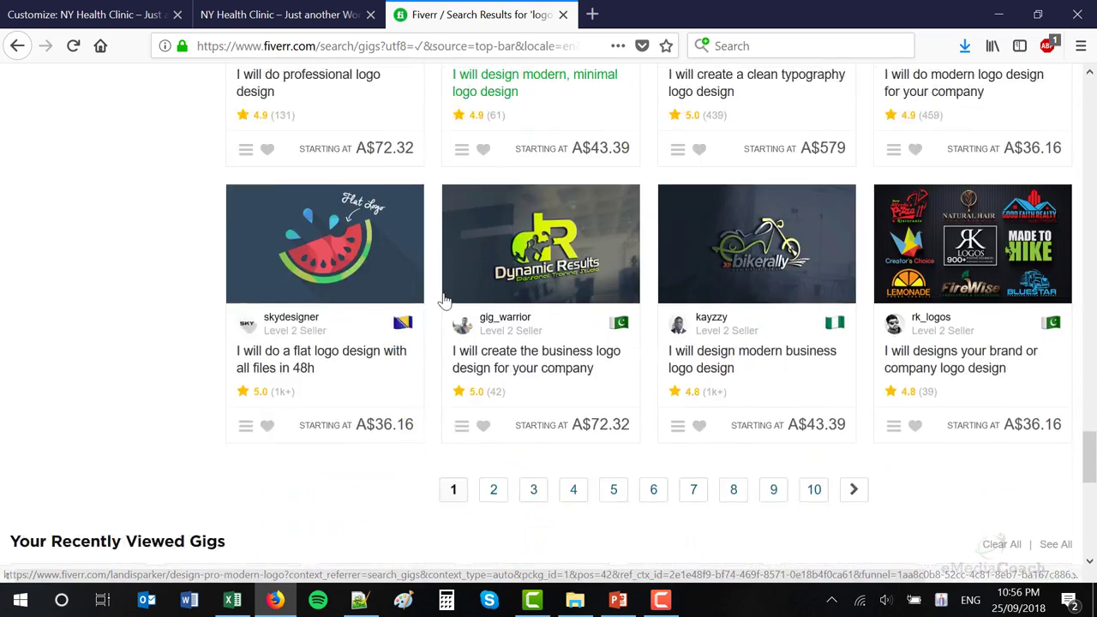
scroll(443, 294, up, 1)
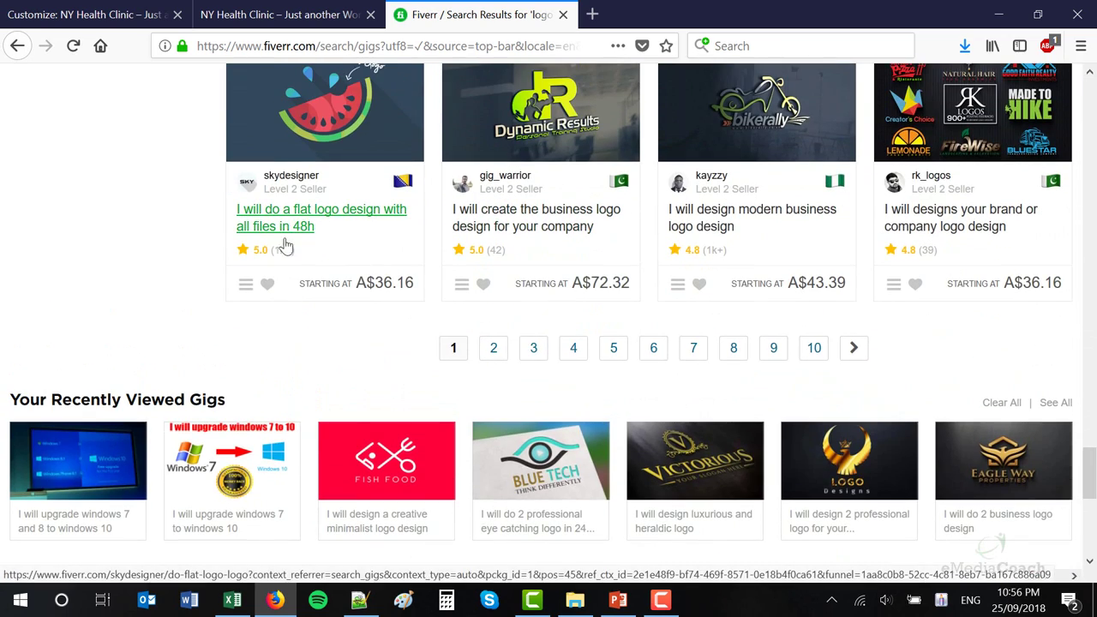
scroll(257, 250, up, 1)
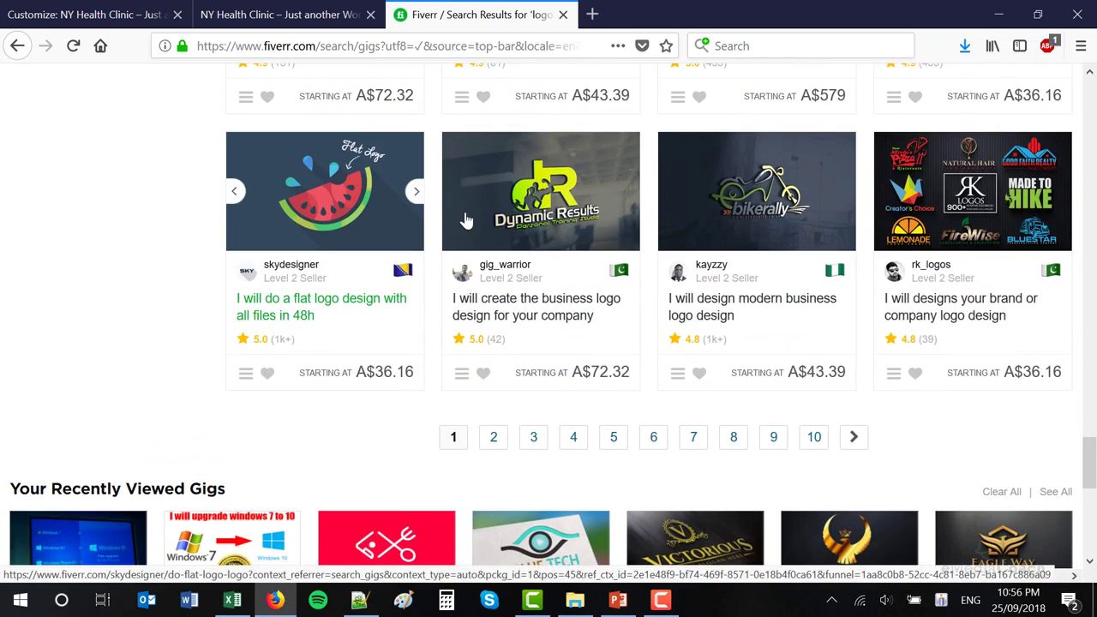
click(419, 193)
click(419, 194)
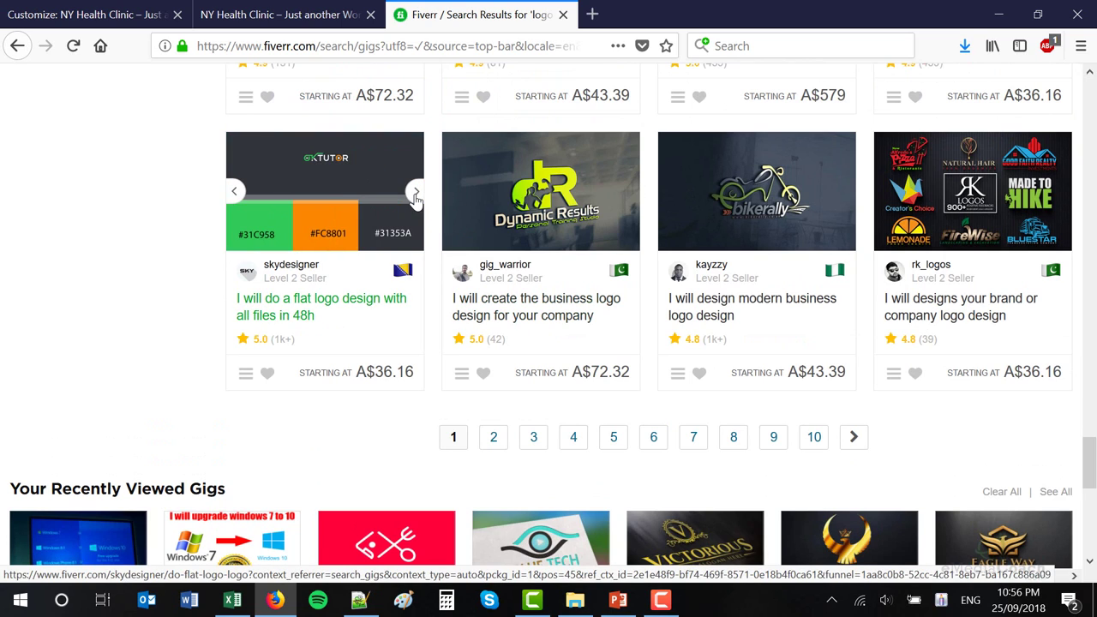
click(419, 193)
click(419, 193)
click(849, 194)
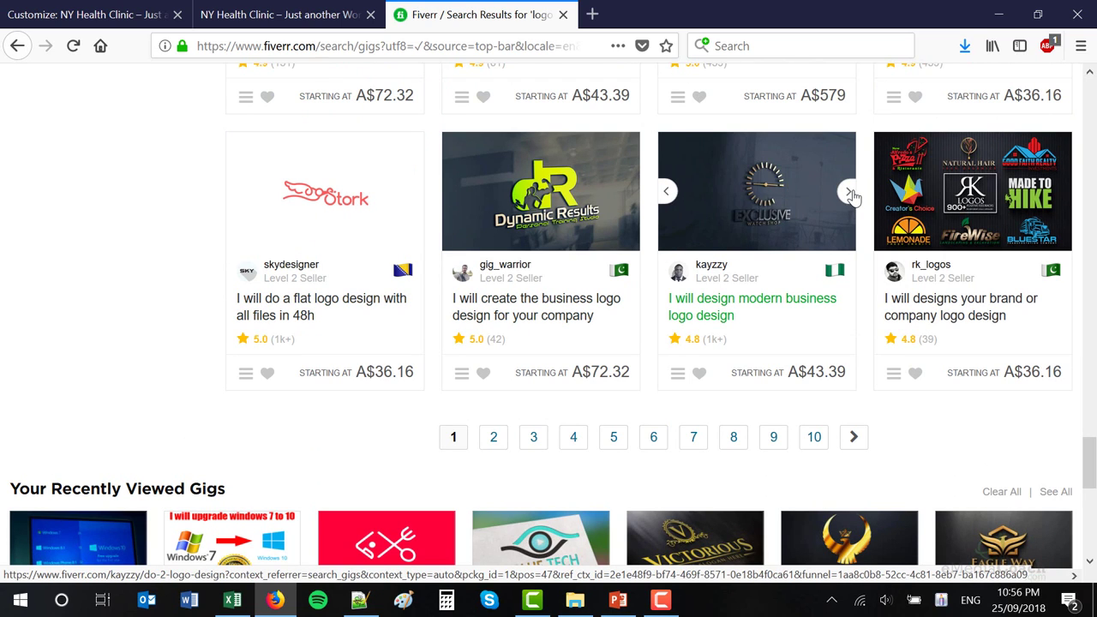
click(849, 194)
click(849, 194)
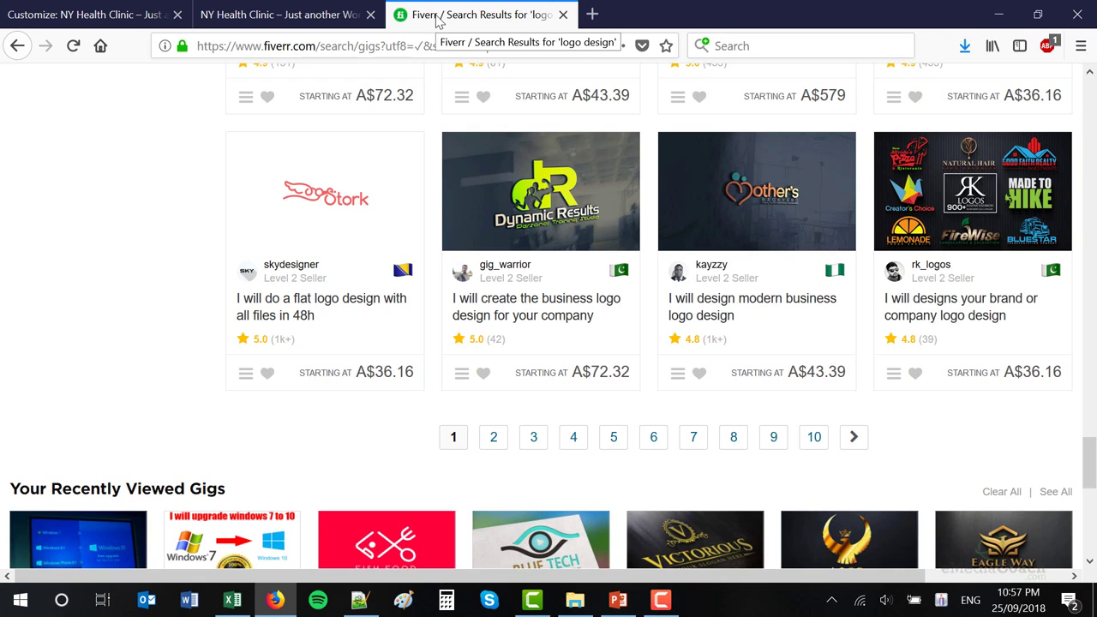
- Upload triangular-tree-logo-Copy.png from the Logo folder and set it as the site logo
click(154, 17)
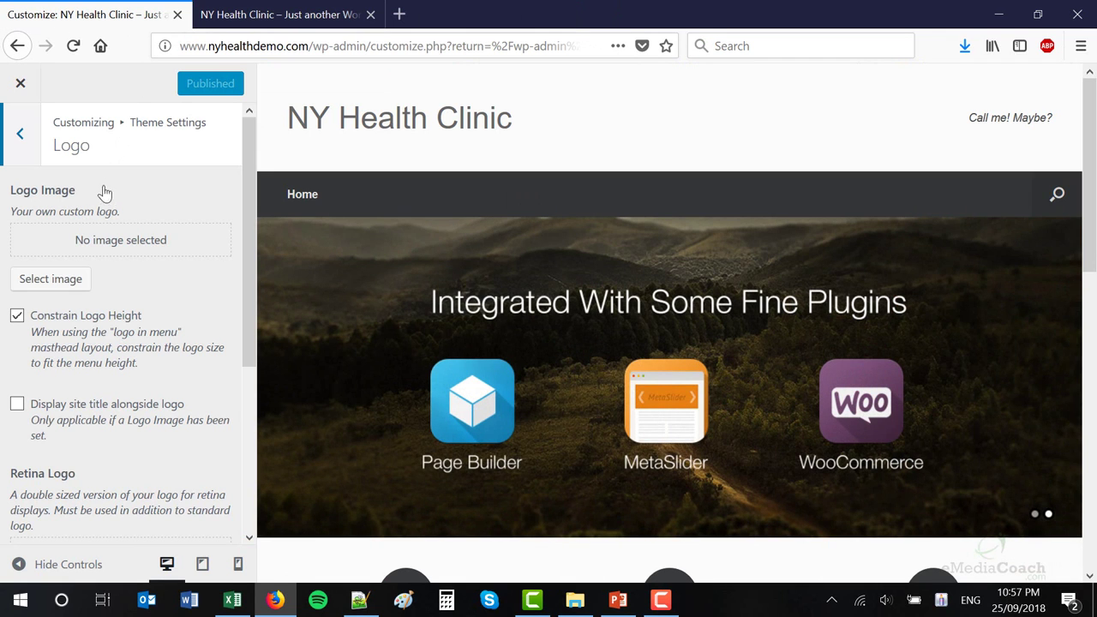
click(51, 279)
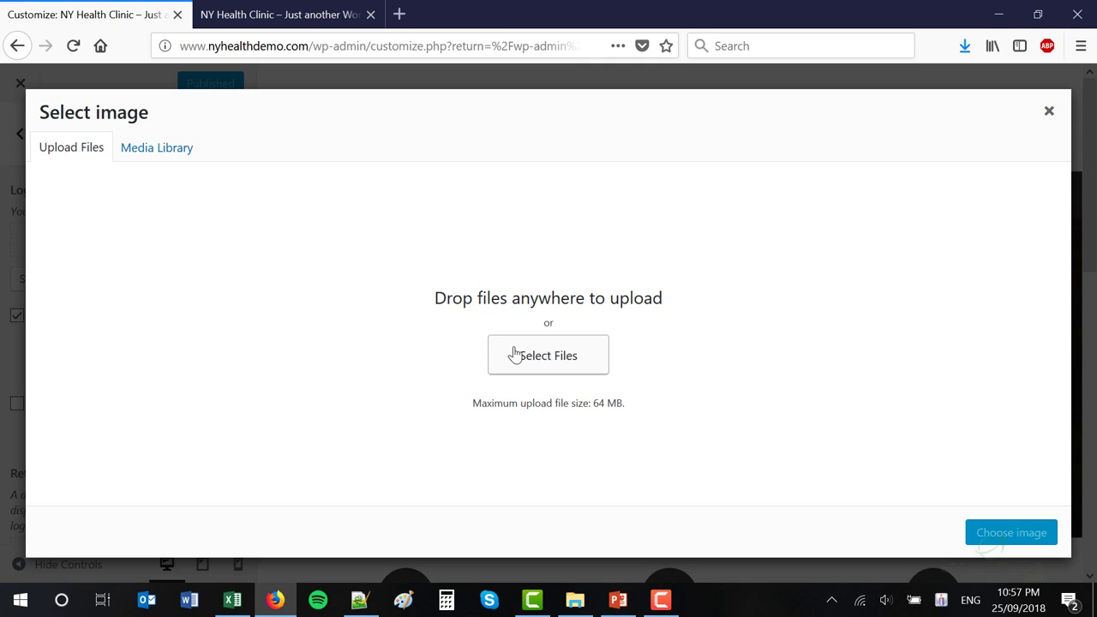
click(514, 354)
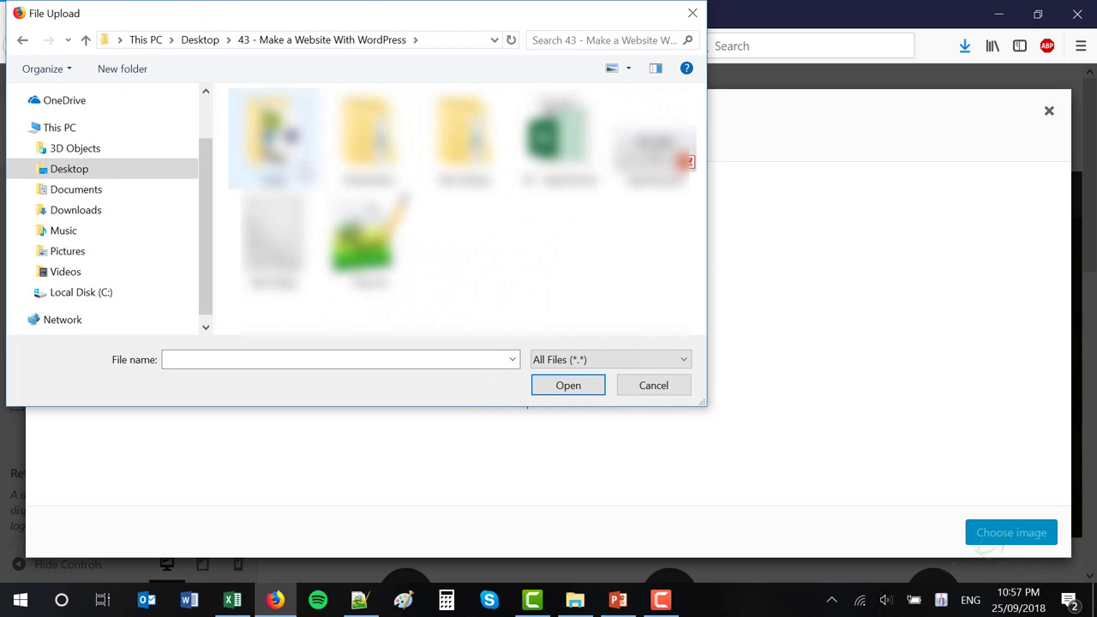
double_click(273, 137)
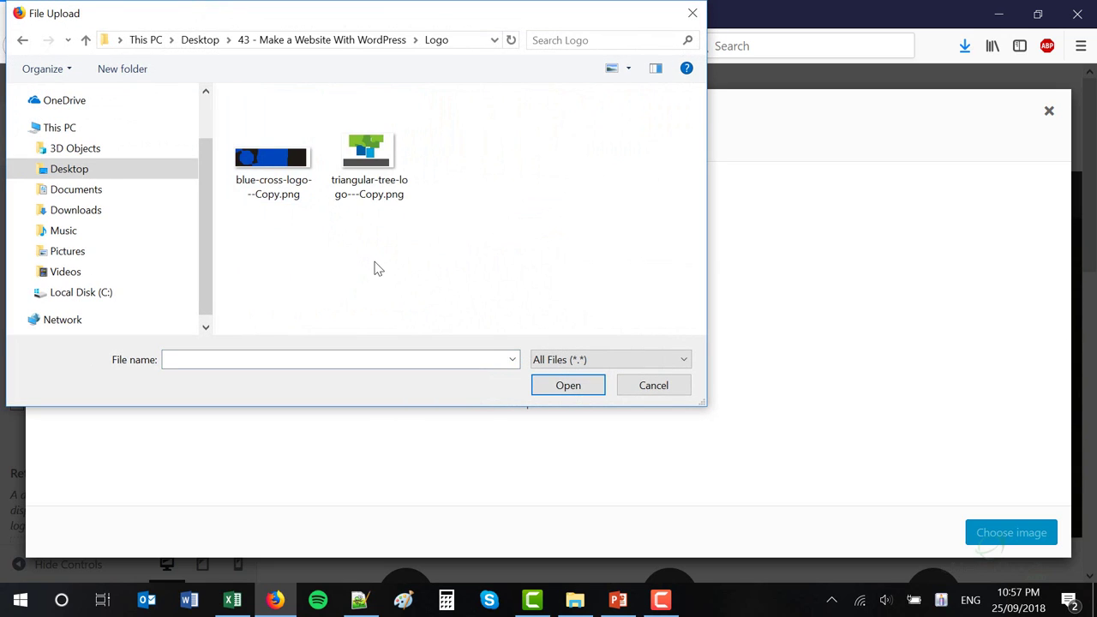
double_click(383, 191)
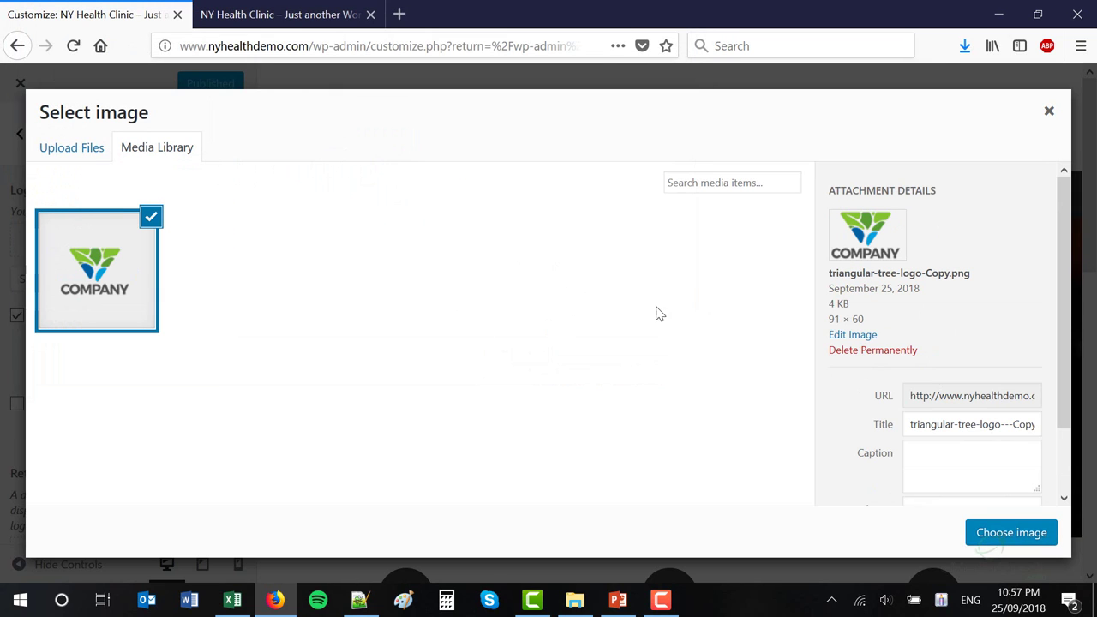
click(973, 538)
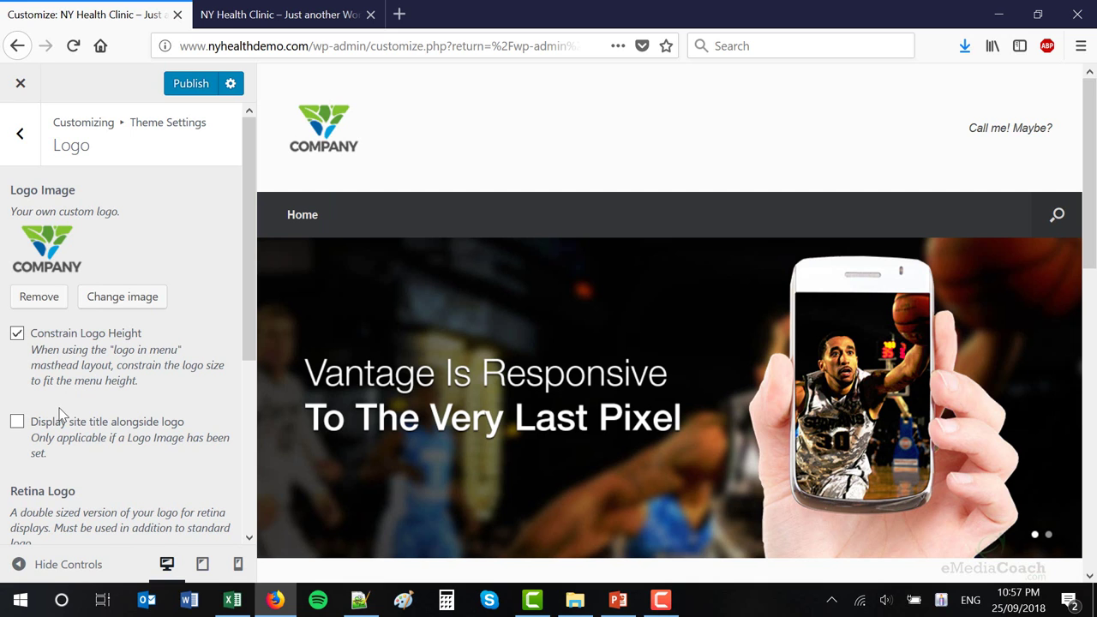
- Keep Constrain Logo Height checked and publish the new logo
scroll(60, 415, down, 3)
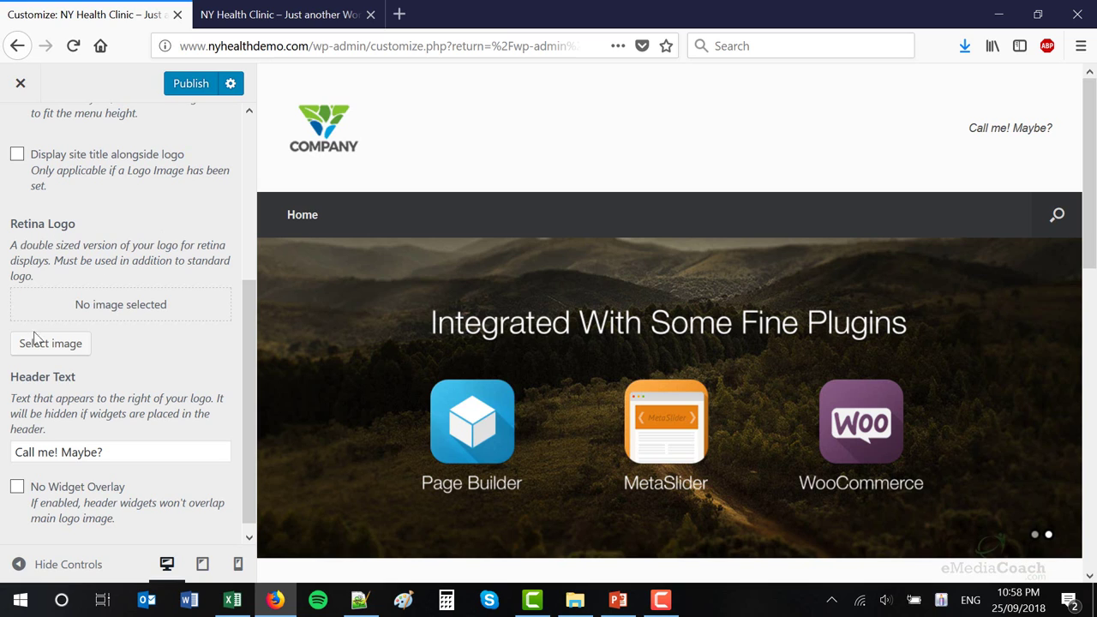
scroll(86, 397, up, 1)
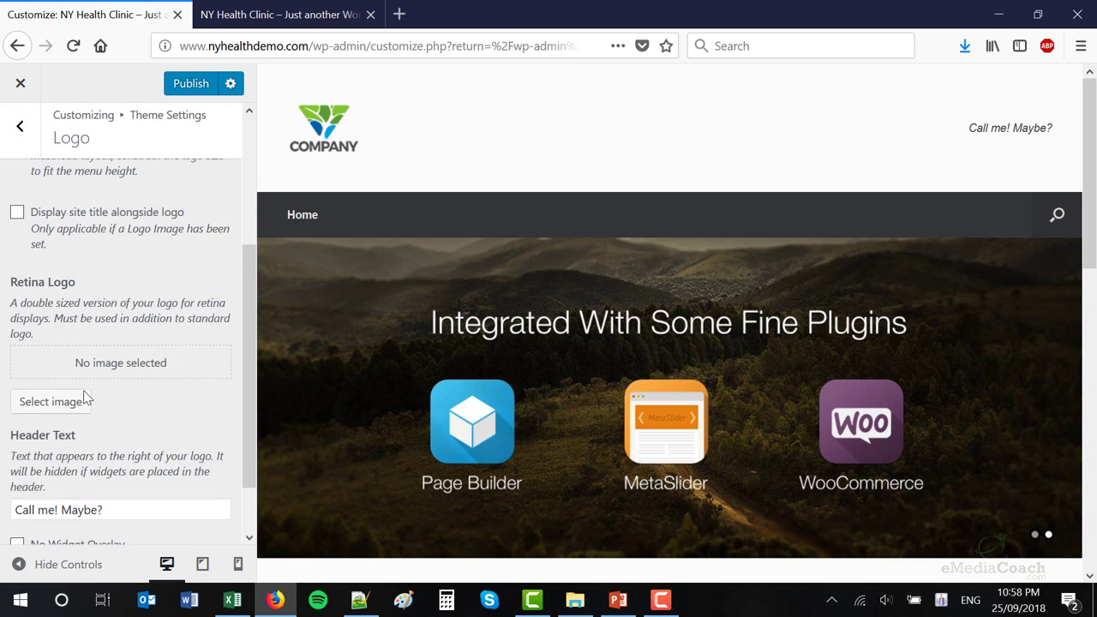
scroll(85, 397, up, 3)
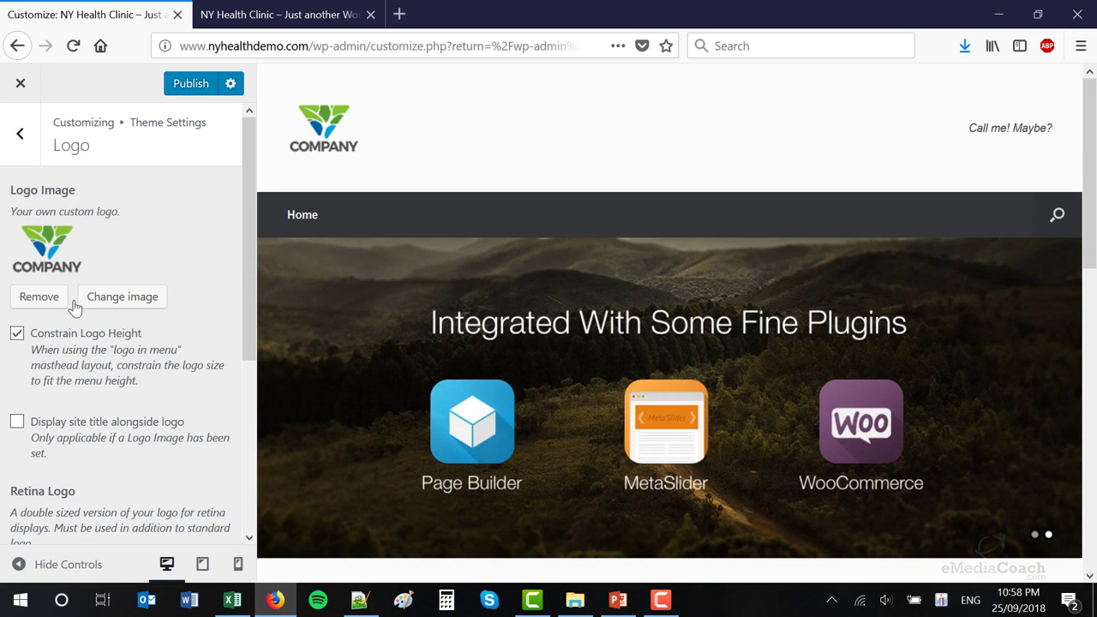
click(18, 333)
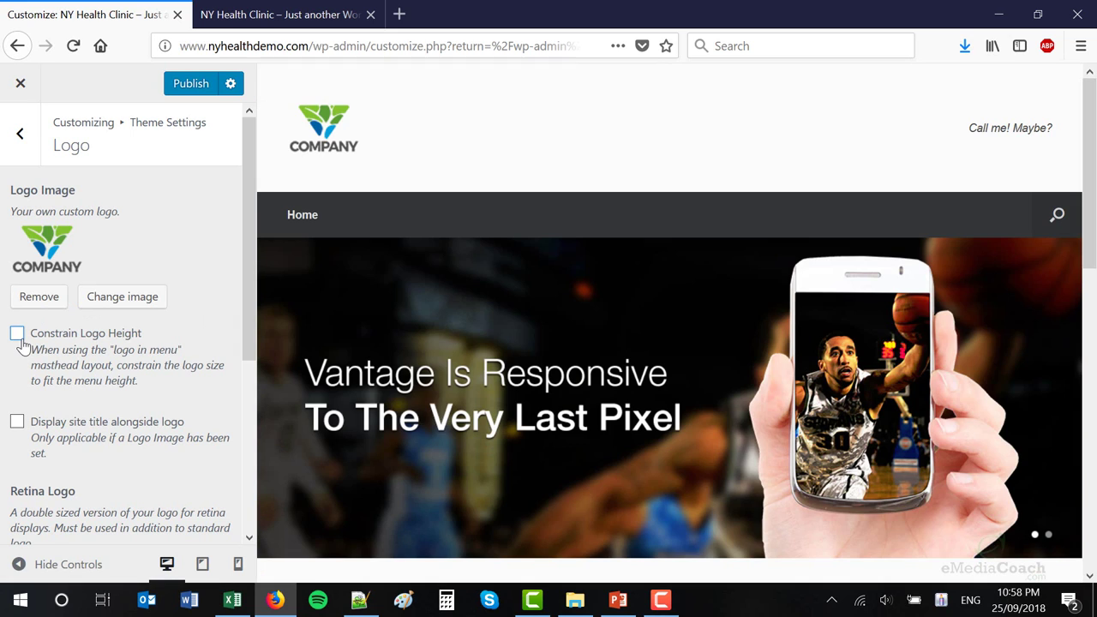
click(18, 333)
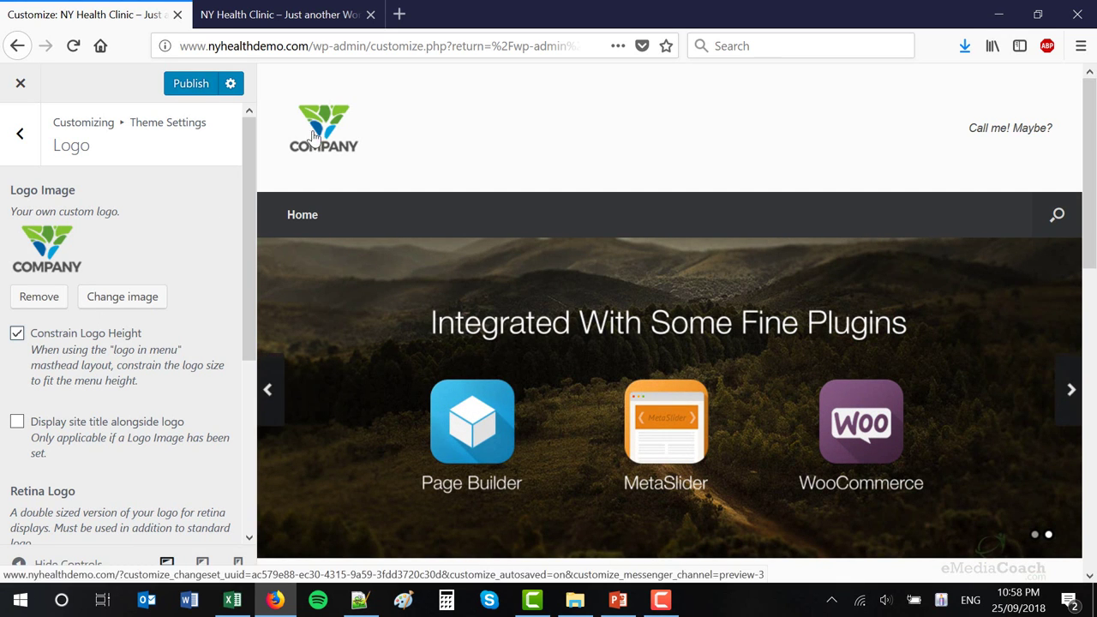
click(193, 88)
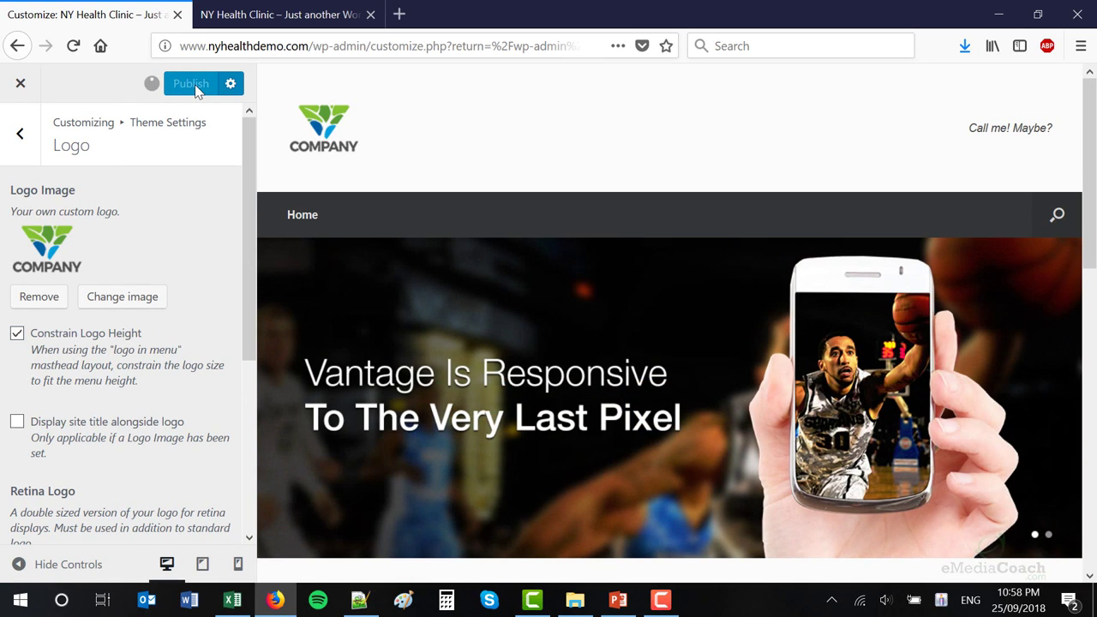
click(18, 146)
- Reload the live NY Health Clinic site to check the logo, then return to the Dashboard
click(304, 19)
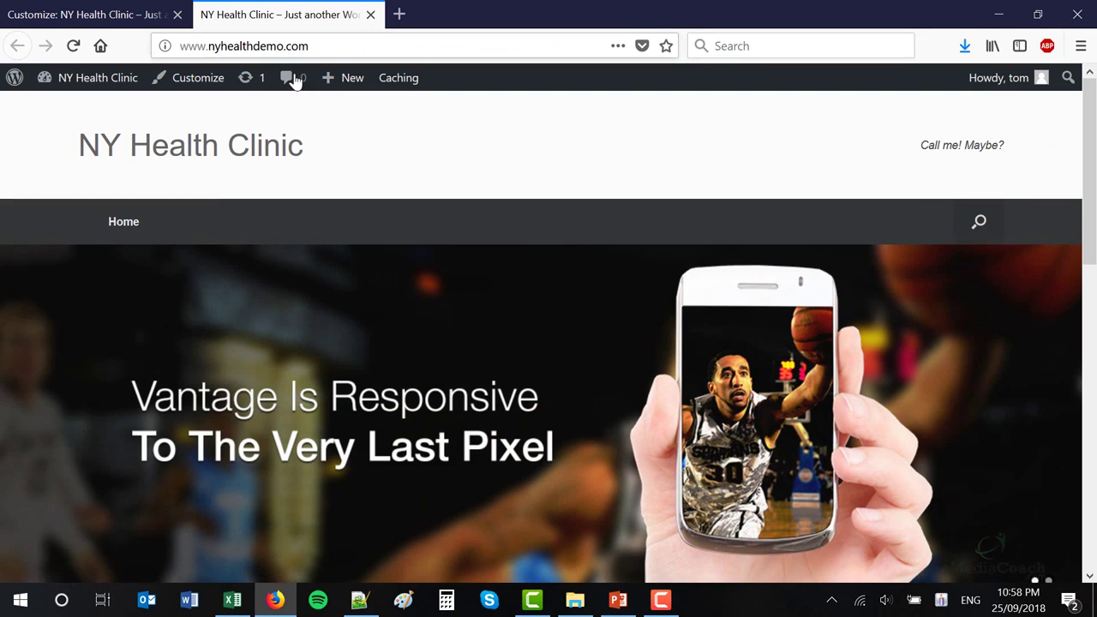
click(302, 156)
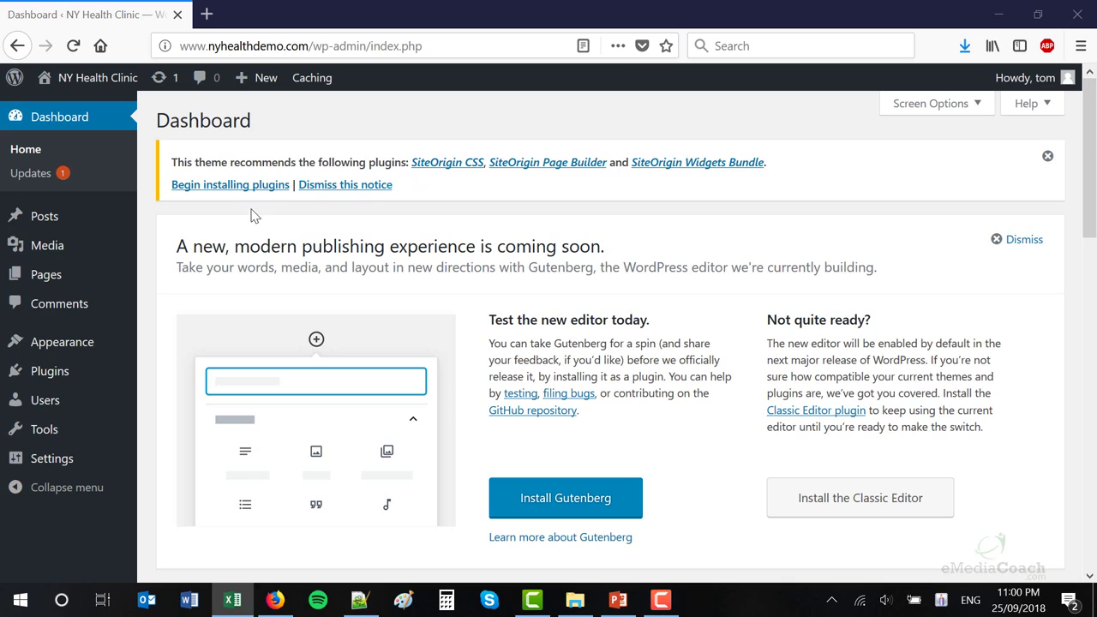
mouse_move(95, 277)
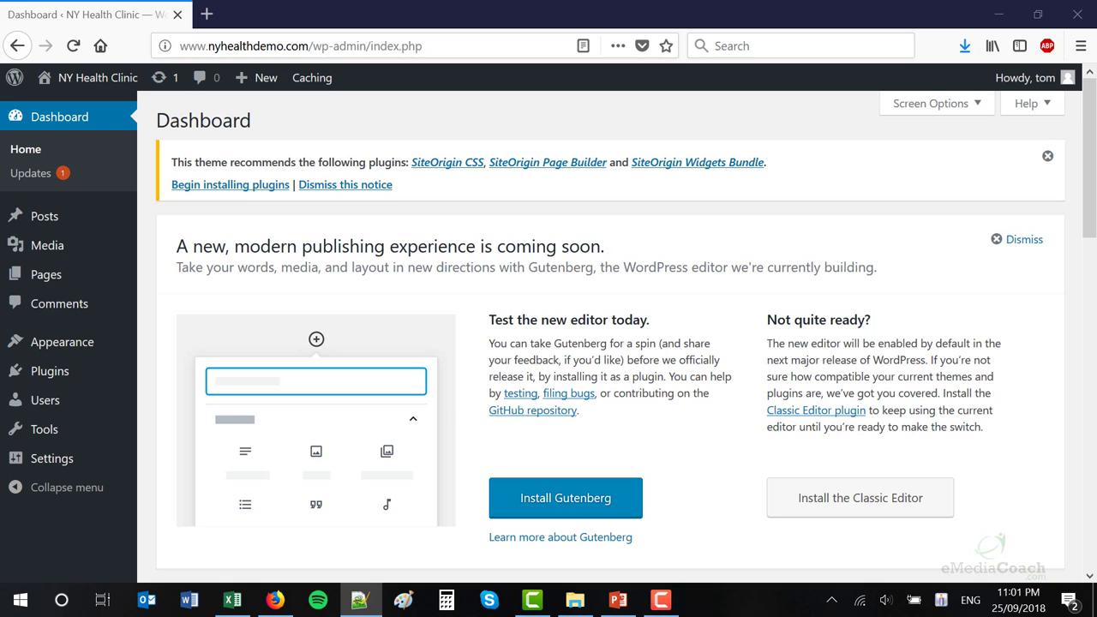
- In Prep.txt, add Consultation under Remedial Massage in Healthcare, followed by a blank line
click(360, 600)
drag(957, 18, 829, 41)
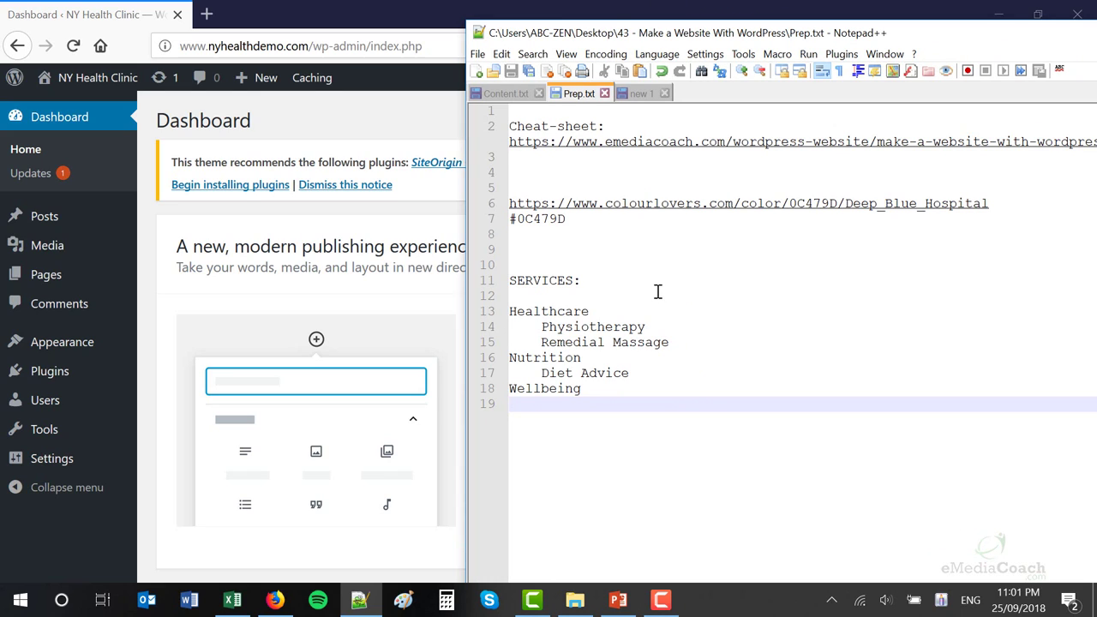
drag(592, 311, 494, 314)
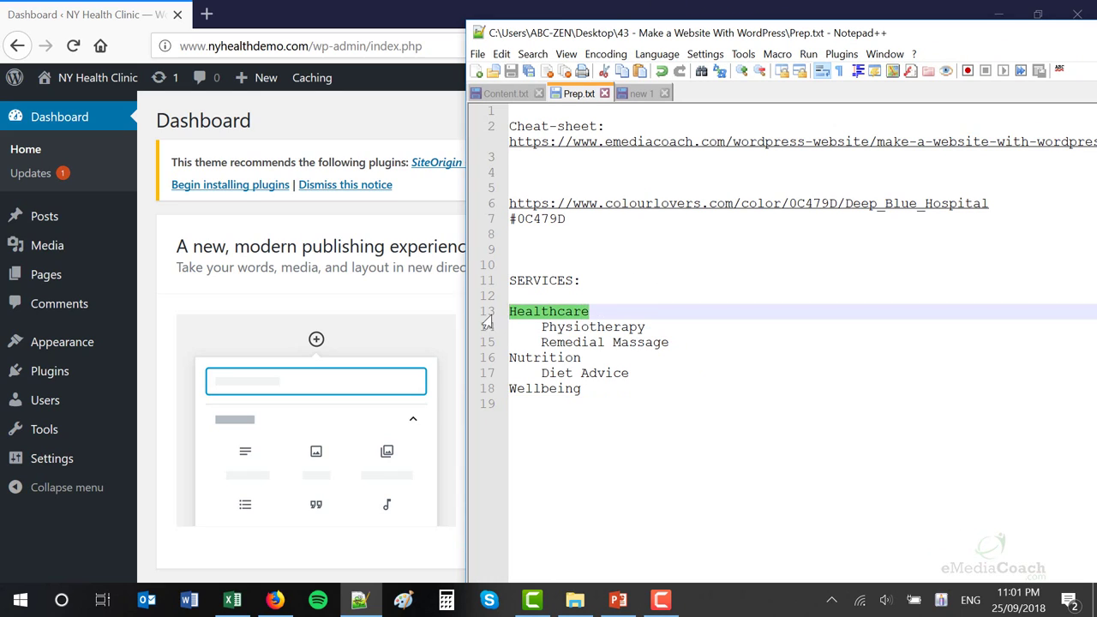
click(657, 329)
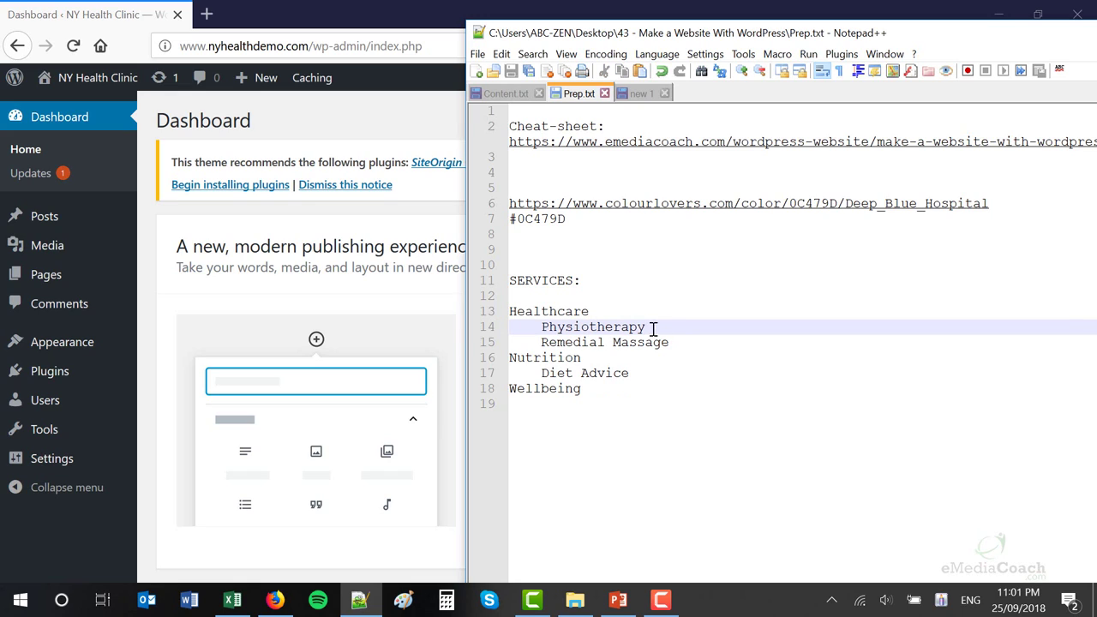
drag(648, 328, 543, 328)
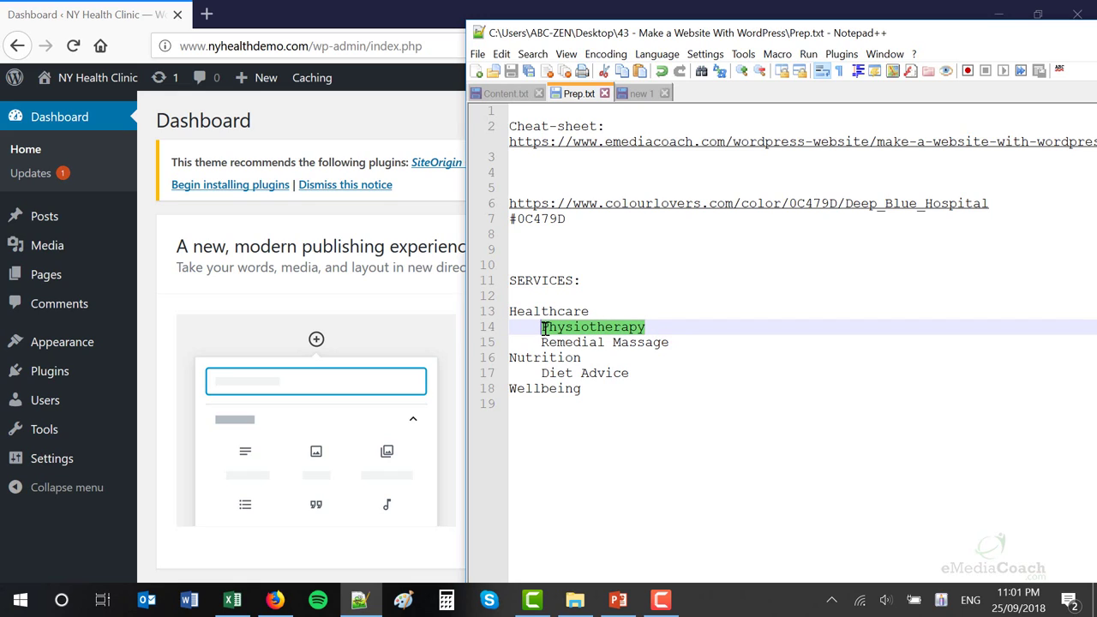
drag(668, 342, 541, 342)
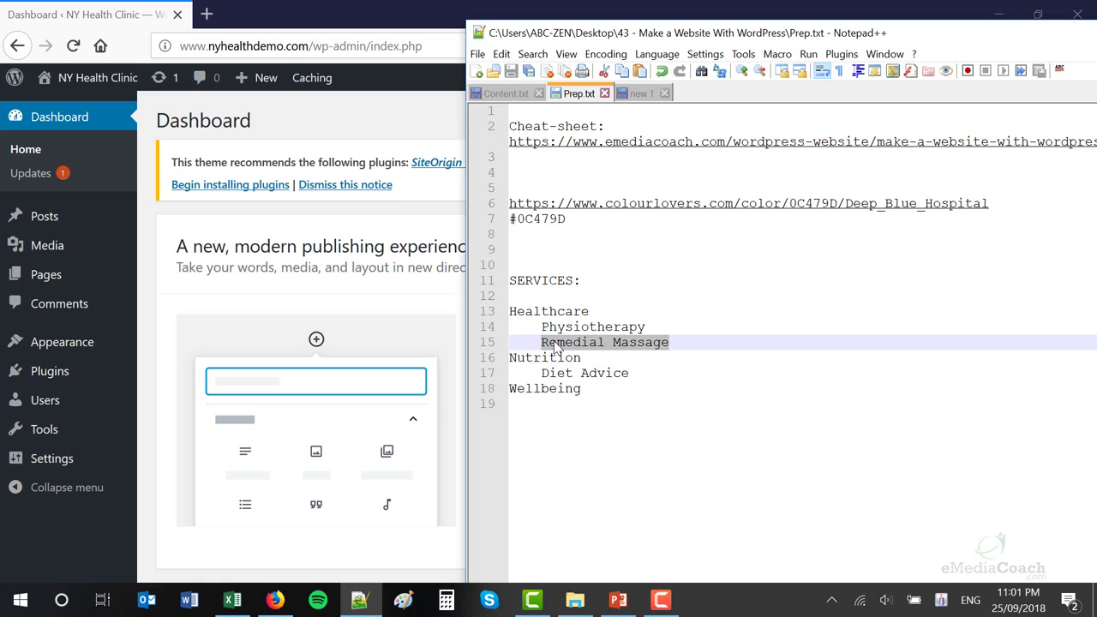
click(673, 342)
key(Return)
text(Consultation)
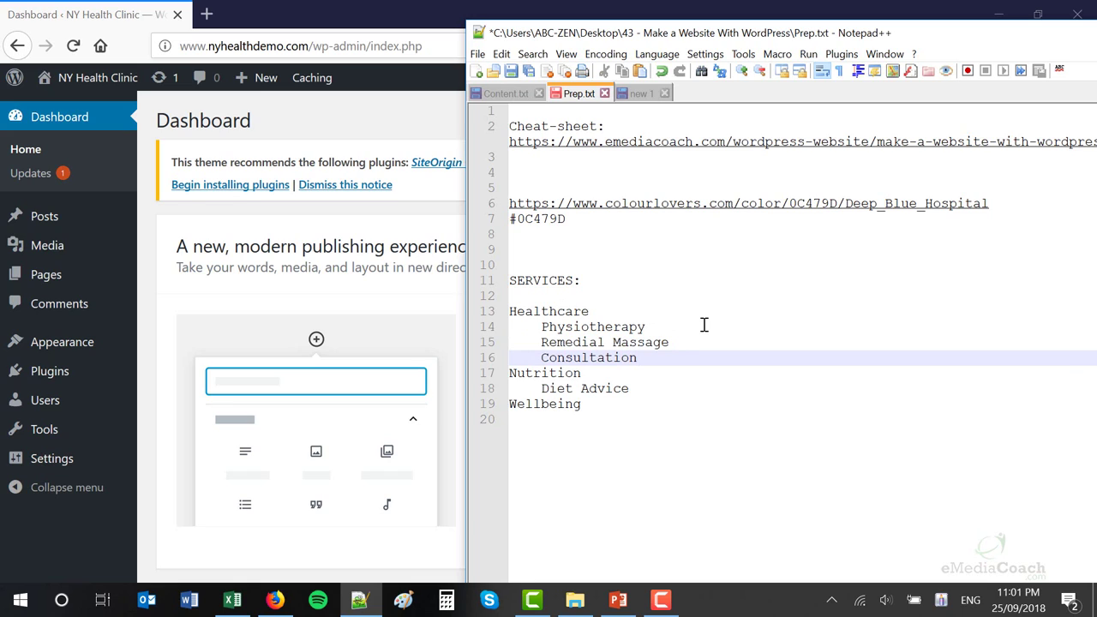
key(Return)
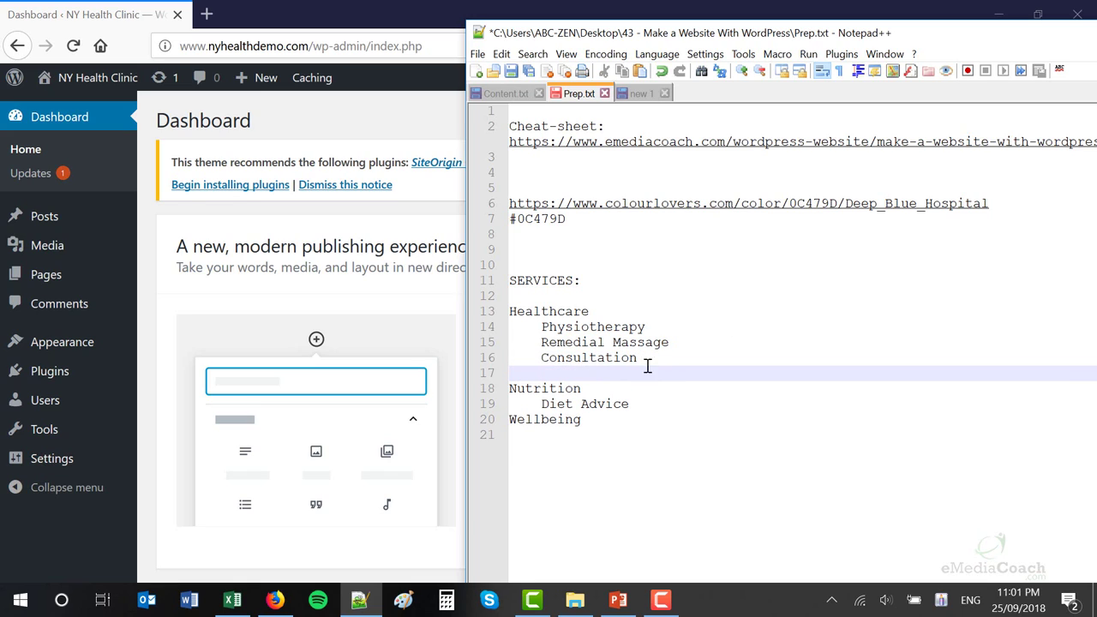
- Add Vegan Advice below Diet Advice in Nutrition, followed by a blank line
double_click(561, 388)
click(641, 405)
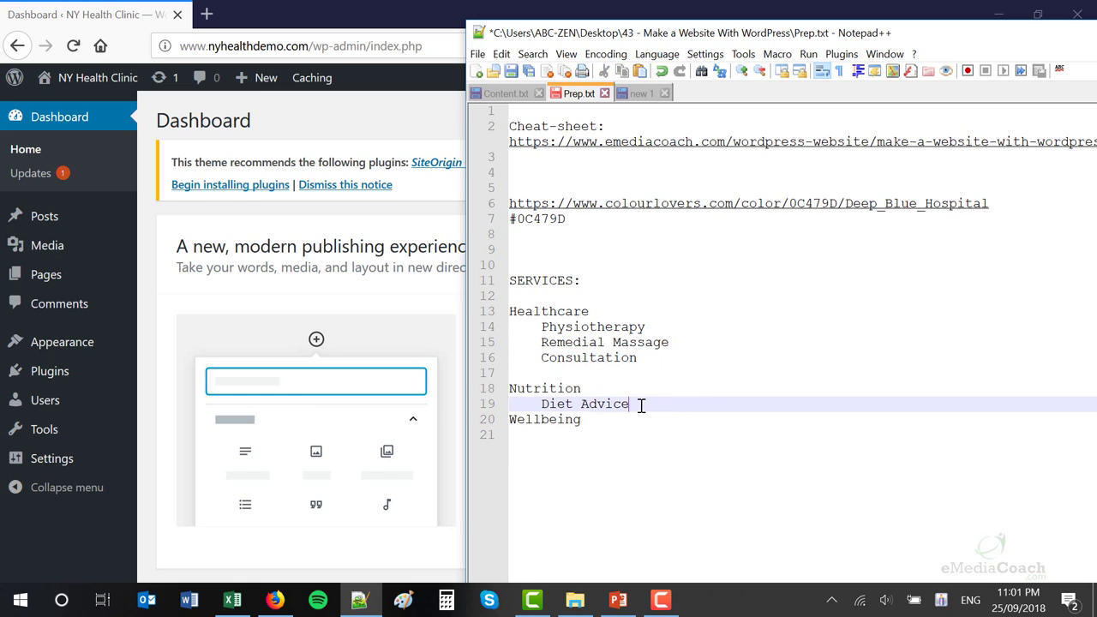
key(Return)
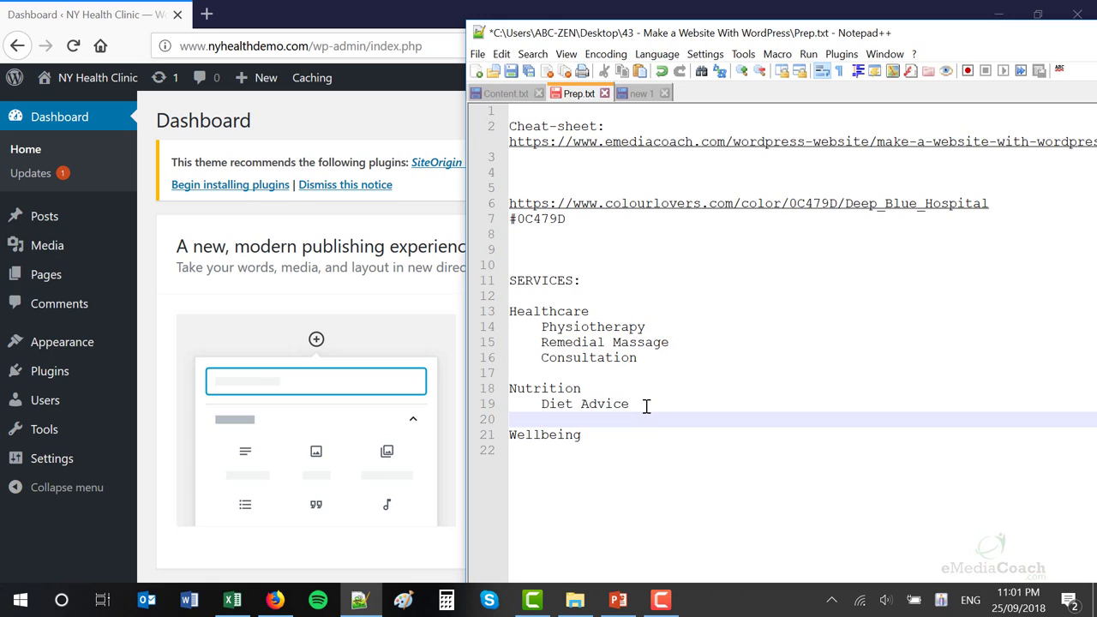
text(Vegan Adv)
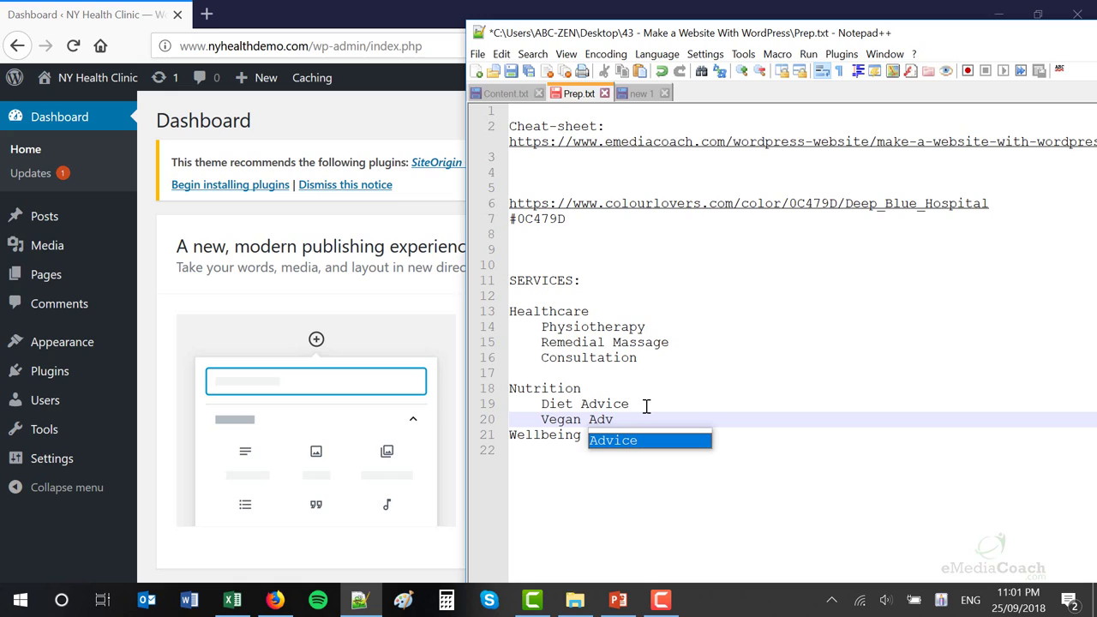
text(ice)
key(Return)
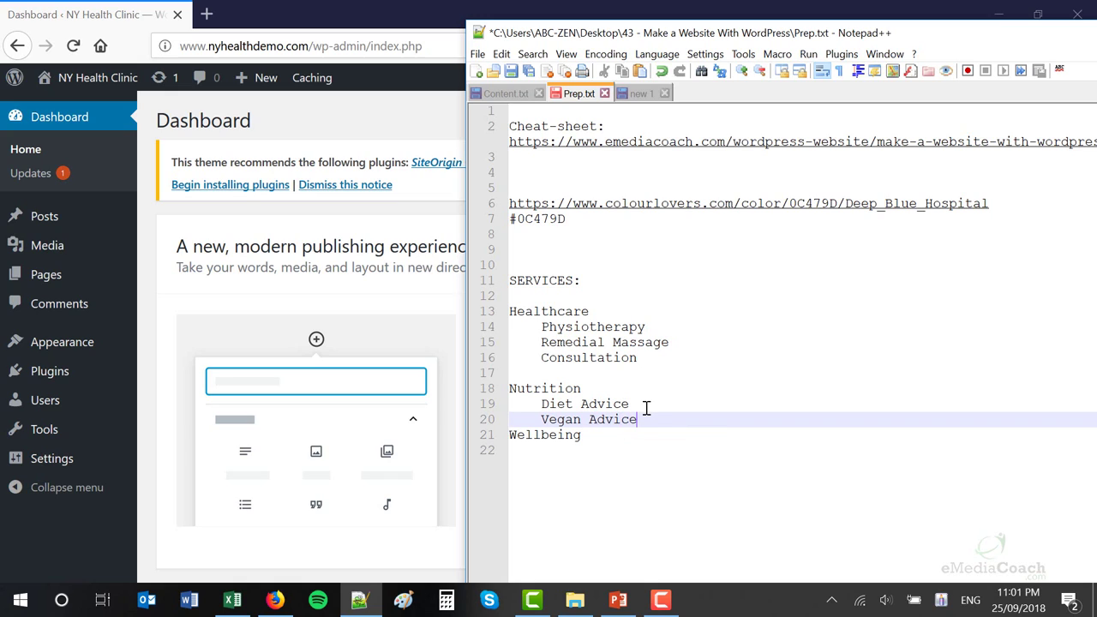
key(Return)
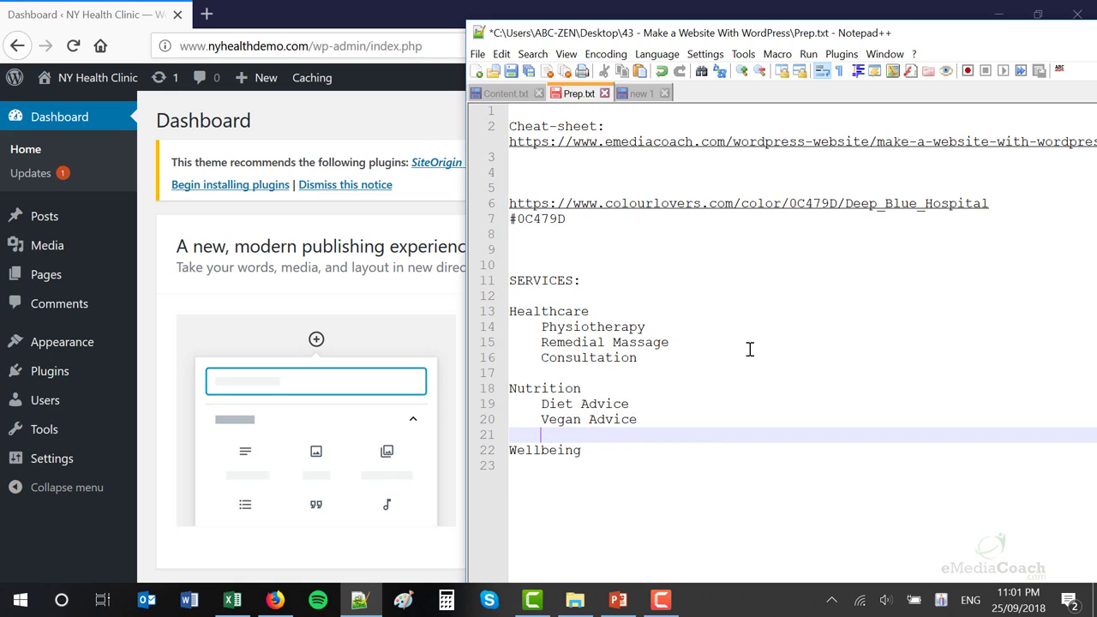
click(587, 468)
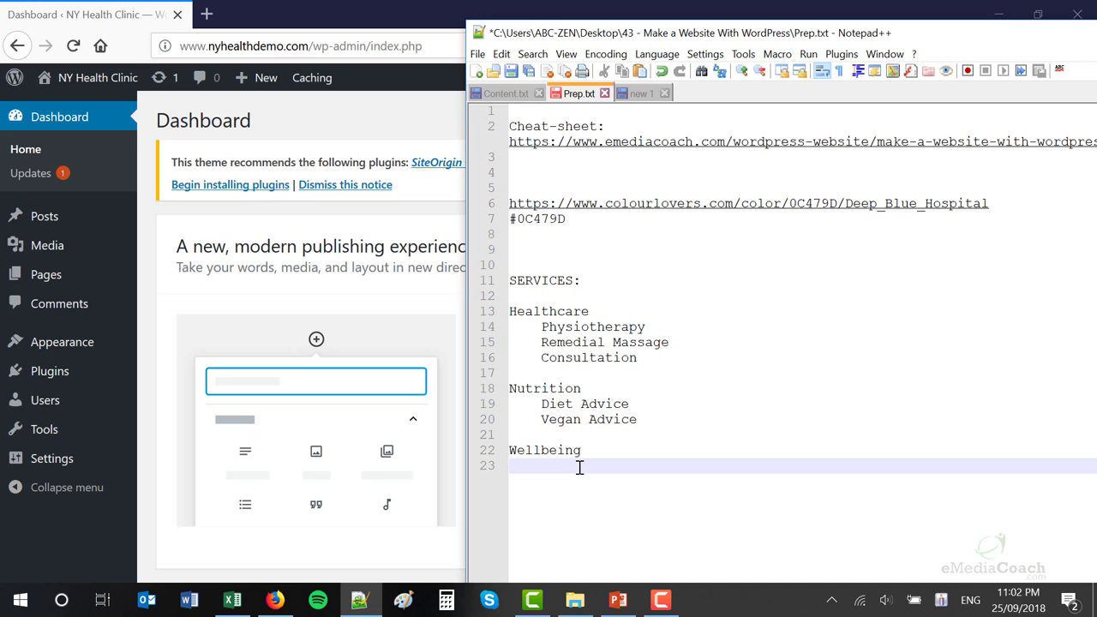
- Below Wellbeing, add Contact and Photo Gallery as top-level entries on separate lines
key(Return)
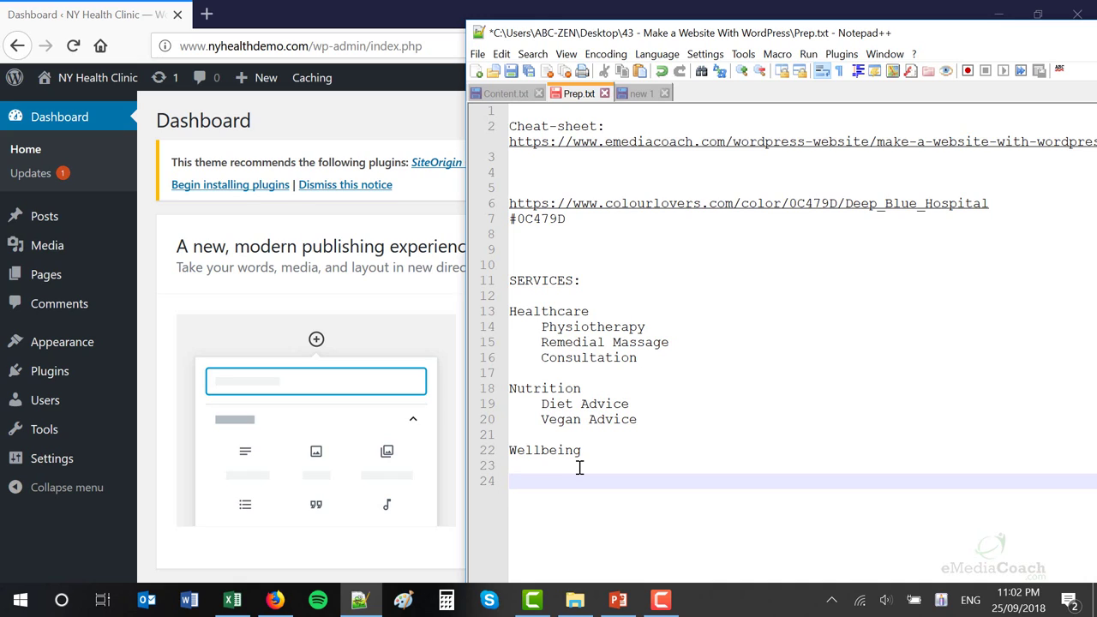
text(Contact)
key(Return)
key(Return)
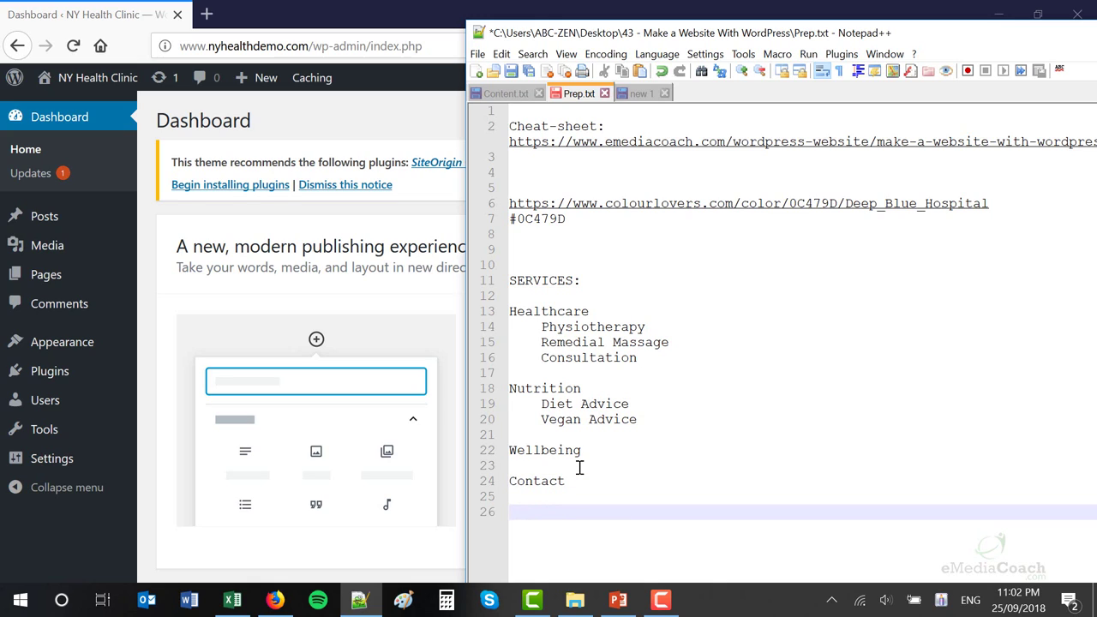
text(Photo Gallery)
- Review the Healthcare heading and its Physiotherapy, Remedial Massage and Consultation entries
mouse_move(66, 282)
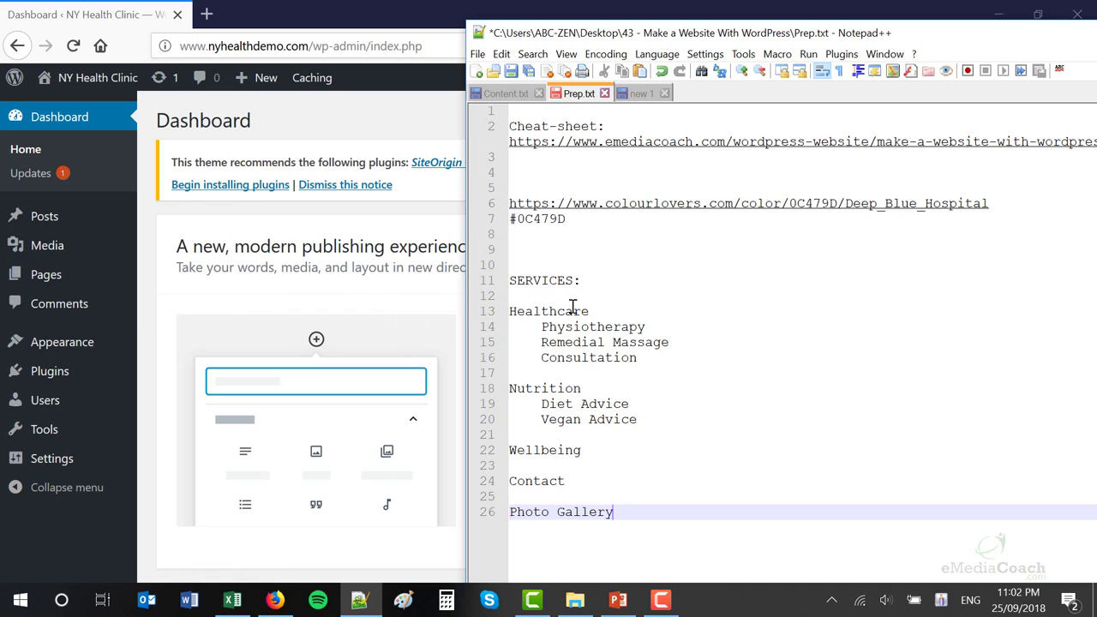
double_click(511, 312)
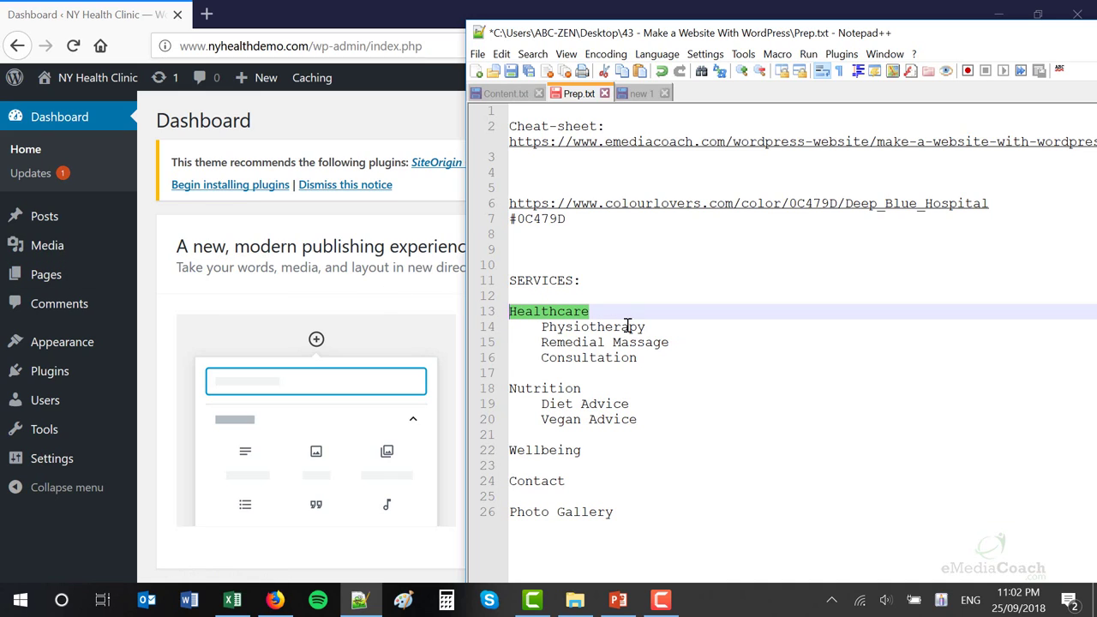
drag(645, 326, 540, 327)
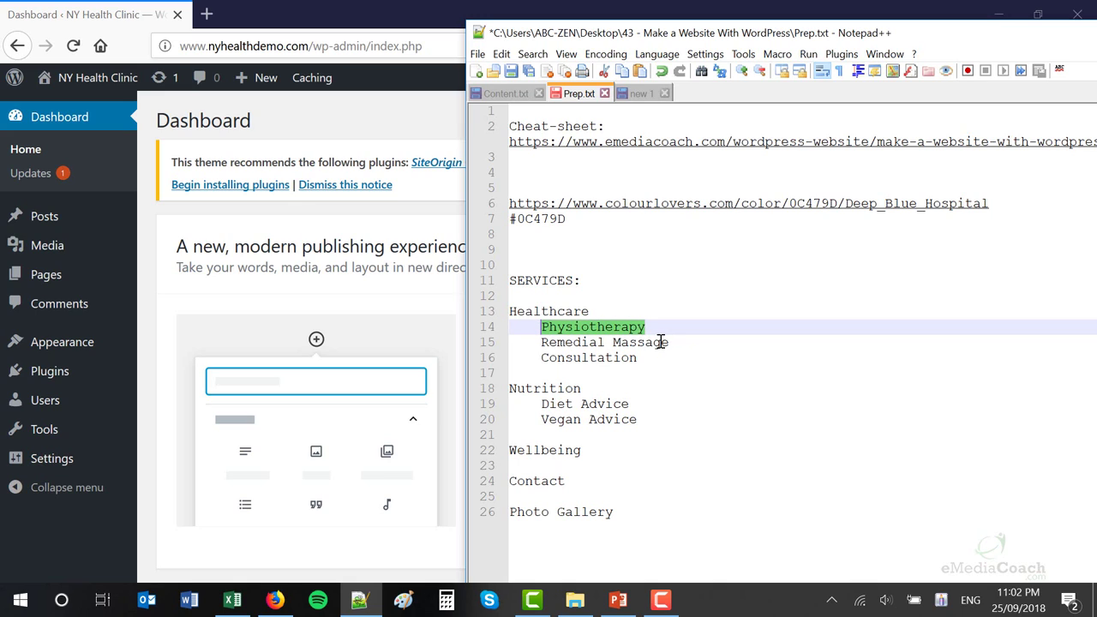
drag(669, 342, 540, 342)
drag(637, 357, 541, 357)
click(572, 364)
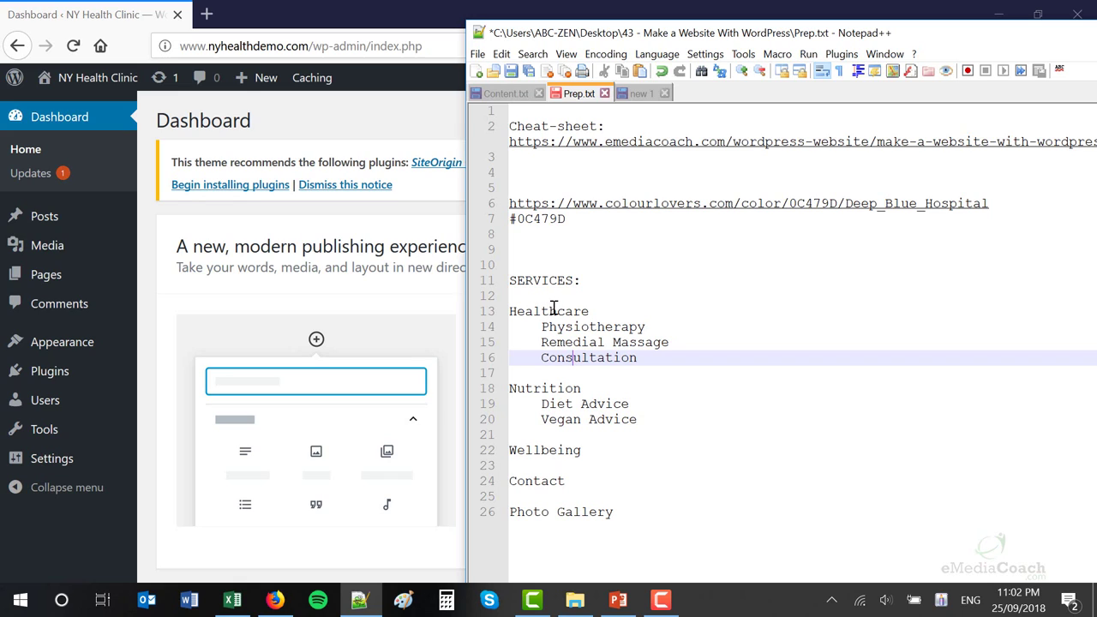
mouse_move(85, 287)
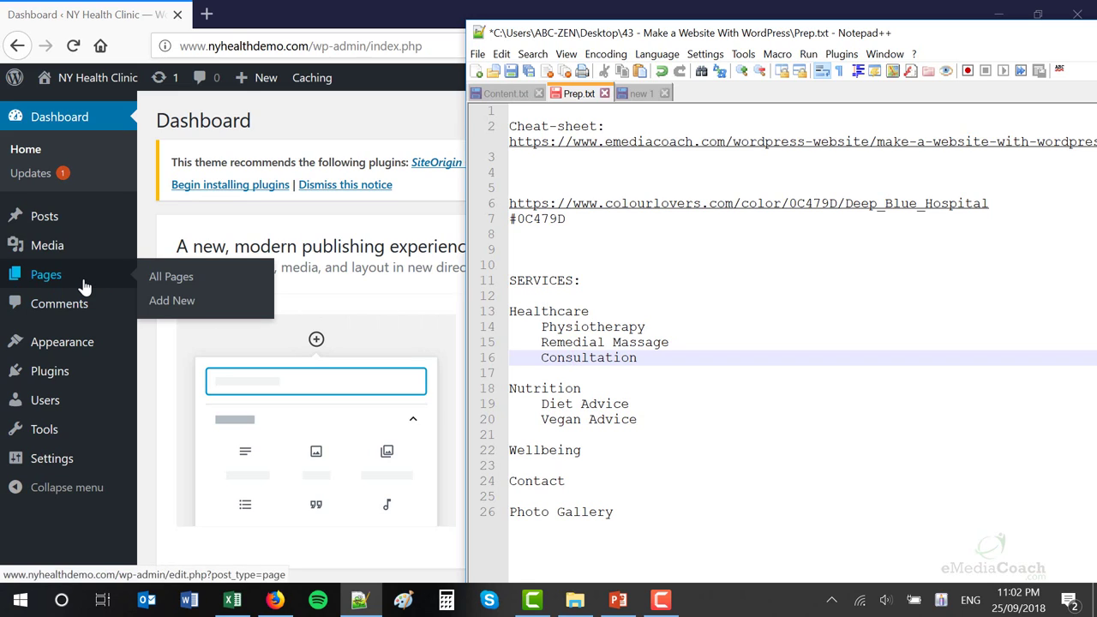
- Create a new page titled 'Healthcare' and publish it
click(197, 301)
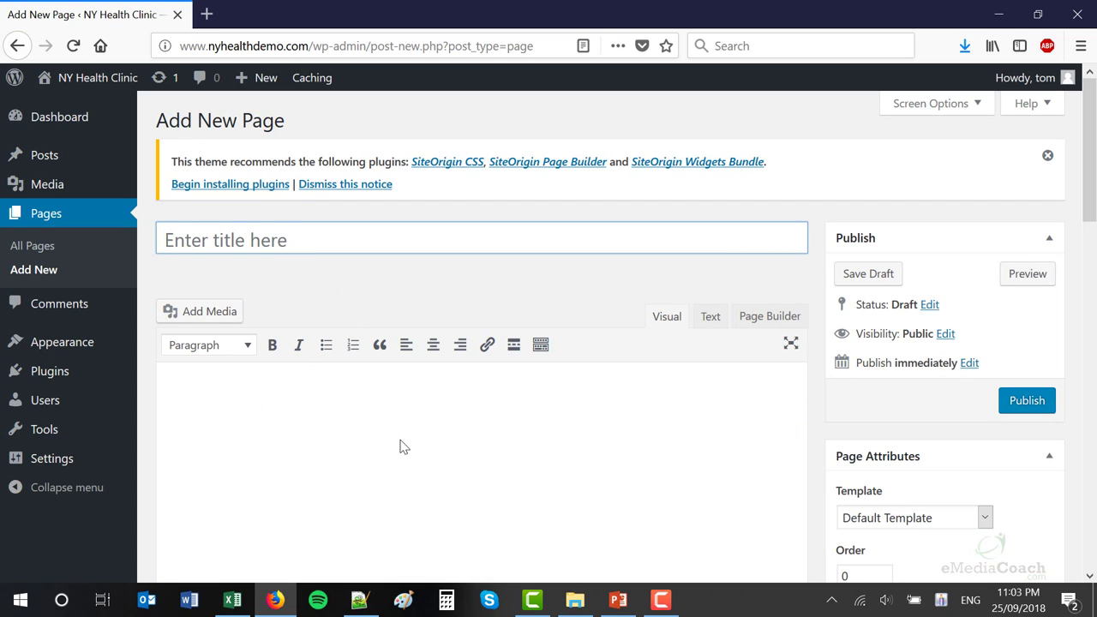
click(267, 243)
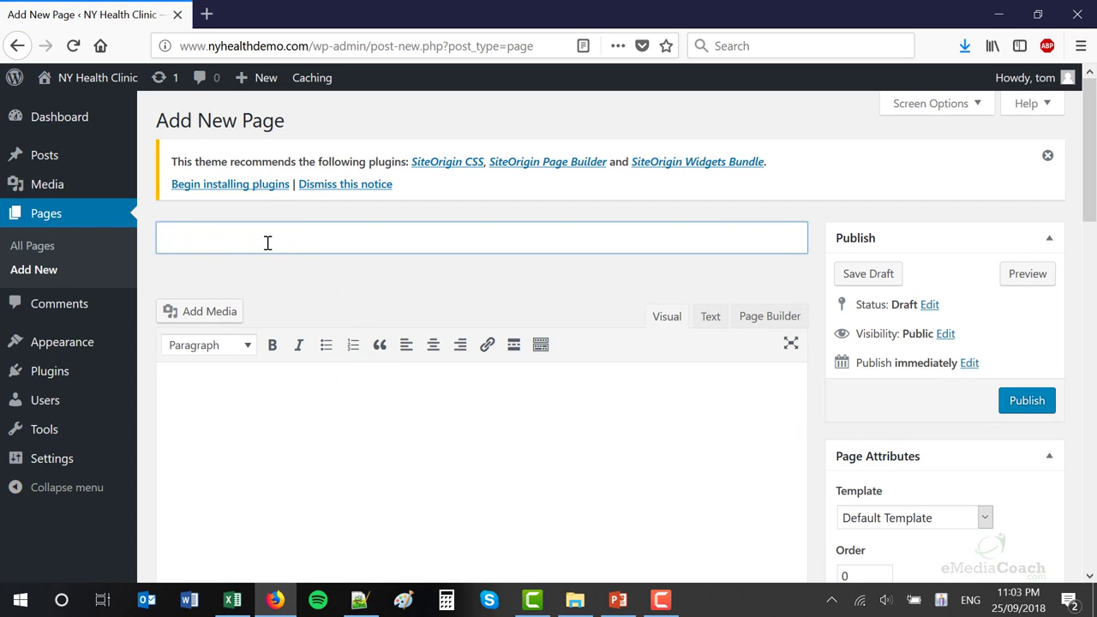
key(alt+Tab)
key(alt+Tab)
text(Healthcare)
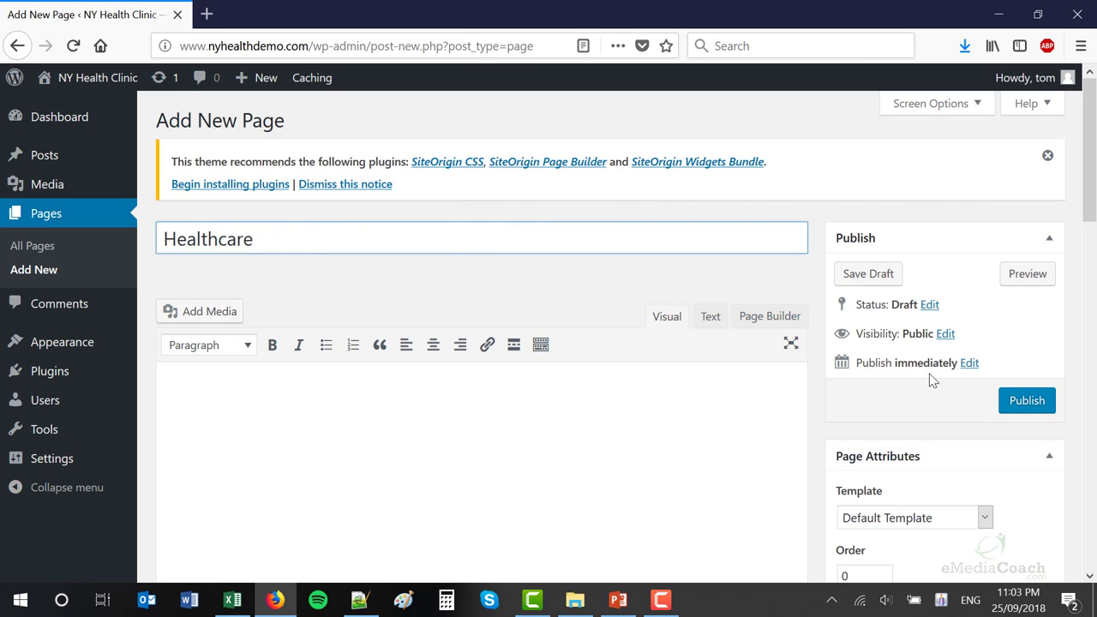
click(1026, 401)
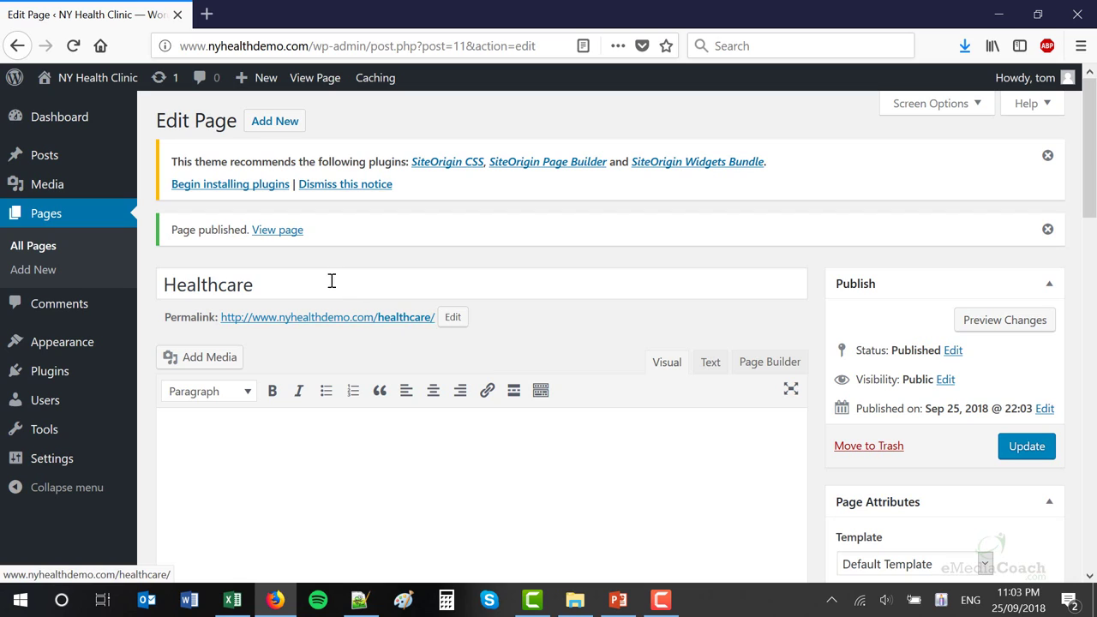
- Create and publish a new page titled 'Physiotherapy'
click(287, 124)
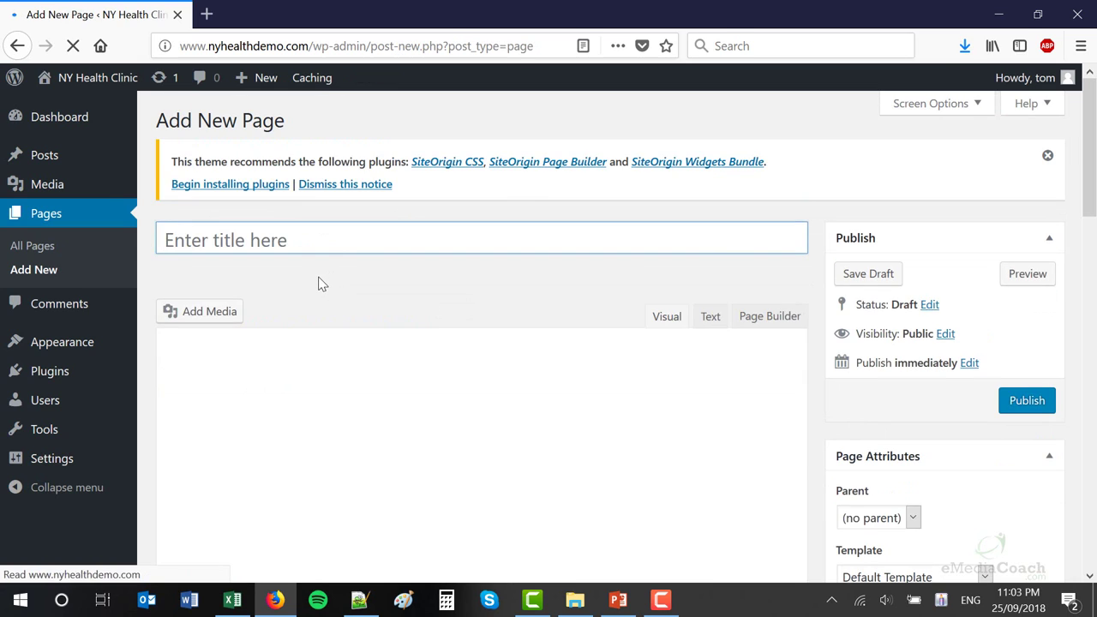
key(alt+Tab)
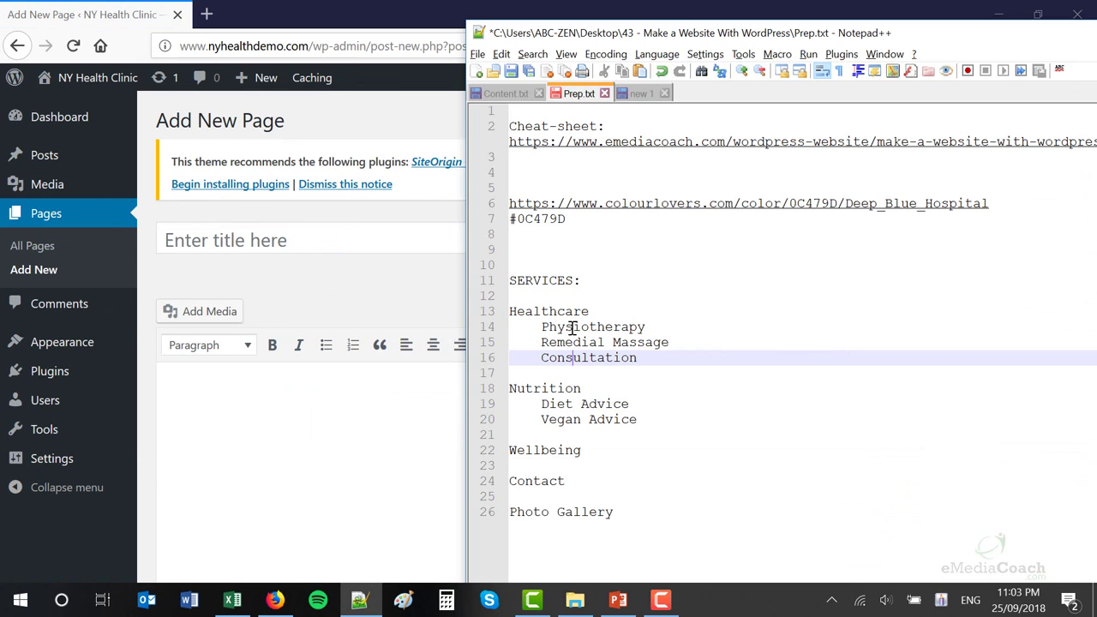
click(350, 239)
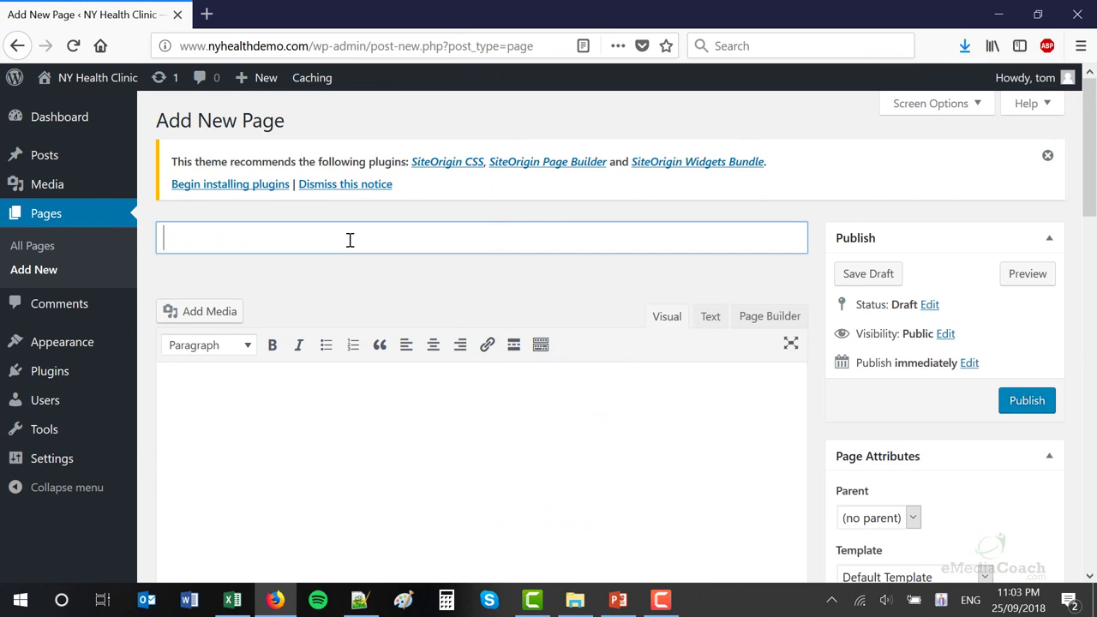
text(Physiotherapy)
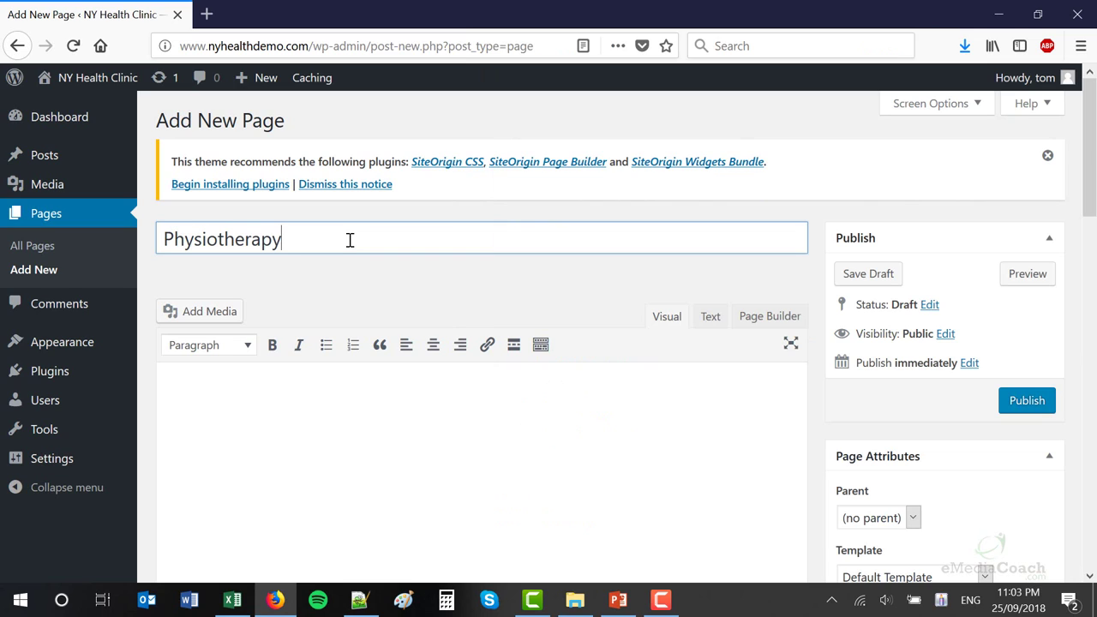
click(1034, 408)
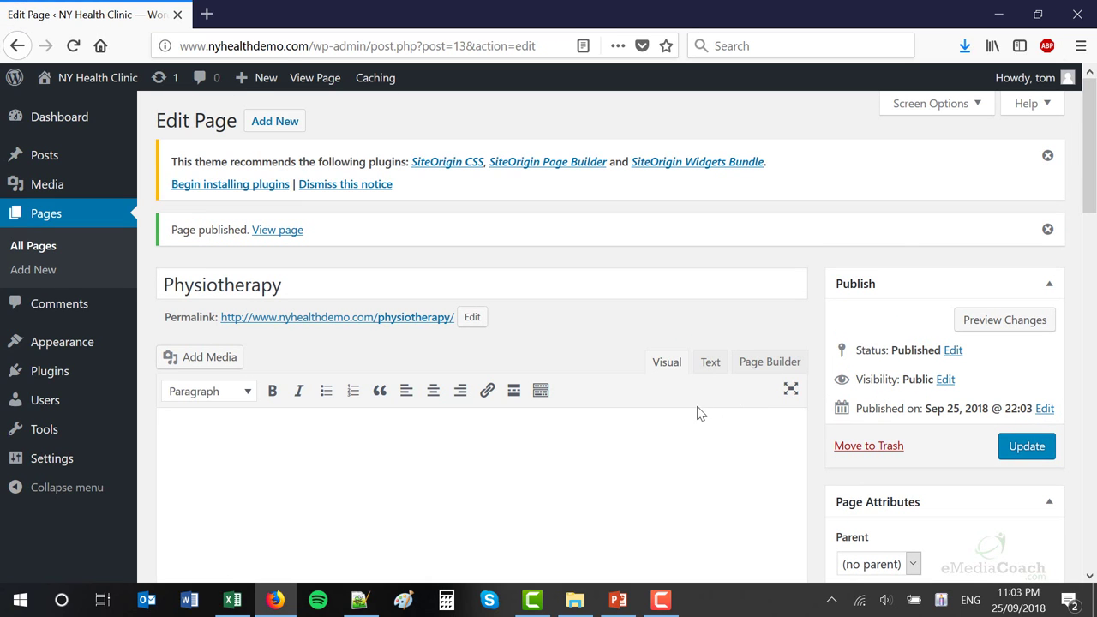
- Set Physiotherapy's parent page to Healthcare and update it
key(alt+Tab)
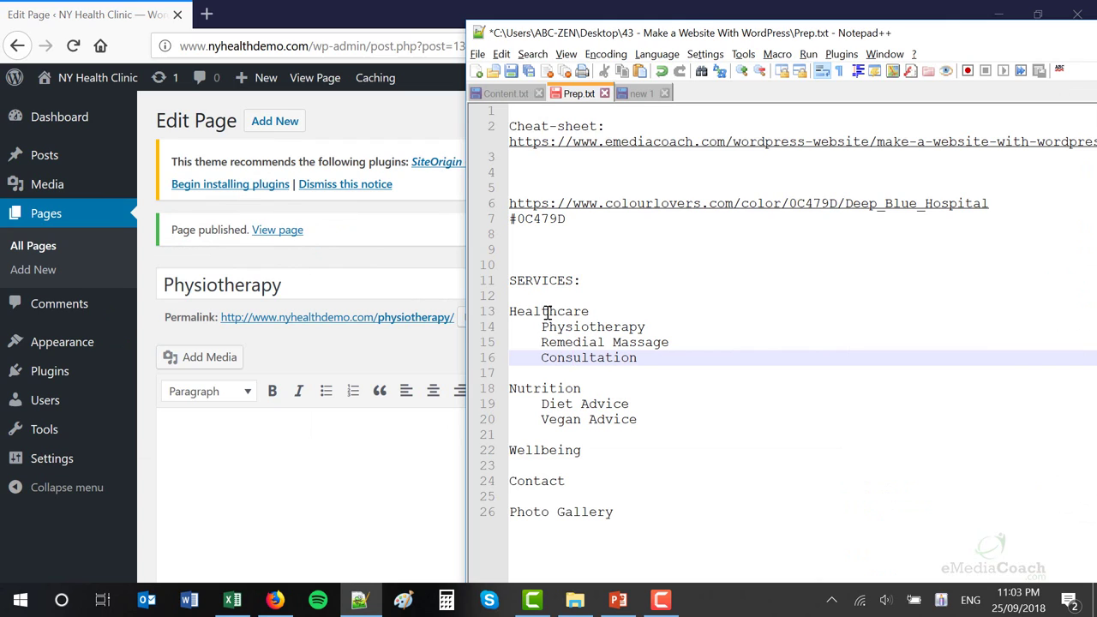
click(416, 338)
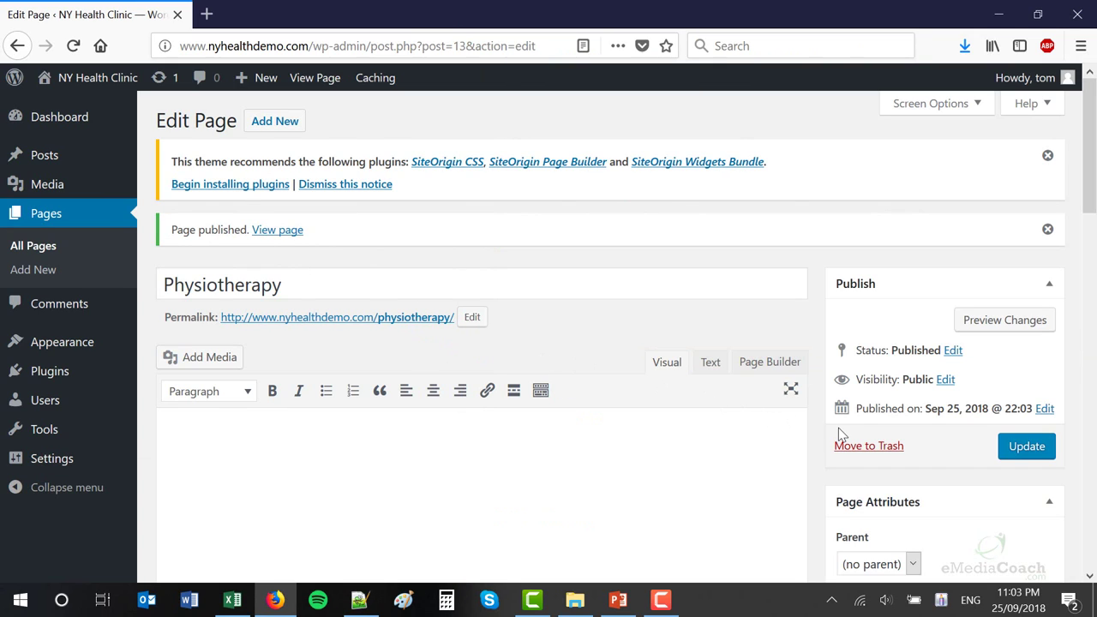
scroll(739, 409, down, 2)
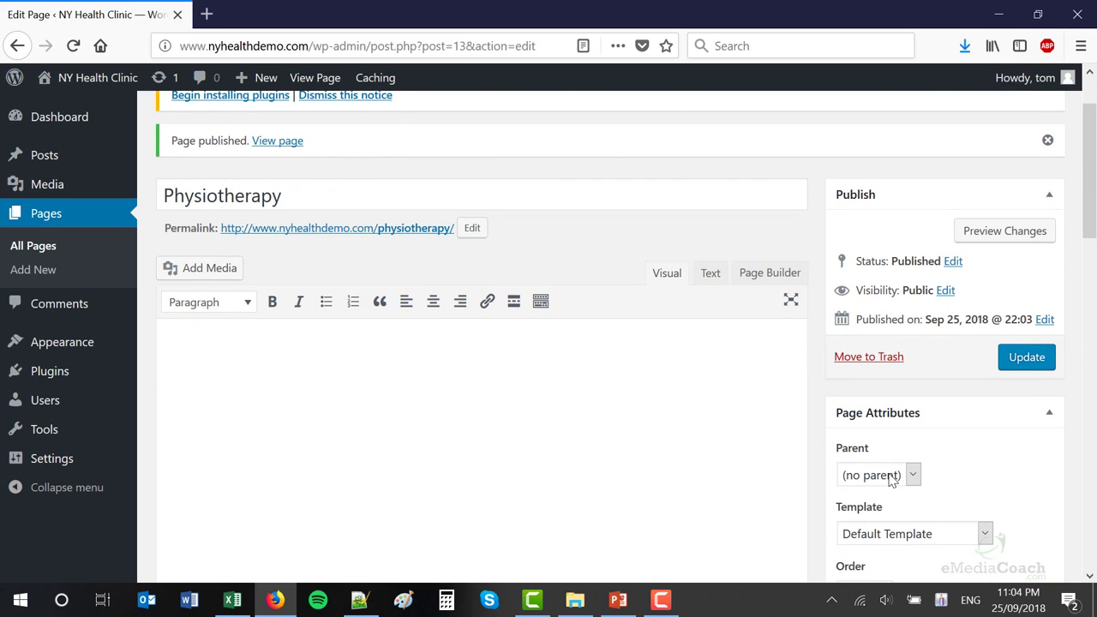
click(895, 478)
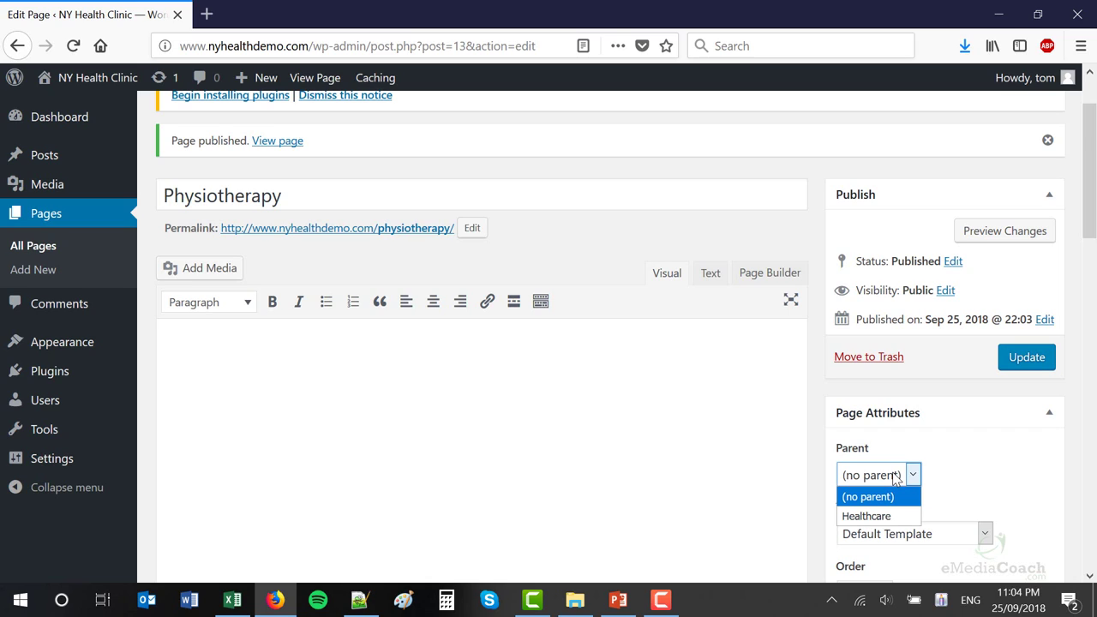
click(874, 516)
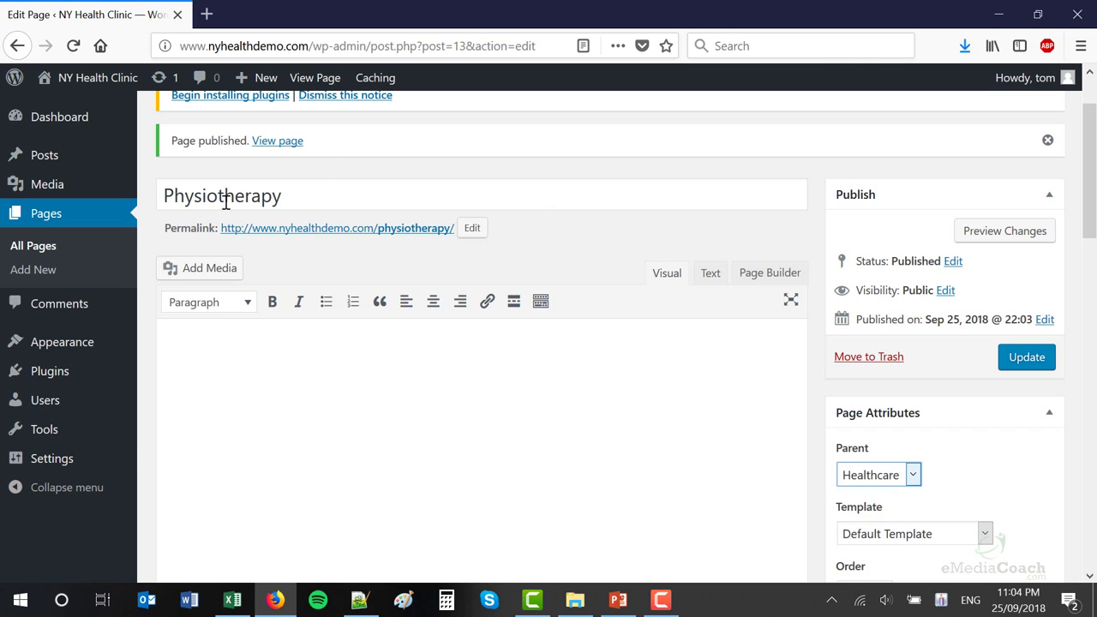
key(alt+Tab)
key(alt+Tab)
click(1047, 359)
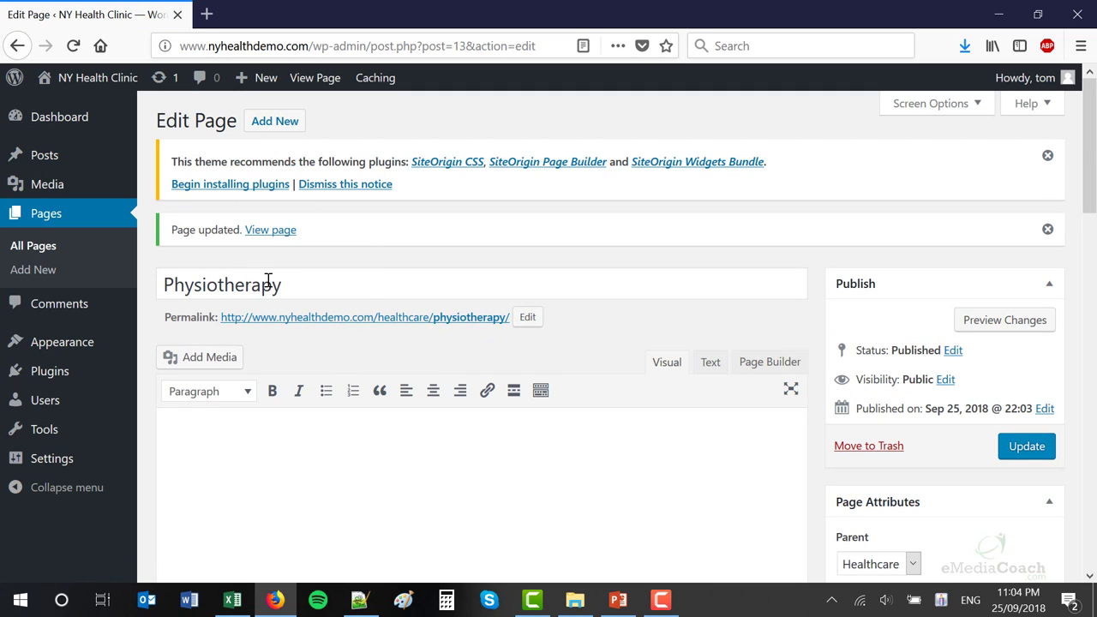
click(285, 127)
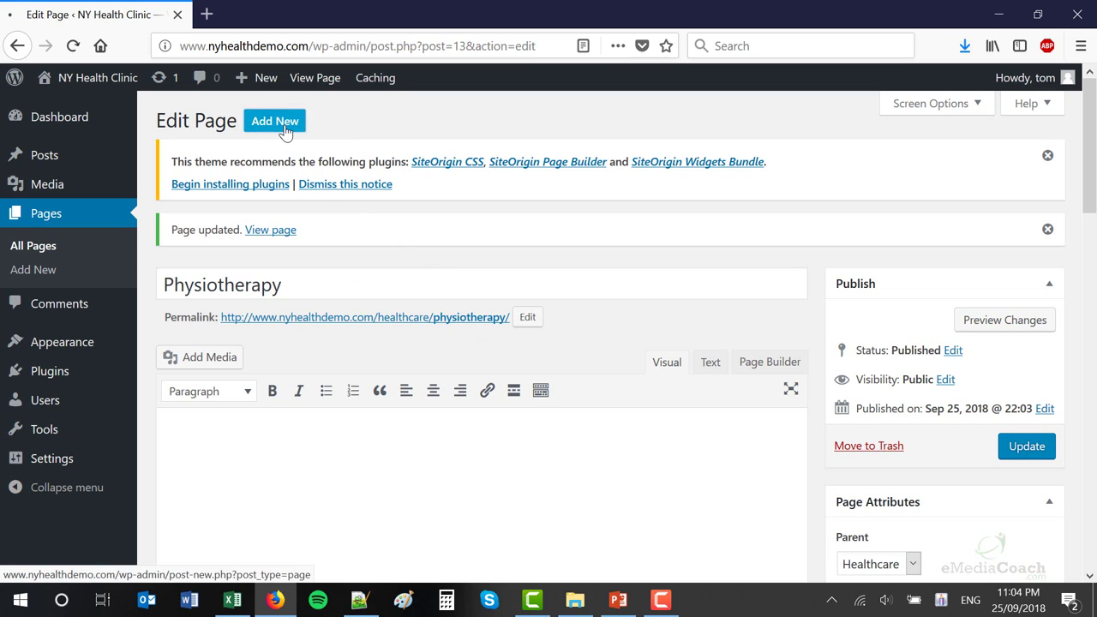
- Publish a 'Remedial Massage' page, title copied from the notes, with Healthcare as parent
click(286, 127)
key(alt+Tab)
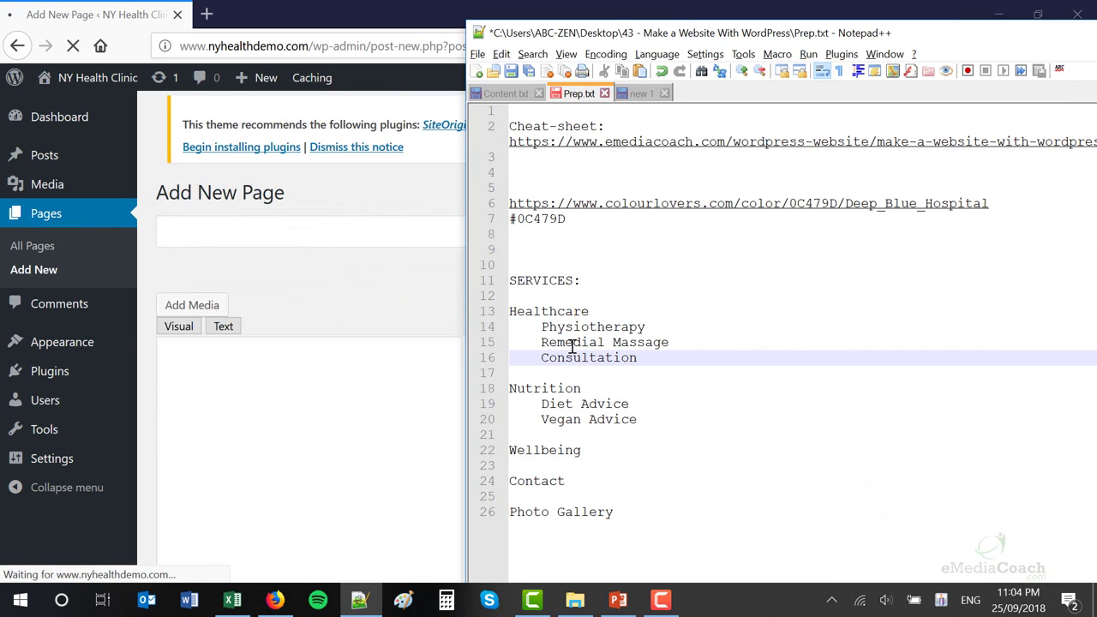
drag(540, 342, 669, 342)
right_click(643, 347)
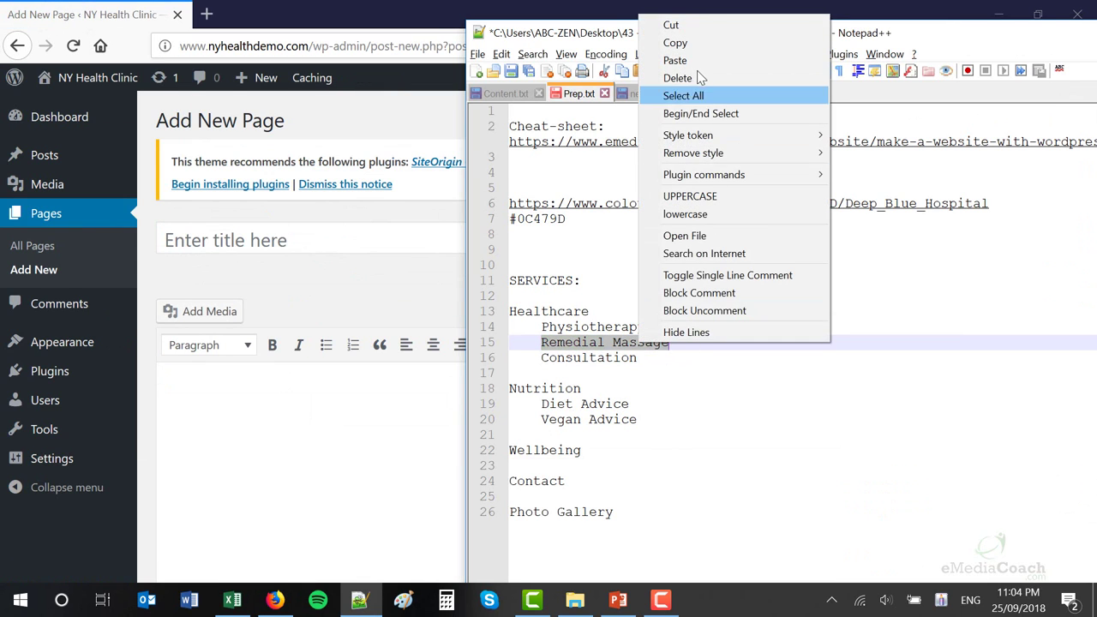
click(681, 43)
click(335, 231)
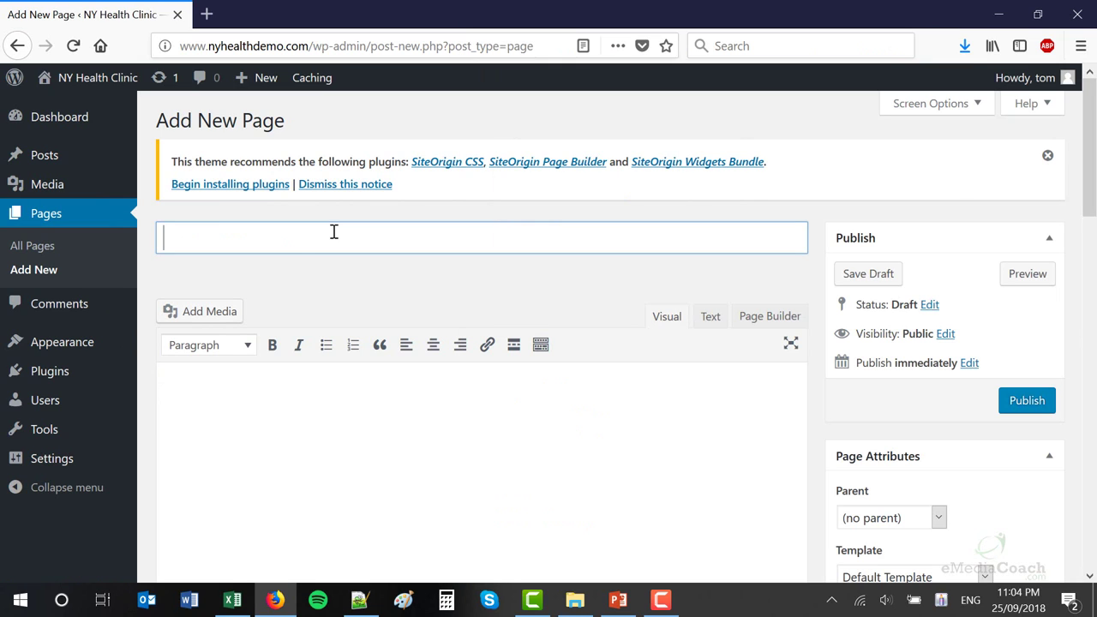
key(ctrl+v)
click(911, 517)
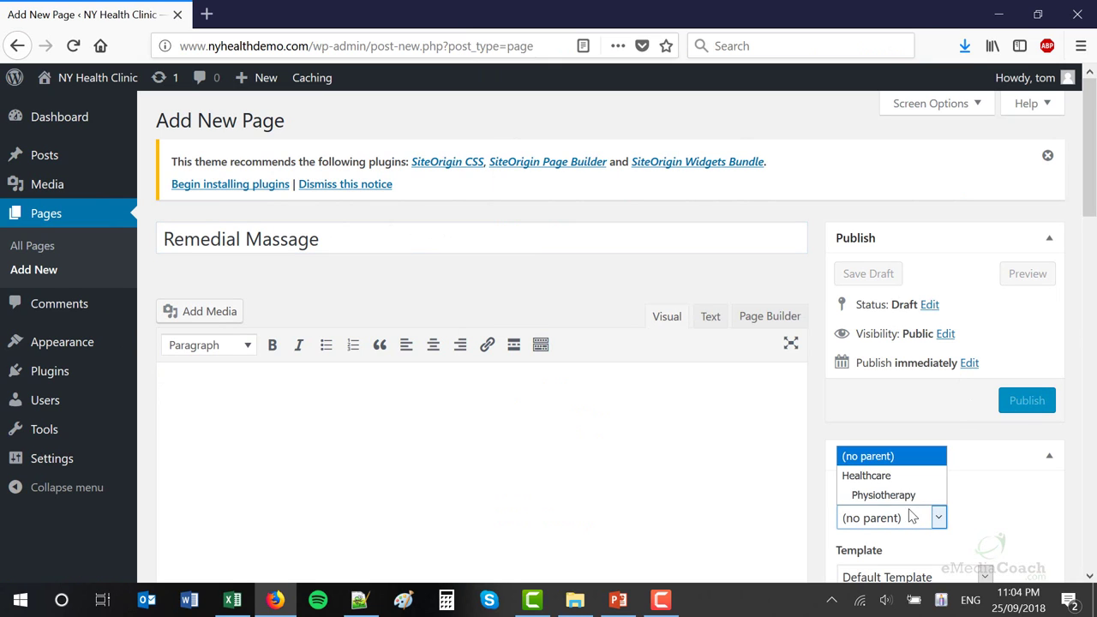
click(897, 476)
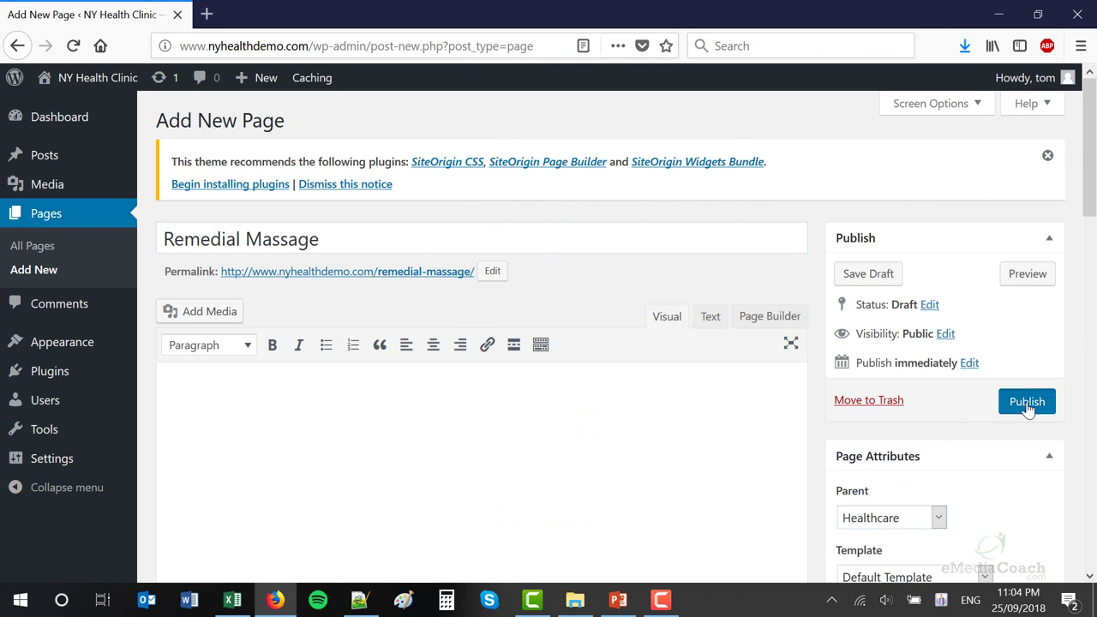
click(1026, 403)
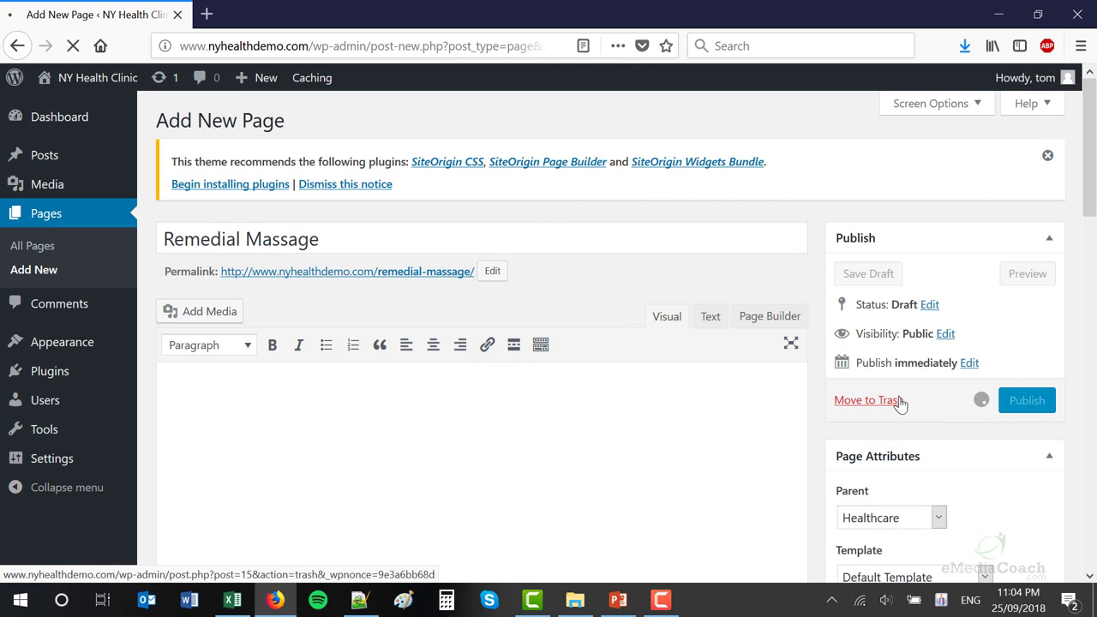
- Copy 'Consultation' from the notes, undoing an accidental paste over the existing page title
key(alt+Tab)
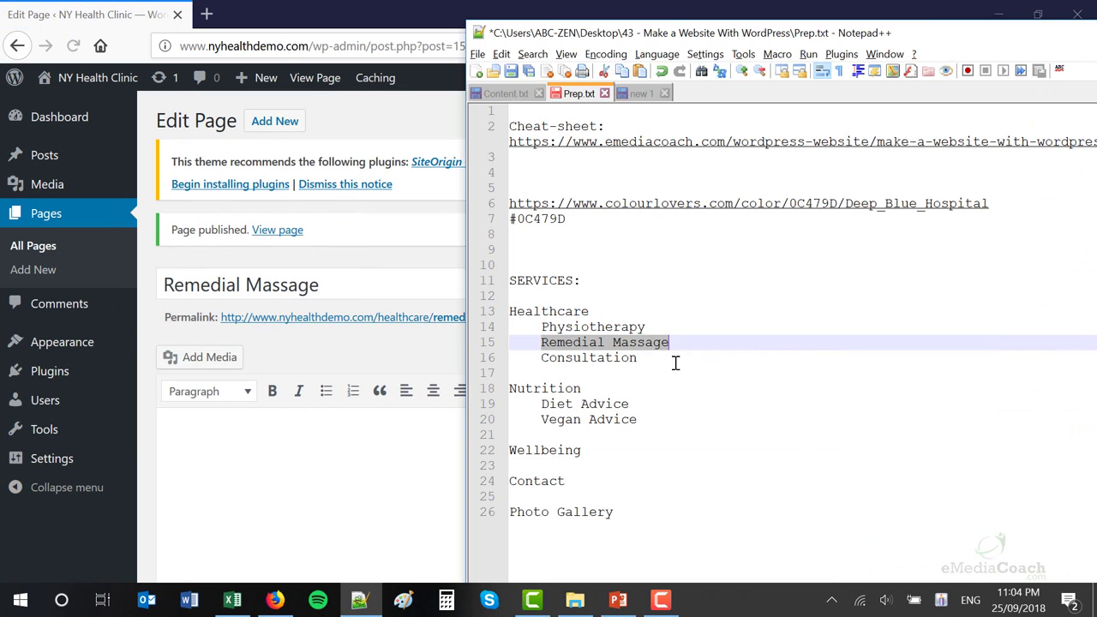
double_click(607, 360)
right_click(610, 373)
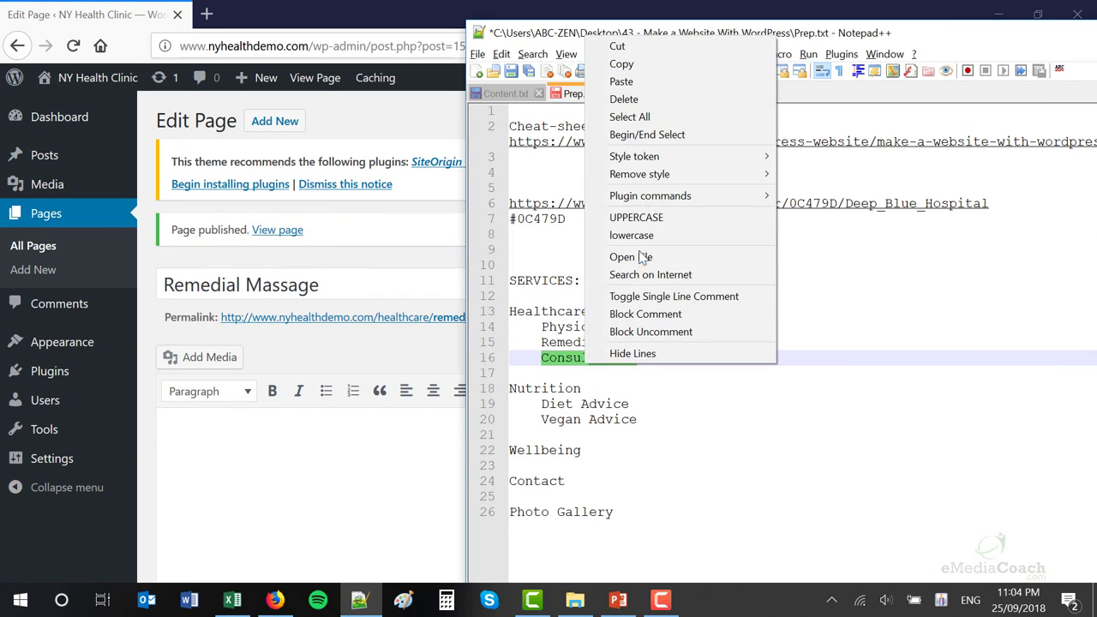
click(621, 64)
click(362, 284)
key(ctrl+a)
key(ctrl+v)
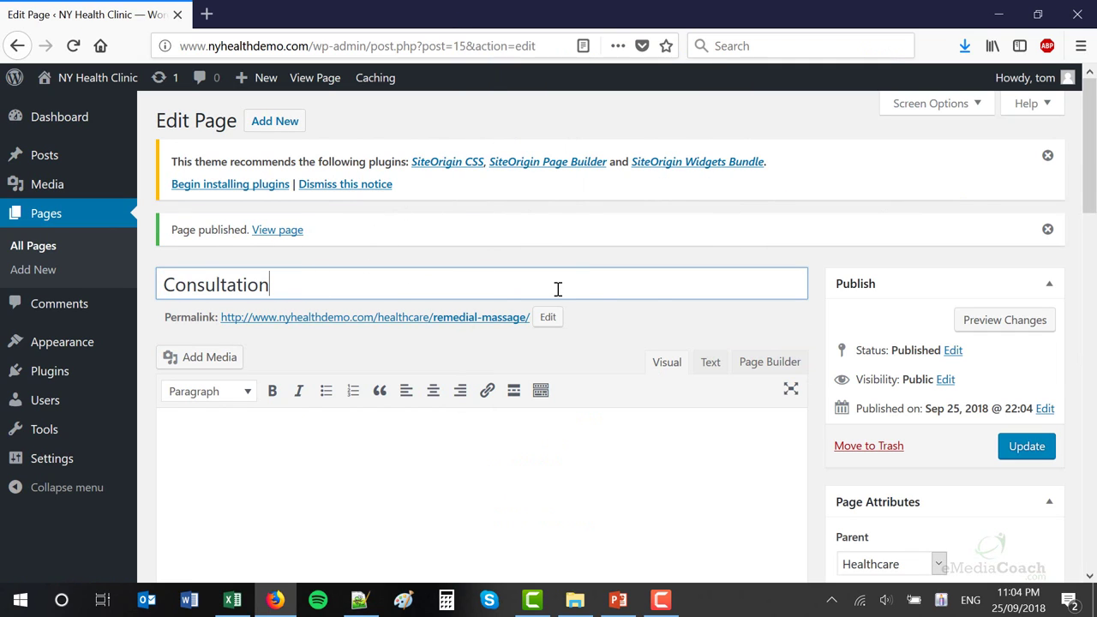
key(ctrl+z)
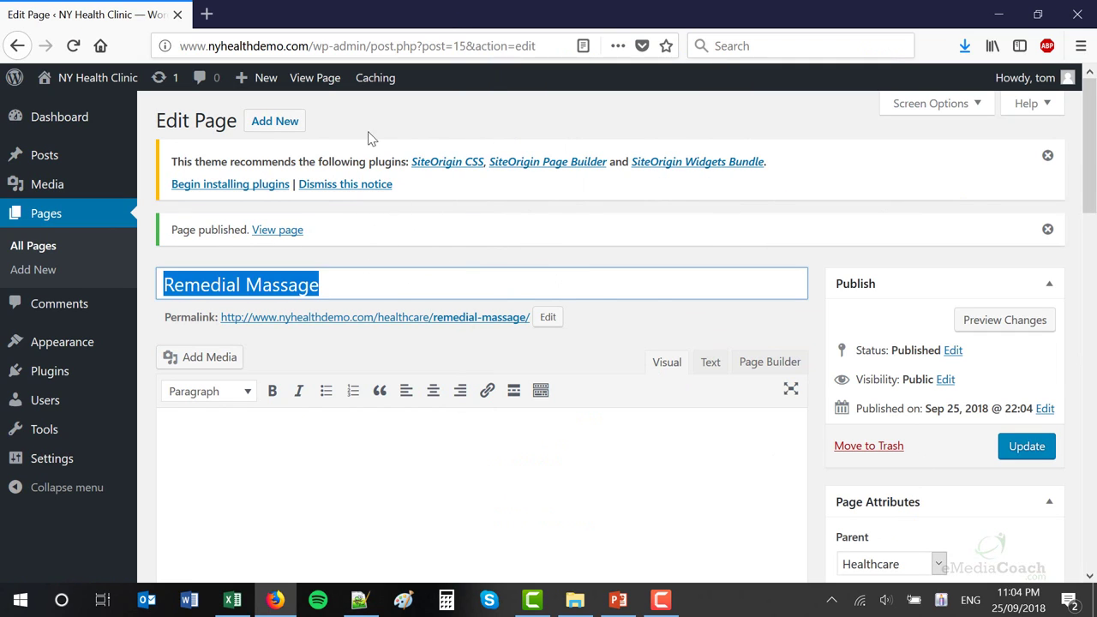
- Publish a new 'Consultation' page with Healthcare as its parent
click(286, 121)
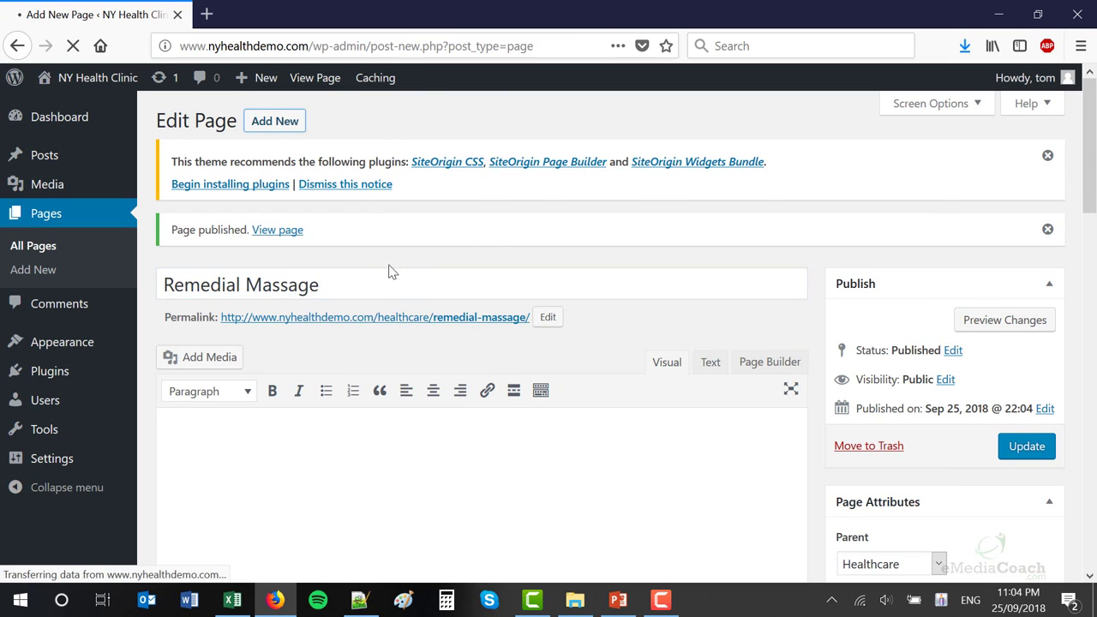
key(ctrl+v)
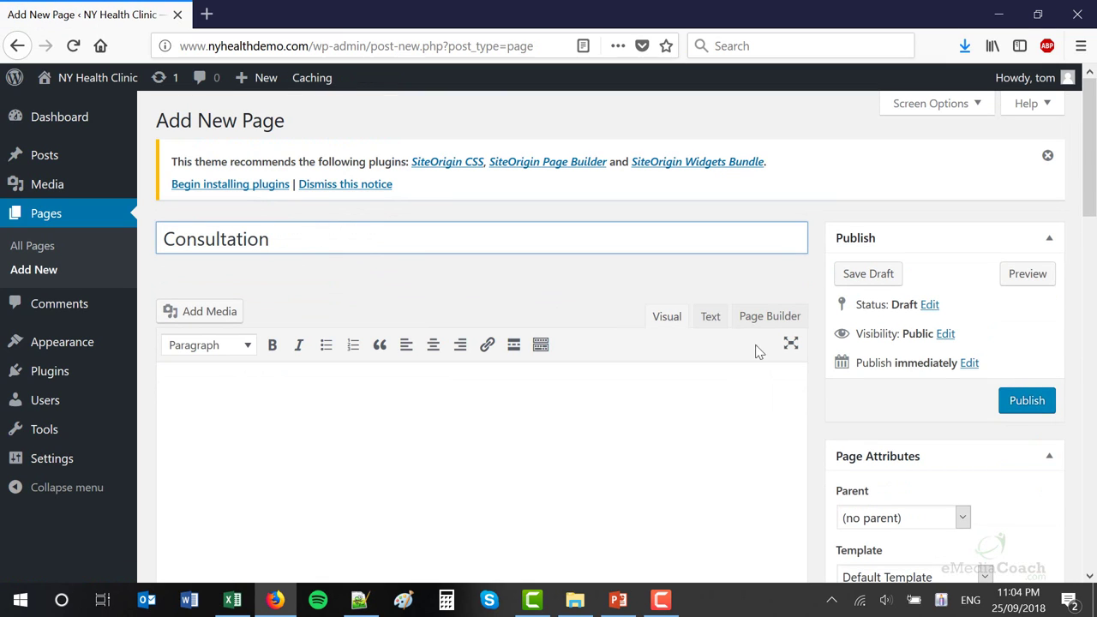
click(945, 525)
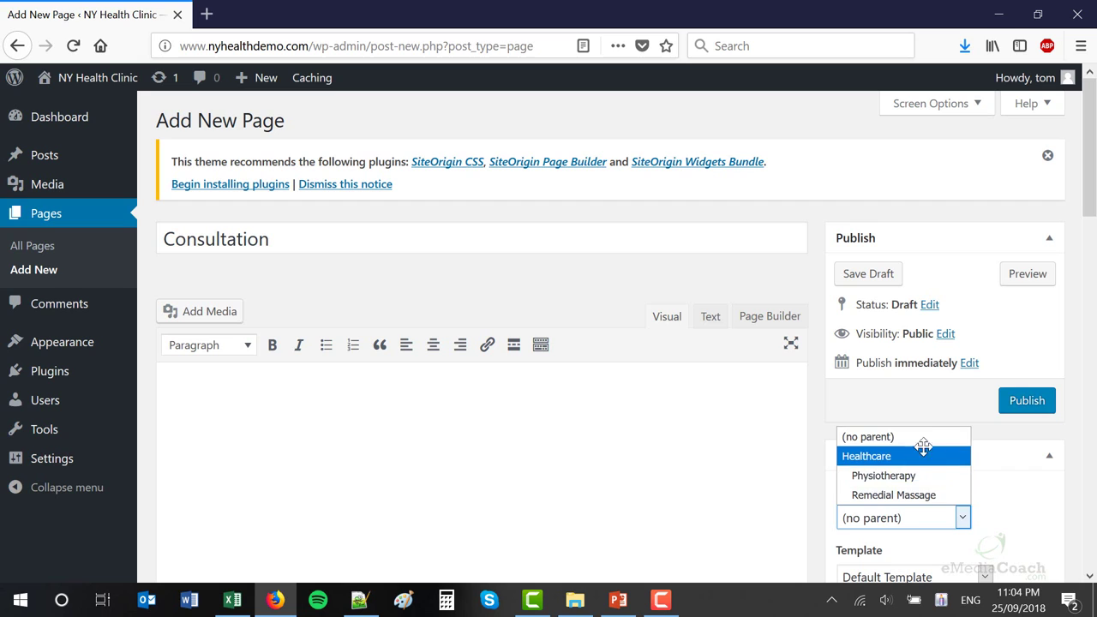
click(866, 456)
click(1025, 401)
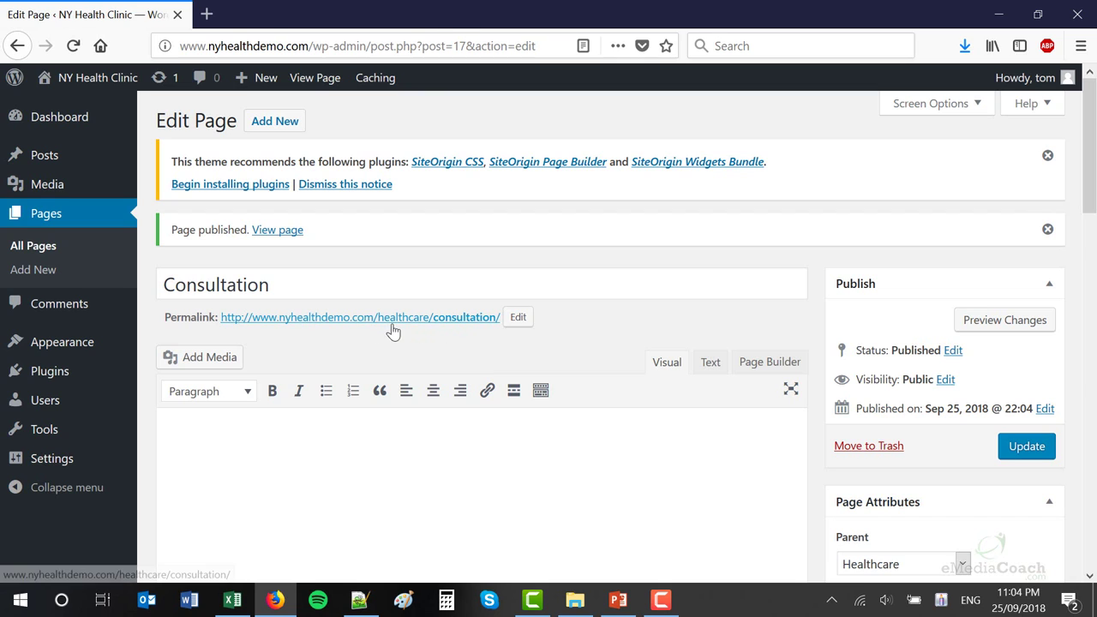
key(alt+Tab)
double_click(576, 388)
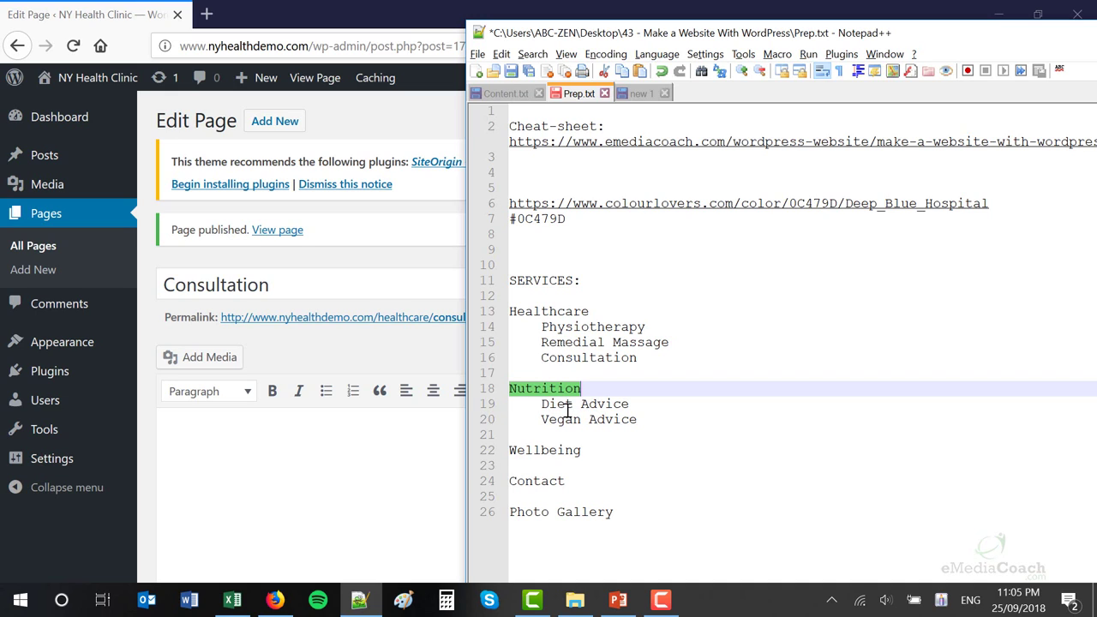
- Create a page titled 'Photo Gallery', leave Parent as (no parent), and publish it
click(542, 482)
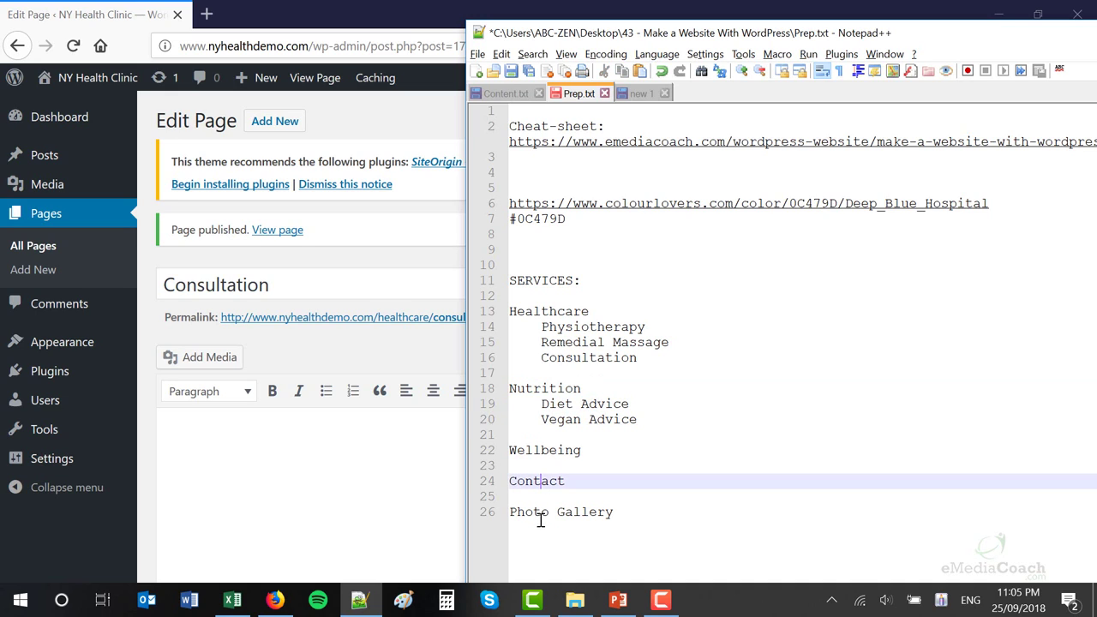
key(alt+Tab)
click(287, 122)
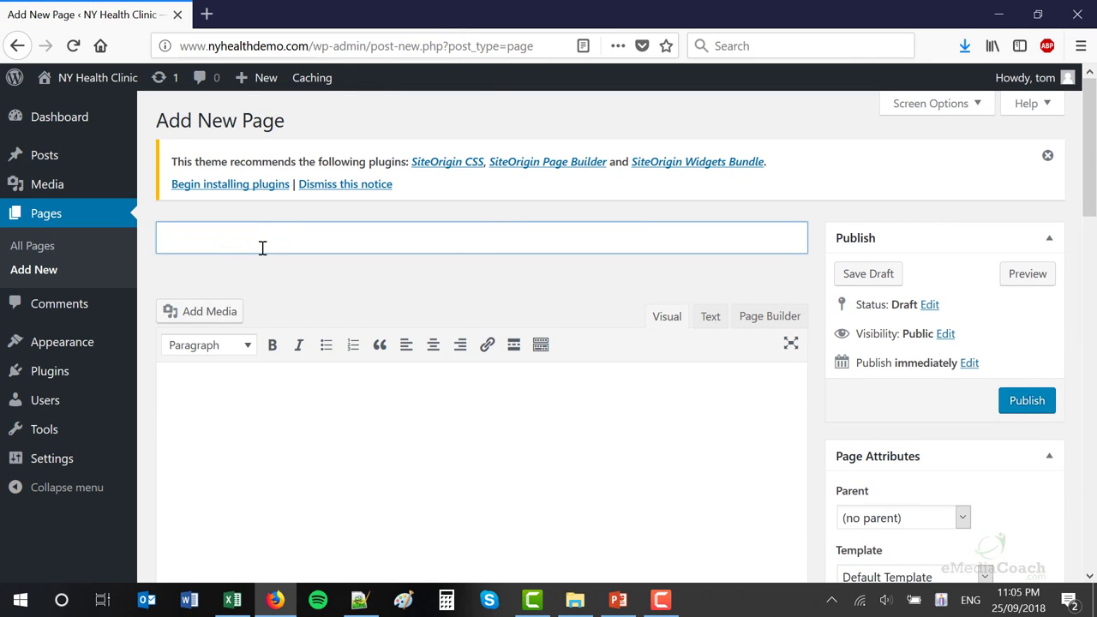
text(O)
key(BackSpace)
text(Photo Galllery)
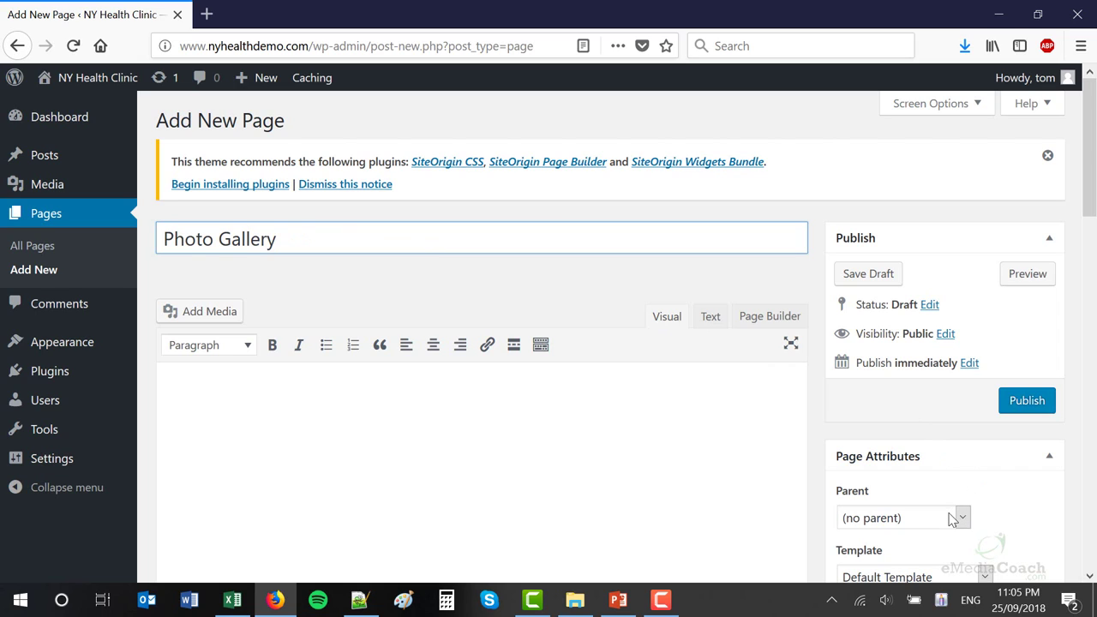
click(1024, 400)
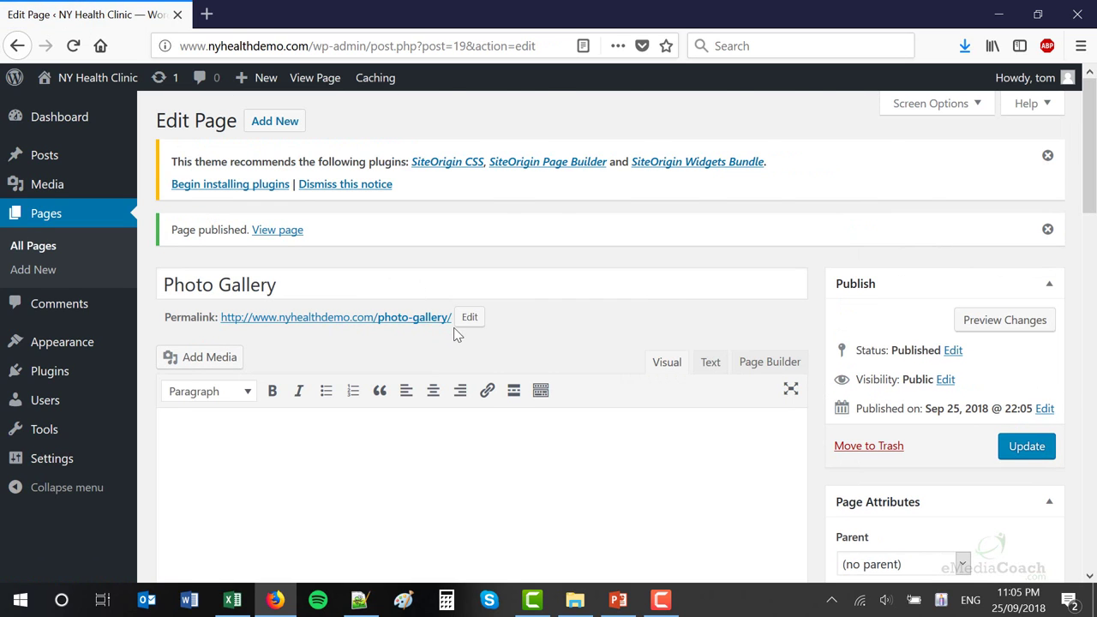
key(alt+Tab)
- Create a page titled 'Contact Us' and publish it at /contact-us/
double_click(538, 481)
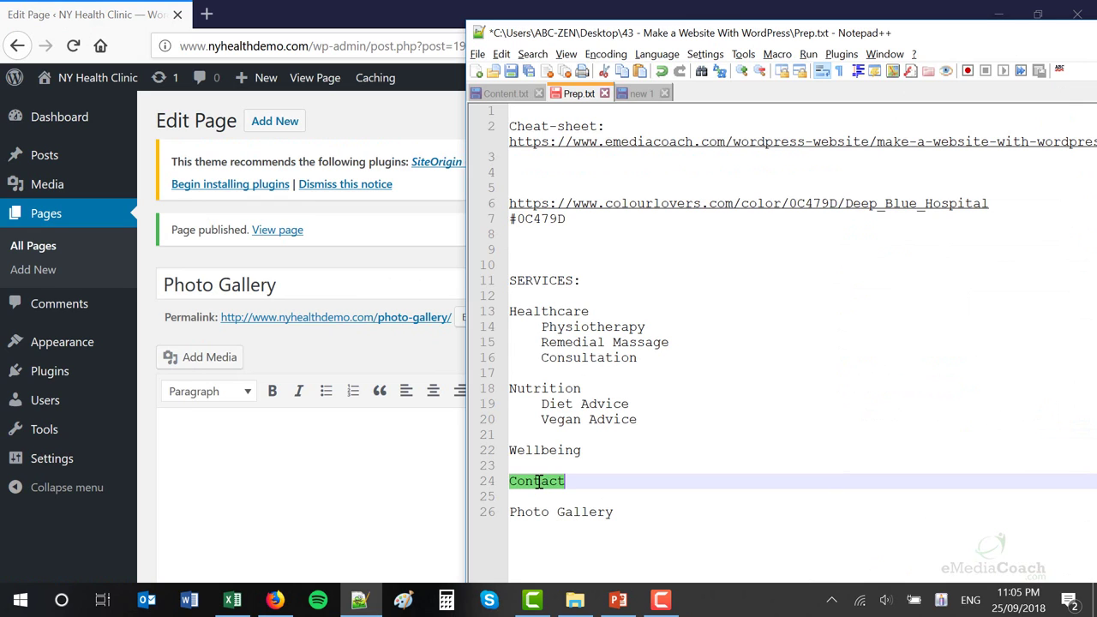
click(296, 128)
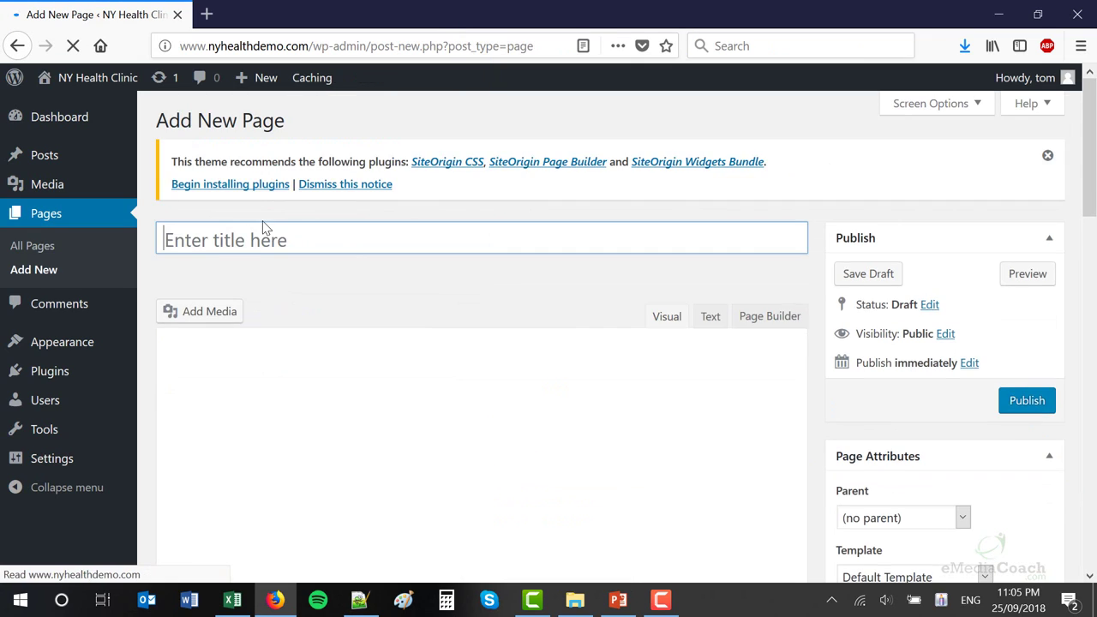
text(Contact Us)
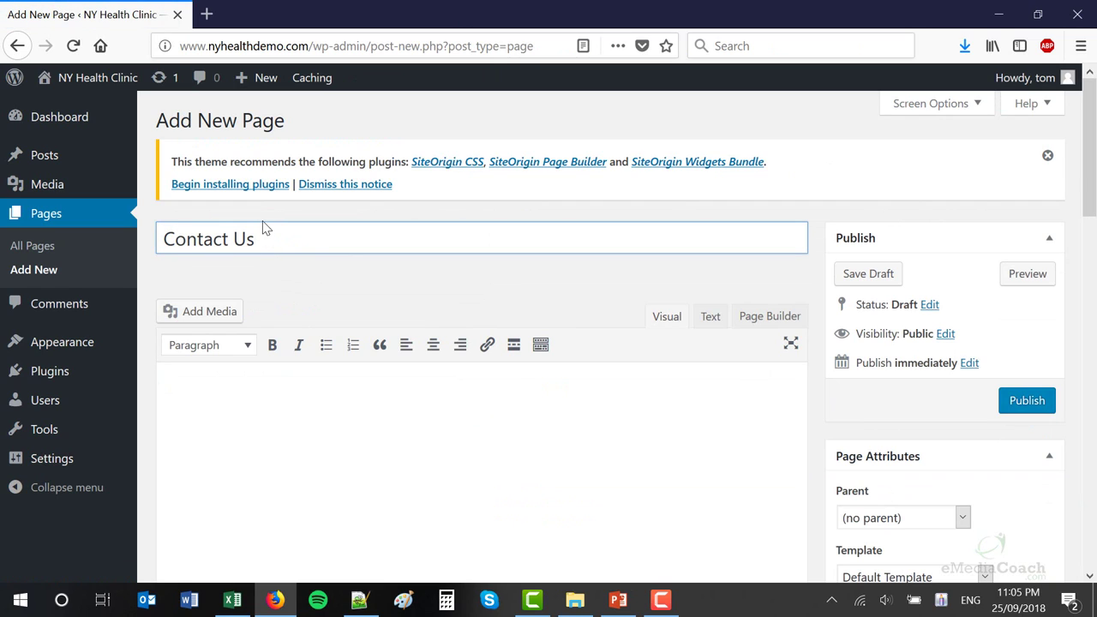
click(1021, 404)
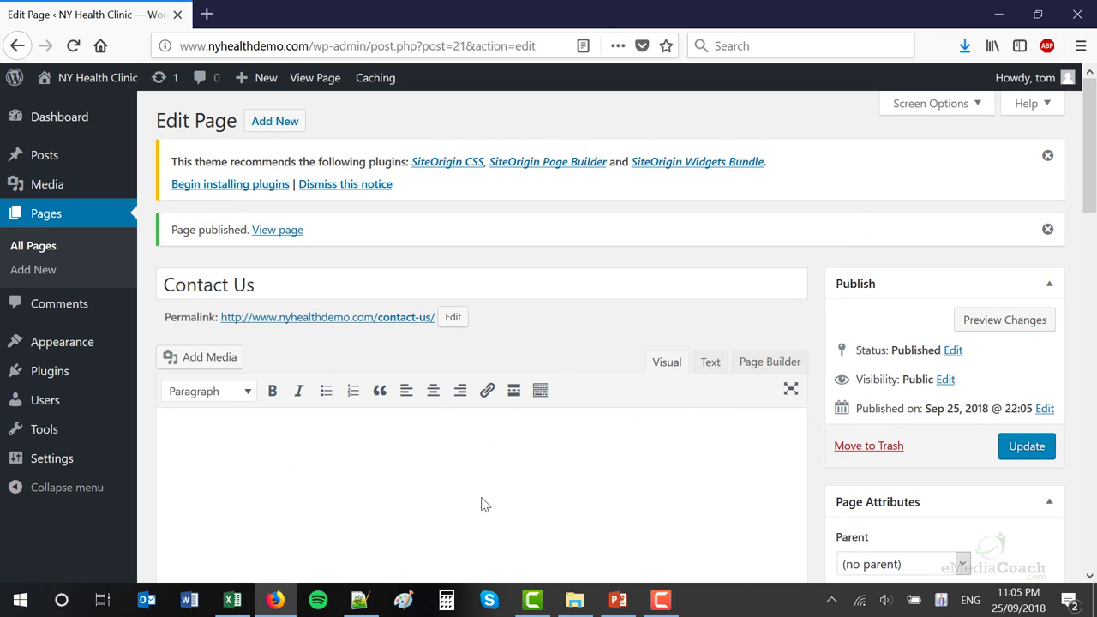
mouse_move(71, 87)
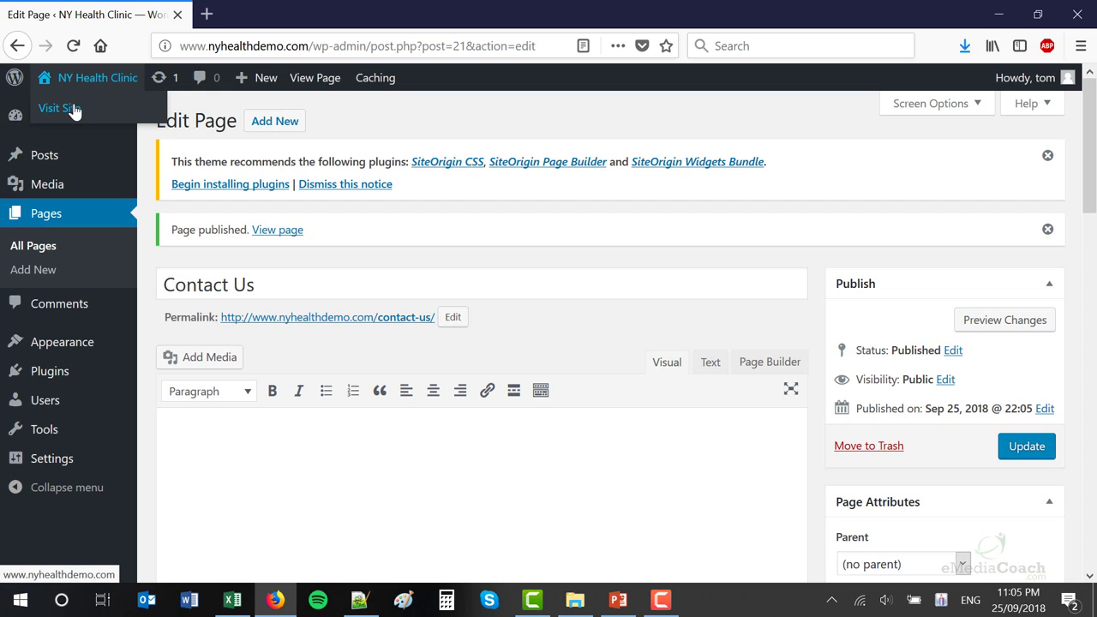
- Open the live site in a new tab, check the Healthcare dropdown, then return to the editor
middle_click(74, 110)
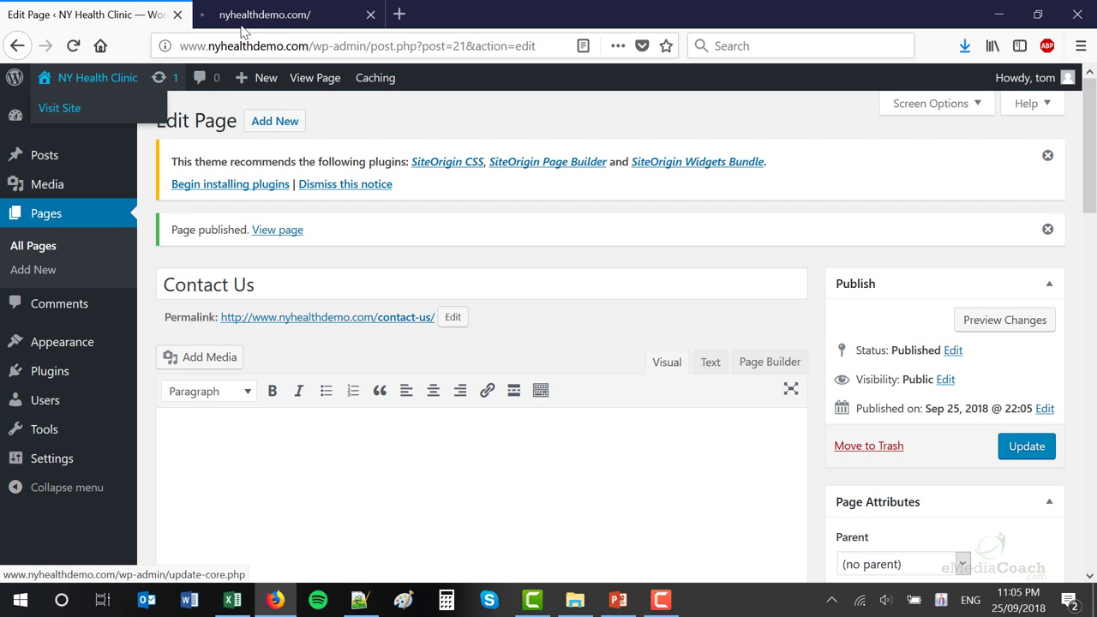
click(266, 15)
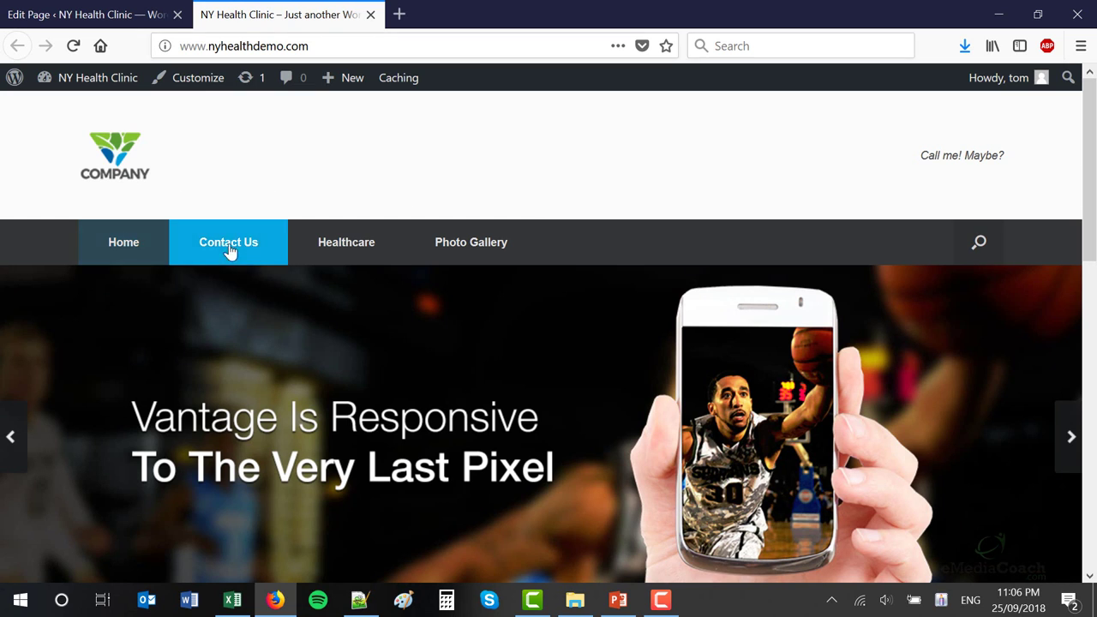
mouse_move(372, 254)
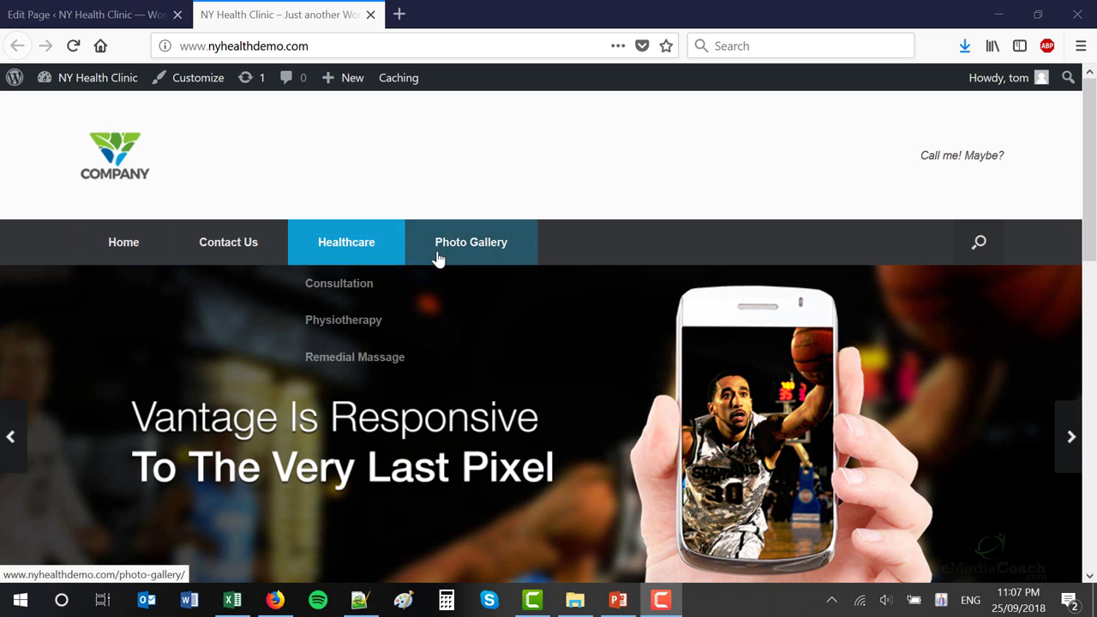
mouse_move(328, 252)
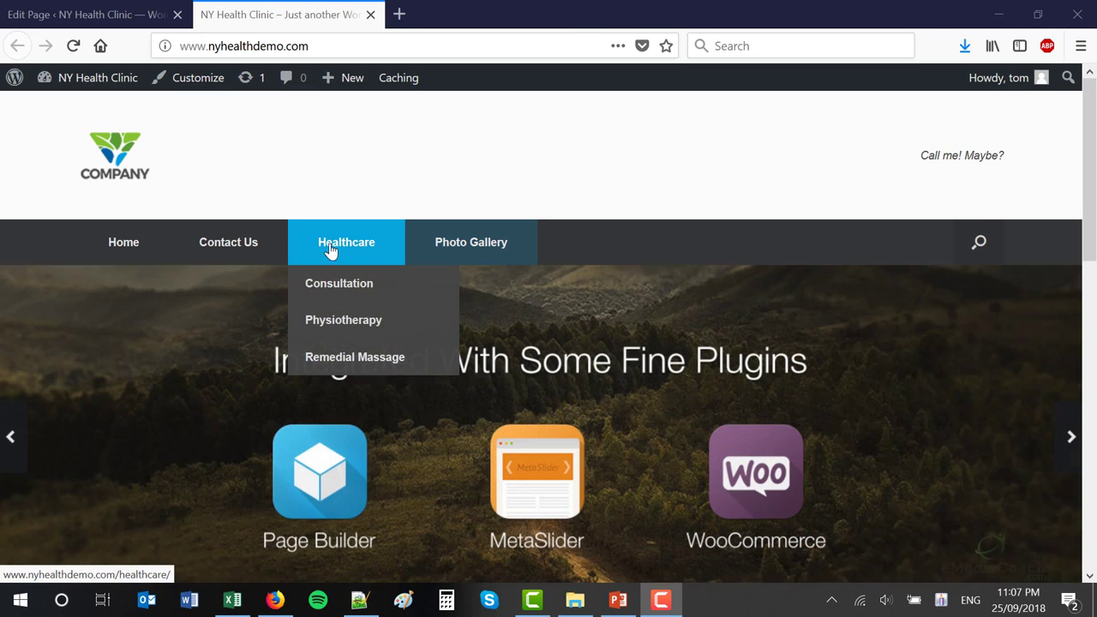
click(109, 21)
mouse_move(76, 352)
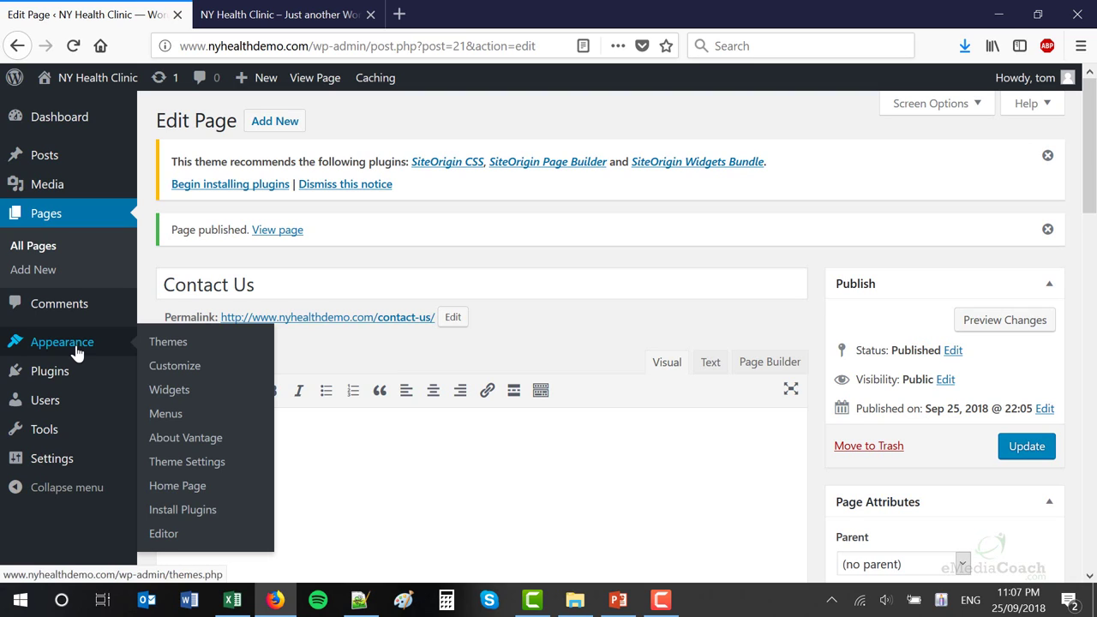
- Create a new menu named 'Homepage Menu' under Appearance > Menus
click(188, 420)
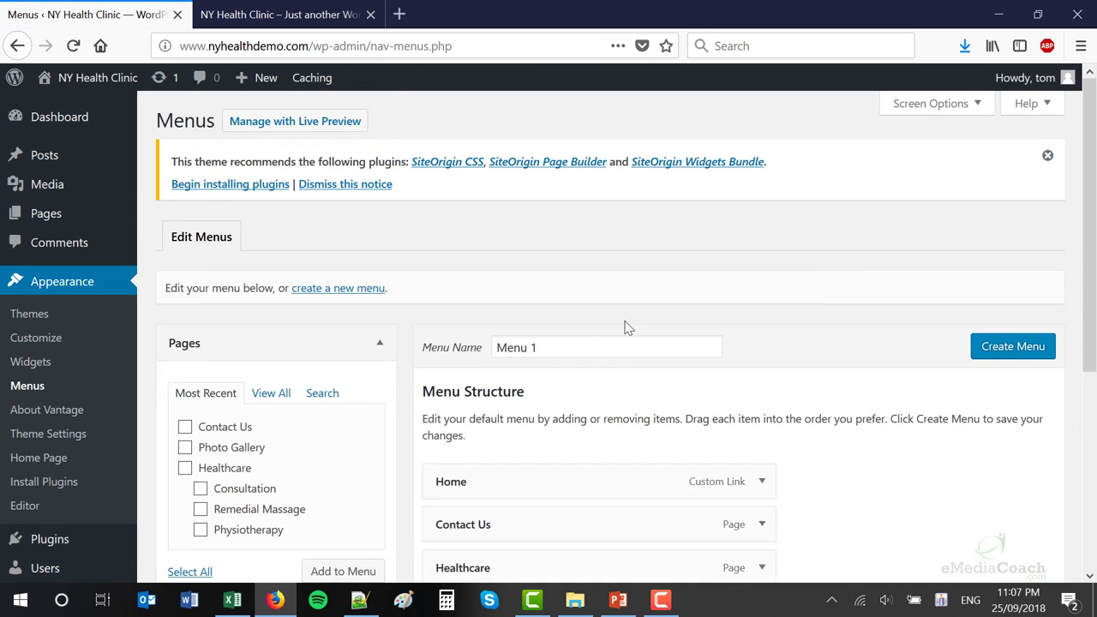
scroll(707, 312, down, 2)
drag(626, 263, 430, 267)
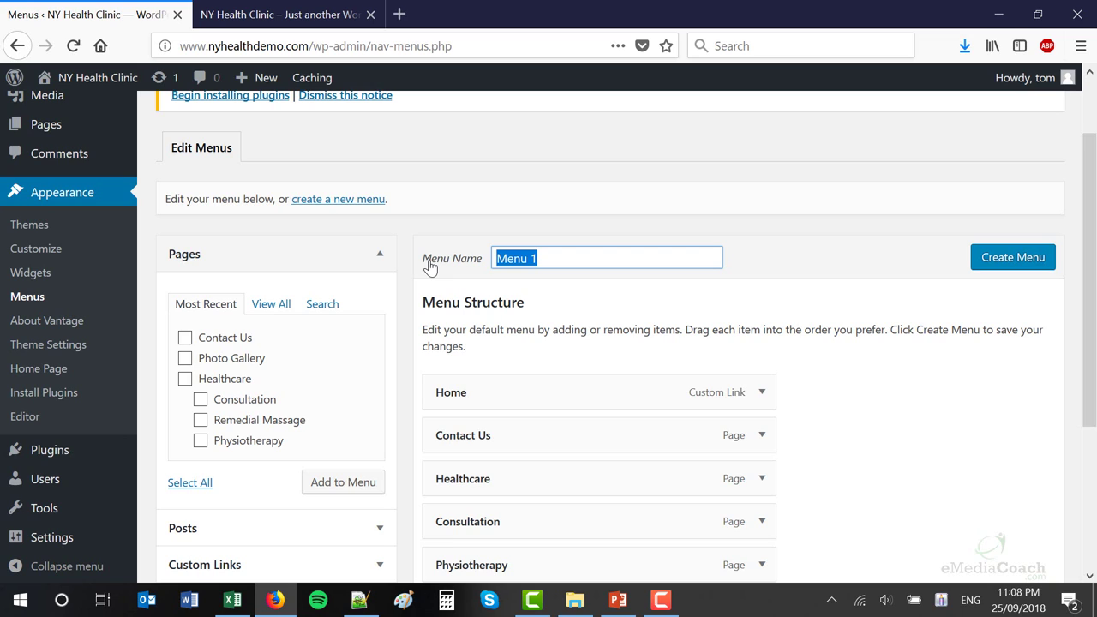
text(Homepage)
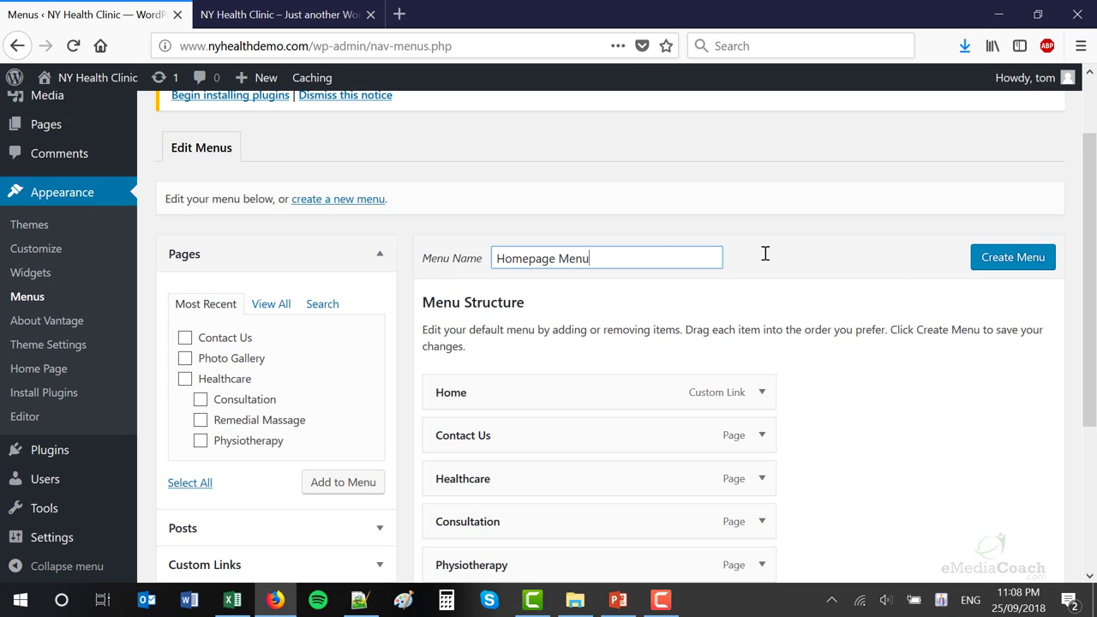
click(1047, 272)
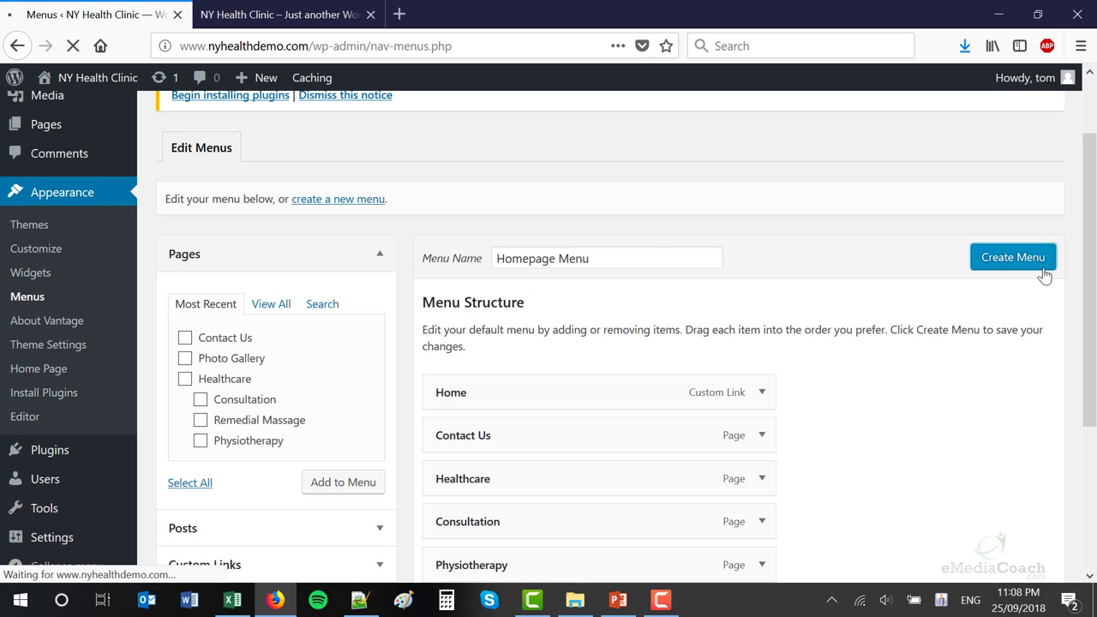
- Check the live site's navigation and save Homepage Menu as the Primary Menu
scroll(815, 288, down, 3)
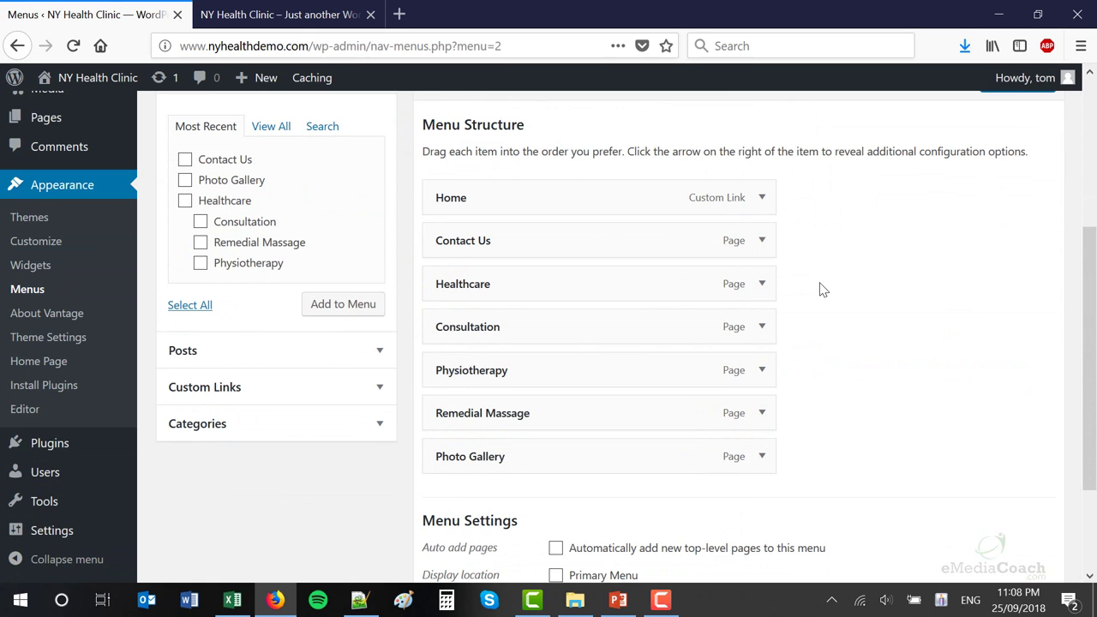
scroll(819, 290, up, 1)
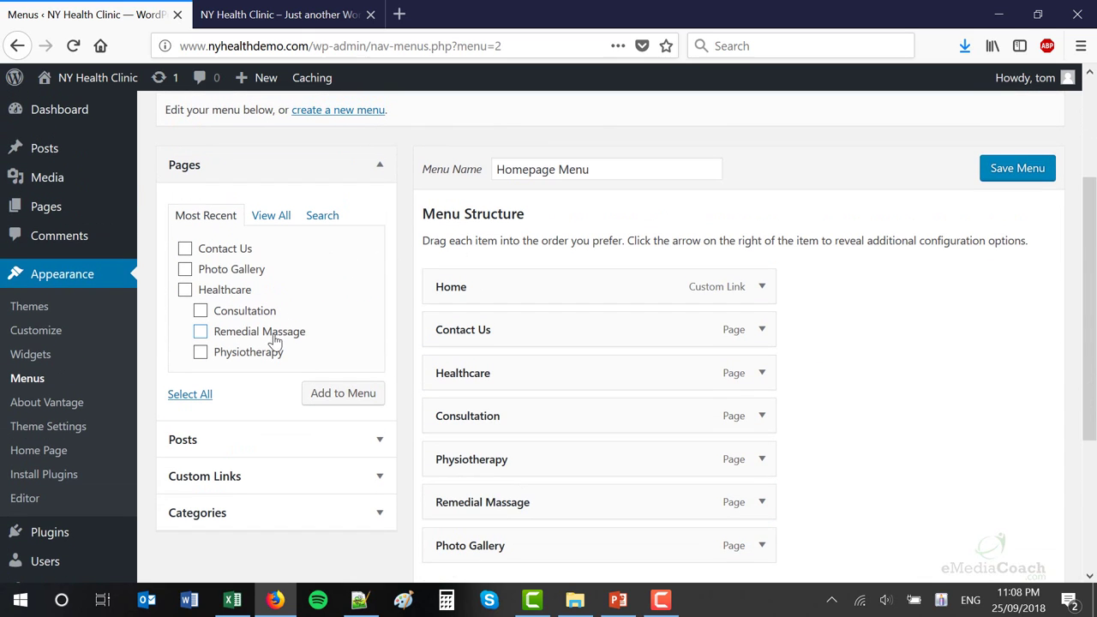
click(281, 19)
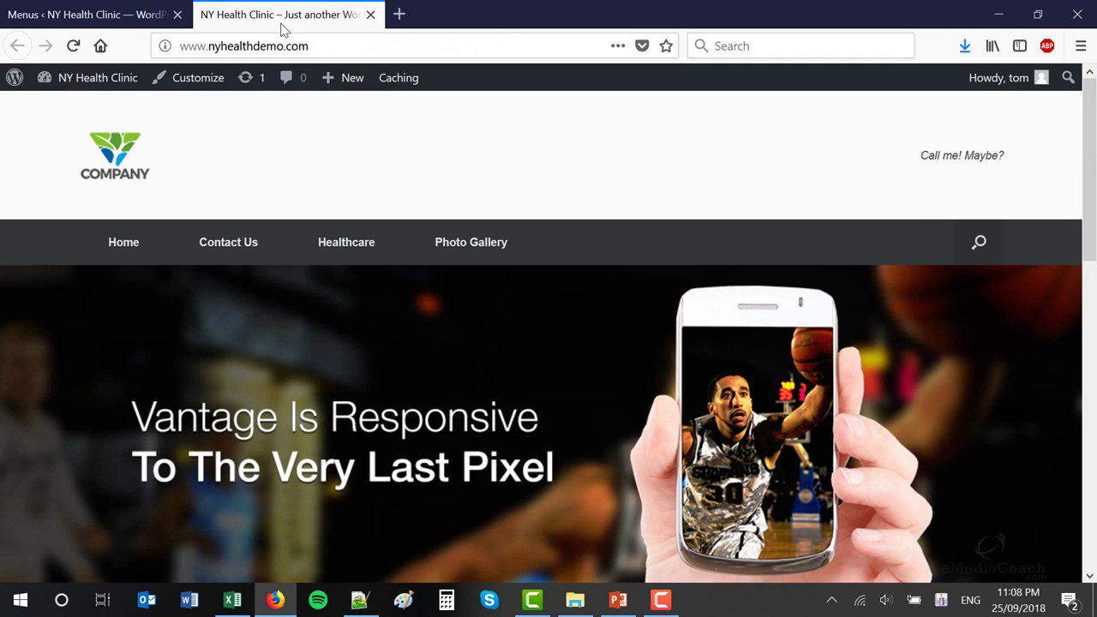
click(127, 17)
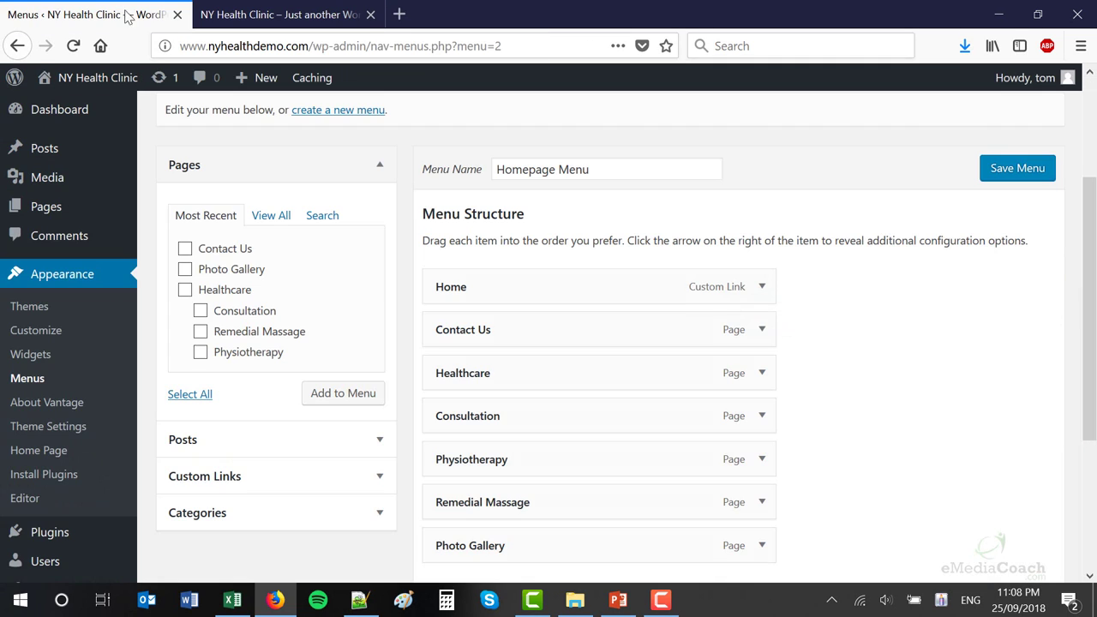
click(1022, 170)
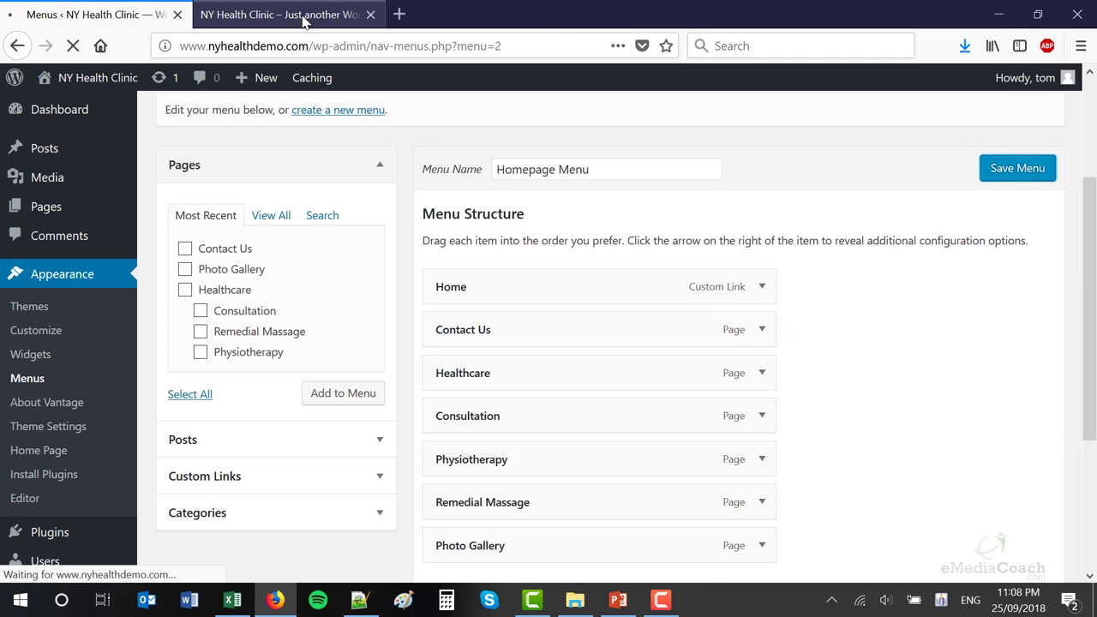
click(306, 19)
key(F5)
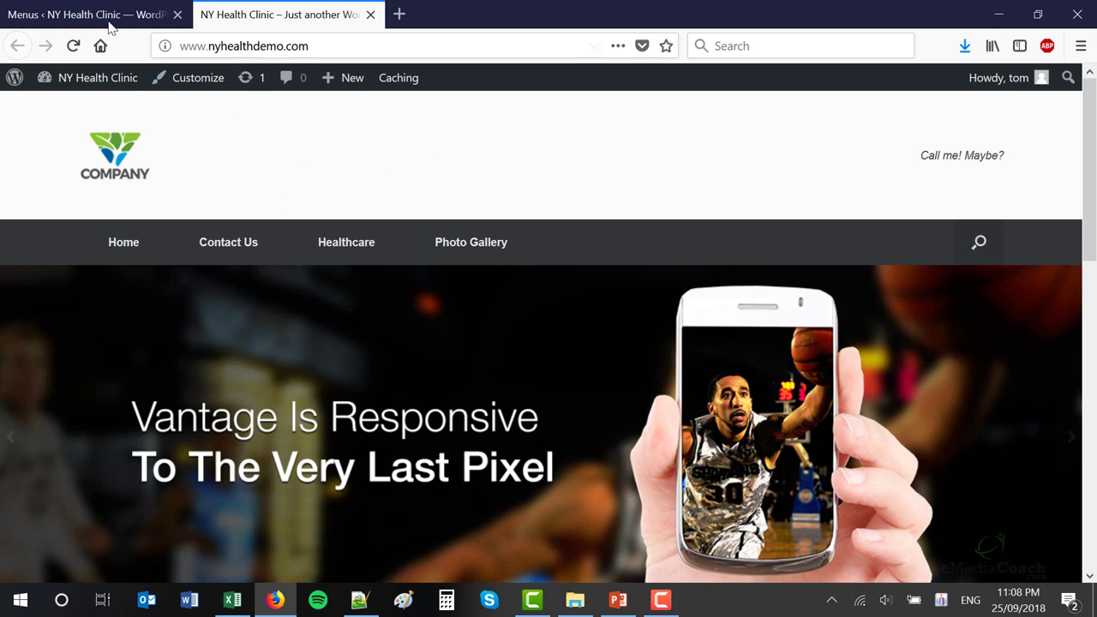
click(103, 16)
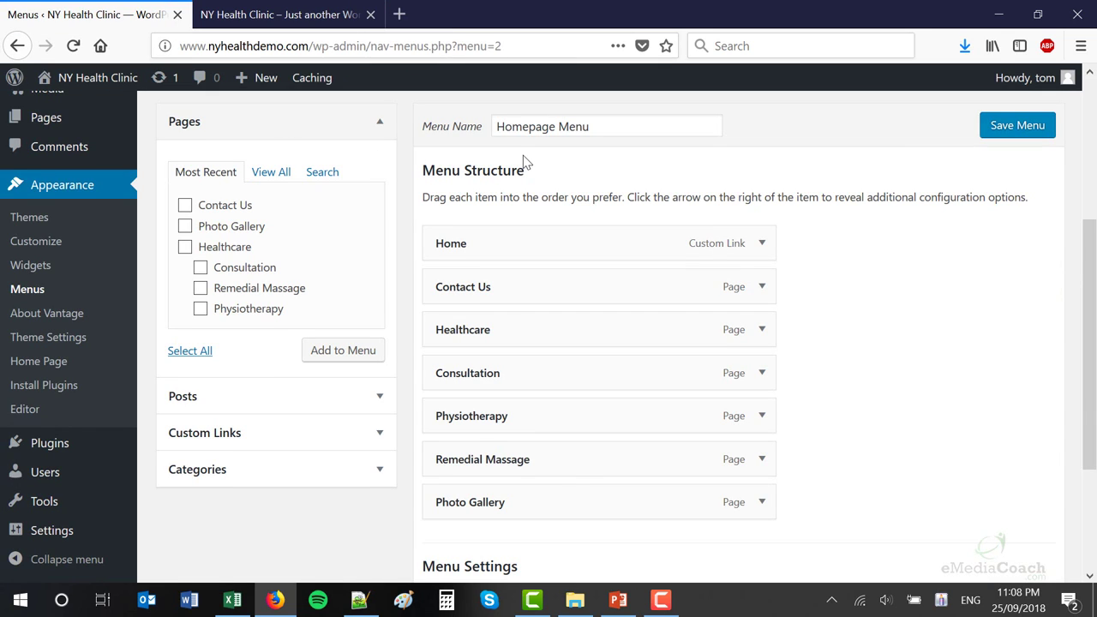
scroll(549, 223, down, 3)
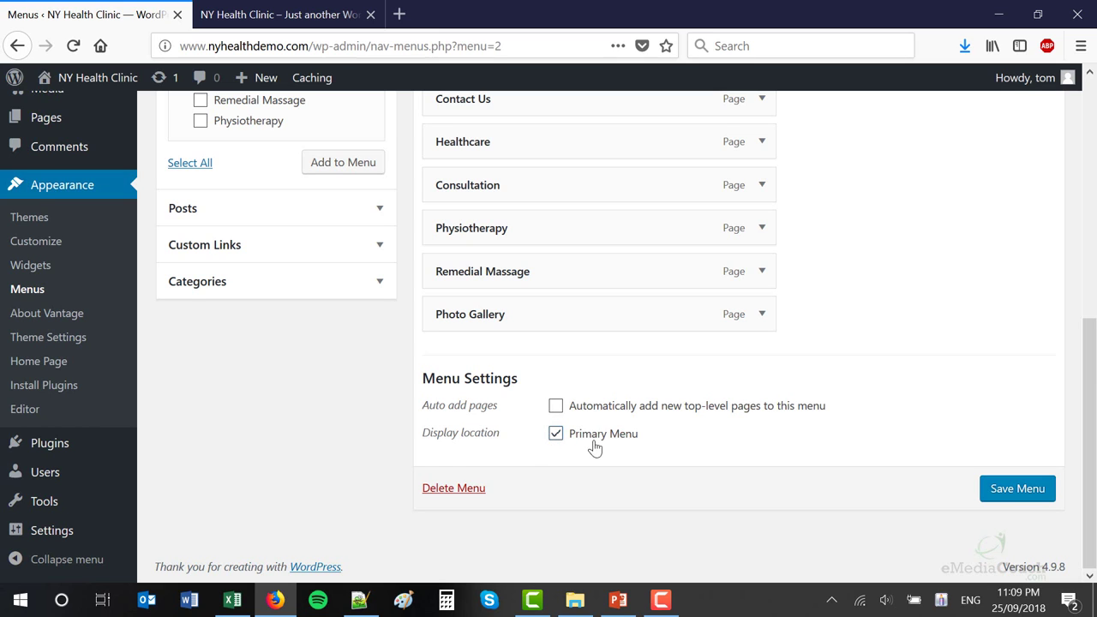
click(998, 504)
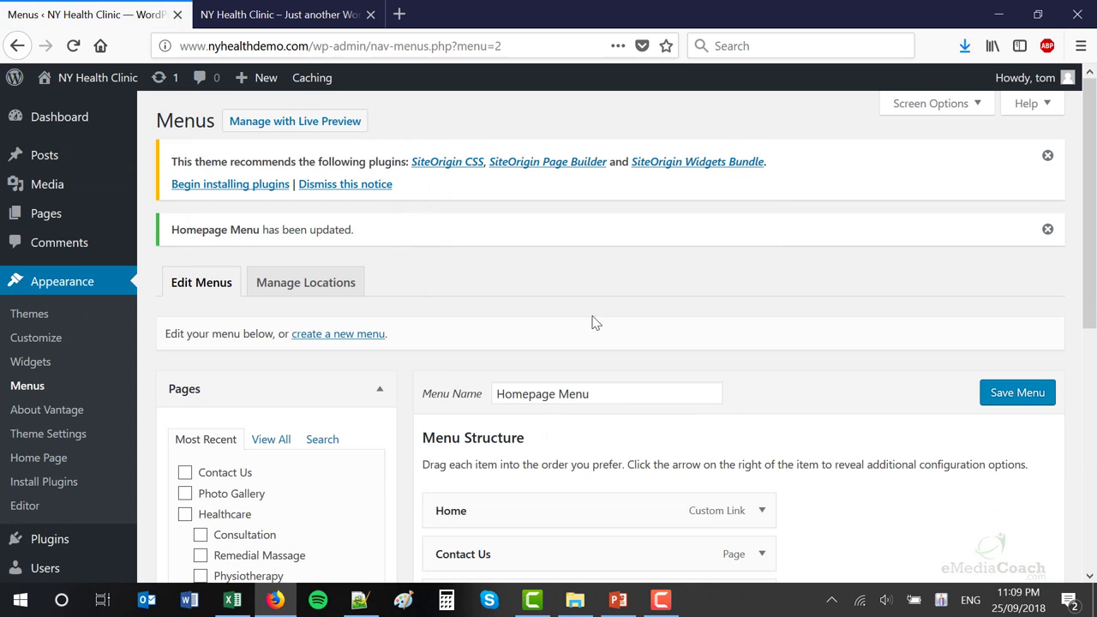
click(328, 24)
key(F5)
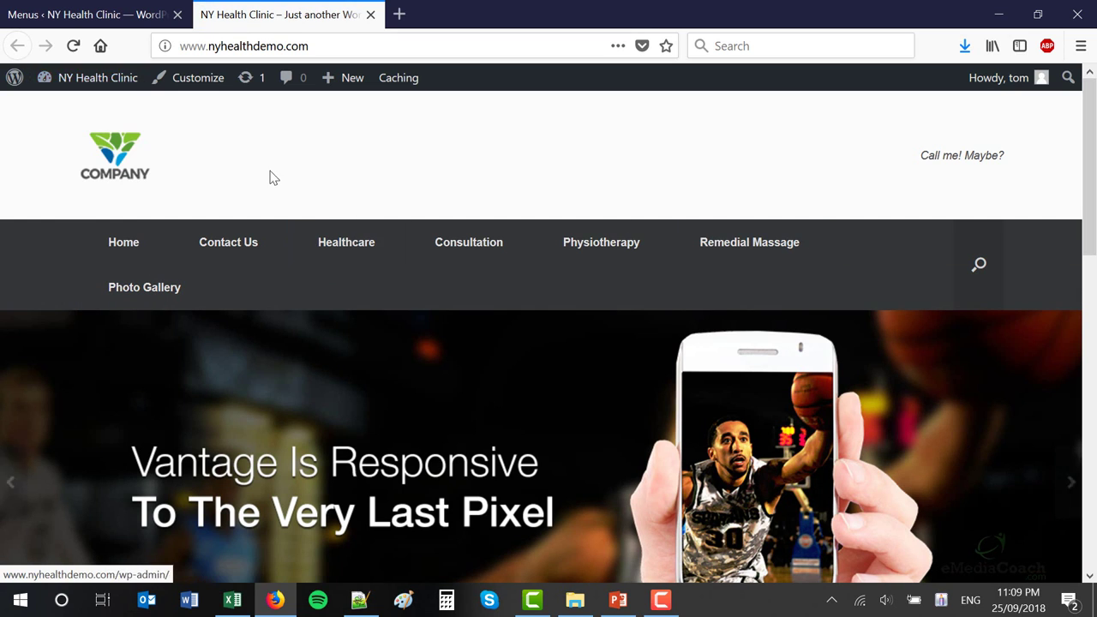
click(90, 16)
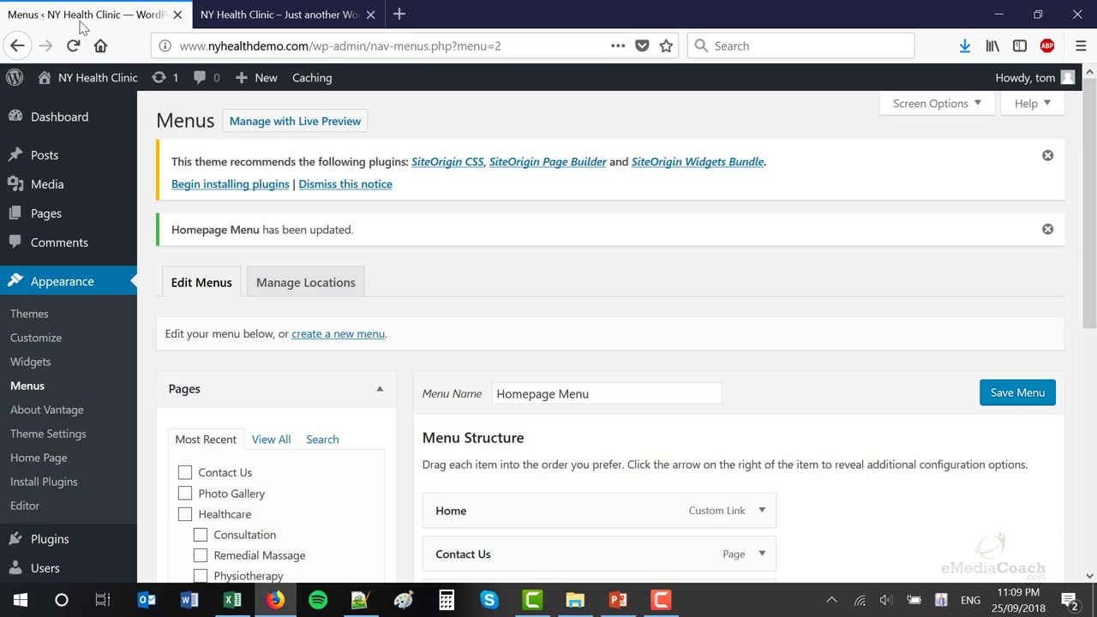
scroll(660, 314, down, 3)
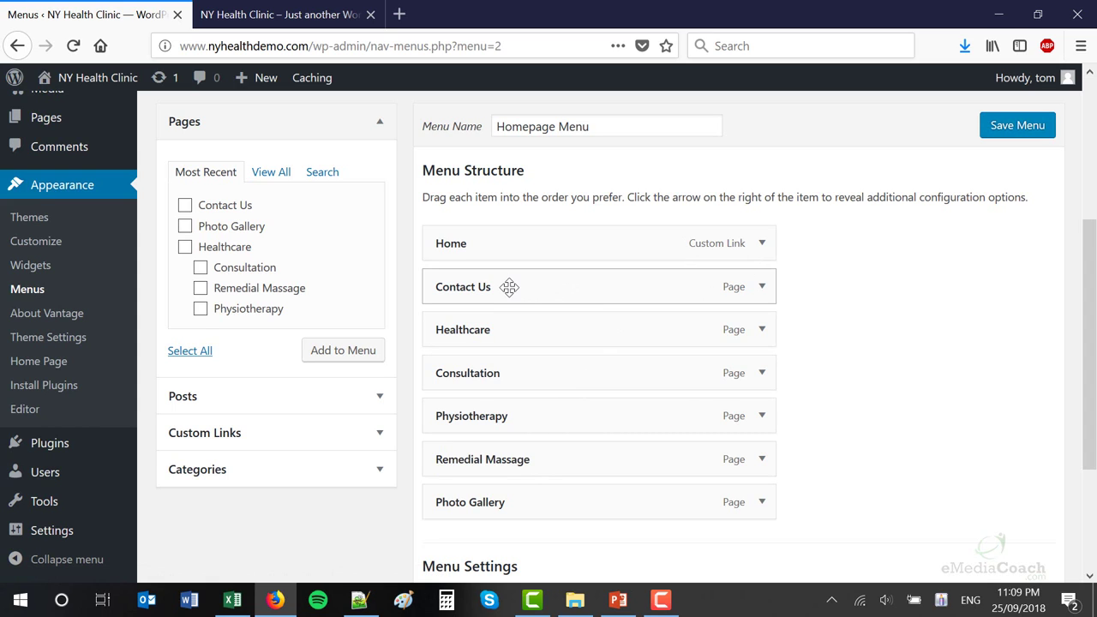
- Move Contact Us to the menu's end and add a custom link labelled 'Services'
drag(506, 294, 509, 507)
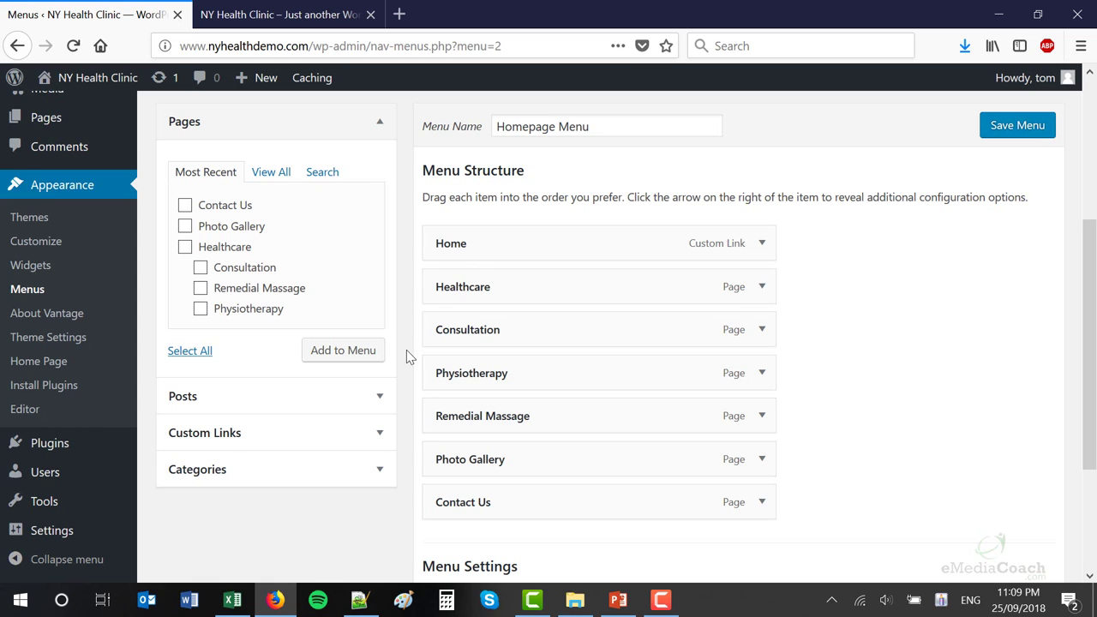
click(379, 433)
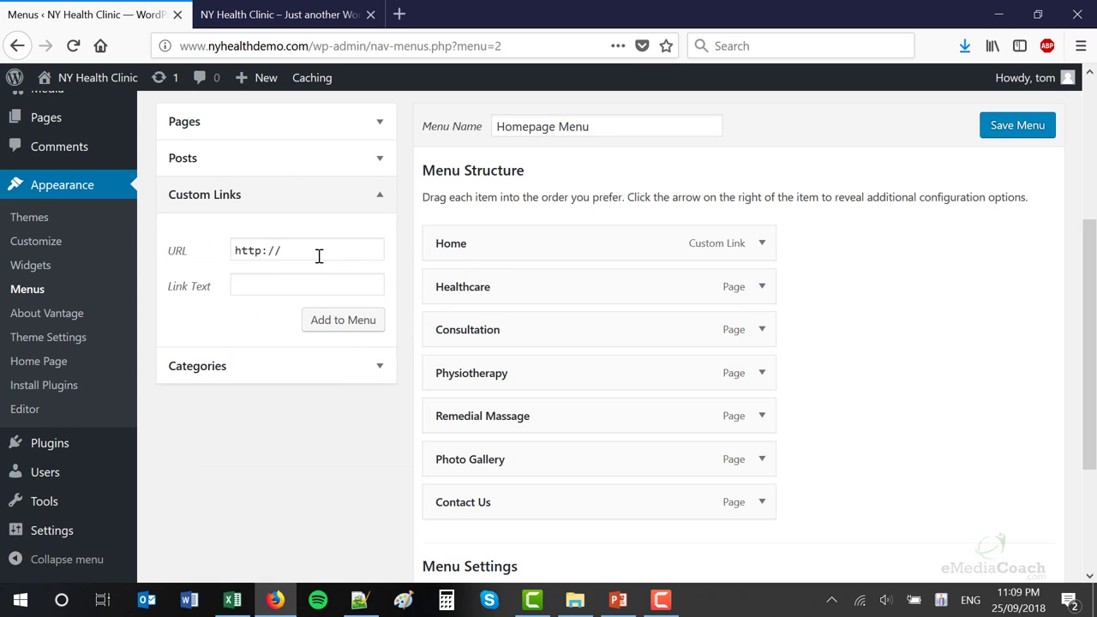
drag(283, 250, 209, 248)
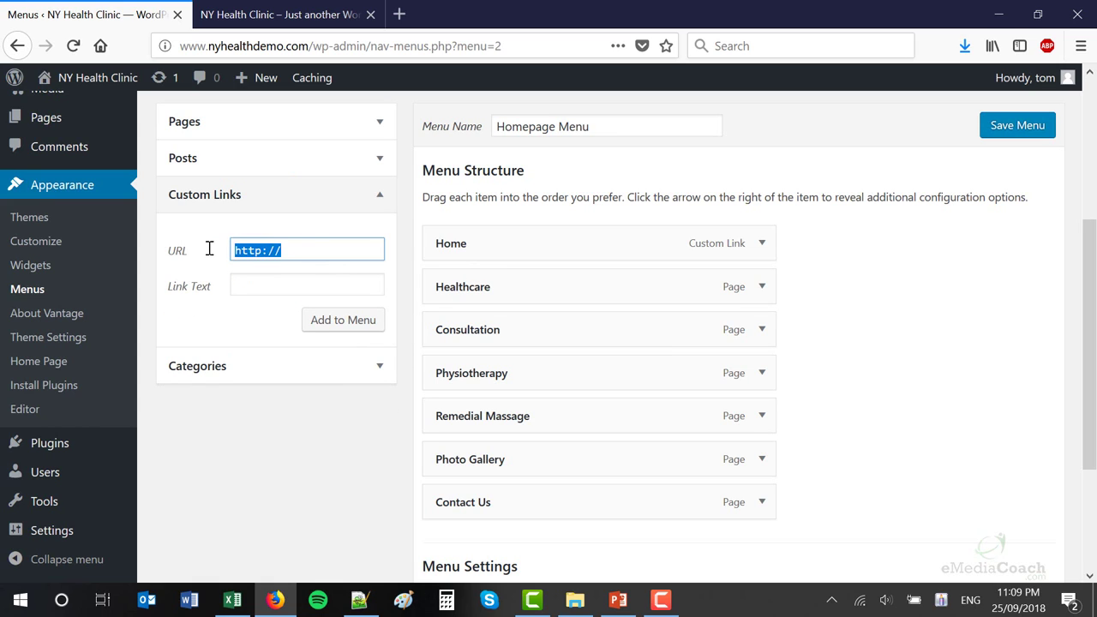
key(BackSpace)
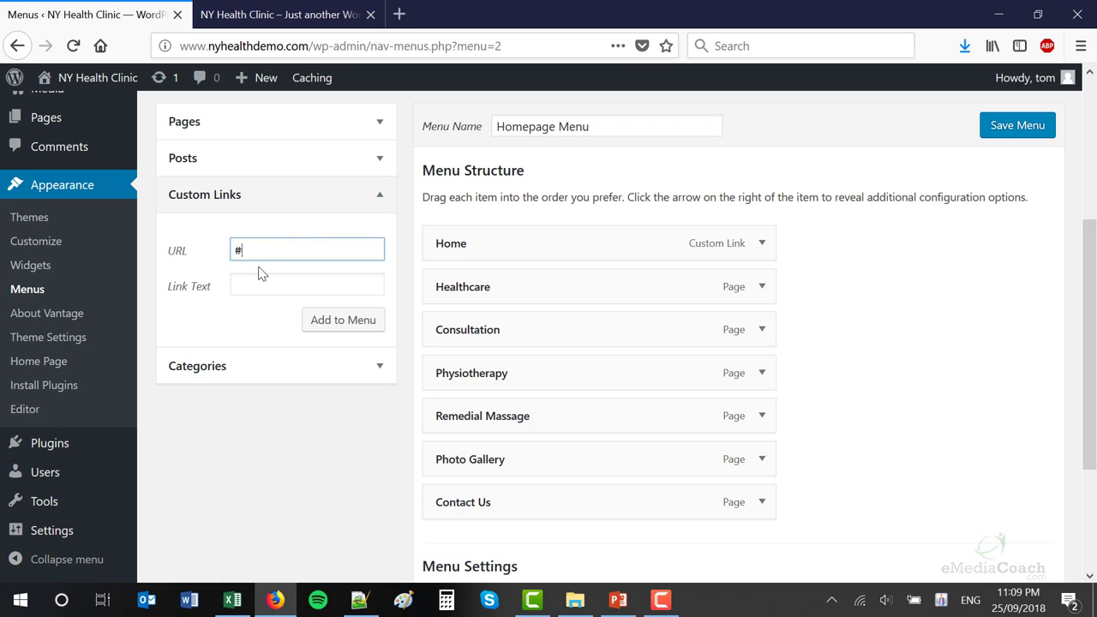
click(264, 280)
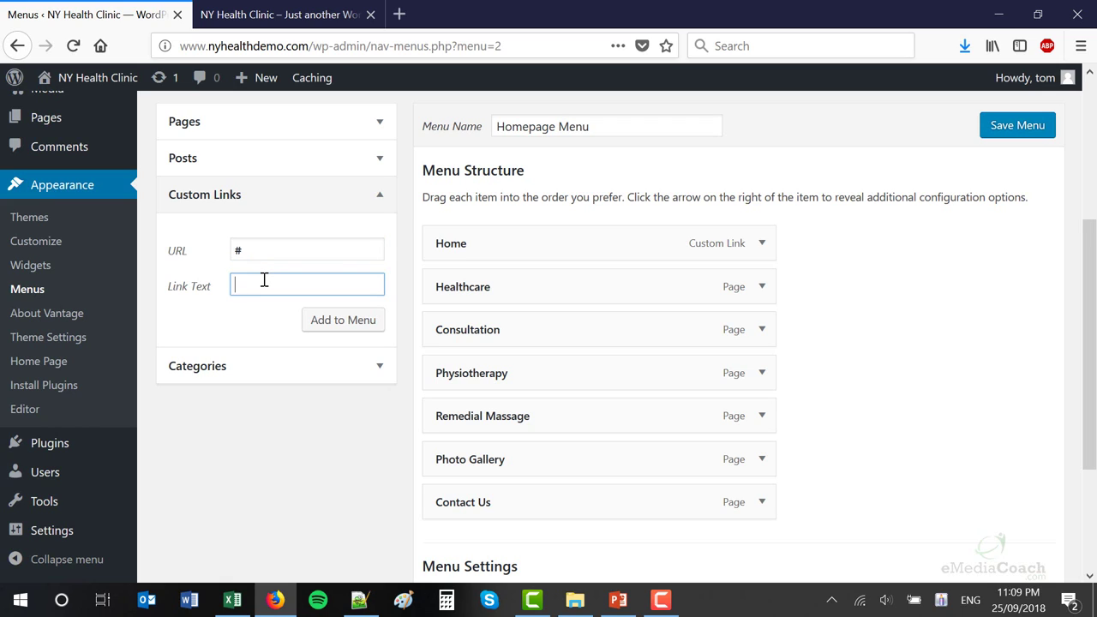
text(Services)
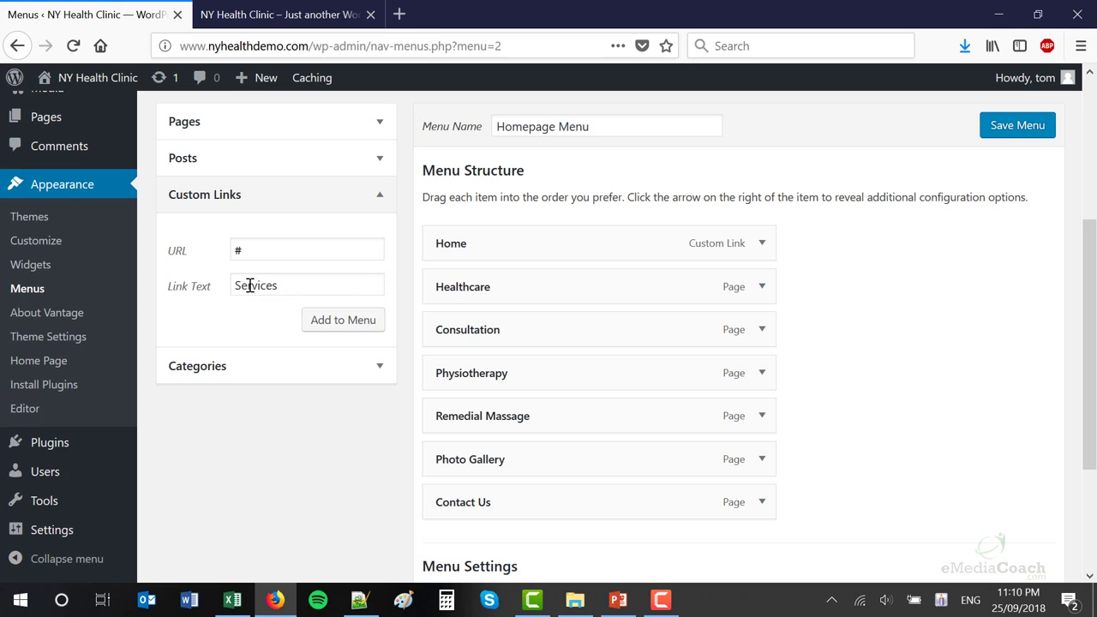
click(339, 329)
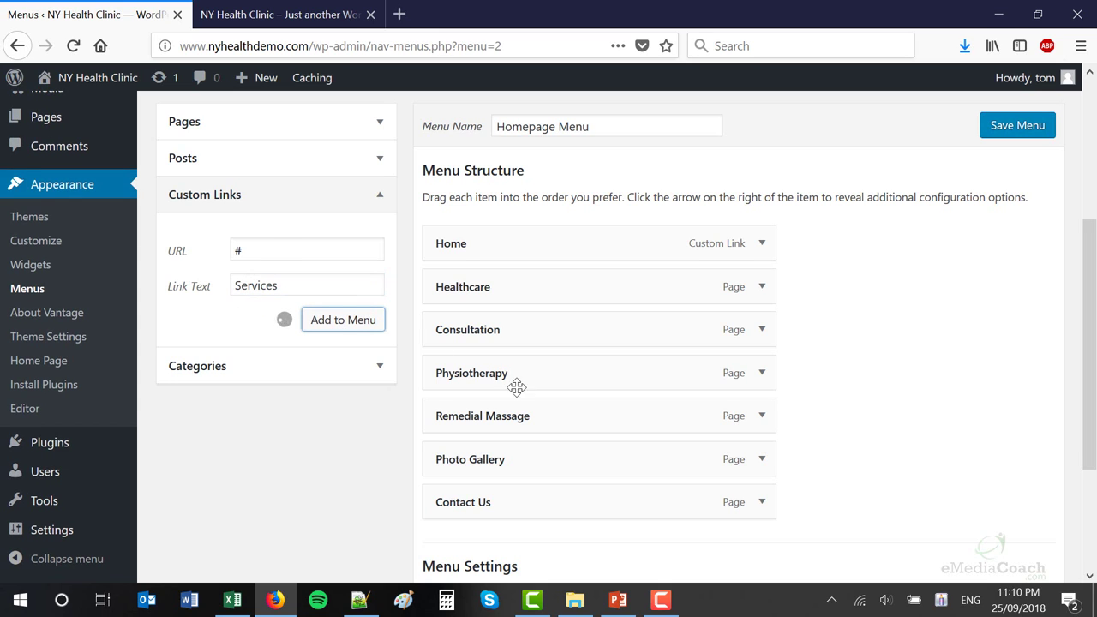
- Place Services below Home and nest Consultation, Physiotherapy and Remedial Massage under it
mouse_move(490, 527)
mouse_down()
mouse_move(497, 329)
mouse_move(488, 282)
mouse_move(494, 301)
mouse_up()
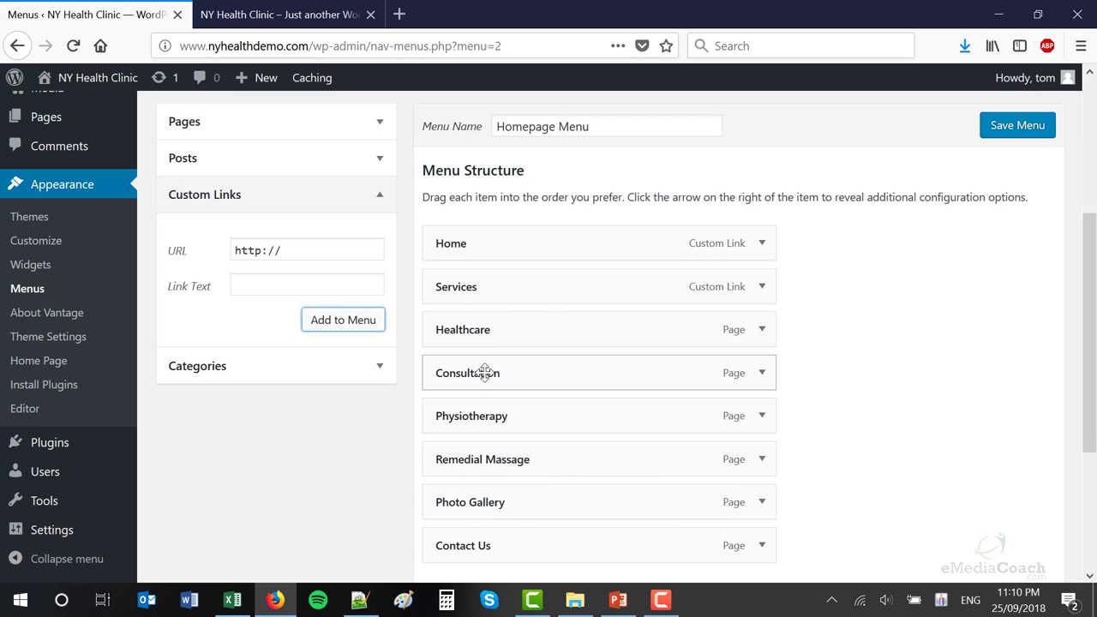
drag(484, 366, 504, 318)
drag(505, 409, 518, 377)
drag(505, 465, 536, 420)
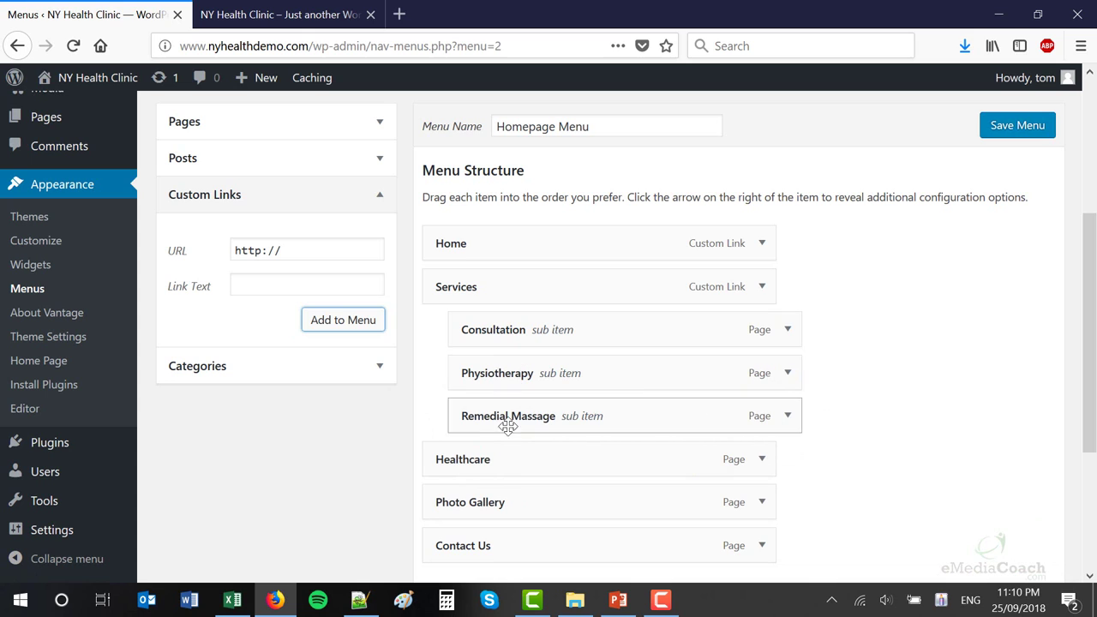
- Return Services to top level and nest Consultation, Physiotherapy and Remedial Massage under Healthcare
mouse_move(497, 460)
mouse_down()
mouse_move(519, 328)
mouse_move(481, 329)
mouse_move(509, 328)
mouse_move(508, 318)
mouse_up()
drag(629, 290, 628, 329)
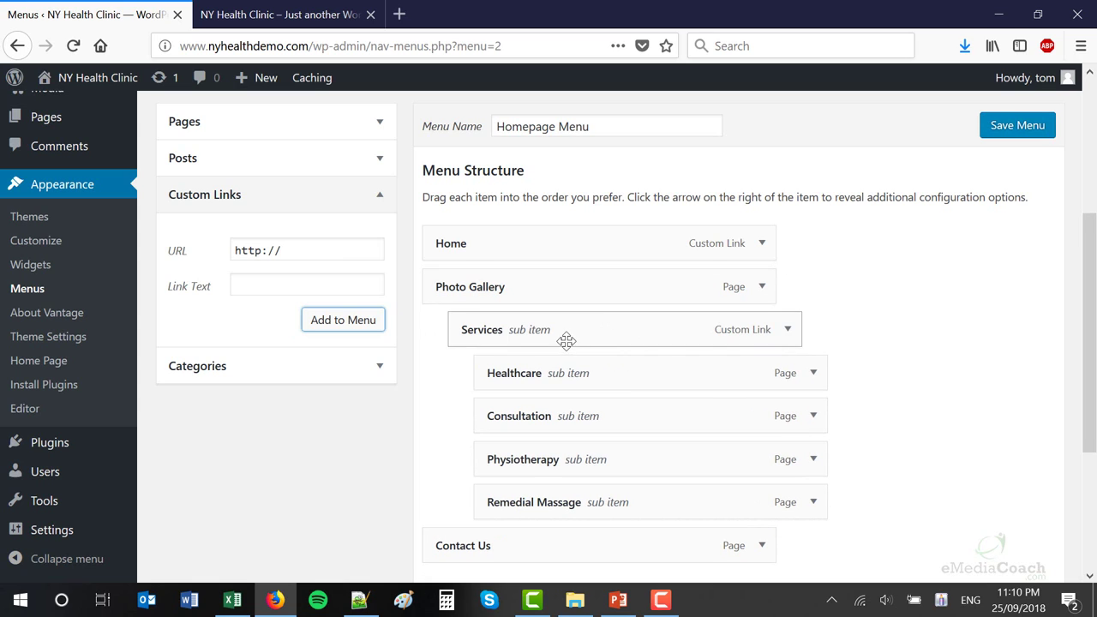
mouse_move(565, 335)
mouse_down()
mouse_move(514, 347)
mouse_move(517, 332)
mouse_move(512, 369)
mouse_move(490, 339)
mouse_move(526, 340)
mouse_move(494, 344)
mouse_up()
drag(531, 418, 543, 369)
drag(543, 442, 543, 414)
drag(522, 505, 528, 459)
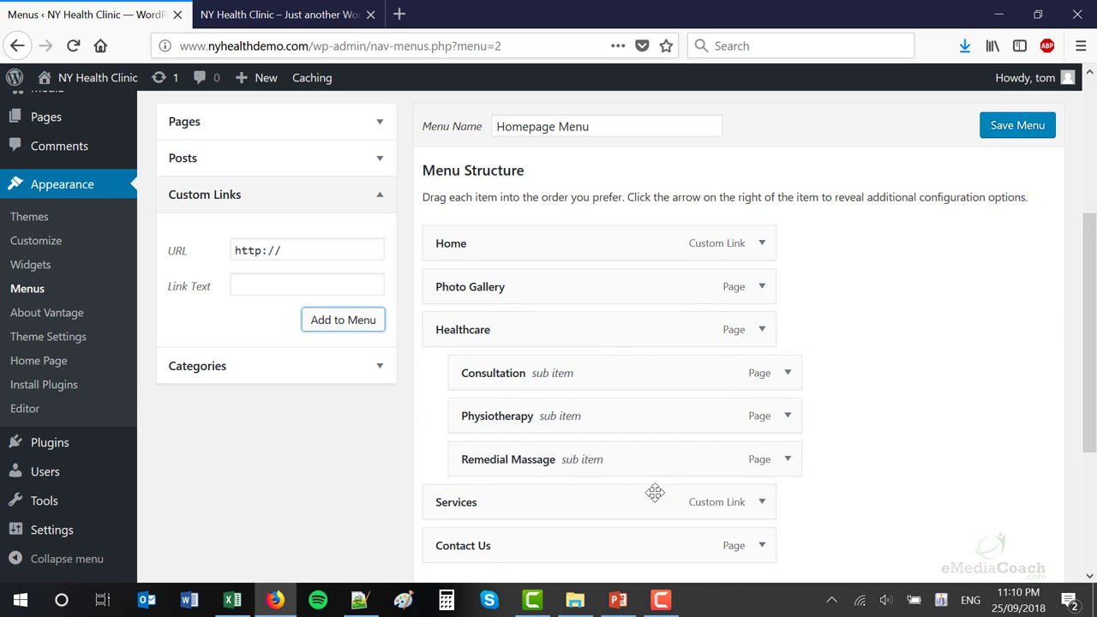
- Paste the site address as Services' link, then remove the Services item
click(762, 503)
scroll(599, 429, down, 2)
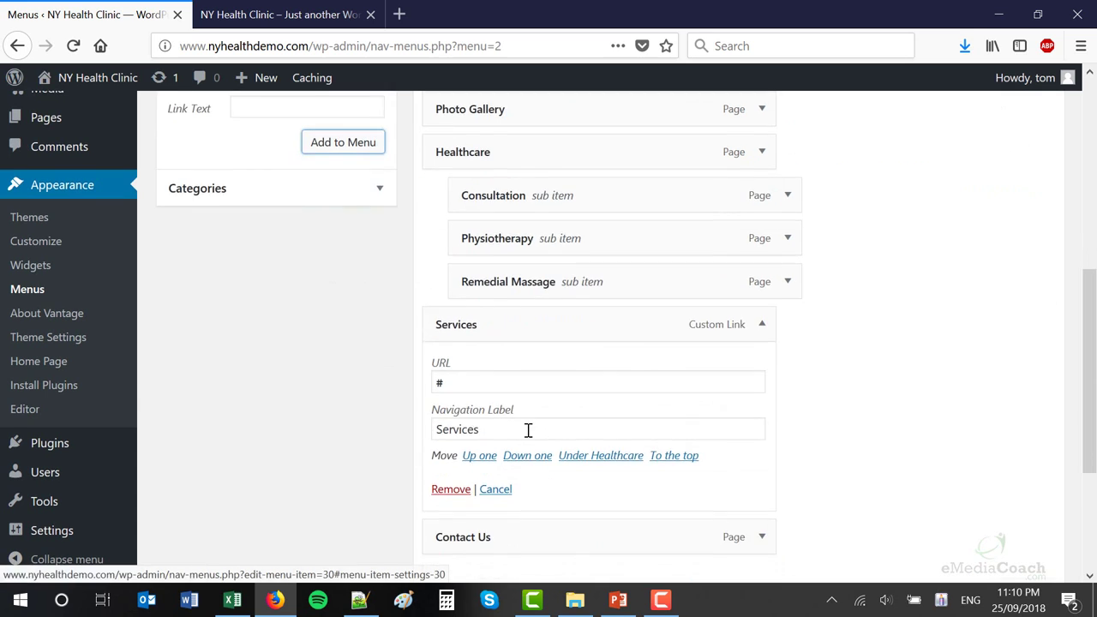
drag(321, 47, 167, 65)
key(ctrl+c)
triple_click(452, 377)
key(ctrl+v)
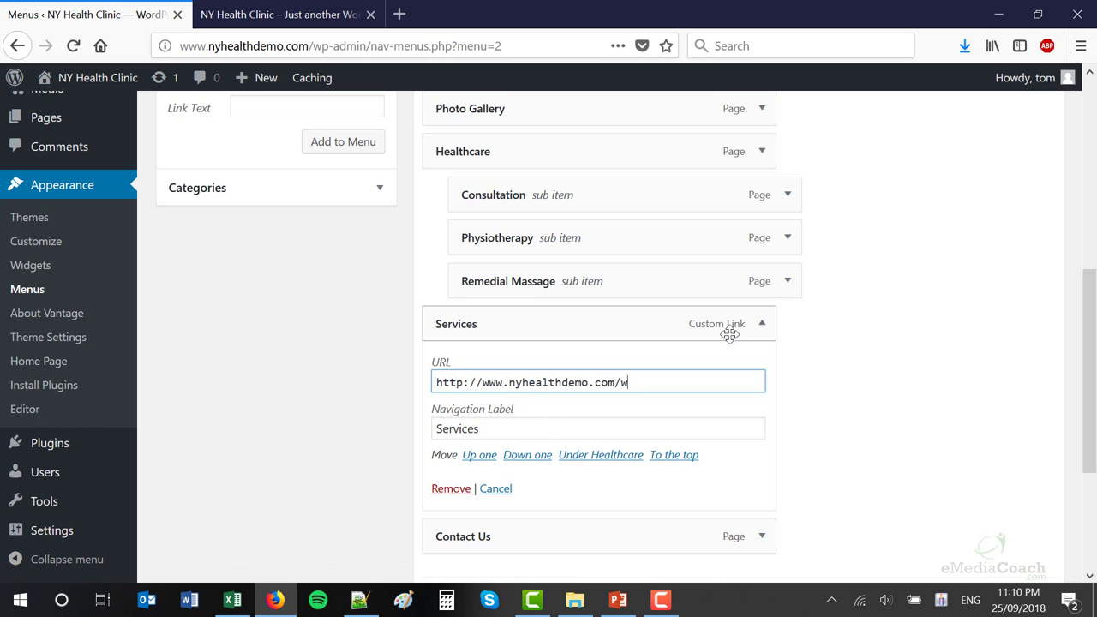
click(450, 489)
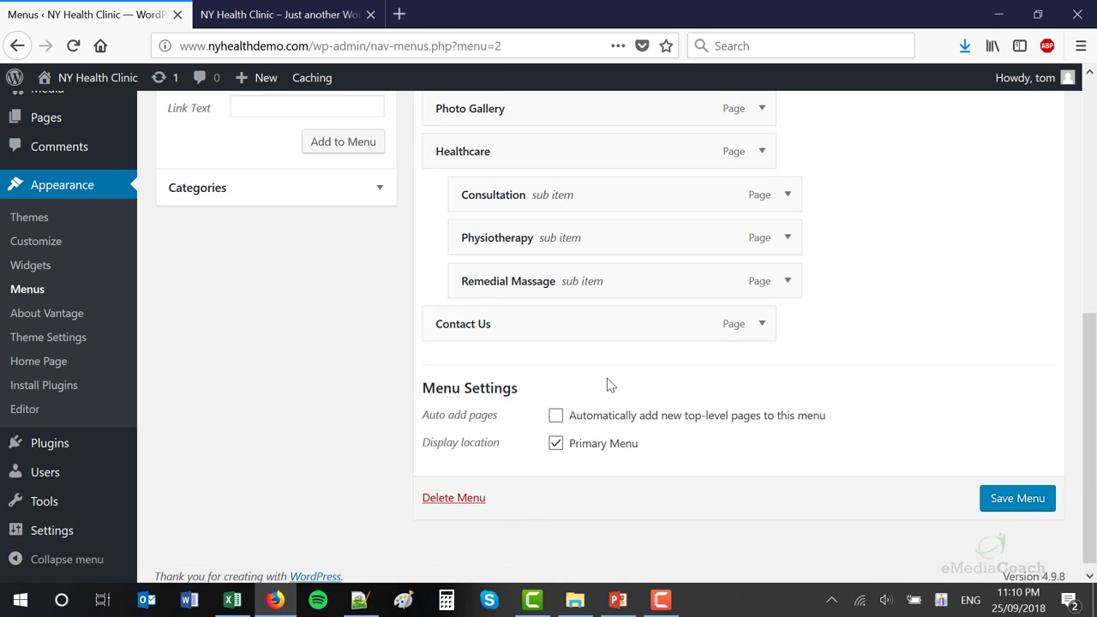
scroll(608, 385, up, 3)
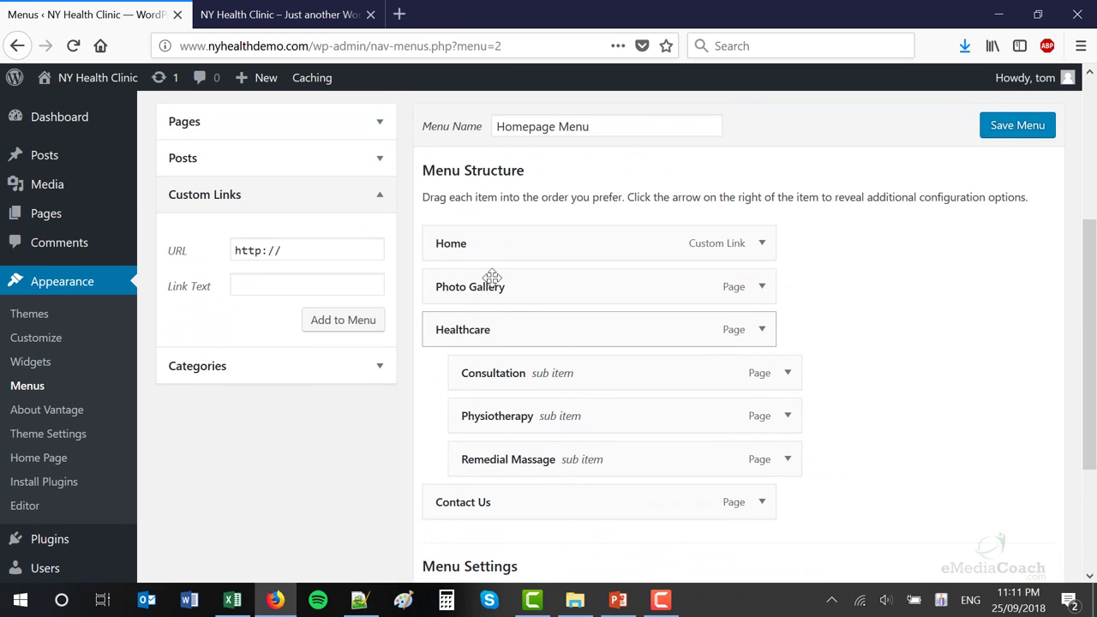
- Move Healthcare above Photo Gallery, order Physiotherapy and Remedial Massage first beneath it, and save
mouse_move(488, 332)
mouse_down()
mouse_move(496, 282)
mouse_move(556, 293)
mouse_up()
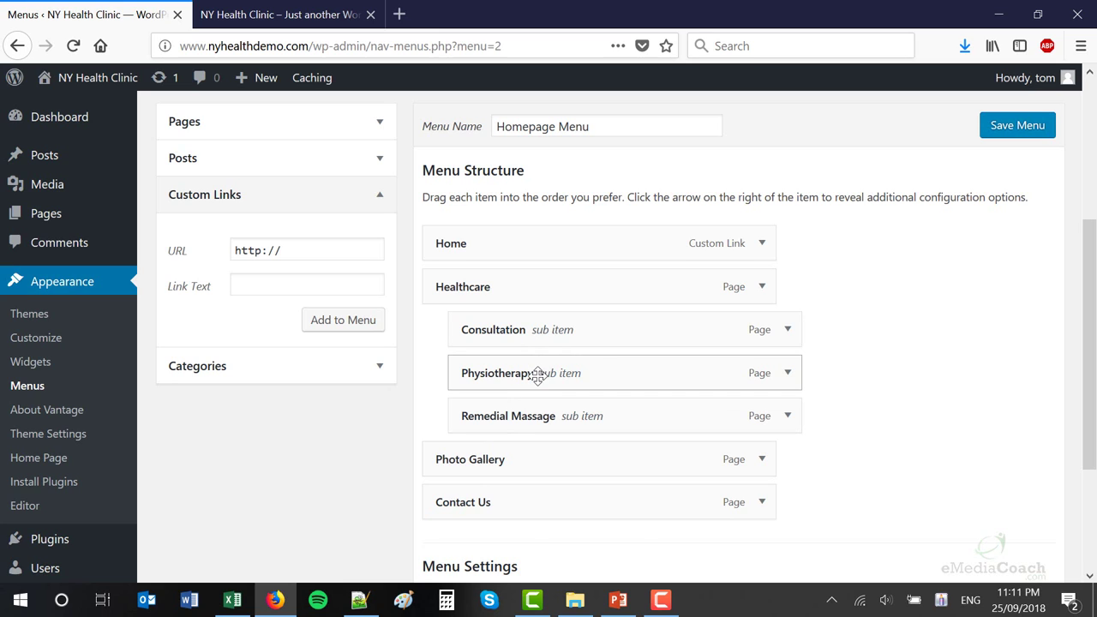
drag(537, 371, 537, 329)
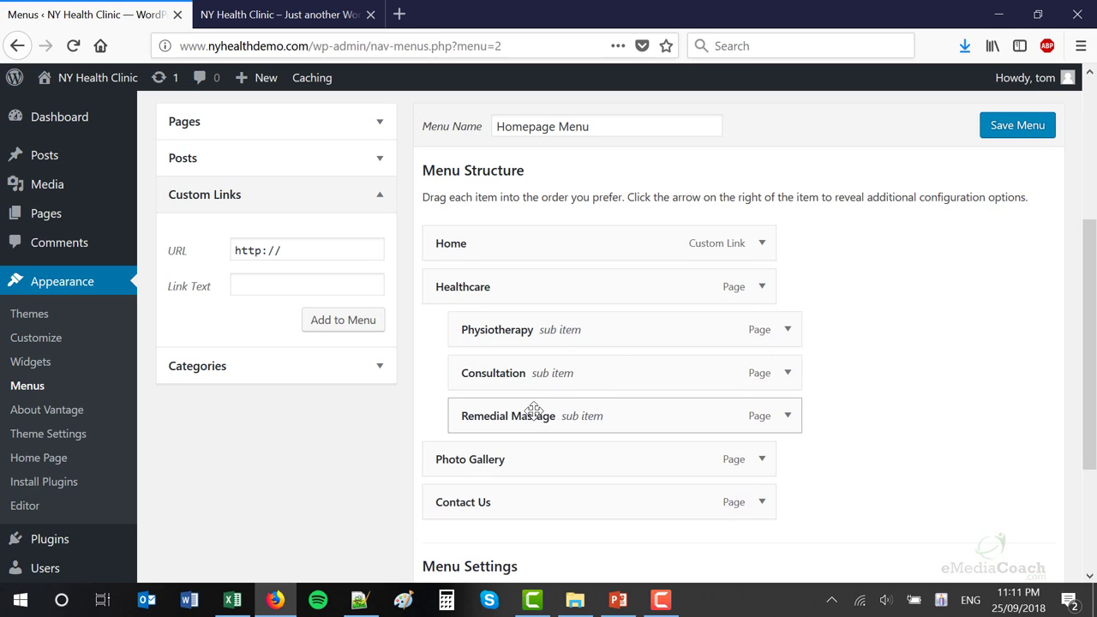
drag(538, 391, 539, 369)
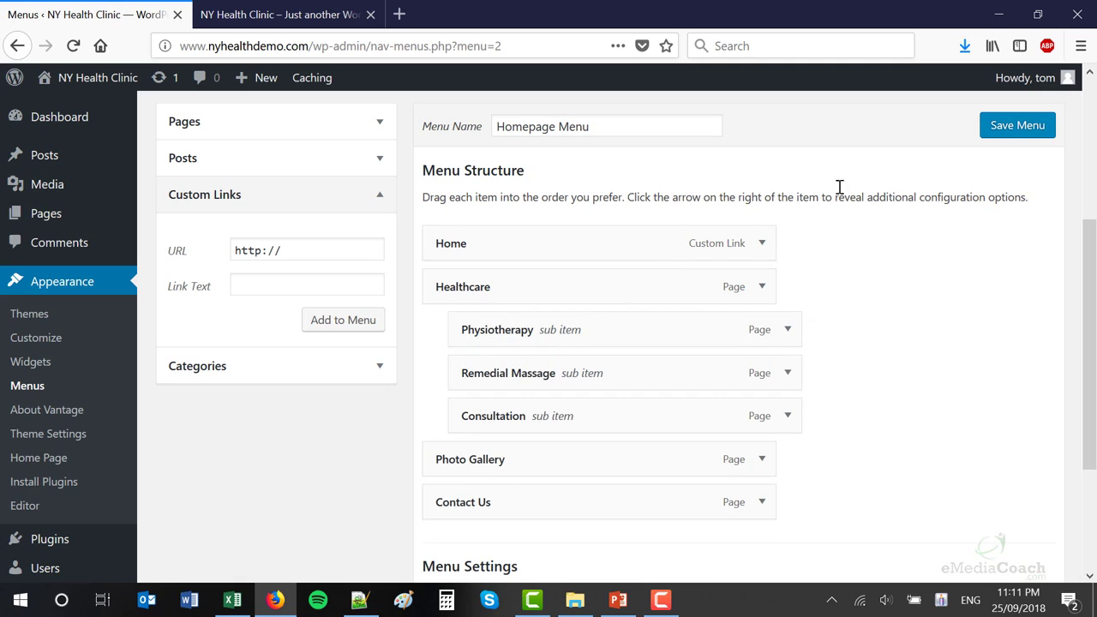
click(1005, 139)
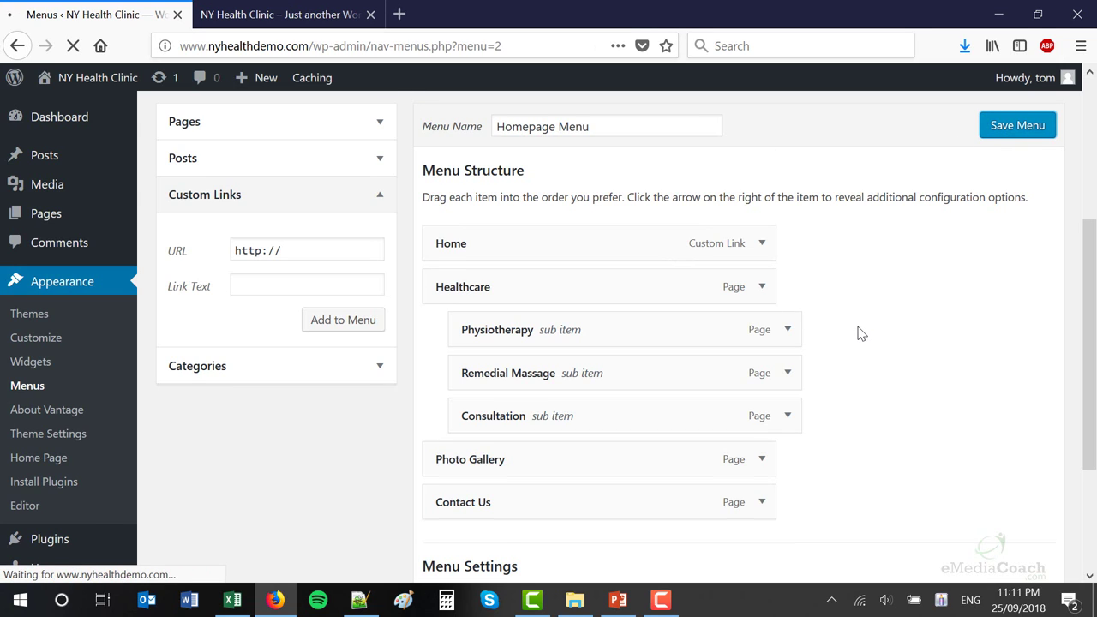
scroll(861, 334, down, 3)
scroll(557, 448, down, 4)
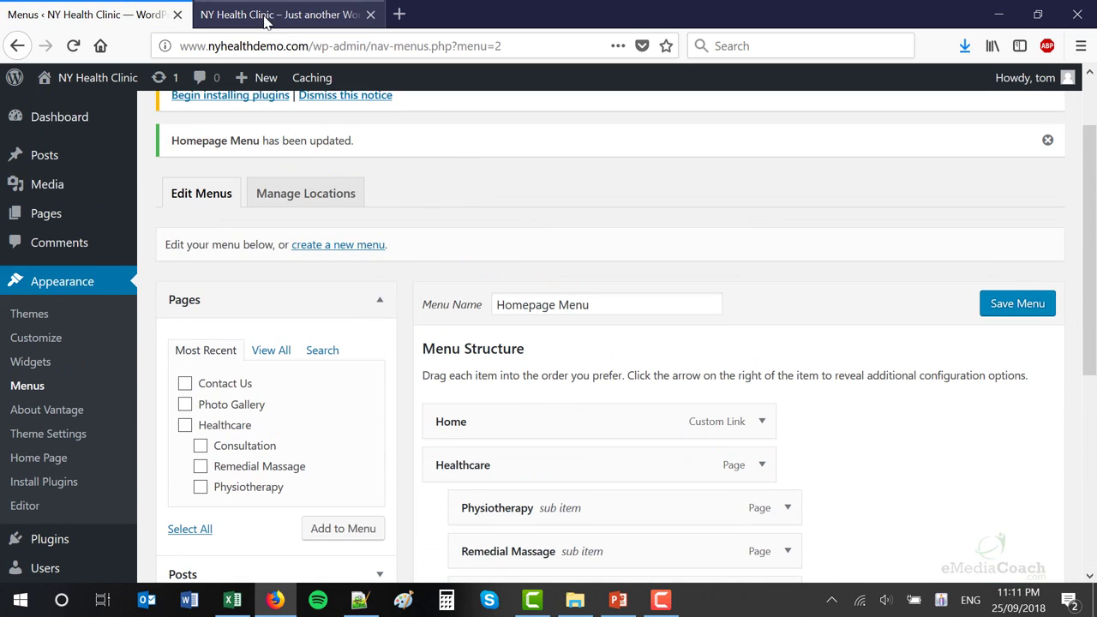
click(265, 19)
key(F5)
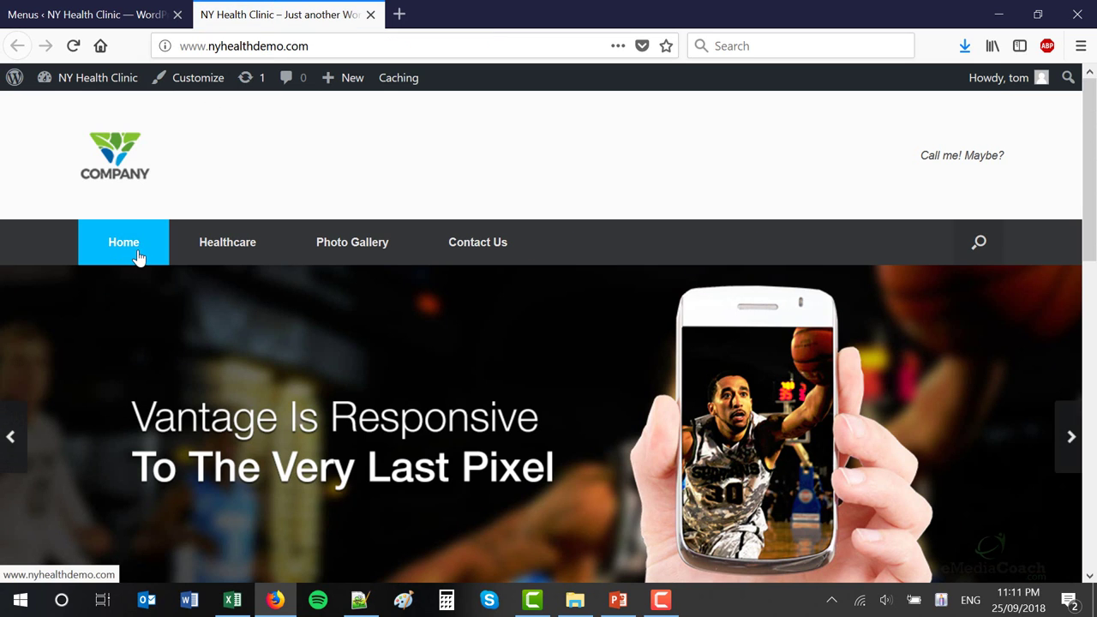
mouse_move(223, 247)
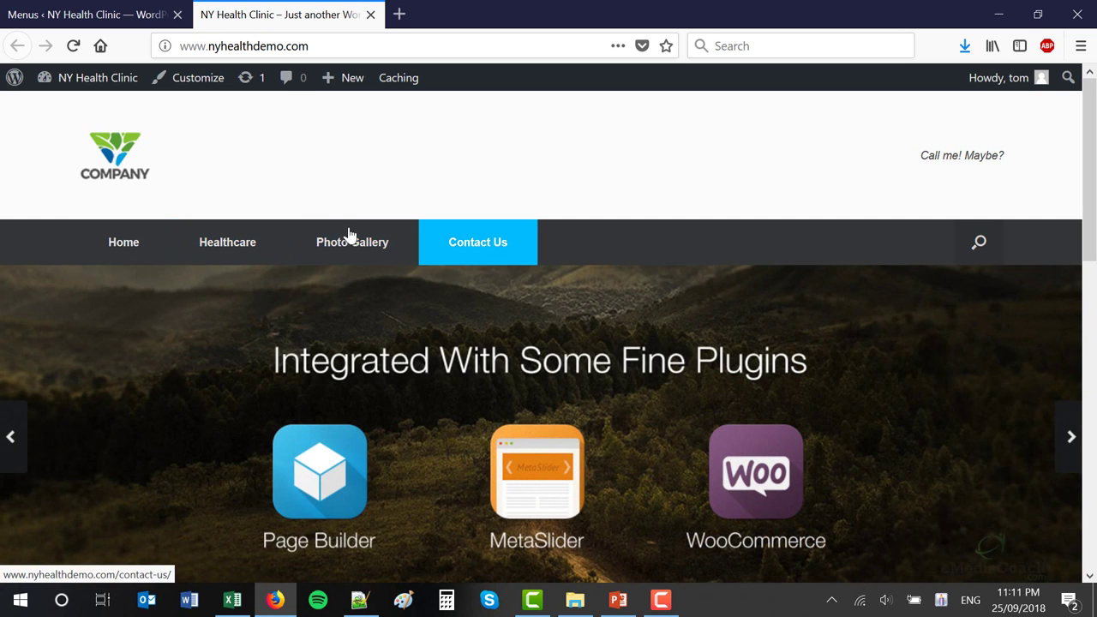
click(81, 15)
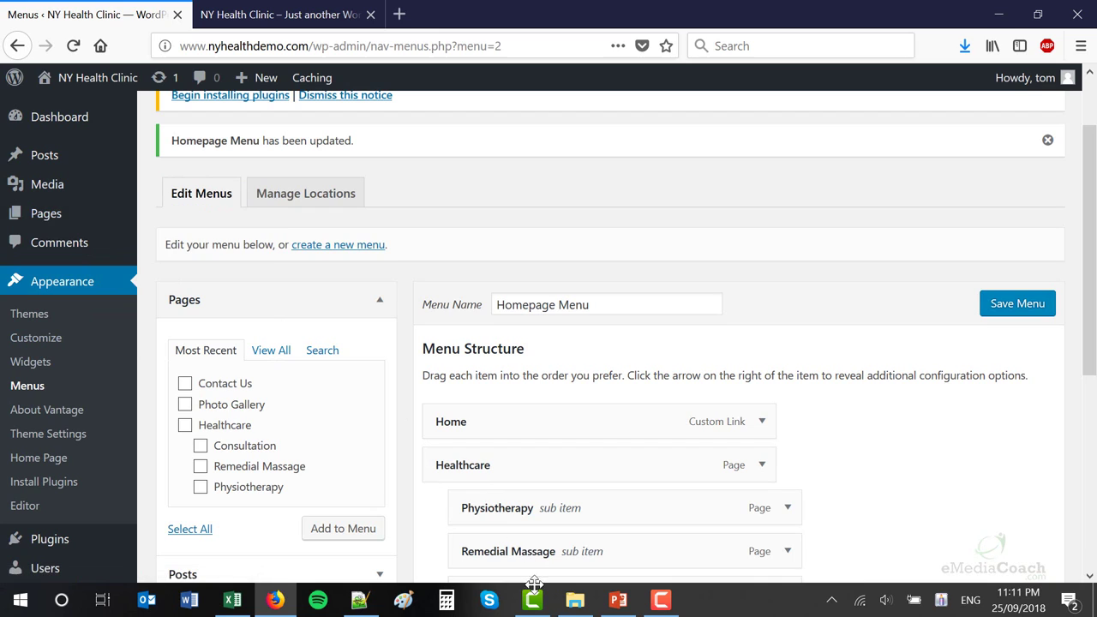
click(359, 601)
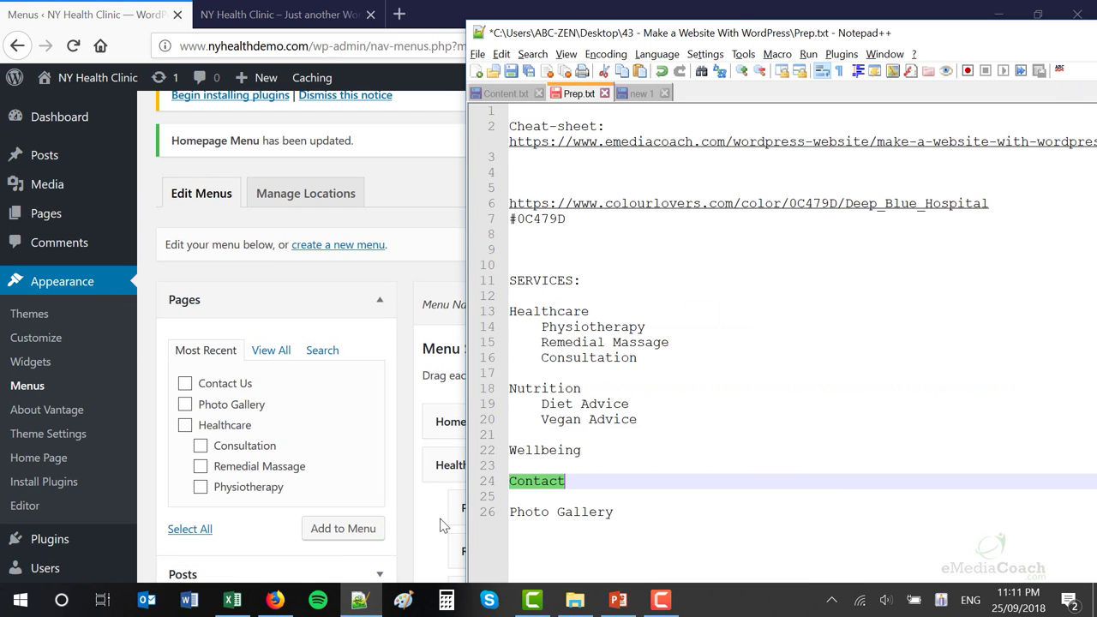
double_click(549, 389)
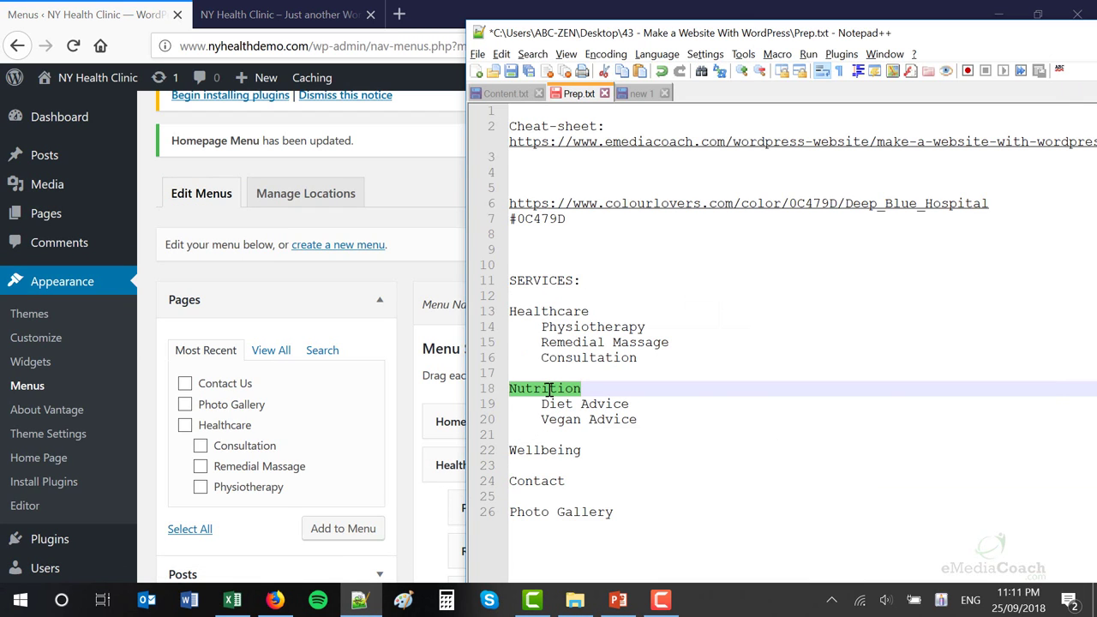
double_click(556, 404)
drag(556, 404, 627, 418)
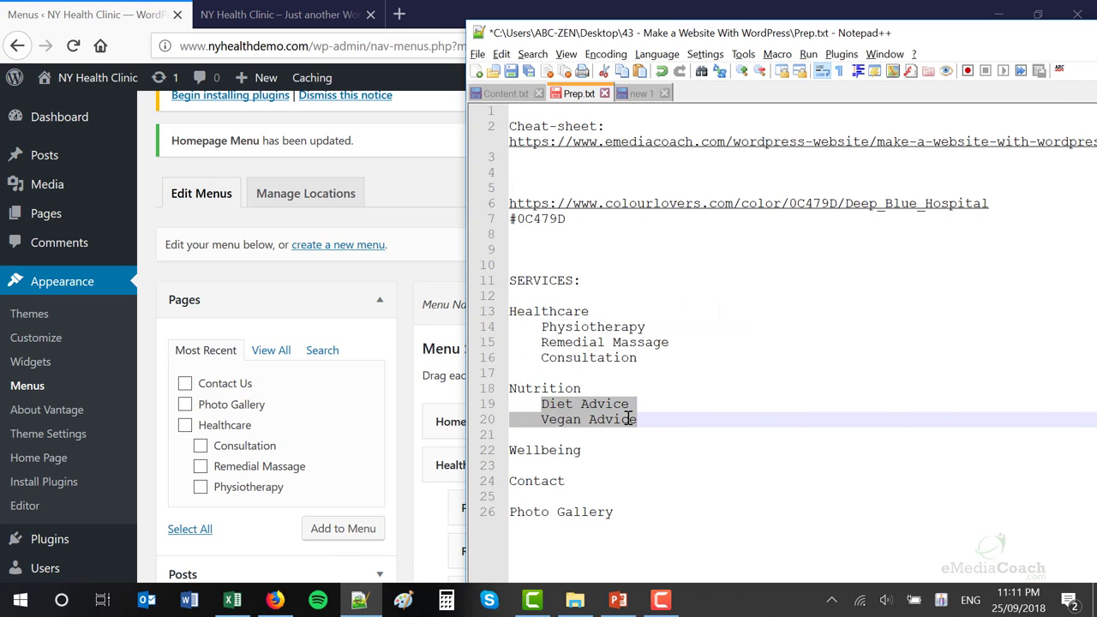
click(661, 420)
click(410, 278)
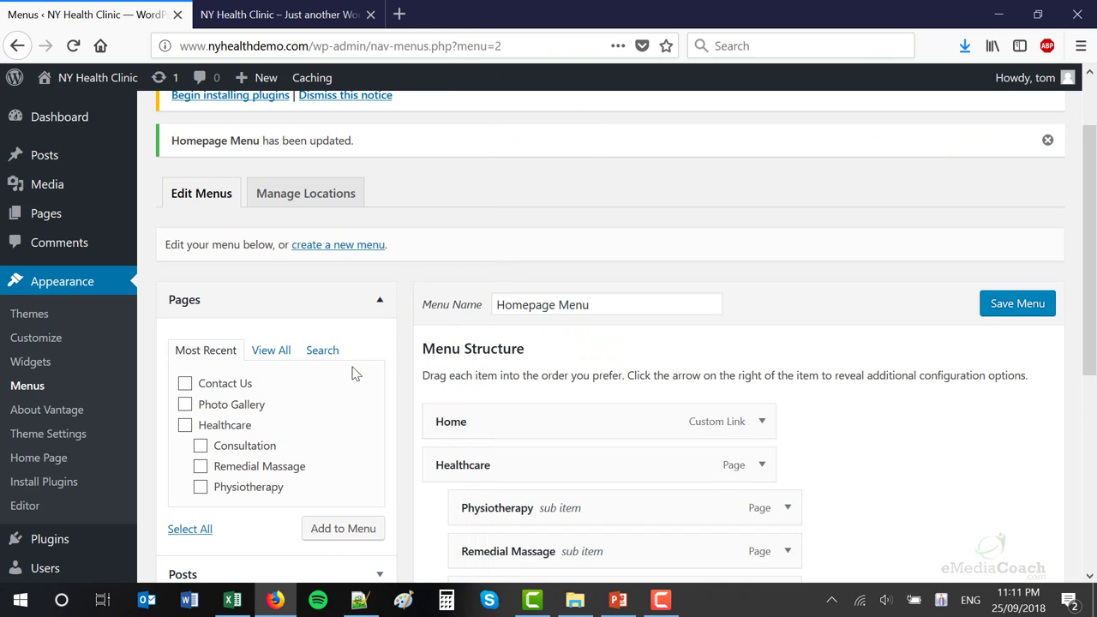
- Add the Healthcare, Consultation and Remedial Massage pages to the menu as trial items
scroll(355, 394, down, 3)
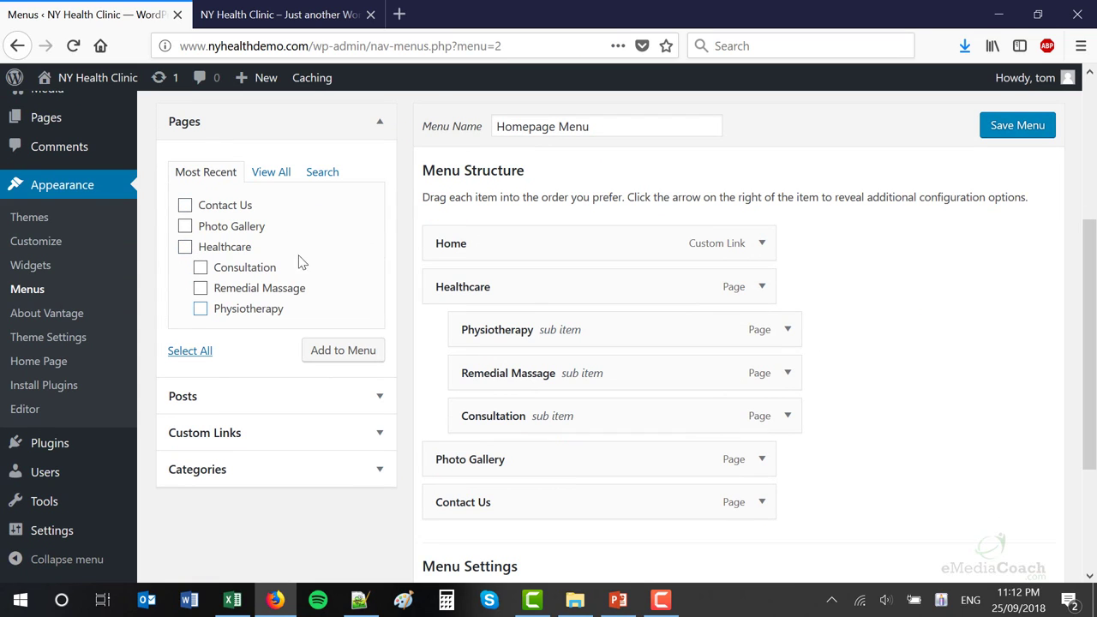
click(185, 247)
click(200, 268)
click(200, 289)
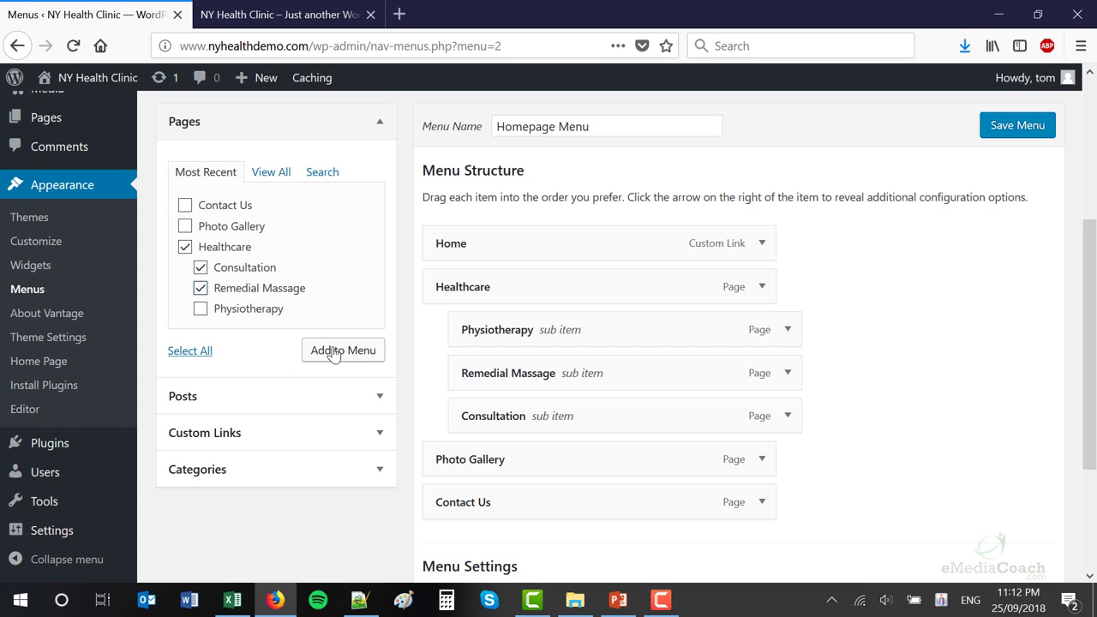
click(319, 350)
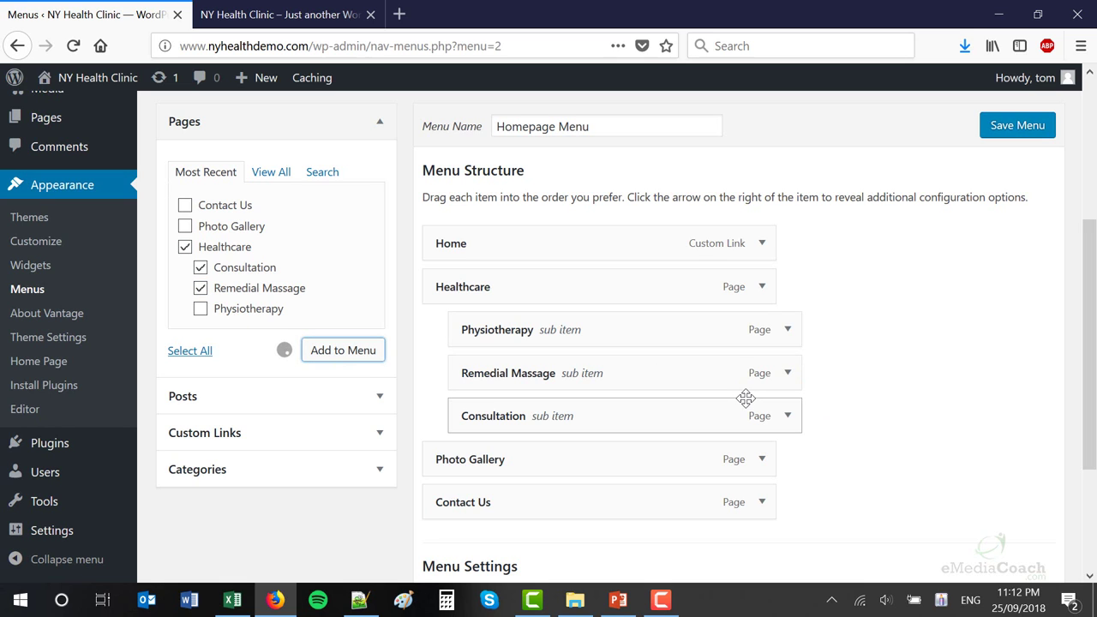
- Nest the new items under the duplicate Healthcare and delete the duplicate Consultation item
scroll(705, 412, down, 5)
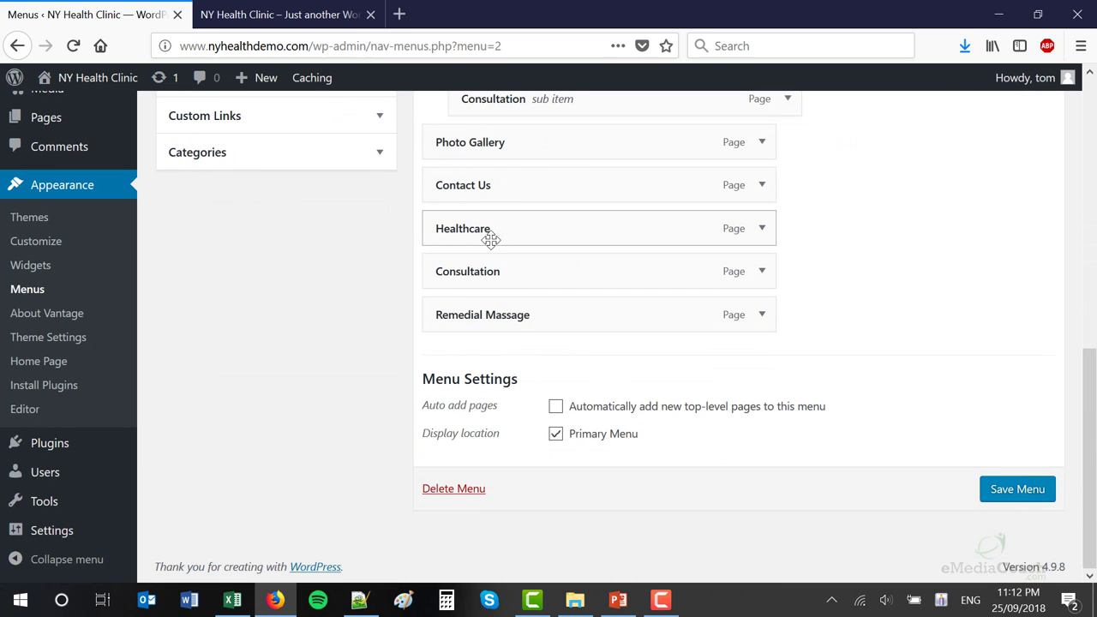
mouse_move(490, 240)
mouse_down()
mouse_move(493, 317)
mouse_move(524, 315)
mouse_up()
drag(512, 358, 527, 351)
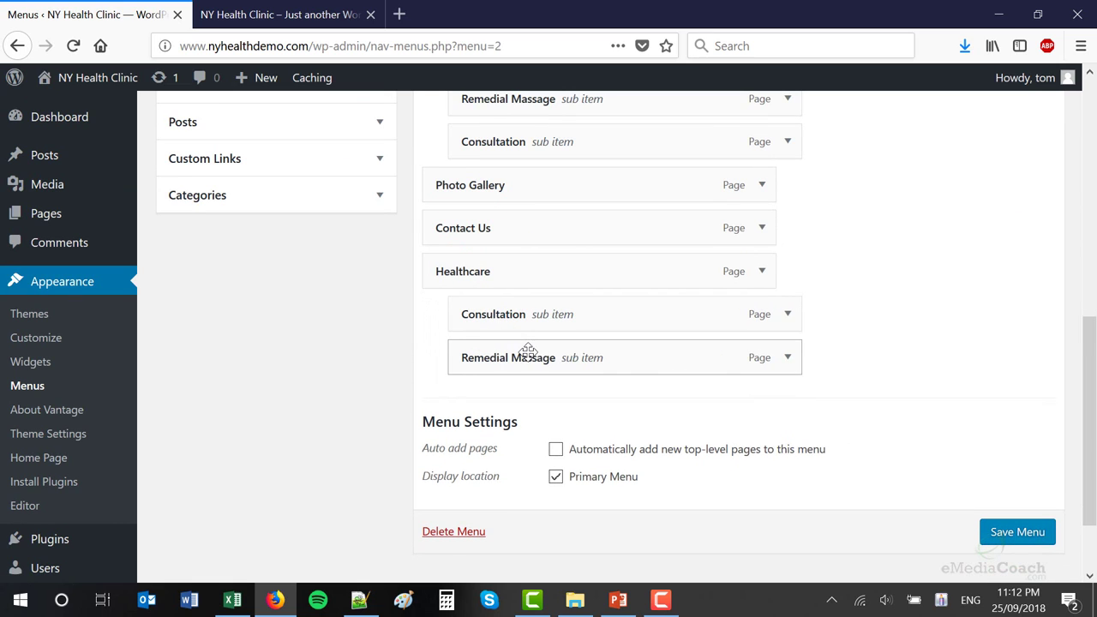
click(788, 314)
click(465, 466)
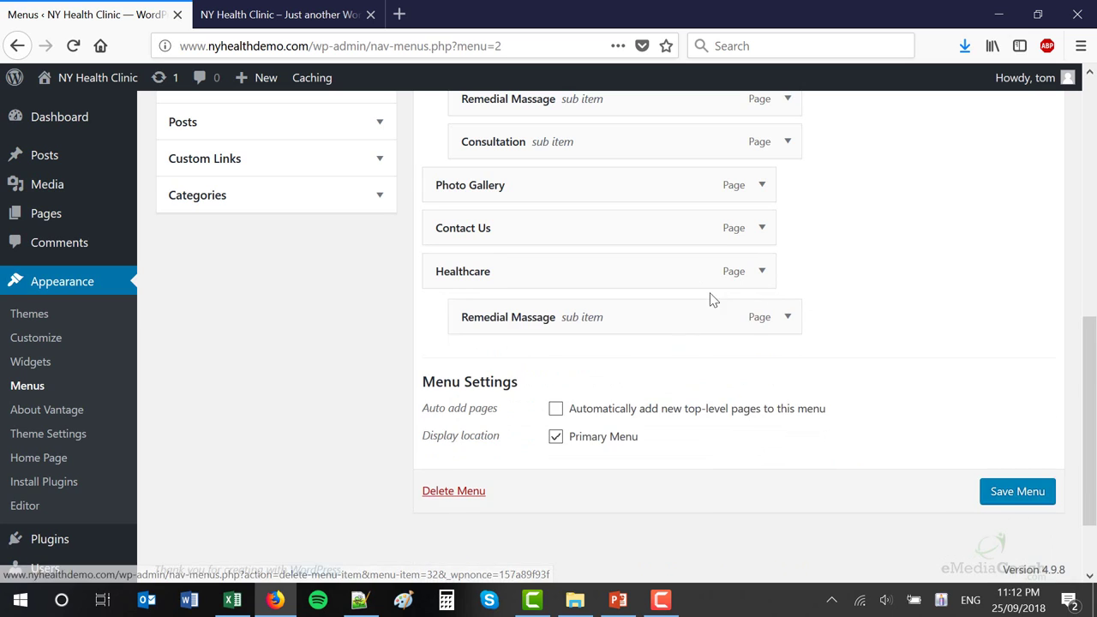
scroll(443, 431, up, 3)
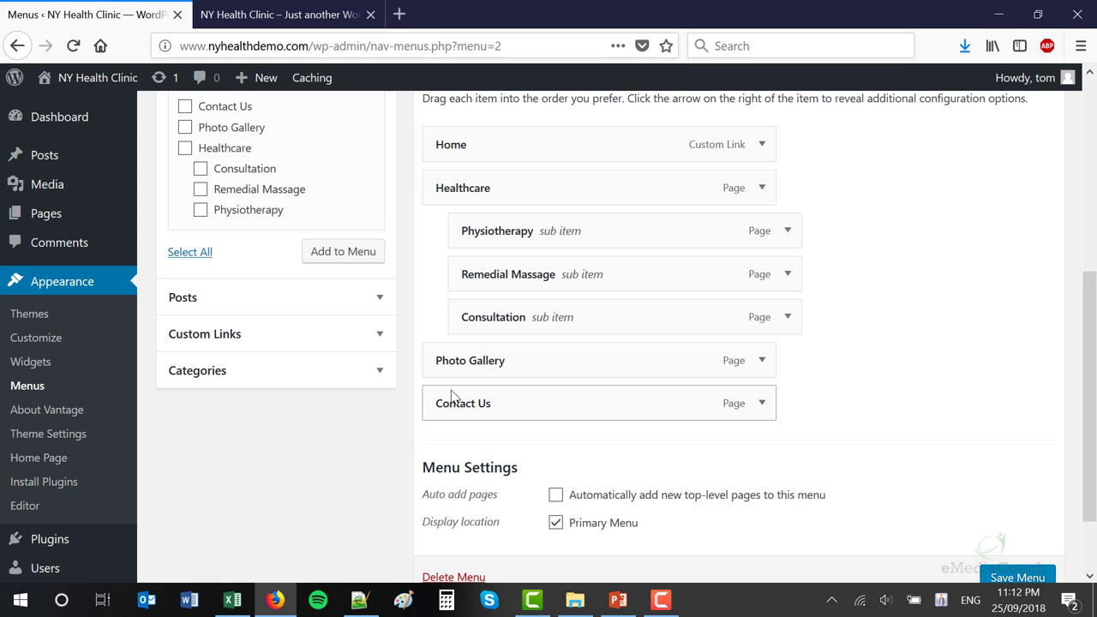
scroll(450, 385, up, 2)
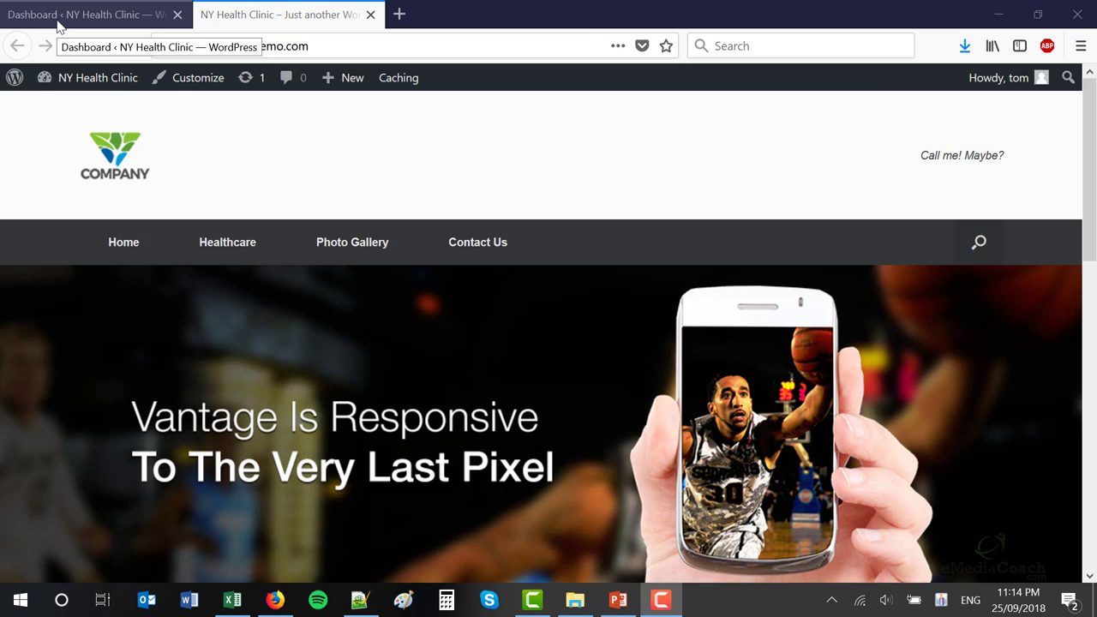
- From the dashboard, open Appearance > Customize for the Vantage theme
click(58, 17)
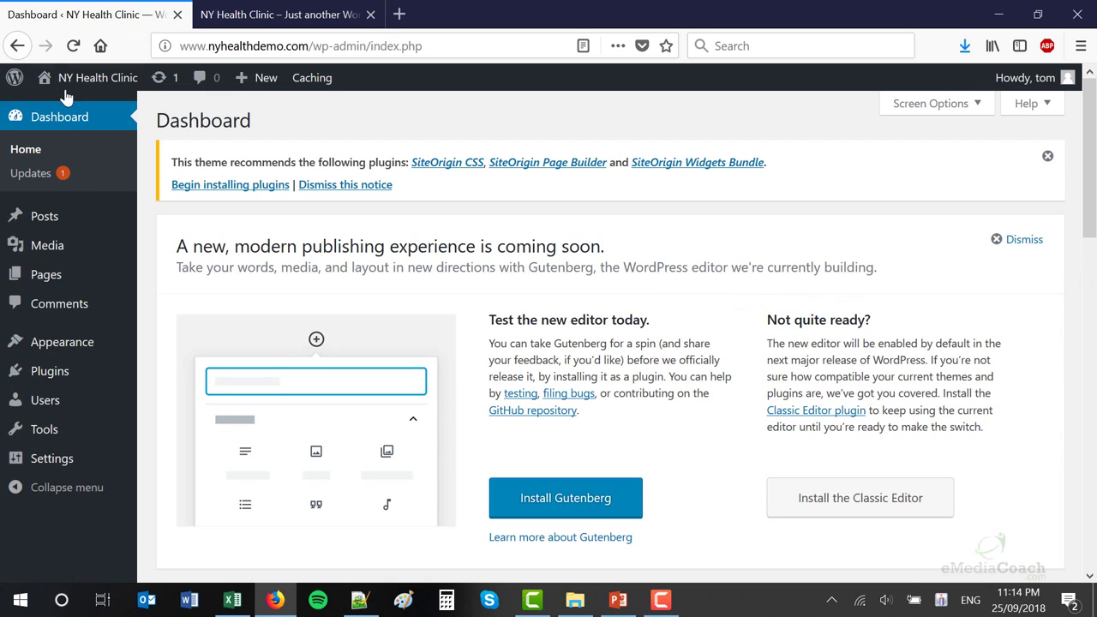
mouse_move(81, 345)
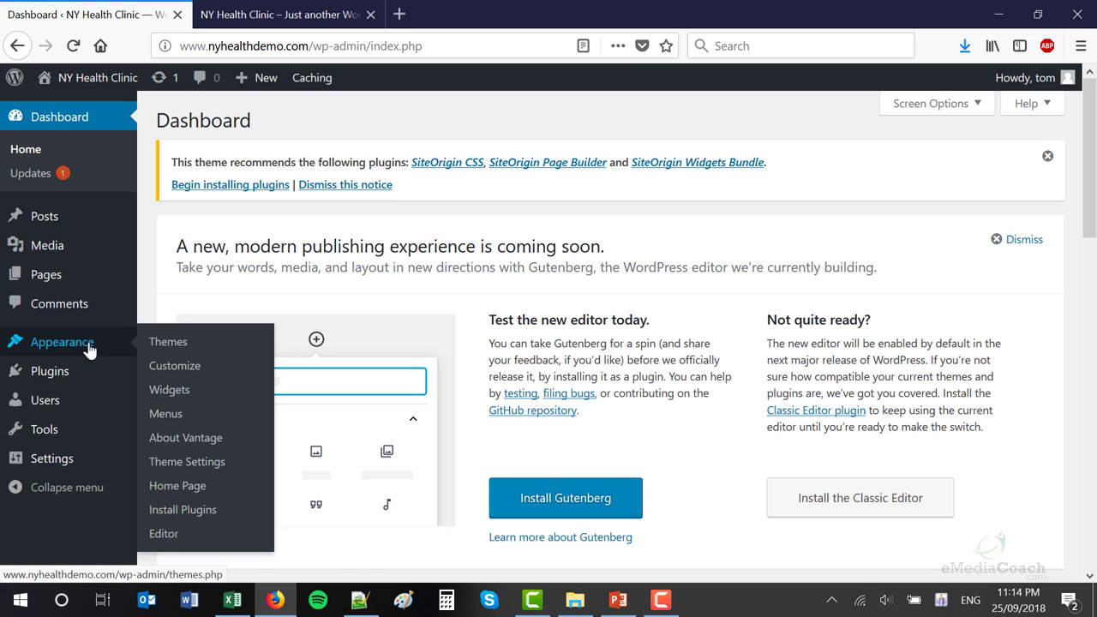
click(193, 370)
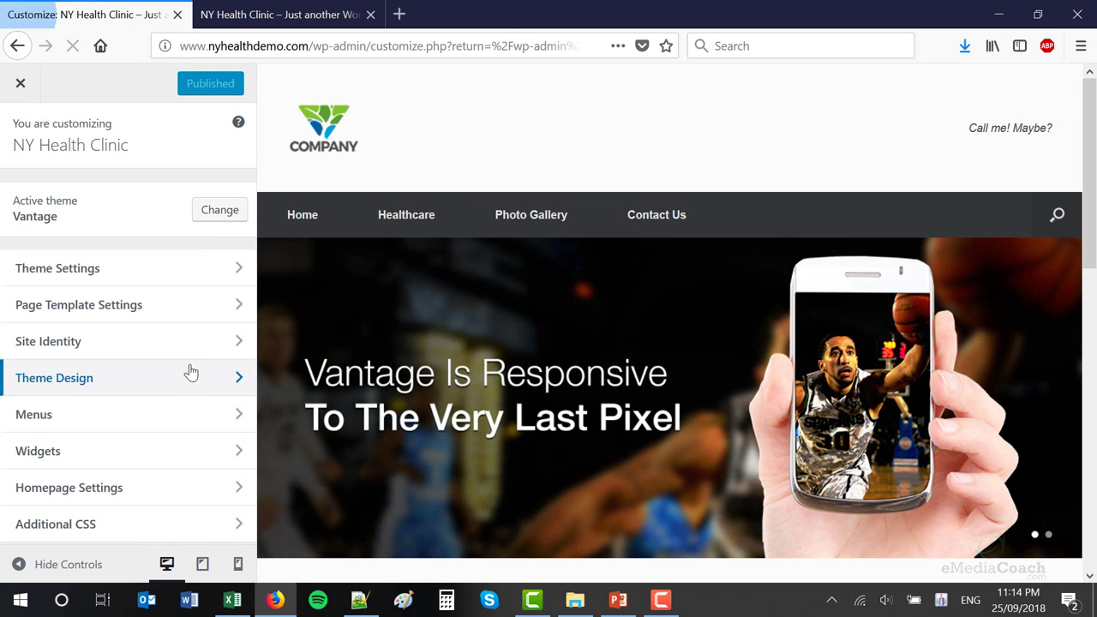
- Set Vantage's masthead layout to Logo In Menu and publish the change
click(206, 265)
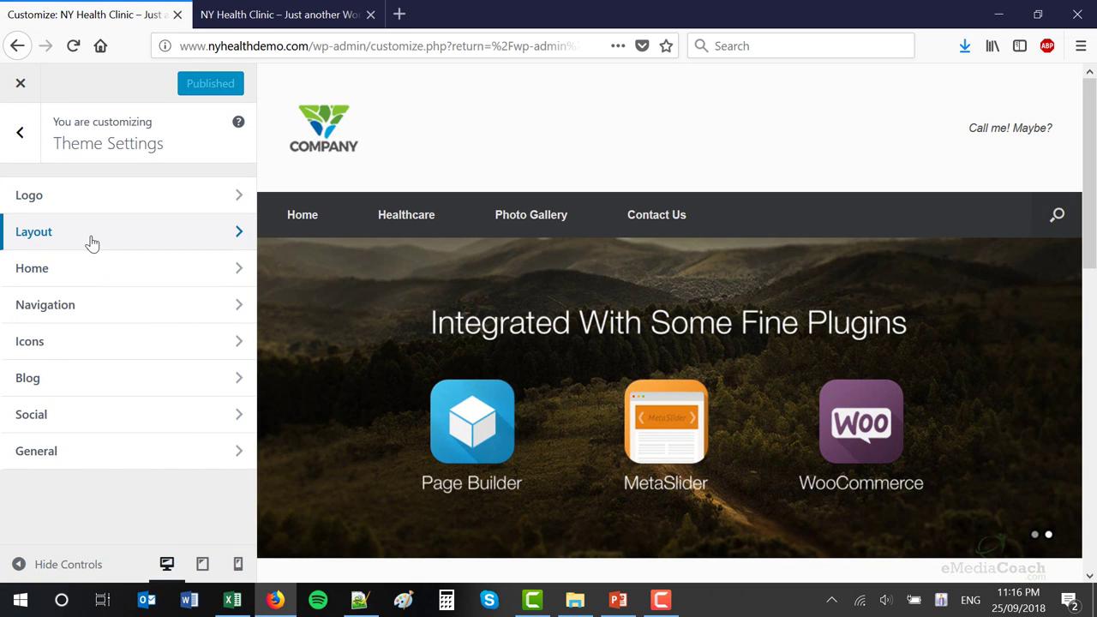
click(93, 244)
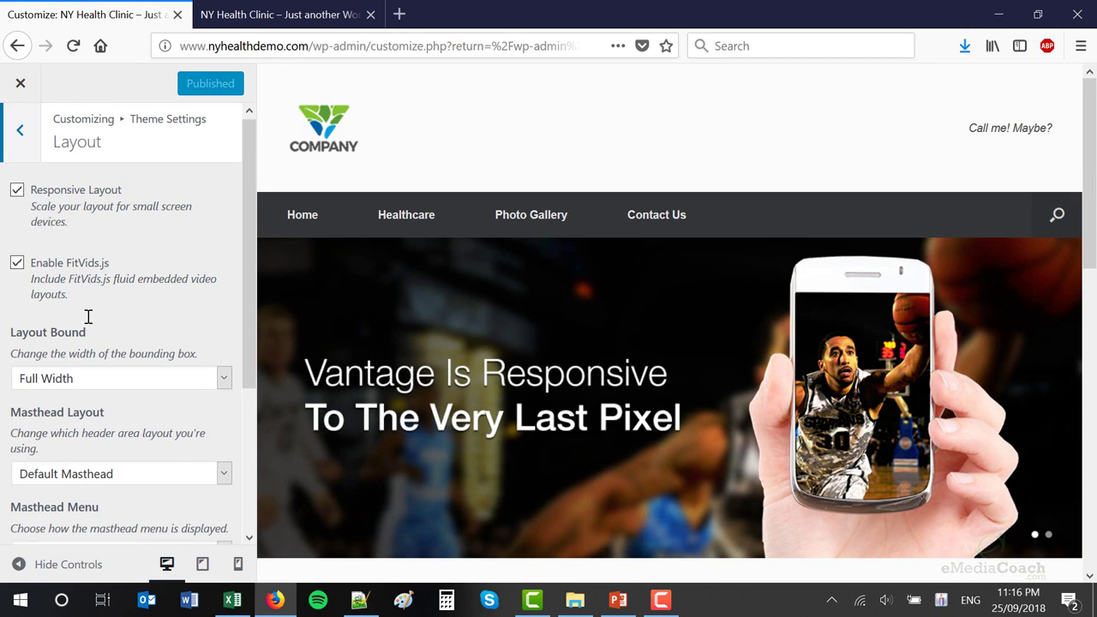
scroll(87, 319, down, 2)
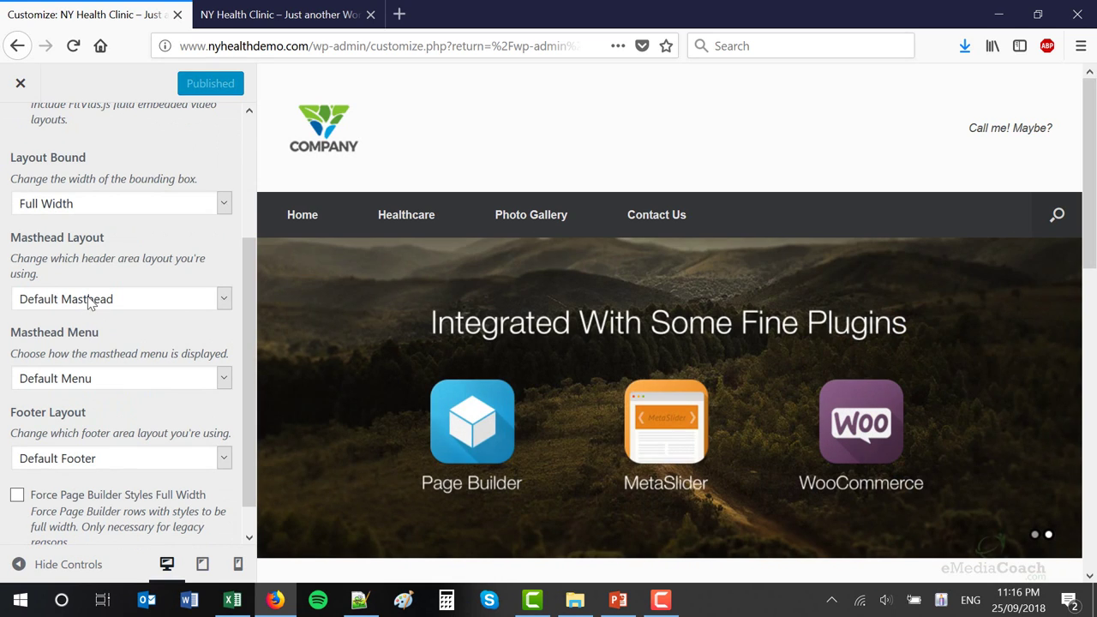
click(89, 302)
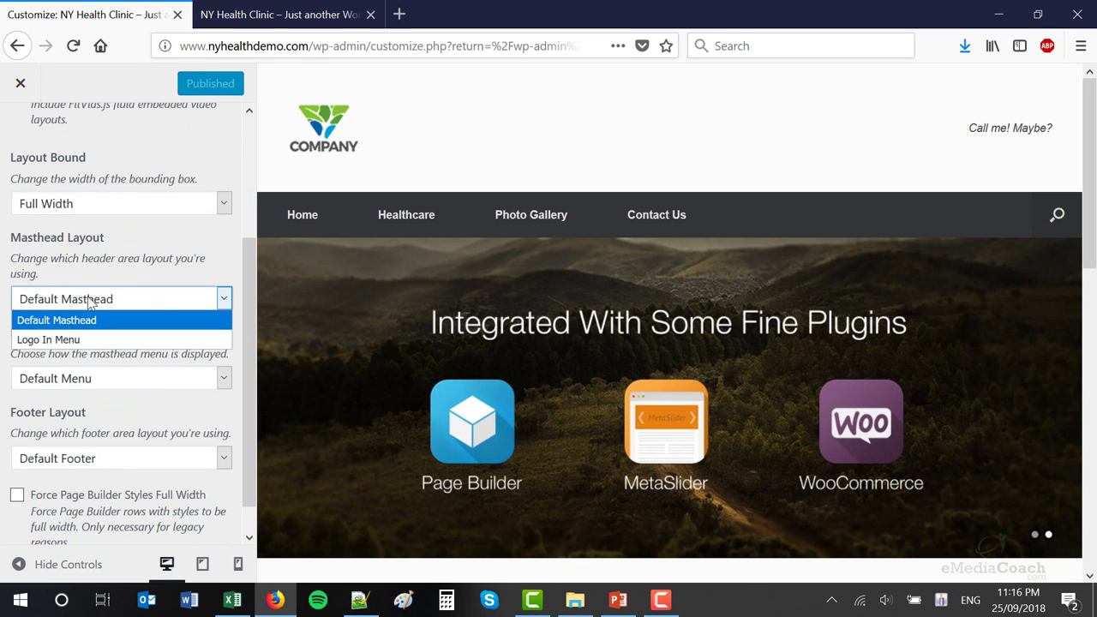
click(61, 340)
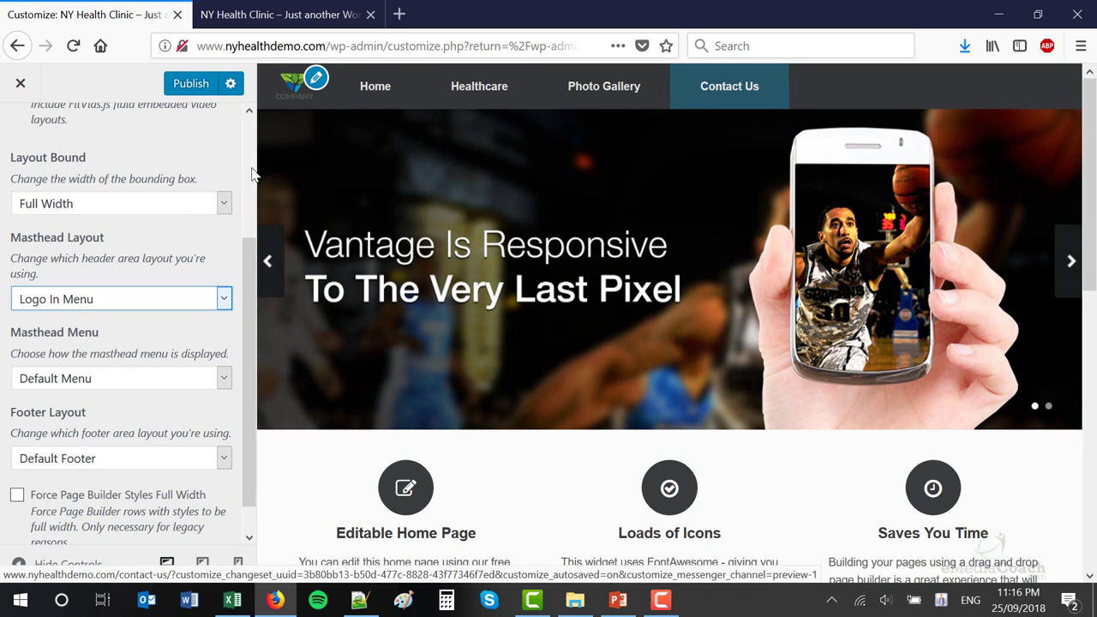
click(200, 86)
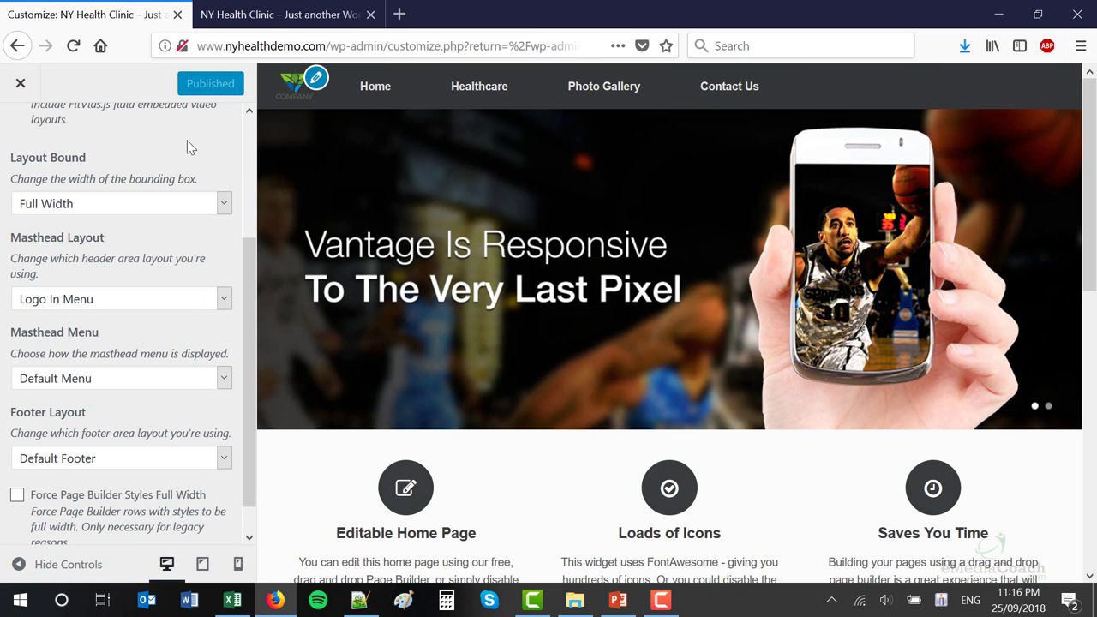
- Keep the Layout Bound setting at Full Width
scroll(176, 183, up, 2)
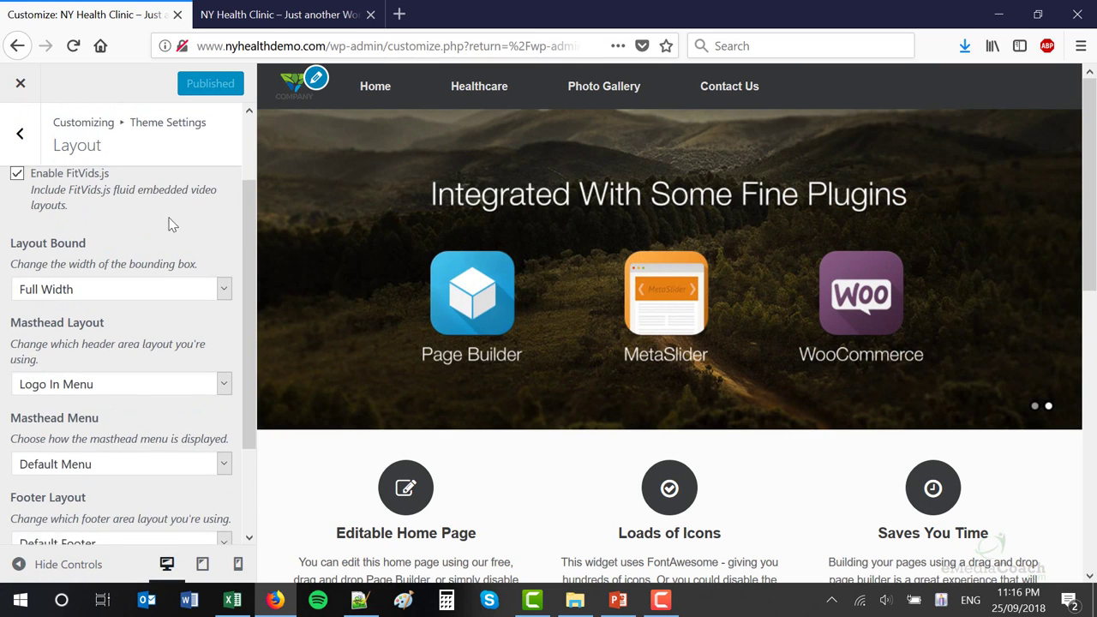
click(96, 297)
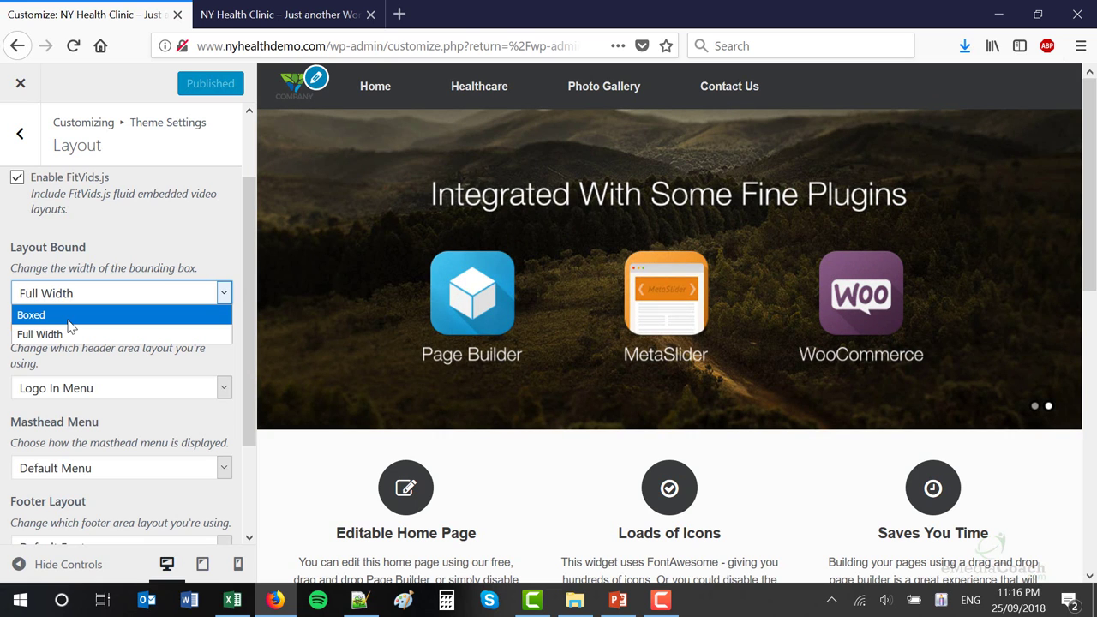
click(81, 337)
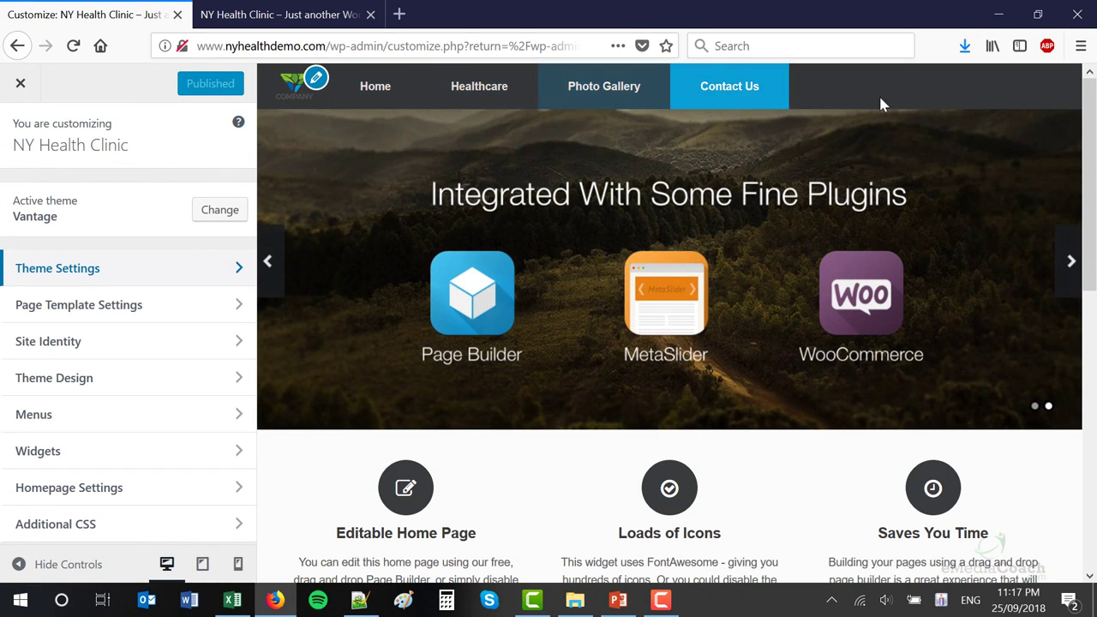
- Change Theme Design > Menu Alignment from Left to Right
click(124, 382)
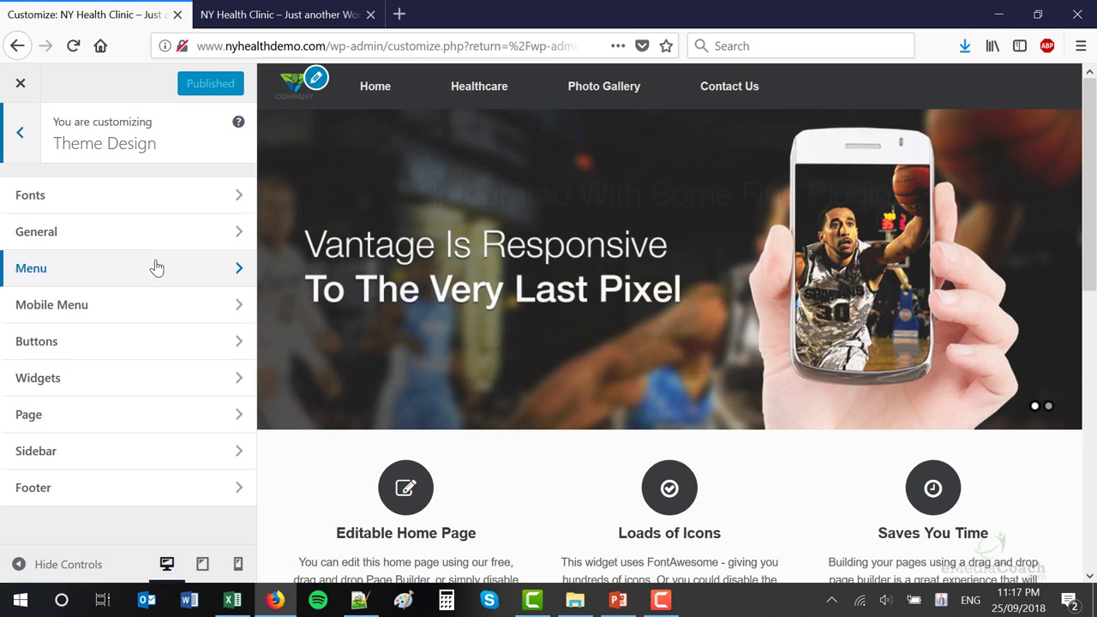
click(157, 268)
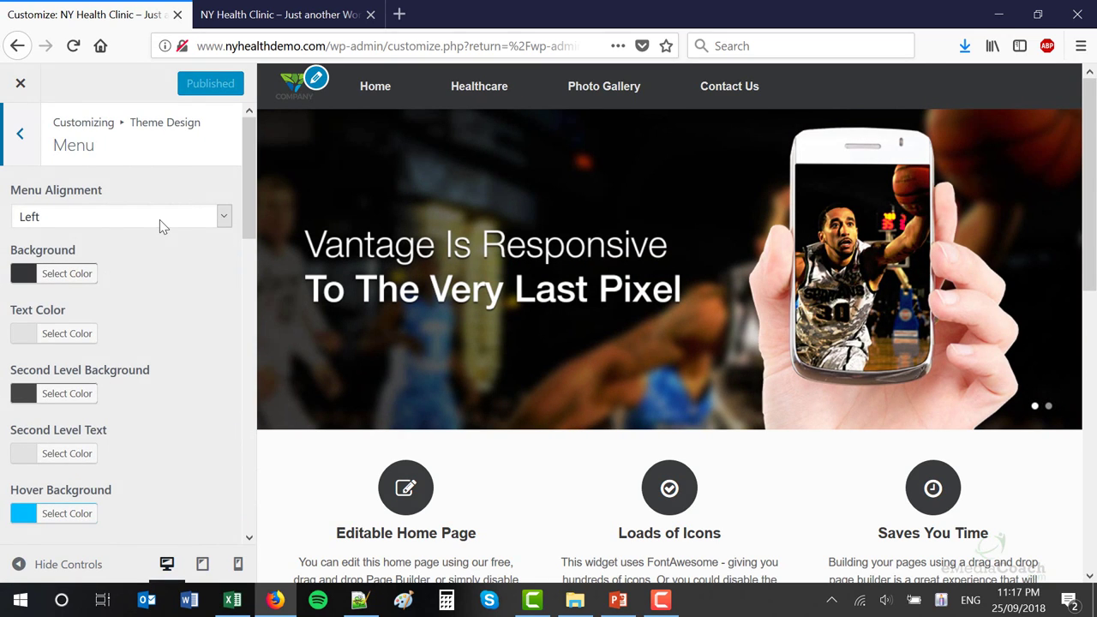
click(180, 216)
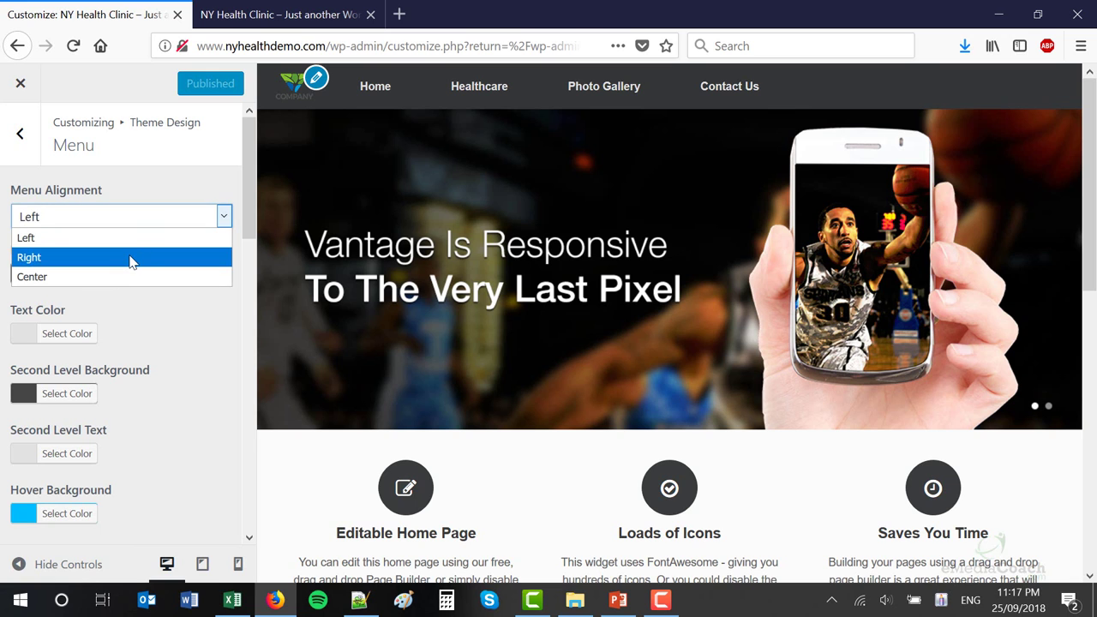
click(132, 259)
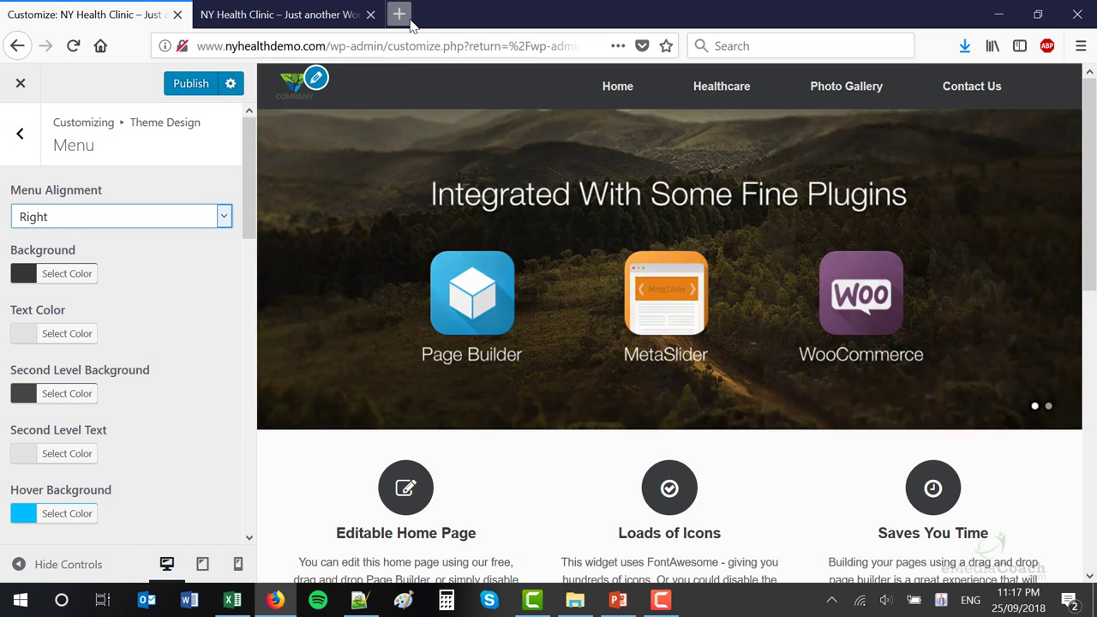
- In a new tab, search Google for 'healthcare website colour scheme palette example'
click(411, 25)
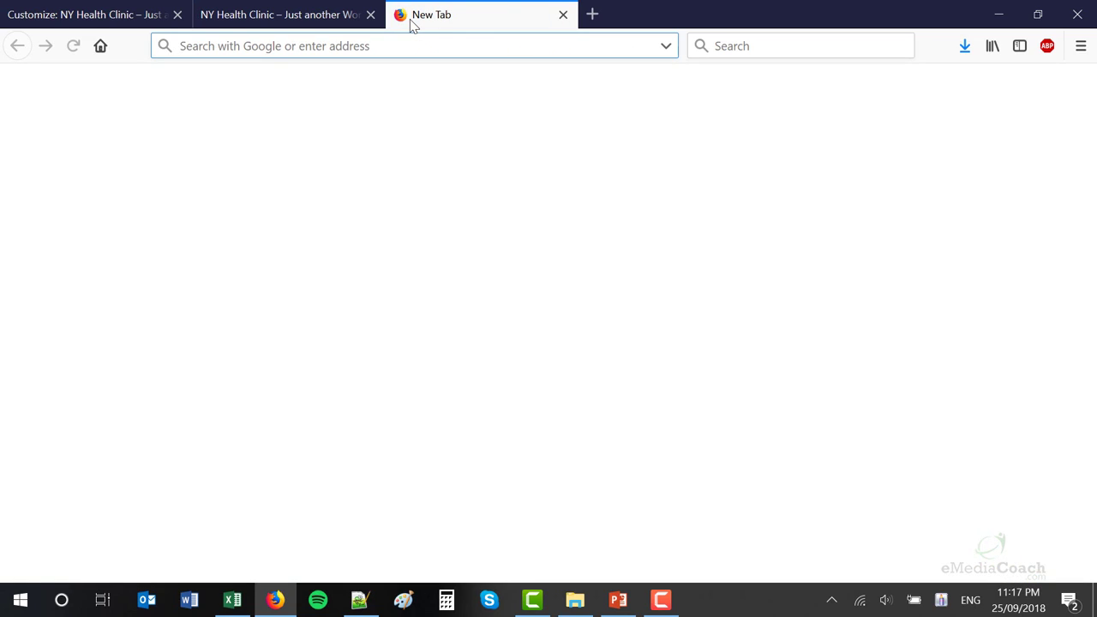
text(health)
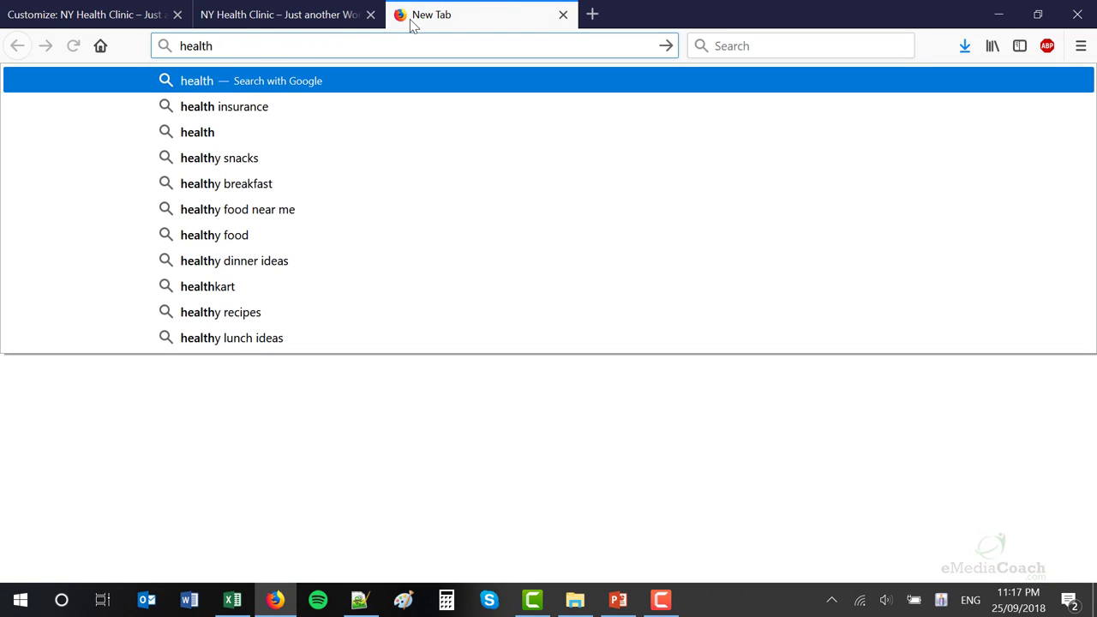
text(care website)
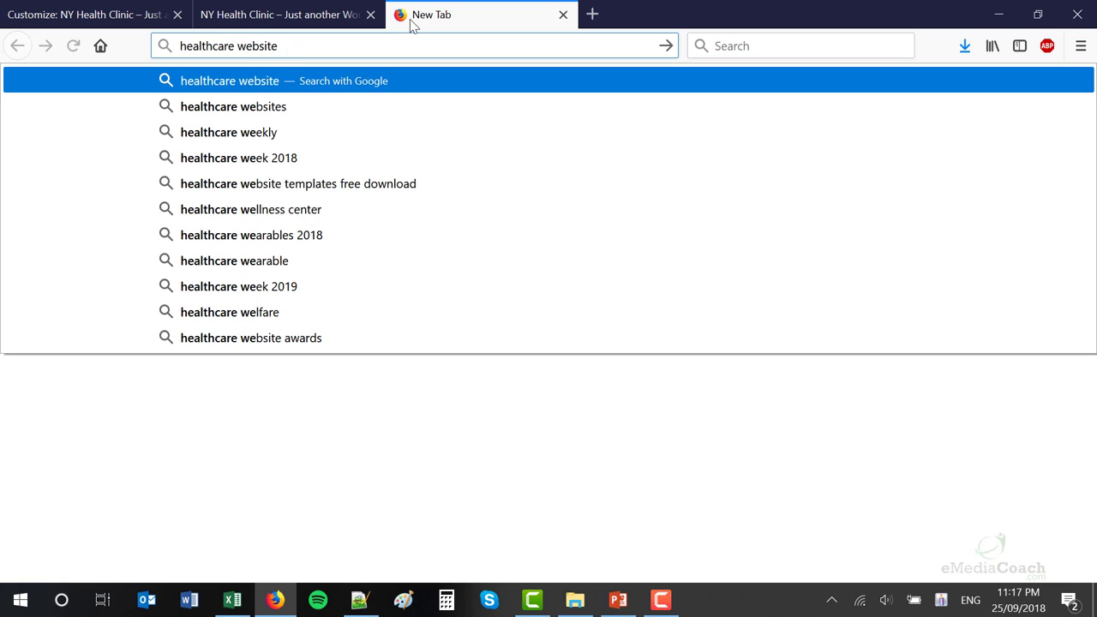
text( colour s)
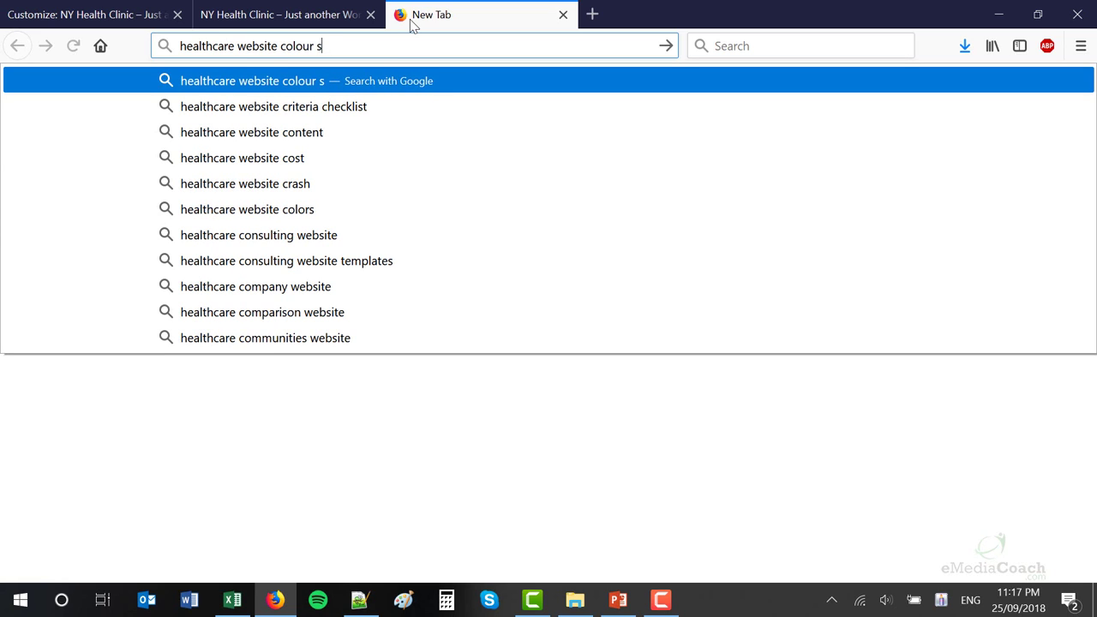
text(cheme pa)
text(ette exa)
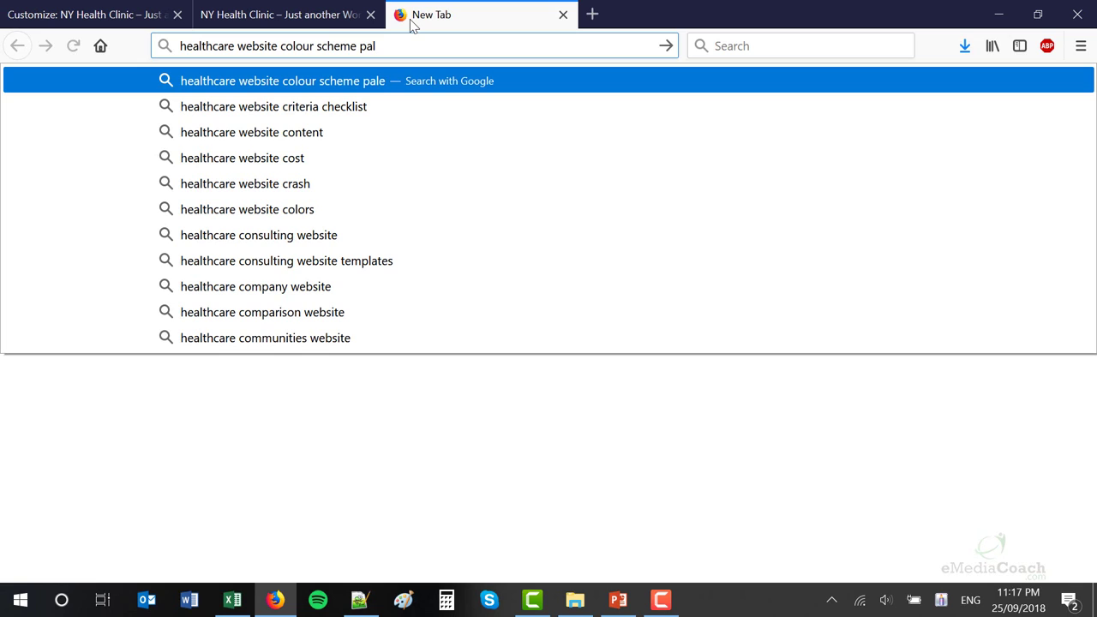
text(mple)
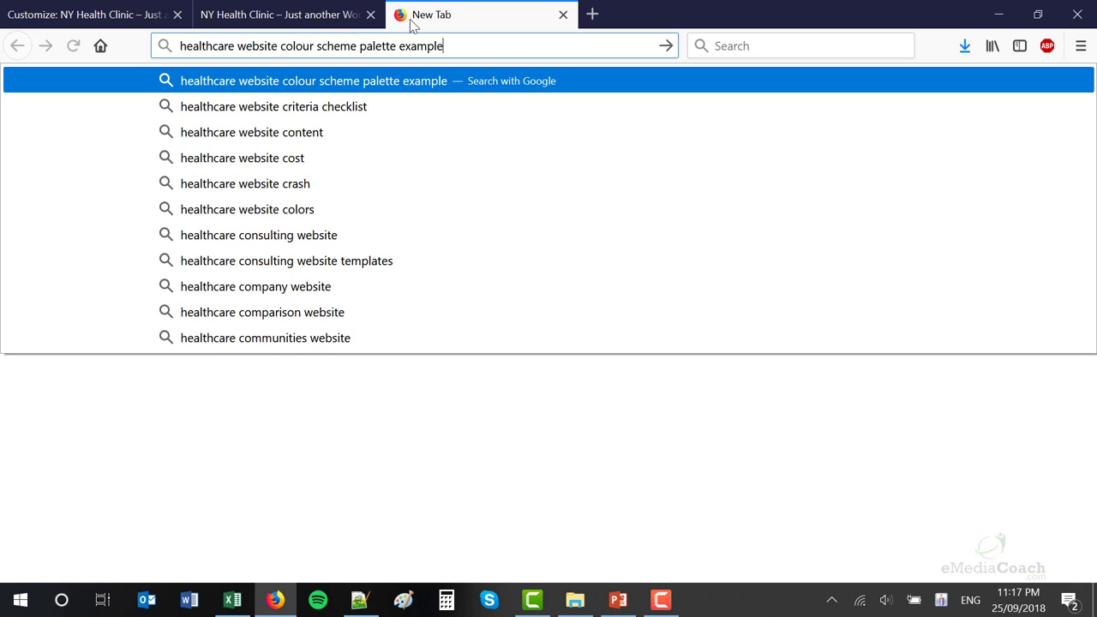
key(Return)
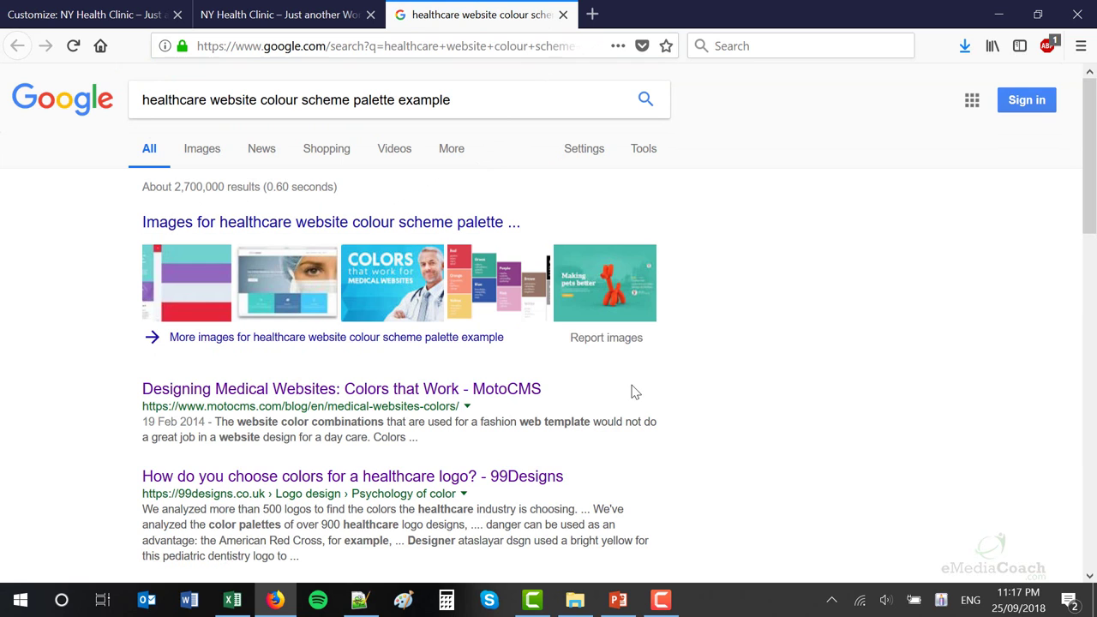
scroll(633, 391, down, 2)
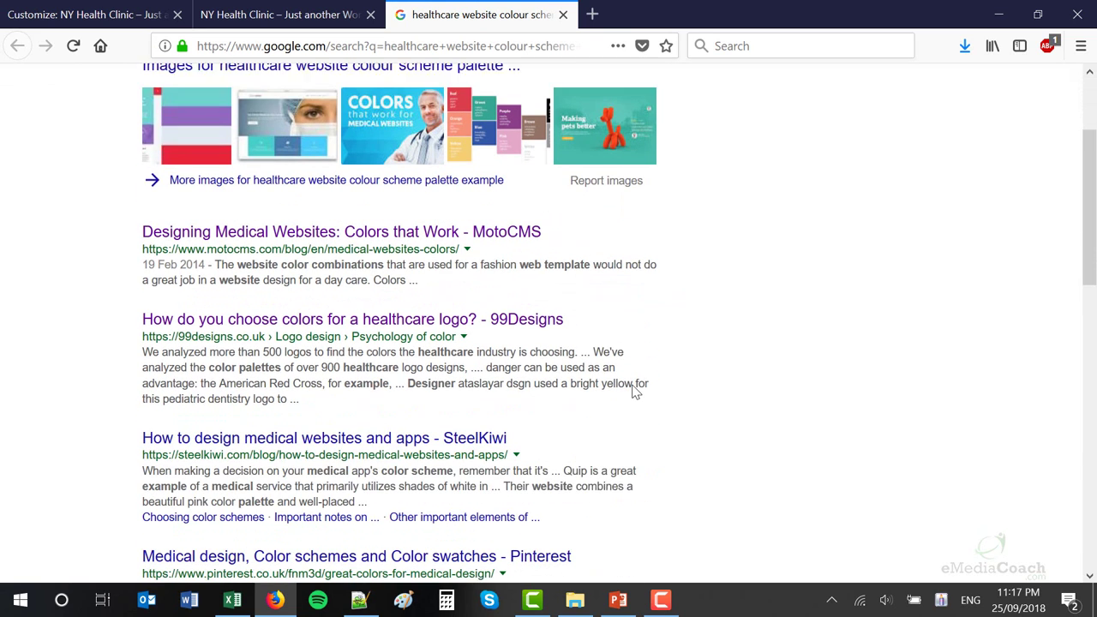
scroll(433, 240, up, 2)
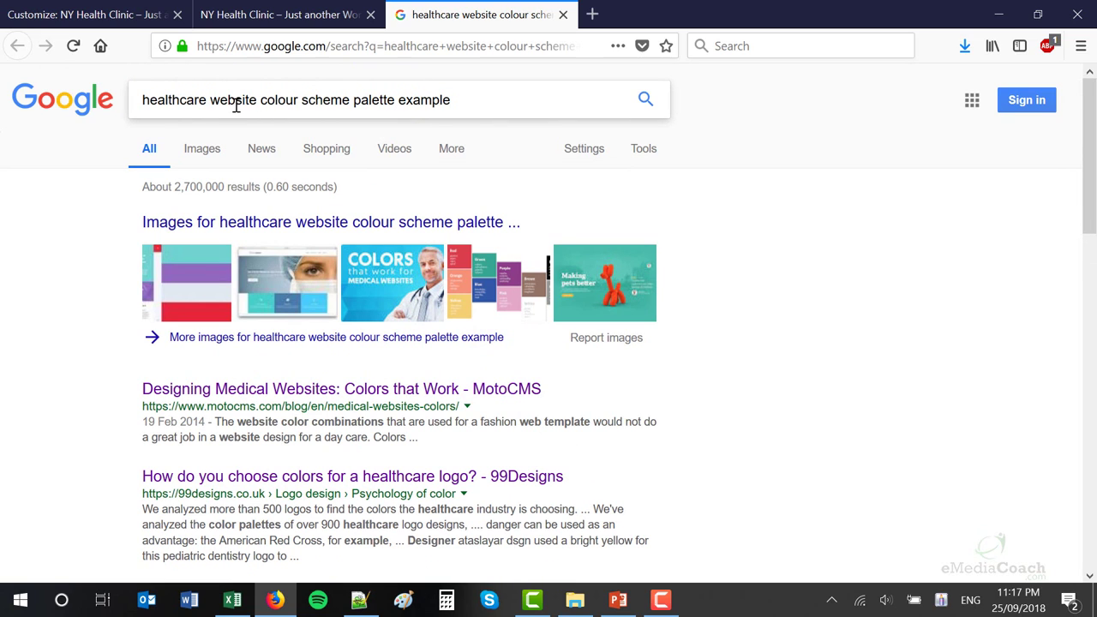
- Add 'hex code' to the search and open the 26 colour schemes article in the background
click(465, 102)
text(hex code)
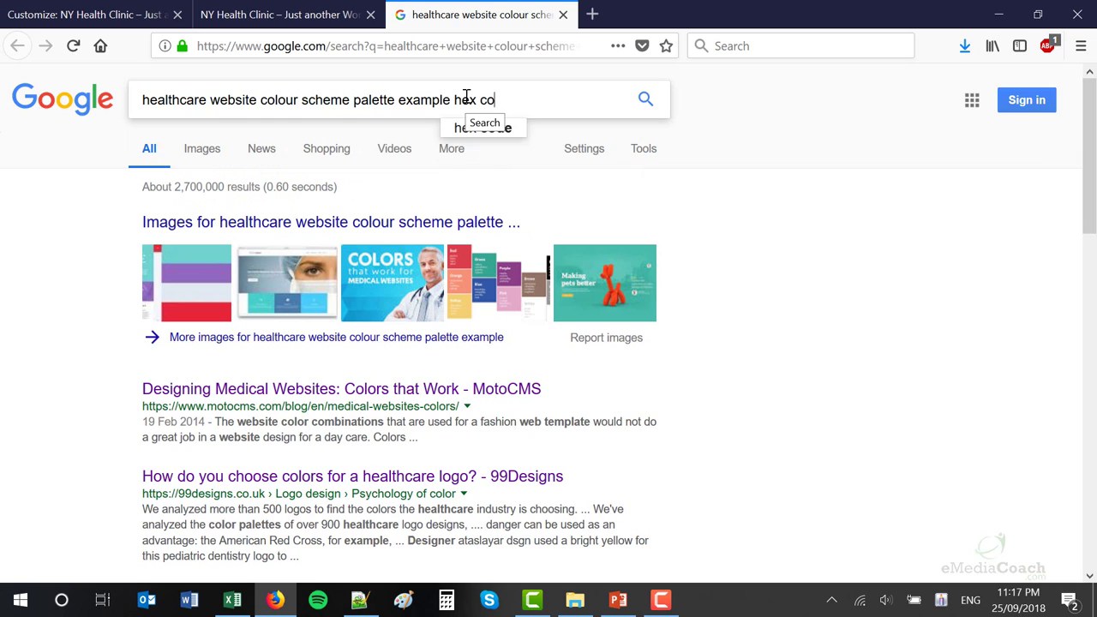
key(Return)
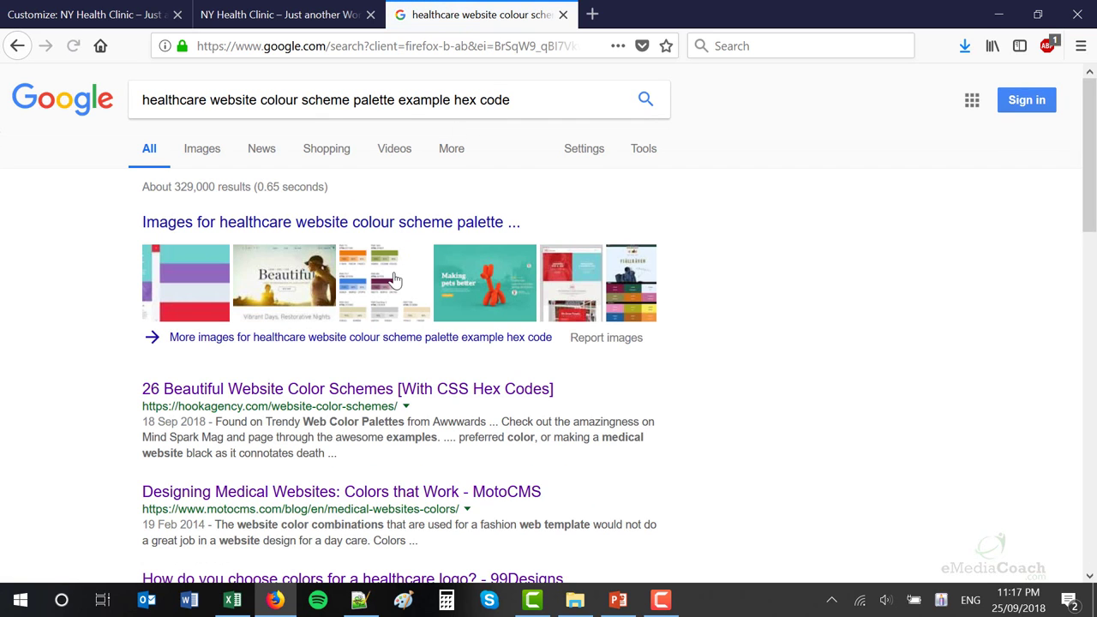
middle_click(378, 389)
scroll(380, 402, down, 3)
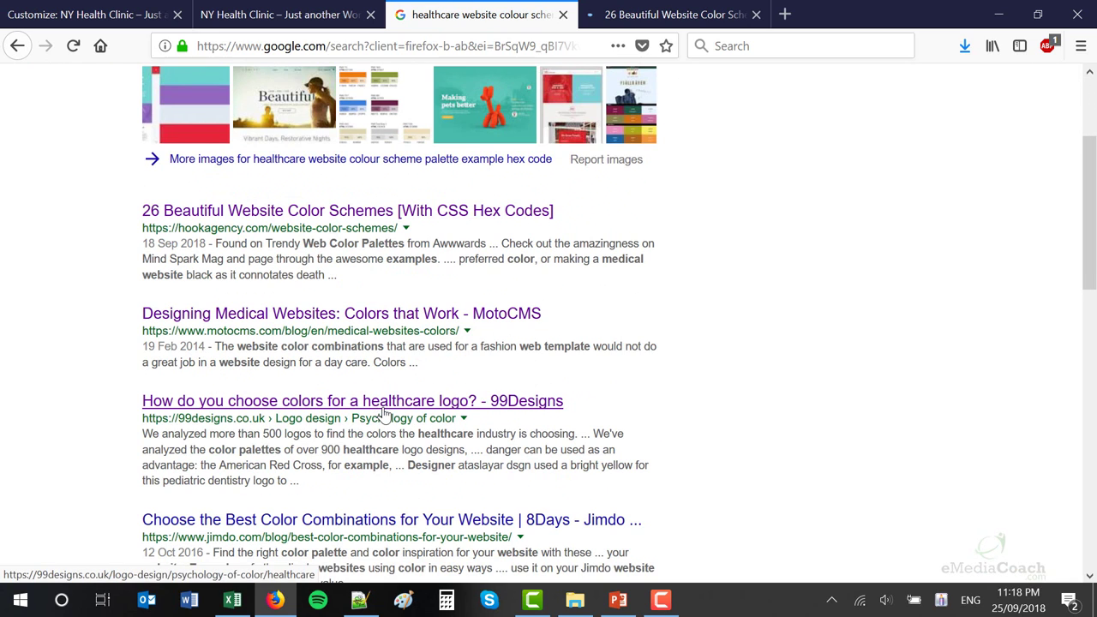
scroll(394, 257, up, 3)
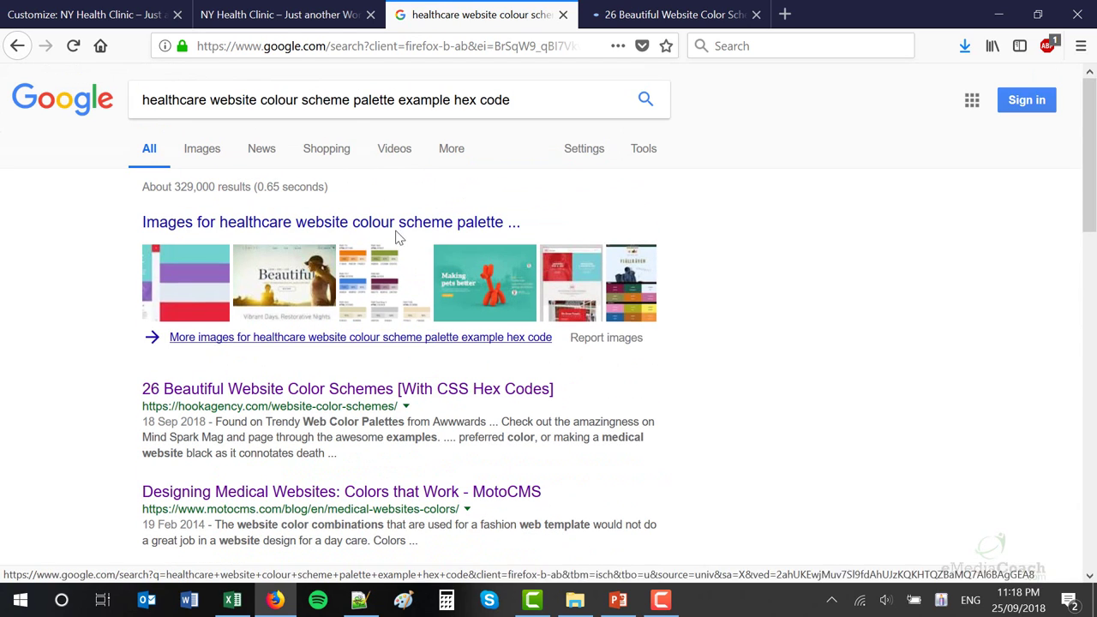
- Refine to 'healthcare website blue hex code' and open the Stanford Medicine and Deep Blue Hospital pages
click(296, 101)
drag(274, 101, 407, 102)
text(blue)
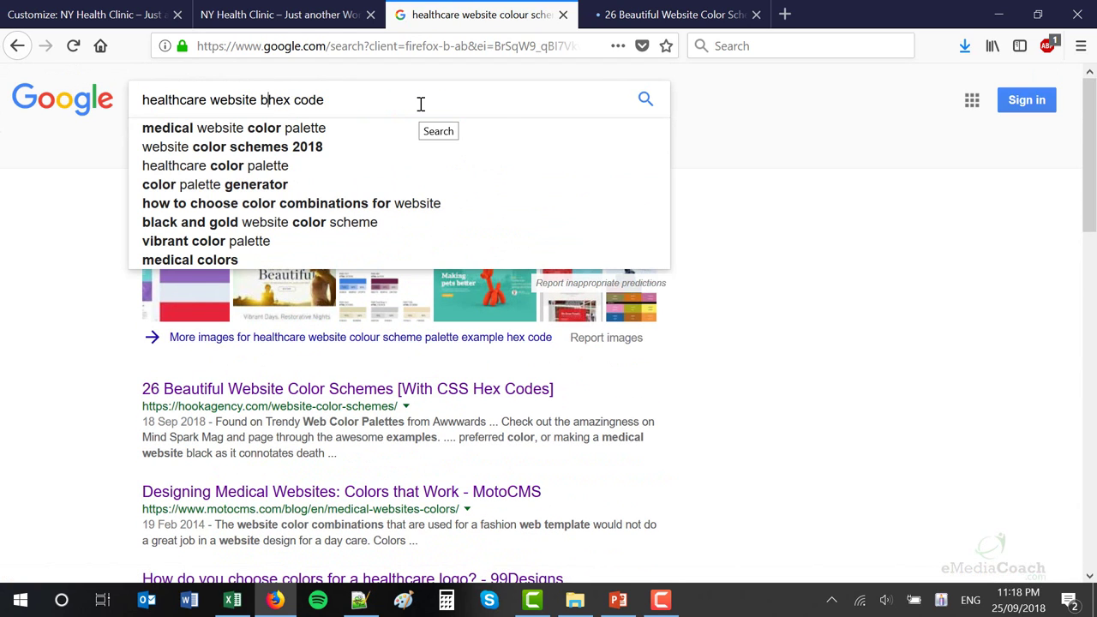
key(Return)
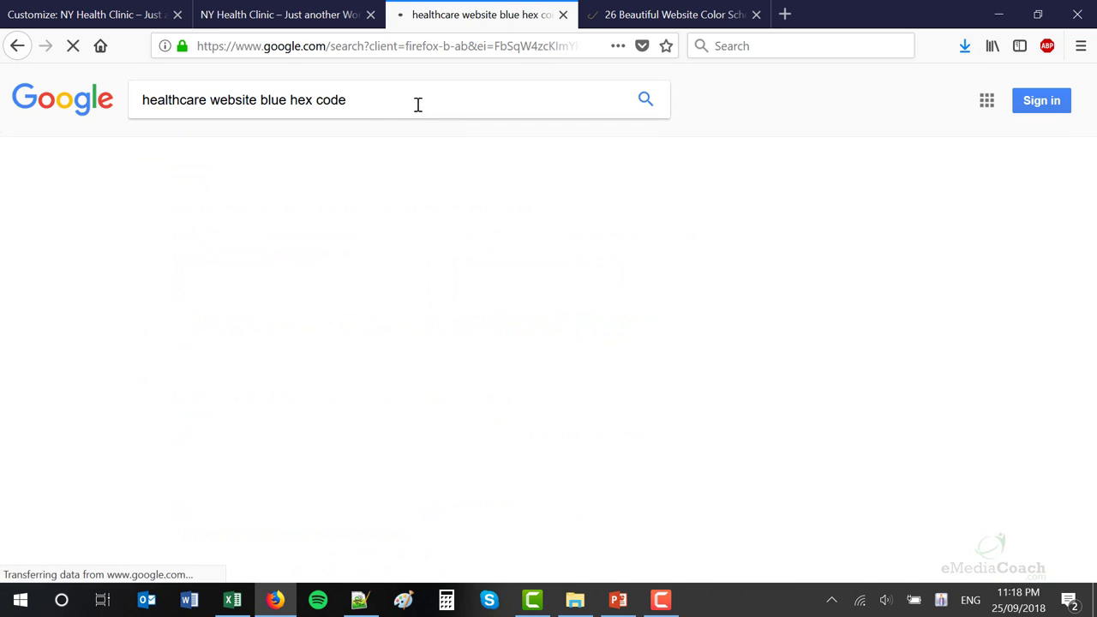
middle_click(276, 403)
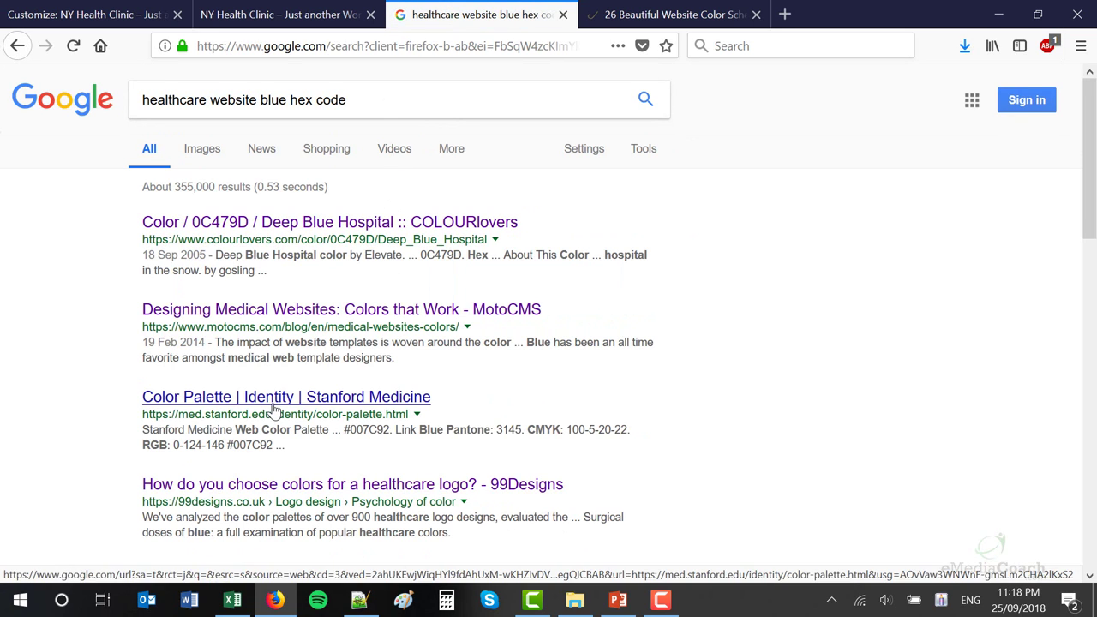
middle_click(316, 224)
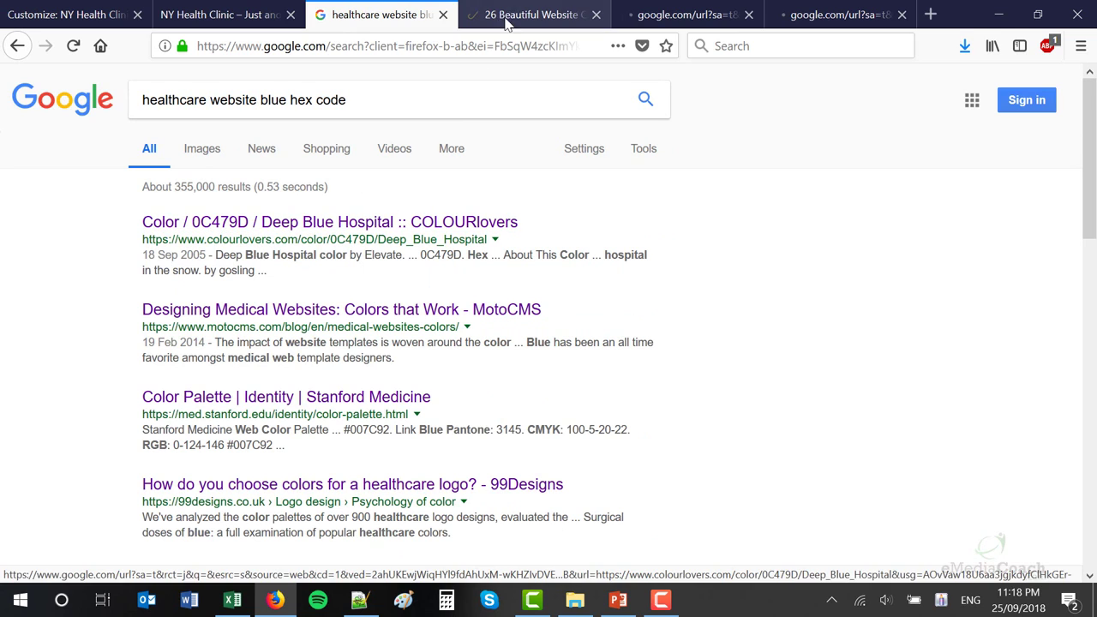
- Zoom in on the Deep Blue Hospital colour page and select its hex code 0C479D
click(810, 15)
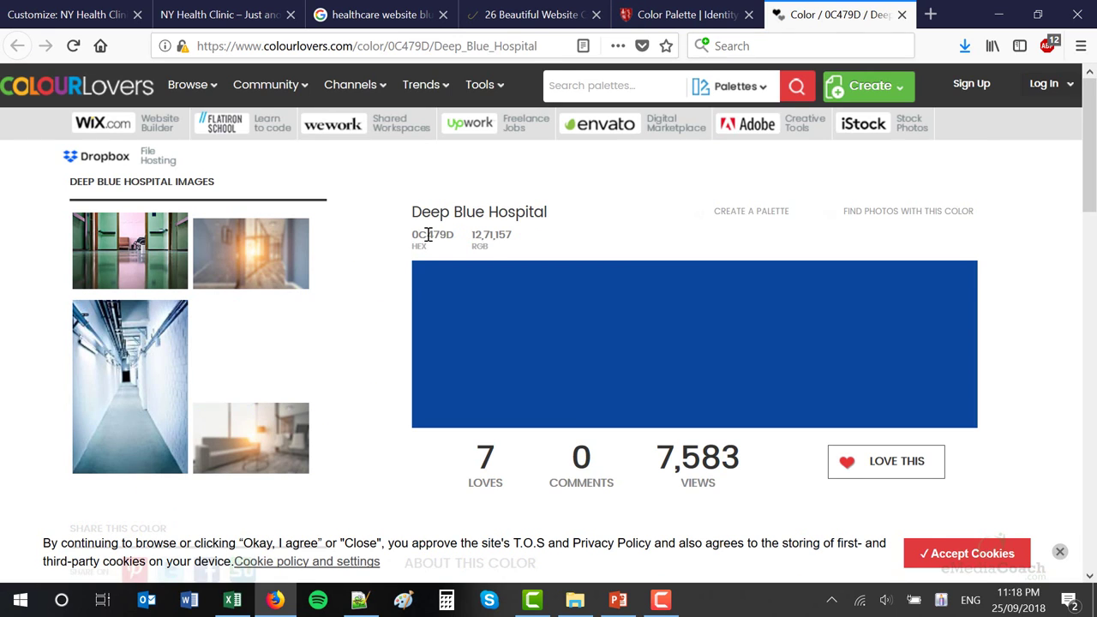
key(ctrl+plus)
key(ctrl+plus)
key(ctrl+plus)
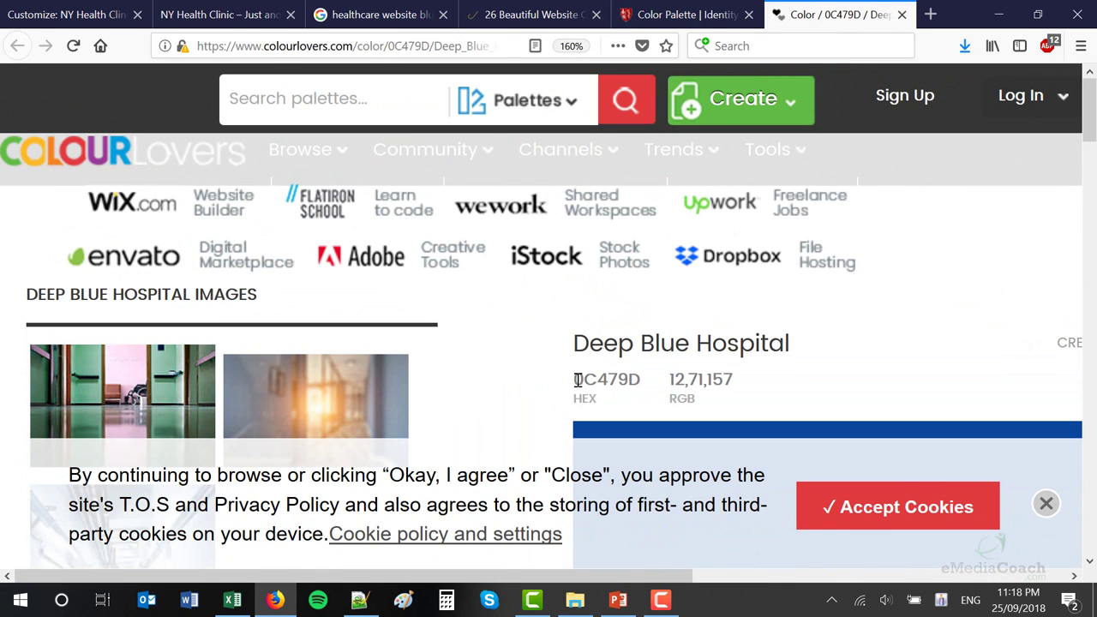
triple_click(574, 385)
click(595, 380)
double_click(600, 381)
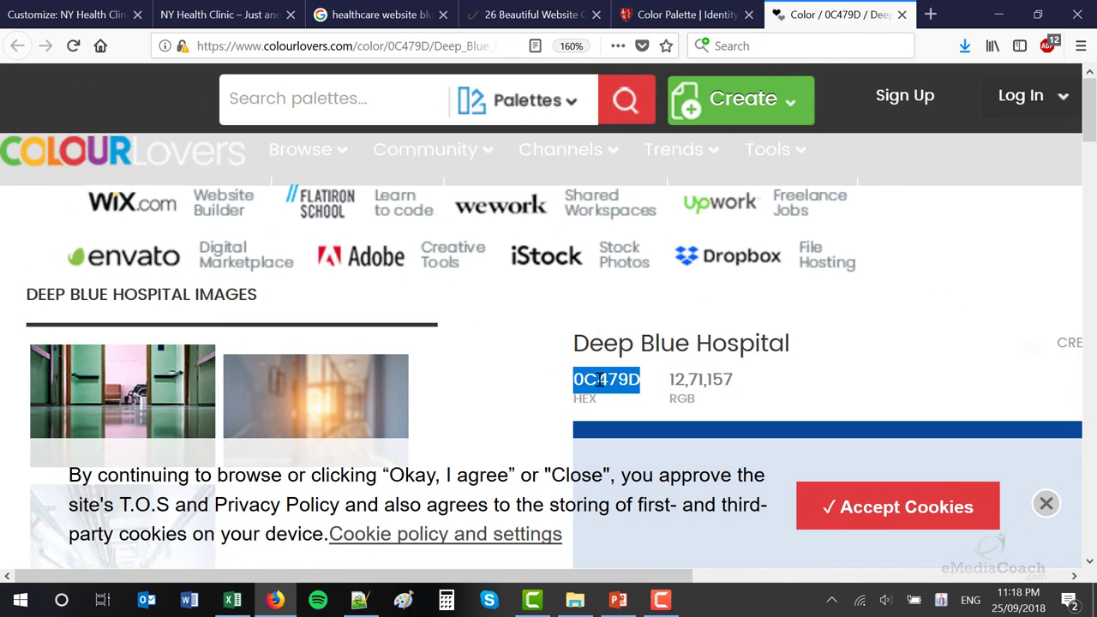
- Restore normal page zoom and switch to the 'hex color code picker' Google results
key(ctrl+minus)
key(ctrl+minus)
key(ctrl+minus)
key(ctrl+minus)
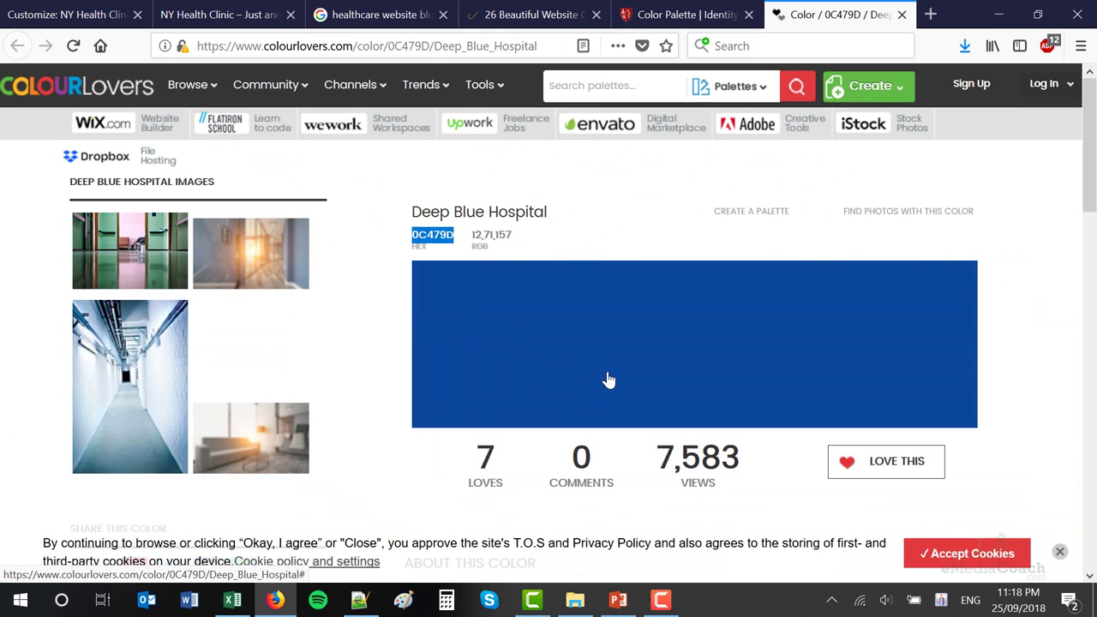
scroll(555, 329, down, 1)
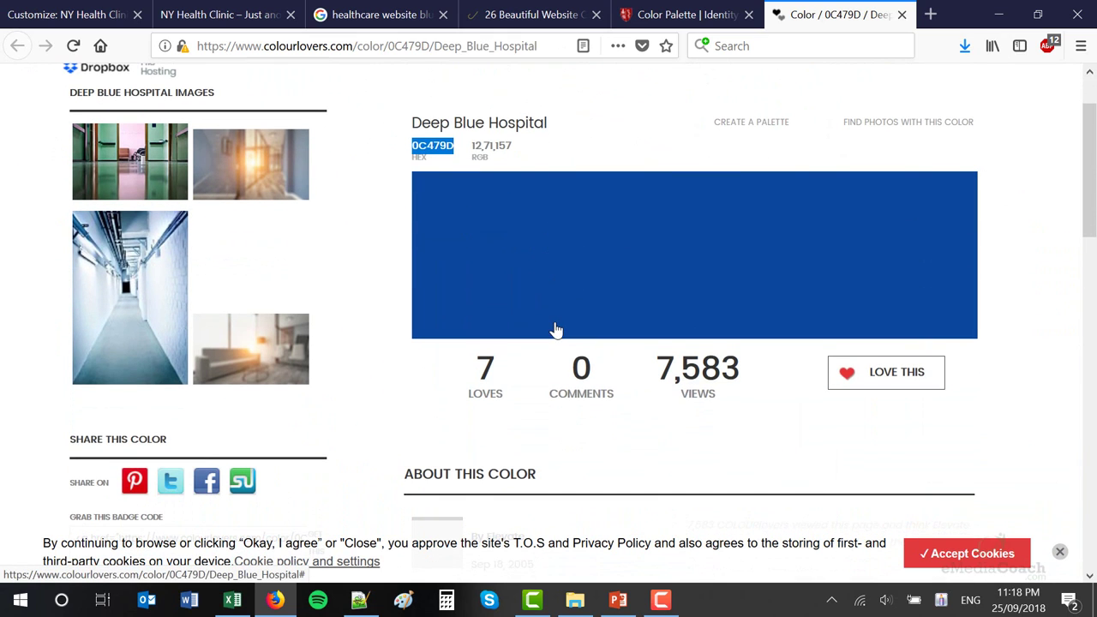
click(551, 152)
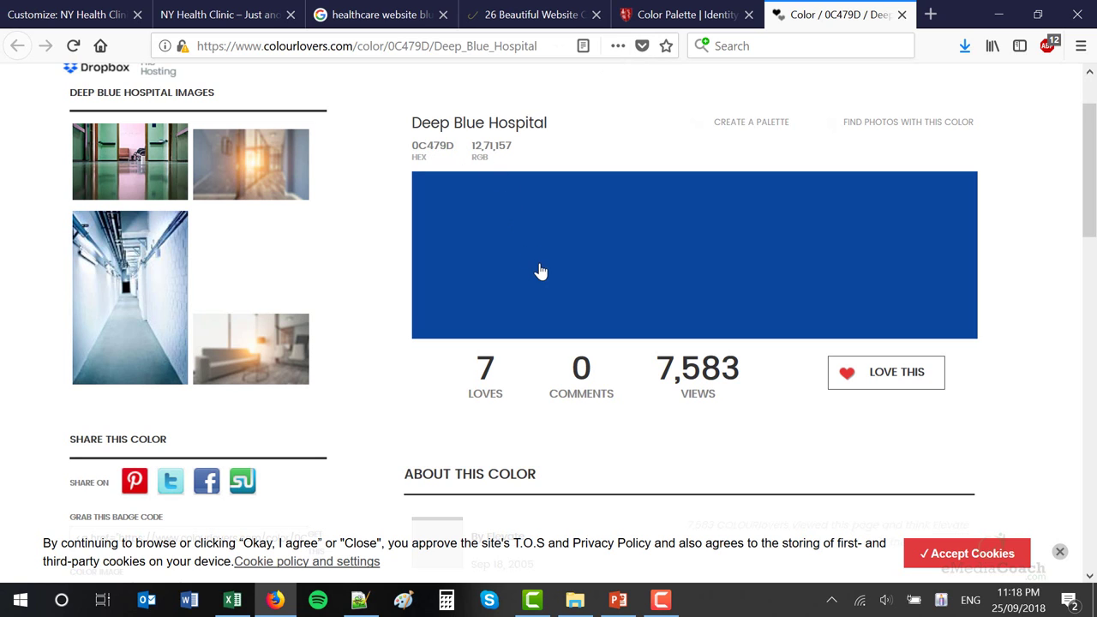
click(685, 14)
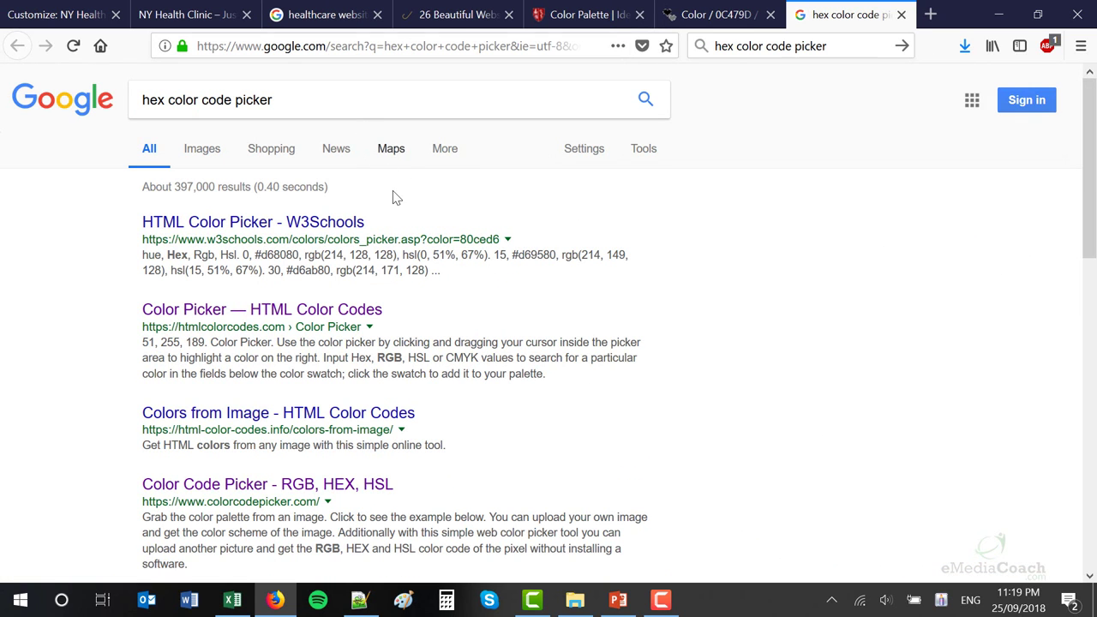
- Open the Color Hex and HTML Color Picker results in tabs and go to the picker
scroll(428, 313, down, 5)
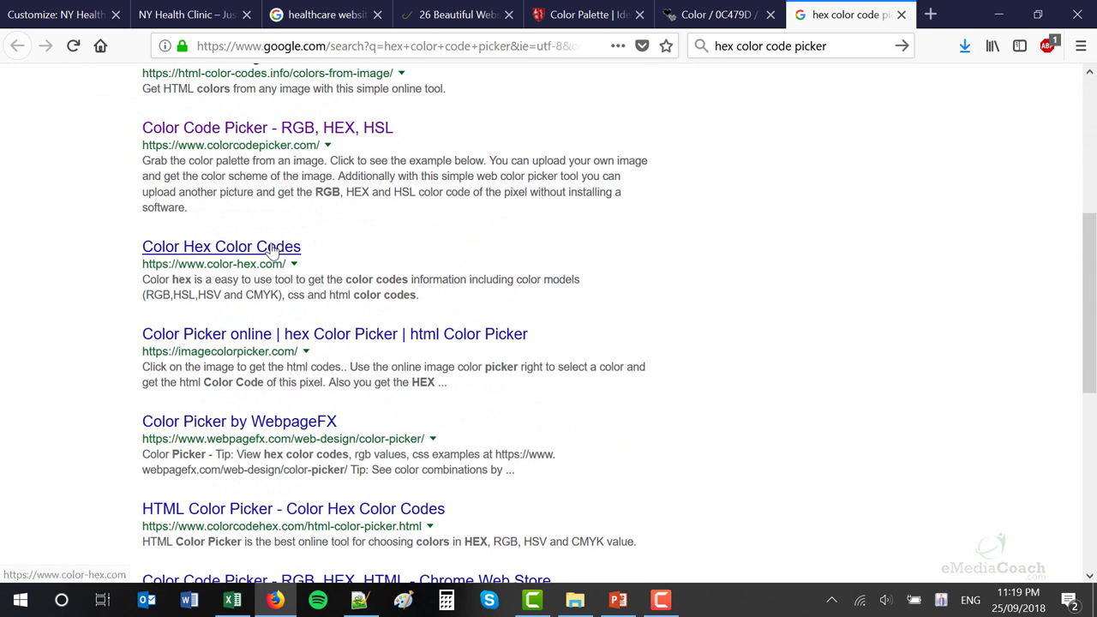
middle_click(273, 248)
scroll(552, 381, down, 1)
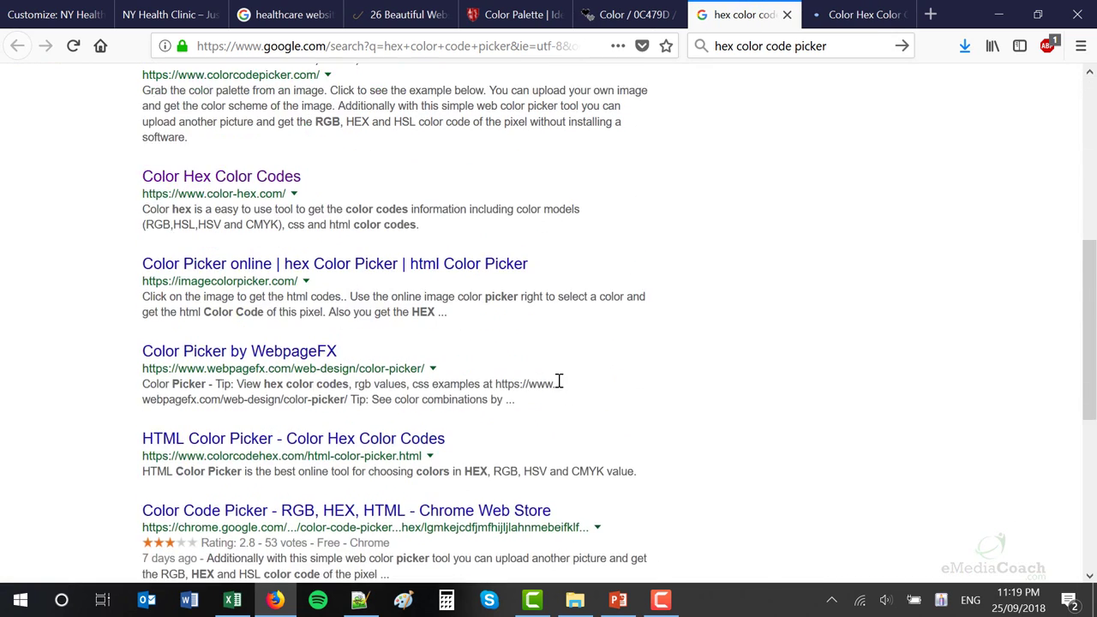
scroll(558, 381, down, 2)
middle_click(383, 332)
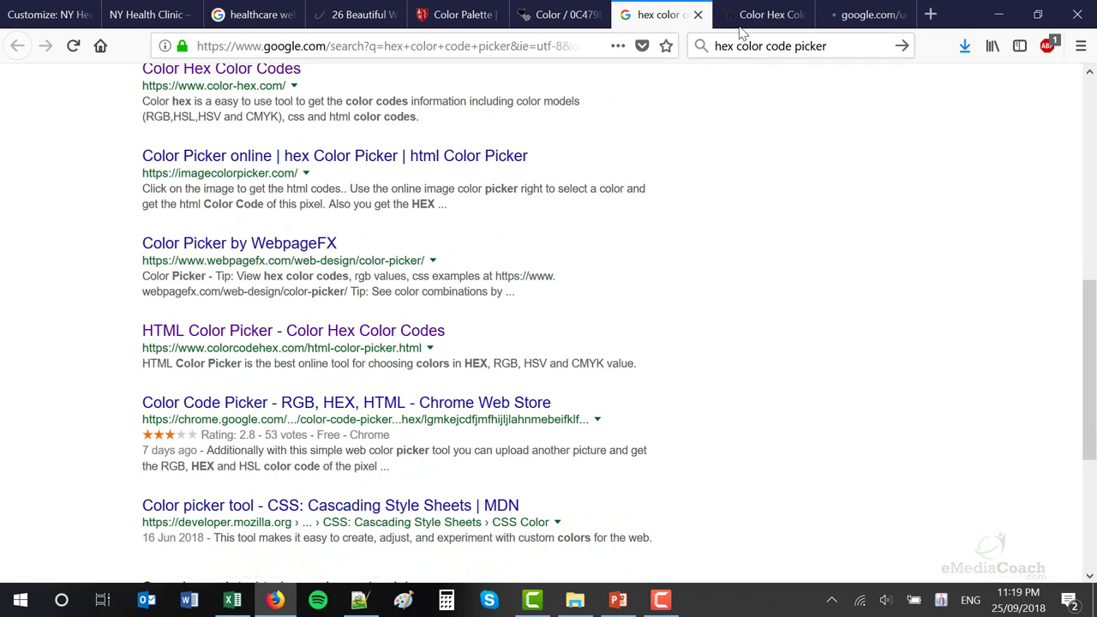
key(ctrl+Tab)
click(853, 15)
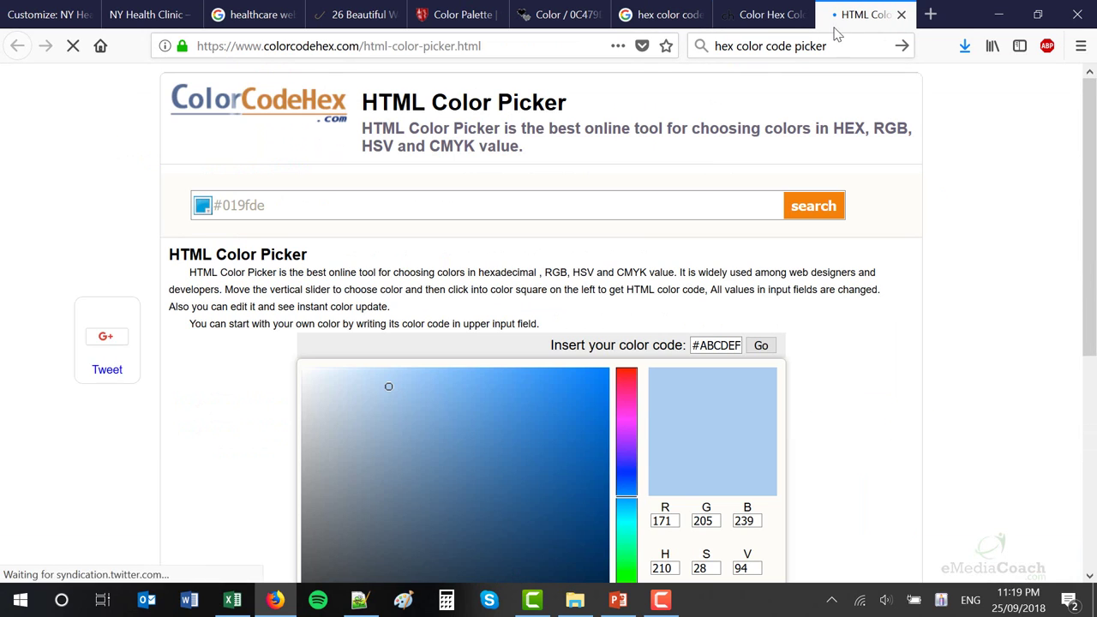
- Sample several blue shades in the picker's colour square
click(451, 417)
click(485, 455)
scroll(522, 403, down, 3)
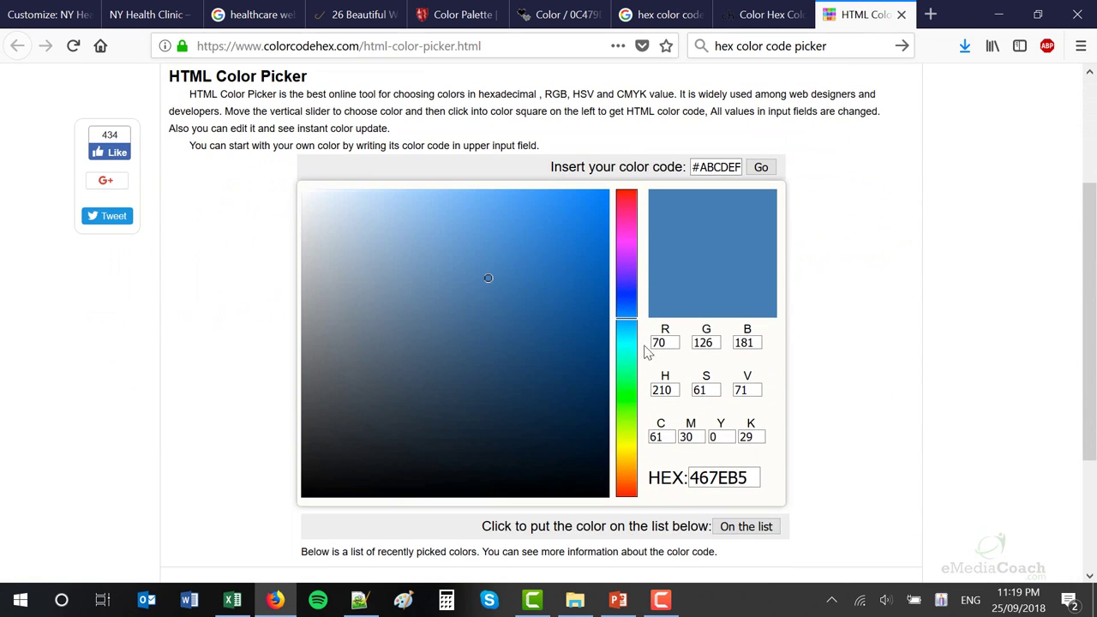
click(553, 314)
click(416, 345)
mouse_move(391, 341)
mouse_down()
mouse_move(387, 235)
mouse_move(536, 295)
mouse_up()
- Try purple and green hues, settling on purple HEX 5548B5, then start a new tab
click(631, 264)
mouse_move(535, 359)
mouse_down()
mouse_move(534, 397)
mouse_move(502, 429)
mouse_up()
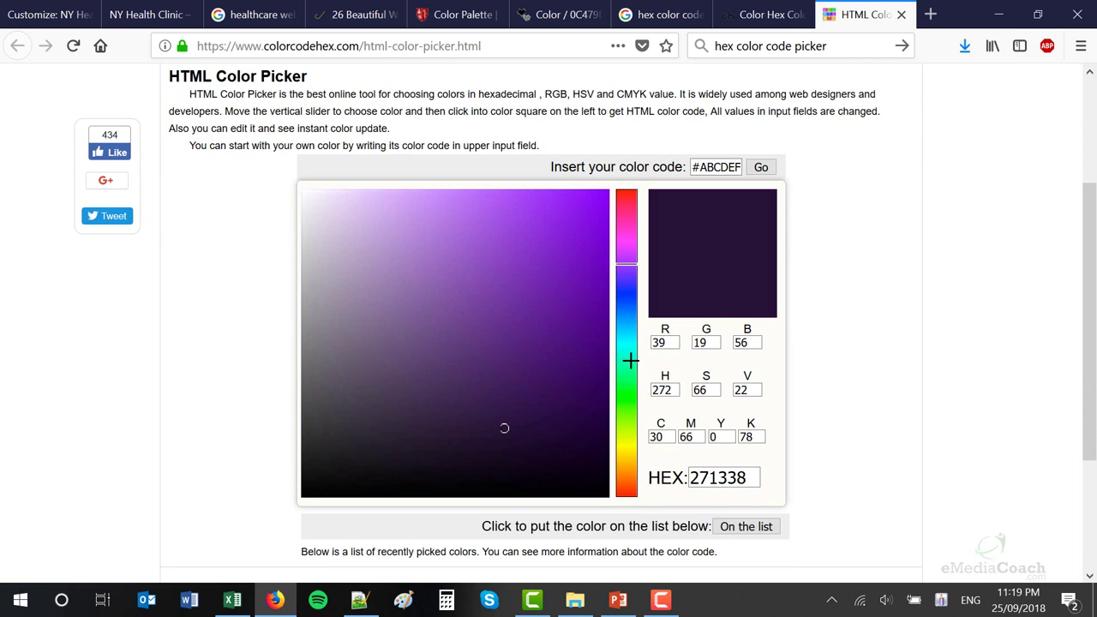
click(626, 389)
mouse_move(546, 363)
mouse_down()
mouse_move(547, 261)
mouse_move(499, 335)
mouse_move(469, 290)
mouse_up()
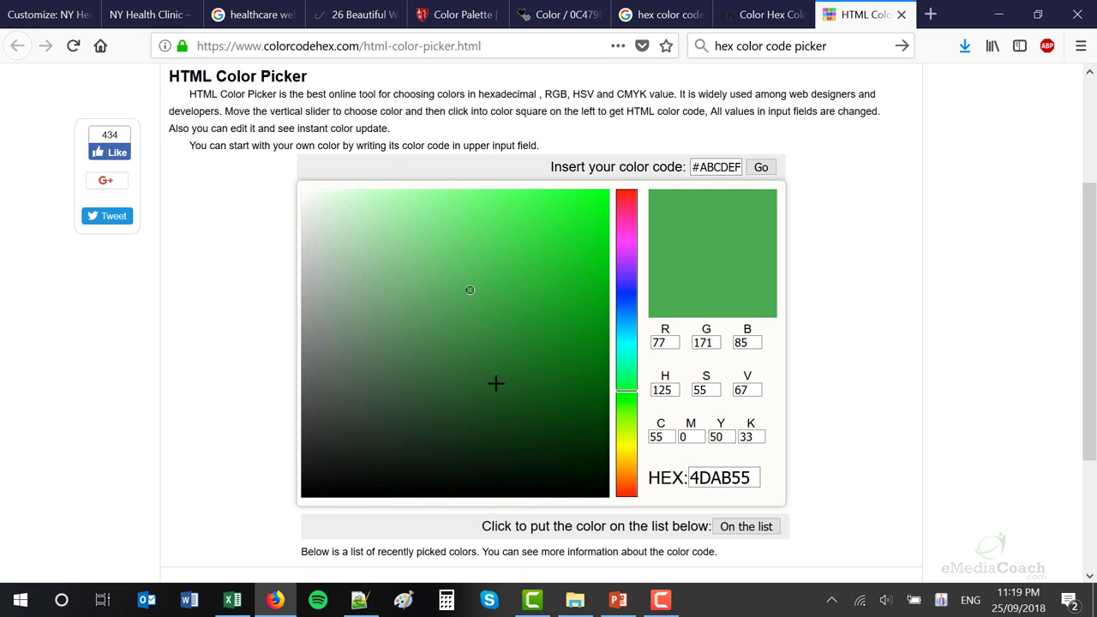
mouse_move(495, 383)
mouse_down()
mouse_move(520, 299)
mouse_move(386, 284)
mouse_move(402, 343)
mouse_up()
click(626, 285)
click(487, 278)
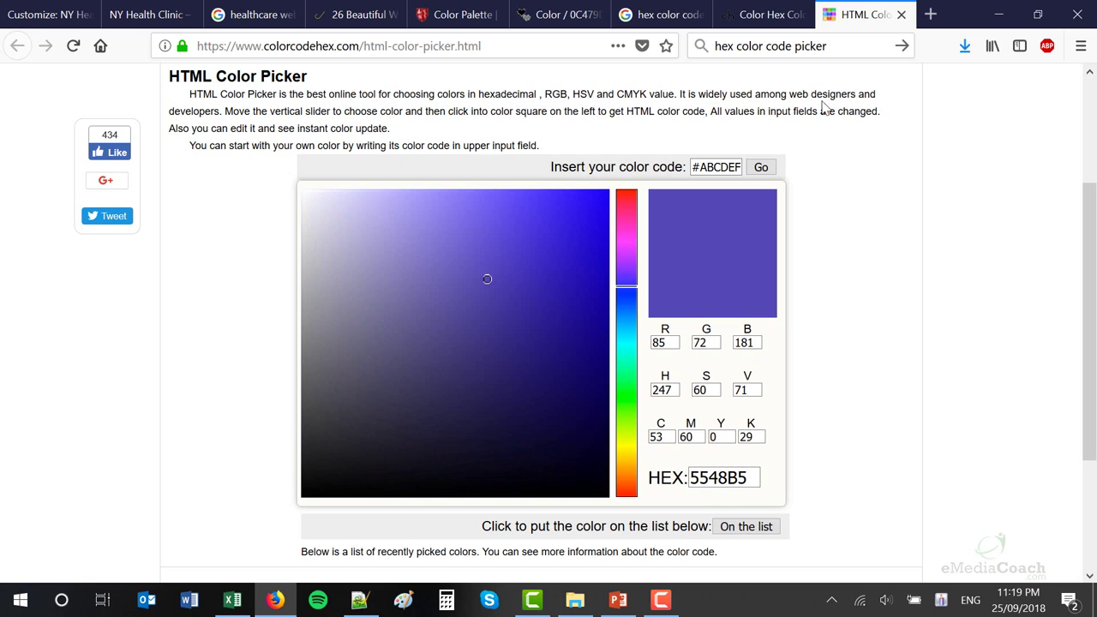
click(930, 14)
- Search Google for 'healthcare industry colour palete hex codes'
text(healthe)
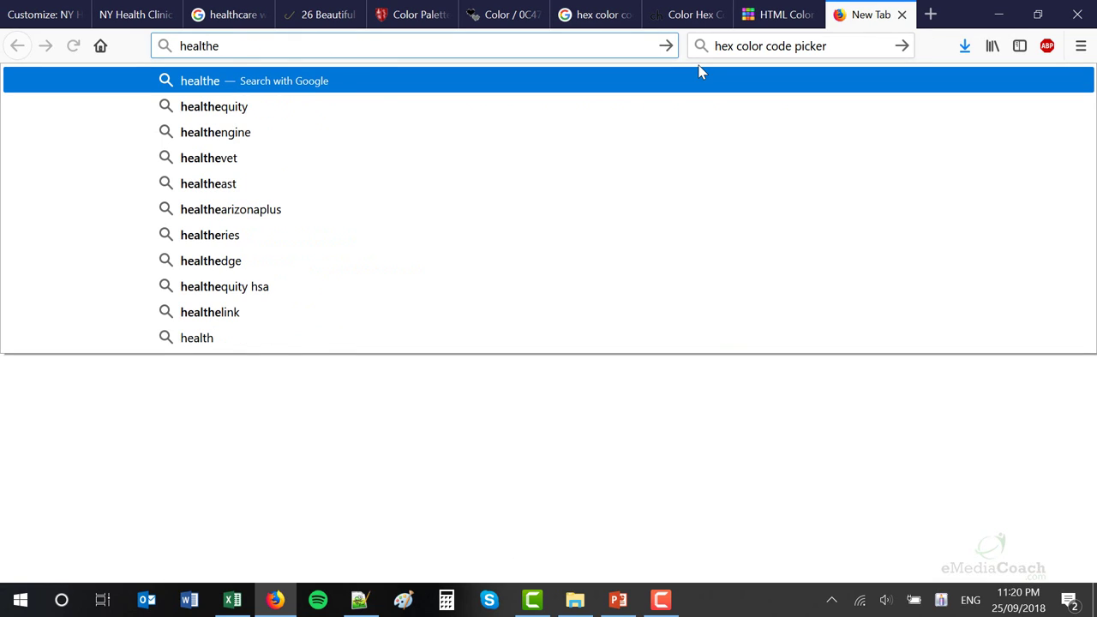
key(BackSpace)
text(care)
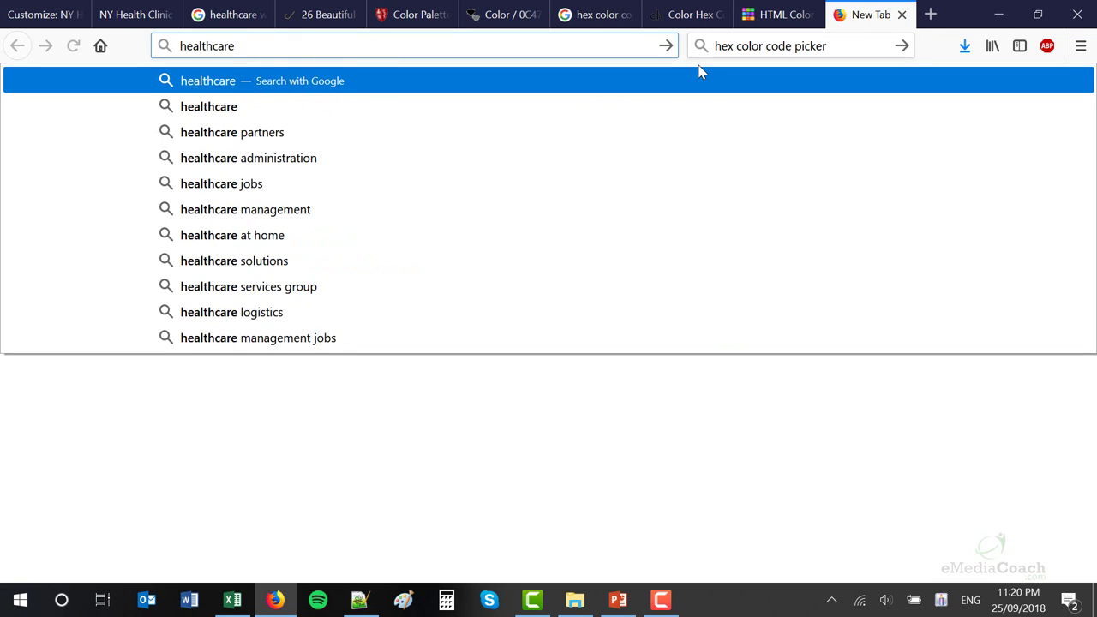
text( industry col)
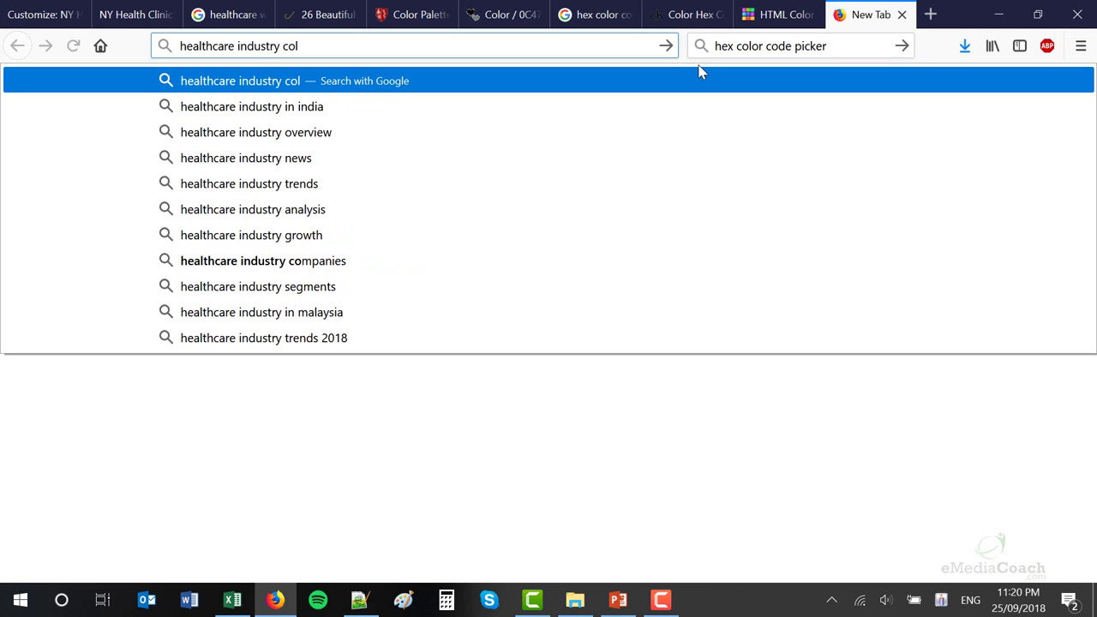
text(our palete)
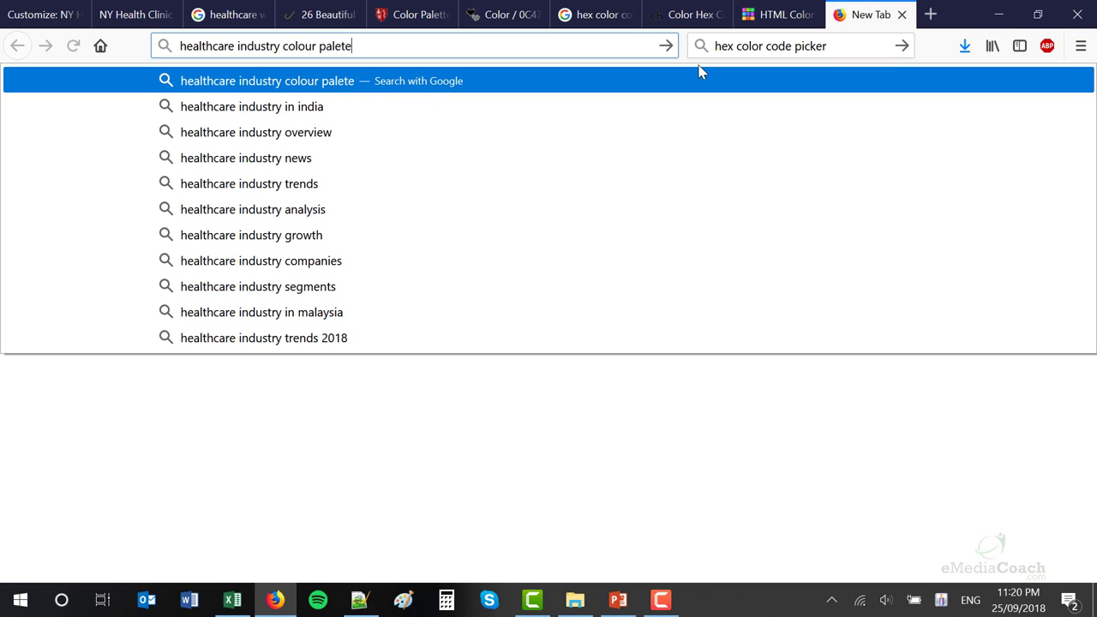
text( hex codes)
key(Return)
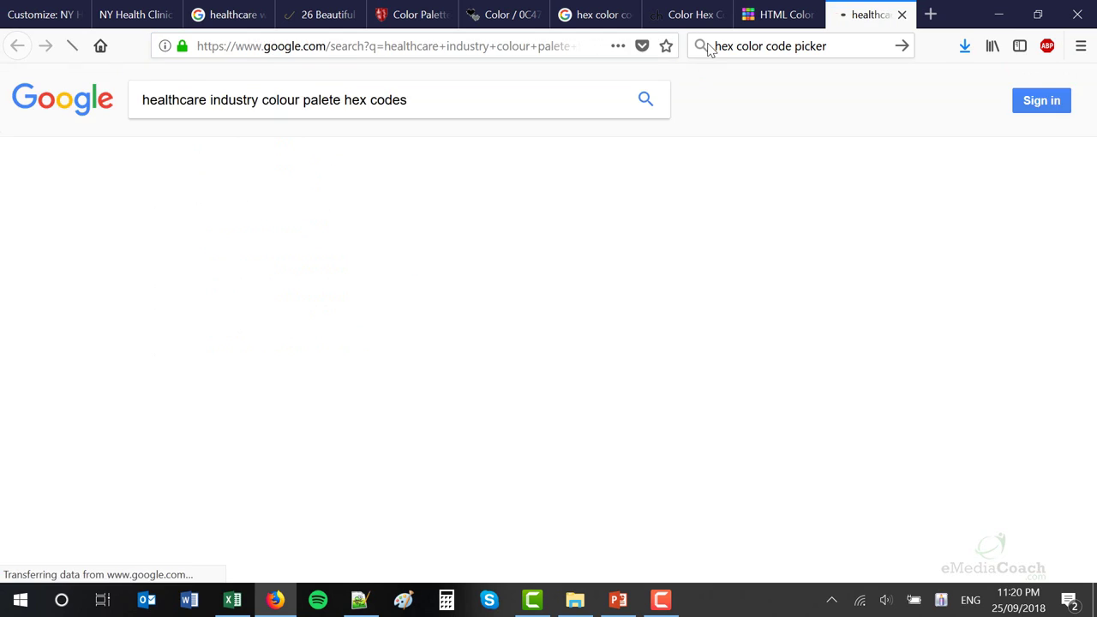
- Skim the 99designs healthcare logo colours article, close it, and return to the 0C479D page
scroll(431, 224, down, 2)
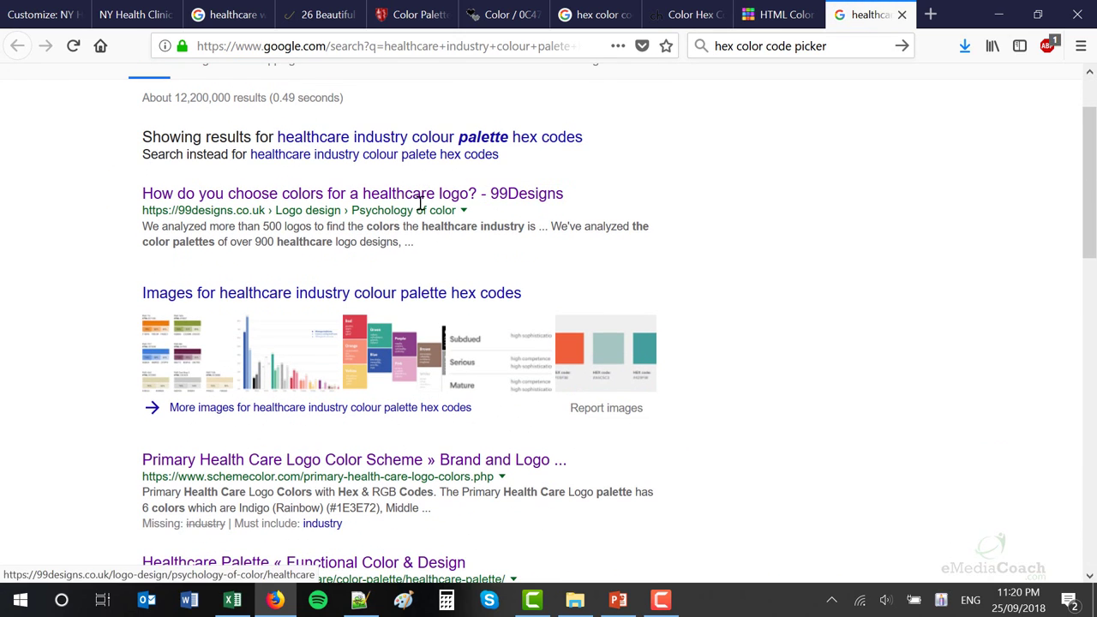
click(437, 192)
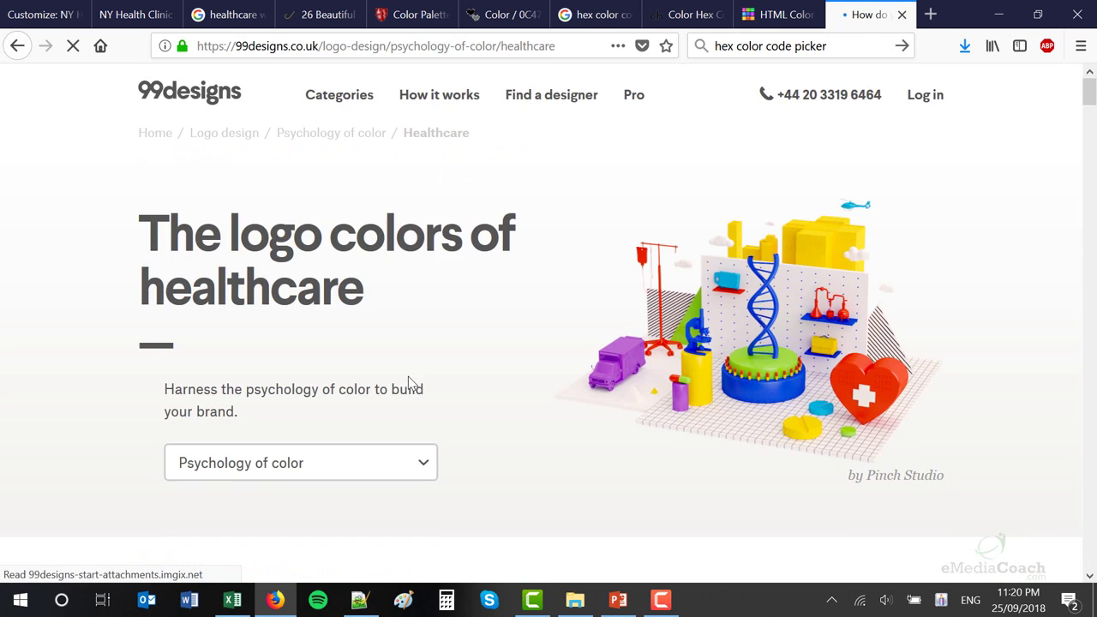
scroll(564, 376, down, 10)
scroll(564, 374, down, 5)
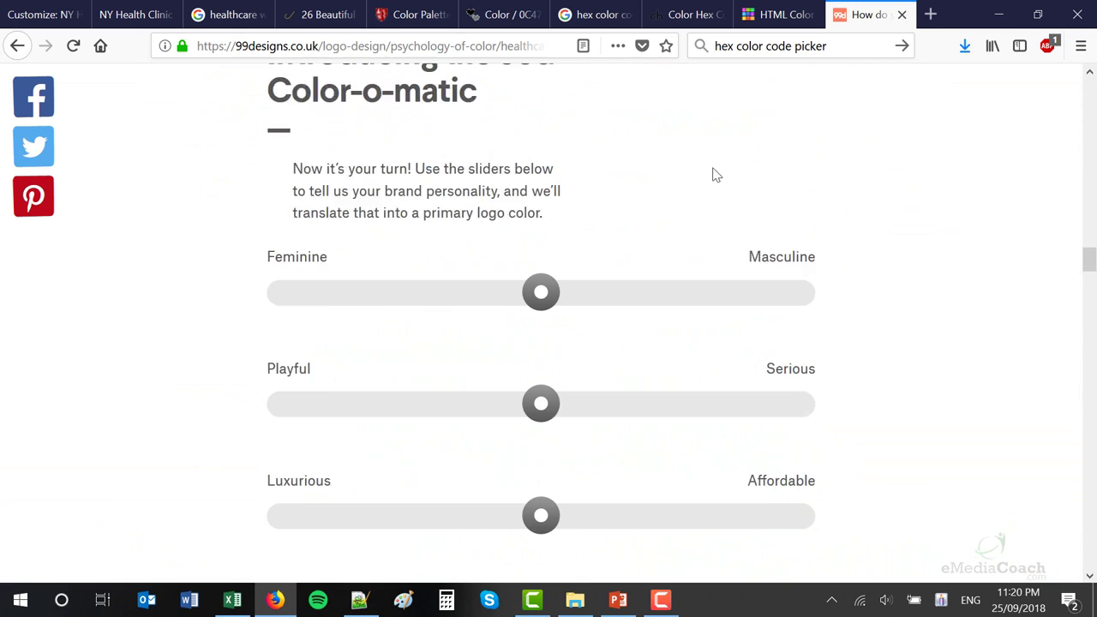
middle_click(863, 20)
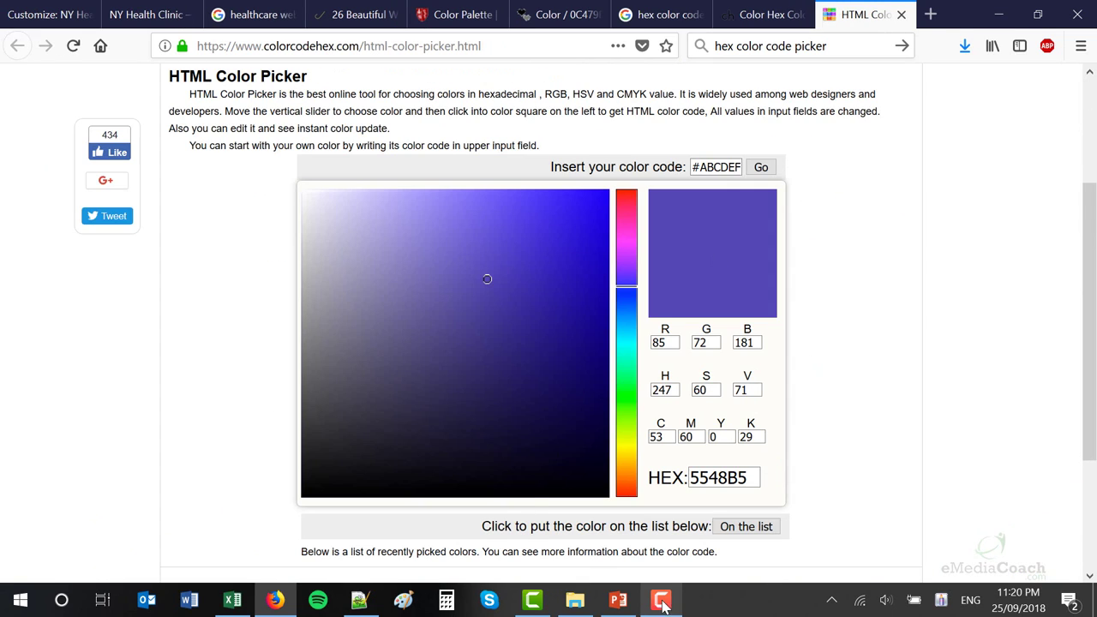
click(545, 10)
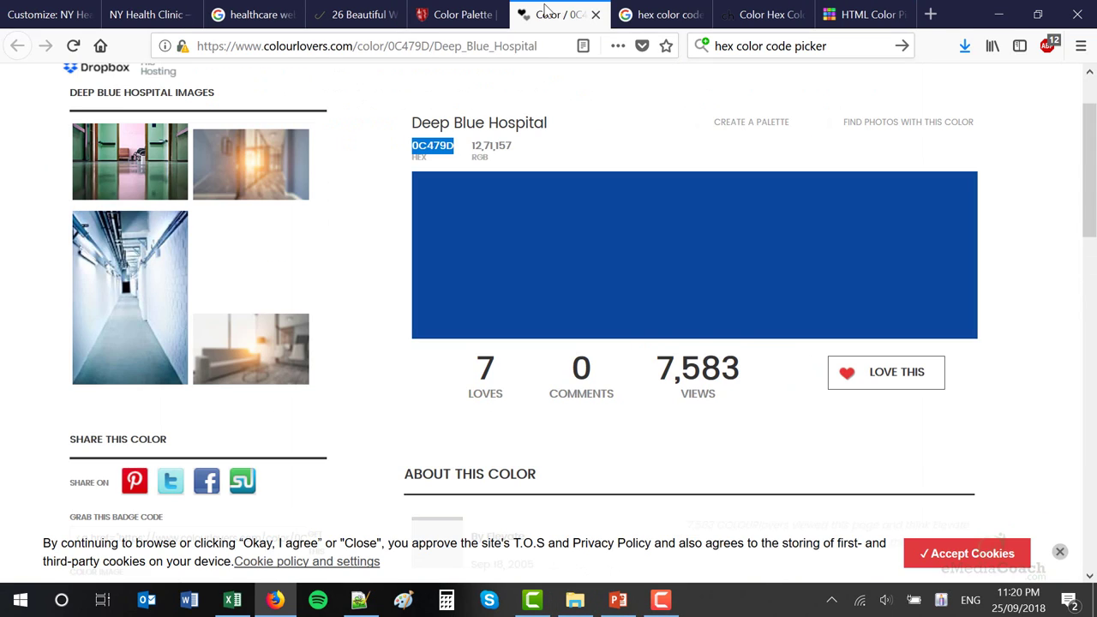
- Copy the hex code 0C479D and paste it onto line 7 of Prep.txt in Notepad++
right_click(442, 147)
click(463, 157)
click(359, 600)
drag(570, 218, 511, 219)
key(super+c)
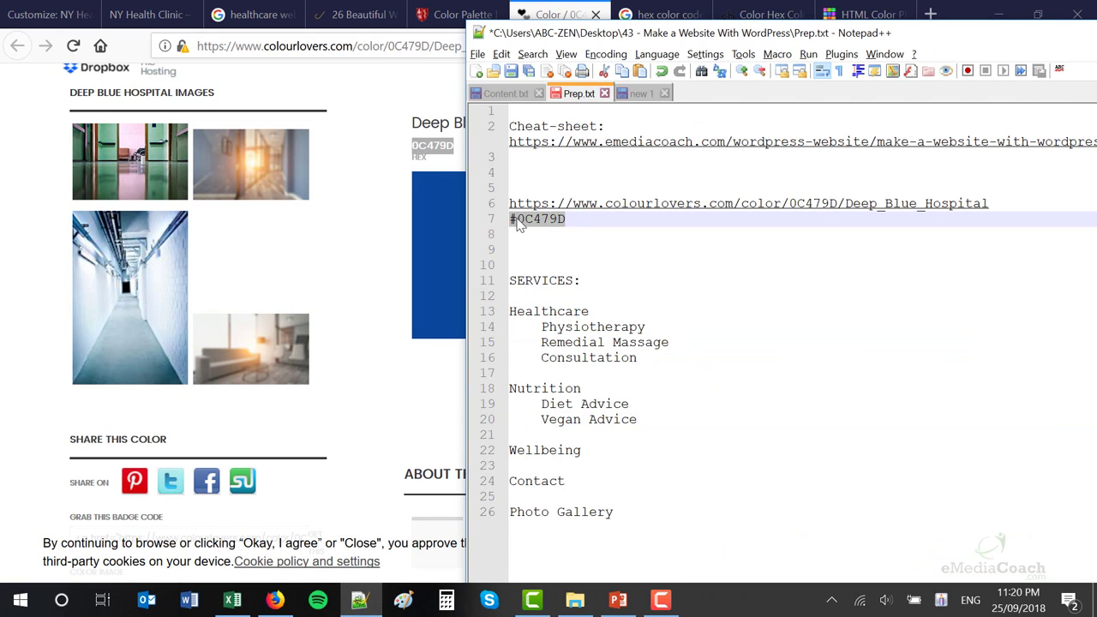
right_click(525, 219)
click(563, 266)
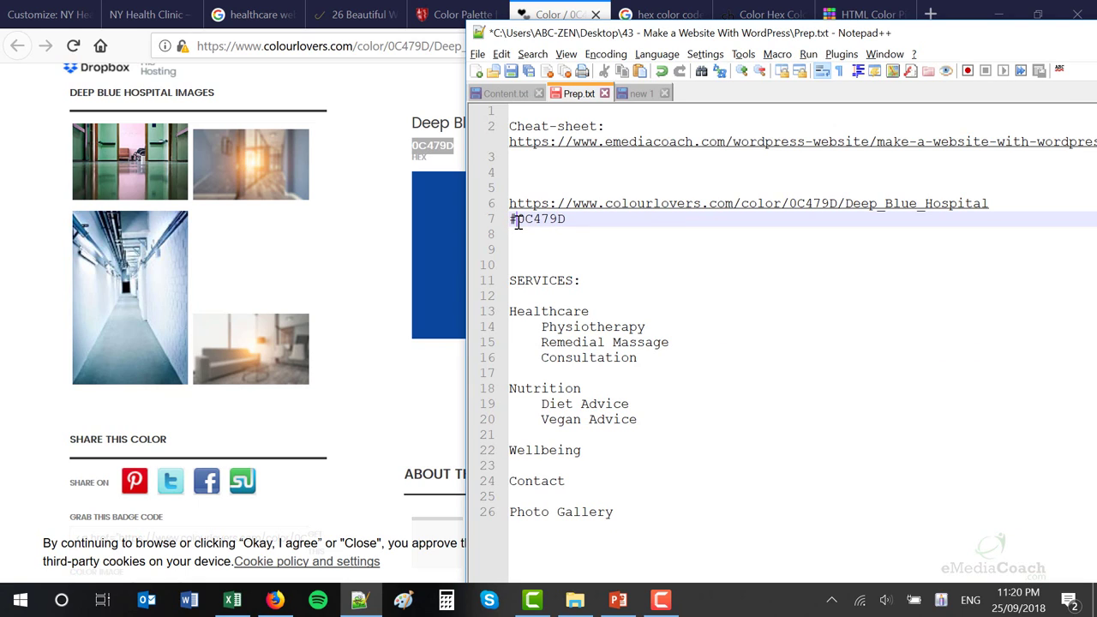
drag(576, 218, 498, 220)
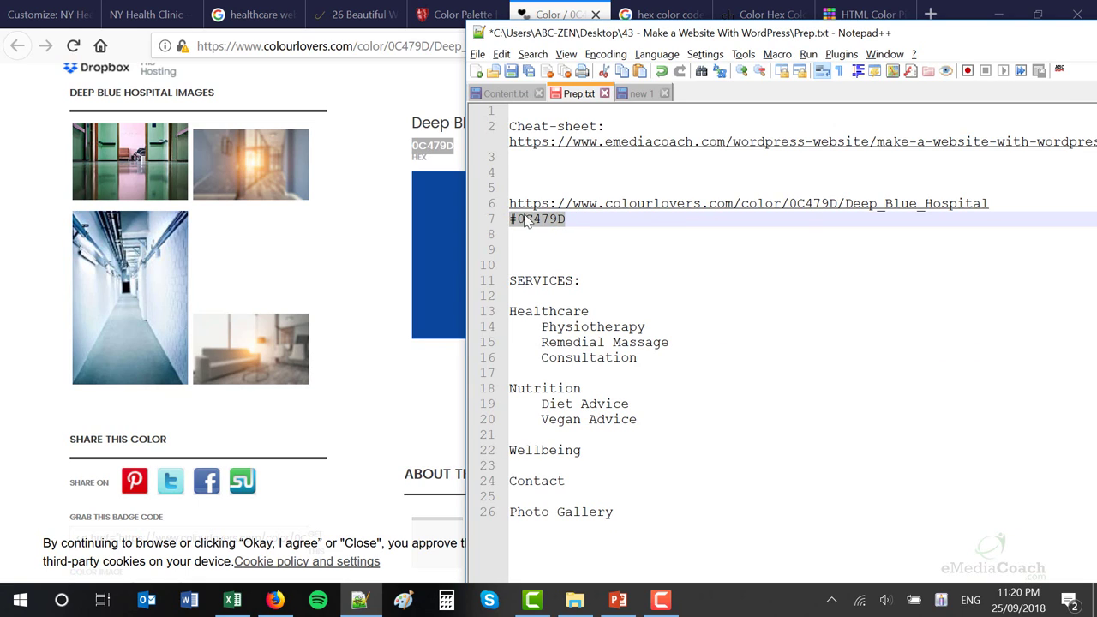
- Close all the colour research tabs and return to the NY Health Clinic customizer
click(557, 14)
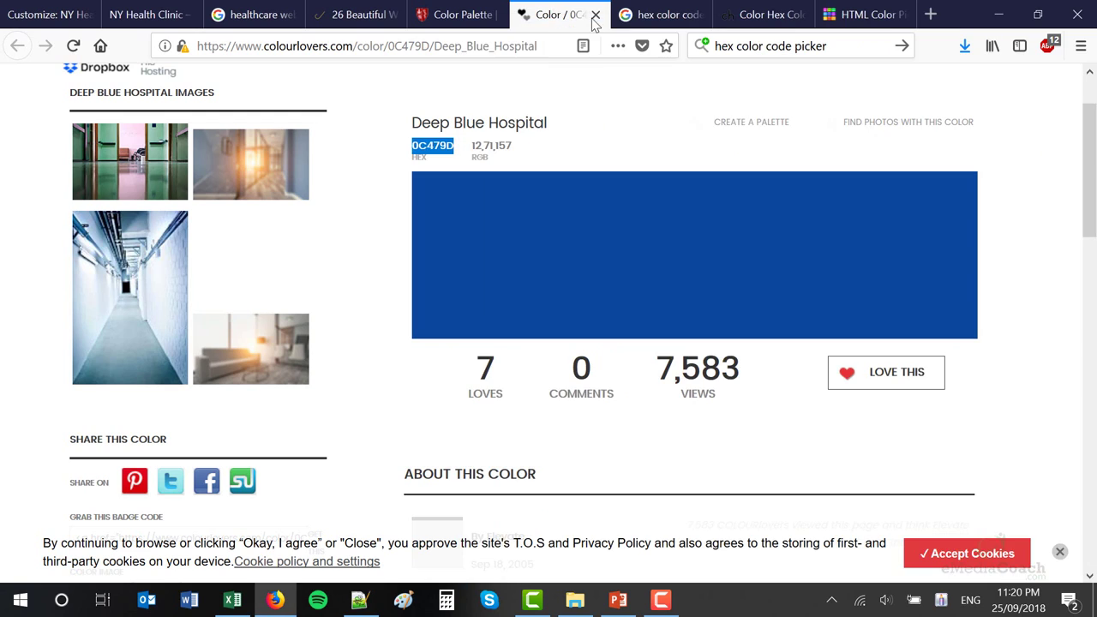
click(596, 15)
click(596, 15)
click(595, 15)
click(596, 14)
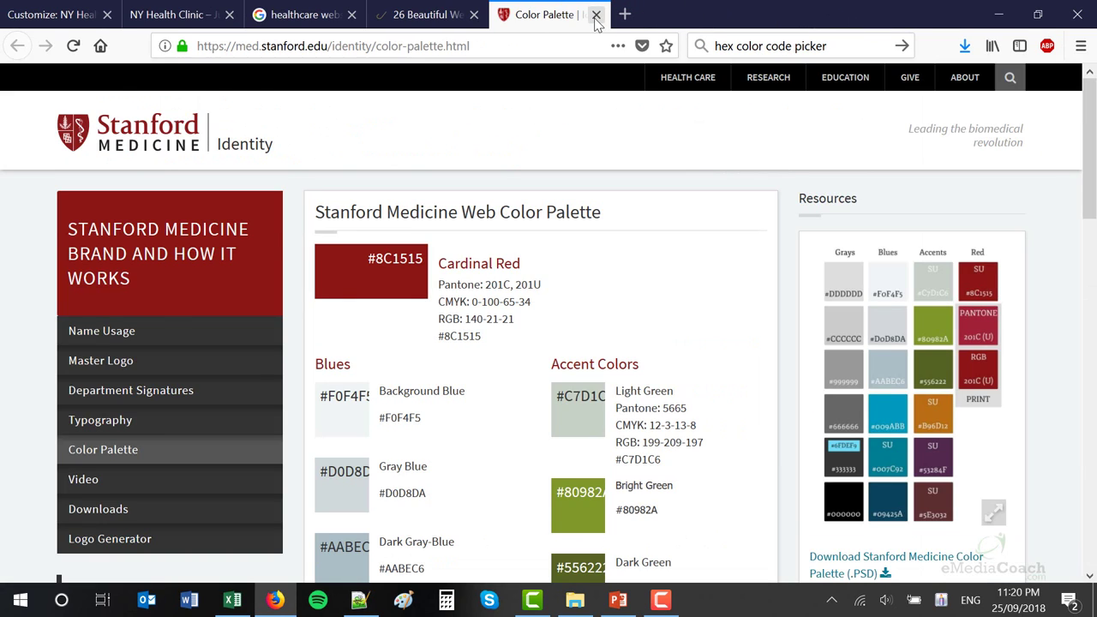
click(595, 15)
click(595, 15)
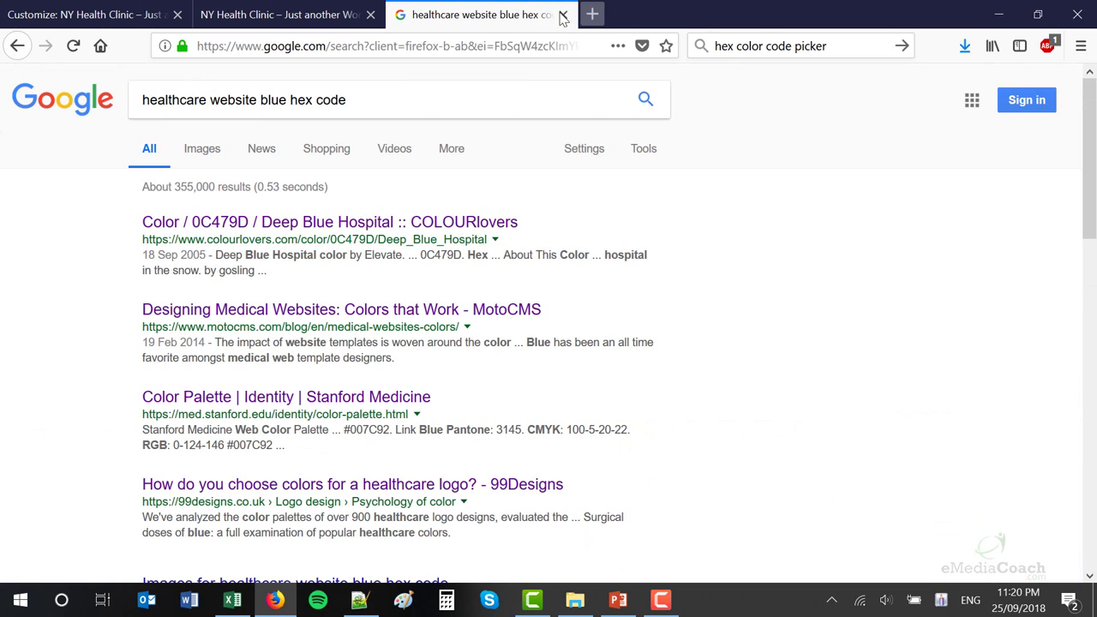
click(557, 15)
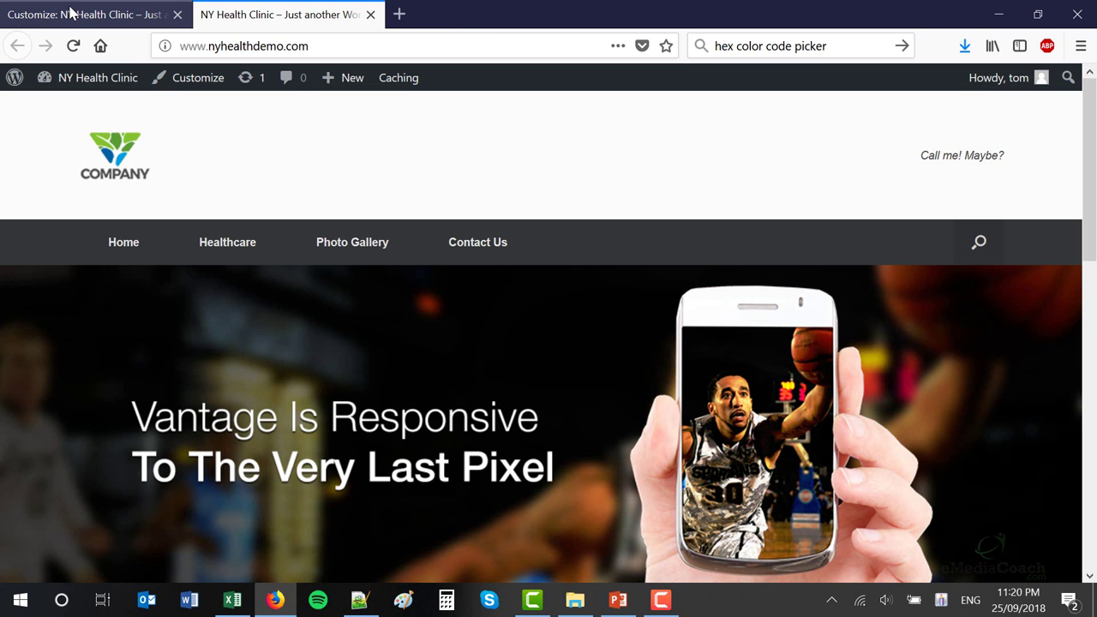
click(72, 14)
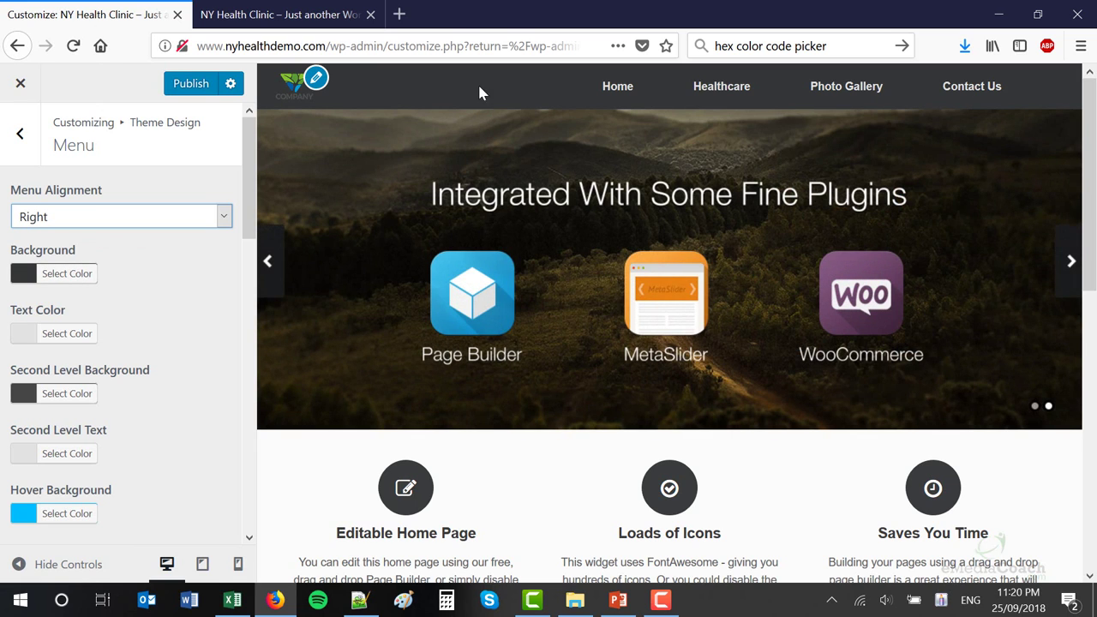
- Change the menu Background colour from #343538 to white, then nudge it to off-white #fcfcfc
click(69, 274)
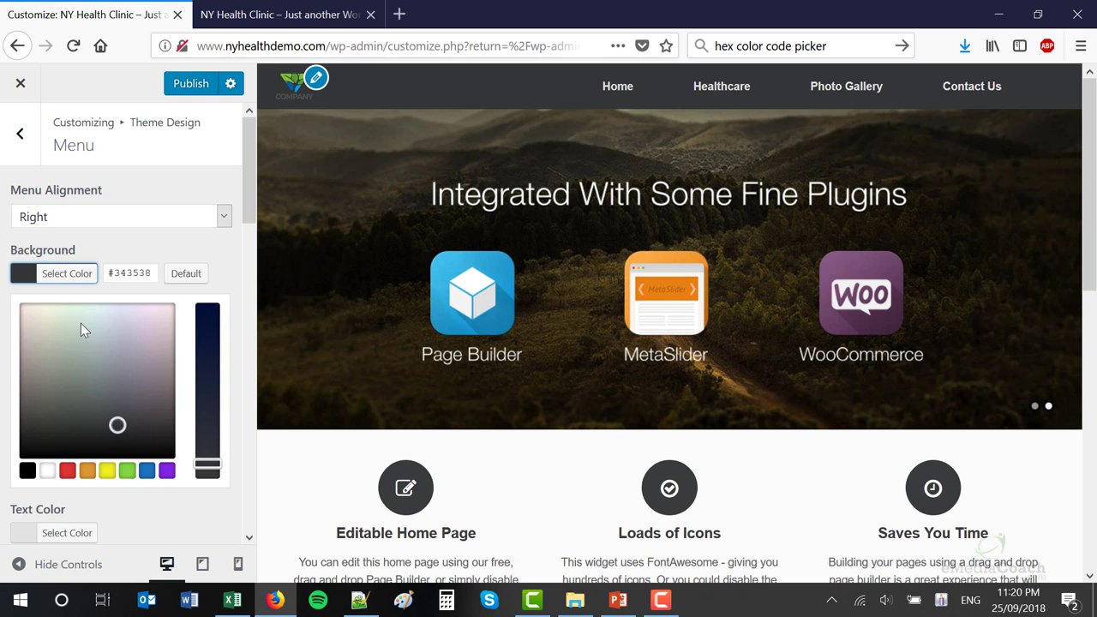
click(46, 470)
drag(68, 369, 74, 289)
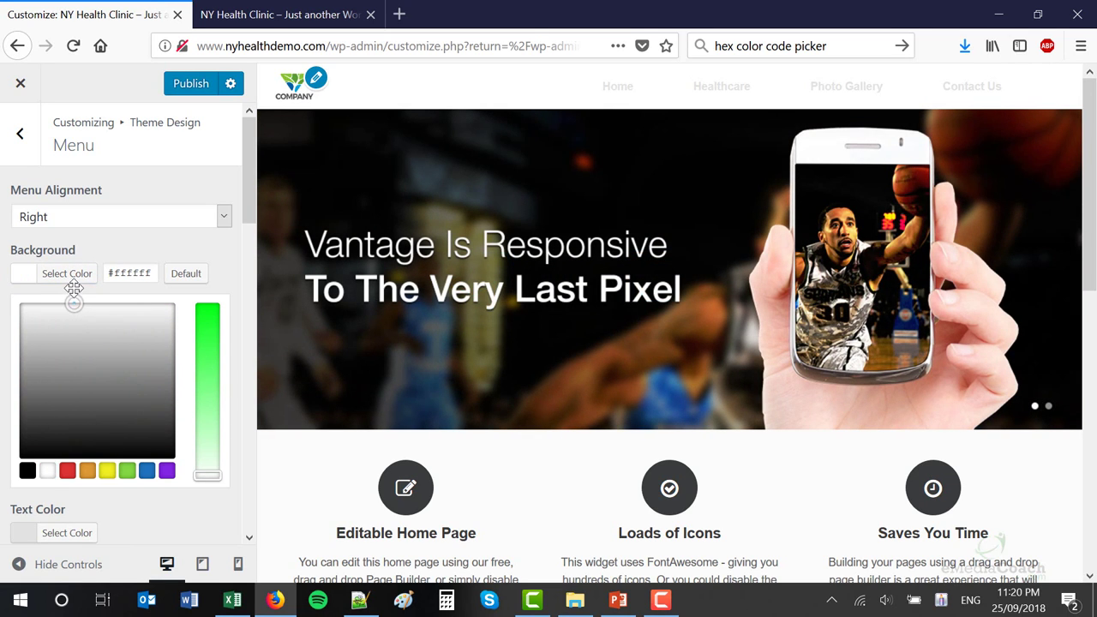
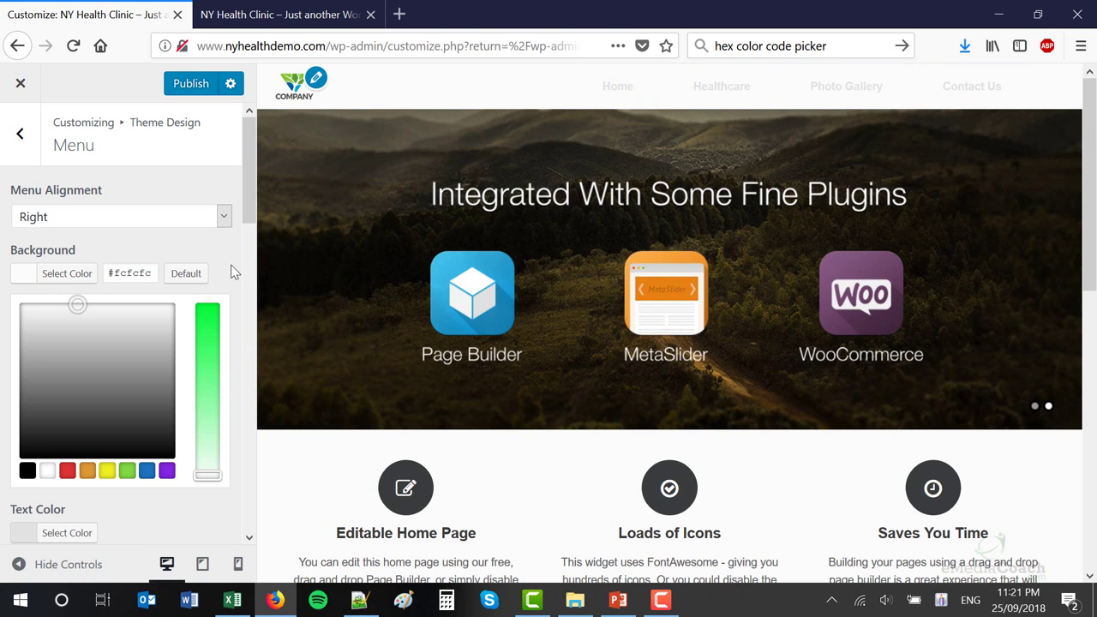
- Darken the menu text colour to near-black #020202
scroll(232, 273, down, 4)
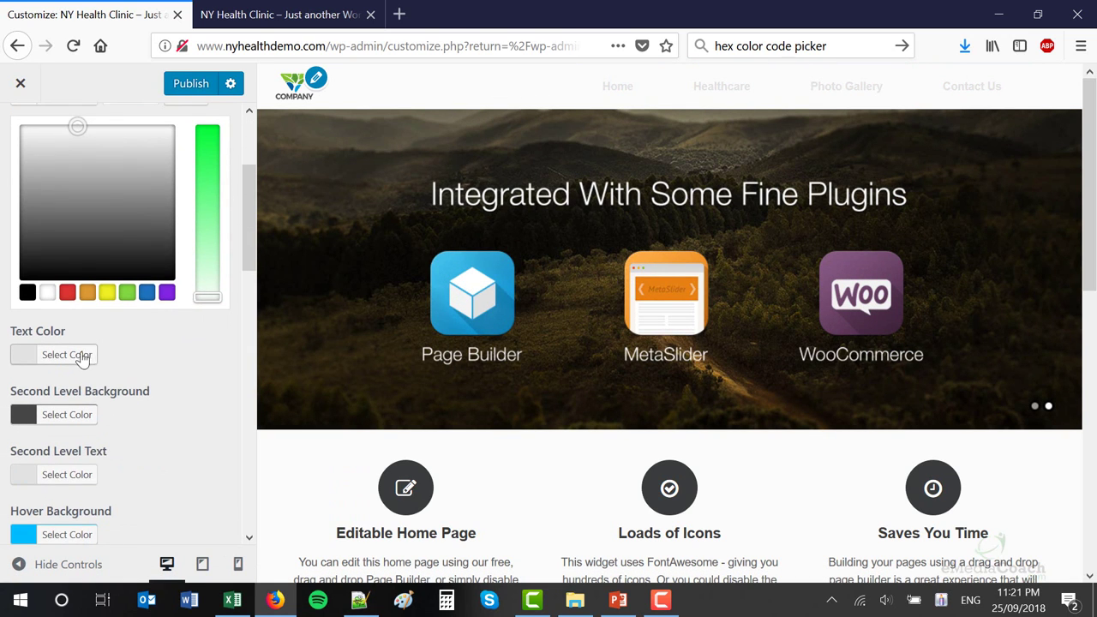
click(75, 358)
drag(83, 238, 42, 377)
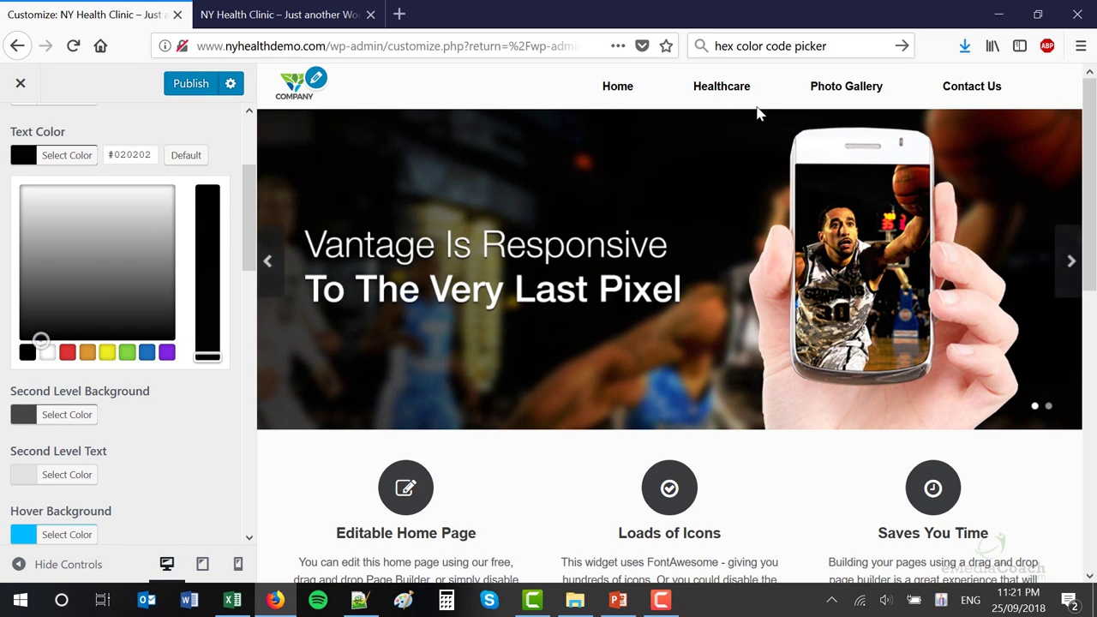
- Check the #464646 second-level background, then bring up the #fcfcfc menu background picker
mouse_move(721, 92)
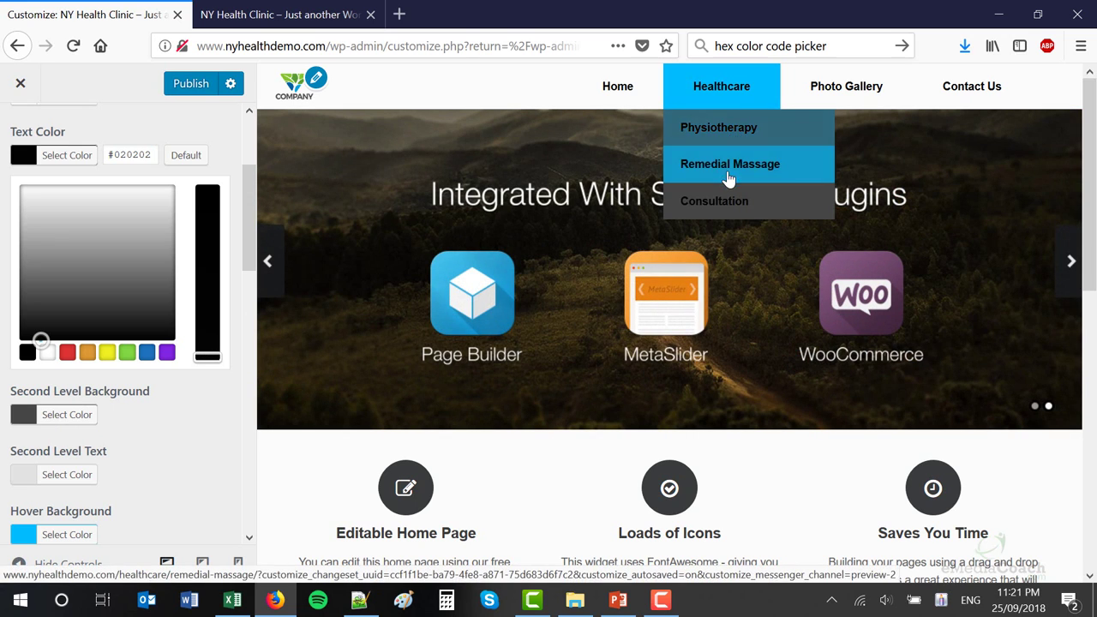
click(67, 415)
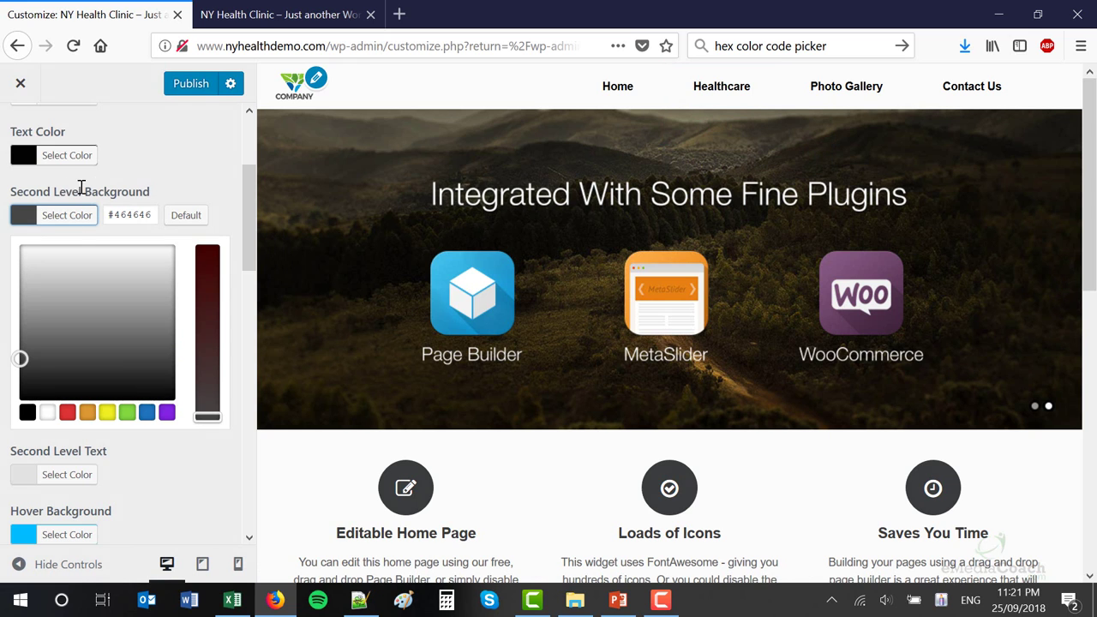
scroll(101, 225, up, 2)
scroll(83, 211, up, 2)
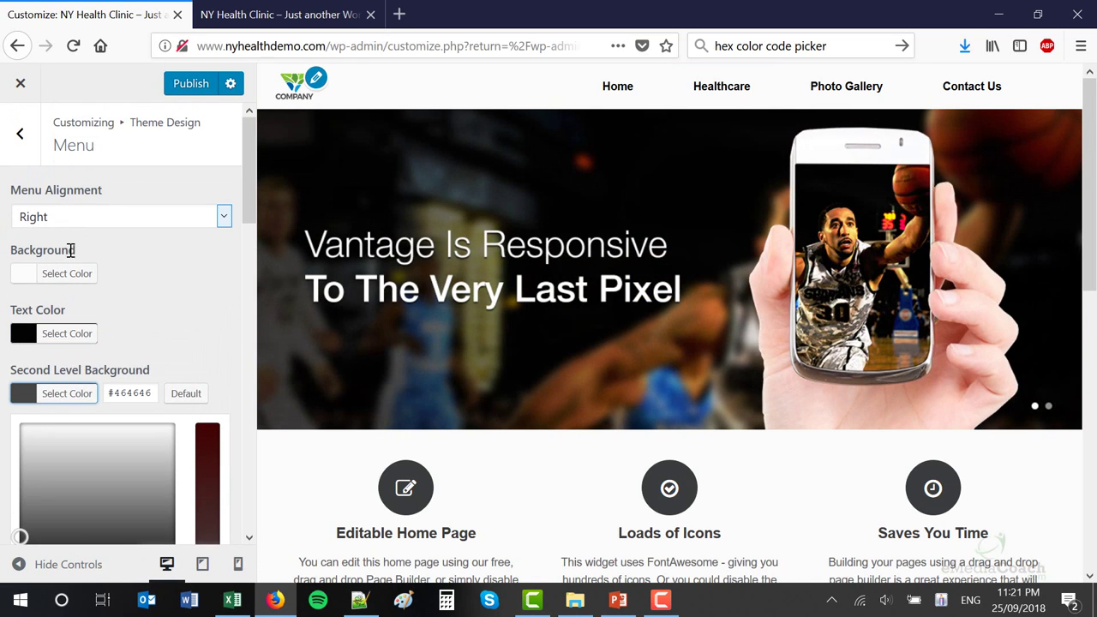
click(60, 276)
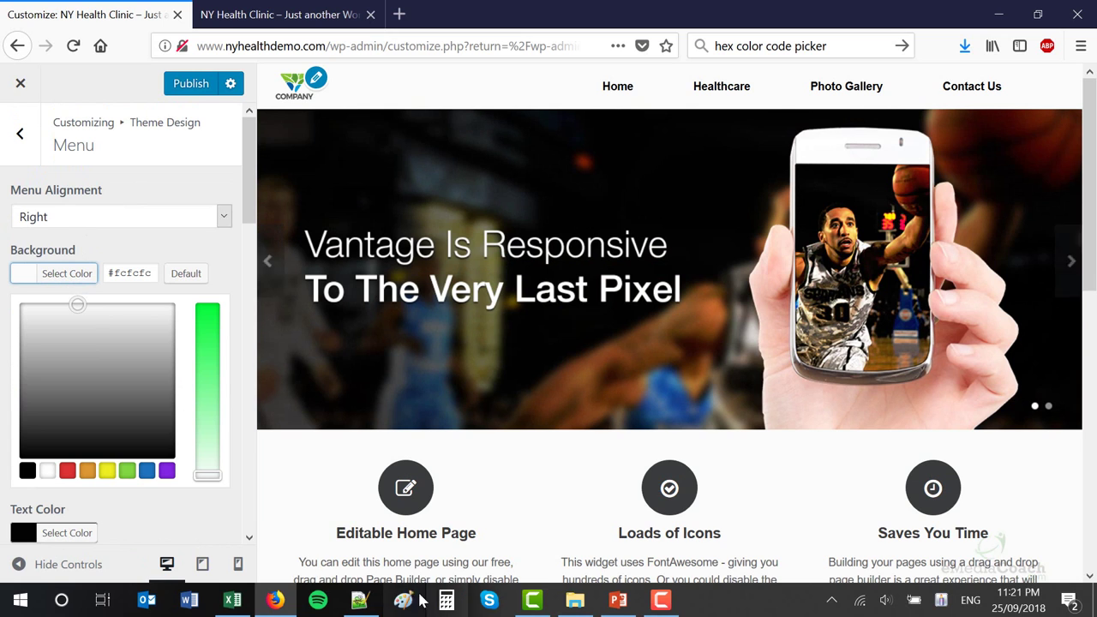
- Make the menu background blue #0c479d and the menu text white
click(129, 274)
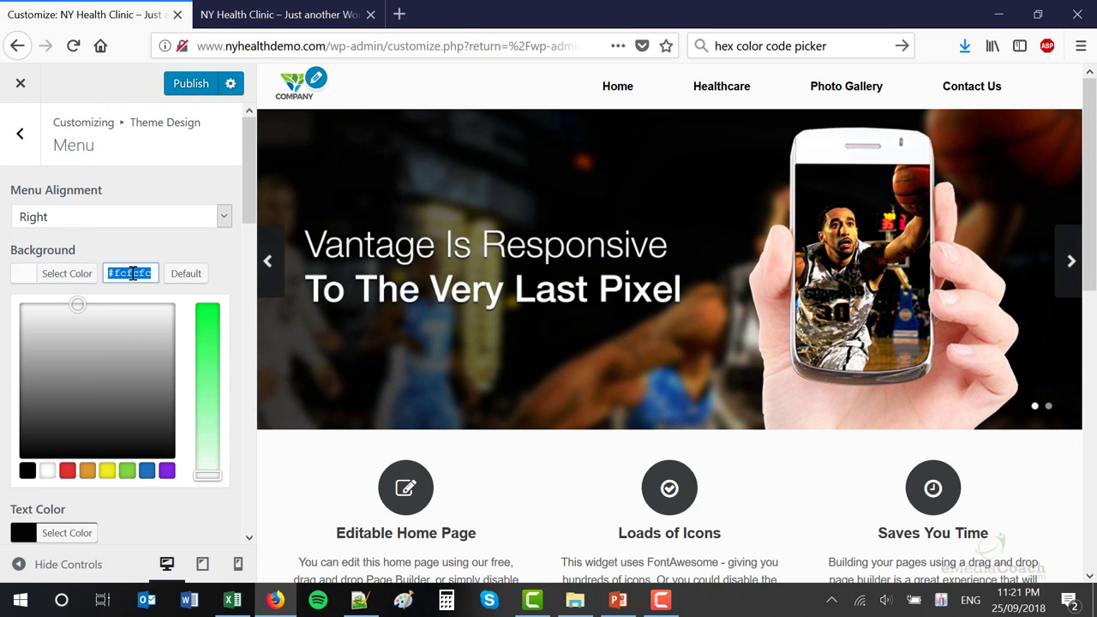
text(#0c479c)
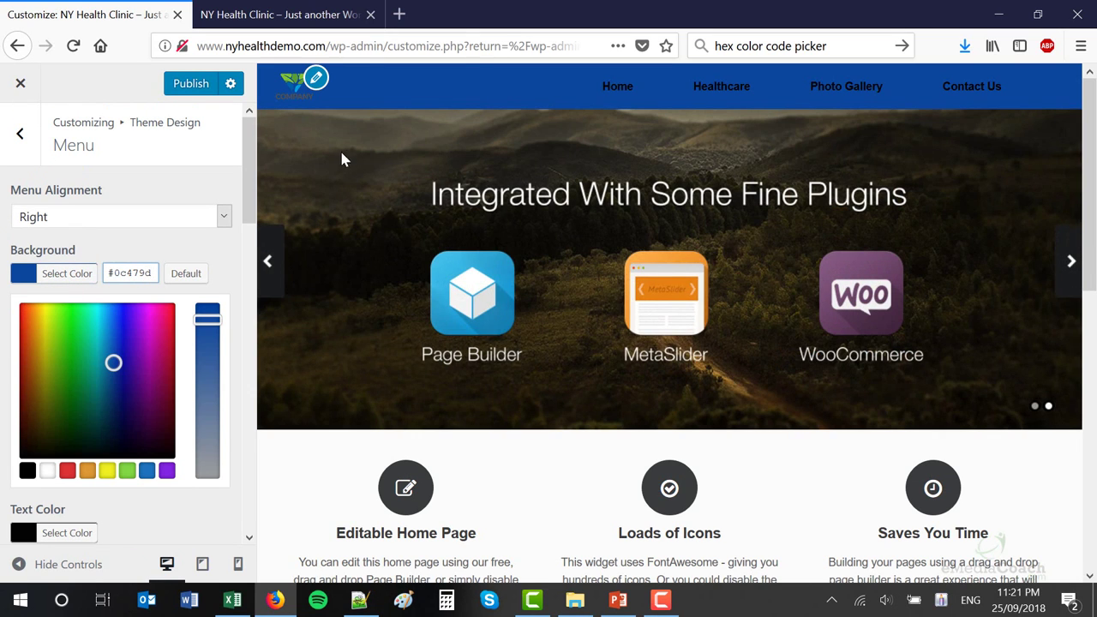
click(75, 532)
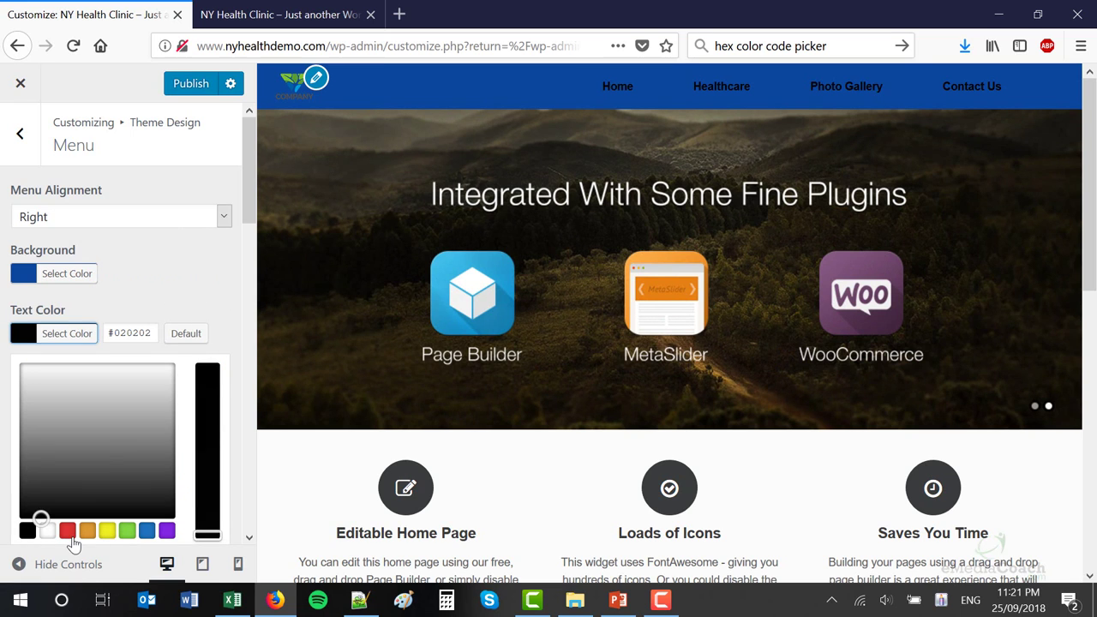
drag(103, 433, 96, 352)
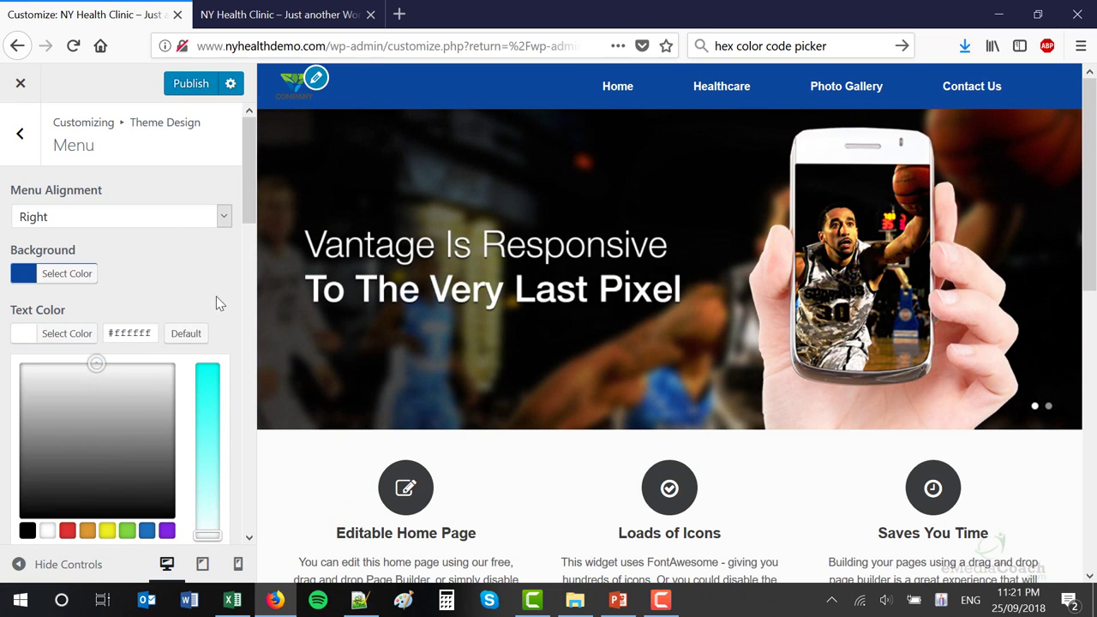
- Set the second-level dropdown background to the same blue #0c479d
scroll(210, 300, down, 4)
click(39, 419)
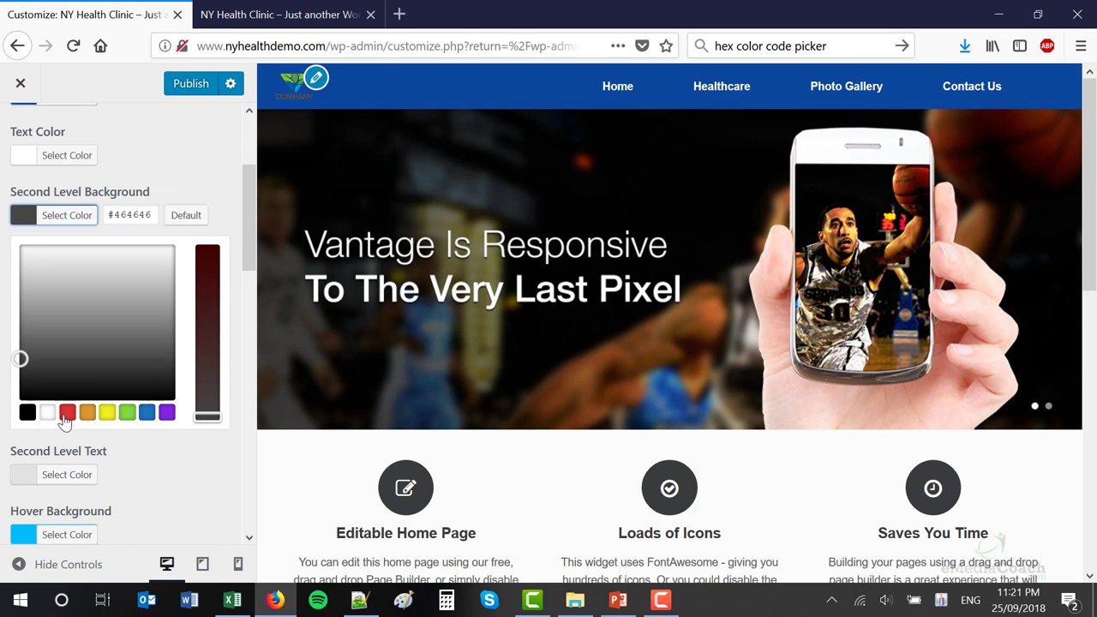
mouse_move(723, 96)
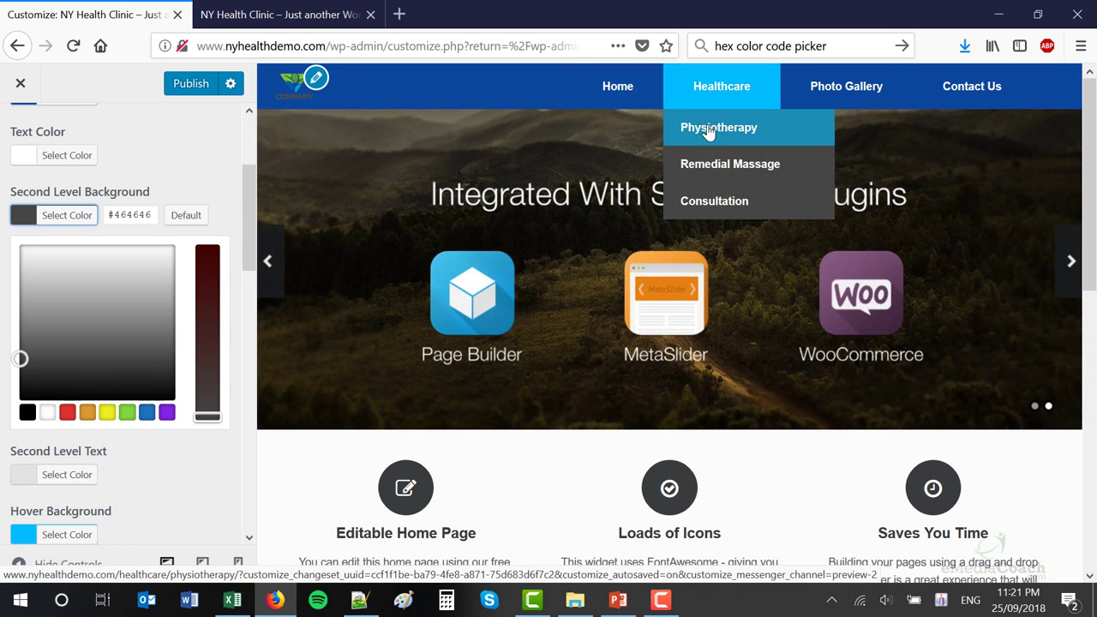
click(145, 218)
text(#0c479d)
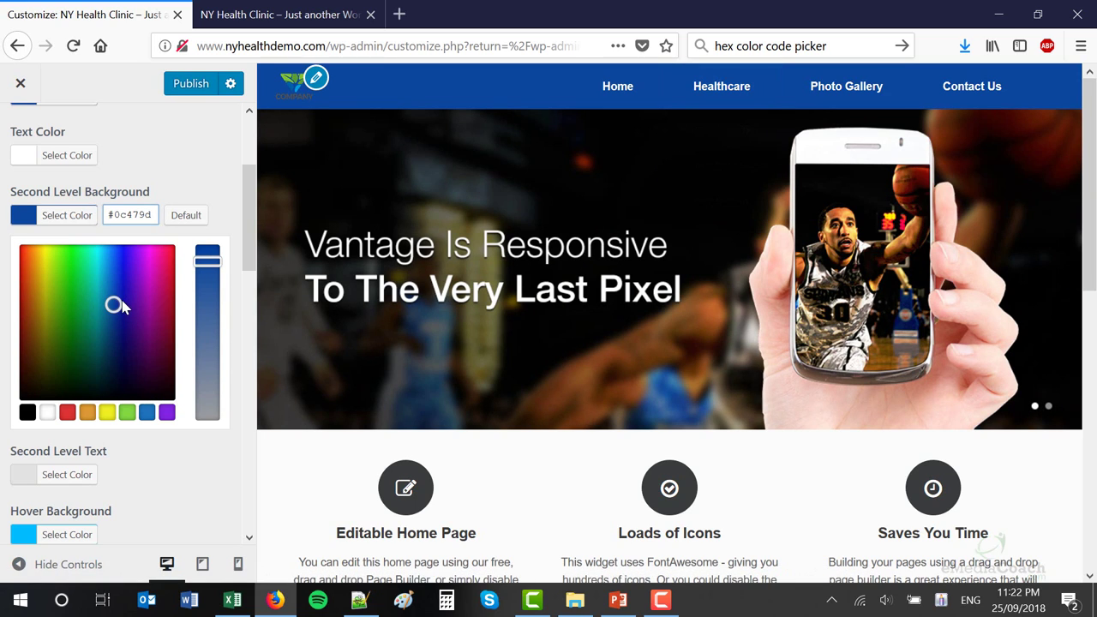
- Lighten the second-level dropdown text colour
scroll(147, 477, down, 4)
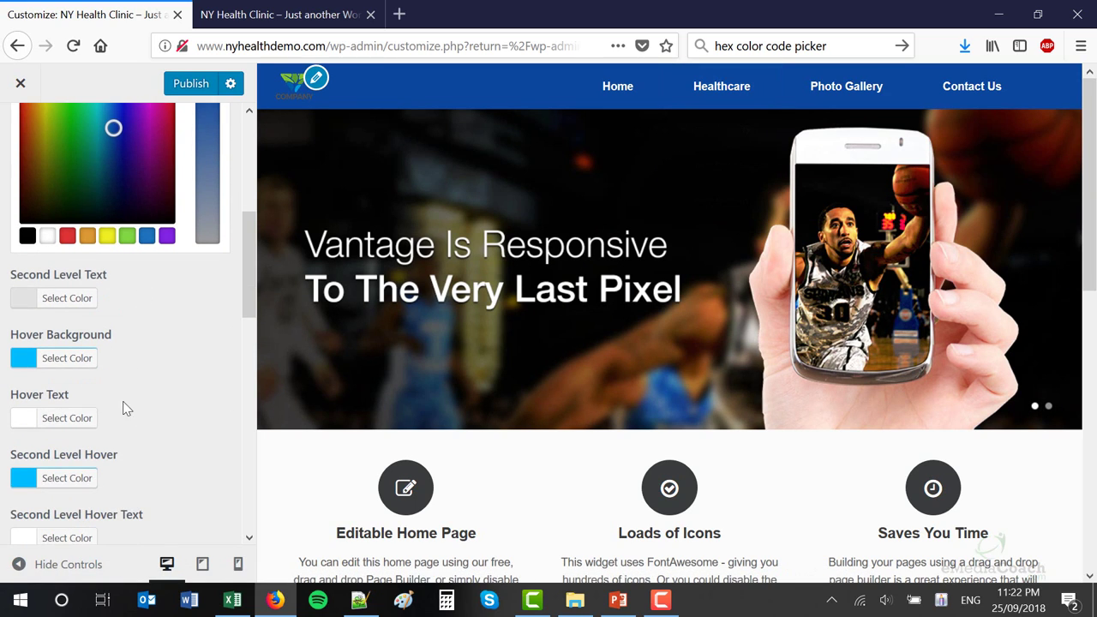
click(72, 296)
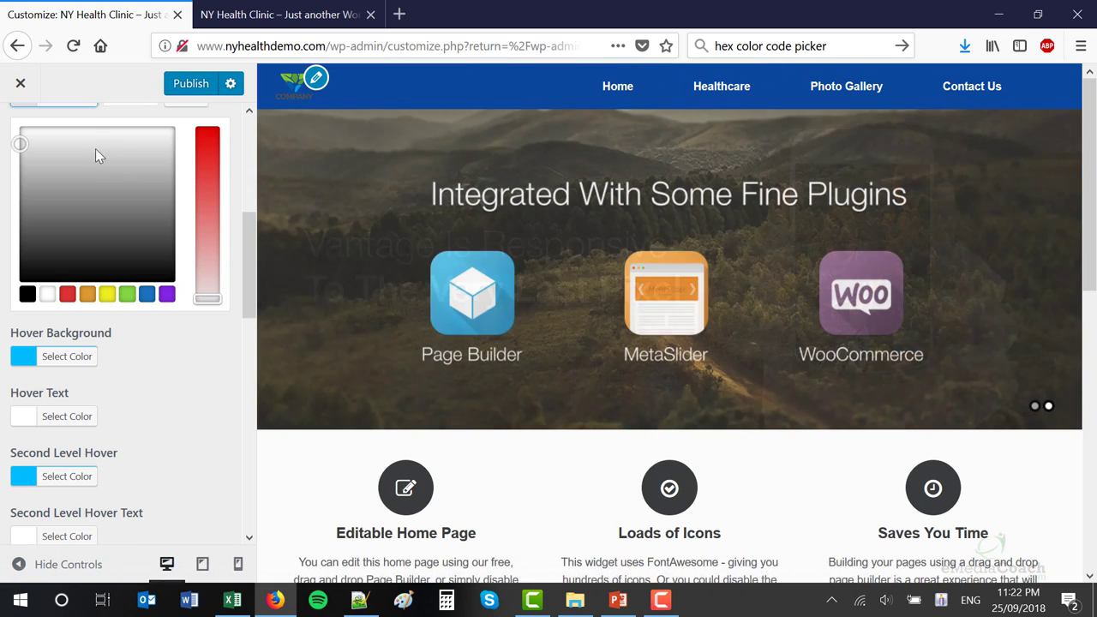
click(85, 125)
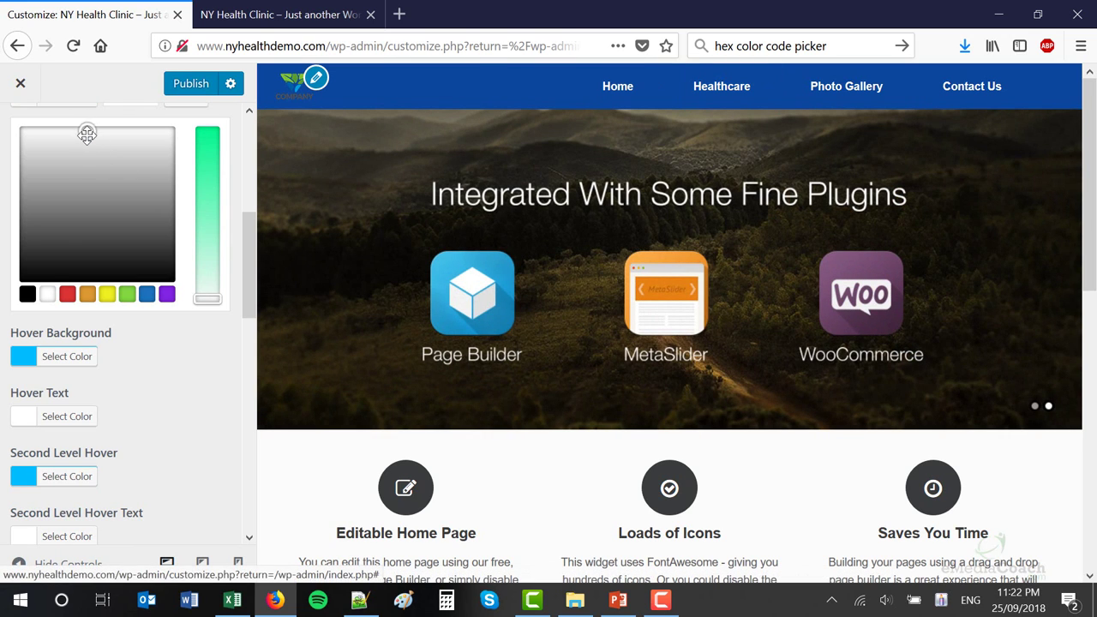
scroll(146, 261, up, 4)
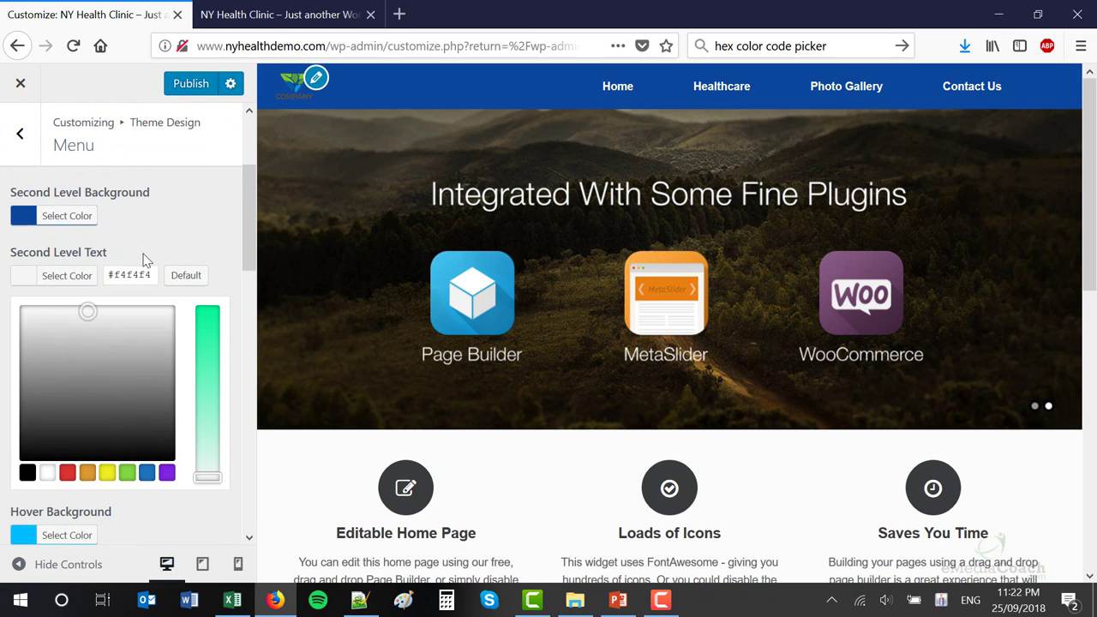
triple_click(136, 272)
- Recheck the white menu text and the hover setting, then copy the #0c479d hex code
scroll(159, 254, up, 2)
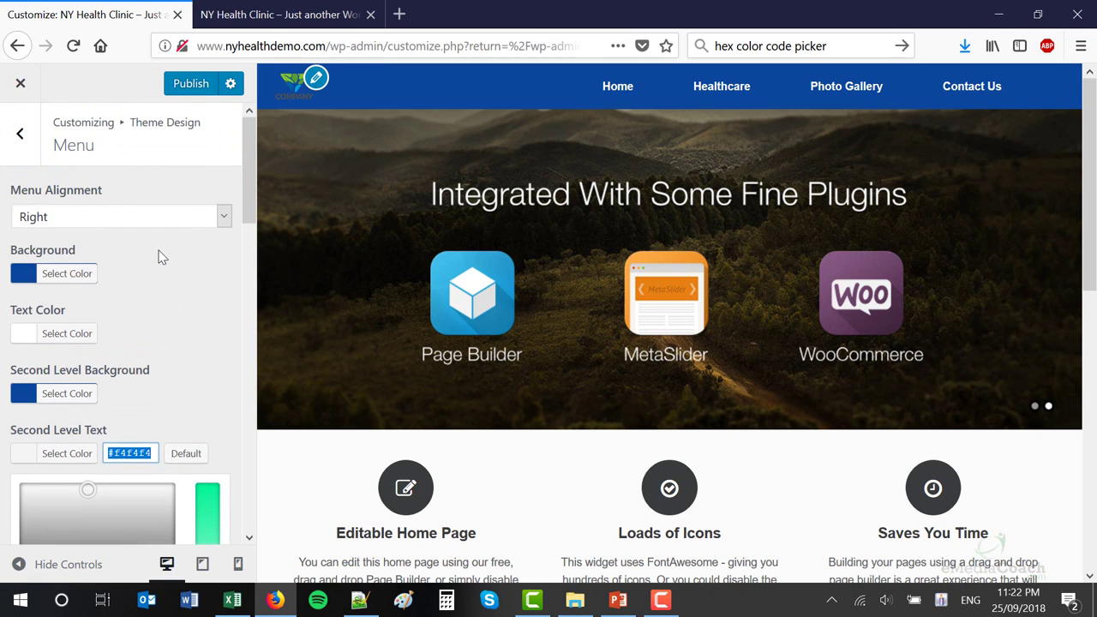
click(73, 334)
click(151, 333)
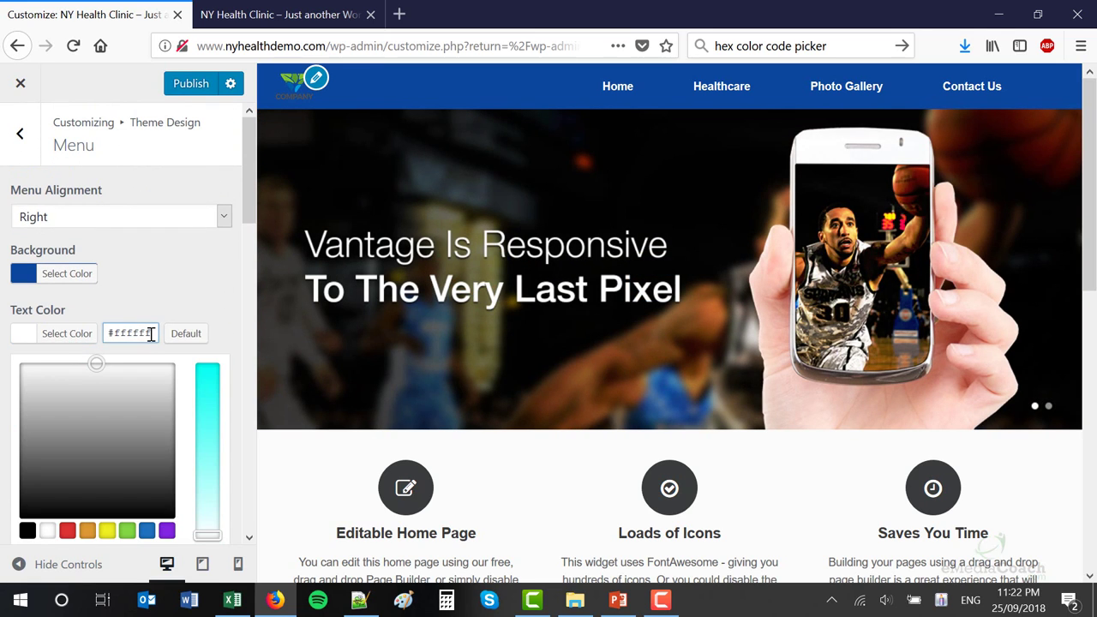
scroll(162, 296, down, 3)
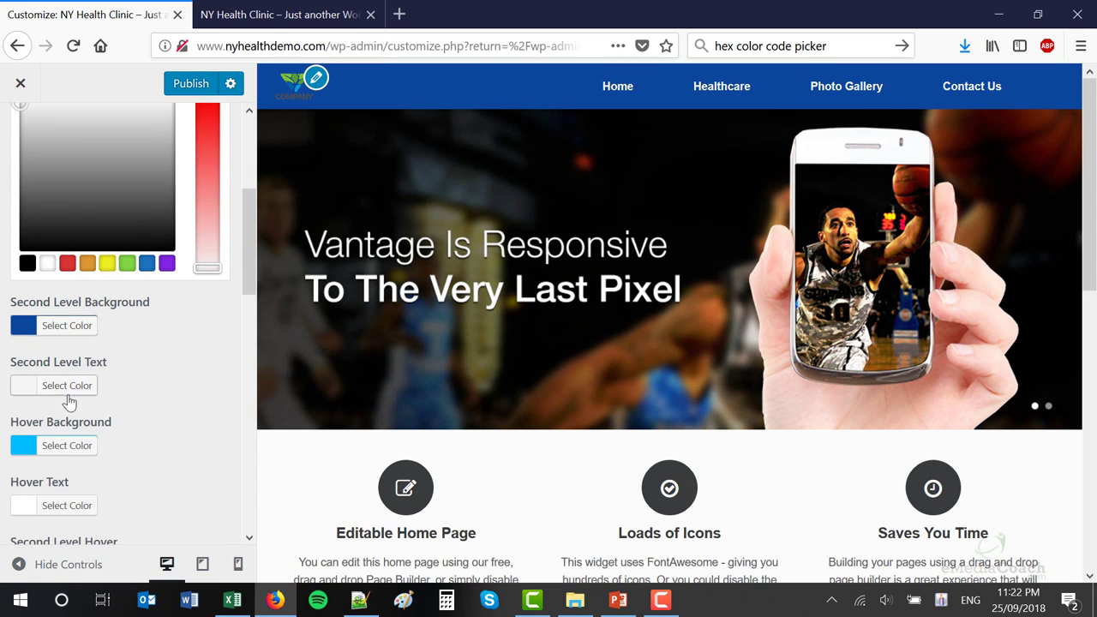
click(57, 448)
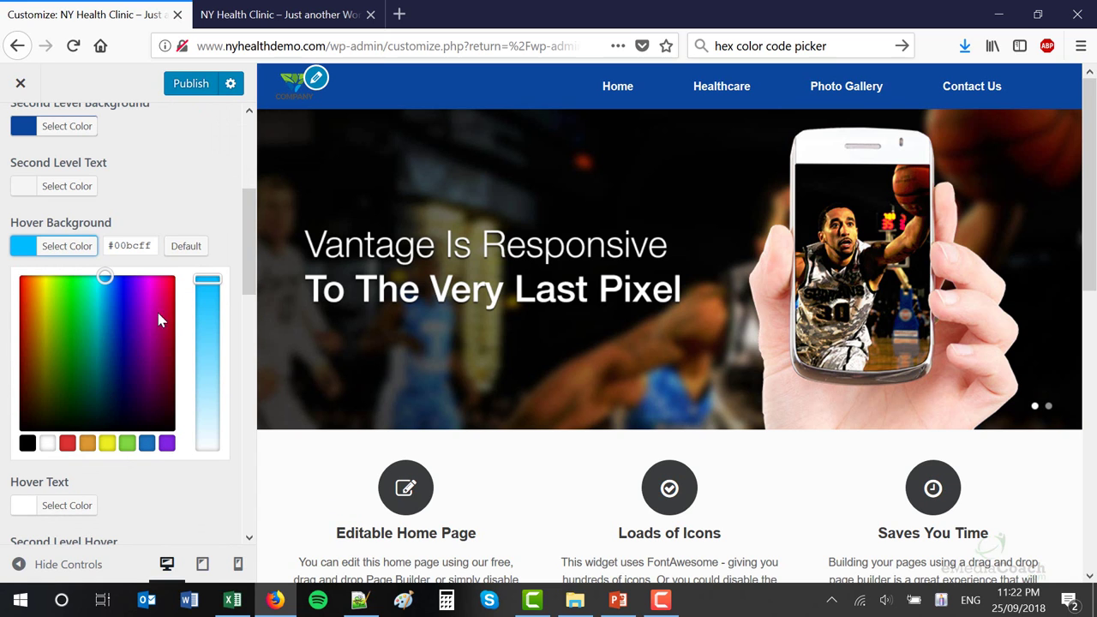
scroll(128, 223, up, 2)
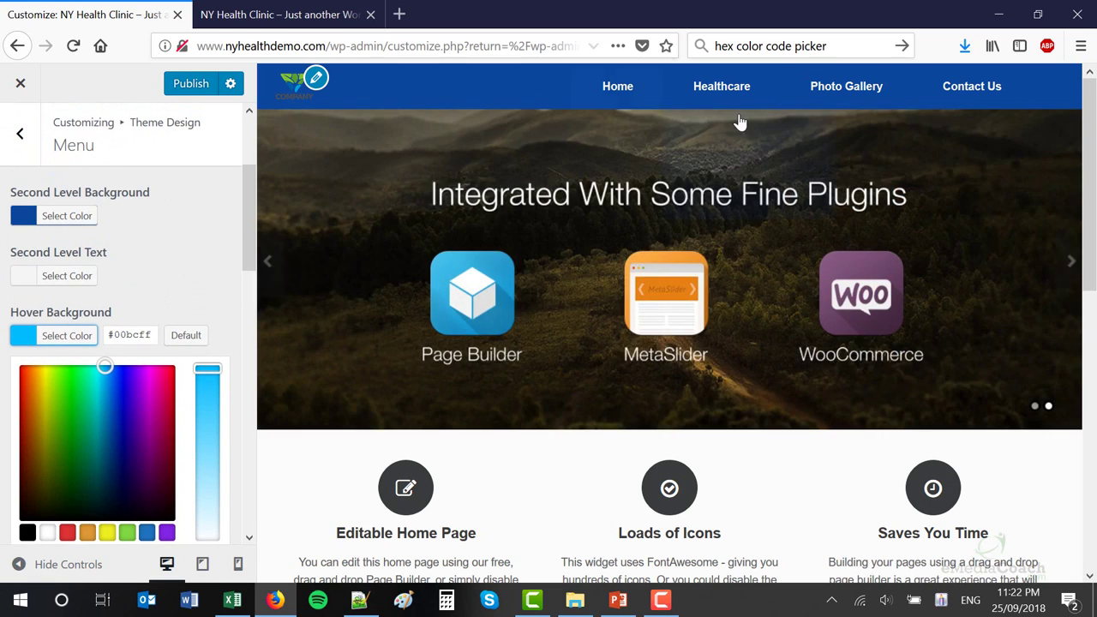
mouse_move(725, 134)
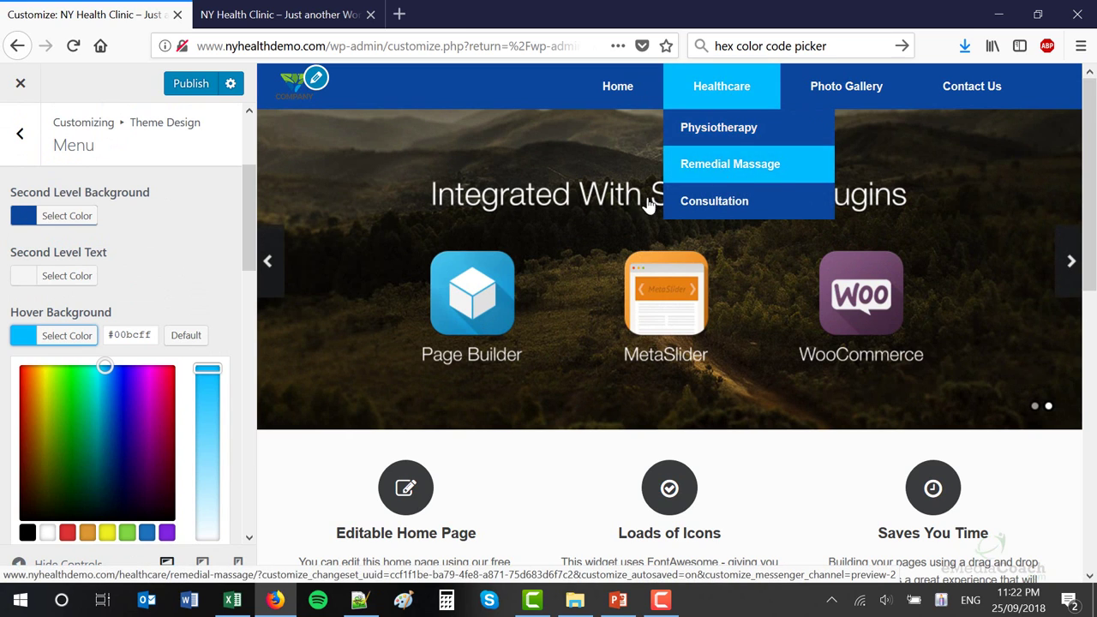
click(67, 216)
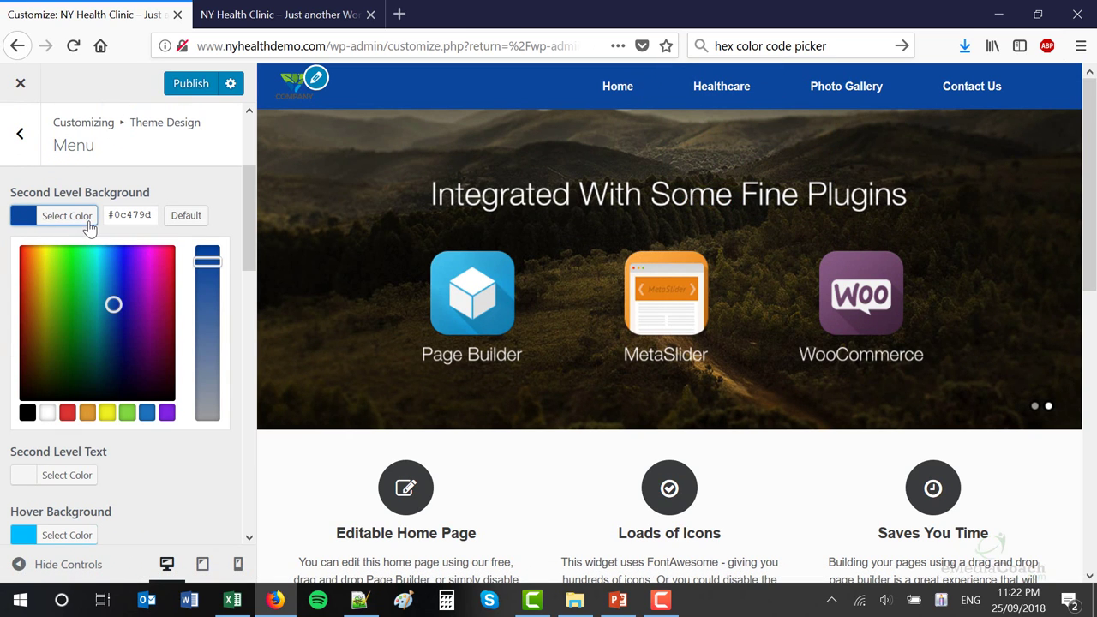
click(146, 216)
key(ctrl+a)
key(ctrl+c)
scroll(146, 248, down, 3)
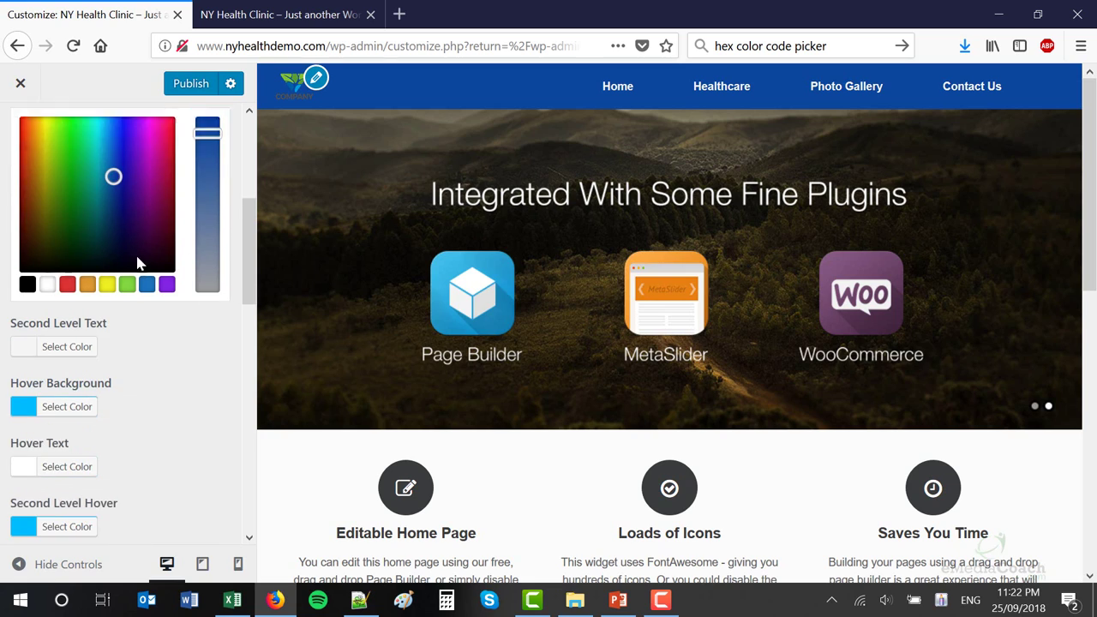
- Paste #0c479d into the hover background and try a lighter shade
click(52, 360)
click(141, 156)
key(ctrl+a)
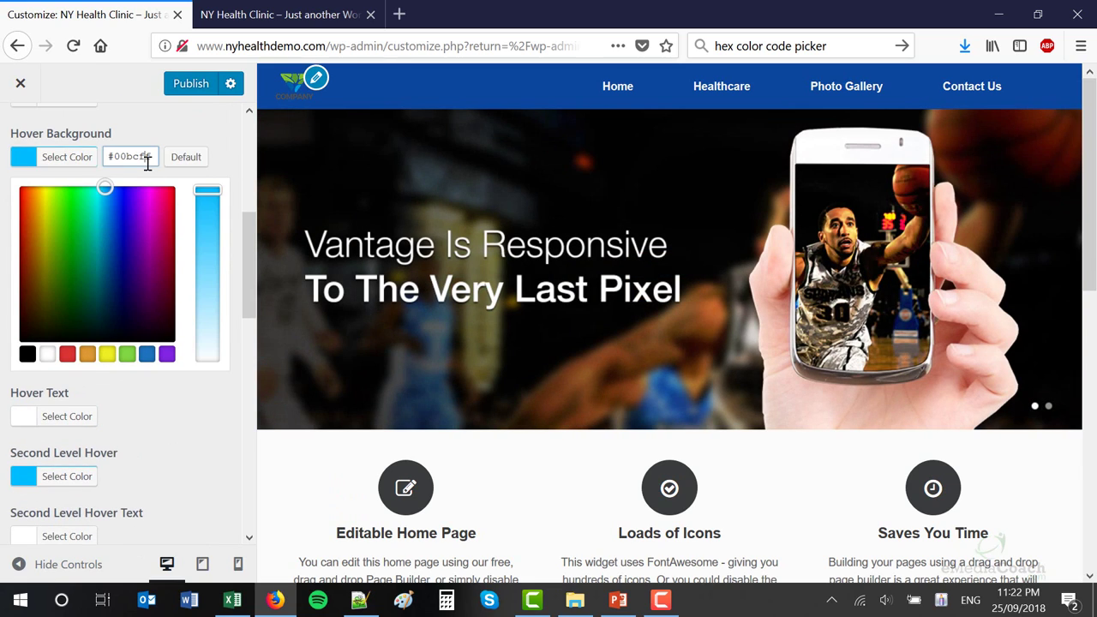
key(ctrl+v)
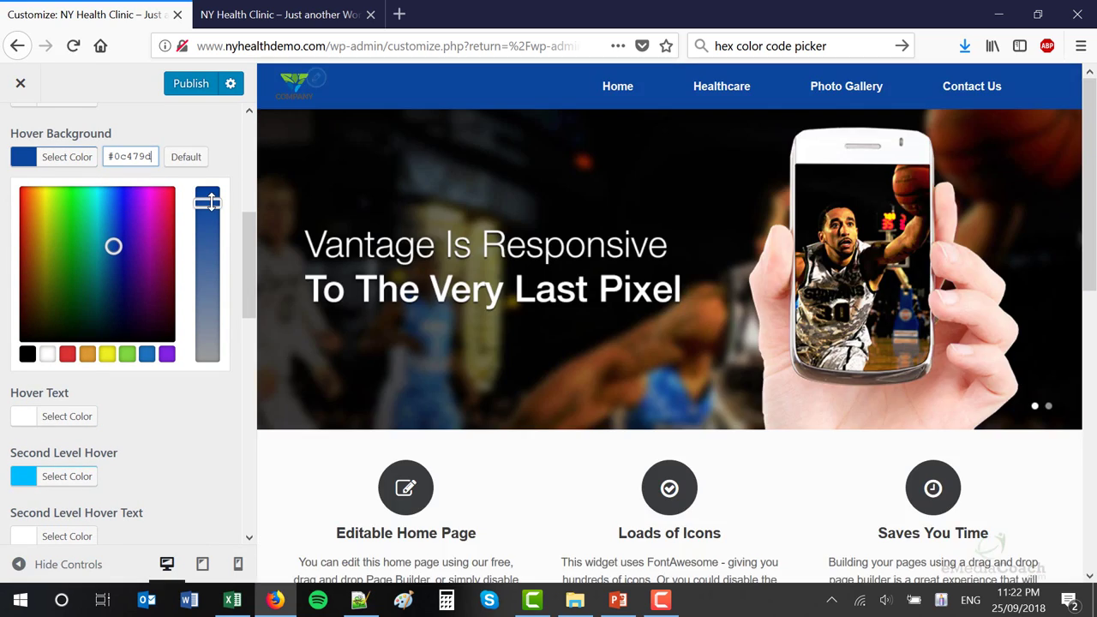
drag(207, 199, 206, 241)
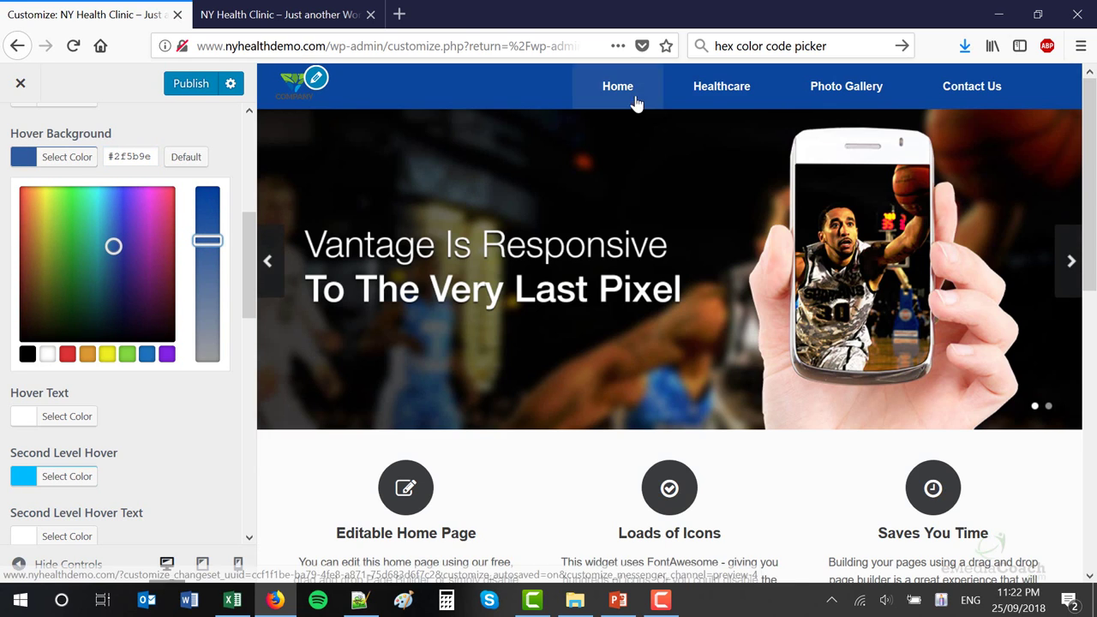
mouse_move(711, 92)
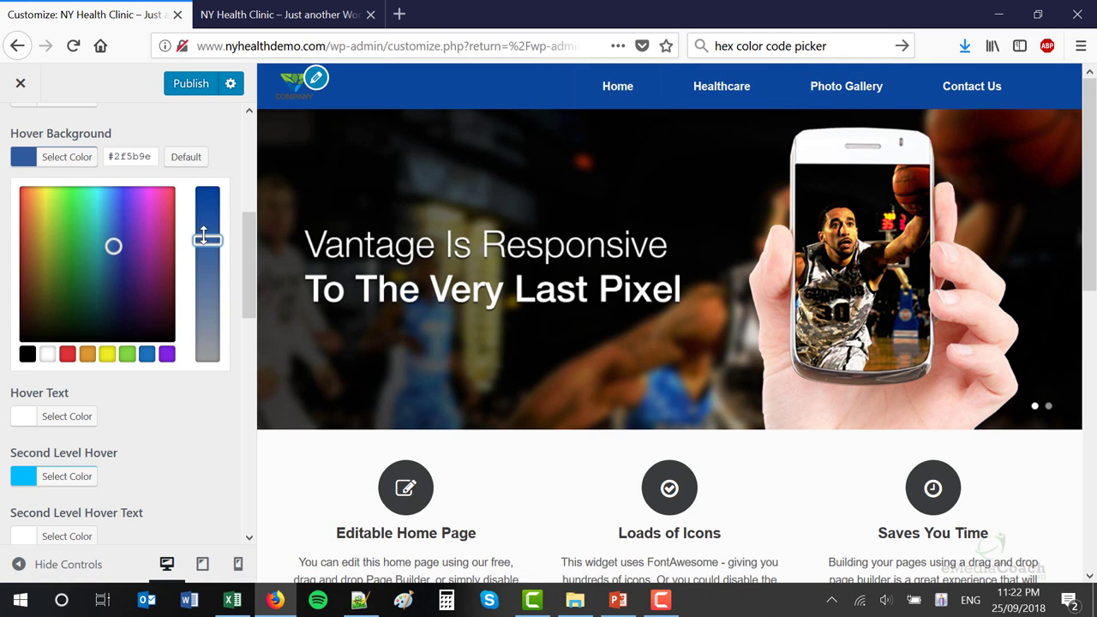
- Restore the hover background to #0c479d, then lighten it to #25569e
drag(203, 236, 208, 189)
click(128, 157)
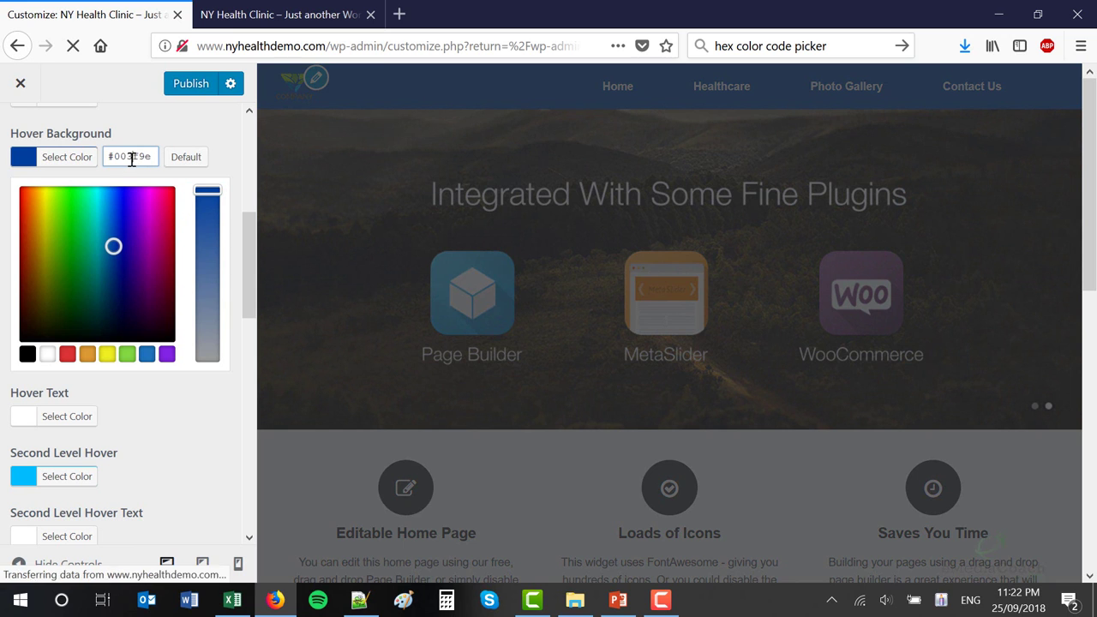
key(ctrl+a)
key(ctrl+v)
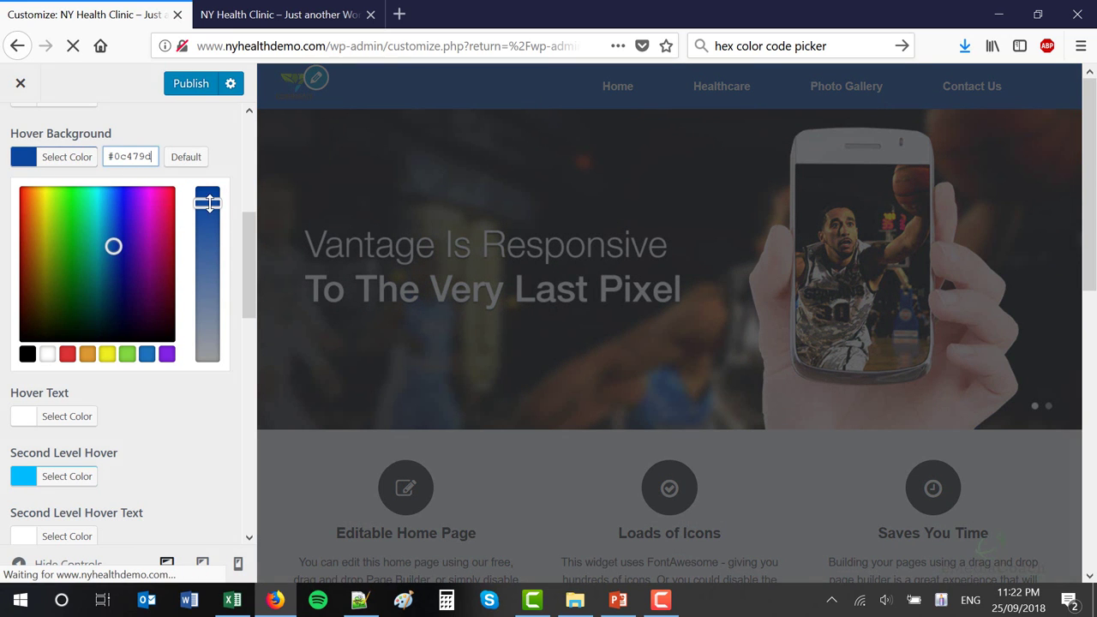
drag(208, 203, 207, 230)
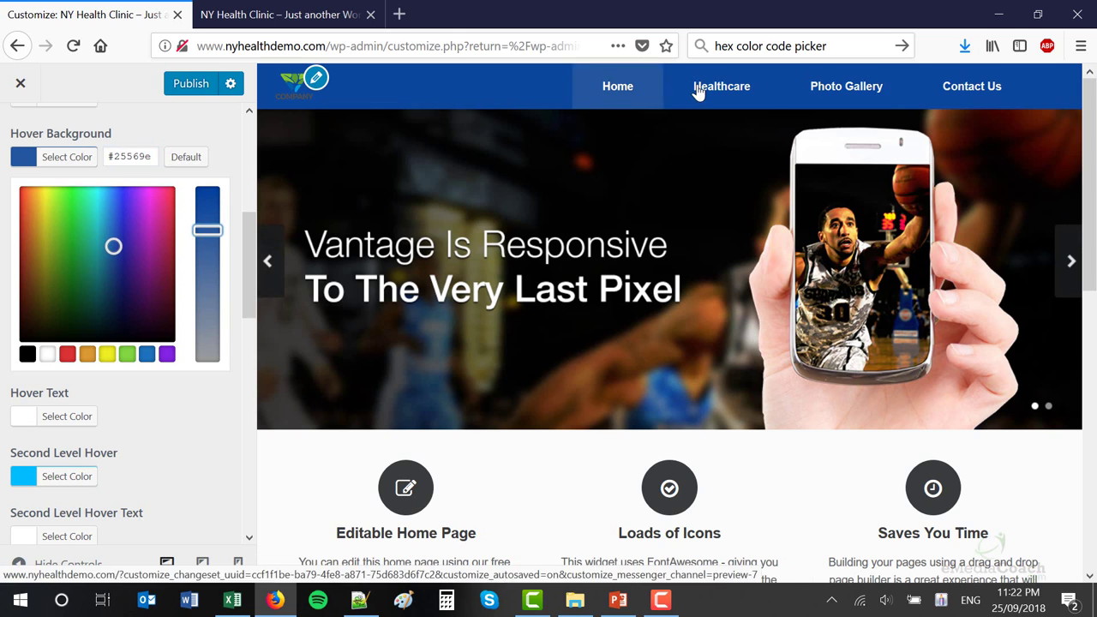
mouse_move(667, 99)
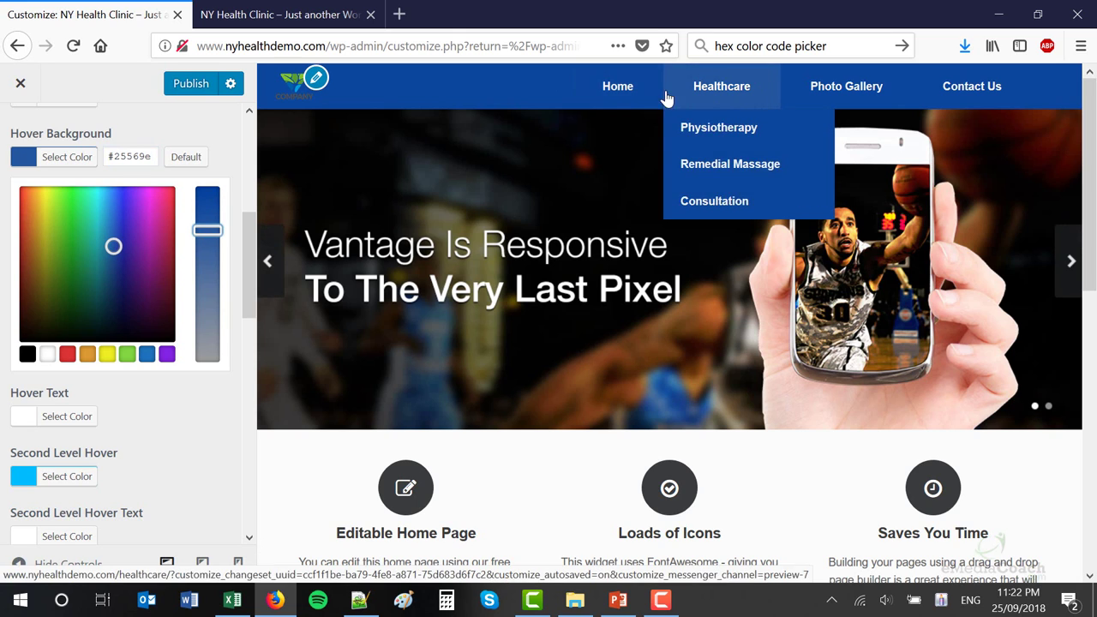
scroll(93, 421, down, 4)
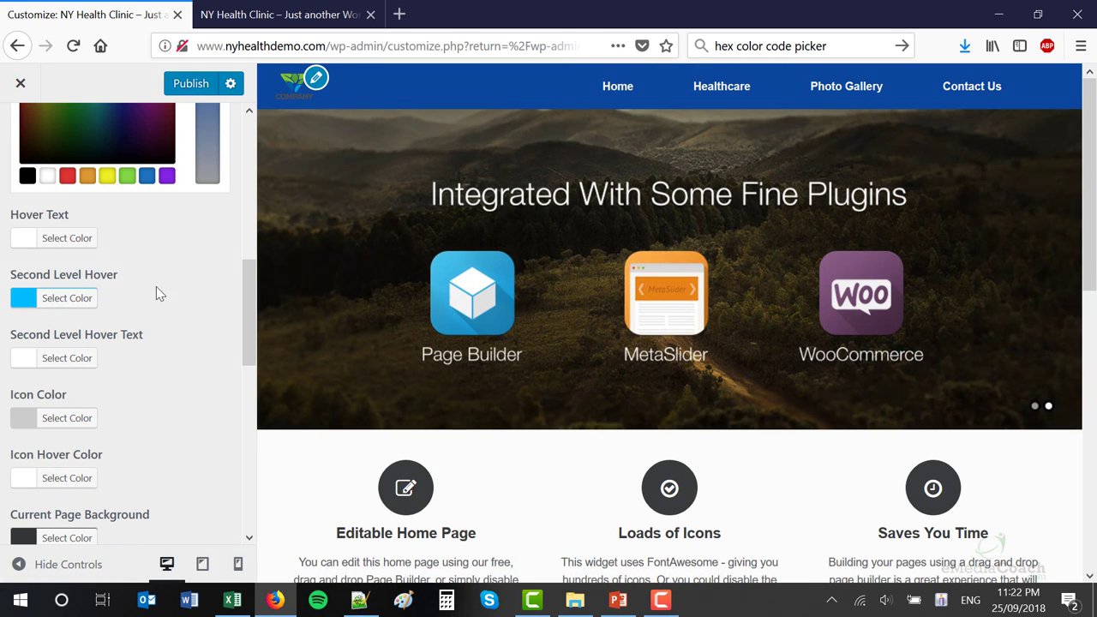
click(73, 302)
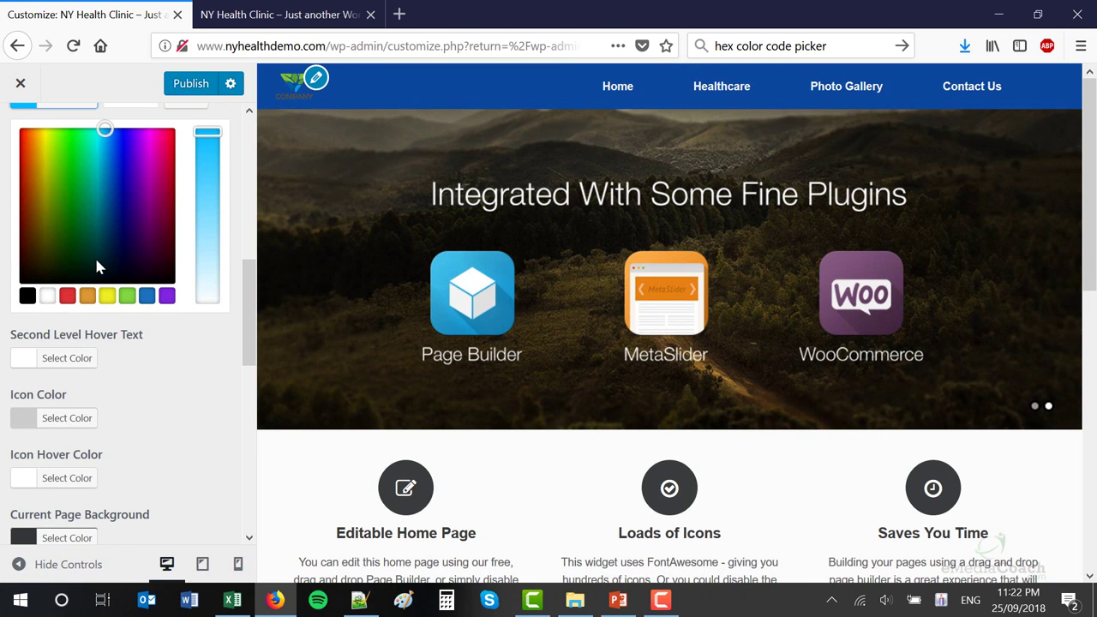
scroll(97, 268, up, 4)
- Copy the hover background #25569e into the second-level hover colour
scroll(86, 289, up, 4)
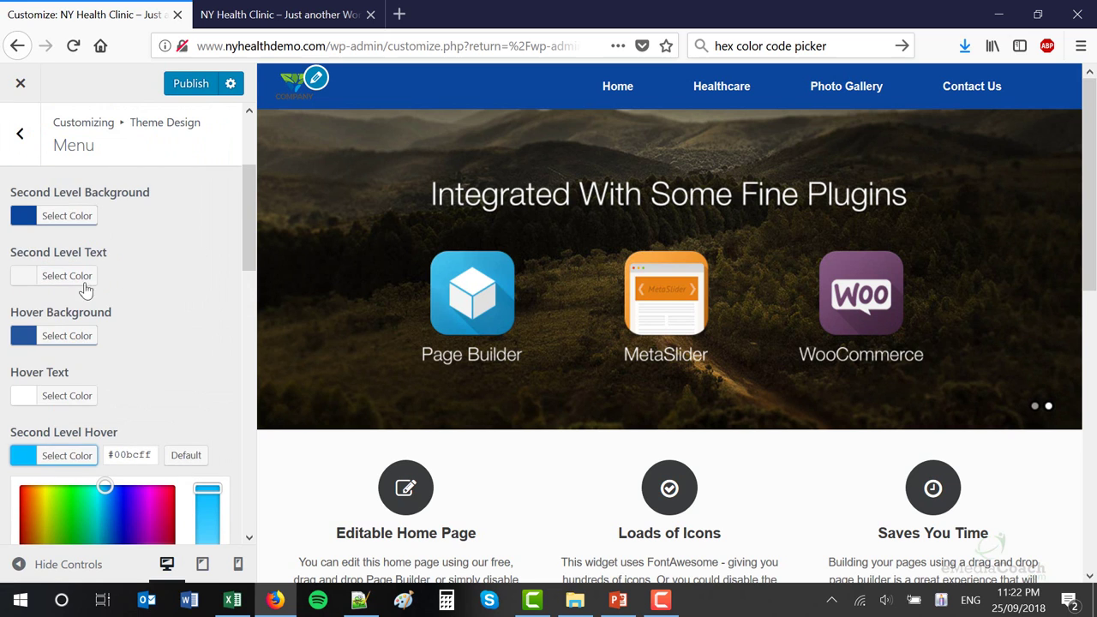
click(51, 335)
double_click(139, 334)
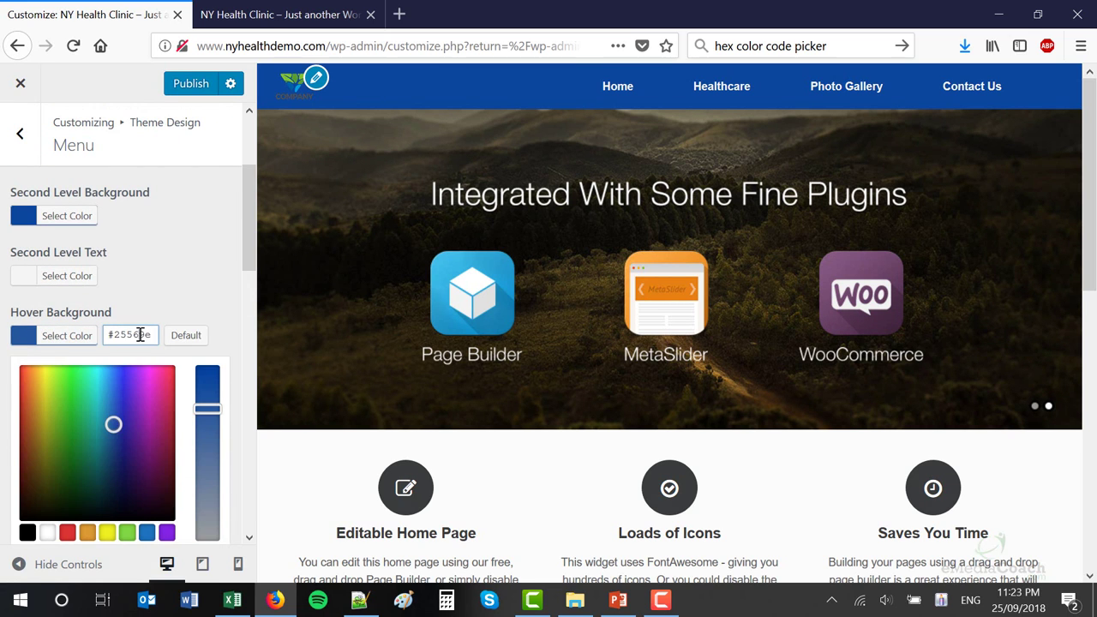
scroll(171, 285, down, 8)
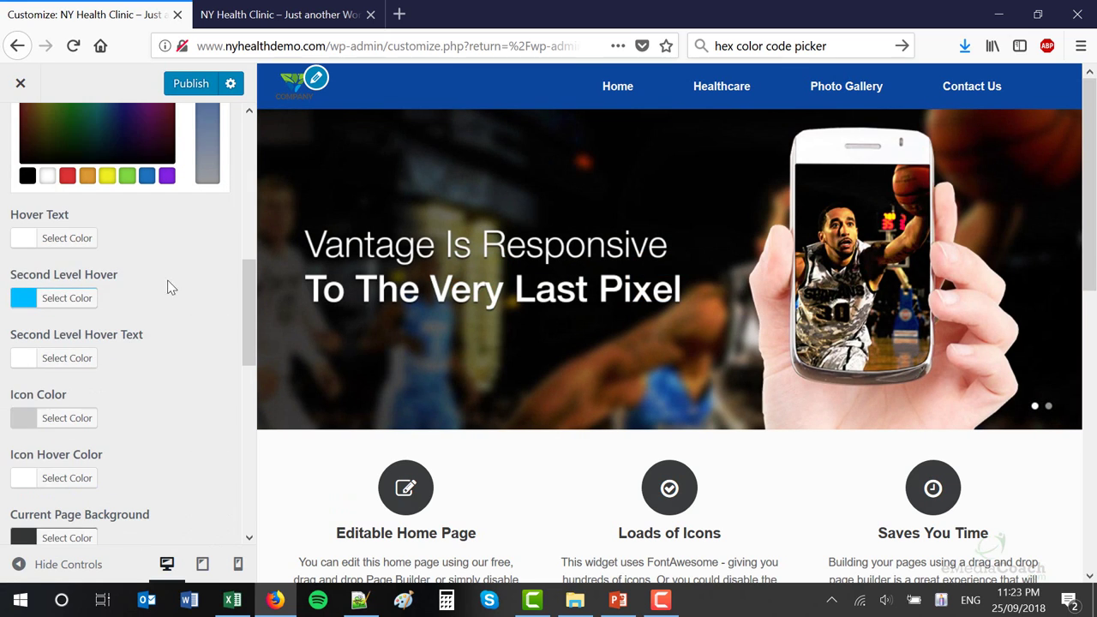
click(89, 292)
scroll(151, 219, up, 2)
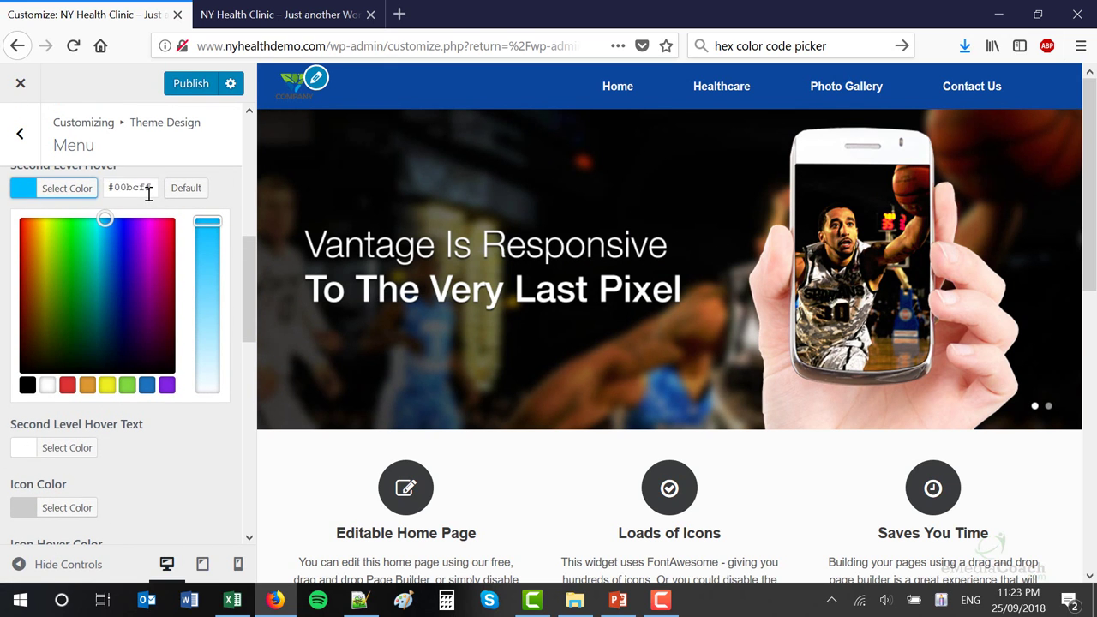
triple_click(148, 188)
text(#25569e)
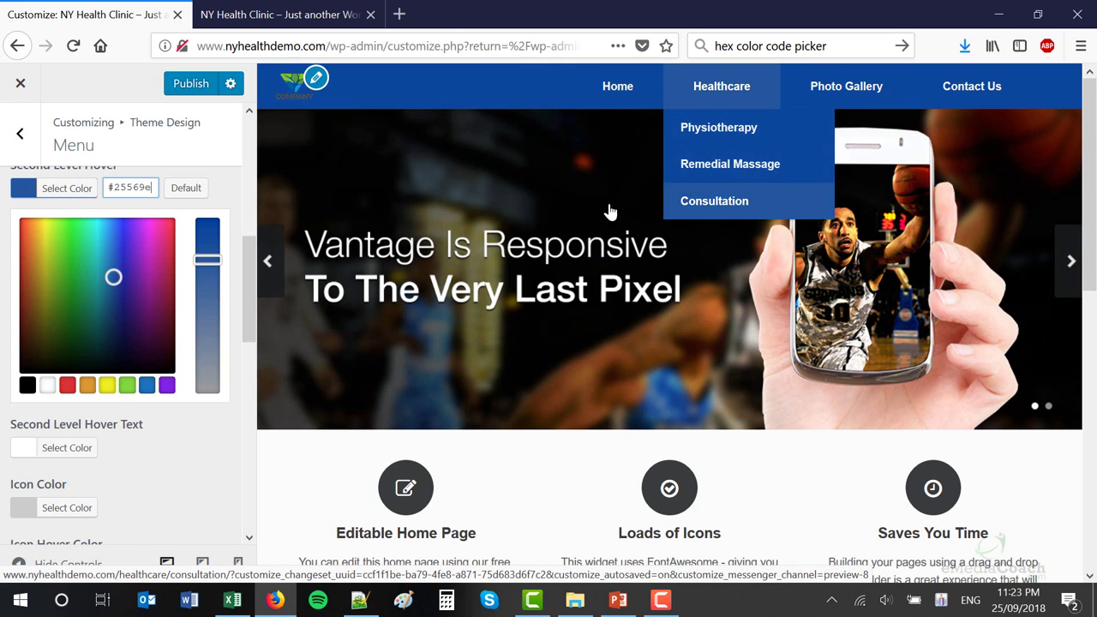
- Publish the menu colour changes and switch to the live site tab
scroll(124, 395, down, 2)
scroll(124, 395, down, 2)
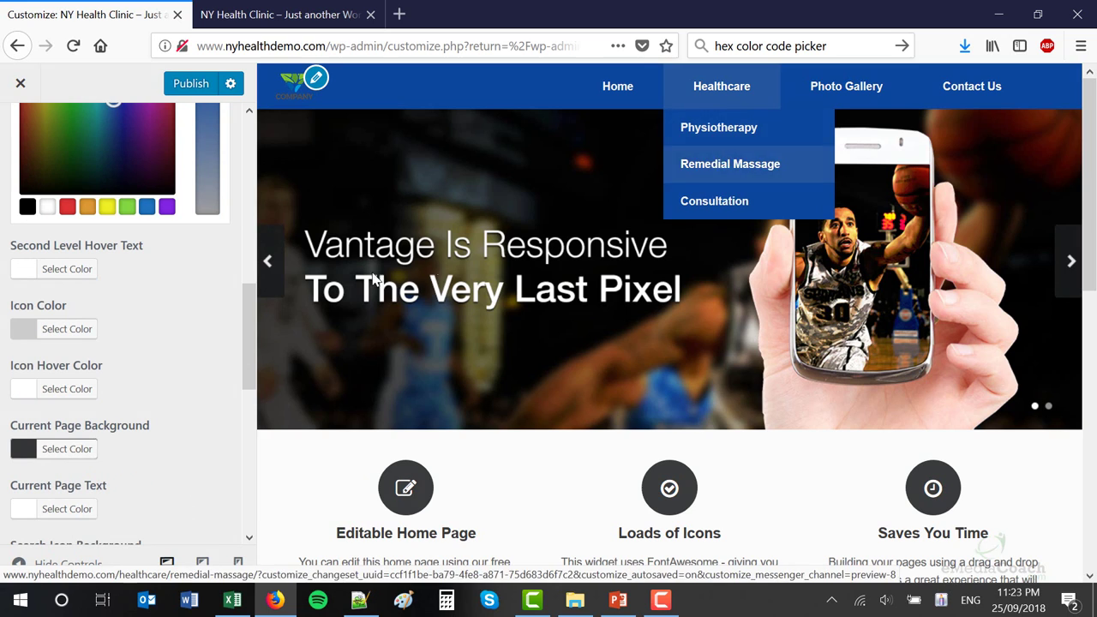
scroll(146, 318, down, 2)
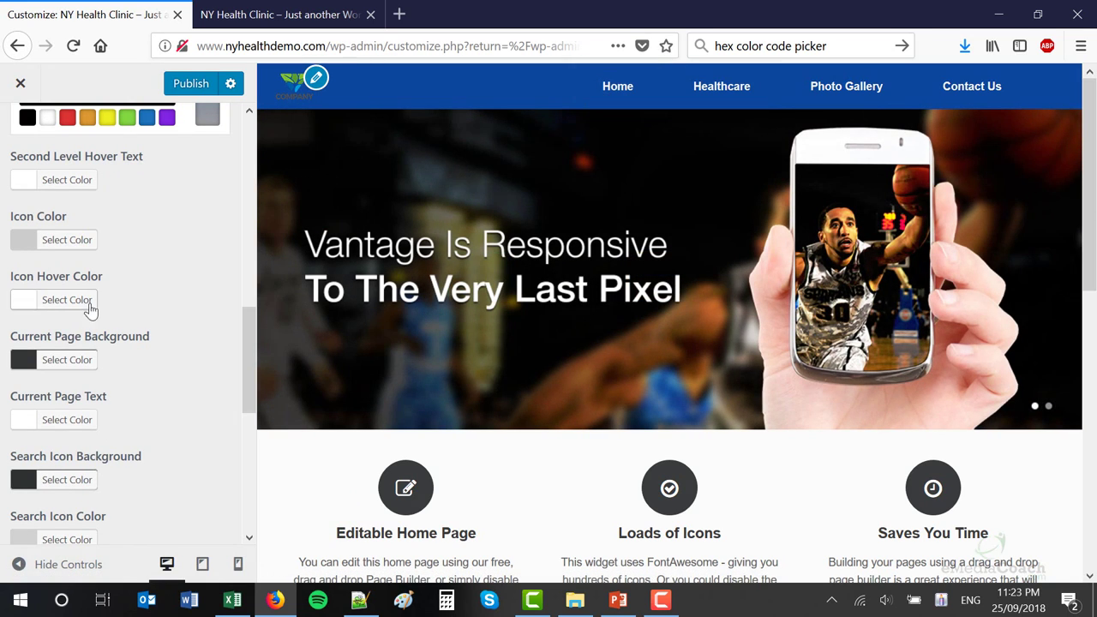
scroll(89, 306, down, 4)
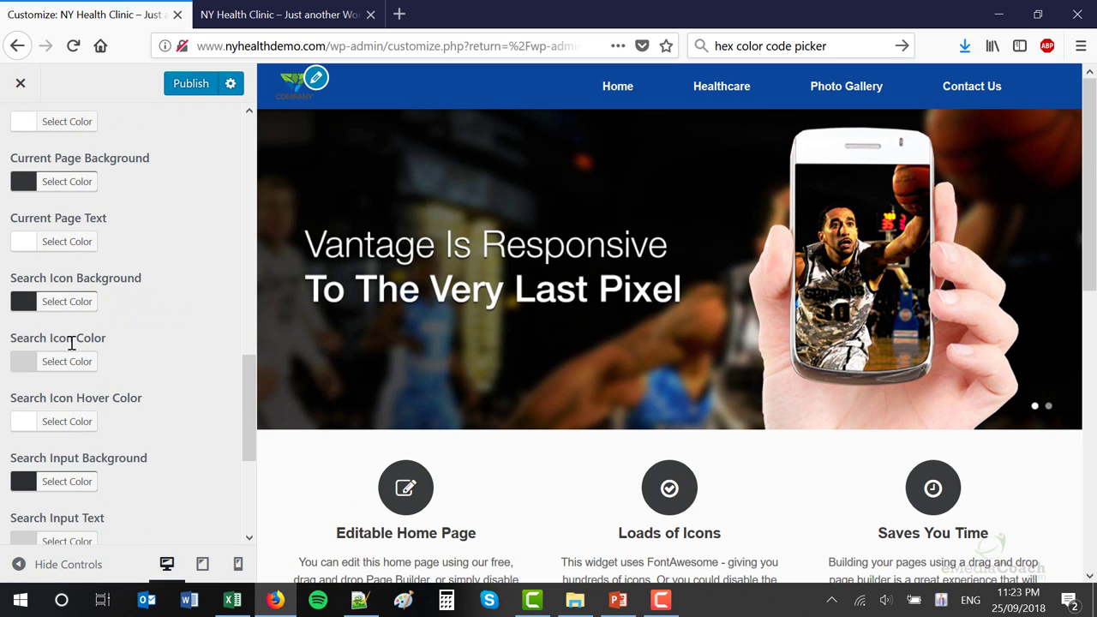
scroll(73, 346, down, 6)
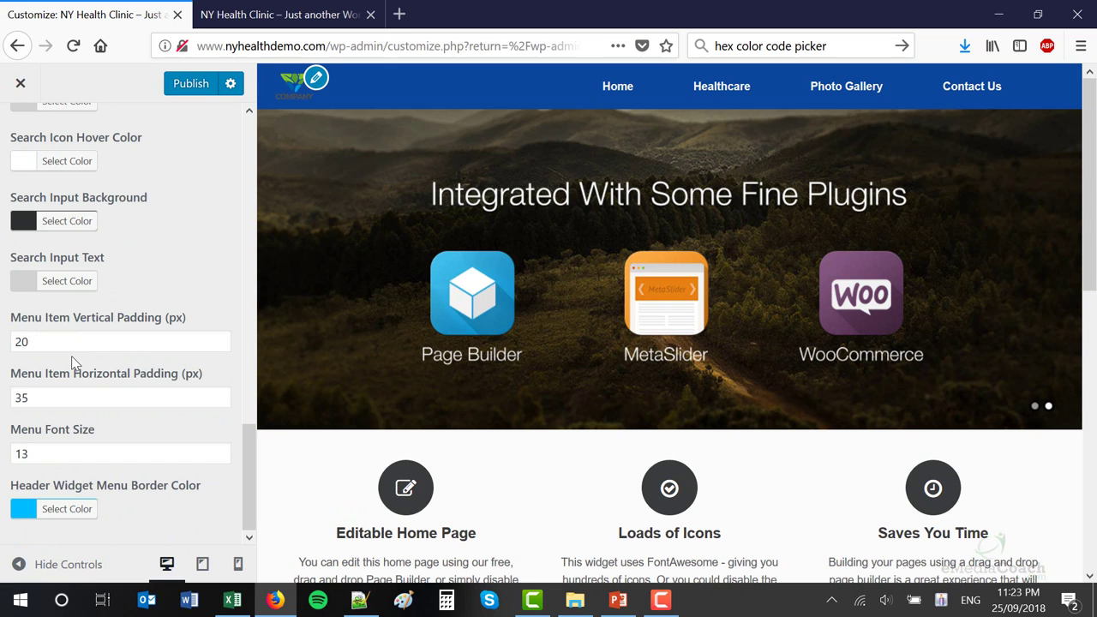
click(197, 85)
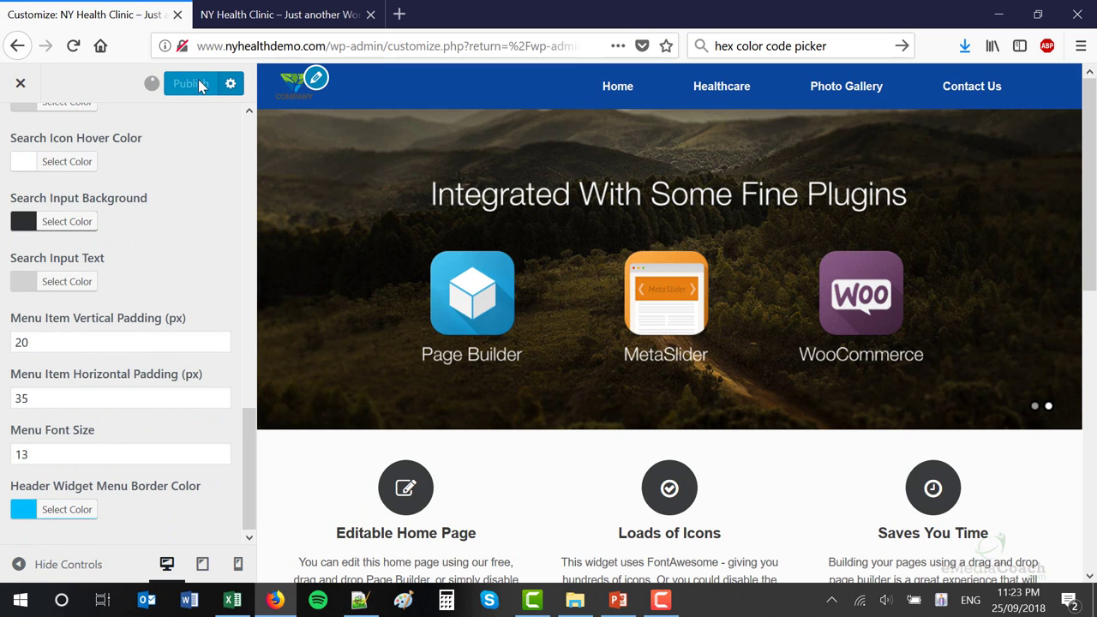
click(258, 26)
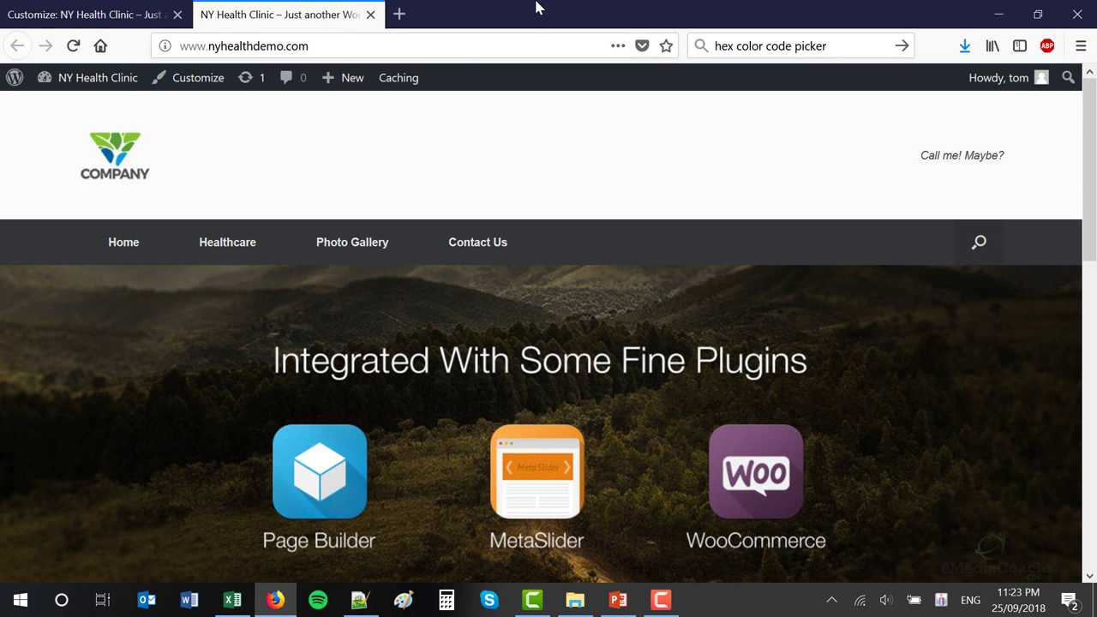
- Reload the live site to confirm the blue menu bar, then return to the Customizer
key(F5)
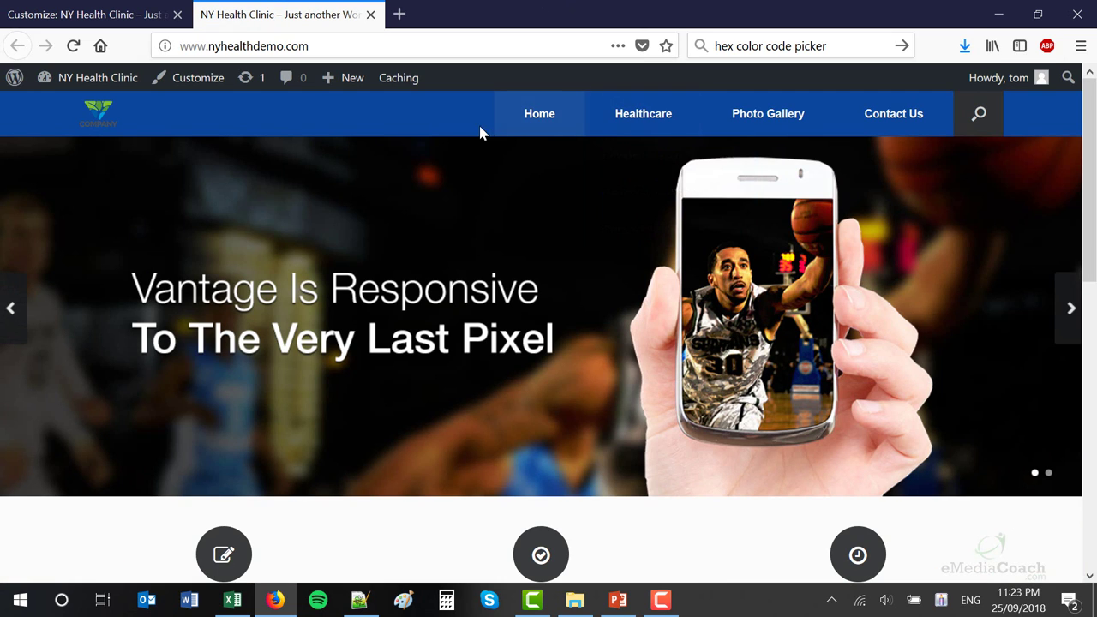
mouse_move(688, 124)
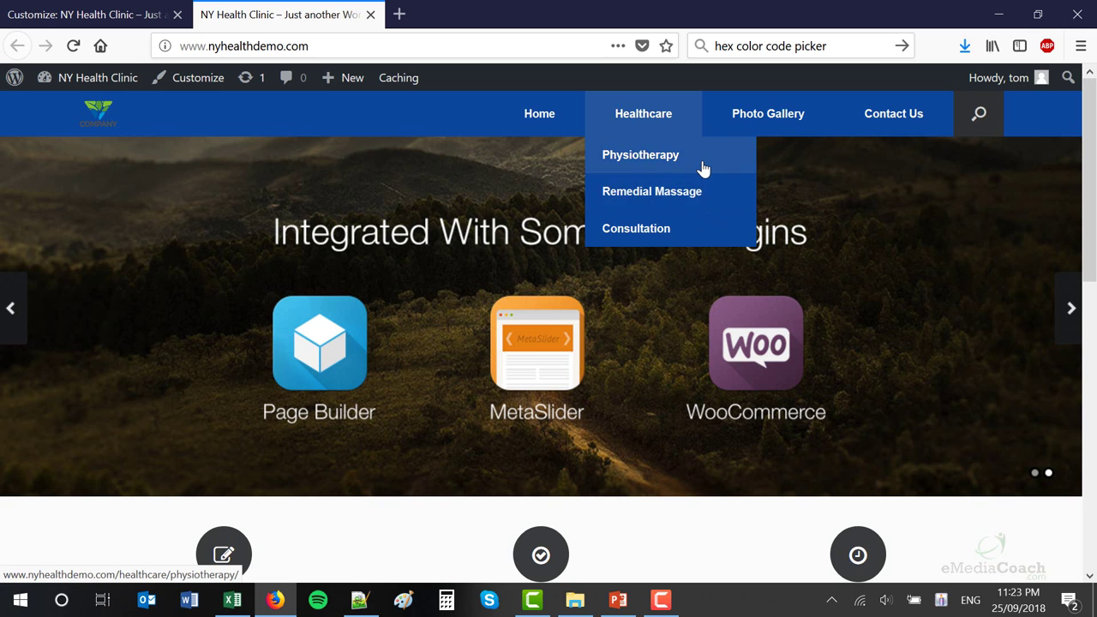
click(103, 17)
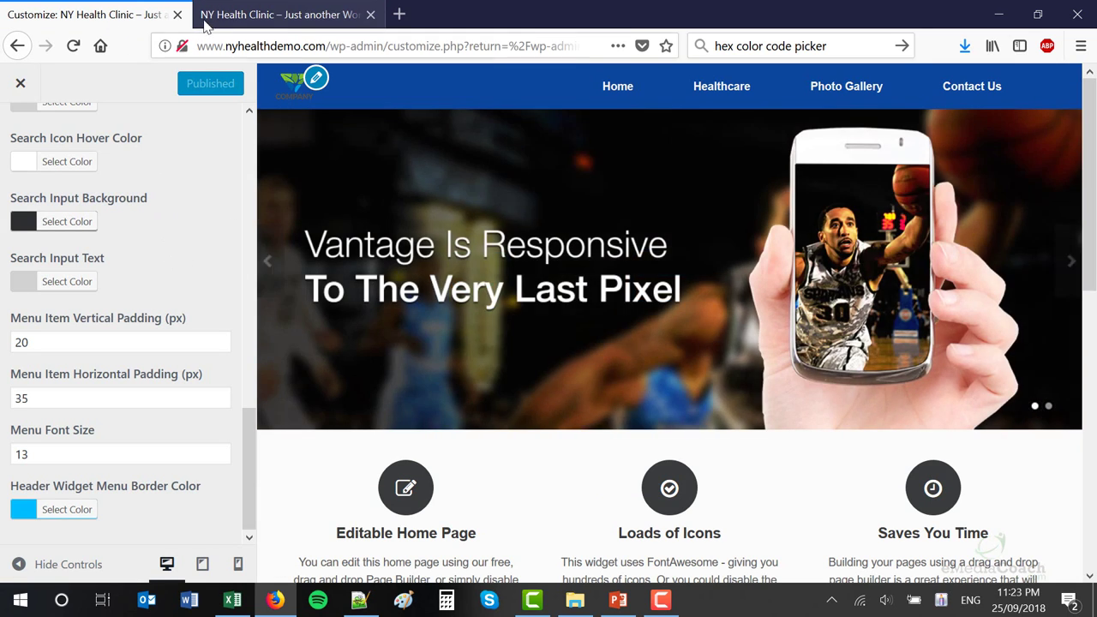
click(283, 15)
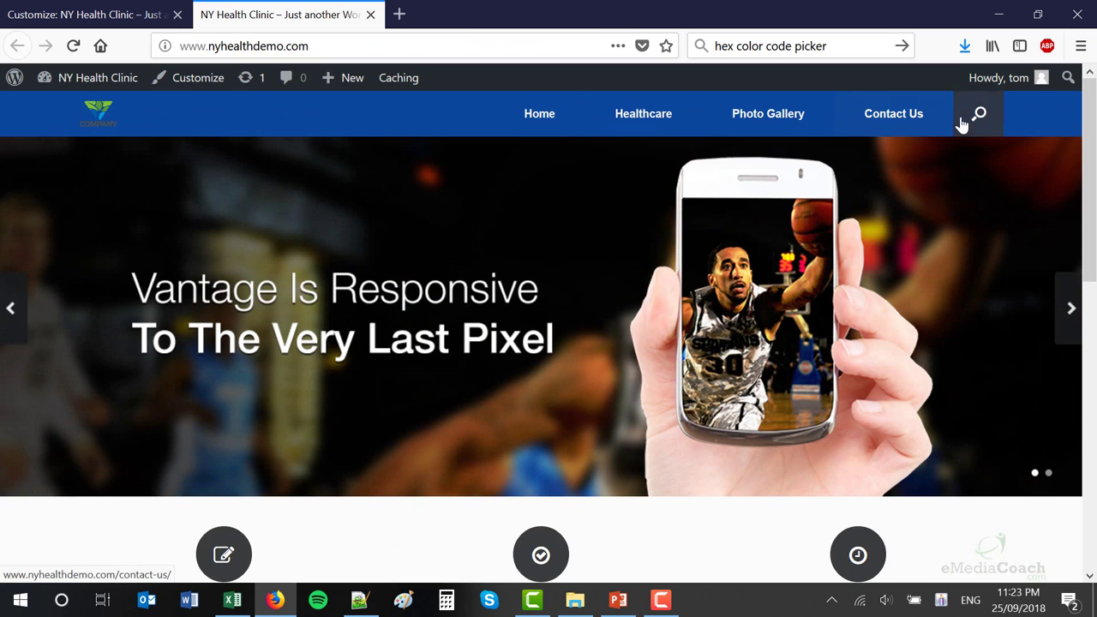
click(110, 27)
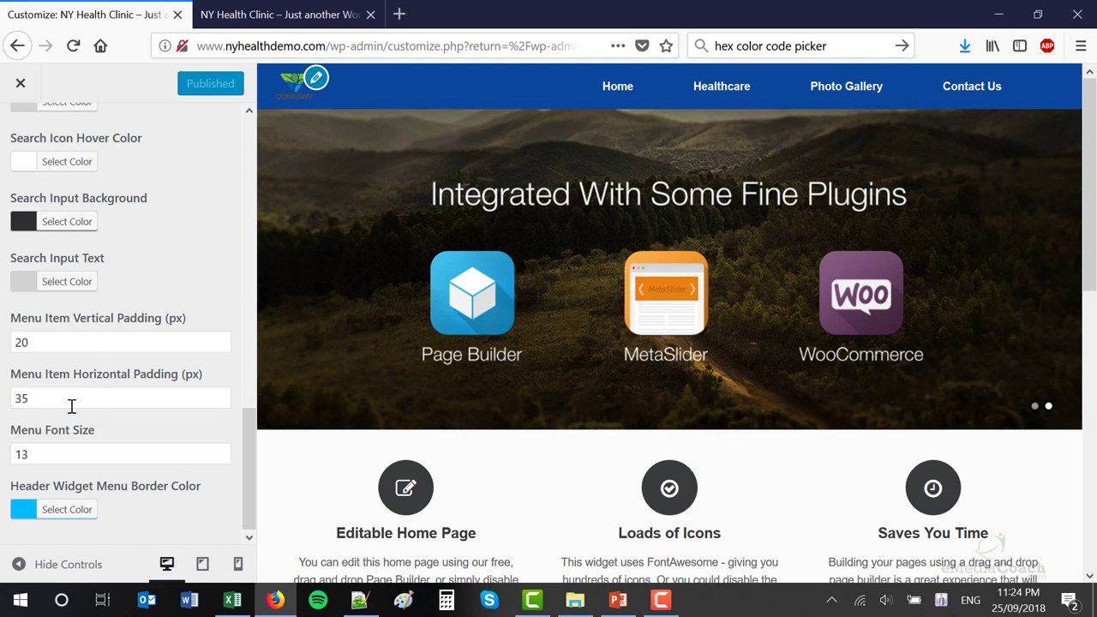
- Set the menu item vertical padding to 33 and publish it
click(61, 341)
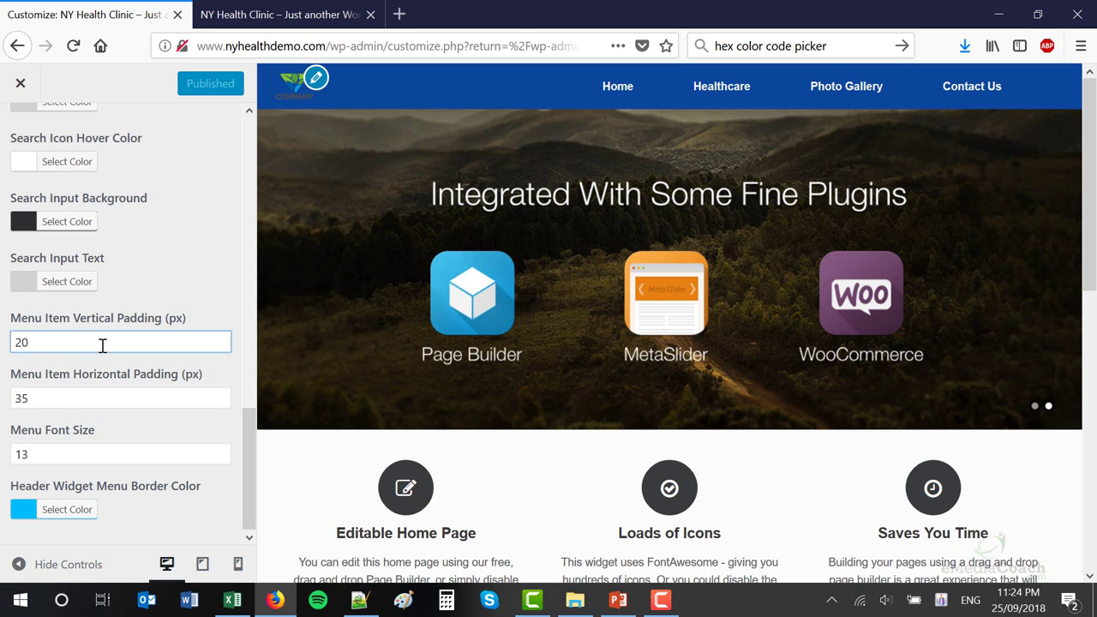
text(30)
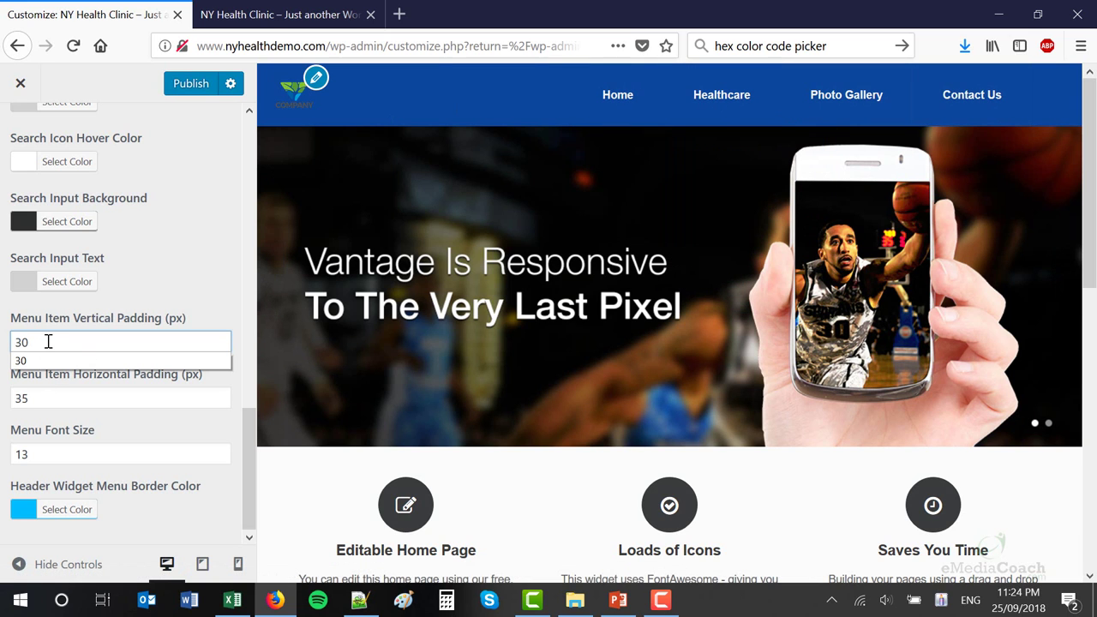
drag(47, 340, 3, 336)
text(35)
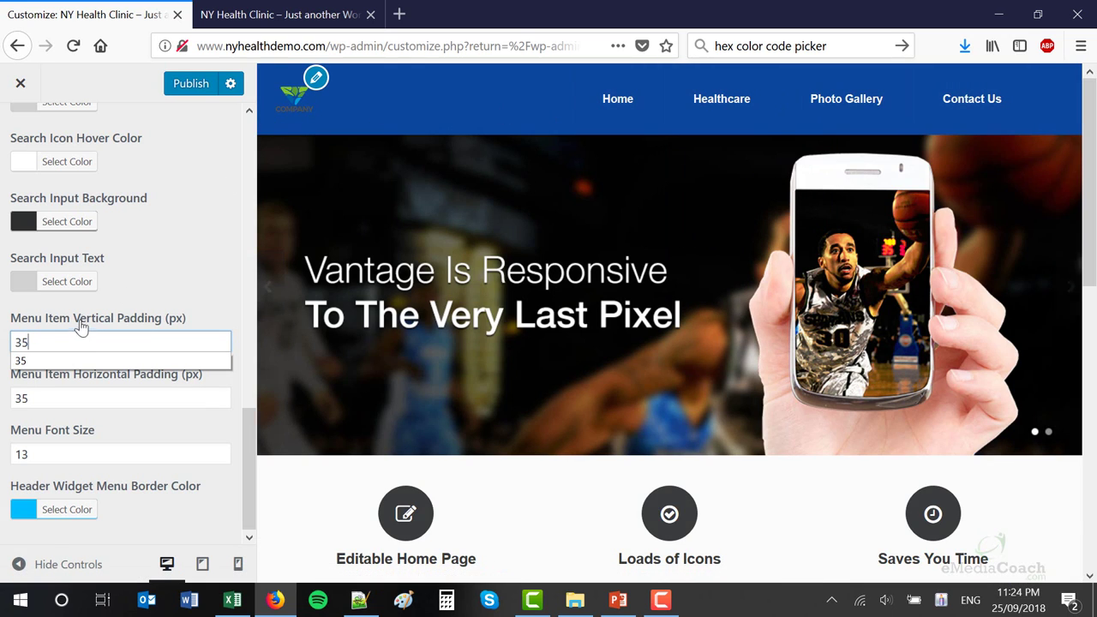
drag(70, 345, 3, 328)
text(33)
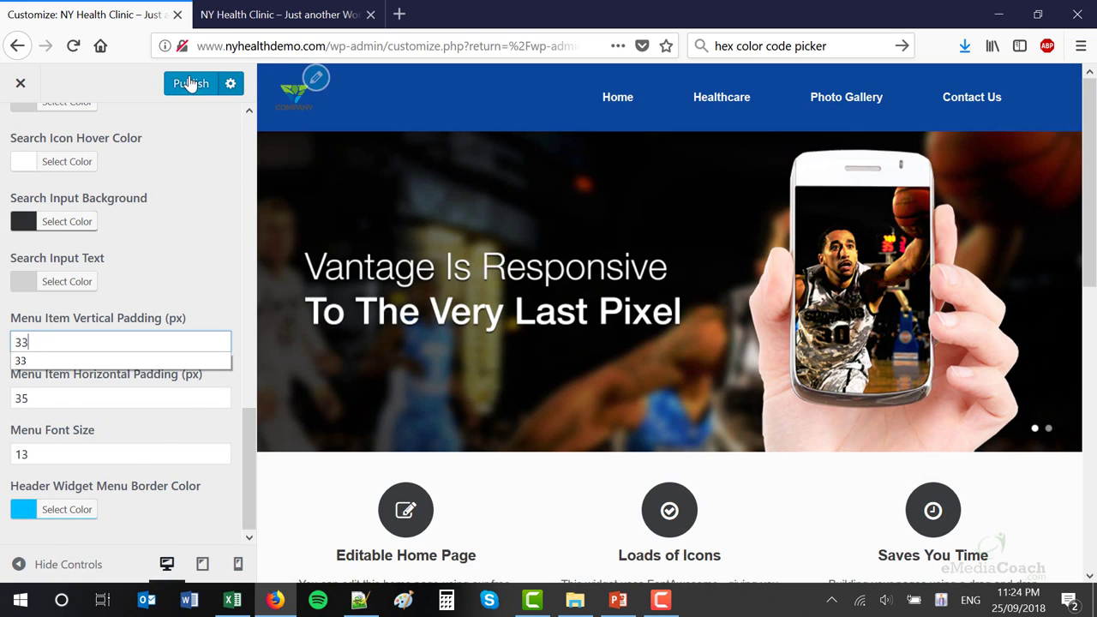
click(195, 90)
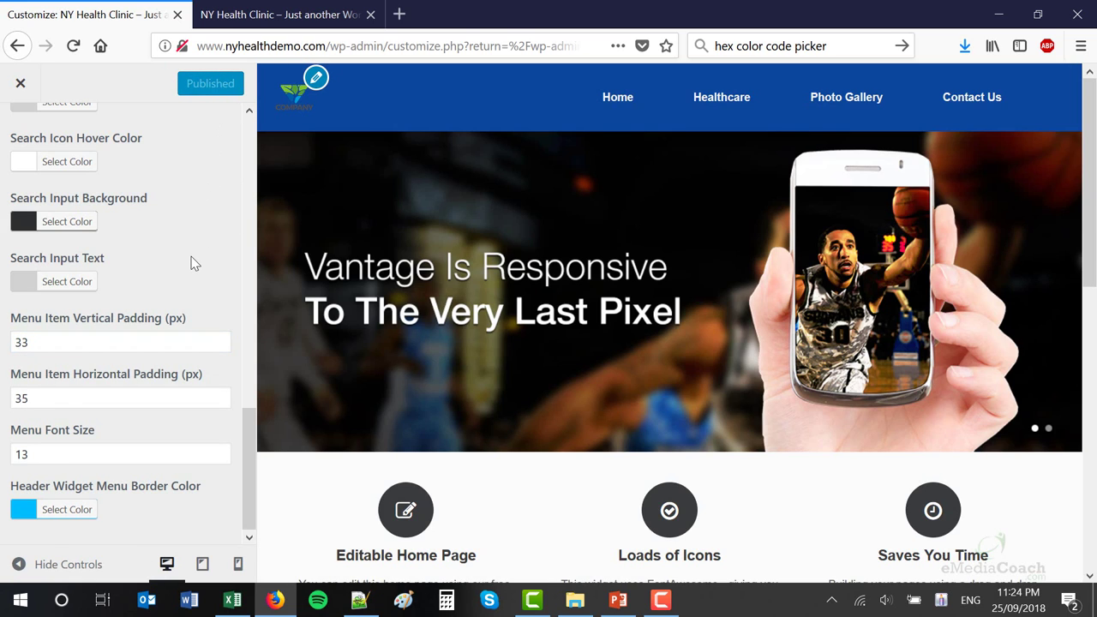
- Raise the menu font size to 15 and publish
click(53, 455)
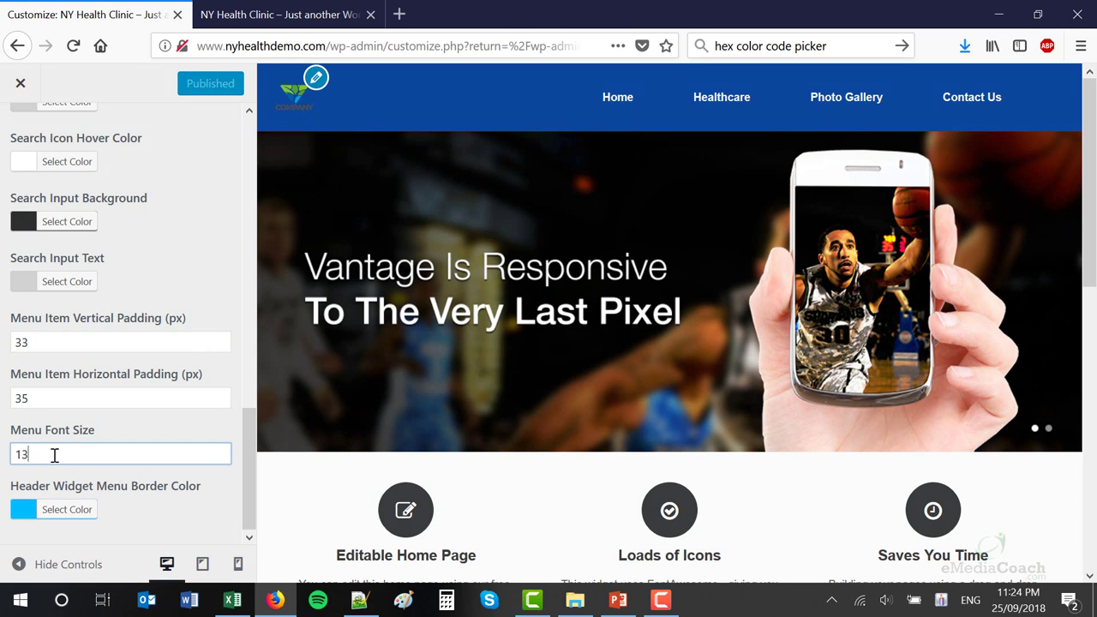
key(BackSpace)
text(5)
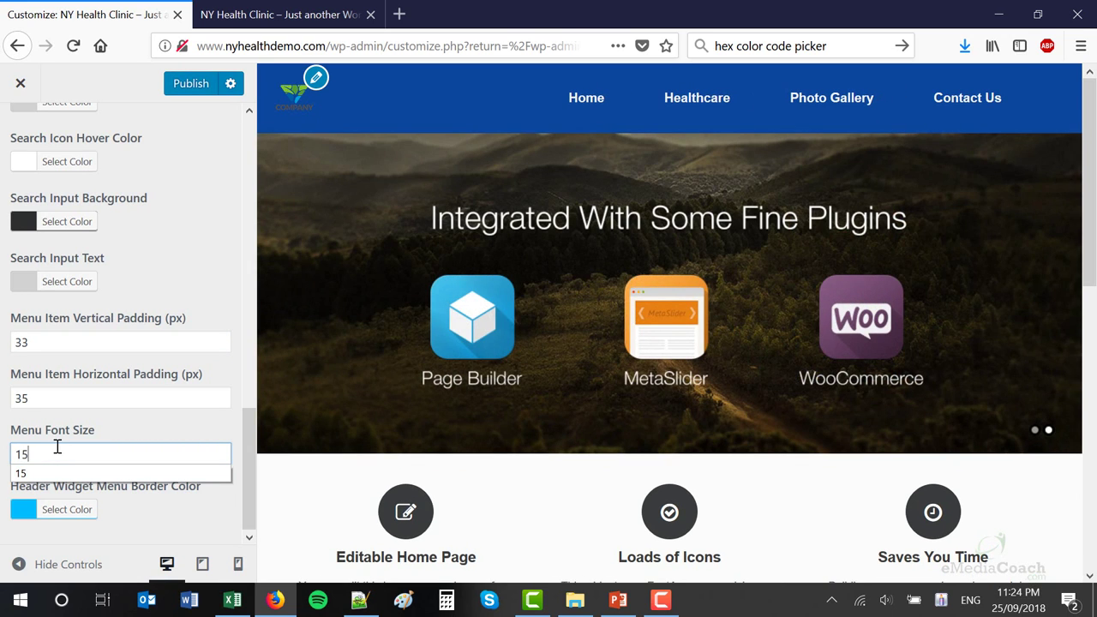
click(190, 83)
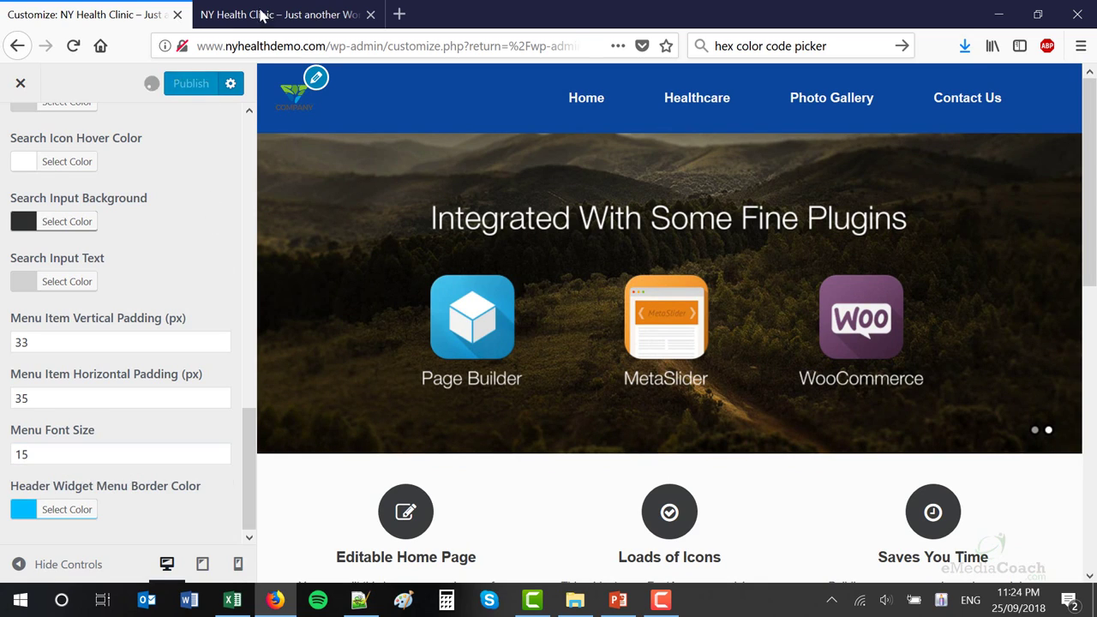
click(283, 12)
key(F5)
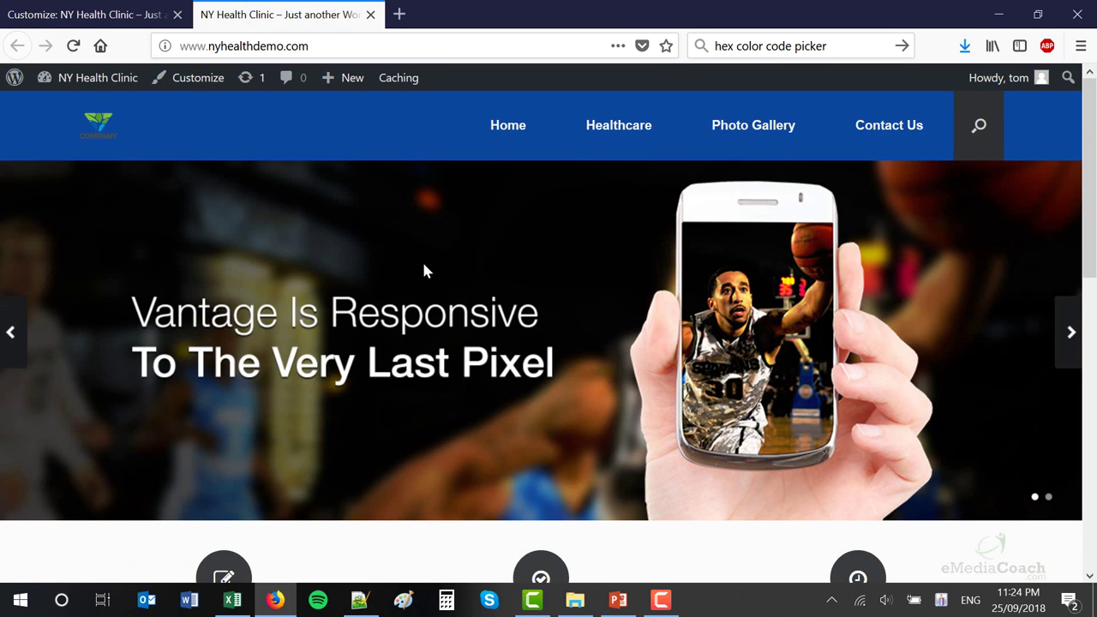
mouse_move(622, 142)
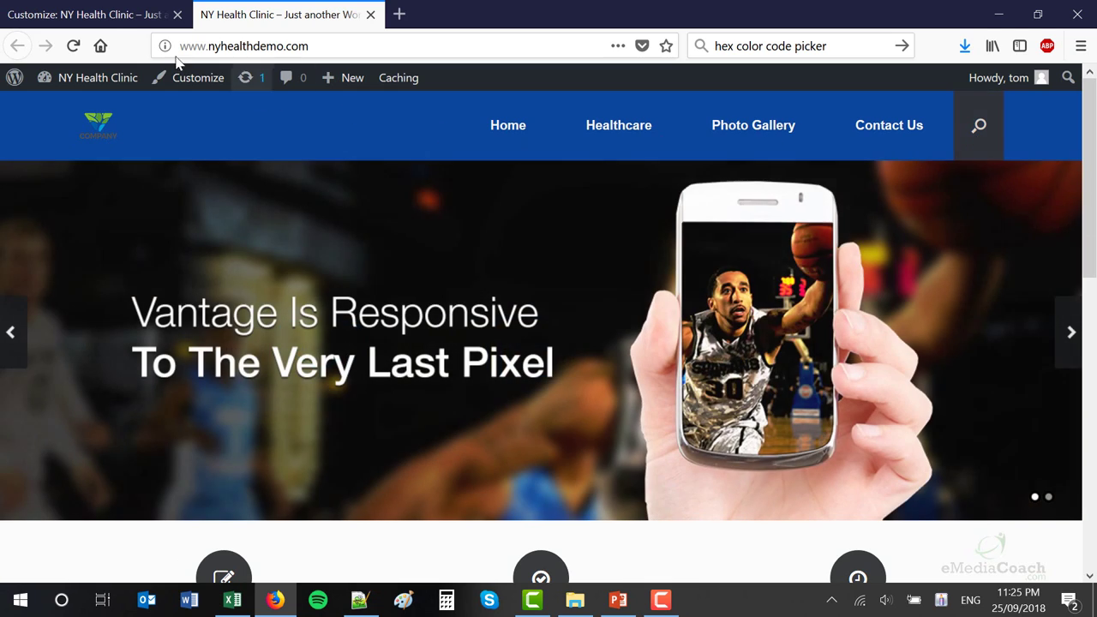
click(86, 15)
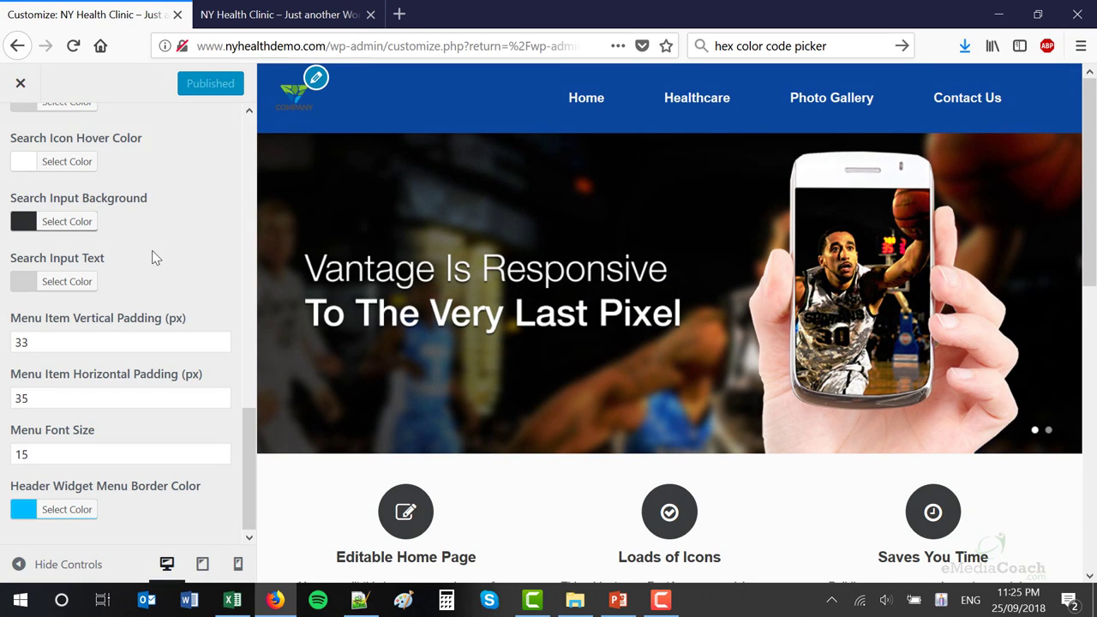
- Navigate to the Theme Settings > Navigation section of the Customizer
scroll(152, 250, up, 5)
click(25, 142)
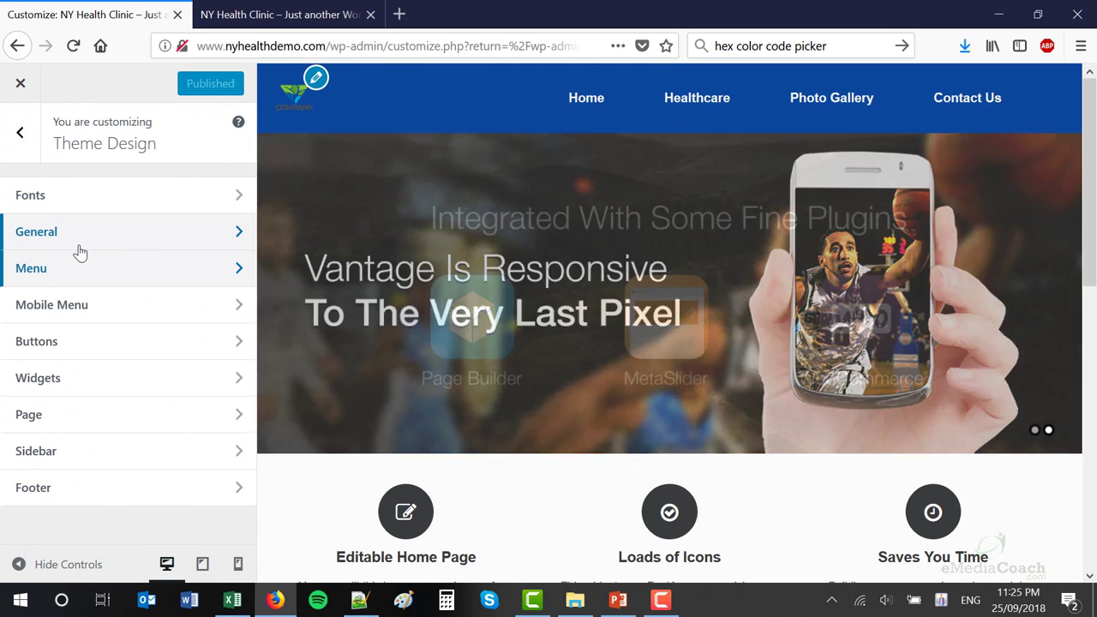
click(82, 247)
click(21, 137)
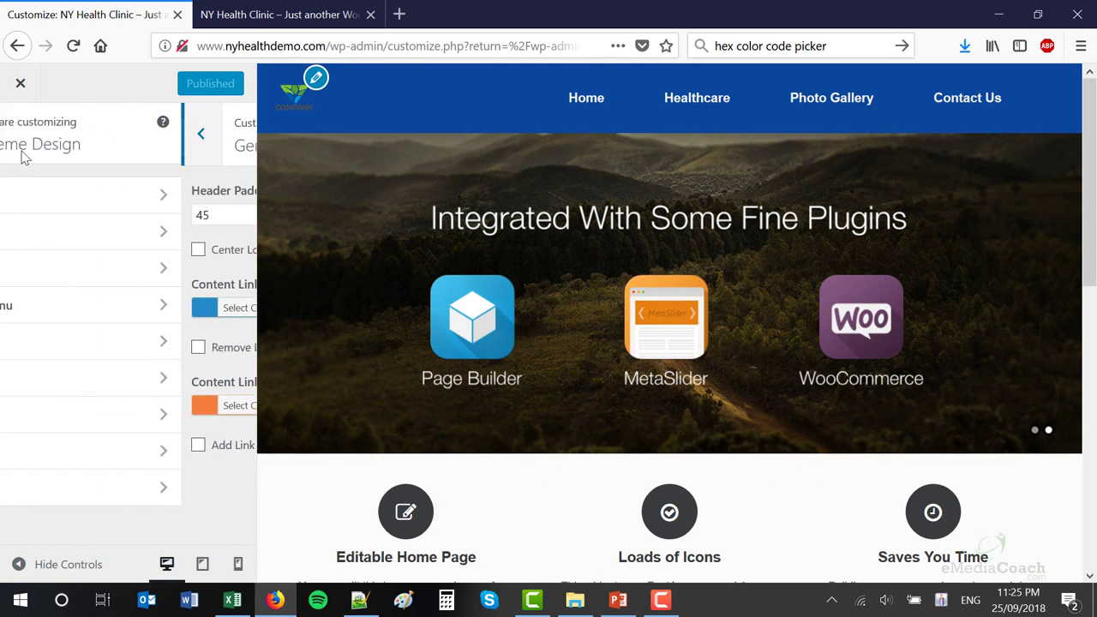
click(22, 142)
click(78, 269)
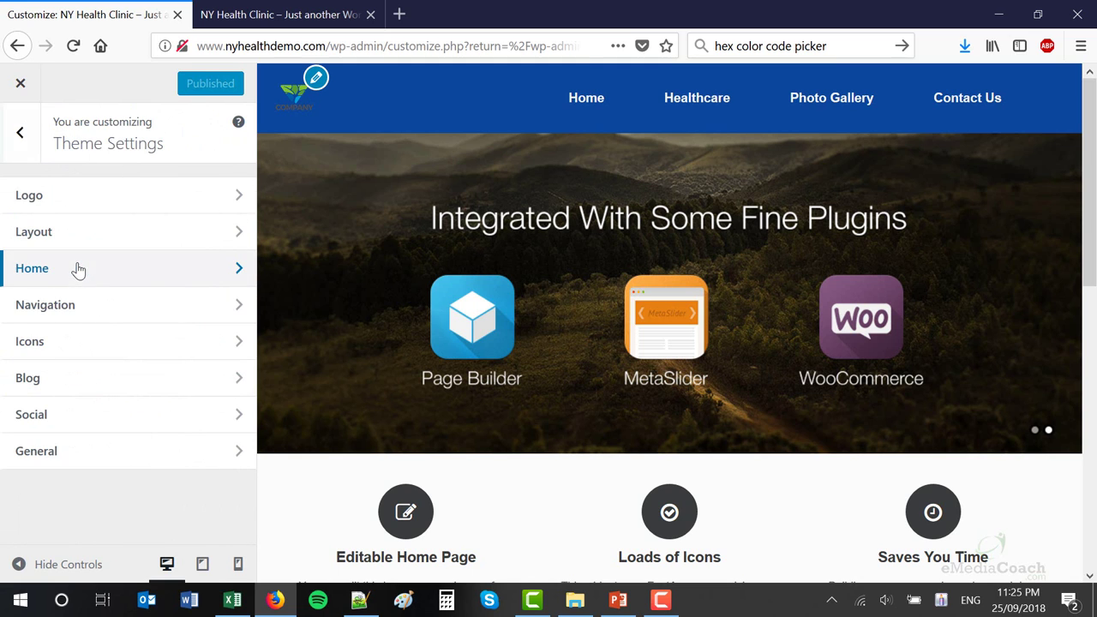
click(75, 311)
scroll(76, 403, down, 5)
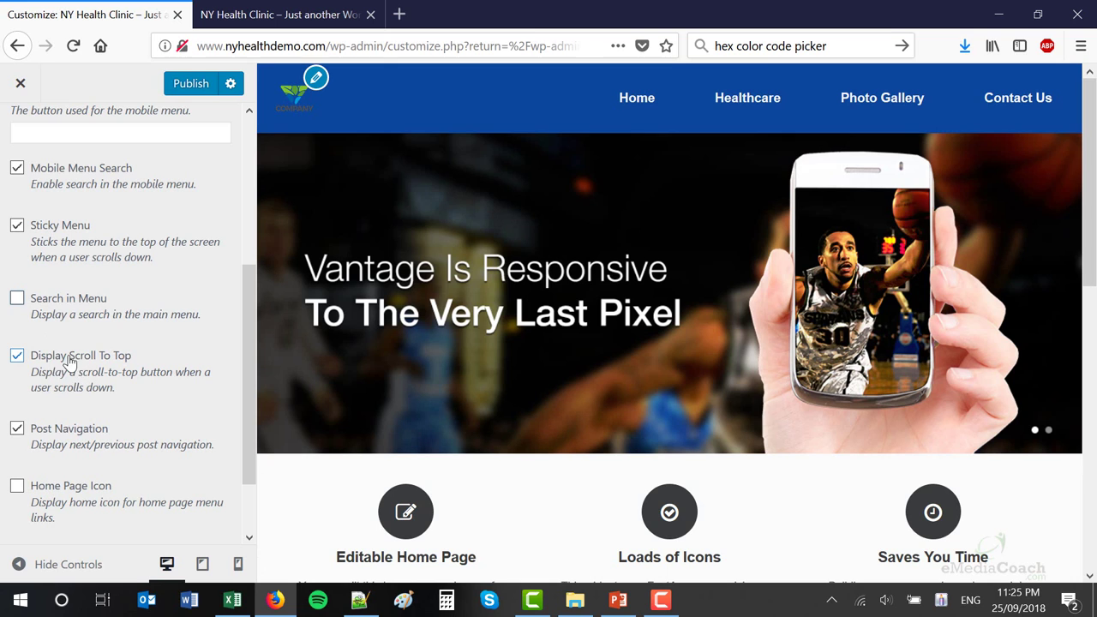
- Check the menu behaviour on the live site, then return to the Customizer
click(276, 15)
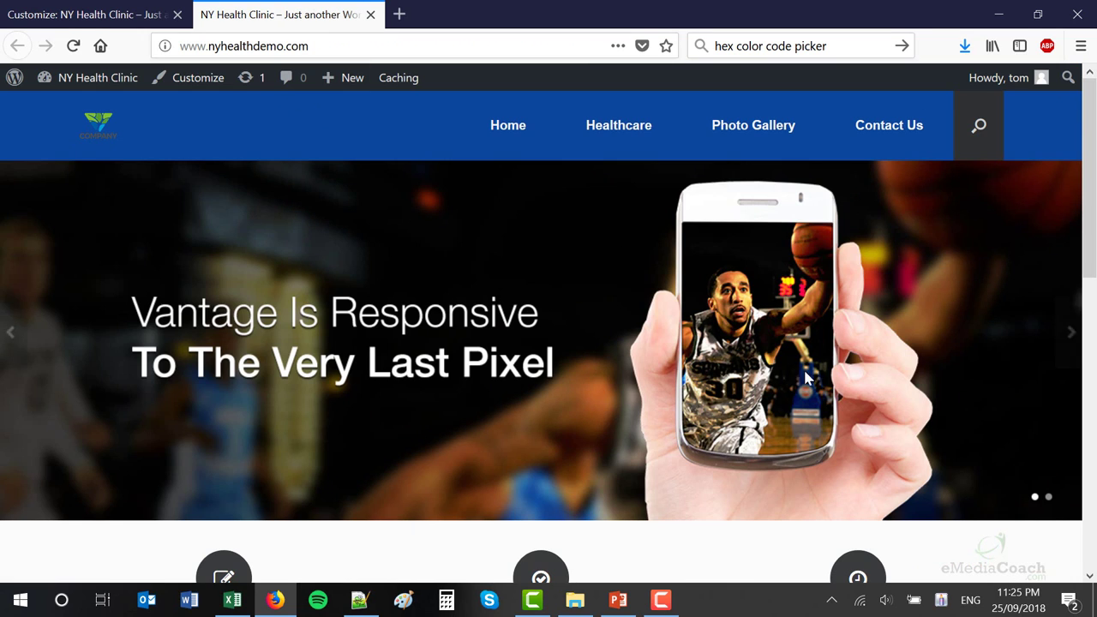
scroll(865, 392, down, 10)
scroll(985, 463, up, 3)
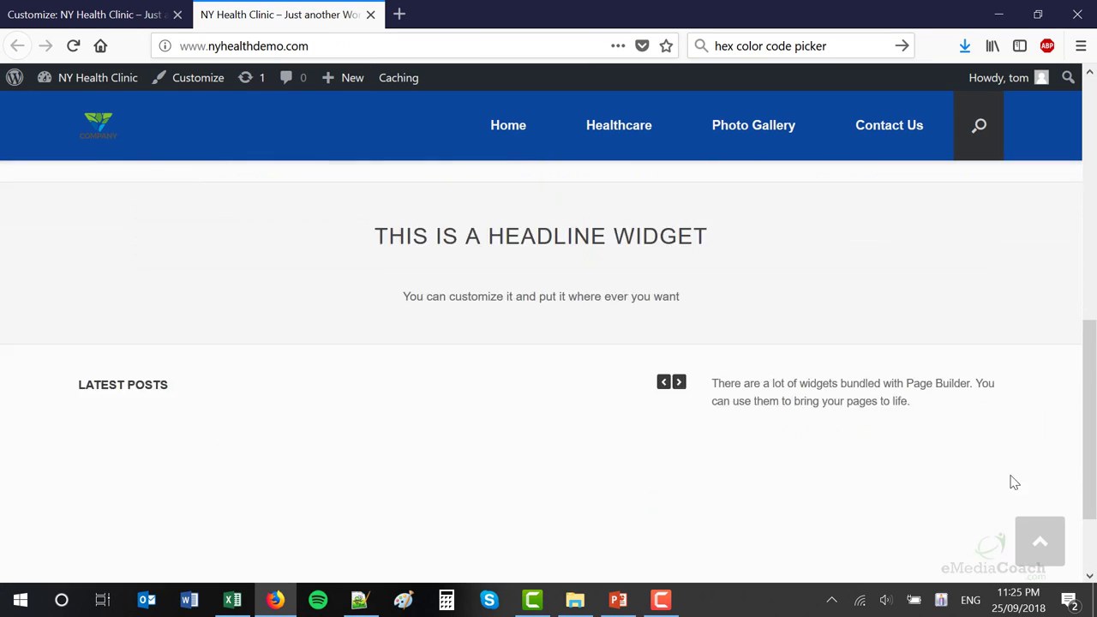
click(1037, 547)
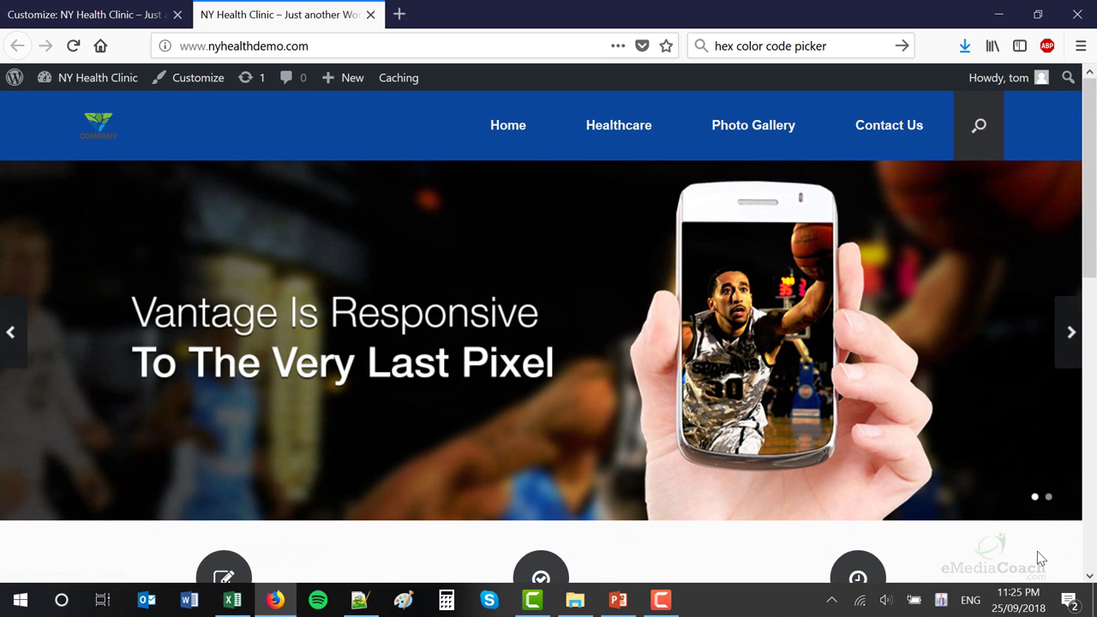
click(99, 23)
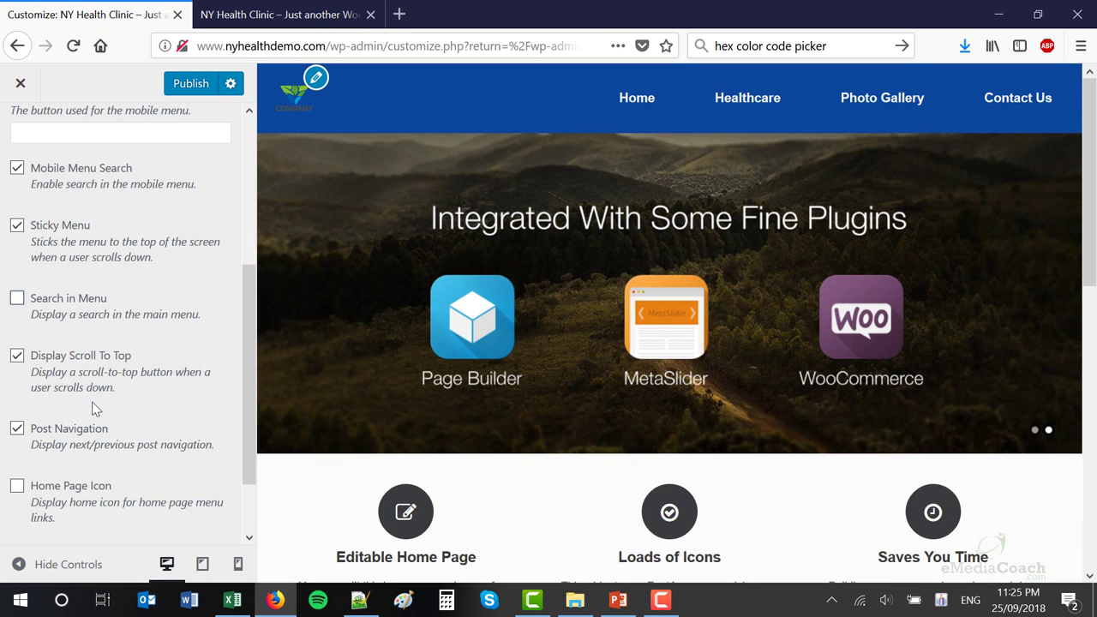
- Uncheck Sticky Menu, publish, and switch to the live site
scroll(95, 409, up, 5)
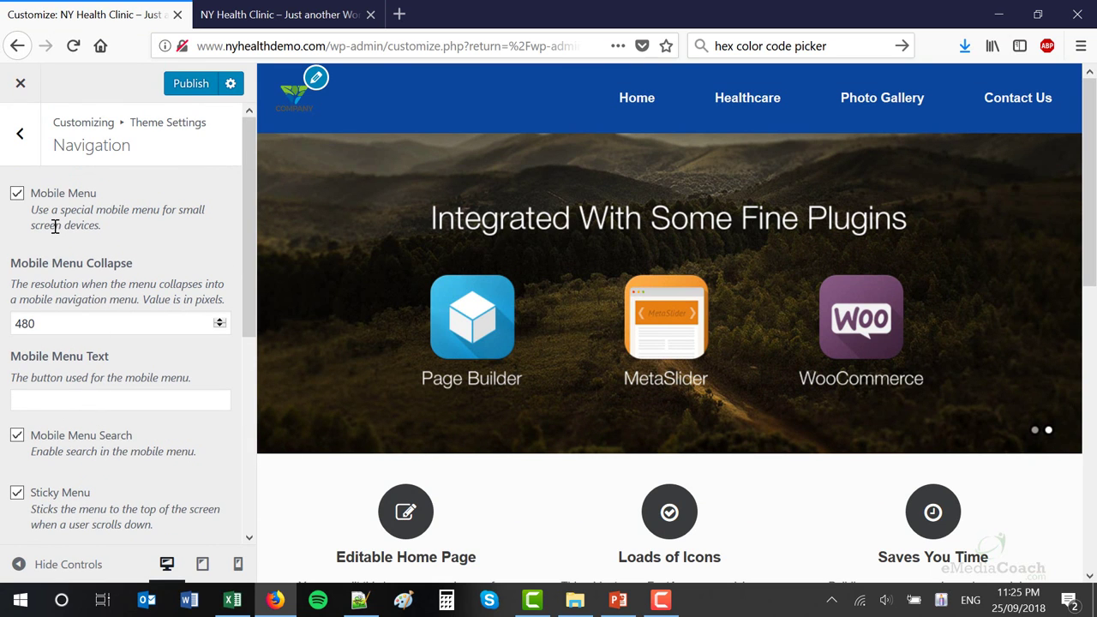
scroll(61, 283, down, 2)
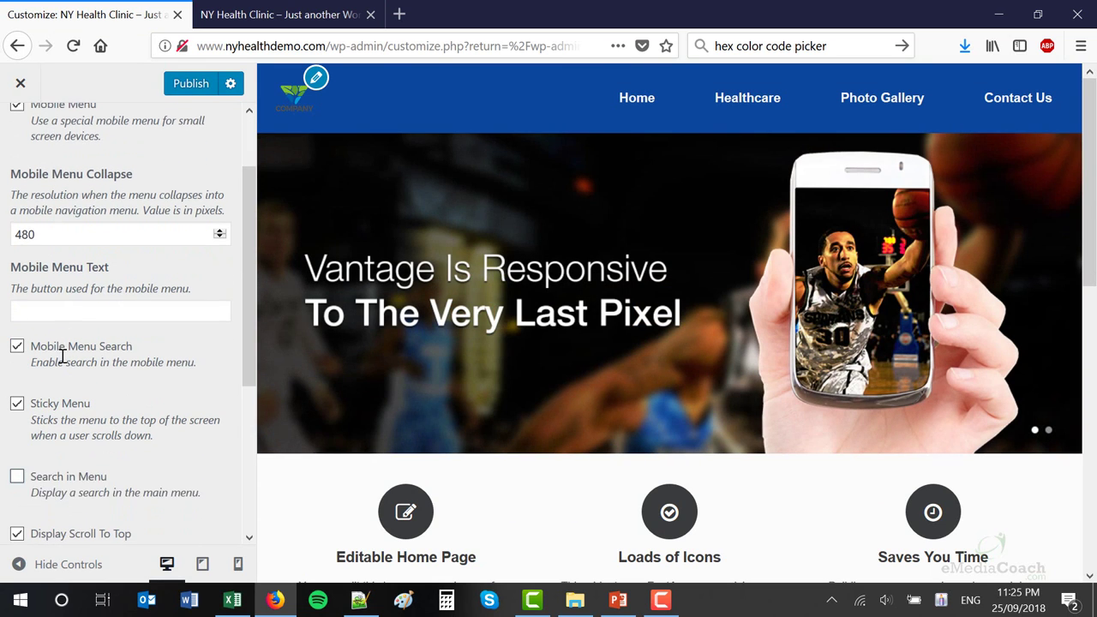
scroll(61, 357, down, 2)
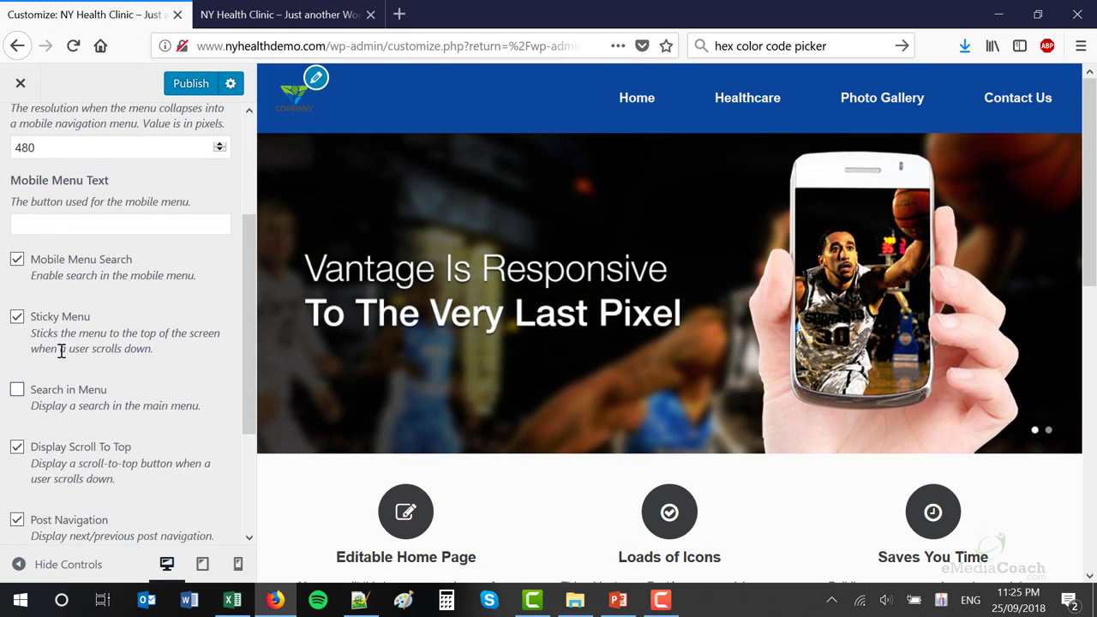
click(17, 314)
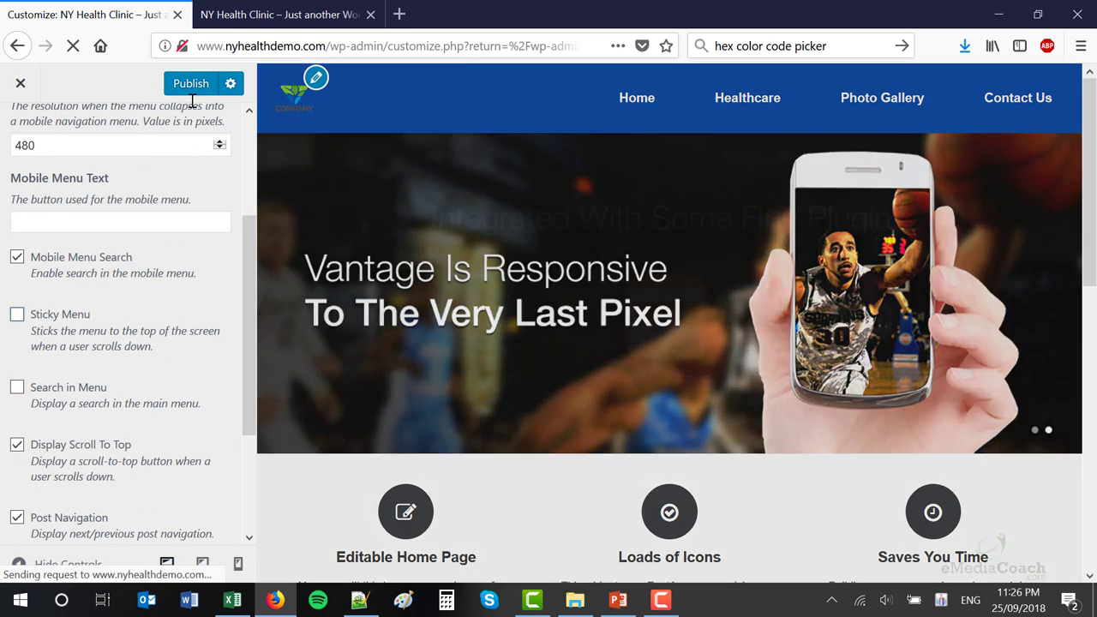
click(206, 81)
click(292, 15)
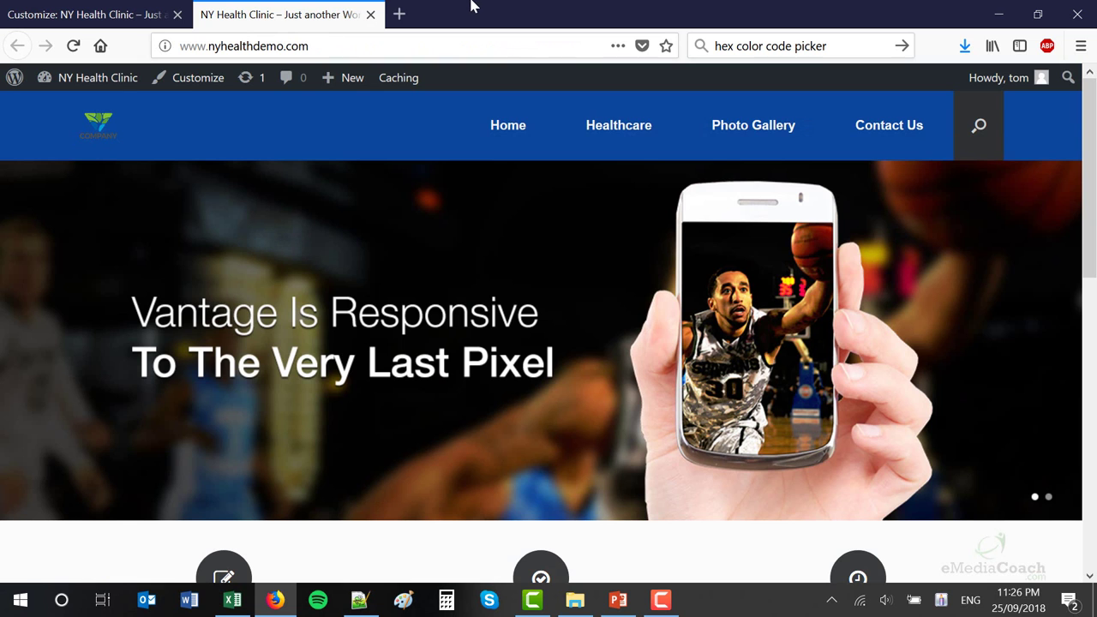
- Reload the live homepage and scroll to test the menu without sticky mode
key(F5)
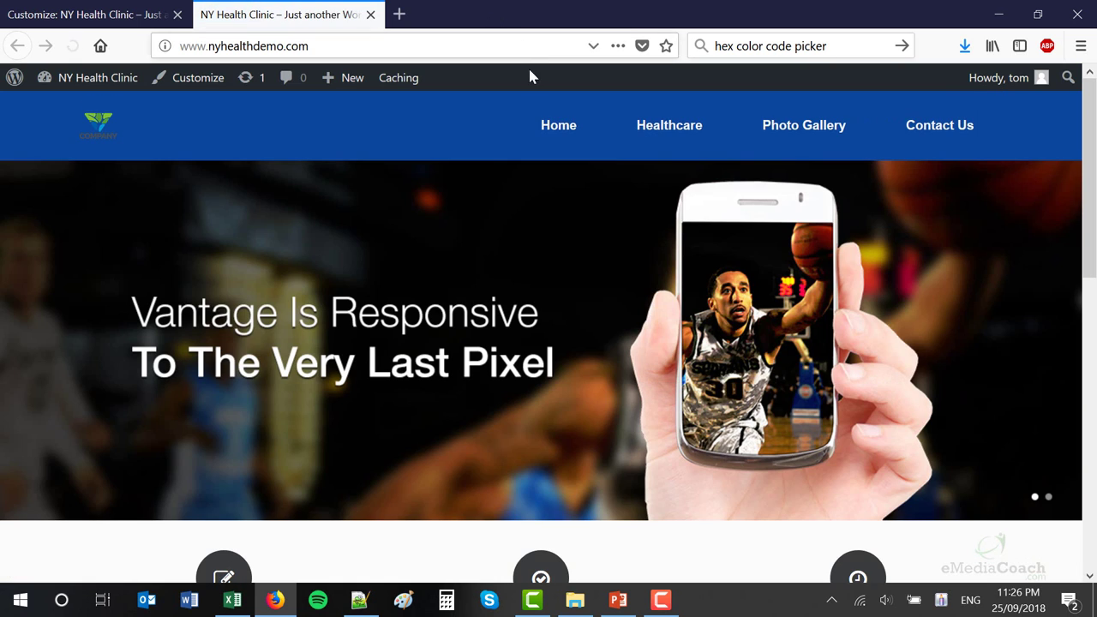
scroll(663, 214, down, 3)
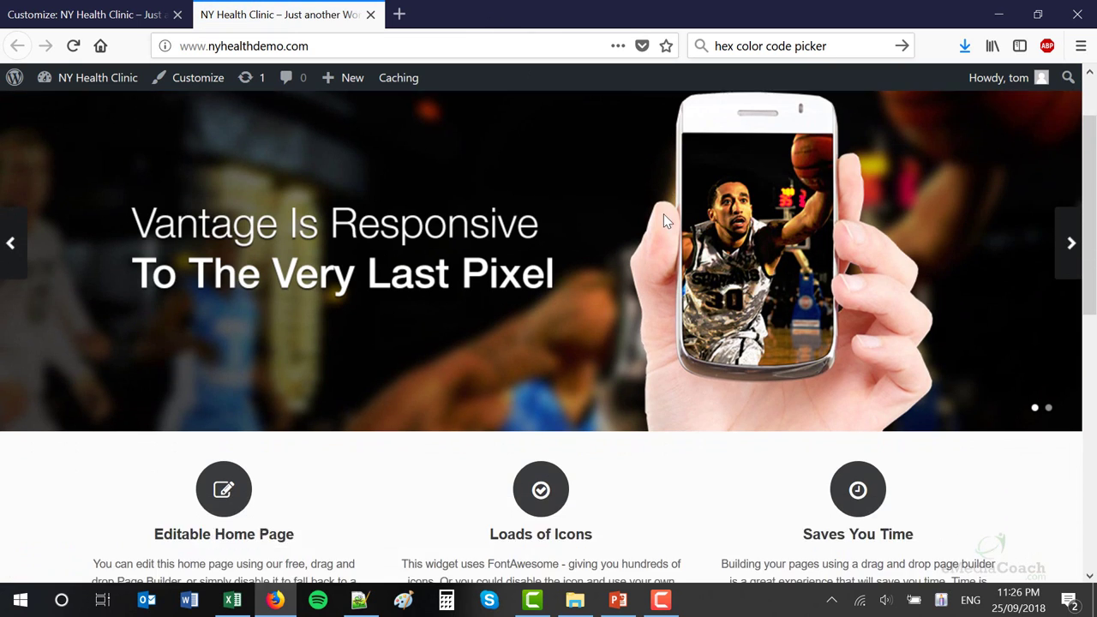
scroll(663, 214, down, 5)
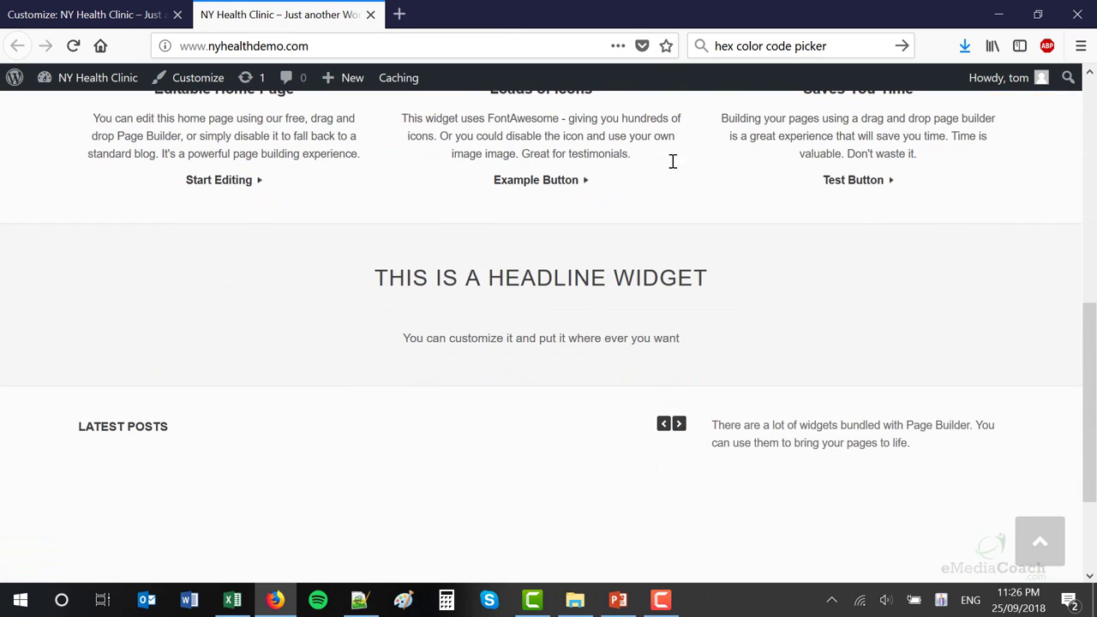
click(113, 19)
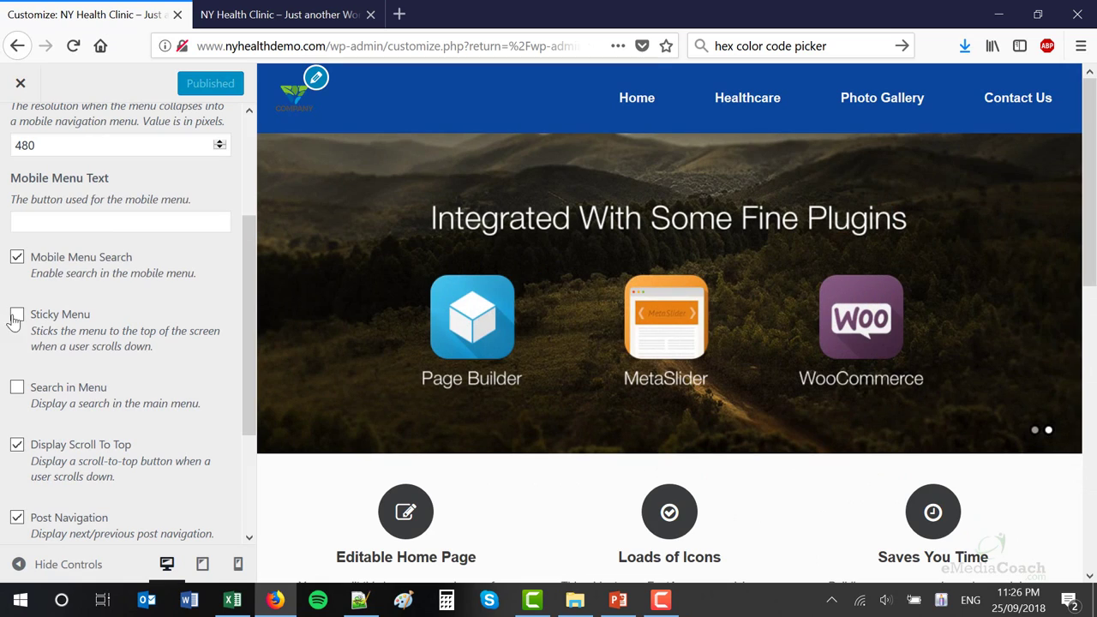
- Toggle the Sticky Menu option again, publish, and recheck the reloaded live homepage
click(17, 314)
click(192, 83)
click(289, 14)
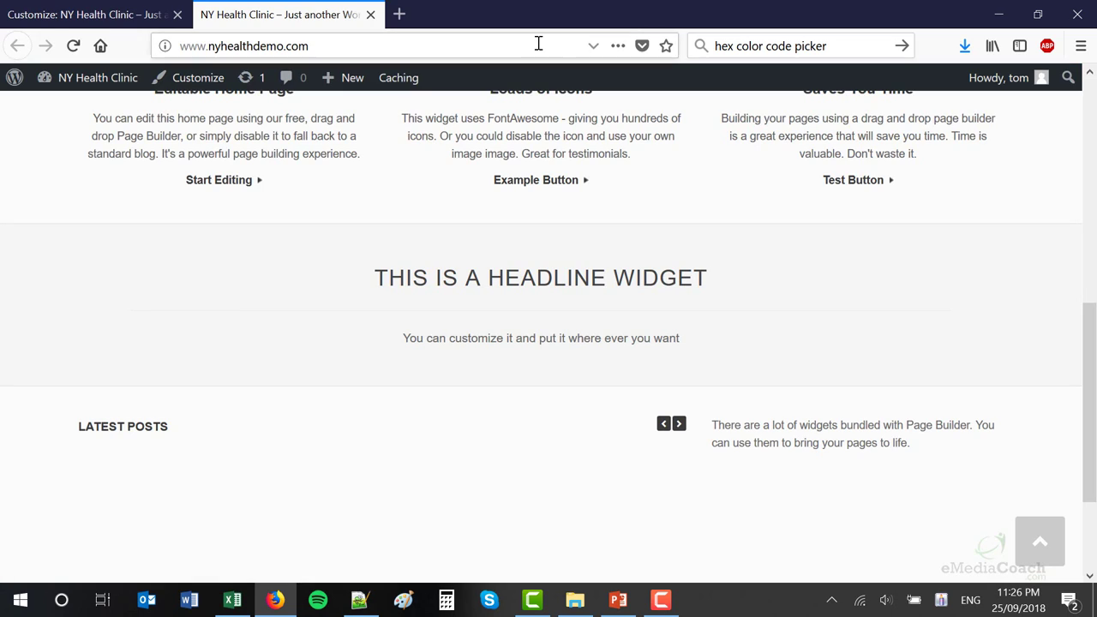
key(F5)
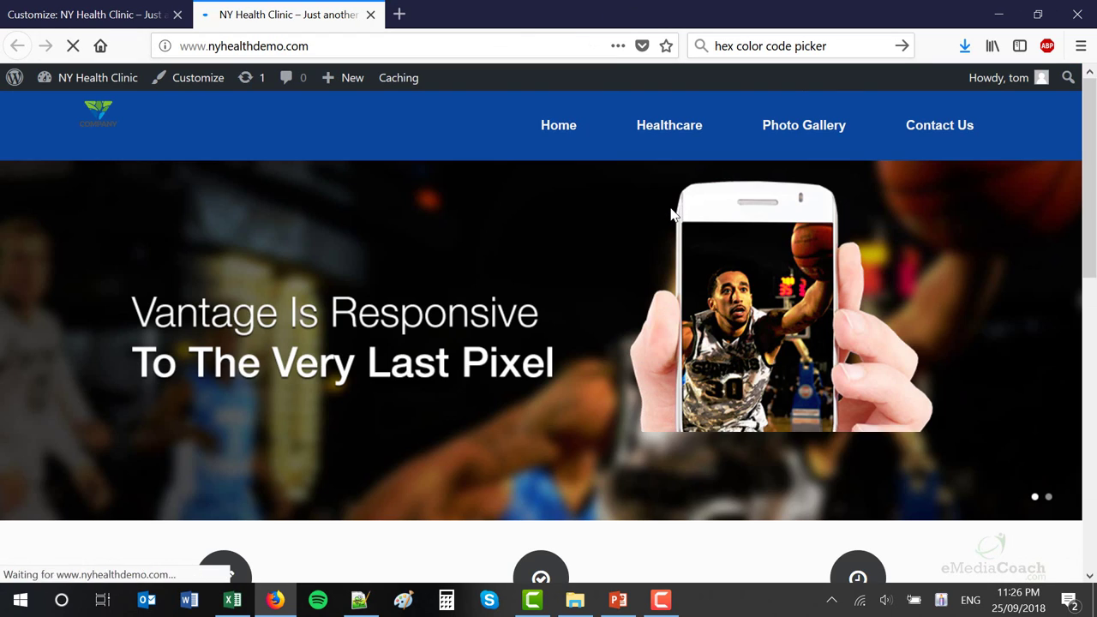
scroll(672, 214, down, 10)
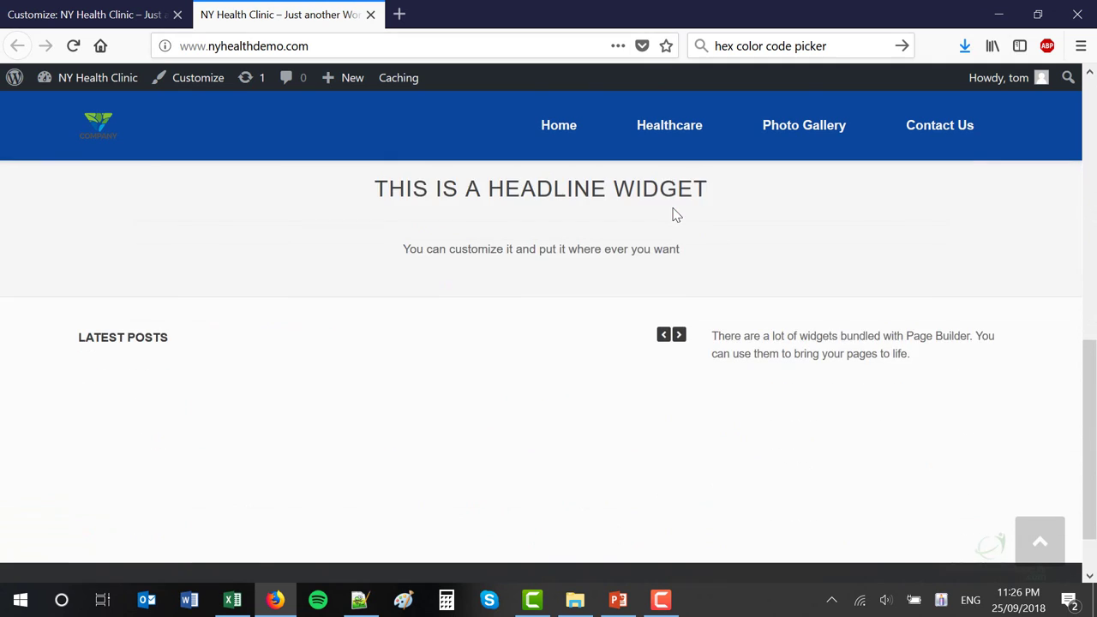
key(Home)
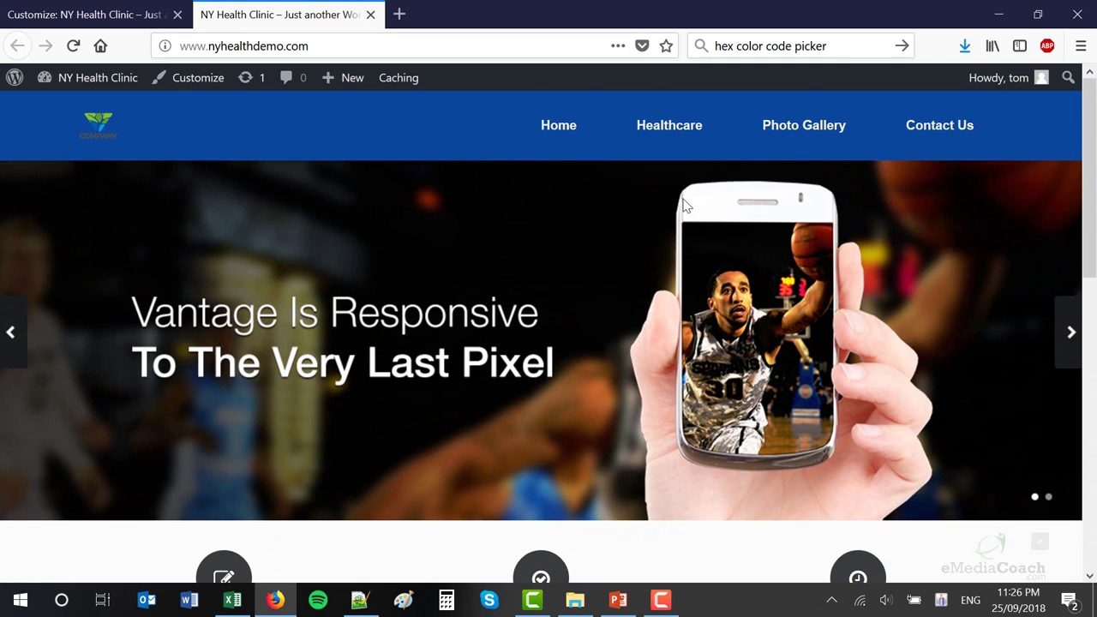
click(79, 16)
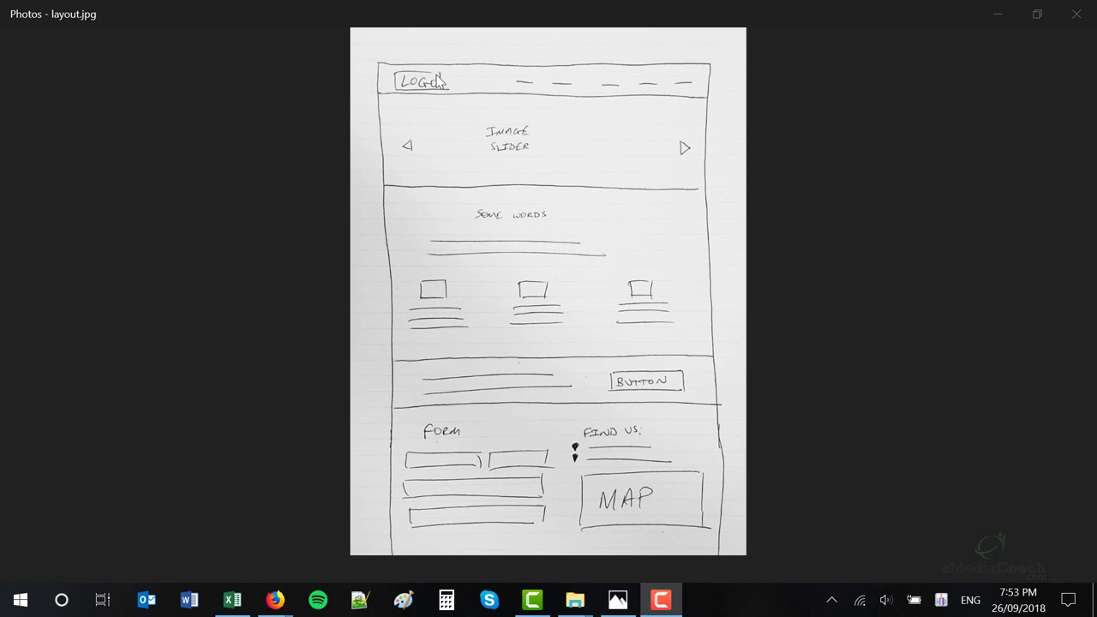
- Zoom into layout.jpg and pan through its header, slider, form and map sections
scroll(524, 128, up, 2)
drag(525, 107, 520, 238)
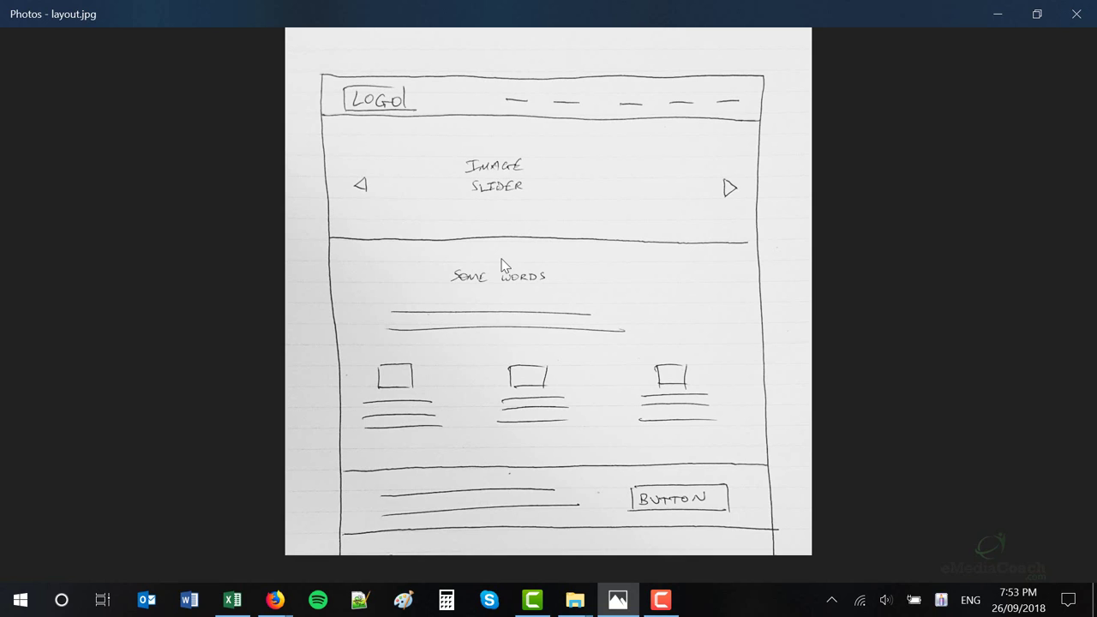
drag(575, 333, 580, 238)
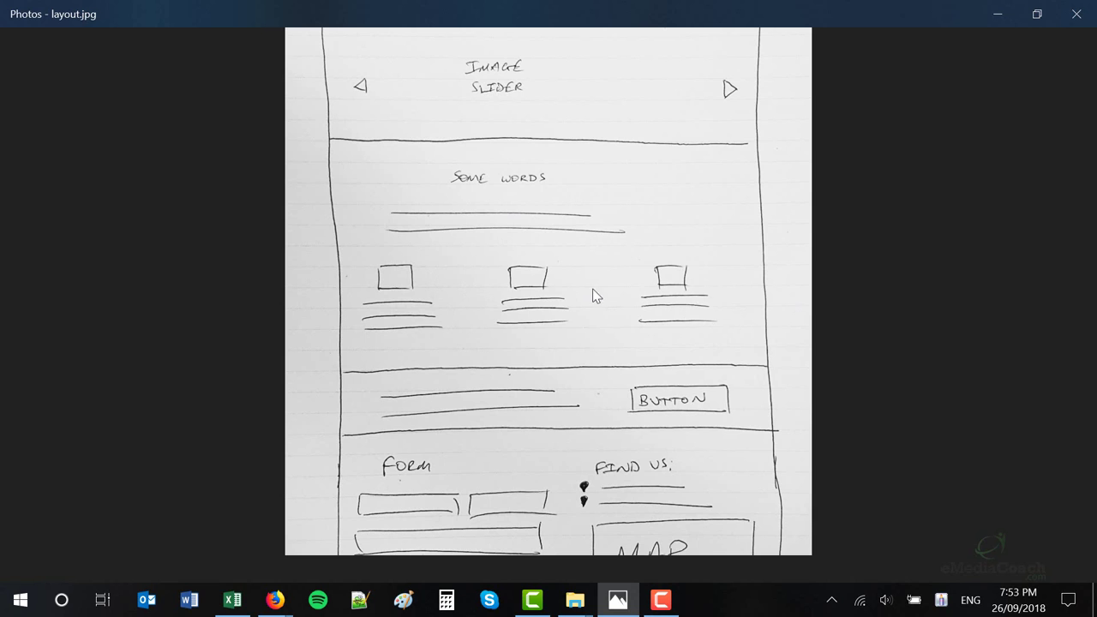
drag(598, 296, 592, 269)
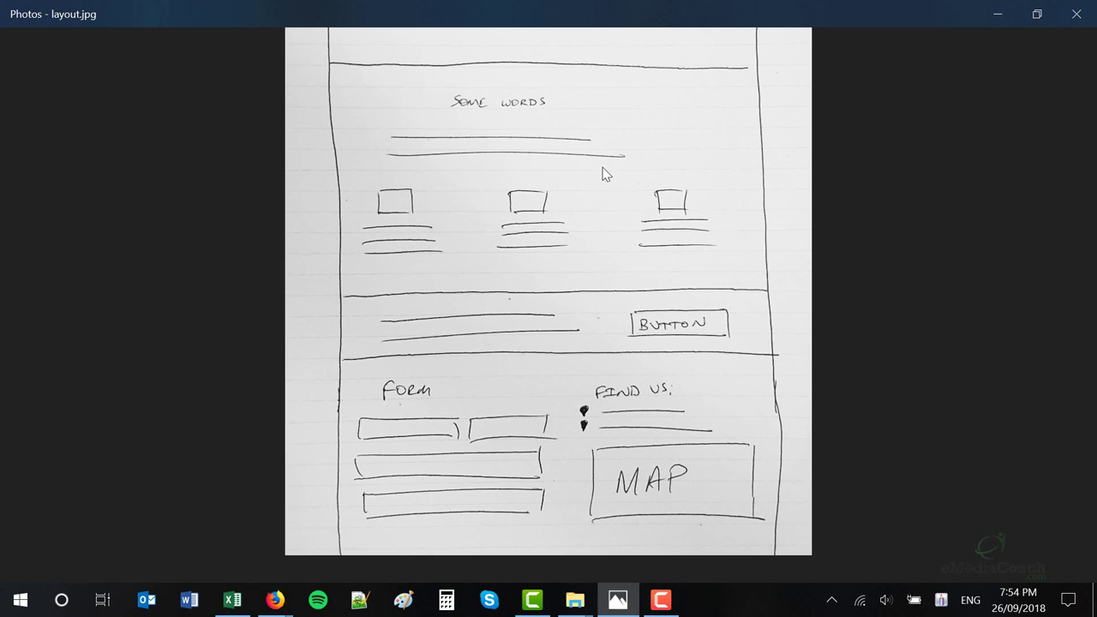
drag(603, 170, 611, 408)
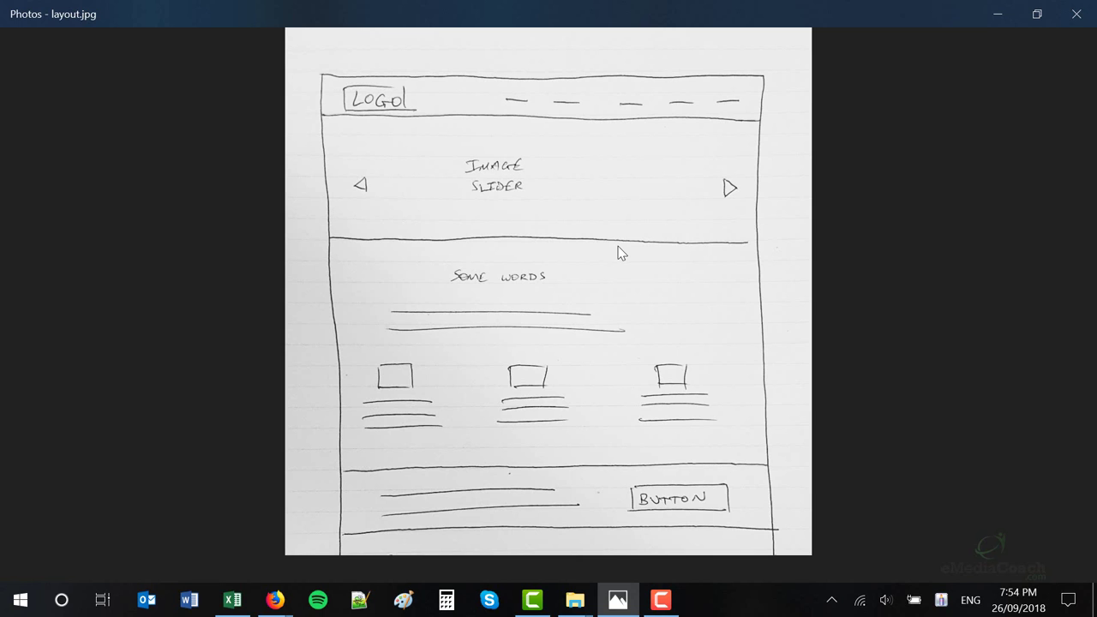
- Scroll through the zoomed layout sketch down to the map section and back up
scroll(580, 248, down, 2)
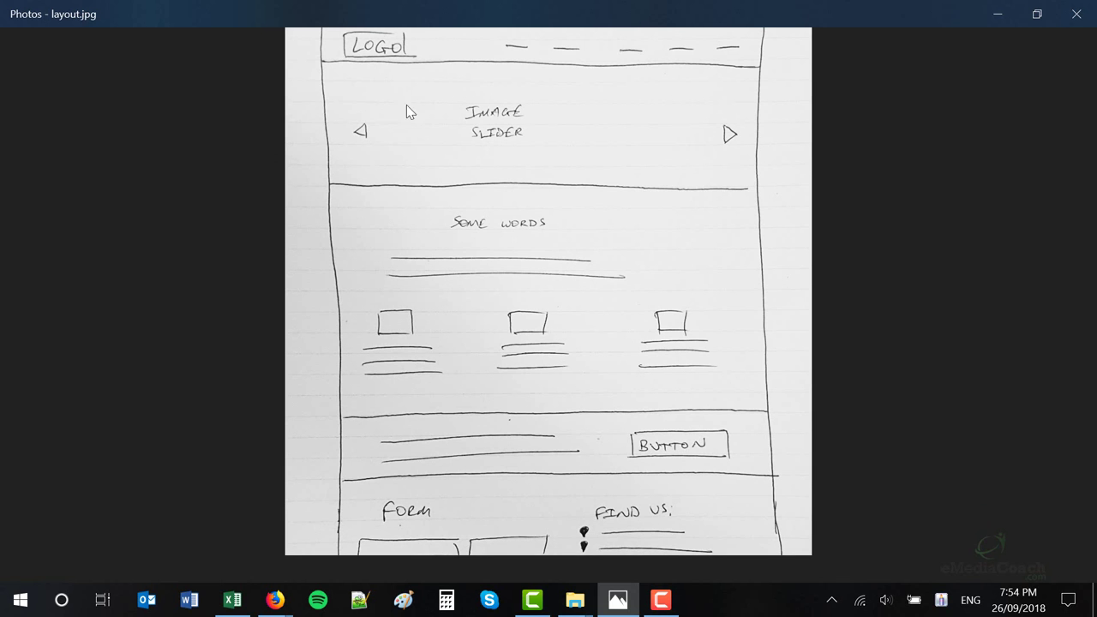
scroll(763, 385, down, 5)
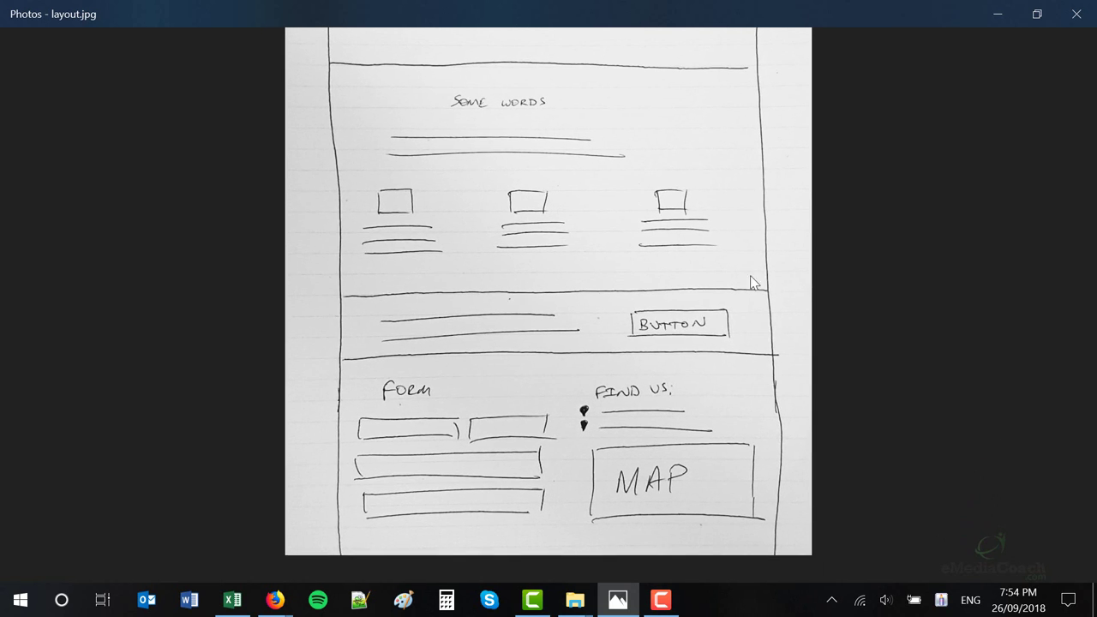
scroll(732, 206, up, 2)
scroll(733, 270, up, 1)
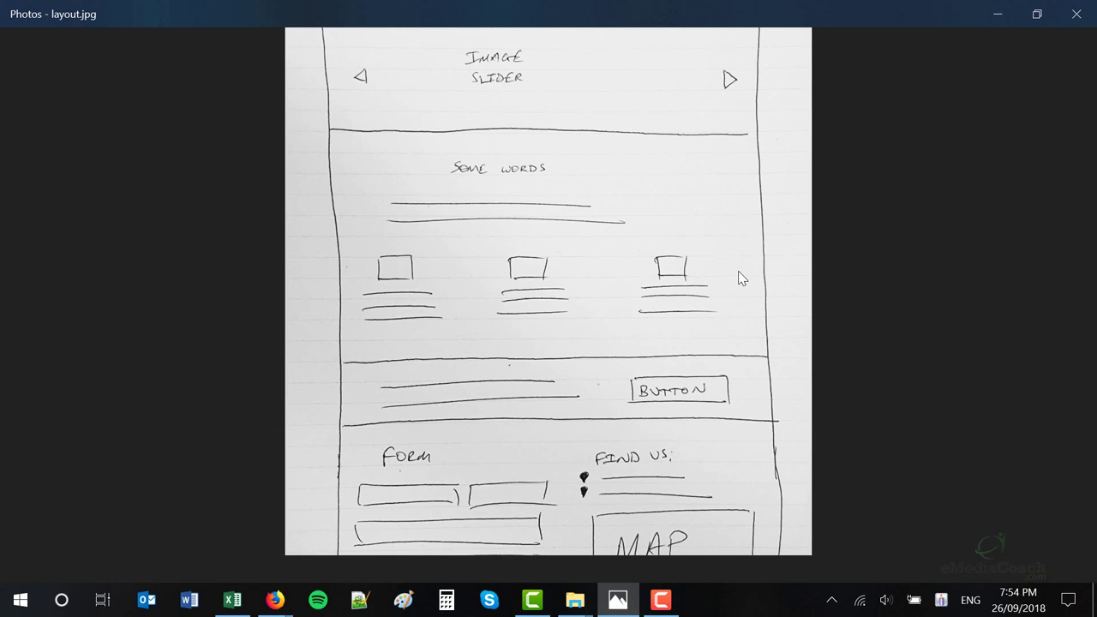
scroll(738, 274, up, 3)
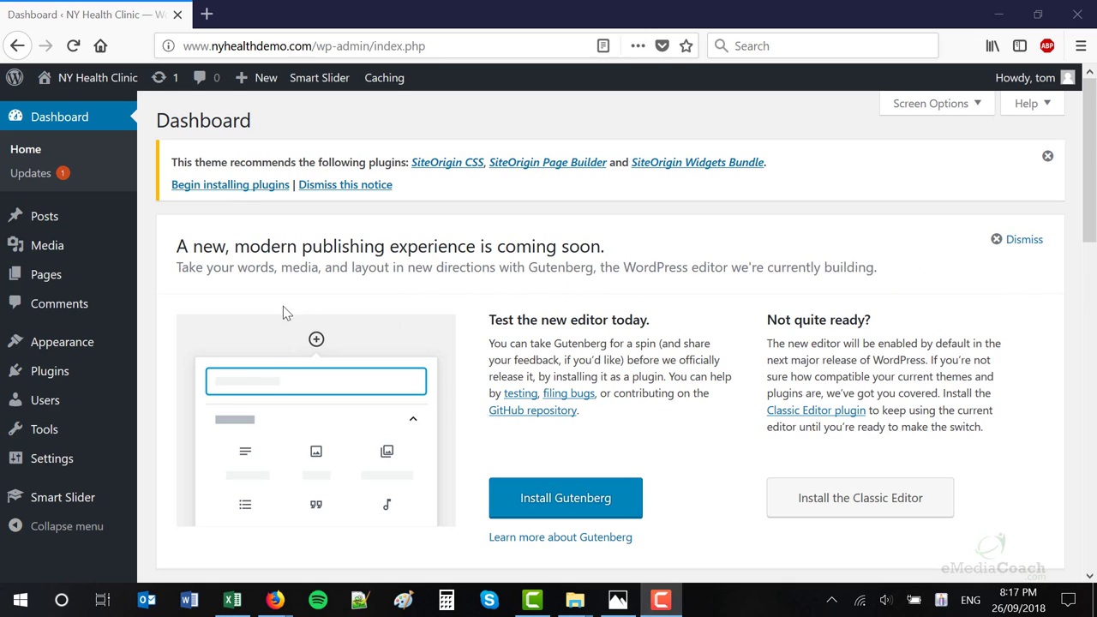
- Open the theme's Custom Home Page Builder settings under Appearance > Home Page
mouse_move(80, 348)
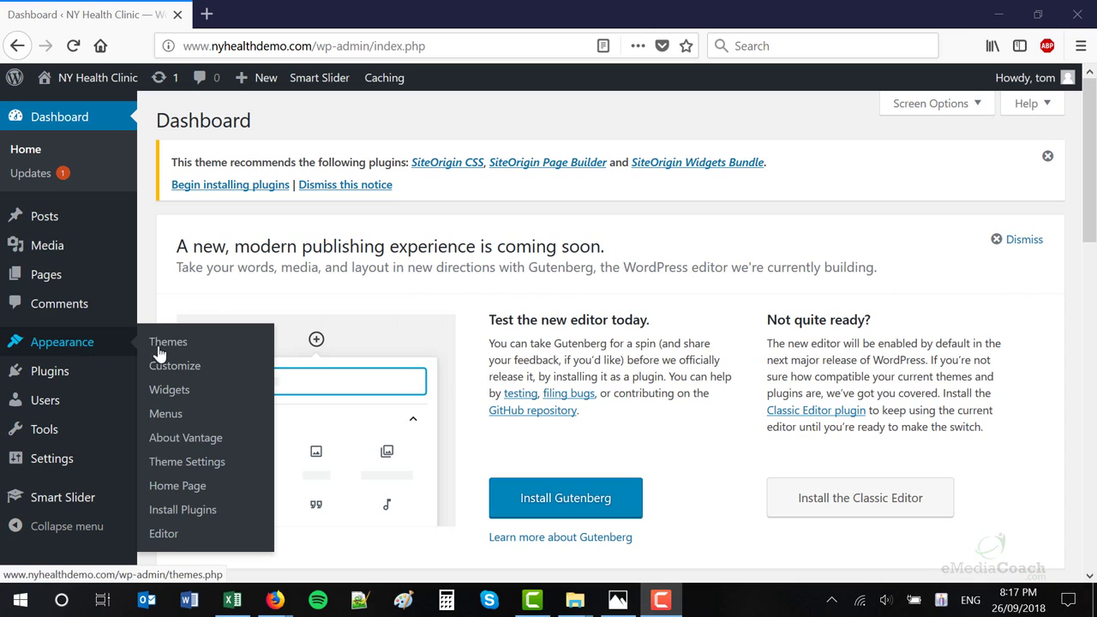
click(196, 487)
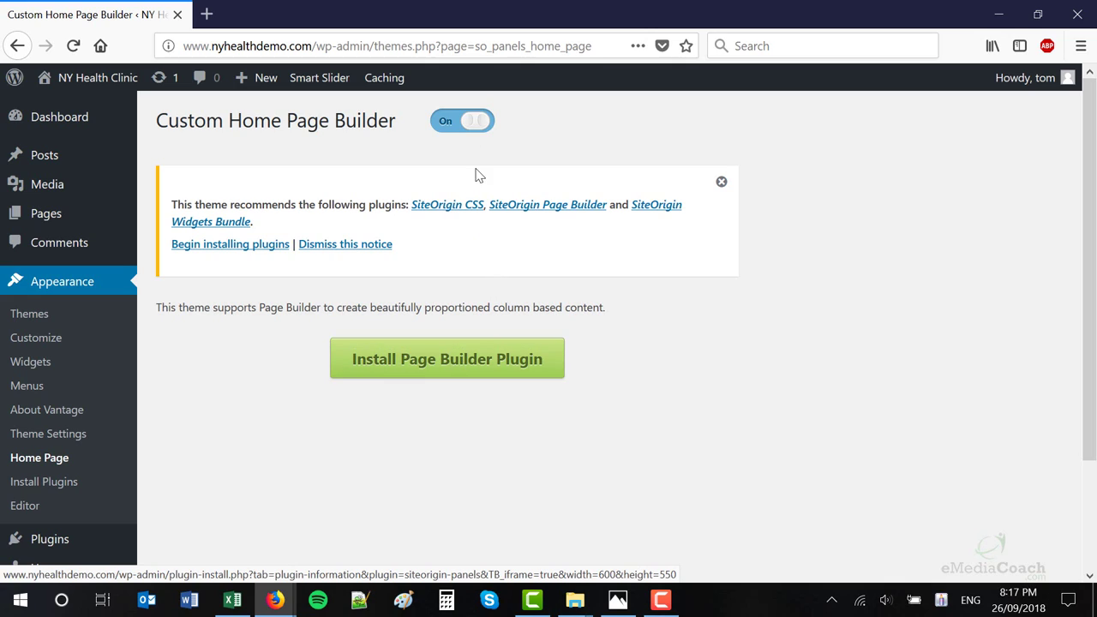
click(463, 126)
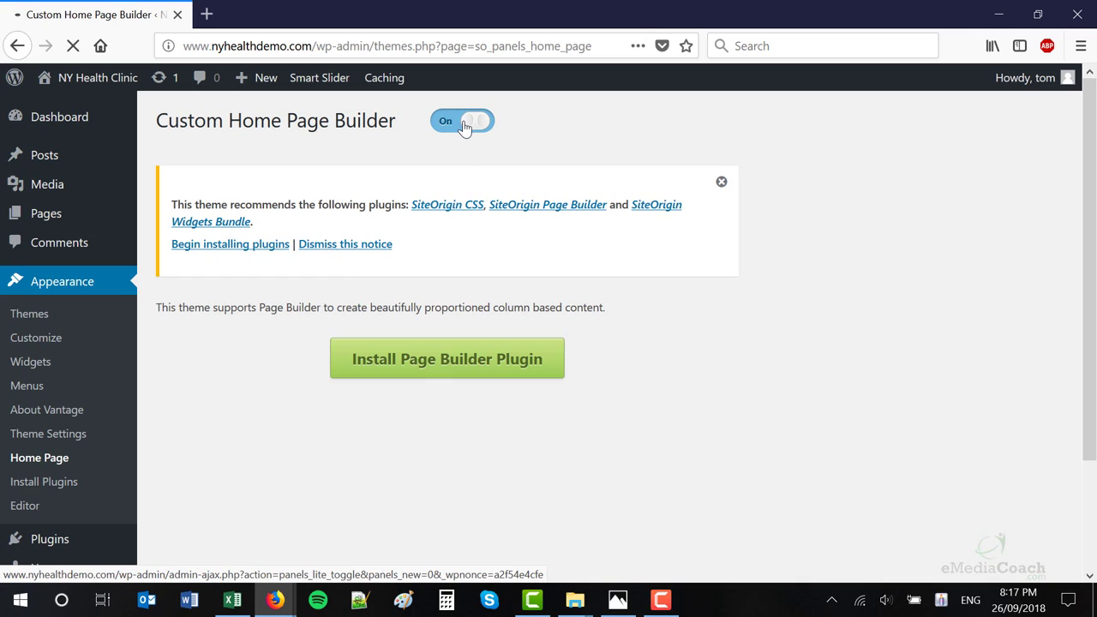
click(471, 363)
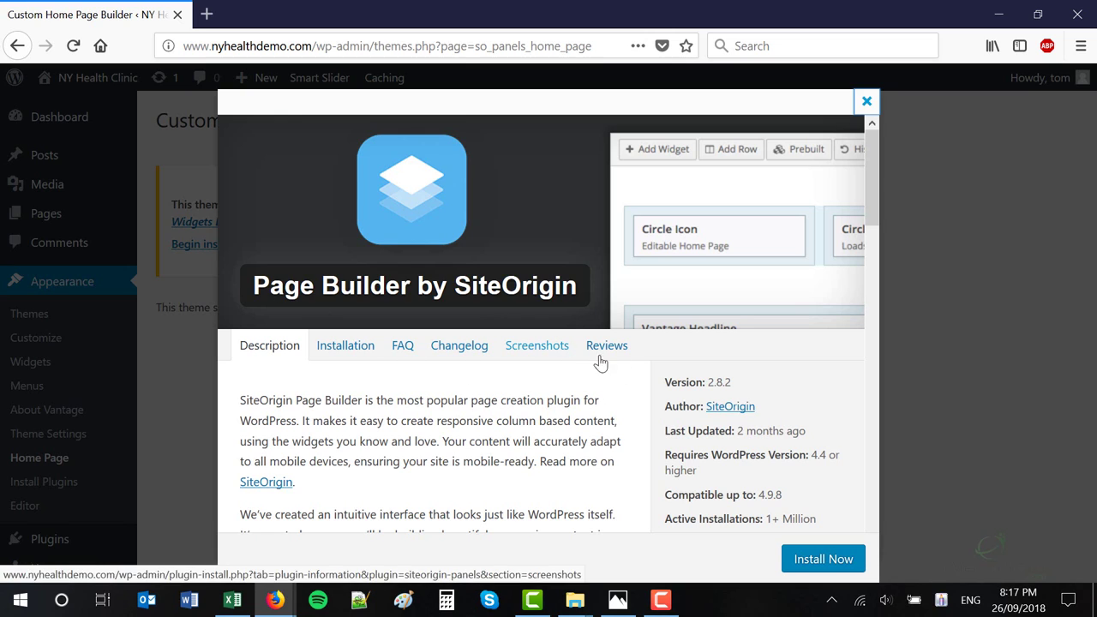
click(809, 564)
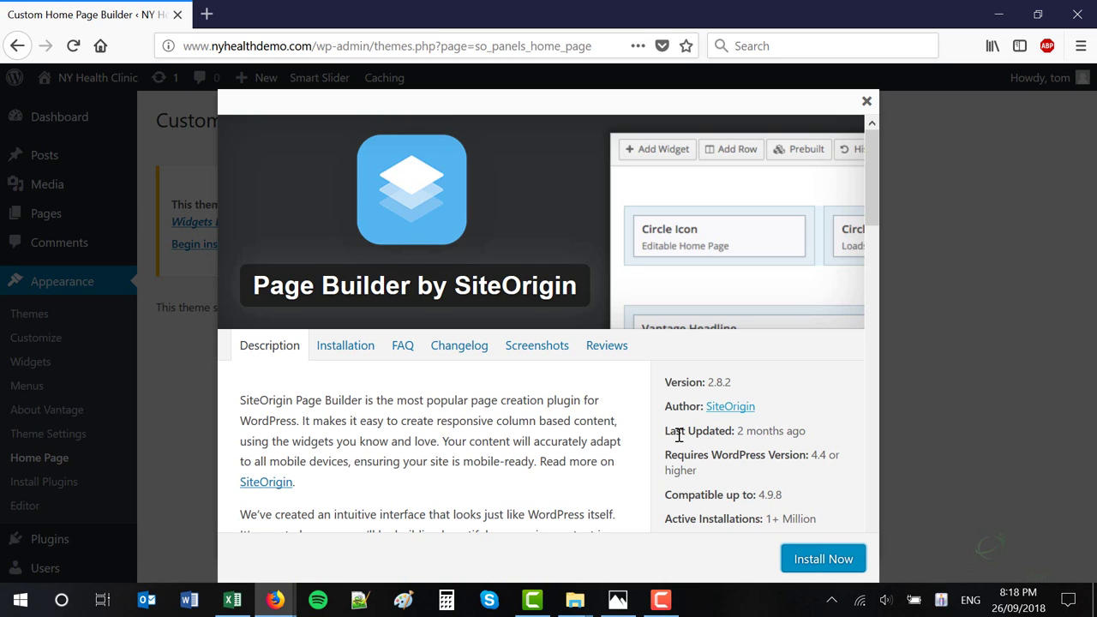
scroll(678, 434, down, 5)
scroll(814, 502, up, 5)
click(864, 103)
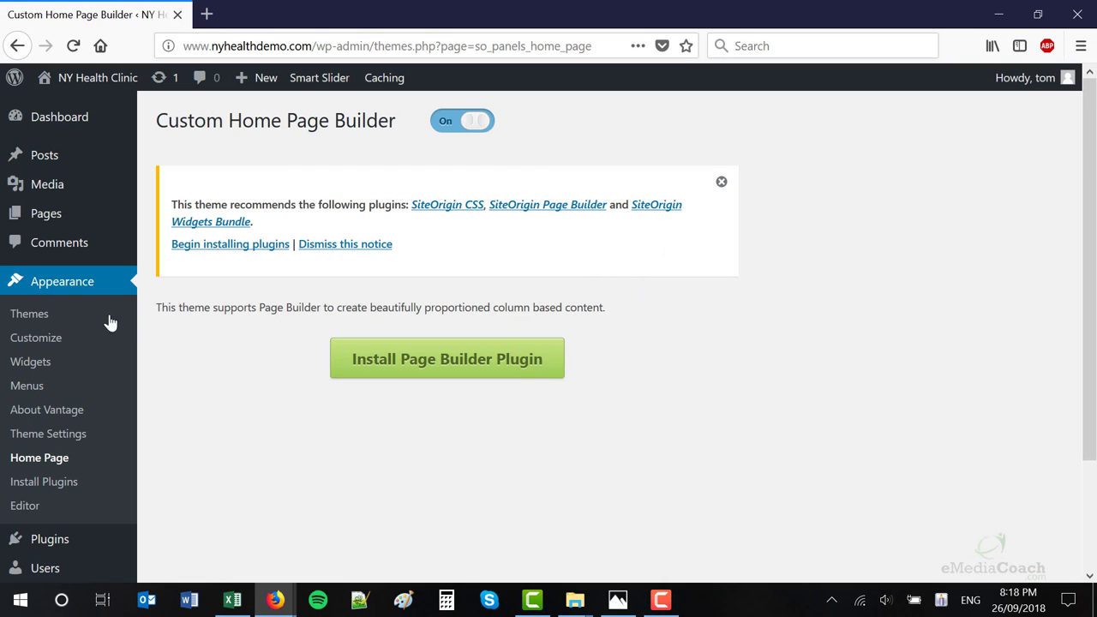
- Open the Plugins Add New page in a separate browser tab
mouse_move(68, 543)
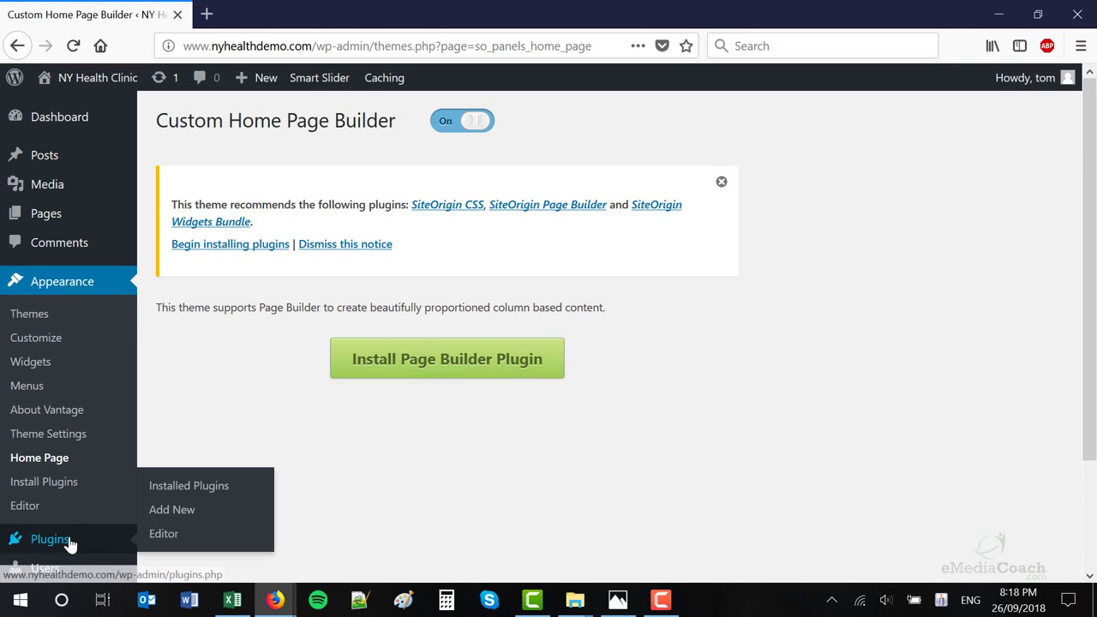
right_click(189, 509)
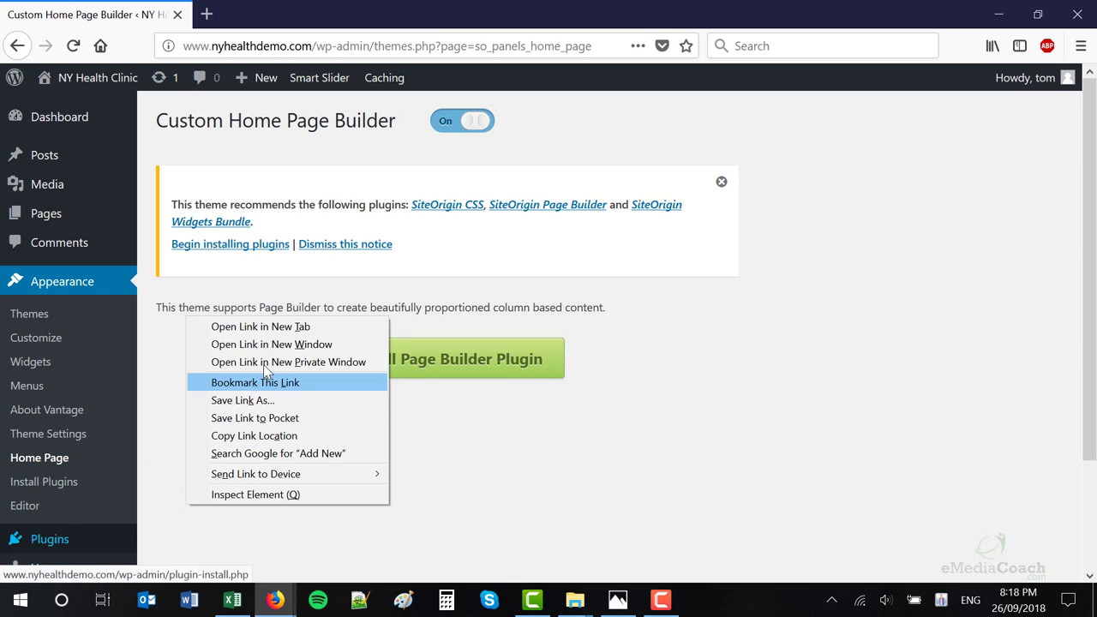
click(268, 327)
click(274, 15)
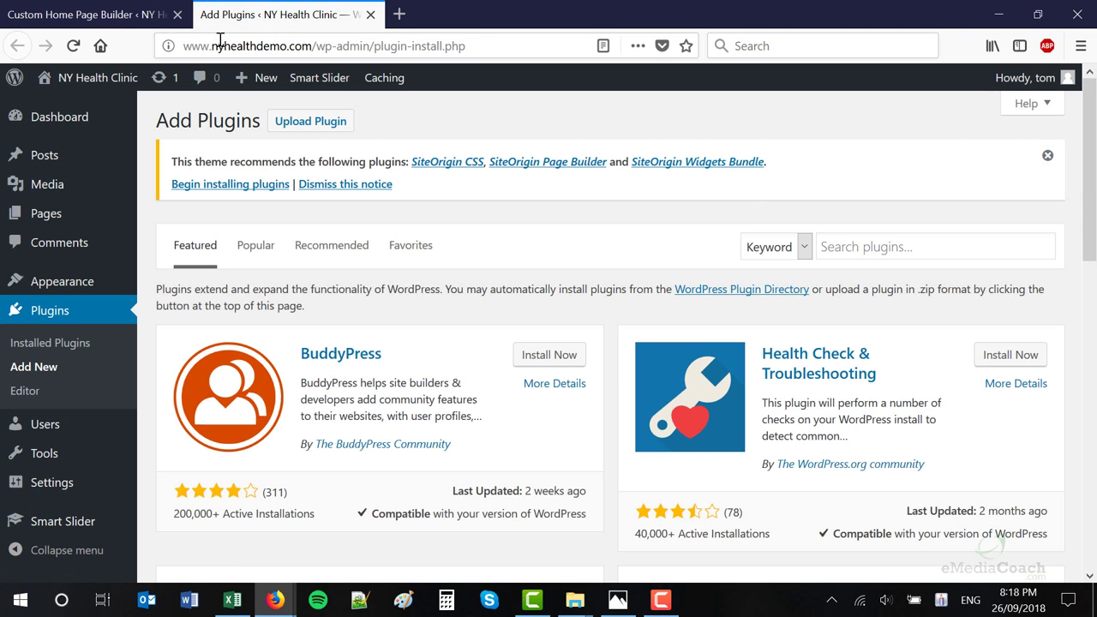
click(120, 15)
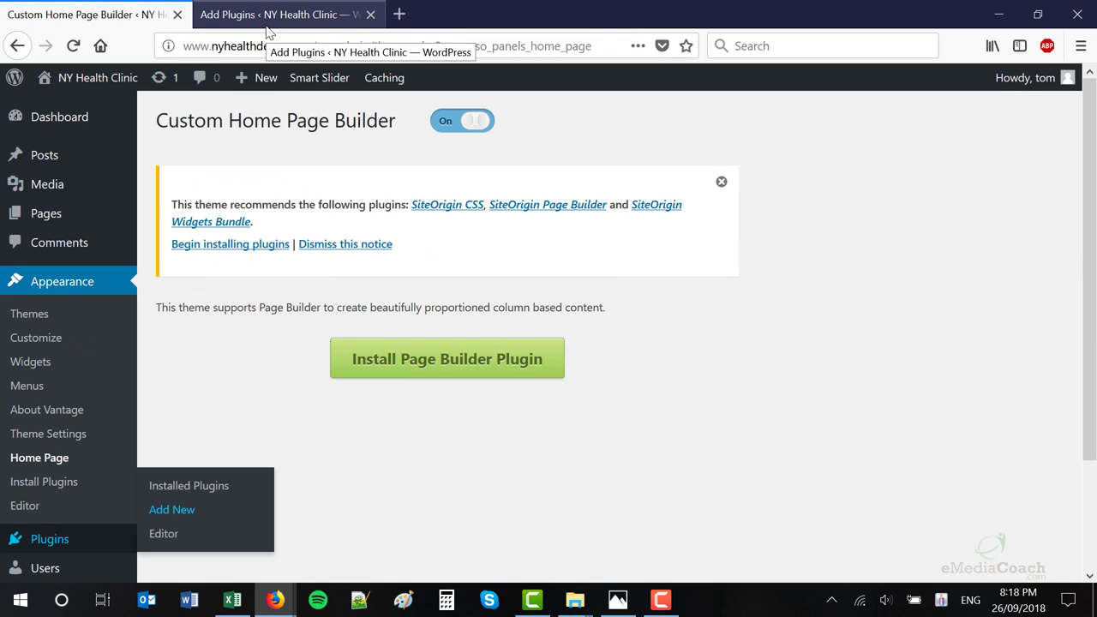
click(259, 24)
- Search plugins for 'page builder', then install and activate Page Builder by SiteOrigin
click(888, 249)
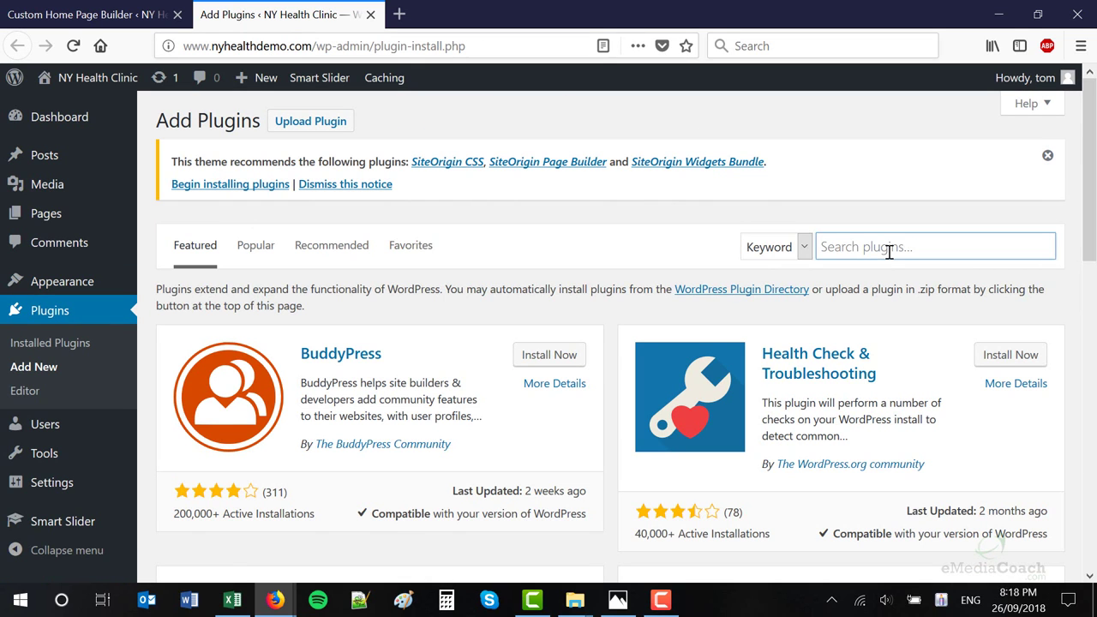
text(page builde)
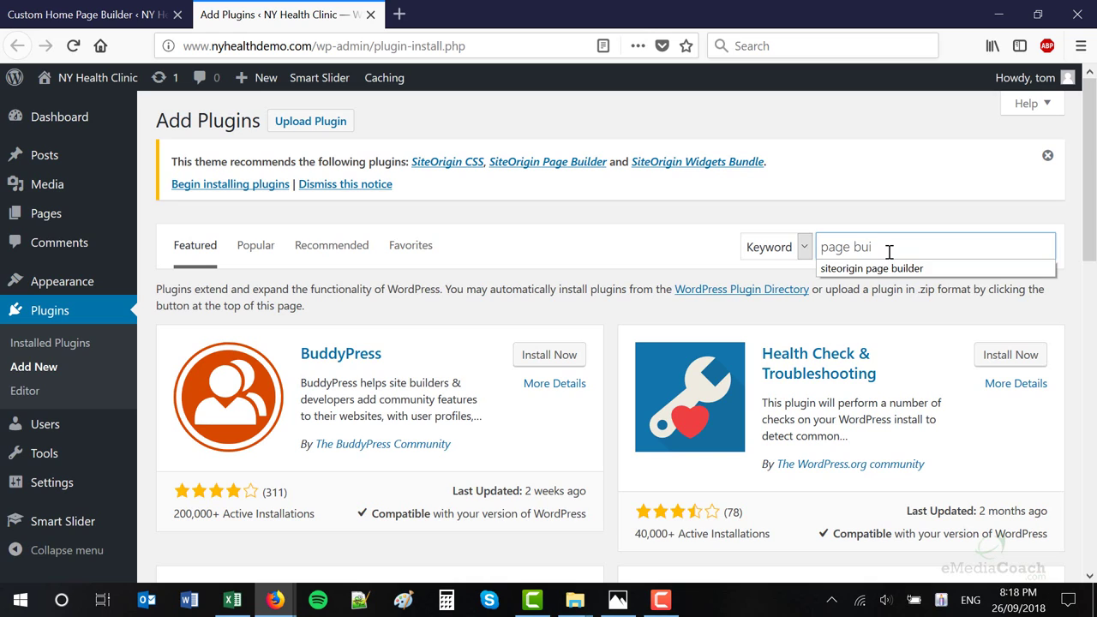
text(r)
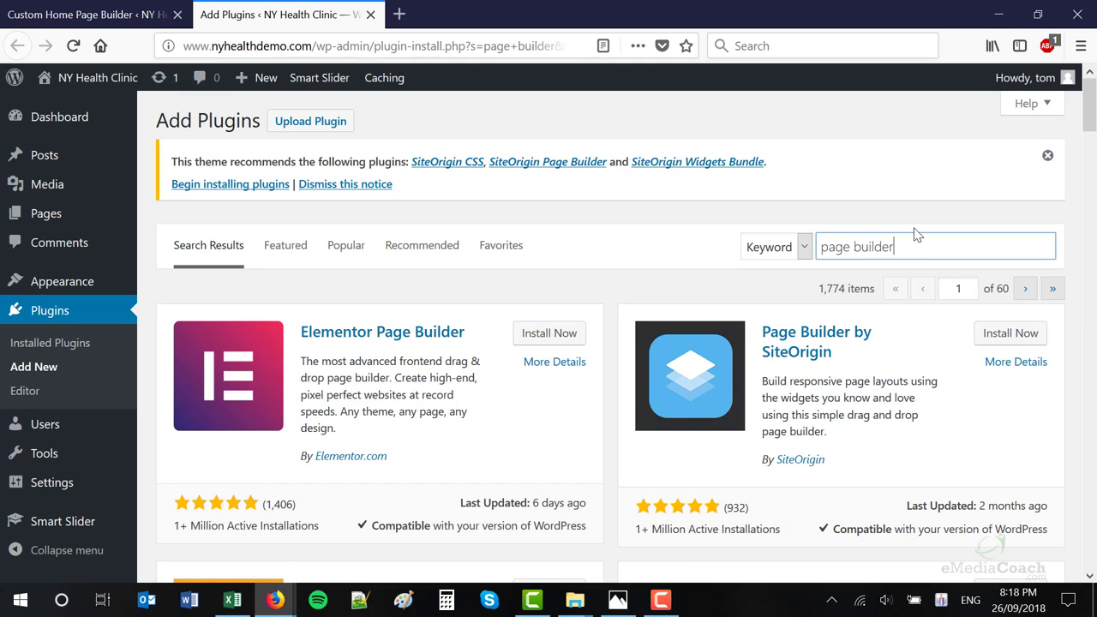
click(1008, 341)
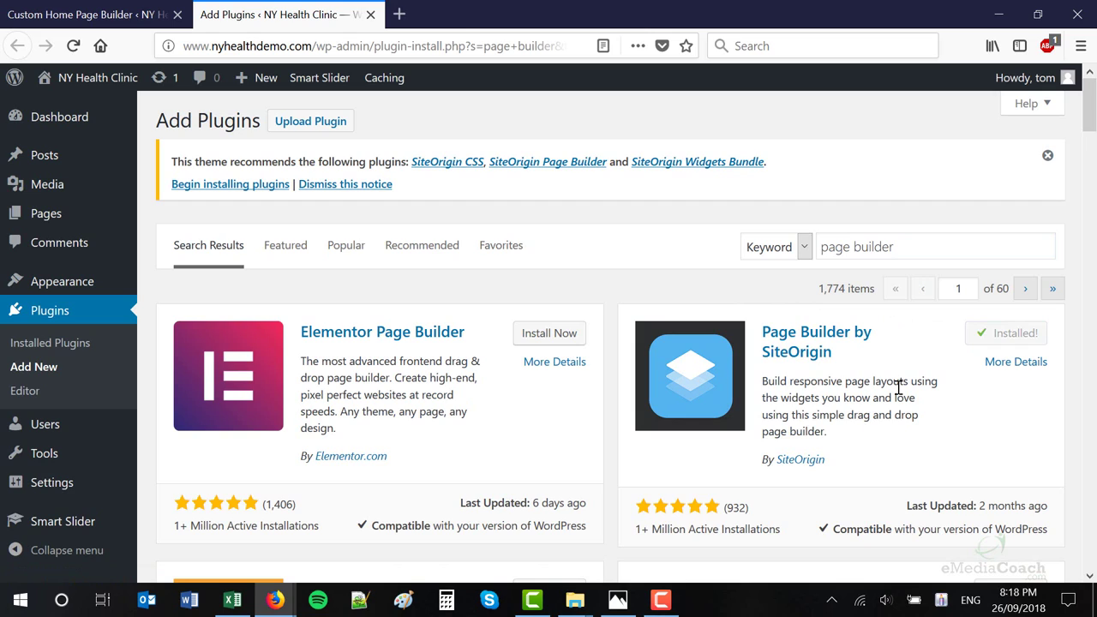
click(998, 343)
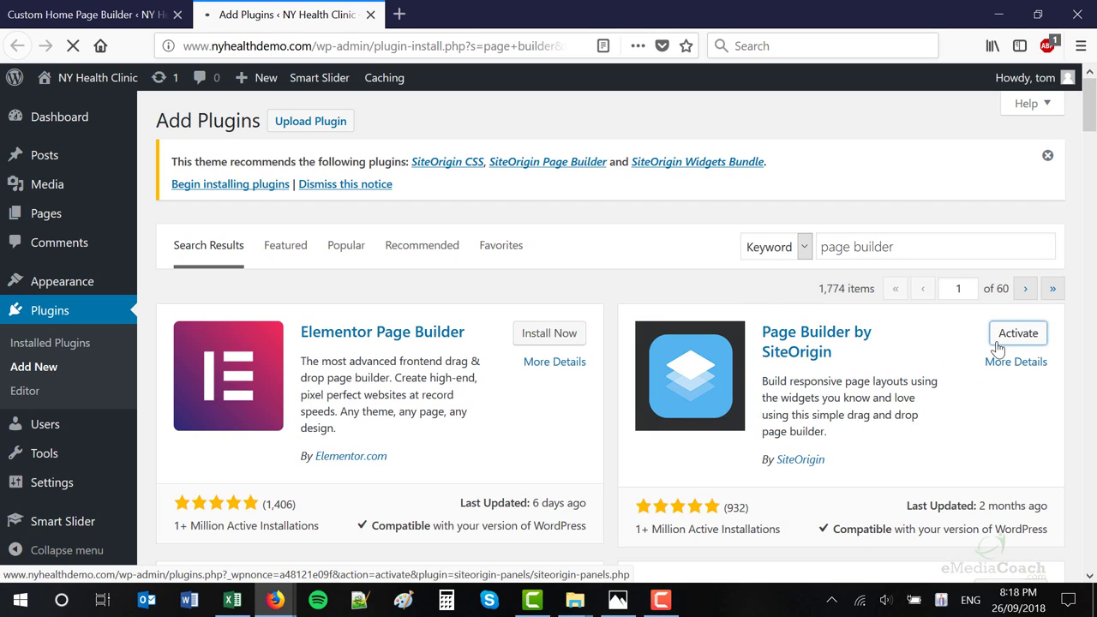
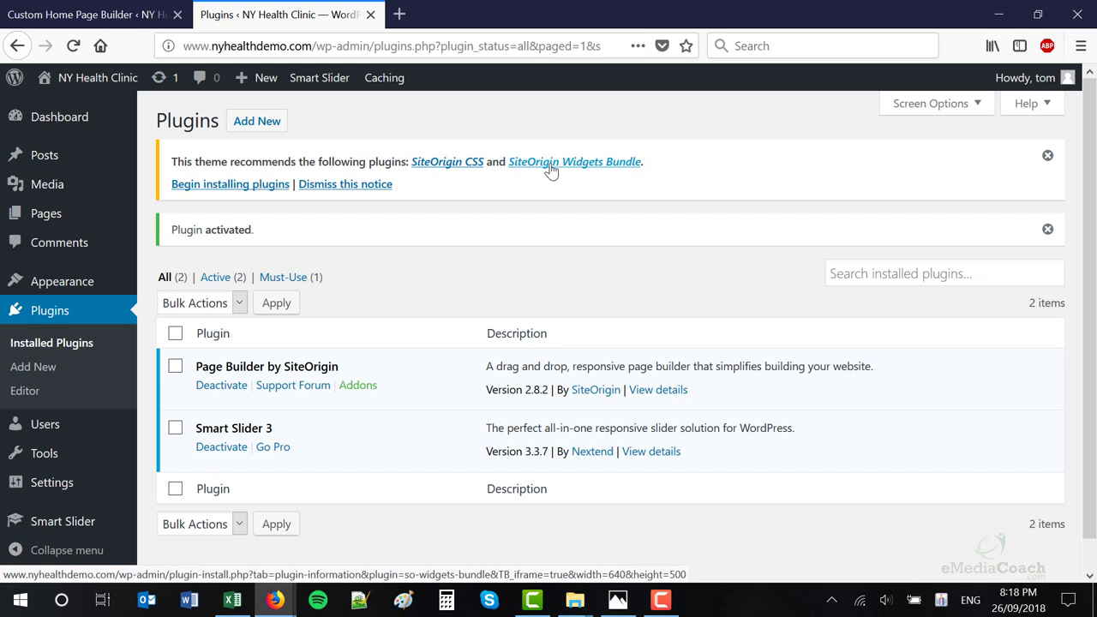
- Install and activate the SiteOrigin CSS plugin from the plugin directory
click(259, 122)
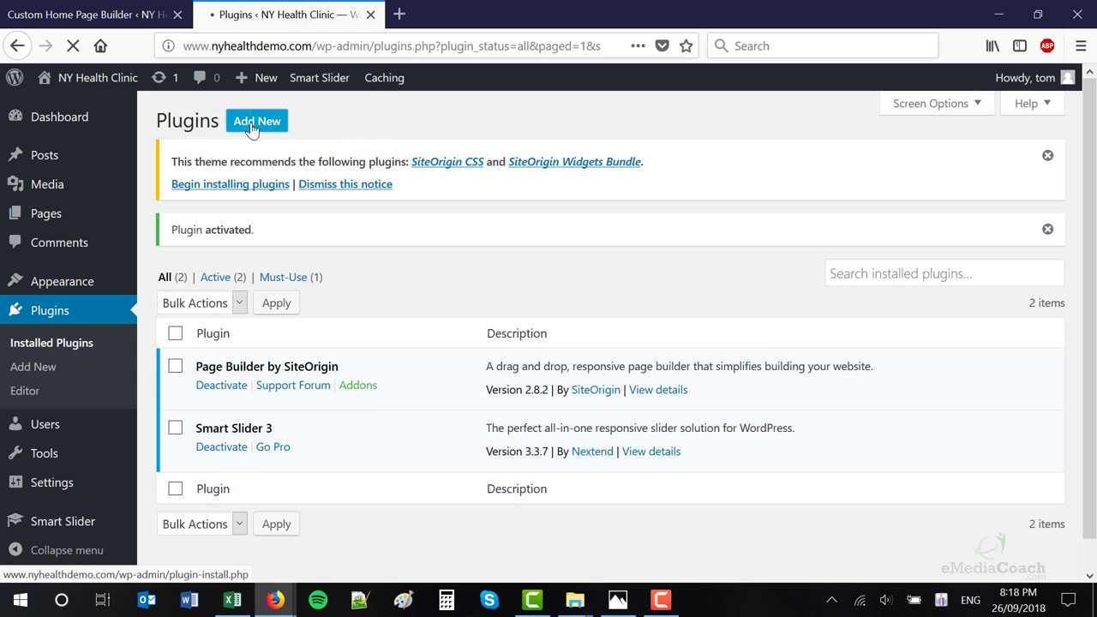
click(937, 244)
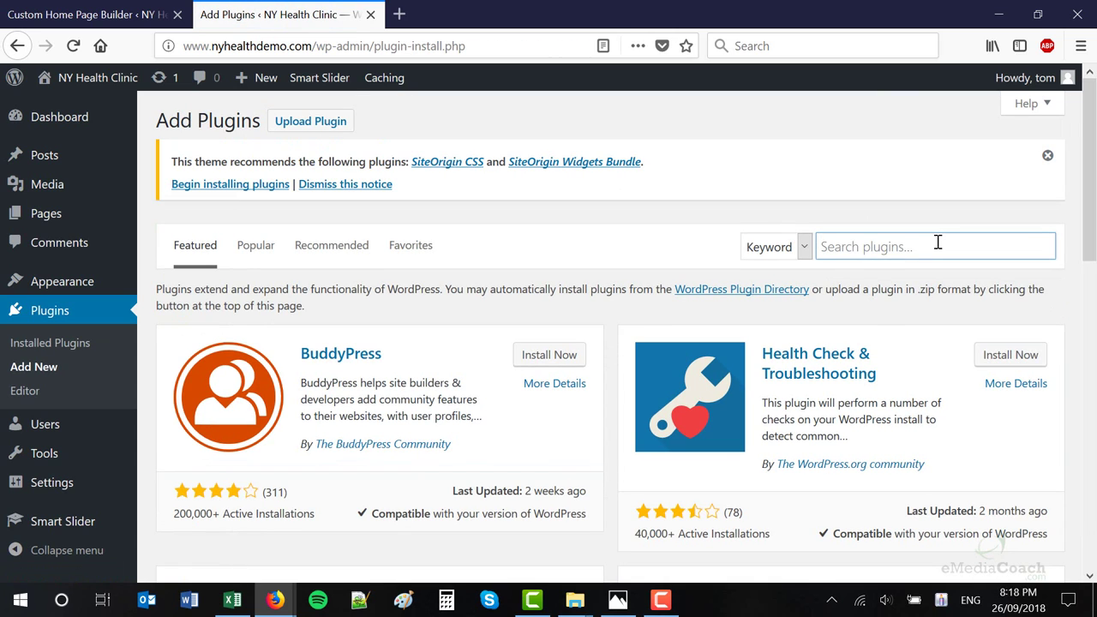
text(siteorigin css)
key(Return)
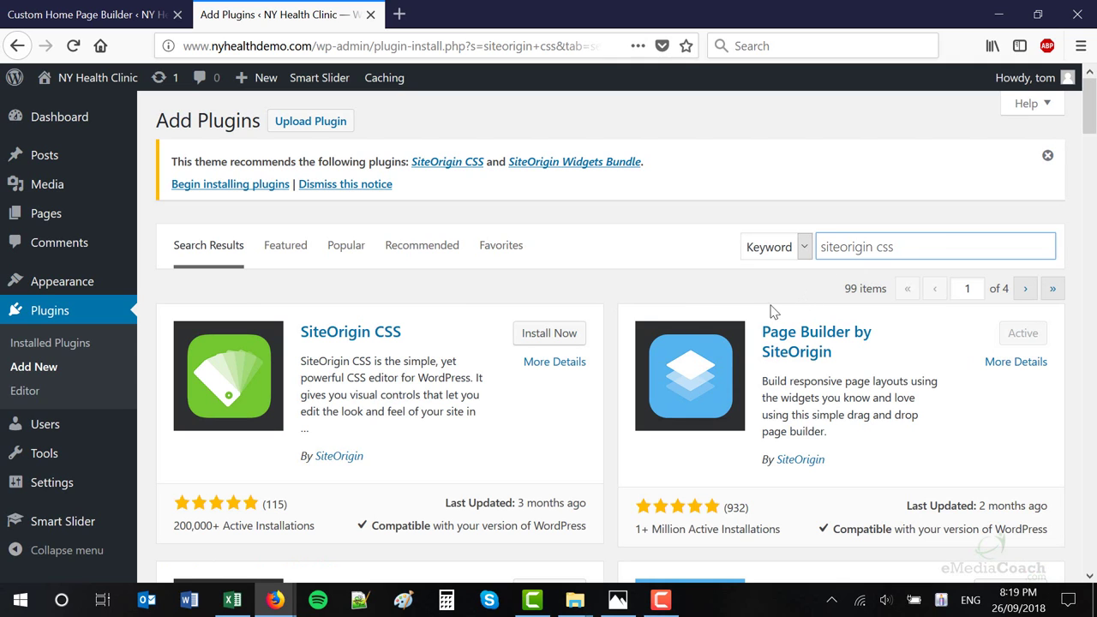
click(535, 333)
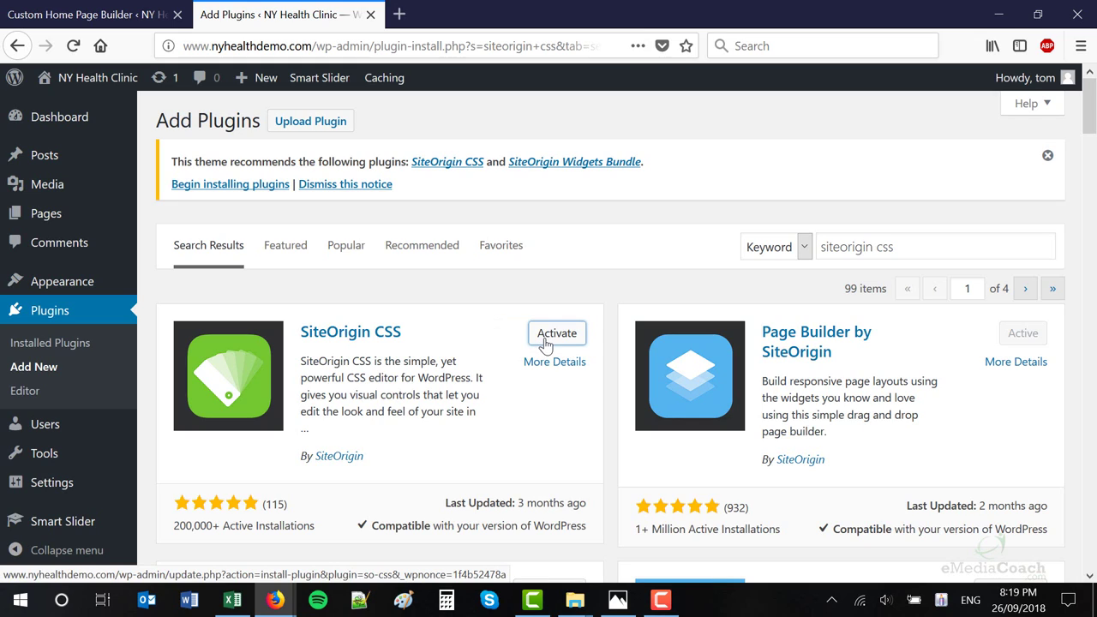
click(545, 341)
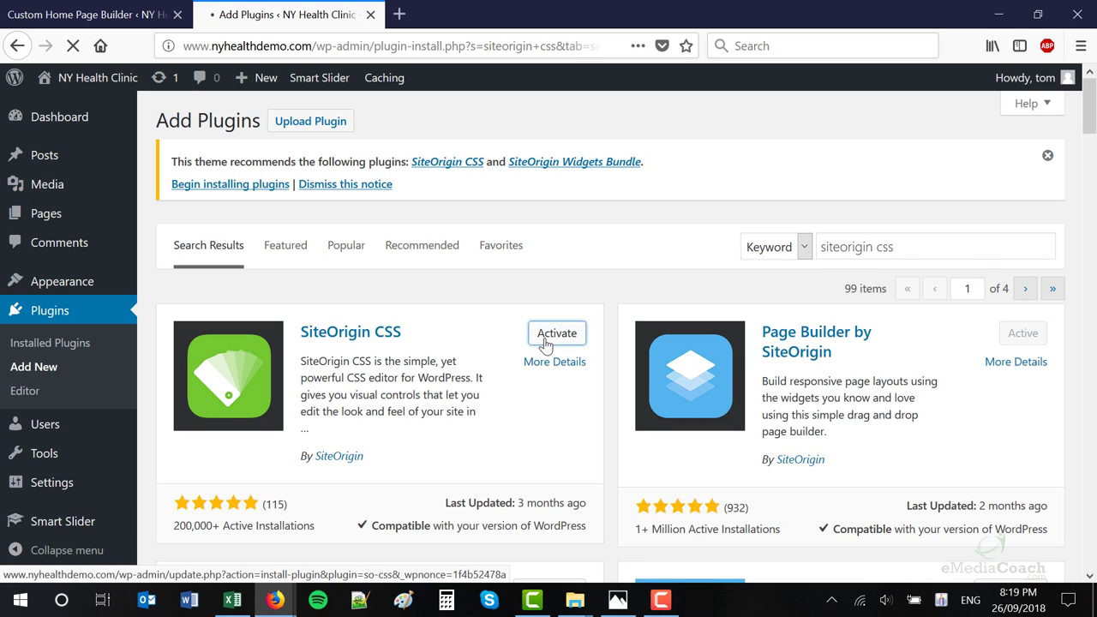
- Search the installed plugins for SiteOrigin Widgets Bundle
click(931, 272)
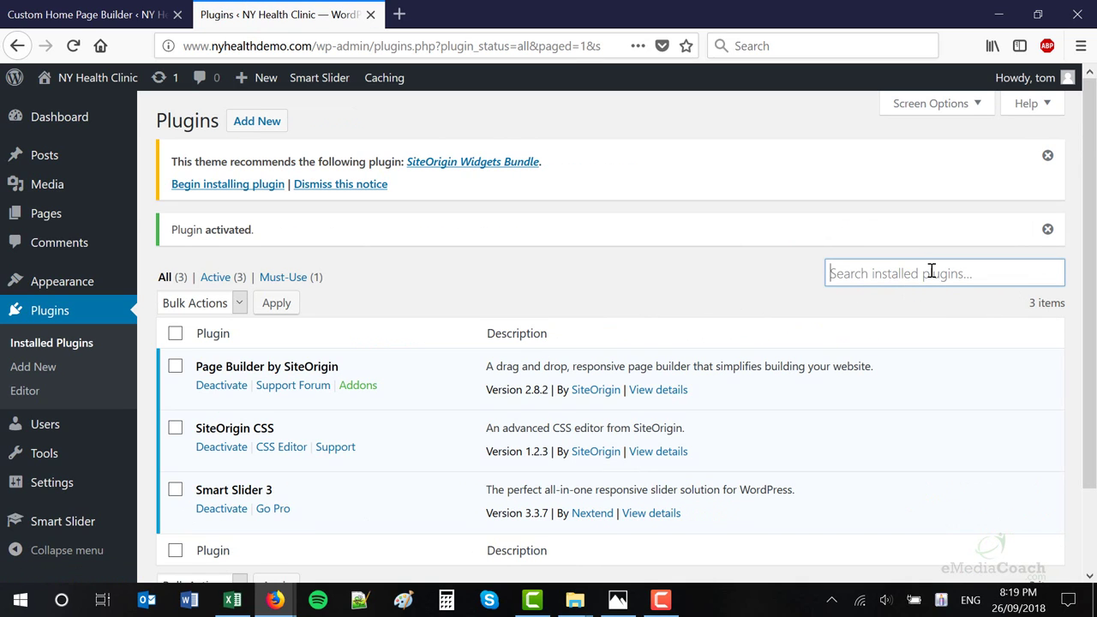
text(site)
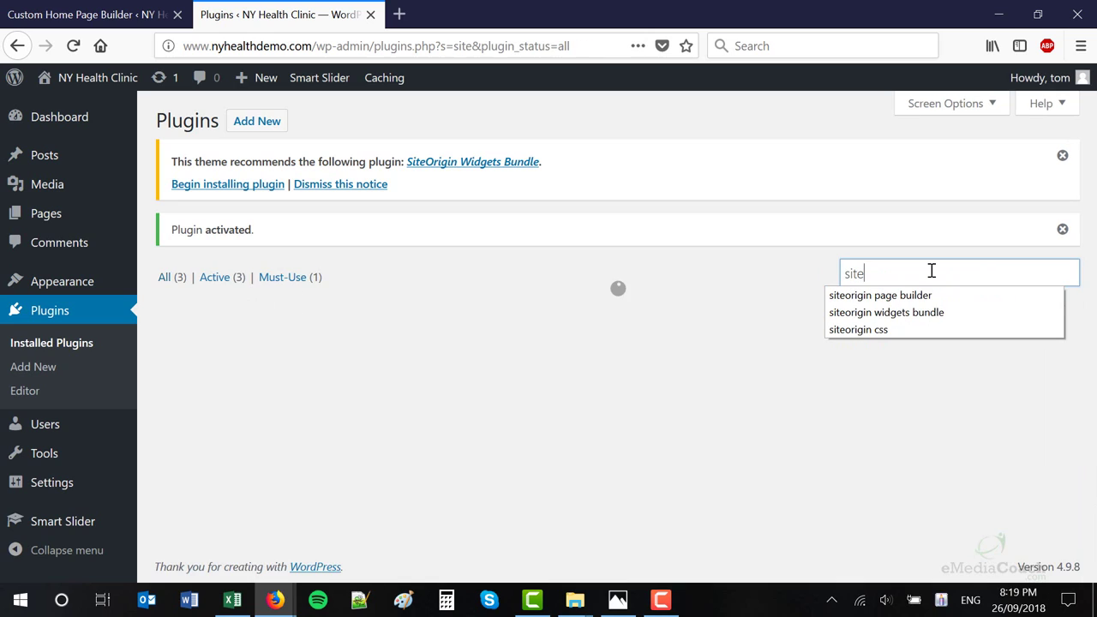
key(Down)
key(Down)
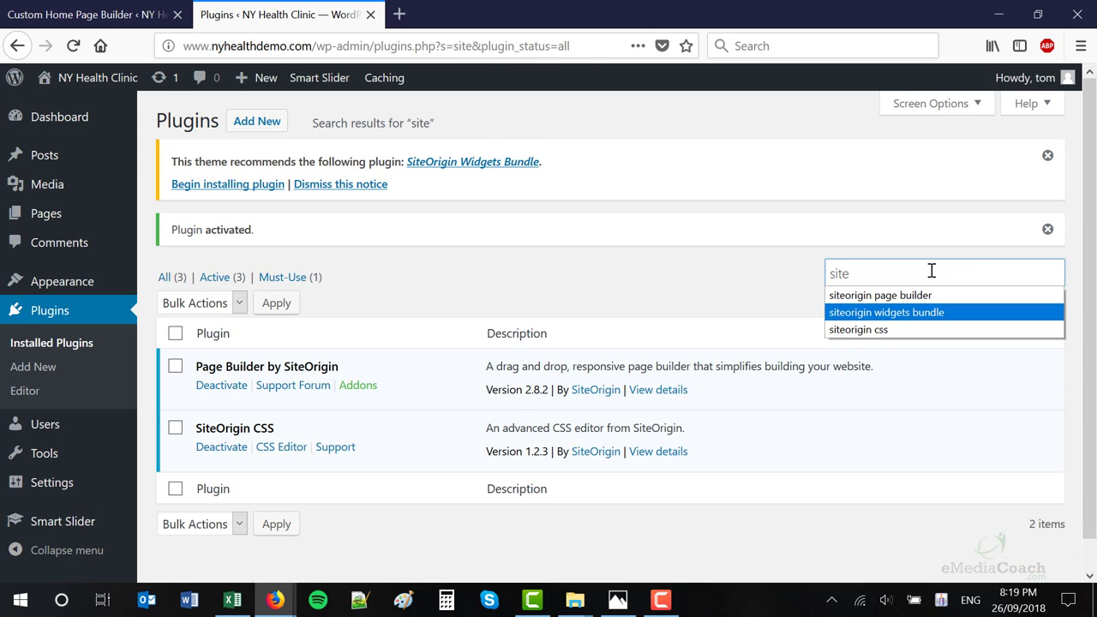
key(Return)
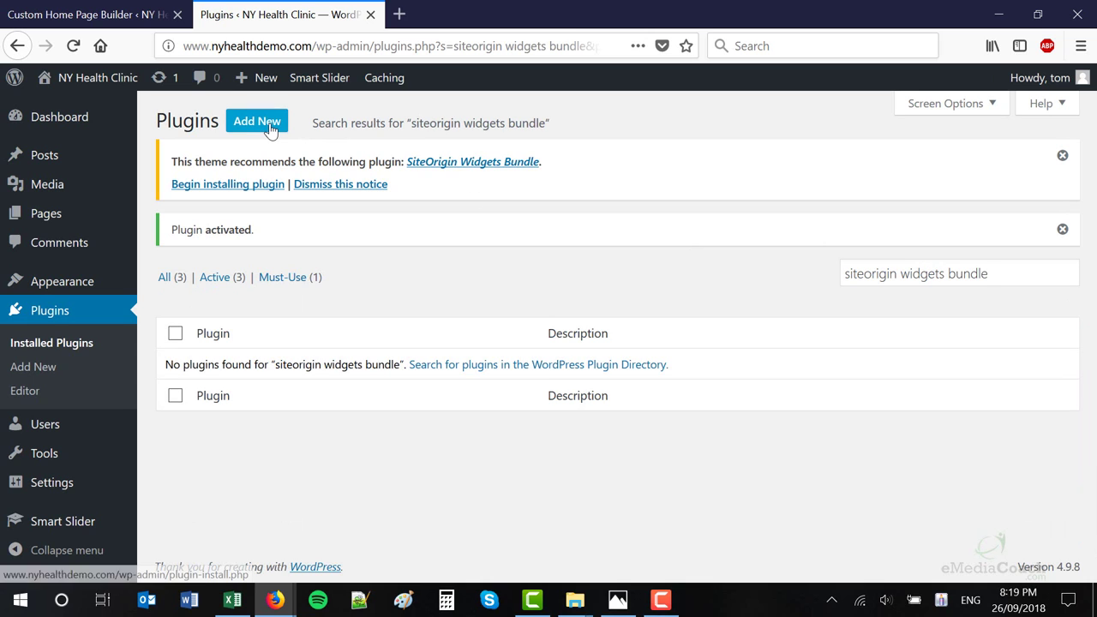
- Install and activate the SiteOrigin Widgets Bundle plugin from the plugin directory
click(269, 125)
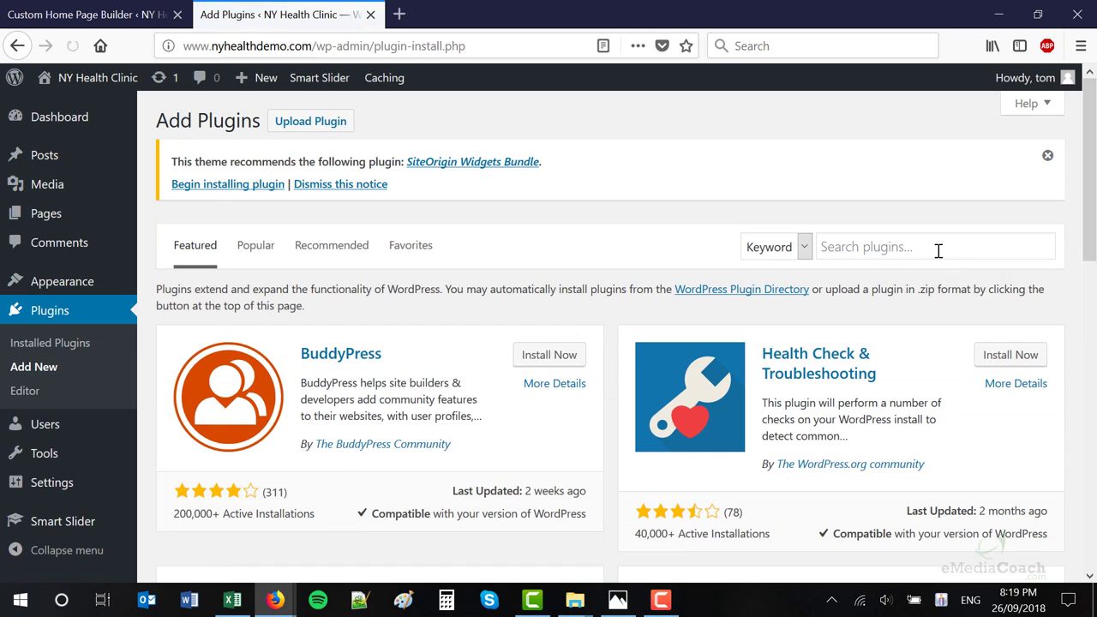
click(936, 247)
click(899, 247)
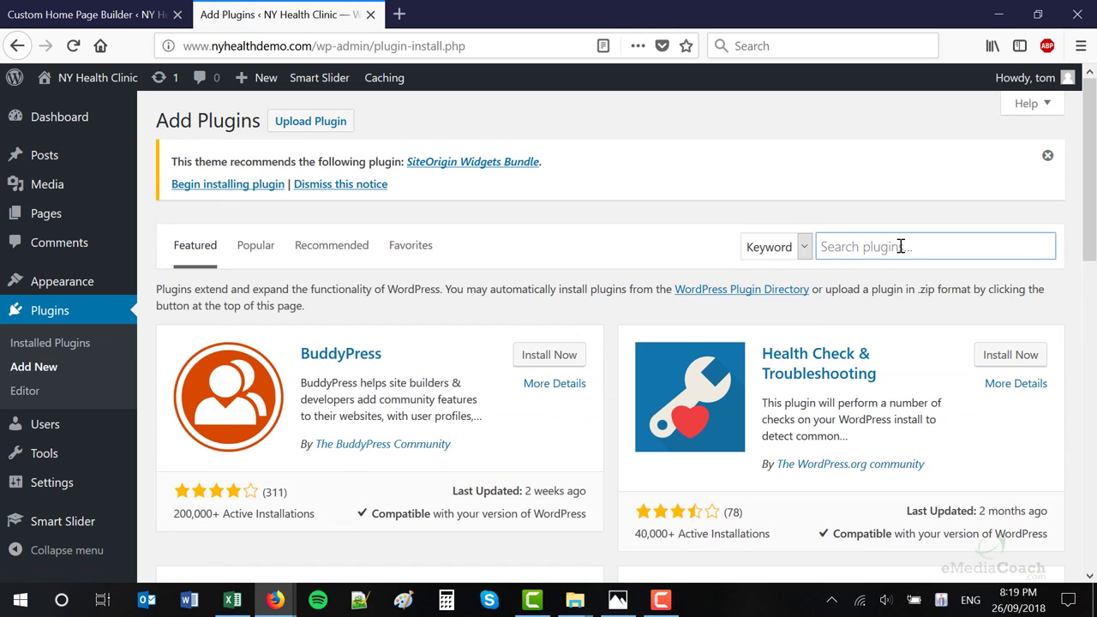
text(sit)
key(Down)
key(Down)
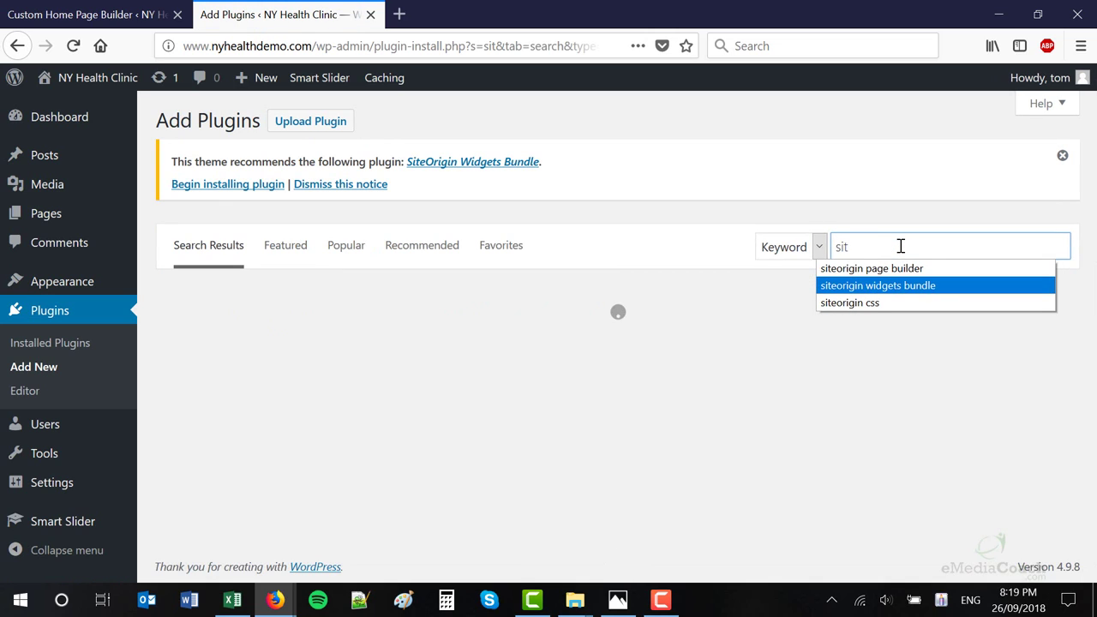
key(Return)
click(572, 332)
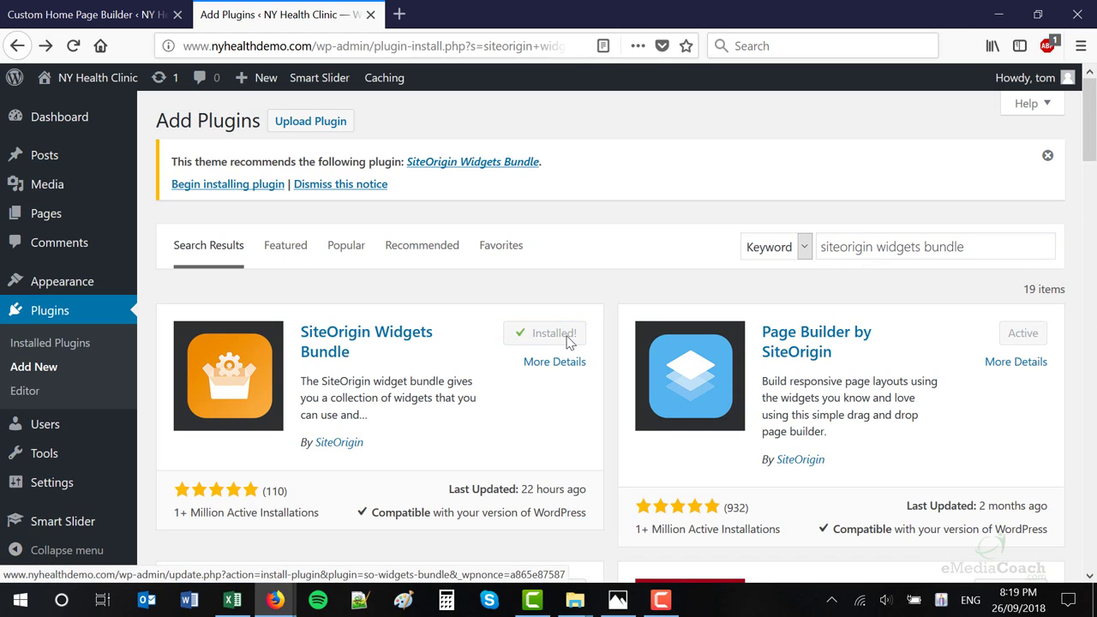
click(566, 339)
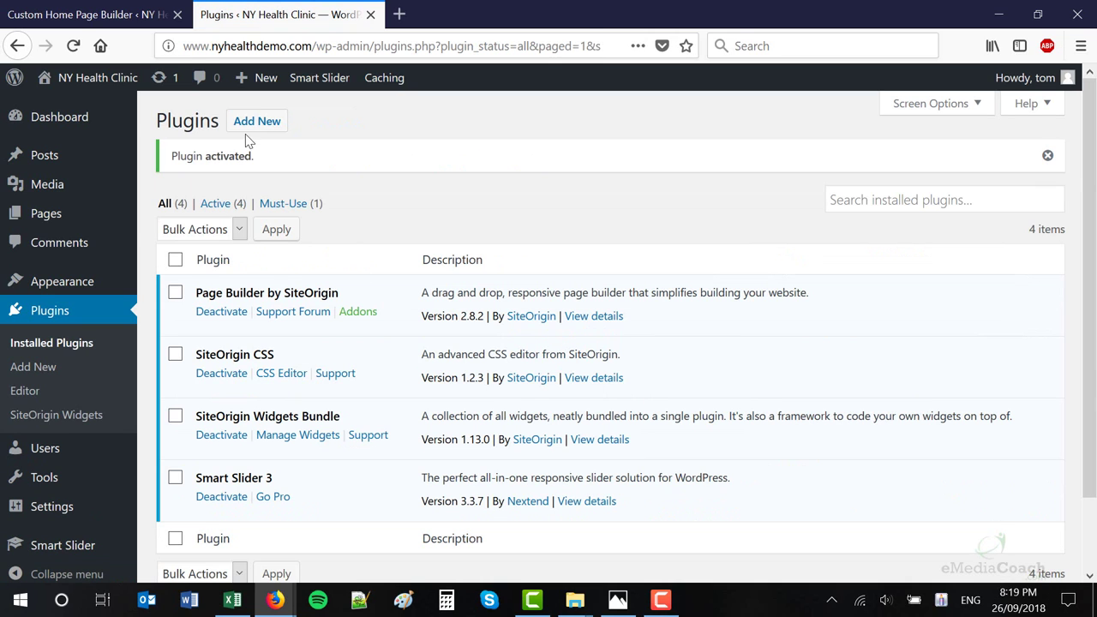
click(115, 15)
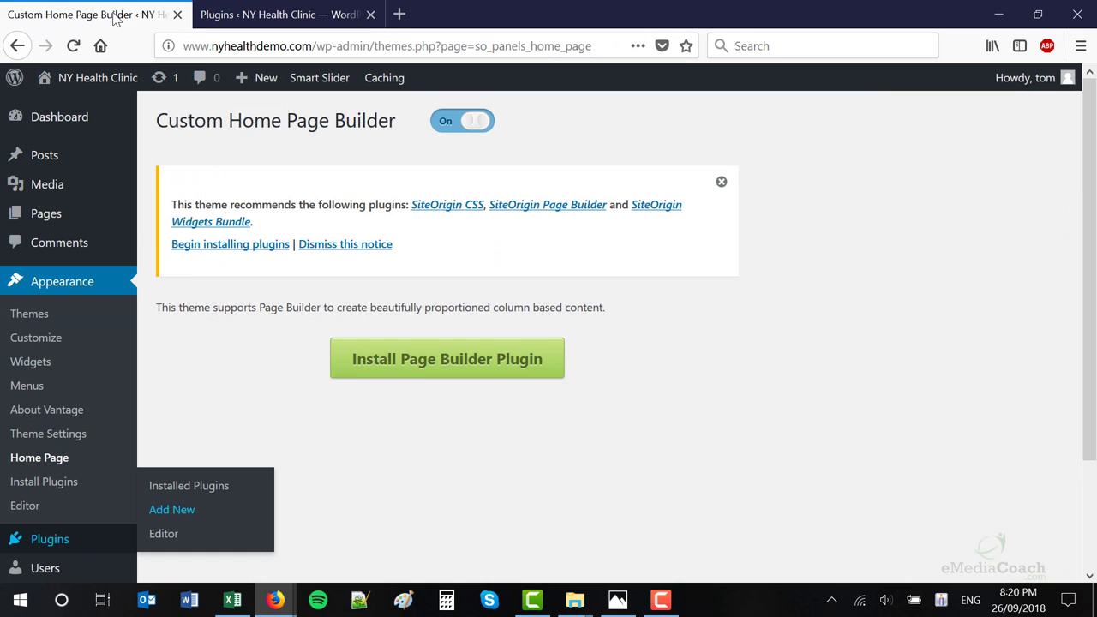
- Turn Custom Home Page ON under Appearance > Home Page and save it
click(336, 53)
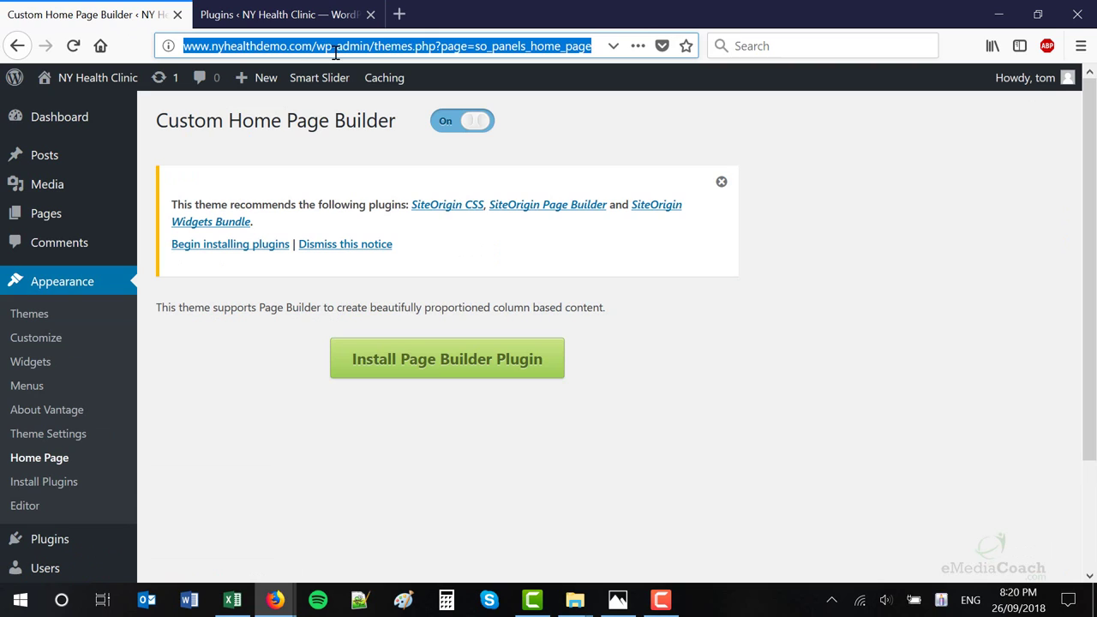
click(61, 459)
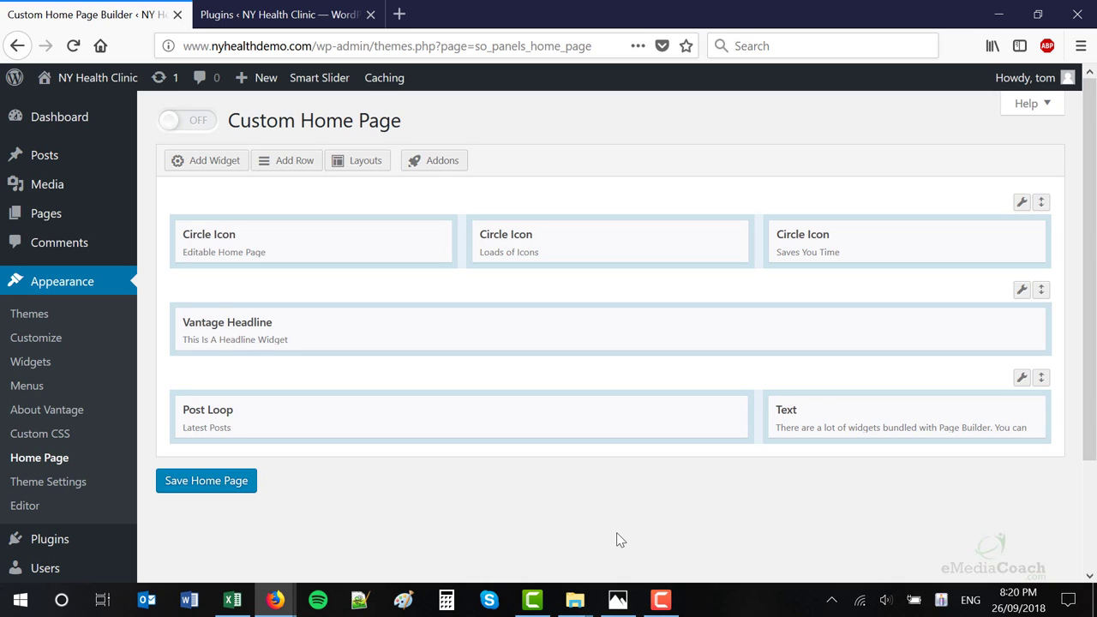
click(189, 133)
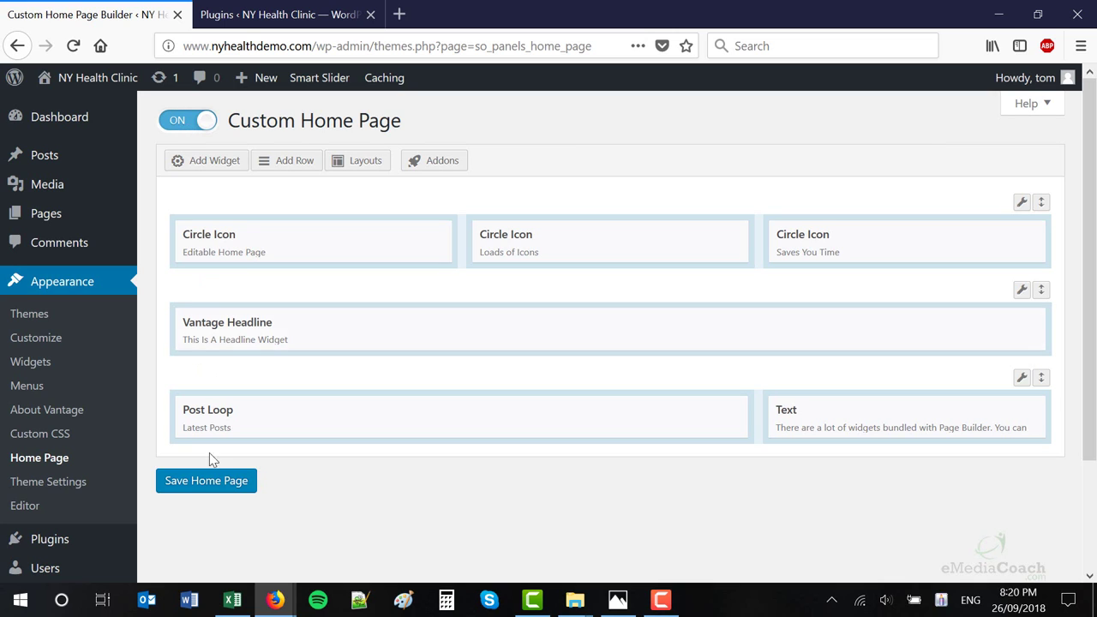
click(211, 481)
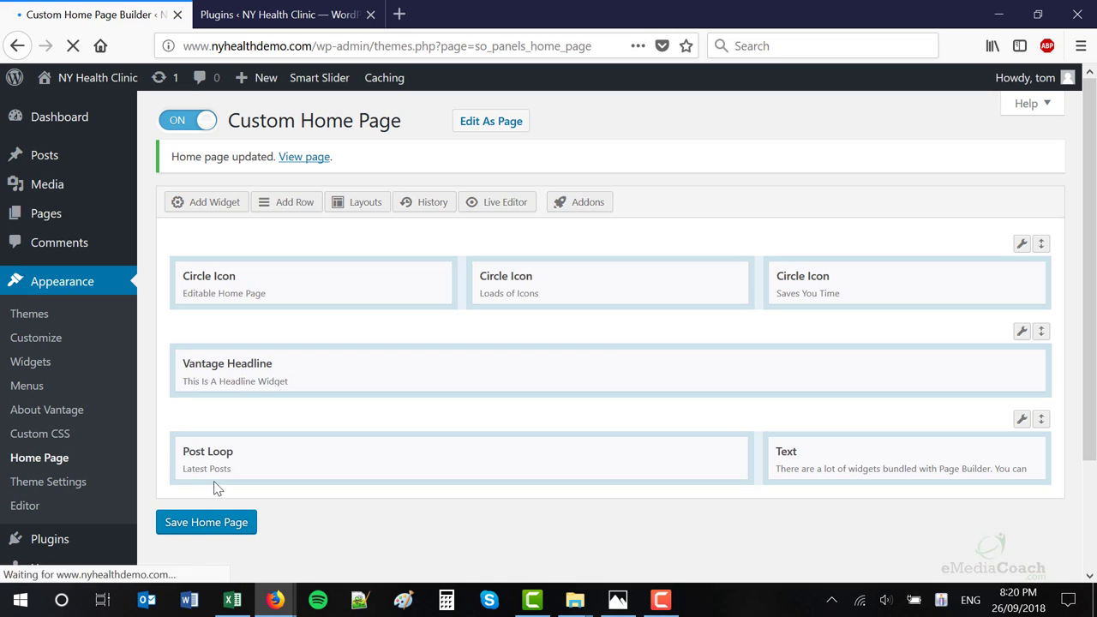
click(274, 14)
- Visit the live NY Health Clinic front page, then return to the Custom Home Page Builder
mouse_move(83, 89)
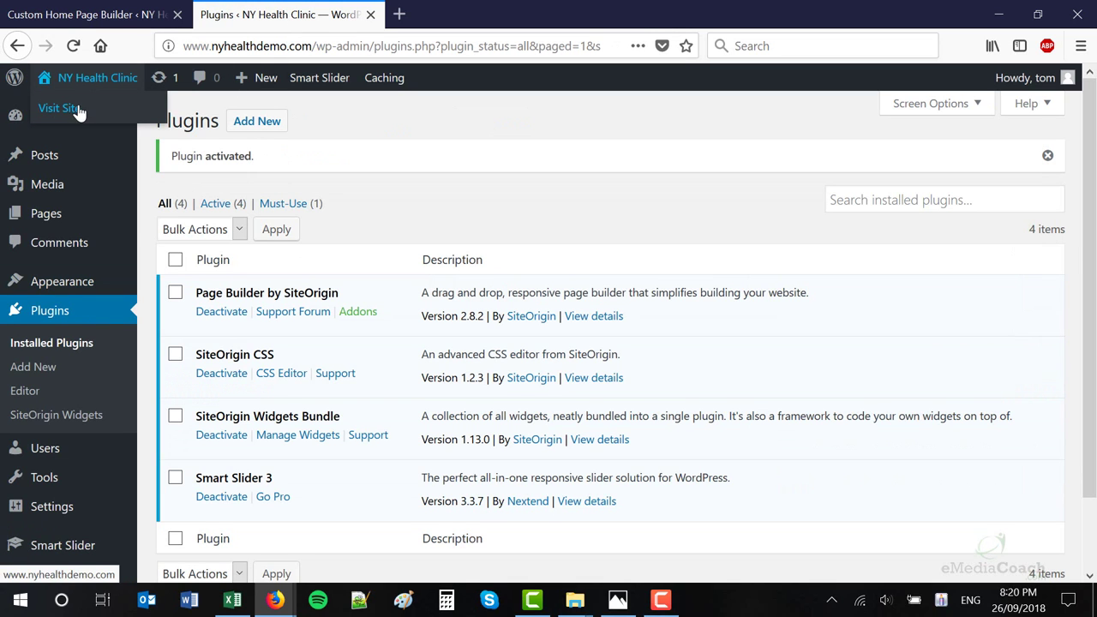
click(75, 107)
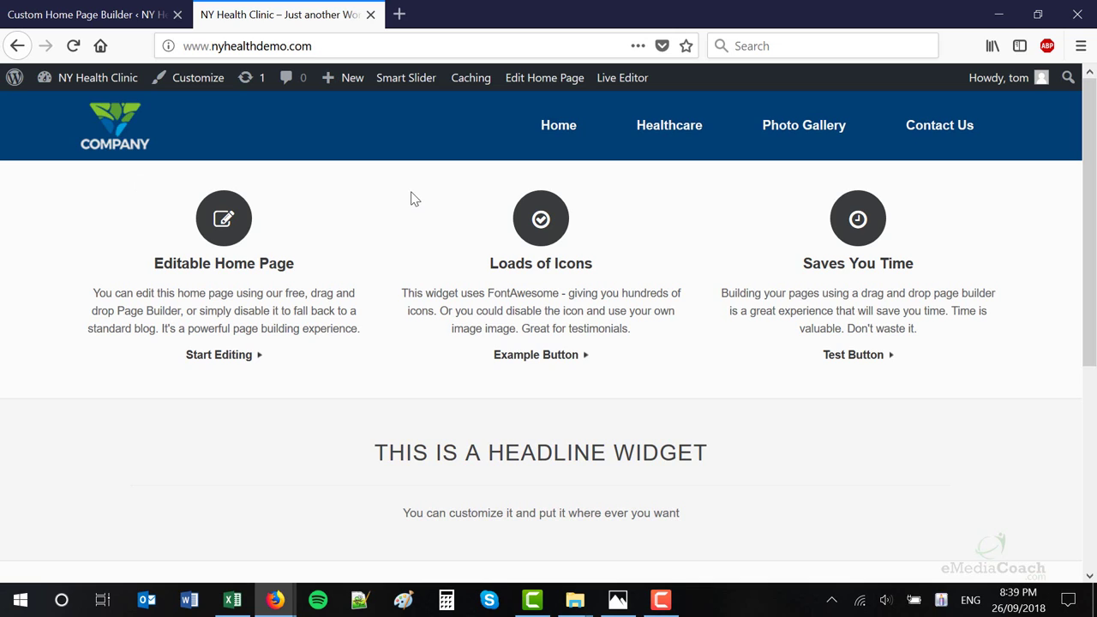
click(94, 24)
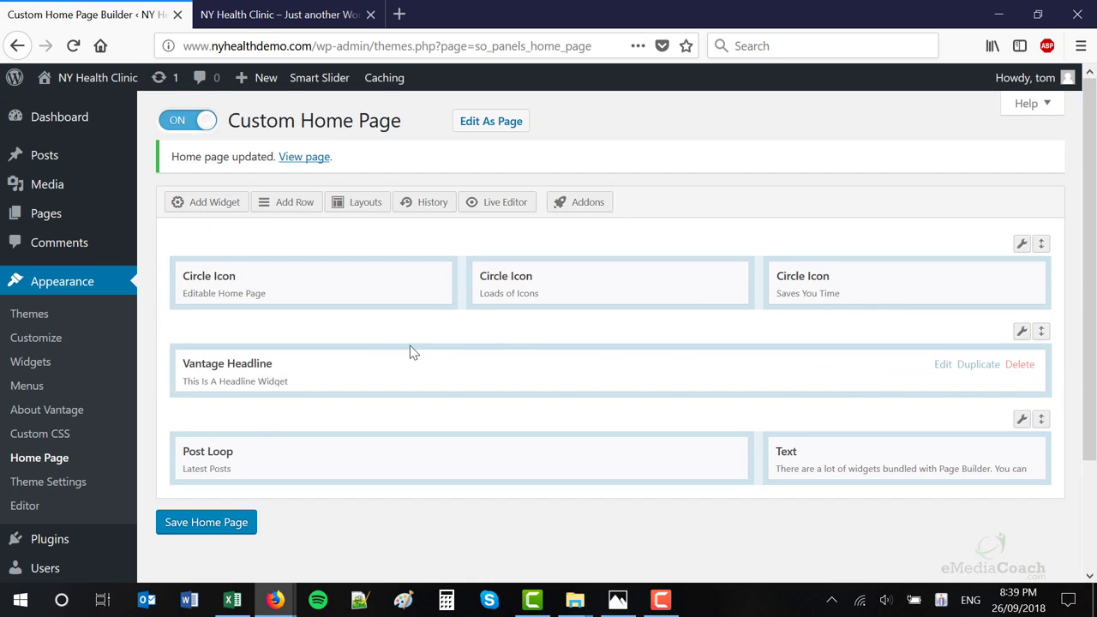
- Scroll through the live front page to review it, then return to the builder
click(278, 4)
scroll(419, 368, down, 2)
scroll(514, 368, down, 5)
click(134, 6)
- Delete the Circle Icon row, the Post Loop and Text widgets, and the emptied row
mouse_move(999, 283)
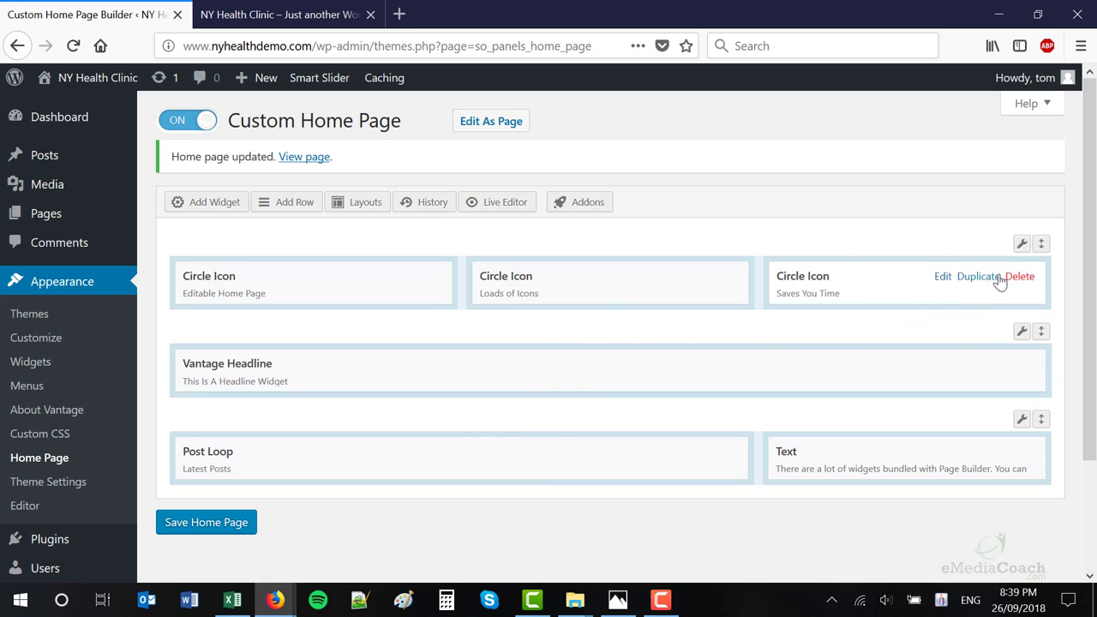
mouse_move(1020, 246)
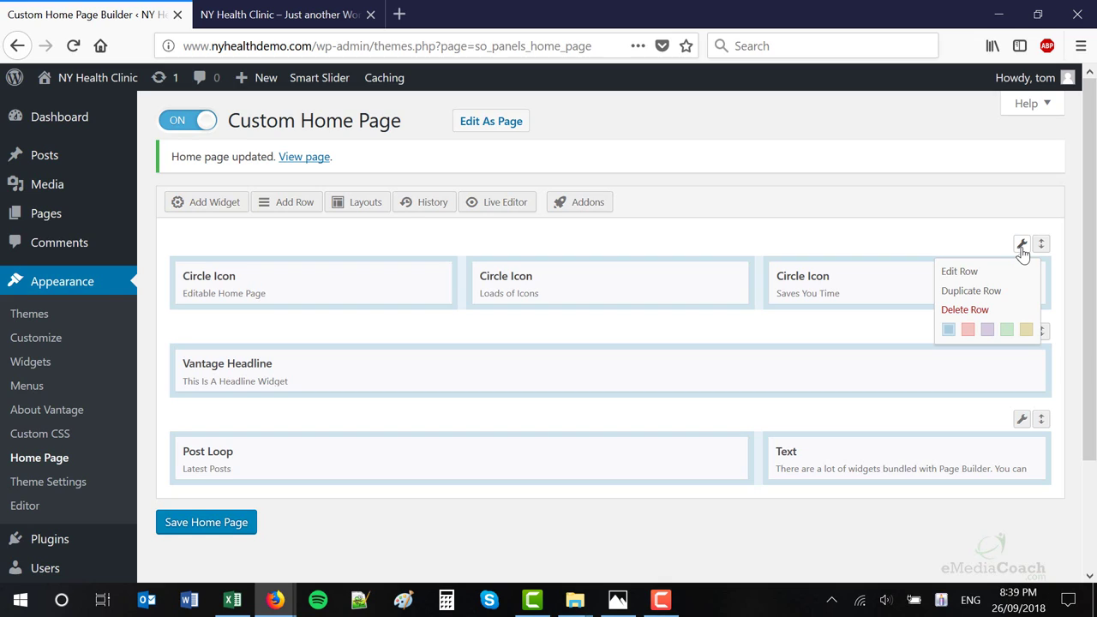
click(1009, 310)
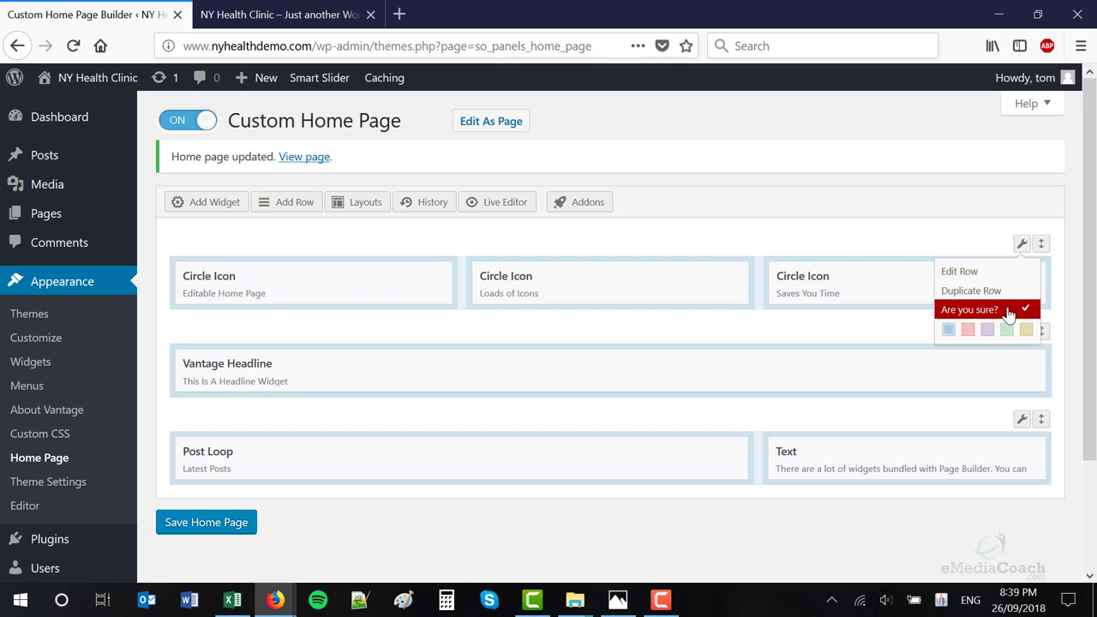
click(1009, 310)
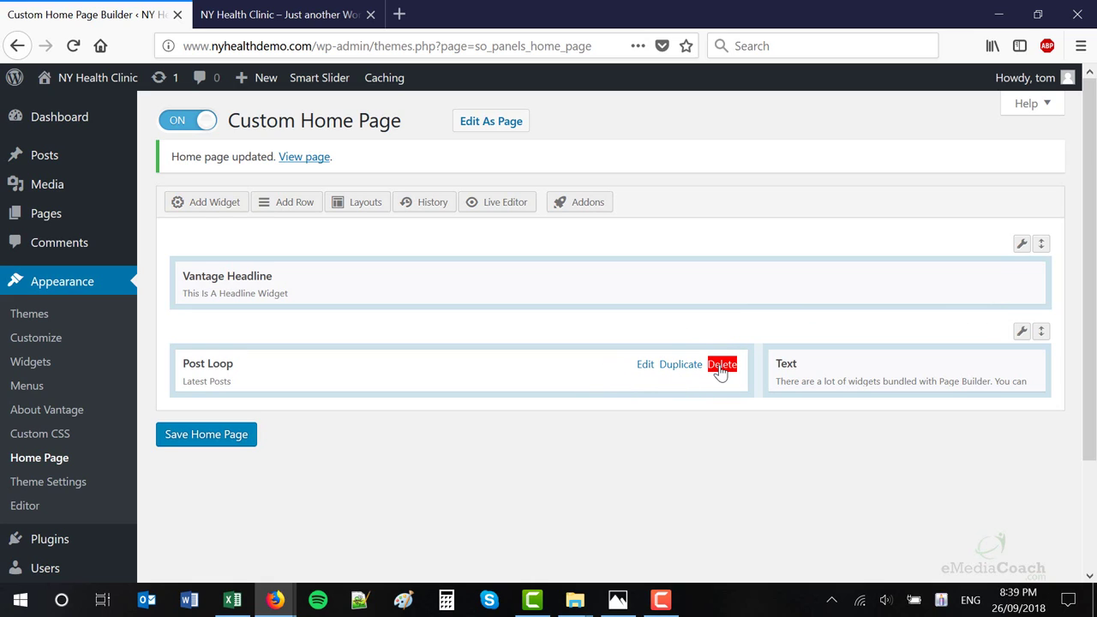
click(720, 368)
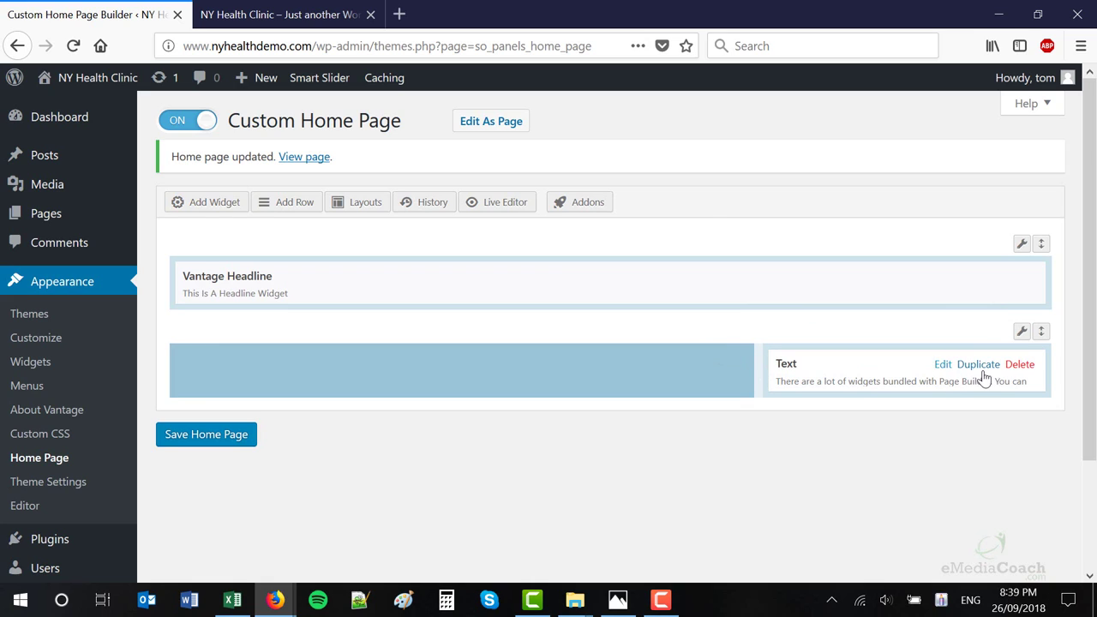
click(1016, 366)
mouse_move(1021, 334)
click(992, 399)
click(994, 399)
- Delete the Vantage Headline row and save the home page layout
mouse_move(1020, 249)
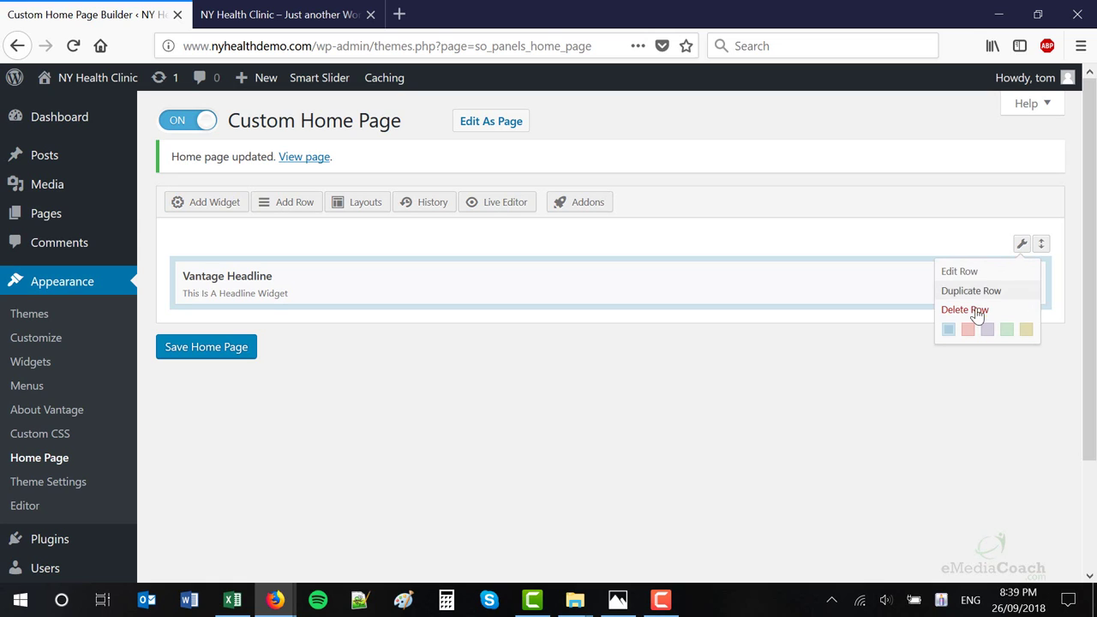
click(975, 310)
click(984, 312)
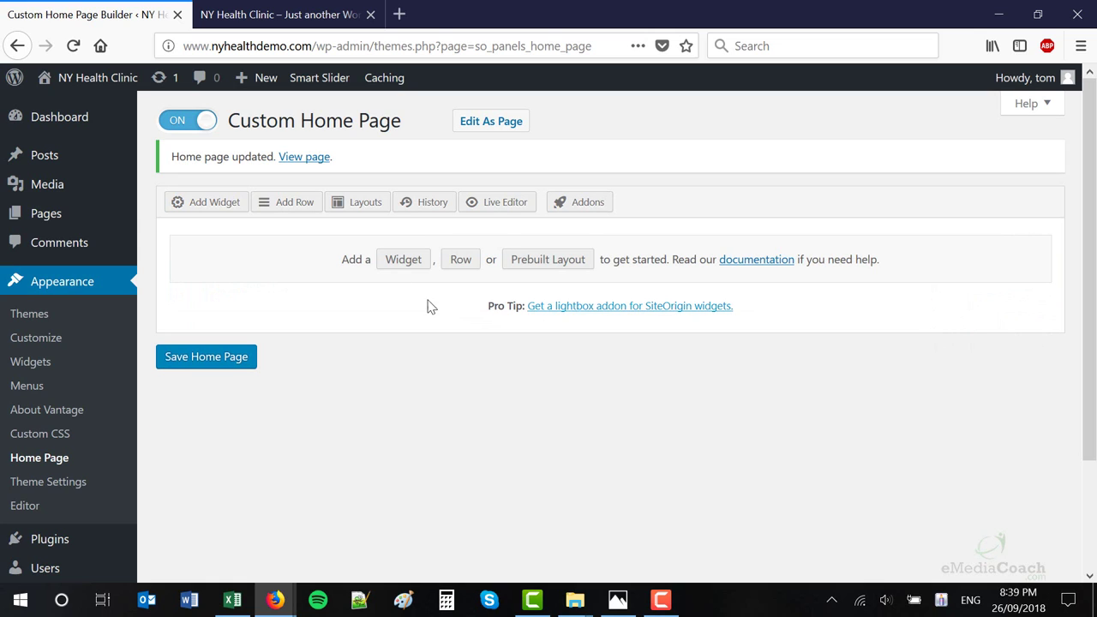
click(208, 355)
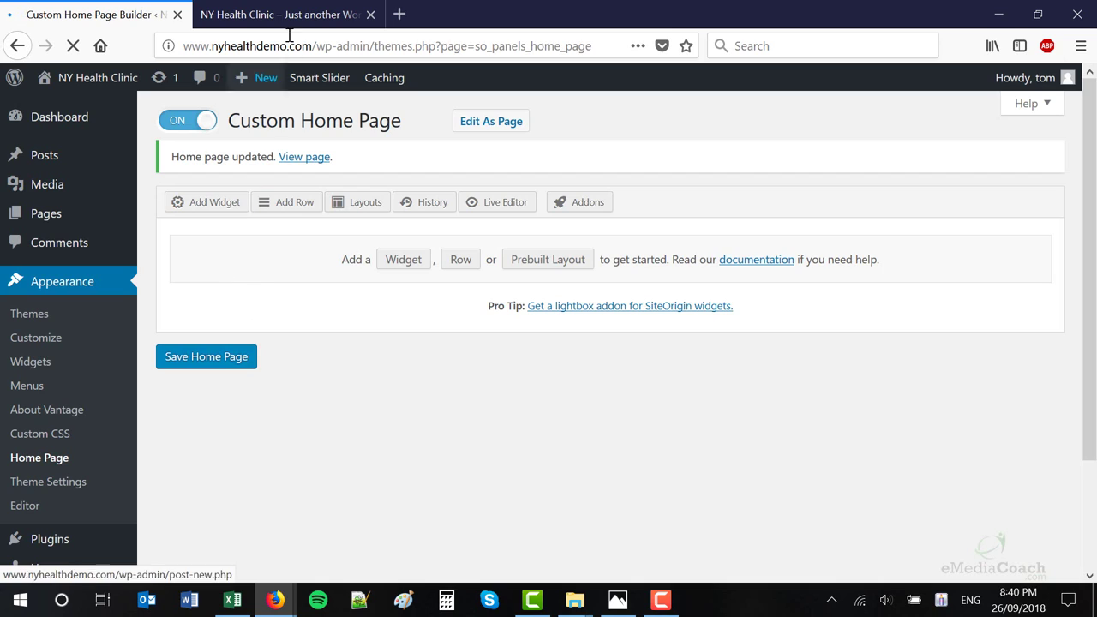
- Reload the live NY Health Clinic homepage with F5
click(289, 21)
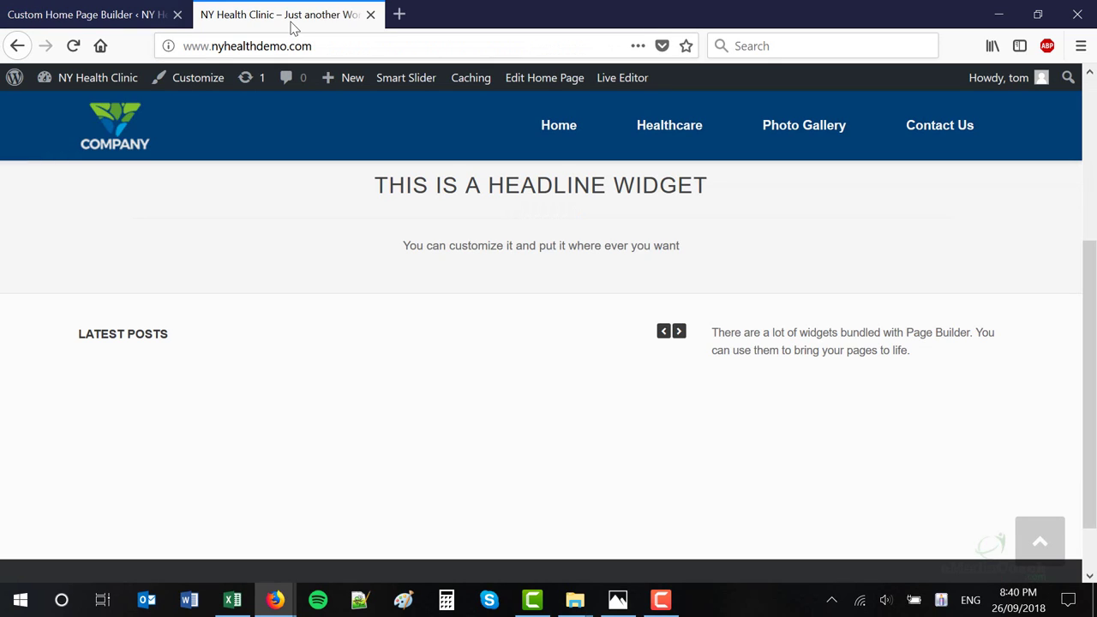
key(F5)
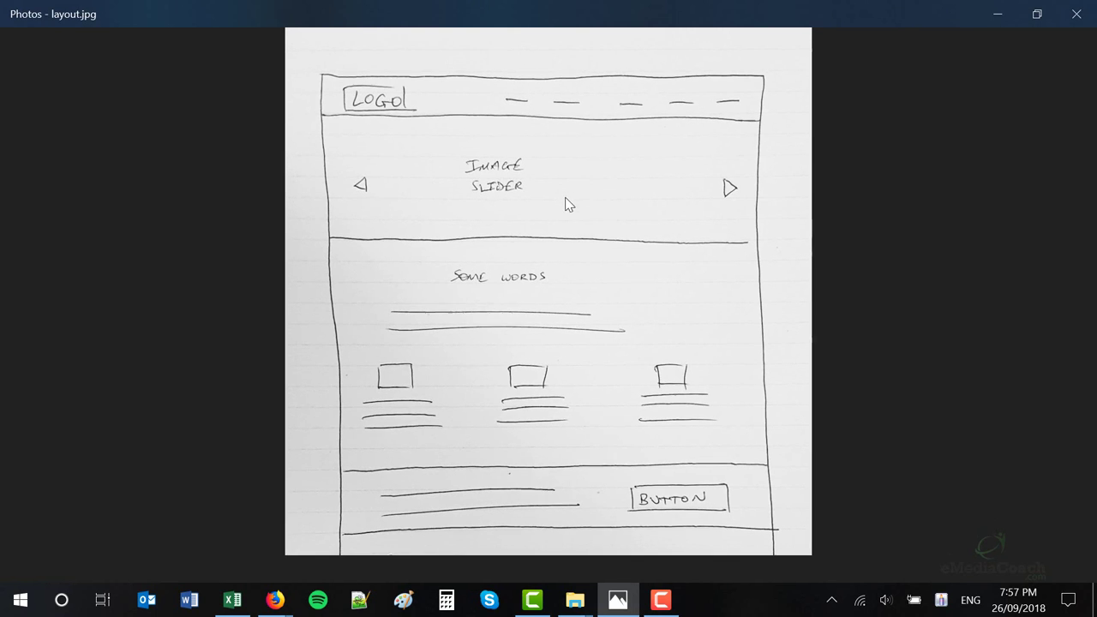
- Zoom into layout.jpg and pan to the top of the sketch
scroll(553, 186, up, 2)
drag(556, 155, 563, 235)
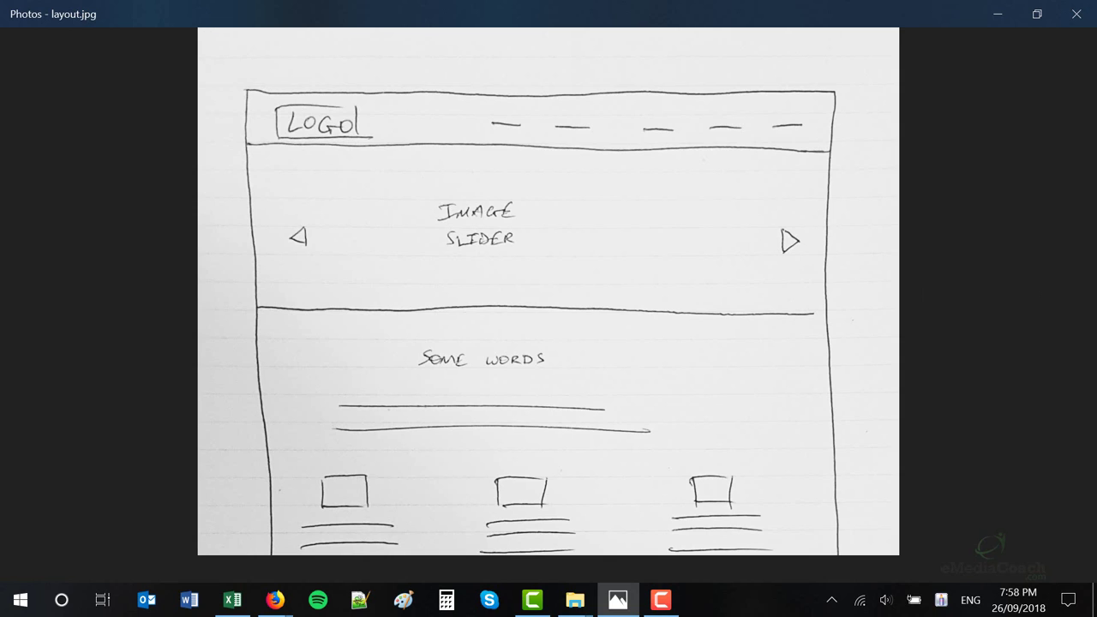
- Load unsplash in a new Firefox tab, correcting the typo, and scroll its homepage
key(super+4)
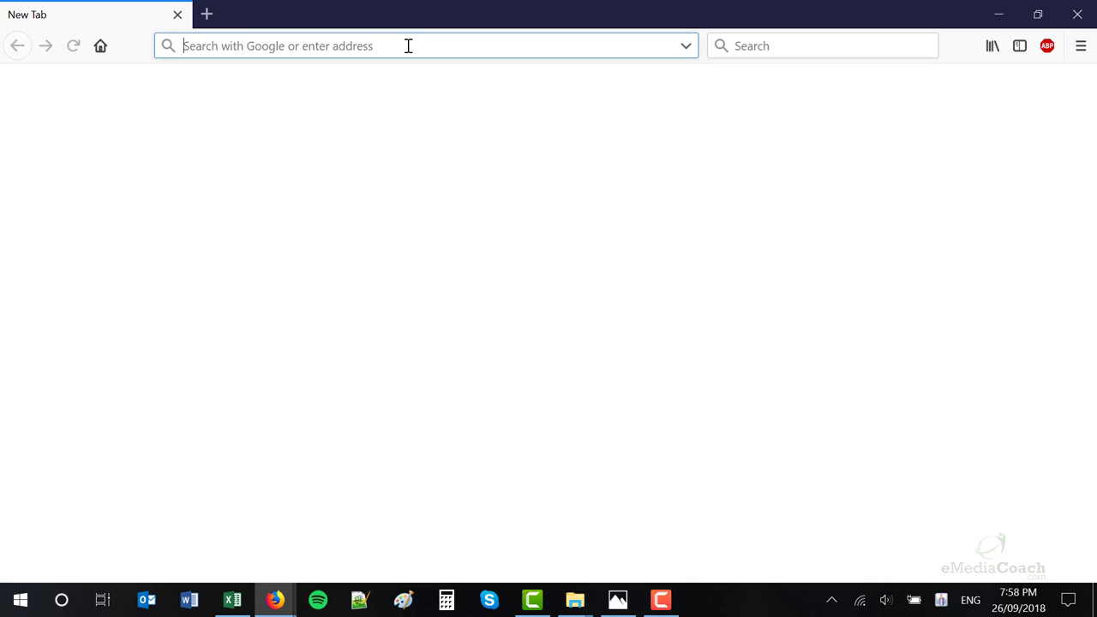
text(unspalsh)
key(BackSpace)
key(BackSpace)
key(BackSpace)
key(BackSpace)
text(lash)
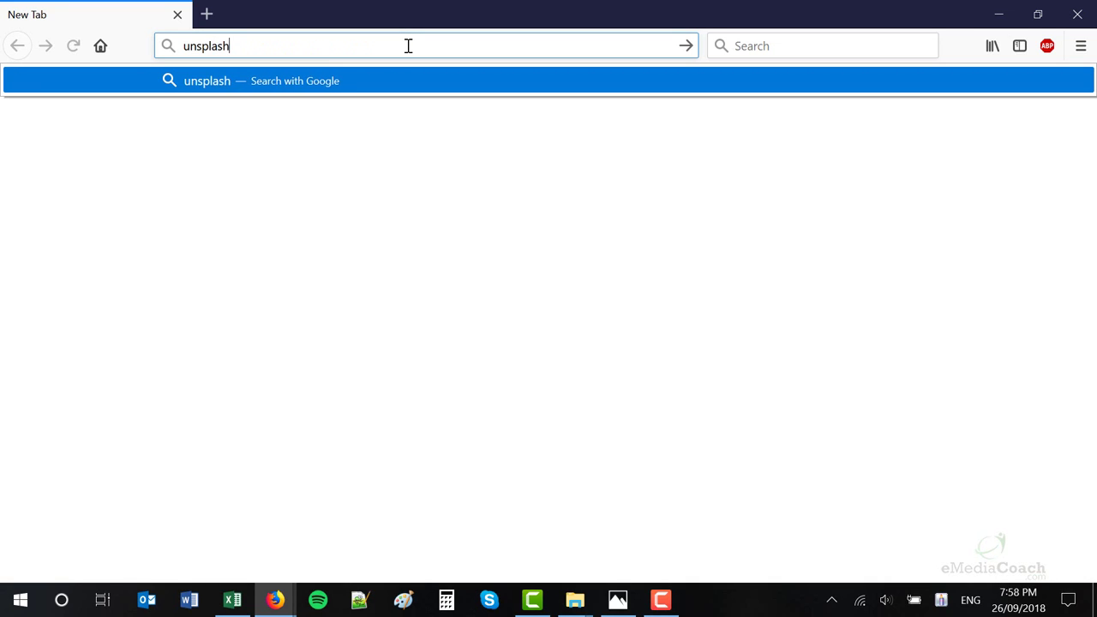
key(ctrl+Return)
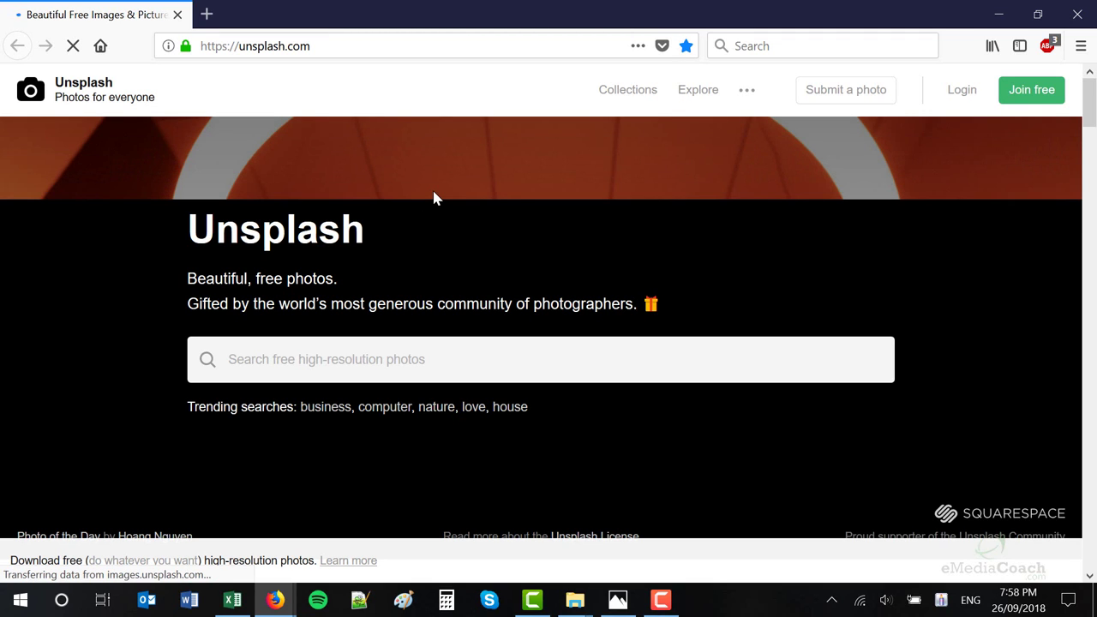
scroll(434, 199, down, 2)
scroll(434, 199, down, 4)
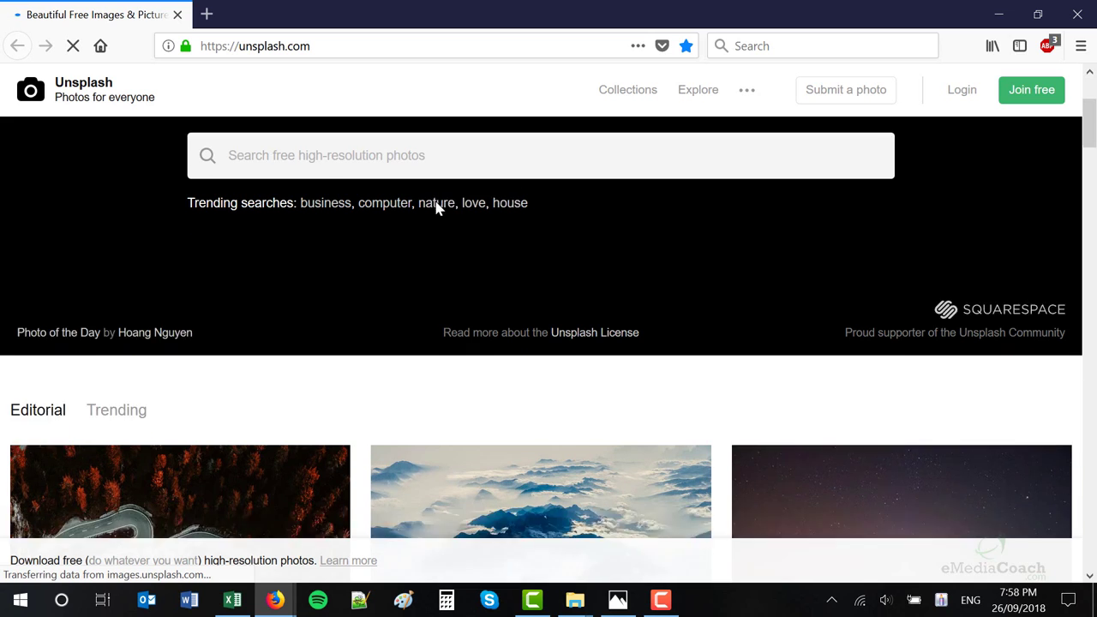
scroll(392, 221, up, 6)
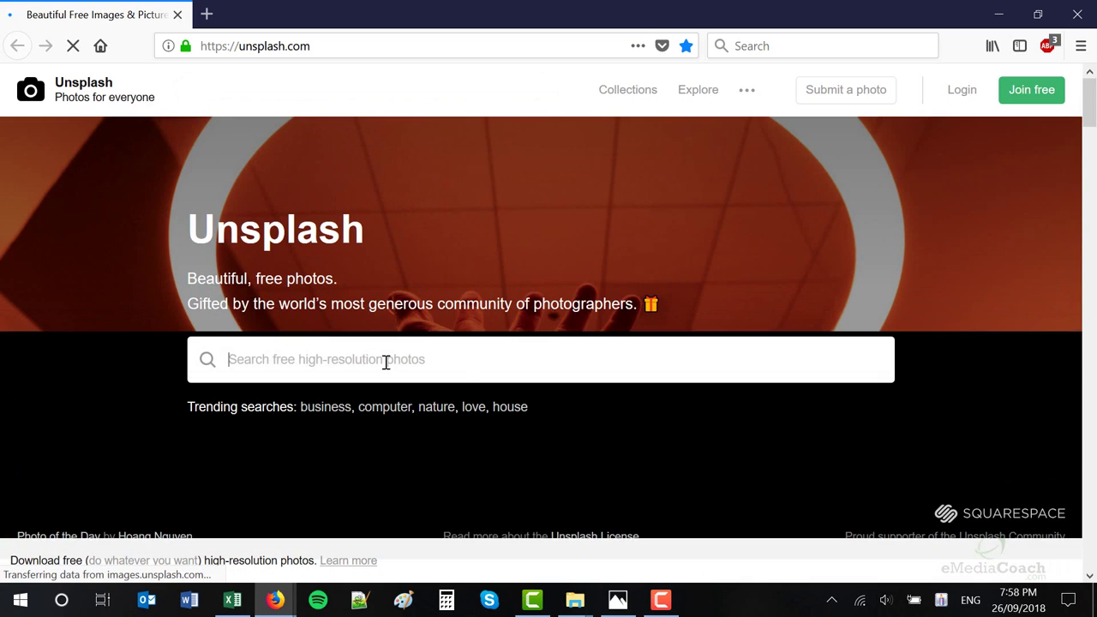
- Search Unsplash for 'health' and view the teal yoga mat photo before closing it
text(health)
key(Return)
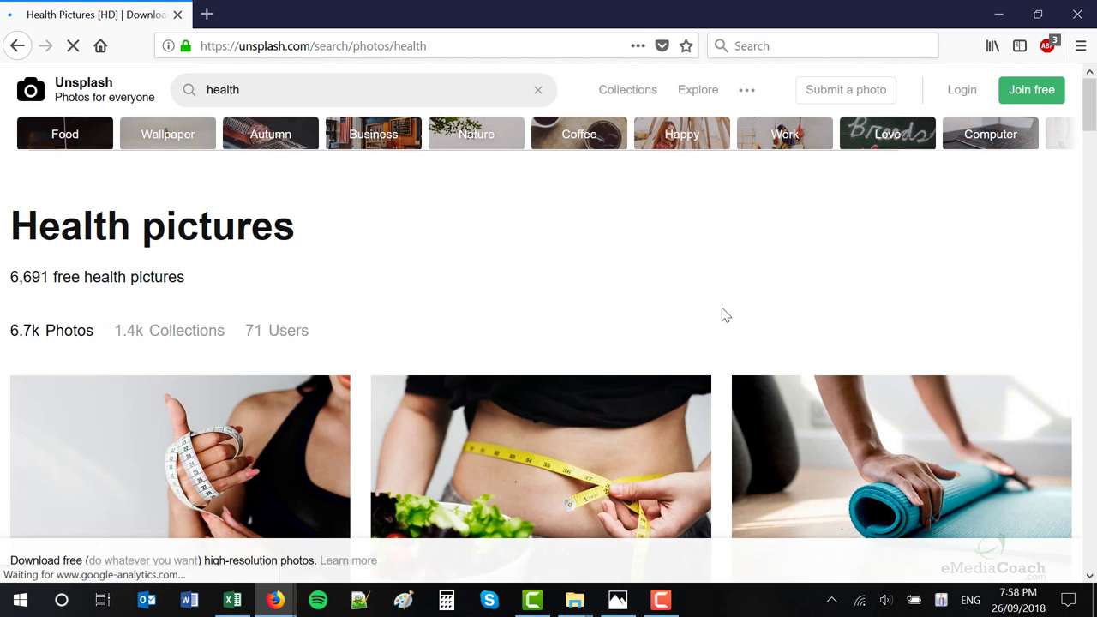
scroll(723, 314, down, 3)
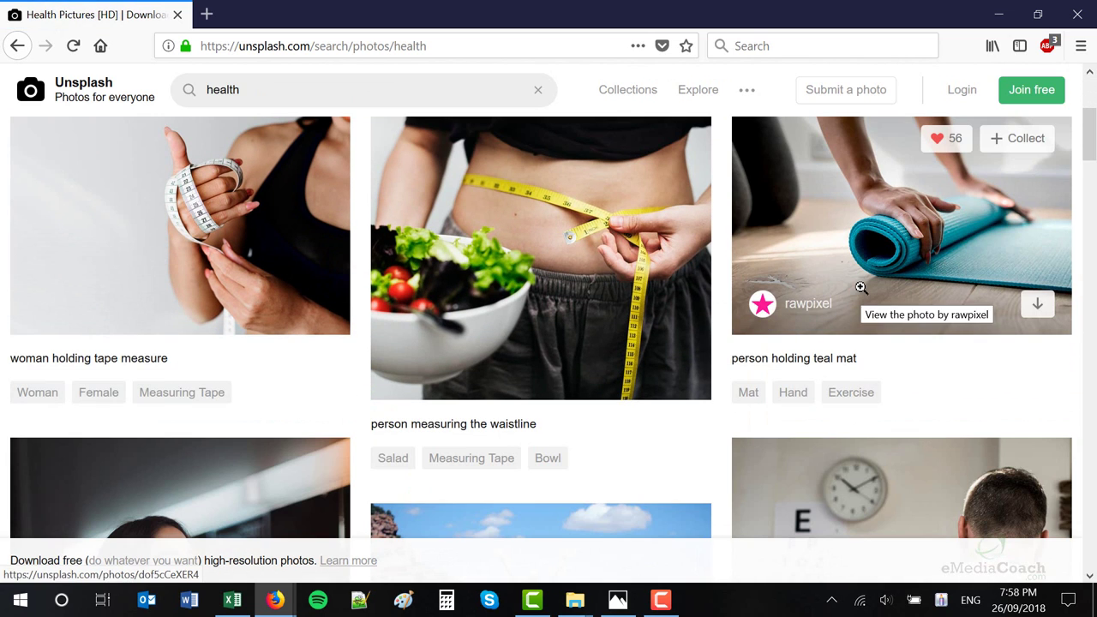
scroll(848, 291, down, 4)
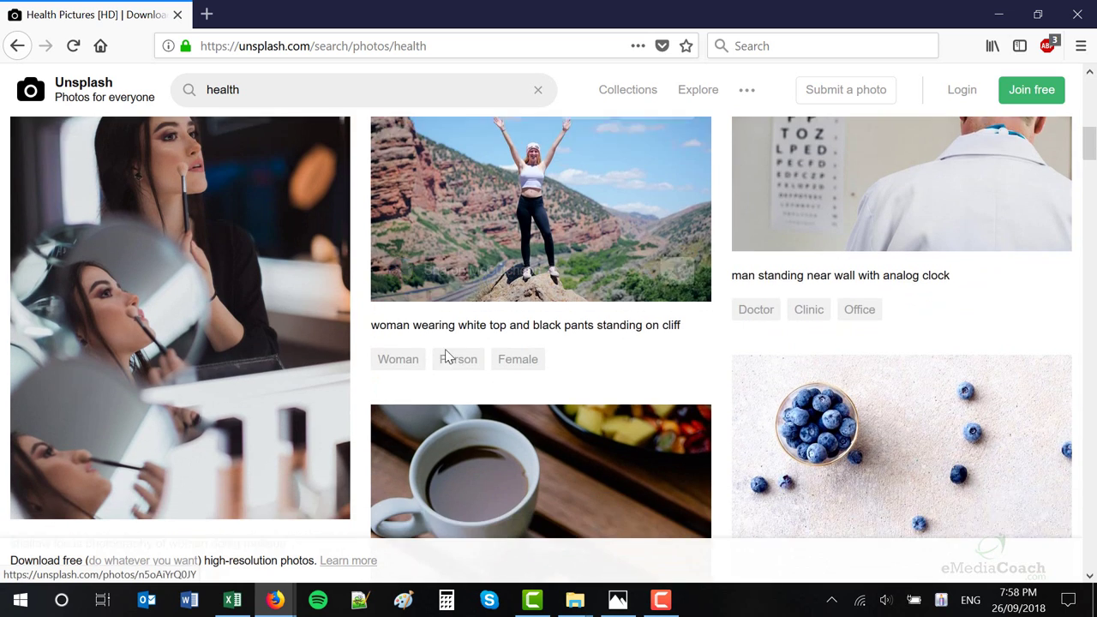
scroll(452, 344, up, 5)
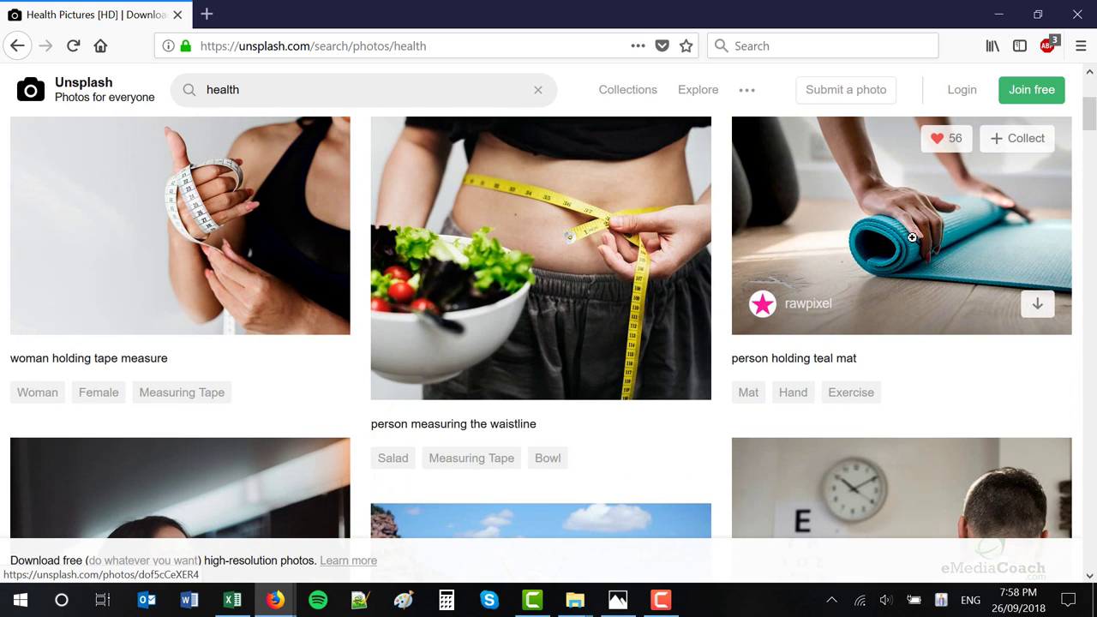
click(912, 238)
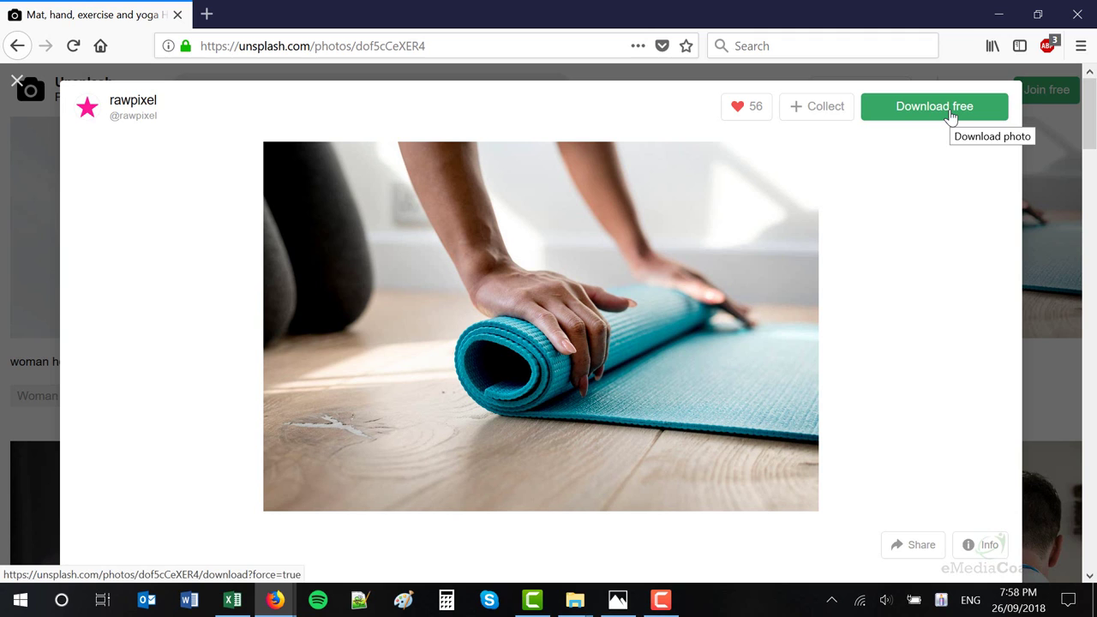
click(1039, 190)
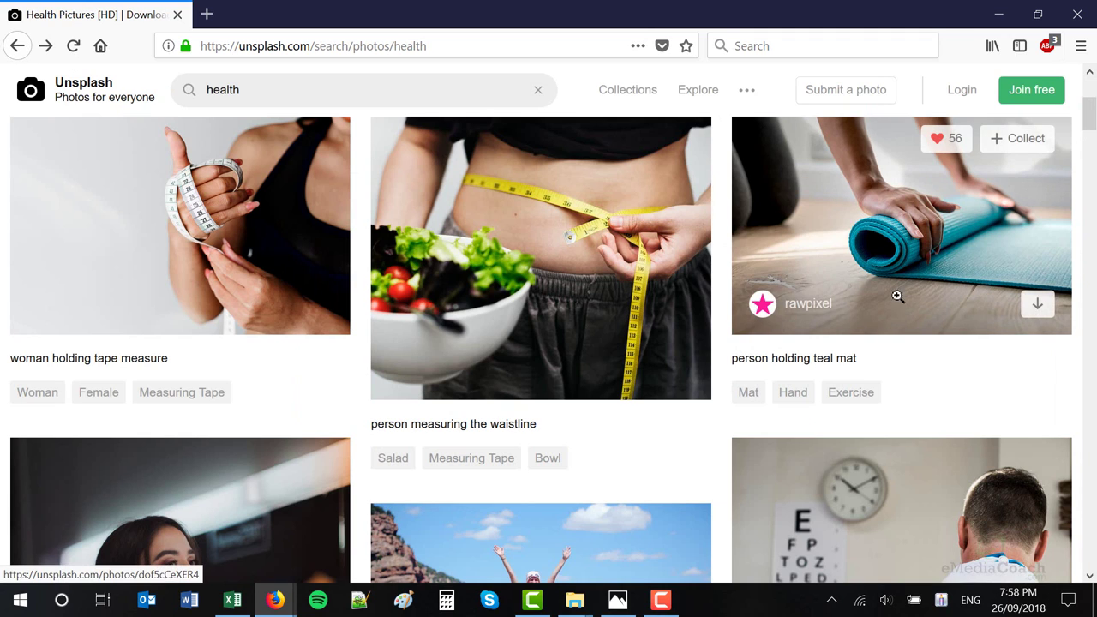
mouse_move(575, 599)
mouse_move(710, 536)
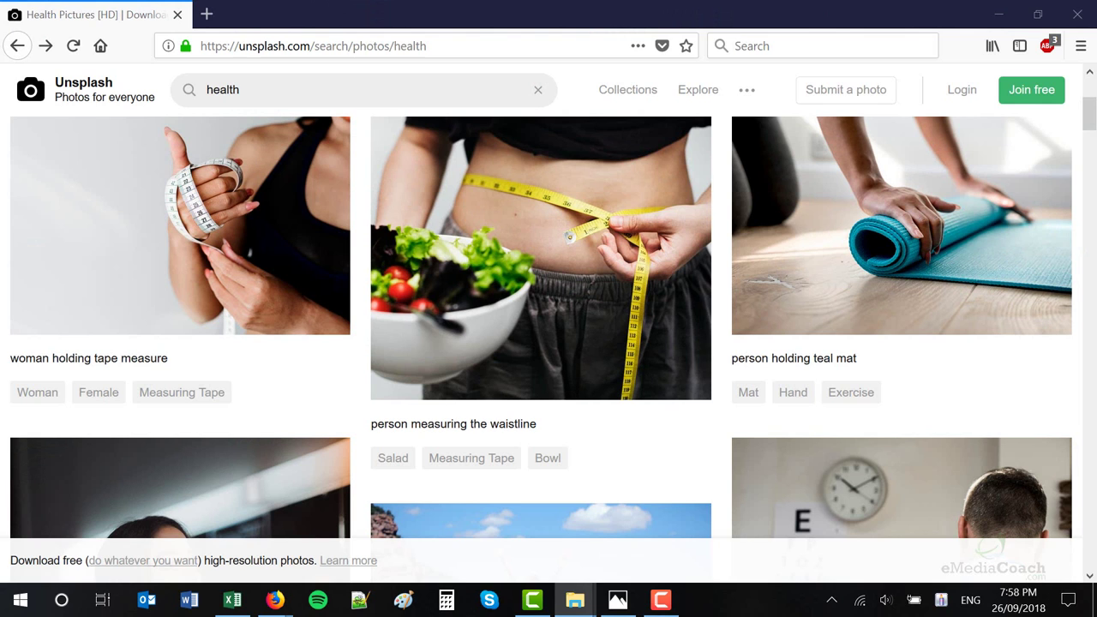
- In the Images folder, open the rawpixel-771284 teal mat photo
key(alt+Tab)
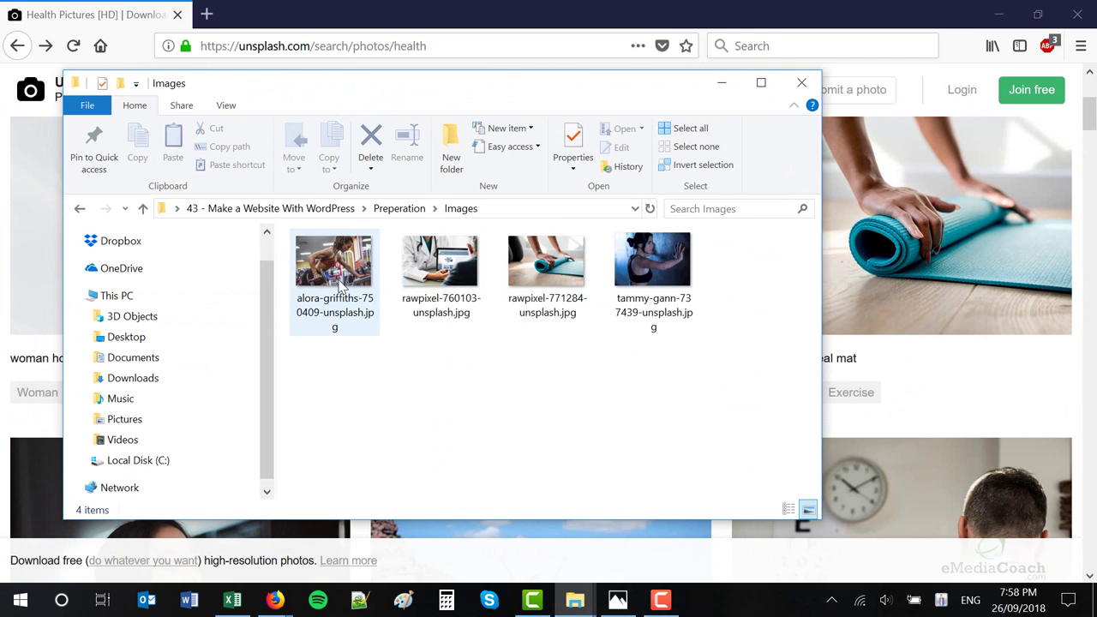
scroll(825, 344, down, 3)
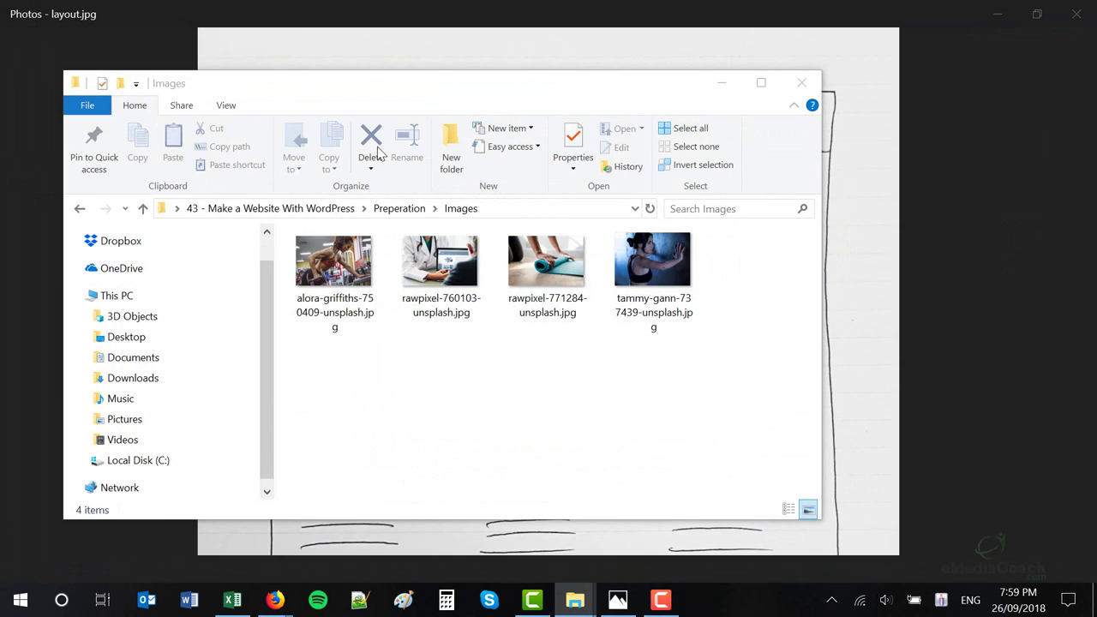
double_click(566, 238)
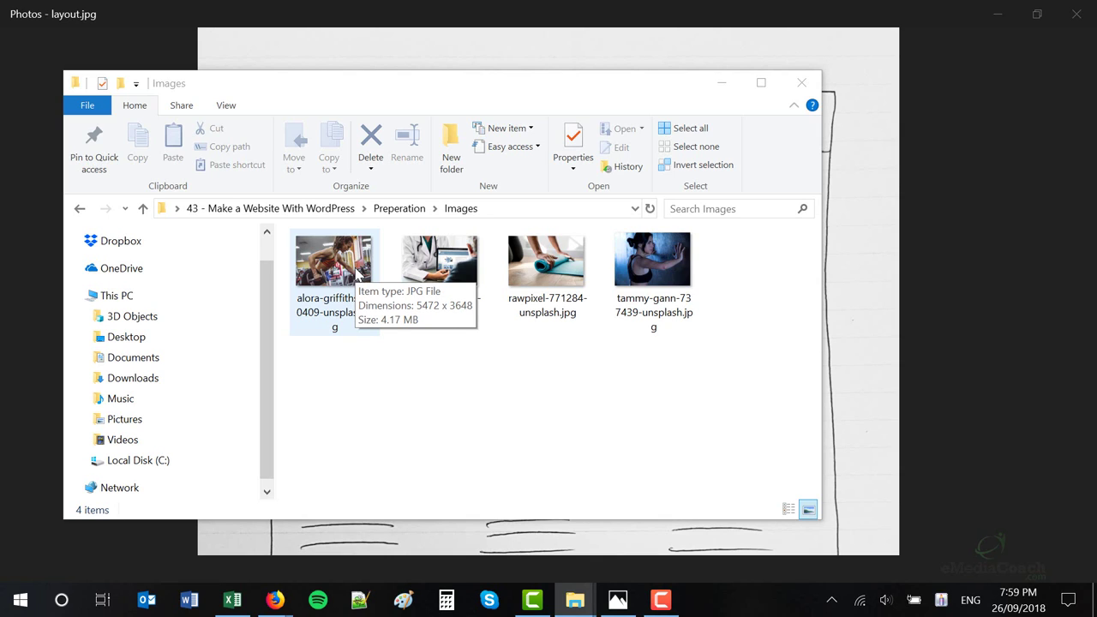
- Open alora-griffiths-750409-unsplash.jpg with Paint
click(347, 272)
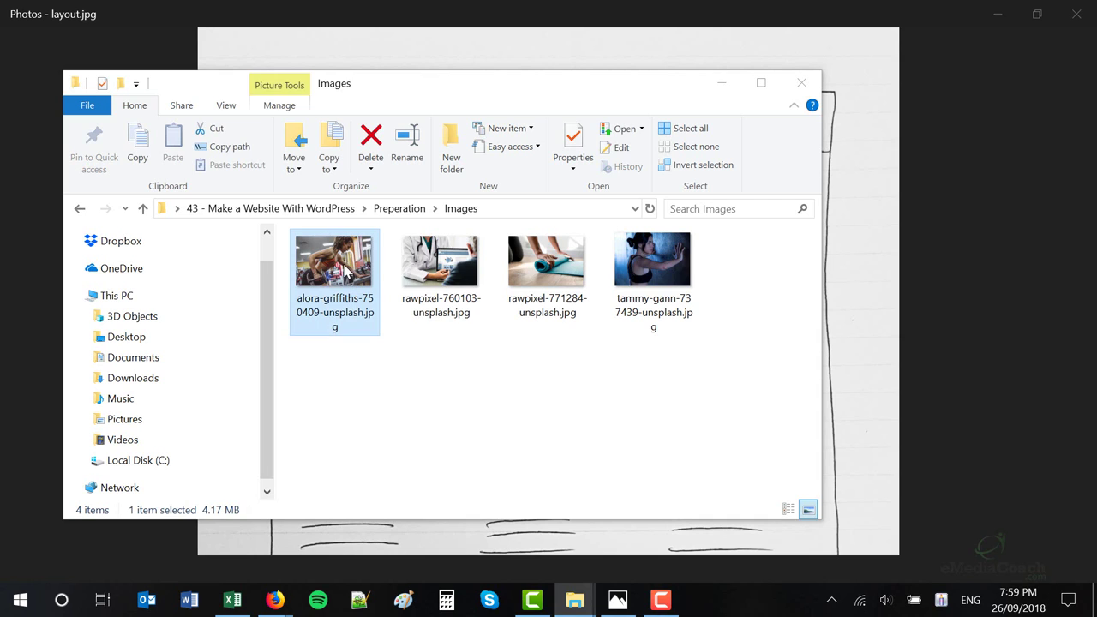
right_click(344, 270)
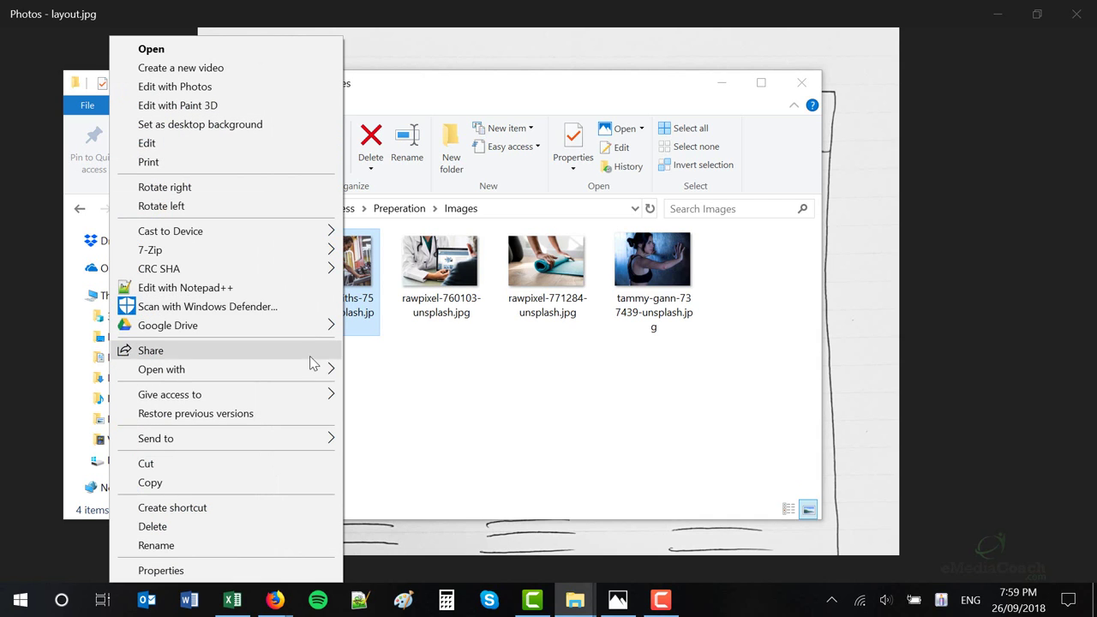
mouse_move(303, 376)
click(383, 410)
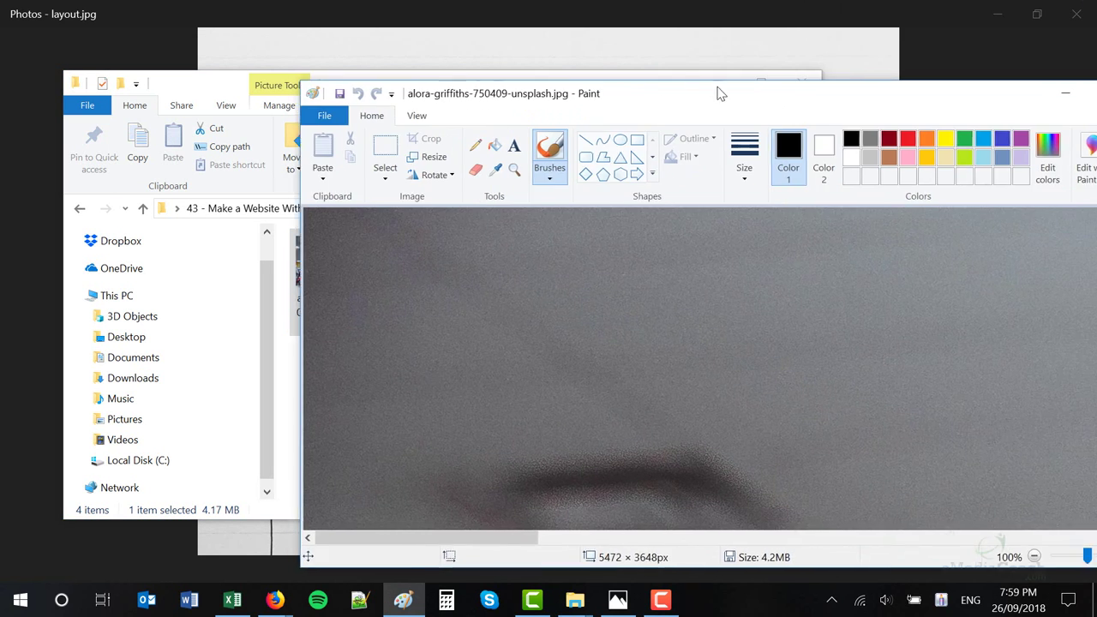
drag(717, 91, 637, 91)
double_click(637, 91)
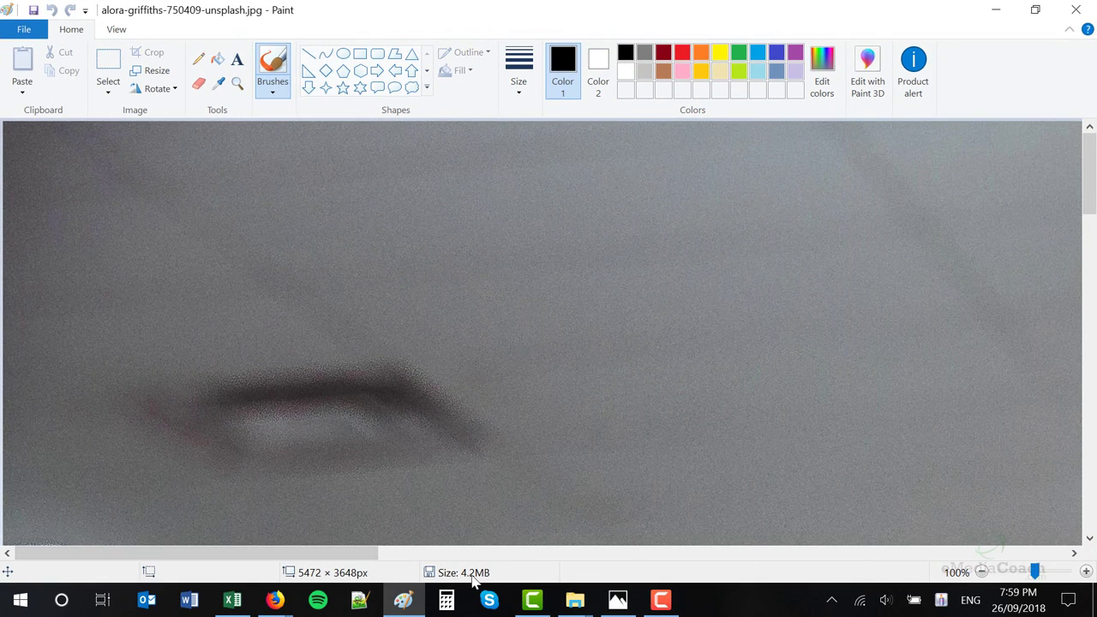
scroll(777, 454, down, 3)
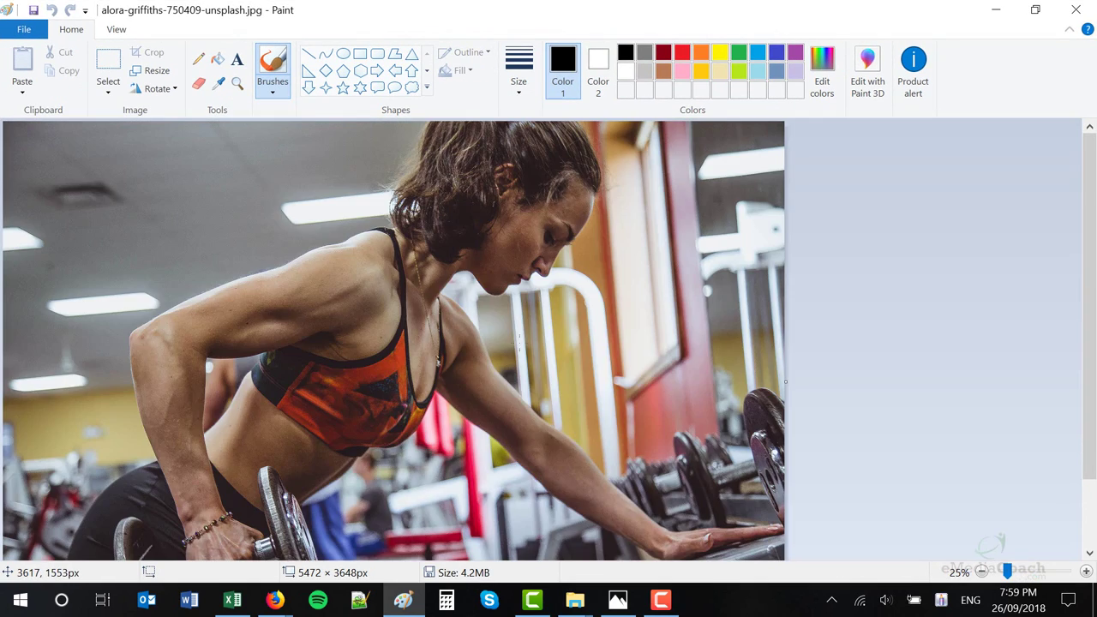
scroll(519, 344, up, 2)
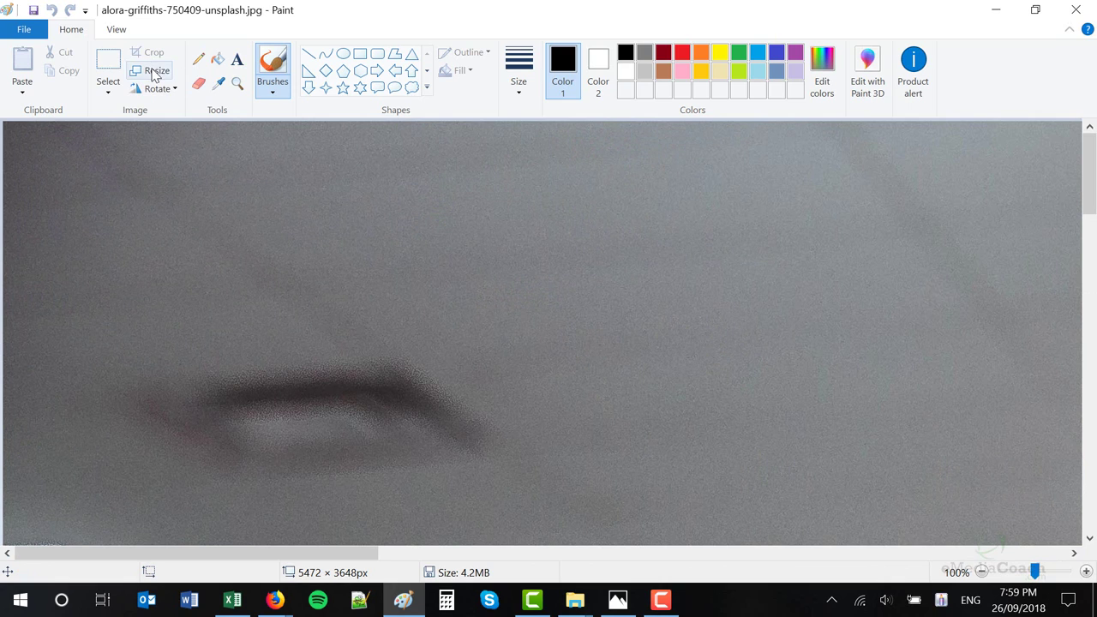
click(154, 72)
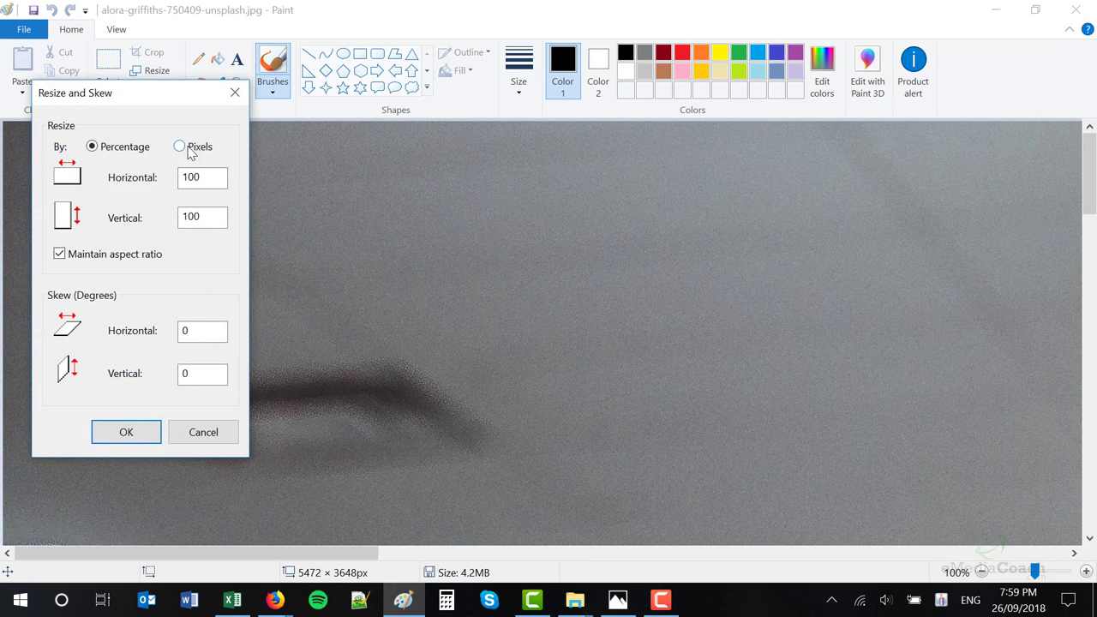
click(182, 148)
click(218, 176)
drag(218, 176, 141, 180)
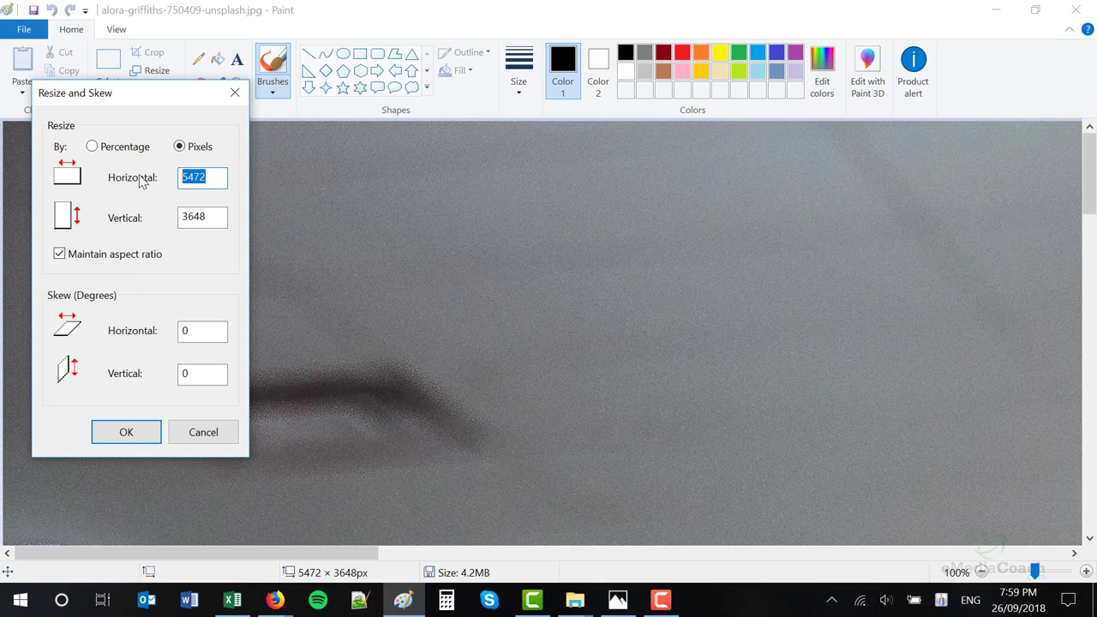
text(1200)
click(142, 437)
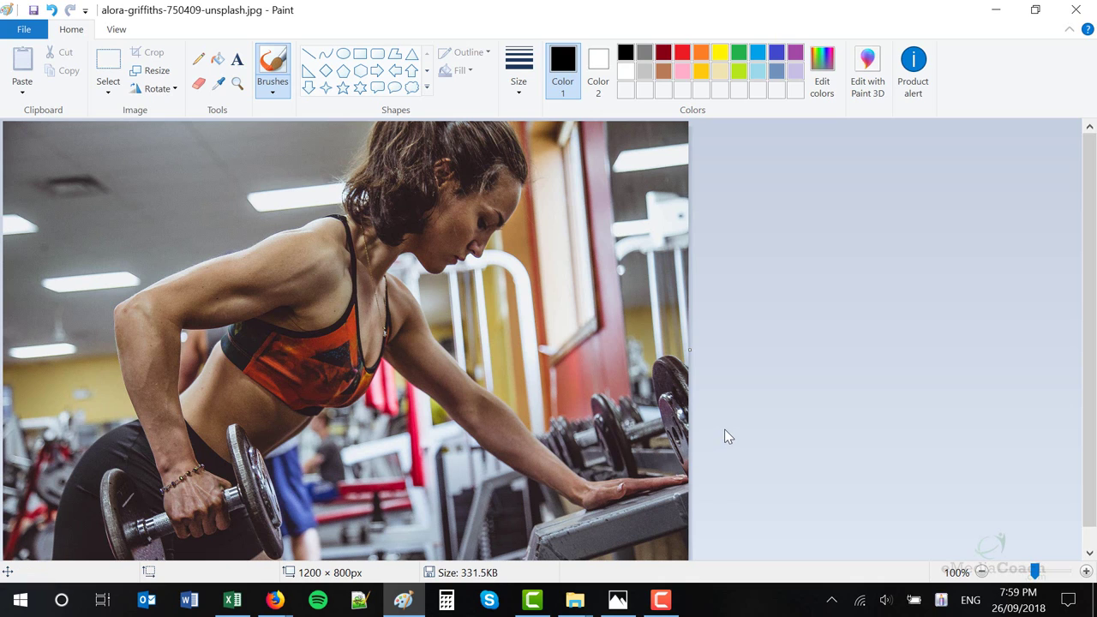
scroll(743, 400, down, 2)
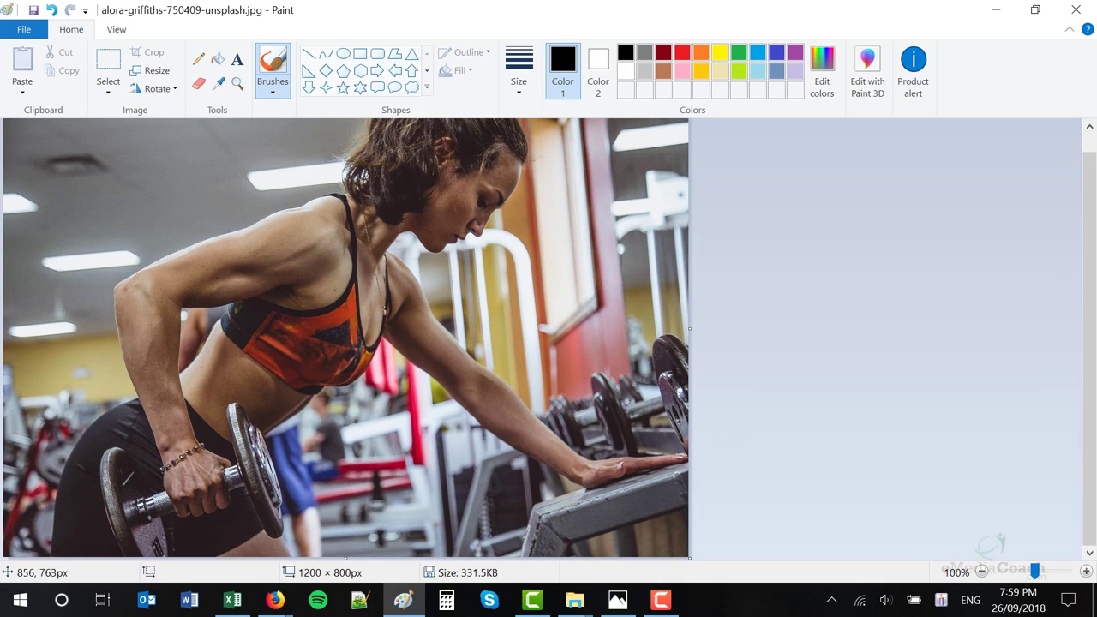
click(617, 598)
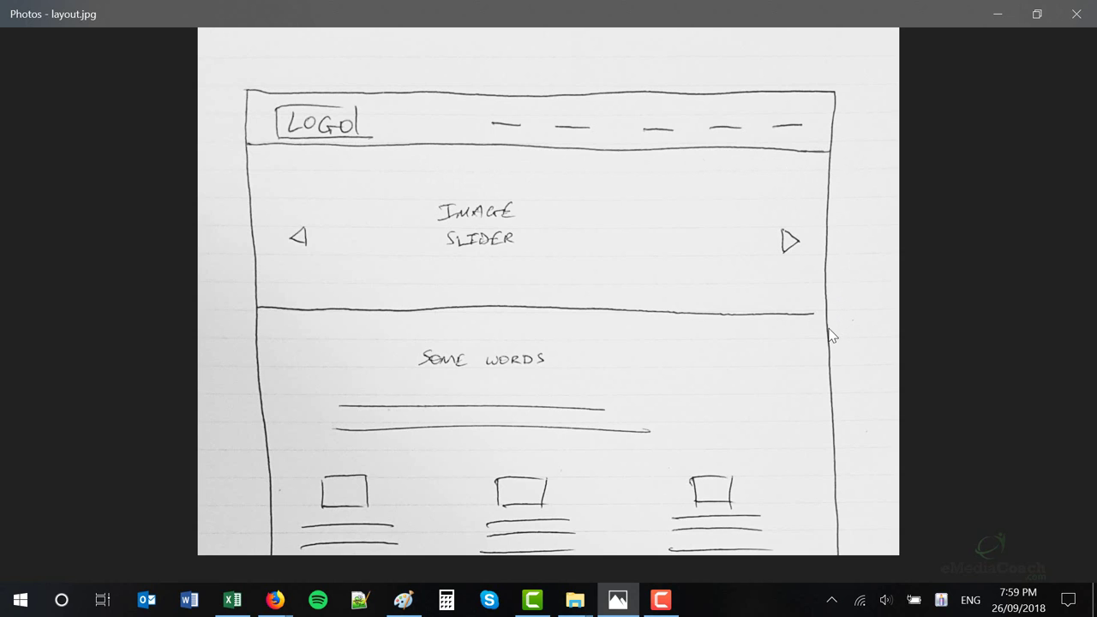
click(403, 599)
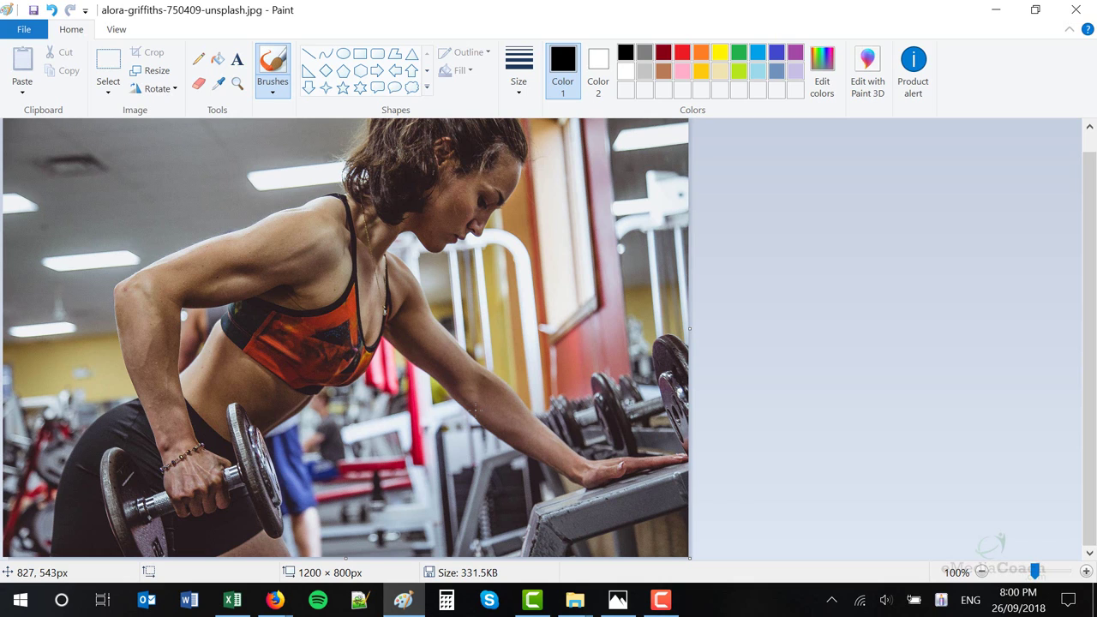
- Shift the gym photo up, trim the canvas to 1200 × 500px, then save and close
key(ctrl+a)
key(Up)
key(Up)
key(Up)
key(Up)
key(Up)
key(Up)
key(Up)
key(Up)
key(Up)
key(Up)
key(Up)
key(Up)
key(Up)
key(Up)
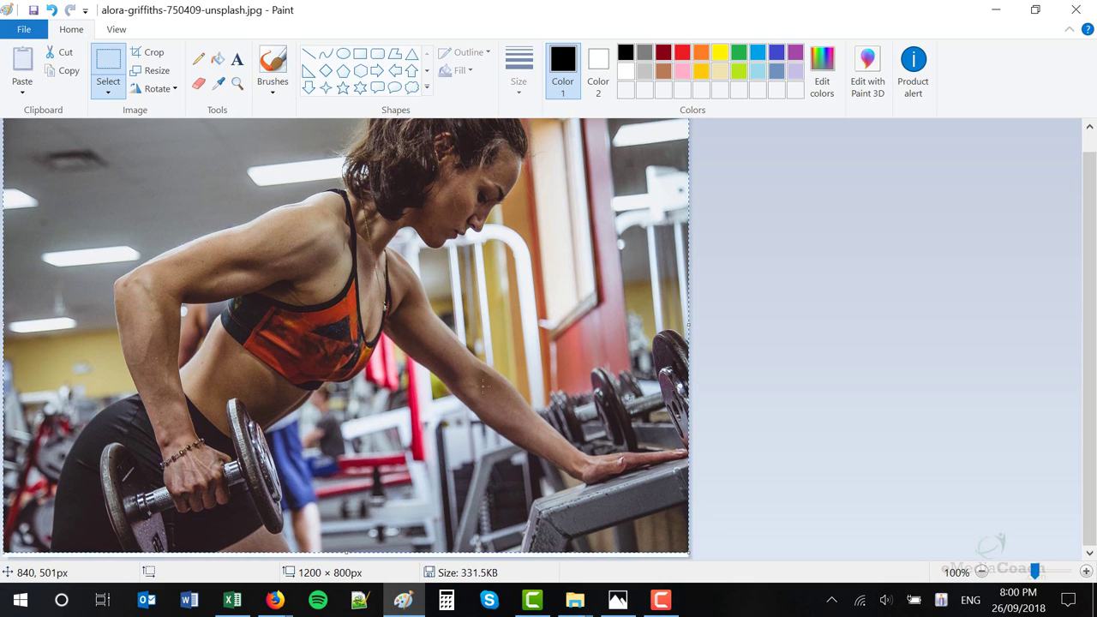
key(Up)
key(Up)
key(Up)
key(Up)
key(Up)
key(Up)
key(Up)
key(Up)
key(Up)
key(Up)
key(Up)
key(Up)
key(Up)
key(Up)
key(Up)
key(Up)
key(Up)
key(Up)
key(Up)
key(Up)
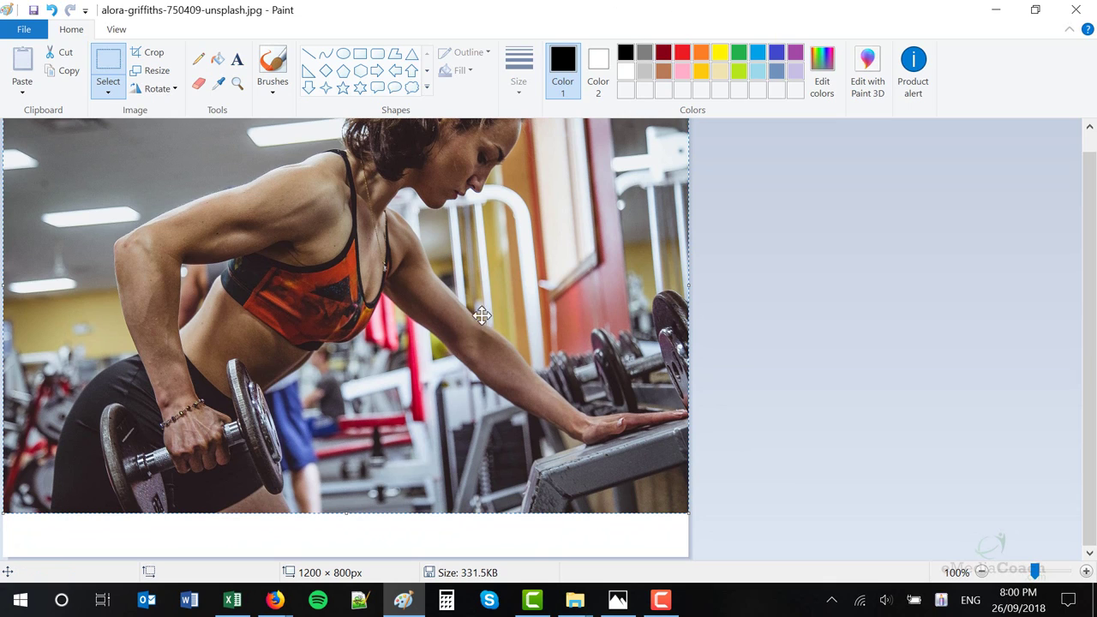
click(786, 465)
drag(347, 557, 367, 471)
key(ctrl+a)
key(Up)
key(Up)
key(Up)
key(Up)
key(Up)
key(Up)
key(Up)
key(Up)
key(Up)
key(Up)
key(Up)
key(Up)
key(Up)
key(Up)
key(Up)
key(Up)
key(Up)
key(Up)
key(Up)
key(Up)
key(Up)
key(Up)
key(Up)
key(Up)
key(Up)
key(Up)
key(Up)
key(Up)
key(Up)
key(Up)
key(Up)
key(Up)
key(Up)
key(Up)
key(Up)
key(Up)
key(Up)
key(Up)
key(Up)
key(Up)
key(Up)
key(Up)
key(Up)
key(Up)
key(Up)
key(Up)
key(Up)
key(Up)
key(Up)
key(Up)
key(Up)
key(Up)
key(Up)
key(Up)
key(Up)
key(Up)
key(Up)
key(Up)
key(Up)
drag(345, 493, 377, 408)
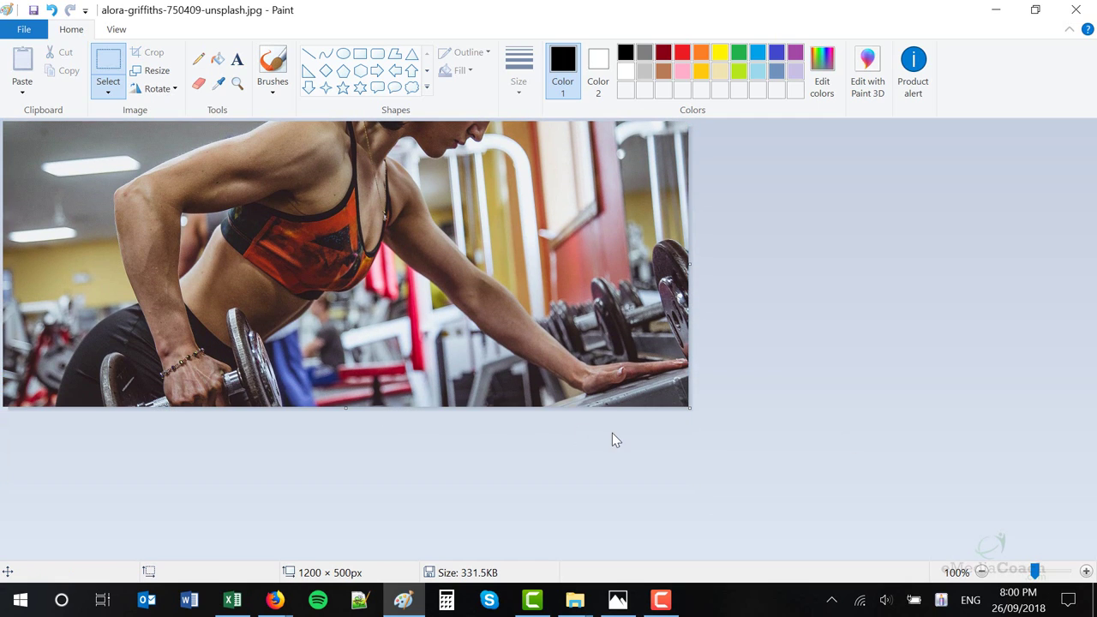
key(ctrl+s)
click(1075, 10)
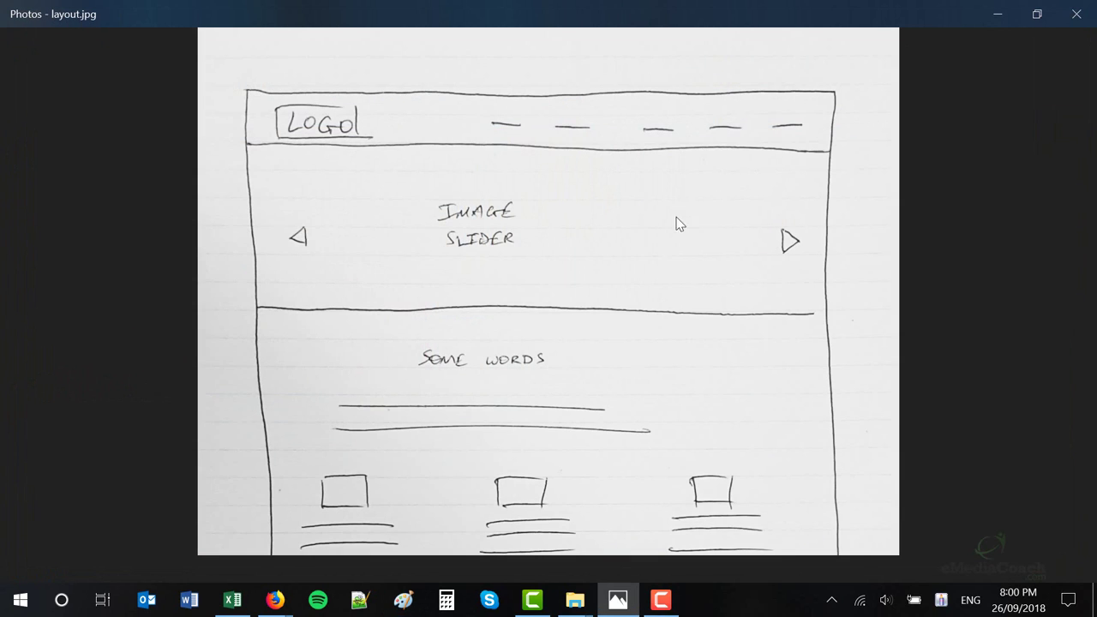
- Open the 4000 × 2660px stethoscope photo rawpixel-760103-unsplash.jpg in Paint with Open with
mouse_move(574, 597)
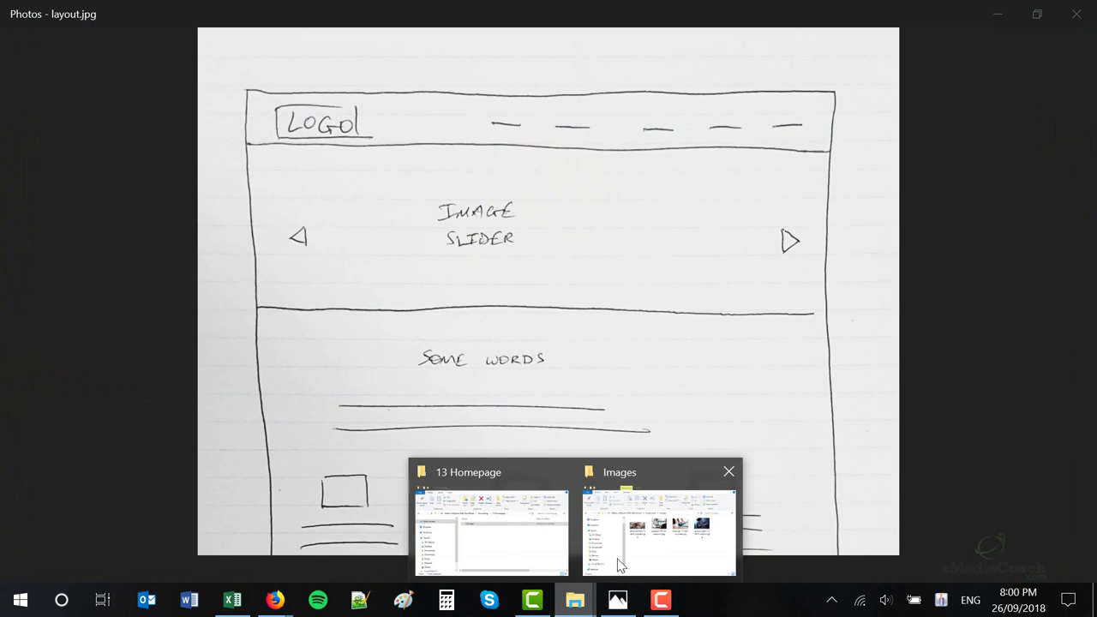
click(649, 514)
right_click(466, 271)
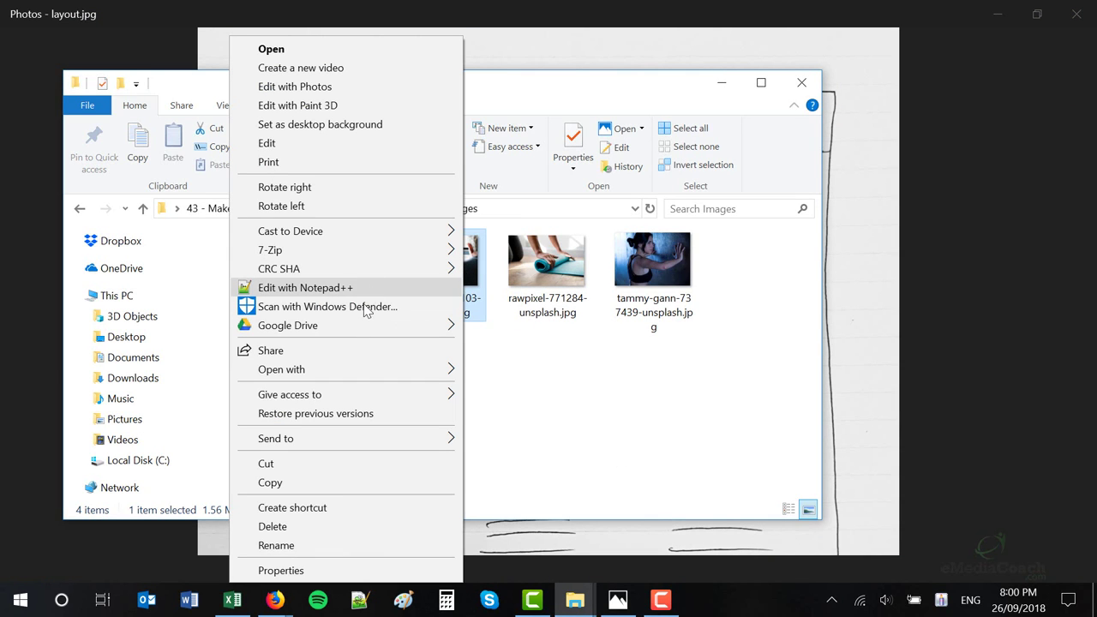
mouse_move(326, 447)
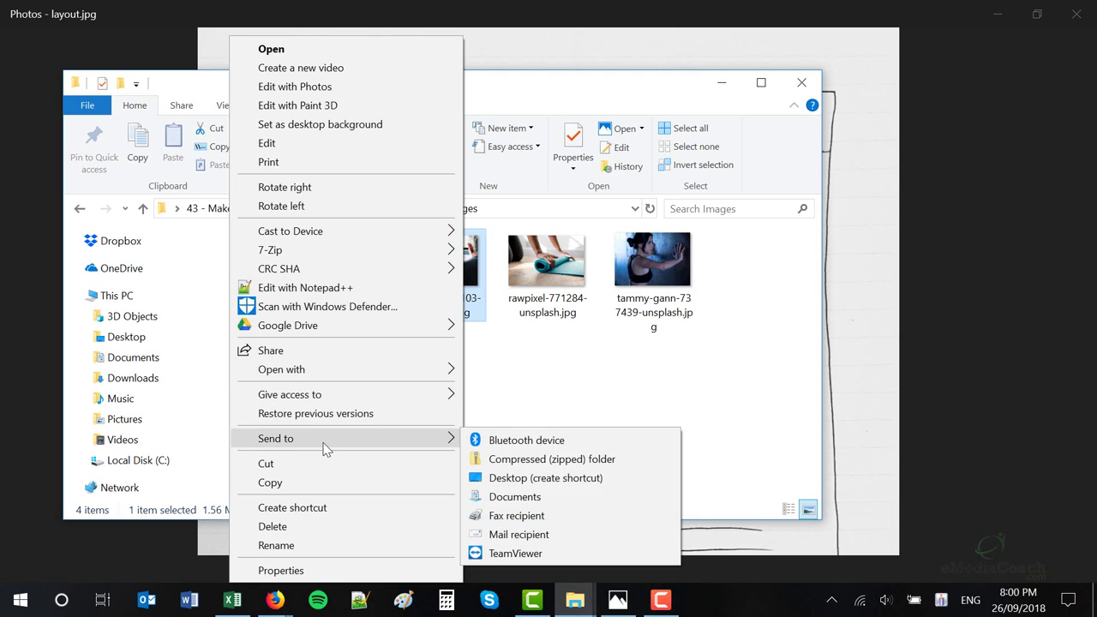
mouse_move(411, 372)
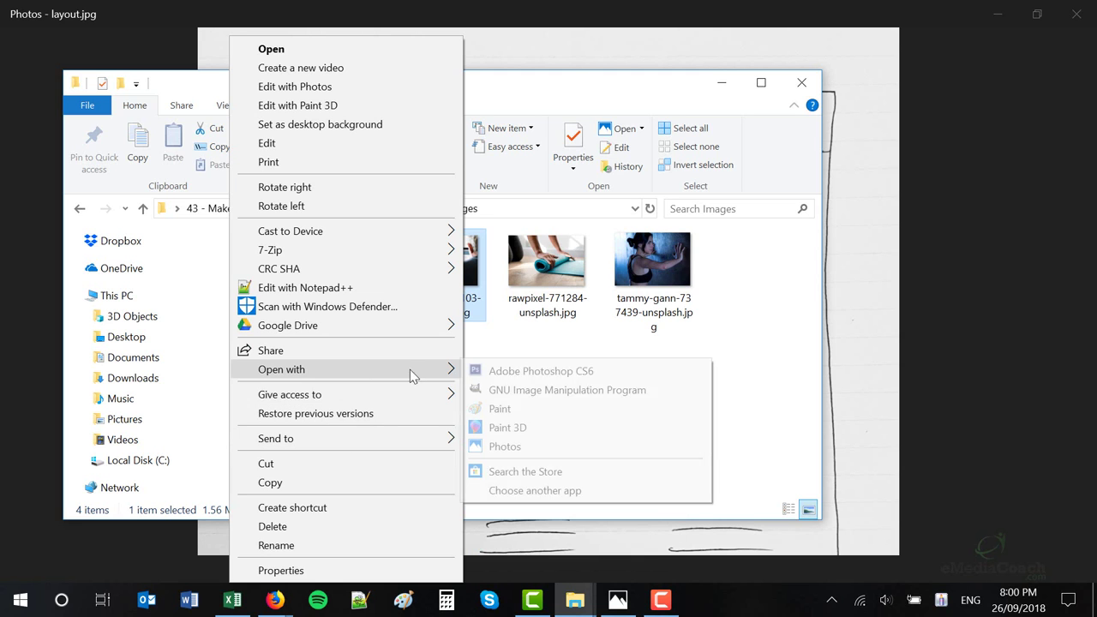
click(528, 409)
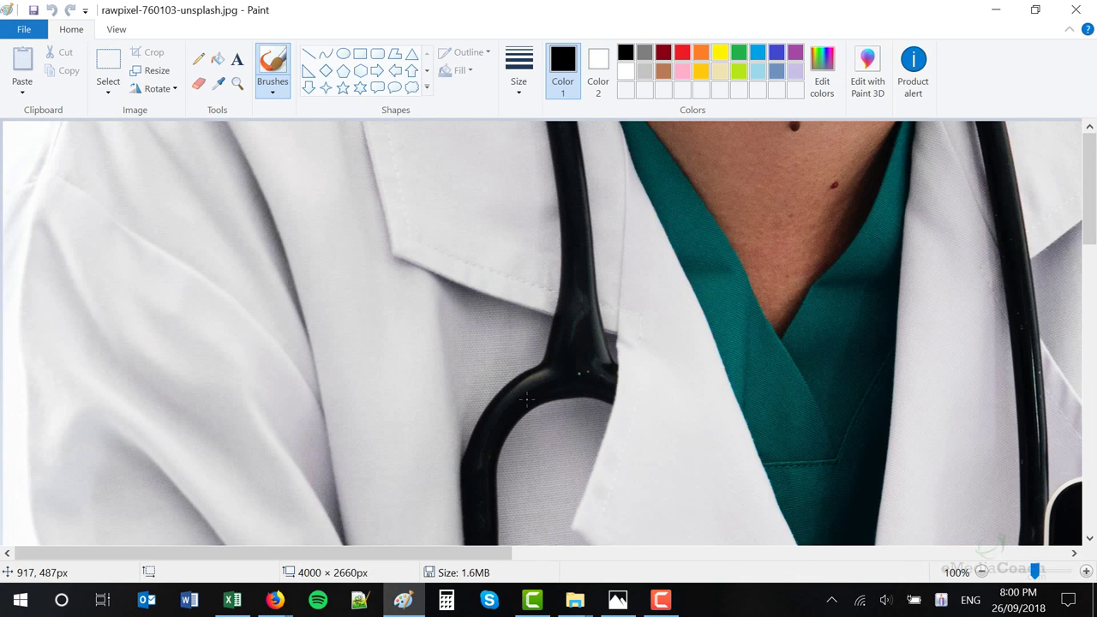
- Resize the doctor photo by pixels to 1200 wide
click(150, 71)
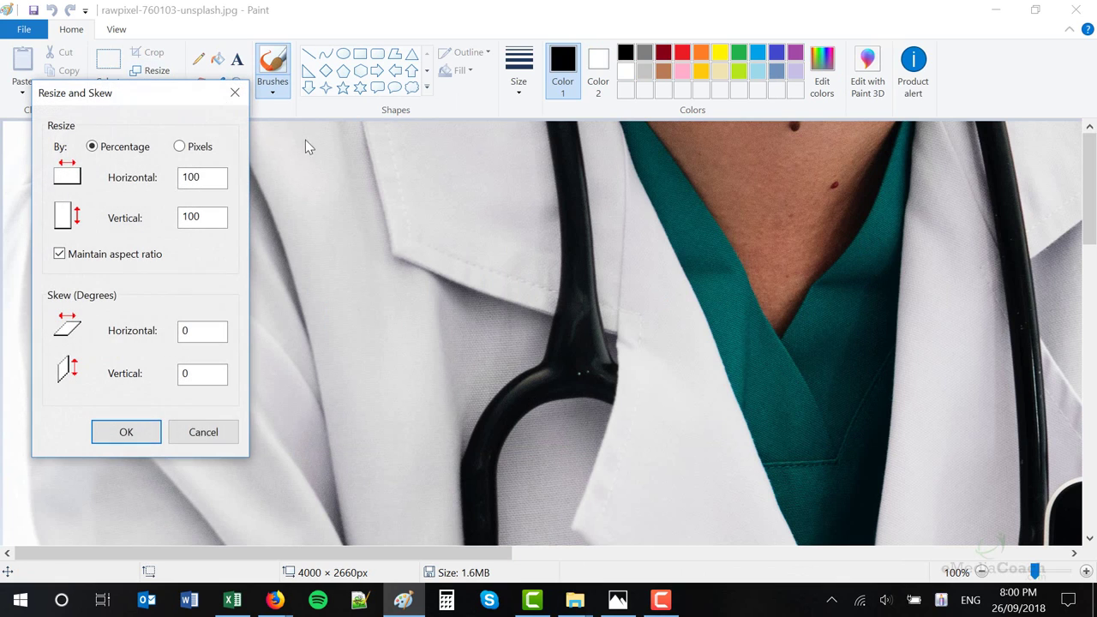
drag(208, 177, 136, 174)
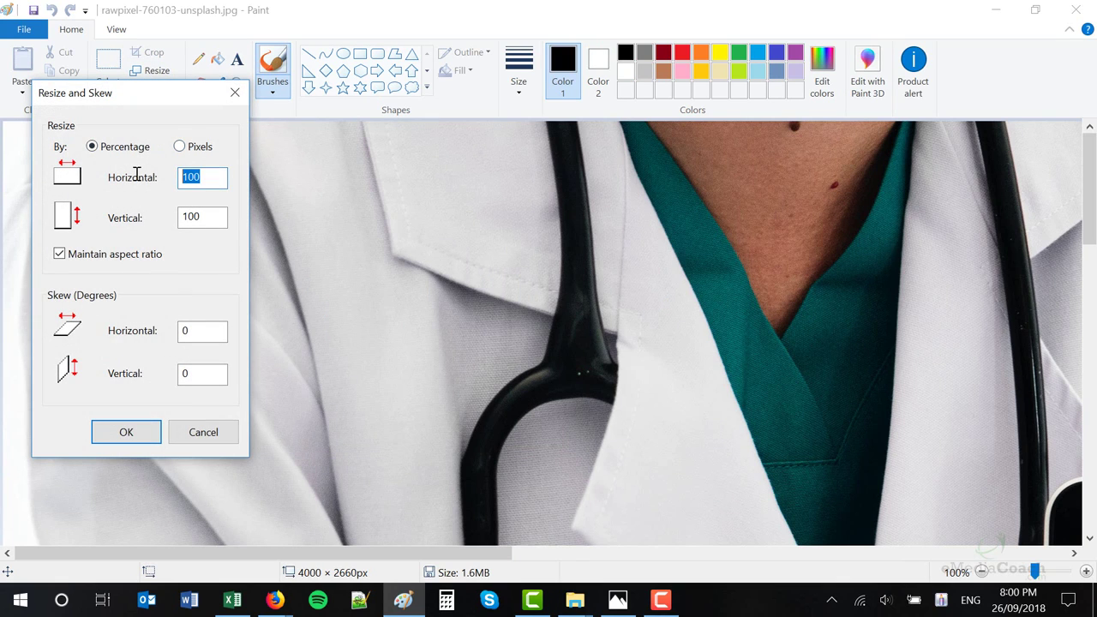
click(197, 153)
drag(210, 178, 143, 184)
text(120)
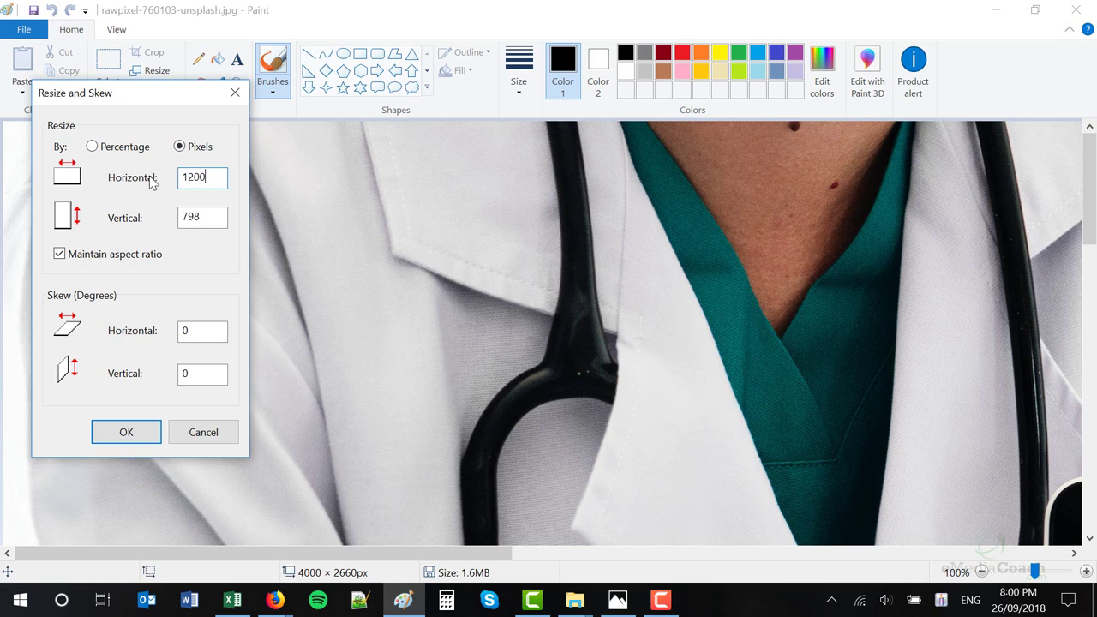
click(126, 432)
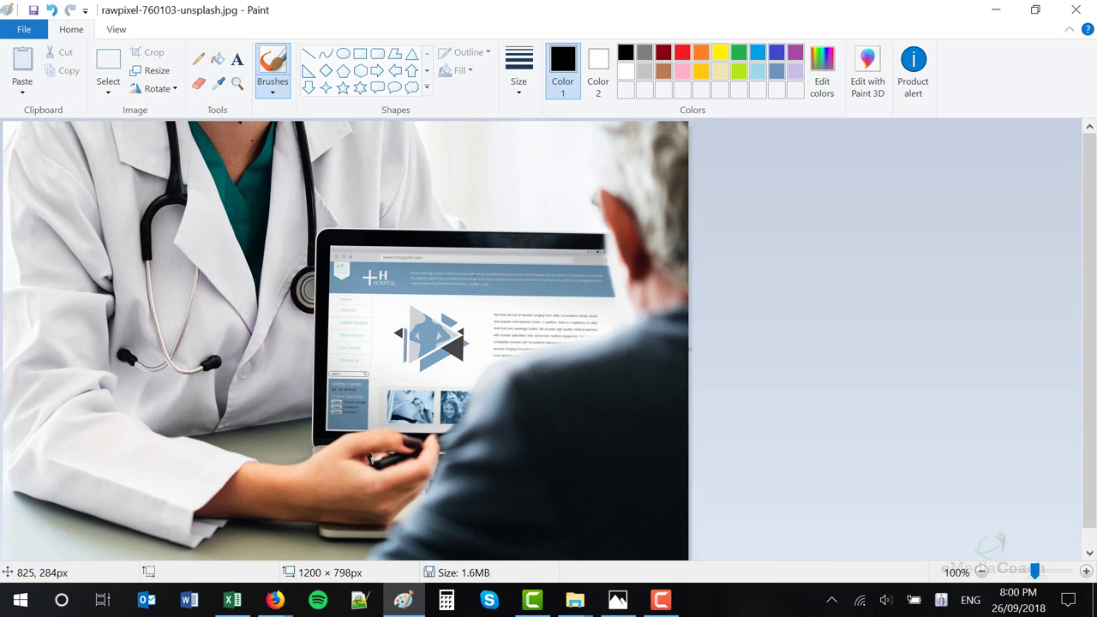
- Crop the photo to 1200 × 500px by shifting it up and trimming the canvas bottom
scroll(711, 365, down, 2)
drag(166, 351, 177, 322)
key(ctrl+a)
key(Up)
key(Up)
key(Up)
key(Up)
key(Up)
key(Up)
key(Up)
key(Up)
key(Up)
key(Up)
key(Up)
key(Up)
key(Up)
key(Up)
key(Up)
key(Up)
key(Up)
key(Up)
key(Up)
key(Up)
key(Up)
key(Up)
key(Up)
key(Up)
key(Up)
key(Up)
key(Up)
key(Up)
key(Up)
key(Up)
key(Up)
key(Up)
key(Up)
key(Up)
key(Up)
key(Up)
key(Up)
key(Up)
key(Up)
key(Up)
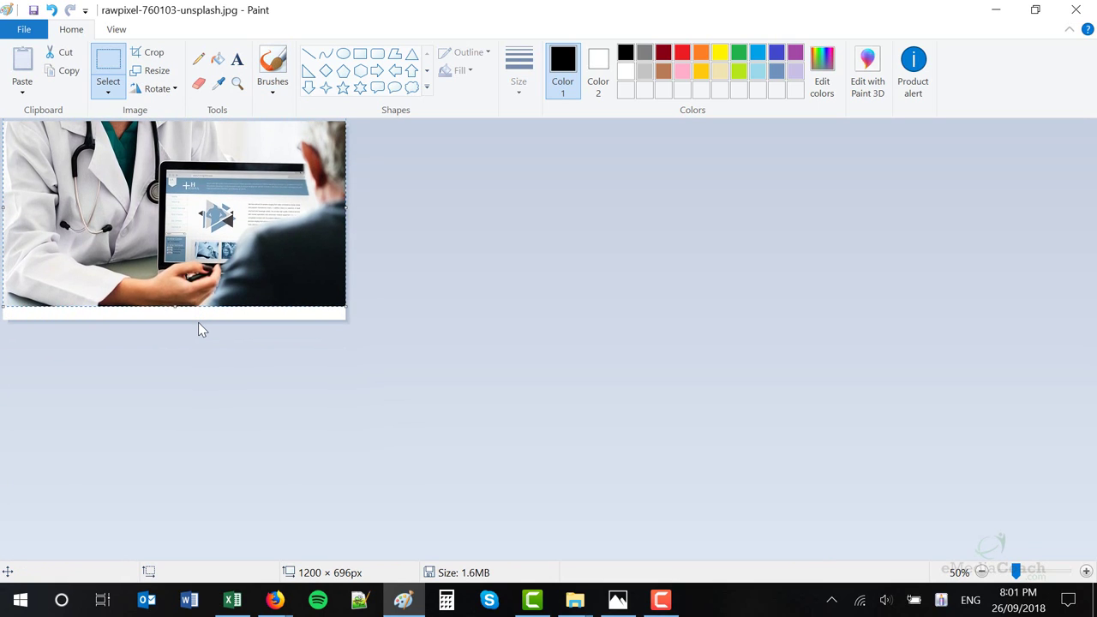
key(Up)
key(Up)
key(Up)
key(Up)
key(Up)
key(Up)
key(Up)
key(Up)
key(Up)
key(Up)
key(Up)
key(Up)
key(Up)
key(Up)
key(Up)
key(Up)
key(Up)
key(Up)
key(Up)
key(Up)
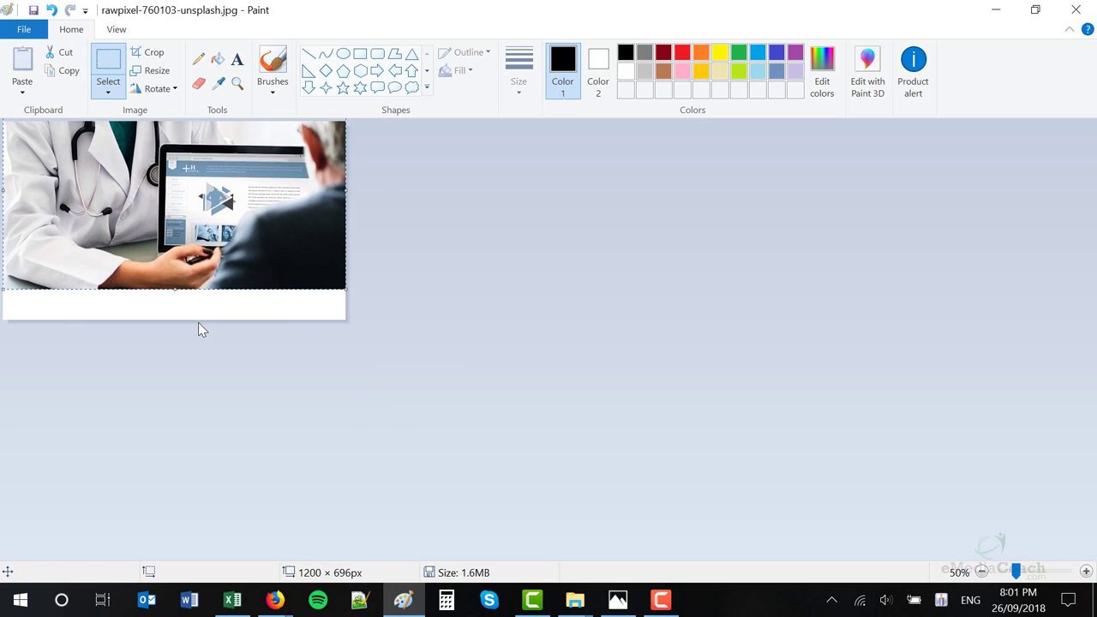
drag(174, 321, 171, 264)
- Save the 1200 × 500px doctor banner and close Paint
key(ctrl+s)
click(24, 29)
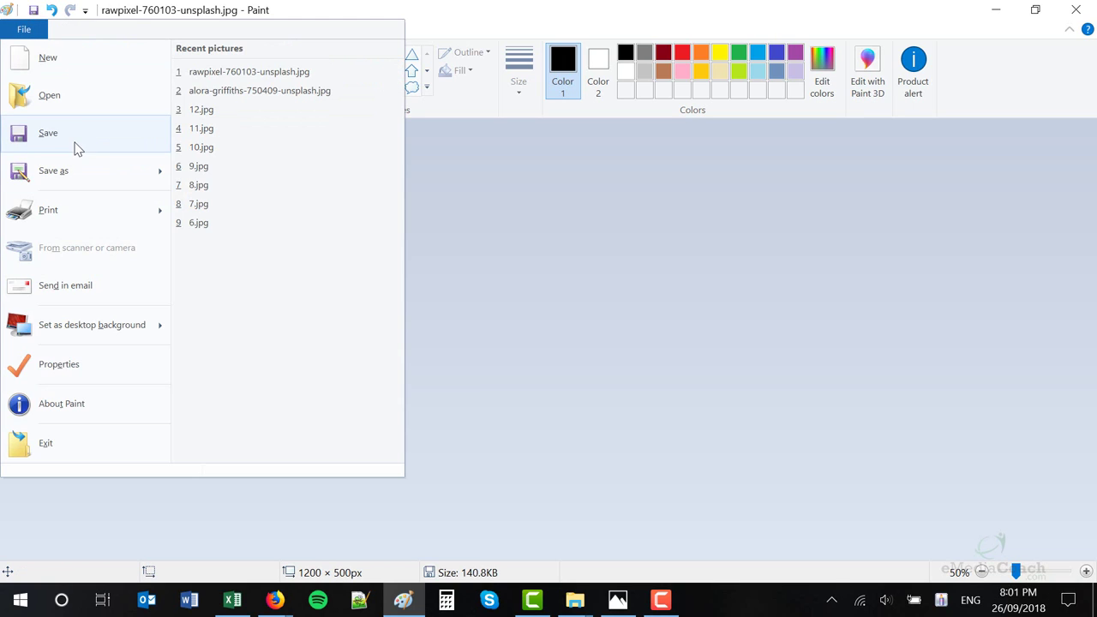
click(74, 147)
click(1071, 13)
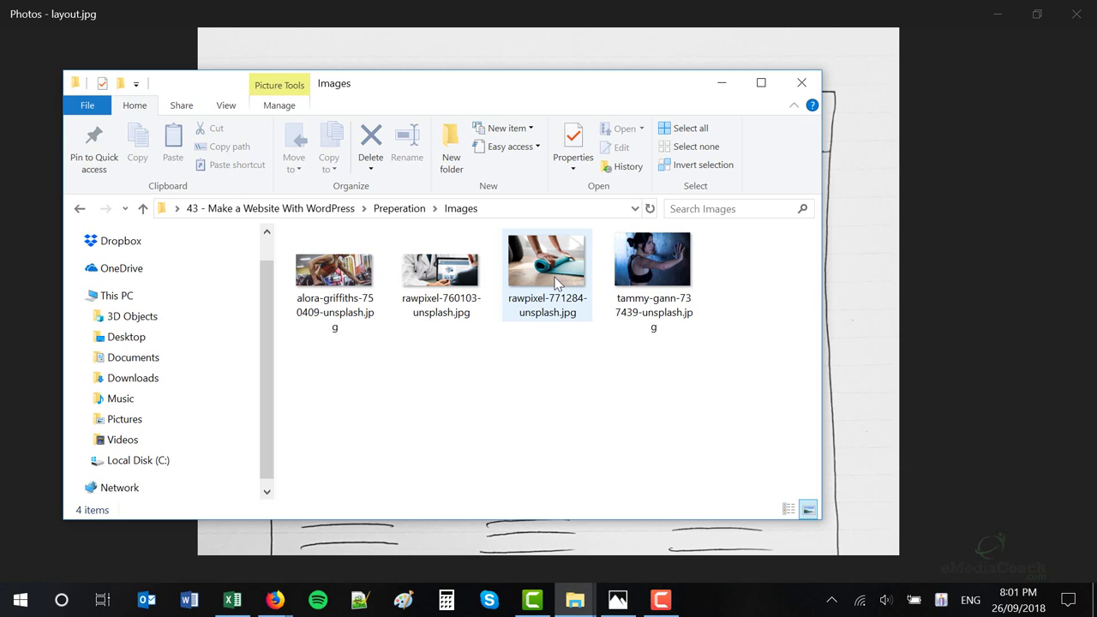
- Check the 7000 × 4666 yoga-mat photo rawpixel-771284-unsplash.jpg, then minimize the image window to show WordPress
mouse_move(556, 280)
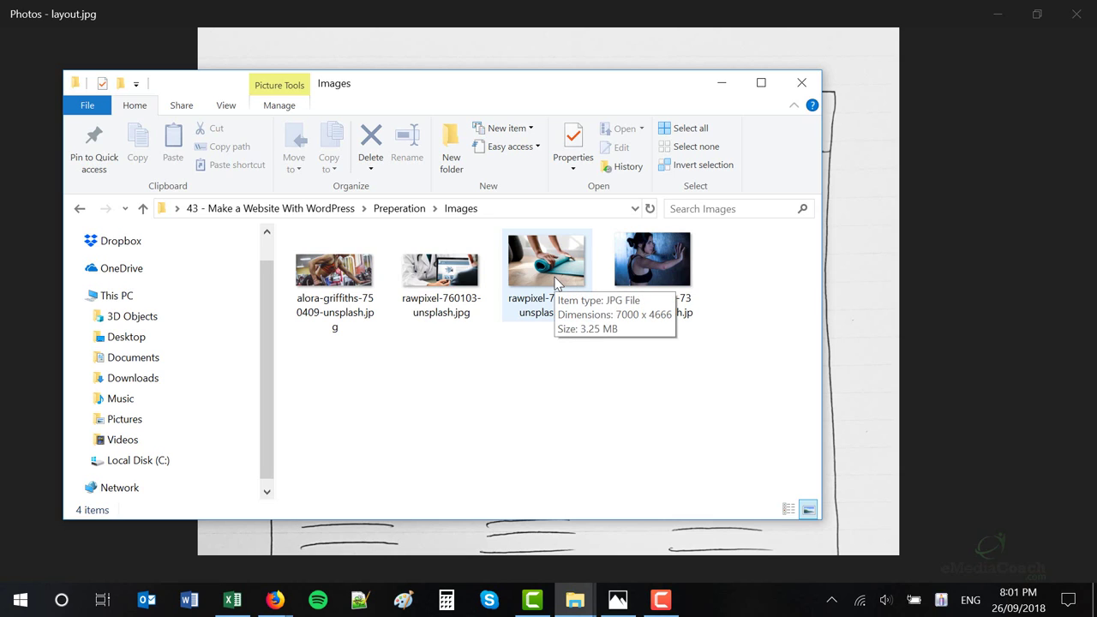
click(549, 268)
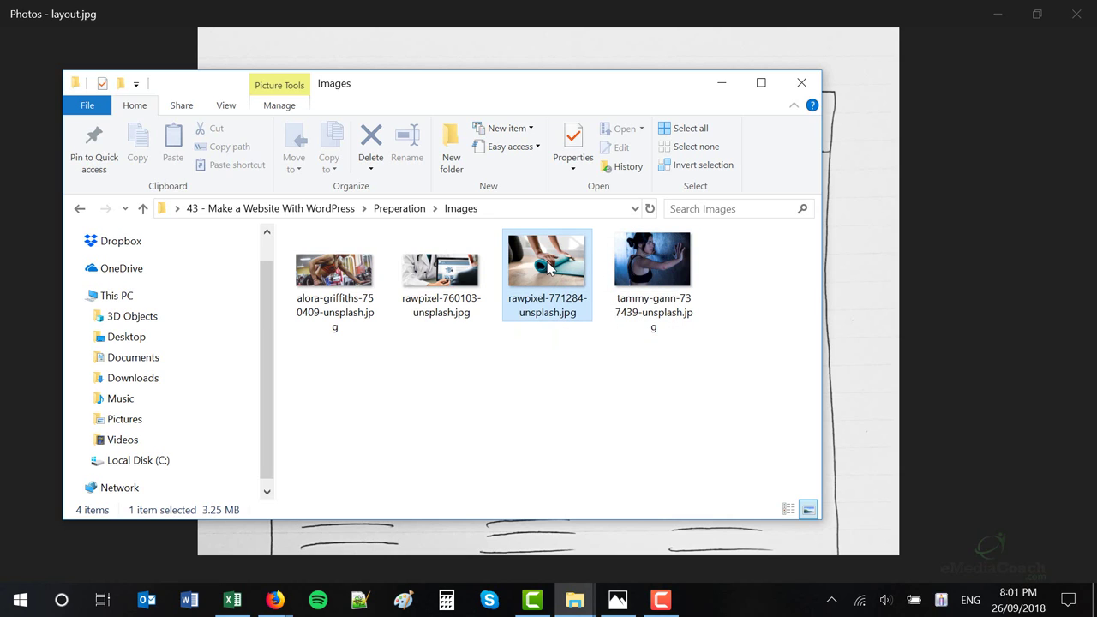
right_click(548, 268)
mouse_move(387, 377)
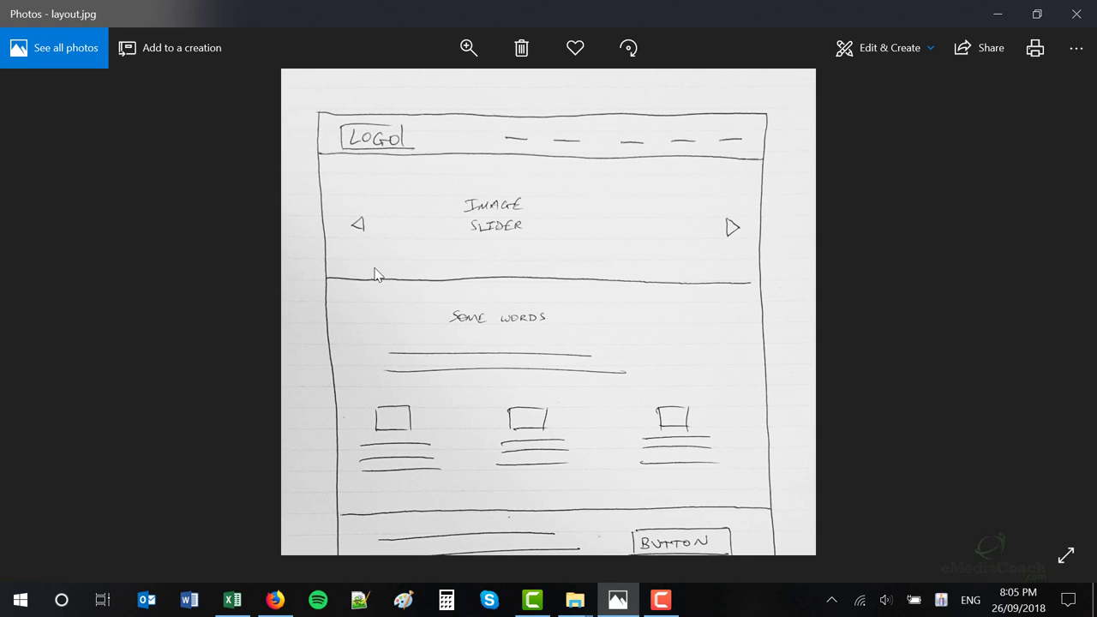
click(998, 17)
- Search Plugins > Add New for 'smart slider', then install and activate Smart Slider 3
mouse_move(79, 372)
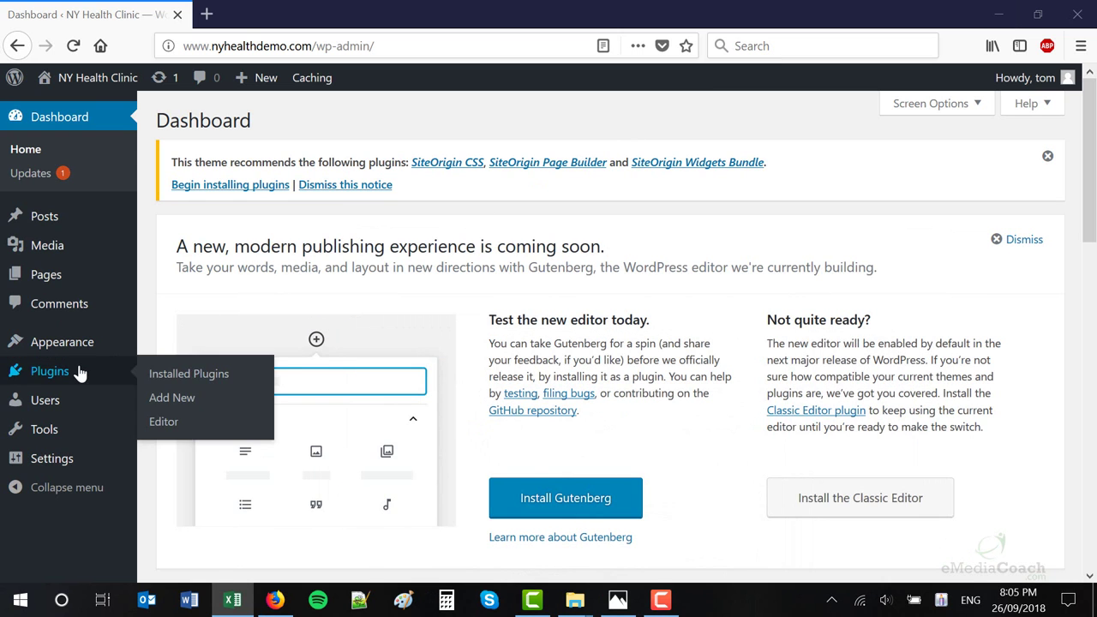
click(182, 401)
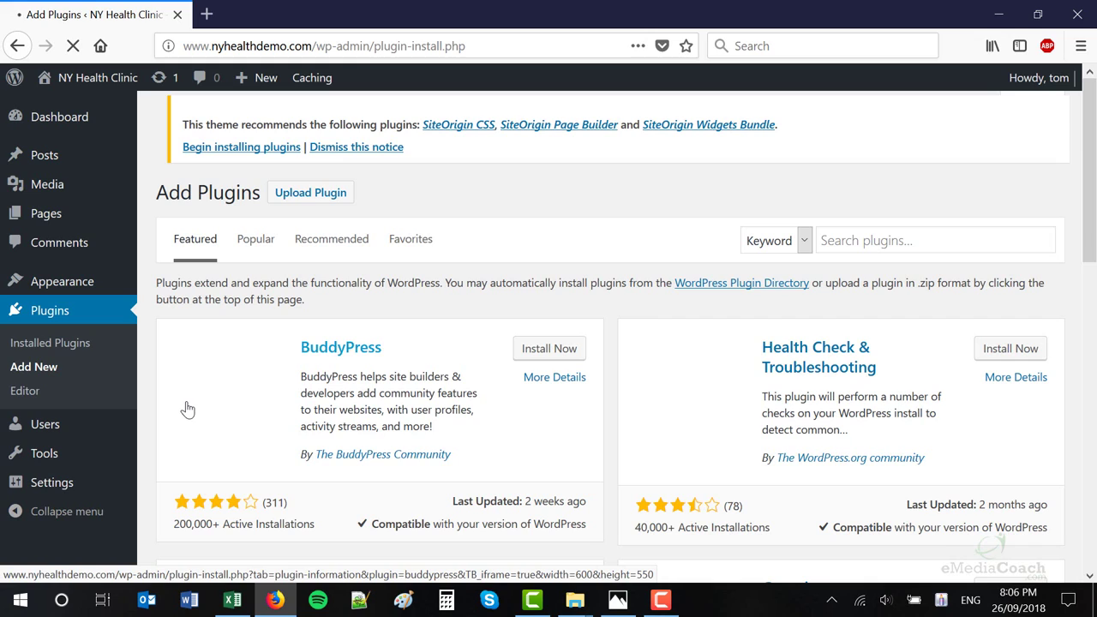
click(906, 233)
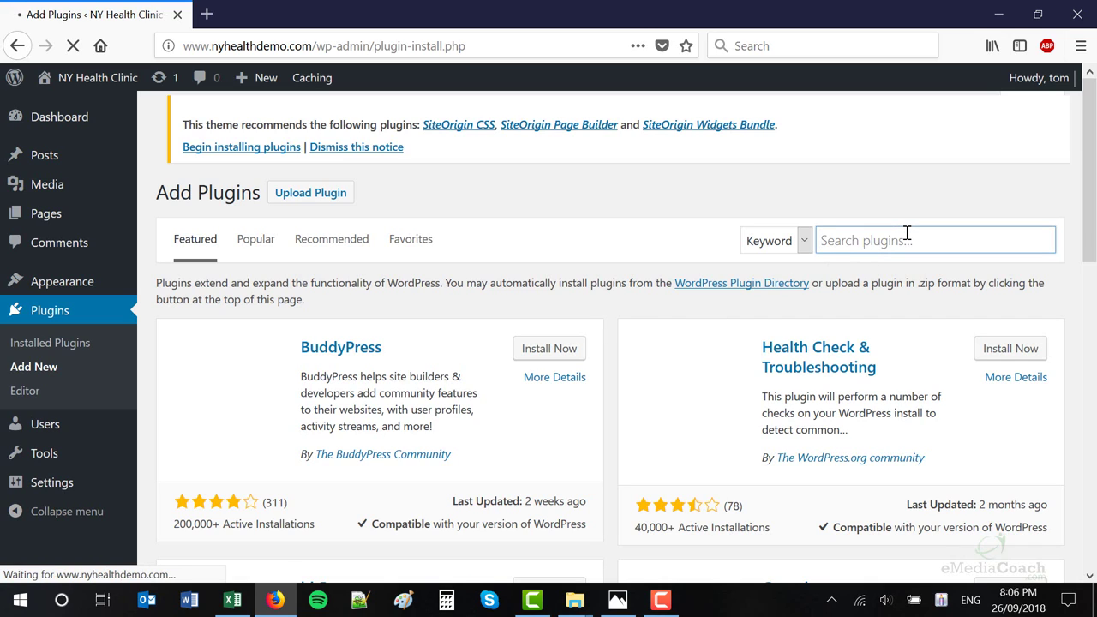
text(smart slider 3)
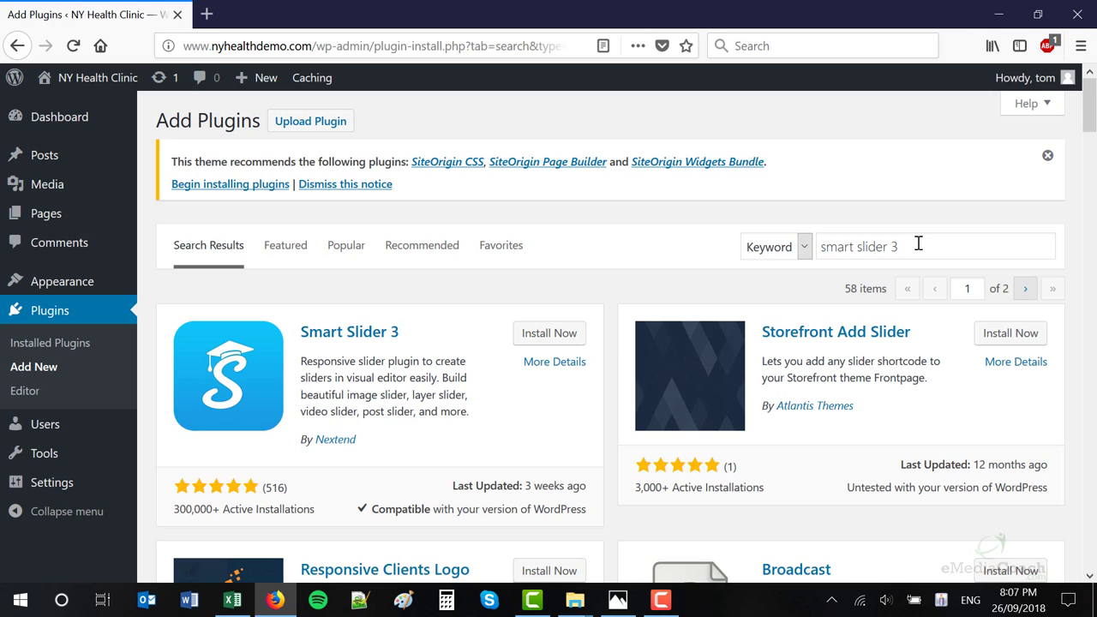
click(566, 341)
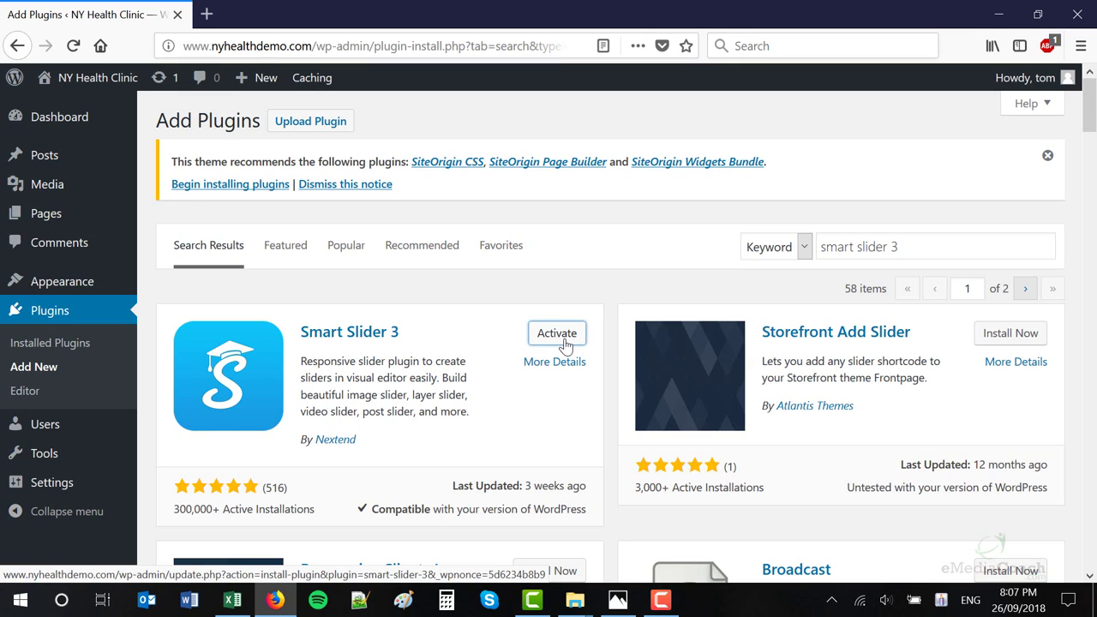
click(572, 343)
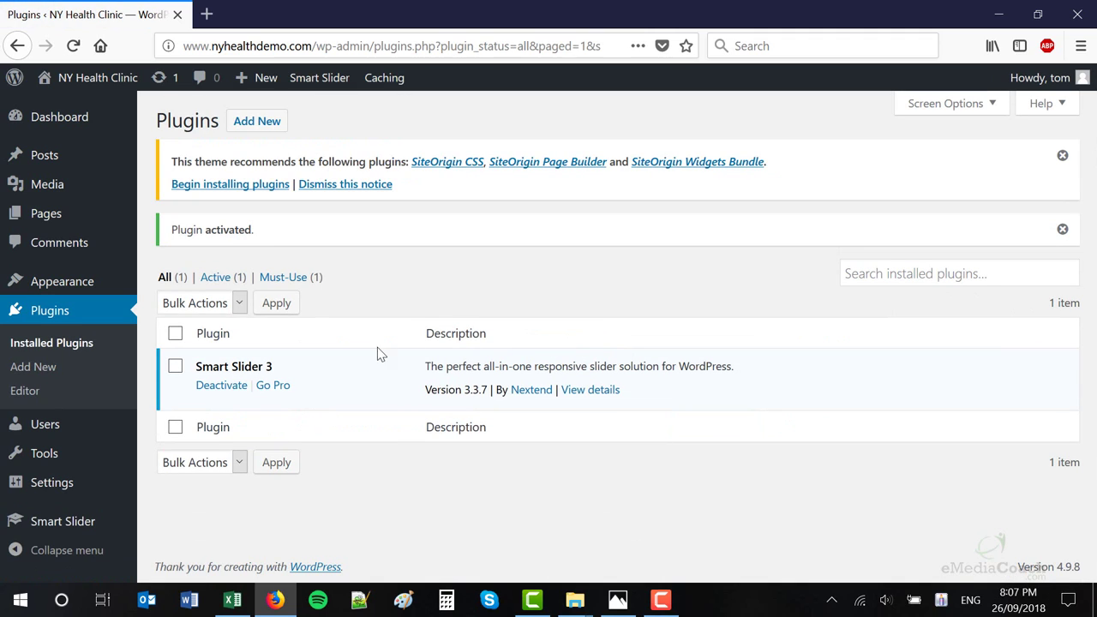
- Open the Smart Slider dashboard and start a New Slider (default 1200 × 500 px, Default preset)
mouse_move(118, 441)
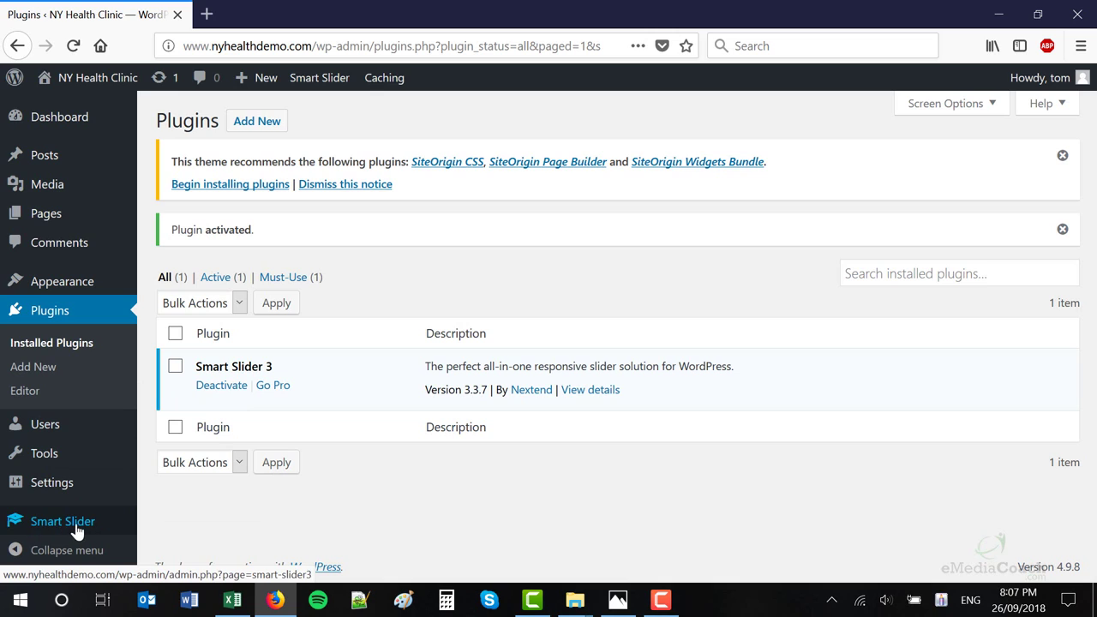
mouse_move(121, 125)
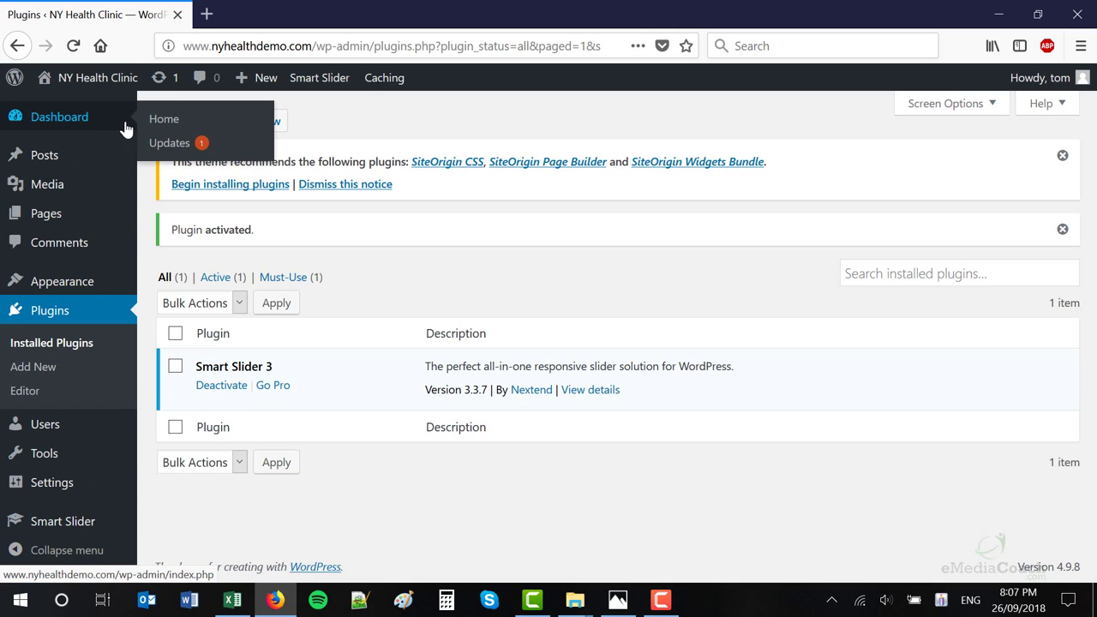
click(164, 120)
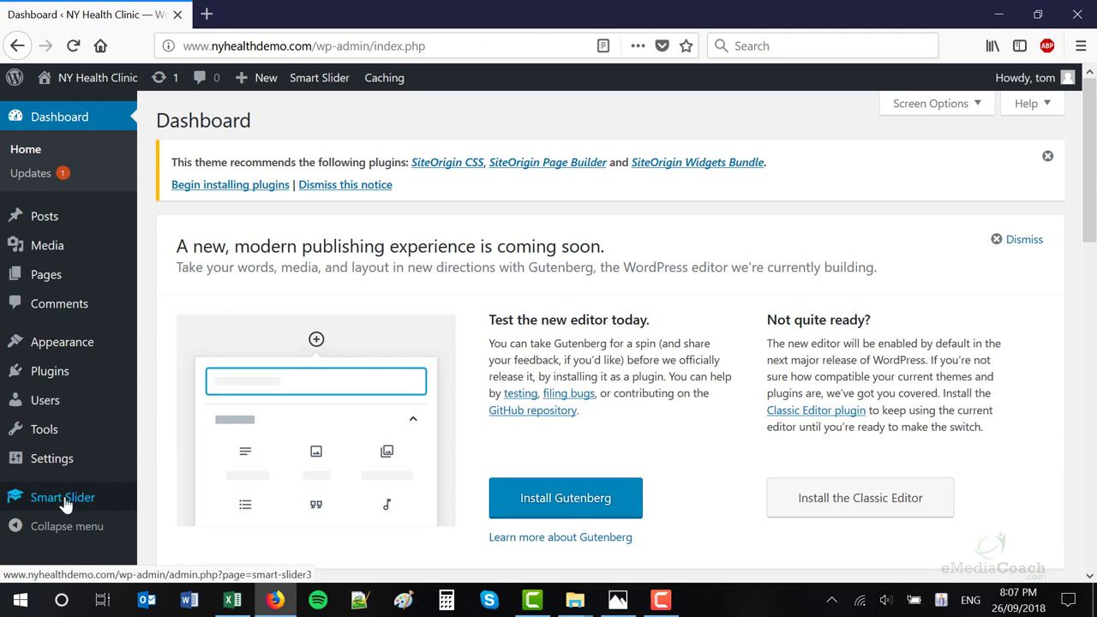
click(78, 506)
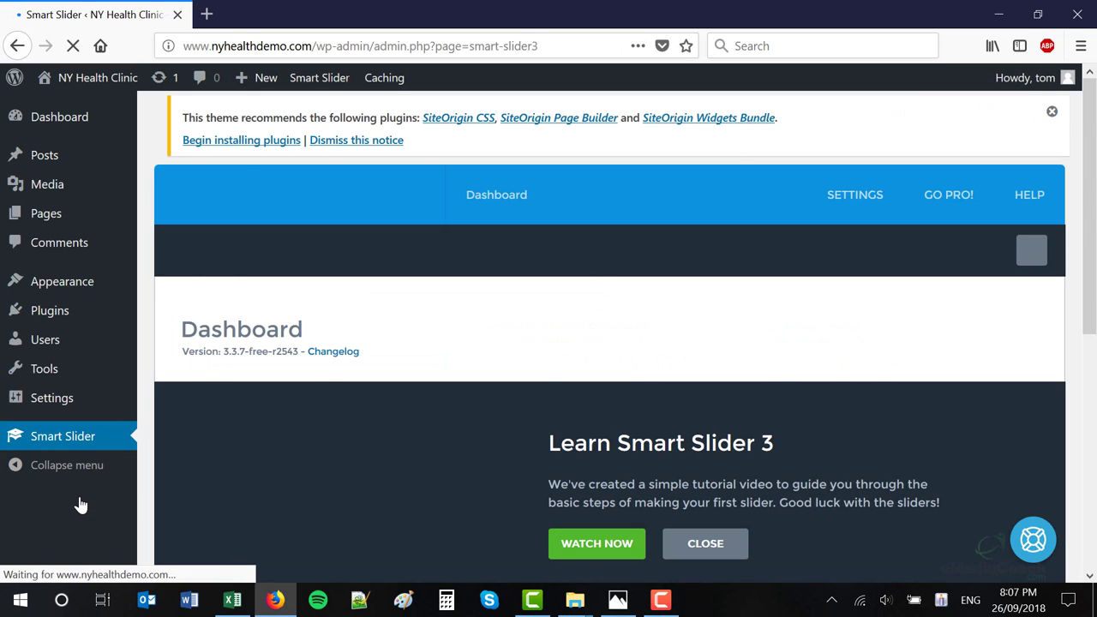
scroll(630, 367, down, 2)
scroll(634, 364, down, 6)
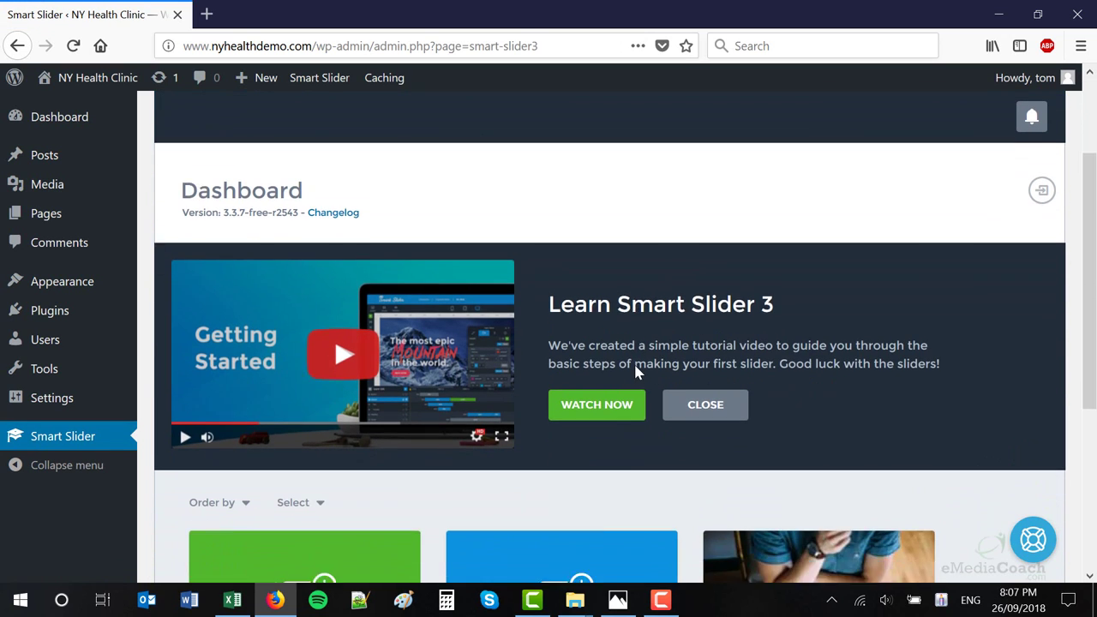
click(310, 383)
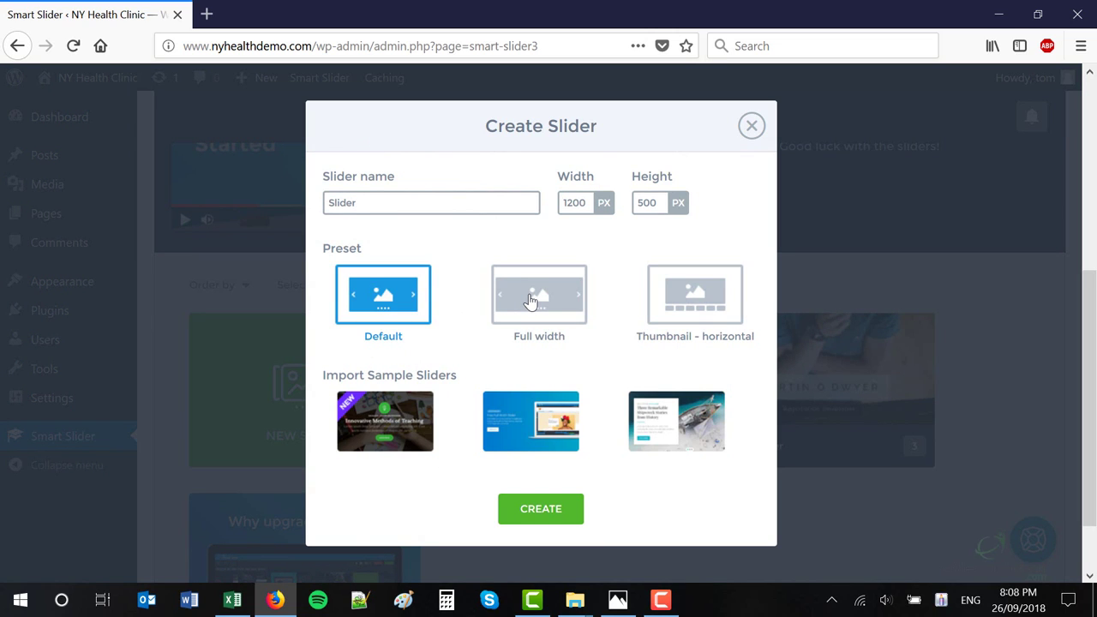
- Create 'New homepage slider' with the Full width preset at 1200 × 450 px
click(531, 300)
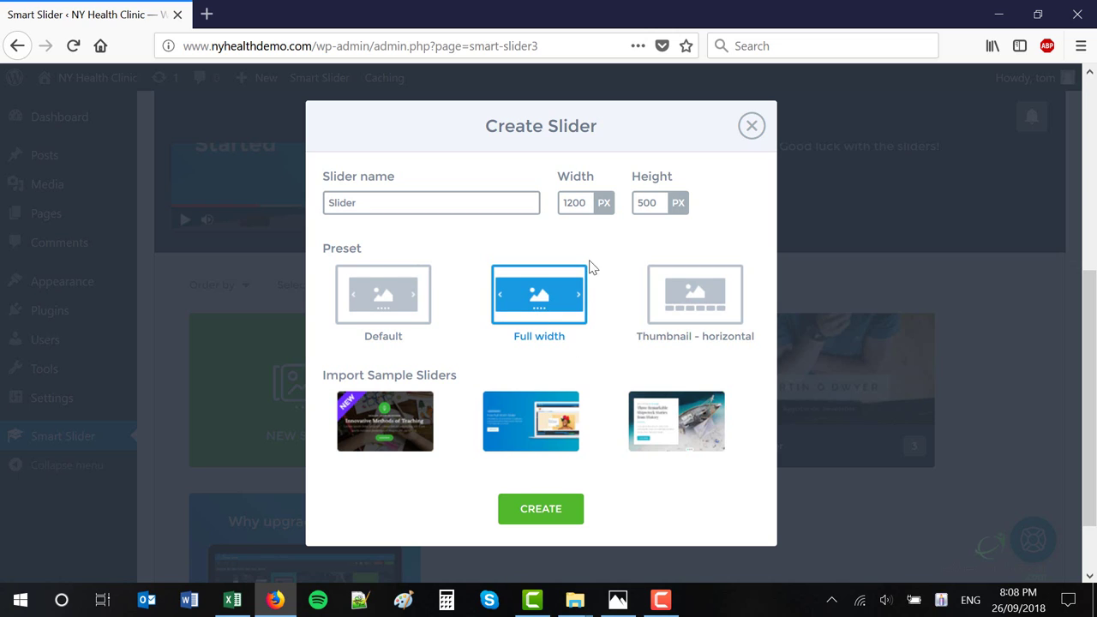
drag(458, 199, 268, 199)
text(New homepage slide)
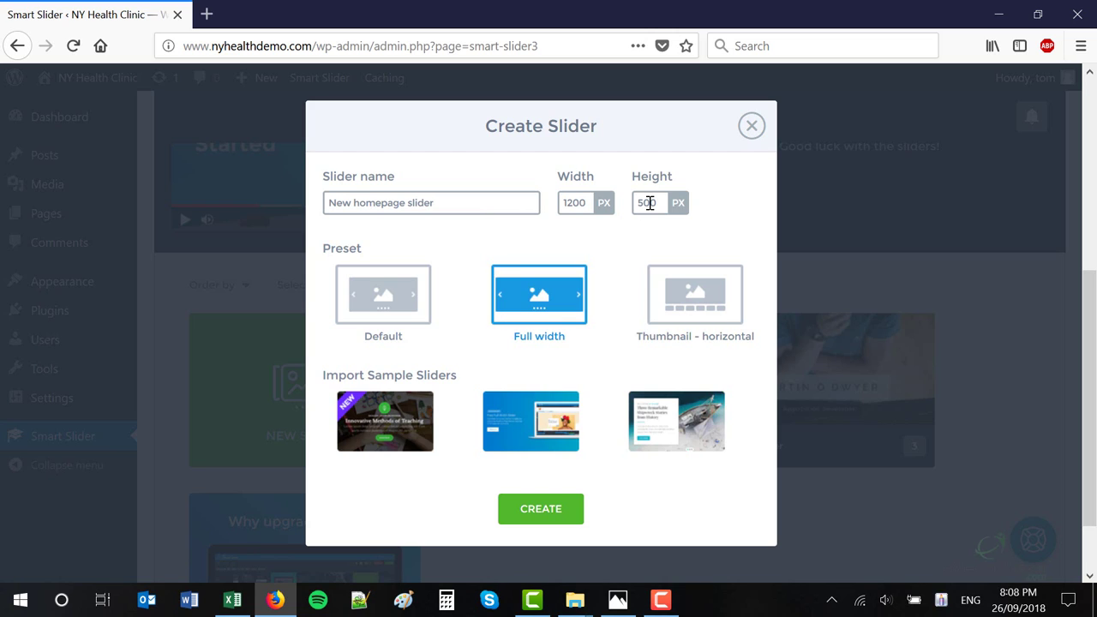
double_click(650, 202)
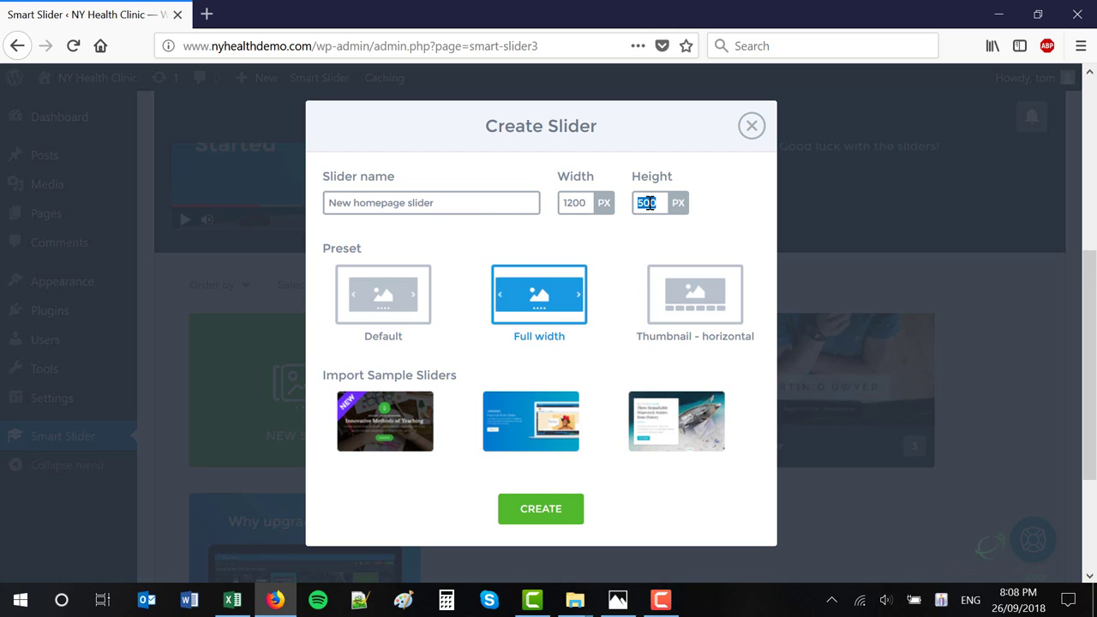
text(45)
click(566, 515)
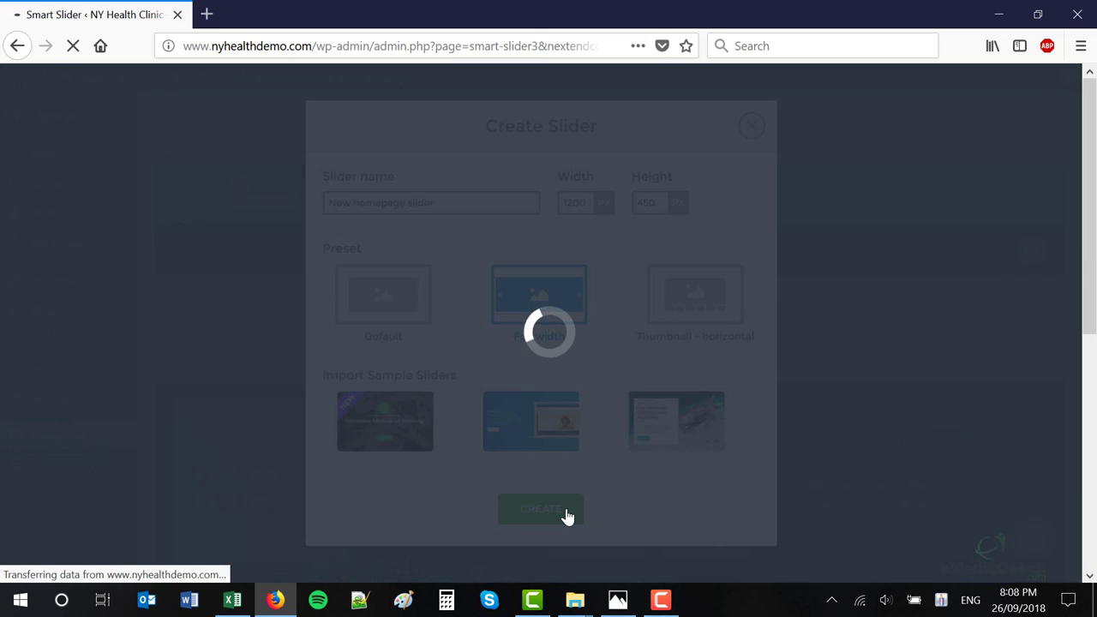
scroll(552, 389, down, 5)
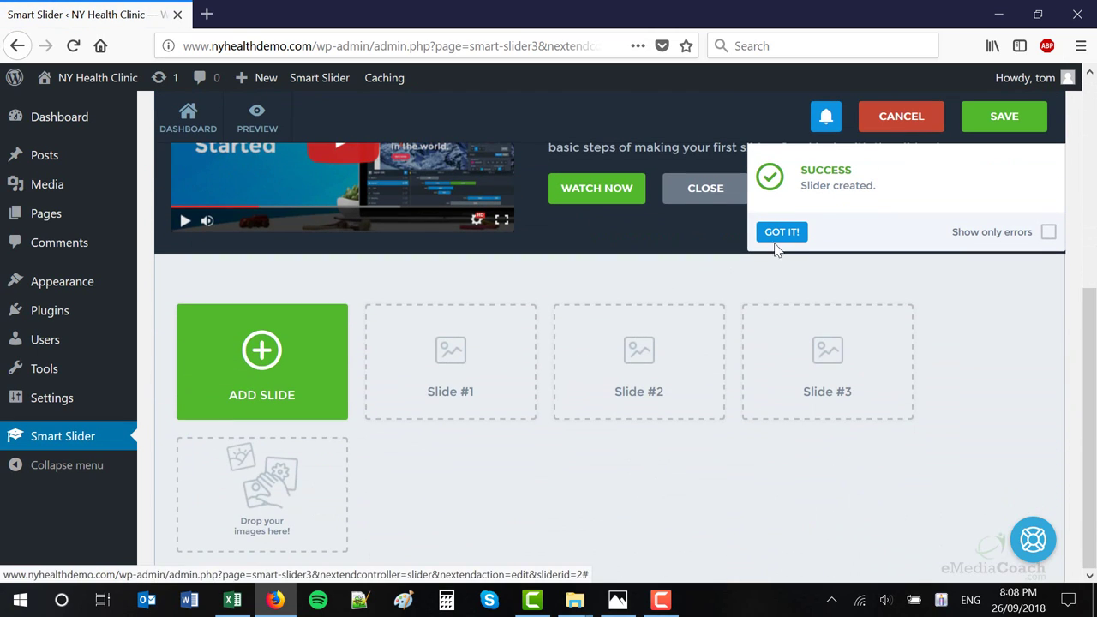
- Dismiss the success notice and add a new image slide to the slider
click(783, 233)
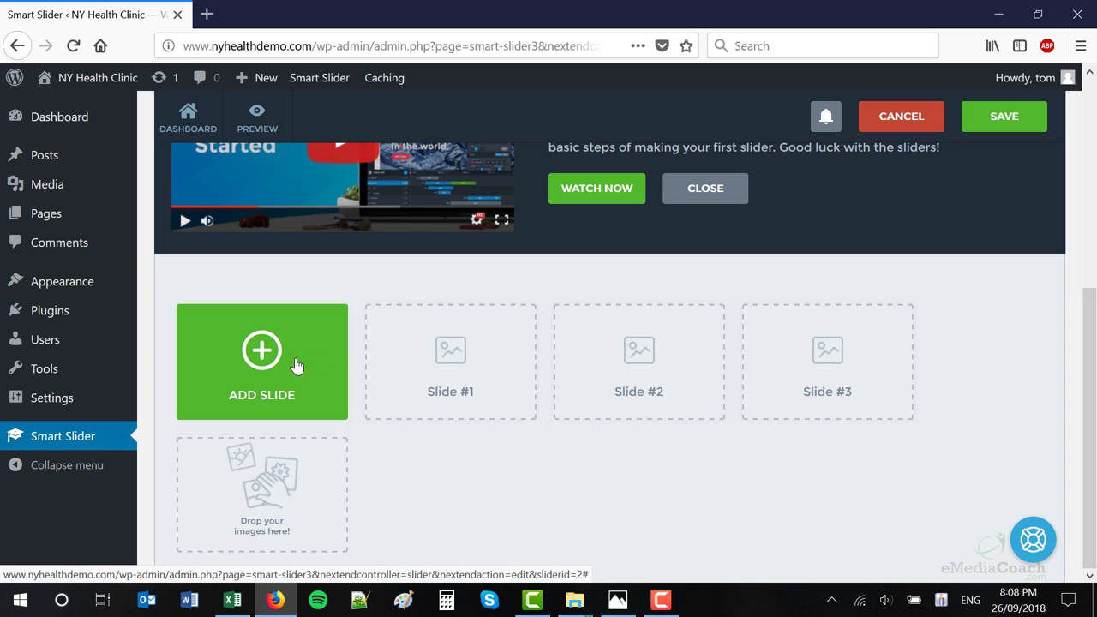
click(263, 366)
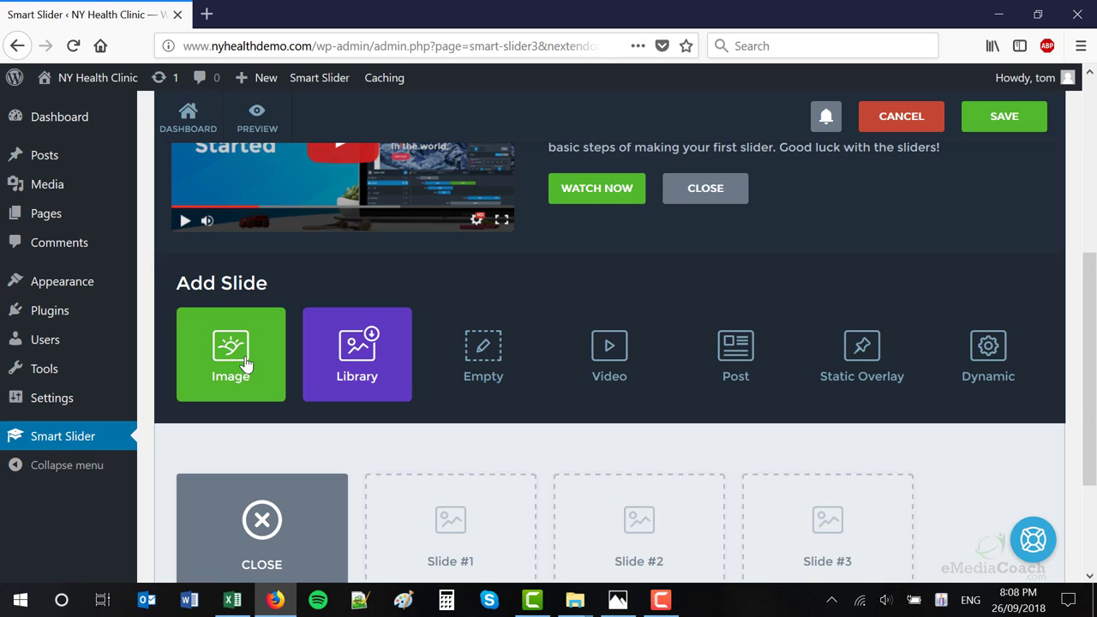
click(246, 365)
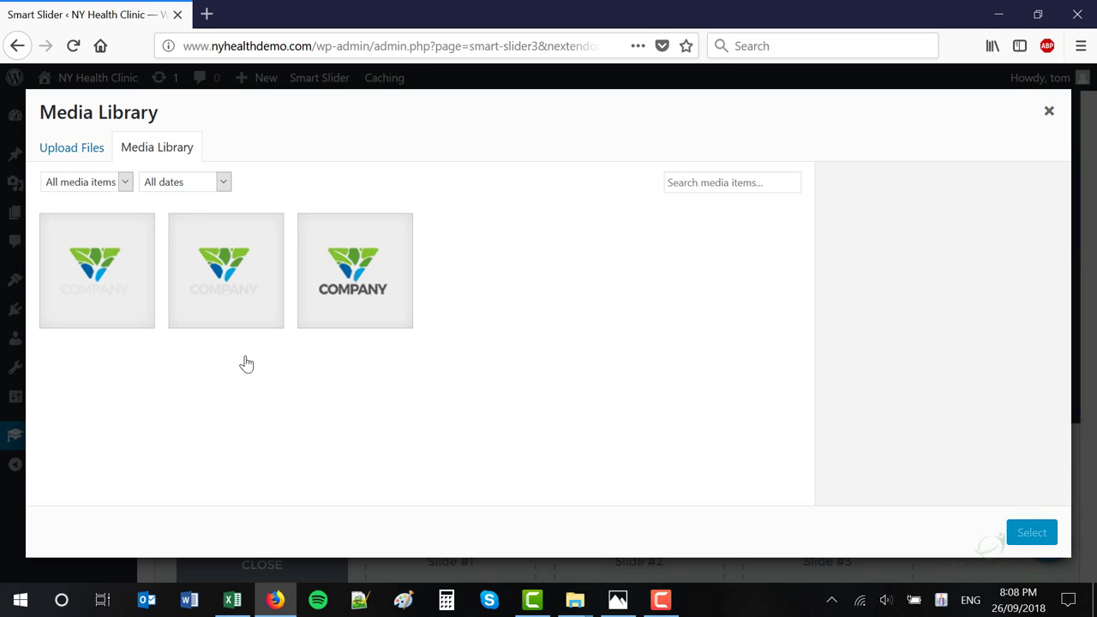
- Switch the Media Library dialog to the Upload Files view
click(88, 155)
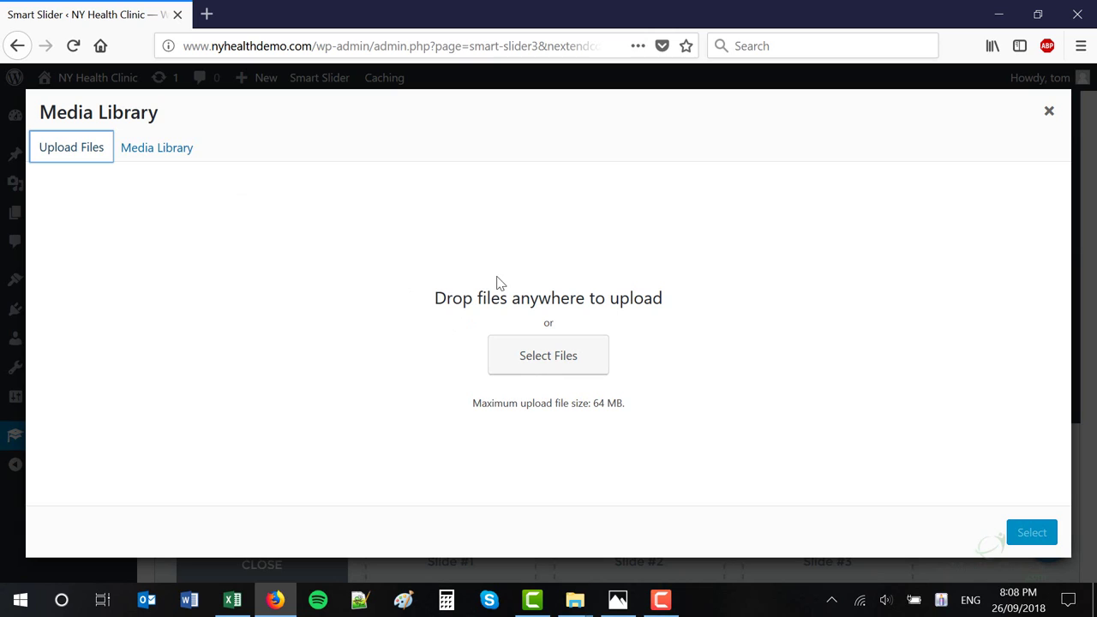
click(168, 165)
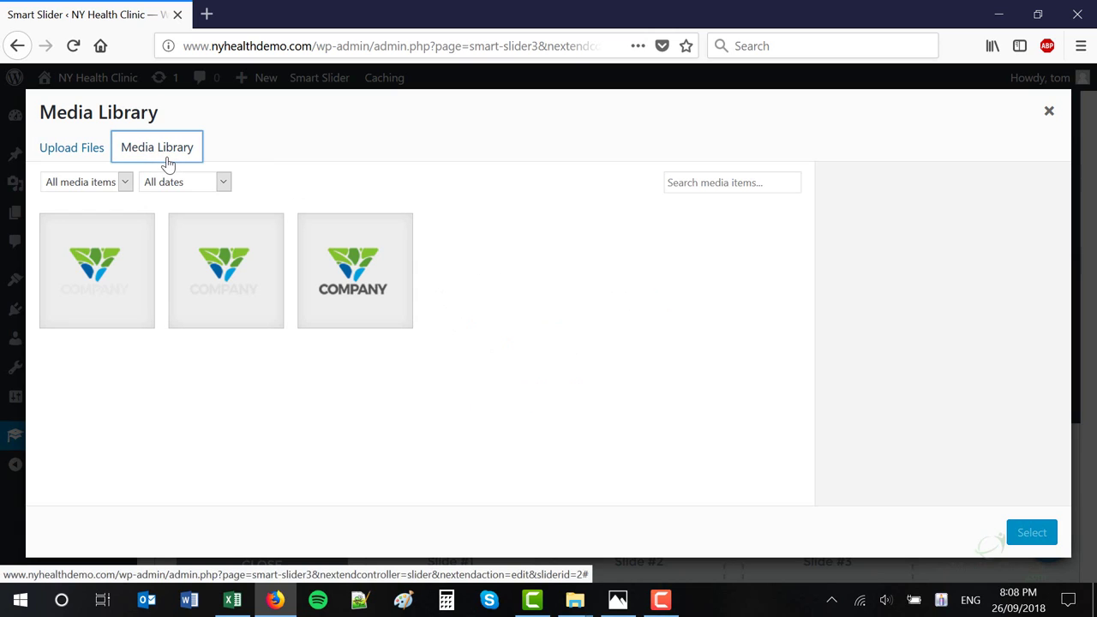
click(90, 149)
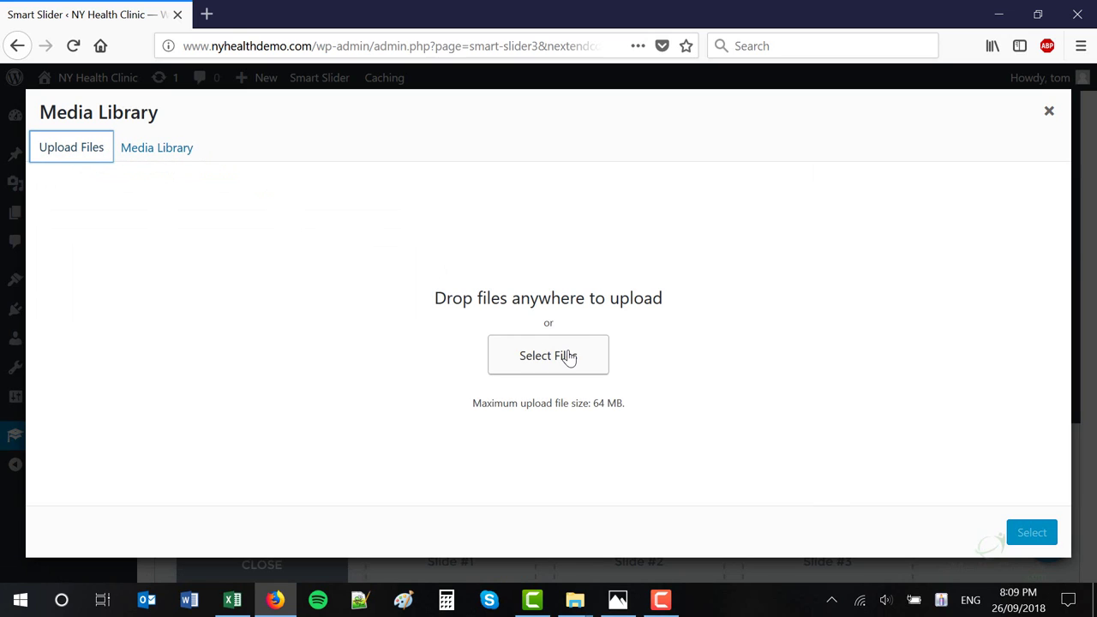
- Upload rawpixel-760103, rawpixel-771284 and tammy-gann photos from the Preperation > Images folder
click(568, 358)
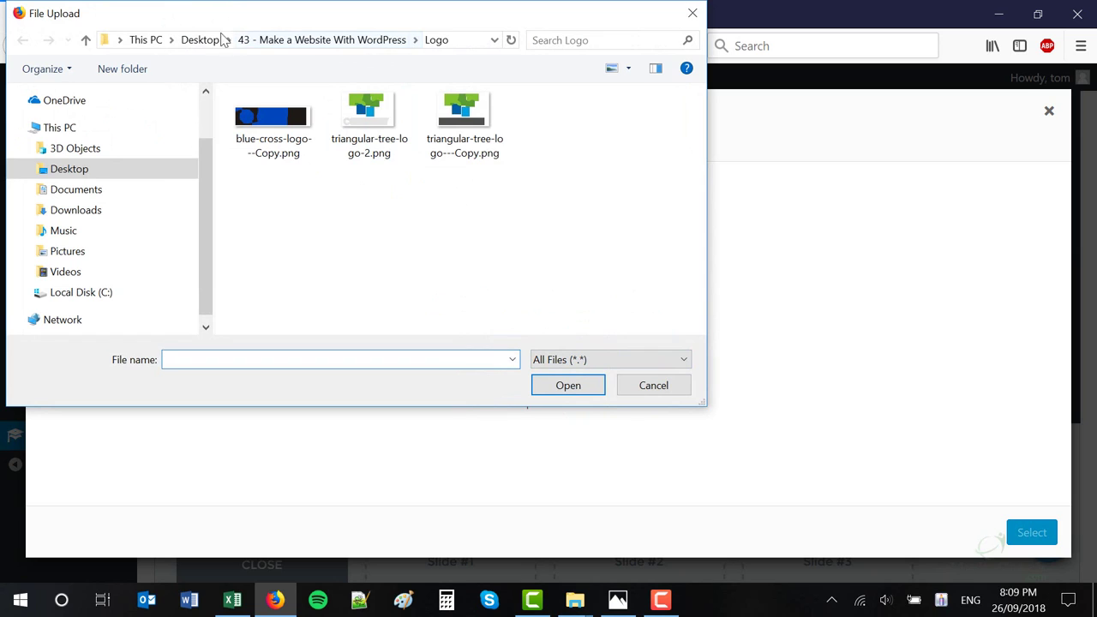
key(alt+Up)
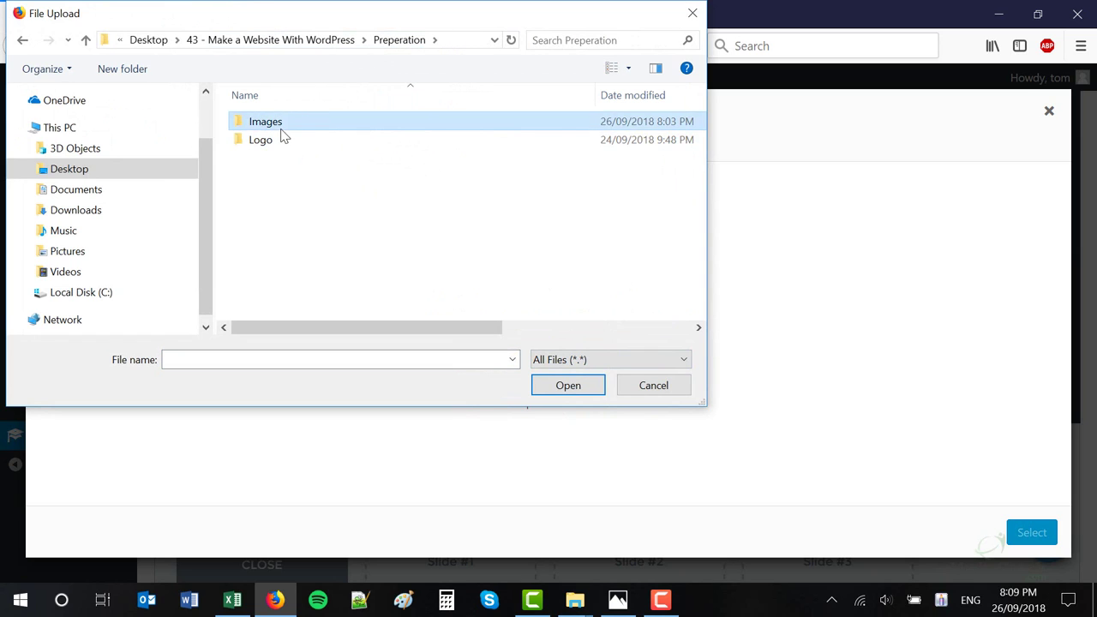
double_click(270, 120)
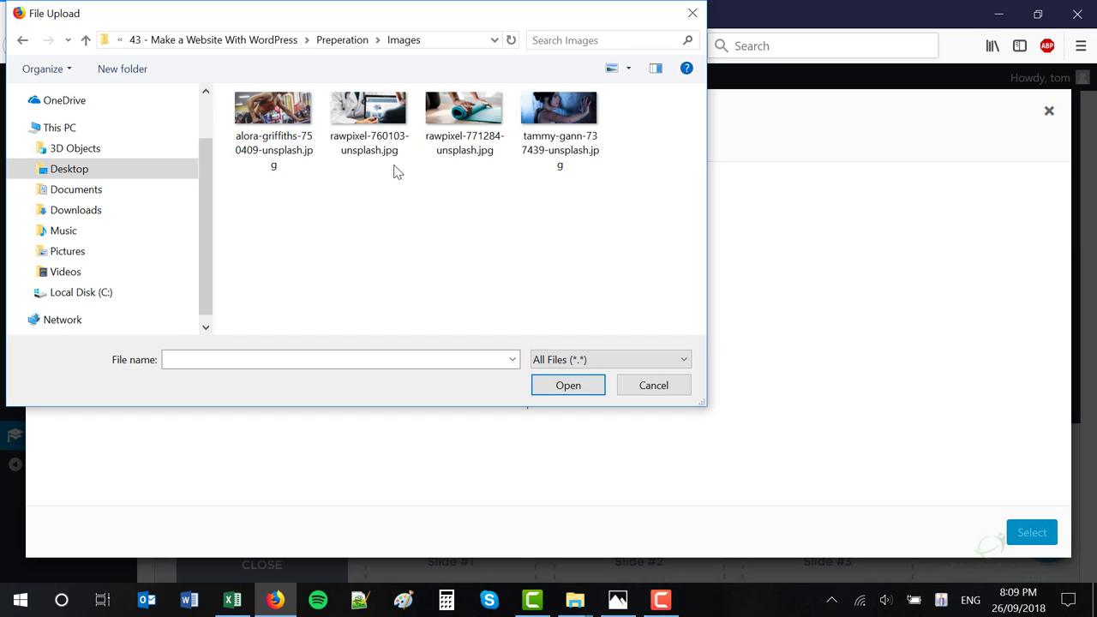
click(304, 148)
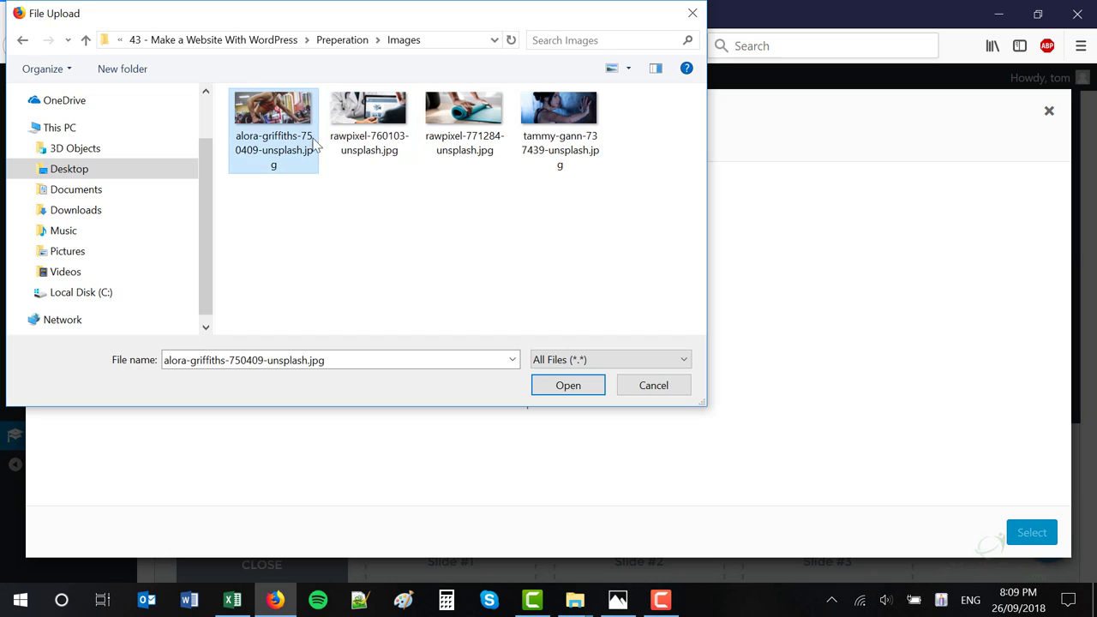
click(361, 140)
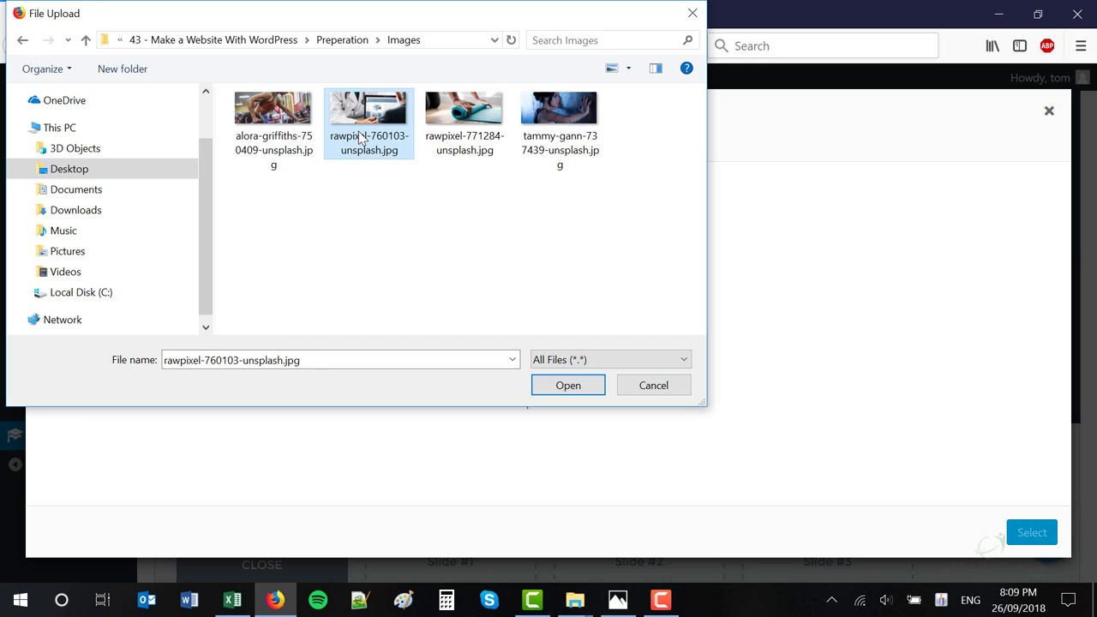
ctrl+click(471, 140)
ctrl+click(545, 139)
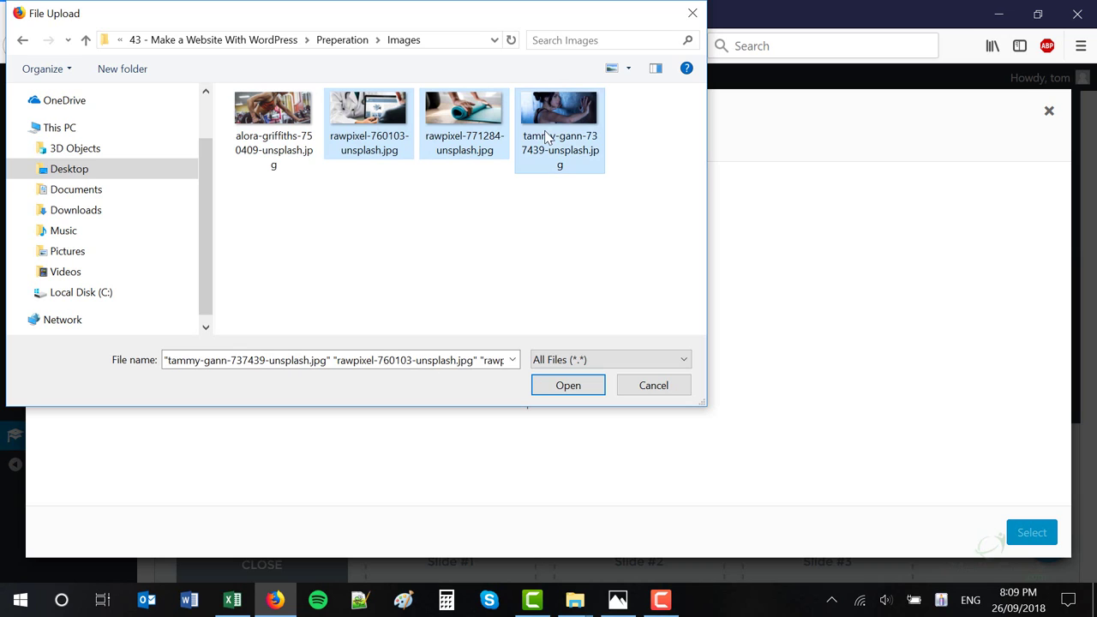
drag(650, 254, 332, 91)
click(581, 392)
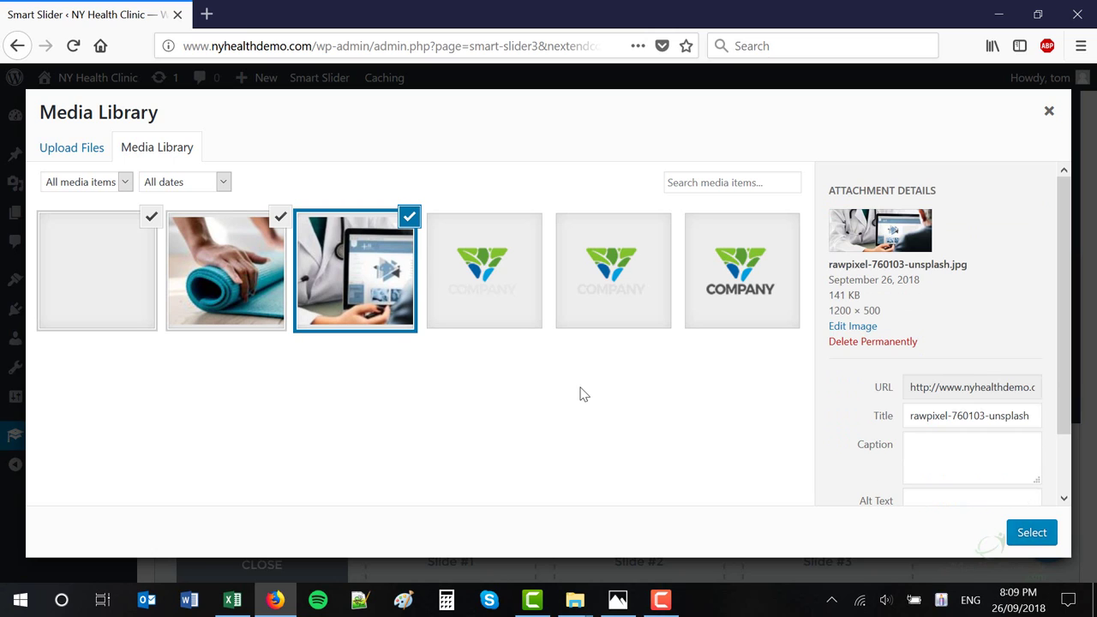
scroll(968, 342, down, 1)
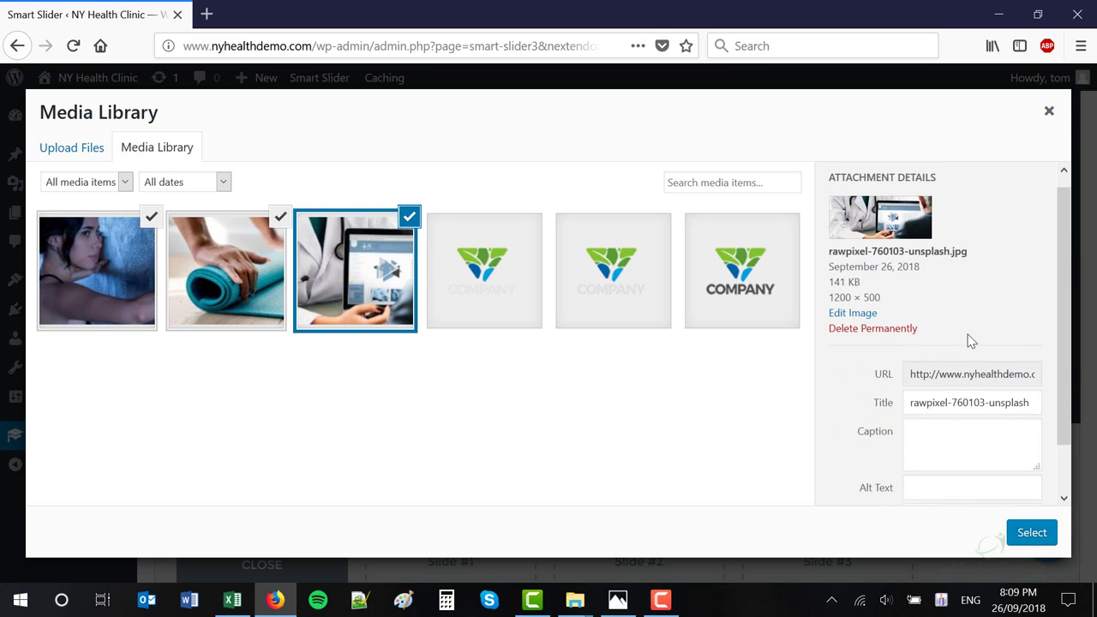
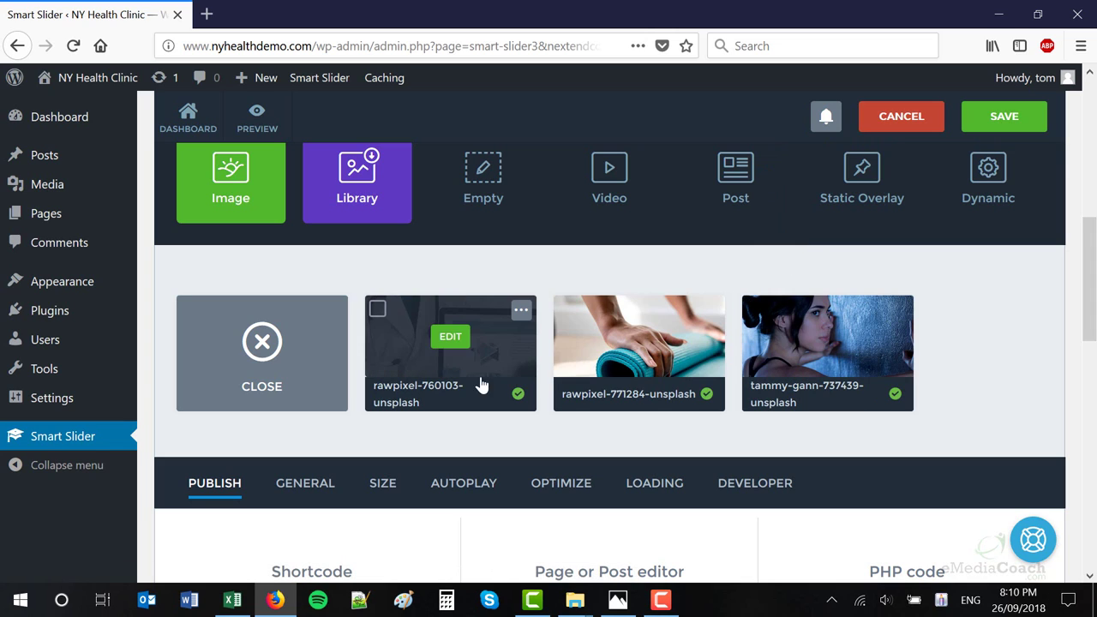
- Reorder the slides to rawpixel-771284, rawpixel-760103, tammy-gann-737439 and dismiss the saved notices
mouse_move(676, 367)
mouse_move(879, 367)
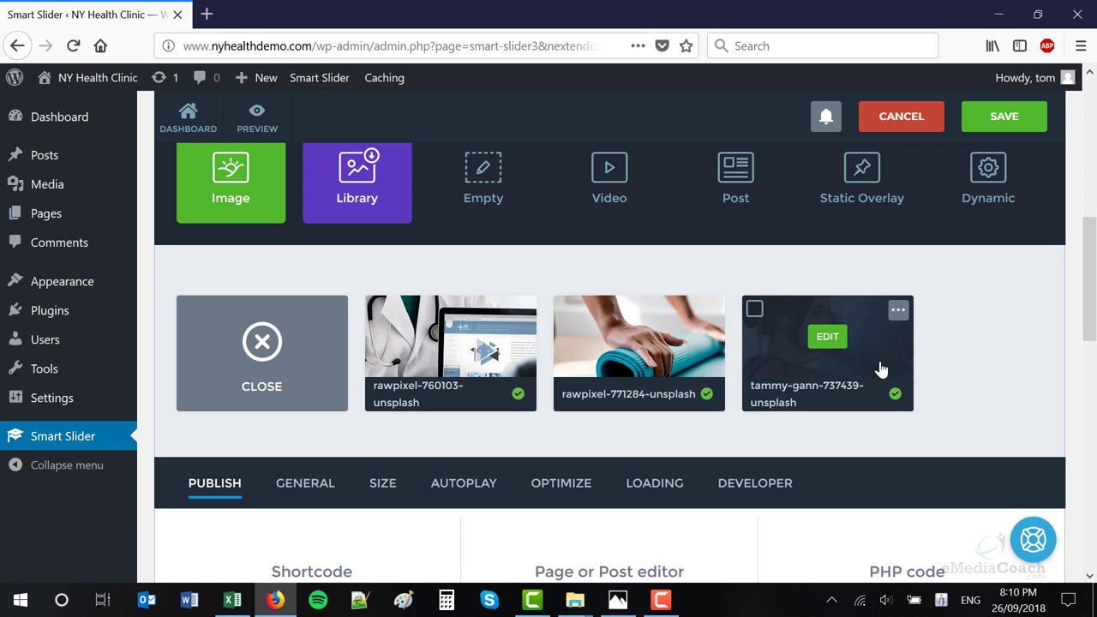
drag(854, 367, 591, 369)
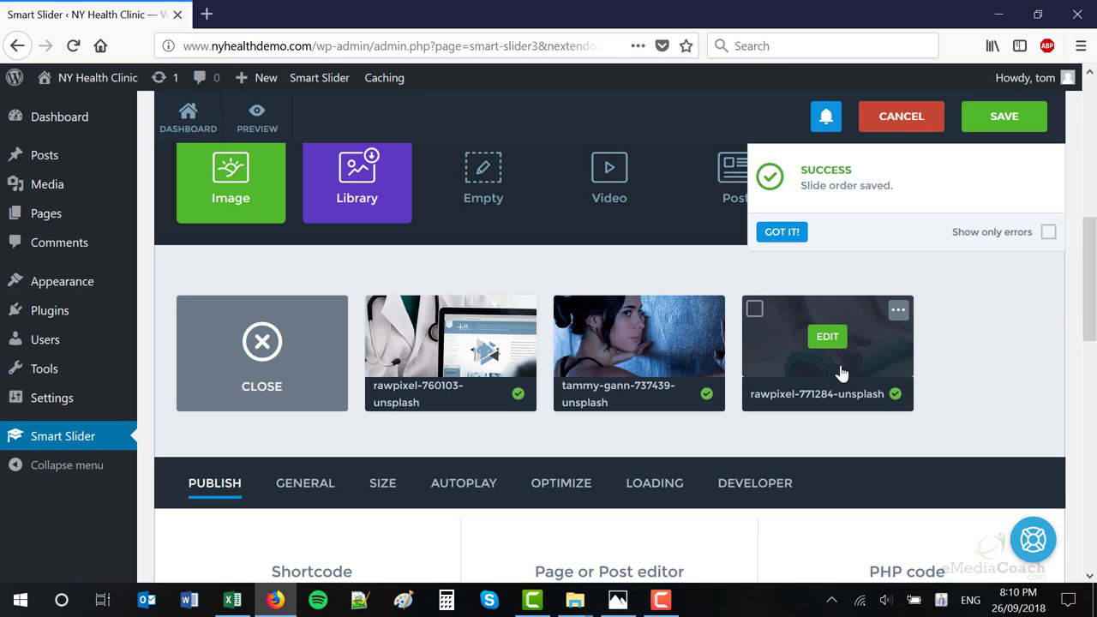
drag(841, 373, 378, 374)
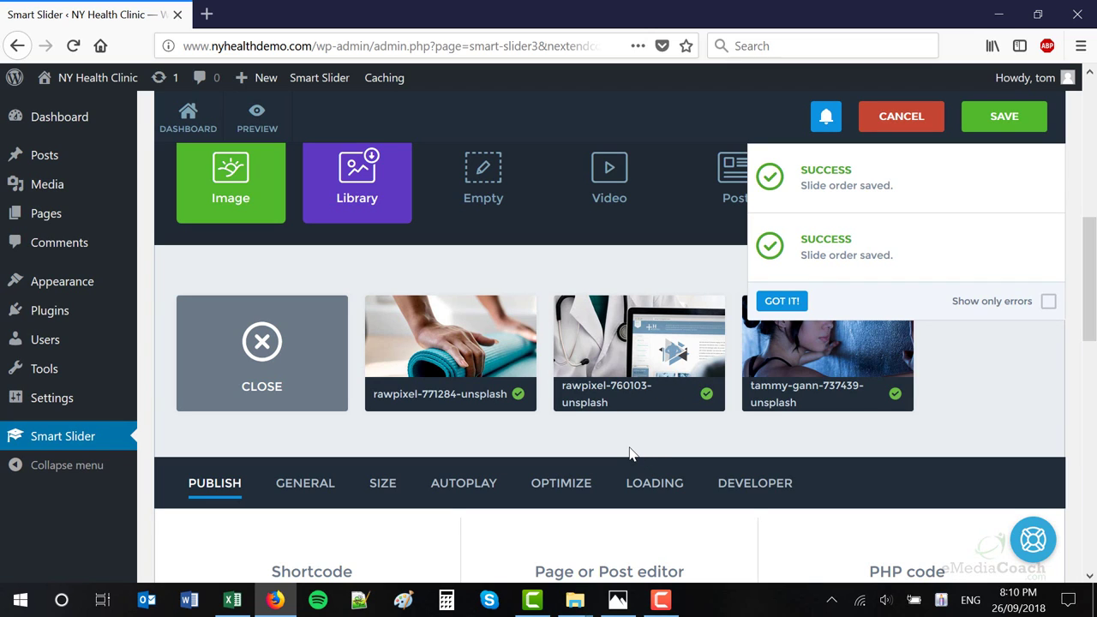
click(792, 301)
scroll(454, 473, down, 2)
- In General settings, choose the third ARROWS style, with small boxed triangle previous/next arrows
scroll(435, 452, down, 1)
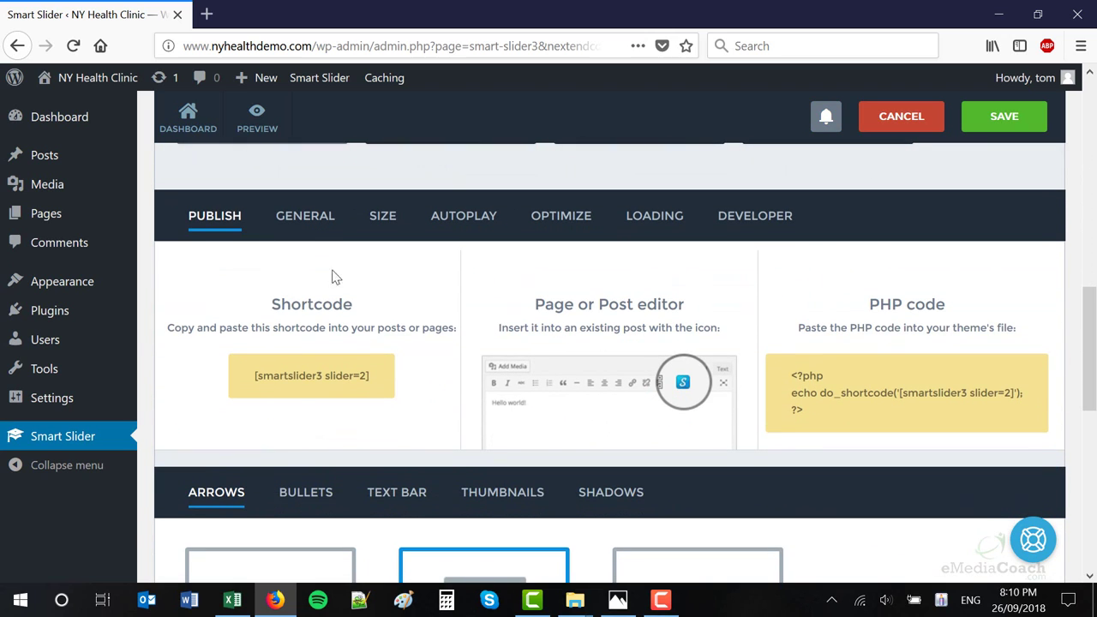
click(305, 221)
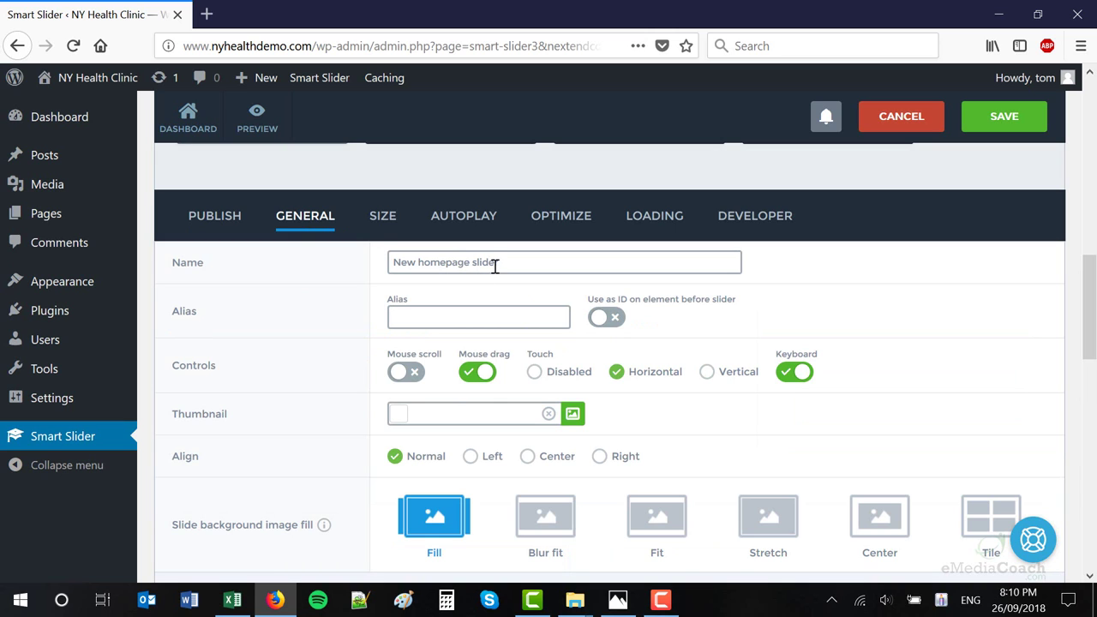
scroll(469, 343, down, 2)
scroll(469, 343, down, 2)
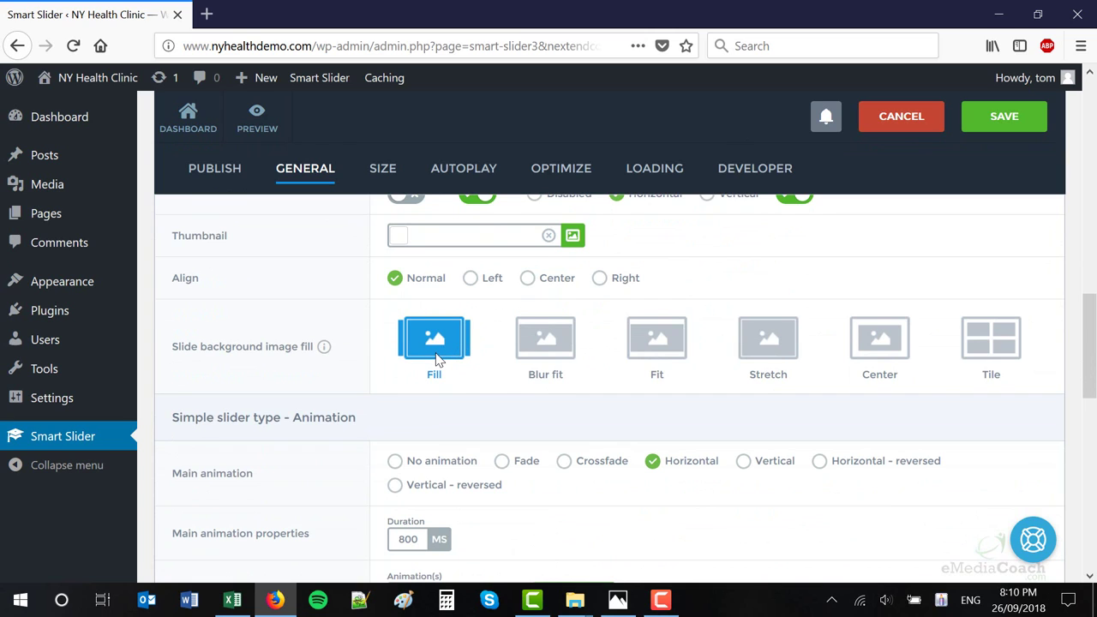
scroll(436, 360, down, 2)
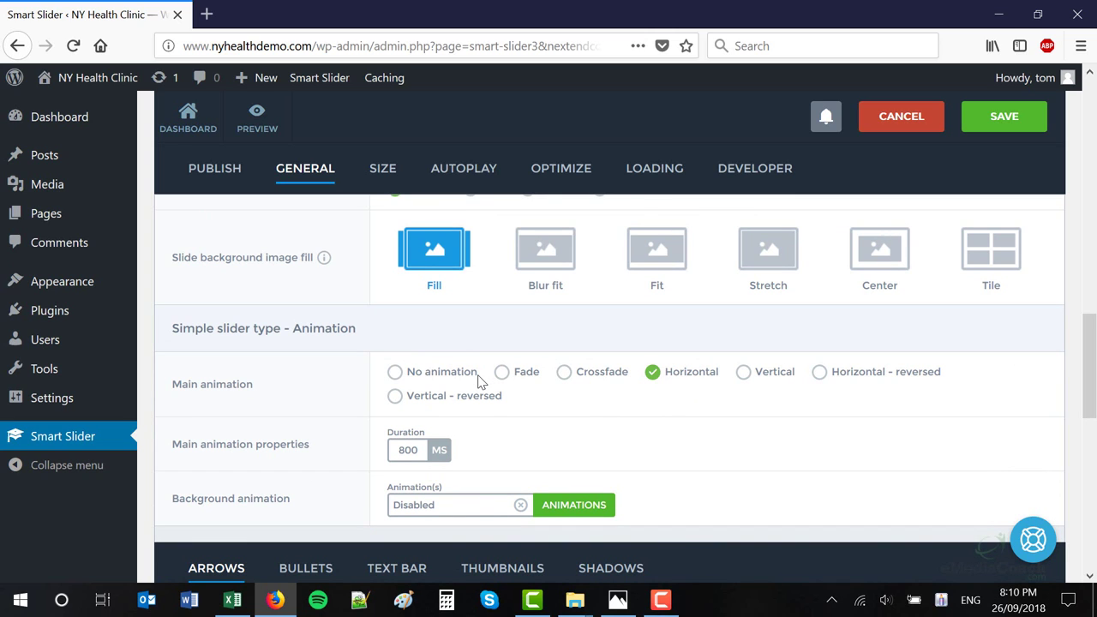
scroll(461, 412, down, 6)
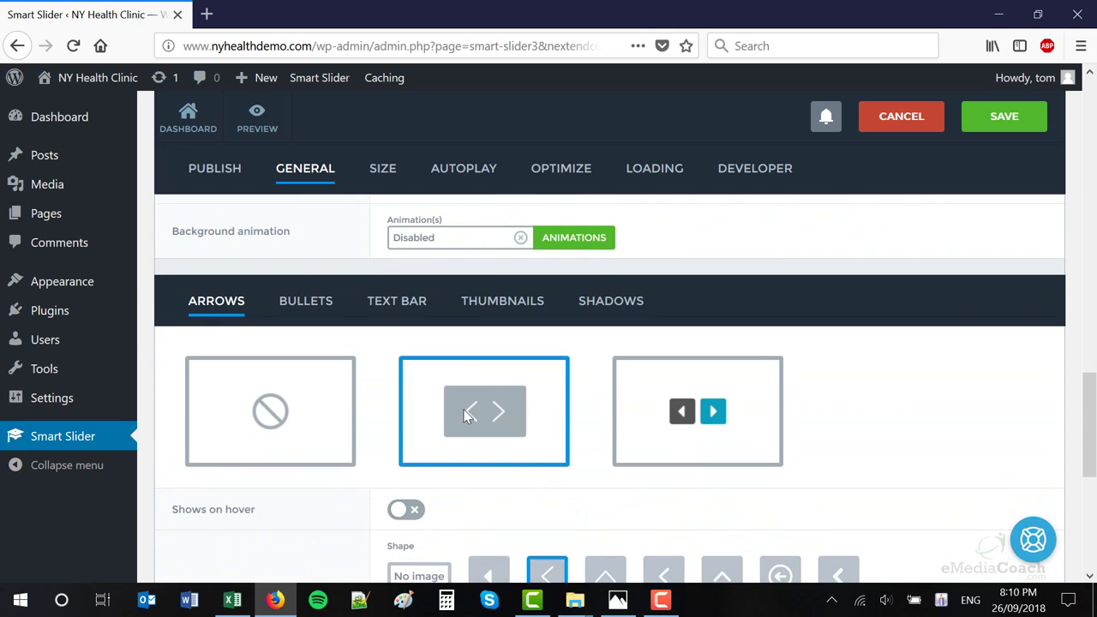
scroll(463, 414, down, 4)
scroll(697, 322, up, 2)
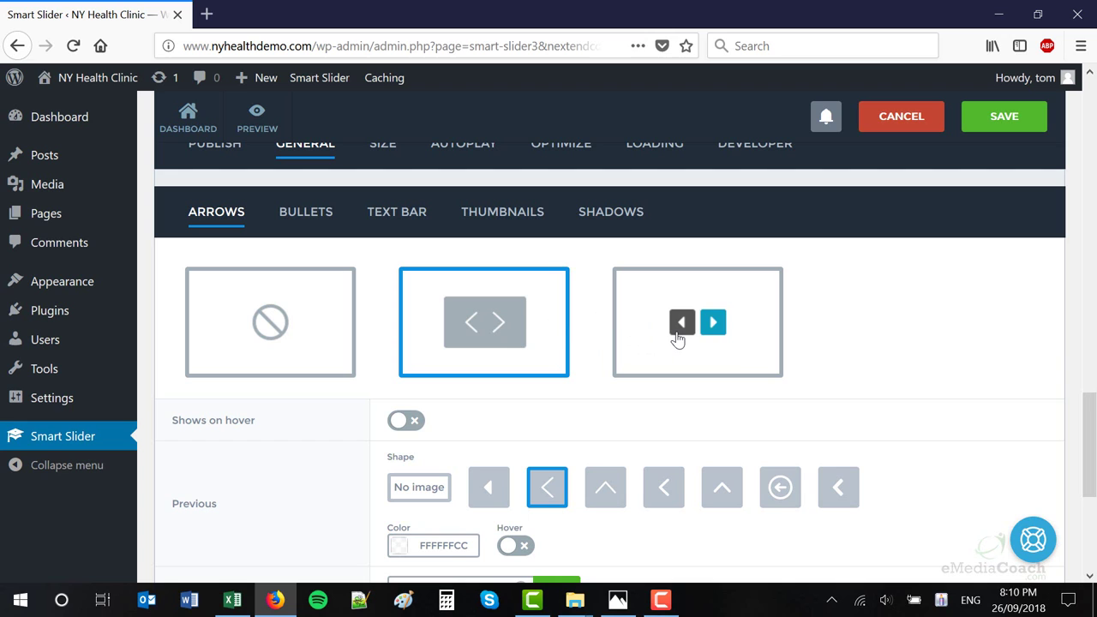
click(677, 340)
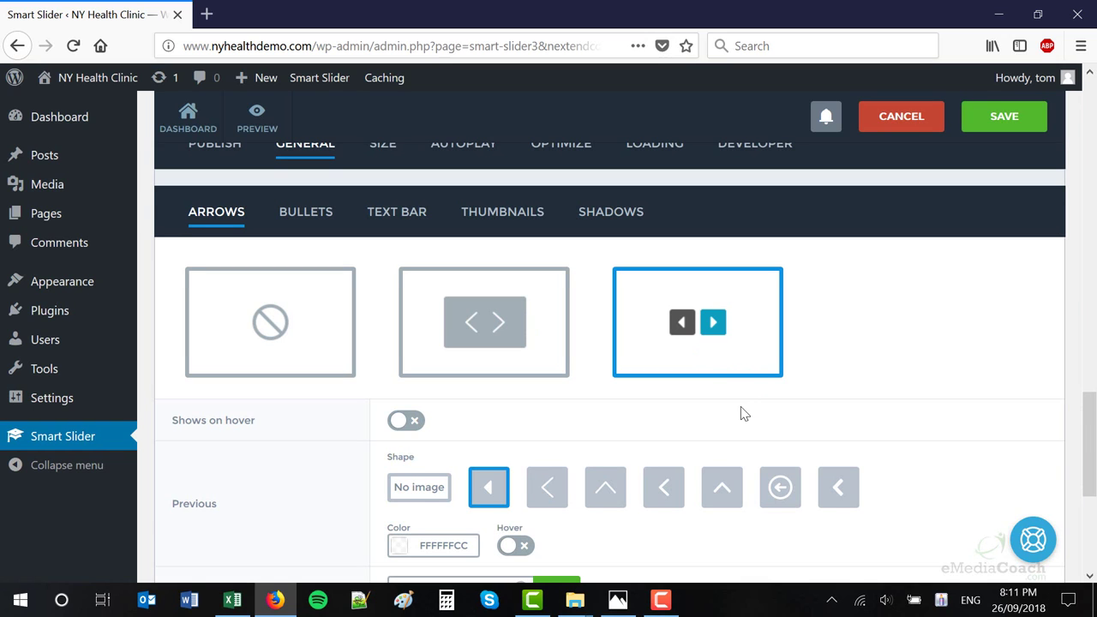
scroll(742, 413, down, 3)
scroll(716, 419, down, 2)
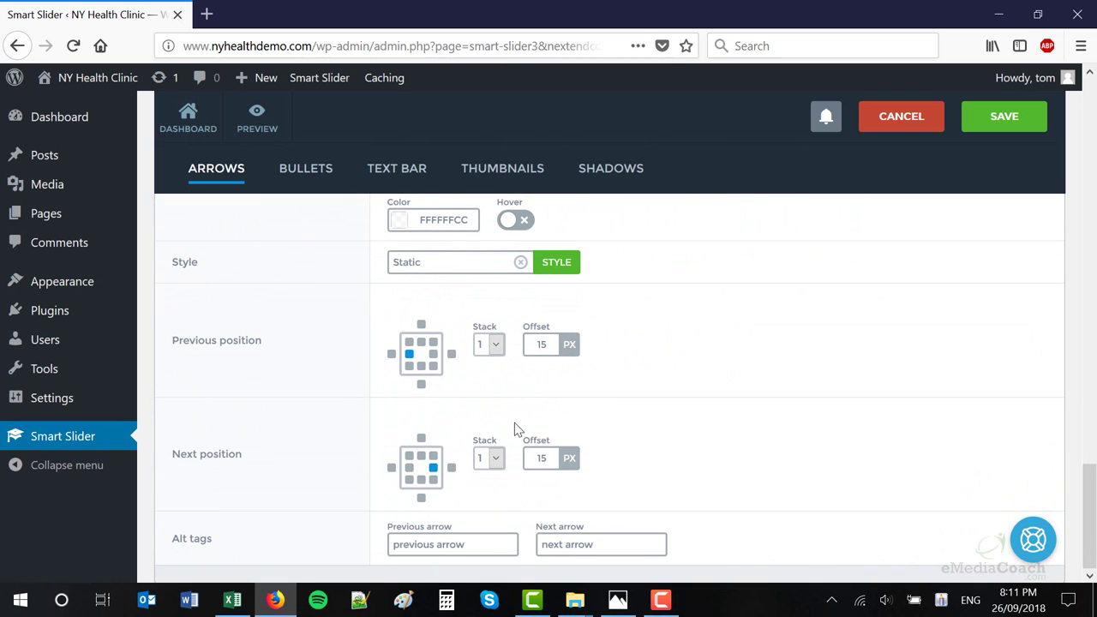
scroll(542, 437, up, 10)
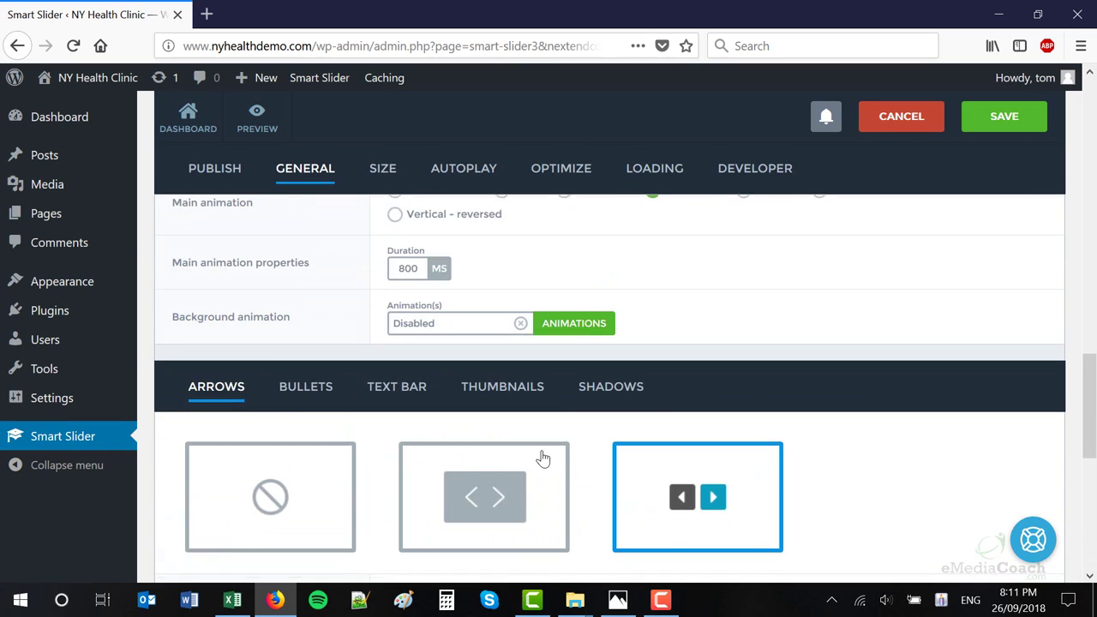
scroll(542, 458, up, 4)
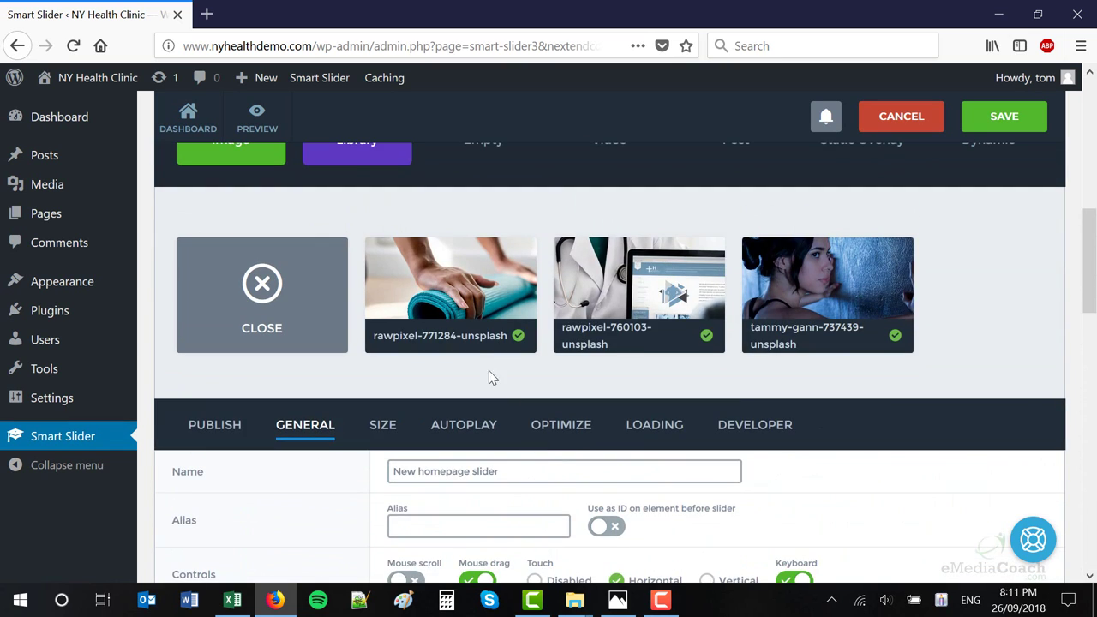
scroll(393, 439, down, 3)
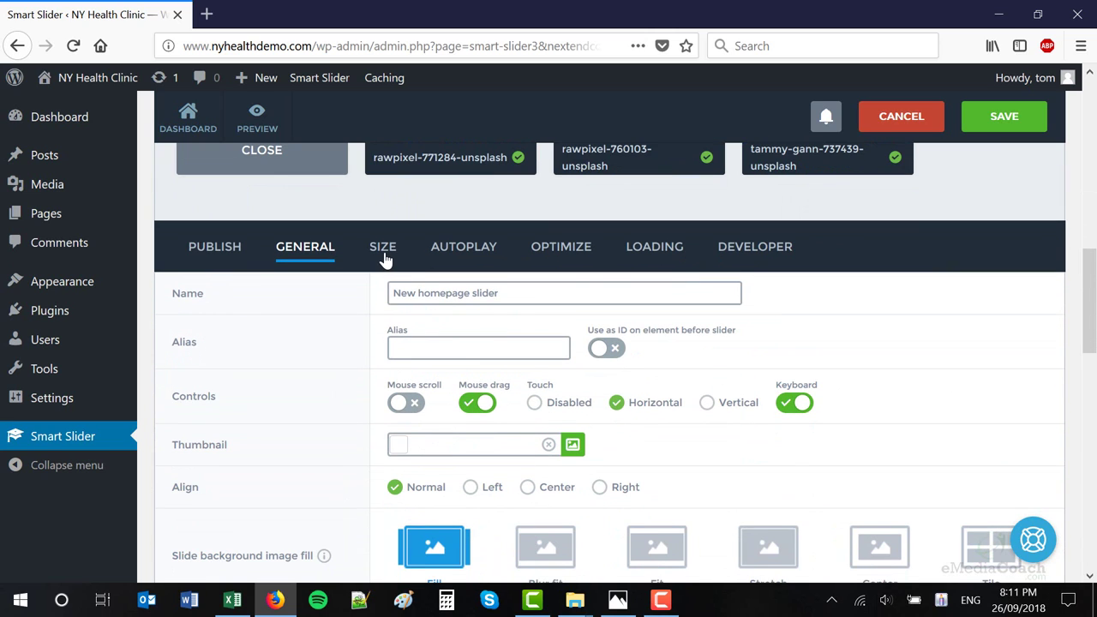
- Enable slider autoplay with a 5000 ms interval
click(383, 252)
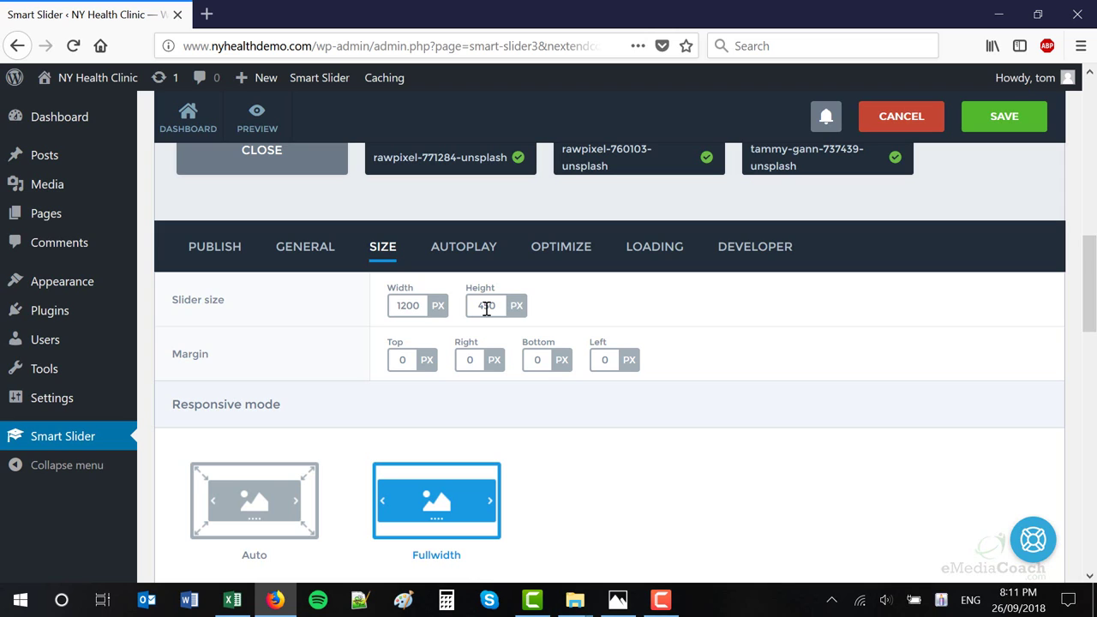
click(456, 258)
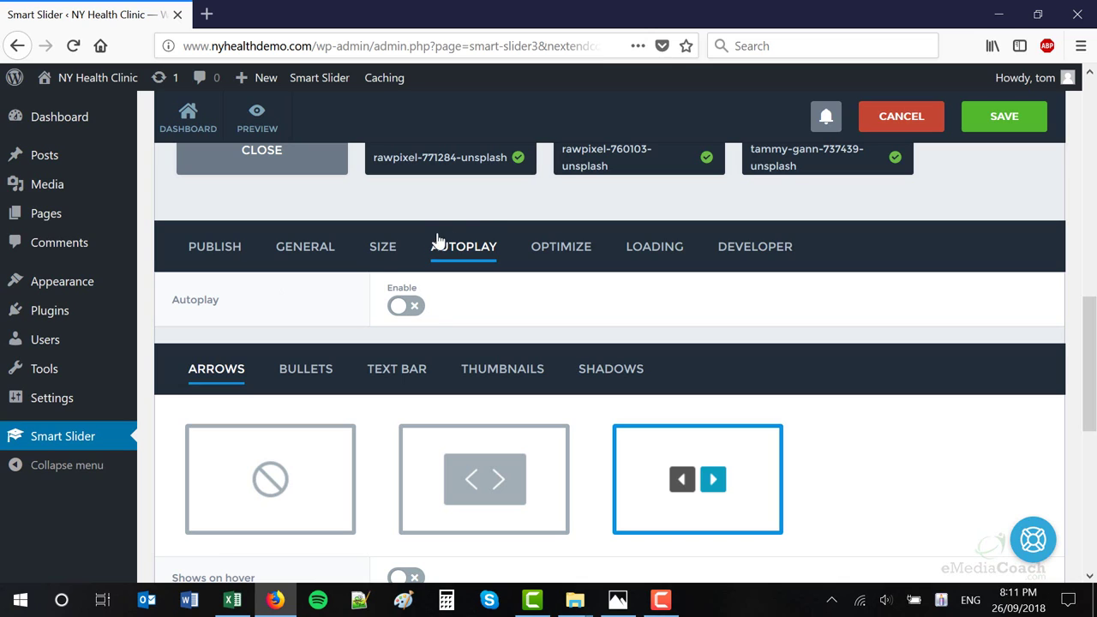
click(403, 310)
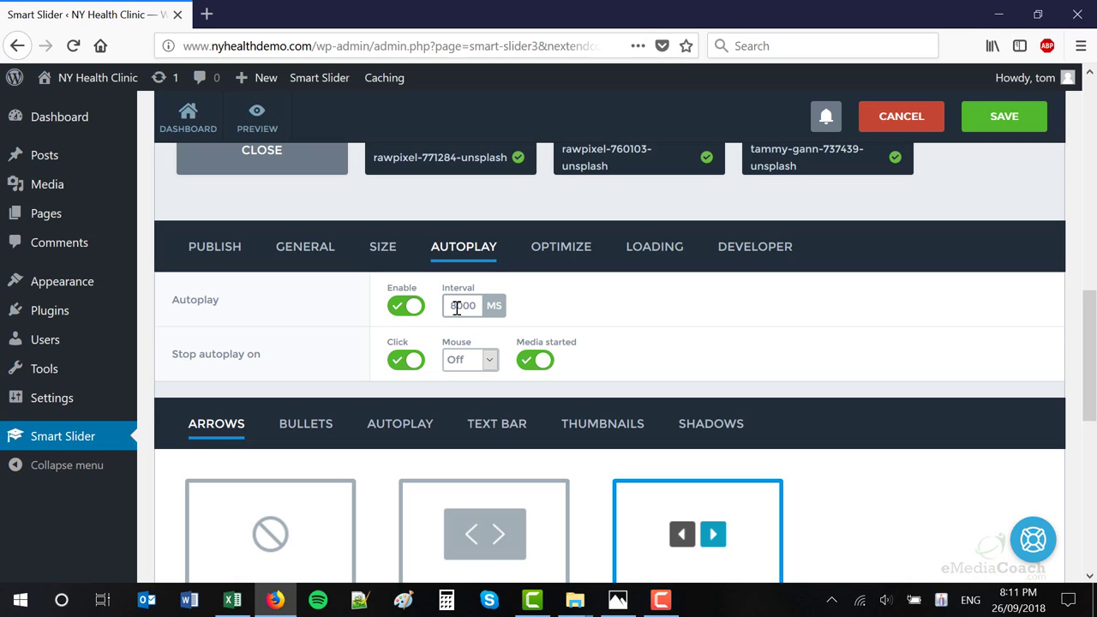
double_click(456, 308)
text(5000)
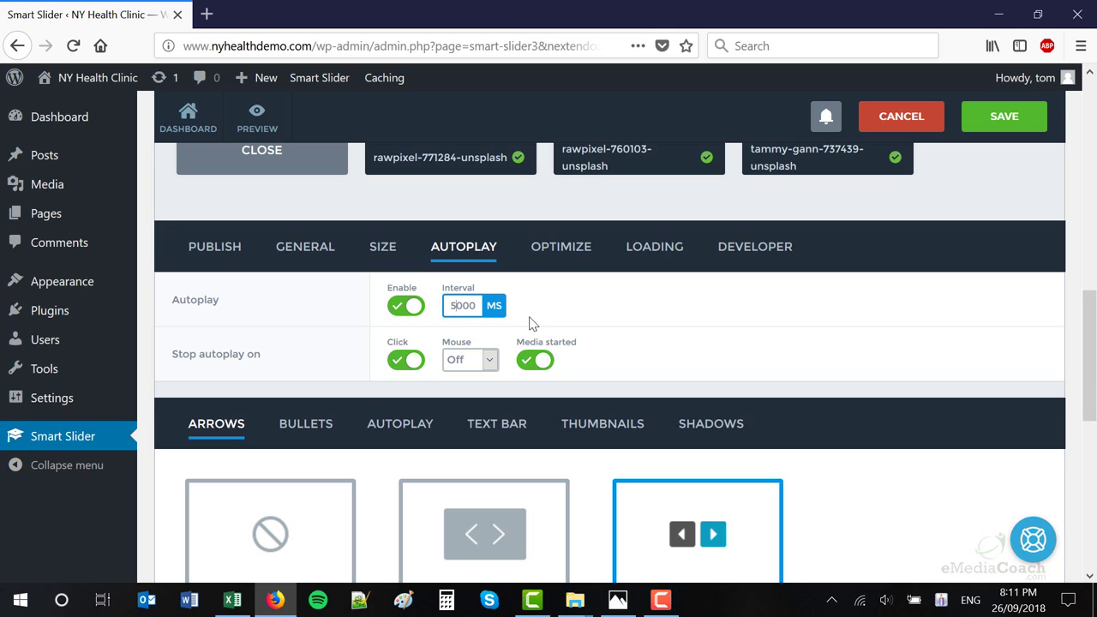
scroll(529, 324, down, 2)
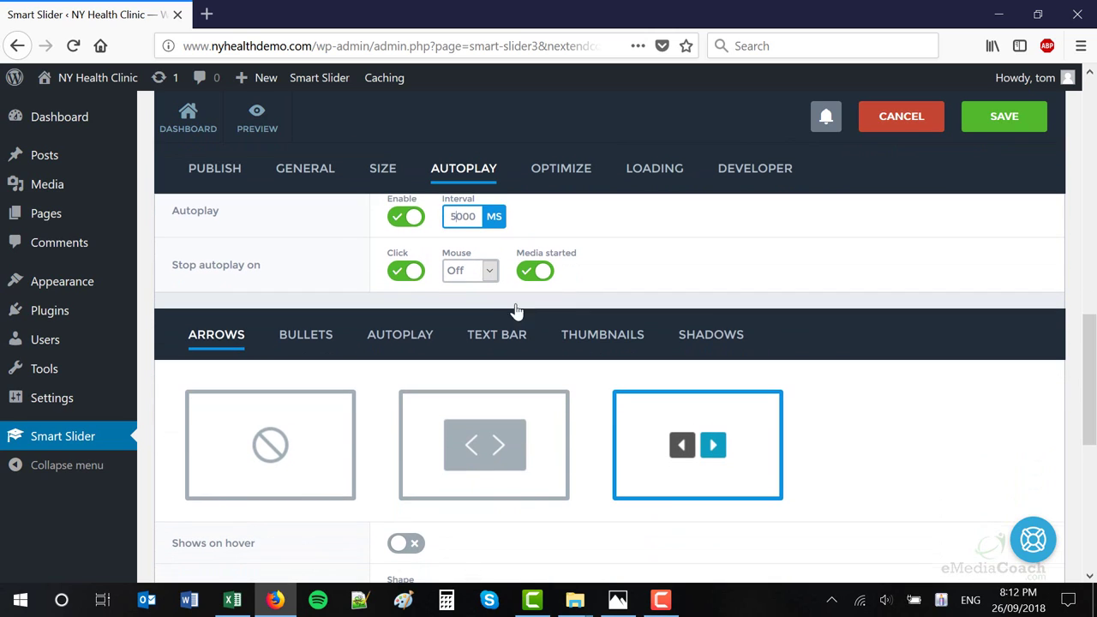
- Turn off 'Stop autoplay on Click', leave mouse stop Off, and save the slider
click(406, 272)
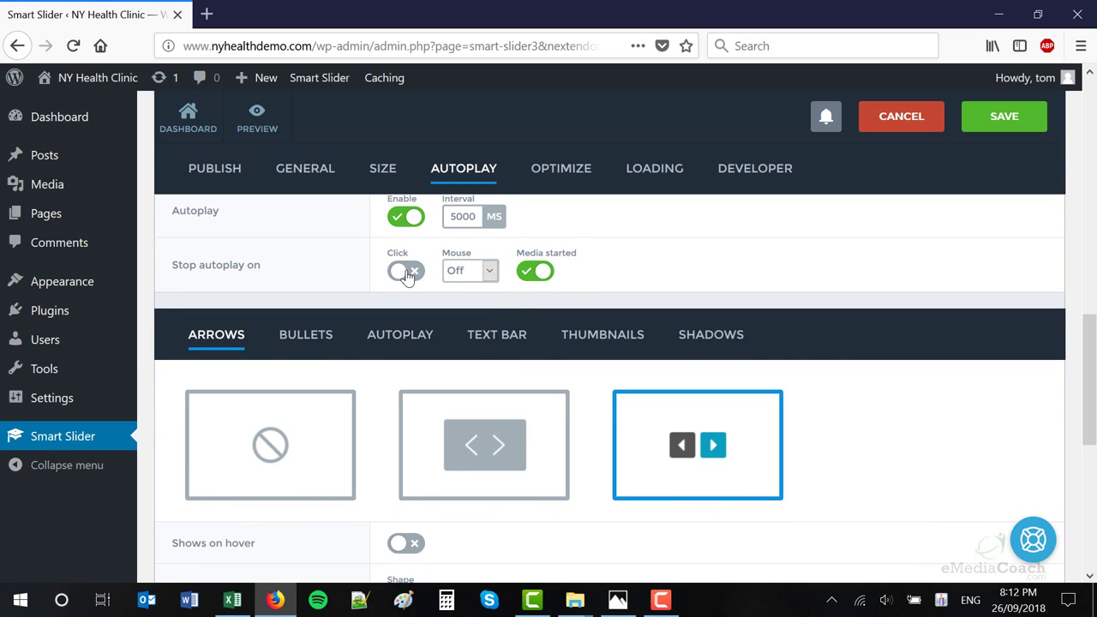
click(488, 271)
click(467, 291)
click(992, 124)
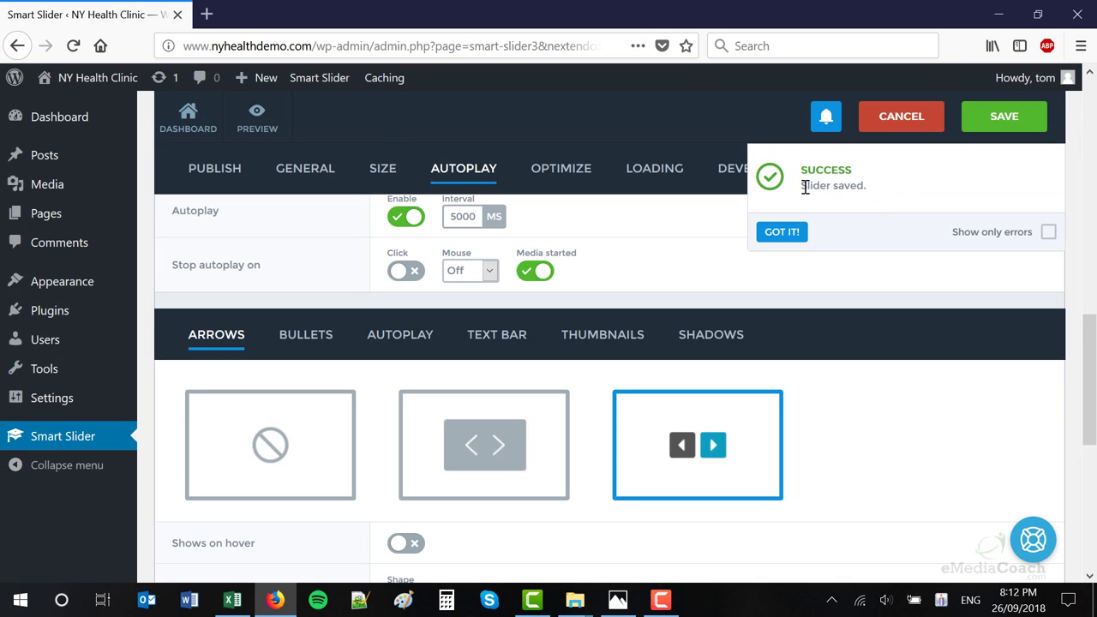
- Open the NY Health Clinic site in a new tab via Visit Site, then return to the slider tab
click(779, 232)
scroll(692, 330, up, 3)
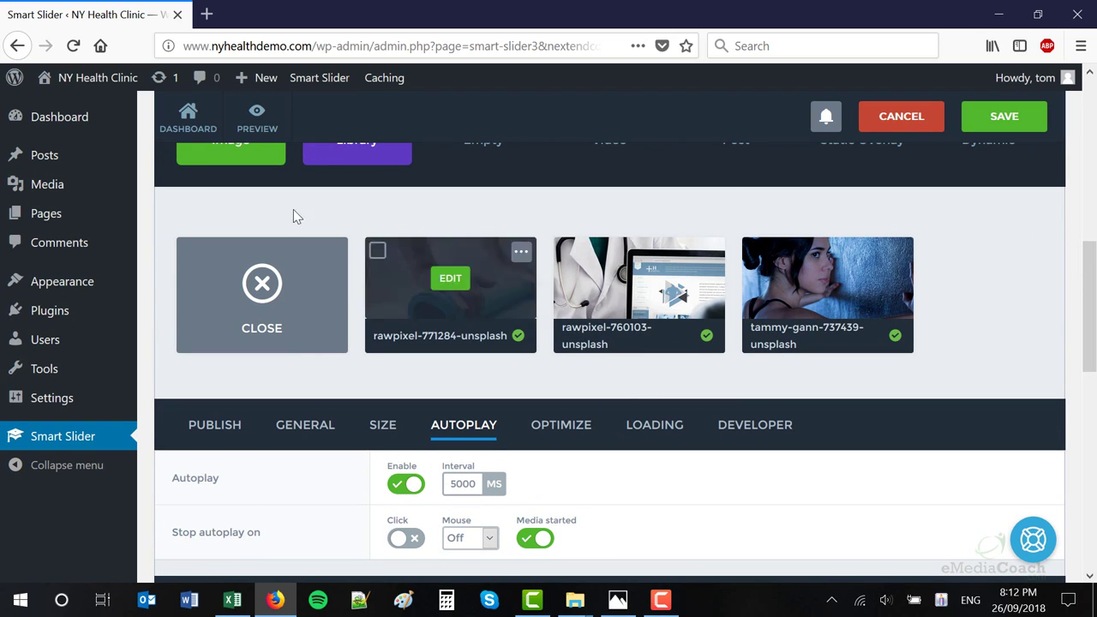
mouse_move(85, 79)
click(86, 114)
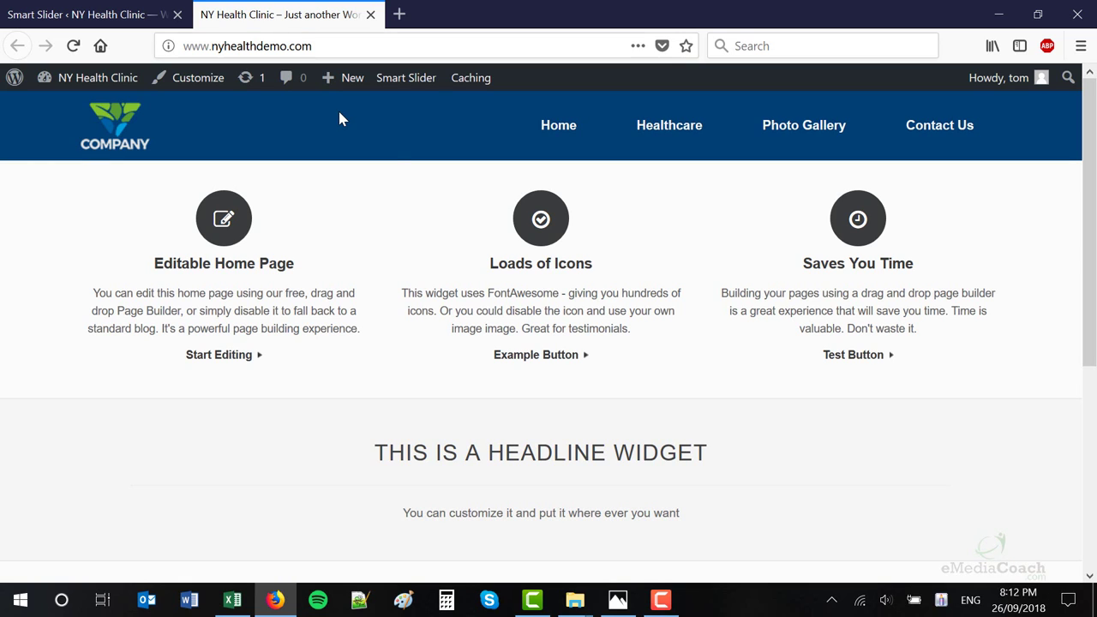
click(131, 19)
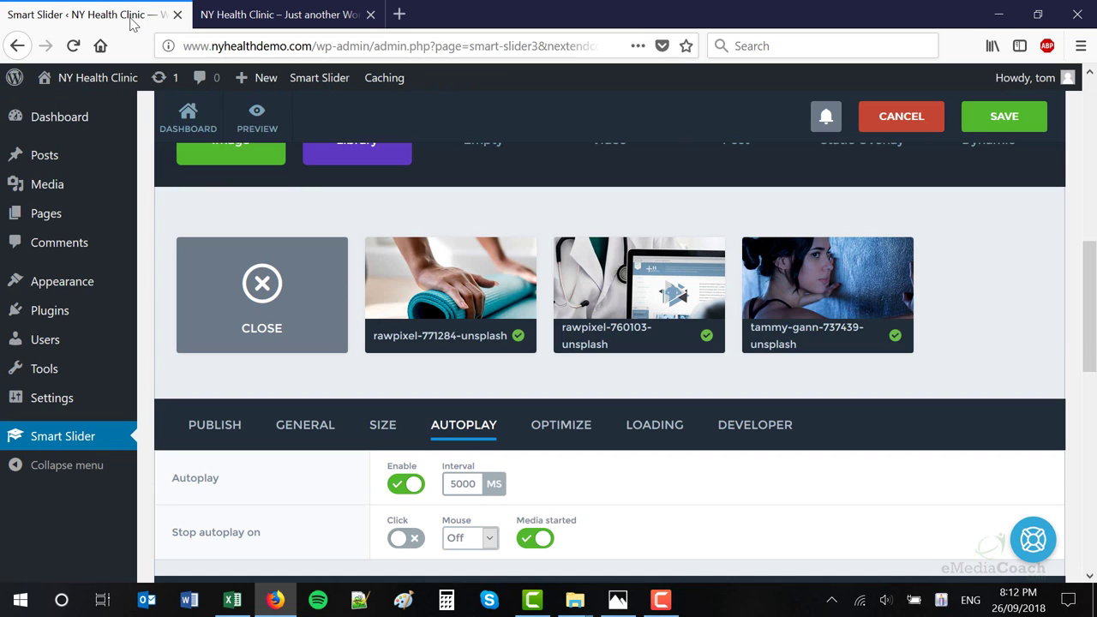
mouse_move(89, 286)
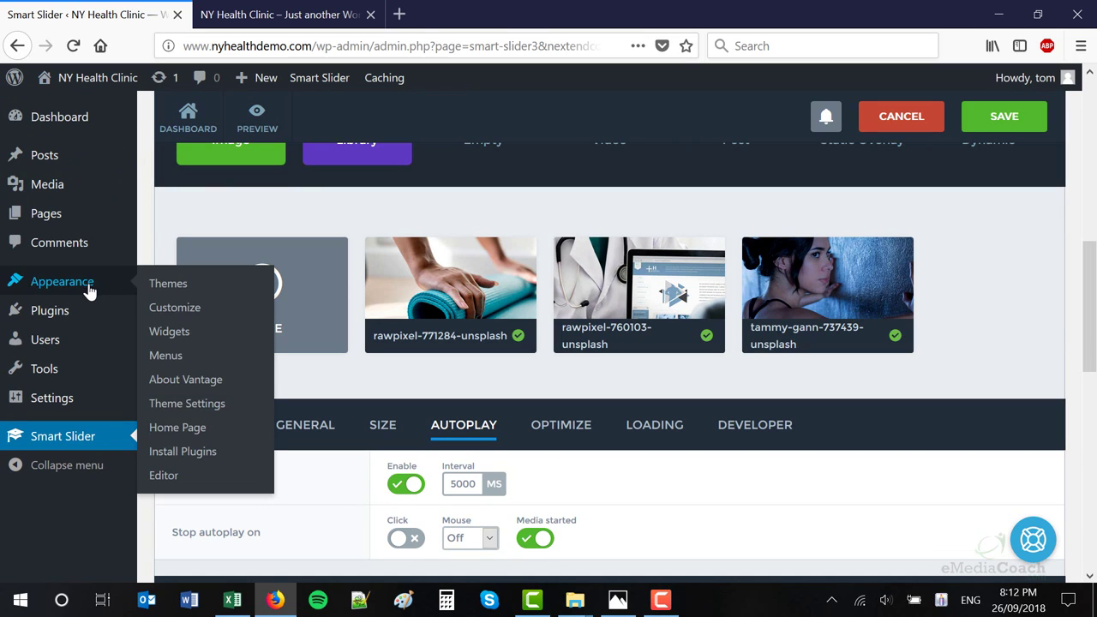
- Set Theme Settings' Home Page Slider to 'Smart Slider: New homepage slider' and publish
click(179, 310)
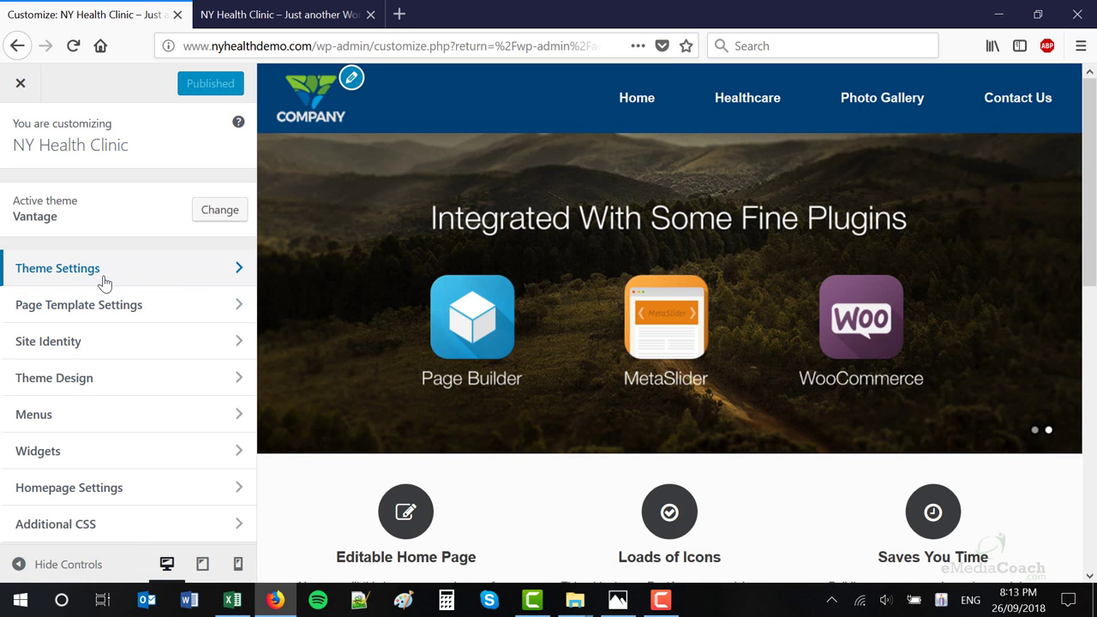
click(103, 284)
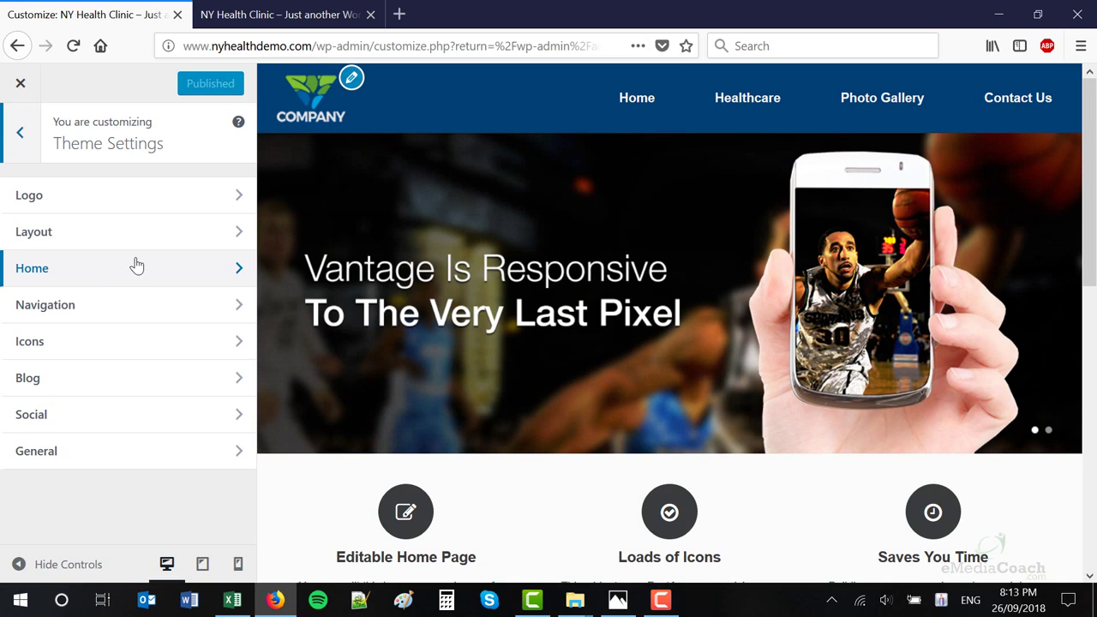
click(130, 272)
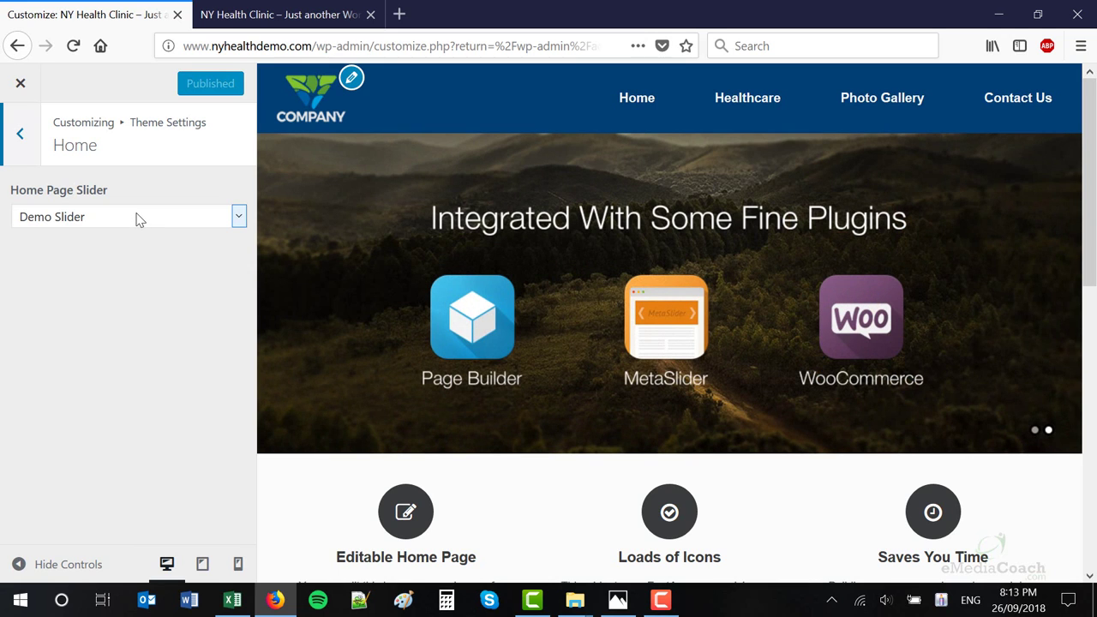
click(140, 220)
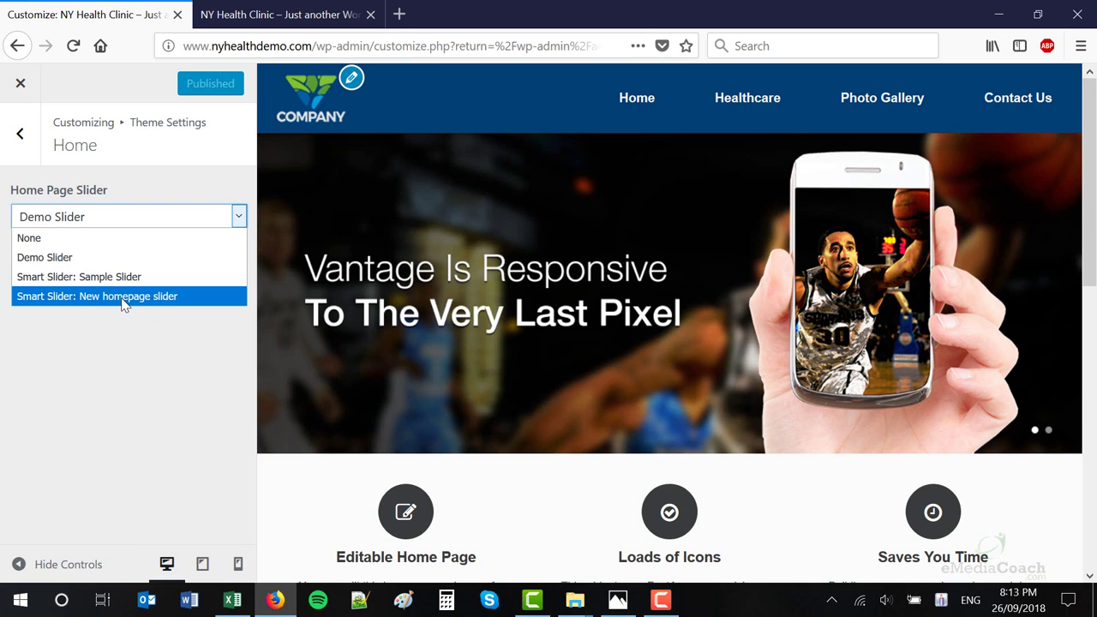
click(124, 296)
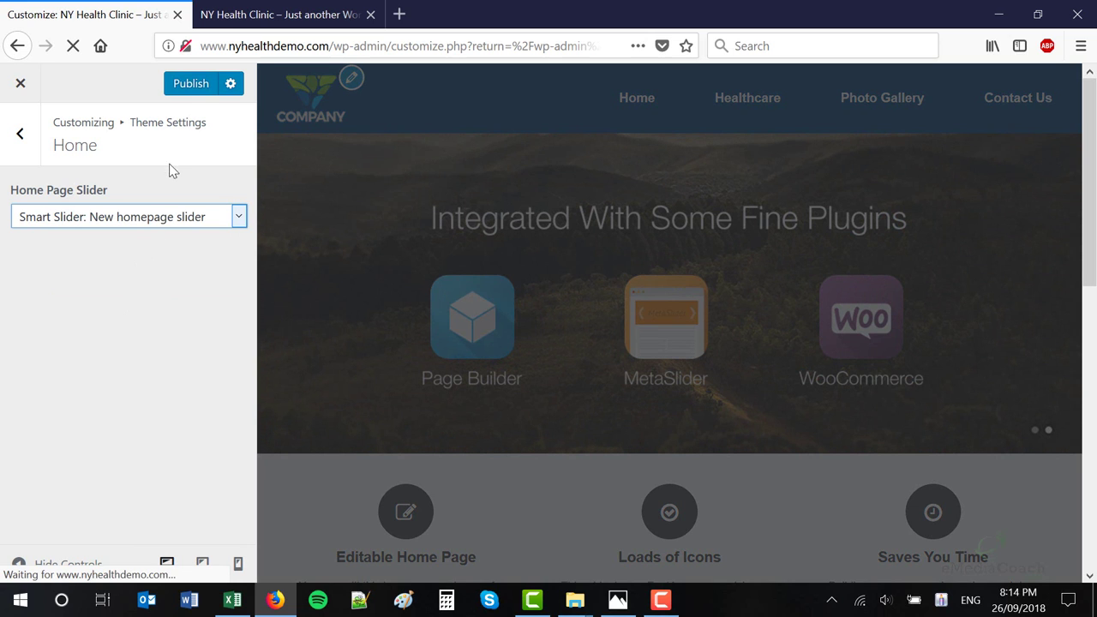
click(190, 91)
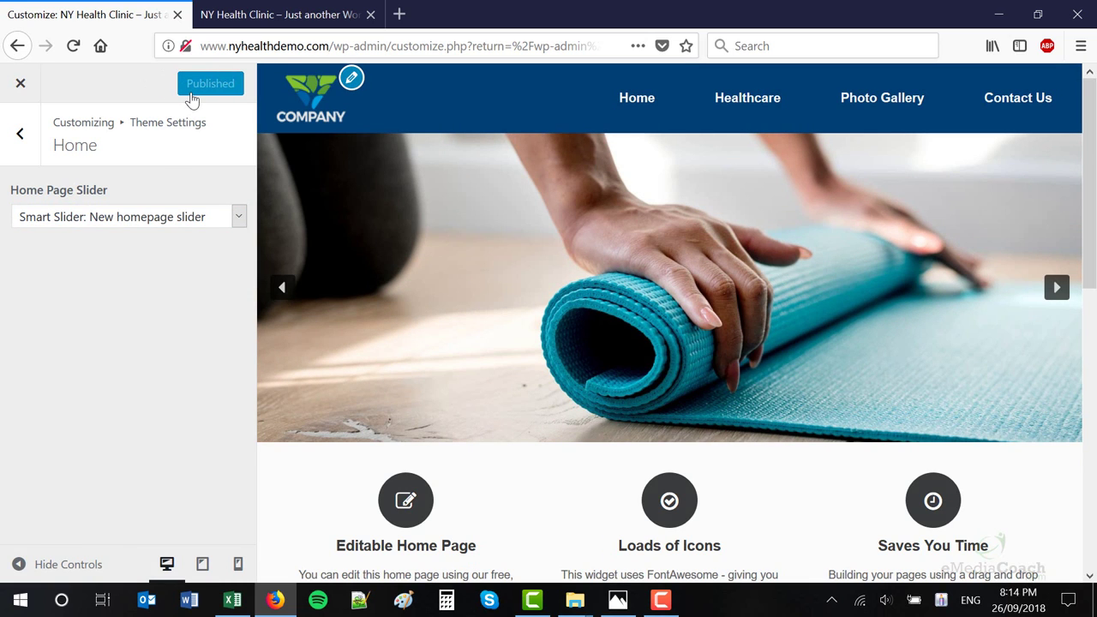
click(272, 12)
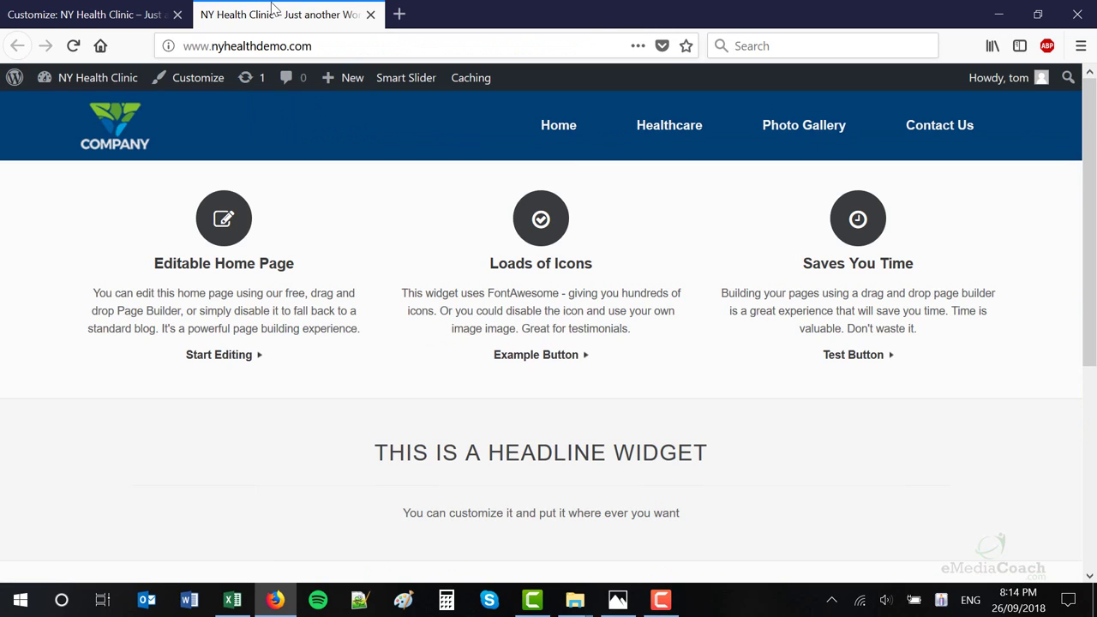
- Reload the home page, swipe to the doctor slide, then return to the customizer's Theme Settings
key(F5)
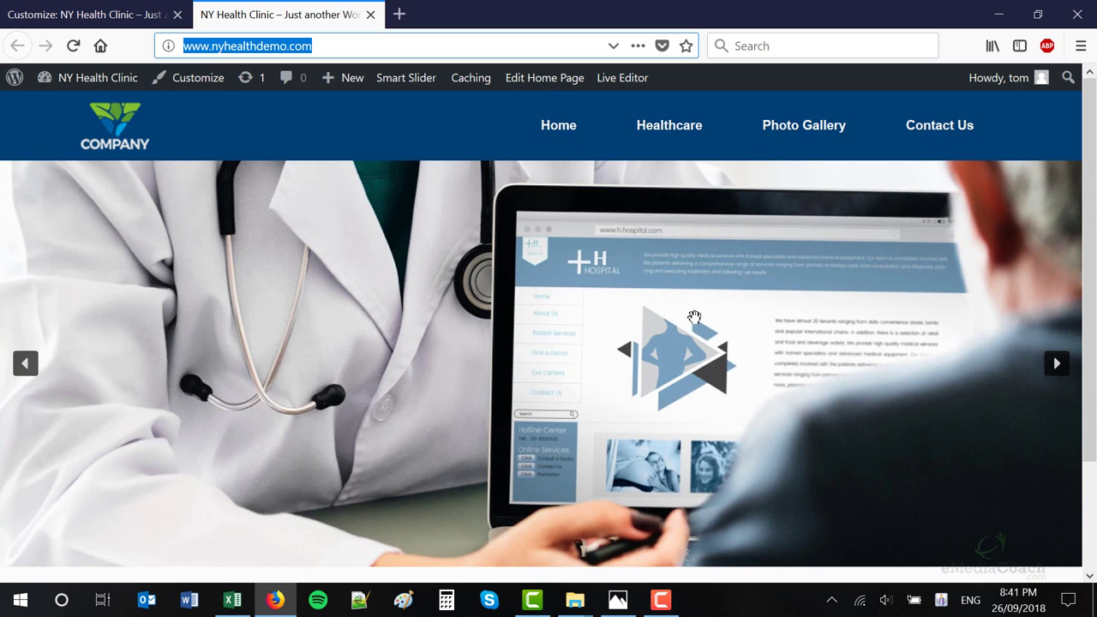
drag(694, 317, 535, 320)
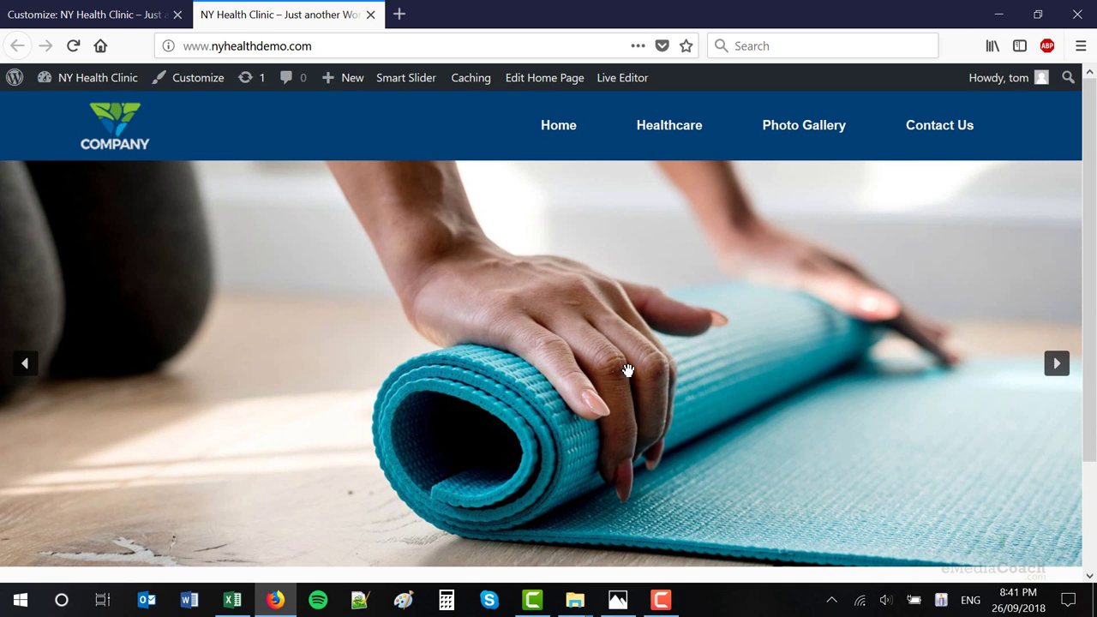
scroll(628, 374, down, 3)
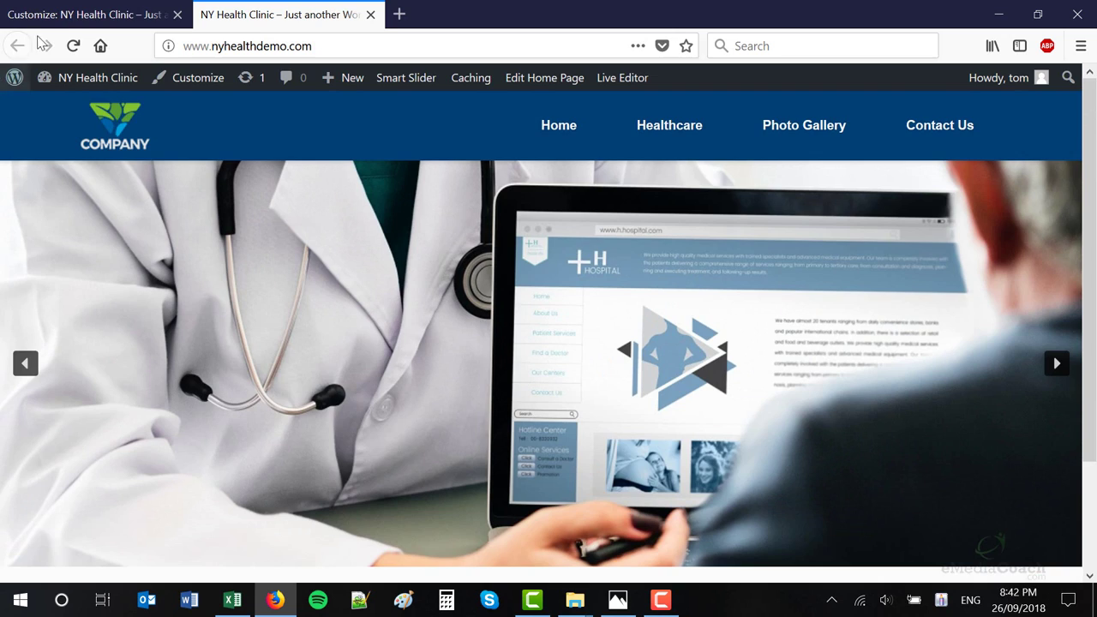
click(68, 19)
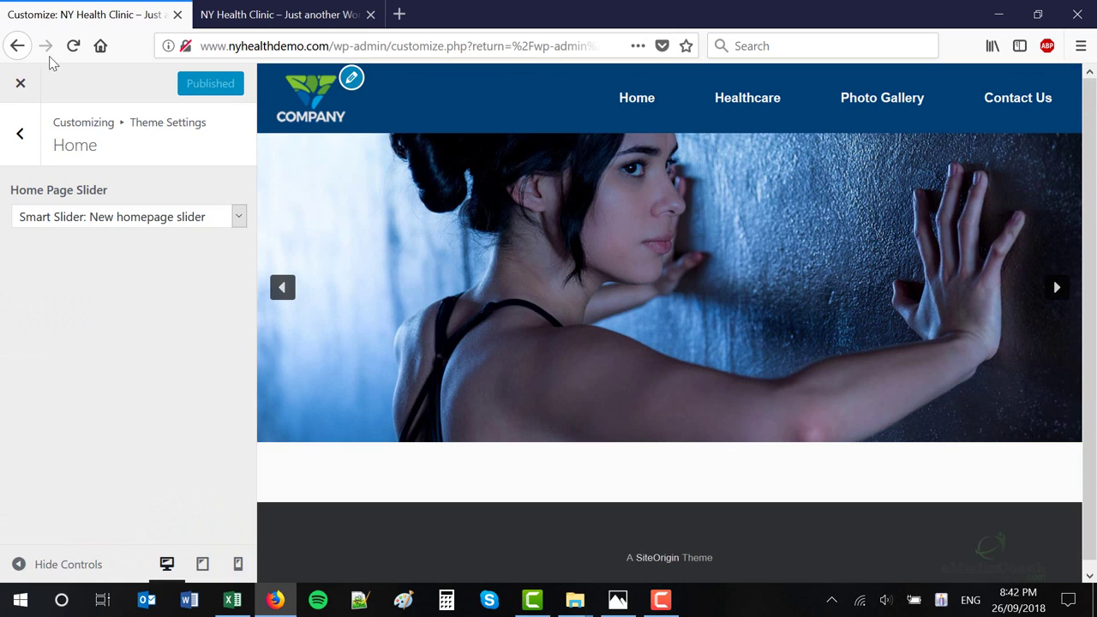
click(19, 132)
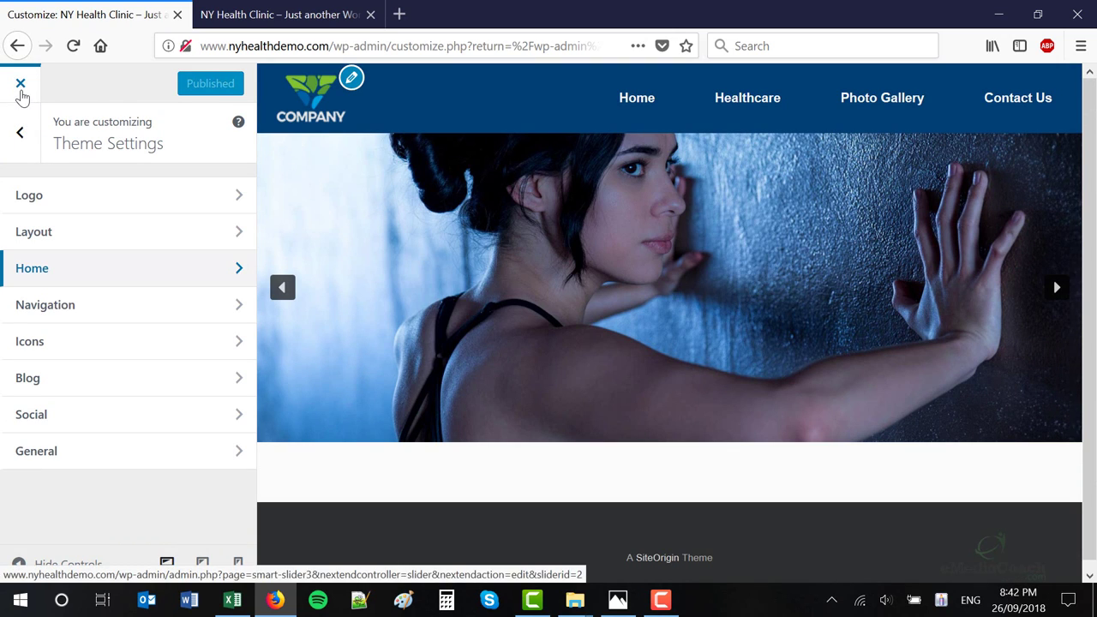
- Set the New homepage slider's height to 400 px in its SIZE settings and save
click(22, 89)
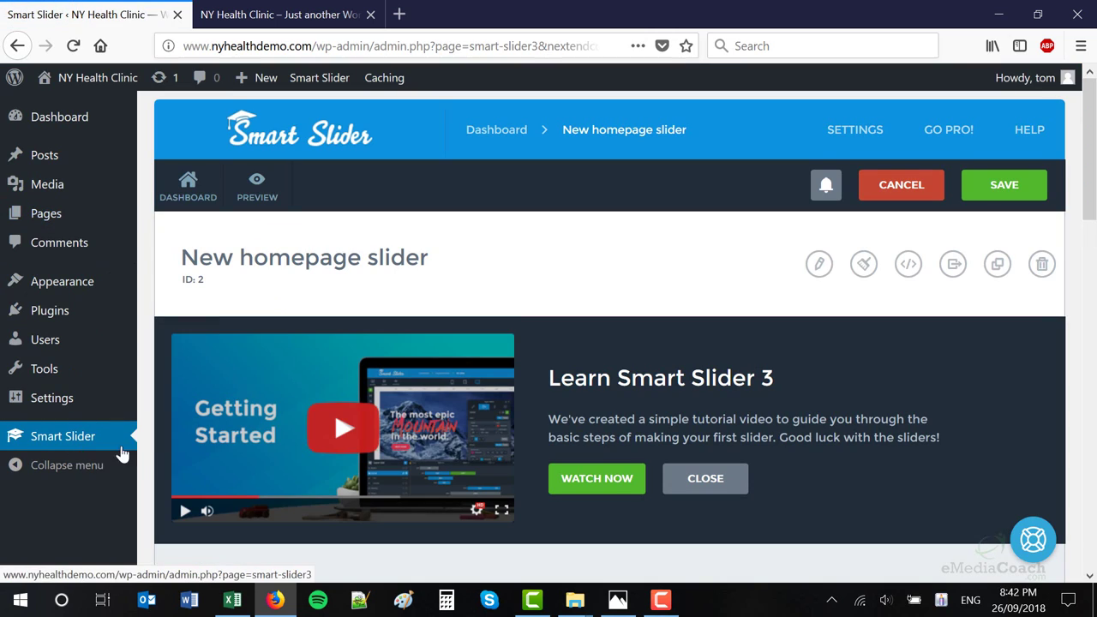
scroll(265, 429, down, 4)
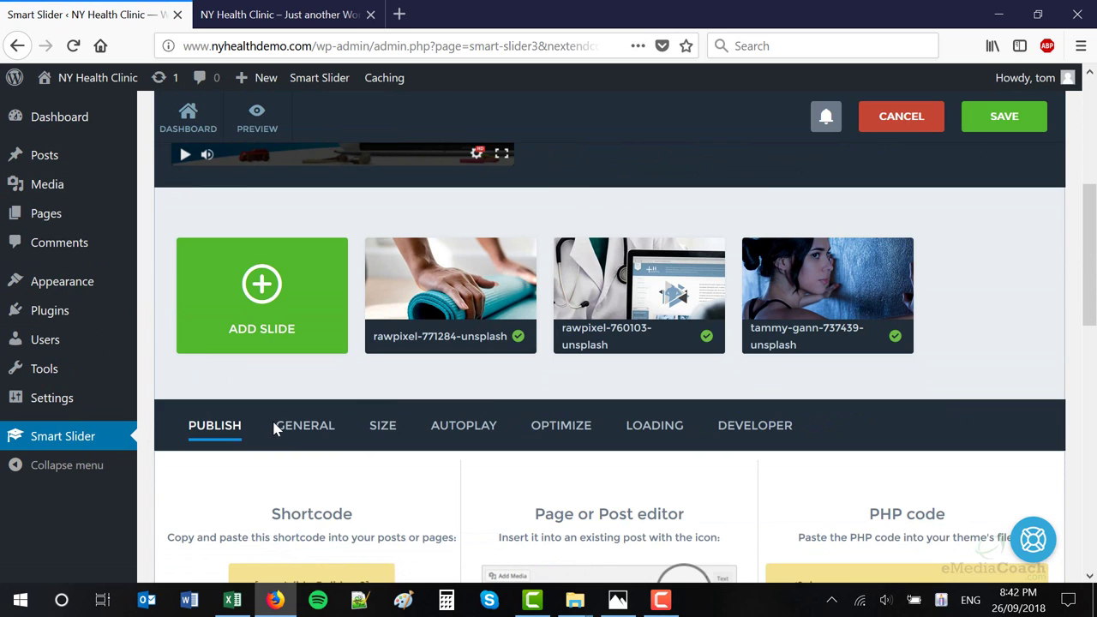
click(382, 425)
scroll(446, 411, down, 2)
click(502, 307)
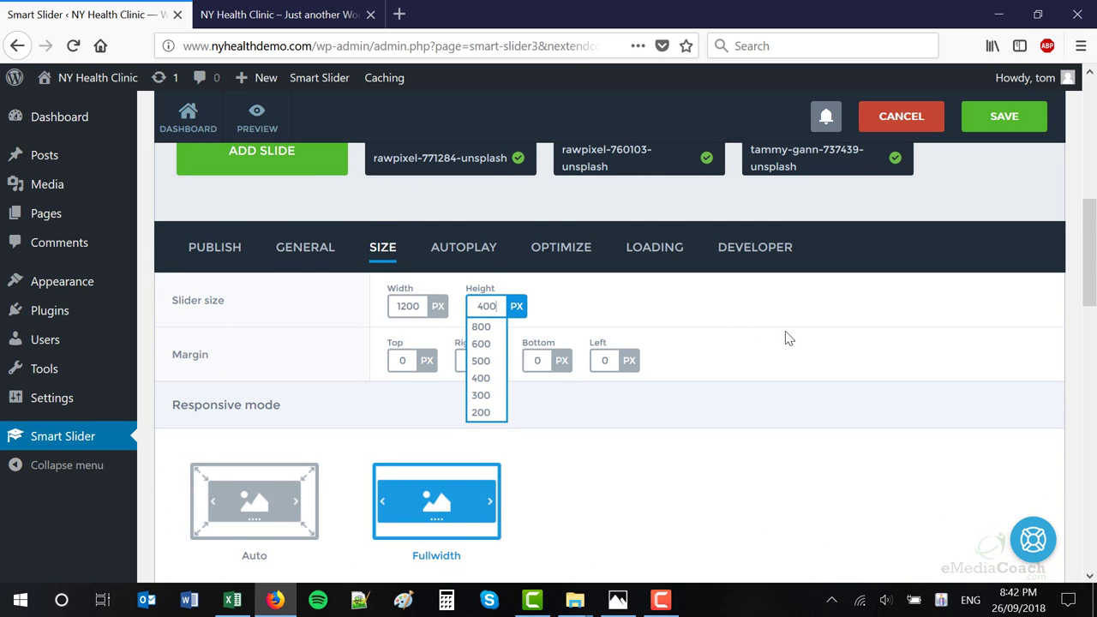
scroll(789, 338, down, 2)
scroll(788, 339, up, 3)
click(1024, 125)
click(308, 17)
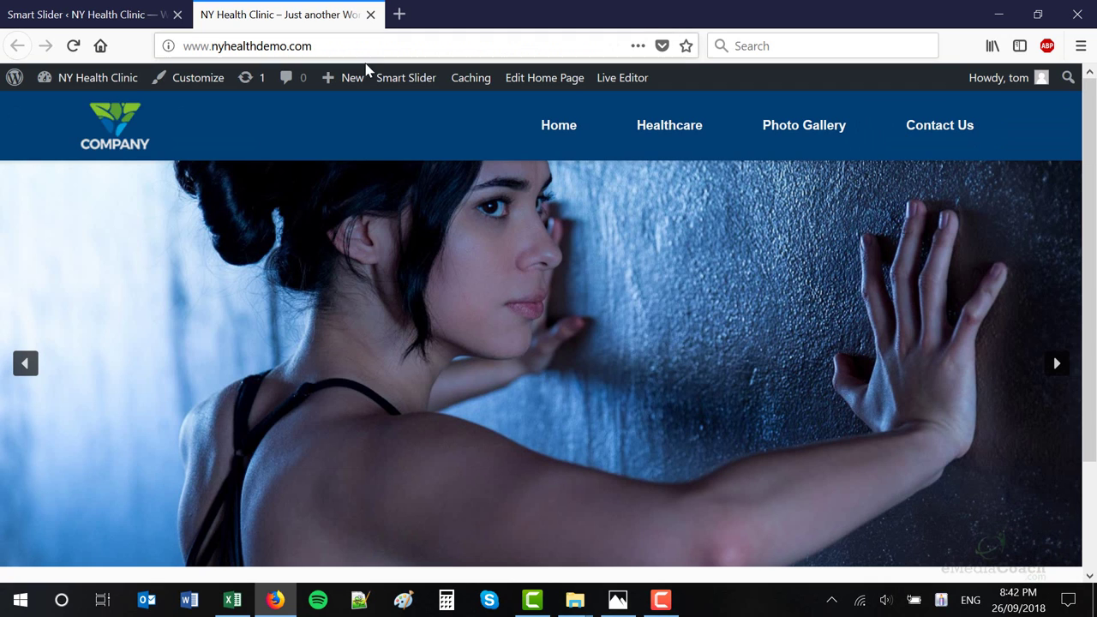
- Reload the home page and cycle the shorter slider forward, then back to the doctor slide
key(F5)
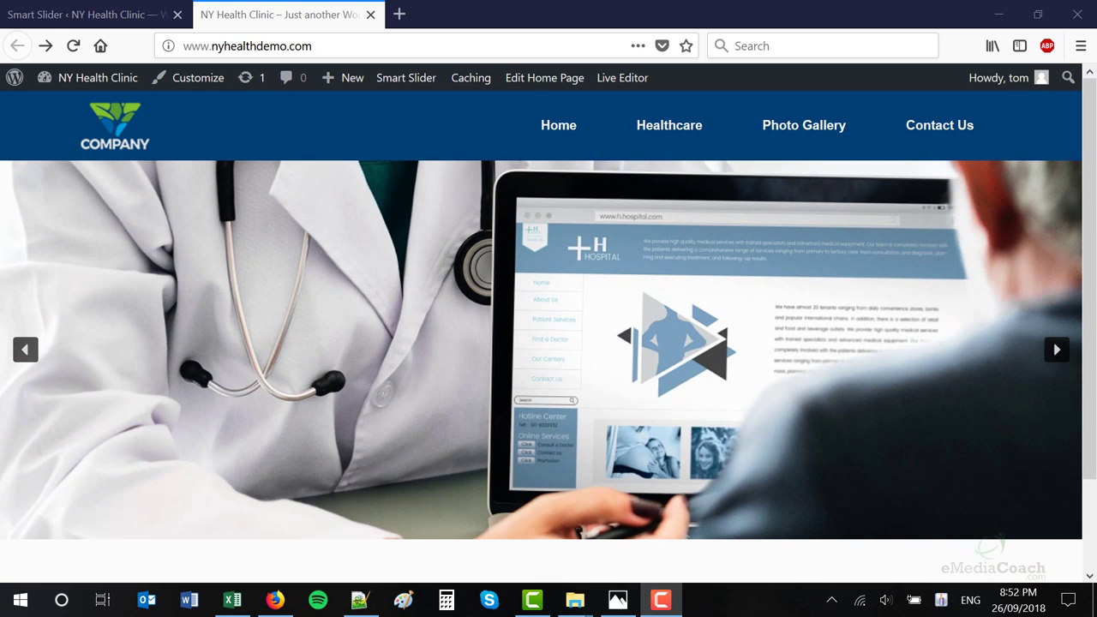
click(1054, 351)
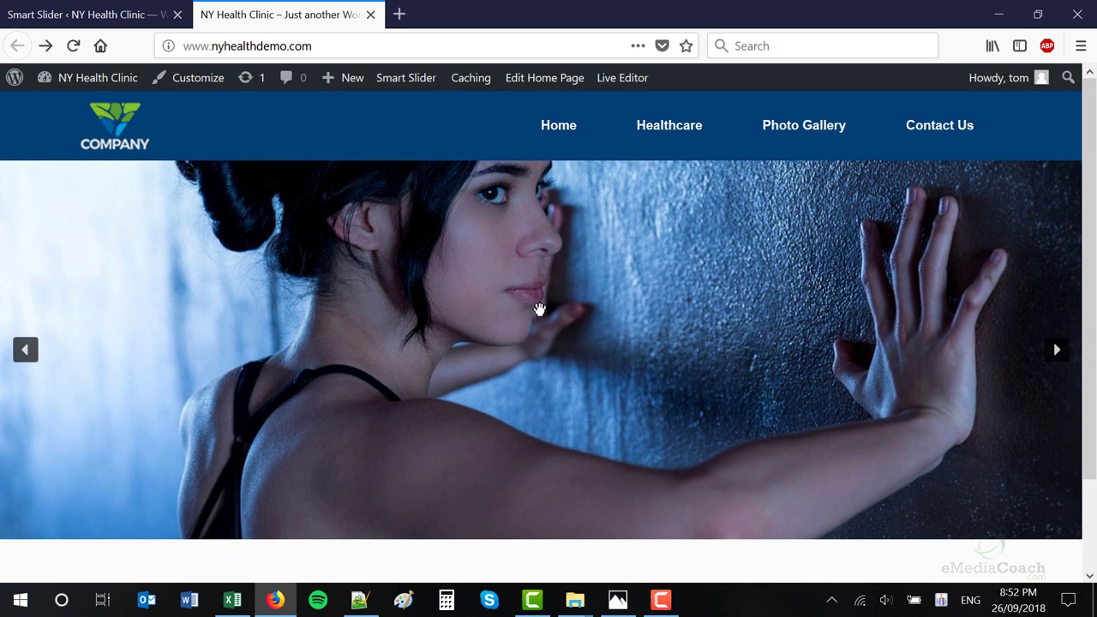
drag(617, 396, 602, 390)
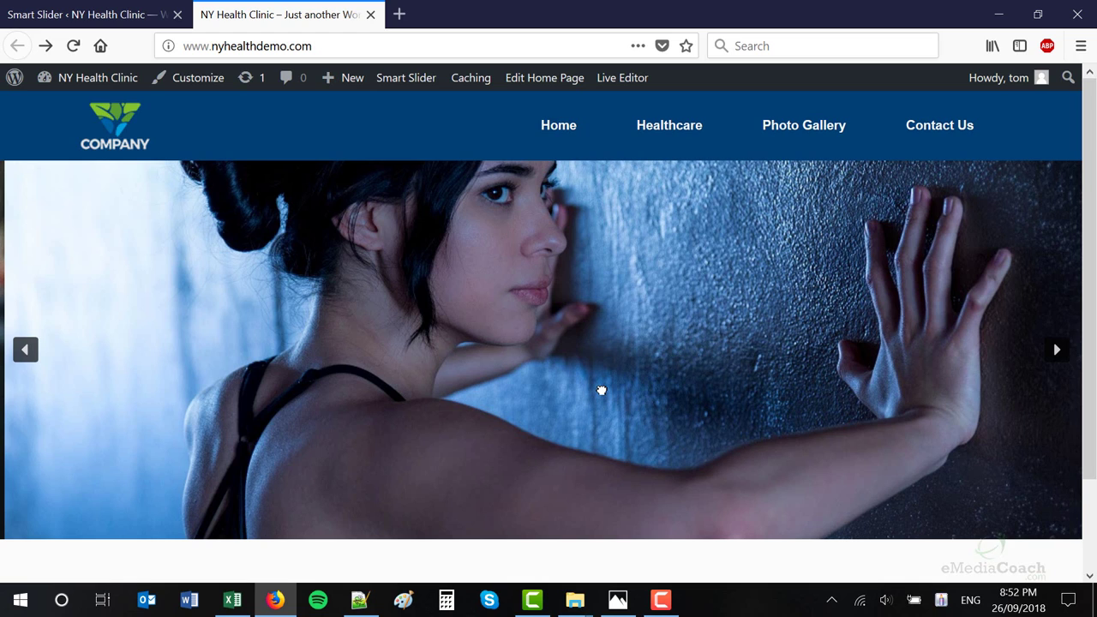
drag(602, 391, 602, 391)
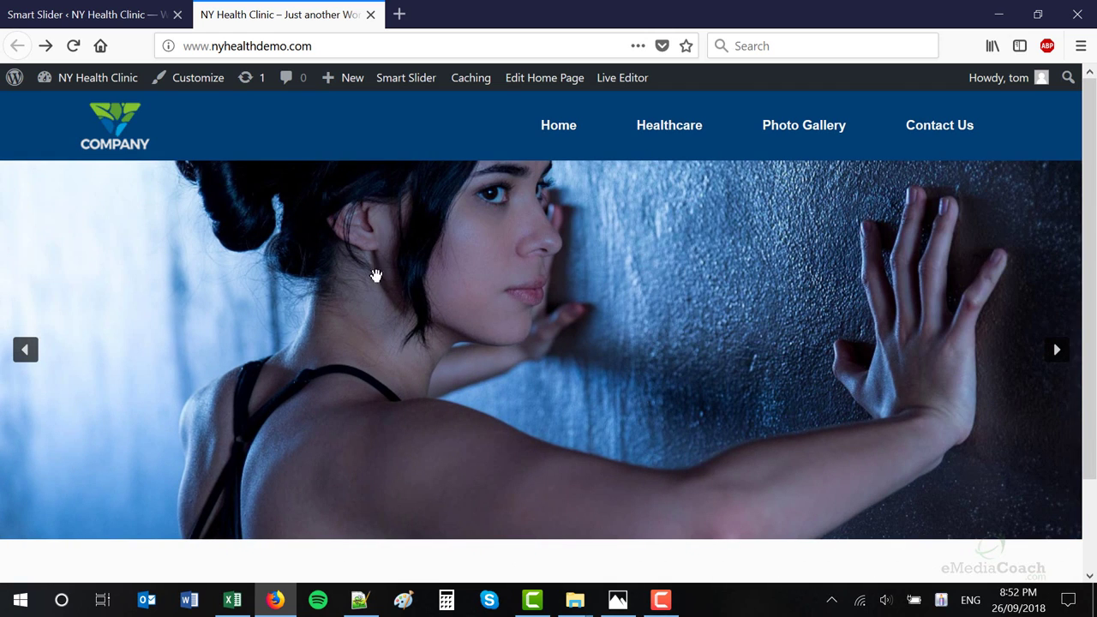
click(128, 18)
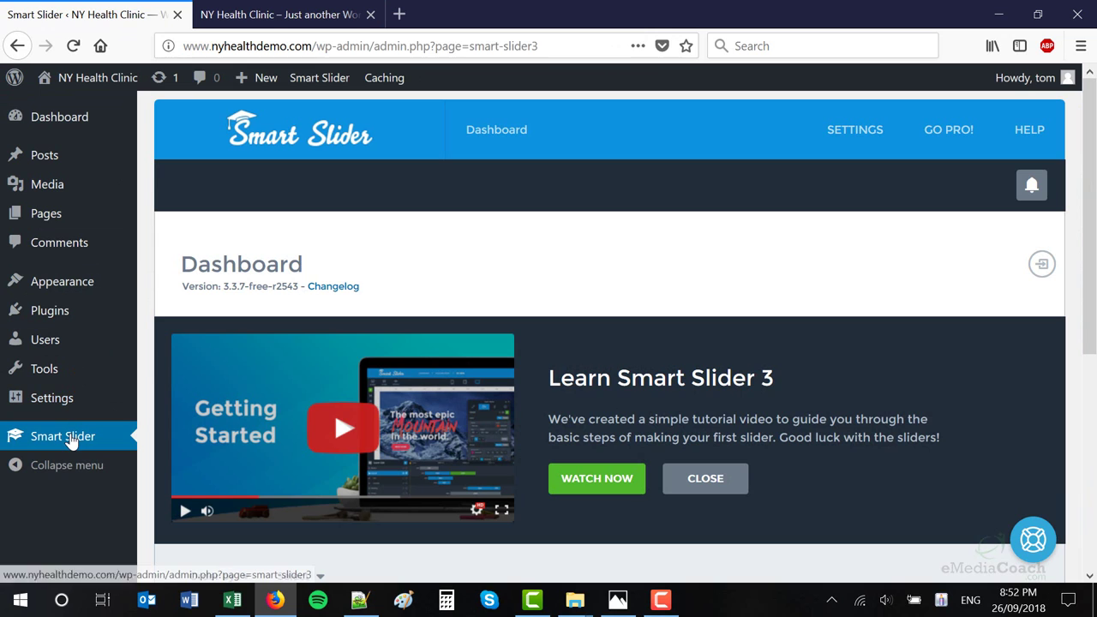
- Open the tammy-gann-737439-unsplash slide of New homepage slider in the slide editor
click(73, 432)
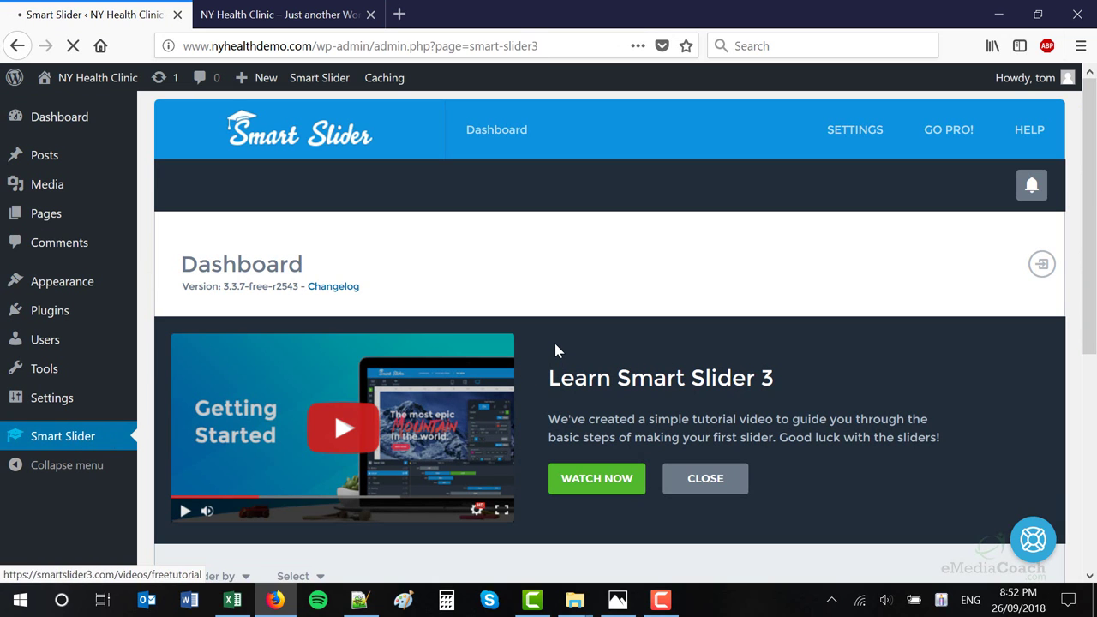
scroll(553, 340, down, 2)
scroll(553, 346, down, 3)
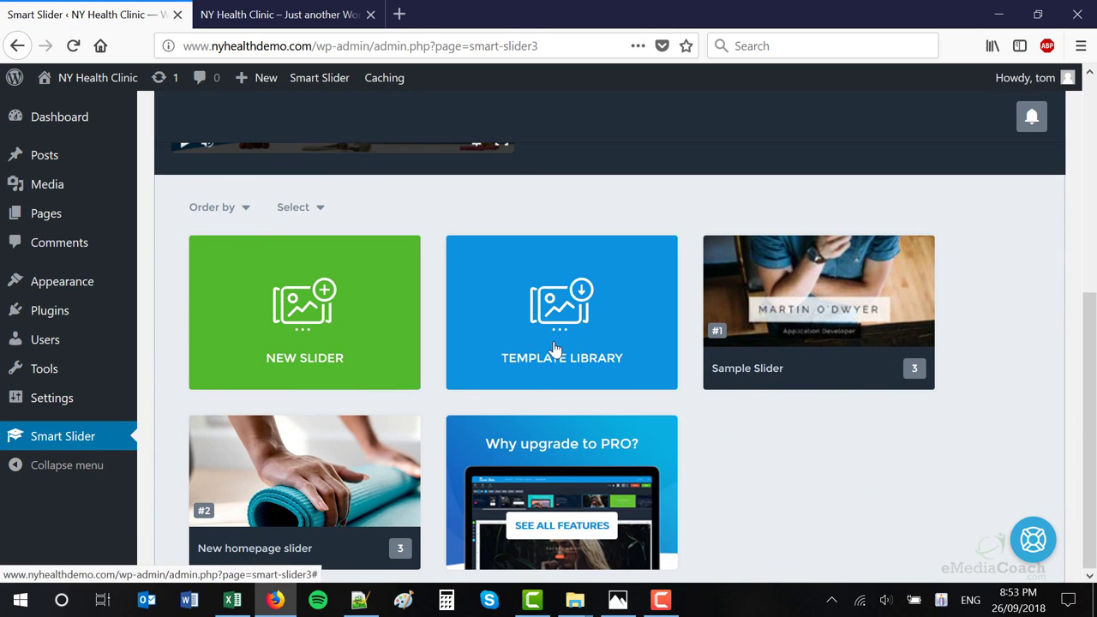
click(294, 478)
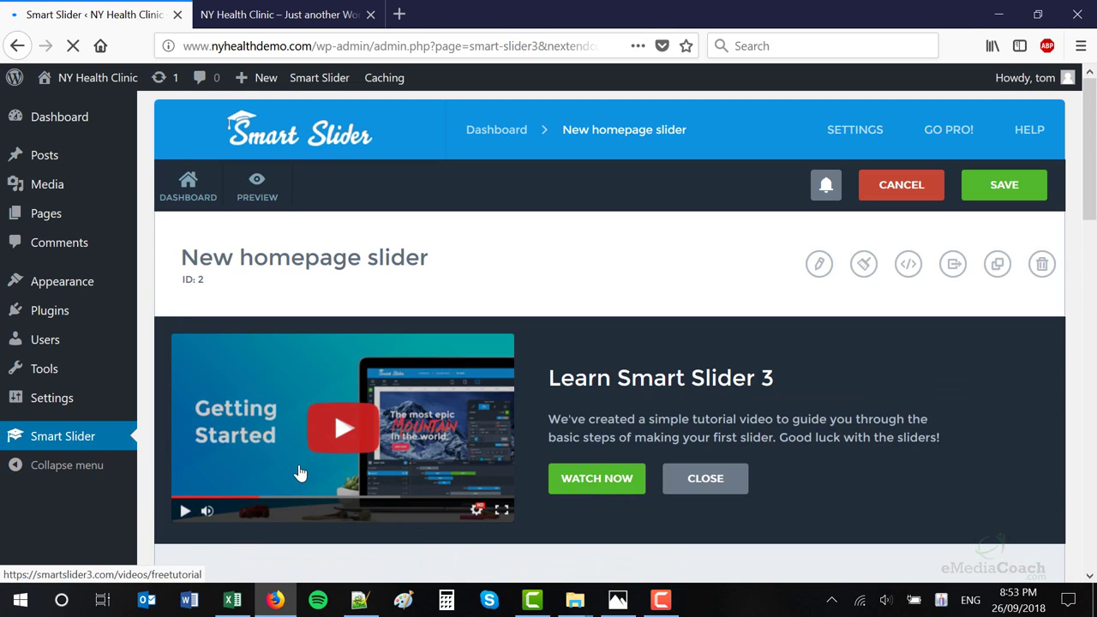
scroll(309, 469, down, 3)
scroll(311, 456, down, 3)
scroll(308, 458, up, 2)
mouse_move(422, 299)
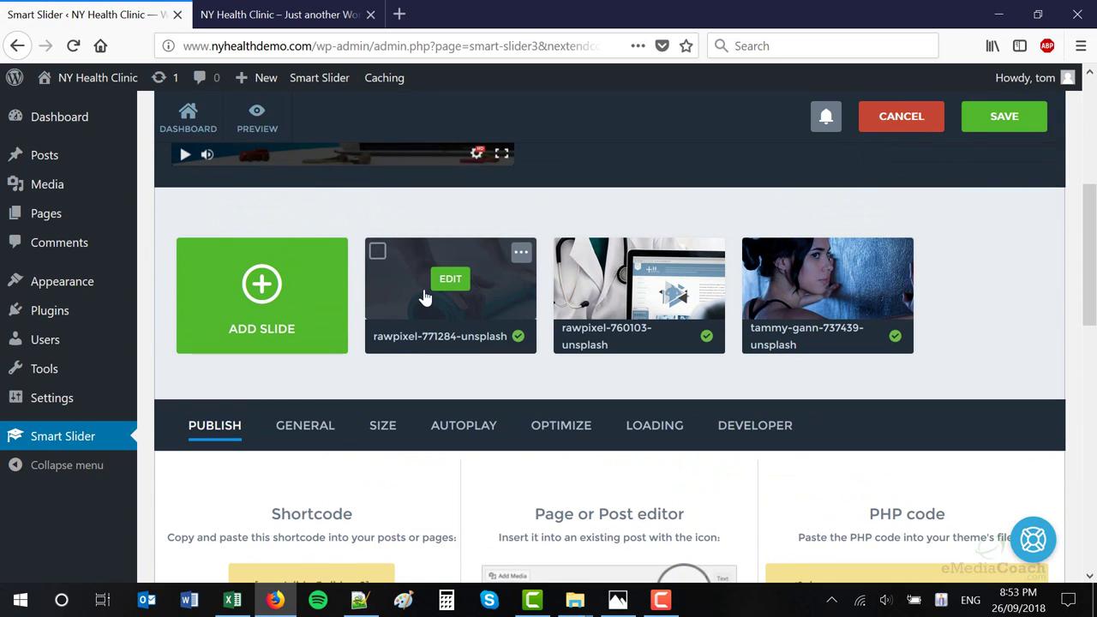
mouse_move(850, 299)
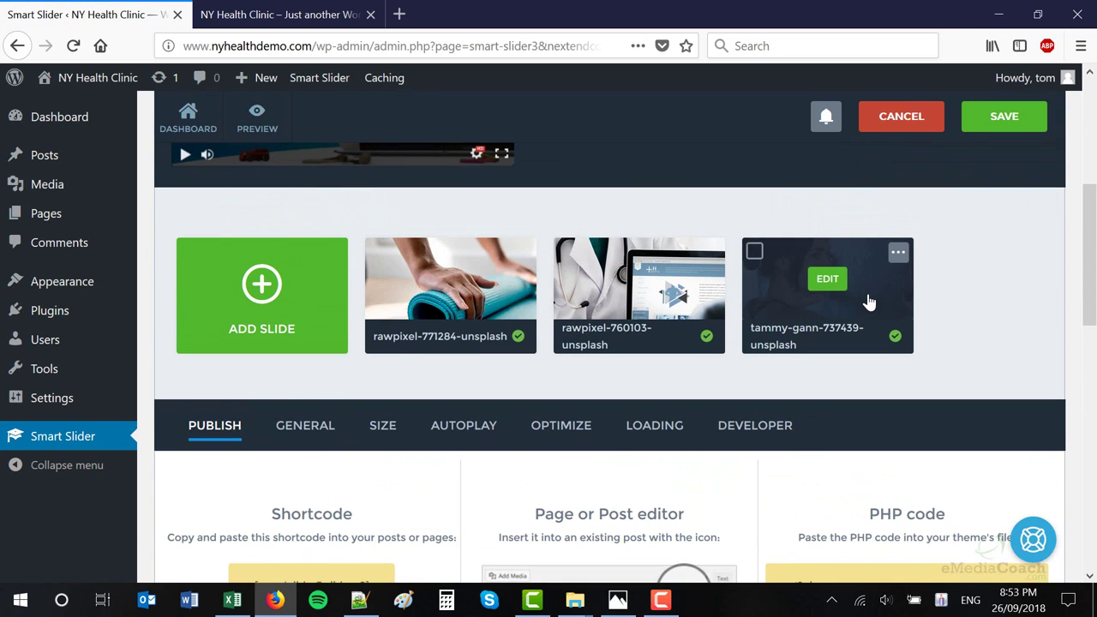
click(833, 283)
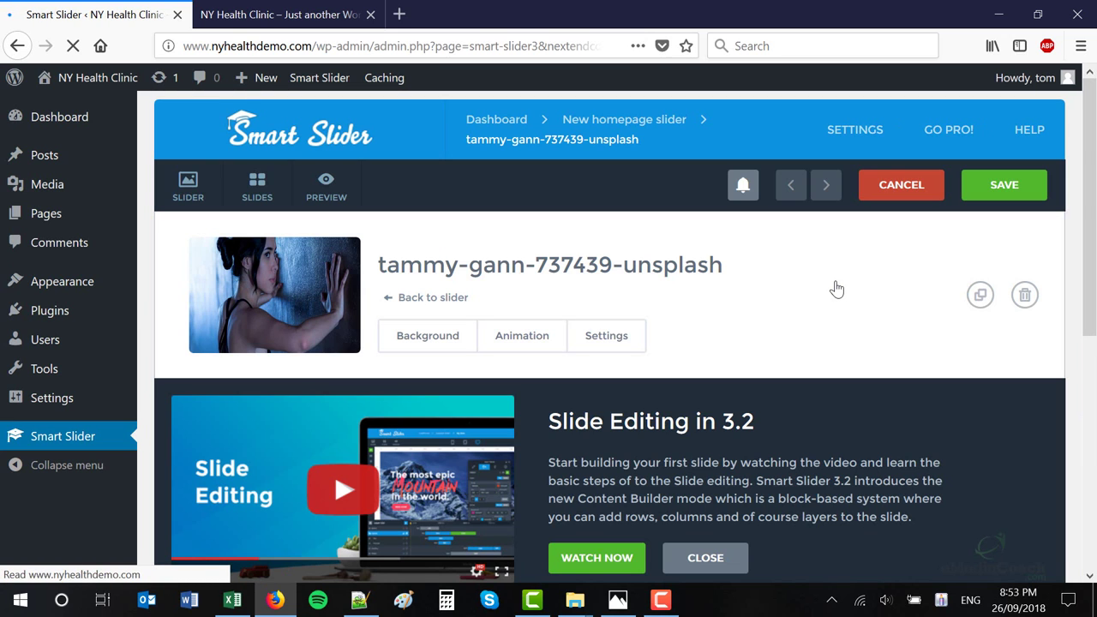
scroll(815, 289, down, 5)
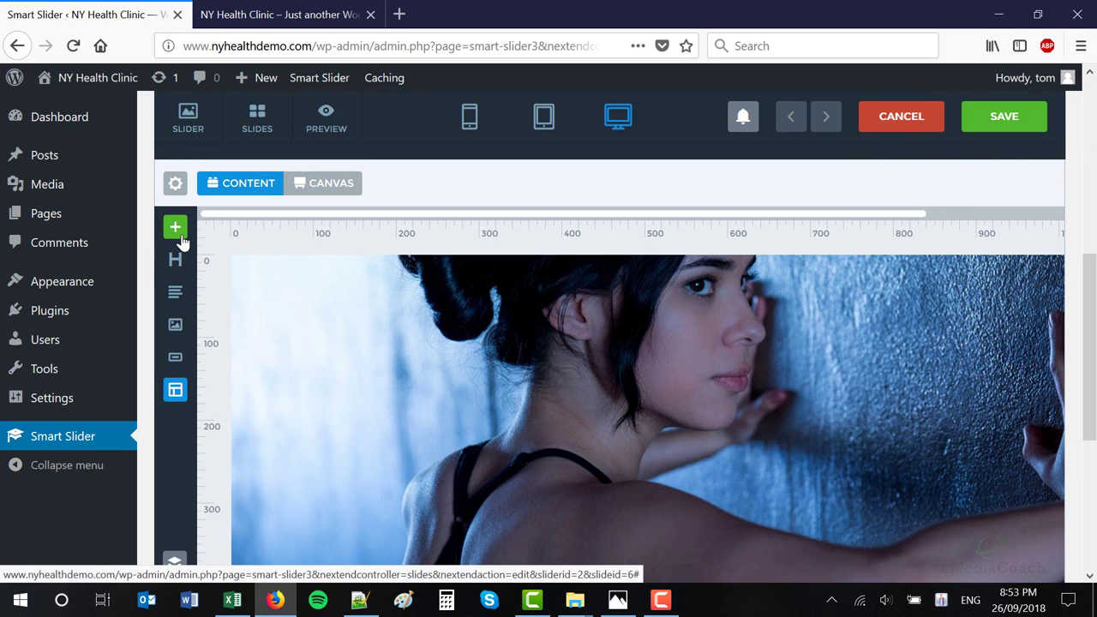
- Drag a Heading layer from the Add Layer panel onto the tammy-gann slide's image
click(175, 228)
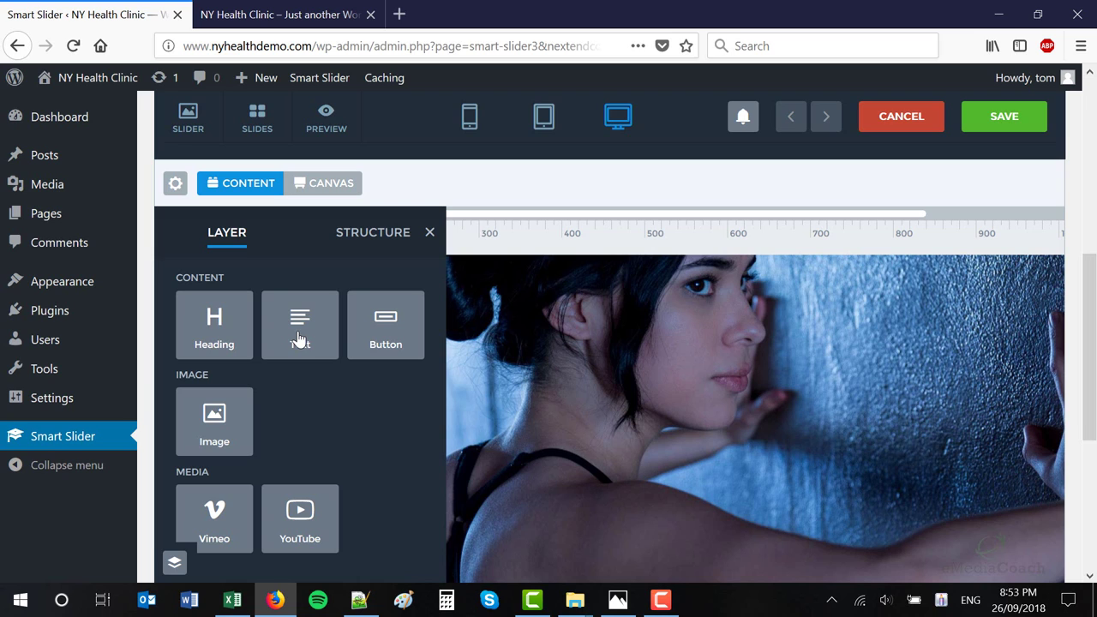
click(429, 233)
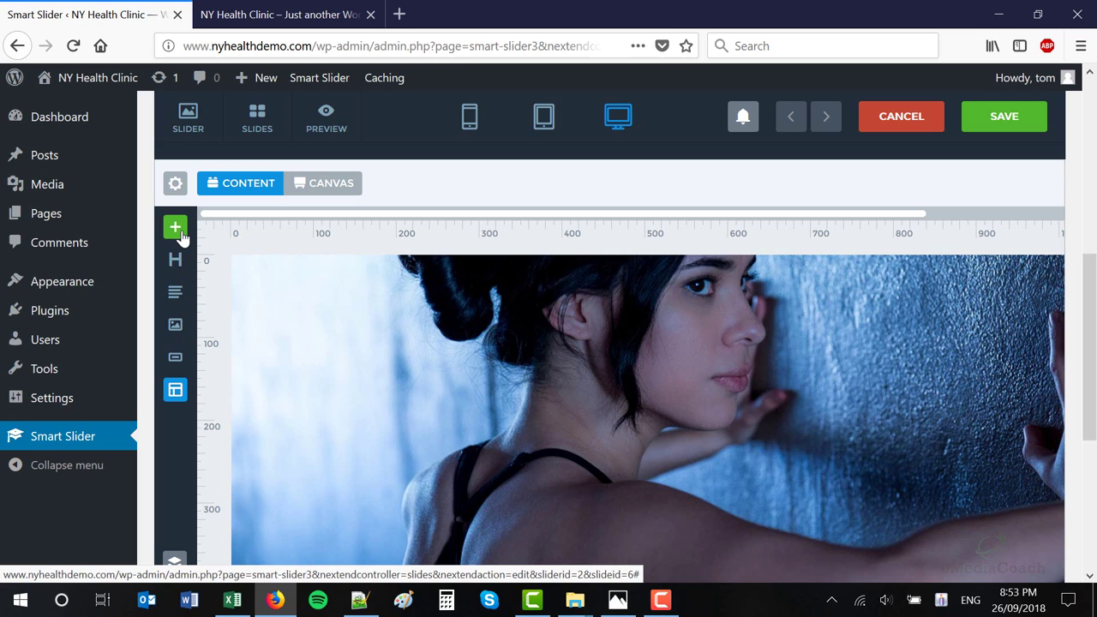
click(174, 228)
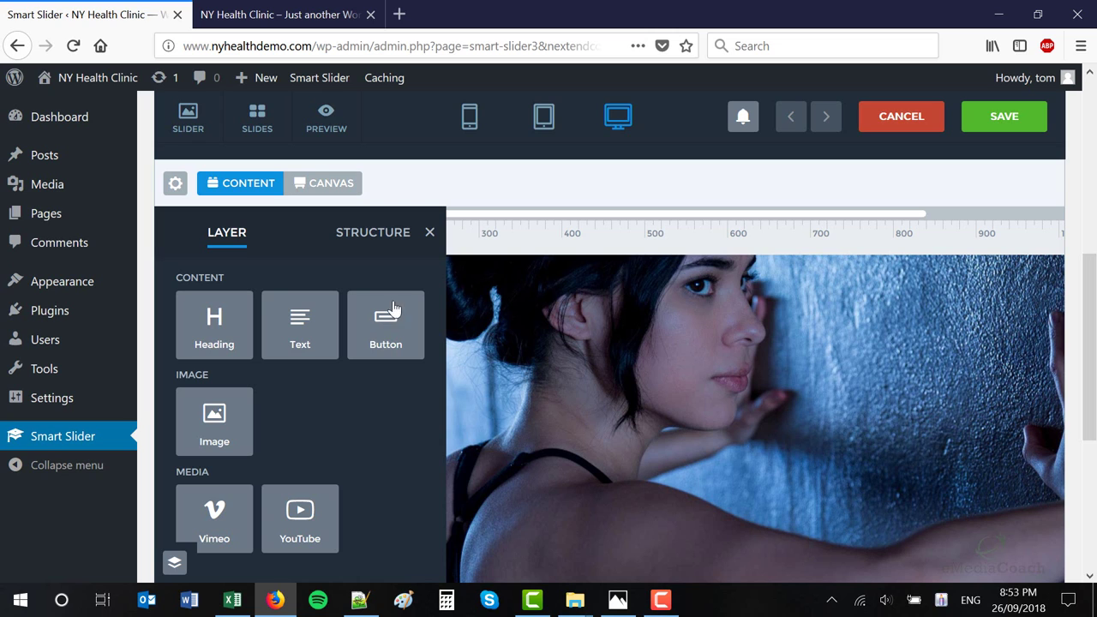
click(429, 233)
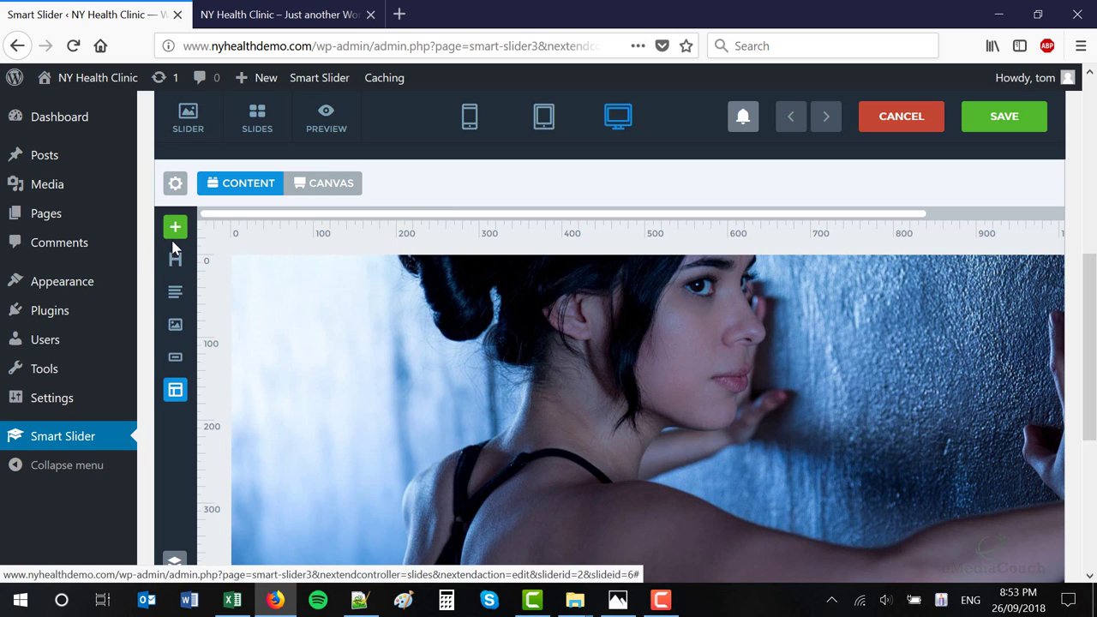
click(175, 228)
drag(196, 320, 661, 412)
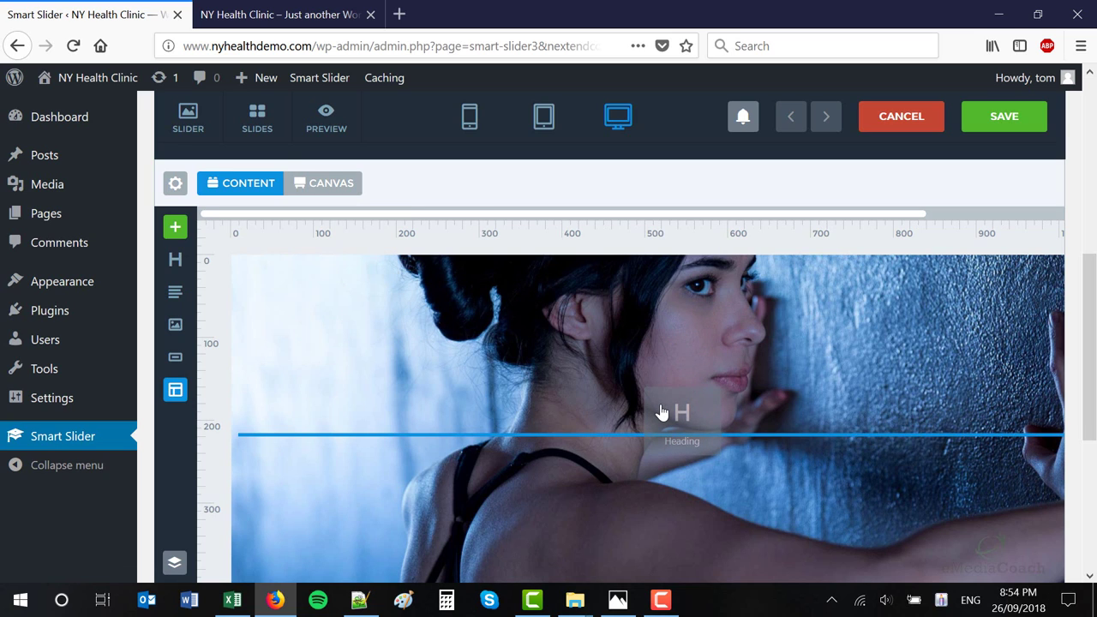
drag(661, 413, 659, 411)
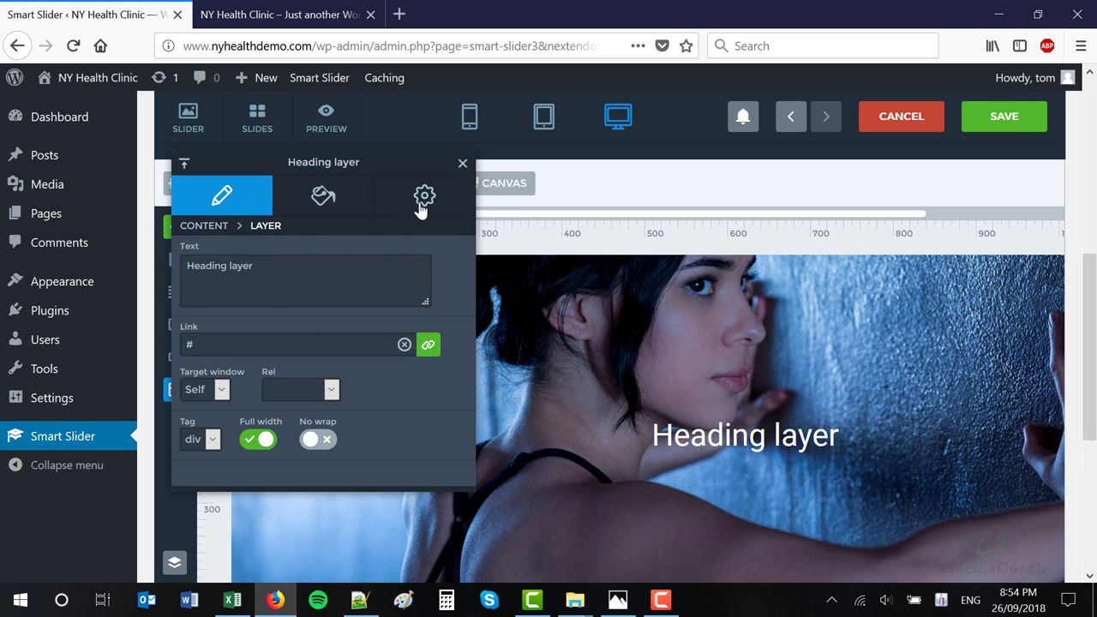
click(424, 197)
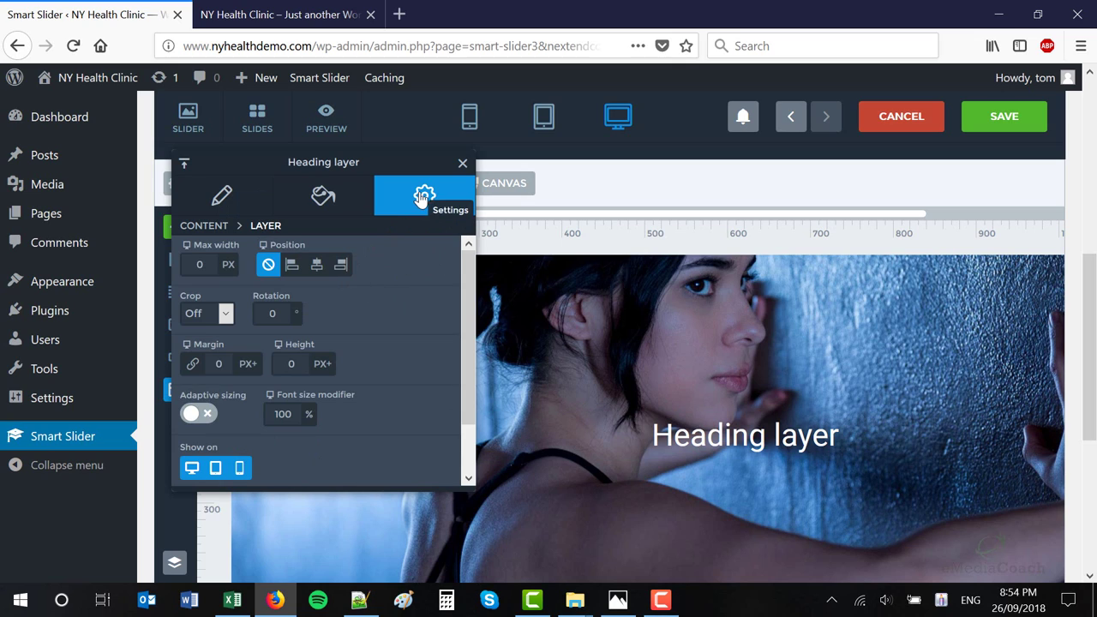
click(316, 265)
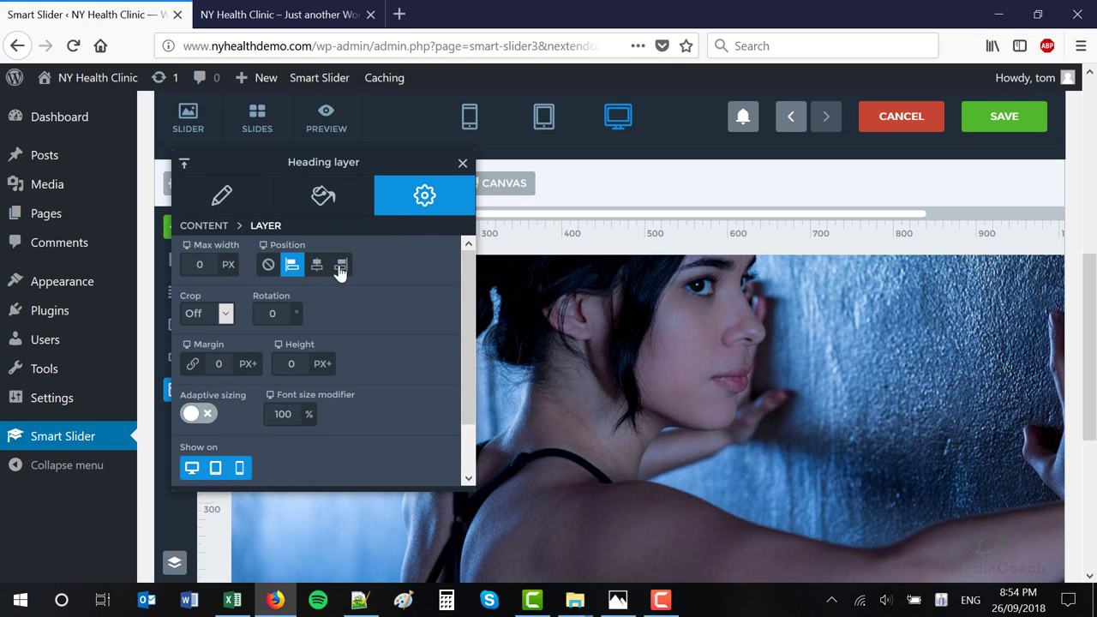
click(339, 265)
click(317, 267)
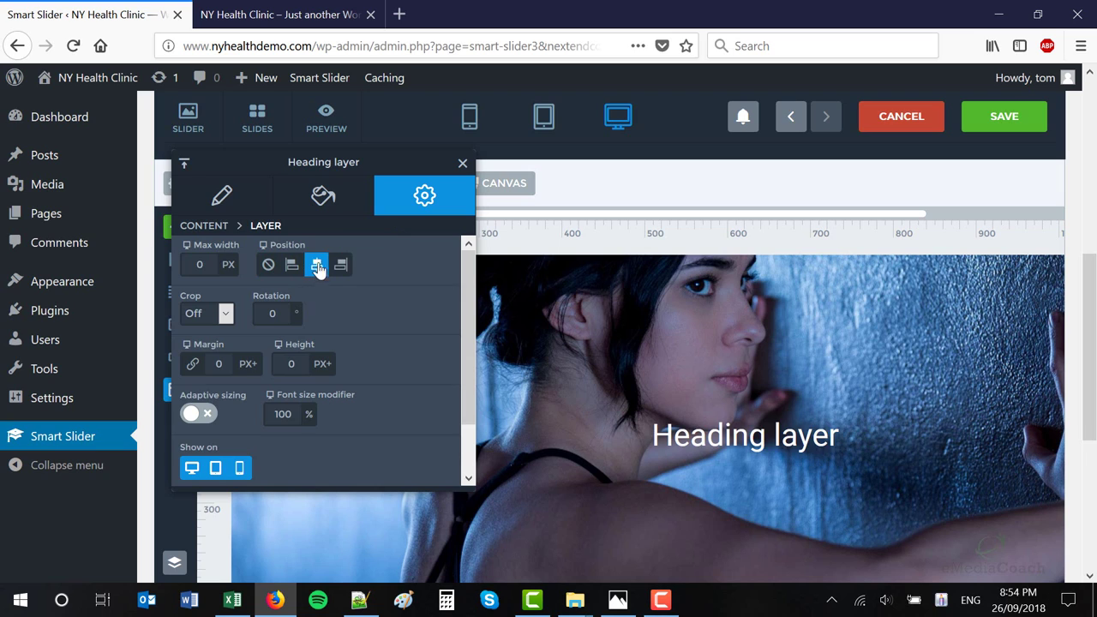
click(340, 200)
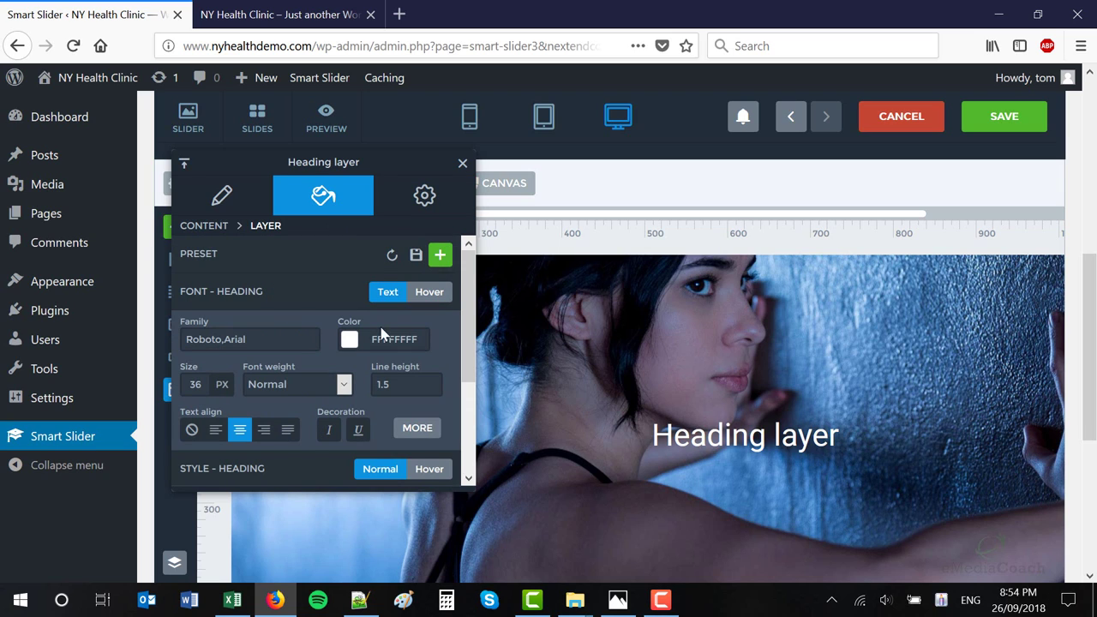
click(351, 340)
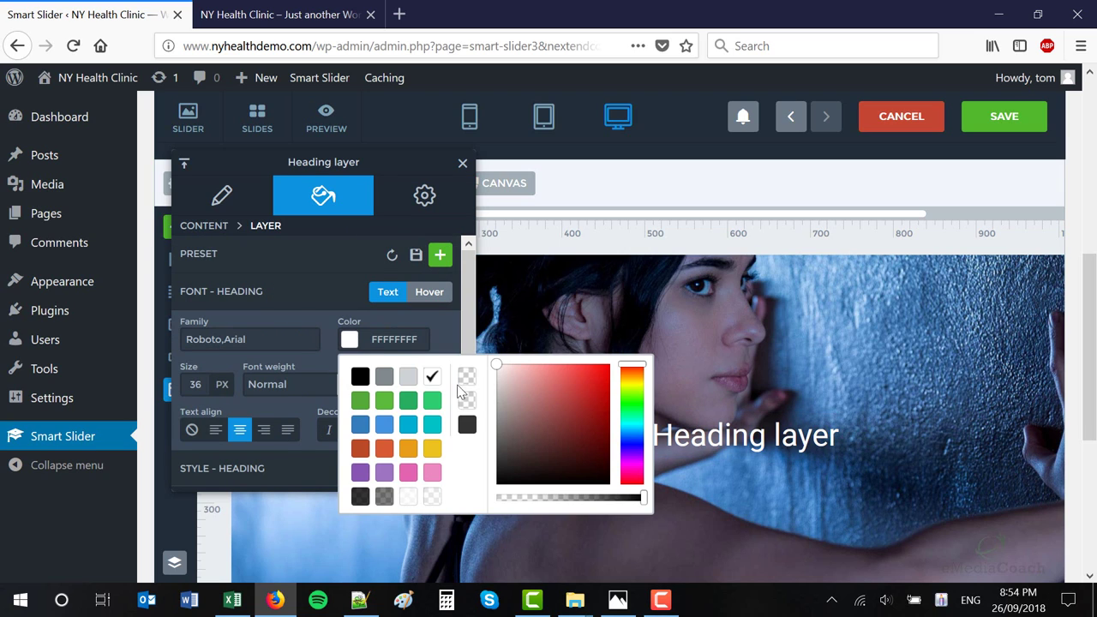
drag(539, 432, 484, 366)
click(358, 264)
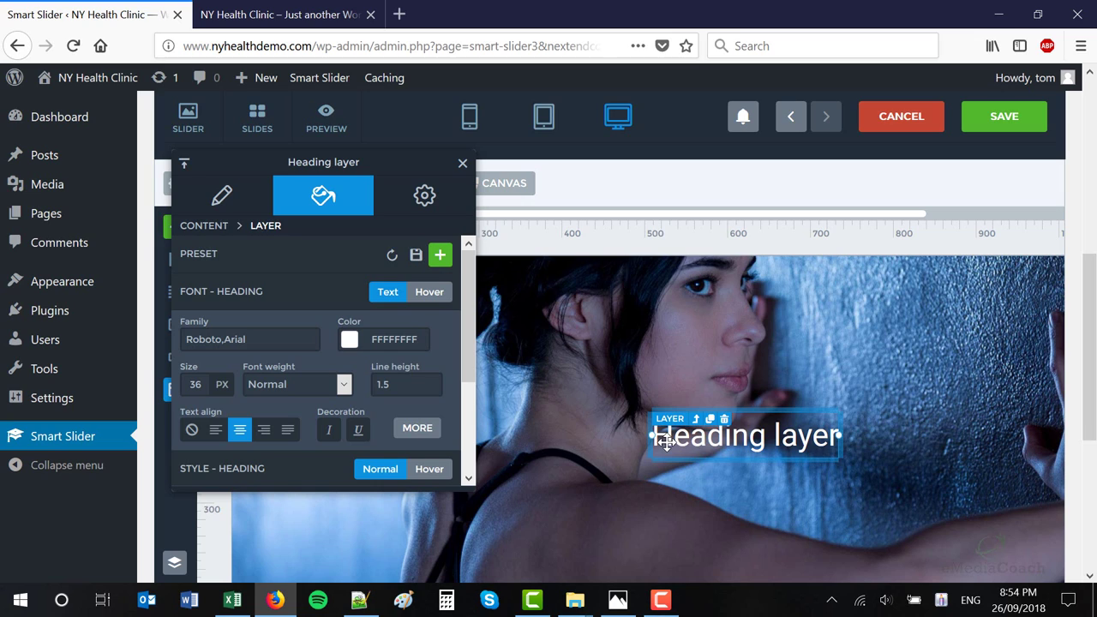
- Replace the placeholder heading text with 'Affordable Healthcare'
click(251, 202)
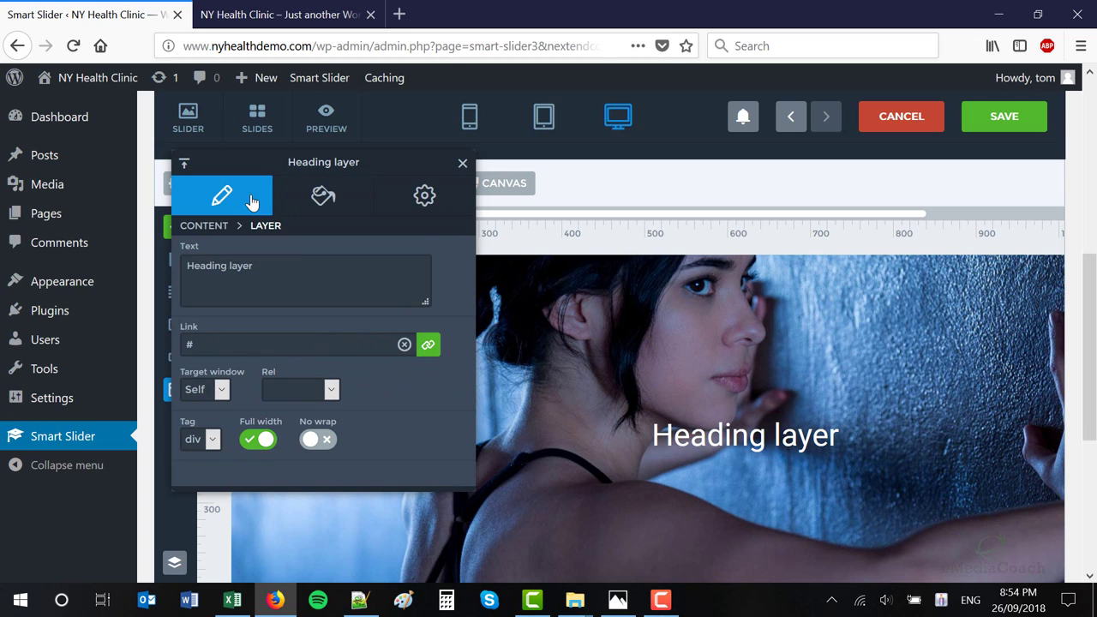
drag(296, 279, 123, 263)
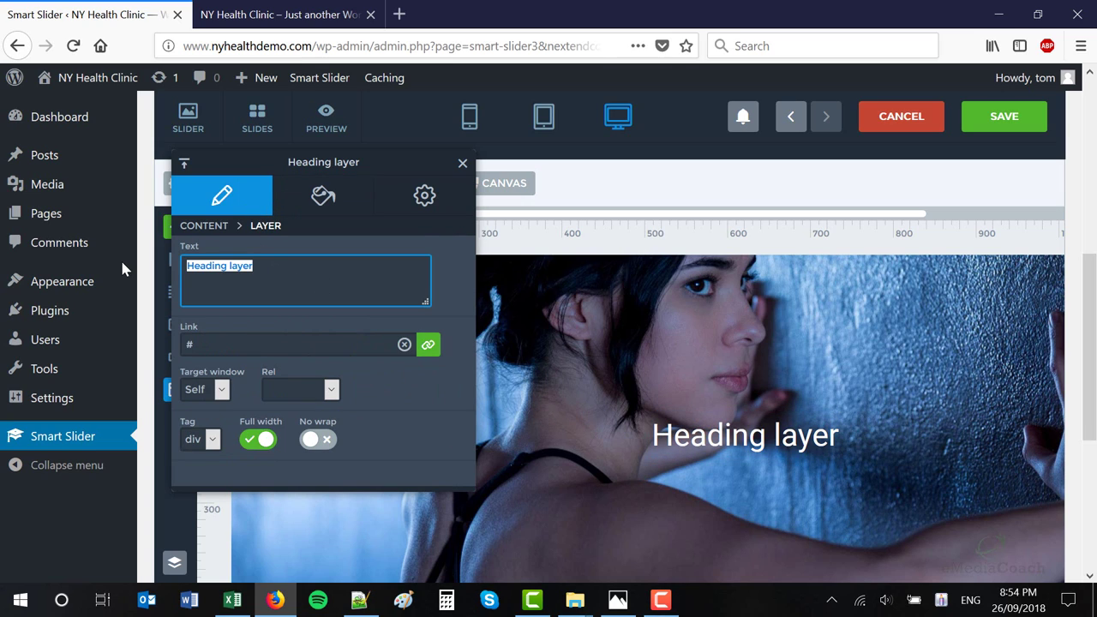
text(Affor)
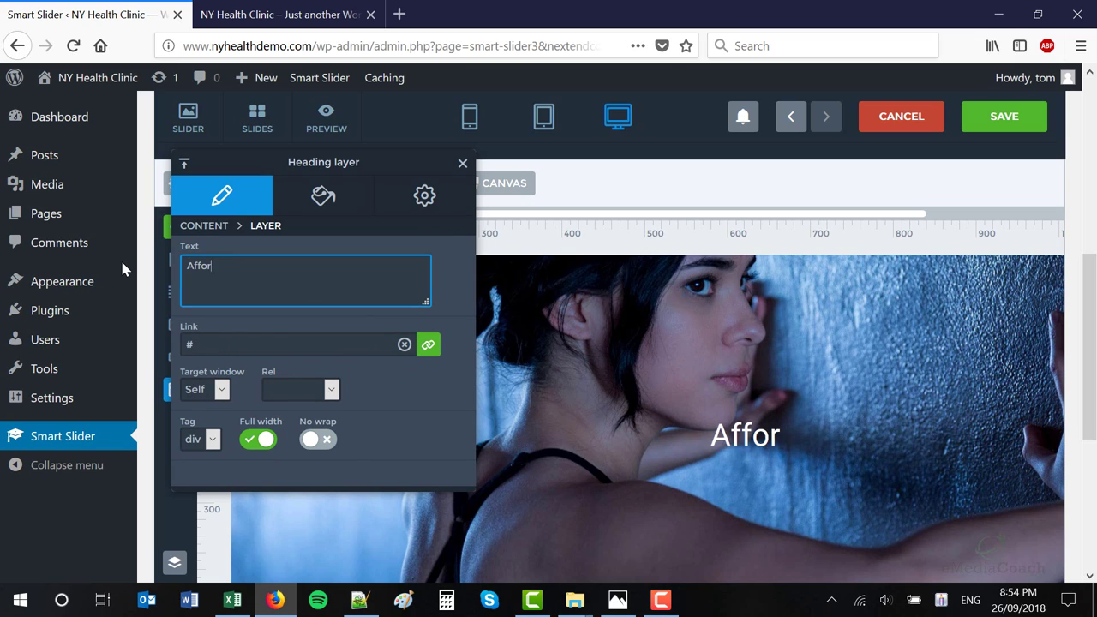
text(dable Healthcare)
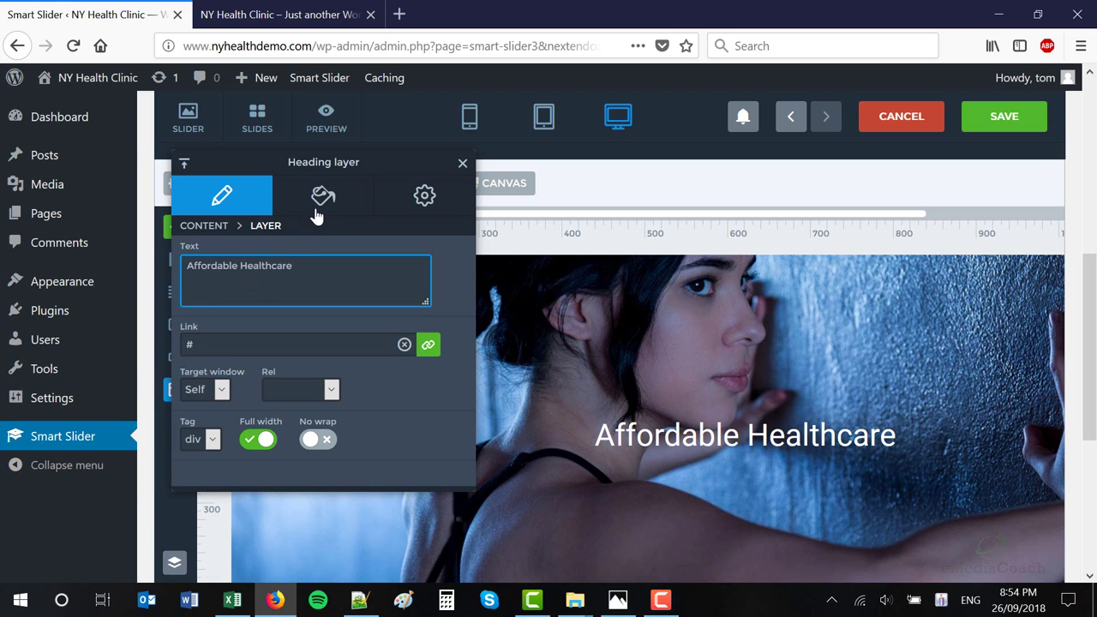
- Add a Text layer below the heading that reads 'Affordable health care for everyone including students, adults, and pensioners'
click(463, 163)
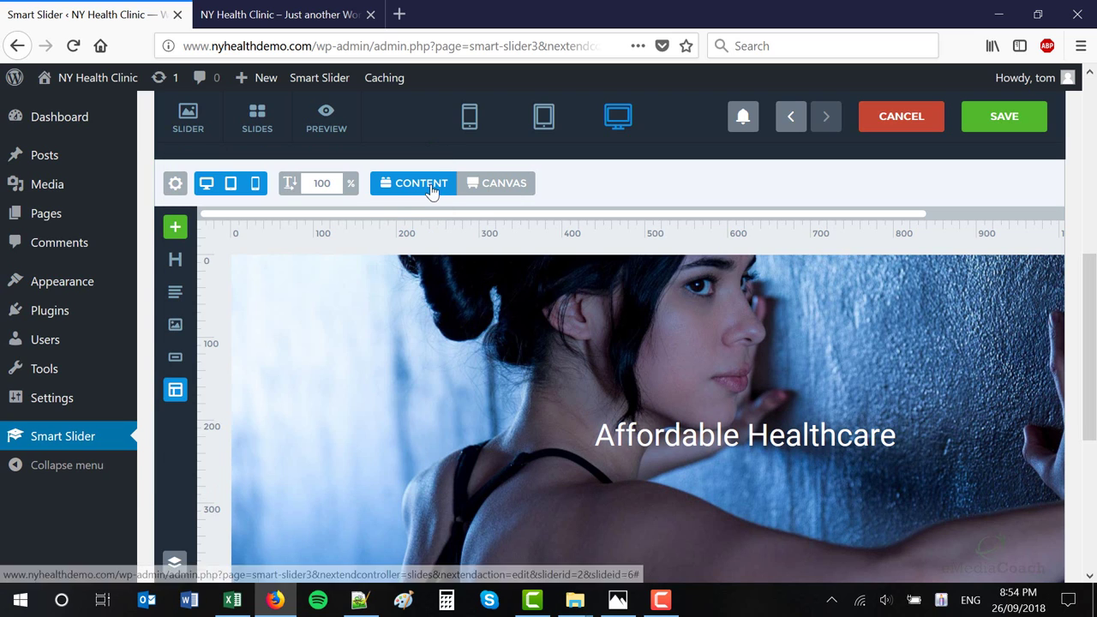
click(175, 226)
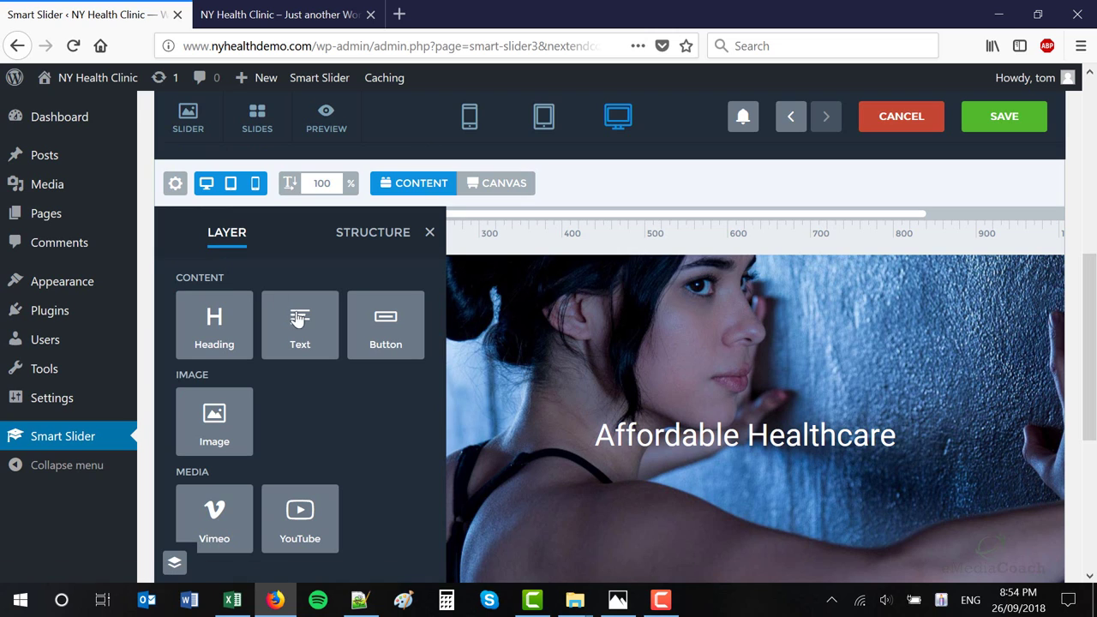
drag(298, 318, 743, 471)
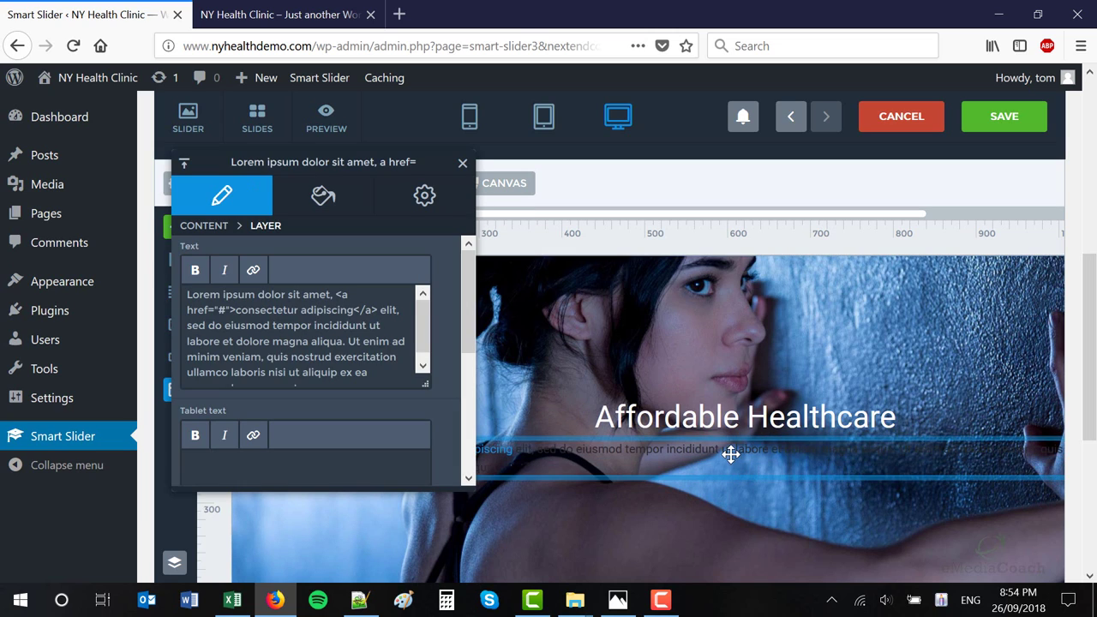
triple_click(370, 358)
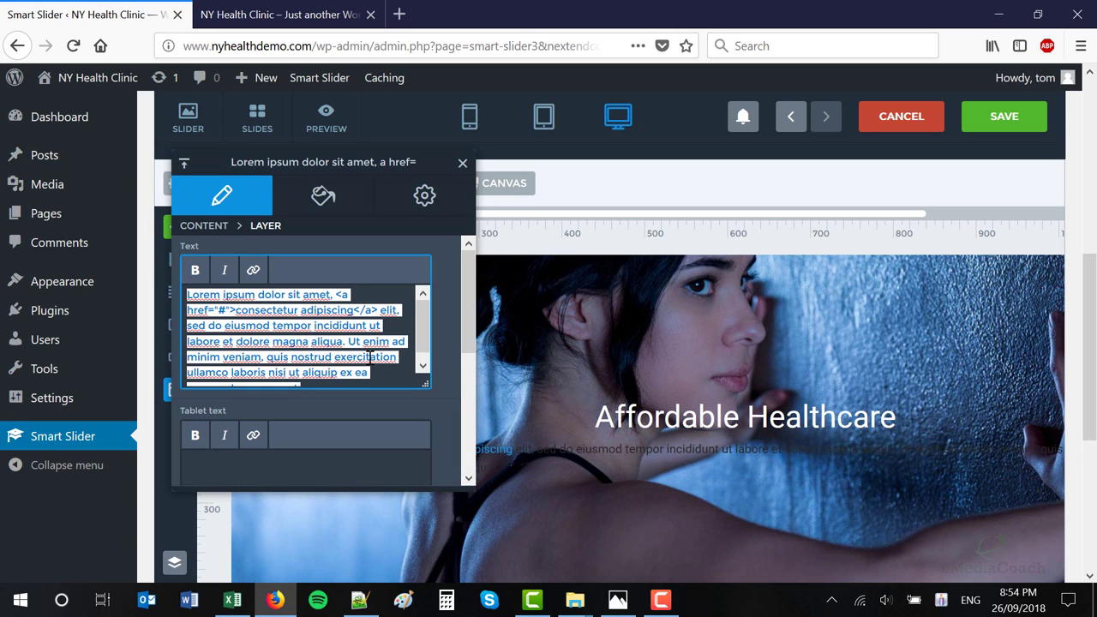
text(Affordable health care for everyone including students, adults, and pensioners.)
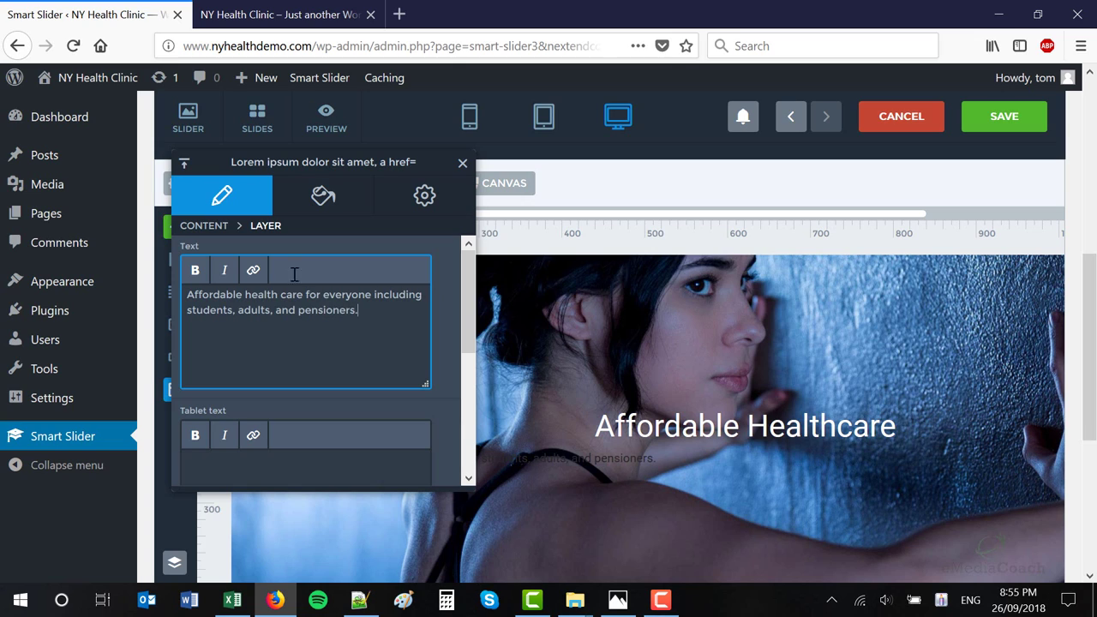
- Centre the subtitle text layer on the slide and make its text white
click(426, 208)
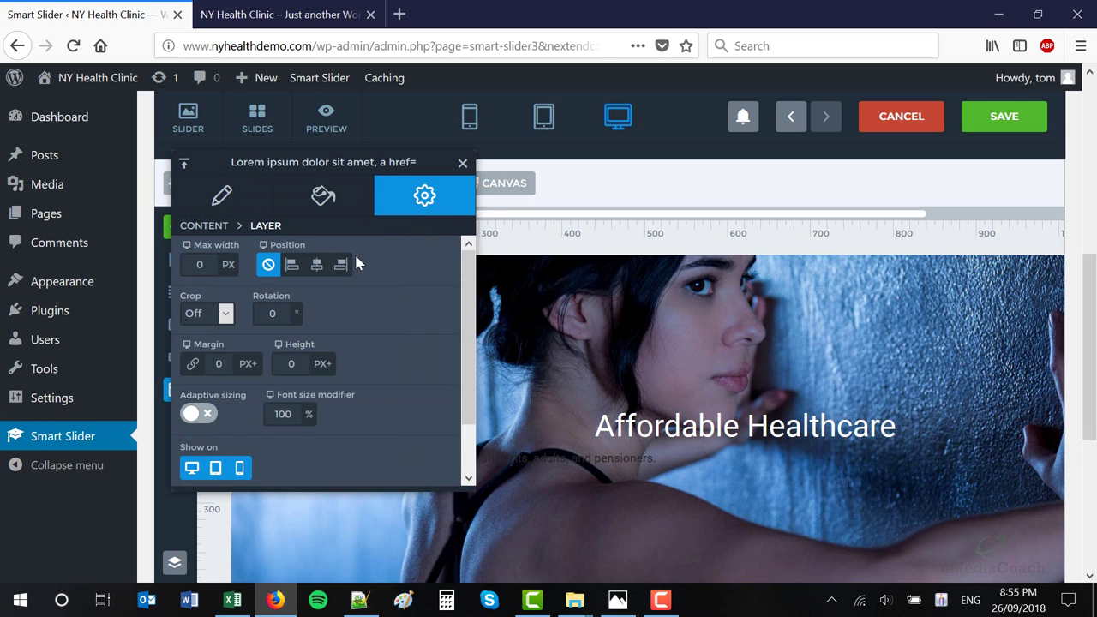
click(316, 266)
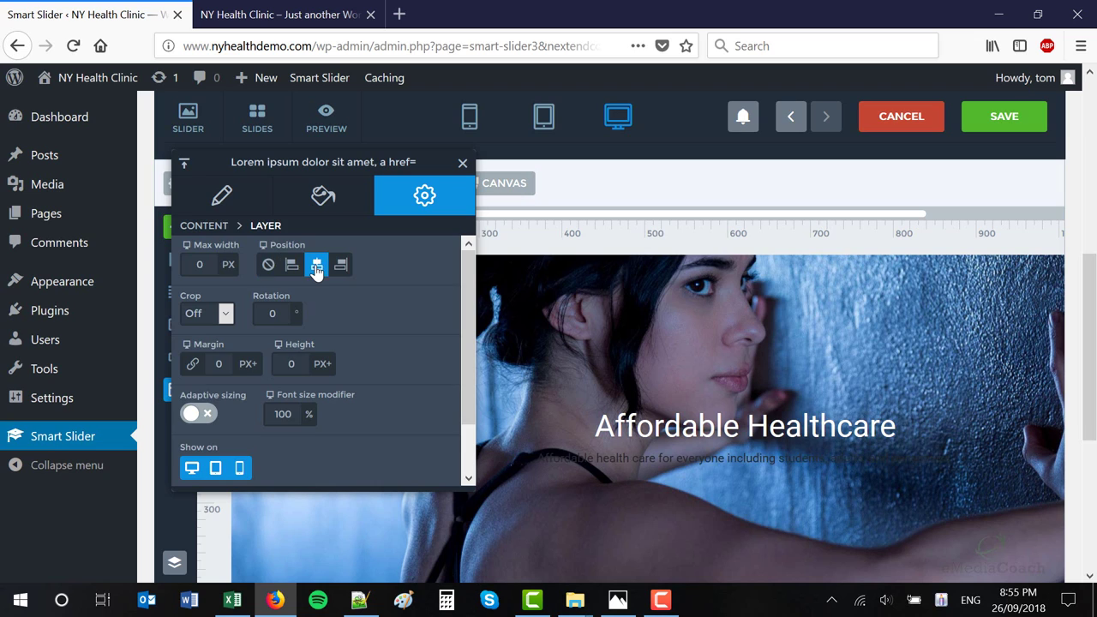
click(309, 204)
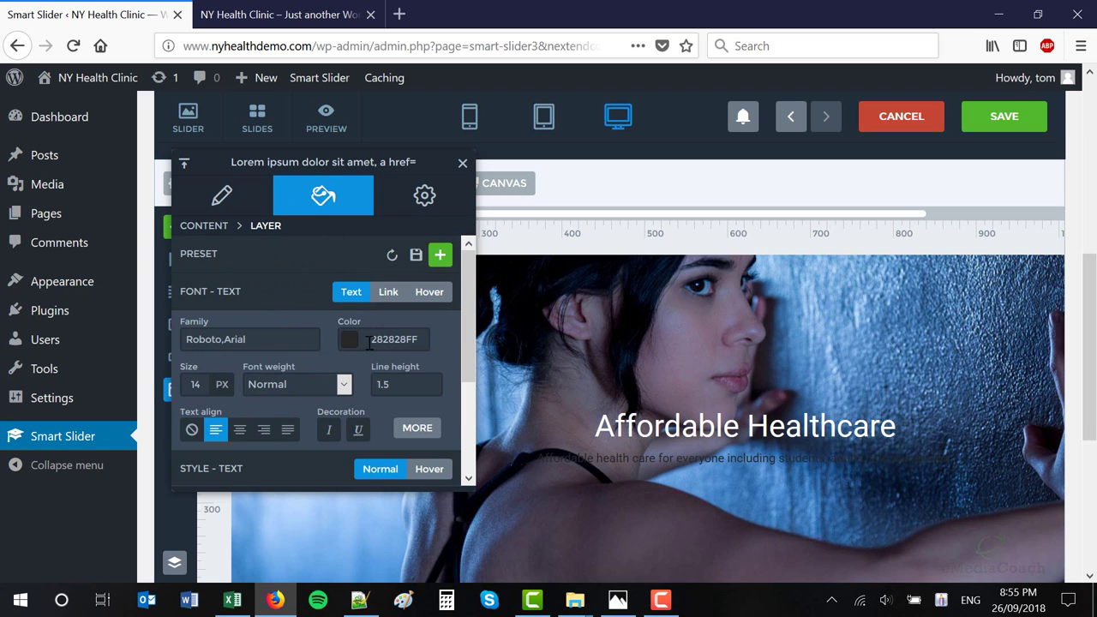
click(355, 342)
click(506, 387)
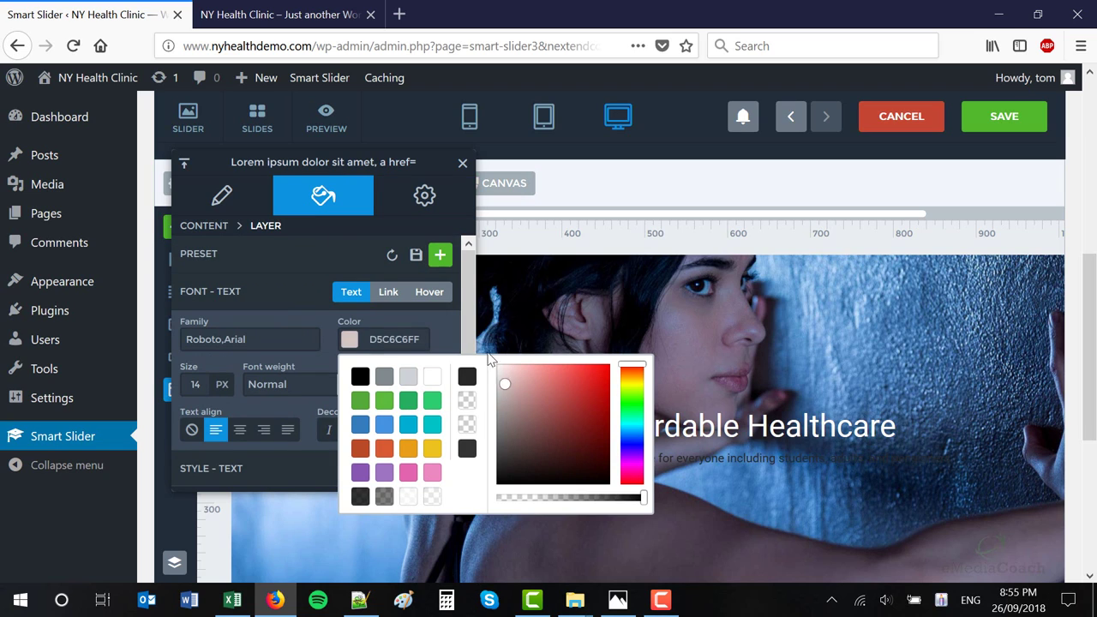
click(432, 376)
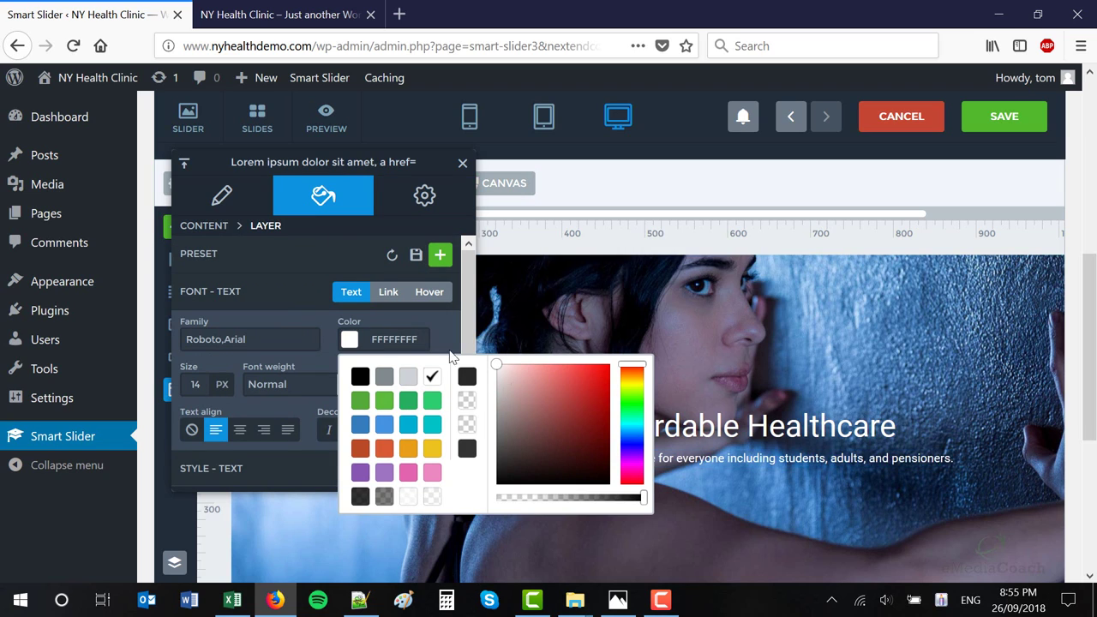
click(303, 298)
mouse_move(211, 383)
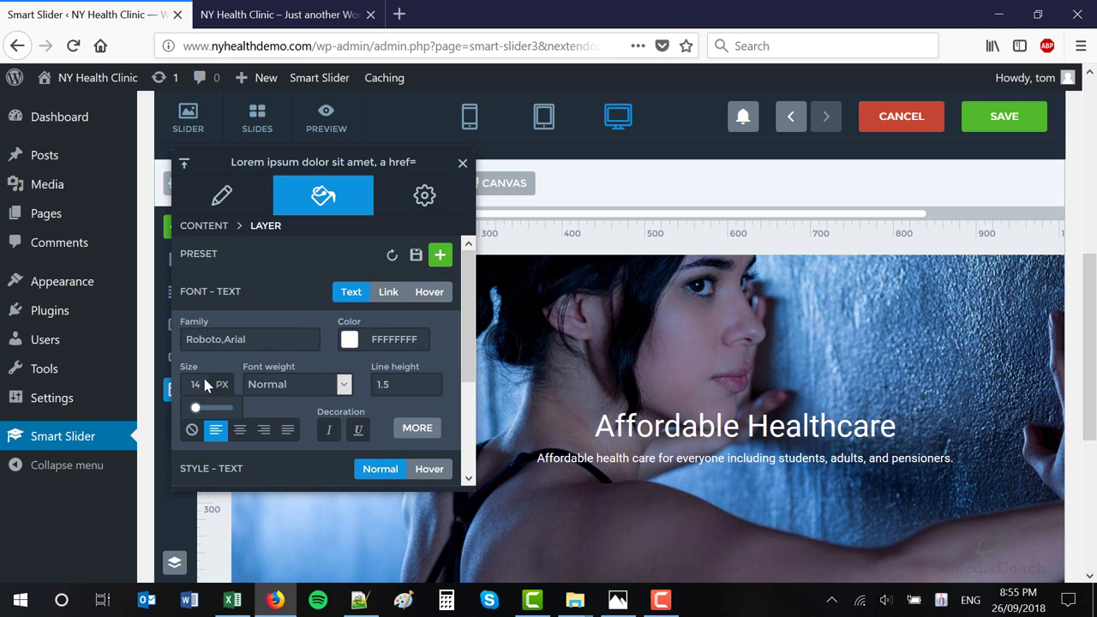
scroll(205, 386, down, 3)
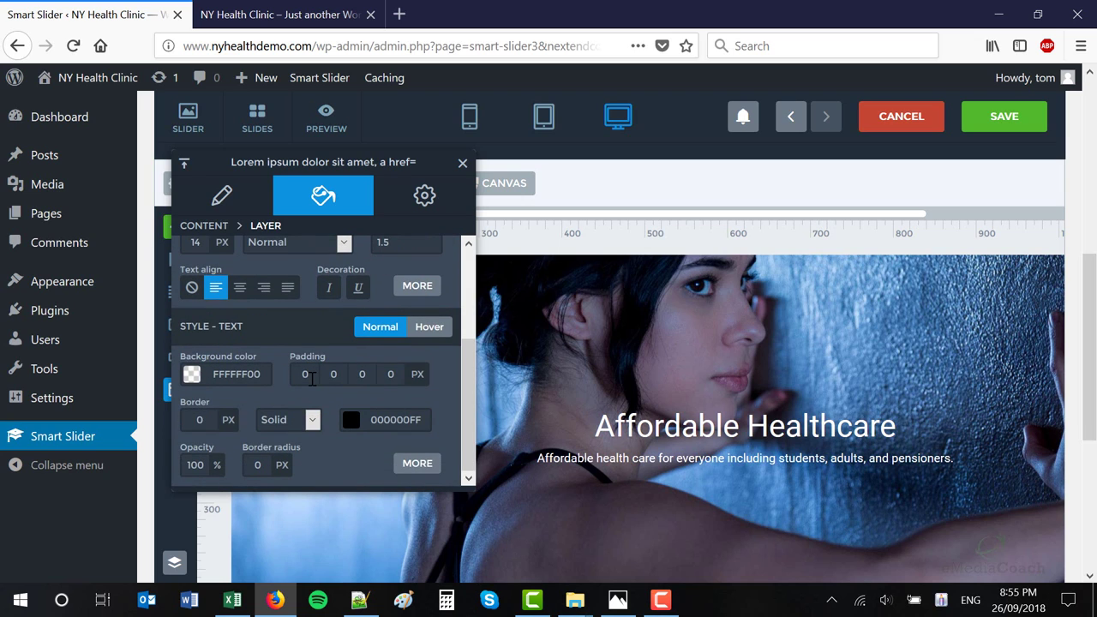
scroll(350, 286, up, 3)
- Set the subtitle layer's margin to 0, after trying 30 and 5
click(423, 201)
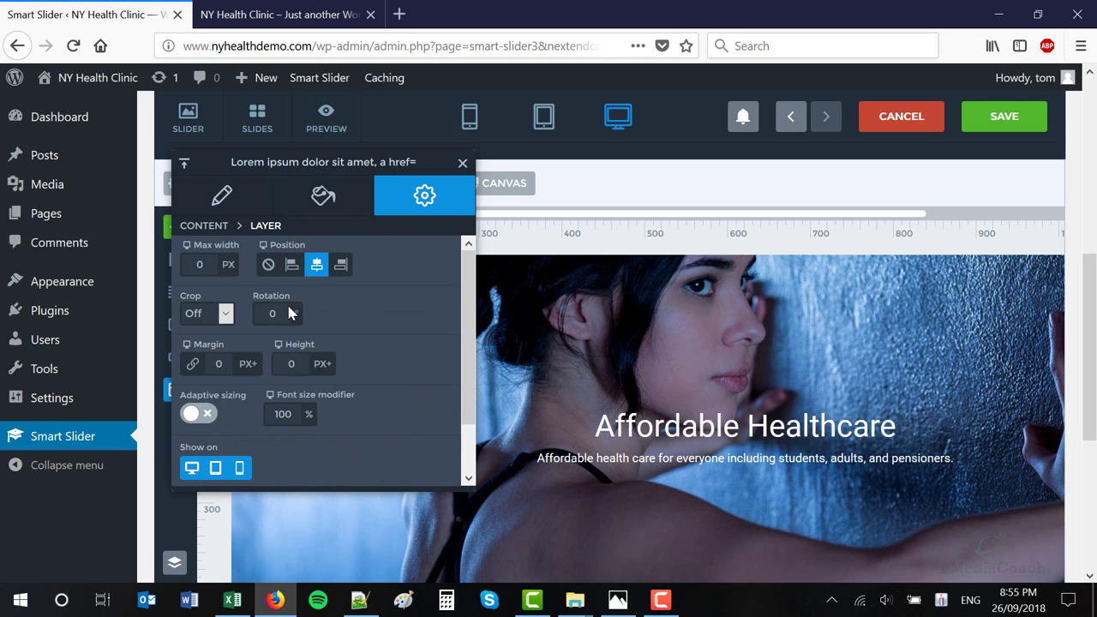
click(221, 364)
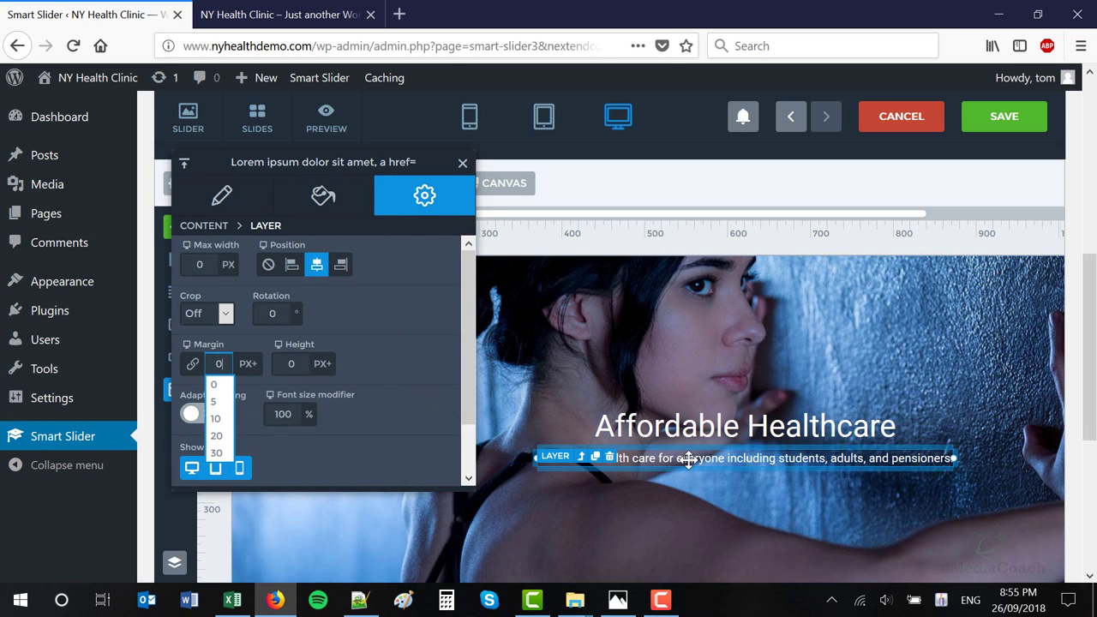
click(216, 452)
click(227, 364)
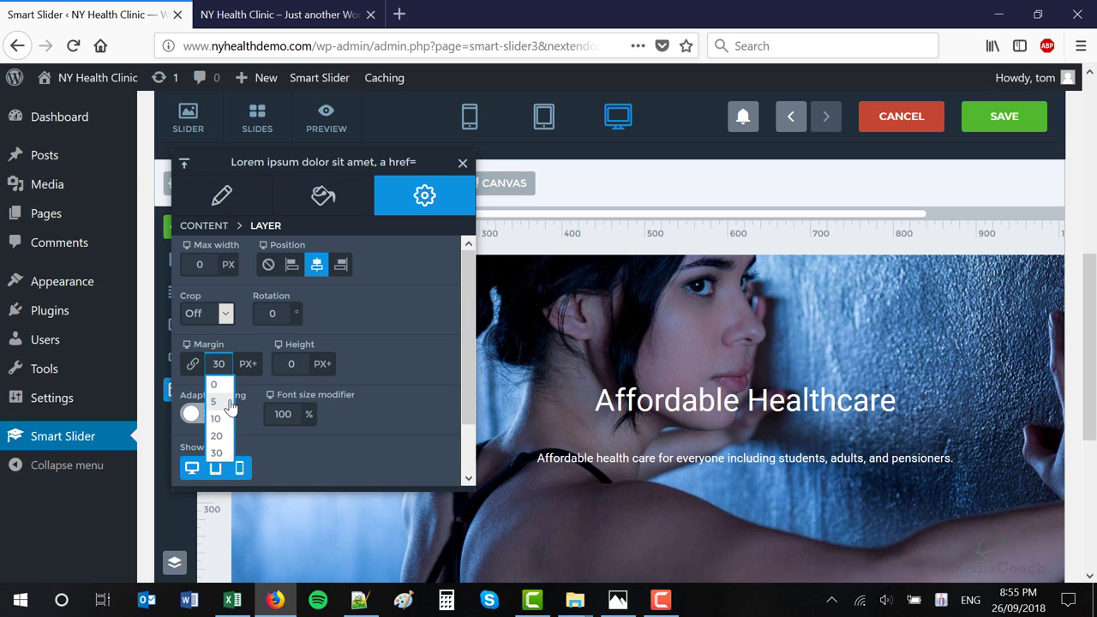
click(224, 400)
click(223, 363)
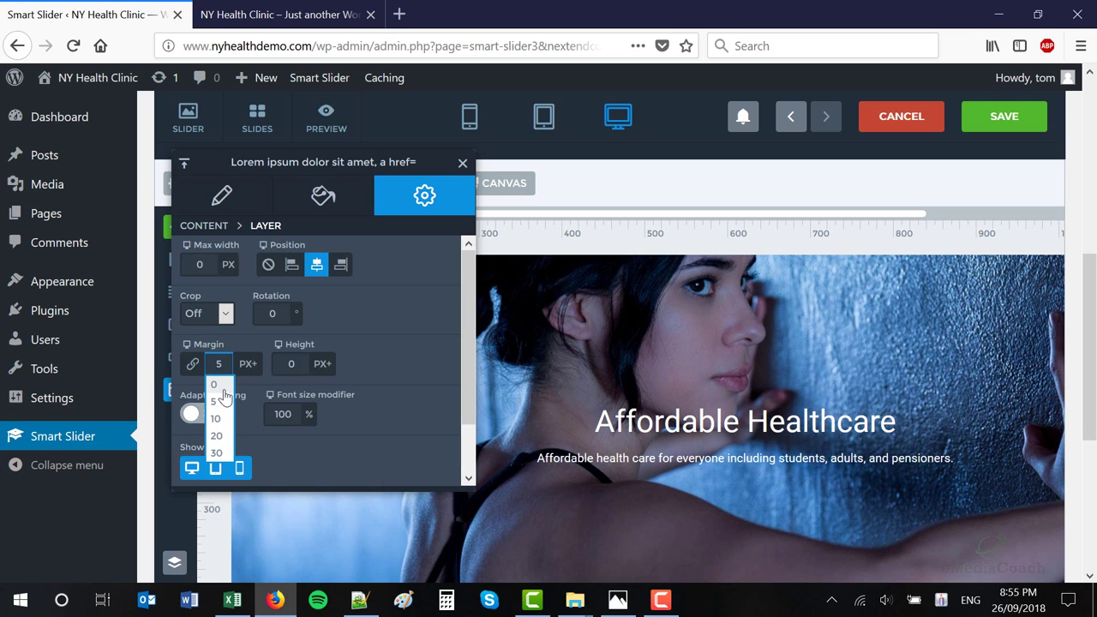
click(226, 382)
- Add a button layer to the slide and relabel it from MORE to OUR SERVICES
click(462, 163)
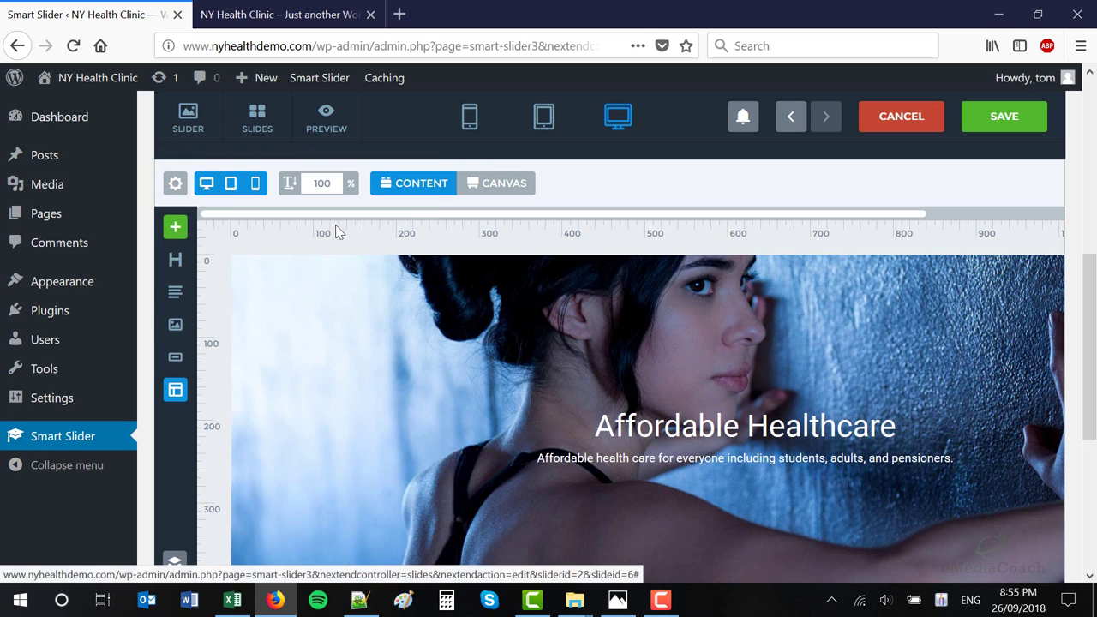
click(175, 228)
drag(365, 315, 692, 483)
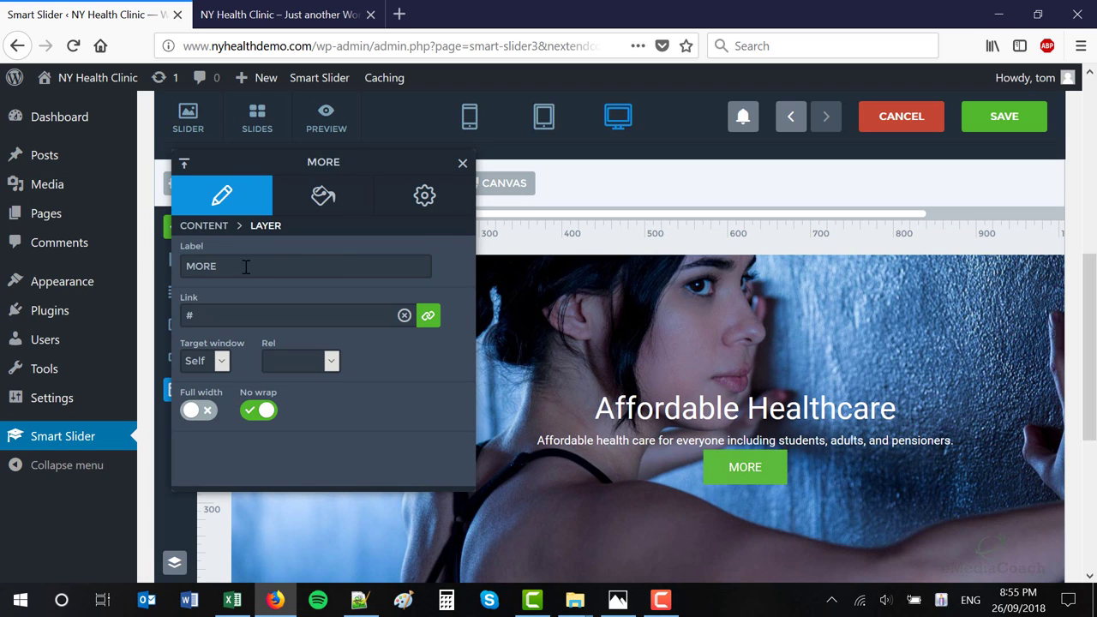
double_click(260, 265)
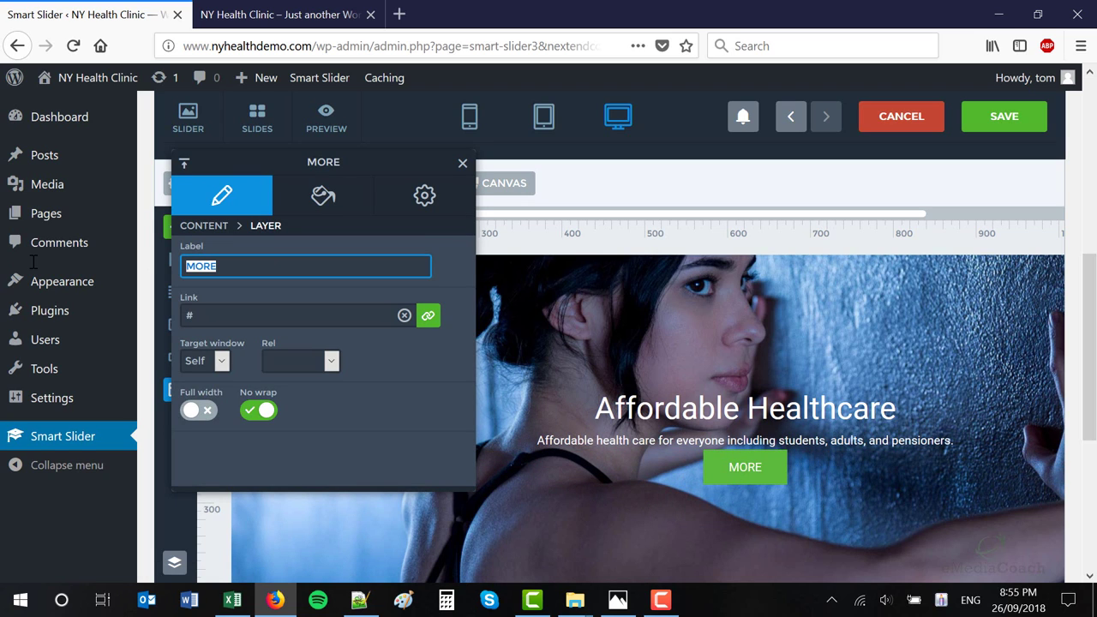
text(OUR SERVICES)
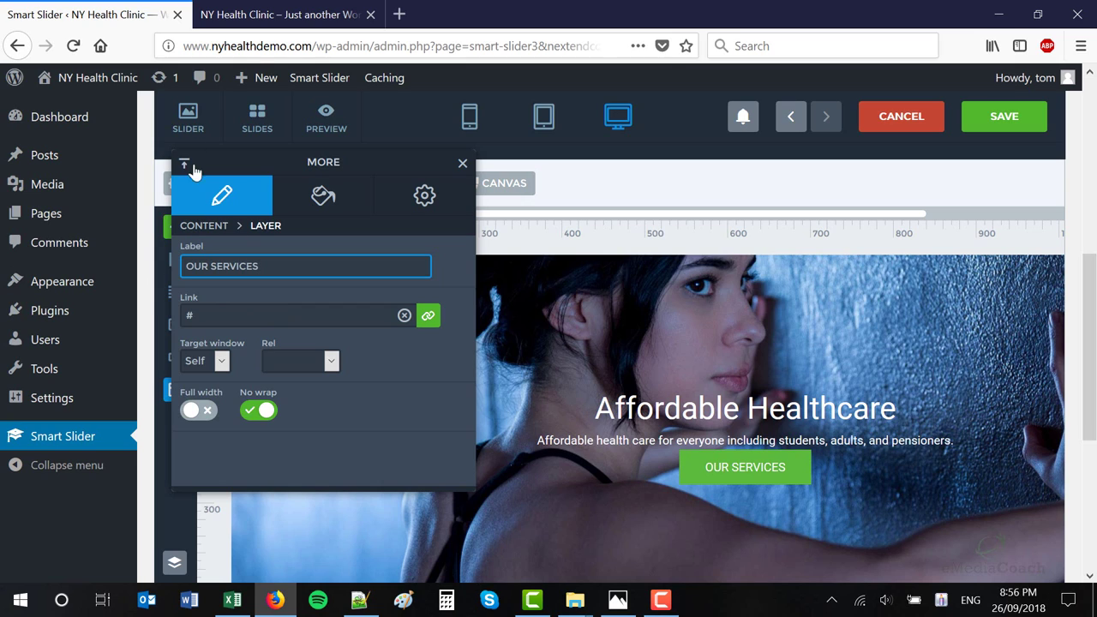
drag(316, 45, 107, 46)
key(ctrl+c)
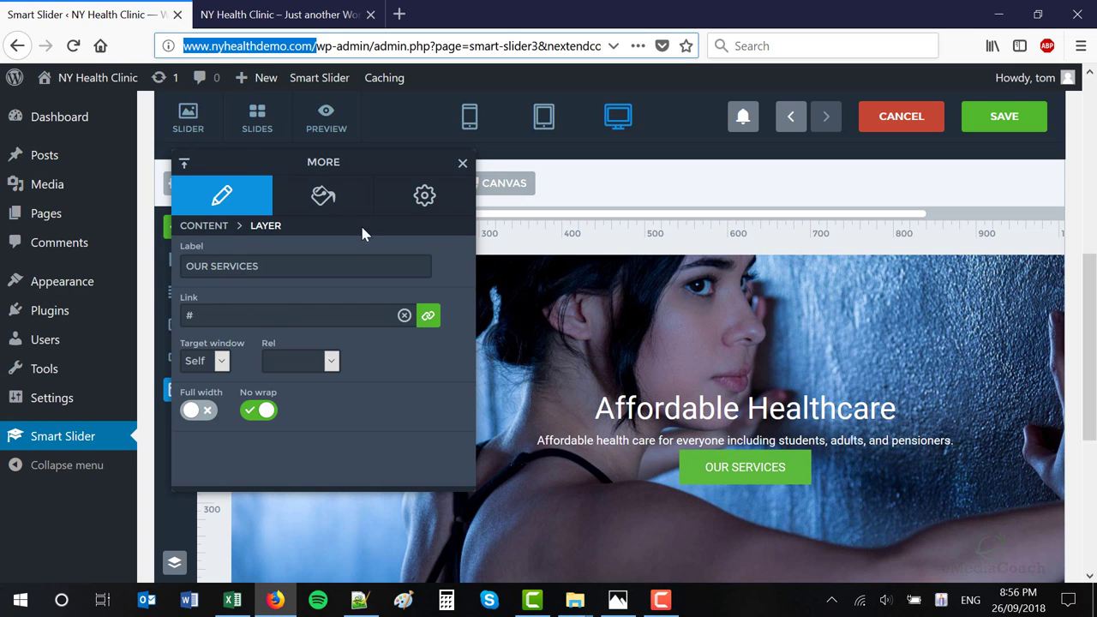
click(289, 314)
key(ctrl+v)
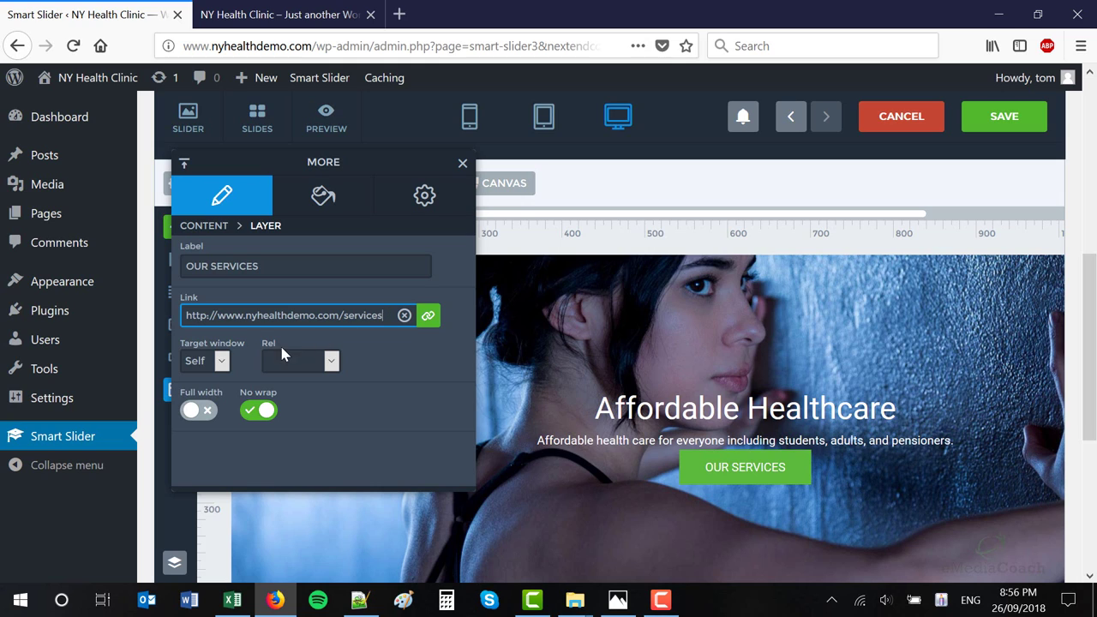
click(222, 361)
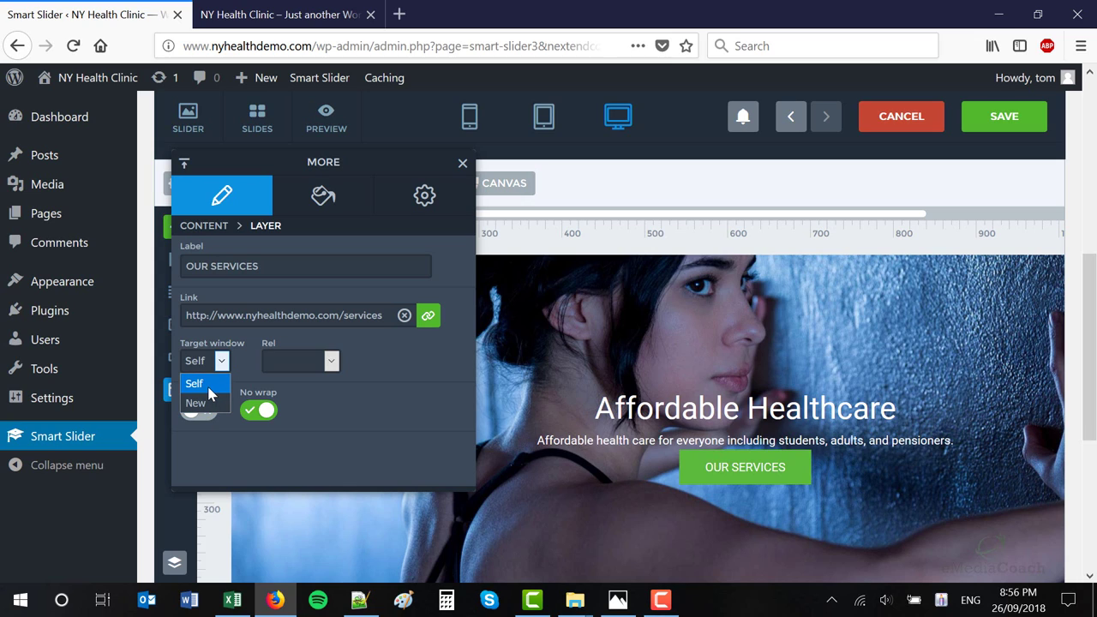
click(210, 390)
- Enlarge the OUR SERVICES button text to 16 px in its Design settings
click(307, 197)
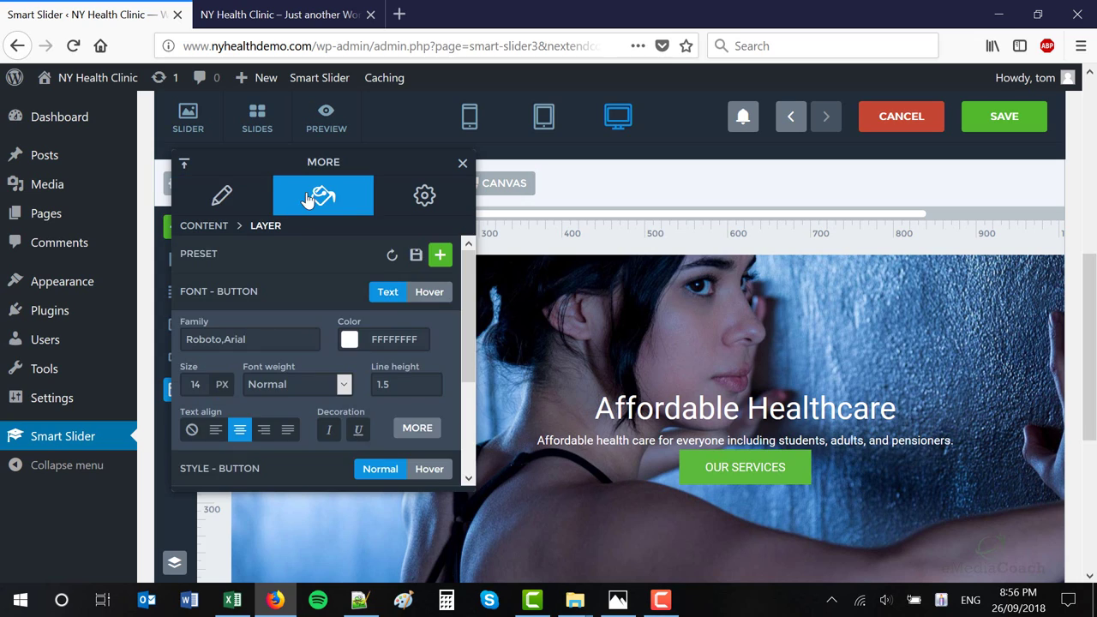
click(197, 383)
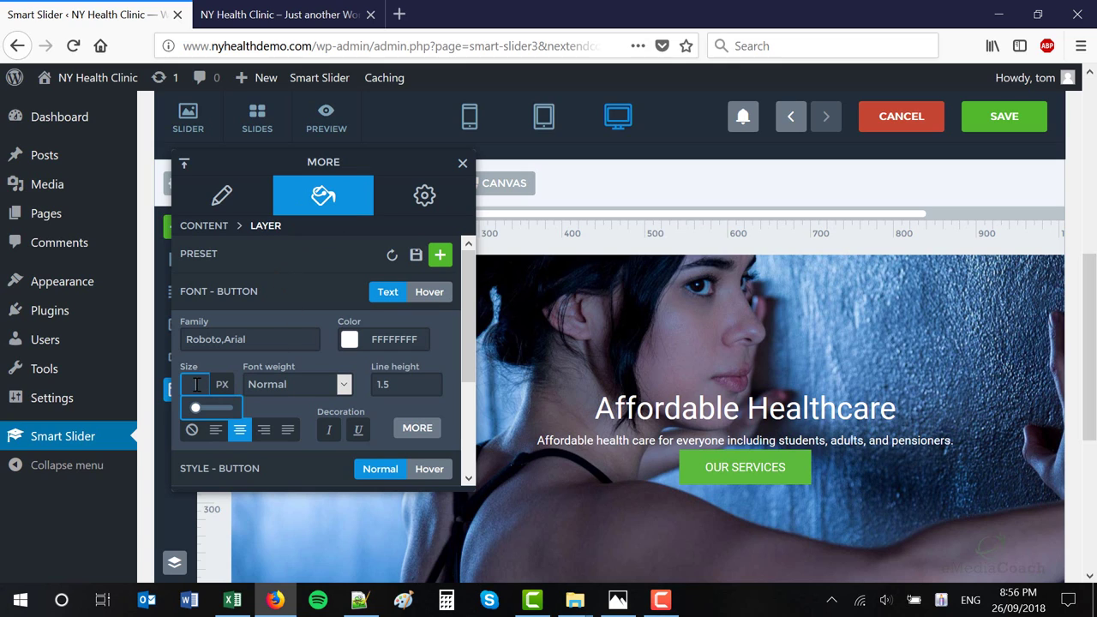
click(313, 324)
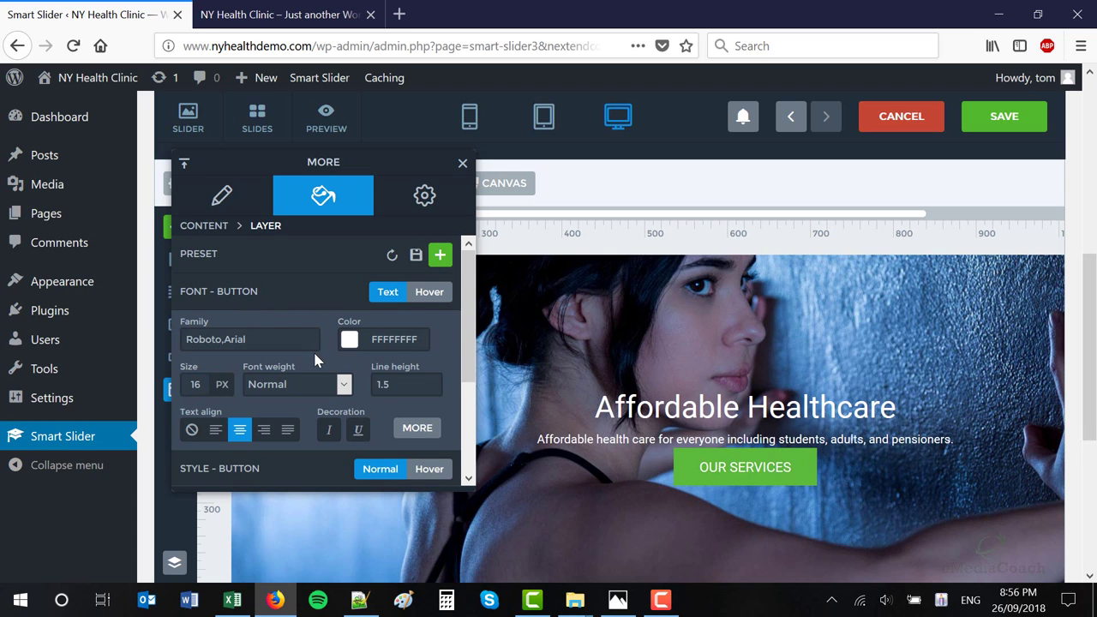
scroll(312, 349, down, 2)
scroll(242, 433, up, 1)
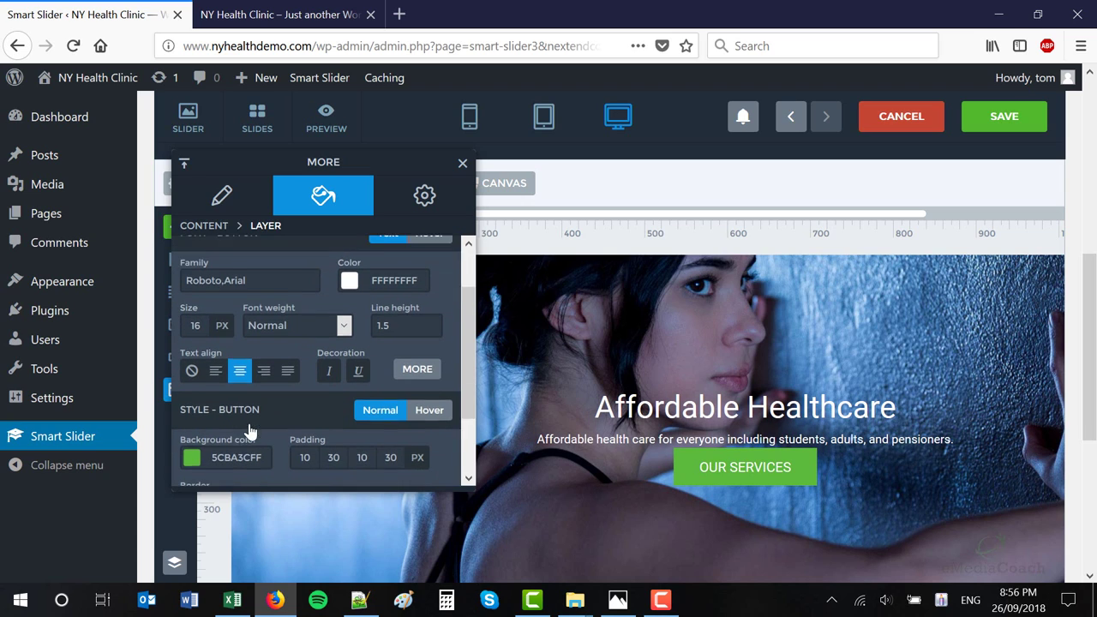
scroll(249, 431, up, 1)
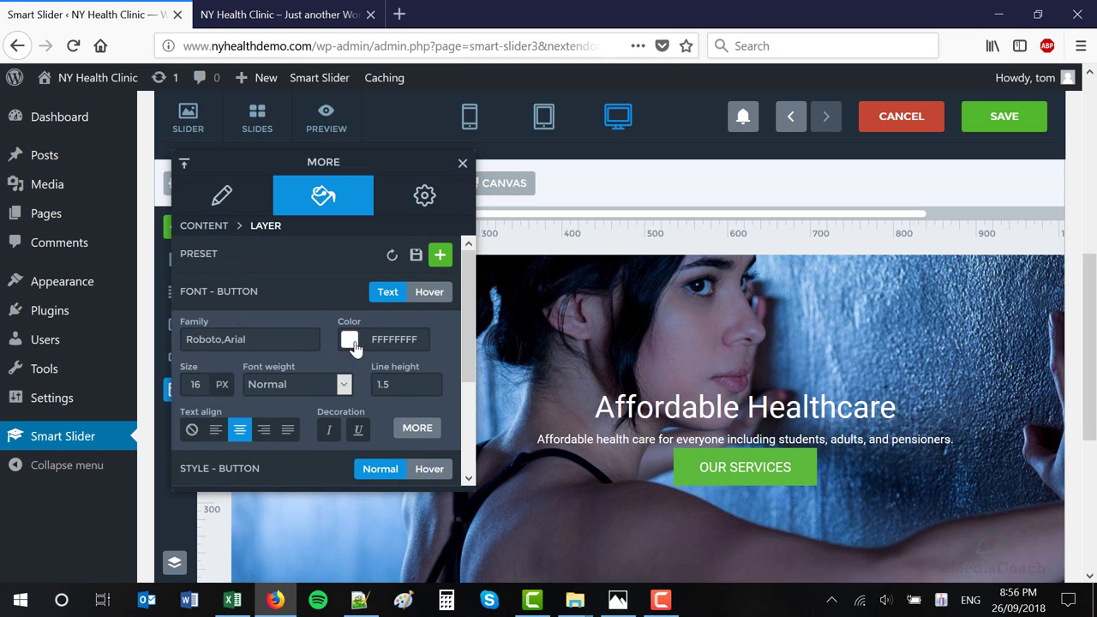
scroll(257, 387, down, 1)
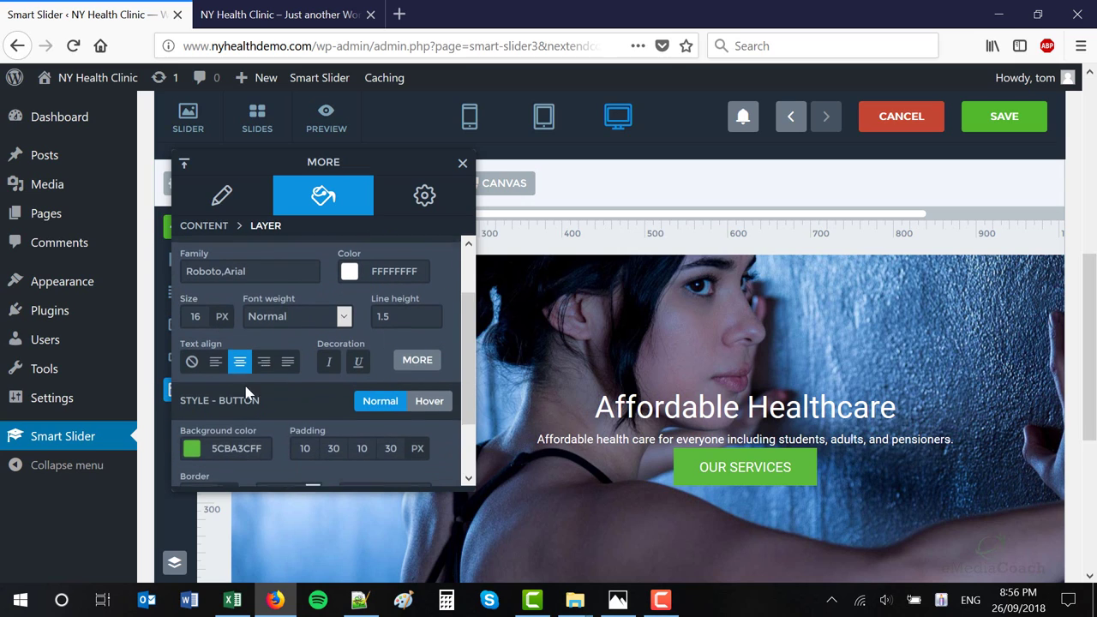
click(192, 442)
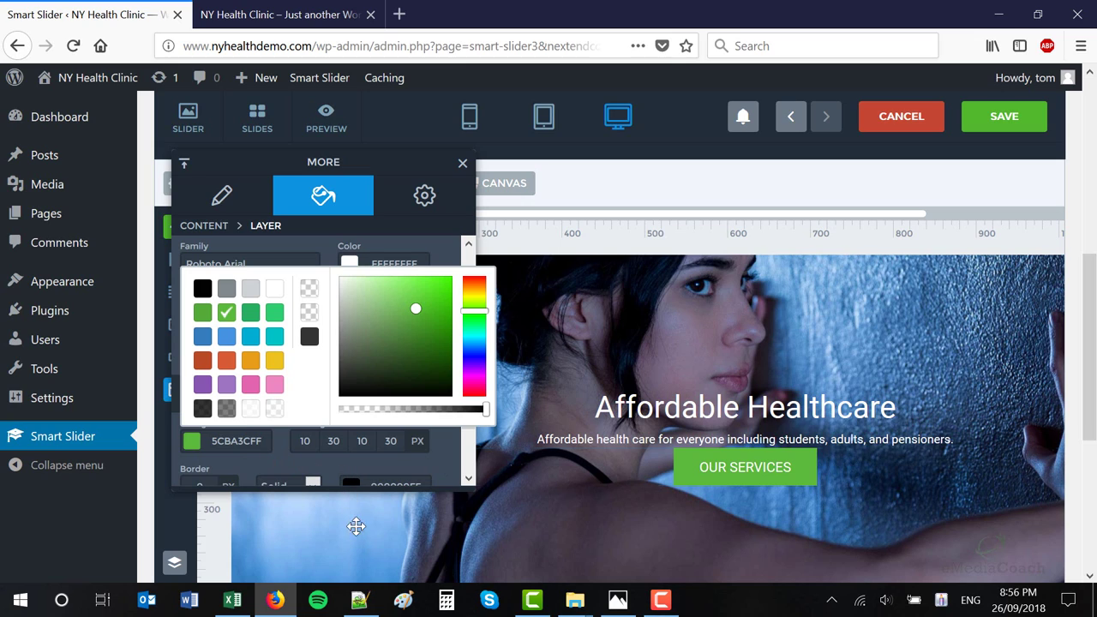
- Copy the hospital blue hex code #003E74 from the Notepad++ notes
click(359, 600)
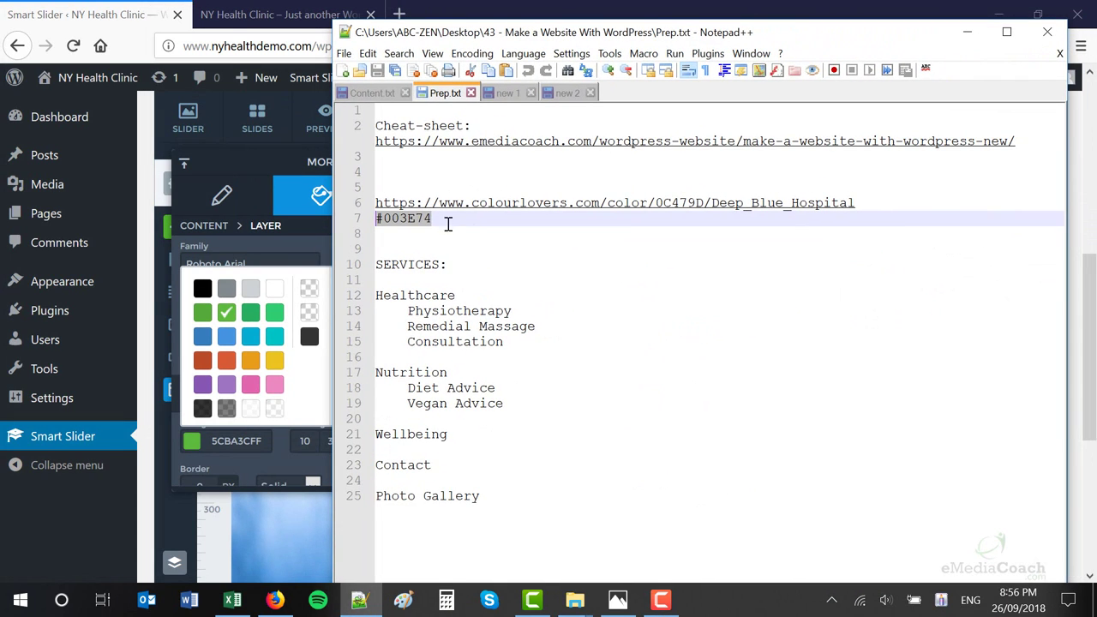
click(437, 218)
drag(437, 217, 368, 219)
right_click(401, 219)
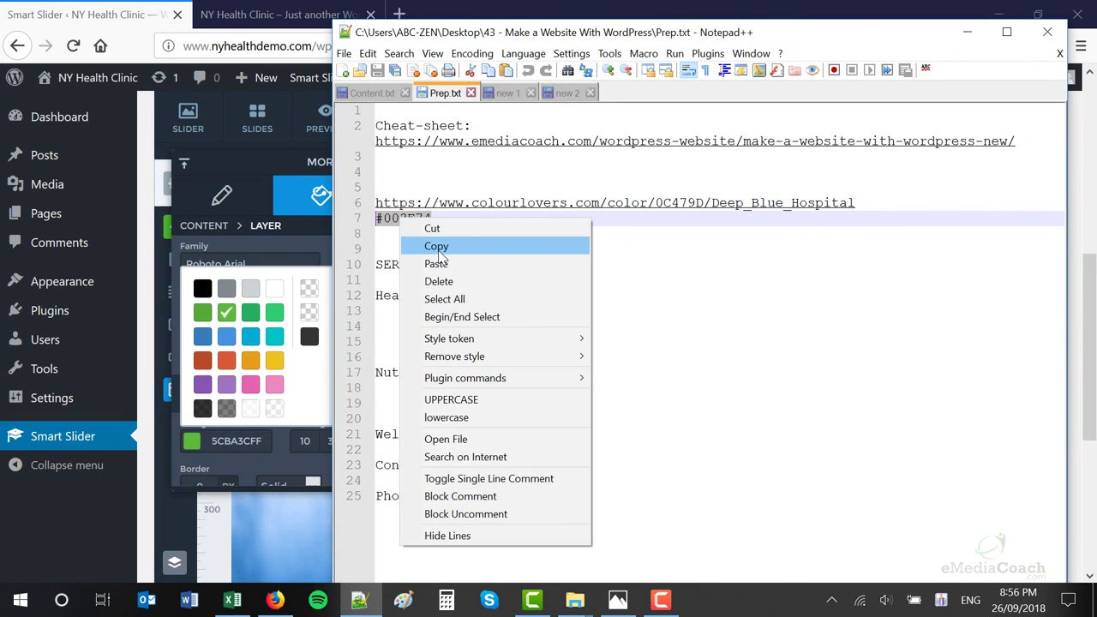
click(436, 245)
key(alt+Tab)
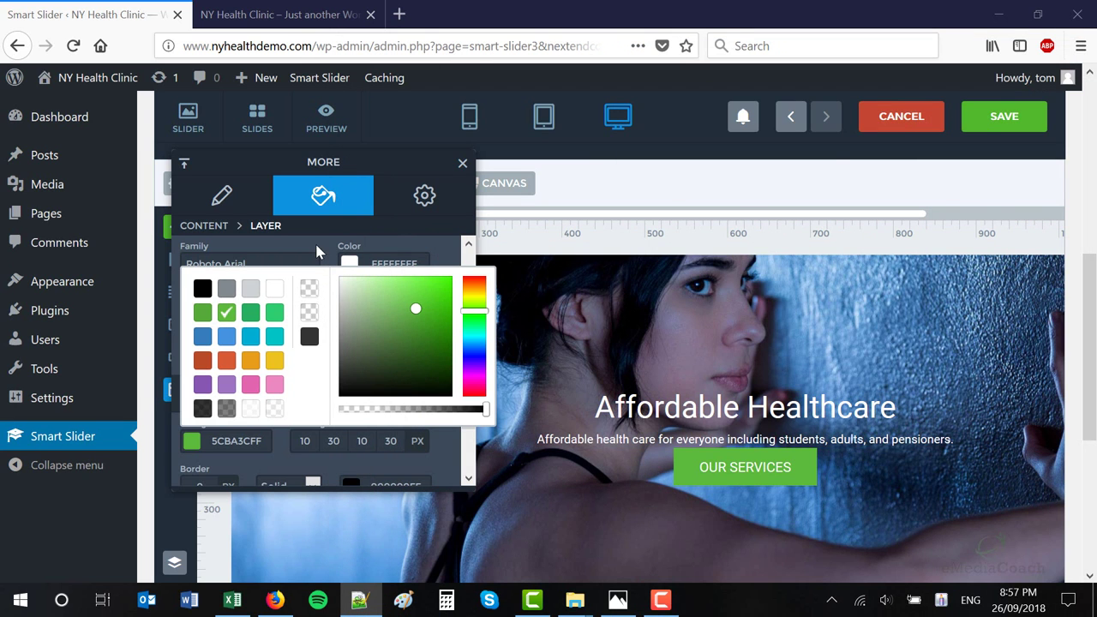
- Change the button background from 5CBA3CFF to dark blue #003E74
click(325, 248)
click(237, 440)
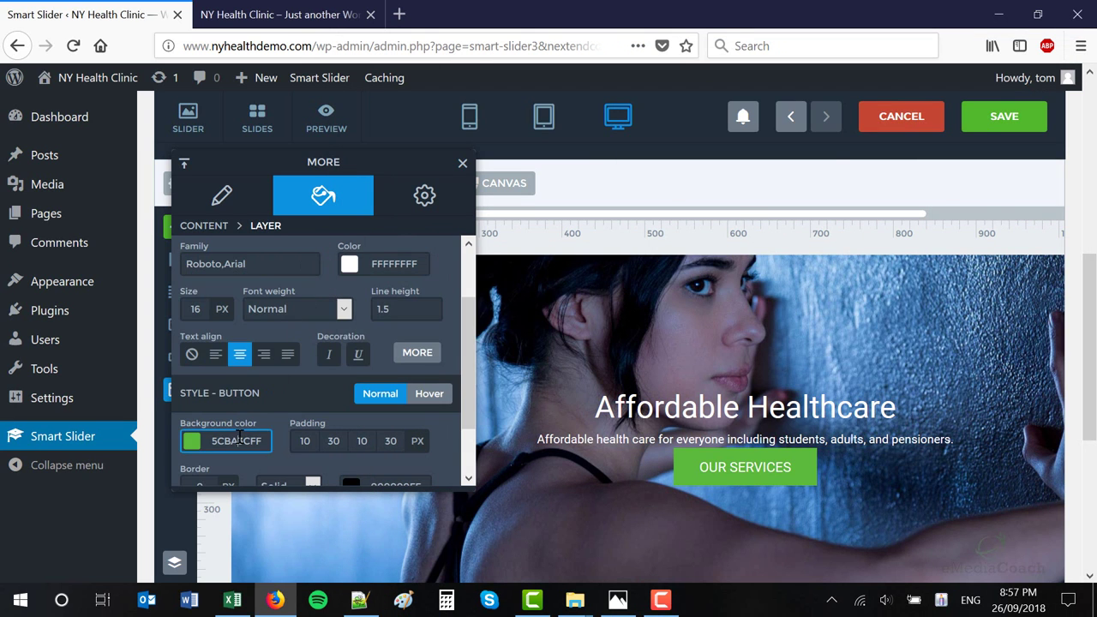
double_click(241, 439)
key(ctrl+v)
key(Return)
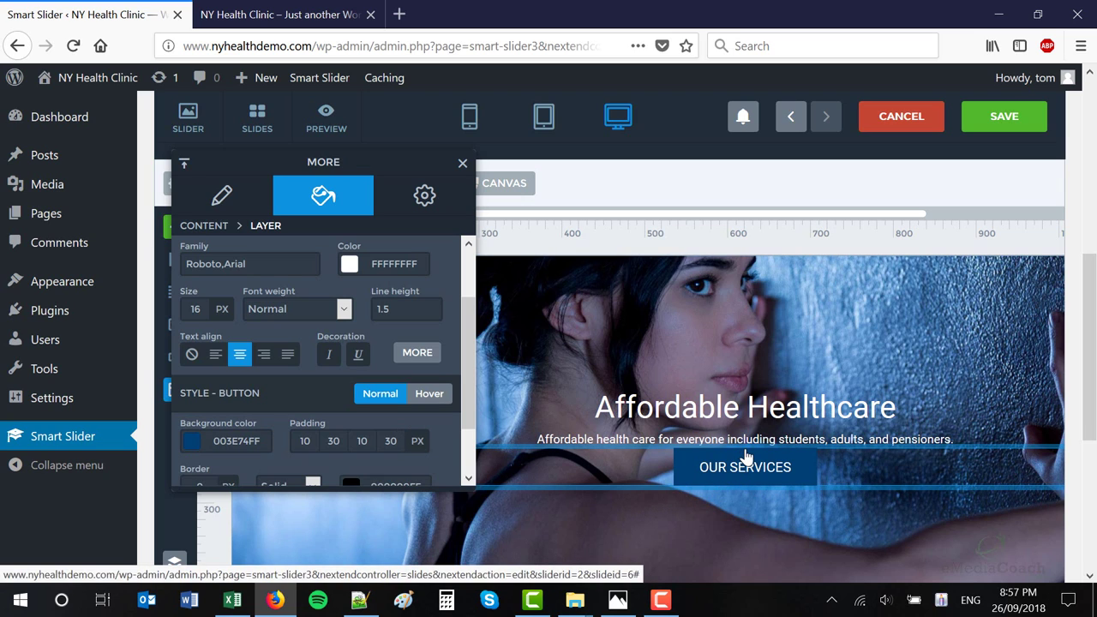
- Set the button layer's margin to 20, after trying 10
click(425, 199)
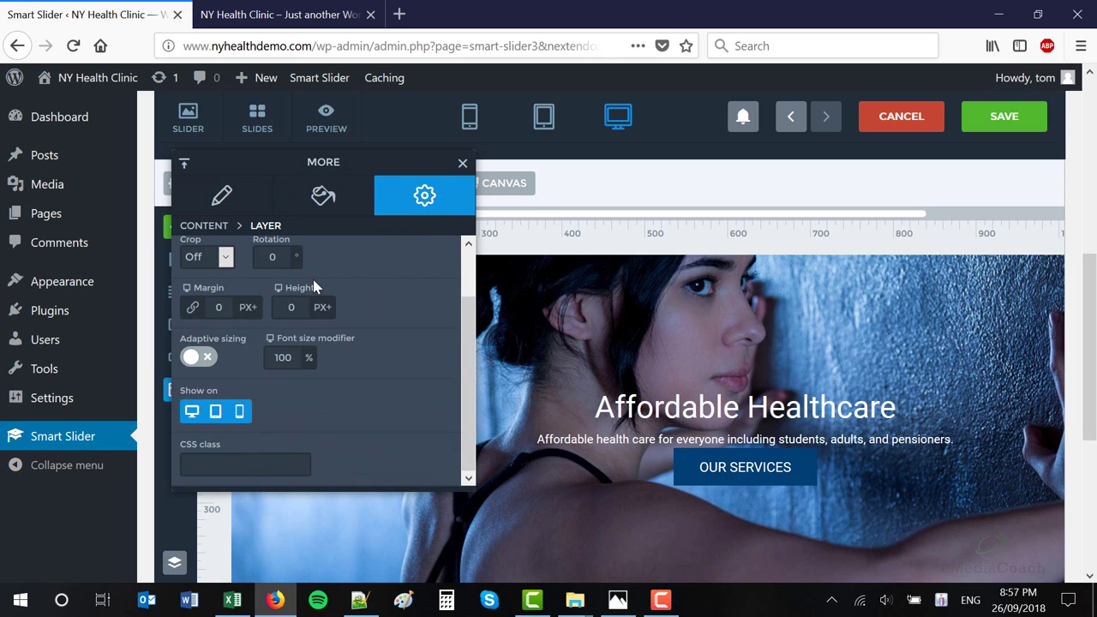
click(220, 307)
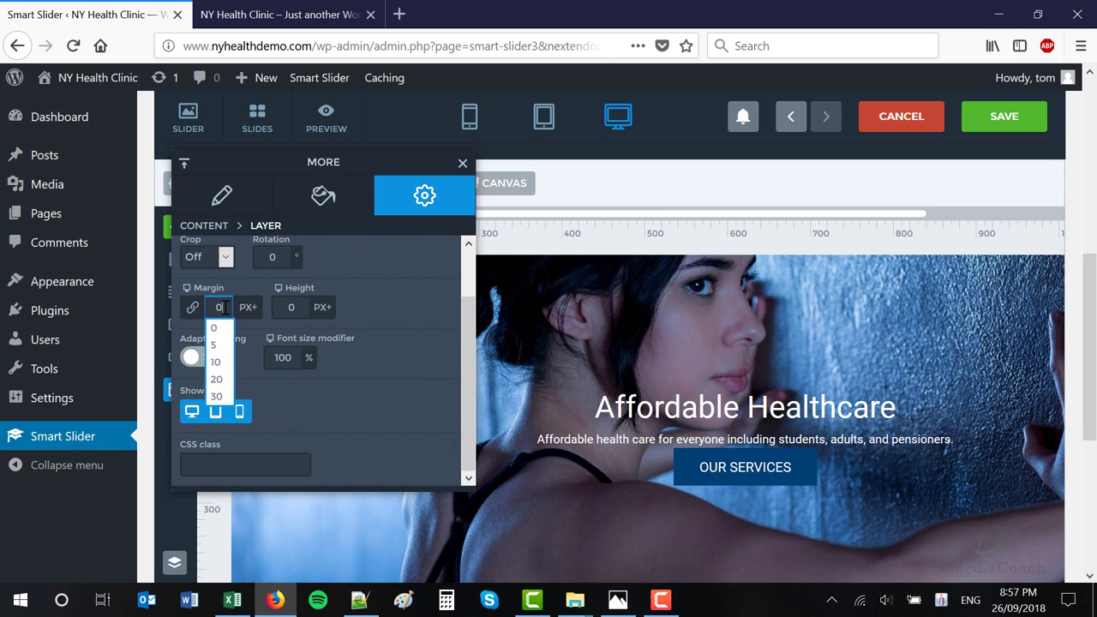
click(219, 363)
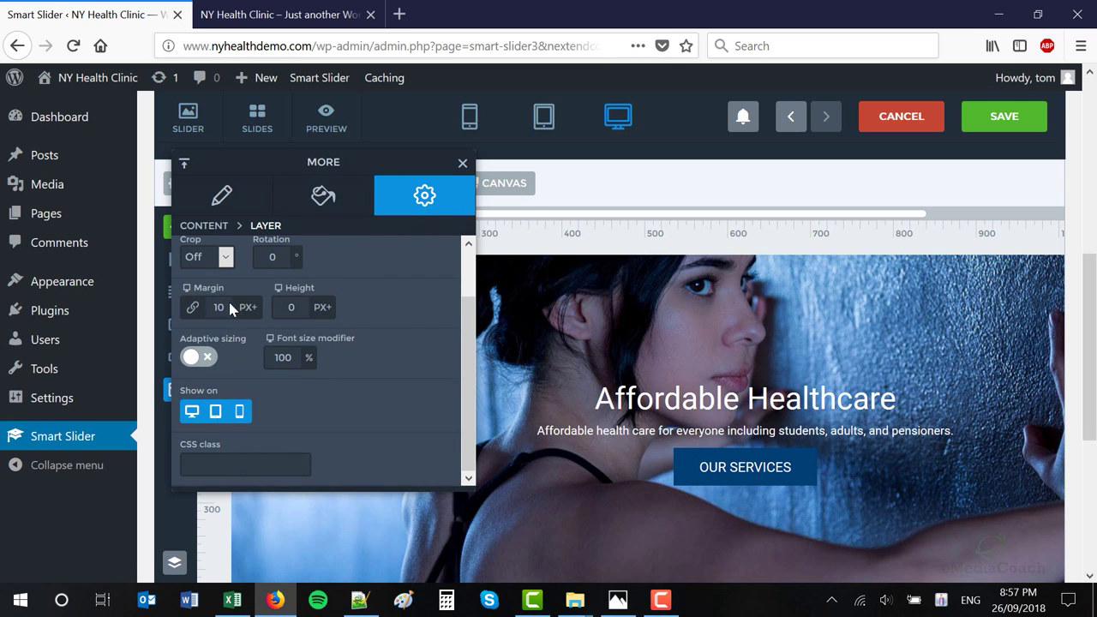
click(228, 305)
click(220, 381)
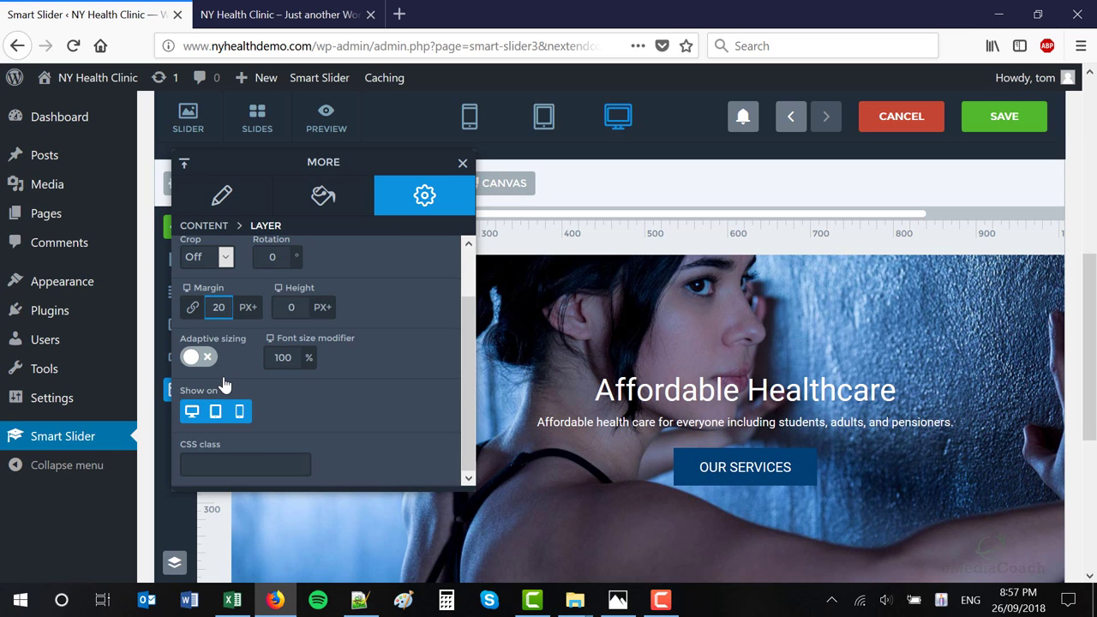
- Apply the button style through the style manager and close the layer settings
click(323, 195)
scroll(338, 326, down, 3)
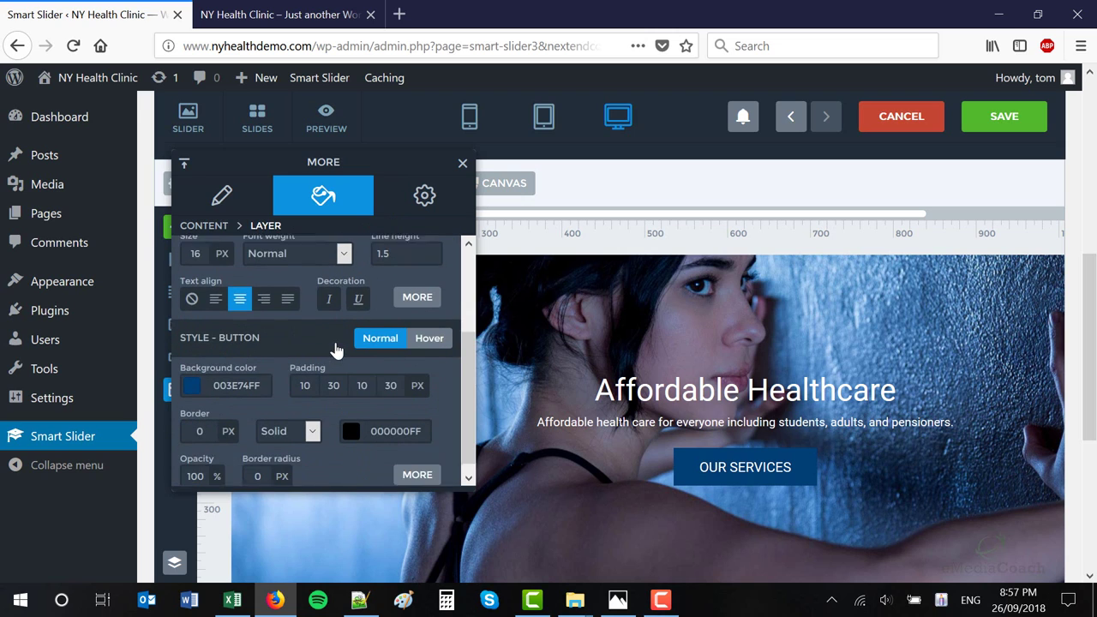
click(405, 463)
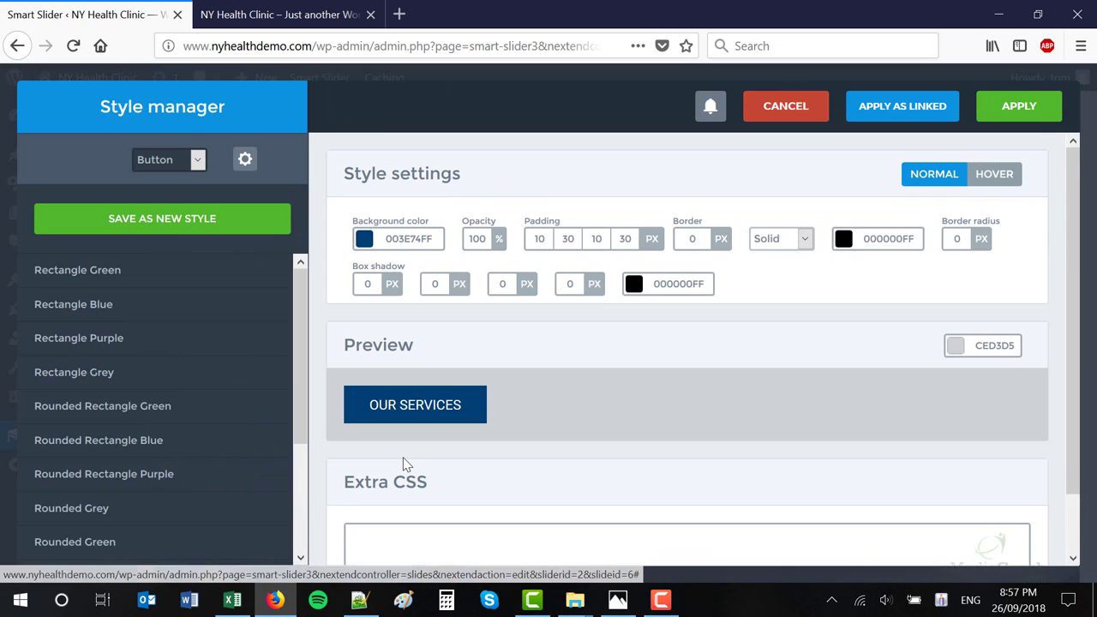
scroll(407, 463, down, 2)
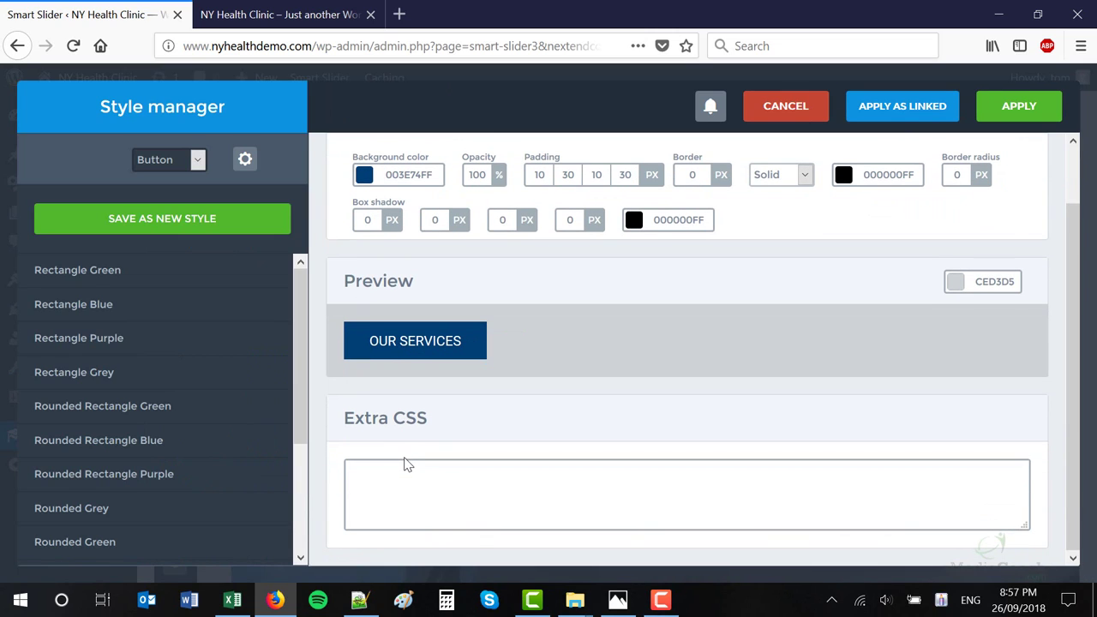
scroll(408, 464, up, 1)
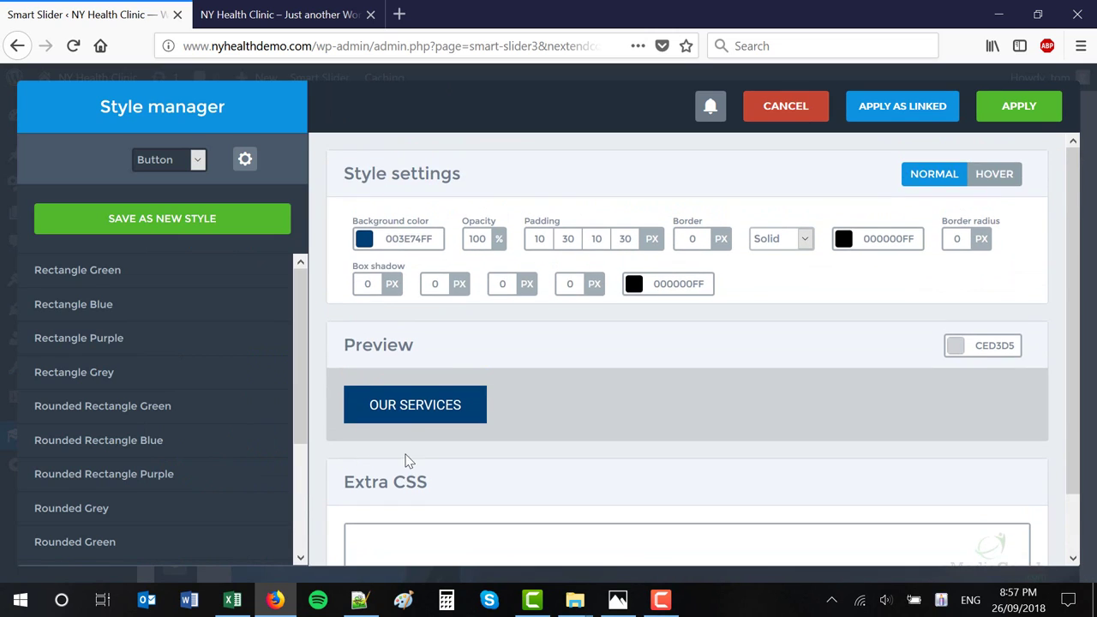
click(994, 110)
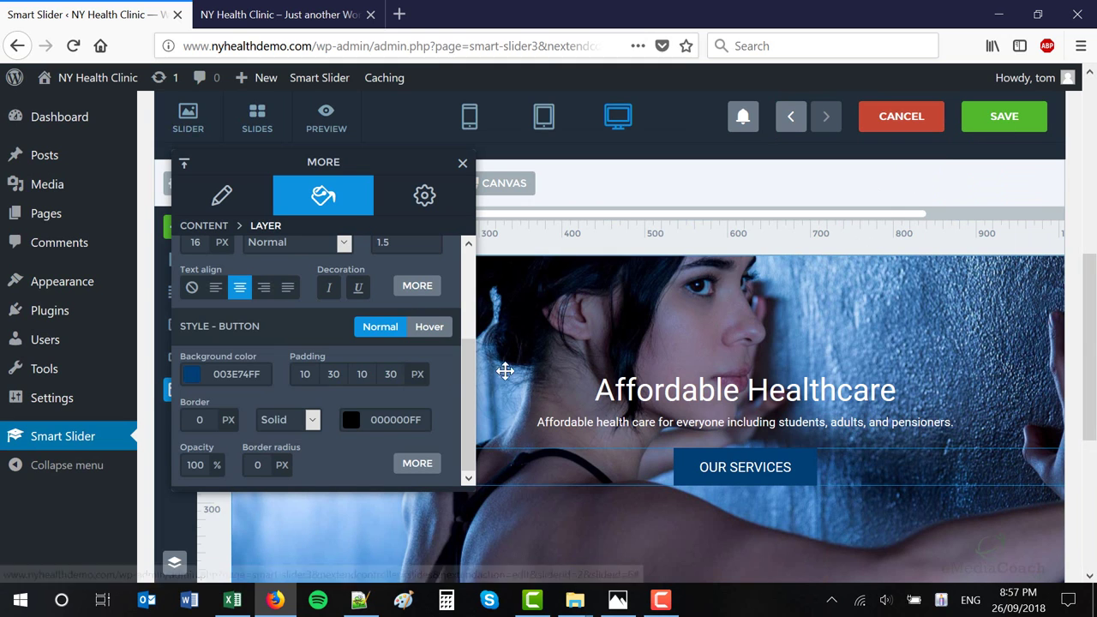
scroll(244, 390, up, 3)
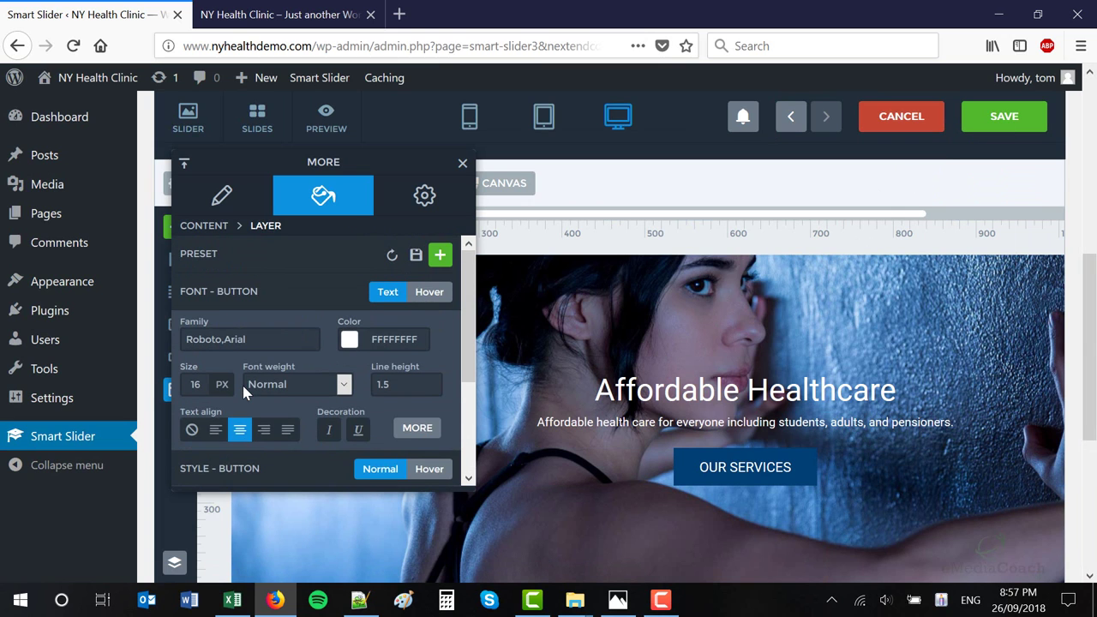
click(221, 195)
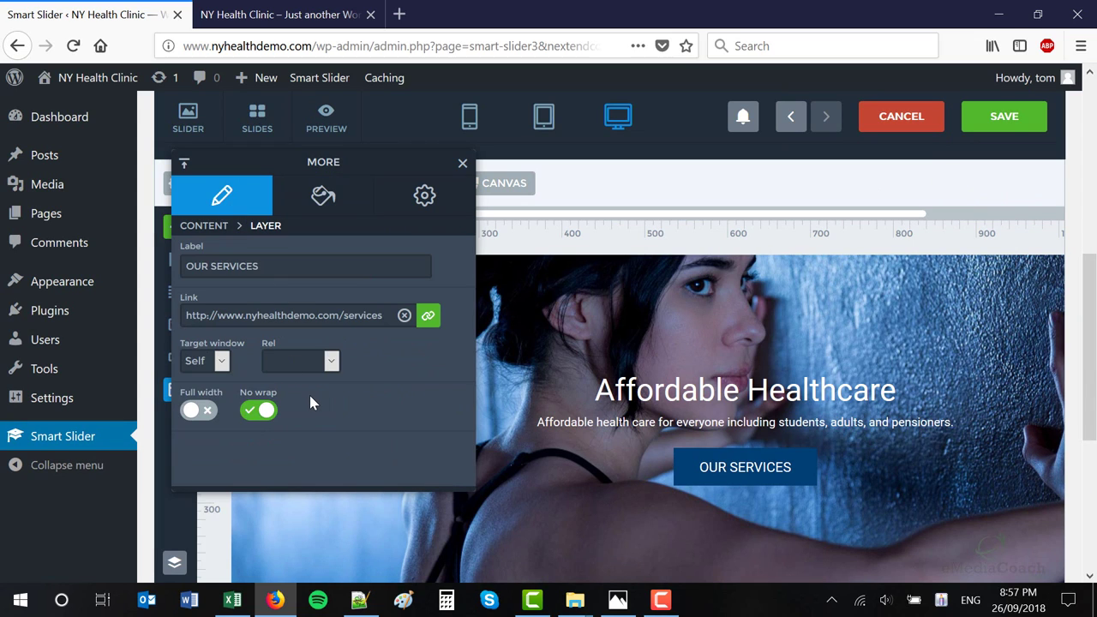
click(947, 326)
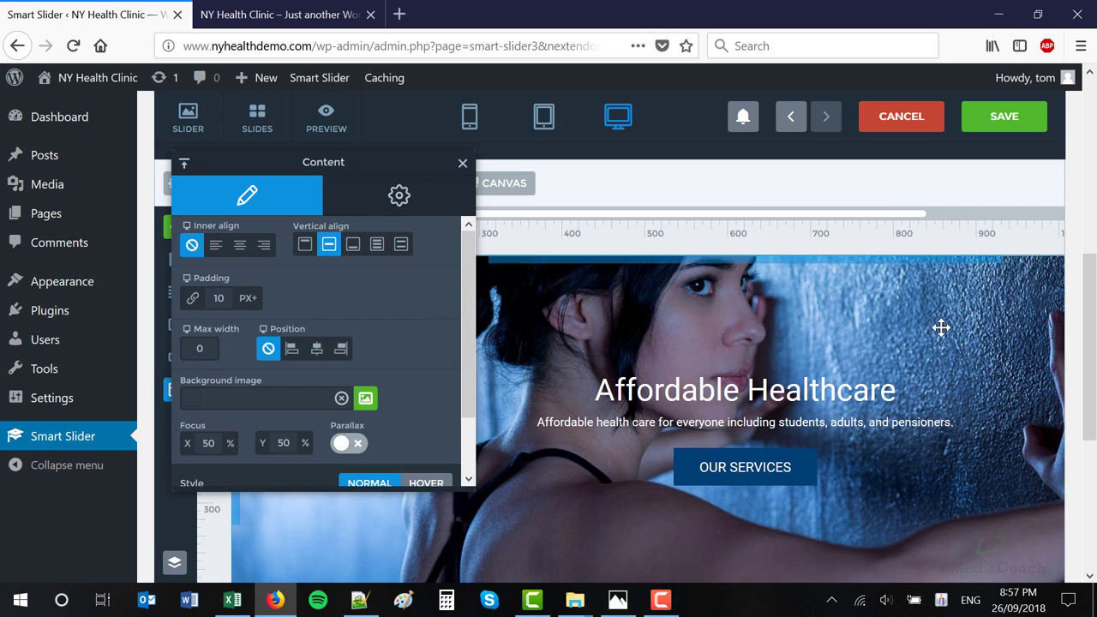
click(462, 163)
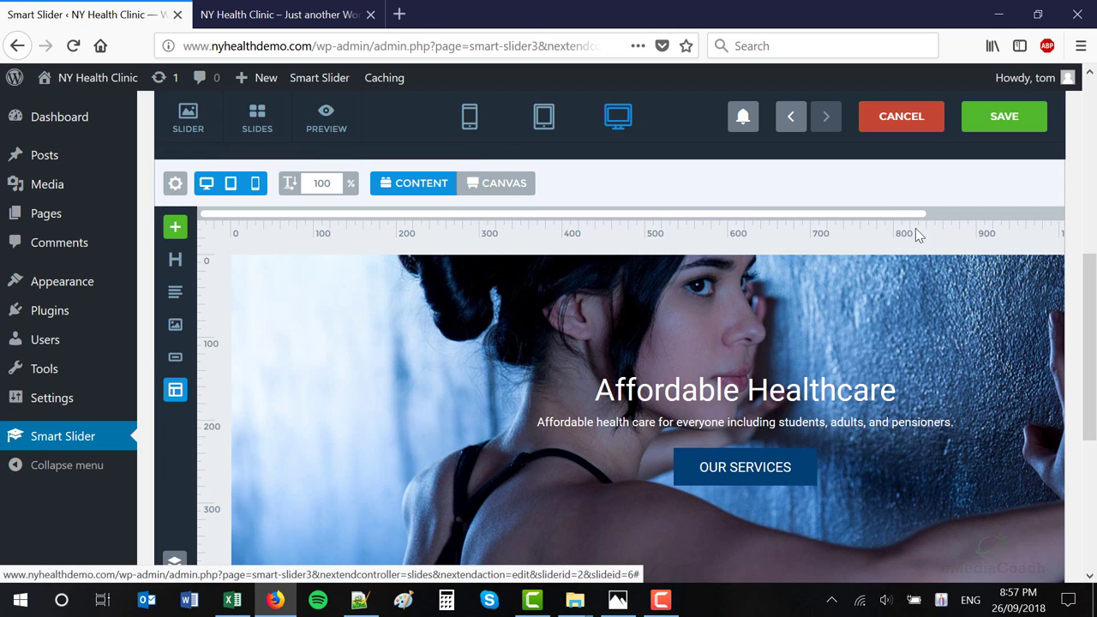
- Save the Affordable Healthcare slide and dismiss the 'Slide saved' notice
click(1013, 135)
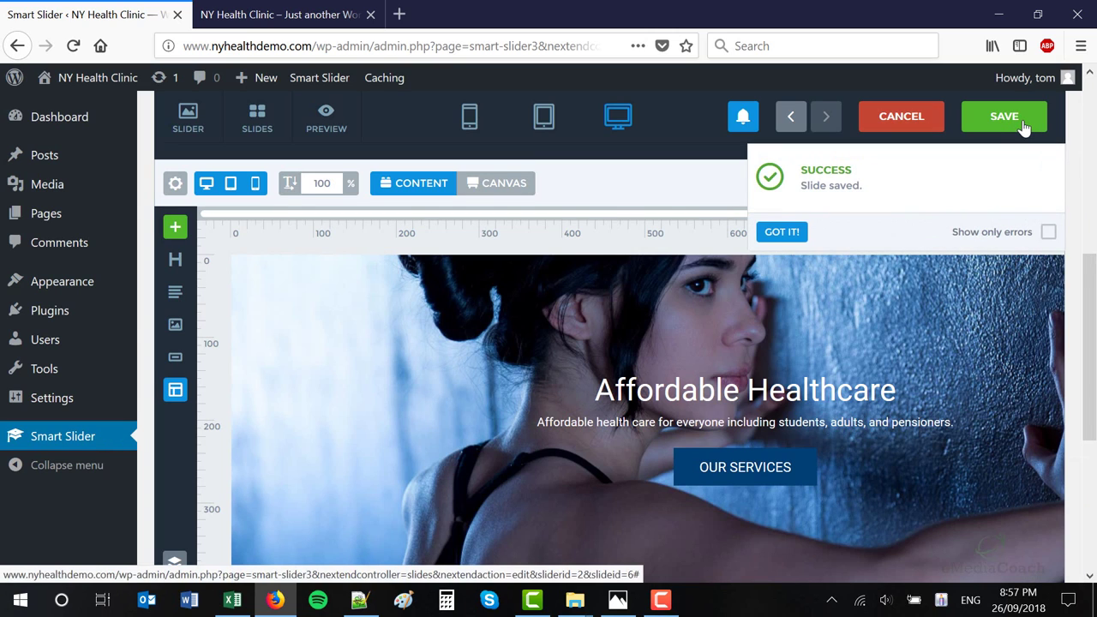
click(1004, 233)
click(781, 232)
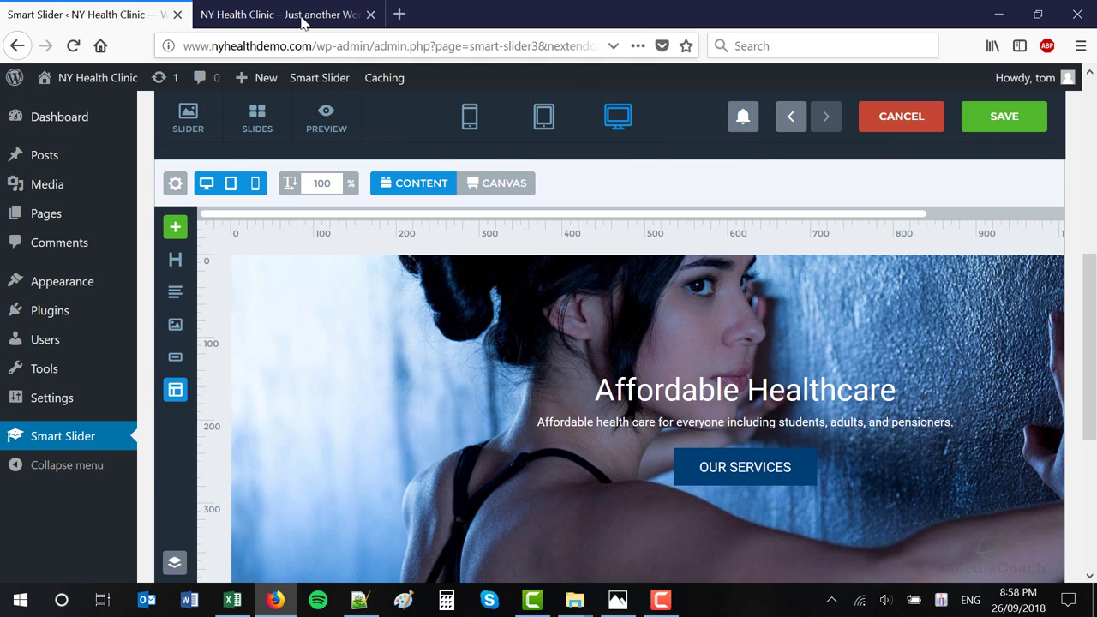
click(287, 15)
- Reload the homepage, swipe to the Affordable Healthcare slide and test the OUR SERVICES link
click(634, 105)
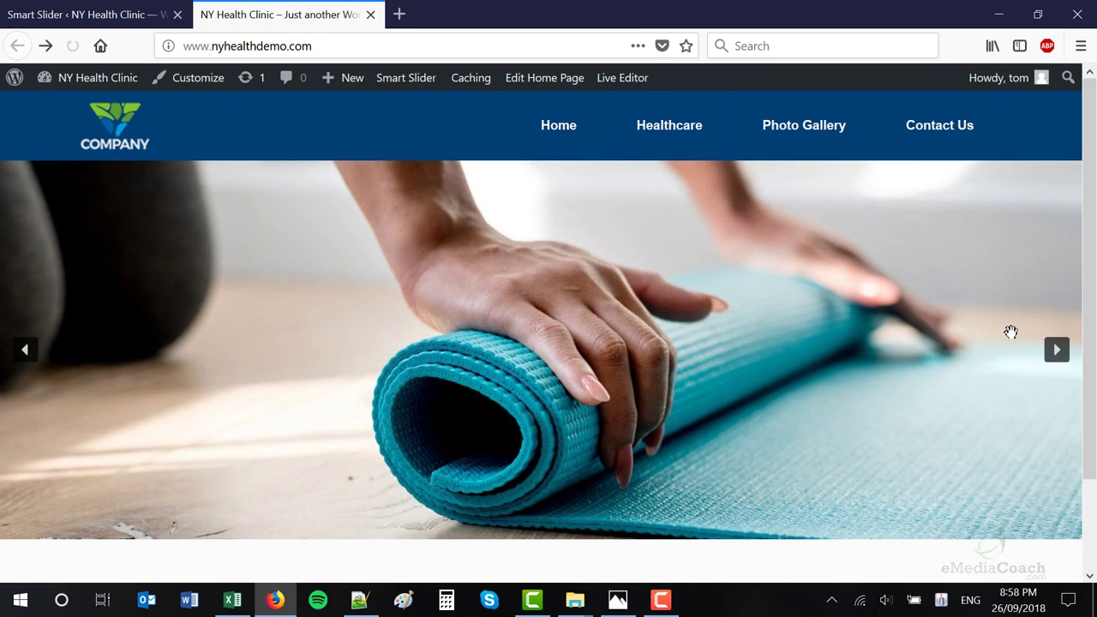
drag(1011, 332, 540, 350)
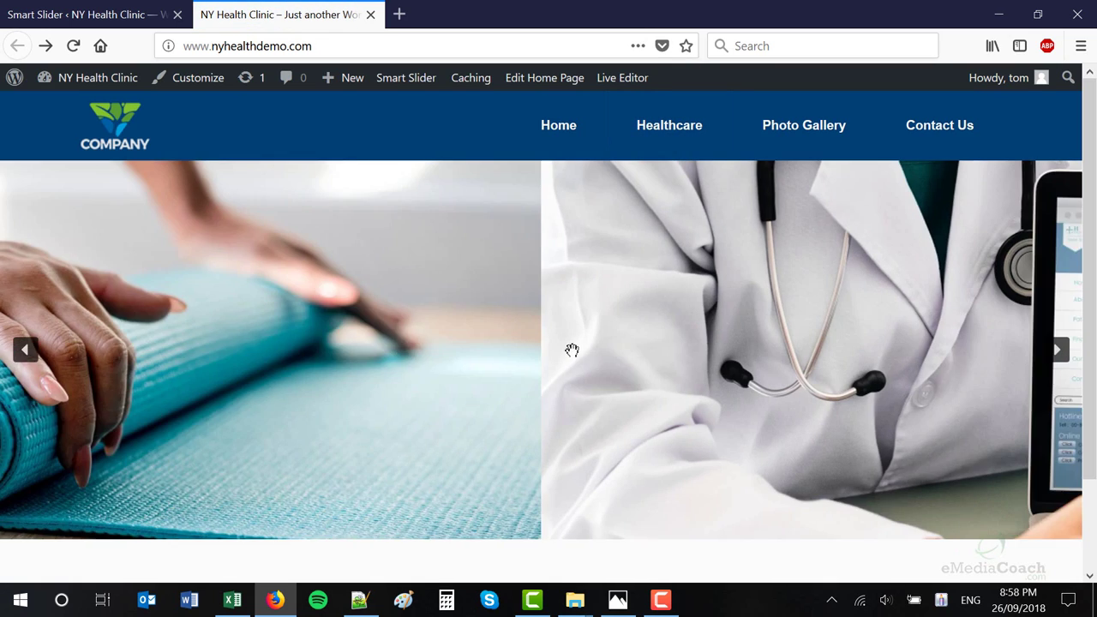
drag(888, 350, 656, 345)
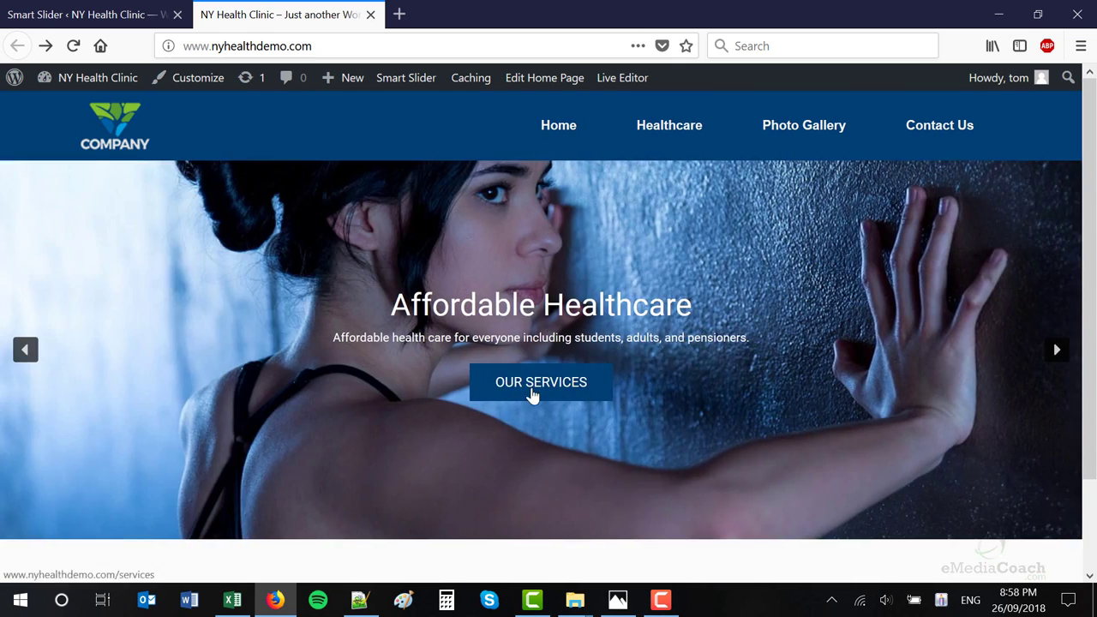
click(532, 394)
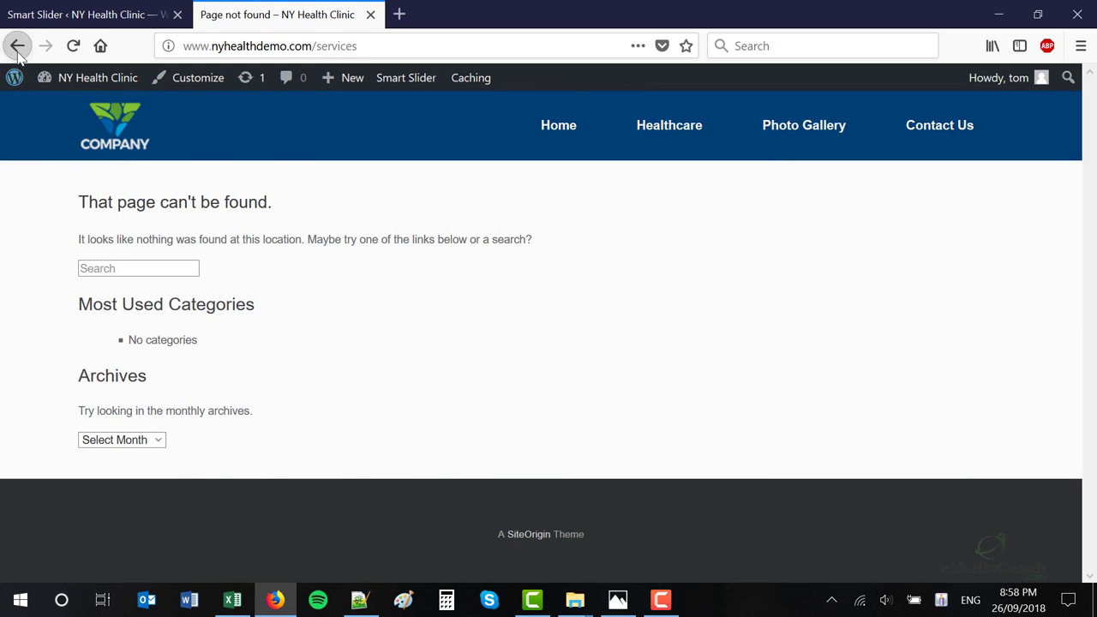
click(17, 45)
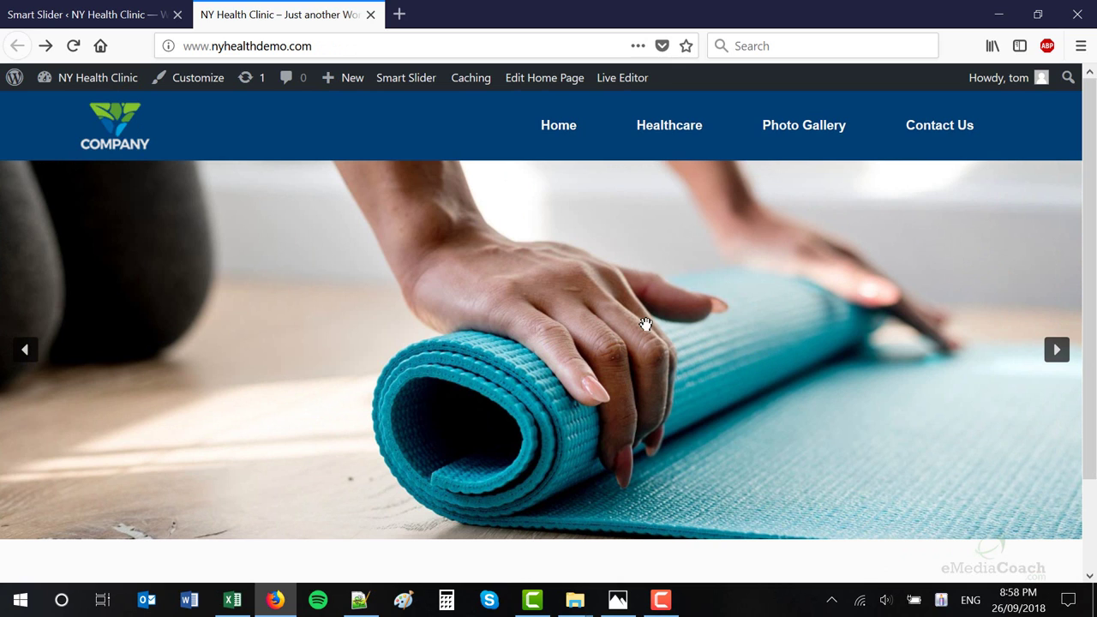
- Swipe through the doctor, Affordable Healthcare and yoga-mat slides of the live slider
drag(802, 357, 321, 372)
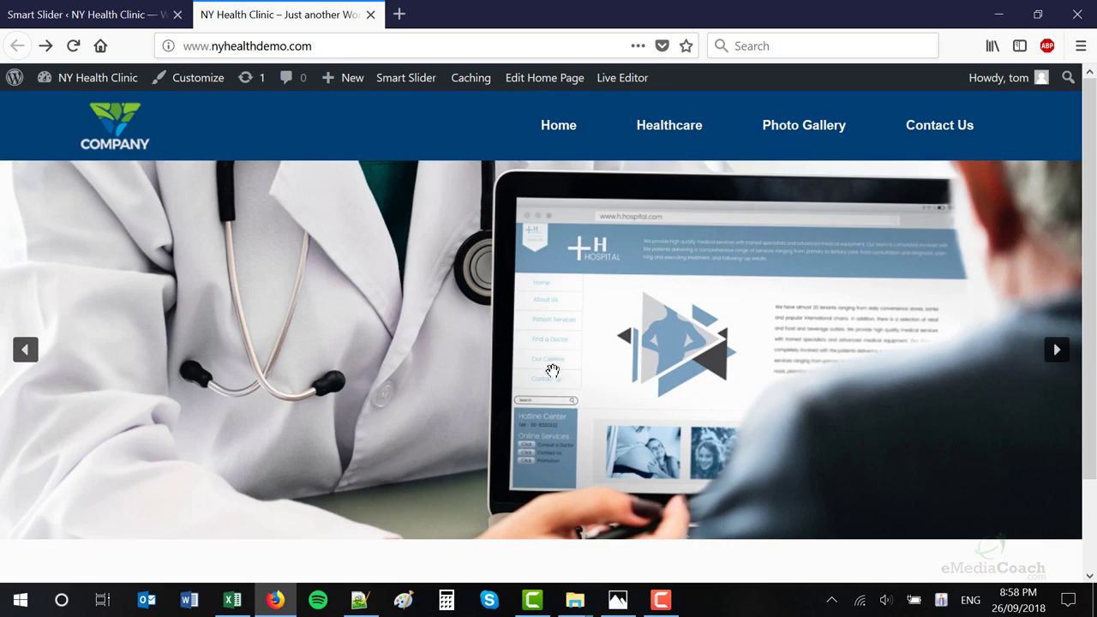
drag(883, 360, 289, 389)
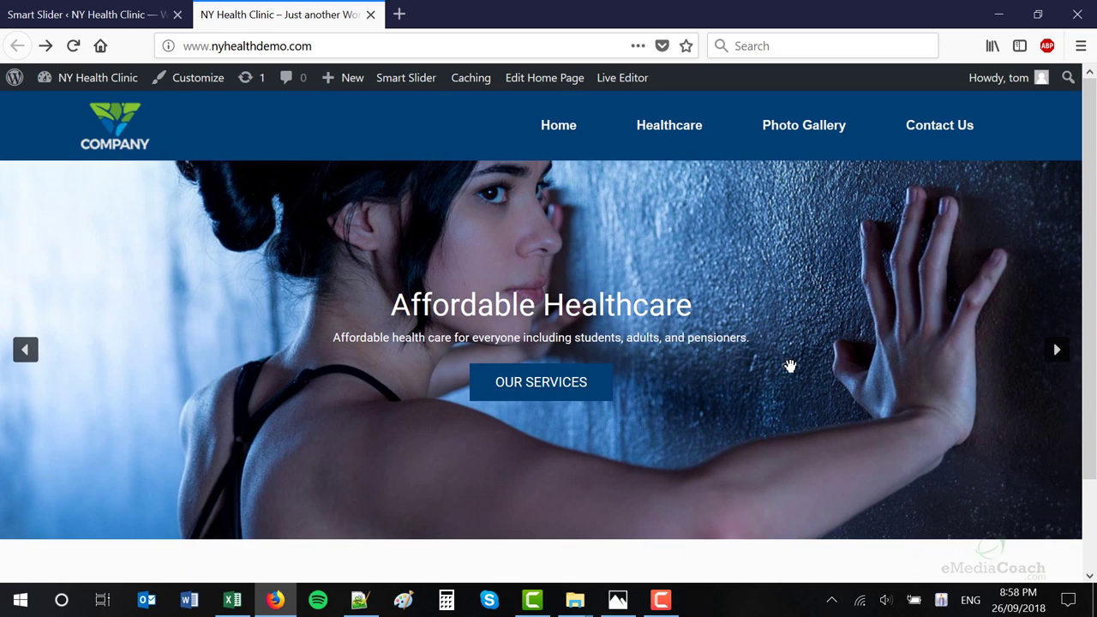
drag(763, 367, 428, 368)
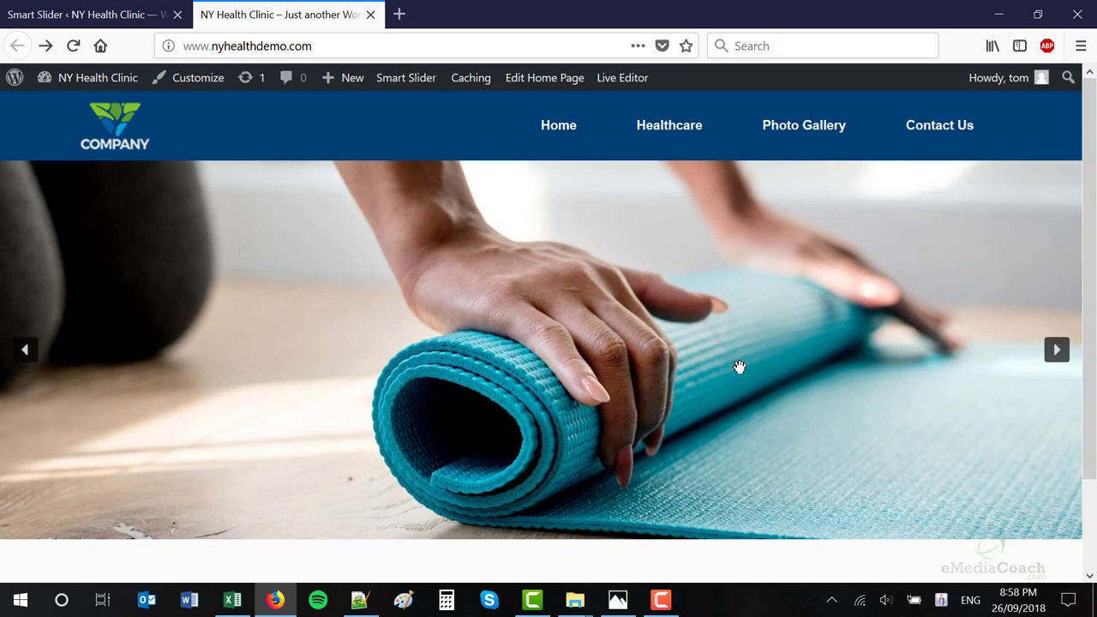
drag(687, 372, 448, 382)
drag(771, 380, 191, 365)
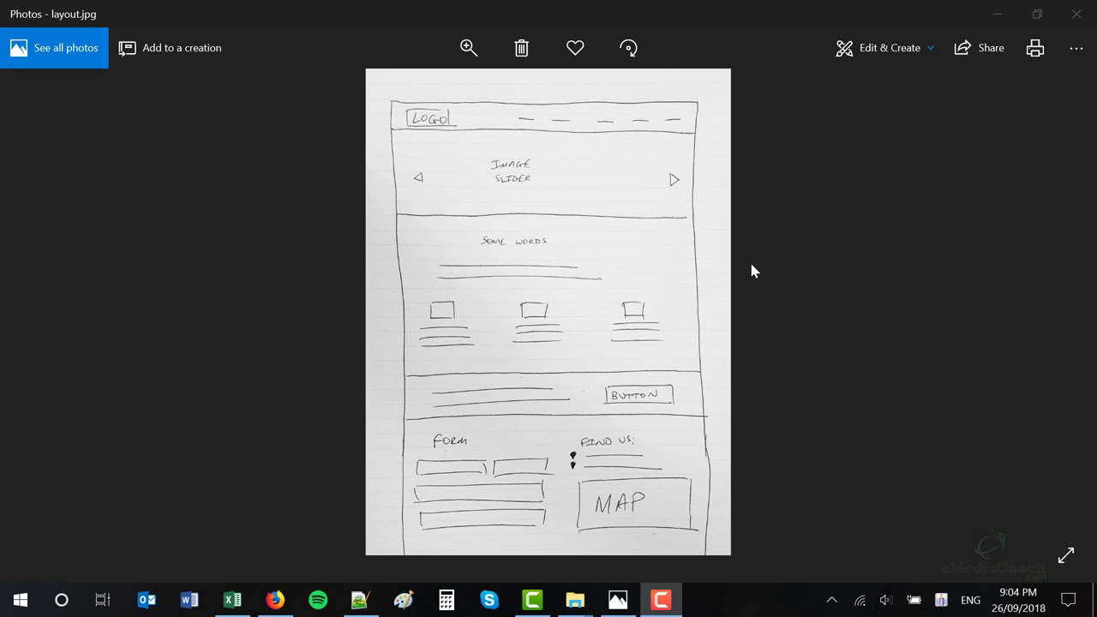
scroll(631, 267, up, 2)
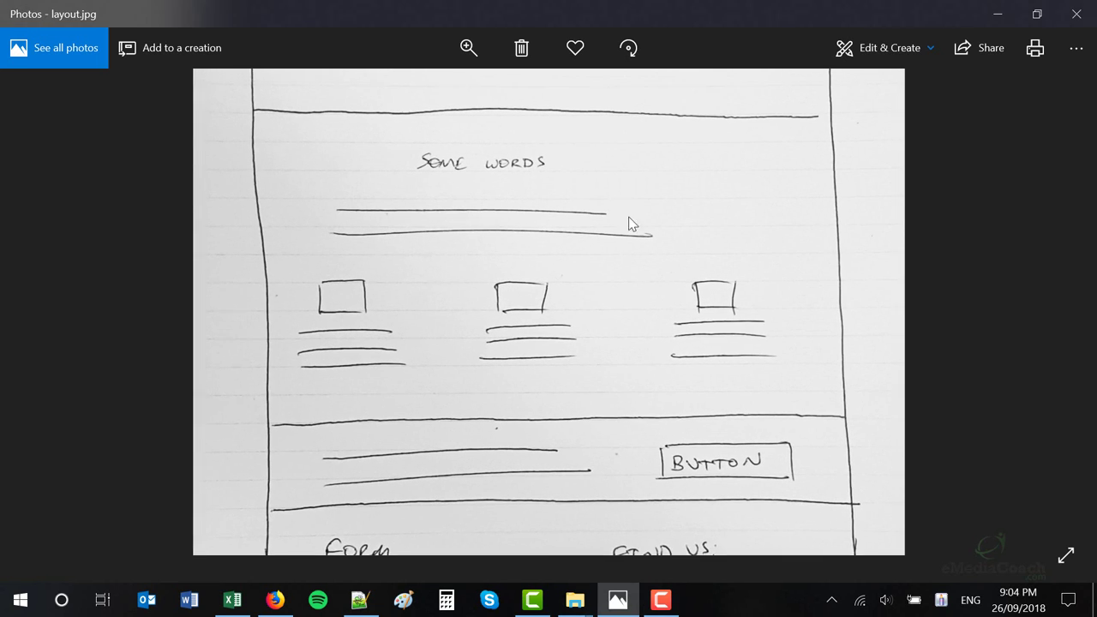
- Zoom and pan layout.jpg over the 'Some words' headline and three icon columns
scroll(631, 220, up, 1)
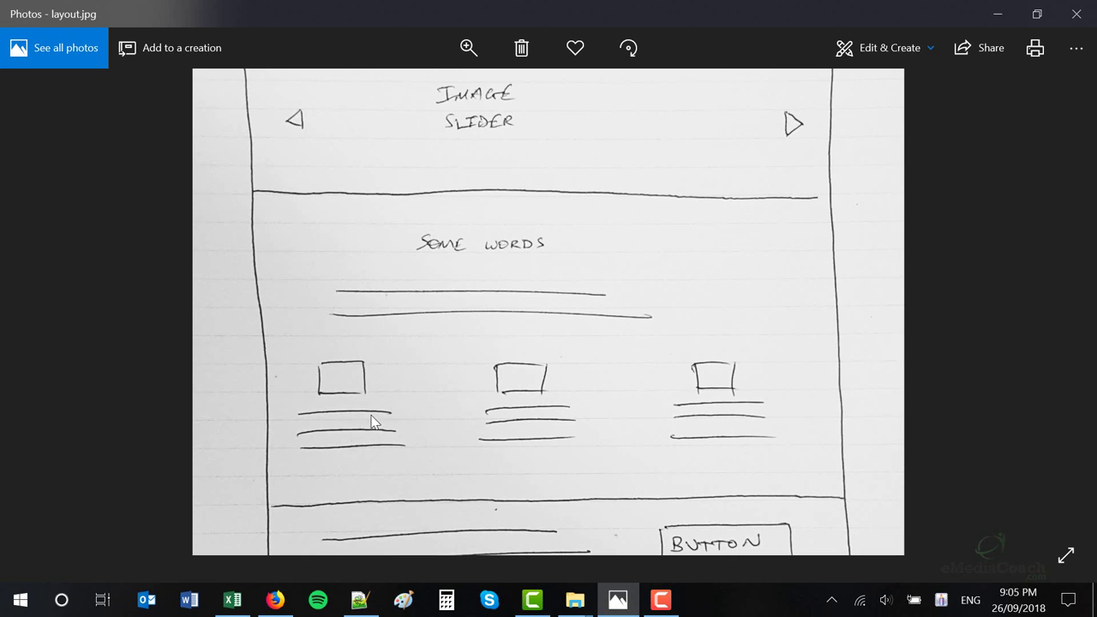
drag(663, 397, 707, 247)
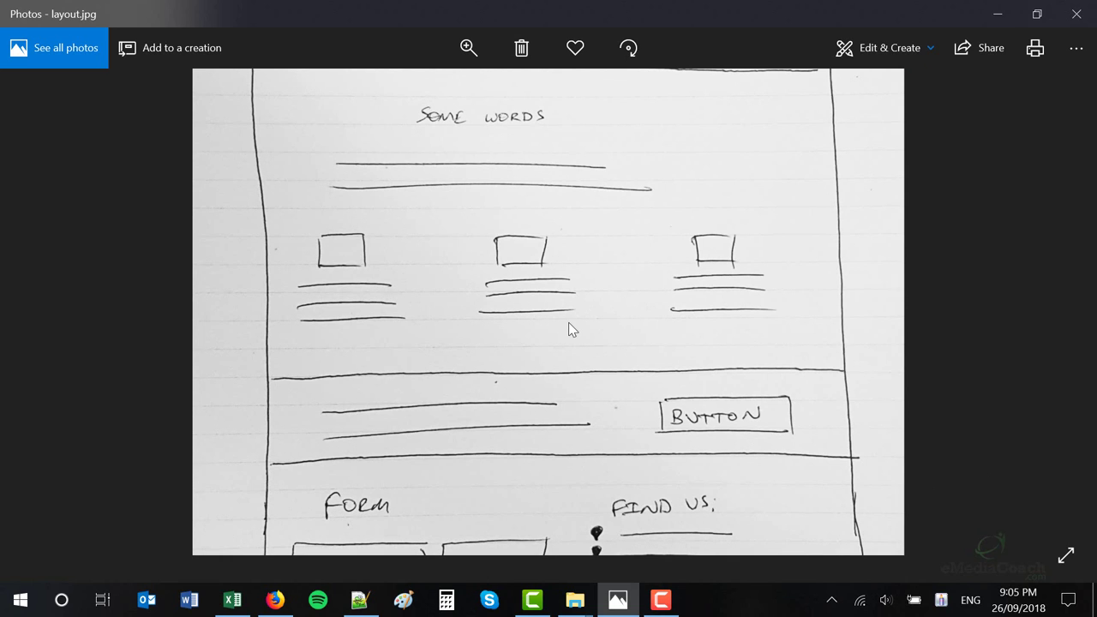
drag(526, 271, 526, 305)
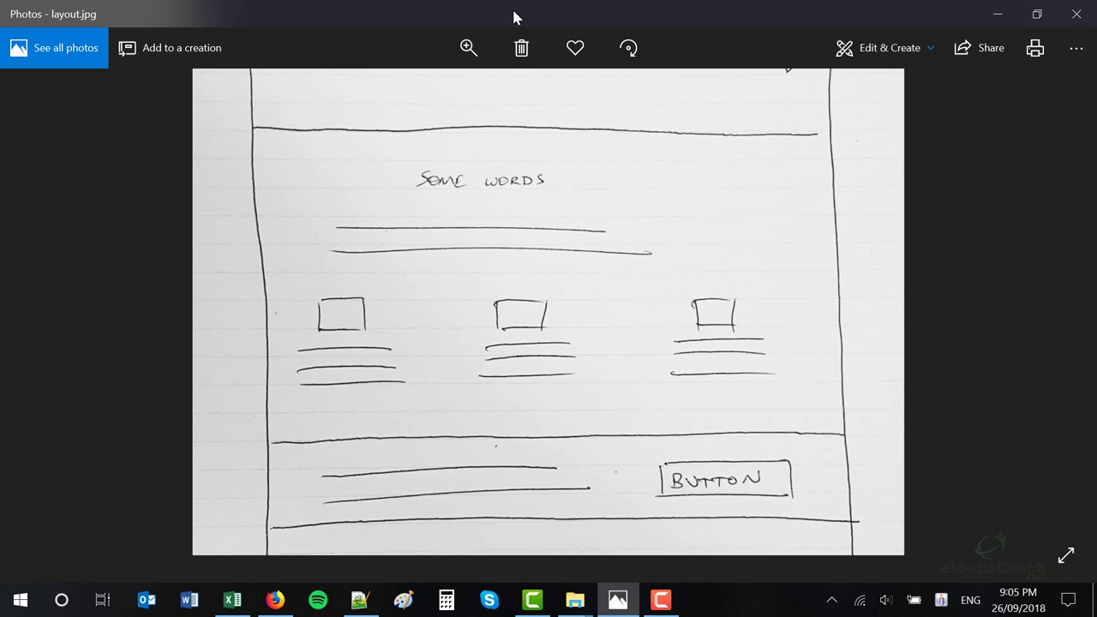
click(998, 14)
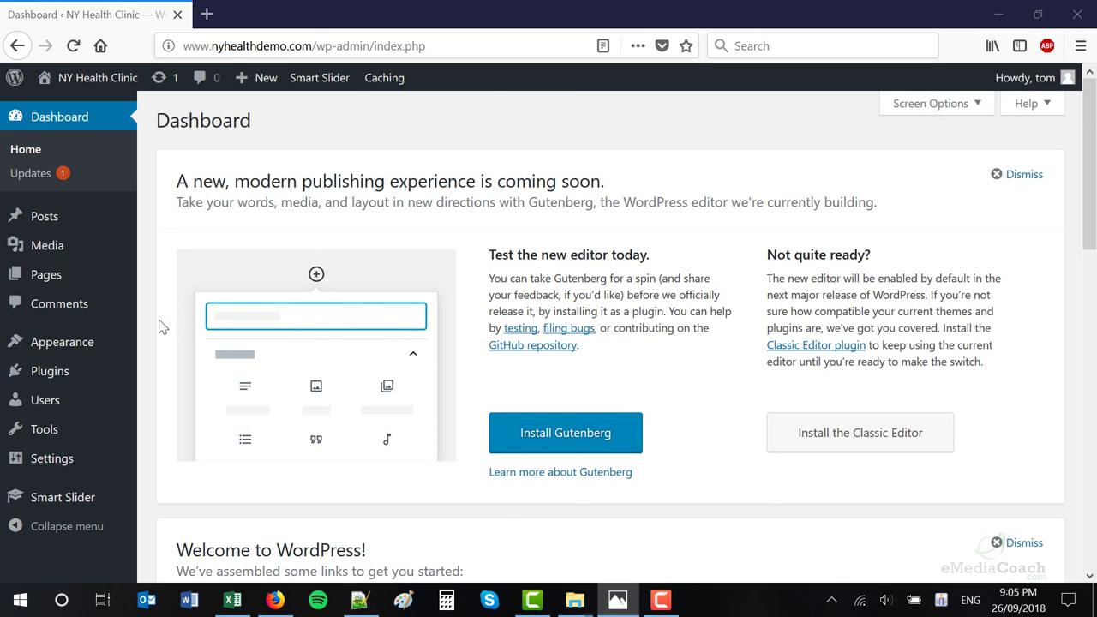
- Open the Appearance > Home Page builder and open the live site in a new tab
mouse_move(101, 350)
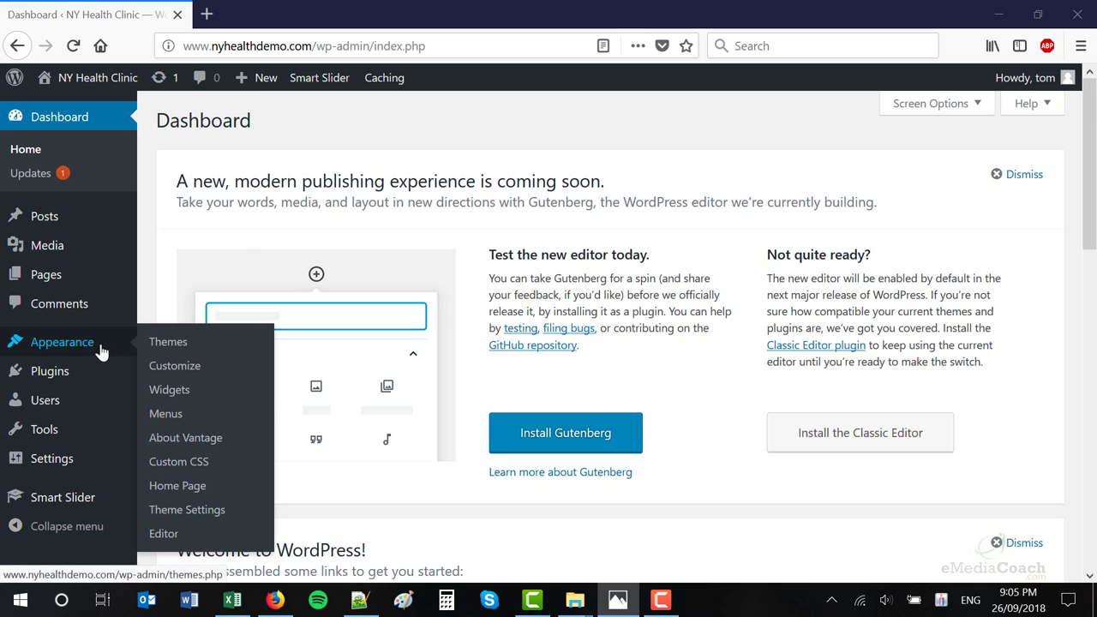
click(176, 488)
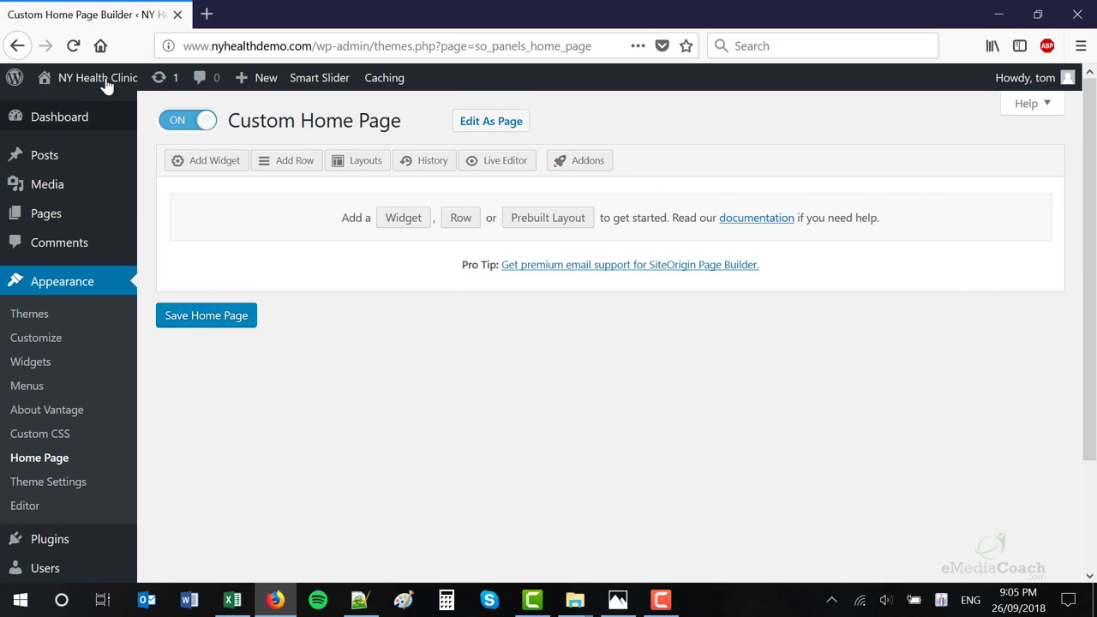
mouse_move(86, 79)
right_click(70, 122)
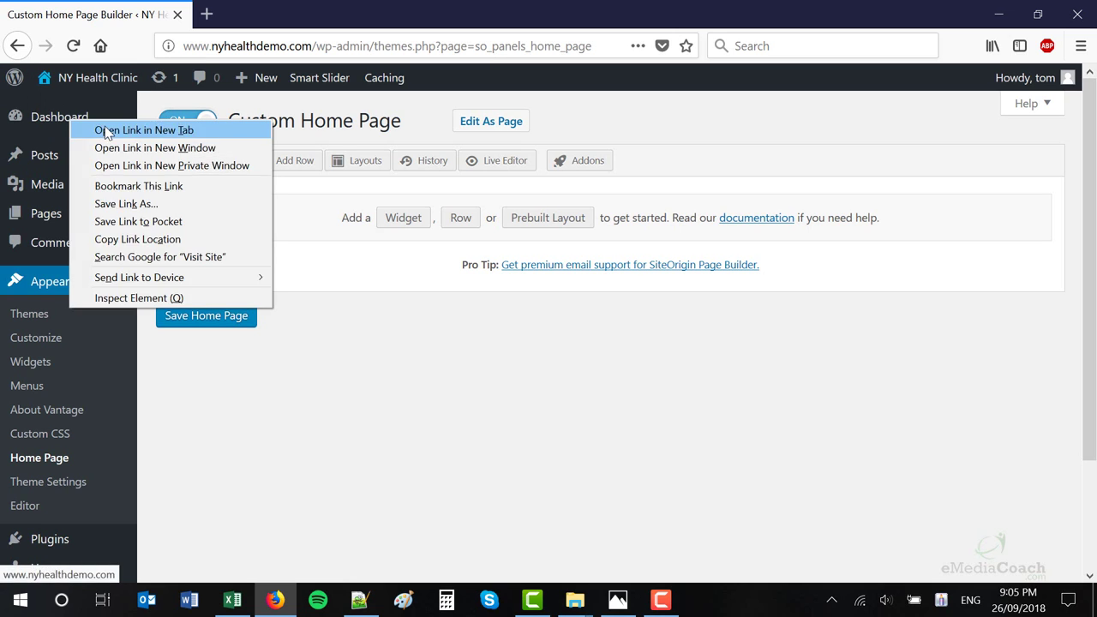
click(107, 130)
- Scroll through the live homepage in the new tab, then return to the builder
click(283, 15)
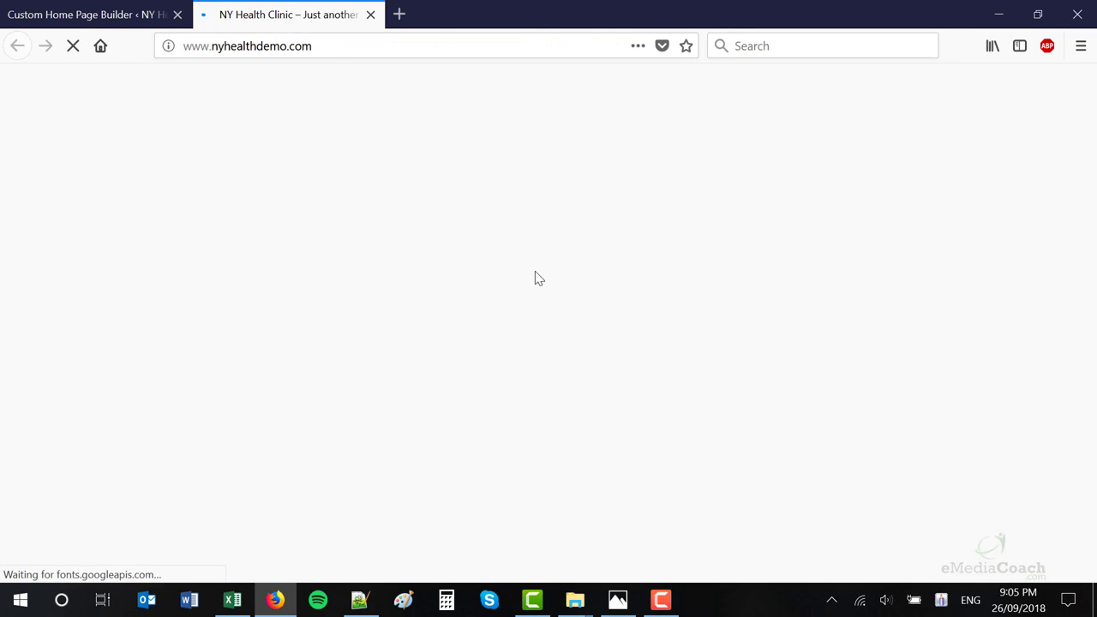
scroll(457, 391, down, 2)
scroll(325, 383, up, 2)
scroll(318, 385, down, 2)
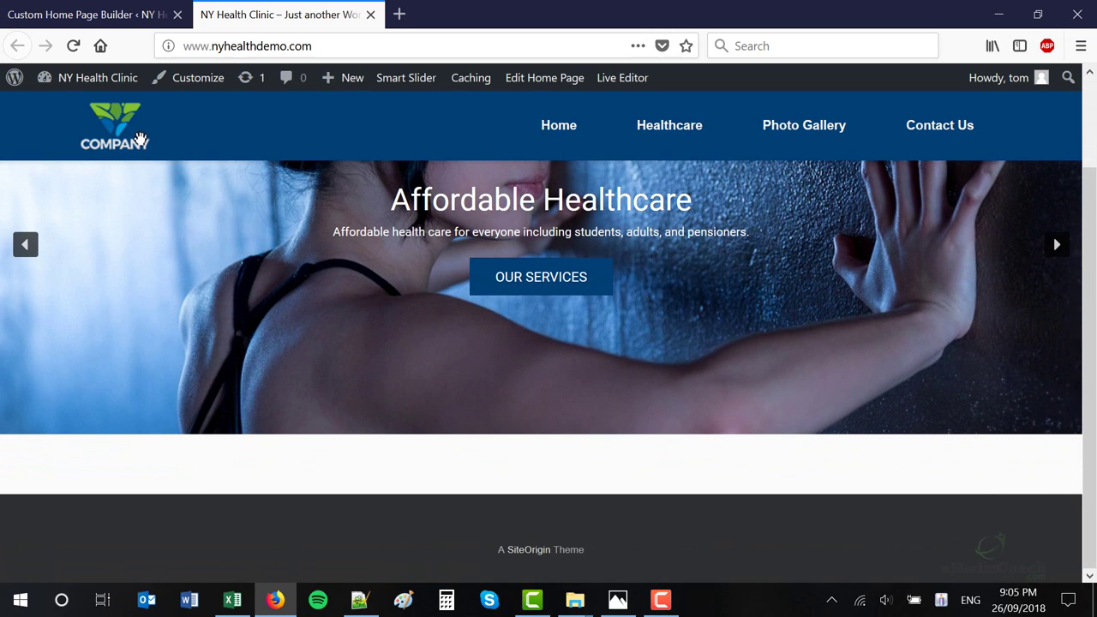
click(146, 15)
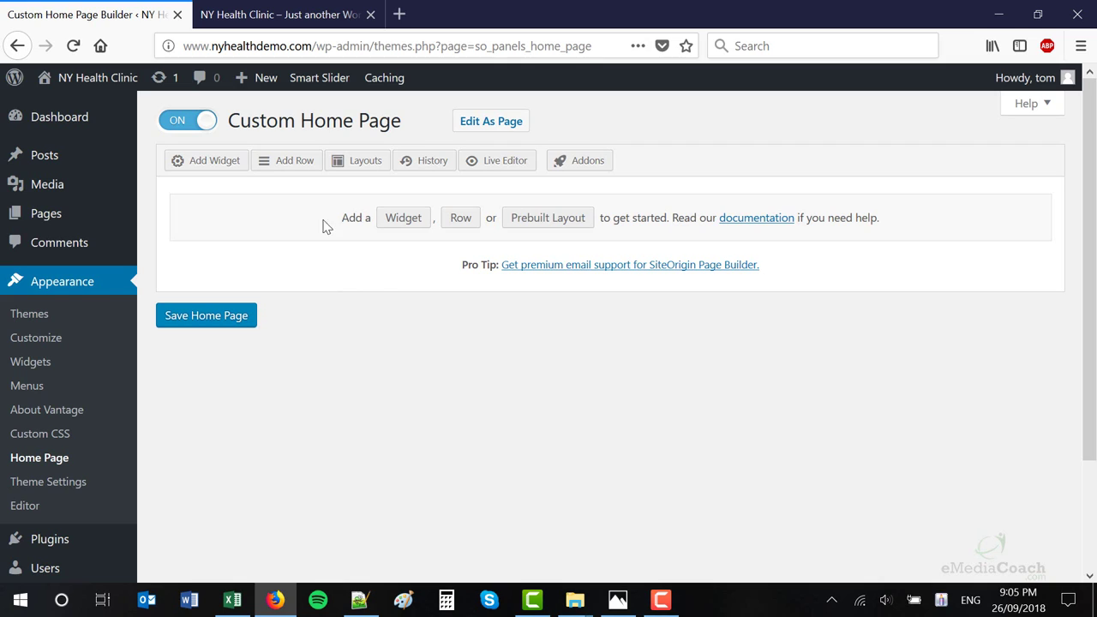
- Start a new row and check the layout sketch's three icon columns for reference
click(301, 173)
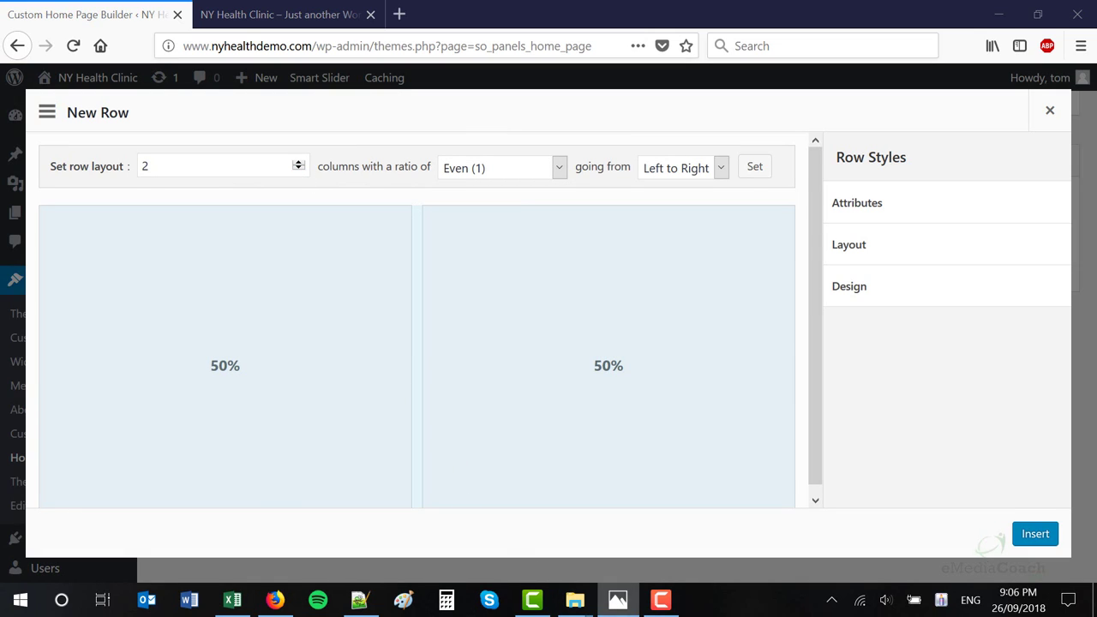
click(617, 600)
drag(559, 117, 528, 115)
scroll(583, 274, up, 3)
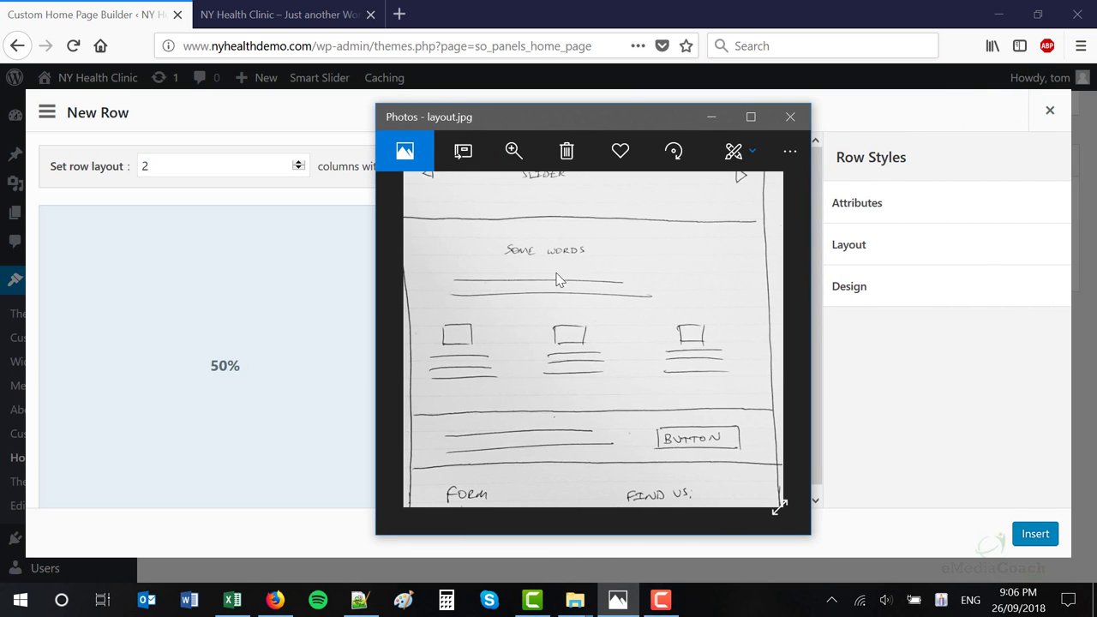
drag(507, 258, 548, 270)
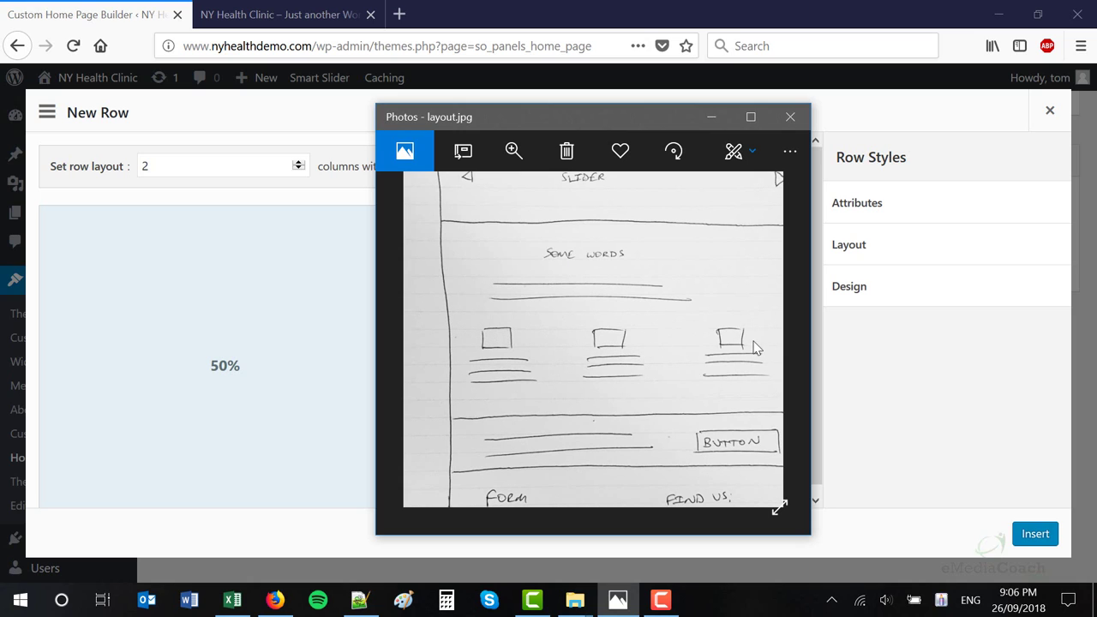
drag(629, 119, 1096, 83)
key(alt+Tab)
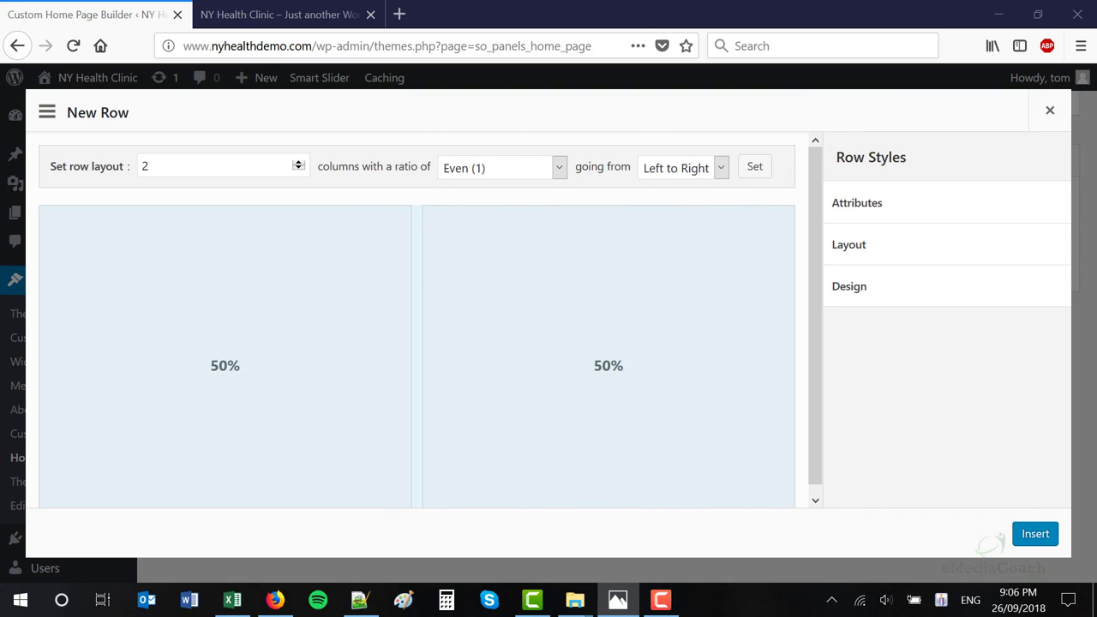
- Try three-column ratios Halves, Diagon, Hemidiagon and Trion, and drag-resize the columns
click(299, 170)
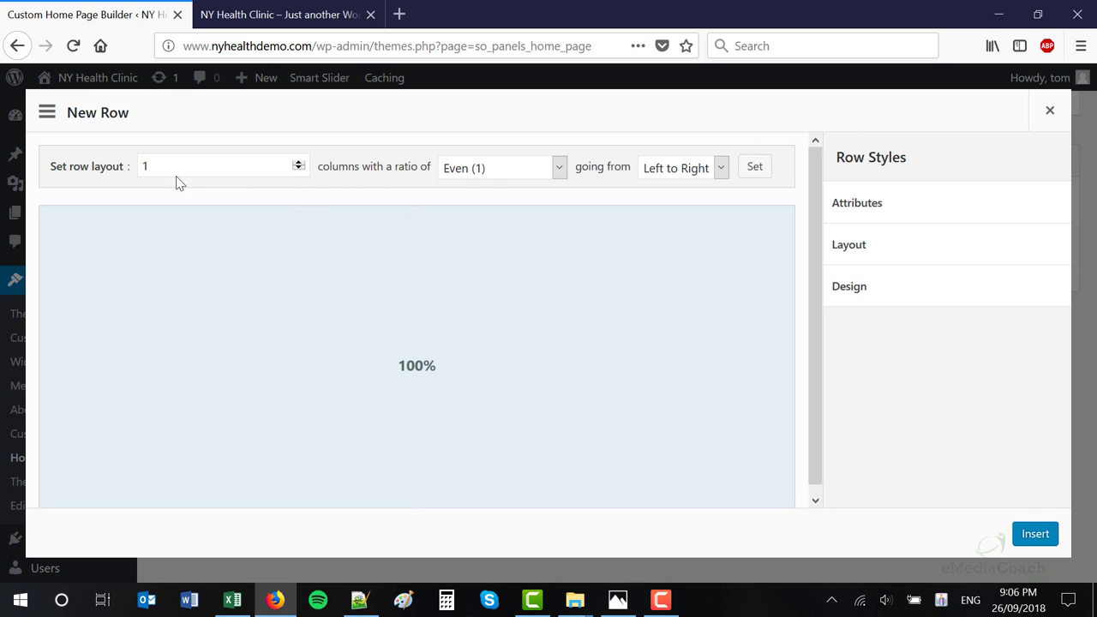
click(298, 163)
click(532, 174)
click(509, 223)
click(509, 178)
click(509, 252)
click(506, 171)
click(502, 306)
click(502, 172)
click(488, 345)
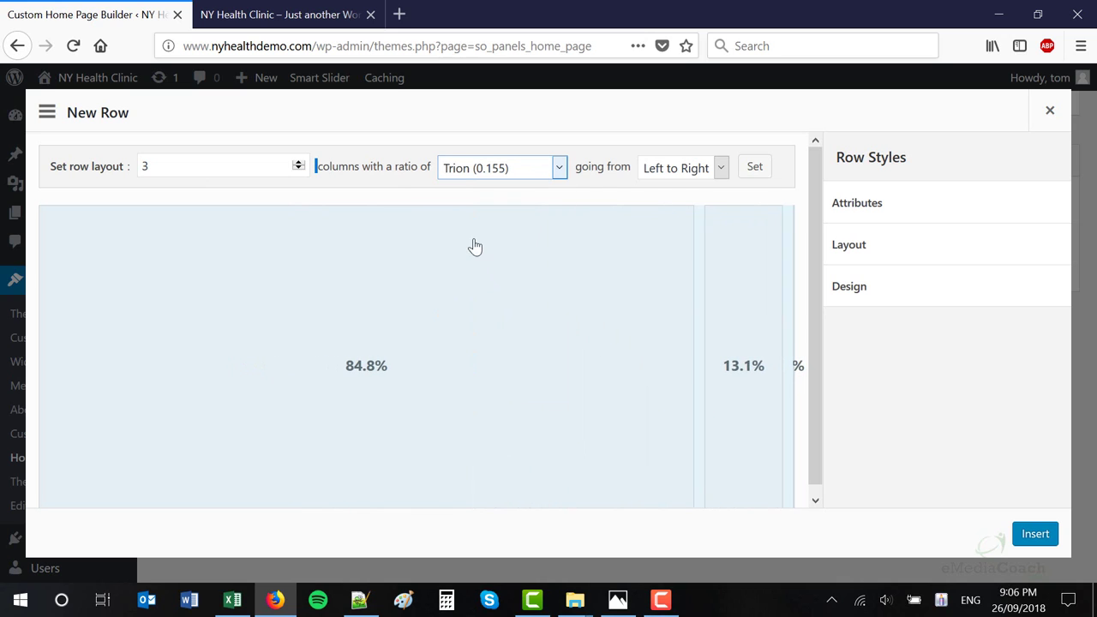
click(477, 182)
click(490, 224)
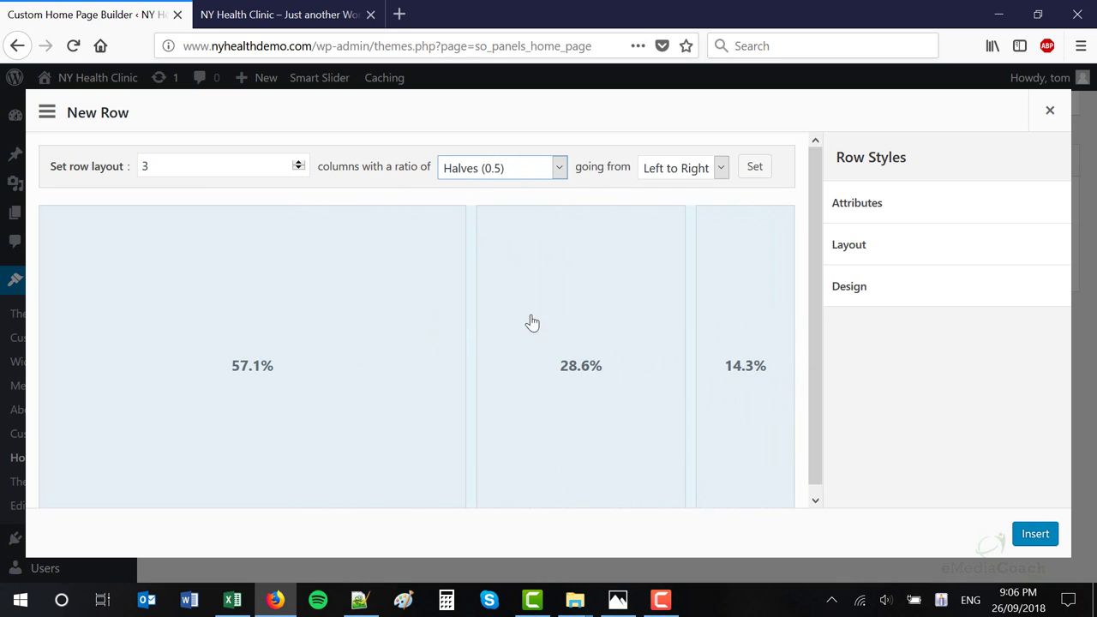
drag(467, 313, 371, 314)
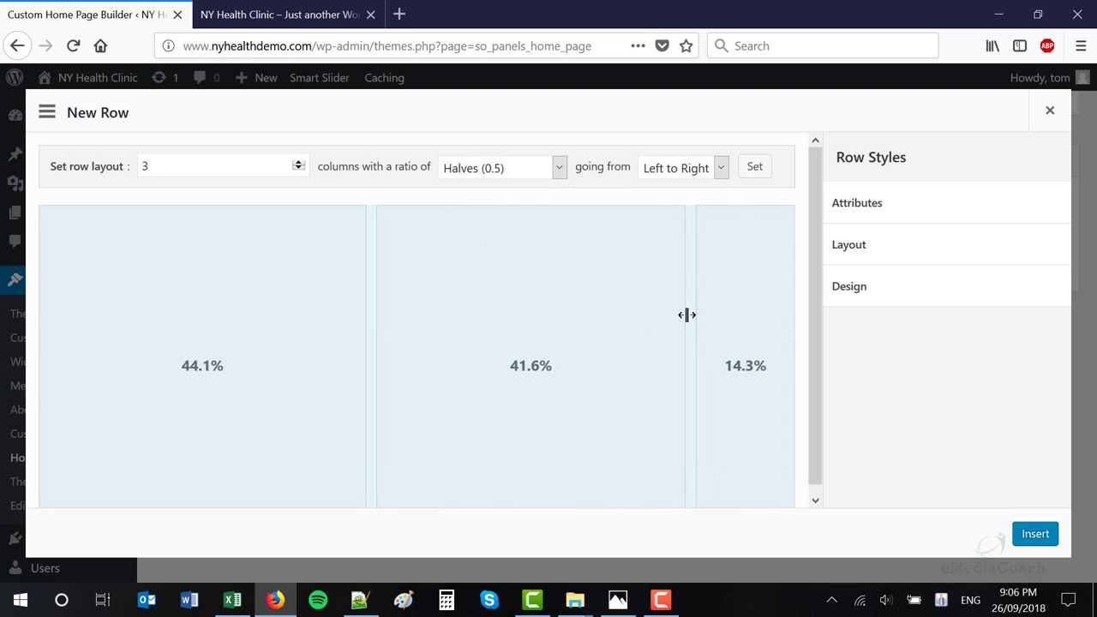
drag(692, 314, 619, 323)
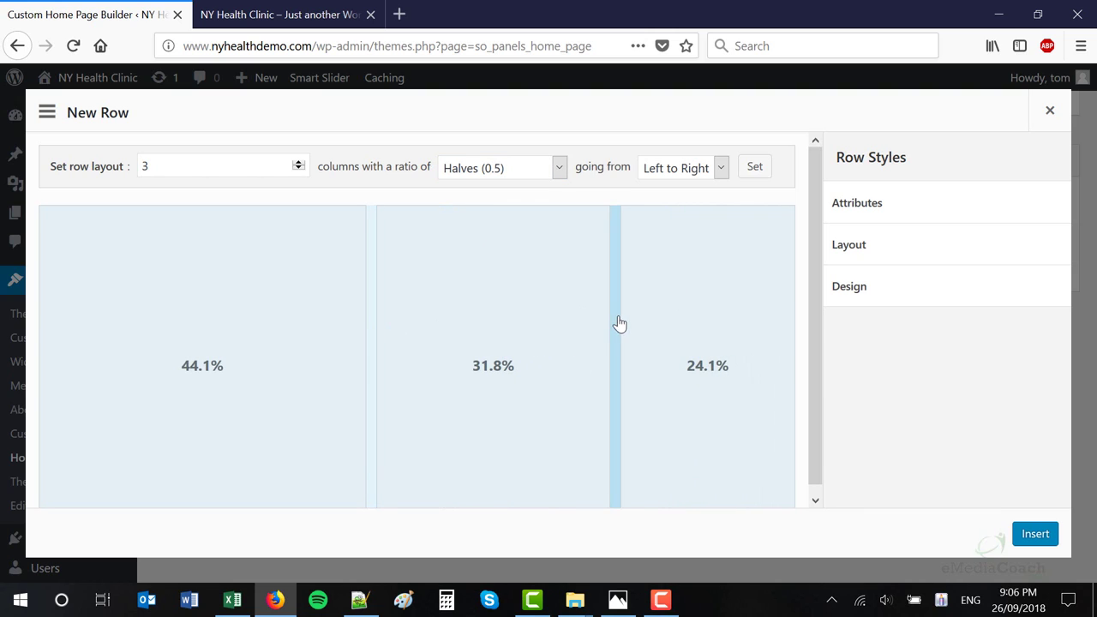
- Set the row to a single full-width column and insert it into the page
click(299, 170)
click(299, 170)
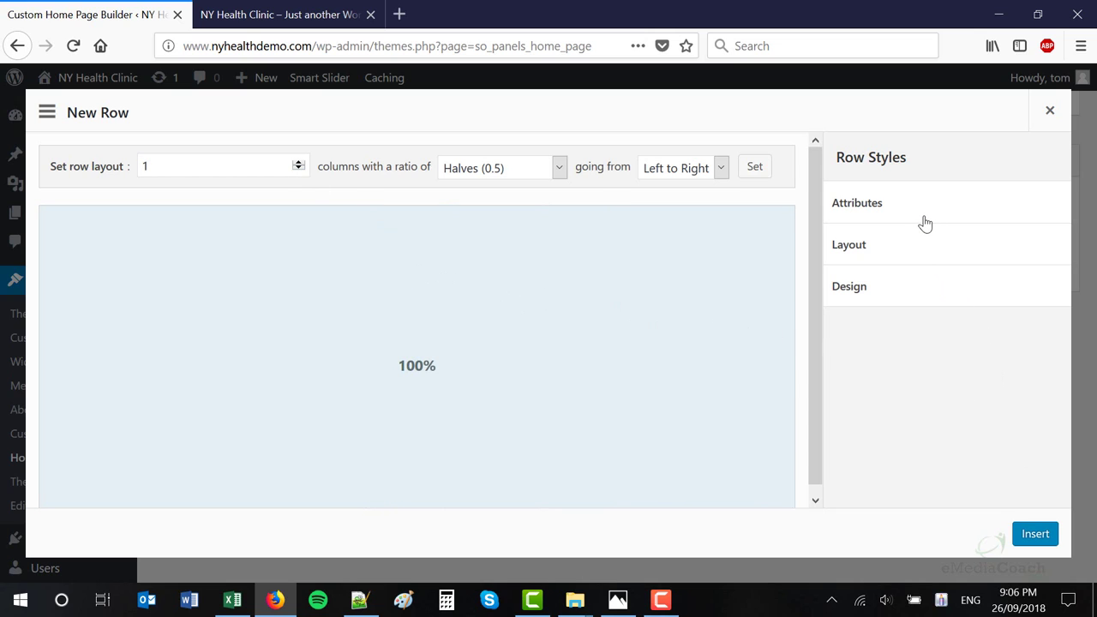
click(915, 261)
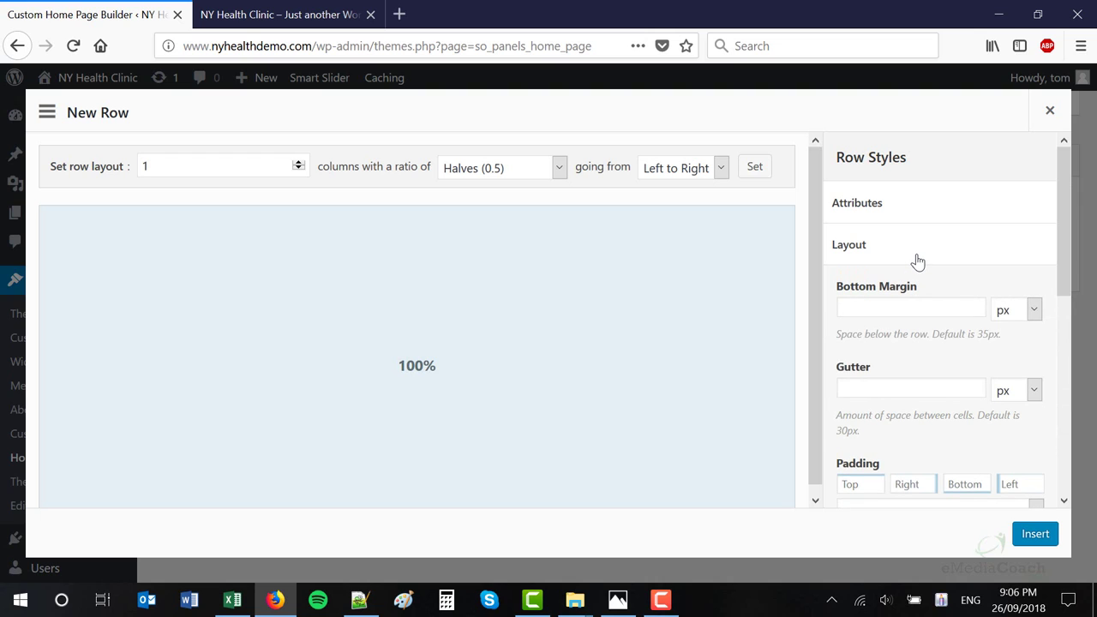
click(917, 261)
click(916, 297)
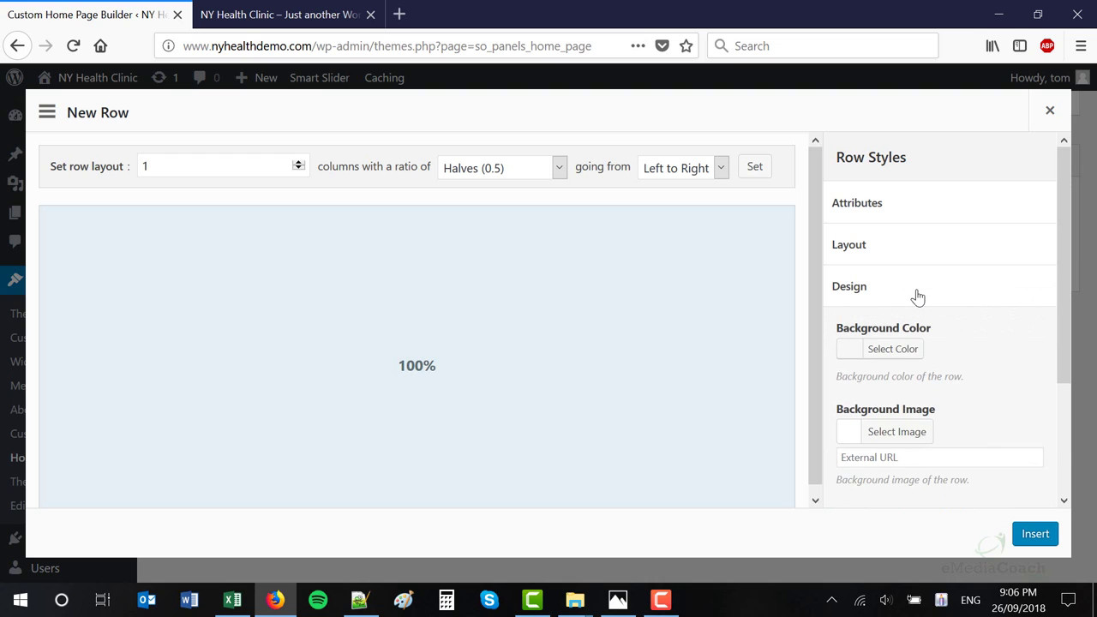
click(917, 296)
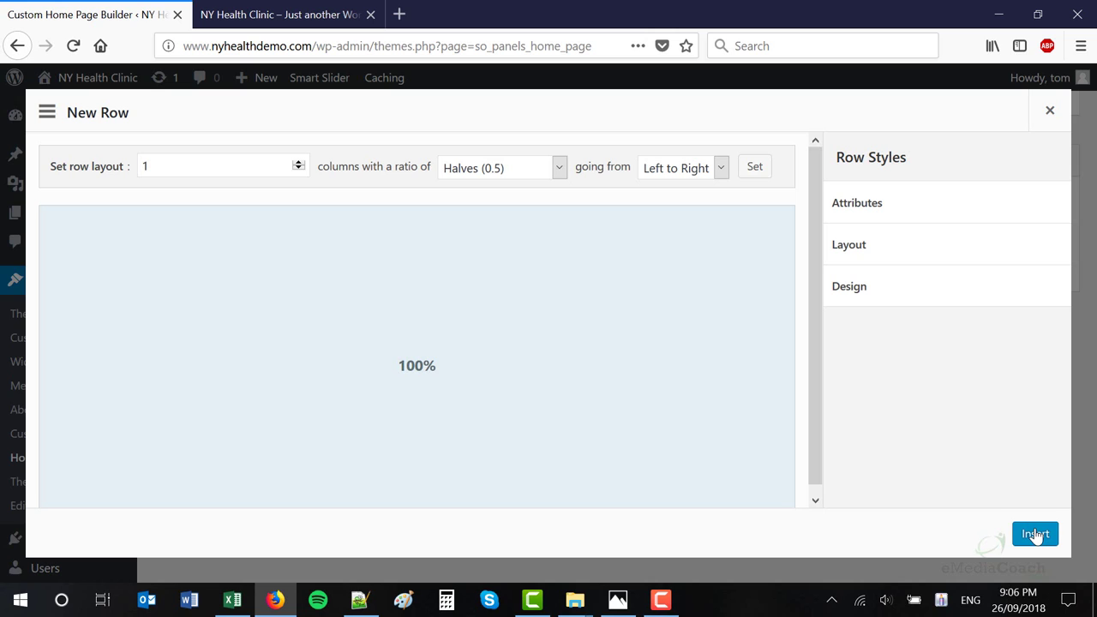
click(1035, 534)
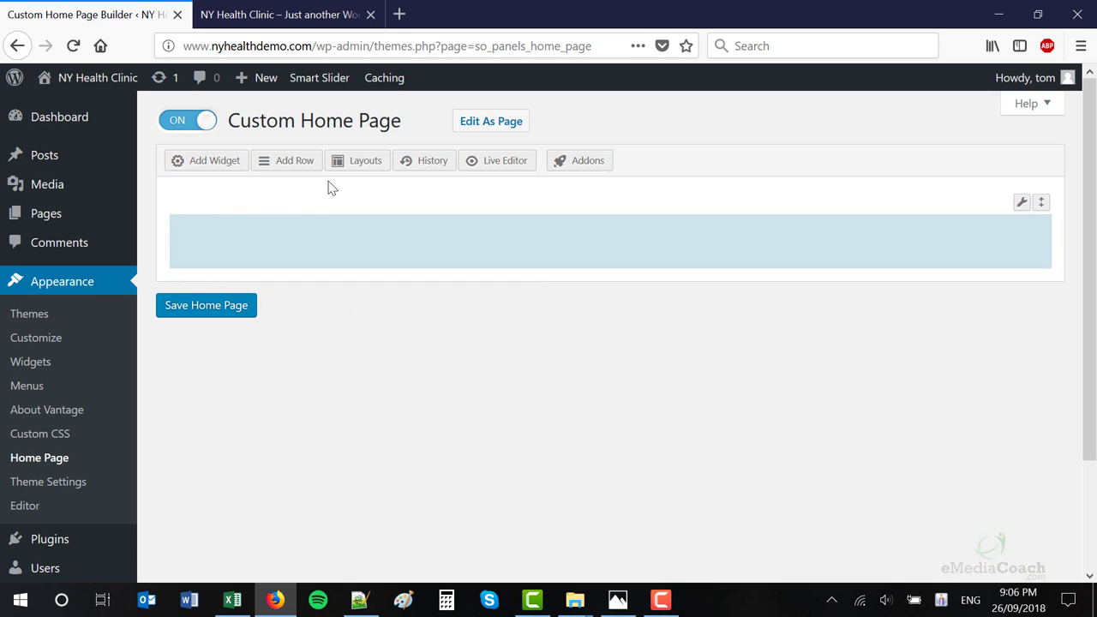
- Add a Vantage Headline widget to the row, using the layout sketch for reference
click(230, 171)
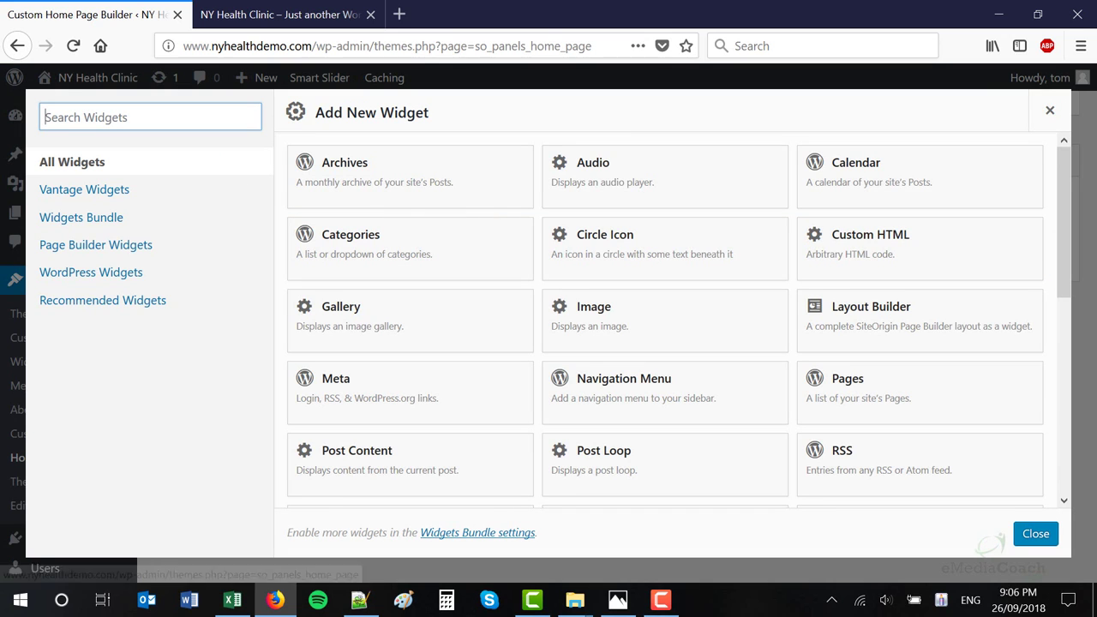
click(617, 600)
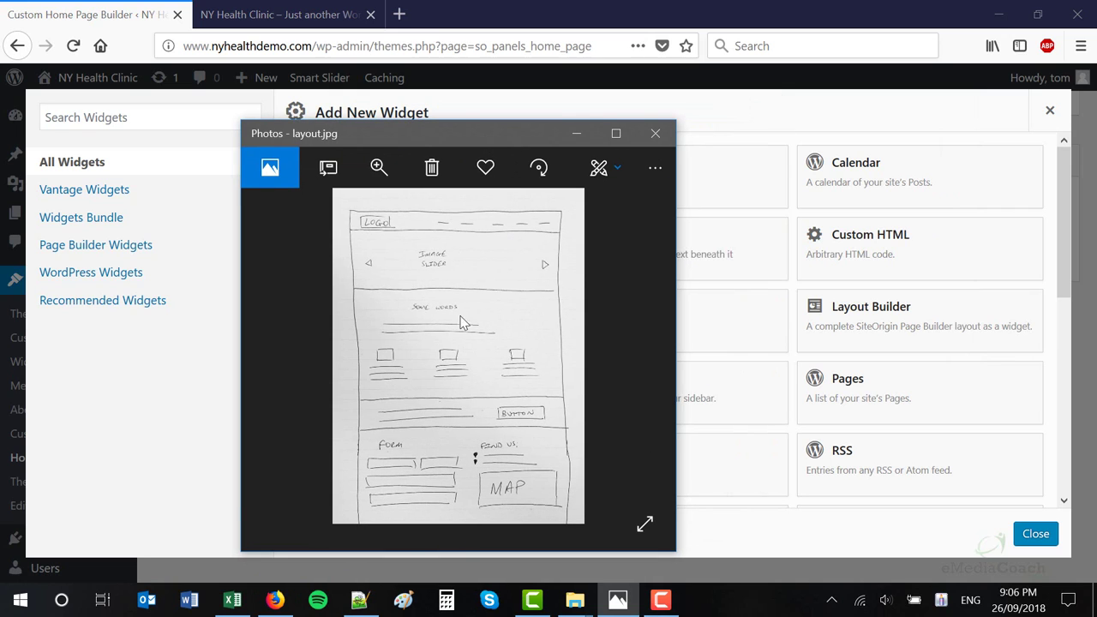
drag(458, 145, 857, 185)
click(901, 214)
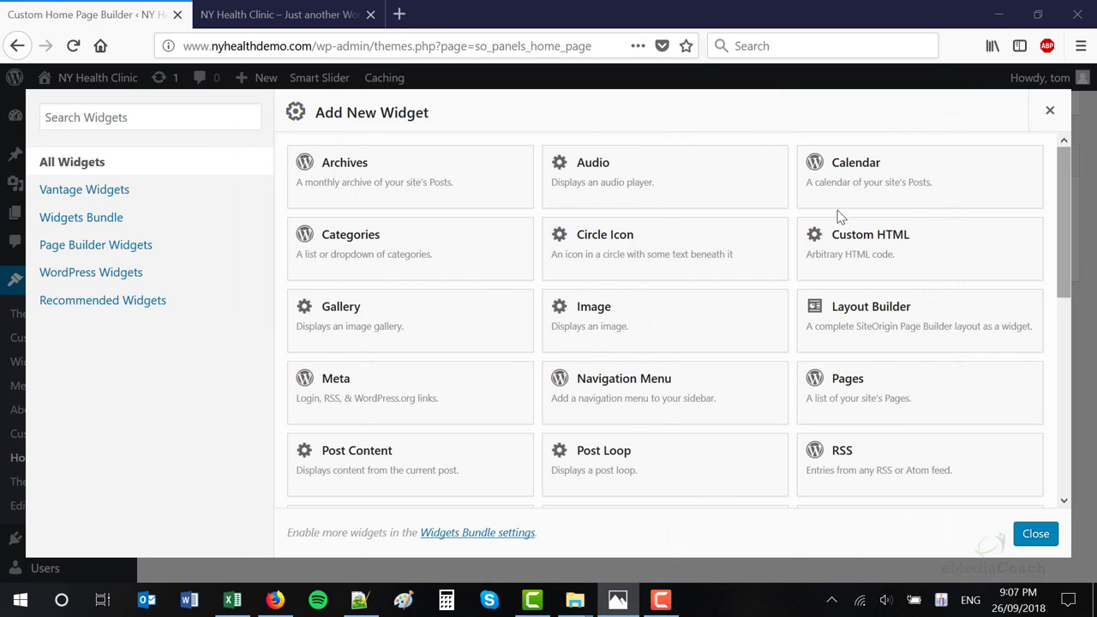
scroll(672, 293, down, 5)
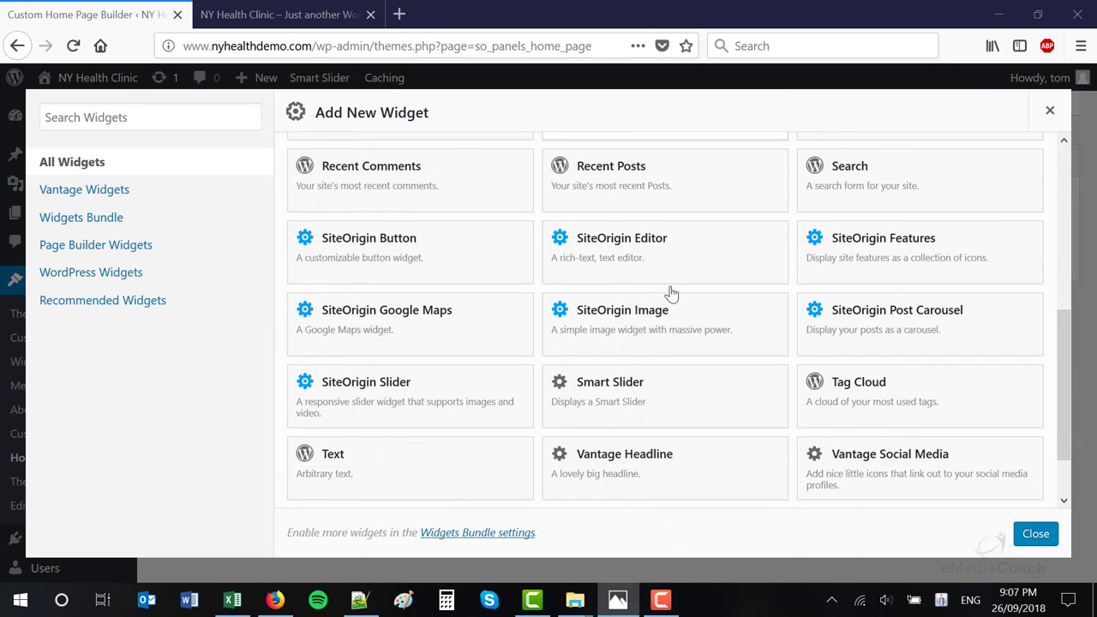
scroll(673, 293, down, 1)
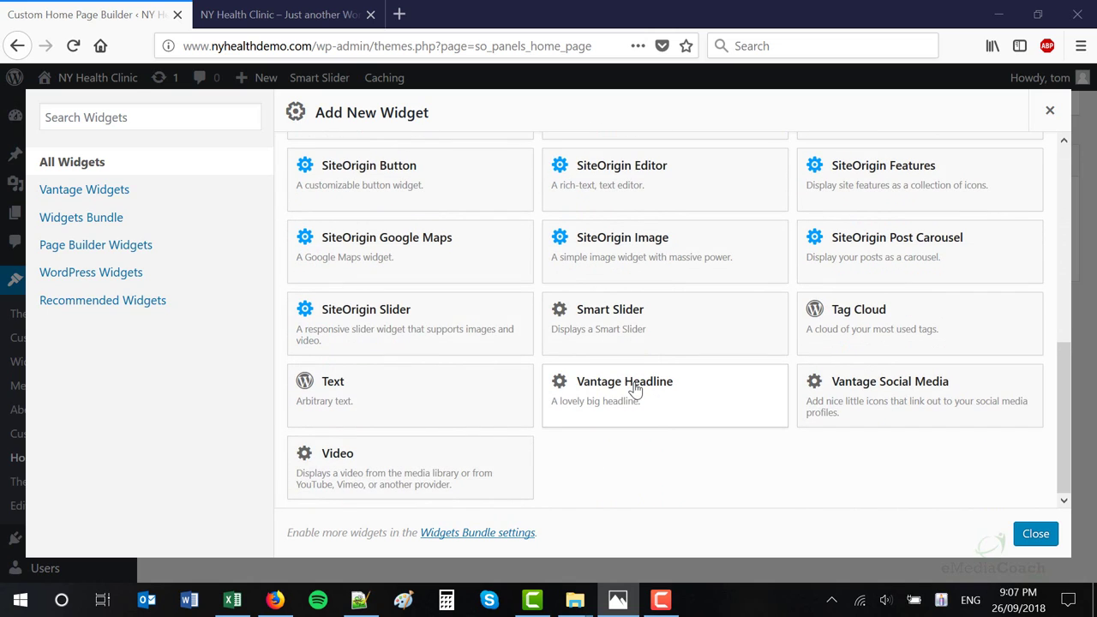
click(634, 389)
- Set the headline to 'Second to none' with a sub headline about striving for the best
mouse_move(276, 236)
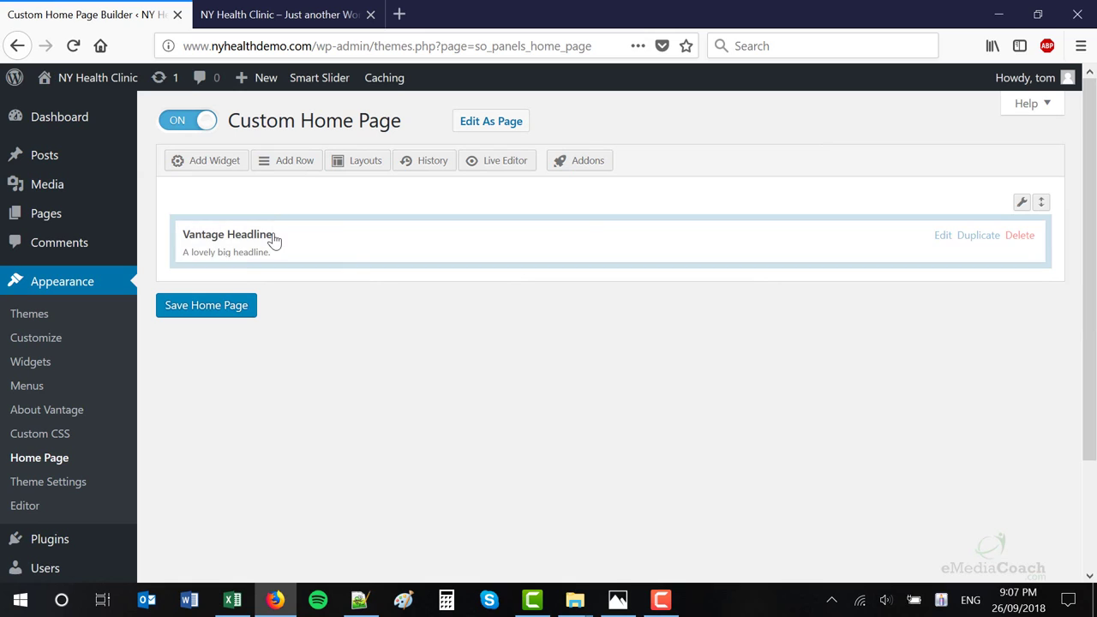
click(942, 235)
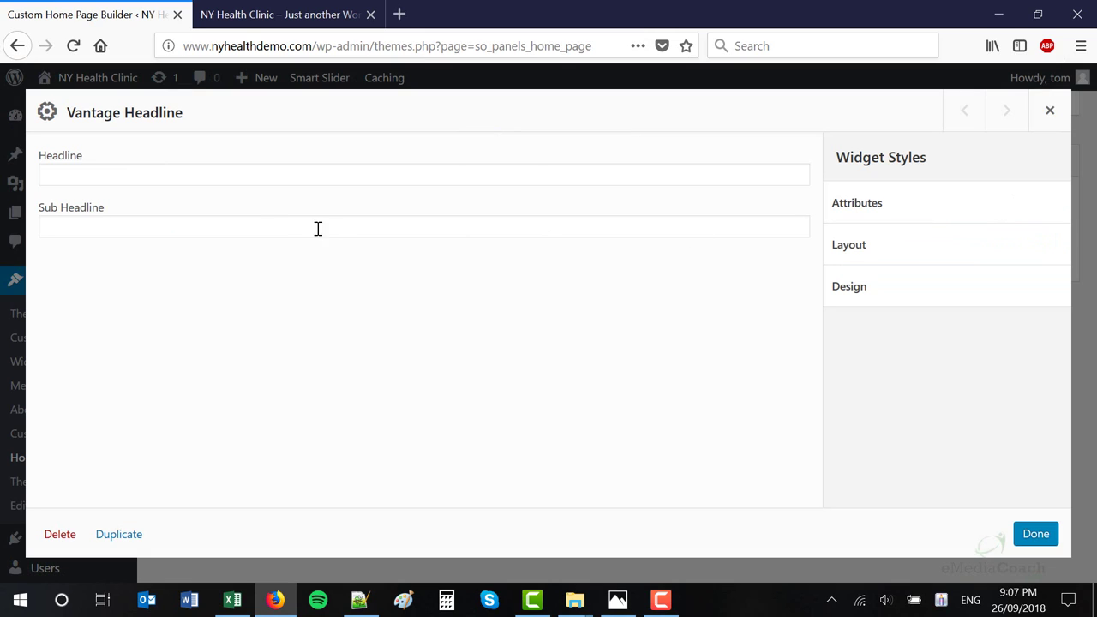
click(228, 179)
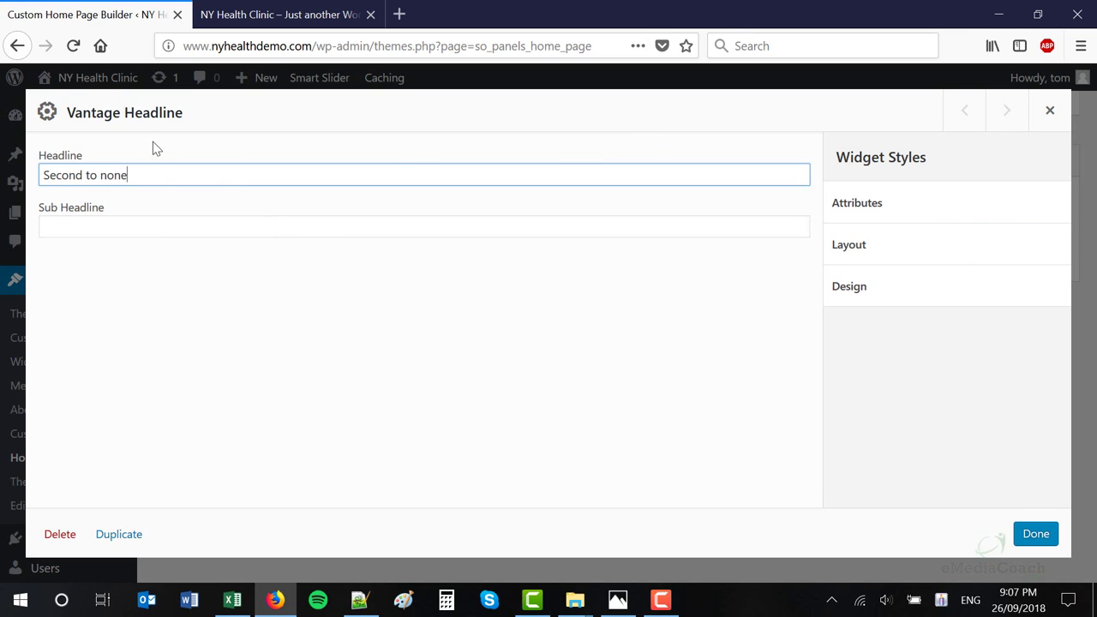
click(323, 228)
text(we strive for the best,)
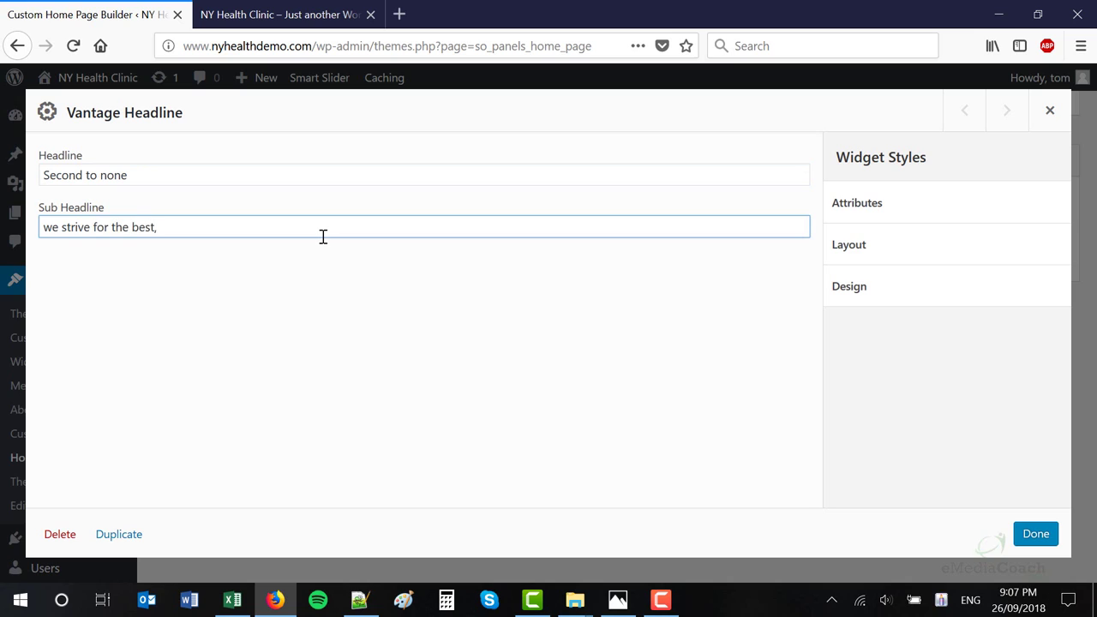
text(best. Step-by-step.)
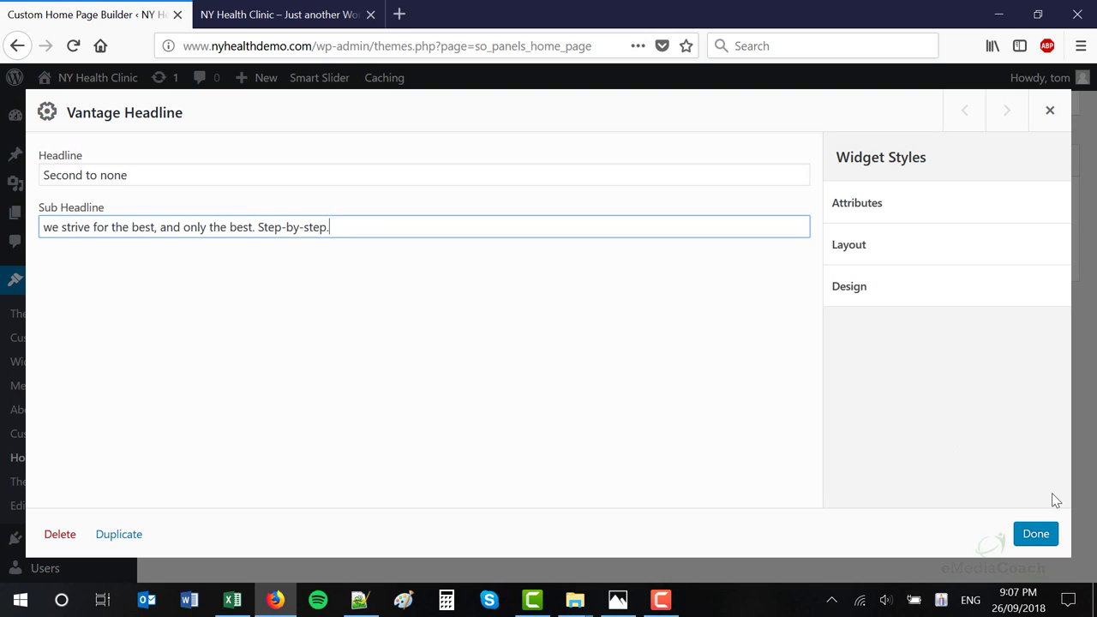
click(1040, 538)
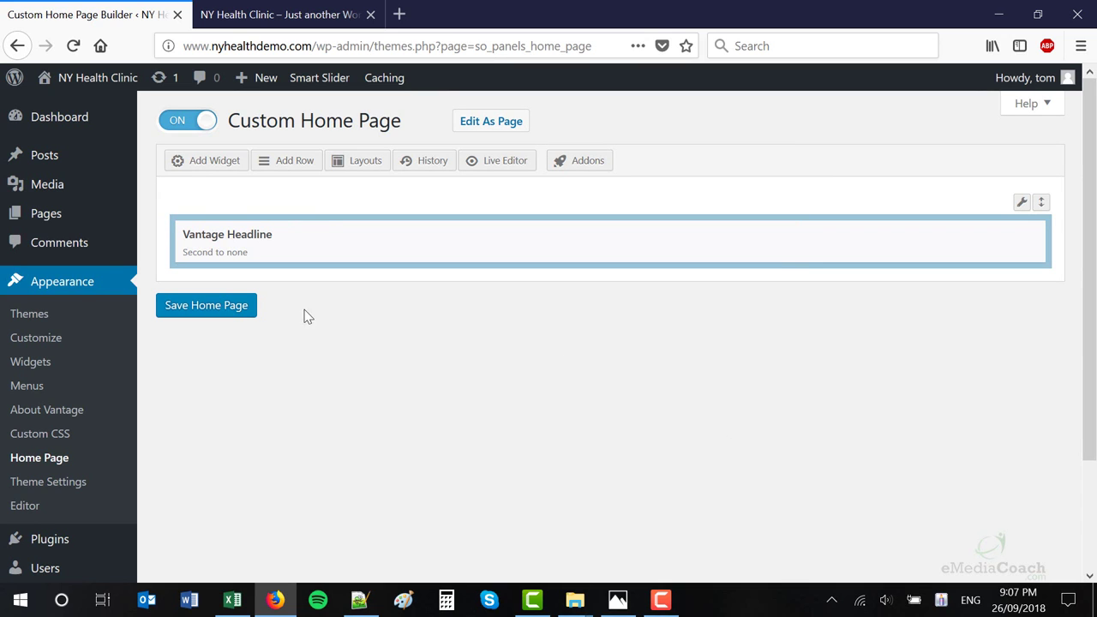
- Save the home page and confirm the live site shows SECOND TO NONE beneath the slider
click(210, 313)
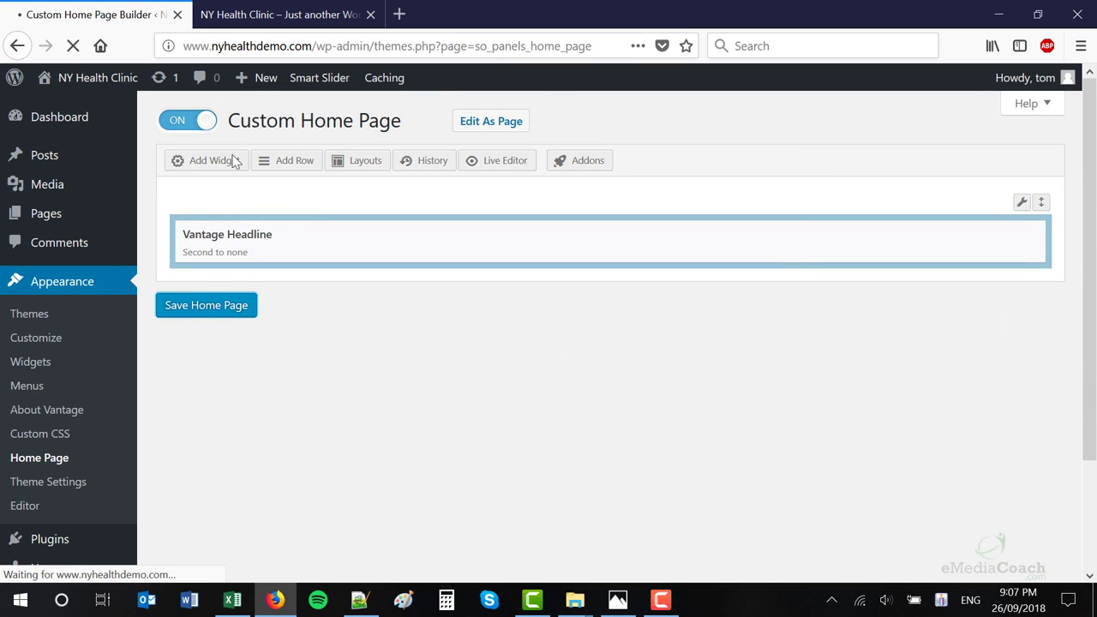
click(276, 17)
key(F5)
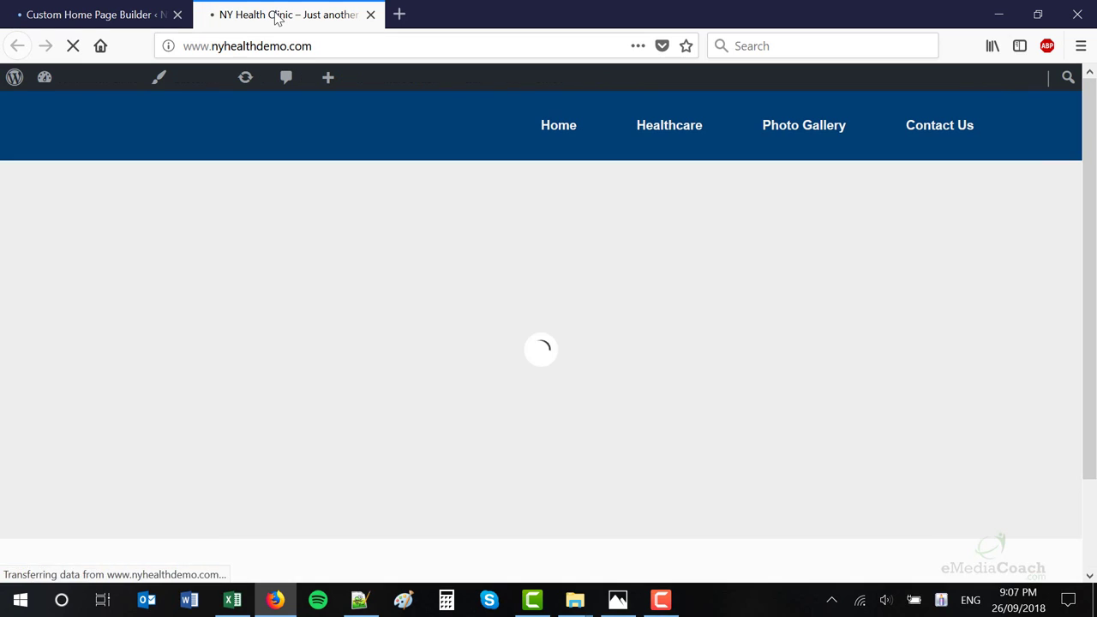
scroll(611, 212, down, 3)
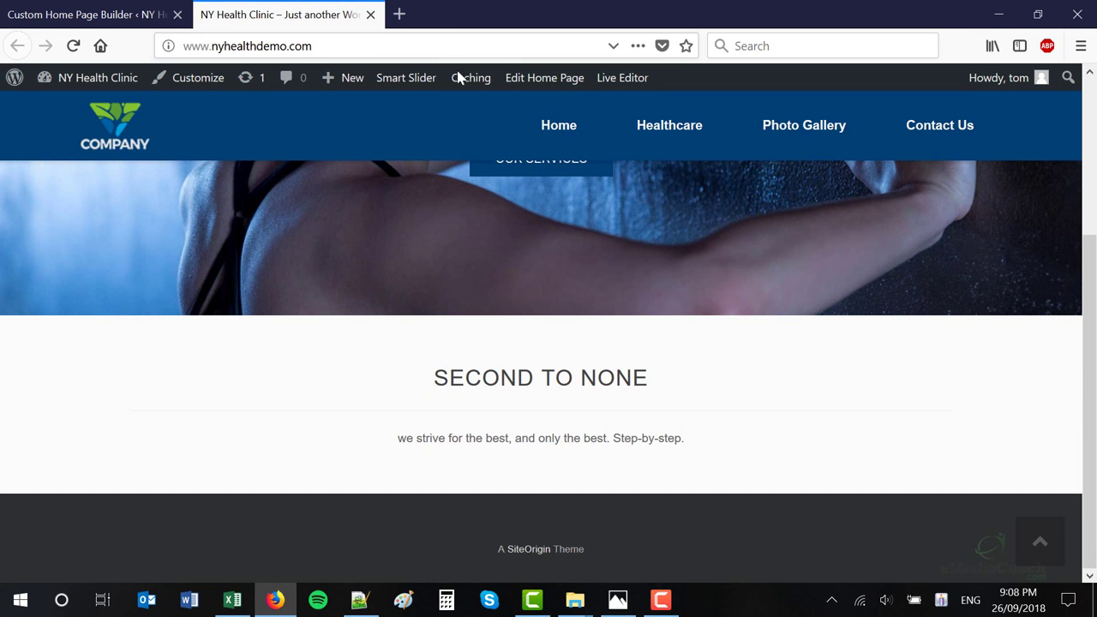
click(618, 601)
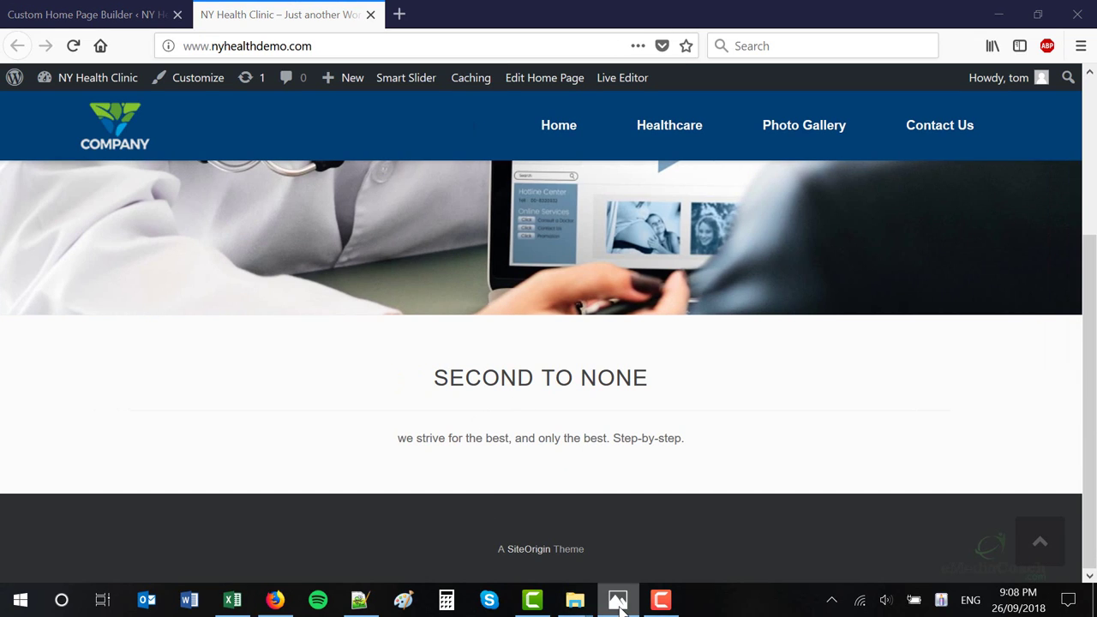
drag(1088, 12, 560, 55)
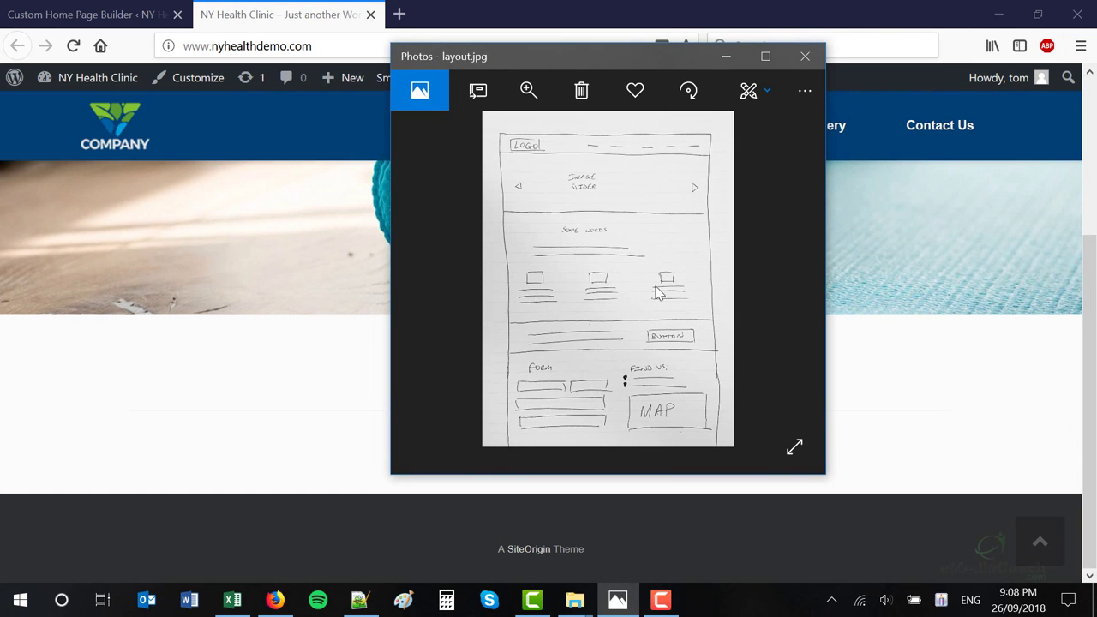
click(386, 90)
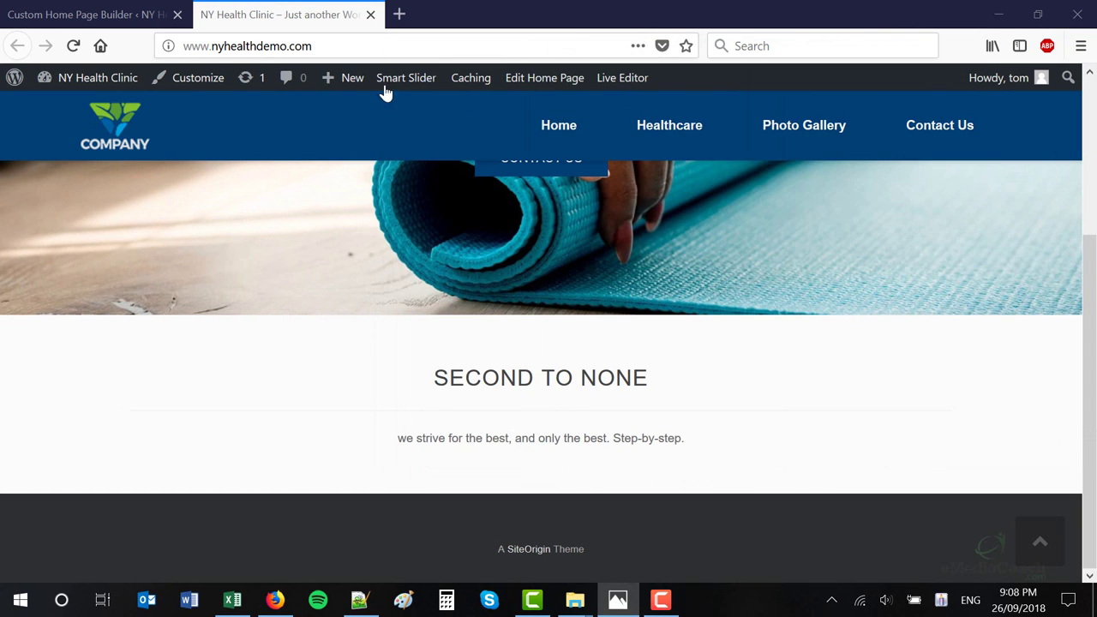
click(94, 17)
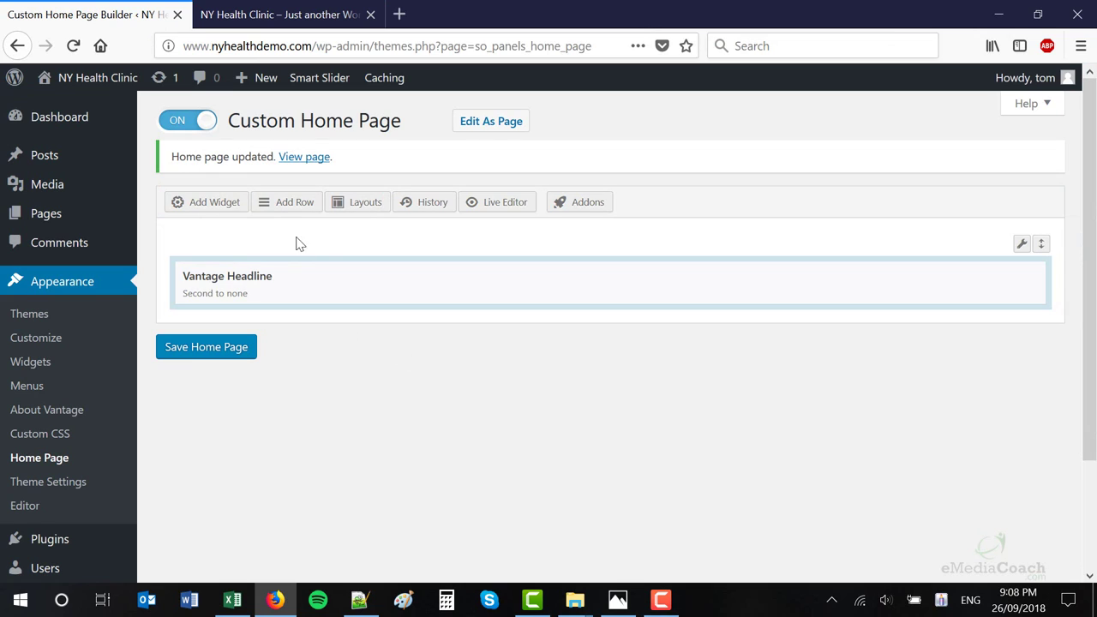
- Insert a new row with three even 33.3% columns
click(285, 203)
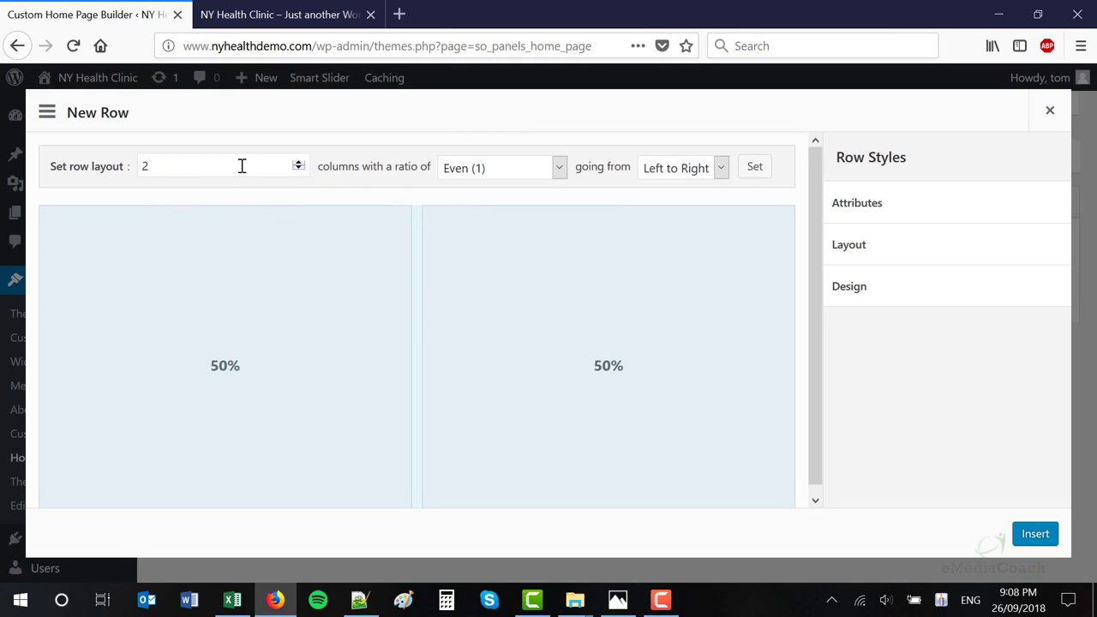
click(297, 164)
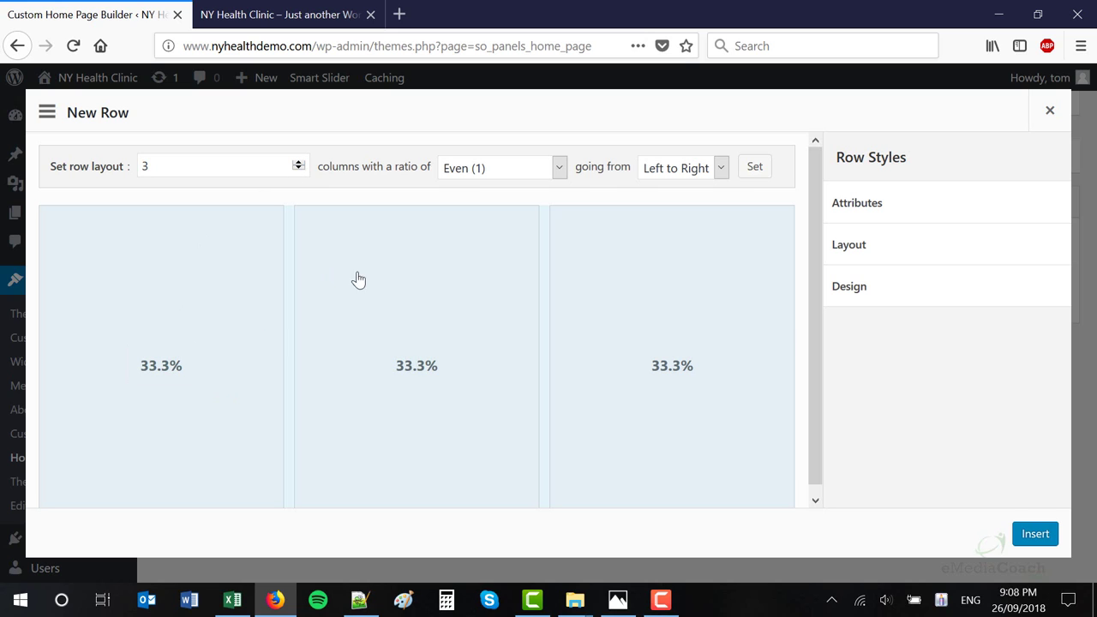
click(1035, 535)
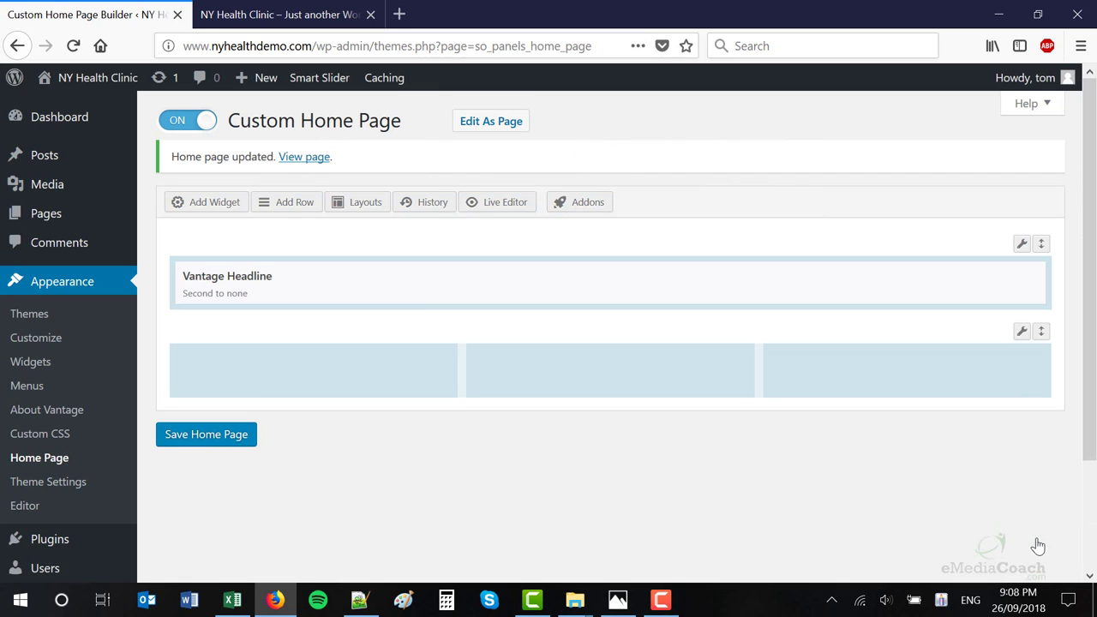
- Add a Circle Icon widget and drag it into the new row's first column
click(213, 203)
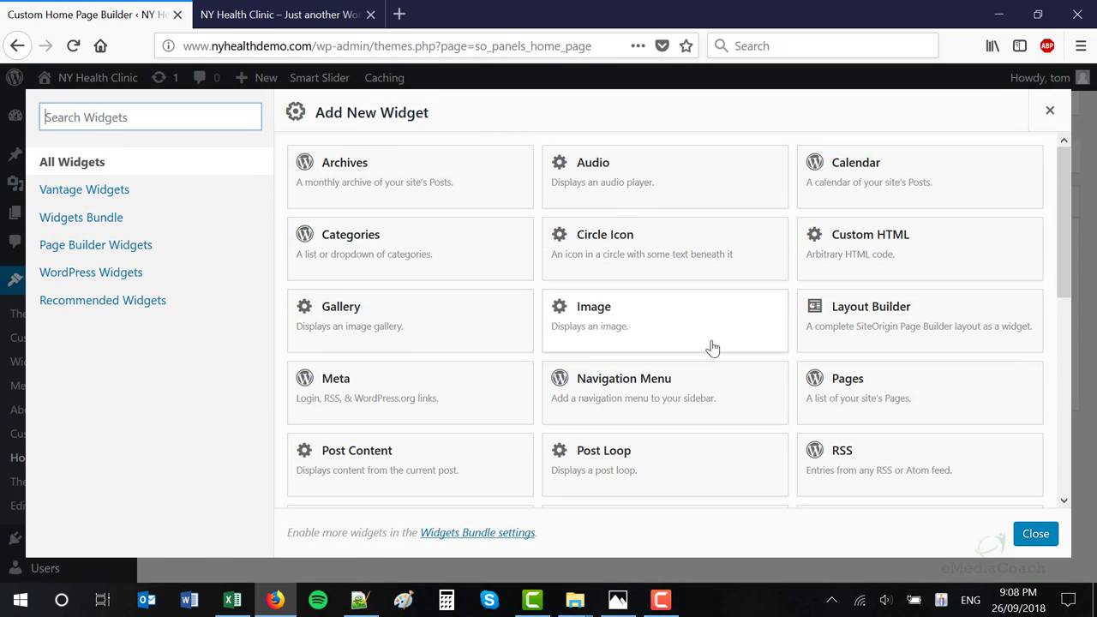
scroll(704, 345, down, 3)
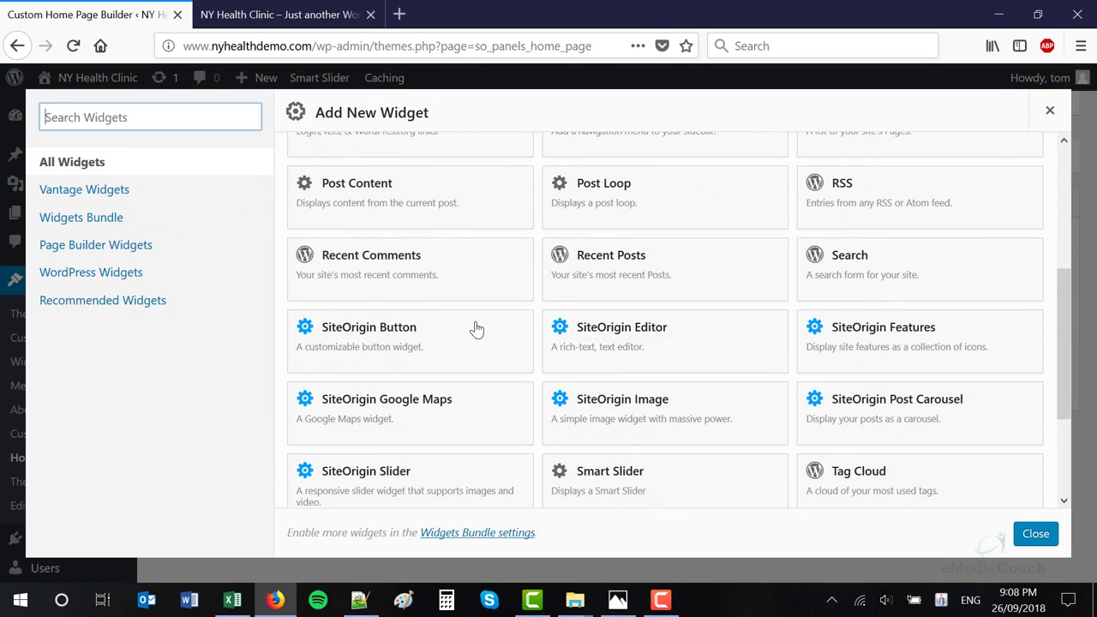
scroll(514, 325, up, 3)
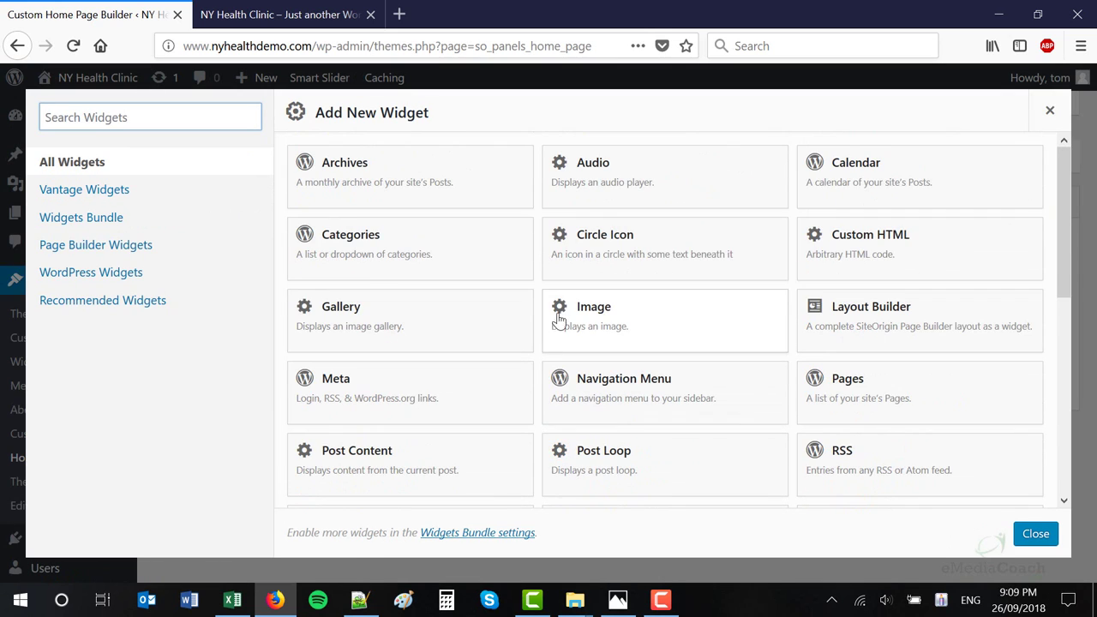
click(619, 262)
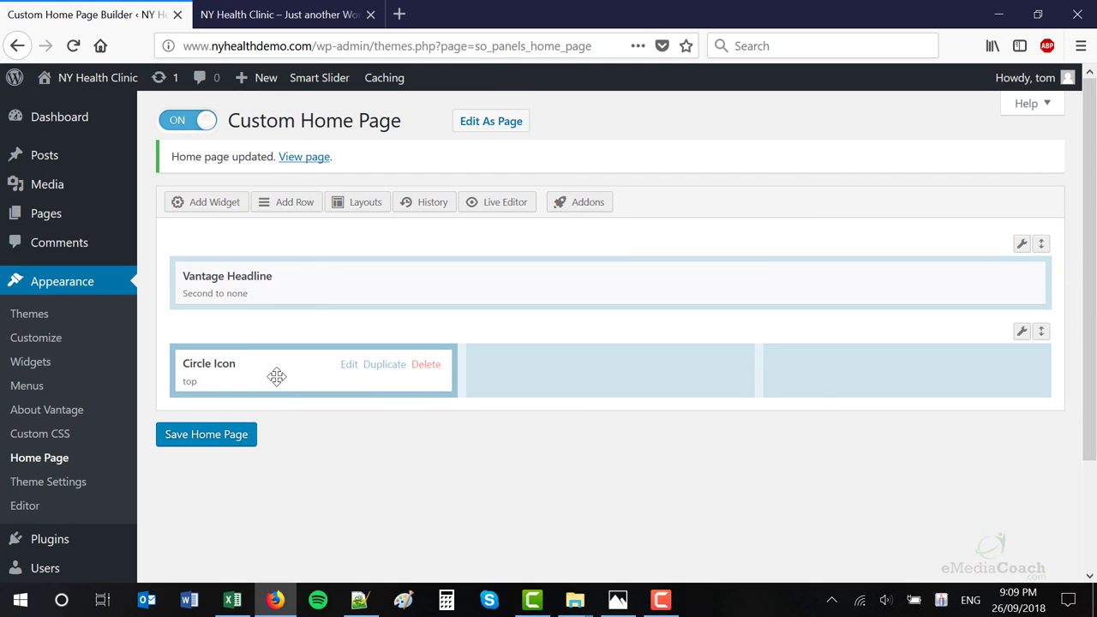
drag(289, 374, 380, 367)
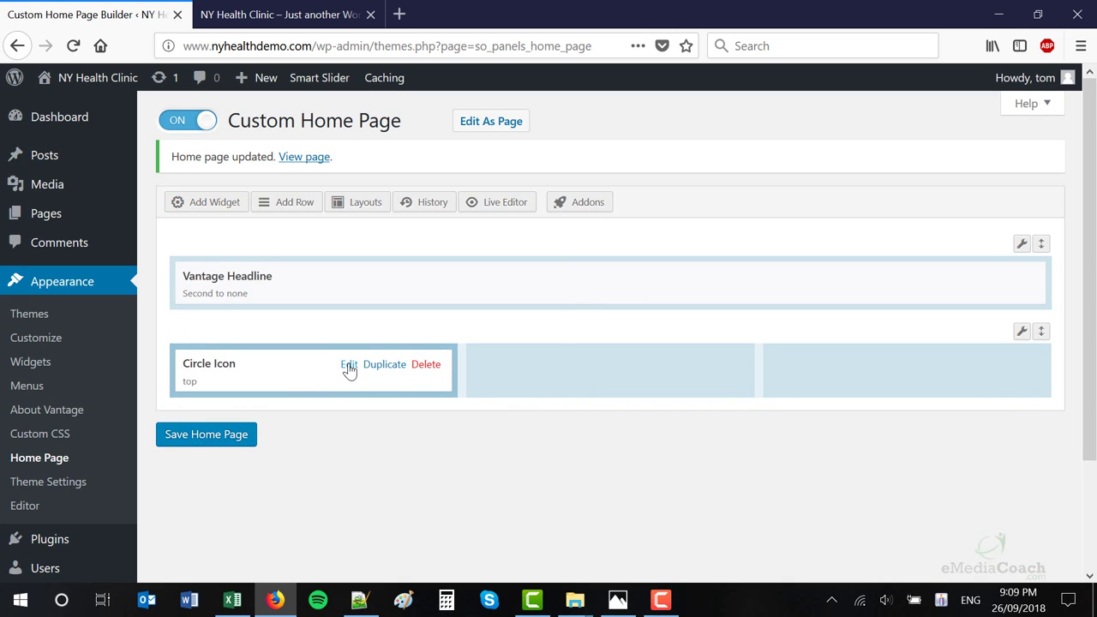
- Title the Circle Icon 'Our Services' and give it sample description text
click(348, 366)
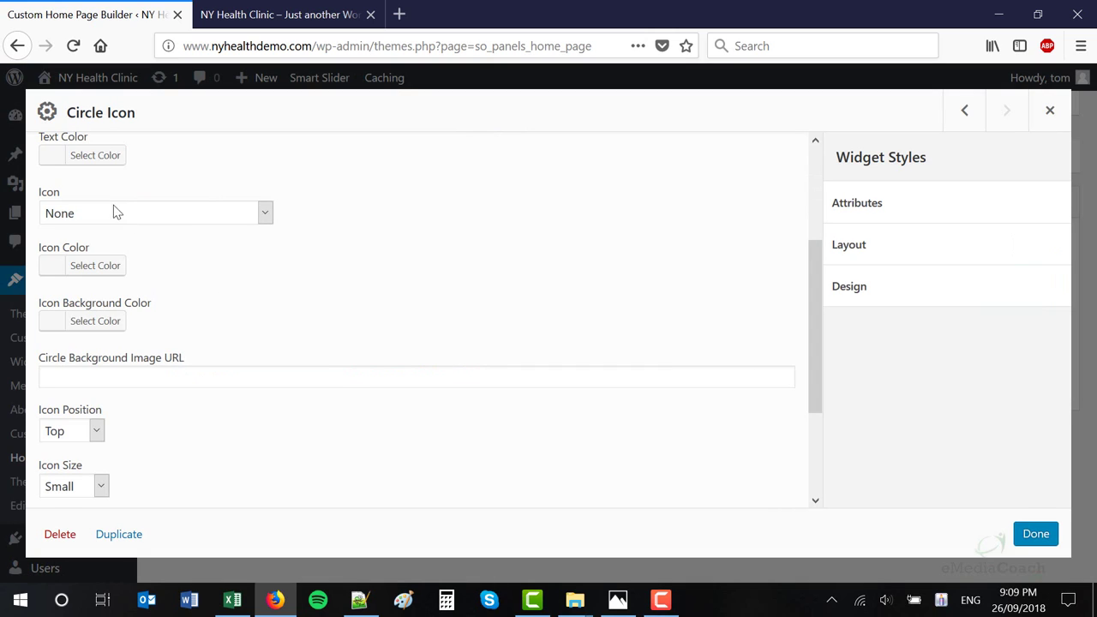
scroll(95, 210, up, 3)
click(92, 175)
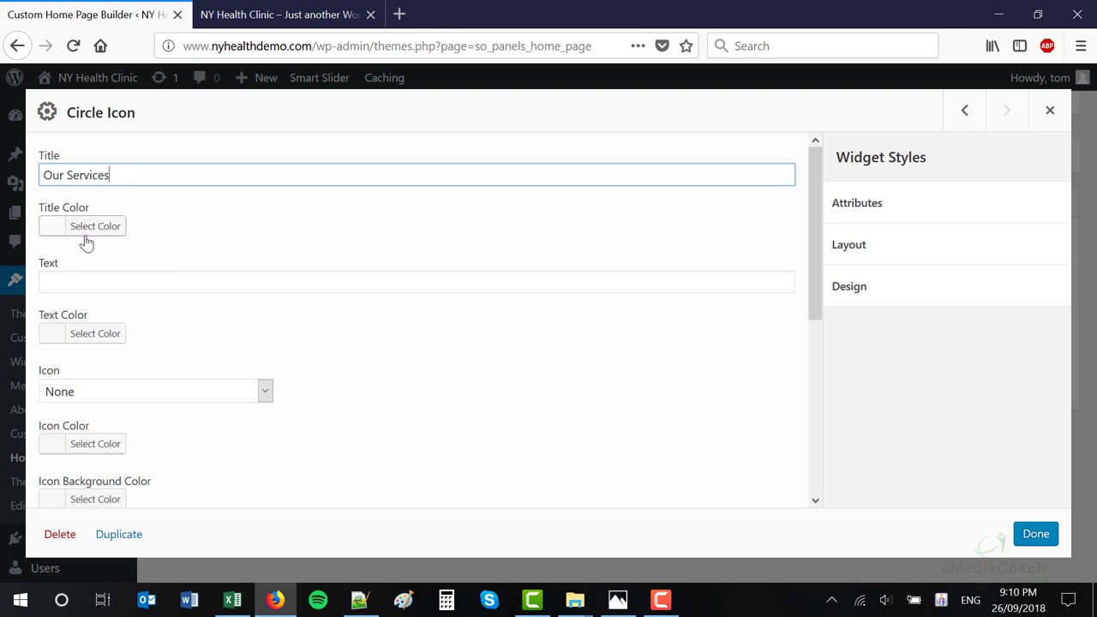
click(101, 285)
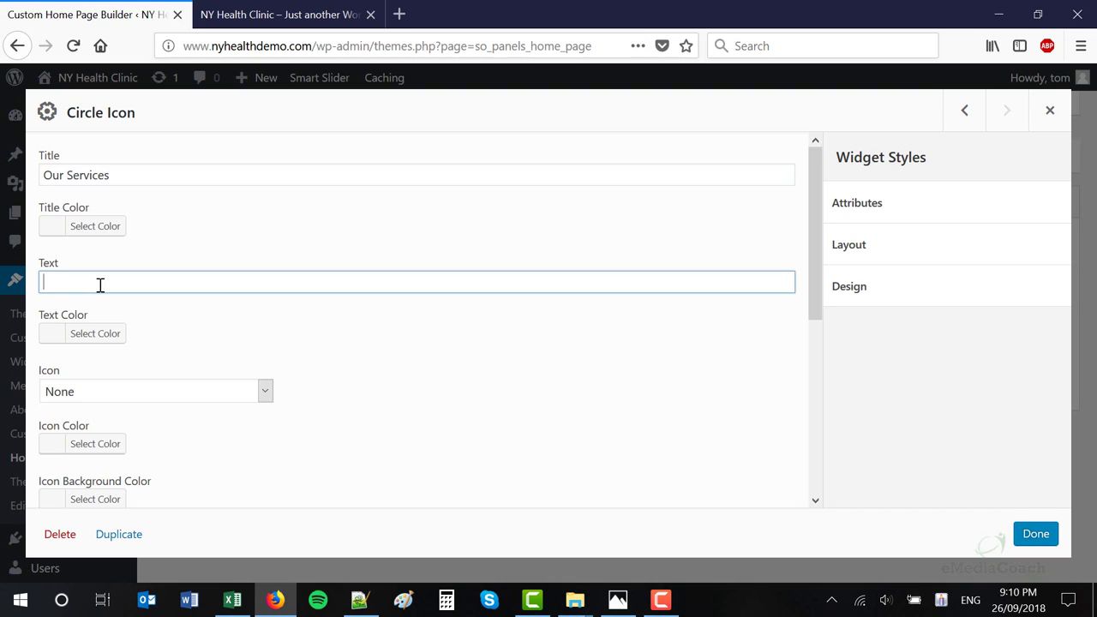
text(This is sample text for this demonstration.)
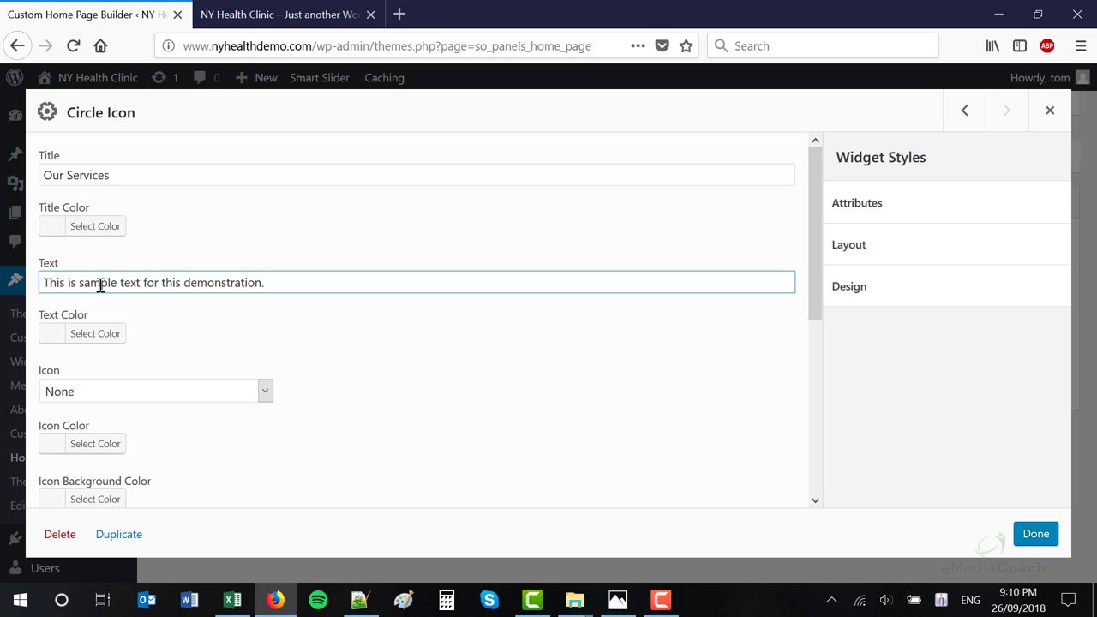
scroll(103, 300, down, 2)
- Browse the widget's icon list, then start a blank new browser tab
click(121, 304)
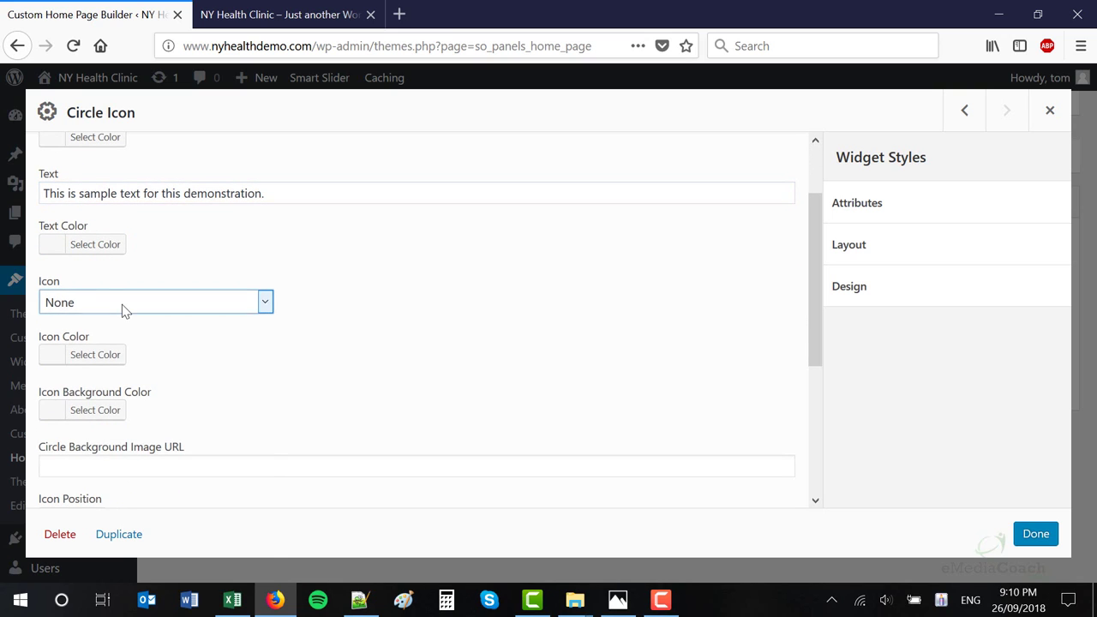
scroll(142, 347, down, 5)
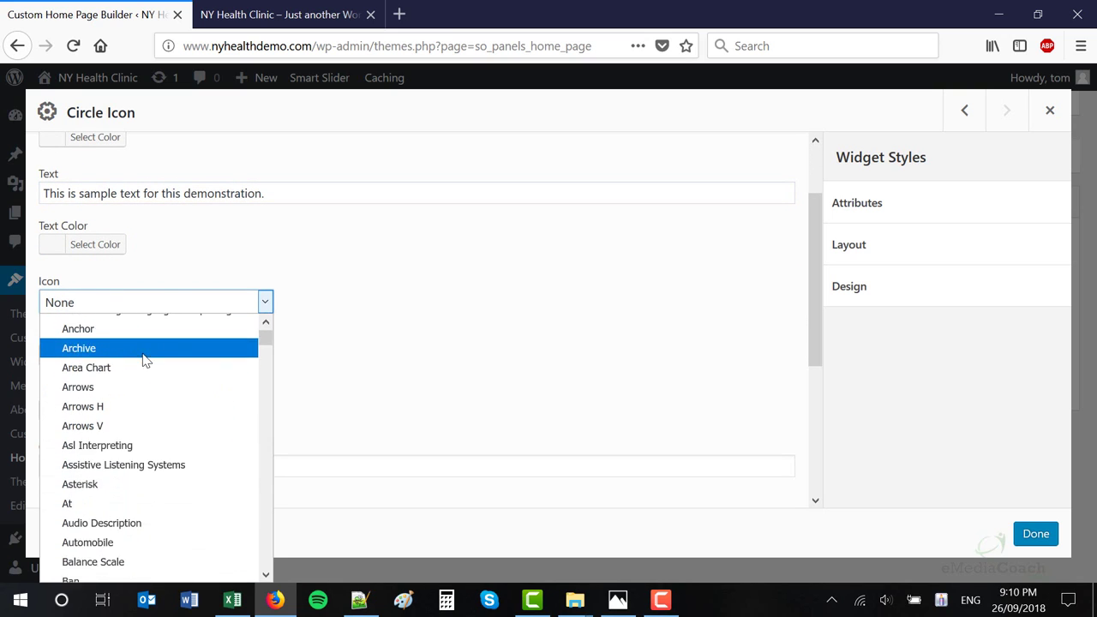
scroll(146, 364, down, 20)
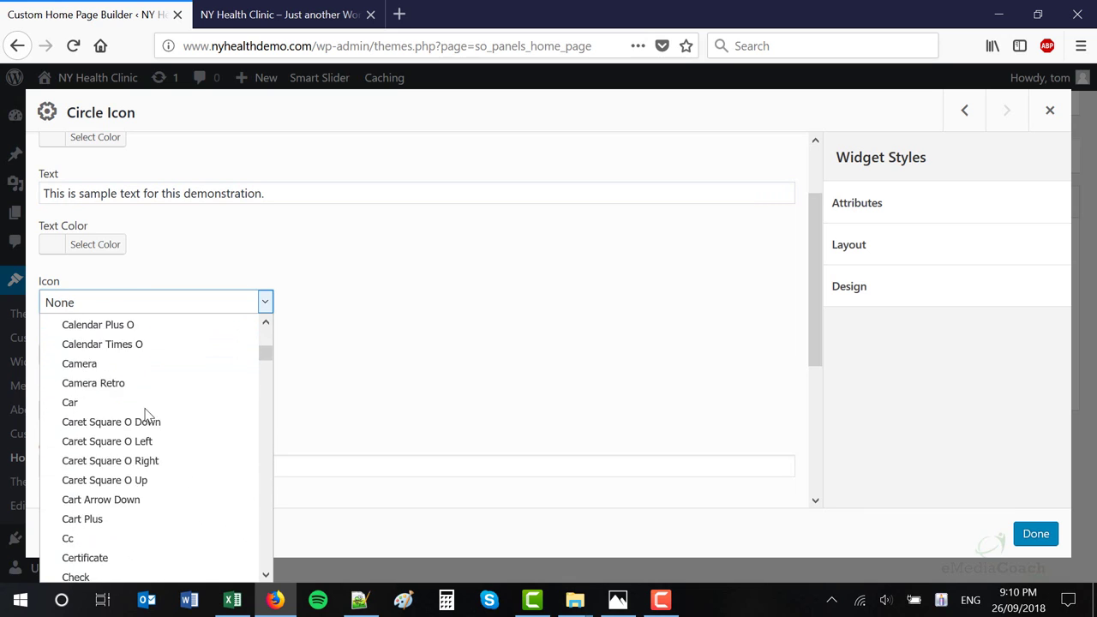
scroll(146, 415, down, 20)
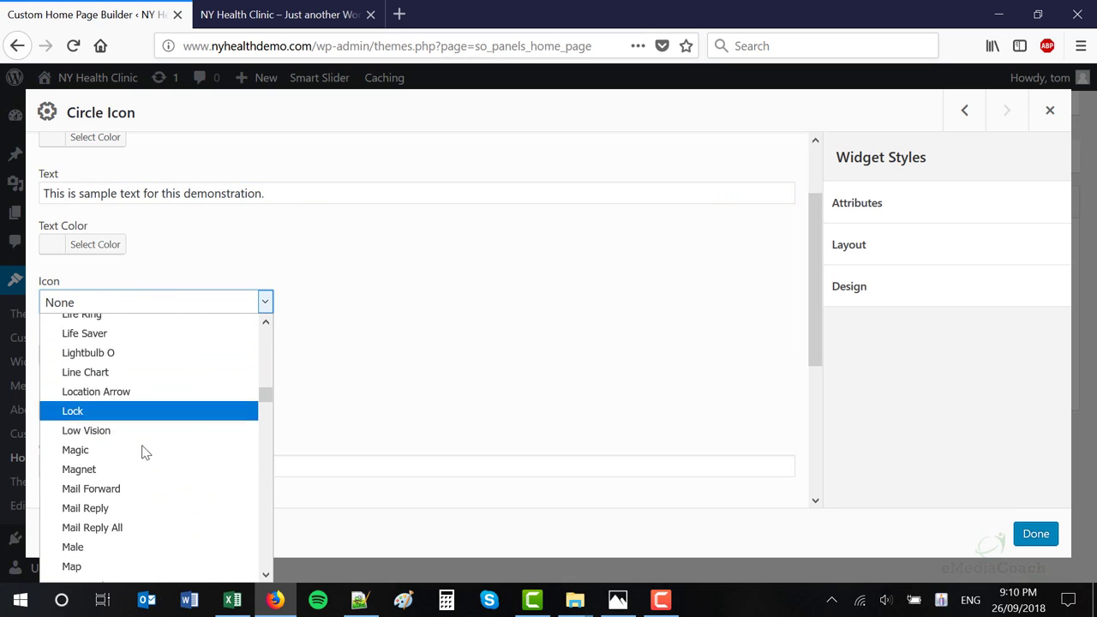
scroll(143, 403, down, 10)
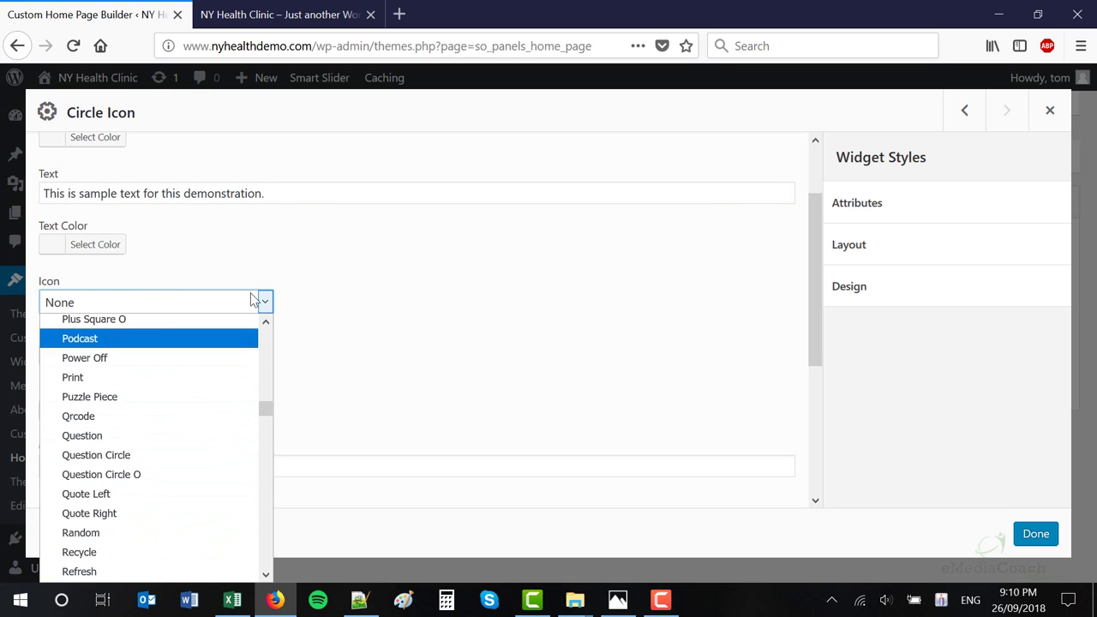
click(398, 15)
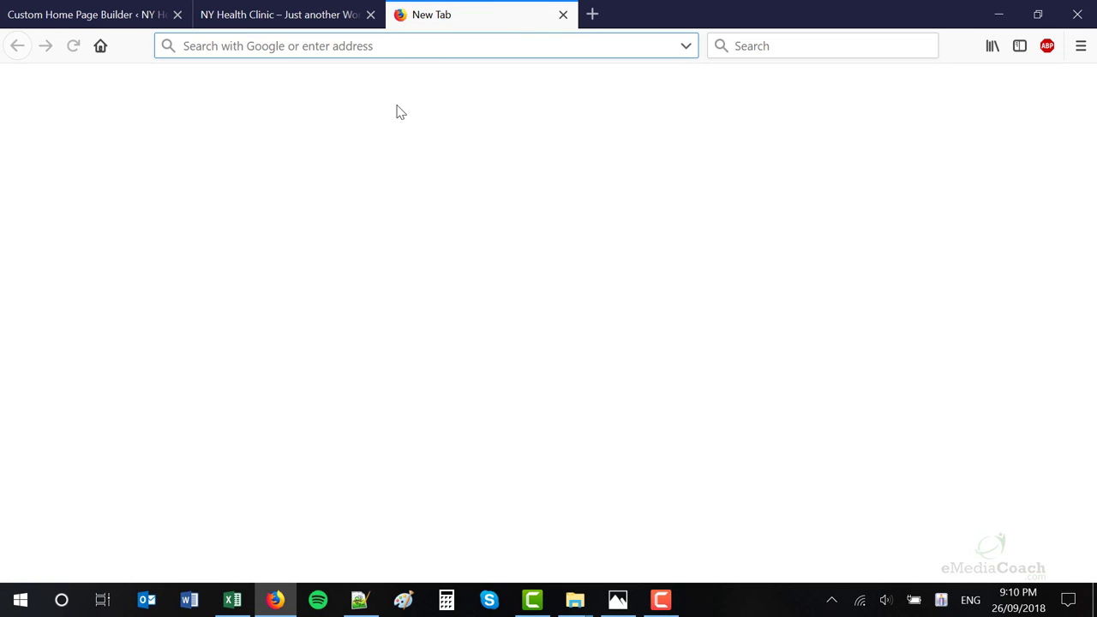
- Search Google for 'fontawesome v4' and go to the Font Awesome 4.7.0 site
text(google.com)
key(Return)
text(fontawesome )
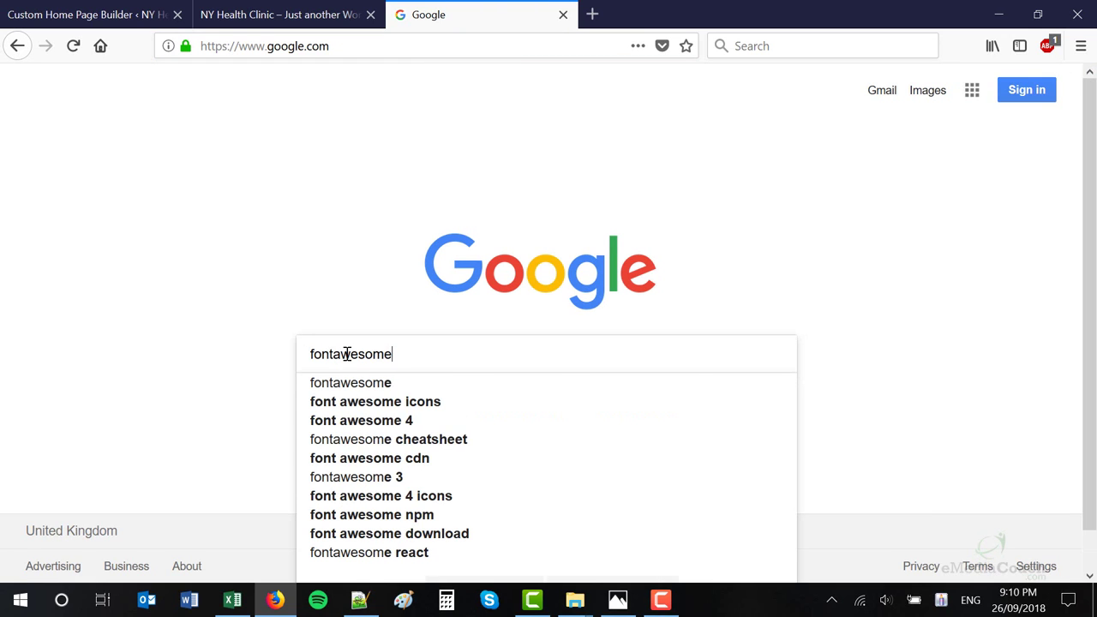
text(v)
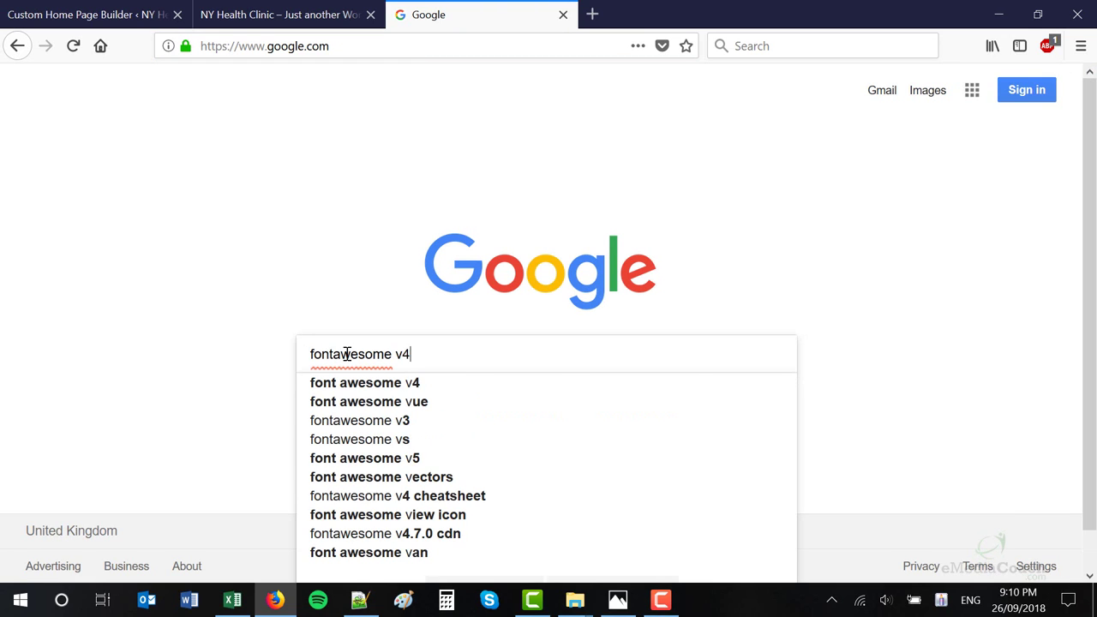
text(4)
key(Return)
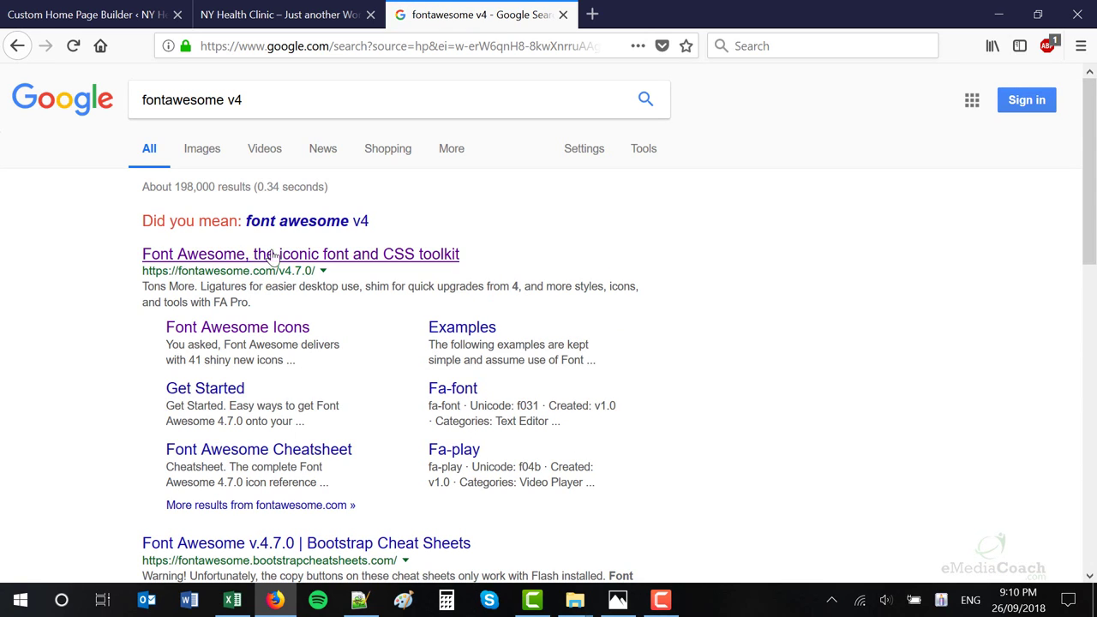
drag(156, 271, 315, 273)
click(309, 255)
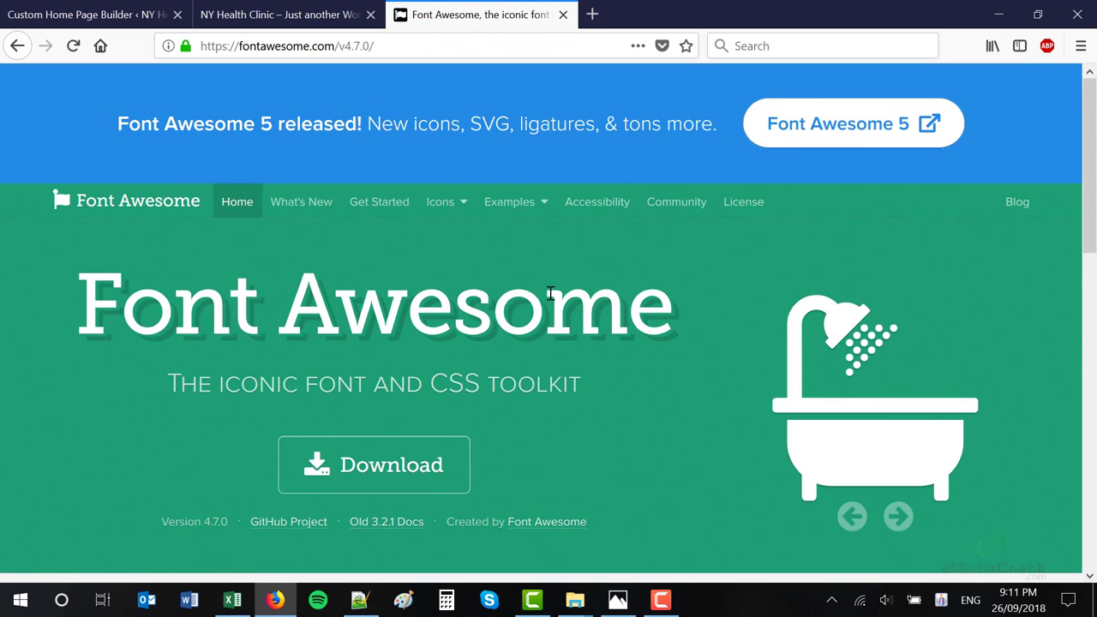
- Browse the full Font Awesome 4.7.0 icon list
click(449, 203)
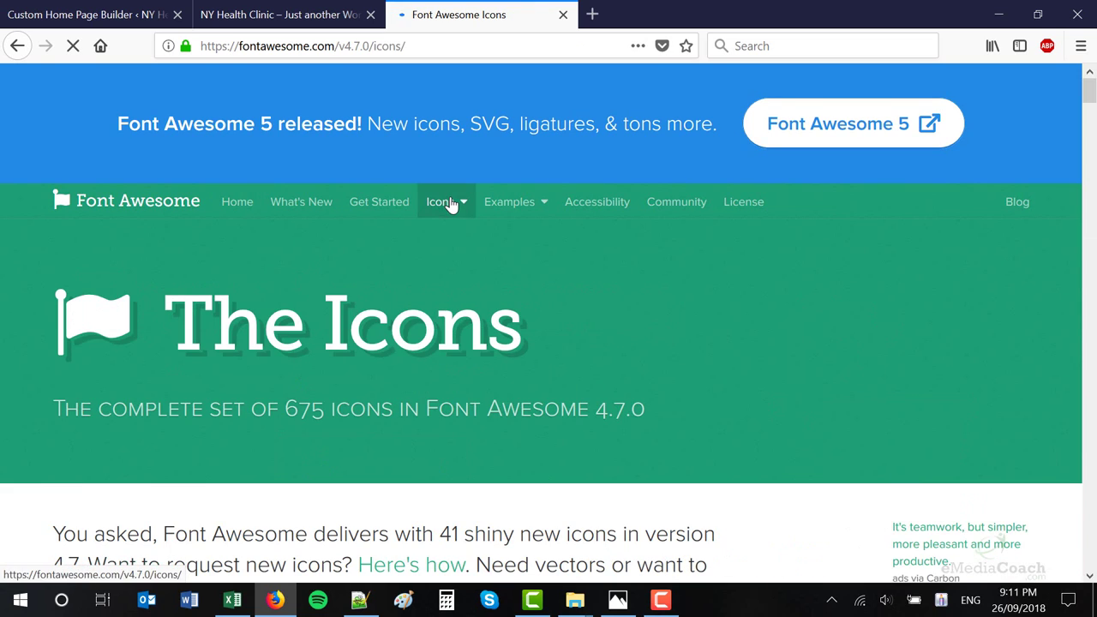
scroll(484, 303, down, 8)
scroll(485, 305, down, 4)
scroll(485, 306, down, 5)
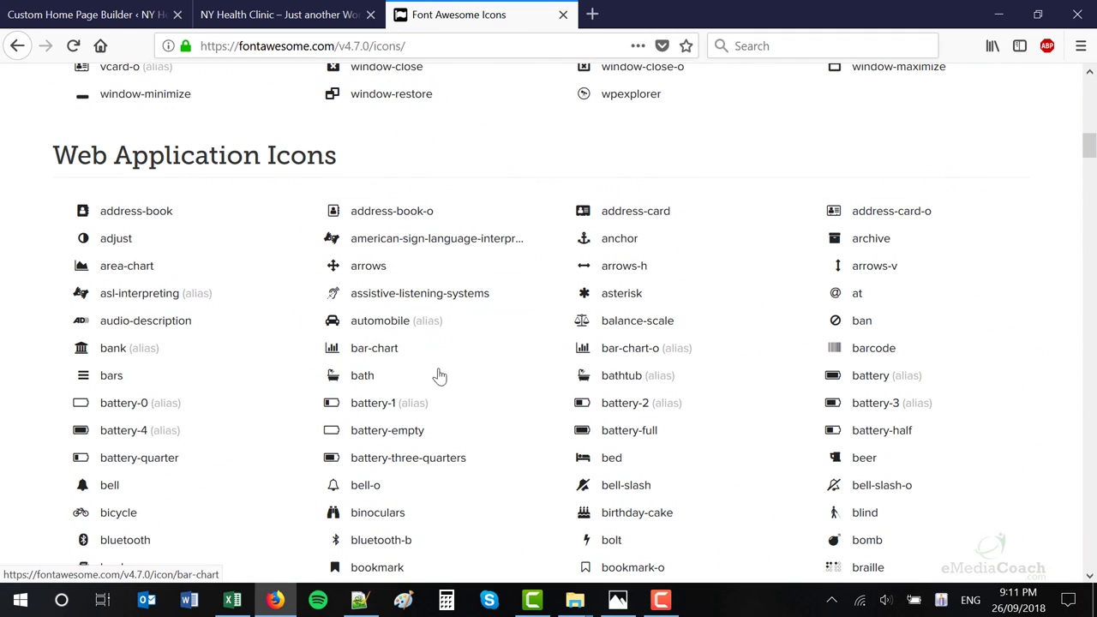
scroll(484, 307, down, 2)
scroll(484, 307, down, 2)
- Choose the Bolt icon for the Circle Icon, checking it against the Font Awesome reference
click(100, 17)
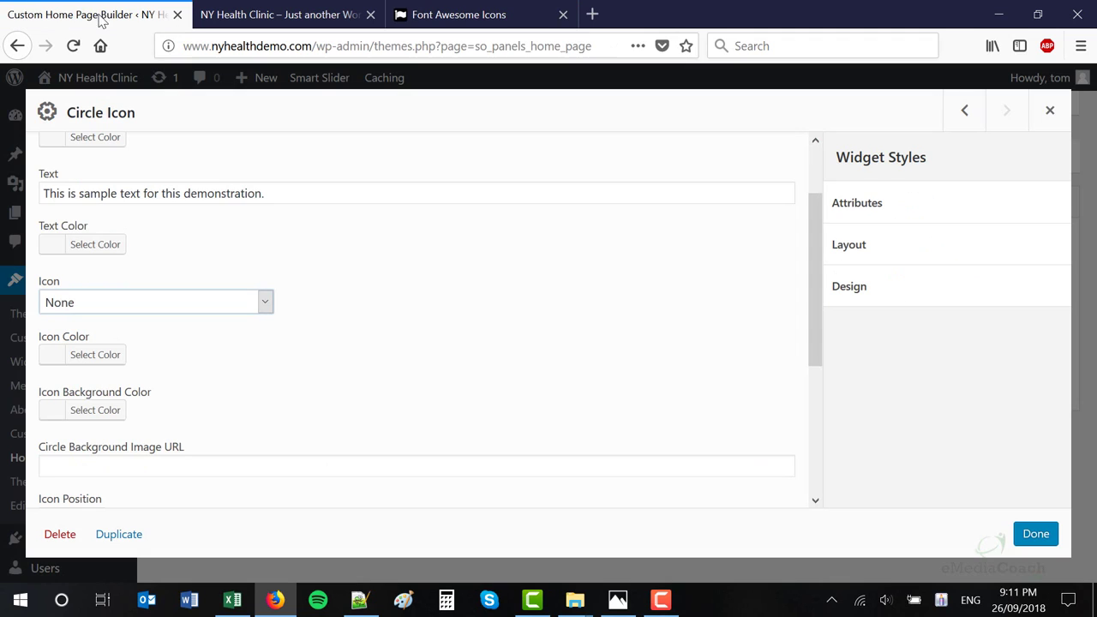
click(213, 304)
scroll(206, 385, down, 10)
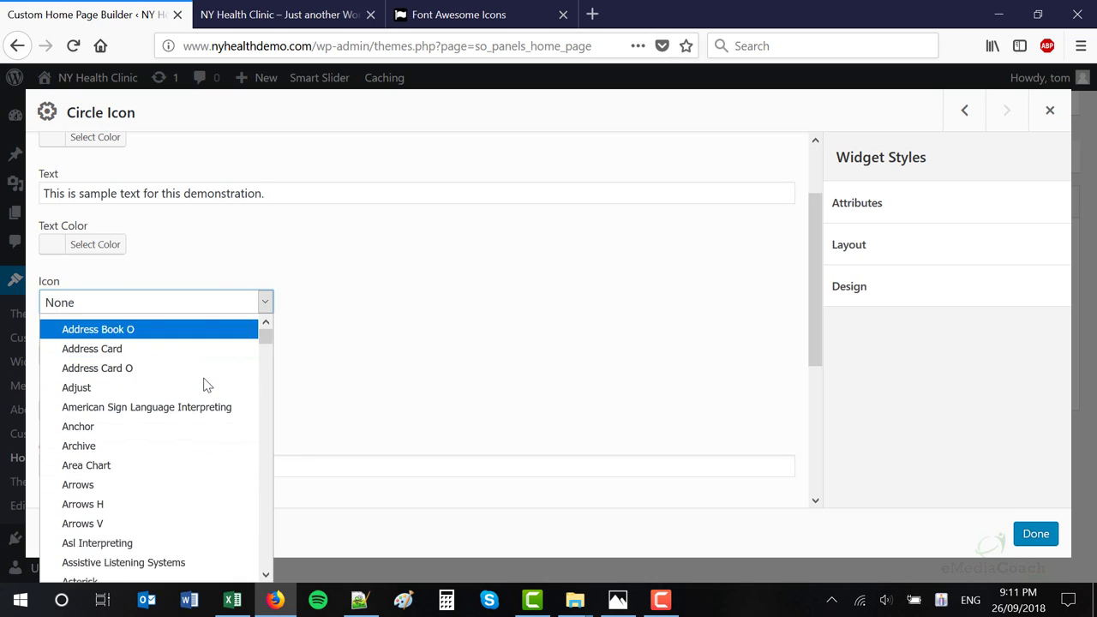
scroll(205, 385, down, 15)
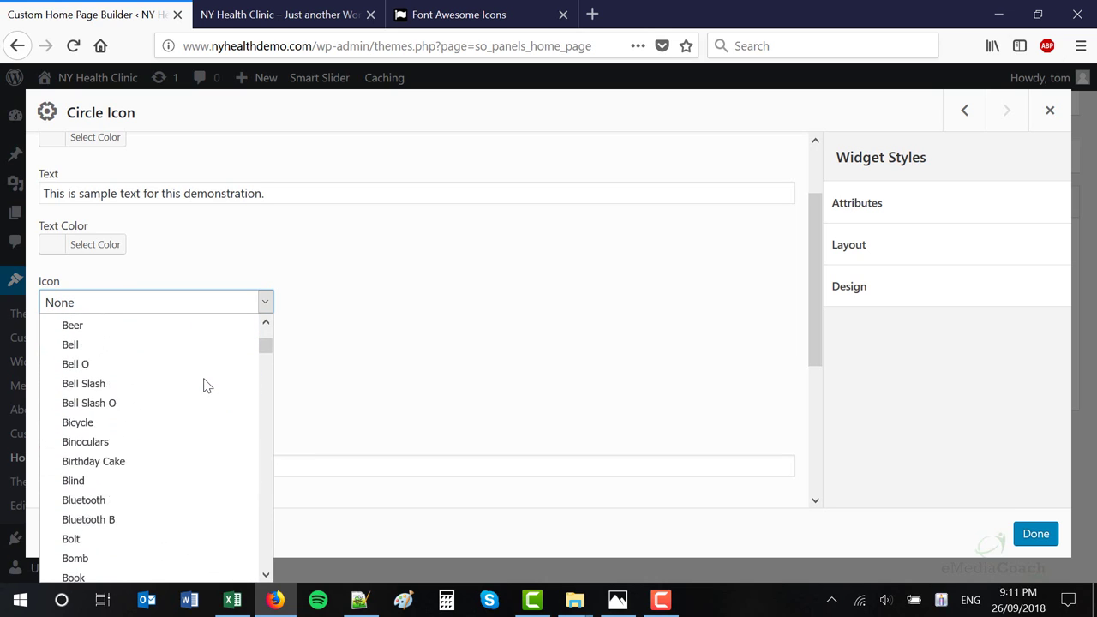
scroll(197, 389, down, 8)
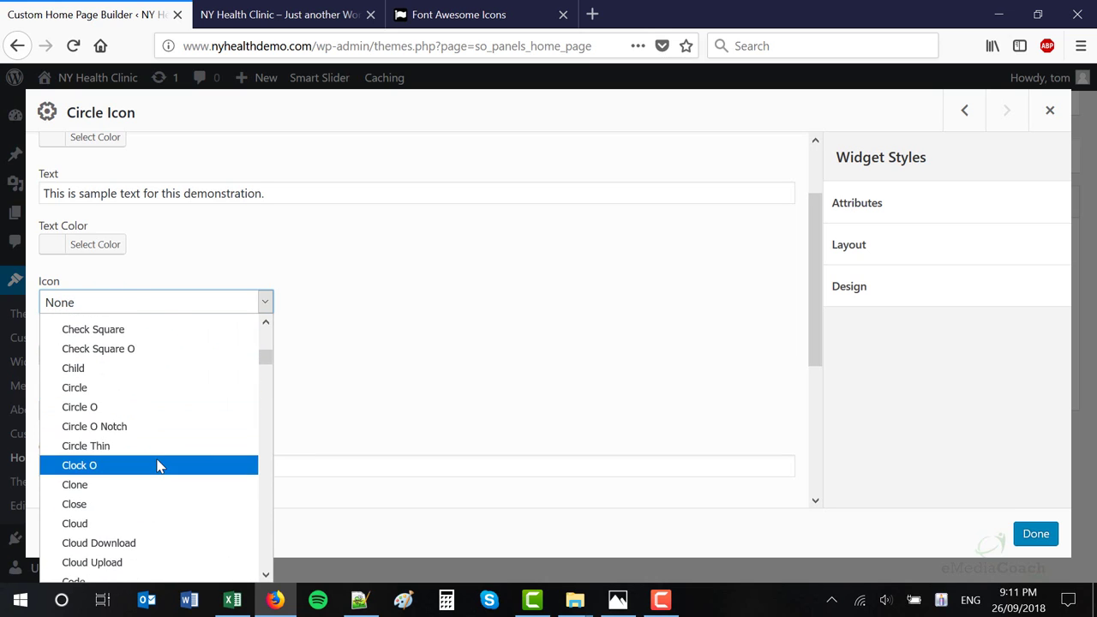
scroll(159, 455, up, 4)
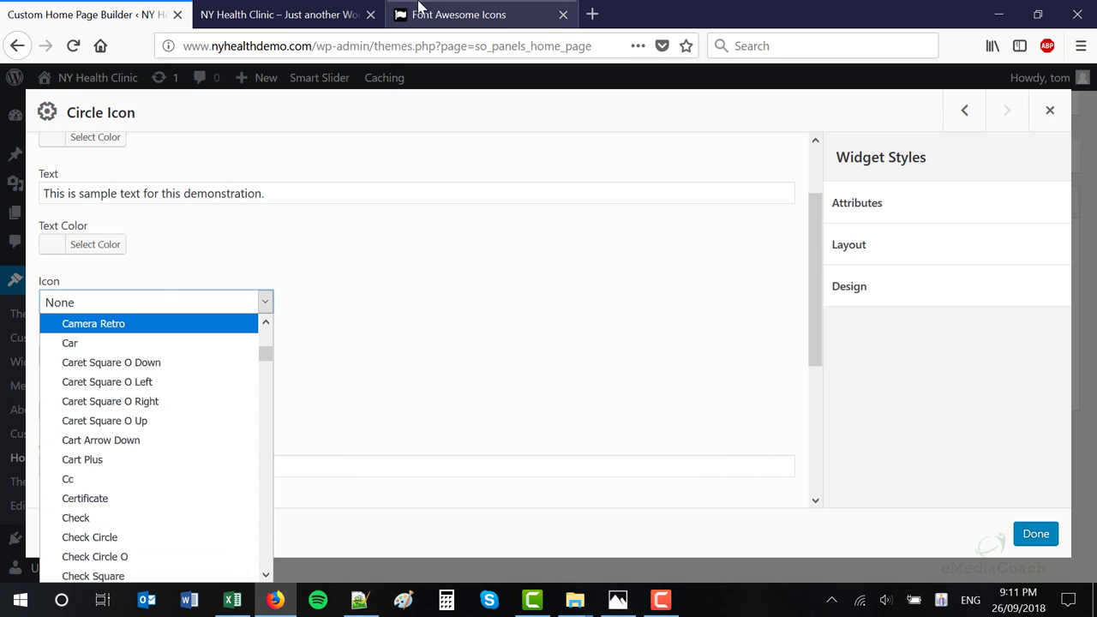
click(420, 17)
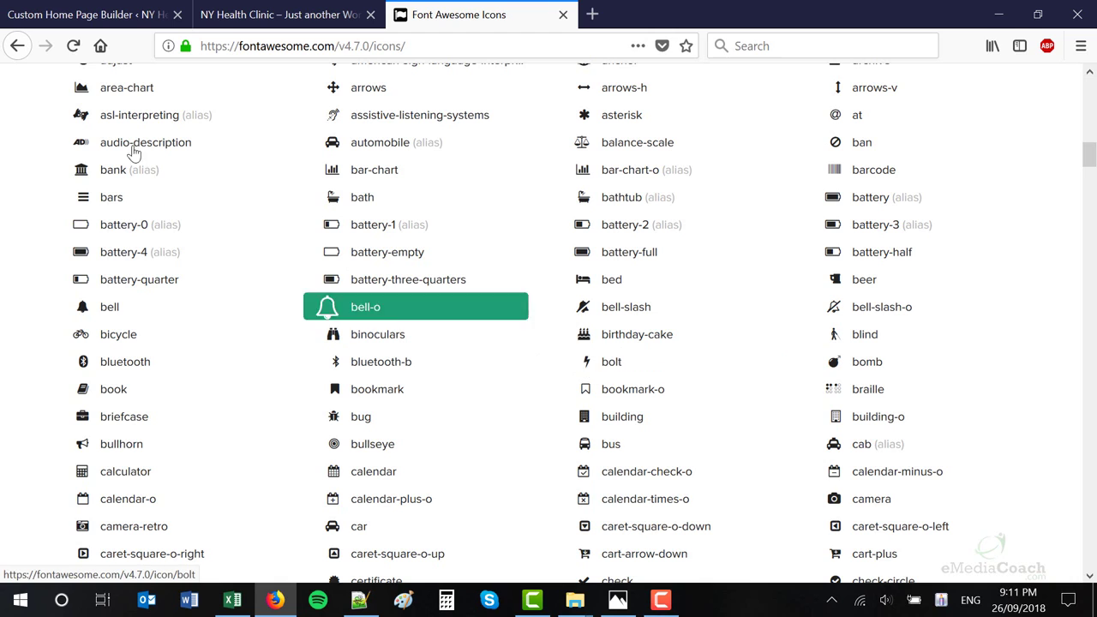
click(82, 17)
click(165, 301)
scroll(163, 410, down, 15)
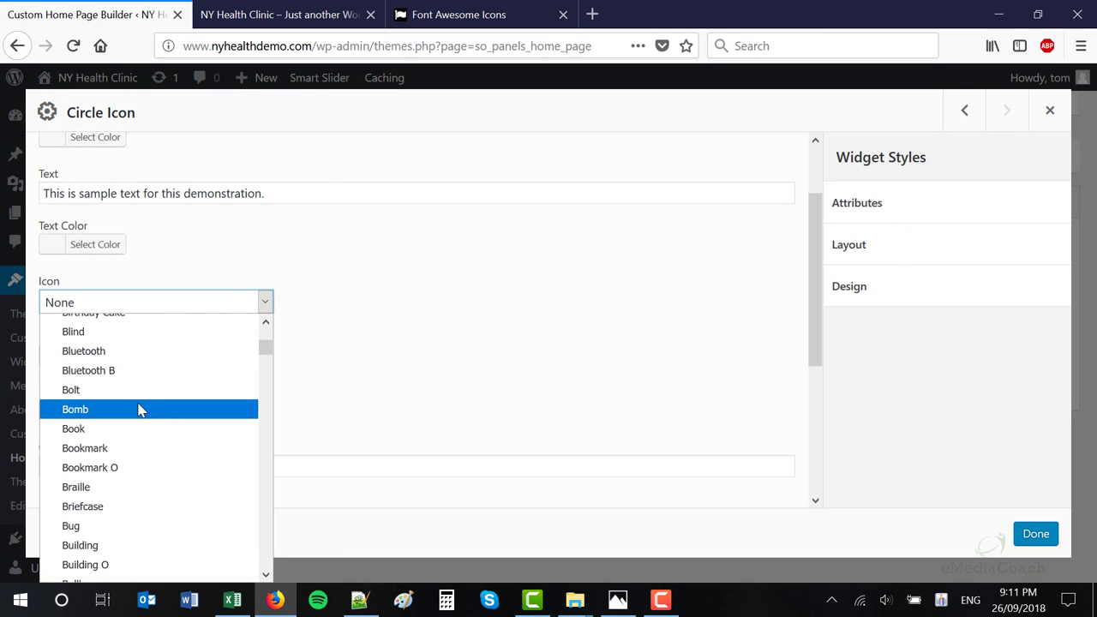
click(117, 392)
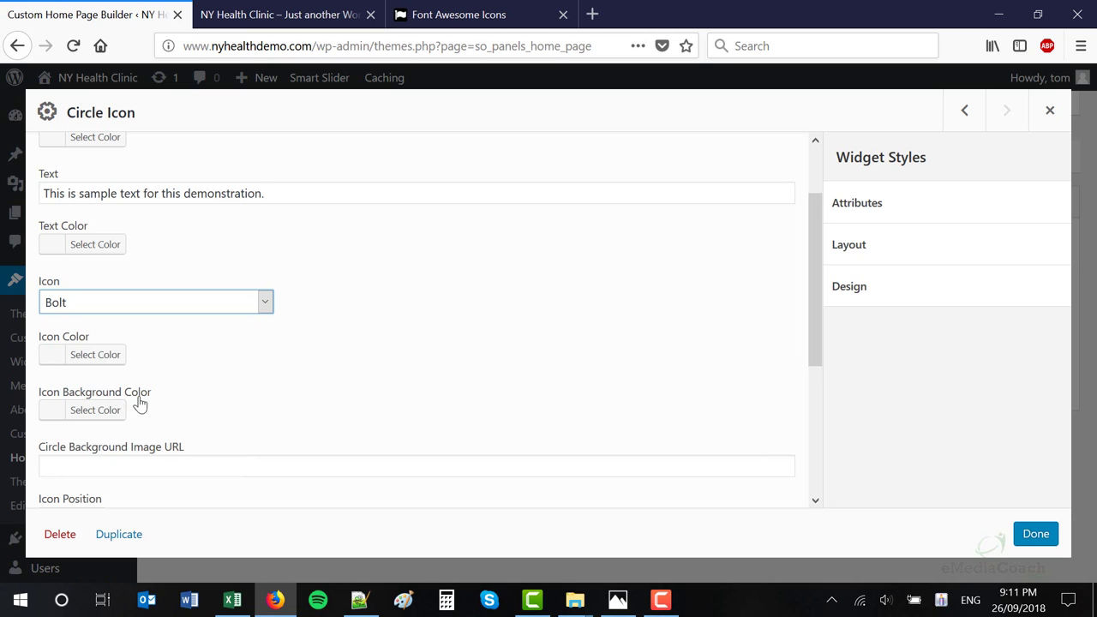
- Keep the icon position at Top and set the icon size to Large
scroll(215, 415, down, 2)
scroll(215, 416, down, 2)
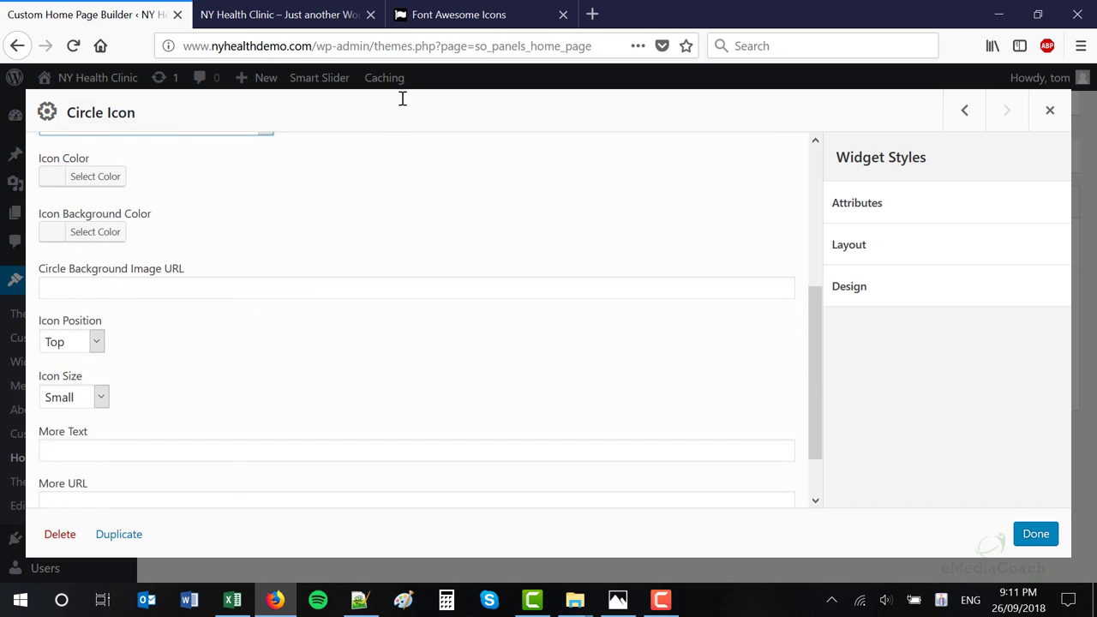
click(93, 339)
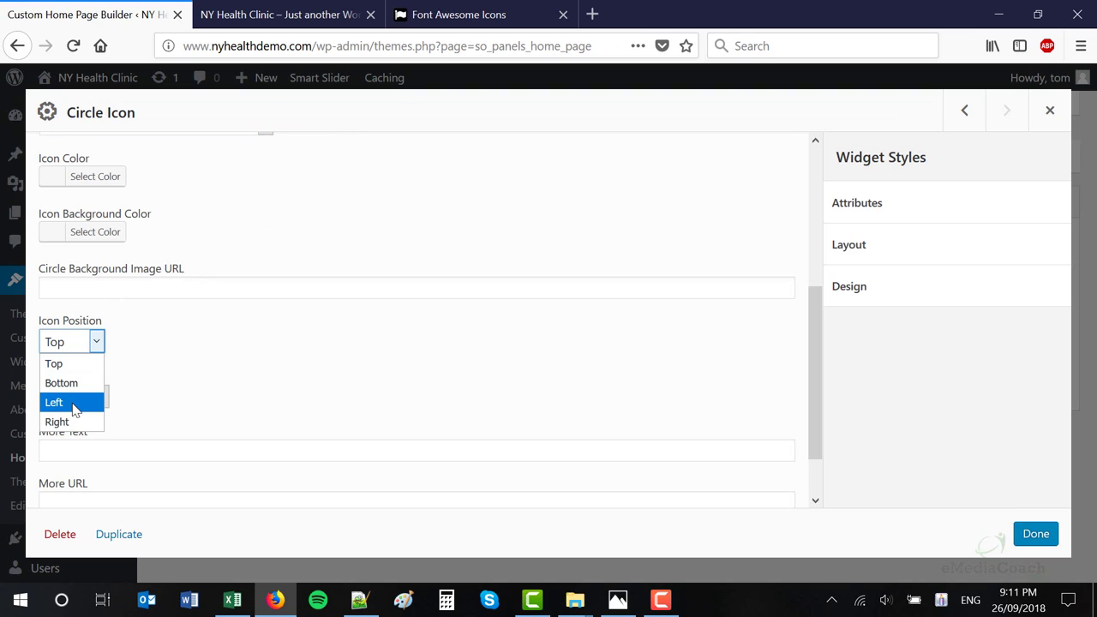
click(223, 394)
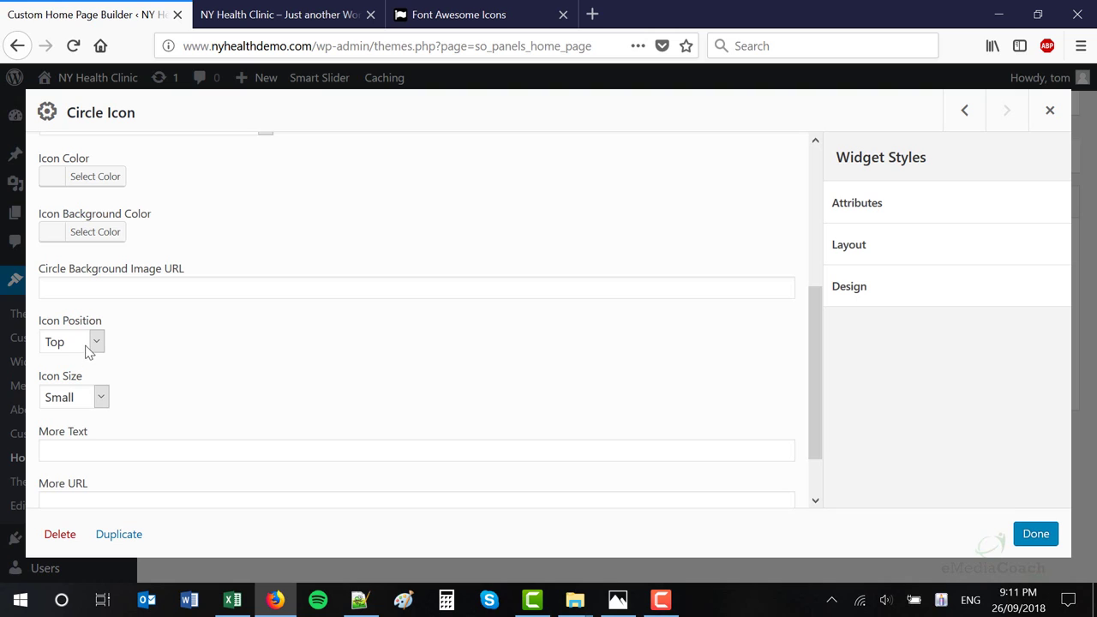
click(98, 396)
click(81, 455)
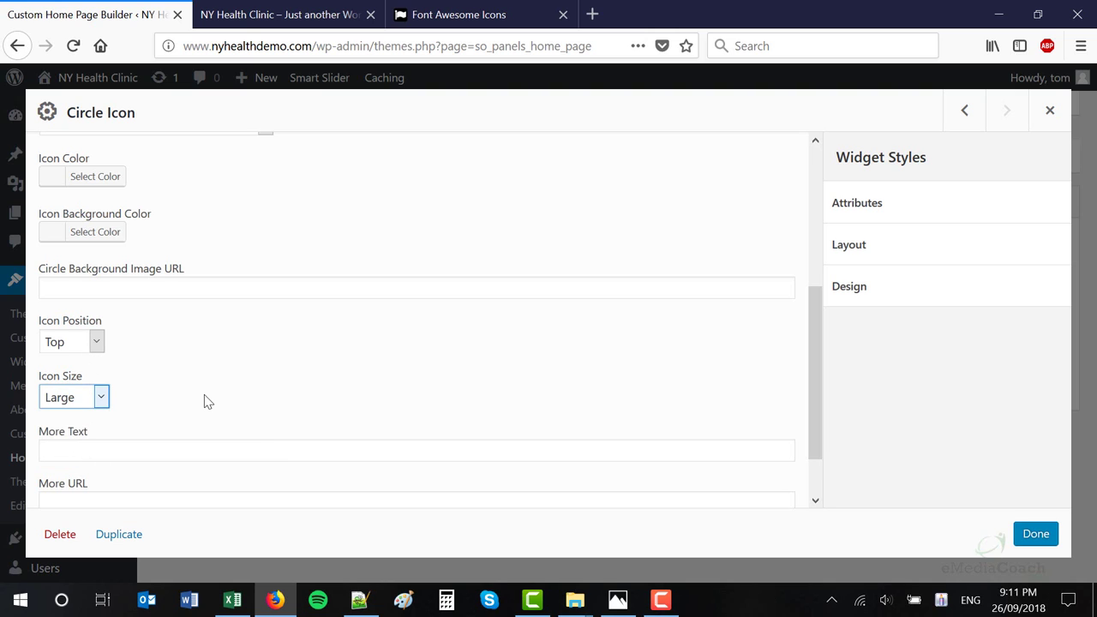
scroll(206, 401, down, 1)
click(167, 383)
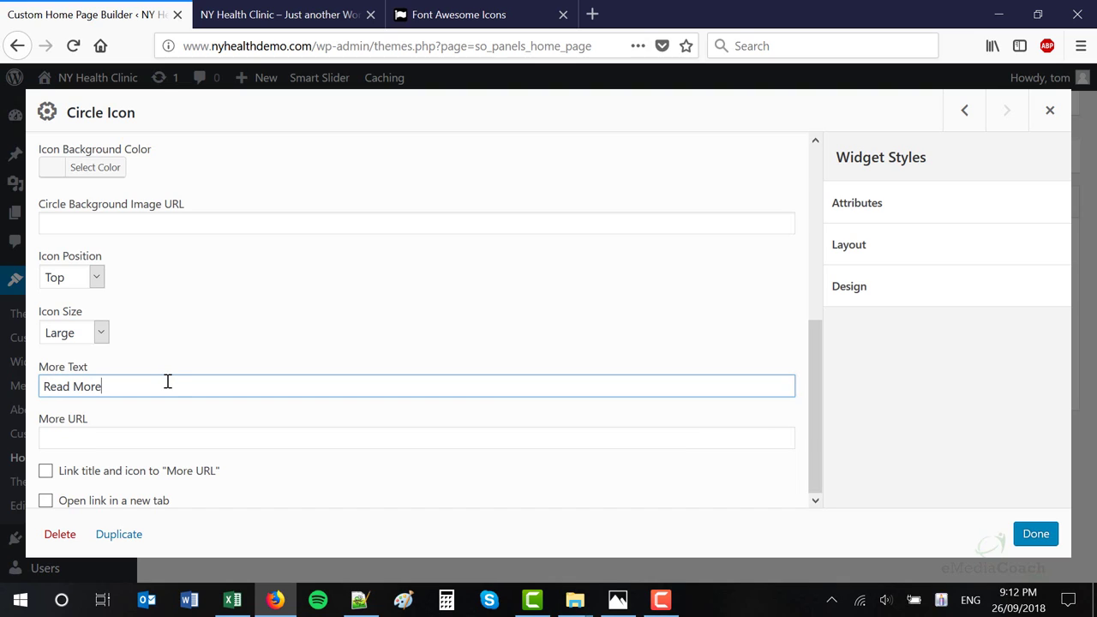
drag(163, 380, 3, 383)
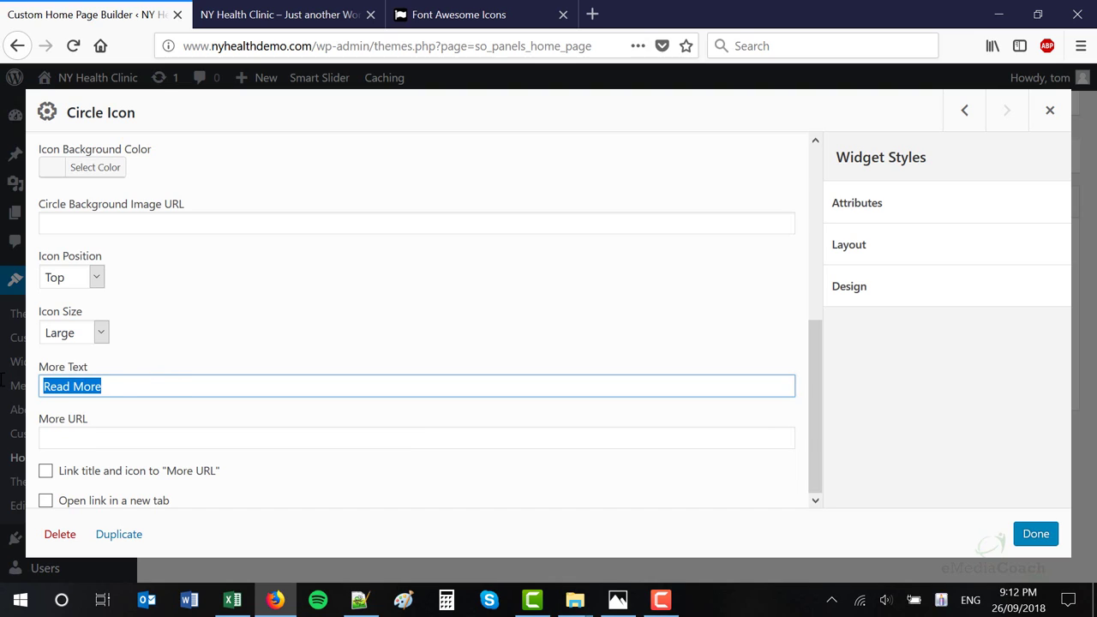
key(BackSpace)
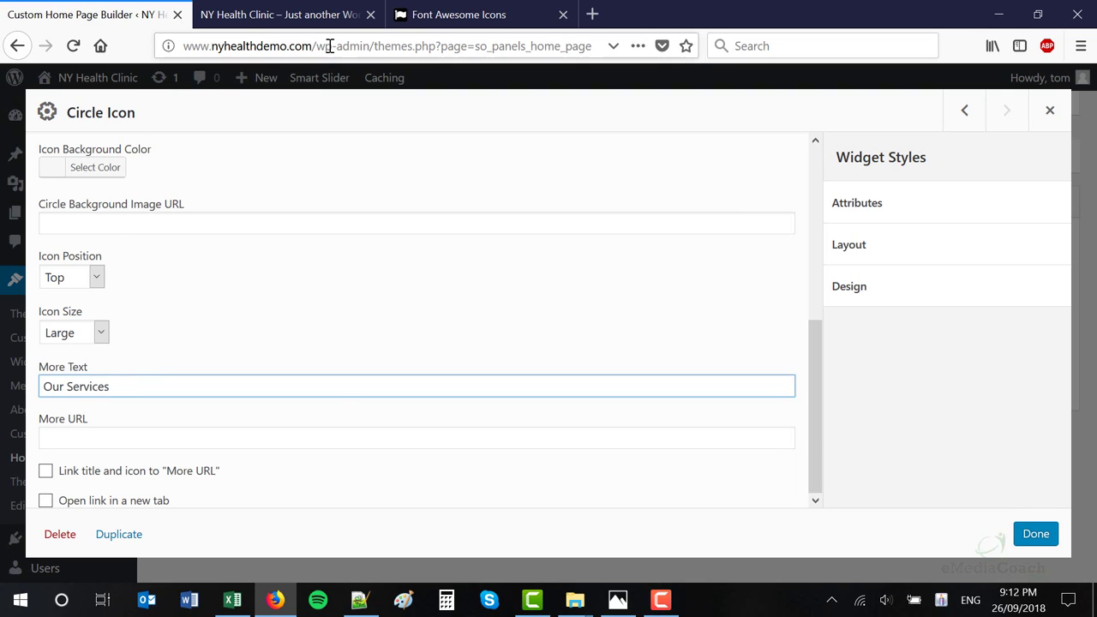
drag(315, 47, 182, 47)
key(ctrl+c)
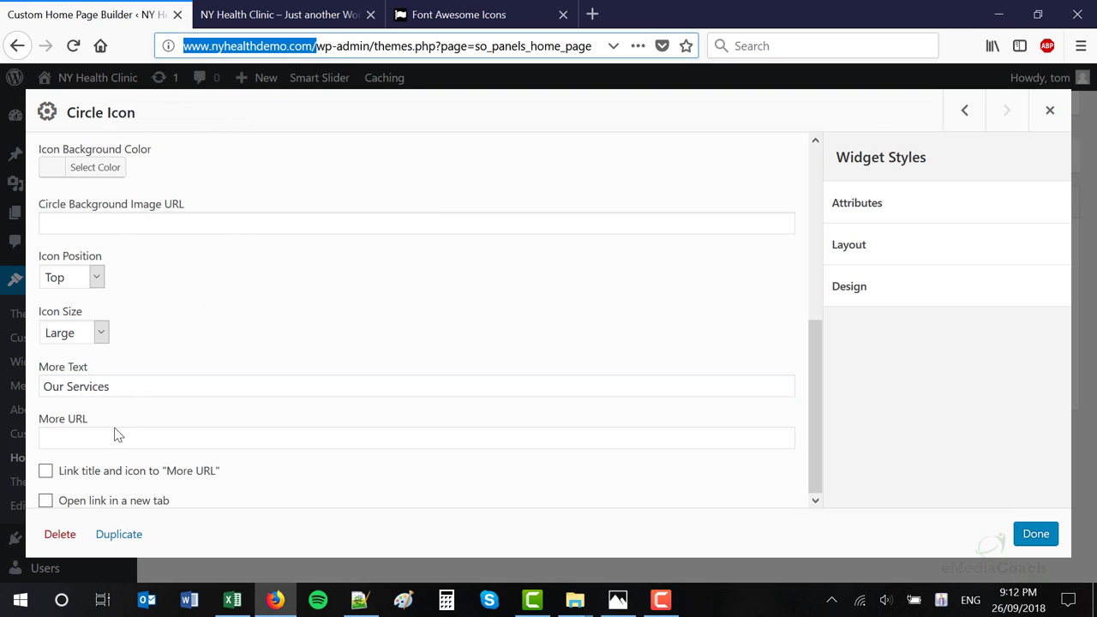
click(111, 434)
key(ctrl+v)
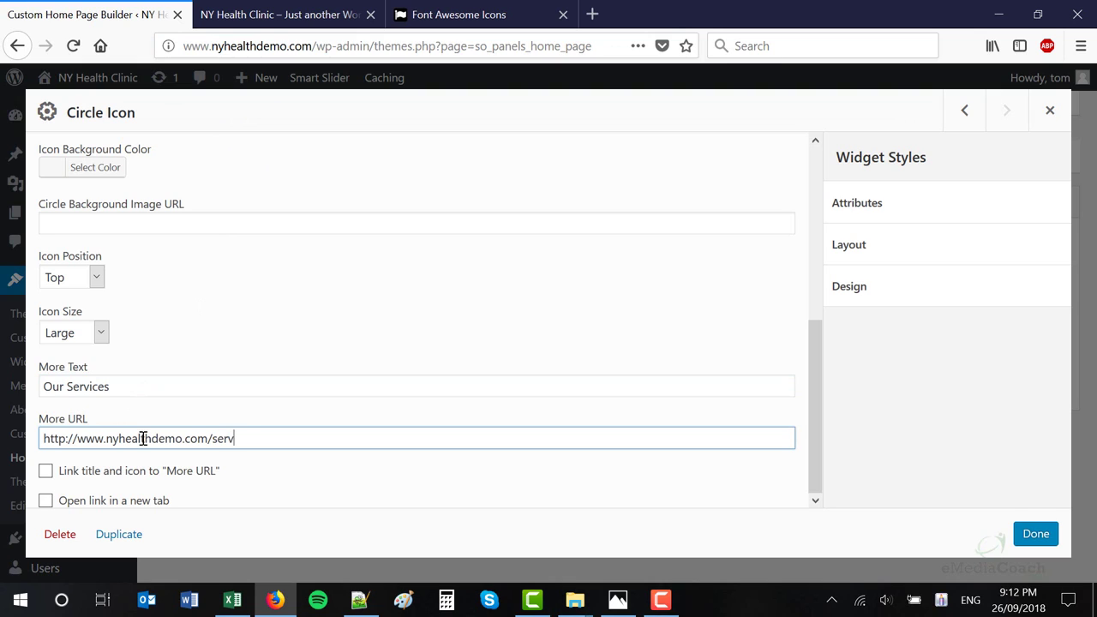
click(1036, 540)
click(240, 431)
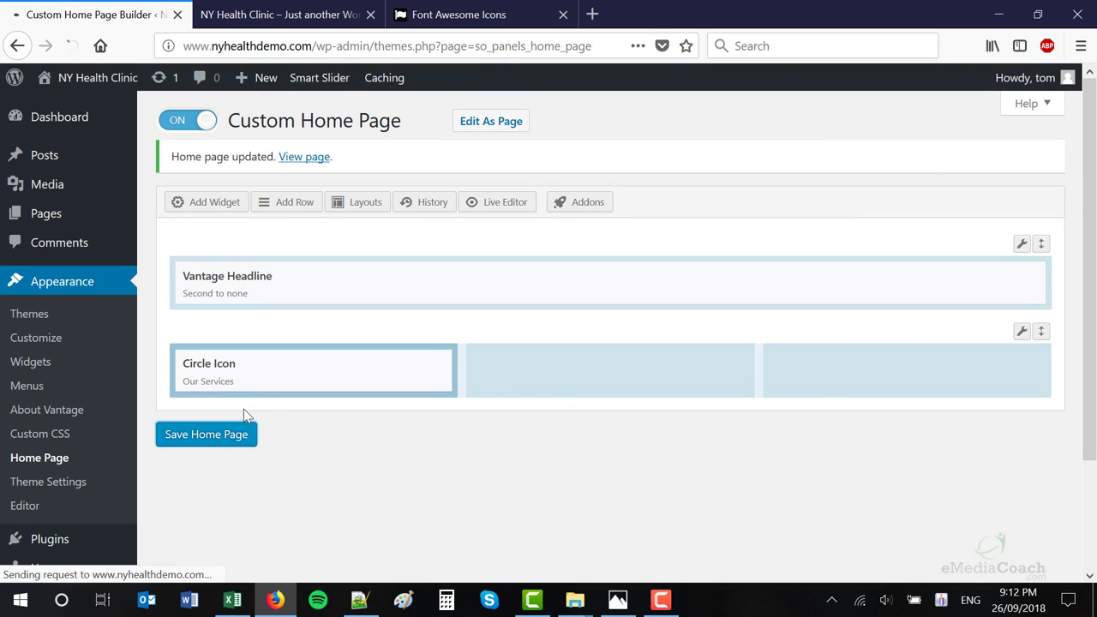
click(294, 13)
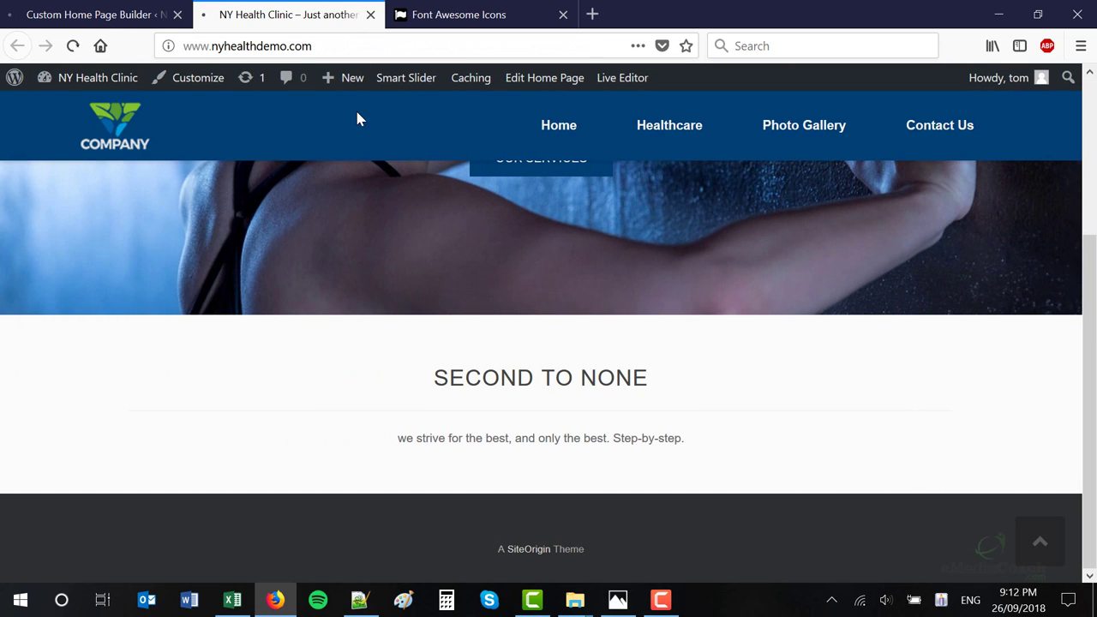
key(F5)
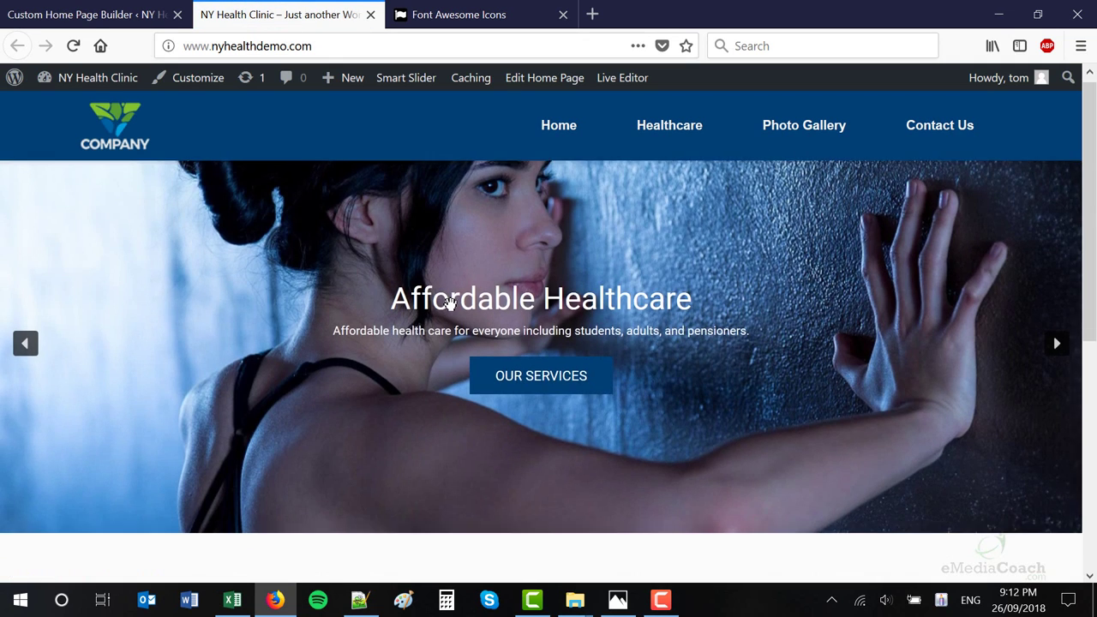
scroll(450, 304, down, 5)
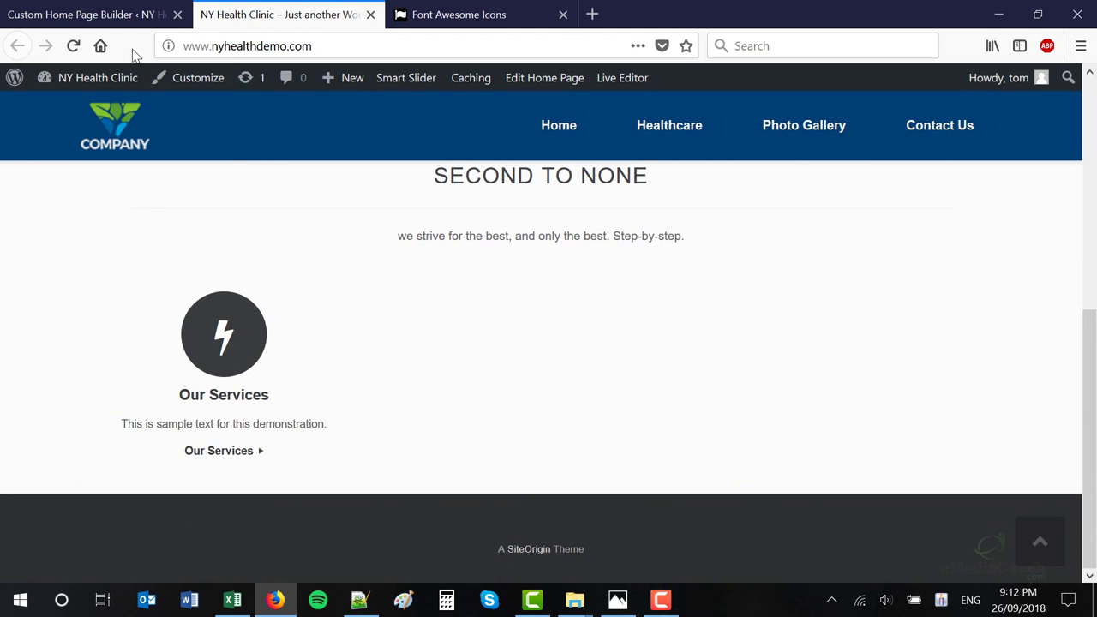
click(118, 17)
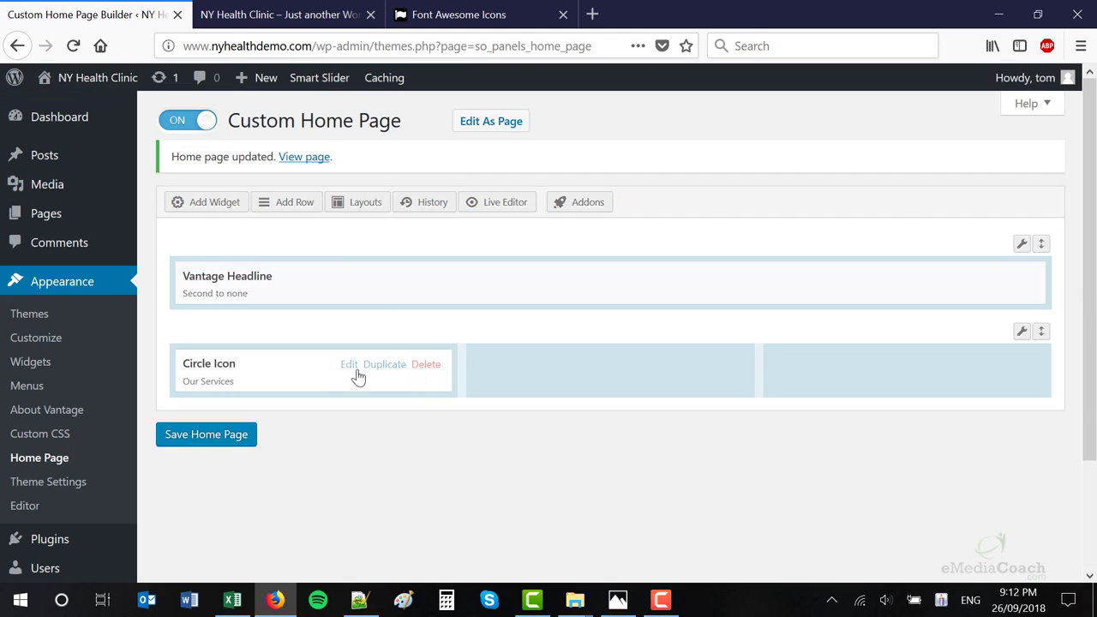
click(283, 15)
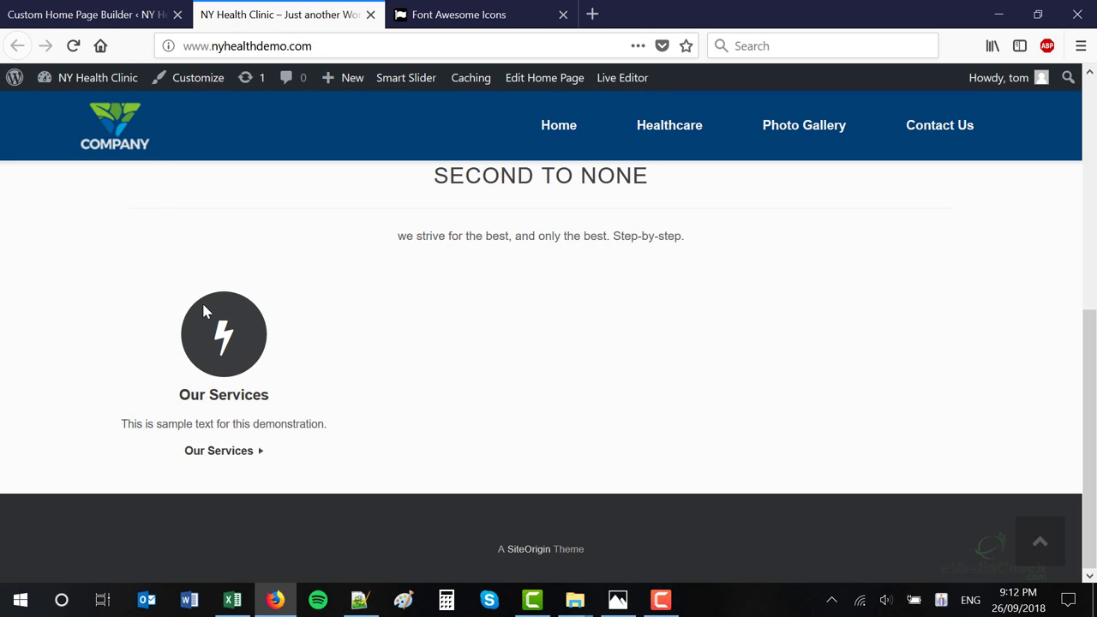
click(86, 14)
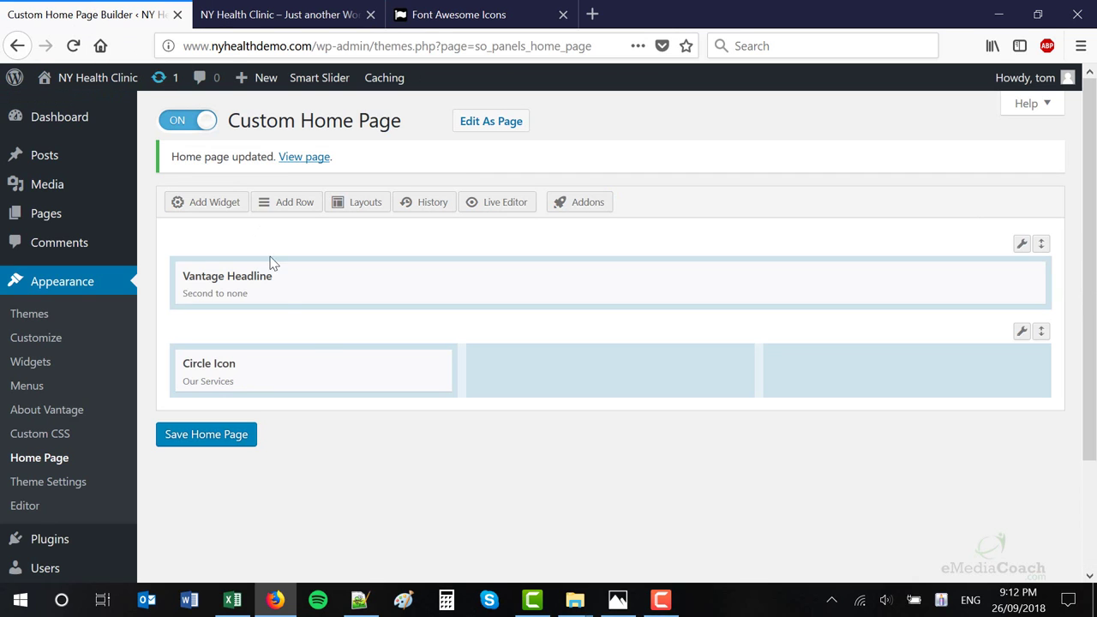
- Duplicate the Our Services circle icon twice, move a copy into the second column, and save
mouse_move(317, 365)
click(380, 365)
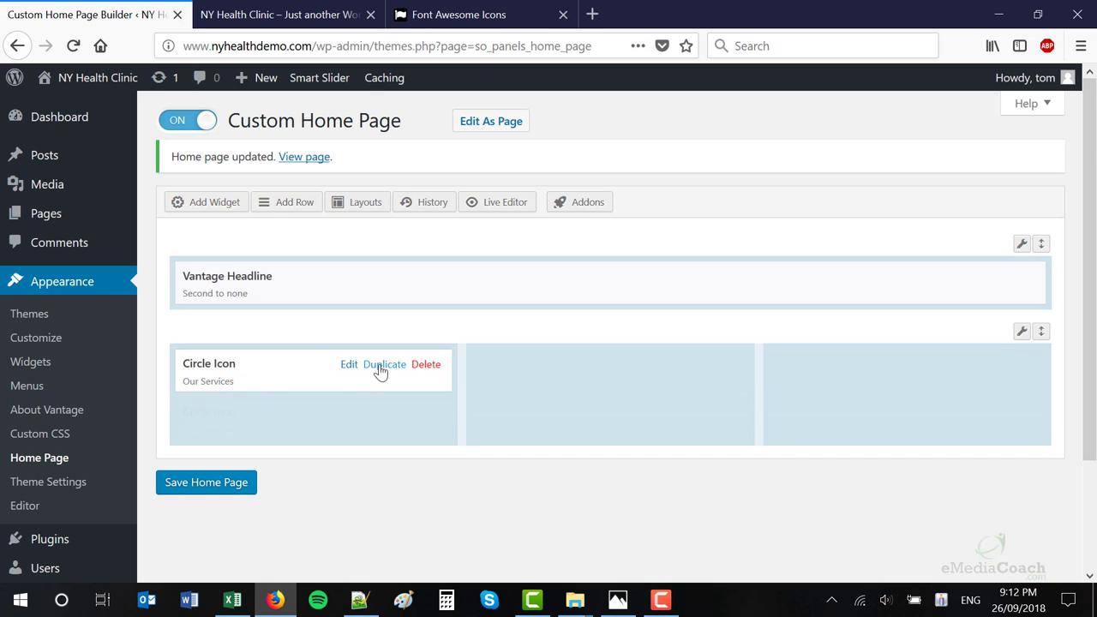
click(380, 365)
drag(277, 423, 739, 372)
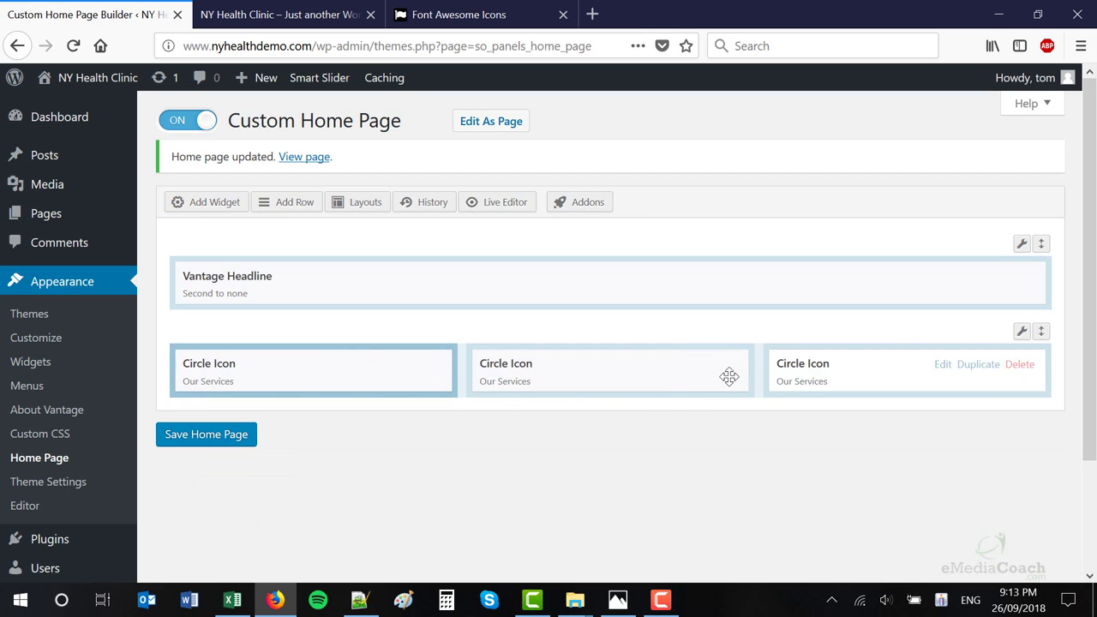
click(214, 437)
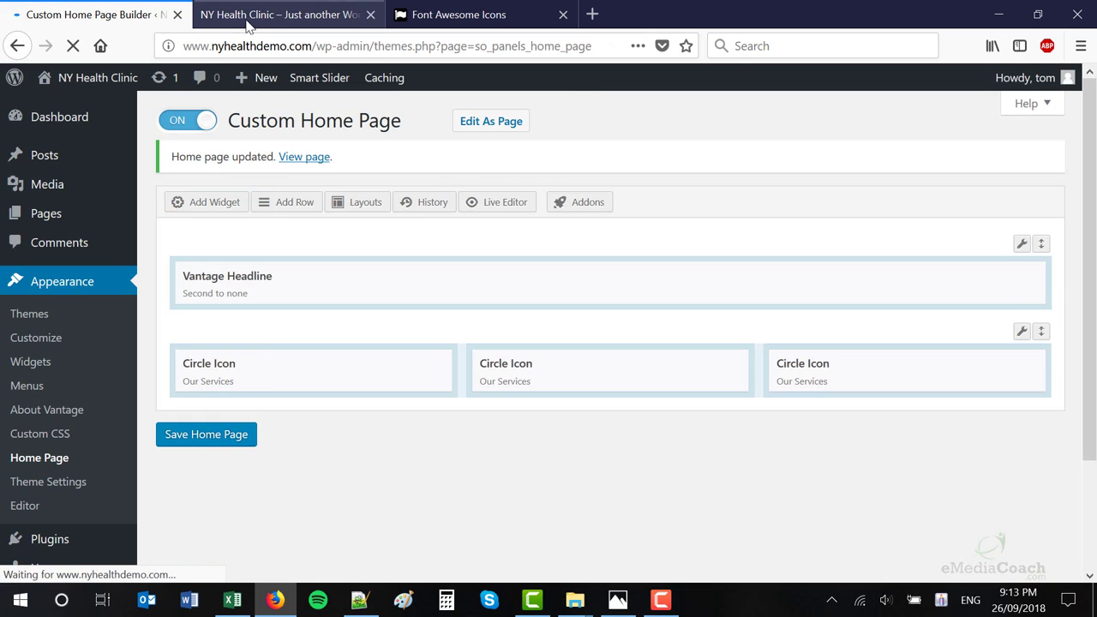
- Review the three bolt icons on the live site, marking the middle column heading for renaming
click(246, 19)
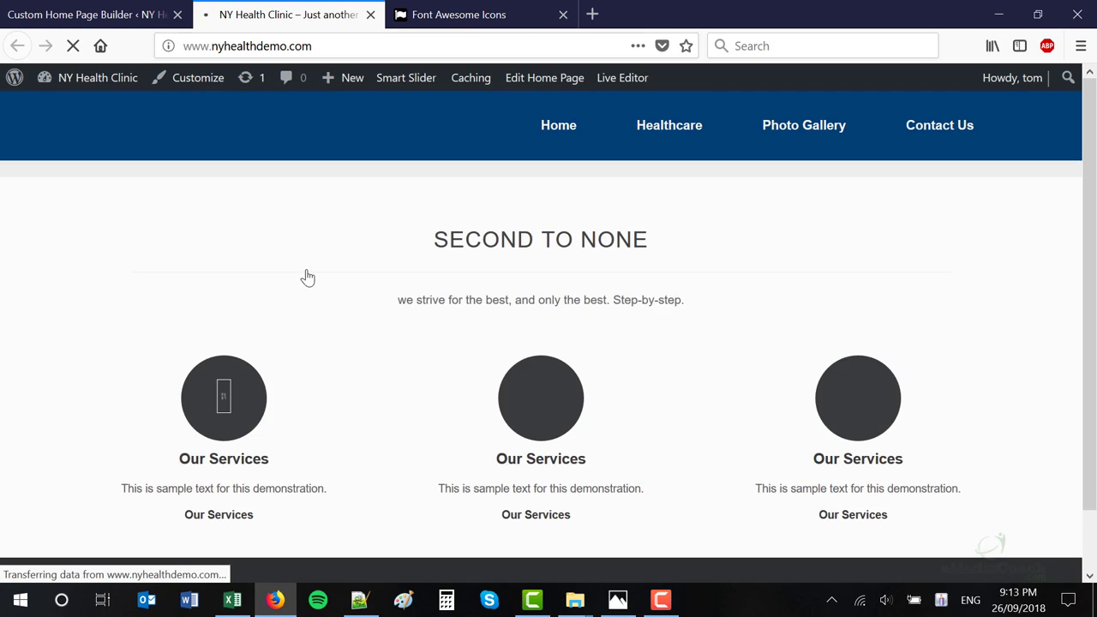
scroll(435, 322, down, 2)
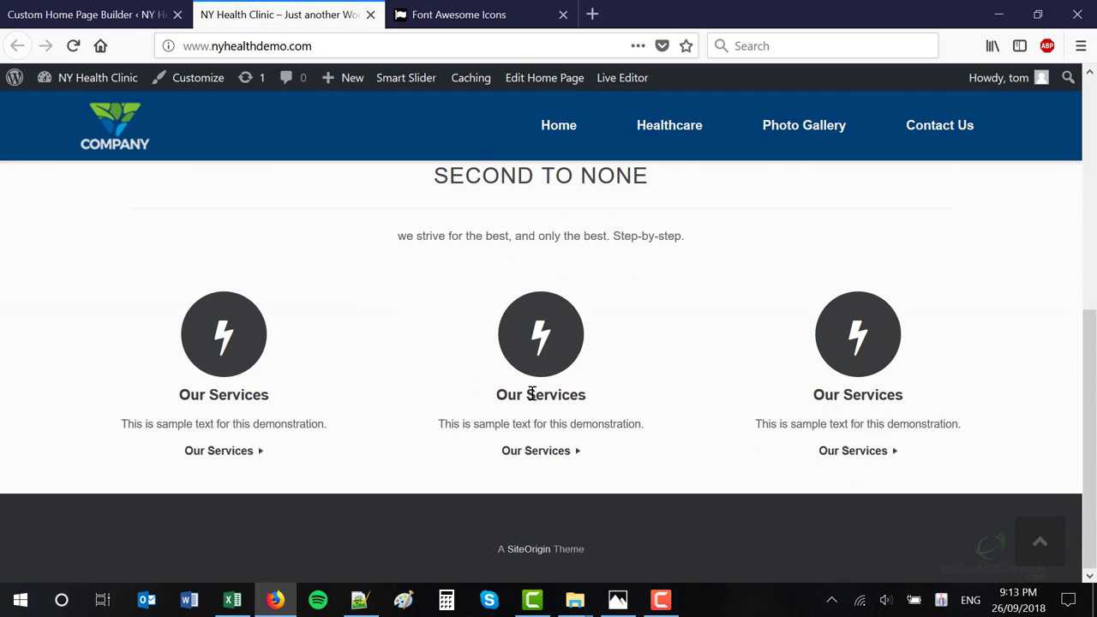
drag(505, 393, 561, 394)
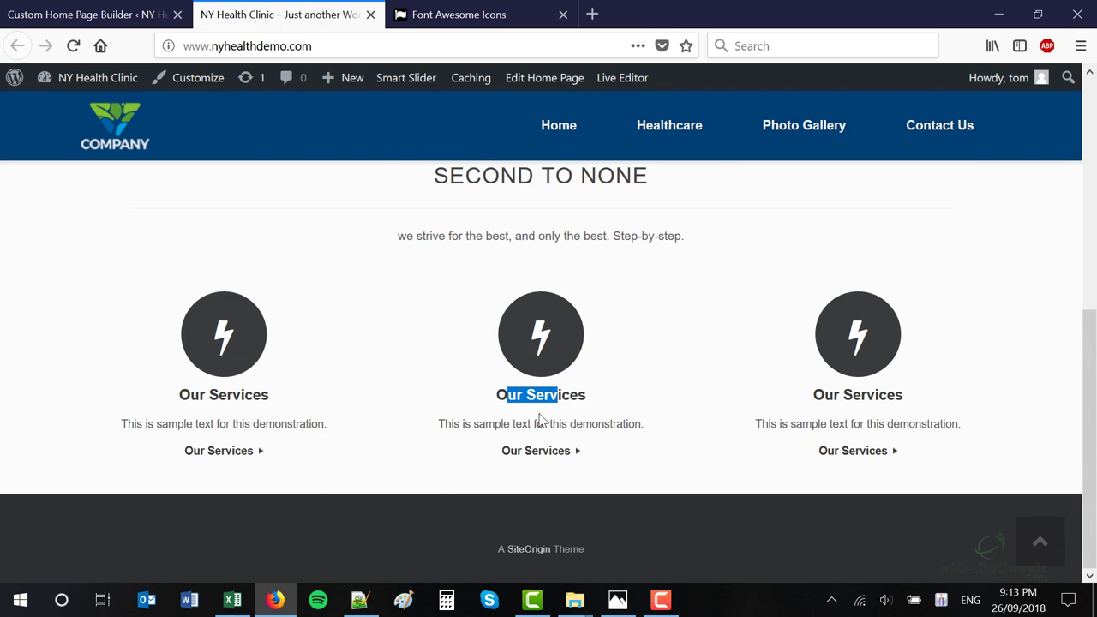
click(125, 25)
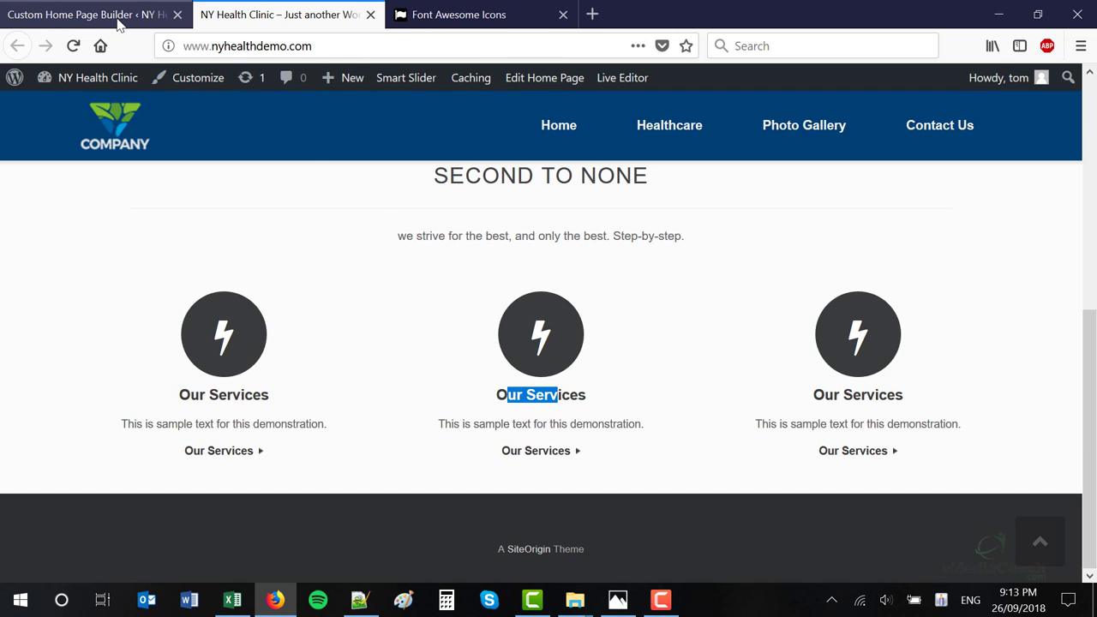
- Retitle the middle circle icon 'Our Locations' and keep its icon size Large
mouse_move(583, 367)
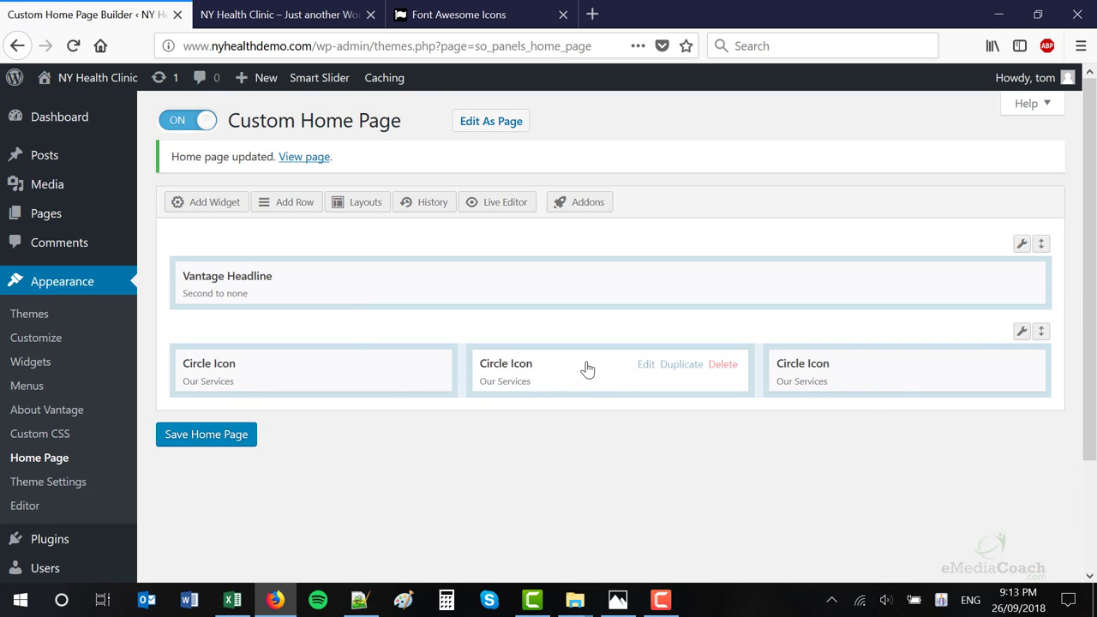
click(641, 365)
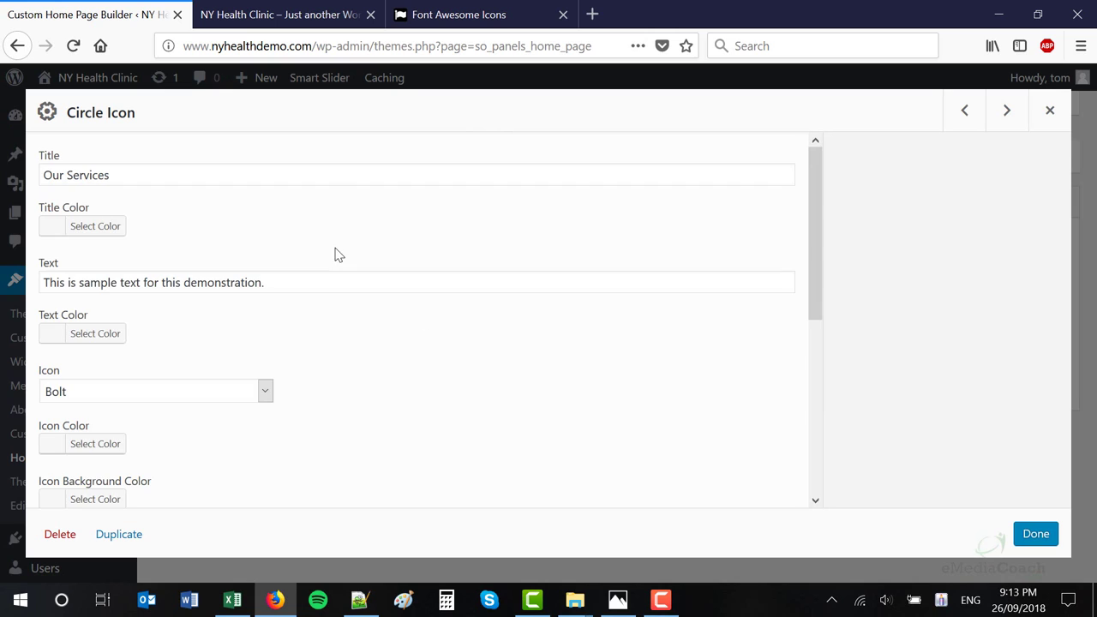
triple_click(197, 180)
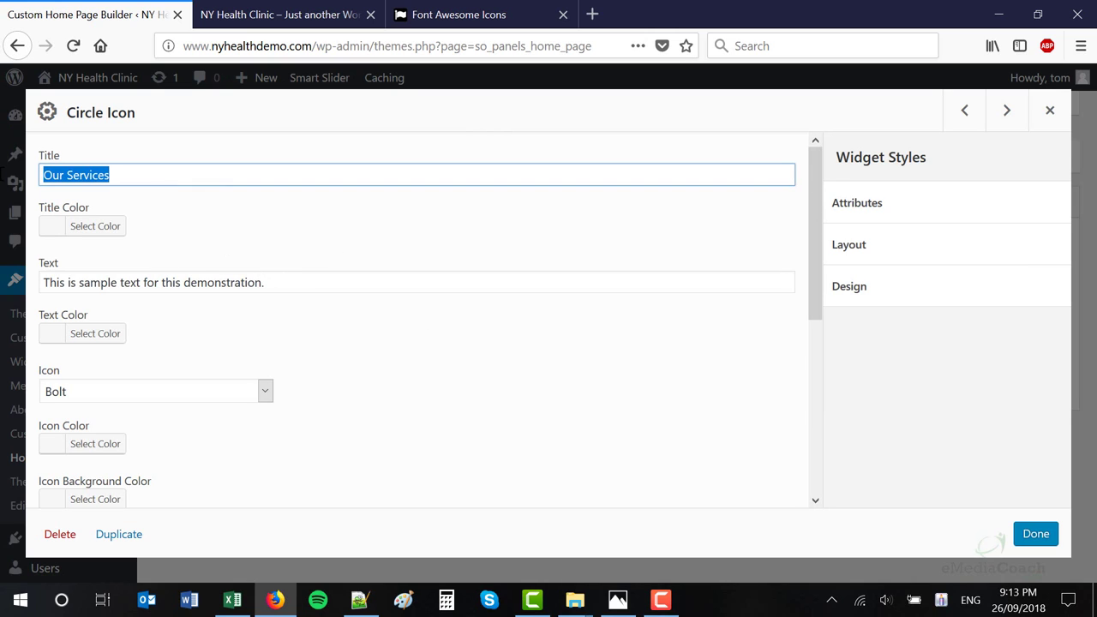
text(Our)
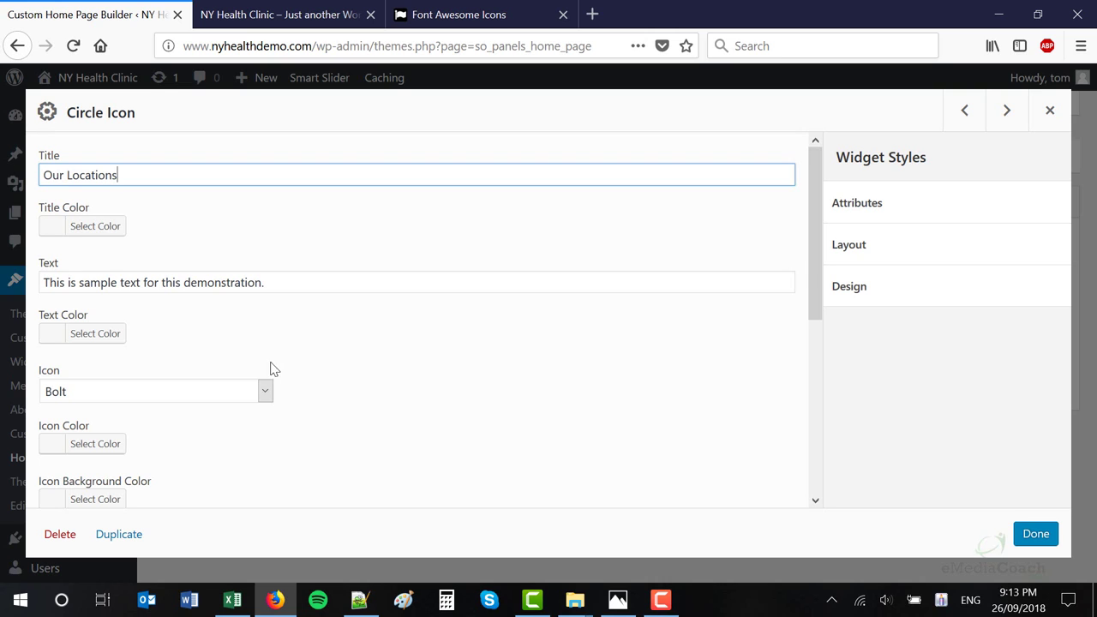
scroll(184, 278, down, 5)
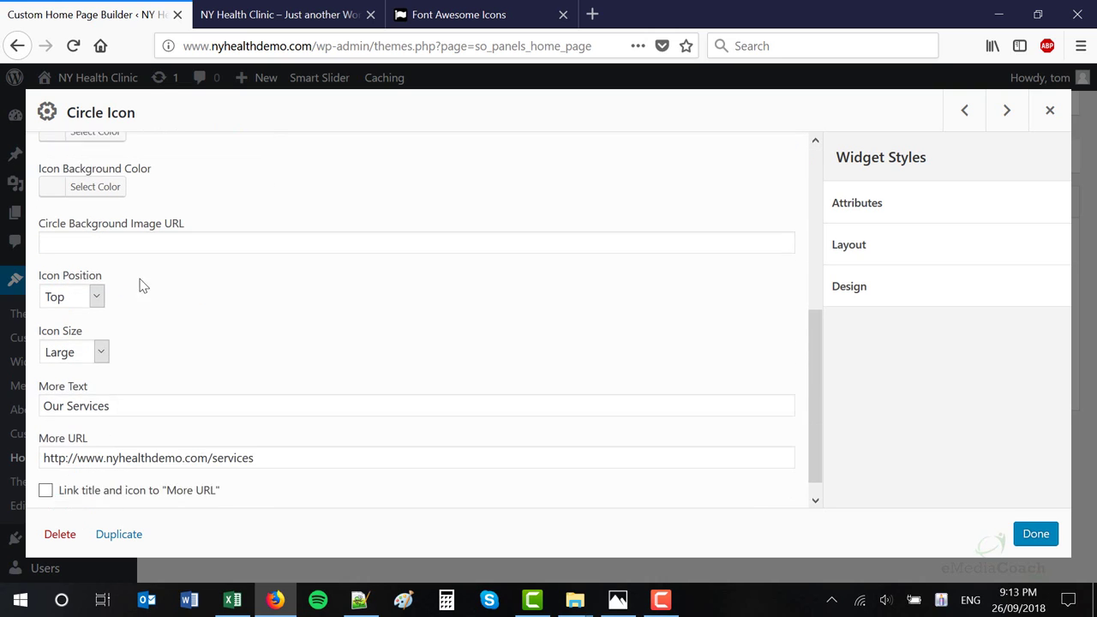
click(90, 339)
click(89, 339)
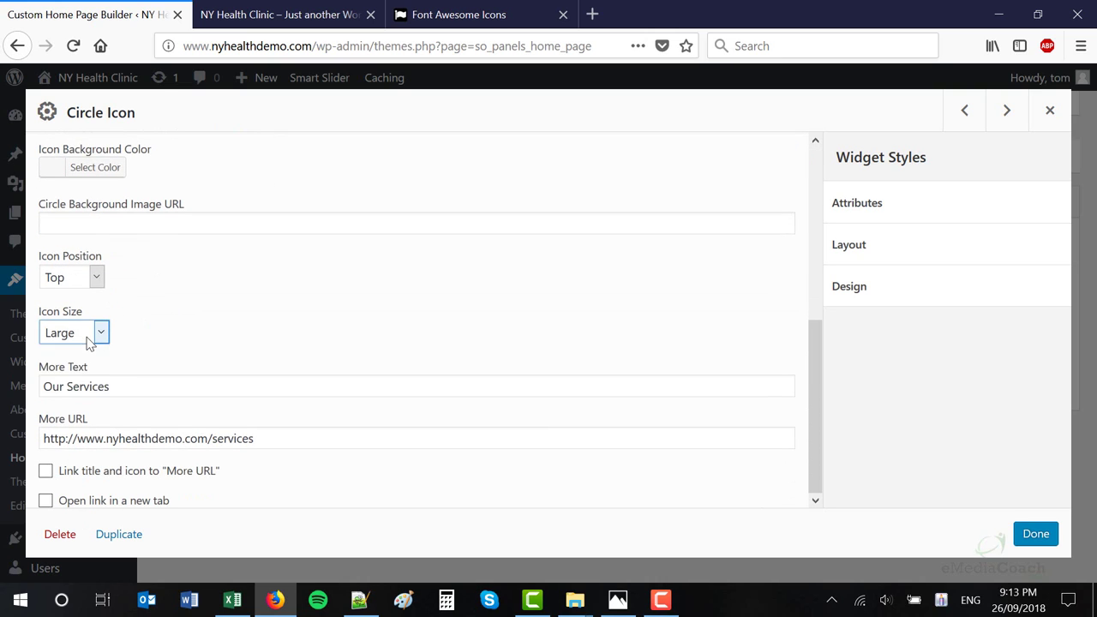
- Search the Font Awesome icon reference for a location icon name
scroll(215, 323, up, 5)
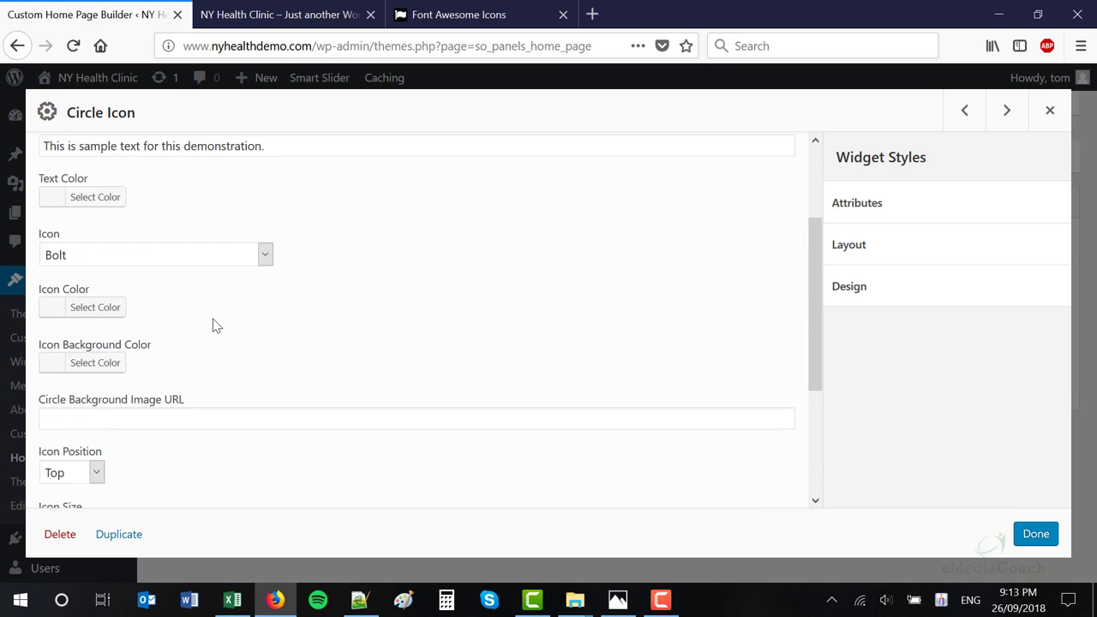
click(117, 389)
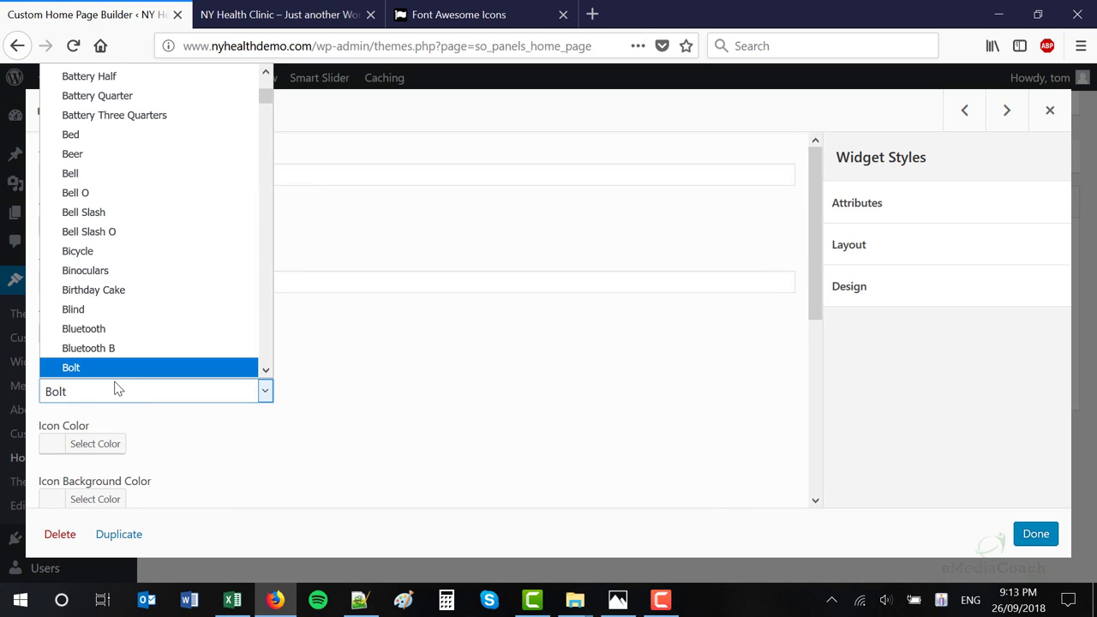
click(458, 14)
click(458, 15)
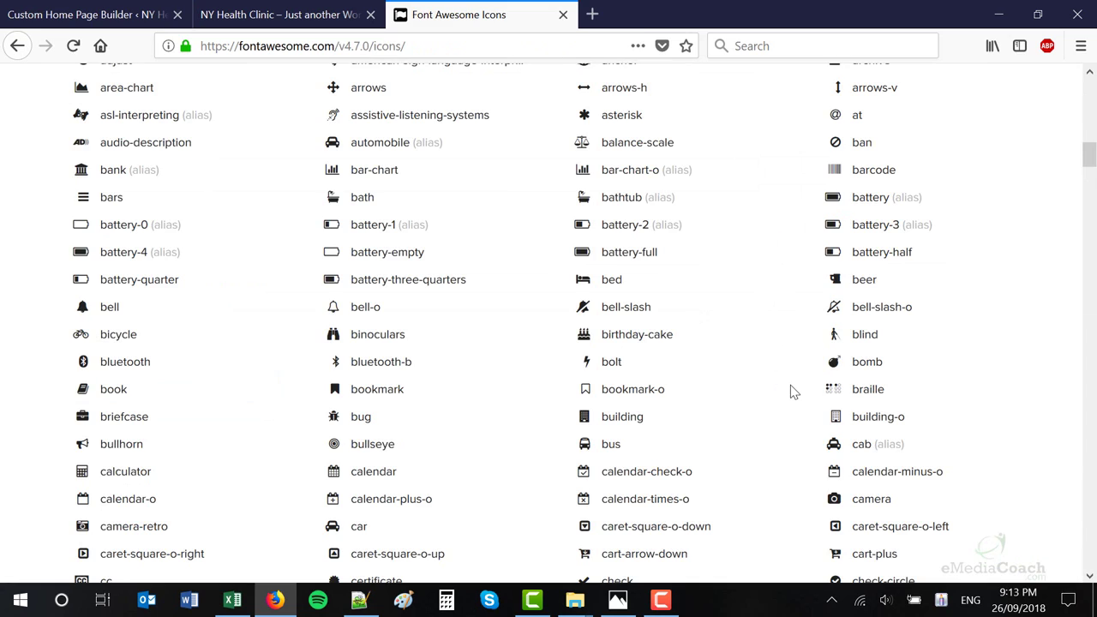
scroll(790, 390, down, 3)
key(ctrl+f)
text(locat)
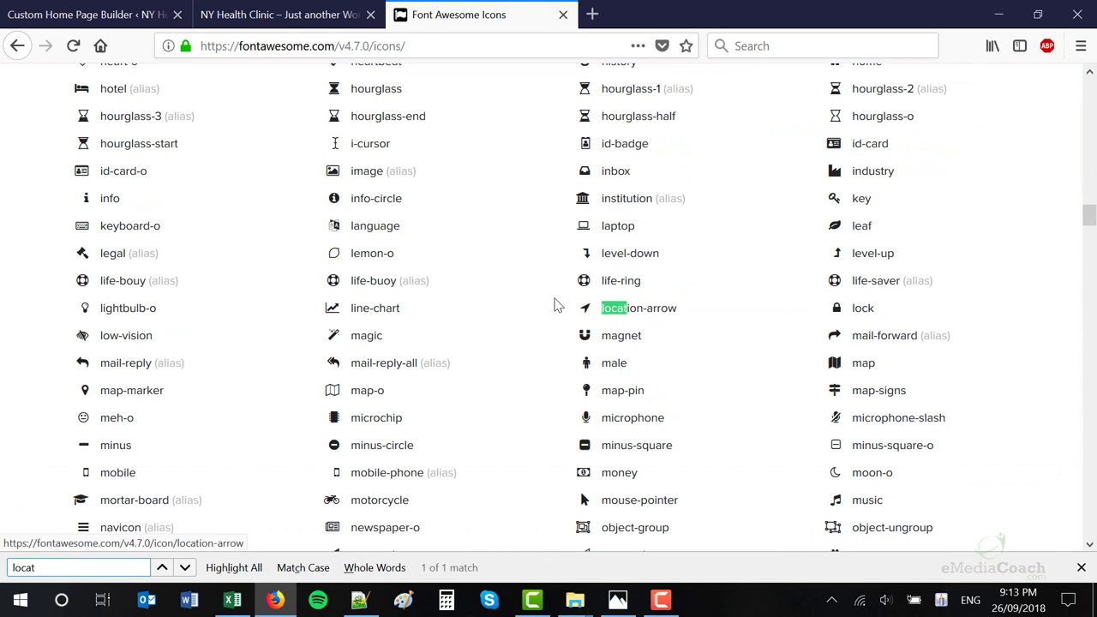
- Set the widget's icon to Location Arrow and finish editing
click(129, 15)
text(loc)
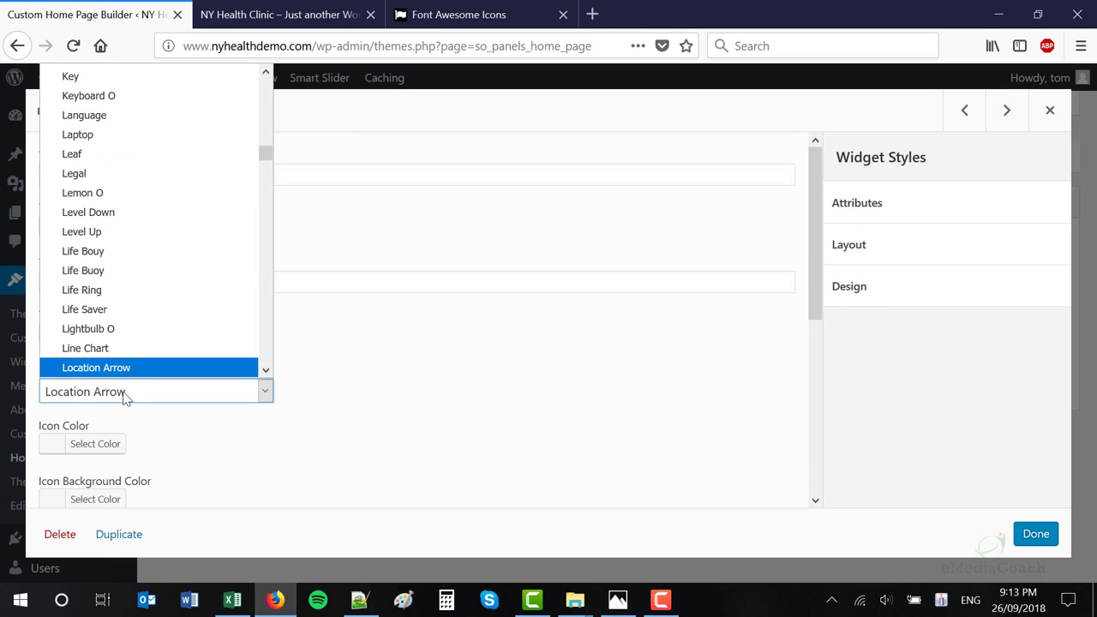
click(127, 369)
click(1035, 534)
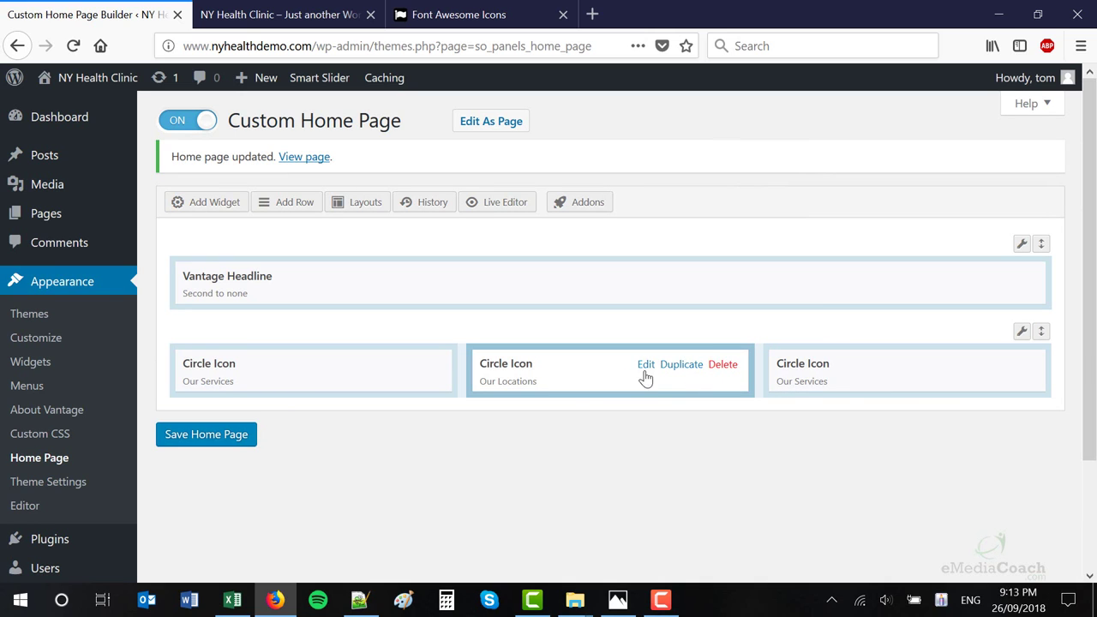
- Retitle the third circle icon 'Photo Gallery'
click(944, 365)
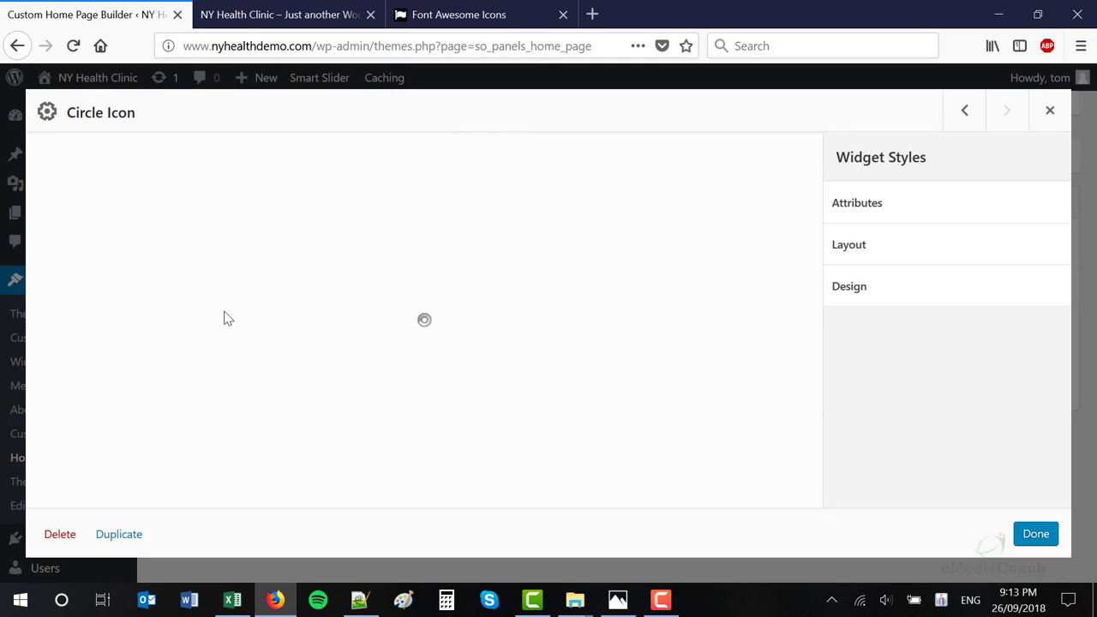
triple_click(76, 175)
text(Photo FGallery)
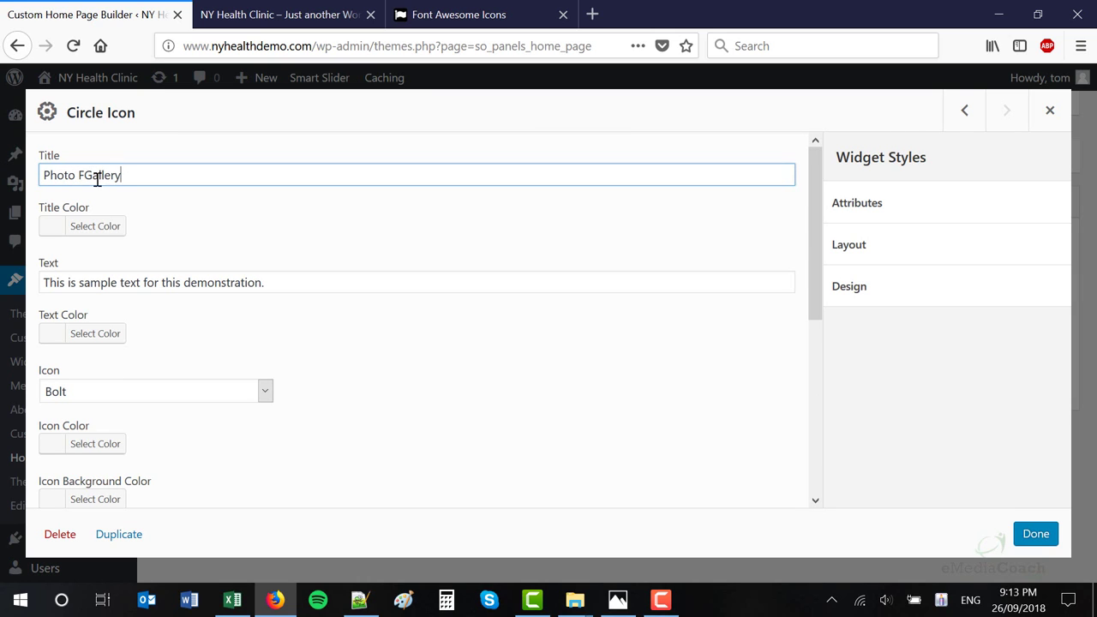
key(BackSpace)
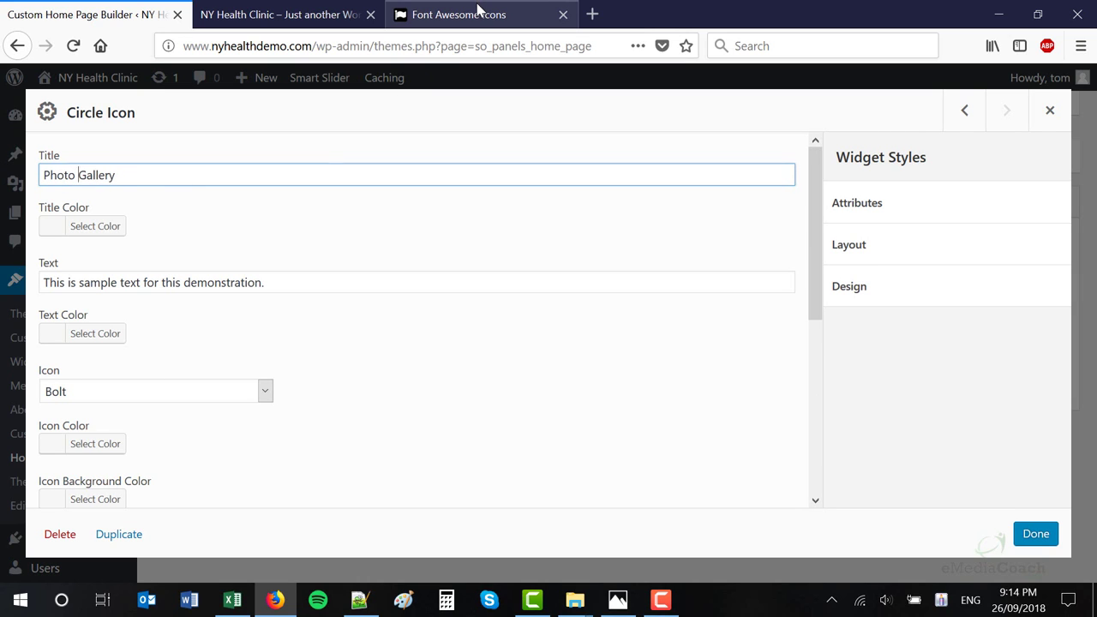
- Look up photo and camera icons in Font Awesome, then choose the Video Camera icon
click(478, 11)
key(ctrl+f)
text(photo)
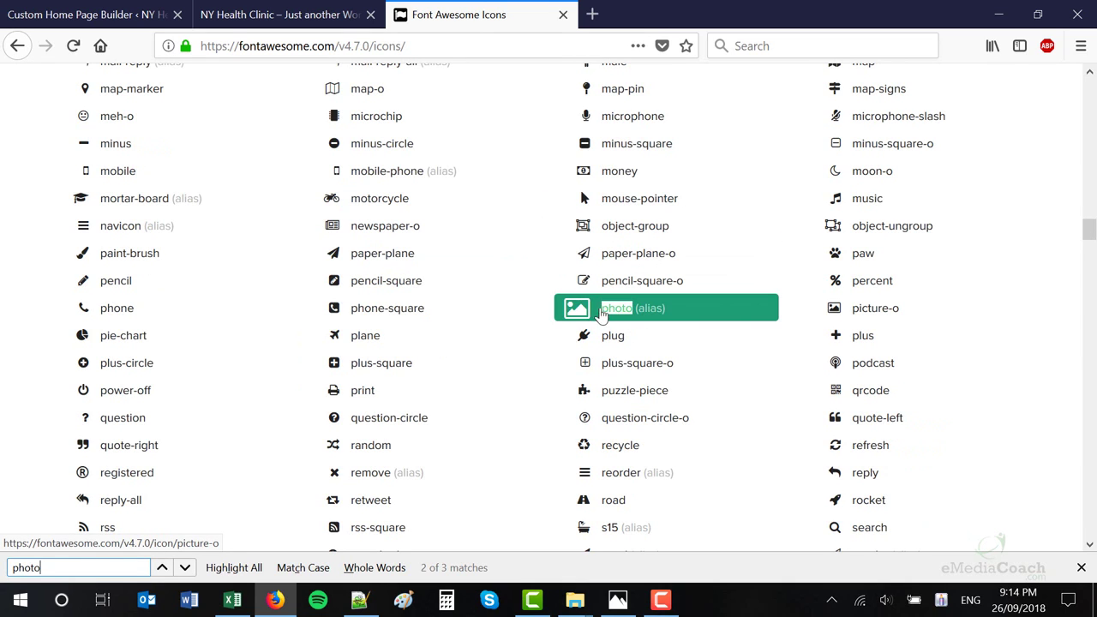
key(ctrl+f)
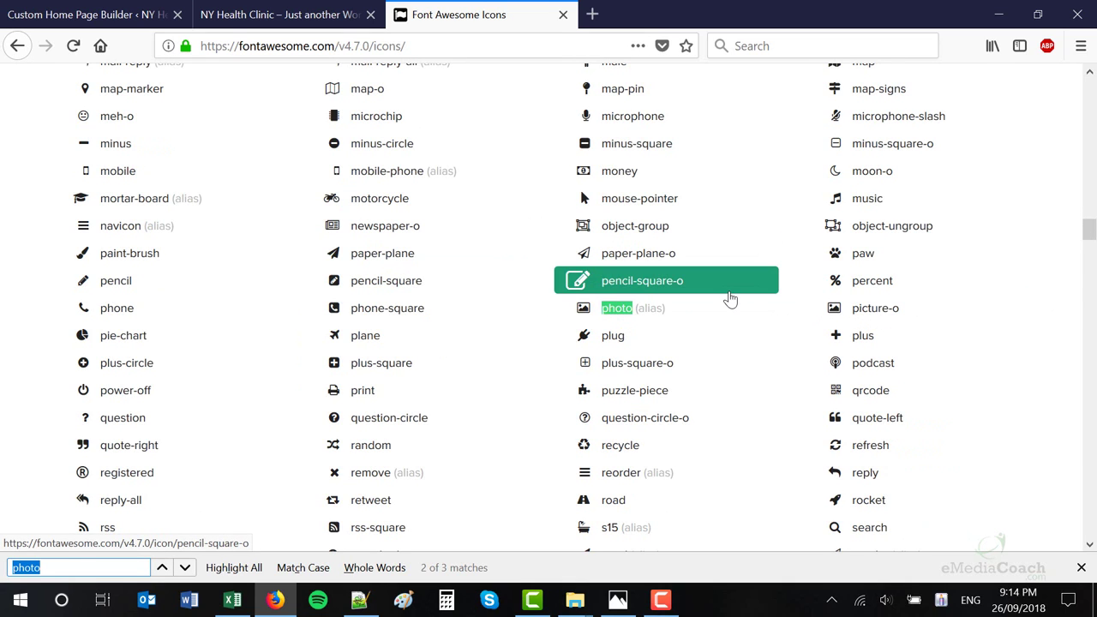
text(cam)
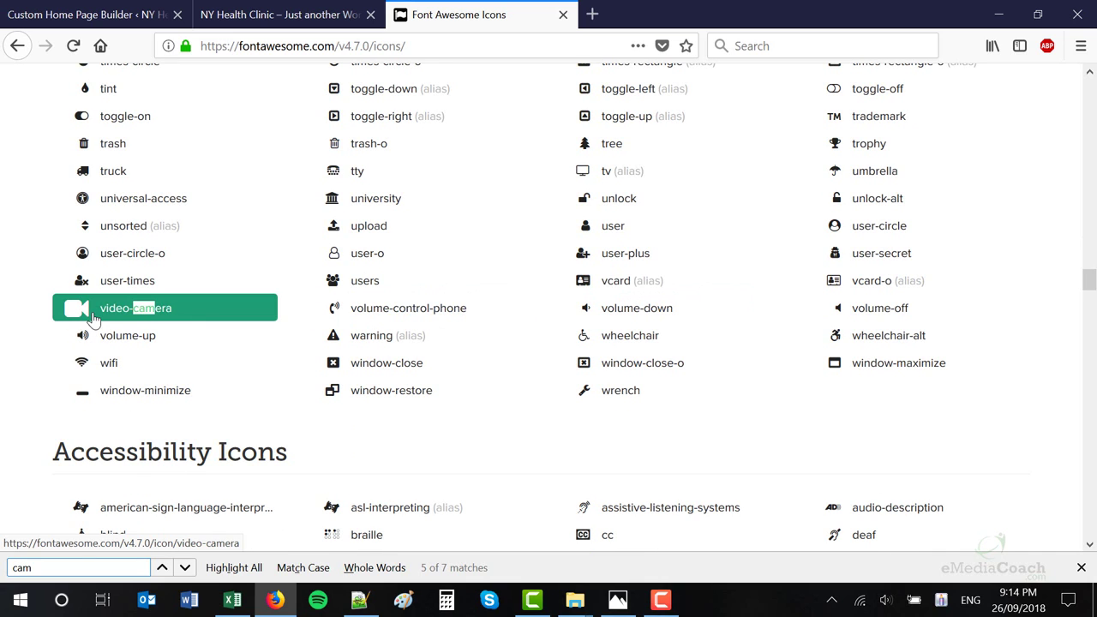
click(125, 12)
click(162, 399)
text(video)
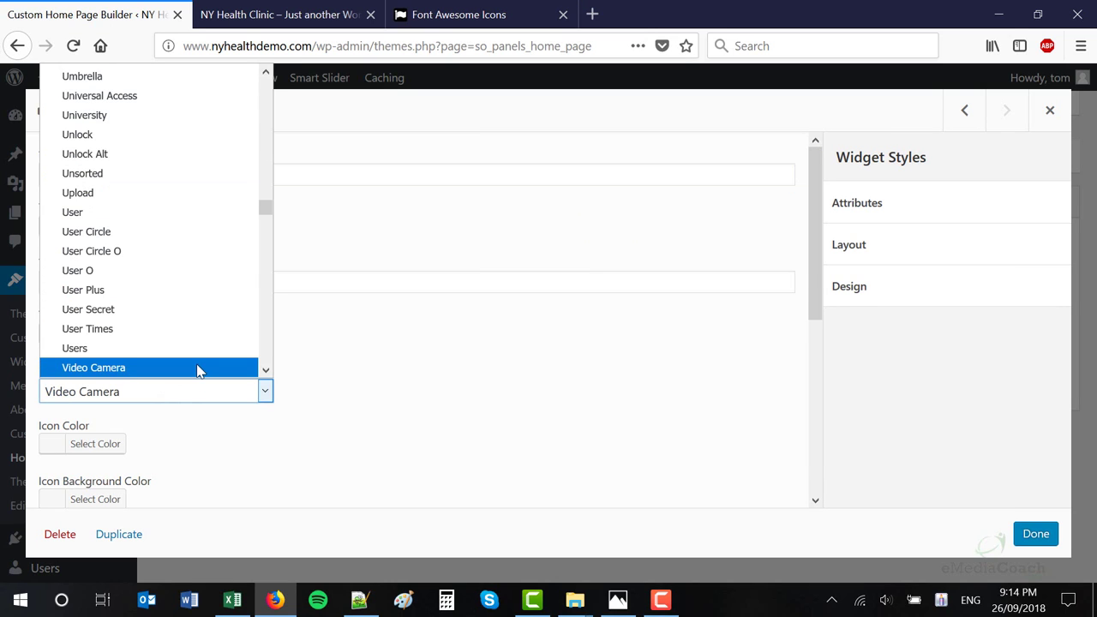
click(197, 367)
- Set the link text to 'View Gallery' and the URL to /photo-gallery, then finish editing
scroll(345, 359, down, 4)
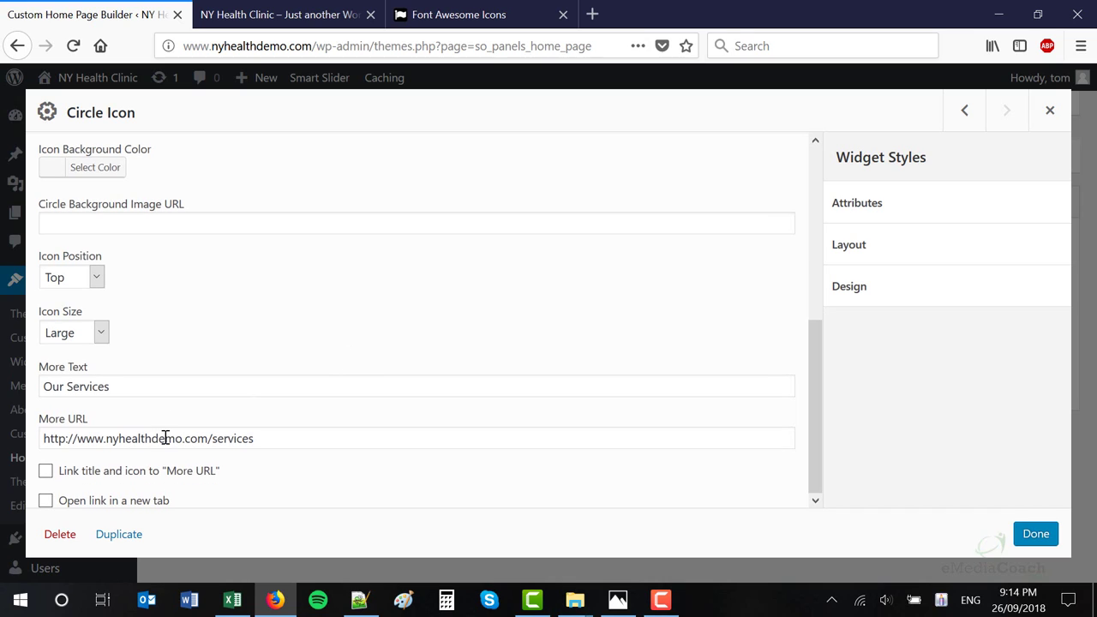
drag(126, 388, 4, 371)
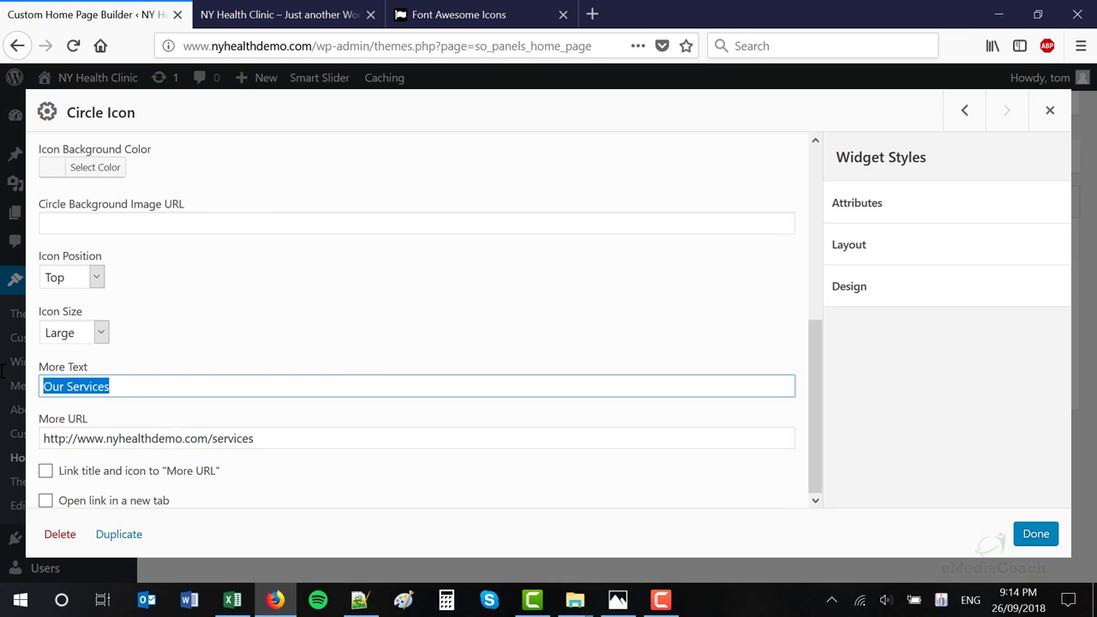
text(View Gallery)
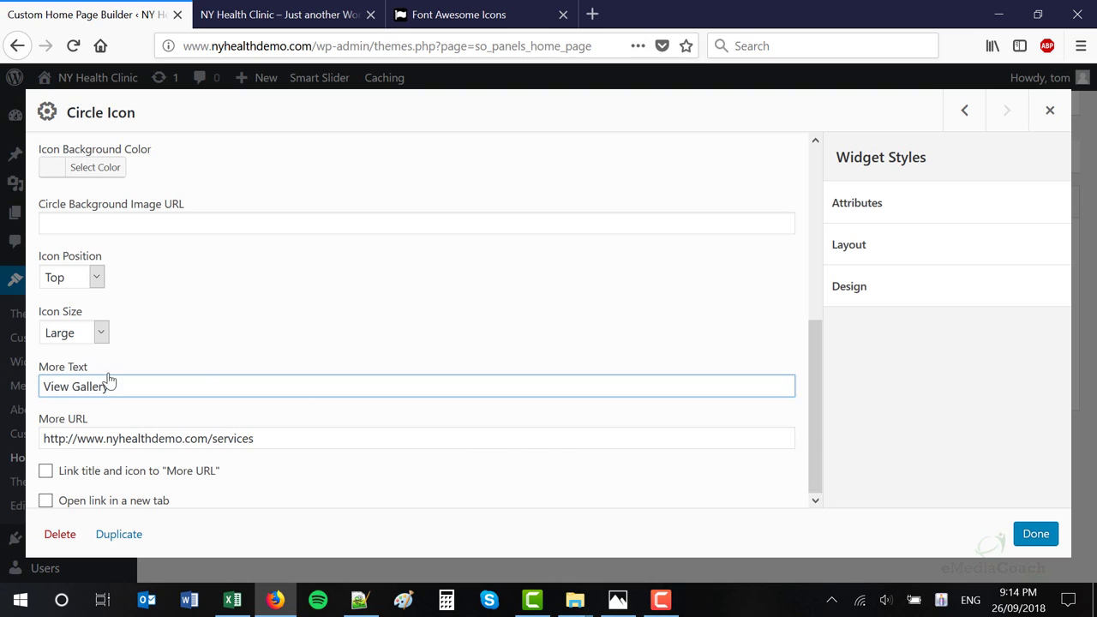
double_click(233, 438)
text(photo-gallery)
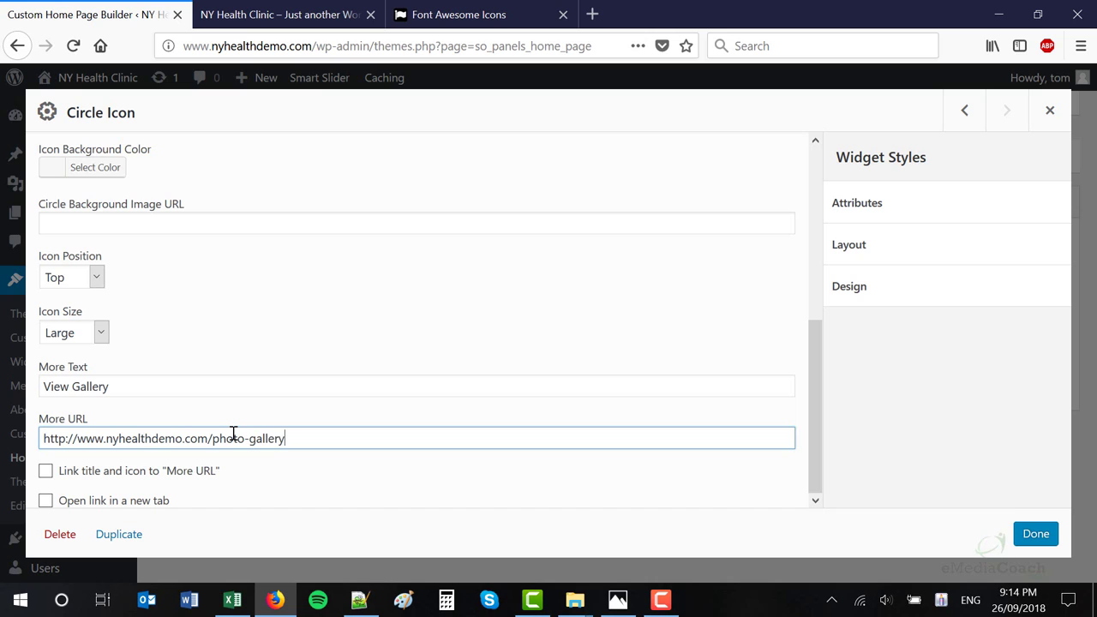
click(1021, 531)
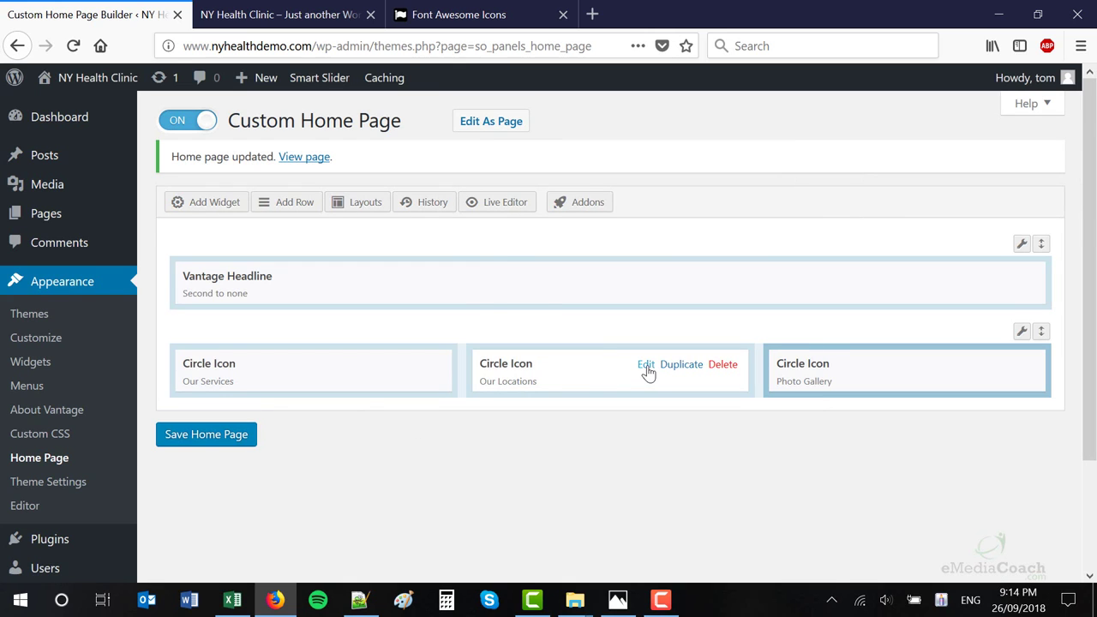
- Give the middle circle icon link text 'Our Locations' and URL /contact-us
click(645, 365)
scroll(257, 377, down, 5)
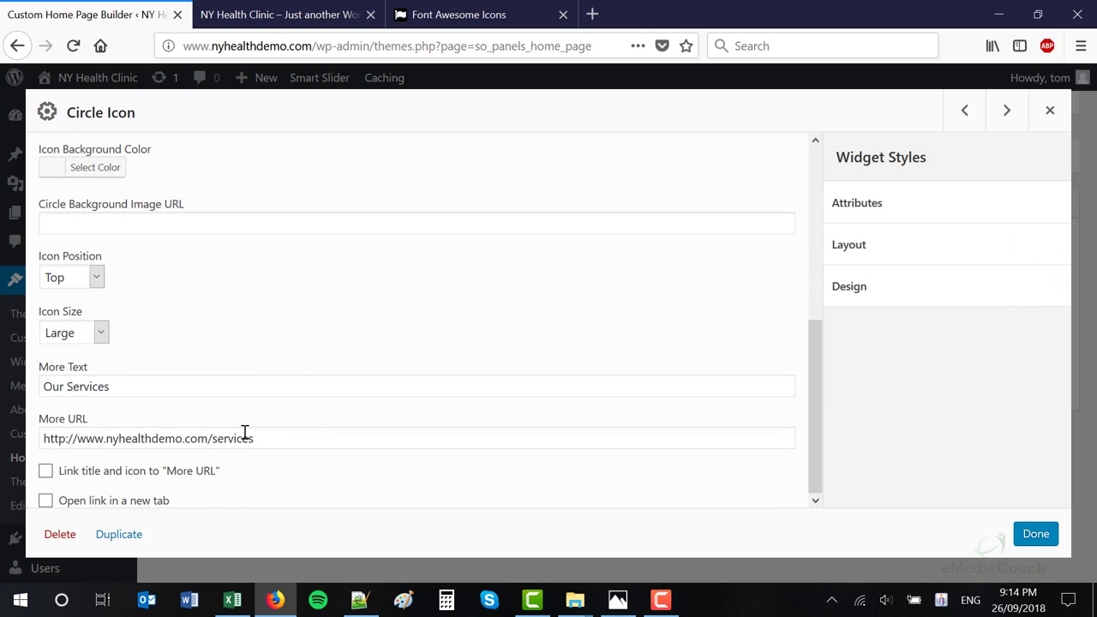
scroll(245, 429, up, 5)
scroll(191, 345, down, 5)
drag(148, 383, 3, 381)
text(Our)
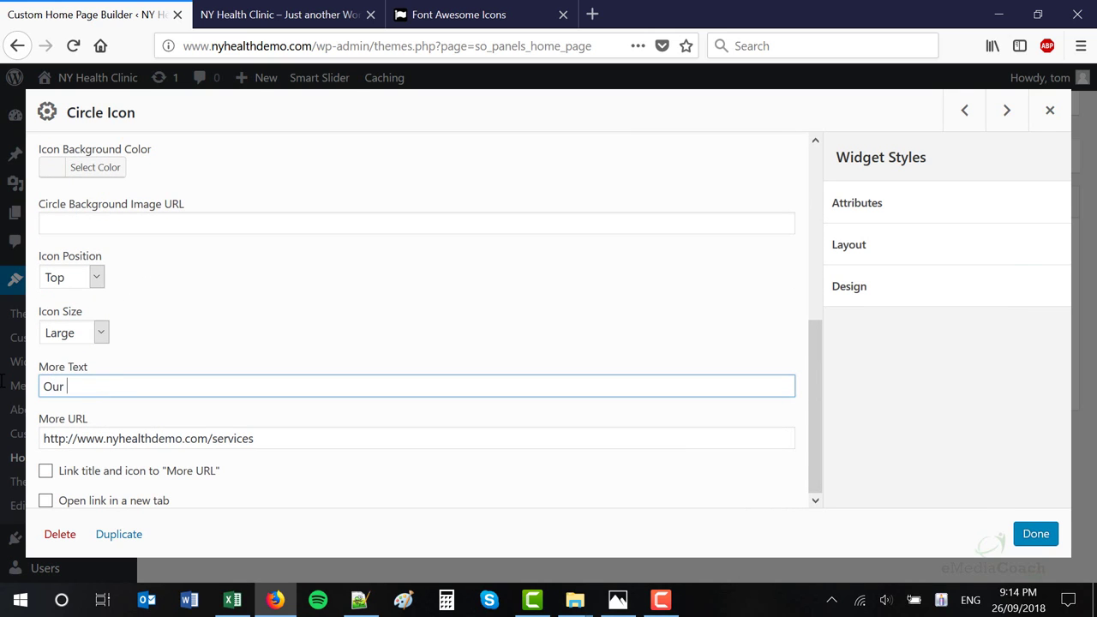
click(244, 435)
double_click(244, 435)
text(contact-us)
click(1027, 533)
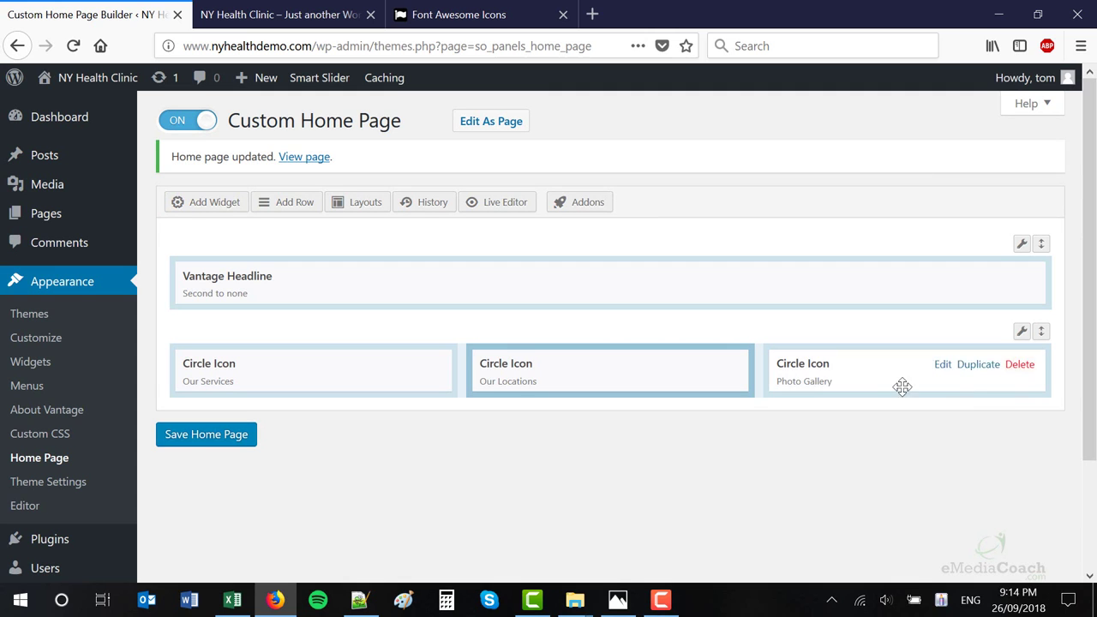
- Save the home page and reload the live site to check the three icon columns
click(229, 438)
click(298, 21)
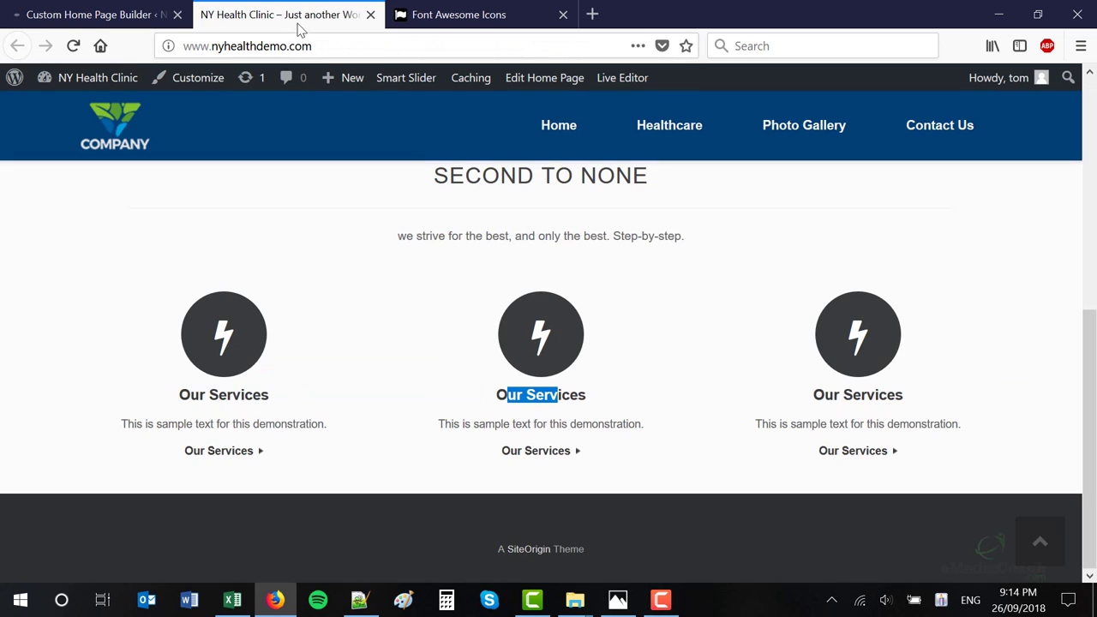
key(F5)
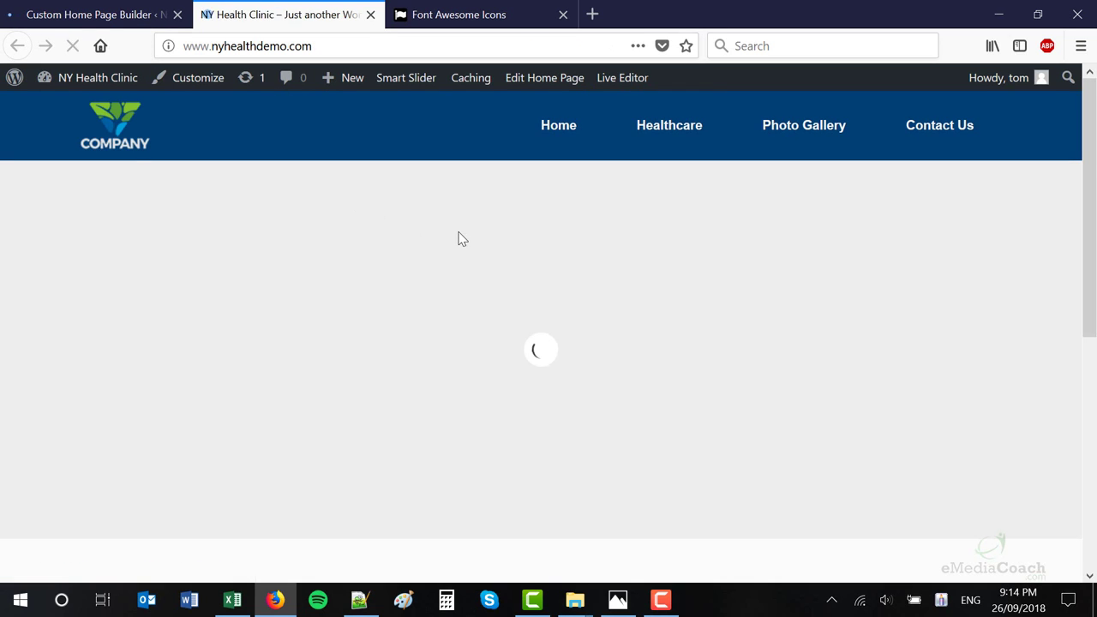
scroll(458, 230, down, 5)
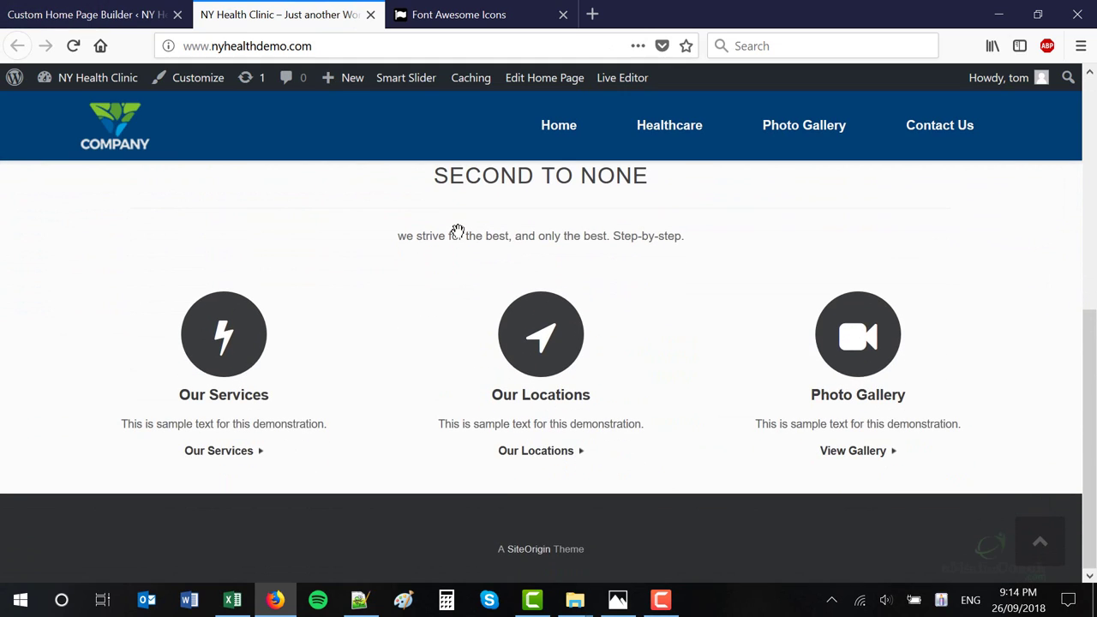
scroll(457, 231, up, 2)
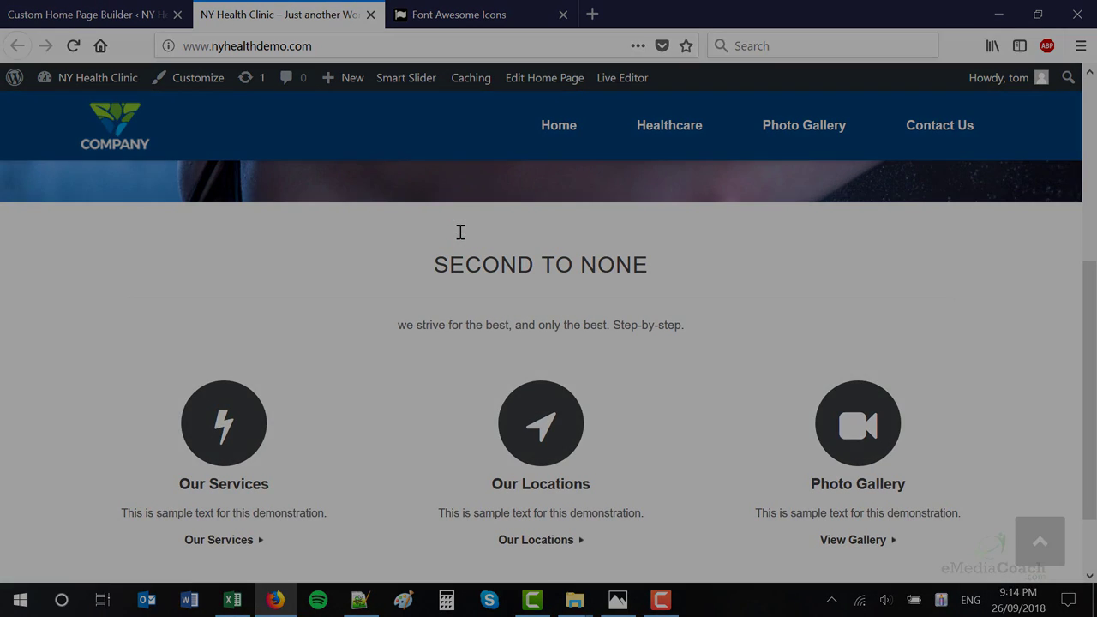
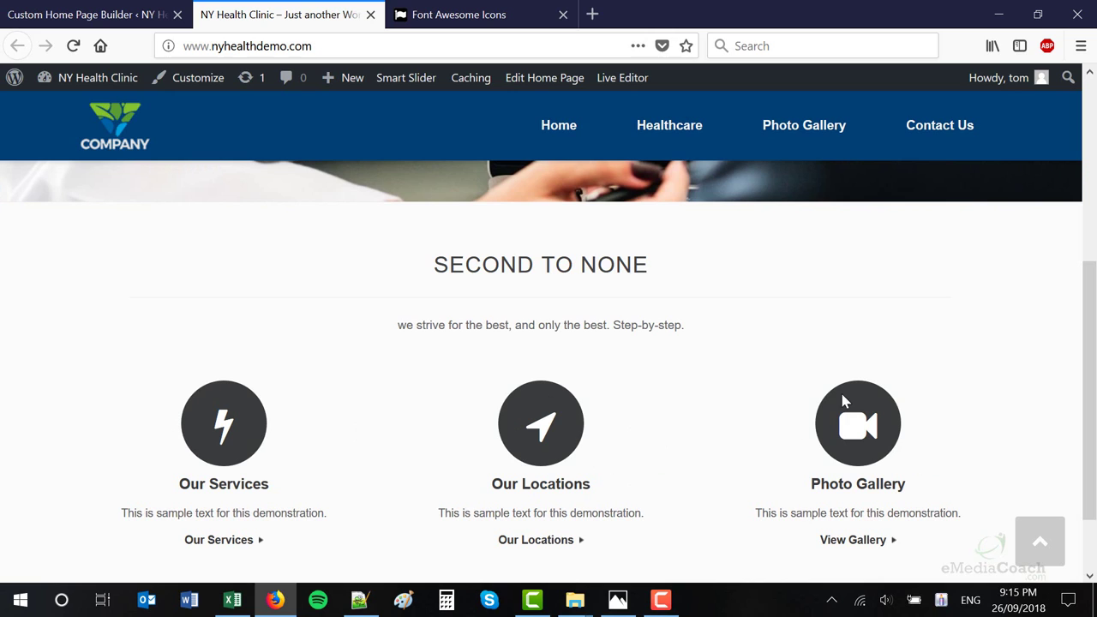
- Give the Our Services circle icon a #003e74 background, then reload the live site to check it
click(115, 14)
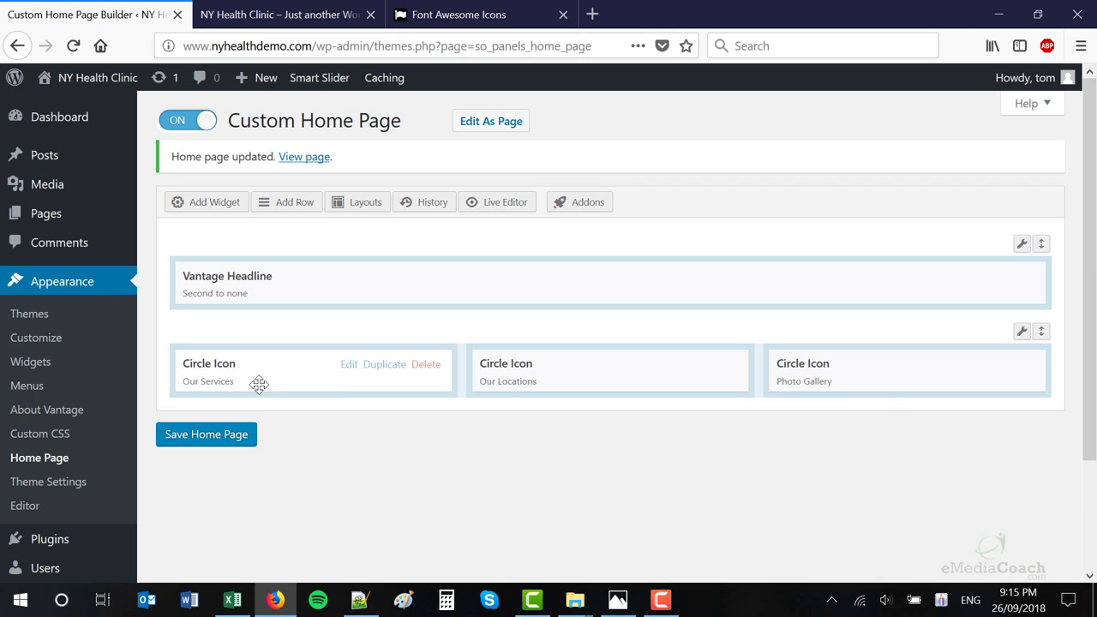
click(347, 365)
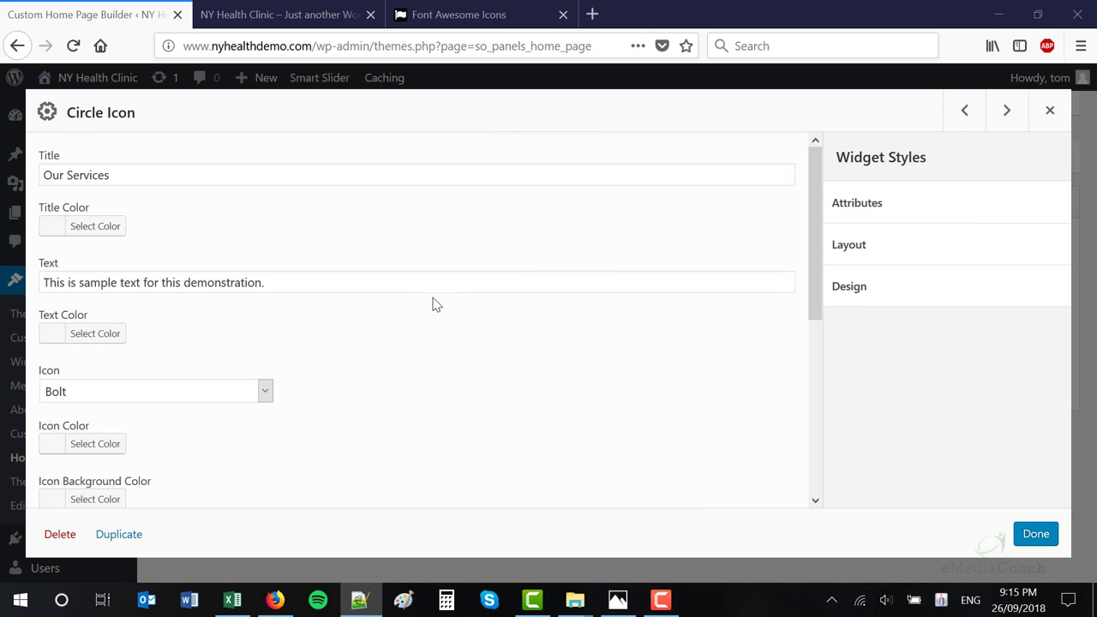
click(334, 338)
scroll(181, 287, down, 4)
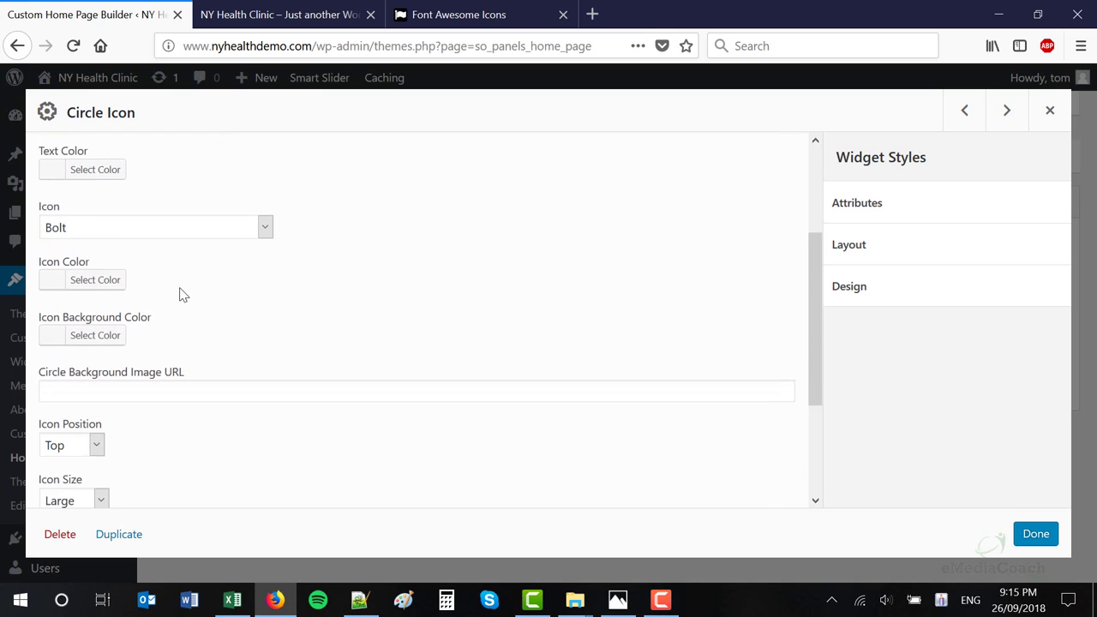
click(101, 323)
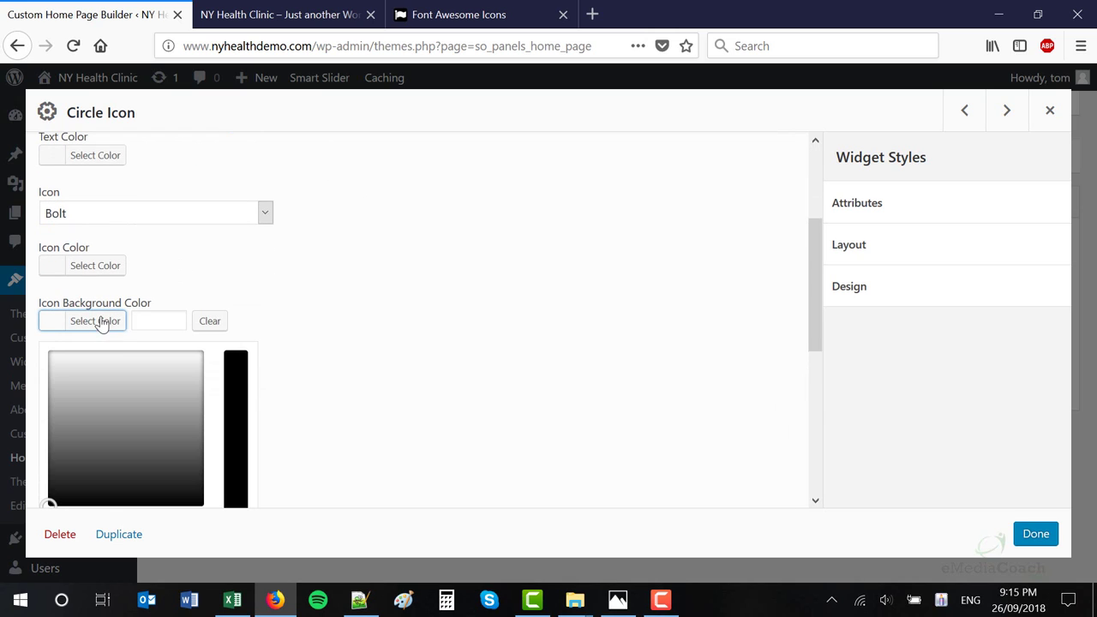
scroll(156, 254, down, 2)
click(158, 232)
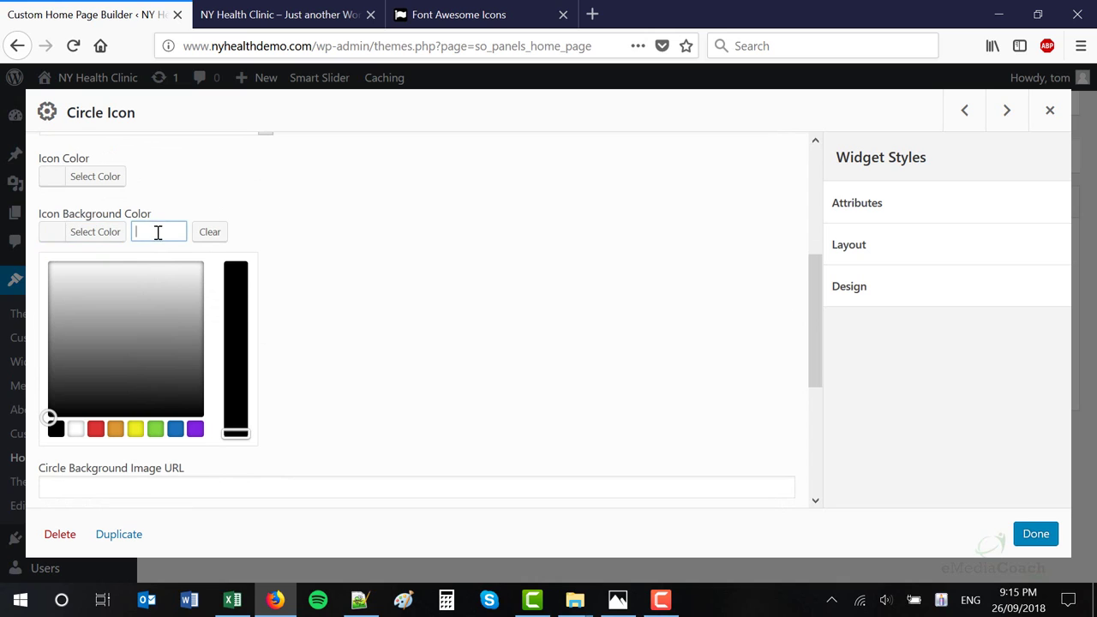
text(#003e74)
click(527, 323)
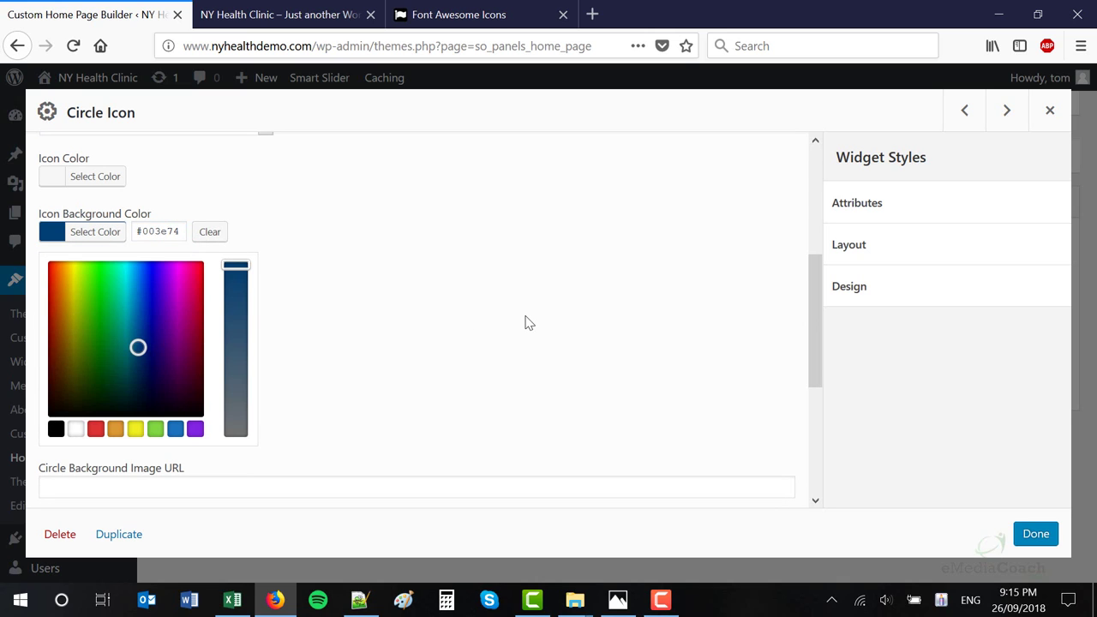
click(1034, 534)
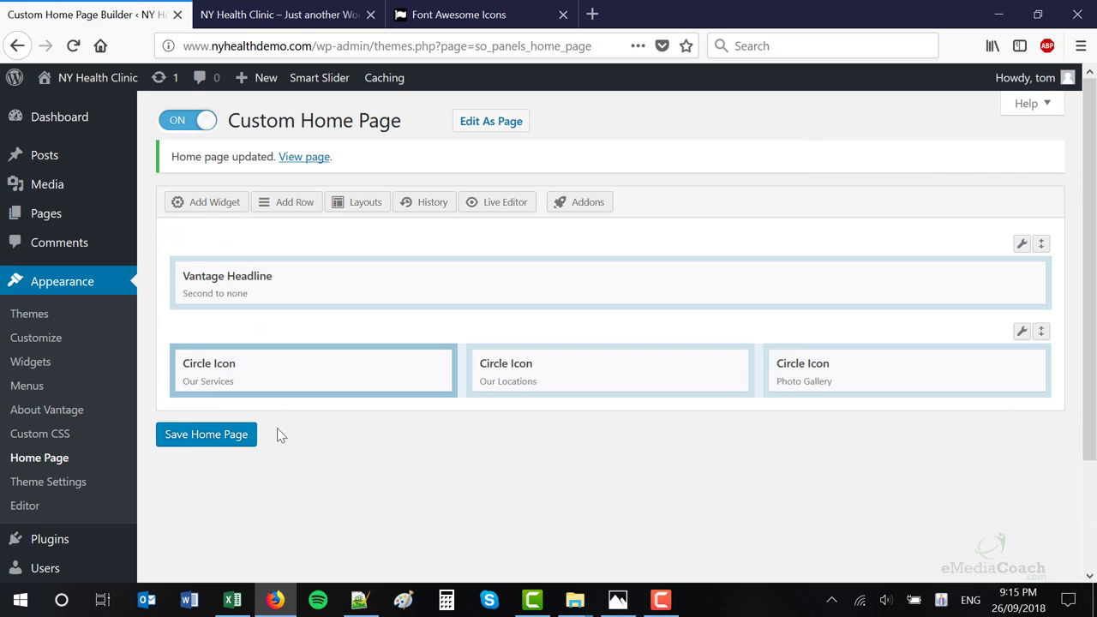
click(299, 20)
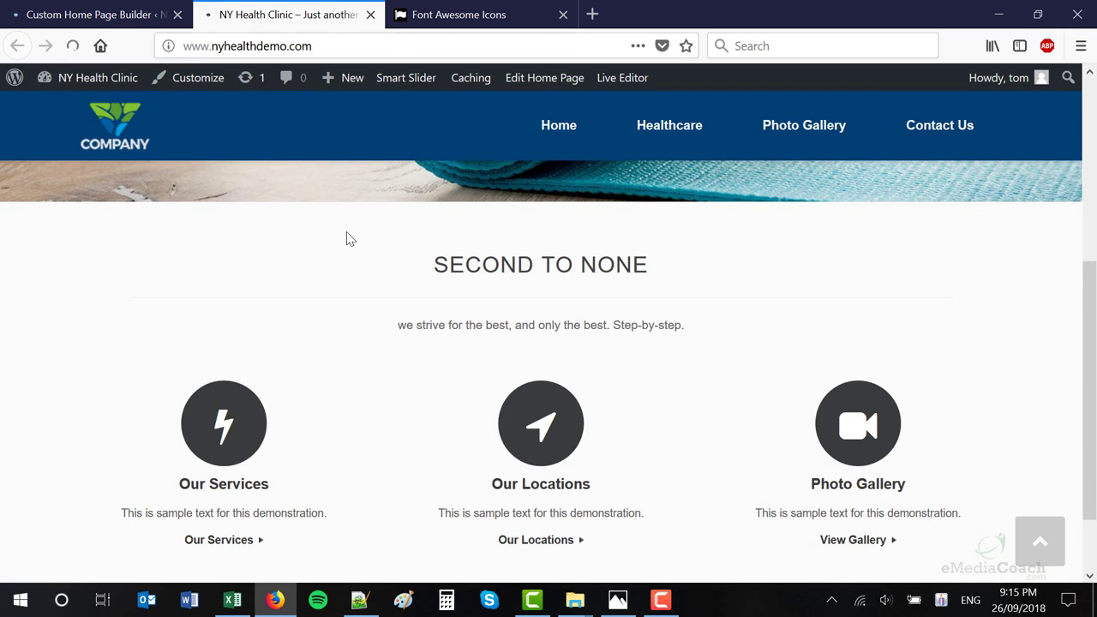
key(F5)
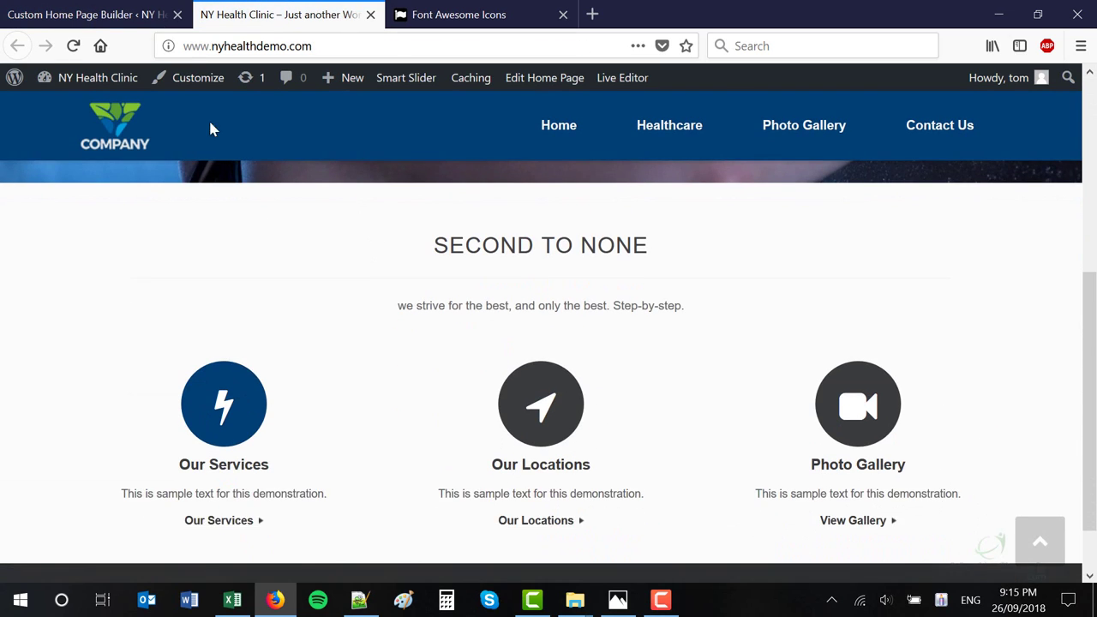
- Set the Our Locations circle icon background to #003e74
click(128, 17)
mouse_move(632, 391)
click(645, 364)
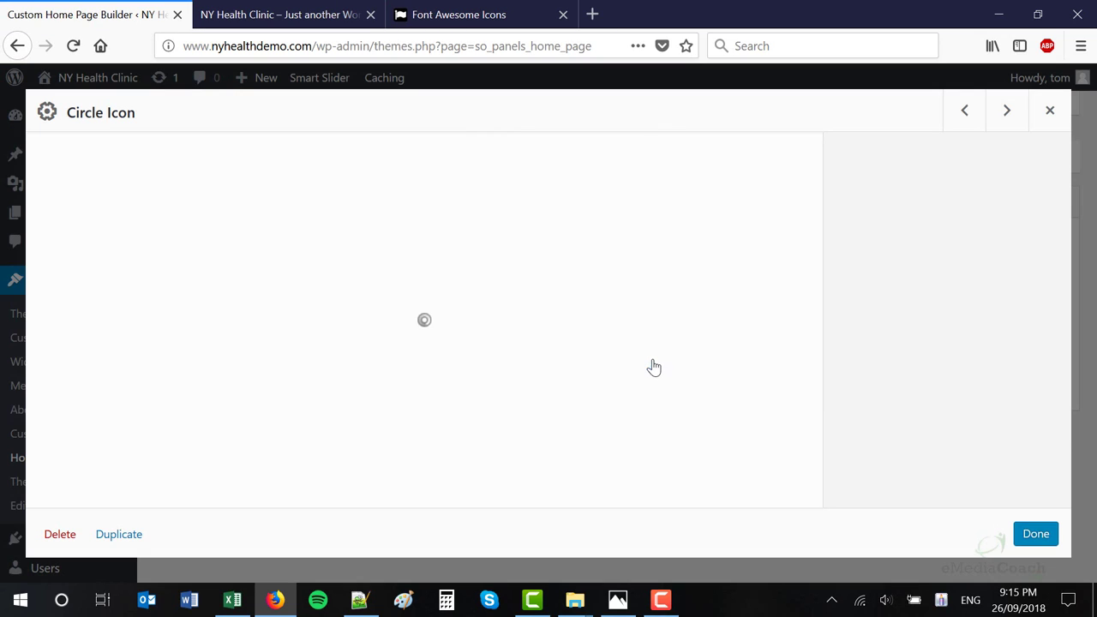
scroll(257, 385, down, 3)
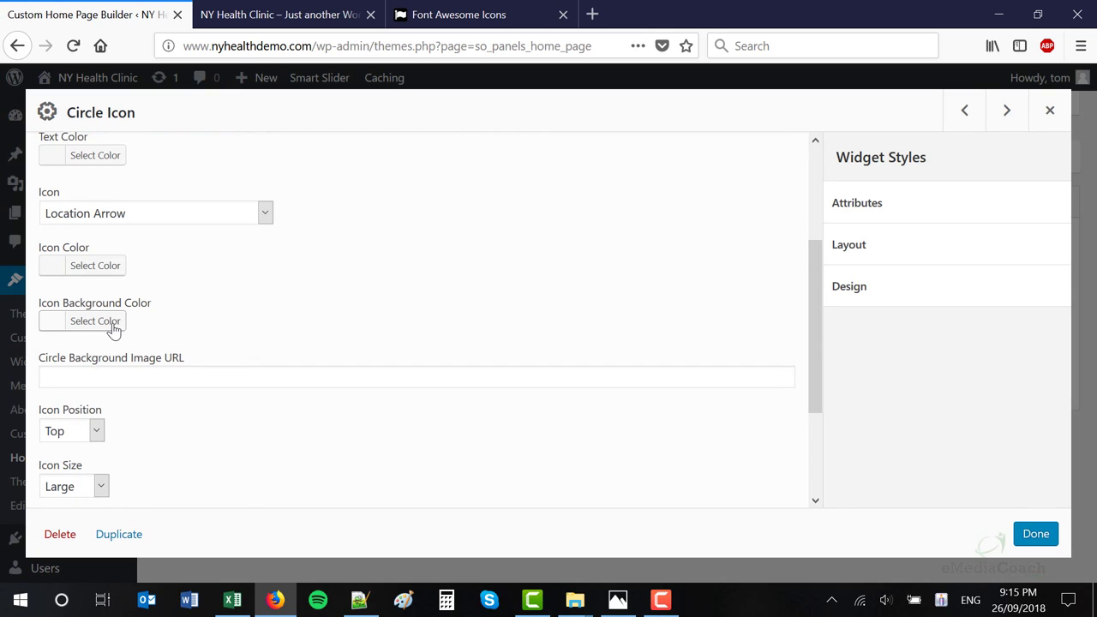
click(114, 330)
click(155, 323)
text(#01376E)
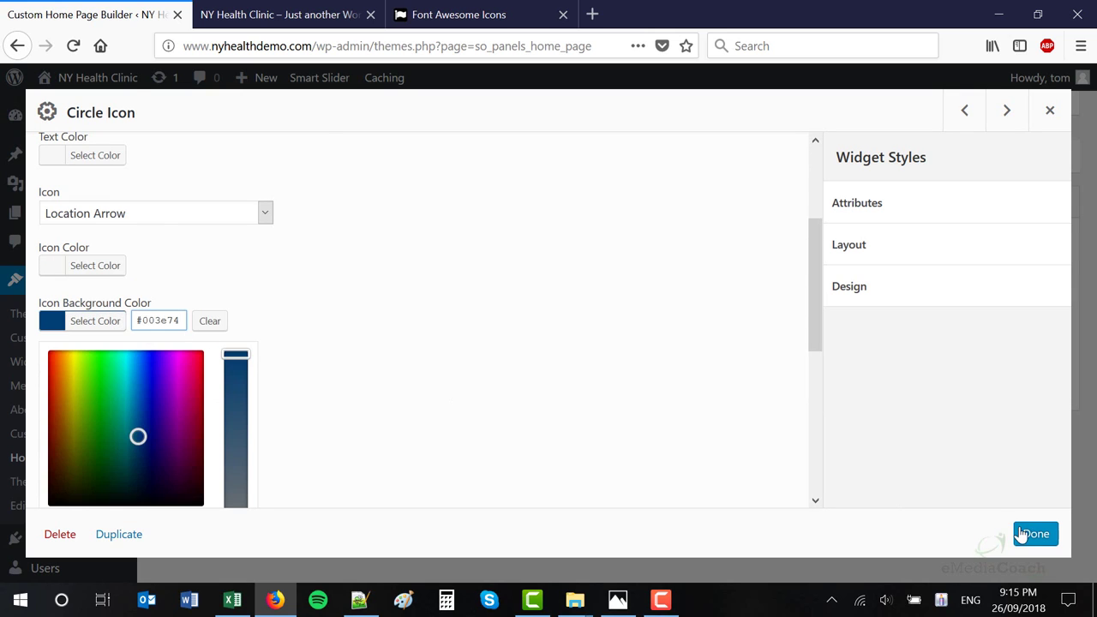
click(1020, 531)
- Set the Photo Gallery icon background to #003e74, save the home page and reload the live site
click(938, 367)
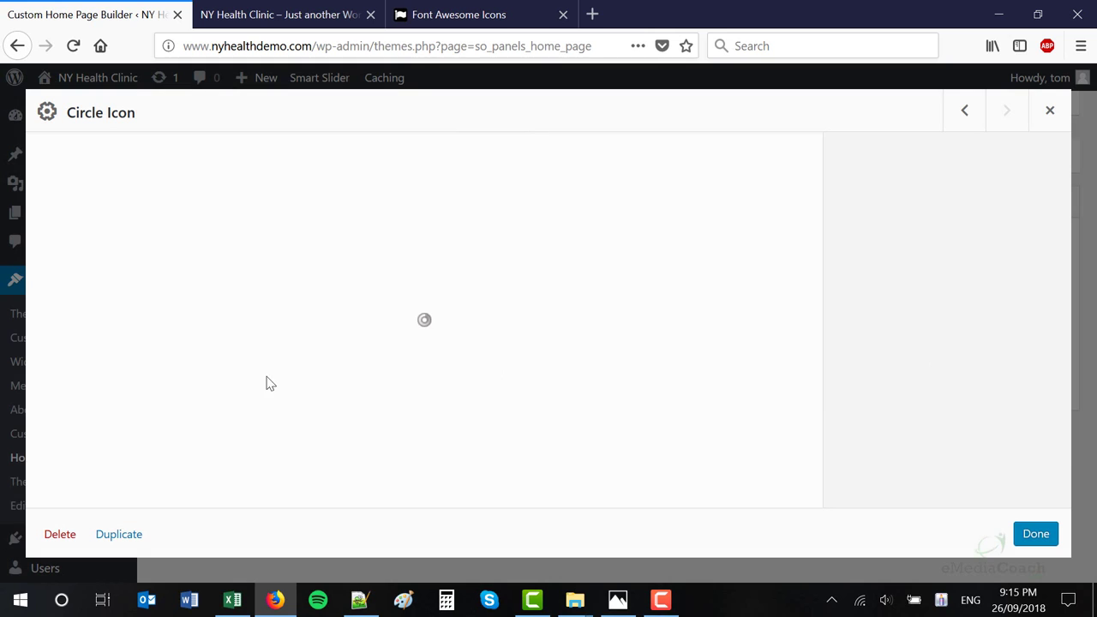
scroll(125, 360, down, 2)
click(110, 324)
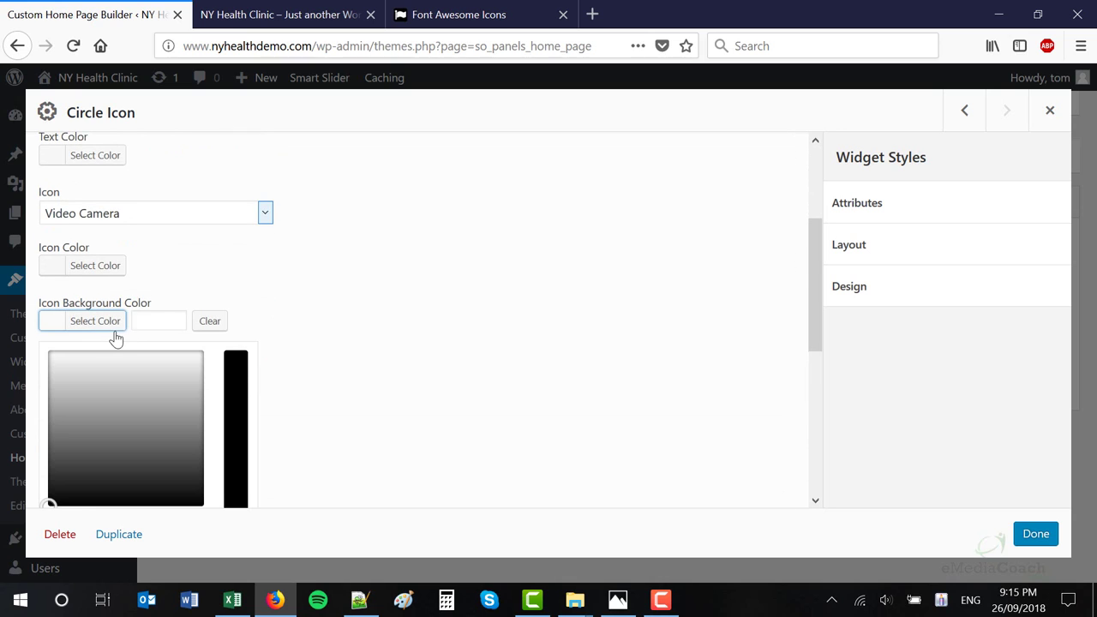
click(147, 326)
key(ctrl+v)
click(1024, 531)
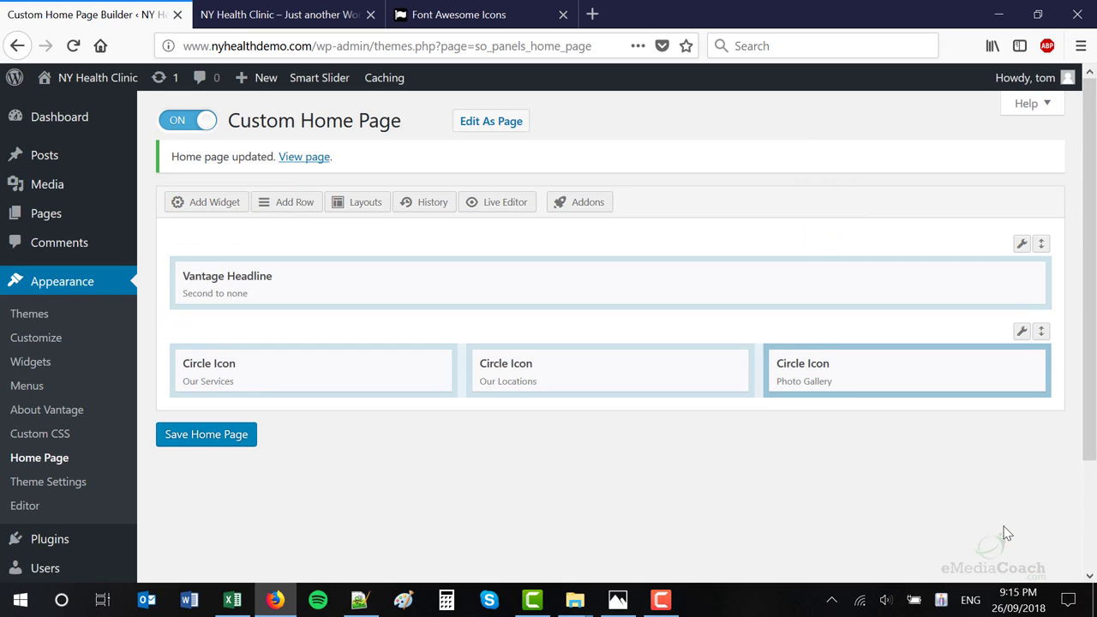
click(250, 435)
key(ctrl+Tab)
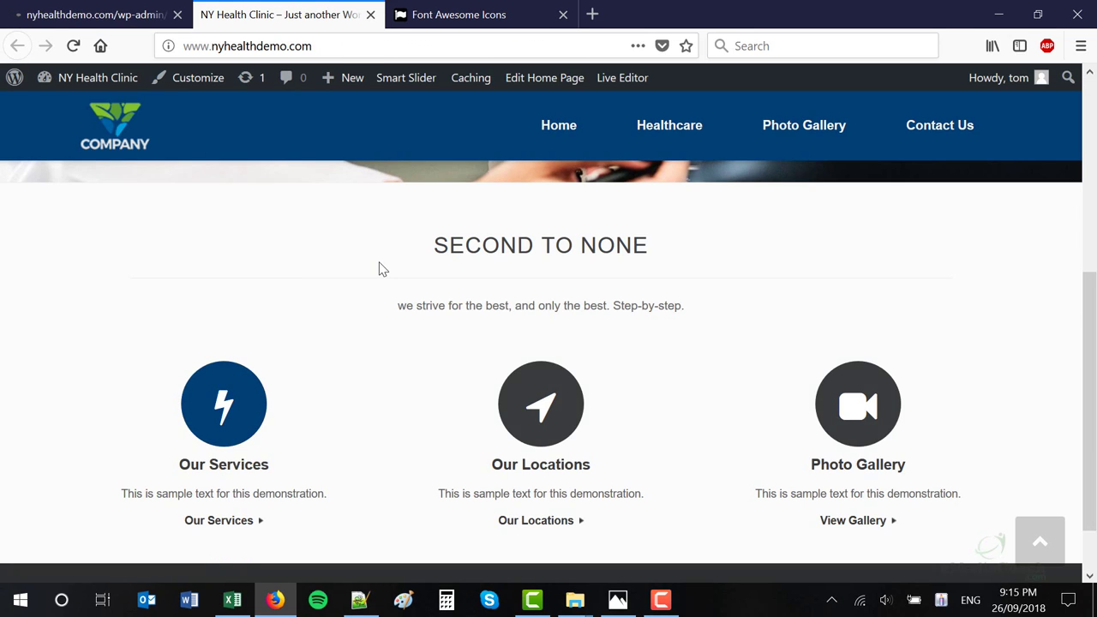
key(F5)
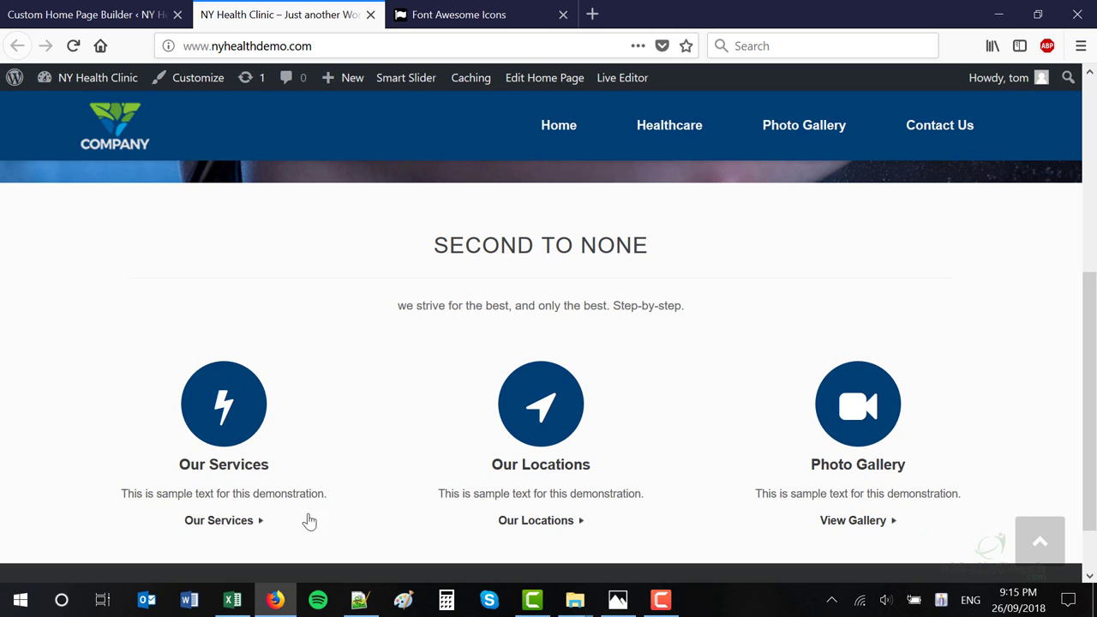
- Duplicate Row for the Our Services, Our Locations and Photo Gallery icons, then edit the first copy
click(94, 14)
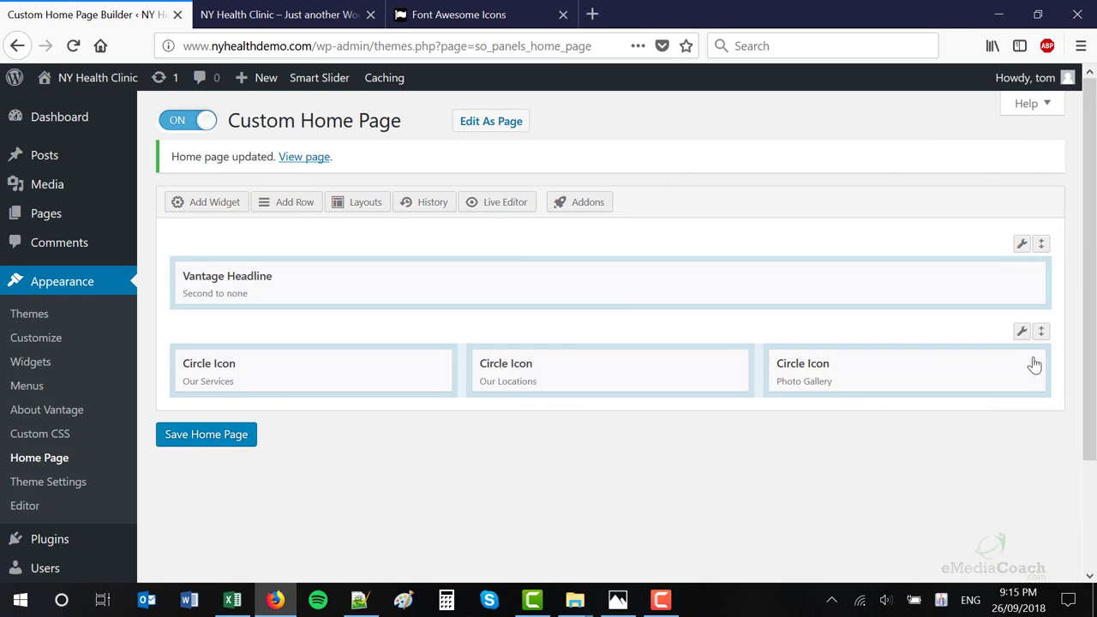
mouse_move(1022, 341)
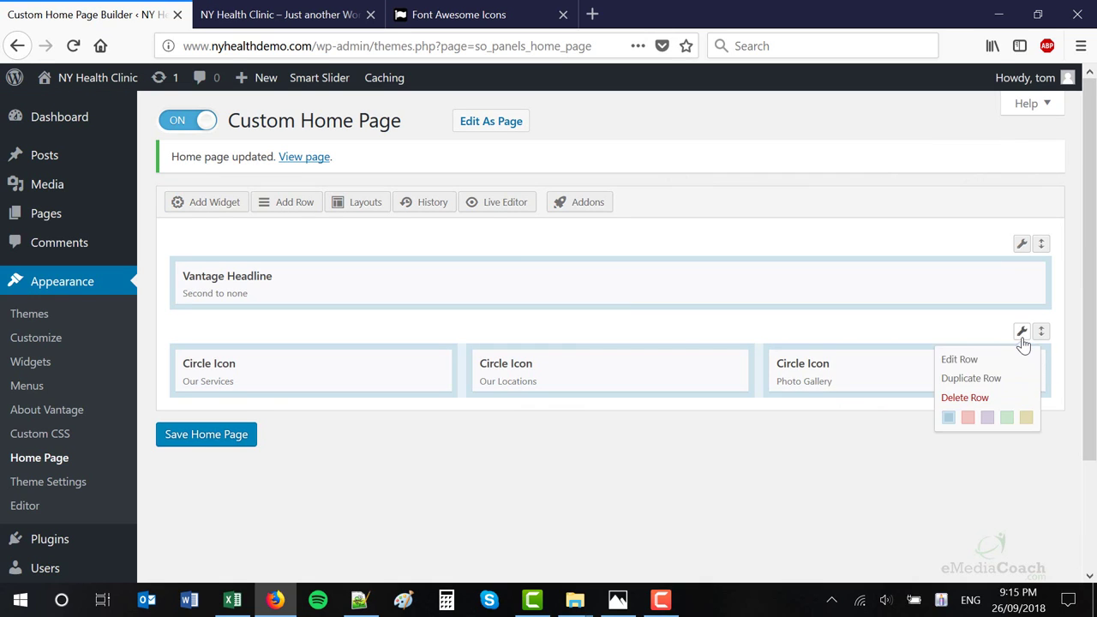
click(971, 378)
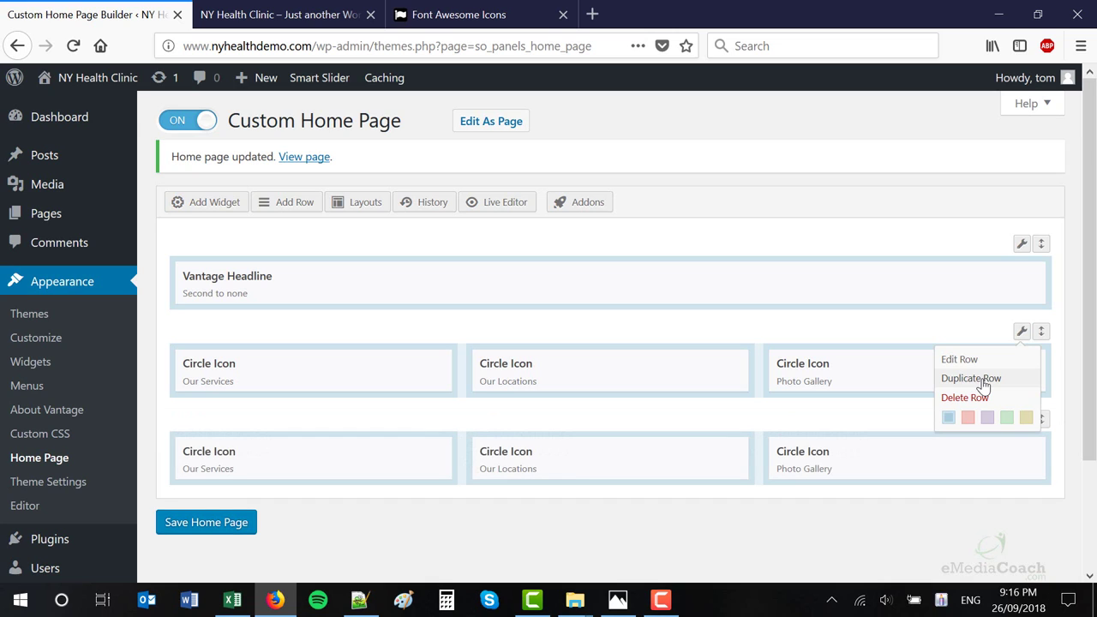
mouse_move(659, 375)
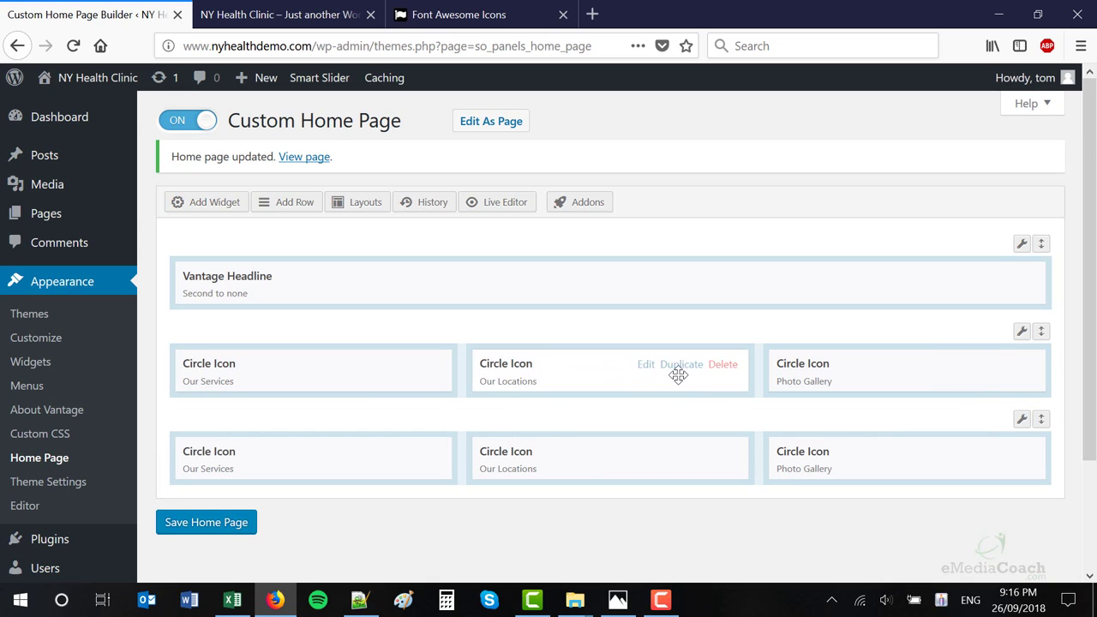
mouse_move(377, 381)
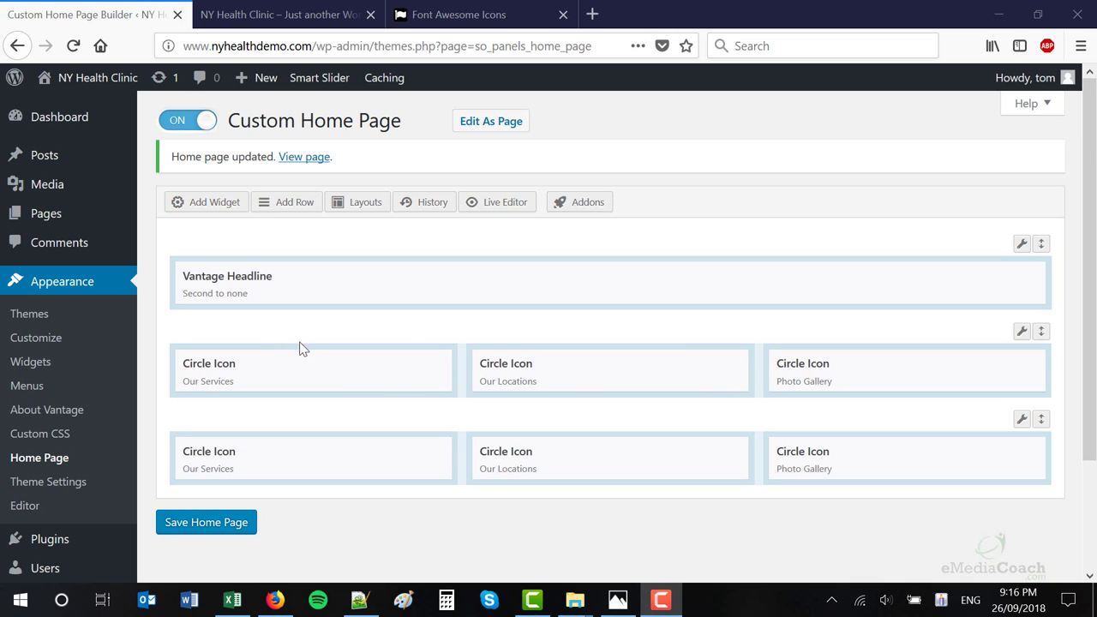
click(352, 366)
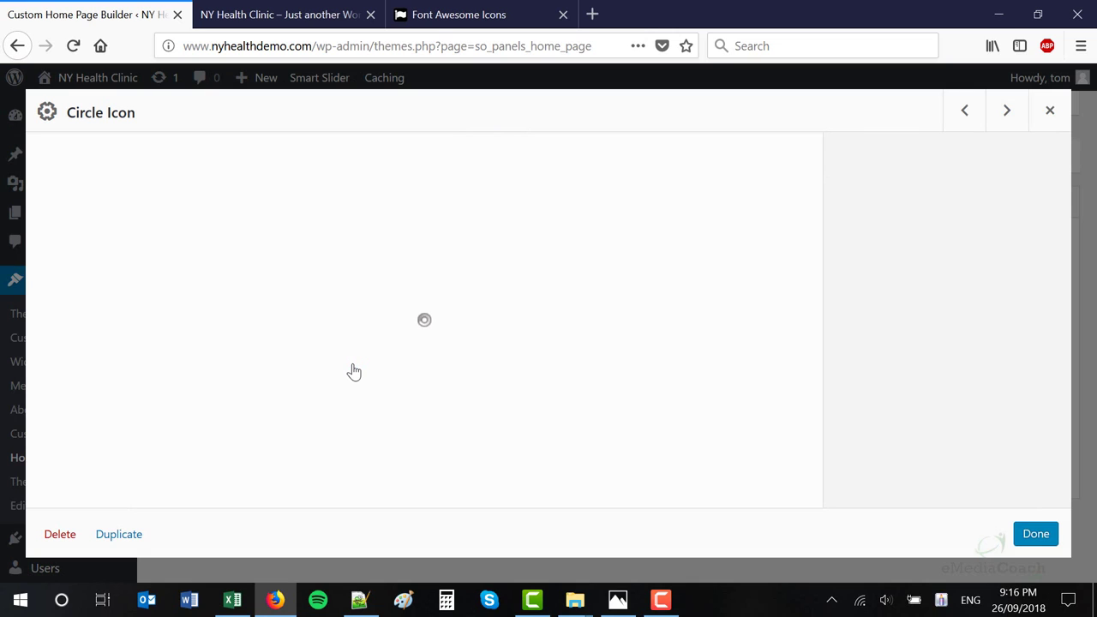
- Compare against the live site and open the icon background colour picker
click(269, 17)
scroll(311, 368, down, 2)
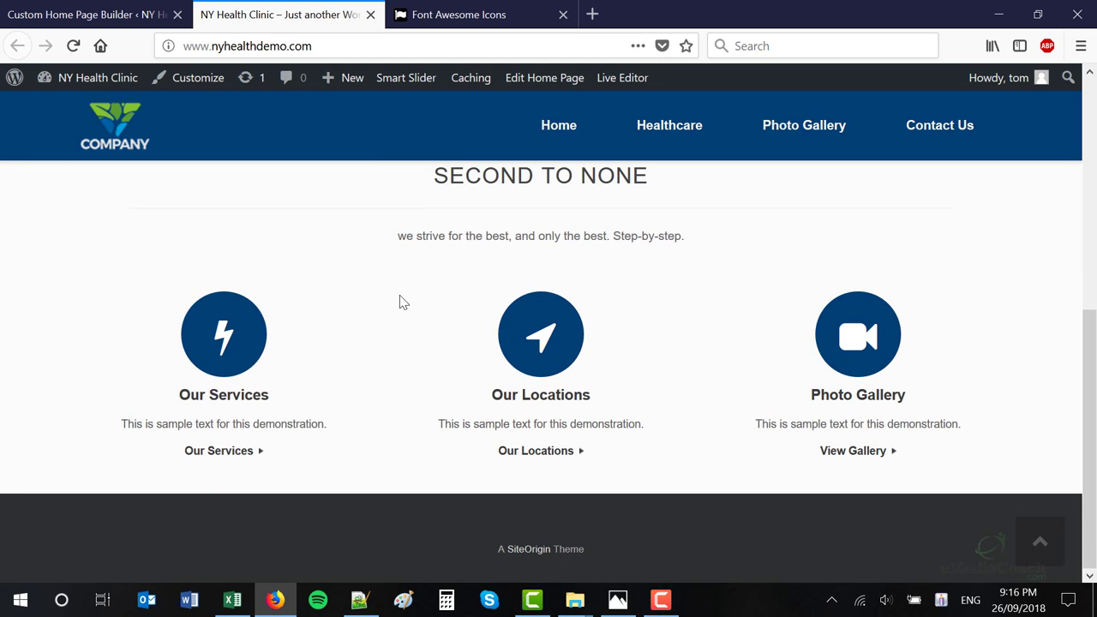
click(86, 14)
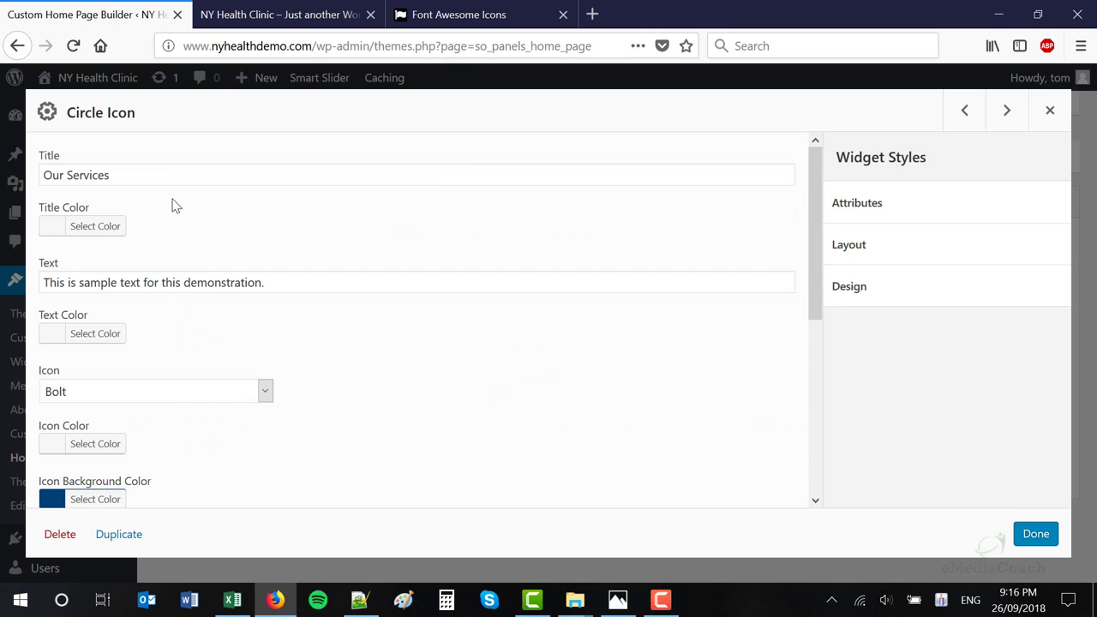
scroll(172, 205, down, 2)
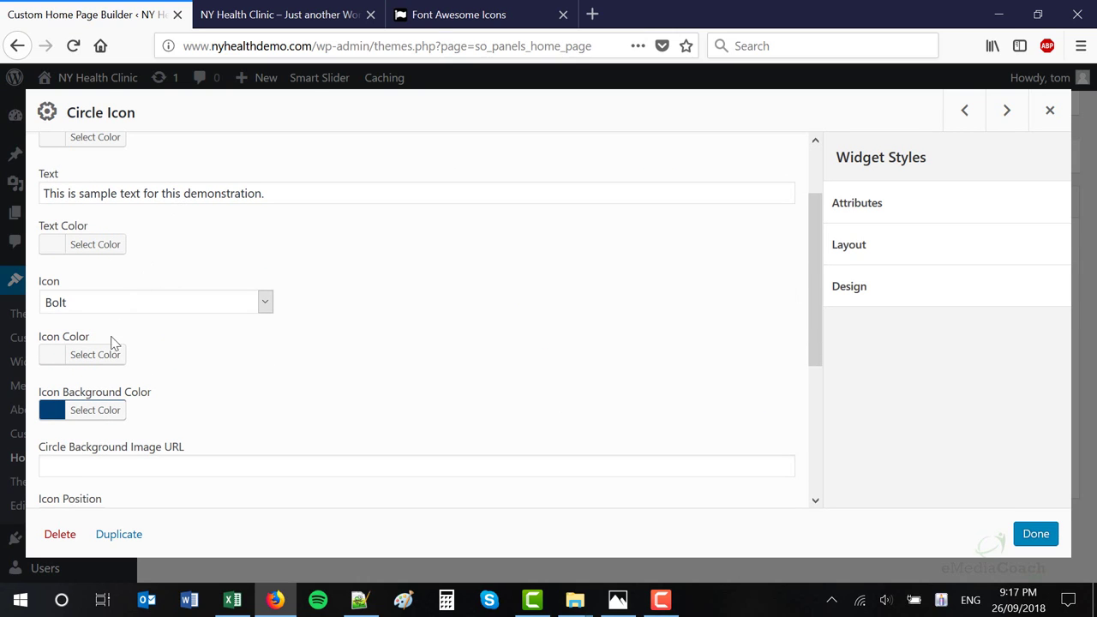
click(83, 413)
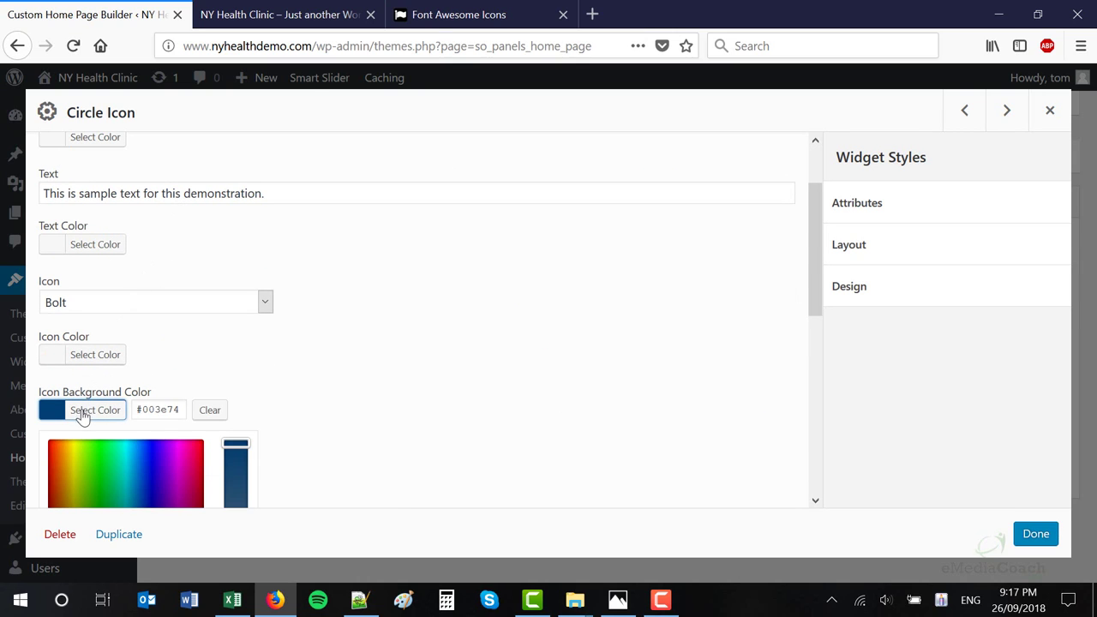
scroll(212, 370, down, 4)
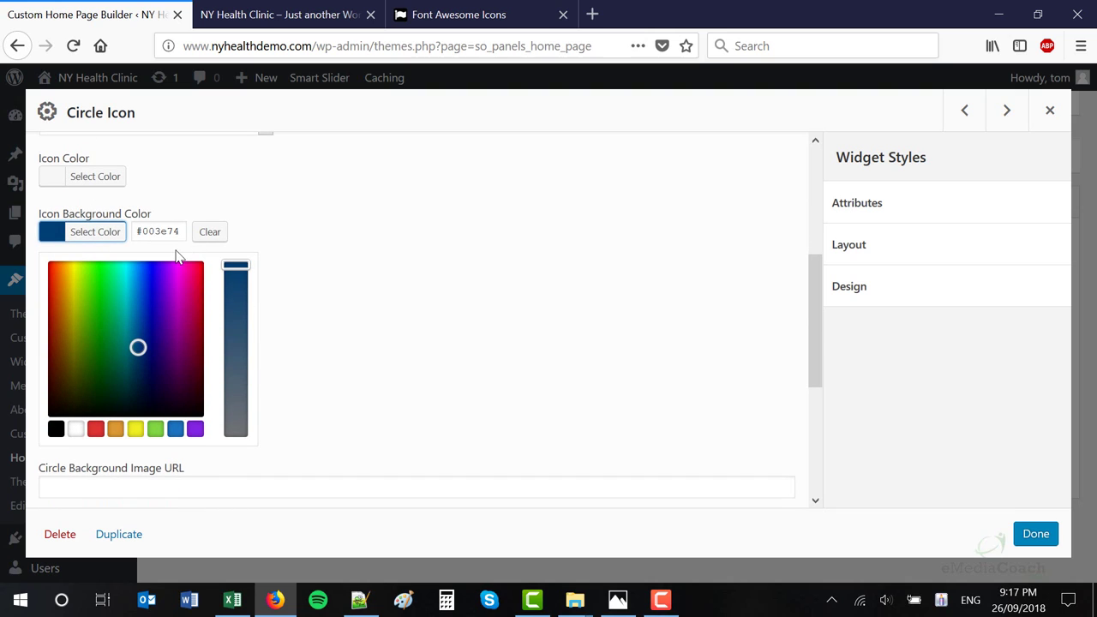
- Set the icon background to near-white #fcfcfc and open the live page's context menu
click(298, 17)
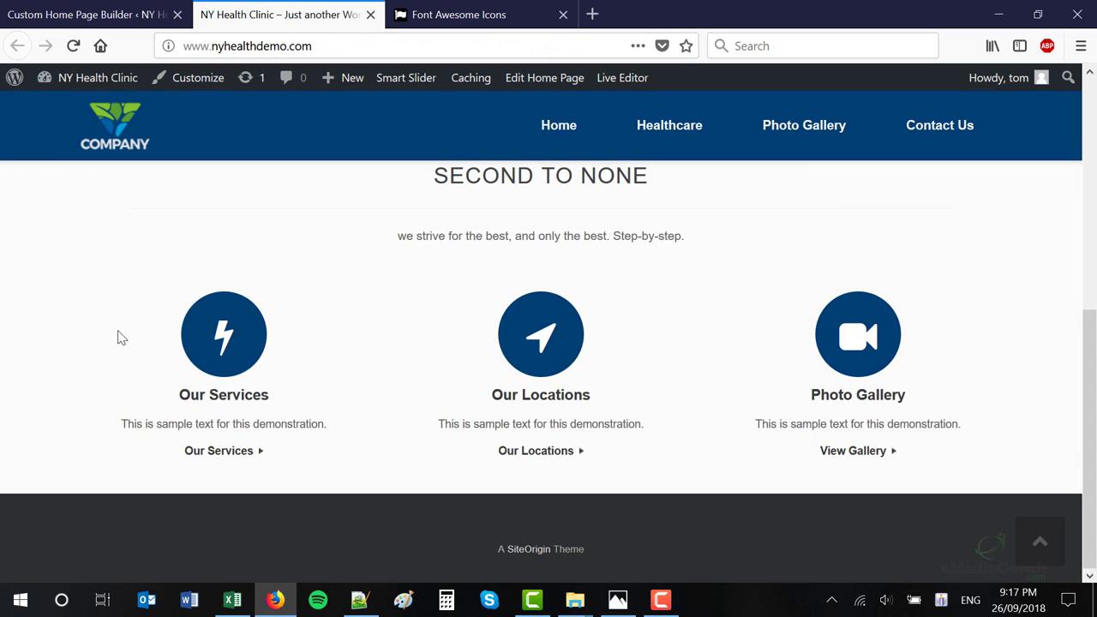
click(71, 21)
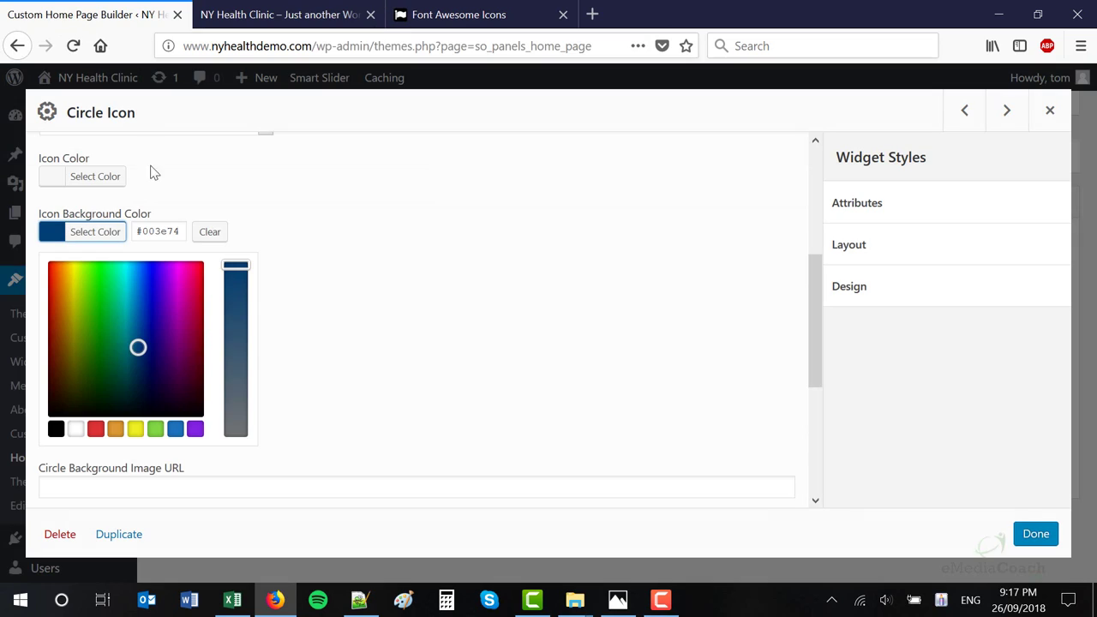
click(75, 429)
click(125, 261)
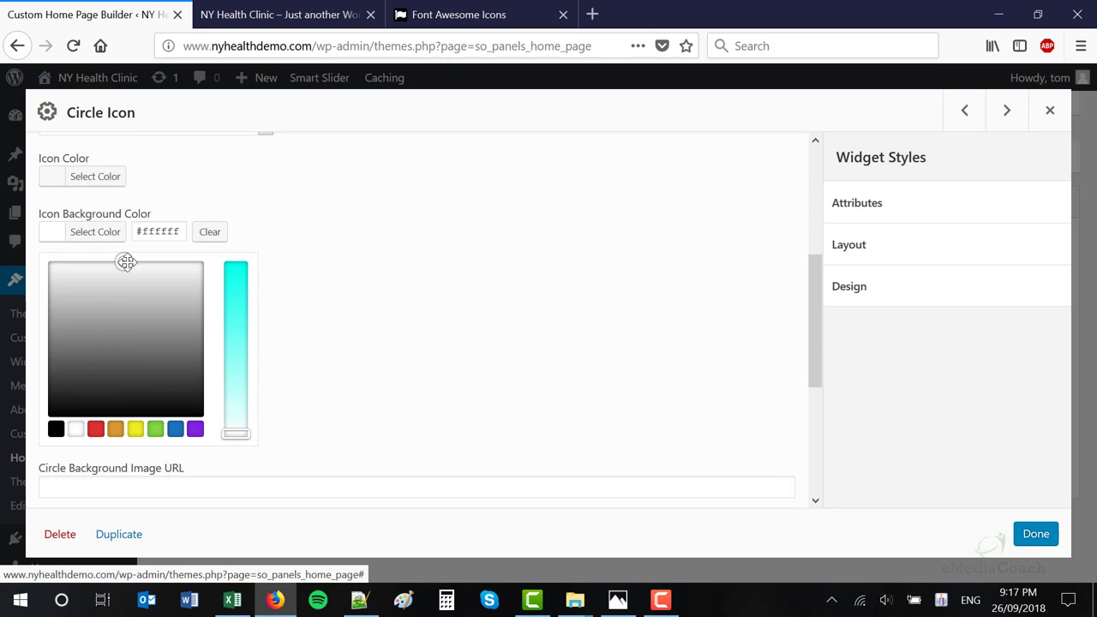
drag(126, 262, 125, 264)
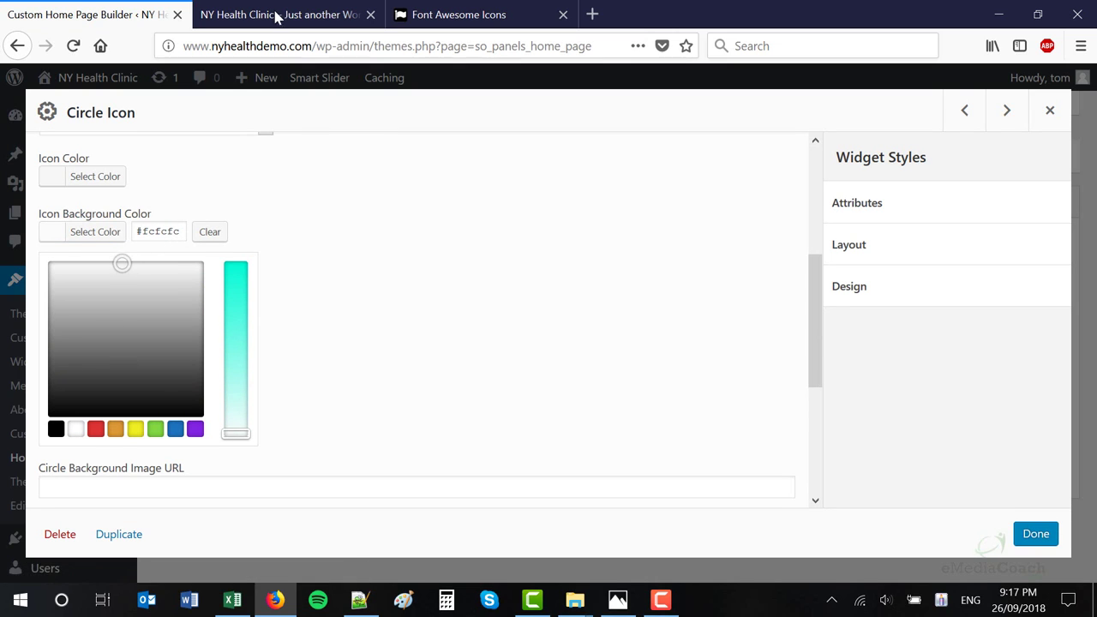
click(279, 15)
right_click(96, 267)
- Inspect div#main in Developer Tools to confirm its #fcfcfc background, then return to the builder
click(175, 443)
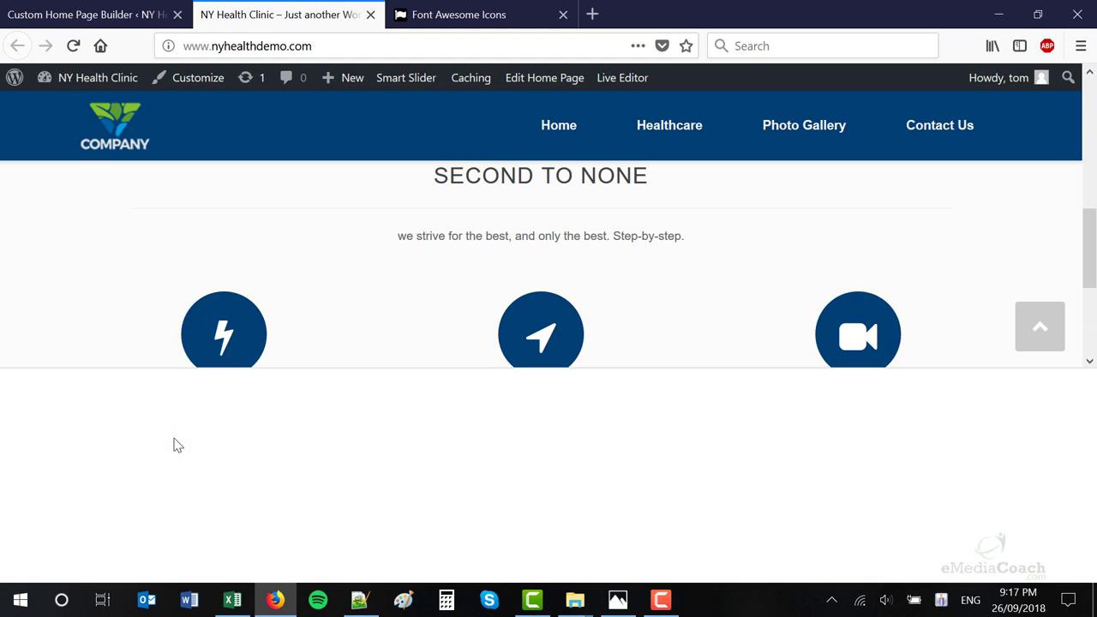
click(14, 382)
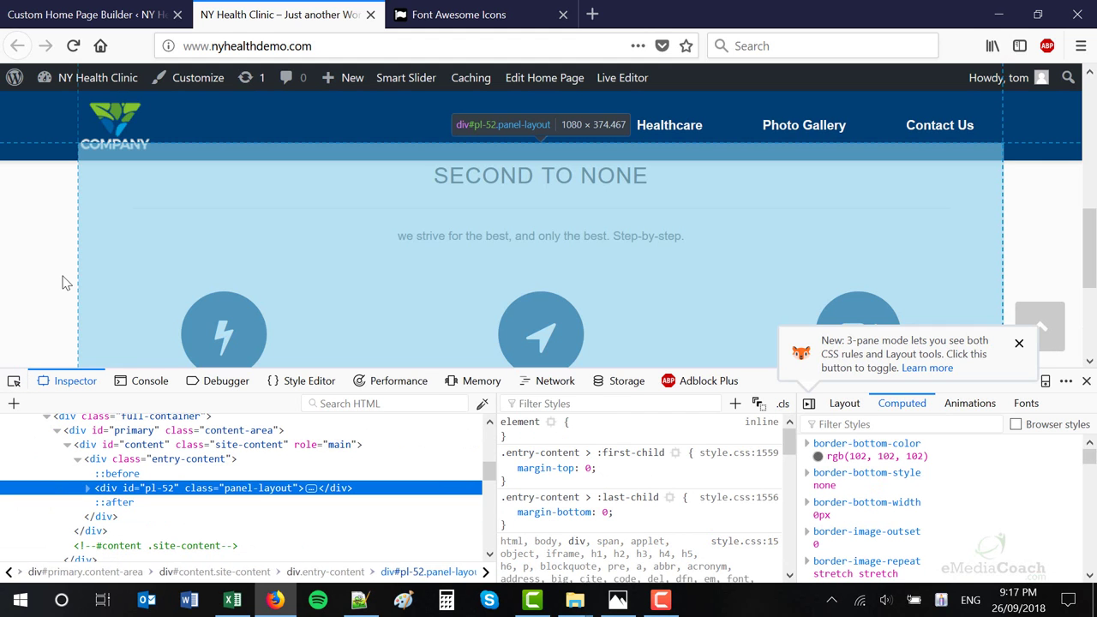
click(73, 288)
scroll(616, 514, down, 3)
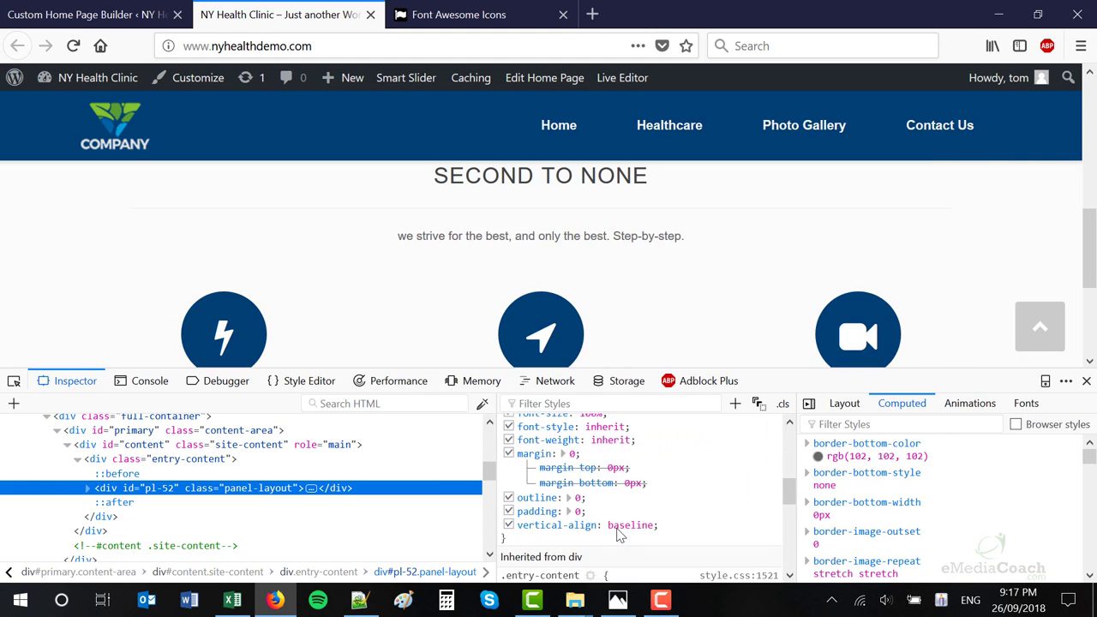
scroll(618, 524, down, 3)
click(707, 532)
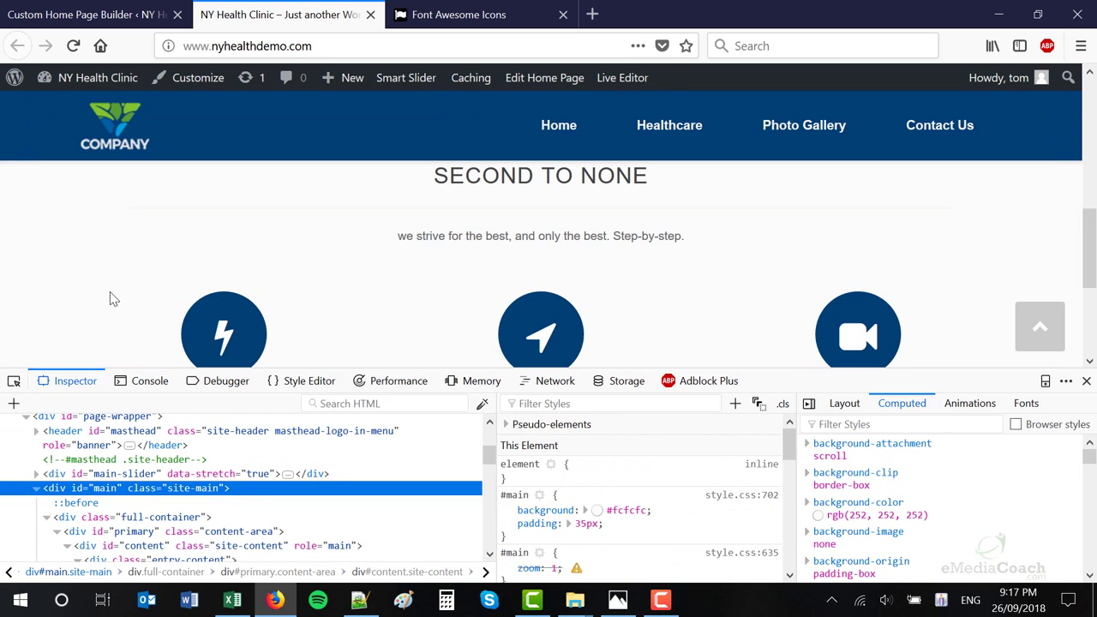
click(1085, 380)
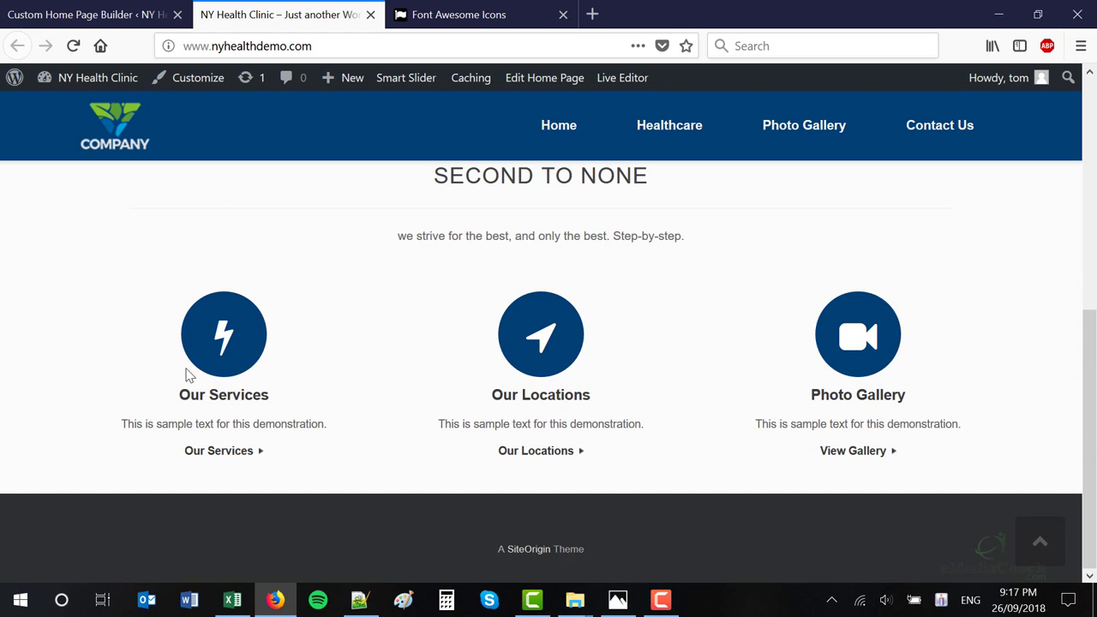
click(118, 17)
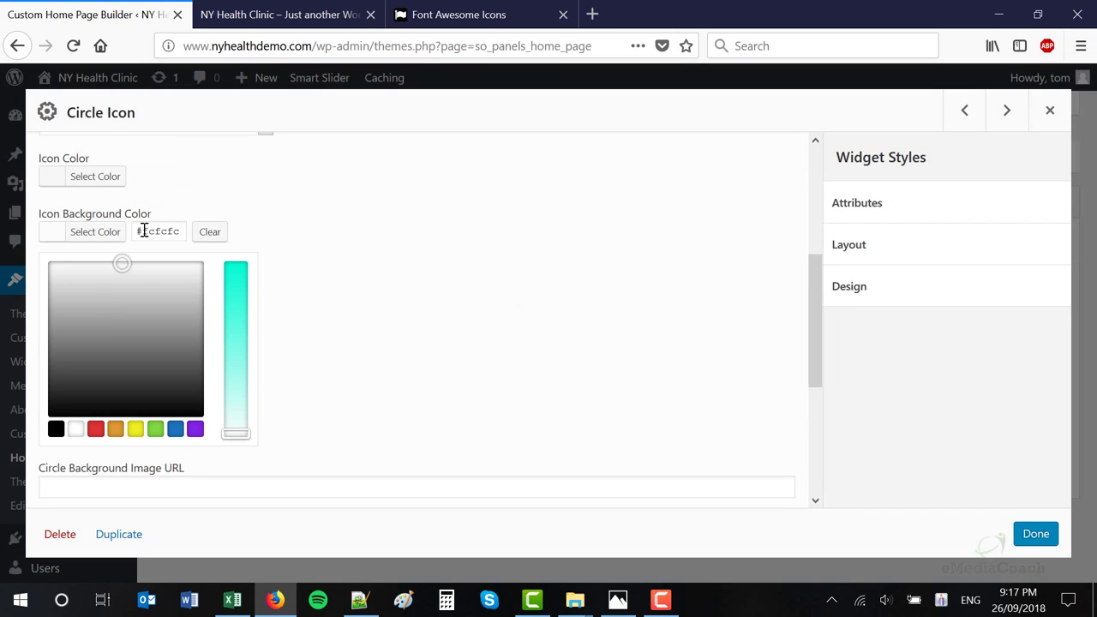
- Apply the #fcfcfc Our Services circle background and reload the live page to see it blend in
drag(139, 232, 184, 236)
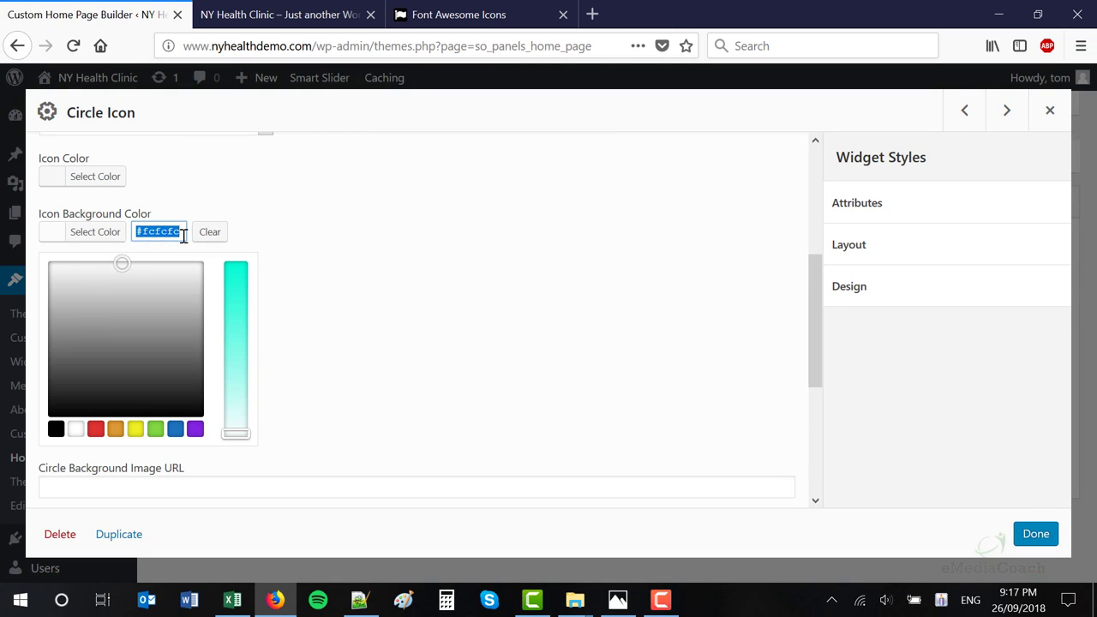
click(232, 14)
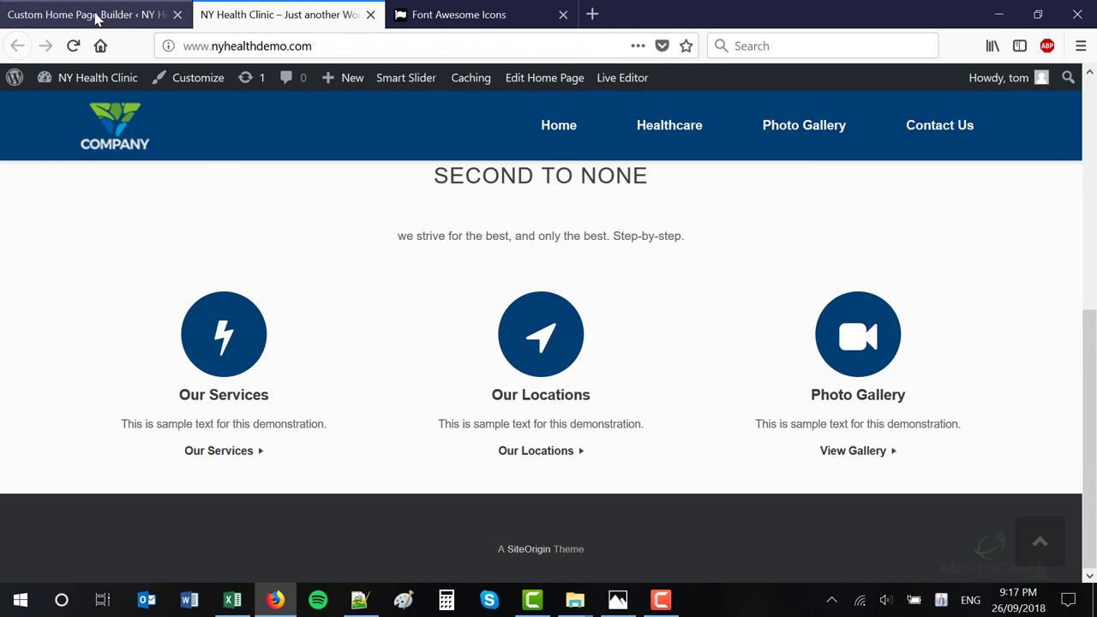
click(100, 14)
click(1035, 533)
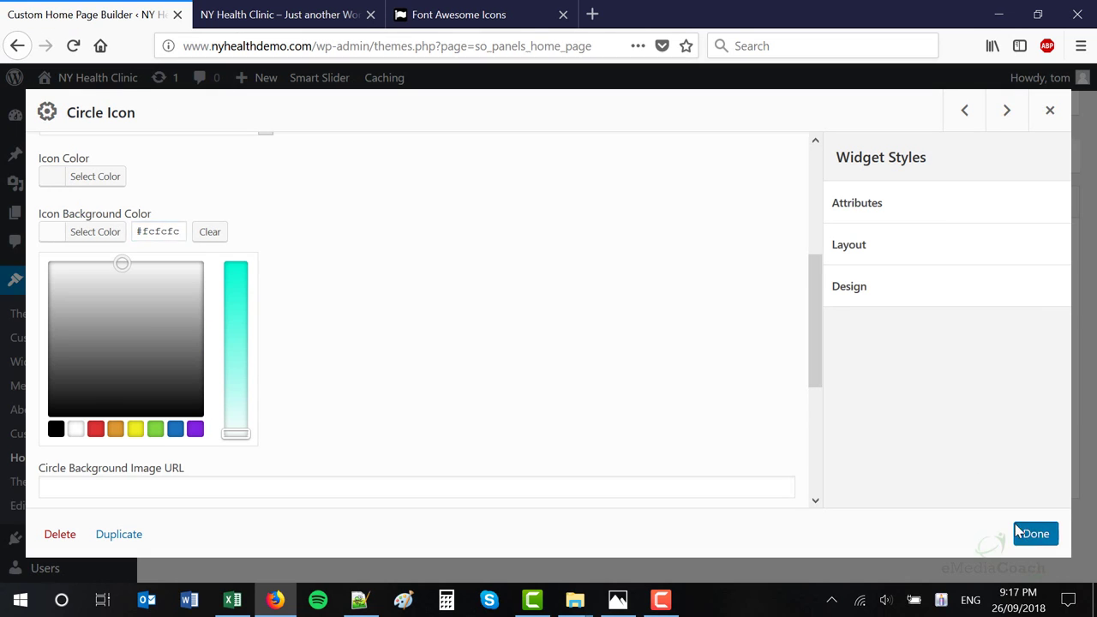
click(288, 17)
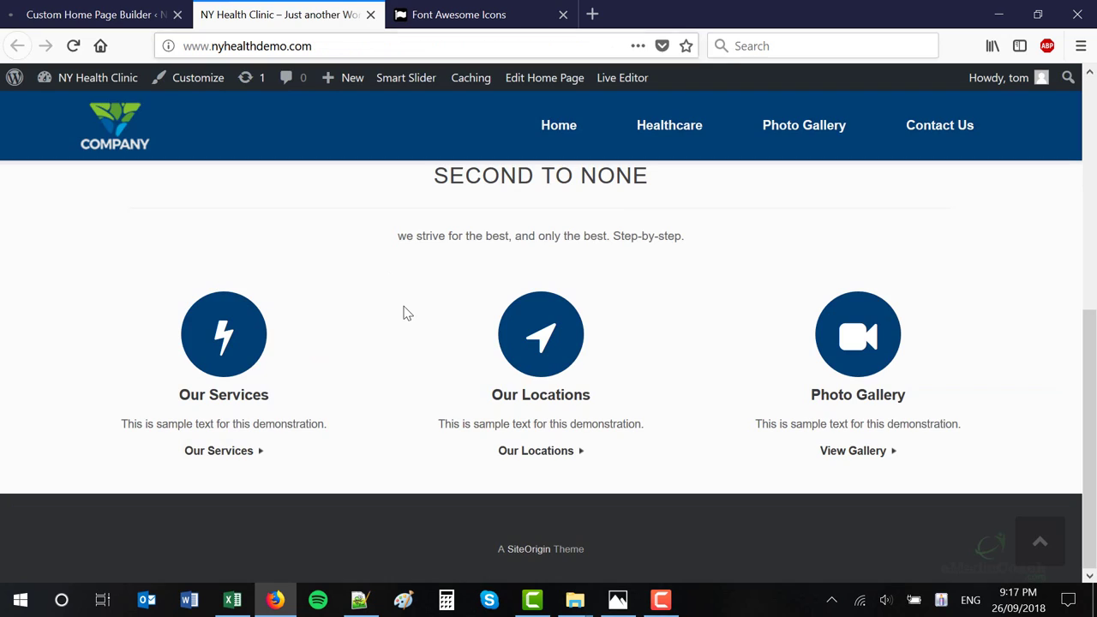
key(F5)
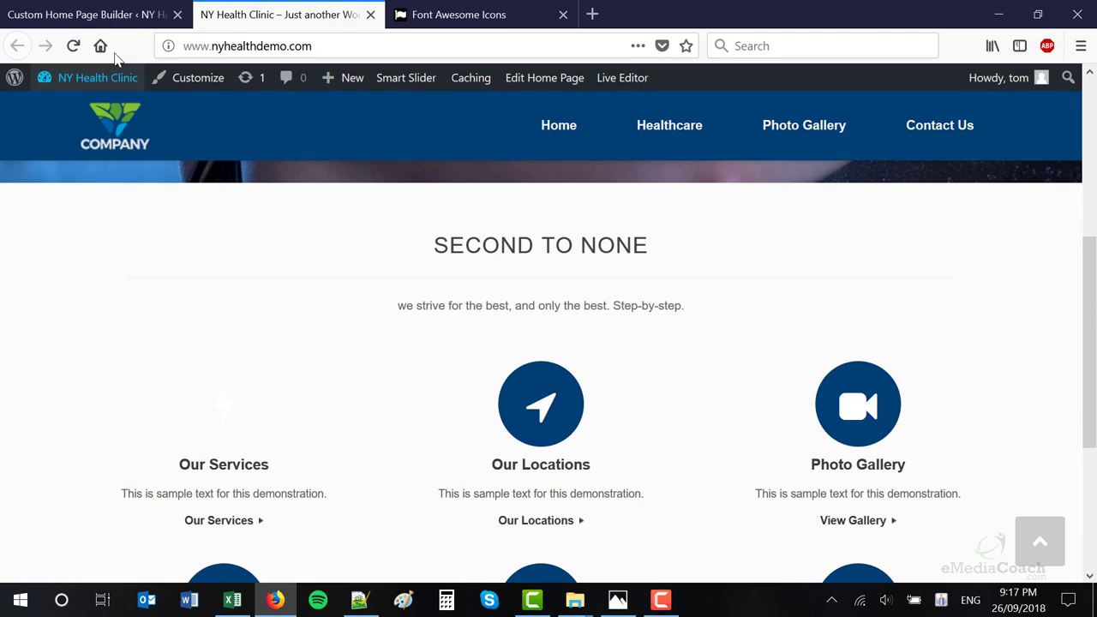
click(100, 20)
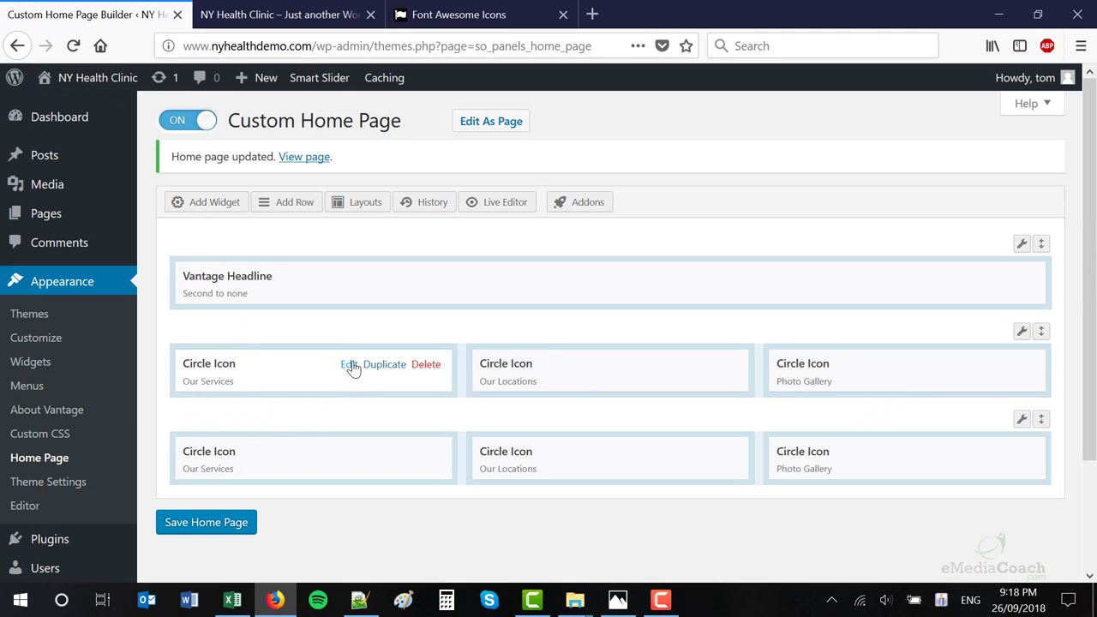
- Set the Our Services icon colour to #003E74, copied from the Notepad++ colour notes
click(349, 365)
scroll(243, 360, down, 3)
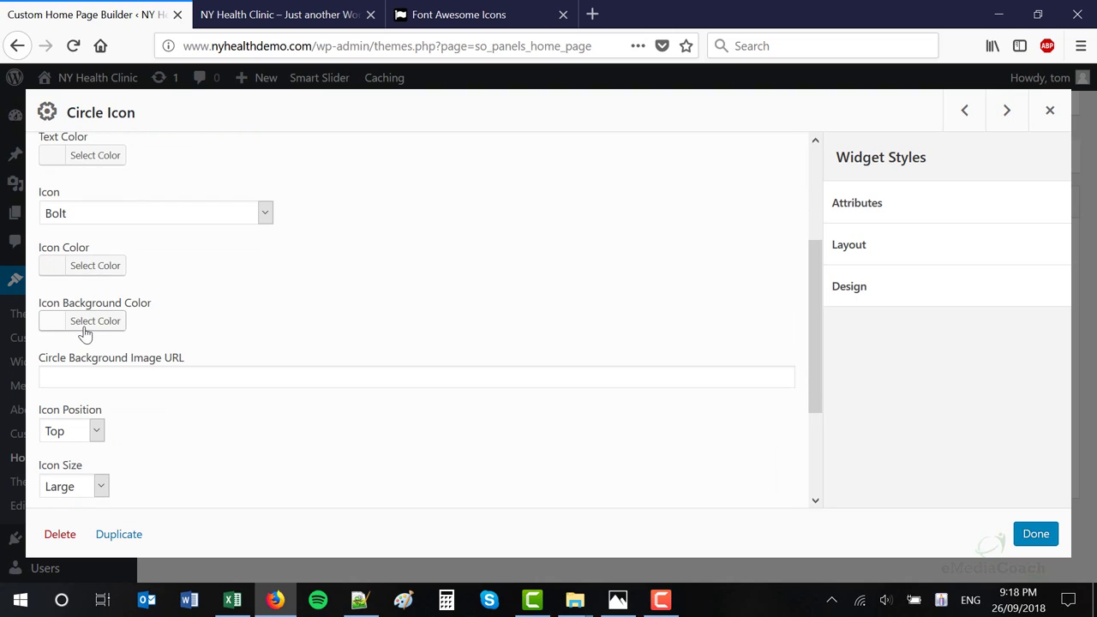
click(94, 270)
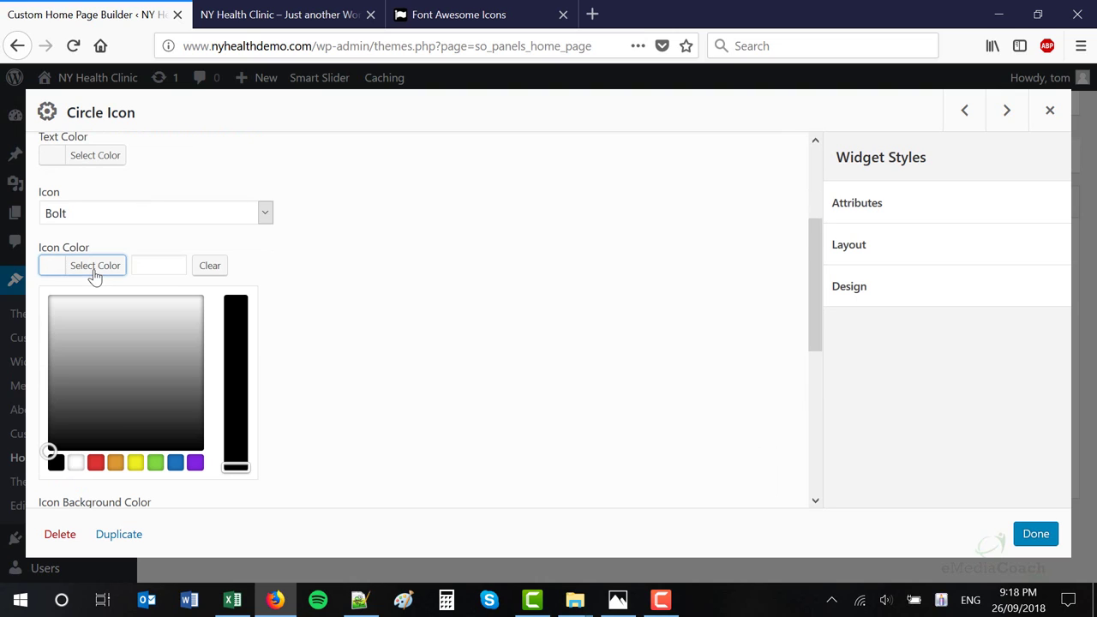
click(159, 272)
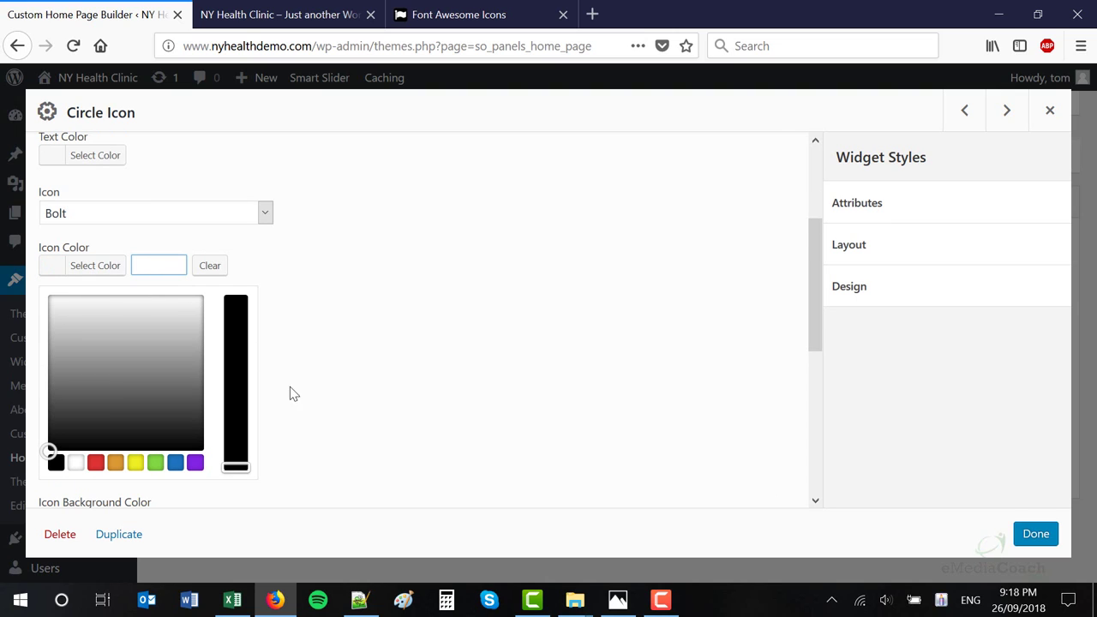
click(361, 598)
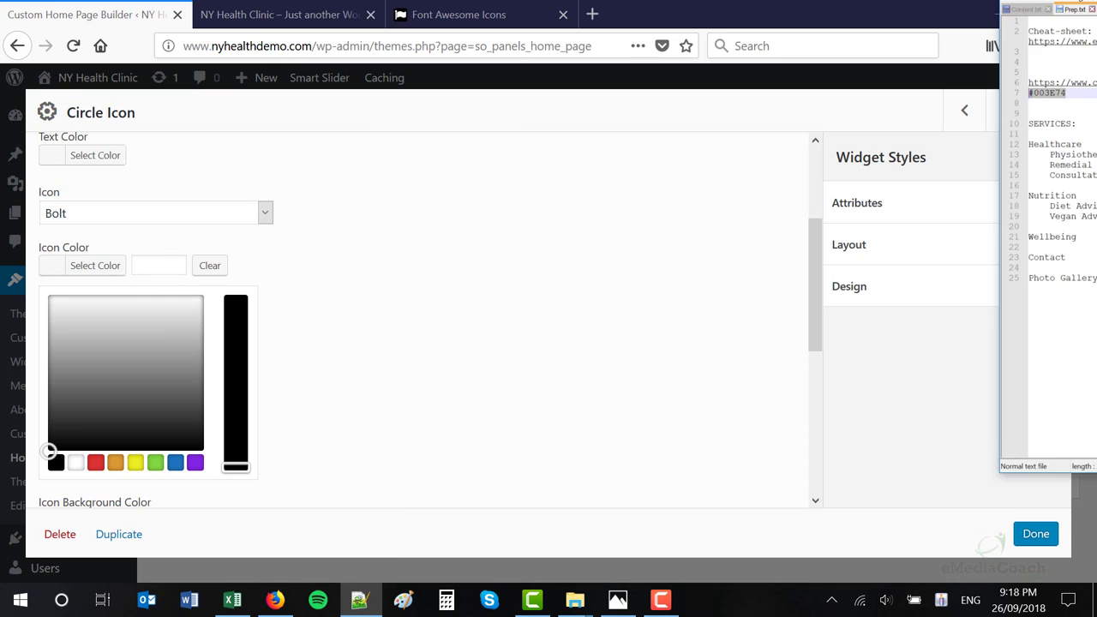
right_click(827, 237)
click(861, 264)
click(360, 598)
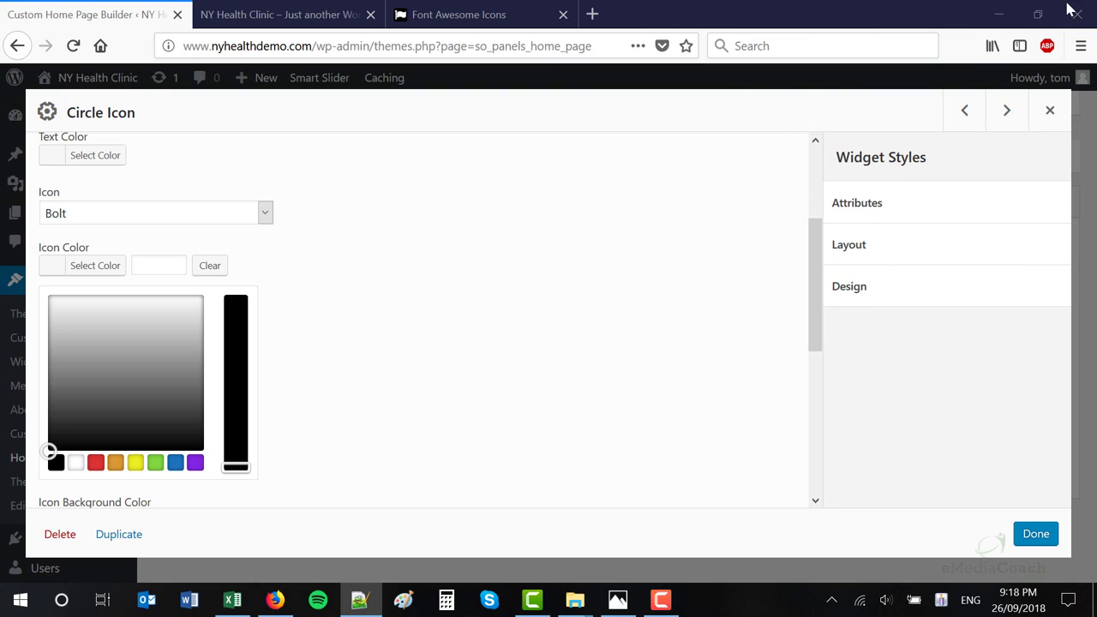
click(152, 266)
key(ctrl+v)
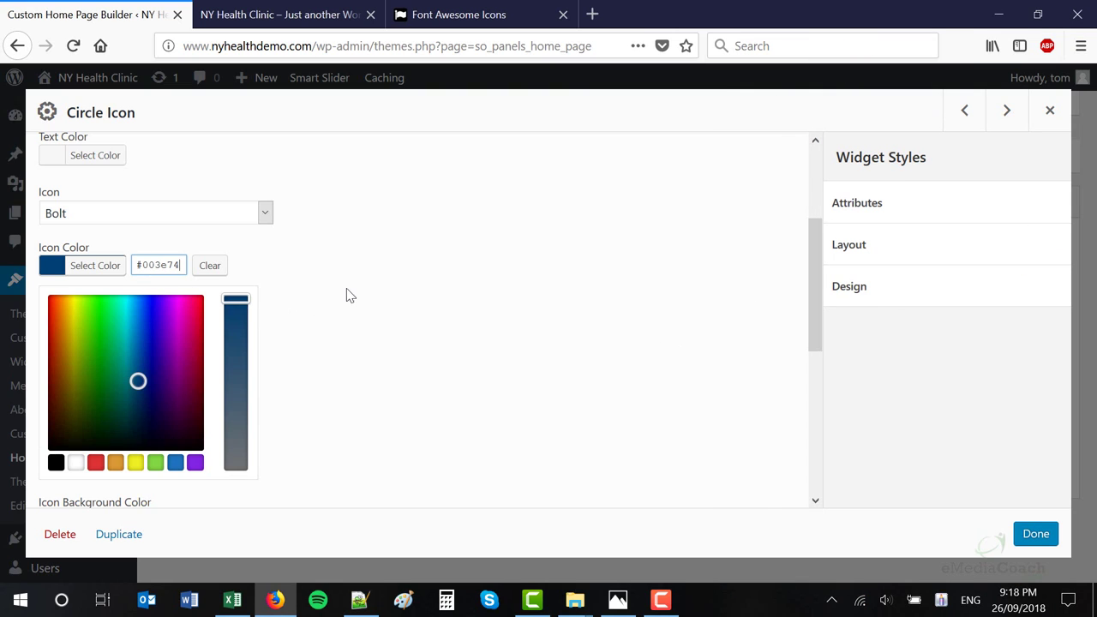
- Close the icon settings, save the home page and reload the live site to view the blue bolt
click(1030, 531)
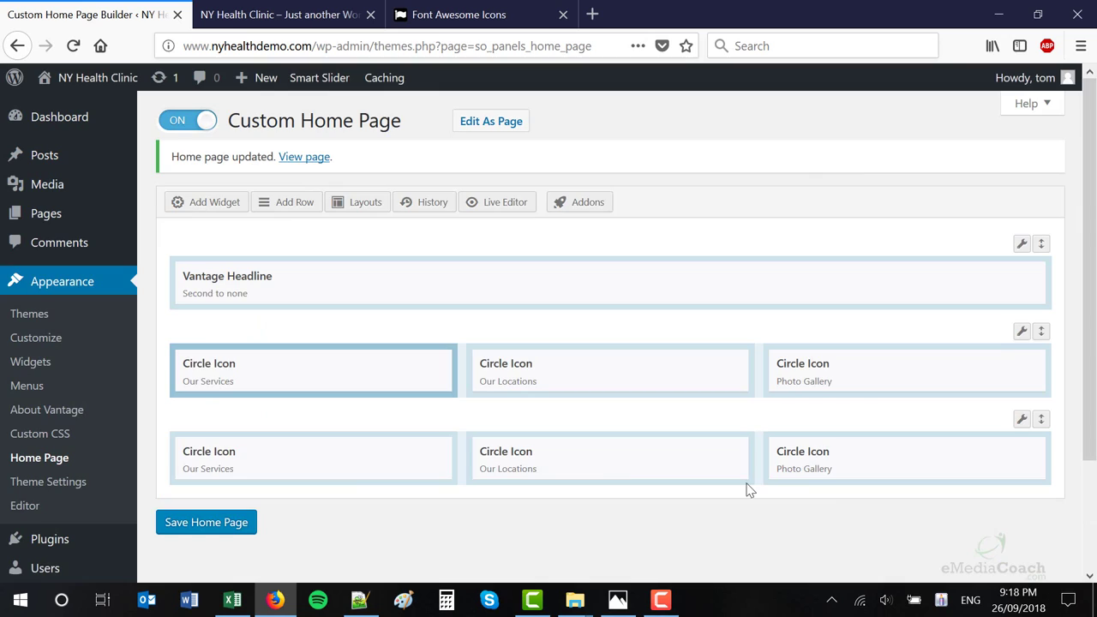
click(225, 523)
click(296, 19)
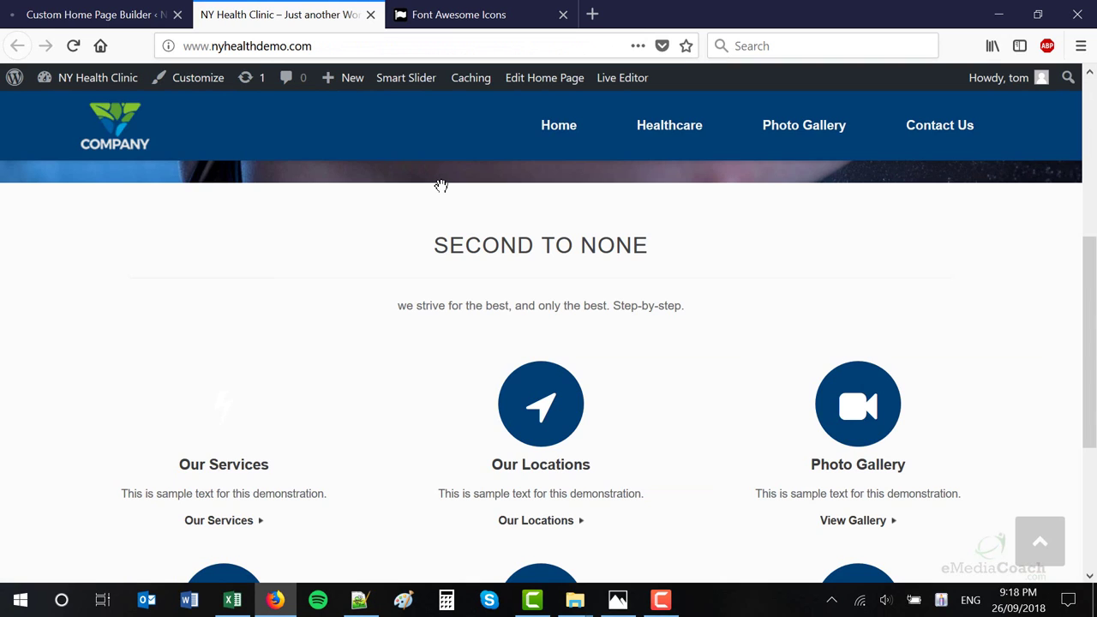
key(F5)
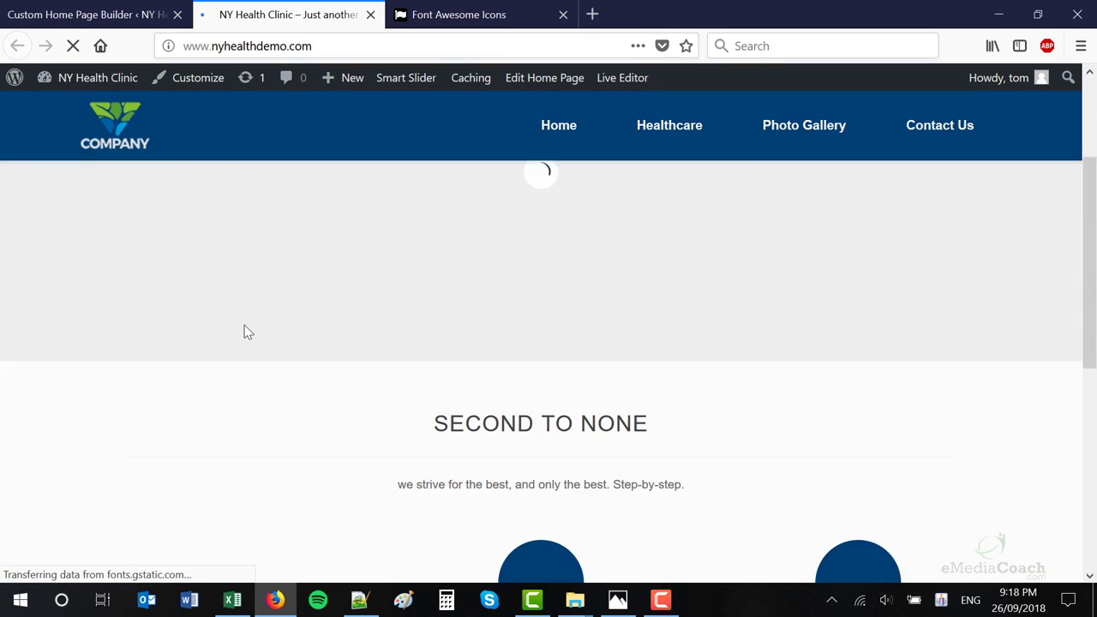
scroll(310, 336, down, 5)
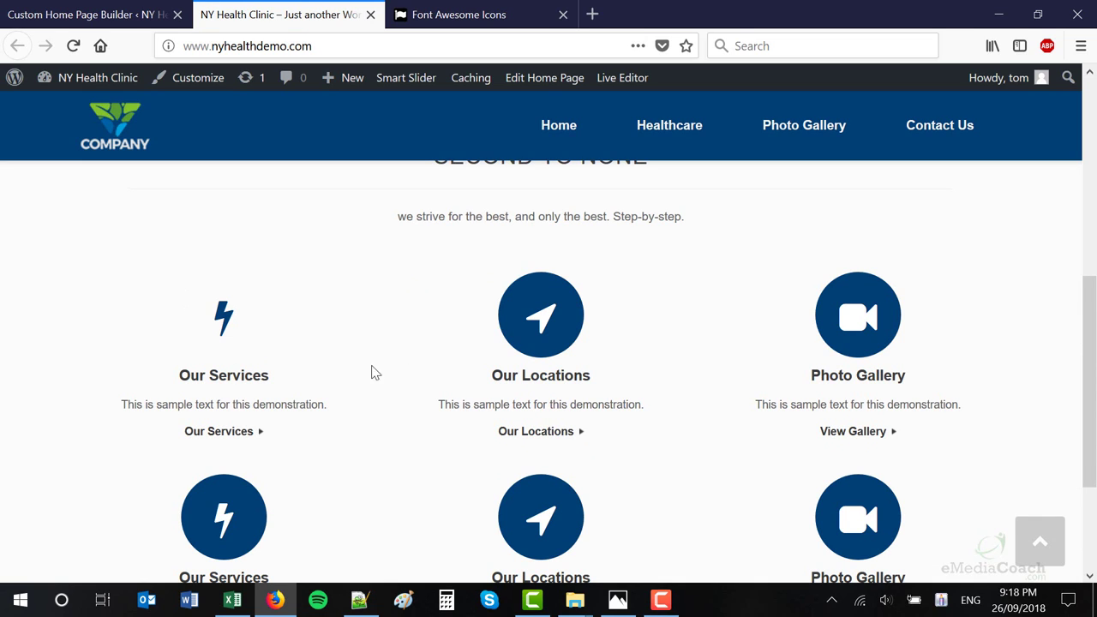
- Give the Our Locations icon a #003e74 icon colour and a #fcfcfc circle background
click(54, 14)
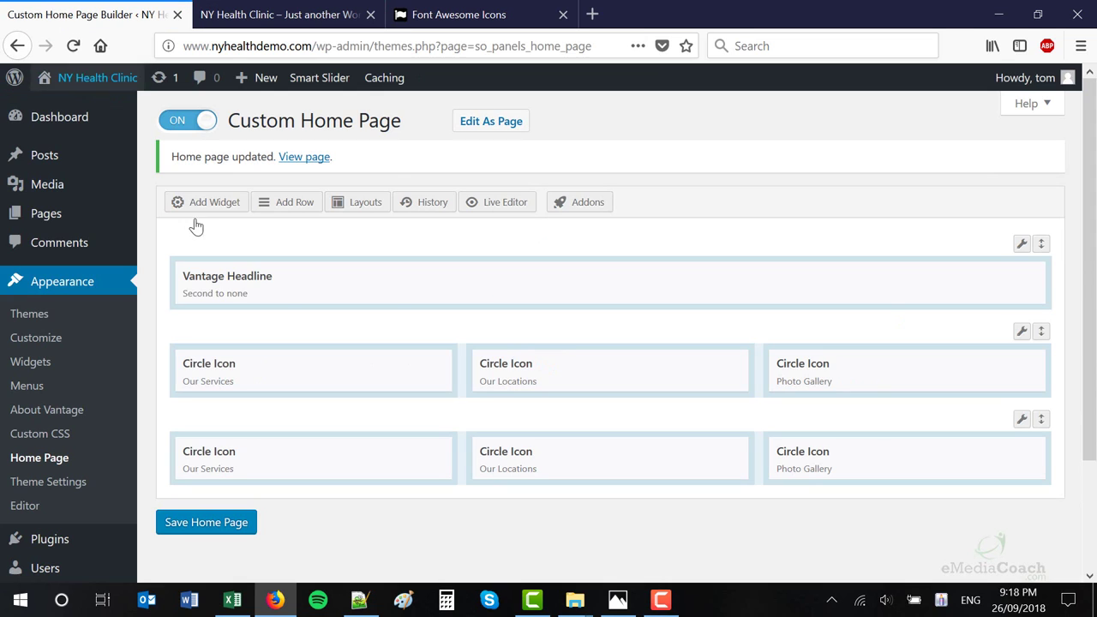
click(644, 364)
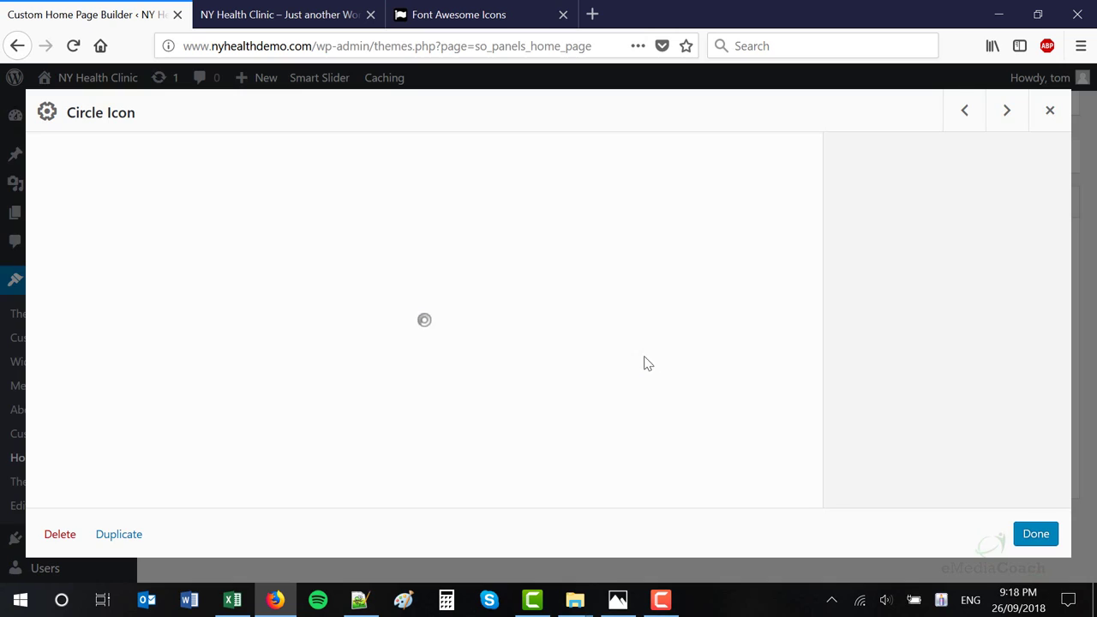
scroll(195, 364, down, 3)
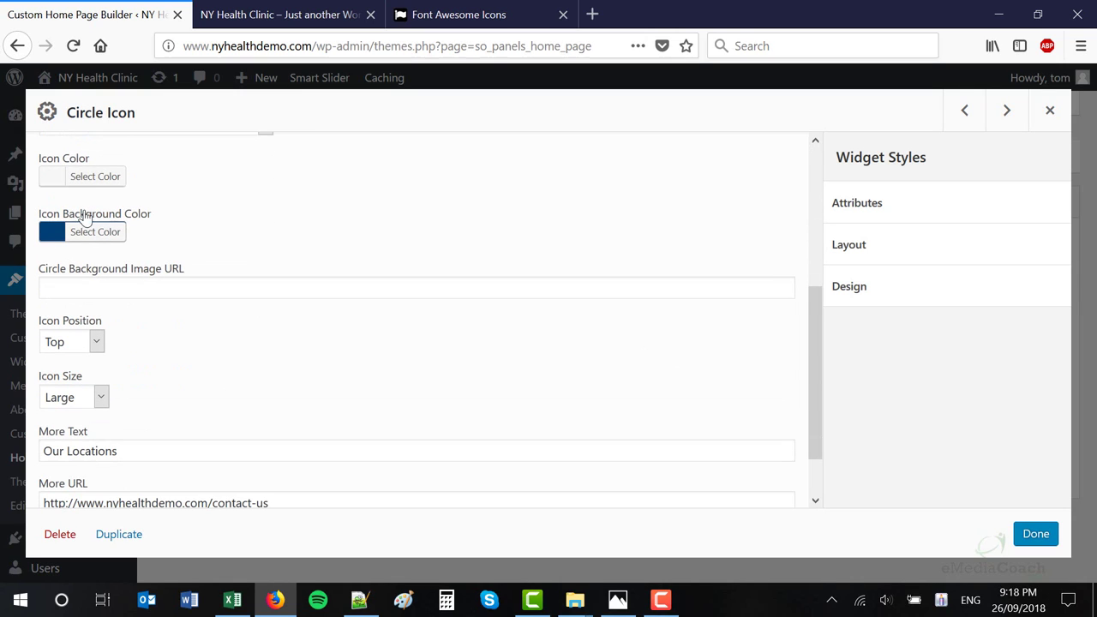
click(78, 176)
click(152, 177)
key(ctrl+v)
click(294, 213)
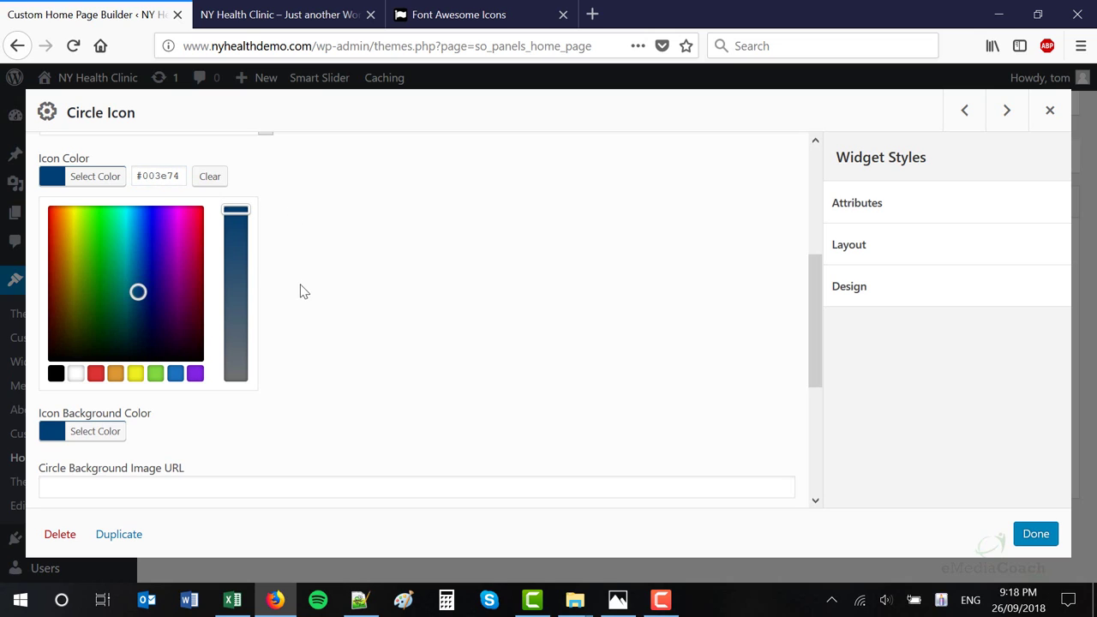
click(109, 431)
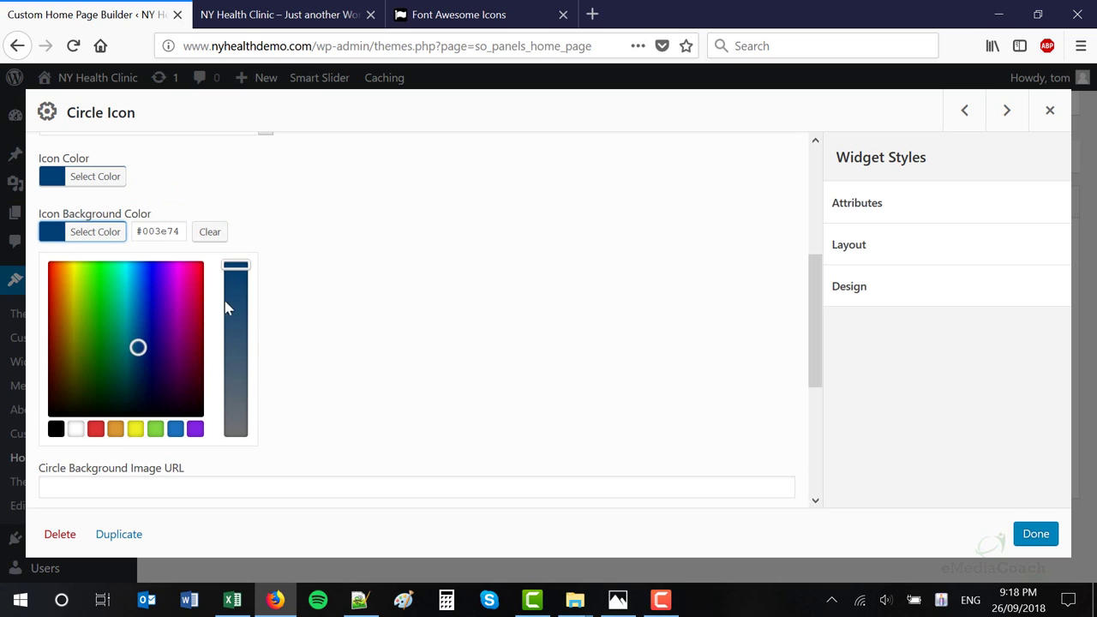
click(76, 429)
click(121, 262)
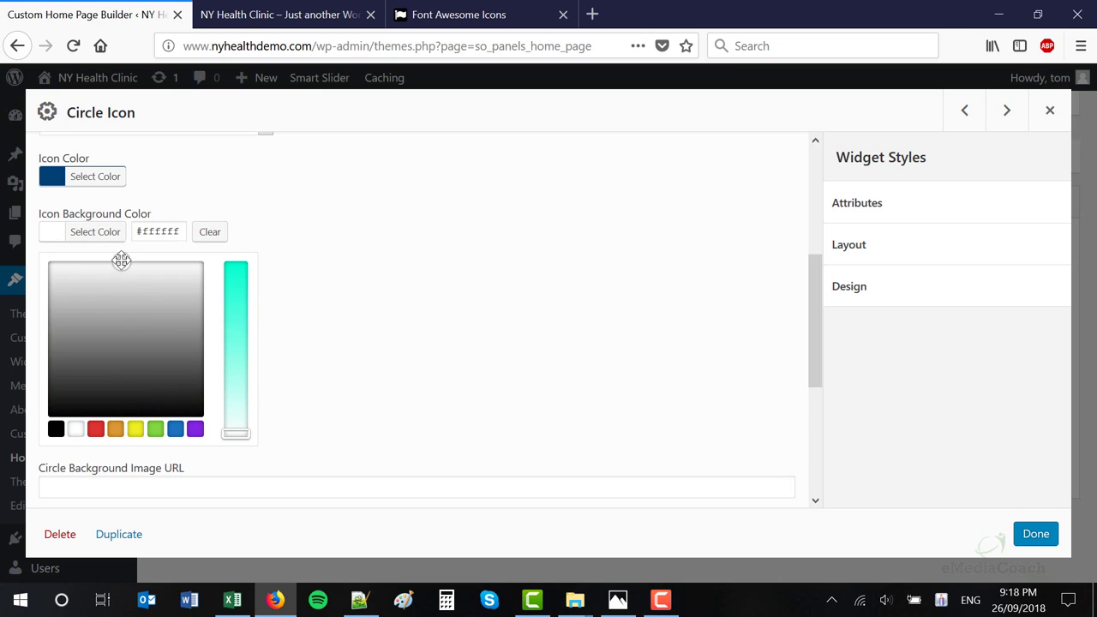
drag(121, 262, 121, 264)
click(1030, 533)
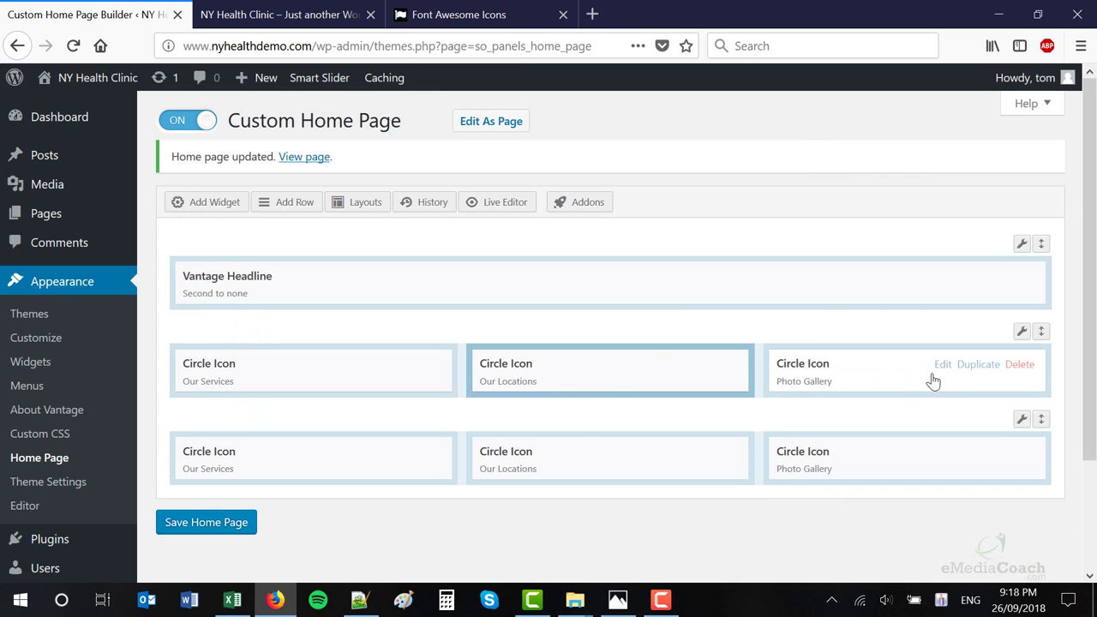
- Give the Photo Gallery icon a #003e74 colour and white background, then save the home page
click(941, 367)
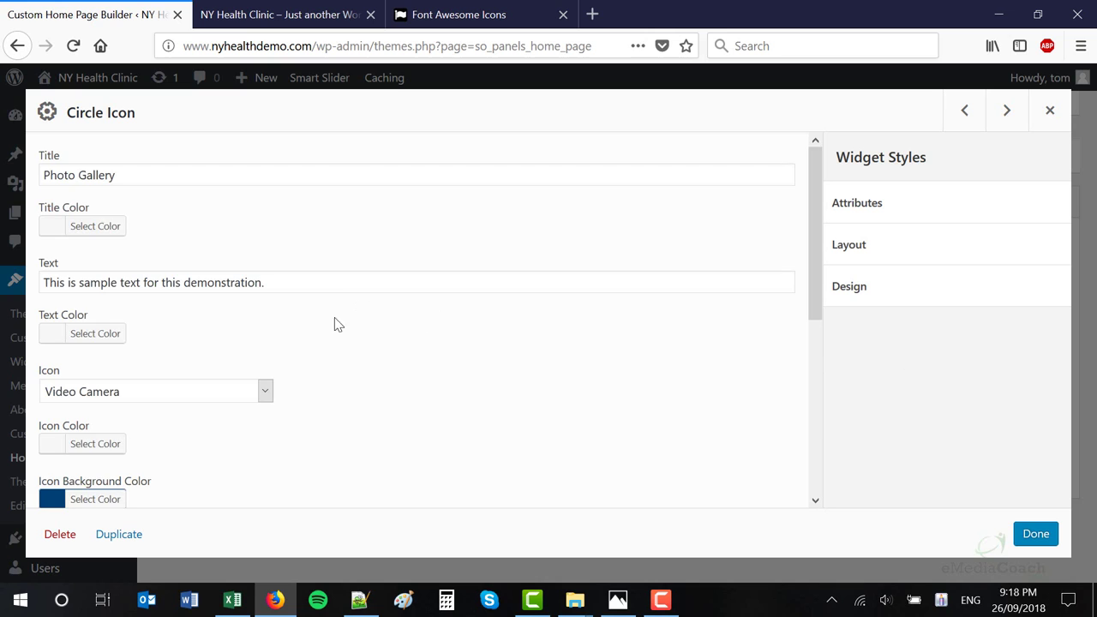
scroll(145, 402, down, 1)
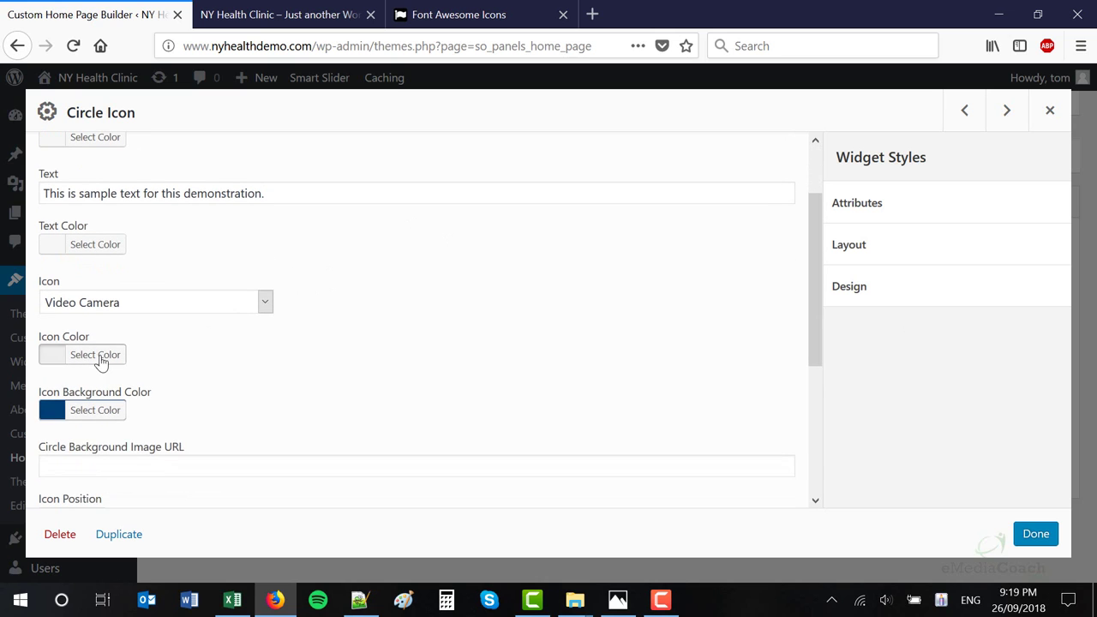
click(100, 356)
click(160, 347)
key(ctrl+v)
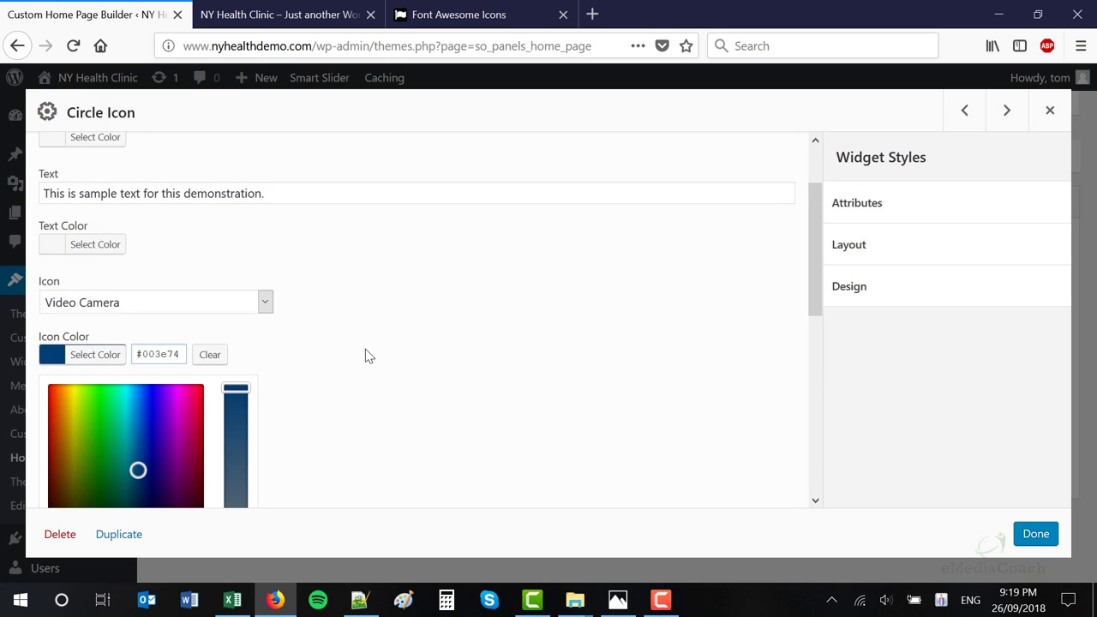
scroll(365, 349, down, 2)
click(89, 431)
click(168, 310)
click(76, 428)
drag(123, 272, 122, 263)
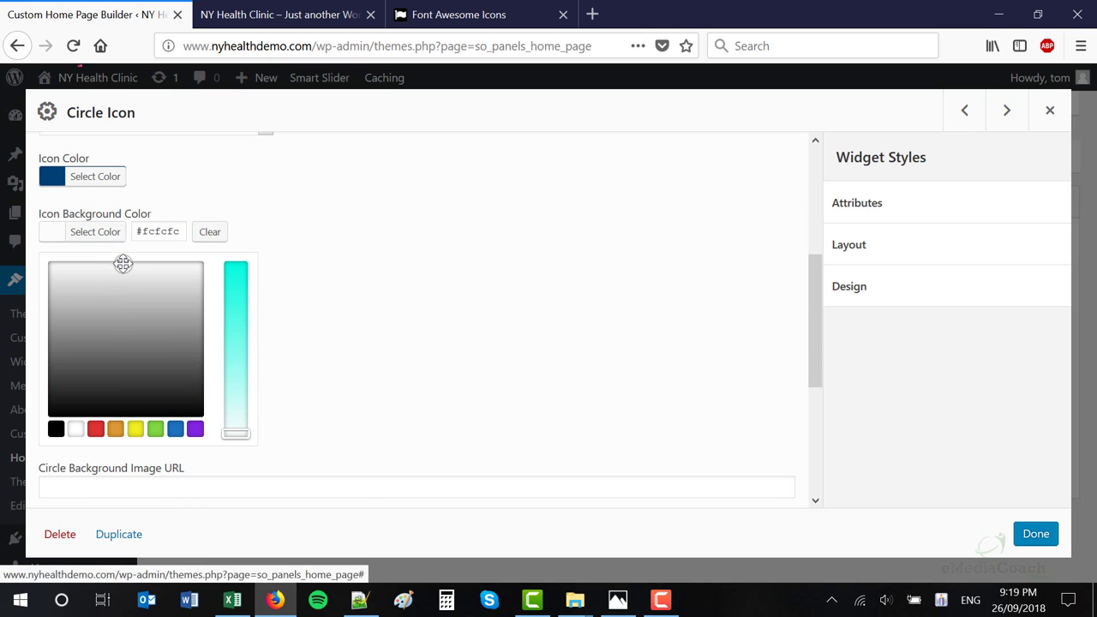
click(1055, 538)
click(201, 521)
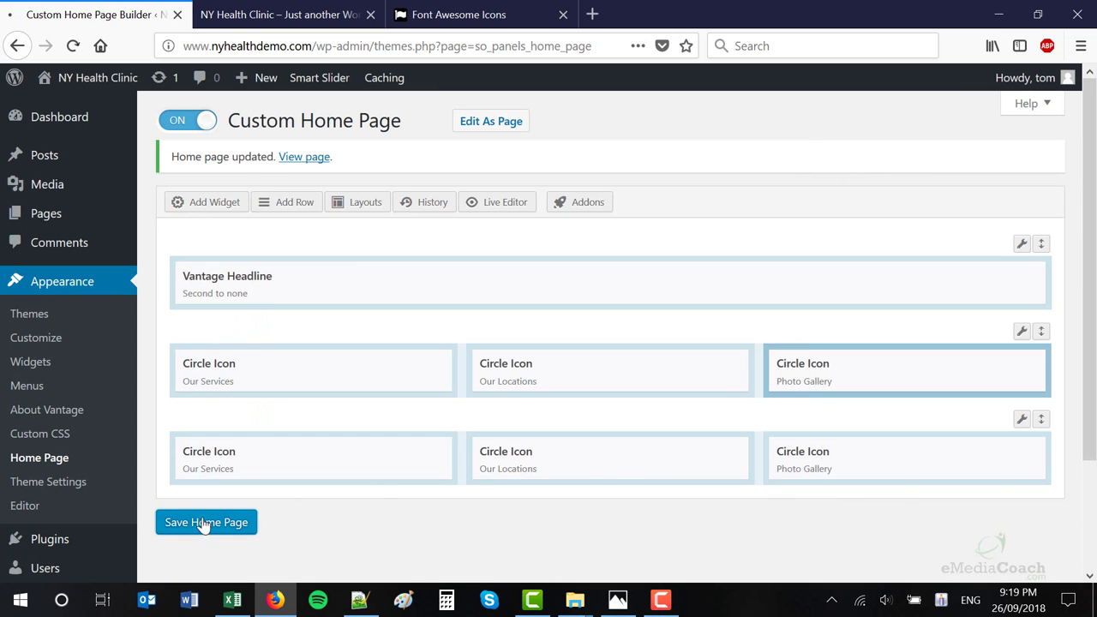
- Reload the live home page and scroll through the new circle icon rows
click(263, 26)
key(F5)
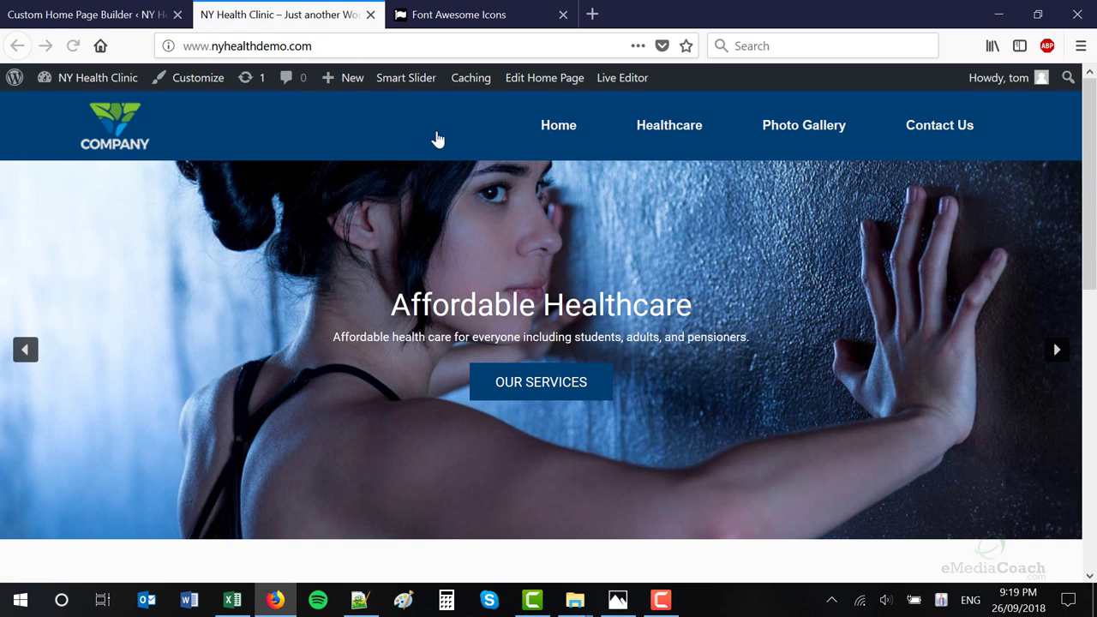
scroll(534, 208, down, 5)
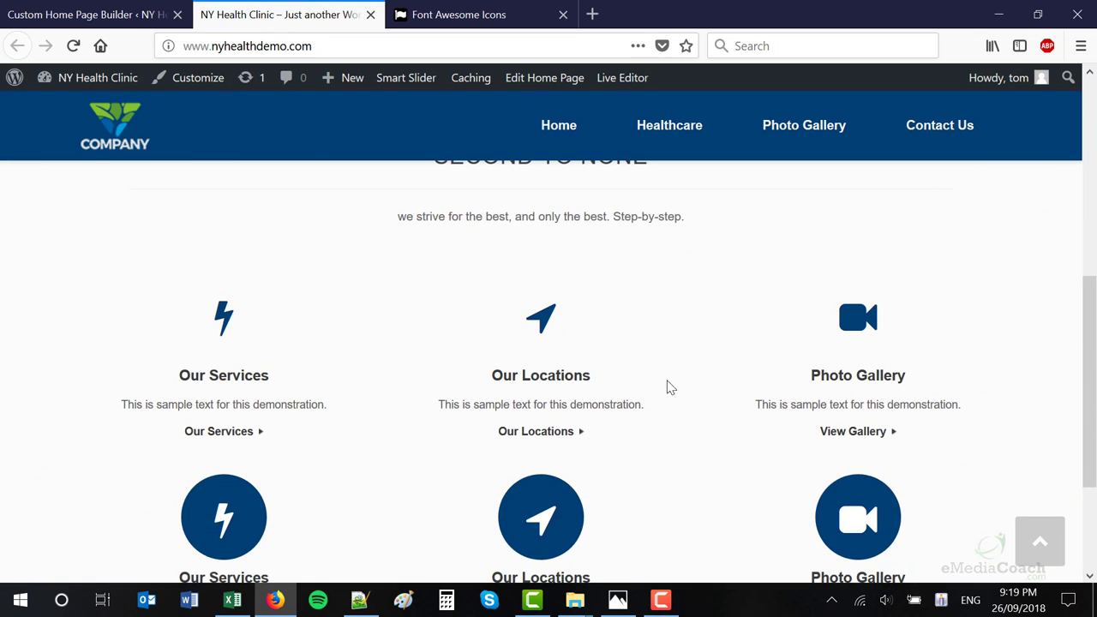
scroll(869, 416, down, 2)
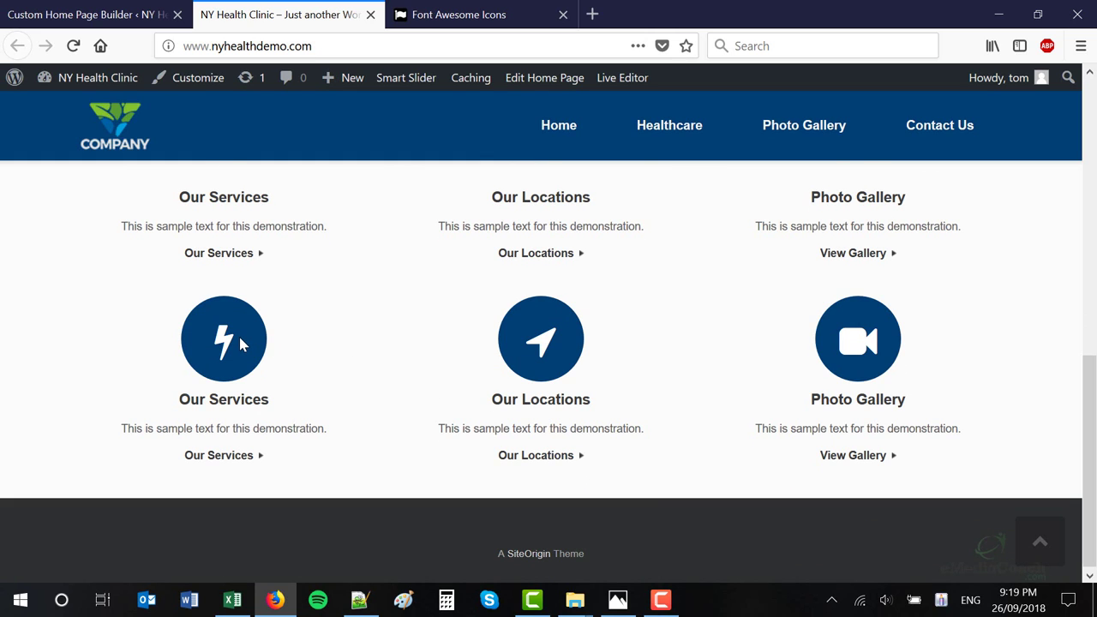
scroll(240, 343, up, 3)
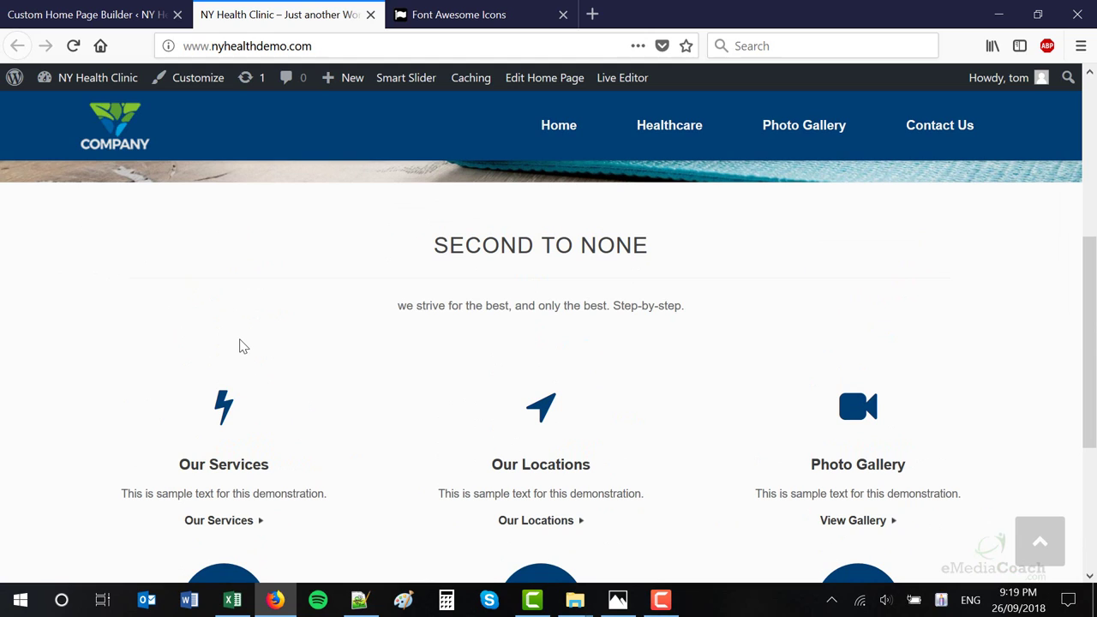
scroll(241, 347, down, 1)
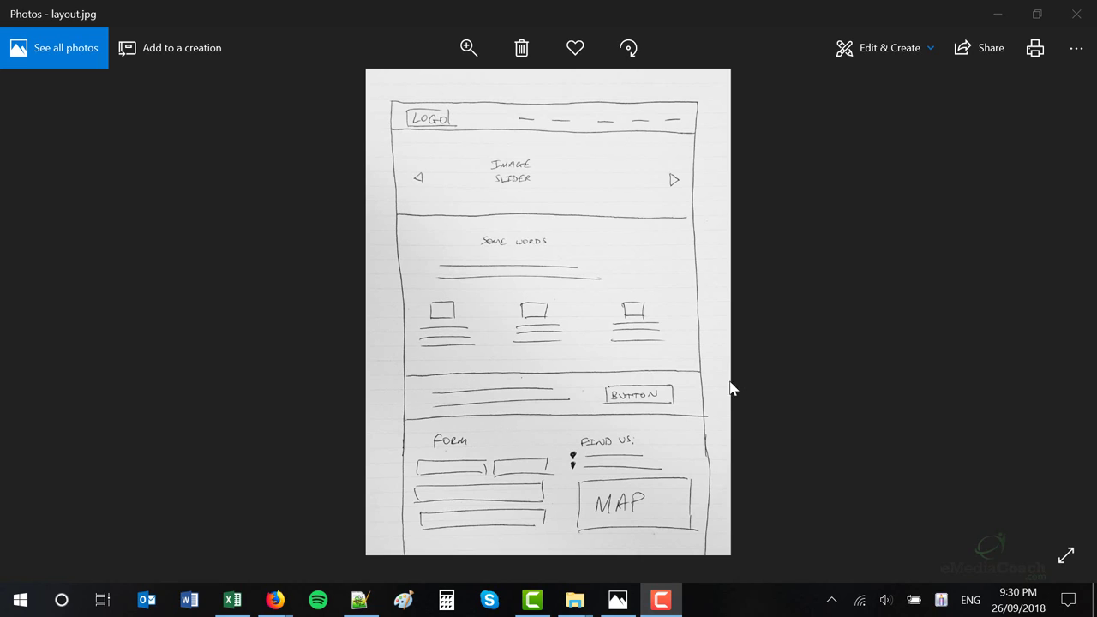
- Insert a two-column row split about 70.2% / 29.8%, checking the layout.jpg sketch
click(1003, 21)
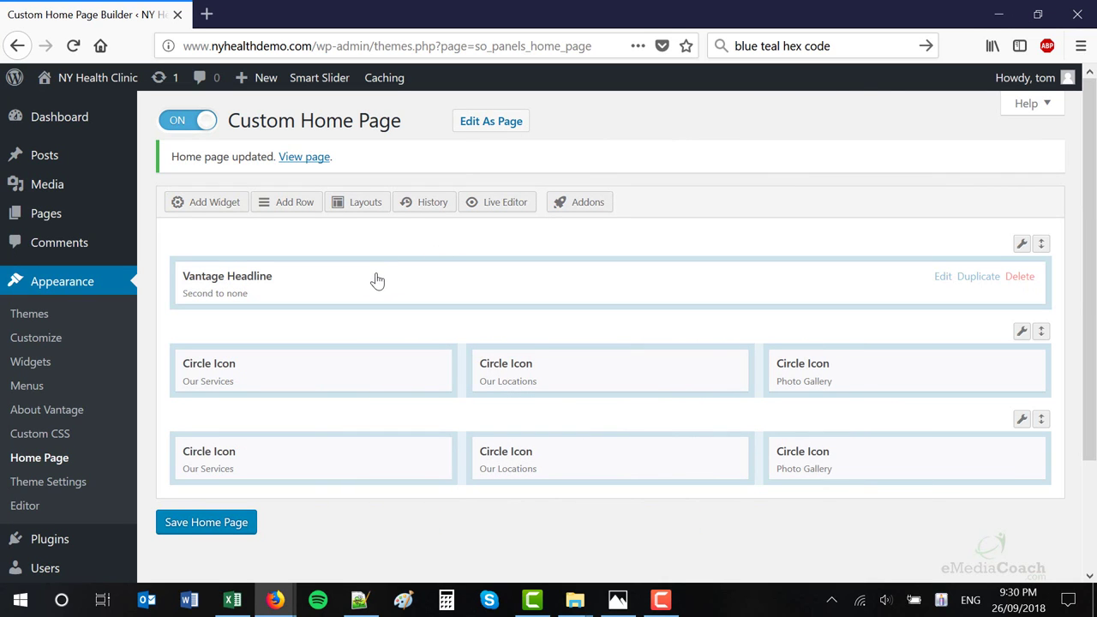
click(270, 212)
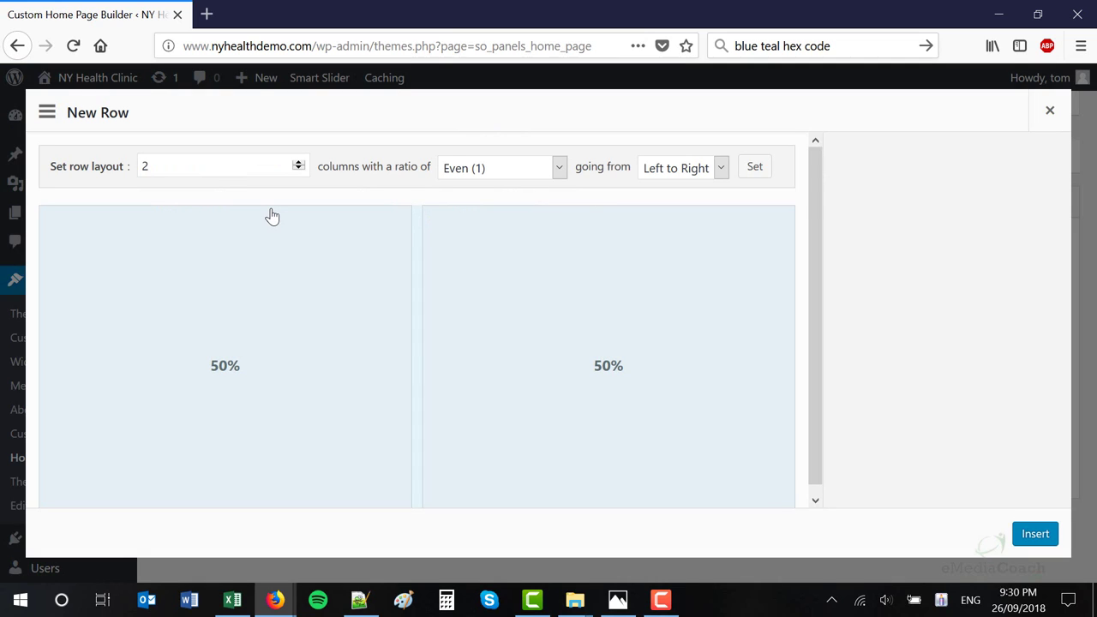
click(623, 600)
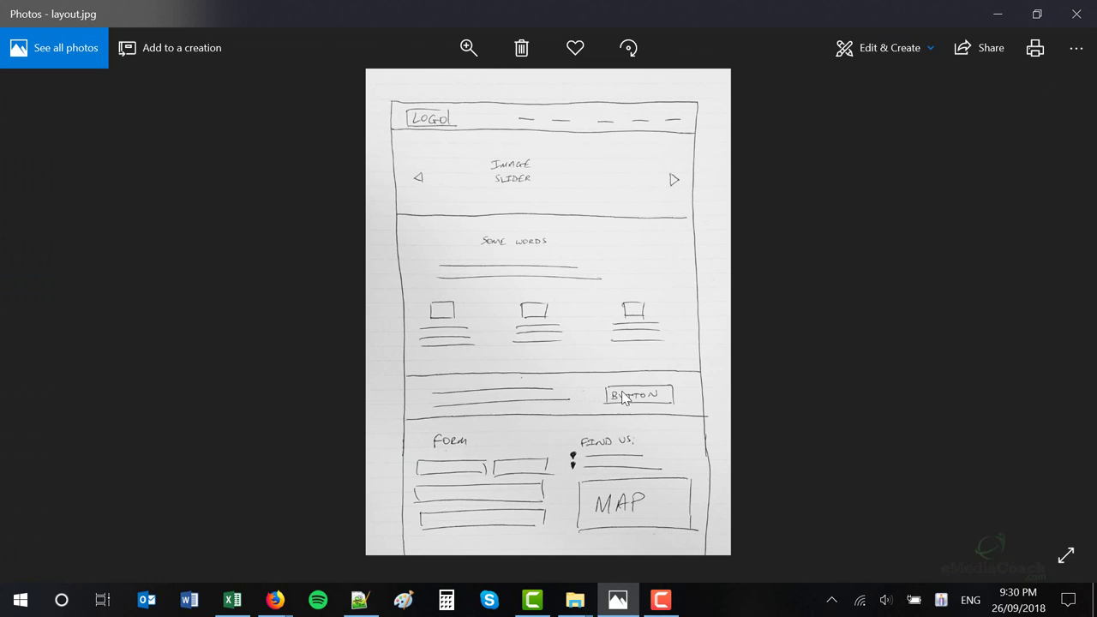
click(987, 13)
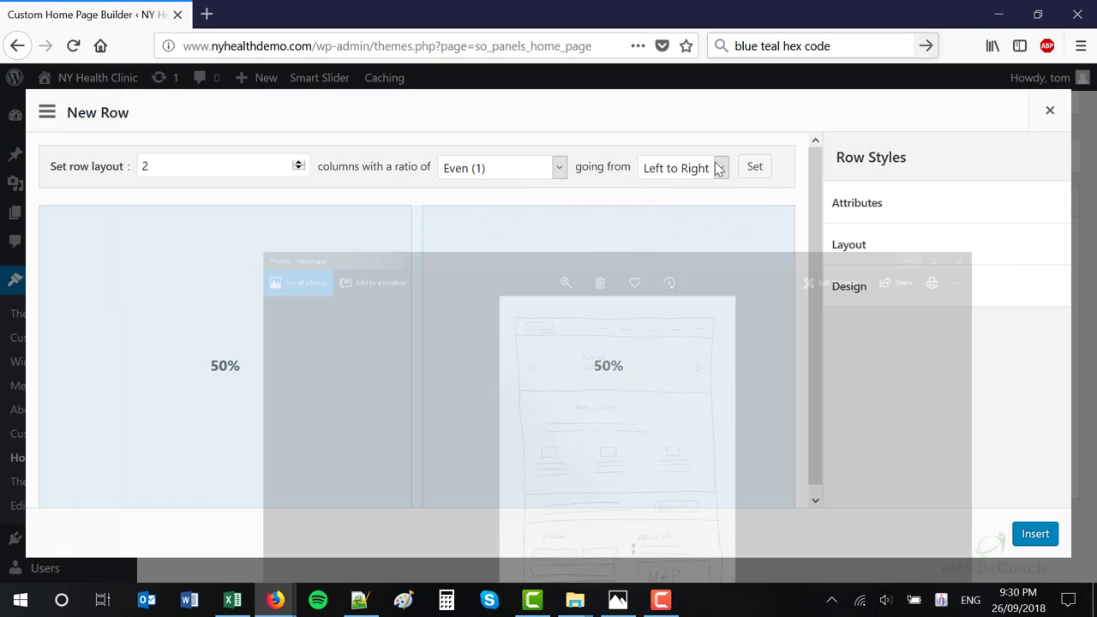
drag(416, 331, 602, 345)
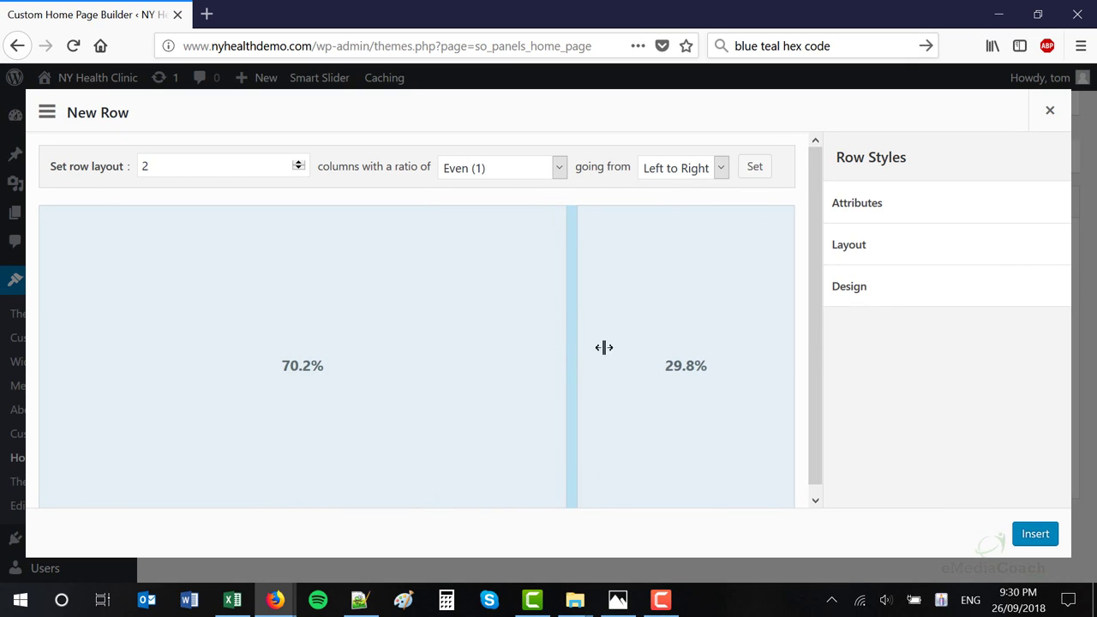
click(1030, 534)
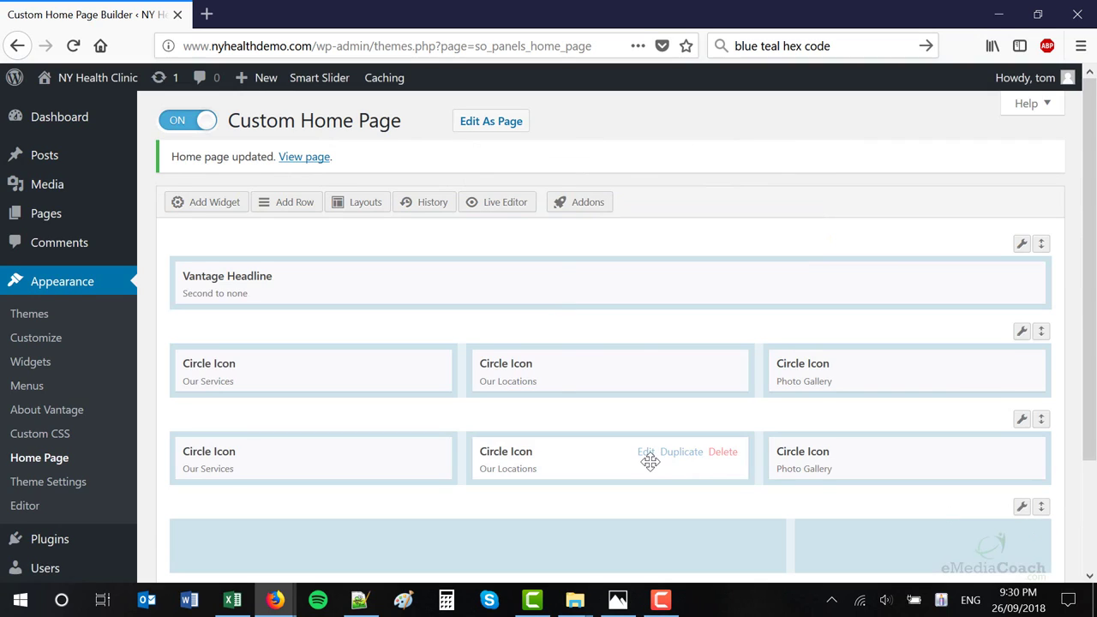
scroll(648, 457, down, 3)
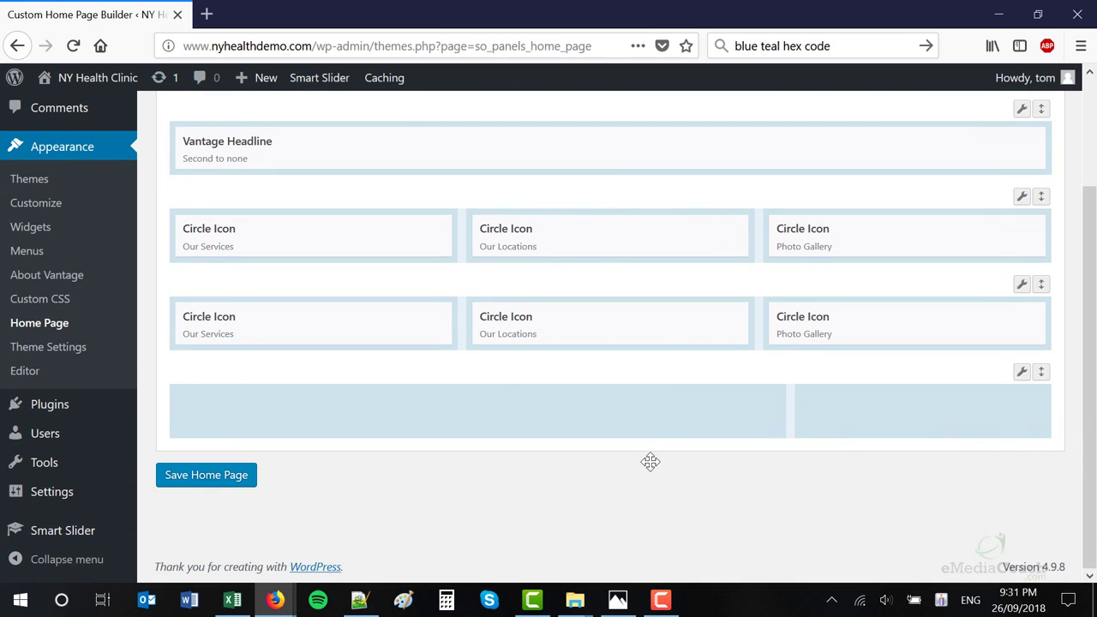
scroll(328, 304, up, 3)
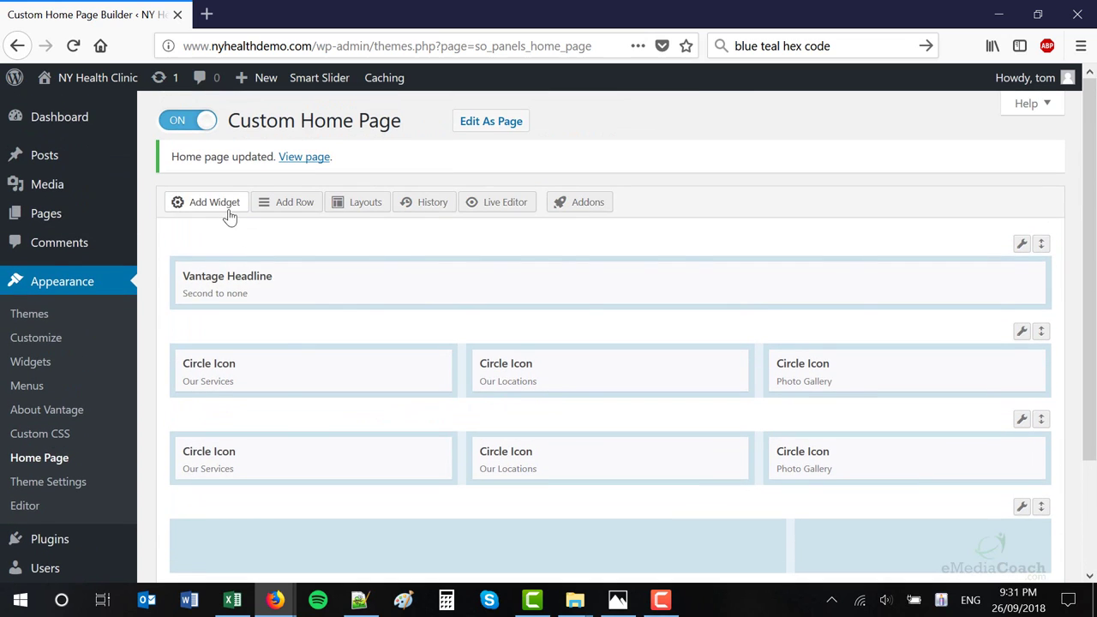
- Add a SiteOrigin Editor widget from the widget list into the new row's wide left column
click(214, 202)
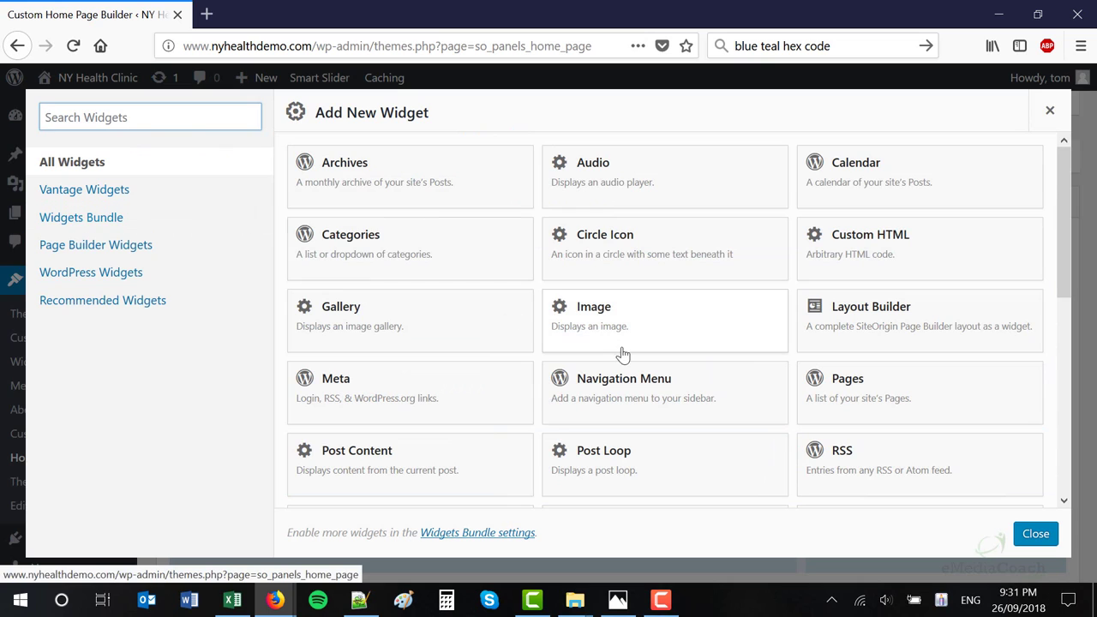
scroll(736, 354, down, 2)
scroll(831, 390, down, 2)
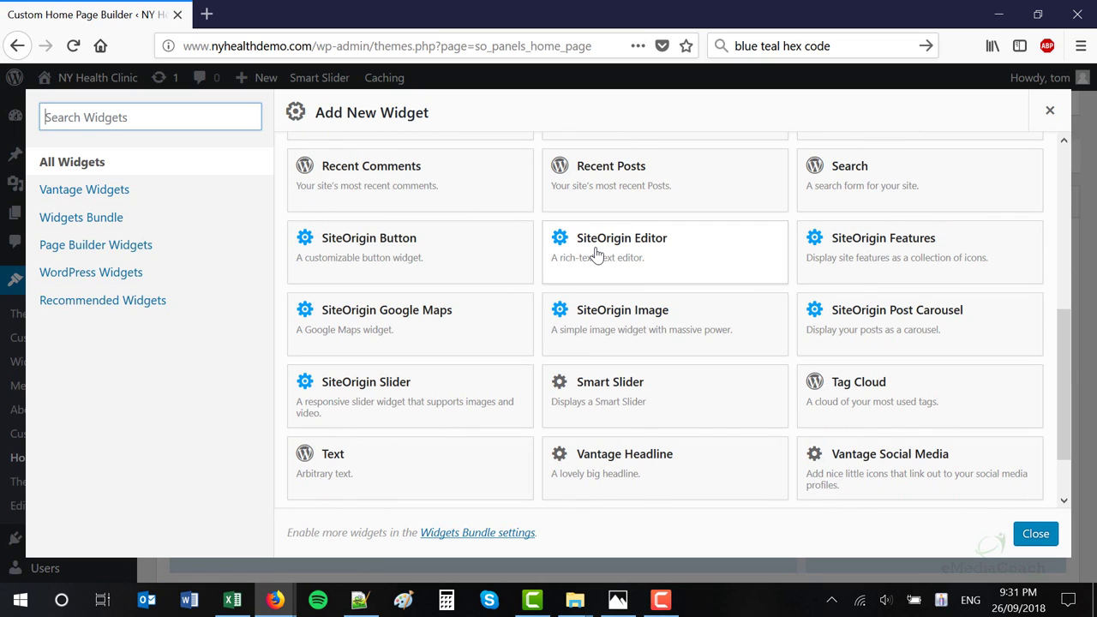
scroll(597, 254, up, 5)
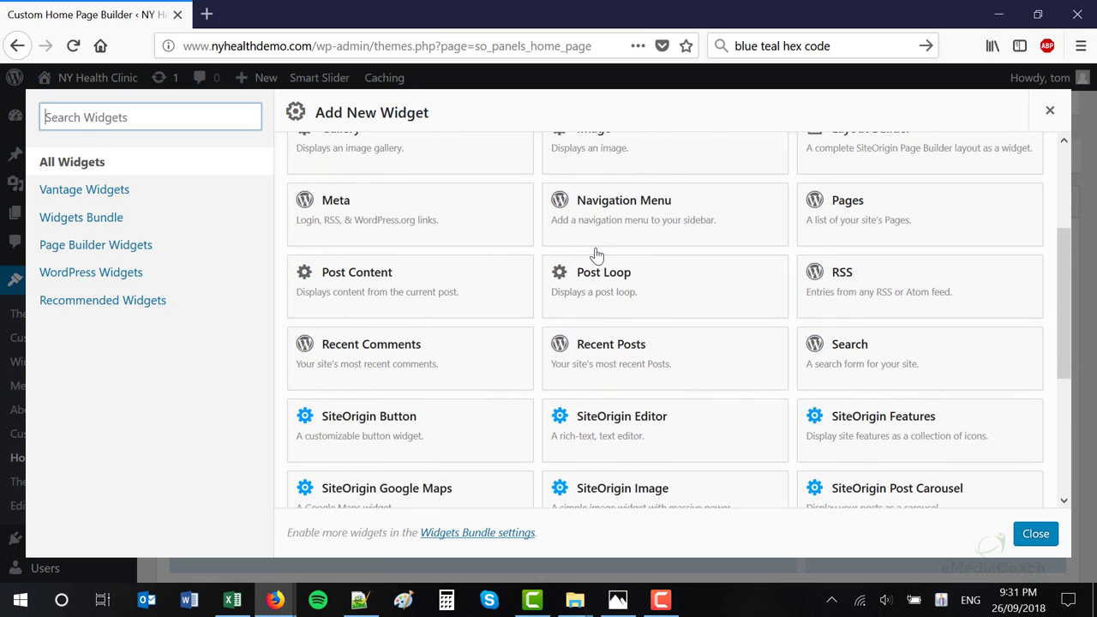
scroll(766, 247, down, 5)
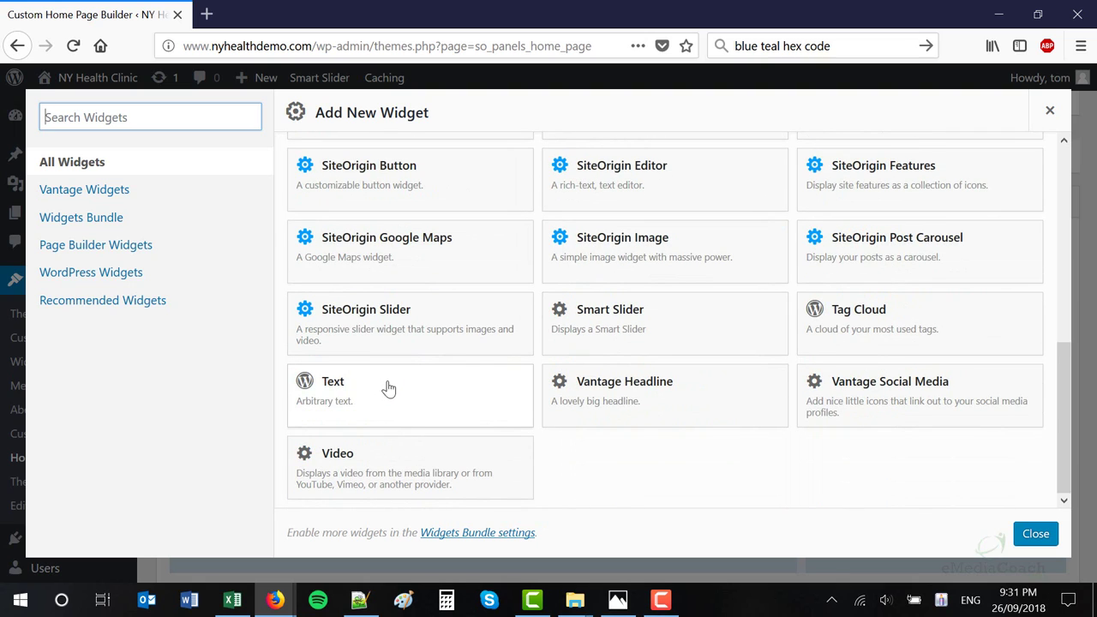
click(630, 192)
scroll(371, 438, down, 3)
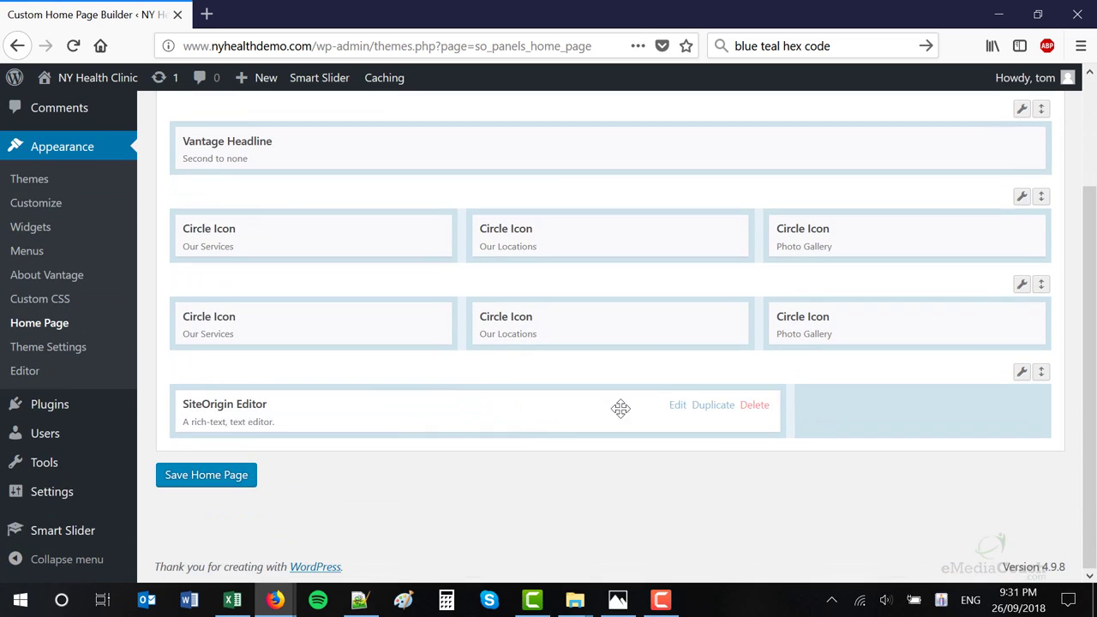
- Type 'rfaer asf asdf' in the editor widget and make 'asdf' bold italic
click(677, 405)
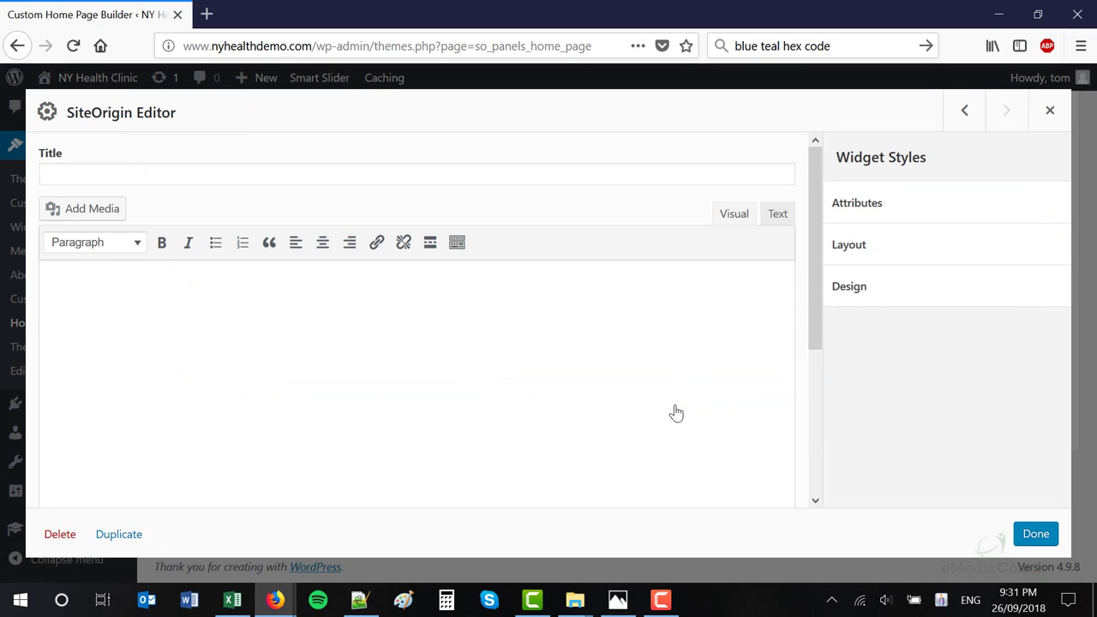
click(676, 413)
text(rfaer asf asdf)
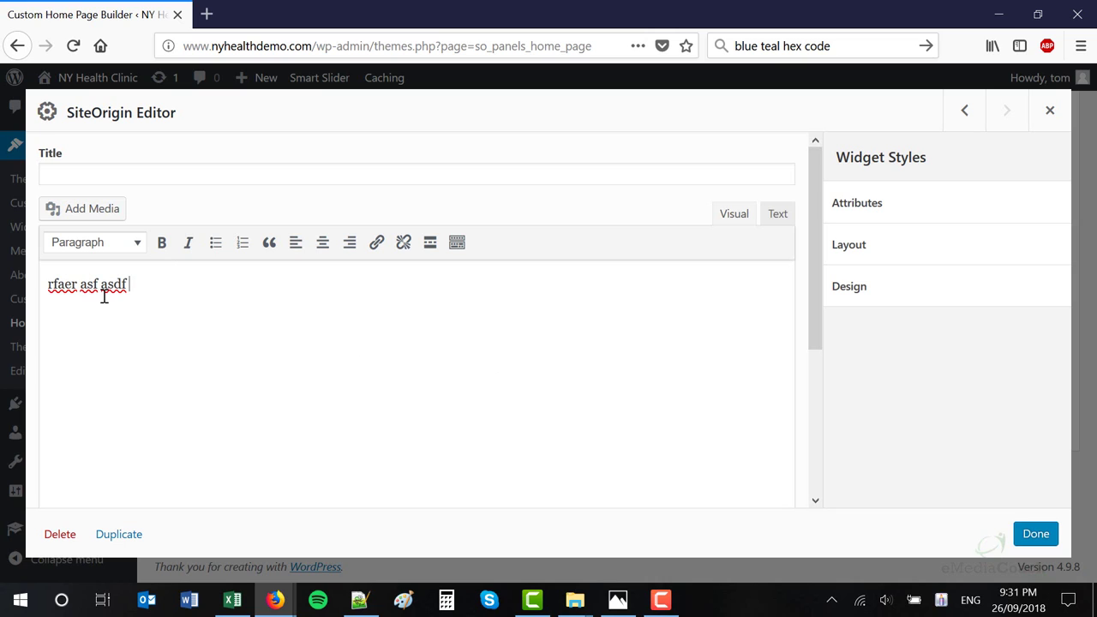
double_click(116, 285)
click(161, 243)
click(188, 243)
- Try out the bulleted list, text colour and indent options, then undo them
click(216, 243)
click(232, 295)
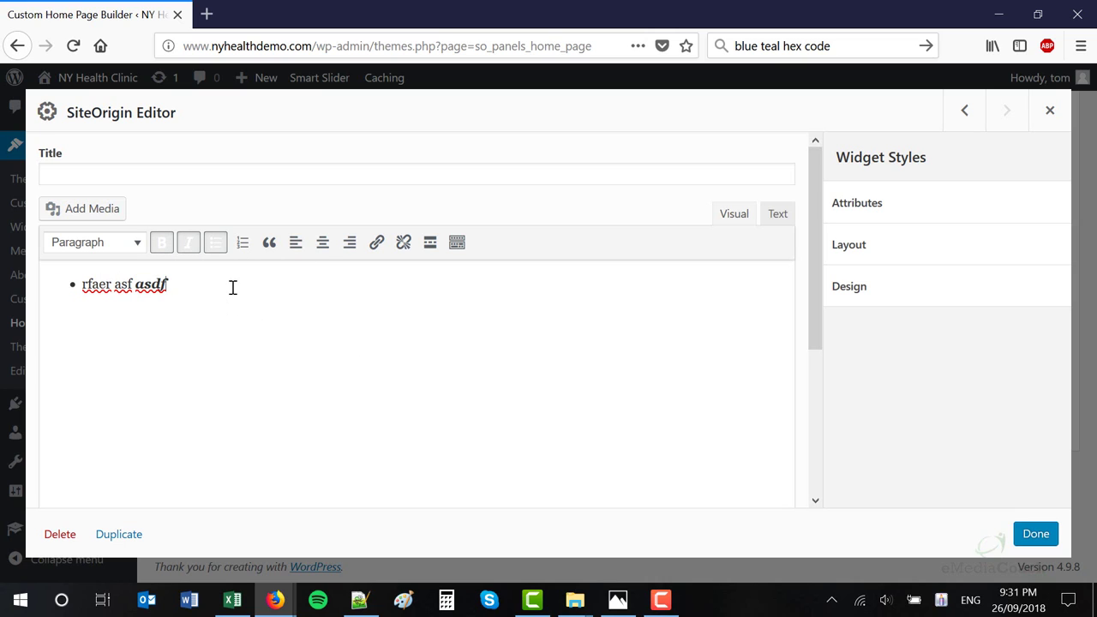
key(Return)
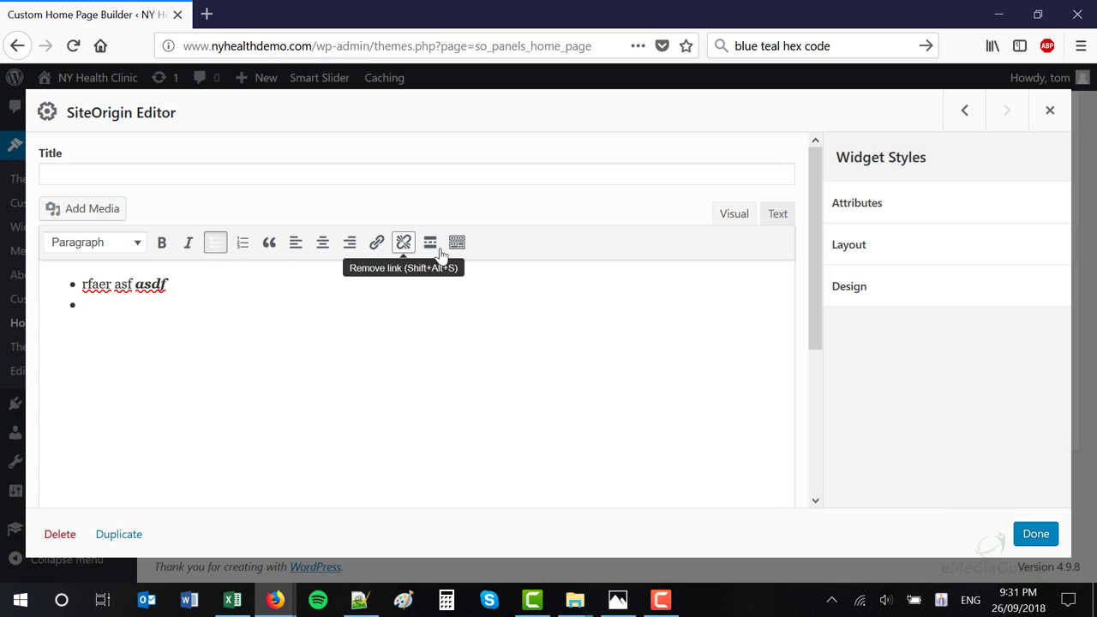
click(456, 244)
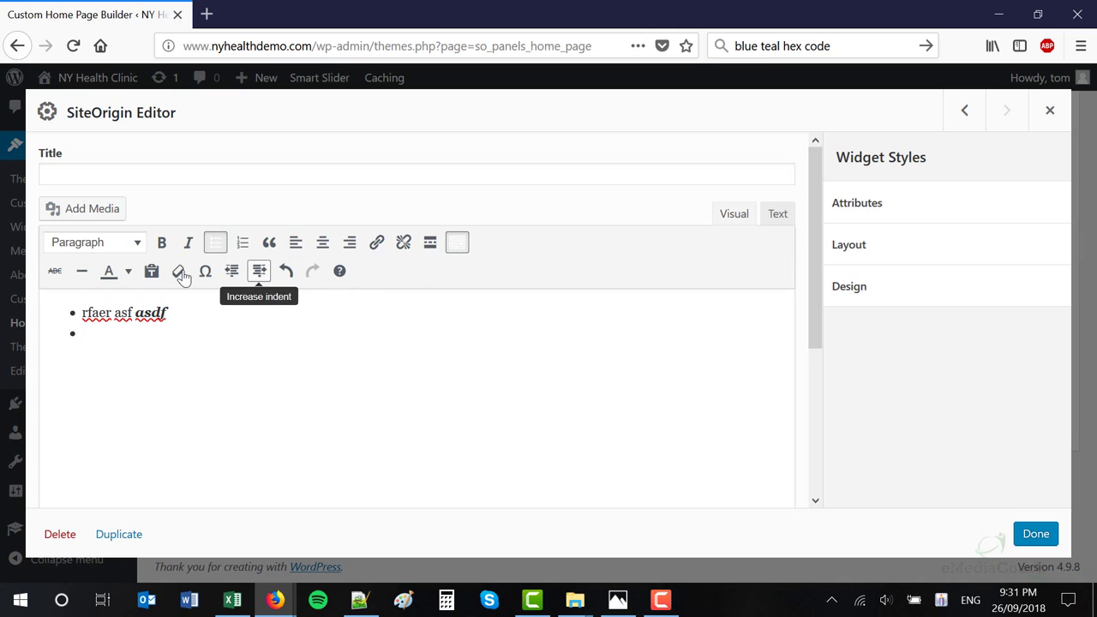
click(129, 272)
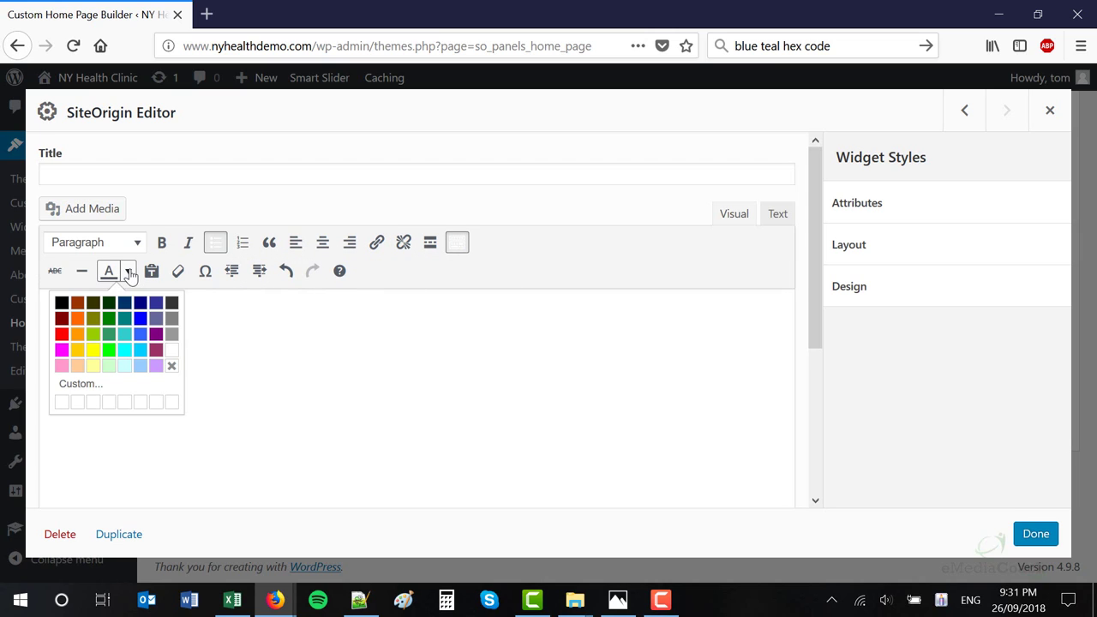
click(258, 273)
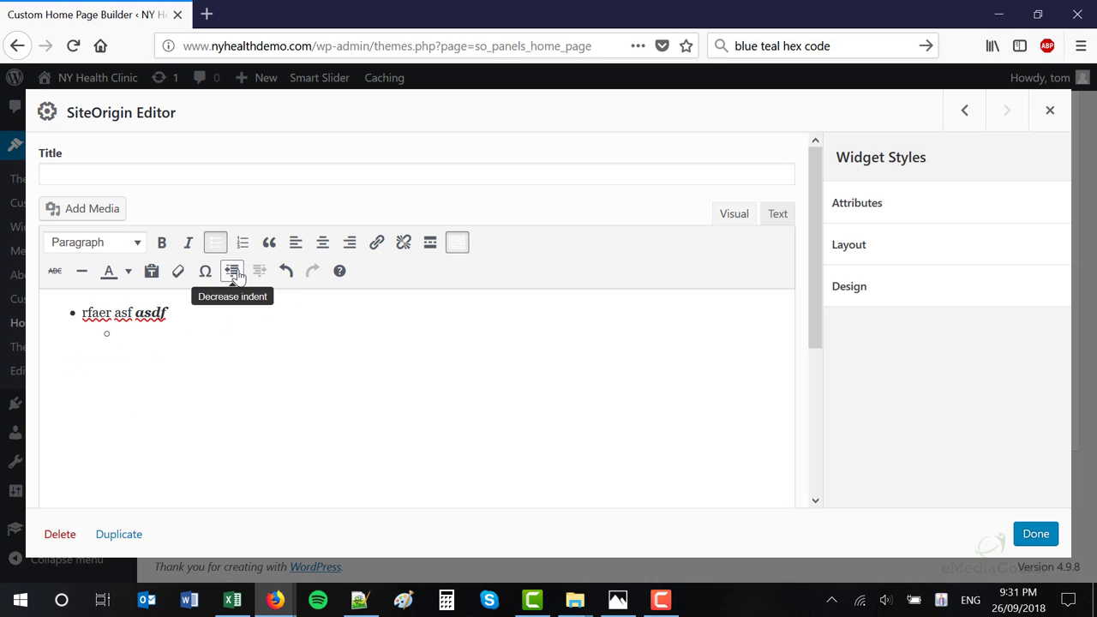
click(237, 273)
key(ctrl+z)
key(ctrl+z)
key(ctrl+z)
key(ctrl+z)
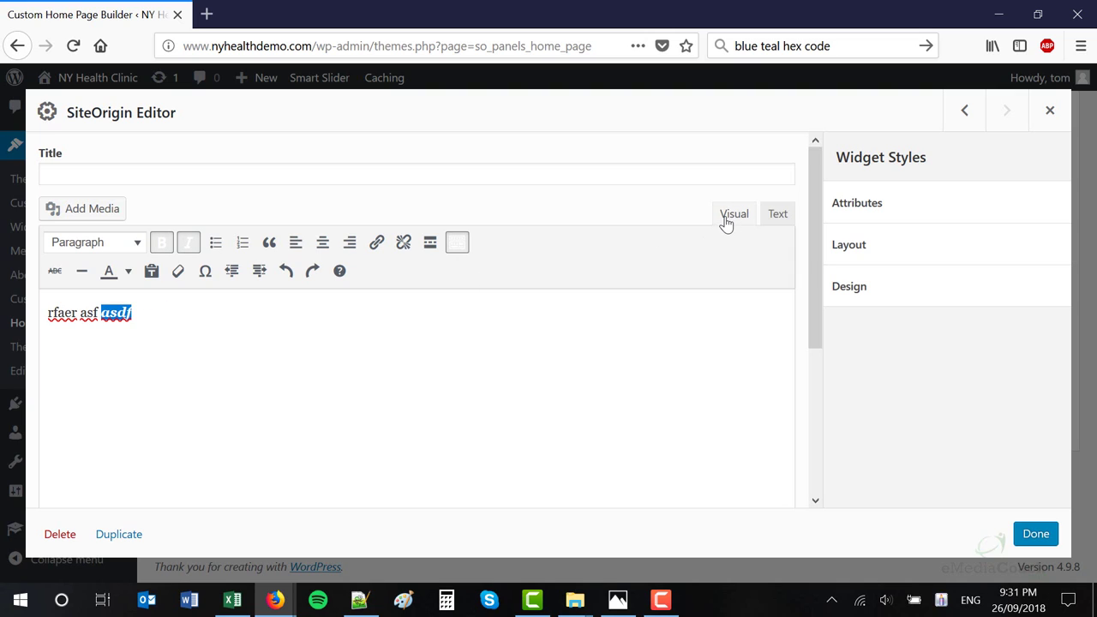
- Check the raw HTML, return to Visual, close the widget and add a Text widget
click(776, 218)
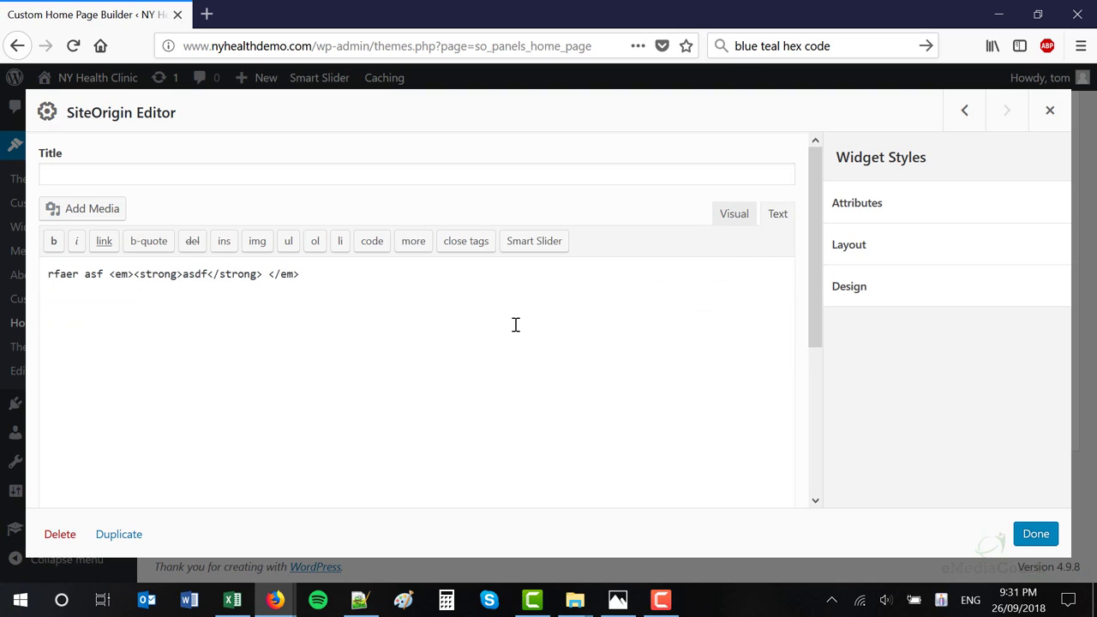
click(519, 269)
click(734, 216)
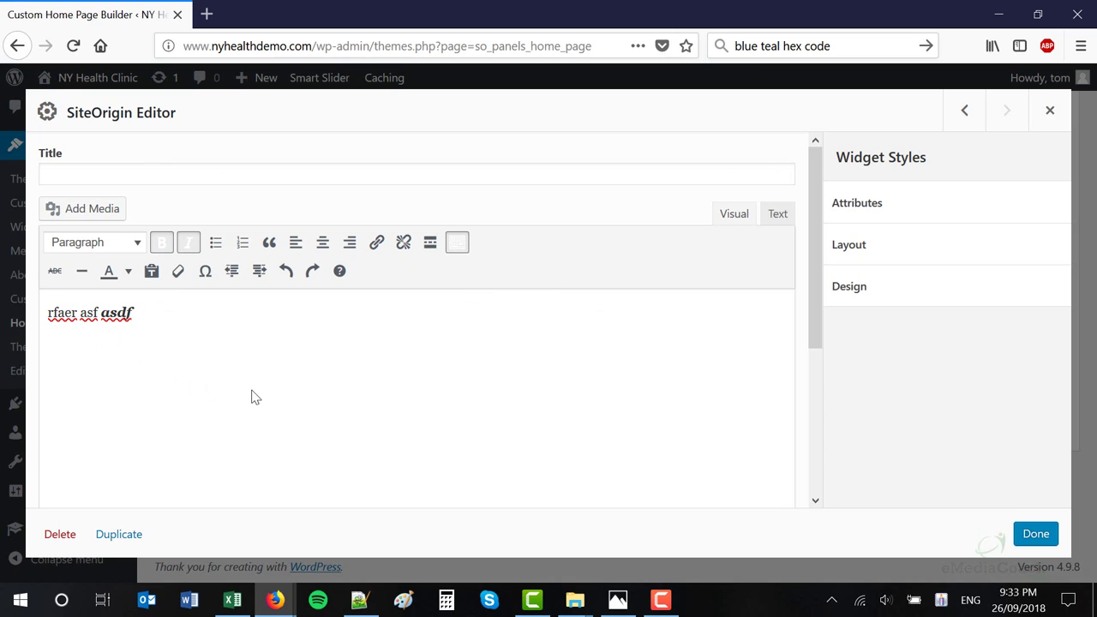
click(1036, 533)
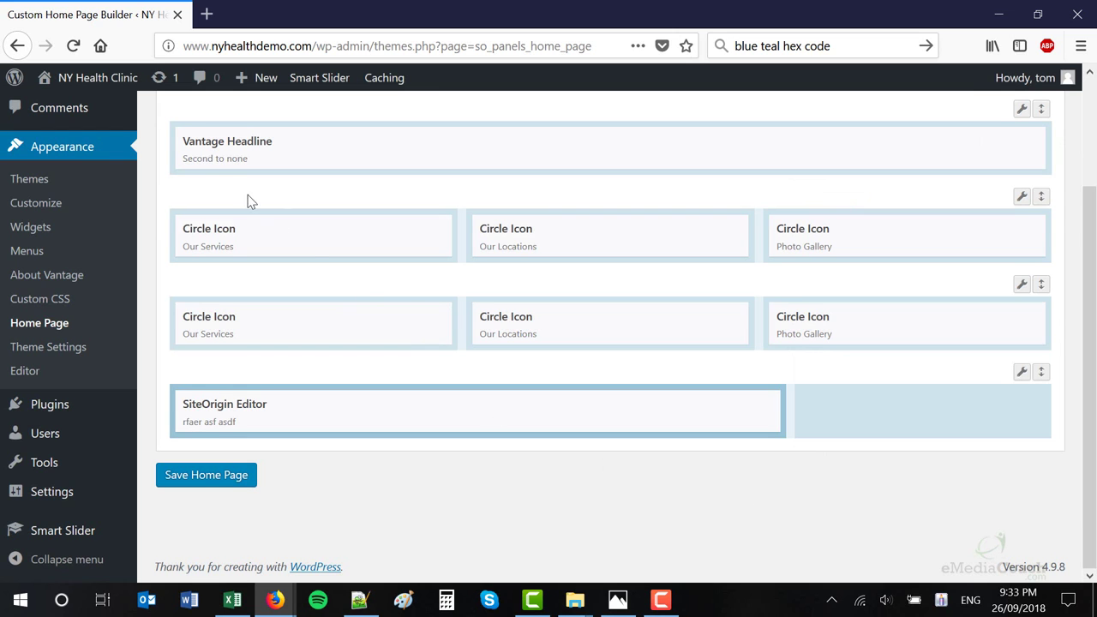
scroll(205, 177, up, 3)
click(203, 203)
click(411, 341)
- Delete the empty Text widget from the layout
scroll(392, 391, down, 3)
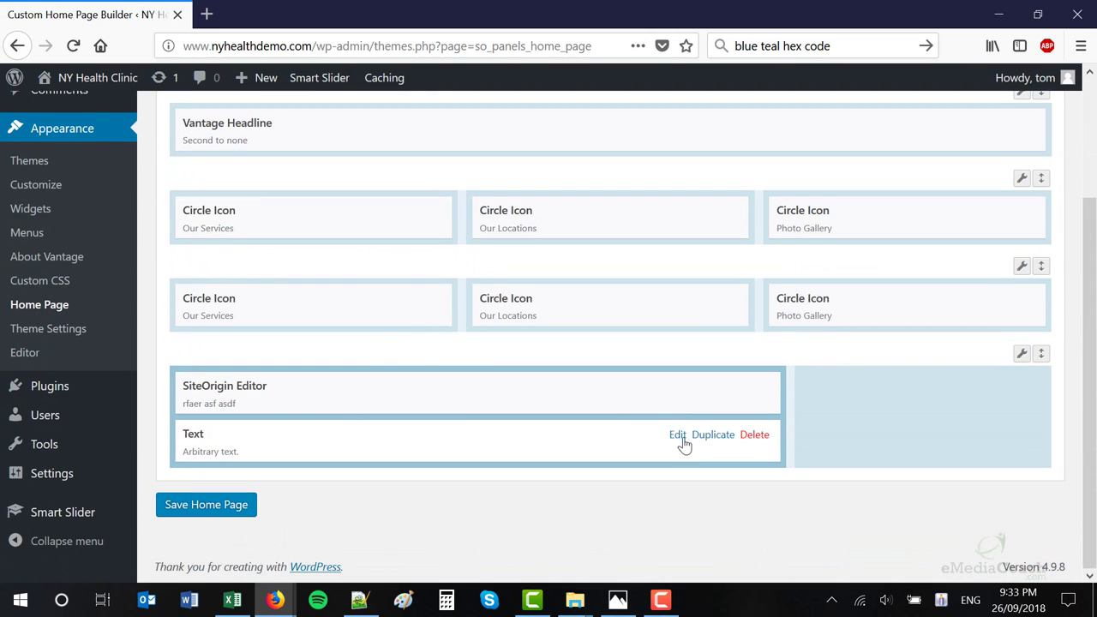
click(676, 435)
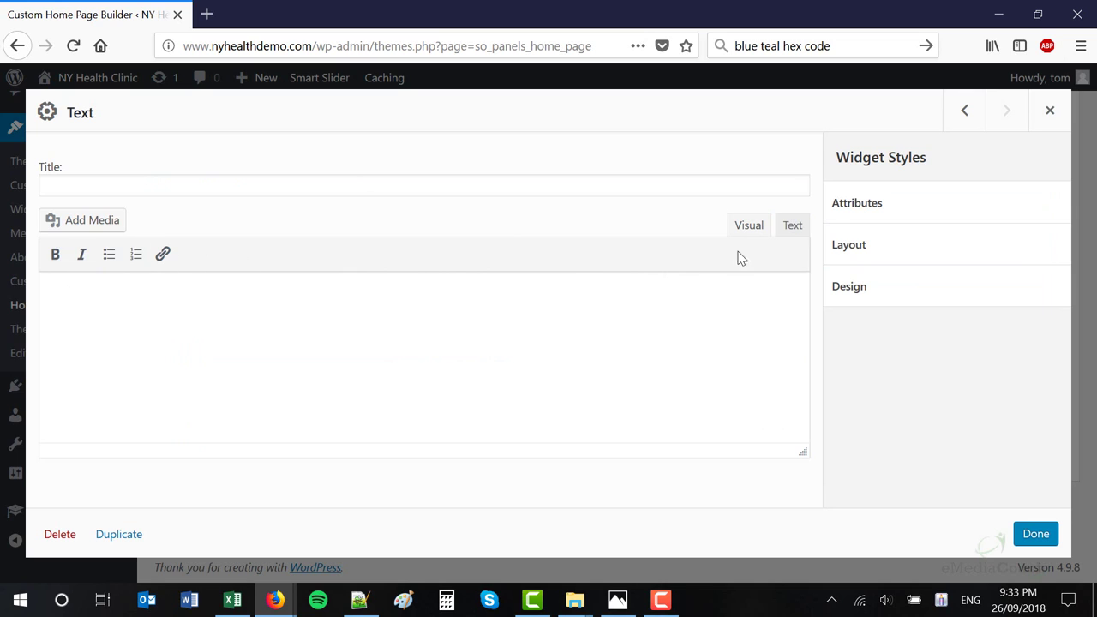
click(1047, 120)
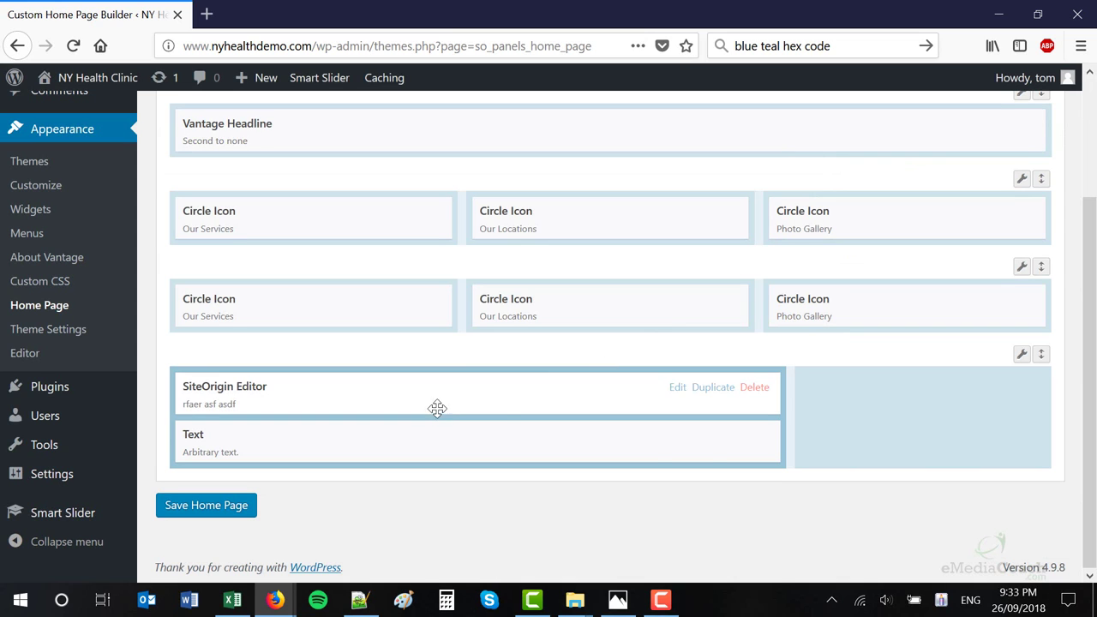
click(743, 451)
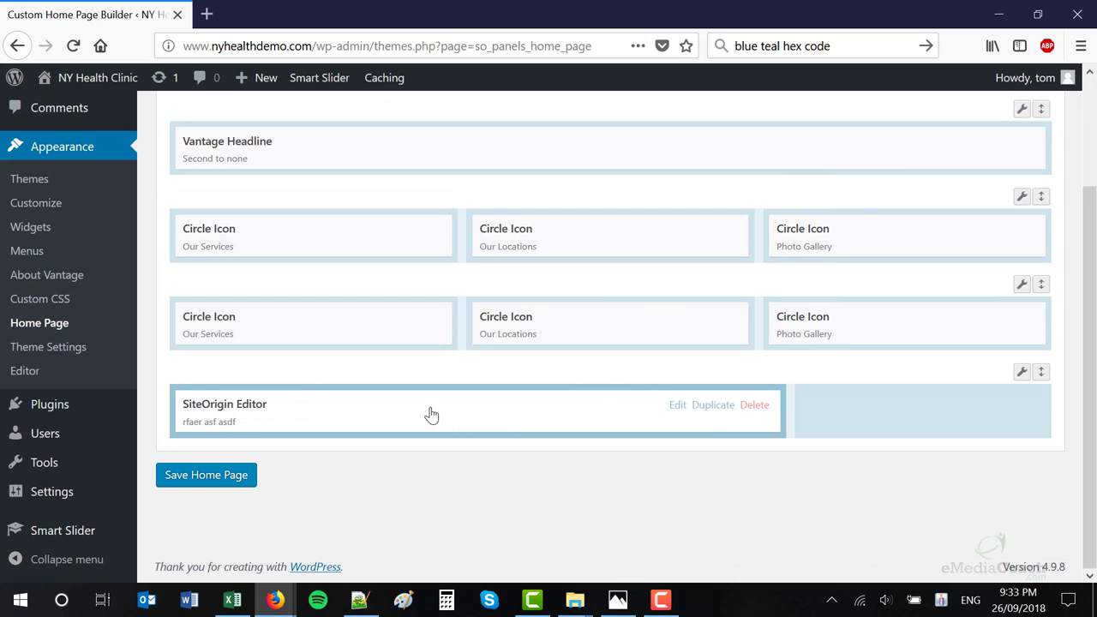
- Insert the yoga-mat photo from the media library into the SiteOrigin Editor widget
click(677, 405)
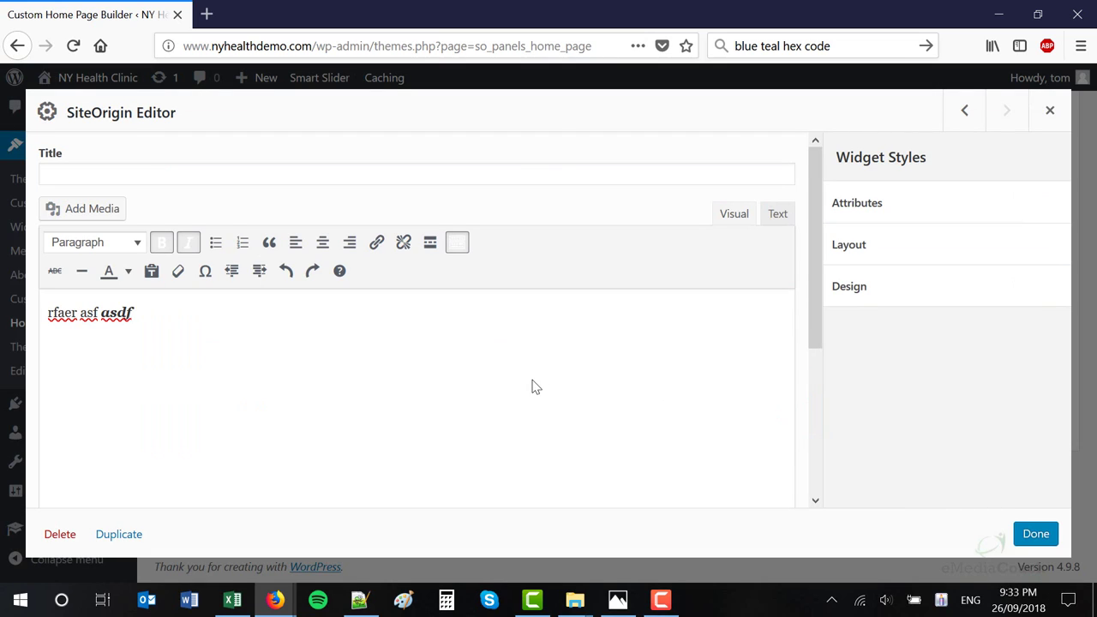
click(91, 220)
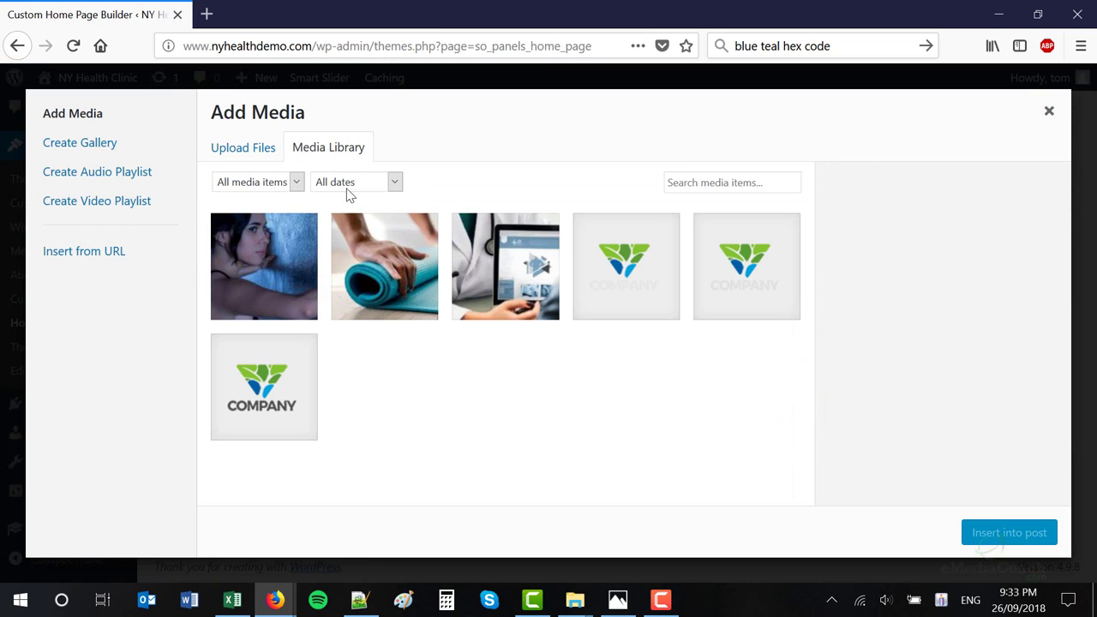
click(390, 268)
click(991, 534)
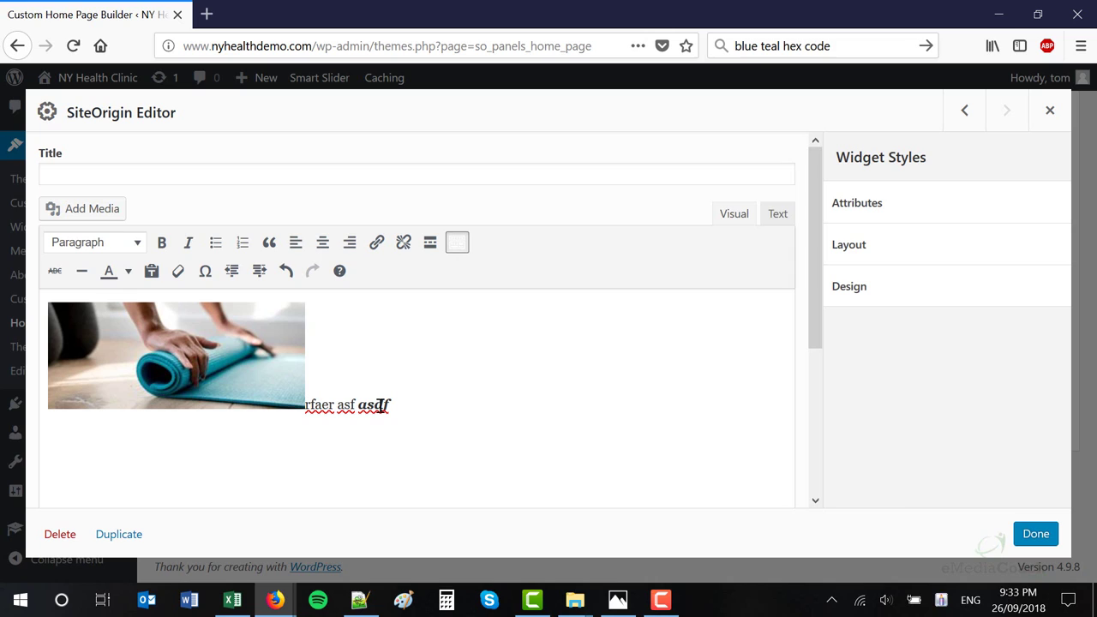
- Replace the editor content with 'Book an appointment and out staff will take care of your health.'
key(ctrl+a)
key(BackSpace)
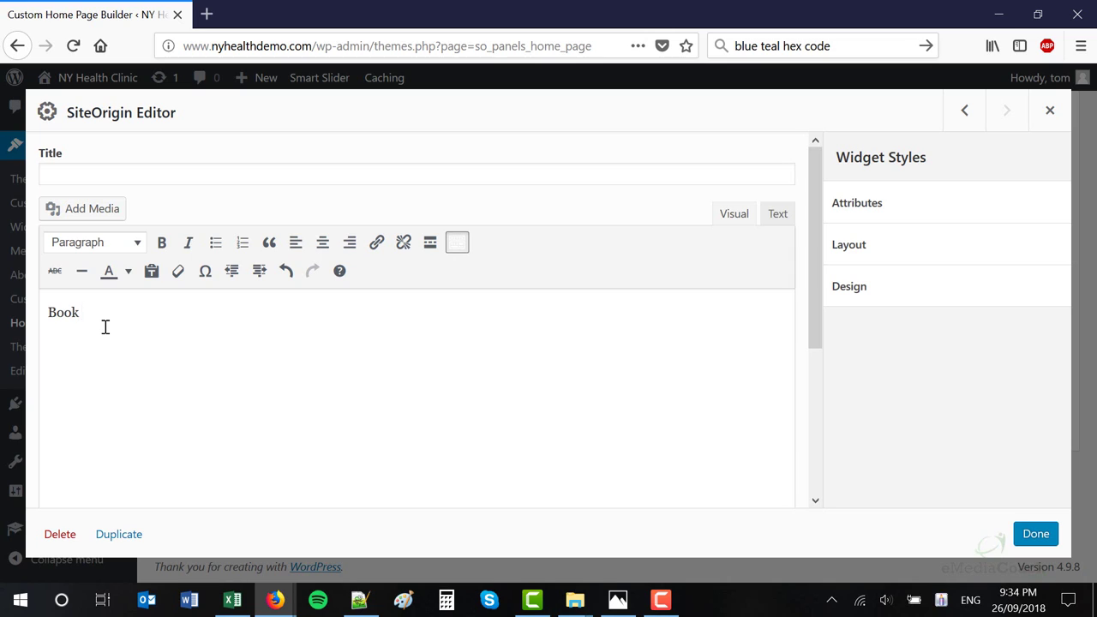
text(Book an appointment and out staff will take care of your health.)
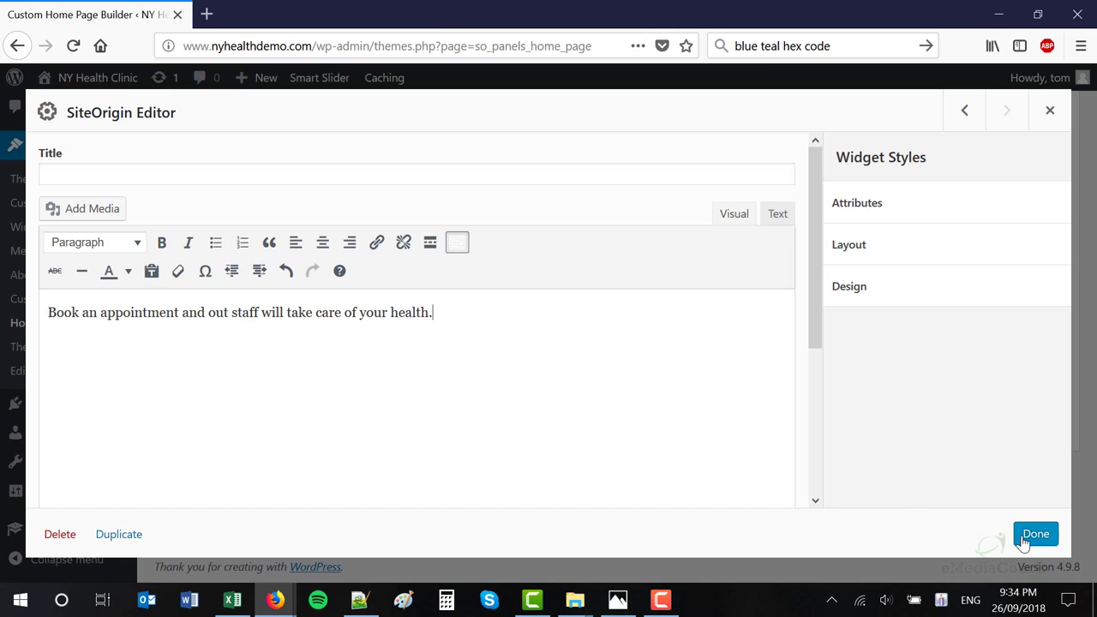
click(1048, 538)
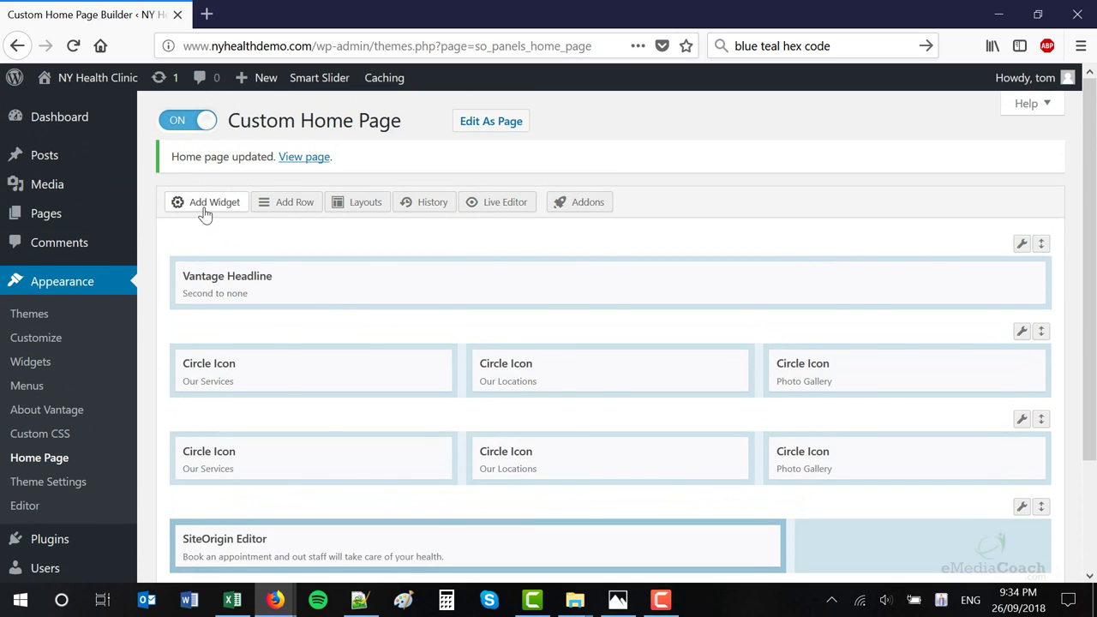
click(207, 205)
- Add a SiteOrigin Button widget and drag it into the row's right cell
scroll(816, 326, up, 2)
scroll(815, 325, up, 1)
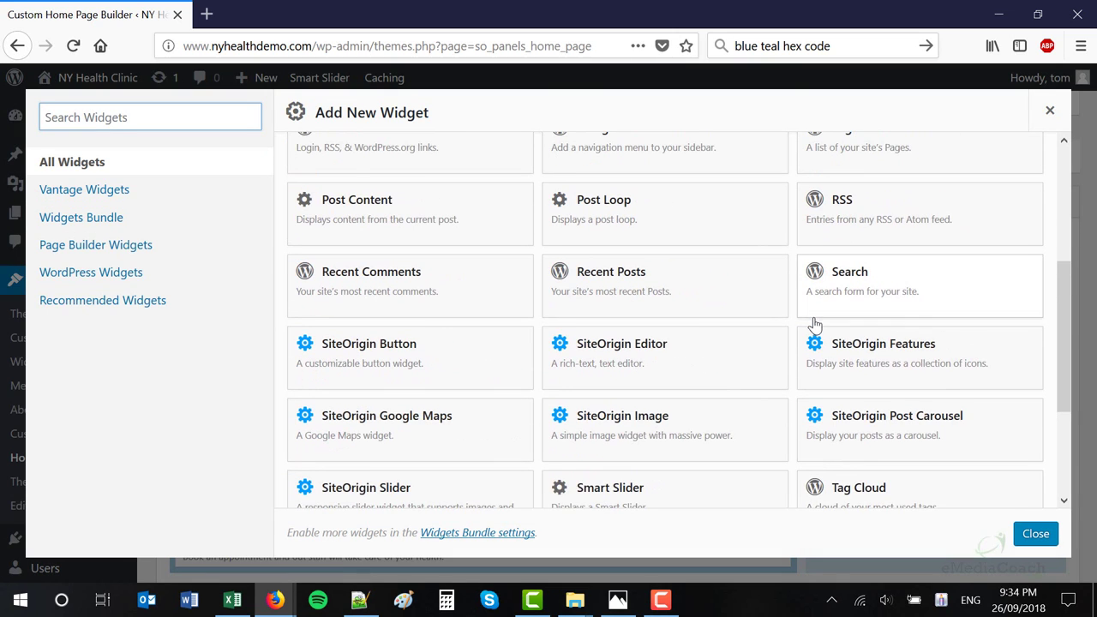
scroll(514, 325, down, 1)
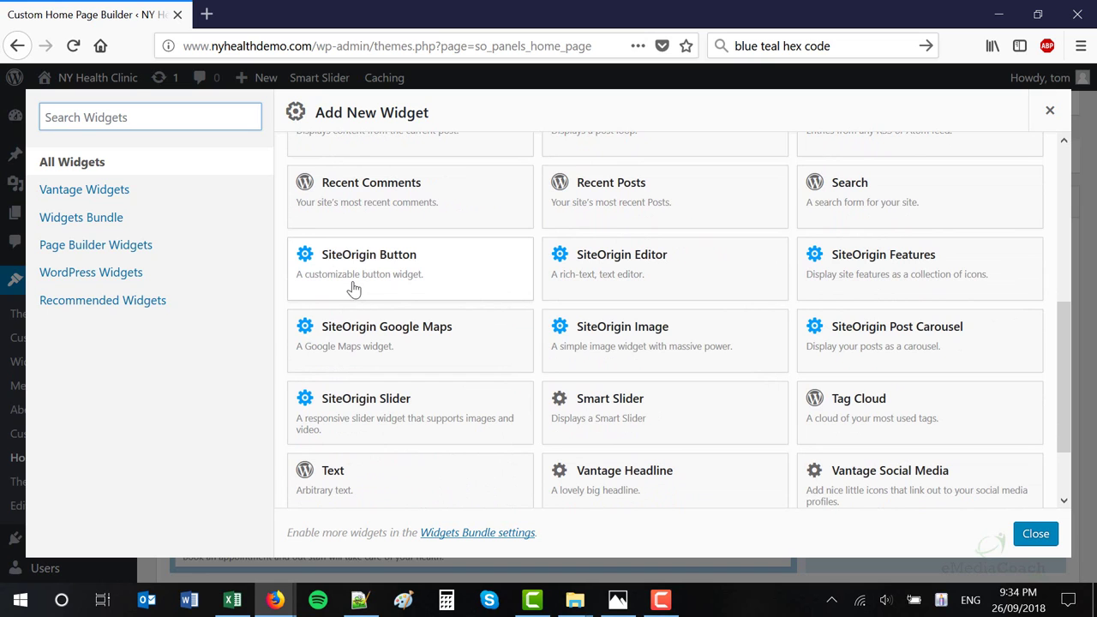
click(353, 290)
scroll(380, 453, down, 3)
drag(380, 453, 870, 407)
click(945, 412)
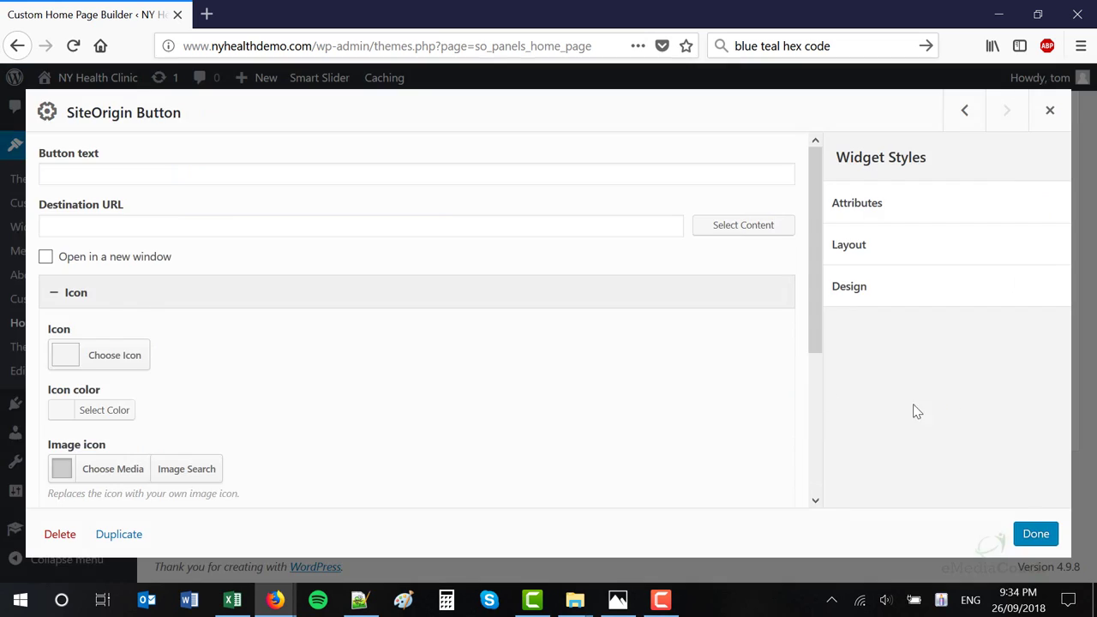
- Label the button 'BOOK APPOINTMENT' and paste the contact page address as its destination URL
click(182, 177)
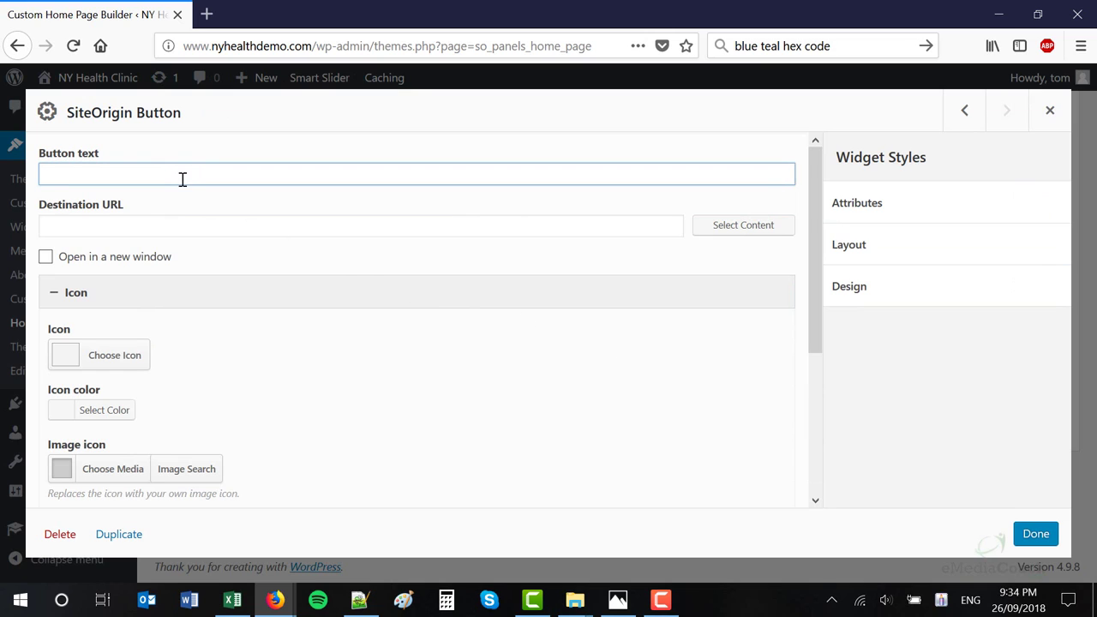
text(BOOK APPOINTMENT)
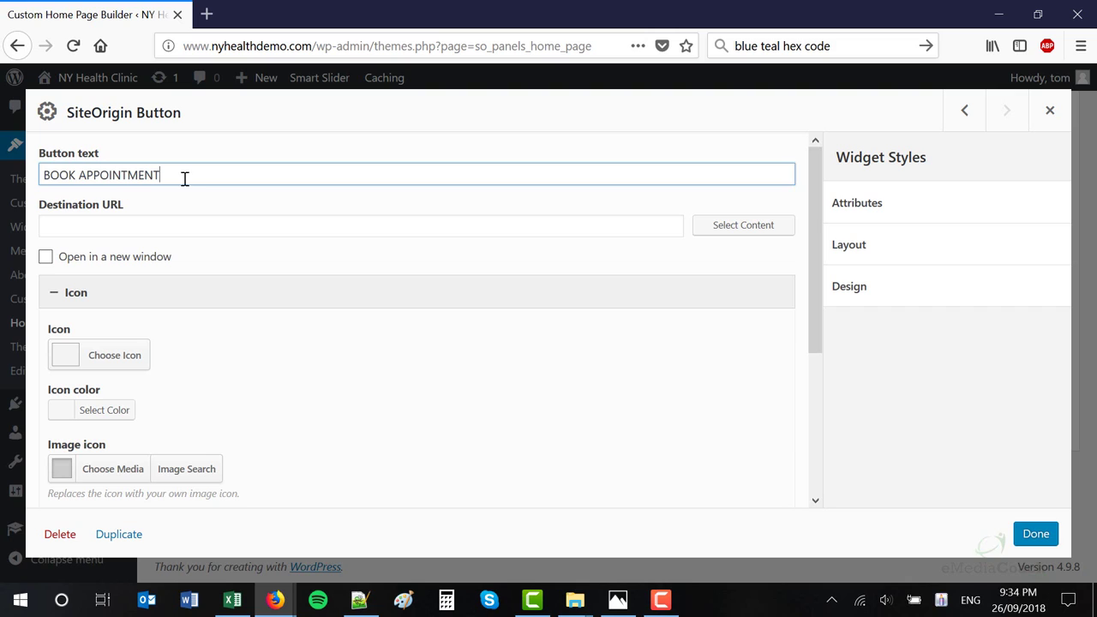
drag(316, 46, 183, 46)
key(ctrl+c)
click(189, 228)
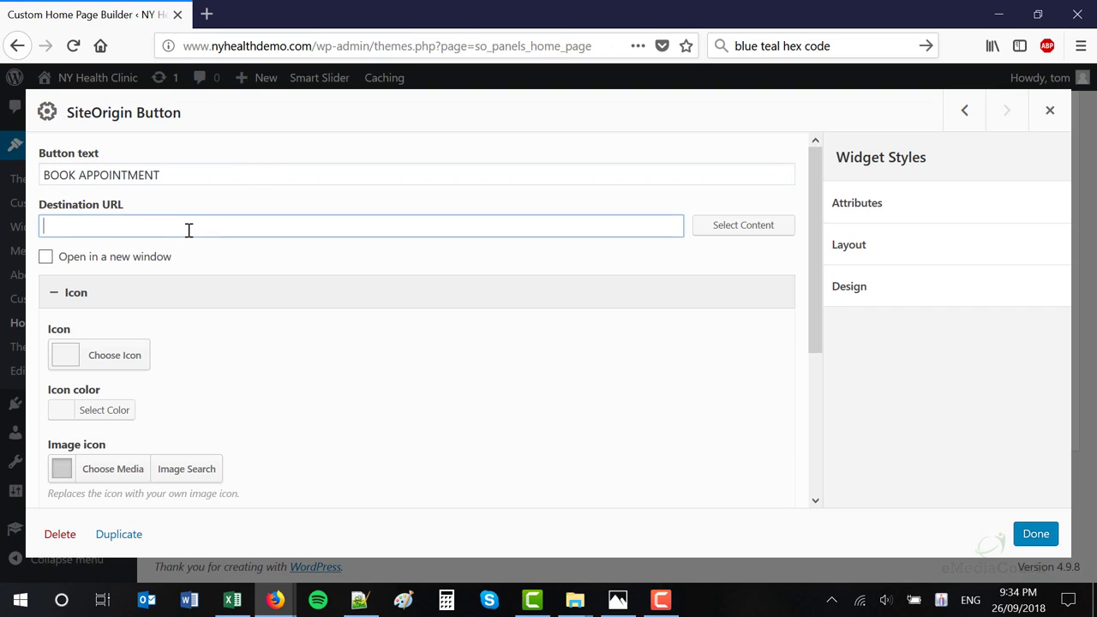
key(ctrl+v)
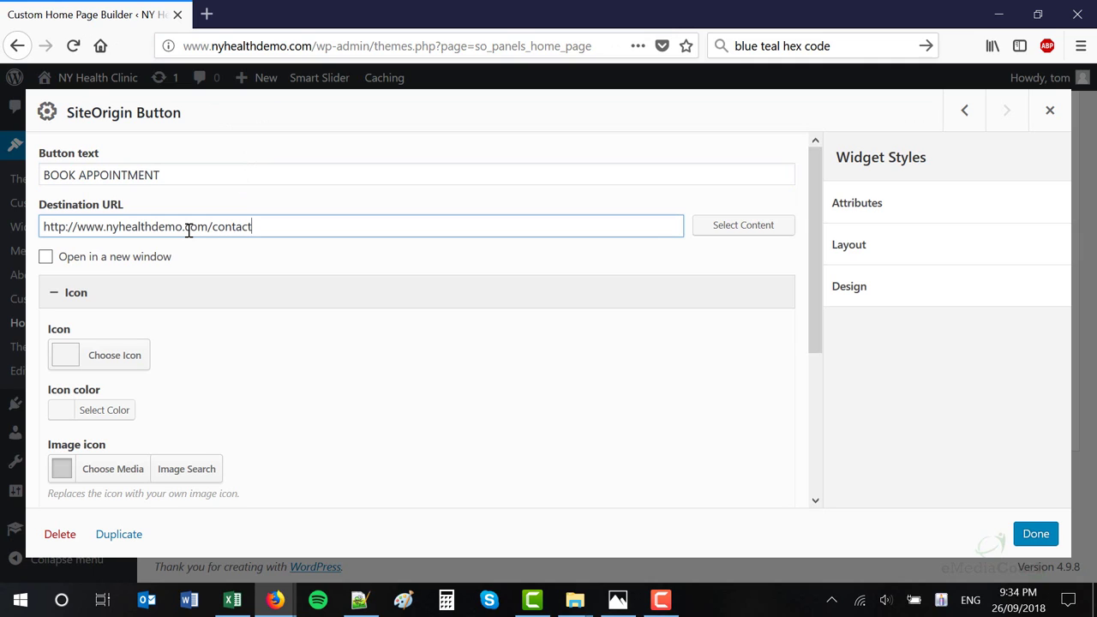
- Give the button the outline bell icon
scroll(101, 296, down, 2)
click(103, 267)
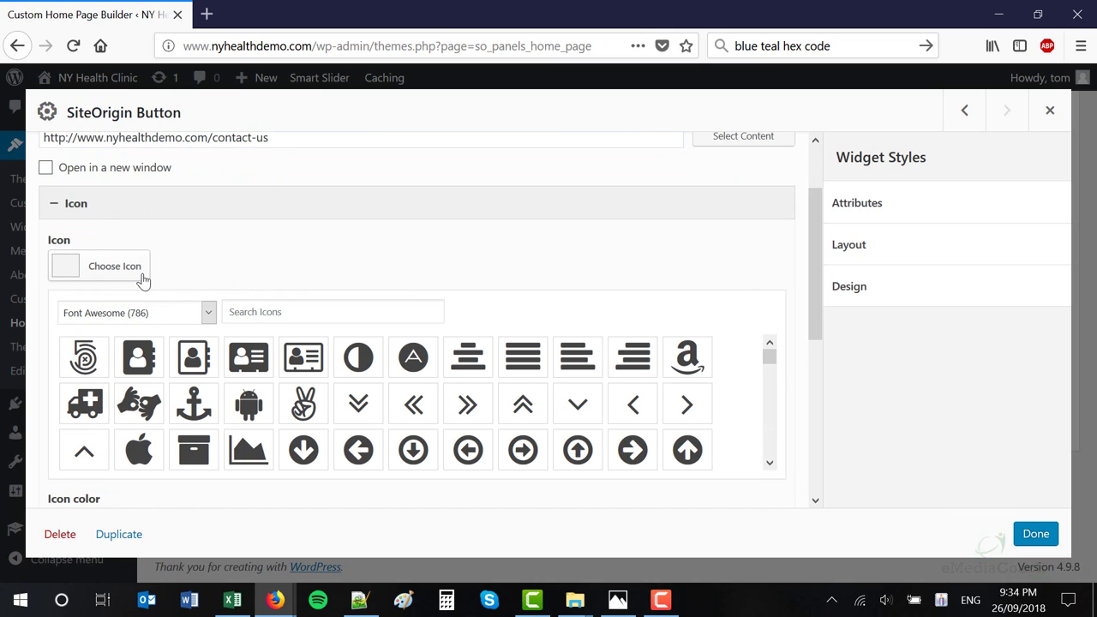
scroll(274, 288, down, 2)
scroll(518, 330, down, 2)
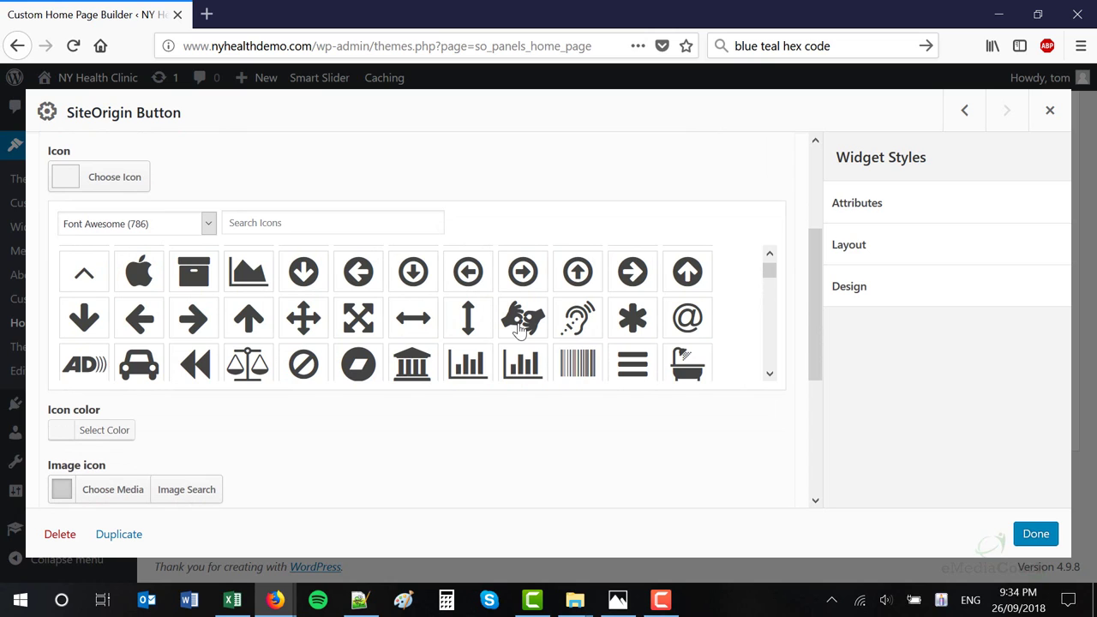
scroll(518, 329, down, 3)
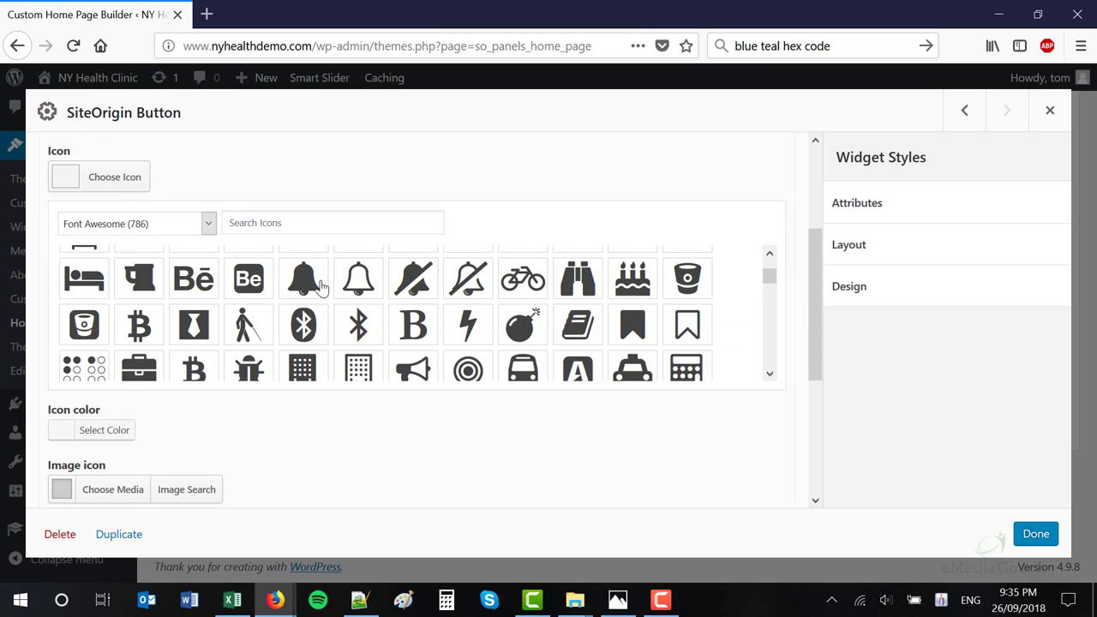
click(319, 285)
scroll(349, 277, up, 4)
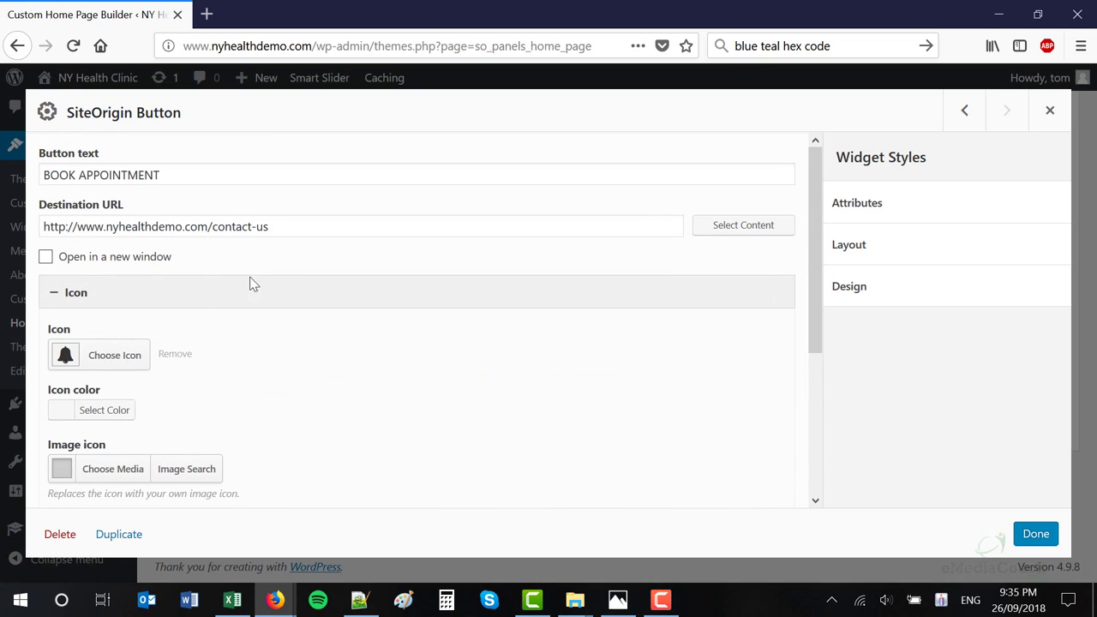
click(111, 358)
click(354, 452)
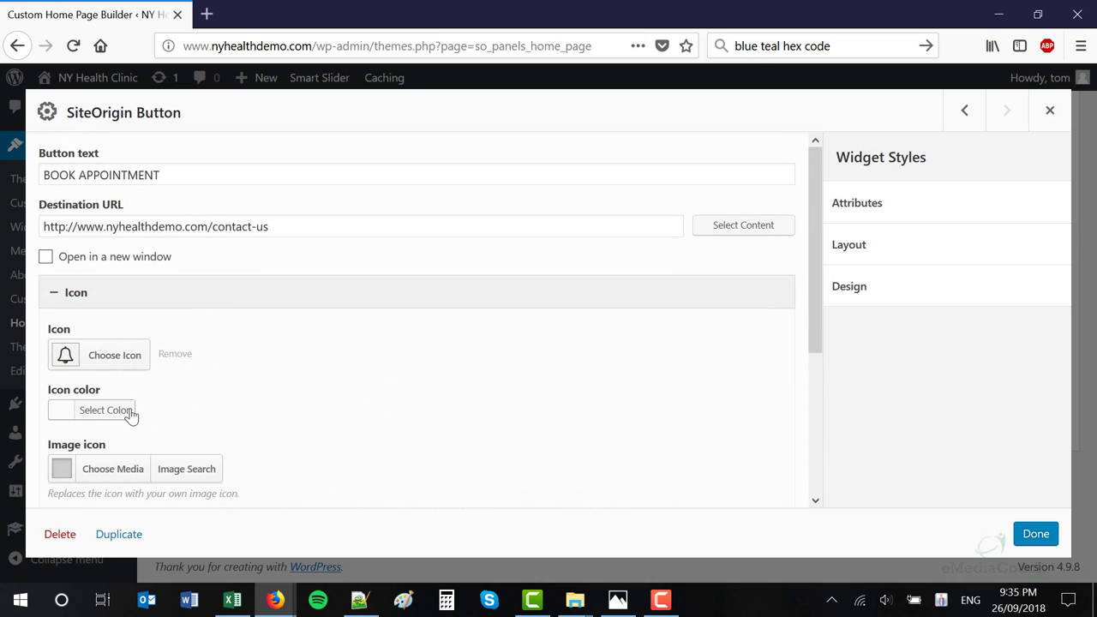
- Place the bell icon to the right of the label and confirm the button settings
scroll(237, 414, down, 4)
click(158, 373)
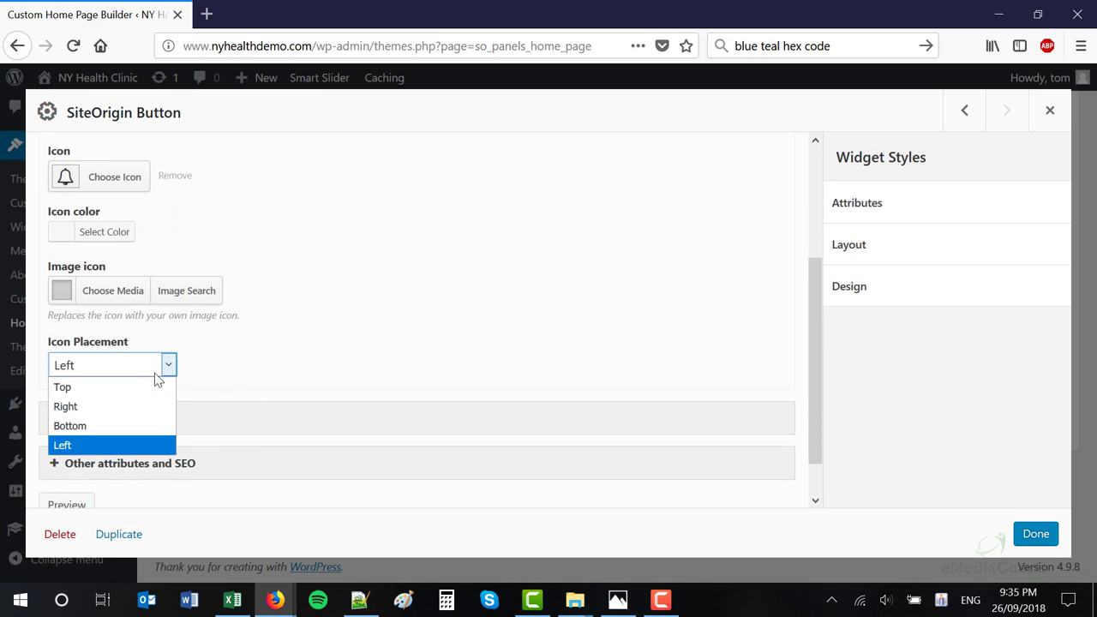
click(136, 407)
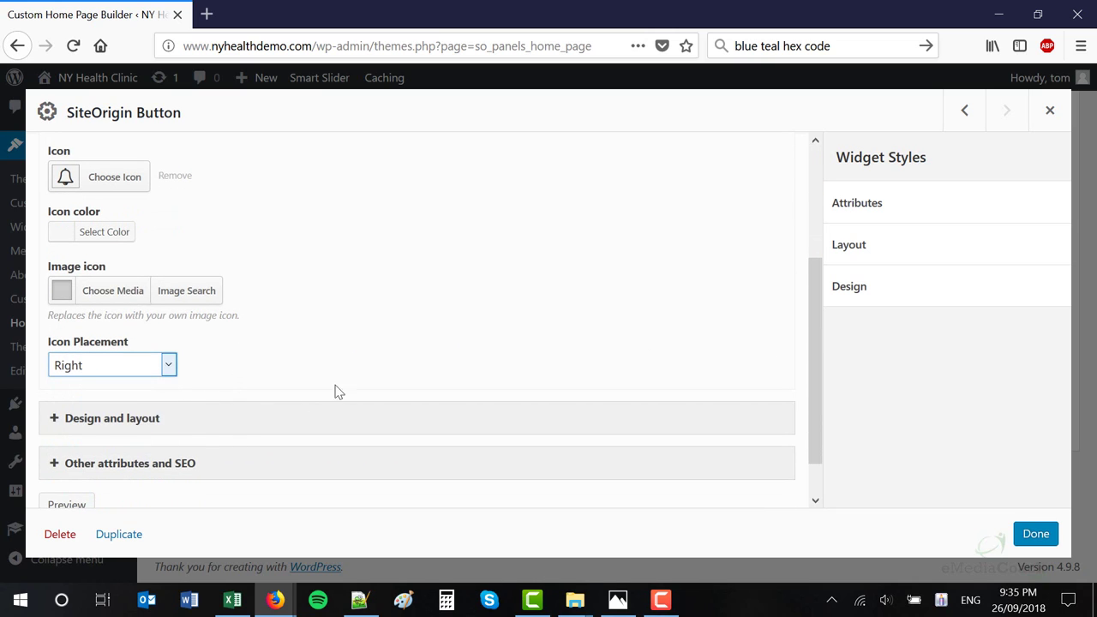
scroll(343, 390, down, 2)
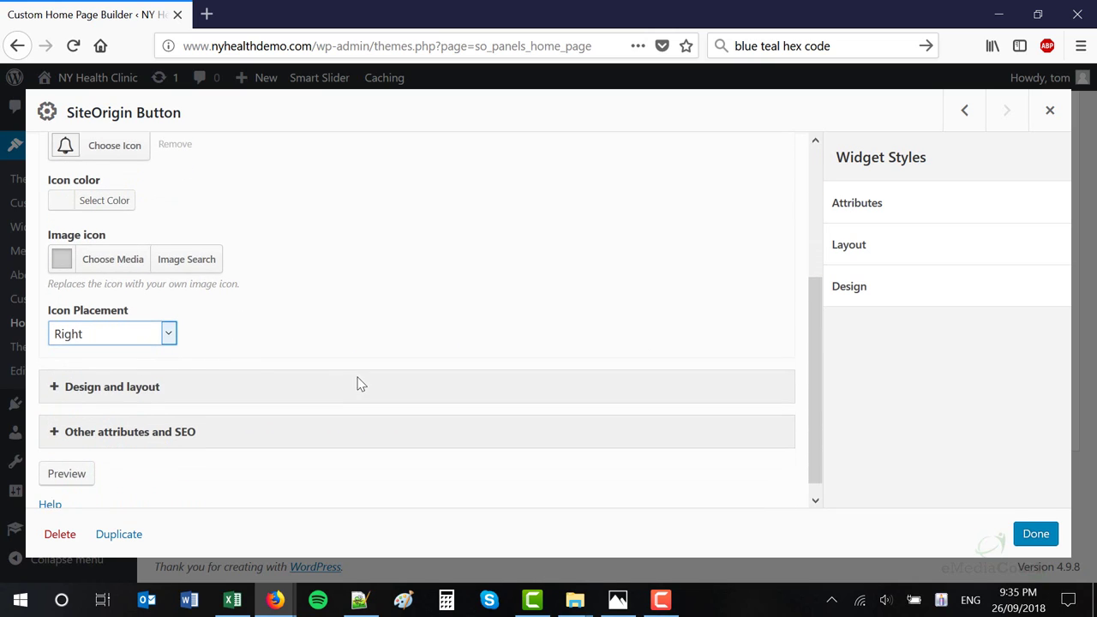
click(137, 370)
scroll(136, 370, down, 4)
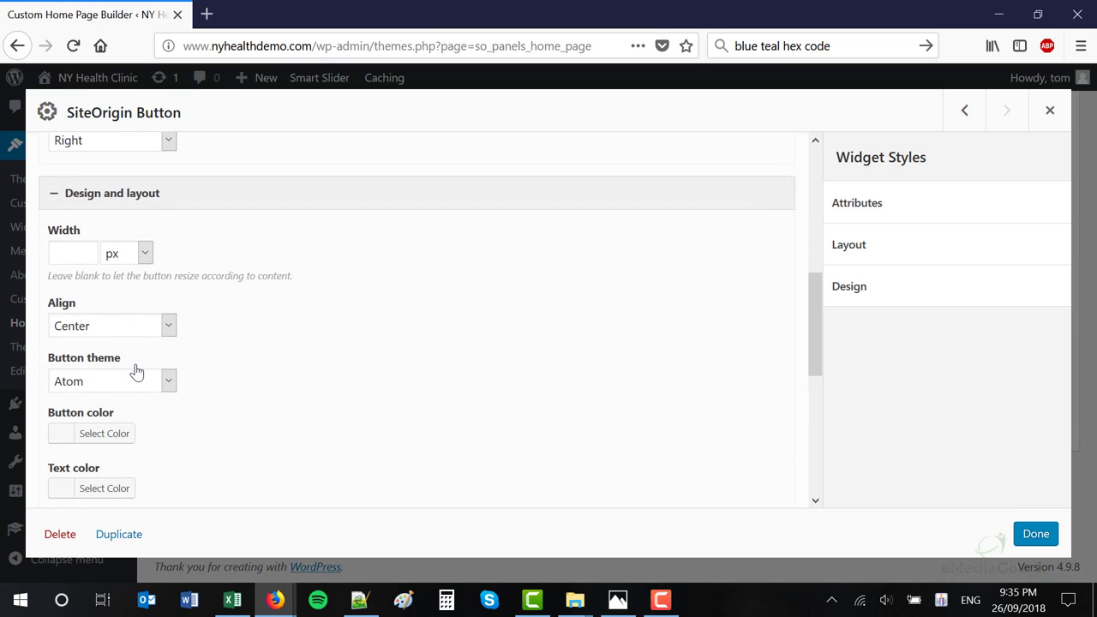
click(1028, 535)
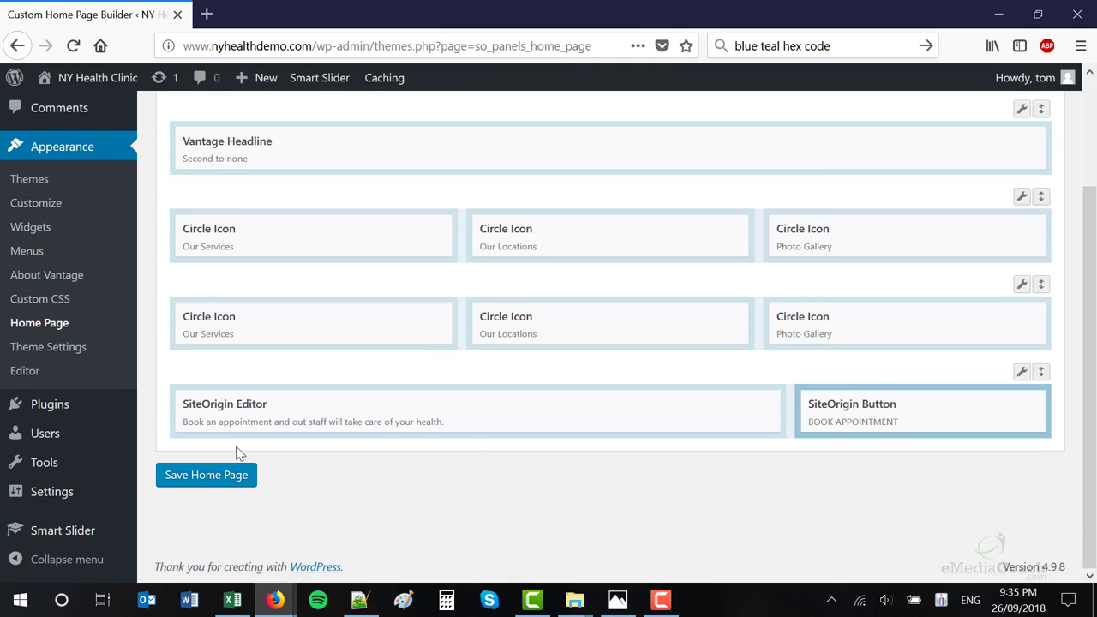
- Save the home page and open the live site in a new tab
click(192, 476)
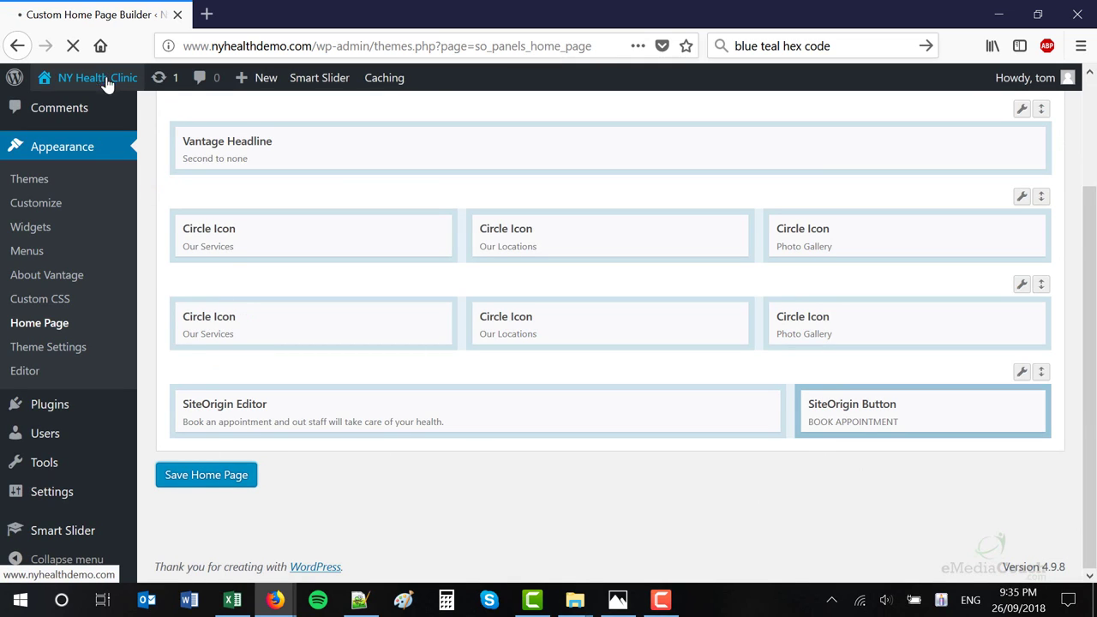
mouse_move(85, 77)
right_click(89, 111)
click(118, 123)
click(260, 22)
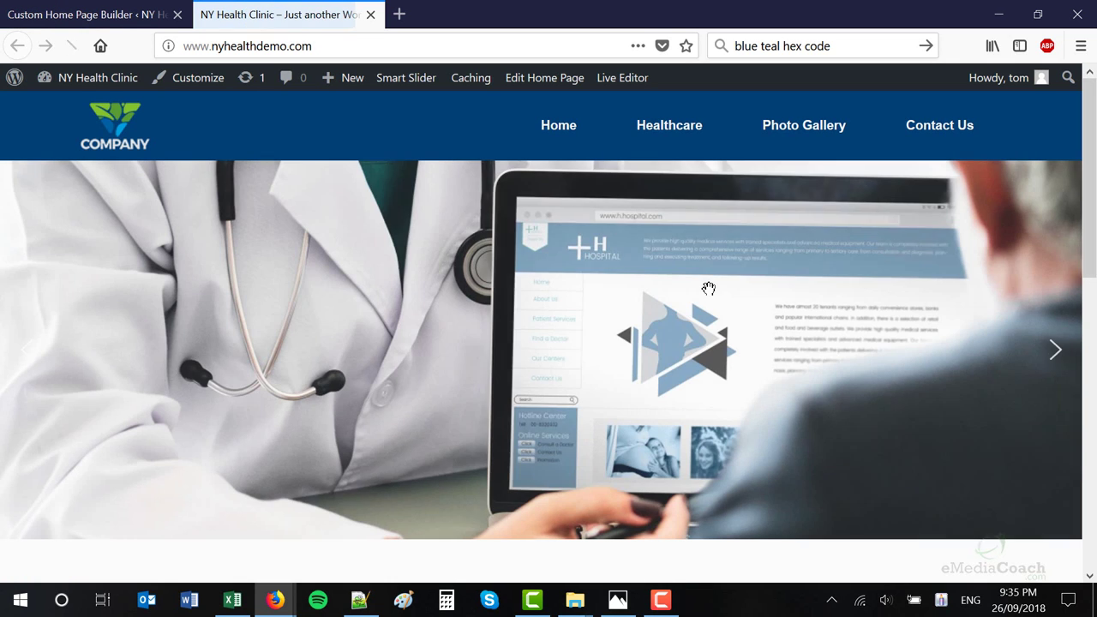
- Check the appointment message beside the BOOK APPOINTMENT button on the live home page
click(788, 46)
key(BackSpace)
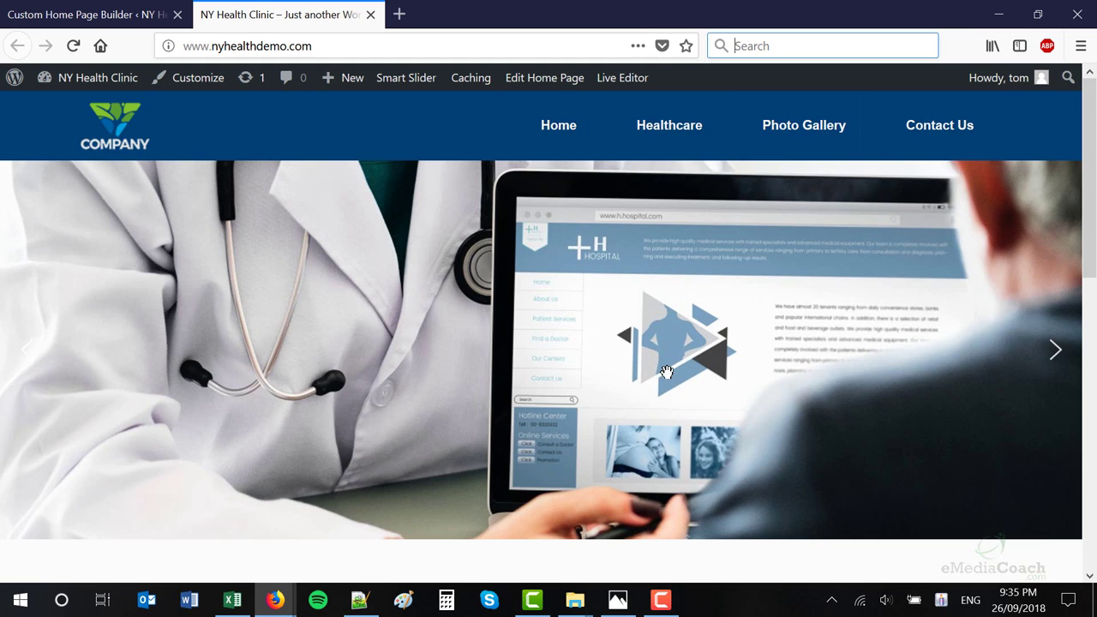
scroll(668, 380, down, 5)
scroll(668, 379, down, 3)
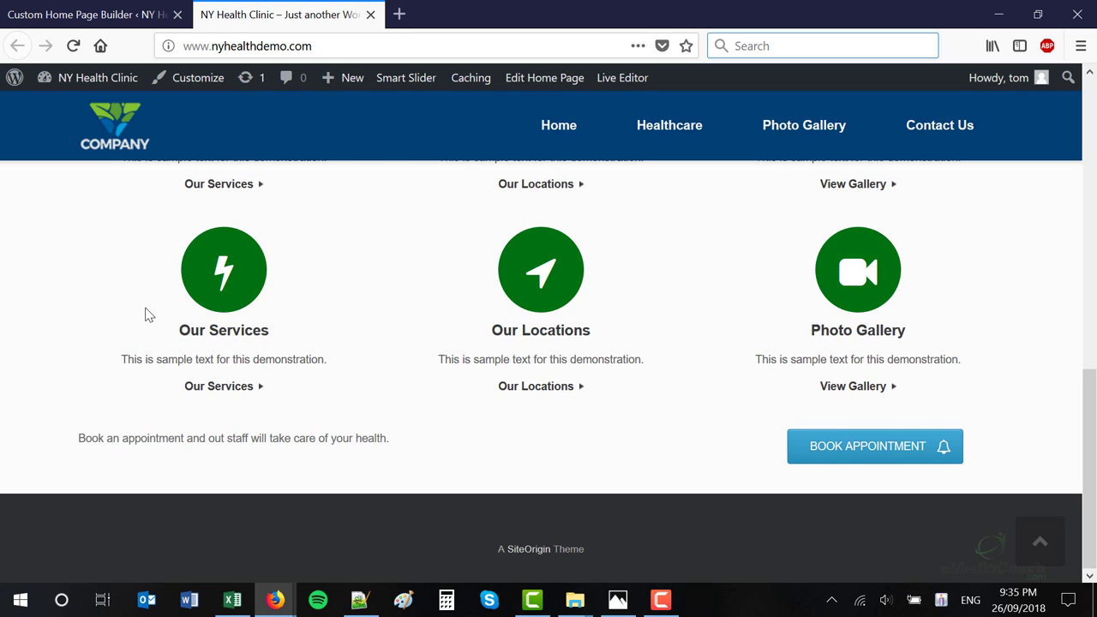
scroll(146, 321, up, 4)
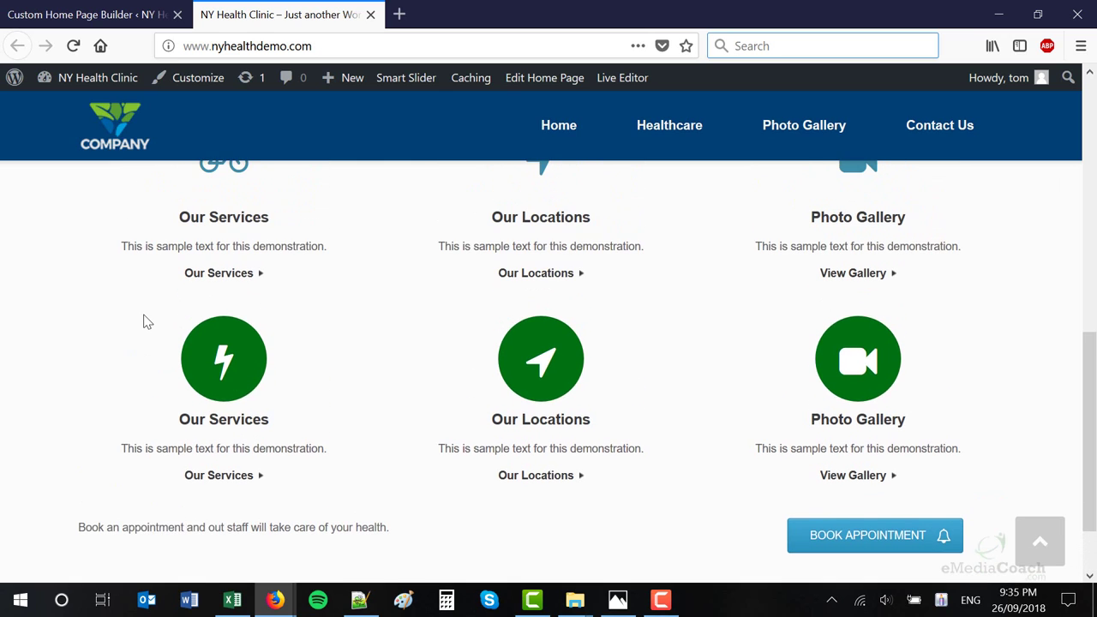
scroll(146, 321, down, 4)
mouse_move(77, 438)
mouse_down()
mouse_move(354, 439)
mouse_move(405, 450)
mouse_up()
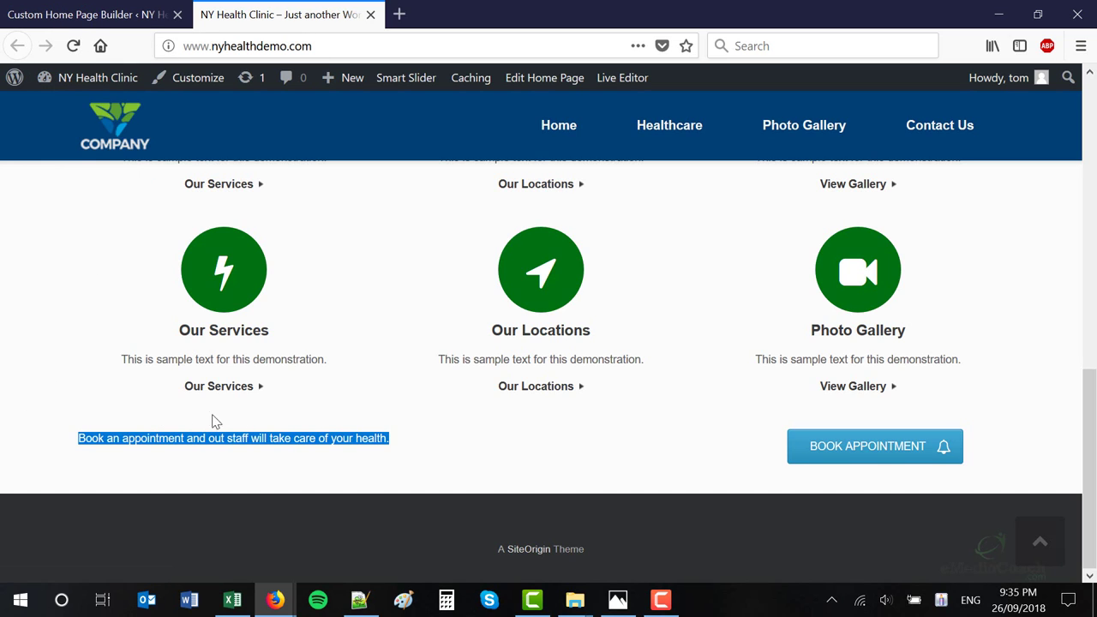
click(68, 15)
- Set the appointment row's layout to Full Width
scroll(702, 392, down, 3)
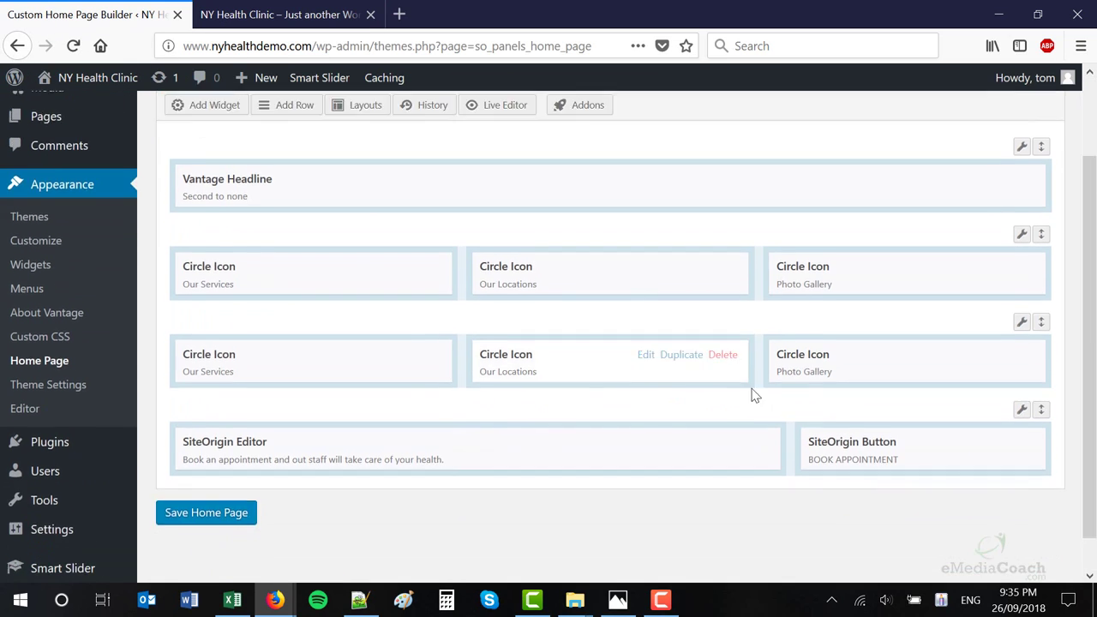
mouse_move(1022, 381)
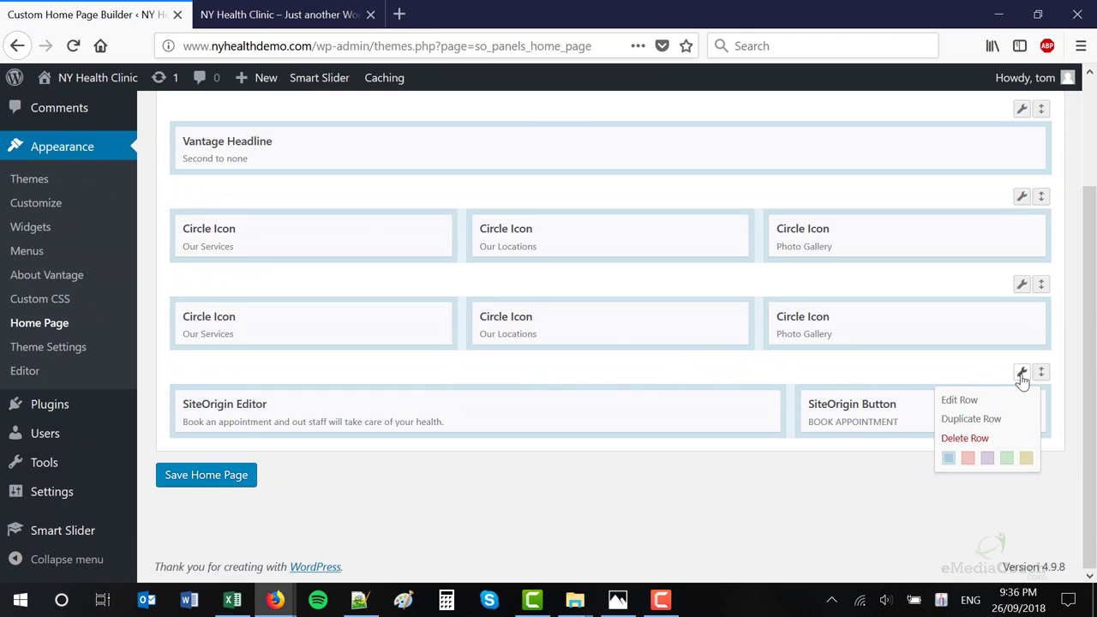
click(981, 400)
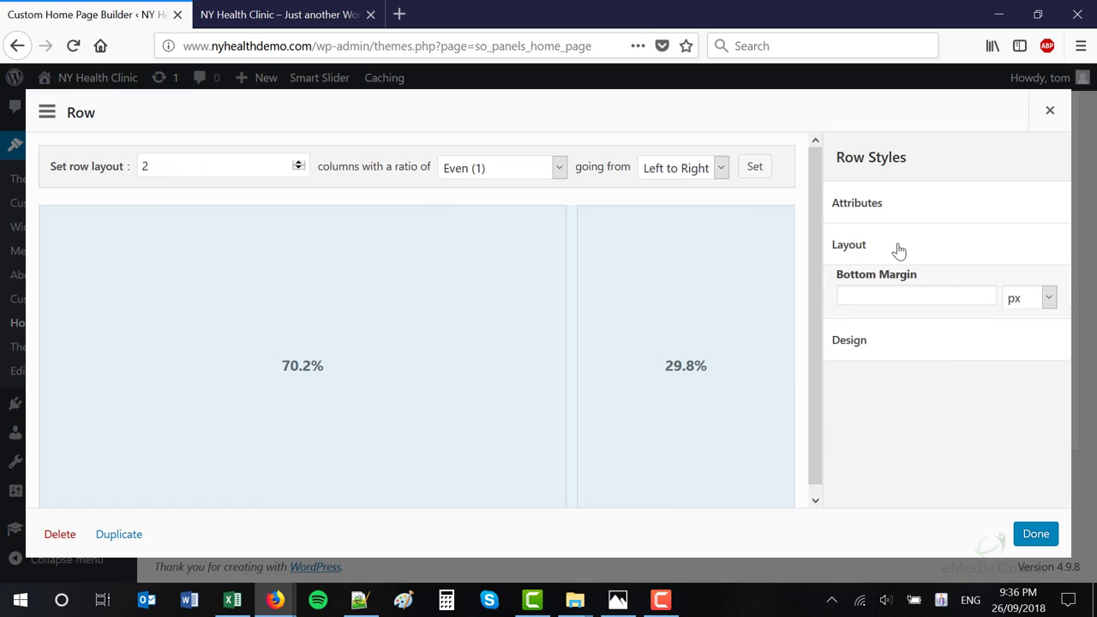
click(900, 248)
scroll(906, 264, down, 6)
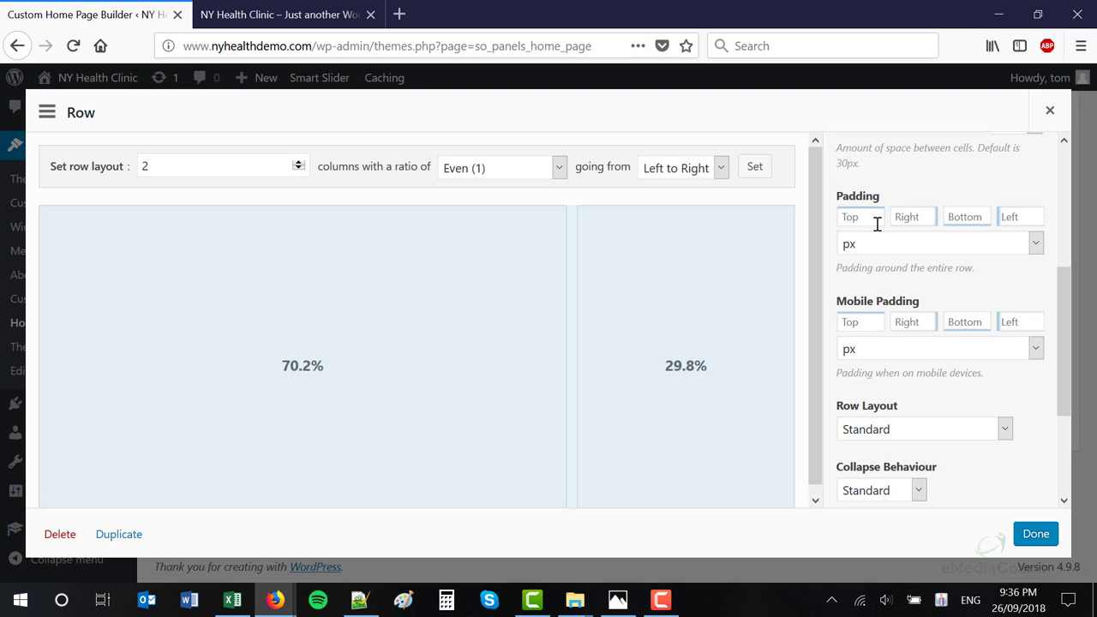
click(878, 438)
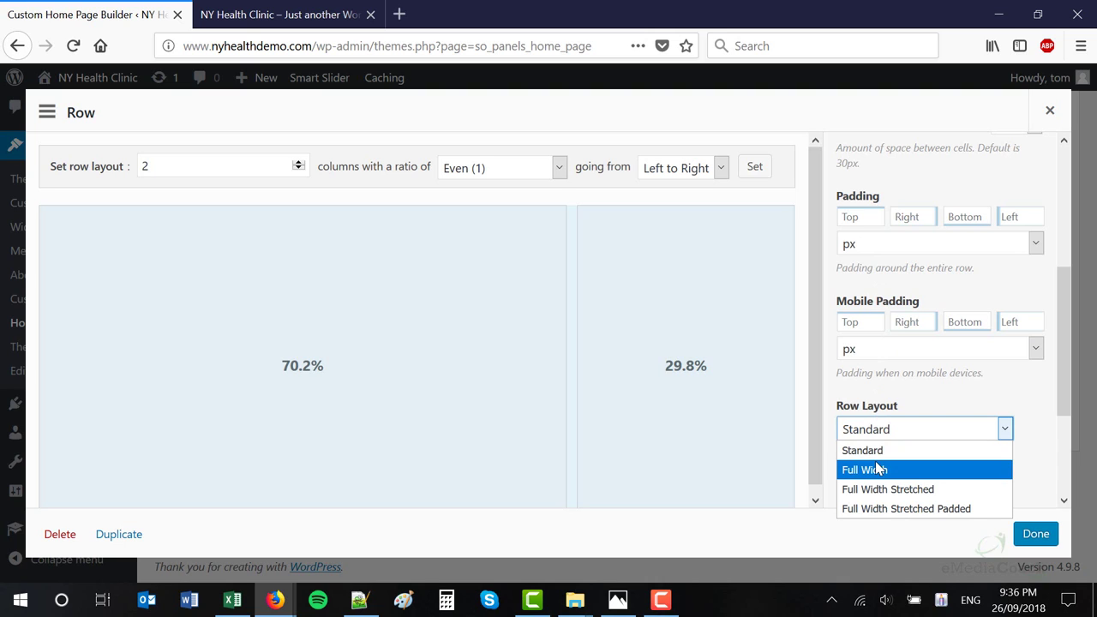
click(878, 470)
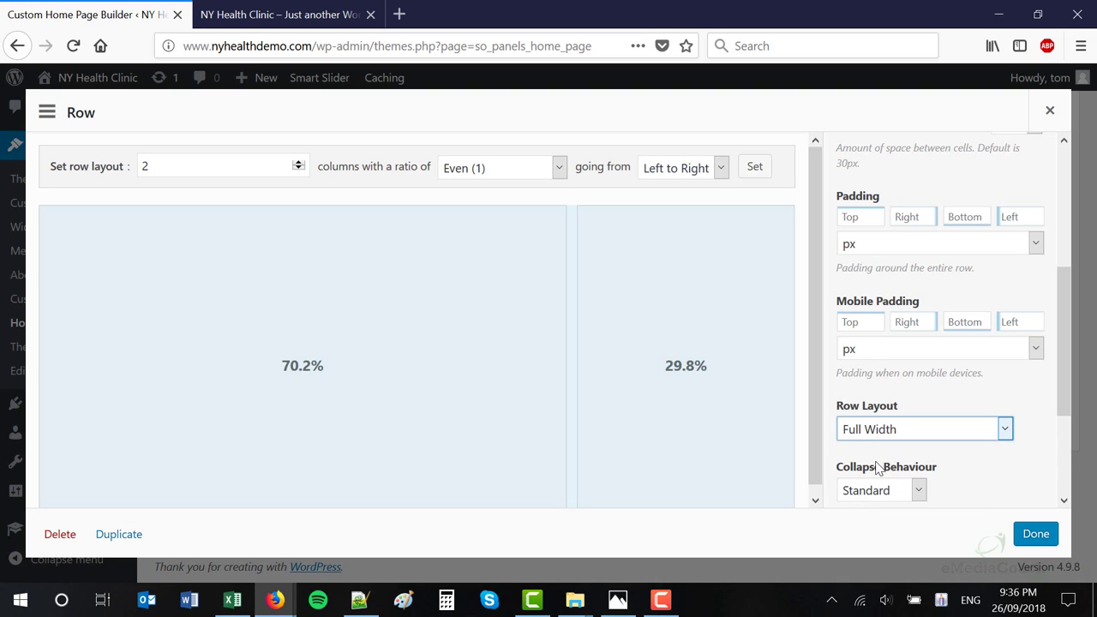
click(1046, 535)
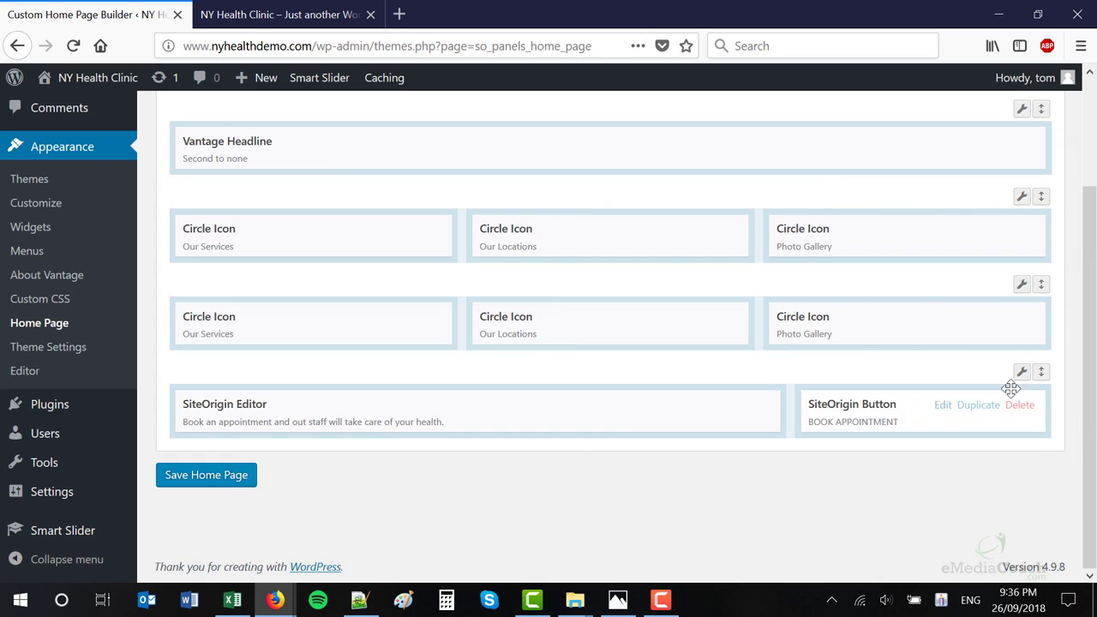
- Give the row a very light grey #f4f4f4 background and save the home page
mouse_move(1024, 377)
click(960, 400)
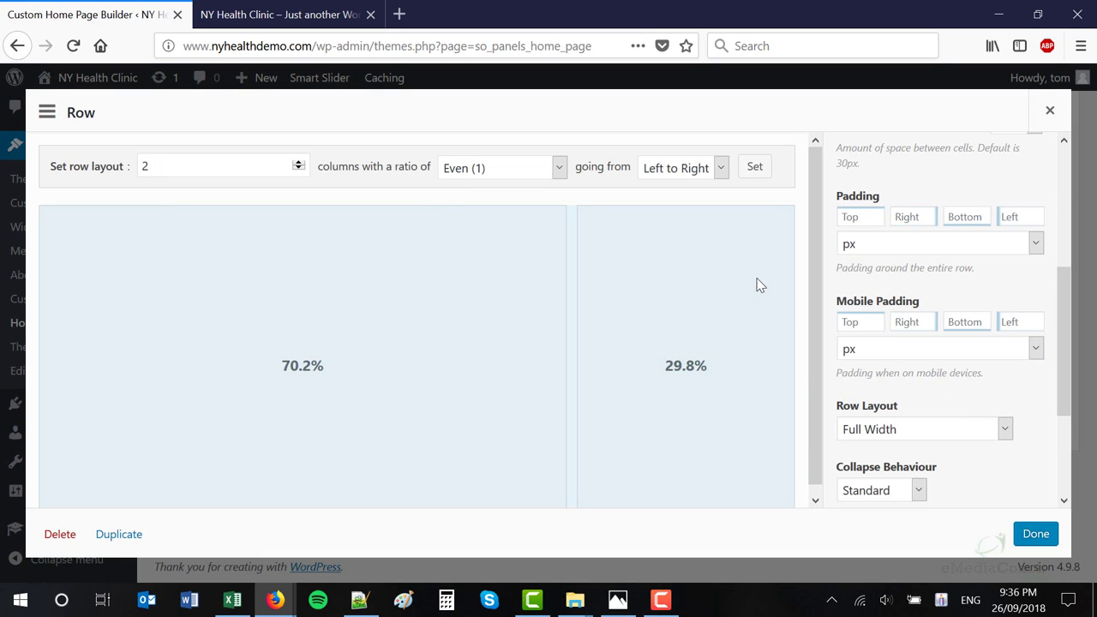
scroll(894, 309, up, 2)
scroll(895, 300, down, 5)
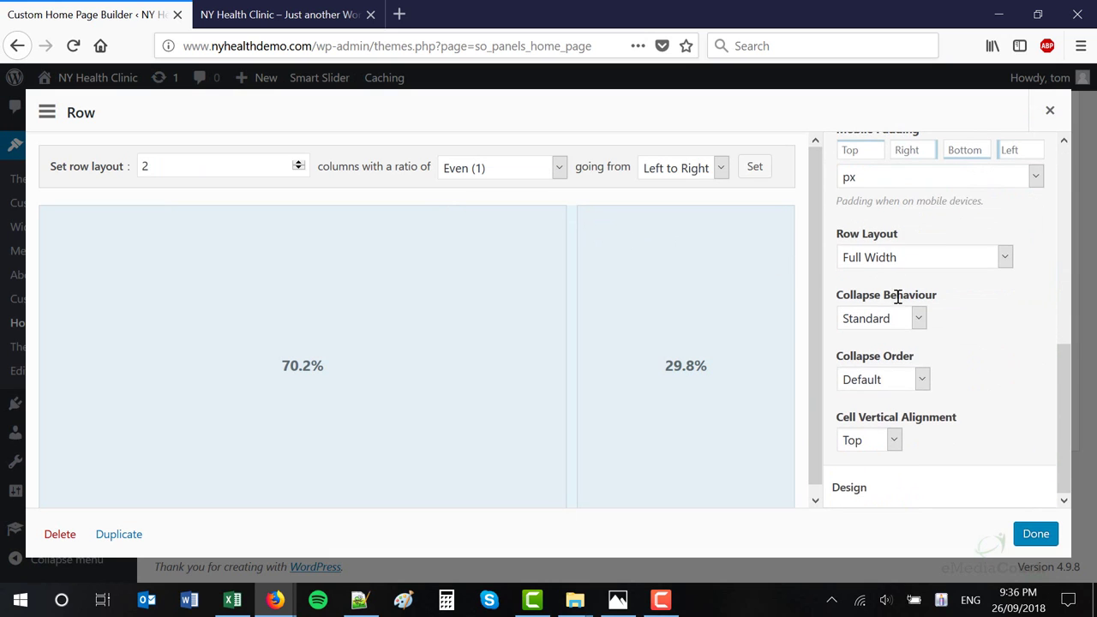
scroll(889, 388, down, 4)
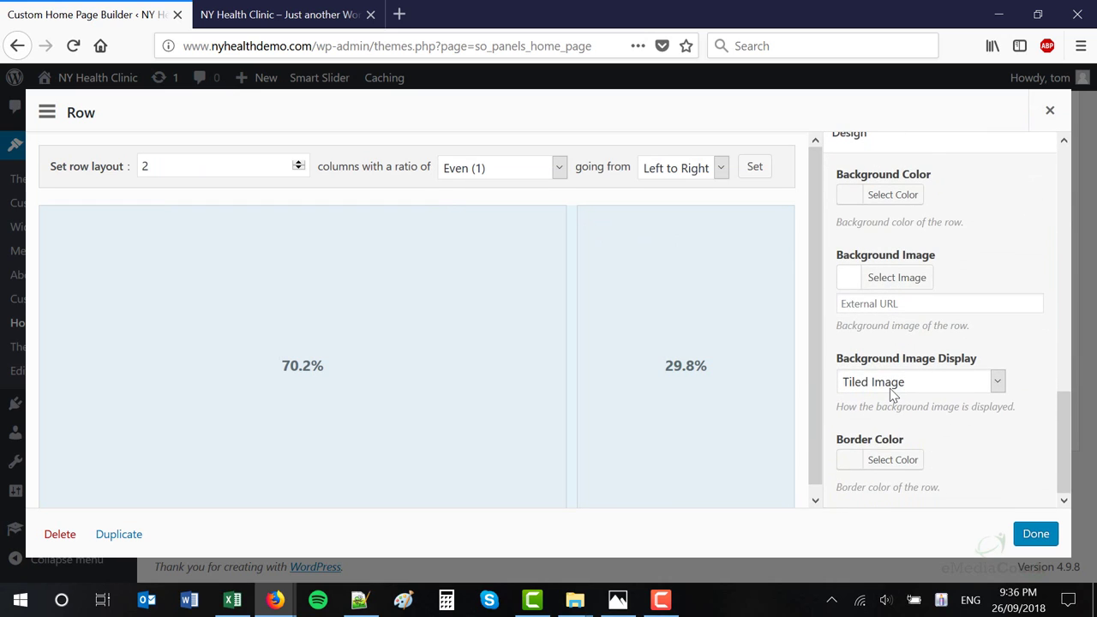
scroll(889, 388, up, 1)
scroll(890, 388, up, 5)
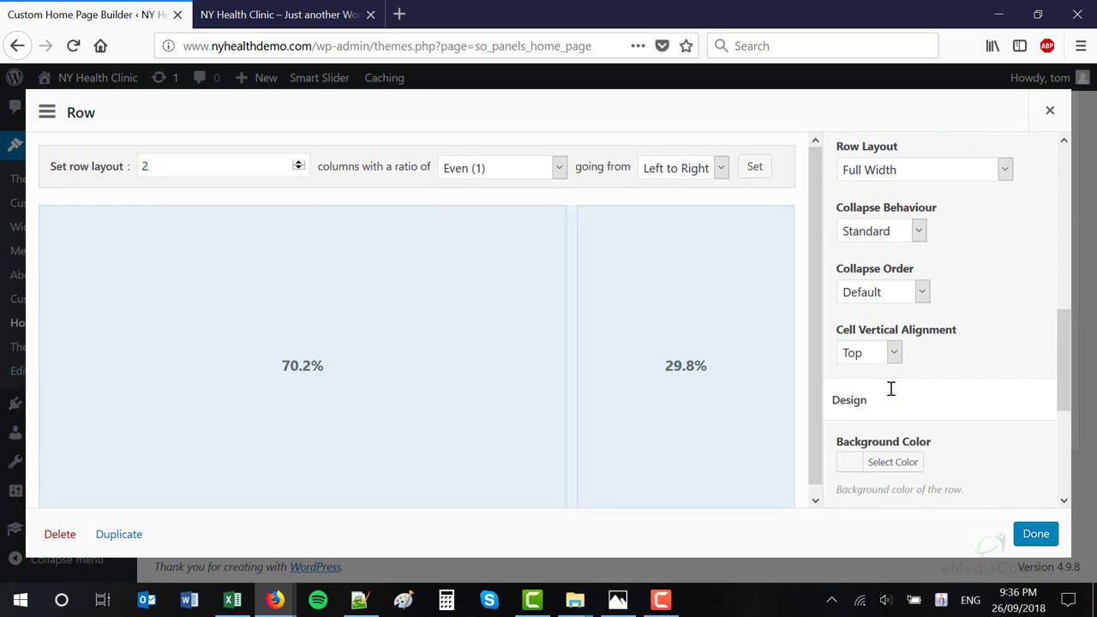
scroll(881, 269, down, 5)
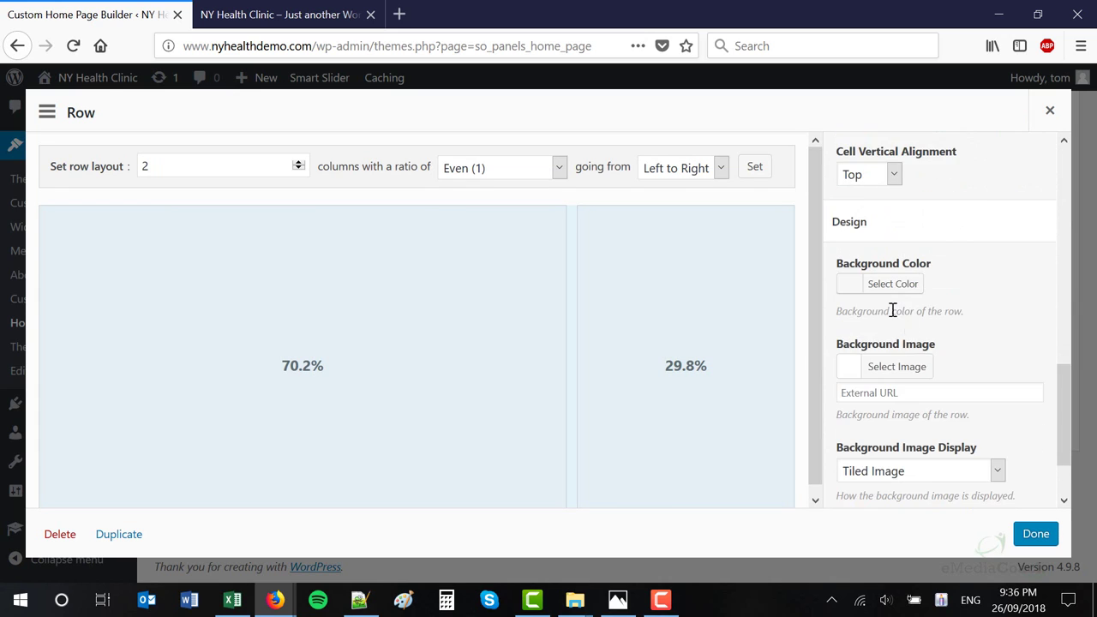
click(879, 285)
click(880, 328)
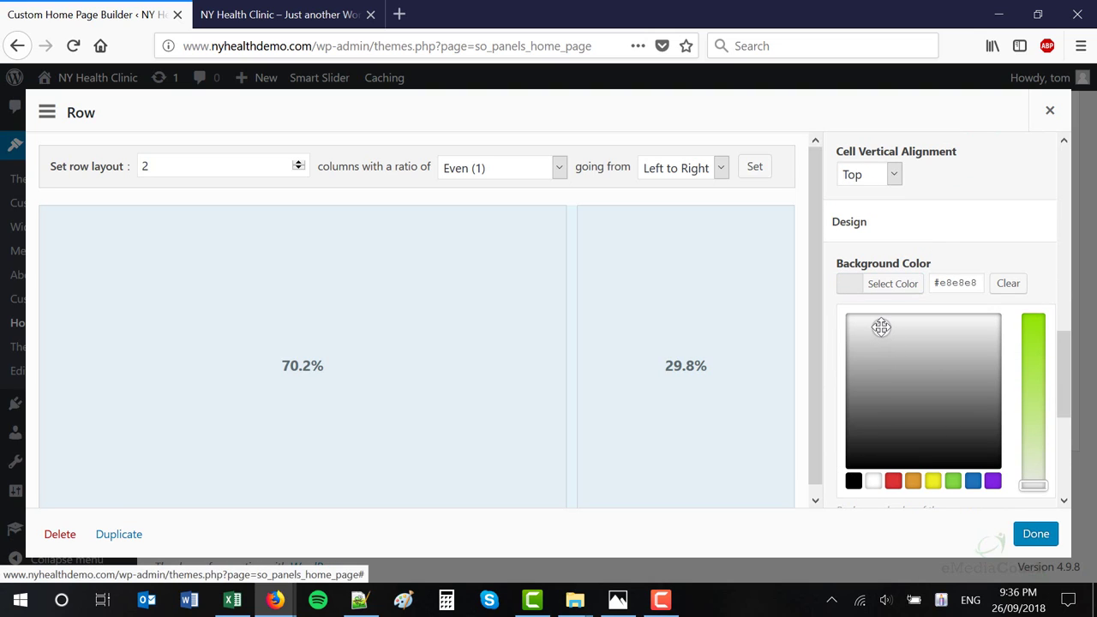
drag(881, 326, 880, 318)
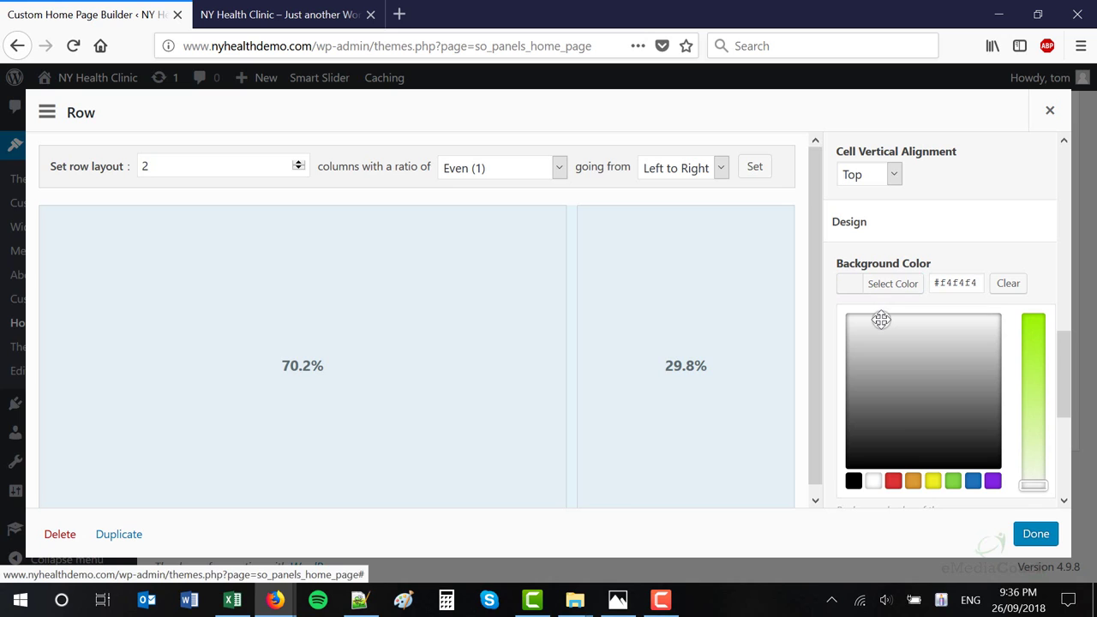
click(1033, 535)
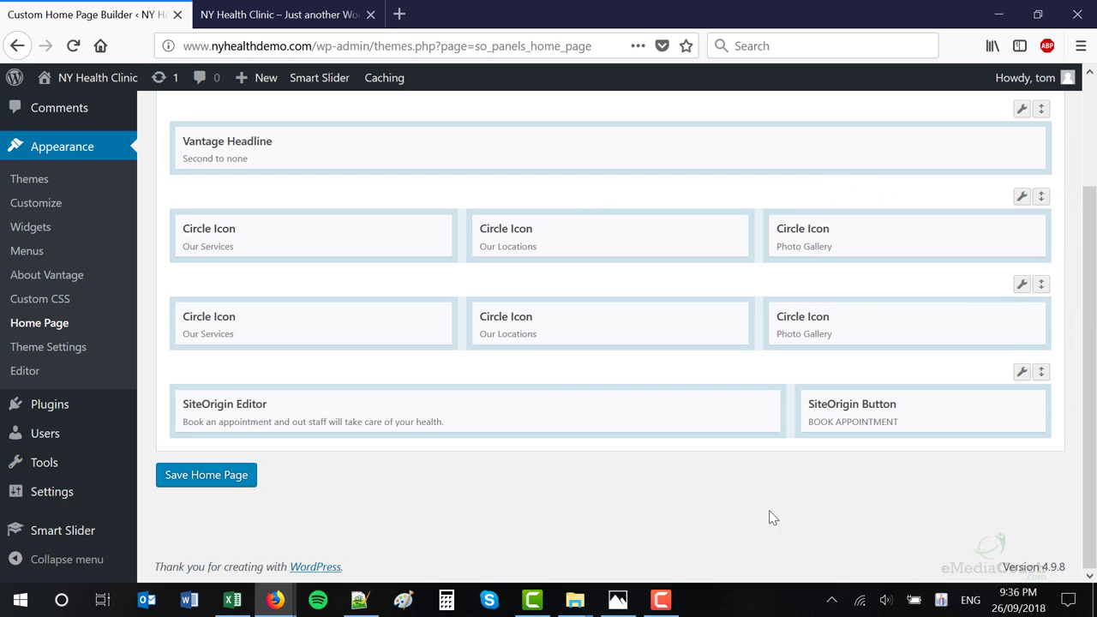
click(226, 474)
click(282, 15)
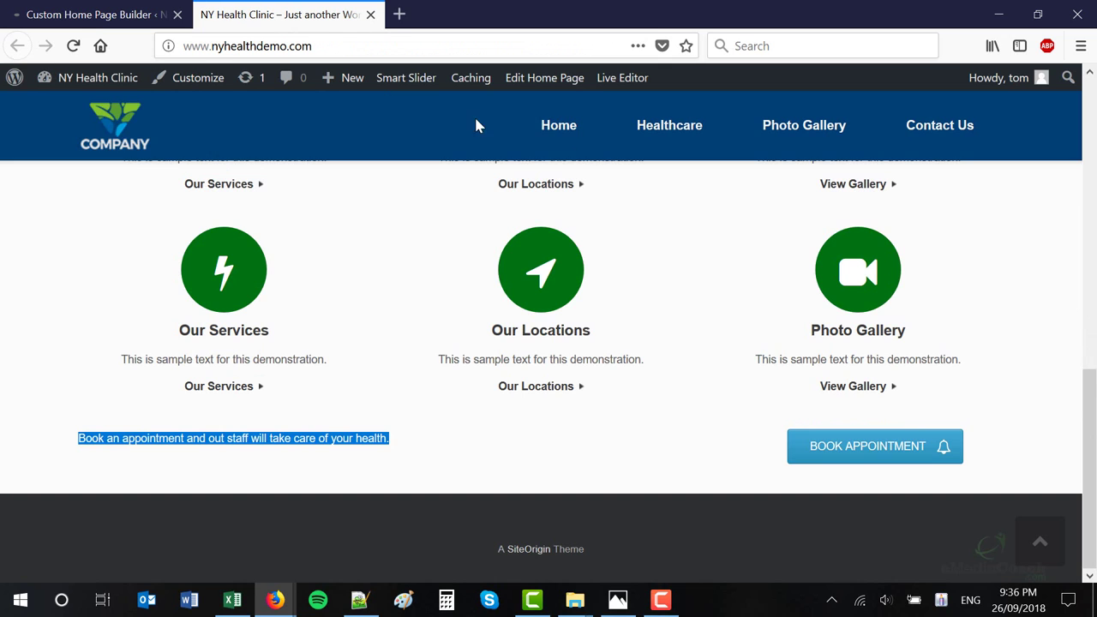
- Reload the live home page and check the full-width light grey appointment row
click(583, 148)
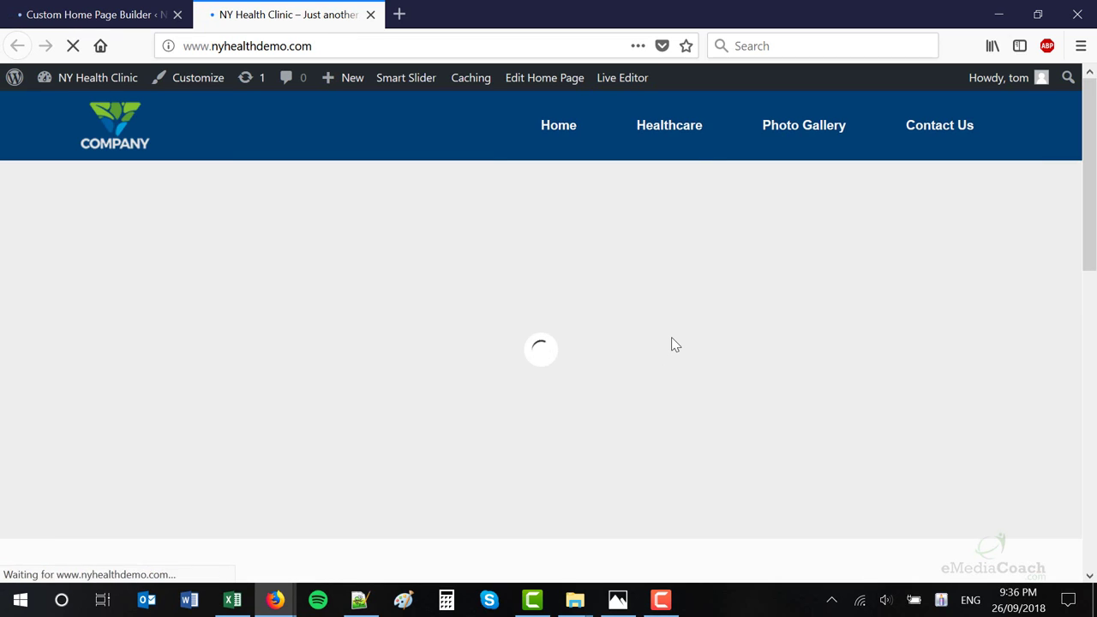
scroll(670, 336, down, 10)
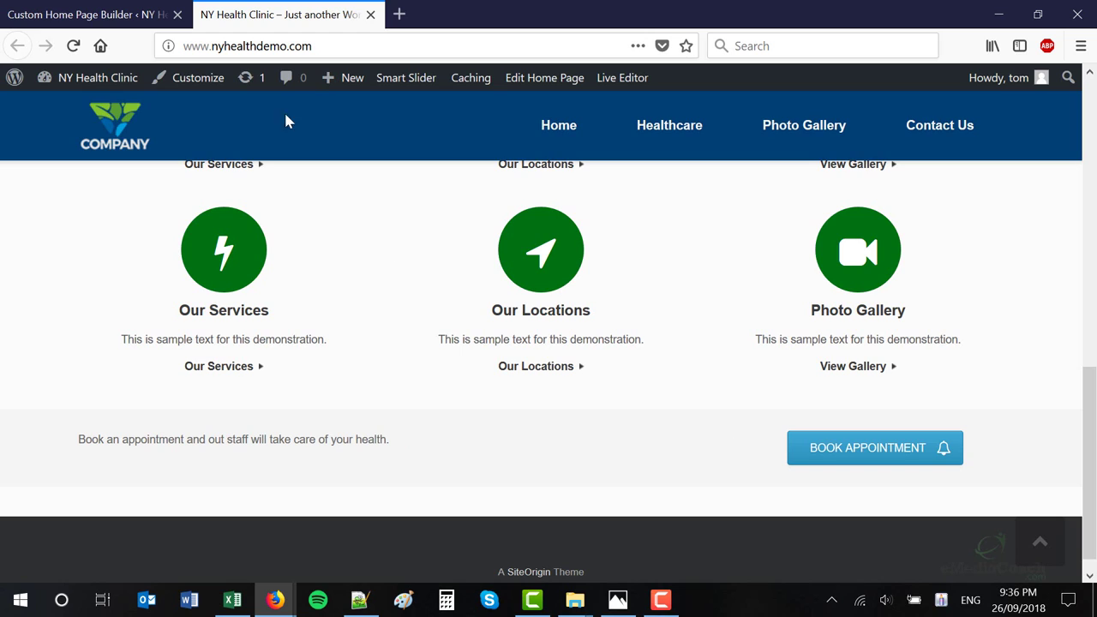
click(86, 14)
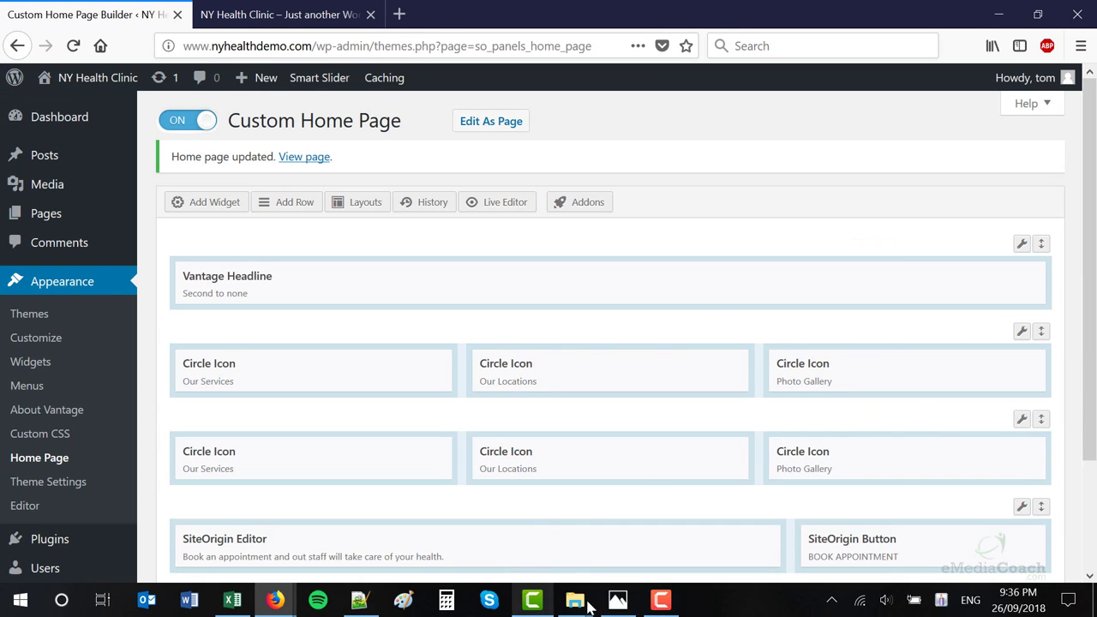
- Copy the green colour code #007213 from the Notepad++ notes
click(374, 603)
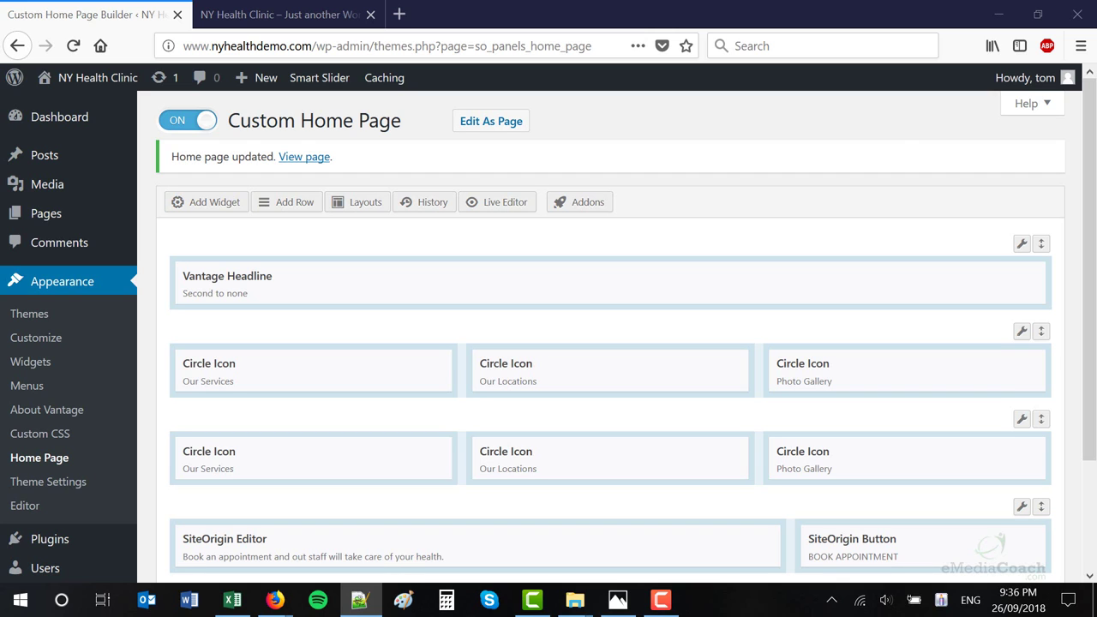
drag(843, 119, 714, 125)
key(ctrl+c)
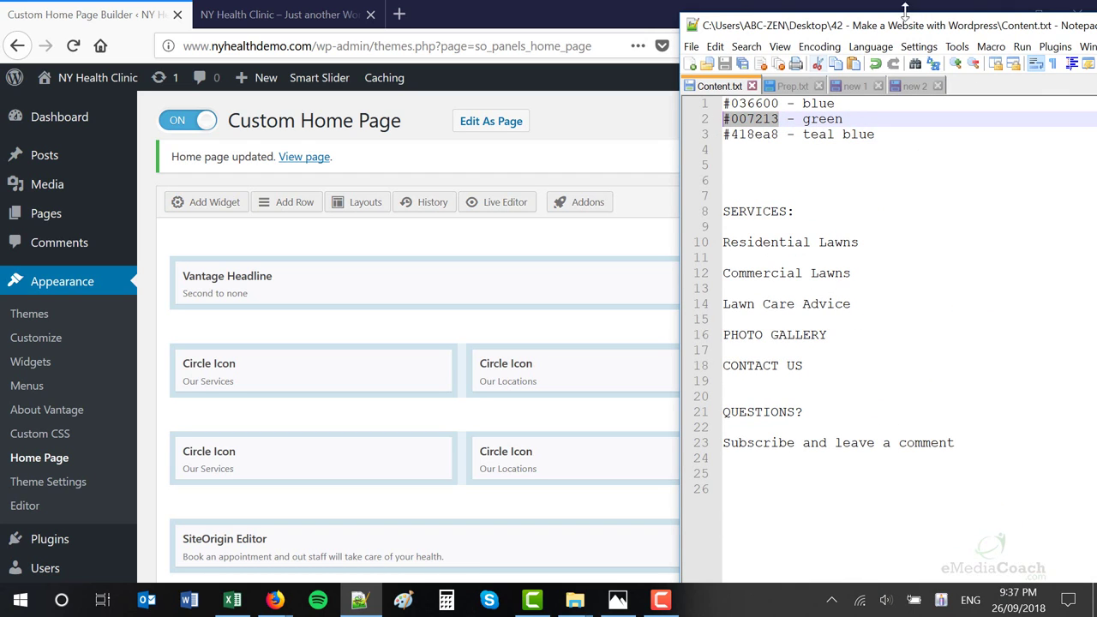
key(alt+Tab)
scroll(339, 350, down, 3)
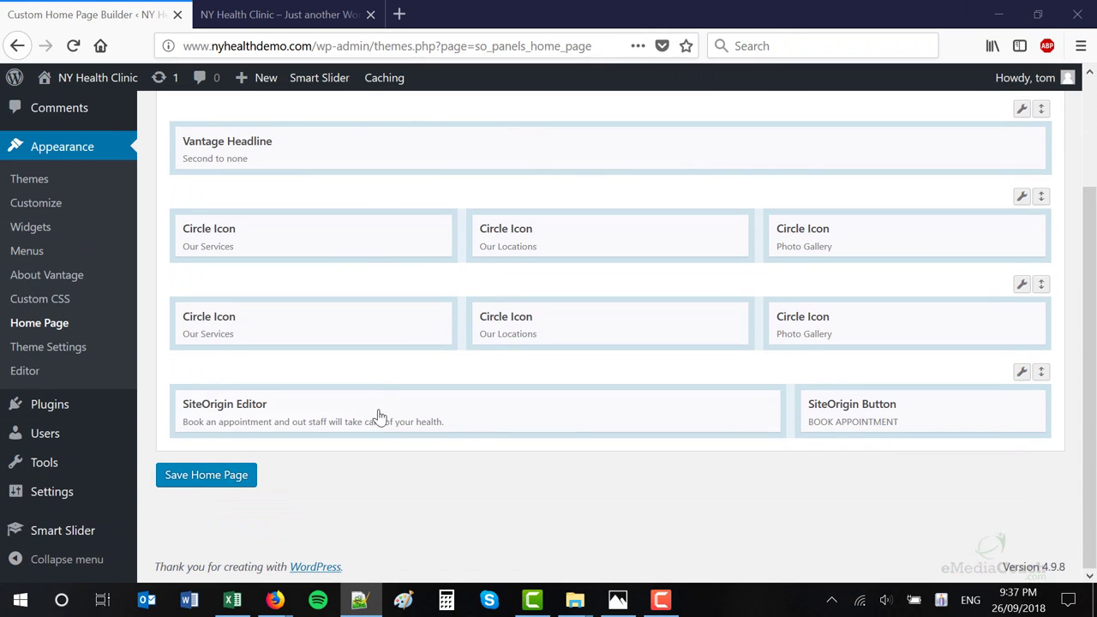
- Replace the row's #f4f4f4 background colour with the pasted green #007213
mouse_move(1020, 372)
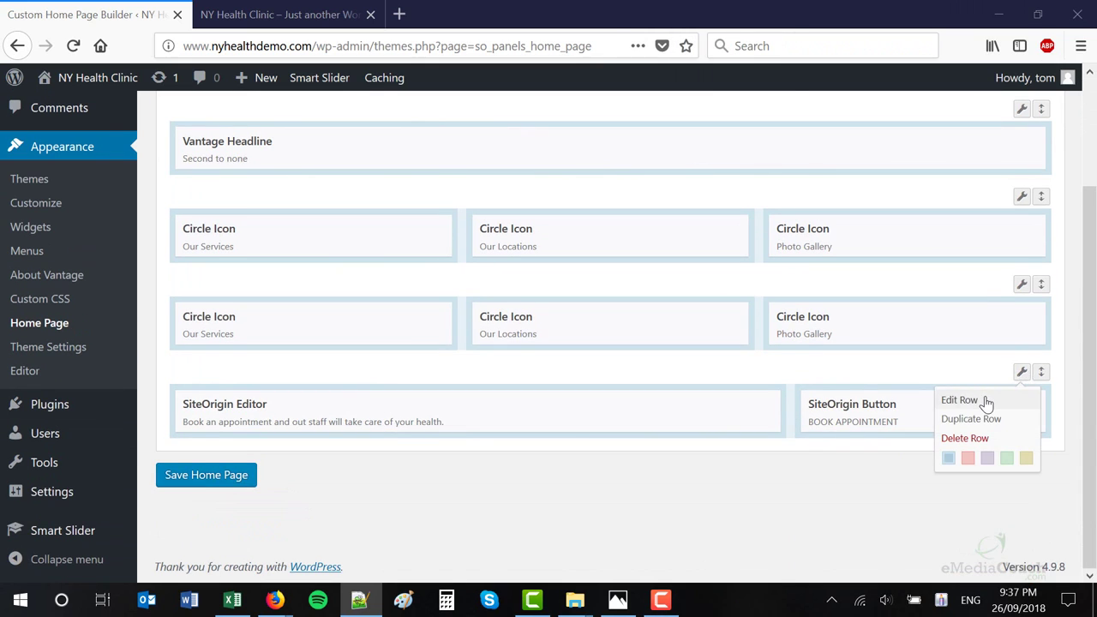
click(982, 401)
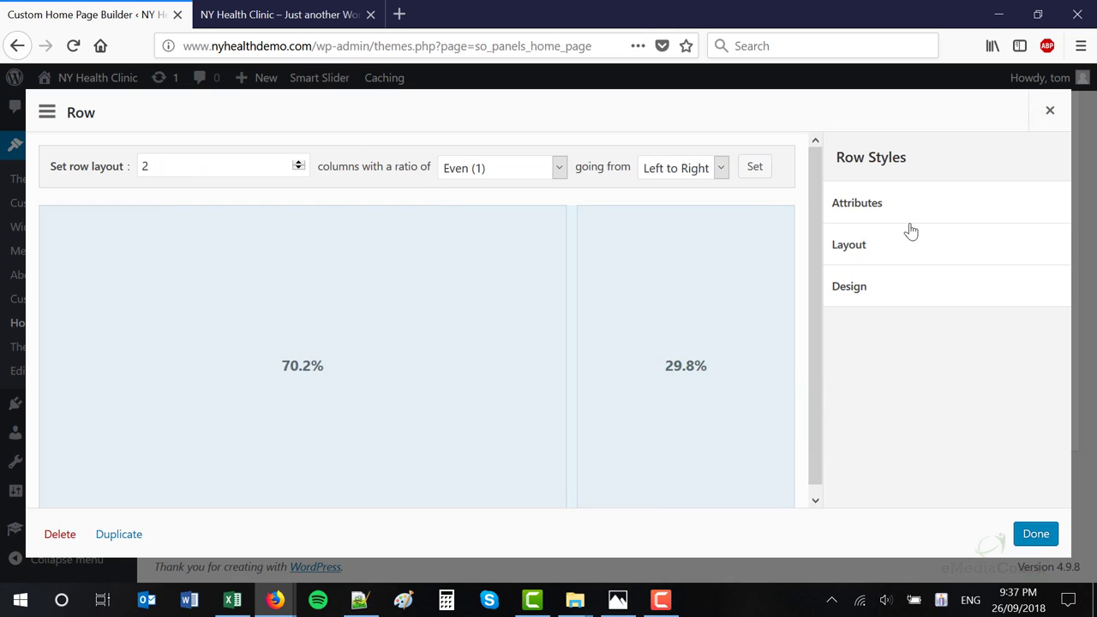
click(889, 295)
scroll(890, 304, down, 3)
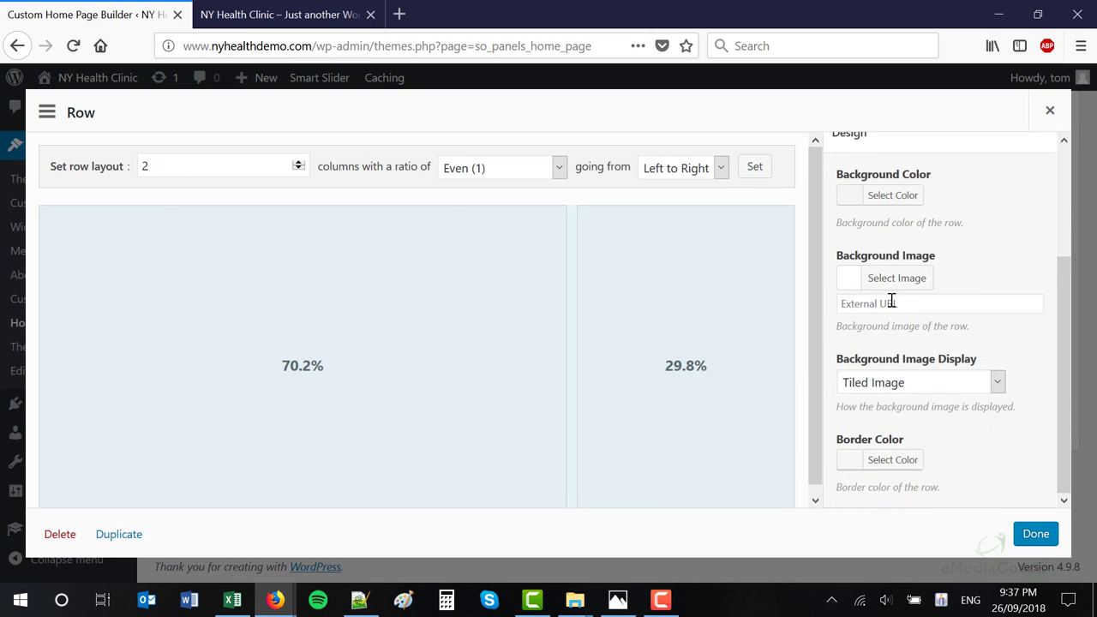
scroll(891, 302, up, 3)
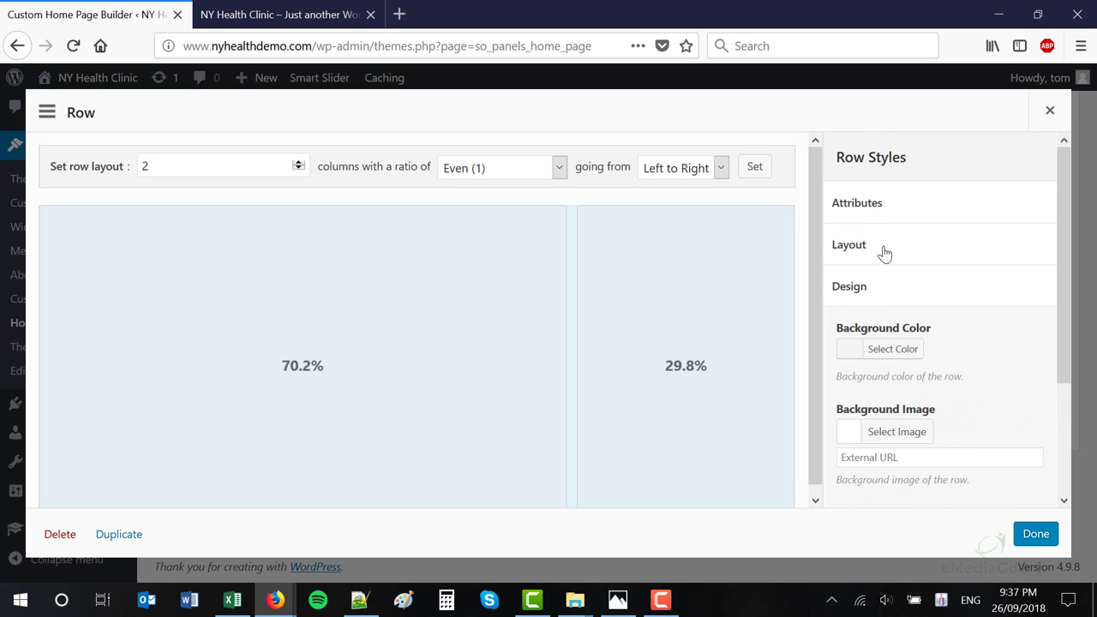
click(884, 253)
scroll(885, 257, down, 10)
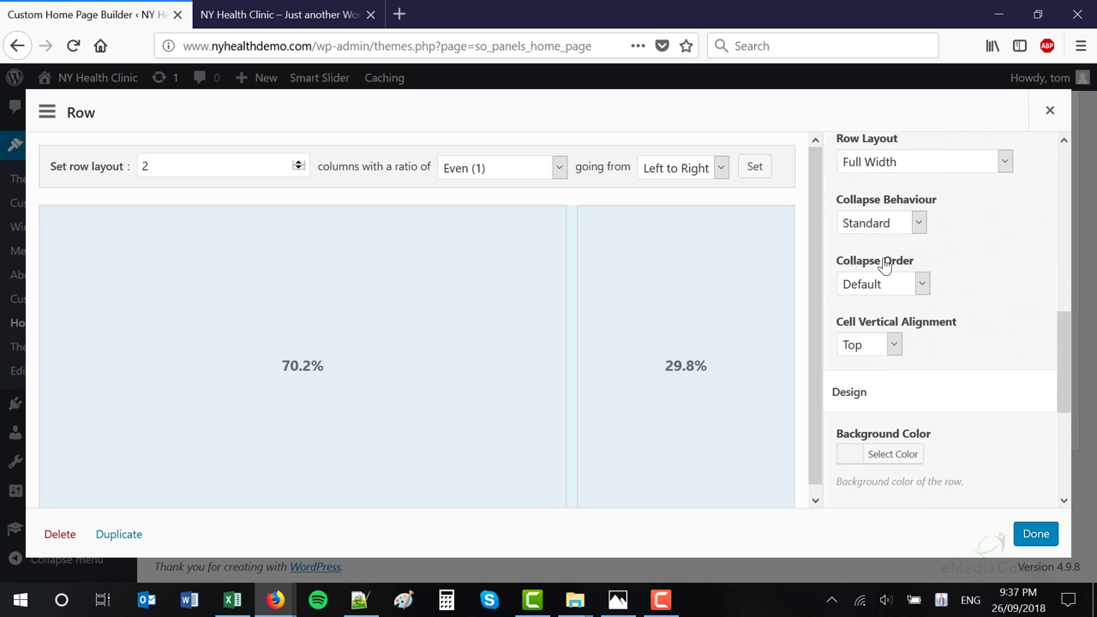
scroll(884, 266, down, 5)
click(879, 195)
triple_click(955, 193)
key(ctrl+v)
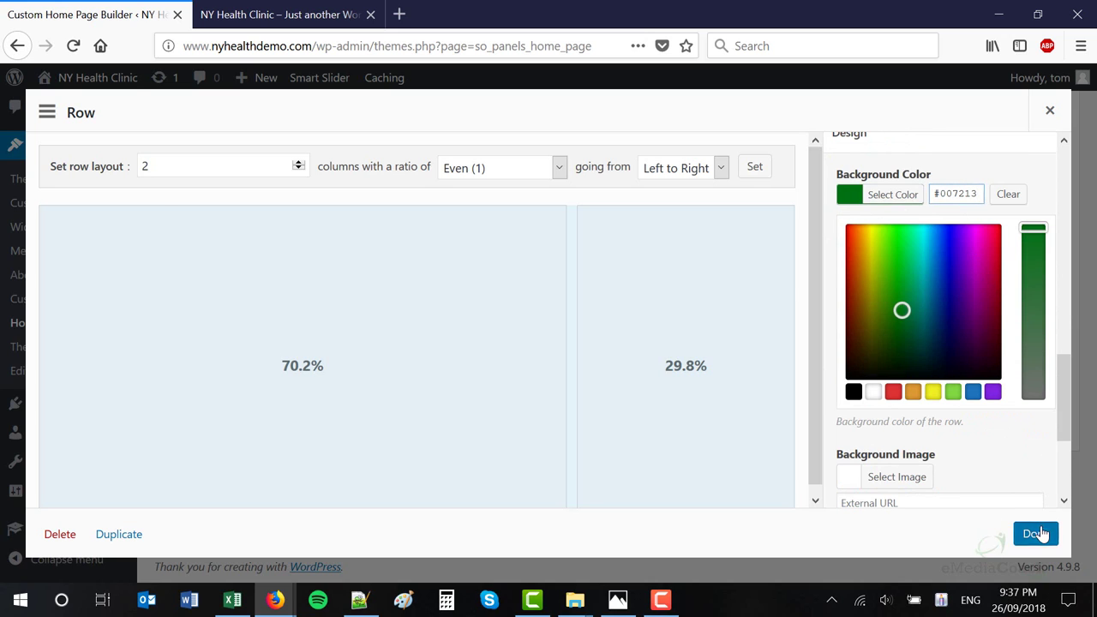
click(1035, 533)
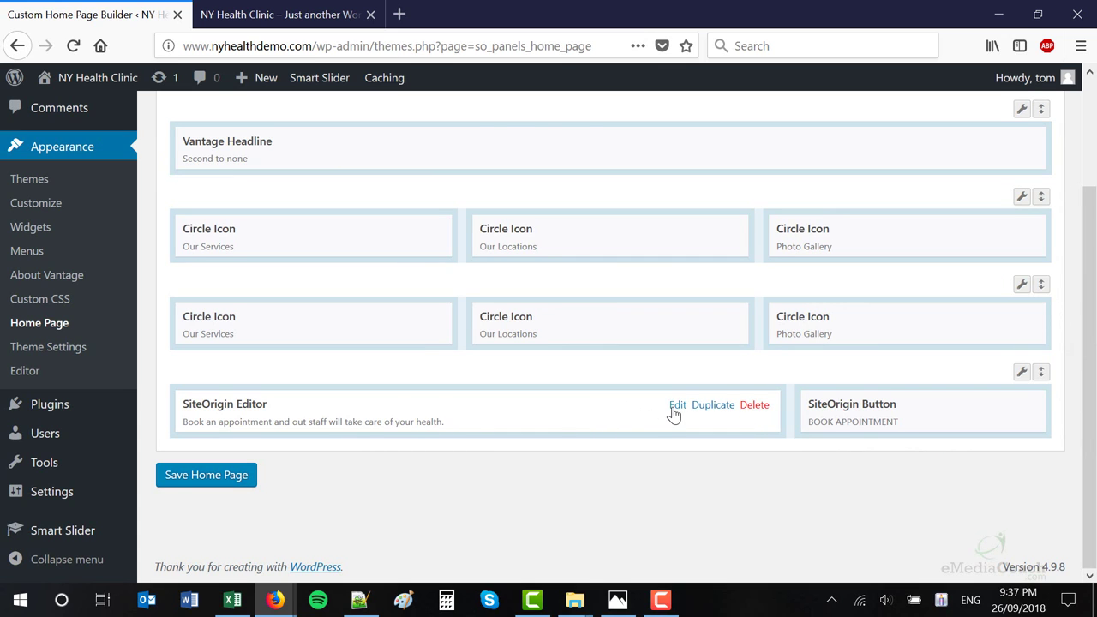
click(675, 407)
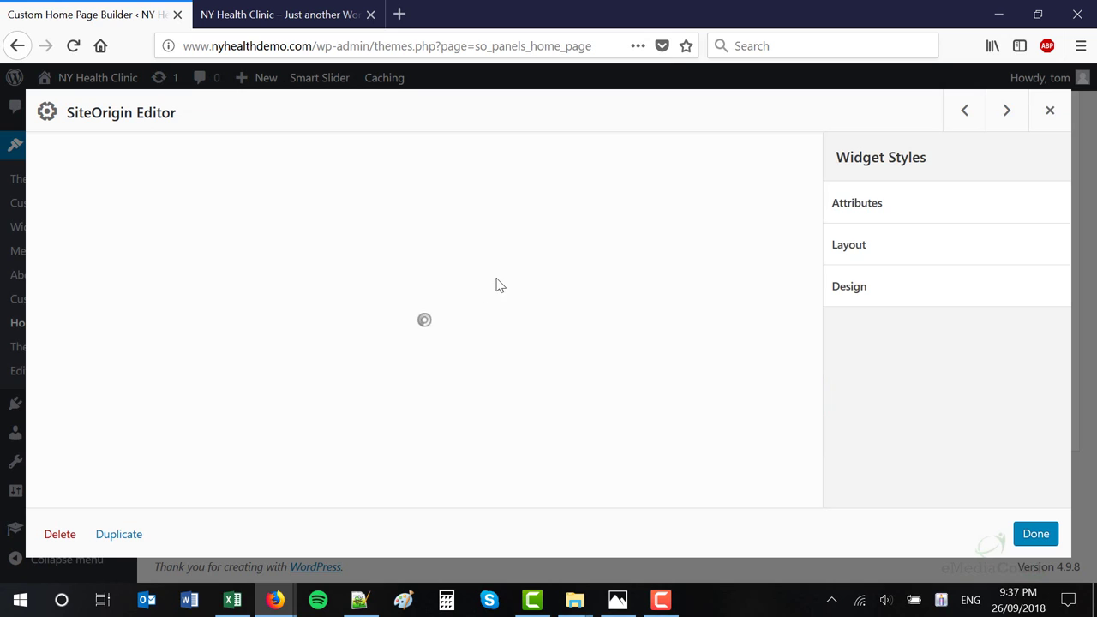
- Format the appointment sentence as a Heading 2
drag(437, 324, 132, 274)
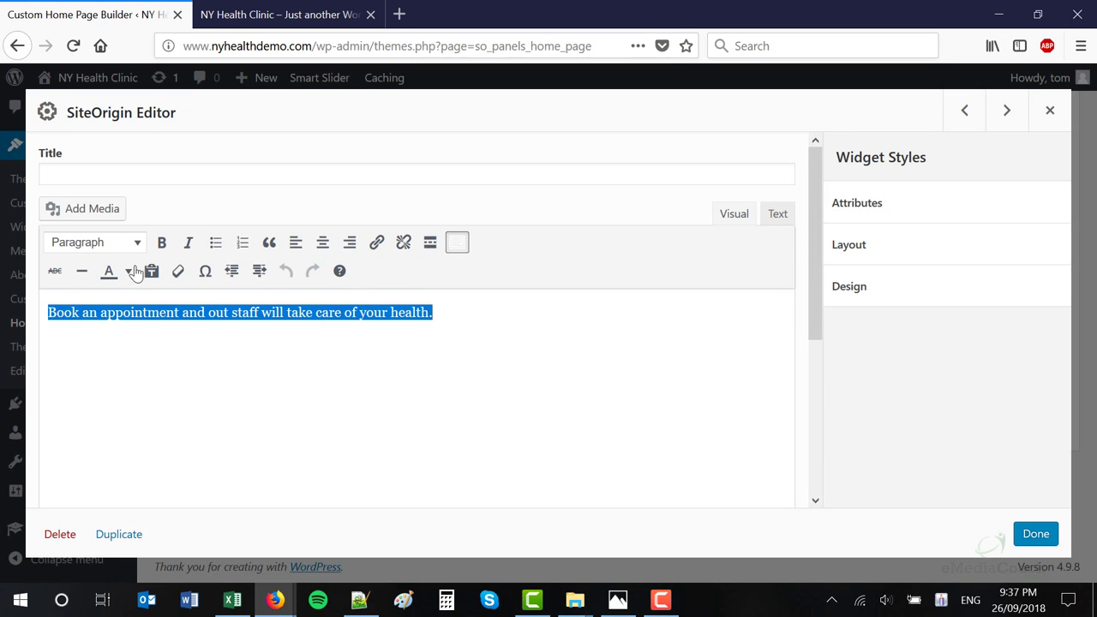
click(129, 243)
click(127, 330)
click(445, 346)
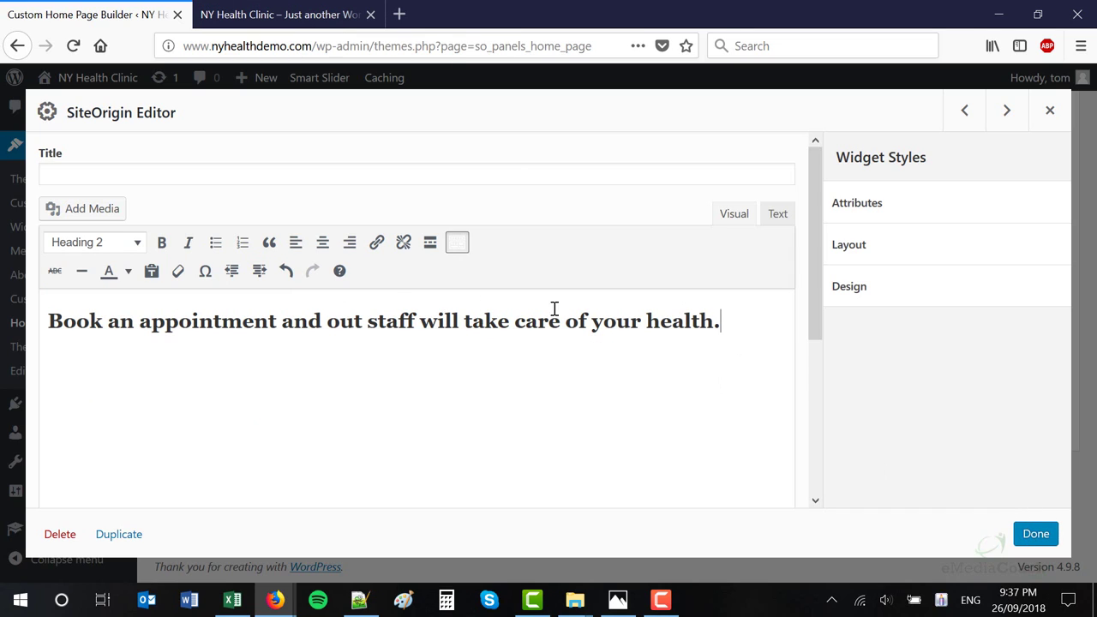
- Colour the heading text white and close the editor widget with Done
drag(721, 320, 48, 320)
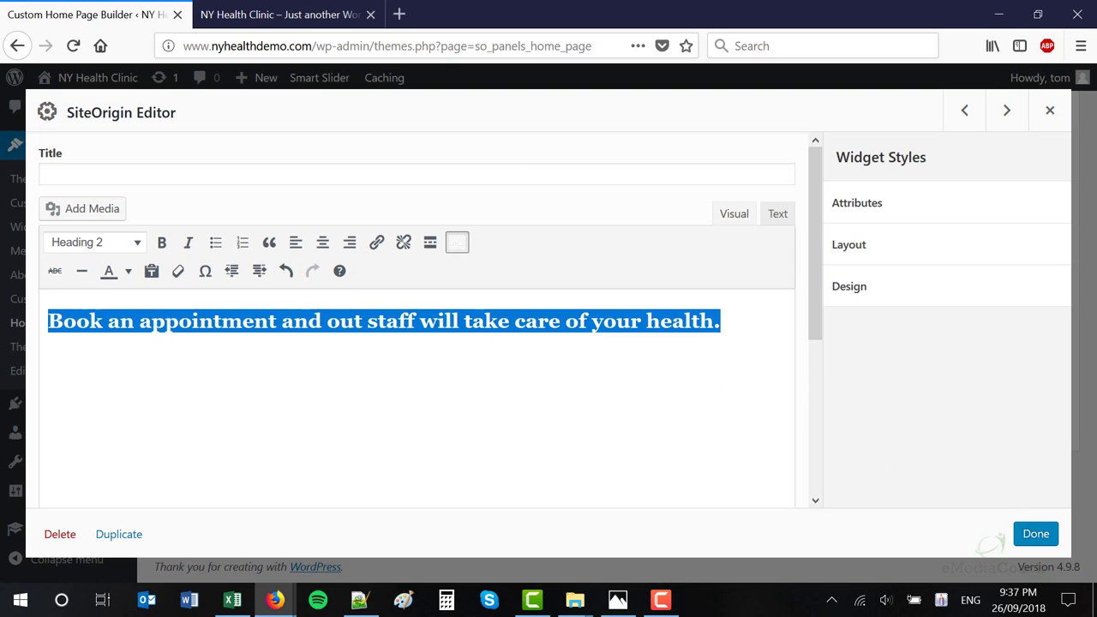
click(129, 272)
click(170, 350)
click(563, 362)
triple_click(499, 321)
click(561, 372)
click(1036, 534)
mouse_move(933, 414)
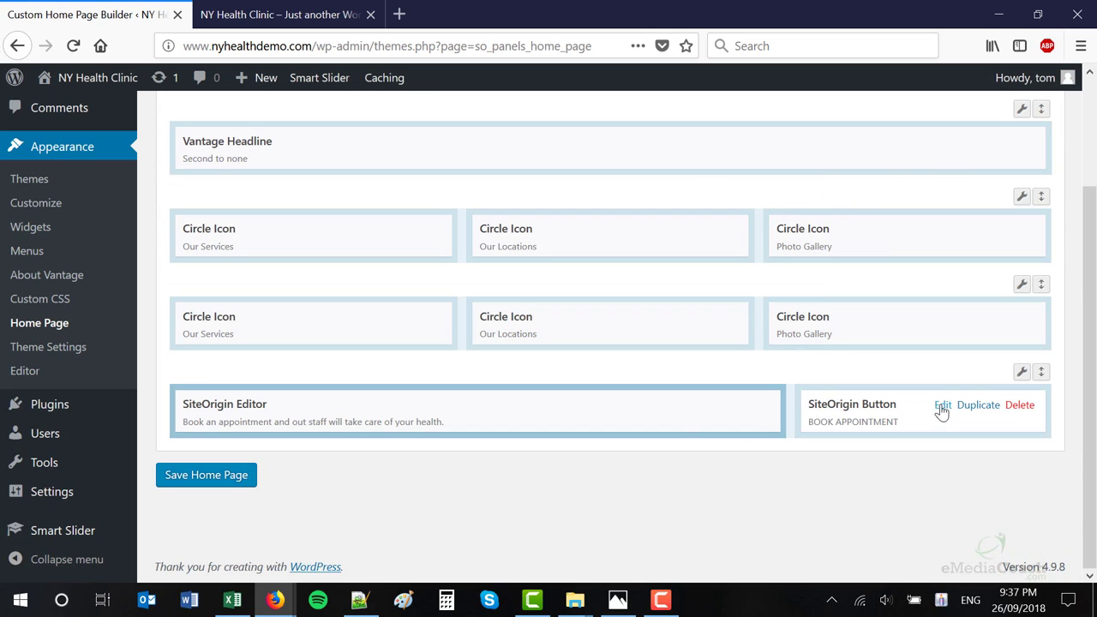
- Save the home page and reload the live site to check it
click(240, 477)
click(279, 19)
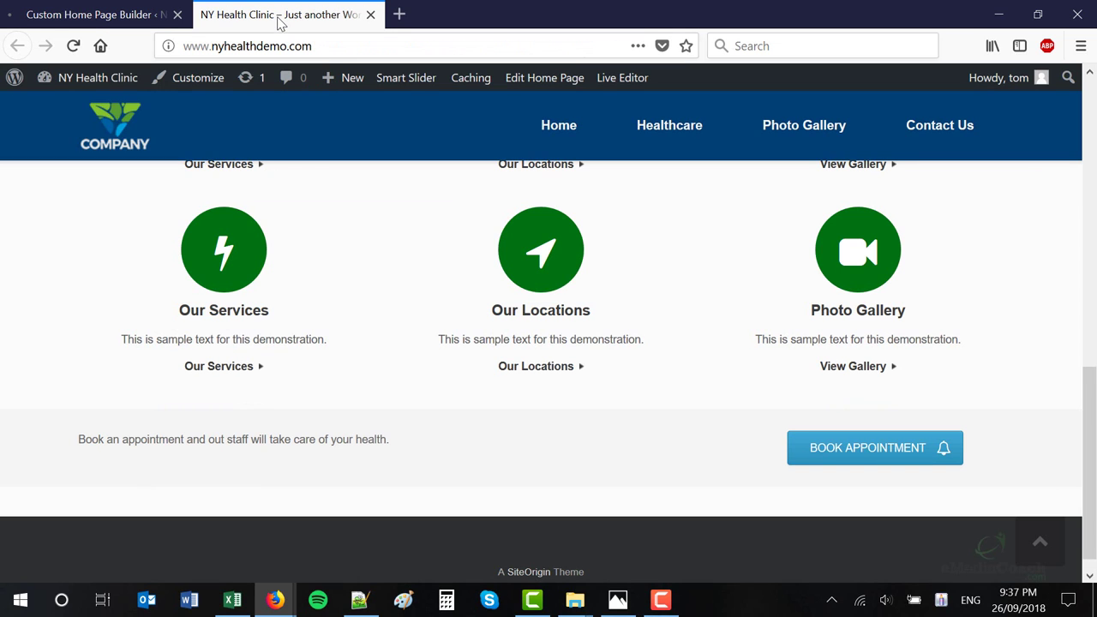
key(F5)
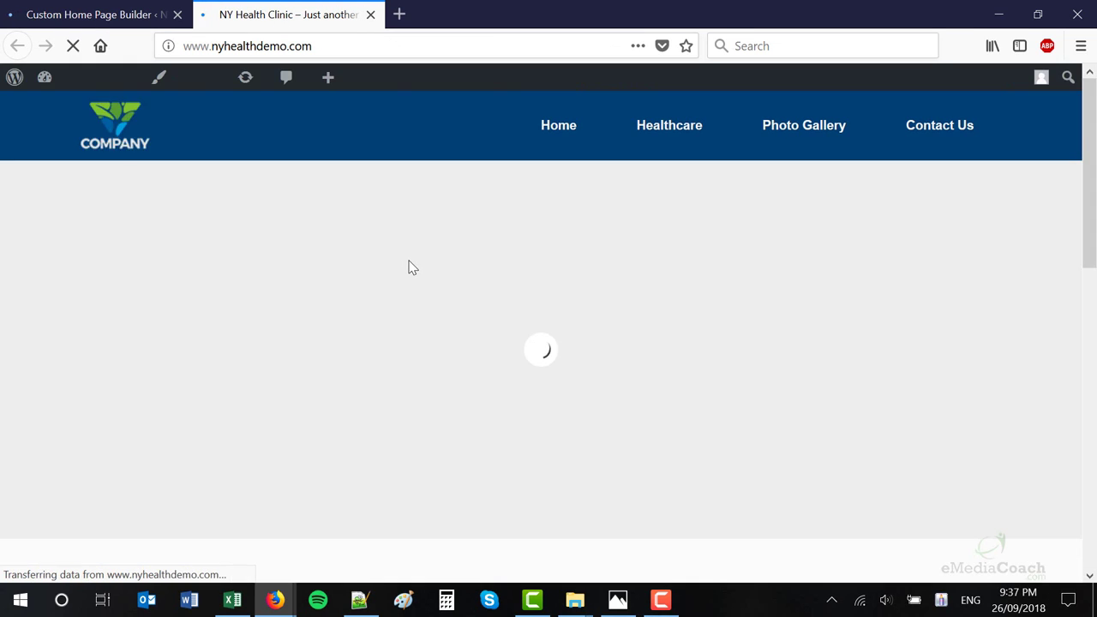
scroll(402, 270, down, 6)
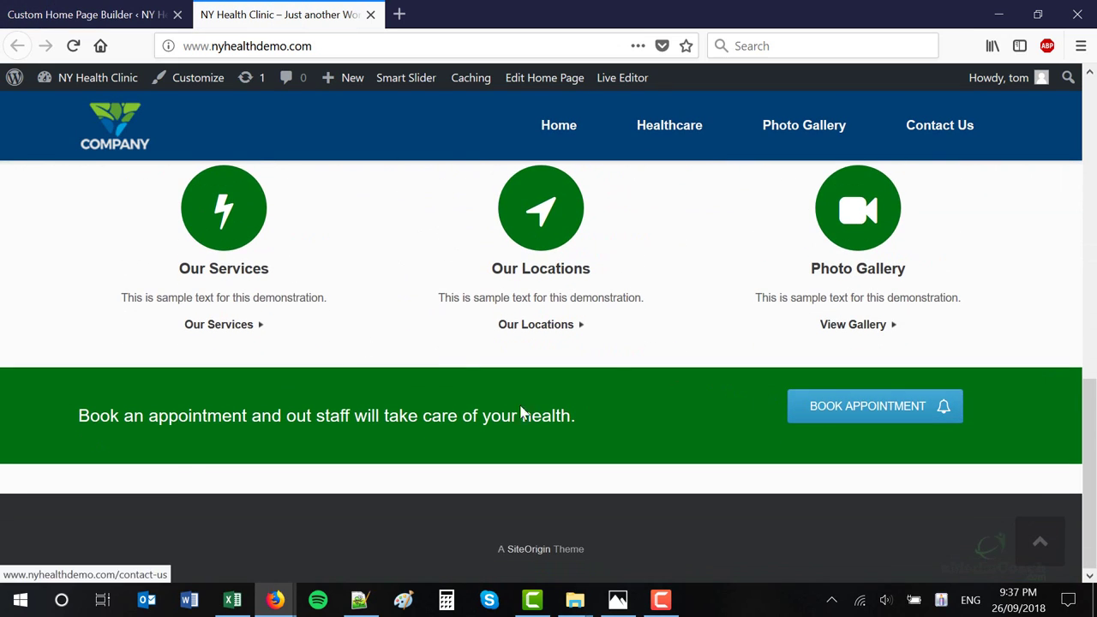
click(108, 14)
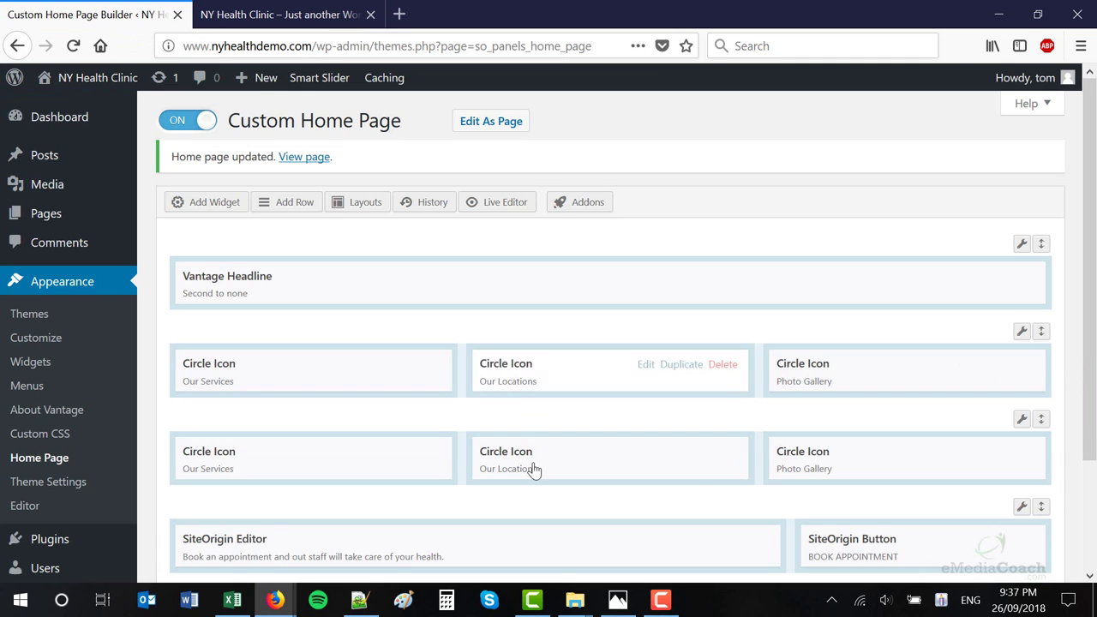
- Give the Book Appointment button widget the Wire button theme
scroll(940, 462, down, 2)
click(941, 452)
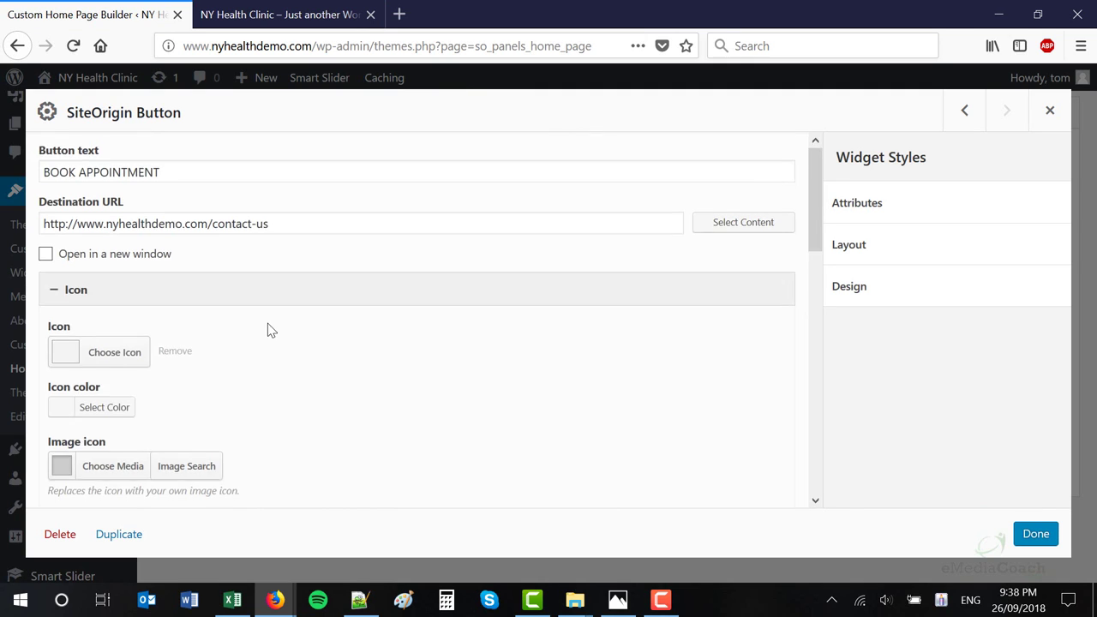
scroll(267, 323, down, 4)
scroll(120, 311, down, 2)
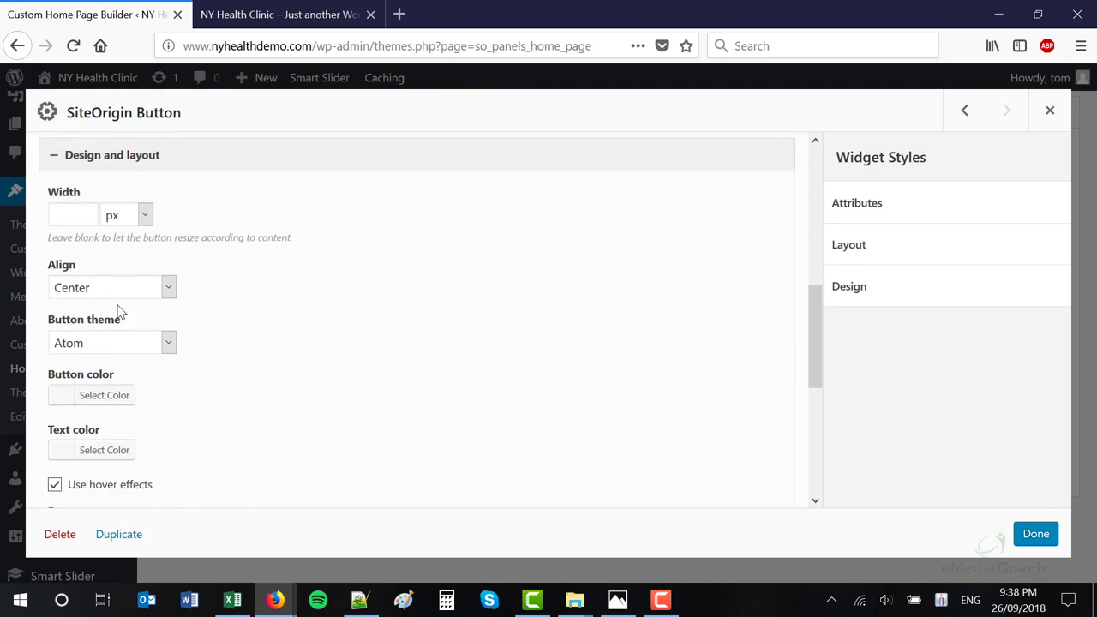
click(109, 249)
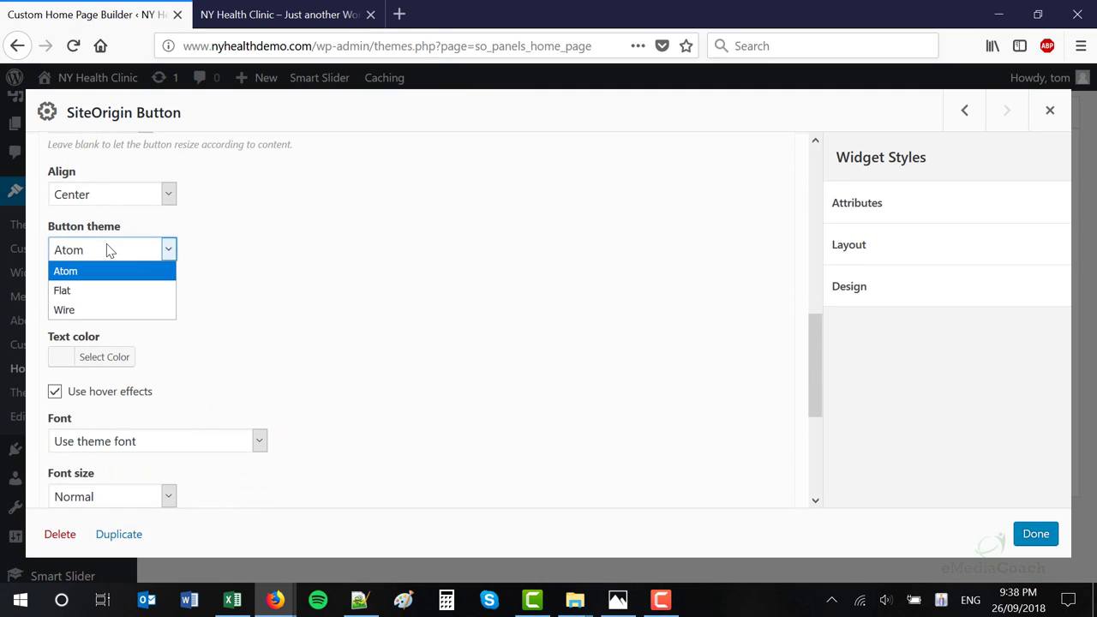
click(91, 310)
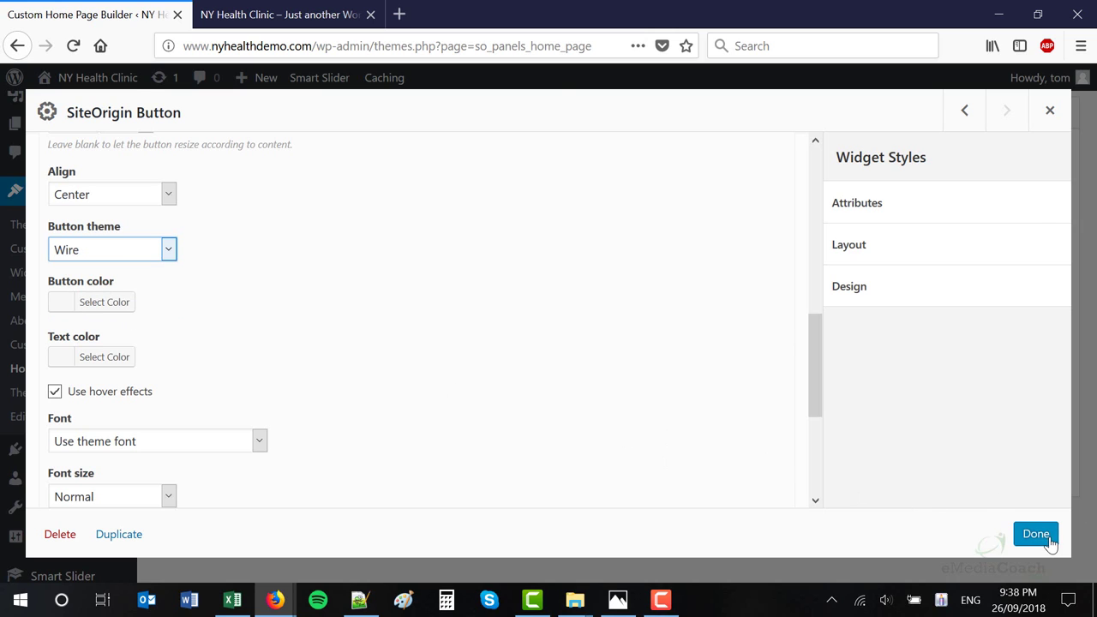
click(1035, 534)
- Save the home page and reload the live site to check the Wire-styled button
click(201, 521)
click(248, 13)
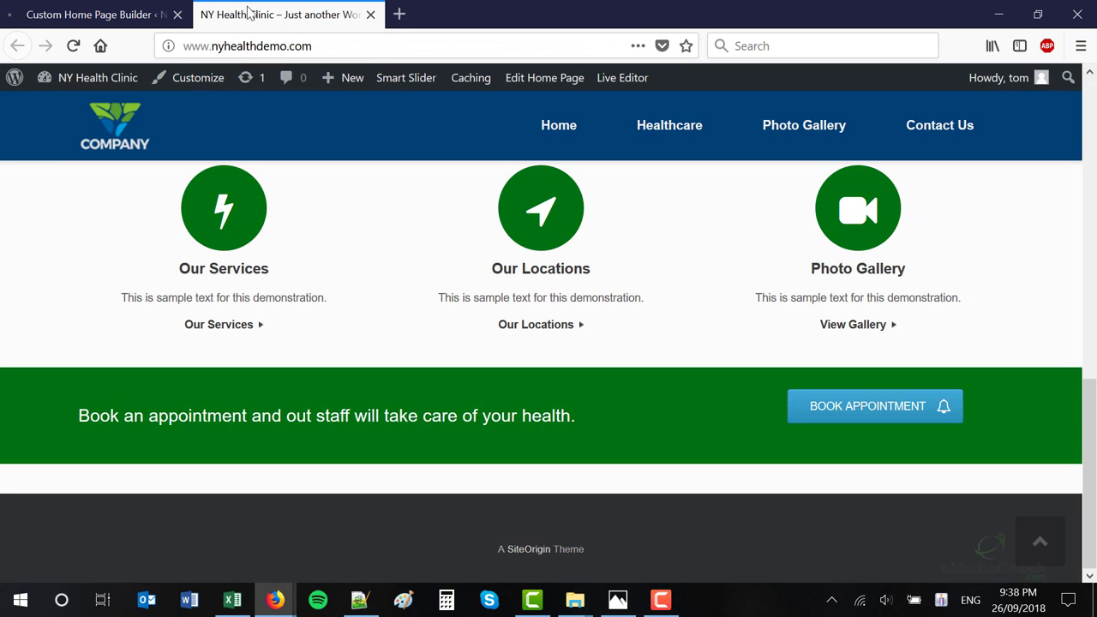
key(F5)
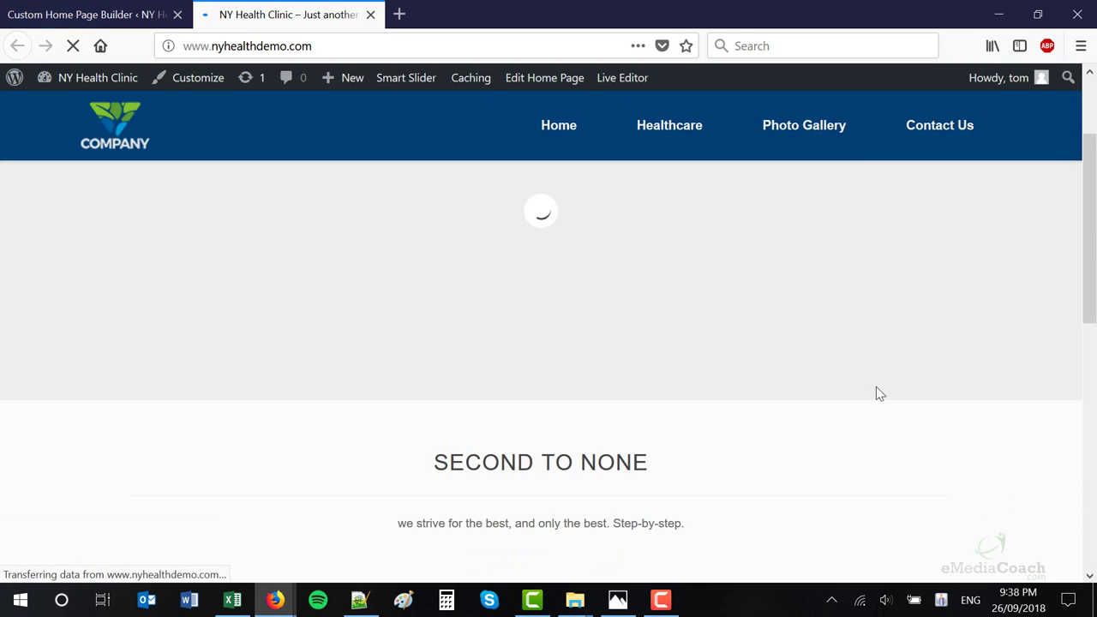
scroll(875, 392, down, 3)
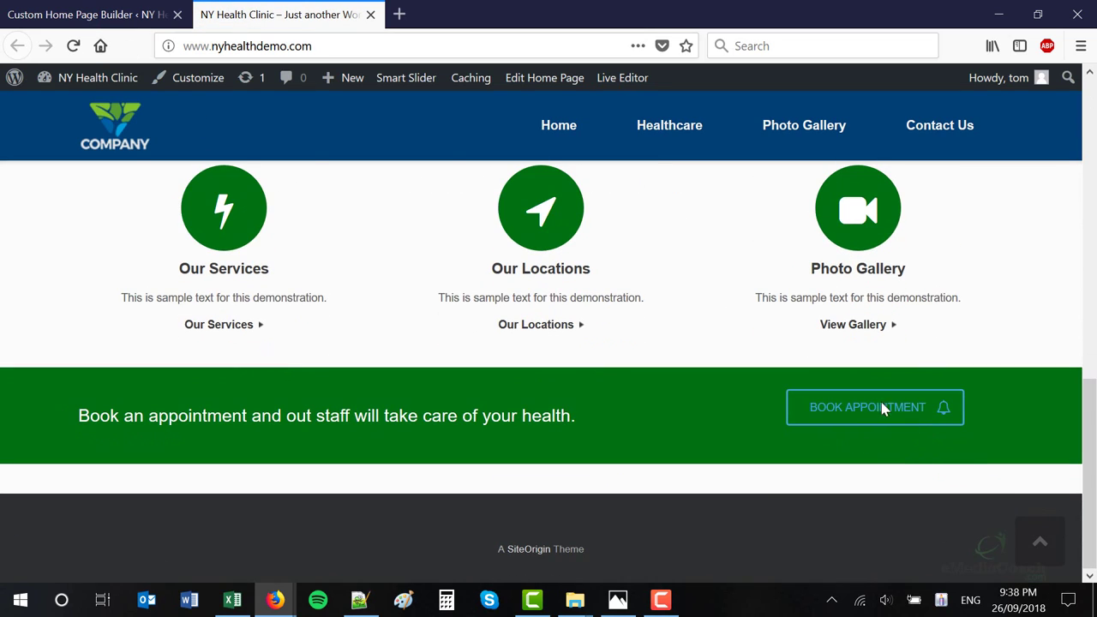
click(111, 17)
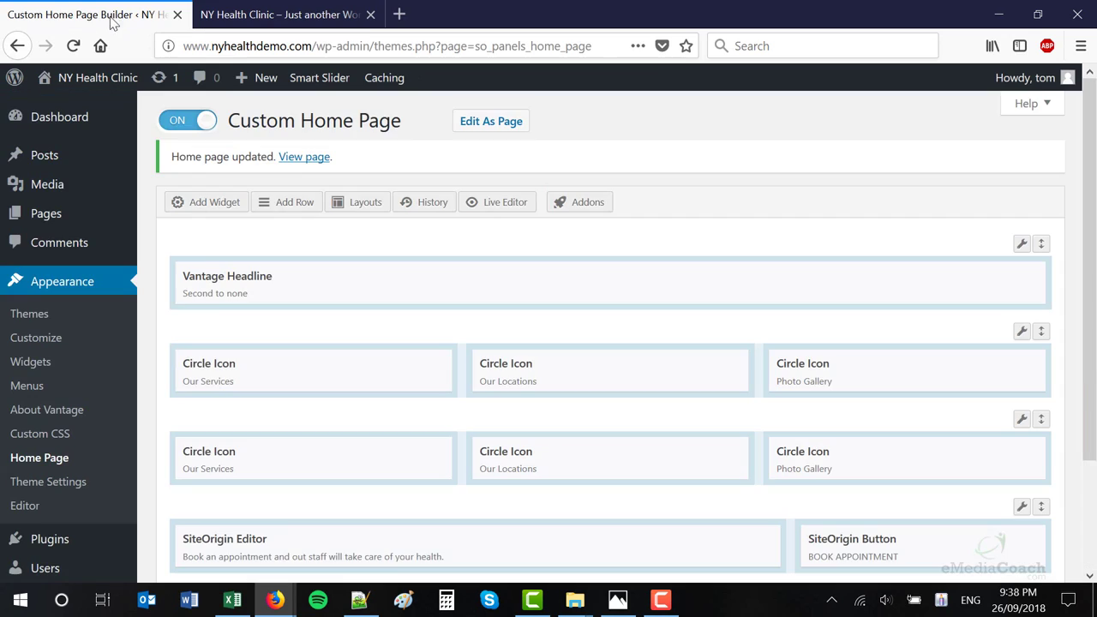
- Set the Book Appointment button colour to white #ffffff
scroll(223, 285, down, 3)
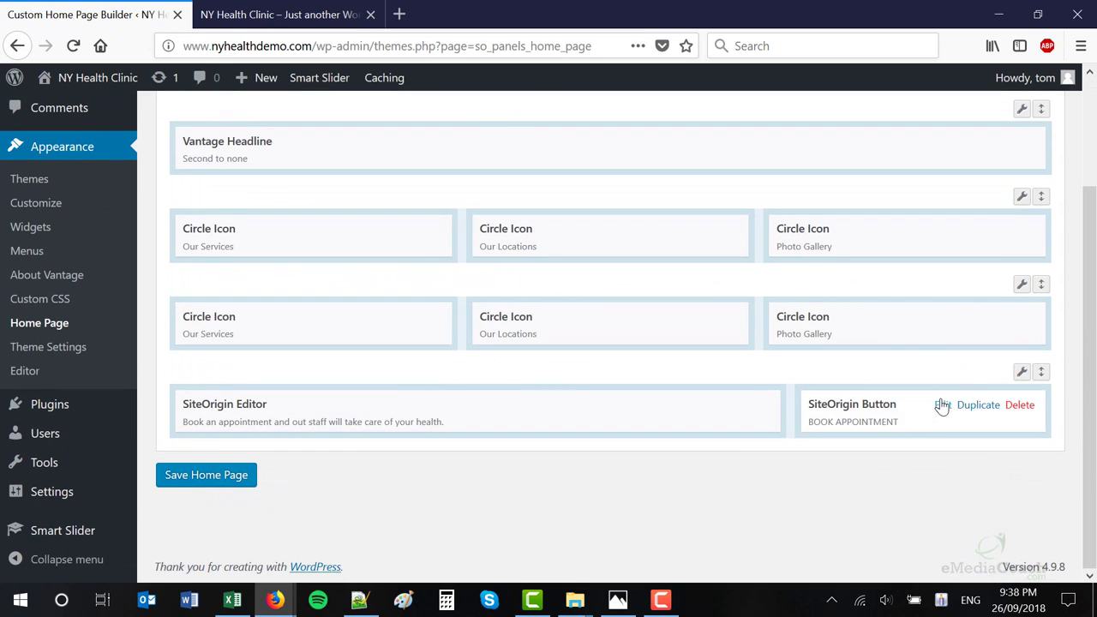
click(860, 394)
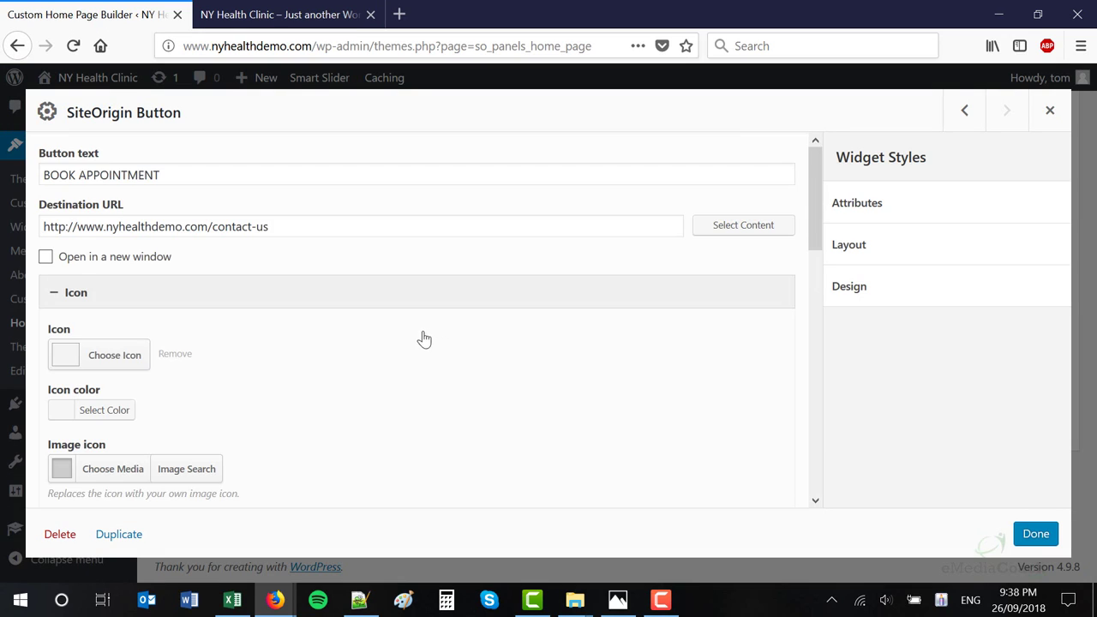
scroll(371, 344, down, 1)
scroll(371, 344, down, 5)
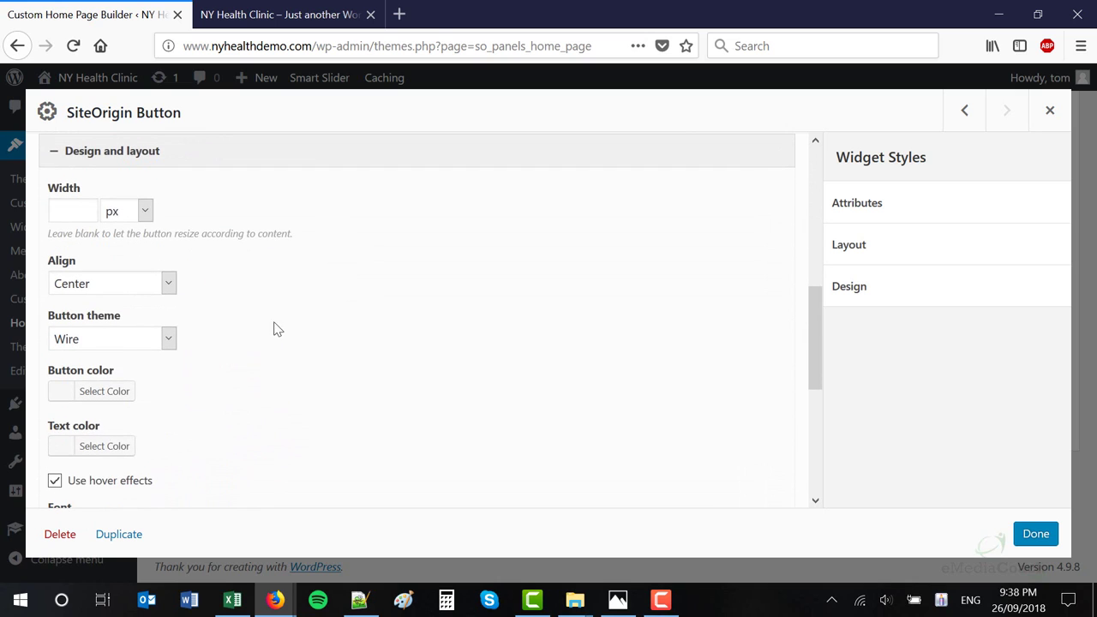
scroll(229, 322, down, 2)
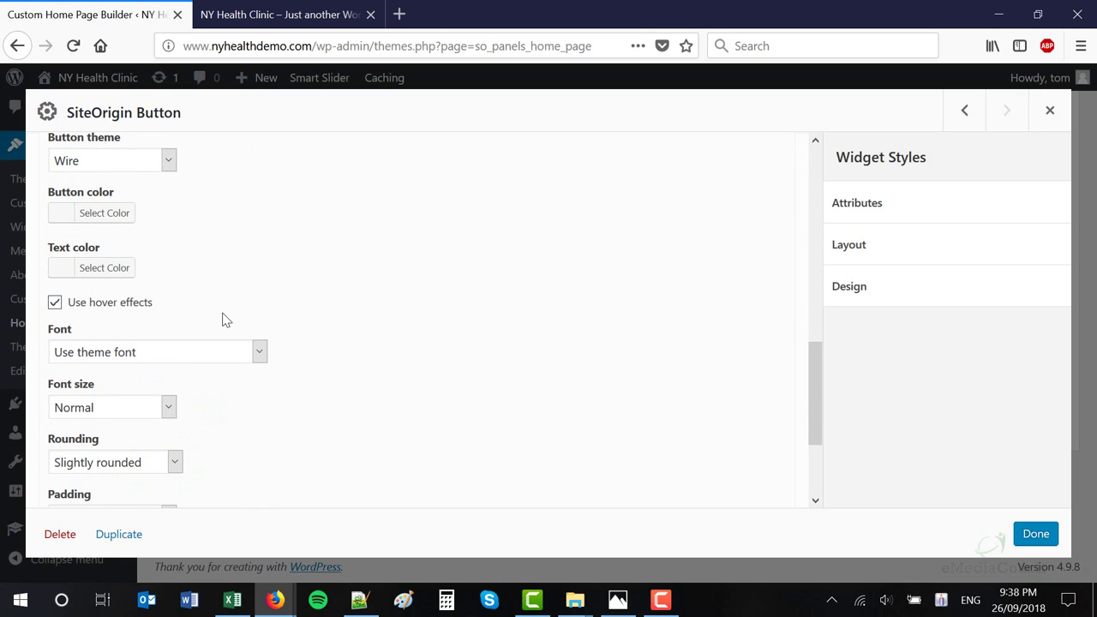
click(100, 221)
click(118, 247)
drag(118, 247, 57, 243)
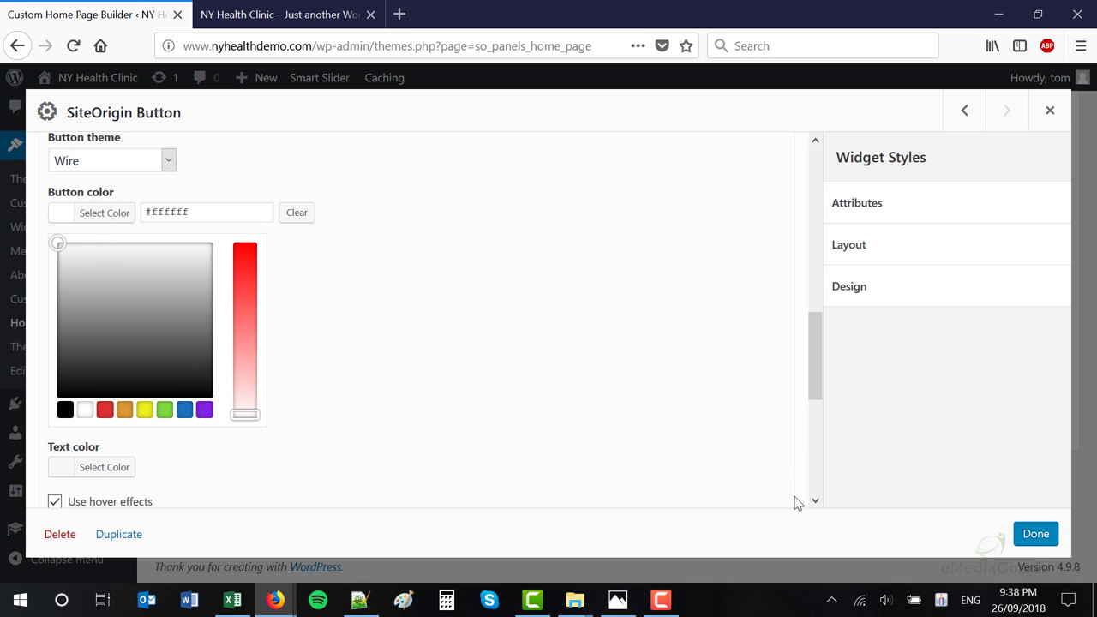
- Set the button's text colour to white #ffffff
scroll(108, 458, down, 2)
click(86, 290)
scroll(100, 257, up, 1)
drag(103, 262, 40, 194)
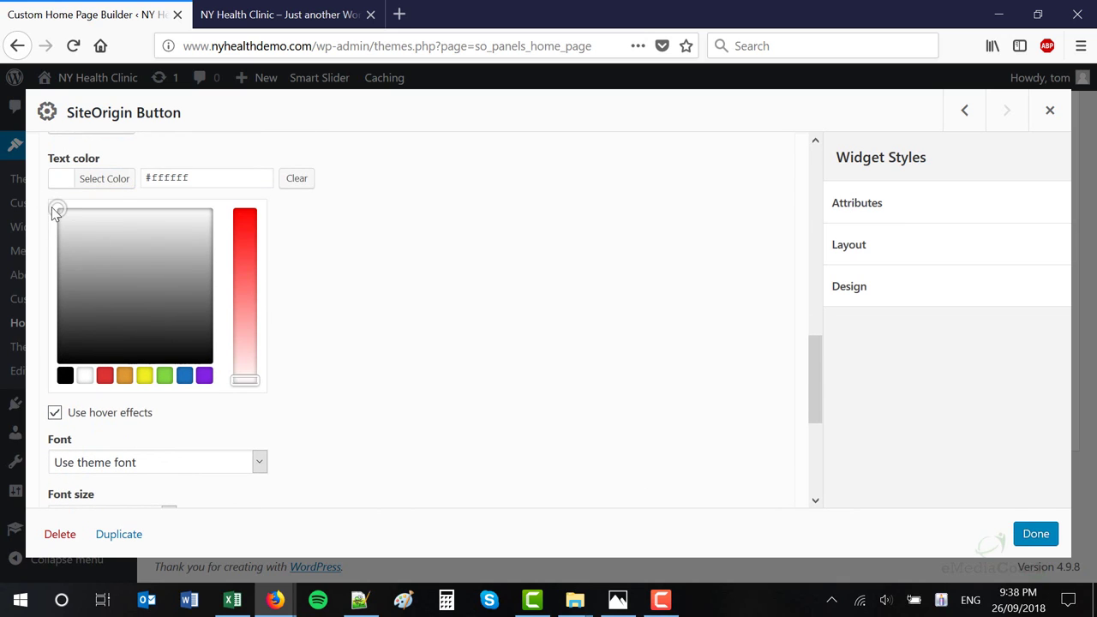
scroll(257, 360, down, 2)
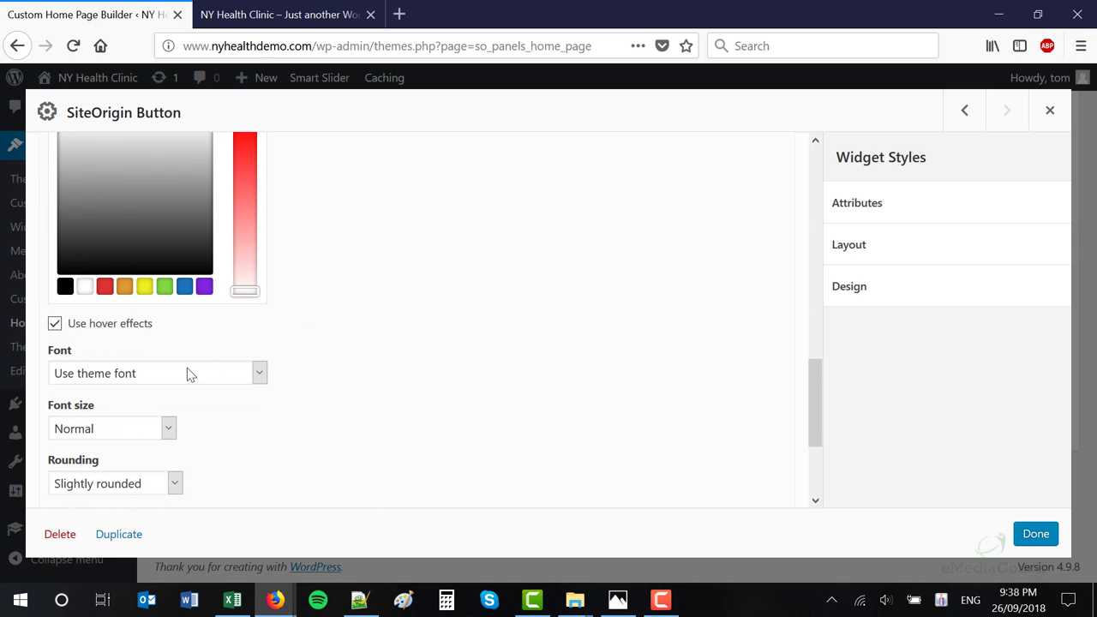
- Keep the theme font, set font size to Medium, and save the home page
click(187, 371)
scroll(216, 377, down, 3)
click(435, 309)
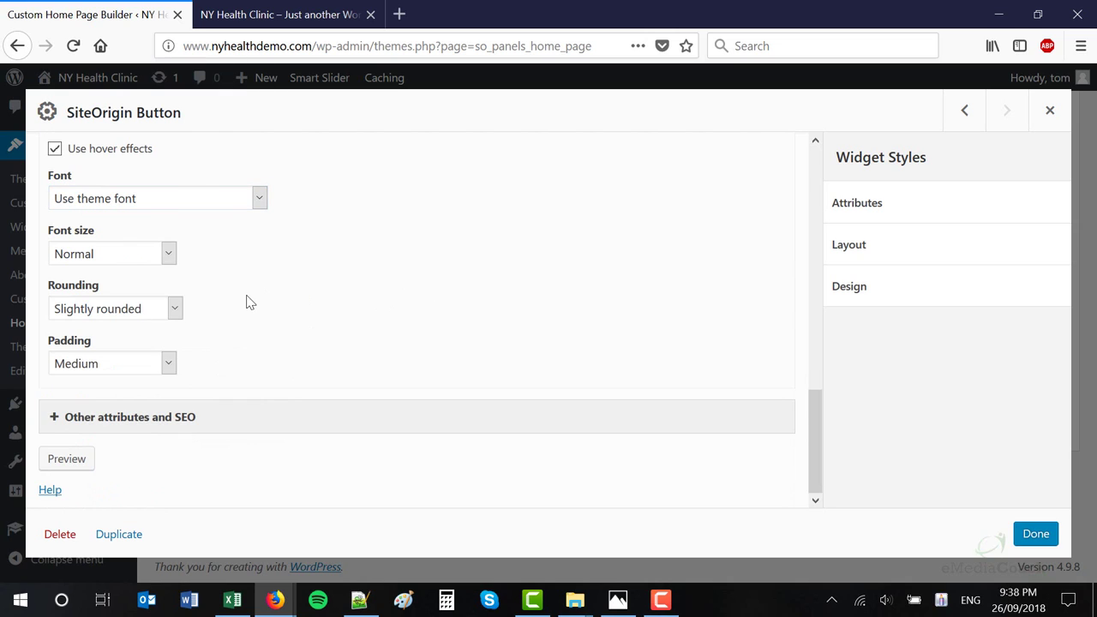
click(143, 258)
click(129, 295)
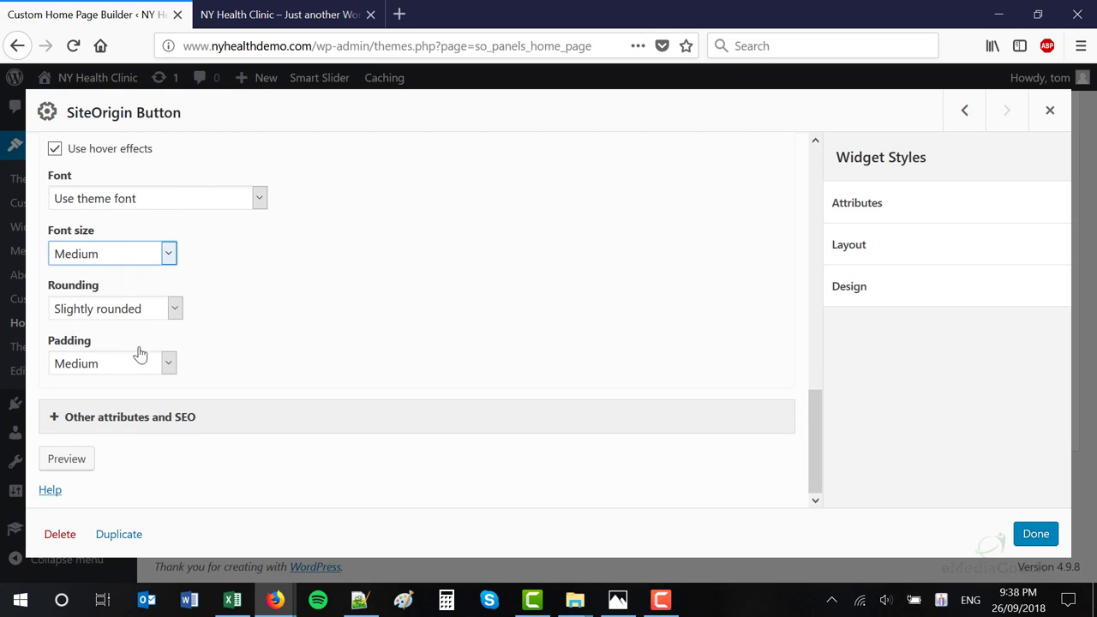
click(1034, 534)
click(195, 474)
click(278, 26)
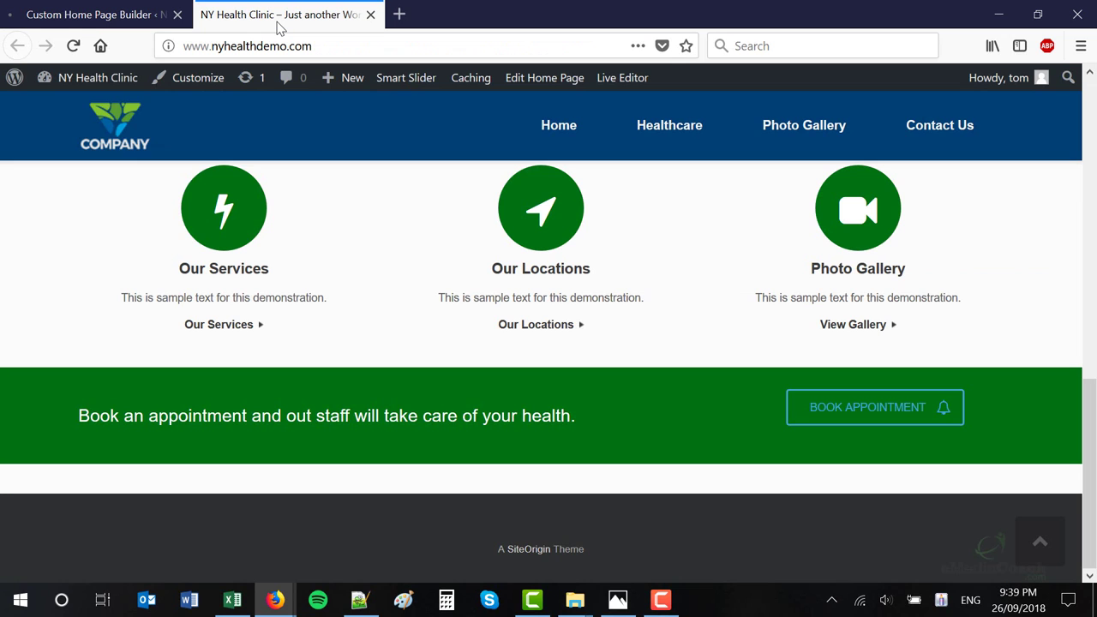
- Reload the live home page to inspect the white outlined Book Appointment button
key(F5)
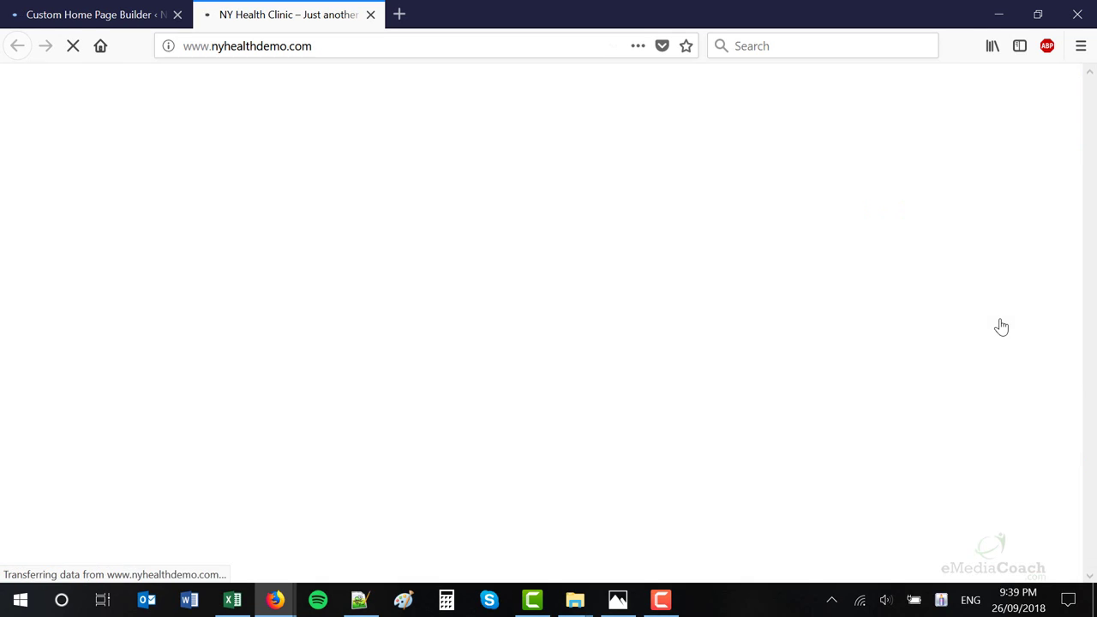
scroll(1001, 341, down, 7)
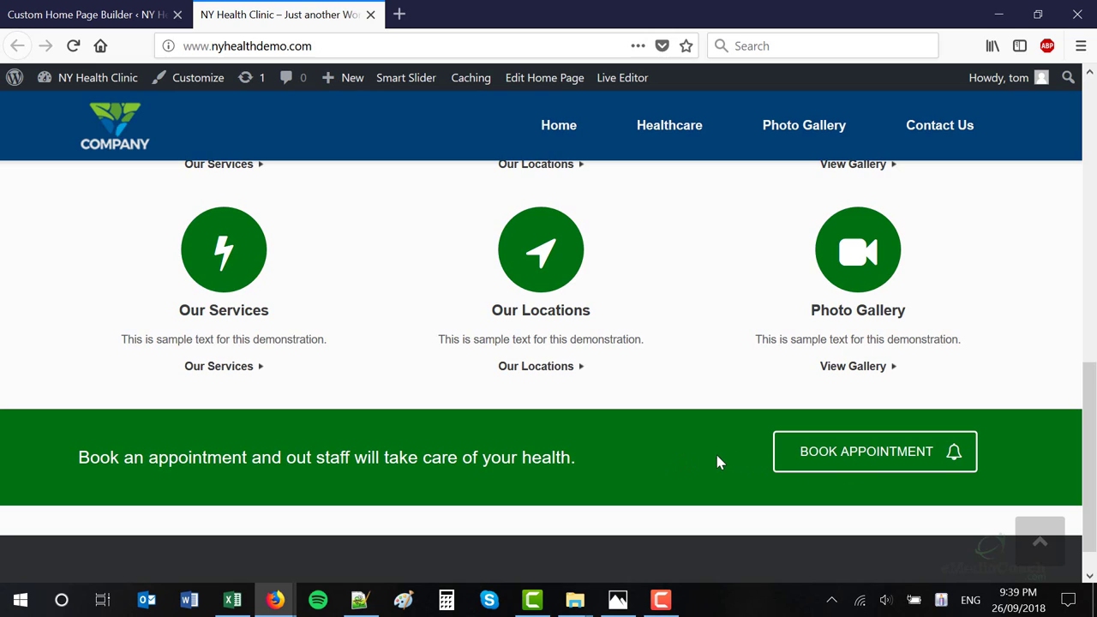
scroll(716, 458, down, 1)
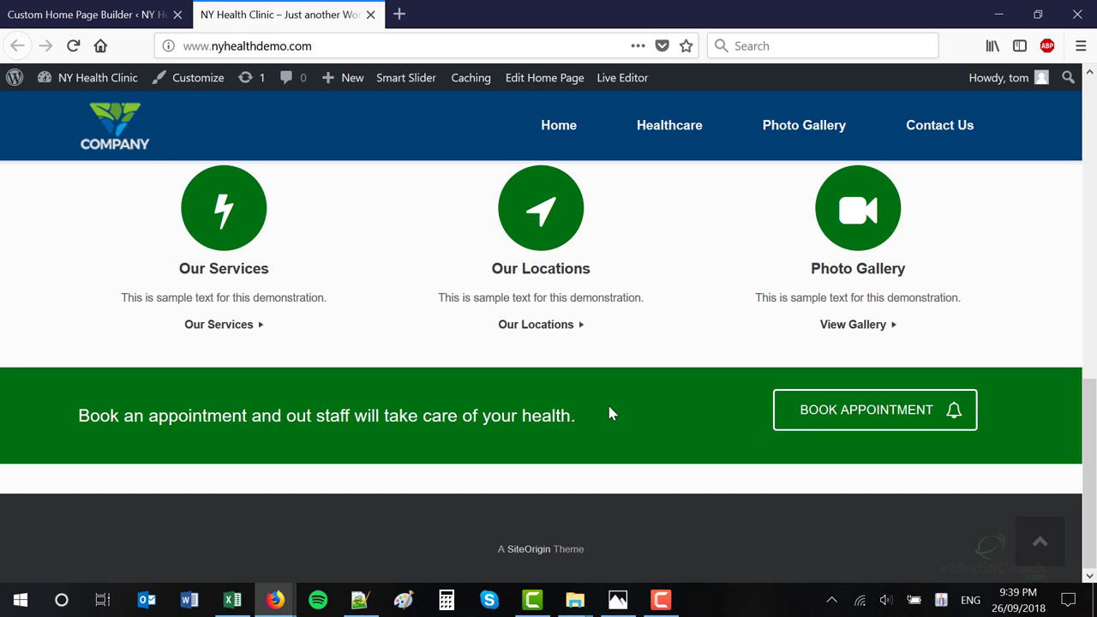
click(129, 15)
scroll(656, 372, down, 2)
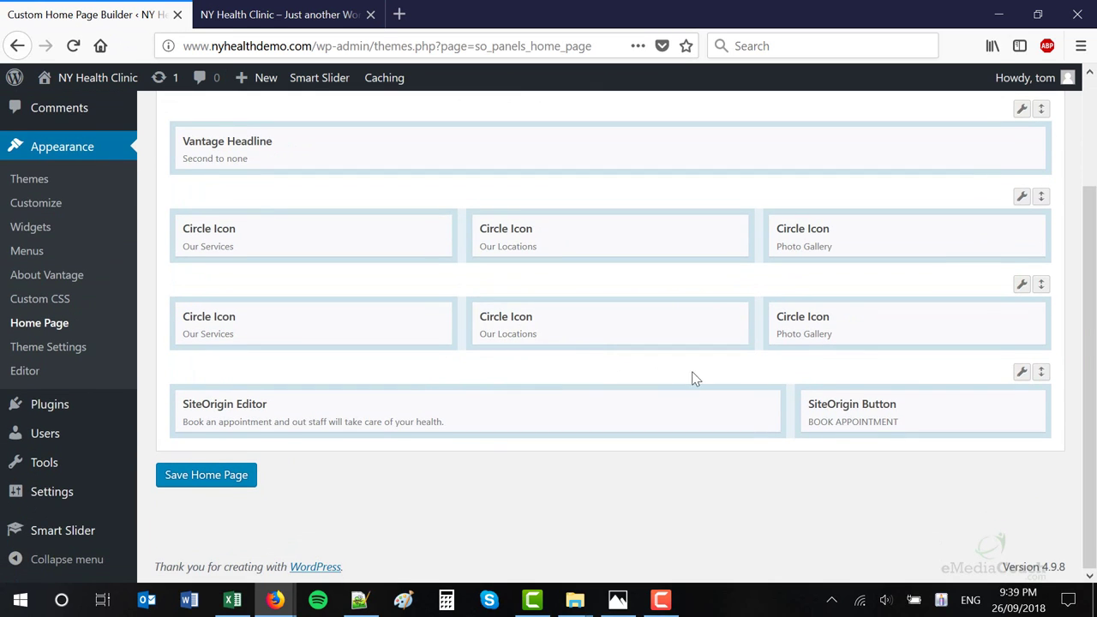
- Open the Book Appointment button's Widget Styles layout padding settings, then save the home page
click(942, 406)
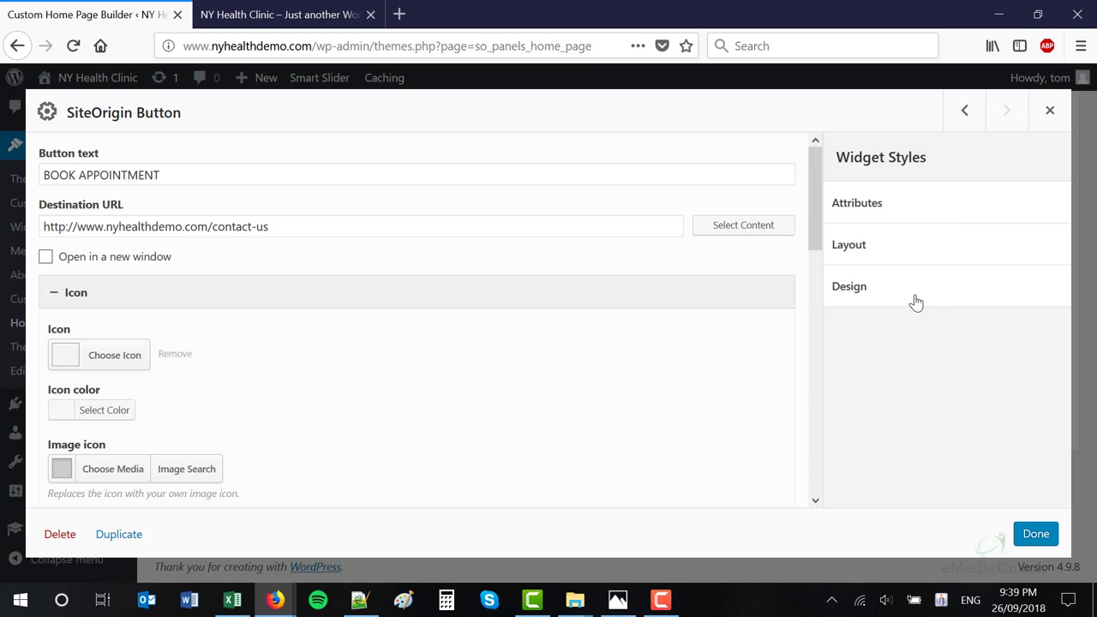
click(915, 291)
click(923, 259)
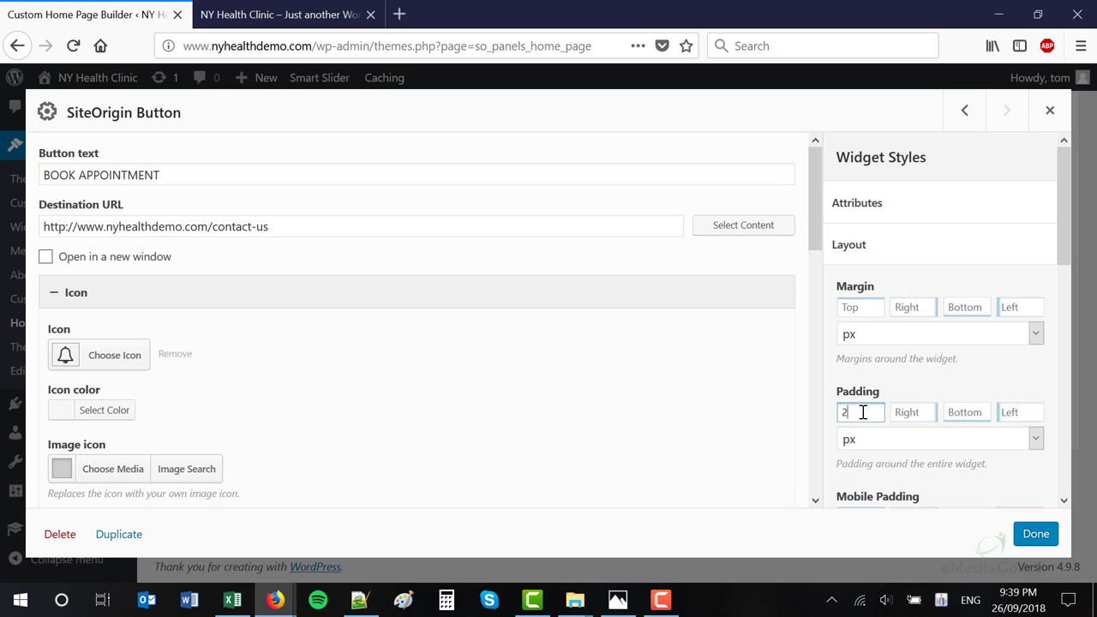
click(1028, 534)
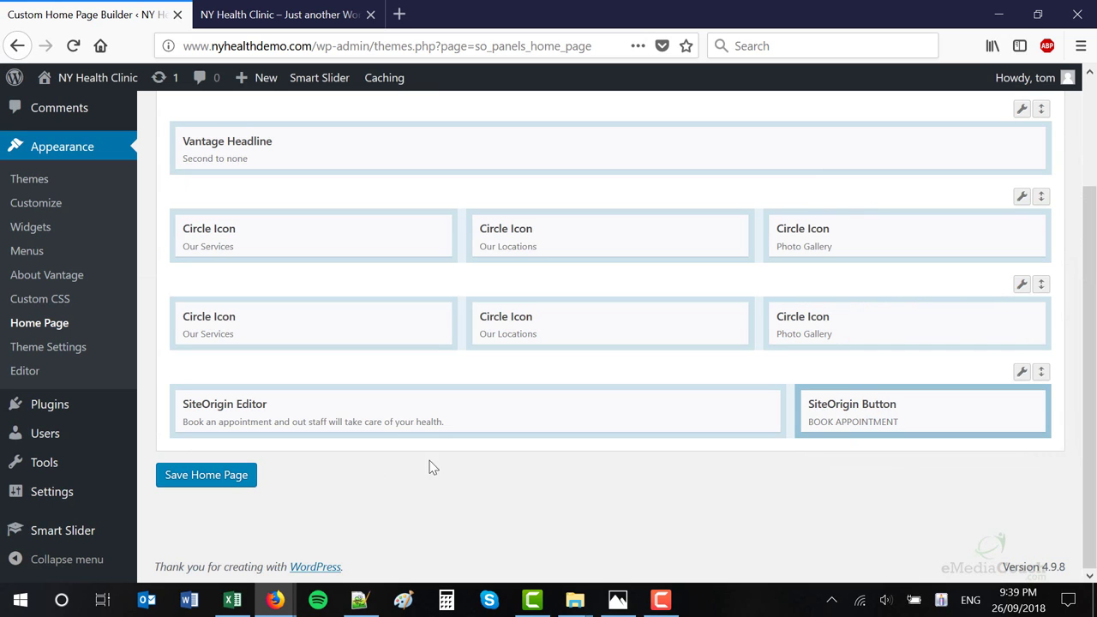
click(184, 474)
- Reload the live home page to check the button, then return to the builder
click(277, 15)
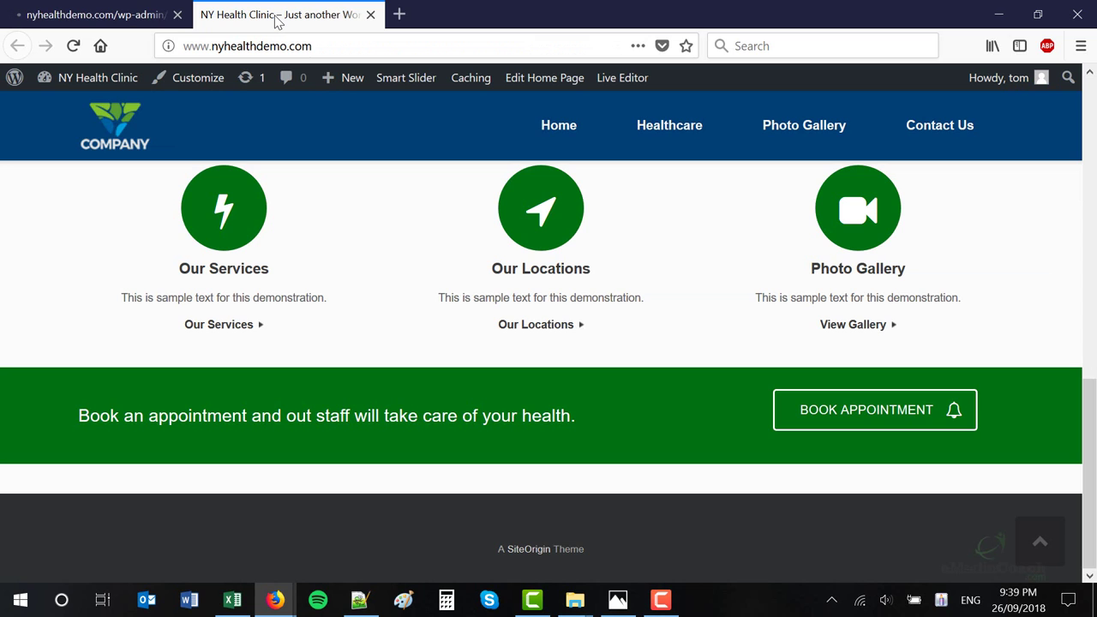
key(F5)
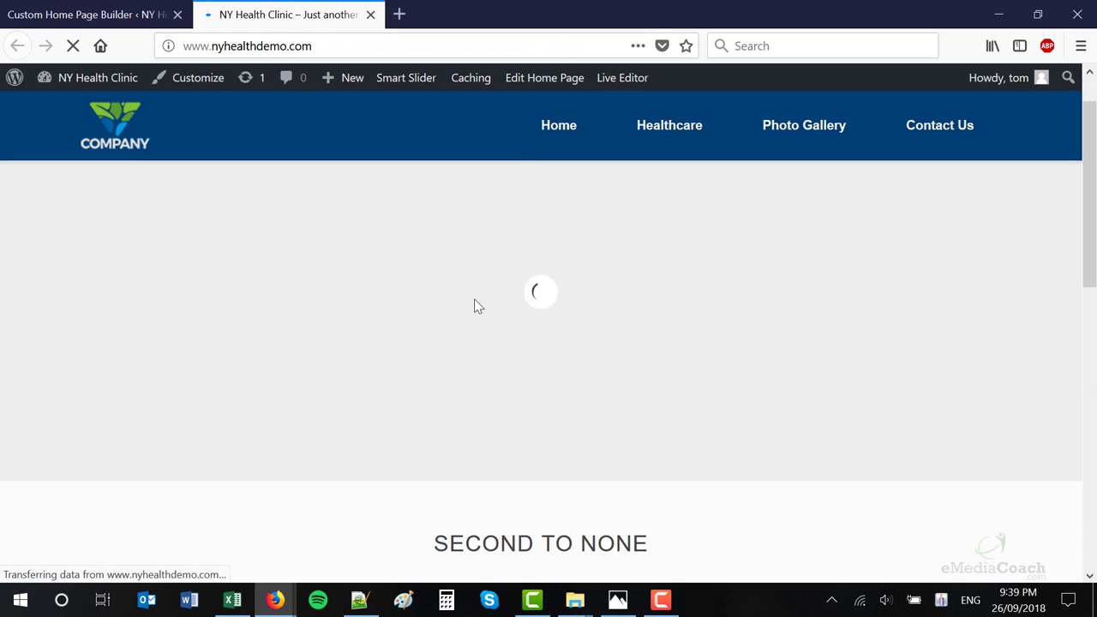
scroll(566, 369, down, 3)
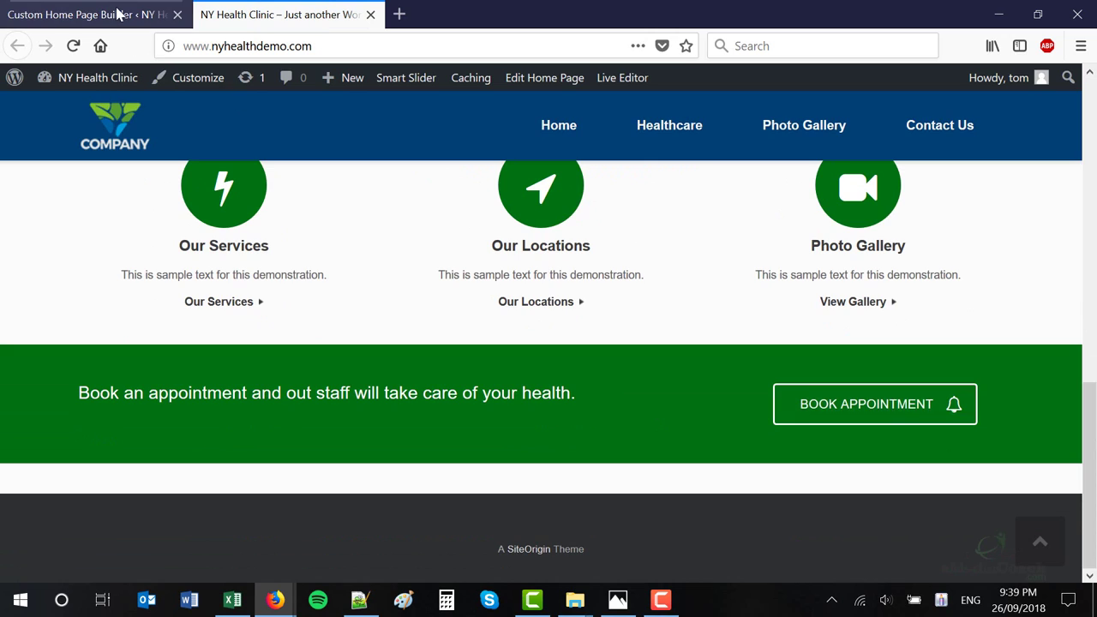
click(118, 14)
scroll(705, 387, down, 3)
- Set the Book Appointment button's padding to 10 on all four sides and save
click(938, 409)
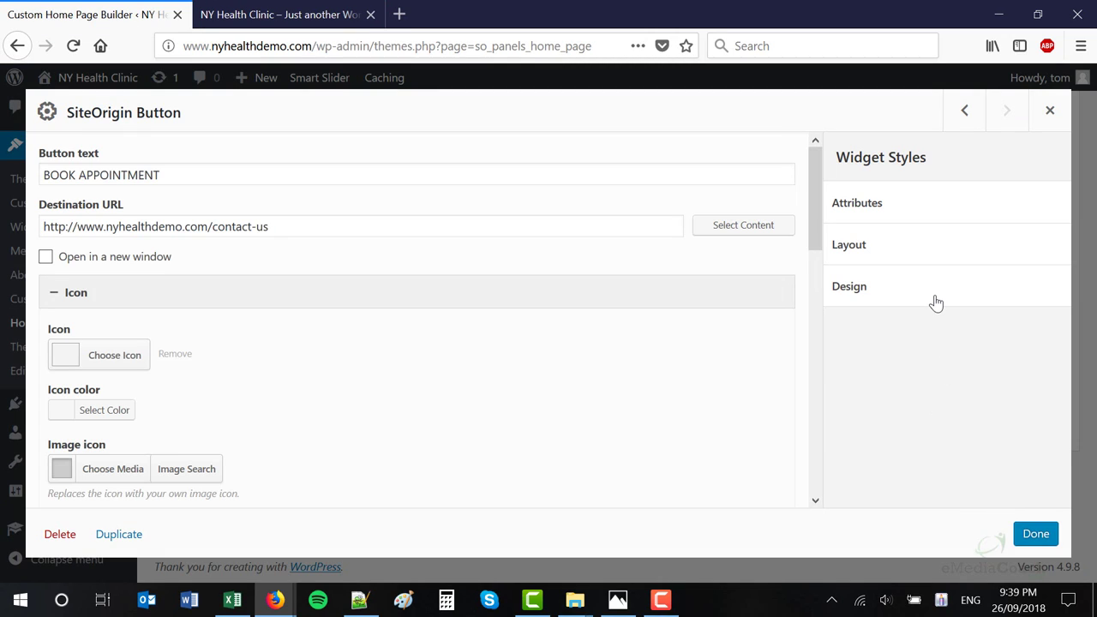
click(928, 259)
double_click(860, 414)
text(10)
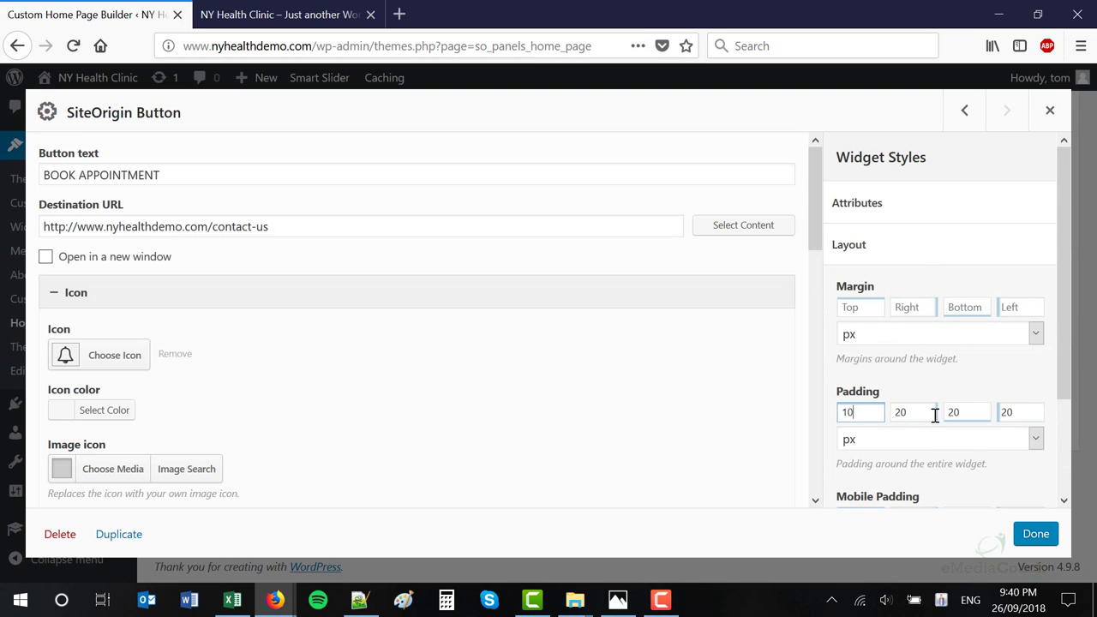
click(896, 412)
text(10)
key(Tab)
text(10)
key(Tab)
text(10)
click(1034, 533)
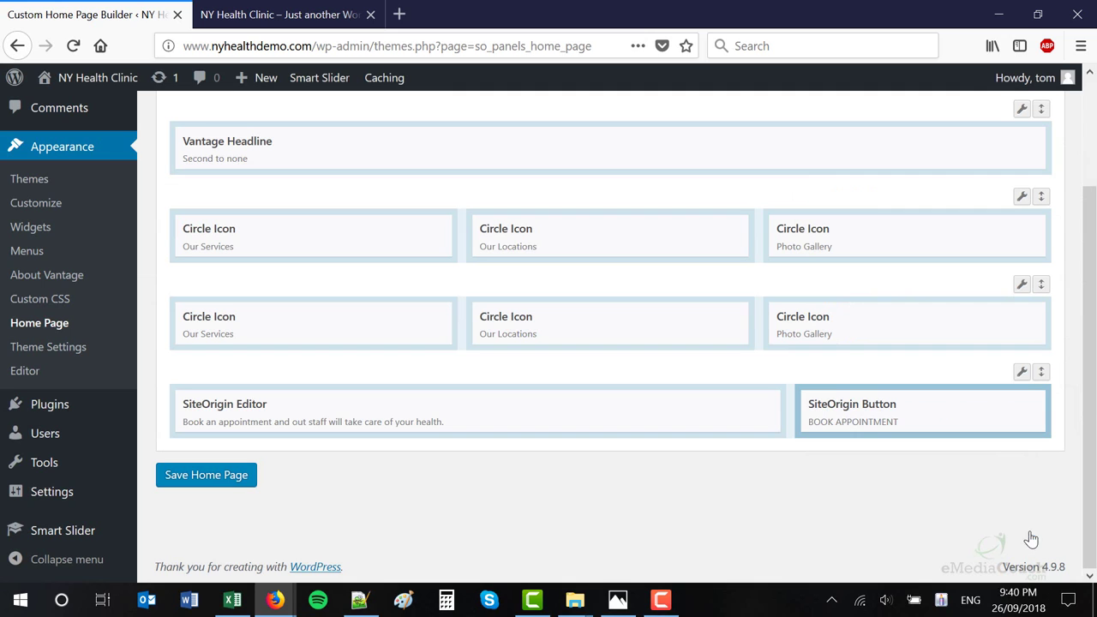
click(207, 476)
- Reload the live home page and scroll to the padded Book Appointment button
click(301, 18)
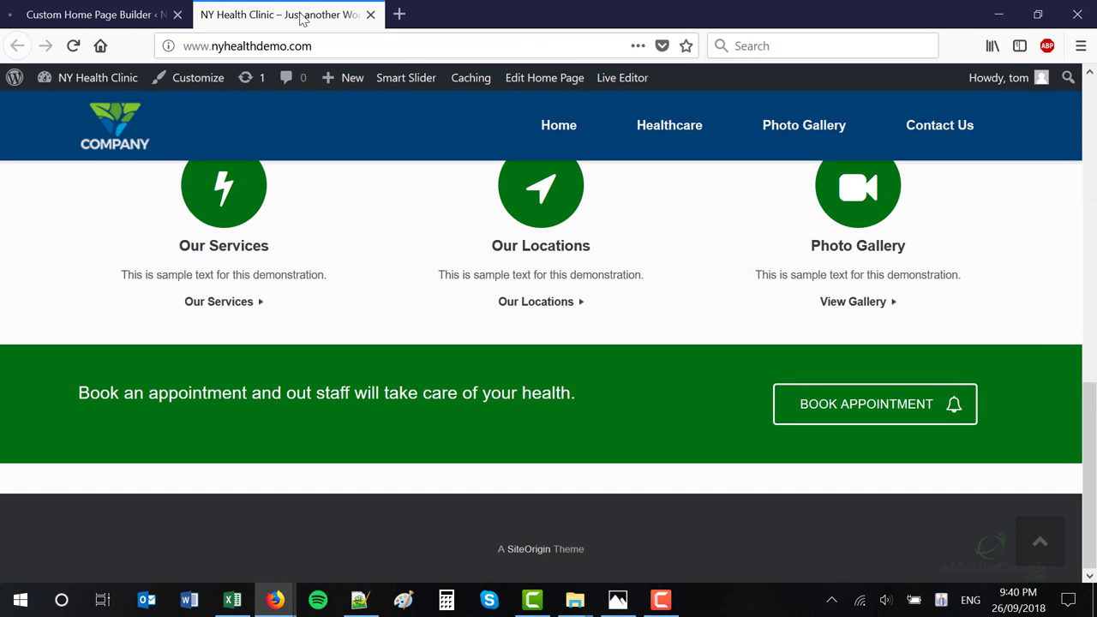
key(F5)
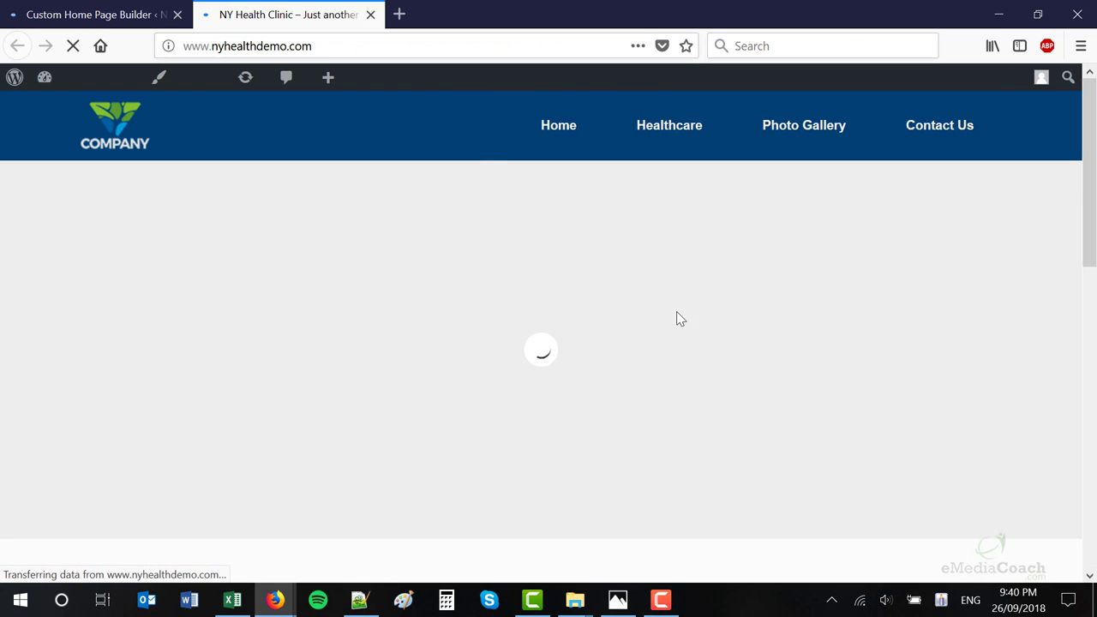
scroll(950, 390, down, 10)
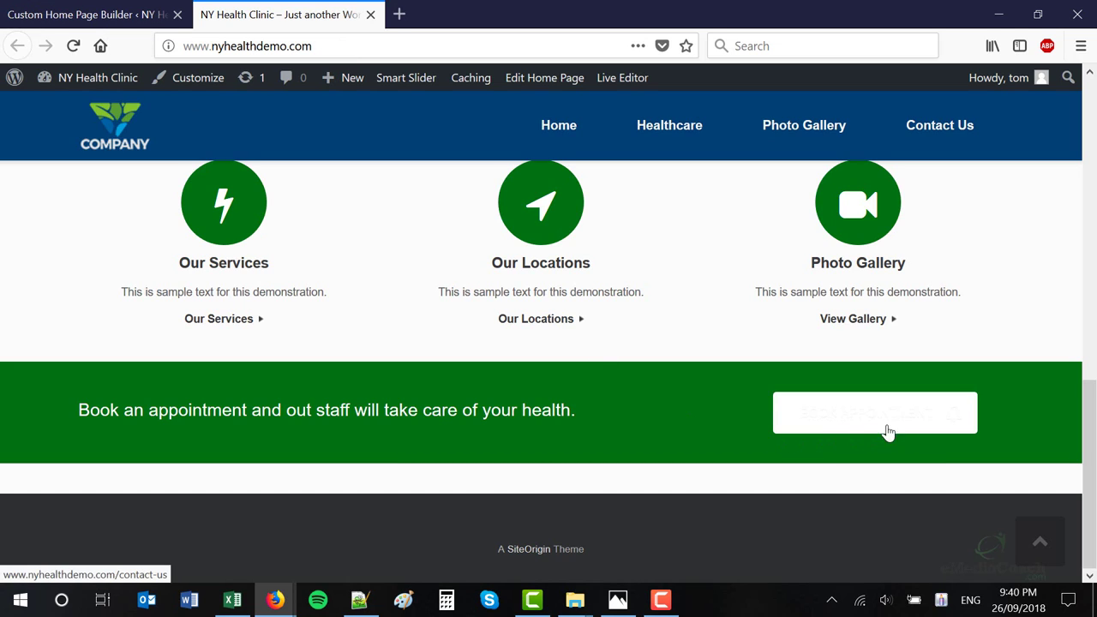
- Turn off hover effects on the Book Appointment button and save the home page
click(13, 19)
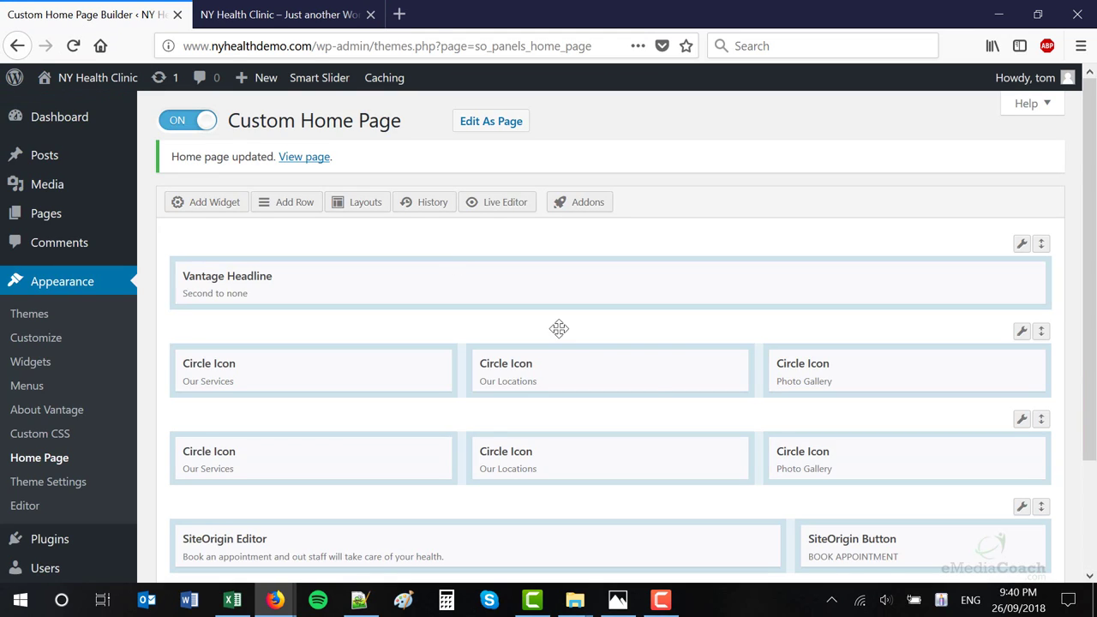
scroll(829, 449, down, 3)
click(942, 404)
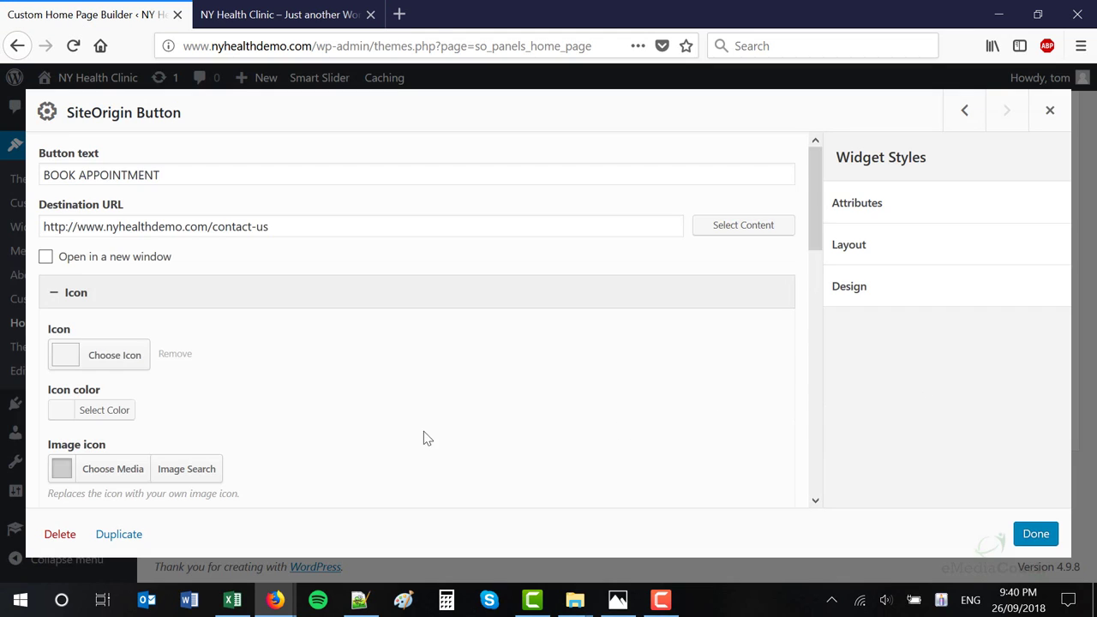
scroll(360, 437, down, 1)
scroll(360, 437, down, 10)
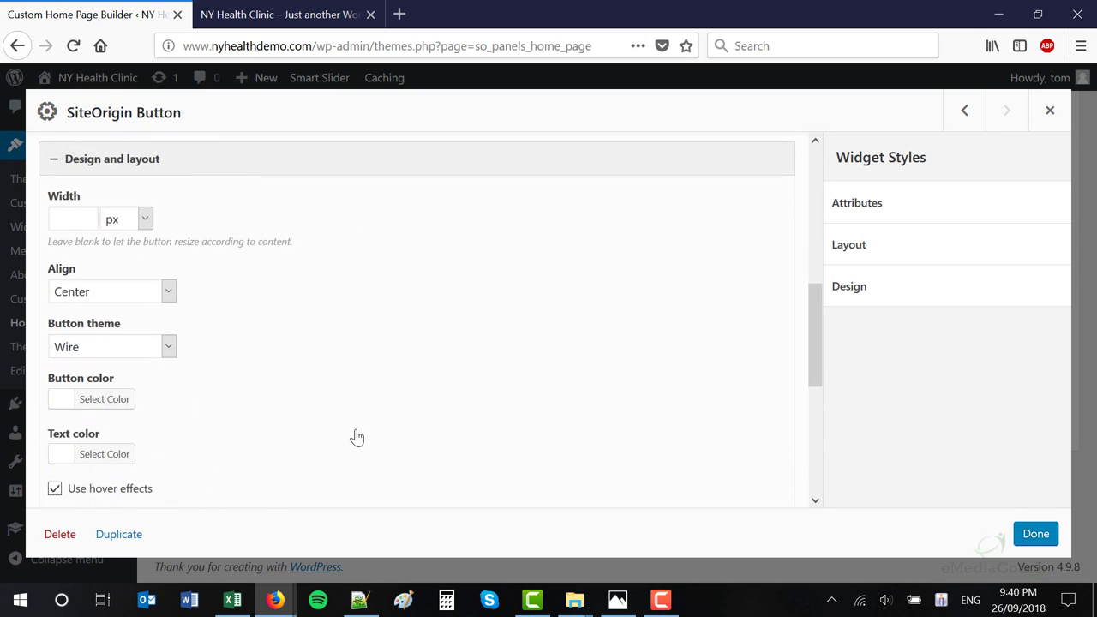
scroll(357, 437, down, 1)
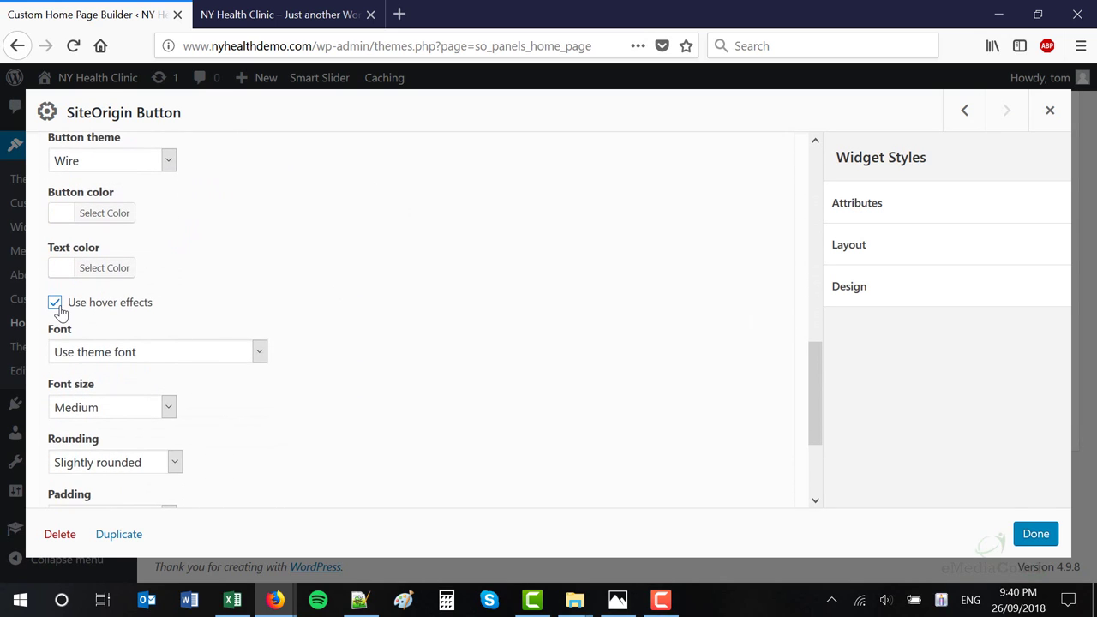
scroll(60, 313, up, 1)
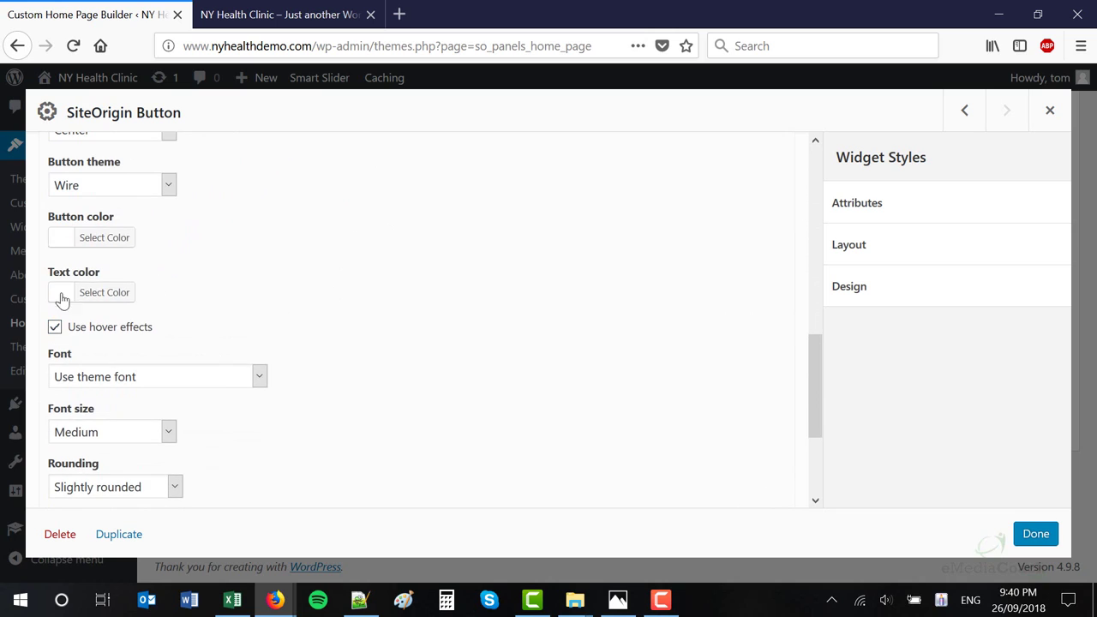
click(54, 327)
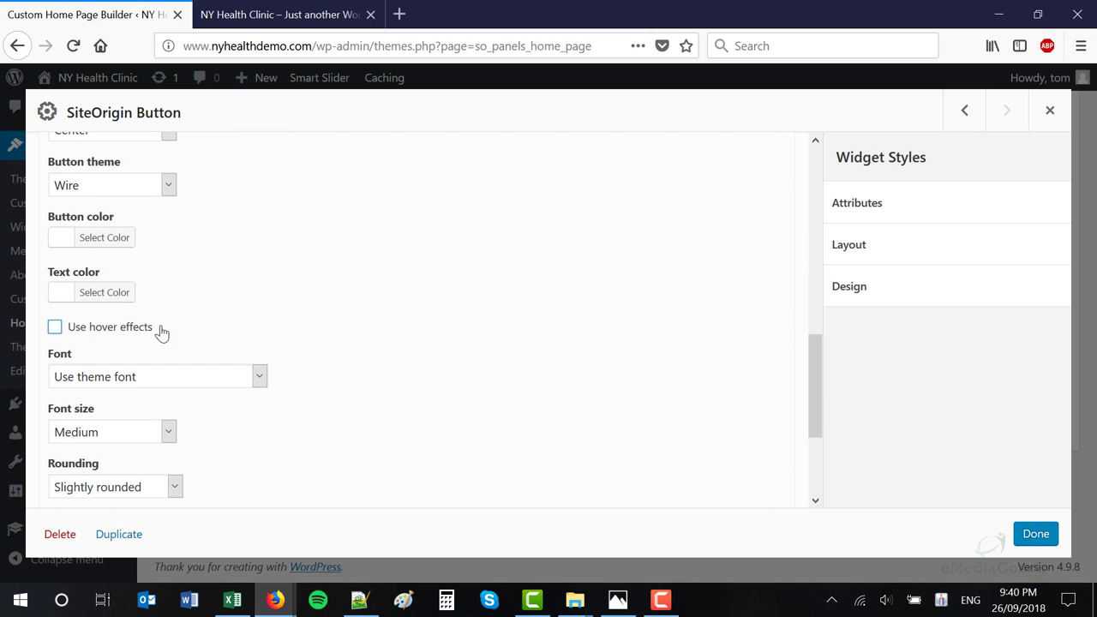
click(1034, 535)
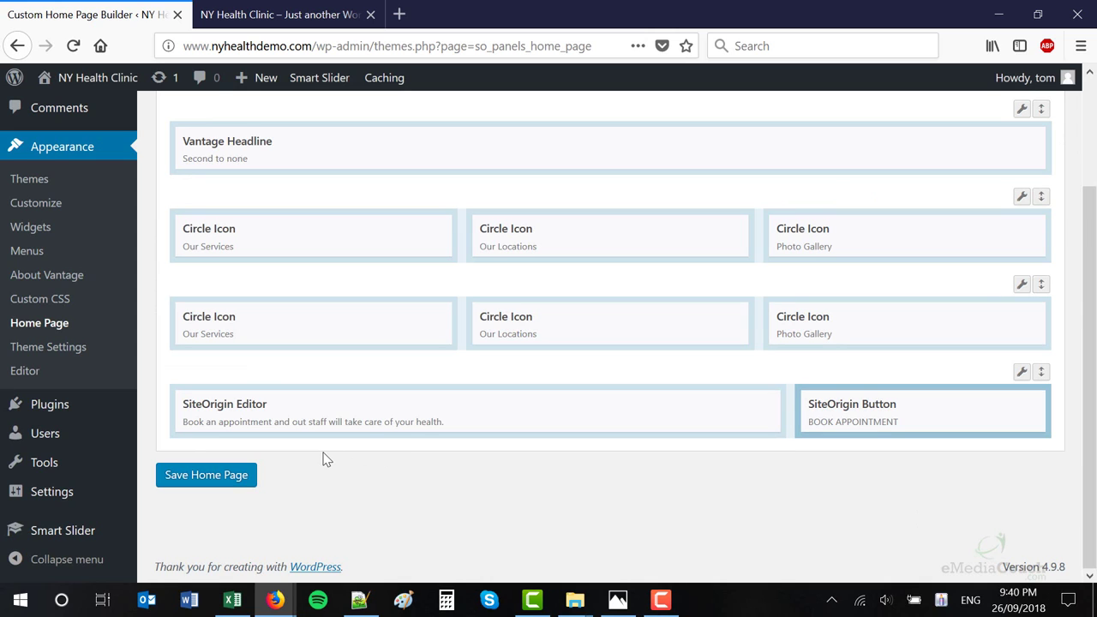
click(238, 477)
- Reload the live home page to check the button without hover effects
click(282, 15)
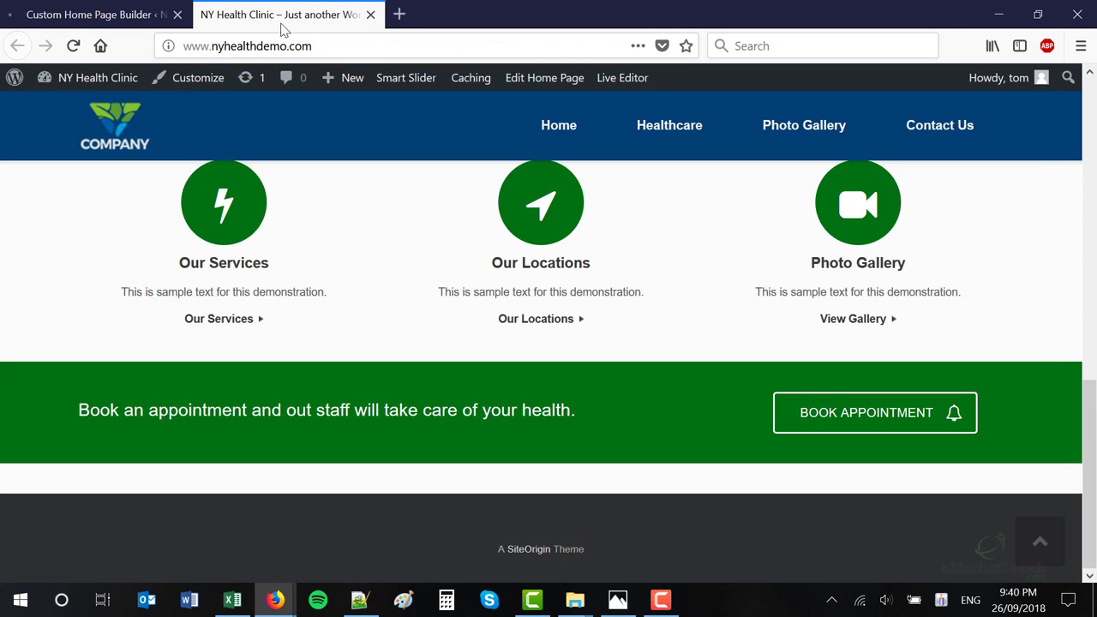
key(F5)
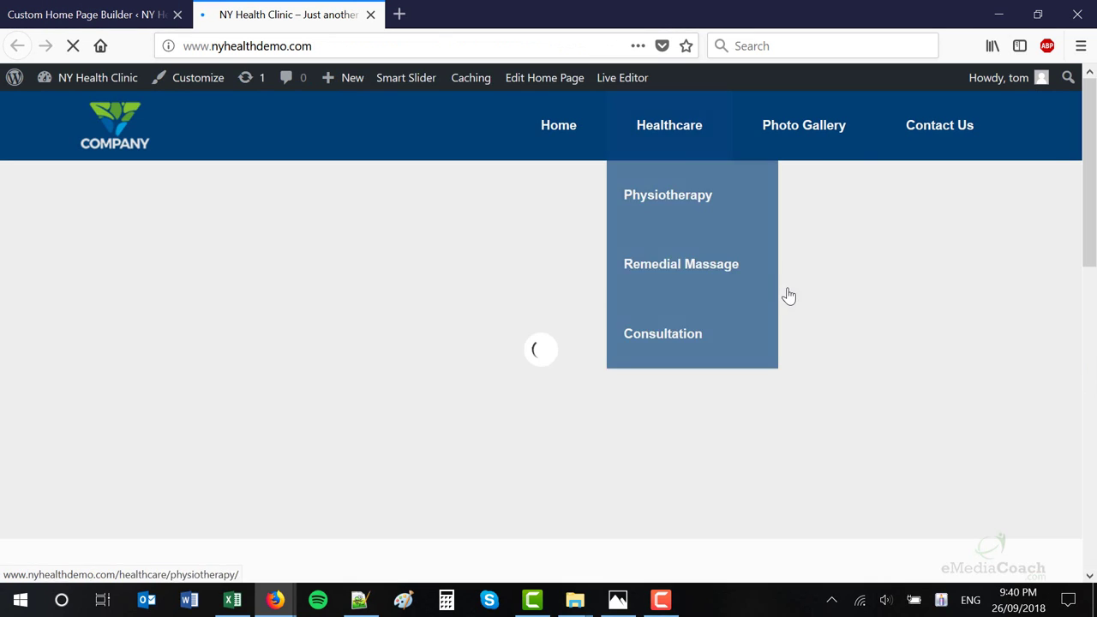
scroll(859, 316, down, 10)
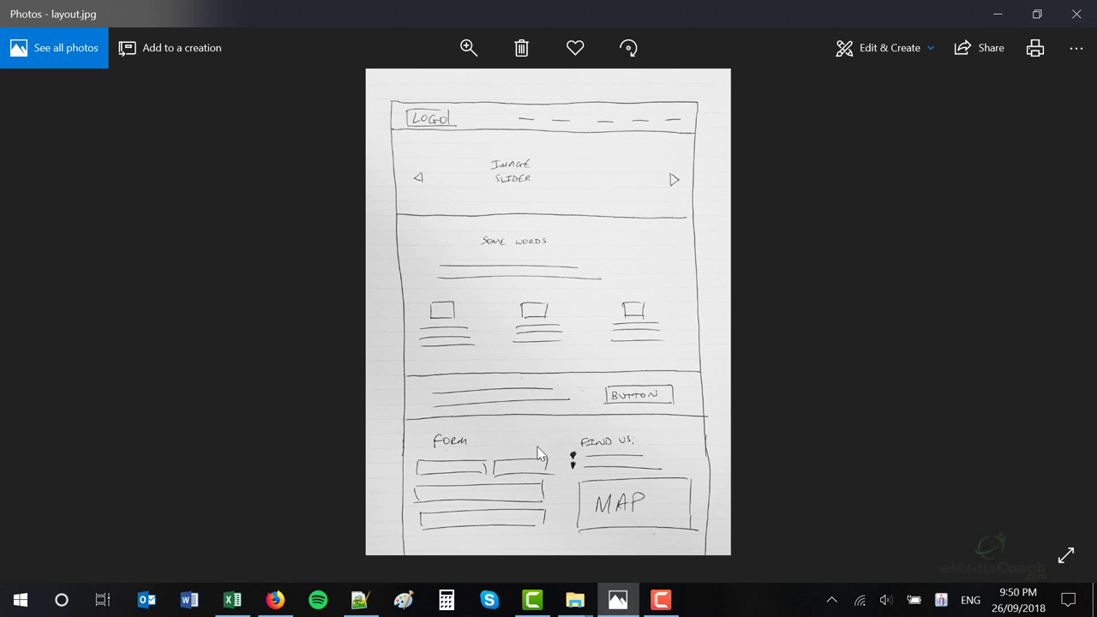
- Zoom into the layout sketch's form and map area, then minimise Photos
scroll(499, 460, up, 3)
drag(474, 475, 476, 426)
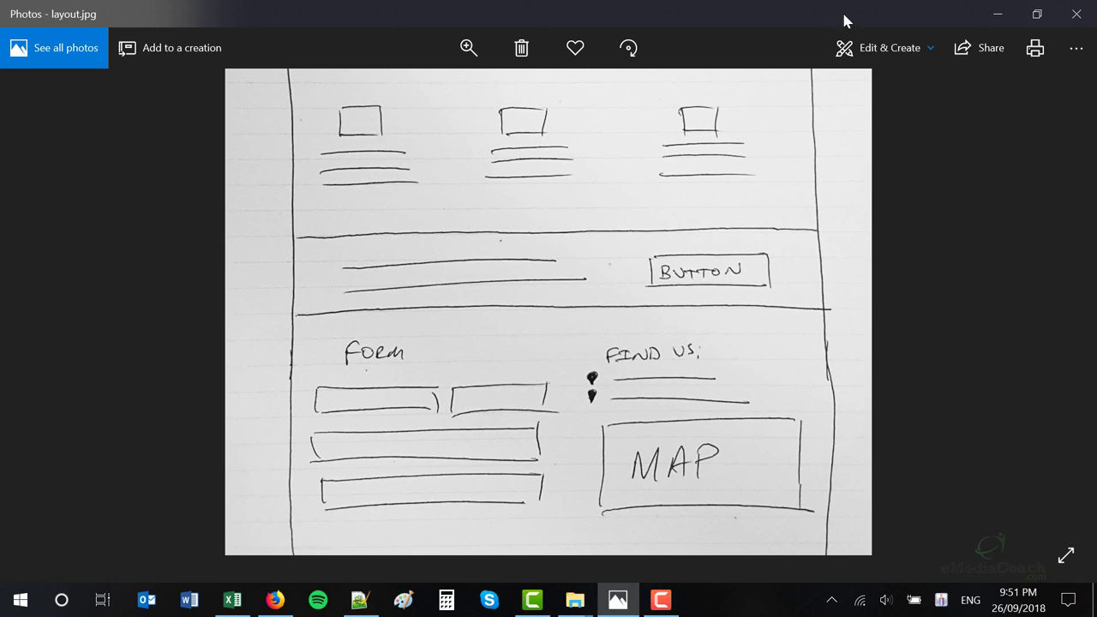
click(994, 16)
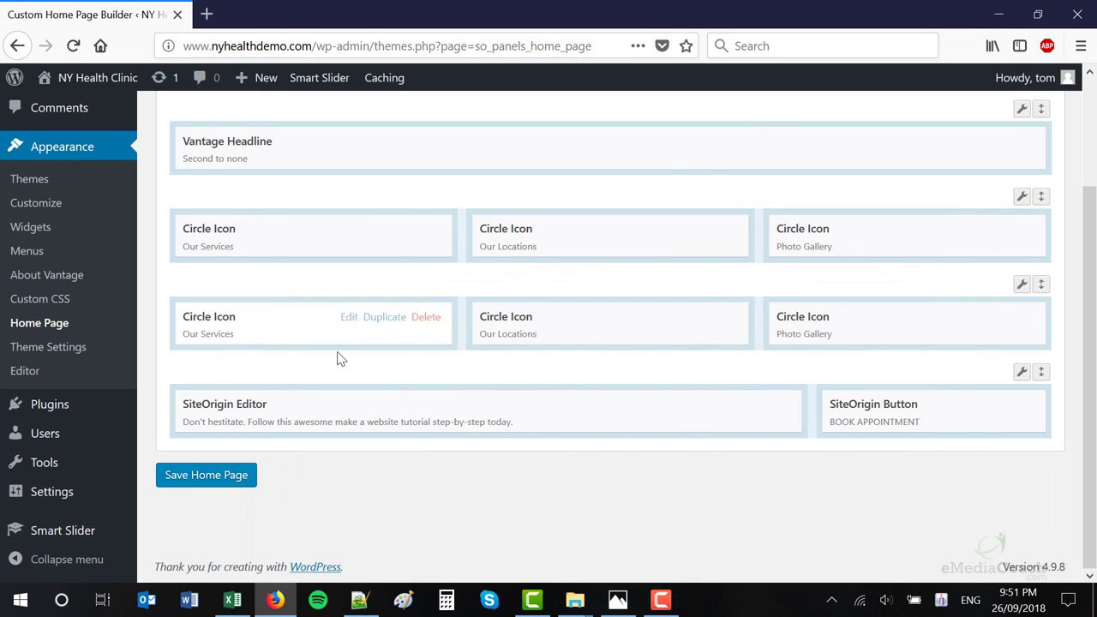
- Search plugins for 'ninja form', then install and activate Ninja Forms
mouse_move(110, 412)
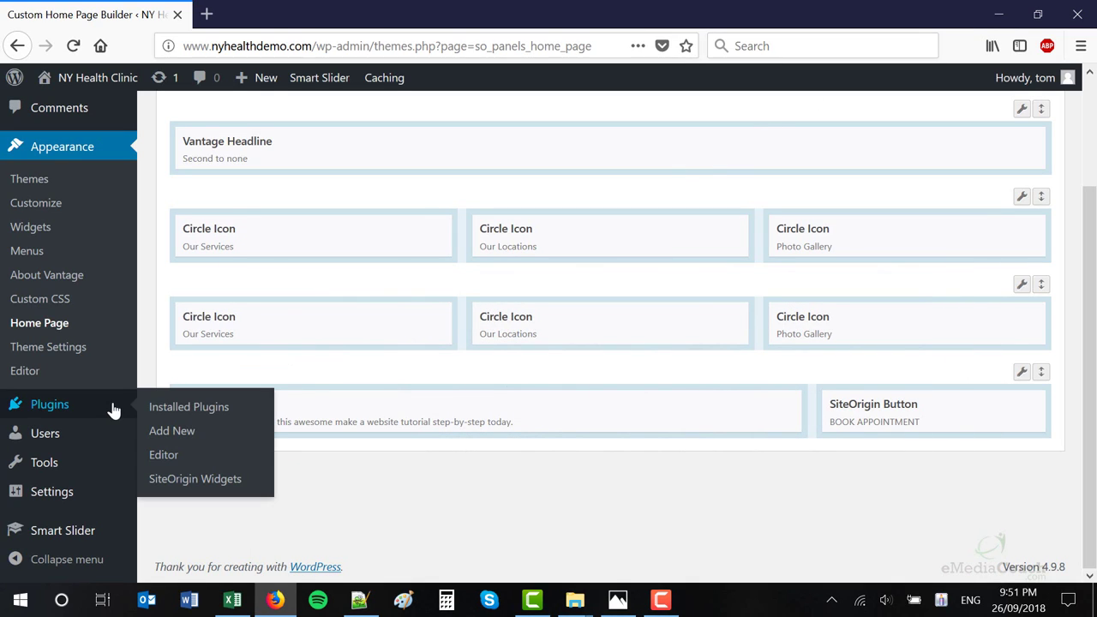
click(171, 431)
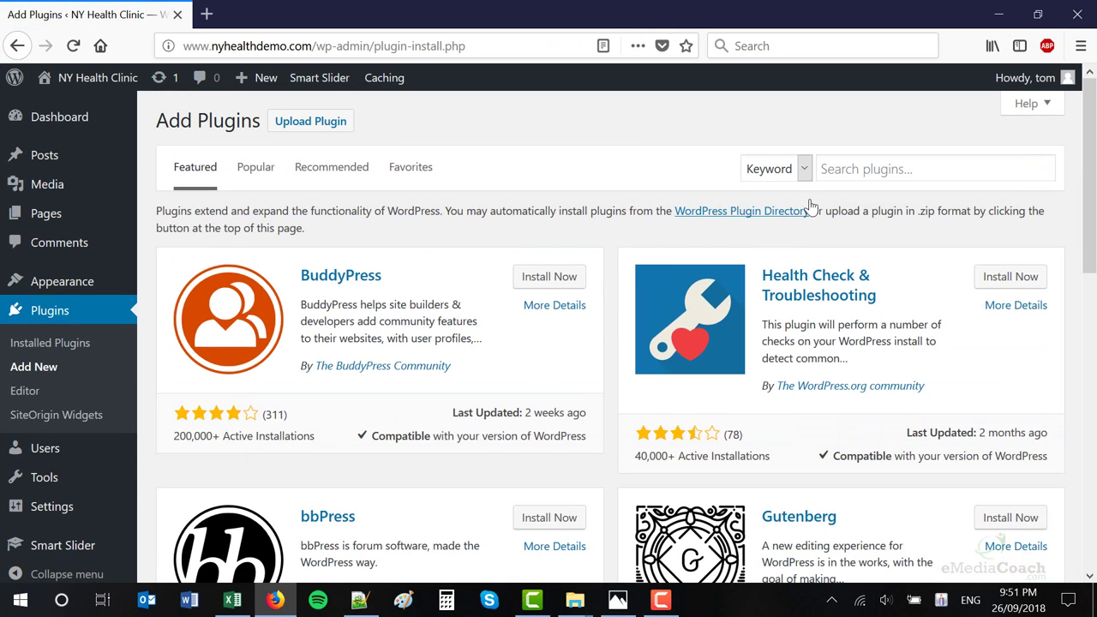
click(853, 168)
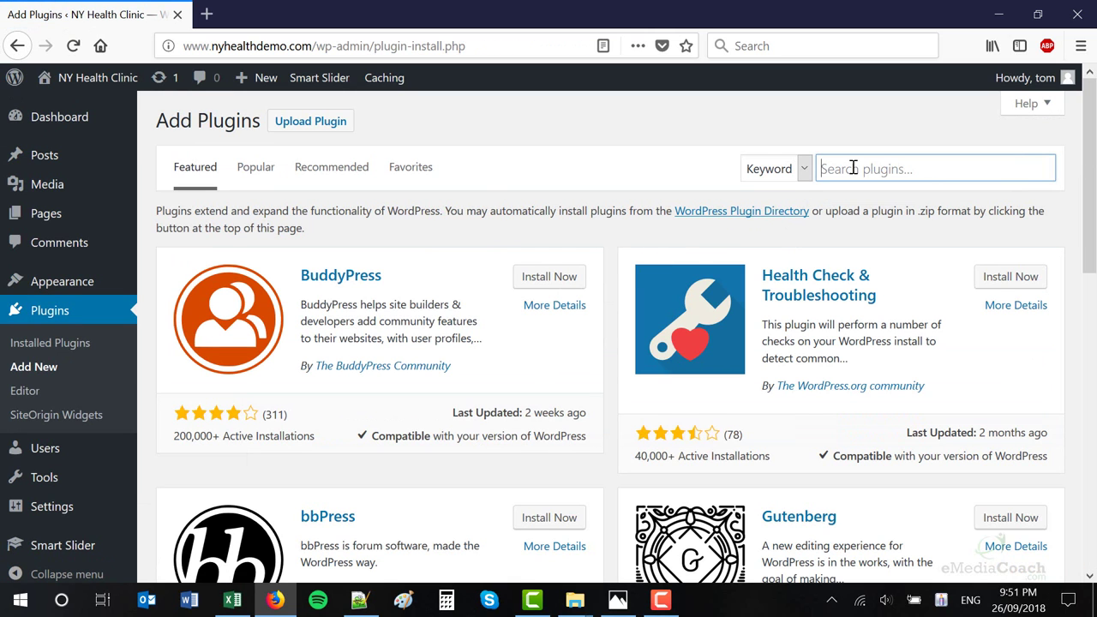
text(s)
key(BackSpace)
text(ninj)
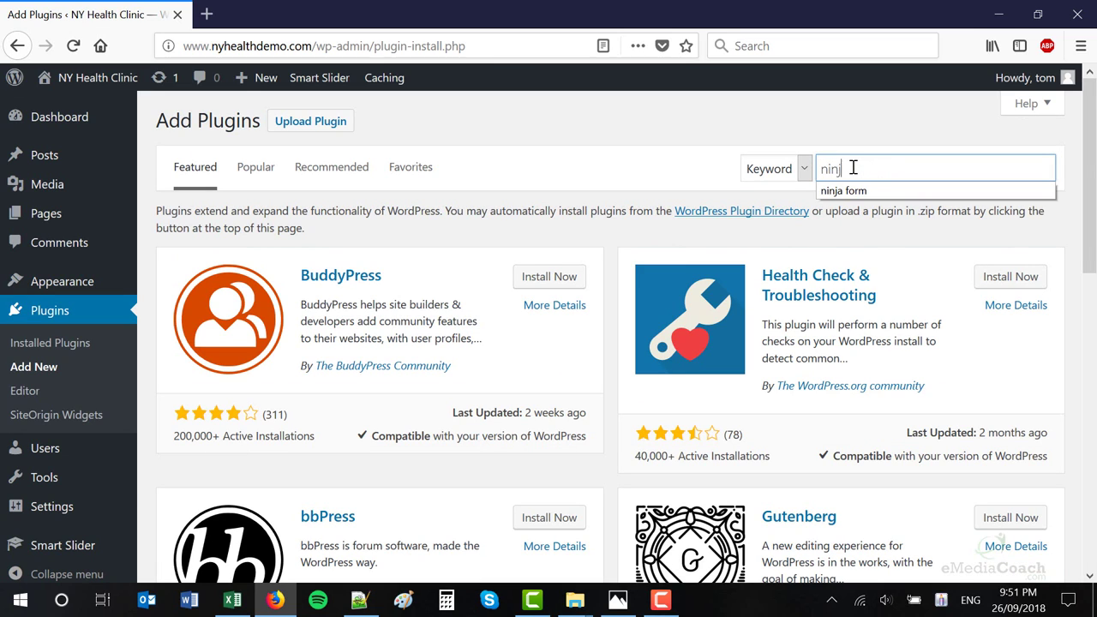
text(a form)
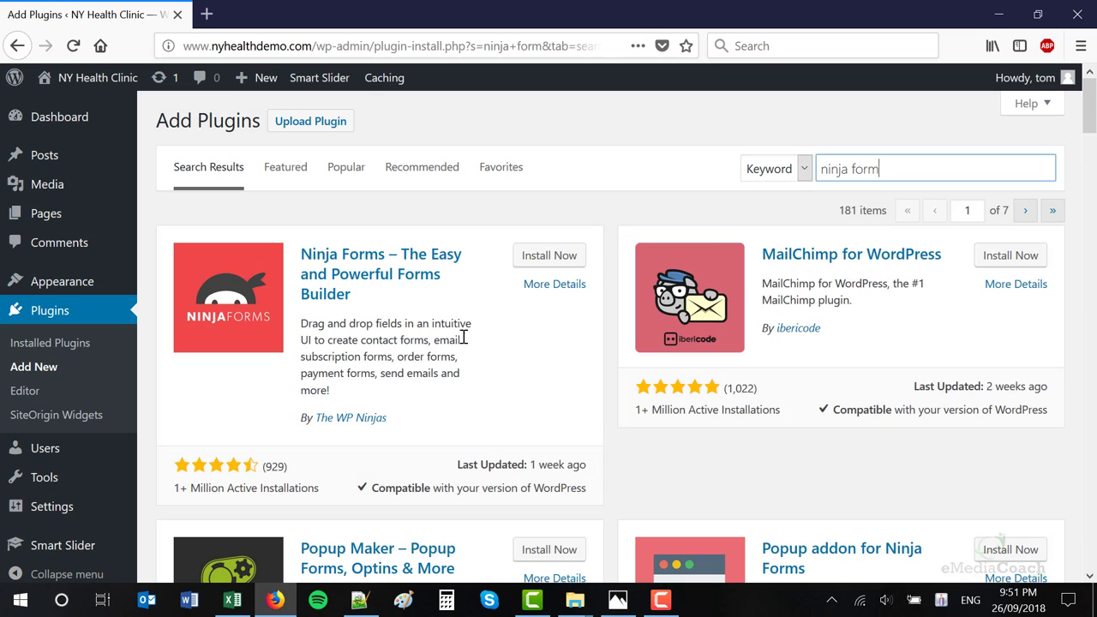
click(557, 256)
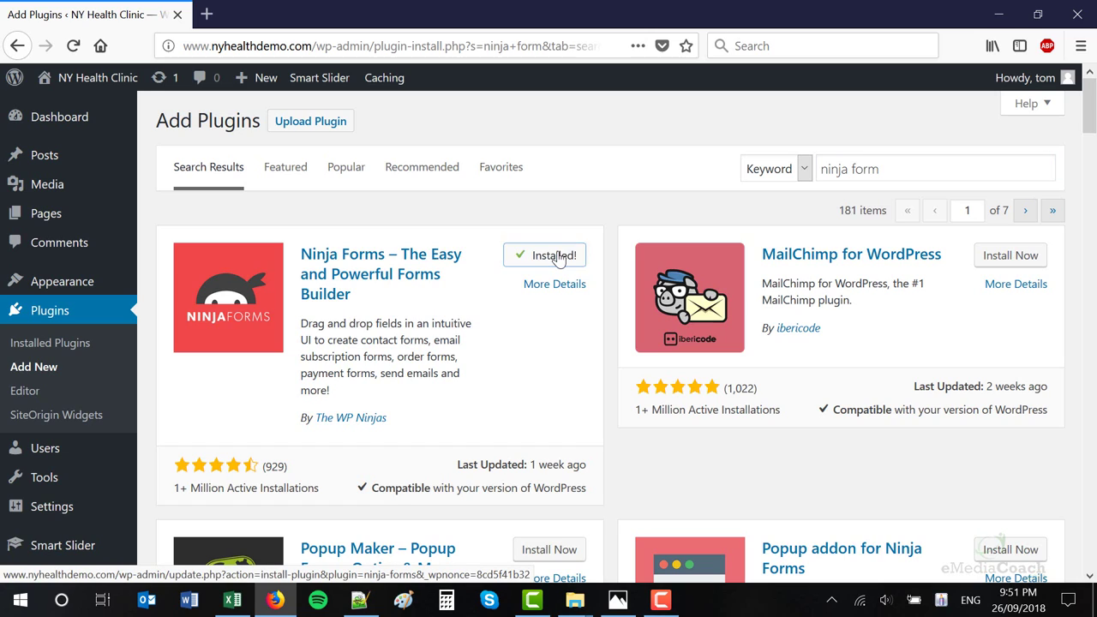
click(557, 255)
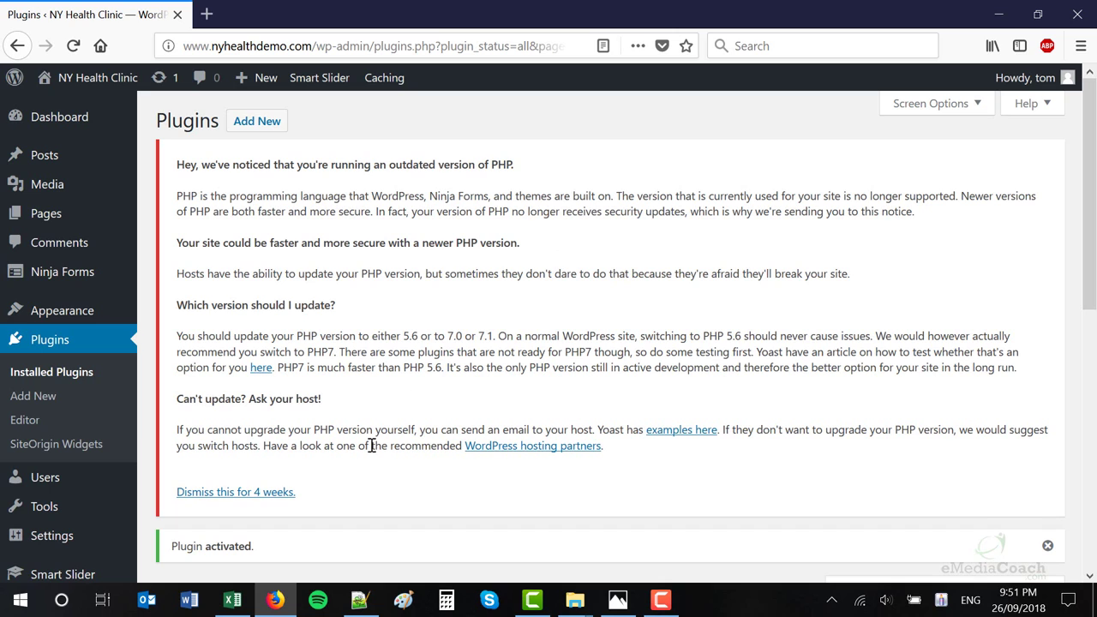
- Dismiss the outdated-PHP notice for 4 weeks and decline Ninja Forms data sharing
click(281, 496)
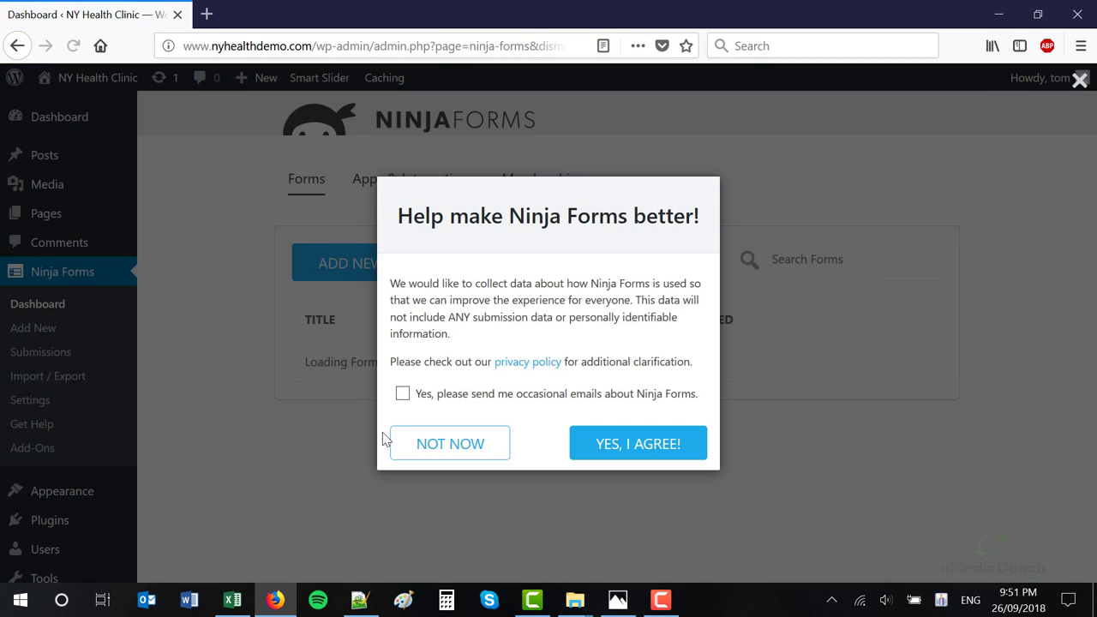
click(415, 396)
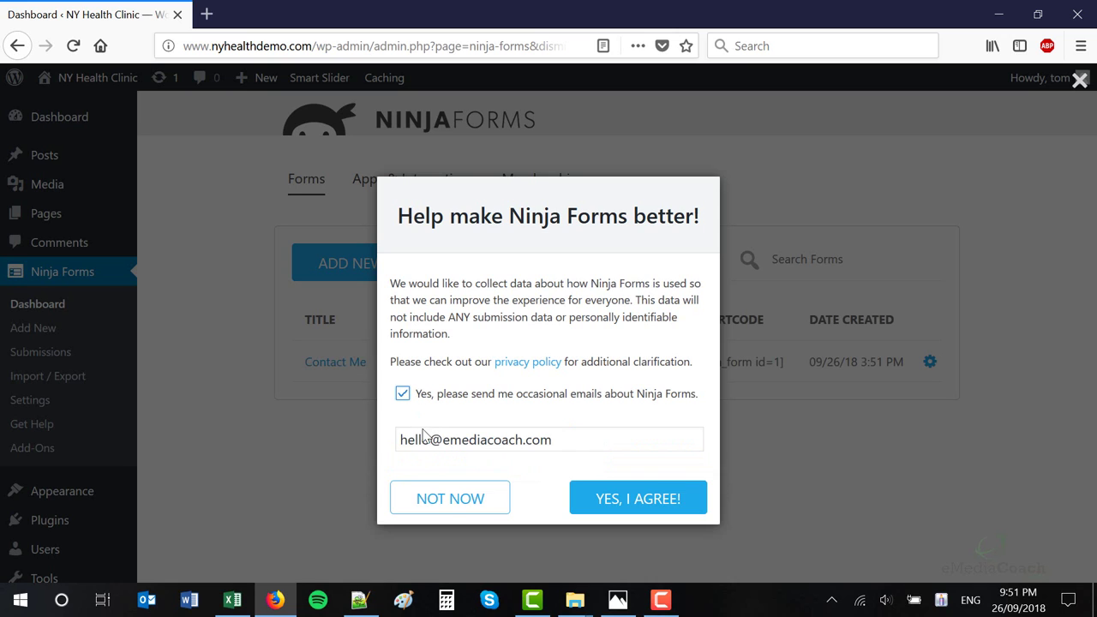
click(437, 501)
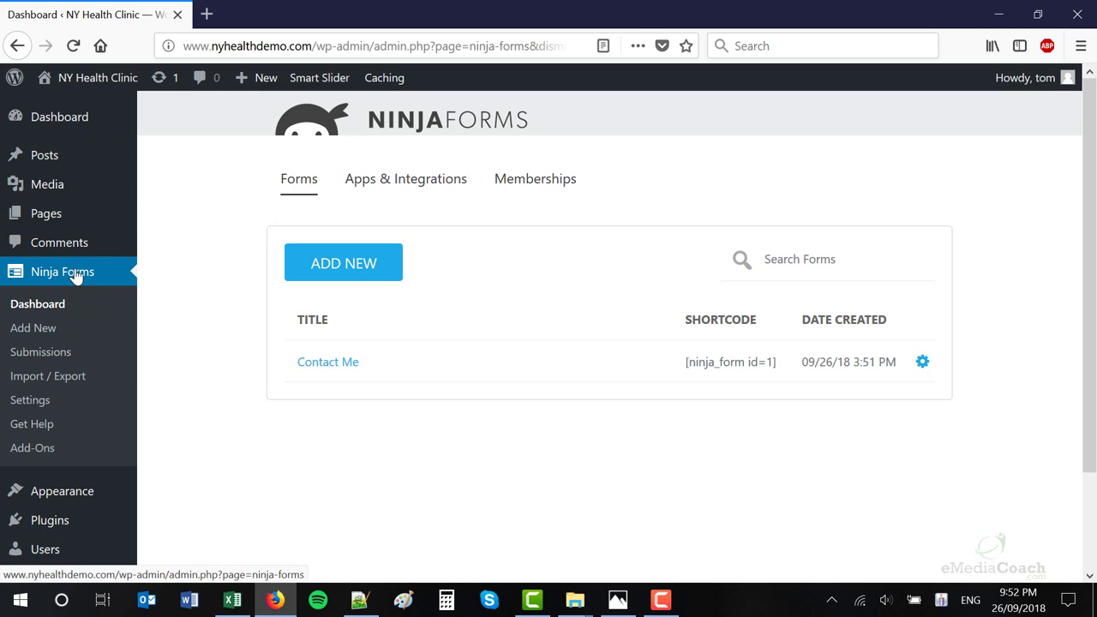
- Start a new Ninja Forms form from the blank template
click(32, 328)
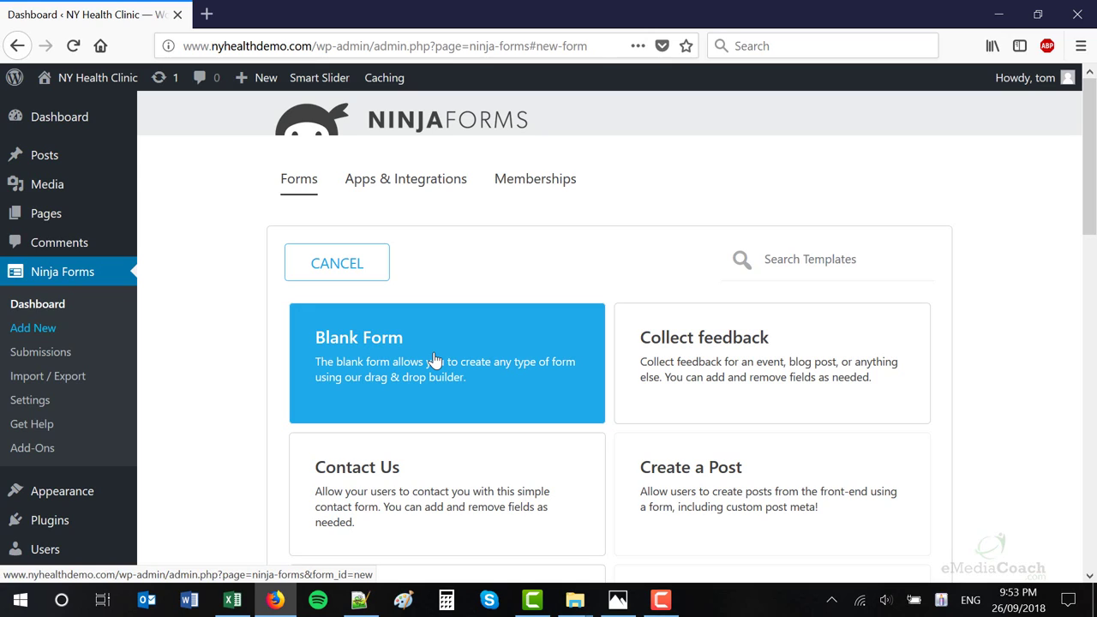
click(434, 360)
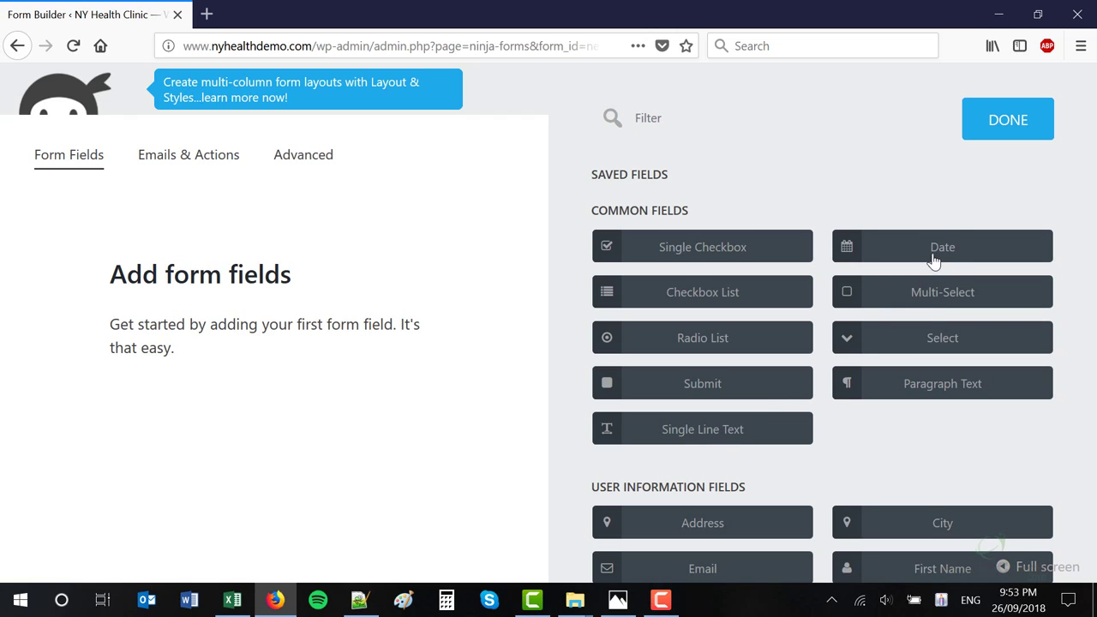
- Add a Single Line Text field labelled 'First name' and make it required
click(717, 437)
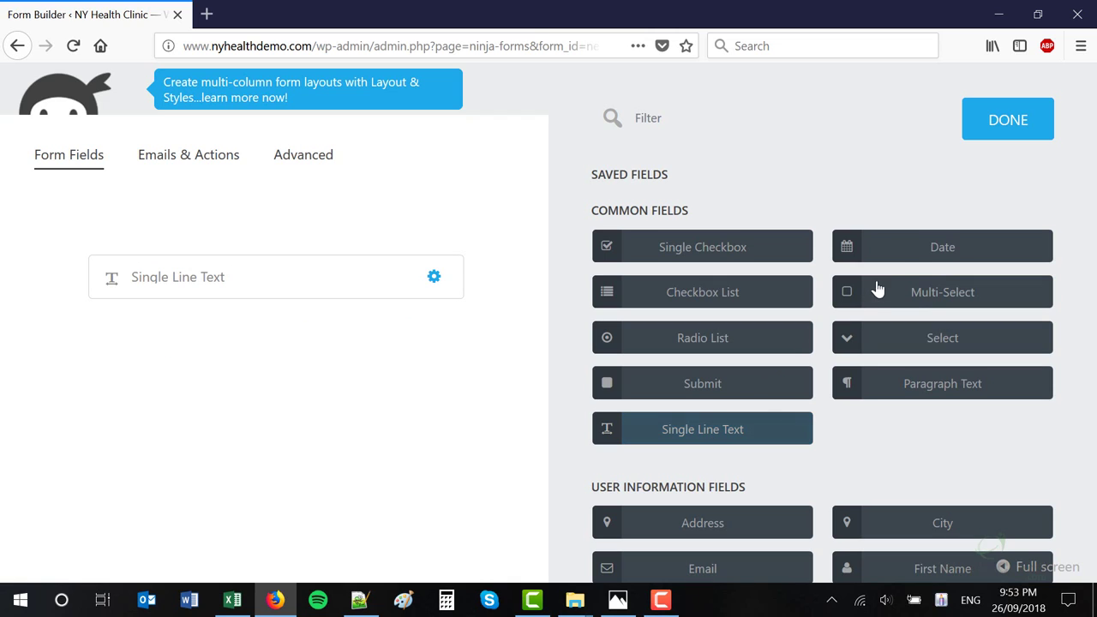
click(218, 287)
drag(727, 230, 401, 230)
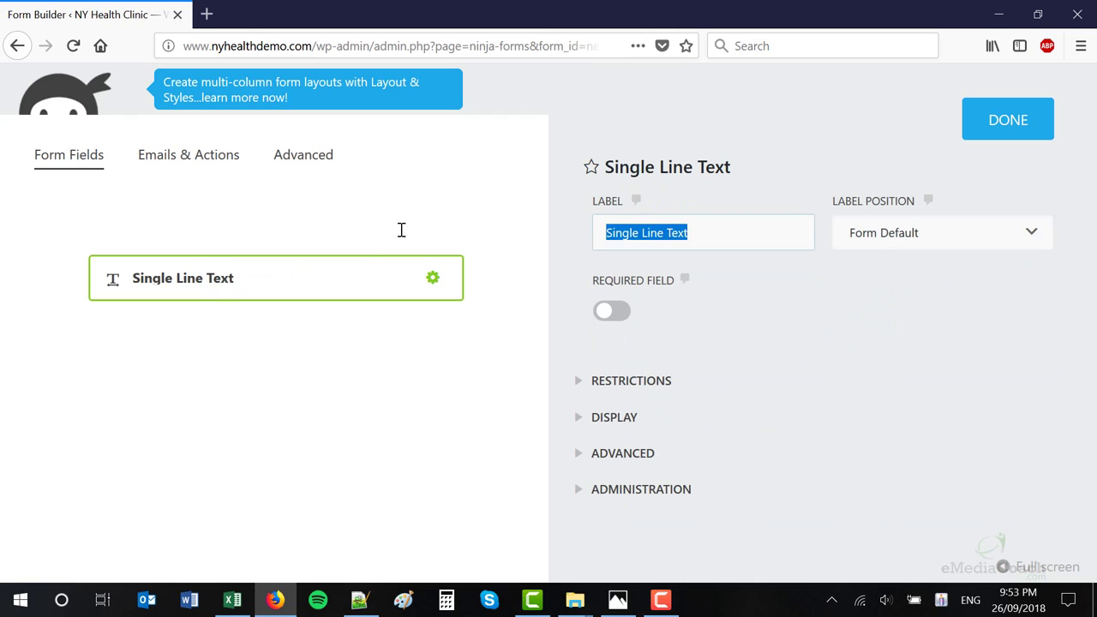
text(First)
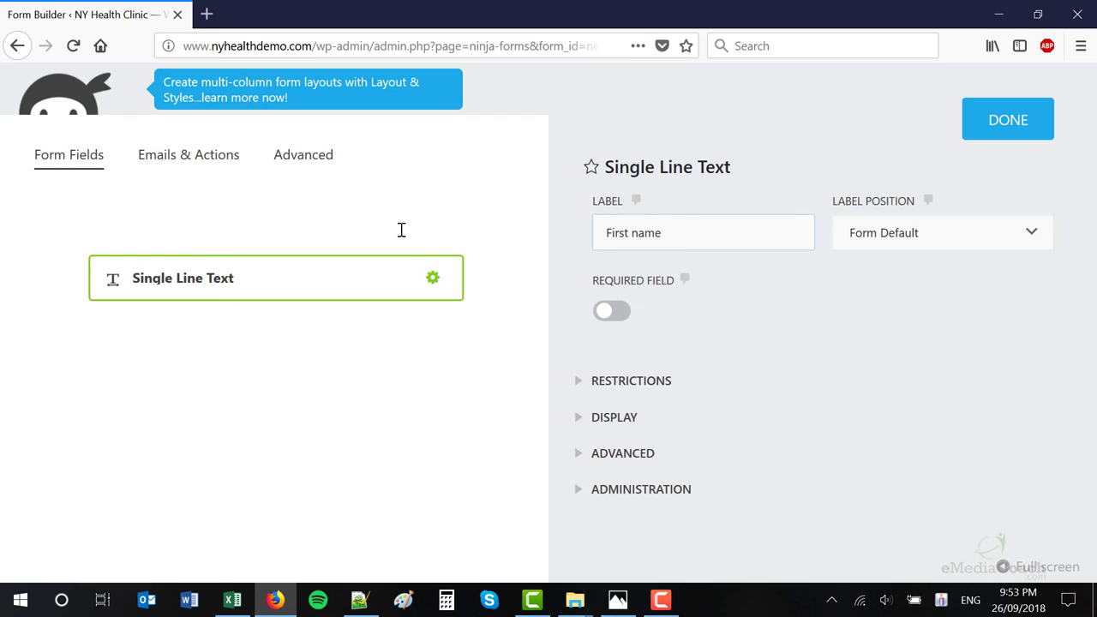
text( name)
click(609, 317)
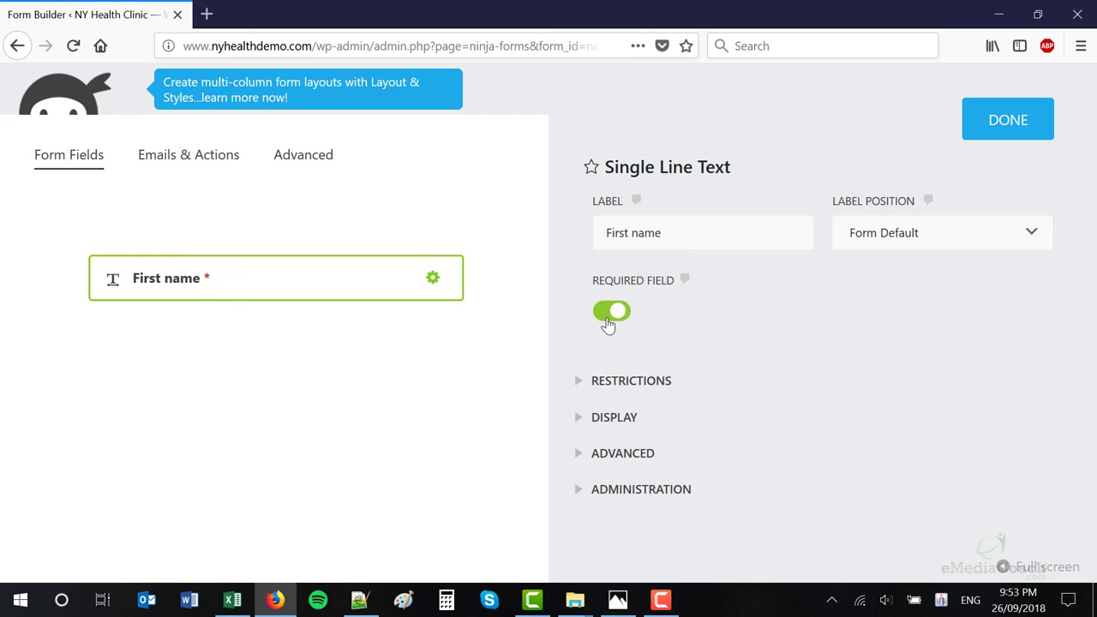
click(1015, 127)
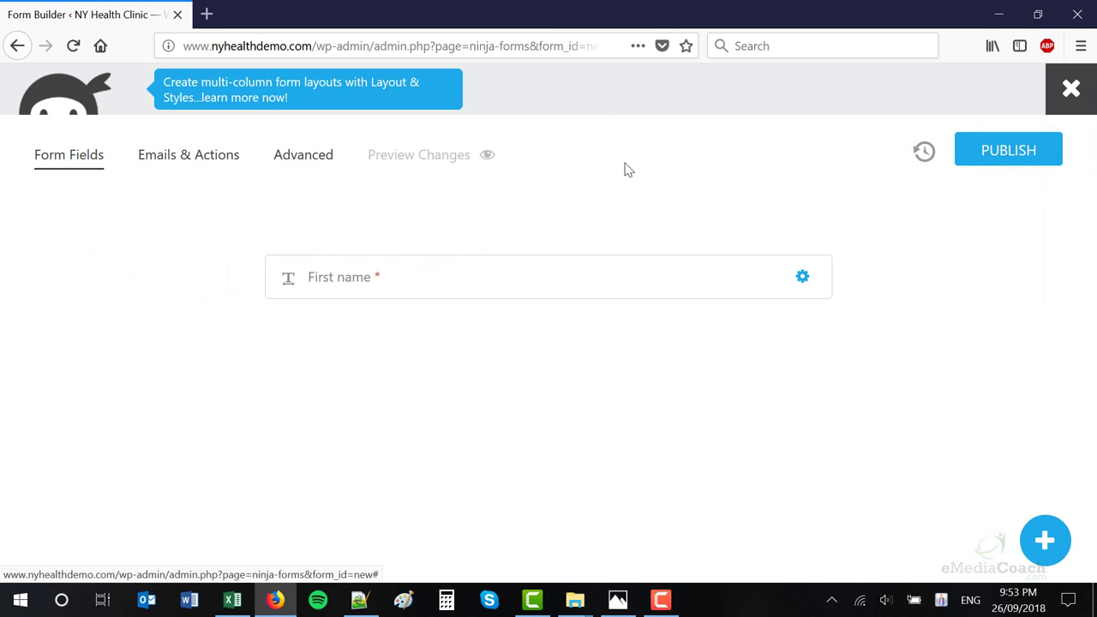
click(88, 162)
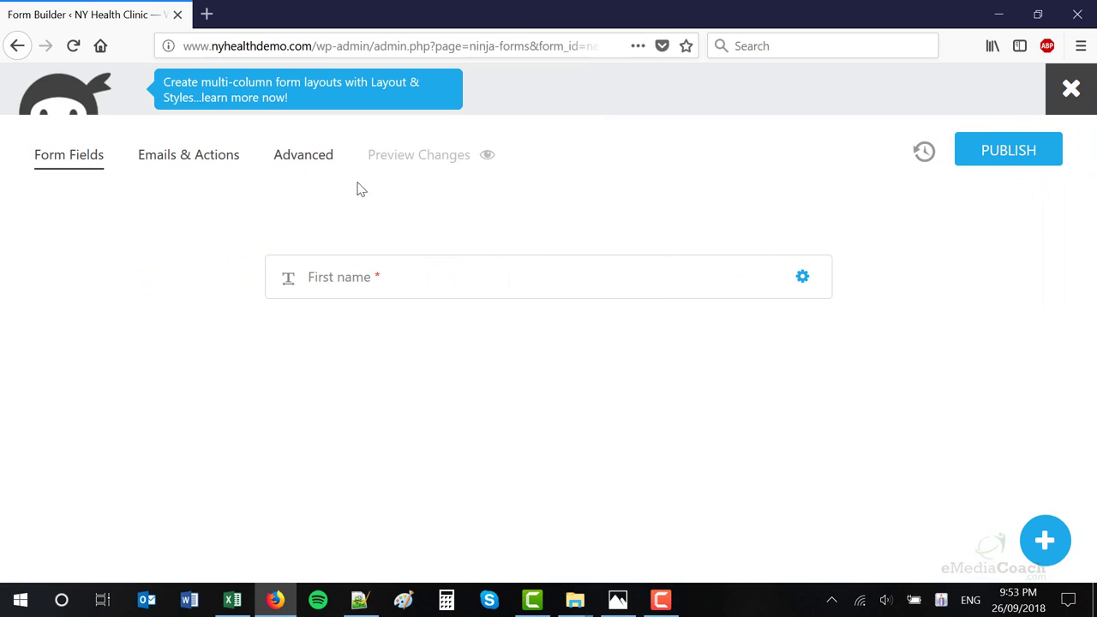
- Add Email, Phone, Date and Submit fields below First name
click(1043, 548)
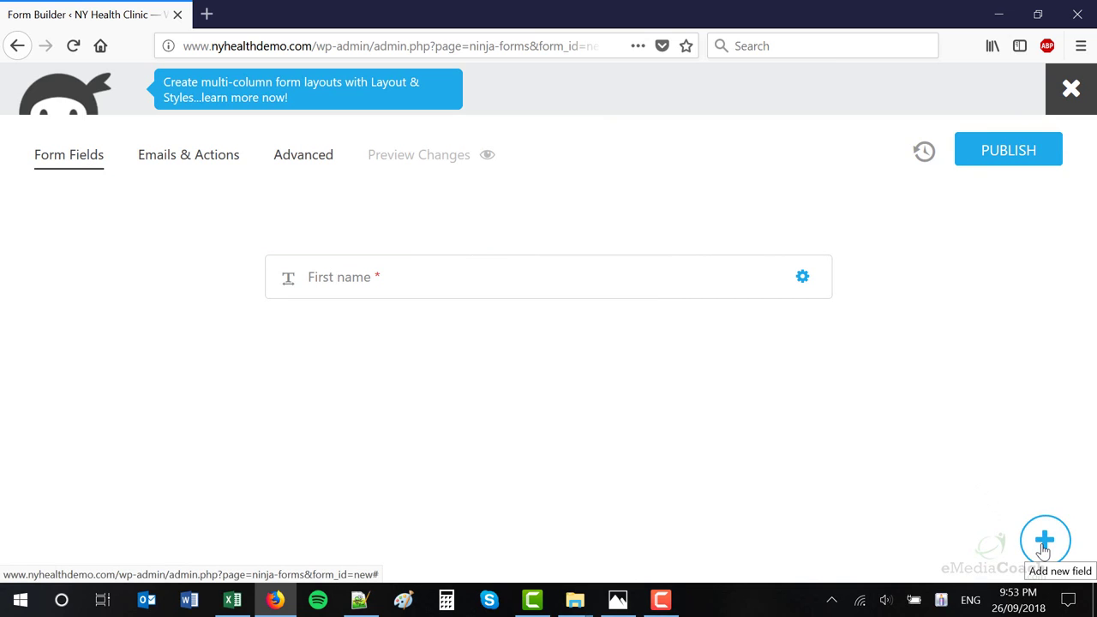
click(1044, 547)
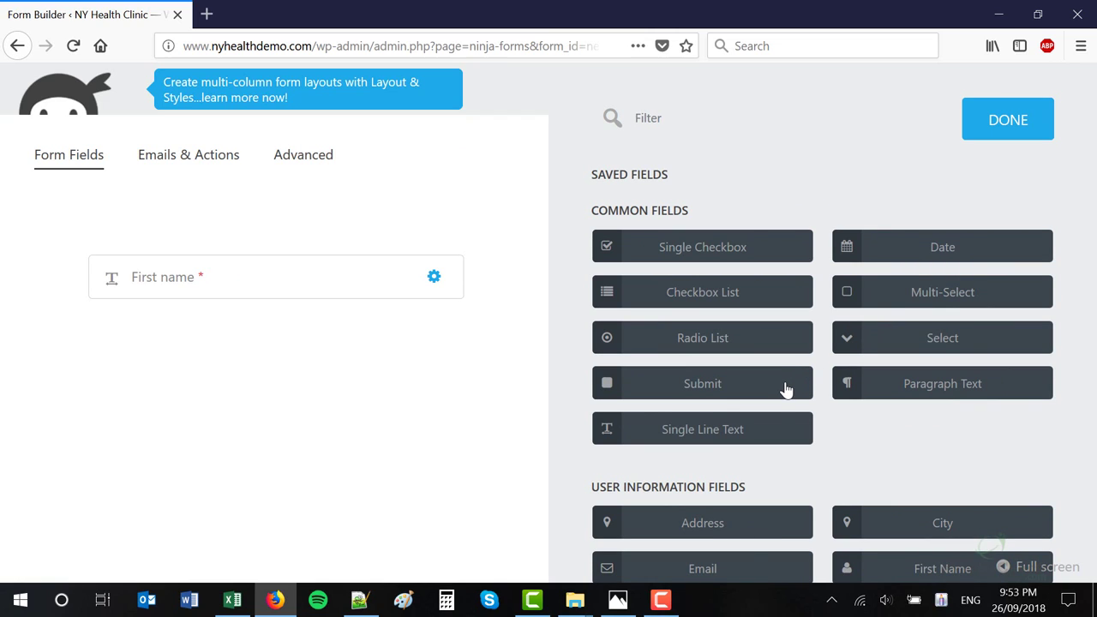
scroll(754, 533, down, 1)
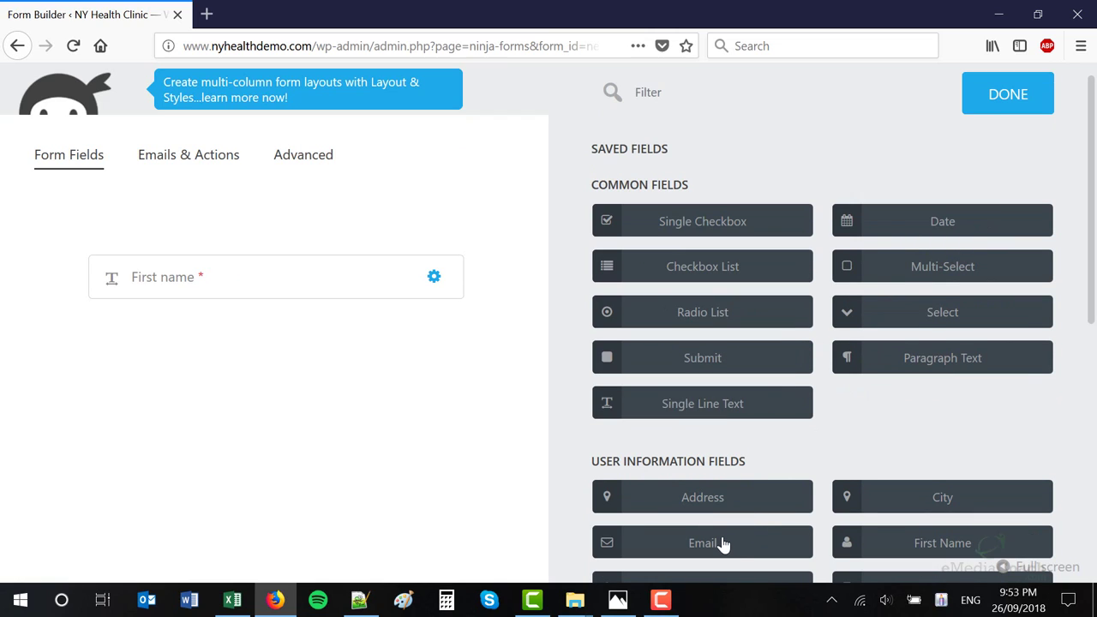
click(722, 542)
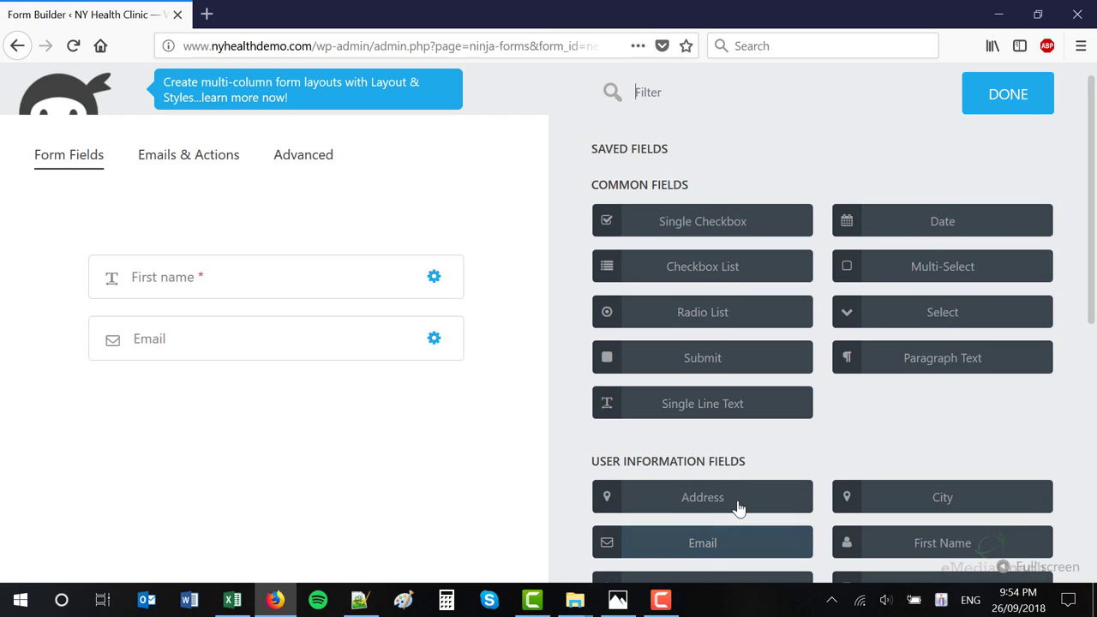
scroll(743, 508, down, 1)
scroll(792, 503, down, 1)
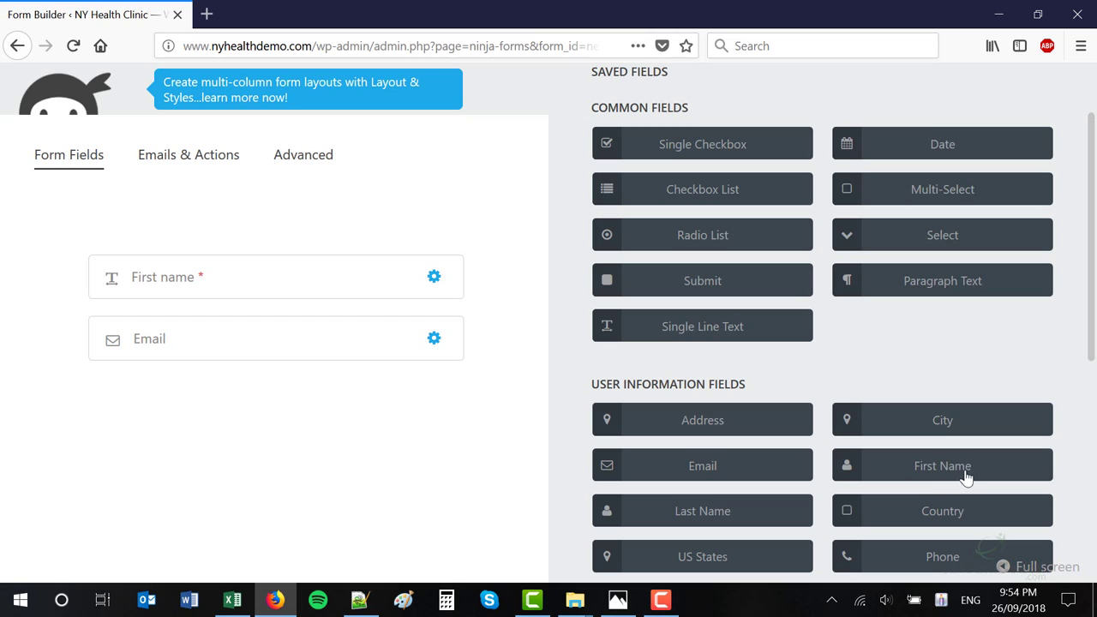
scroll(929, 480, down, 1)
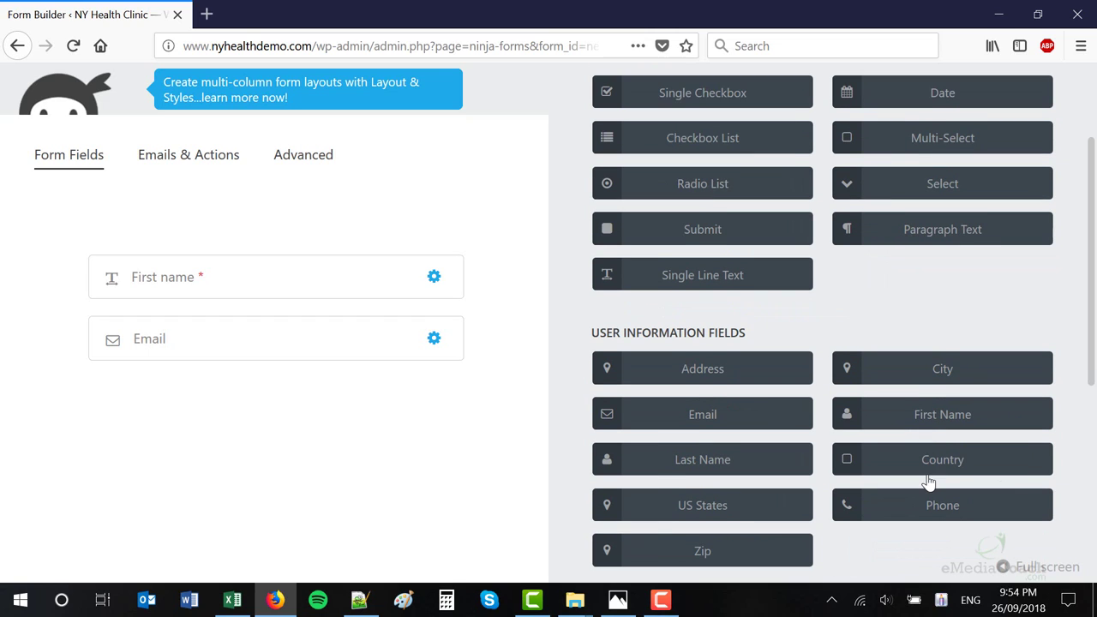
click(922, 505)
scroll(917, 507, up, 2)
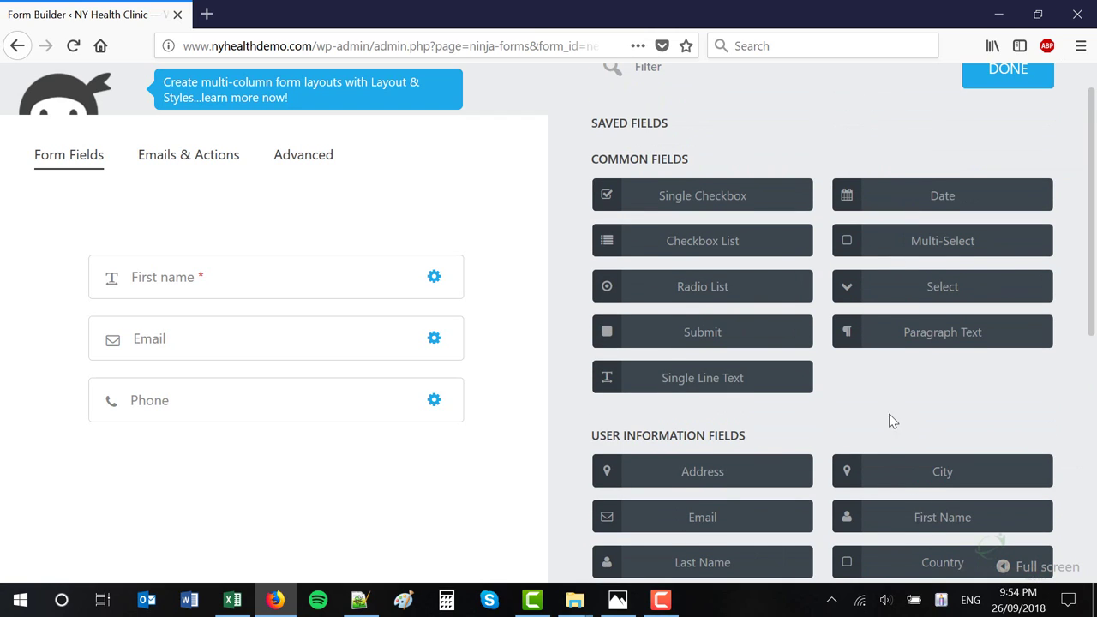
click(968, 206)
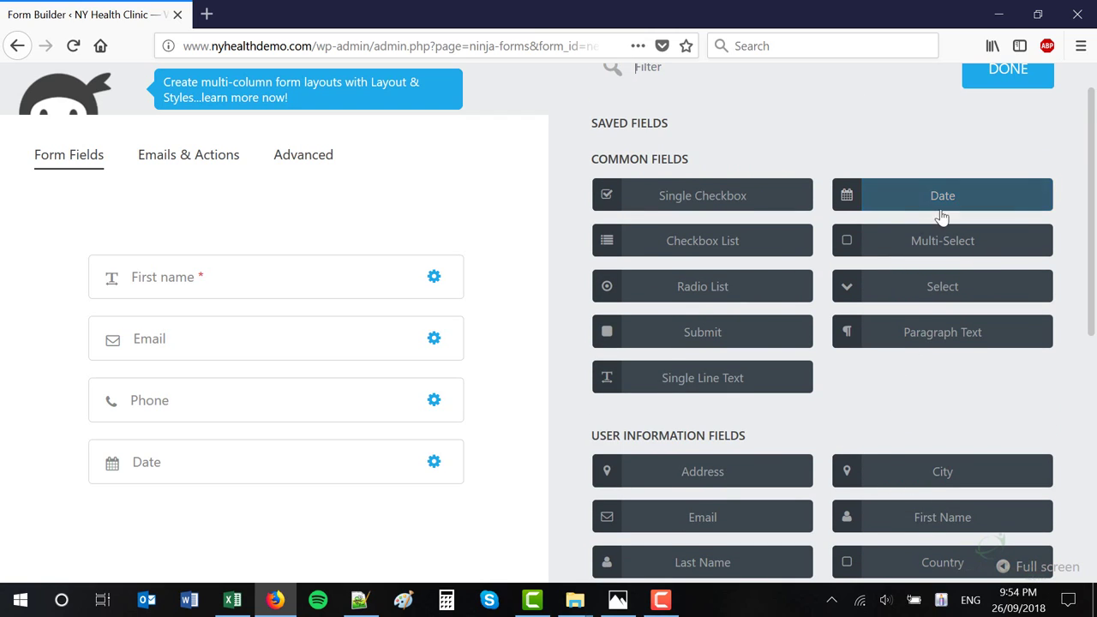
click(710, 335)
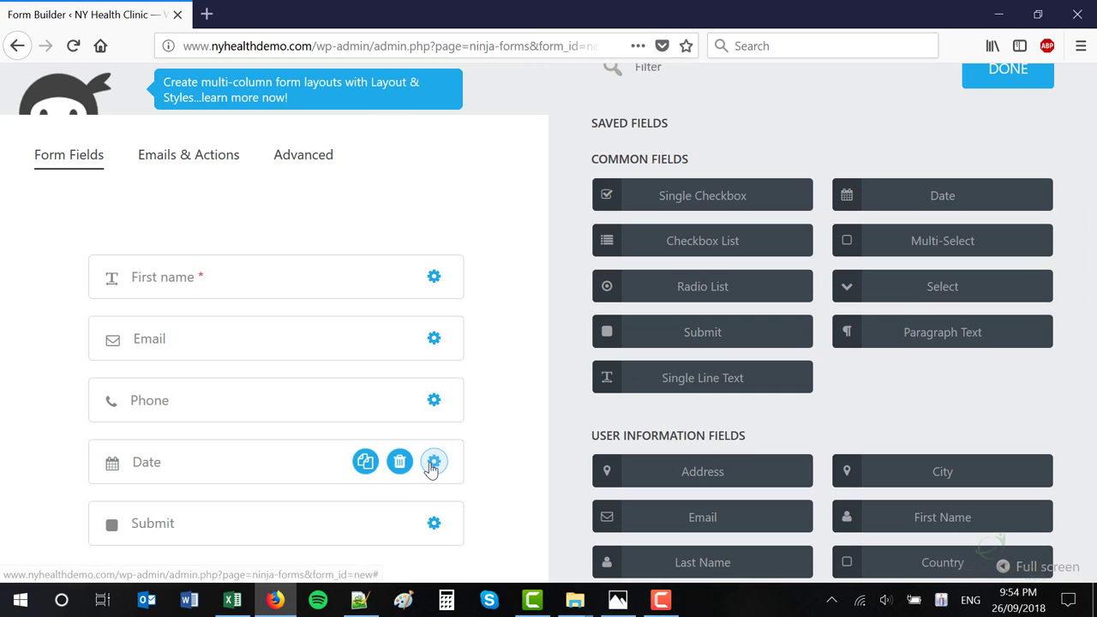
- Leave the Email field optional and close the unpublished form builder
mouse_move(434, 341)
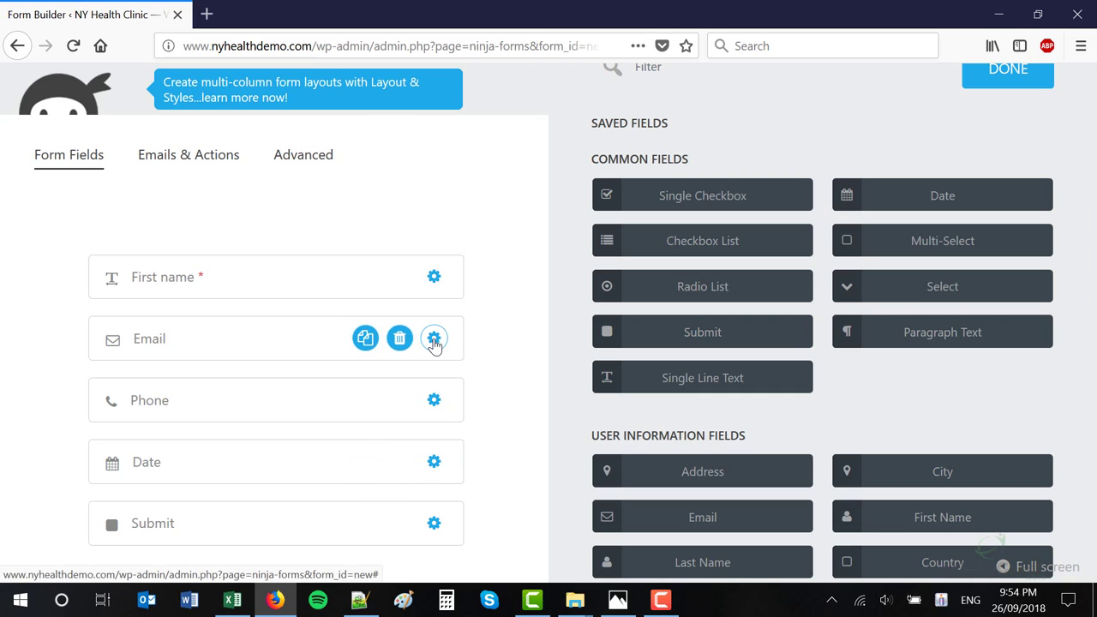
click(434, 339)
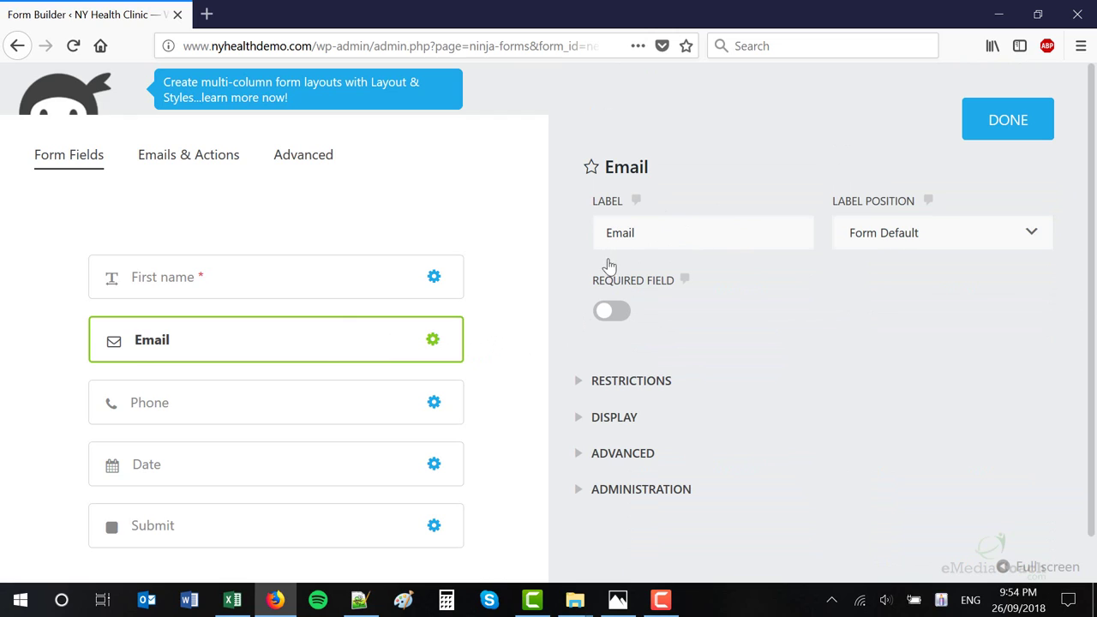
click(613, 313)
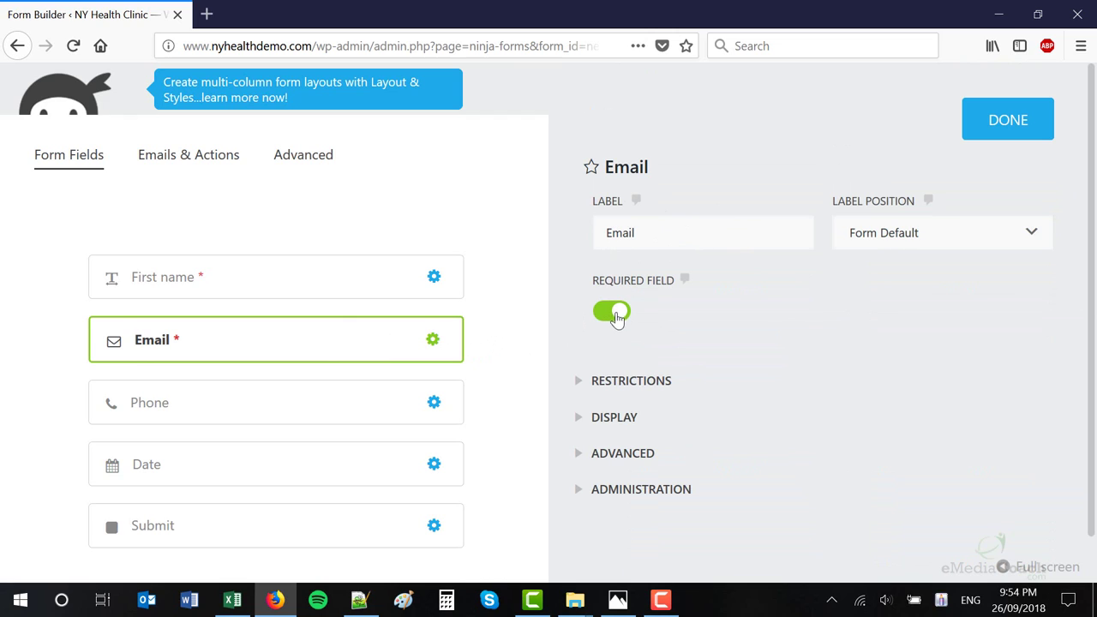
click(623, 318)
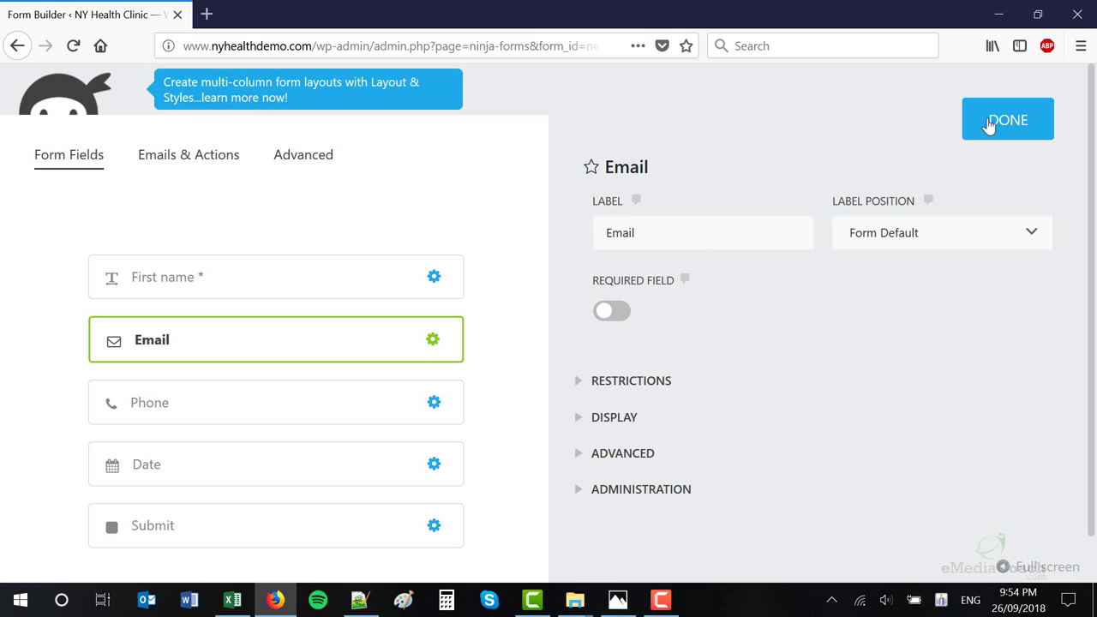
click(993, 124)
click(1070, 88)
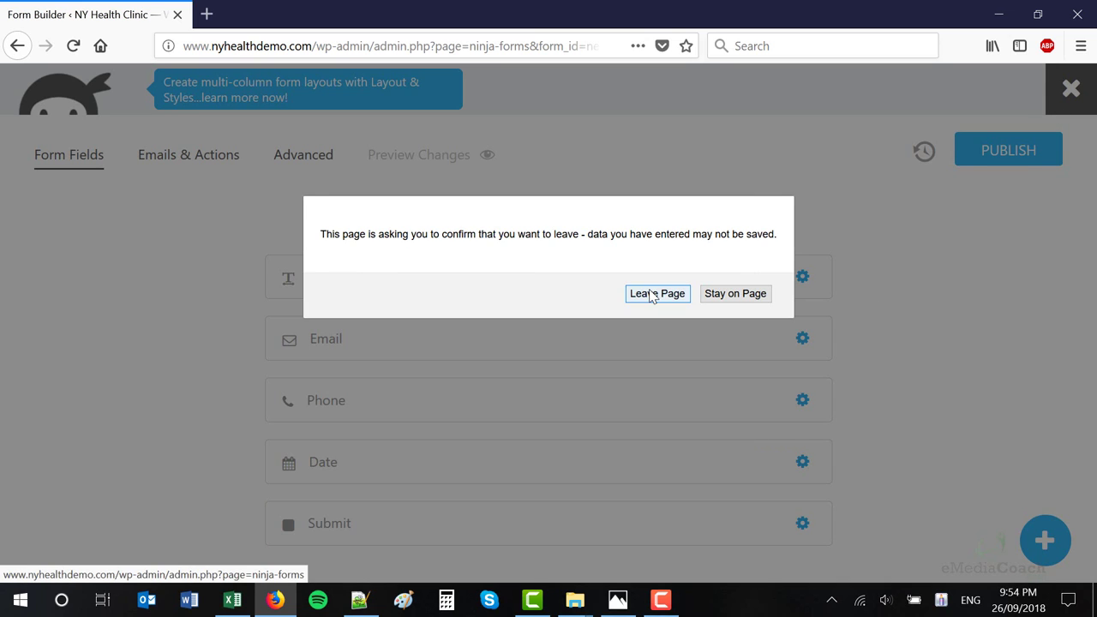
- Discard the draft and create a new form from the Contact Us template
click(657, 293)
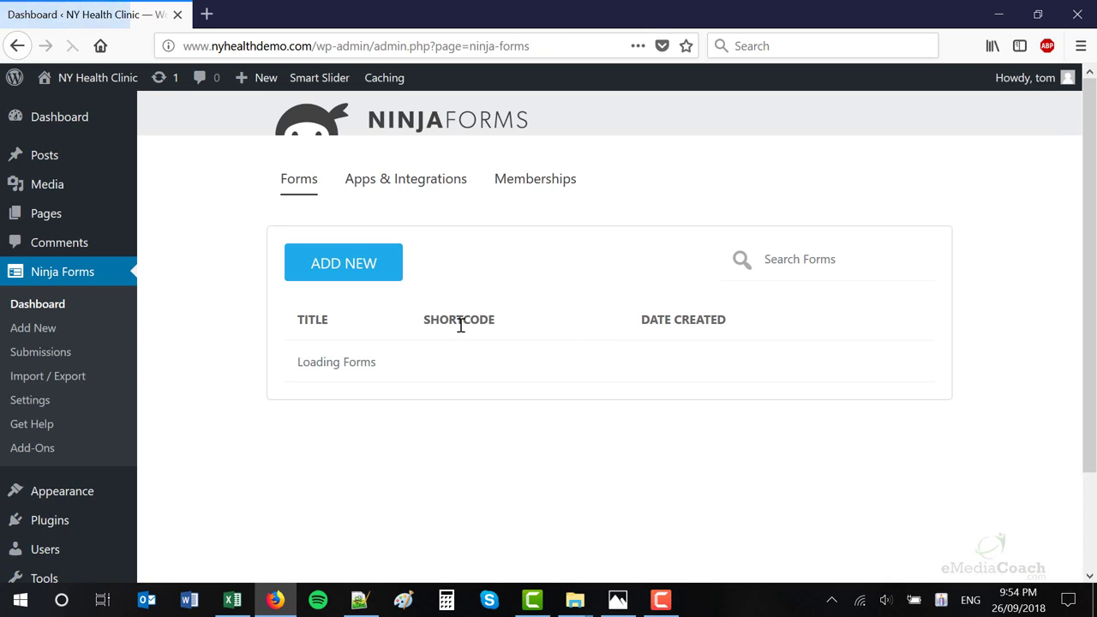
click(366, 272)
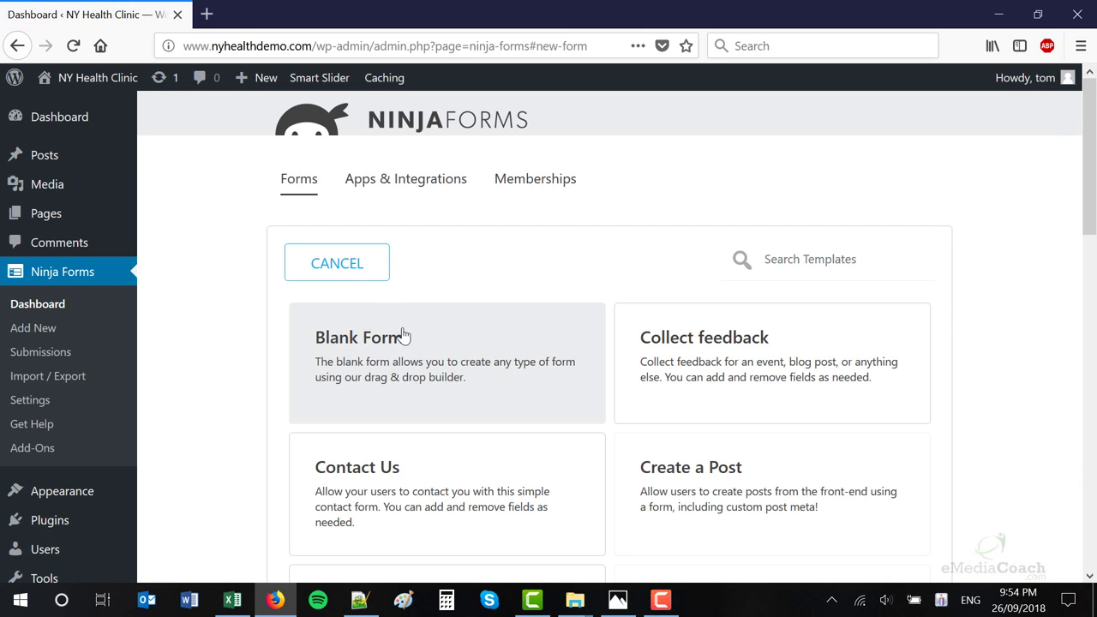
scroll(409, 341, down, 2)
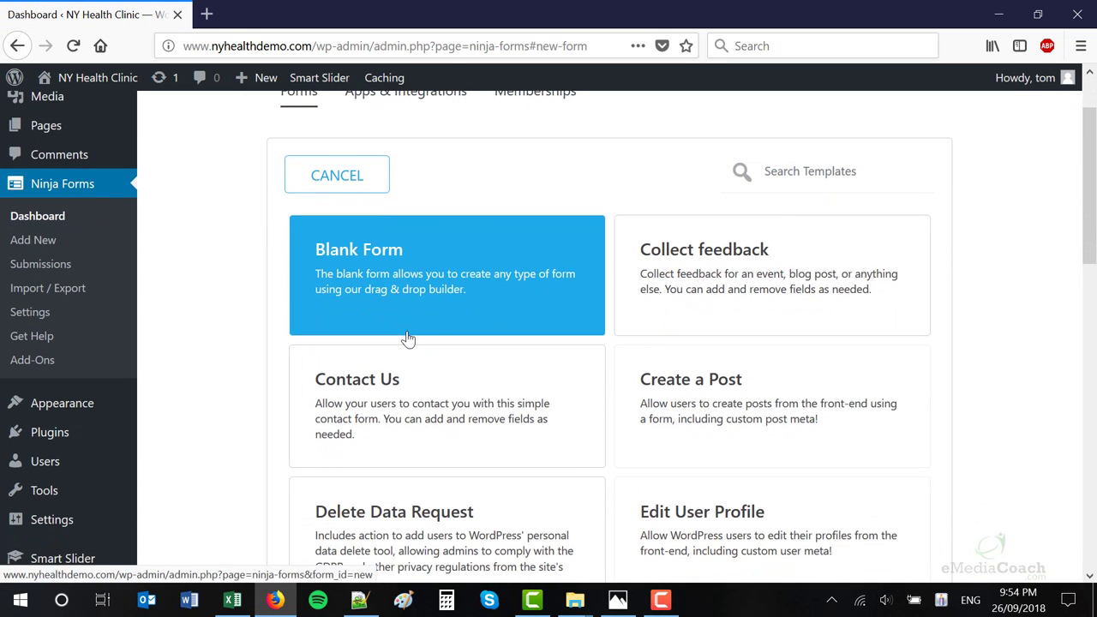
click(390, 382)
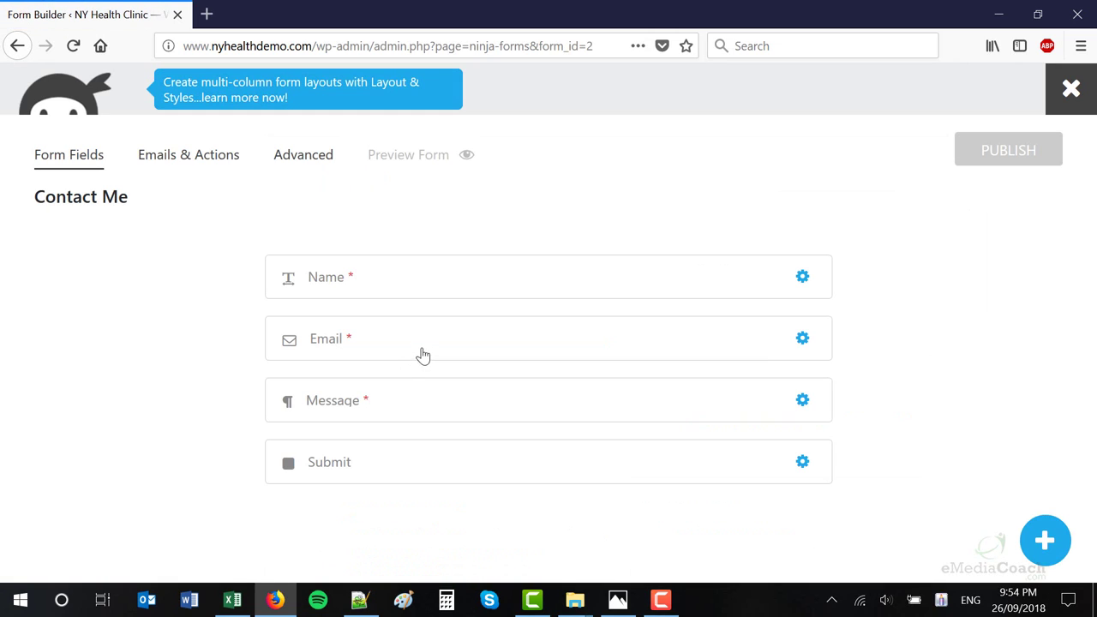
- Relabel the Name field 'First Name' and the Message field 'How can we help you'
click(475, 294)
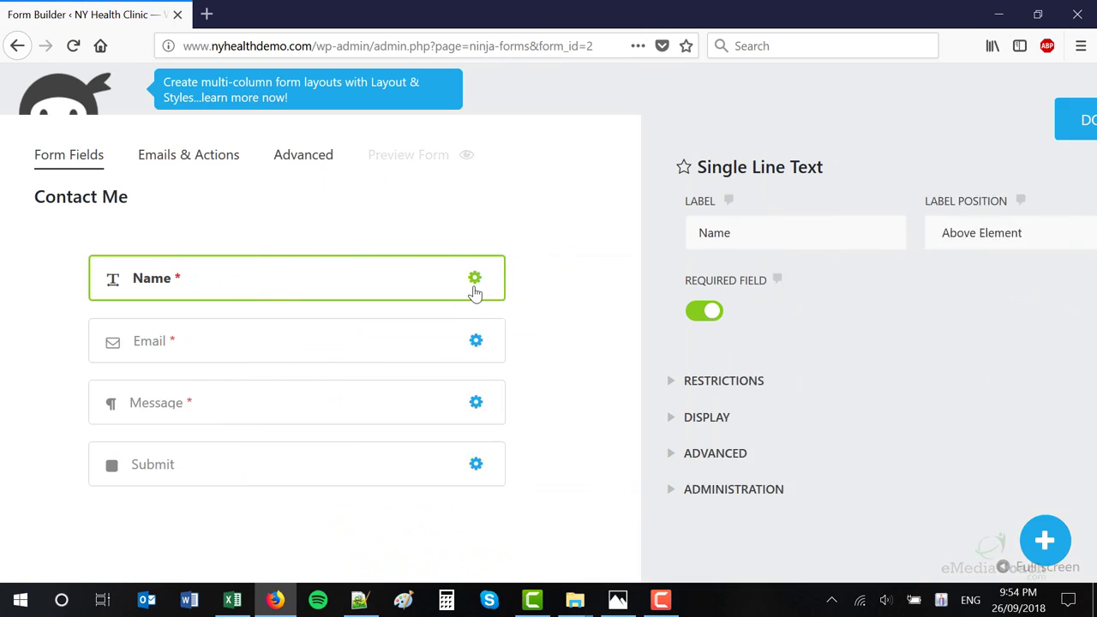
click(598, 233)
text(First)
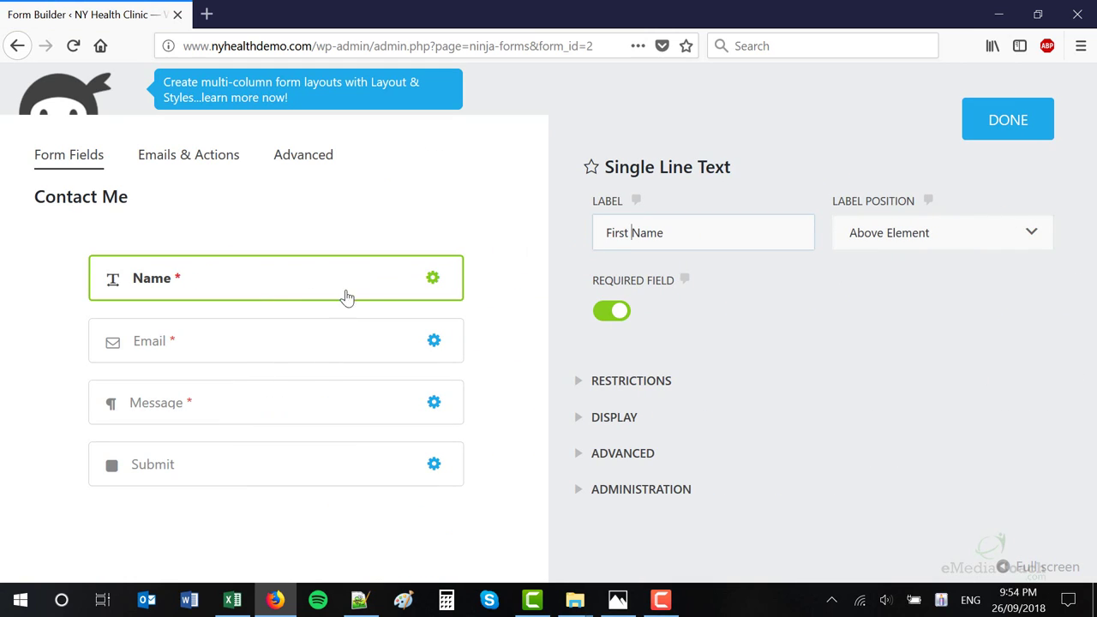
click(267, 351)
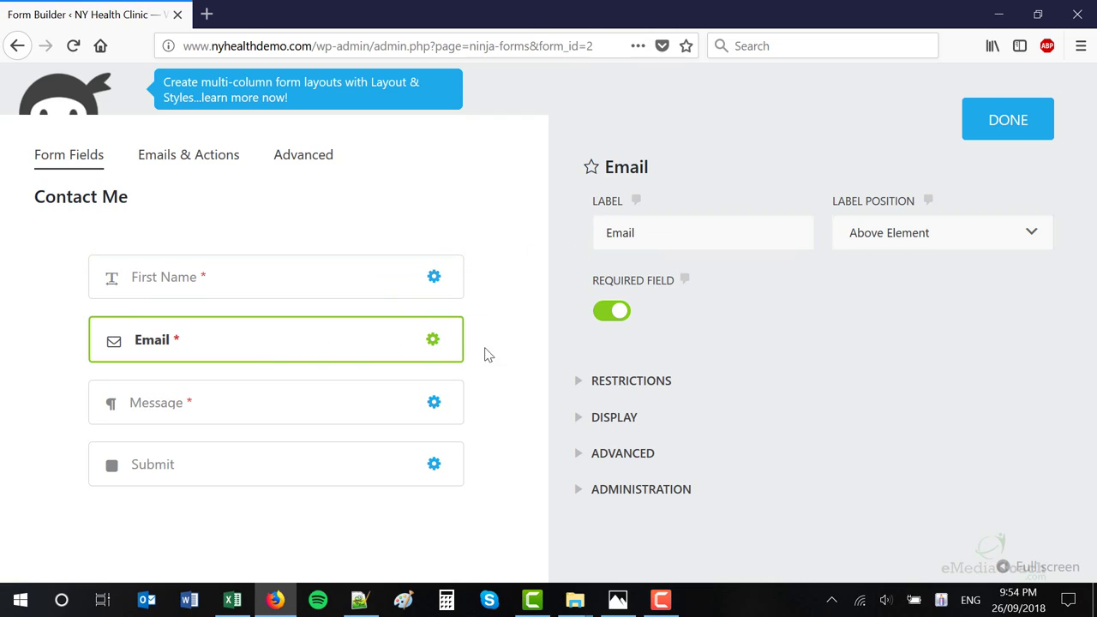
click(260, 419)
drag(710, 227, 524, 229)
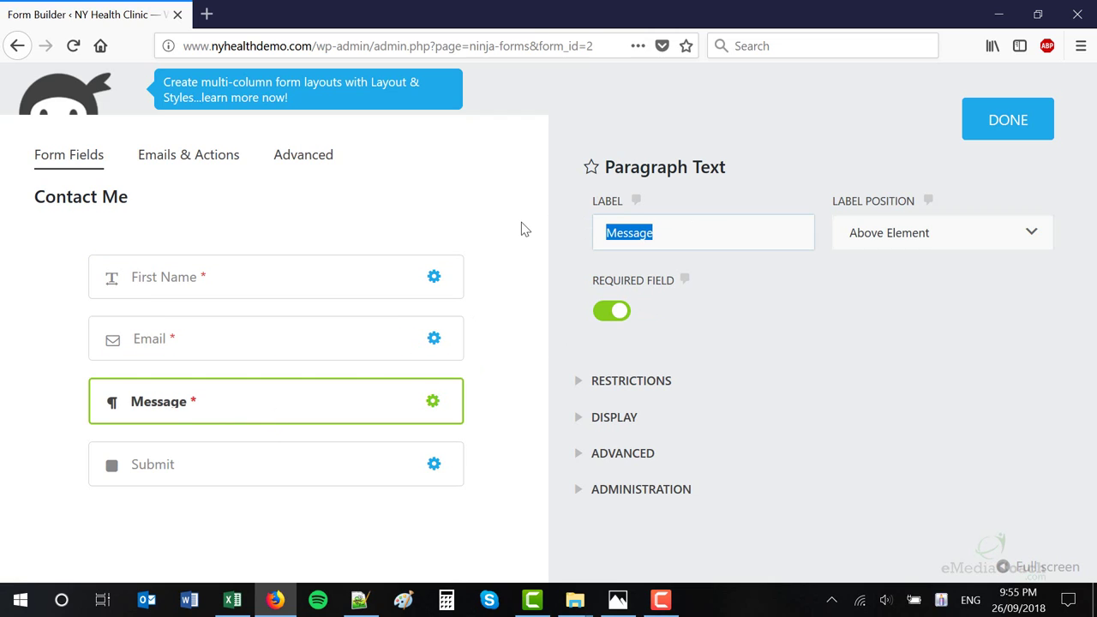
text(How can we help you)
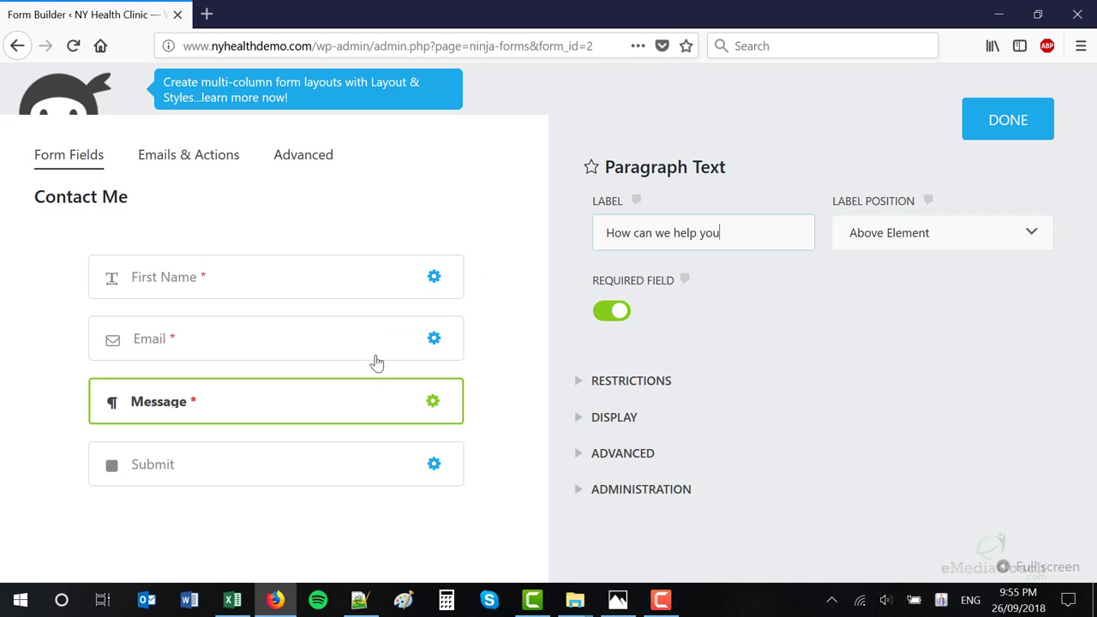
- Change the Submit button label to 'Send Message'
click(273, 485)
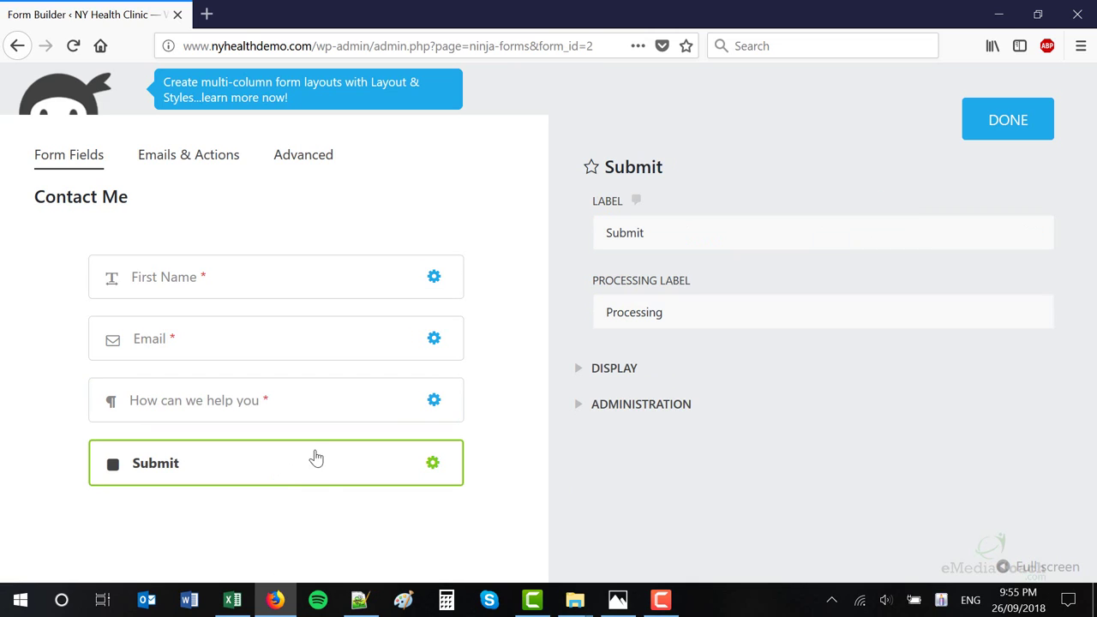
drag(685, 236, 568, 235)
text(S)
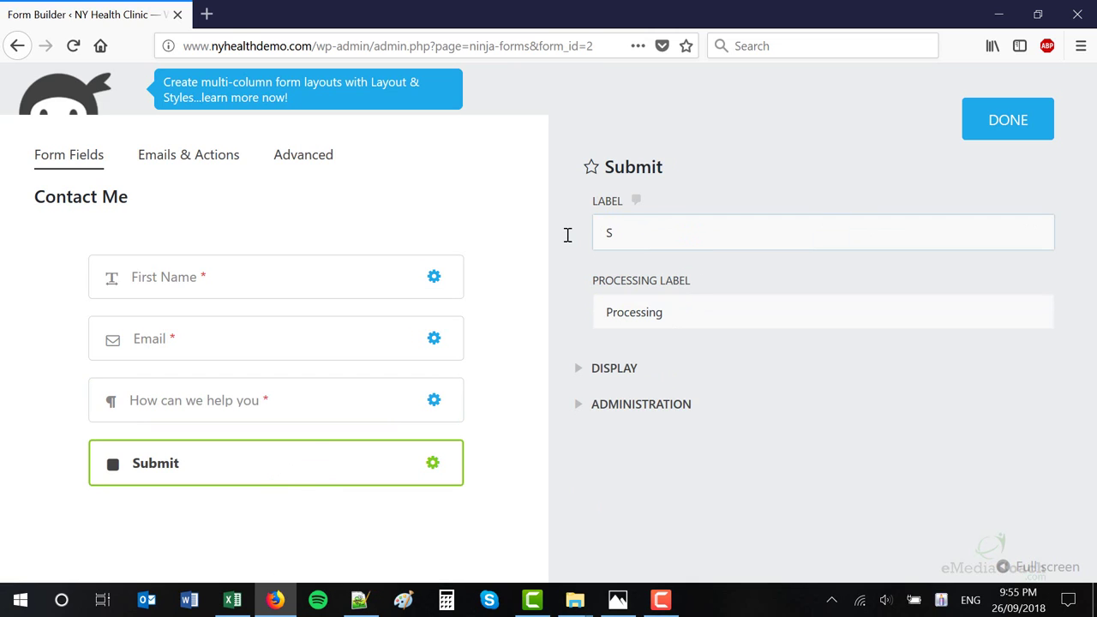
text(en Message)
click(624, 232)
text(d)
click(1024, 129)
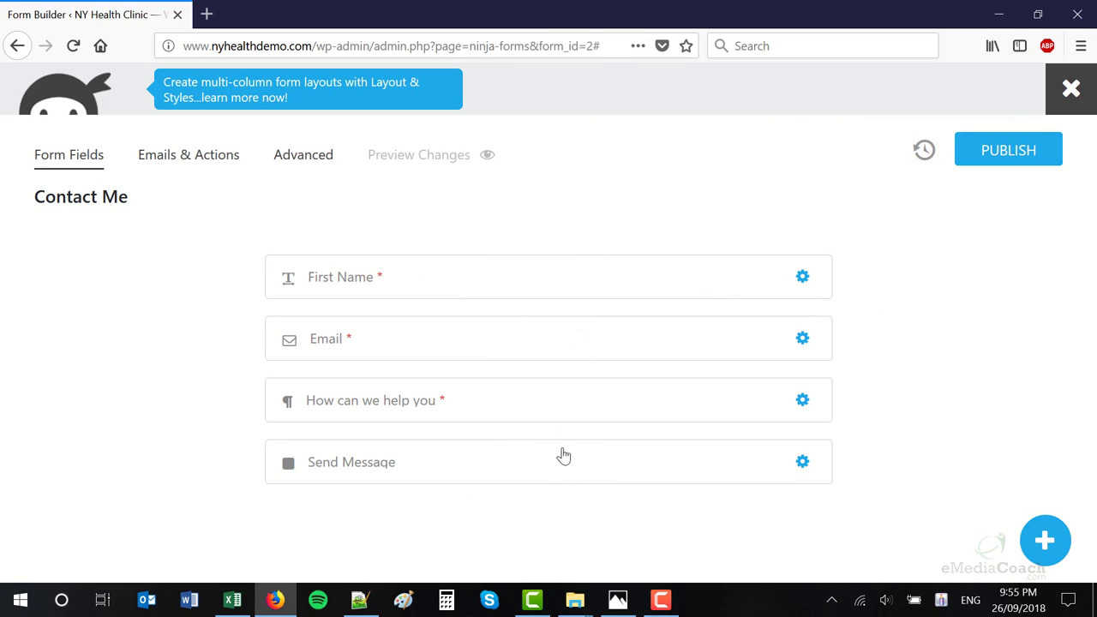
- Make the Success Message read 'Form submitted successfully. We'll respond in 24 hours.'
click(183, 163)
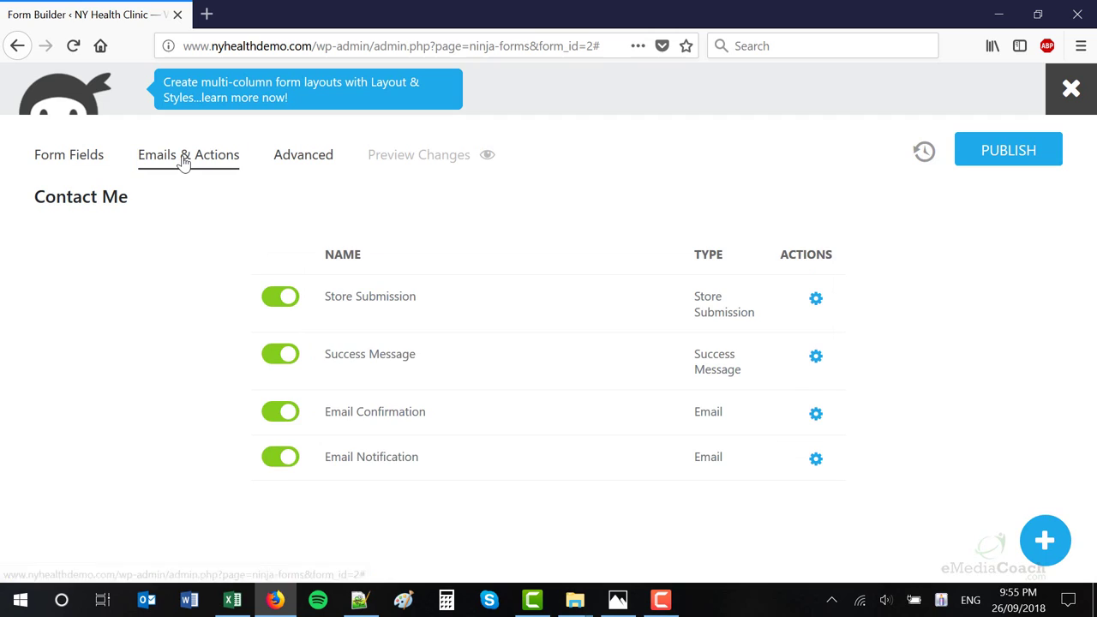
mouse_move(825, 311)
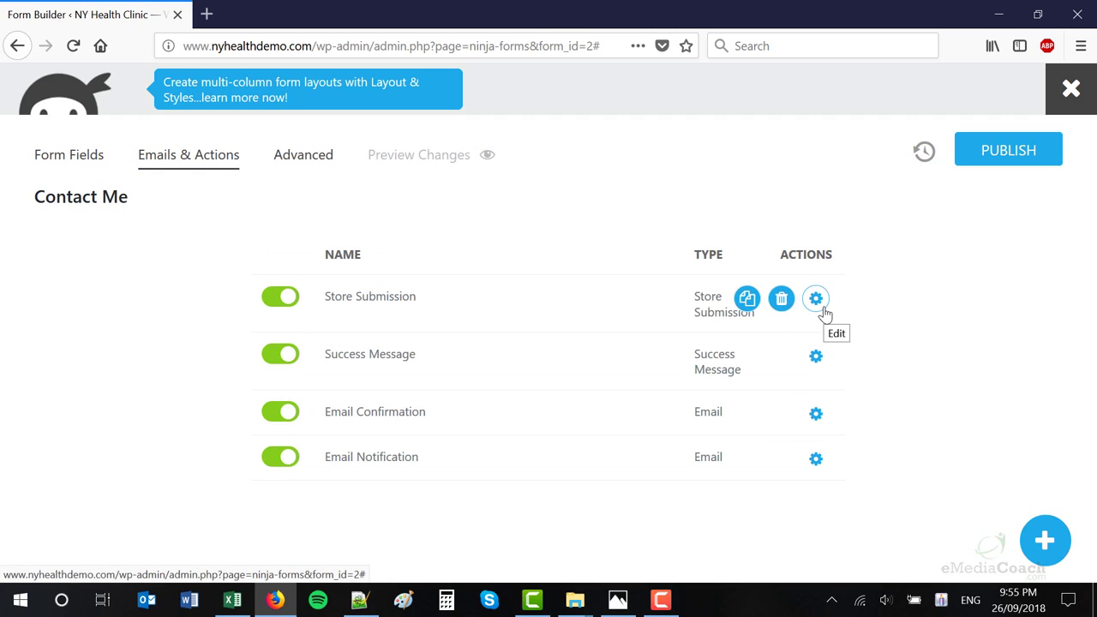
click(820, 309)
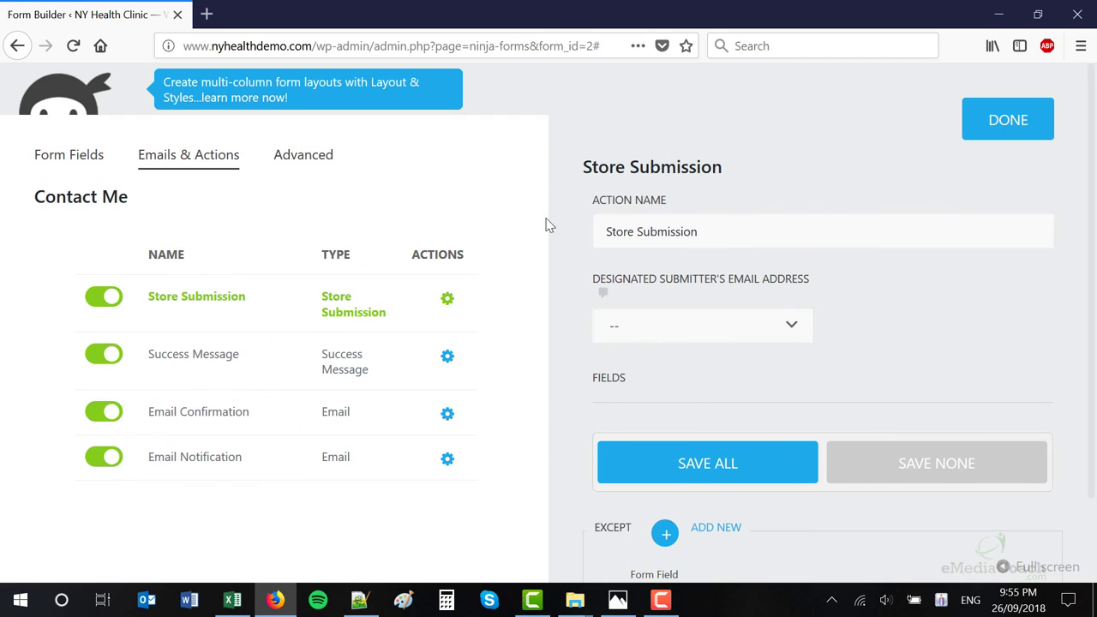
click(447, 356)
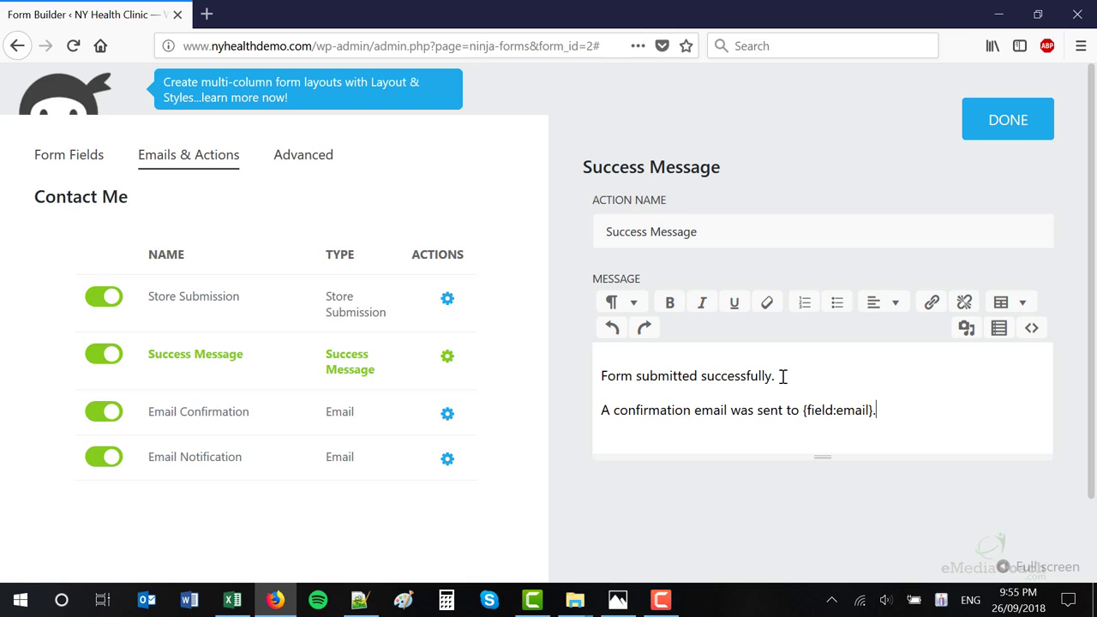
text(respon d in)
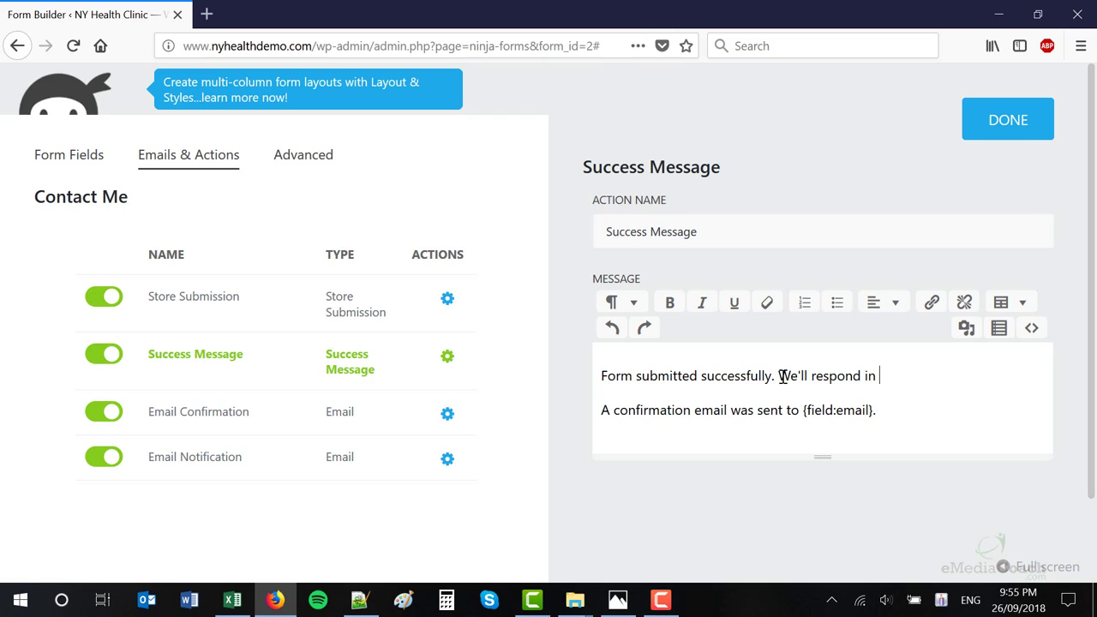
text( 24 hours.)
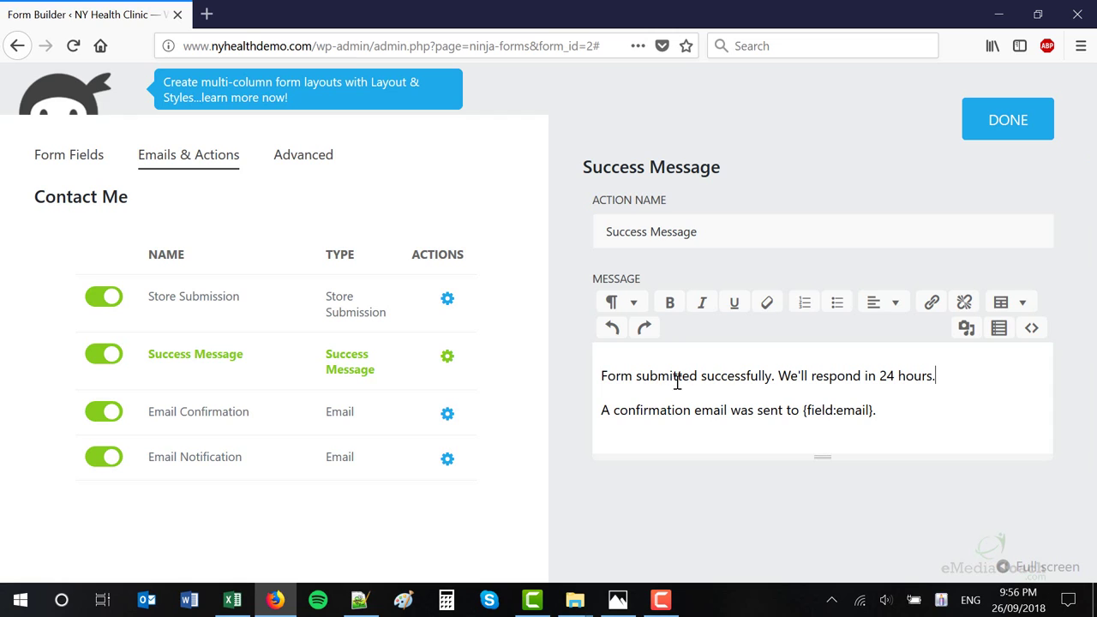
drag(608, 375, 957, 440)
click(883, 410)
drag(877, 409, 805, 411)
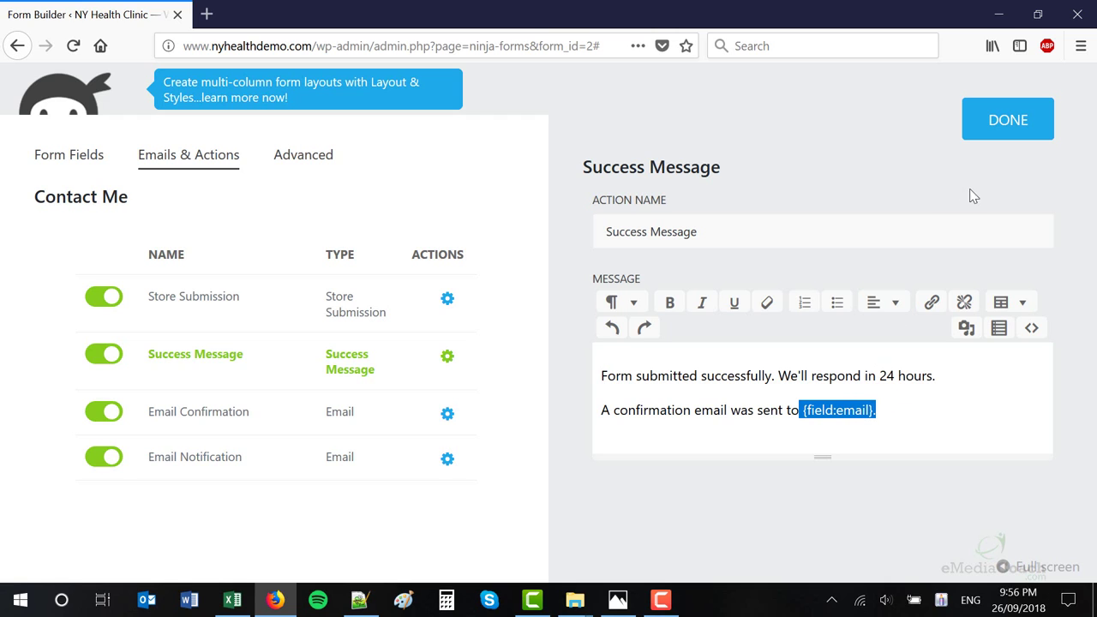
click(1009, 133)
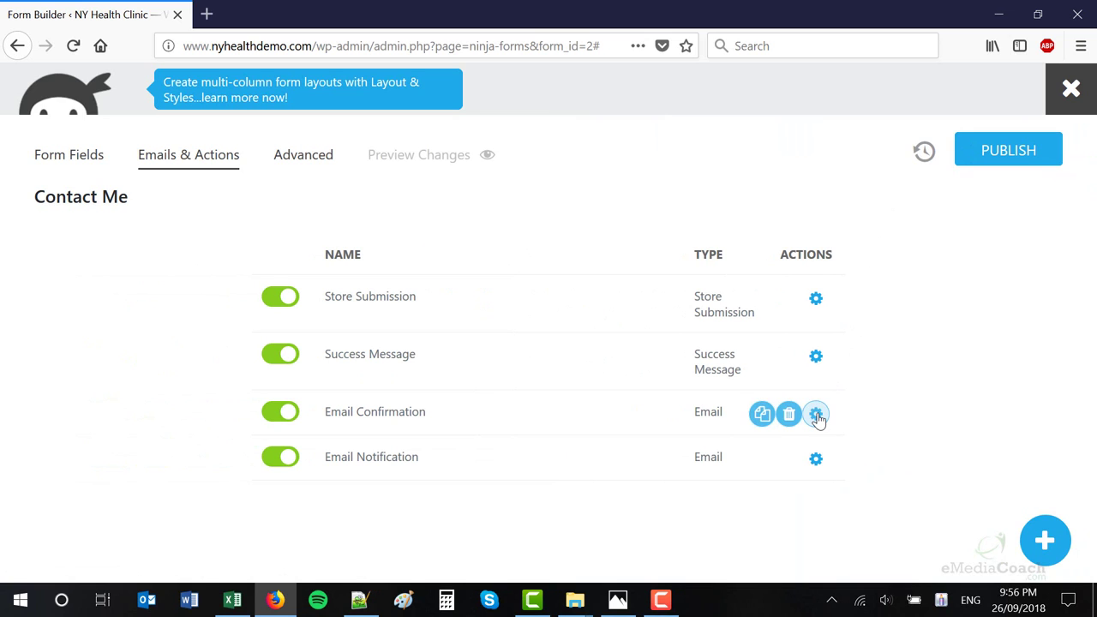
- Review Email Confirmation, then open Email Notification with recipient {system:admin_email}
click(816, 414)
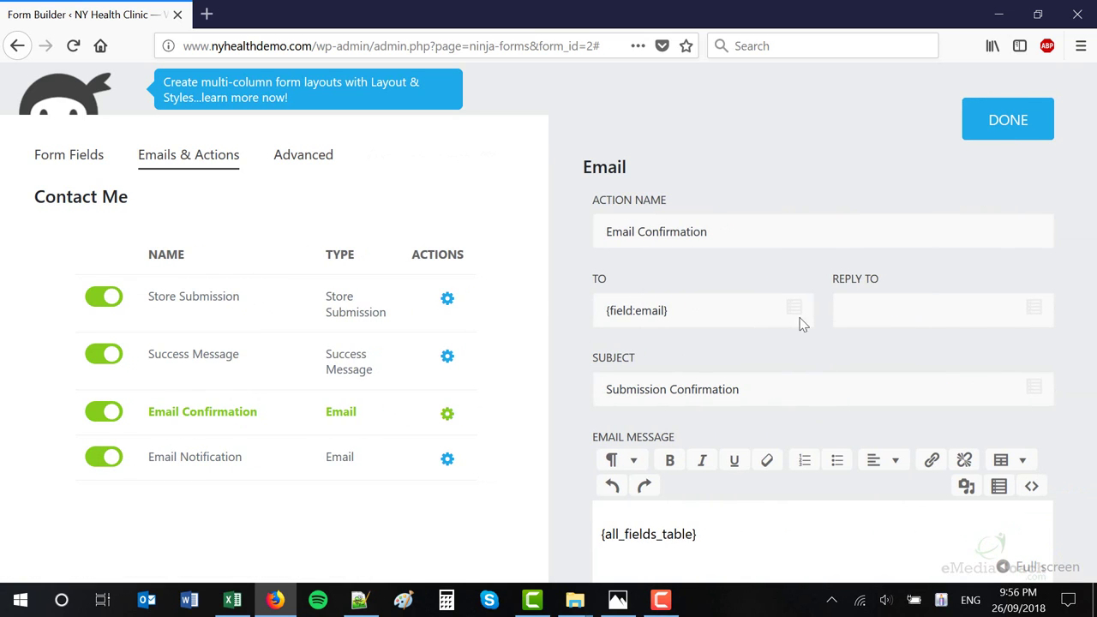
scroll(760, 241, down, 1)
scroll(760, 241, up, 1)
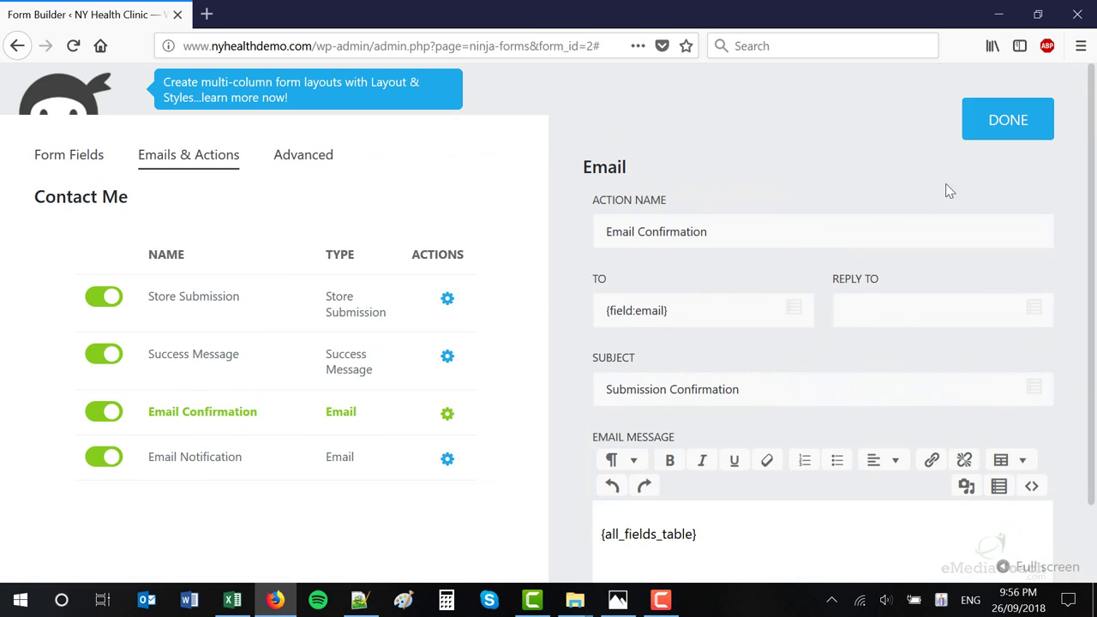
click(1007, 121)
click(815, 458)
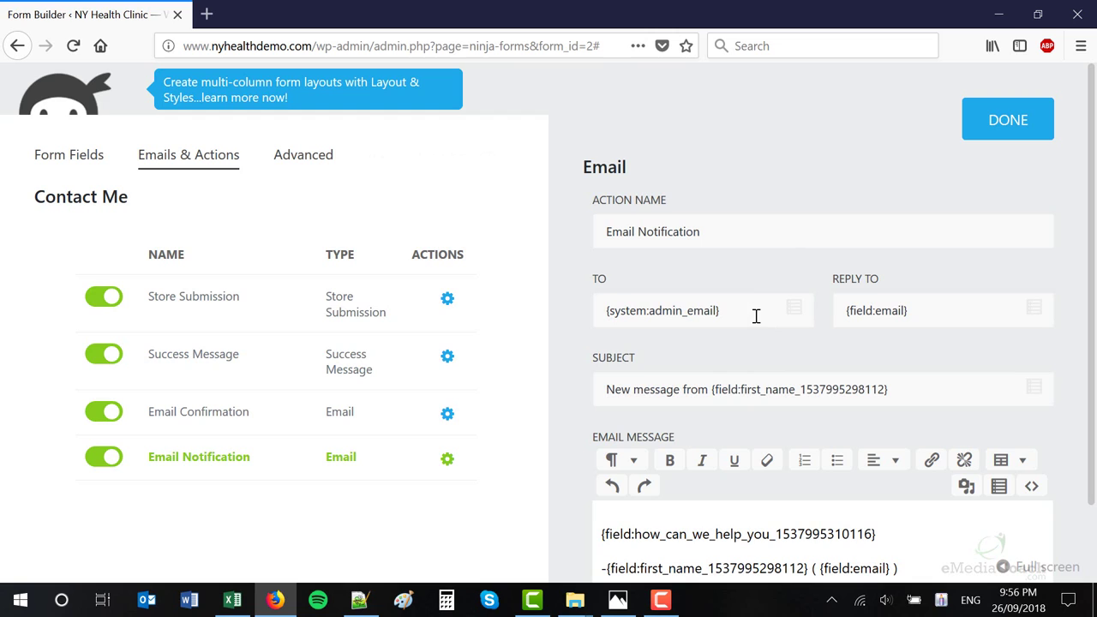
drag(749, 312, 595, 312)
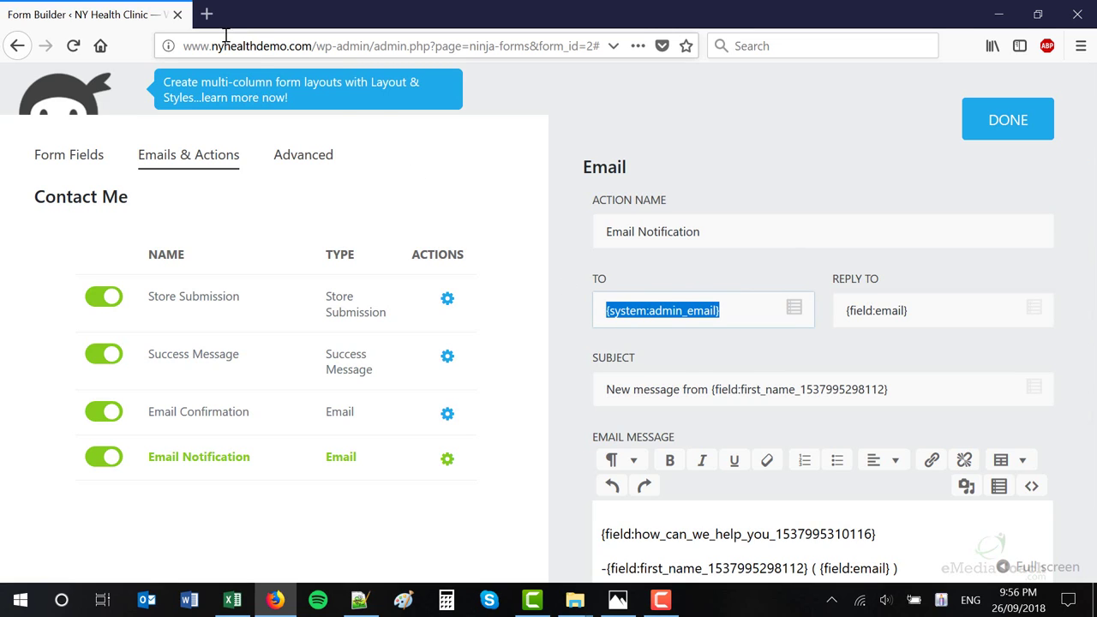
click(734, 314)
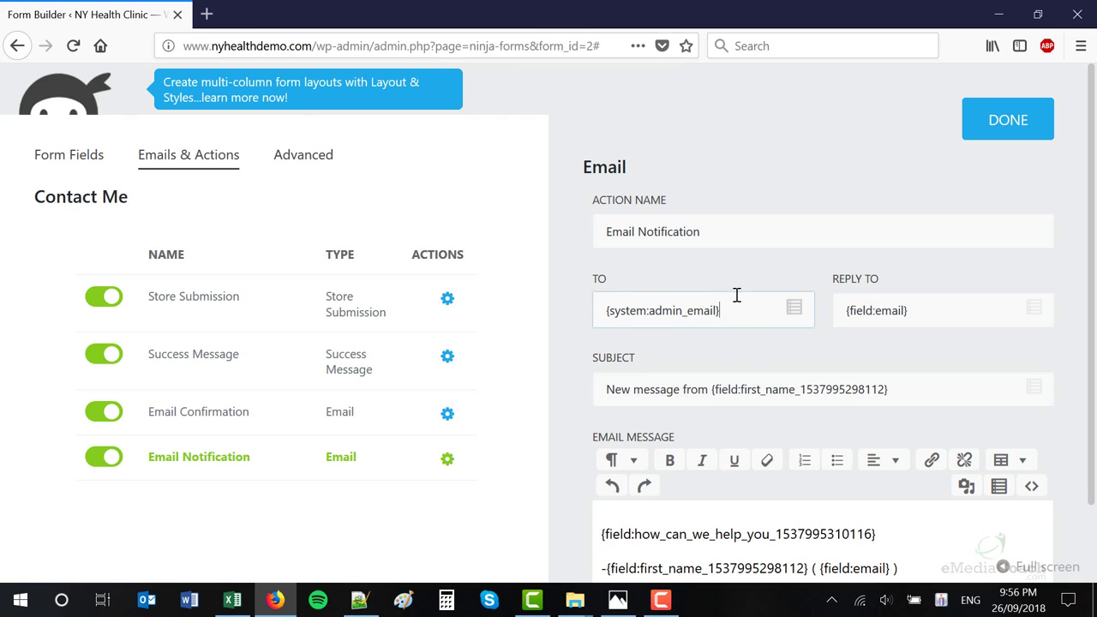
drag(375, 44, 12, 43)
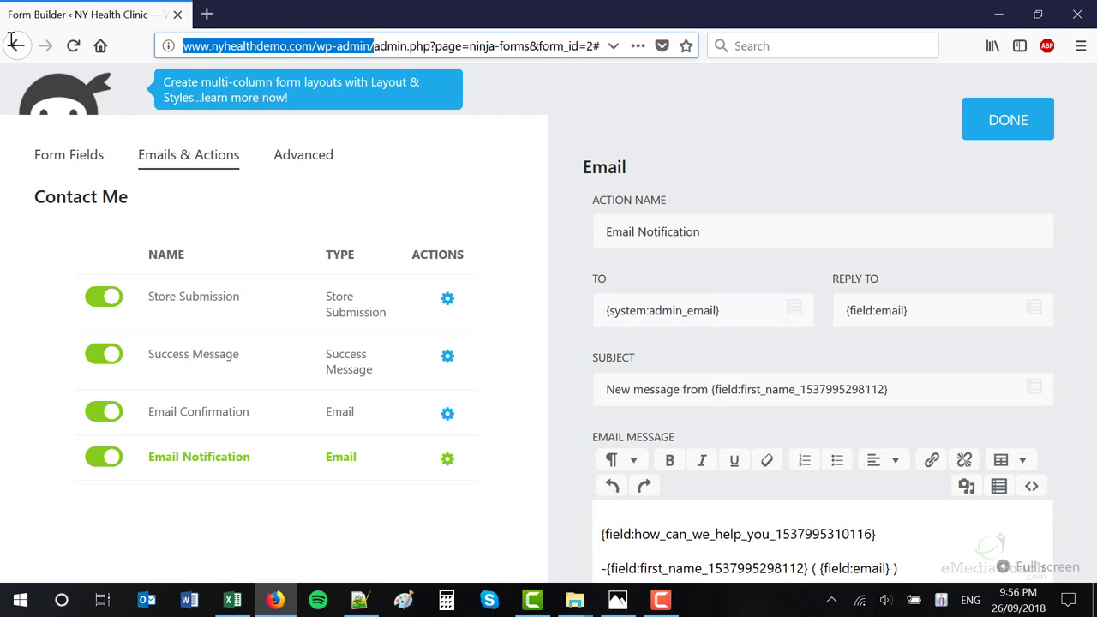
key(ctrl+c)
key(ctrl+t)
key(ctrl+v)
key(Return)
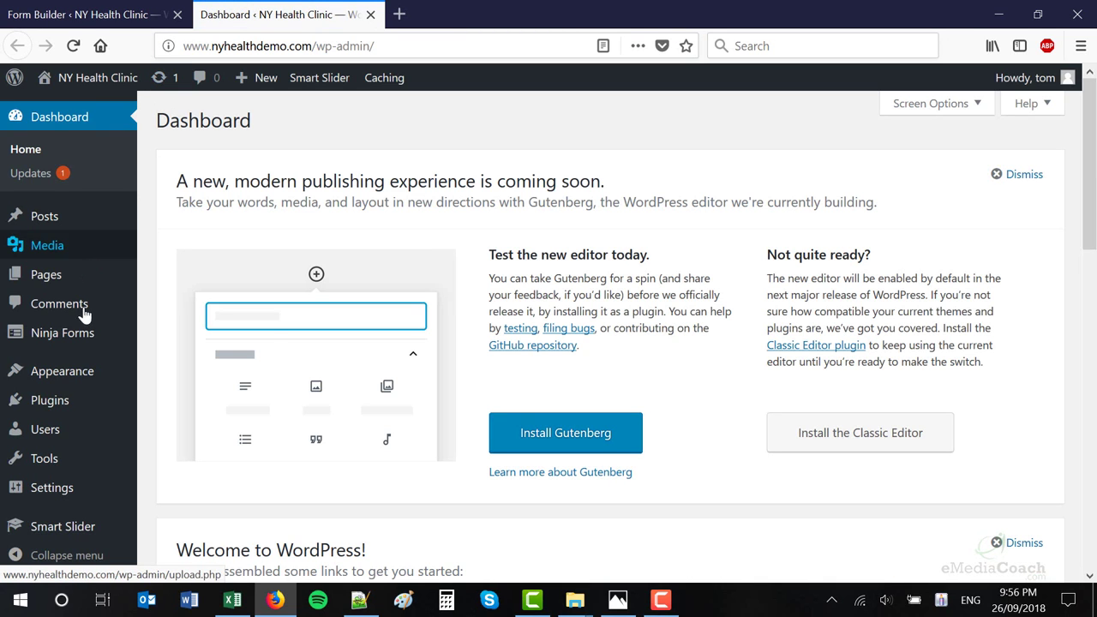
mouse_move(73, 487)
click(177, 369)
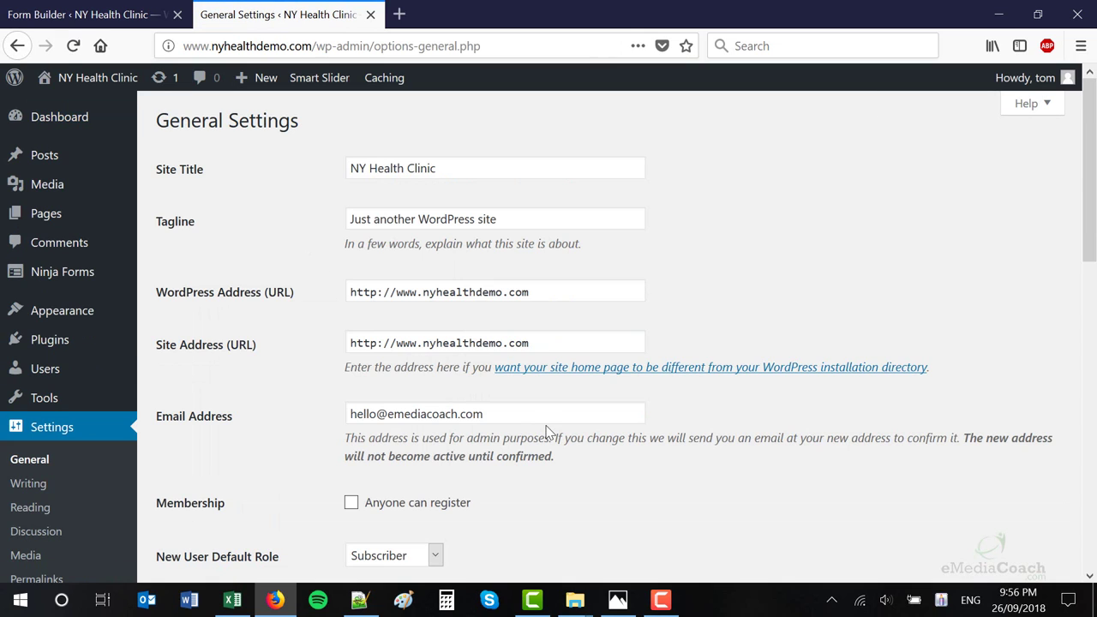
drag(484, 413, 326, 412)
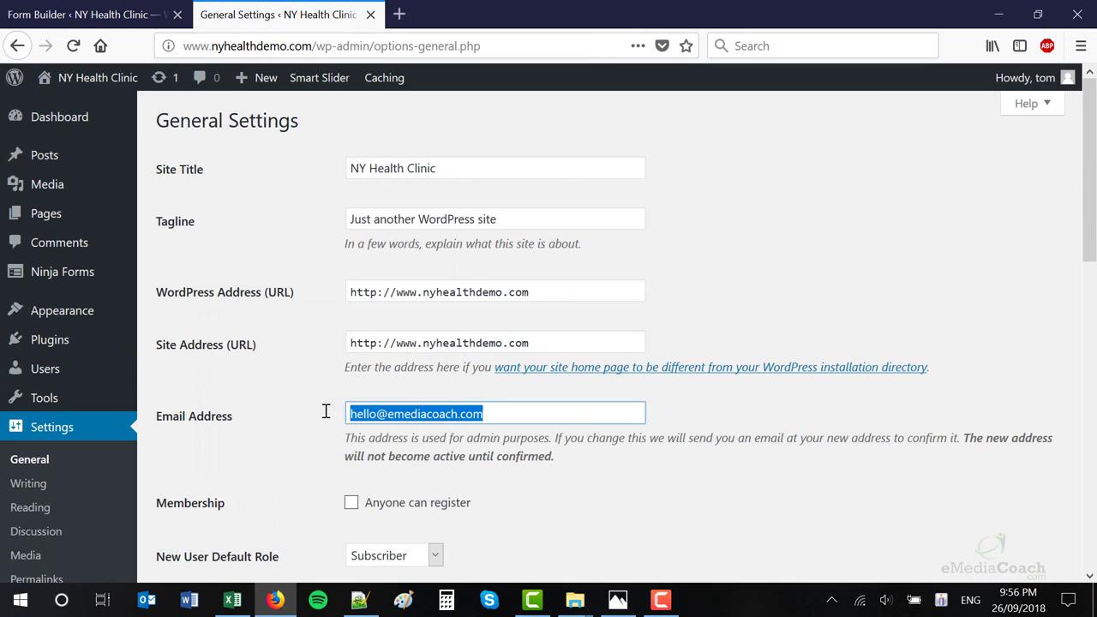
middle_click(257, 17)
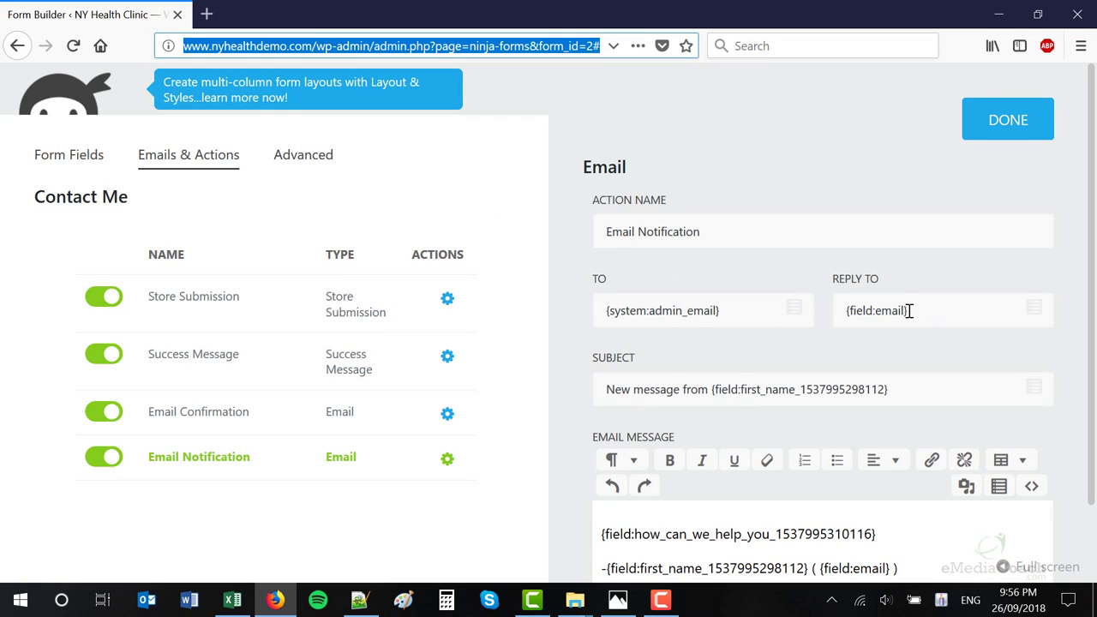
- Replace 'New message from' with 'Enquiry' in the Email Notification subject
scroll(891, 330, down, 1)
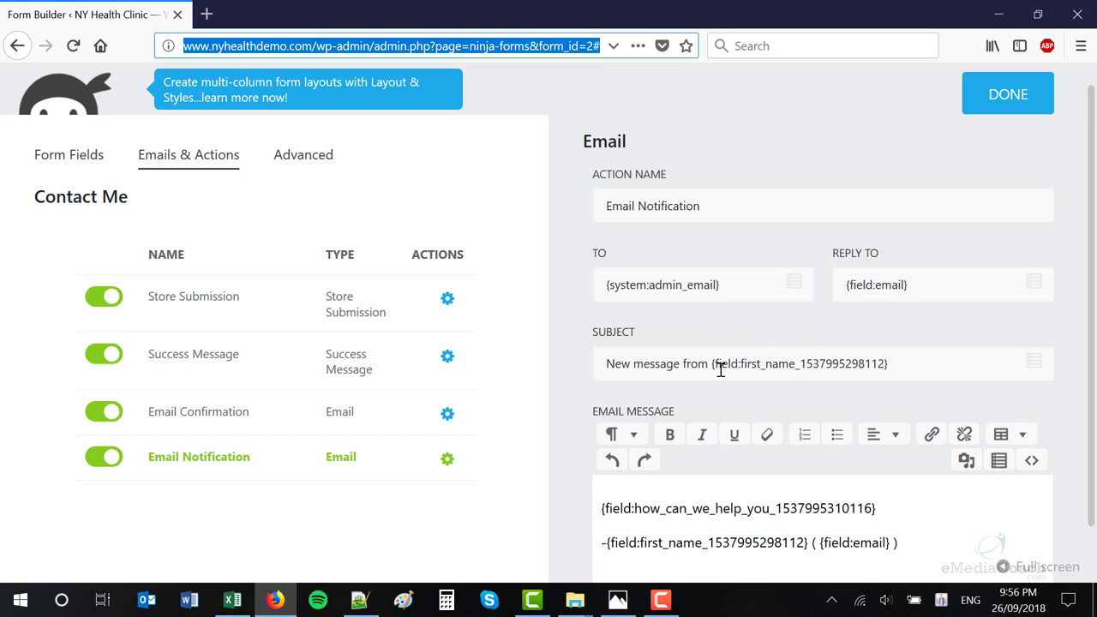
drag(605, 353, 690, 353)
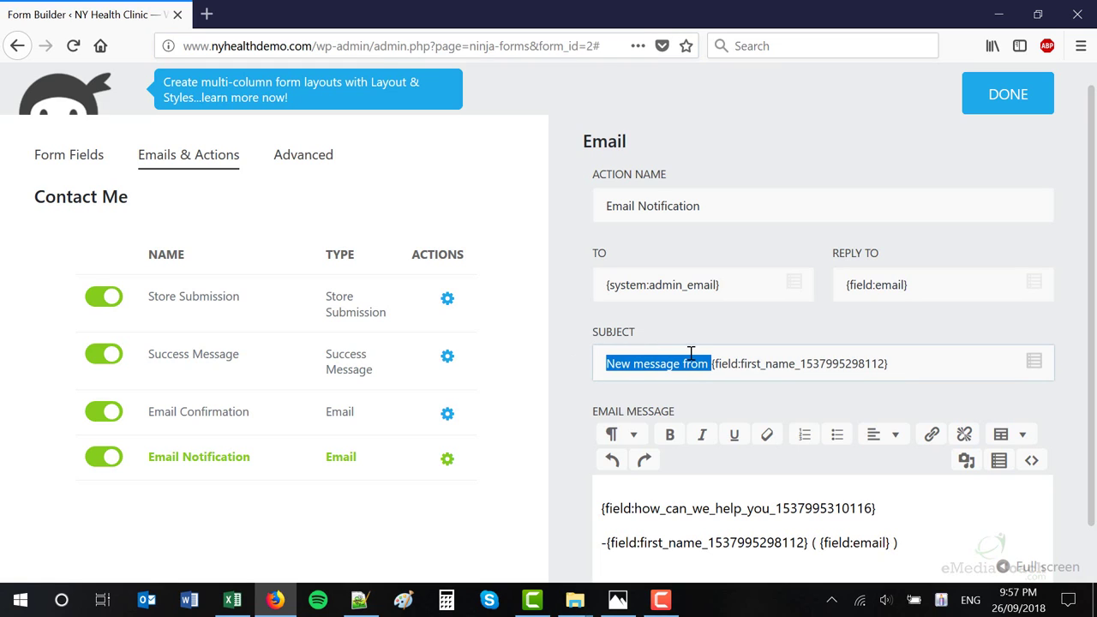
text(Enquiry)
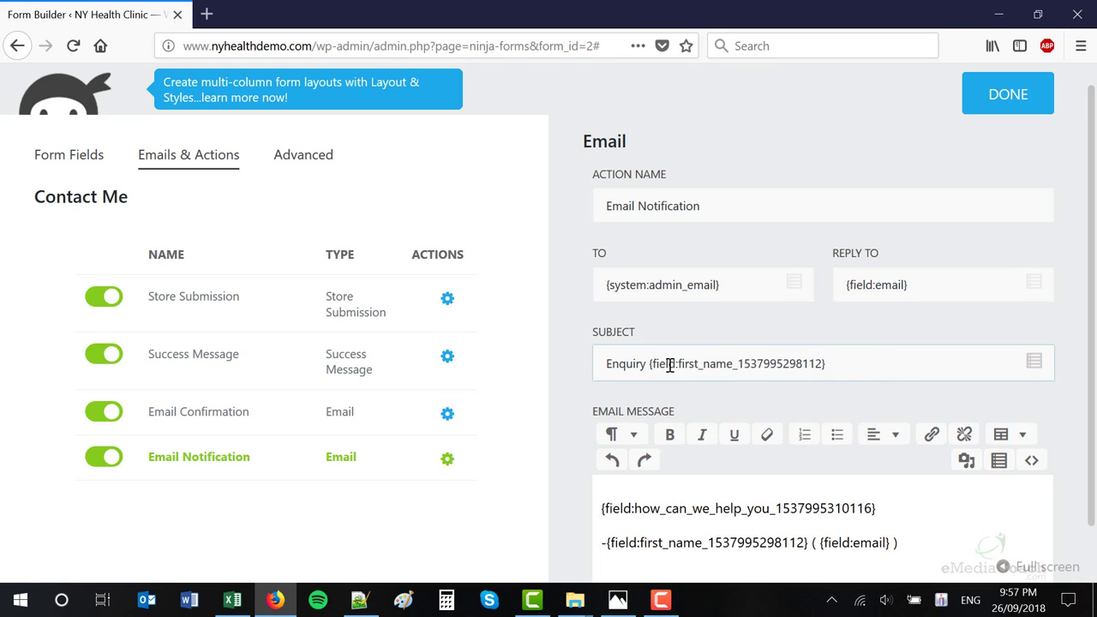
scroll(808, 398, down, 1)
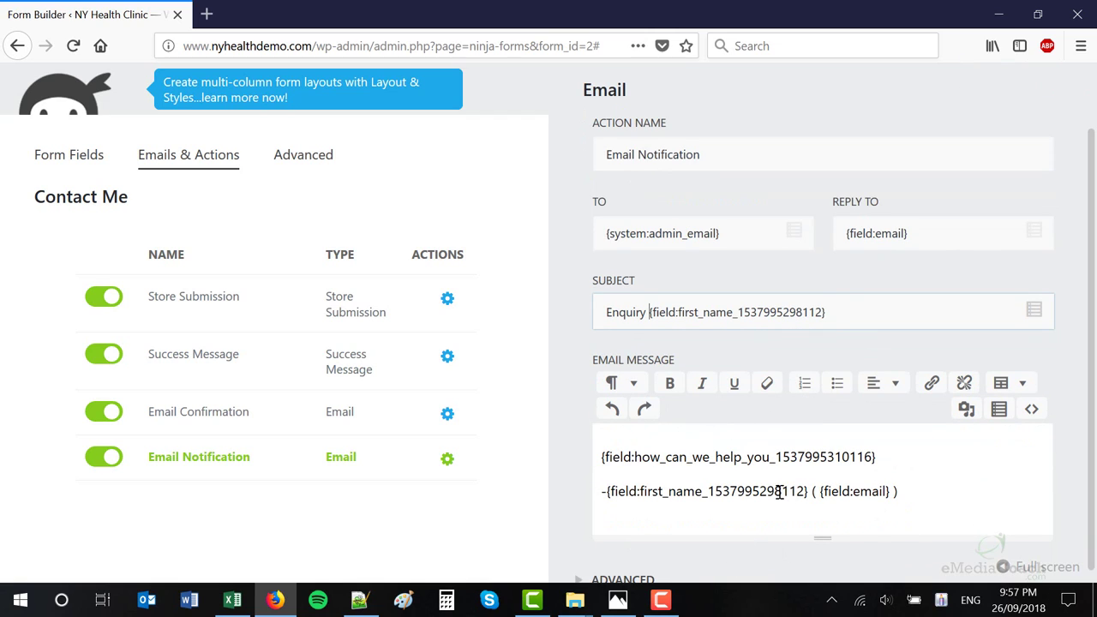
scroll(647, 437, up, 2)
click(1019, 125)
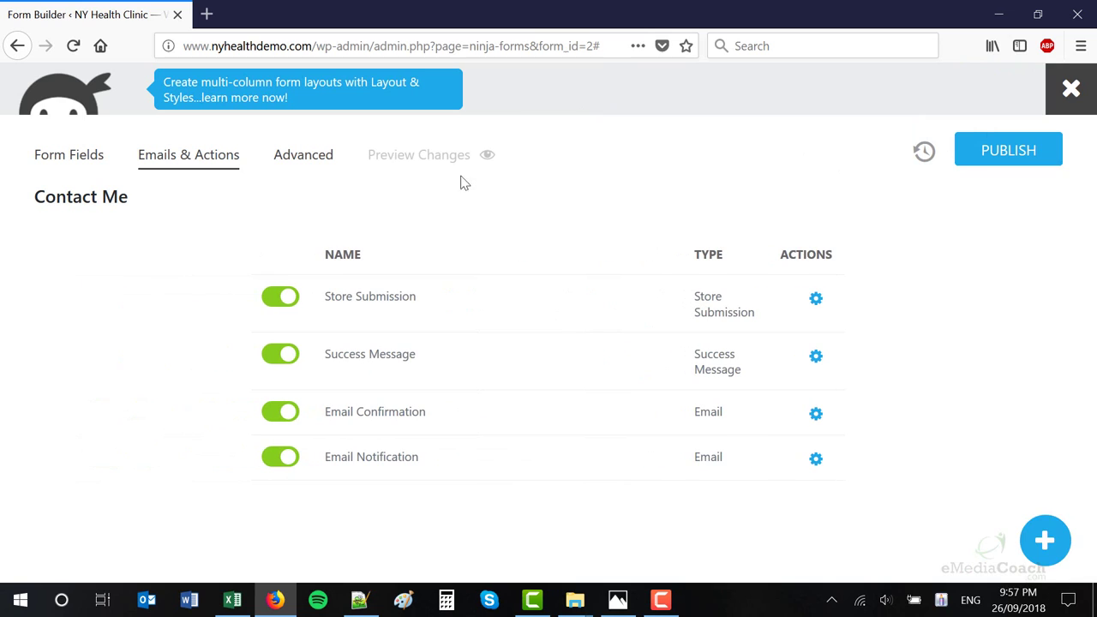
- Turn off Display Form Title in the Advanced Display Settings
click(295, 156)
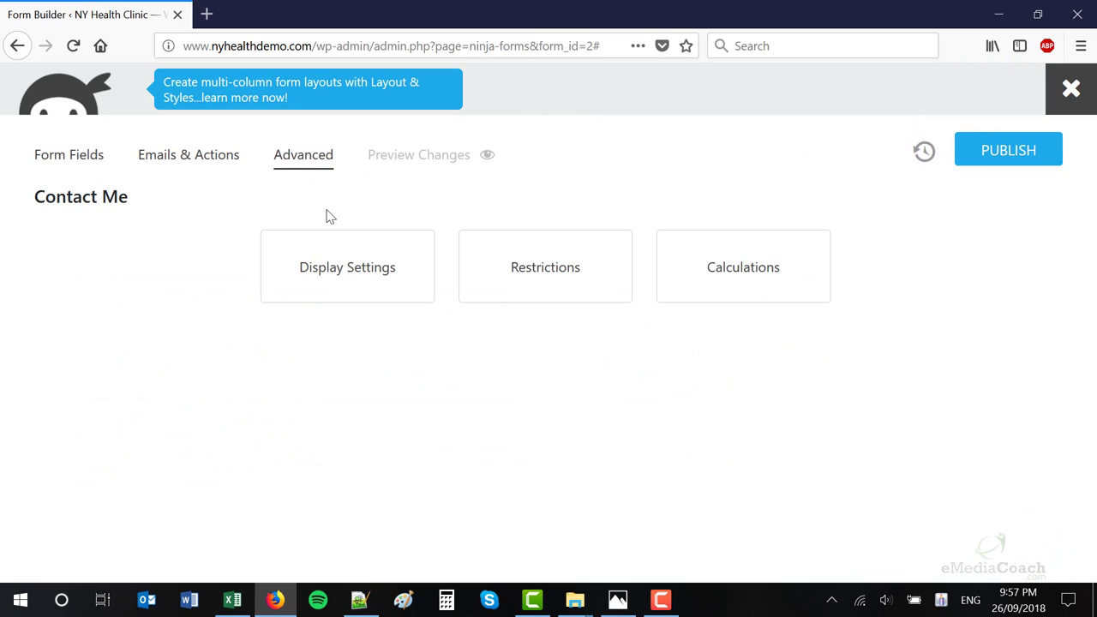
click(355, 289)
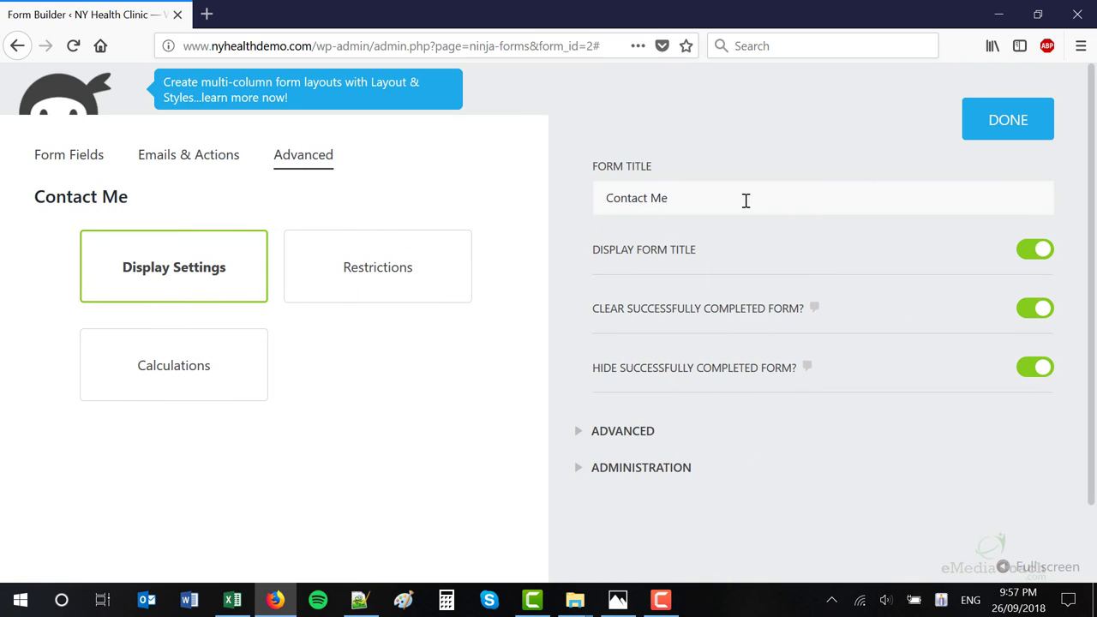
drag(744, 200, 360, 198)
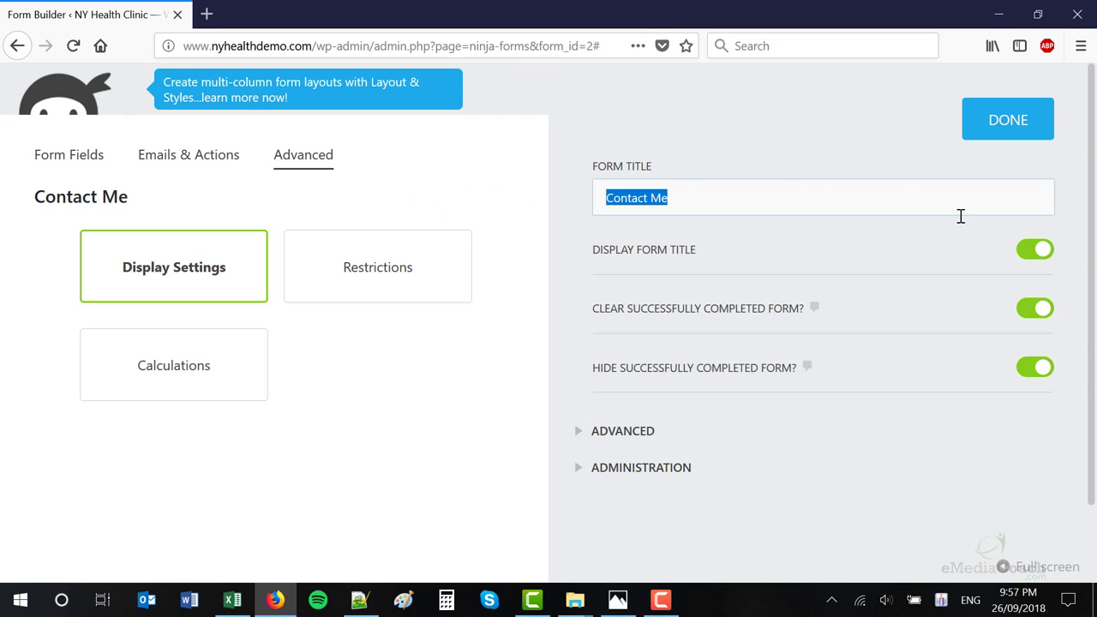
click(1037, 252)
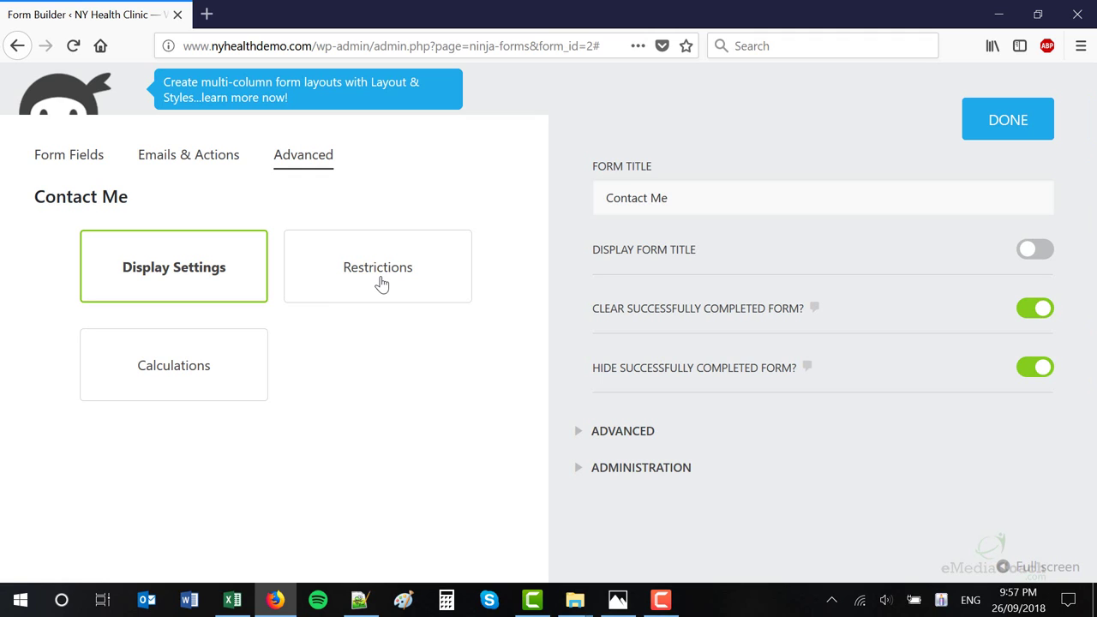
click(1028, 141)
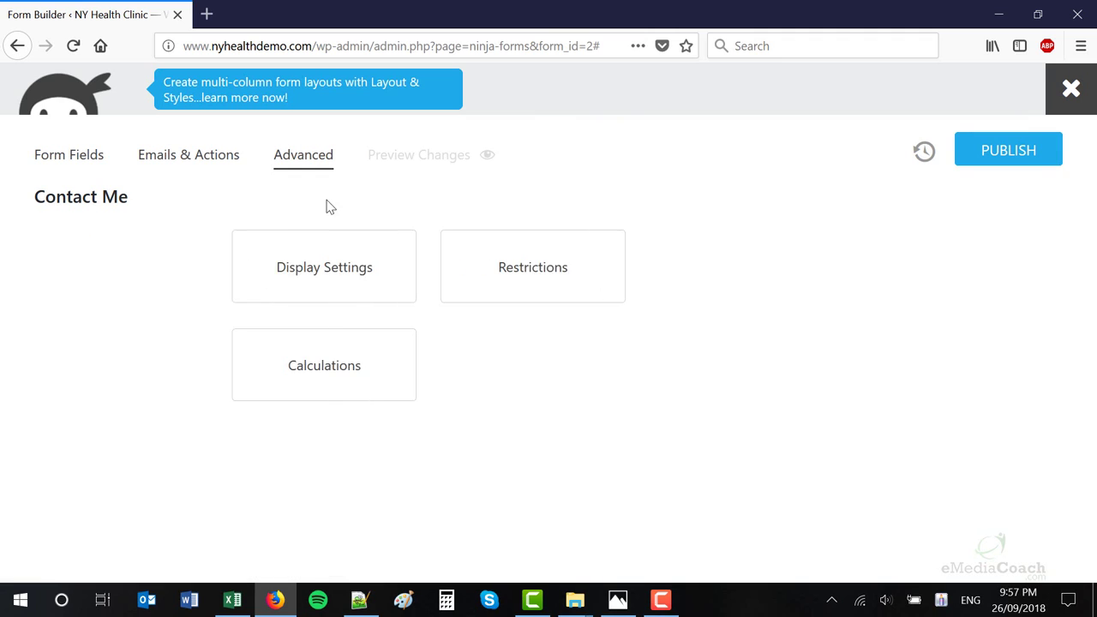
- Publish the Contact Me form from the Form Fields view and close the builder
click(78, 163)
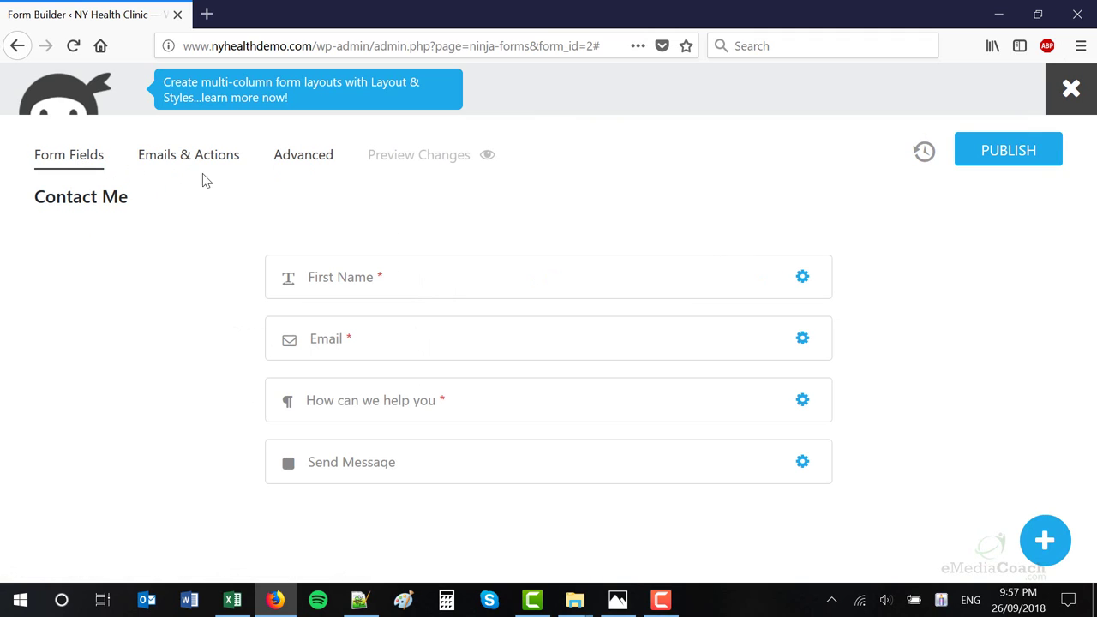
click(995, 161)
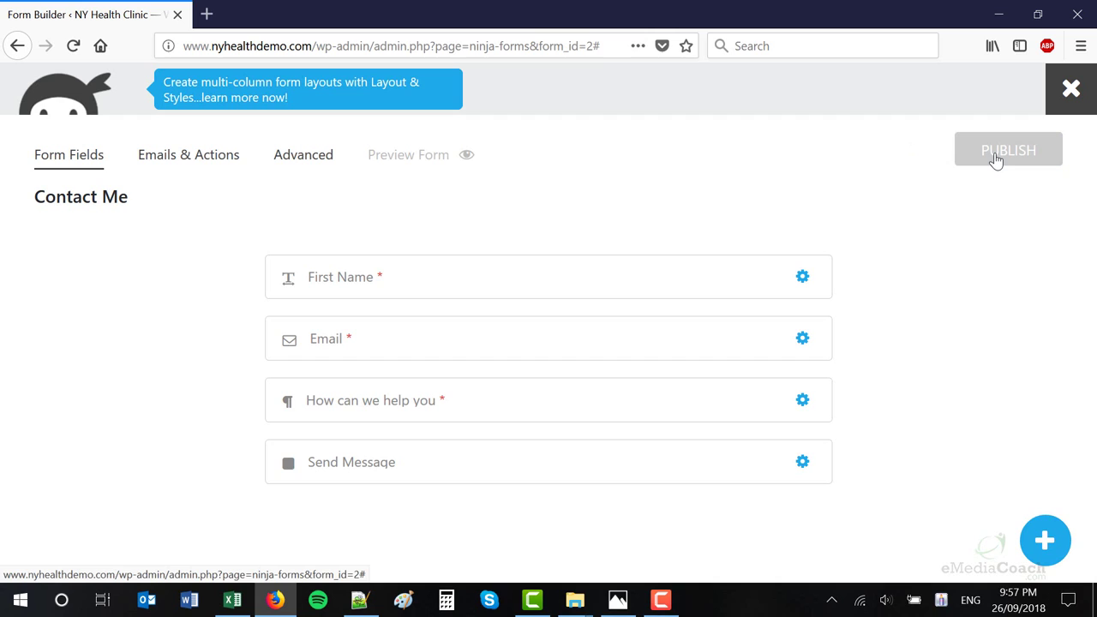
click(1071, 93)
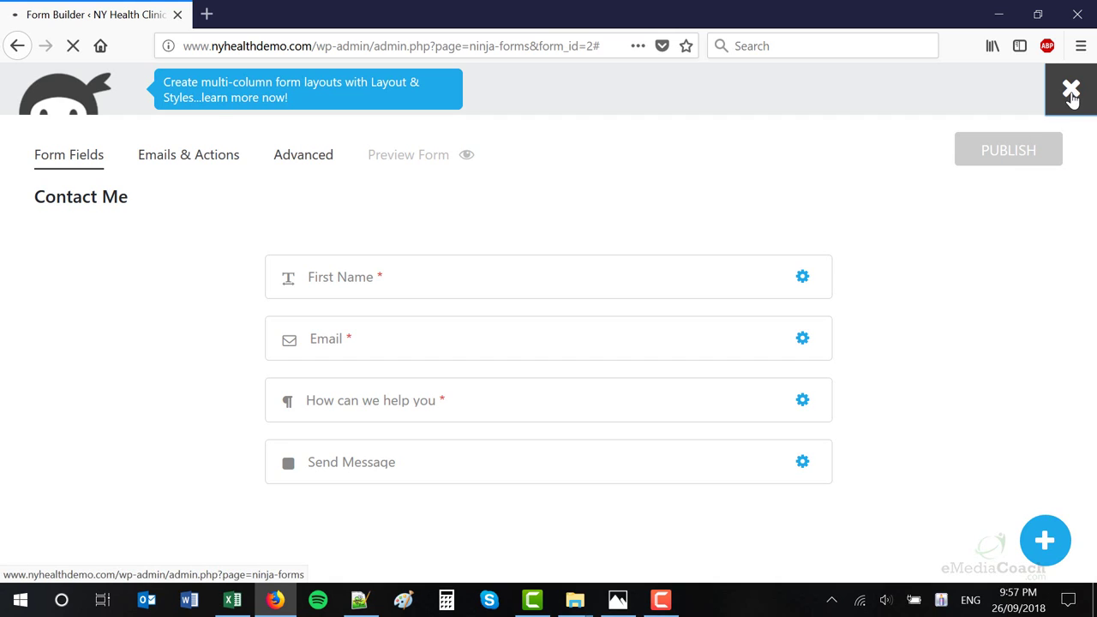
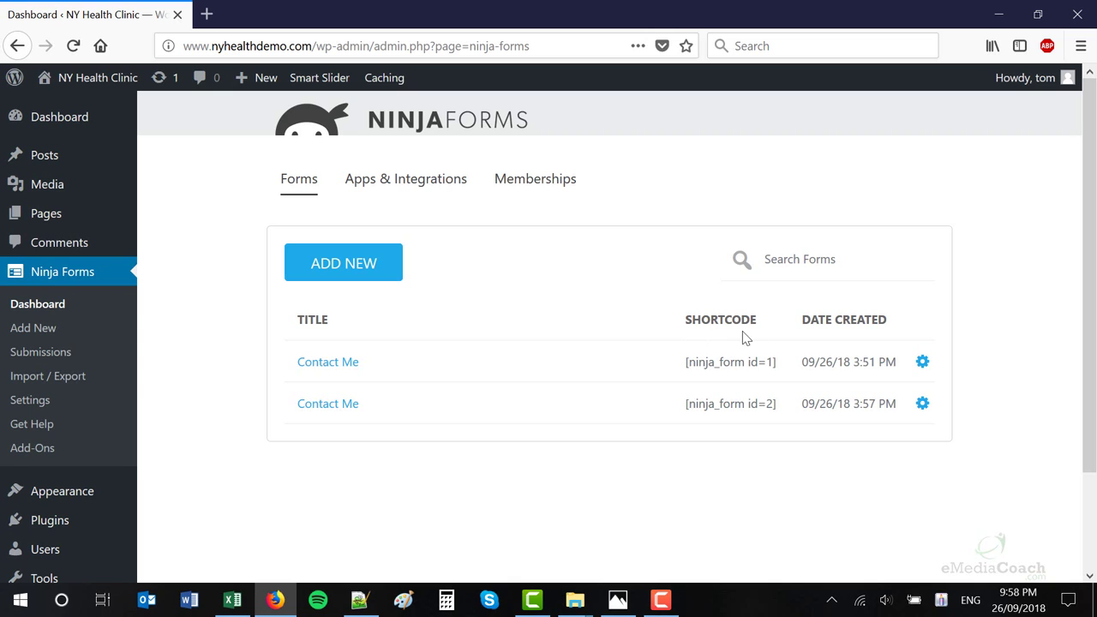
- Copy the second Contact Me form's shortcode, [ninja_form id=2]
drag(683, 409, 781, 410)
click(781, 409)
drag(673, 413, 776, 408)
right_click(769, 408)
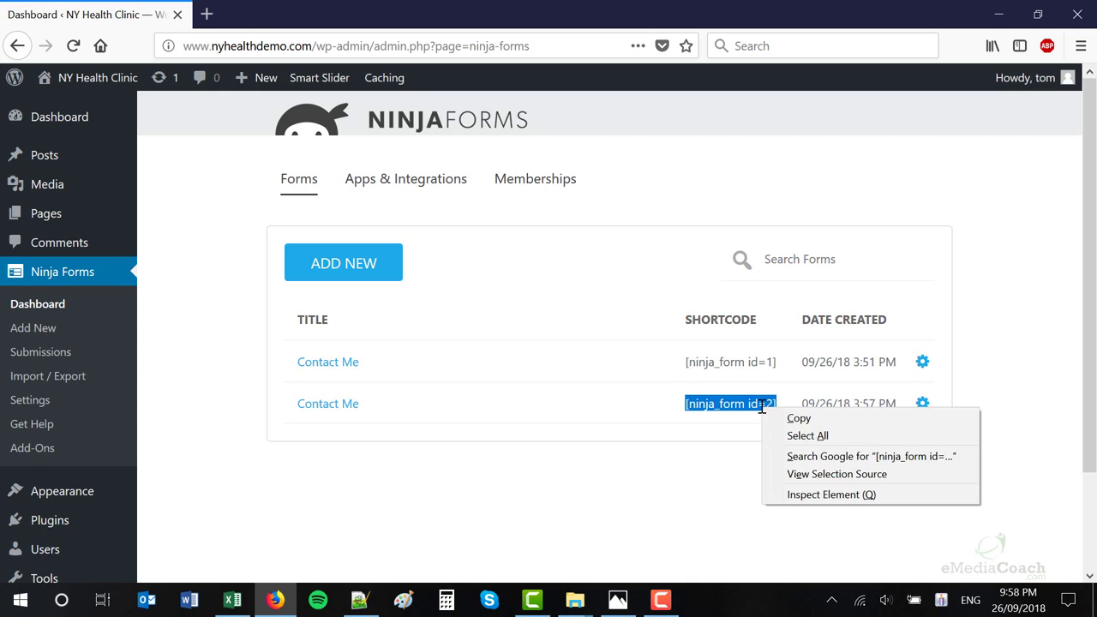
click(793, 418)
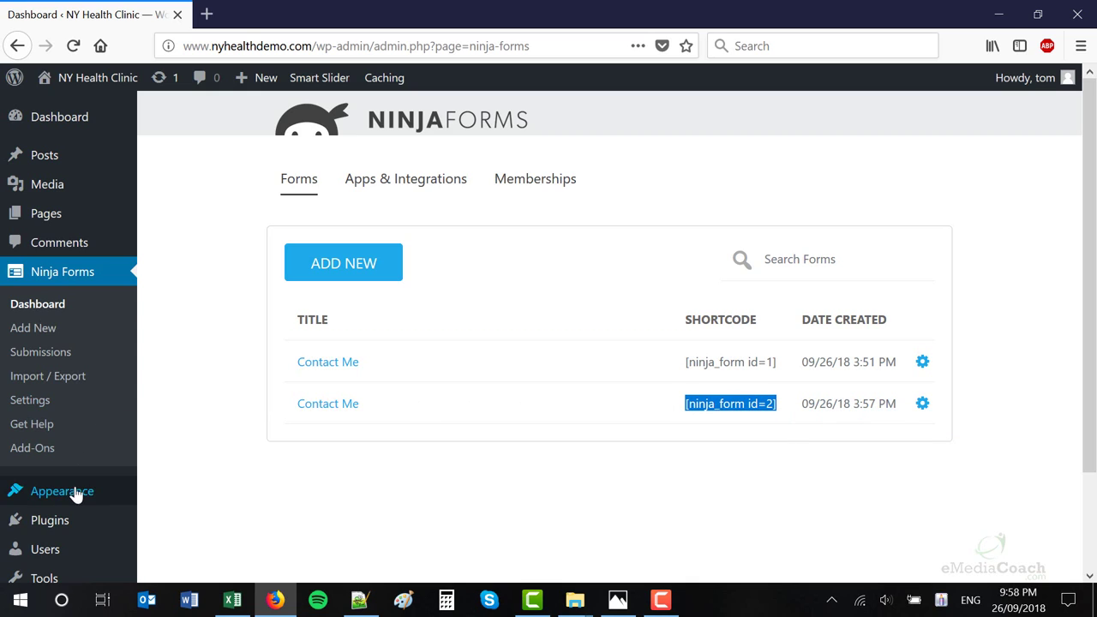
- Go to Appearance > Home Page and check the layout.jpg sketch before minimizing it
mouse_move(134, 489)
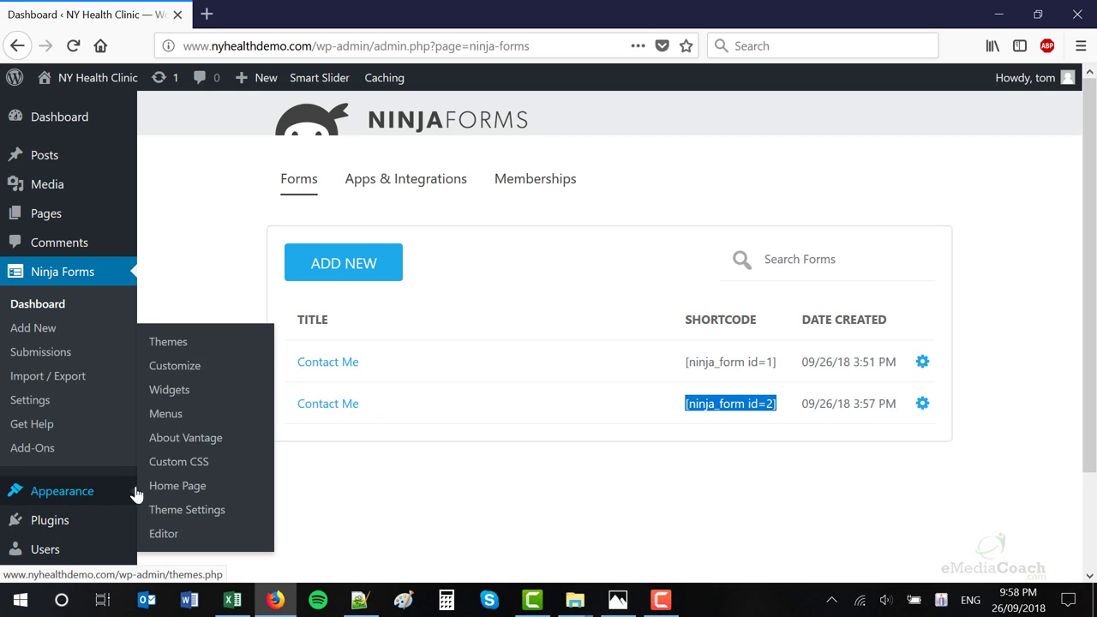
click(195, 497)
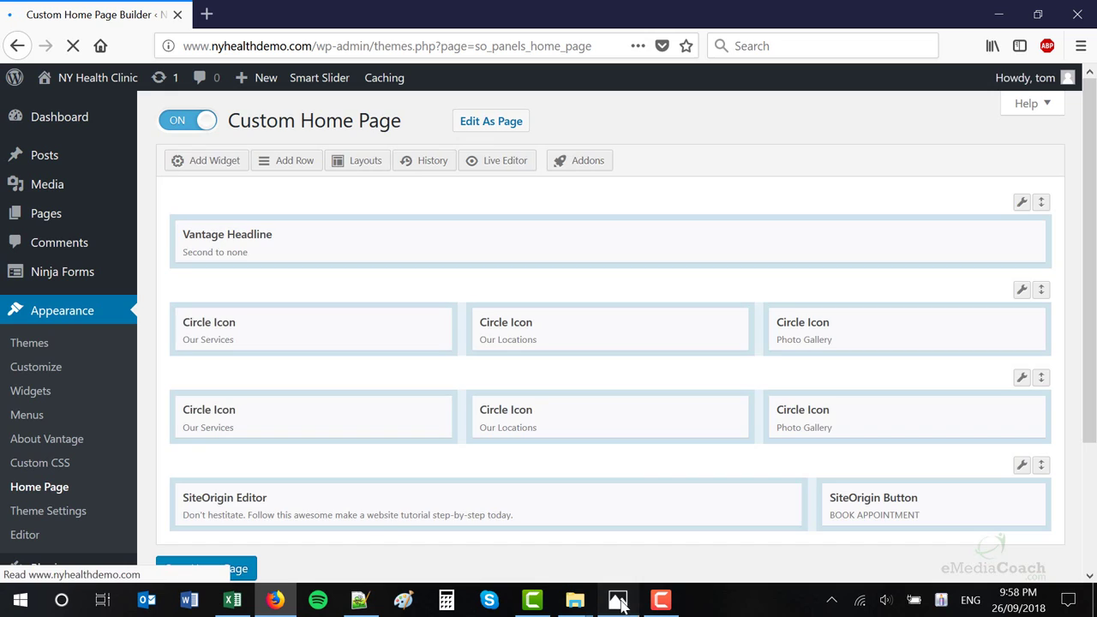
click(619, 602)
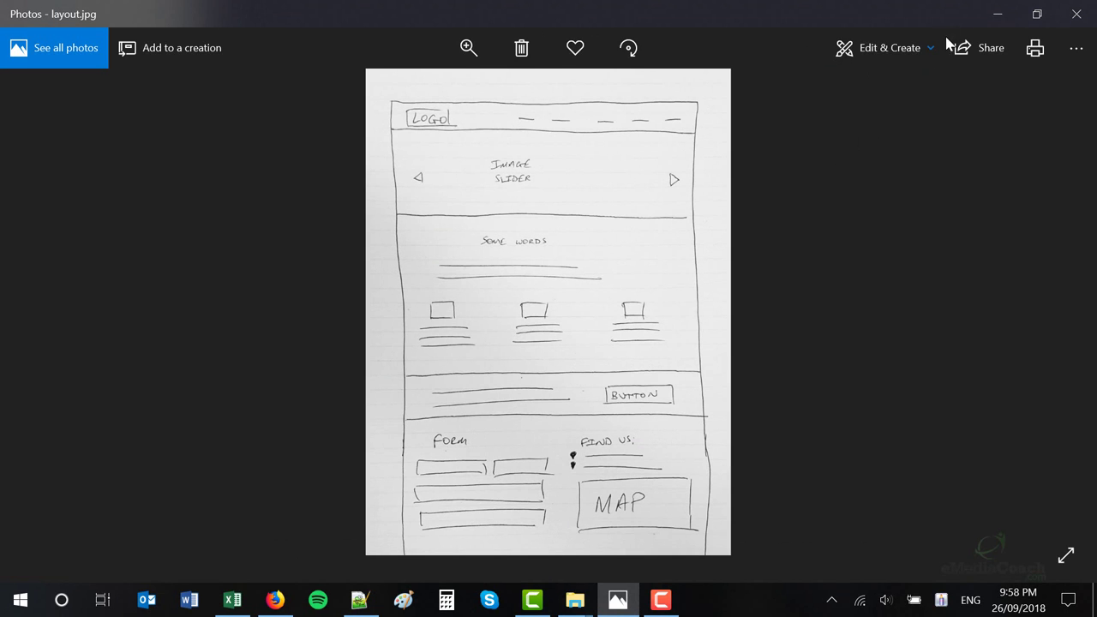
click(997, 14)
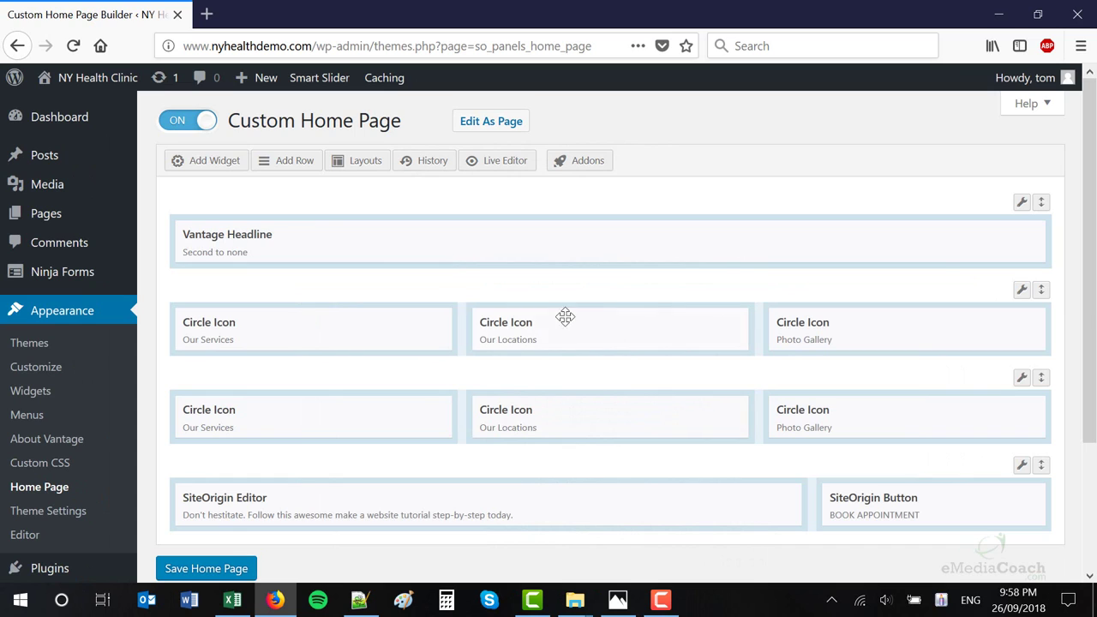
- Insert a new two-column row split about 40/60, left column narrower
click(282, 162)
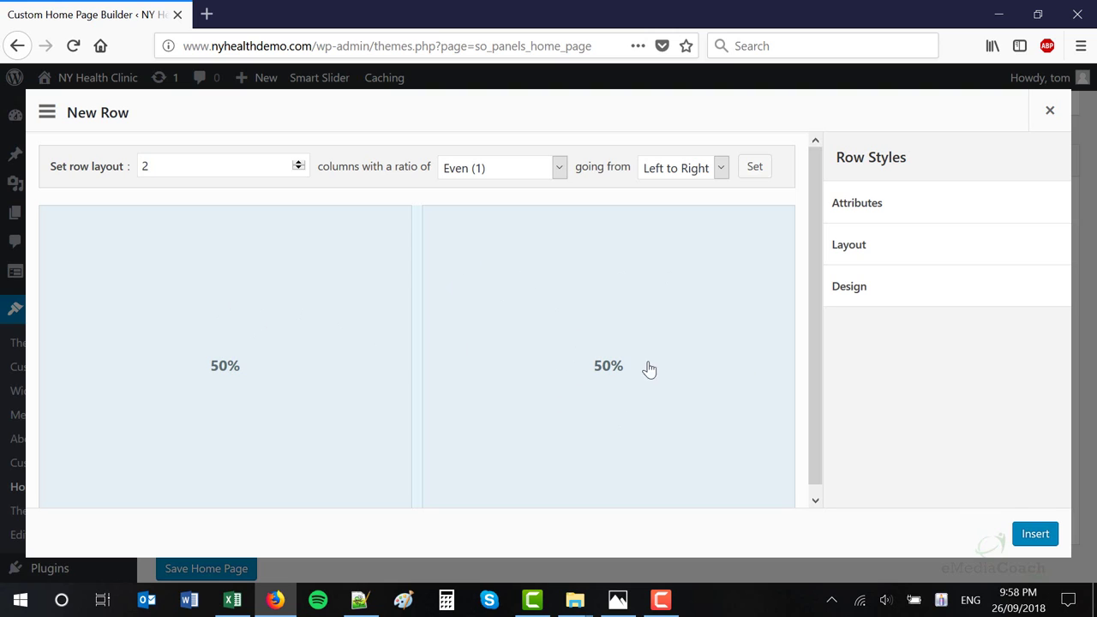
drag(416, 391, 341, 395)
click(1035, 534)
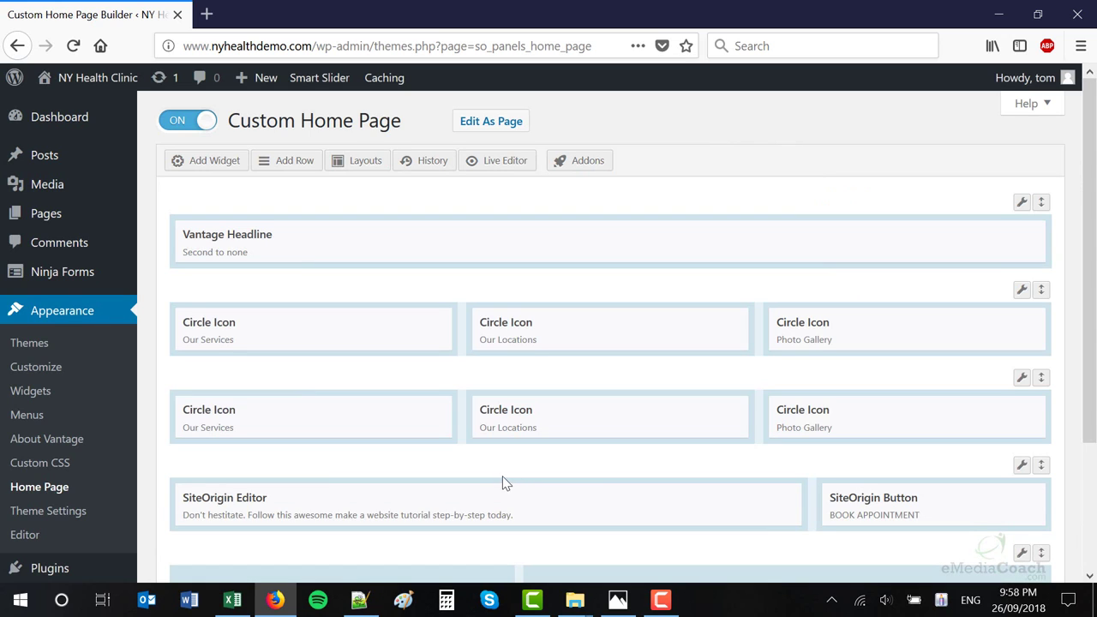
scroll(363, 376, down, 1)
scroll(350, 443, down, 3)
scroll(299, 313, up, 5)
- Add a SiteOrigin Editor widget to the new row
click(214, 159)
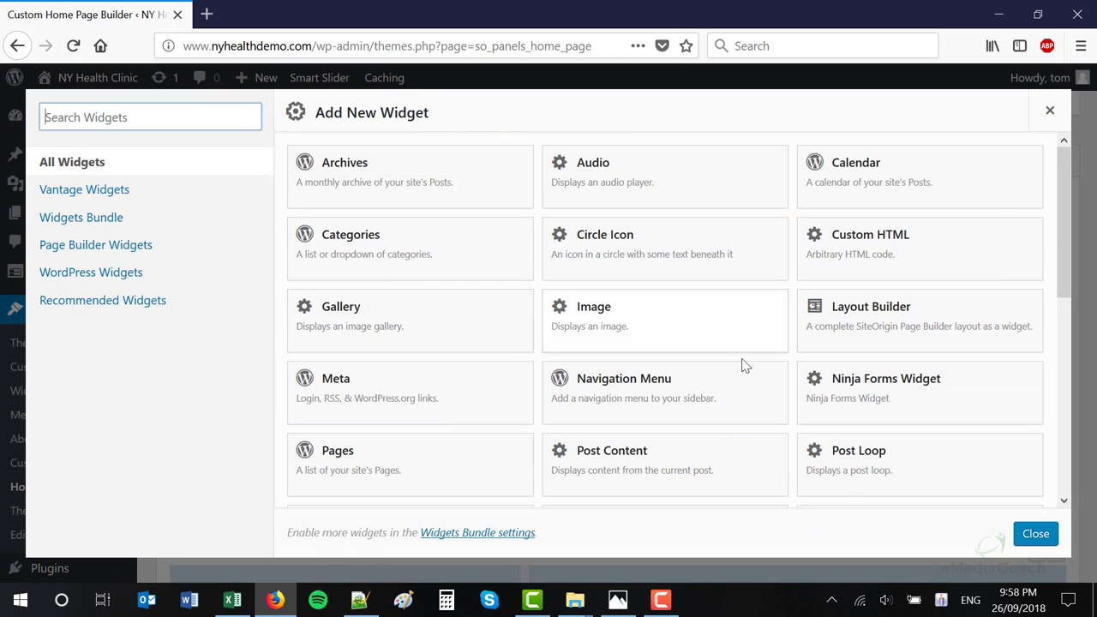
scroll(737, 365, down, 5)
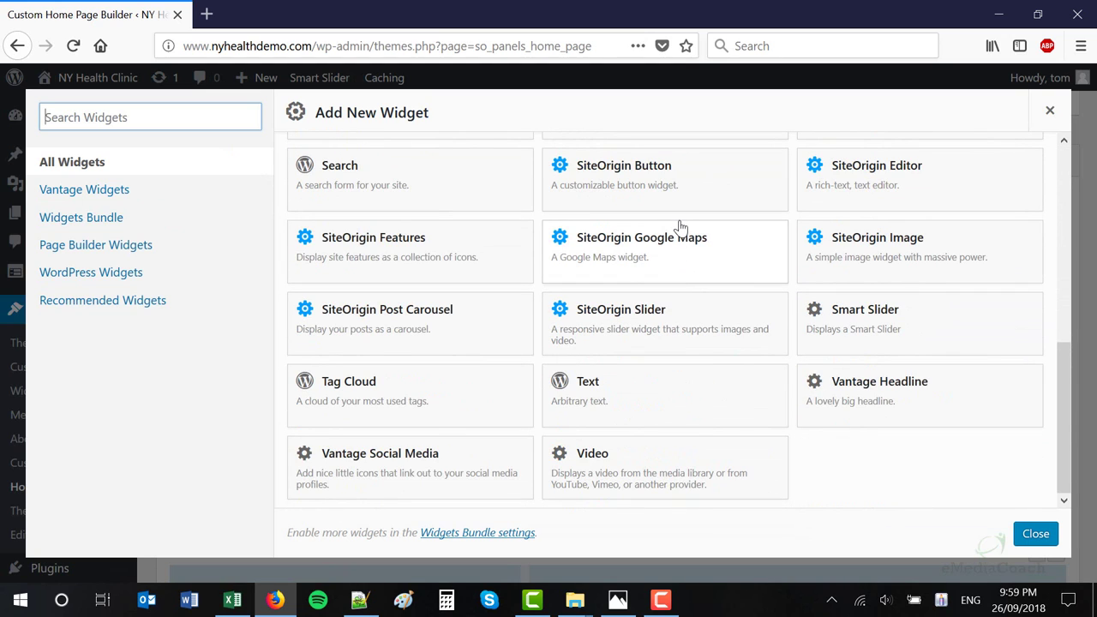
click(848, 195)
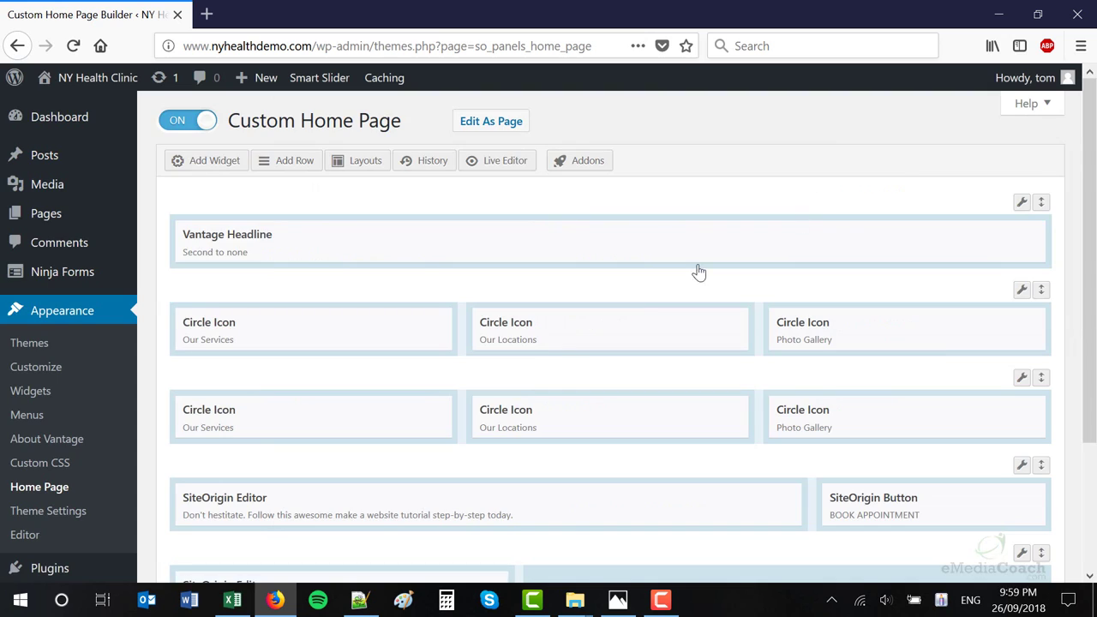
scroll(634, 300, down, 3)
click(404, 422)
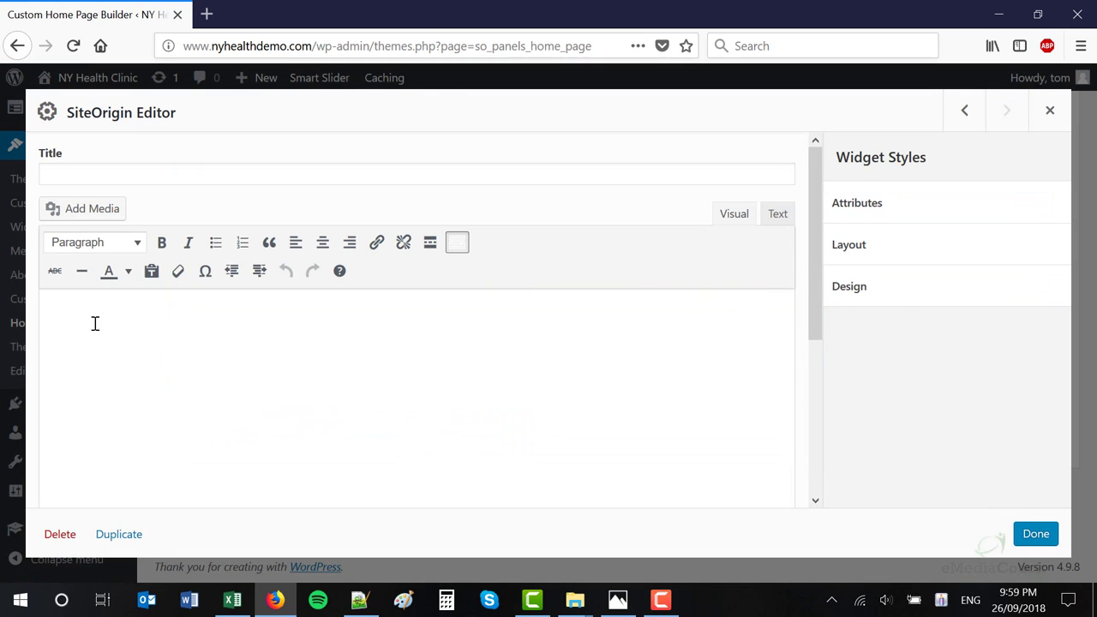
click(1050, 110)
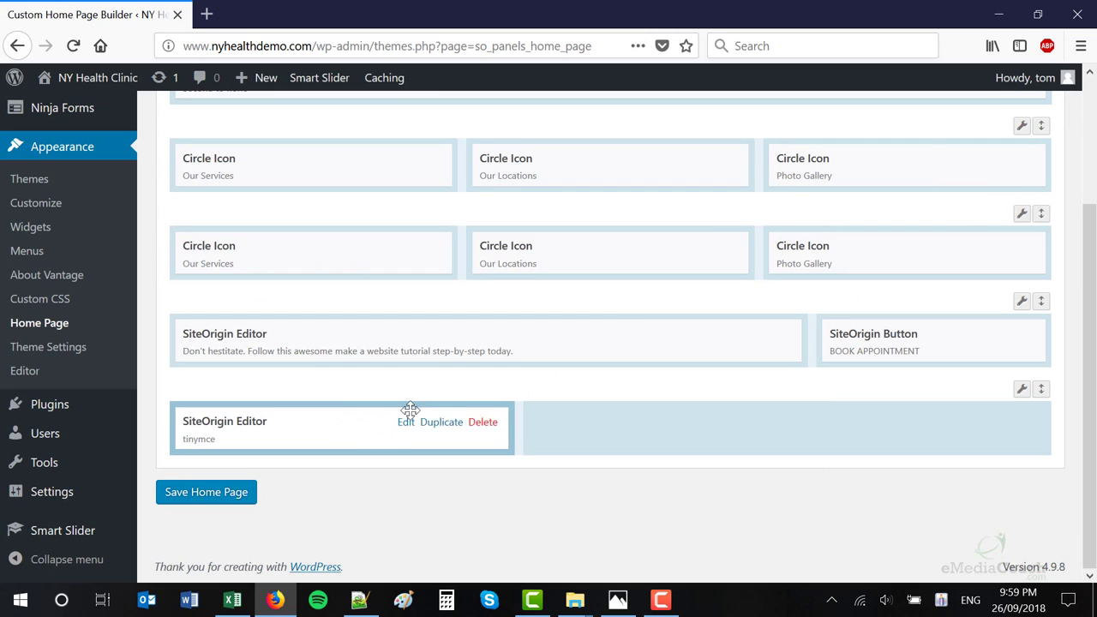
- Paste the [ninja_form id=2] shortcode into the editor widget and finish with Done
click(404, 422)
right_click(237, 334)
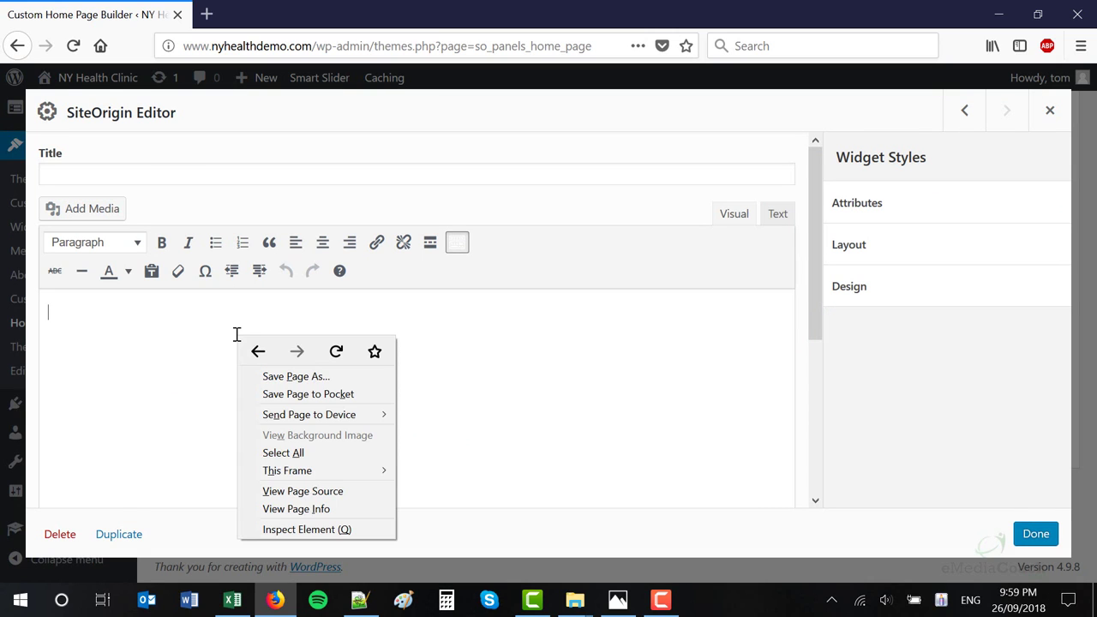
right_click(85, 326)
right_click(62, 310)
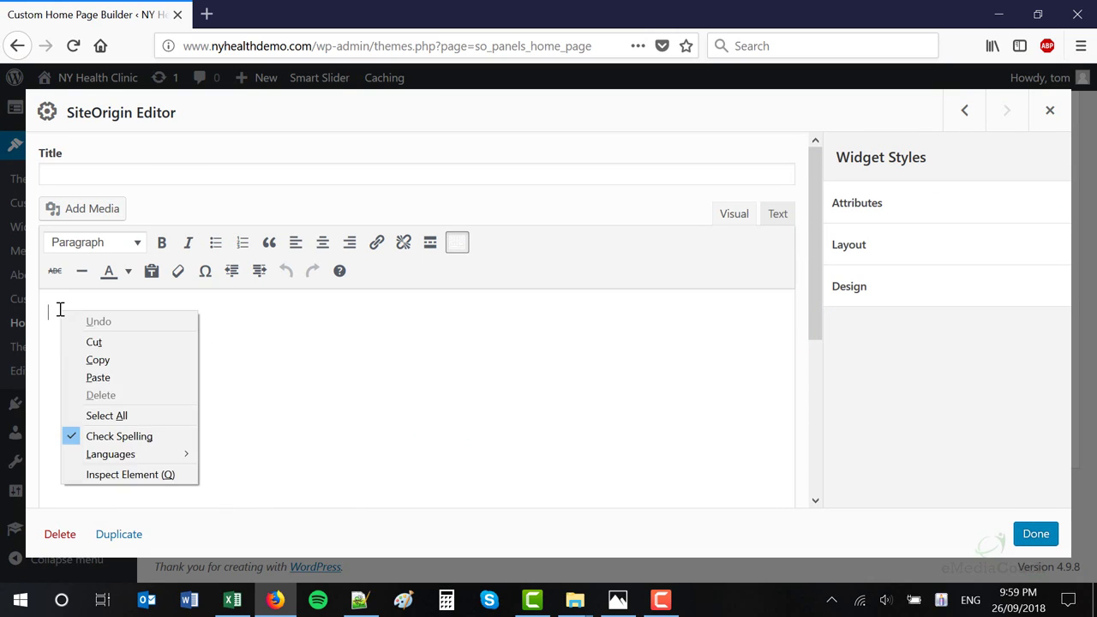
click(98, 378)
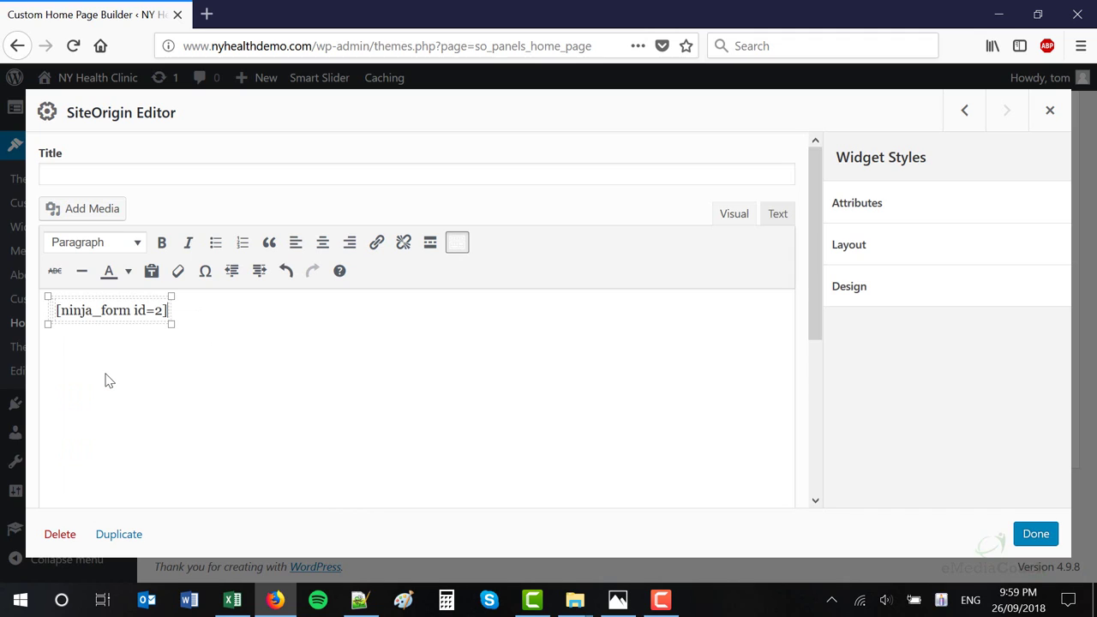
click(777, 216)
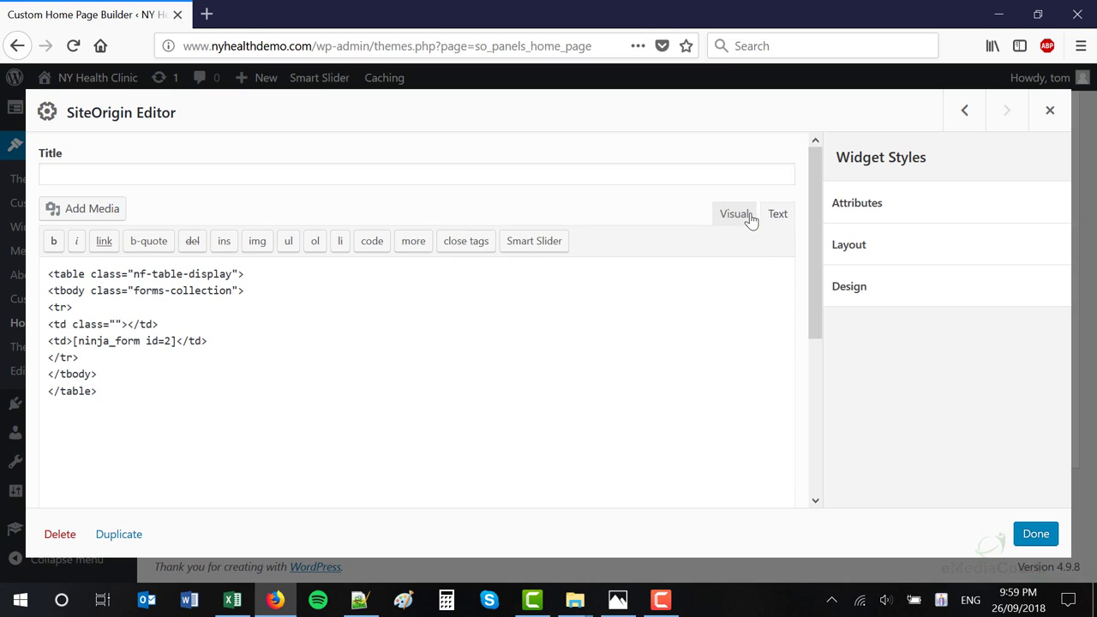
click(742, 219)
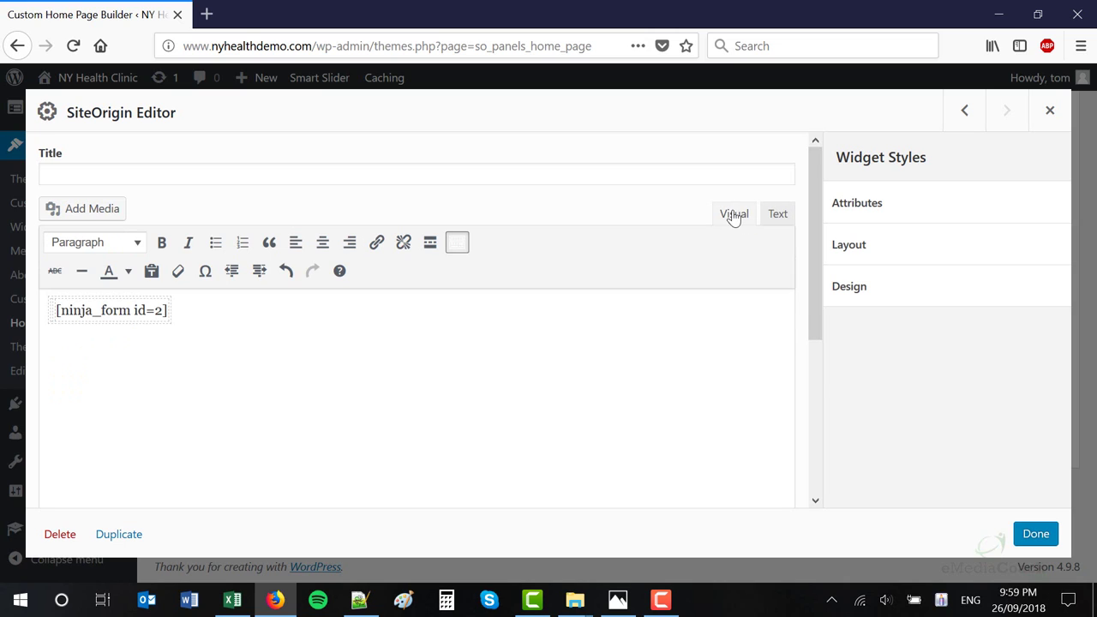
click(1035, 534)
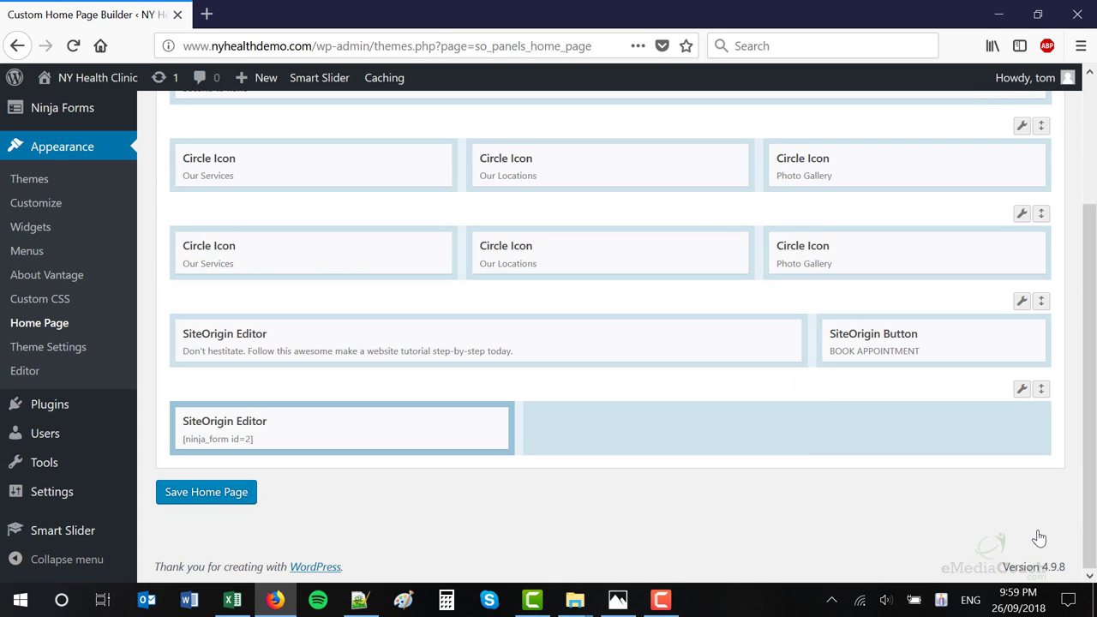
- Save the home page and open the live site in a new tab
click(199, 495)
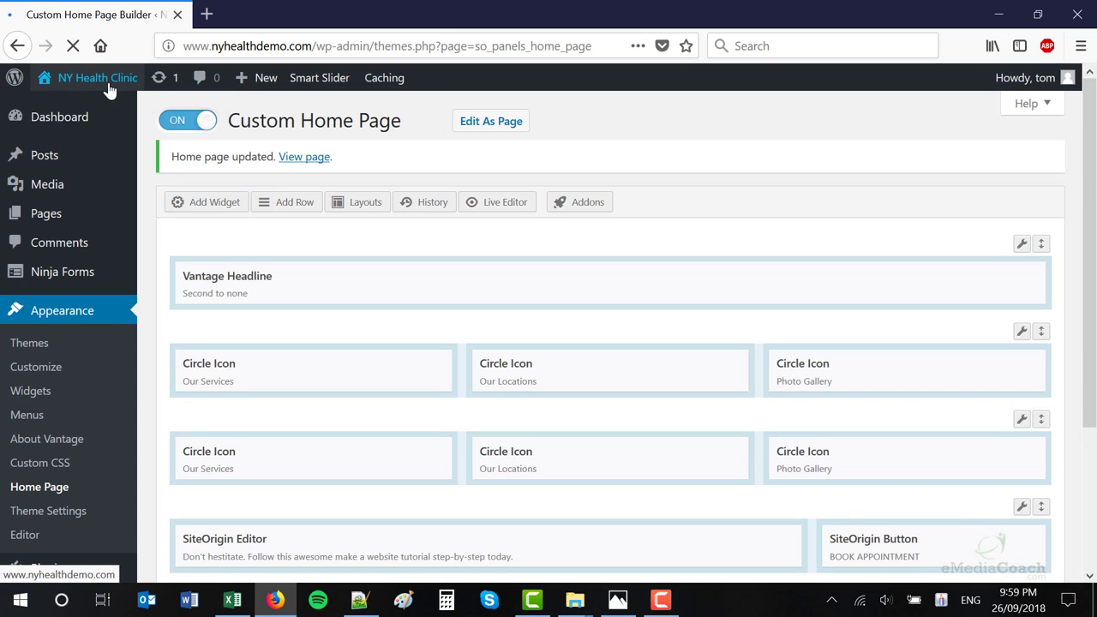
mouse_move(103, 78)
right_click(99, 111)
click(129, 118)
click(262, 17)
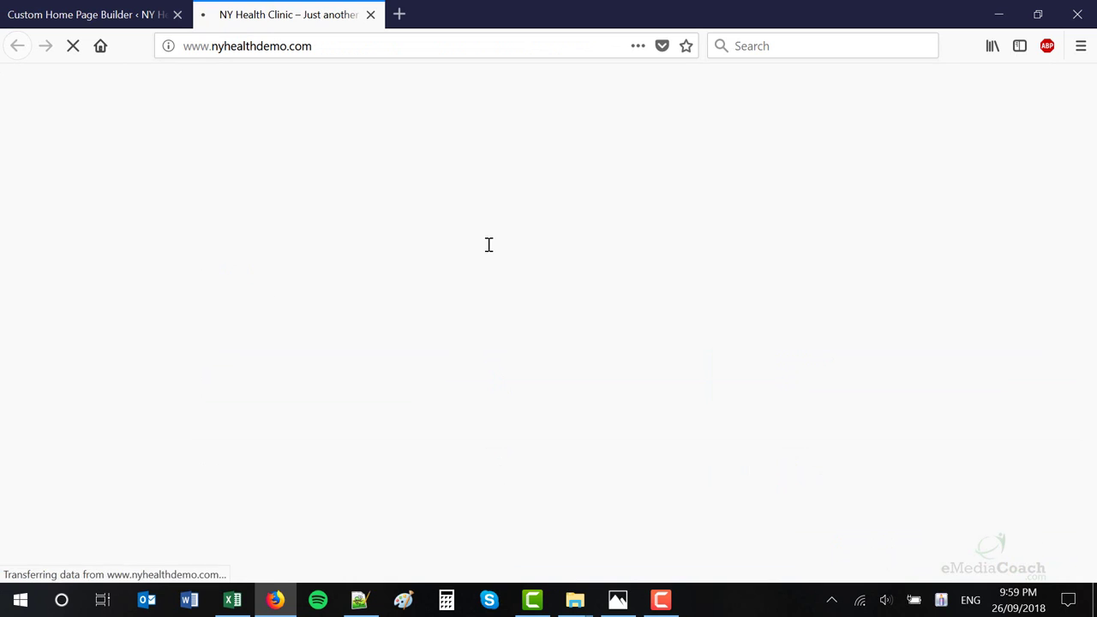
- Fill the contact form with a test e-mail address and placeholder message, then Send Message
scroll(504, 391, down, 8)
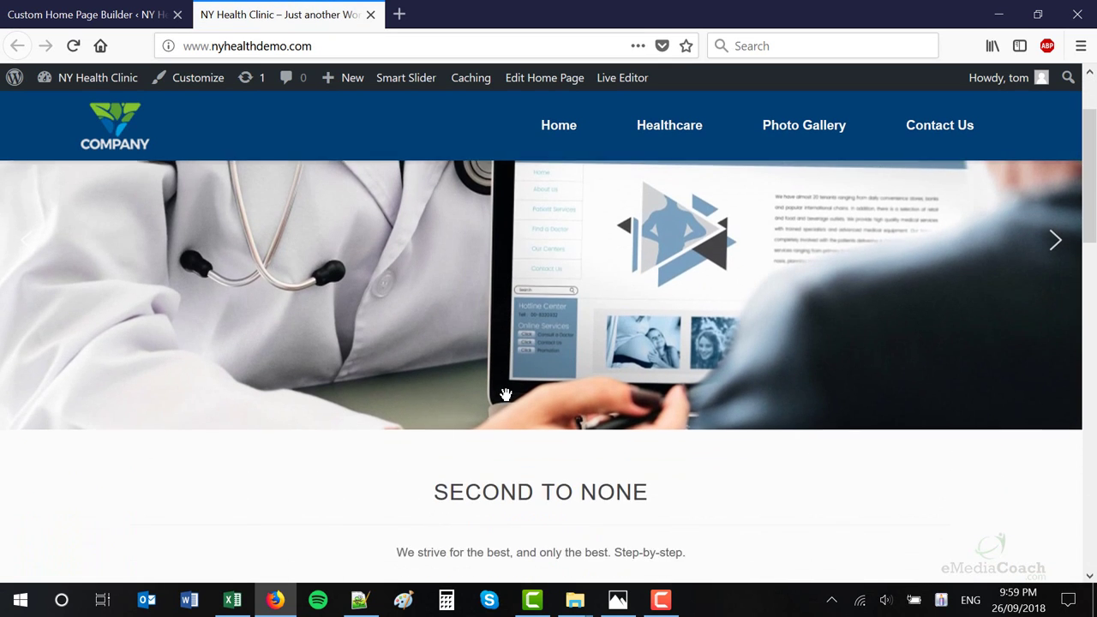
scroll(506, 401, down, 5)
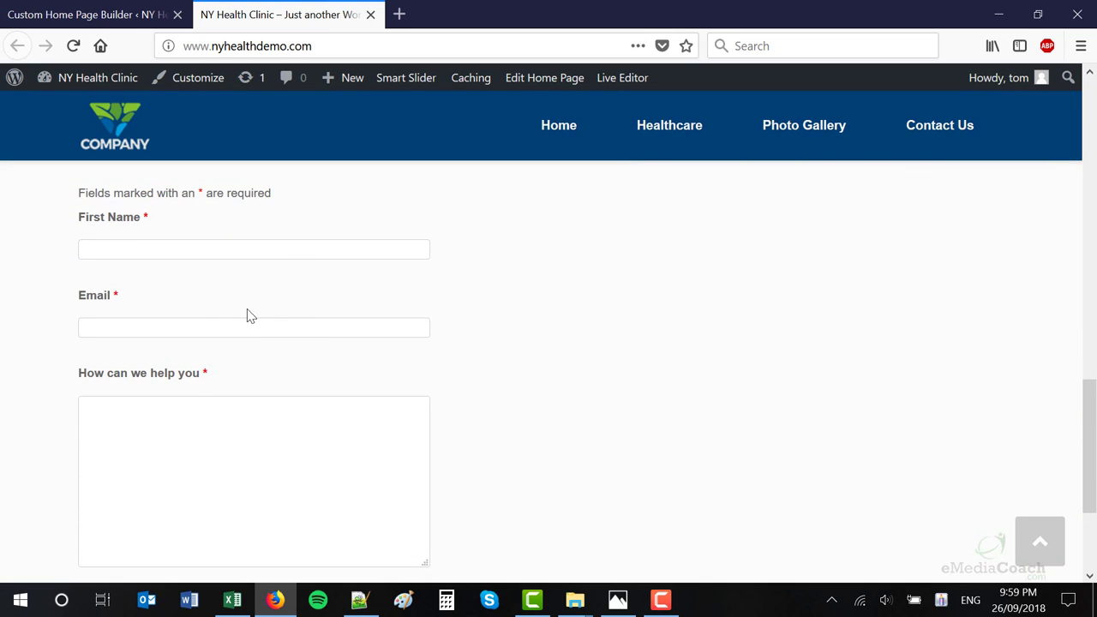
scroll(311, 286, down, 3)
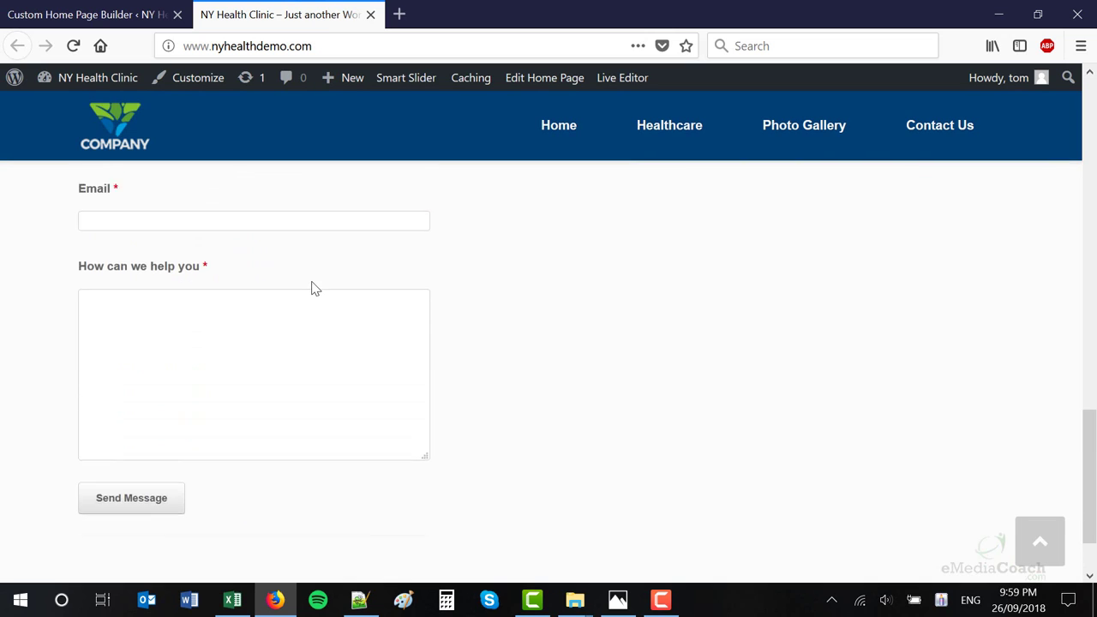
scroll(300, 291, up, 3)
scroll(291, 298, down, 1)
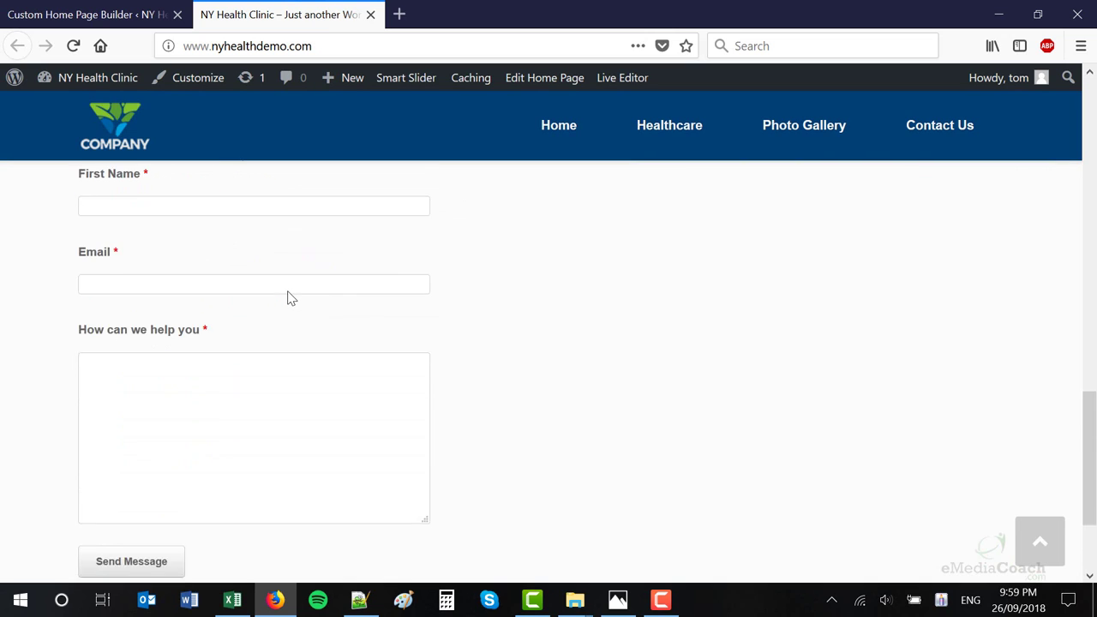
scroll(283, 292, up, 1)
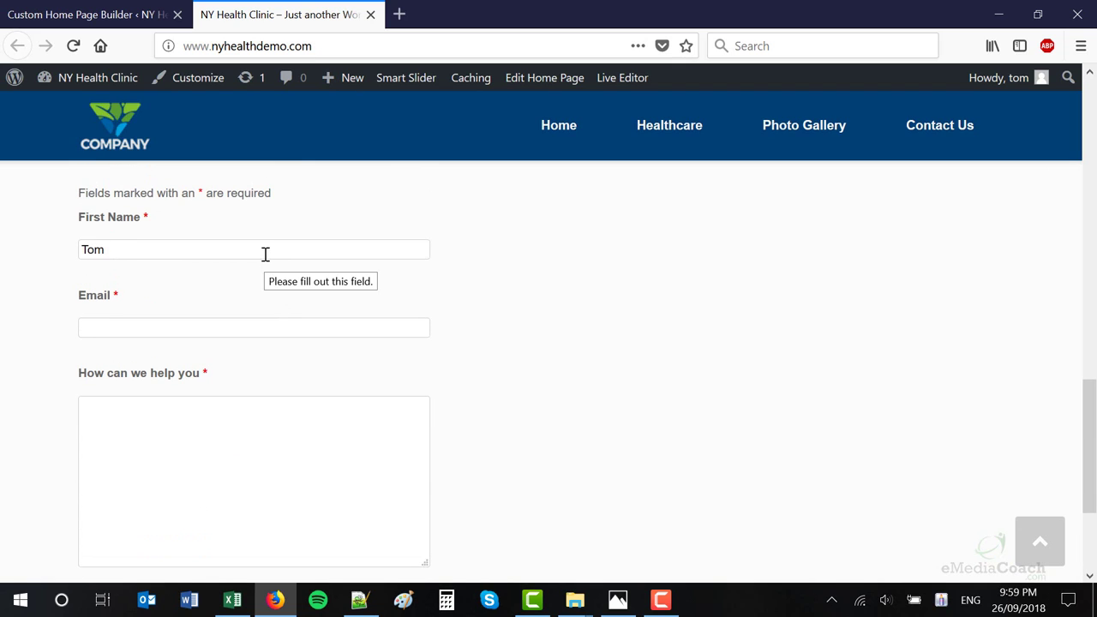
key(Tab)
text(hell)
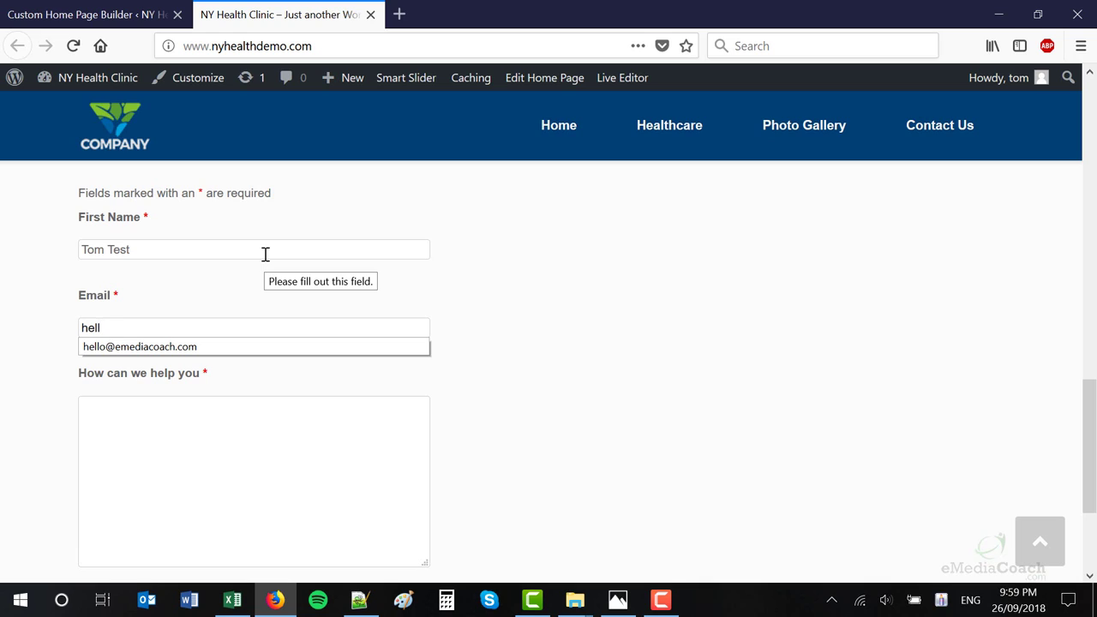
text(o@test.com)
key(Tab)
text(asdkf askdf ajdf jasfdk)
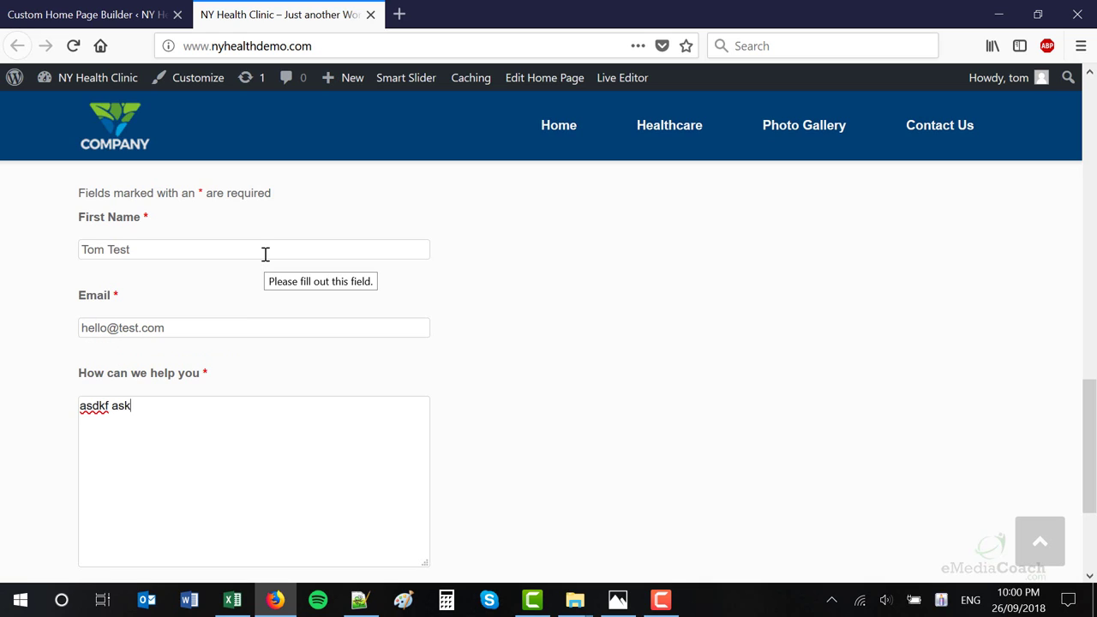
scroll(269, 254, down, 3)
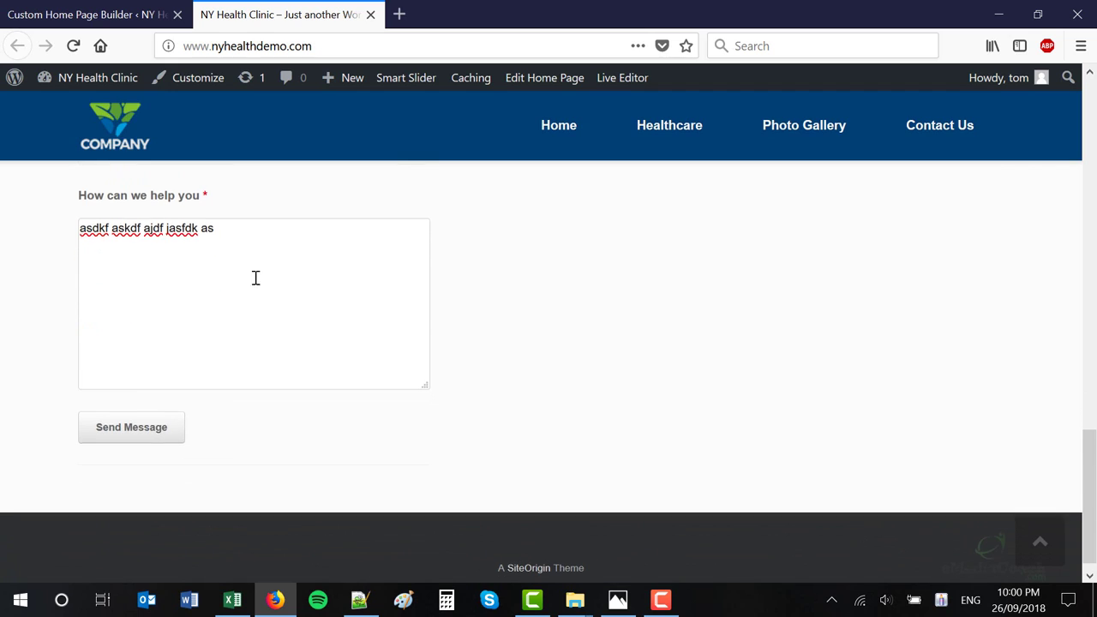
click(171, 433)
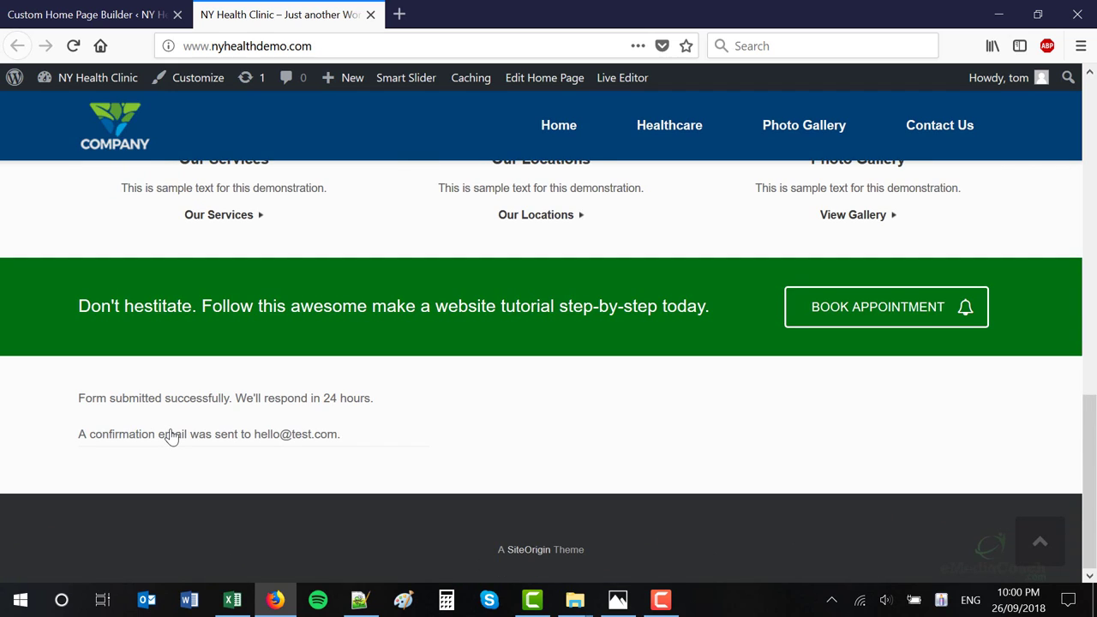
- Check the success and confirmation-email message, then bring up Outlook
drag(78, 398, 351, 452)
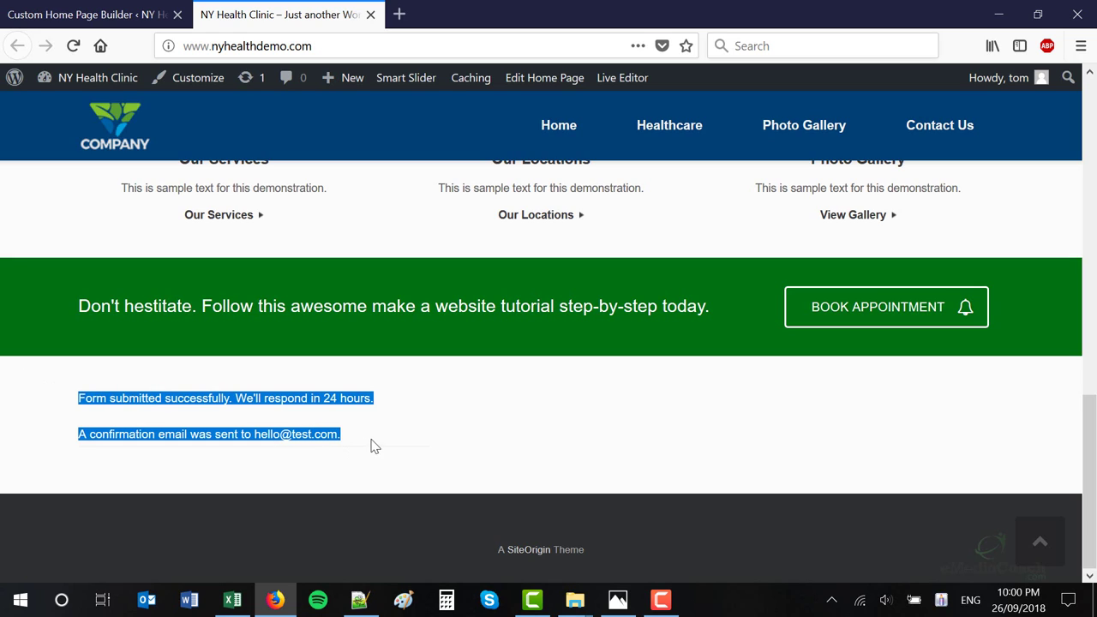
click(375, 444)
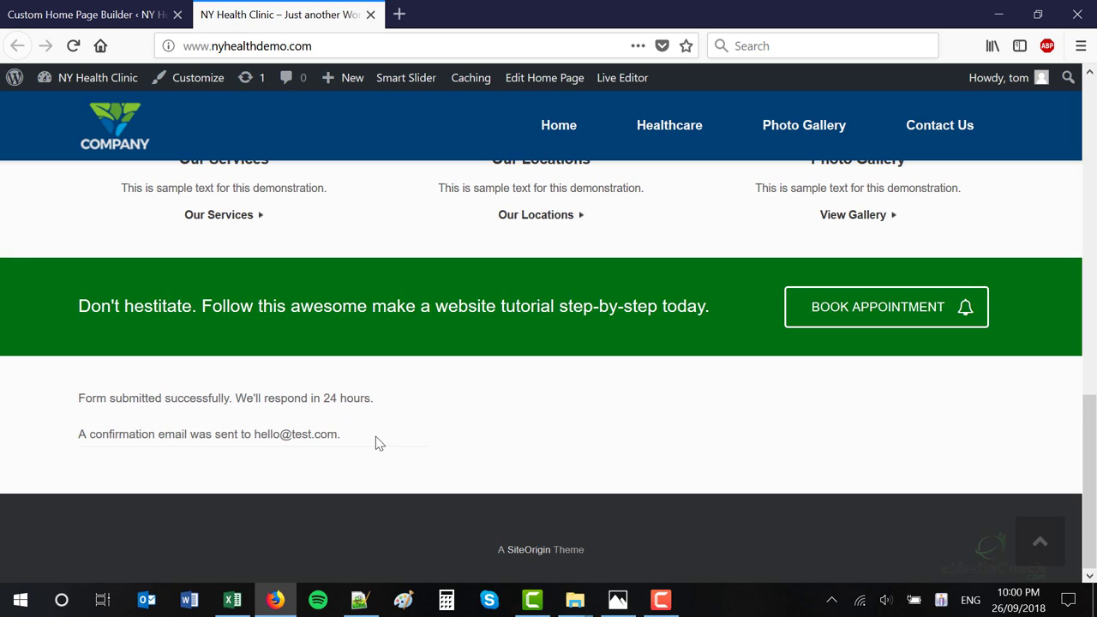
click(147, 600)
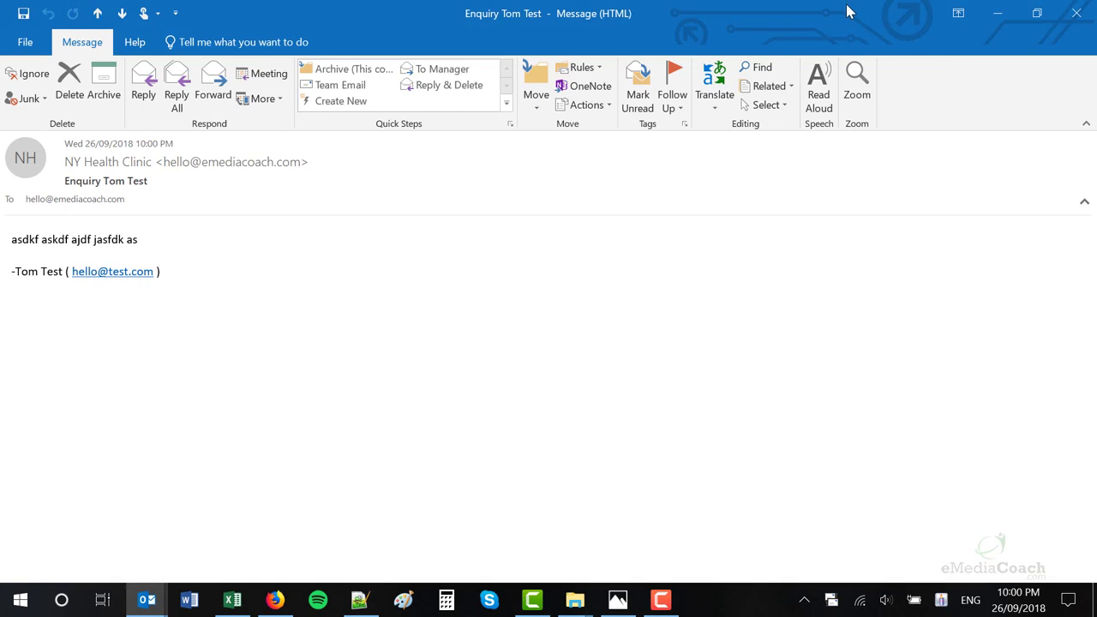
- Shrink the message window and inspect the enquiry's subject, body and signature
drag(846, 11, 758, 26)
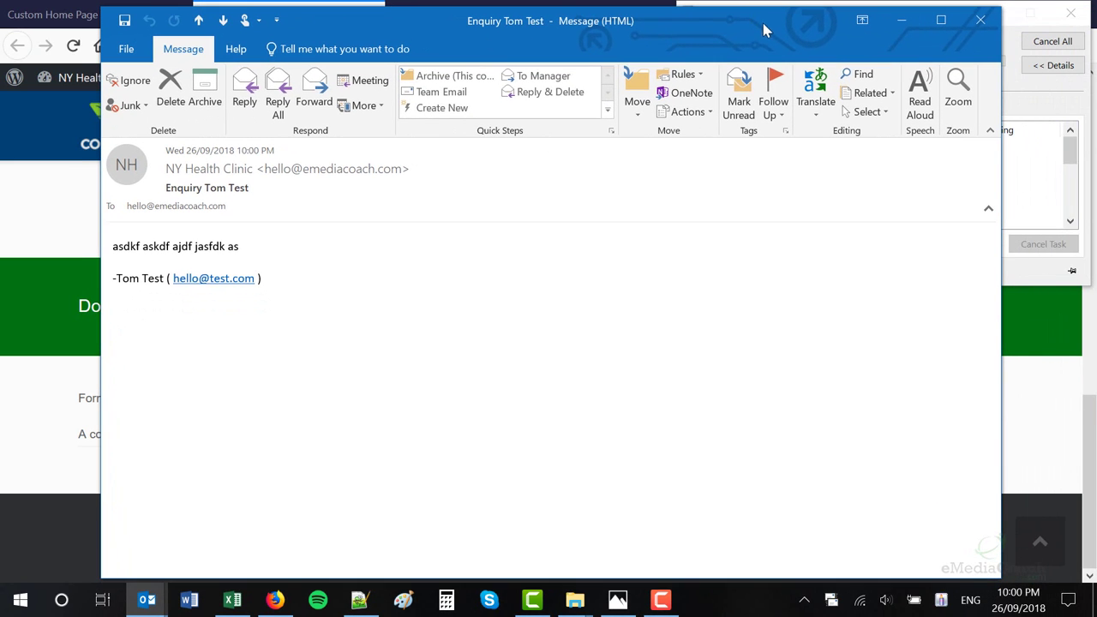
drag(1001, 7, 917, 137)
drag(692, 155, 699, 77)
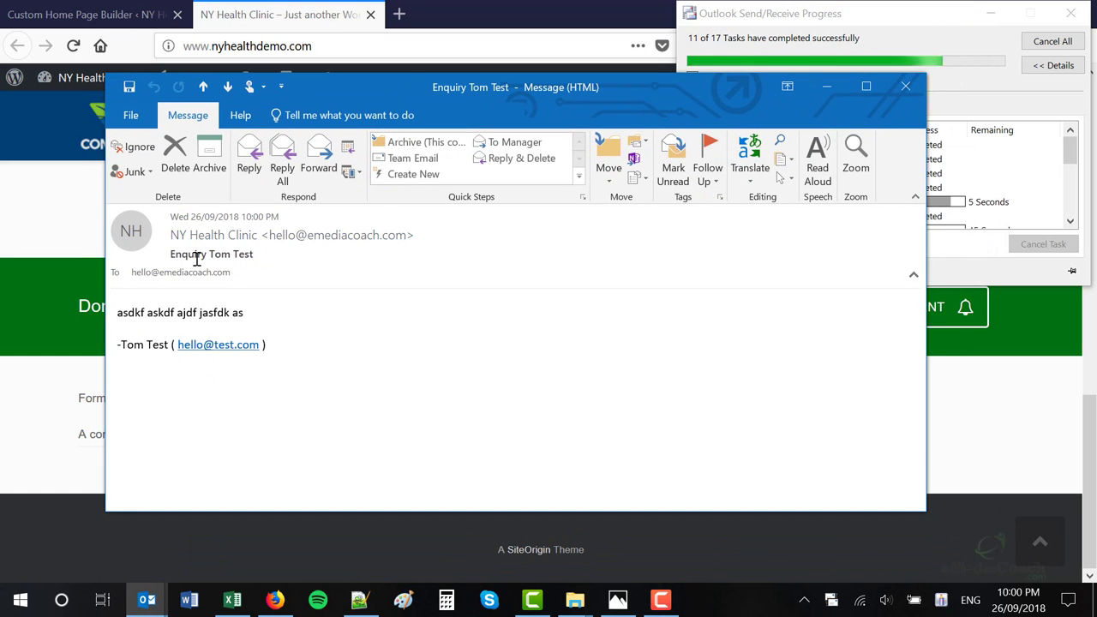
drag(175, 257, 202, 254)
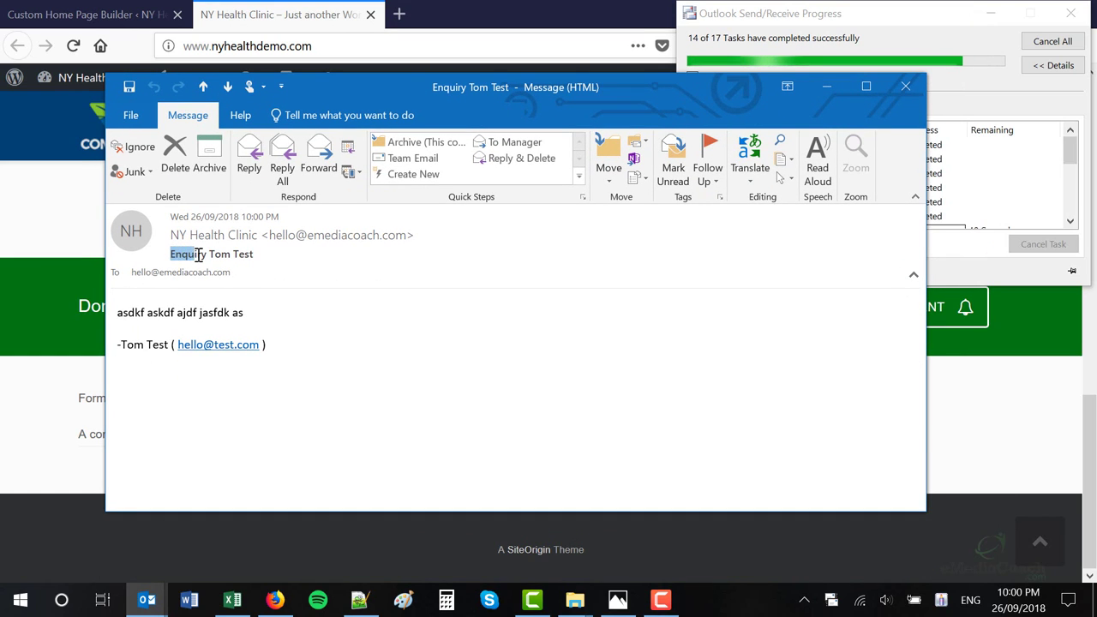
click(202, 254)
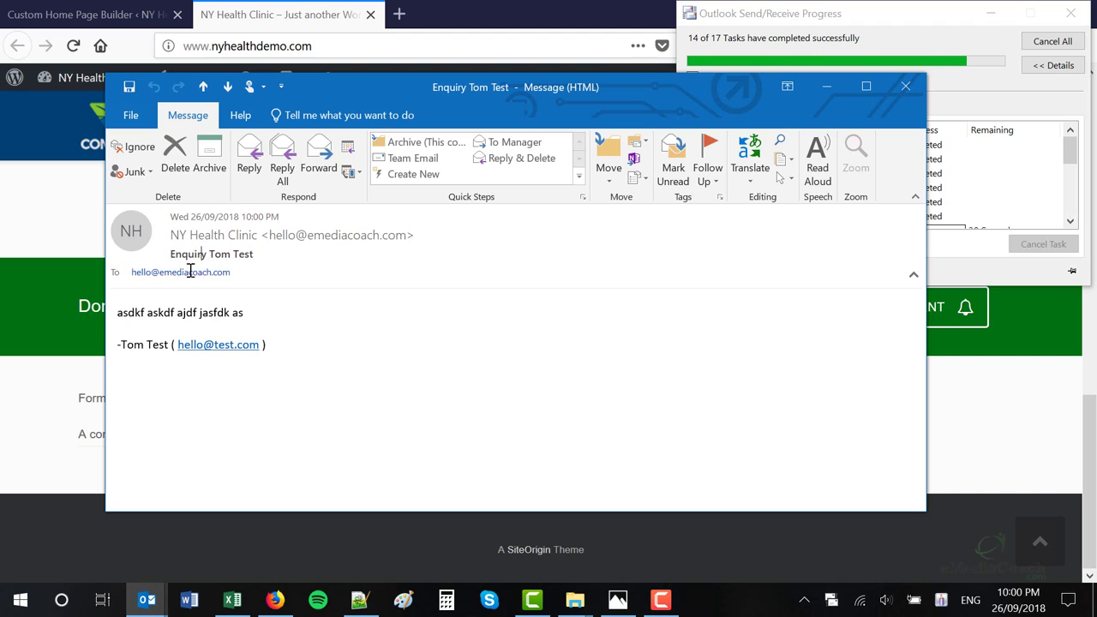
drag(146, 313, 245, 316)
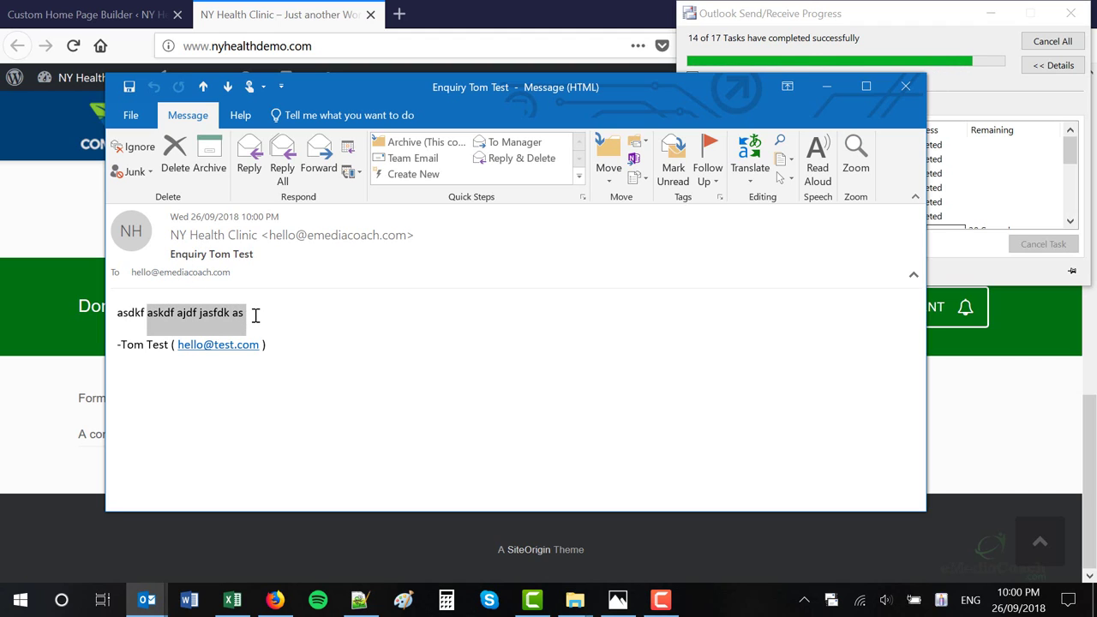
click(256, 315)
drag(129, 345, 159, 349)
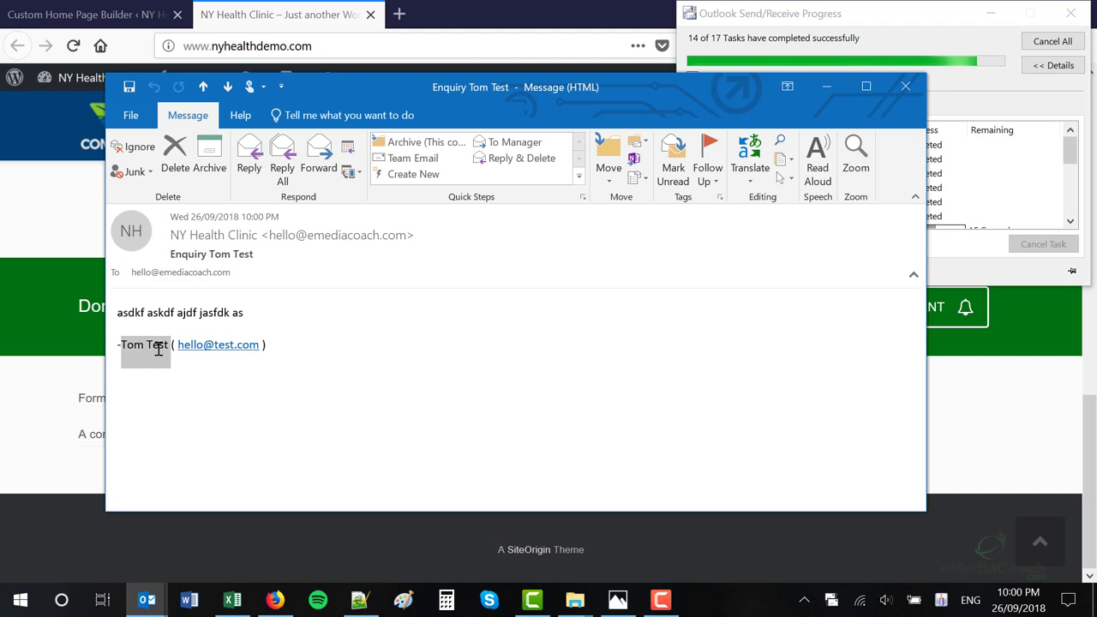
click(335, 350)
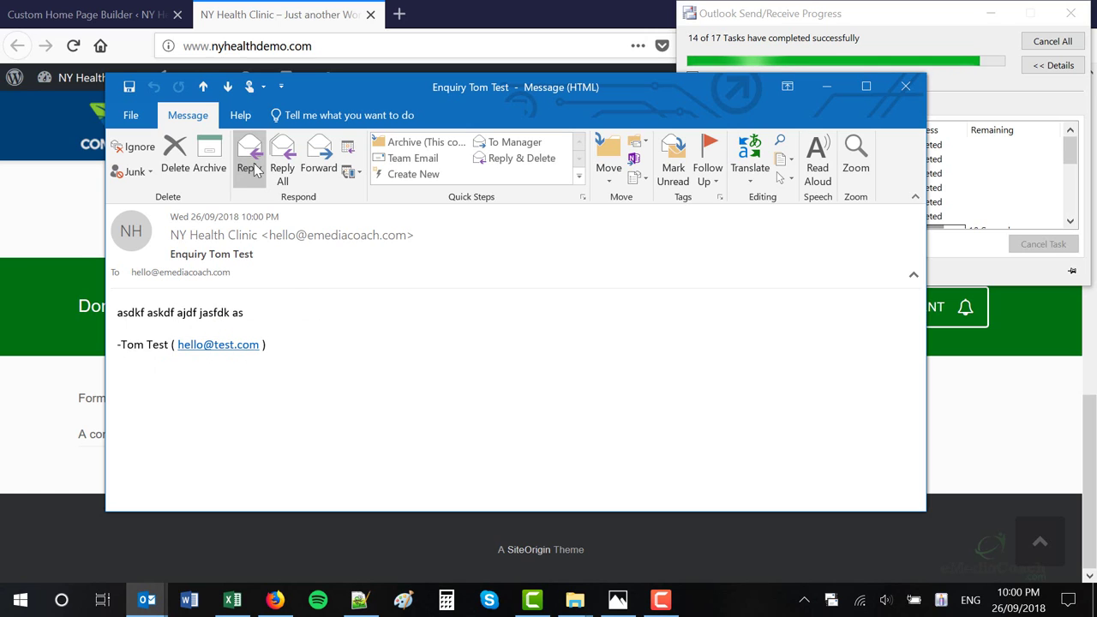
- Start a reply, close it unsaved, and dismiss Send/Receive Progress and the security warning
click(255, 170)
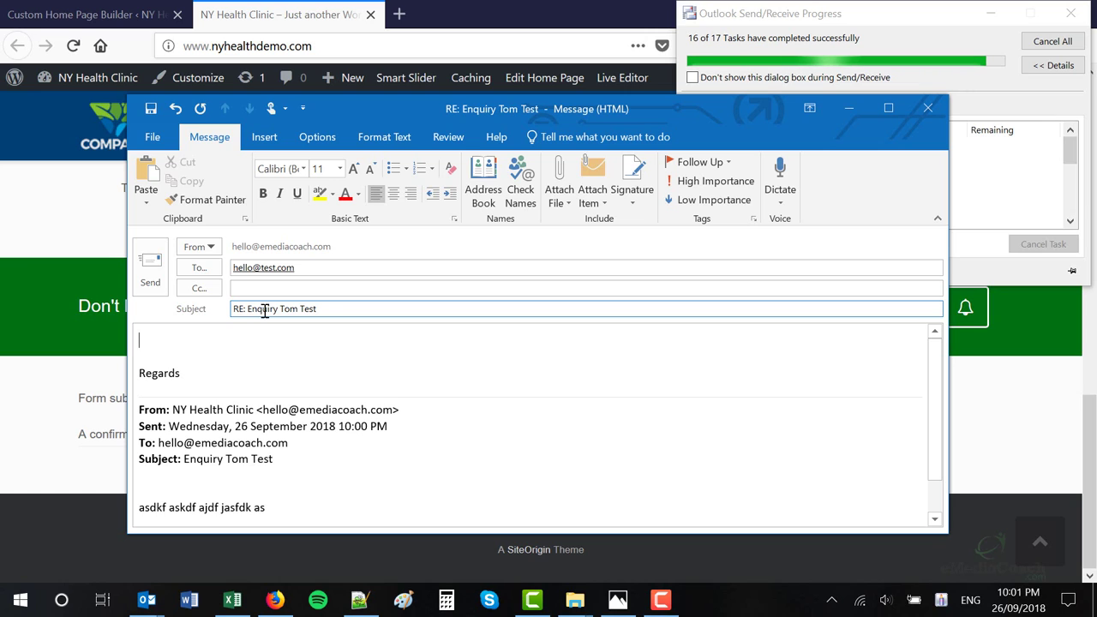
click(927, 108)
click(555, 348)
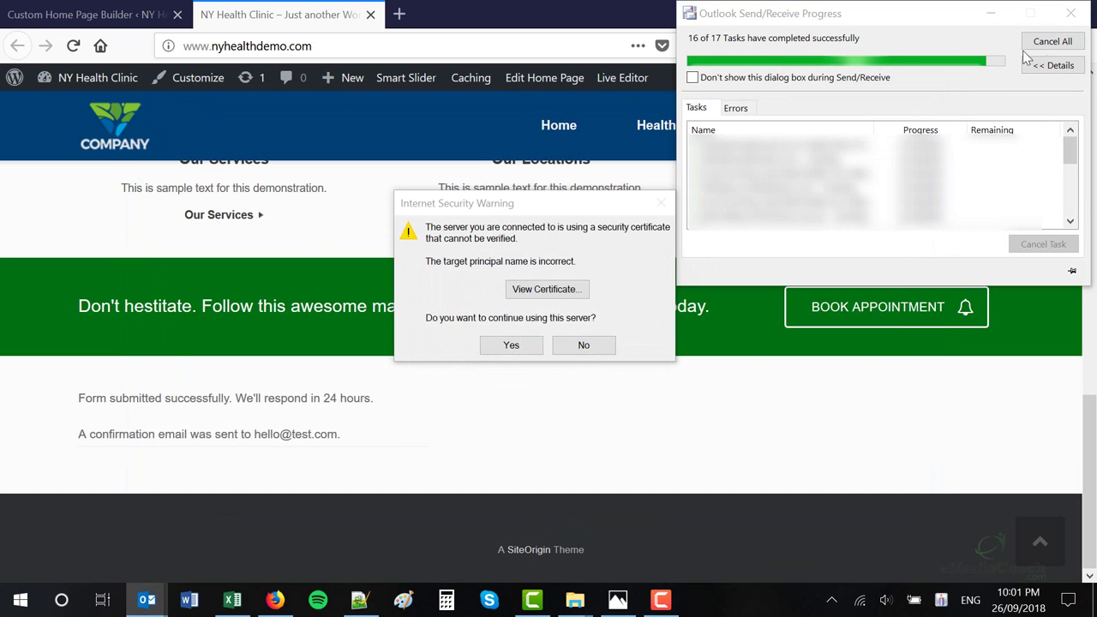
click(1071, 16)
click(578, 343)
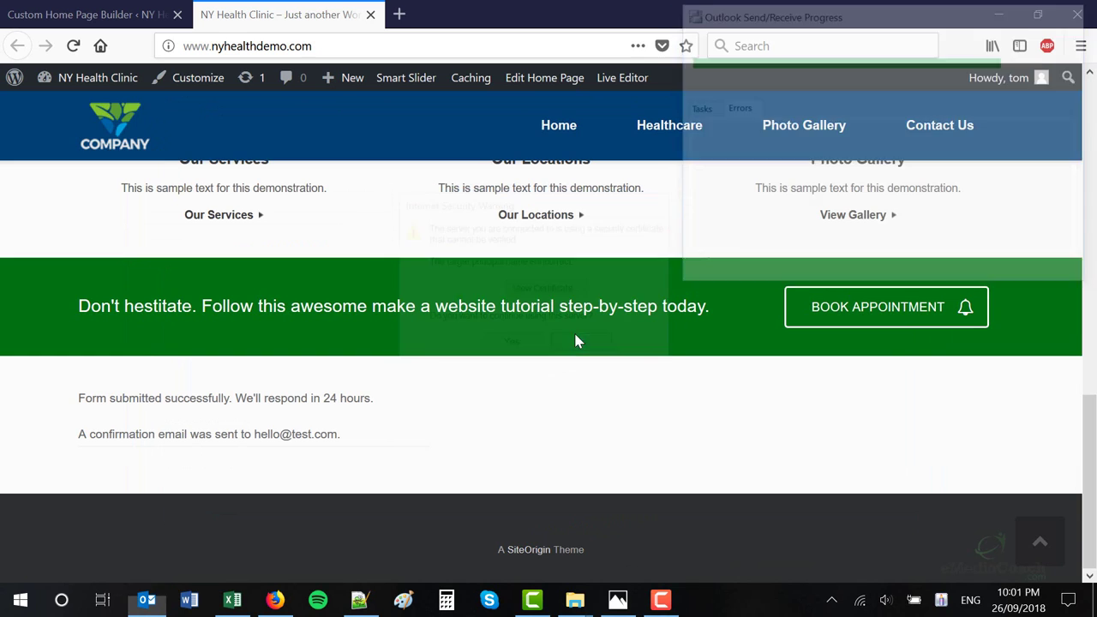
scroll(375, 402, up, 2)
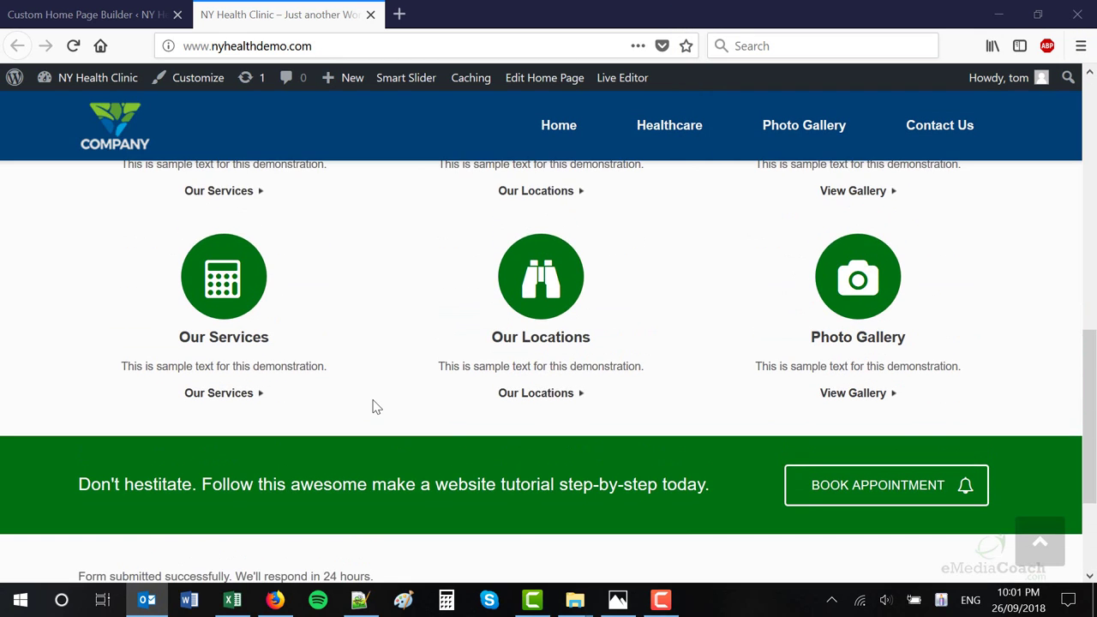
click(345, 46)
- Reload the live home page to clear the form, minimize the sketch, and return to the builder
key(Return)
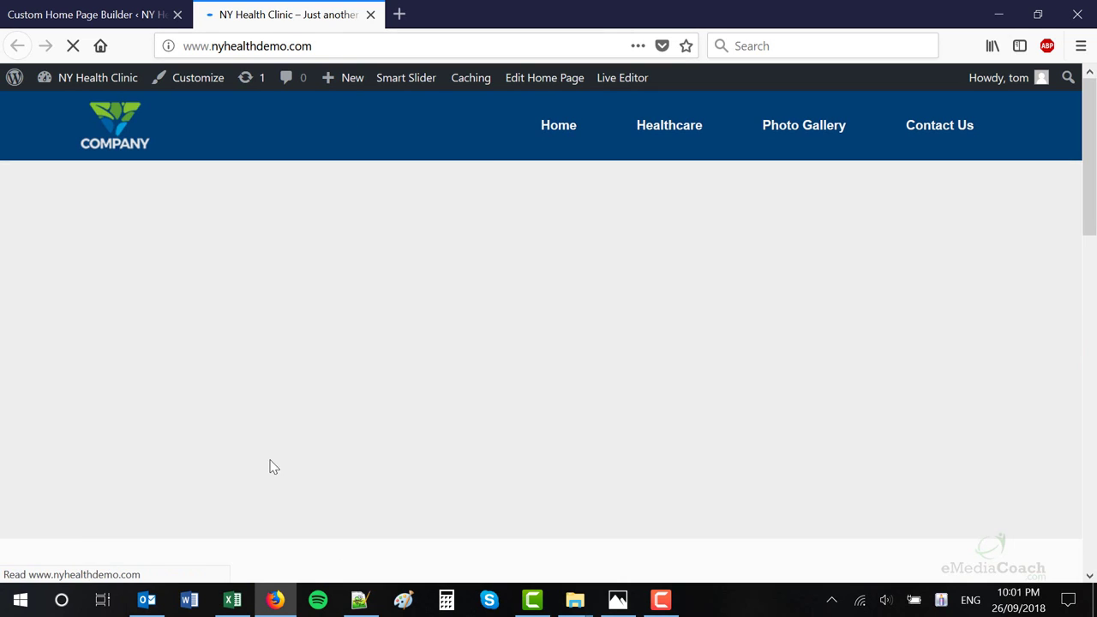
scroll(358, 396, up, 5)
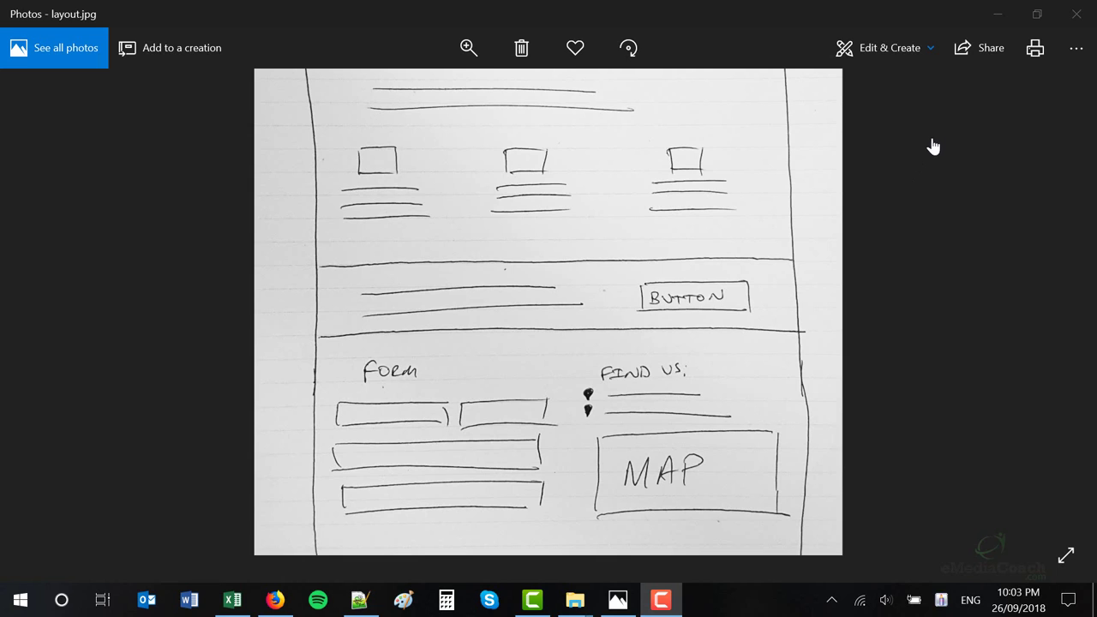
click(994, 20)
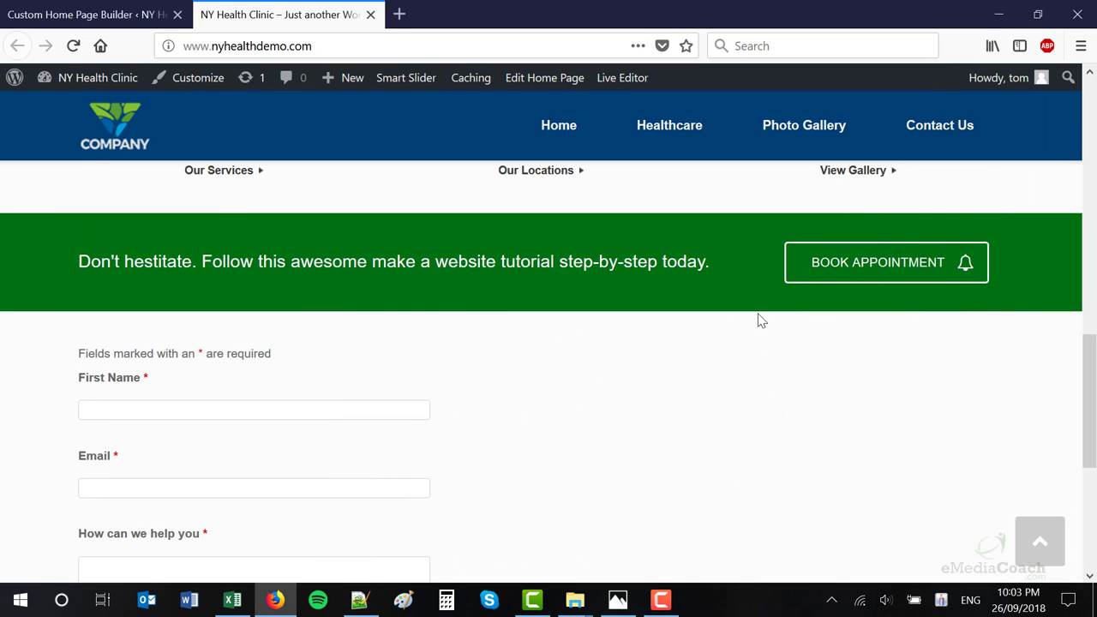
scroll(720, 347, down, 2)
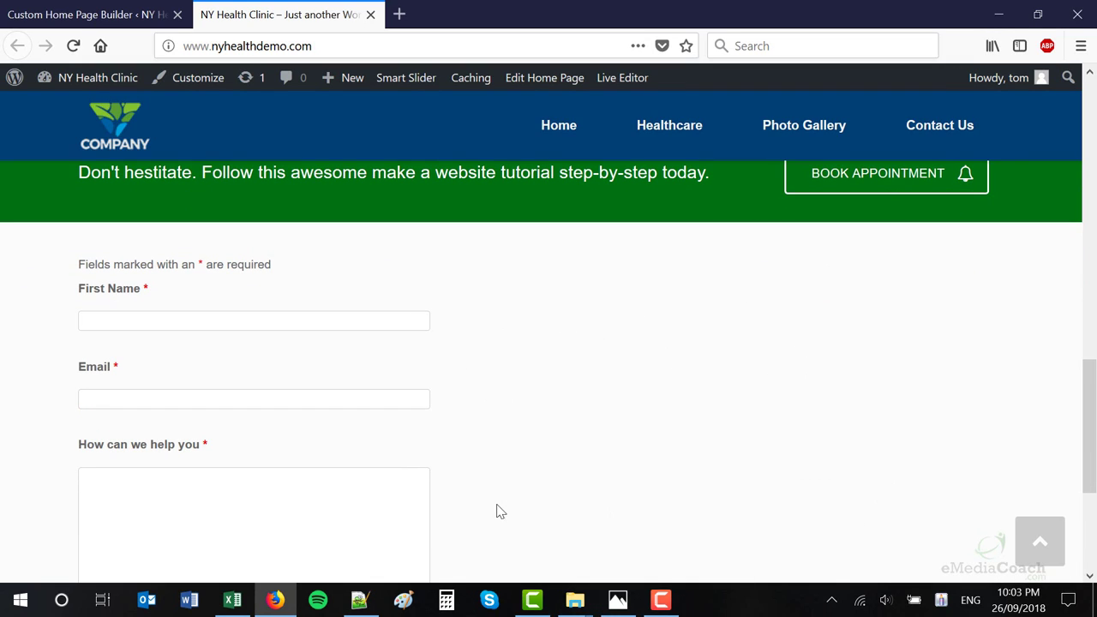
click(133, 15)
- Add a SiteOrigin Editor widget and drag it into the bottom row's empty right cell
scroll(655, 276, down, 3)
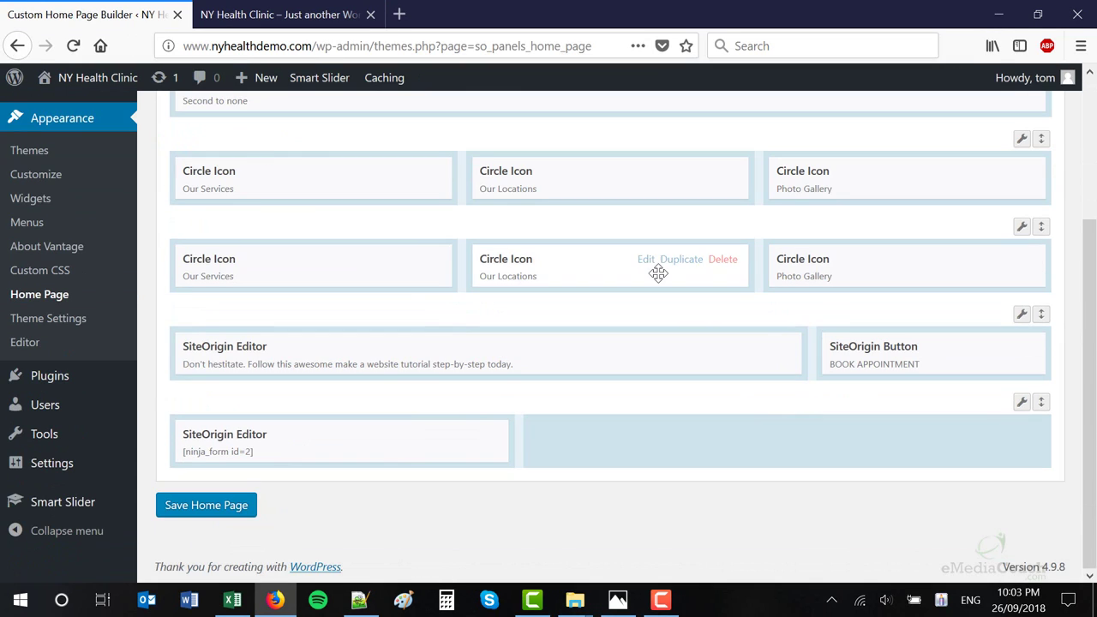
scroll(588, 463, up, 3)
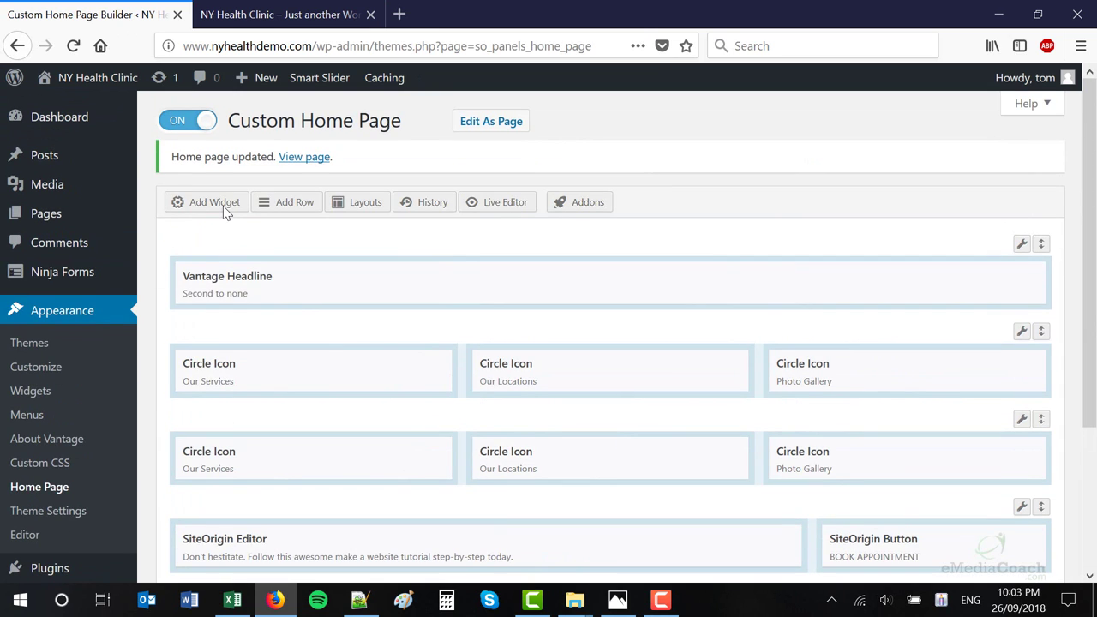
click(216, 204)
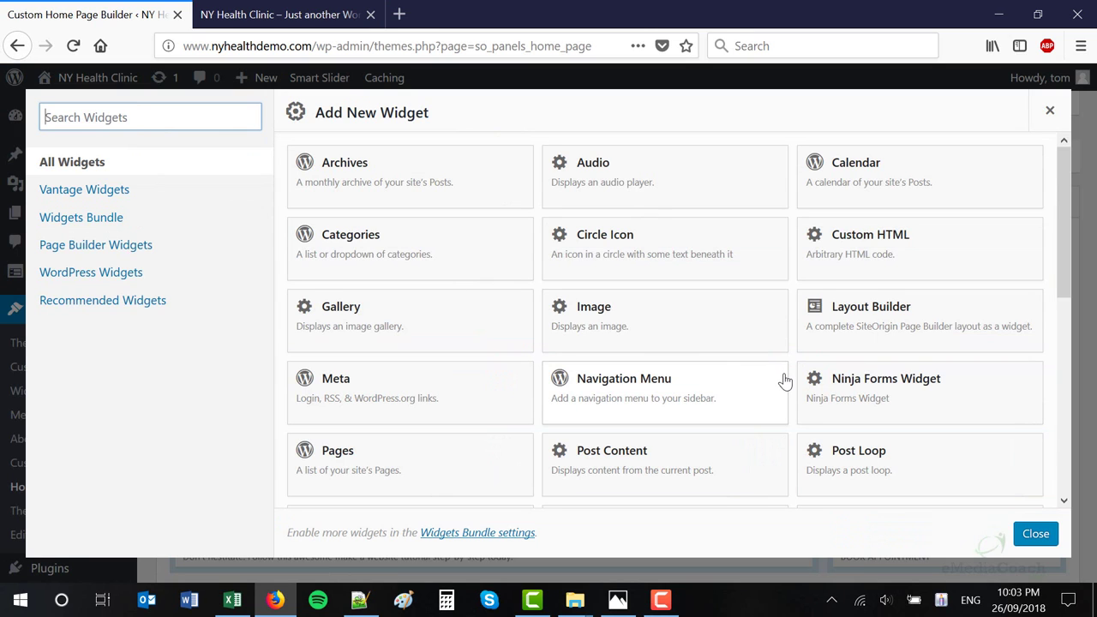
scroll(785, 380, down, 5)
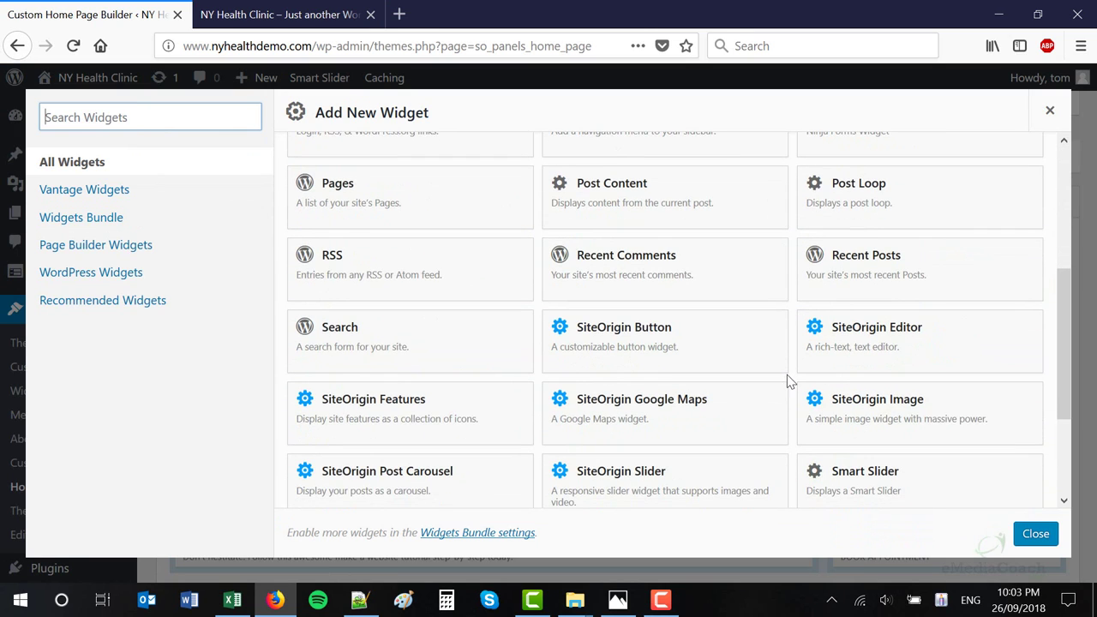
click(817, 360)
scroll(850, 353, down, 5)
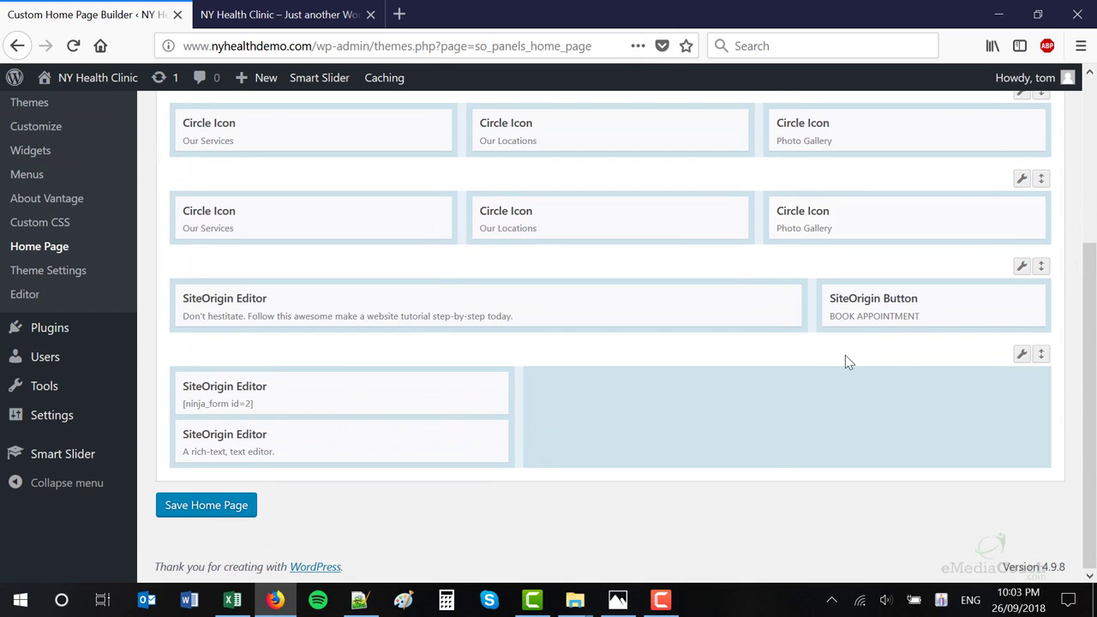
drag(314, 441, 685, 432)
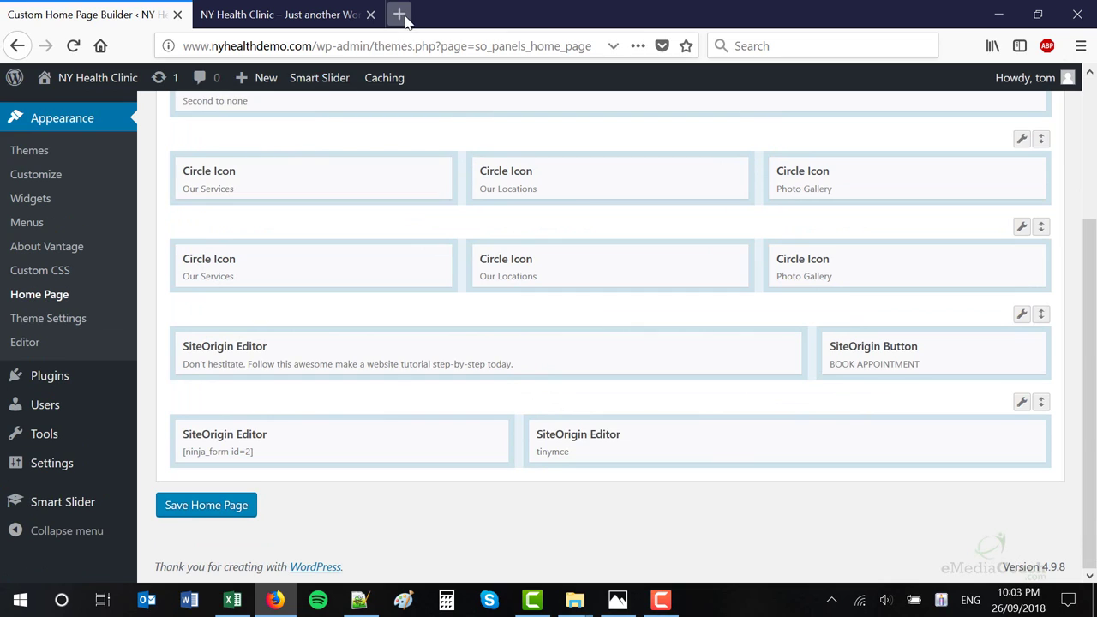
click(399, 15)
- Search the web for 'google maps' and open Google Maps
text(google maps)
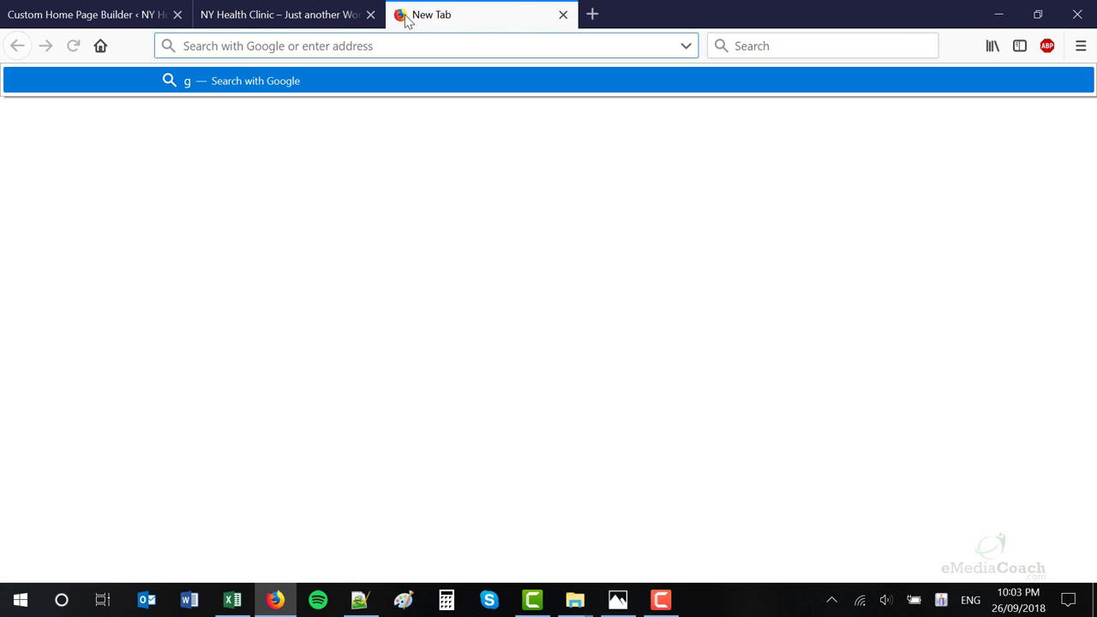
key(Return)
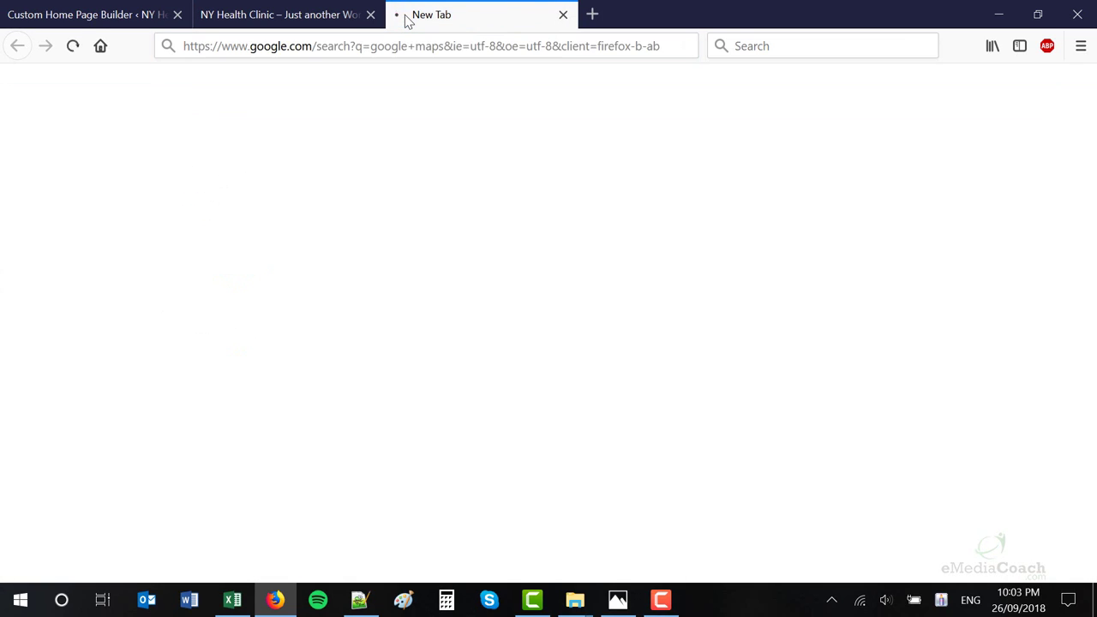
click(199, 222)
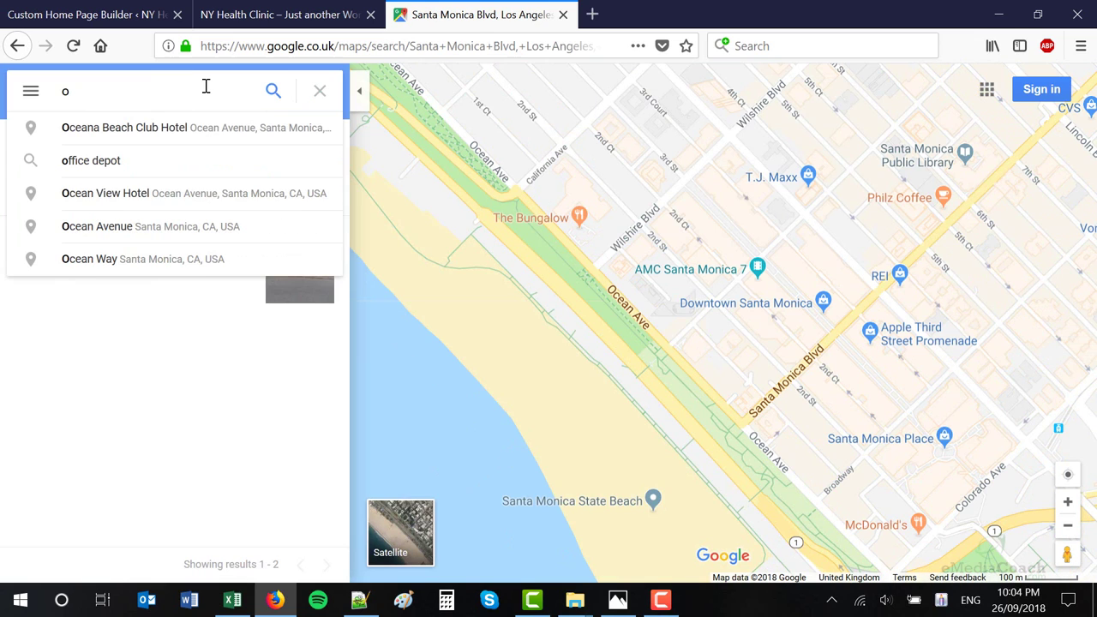
- Select Ocean Avenue, Santa Monica from the suggestions and frame its pin on the map
text(cean aven)
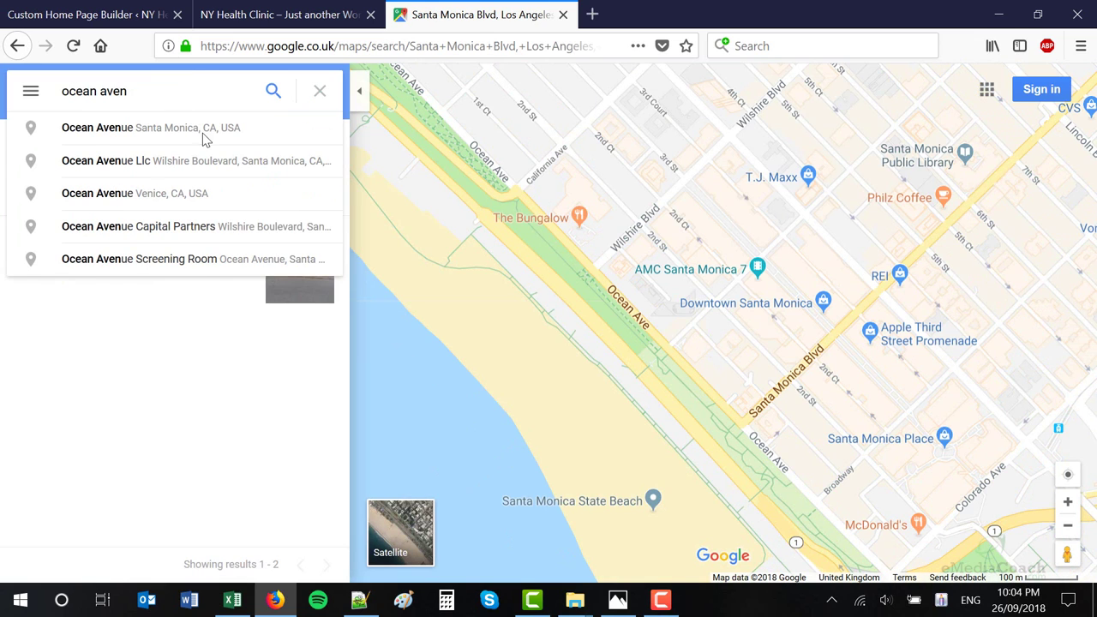
click(206, 137)
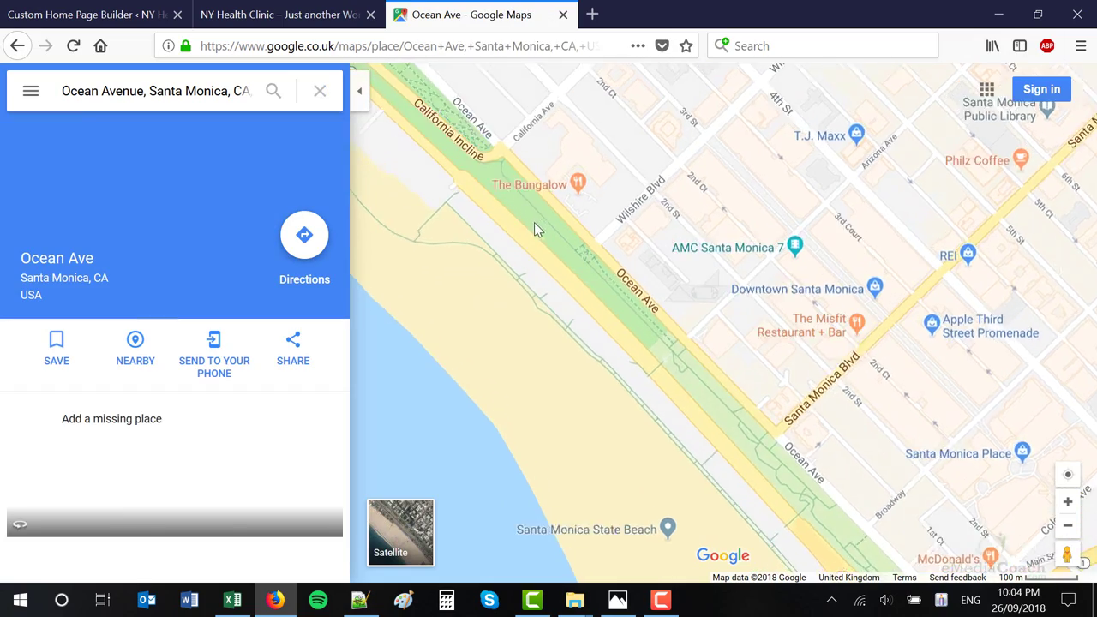
scroll(720, 334, down, 1)
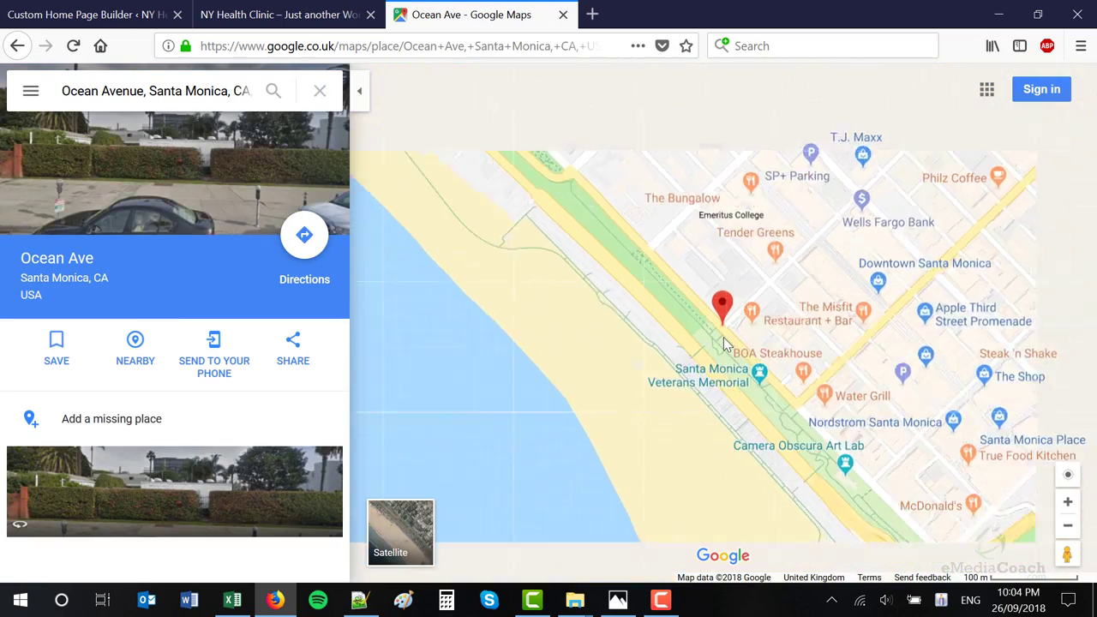
scroll(722, 340, down, 1)
drag(786, 304, 727, 416)
scroll(696, 420, up, 1)
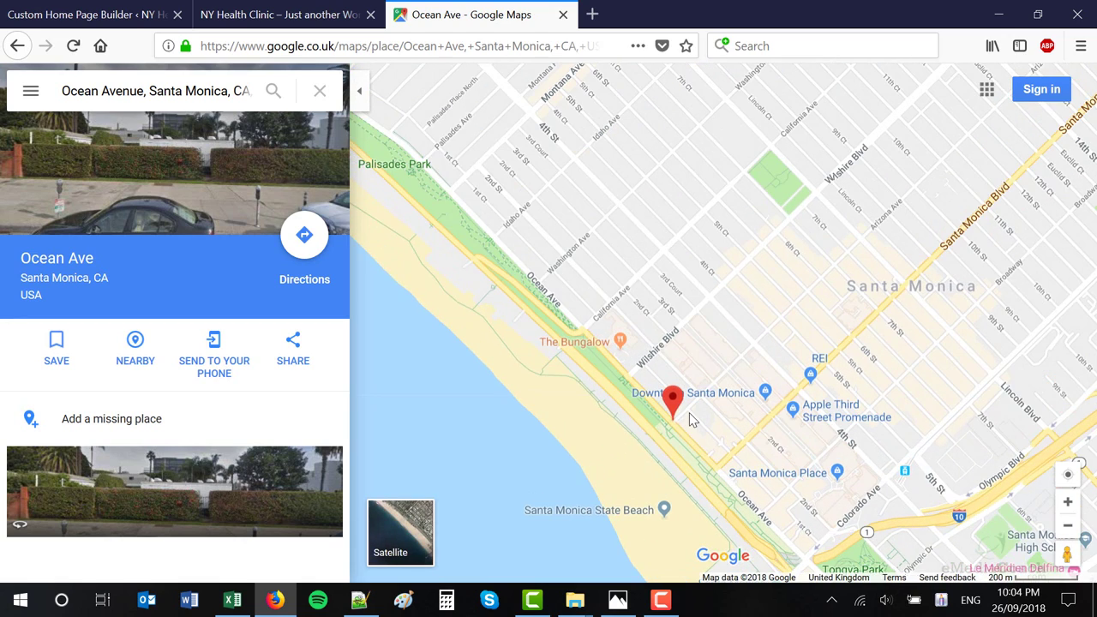
scroll(673, 423, up, 1)
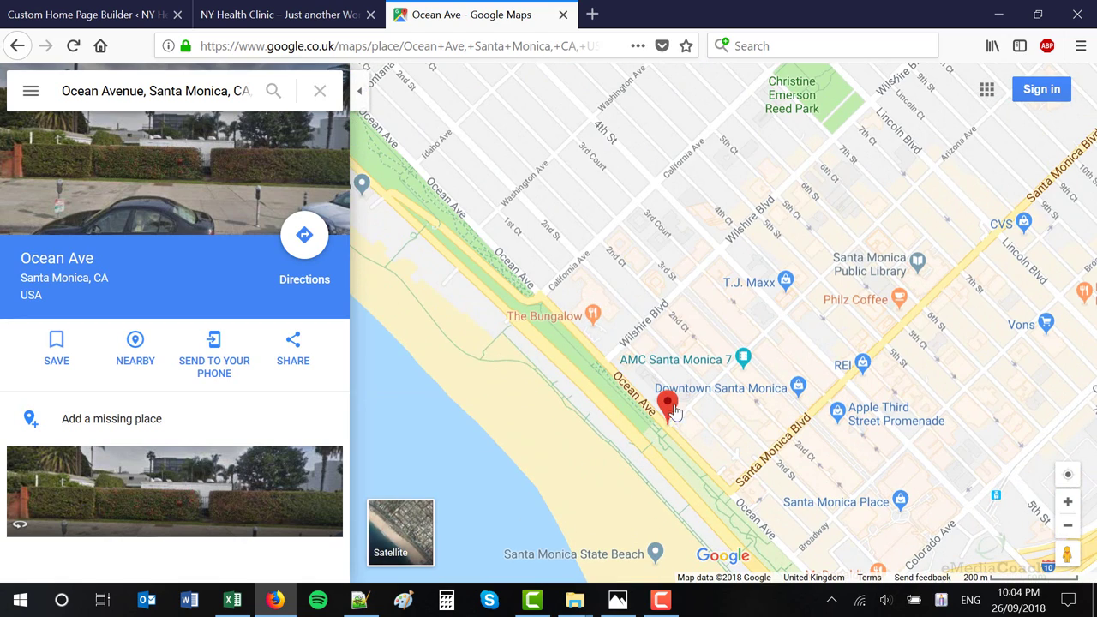
mouse_move(673, 416)
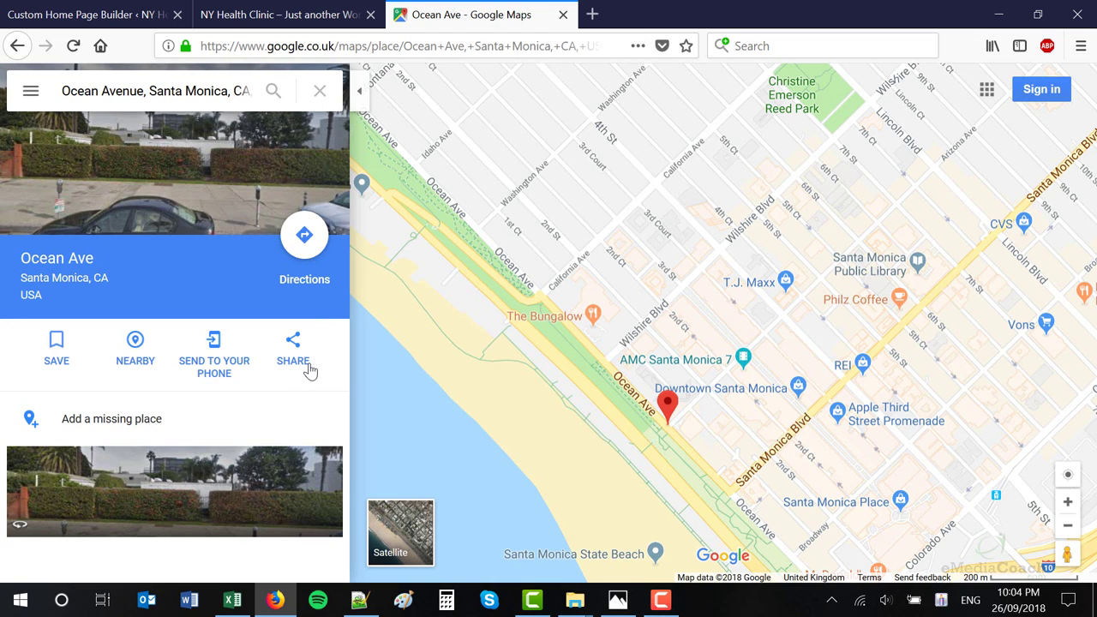
- Open Share for Ocean Ave and go to the Embed a map tab
click(30, 91)
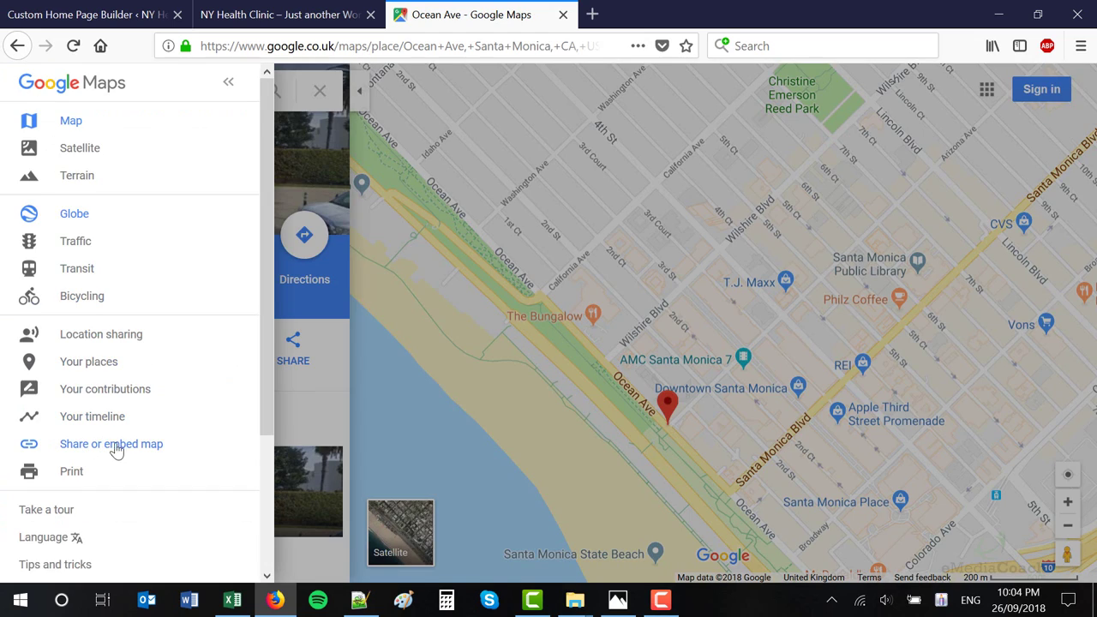
click(331, 385)
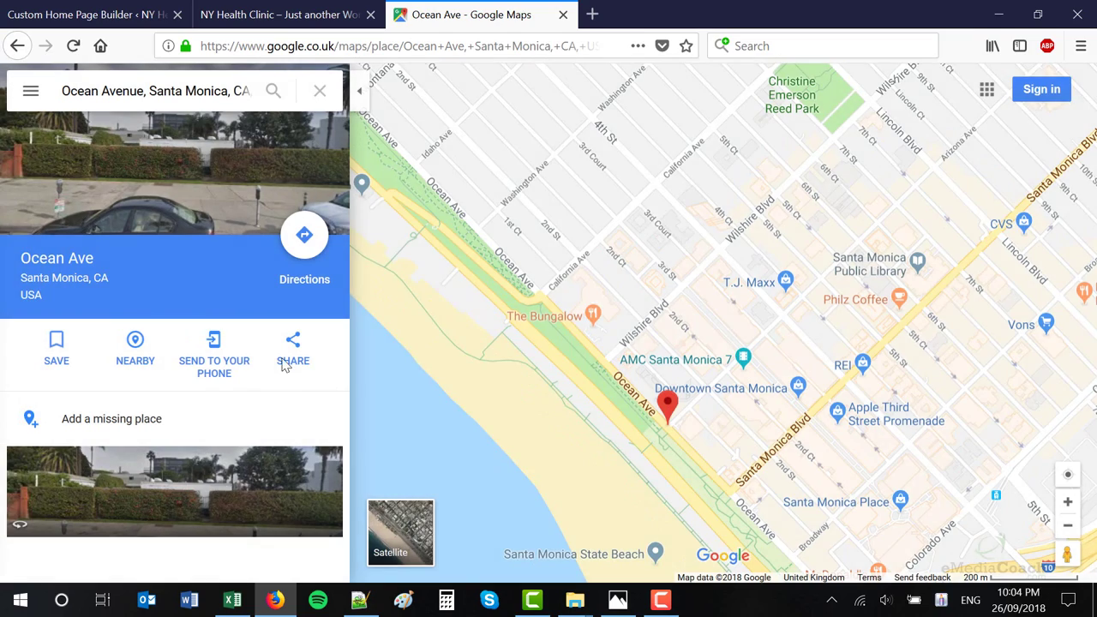
click(293, 358)
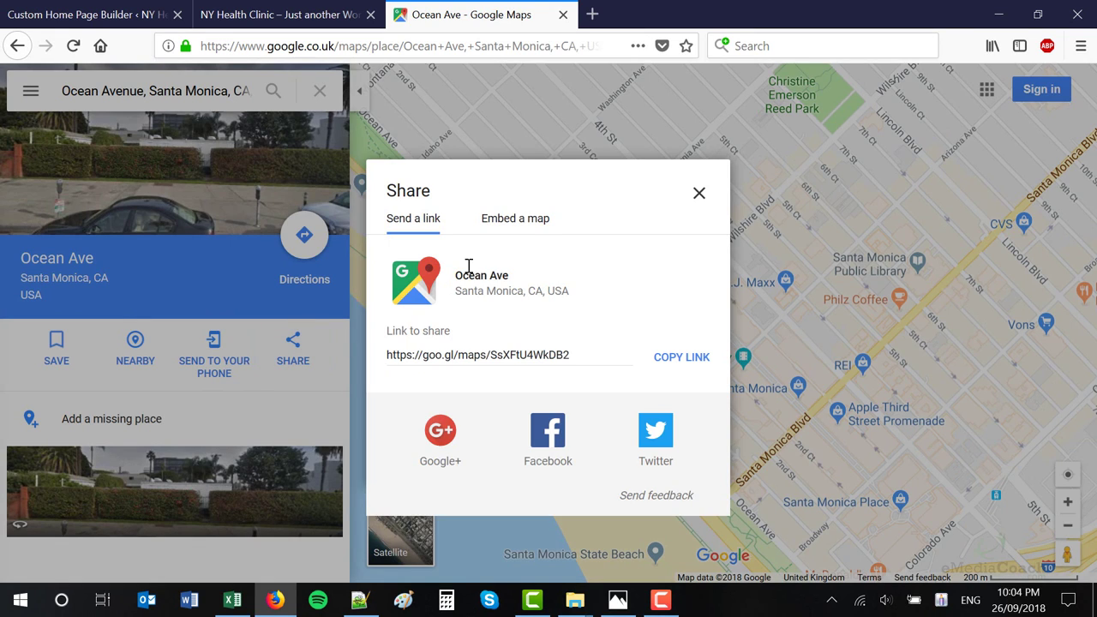
click(530, 221)
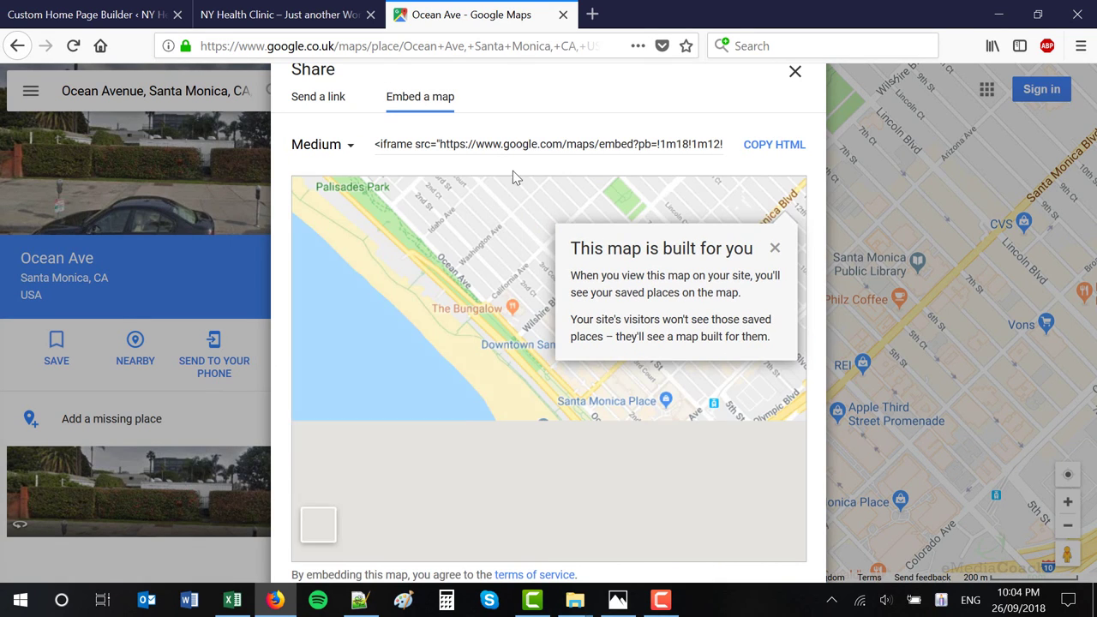
- Try the Small, Medium and Large embed sizes
click(322, 146)
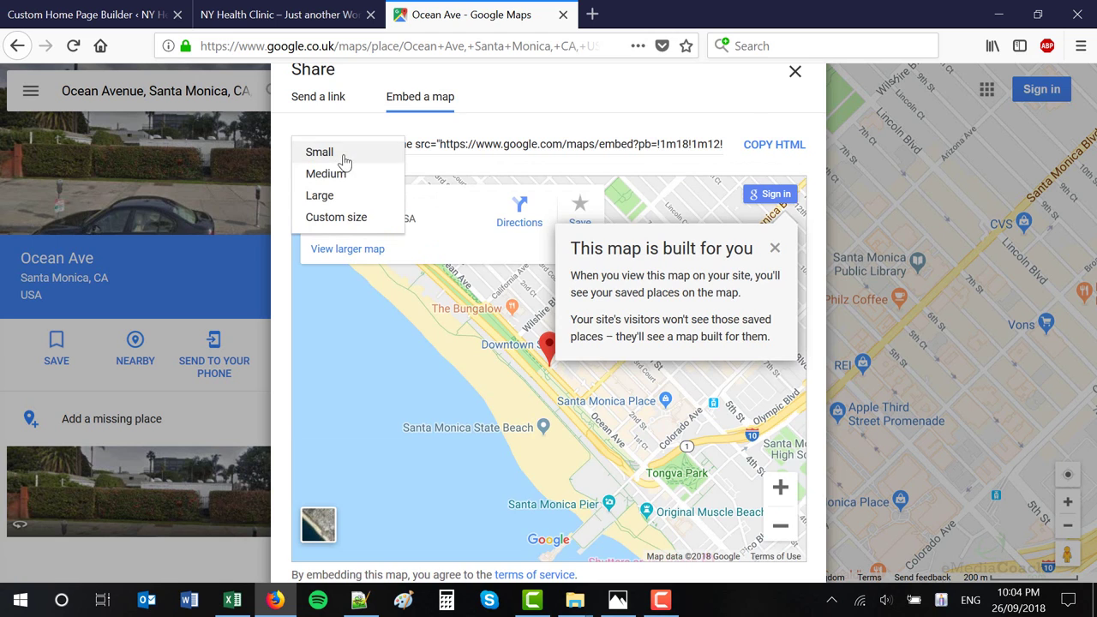
click(319, 153)
click(414, 213)
click(418, 236)
click(343, 146)
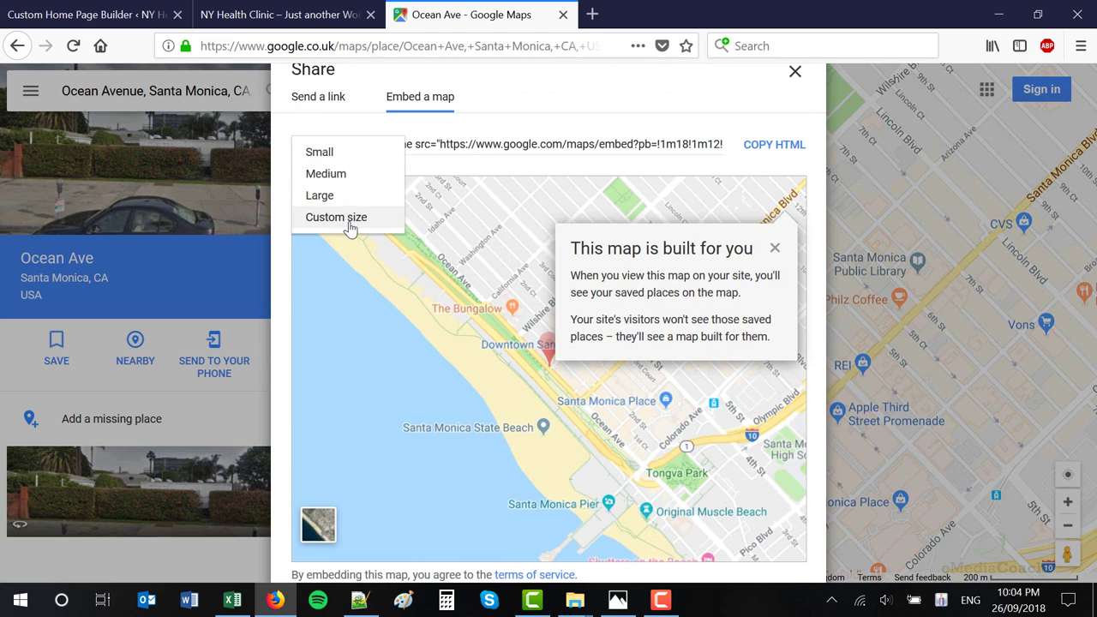
click(341, 196)
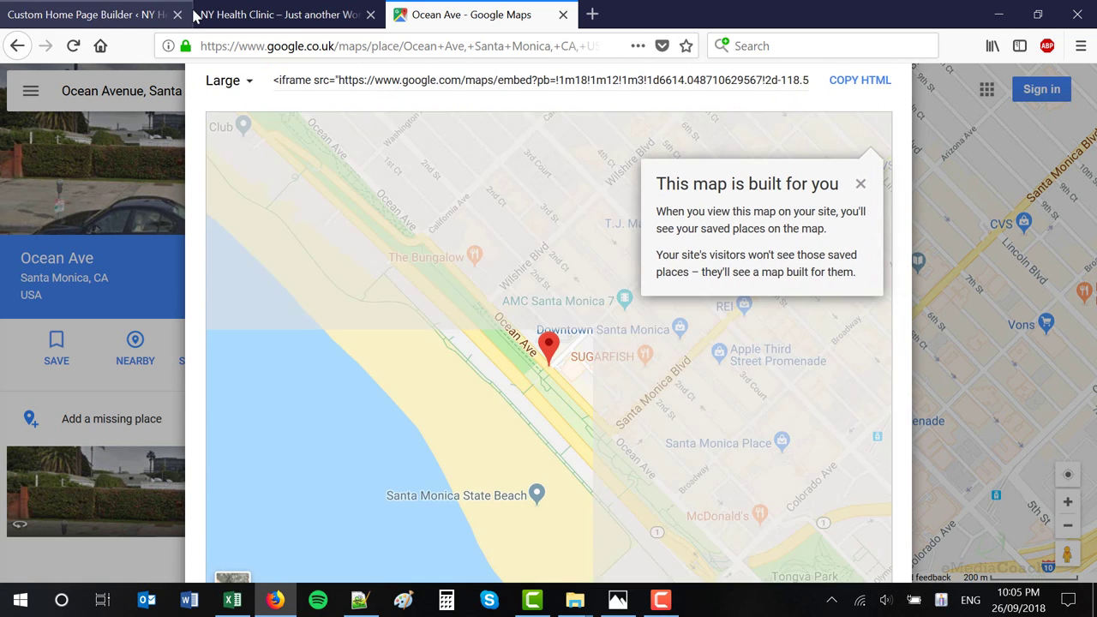
- Compare with the live clinic site, then choose Custom size for the embed
click(100, 13)
click(308, 26)
scroll(583, 343, down, 1)
scroll(523, 311, up, 1)
scroll(602, 435, down, 3)
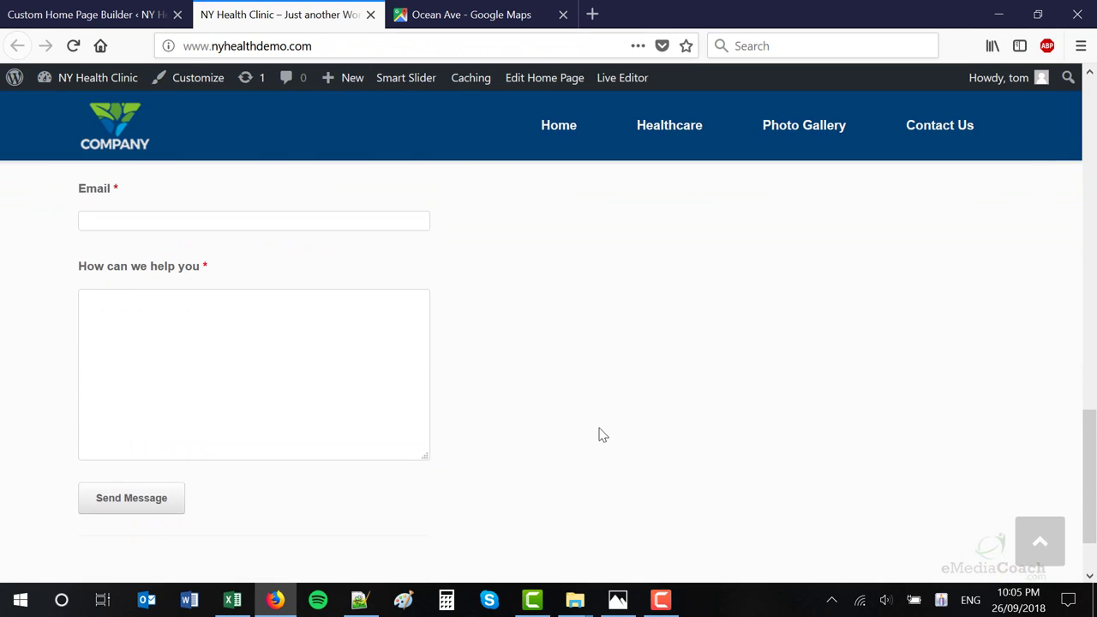
click(470, 17)
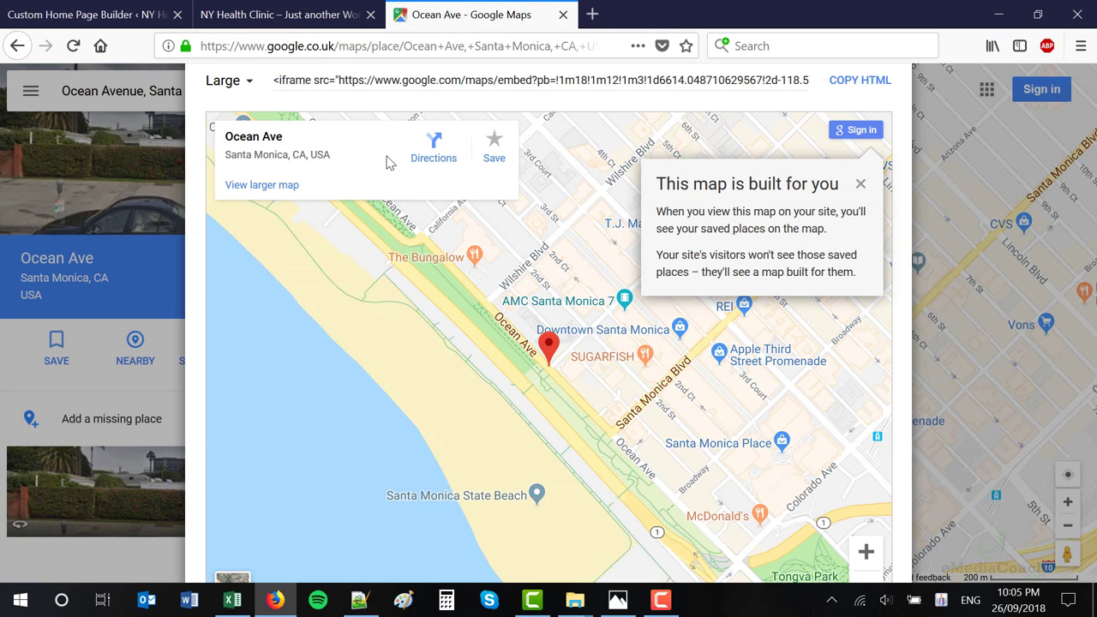
scroll(643, 273, down, 1)
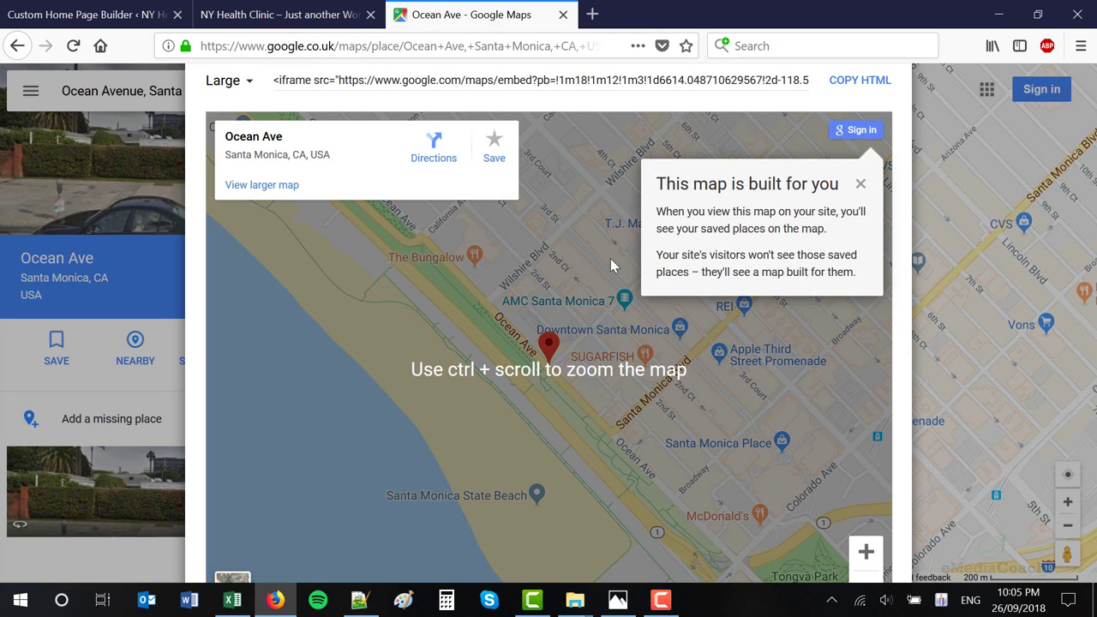
click(249, 85)
click(249, 152)
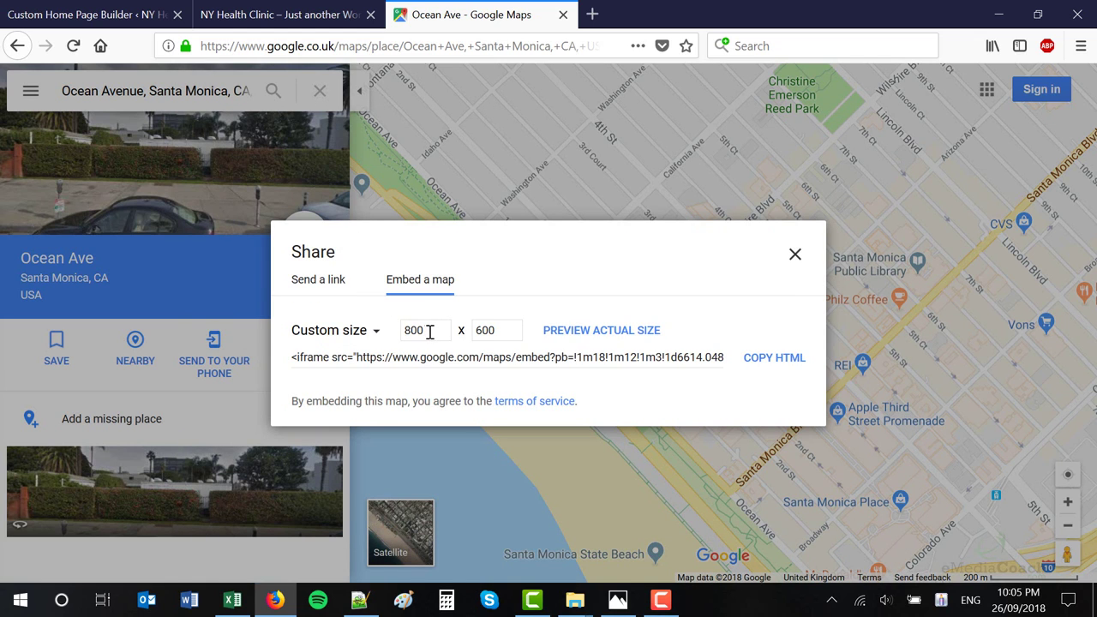
- Change the custom embed height from 600 to 300 and preview the map at actual size
click(602, 331)
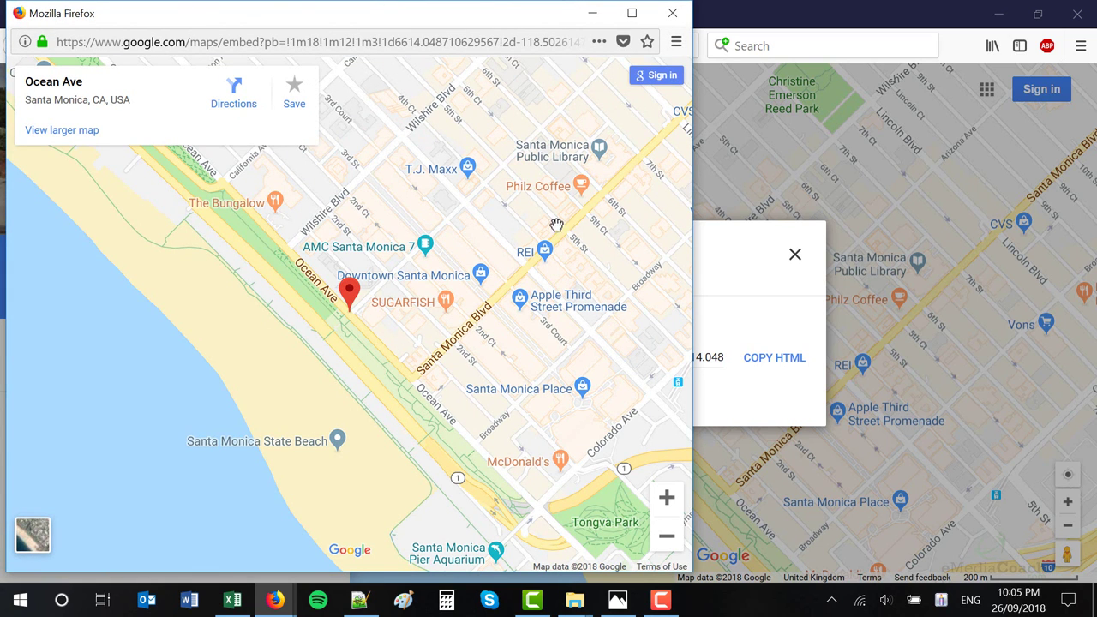
click(673, 13)
drag(437, 336, 386, 327)
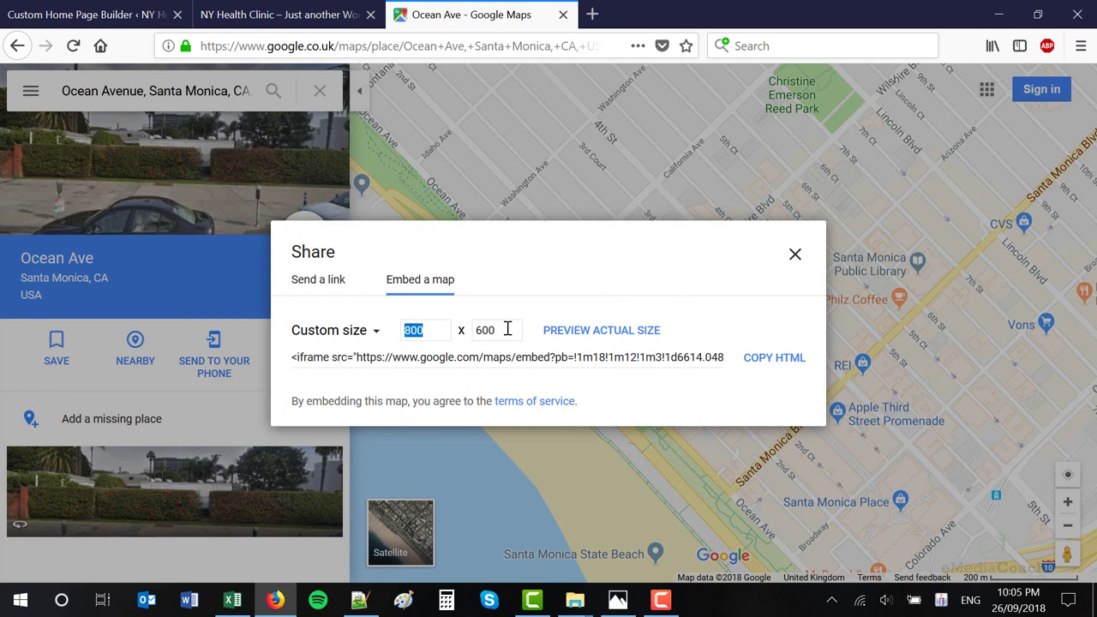
click(443, 327)
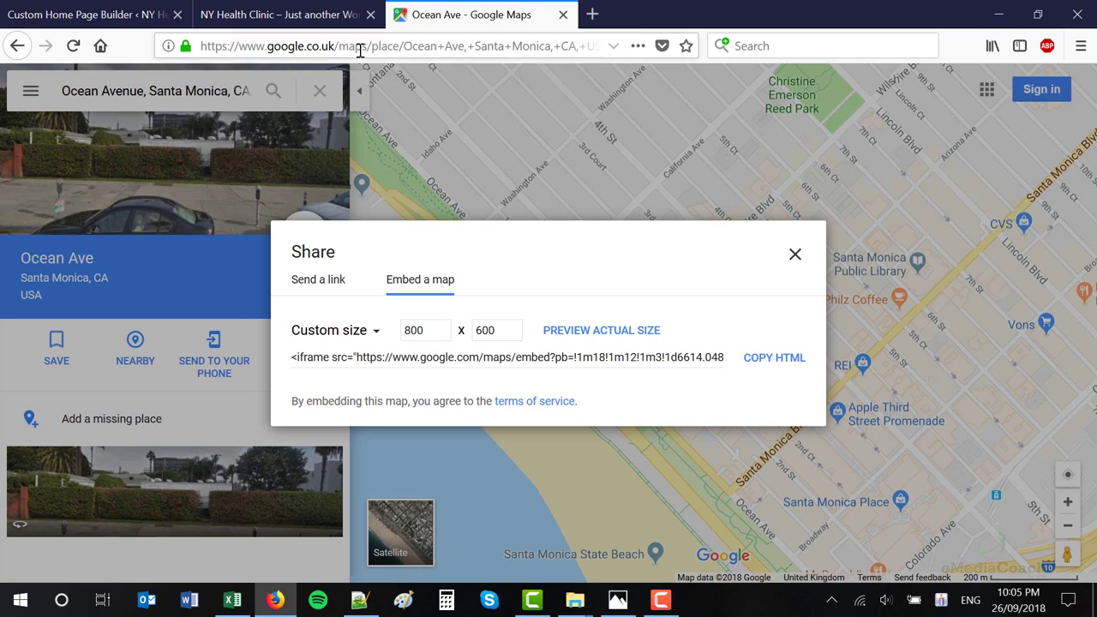
drag(439, 330, 363, 330)
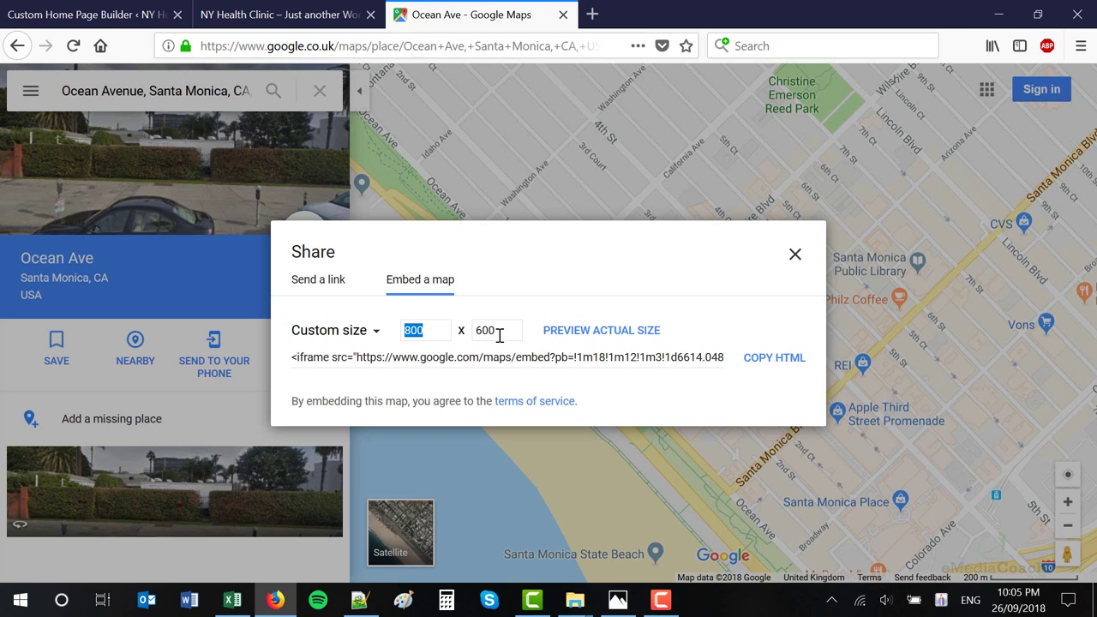
drag(506, 334, 438, 324)
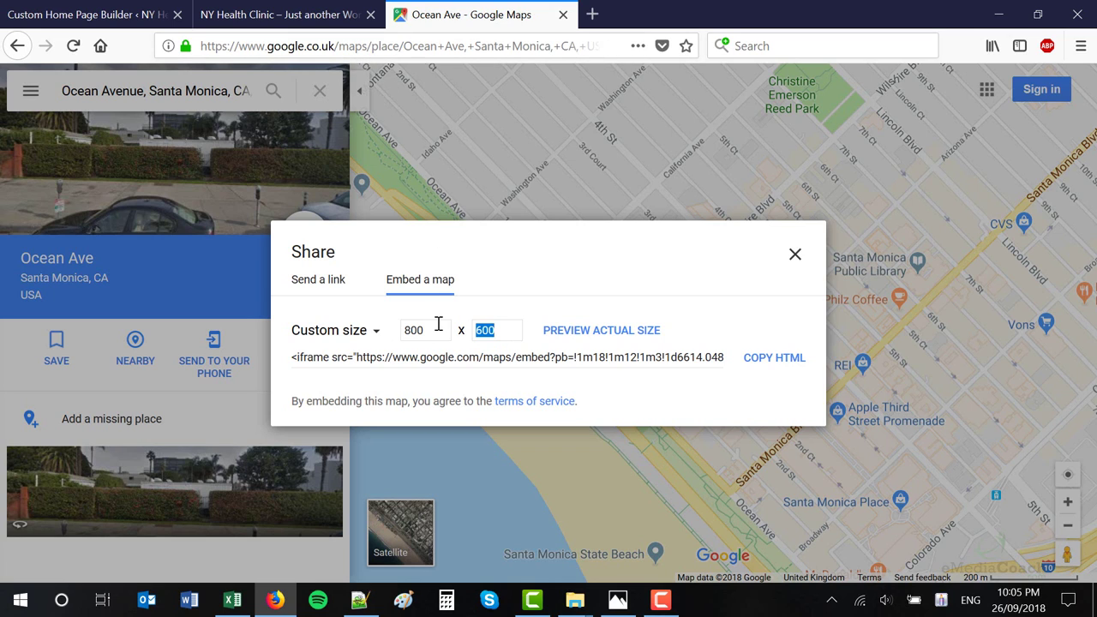
text(30)
click(584, 334)
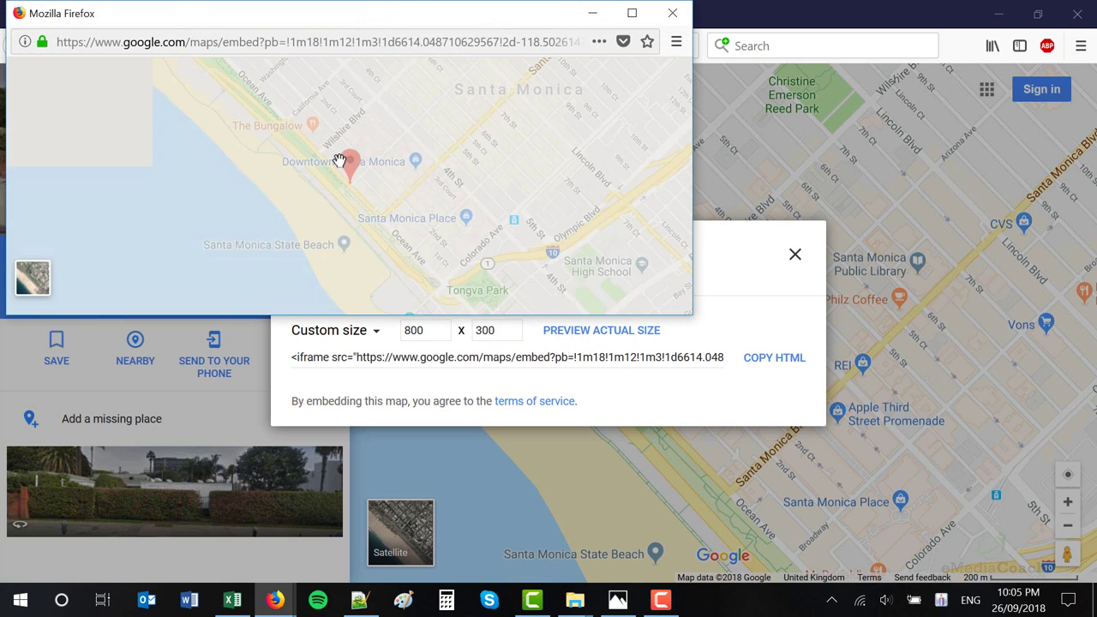
click(672, 13)
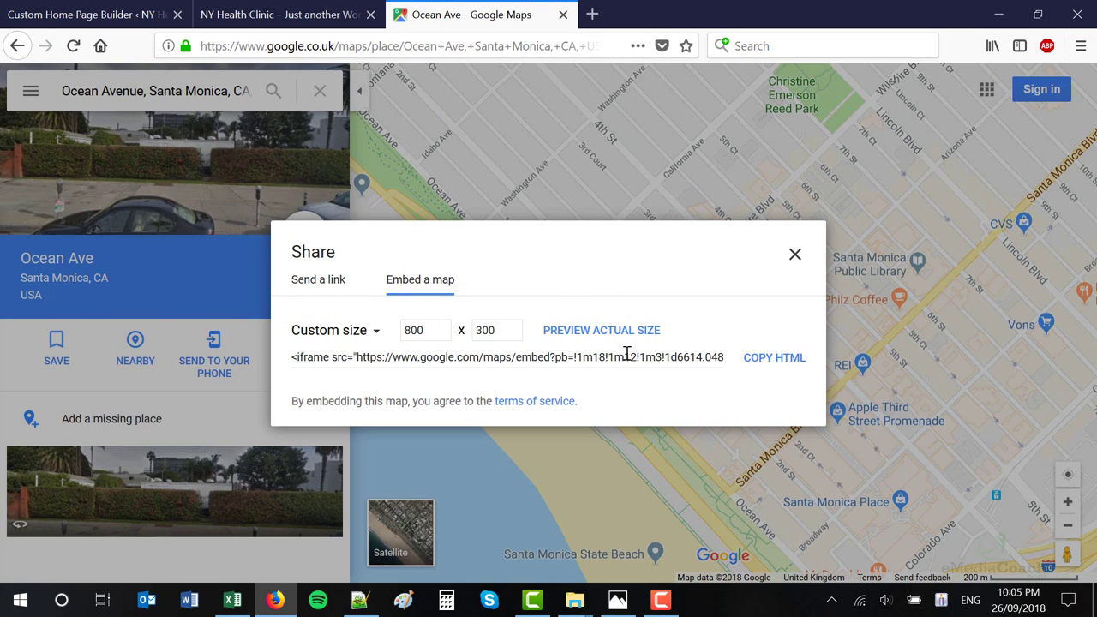
- Copy the iframe embed code and return to the WordPress builder tab
click(765, 360)
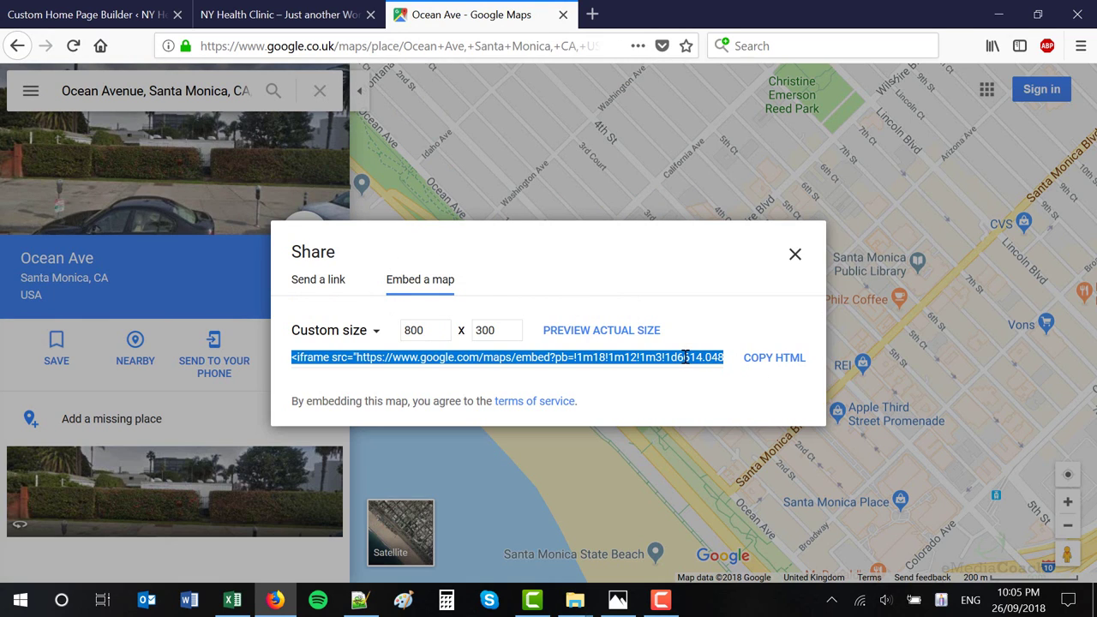
right_click(684, 355)
click(734, 409)
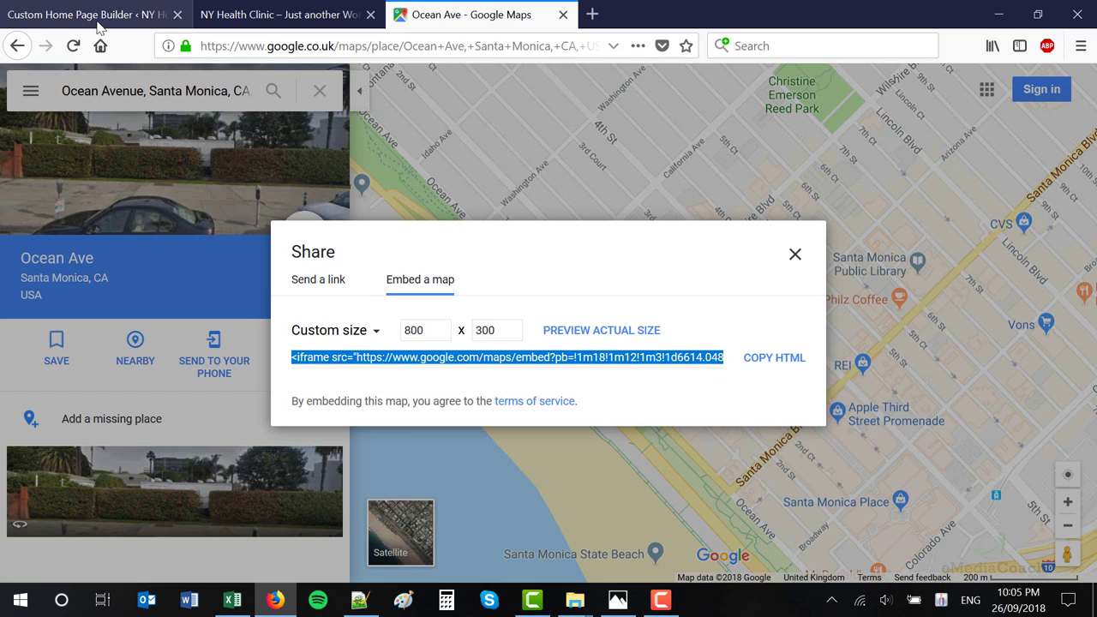
click(128, 26)
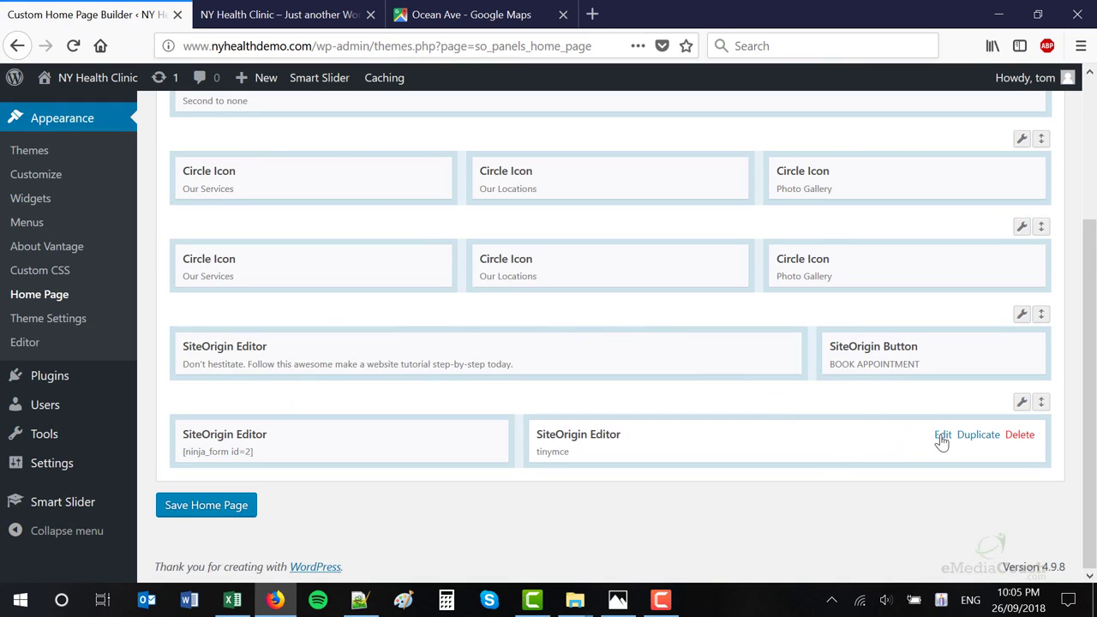
- Open the right-hand editor widget and paste the iframe code in the Text view
click(941, 436)
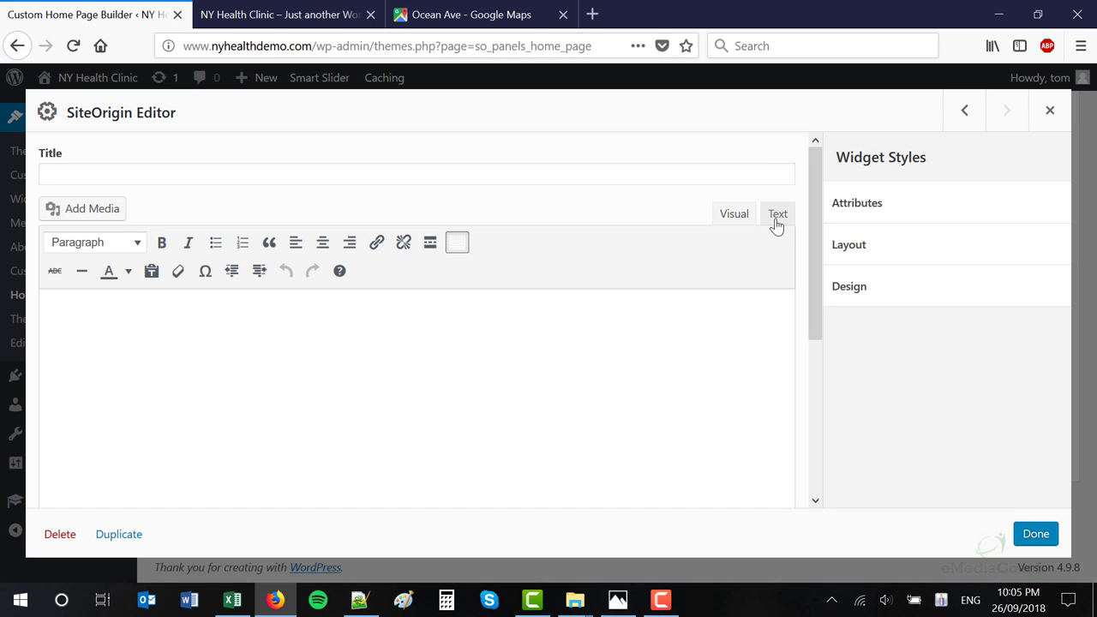
click(776, 215)
click(503, 21)
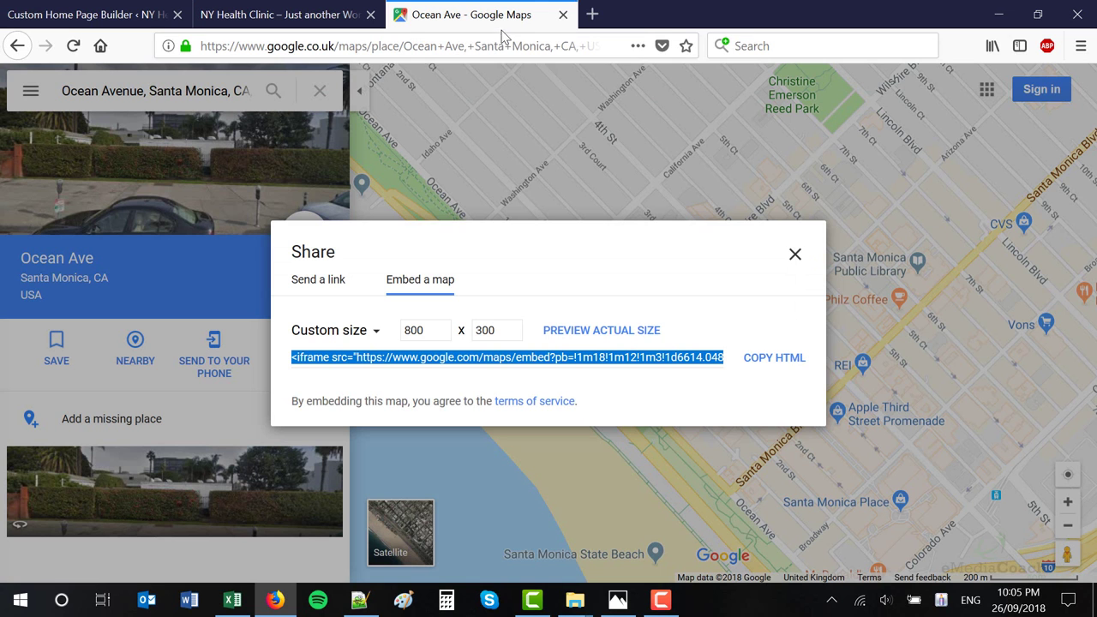
click(123, 18)
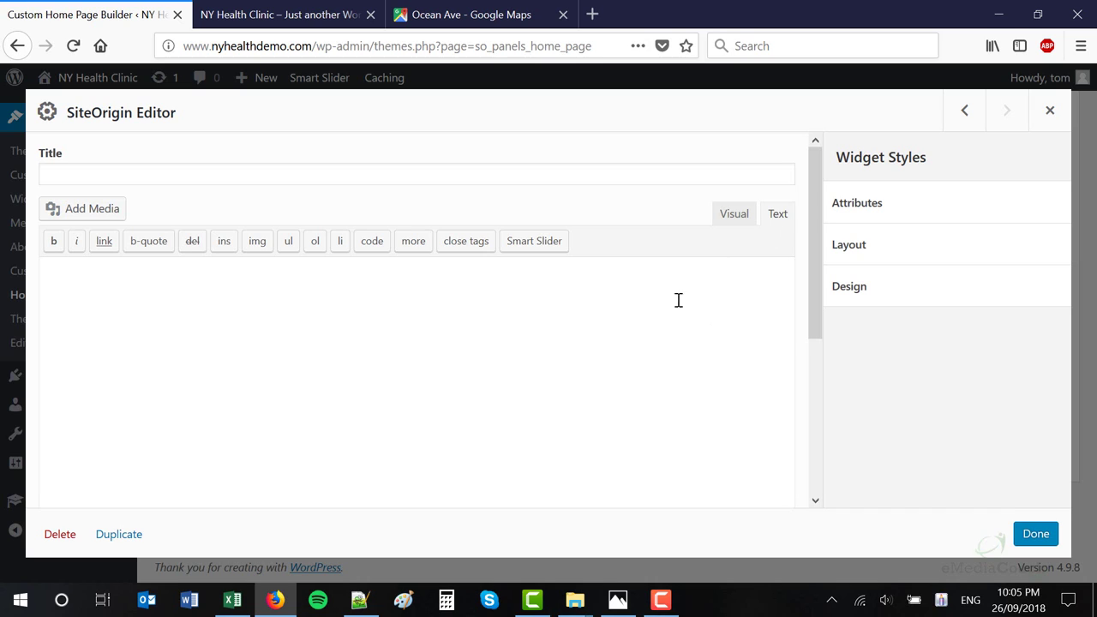
right_click(643, 290)
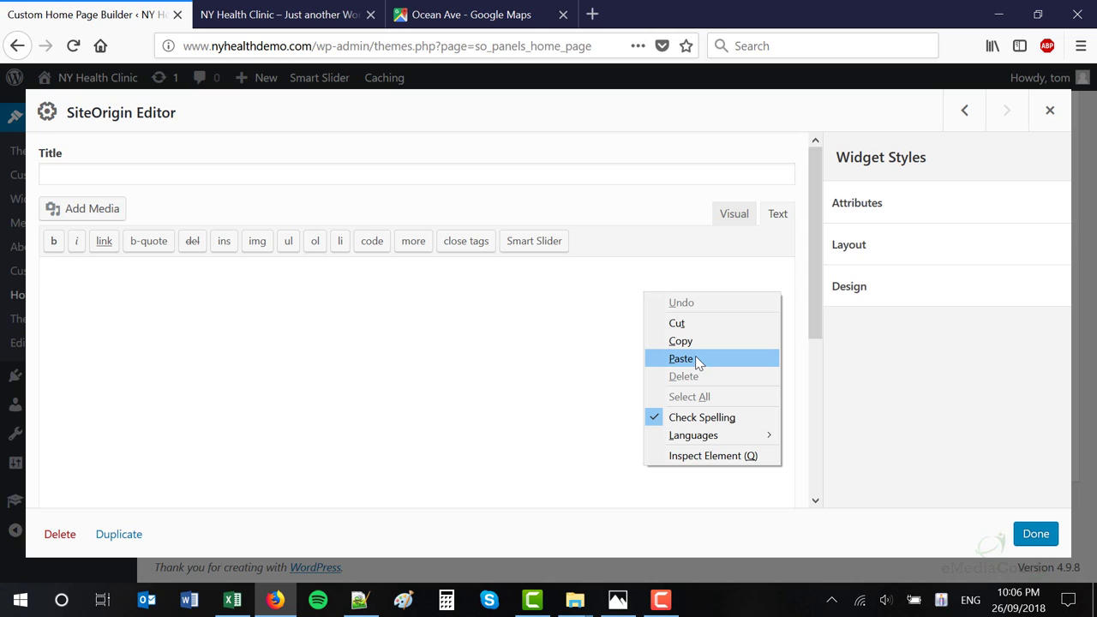
click(697, 361)
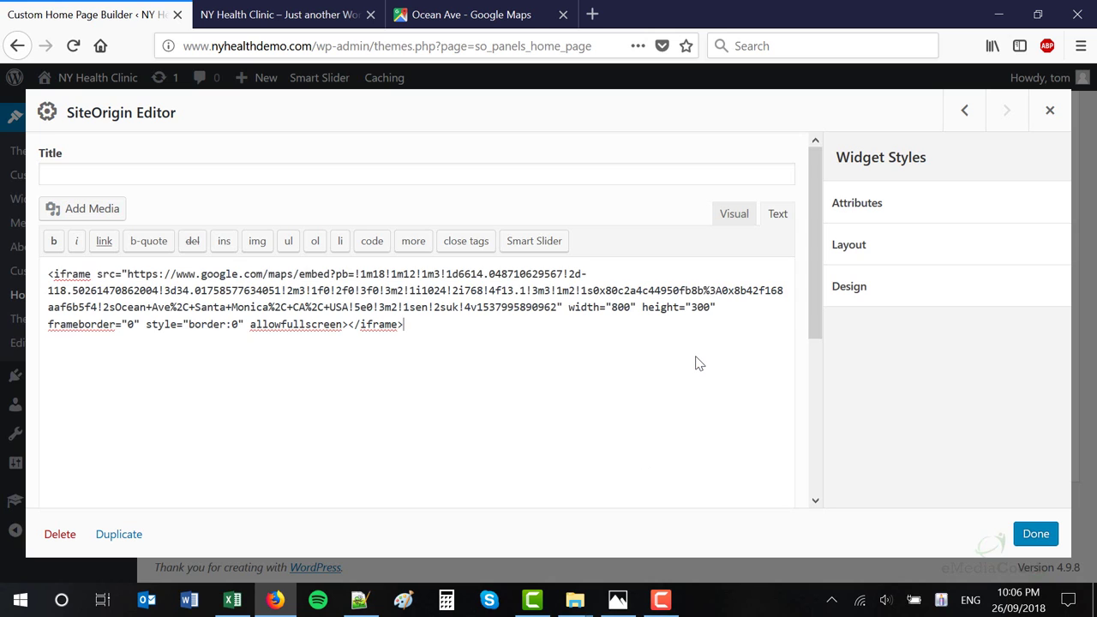
- Clear the pasted code and paste the map embed again in the Visual view
click(725, 216)
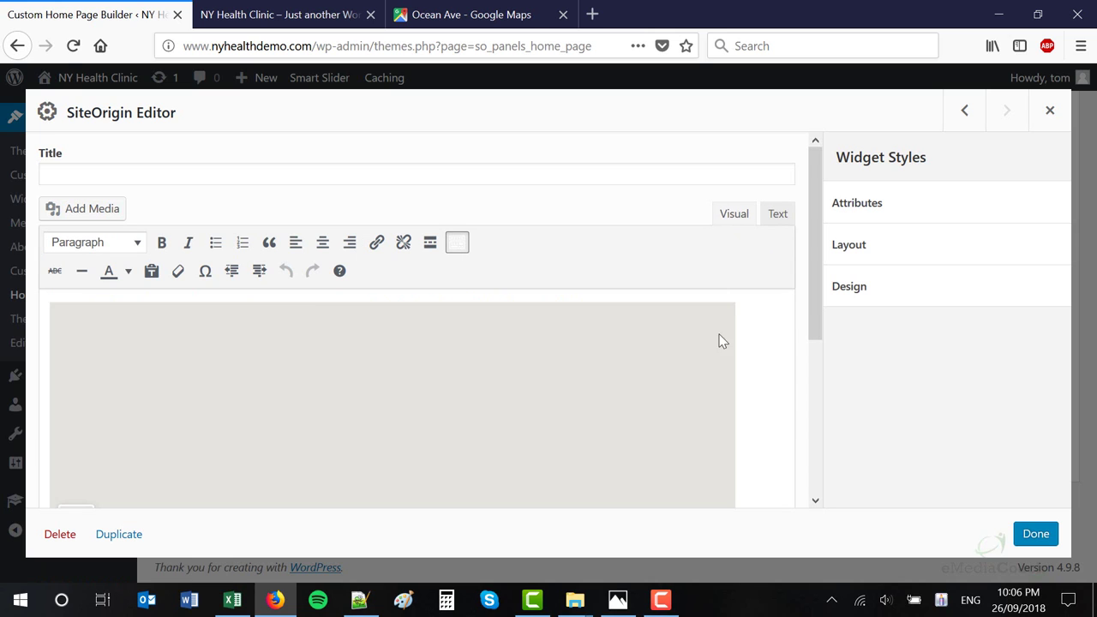
scroll(544, 409, down, 5)
scroll(543, 409, up, 5)
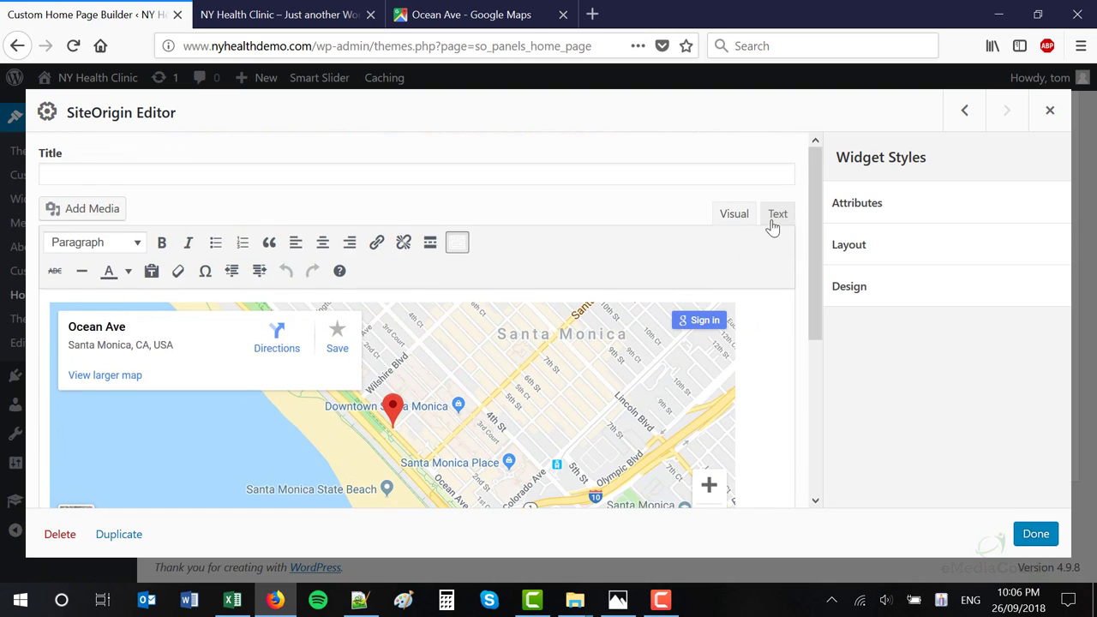
click(766, 221)
key(ctrl+a)
key(BackSpace)
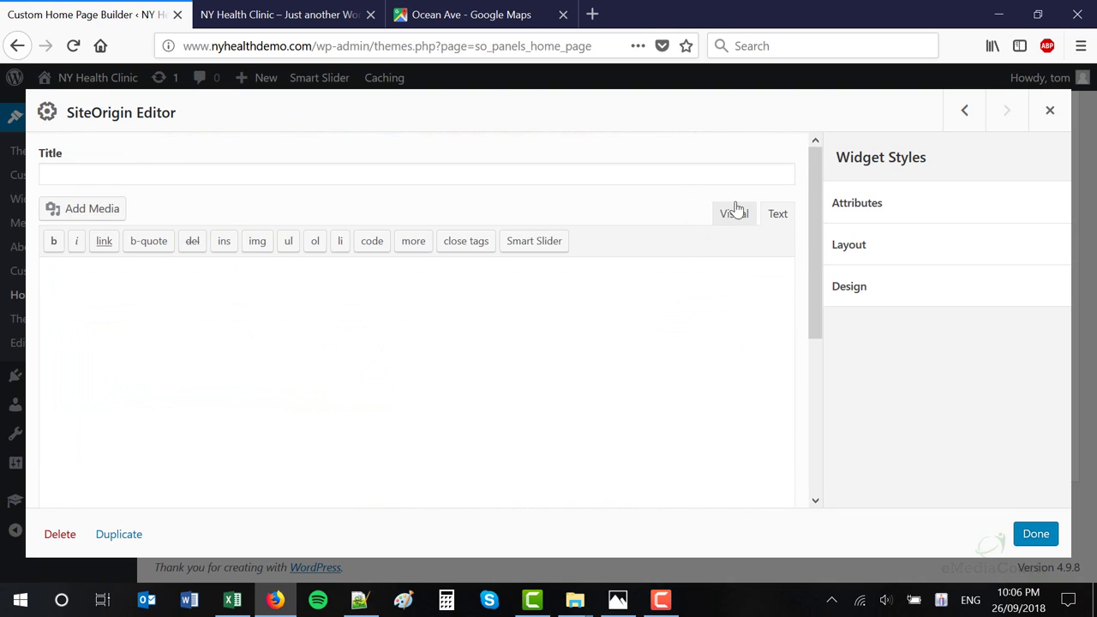
click(731, 213)
key(ctrl+v)
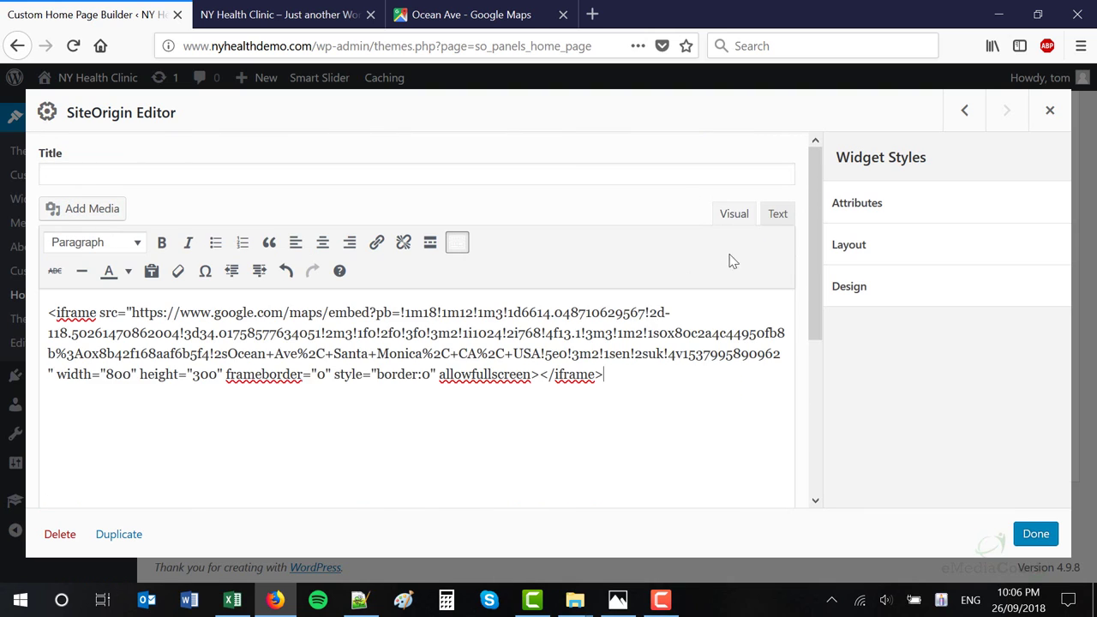
click(776, 219)
click(733, 219)
- Finish the map widget, save the home page, and reload the live site
click(1035, 533)
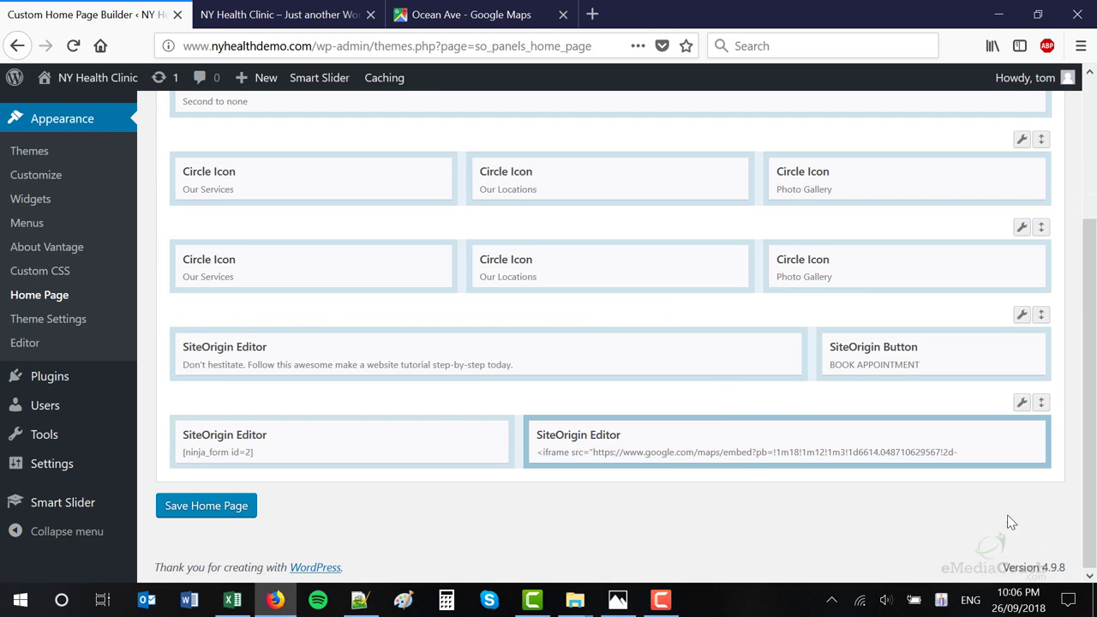
click(225, 505)
click(332, 15)
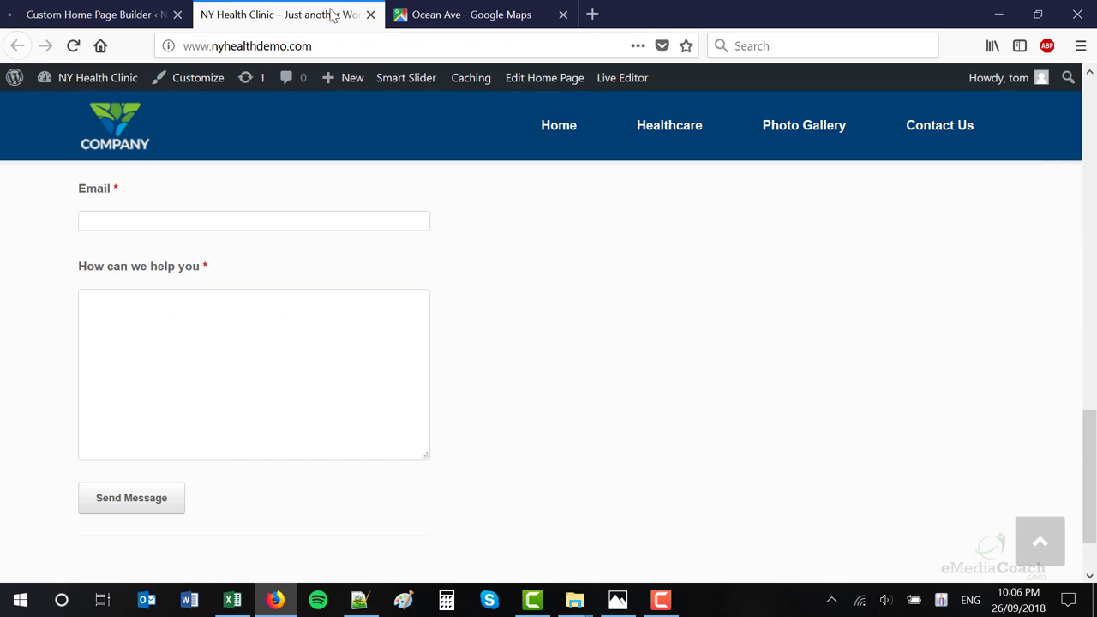
key(F5)
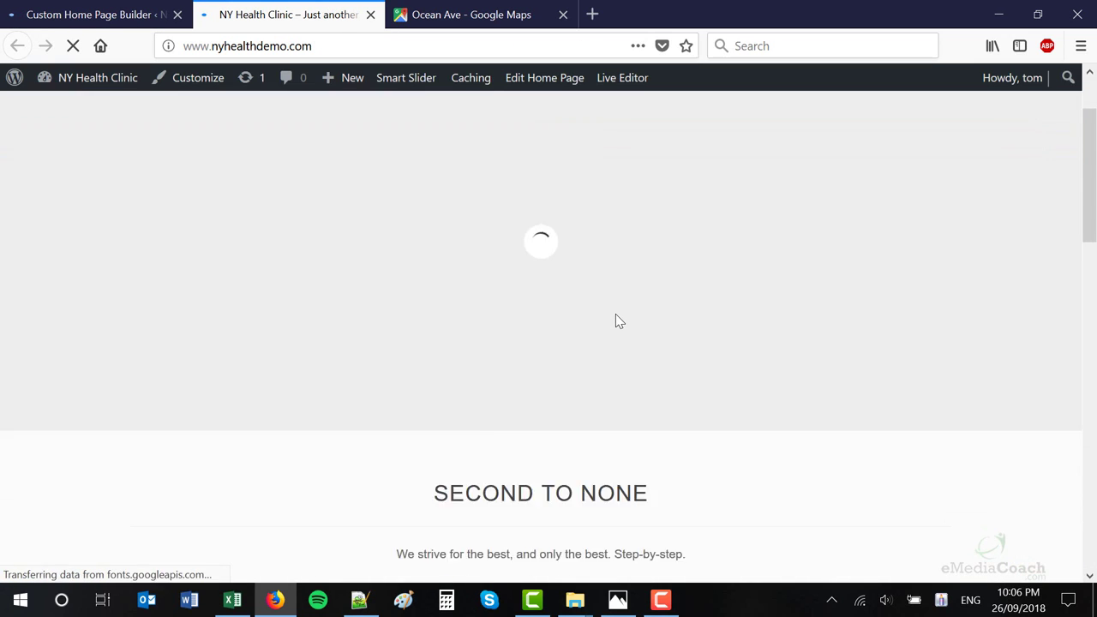
- Return to the home page builder and reopen the map widget for editing
key(ctrl+shift+Tab)
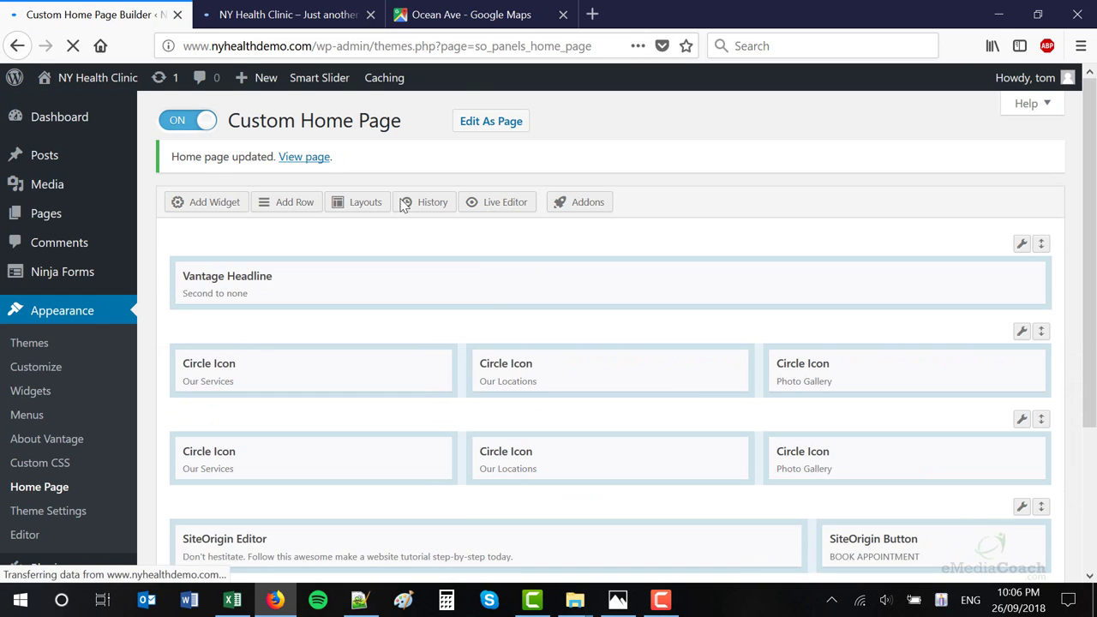
scroll(550, 415, down, 3)
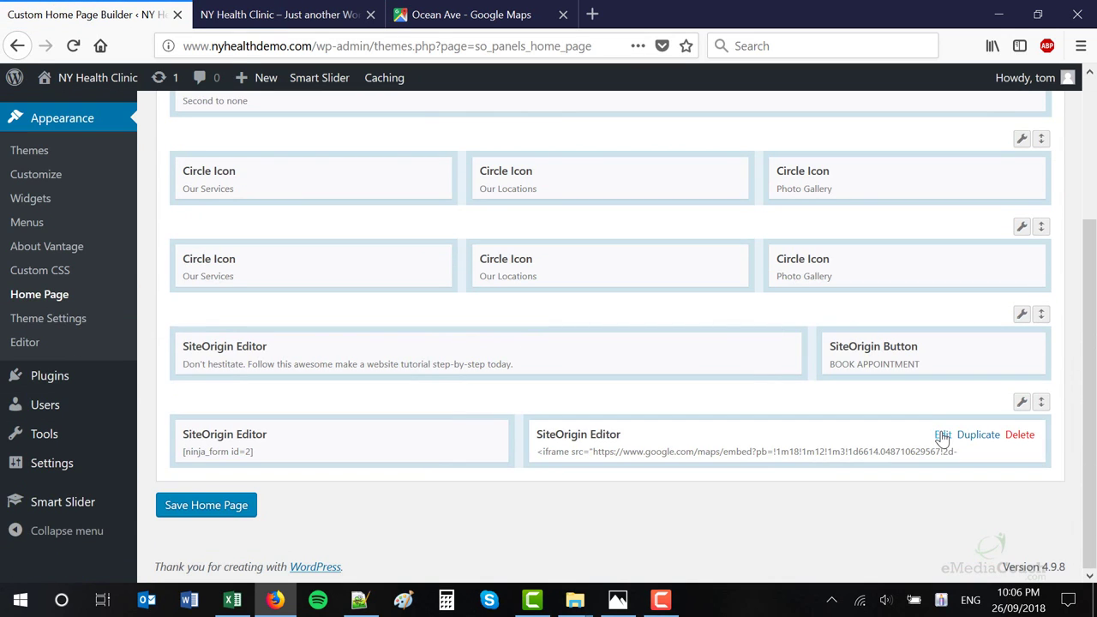
click(934, 435)
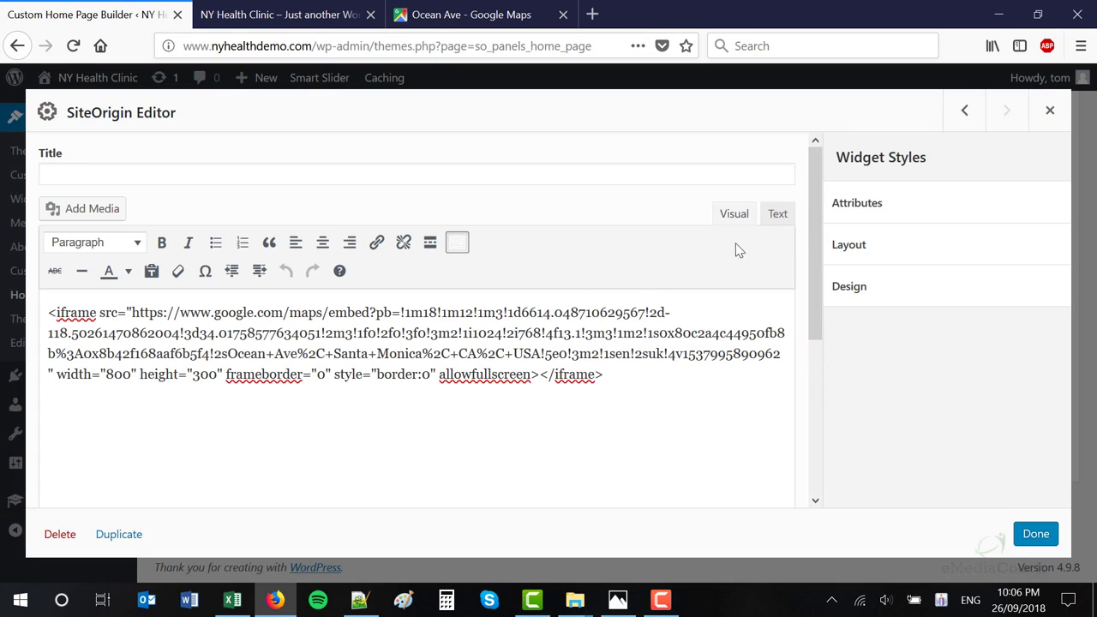
- Replace the widget's content with the Ocean Ave map iframe code pasted as raw HTML
click(776, 213)
key(ctrl+a)
key(BackSpace)
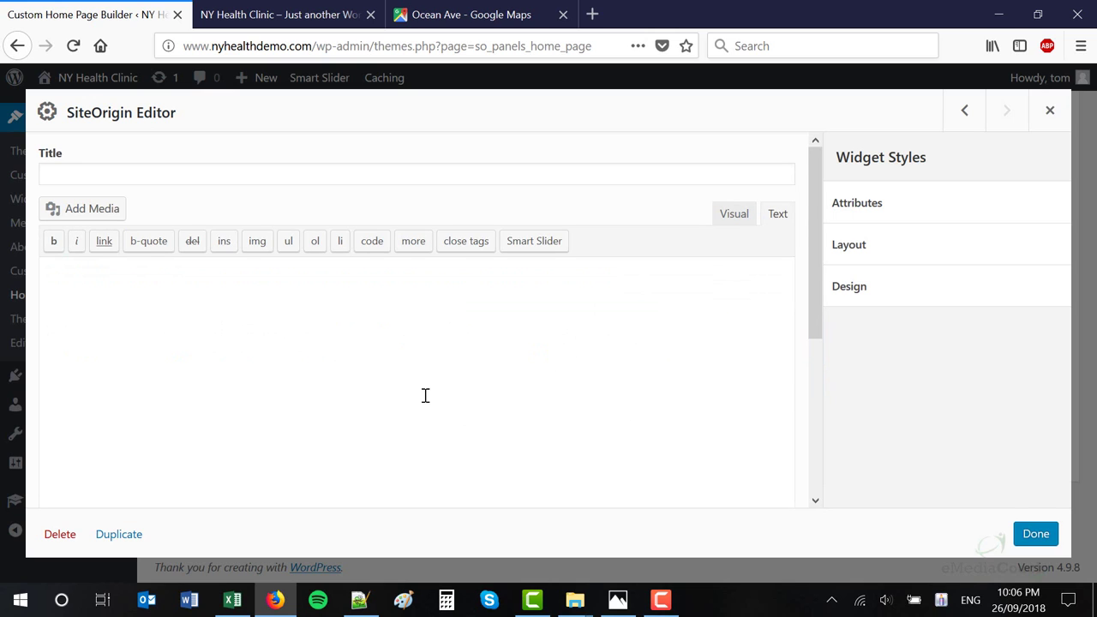
key(ctrl+v)
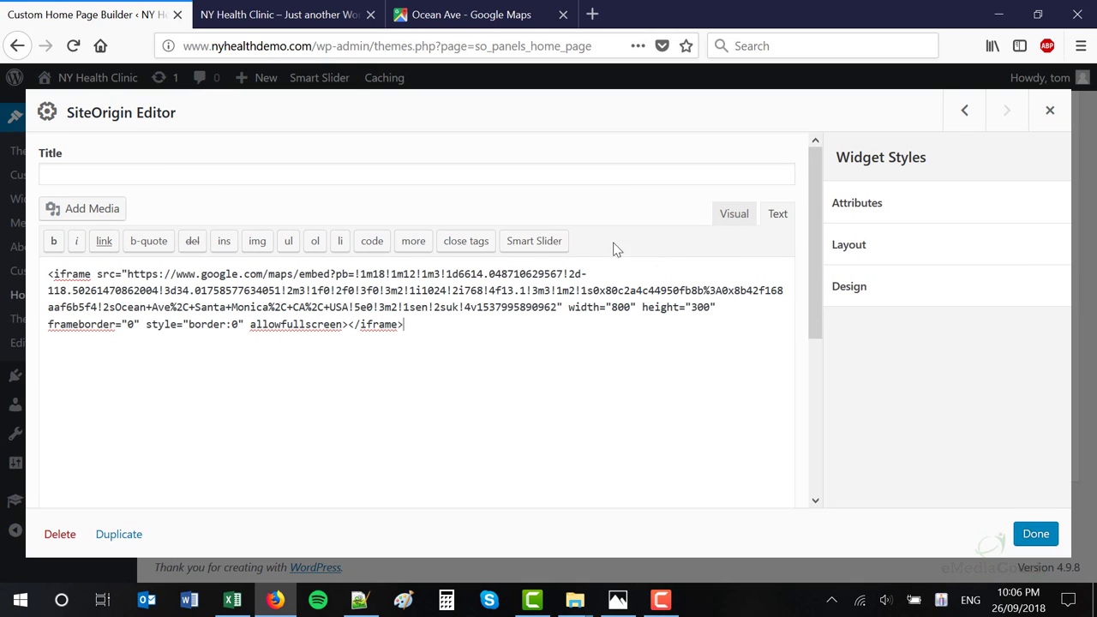
click(733, 214)
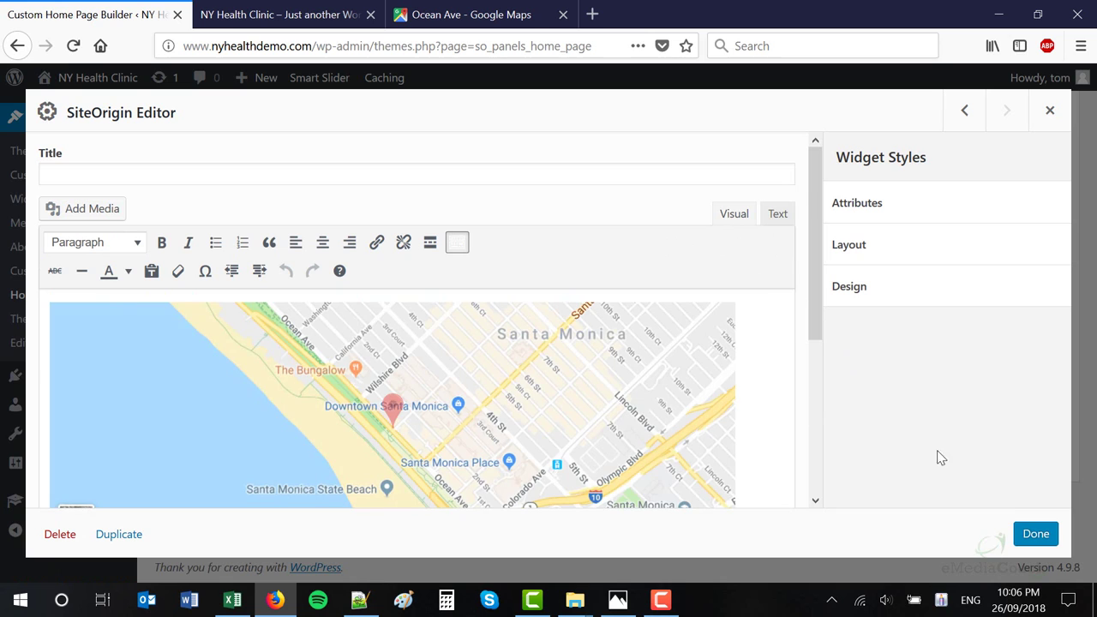
click(1024, 531)
- Save the home page and check the map beside the contact form on the live site
click(214, 515)
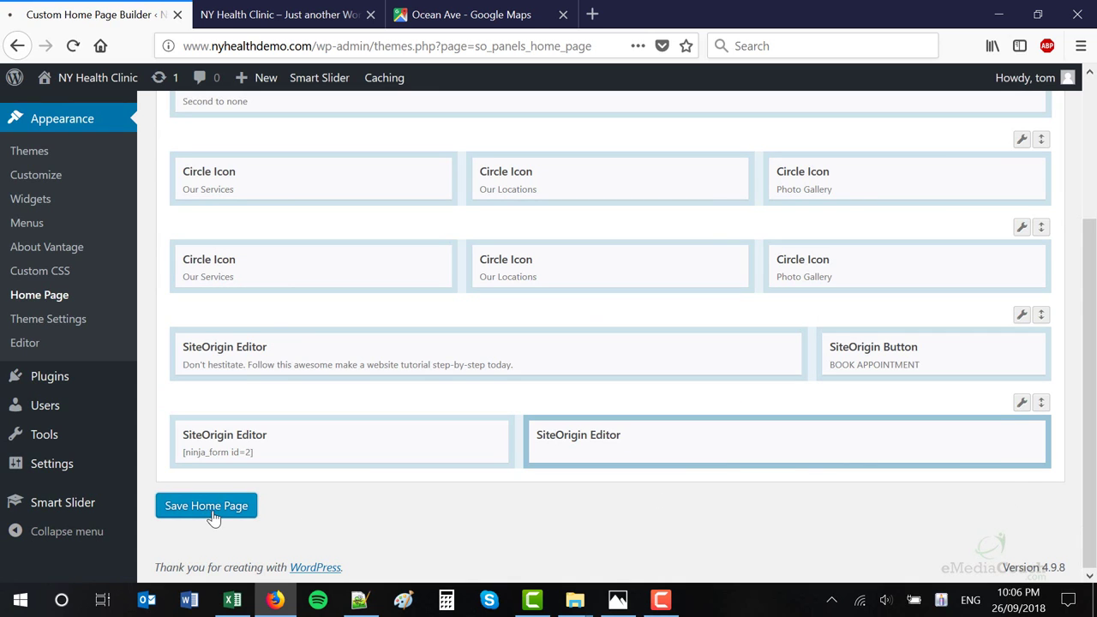
click(283, 15)
mouse_move(608, 123)
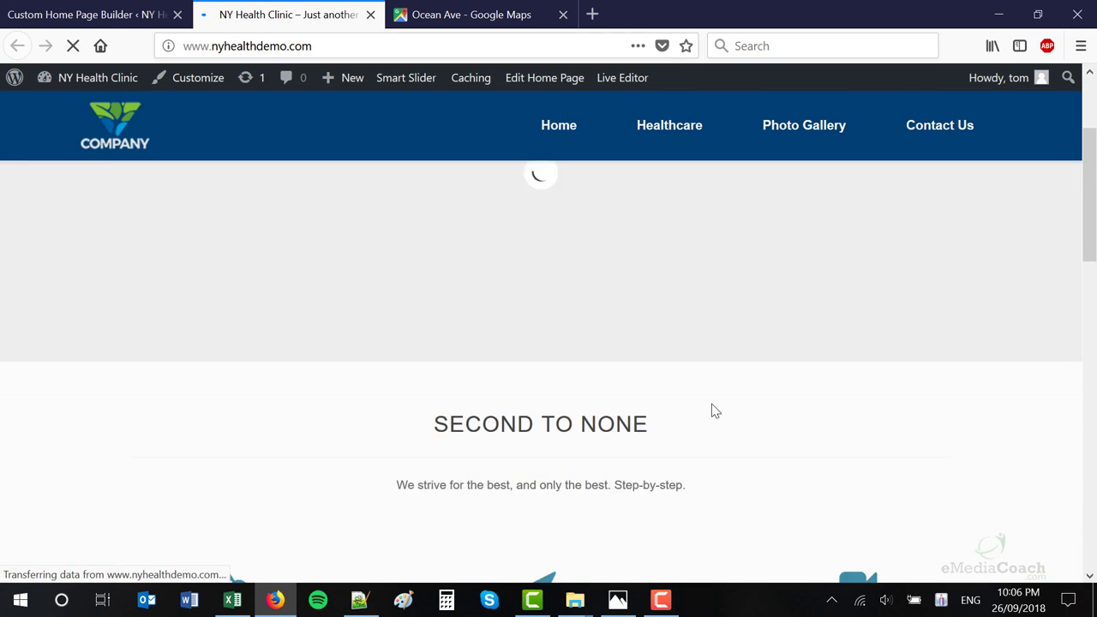
scroll(711, 403, down, 6)
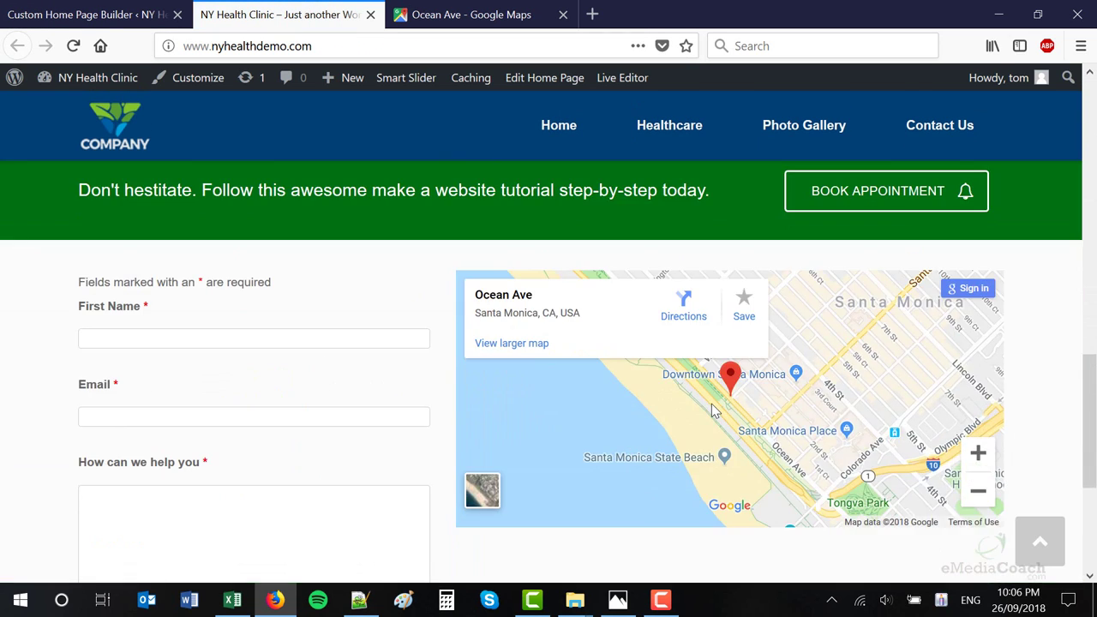
scroll(707, 411, down, 2)
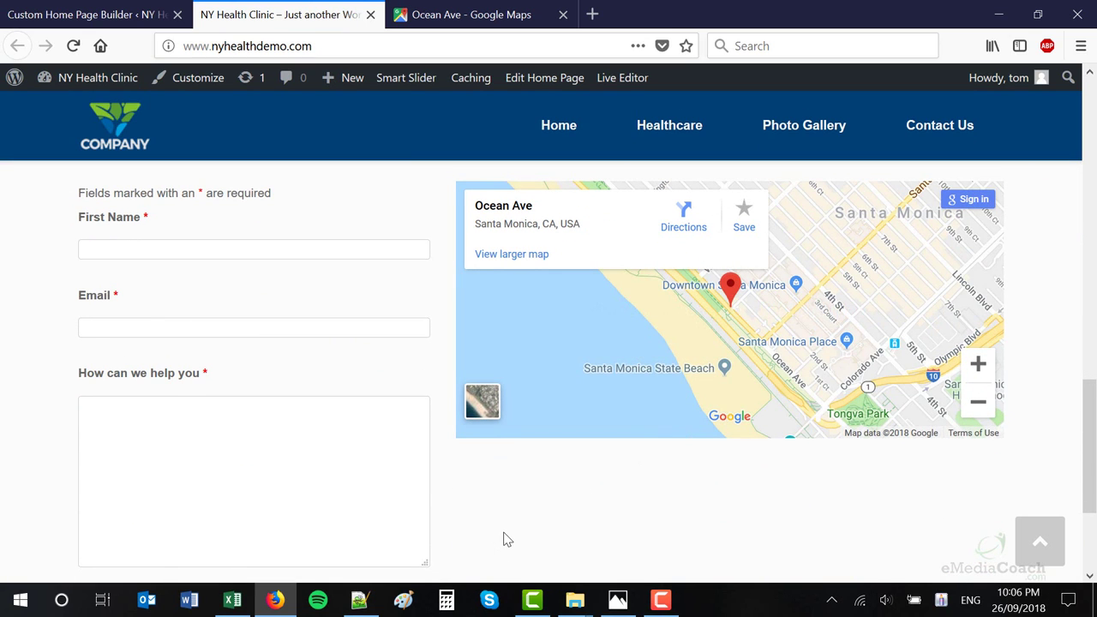
scroll(503, 538, up, 2)
- Change the Ocean Ave embed map to 800 × 400, preview it, and copy the updated iframe code
click(462, 14)
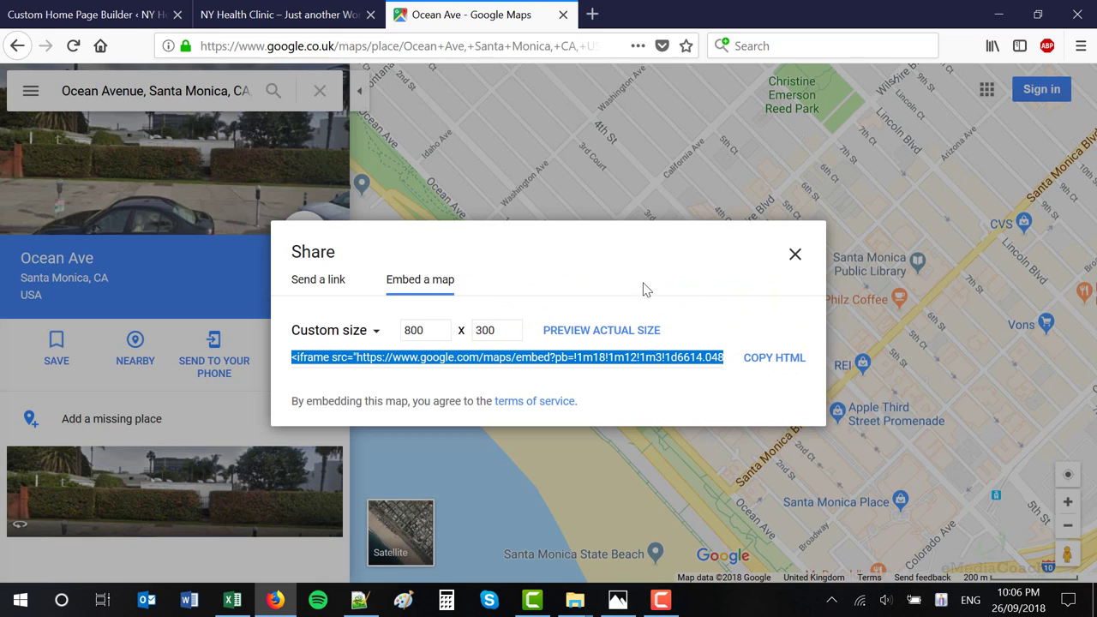
click(497, 331)
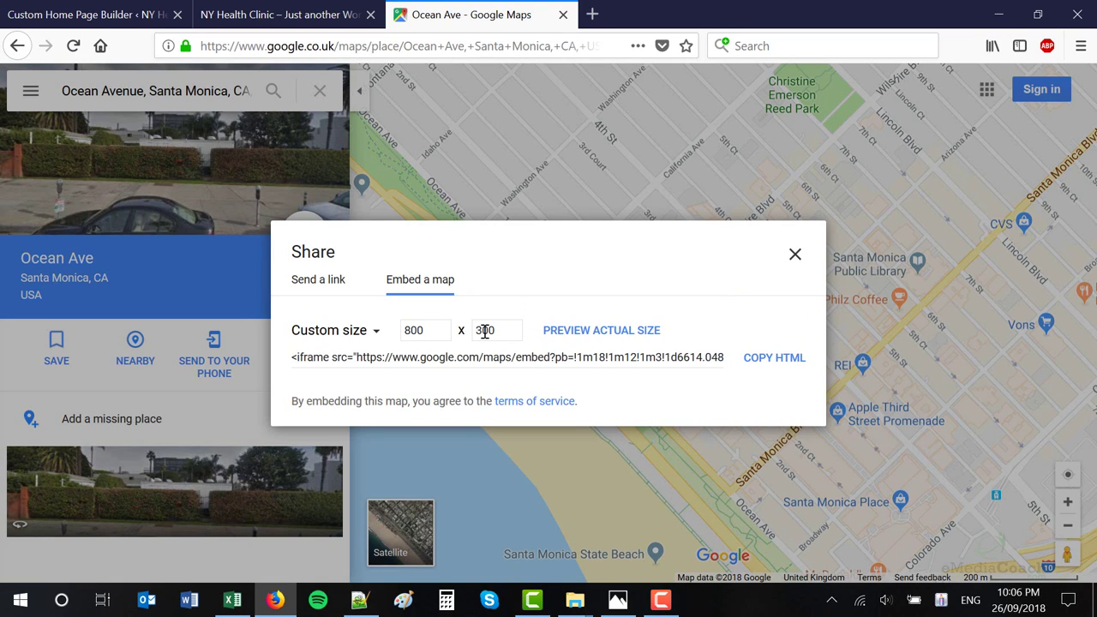
click(607, 331)
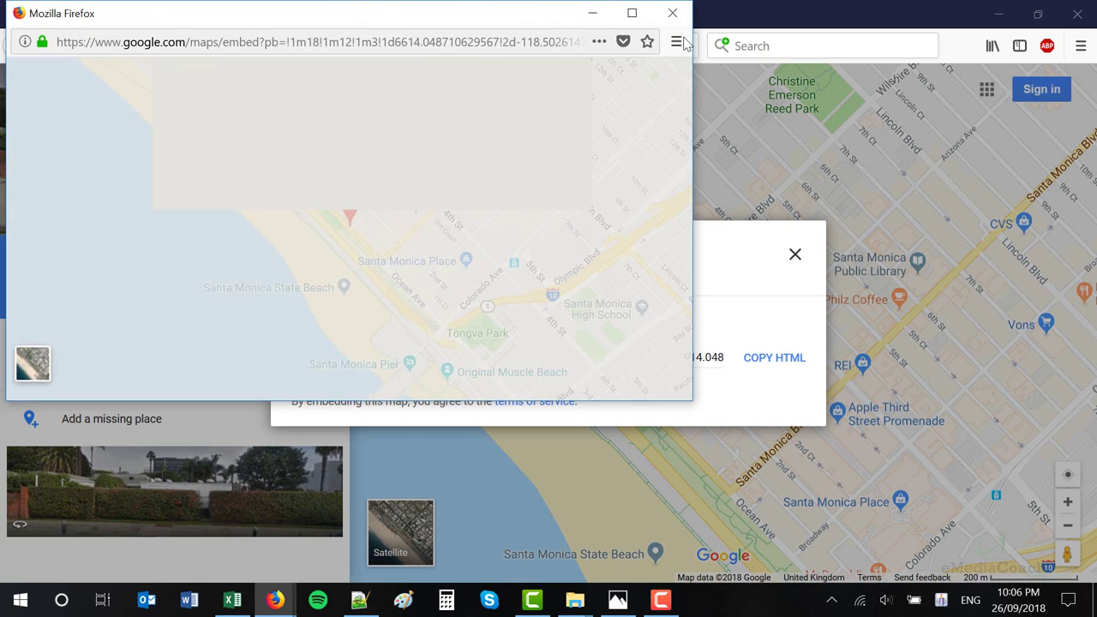
click(673, 14)
click(737, 357)
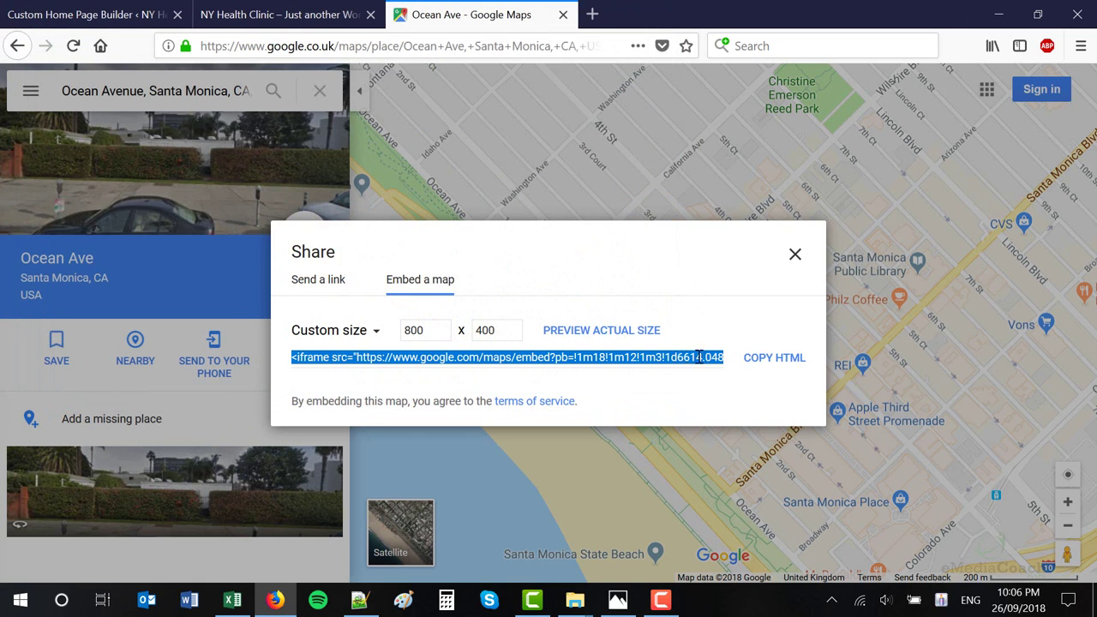
right_click(675, 352)
click(711, 406)
- Edit the map widget's raw HTML to update the iframe's height value
click(68, 16)
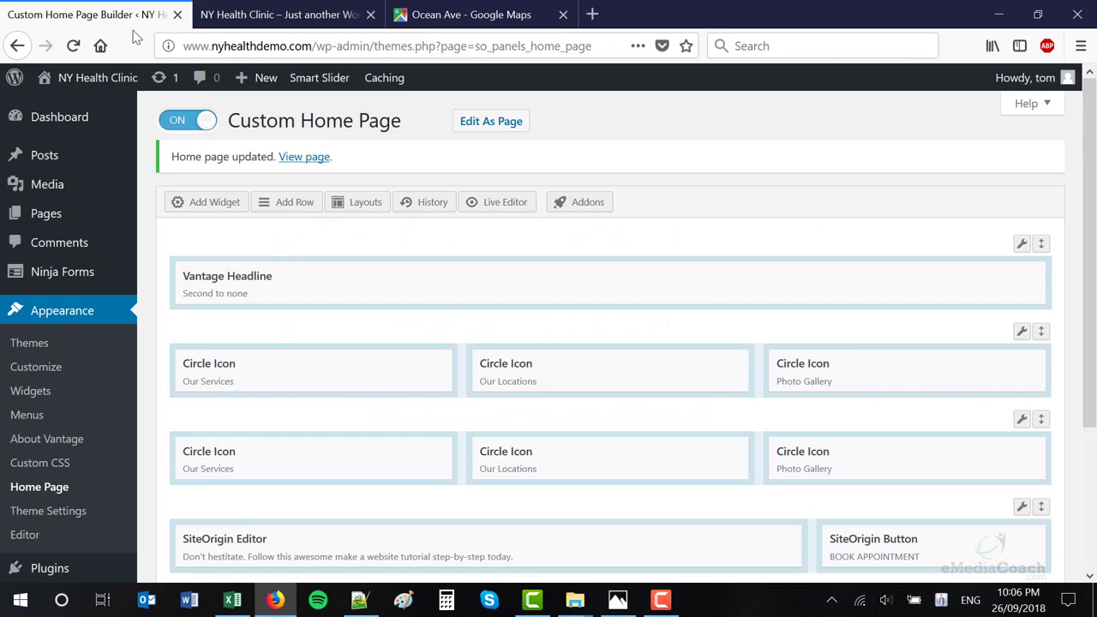
scroll(857, 428, down, 3)
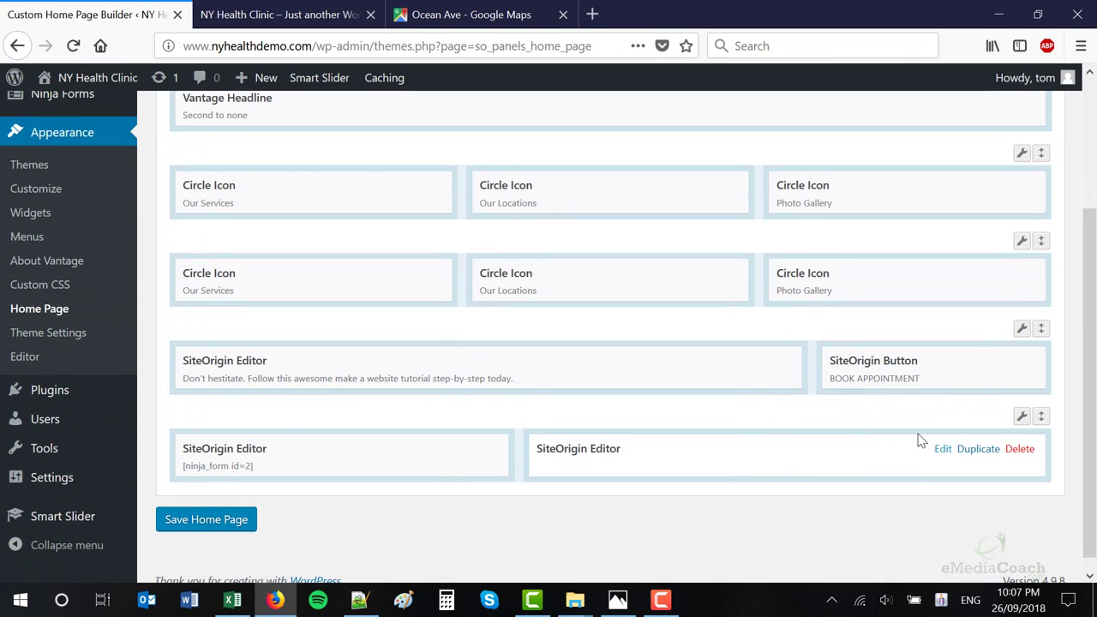
click(936, 447)
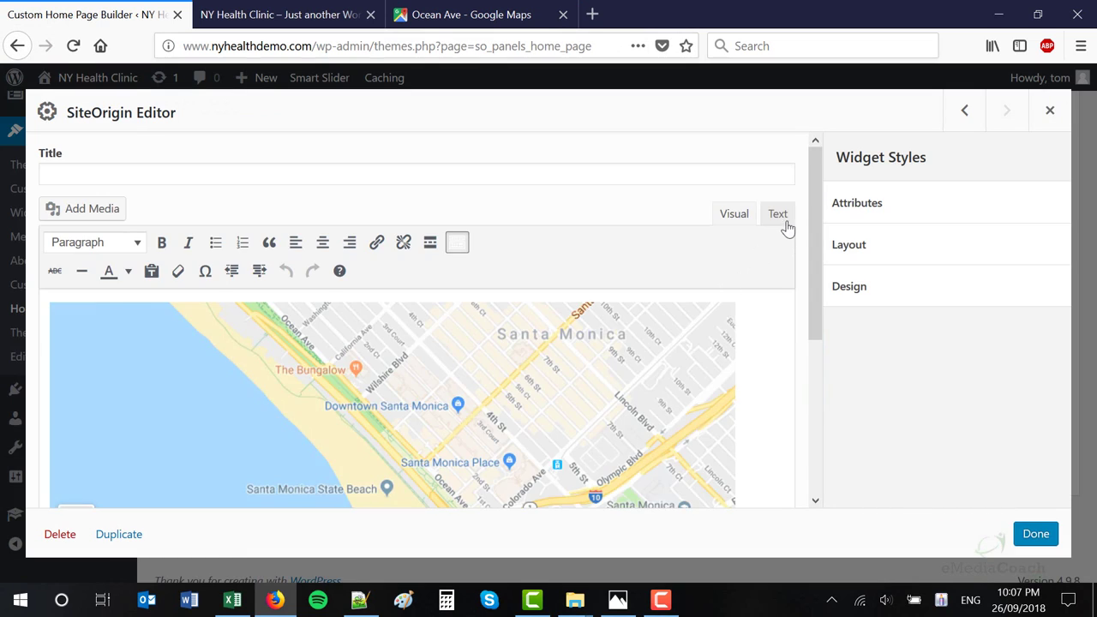
click(777, 213)
drag(610, 307, 695, 310)
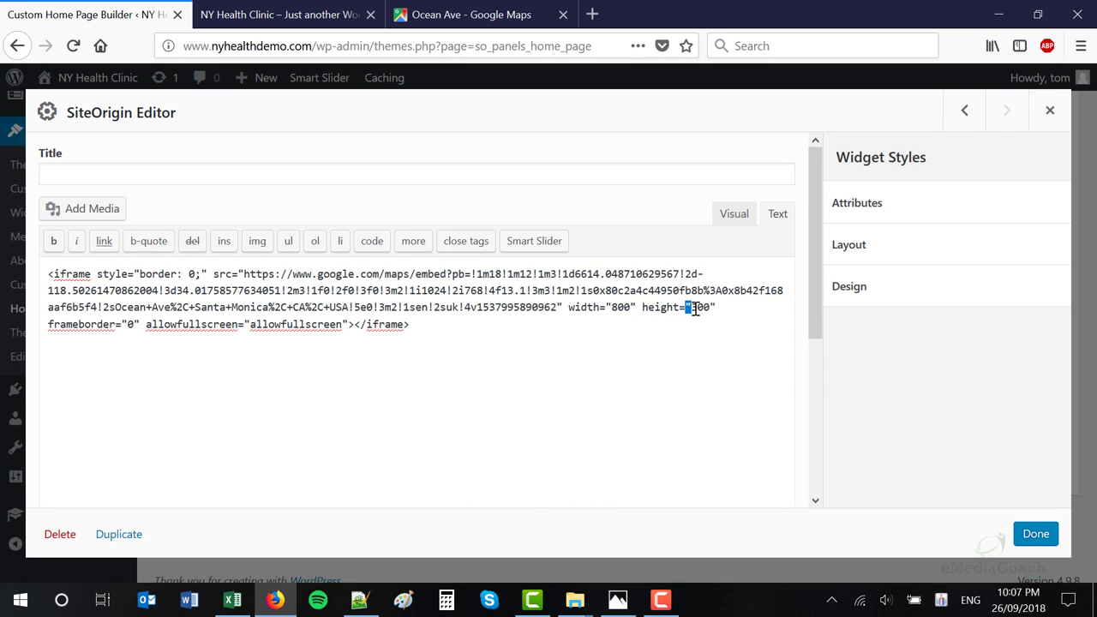
click(698, 309)
click(1033, 534)
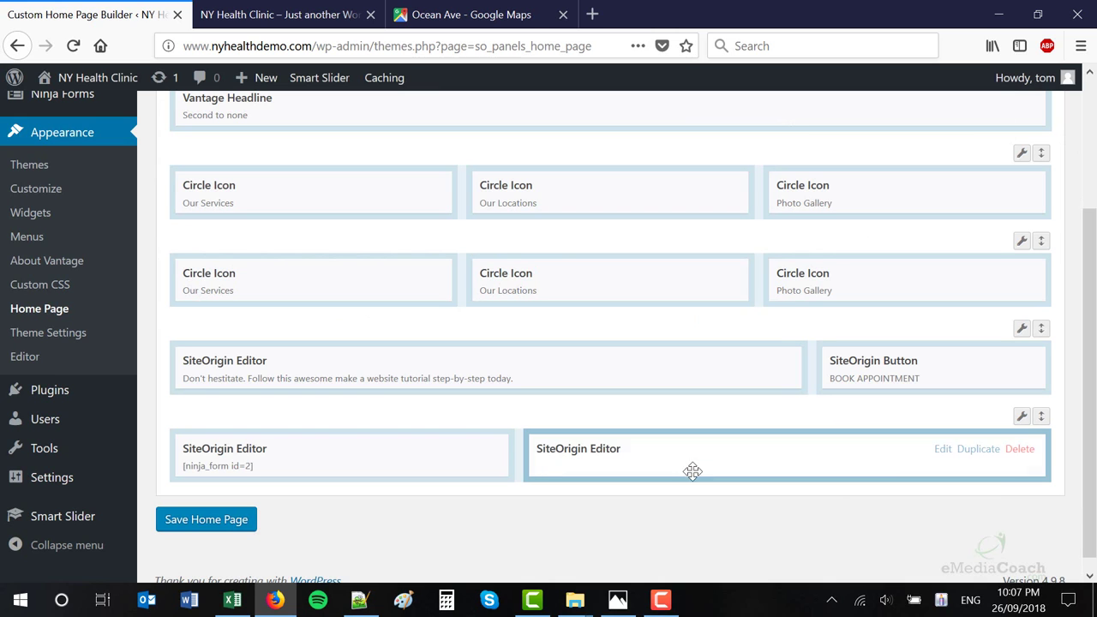
- Save the home page, reload the live site to see the taller map, and return to the builder
click(205, 519)
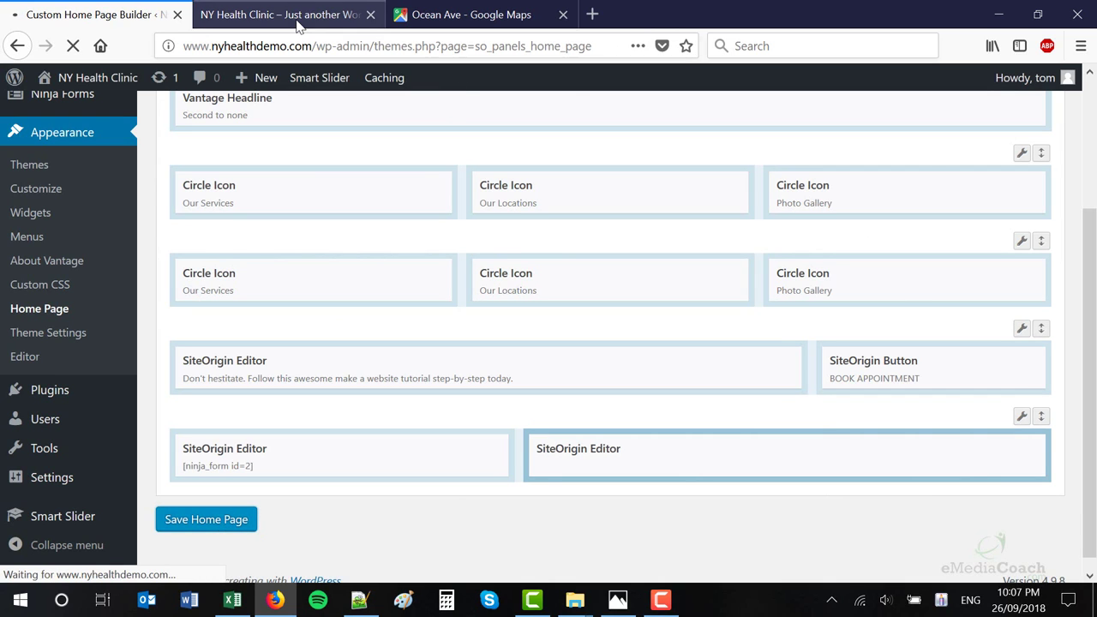
click(294, 17)
key(F5)
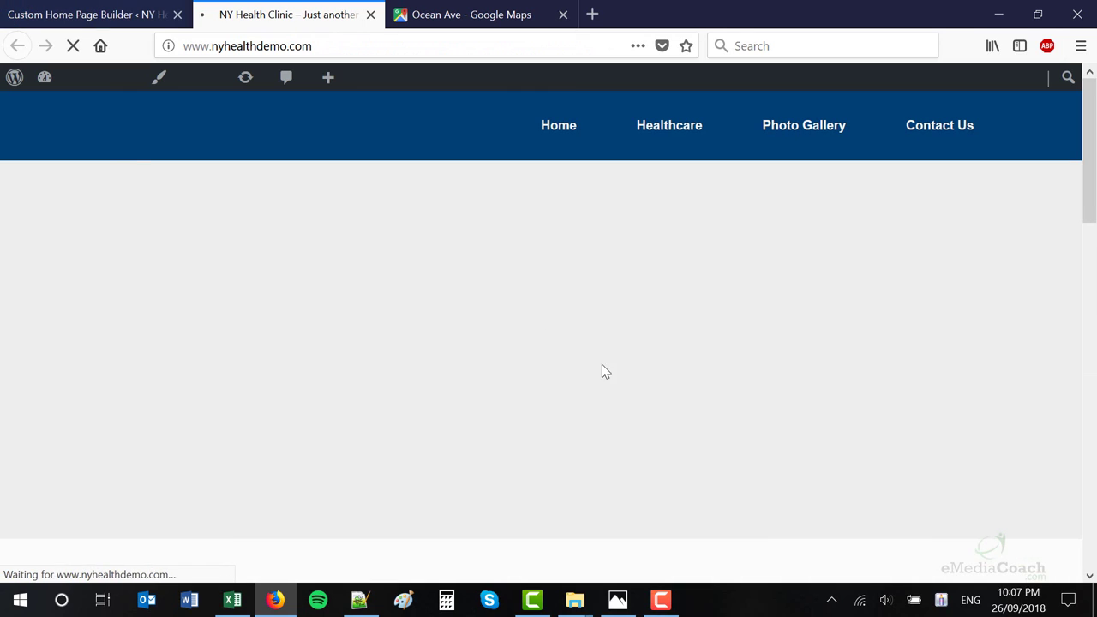
scroll(621, 380, down, 15)
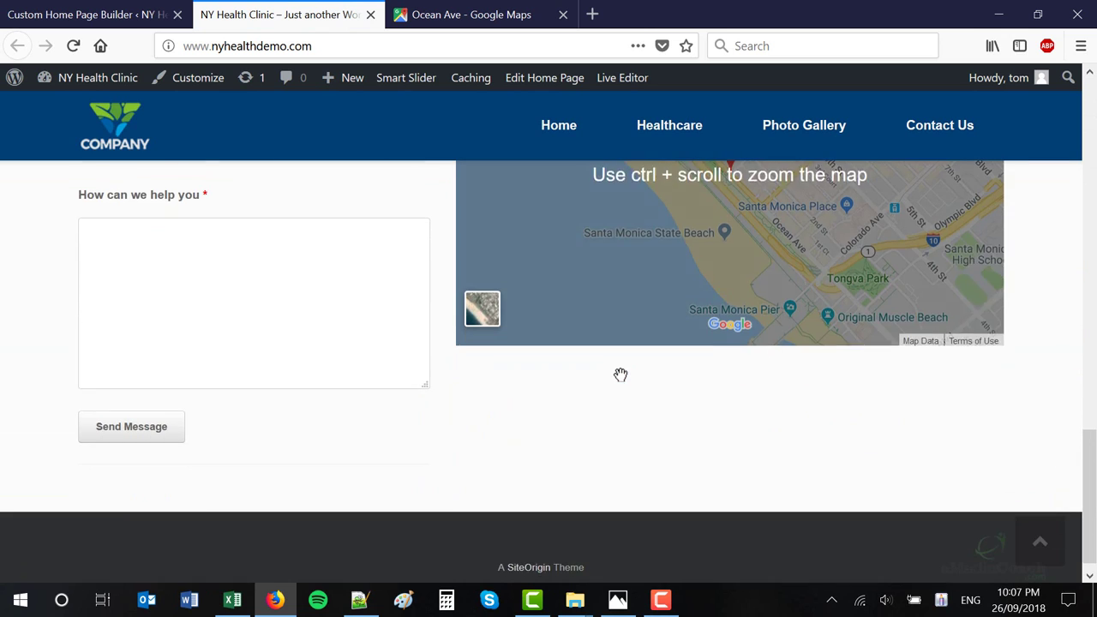
scroll(619, 374, up, 5)
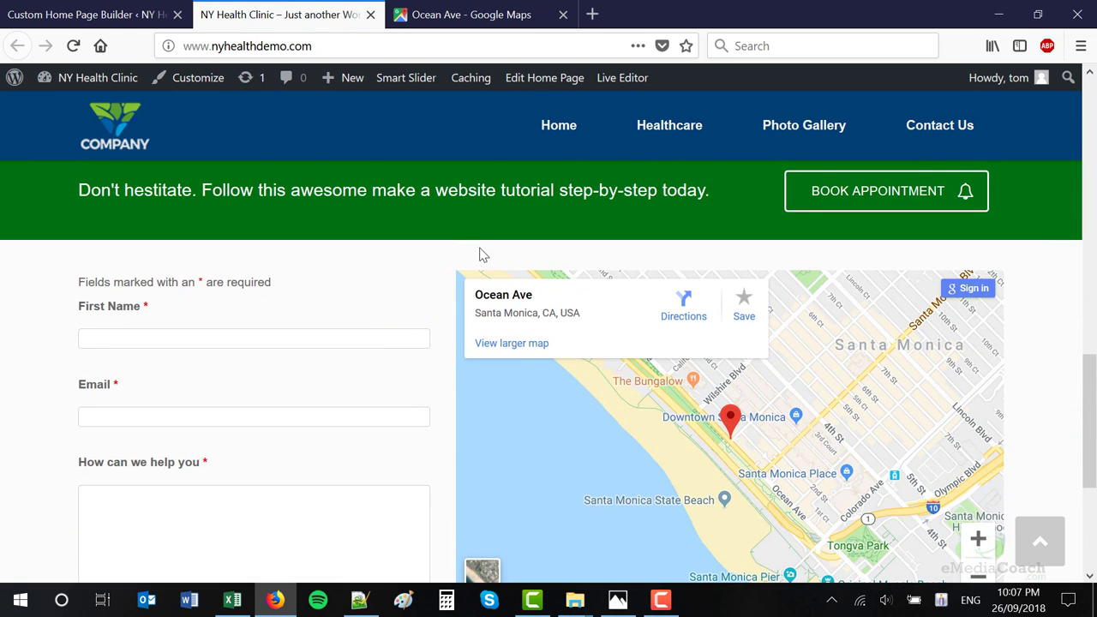
click(29, 13)
- Add a Phone line and an Address line above the map in the contact widget
scroll(747, 464, down, 2)
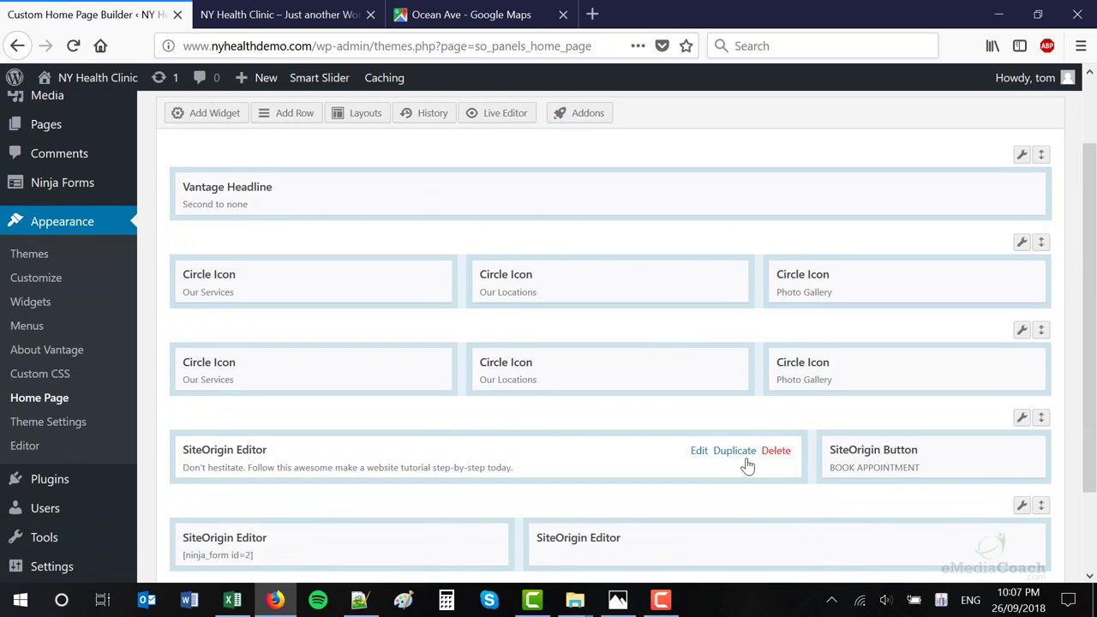
scroll(747, 464, down, 4)
click(937, 437)
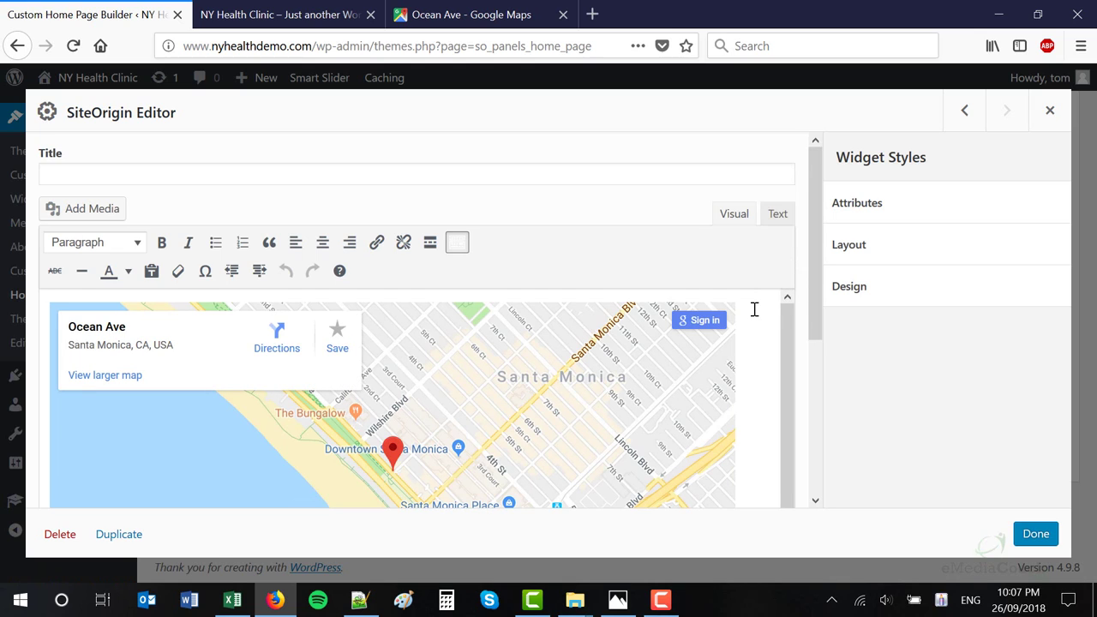
key(Return)
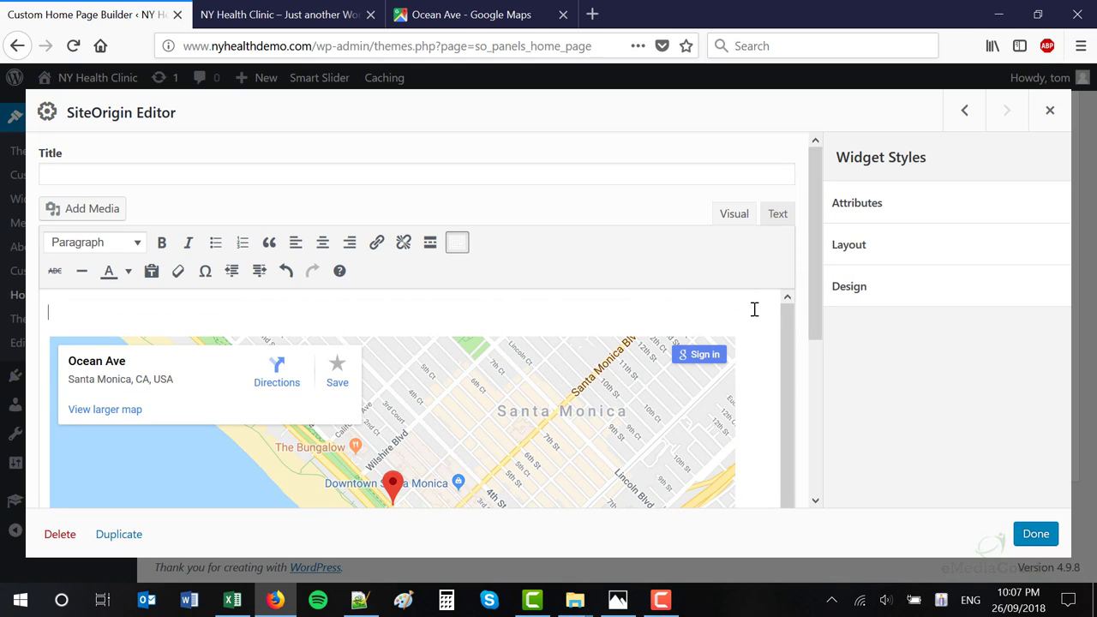
key(Return)
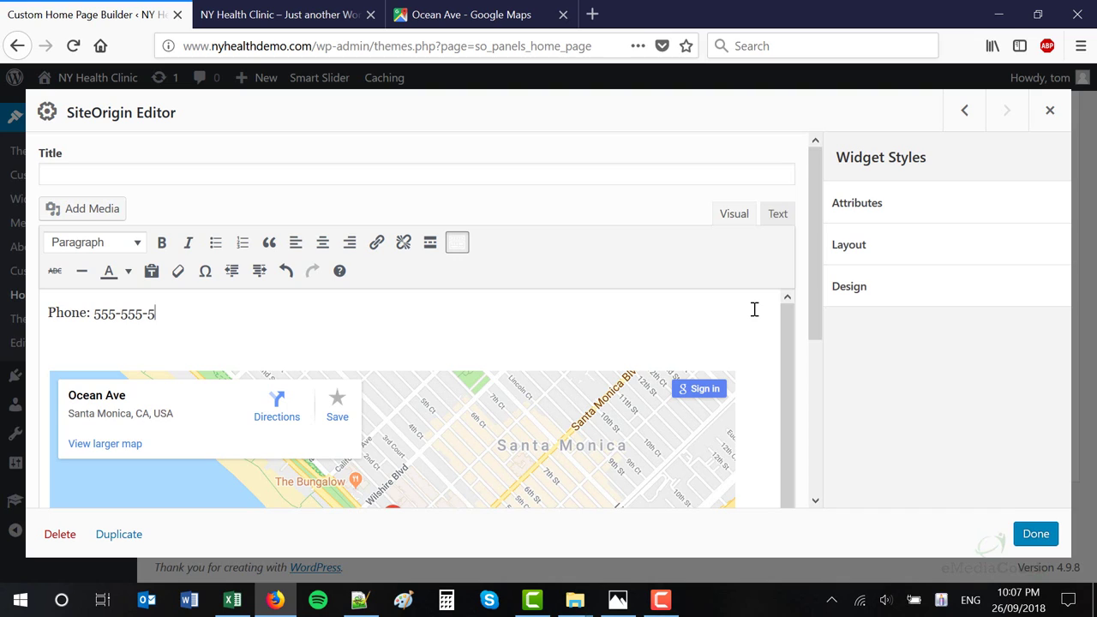
text(55)
key(Return)
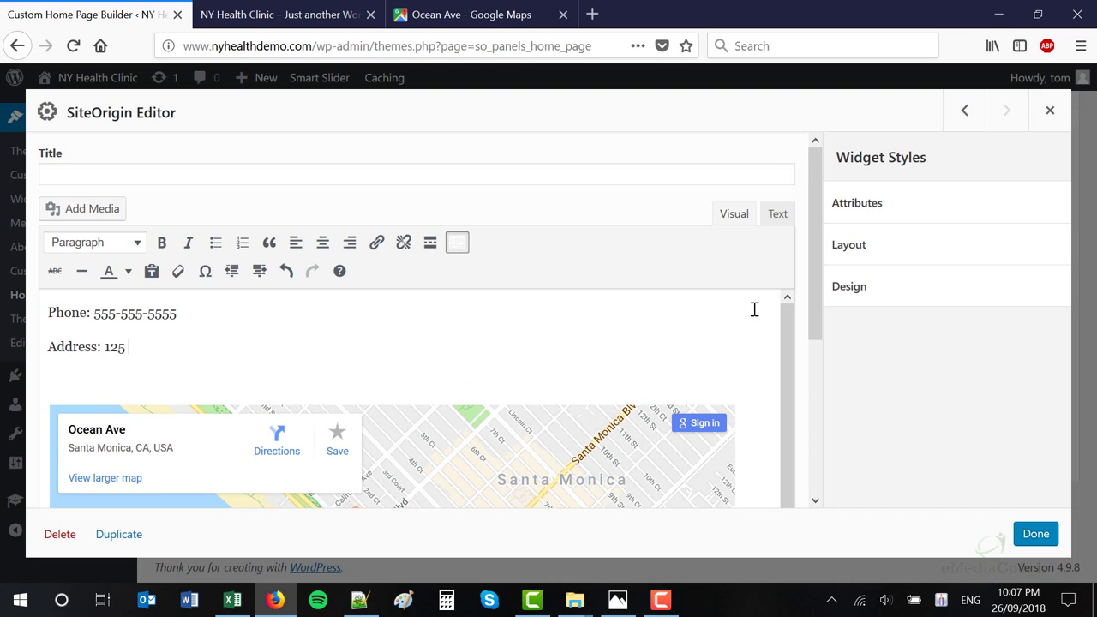
text(Address: 125 Test Blvd, CA)
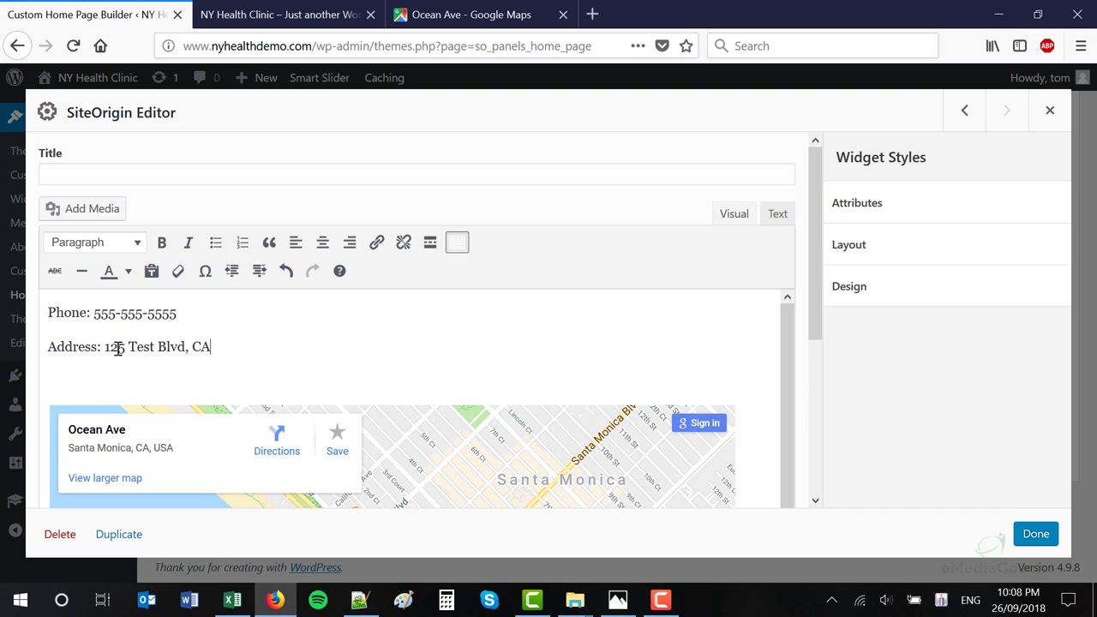
- Bold the Phone and Address labels, remove the extra blank line, and save the home page
drag(87, 313, 44, 330)
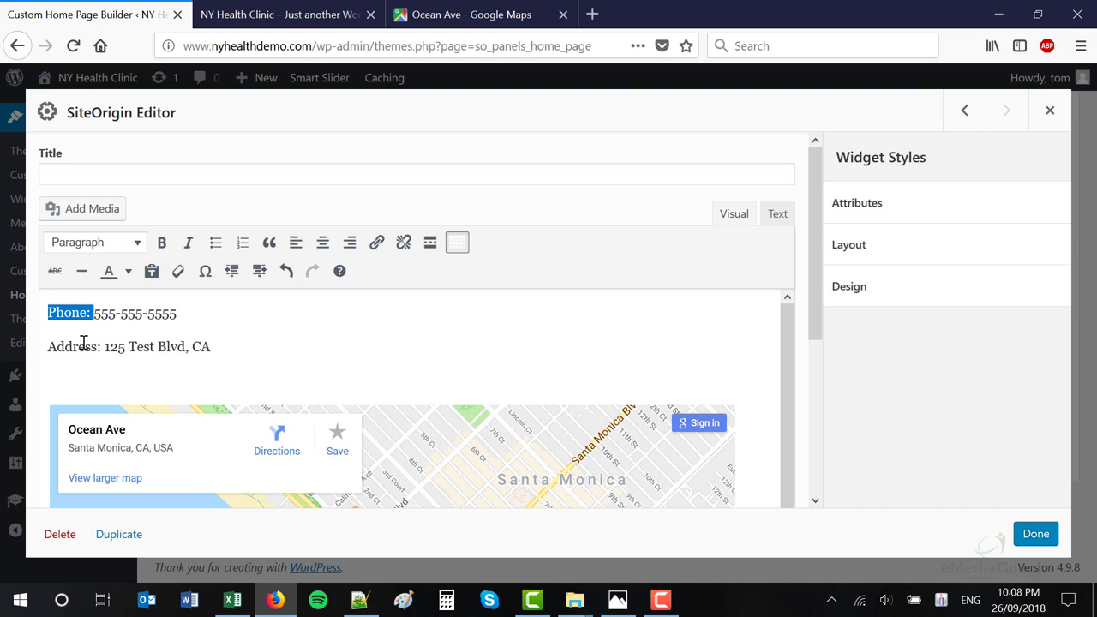
key(ctrl+b)
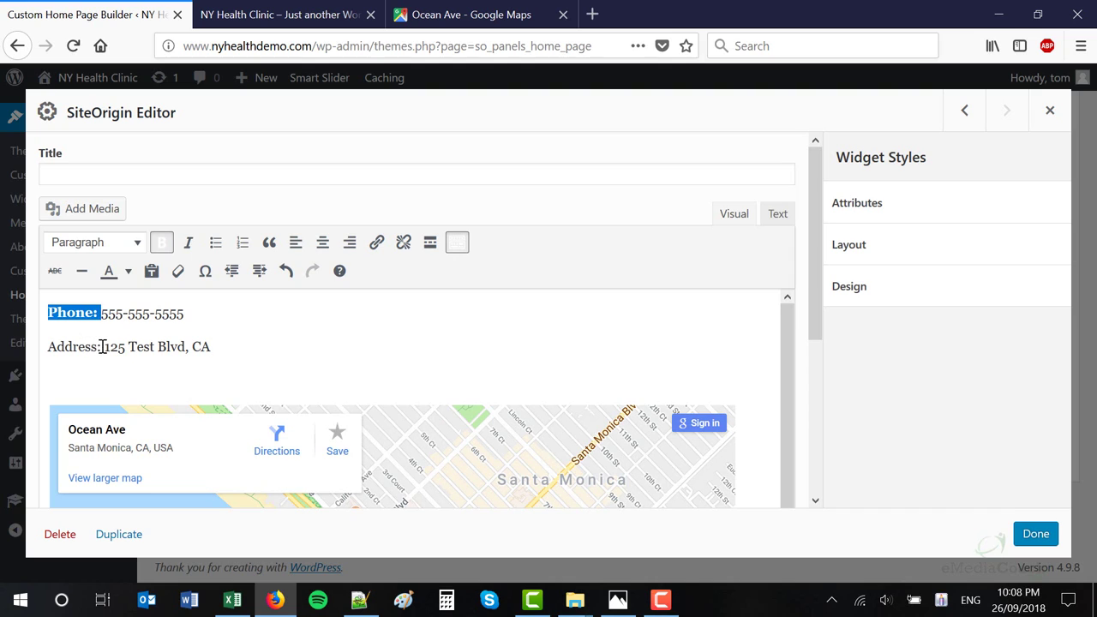
drag(101, 346, 37, 350)
key(ctrl+b)
click(365, 379)
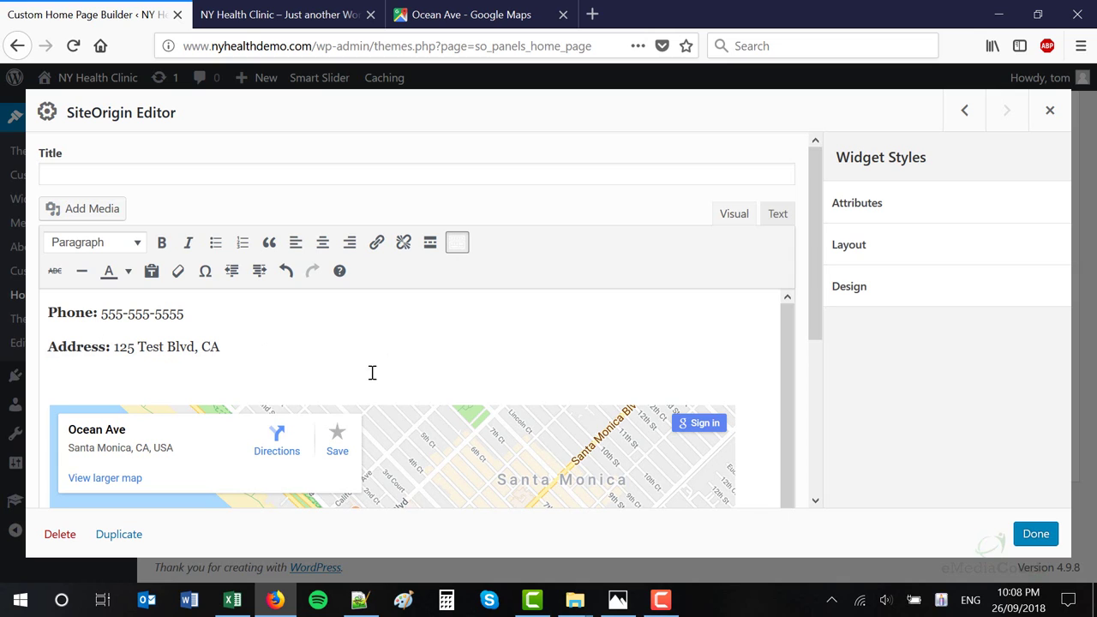
key(BackSpace)
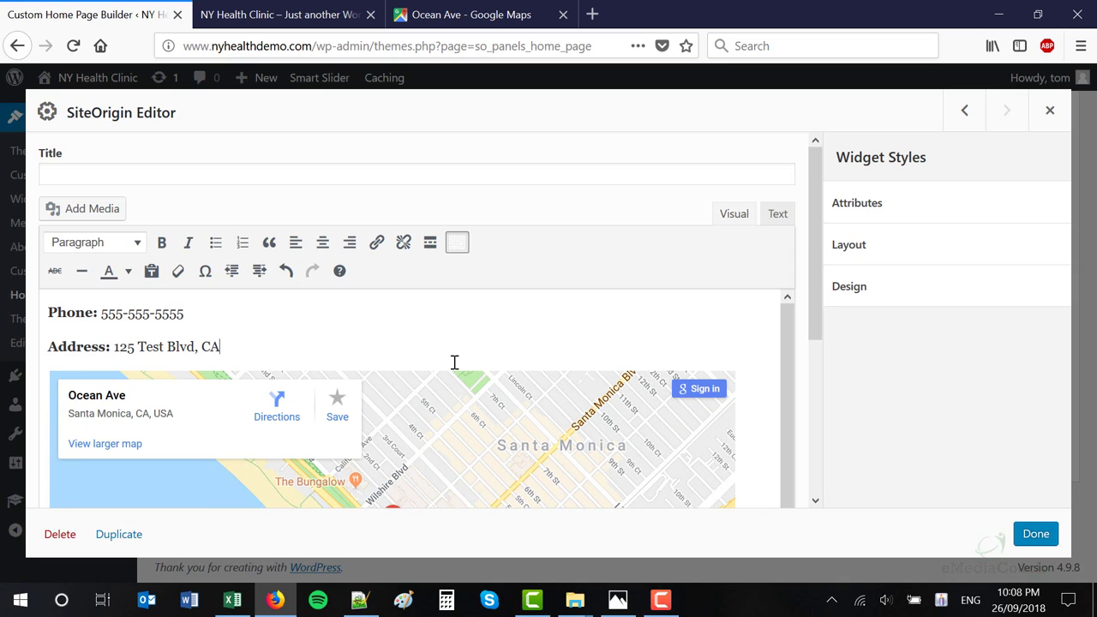
click(1036, 538)
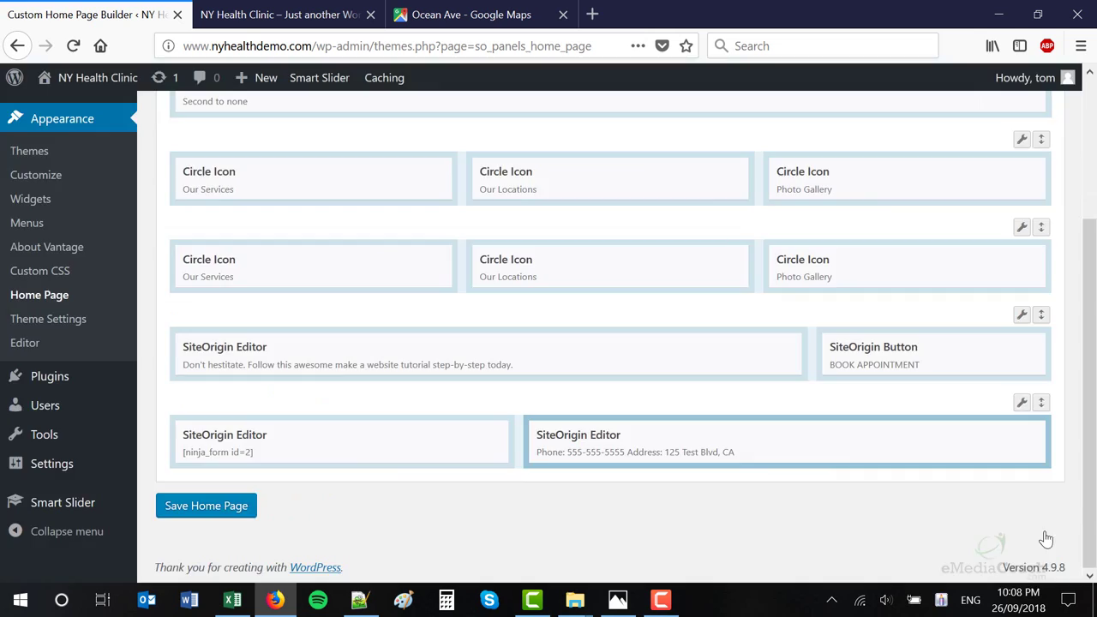
click(179, 512)
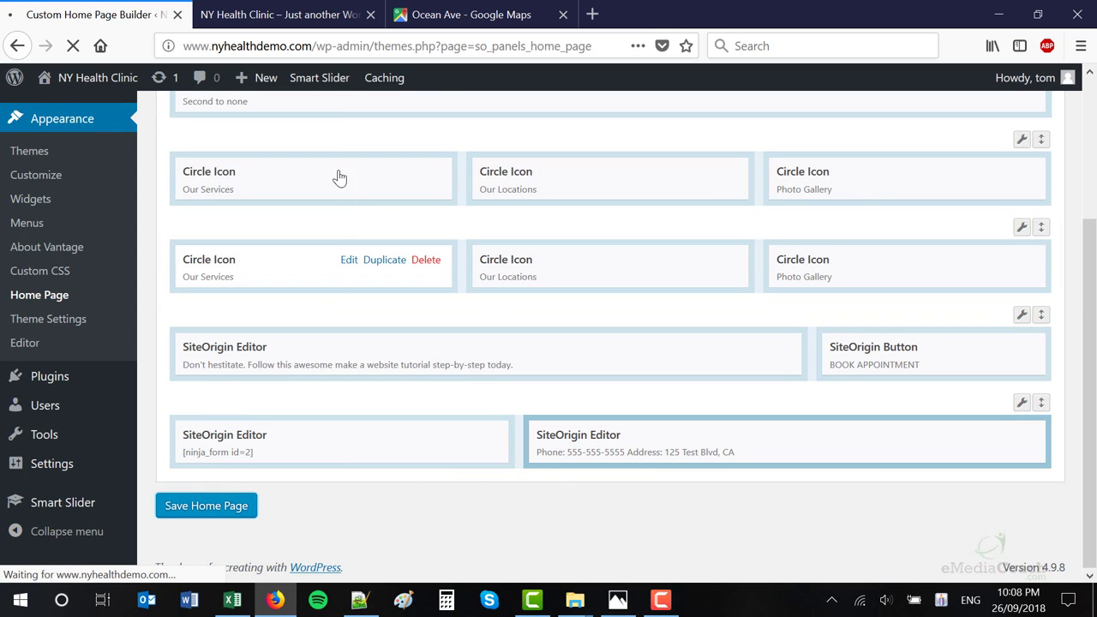
click(316, 19)
key(F5)
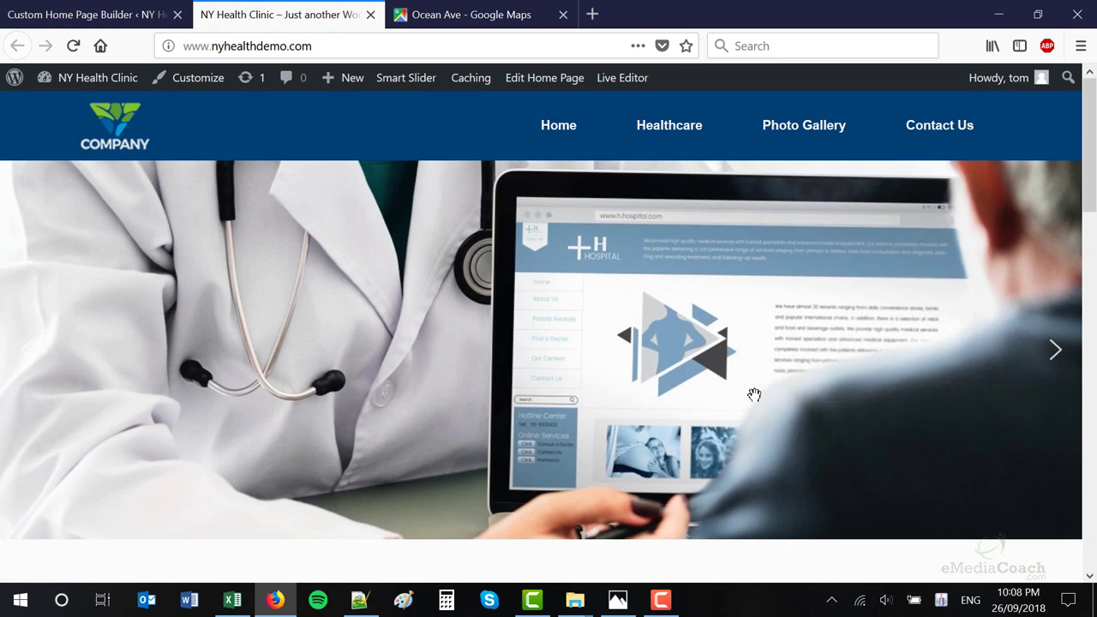
scroll(751, 394, down, 10)
scroll(724, 406, down, 4)
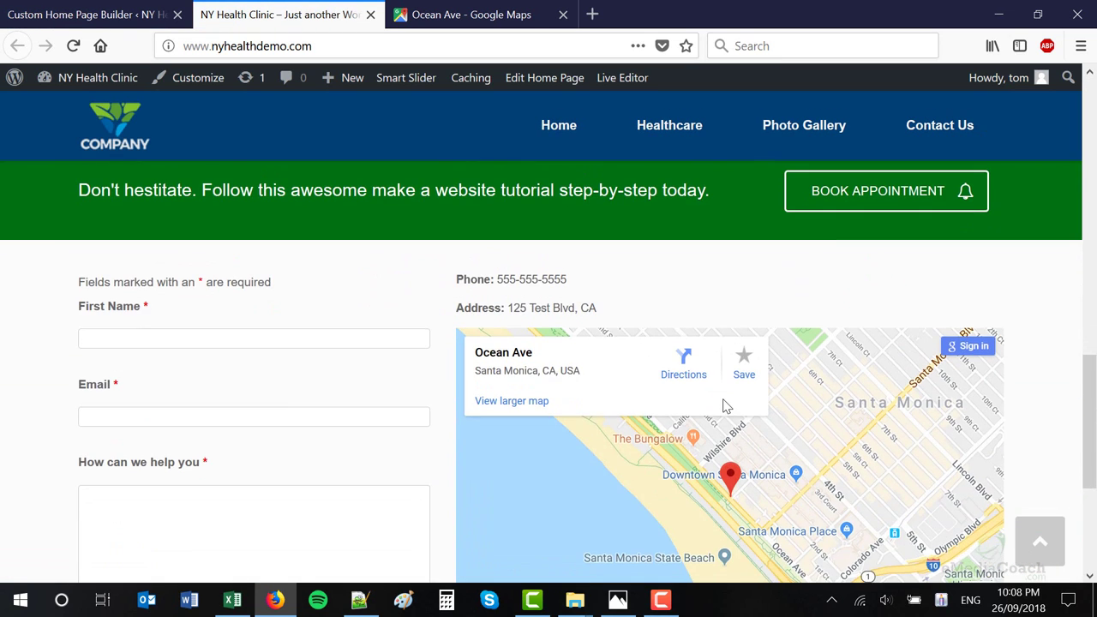
scroll(566, 362, up, 2)
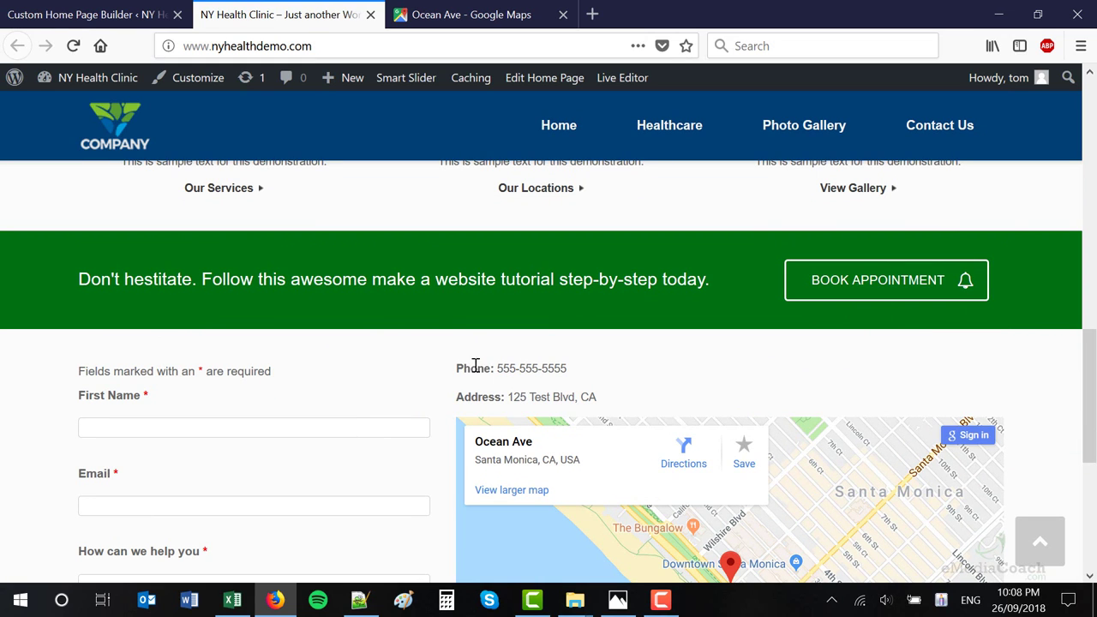
scroll(521, 375, down, 1)
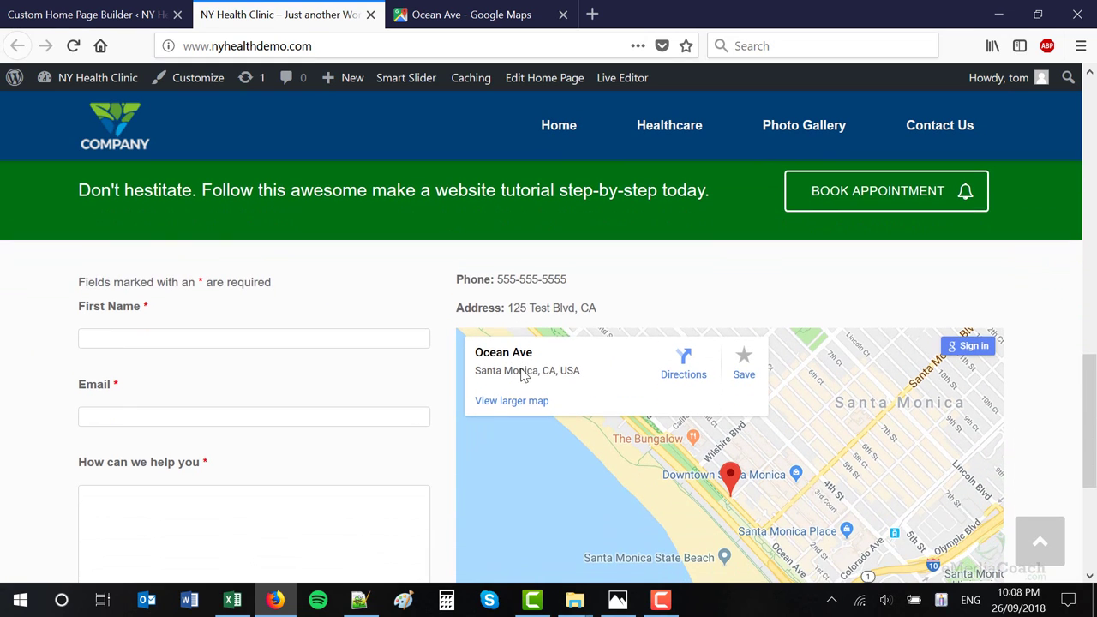
scroll(524, 338, down, 2)
scroll(556, 336, up, 1)
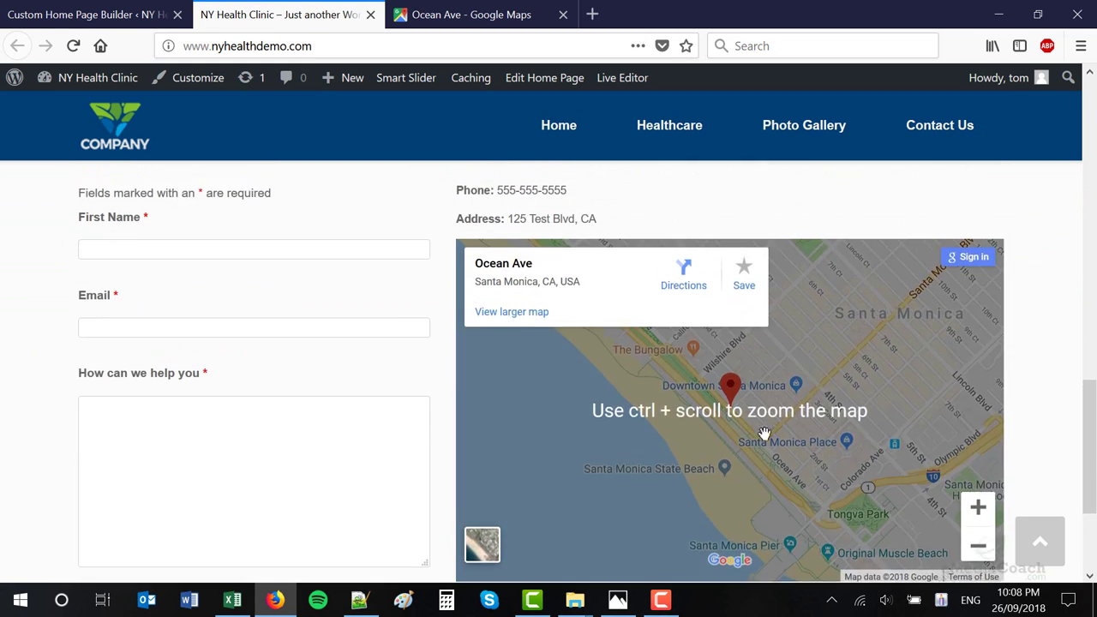
drag(714, 465, 697, 510)
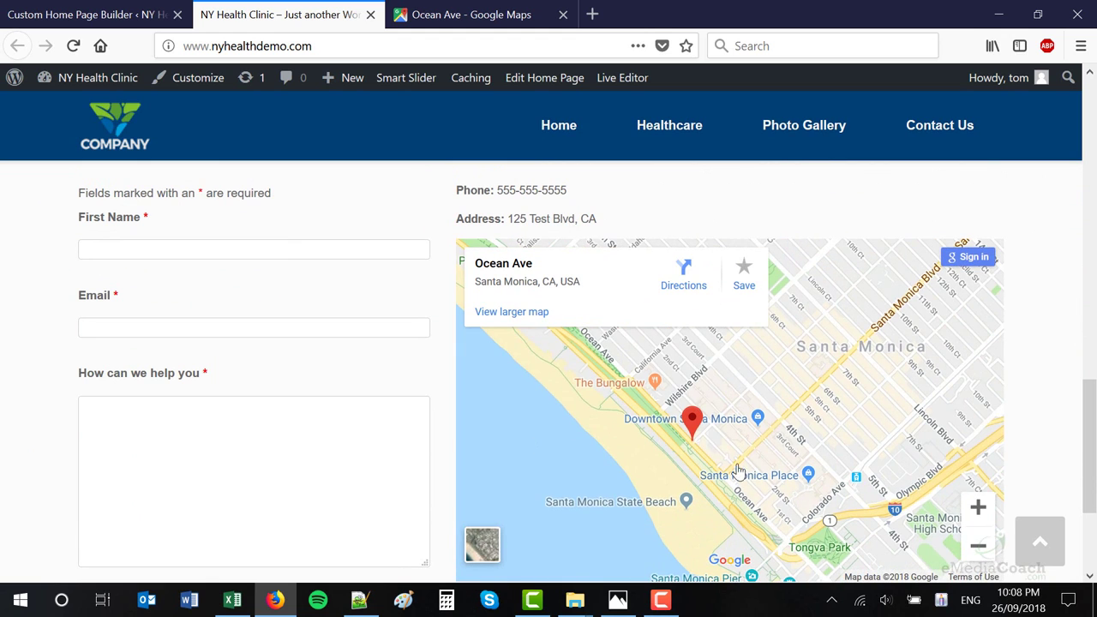
click(977, 545)
click(977, 546)
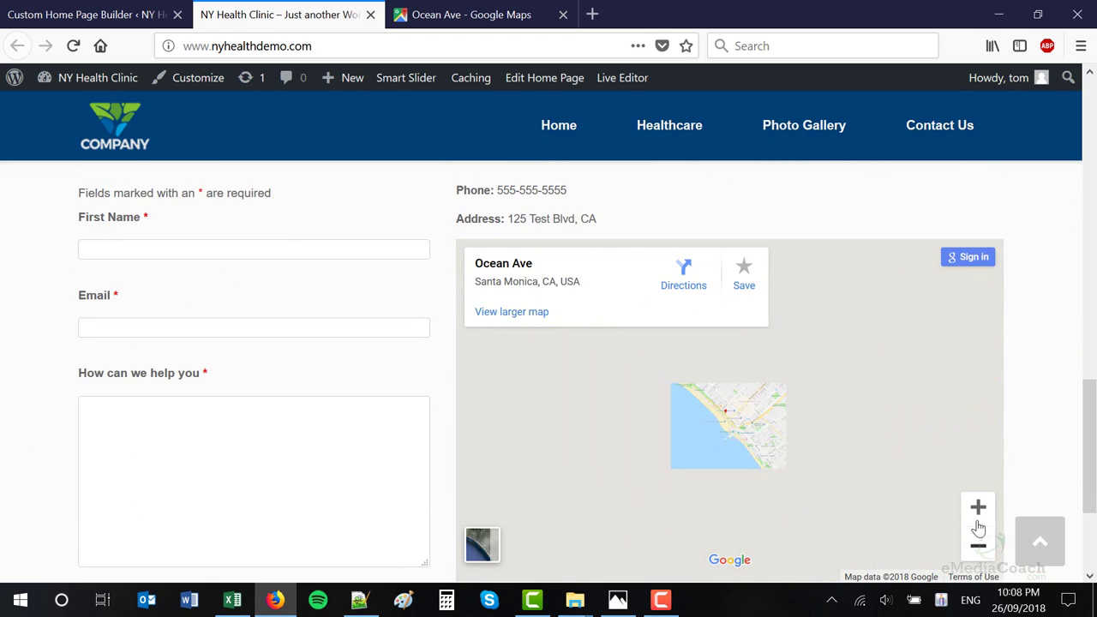
drag(812, 421, 729, 483)
scroll(710, 489, up, 2)
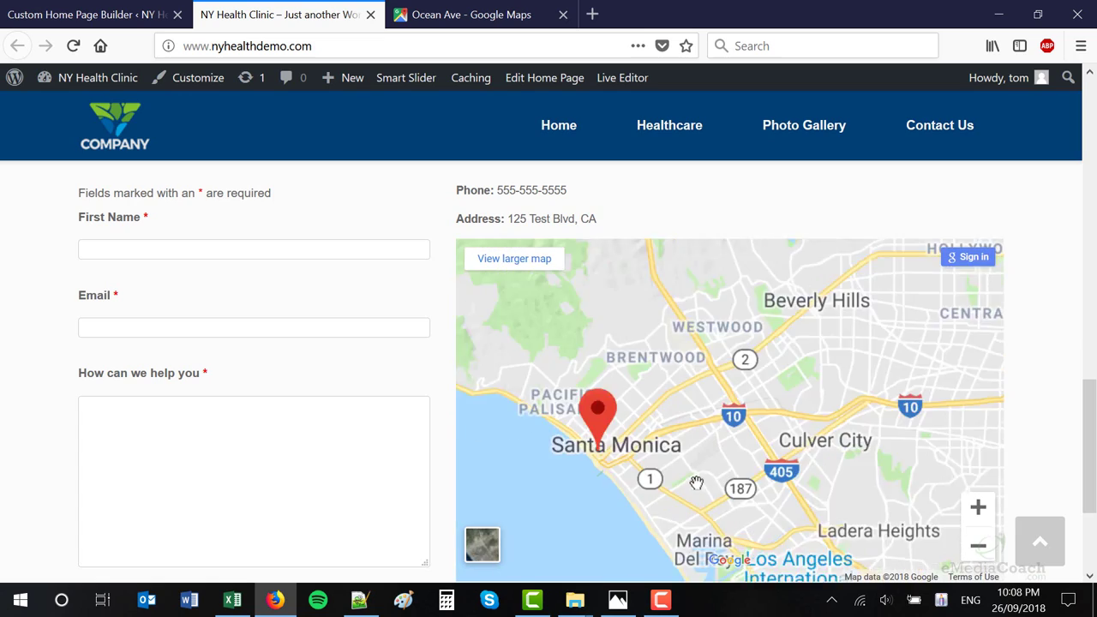
scroll(785, 439, up, 2)
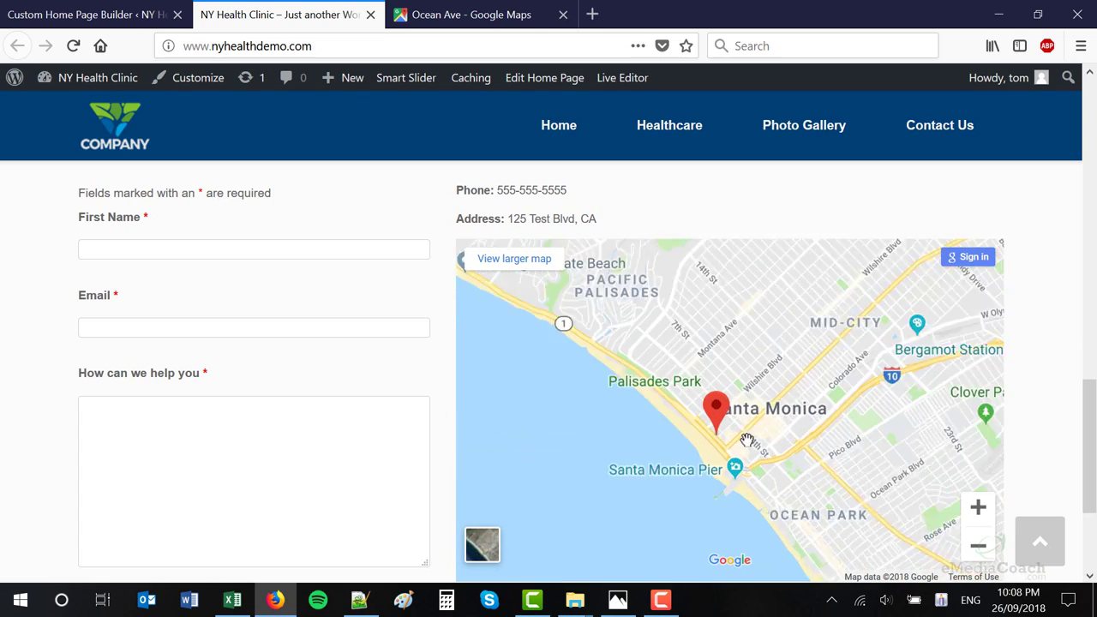
scroll(502, 472, down, 2)
scroll(502, 472, up, 2)
scroll(503, 473, up, 2)
scroll(502, 474, down, 2)
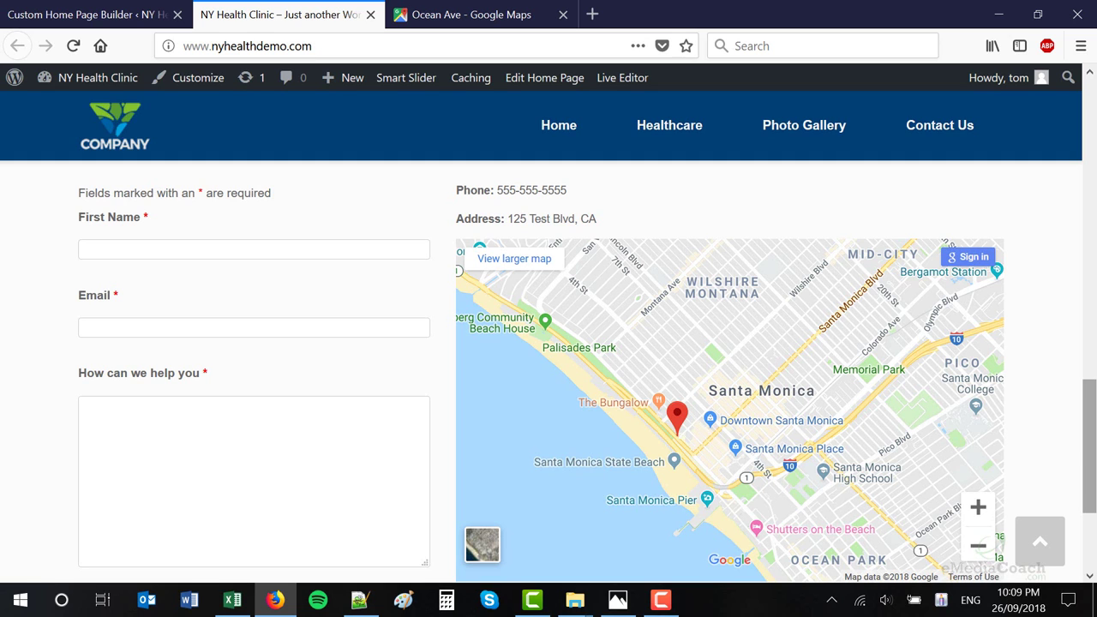
scroll(911, 455, up, 3)
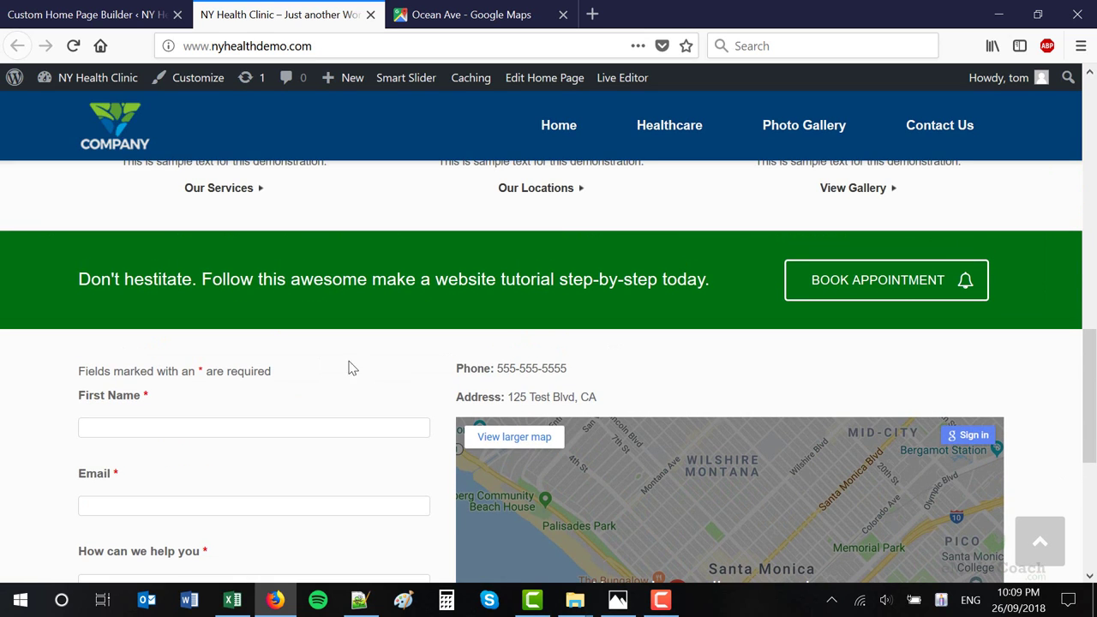
click(123, 26)
scroll(505, 352, down, 3)
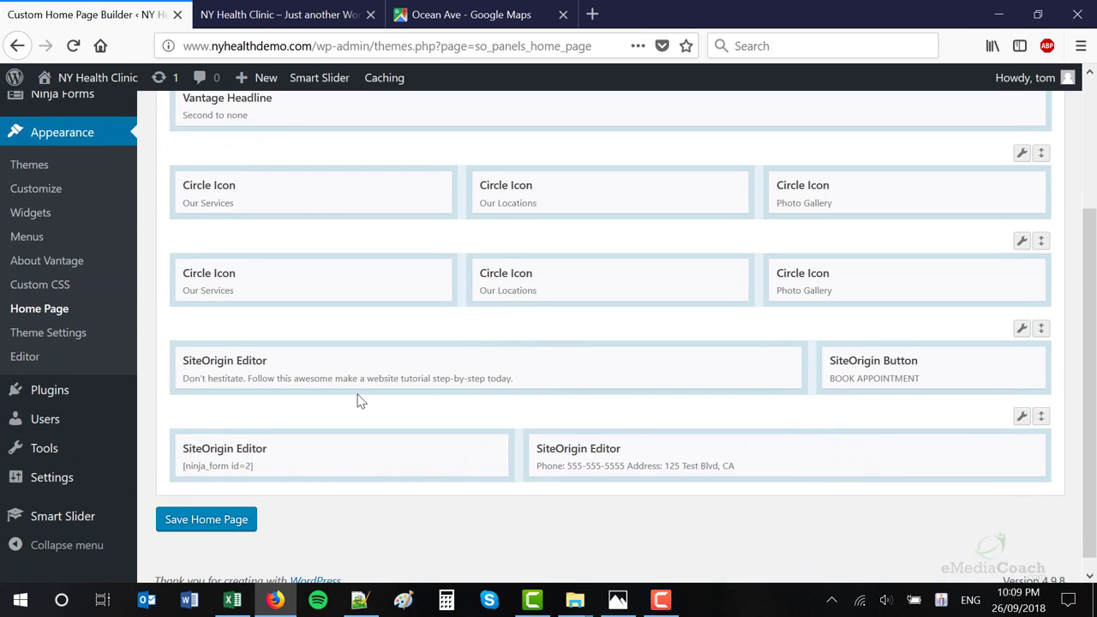
- Insert a new single-column row and move it above the contact form row
scroll(287, 324, up, 3)
click(271, 211)
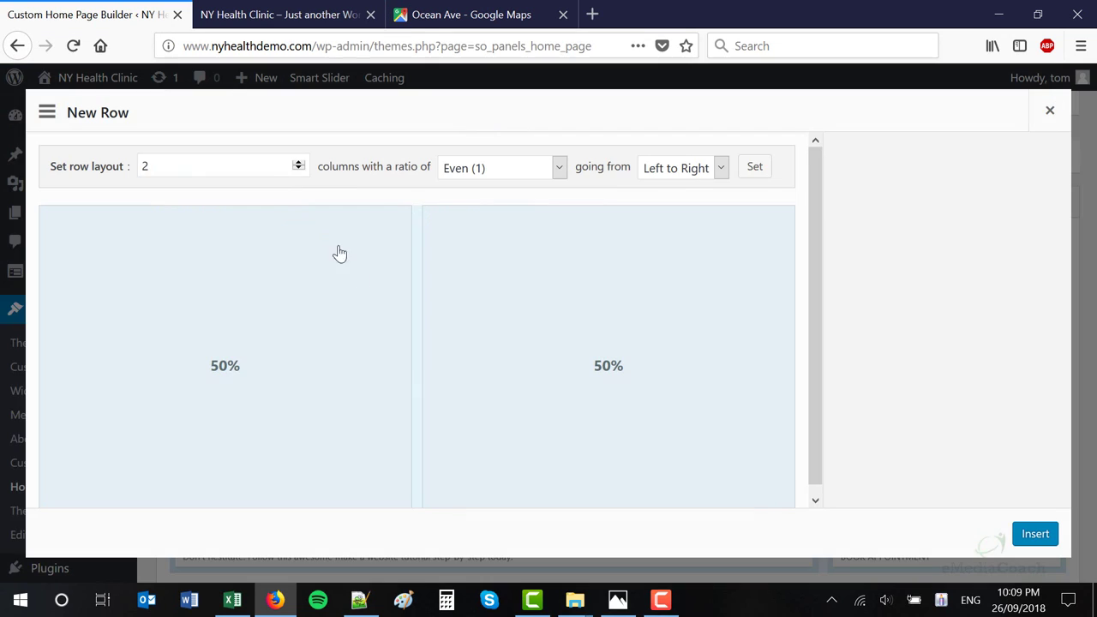
click(299, 169)
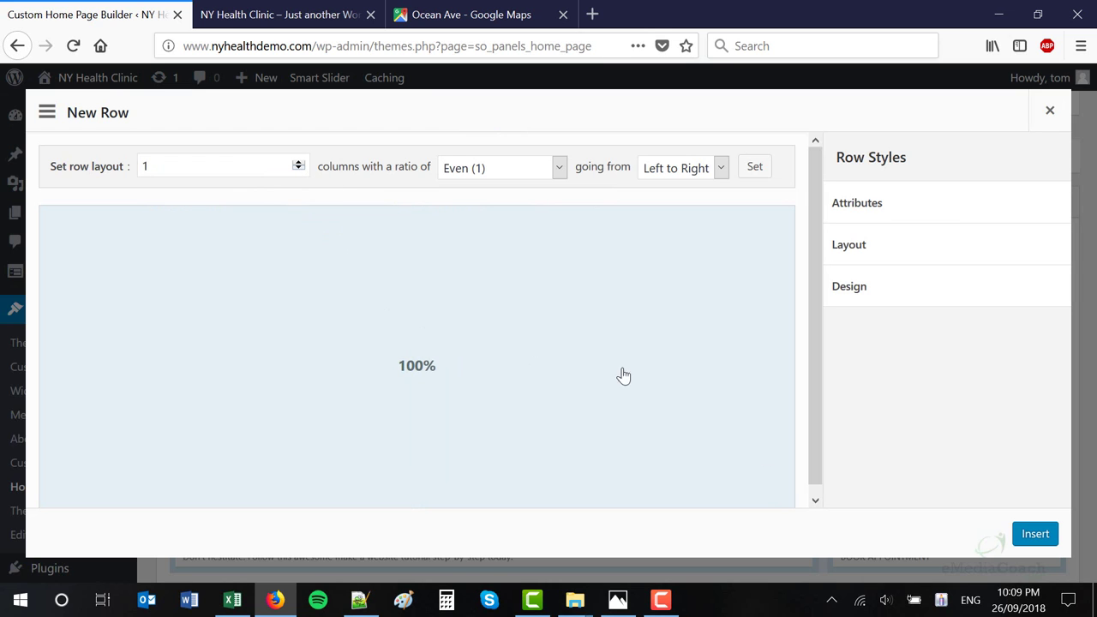
click(1031, 535)
scroll(494, 433, down, 5)
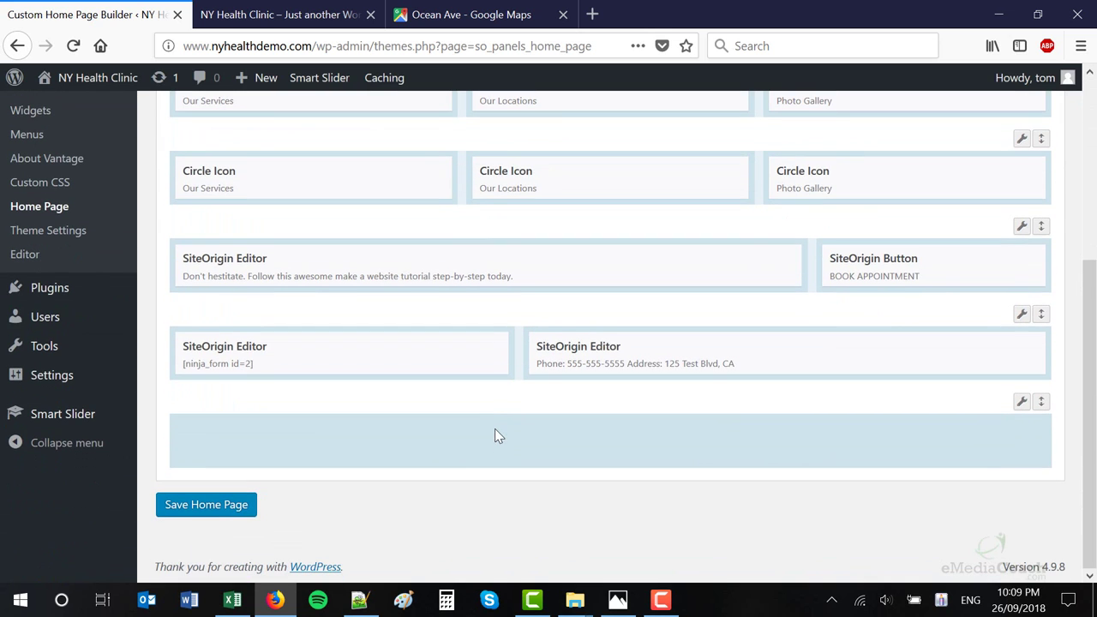
mouse_move(1044, 404)
mouse_down()
mouse_move(1037, 345)
mouse_move(1037, 409)
mouse_up()
scroll(500, 428, up, 4)
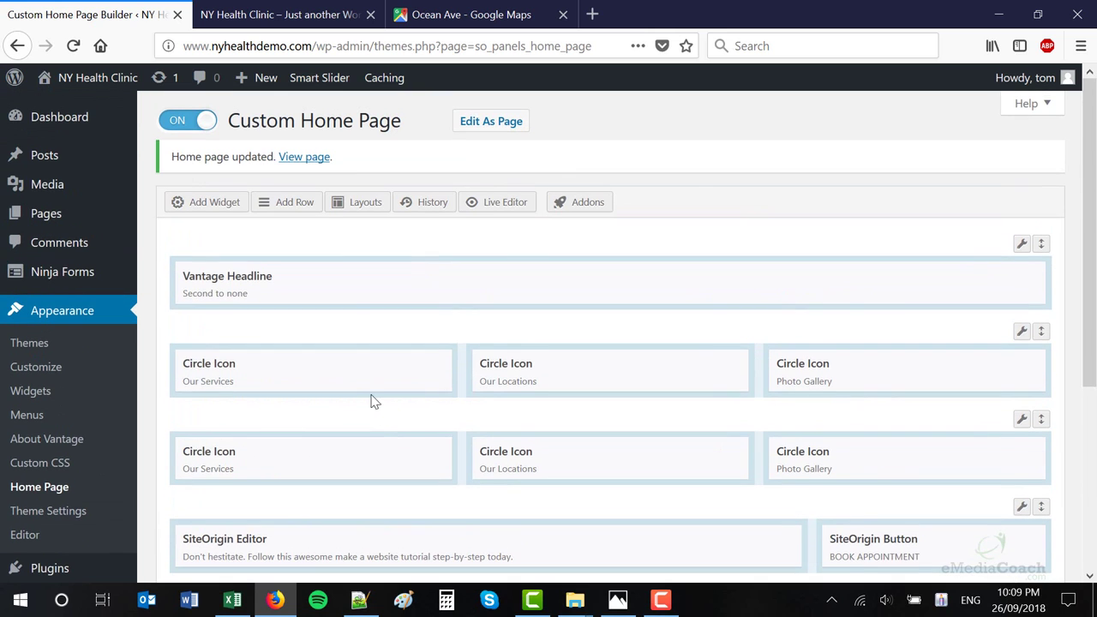
- Add a Vantage Headline widget into the new empty row
click(233, 212)
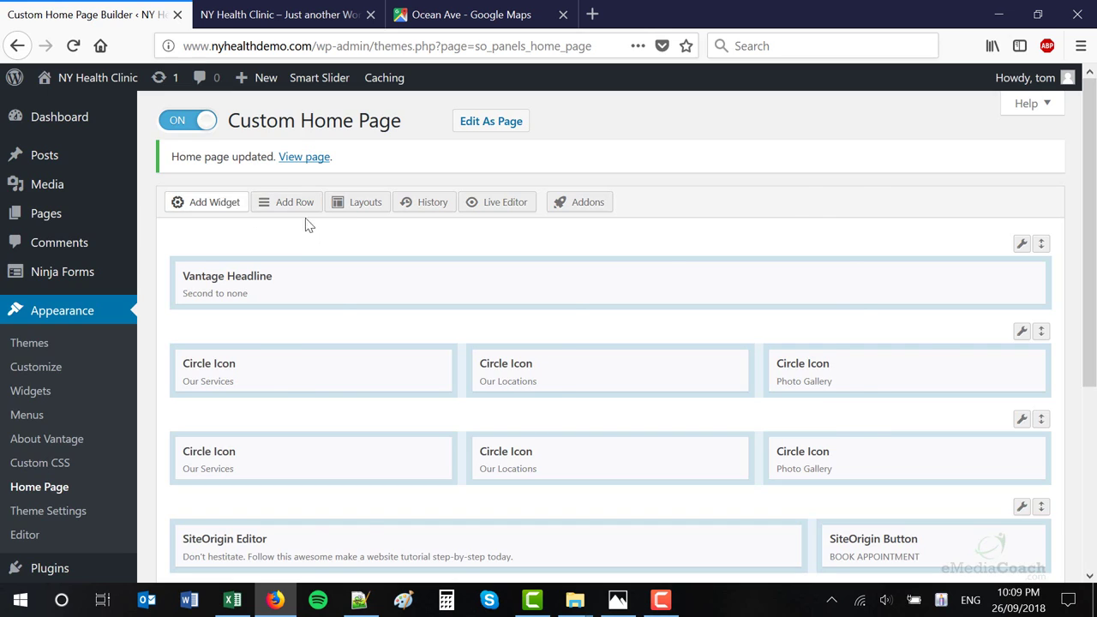
scroll(768, 337, down, 5)
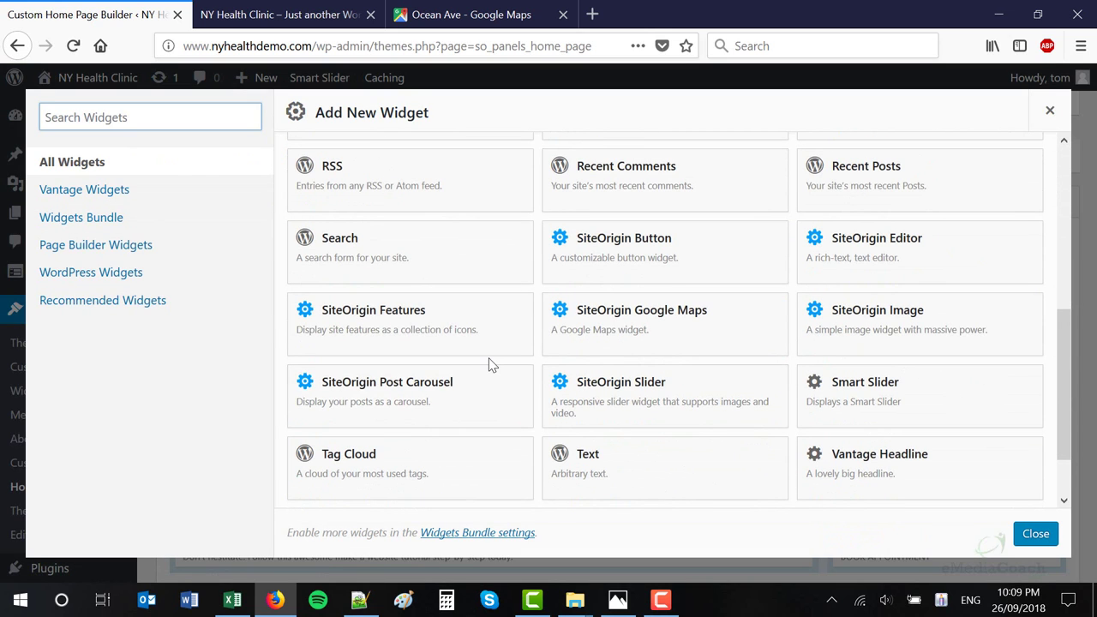
scroll(490, 366, up, 1)
scroll(490, 365, down, 2)
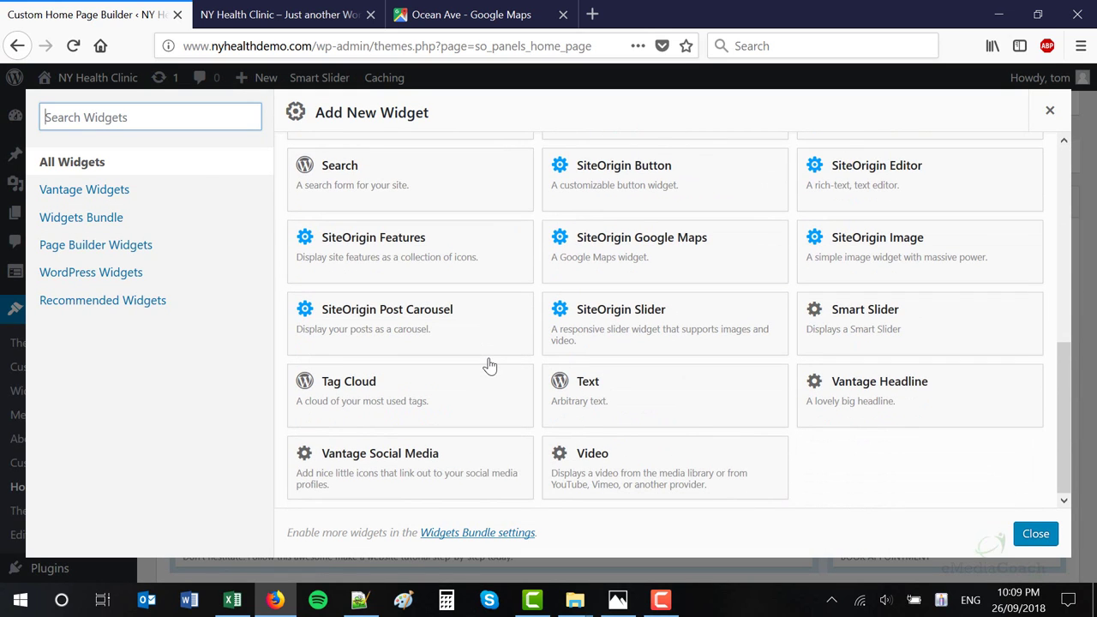
click(882, 422)
scroll(625, 435, down, 4)
drag(335, 428, 386, 369)
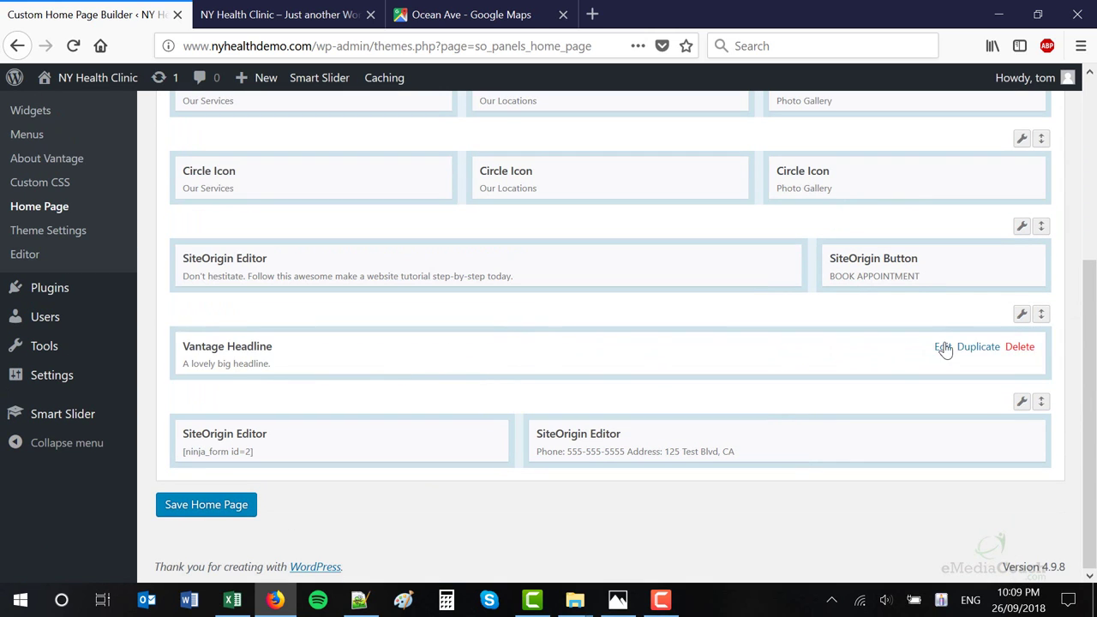
- Set the headline 'Get in touch with us', sub-headline 'We would love to chat. Call or pay us a visit.', and save
click(942, 346)
click(182, 169)
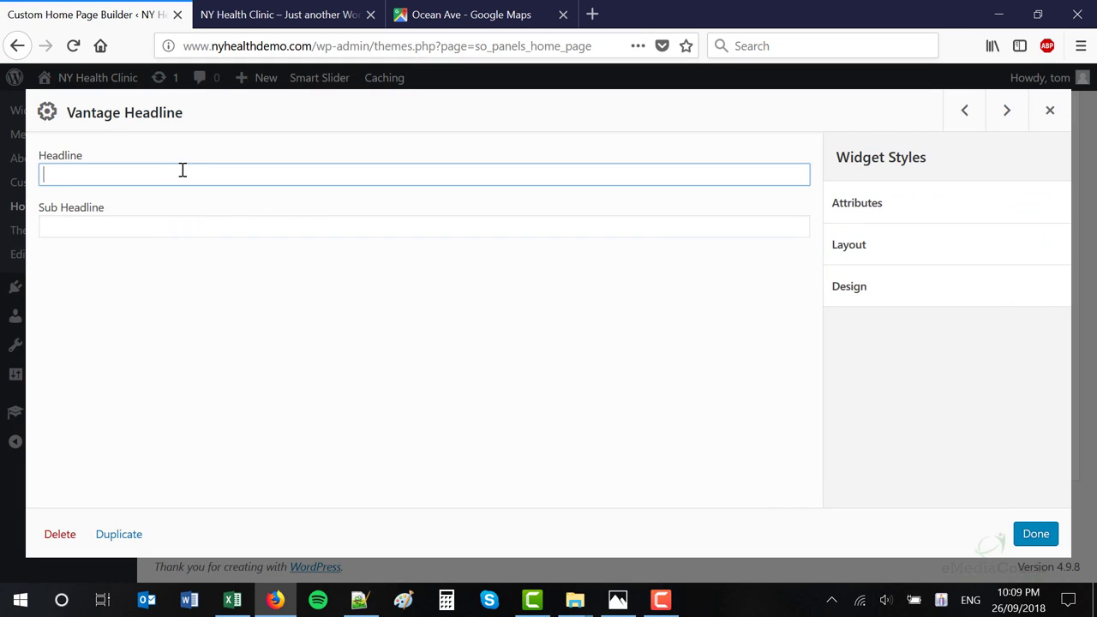
text(Get in touch with us)
click(135, 221)
text(We)
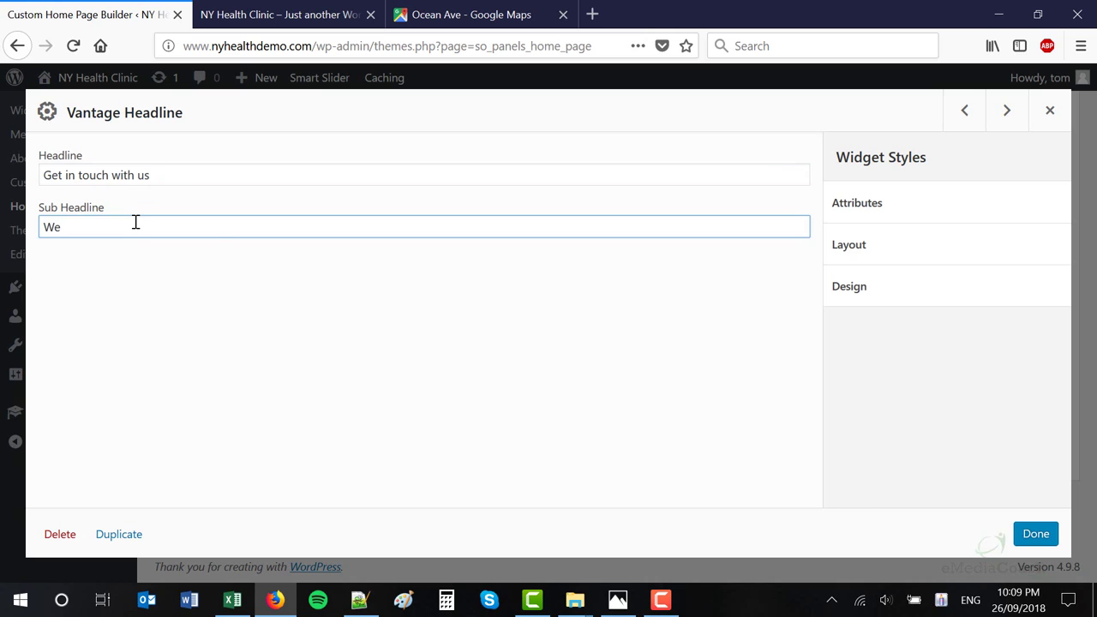
text( would love to chat. Call or pay us a visit.)
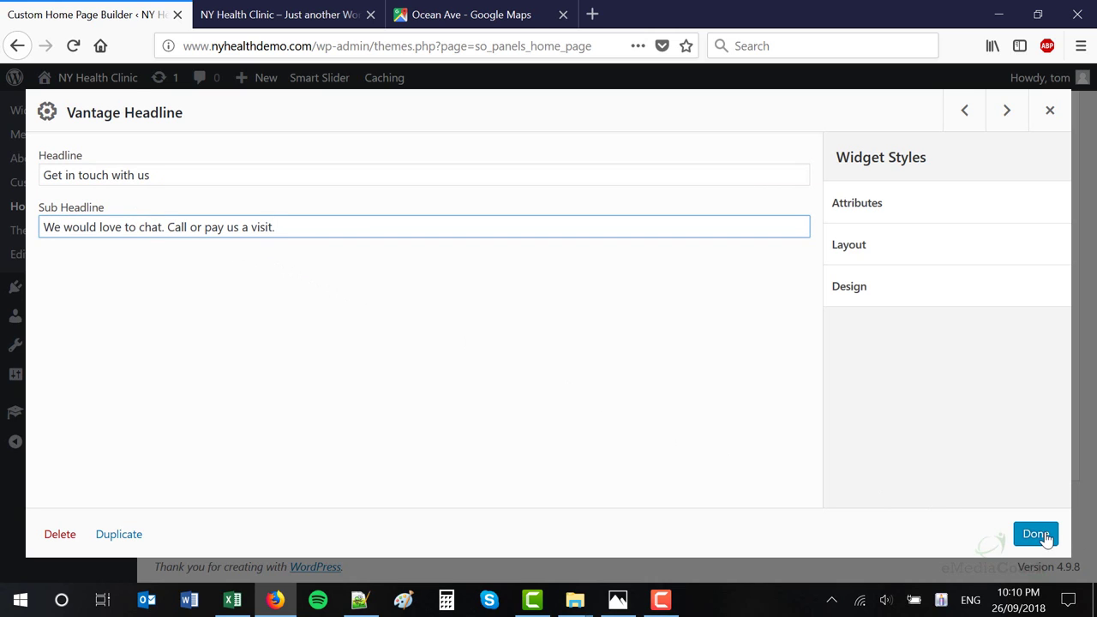
click(1042, 534)
click(217, 506)
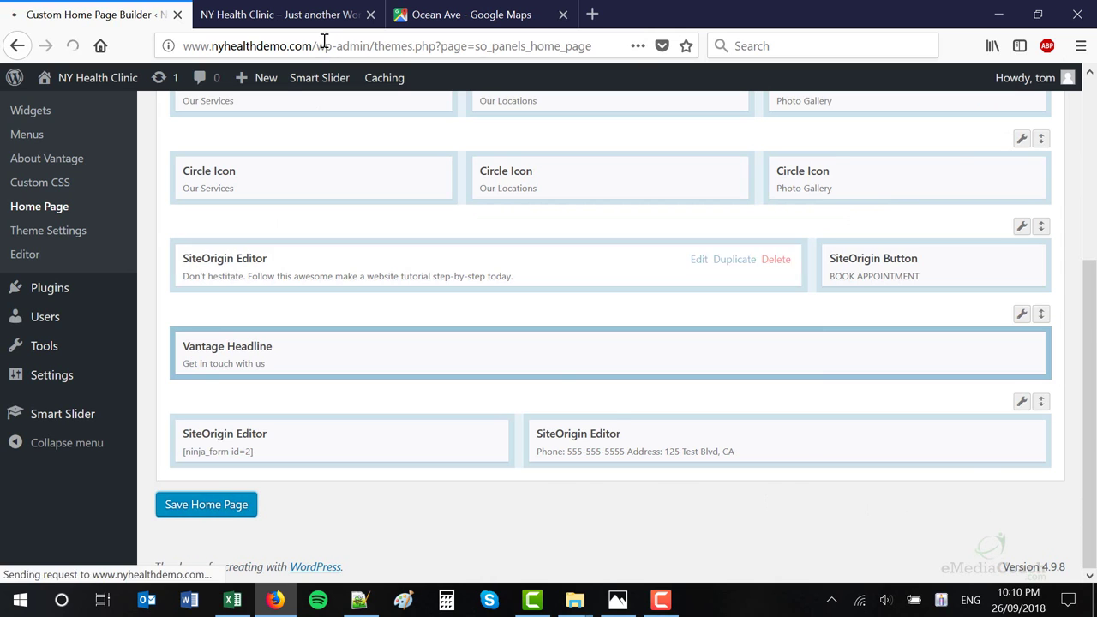
click(317, 27)
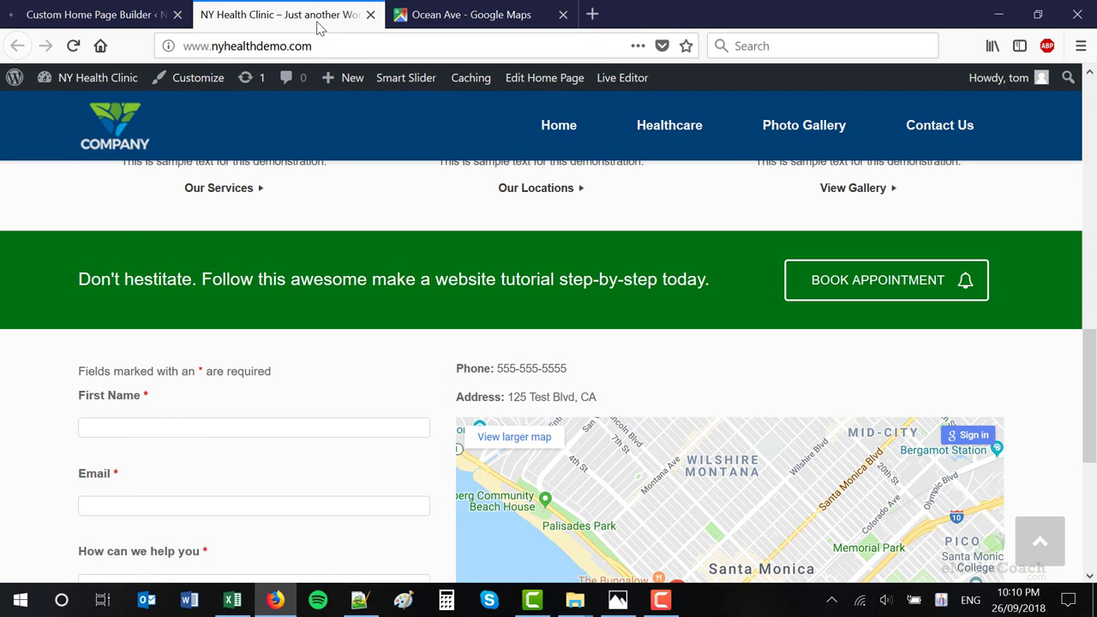
- Reload the live site, review the Get in touch section with form and map, then return to the Dashboard
key(F5)
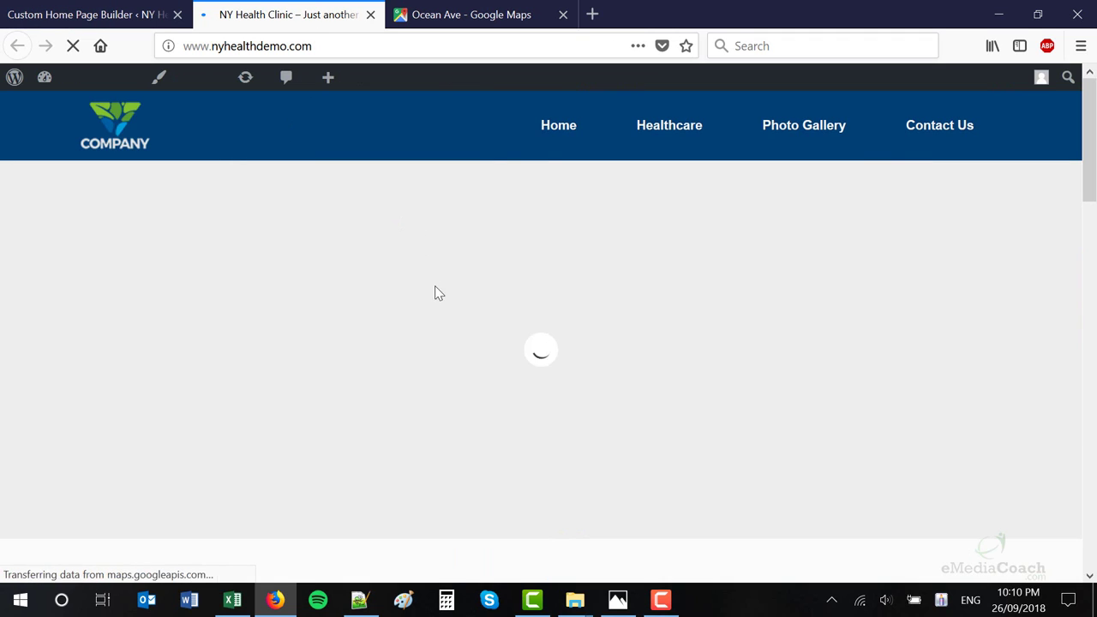
scroll(445, 308, down, 10)
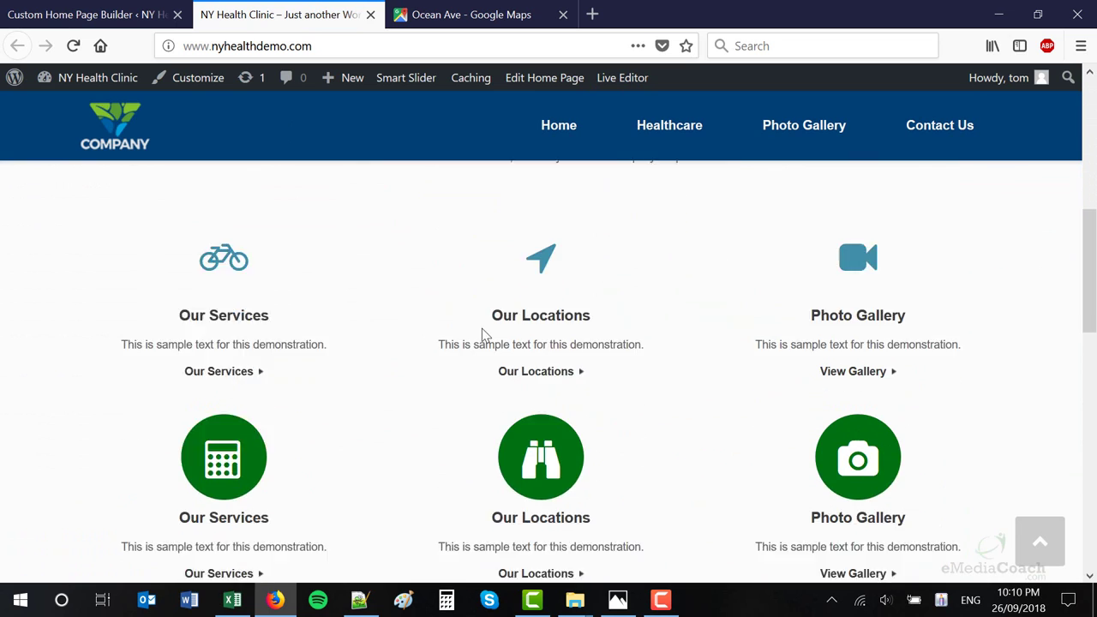
scroll(486, 334, down, 5)
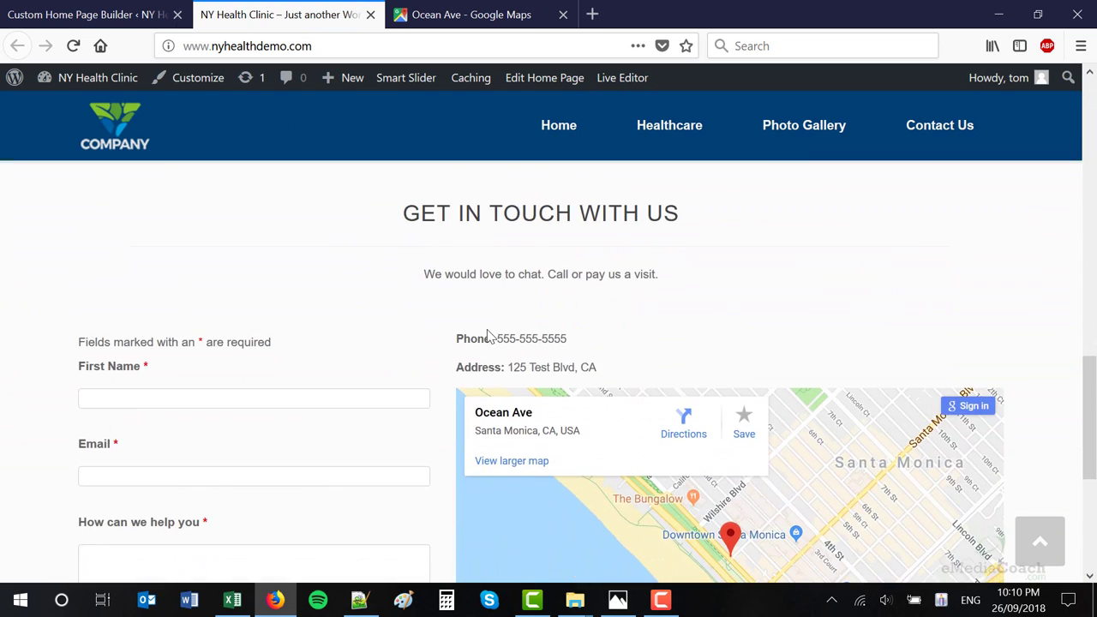
scroll(486, 334, up, 2)
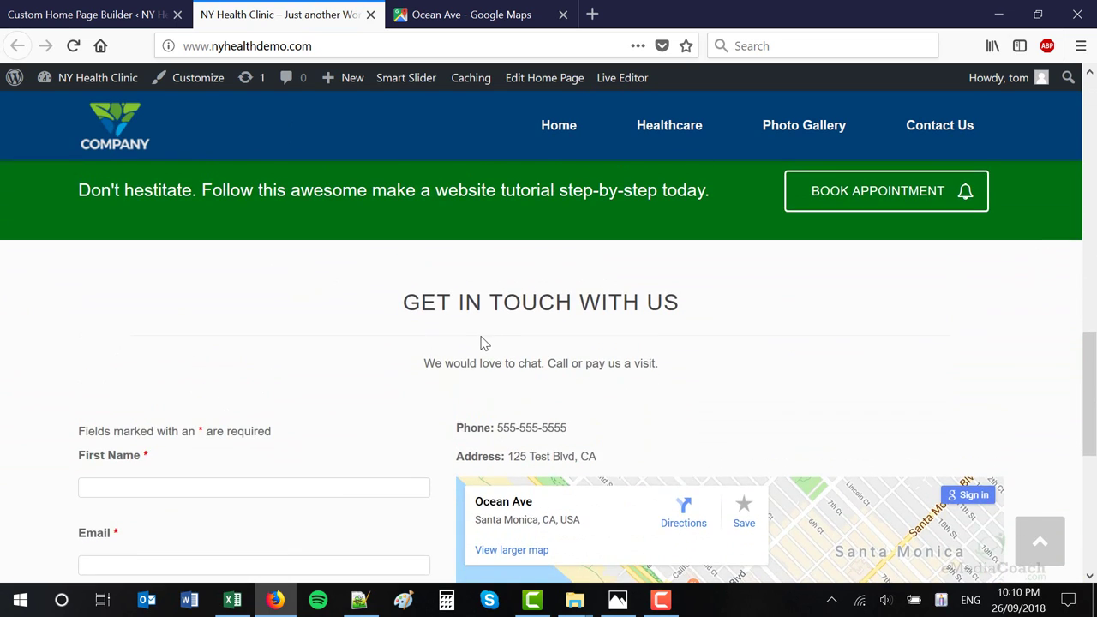
scroll(481, 340, down, 3)
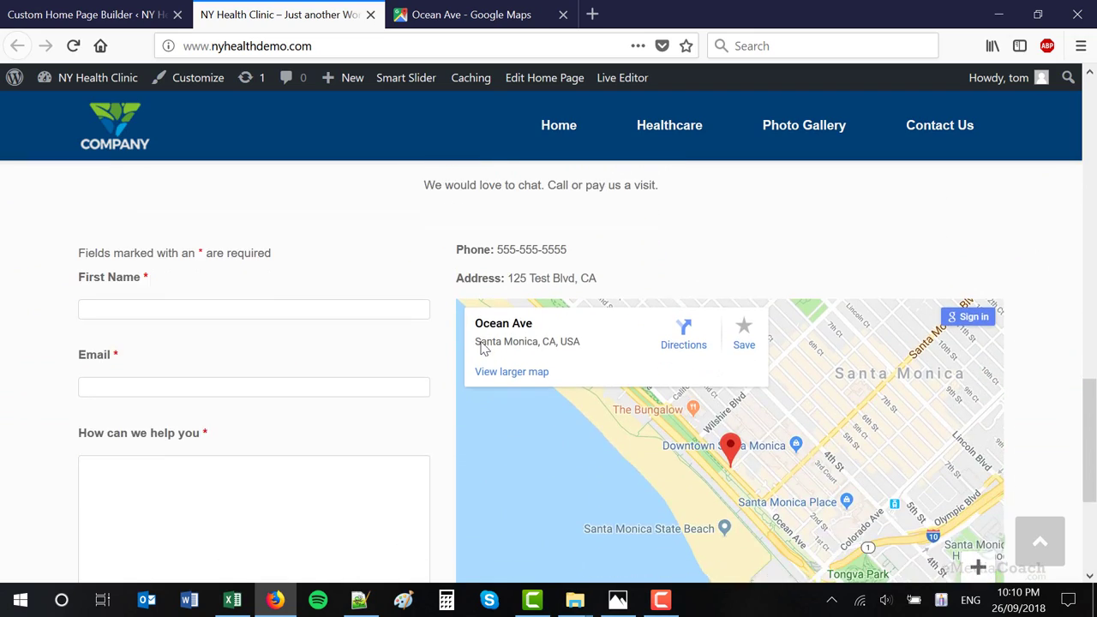
scroll(483, 348, up, 1)
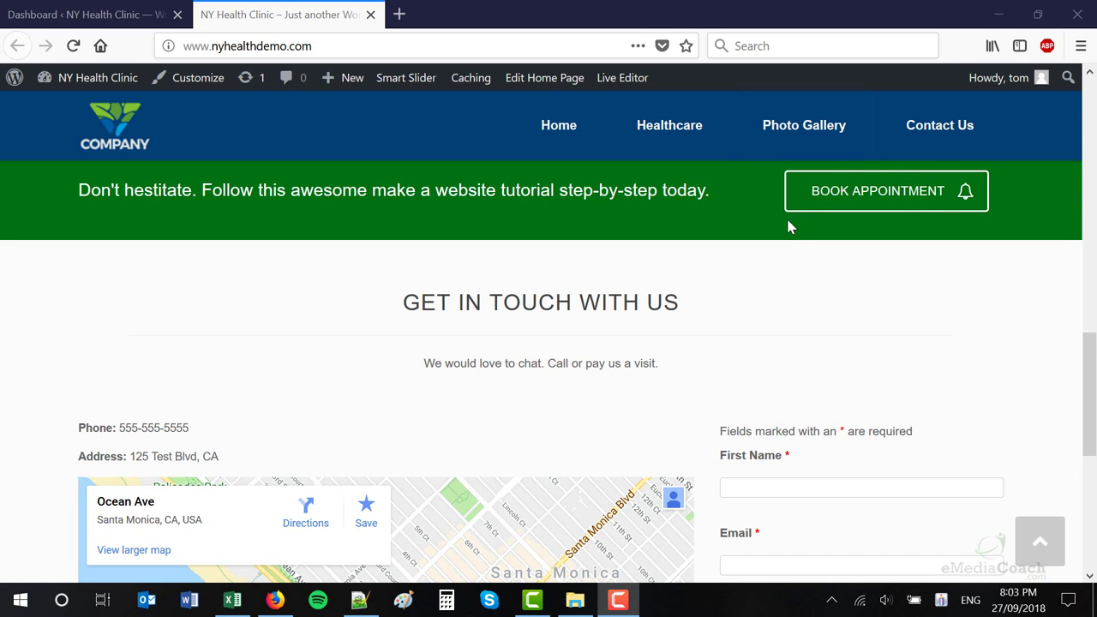
scroll(765, 237, down, 5)
scroll(725, 257, up, 2)
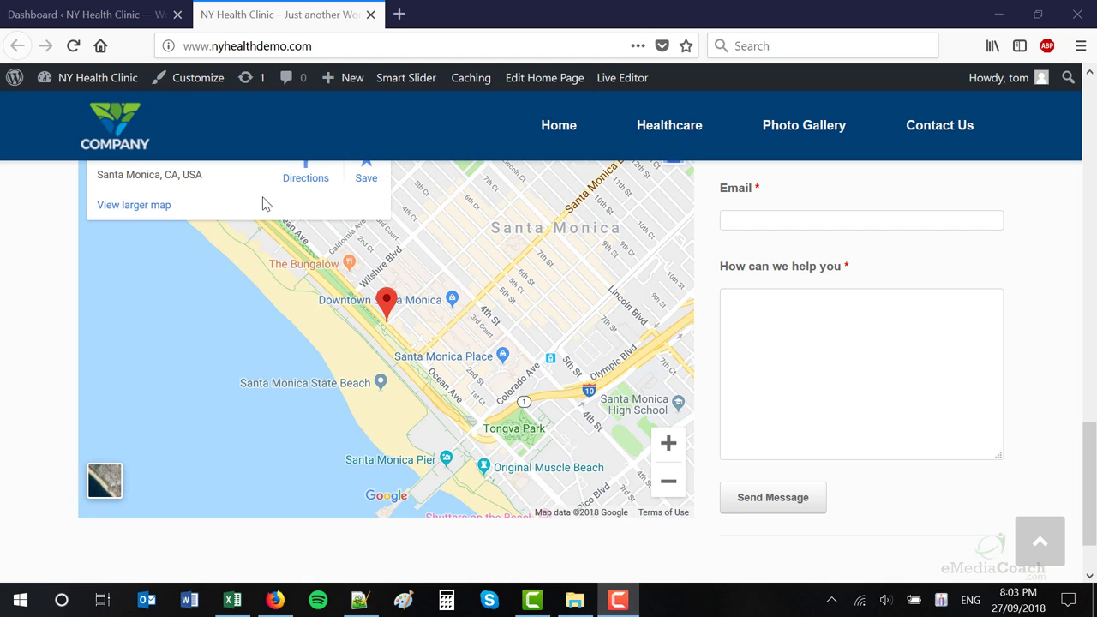
click(115, 26)
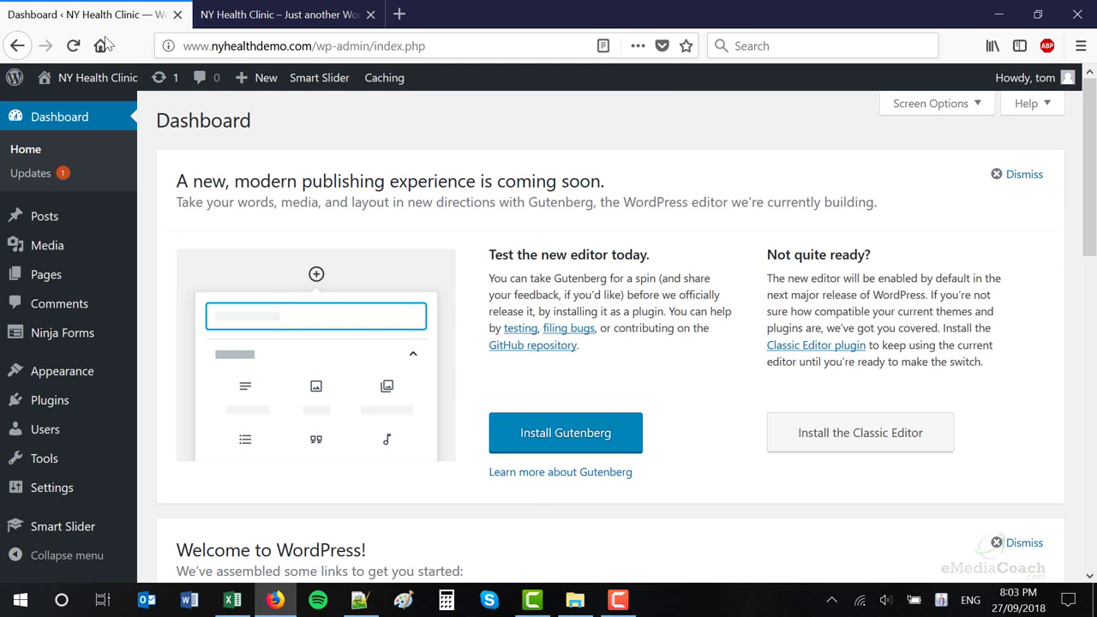
- Open the Home Page builder, close the live site tab, and insert a three-column row at the bottom
click(177, 485)
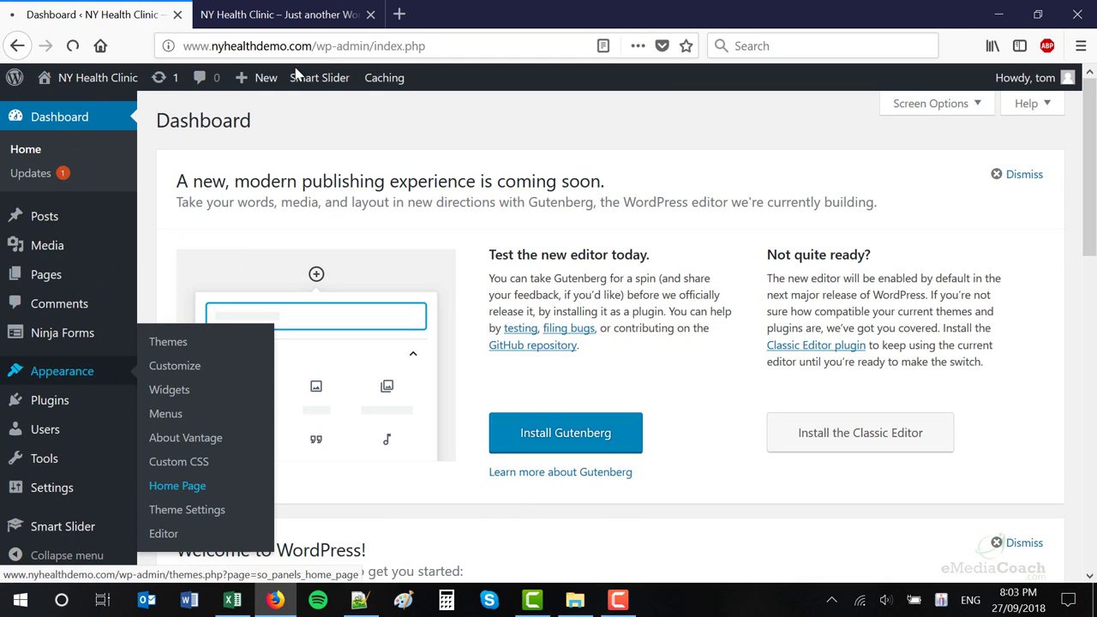
middle_click(301, 17)
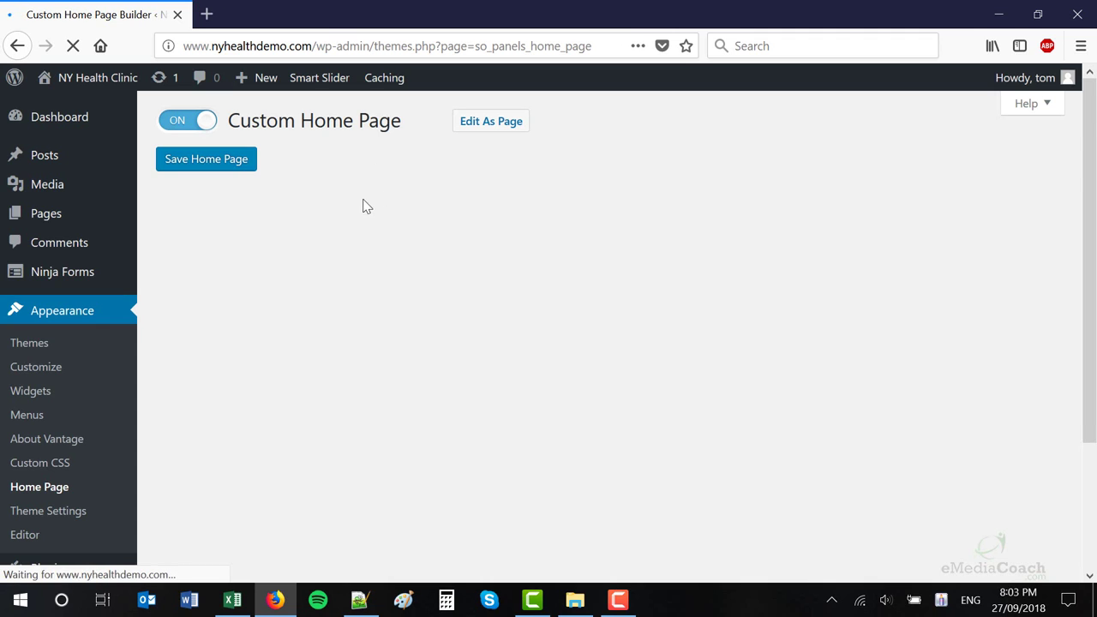
scroll(353, 204, down, 2)
scroll(340, 192, up, 2)
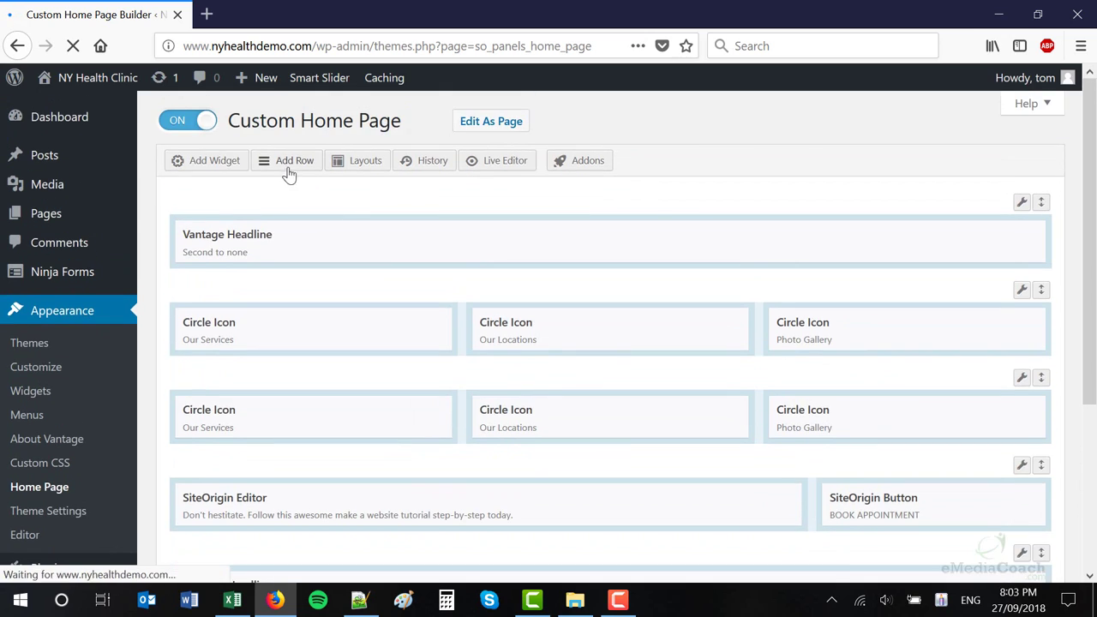
click(290, 168)
click(298, 169)
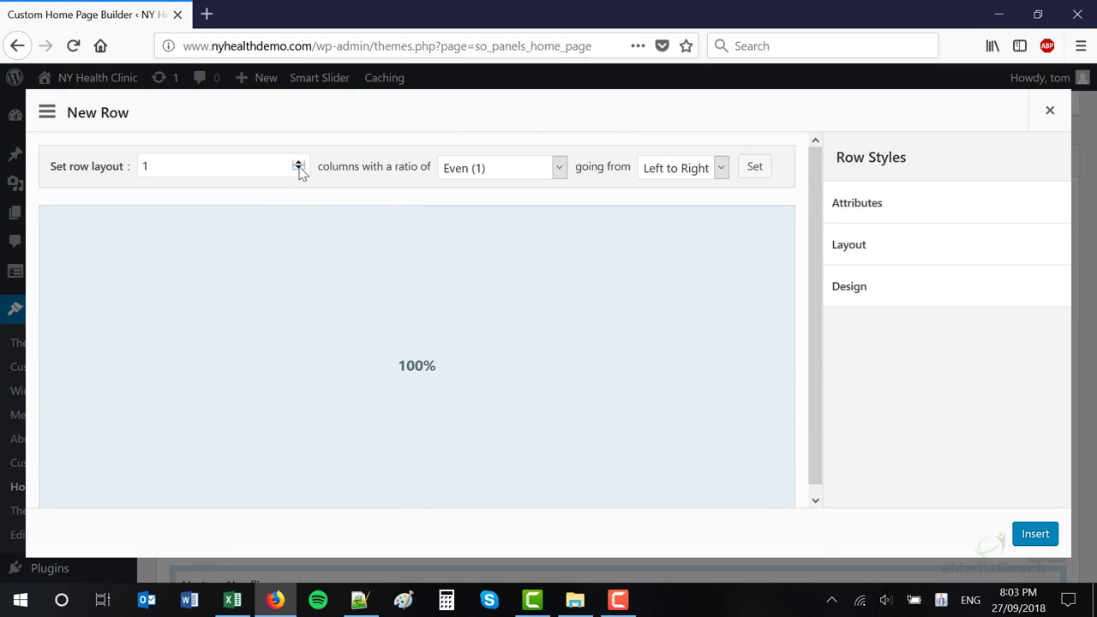
double_click(298, 163)
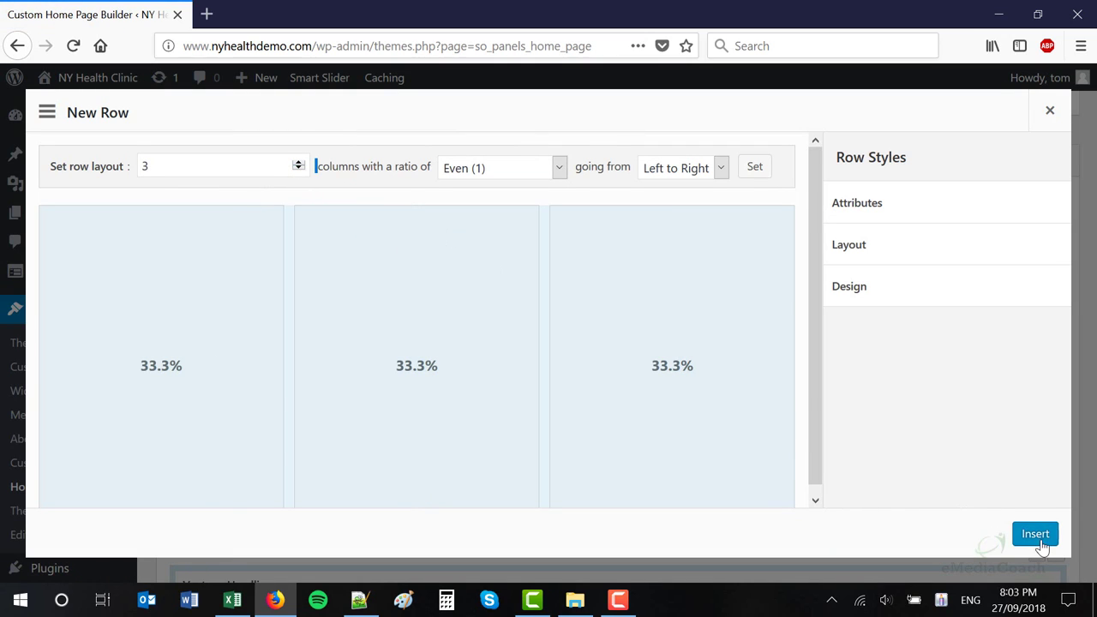
click(1037, 538)
scroll(658, 483, down, 3)
scroll(300, 496, down, 3)
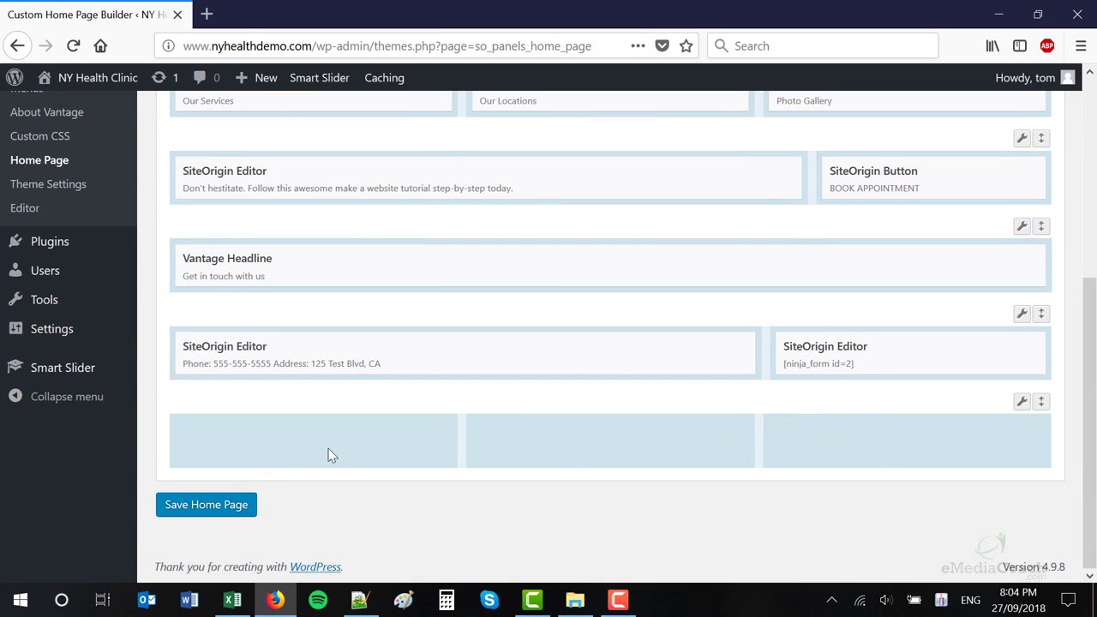
scroll(344, 454, up, 10)
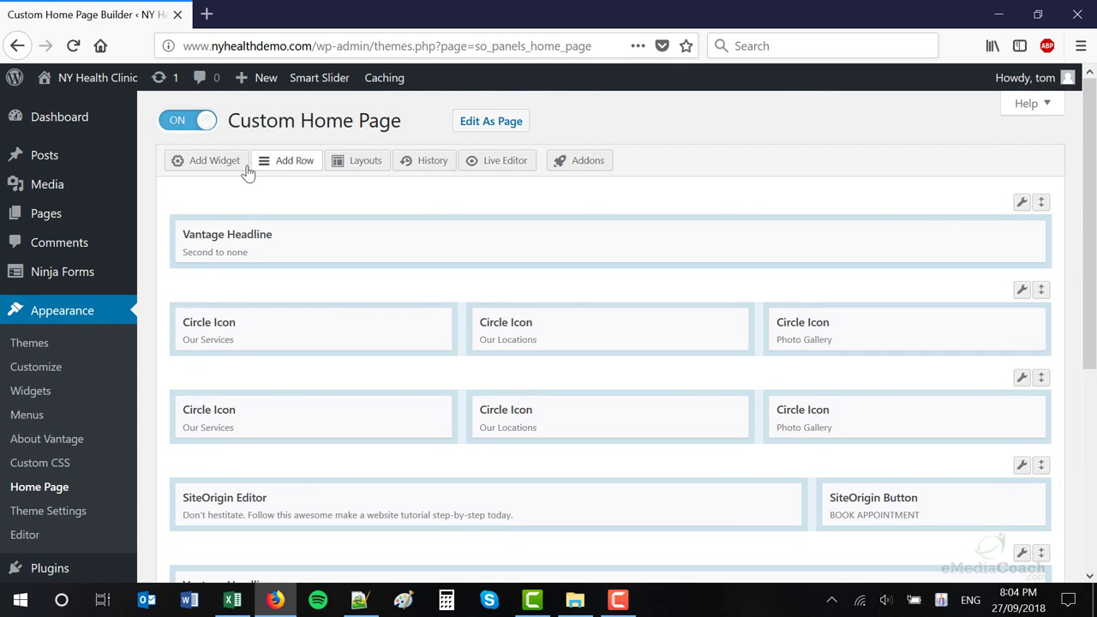
- Add a SiteOrigin Editor widget in the first column titled 'This is easy' with sample text
click(240, 169)
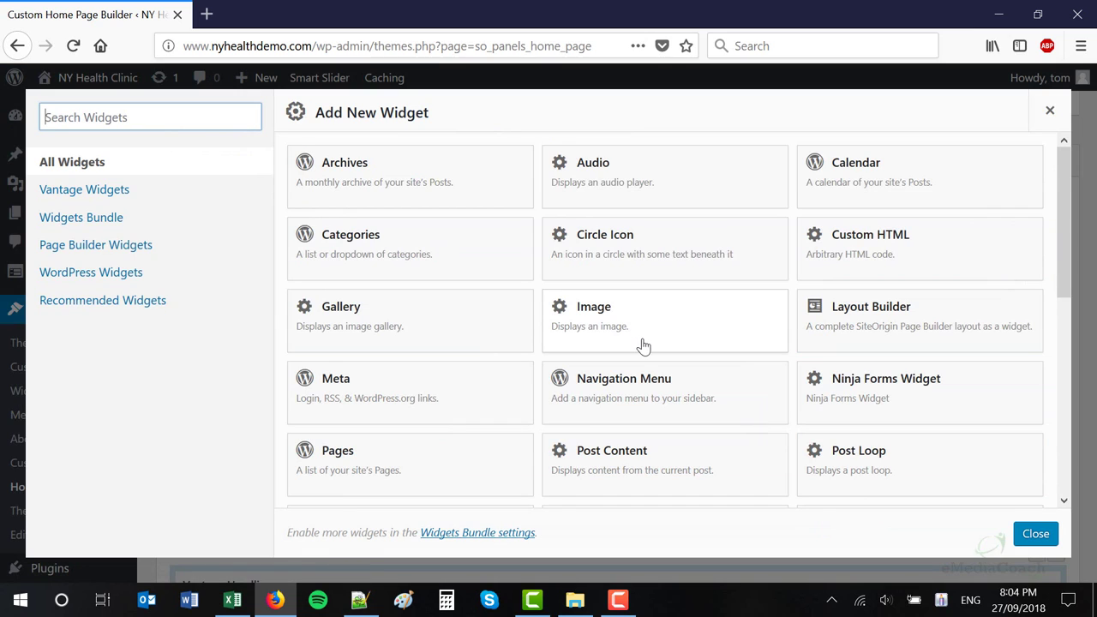
scroll(642, 345, down, 5)
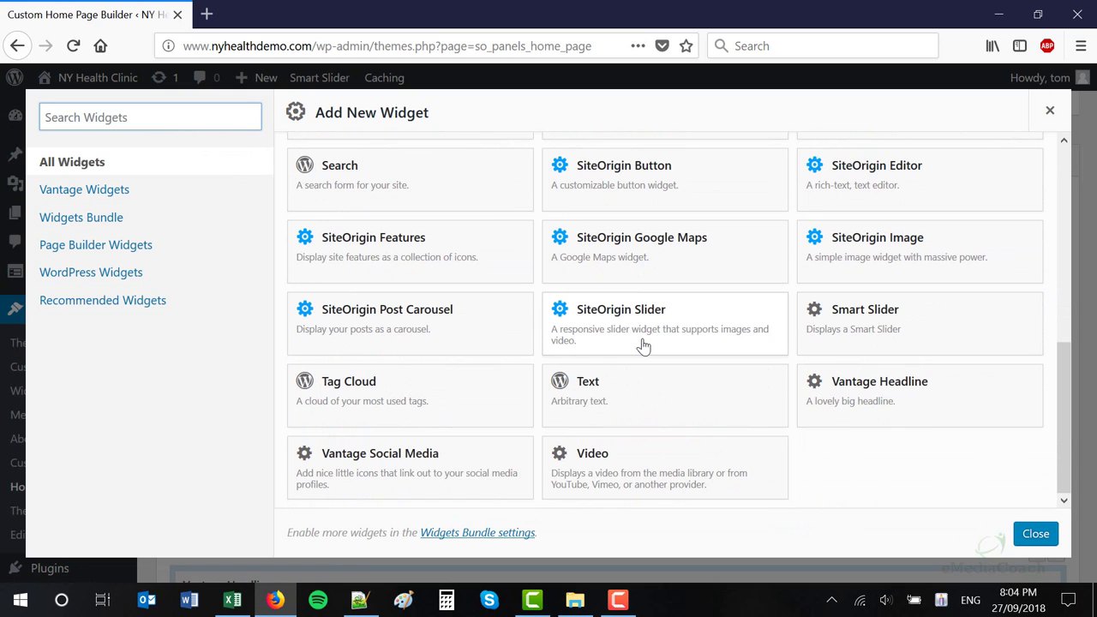
click(896, 201)
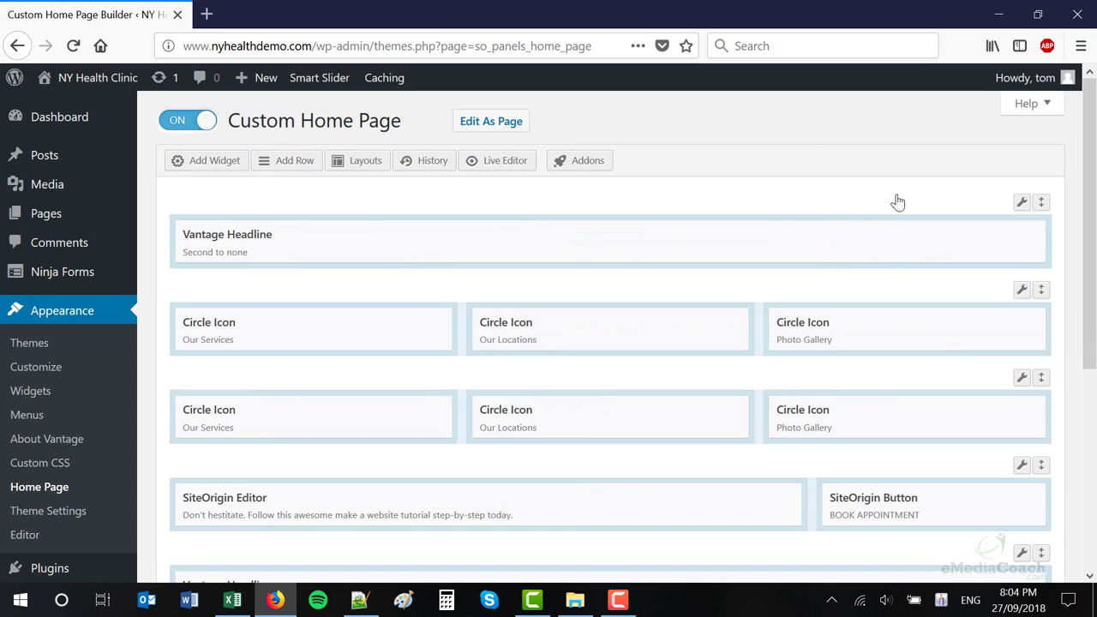
scroll(531, 446, down, 5)
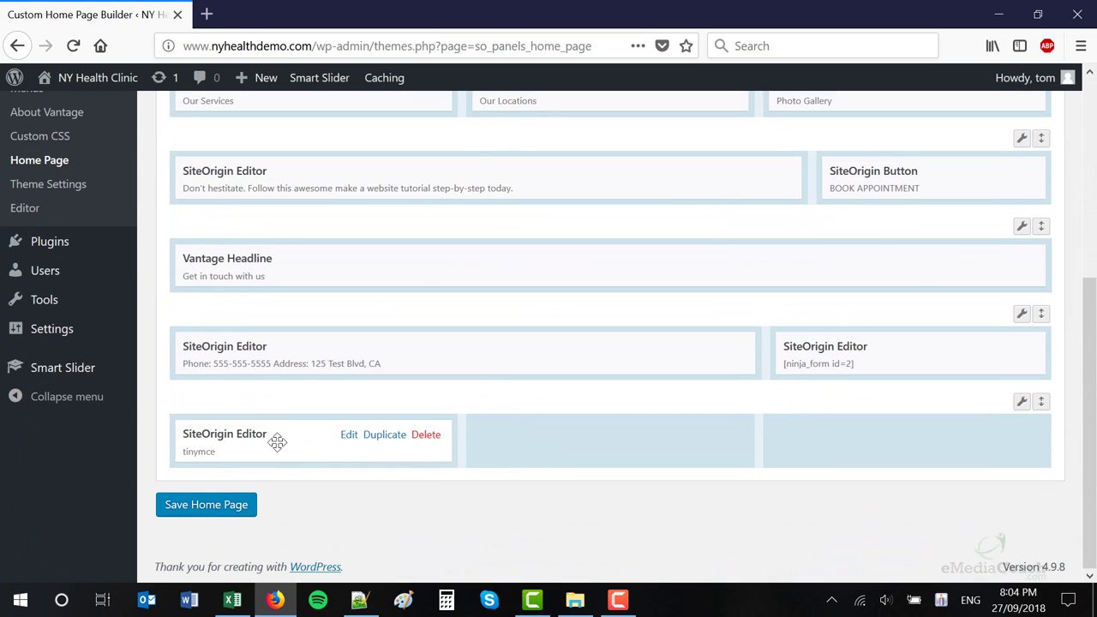
mouse_move(416, 443)
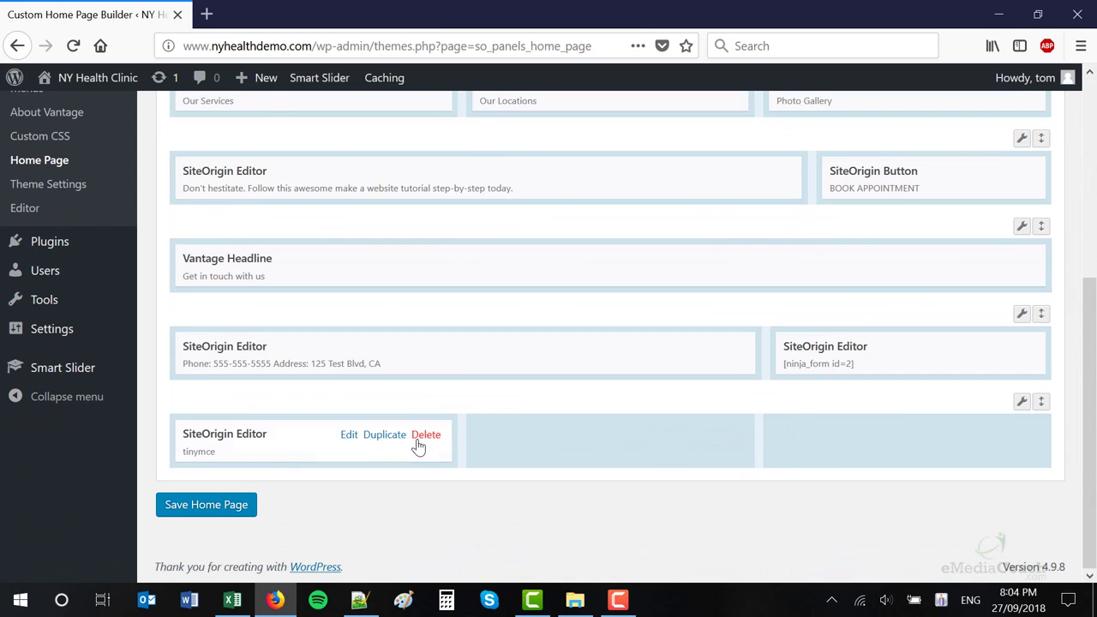
click(348, 435)
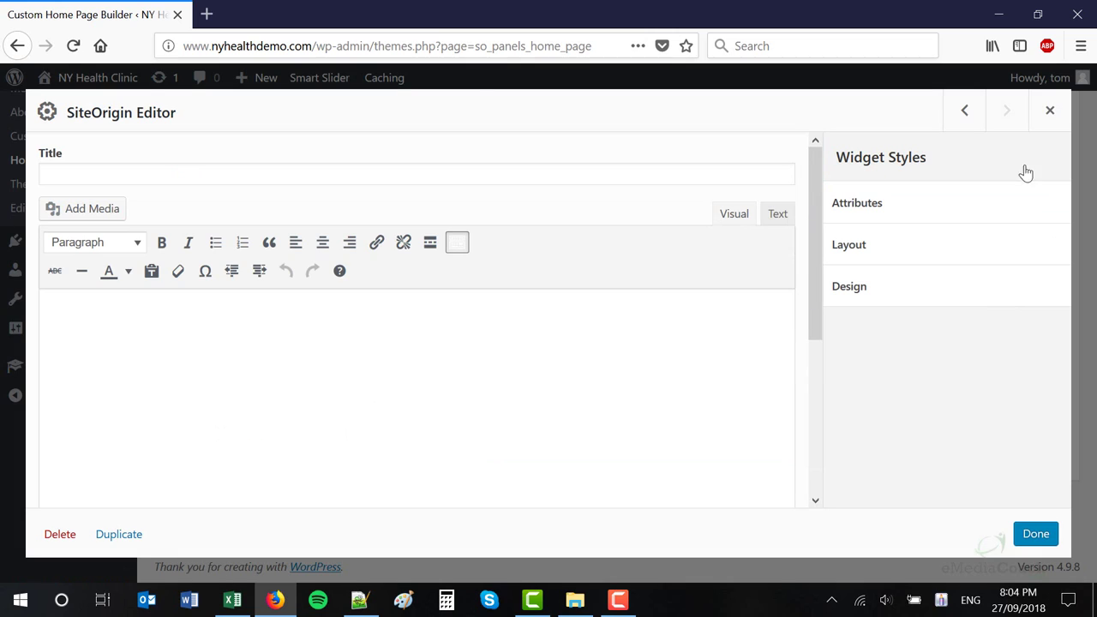
click(253, 180)
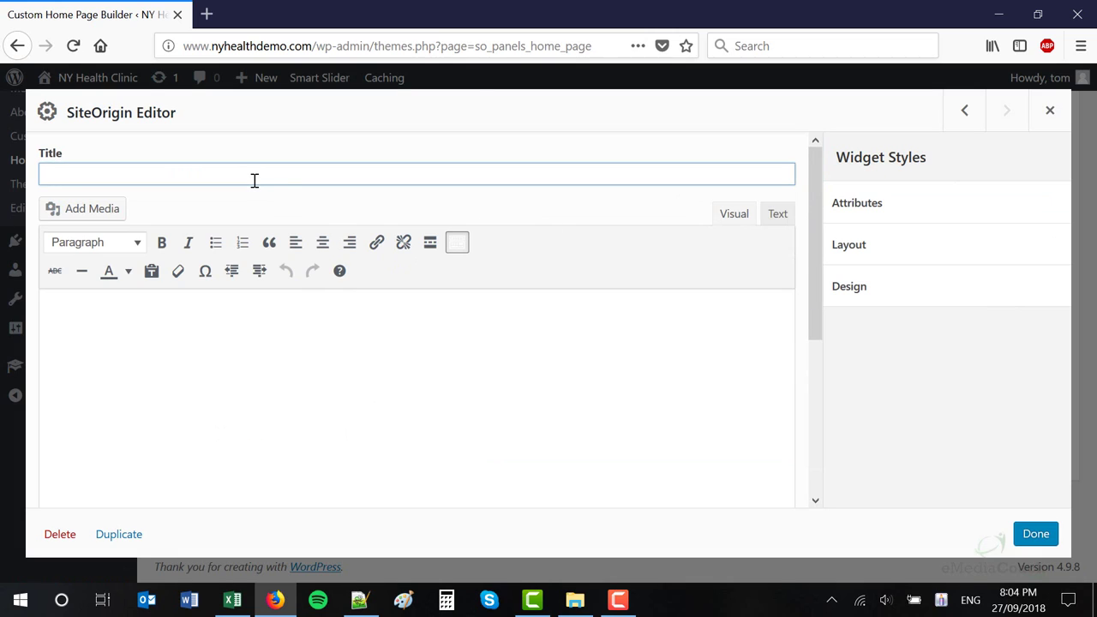
key(Tab)
key(Tab)
key(Tab)
key(Tab)
text(This)
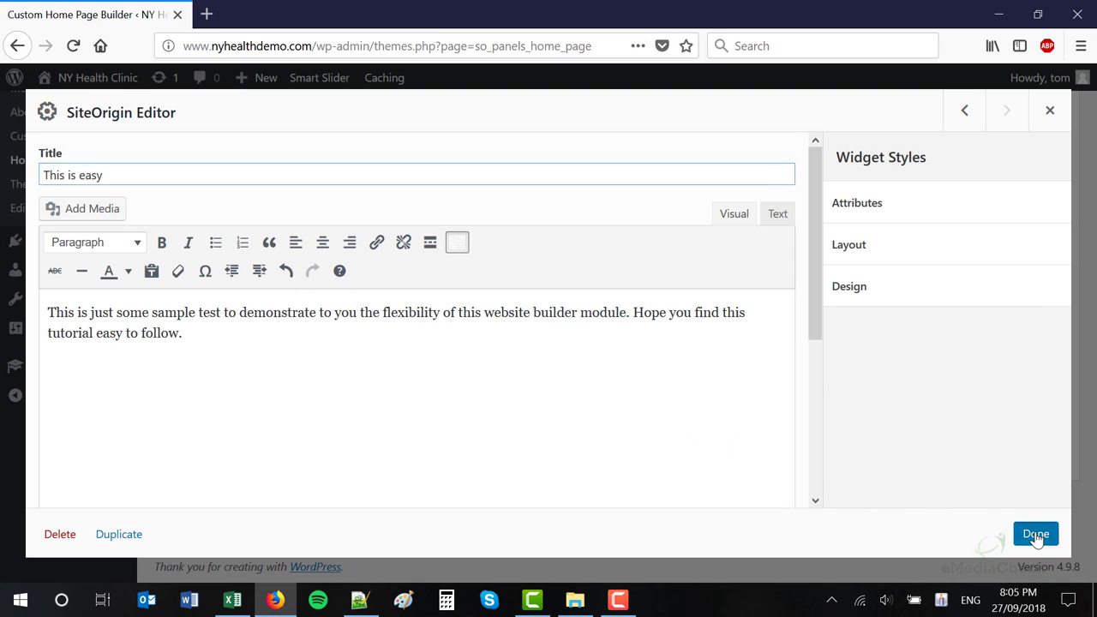
click(1032, 535)
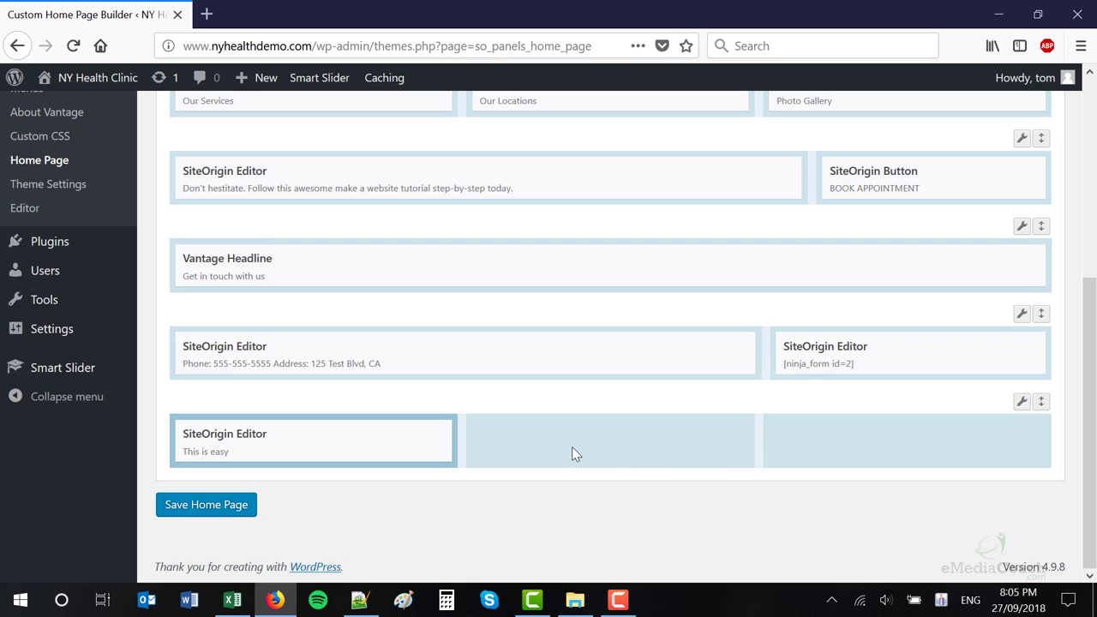
scroll(571, 446, up, 10)
- Add a second SiteOrigin Editor widget to the middle column and open it for editing
click(214, 174)
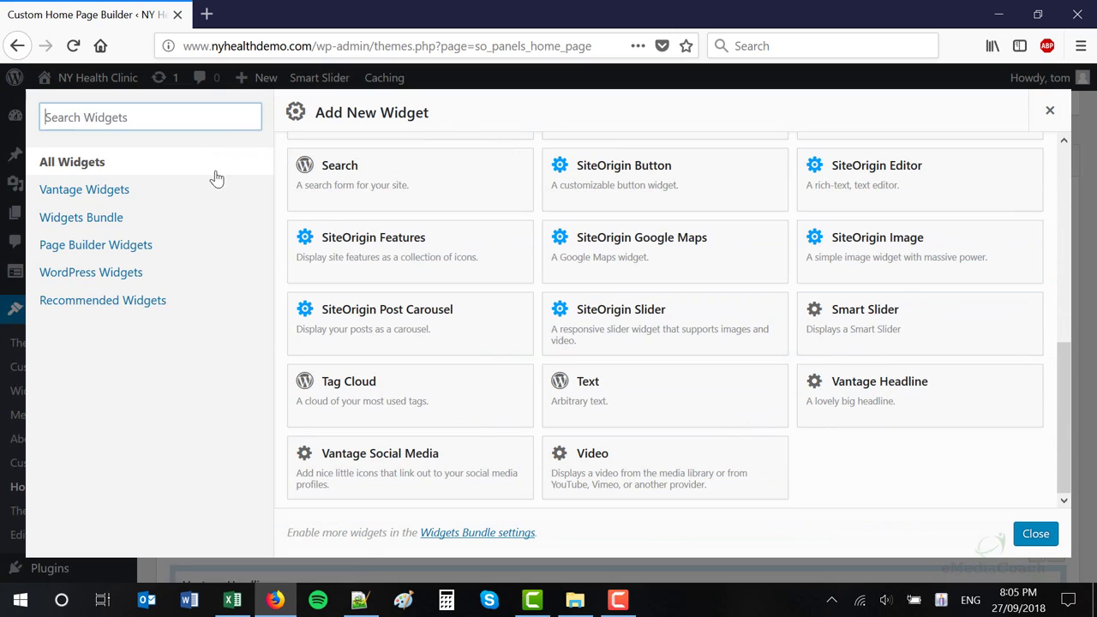
click(909, 186)
scroll(715, 397, down, 10)
drag(362, 443, 651, 440)
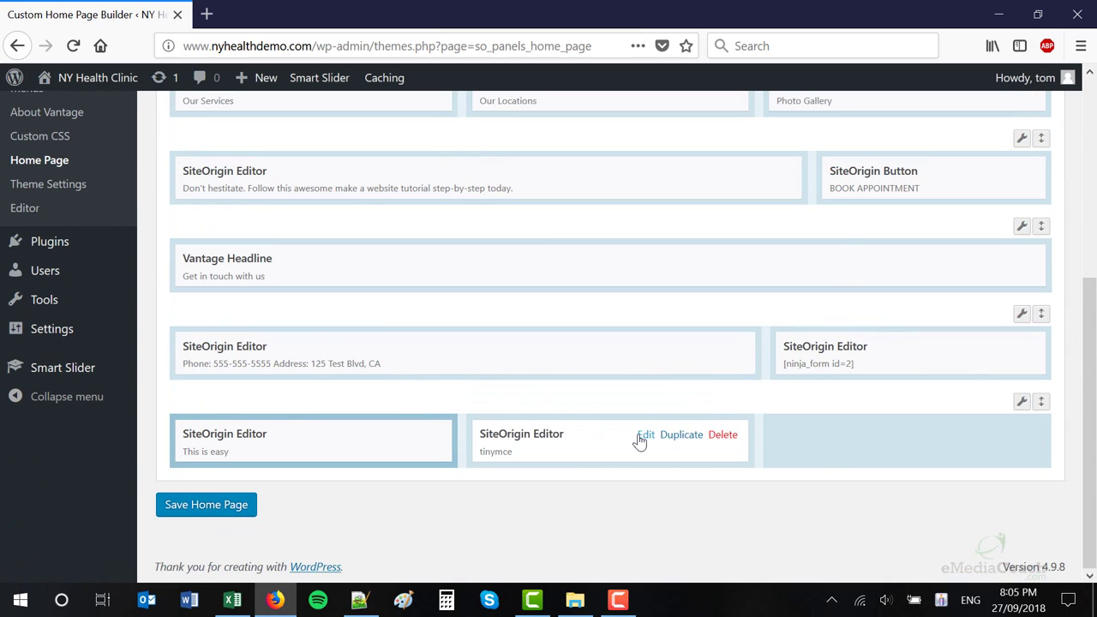
click(644, 437)
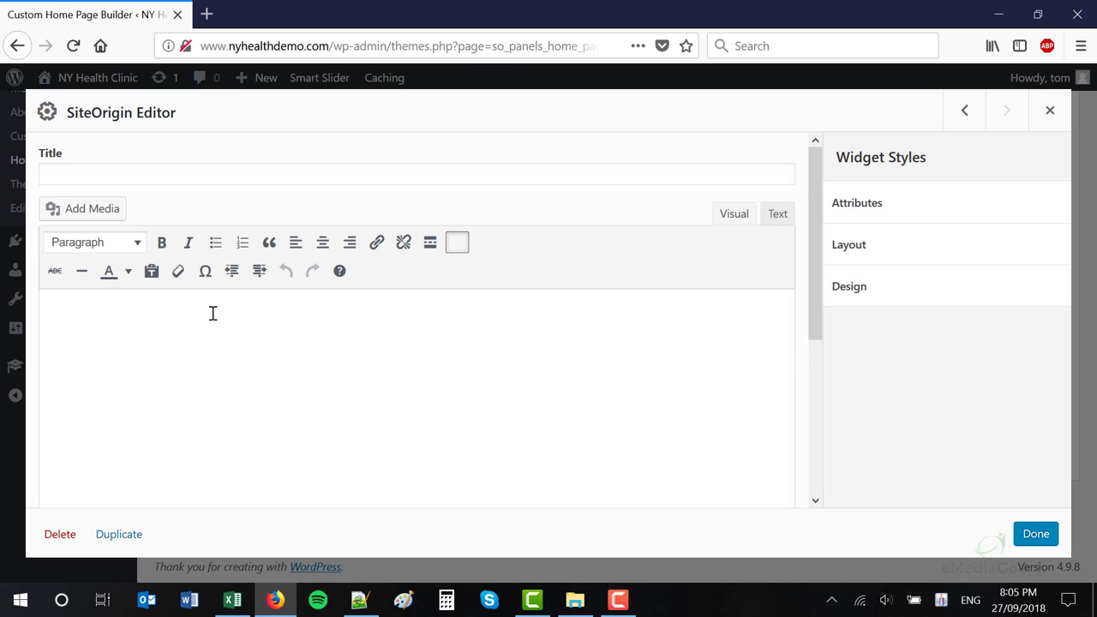
- Insert the yoga-mat photo at Medium 300 × 125 size, linked to its media file, with no title
click(91, 210)
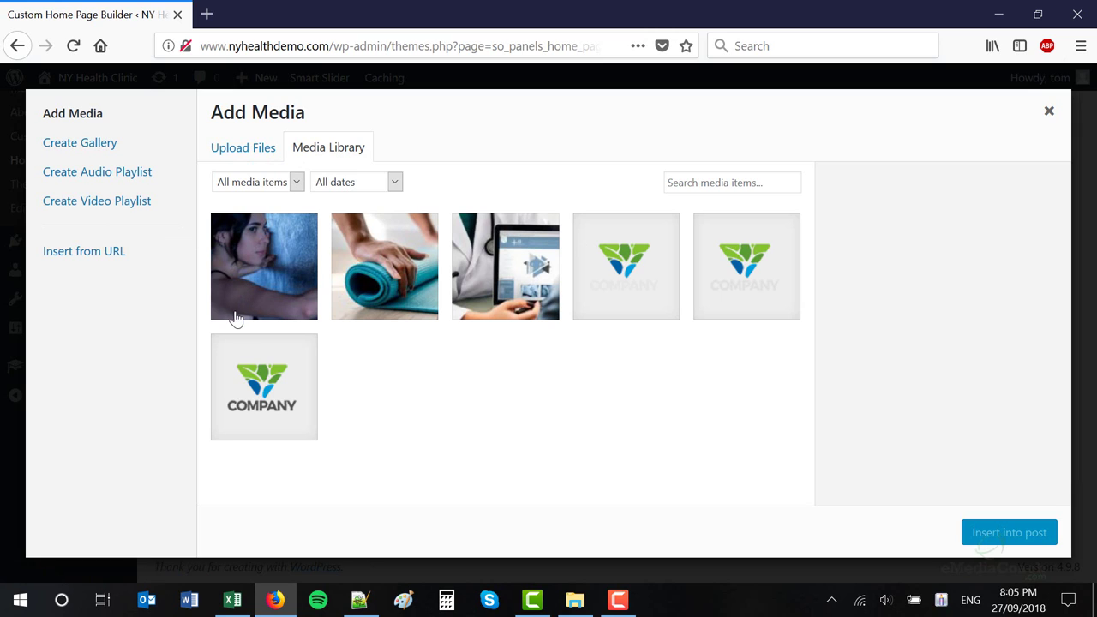
click(261, 152)
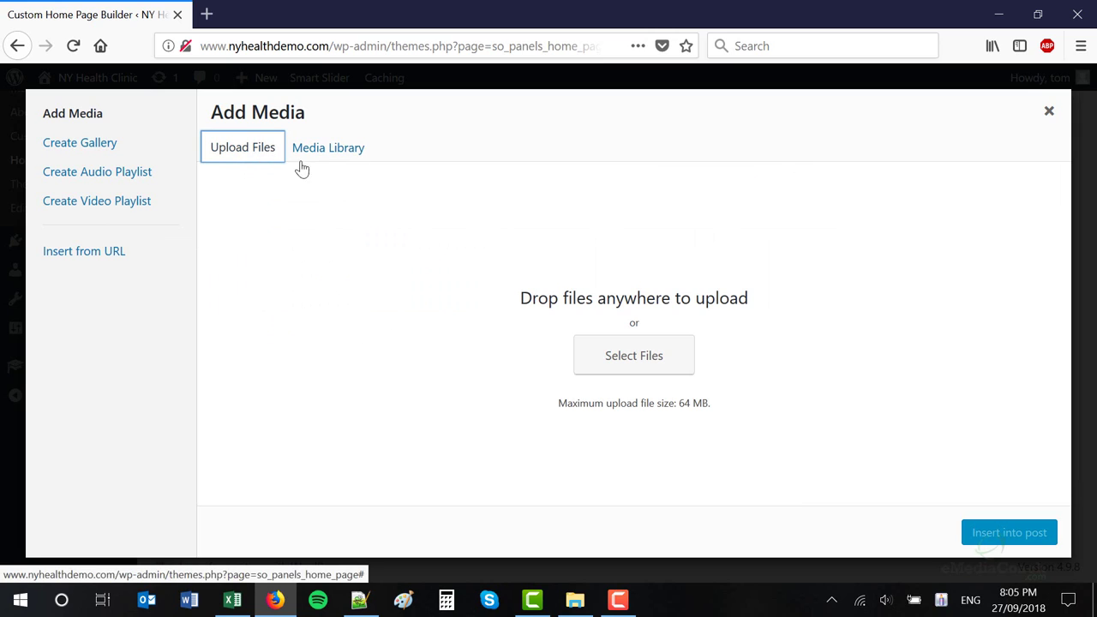
click(330, 161)
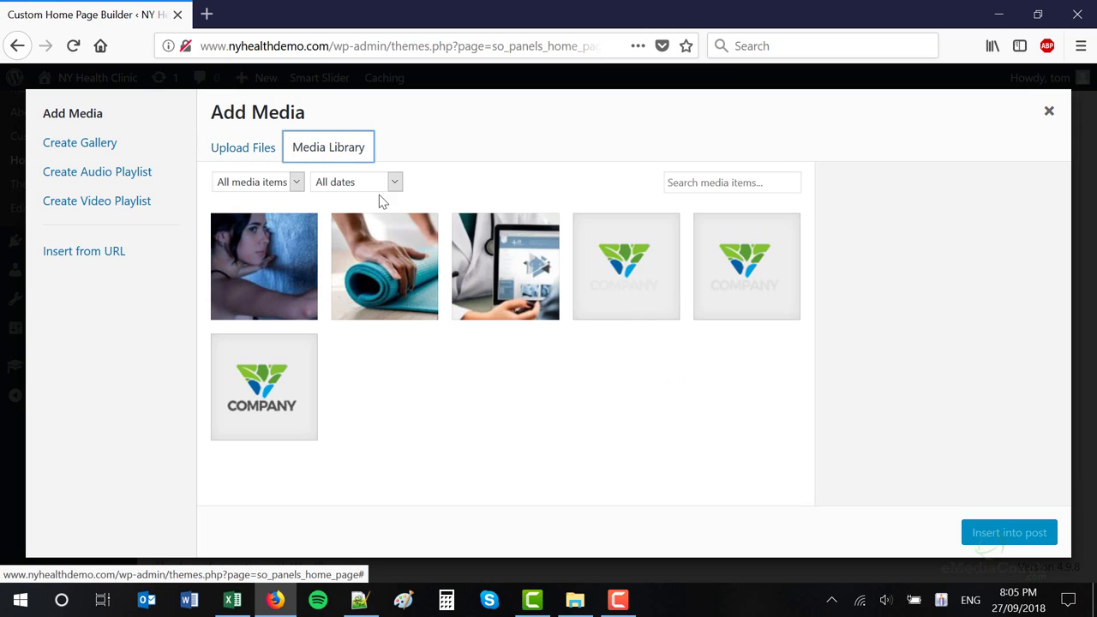
click(411, 265)
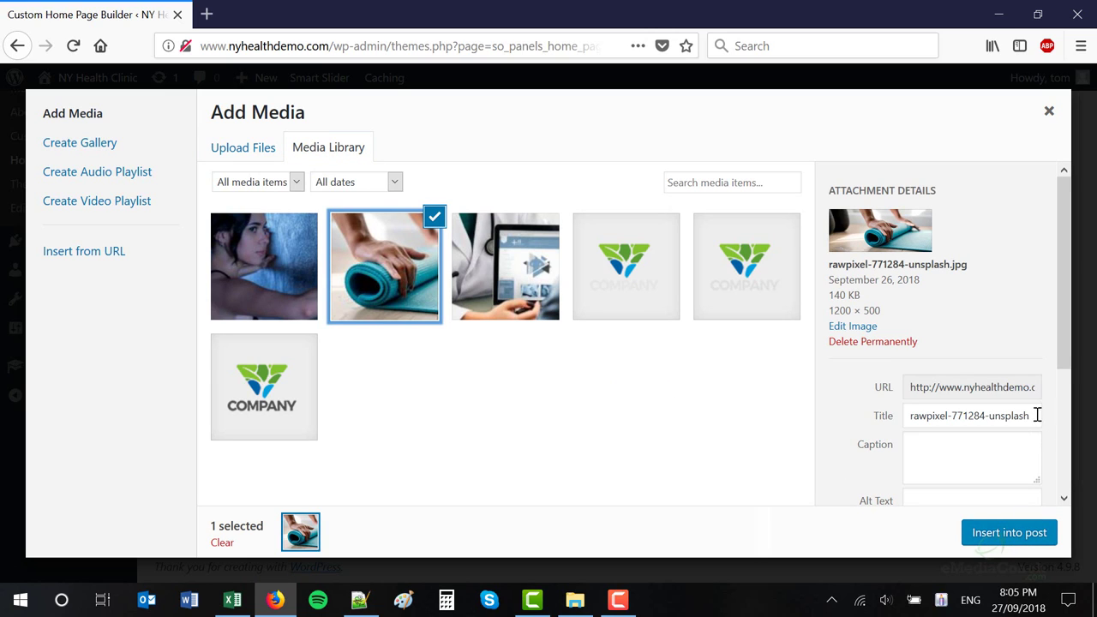
drag(1037, 415, 859, 415)
key(BackSpace)
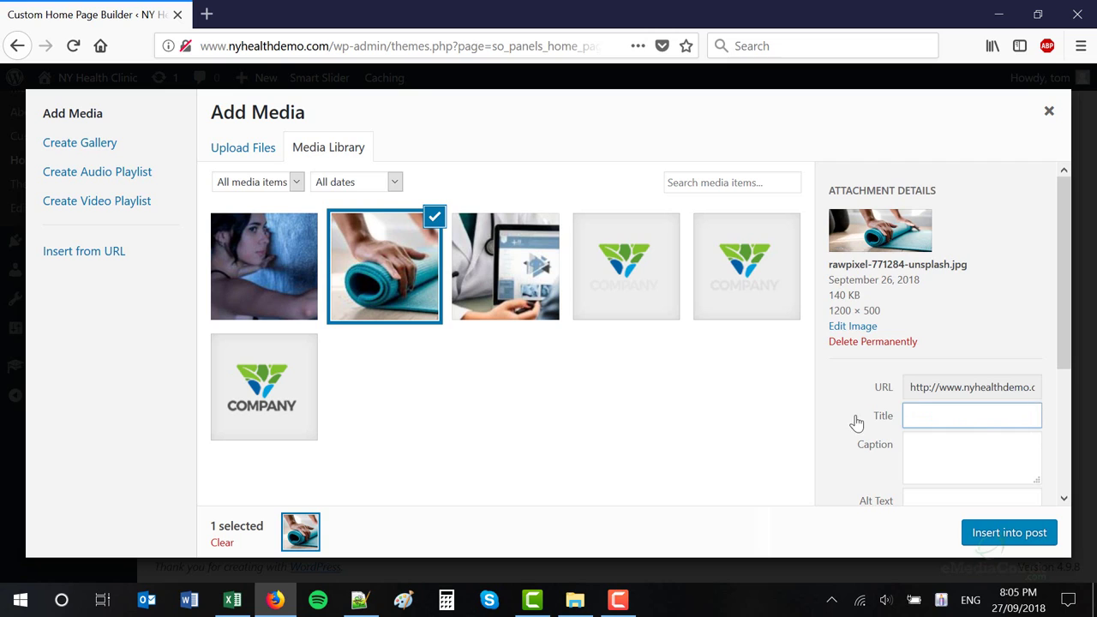
scroll(898, 428, down, 5)
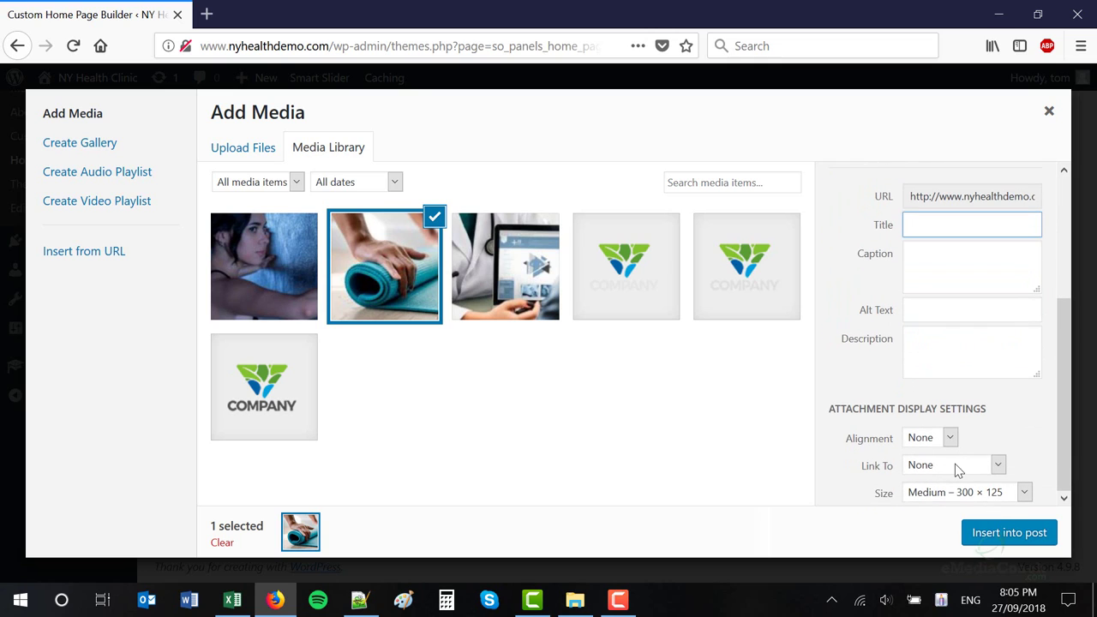
click(942, 493)
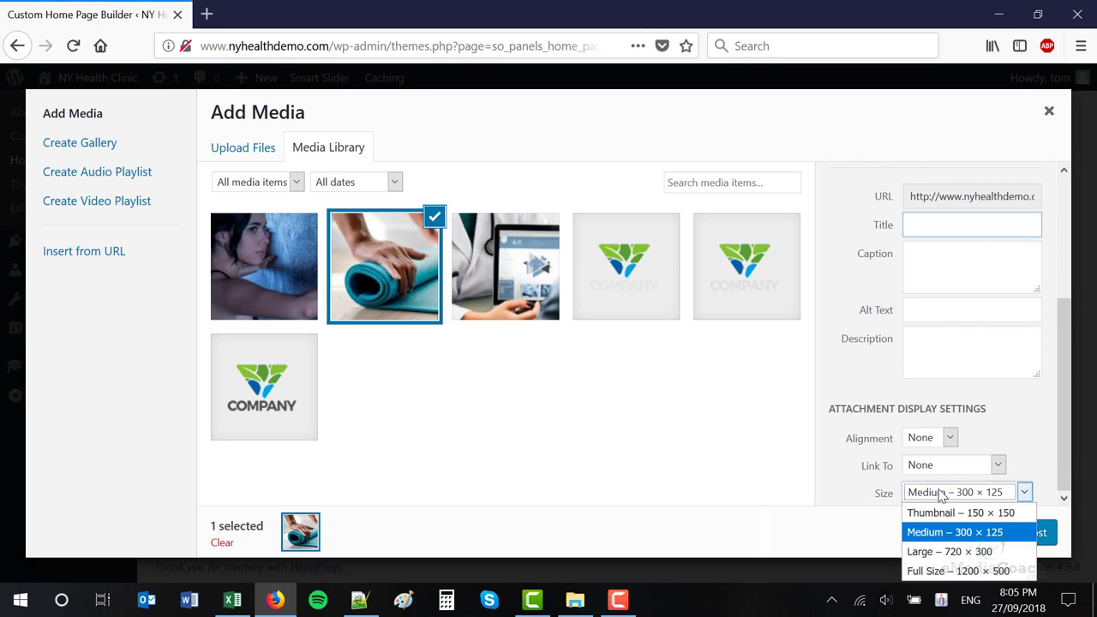
click(947, 533)
click(948, 470)
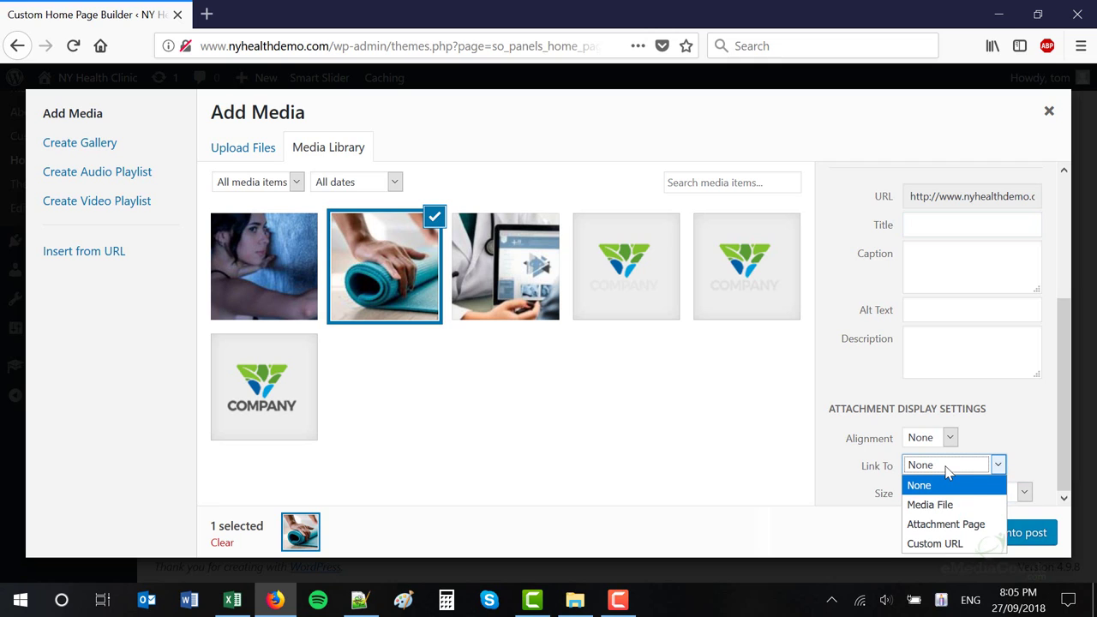
click(929, 504)
click(1025, 533)
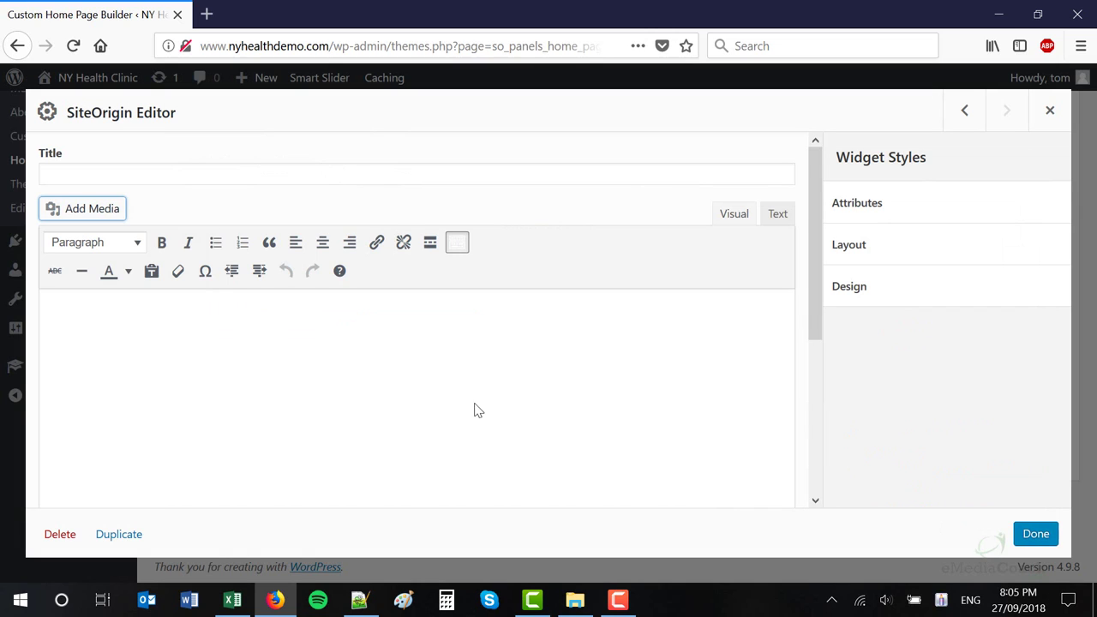
- Close the middle editor and place a SiteOrigin Image widget in the right column
click(238, 377)
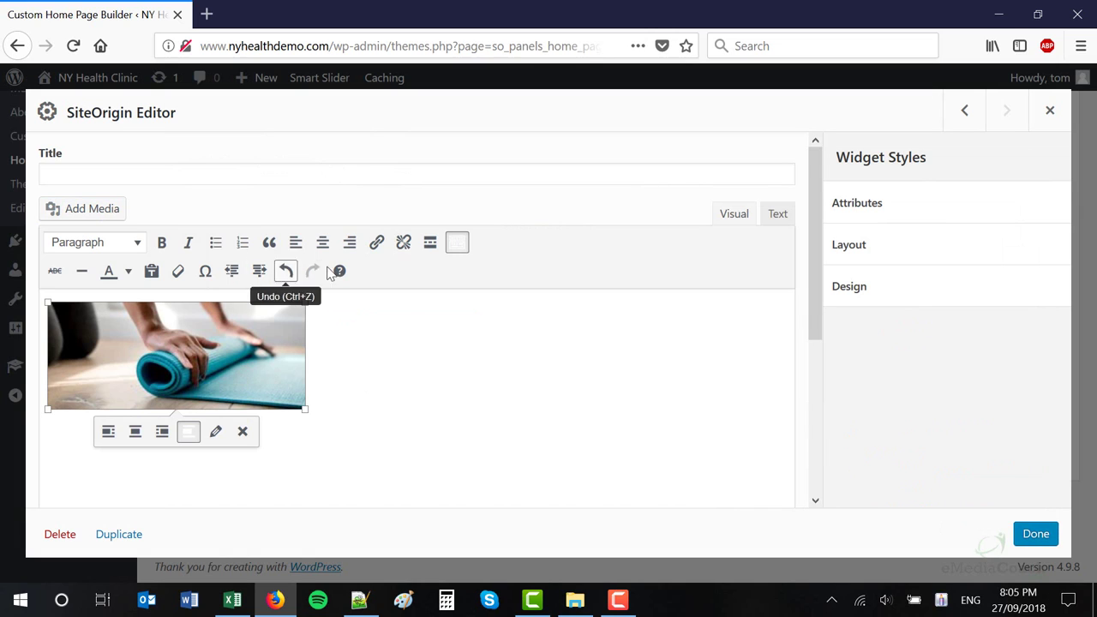
click(378, 245)
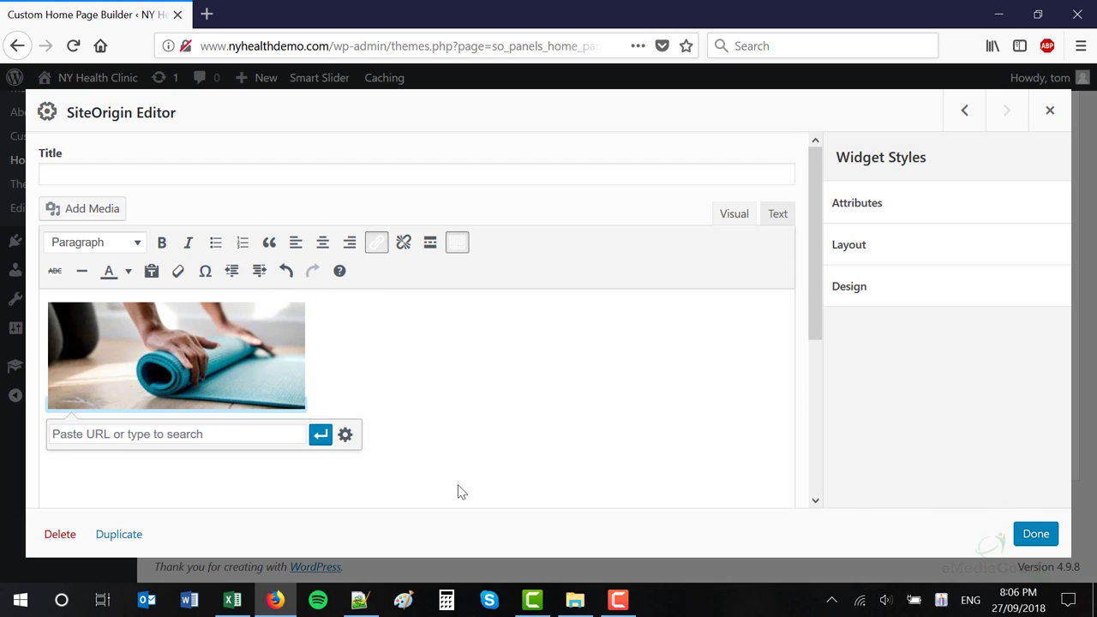
click(1035, 532)
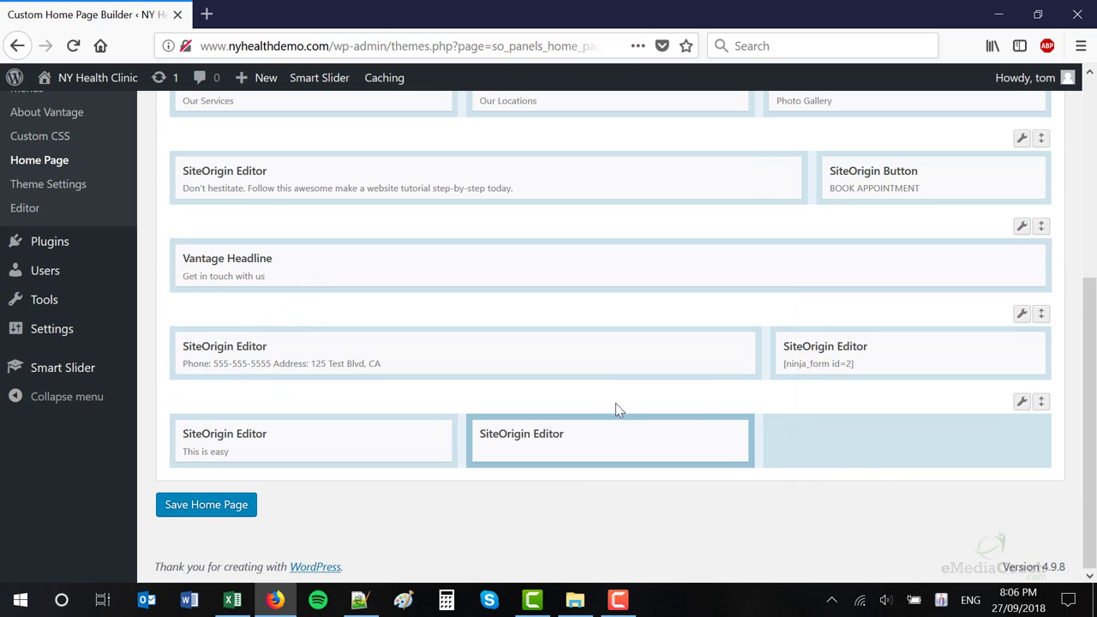
scroll(604, 406, up, 5)
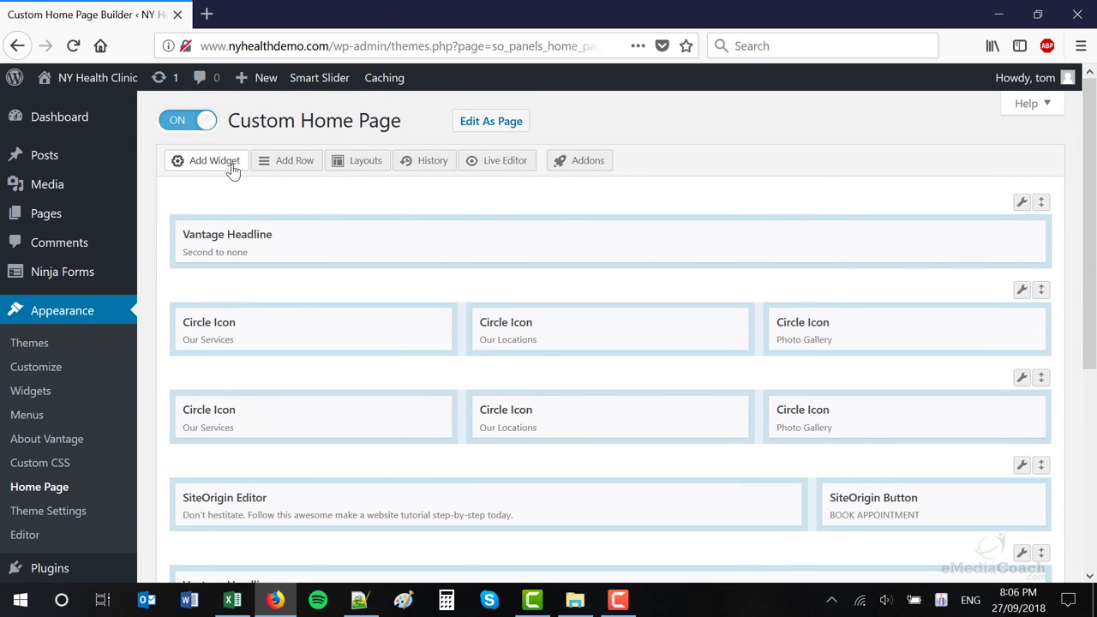
click(215, 161)
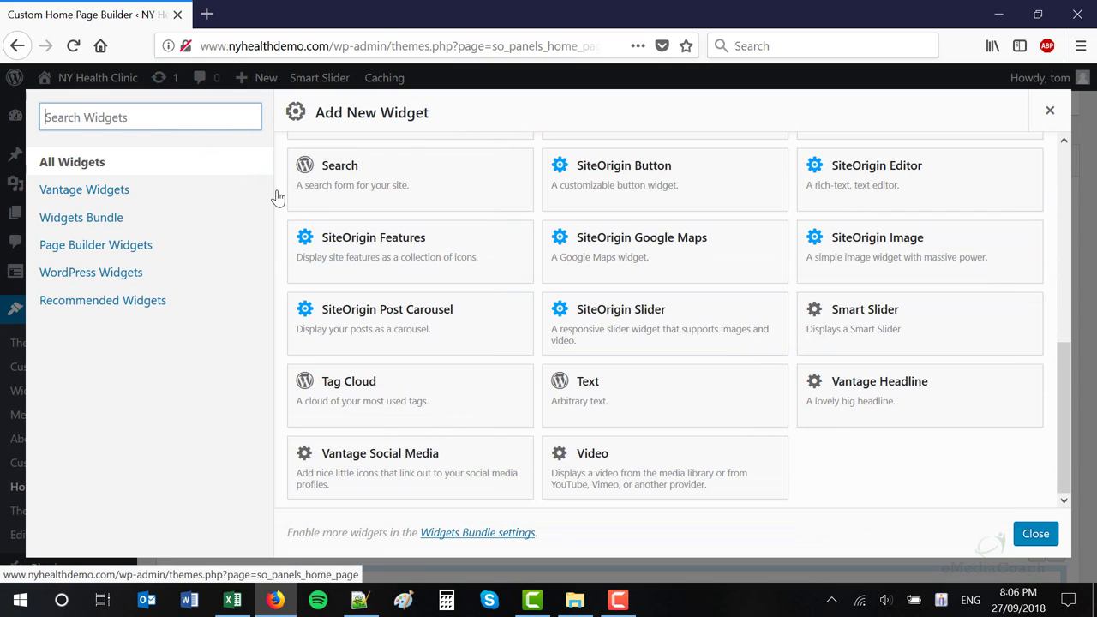
click(883, 266)
scroll(695, 392, down, 5)
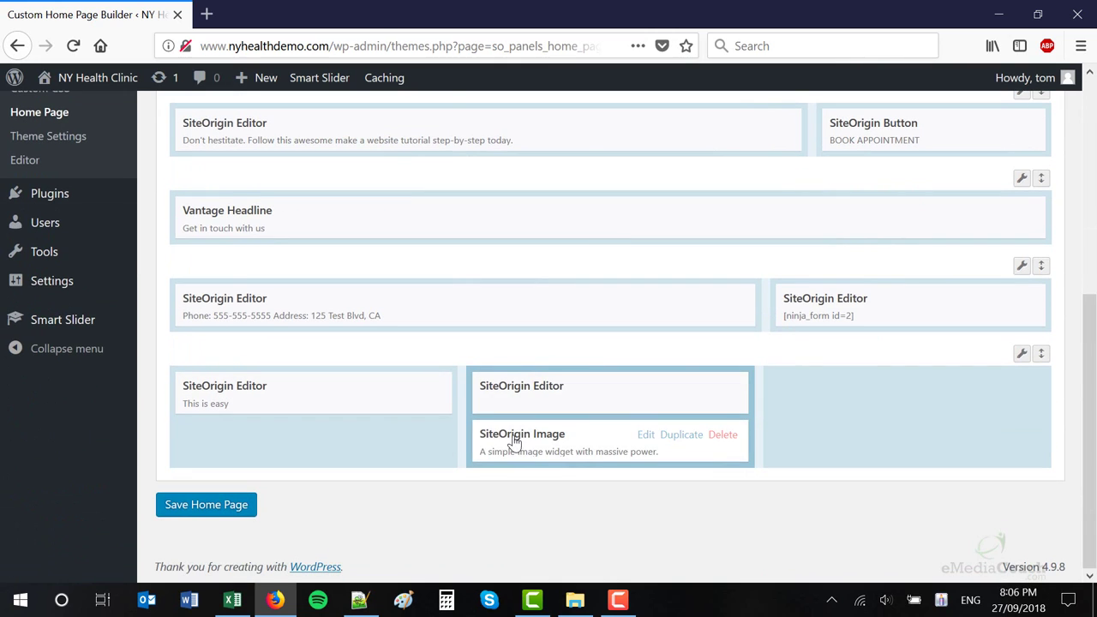
drag(531, 446, 833, 409)
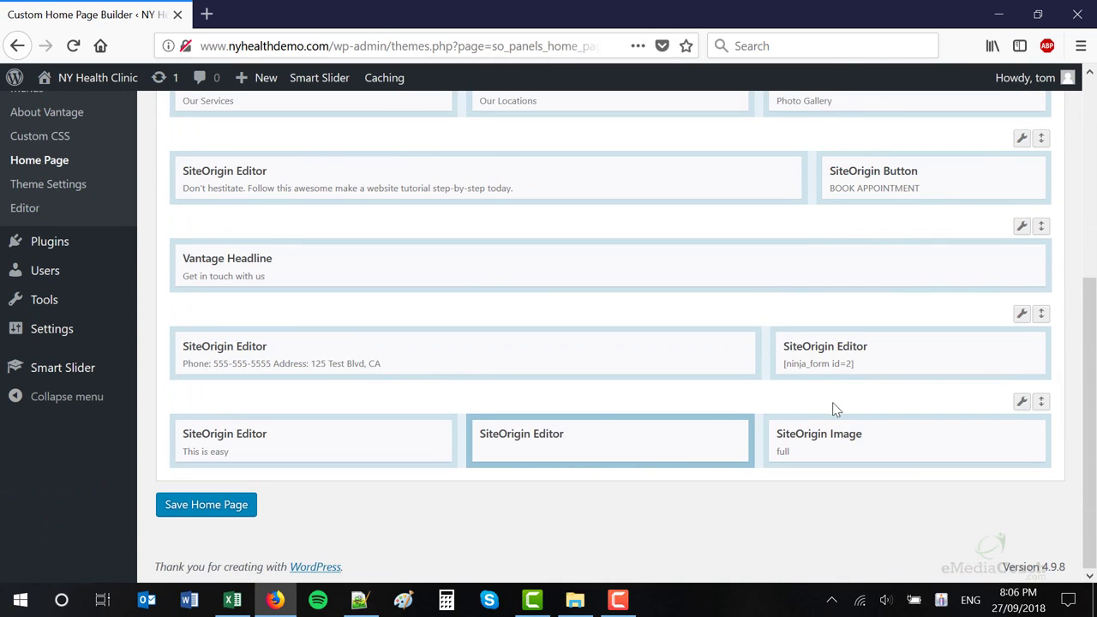
- Go to the eMediaCoach YouTube channel and open and pause the 2018 Avada Theme tutorial video
click(206, 14)
text(yo)
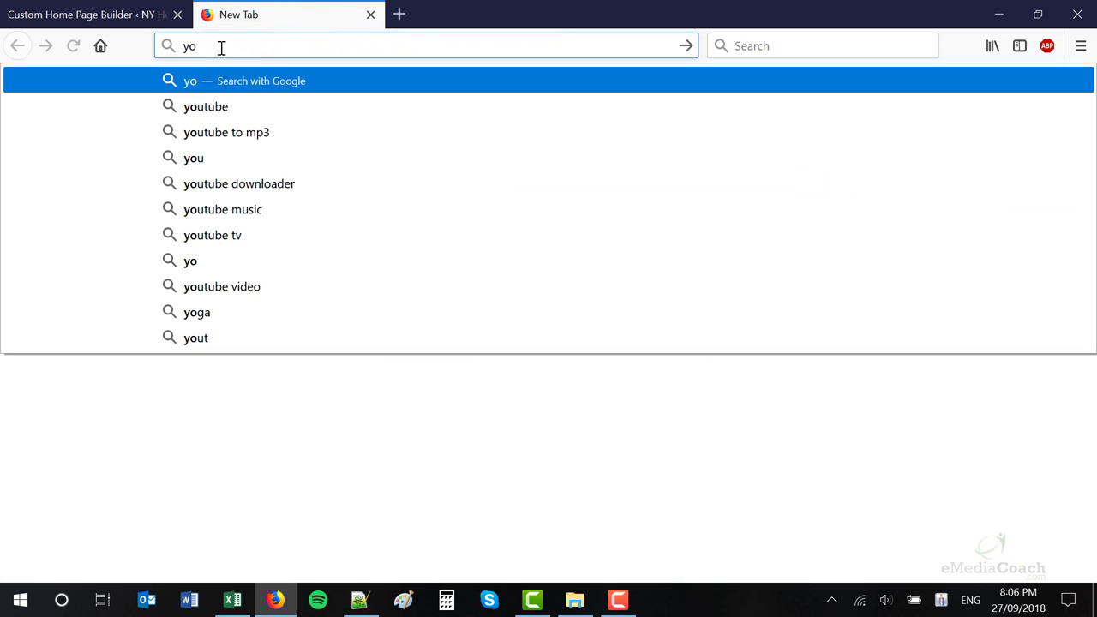
text(utube.com/emediacoach)
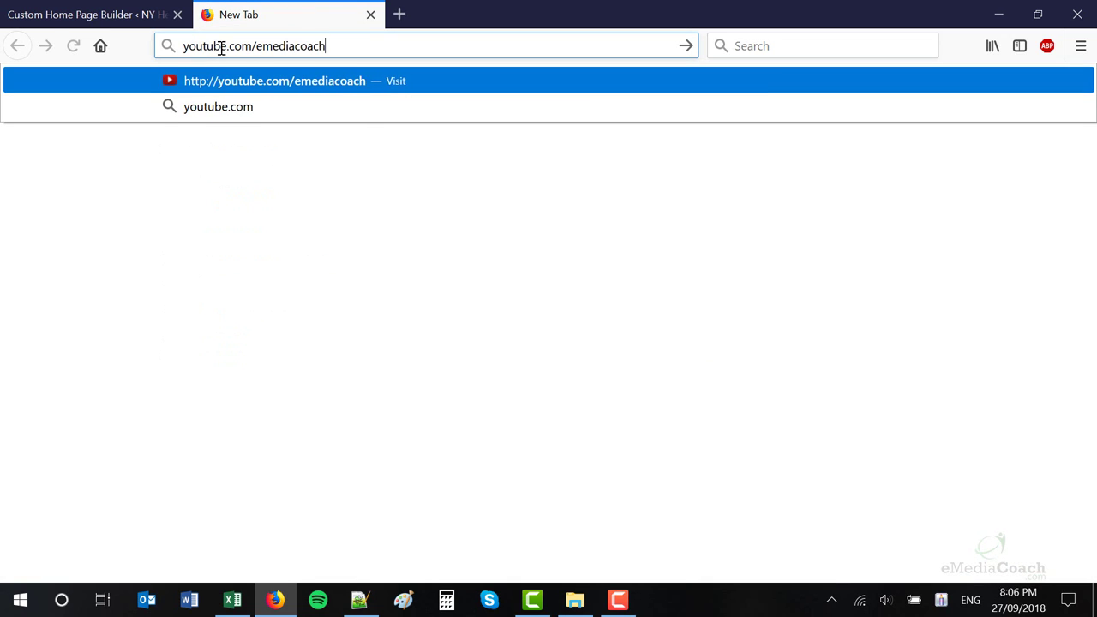
key(Return)
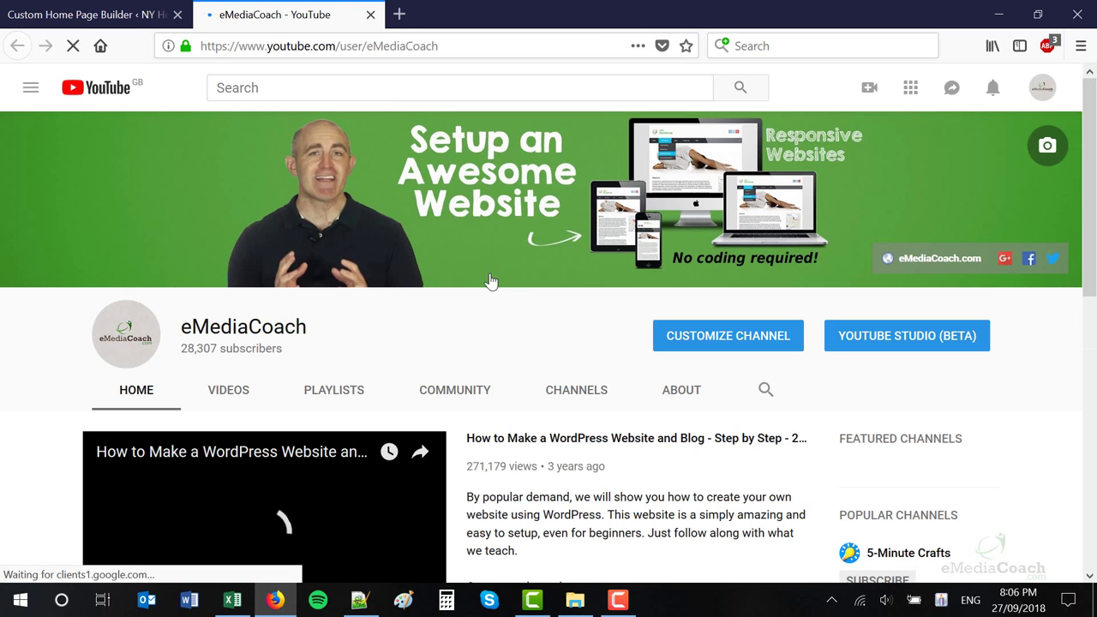
scroll(489, 282, down, 4)
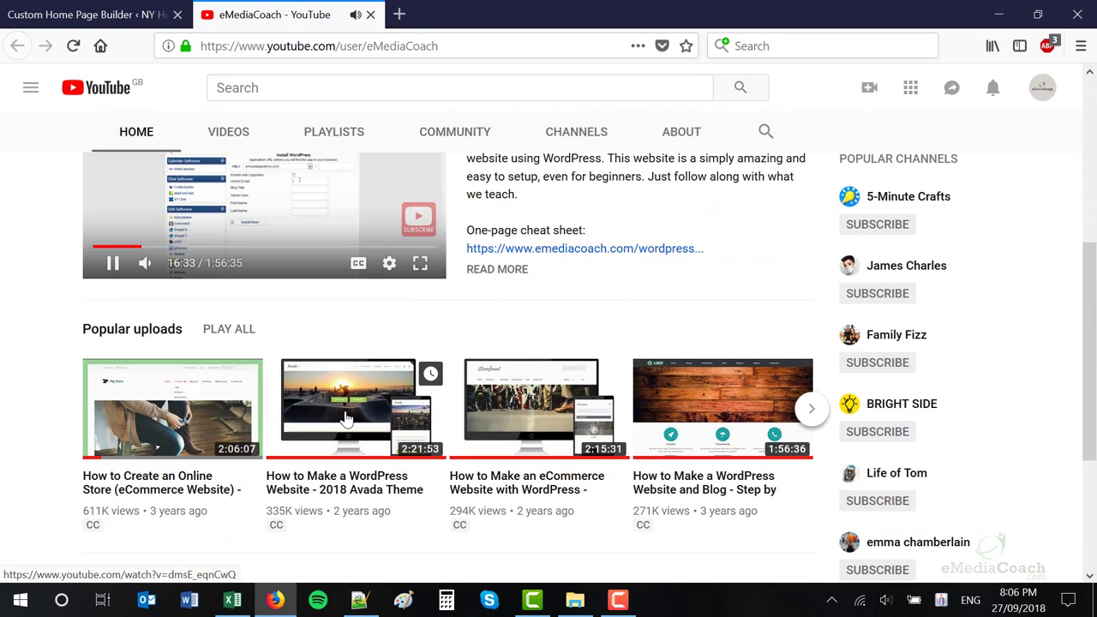
click(354, 416)
click(354, 348)
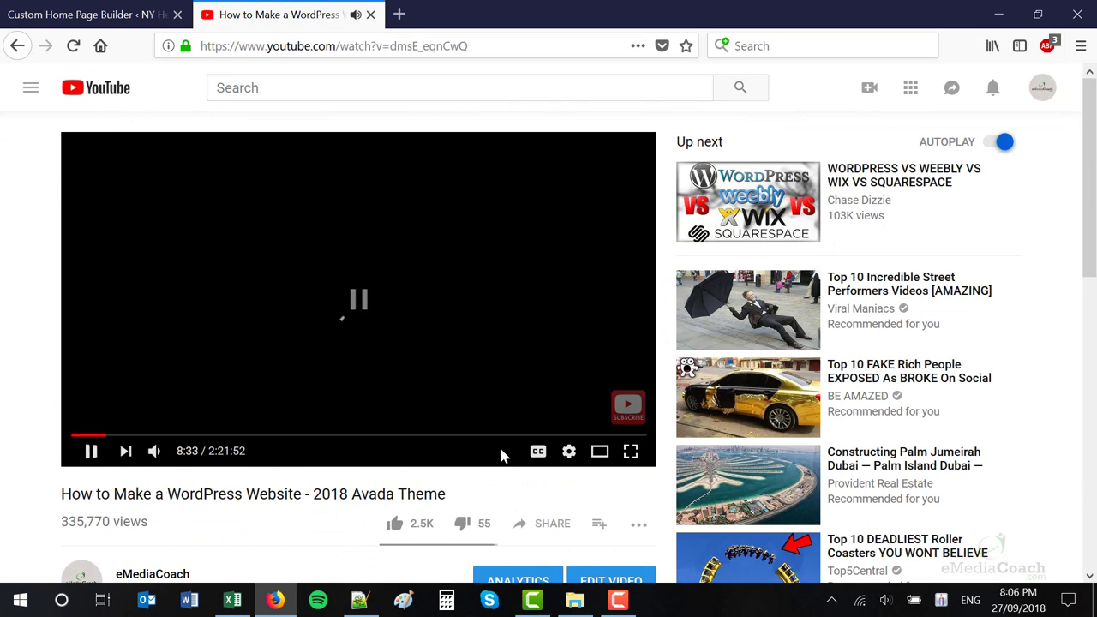
scroll(428, 343, down, 2)
- Copy the embed code without suggested videos or player controls, and delete the third column's Image widget
click(548, 353)
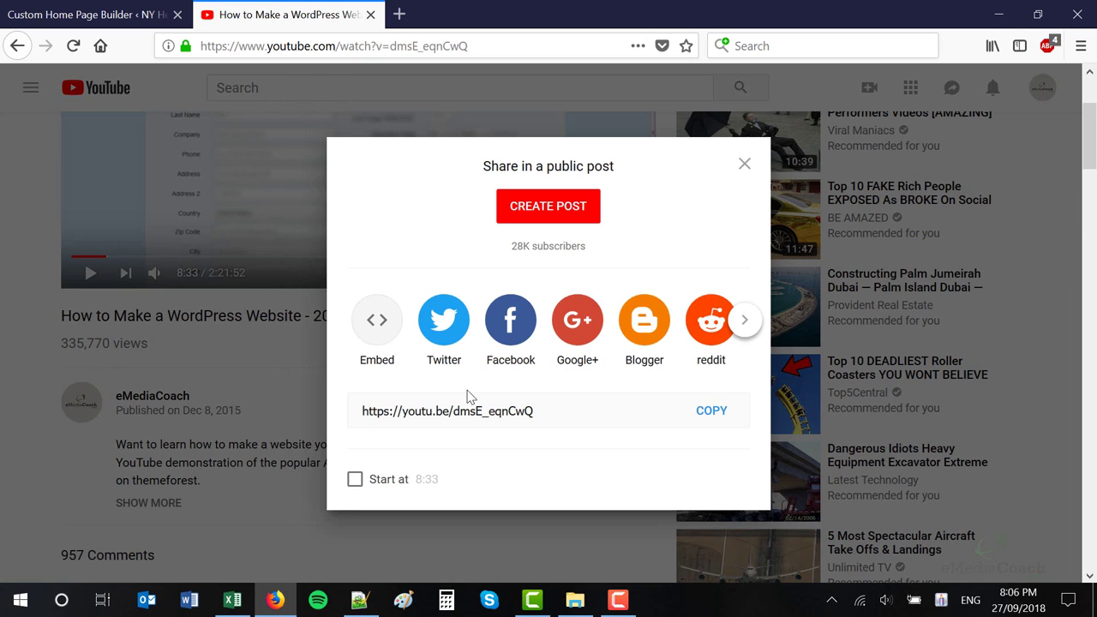
click(383, 323)
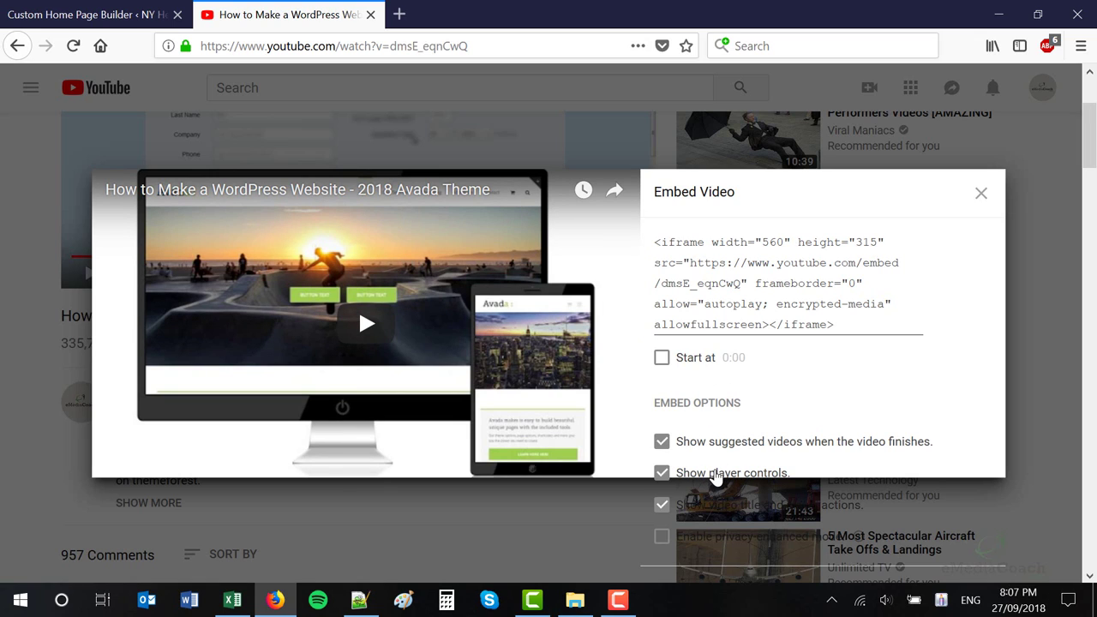
click(662, 442)
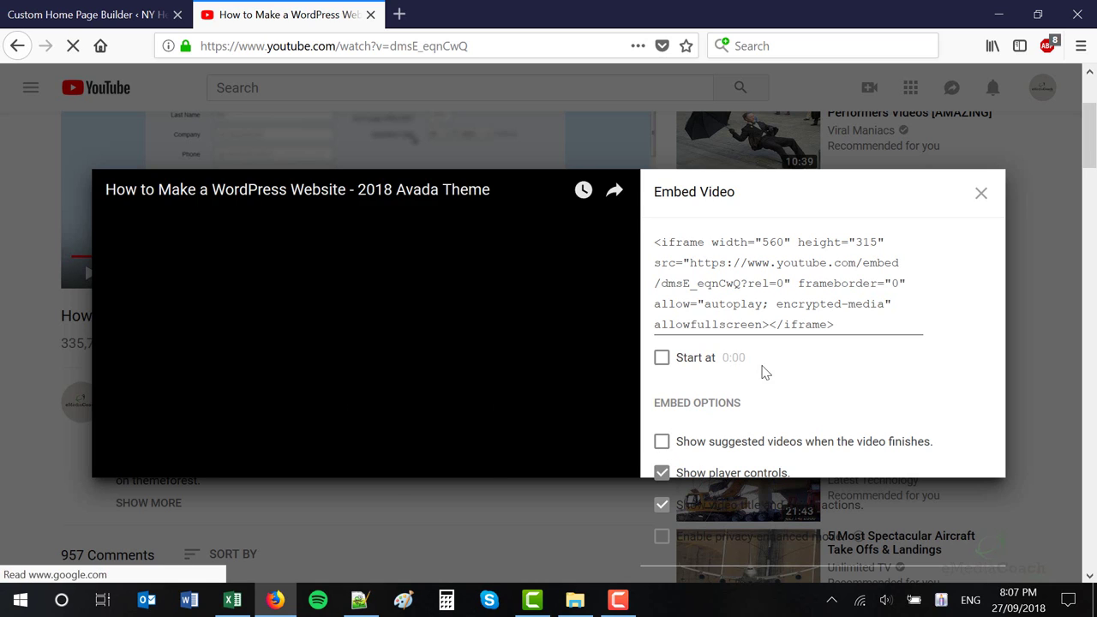
click(663, 473)
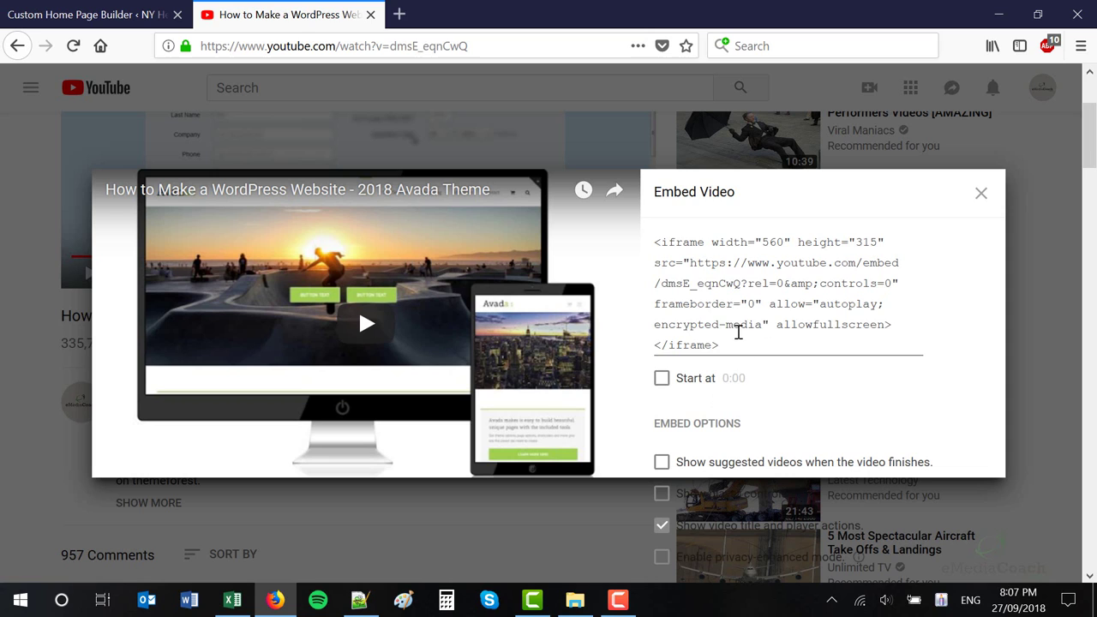
click(738, 337)
right_click(749, 296)
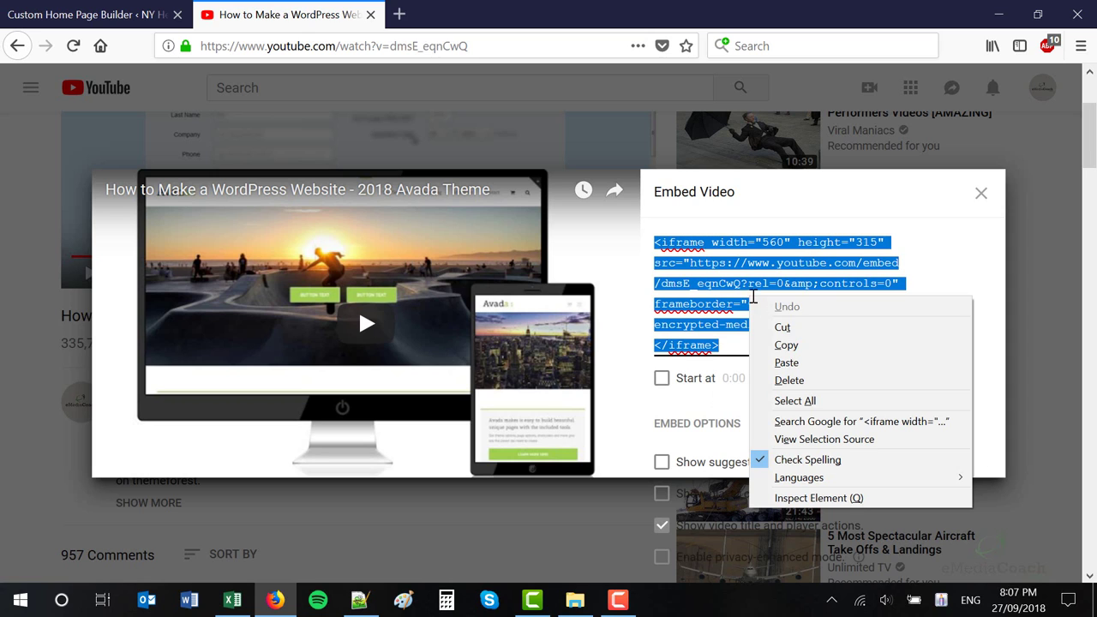
click(789, 345)
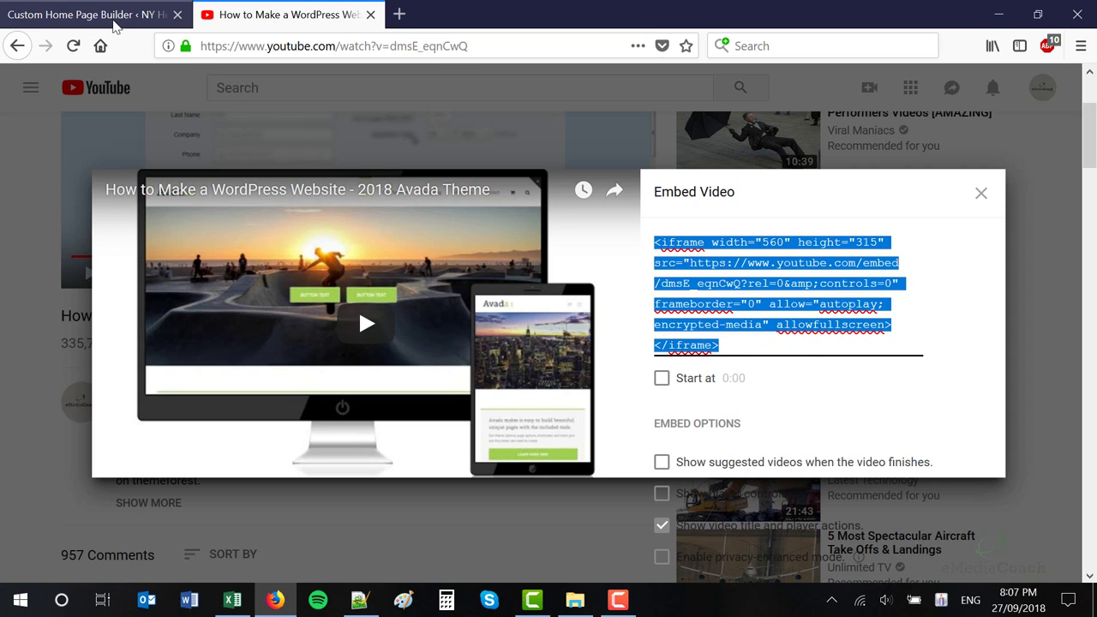
click(115, 15)
click(1019, 435)
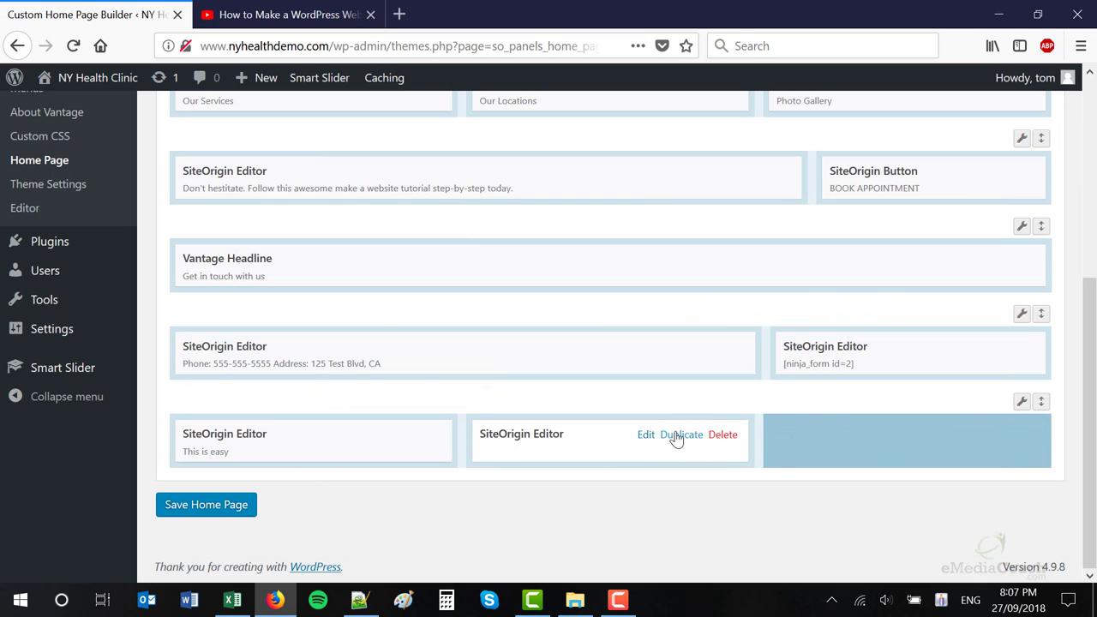
- Duplicate the middle SiteOrigin Editor into column three and delete its image code
click(678, 436)
drag(343, 490, 891, 435)
click(941, 436)
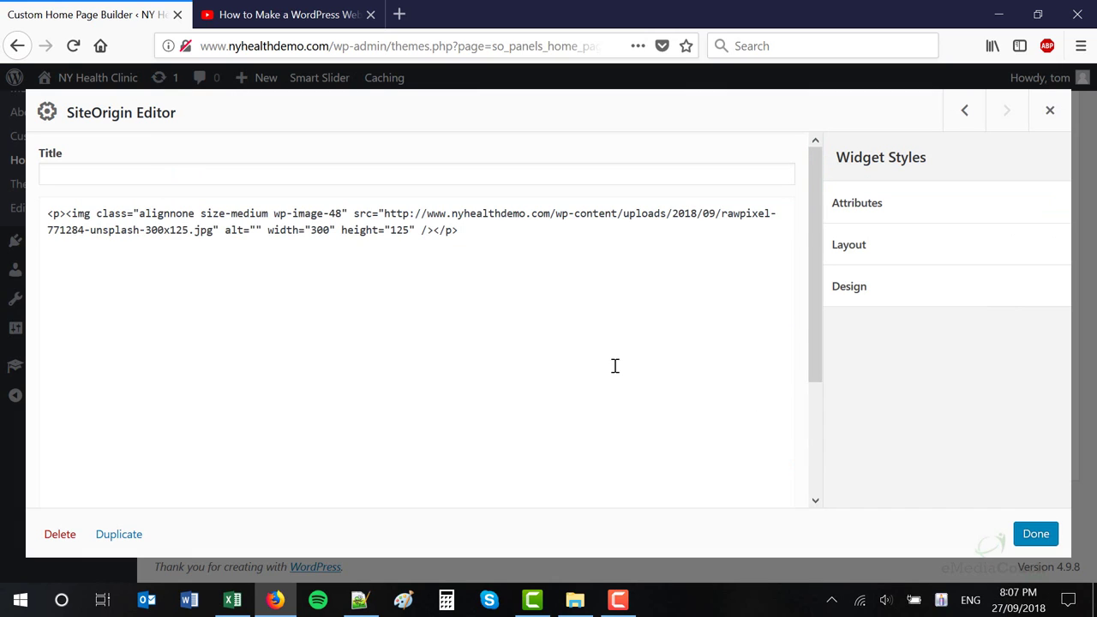
click(775, 216)
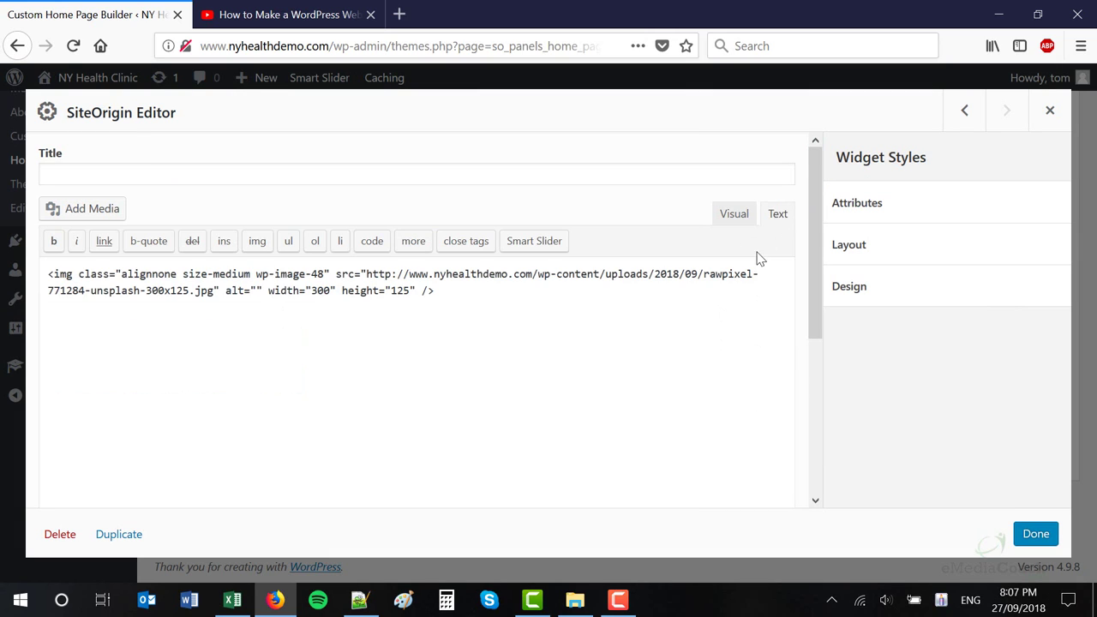
key(ctrl+a)
key(Delete)
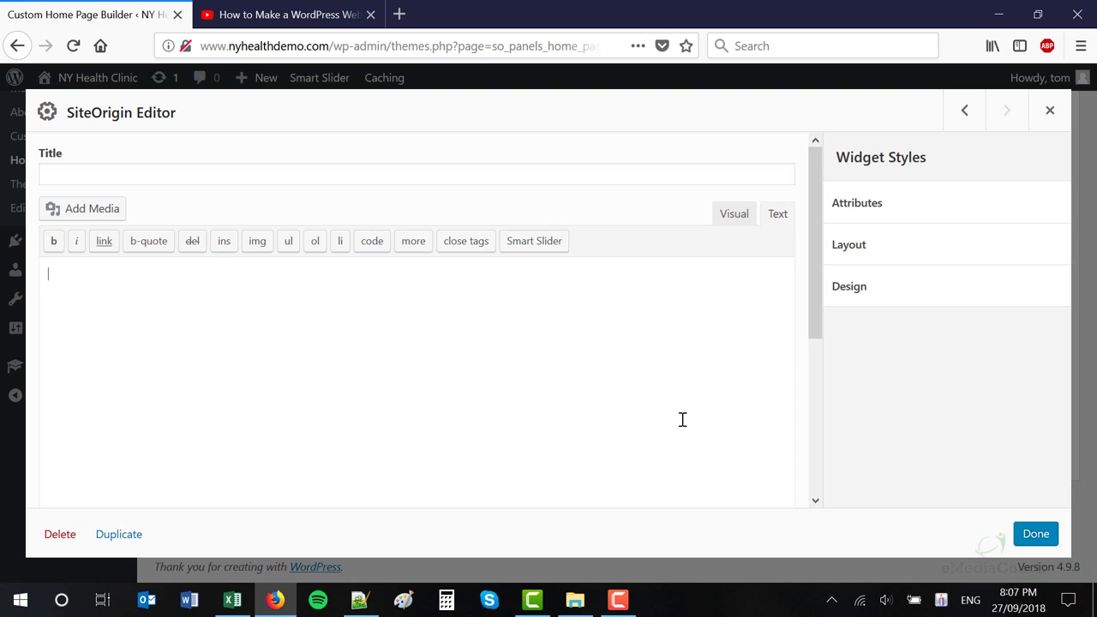
- Paste the YouTube embed code into the duplicated editor and check it in the visual view
right_click(446, 287)
click(501, 355)
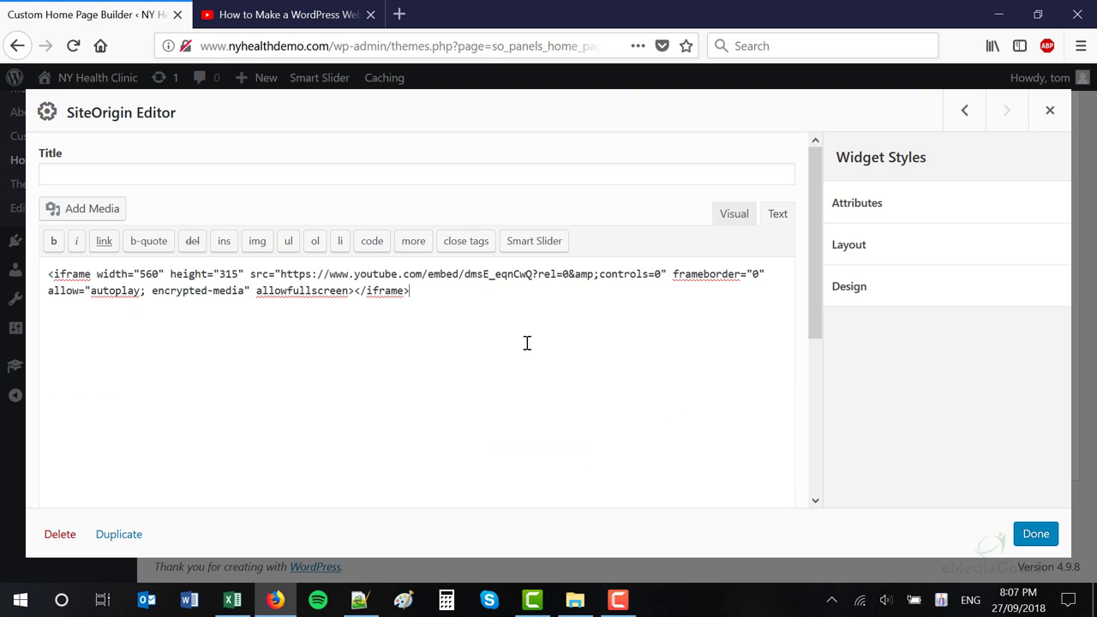
click(731, 220)
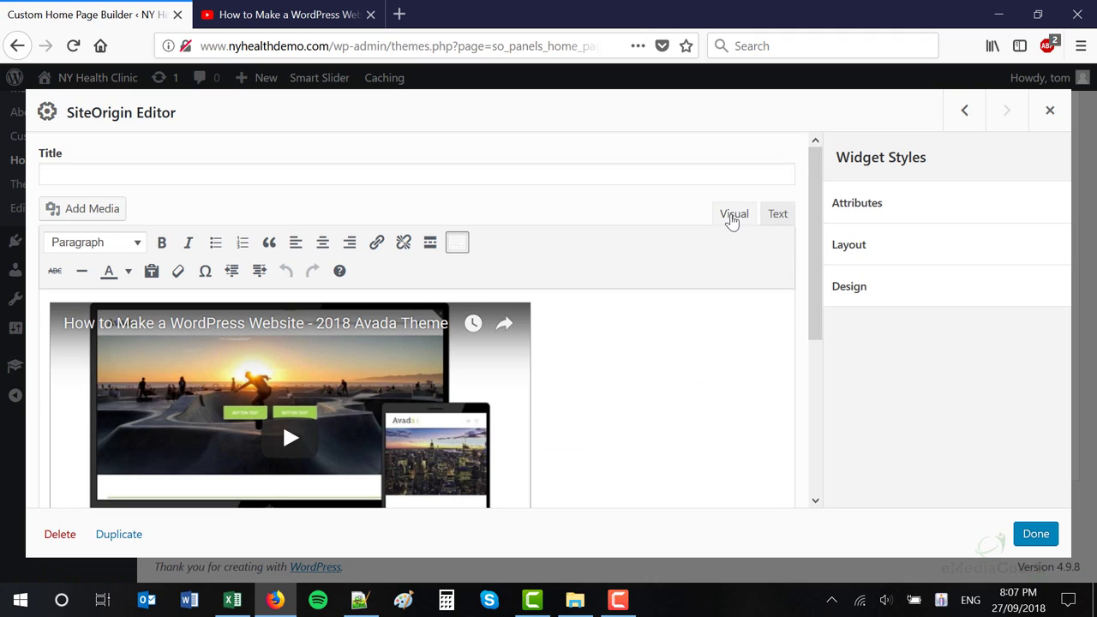
key(ctrl+a)
key(Delete)
key(ctrl+v)
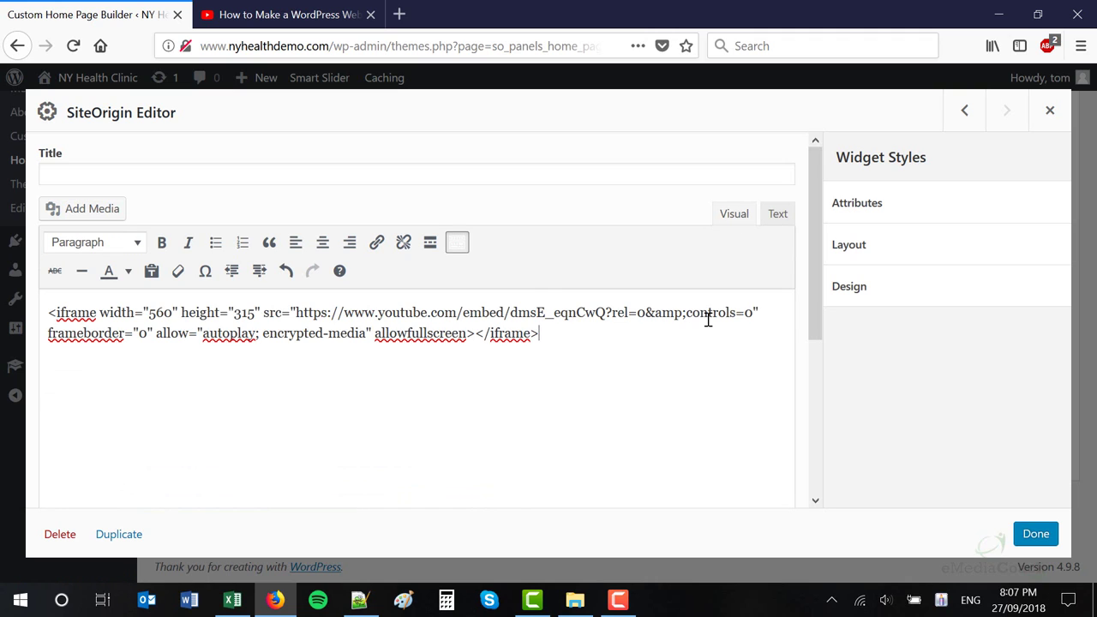
click(754, 221)
click(752, 220)
click(774, 223)
click(733, 218)
- Replace the escaped code with the original iframe in the Text view and finish the widget
click(780, 216)
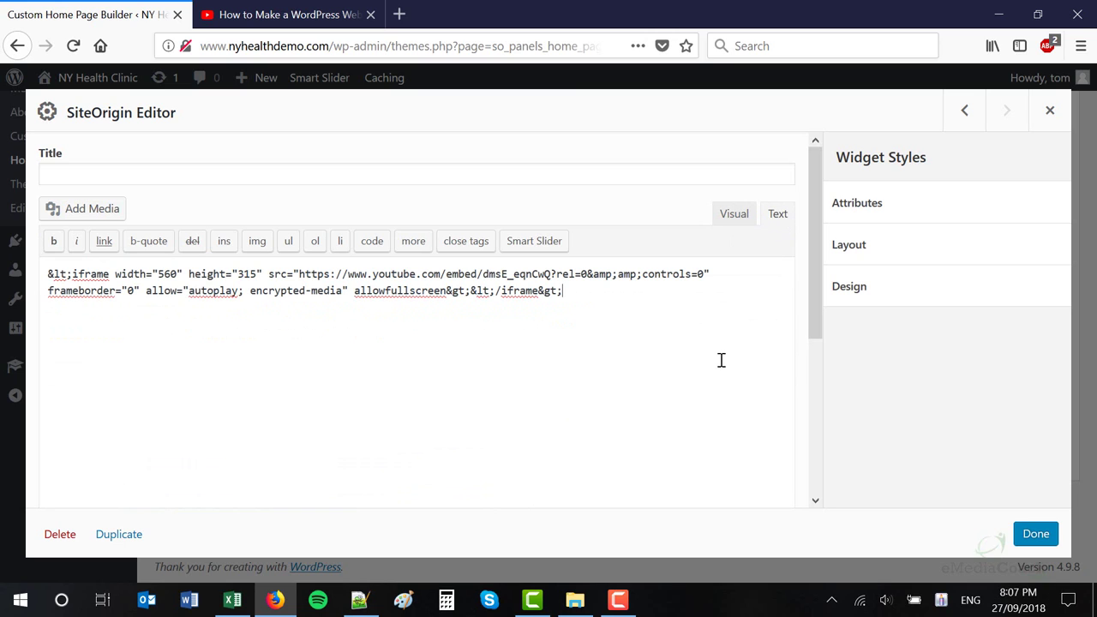
key(ctrl+a)
key(ctrl+v)
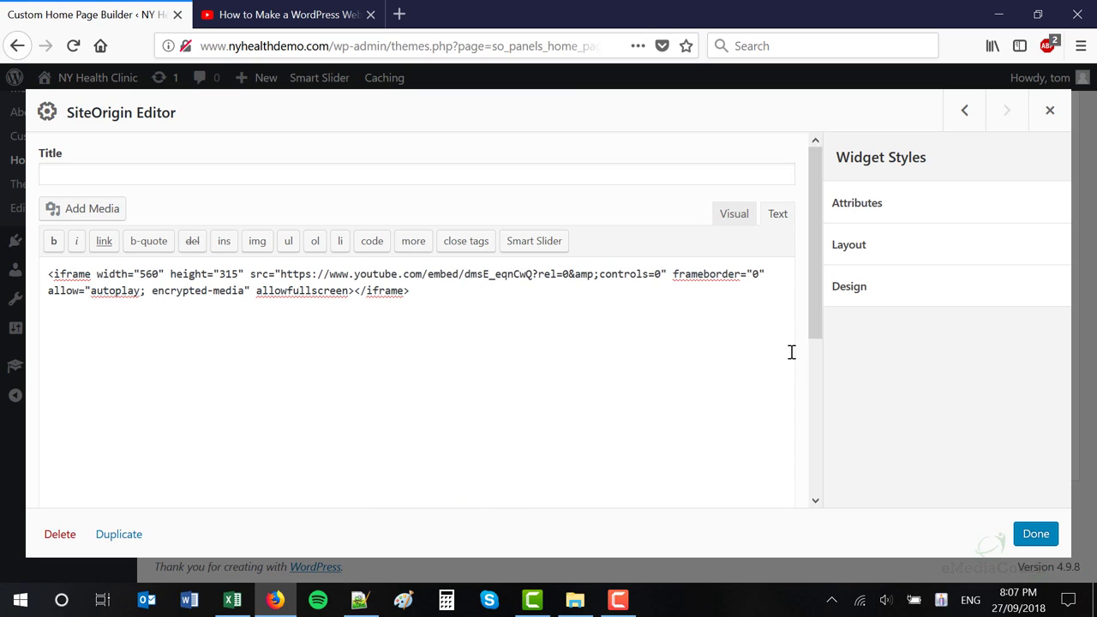
click(723, 219)
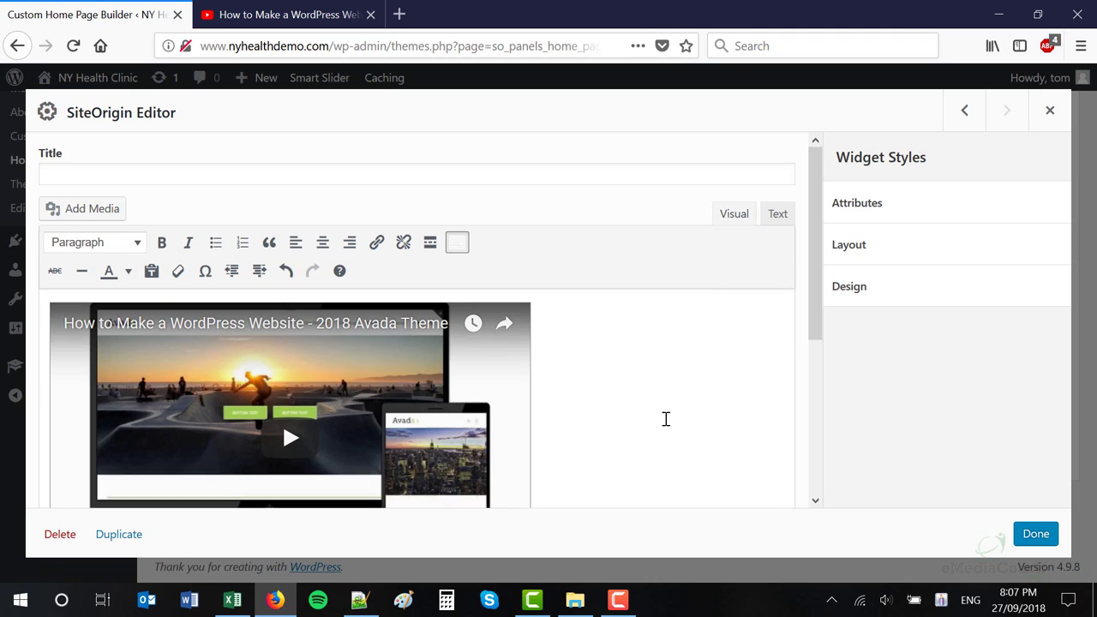
scroll(666, 419, down, 3)
click(1035, 534)
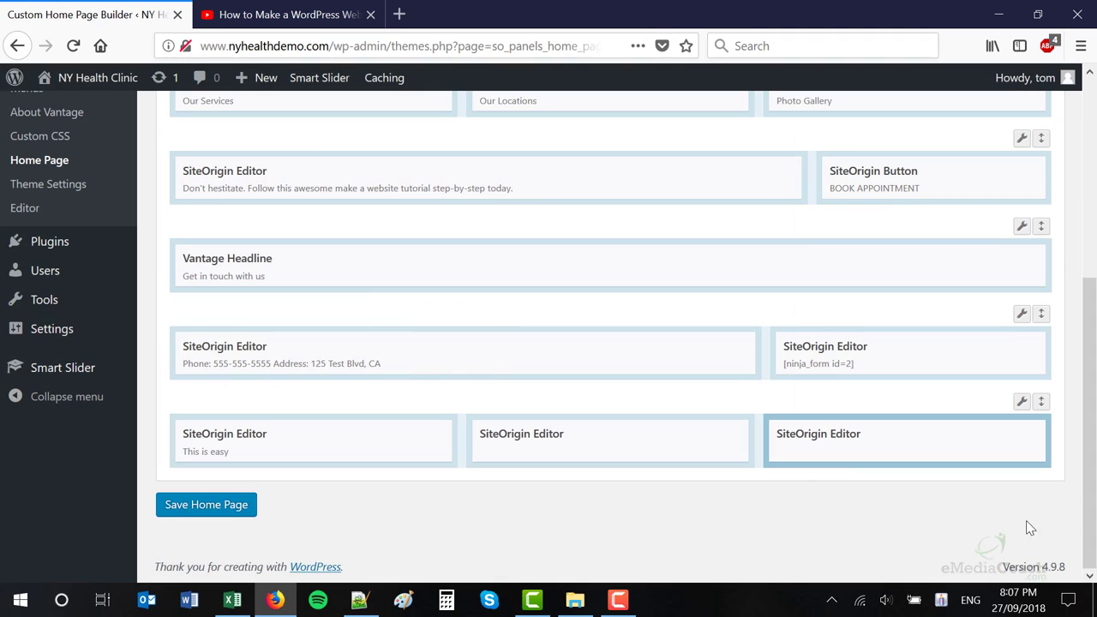
- Save the custom home page and open the dashboard in a new tab
click(214, 505)
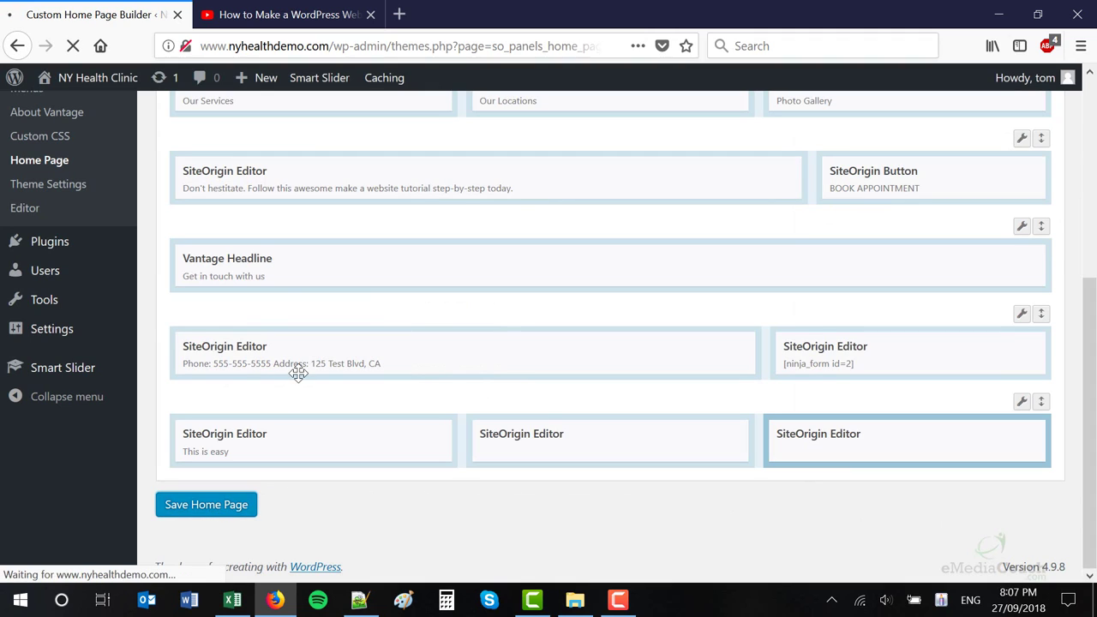
mouse_move(89, 81)
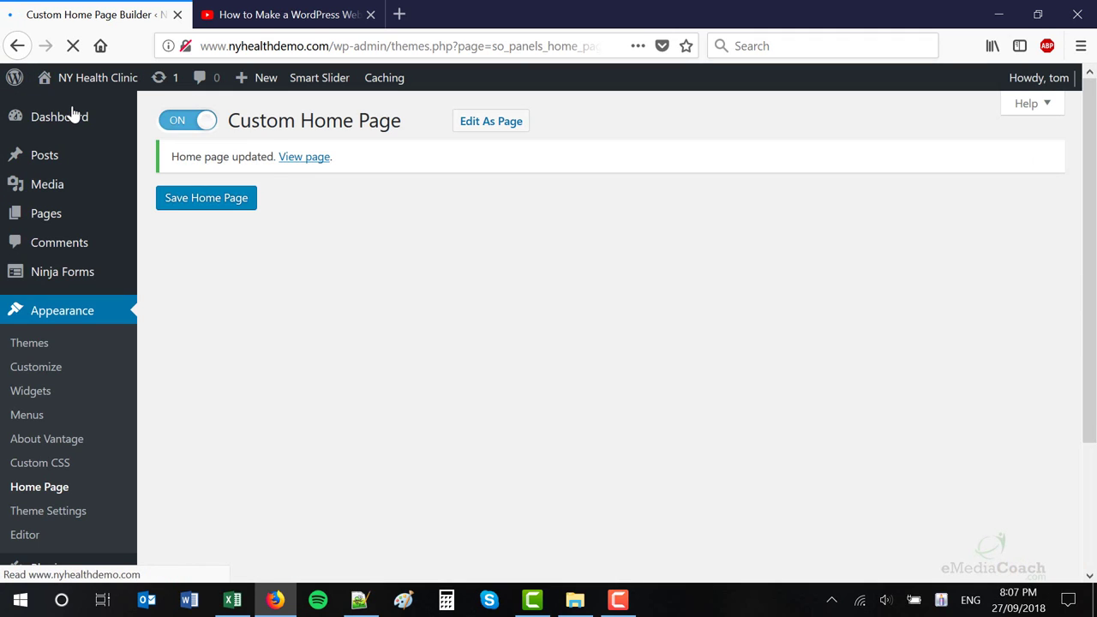
middle_click(71, 110)
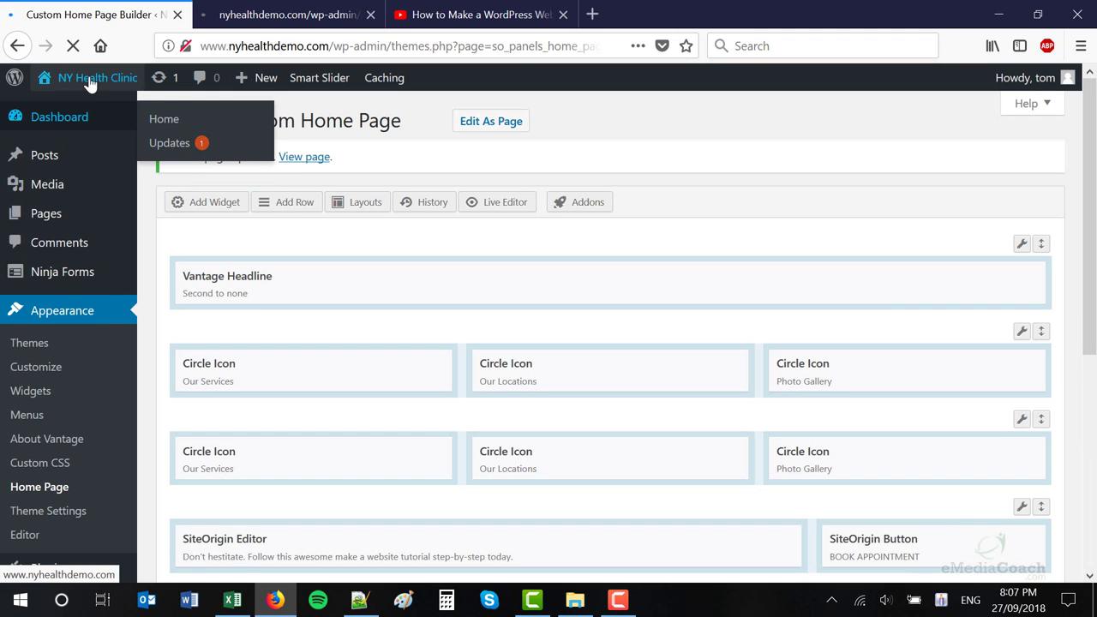
middle_click(68, 110)
middle_click(459, 15)
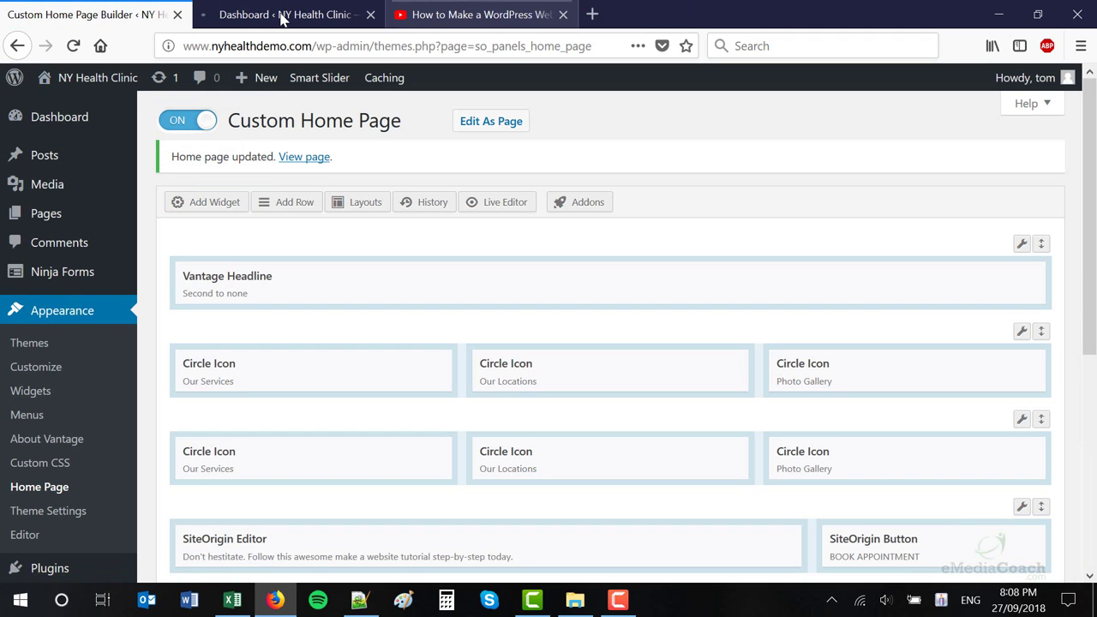
click(309, 15)
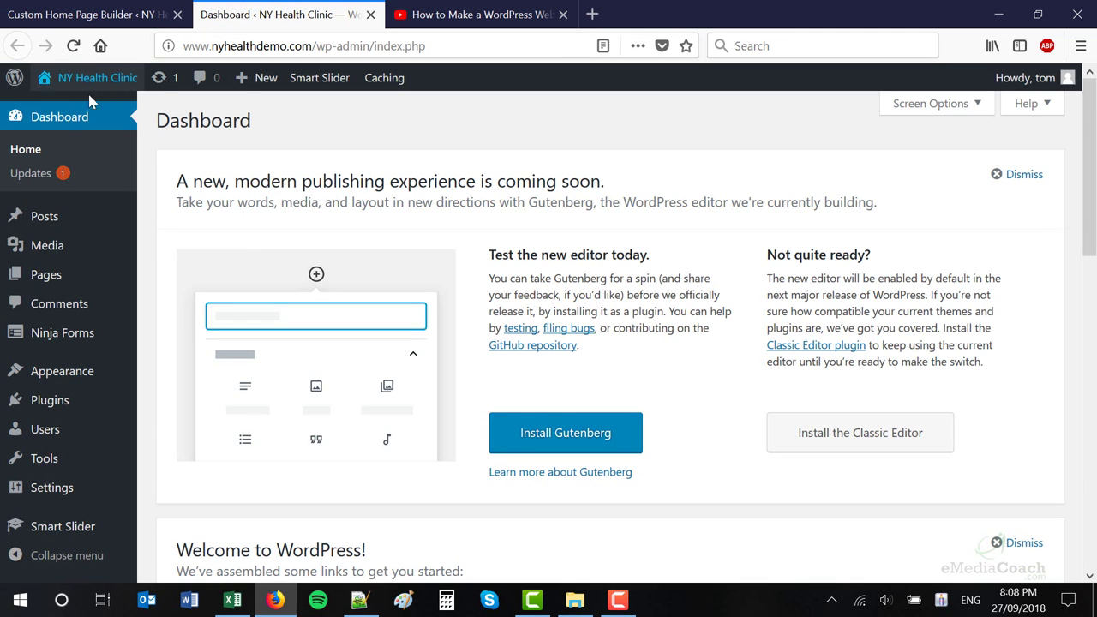
- View the live site's bottom row, then start a new page from Pages > Add New
click(77, 110)
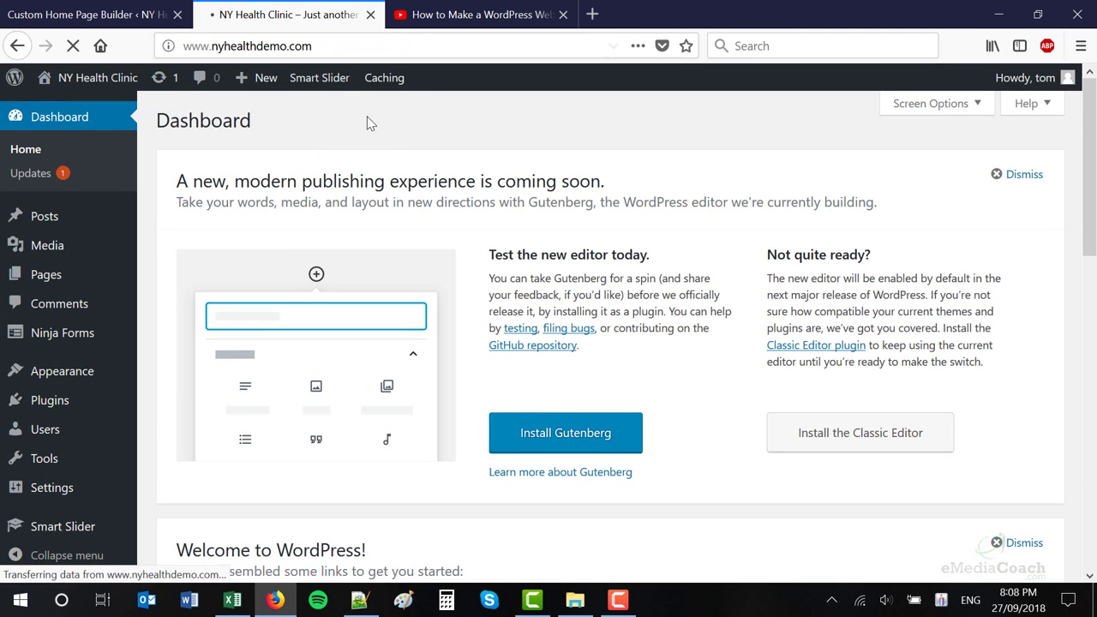
scroll(676, 304, down, 15)
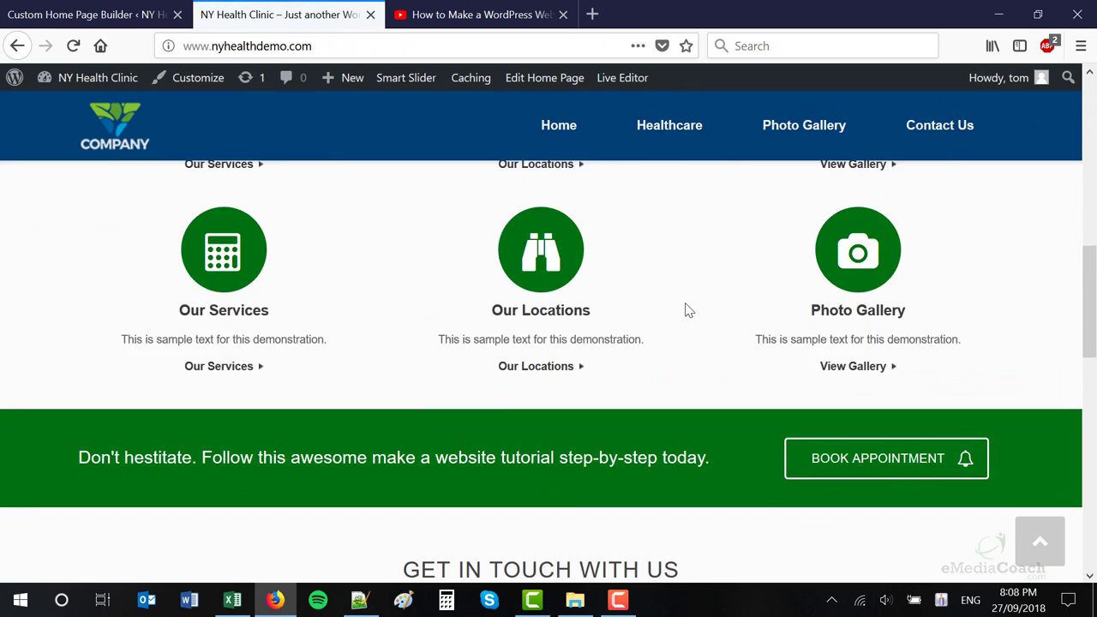
scroll(686, 310, down, 6)
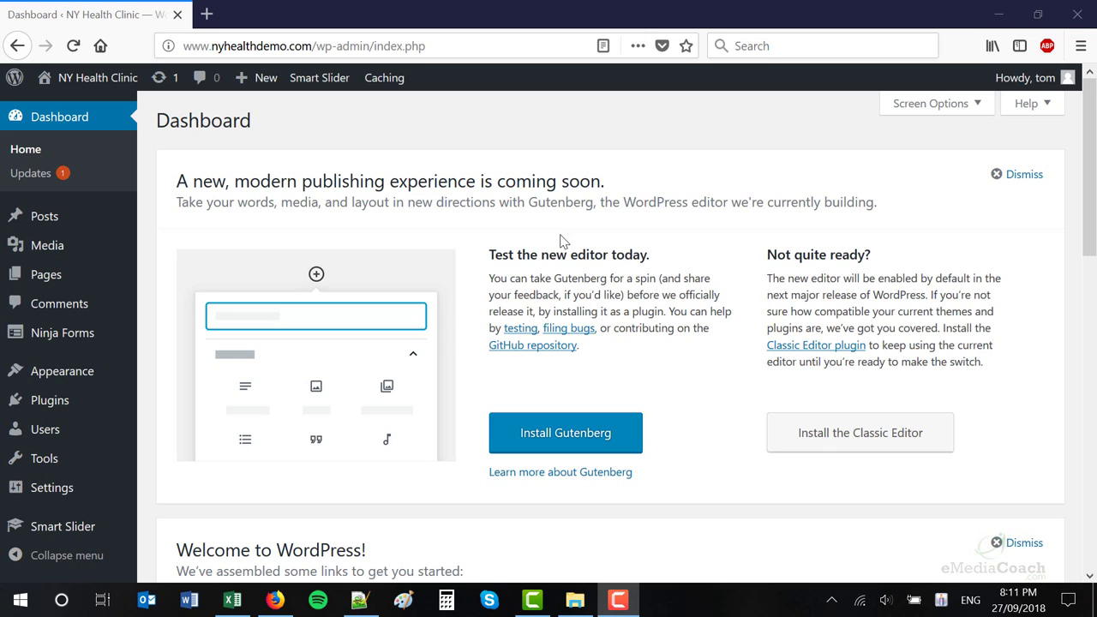
mouse_move(51, 275)
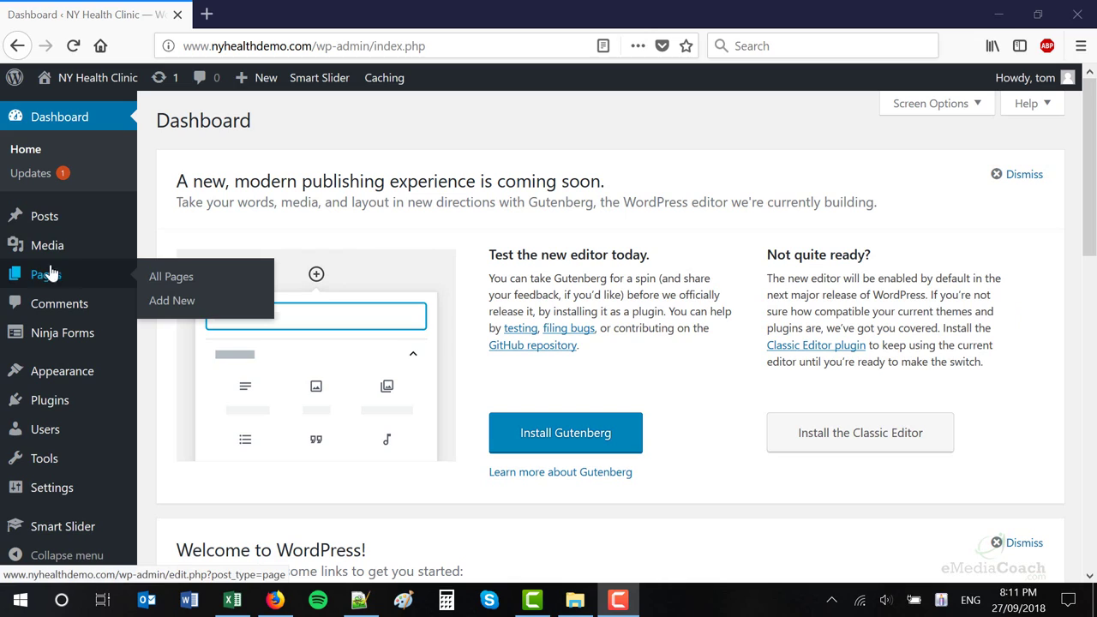
click(199, 302)
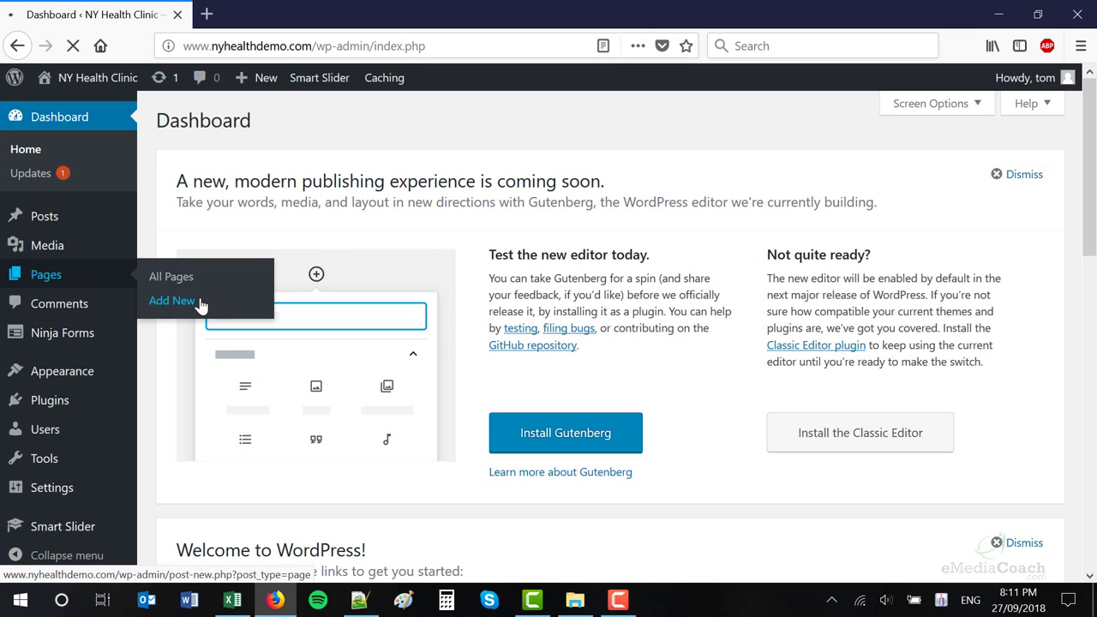
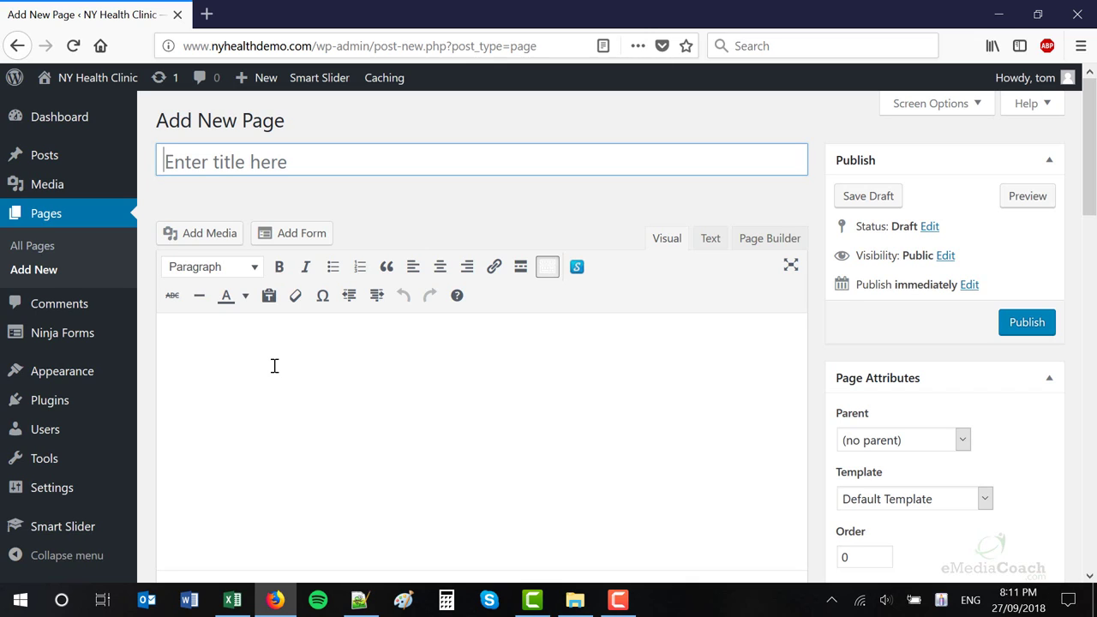
- Publish a new page titled 'Services' and open it on the live site
text(Services)
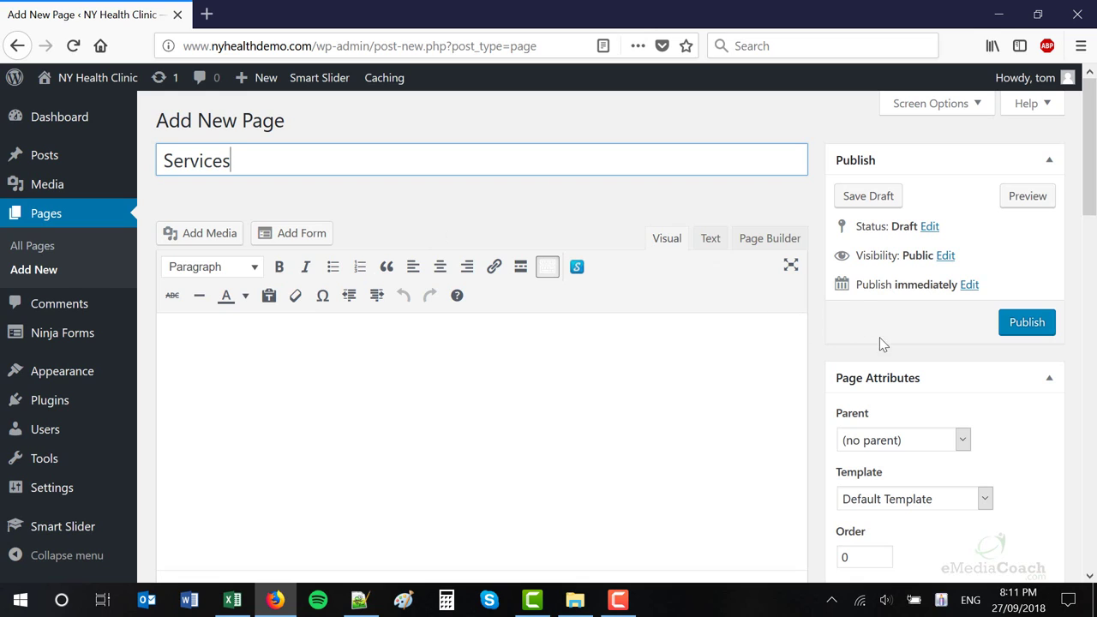
click(1025, 322)
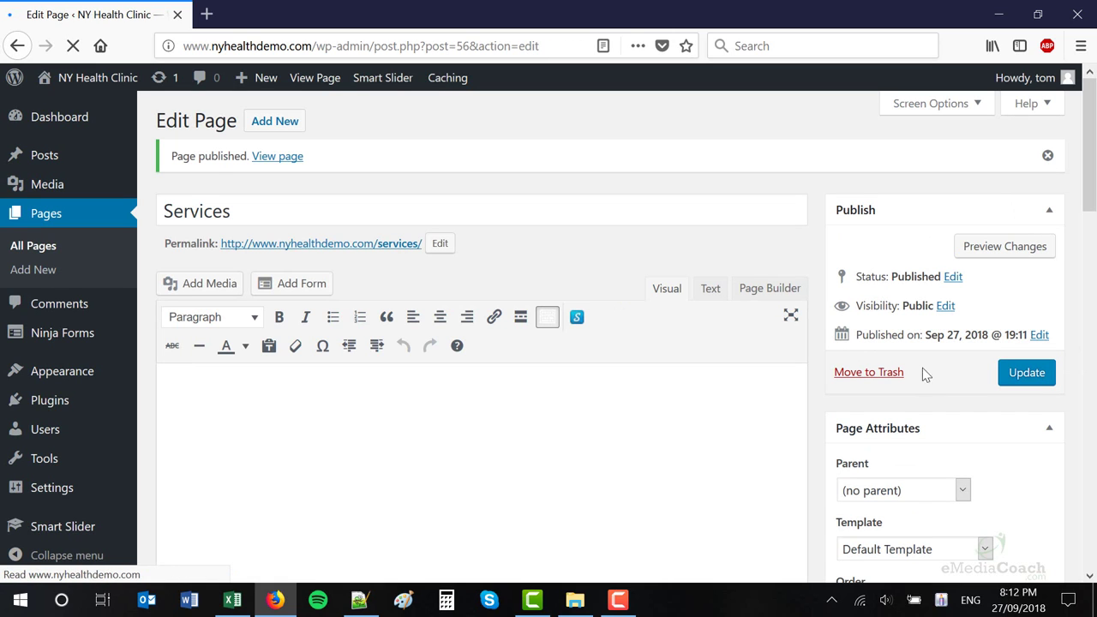
click(339, 245)
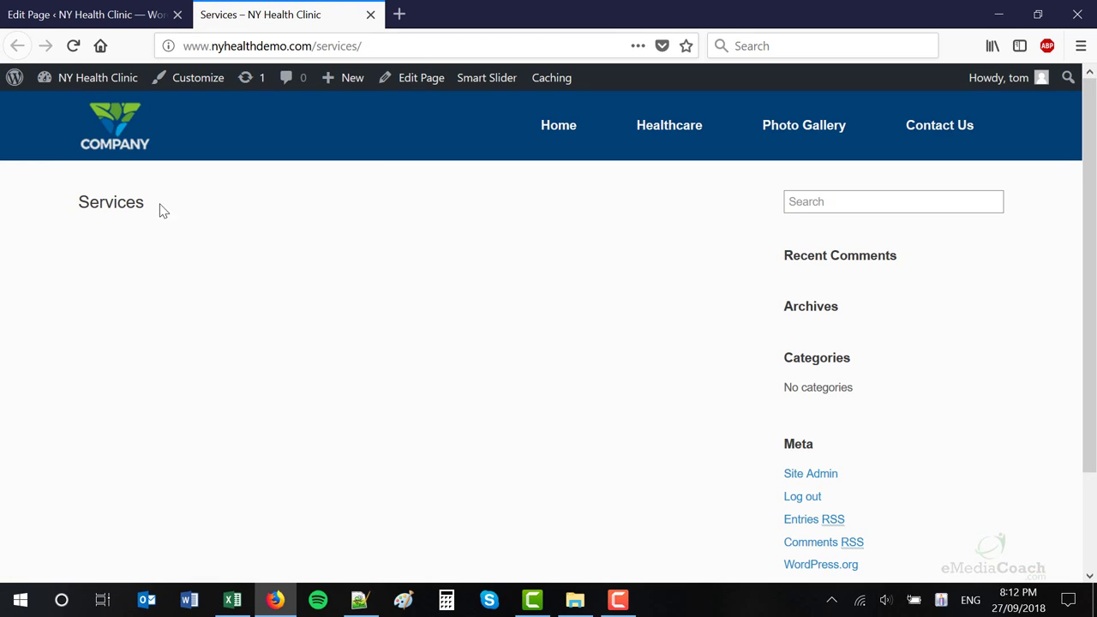
- Point out the sidebar widgets on the live Services page, then return to its editor
drag(908, 568, 852, 205)
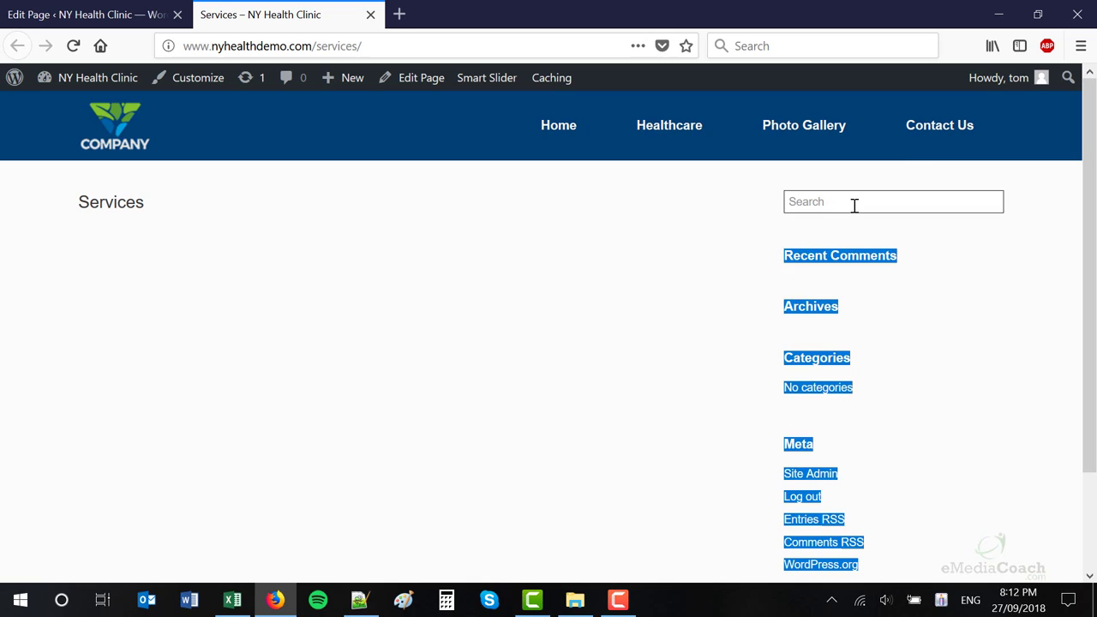
click(399, 282)
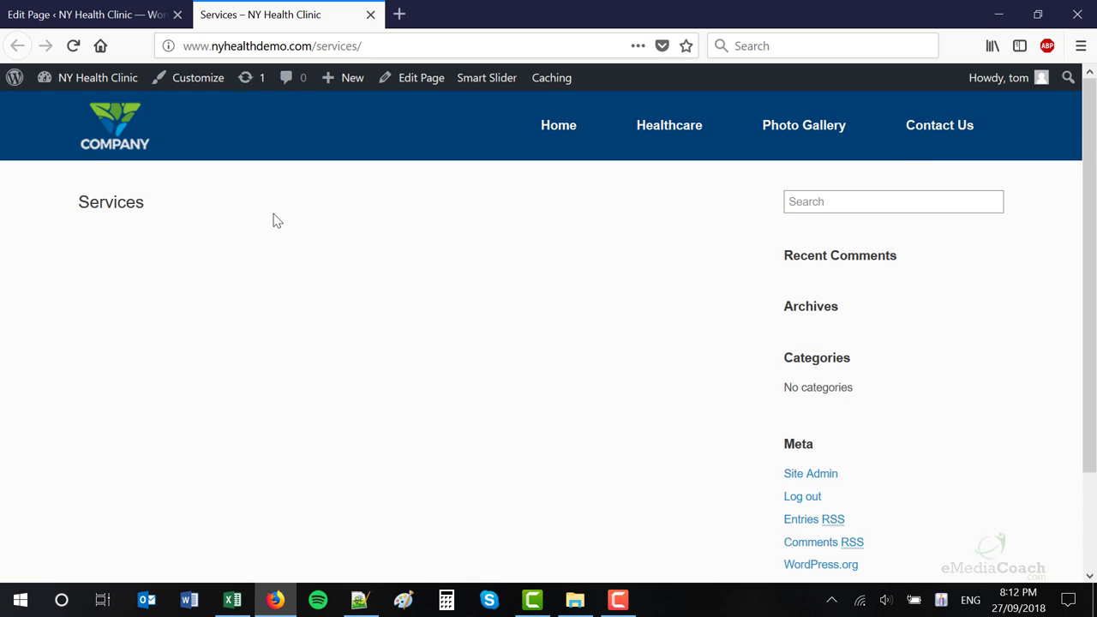
drag(77, 196, 49, 209)
click(106, 203)
click(54, 13)
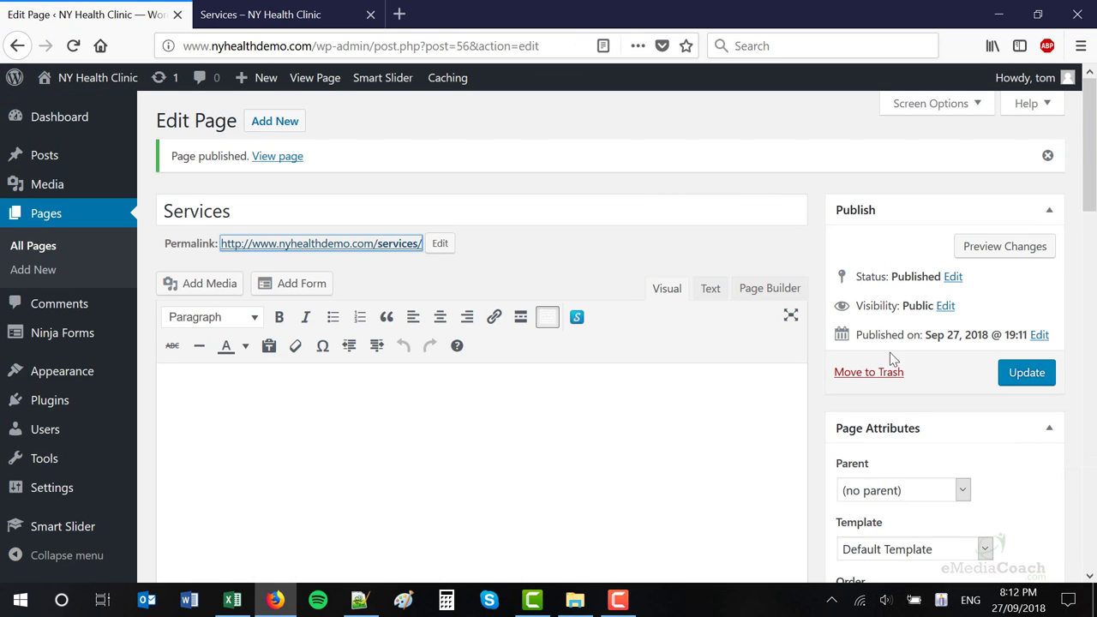
- Apply the 'Full Width Page, No Title' template to the Services page and update it
click(889, 550)
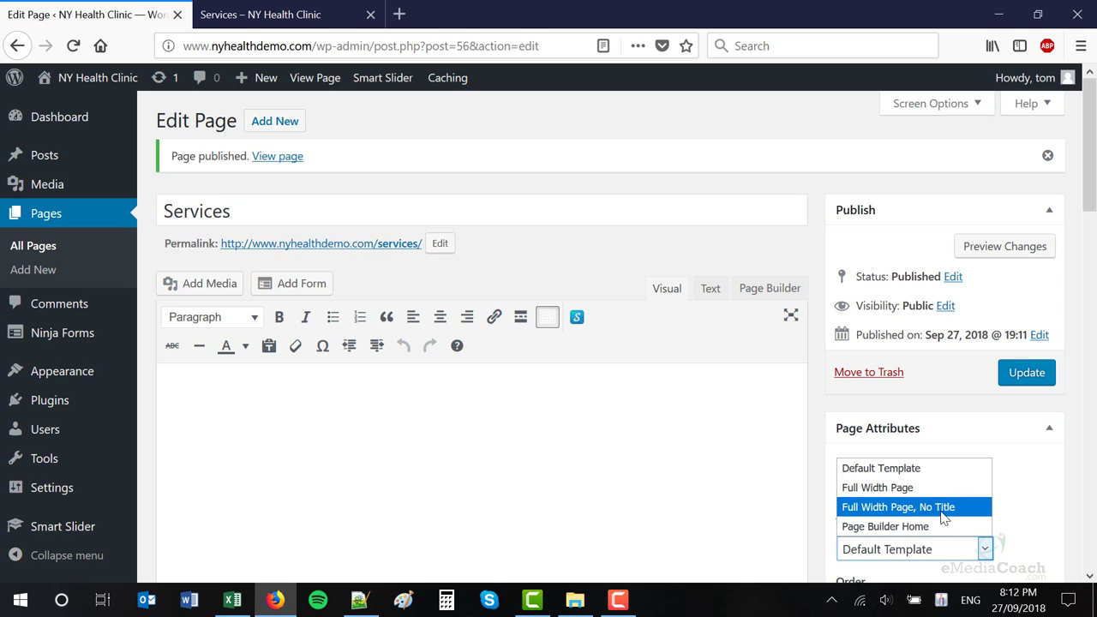
click(941, 507)
click(1018, 377)
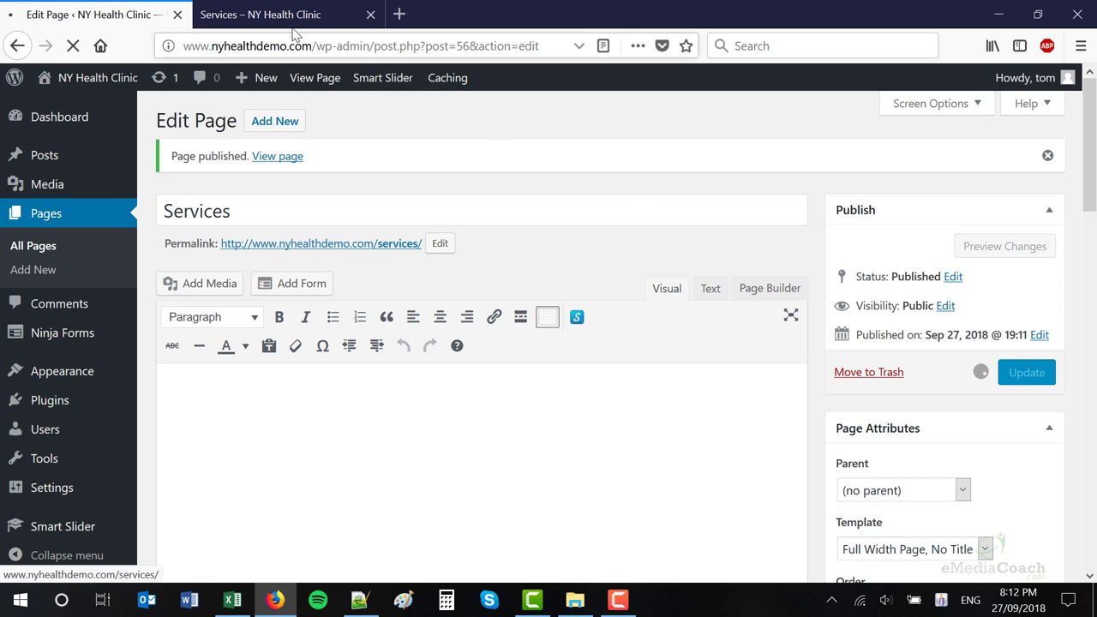
- Reload the live Services page to confirm the title is gone, then return to the editor
click(291, 26)
key(F5)
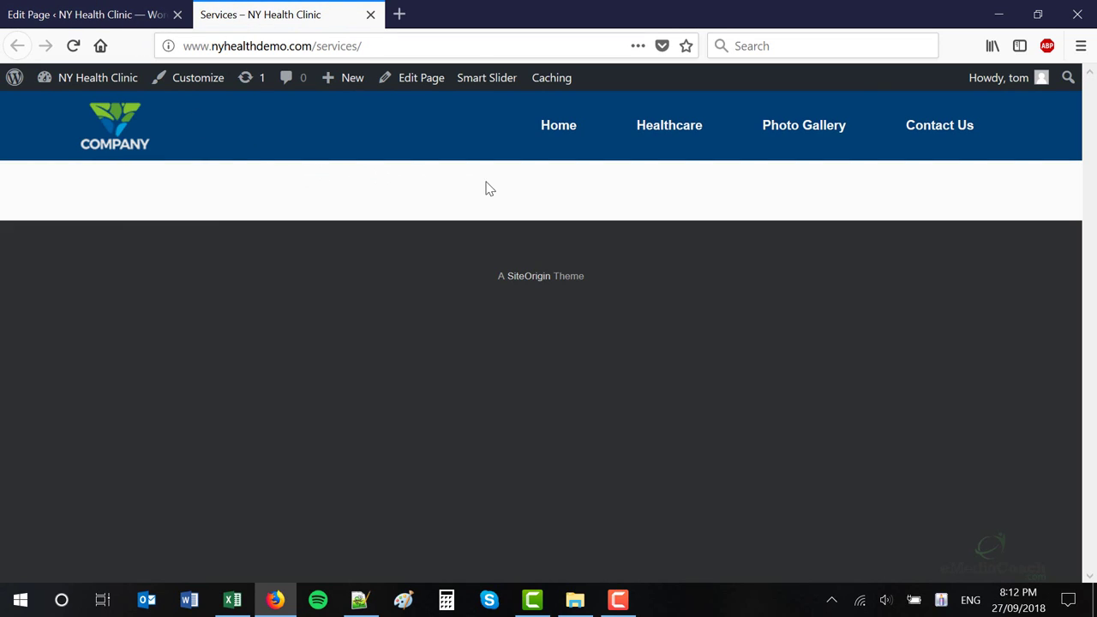
click(62, 15)
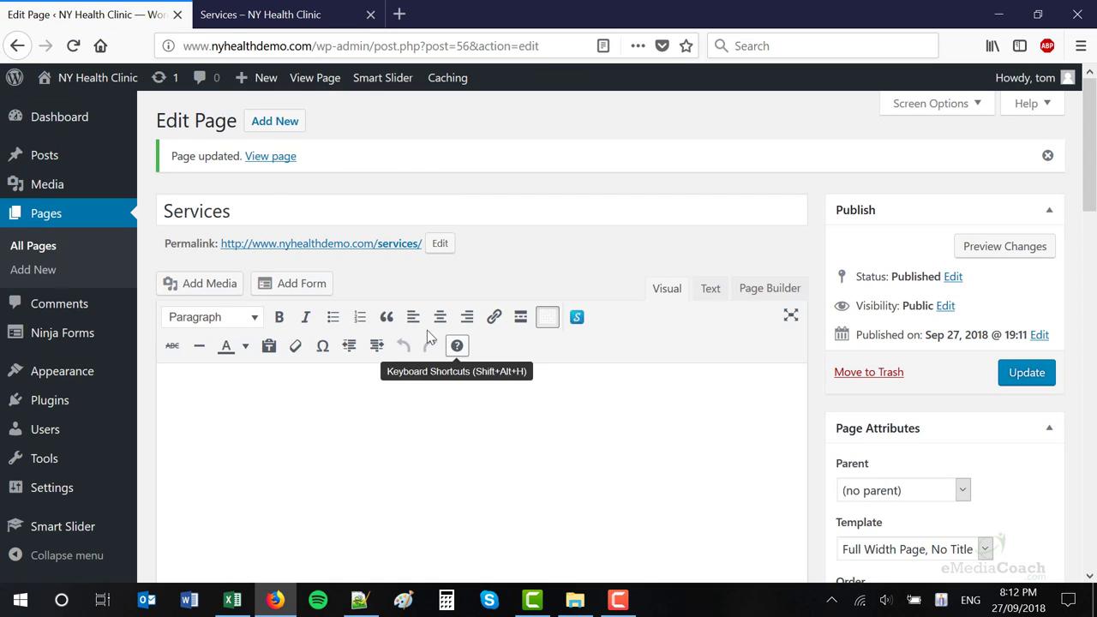
- Switch to Page Builder and insert a single-column row
click(765, 289)
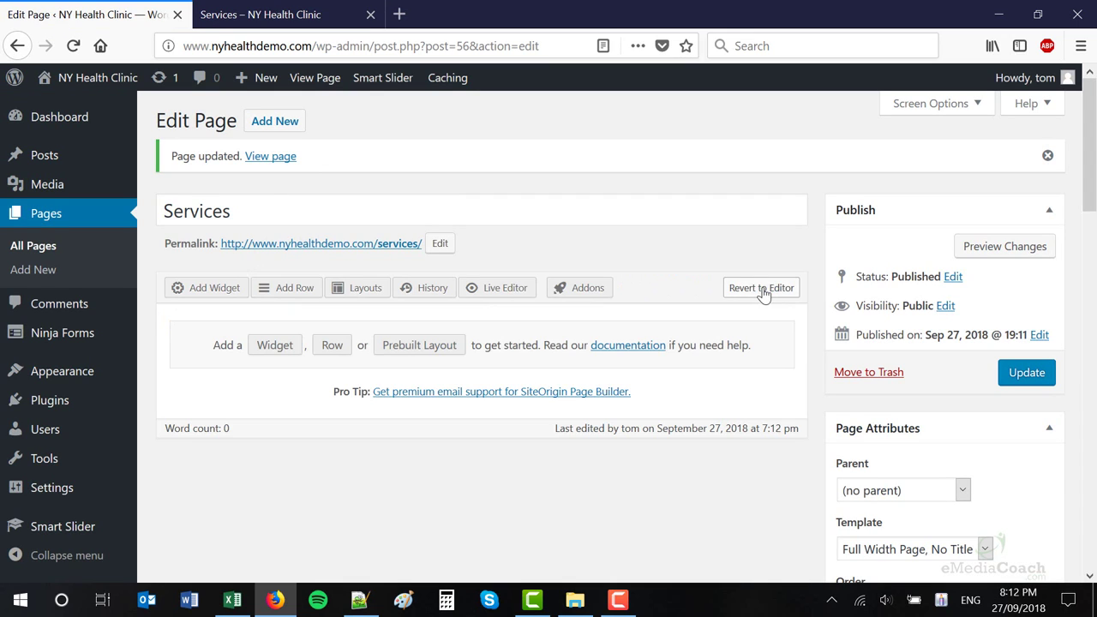
click(284, 291)
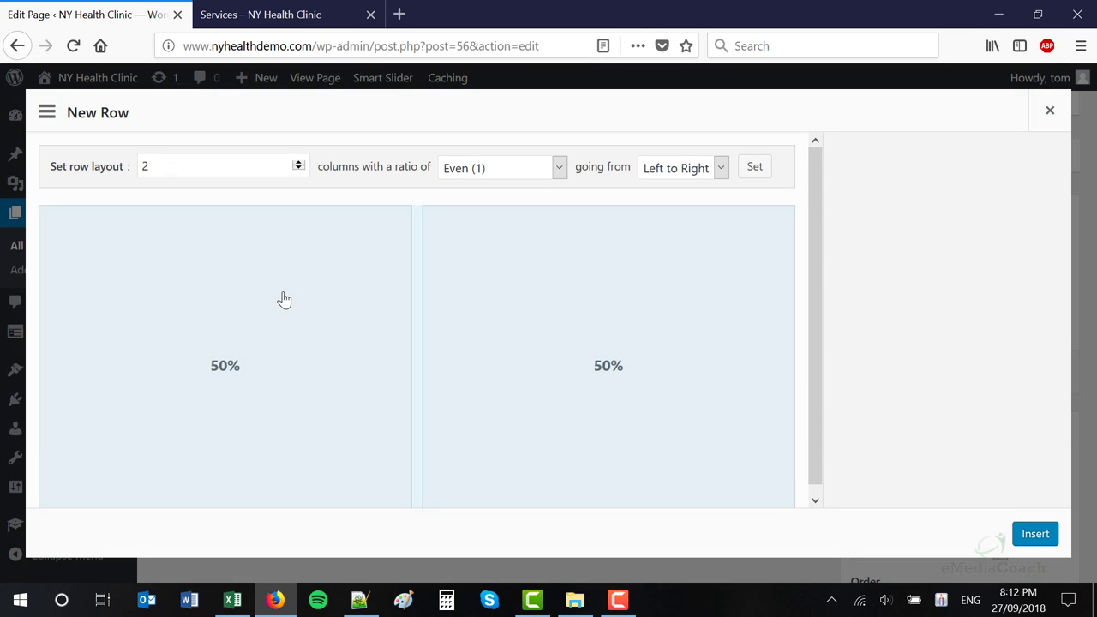
click(298, 170)
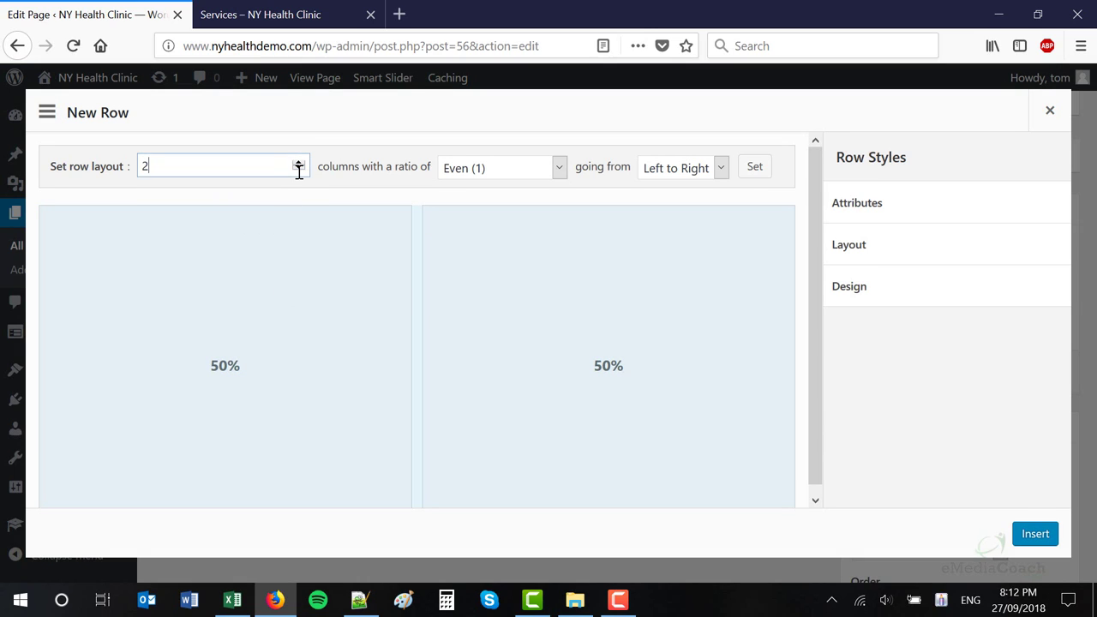
click(1033, 534)
- Add a Vantage Headline widget to the row reading 'what we offer'
click(220, 287)
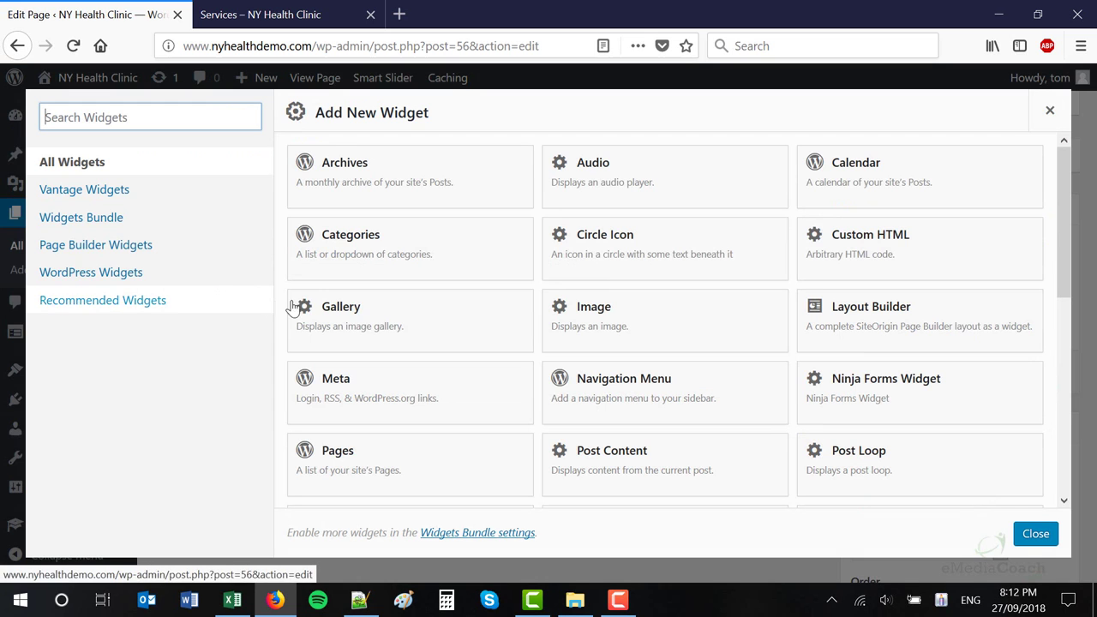
scroll(420, 339, down, 1)
scroll(434, 341, down, 5)
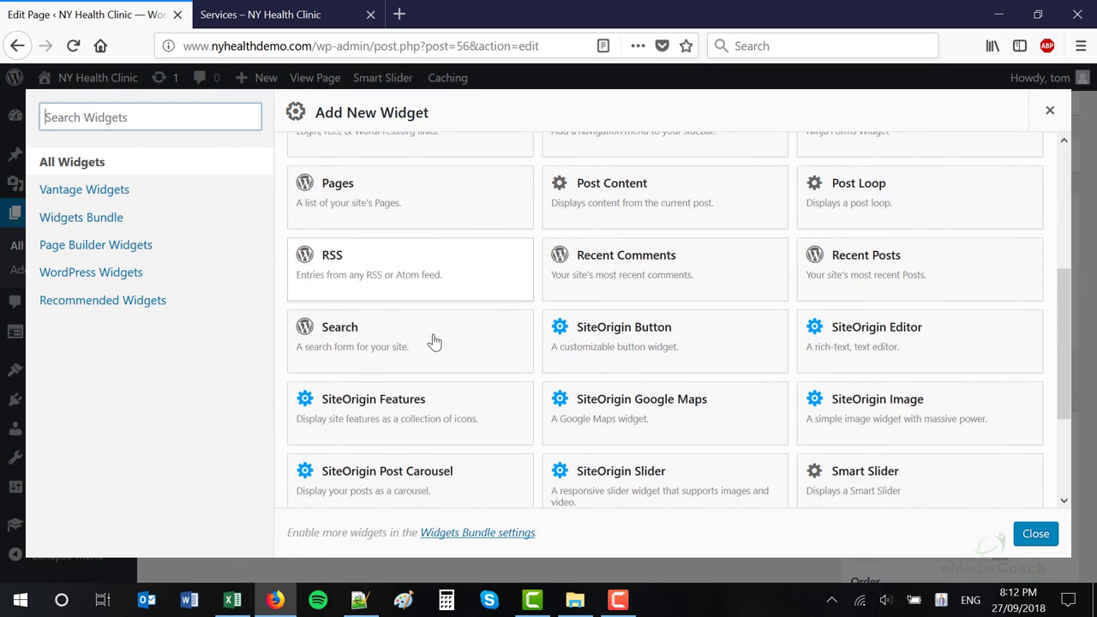
scroll(580, 377, down, 1)
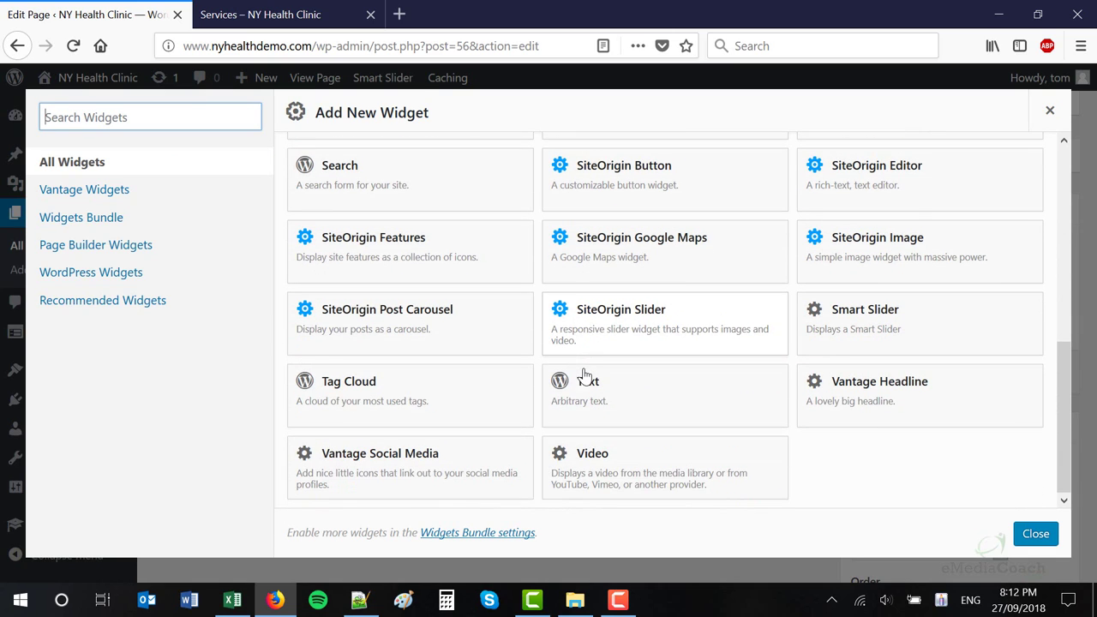
click(896, 406)
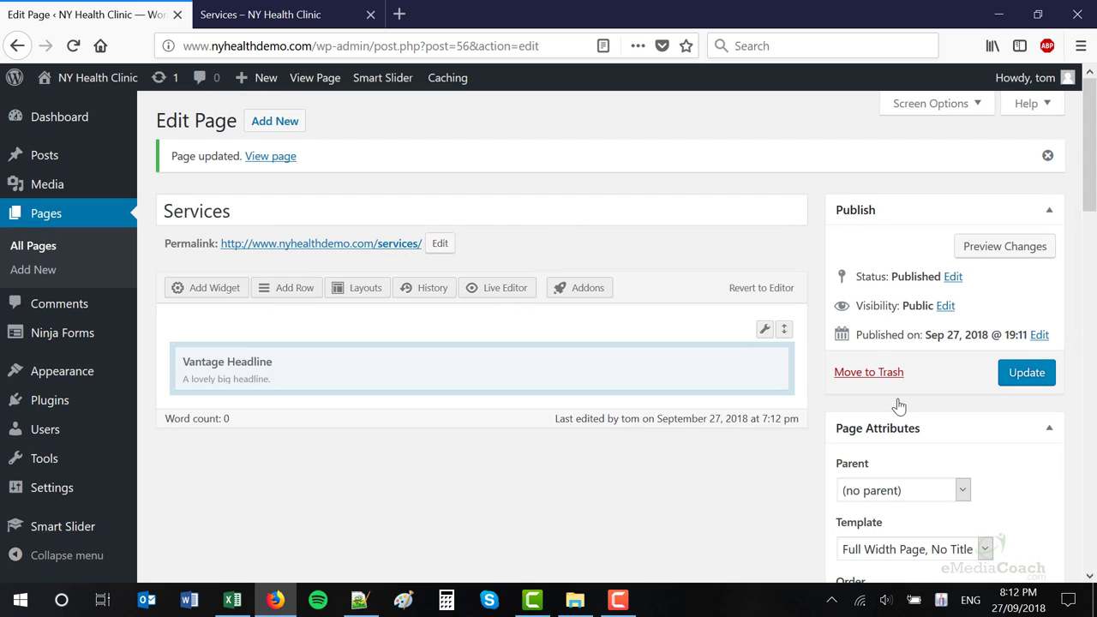
click(685, 363)
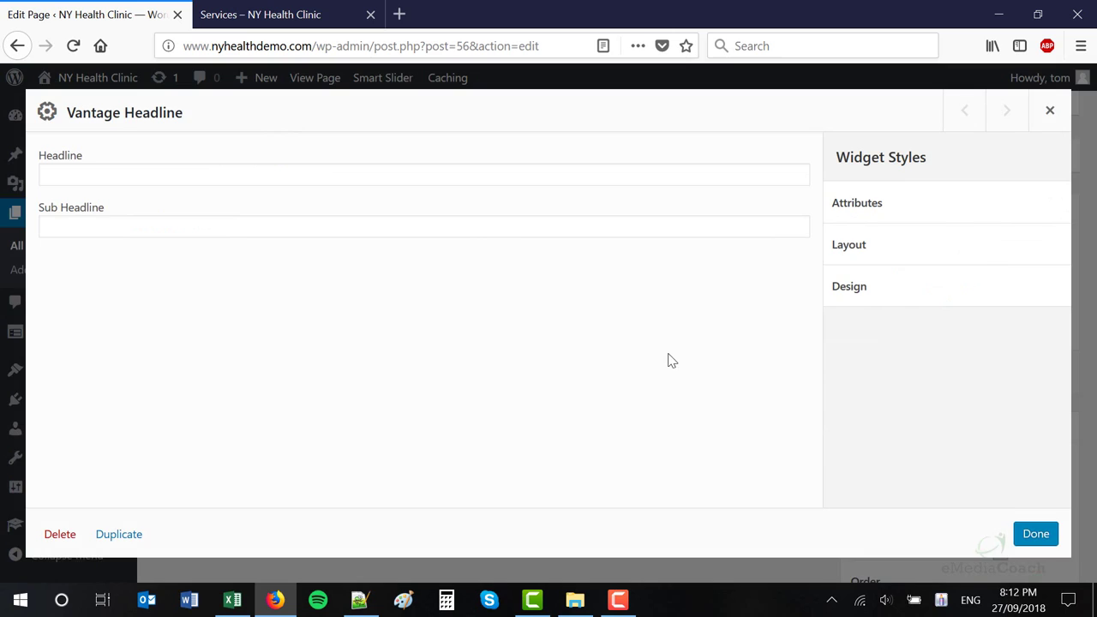
click(153, 173)
text(what we offer)
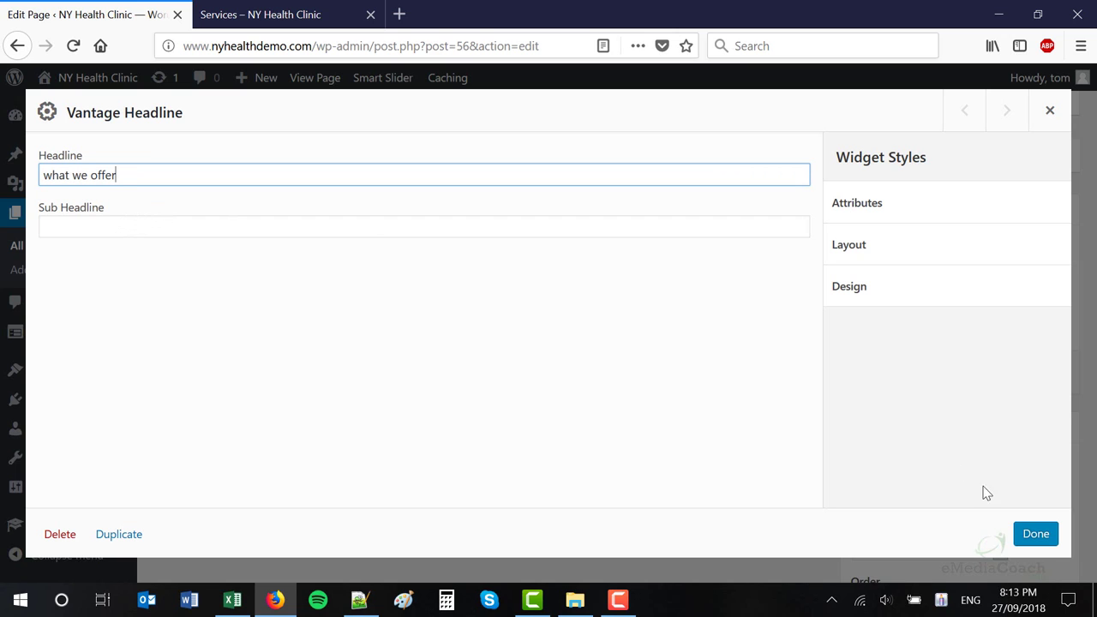
click(1035, 534)
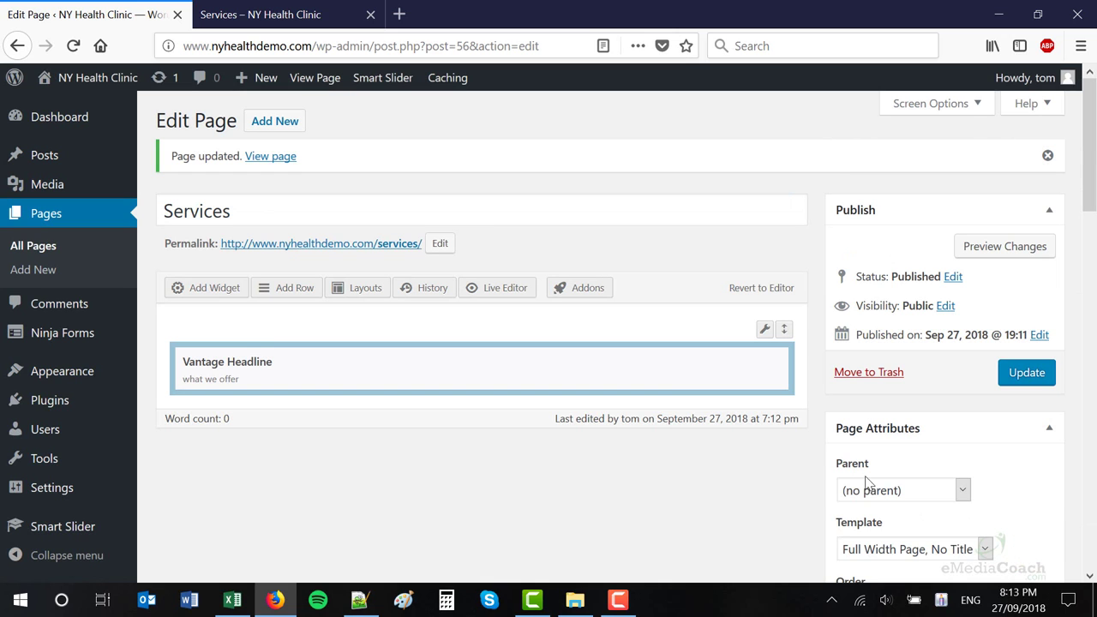
- Insert a three-column row below the headline
click(294, 288)
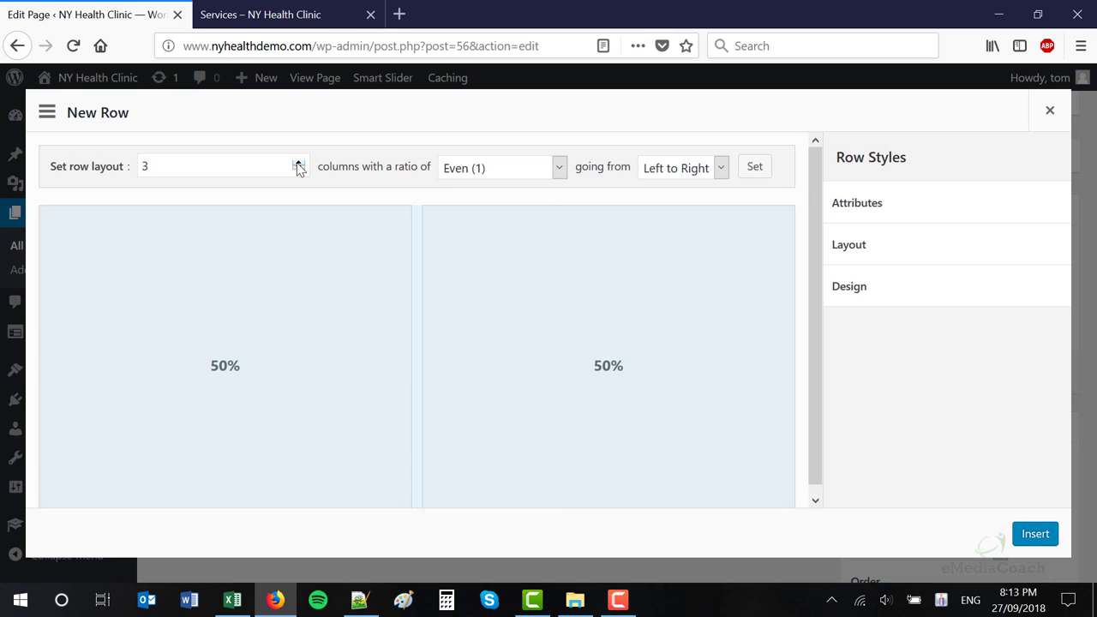
click(298, 163)
click(1035, 534)
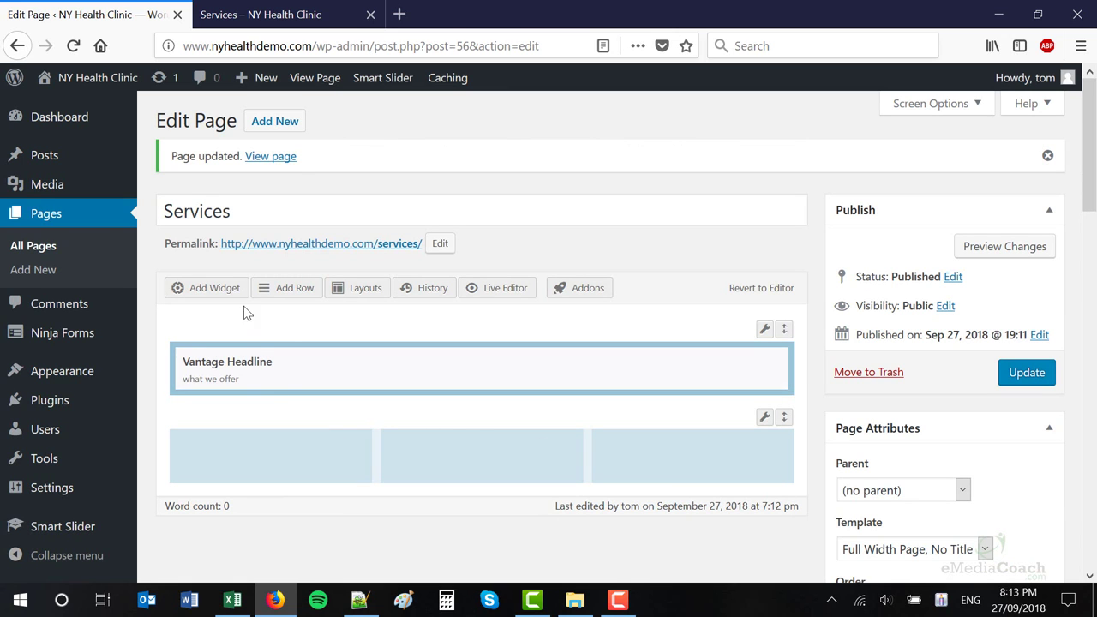
- Add a Circle Icon widget and drag it into place in the layout
click(227, 287)
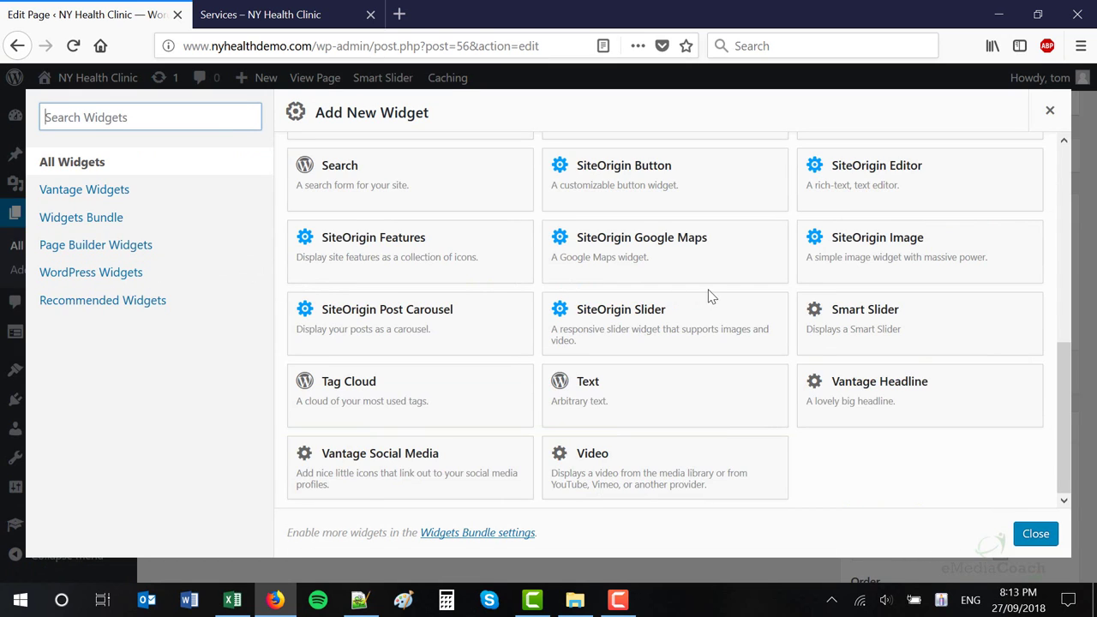
scroll(709, 296, up, 5)
scroll(709, 296, up, 2)
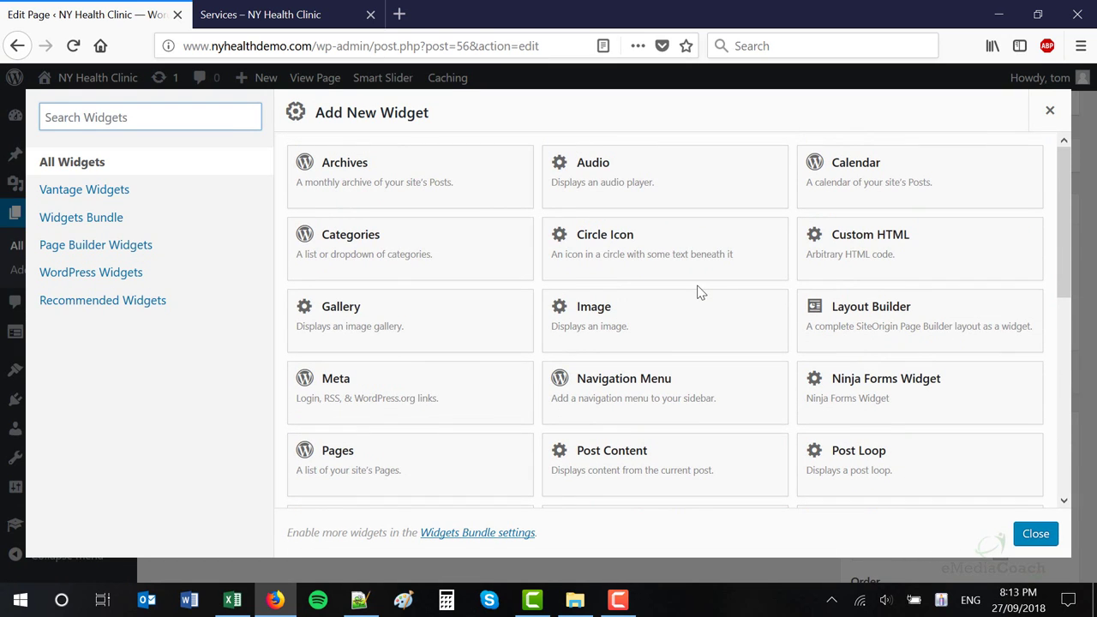
scroll(699, 293, down, 2)
scroll(699, 293, up, 1)
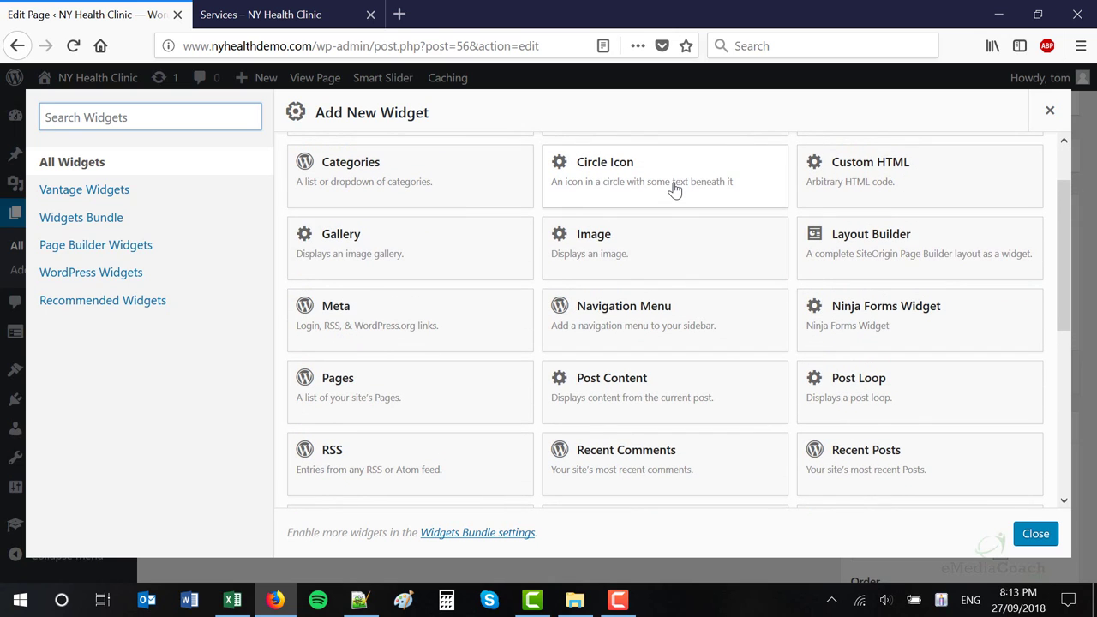
click(675, 190)
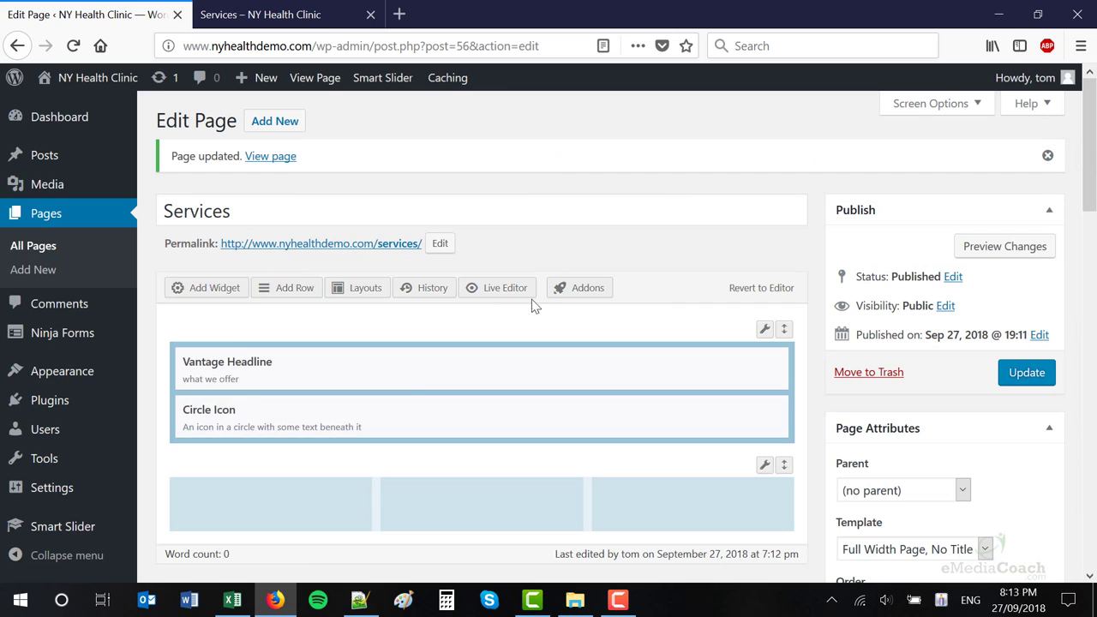
drag(382, 420, 318, 458)
- Title the Circle Icon 'Physiotherapy' and enter its default description text
click(264, 450)
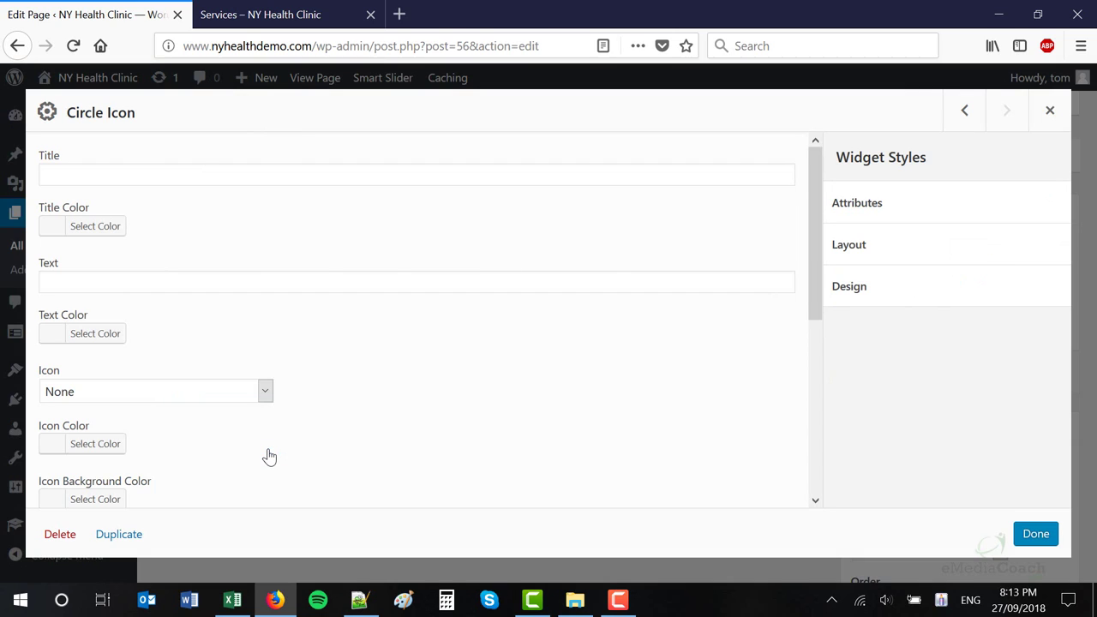
click(153, 176)
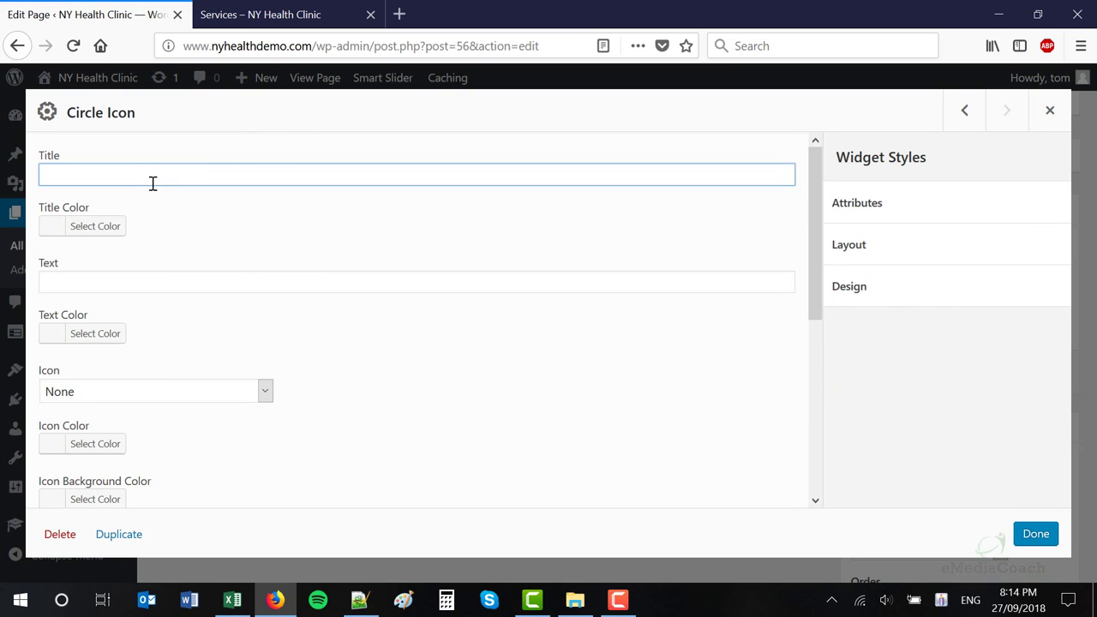
text(Physiotherapy)
click(122, 279)
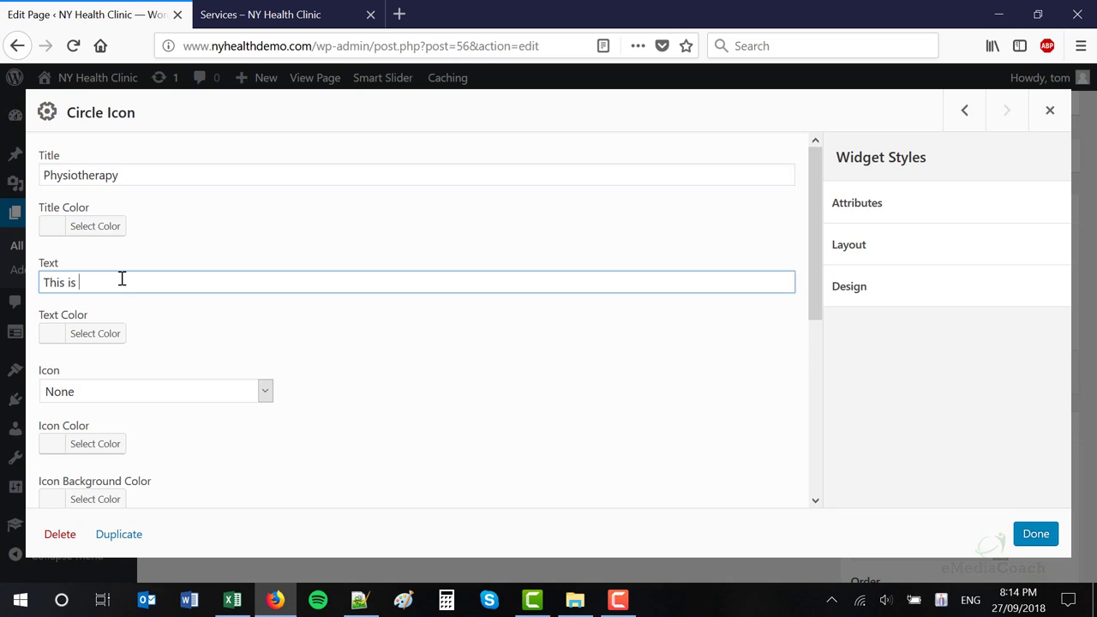
text(This is default text to demonstrate this feature.)
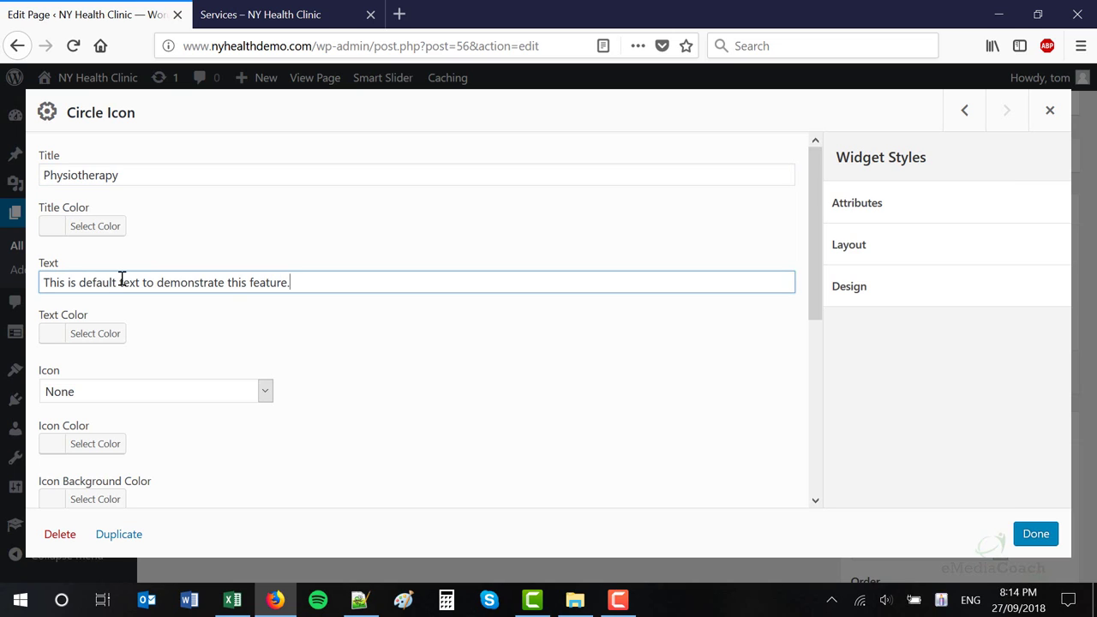
key(ctrl+a)
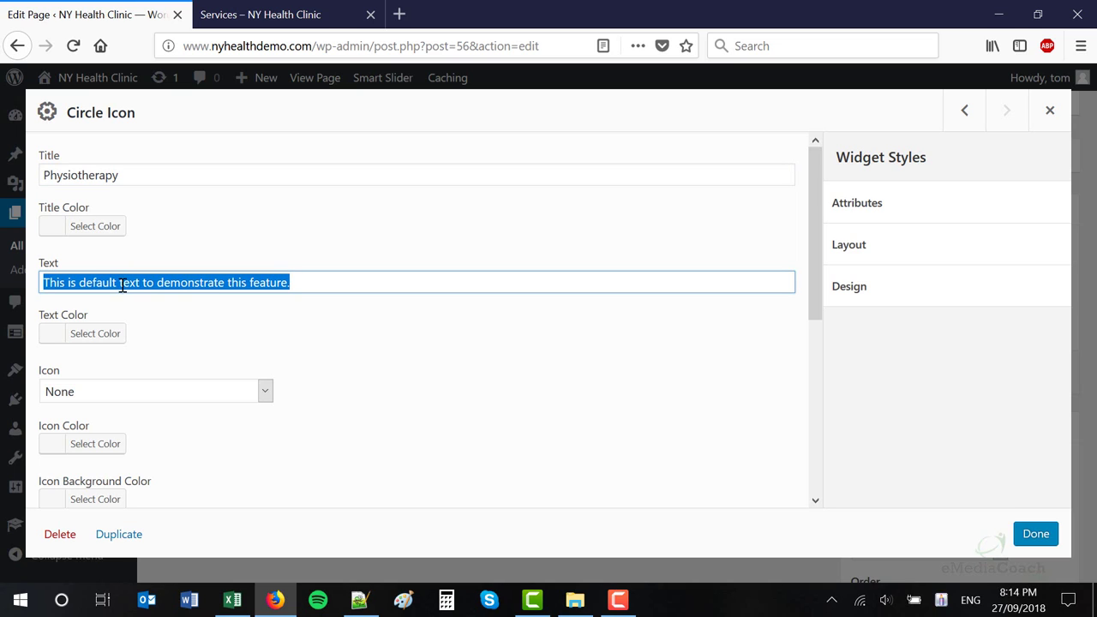
- Give the circle icon the Headphones icon, positioned on top at Large size
click(146, 390)
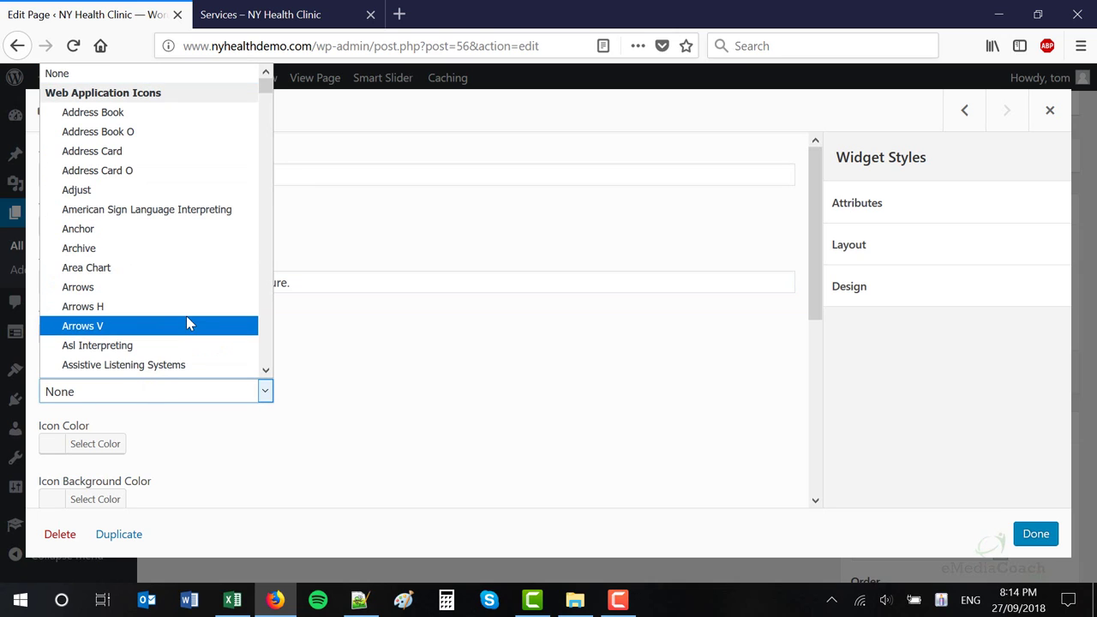
text(head)
scroll(190, 314, down, 3)
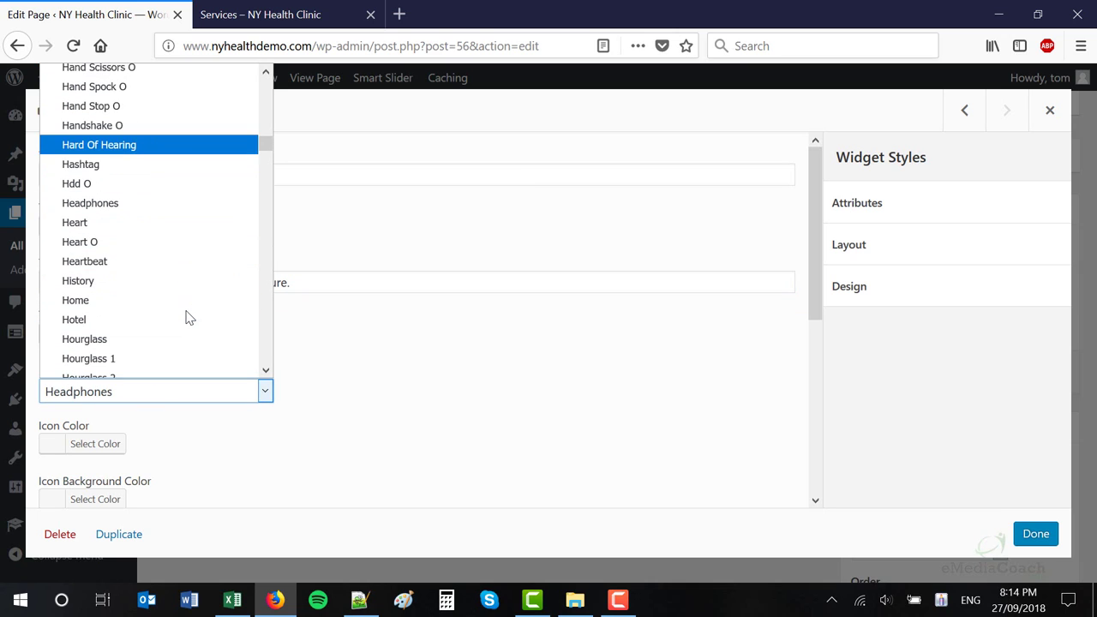
click(141, 210)
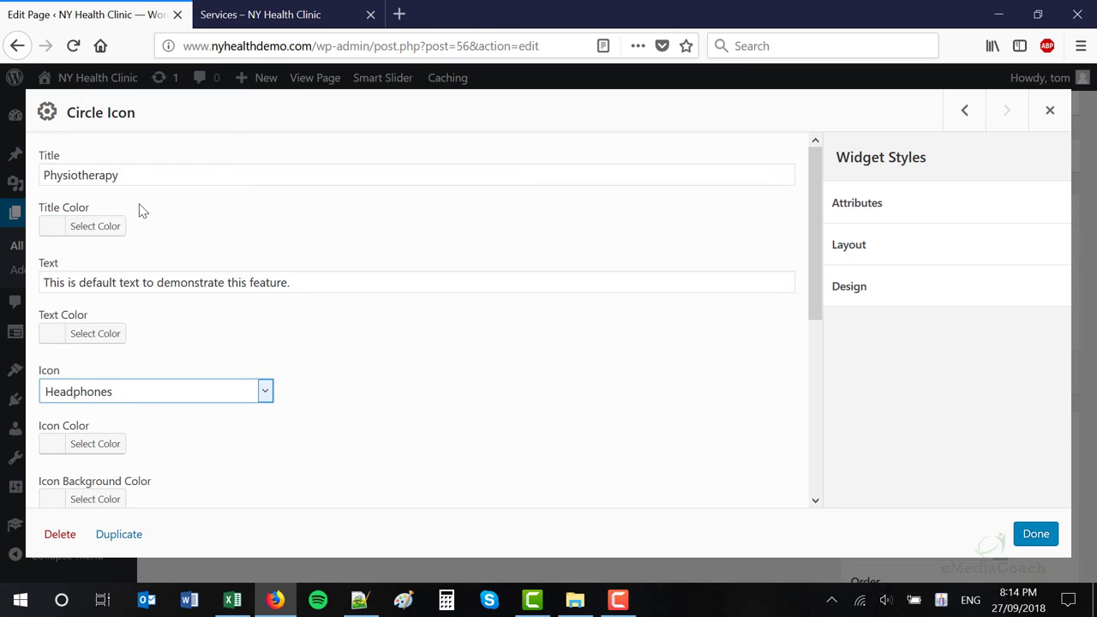
scroll(348, 424, down, 3)
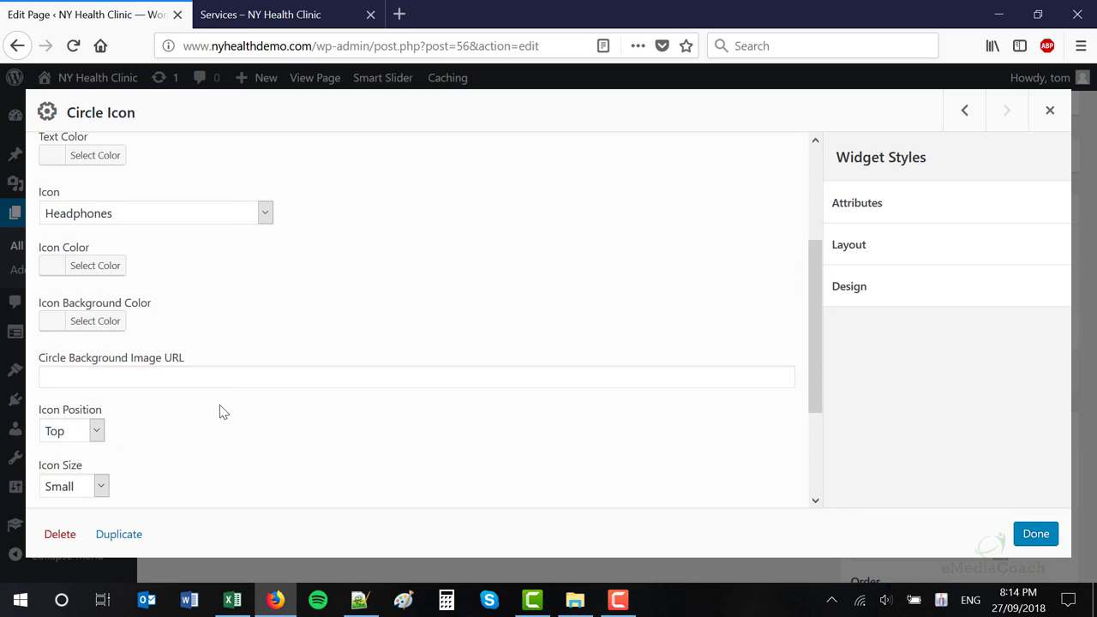
click(79, 430)
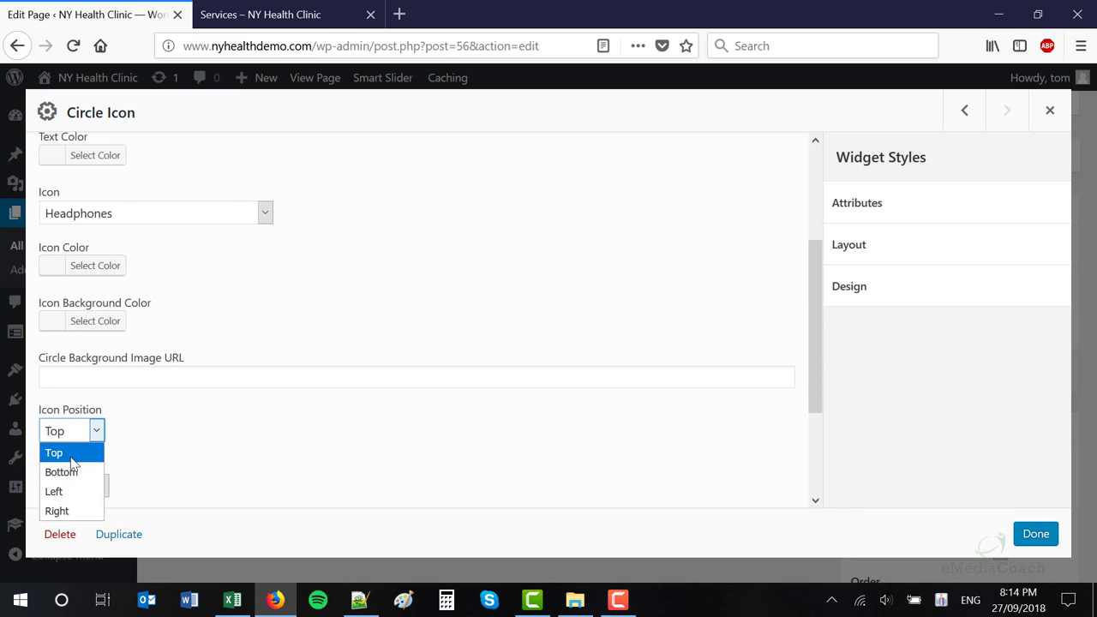
click(73, 460)
click(69, 486)
click(68, 543)
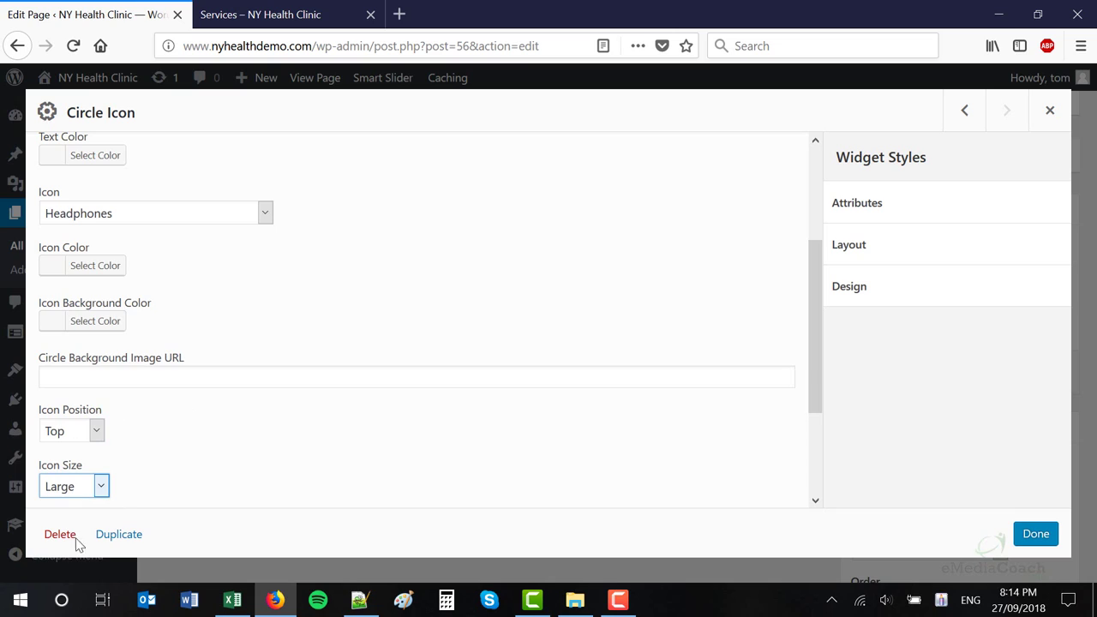
- Set the More URL to the site's physiotherapy page and start the More Text label
scroll(261, 449, down, 2)
click(168, 387)
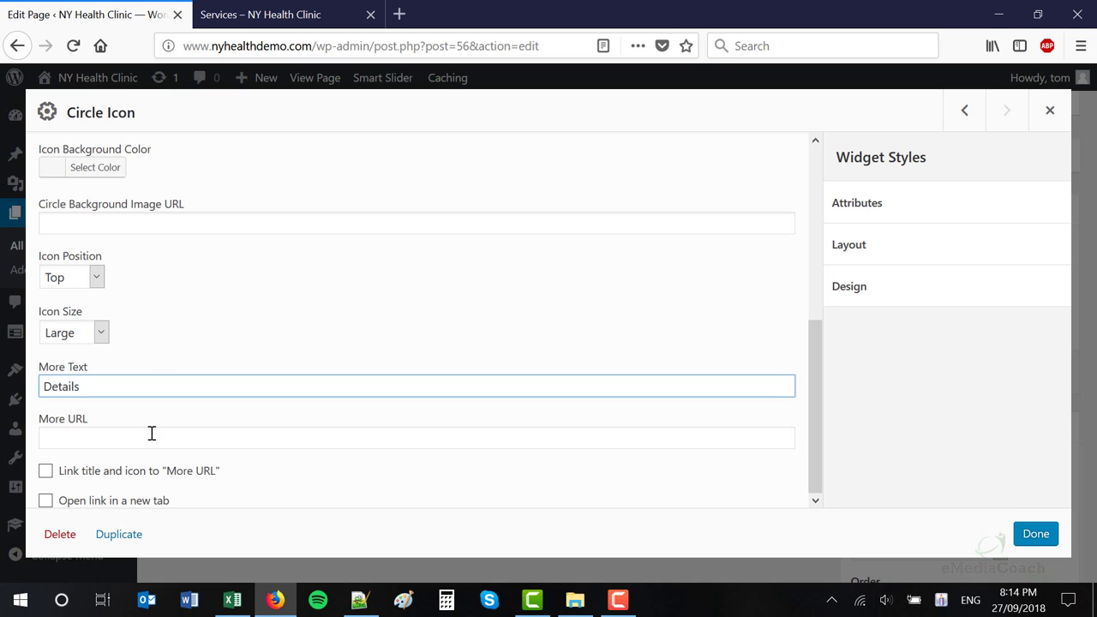
scroll(152, 432, up, 4)
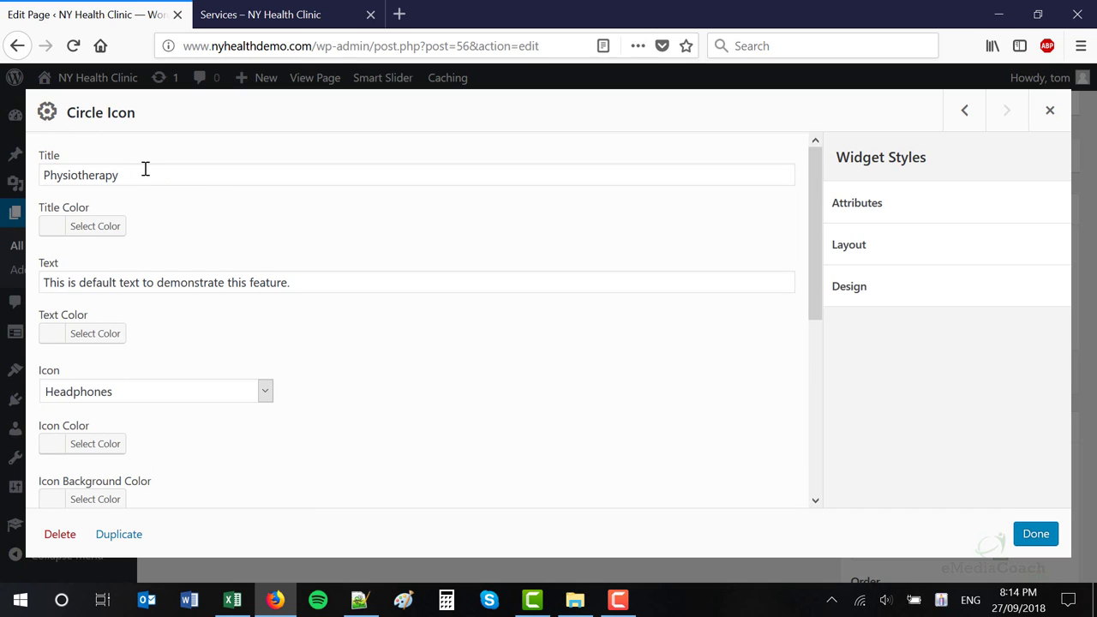
drag(316, 45, 34, 49)
key(ctrl+c)
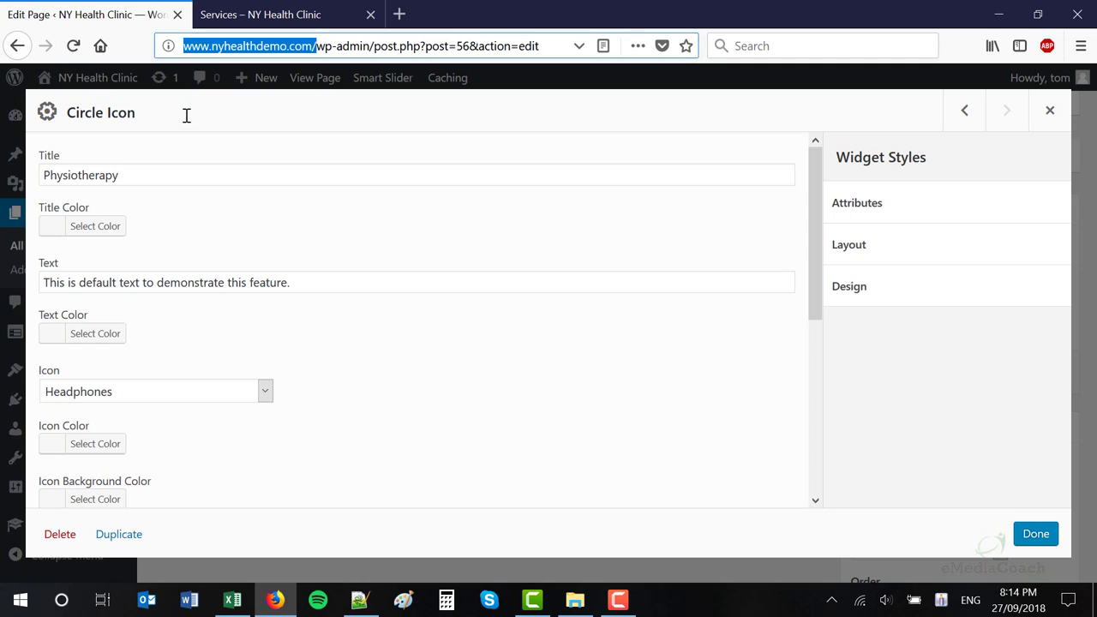
scroll(180, 343, down, 4)
click(105, 438)
key(ctrl+v)
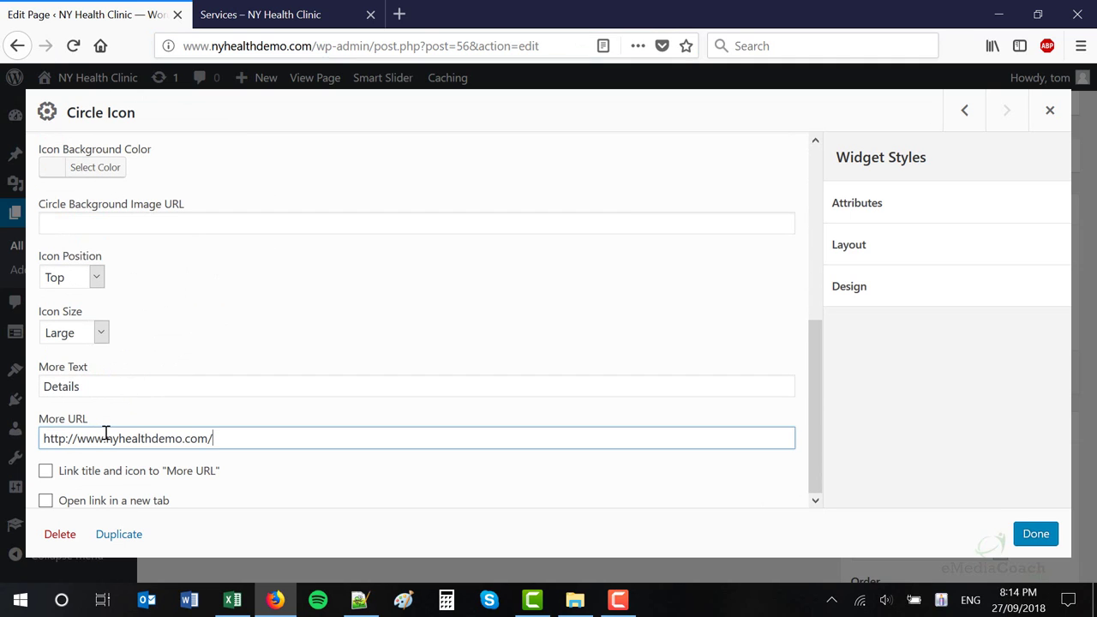
text(physiotherapy)
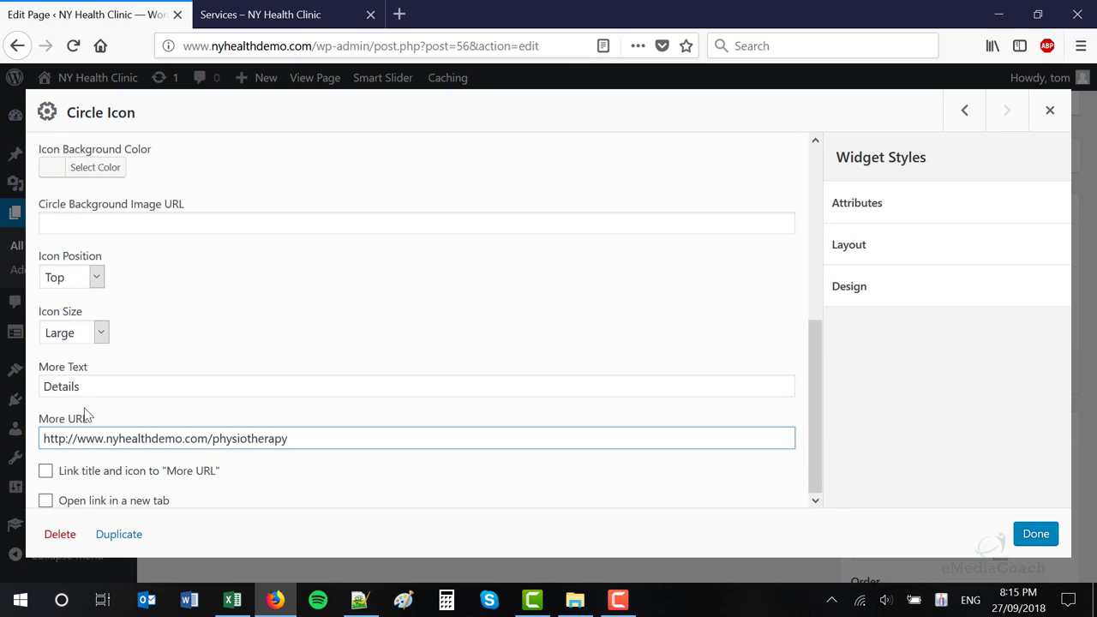
click(44, 390)
text(More)
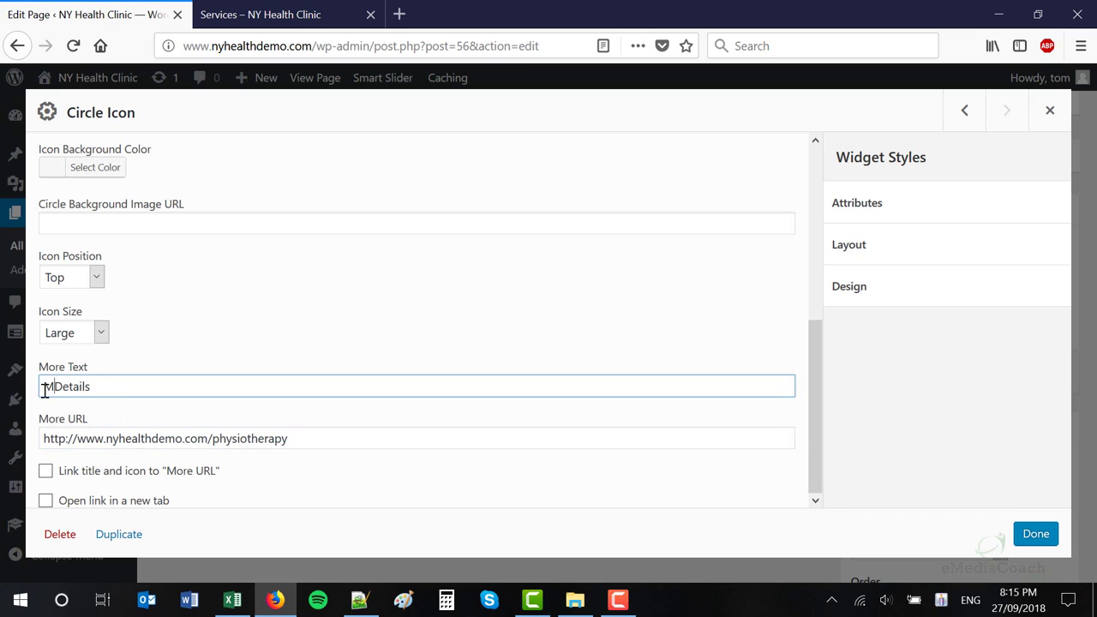
key(ctrl+Delete)
- Finish the 'More details' link label, close the widget settings and update the page
text(details)
click(1047, 534)
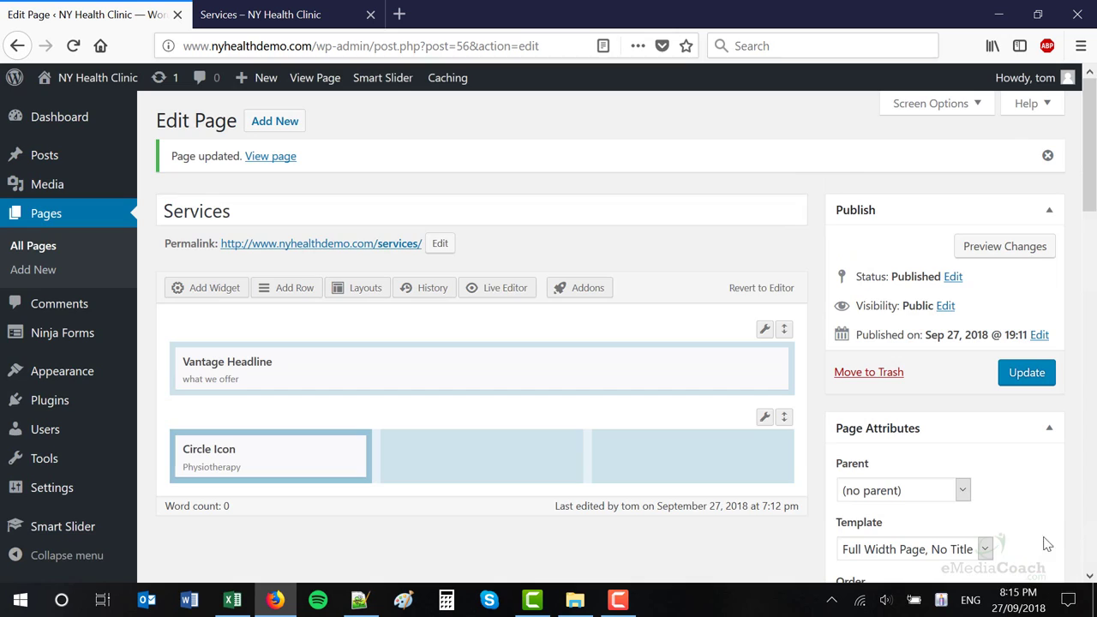
click(1033, 377)
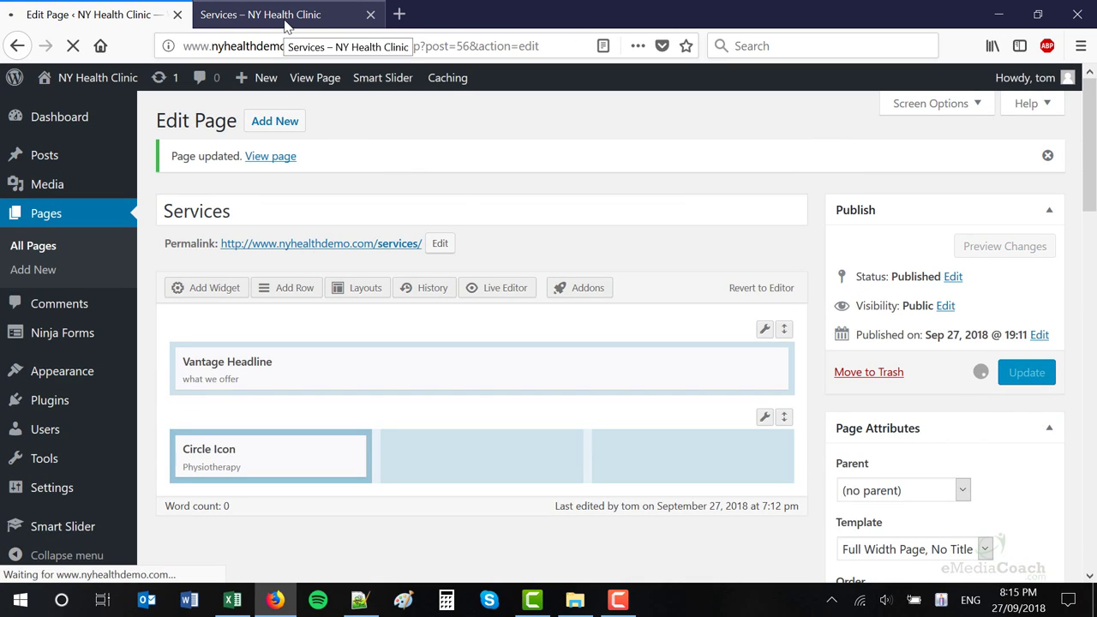
- Reload the live Services page to check the icon, then return to the editor
click(285, 19)
key(F5)
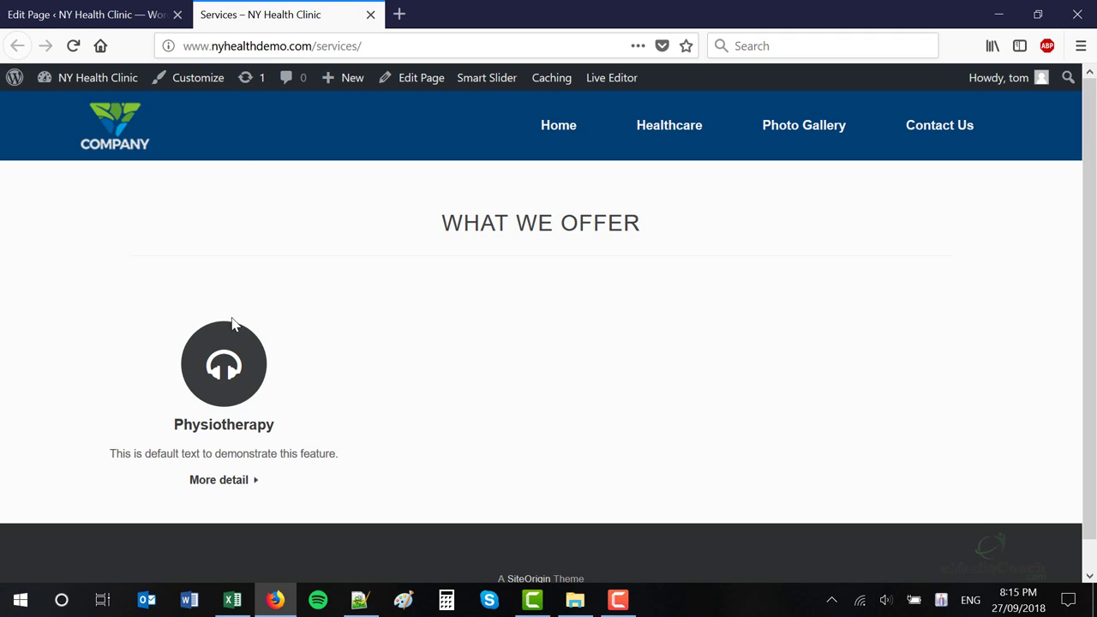
click(102, 15)
scroll(288, 347, down, 3)
- Set the Physiotherapy icon colour to #418ea8, pasted from the colour notes
mouse_move(288, 362)
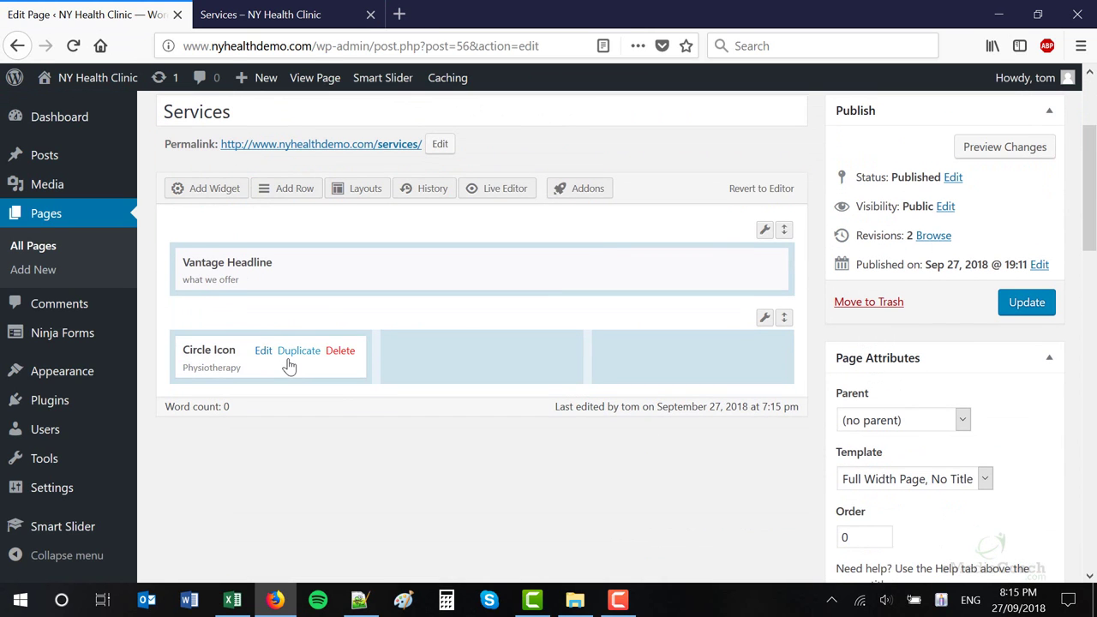
click(263, 351)
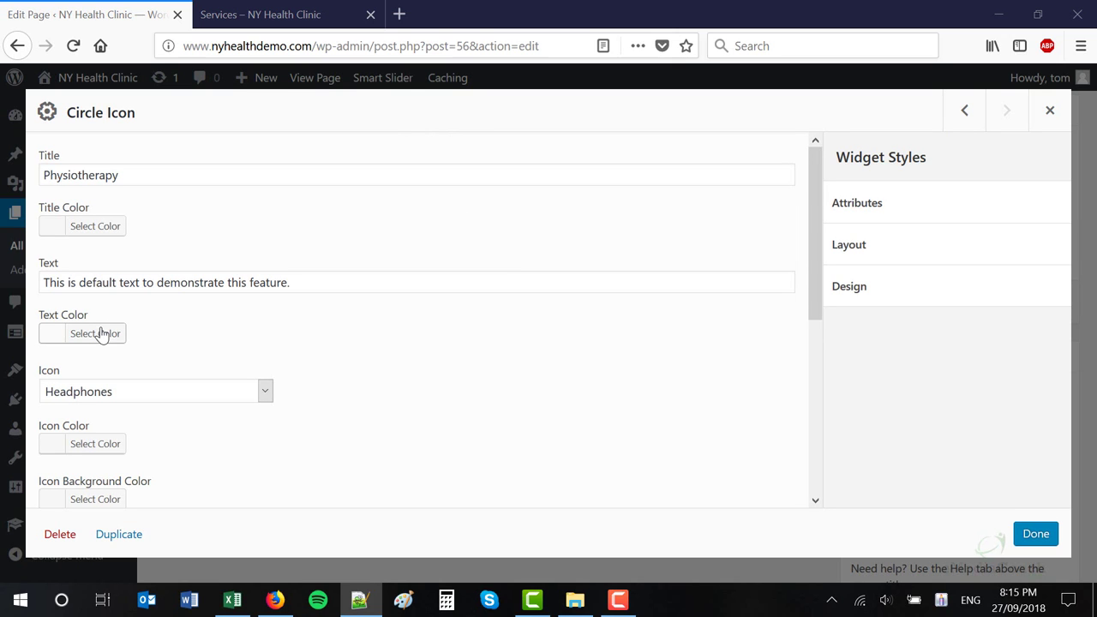
scroll(86, 342, down, 2)
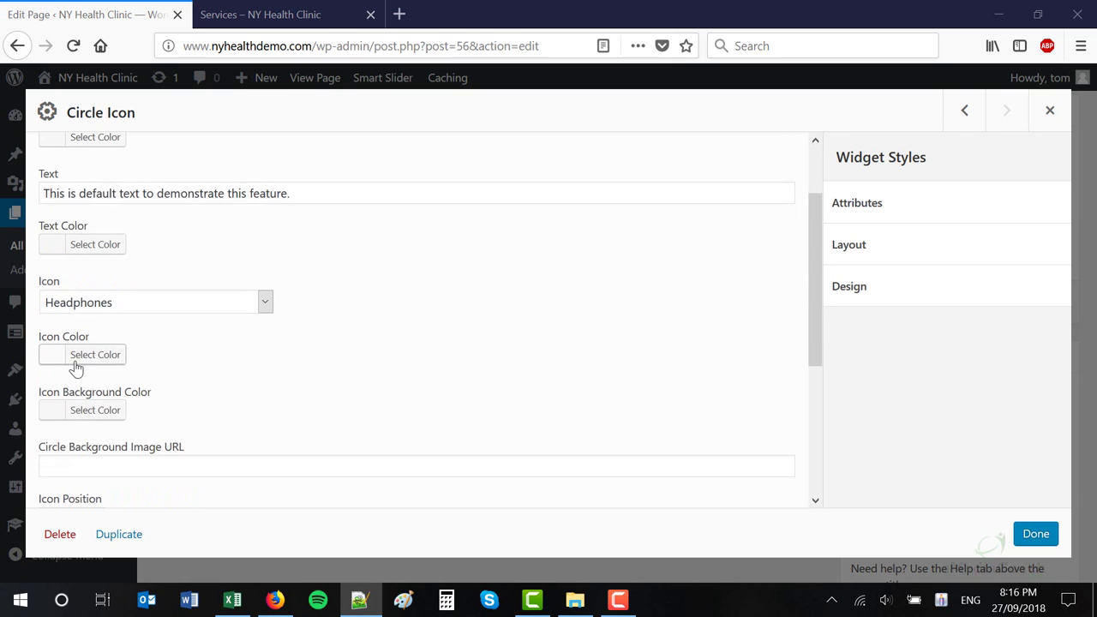
click(75, 363)
scroll(74, 367, down, 4)
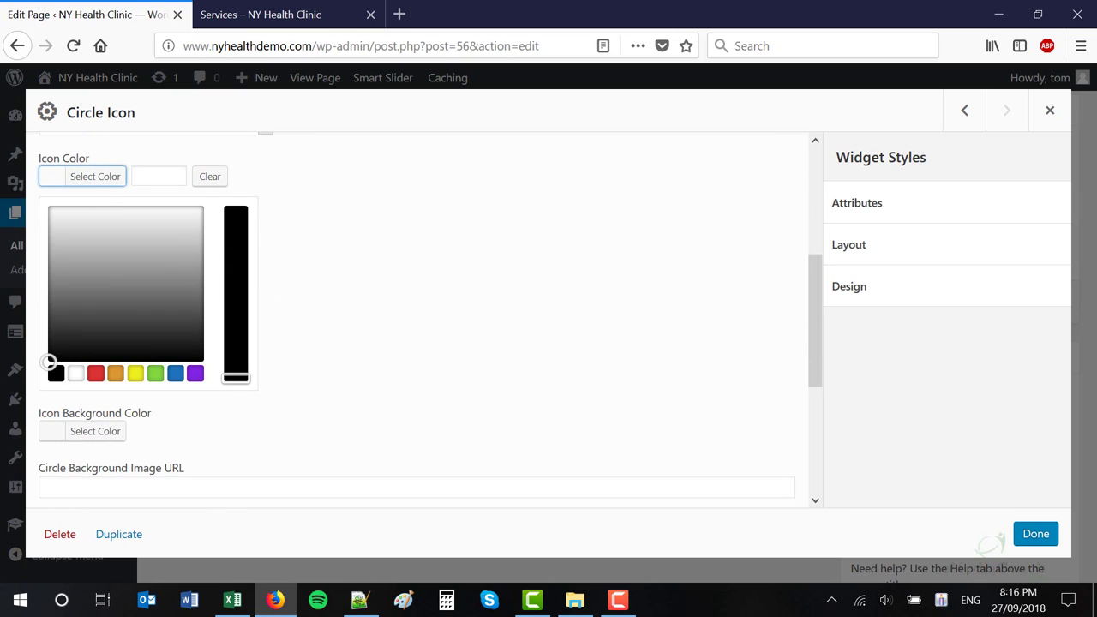
drag(1096, 7, 768, 38)
drag(686, 267, 625, 267)
key(ctrl+c)
click(141, 175)
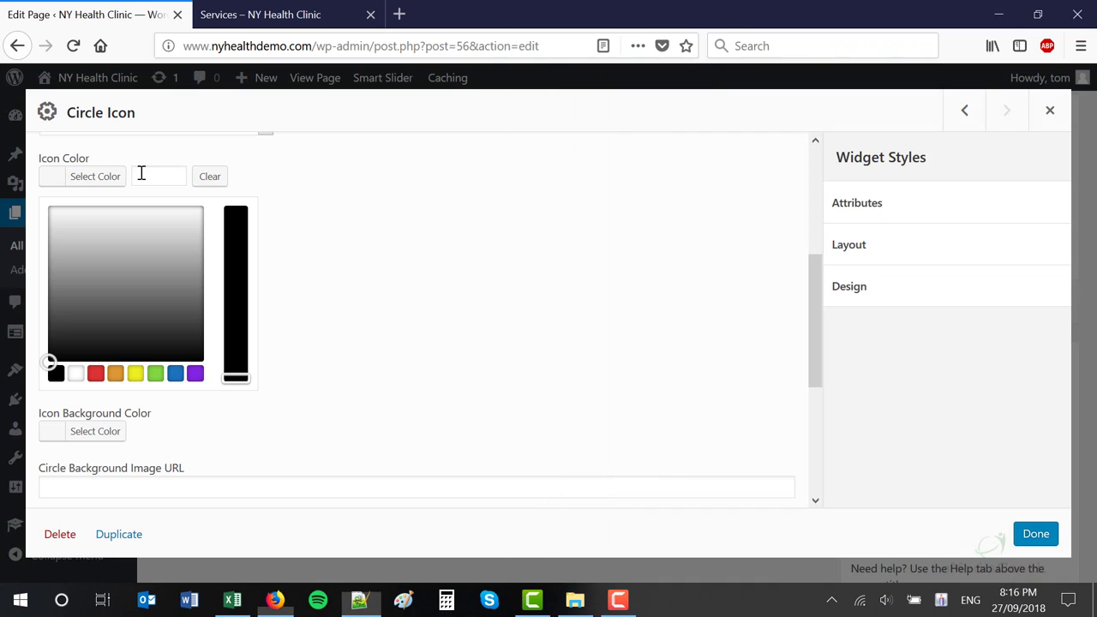
key(ctrl+v)
drag(132, 258, 77, 297)
double_click(157, 175)
key(ctrl+v)
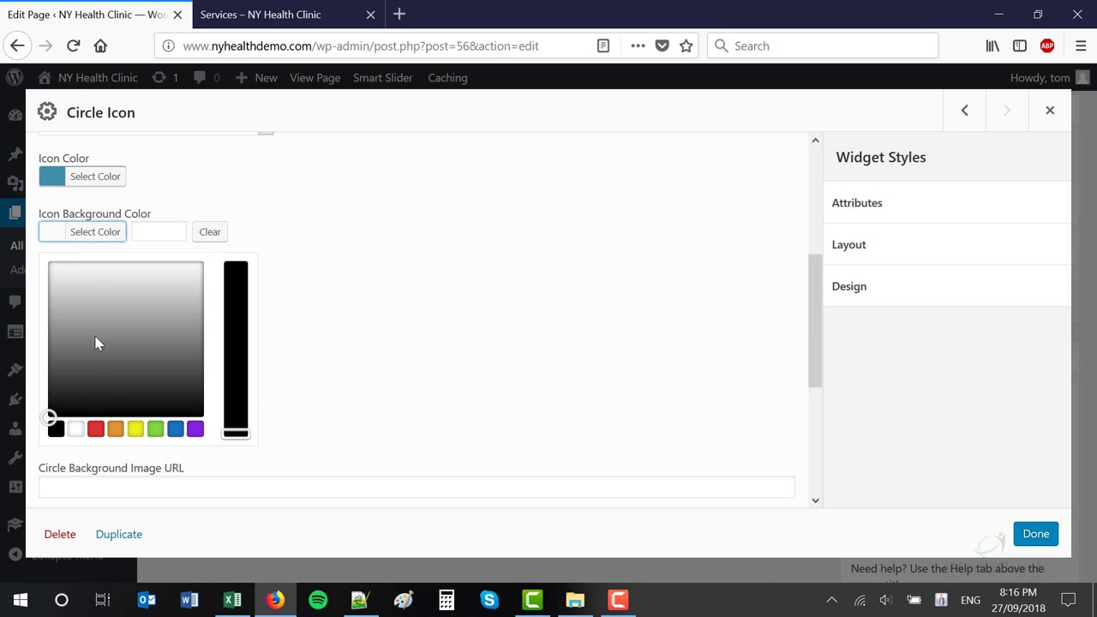
- Give the icon a near-white #fcfcfc background, close the settings and update the page
click(96, 262)
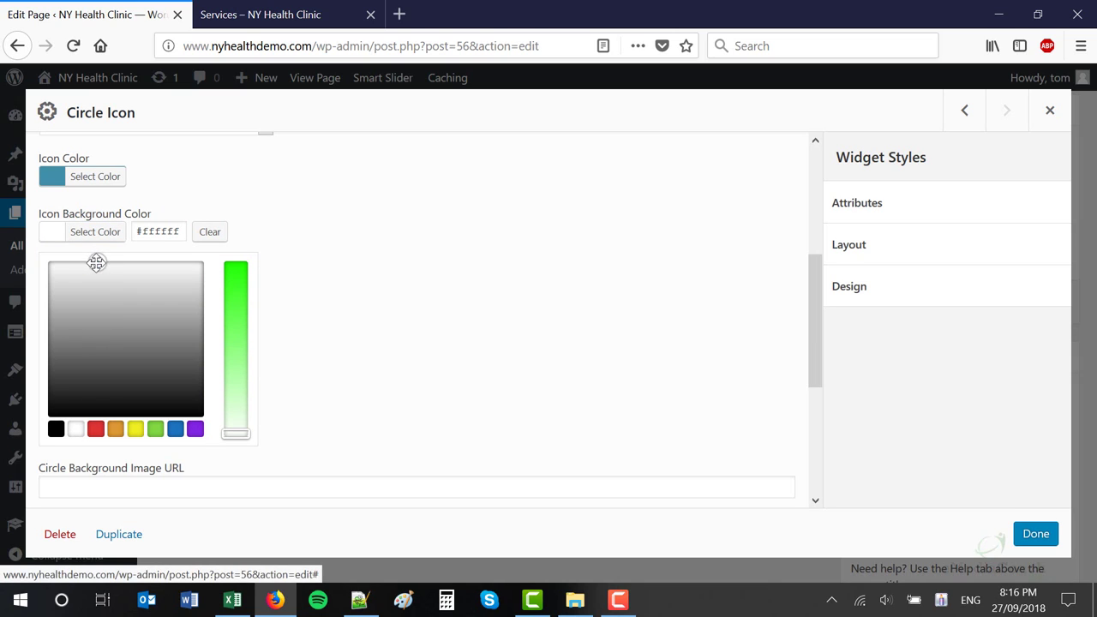
drag(97, 261, 98, 262)
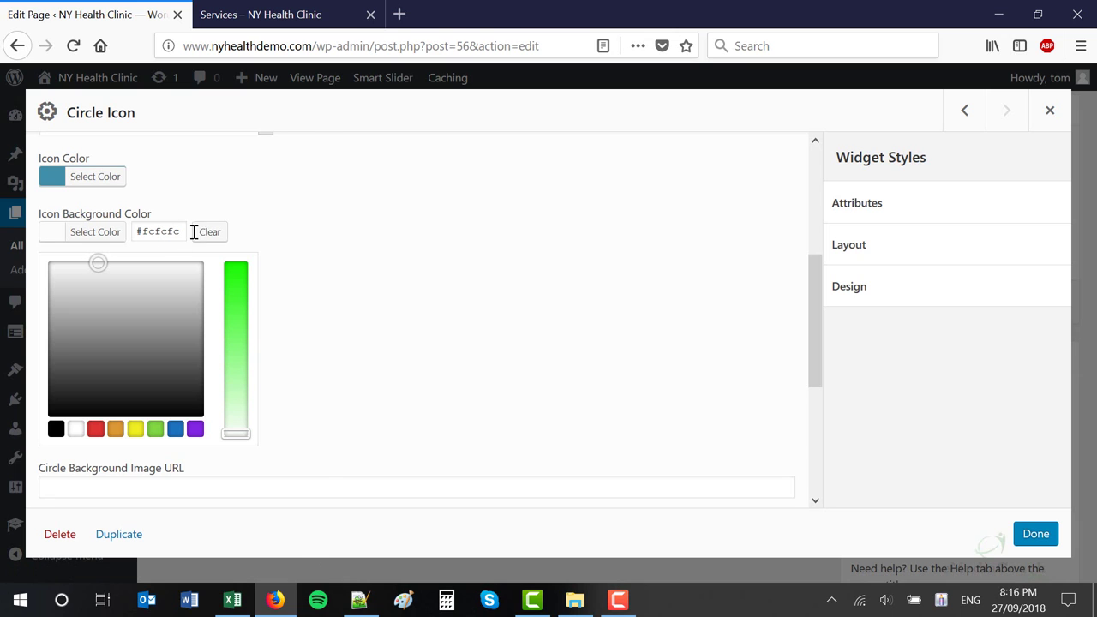
click(273, 24)
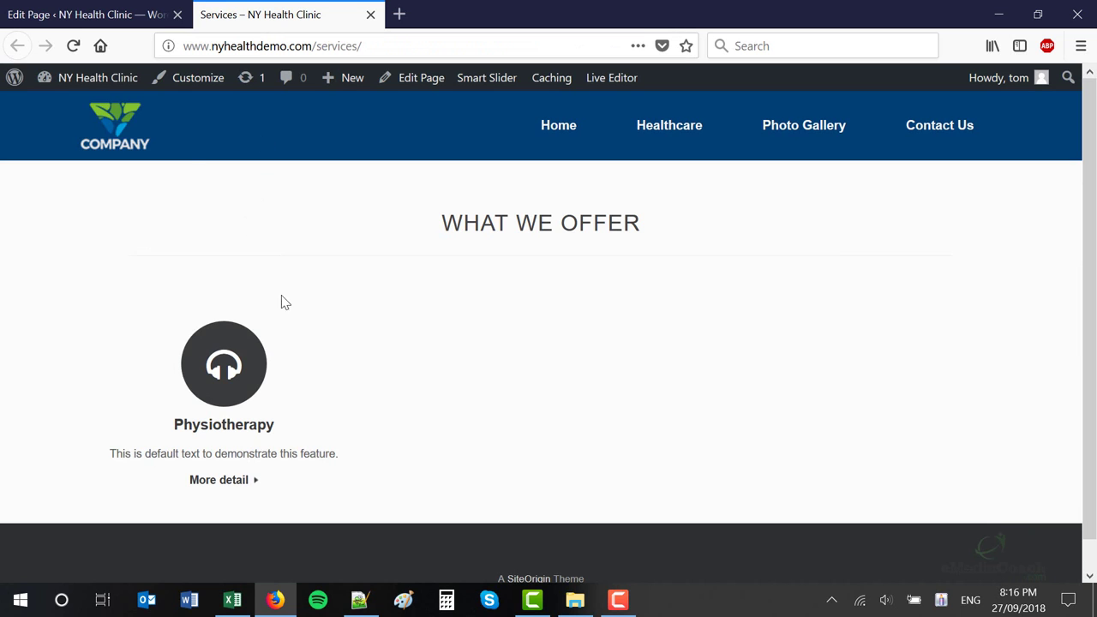
click(79, 19)
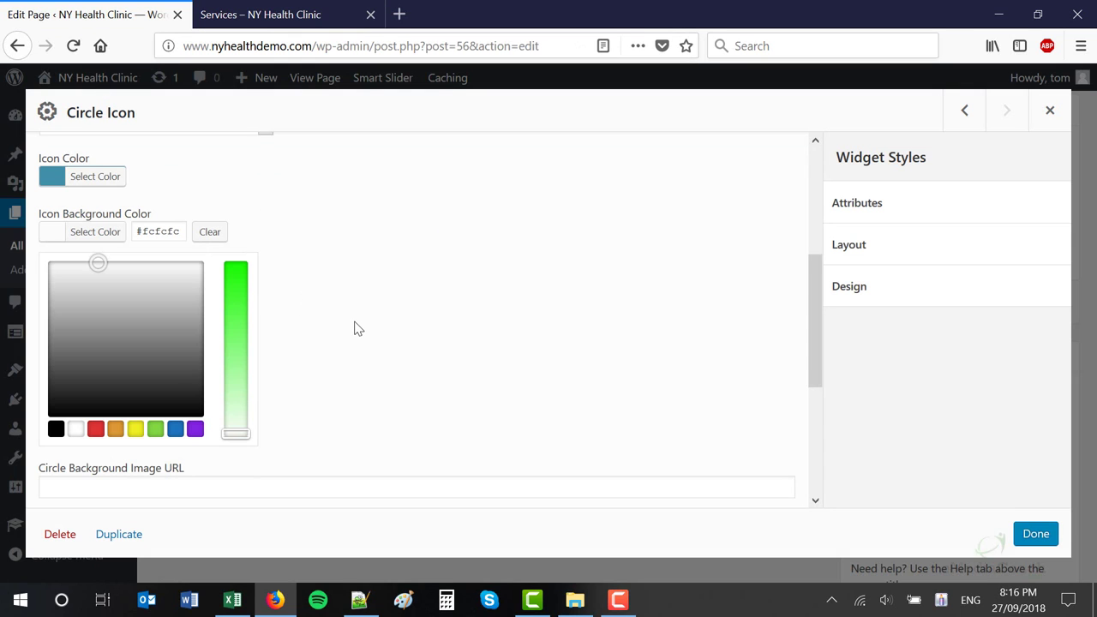
scroll(351, 328, down, 2)
click(1033, 535)
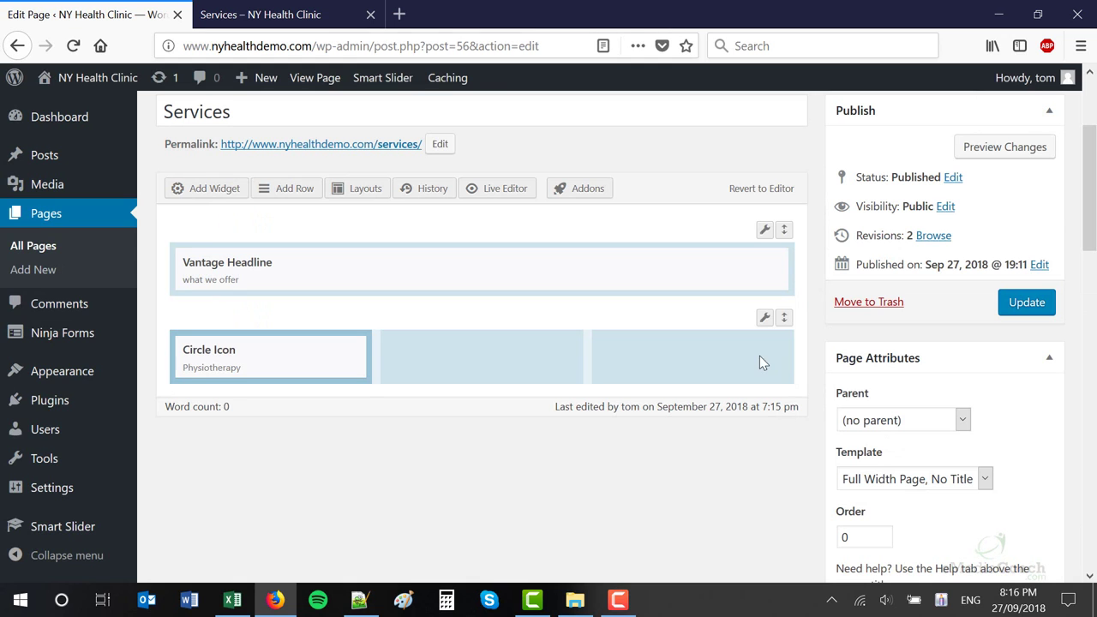
click(1025, 303)
- Reload the live Services page to see the teal icon, then scroll to Page Builder in the editor
click(343, 15)
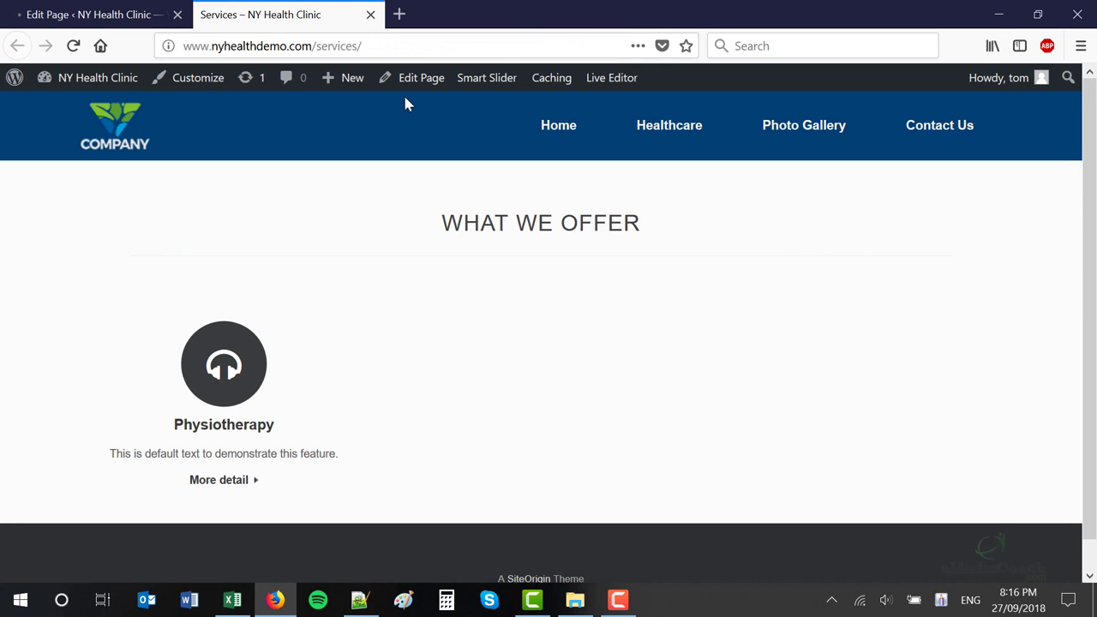
key(F5)
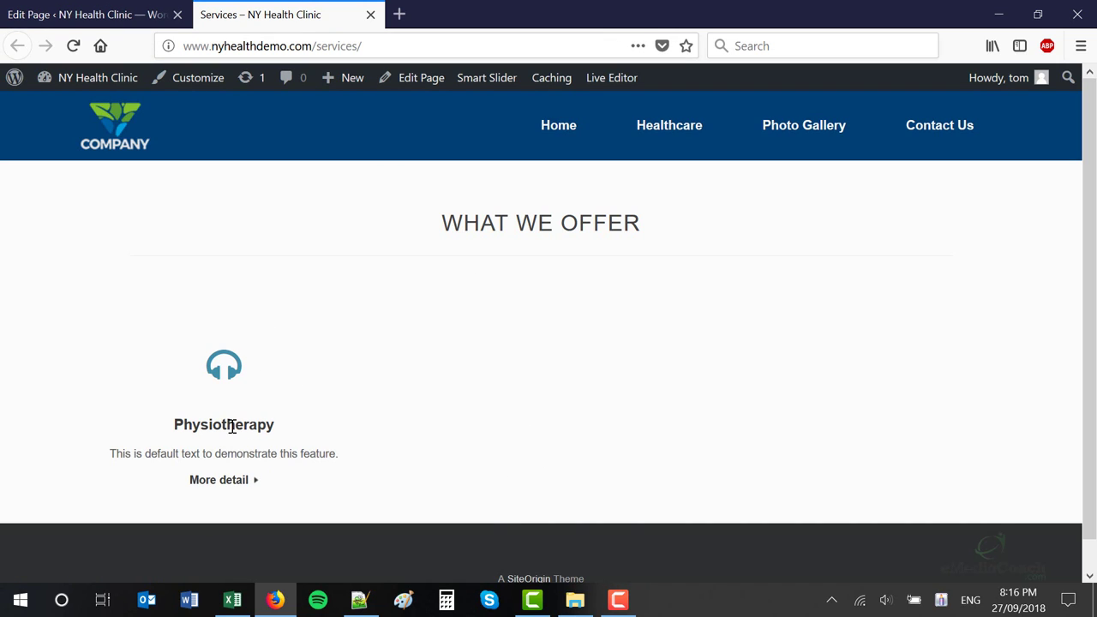
click(126, 21)
scroll(276, 395, down, 3)
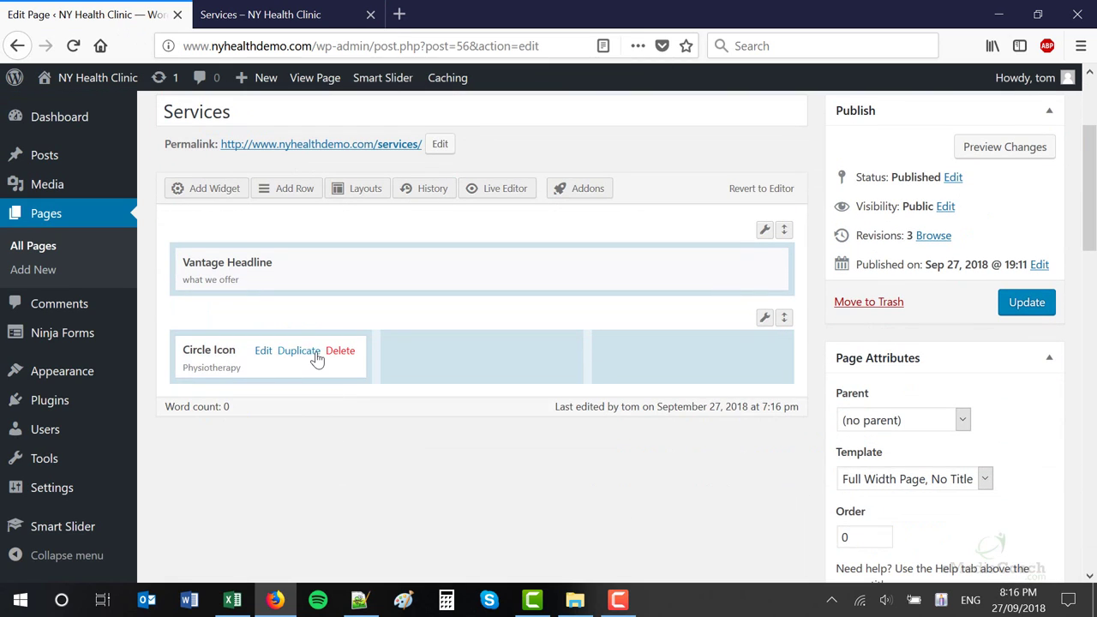
- Duplicate the Physiotherapy circle icon twice, placing copies in the middle and right columns
click(302, 353)
click(301, 356)
drag(233, 409, 462, 368)
drag(282, 406, 552, 367)
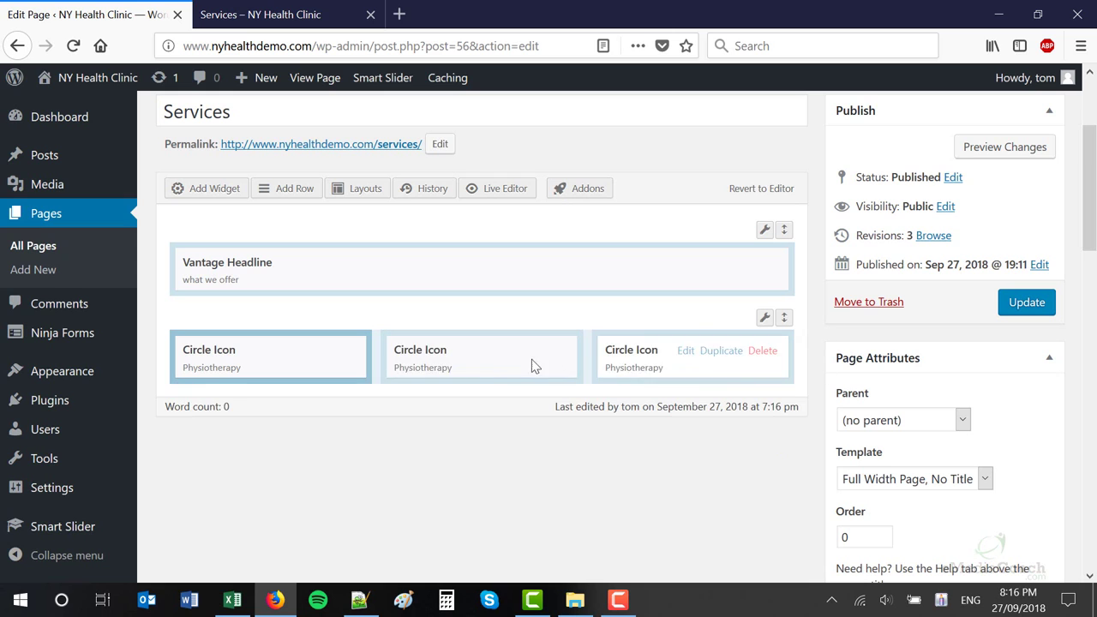
- Retitle the middle icon 'Remedial Massage' and change its link to the remedial page
click(476, 351)
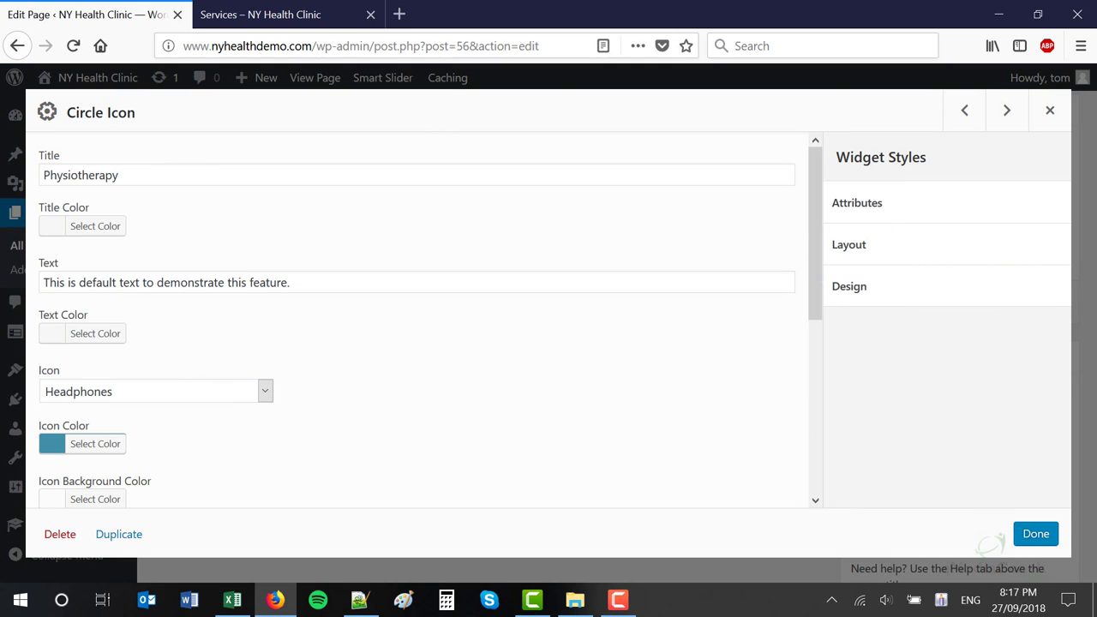
key(alt+Tab)
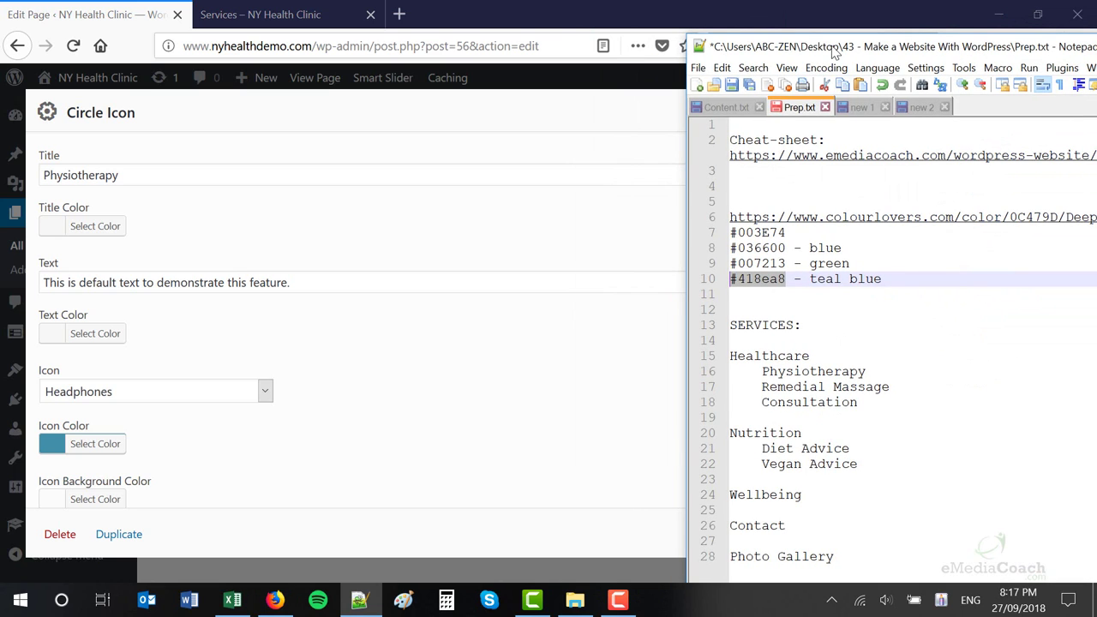
key(alt+Tab)
drag(160, 174, 5, 173)
text(Re)
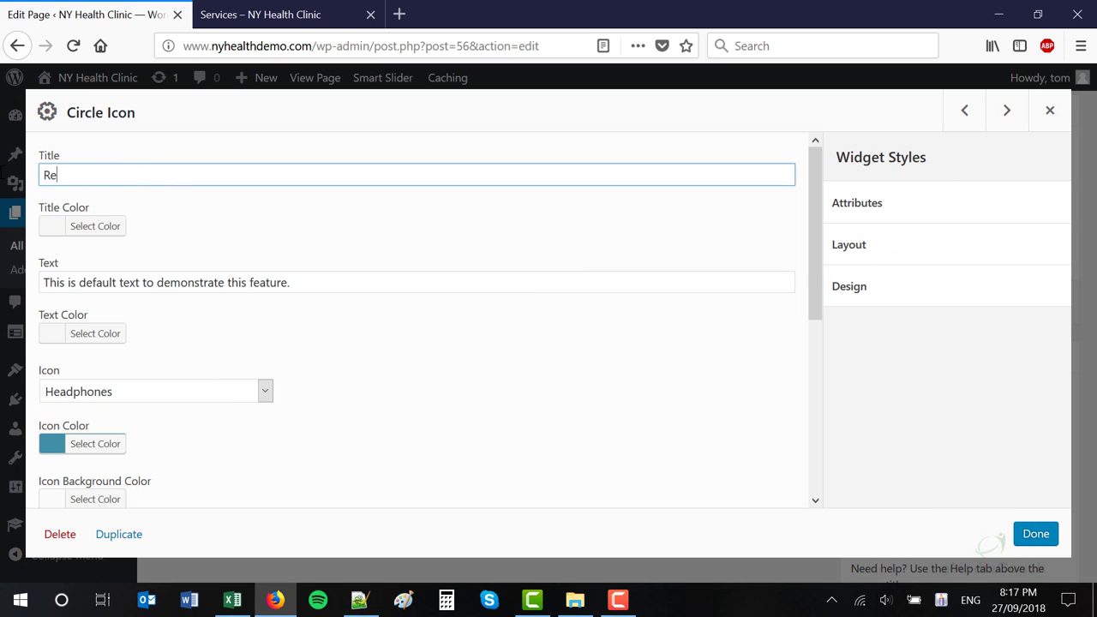
text(medial Mass)
scroll(362, 306, down, 4)
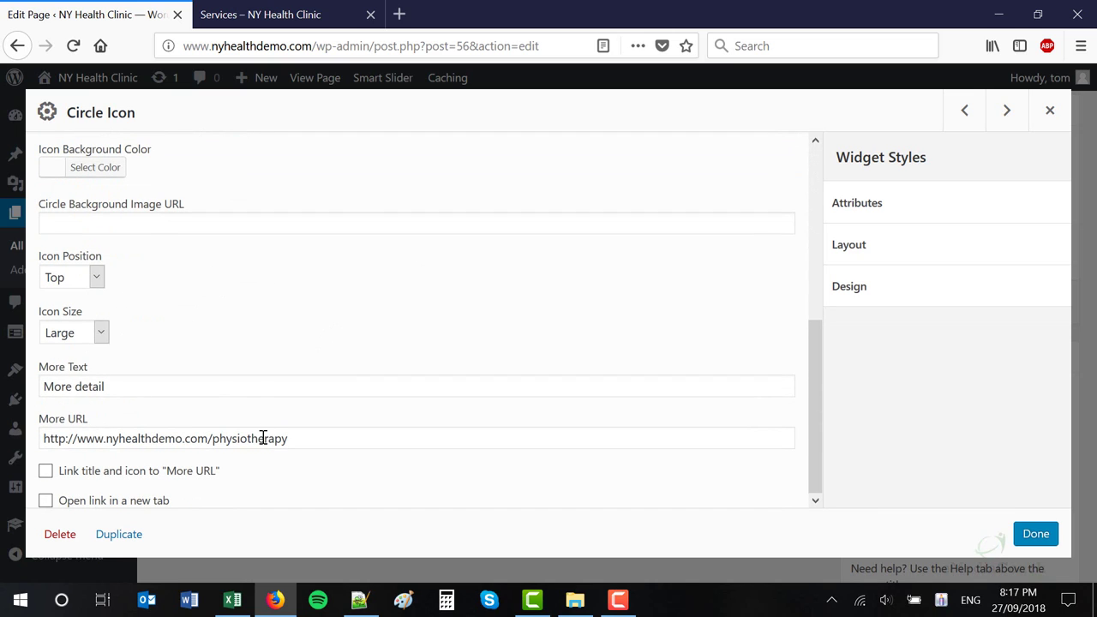
double_click(263, 438)
text(re)
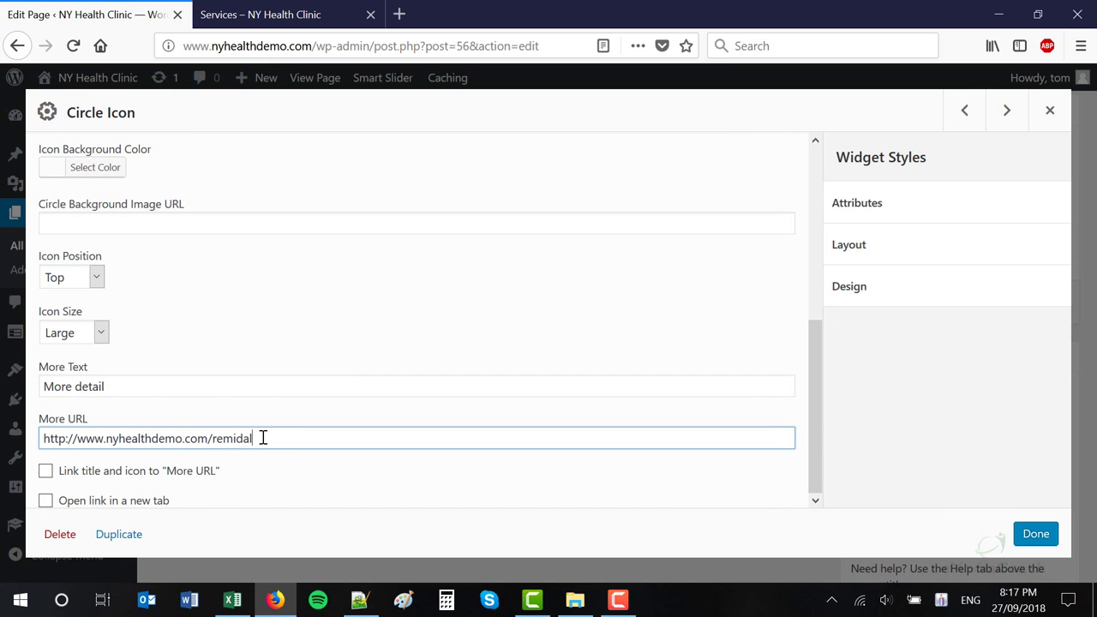
text(medial)
click(1047, 534)
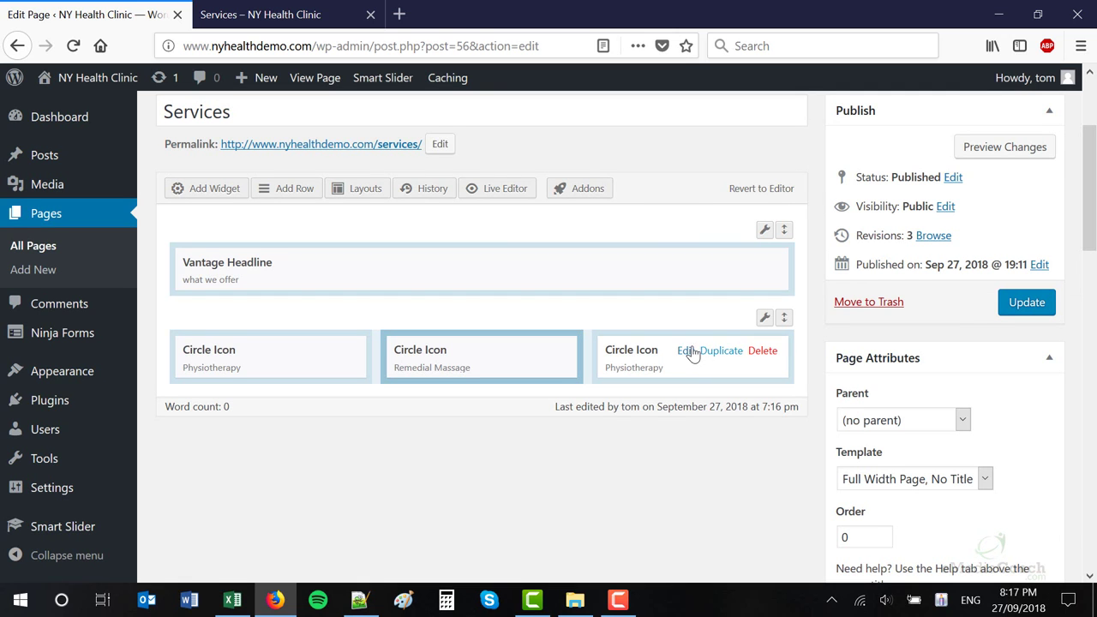
- Change the Remedial Massage icon to Hourglass 2
mouse_move(520, 355)
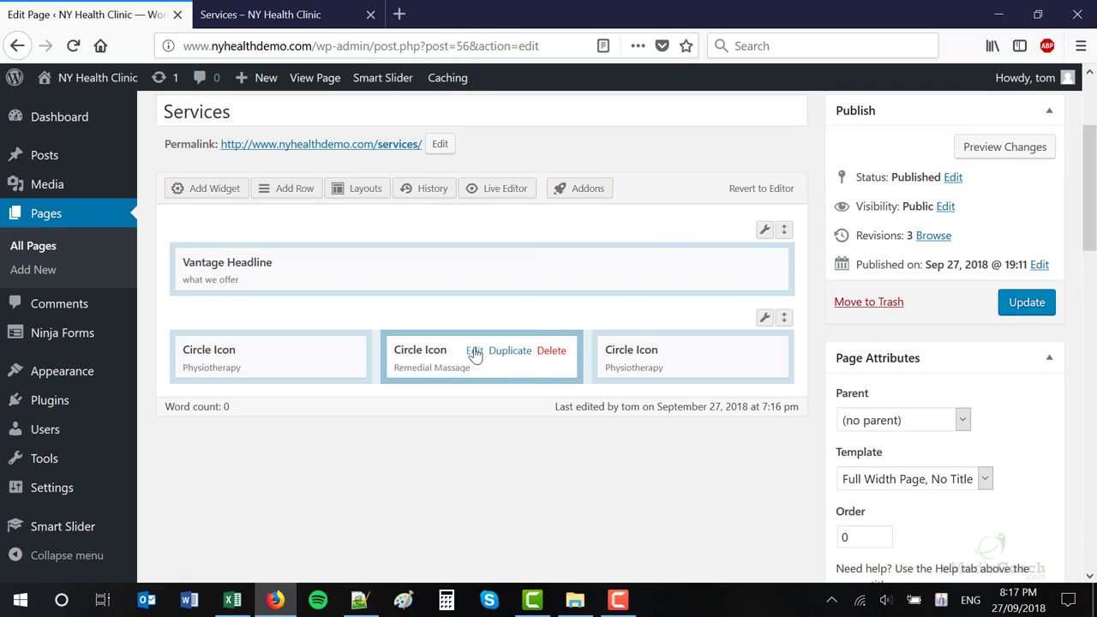
click(470, 350)
scroll(128, 373, up, 2)
scroll(403, 460, down, 2)
scroll(201, 420, up, 4)
scroll(159, 334, up, 2)
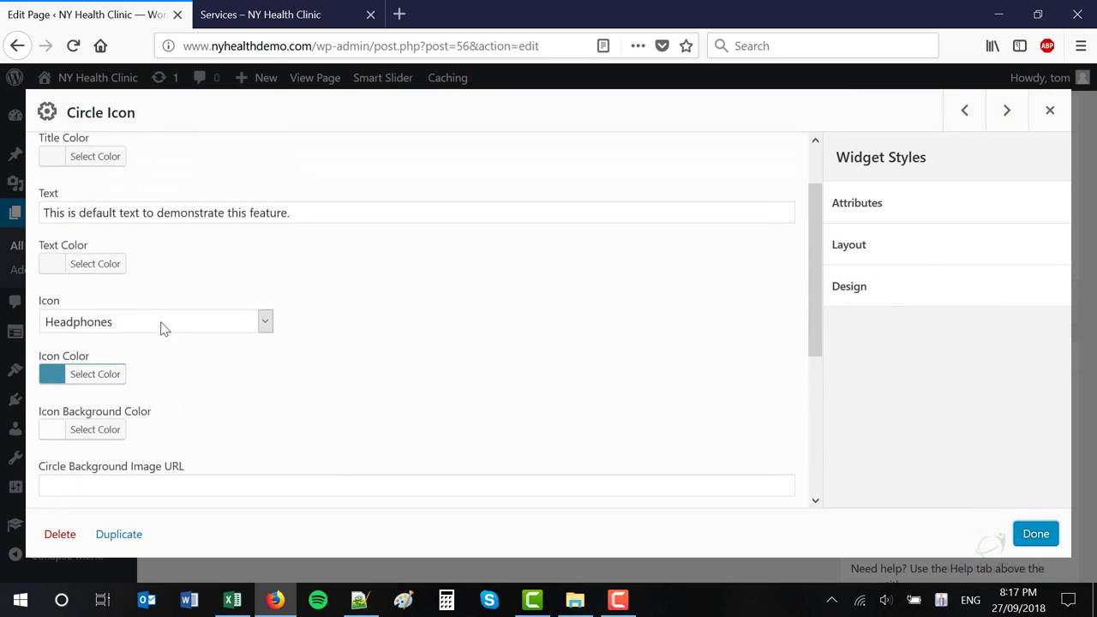
click(161, 324)
scroll(149, 227, down, 1)
scroll(149, 227, down, 4)
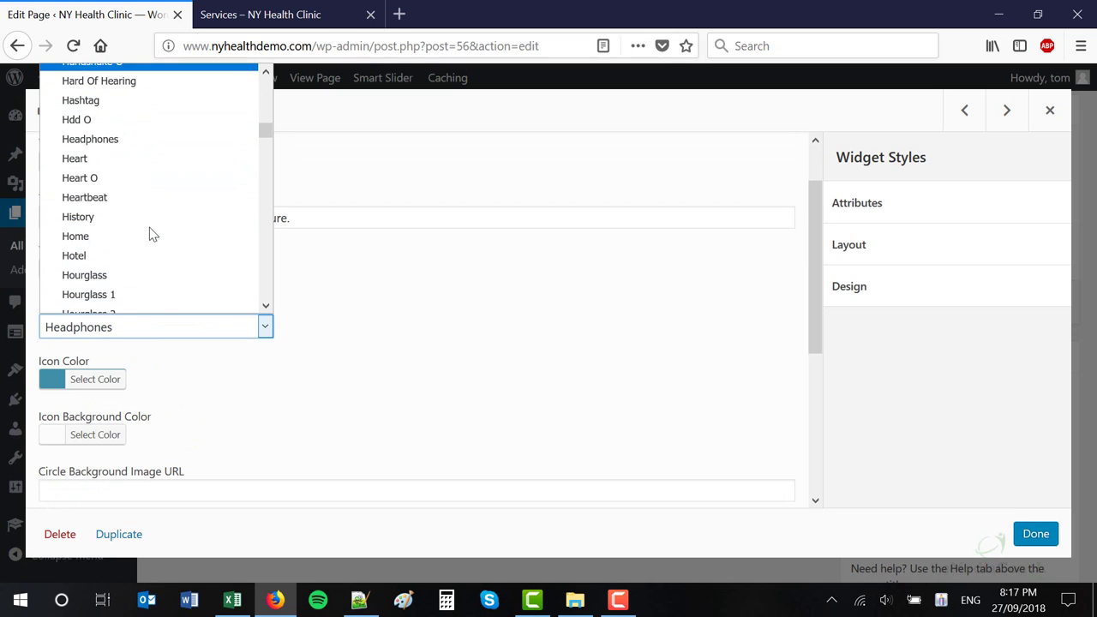
scroll(133, 180, down, 1)
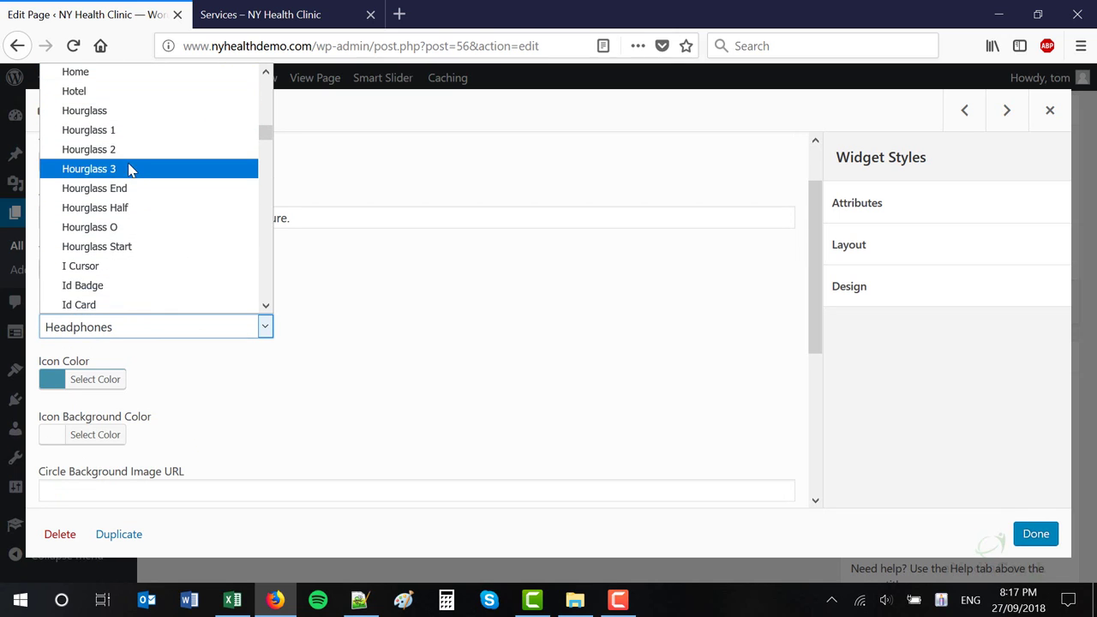
click(131, 163)
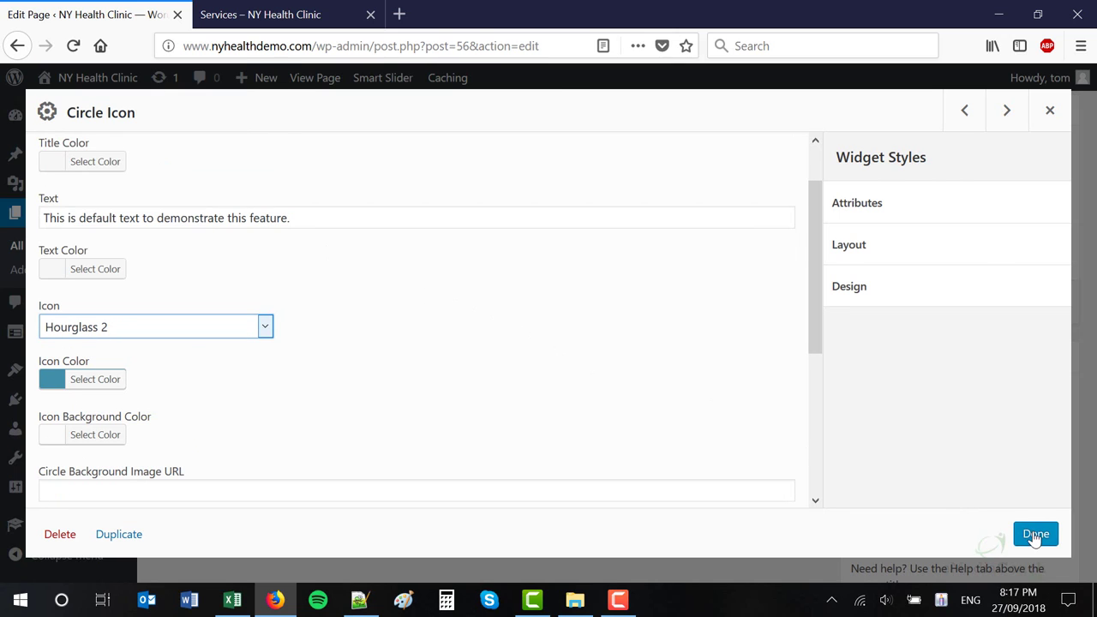
click(1035, 533)
- Retitle the third icon 'Consultation' and point its link to the consultation page
click(690, 351)
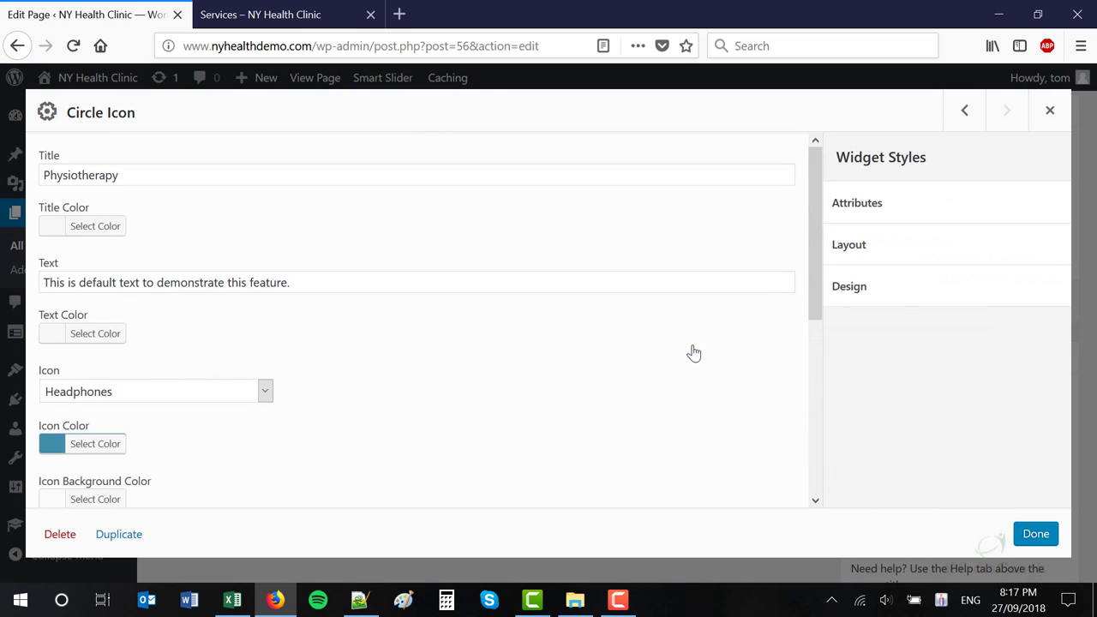
click(96, 176)
double_click(96, 177)
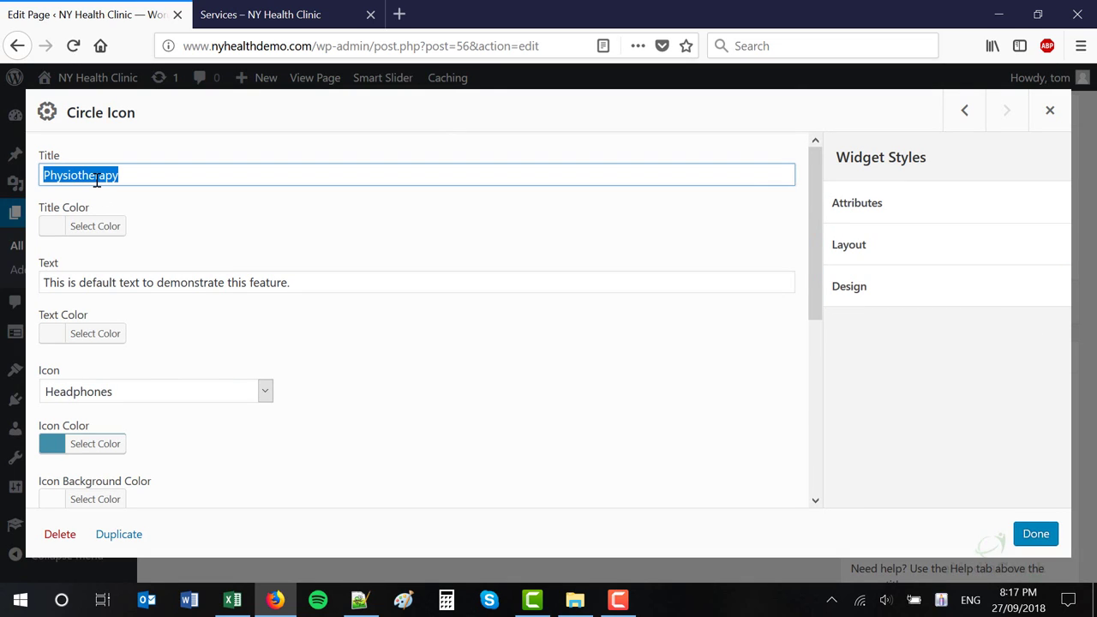
text(Consultation)
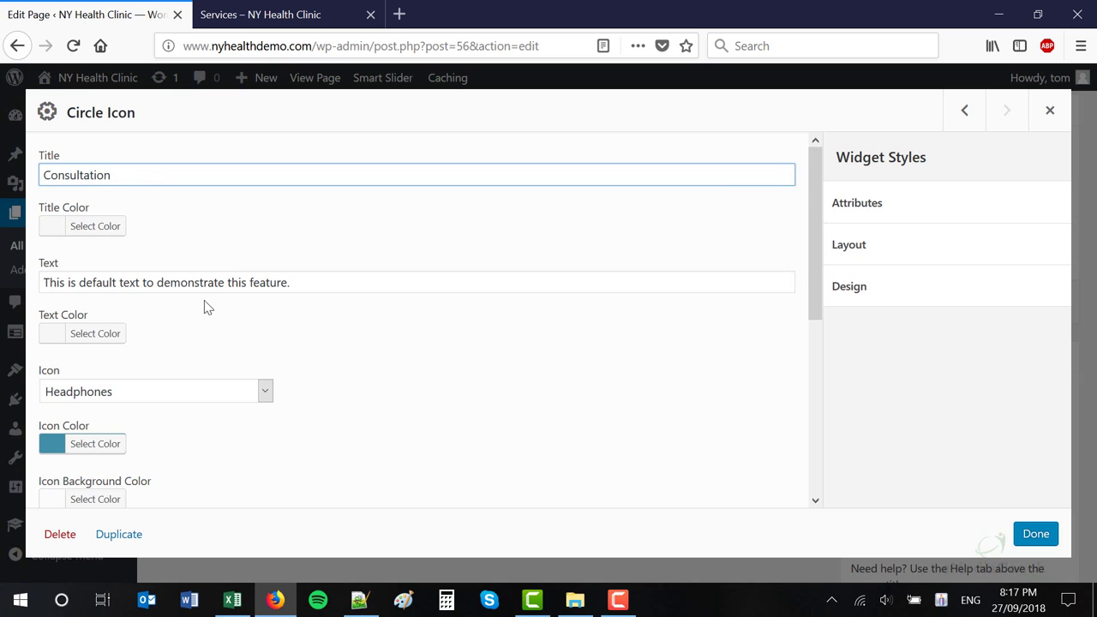
scroll(159, 236, down, 4)
double_click(230, 436)
text(consultation)
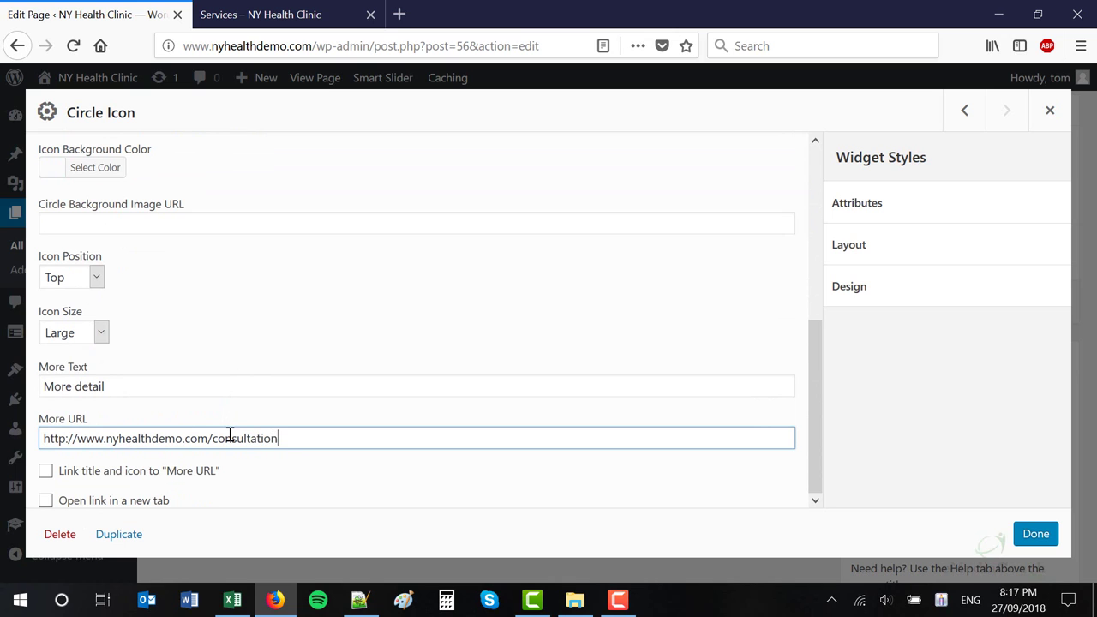
scroll(170, 278, up, 3)
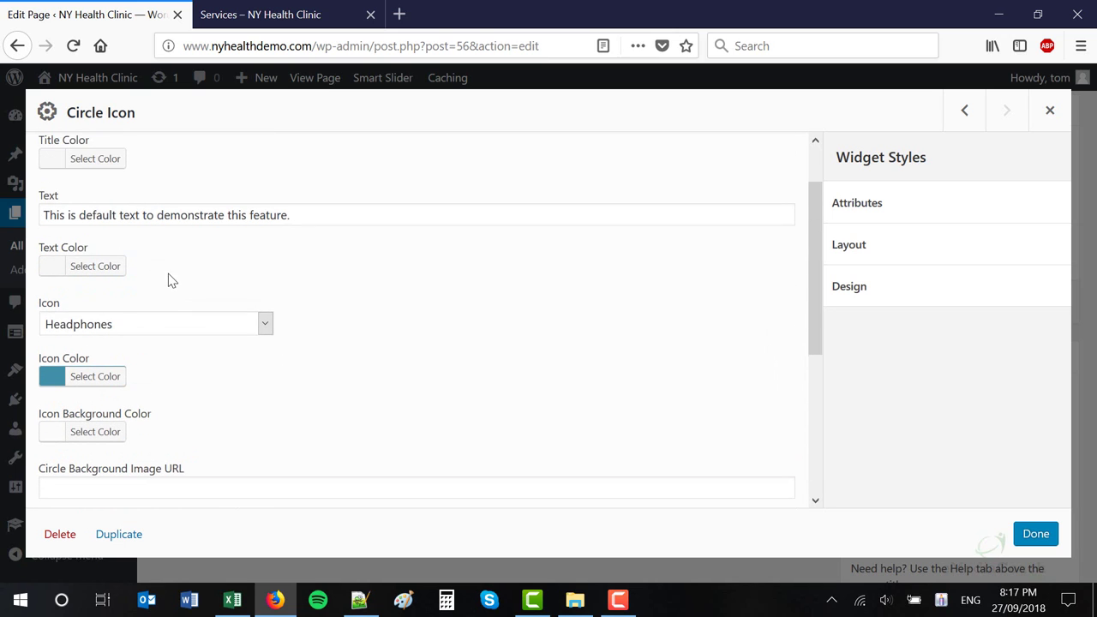
- Give the Consultation widget the Leaf icon and update the Services page
click(146, 325)
scroll(150, 264, down, 1)
scroll(152, 264, down, 9)
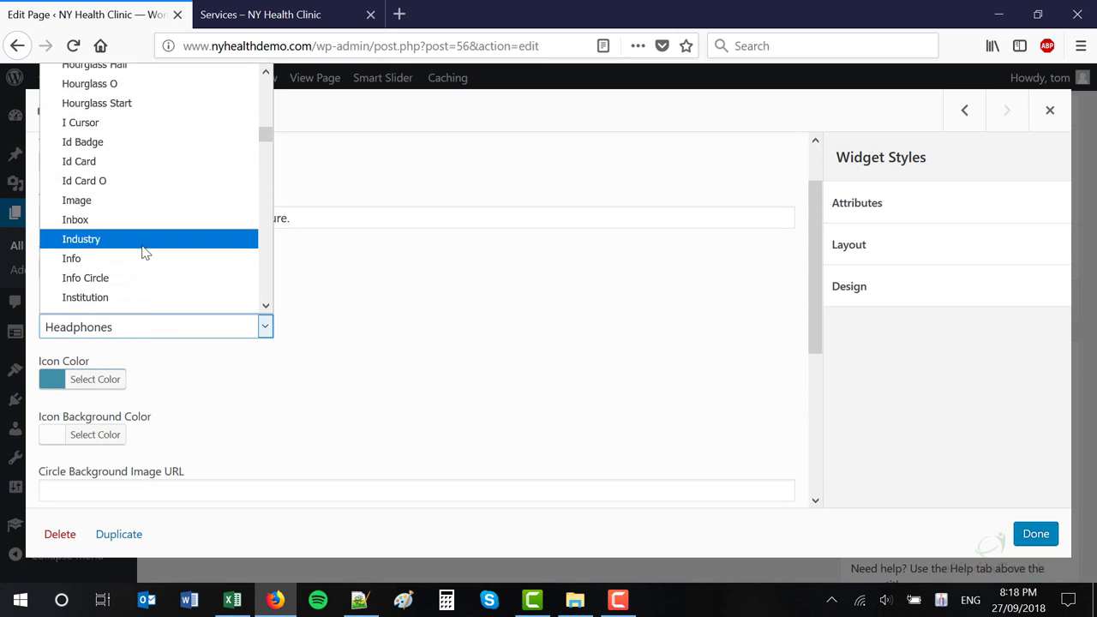
scroll(144, 252, up, 2)
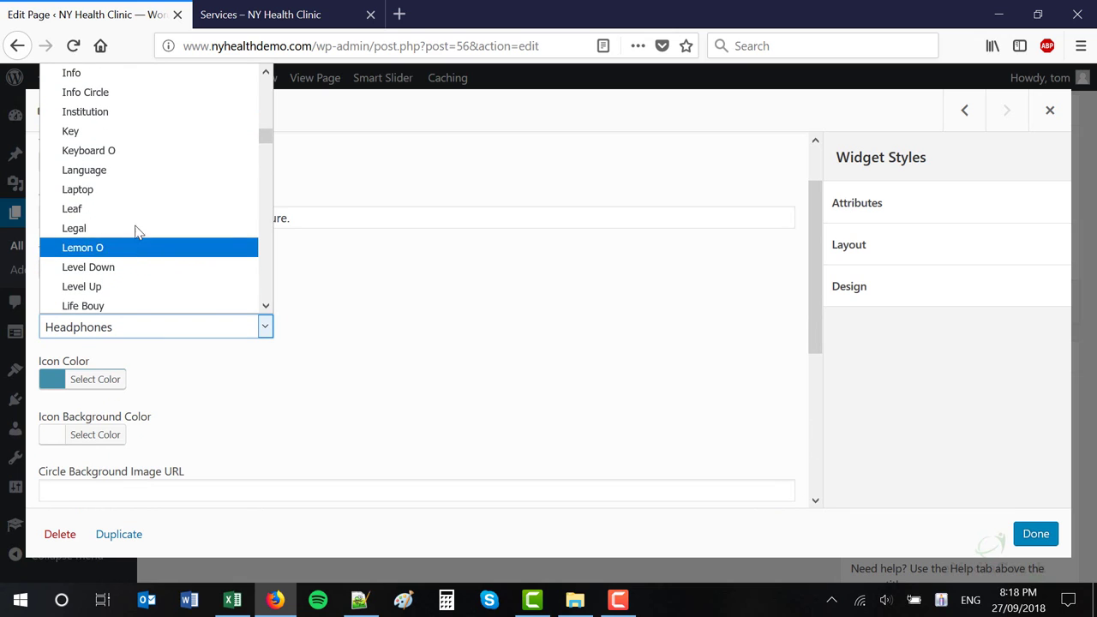
click(108, 206)
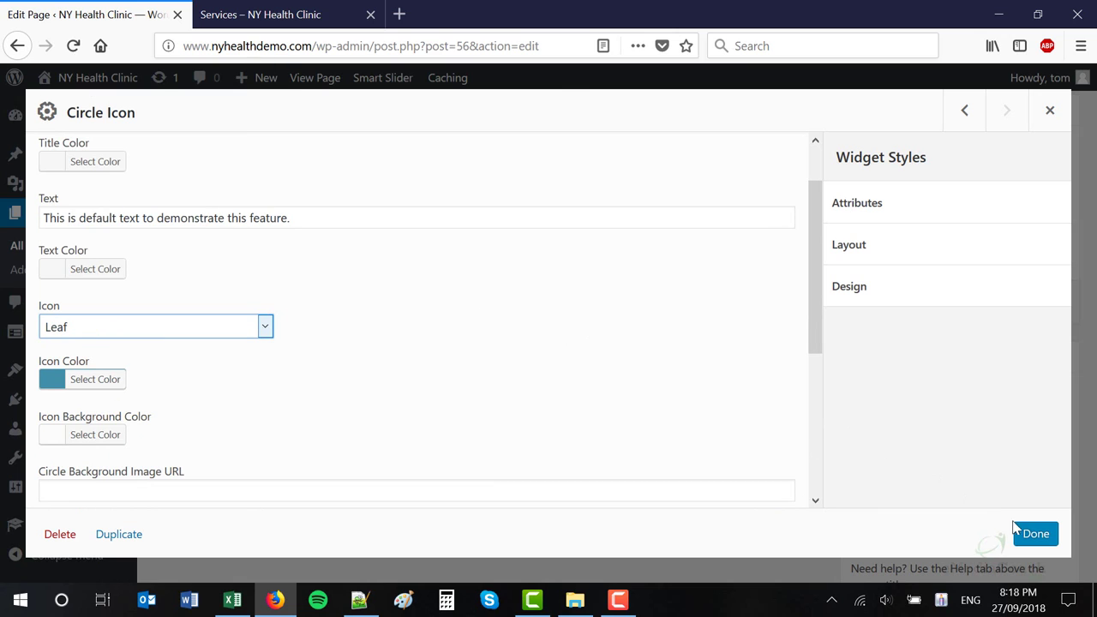
click(1030, 532)
click(1017, 310)
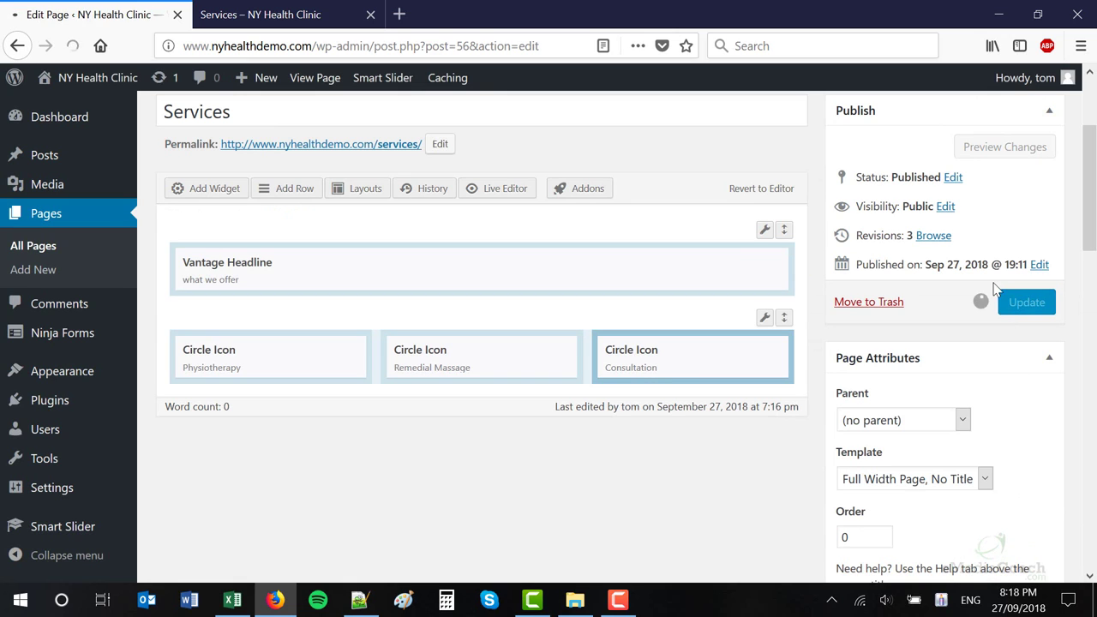
- Reload the live Services page to check all three services, then open Appearance > Menus in a new tab
click(306, 17)
key(F5)
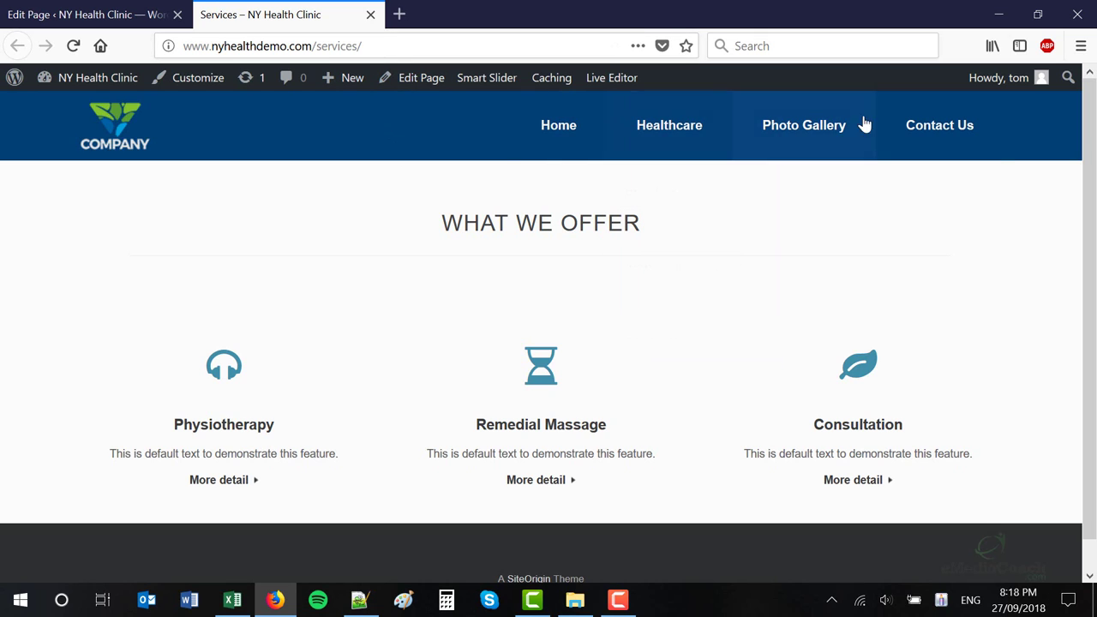
click(76, 21)
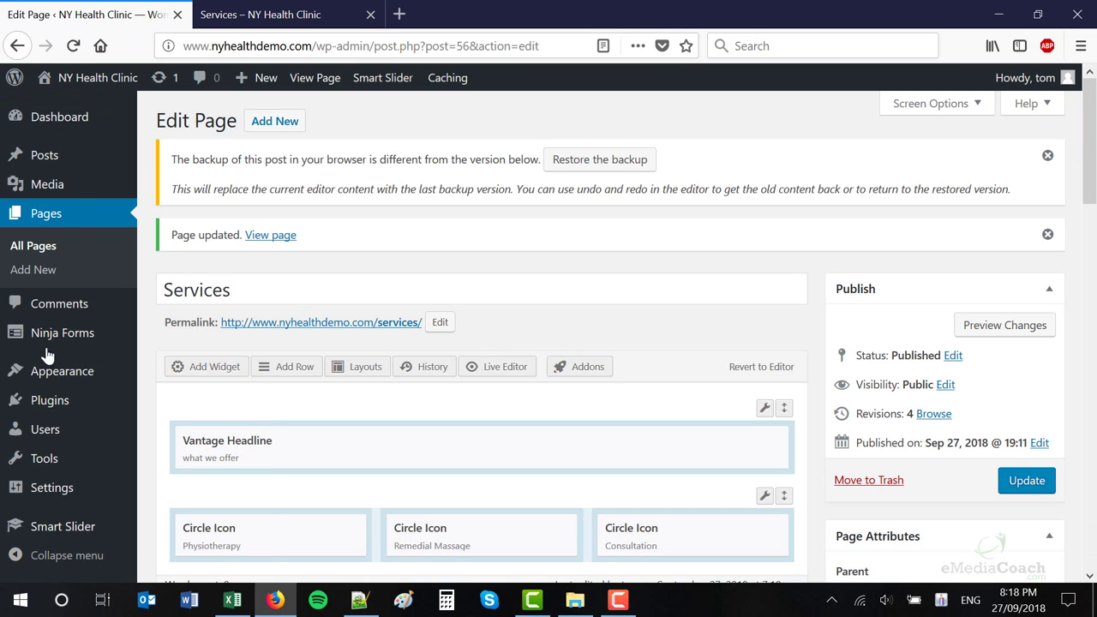
mouse_move(114, 372)
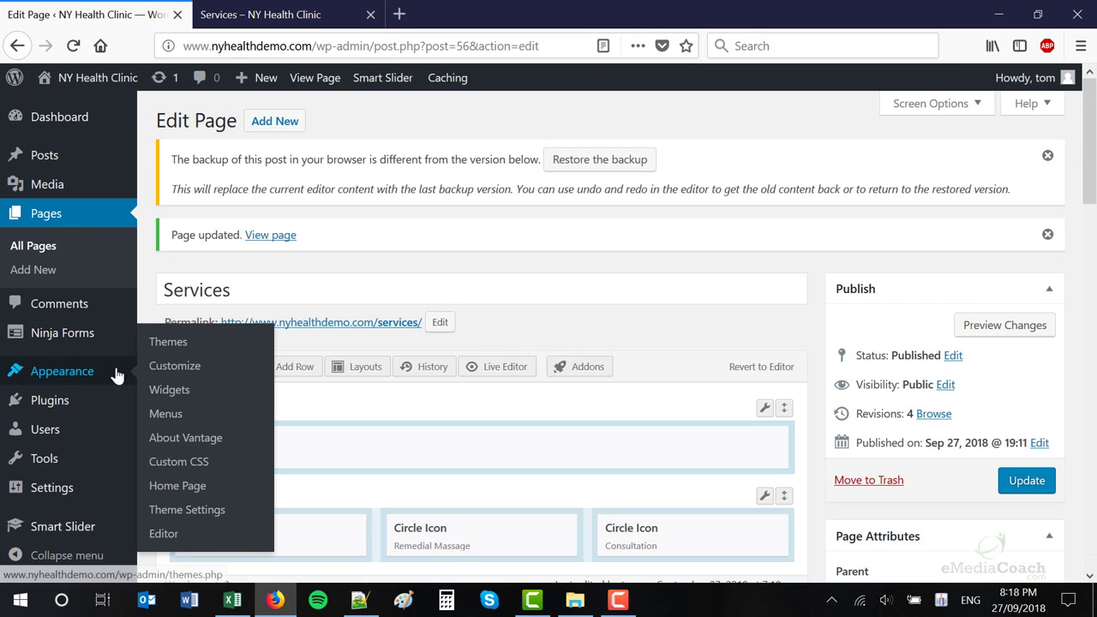
middle_click(179, 414)
- Switch to the new Menus tab and scroll down the Homepage Menu
click(262, 15)
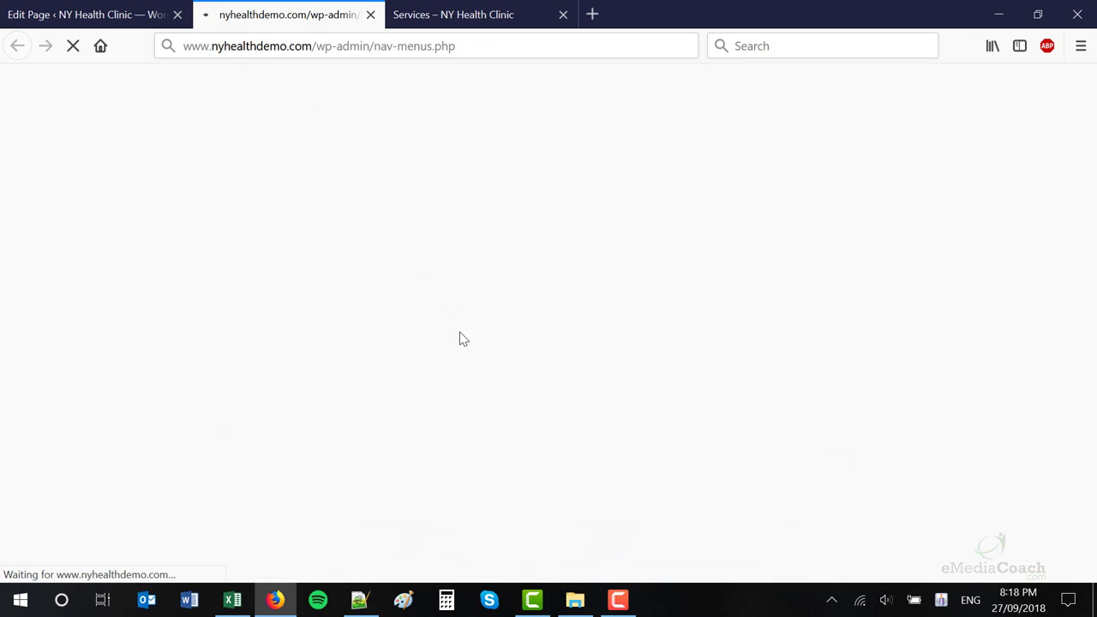
scroll(462, 377, down, 3)
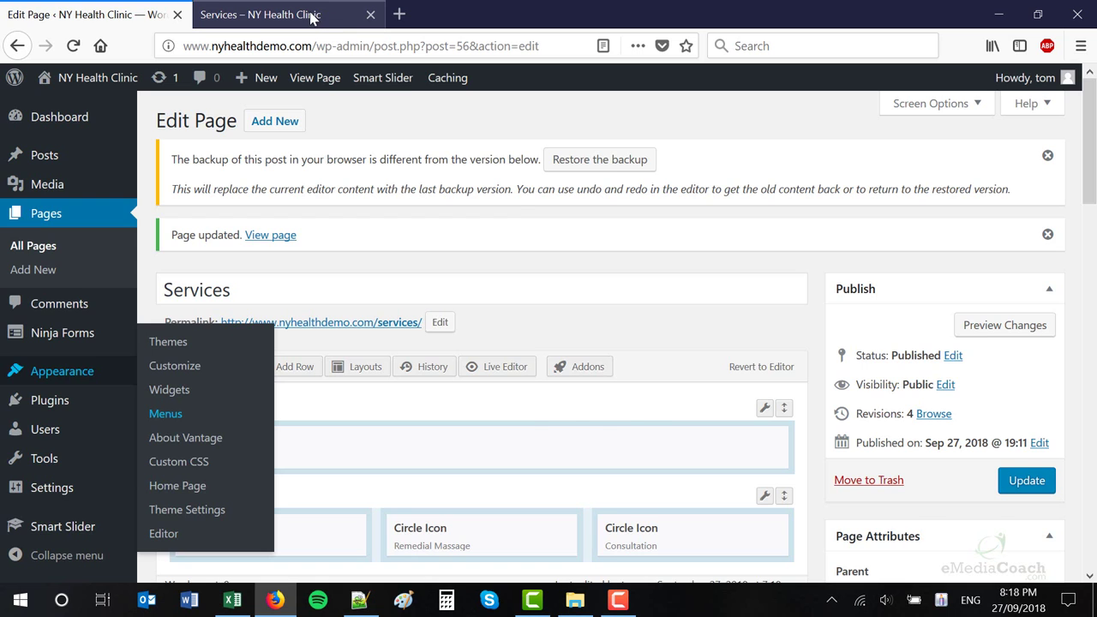
- Duplicate the Physiotherapy, Remedial Massage and Consultation icon row and edit the new row's first icon
click(312, 19)
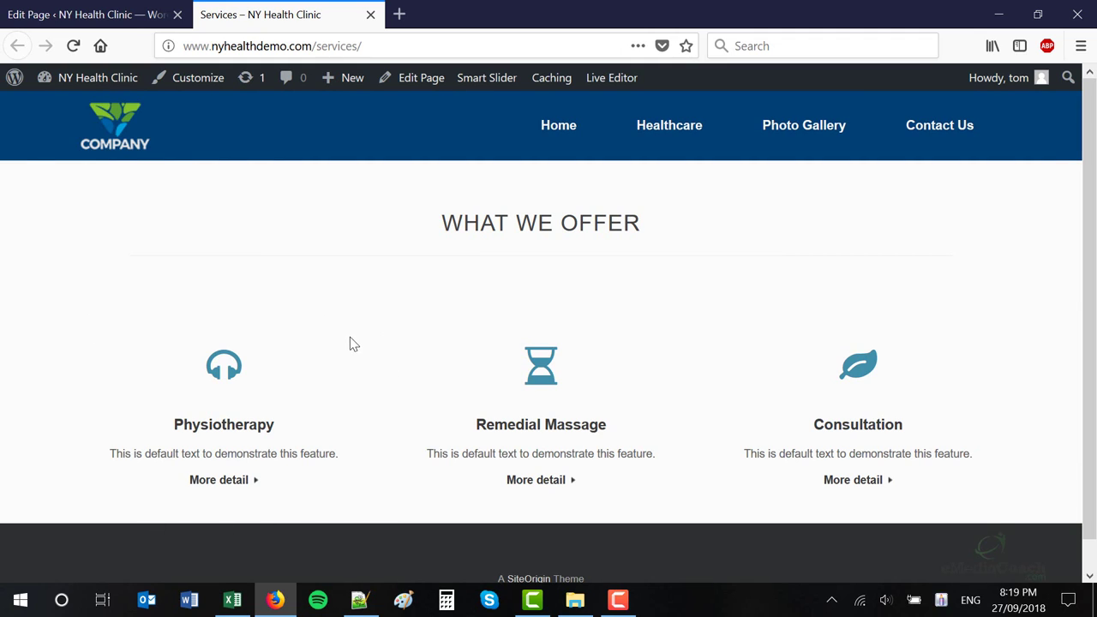
click(89, 23)
scroll(627, 292, down, 4)
mouse_move(763, 340)
click(736, 365)
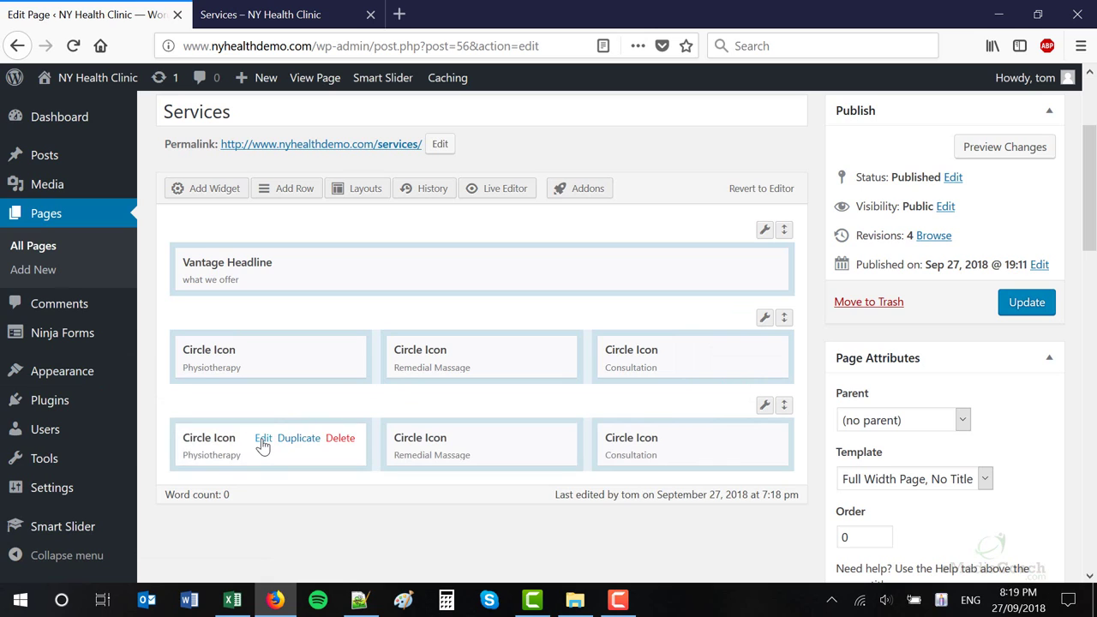
click(263, 438)
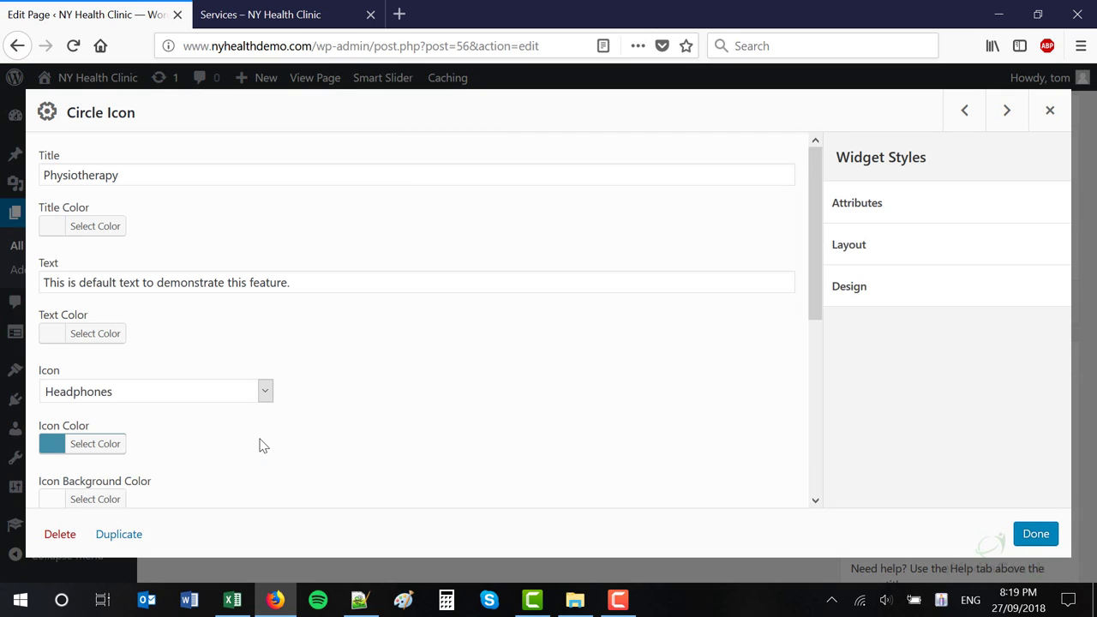
- Give the duplicated Physiotherapy widget a #f4f4f4 Design background colour and update the Services page
scroll(261, 444, down, 5)
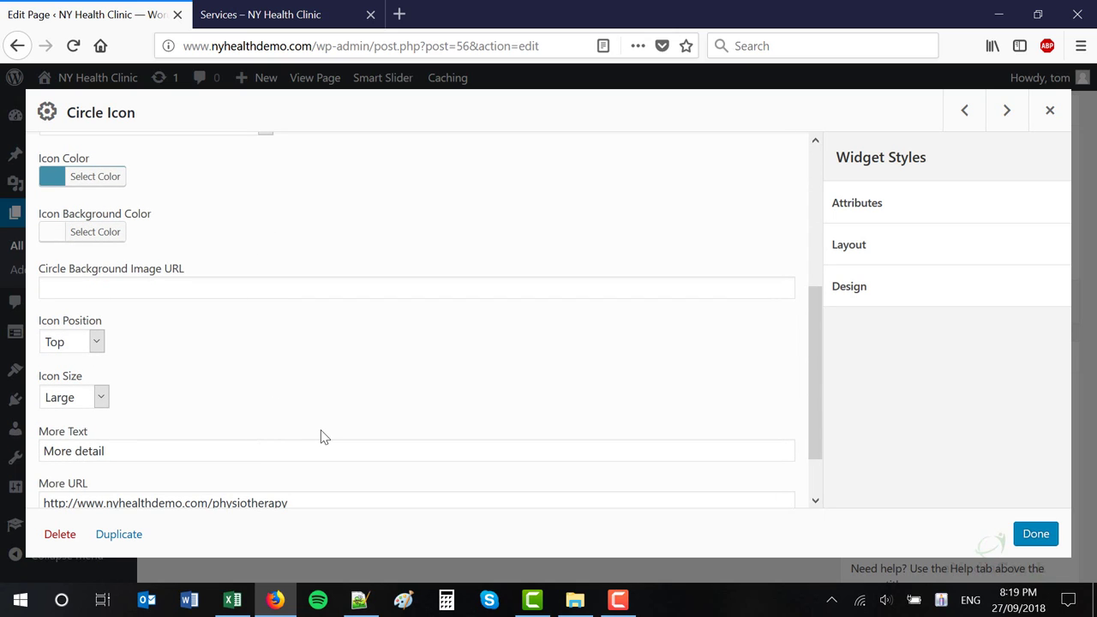
scroll(323, 436, up, 5)
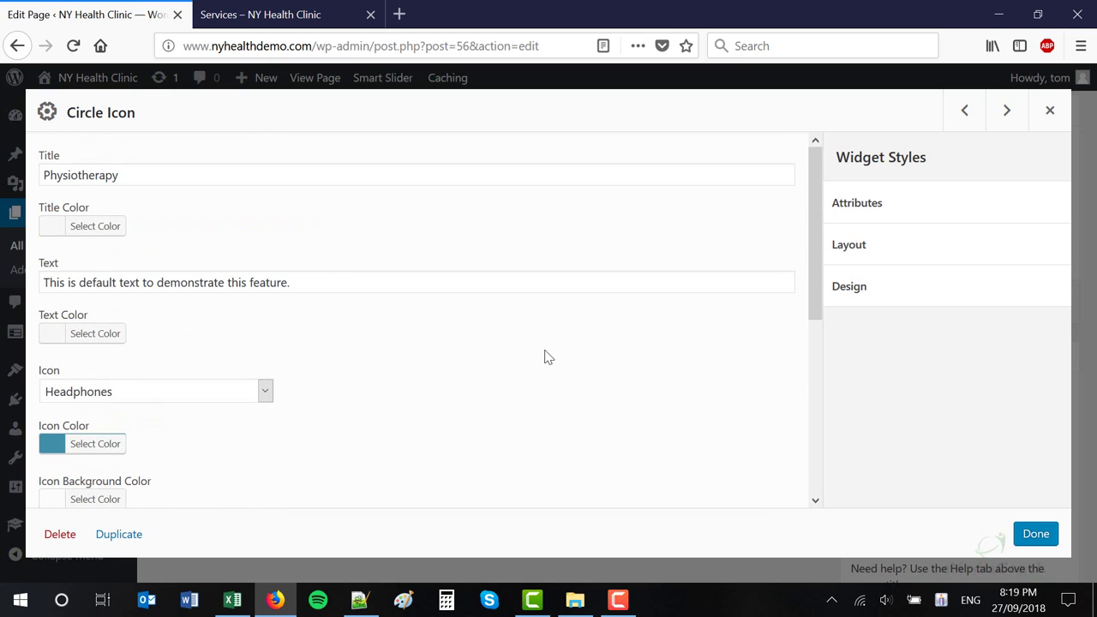
click(1048, 110)
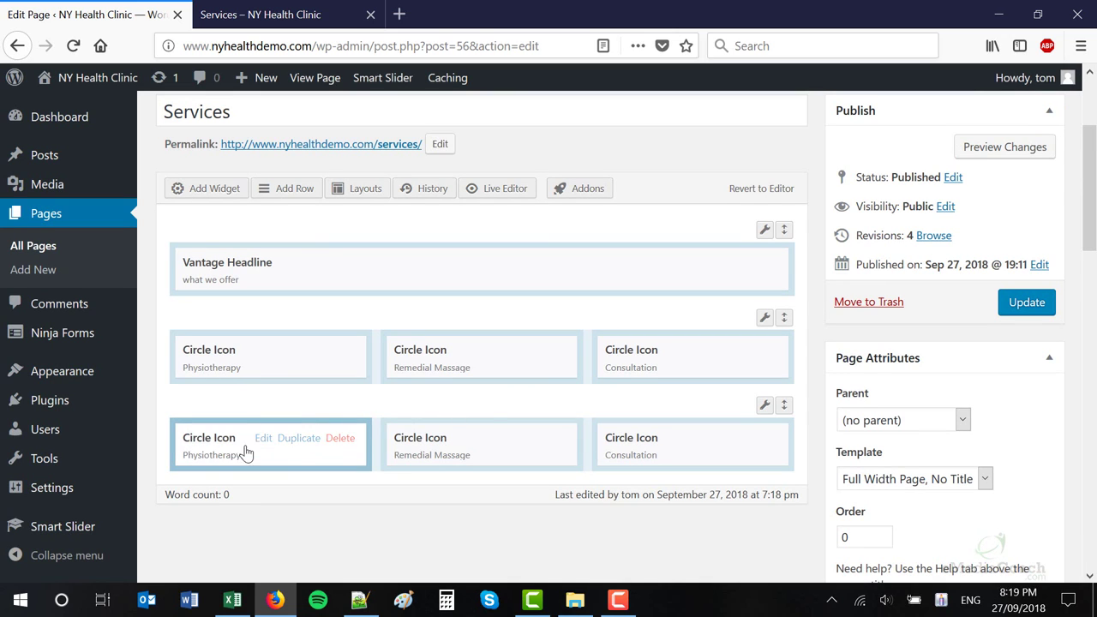
click(263, 439)
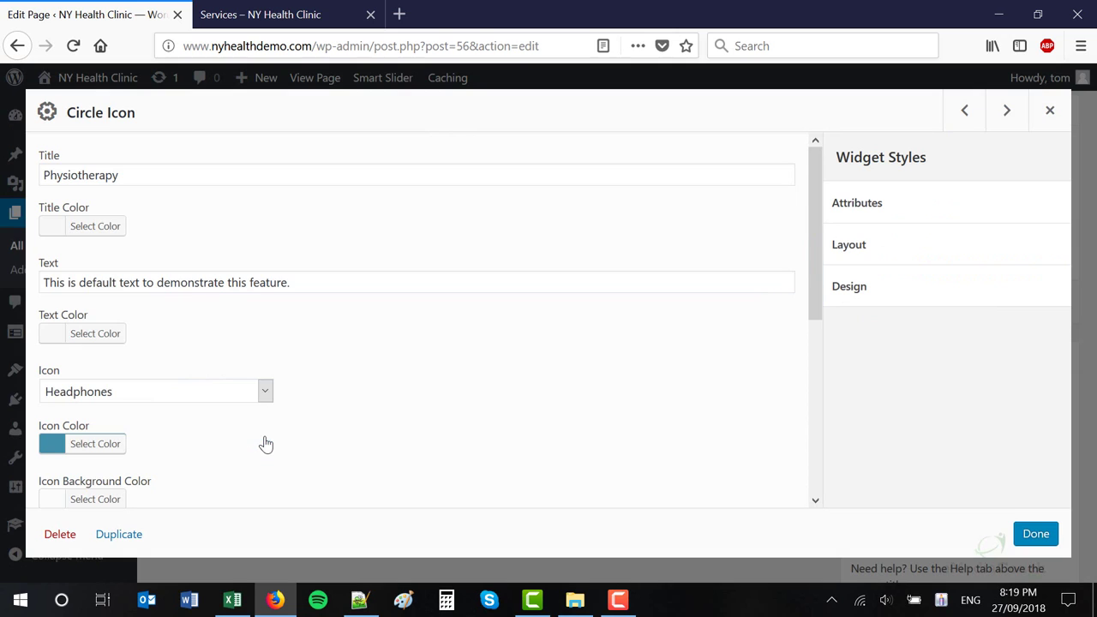
click(916, 291)
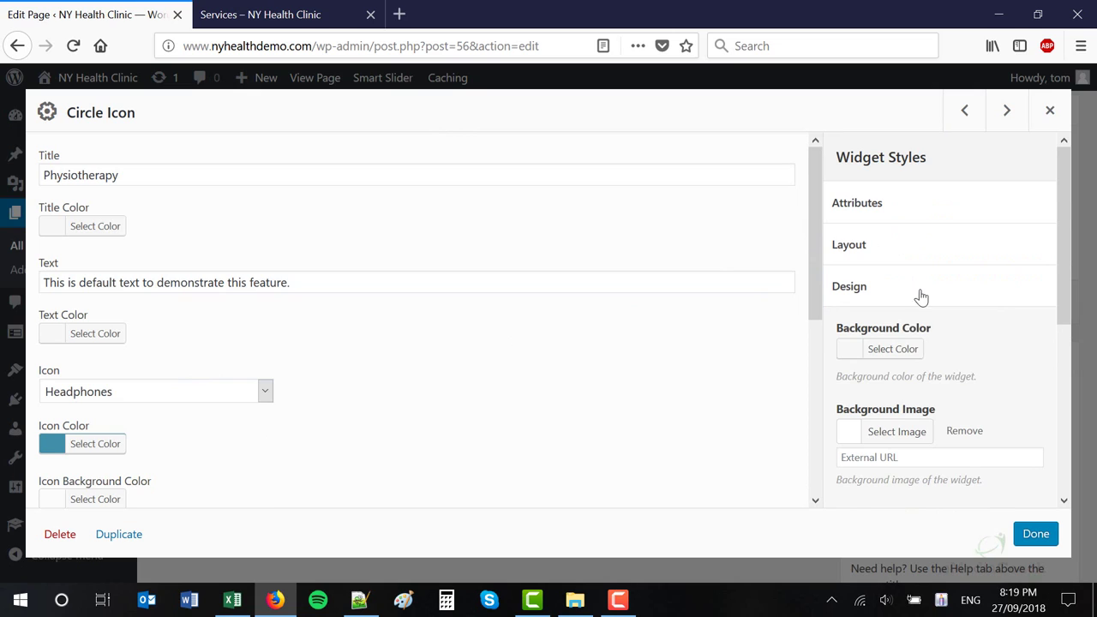
click(887, 352)
click(885, 382)
drag(886, 382, 886, 386)
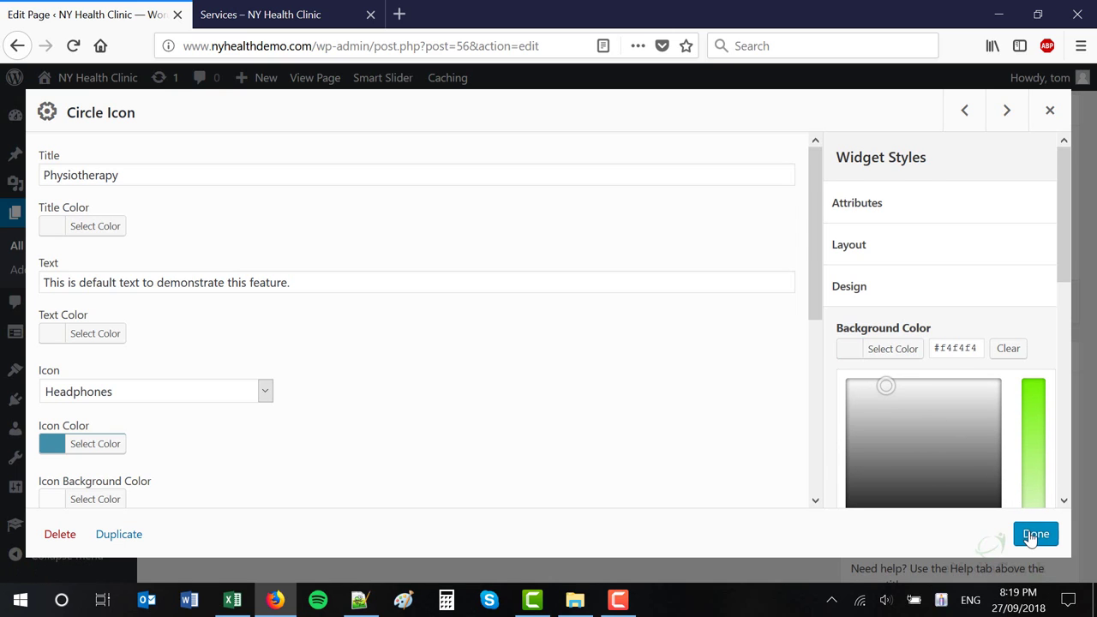
click(1031, 536)
click(1008, 306)
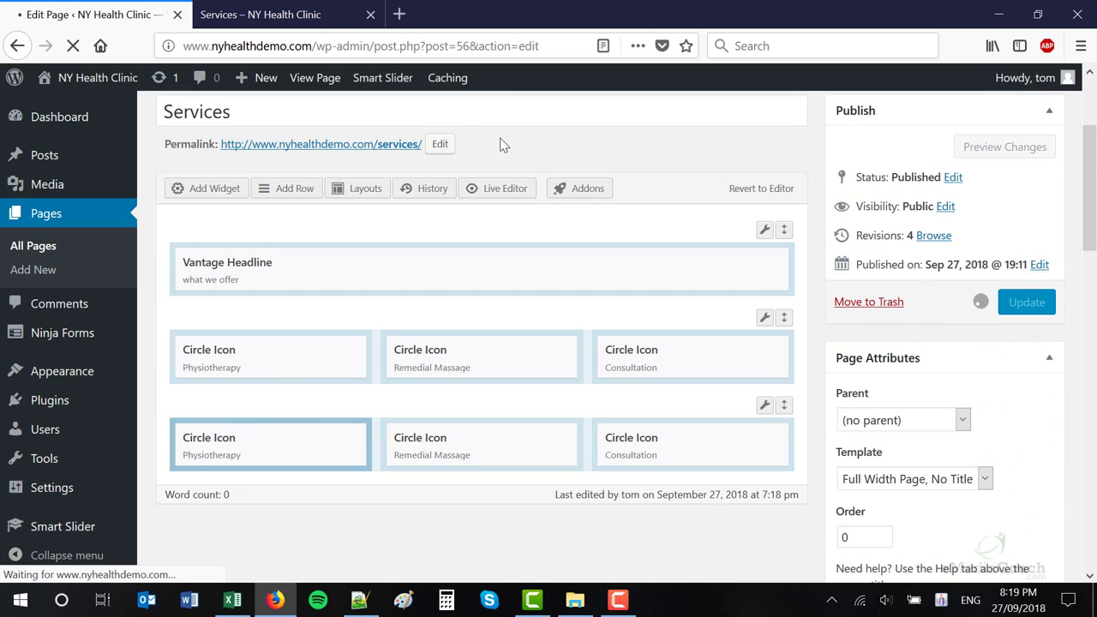
- Reload the live Services page and scroll to the grey box behind the second Physiotherapy feature
click(291, 16)
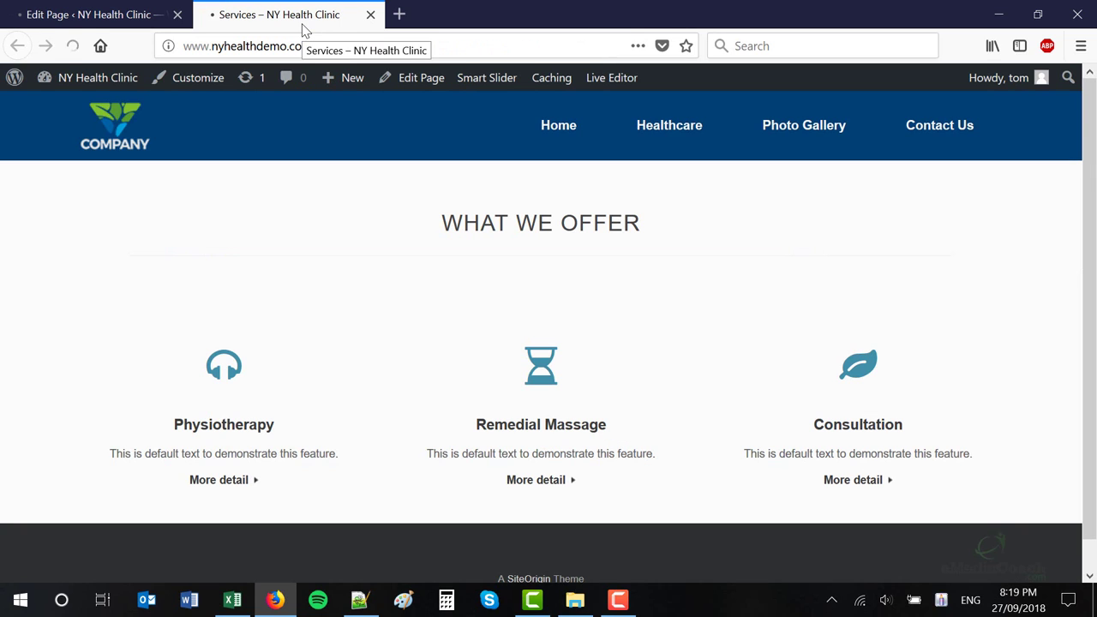
key(F5)
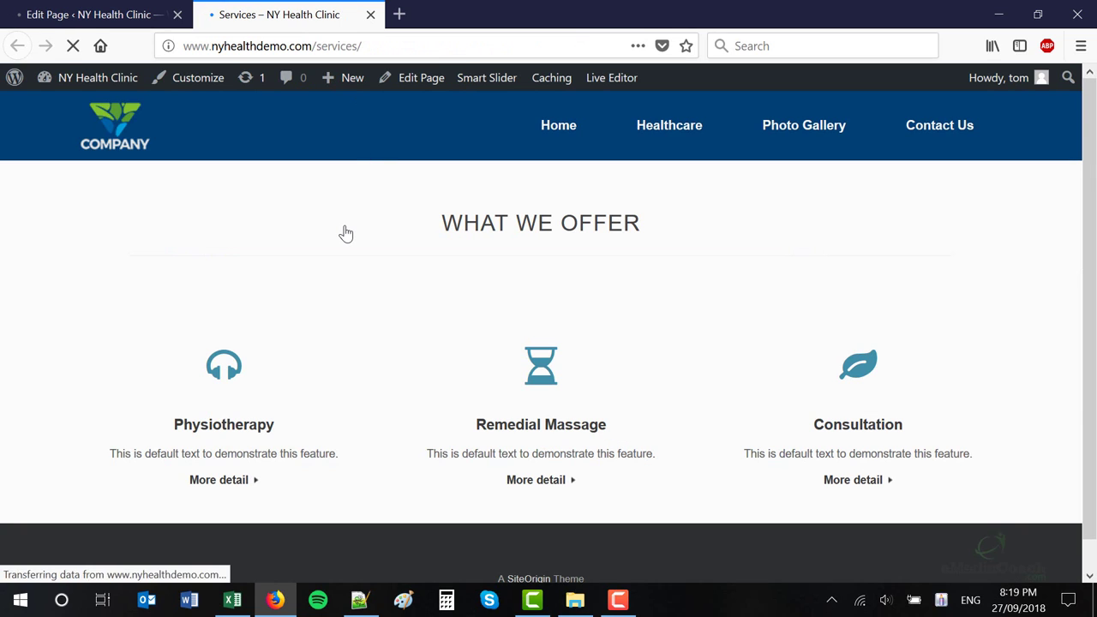
scroll(346, 325, down, 2)
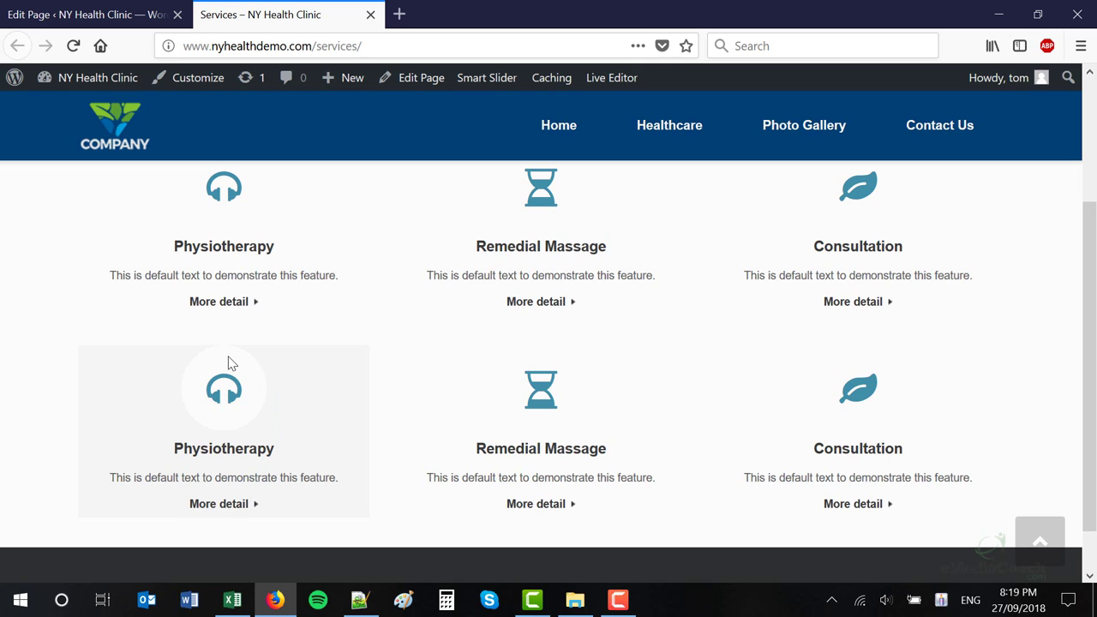
- Set the second Physiotherapy icon's circle background to light grey #f7f7f7 and update the page
click(93, 14)
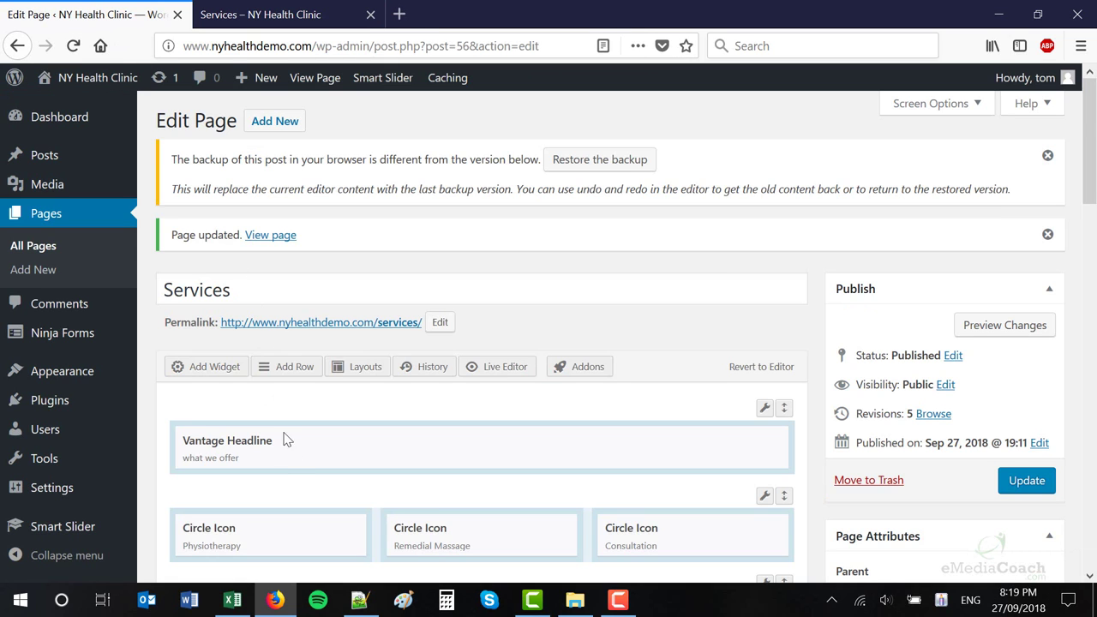
scroll(287, 437, down, 3)
scroll(291, 461, down, 1)
mouse_move(303, 445)
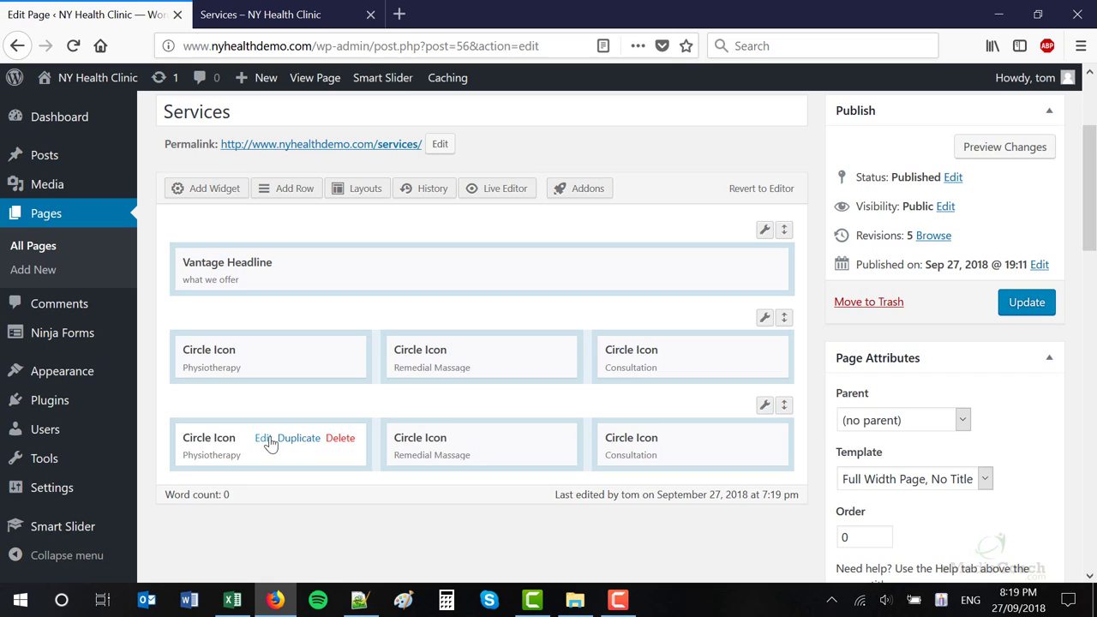
click(263, 438)
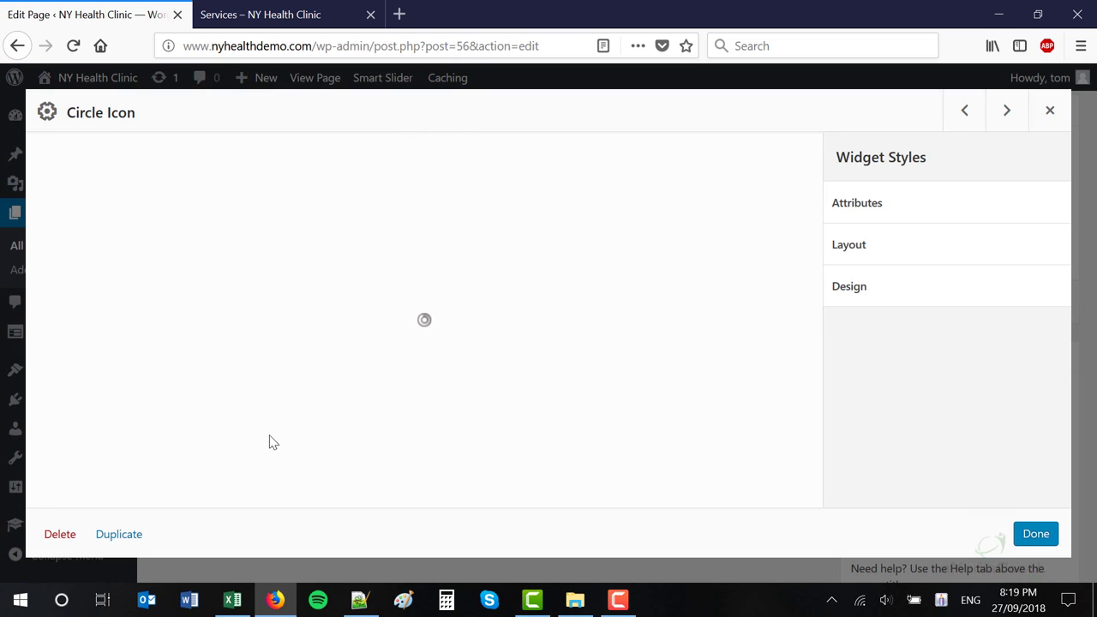
scroll(232, 421, down, 3)
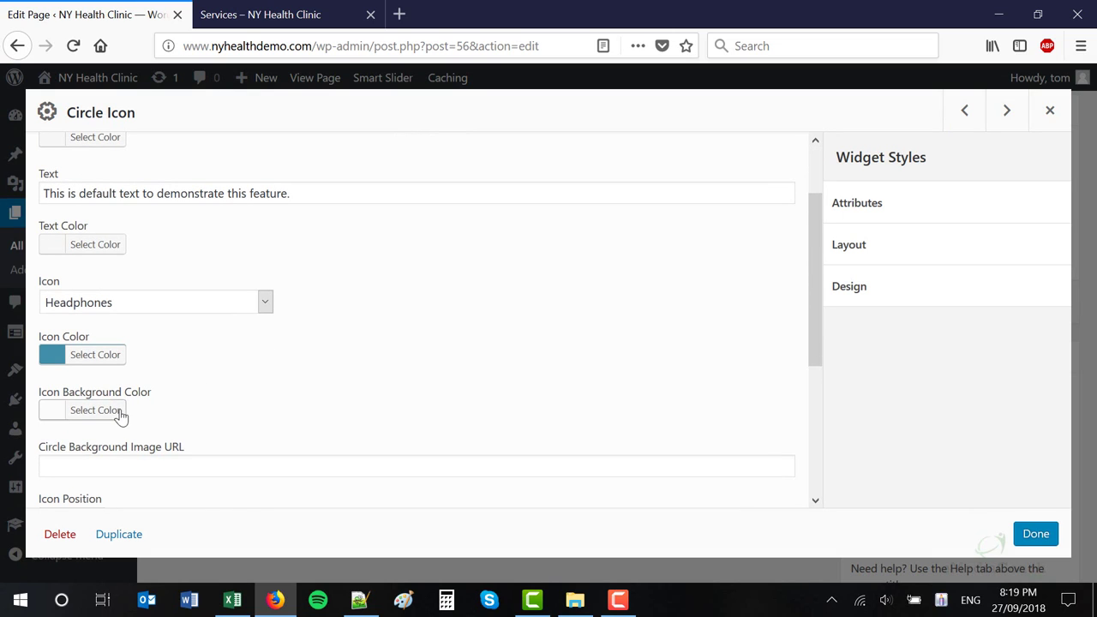
click(122, 411)
drag(152, 465, 152, 445)
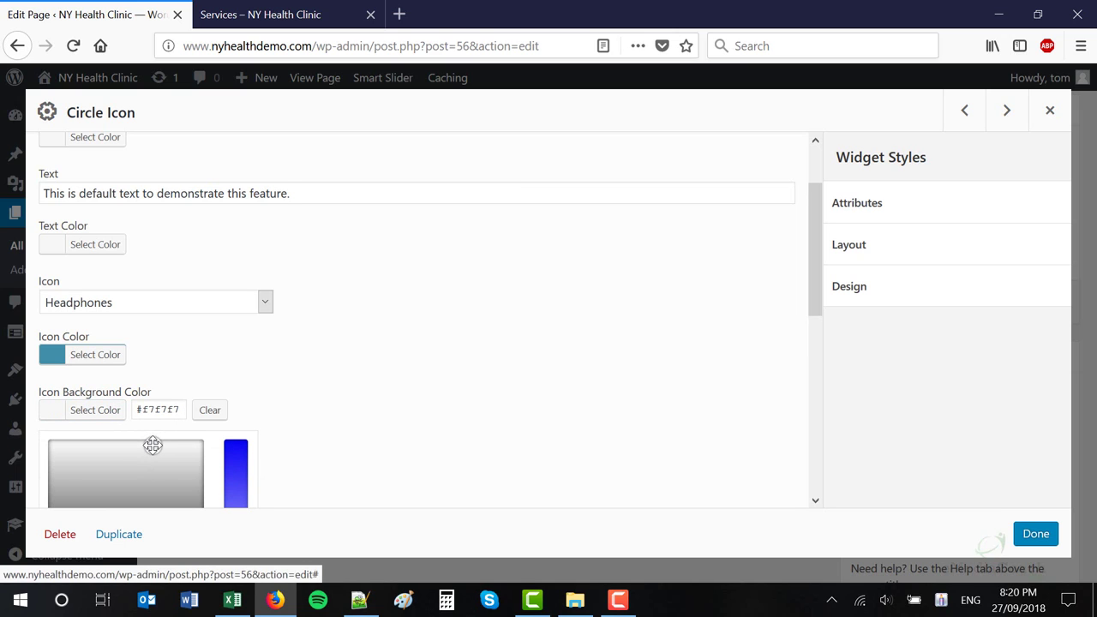
click(1036, 534)
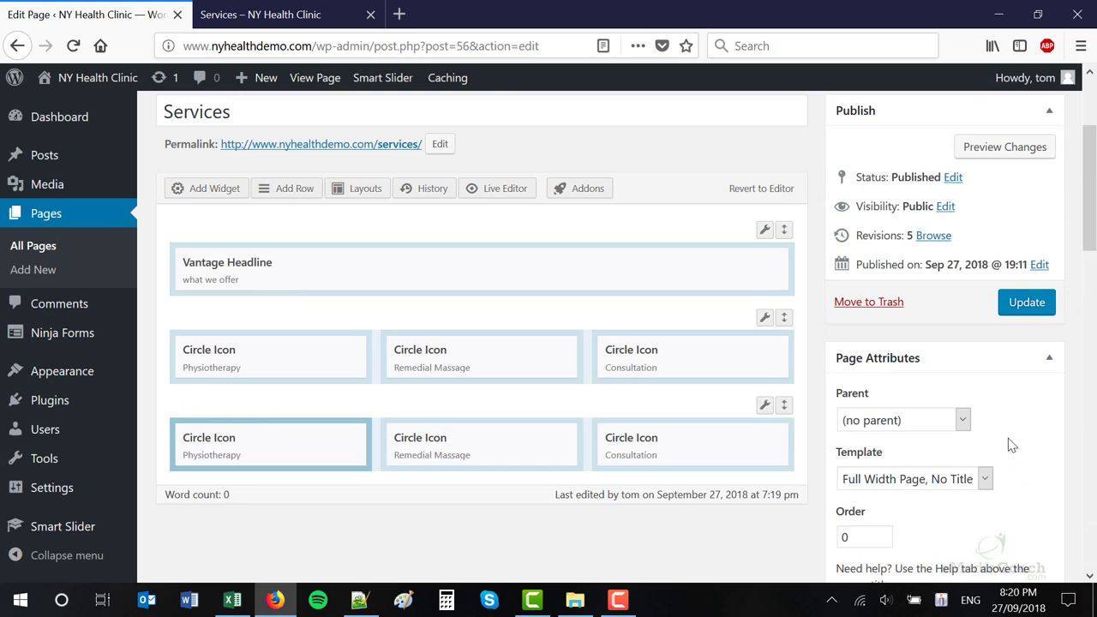
click(1026, 304)
- Reload the live Services page and scroll down to check the icon circle
click(294, 26)
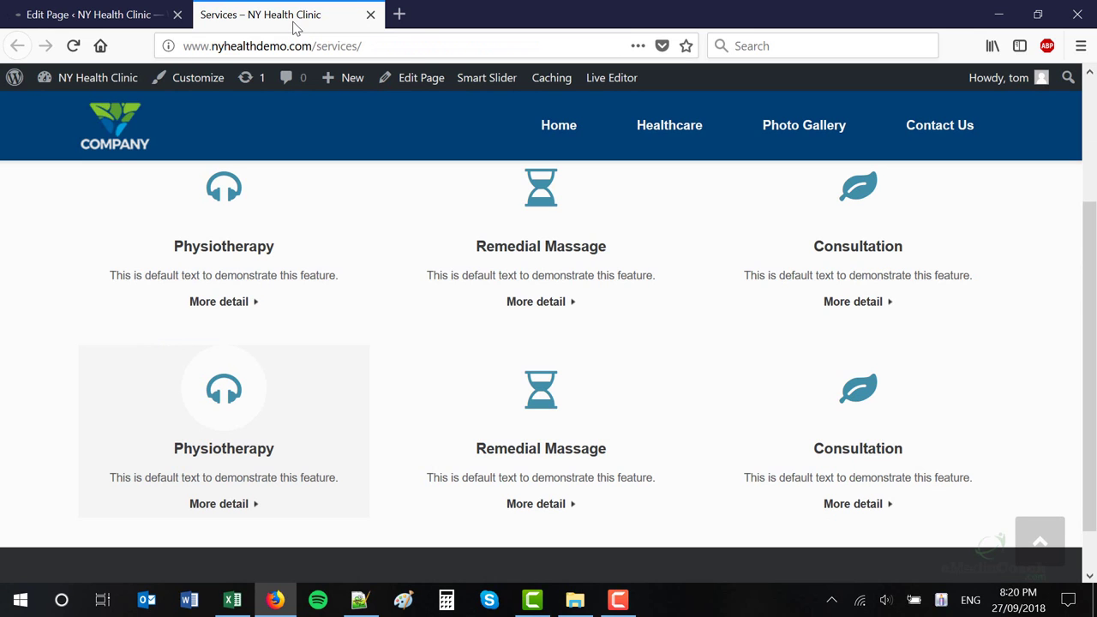
key(F5)
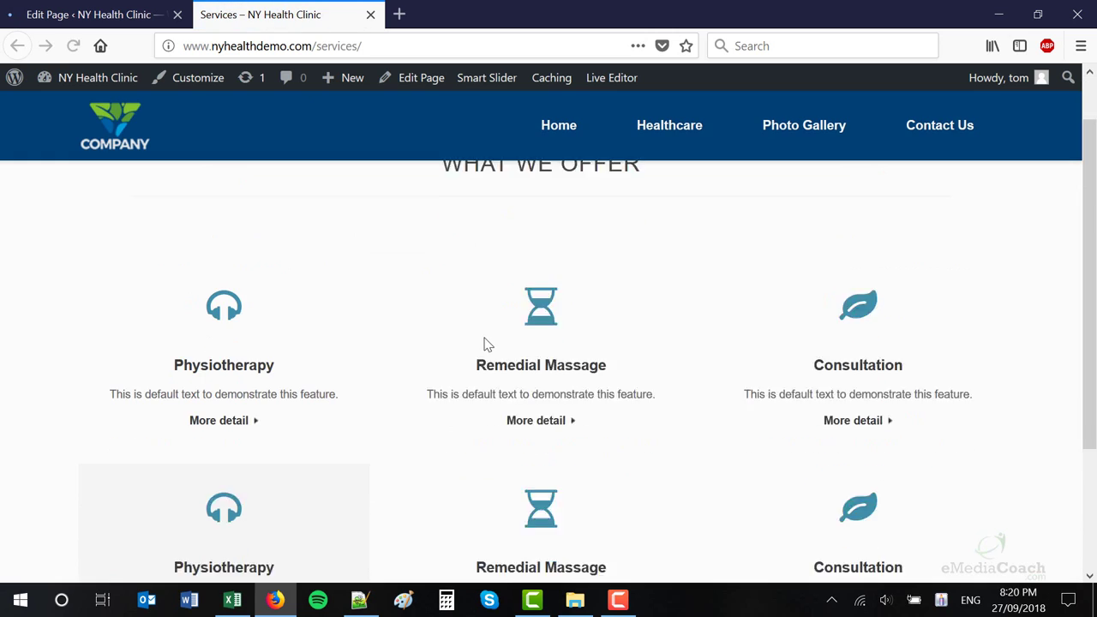
scroll(484, 344, down, 2)
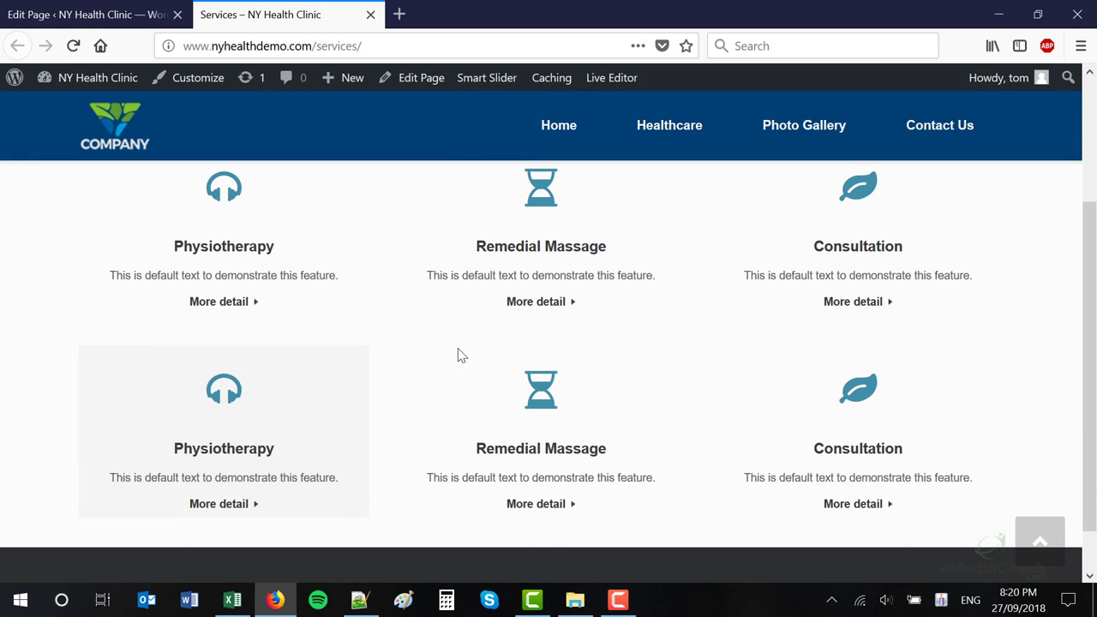
- Give the second Remedial Massage widget #f4f4f4 box and icon-circle backgrounds
click(94, 15)
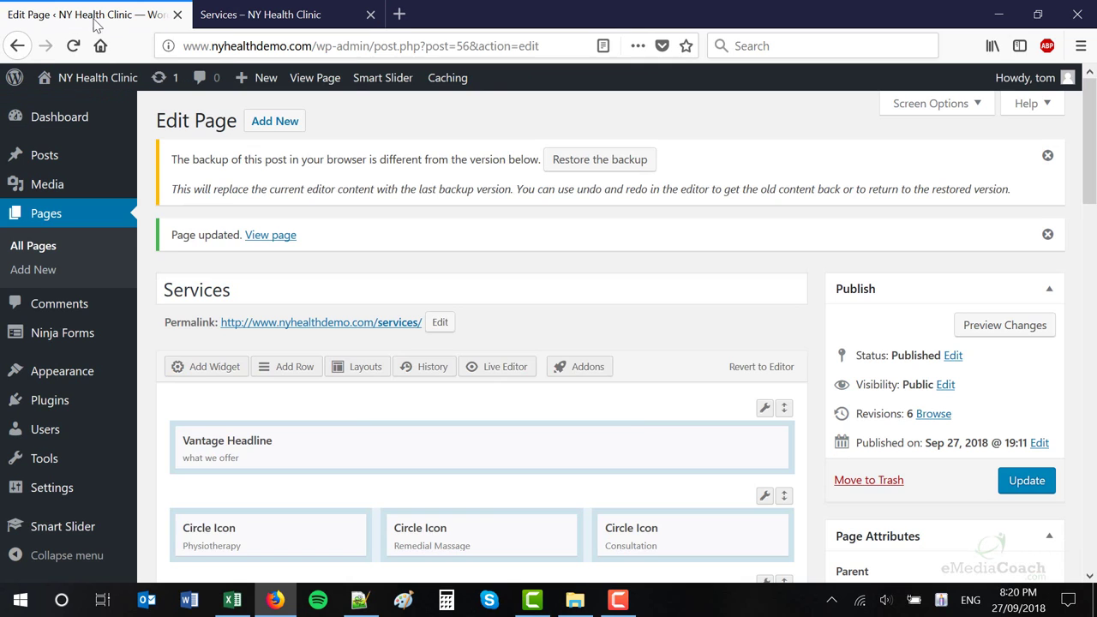
scroll(637, 430, down, 3)
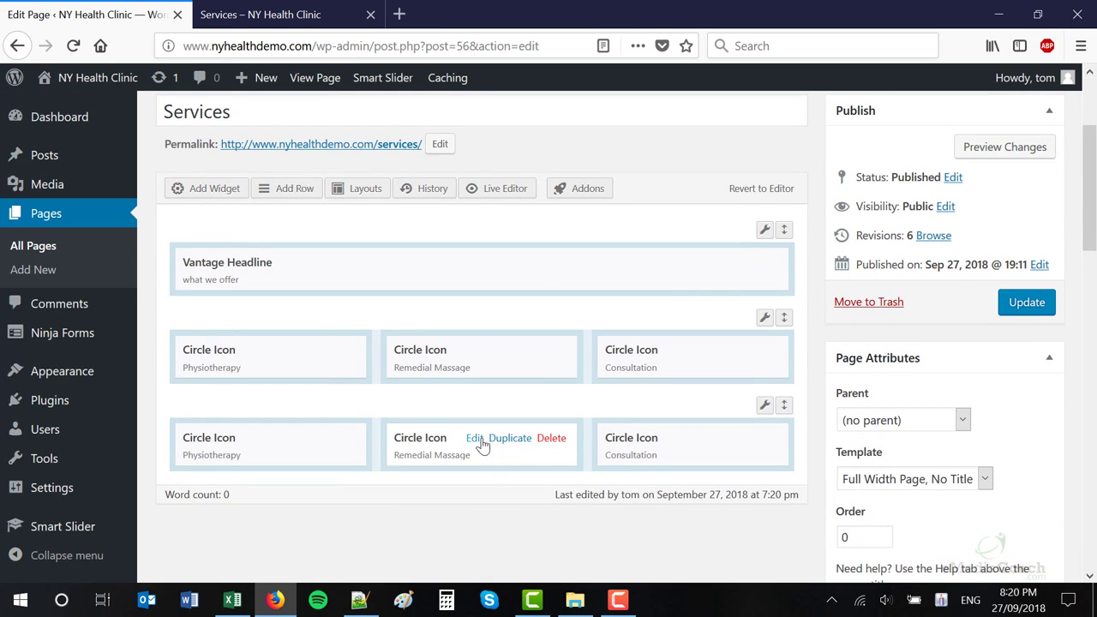
click(477, 440)
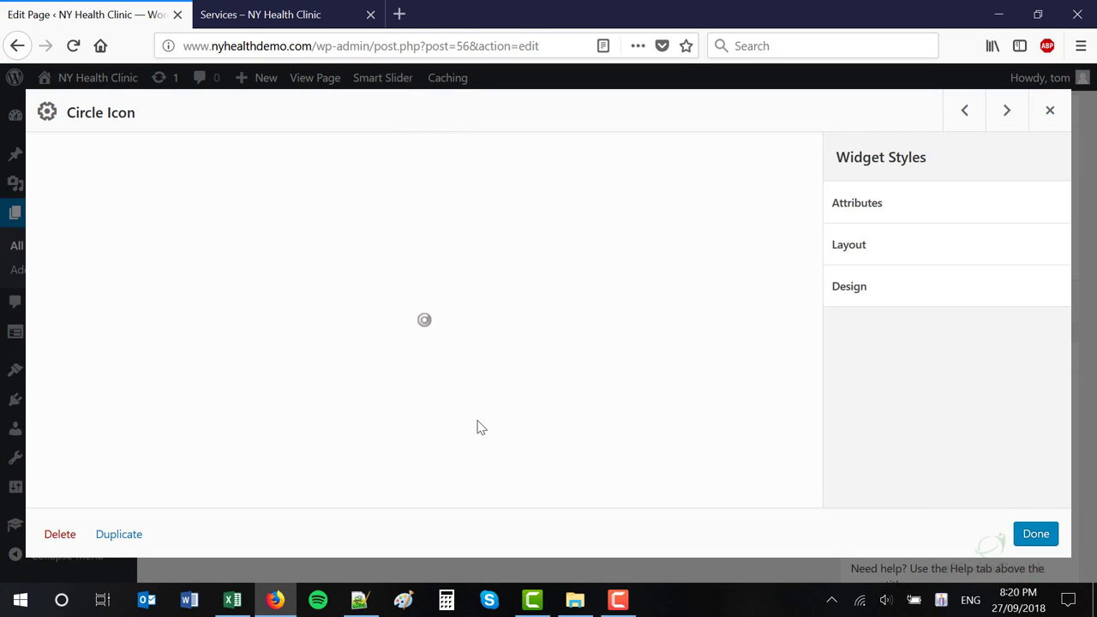
click(891, 296)
click(900, 349)
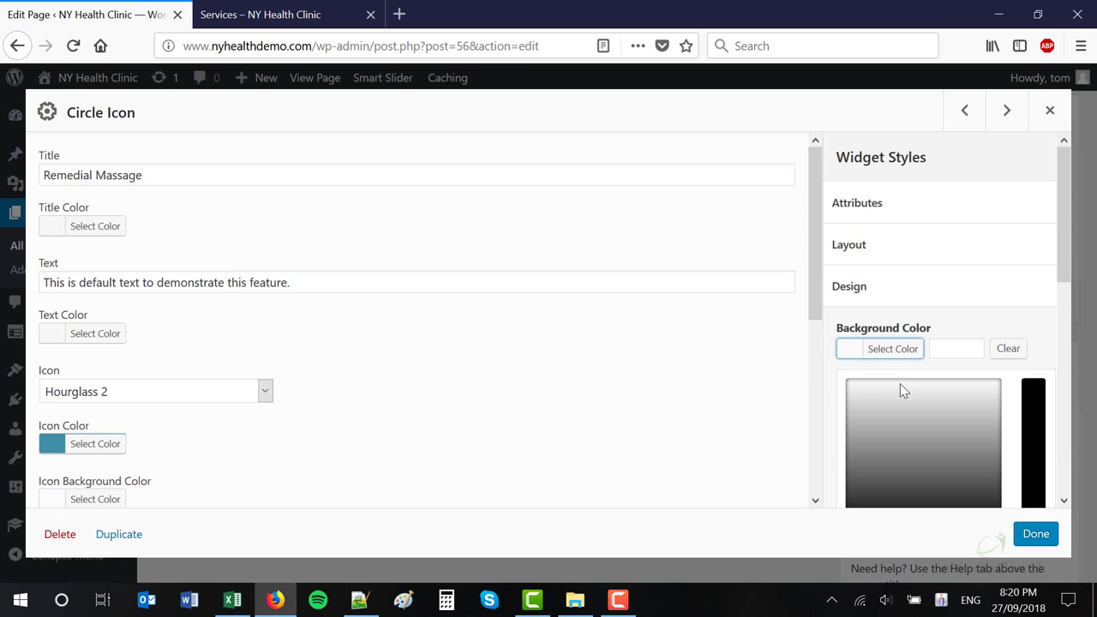
drag(900, 390, 900, 384)
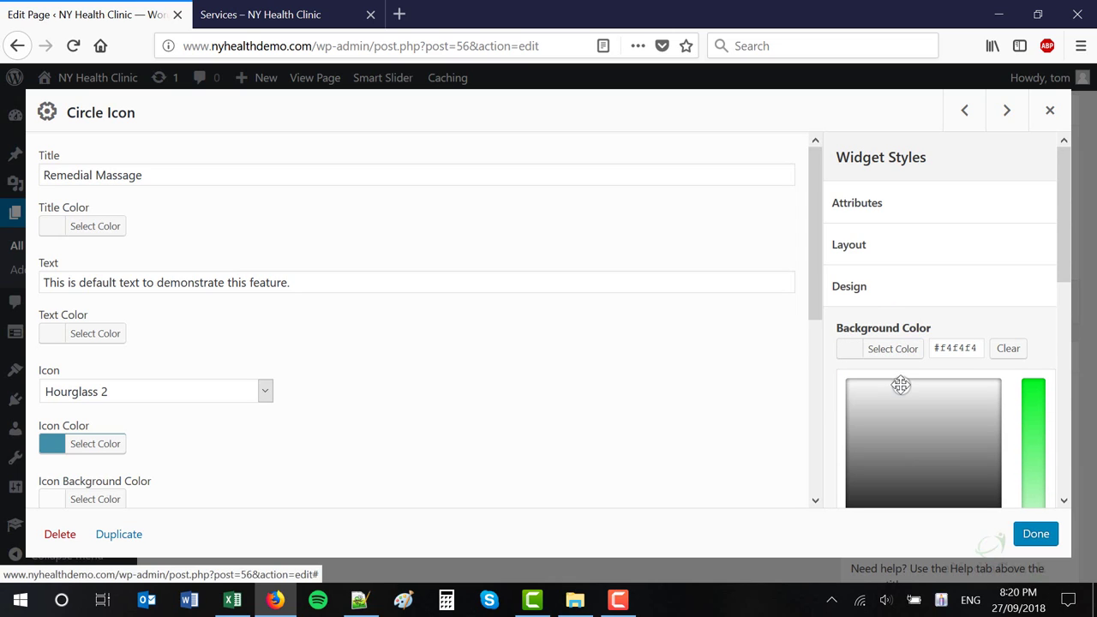
triple_click(947, 351)
key(ctrl+c)
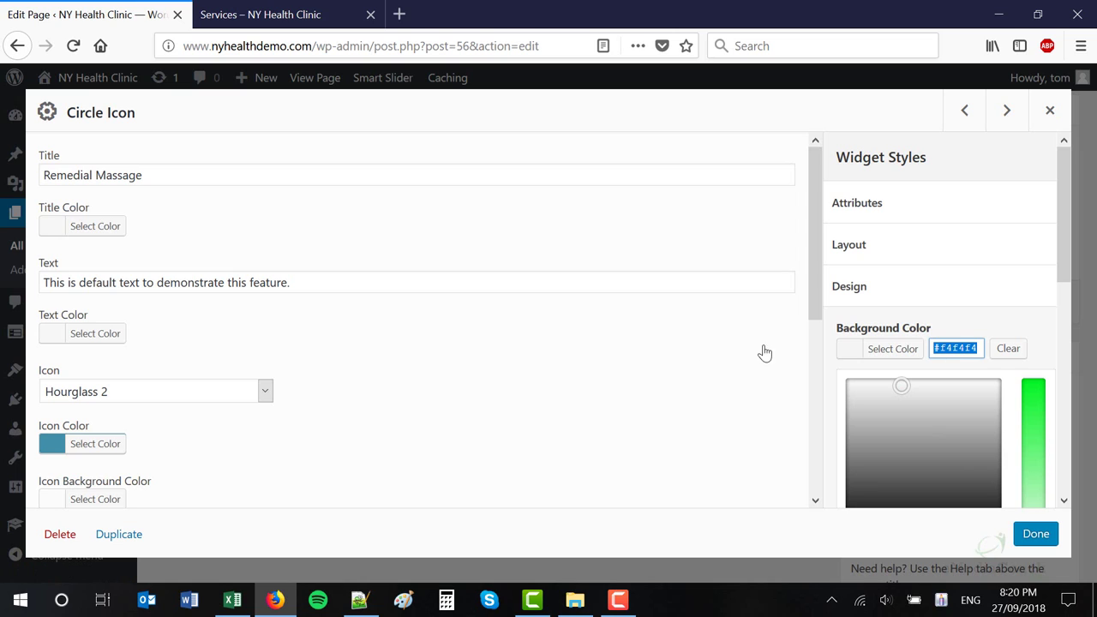
click(114, 503)
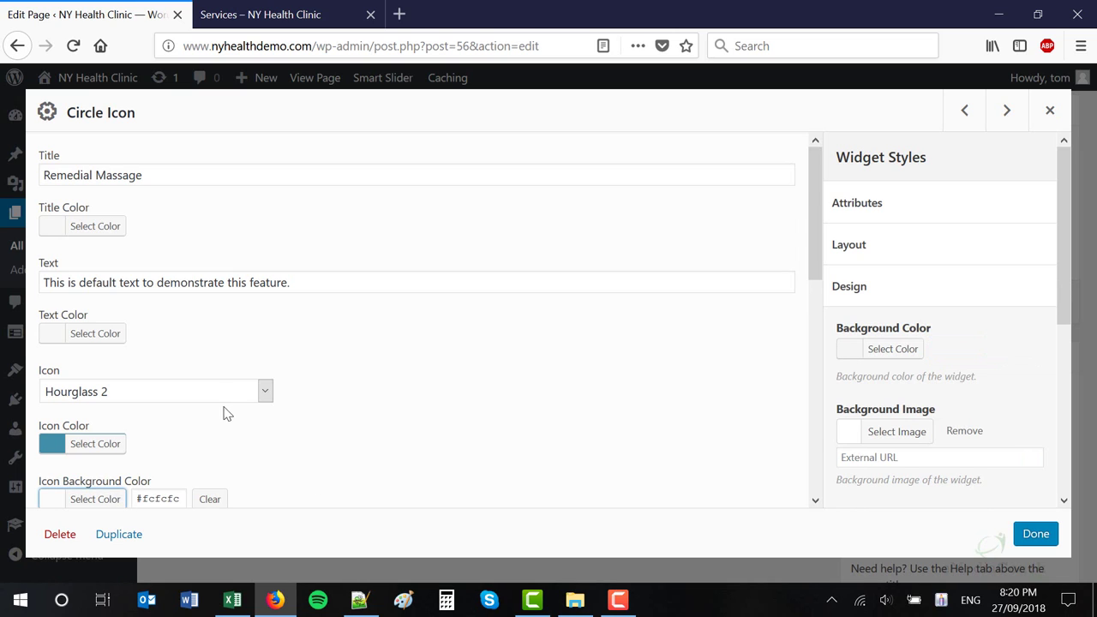
scroll(172, 458, down, 2)
click(163, 320)
triple_click(163, 321)
key(ctrl+v)
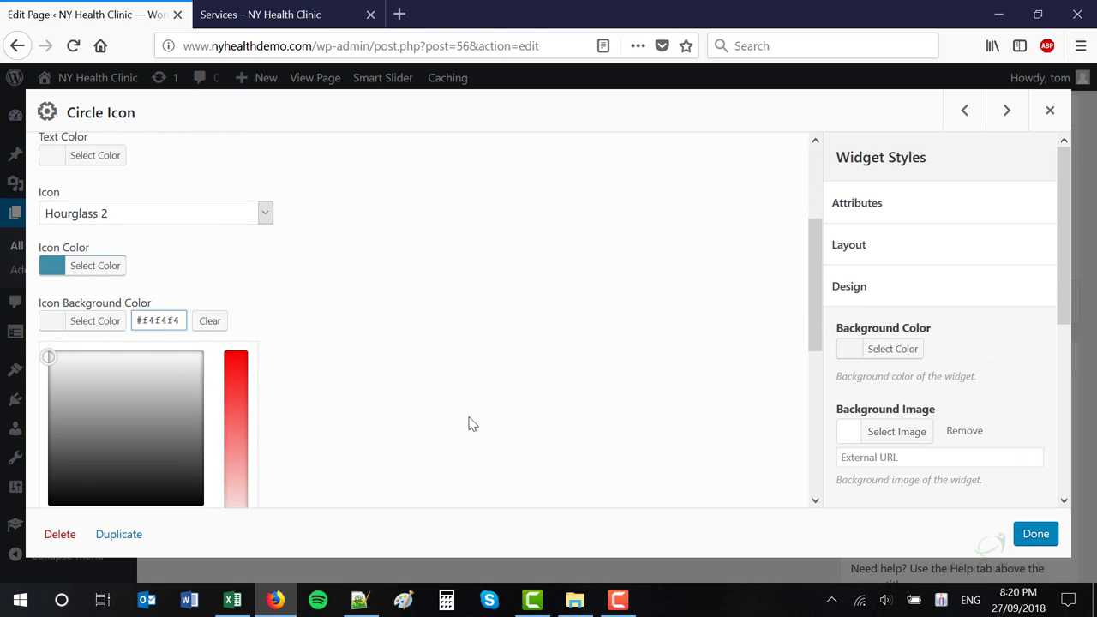
click(1034, 533)
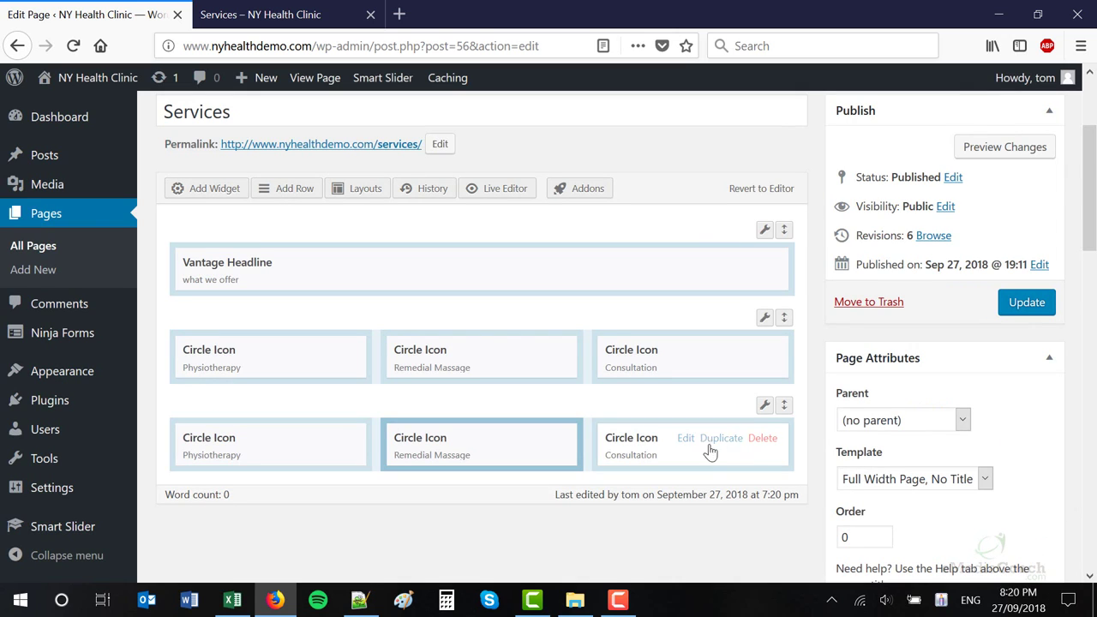
- Apply #f4f4f4 to the second Consultation widget's box background and update the Services page
click(693, 438)
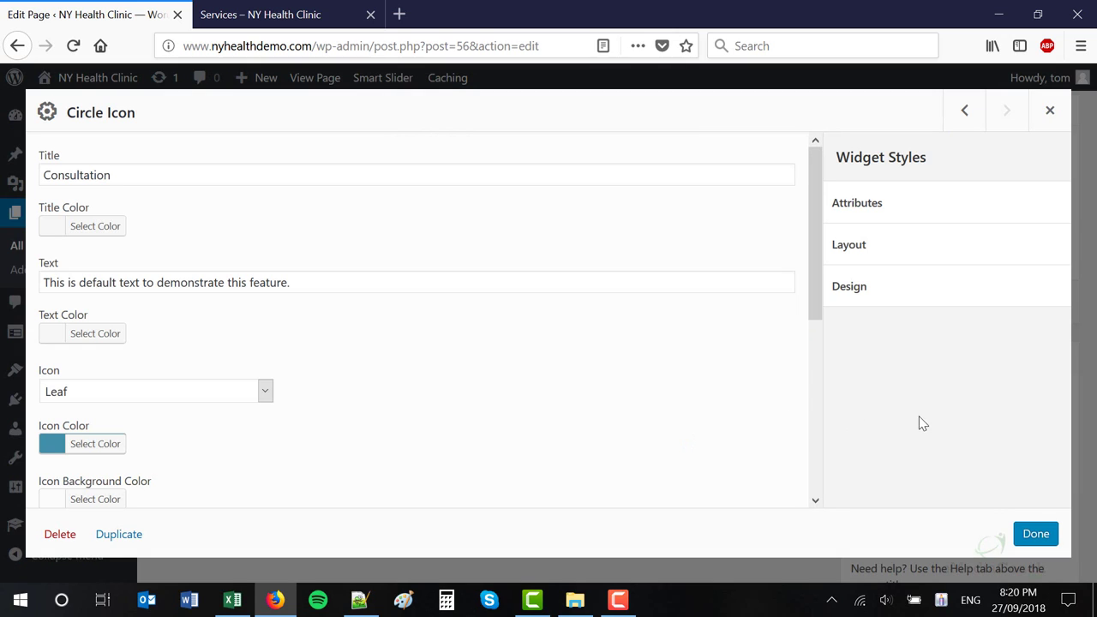
click(888, 284)
click(892, 349)
click(975, 348)
key(ctrl+v)
click(237, 417)
click(92, 499)
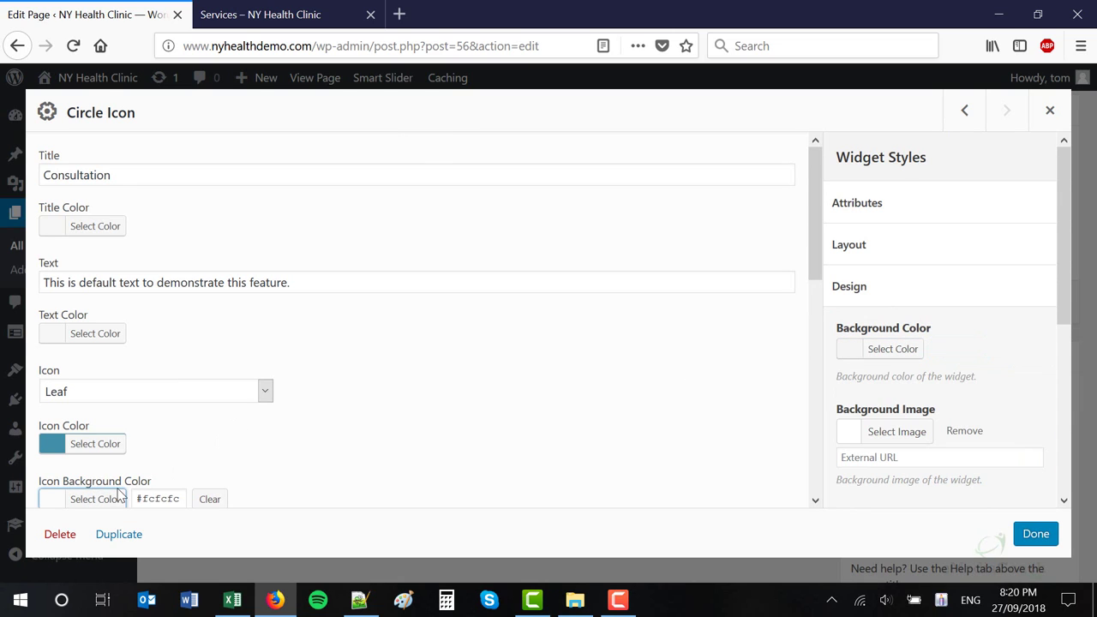
click(167, 499)
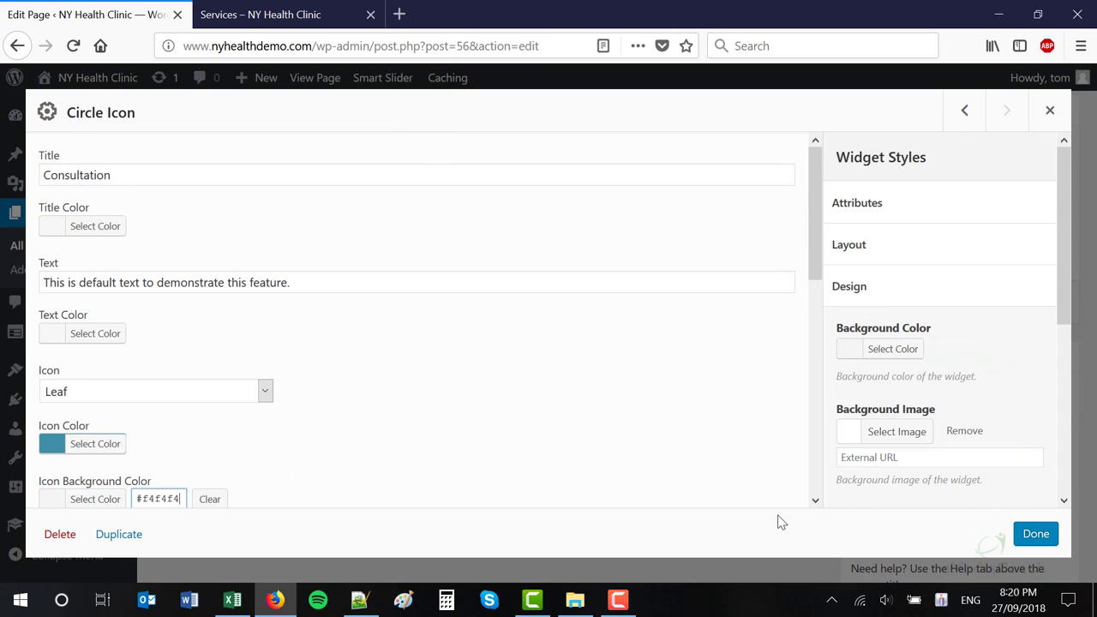
click(908, 352)
click(1043, 540)
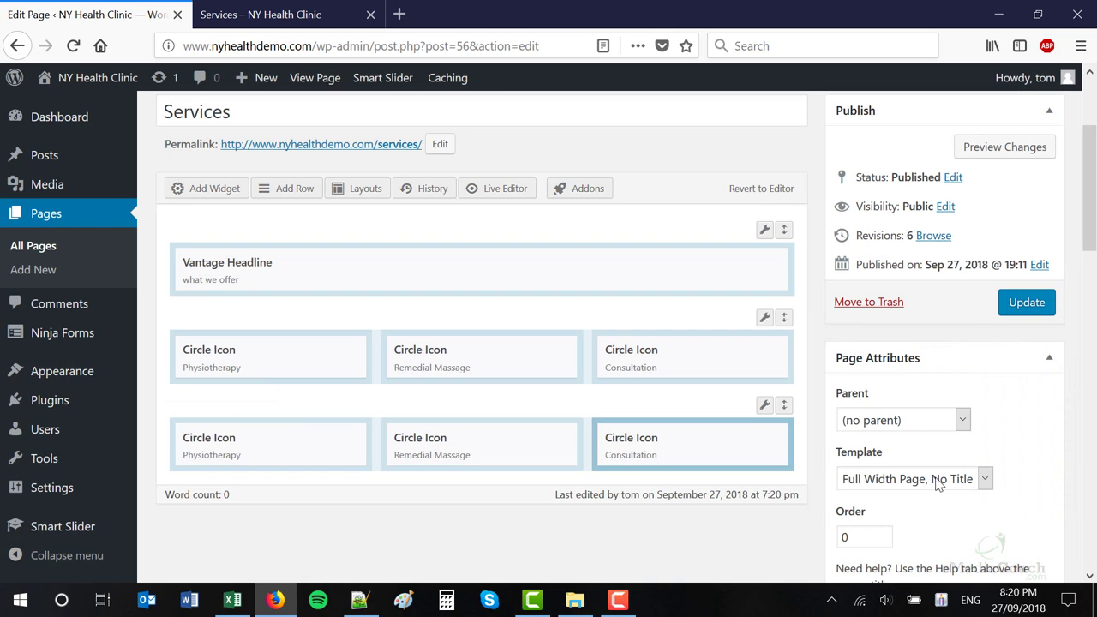
click(1025, 303)
- Reload the live Services page and scroll through the three grey second-row service boxes
click(260, 15)
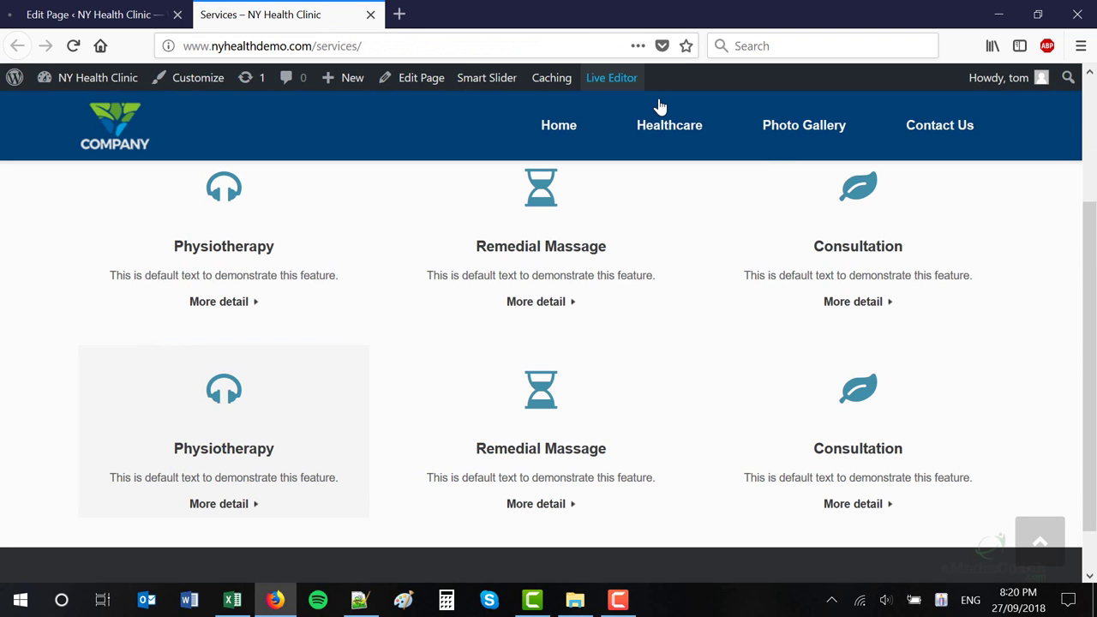
mouse_move(659, 105)
click(655, 125)
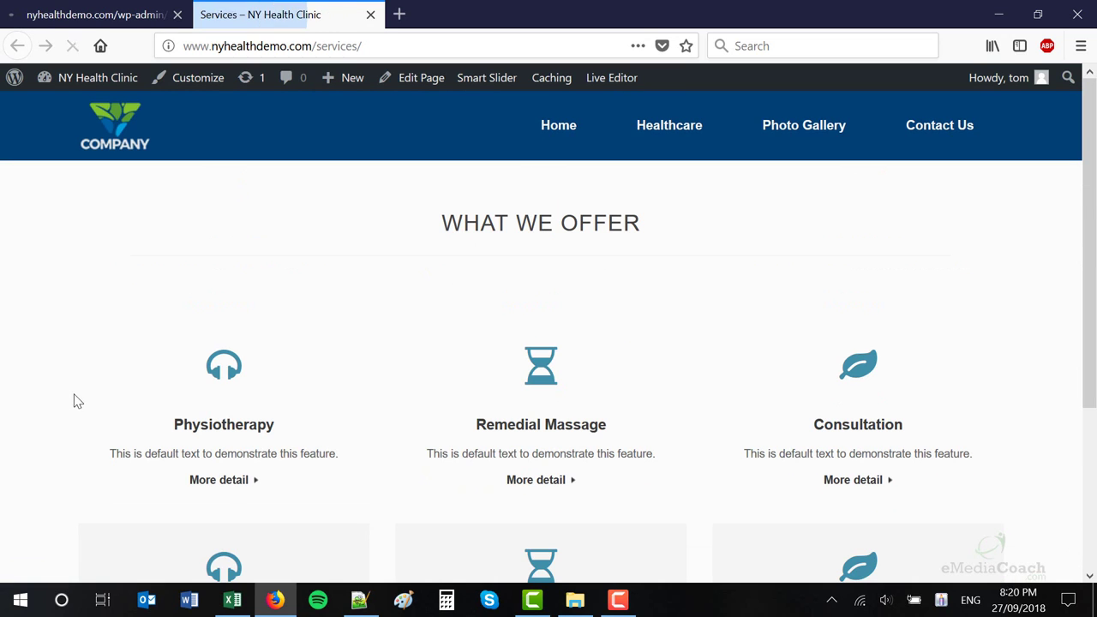
scroll(77, 403, down, 1)
scroll(77, 401, down, 3)
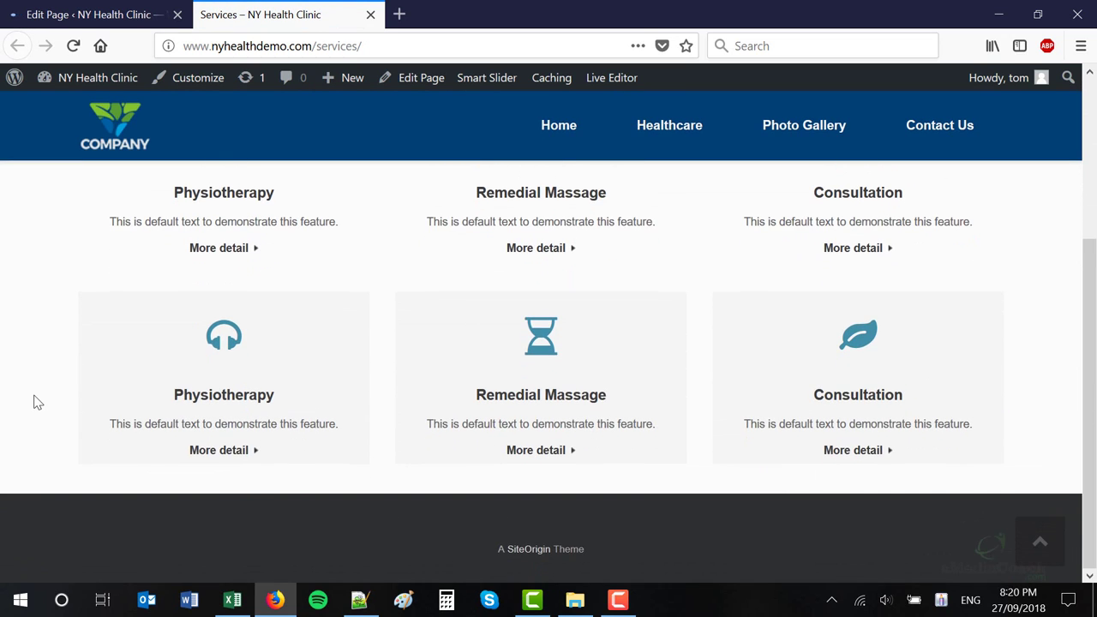
scroll(33, 401, up, 2)
scroll(32, 401, up, 2)
scroll(32, 401, down, 3)
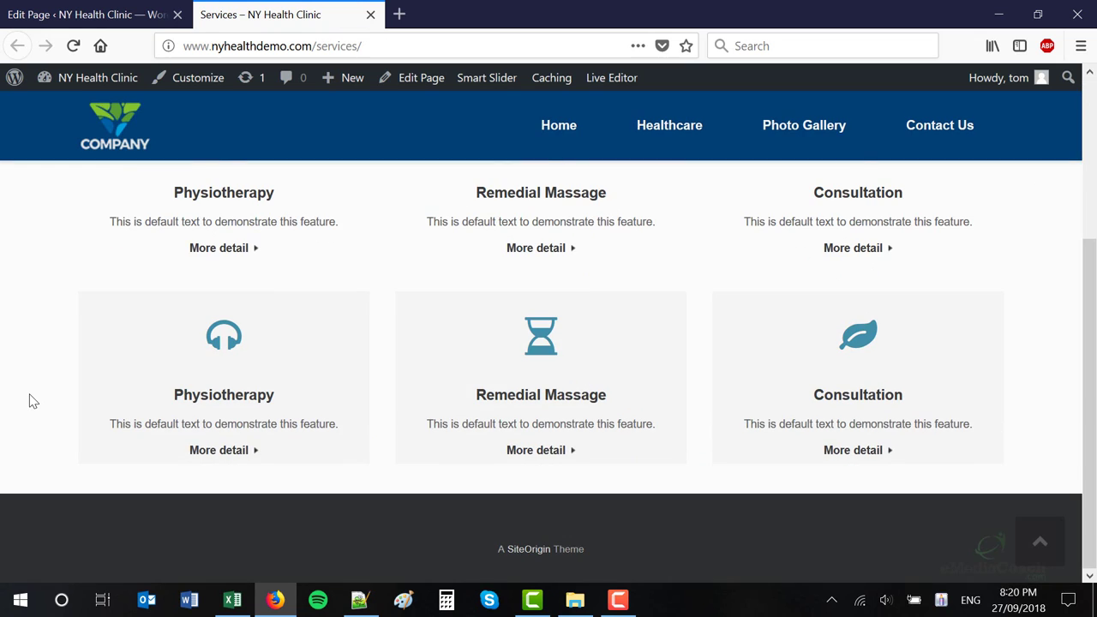
scroll(33, 401, up, 1)
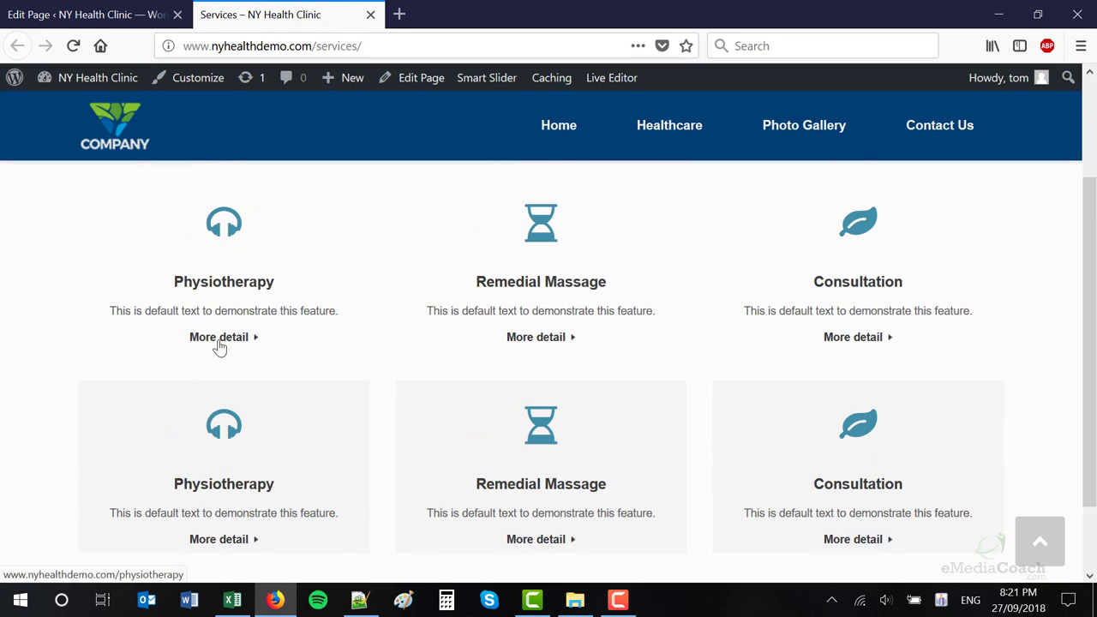
- Start a new page from Pages > Add New in the admin tab
click(96, 14)
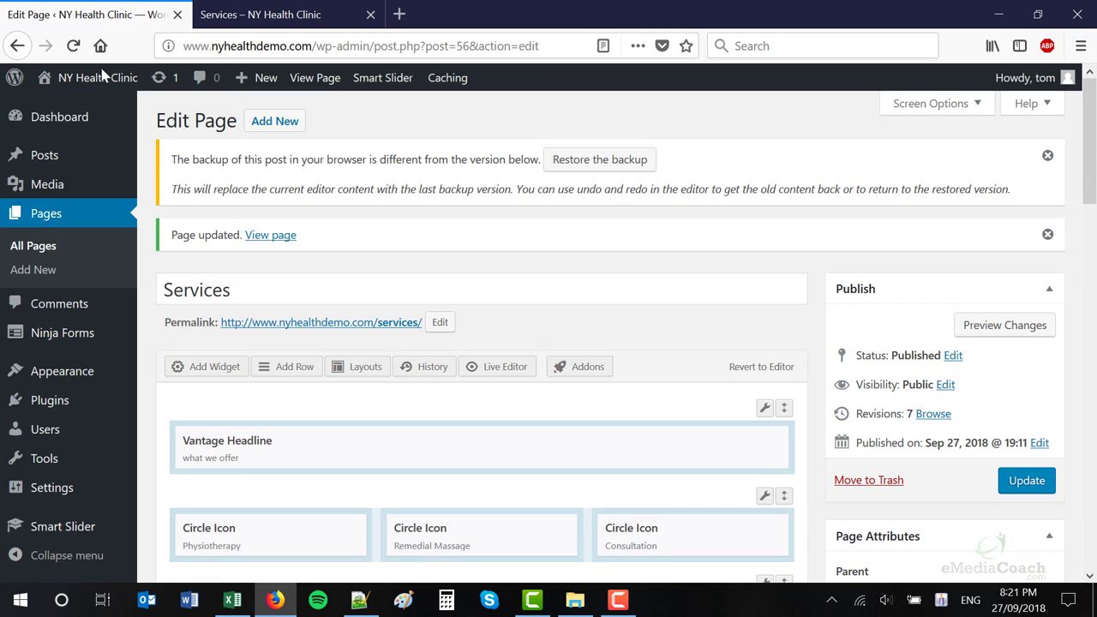
click(64, 270)
click(265, 16)
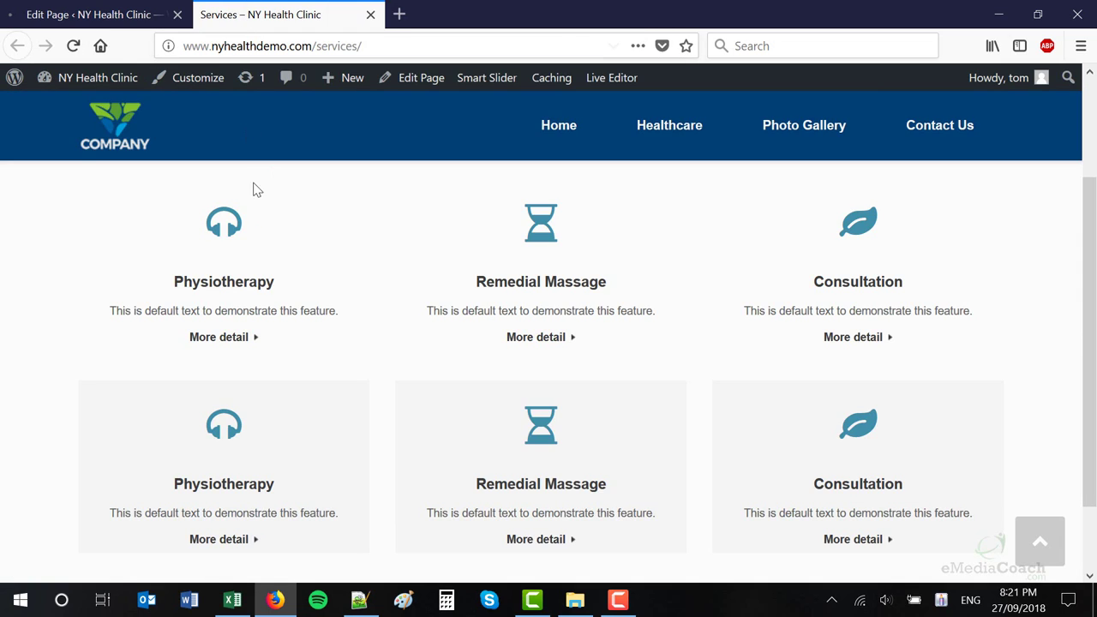
- Publish a page titled 'Physiotherapy' with Services as its parent page
click(89, 18)
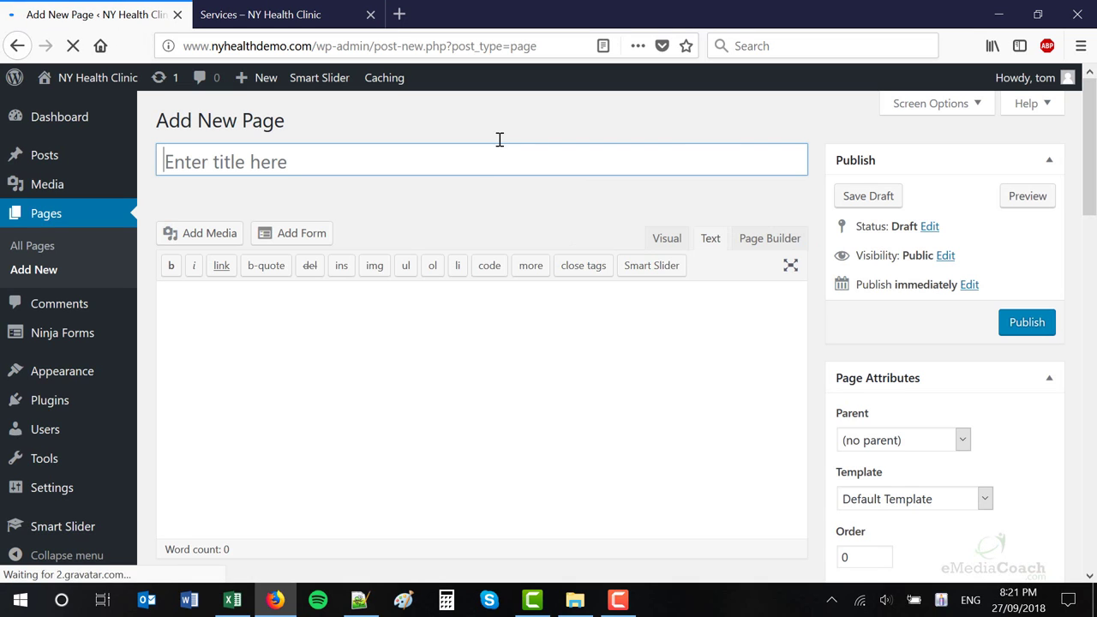
text(Physoi)
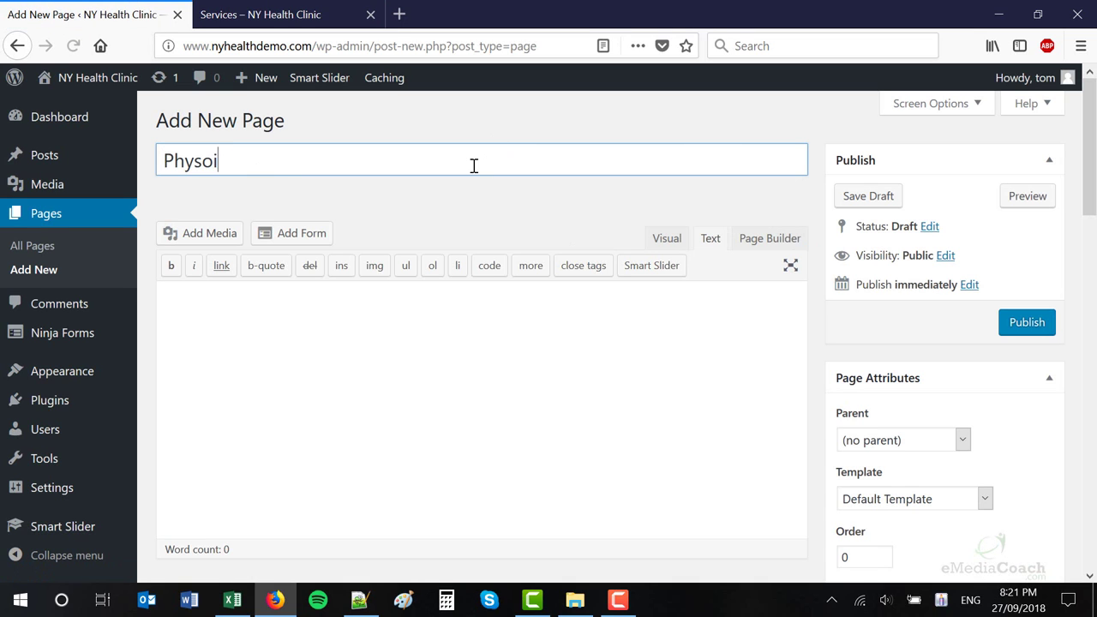
key(BackSpace)
key(BackSpace)
text(iotherapy)
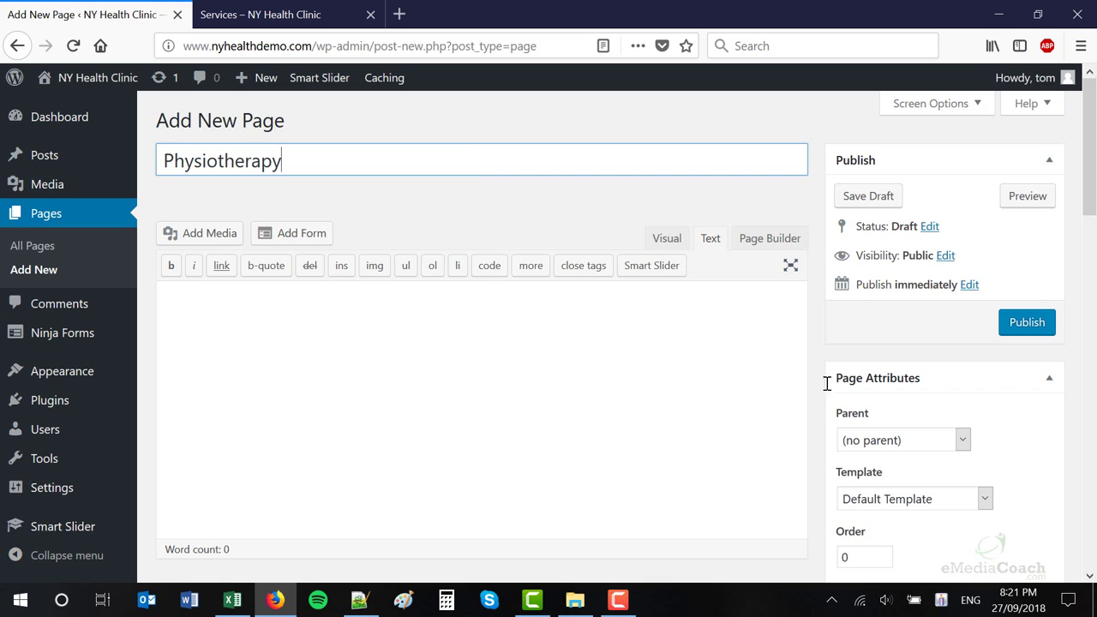
click(937, 446)
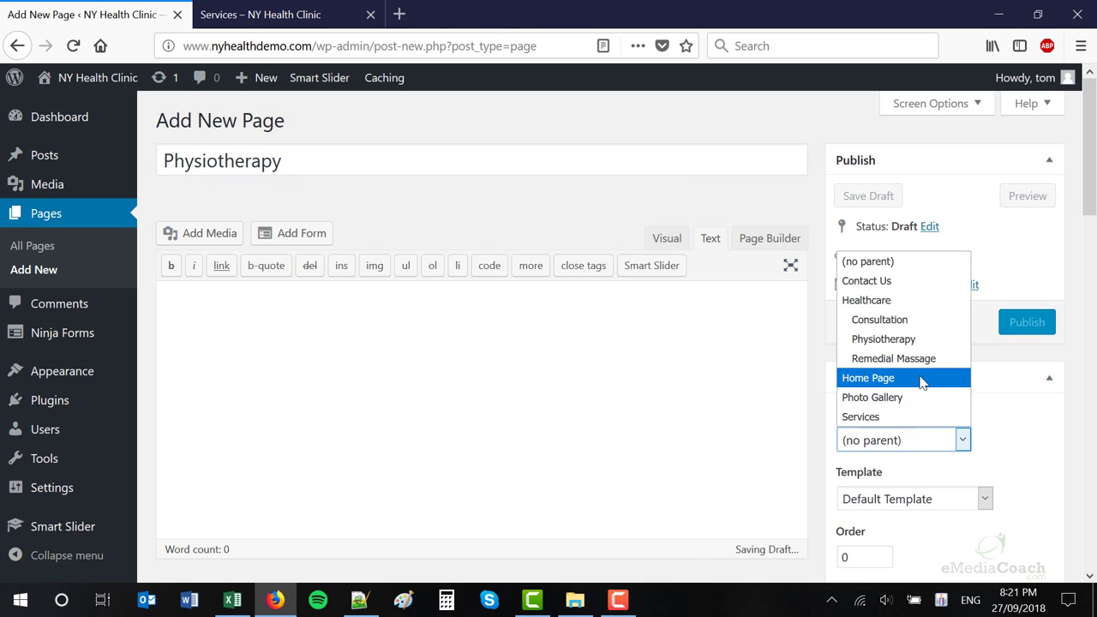
click(905, 417)
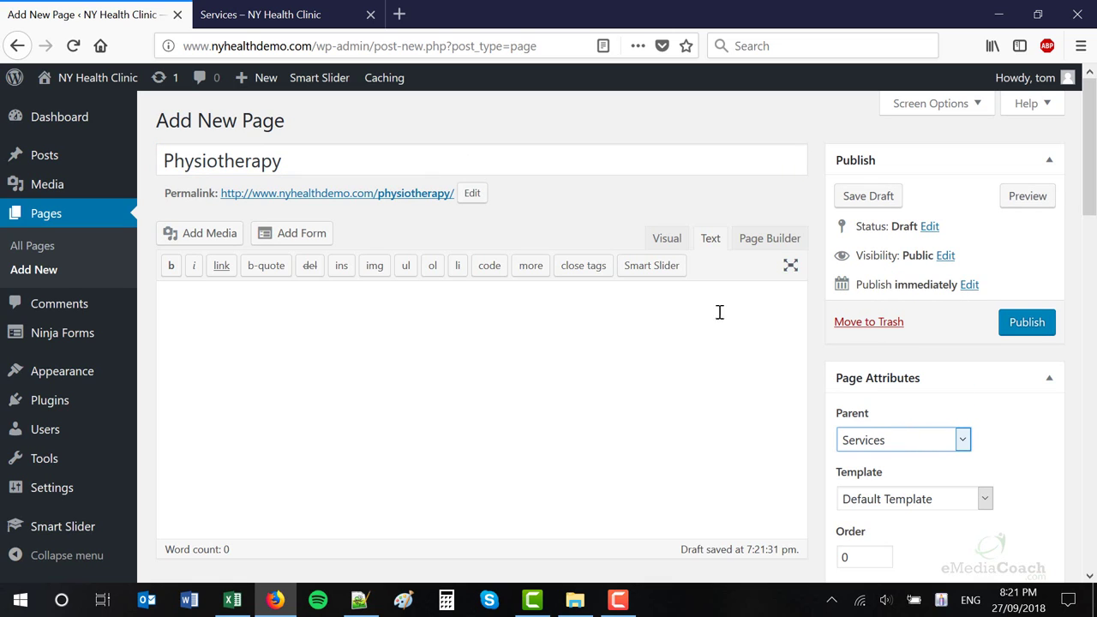
click(1019, 322)
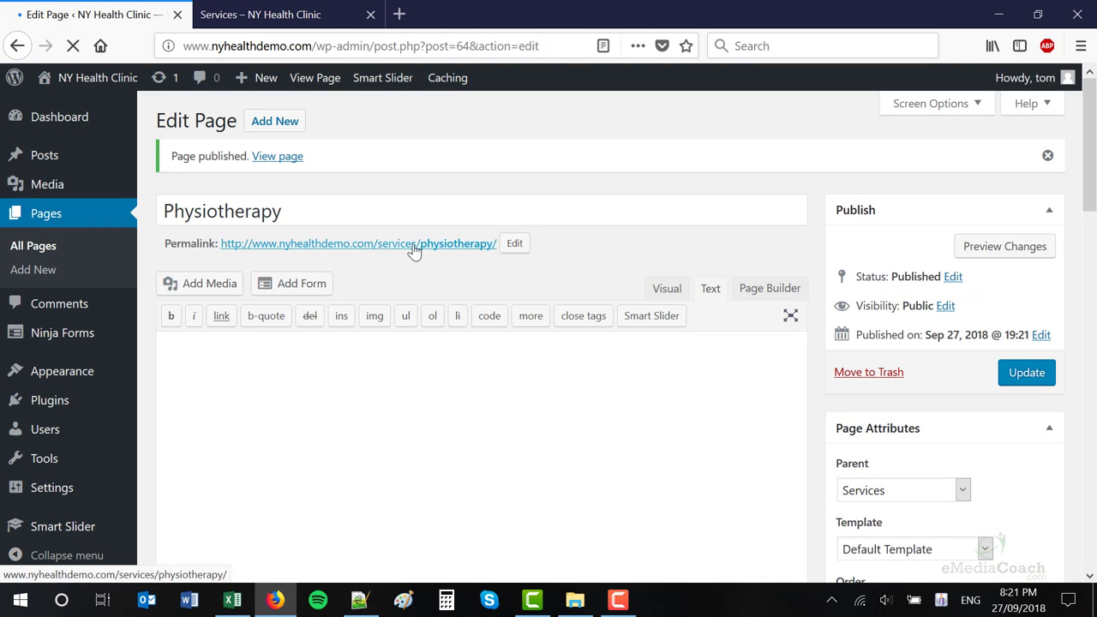
- Copy the Physiotherapy page's permalink and switch the page to the page builder layout
right_click(470, 260)
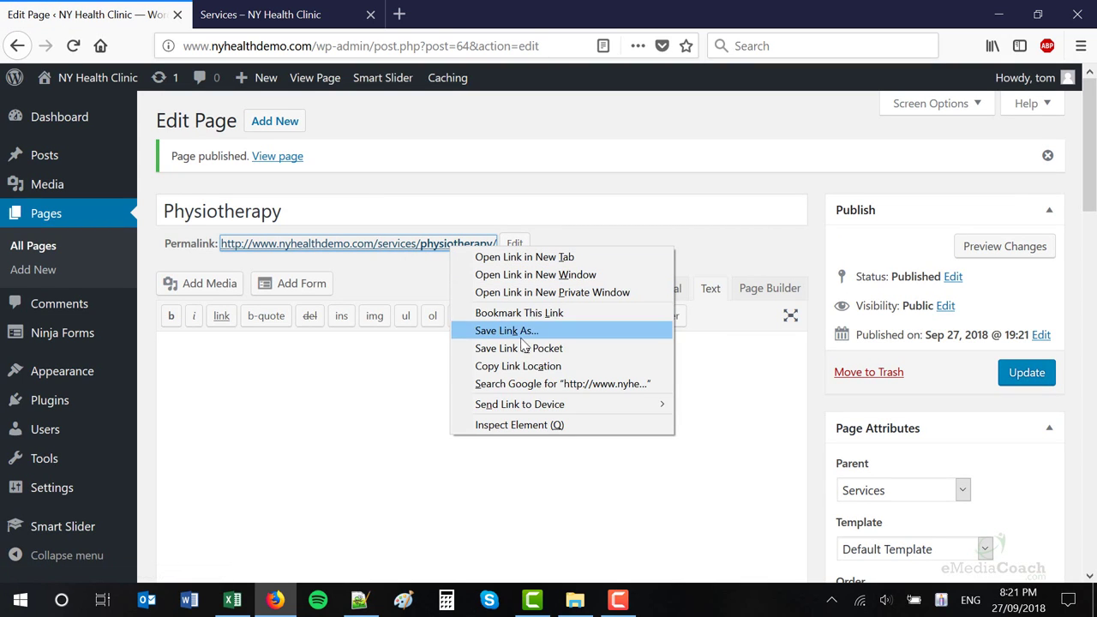
click(517, 366)
click(288, 21)
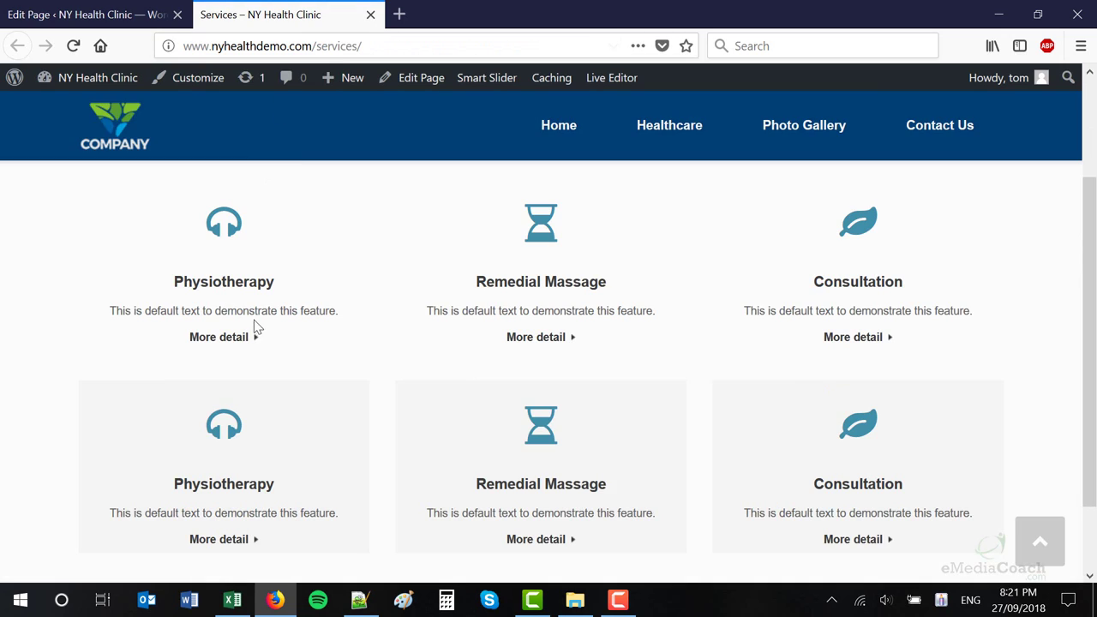
scroll(240, 433, down, 2)
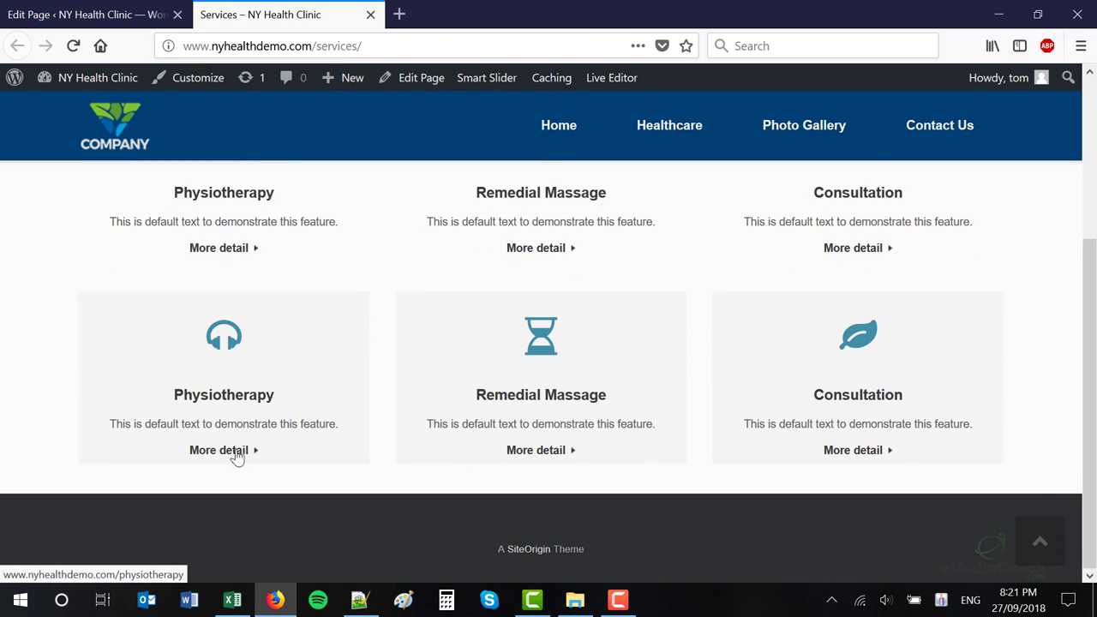
click(132, 17)
click(307, 397)
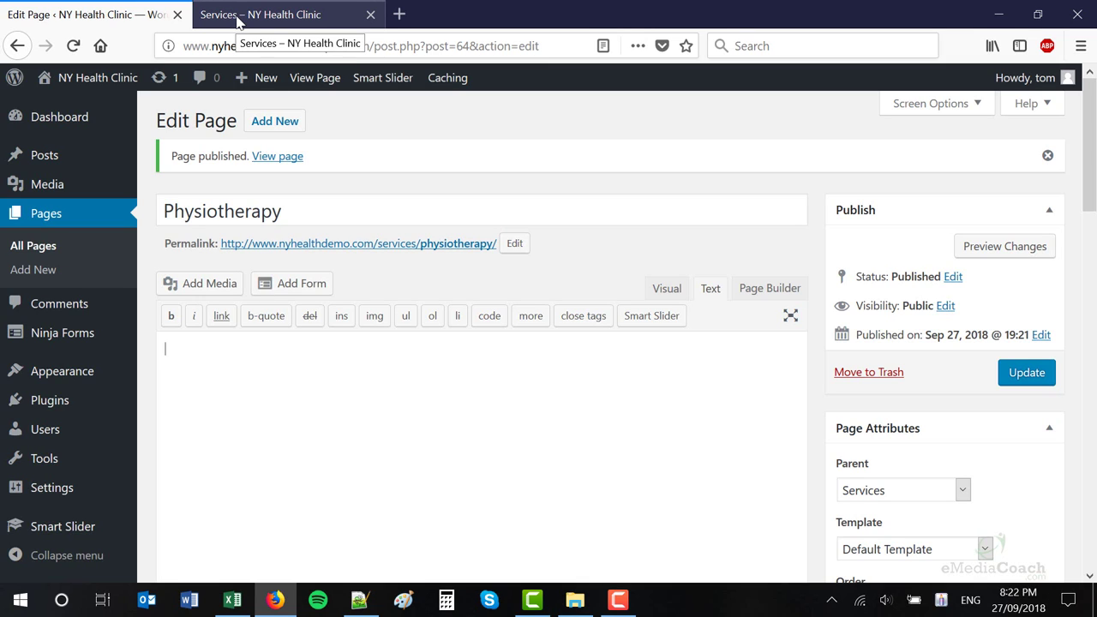
click(754, 289)
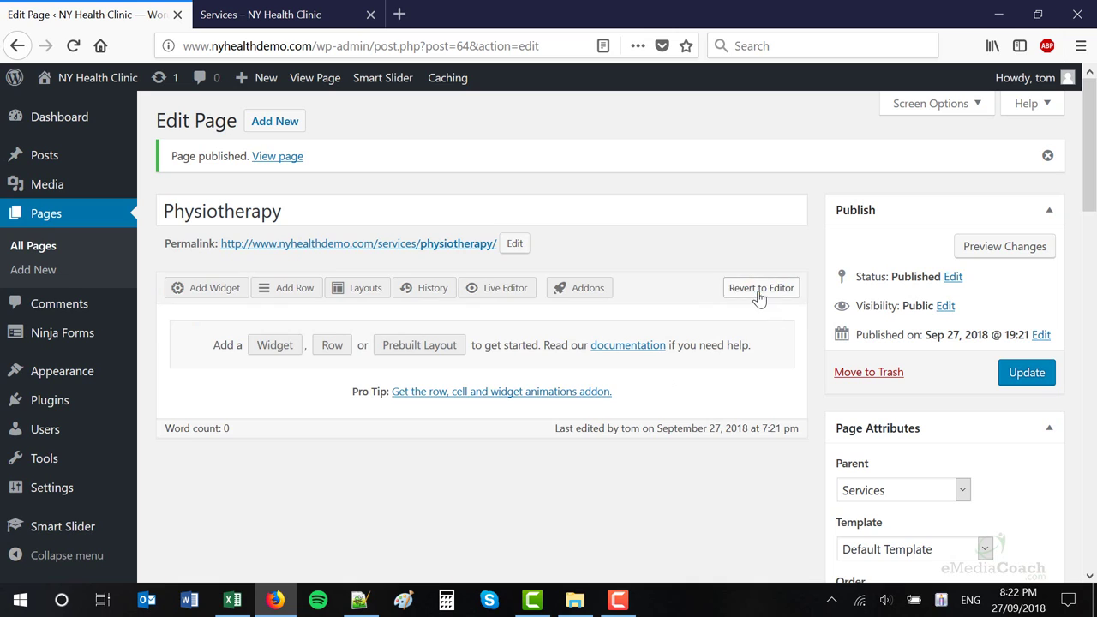
click(274, 26)
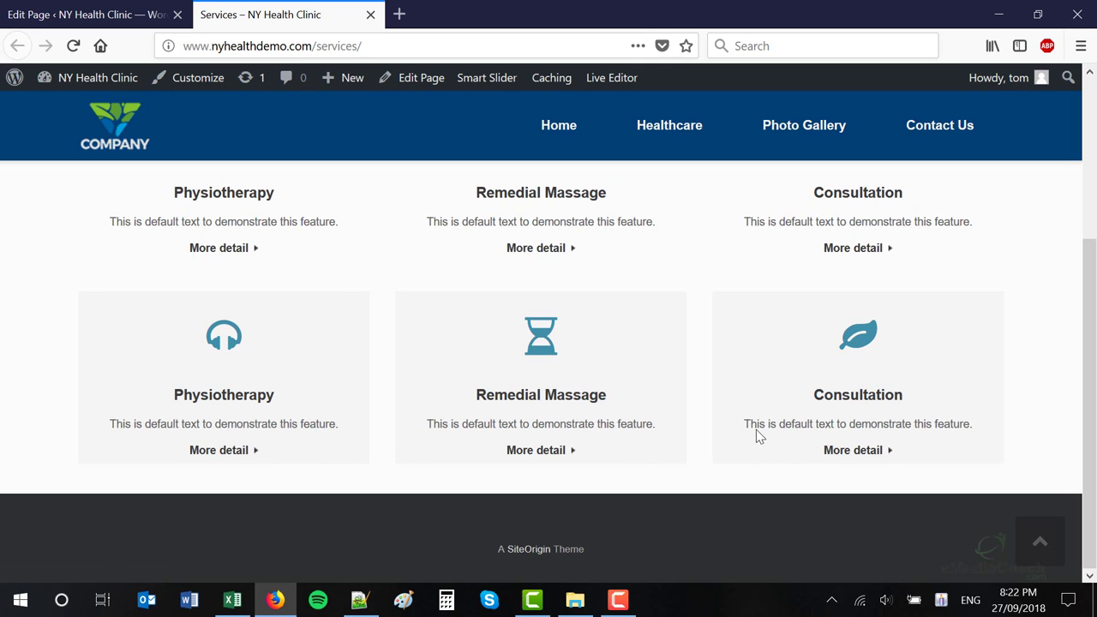
scroll(755, 436, up, 5)
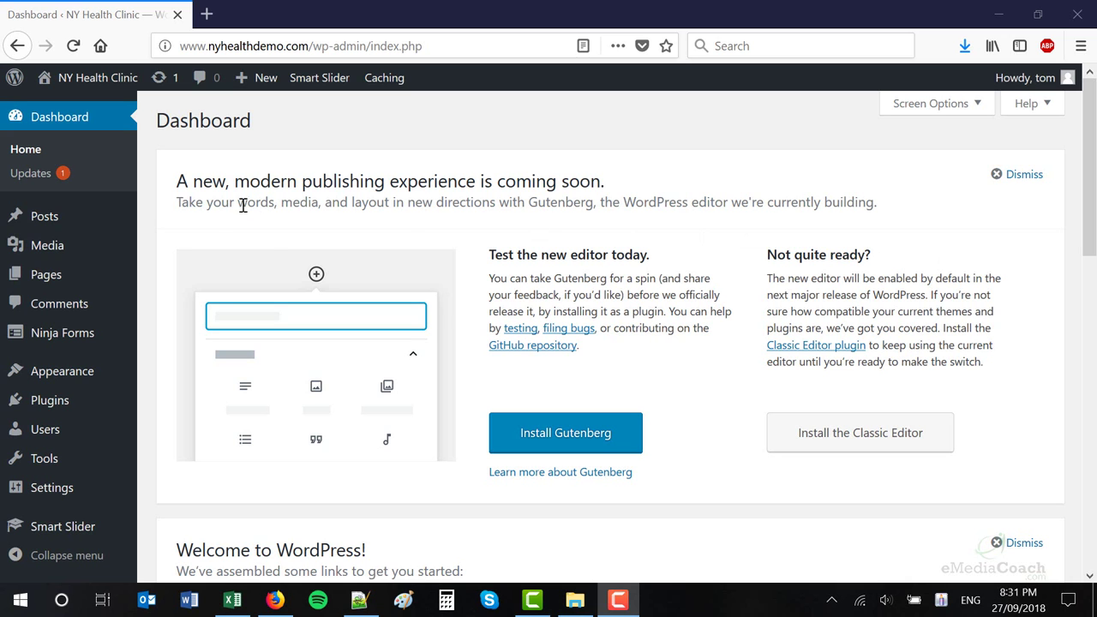
- Publish a new page titled Photos using the Full Width Page, No Title template
mouse_move(78, 279)
click(200, 304)
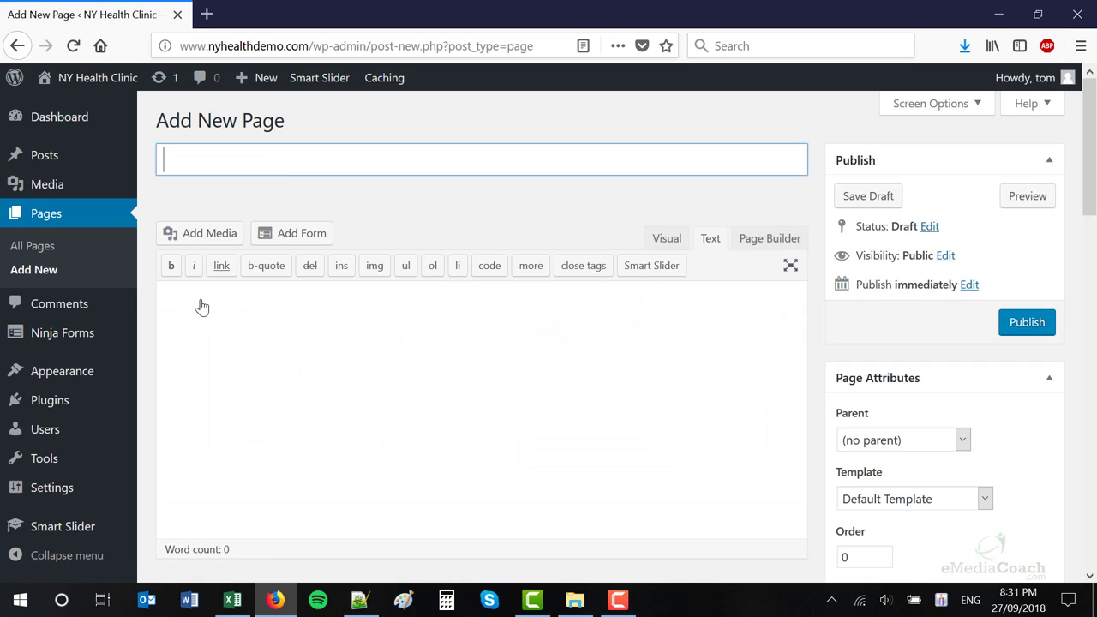
text(Photos)
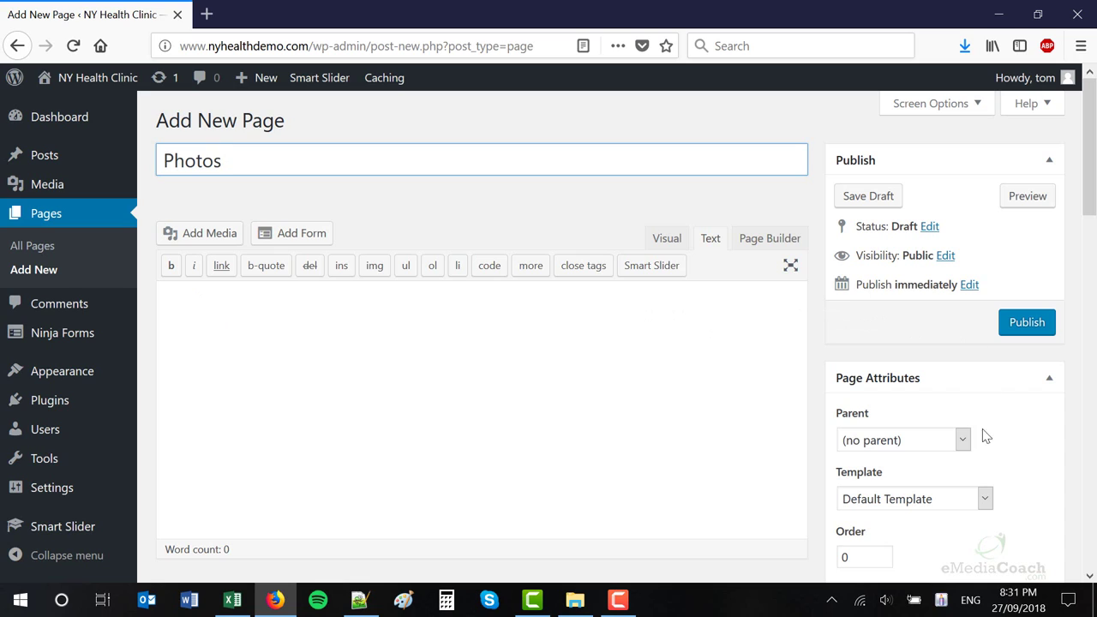
click(979, 497)
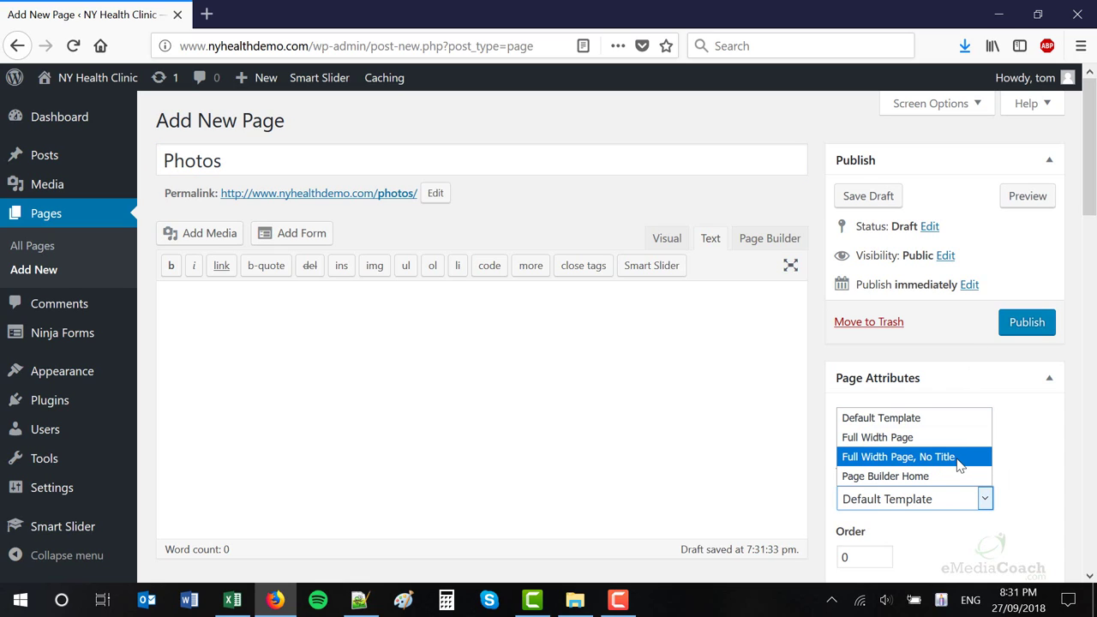
click(958, 458)
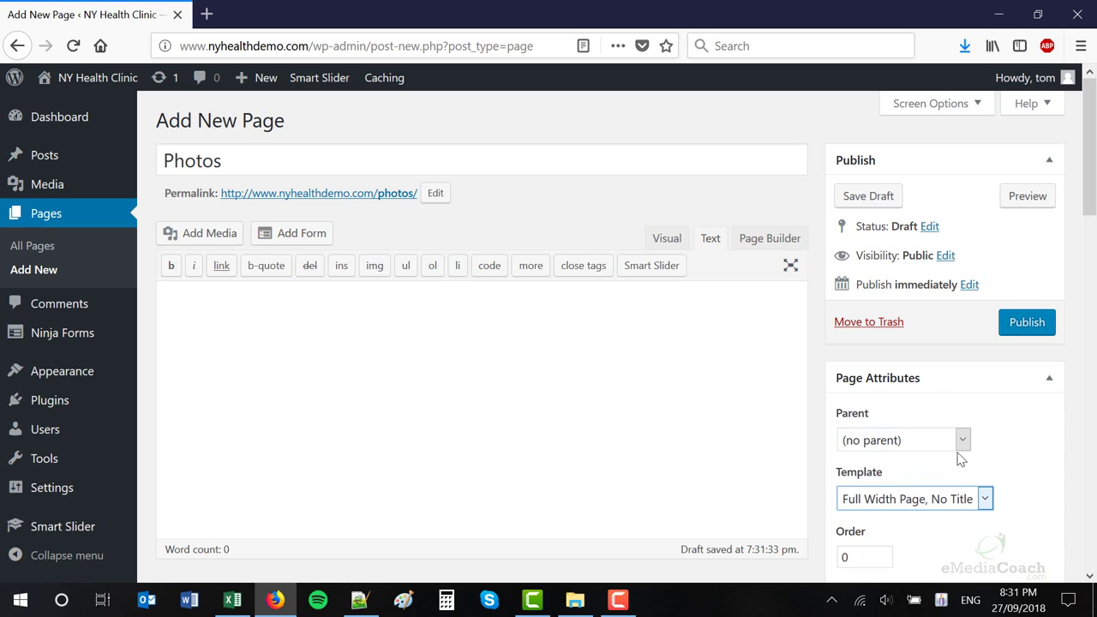
click(1013, 323)
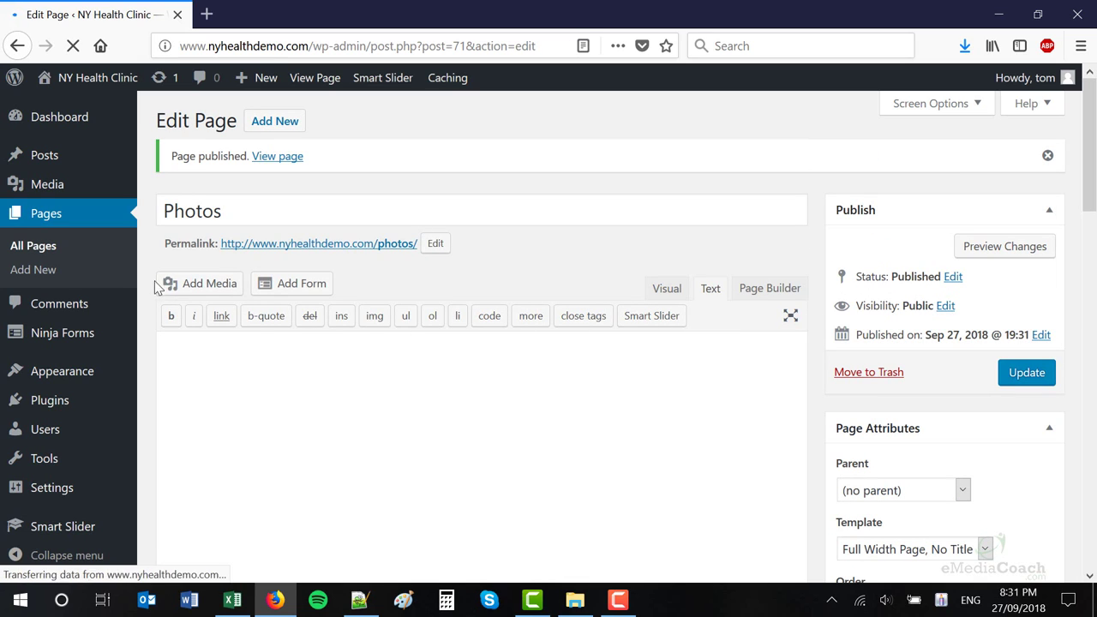
- Open the Create Gallery media window for the Photos page, then switch to File Explorer
click(197, 285)
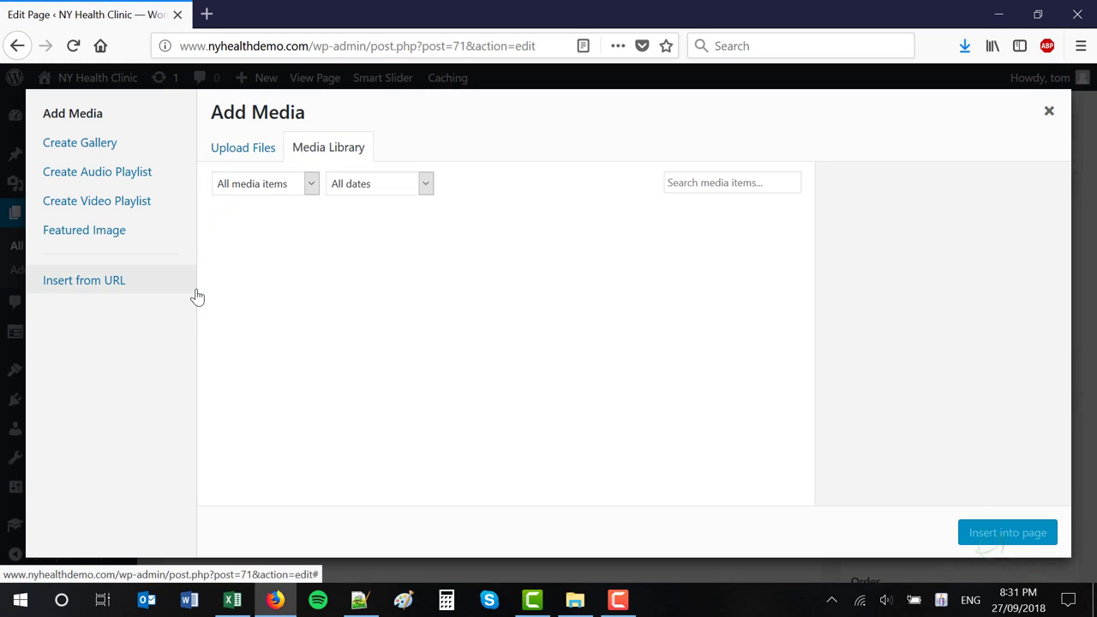
click(118, 146)
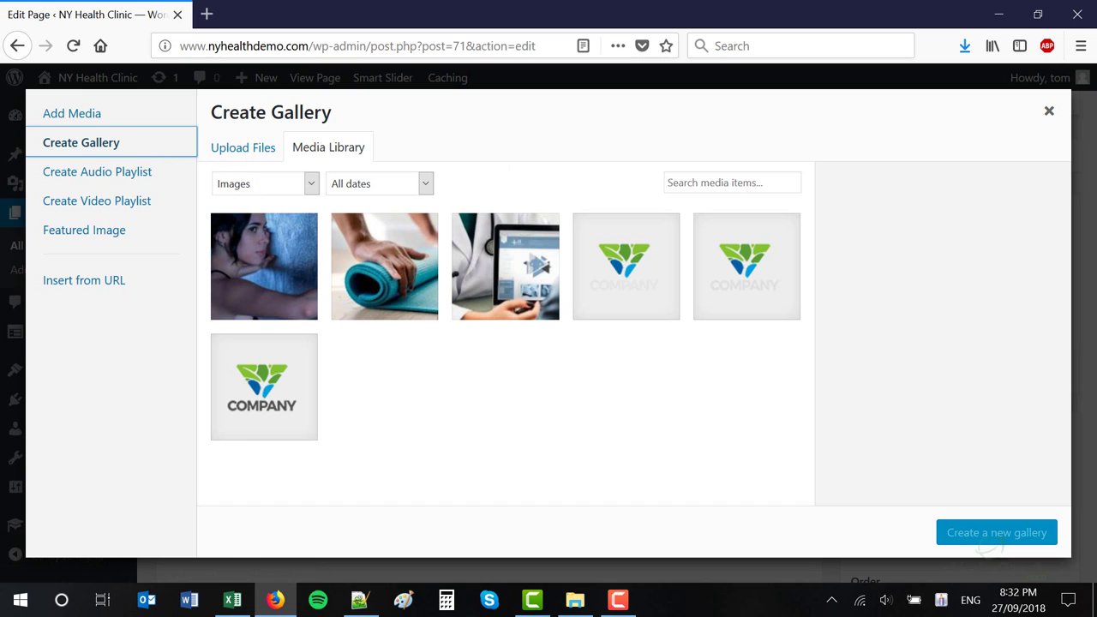
key(alt+Tab)
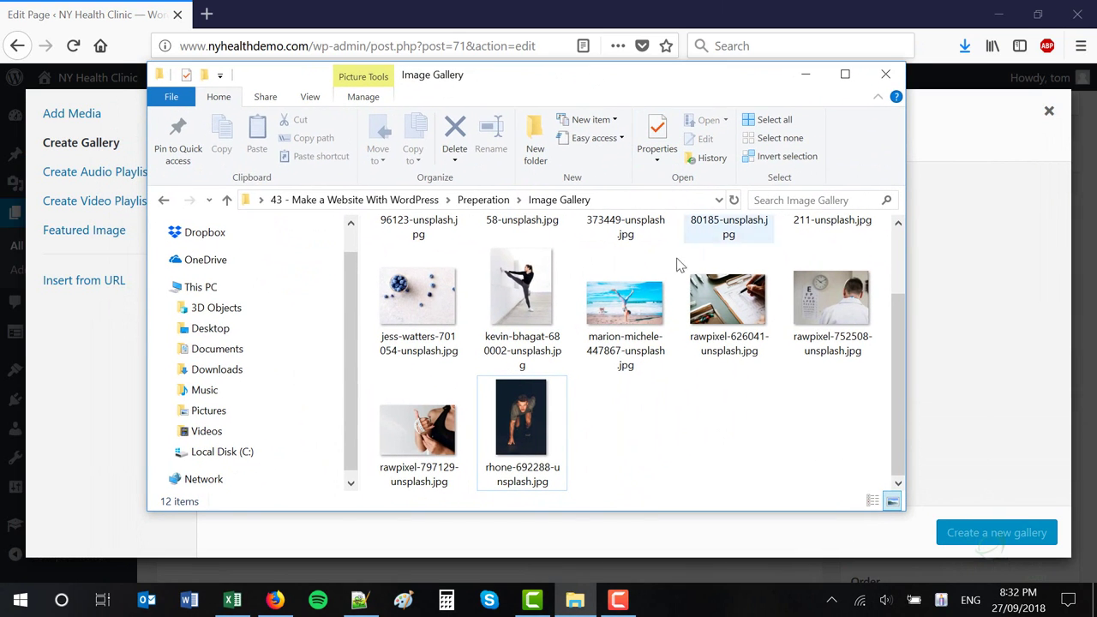
- Open the handstand beach photo in Paint
right_click(648, 306)
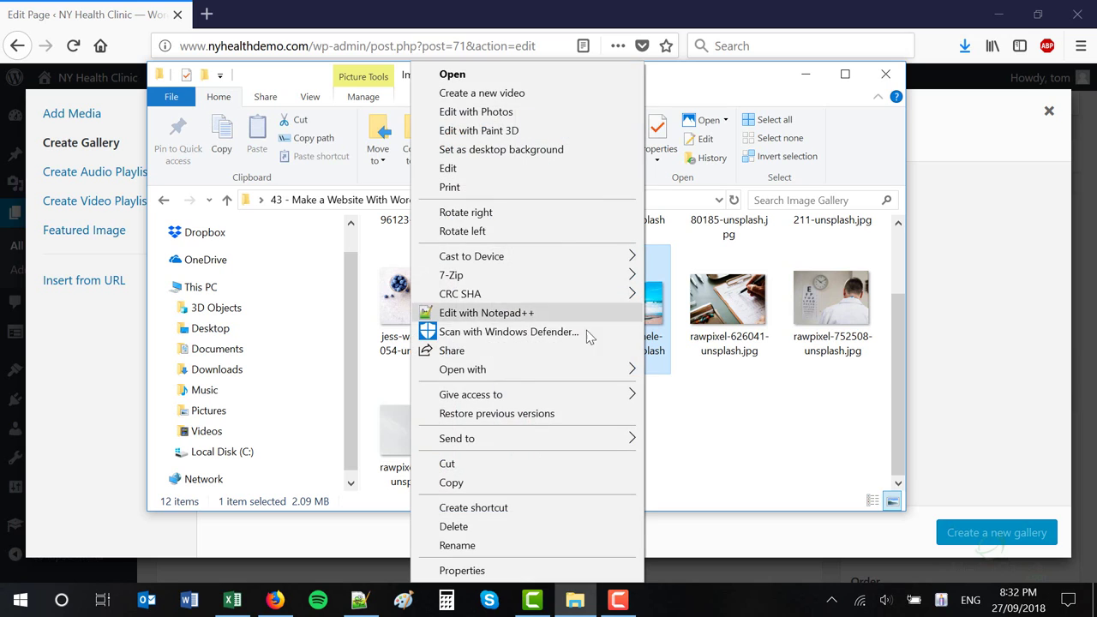
mouse_move(563, 373)
click(681, 409)
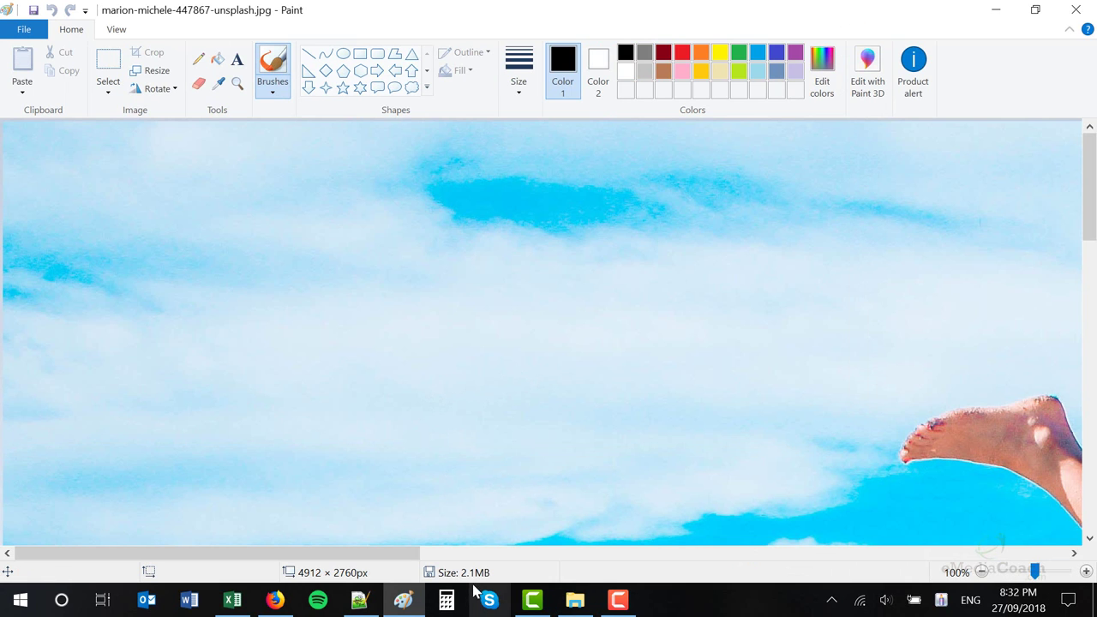
drag(403, 552, 120, 540)
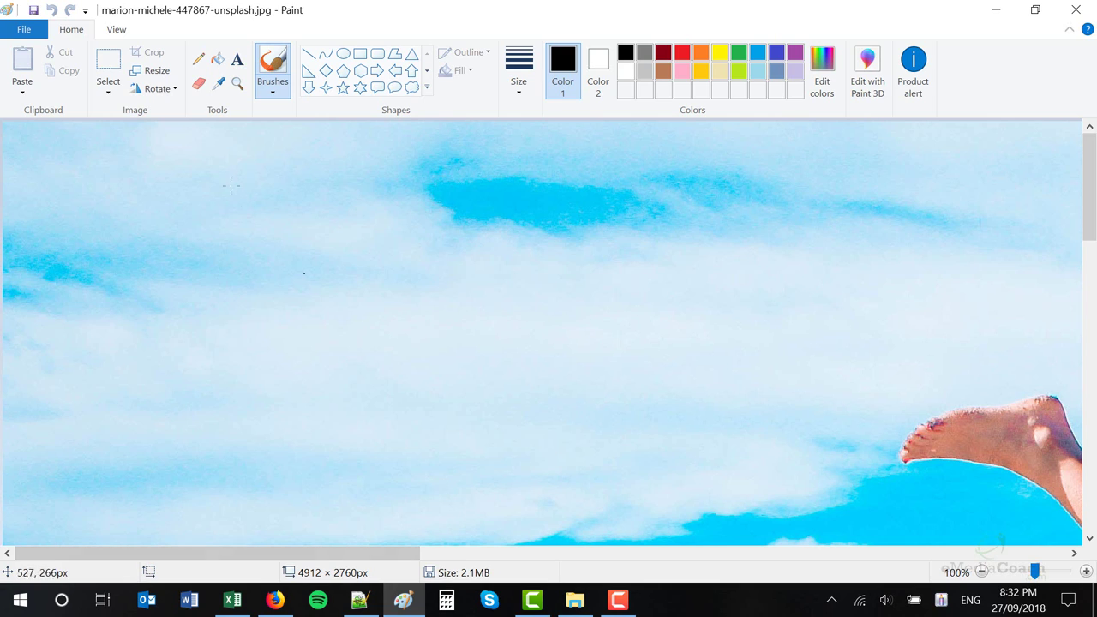
- Resize the photo to 30% (1474 × 828 px) and save it
click(157, 75)
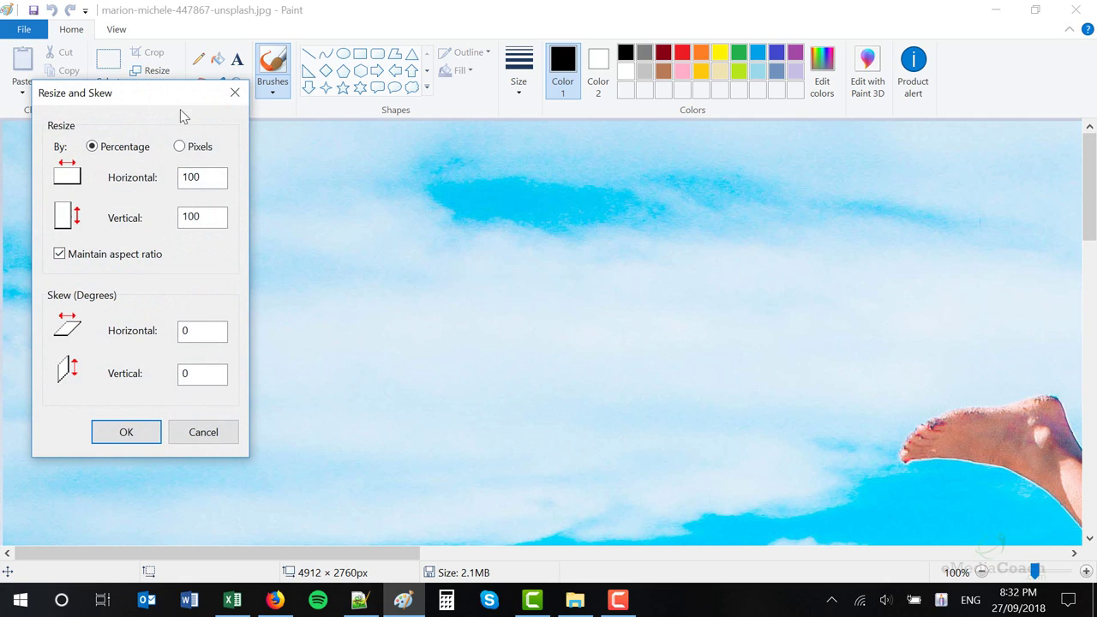
double_click(207, 179)
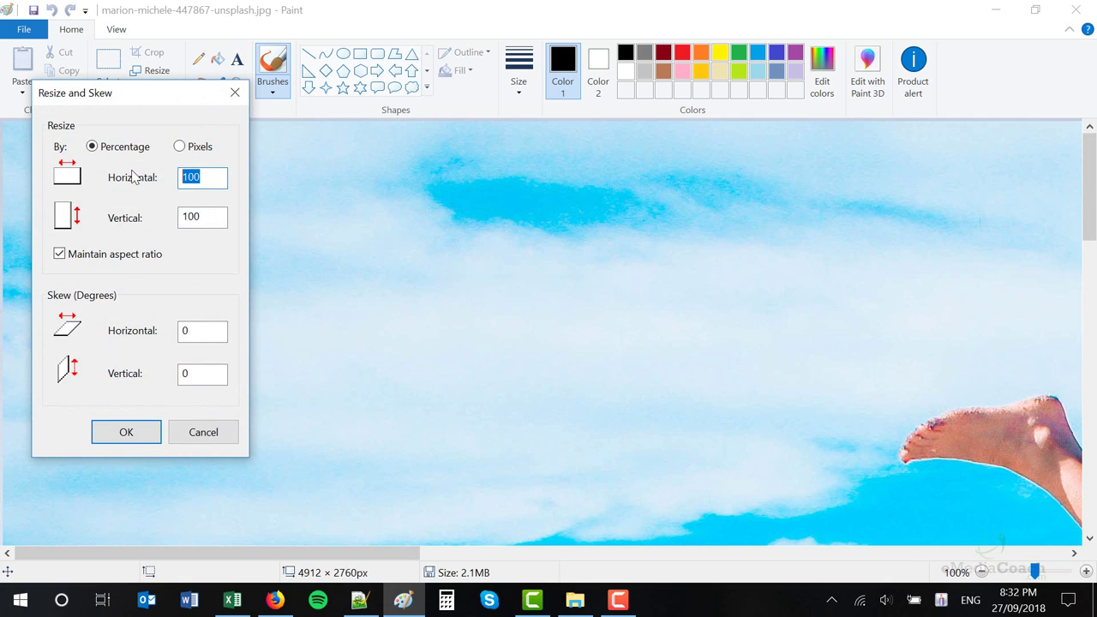
text(30)
click(126, 432)
key(ctrl+s)
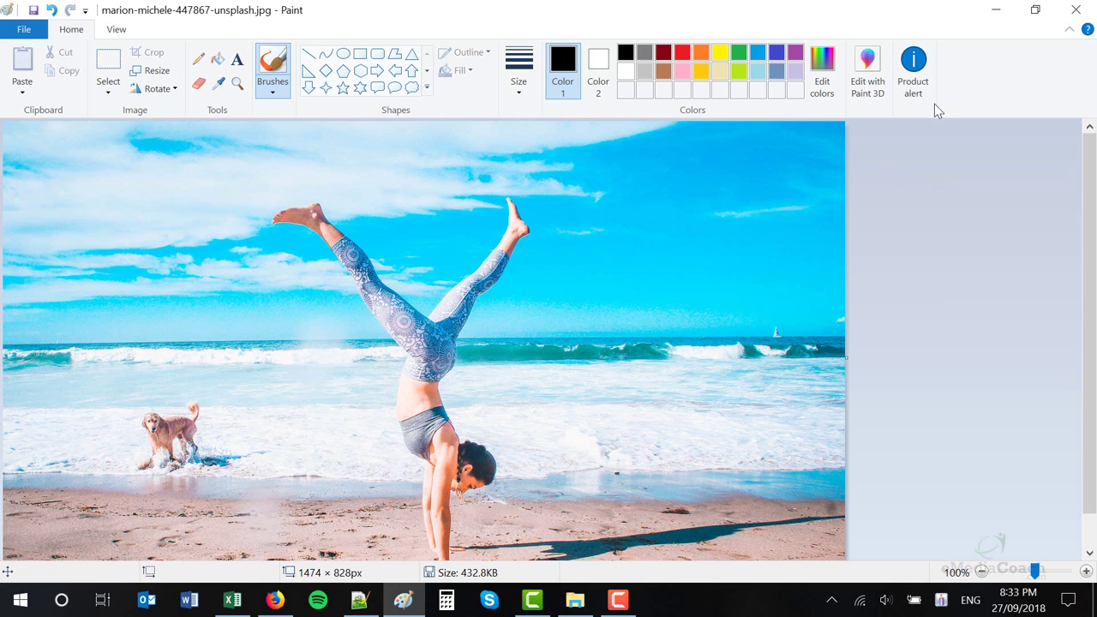
- Close Paint and move the folder window aside to reveal the WordPress gallery window
click(1074, 12)
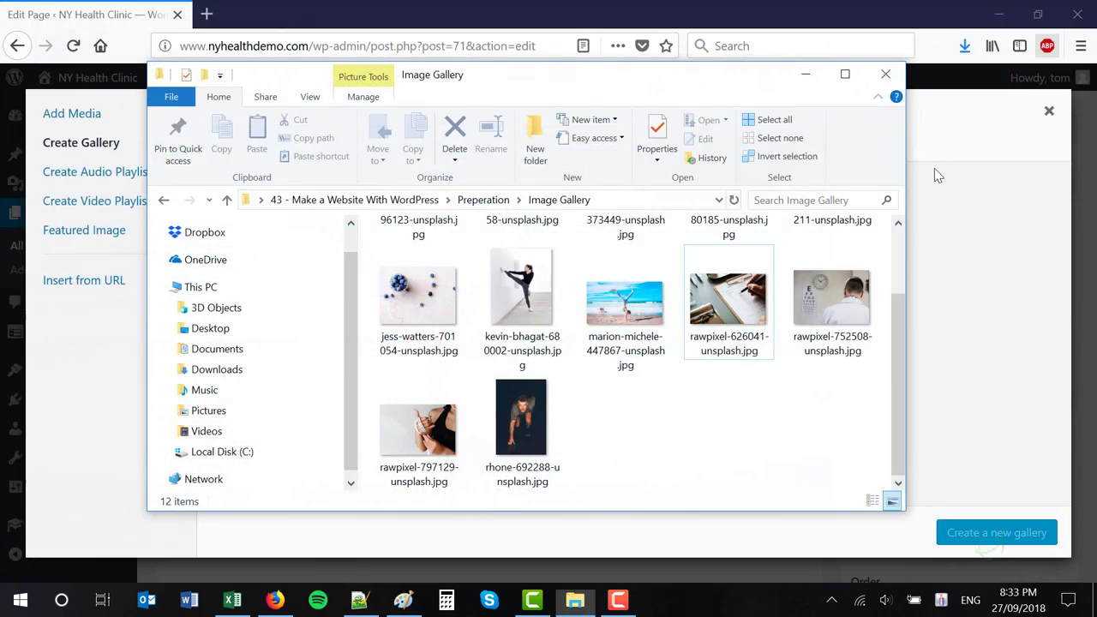
scroll(571, 401, up, 2)
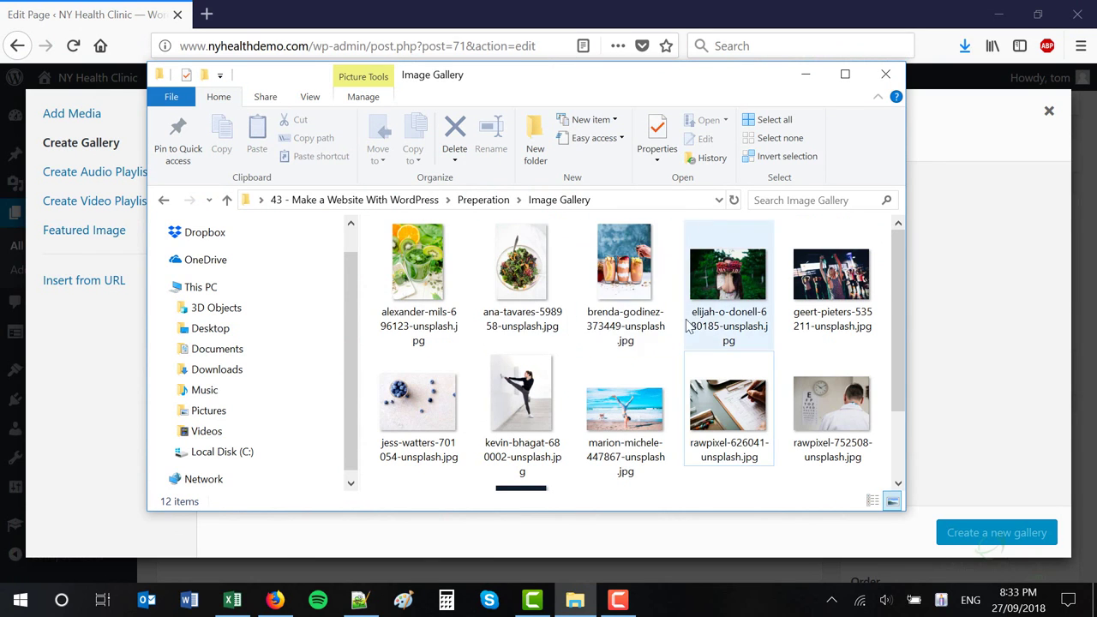
scroll(625, 312, down, 2)
drag(548, 89, 1096, 89)
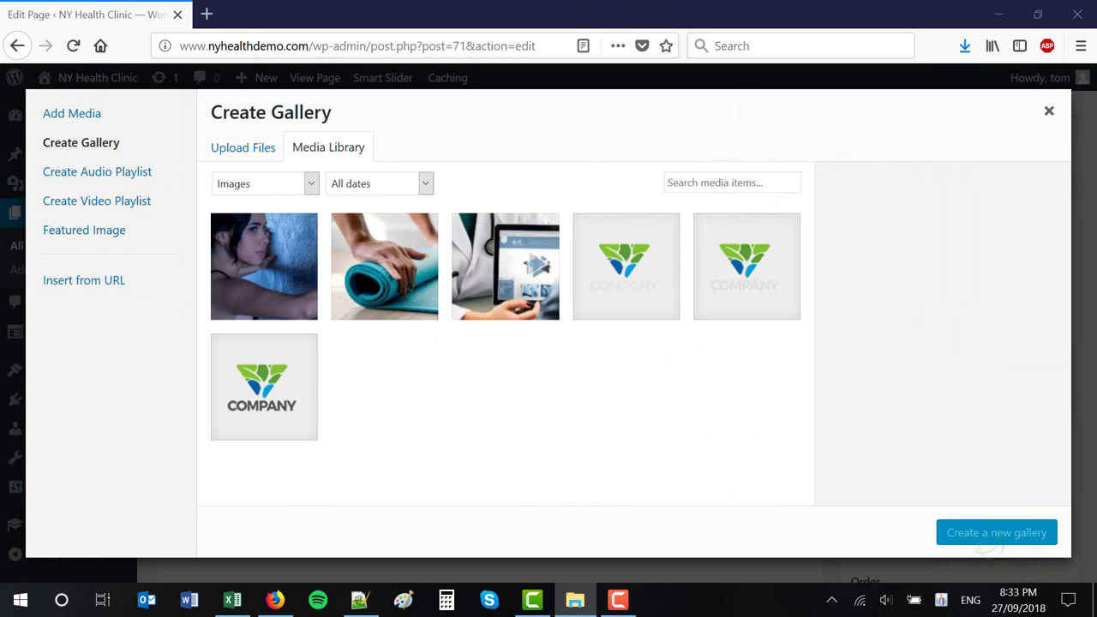
- Upload all twelve photos from the Preperation > Image Gallery folder
click(246, 158)
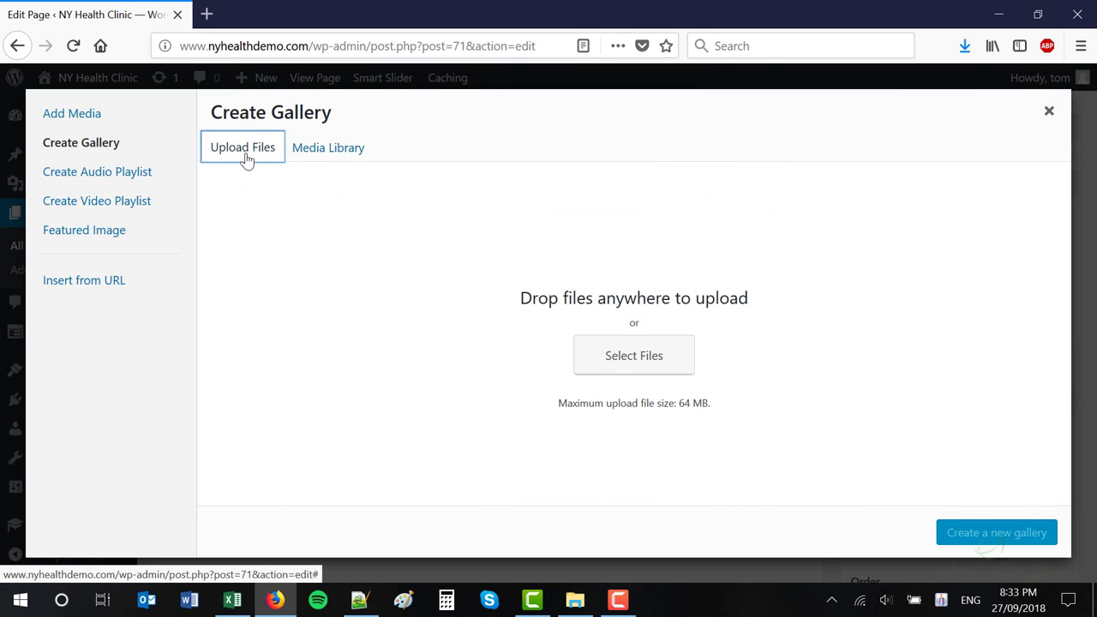
click(629, 370)
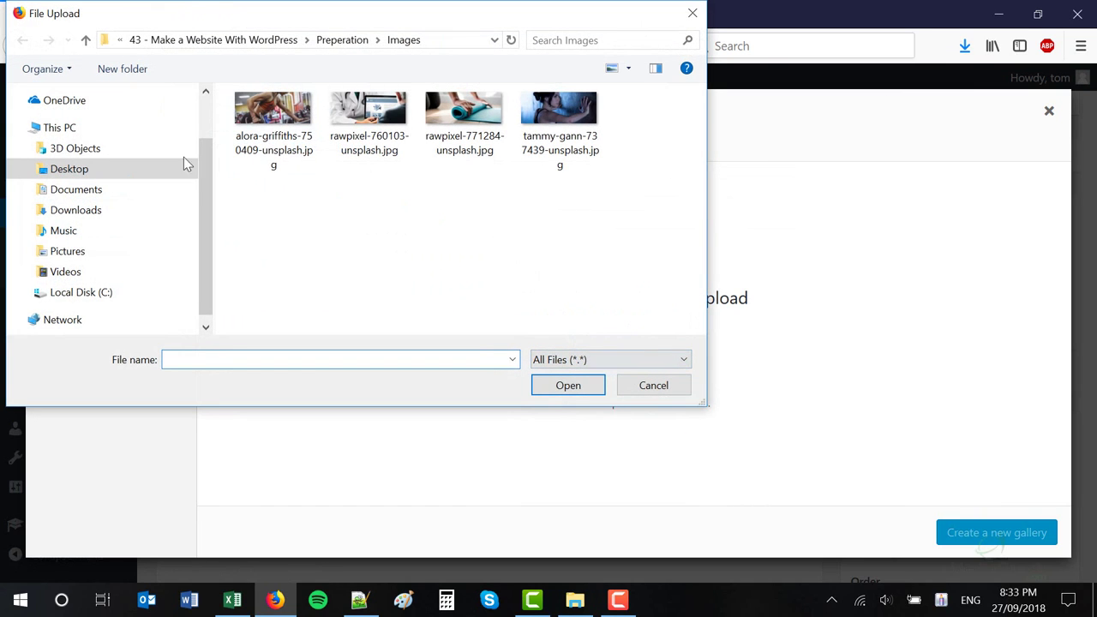
click(341, 41)
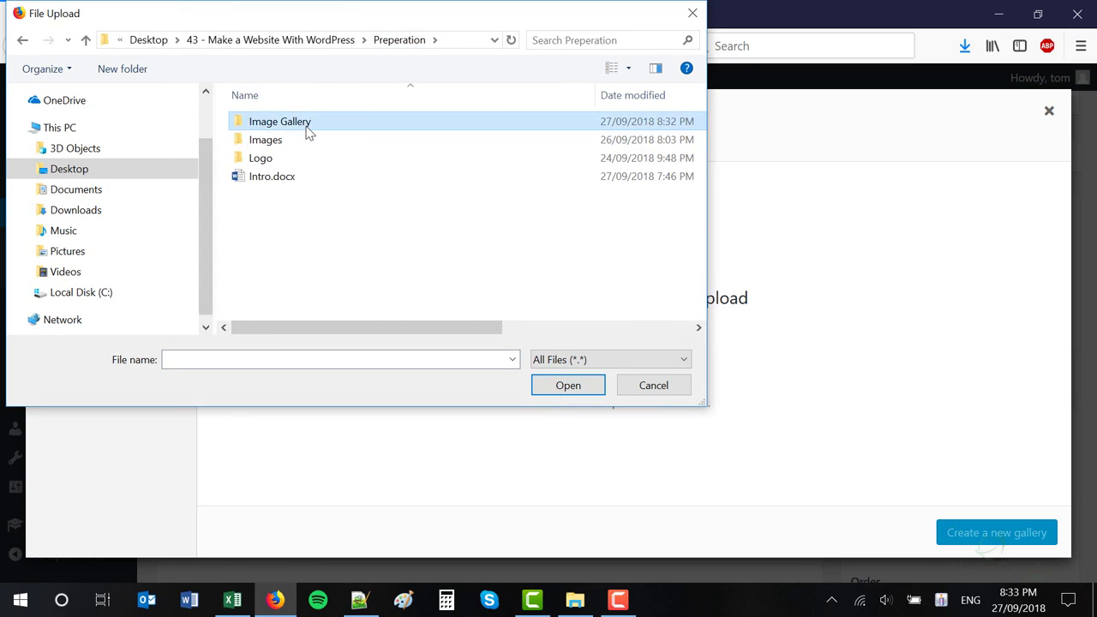
double_click(304, 125)
drag(233, 122, 351, 283)
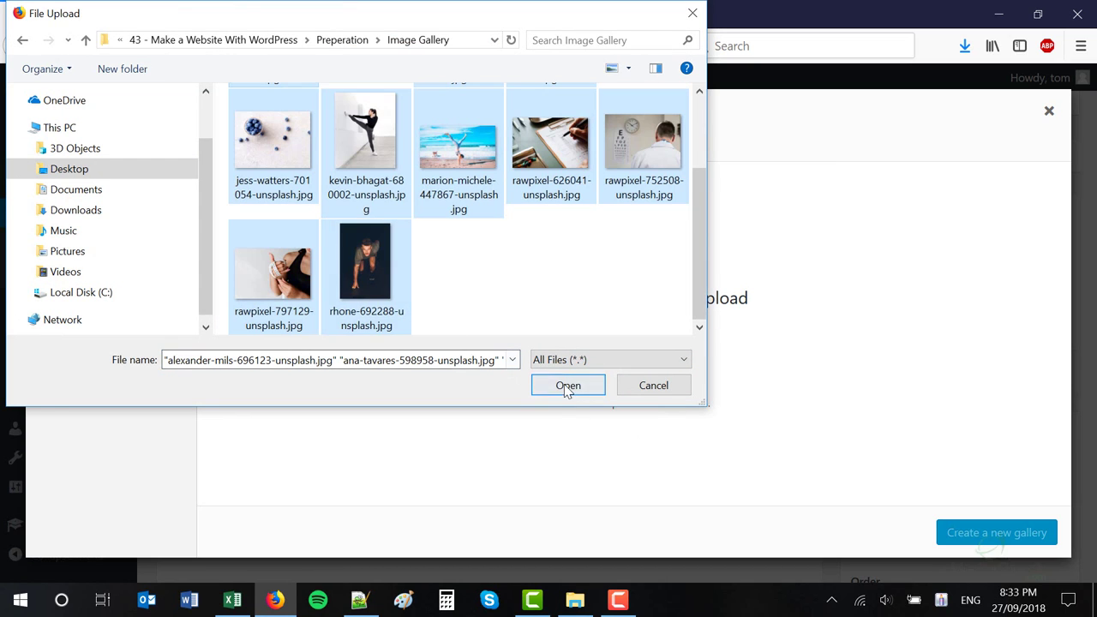
click(568, 385)
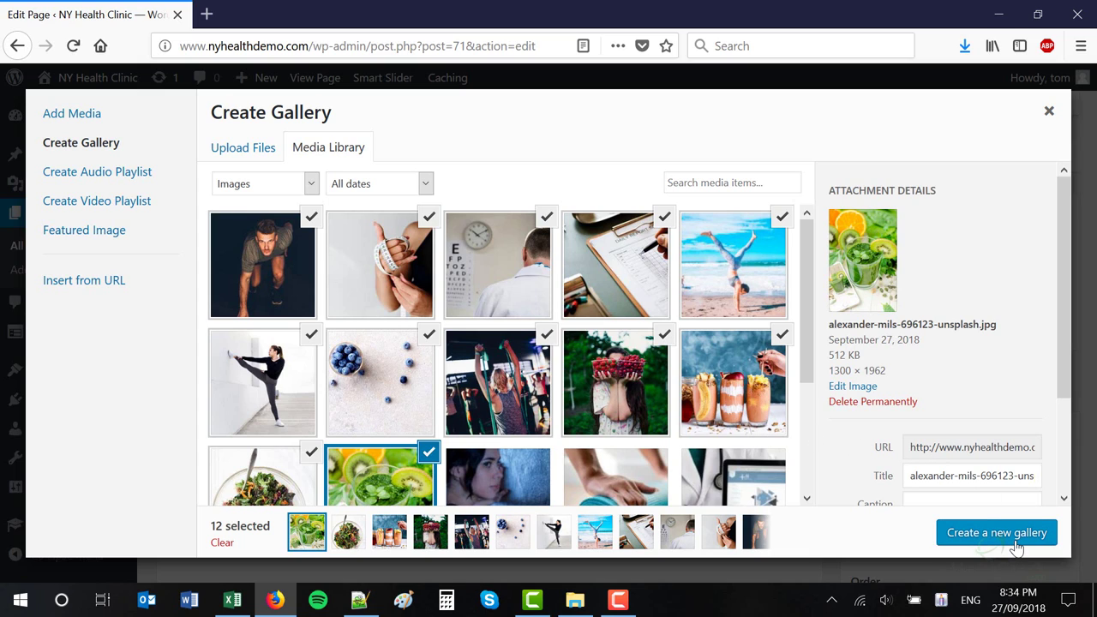
- Create the gallery with Link To set to Media File and 4 columns, and insert it
click(1016, 540)
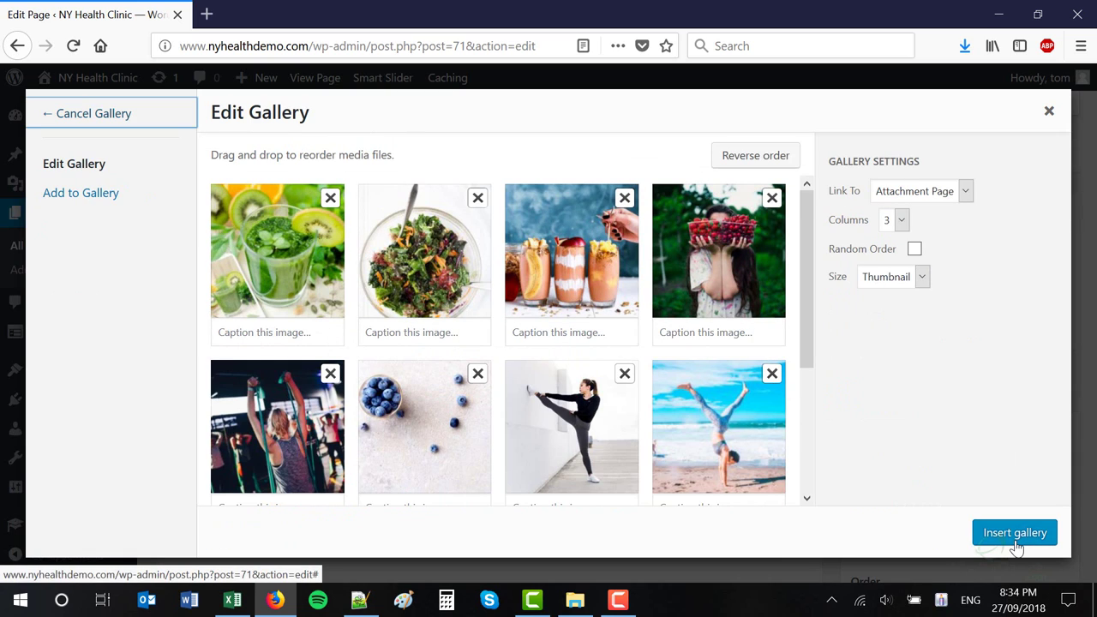
click(963, 191)
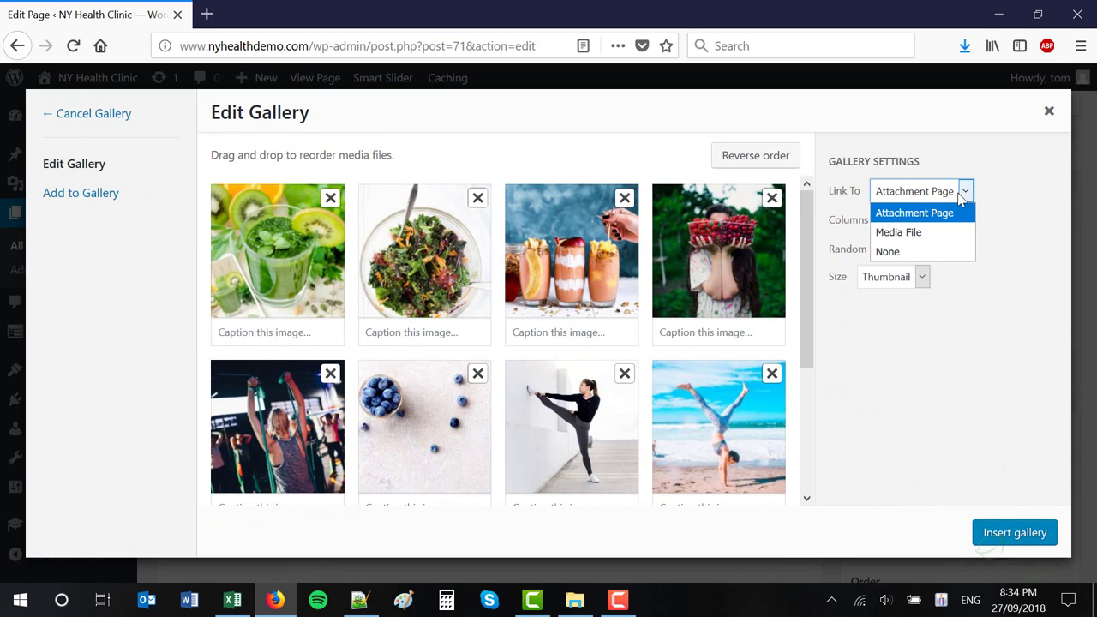
click(921, 233)
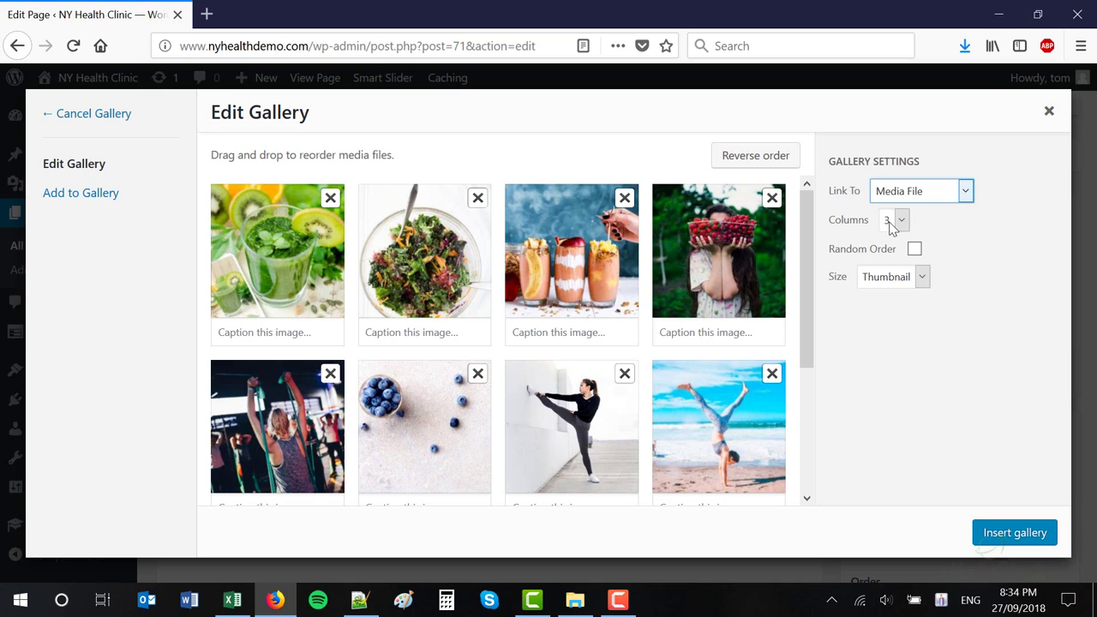
click(891, 223)
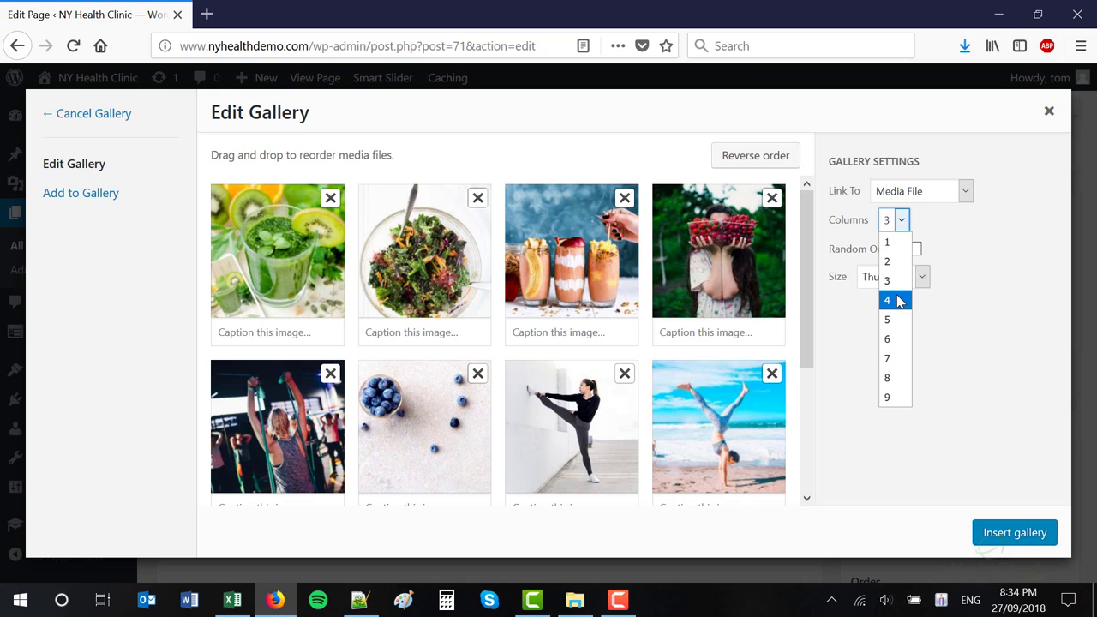
click(891, 300)
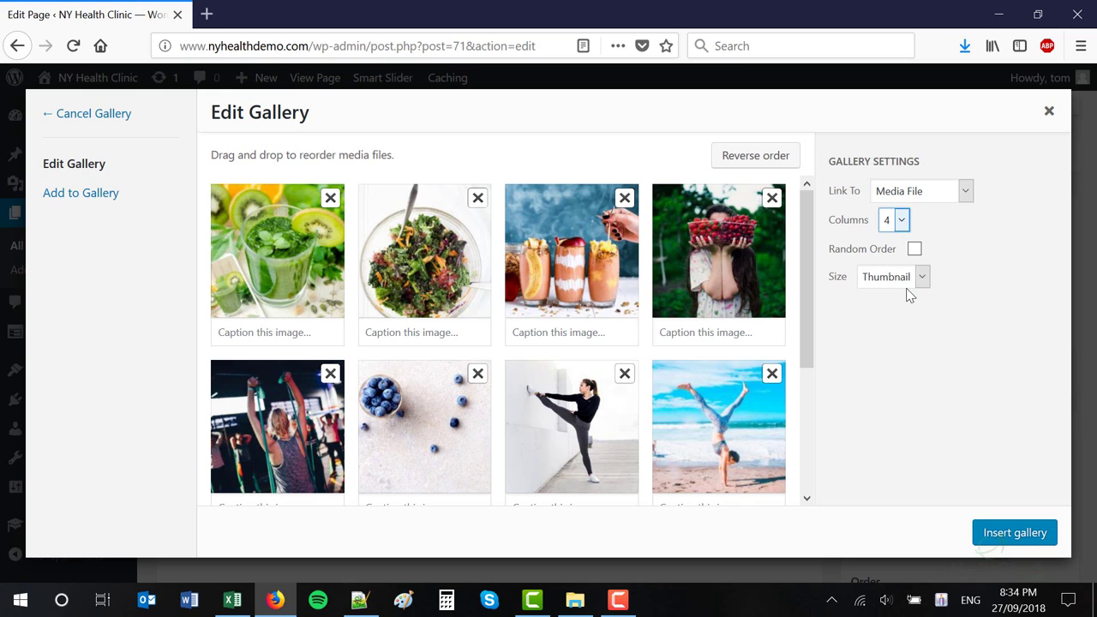
click(1031, 537)
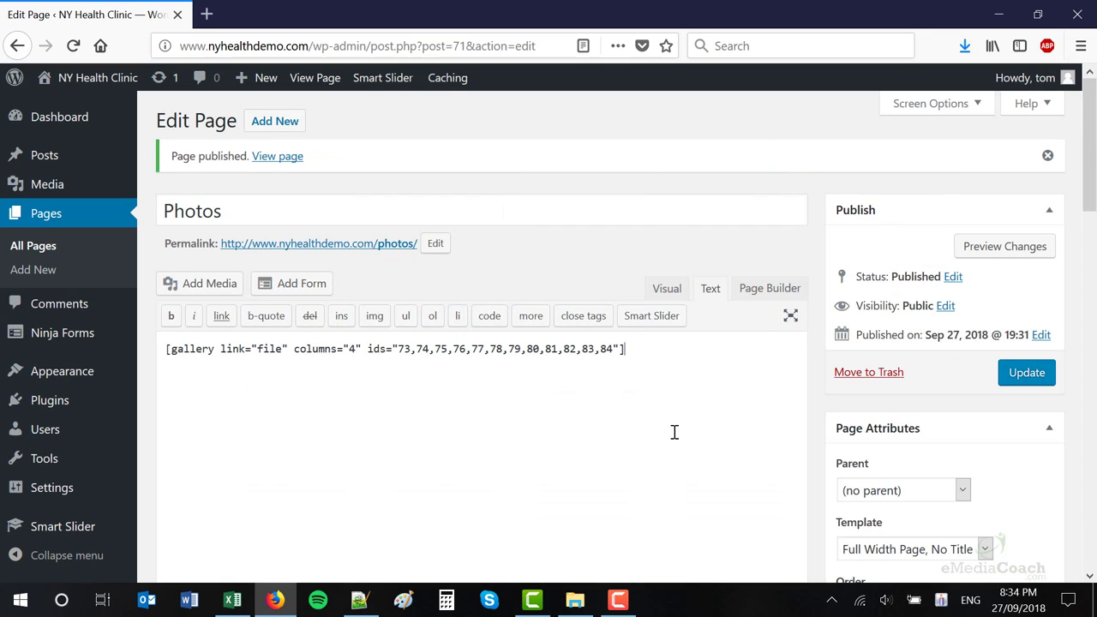
- In the Visual editor, change the gallery's settings to 5 columns and update it
click(673, 288)
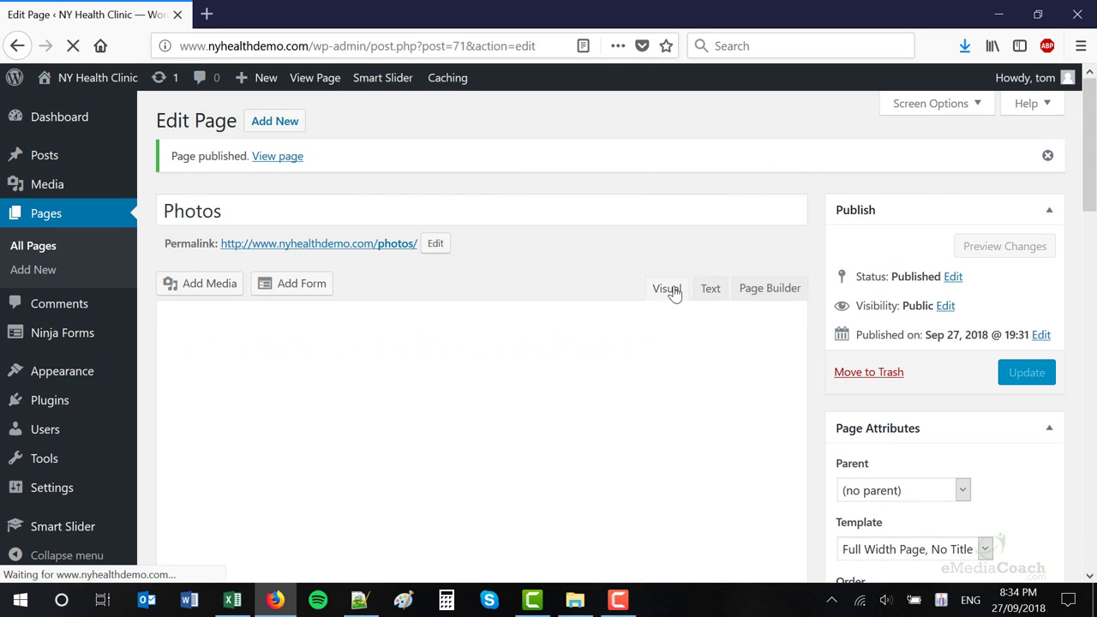
scroll(354, 411, down, 5)
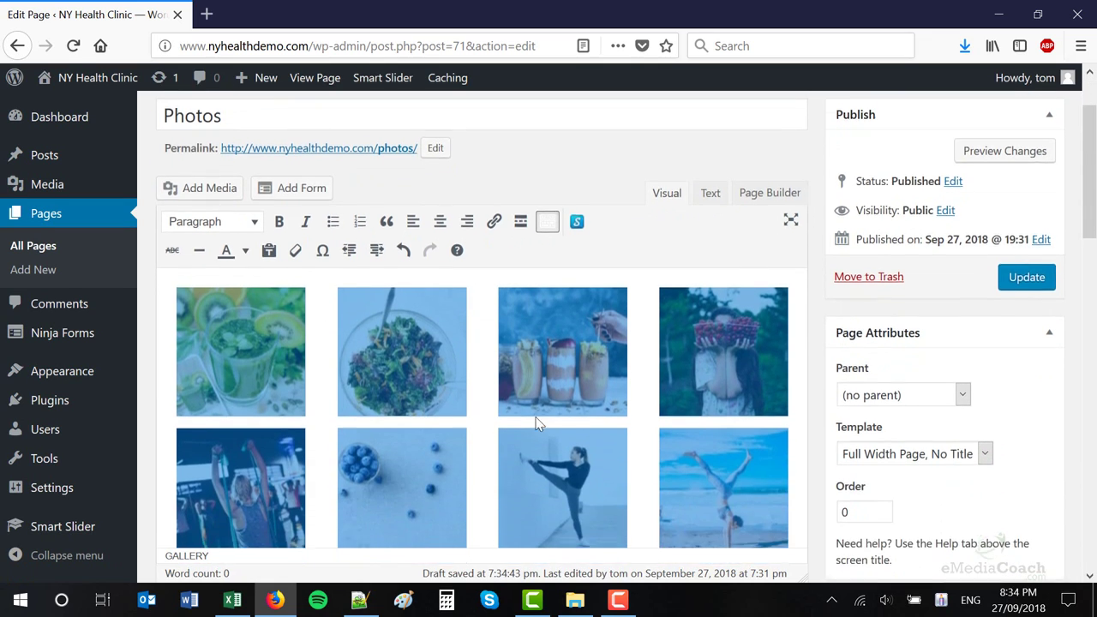
scroll(566, 405, up, 5)
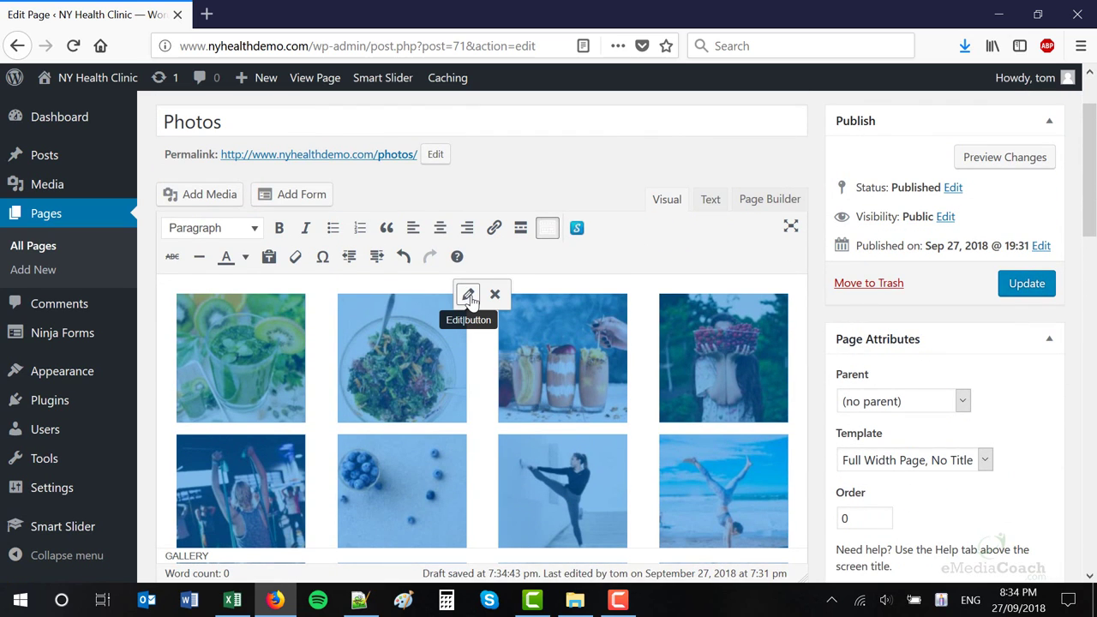
click(468, 296)
click(893, 220)
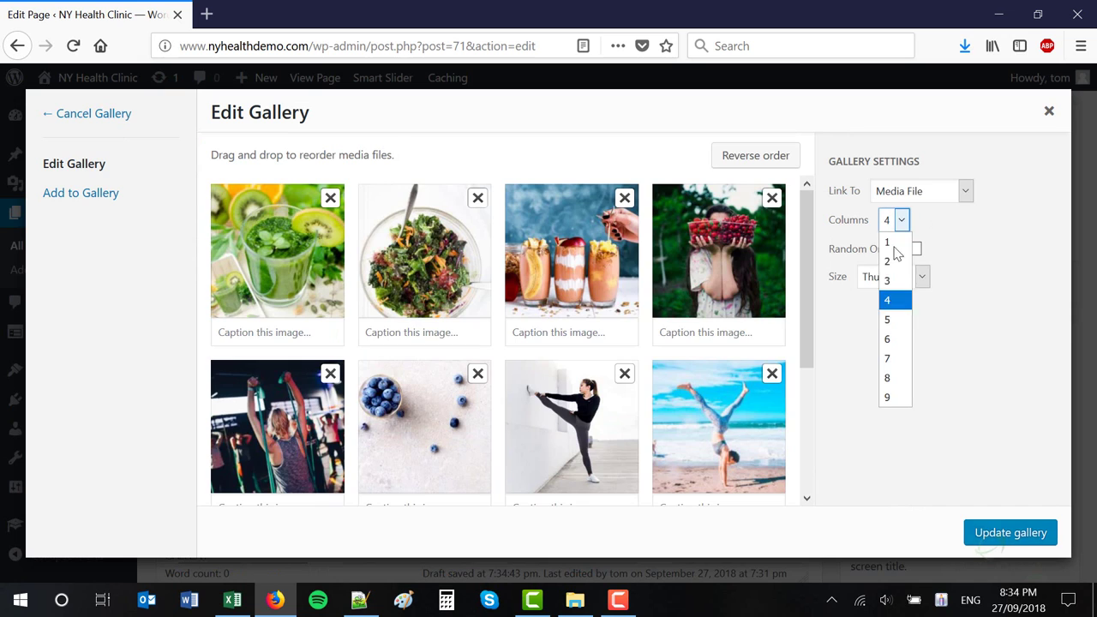
click(888, 319)
click(985, 532)
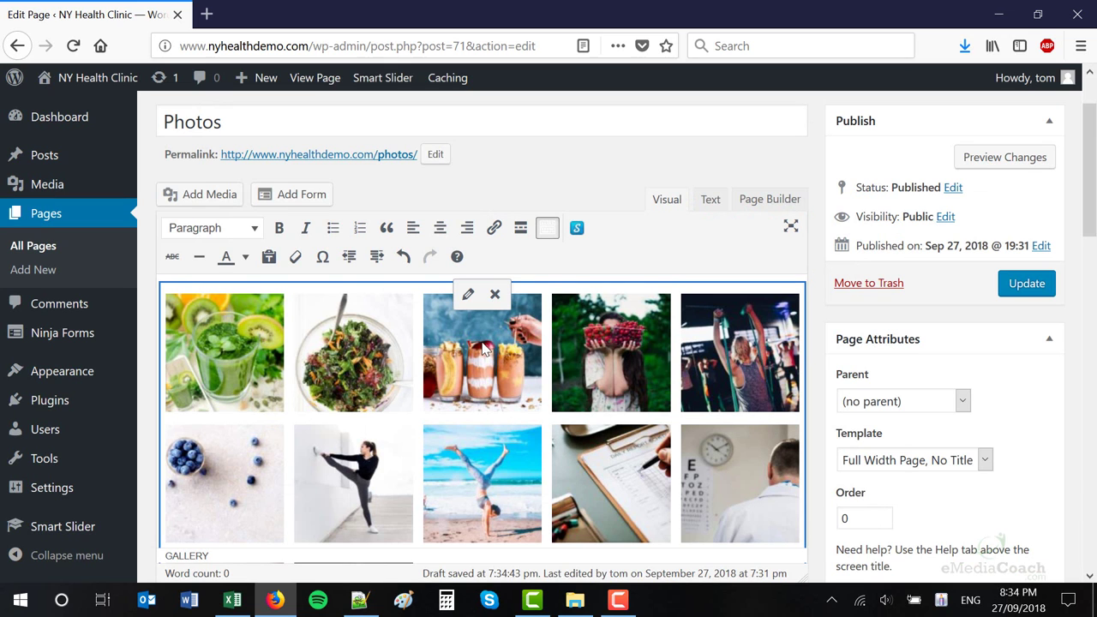
click(470, 303)
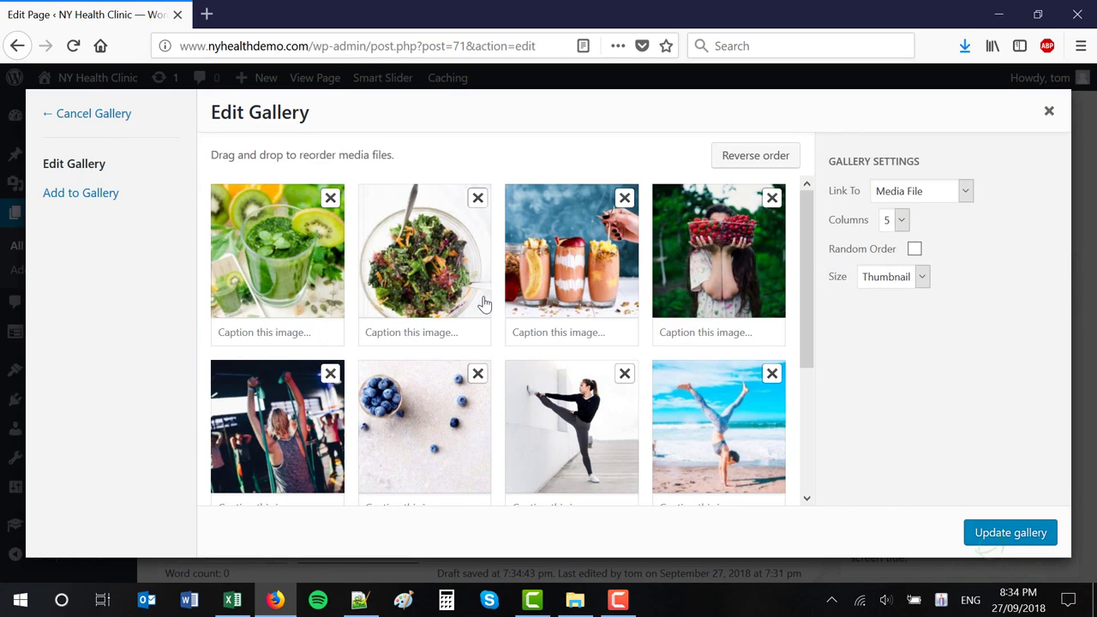
click(1018, 529)
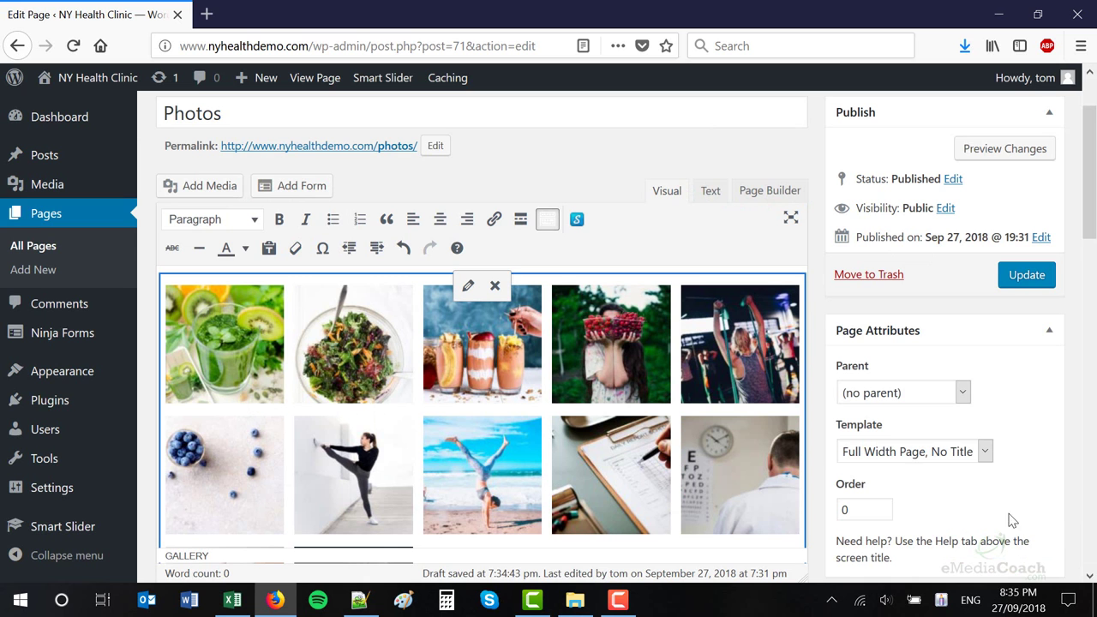
- Update the Photos page and open its live permalink in a new tab
click(1019, 278)
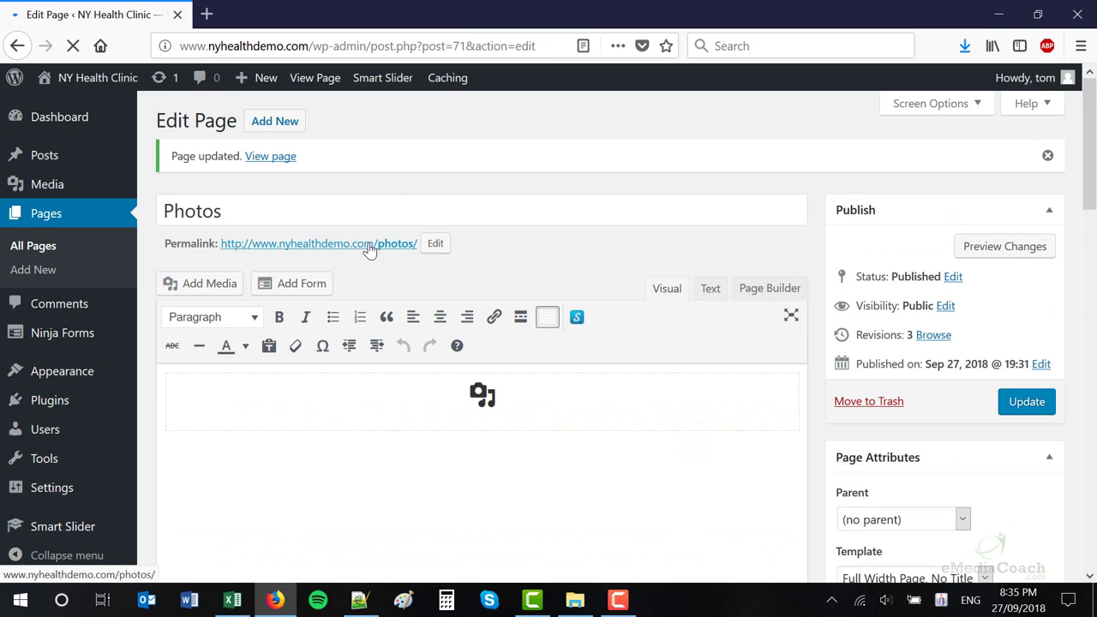
right_click(371, 245)
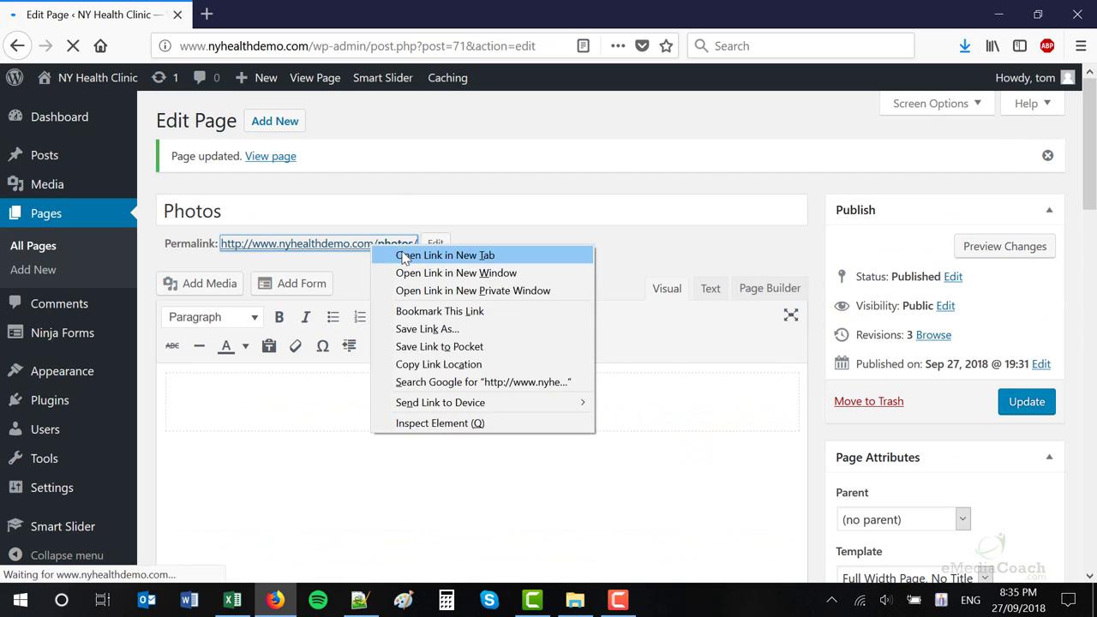
click(403, 255)
click(289, 17)
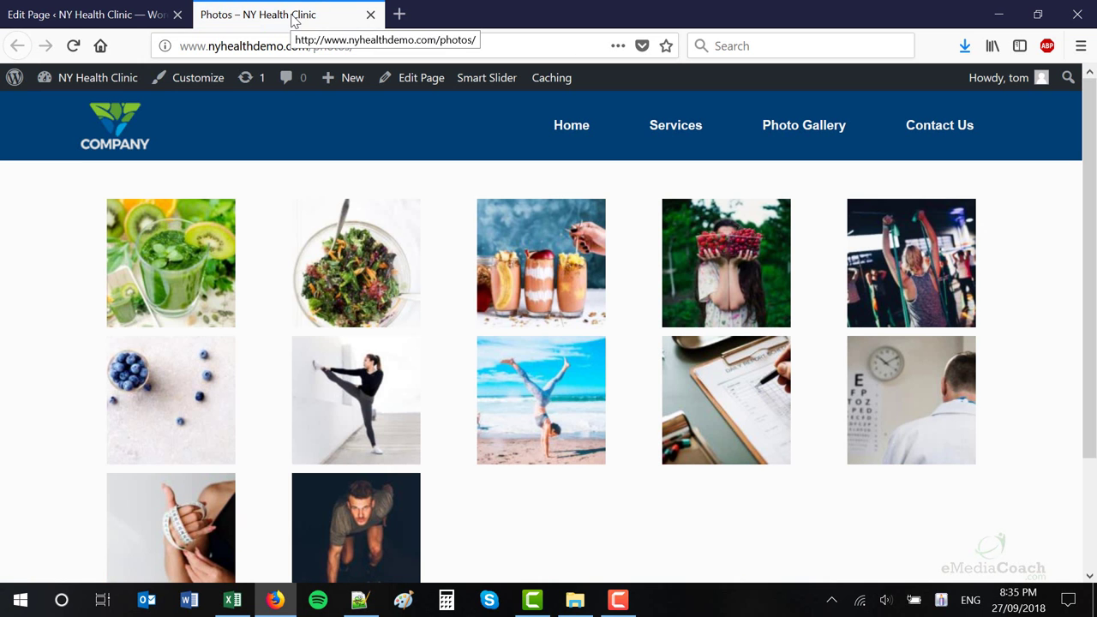
- View the smoothie photo full-size from the live gallery, then return to the Photos page editor
scroll(343, 262, down, 3)
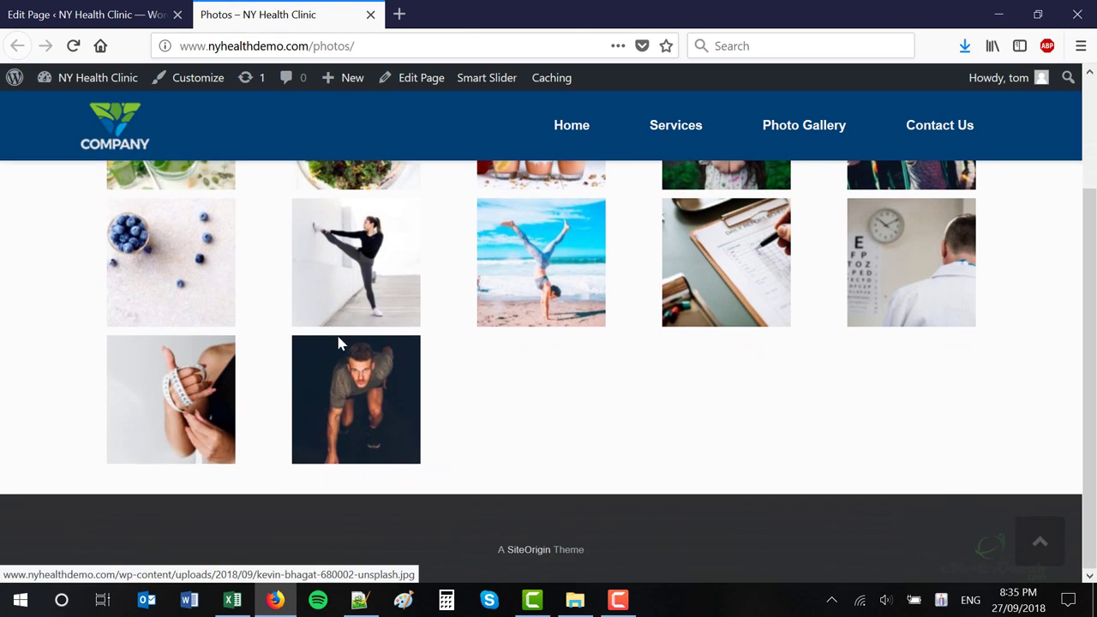
scroll(339, 340, up, 3)
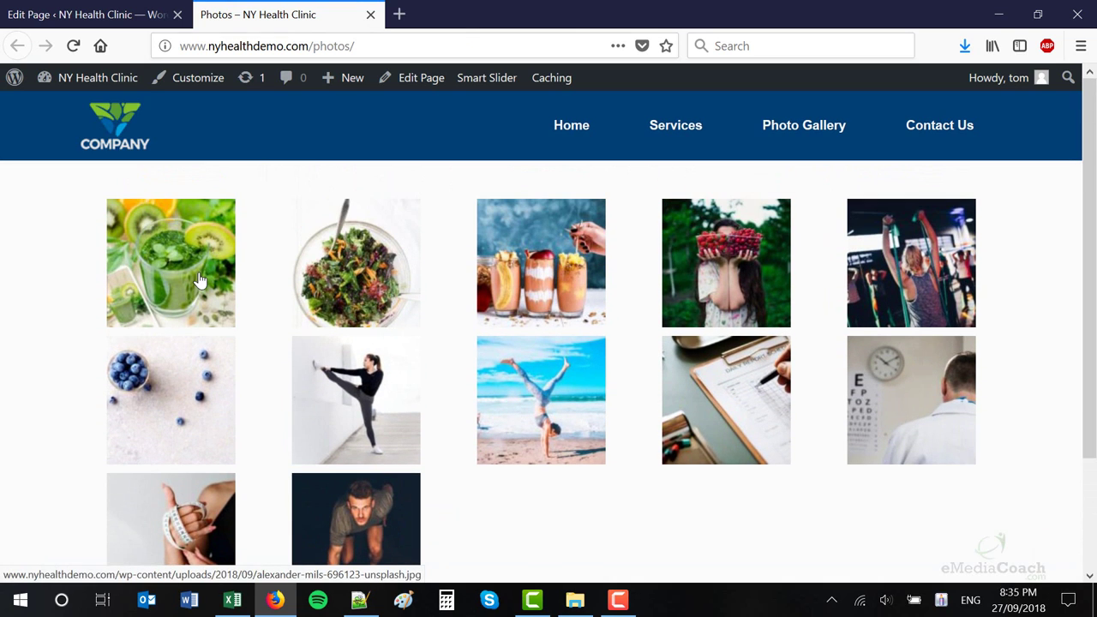
click(199, 279)
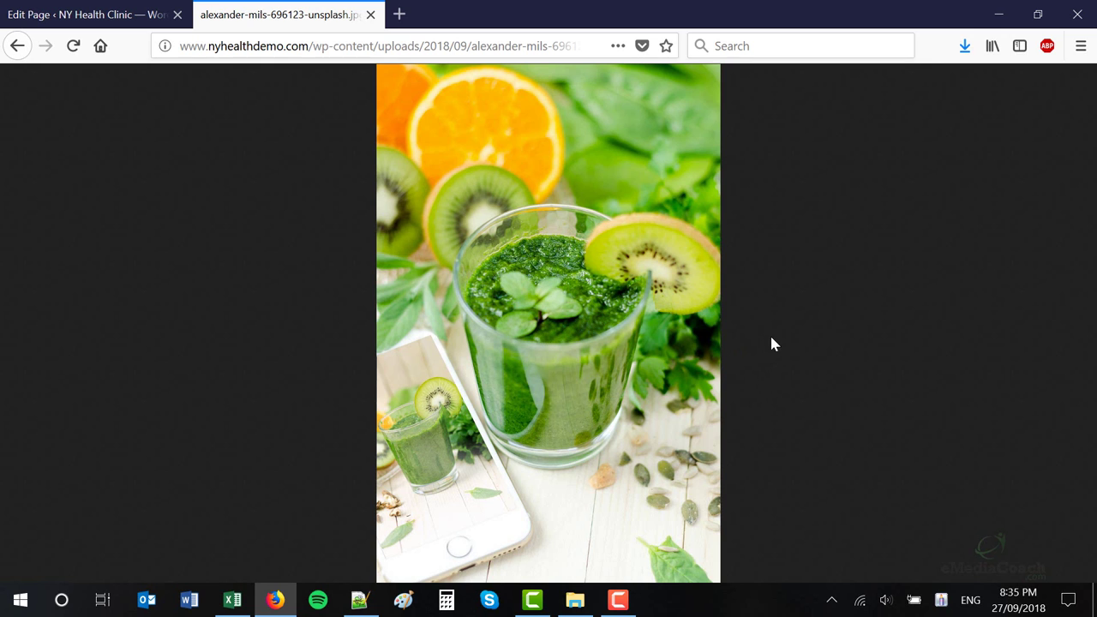
click(528, 306)
click(303, 246)
click(17, 47)
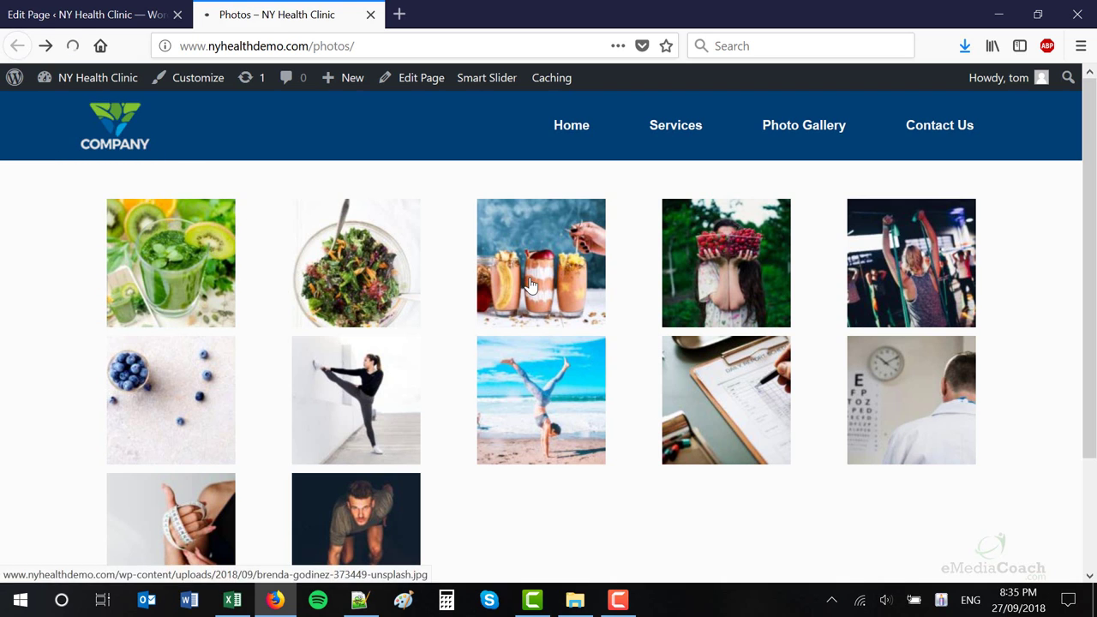
click(530, 285)
click(18, 47)
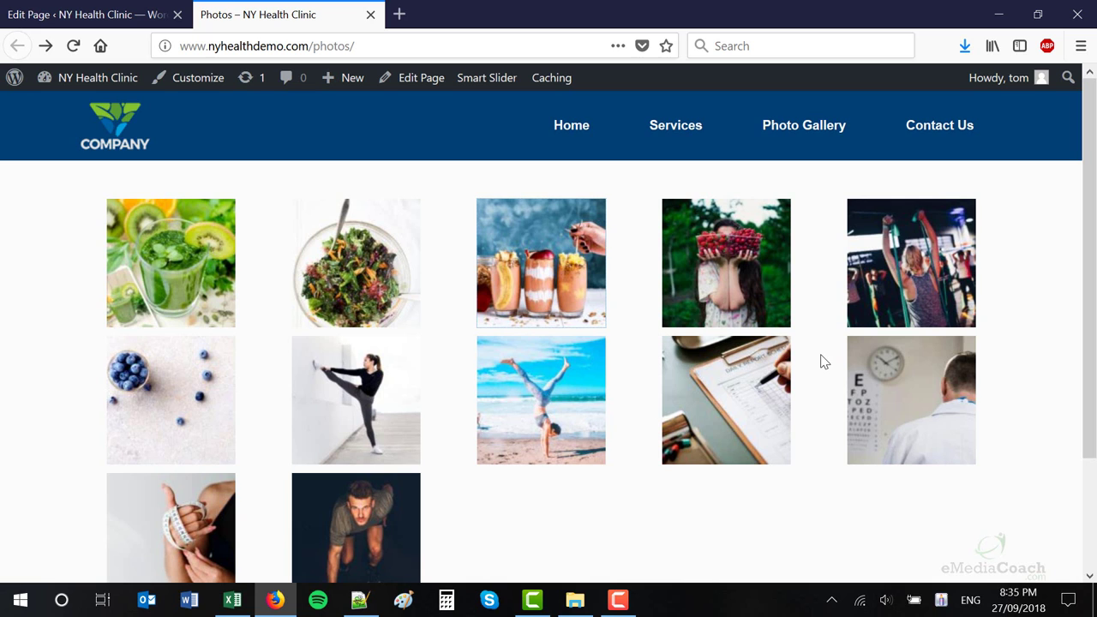
click(95, 21)
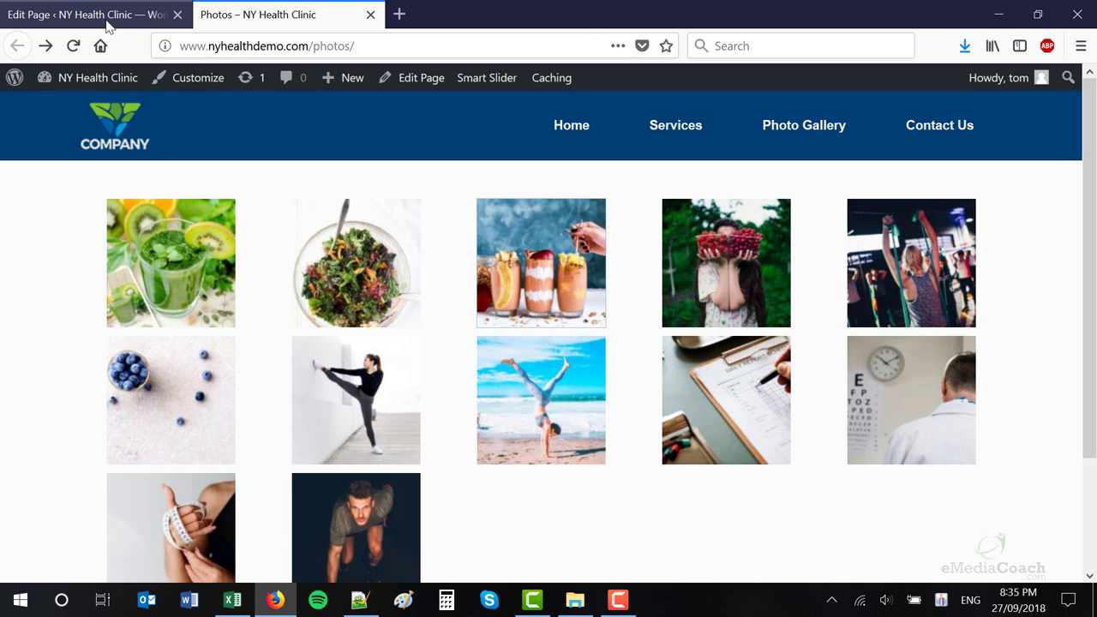
mouse_move(81, 406)
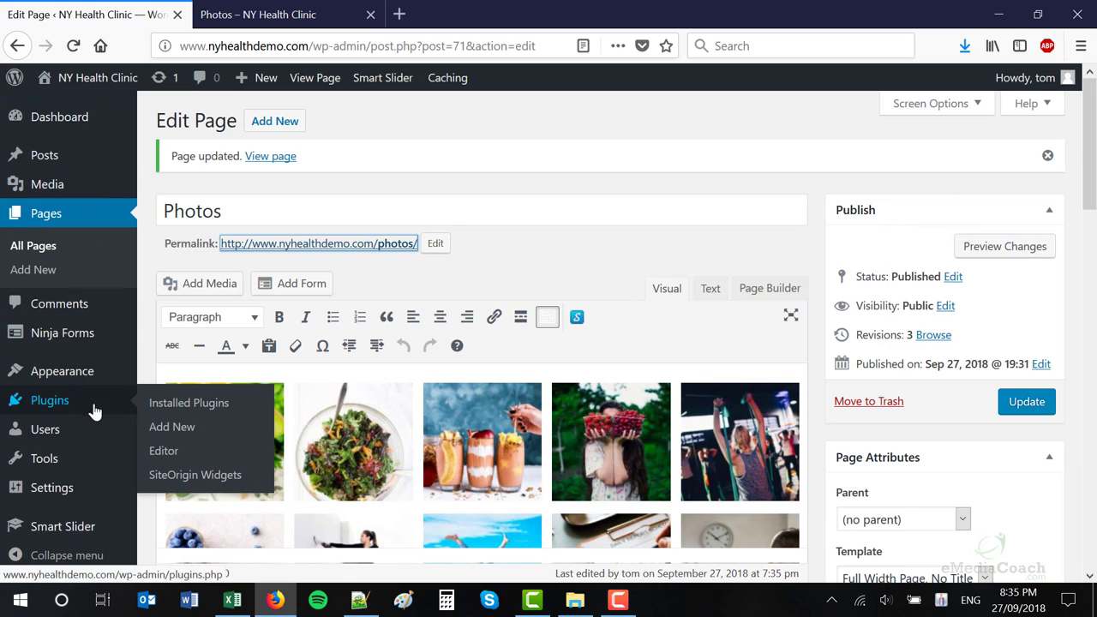
- Search Add New plugins for Simple Lightbox, then install and activate it
click(189, 402)
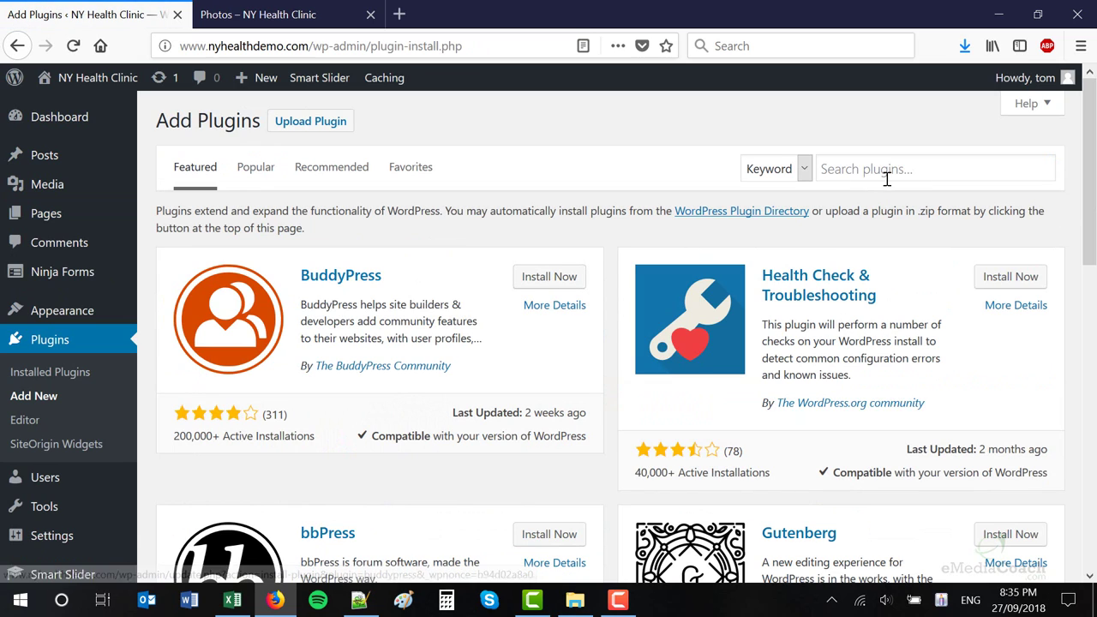
click(886, 177)
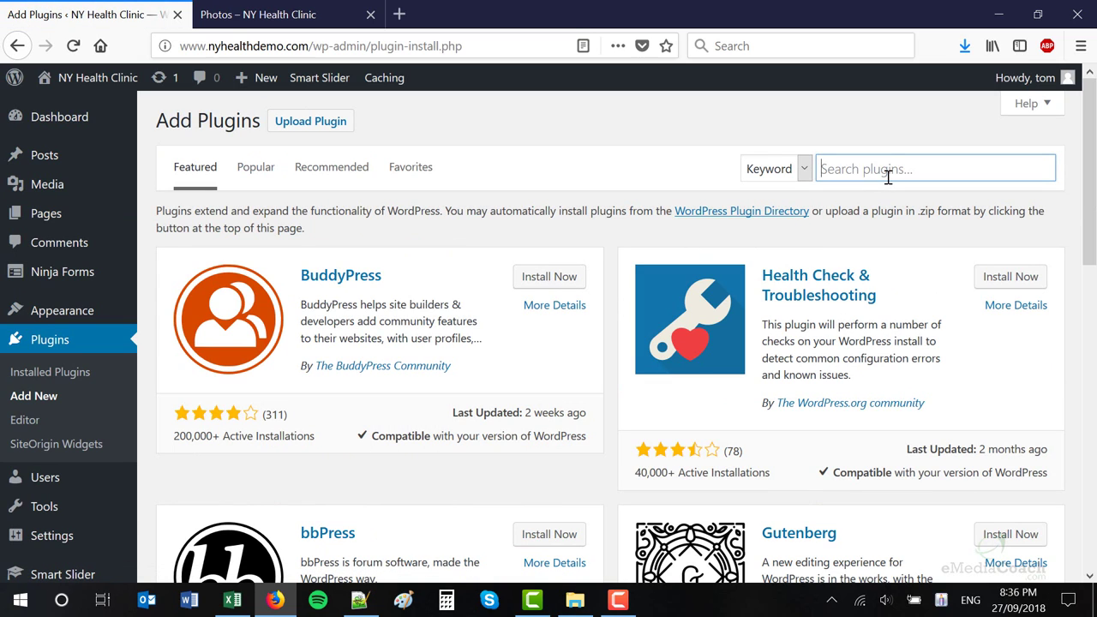
text(lightbox)
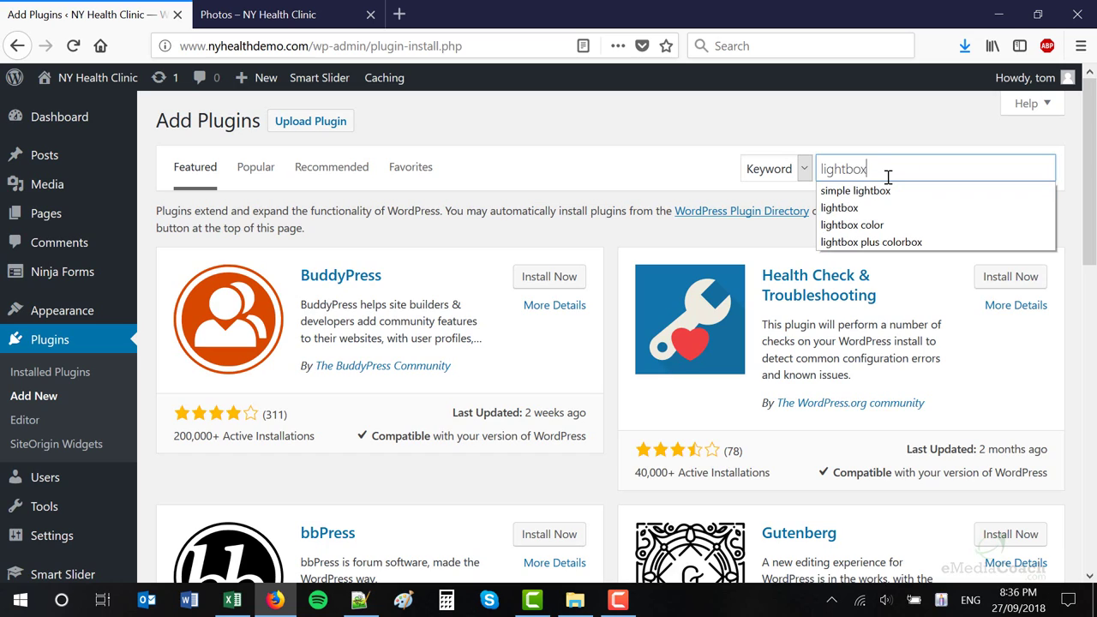
text(simple)
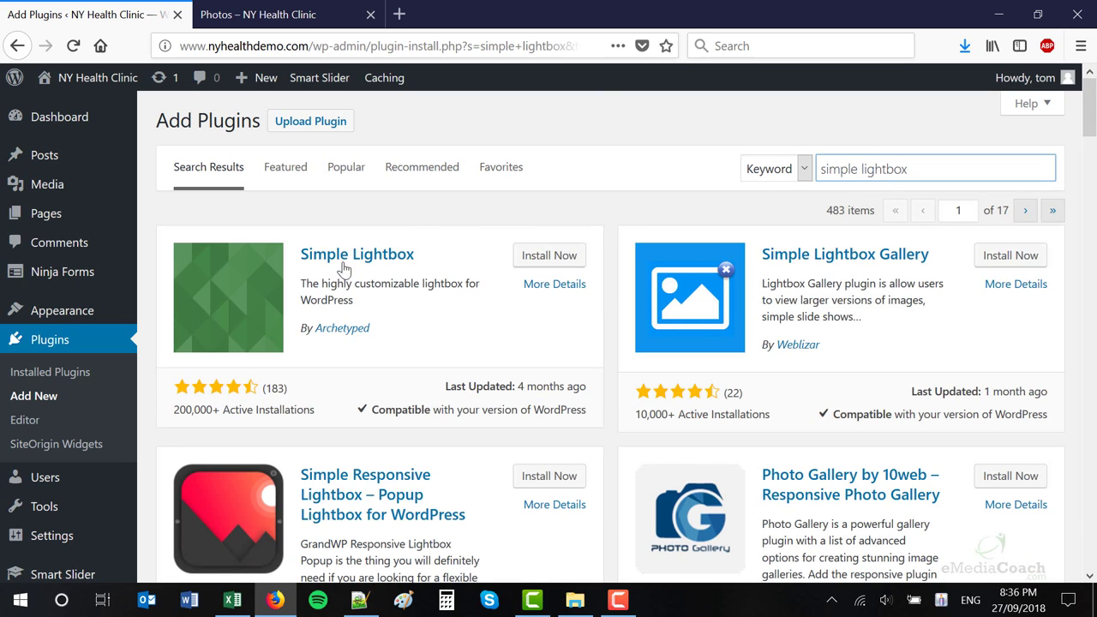
click(542, 259)
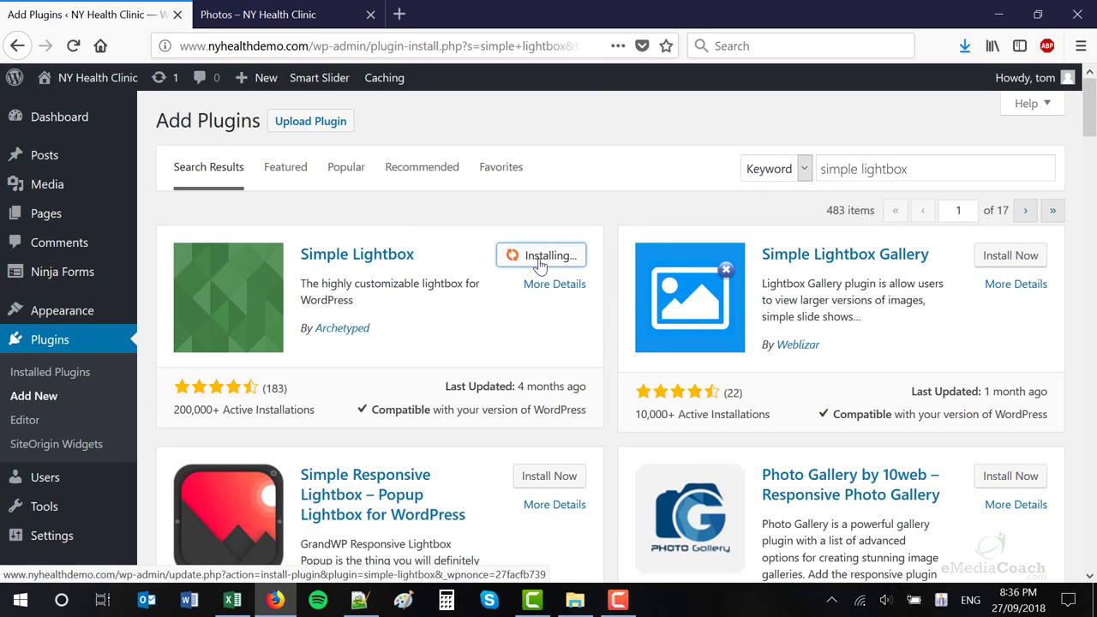
click(540, 261)
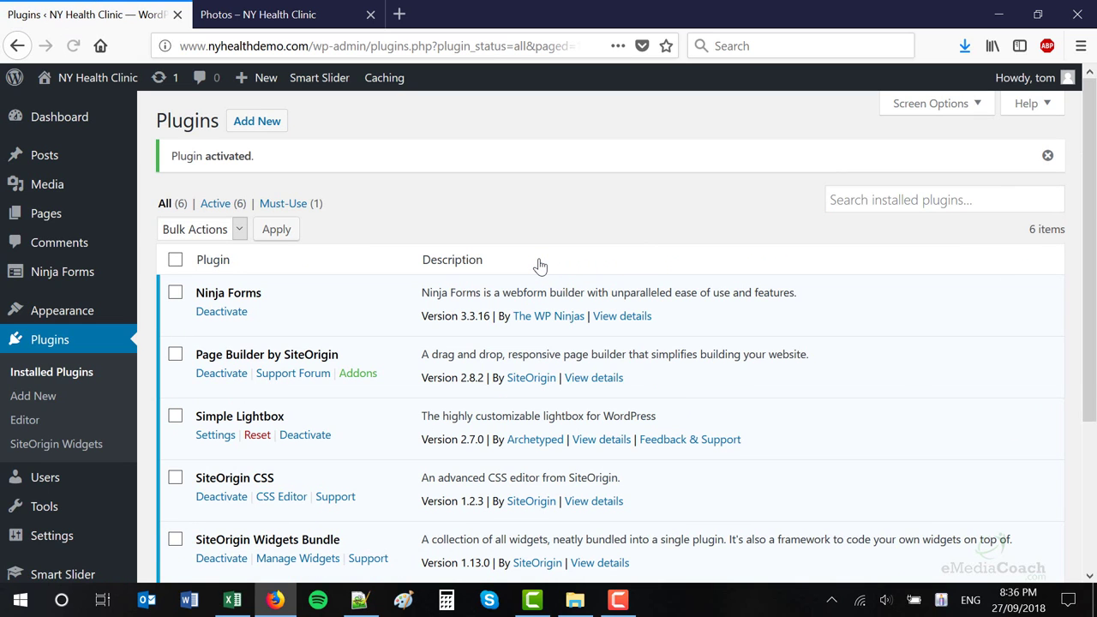
- Review the Simple Lightbox default settings, then go to the live Photos page tab
scroll(540, 263, down, 4)
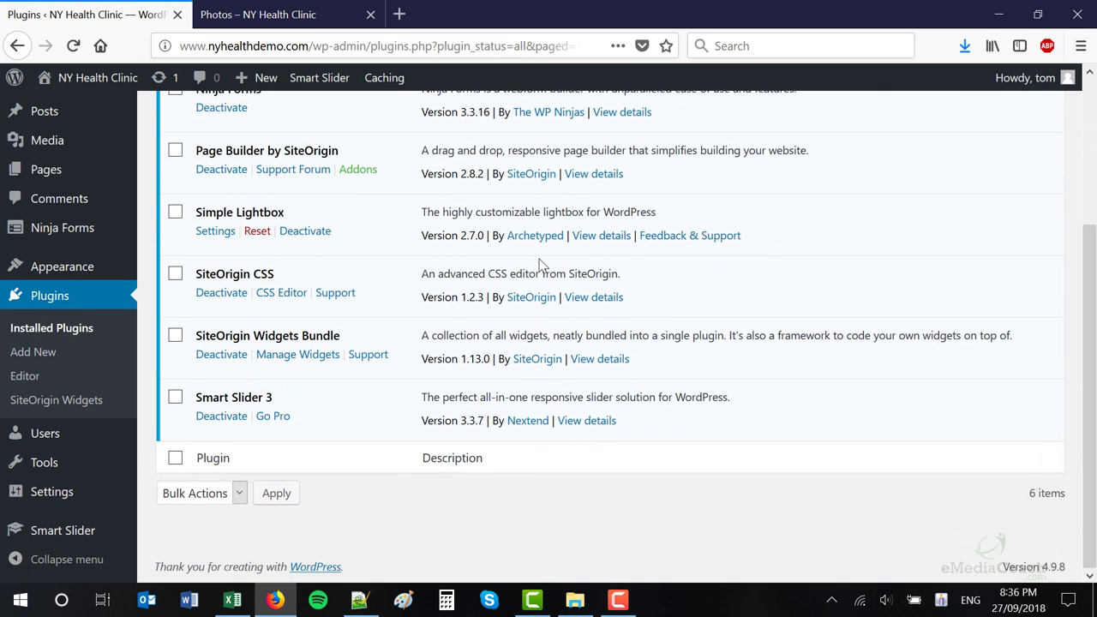
click(227, 234)
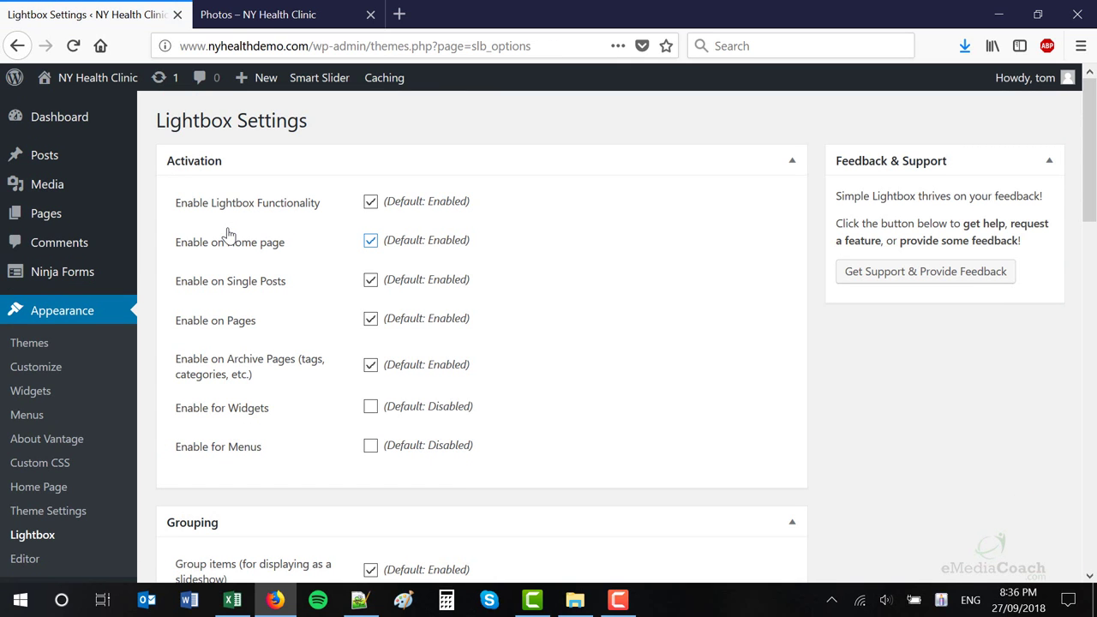
scroll(282, 242, down, 8)
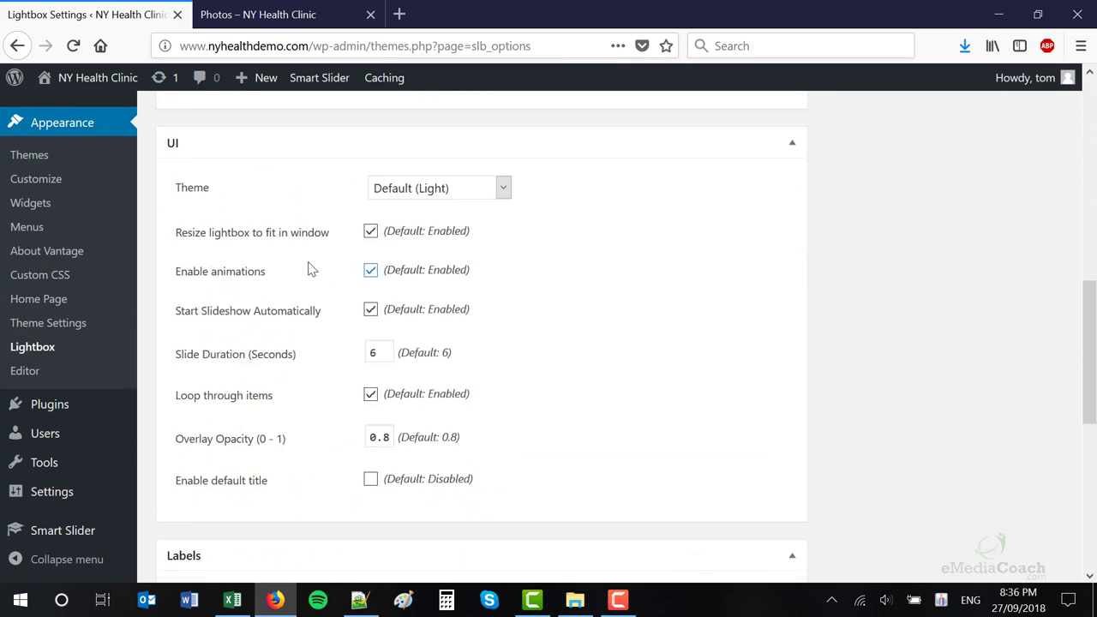
scroll(308, 274, down, 6)
scroll(297, 305, up, 10)
scroll(297, 305, up, 5)
click(330, 17)
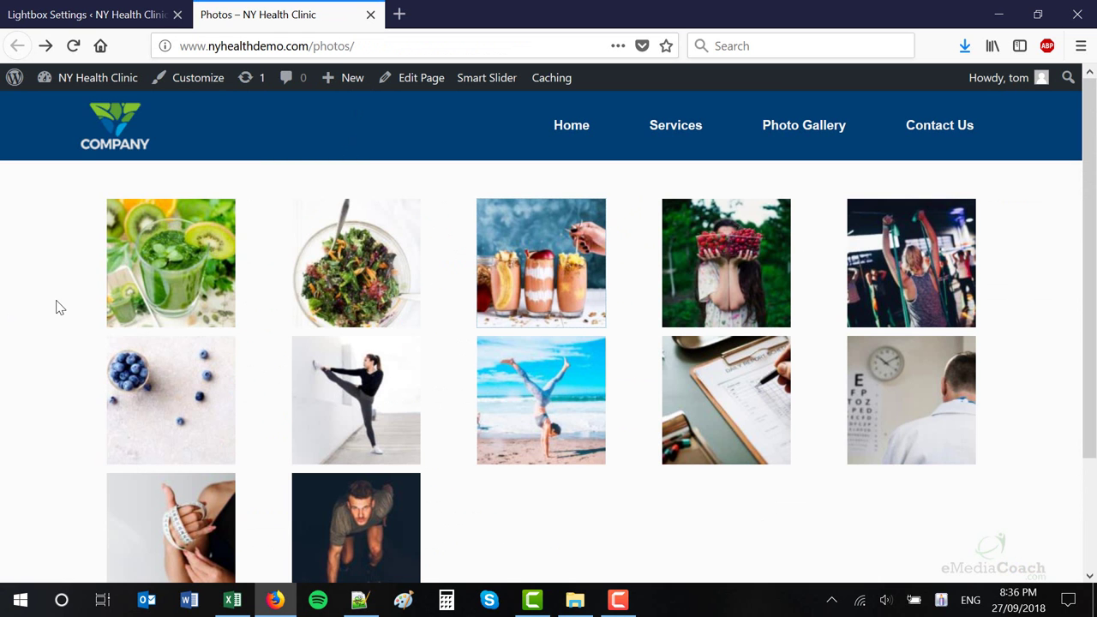
- Reload the Photos page and step from the smoothie photo through three more in the lightbox
key(F5)
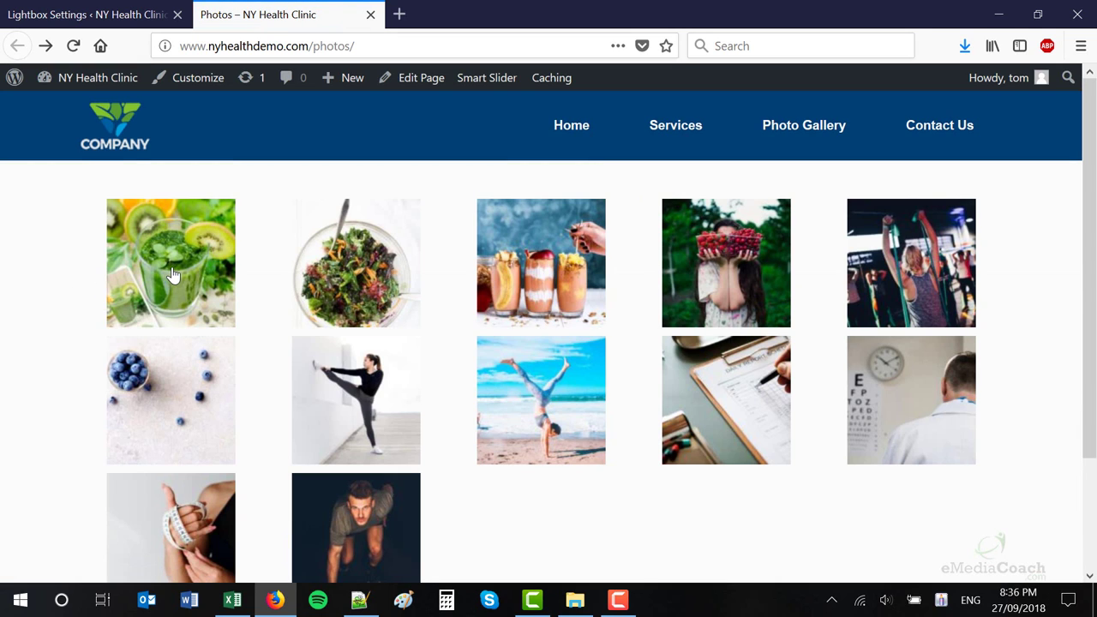
click(172, 274)
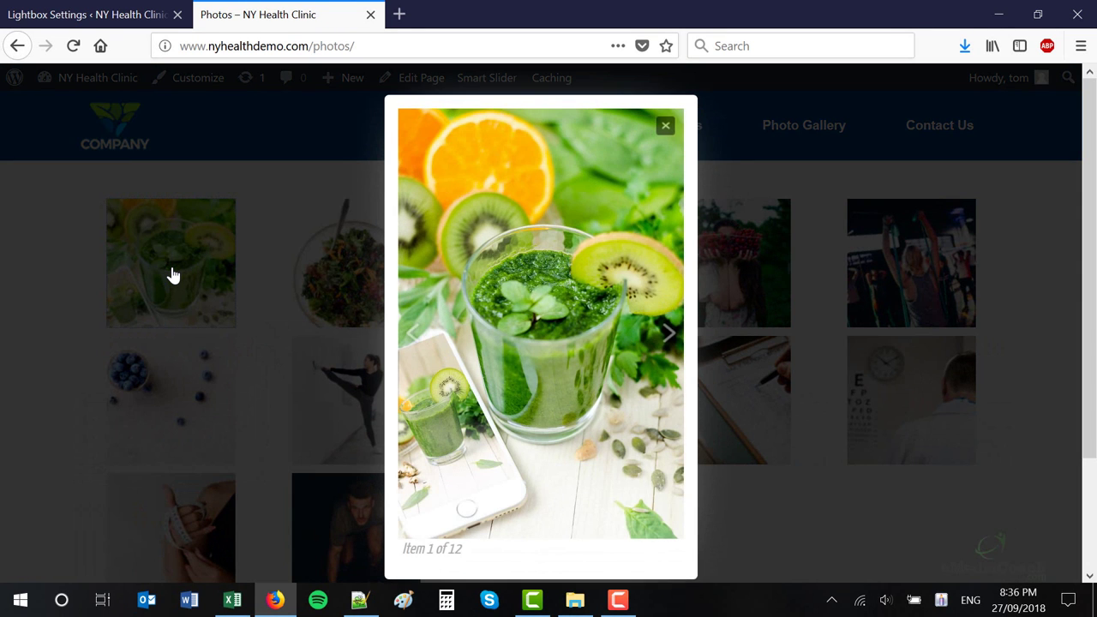
click(667, 330)
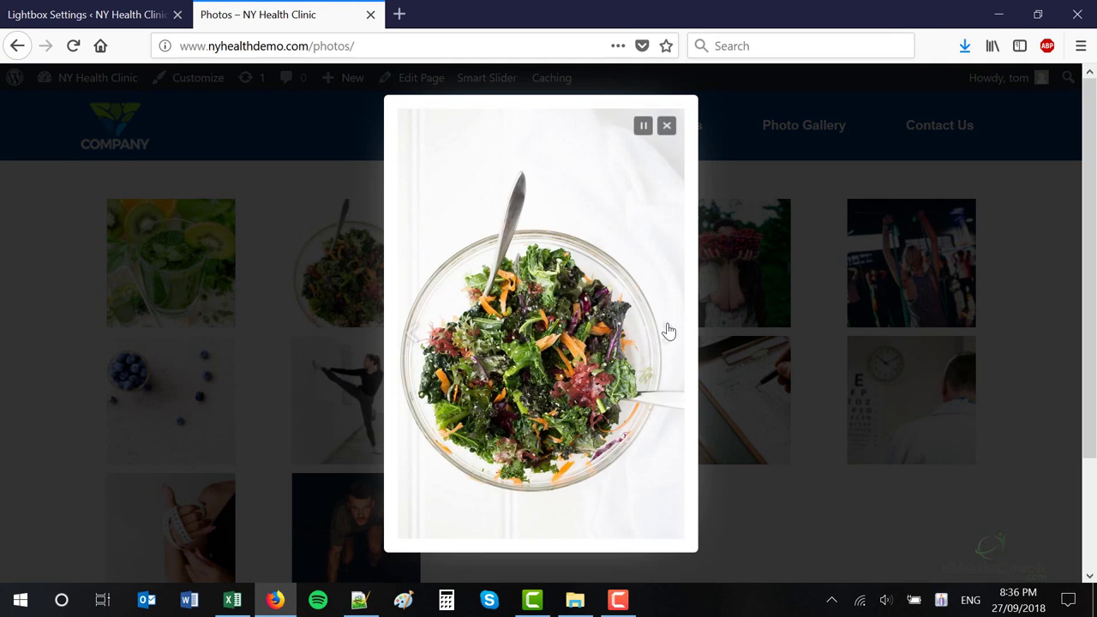
click(667, 330)
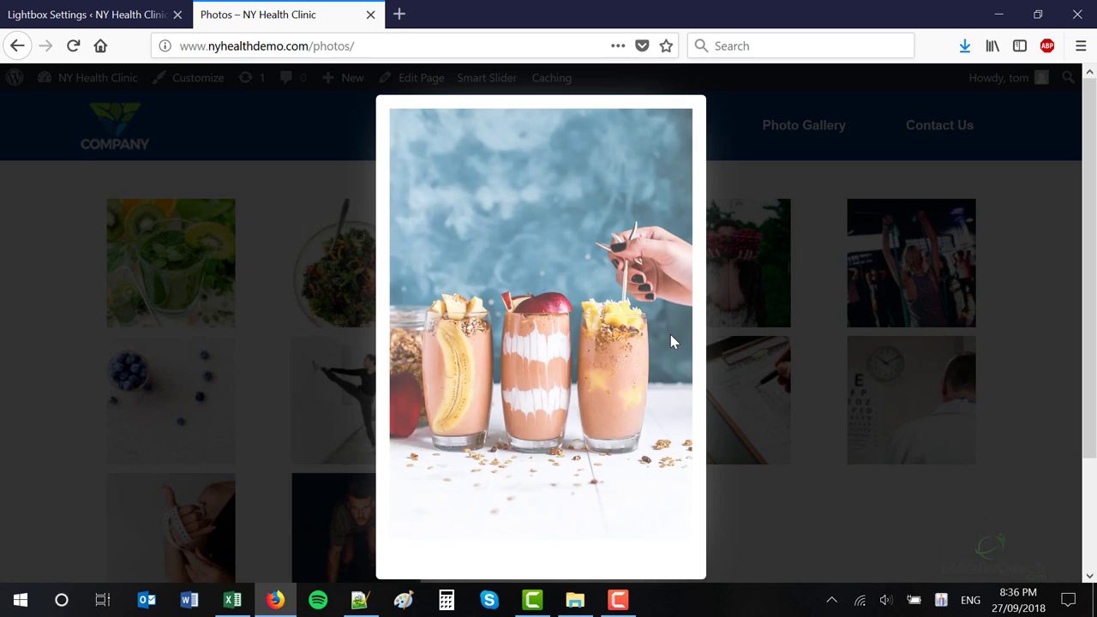
click(677, 340)
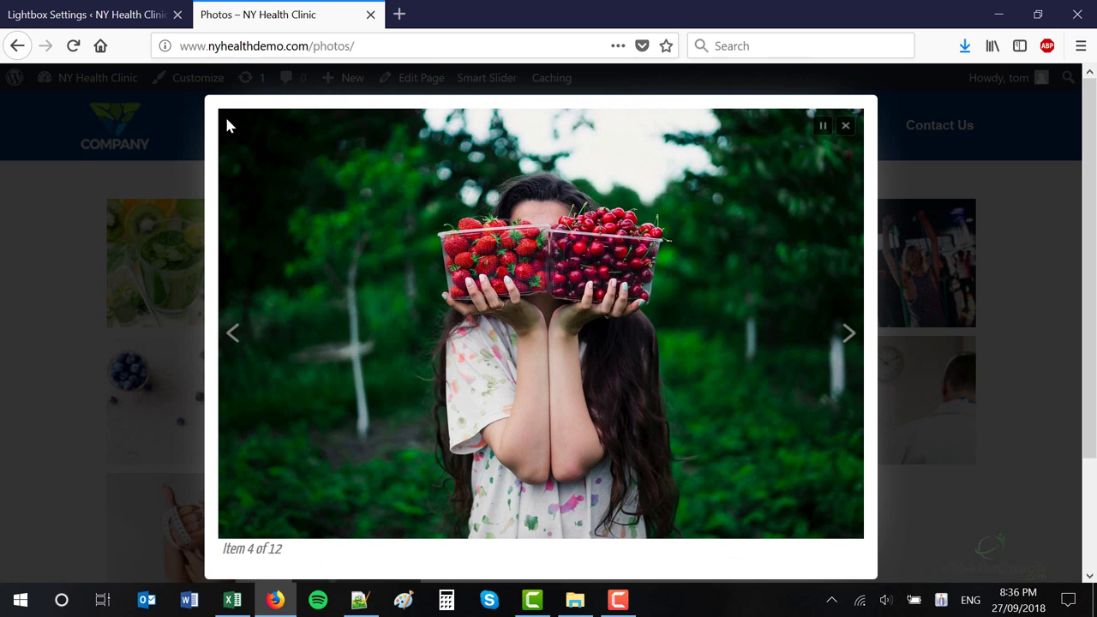
click(45, 229)
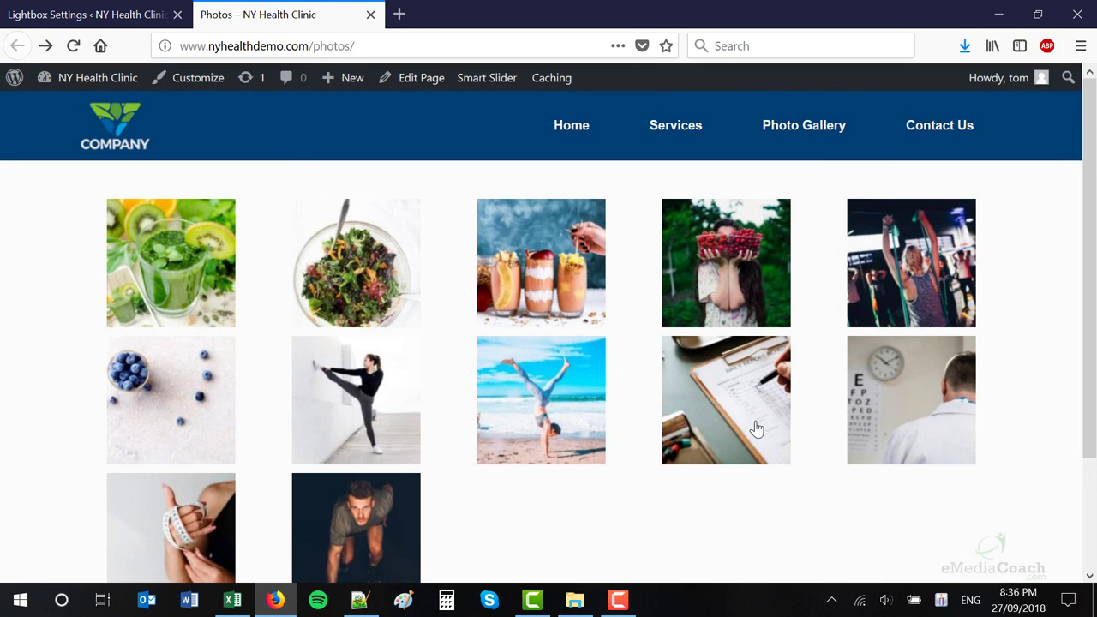
- Open the clipboard photo in the lightbox, go back one photo, and close it
click(746, 421)
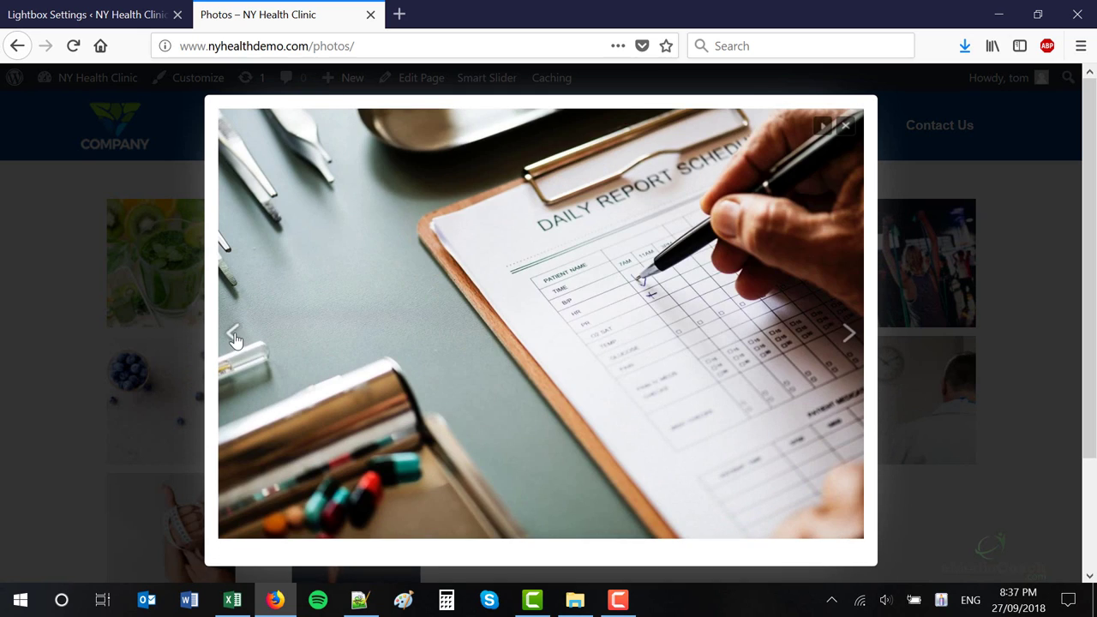
click(237, 340)
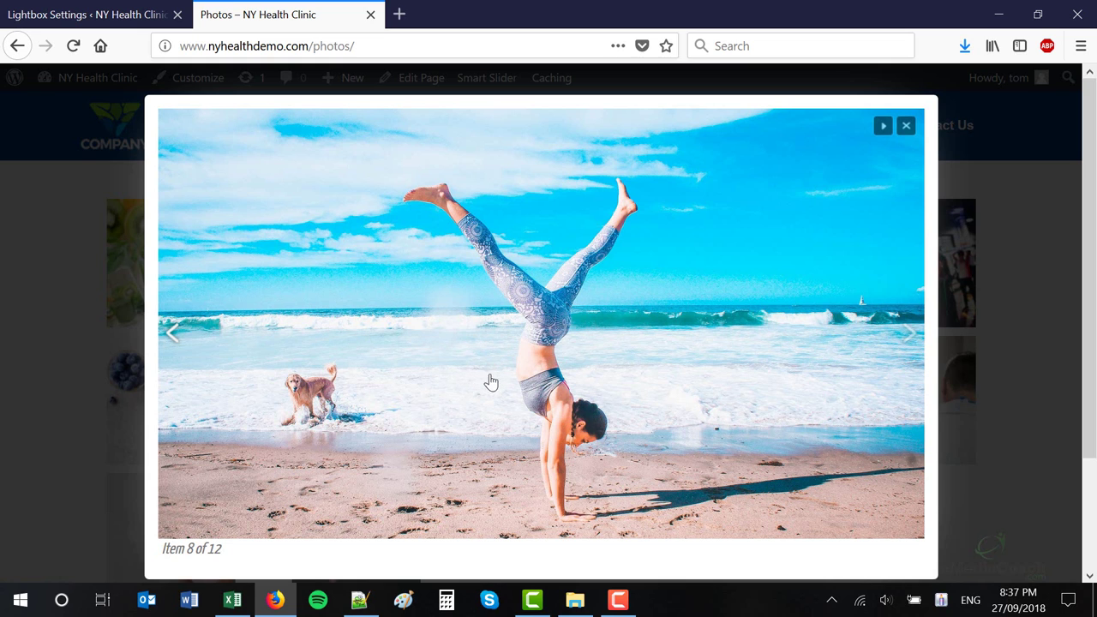
click(905, 126)
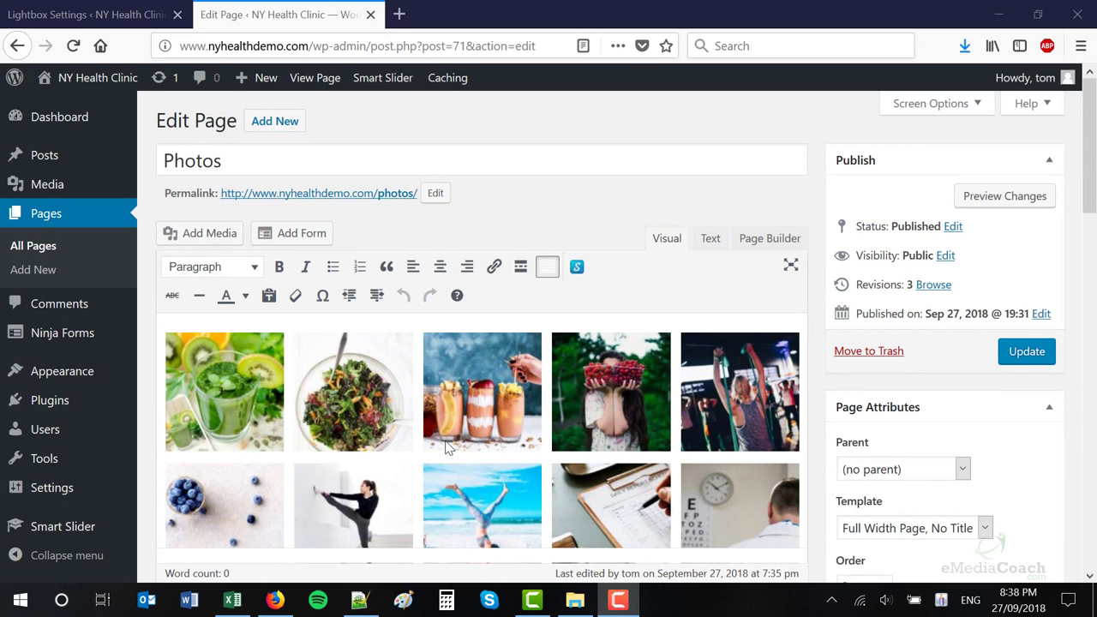
- Open the page's gallery for editing and drag the smoothie photo into second place
scroll(281, 355, down, 3)
scroll(397, 380, up, 3)
click(467, 418)
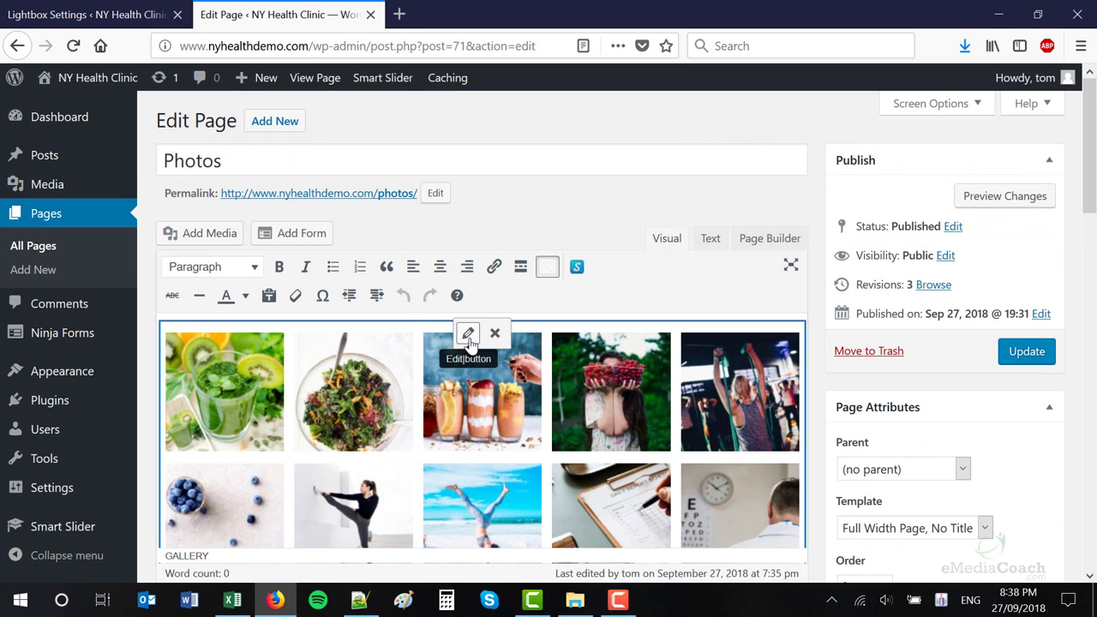
click(468, 334)
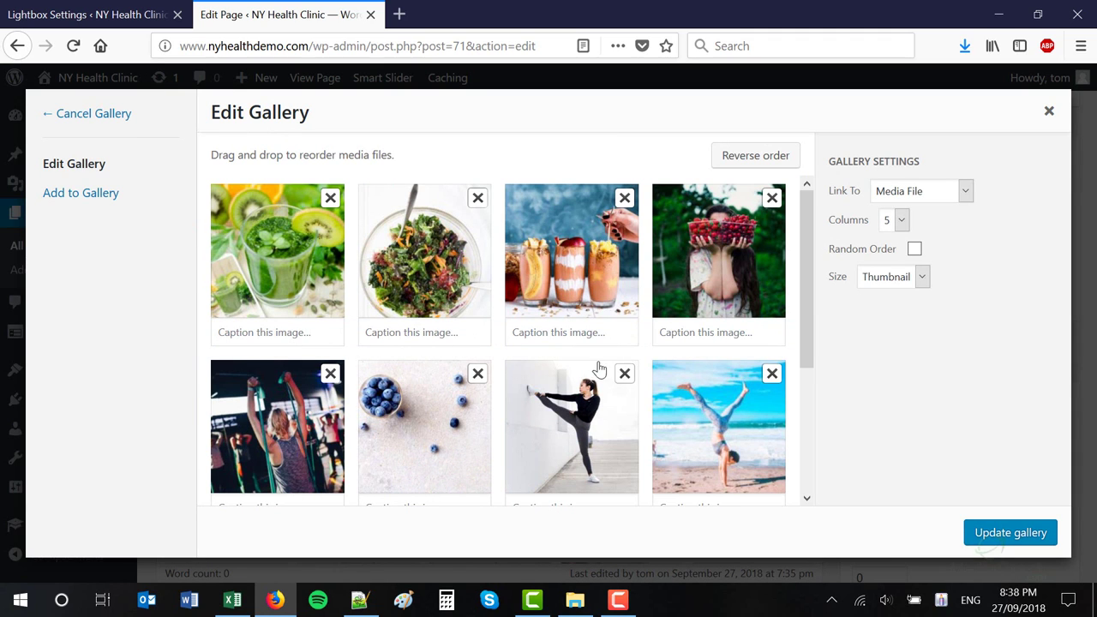
scroll(462, 257, down, 2)
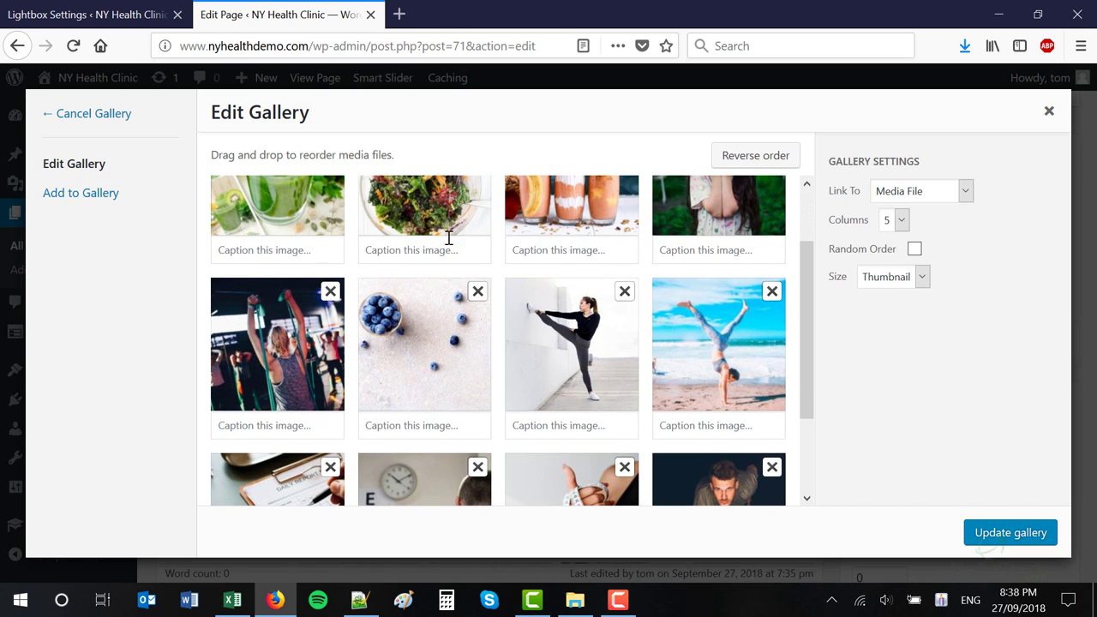
scroll(448, 237, up, 2)
drag(605, 272, 437, 269)
drag(583, 449, 642, 351)
scroll(644, 355, down, 1)
scroll(644, 356, down, 3)
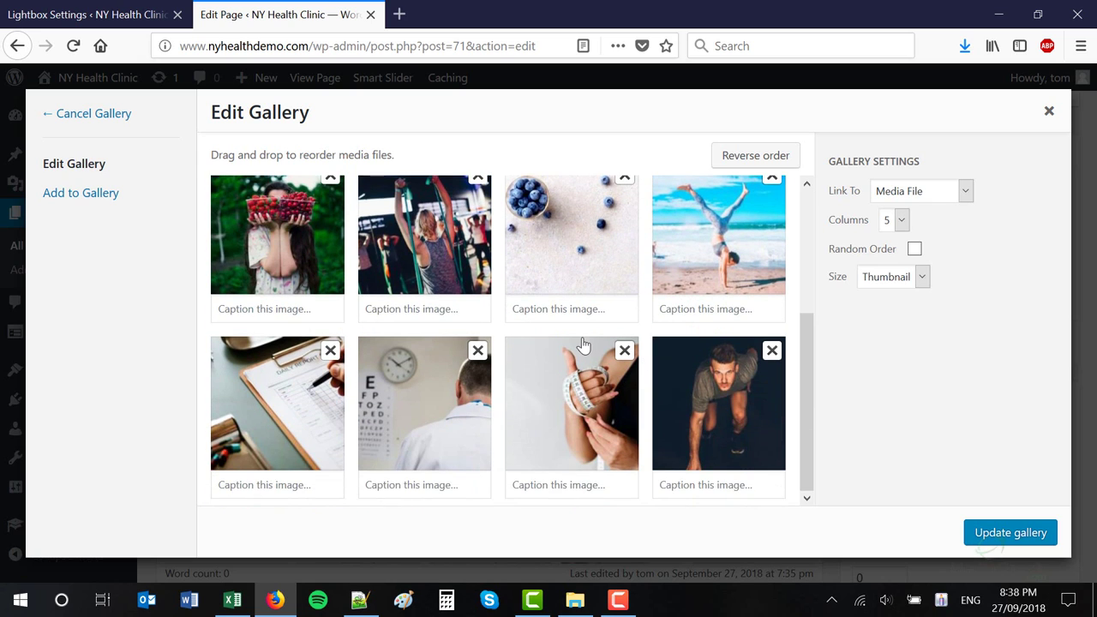
- Add three more images from the Media Library to the gallery
click(90, 206)
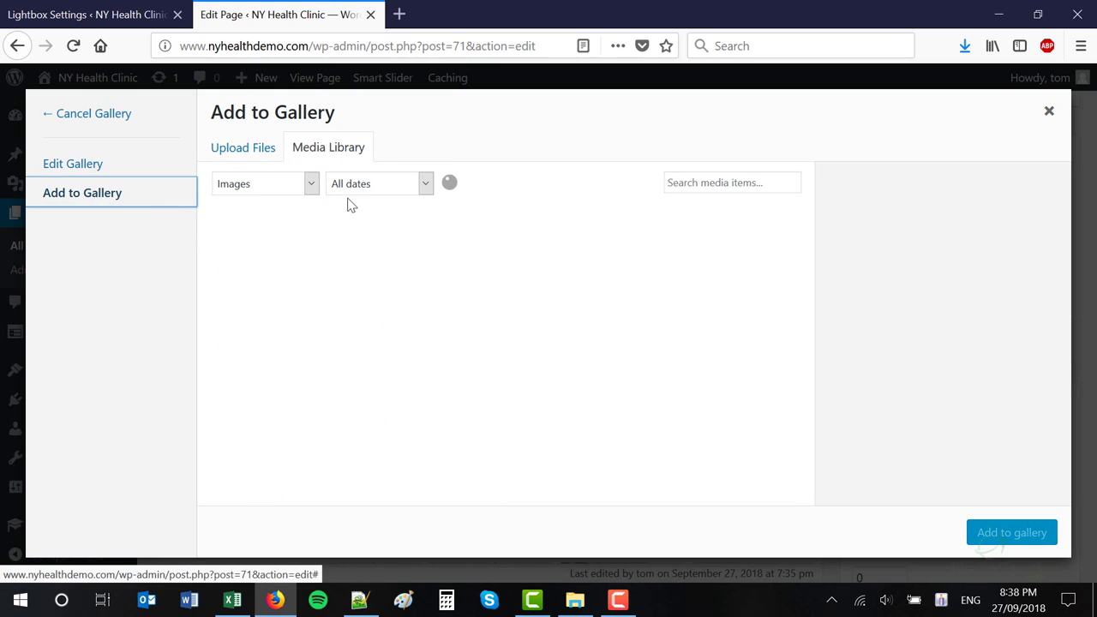
click(244, 148)
click(315, 155)
click(310, 262)
click(383, 269)
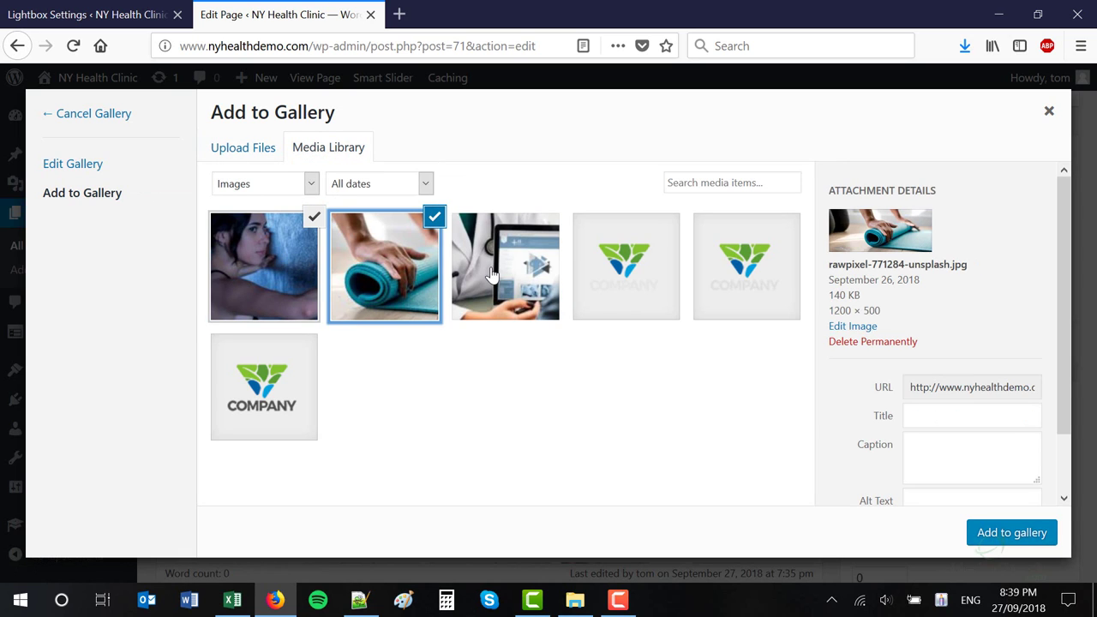
click(497, 278)
click(1009, 533)
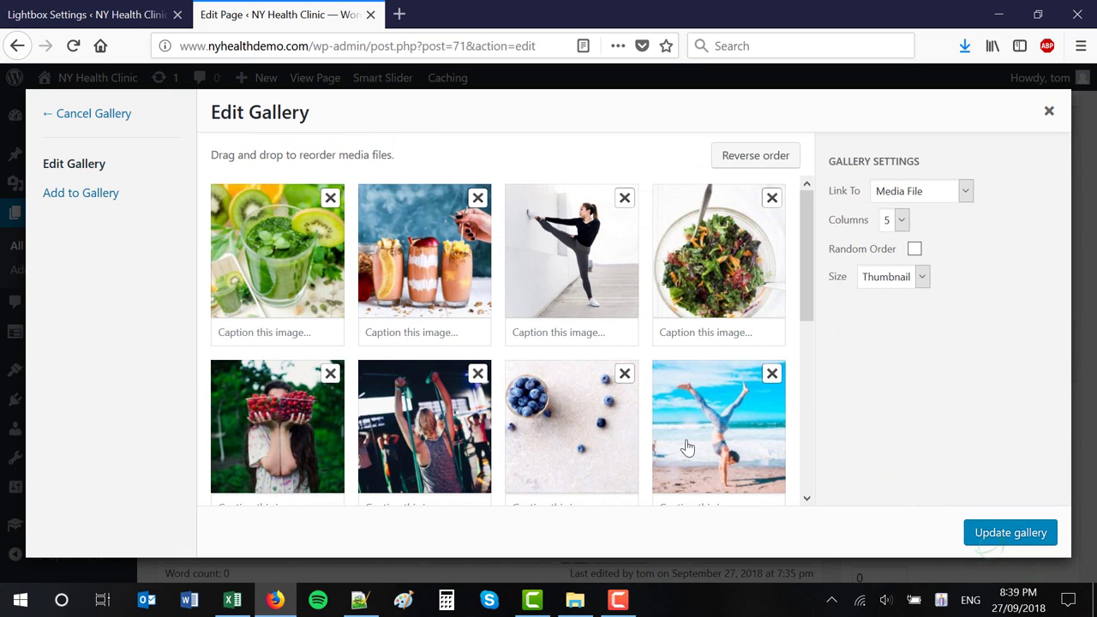
- Move the doctor-with-tablet and woman photos forward, update the gallery and save the page
scroll(668, 428, down, 5)
drag(589, 417, 549, 244)
drag(463, 406, 411, 248)
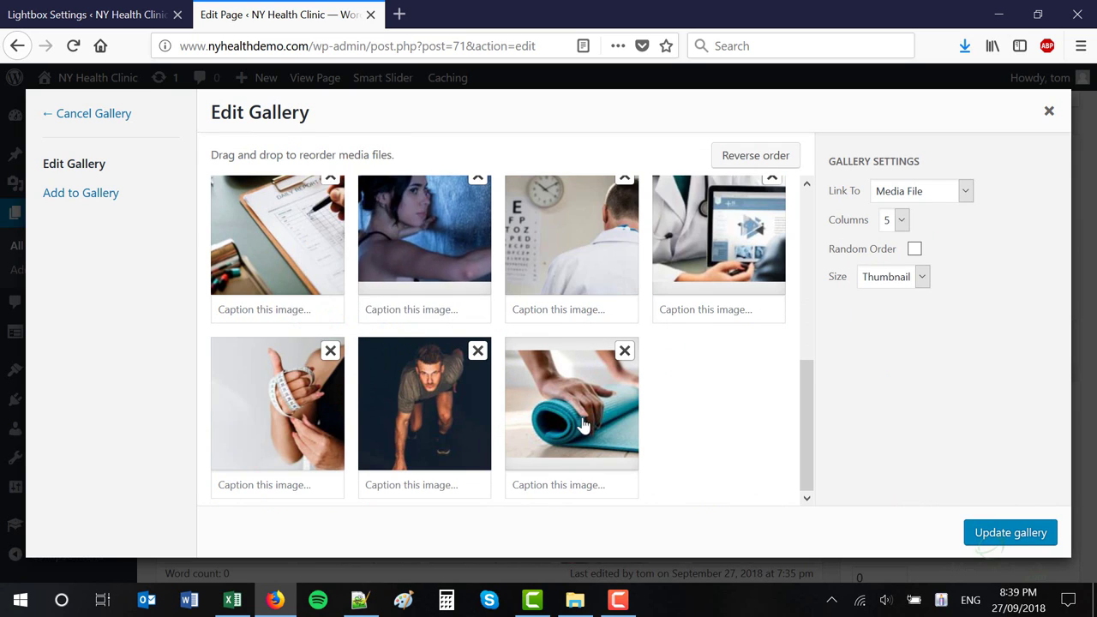
scroll(588, 484, up, 5)
scroll(588, 484, down, 5)
click(982, 535)
click(1016, 344)
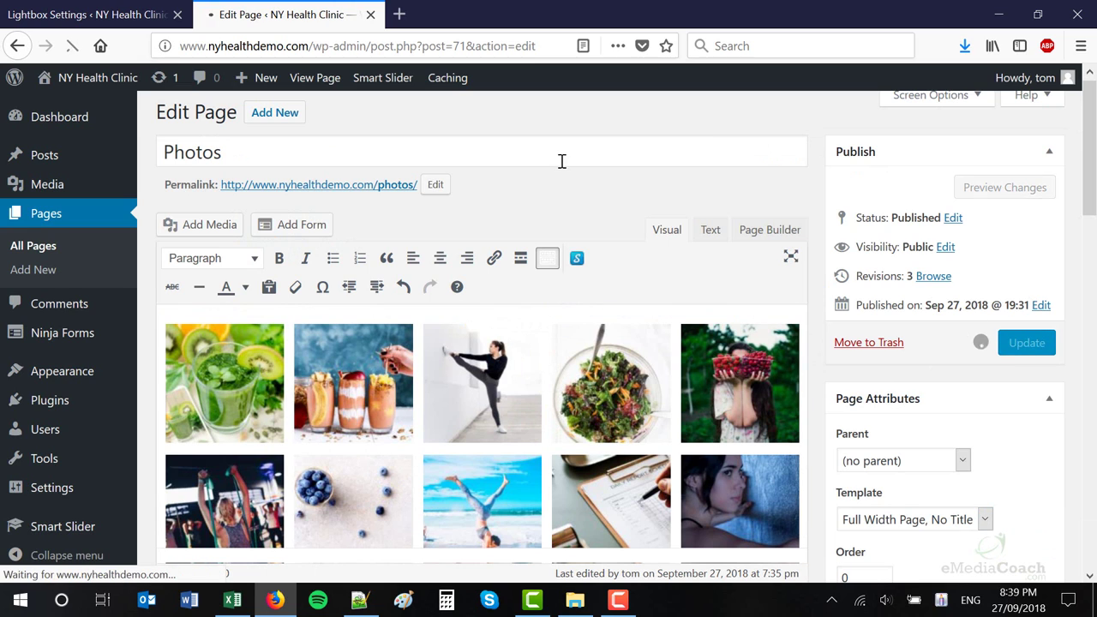
scroll(506, 381, down, 3)
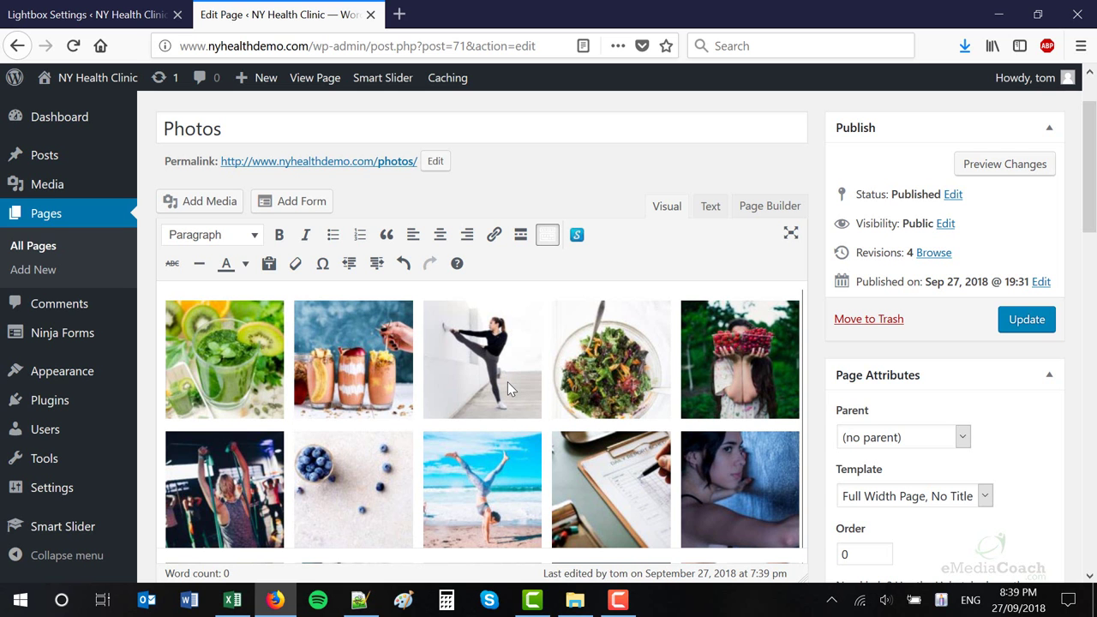
- Switch the Photos page to Page Builder and add a single-column row above the gallery
click(750, 218)
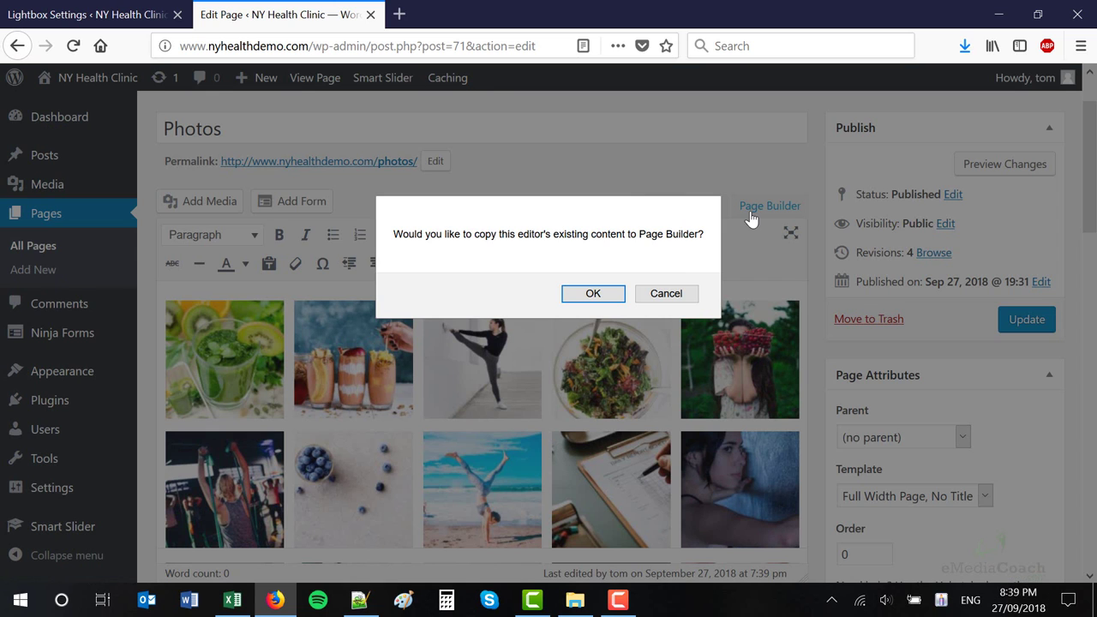
click(588, 294)
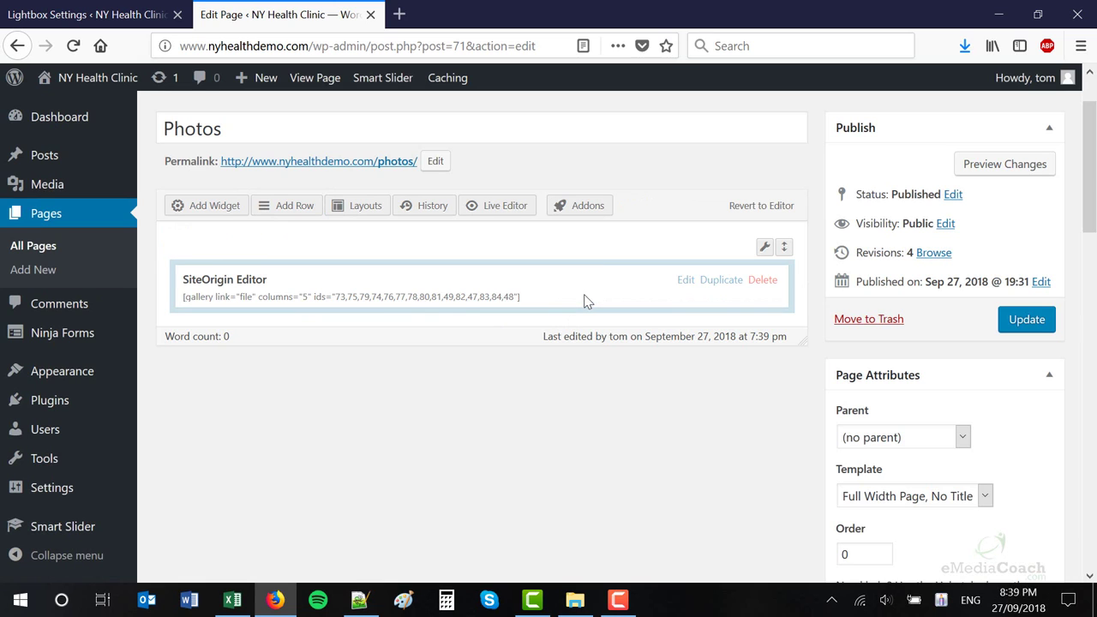
click(311, 207)
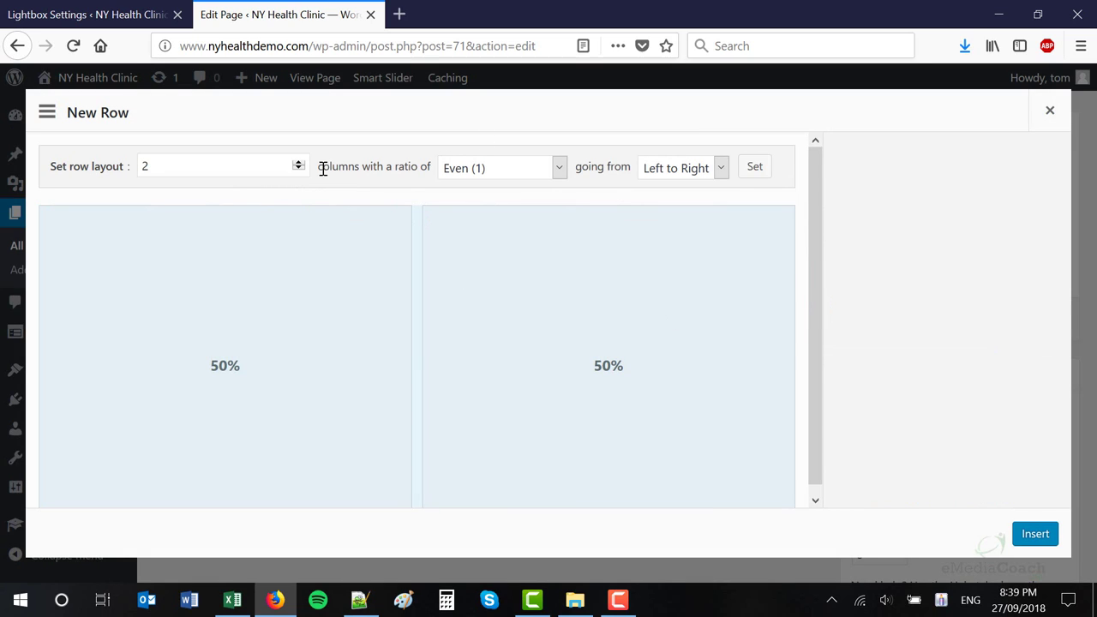
click(298, 170)
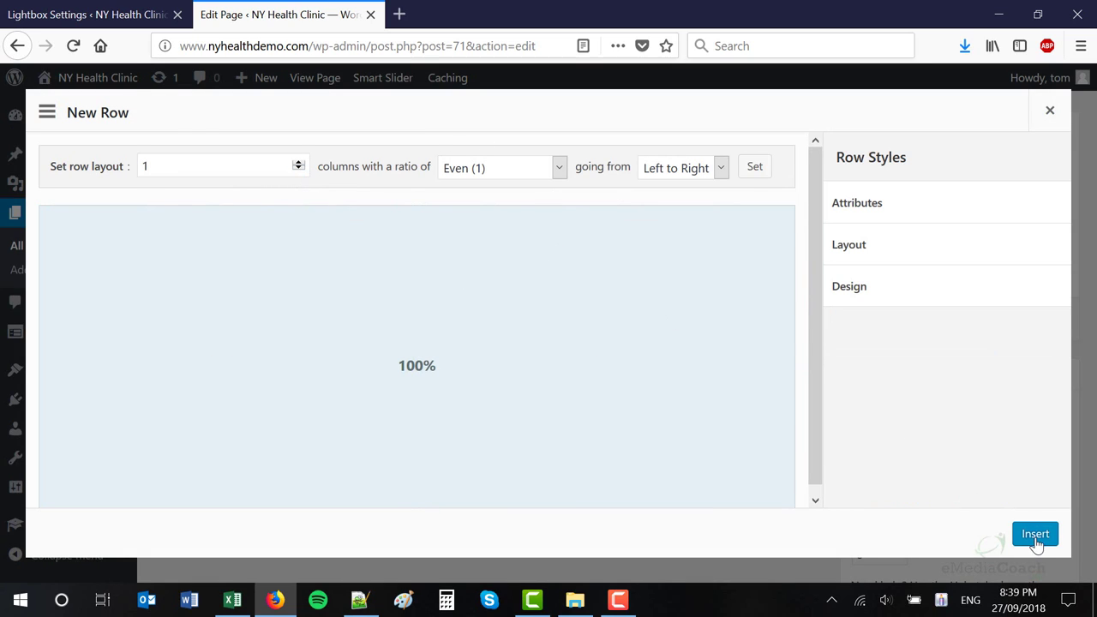
click(1035, 534)
drag(783, 334, 634, 257)
- Add a Vantage Headline widget into the new top row
click(218, 207)
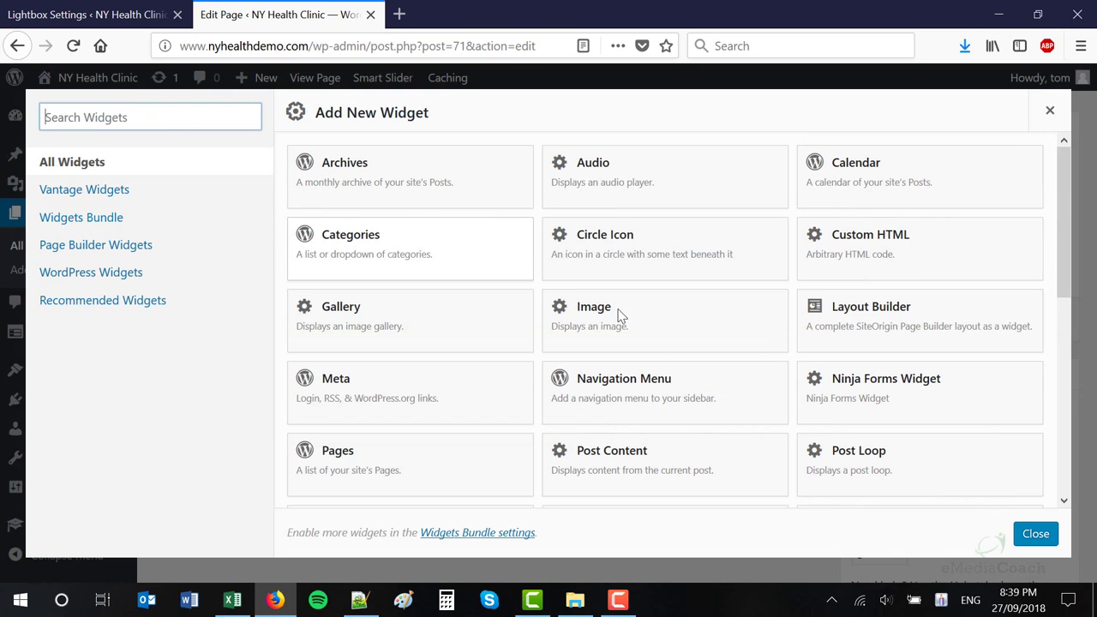
scroll(686, 428, down, 10)
click(873, 403)
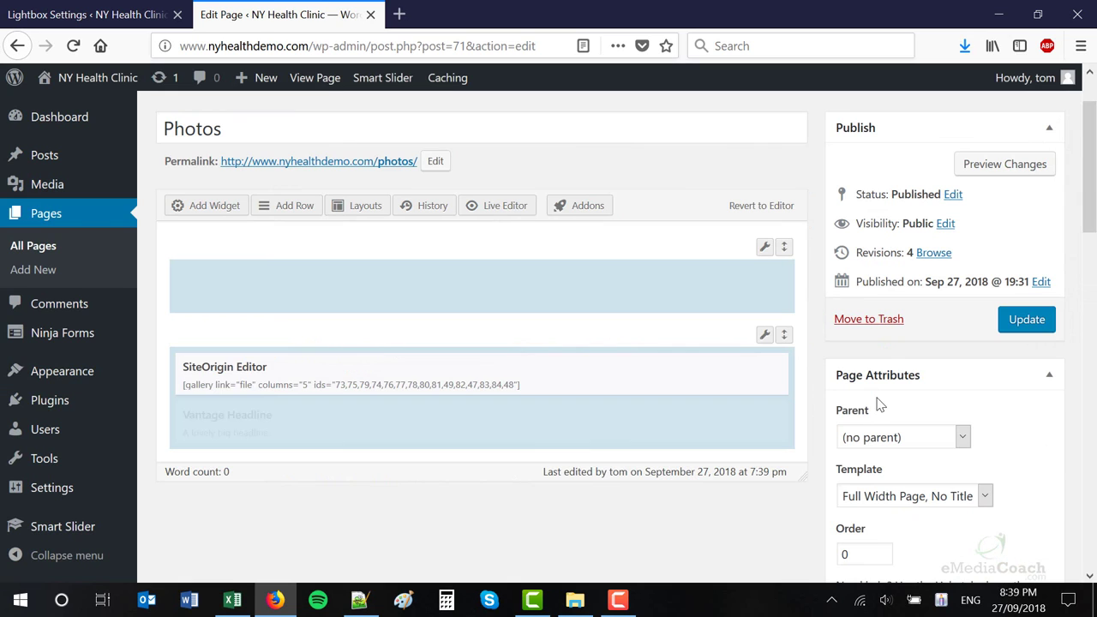
drag(452, 428, 421, 299)
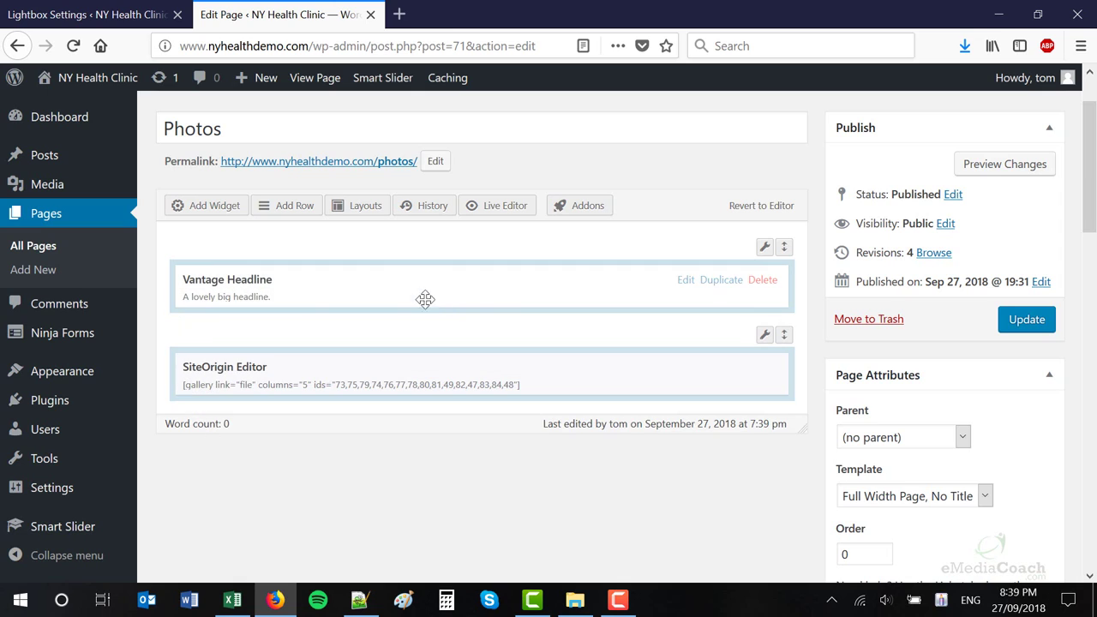
- Set headline 'some cool photos' and sub headline 'This picture gallery is so easy to create. Just follow the video.', then update
click(684, 284)
click(433, 173)
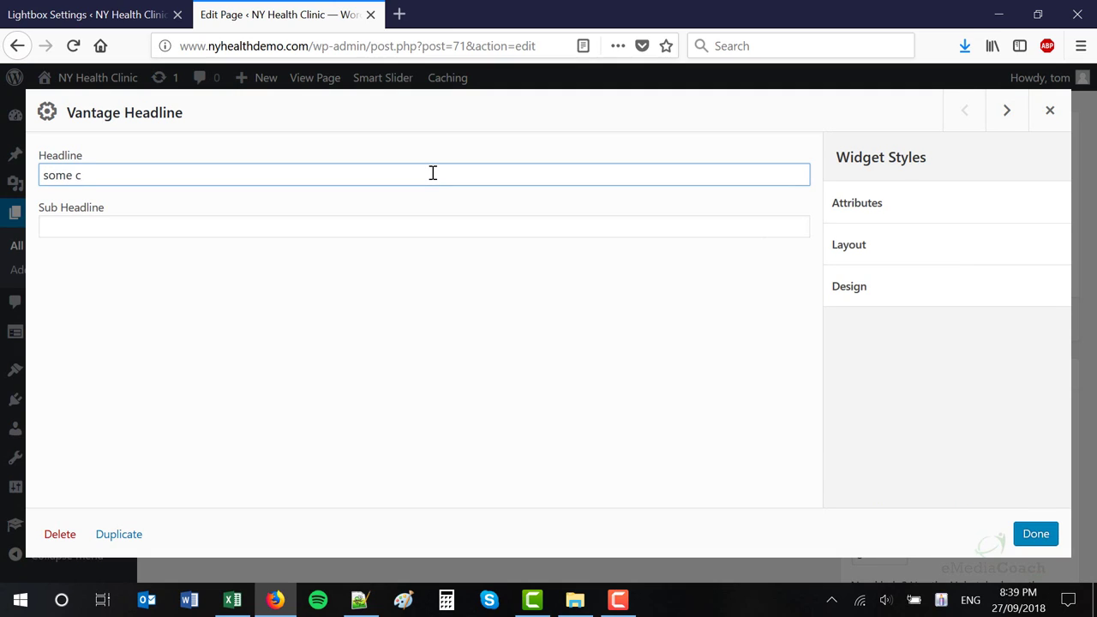
click(379, 222)
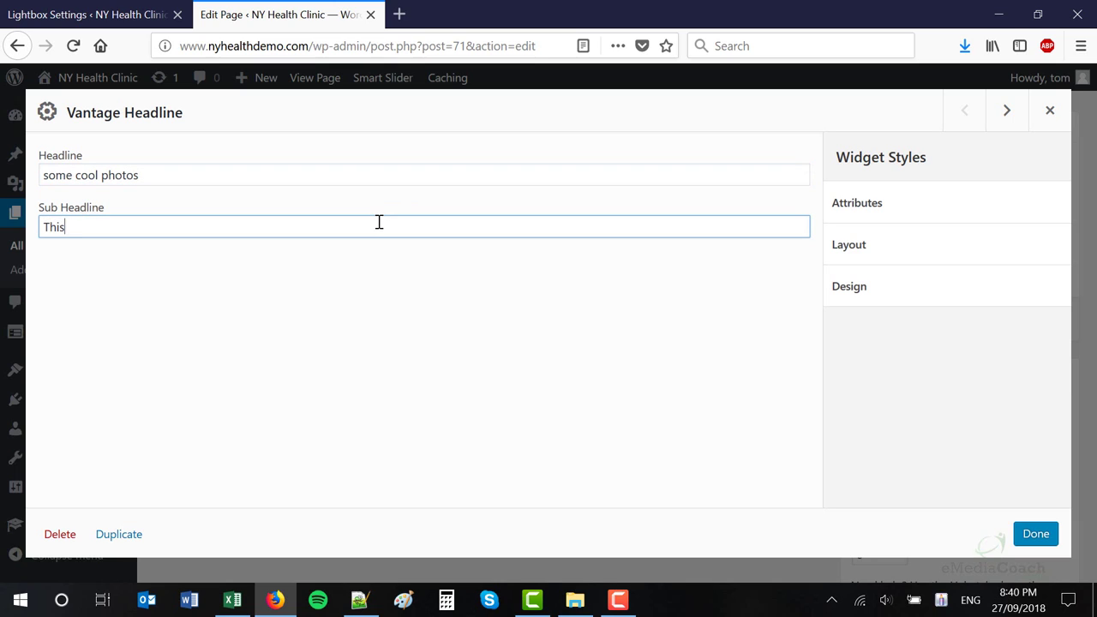
text(This picture gallery is so easy to create. Just follow the video.)
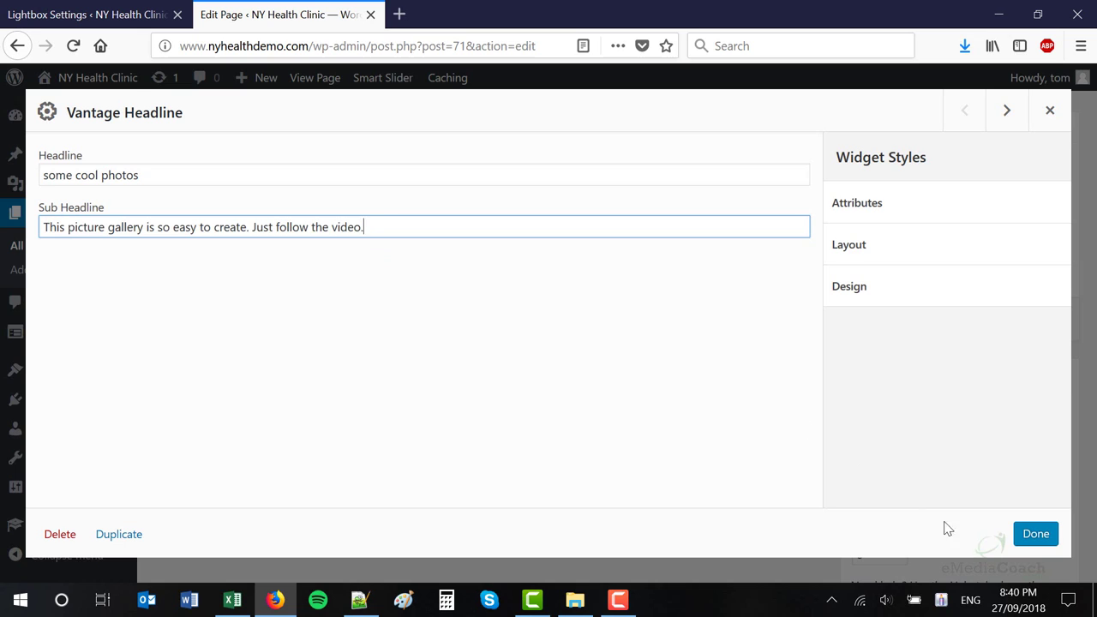
click(1028, 536)
click(1024, 327)
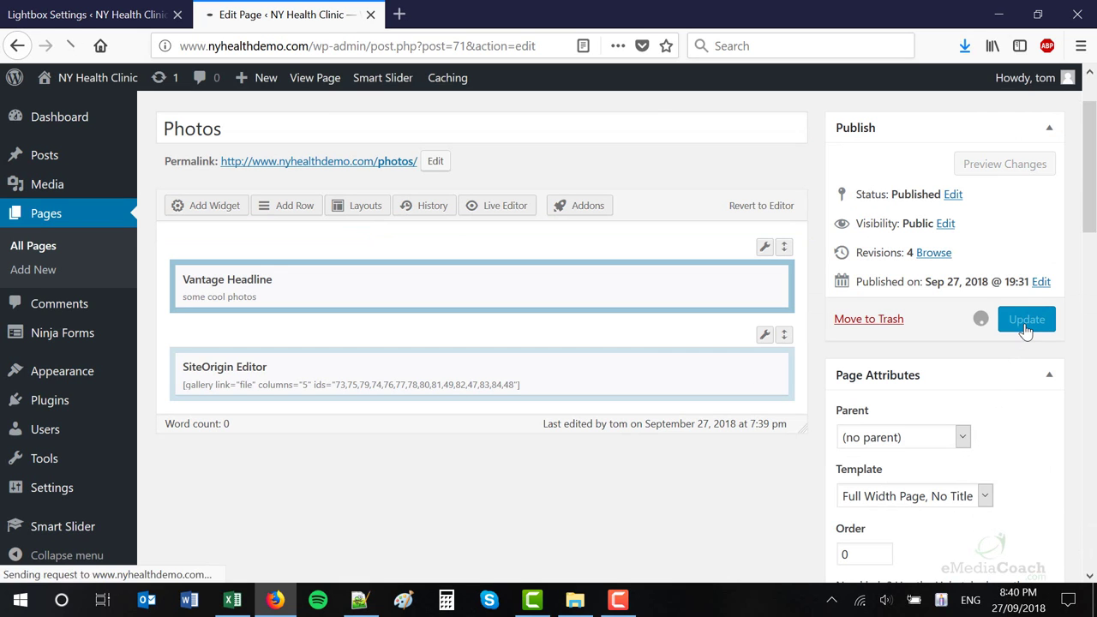
right_click(411, 163)
- Open the published Photos page in a new tab and scroll to check the headline above its gallery
click(454, 176)
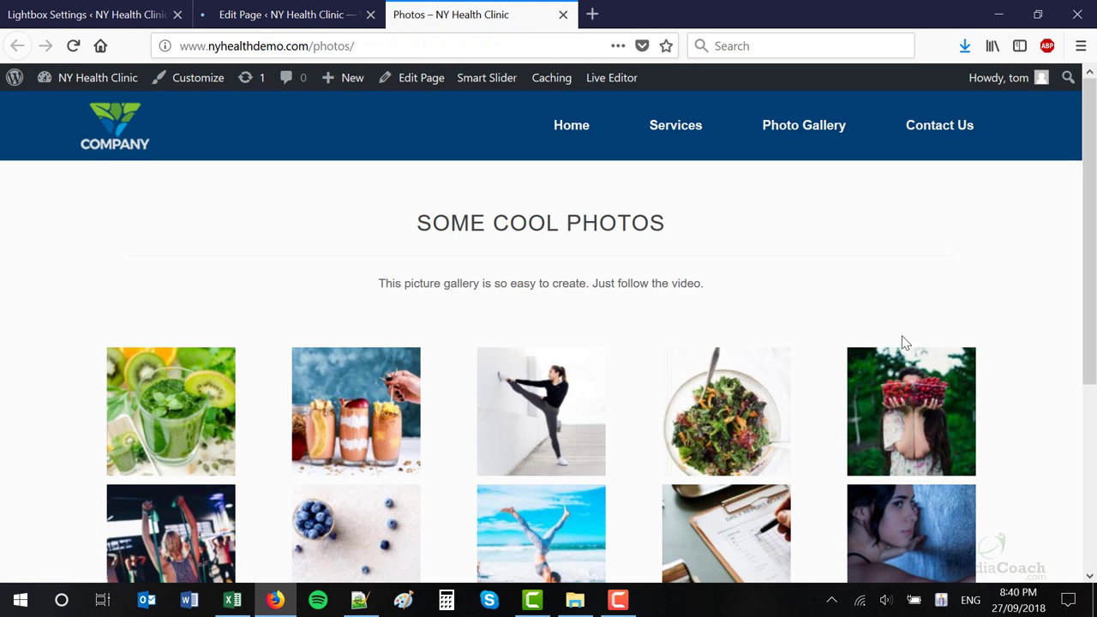
scroll(1008, 343, down, 4)
scroll(1008, 343, up, 4)
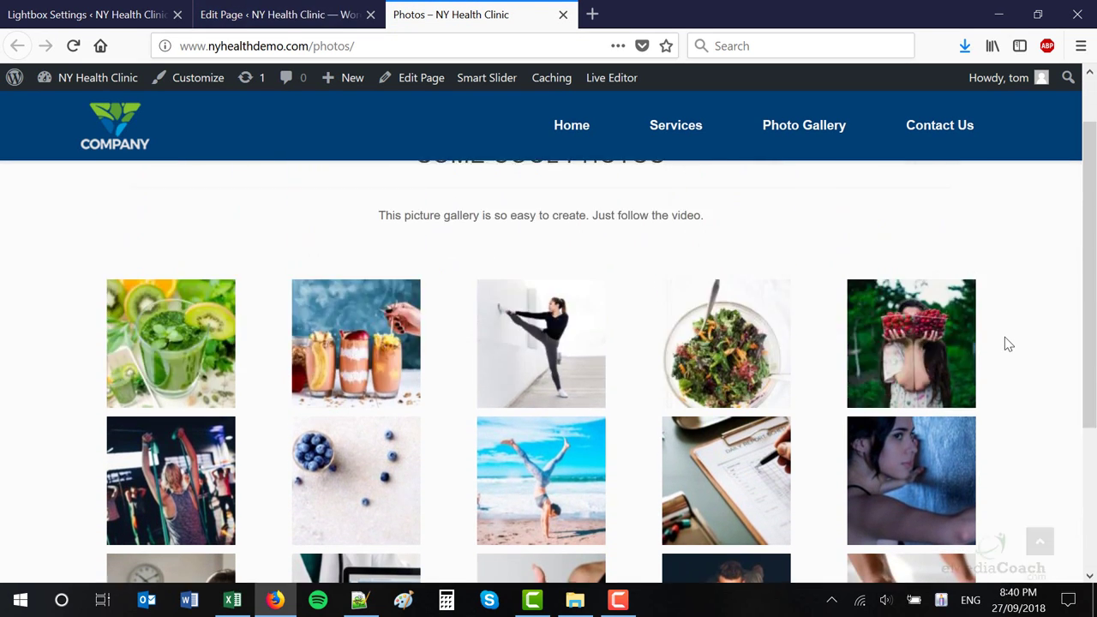
drag(1087, 289, 1094, 306)
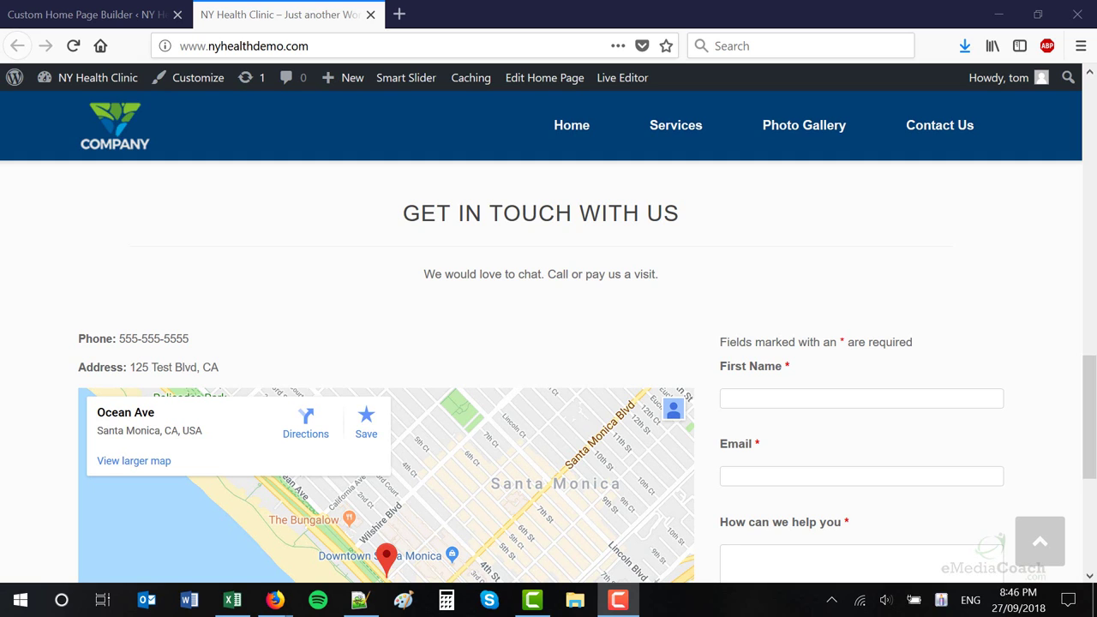
- Scroll the live home page to review its Get in Touch contact section
scroll(805, 263, up, 2)
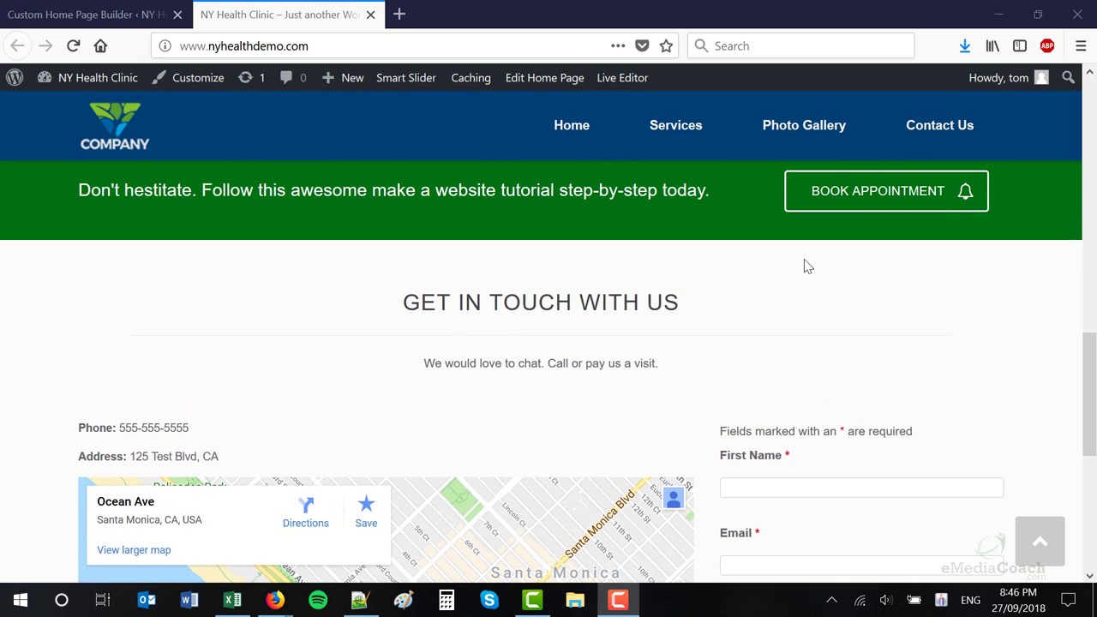
scroll(802, 262, down, 2)
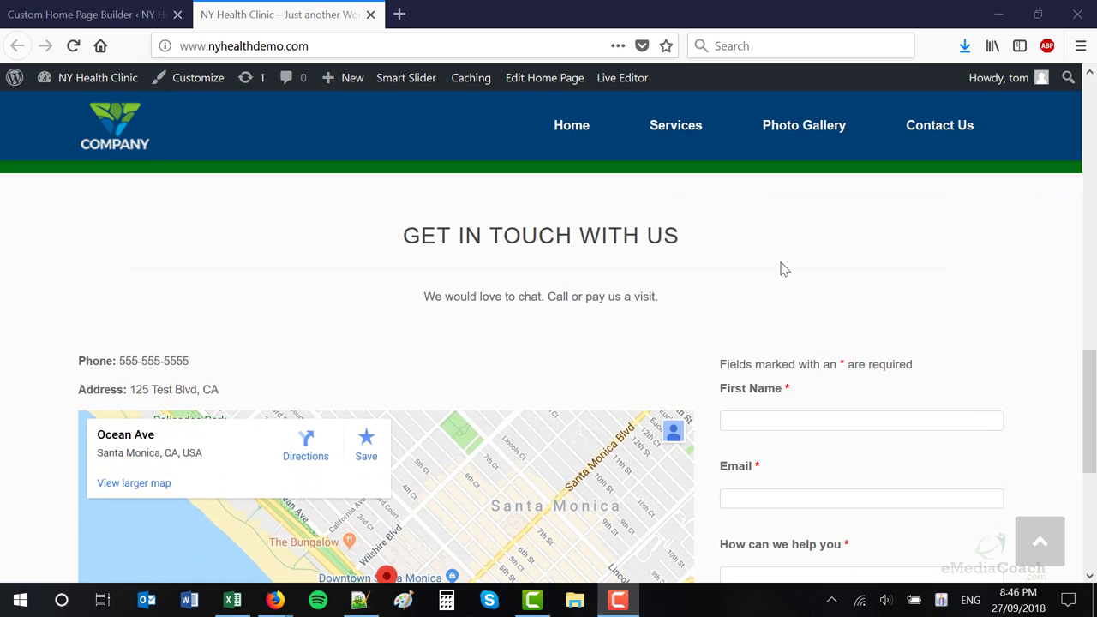
scroll(781, 266, up, 6)
scroll(782, 268, down, 8)
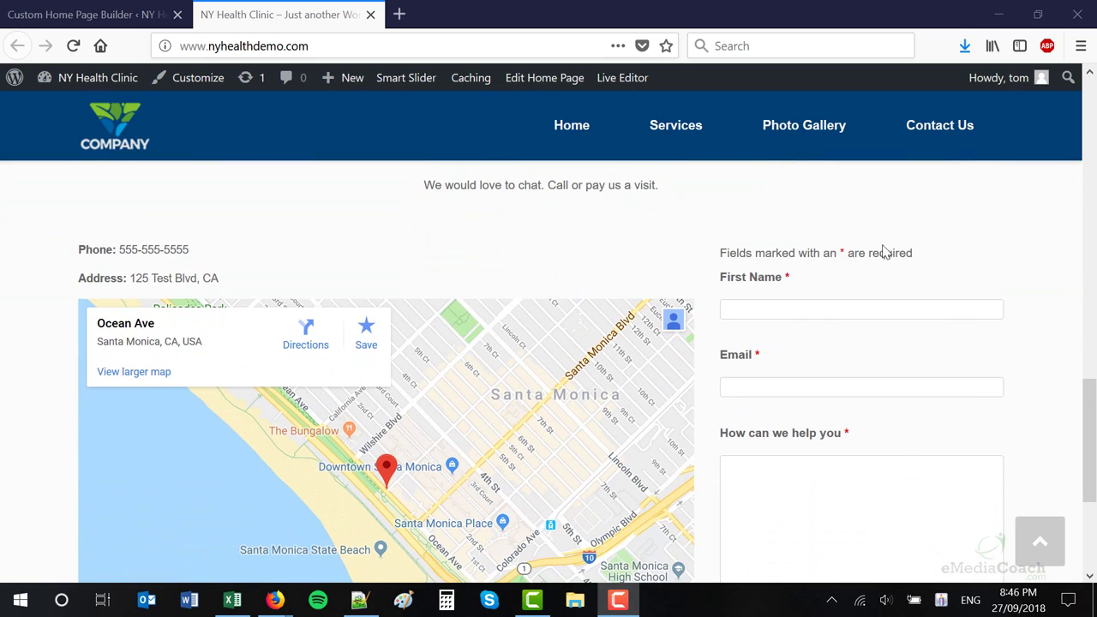
- Return to the Custom Home Page builder tab and look over its layout
click(133, 15)
scroll(573, 343, down, 5)
scroll(574, 343, up, 5)
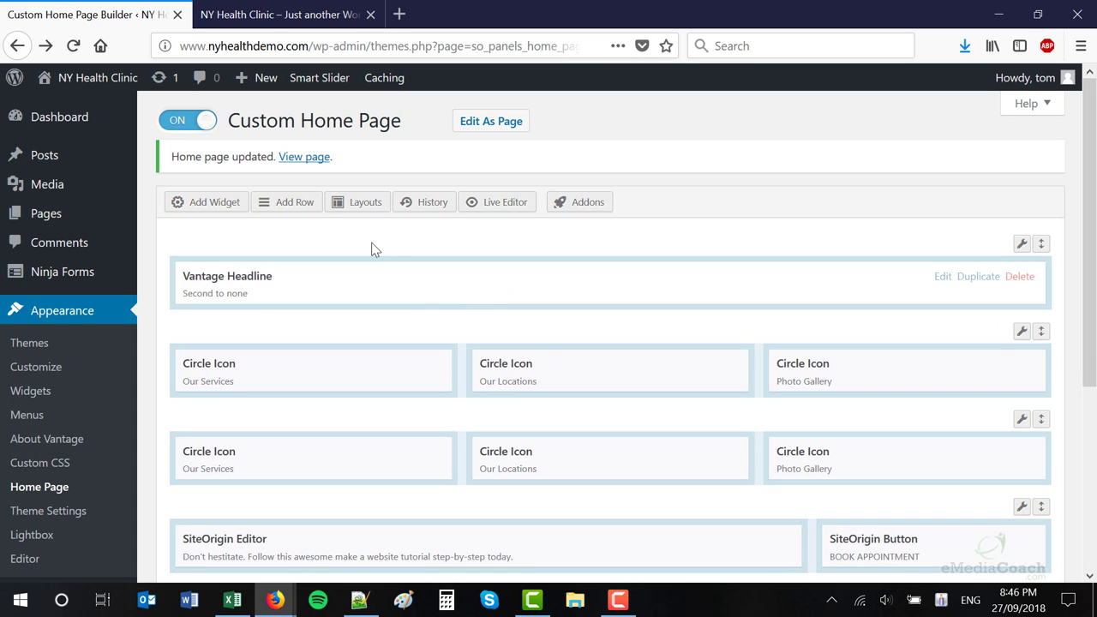
- Add a Vantage Social Media widget to the home page layout
click(218, 205)
scroll(839, 398, down, 6)
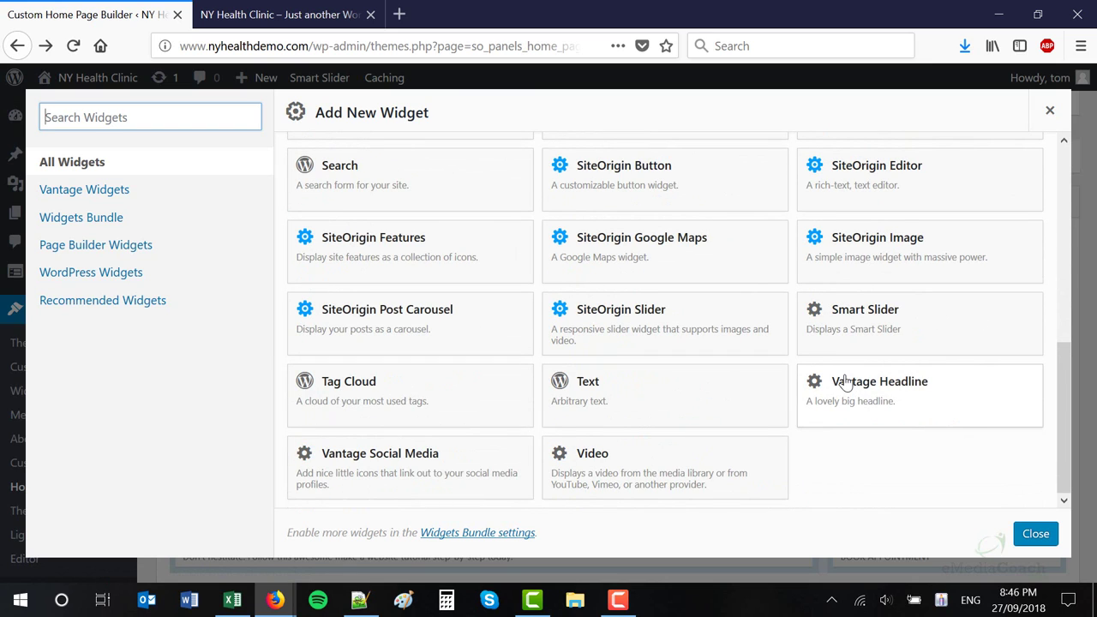
click(401, 459)
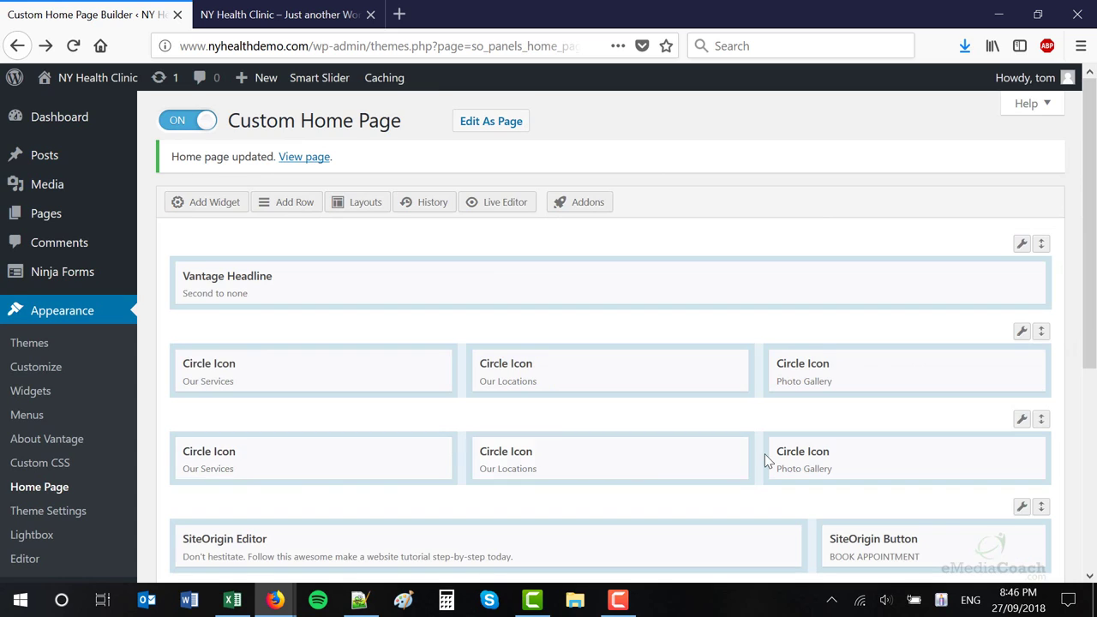
scroll(765, 455, down, 3)
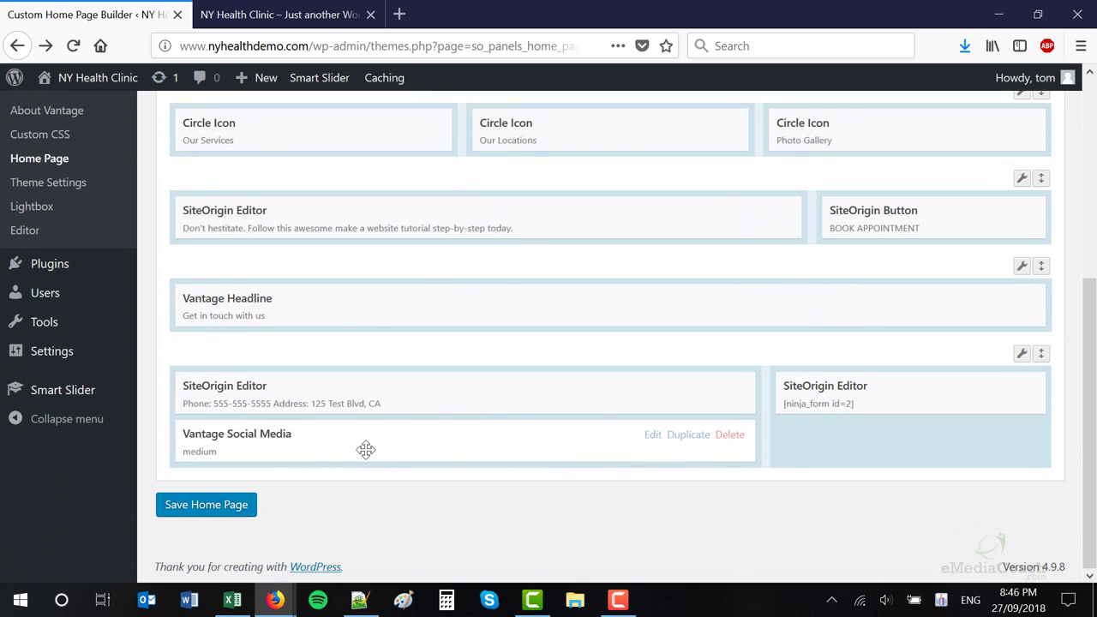
- Move the social media widget above the contact form in the right column and edit its settings
drag(363, 448, 869, 403)
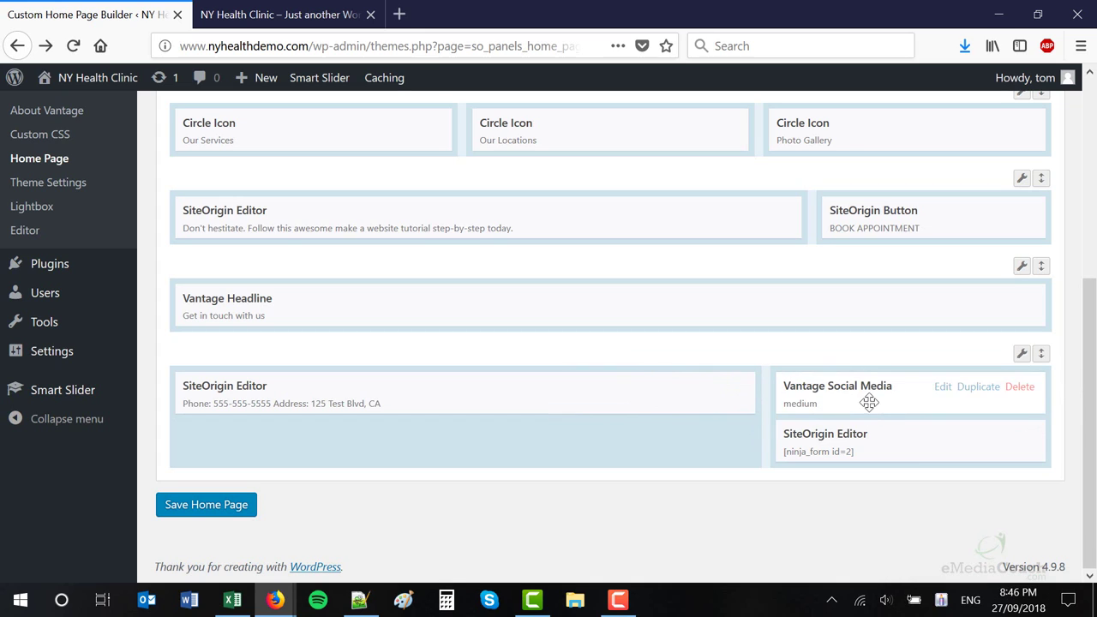
click(942, 386)
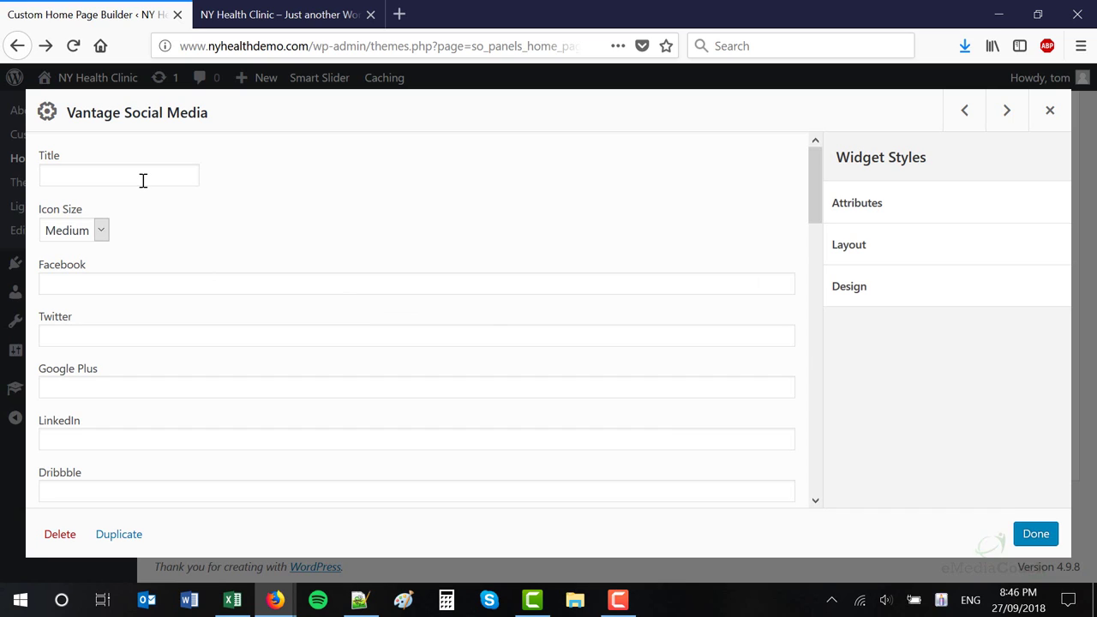
click(94, 233)
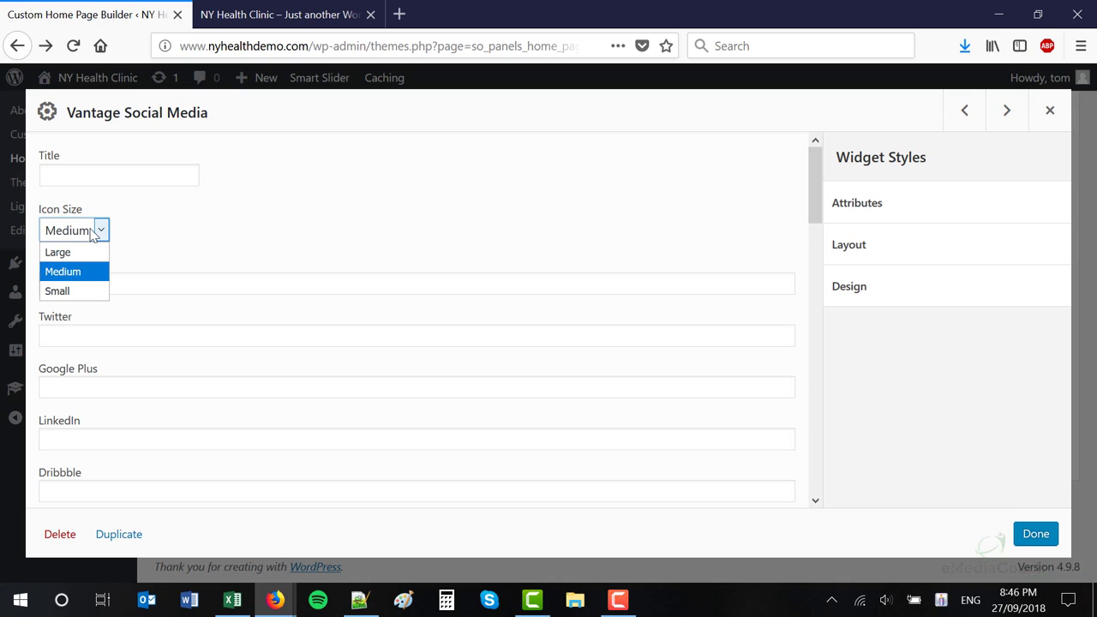
- Keep Medium icon size, enter the Facebook address ending /emediacoach, and copy it
click(94, 233)
click(87, 278)
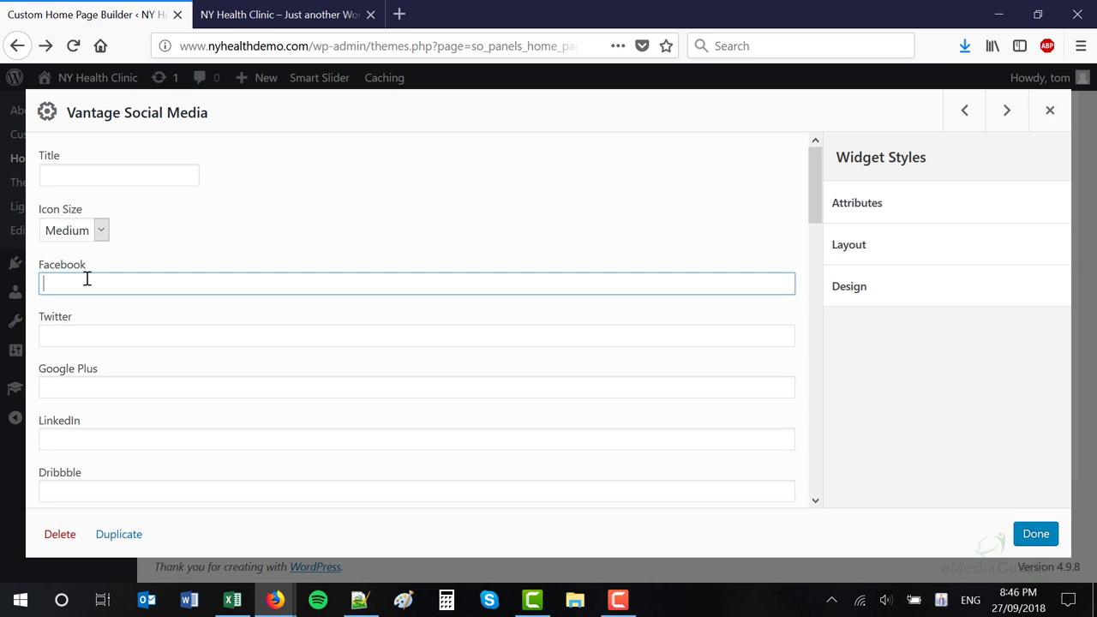
scroll(87, 278, down, 7)
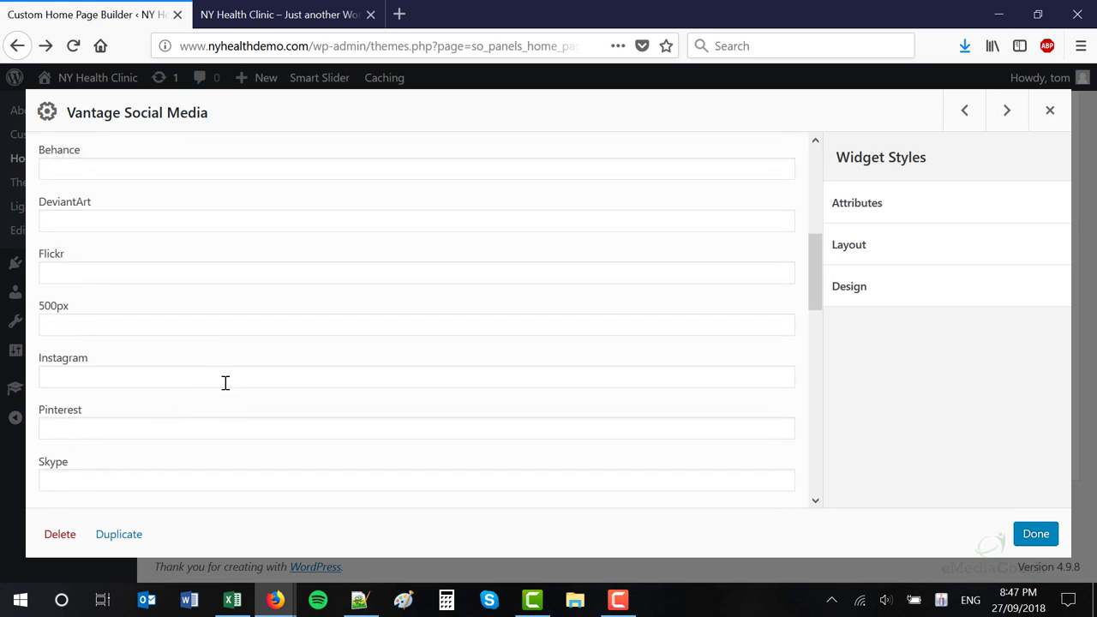
scroll(226, 383, down, 6)
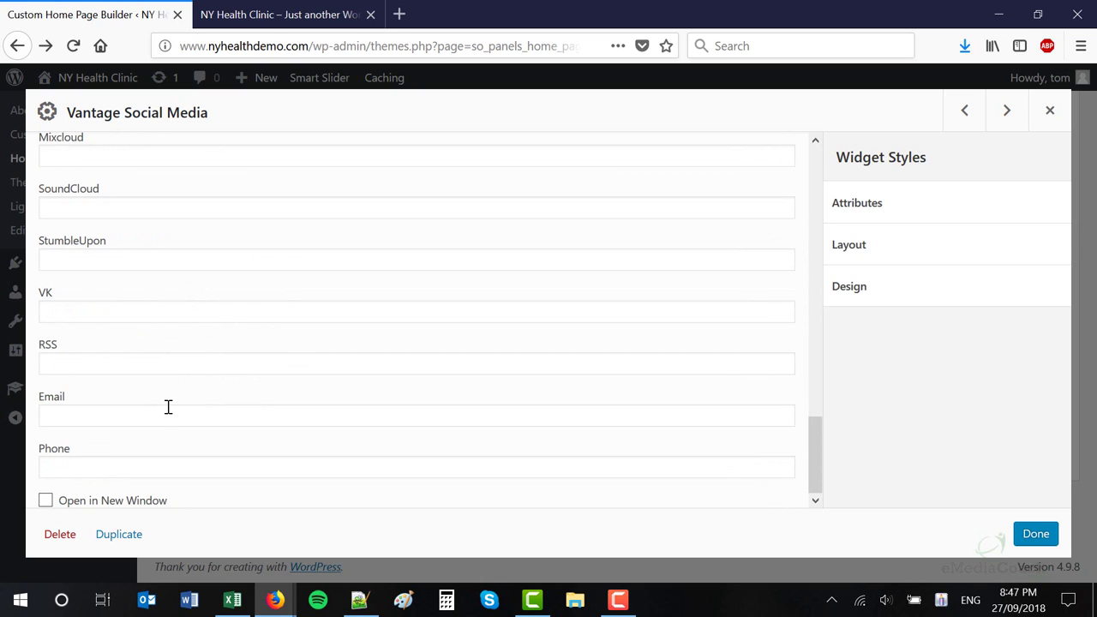
scroll(168, 407, up, 13)
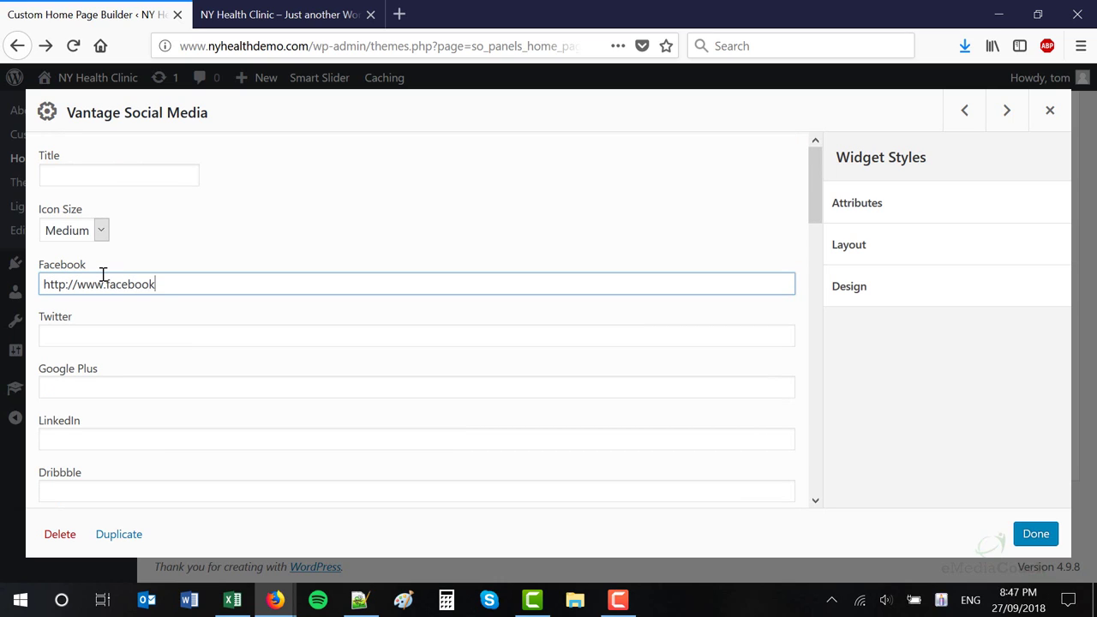
text(/emediacoach)
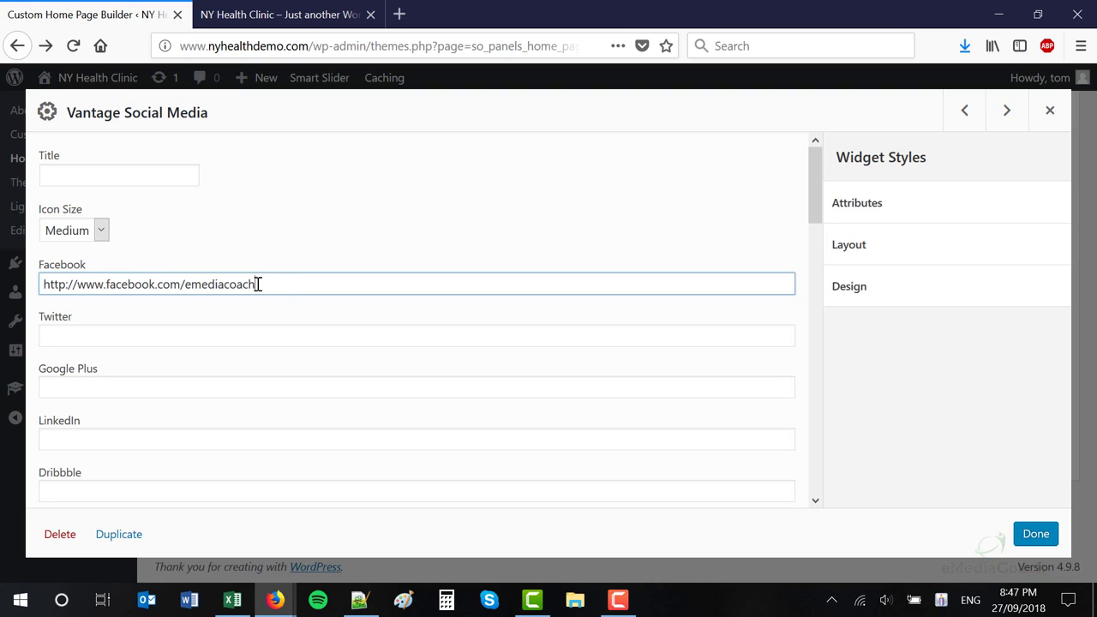
drag(287, 287, 7, 288)
key(ctrl+c)
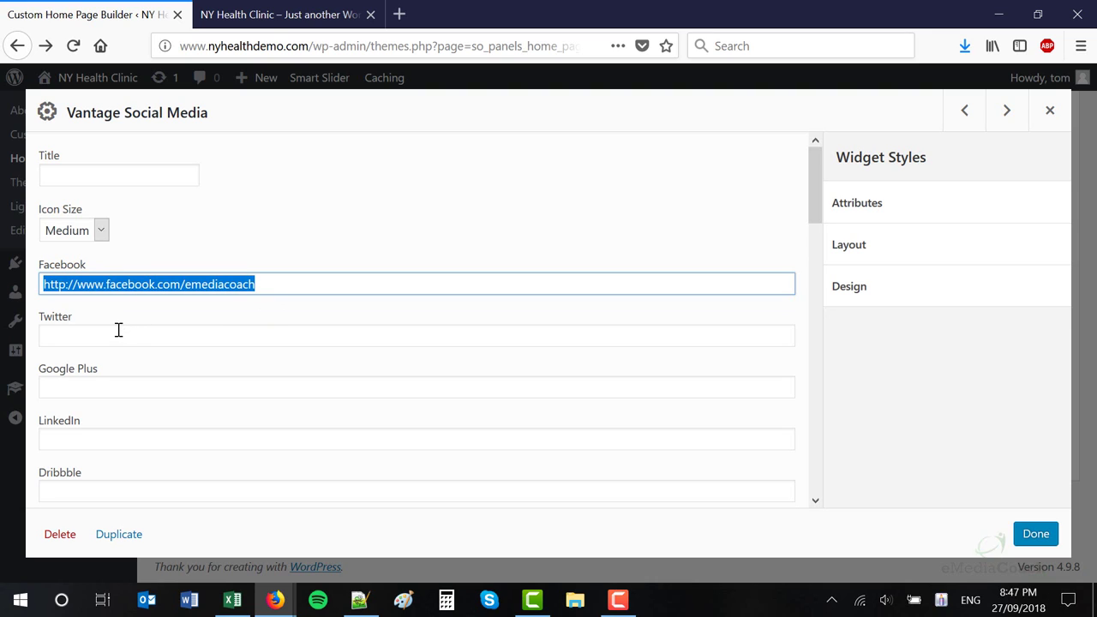
- Paste the address into the Twitter and Instagram fields, replacing facebook with twitter and instagram
click(114, 333)
key(ctrl+v)
double_click(127, 337)
text(twitter)
scroll(128, 362, down, 5)
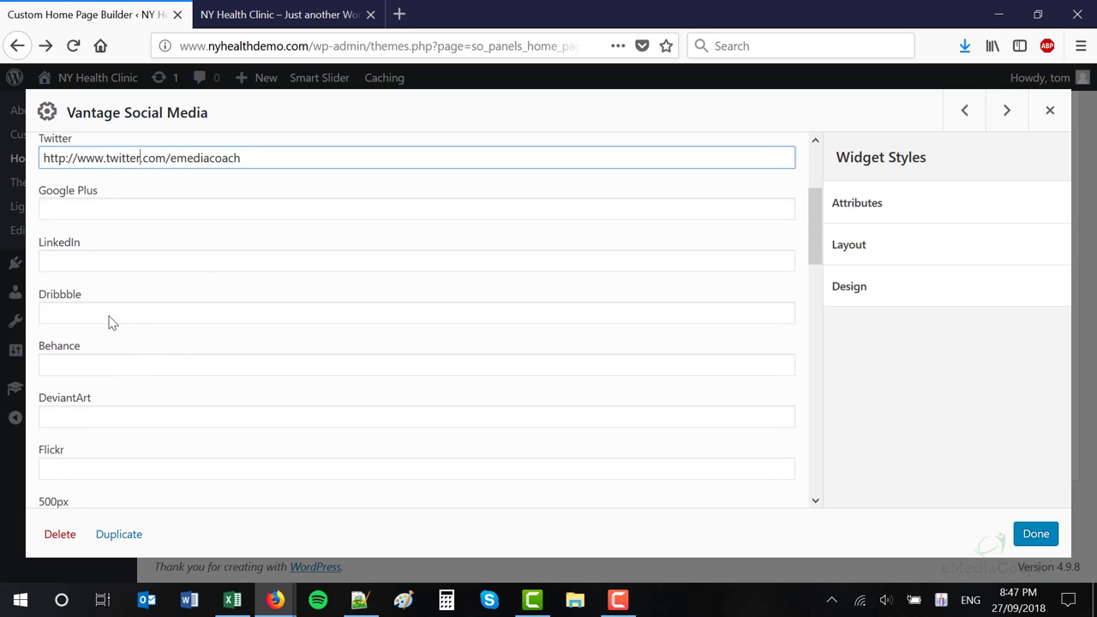
click(92, 392)
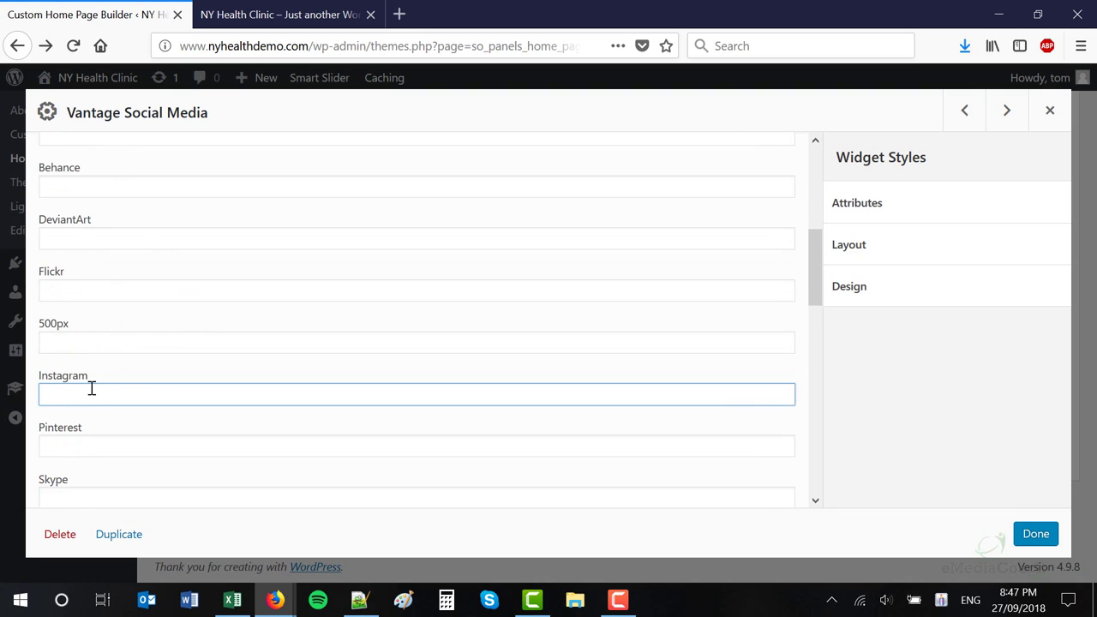
key(ctrl+v)
double_click(127, 393)
text(instagram)
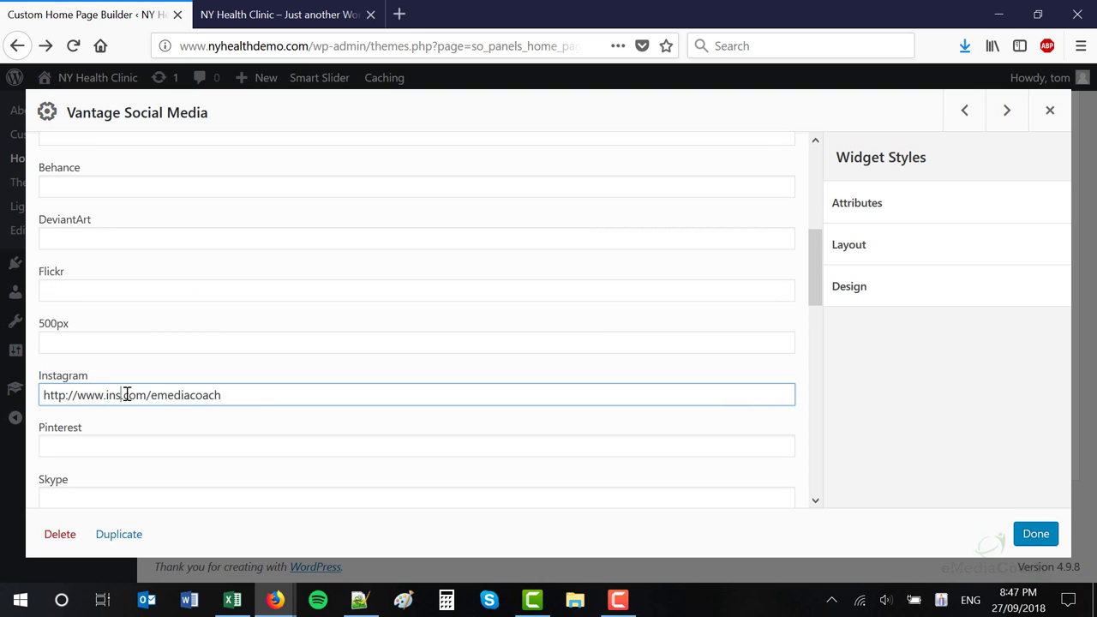
- Paste the address into the YouTube field, replacing facebook with youtube
scroll(154, 376, down, 2)
click(94, 370)
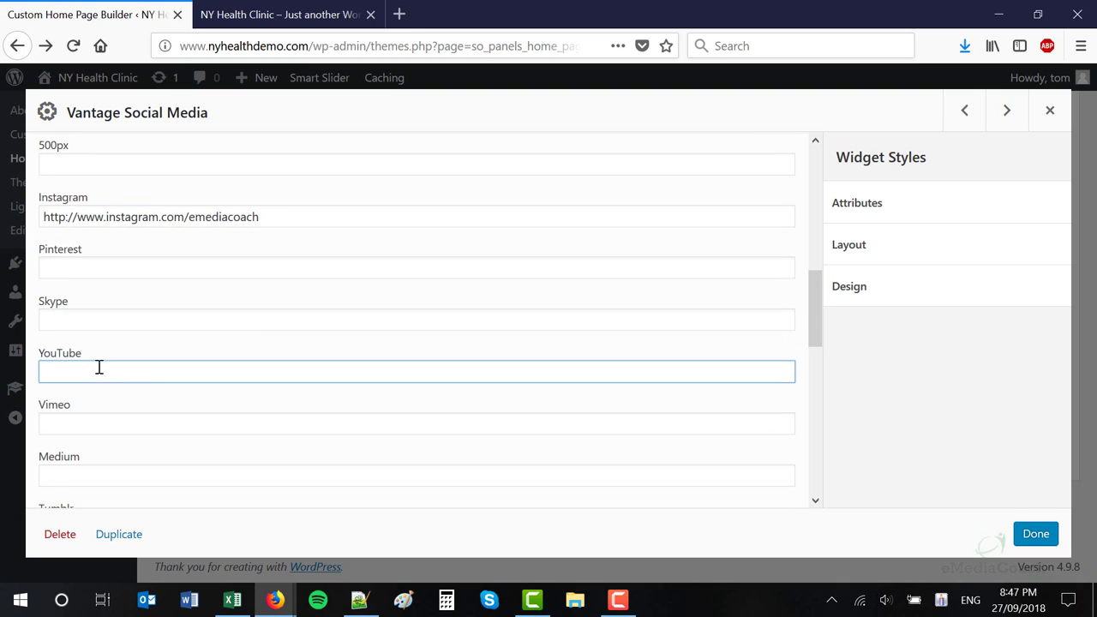
key(ctrl+v)
double_click(129, 371)
text(youtube)
scroll(137, 372, down, 3)
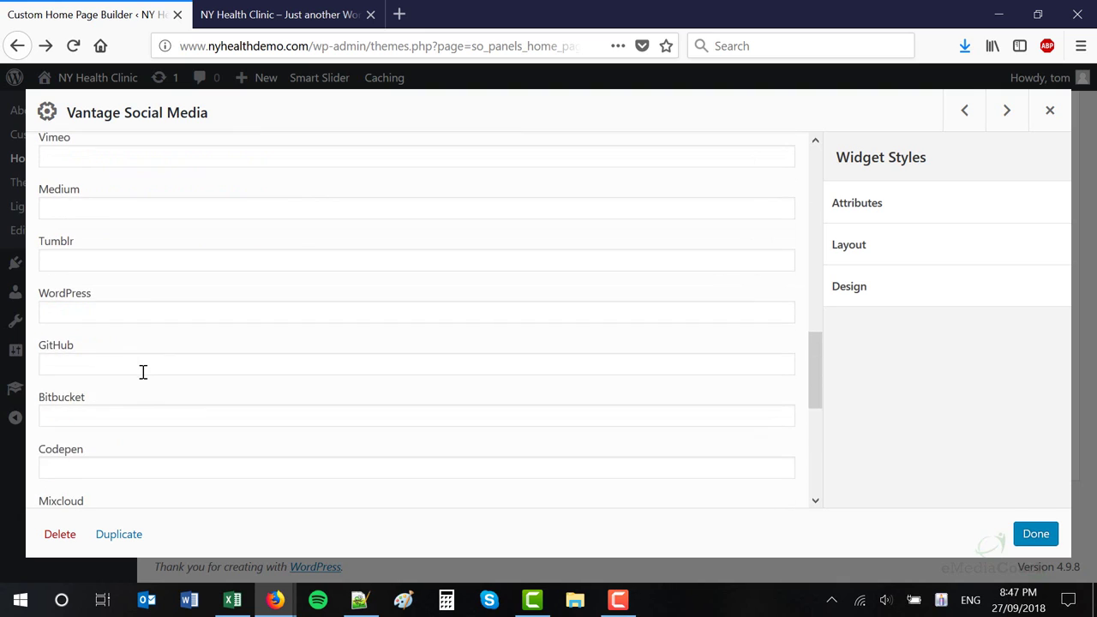
scroll(143, 372, down, 4)
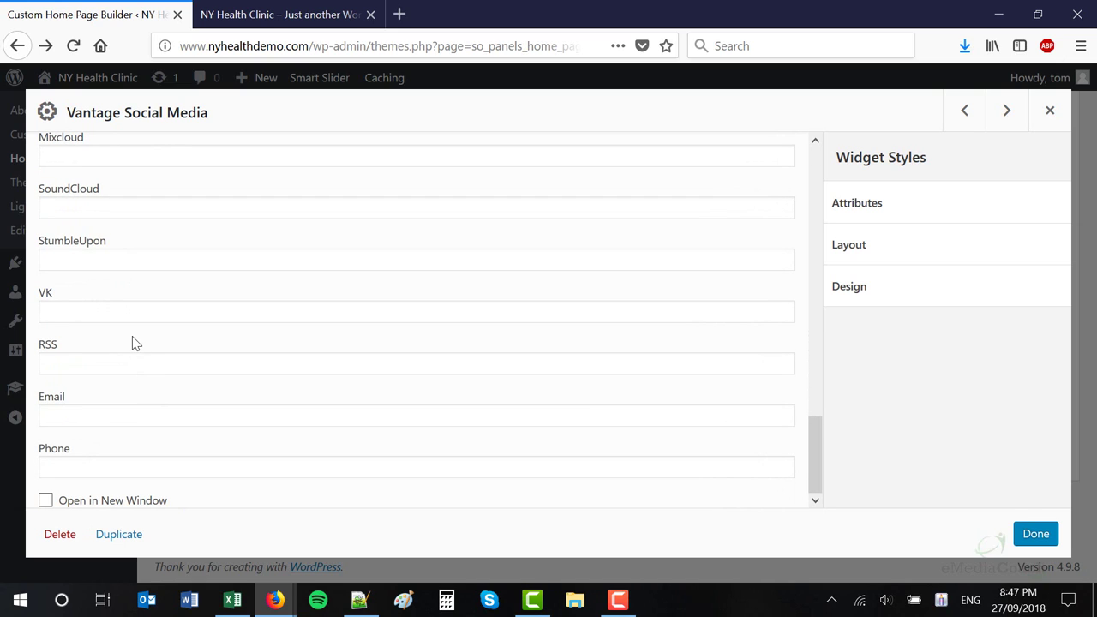
- Enter the company contact email address and close the widget settings with Done
click(123, 417)
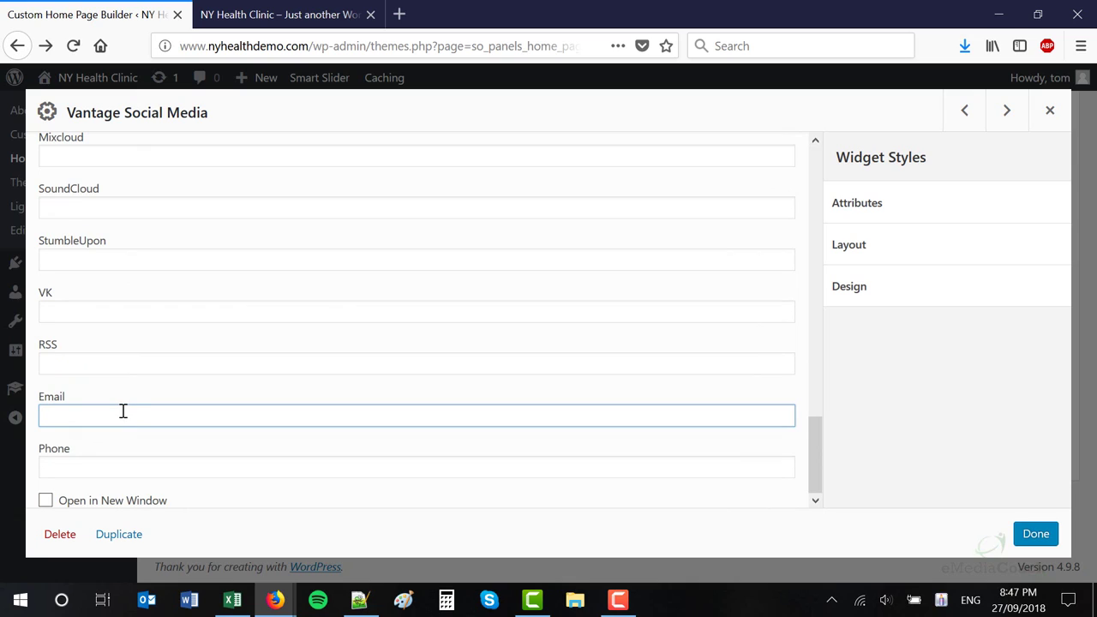
click(1025, 533)
- Save the home page and reload the live site with F5
click(196, 511)
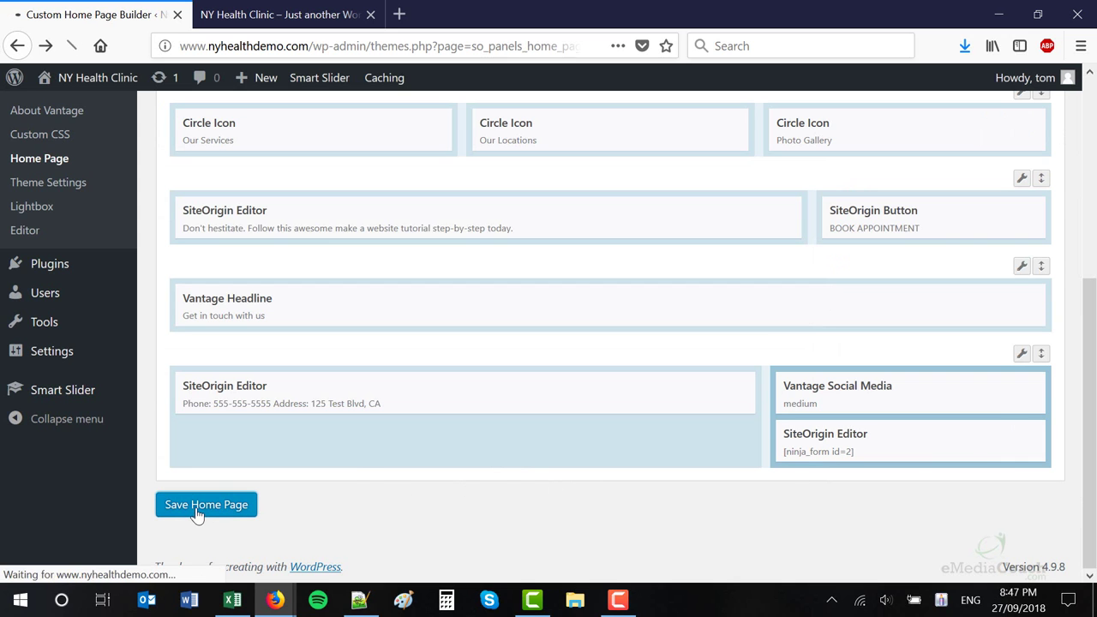
click(299, 18)
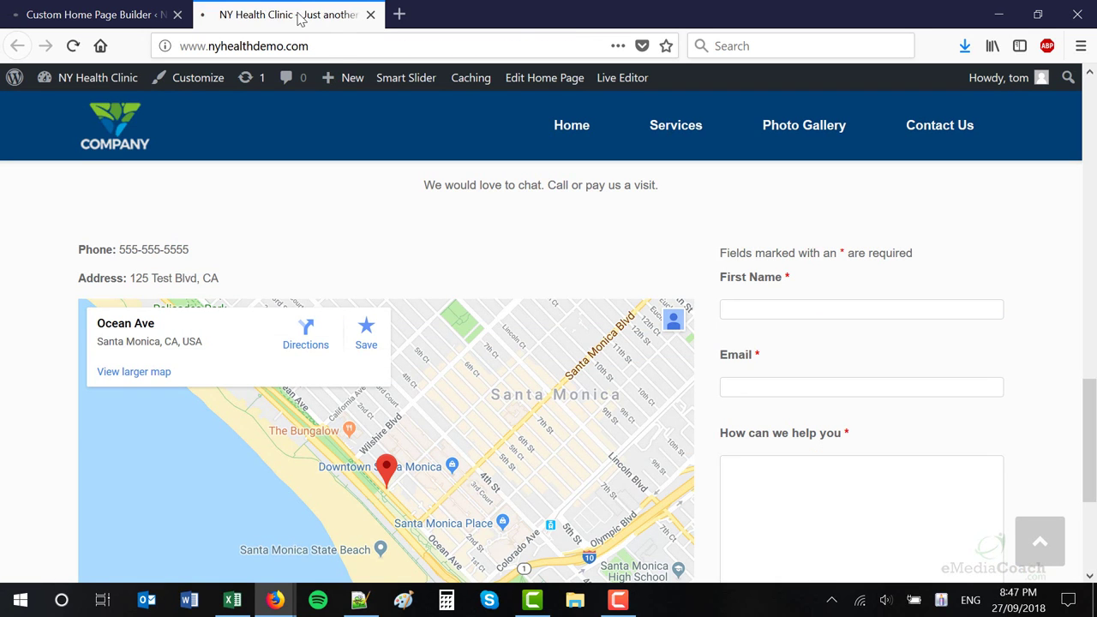
key(F5)
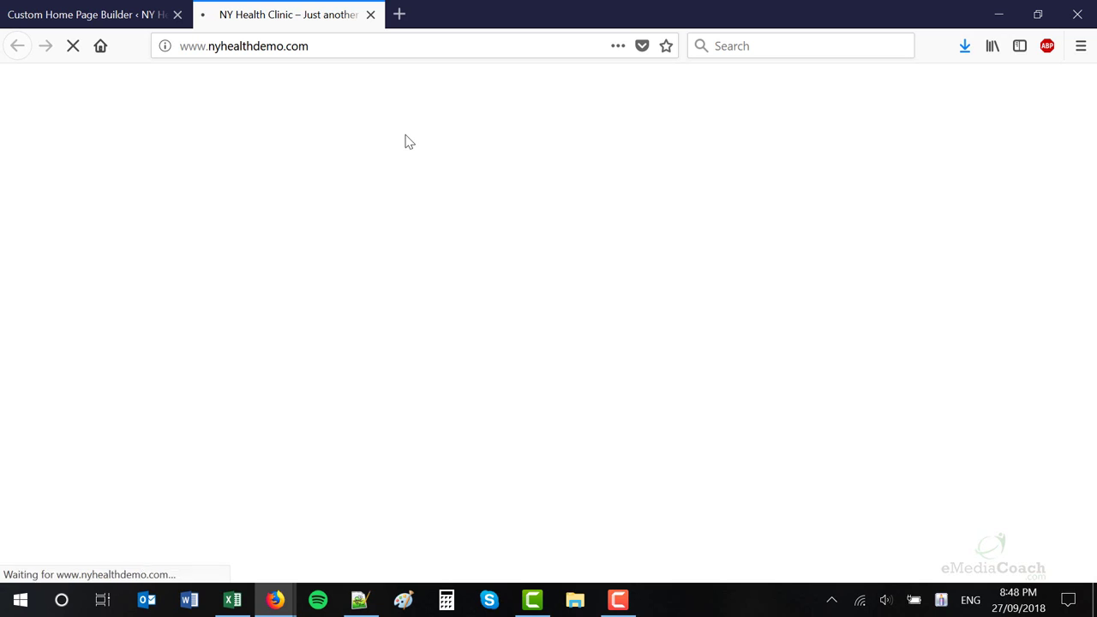
- Scroll to the Get in Touch section and test the YouTube icon's link
scroll(756, 304, down, 8)
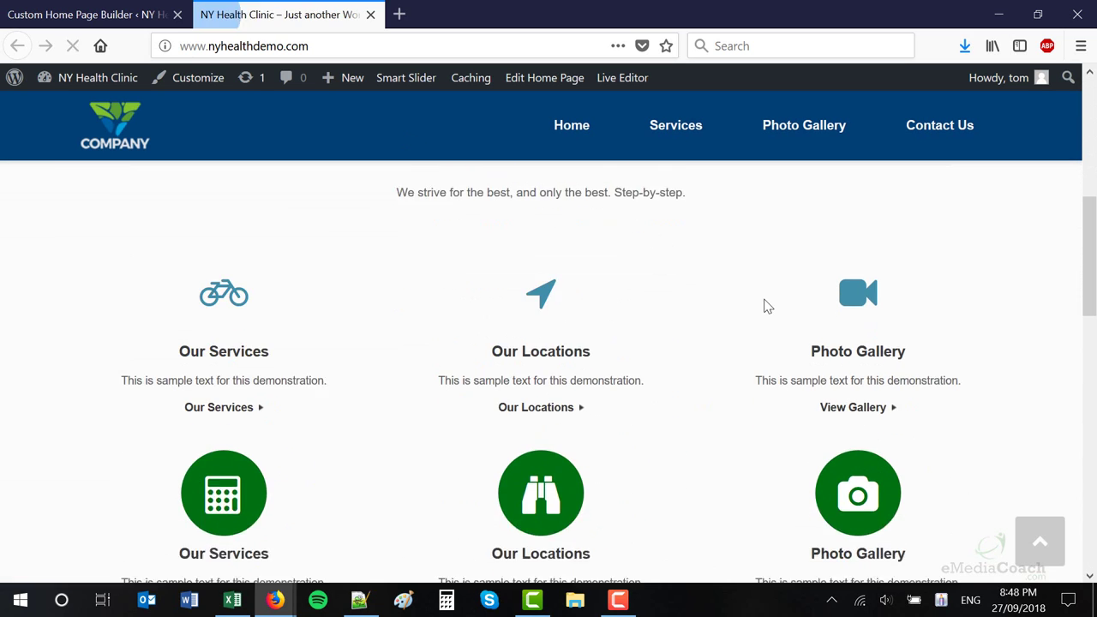
scroll(816, 317, down, 2)
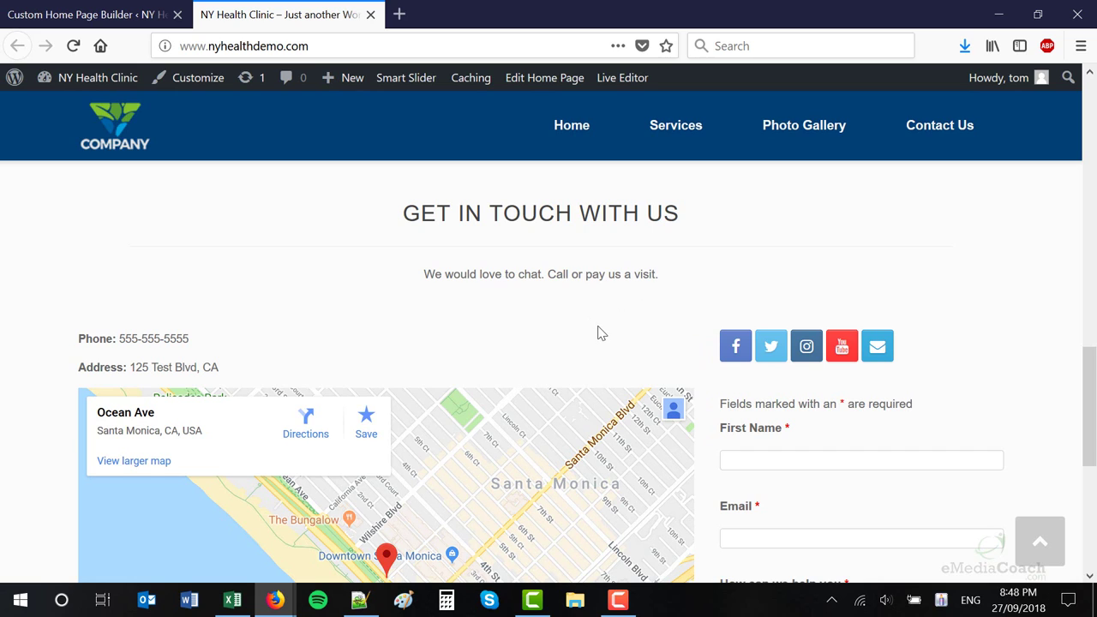
scroll(601, 333, up, 1)
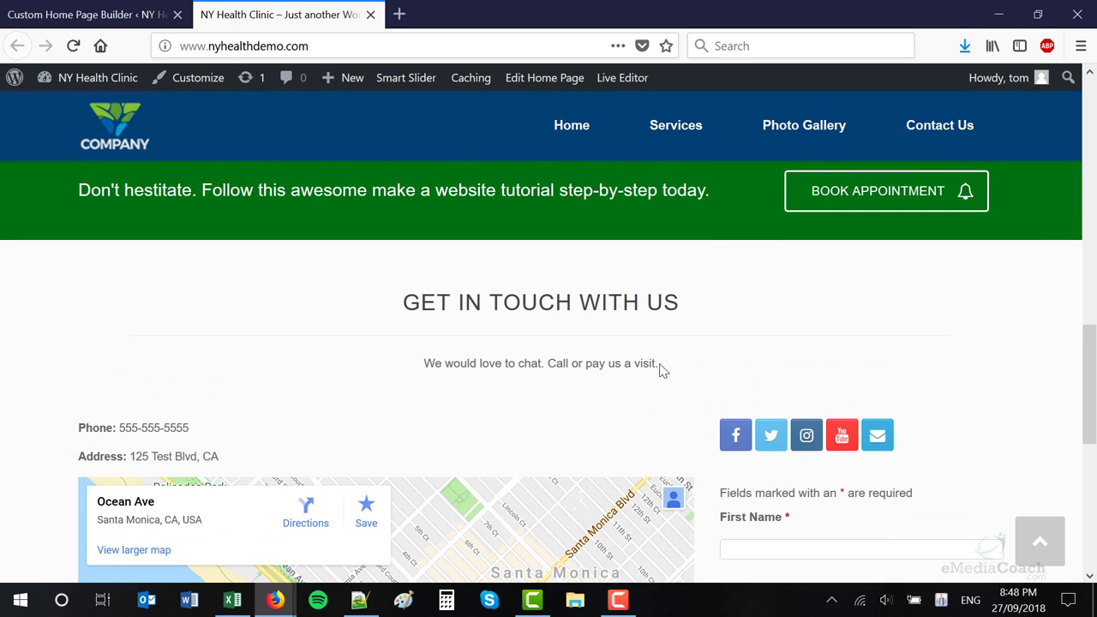
click(841, 439)
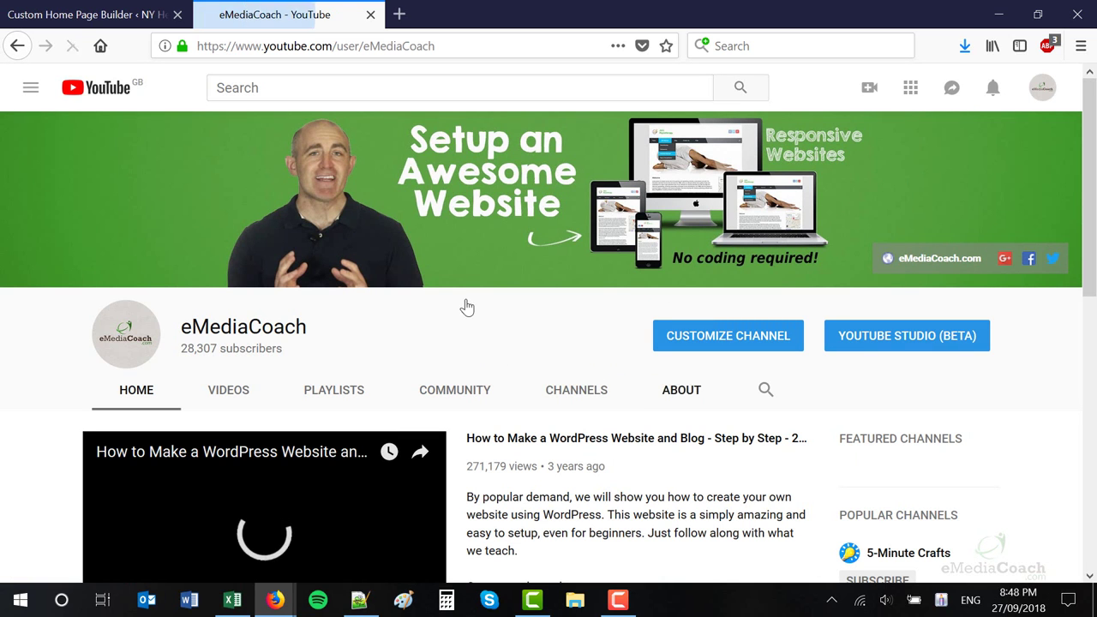
- Return from YouTube to the live home page and preview it at 320×480 before restoring full width
click(18, 46)
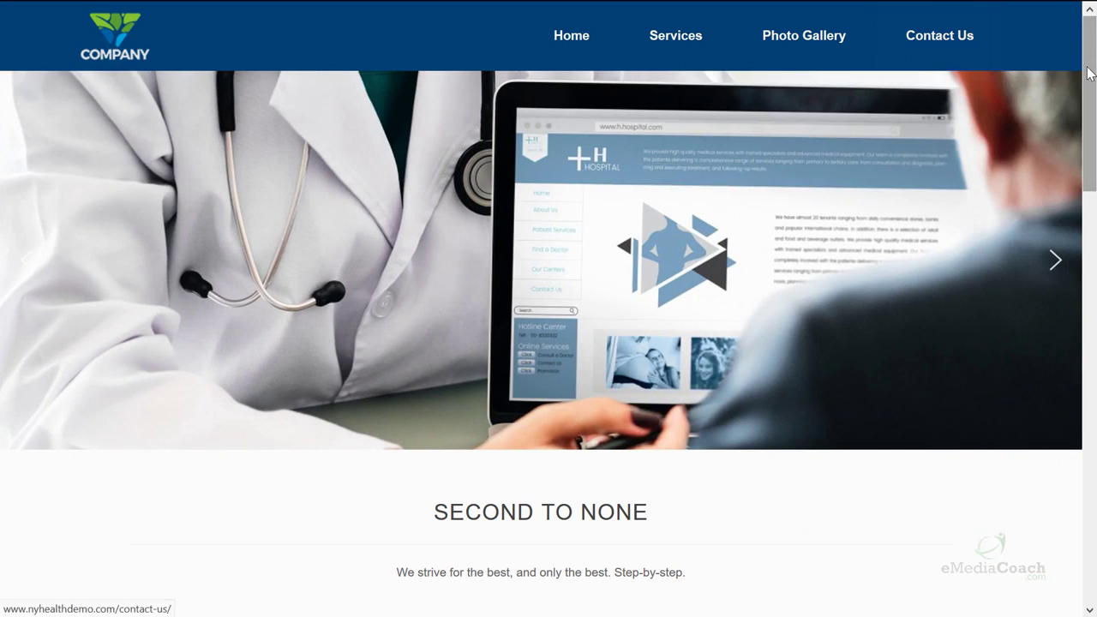
mouse_move(1089, 79)
mouse_down()
mouse_move(1079, 230)
mouse_move(1094, 456)
mouse_move(1089, 96)
mouse_up()
key(ctrl+shift+m)
scroll(558, 265, down, 3)
scroll(566, 281, down, 5)
scroll(568, 285, up, 8)
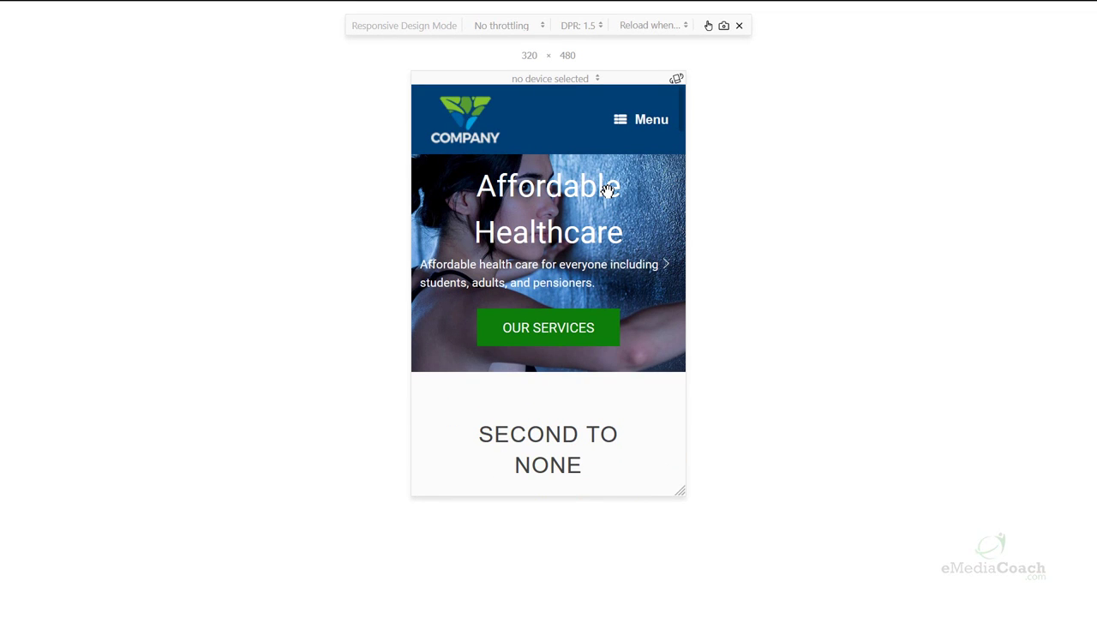
key(ctrl+shift+m)
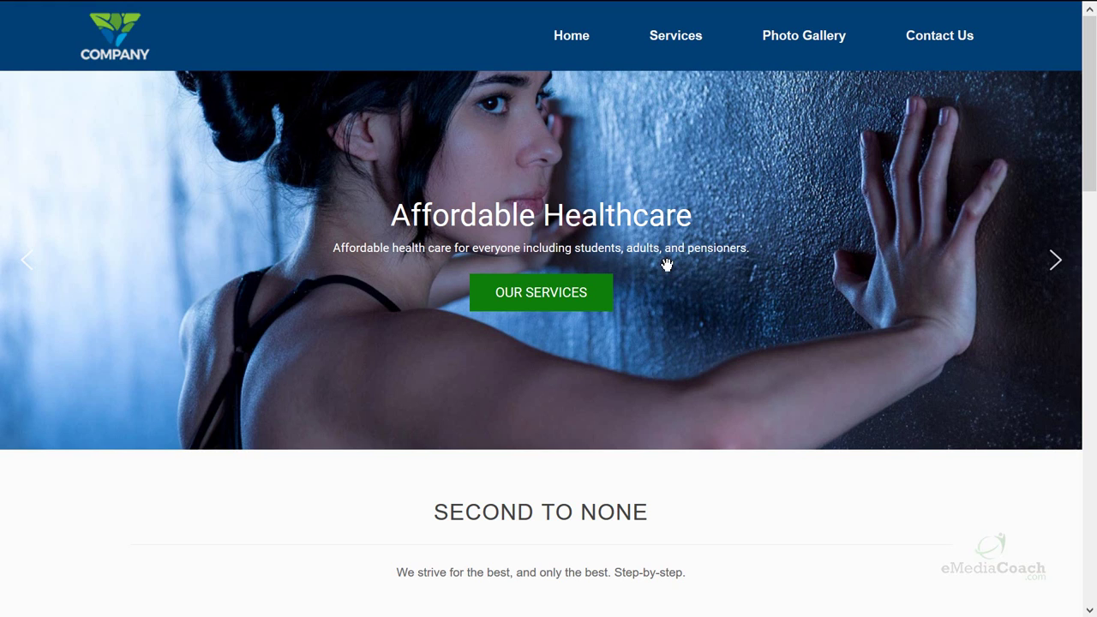